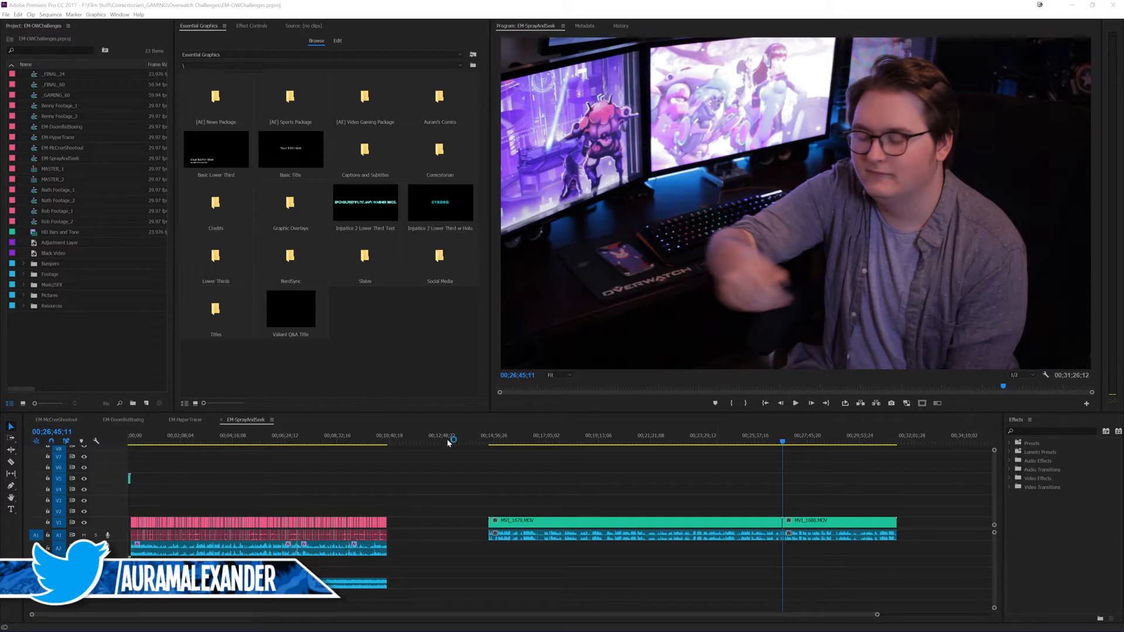
left_click_drag(520, 457, 559, 472)
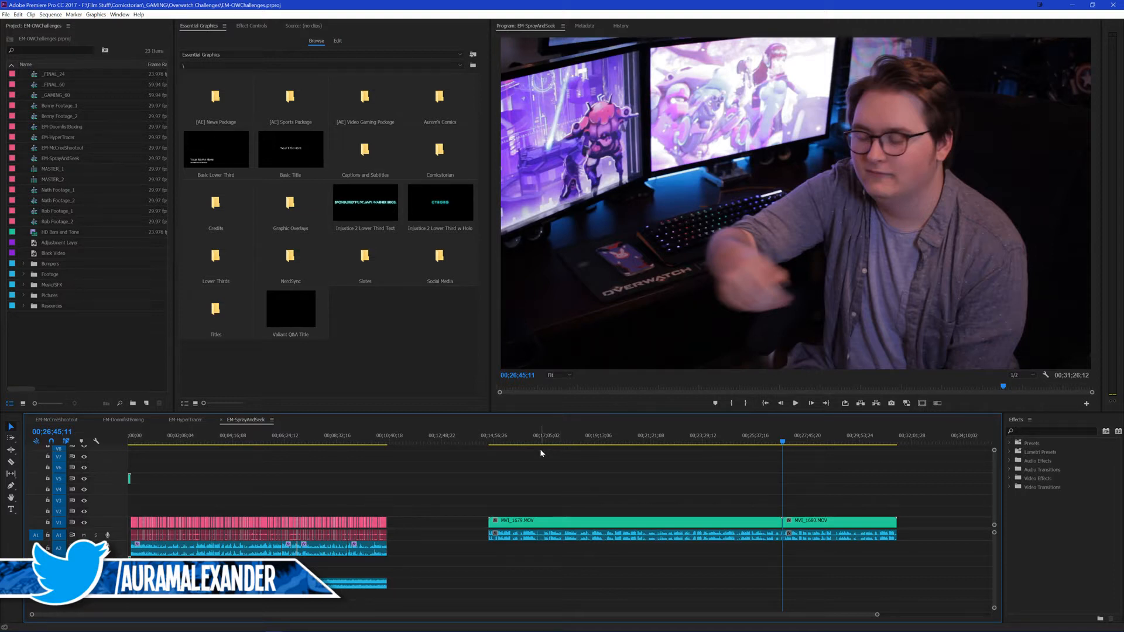
left_click_drag(436, 473, 486, 484)
scroll(471, 481, "down", 3)
scroll(471, 481, "up", 3)
key("=")
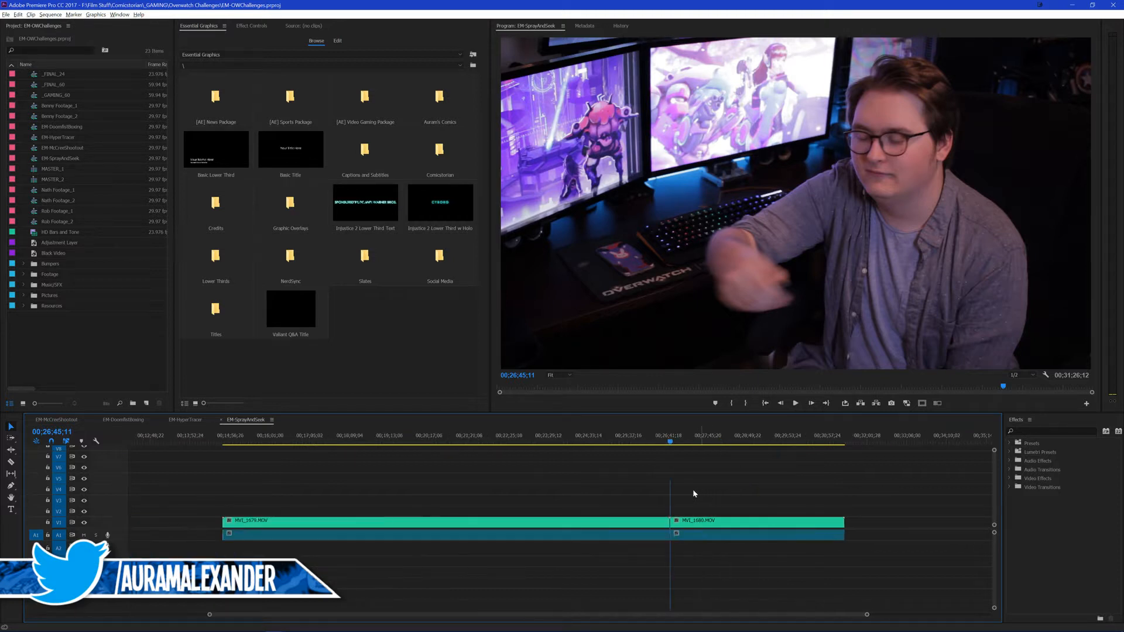
scroll(580, 489, "up", 4)
left_click(396, 456)
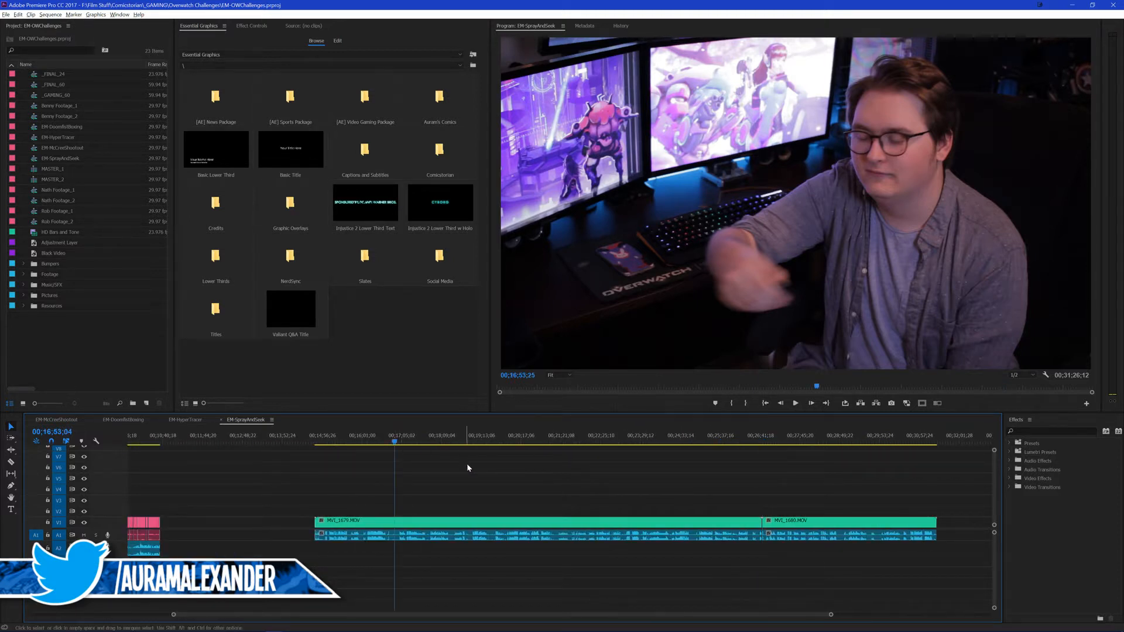
key("minus")
left_click(490, 442)
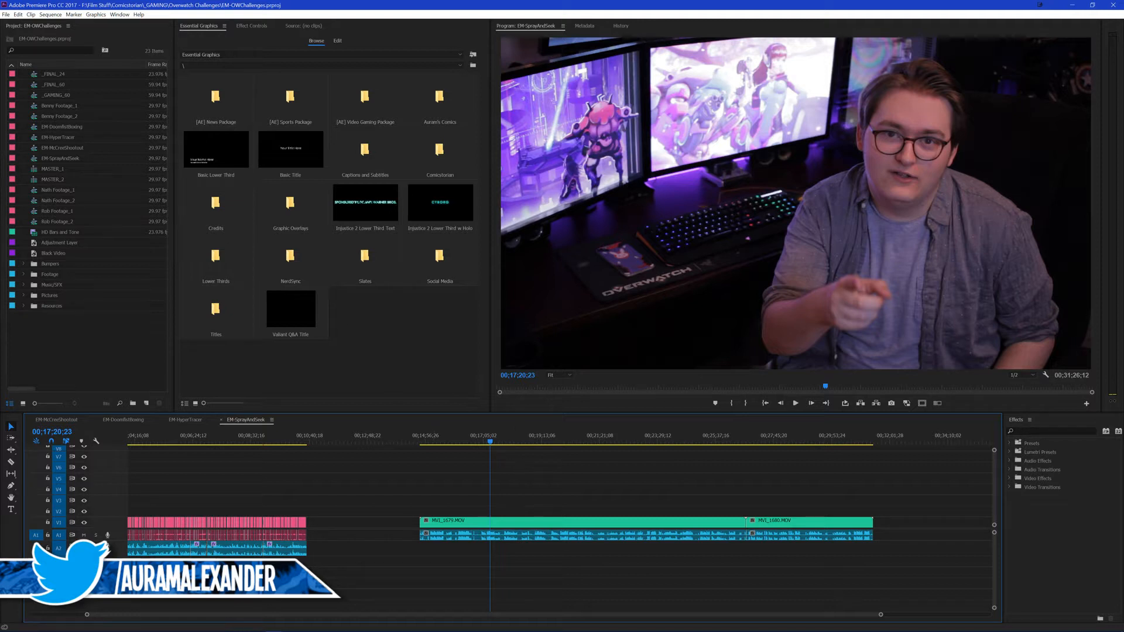
left_click_drag(519, 475, 590, 487)
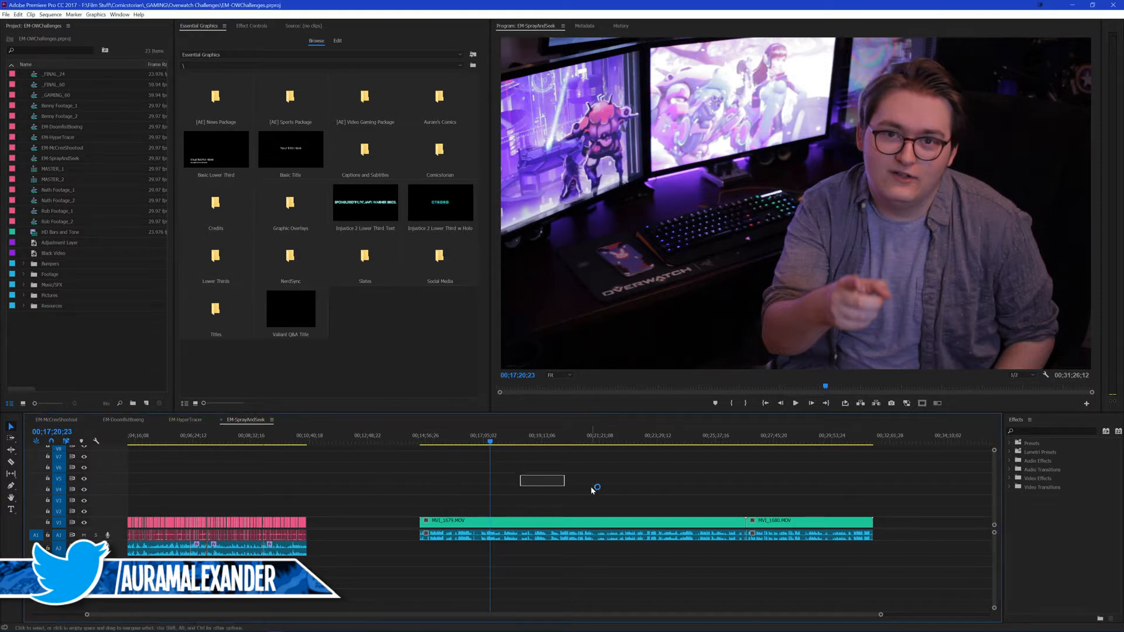
scroll(612, 474, "up", 2)
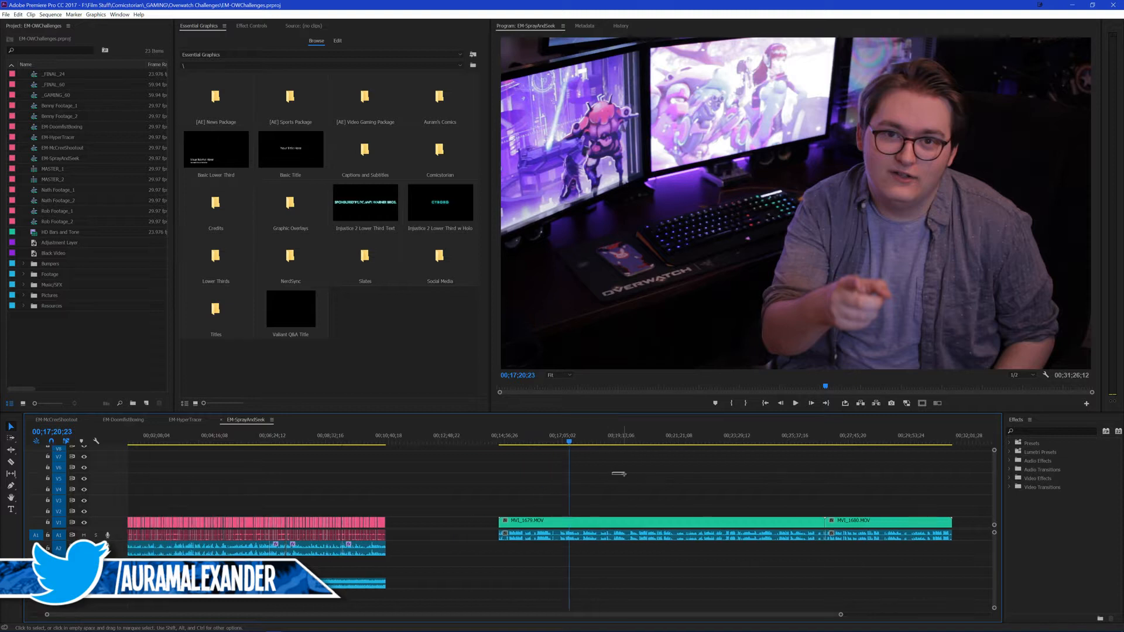
scroll(605, 495, "down", 2)
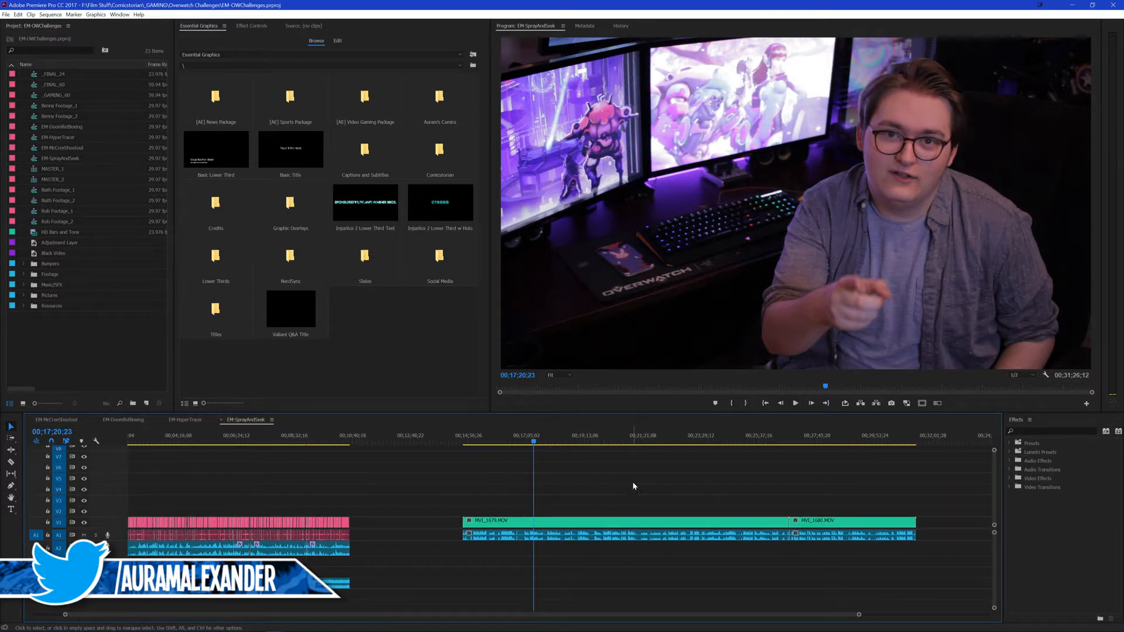
Step: Set the default audio output to U28E590-0 (NVIDIA High Definition Audio) and play the MVI_1679.MOV footage to check the sound
left_click(727, 443)
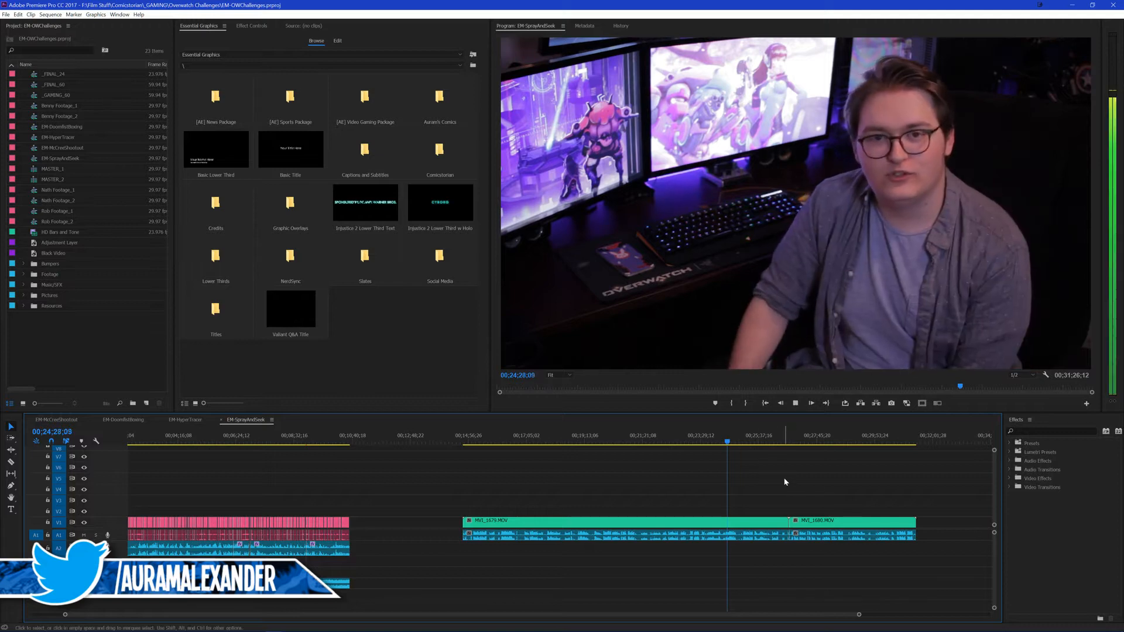
left_click(18, 14)
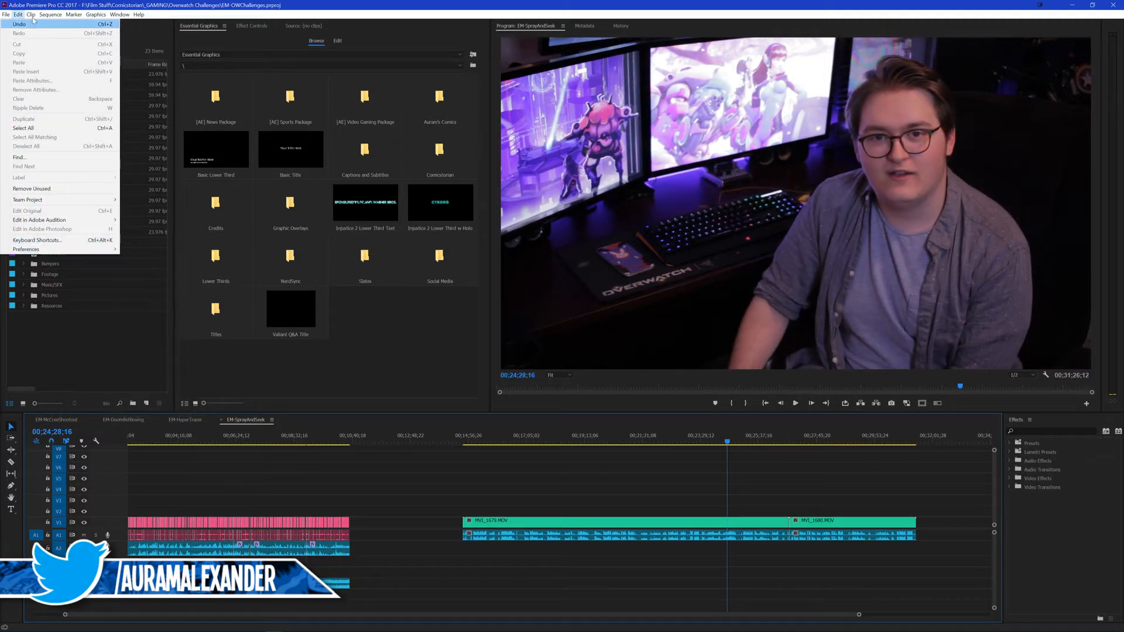
left_click(6, 16)
mouse_move(18, 15)
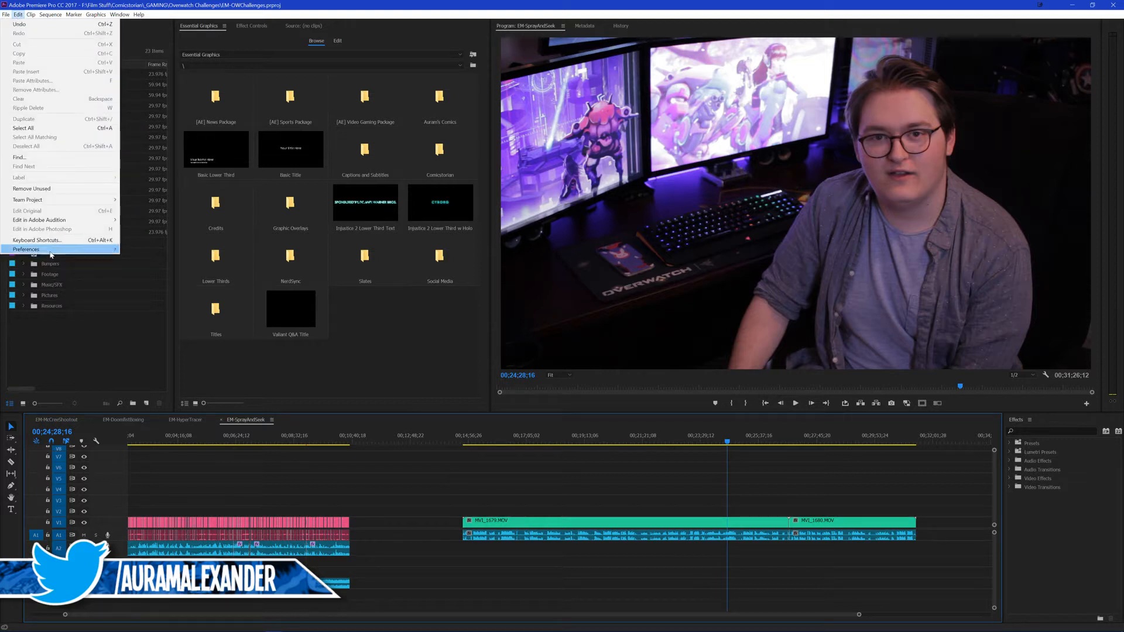
mouse_move(31, 252)
left_click(149, 276)
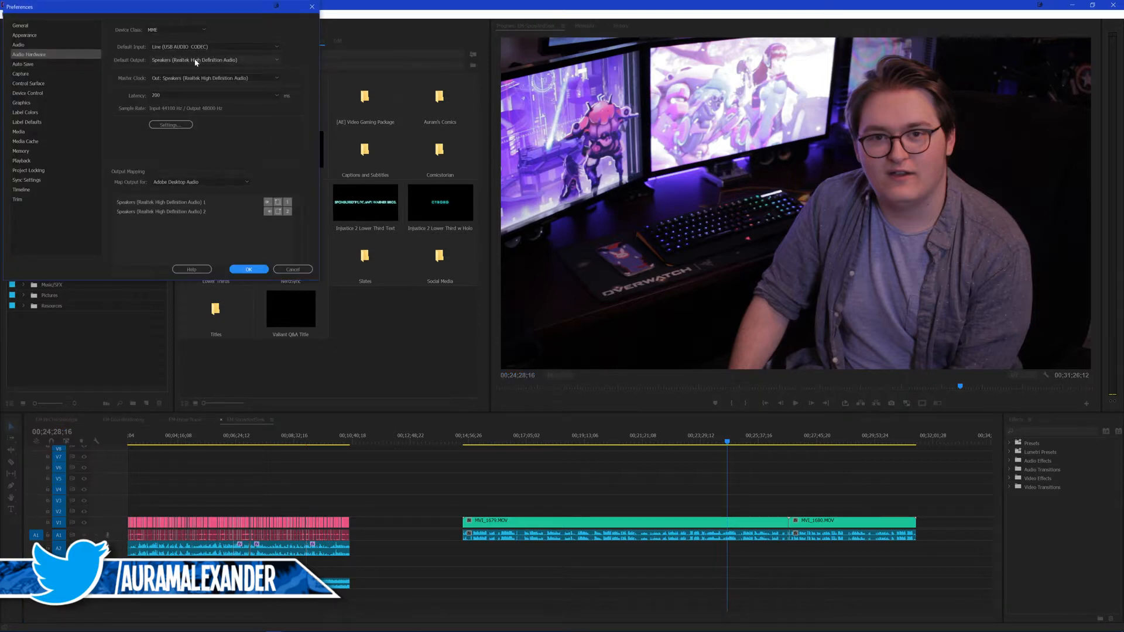
left_click(197, 60)
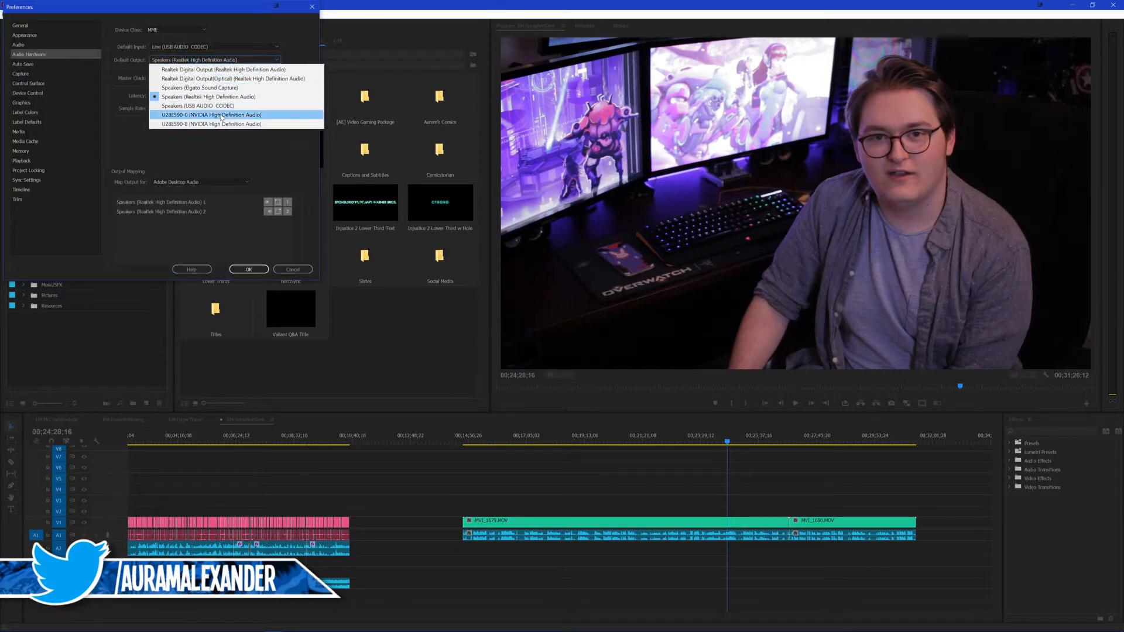
left_click(221, 115)
left_click(248, 269)
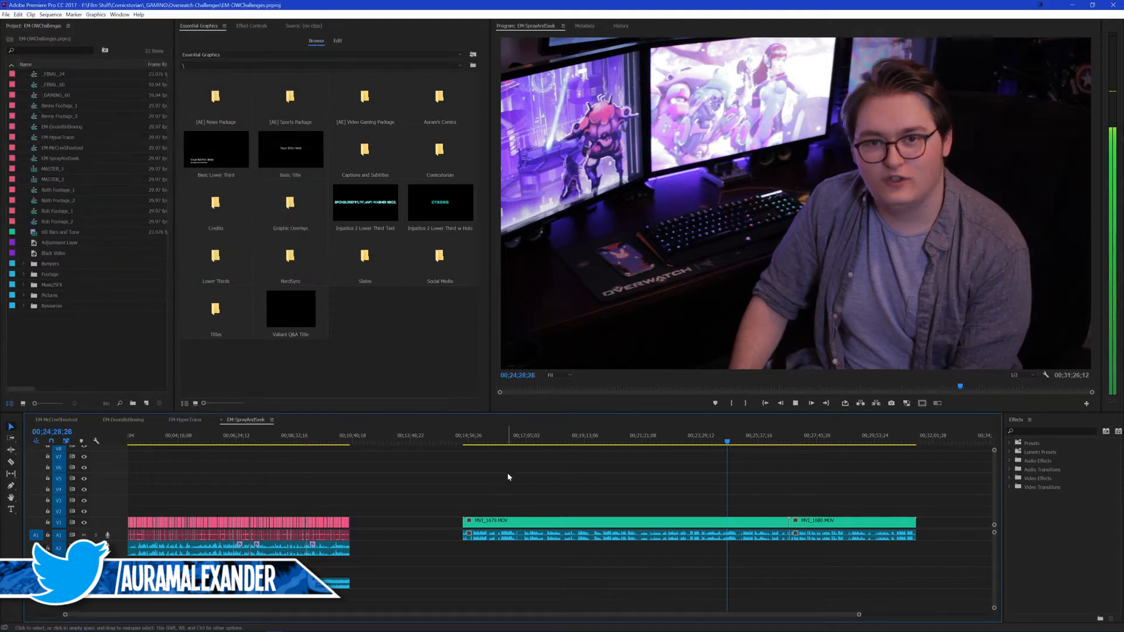
key("space")
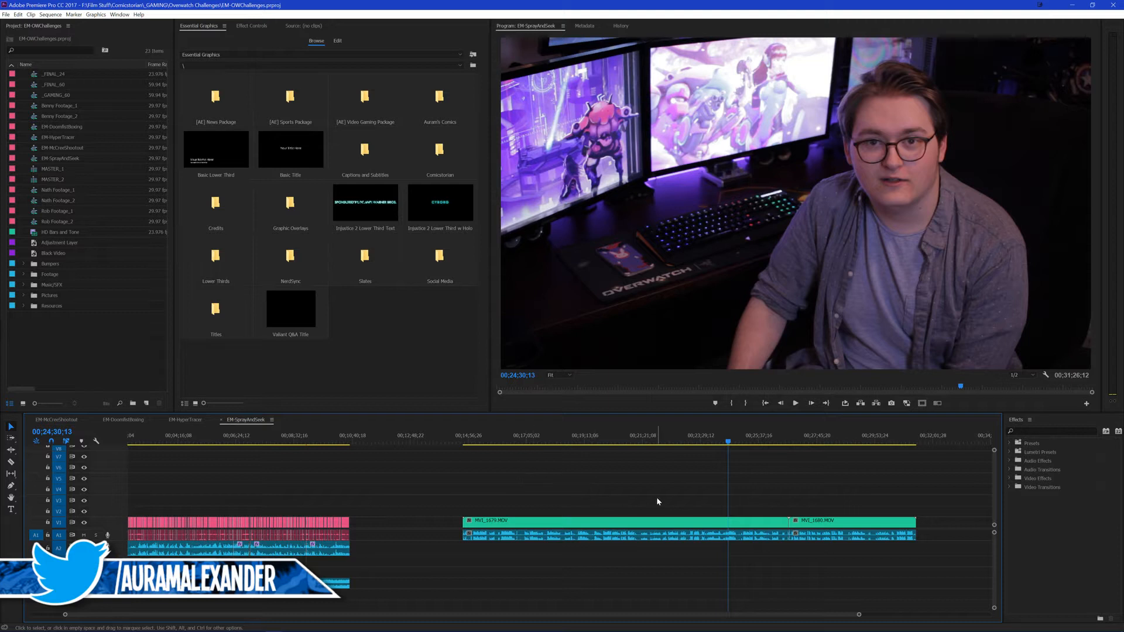
Step: Nest the MVI_1679.MOV and MVI_1680.MOV clips together into a sequence named with the speaker's first name
left_click_drag(607, 474, 840, 549)
key("shift+n")
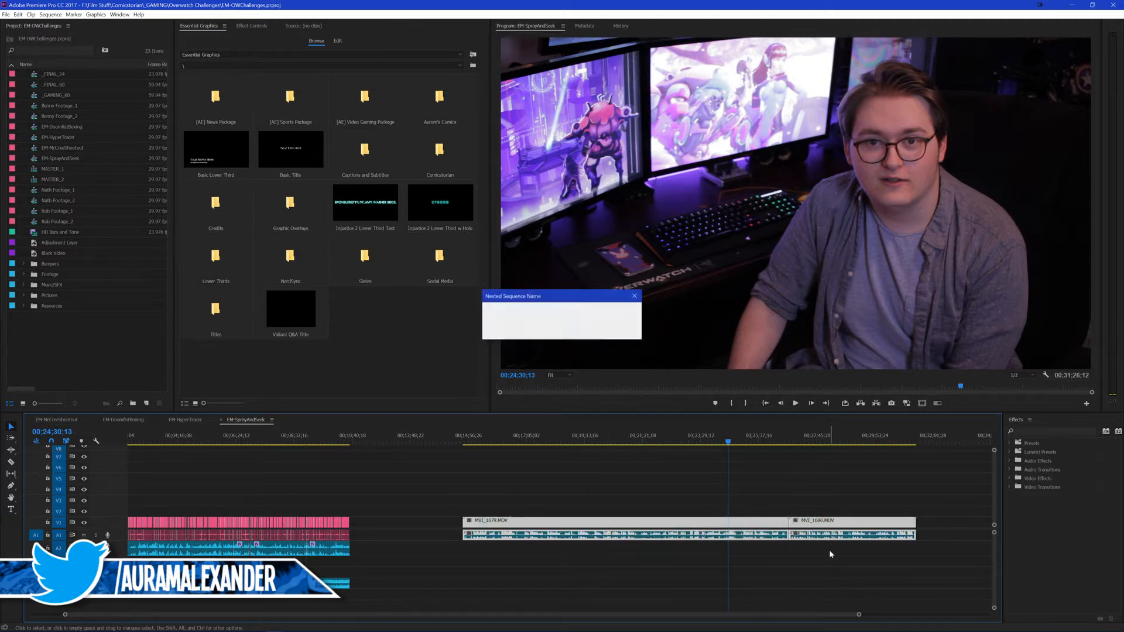
type("Dylan")
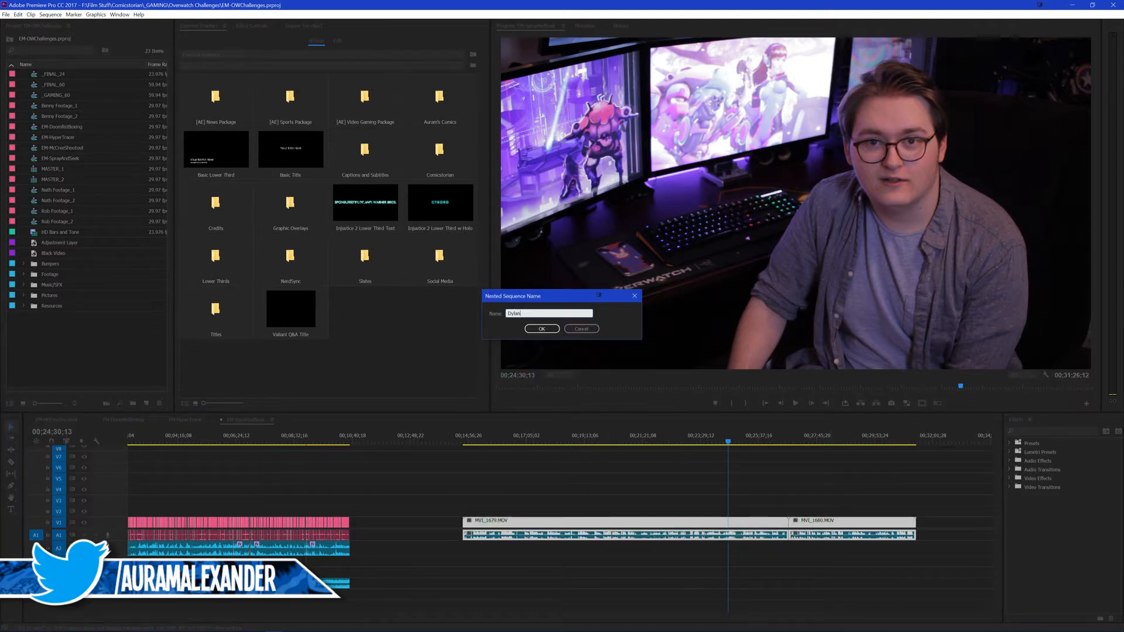
key("Return")
Step: Delete the nested clip from the EM-SprayAndSeek timeline and open the new nested sequence in its own timeline
left_click_drag(675, 510, 709, 543)
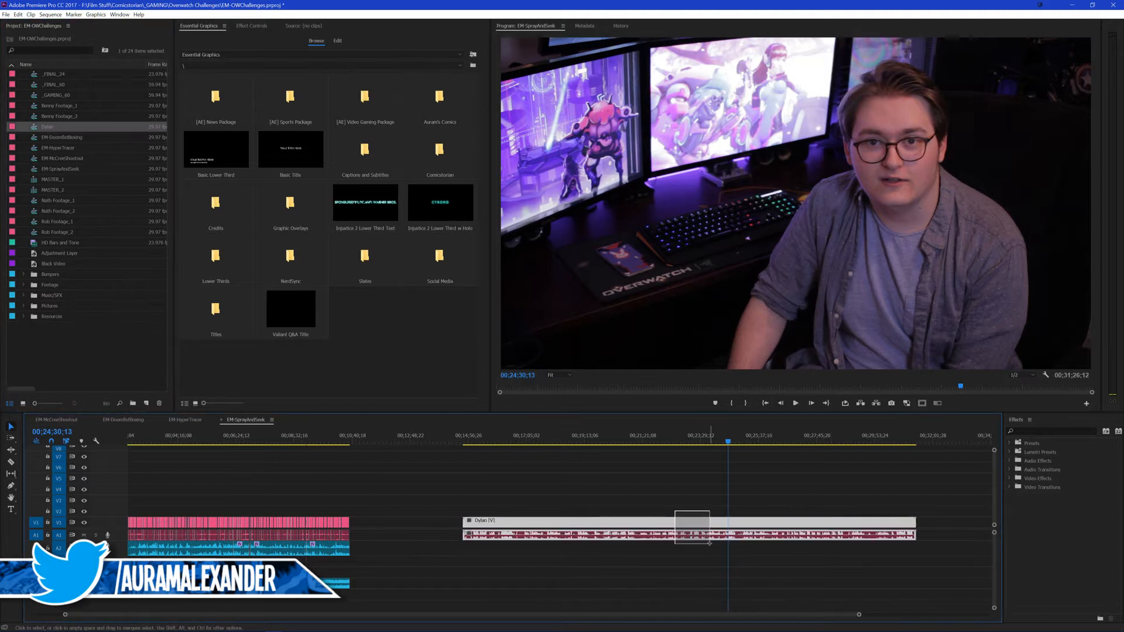
key("Delete")
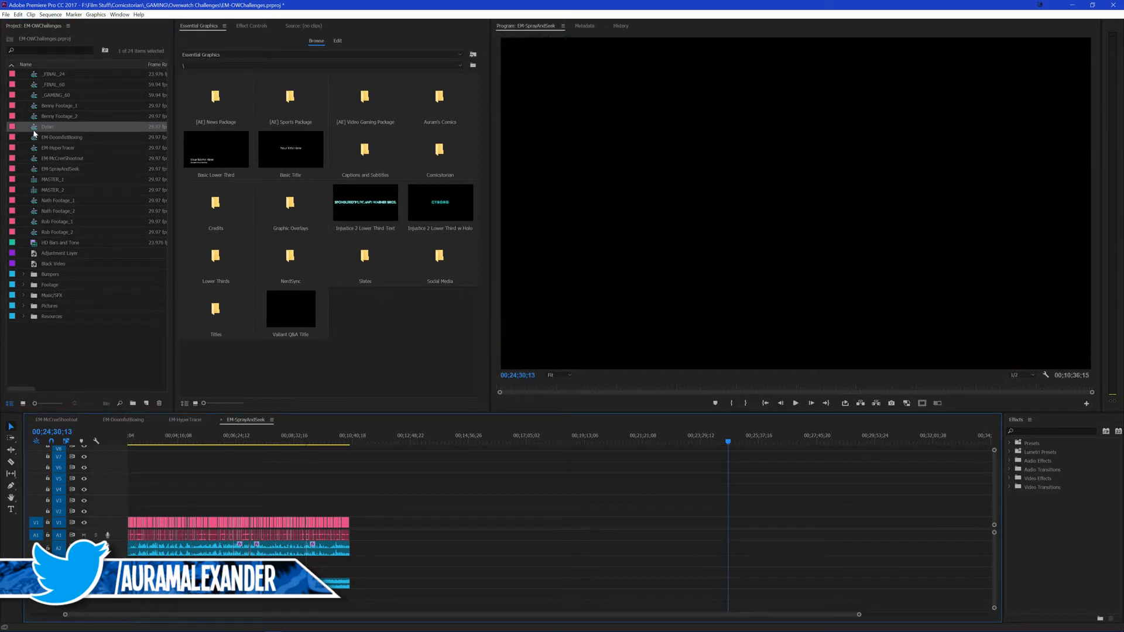
left_click(366, 440)
scroll(404, 471, "up", 2)
double_click(36, 127)
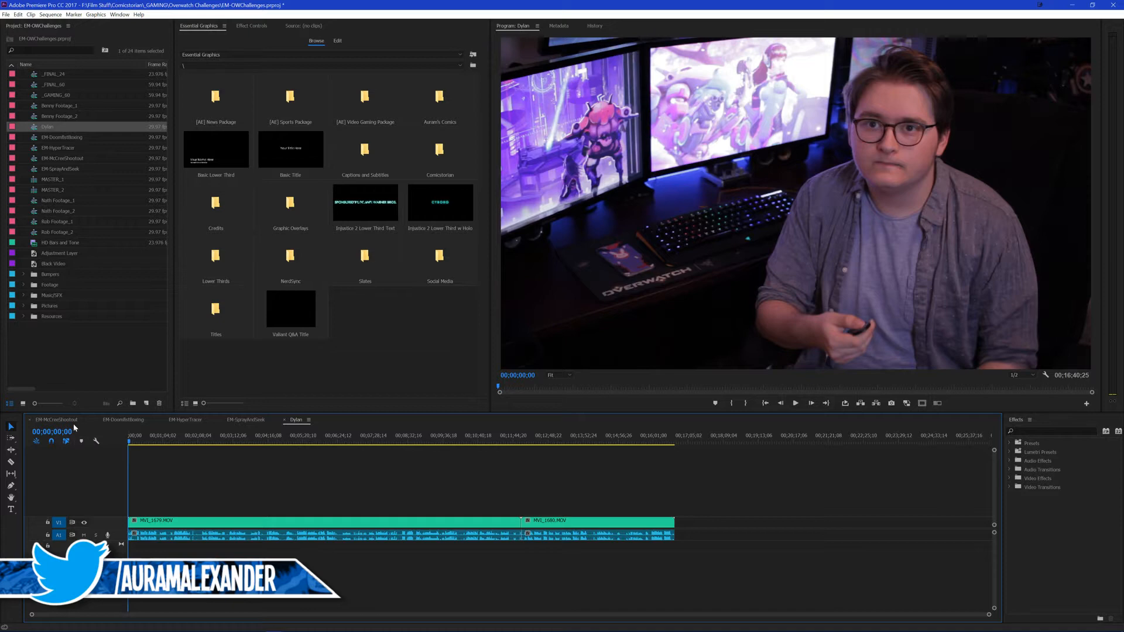
Step: Open the EM-McCreeShootout sequence and review its edited footage between about two and two and a half minutes
left_click(56, 420)
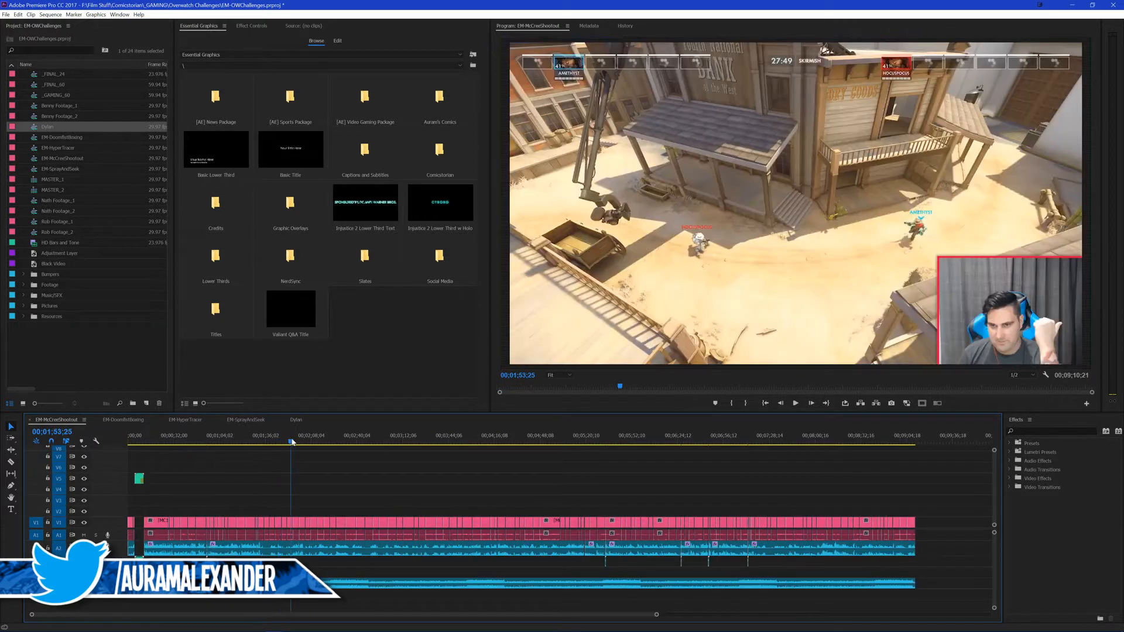
left_click(298, 441)
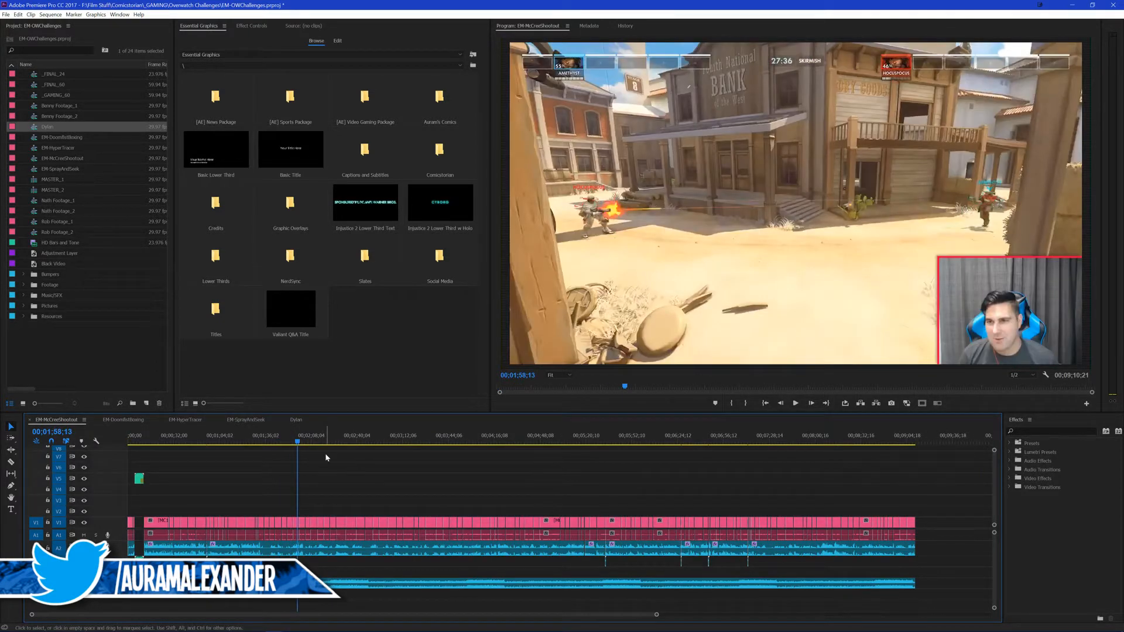
left_click(286, 440)
left_click(290, 440)
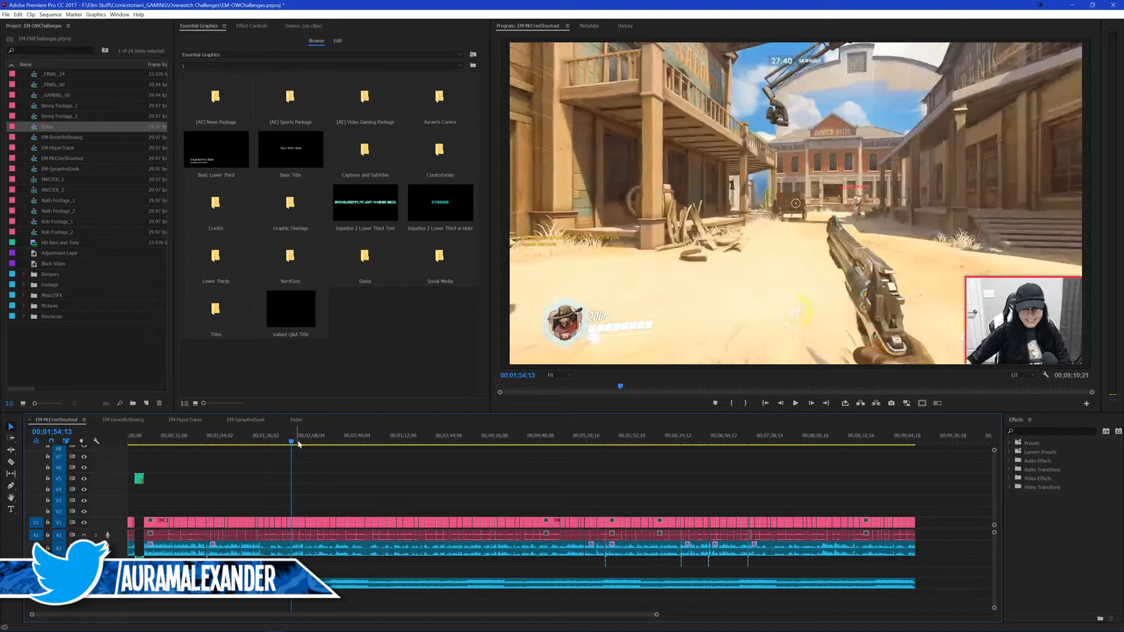
left_click(305, 440)
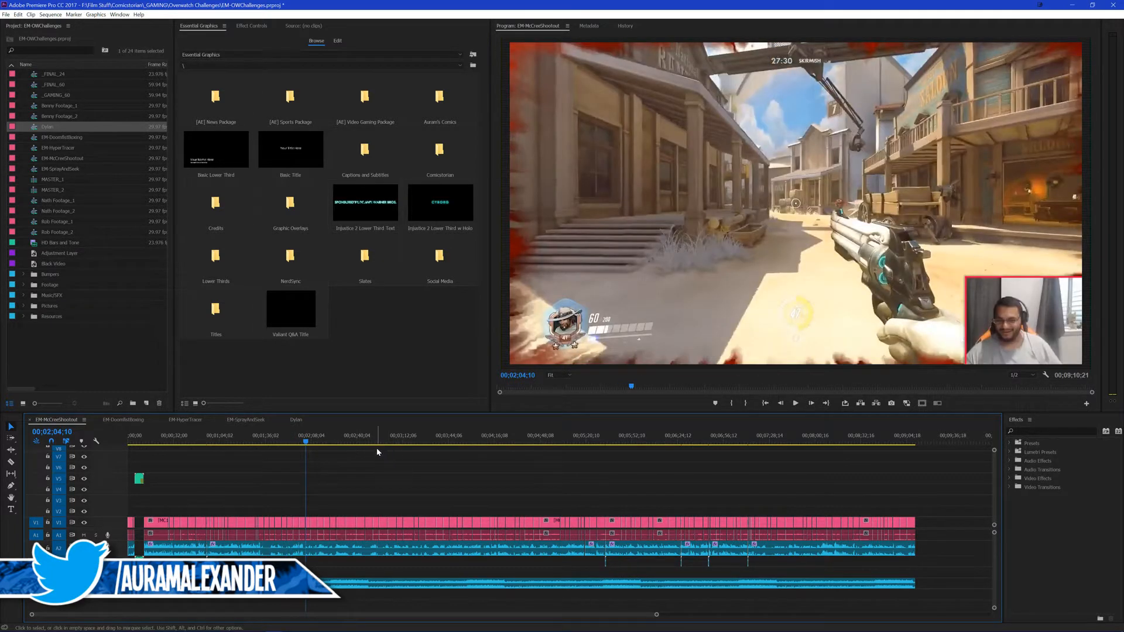
left_click(360, 440)
left_click(333, 439)
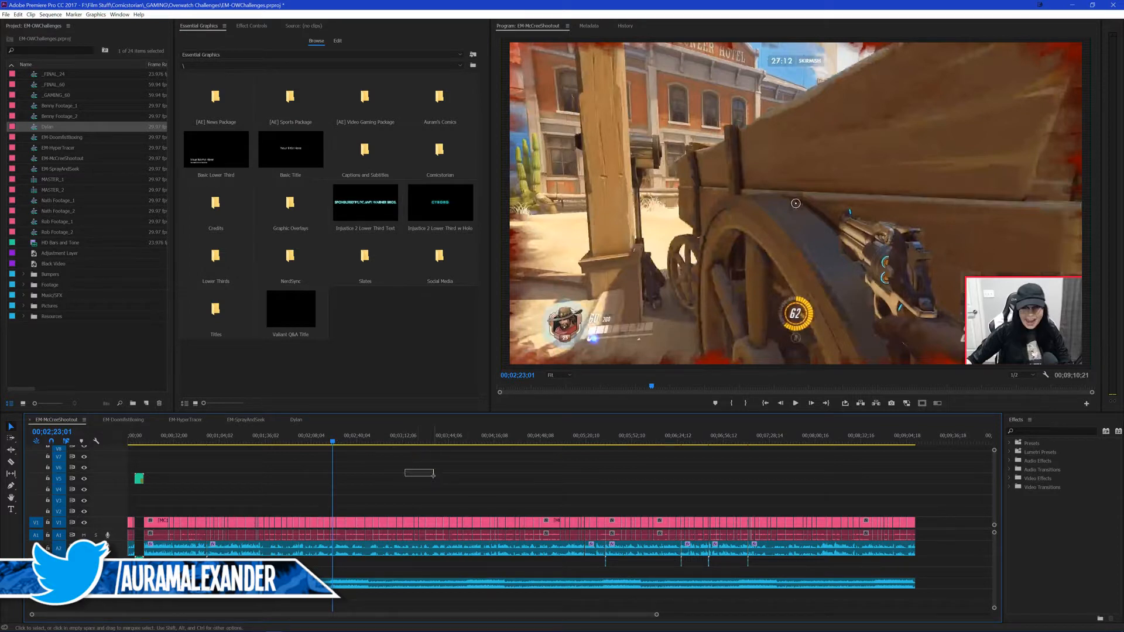
left_click_drag(434, 476, 436, 479)
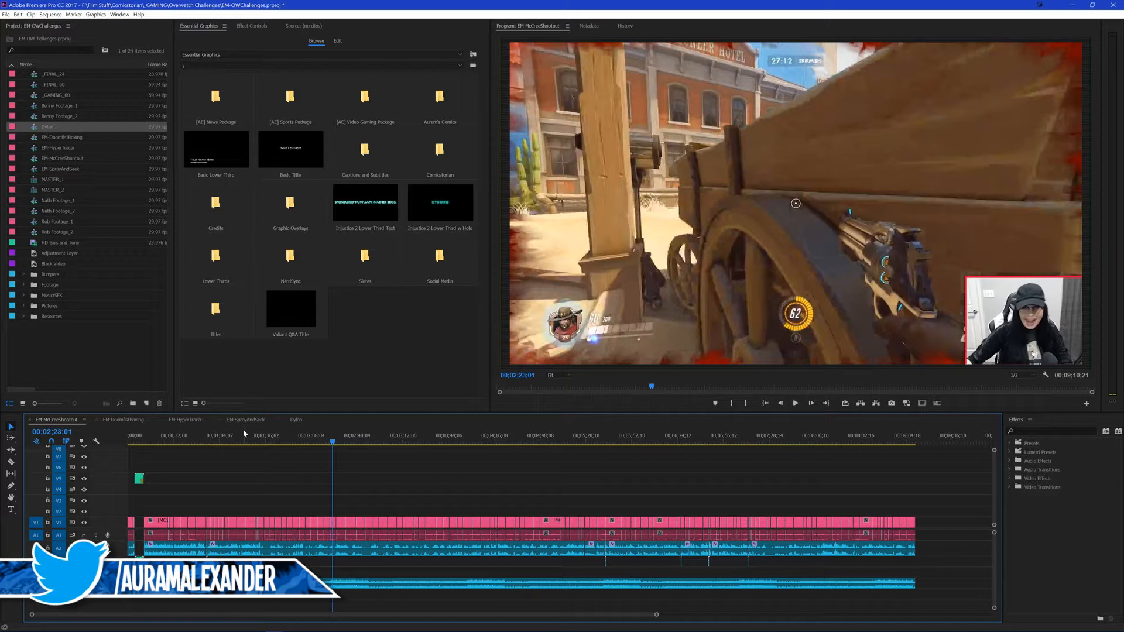
Step: Return to the nested footage sequence and examine the audio waveform at the start of MVI_1679.MOV in detail
left_click(296, 420)
scroll(113, 539, "up", 1)
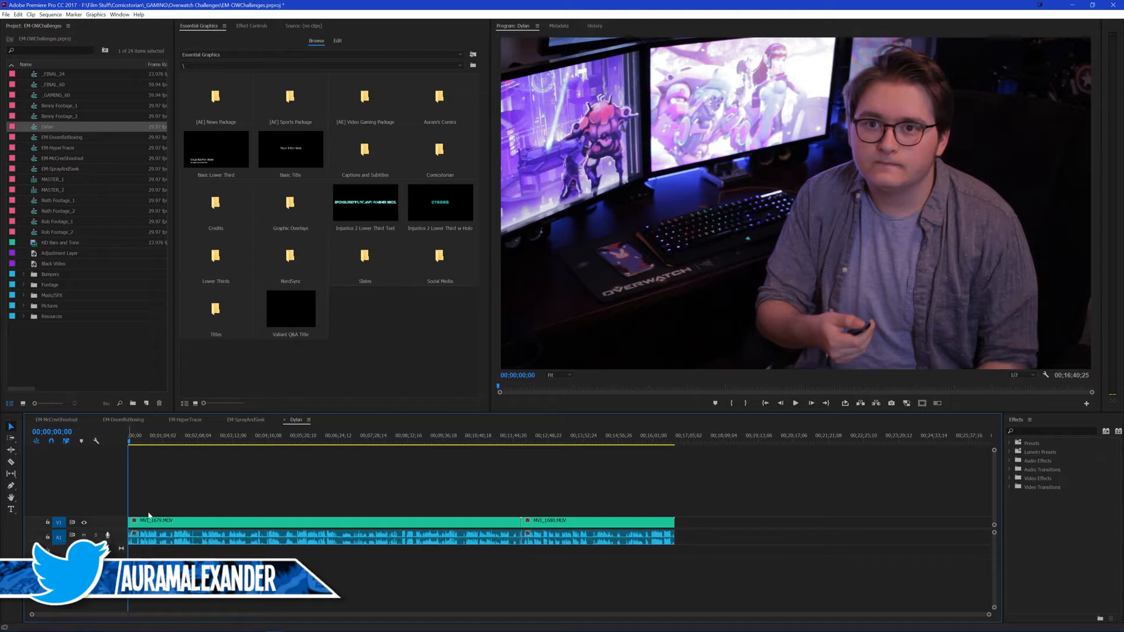
scroll(217, 483, "up", 6)
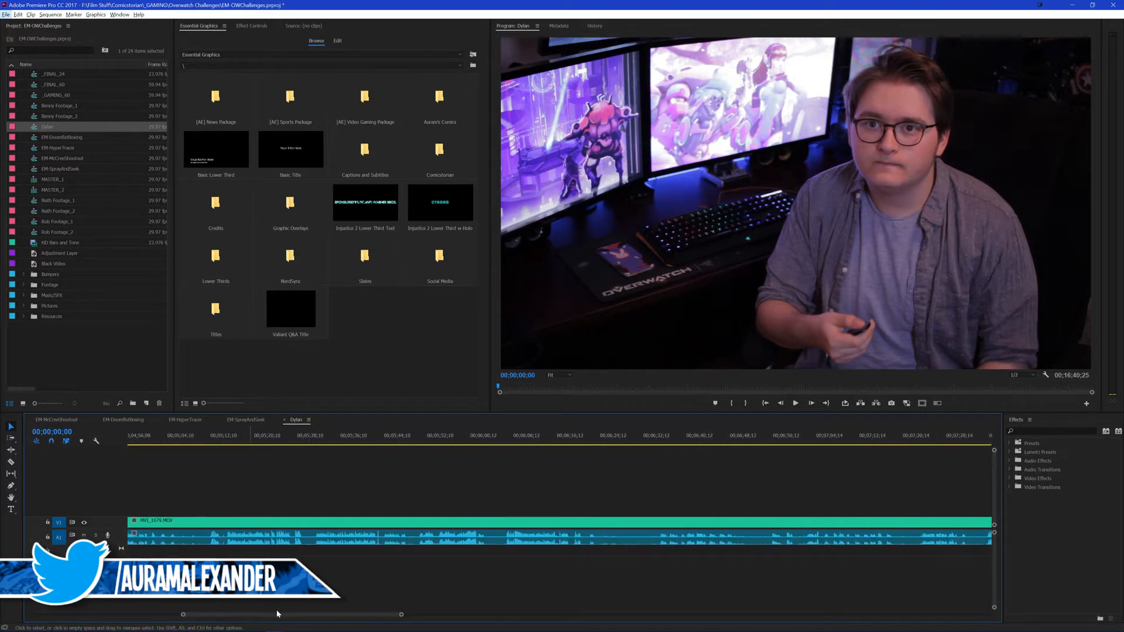
left_click_drag(275, 612, 124, 612)
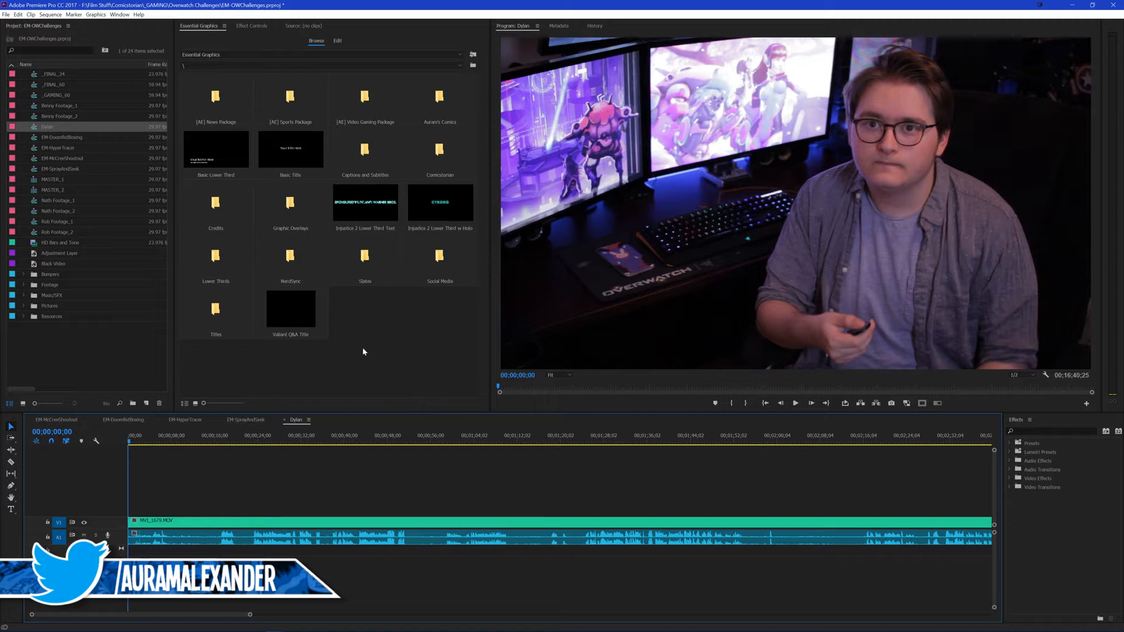
Step: Switch to Chrome and search Google for "voice over recoding" in a new tab
mouse_move(338, 629)
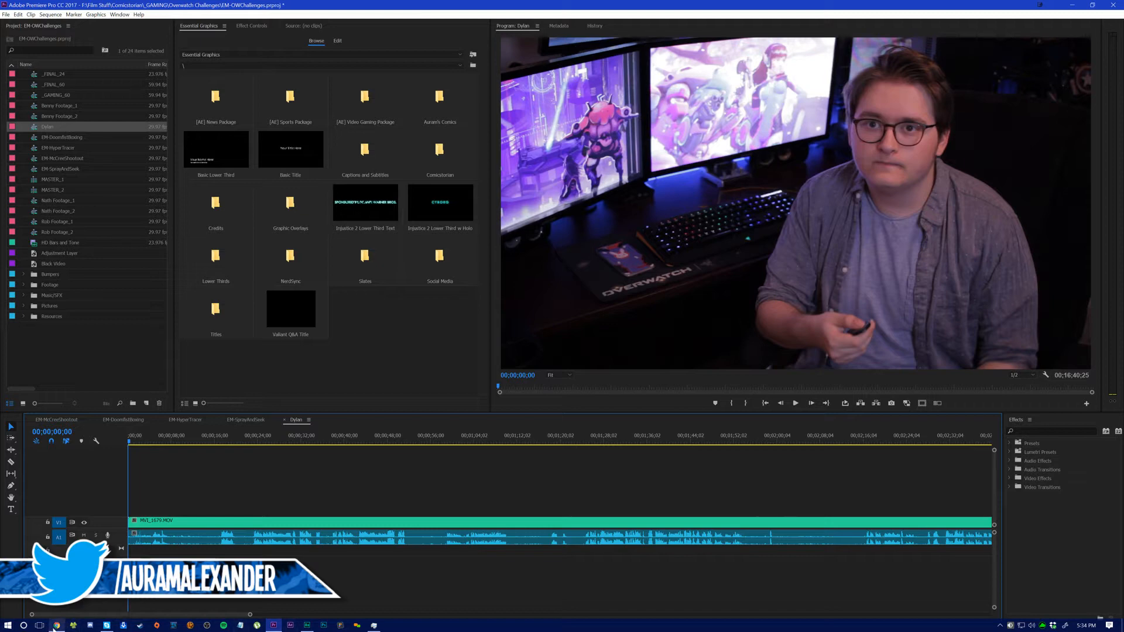
mouse_move(57, 627)
left_click(56, 625)
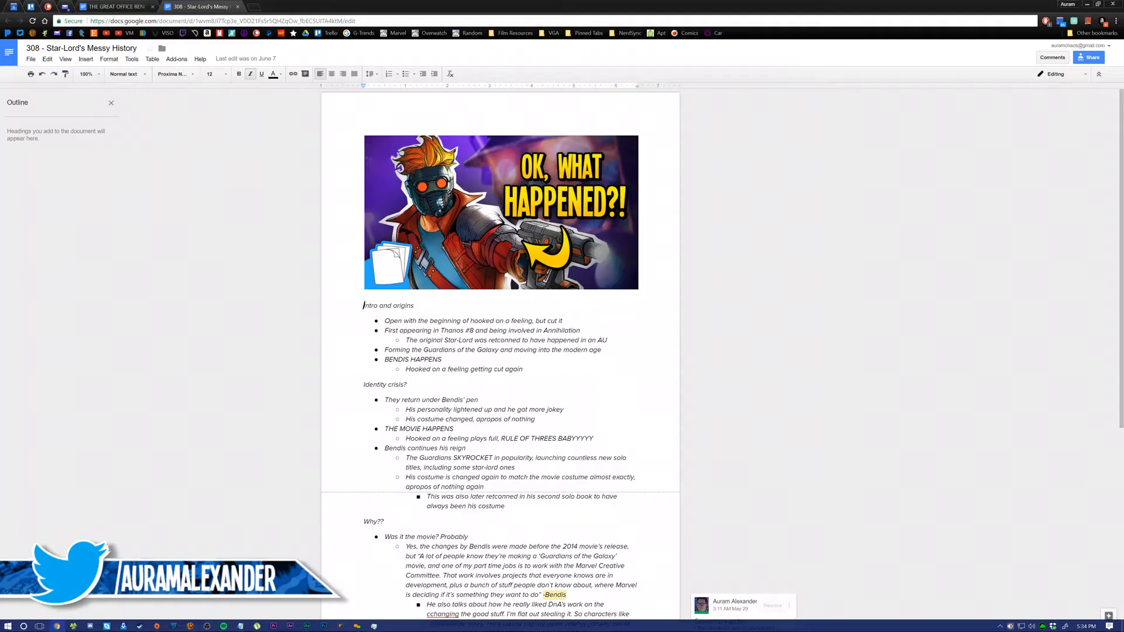
left_click(252, 7)
type("voice over recoding")
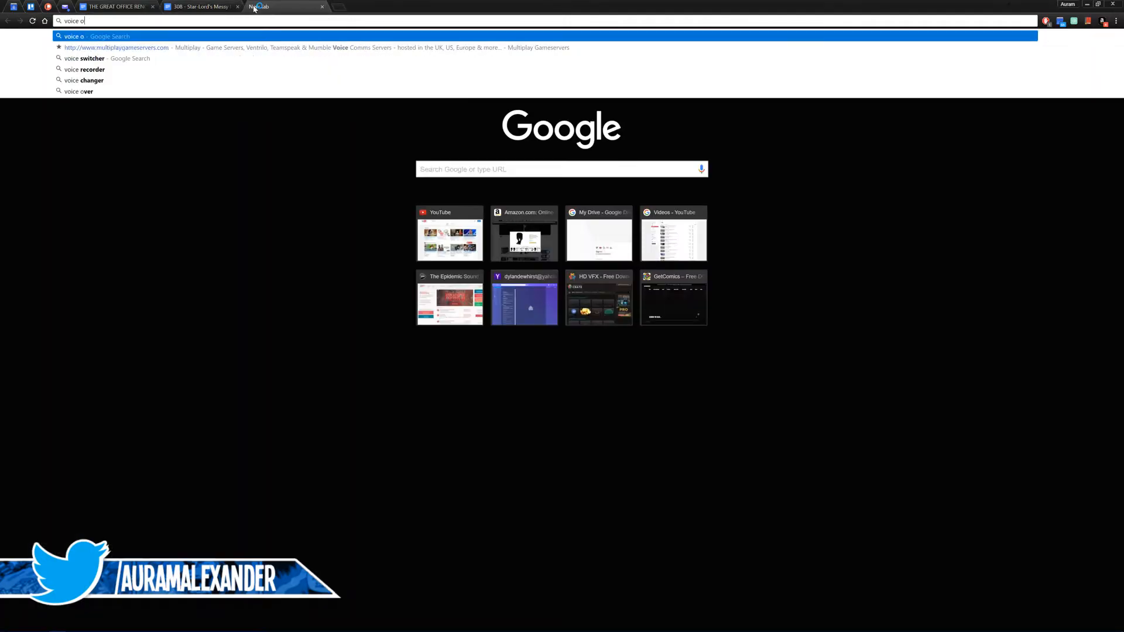
key("Return")
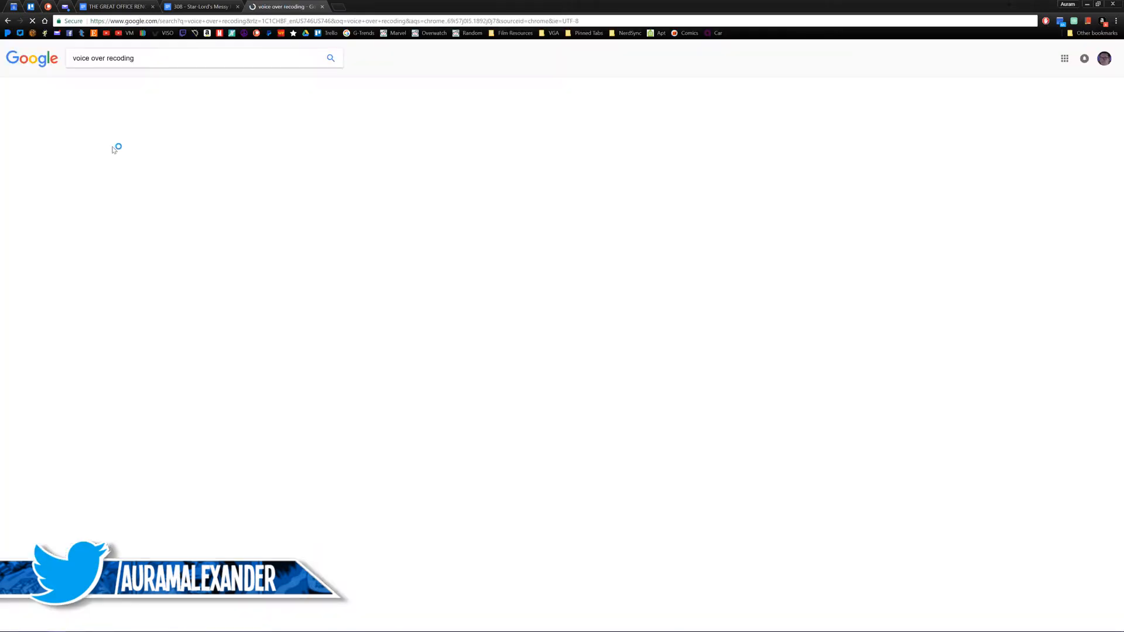
Step: Show the image results and open the first picture, of a man at a studio microphone, at full size in its own tab
left_click(140, 85)
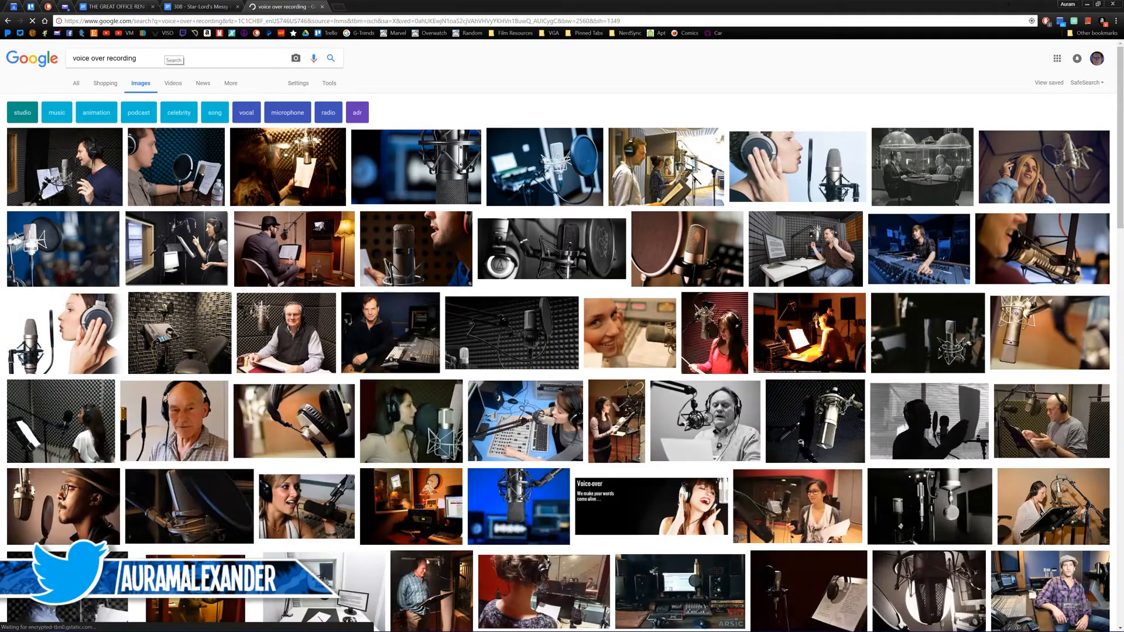
left_click(80, 182)
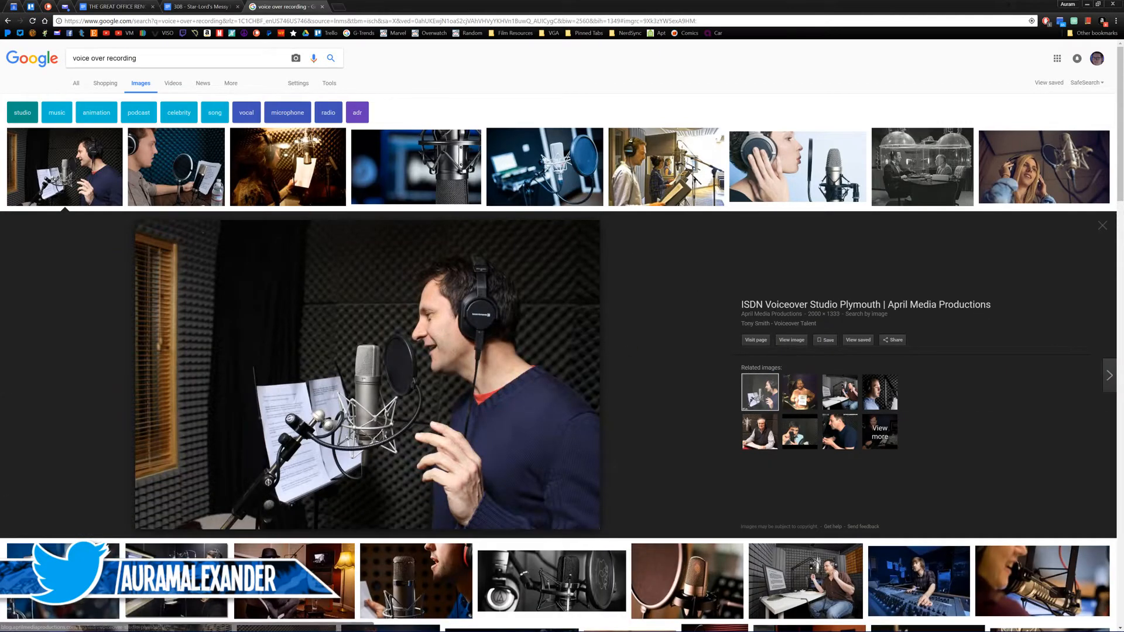
left_click(791, 340)
left_click(381, 6)
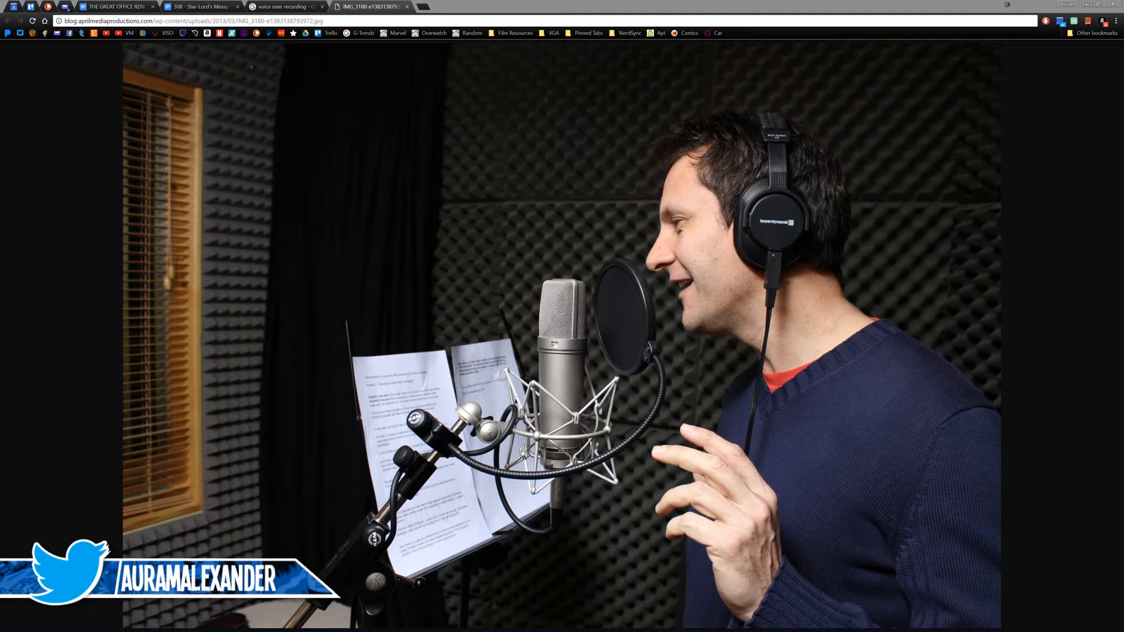
Step: Close the studio picture and bring the Amazon page for the Neewer microphone stand with pop filter into the main browser window
left_click(484, 410)
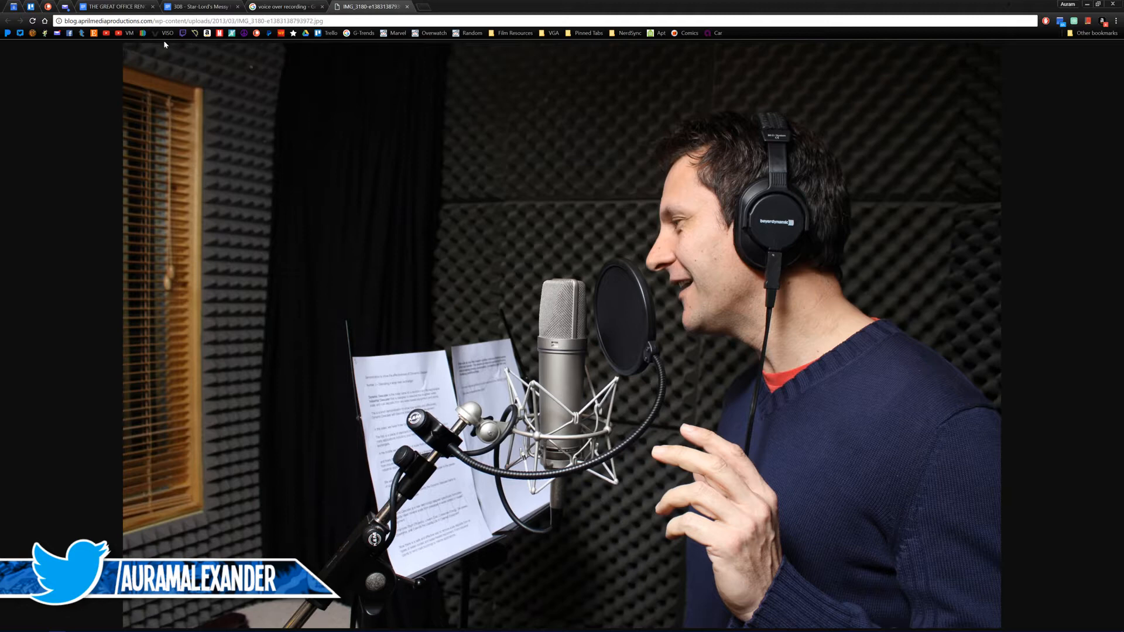
left_click(407, 6)
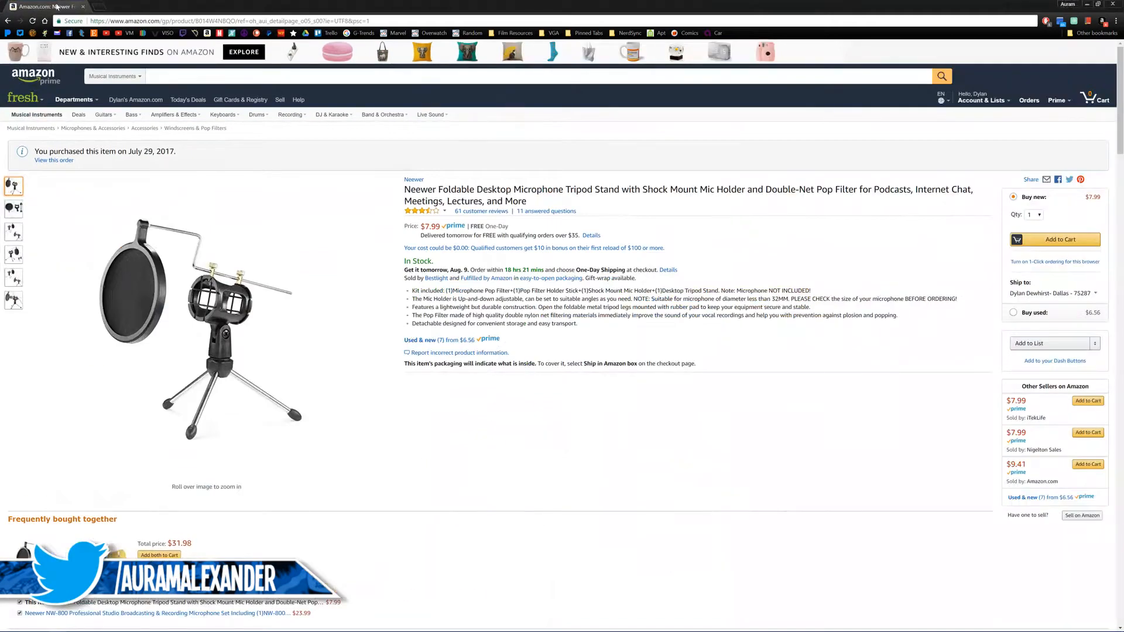
left_click_drag(57, 6, 455, 6)
mouse_move(238, 358)
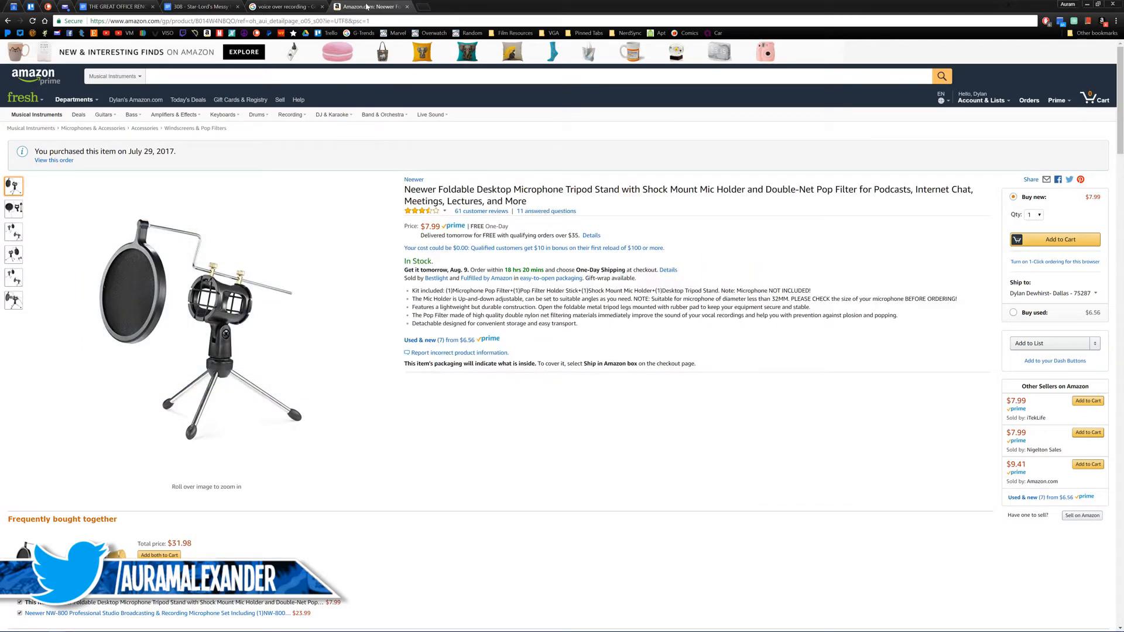
Step: Close the Amazon page, switch back to Premiere Pro and play the first two seconds of MVI_1679.MOV
left_click(285, 6)
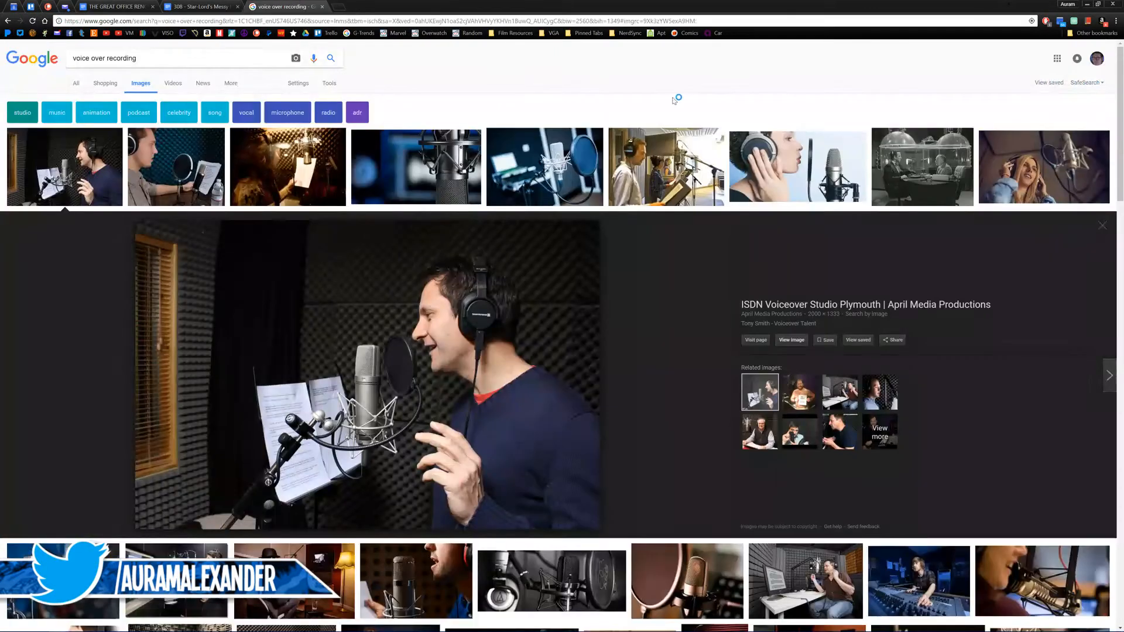
left_click(1087, 4)
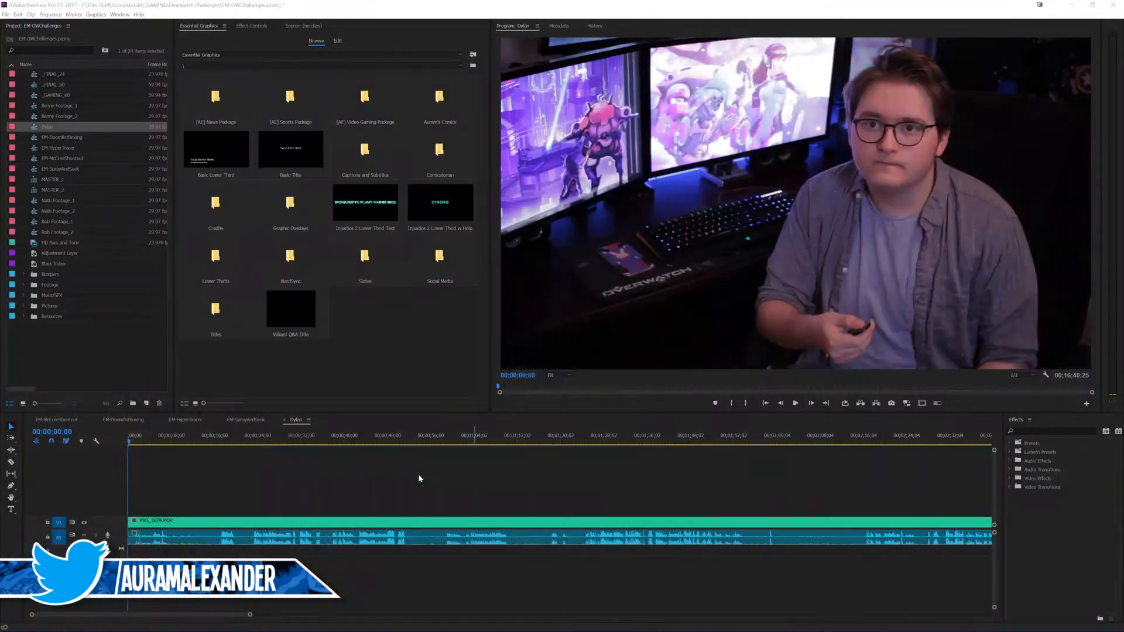
left_click(288, 470)
key("minus")
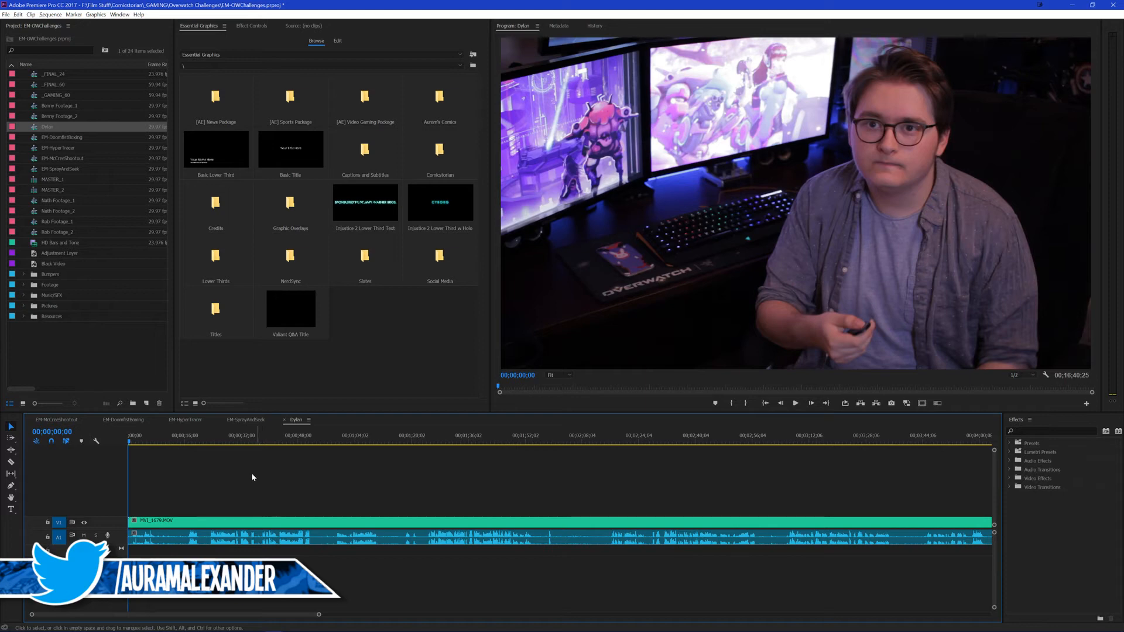
key("equal")
key("space")
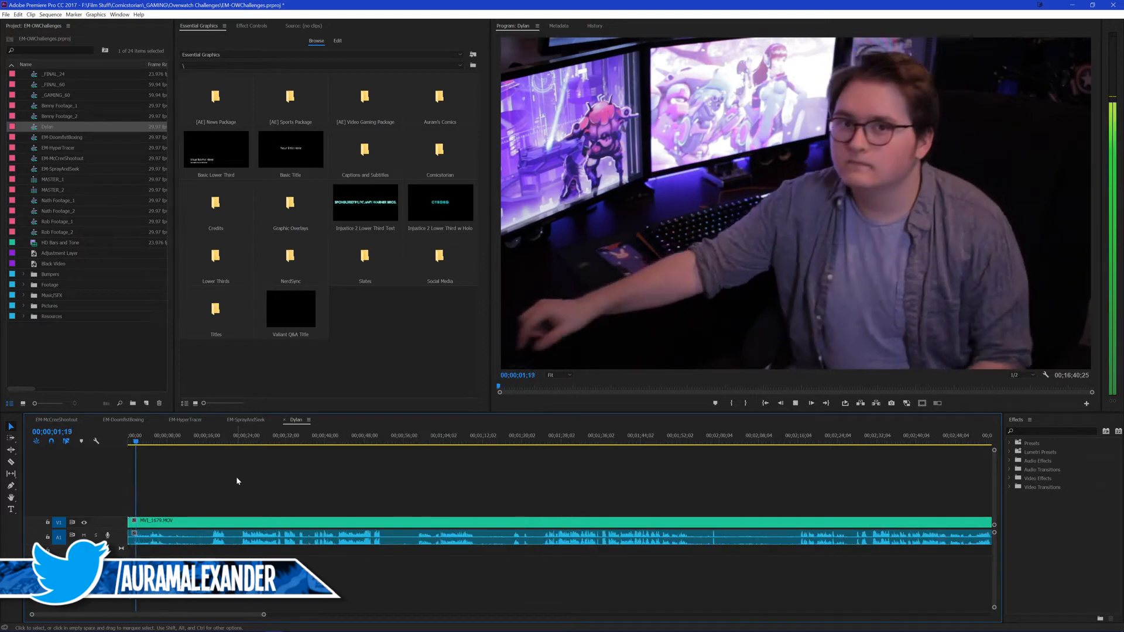
key("space")
Step: Place the Adjustment Layer on V2 so that it spans both MVI_1679.MOV and MVI_1680.MOV
key("minus")
key("minus")
key("minus")
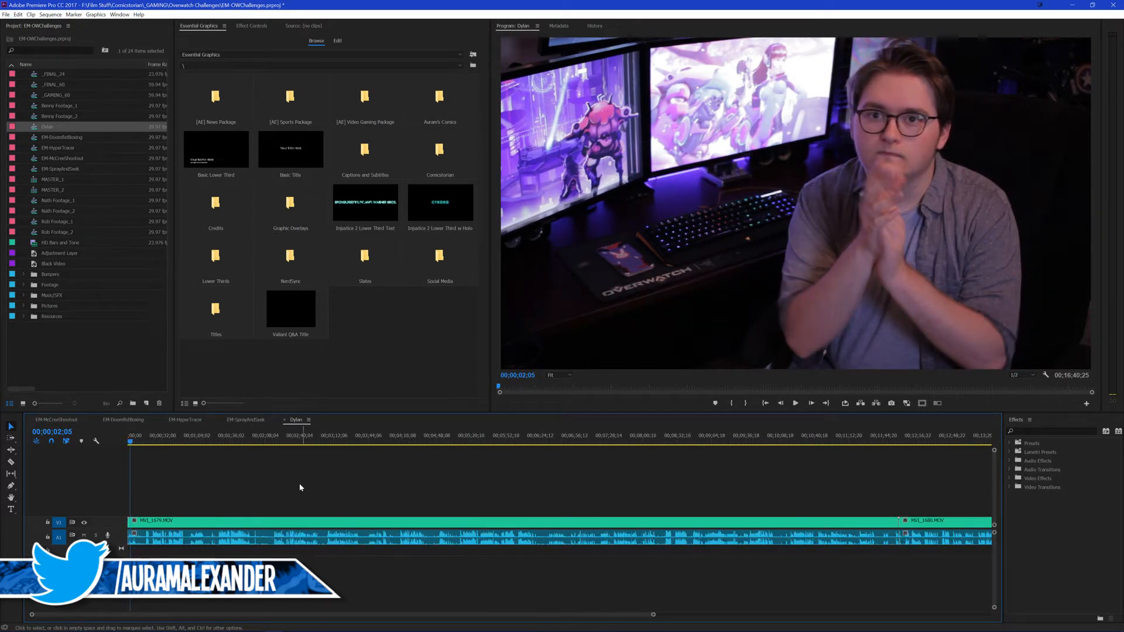
key("minus")
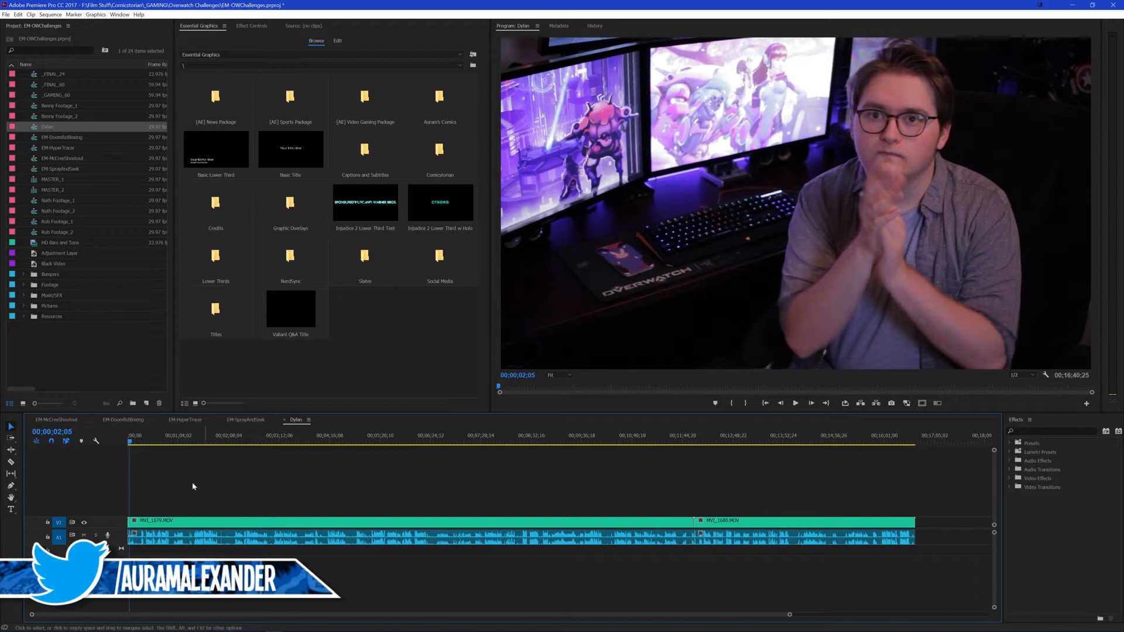
key("equal")
key("equal")
key("equal")
key("backslash")
left_click_drag(45, 257, 922, 530)
Step: Find the Lumetri Color effect, apply it to the adjustment layer on V2 and save the project
left_click(1027, 432)
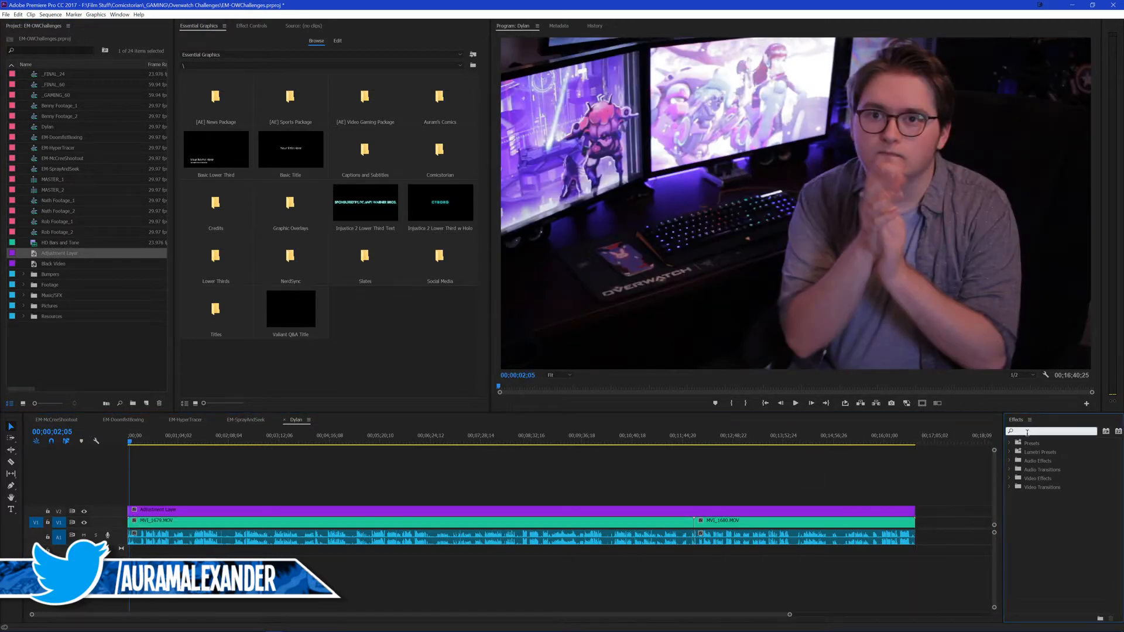
type("lum col")
left_click_drag(1045, 497, 411, 481)
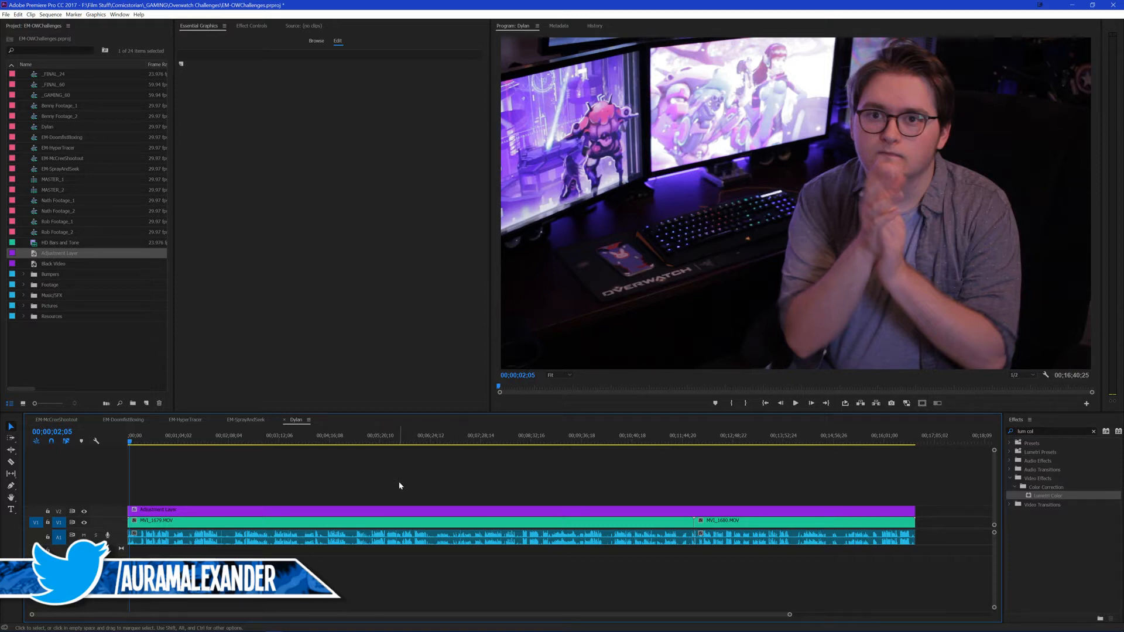
key("ctrl+s")
Step: Move to about 20 seconds in the sequence and show the adjustment layer's Lumetri Basic Correction settings
left_click(160, 510)
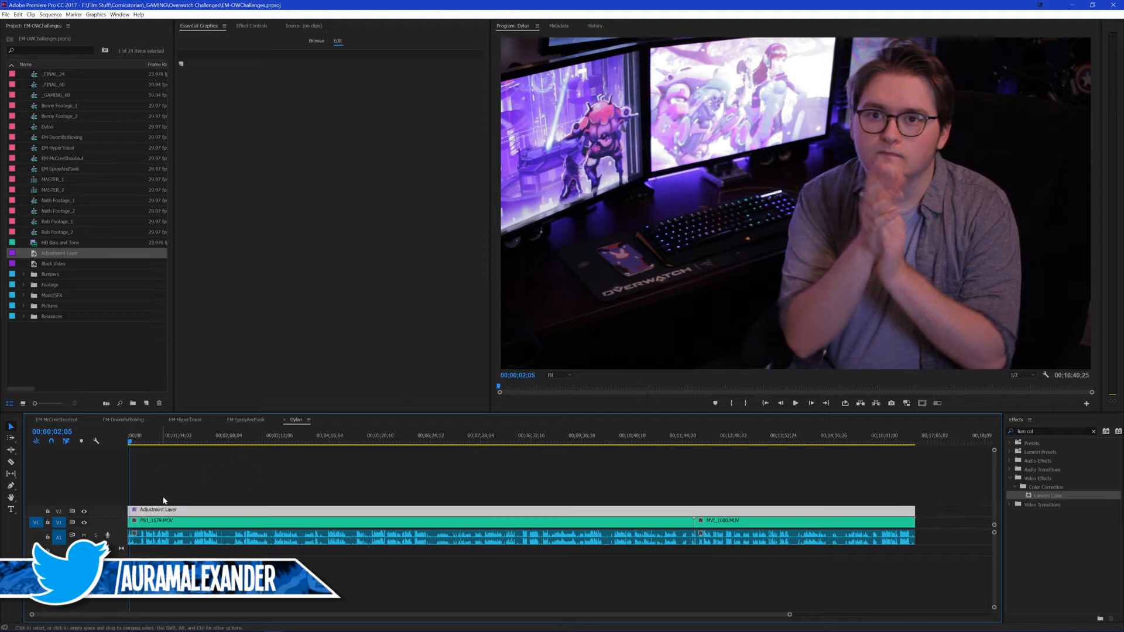
left_click(147, 441)
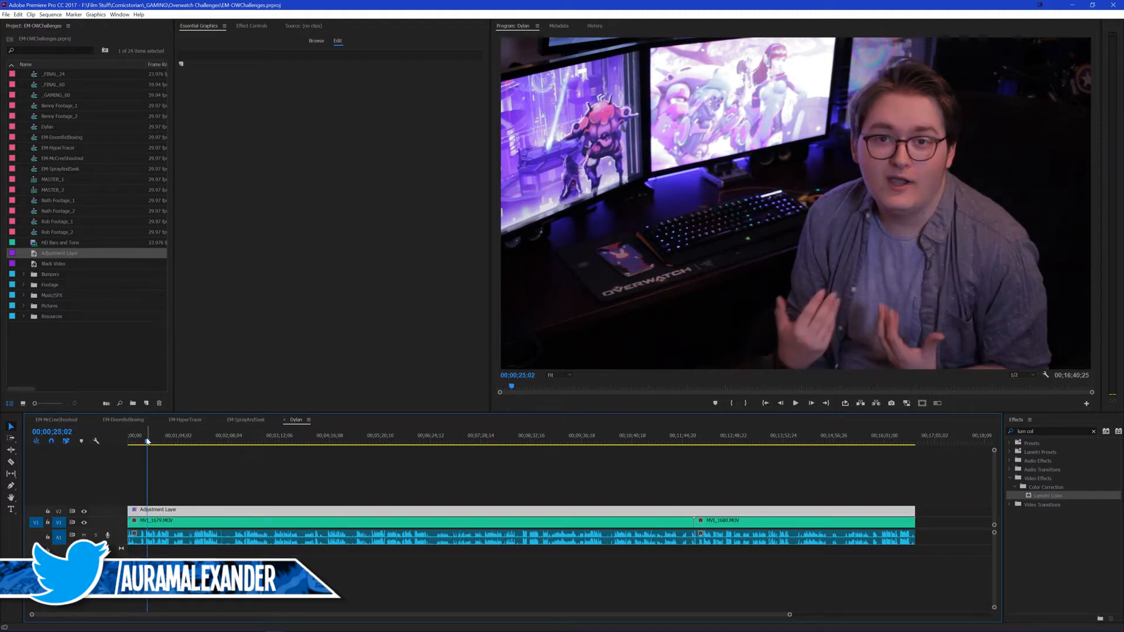
left_click_drag(146, 440, 145, 440)
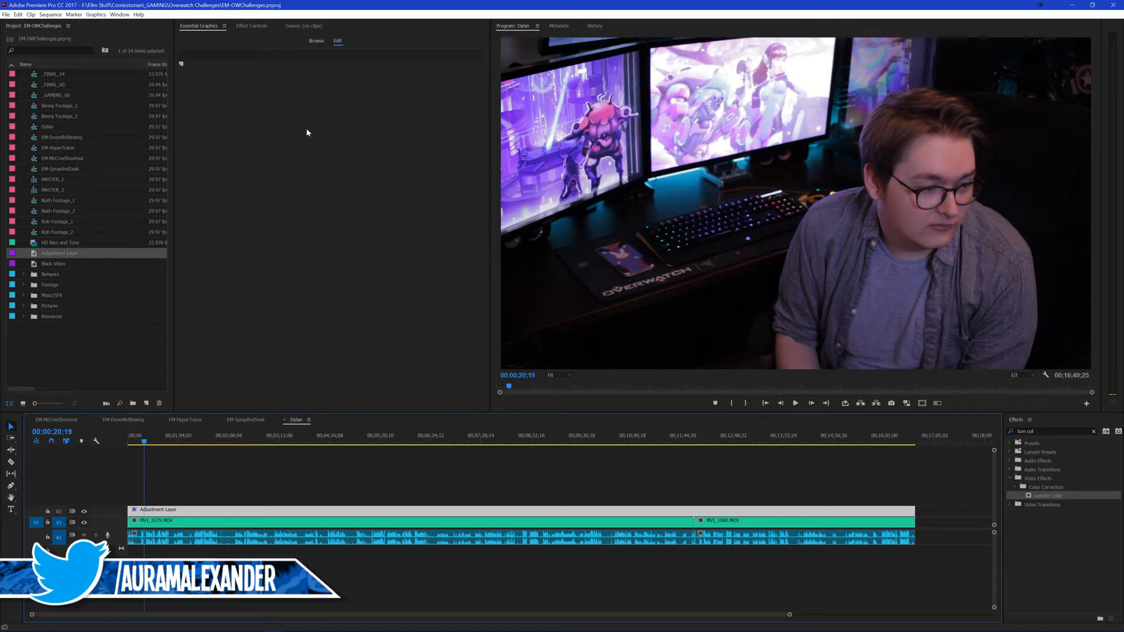
left_click(314, 41)
left_click(253, 26)
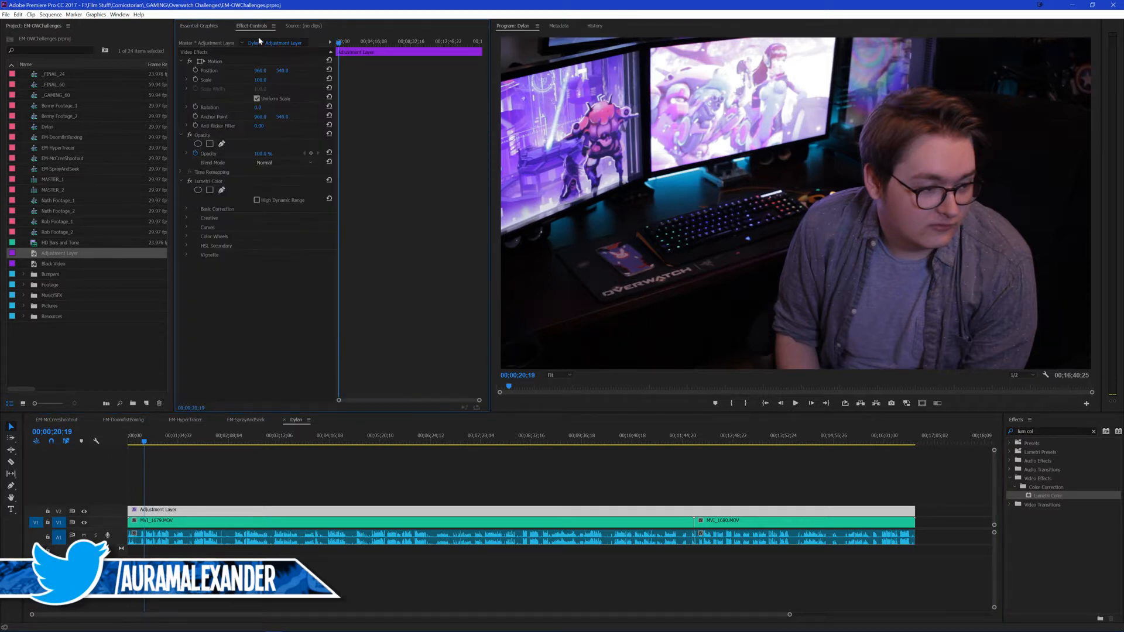
left_click(187, 209)
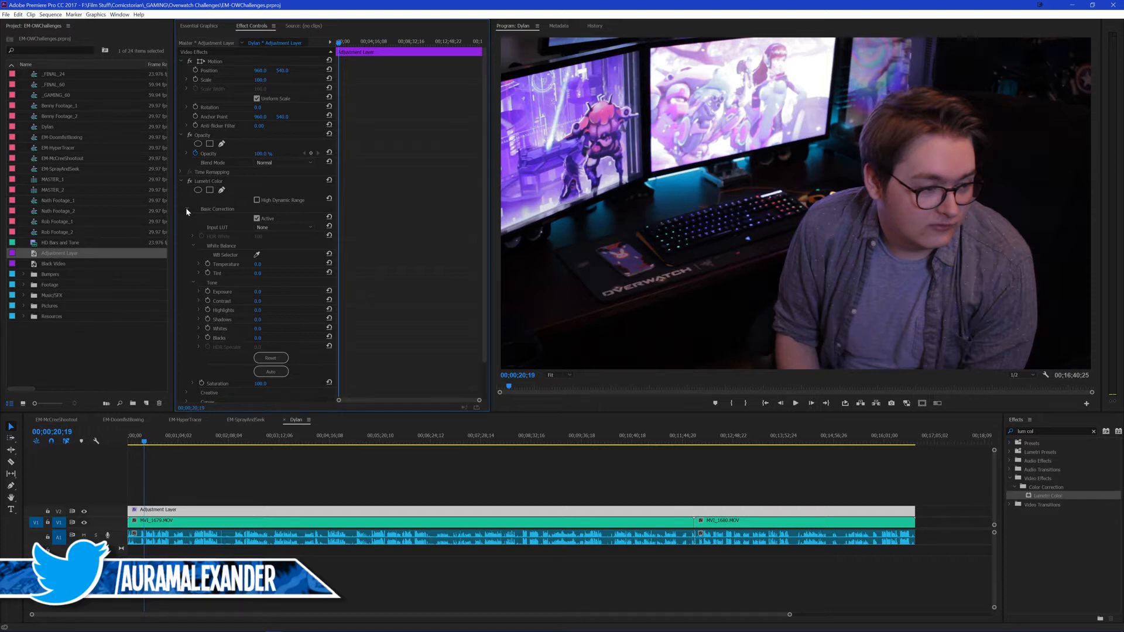
scroll(287, 269, "down", 1)
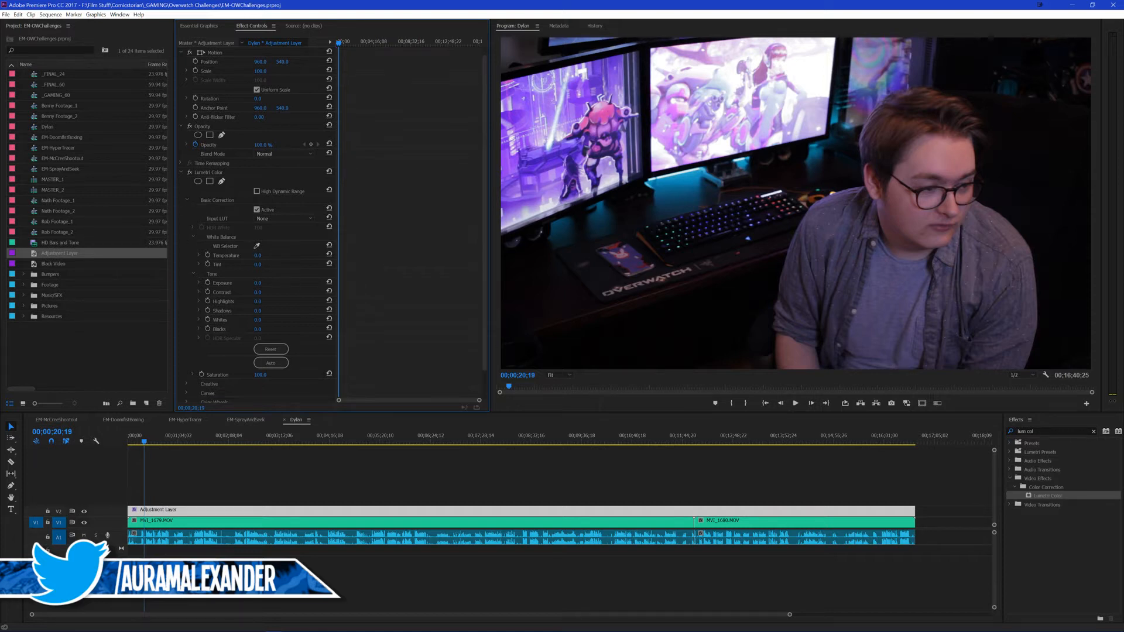
Step: Set the adjustment layer's Lumetri white balance to a temperature of -18 and a tint of -11
left_click_drag(259, 256, 286, 255)
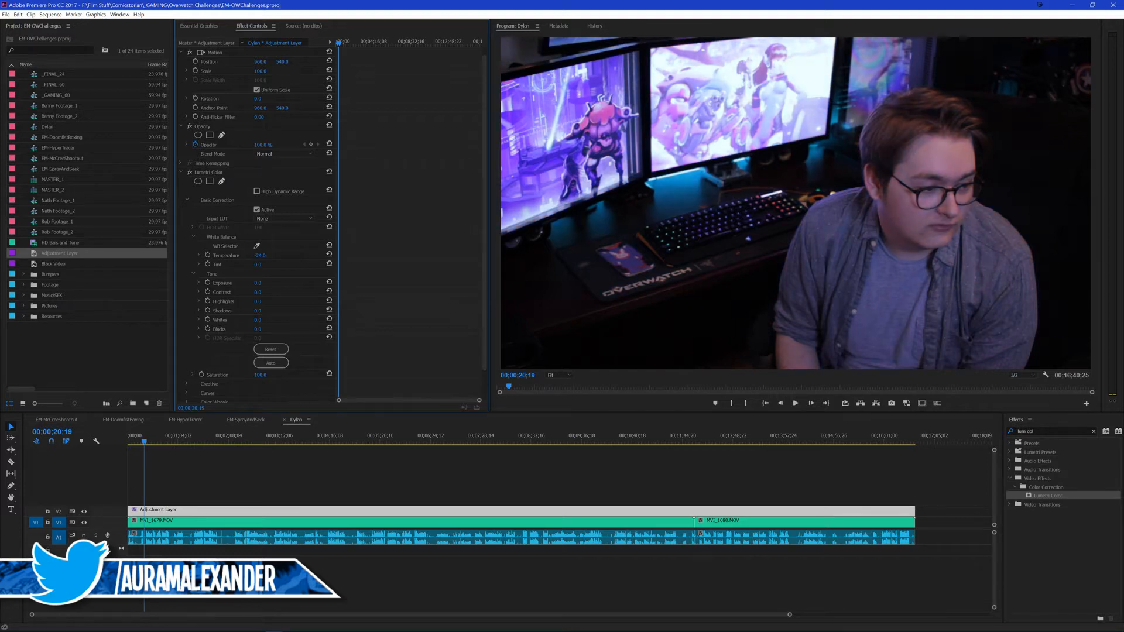
left_click_drag(260, 255, 279, 247)
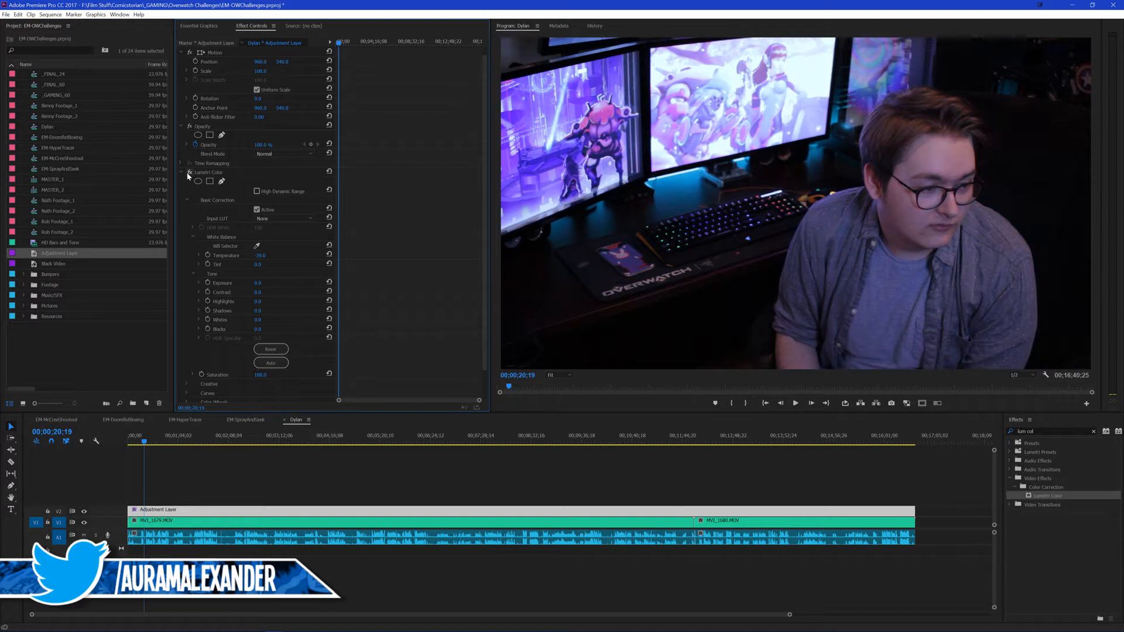
left_click(279, 257)
type("-20")
key("Return")
left_click(261, 255)
type("-18")
key("Return")
left_click_drag(255, 266, 264, 265)
Step: Try Lumetri exposure values of 1 and 0.5, and try a different whites level
scroll(282, 268, "down", 1)
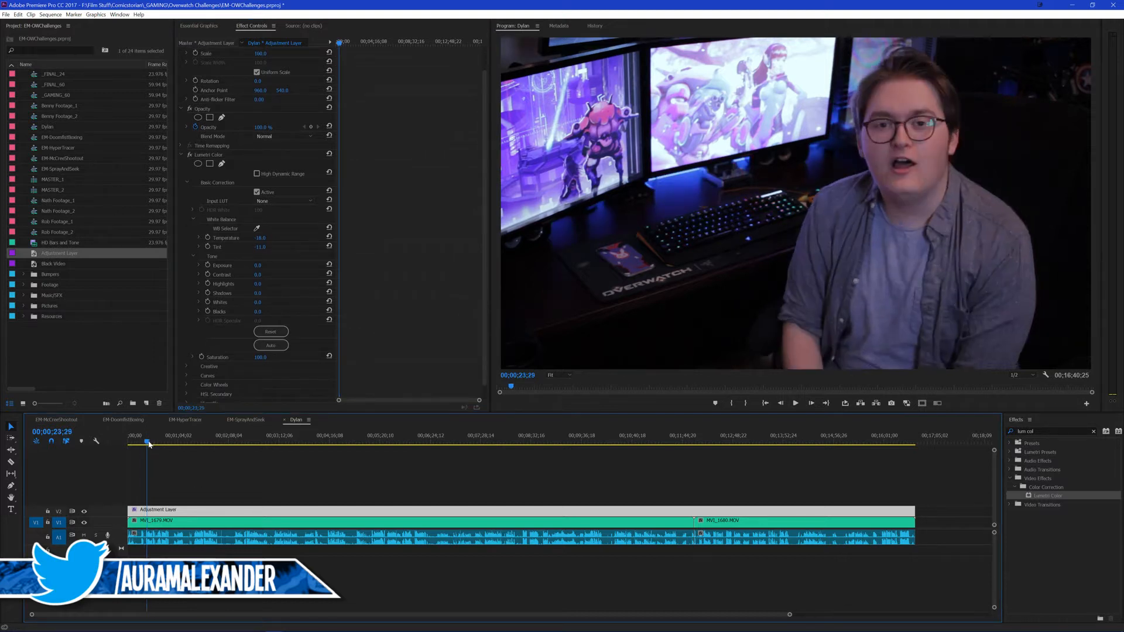
left_click(266, 265)
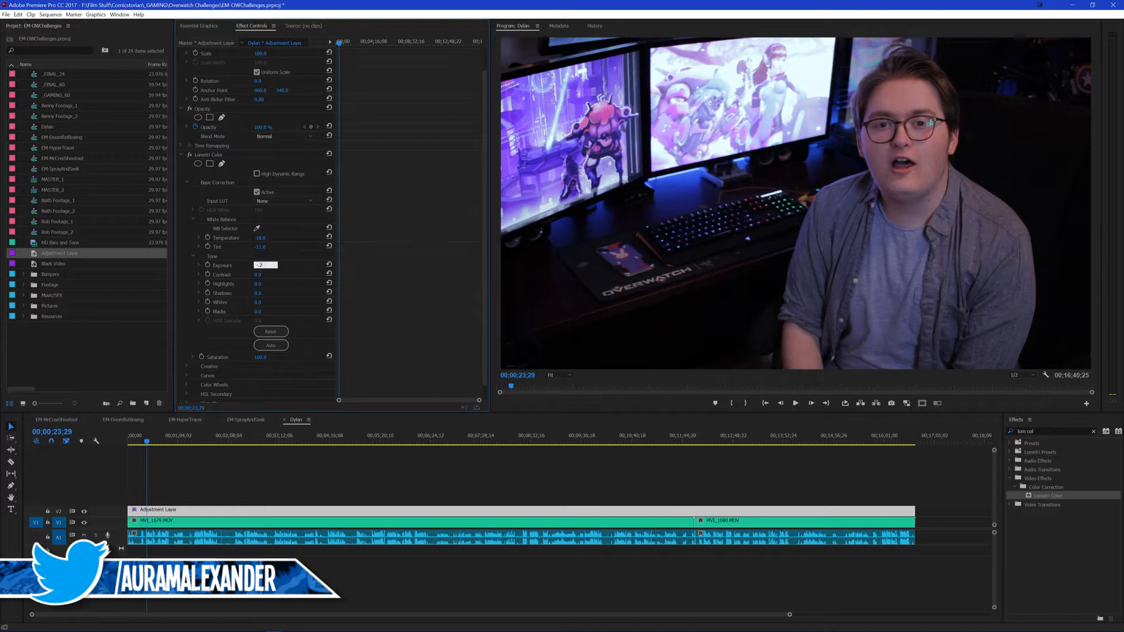
type("-0.2")
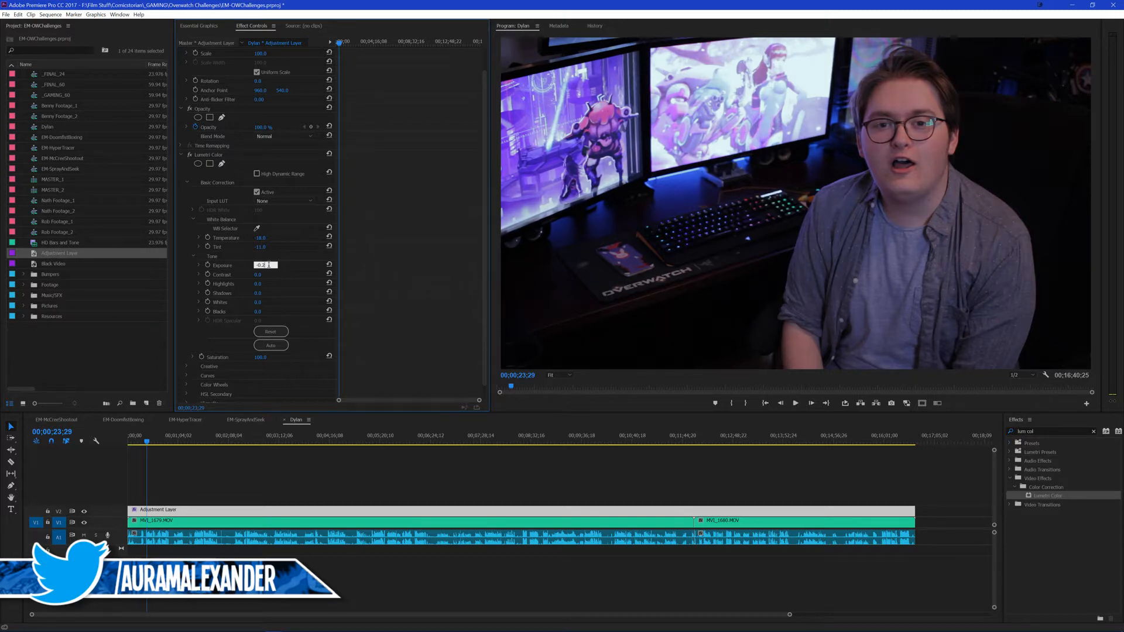
type("1")
key("Return")
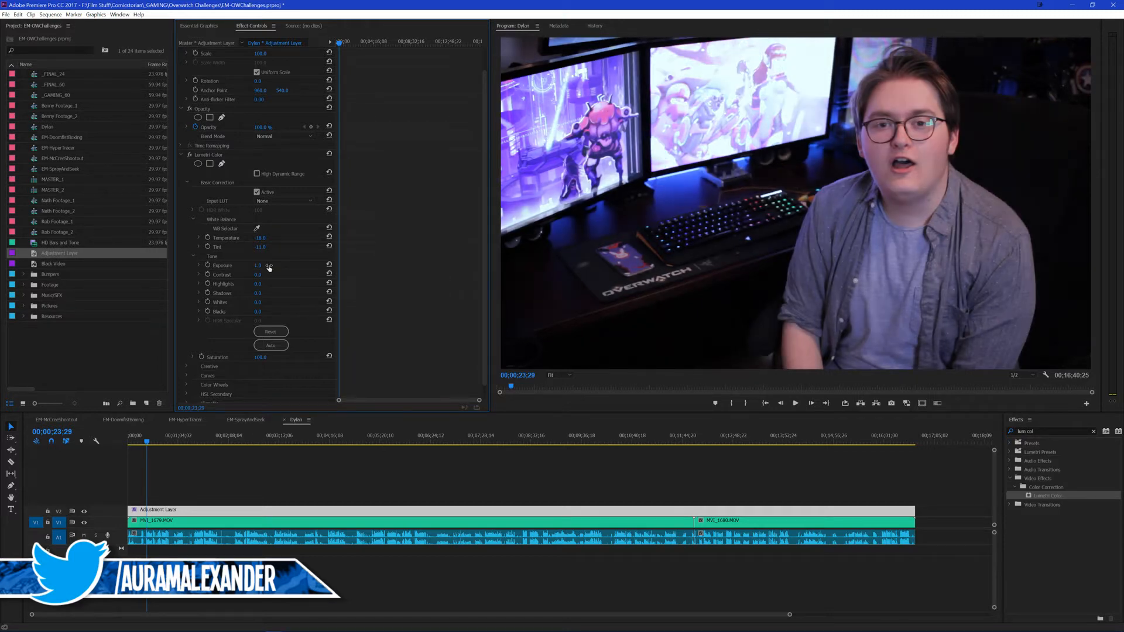
left_click(267, 265)
key("BackSpace")
type("0.5")
key("Return")
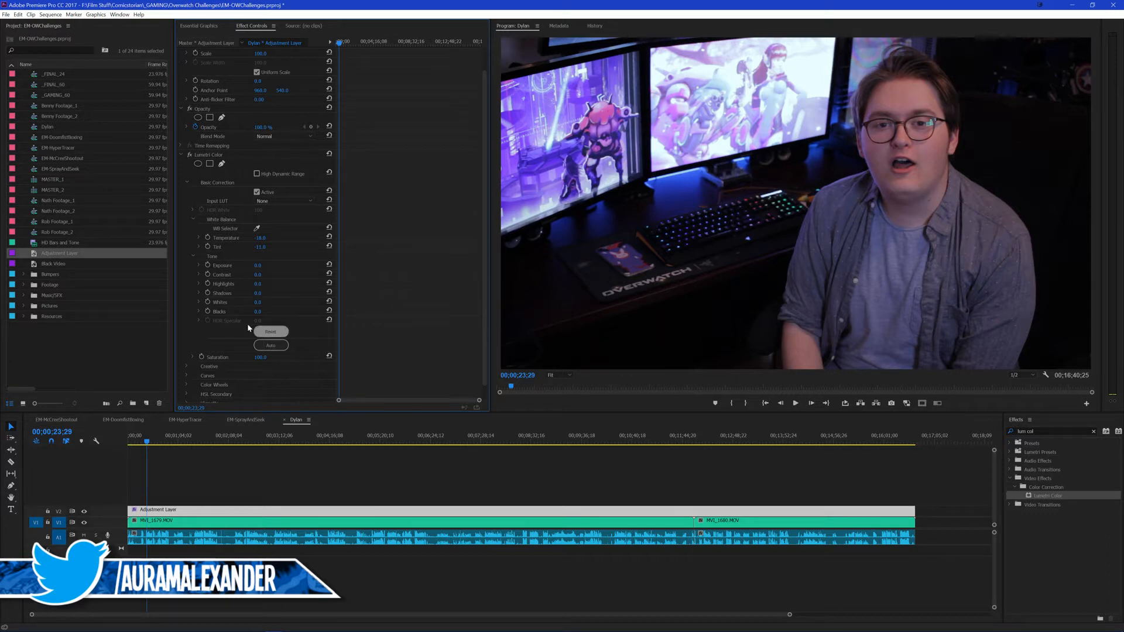
left_click_drag(258, 302, 284, 282)
key("ctrl+z")
Step: Check the correction further along the footage, return to about 24 seconds and save the project
left_click_drag(223, 441, 147, 436)
left_click(148, 436)
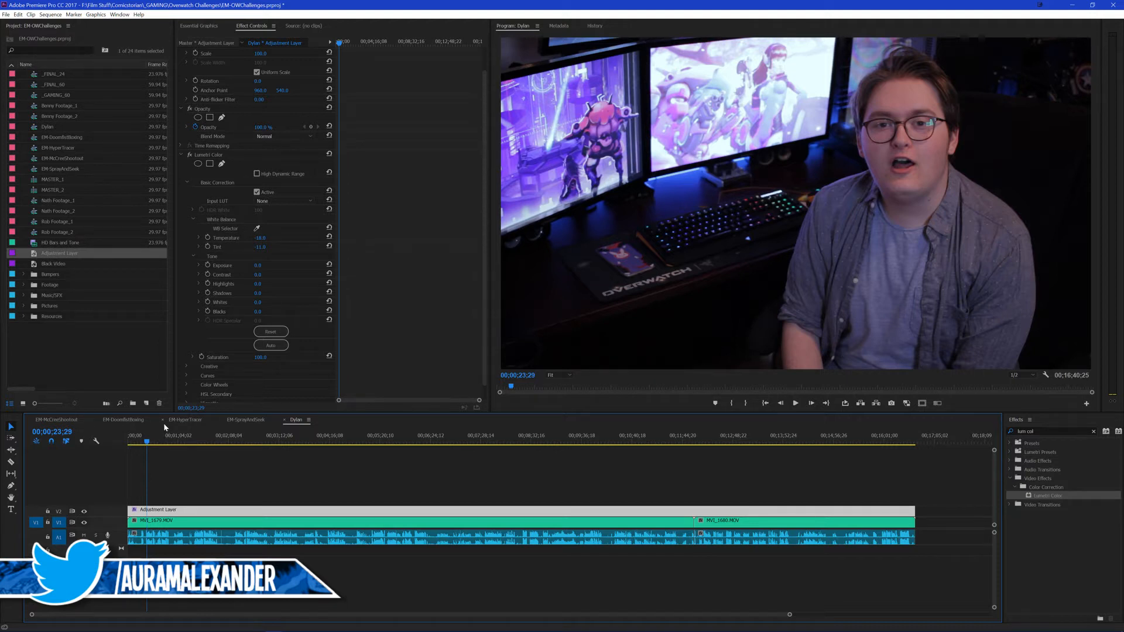
key("ctrl+s")
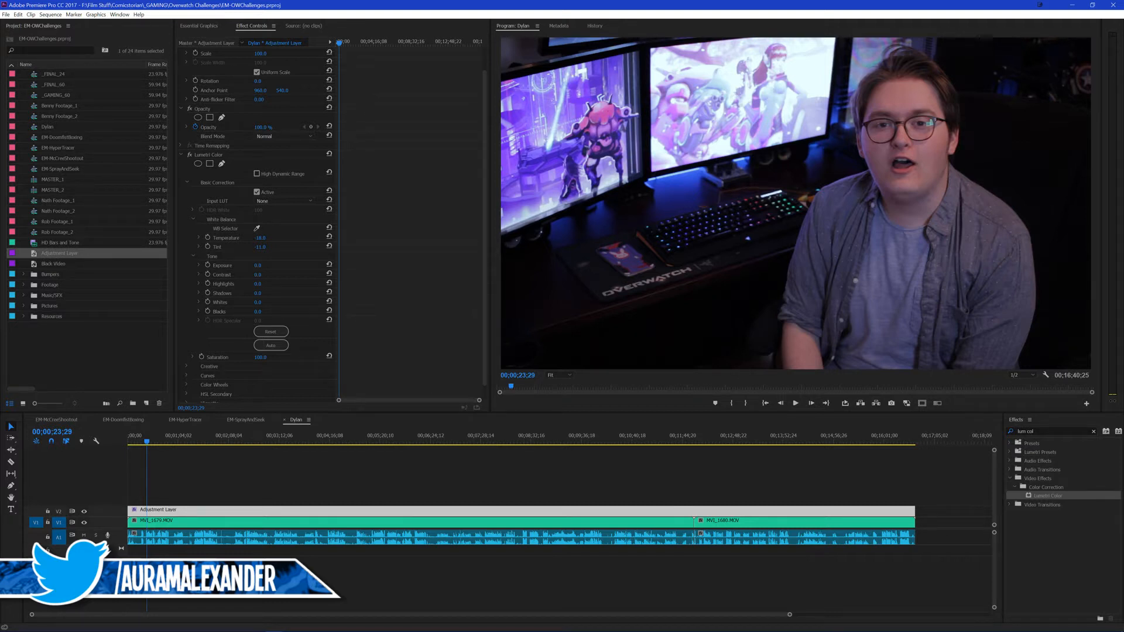
left_click(75, 335)
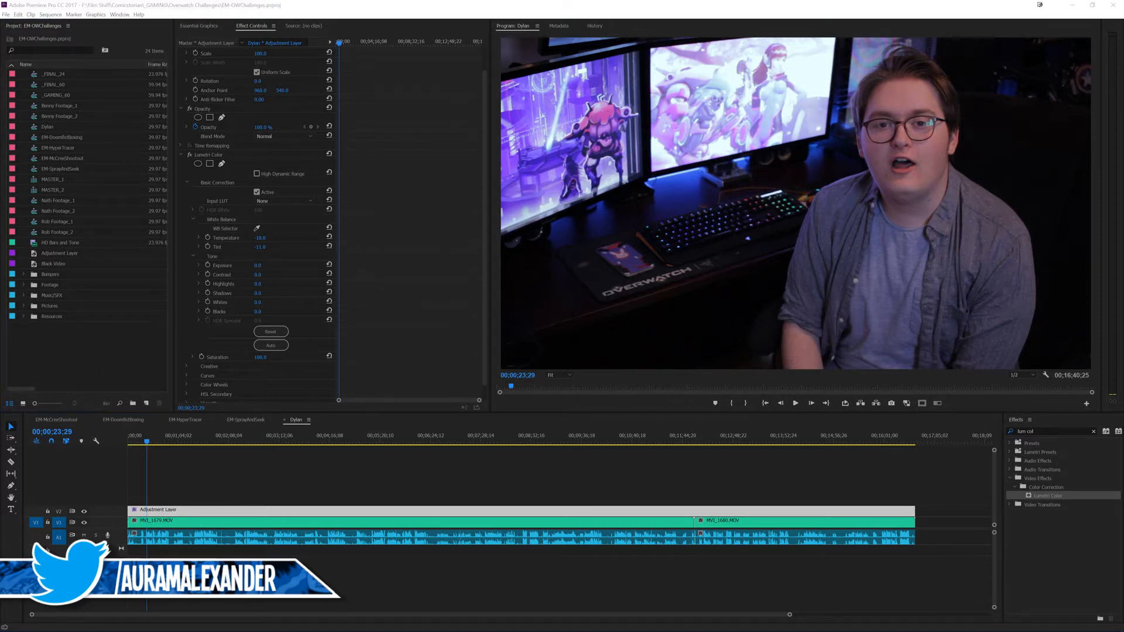
left_click(88, 350)
left_click(127, 348)
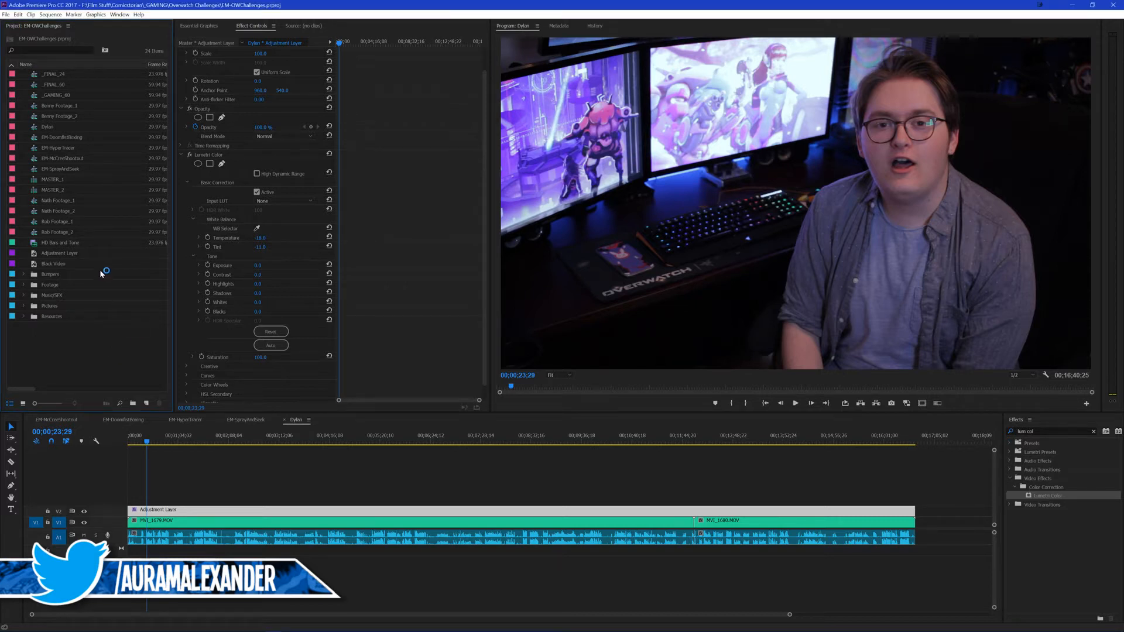
Step: Try lowering the Lumetri whites and strongly raising the blacks on the adjustment layer
left_click(288, 263)
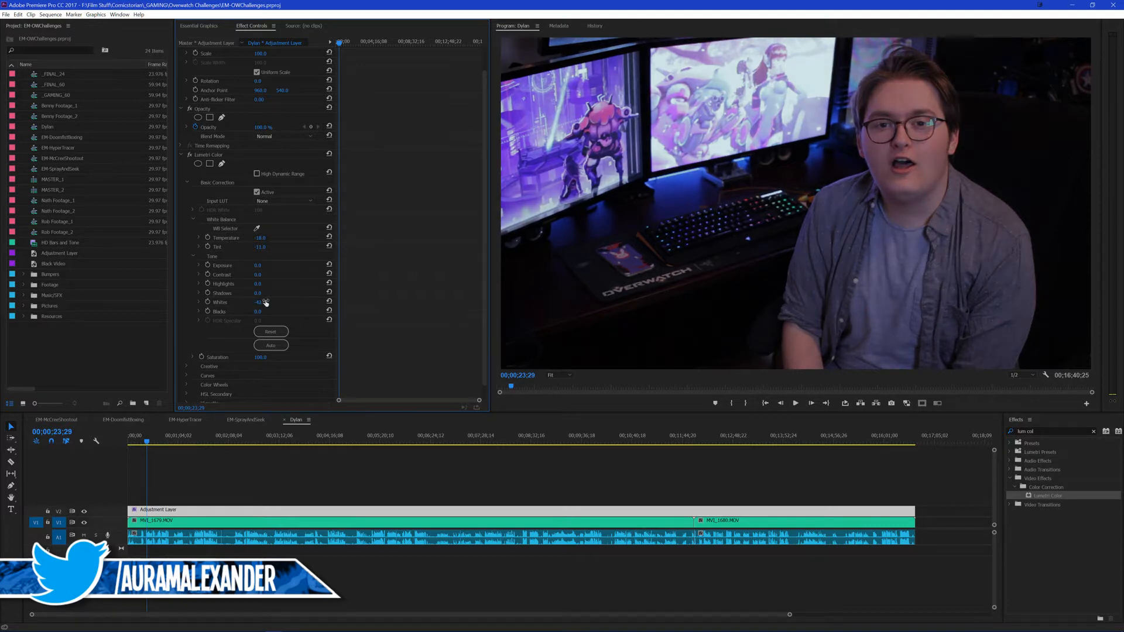
left_click_drag(257, 312, 293, 312)
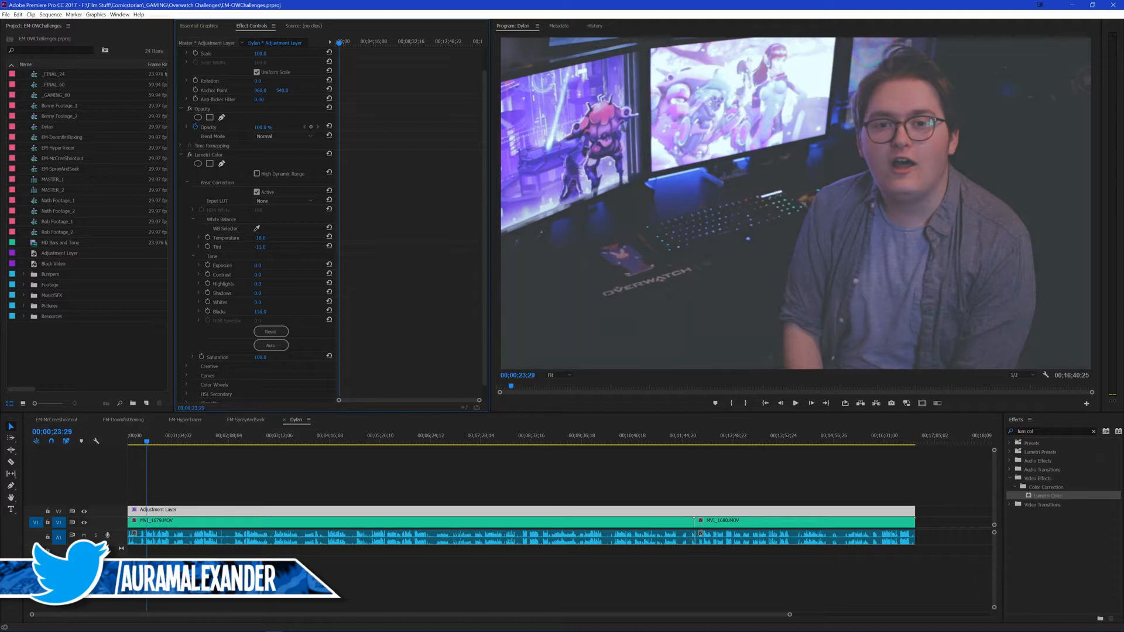
left_click_drag(259, 311, 147, 311)
Step: Raise the Lumetri saturation slightly and compare the picture with the effect switched off and on
left_click(261, 356)
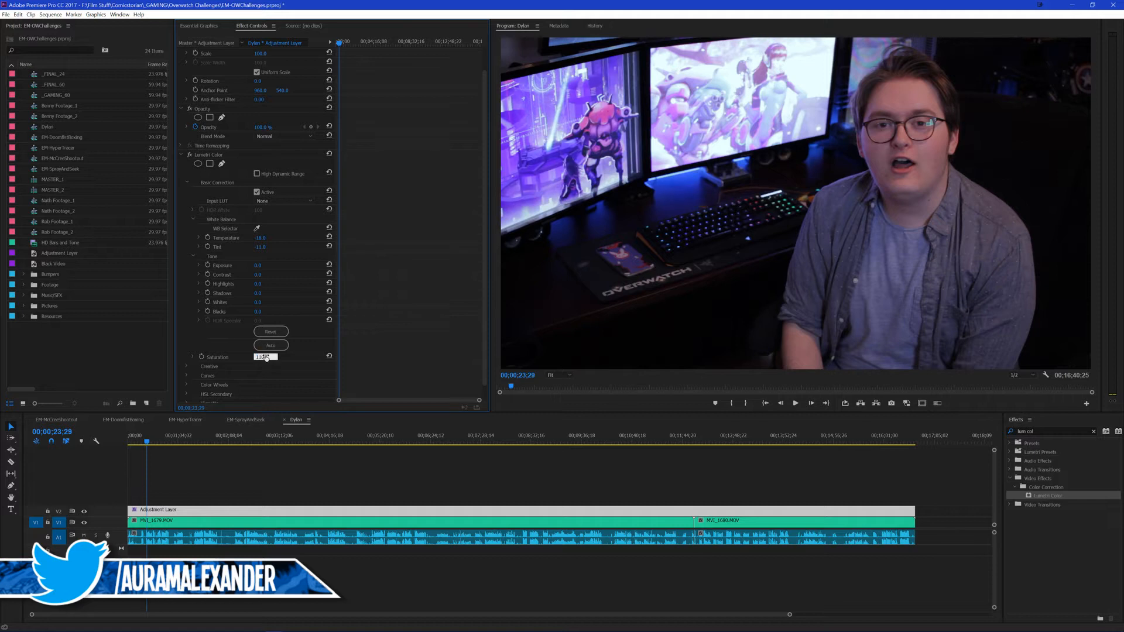
key("Return")
scroll(304, 292, "down", 1)
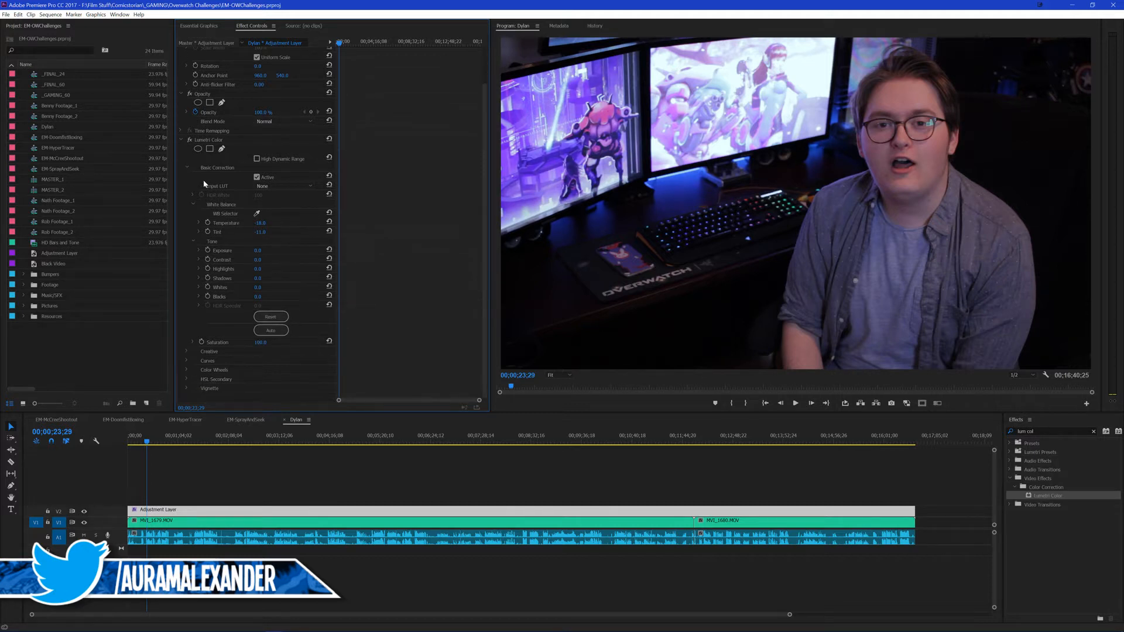
left_click(191, 141)
left_click(191, 141)
left_click(190, 140)
left_click(190, 140)
left_click(190, 141)
left_click(190, 140)
Step: Collapse the first Lumetri Color effect and add a second Lumetri Color effect below it on the adjustment layer
left_click(188, 168)
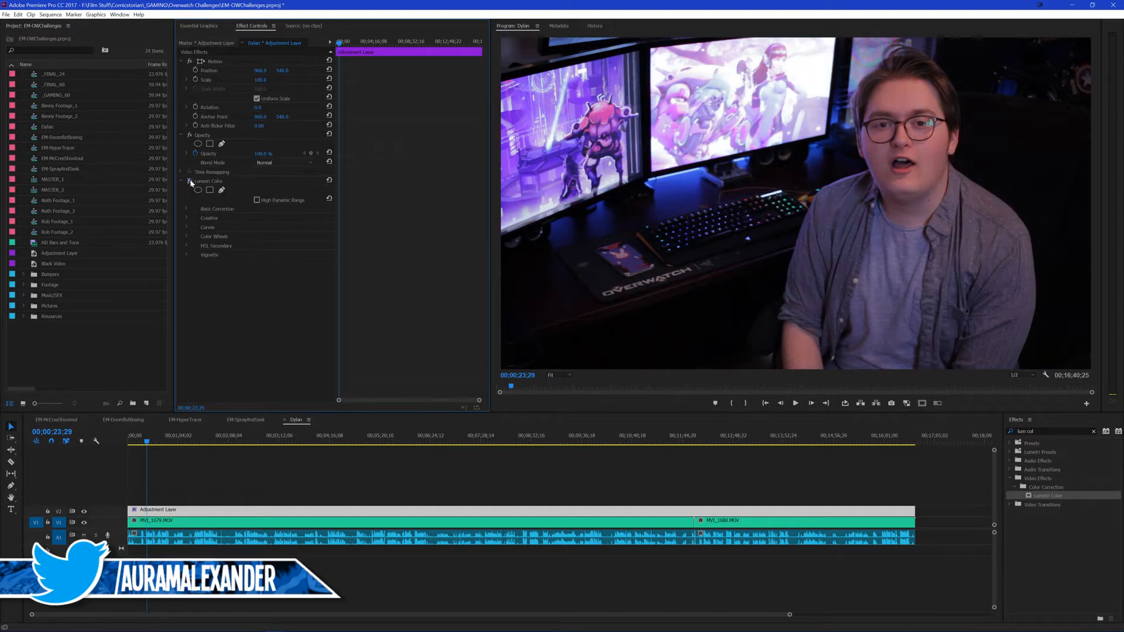
left_click(181, 182)
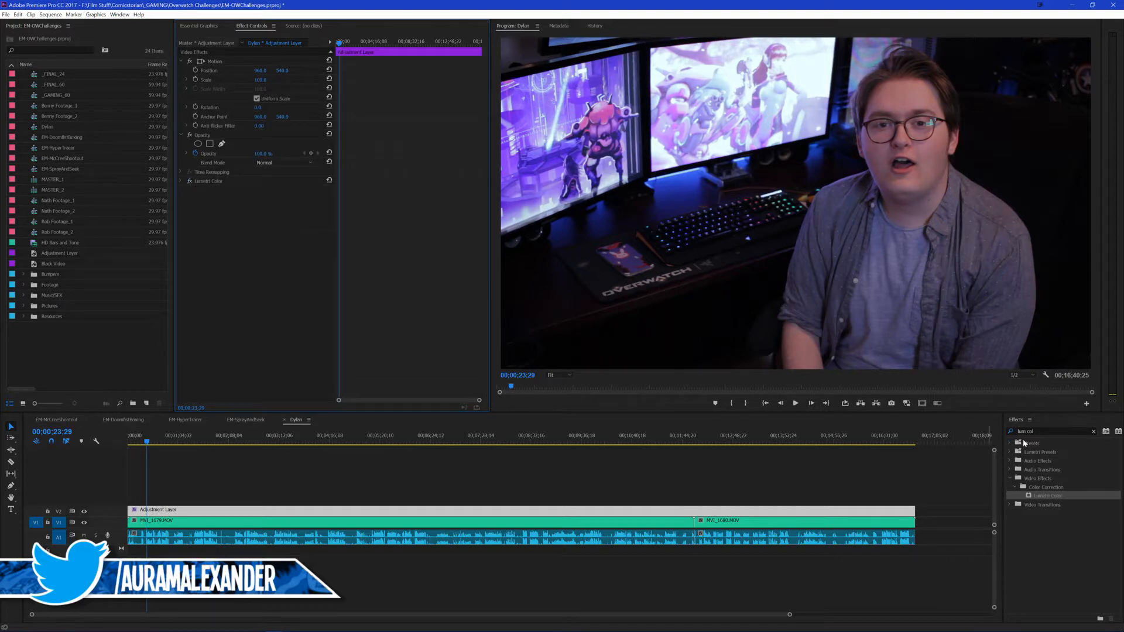
left_click_drag(1040, 500, 258, 223)
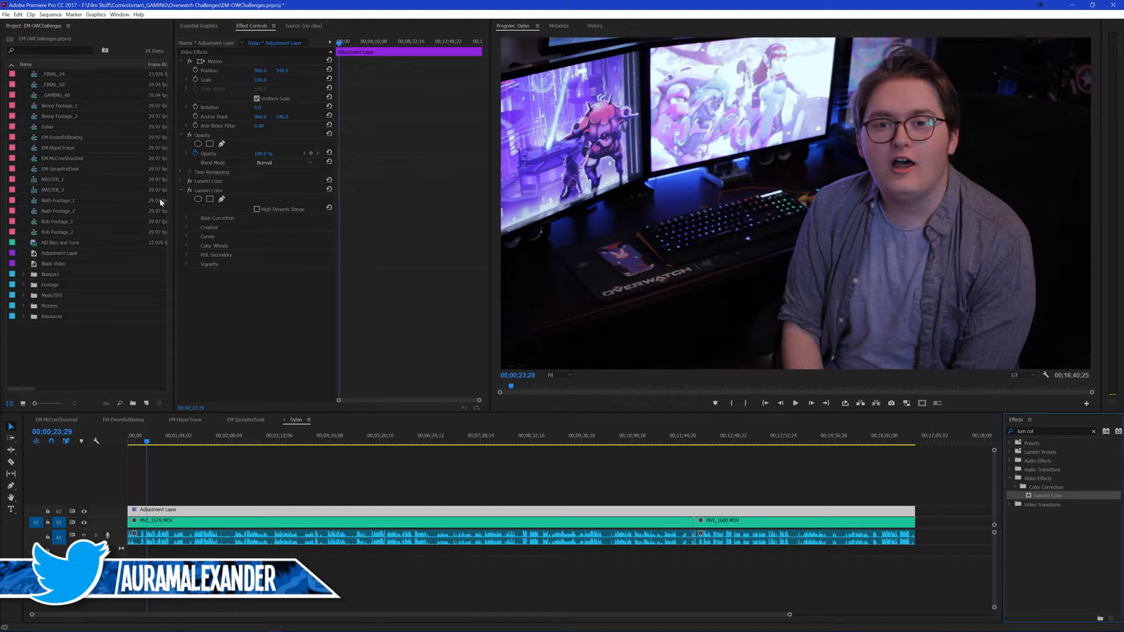
Step: Draw a four-point mask around the centre monitor on the second Lumetri Color effect and fit the preview back to the frame
left_click(251, 309)
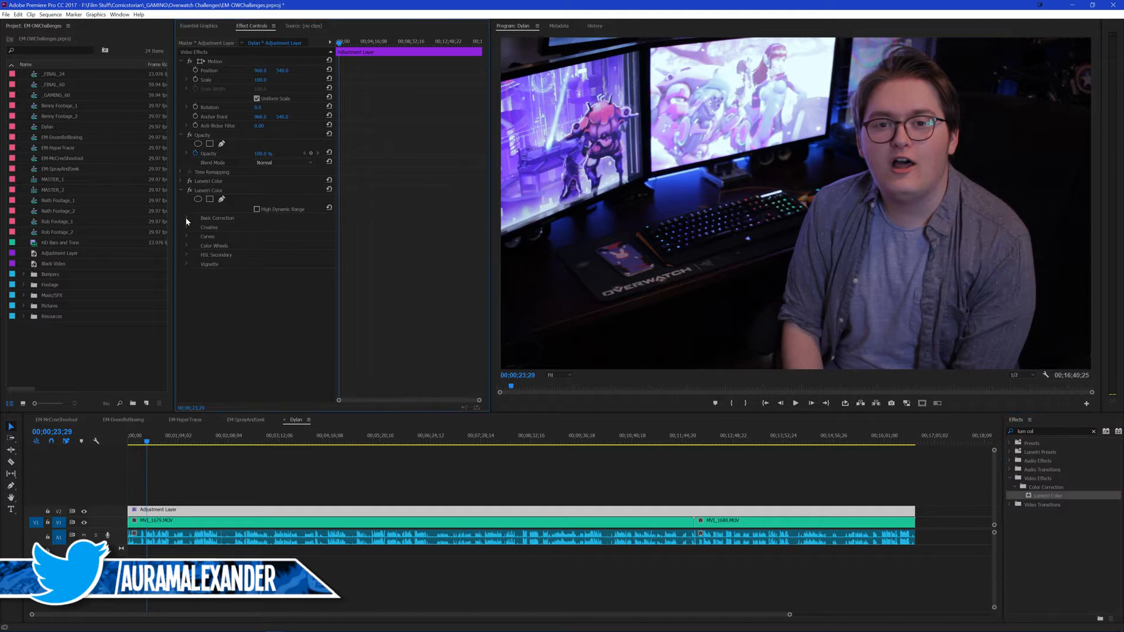
left_click(186, 219)
left_click(222, 199)
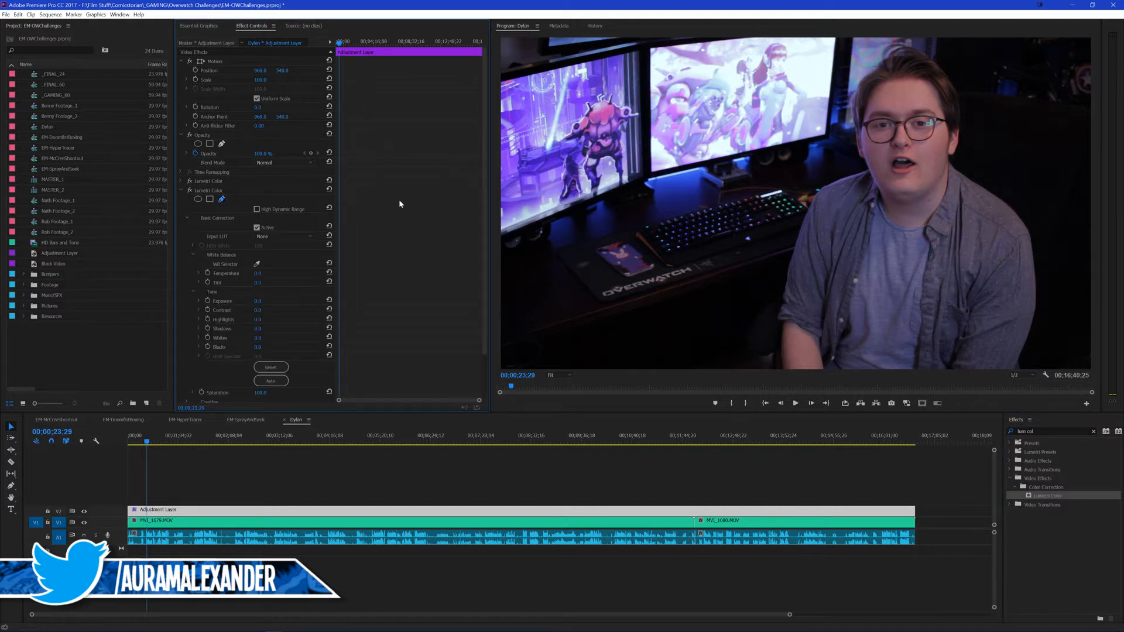
left_click(652, 175)
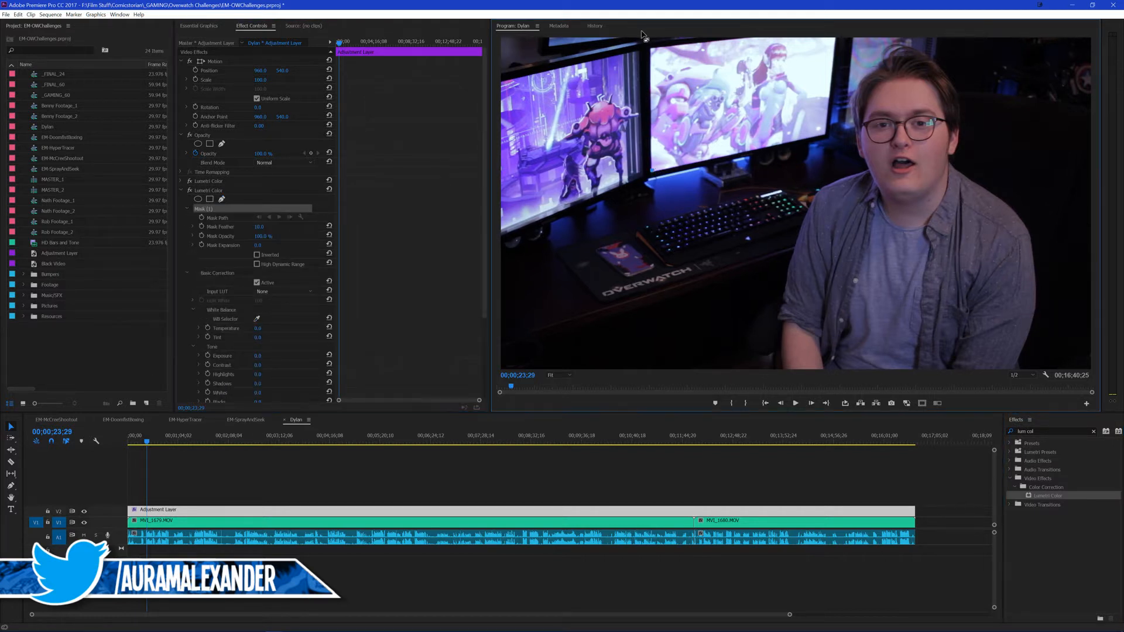
left_click(651, 46)
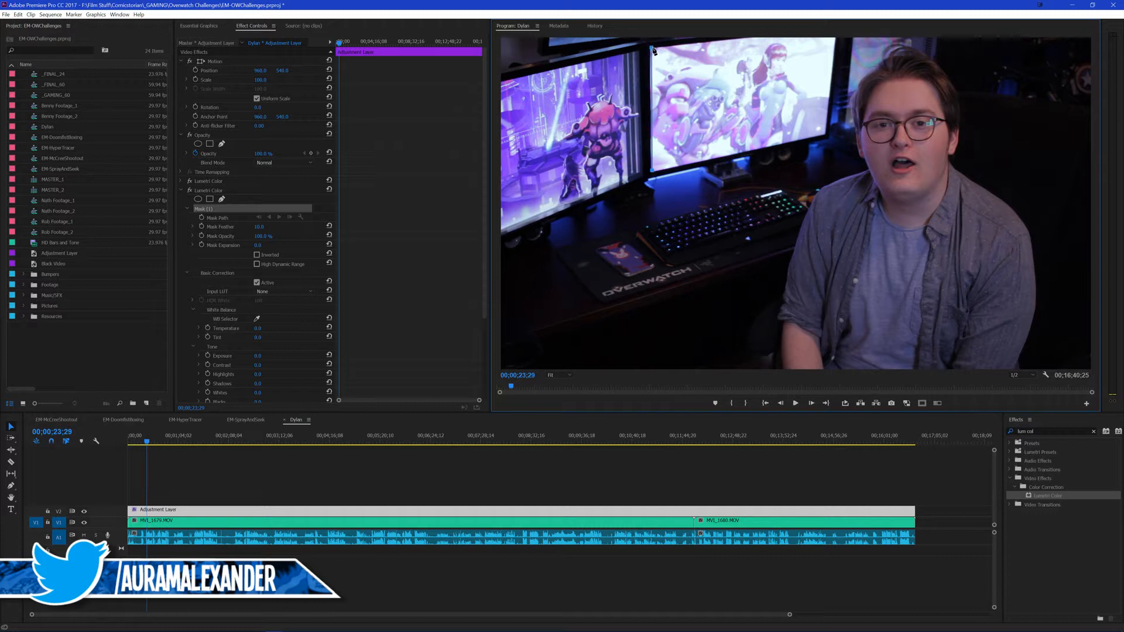
left_click(834, 40)
scroll(563, 375, "down", 4)
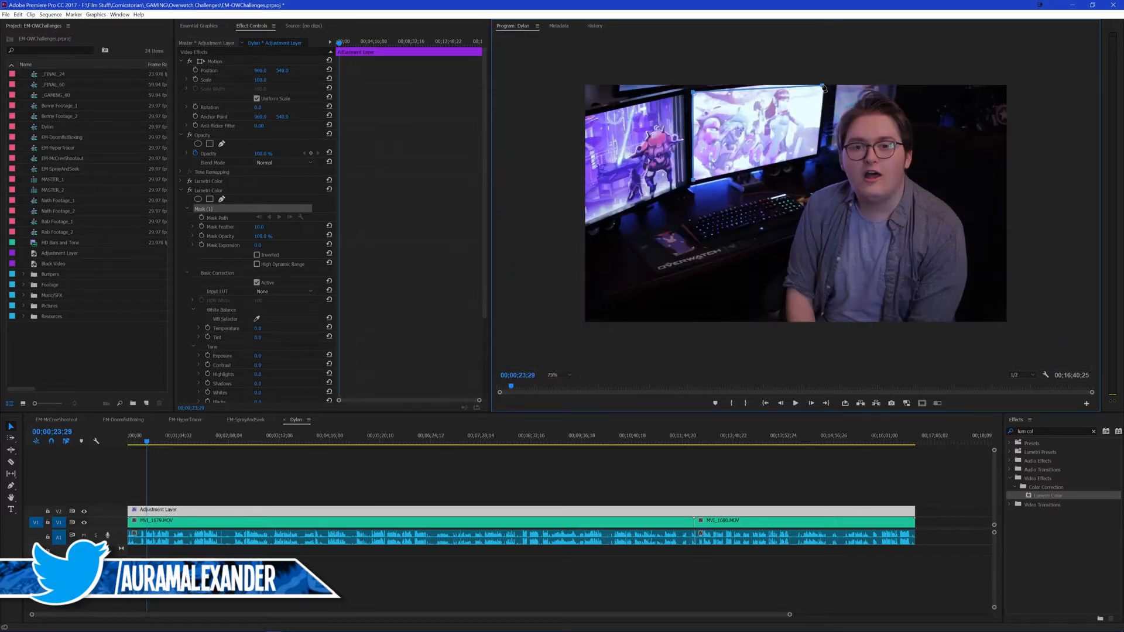
left_click_drag(823, 86, 826, 78)
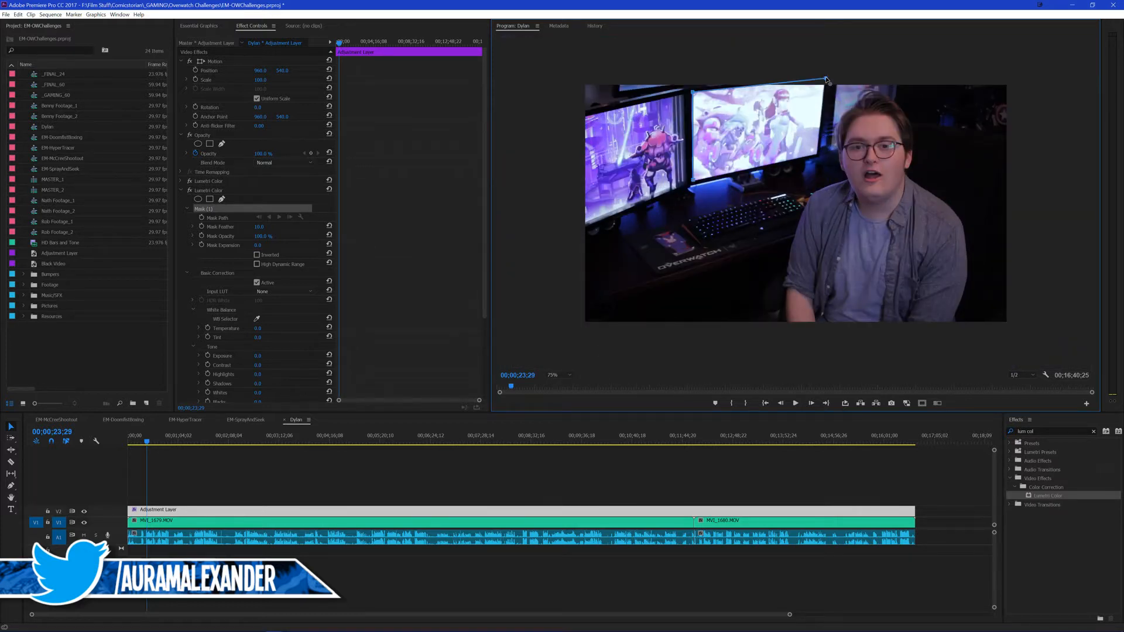
left_click(816, 156)
left_click(693, 181)
left_click(561, 374)
left_click(561, 413)
left_click(265, 308)
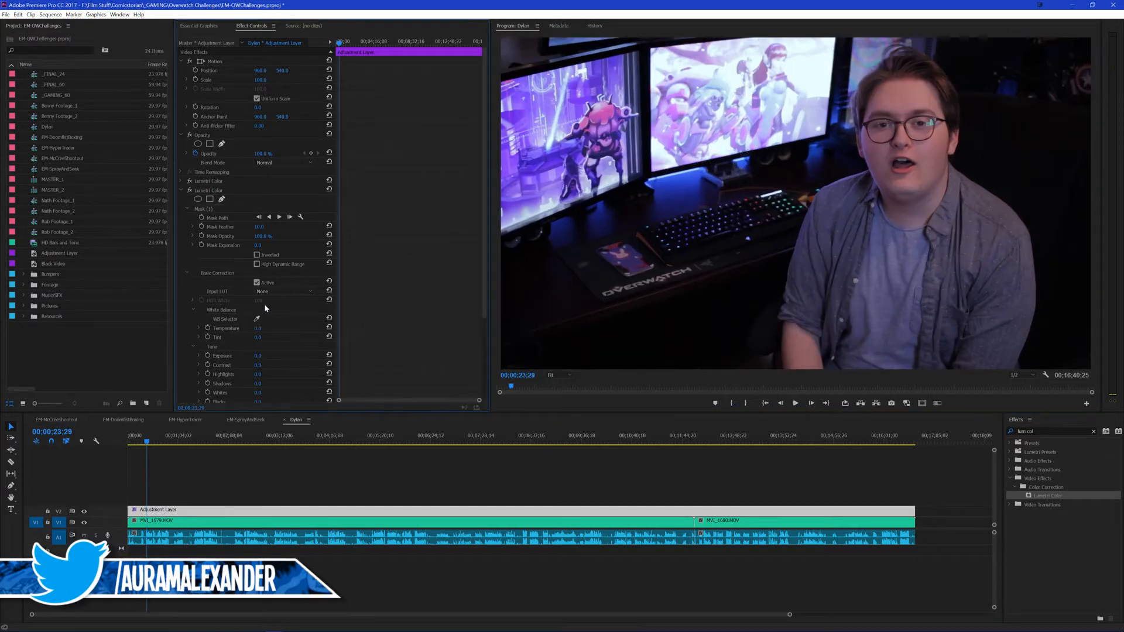
Step: Lower the exposure inside the monitor mask, and increase the mask's feather and expansion to soften its edge
left_click(187, 209)
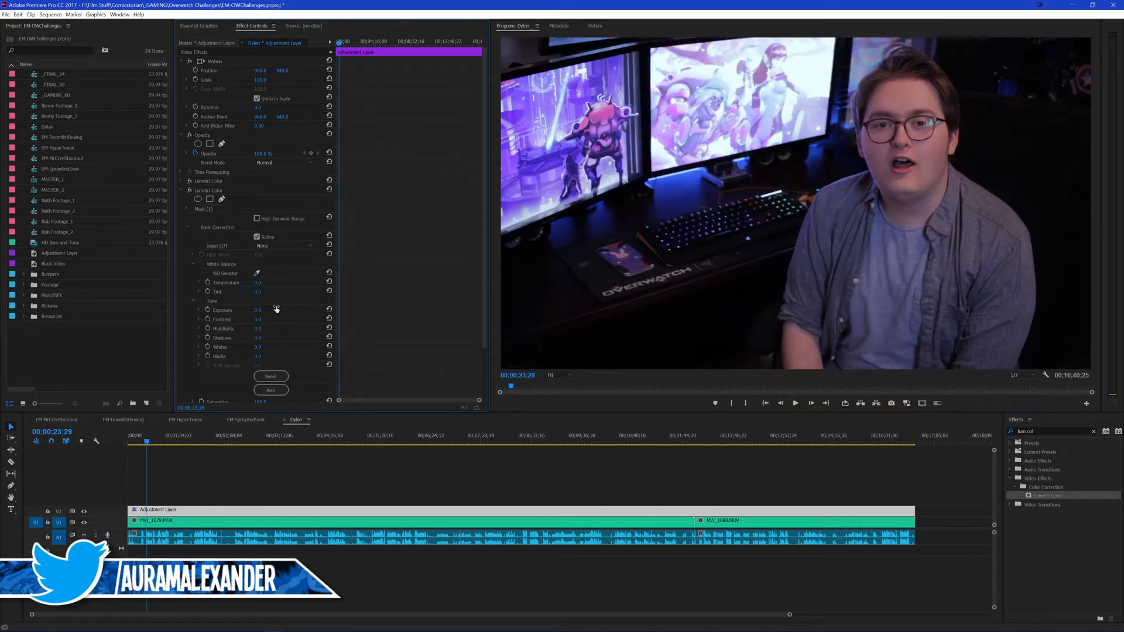
left_click_drag(266, 317, 256, 317)
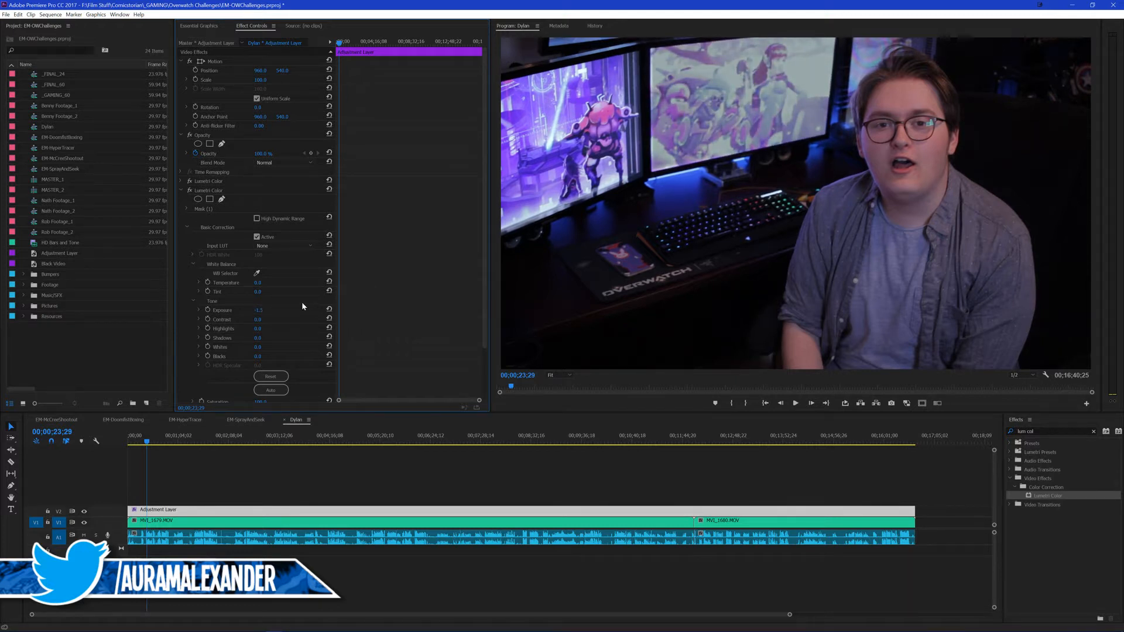
left_click(189, 208)
left_click(188, 208)
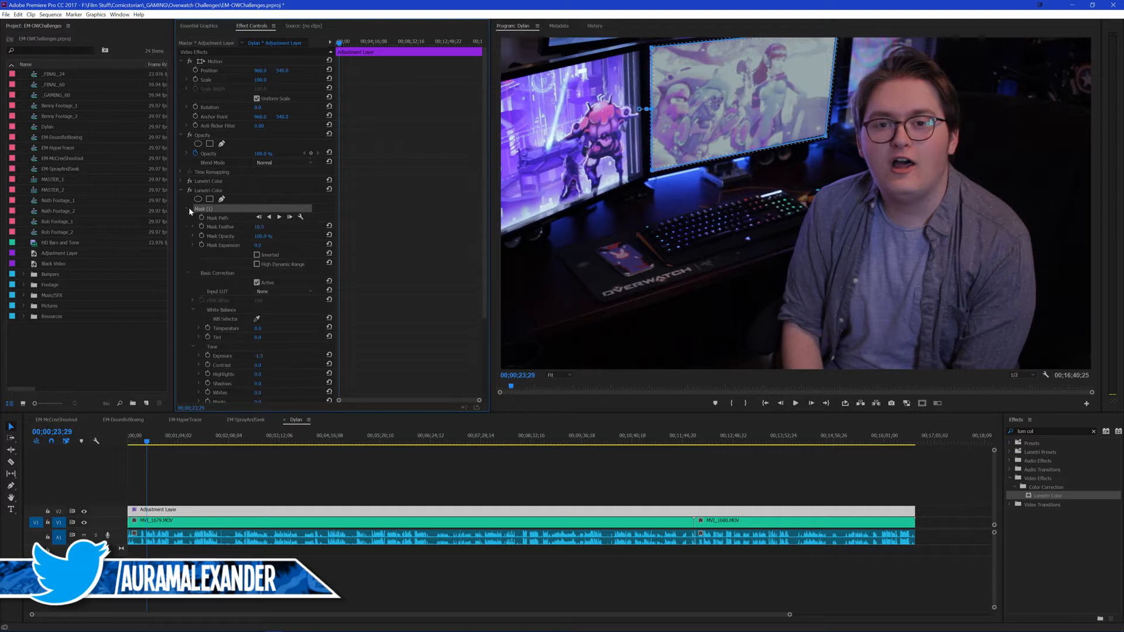
left_click_drag(258, 245, 286, 226)
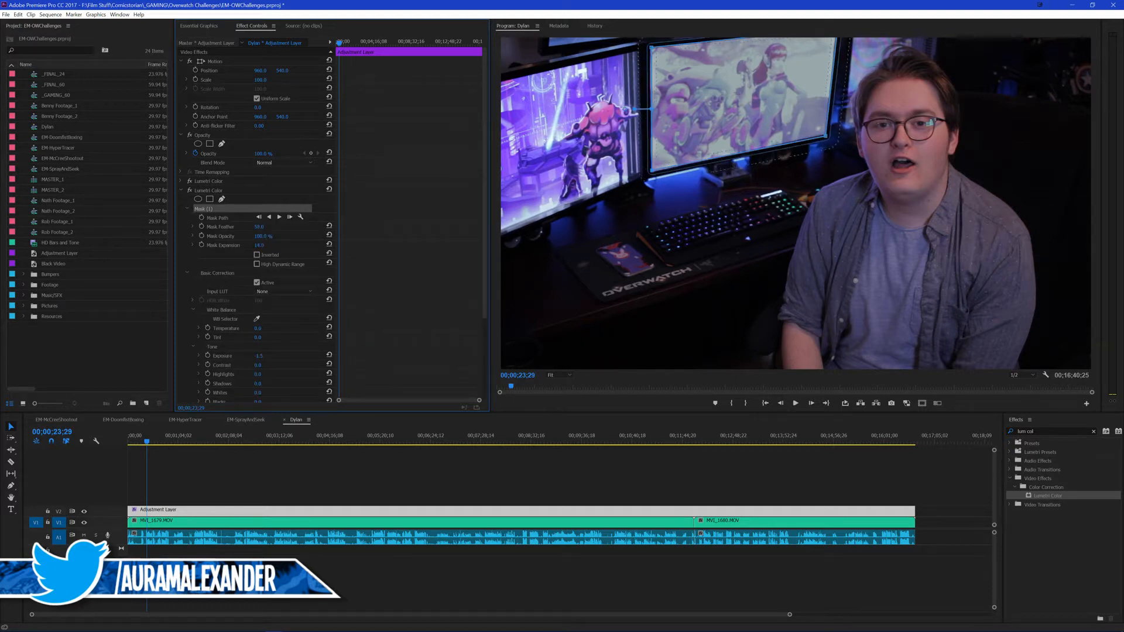
Step: Compare the picture with the second Lumetri Color effect off and on, and delete that effect from the adjustment layer
left_click(189, 190)
left_click(189, 191)
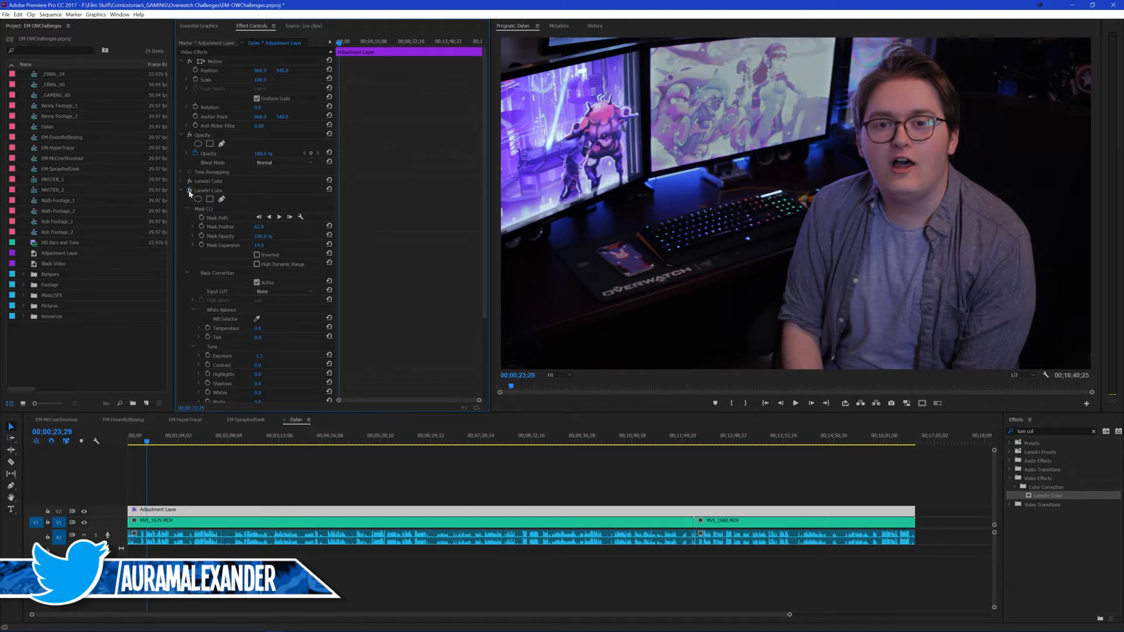
left_click(189, 191)
left_click(189, 191)
left_click(189, 191)
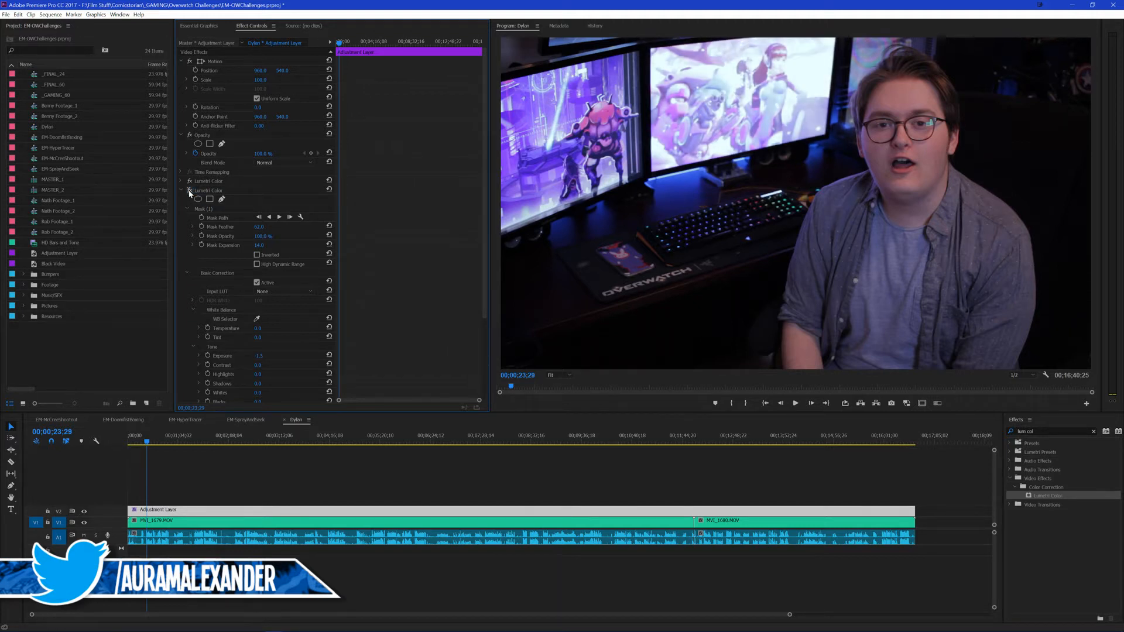
left_click(189, 191)
left_click(189, 191)
left_click(196, 192)
key("Delete")
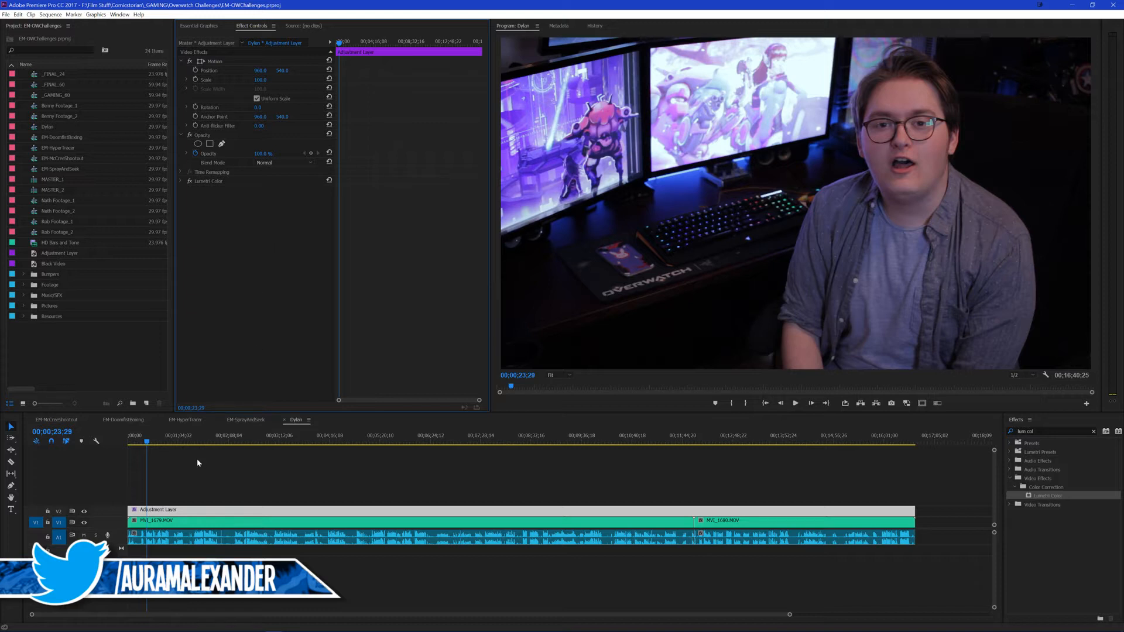
Step: Enlarge the timeline around the start of the talking-head footage and play the corrected picture from about 22 seconds
left_click(178, 448)
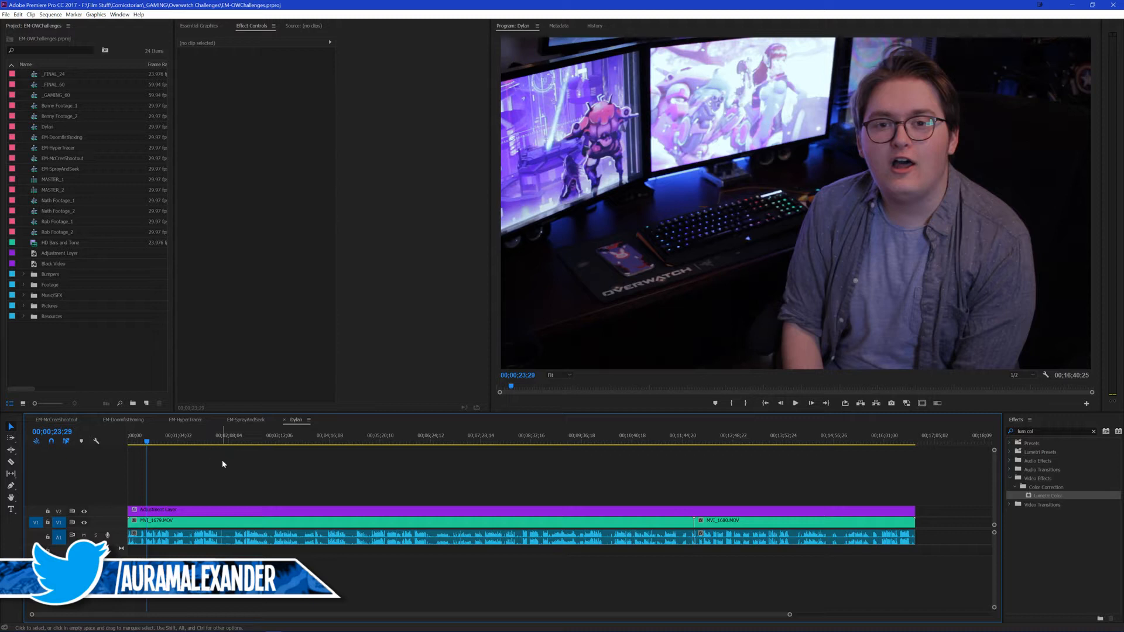
scroll(208, 468, "up", 5)
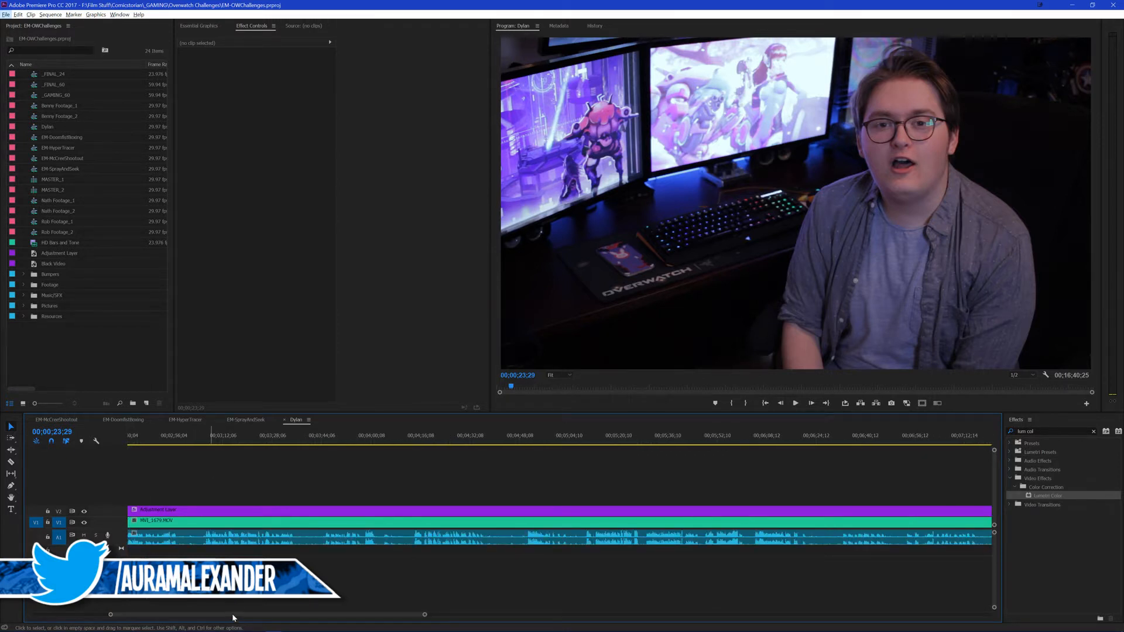
left_click_drag(233, 615, 122, 613)
scroll(224, 576, "up", 3)
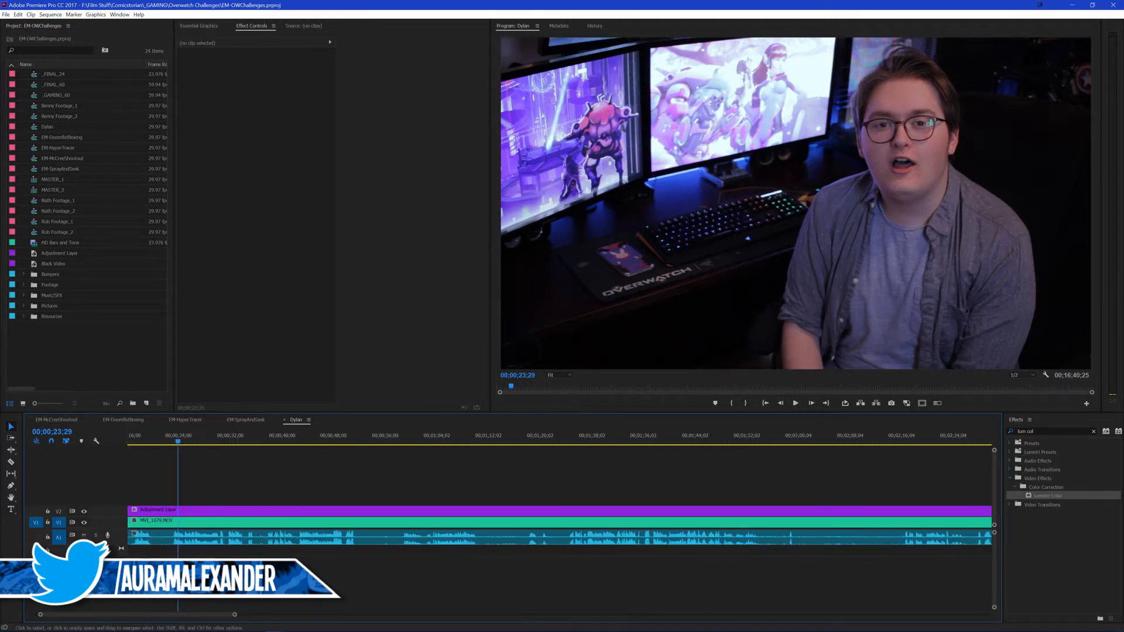
scroll(224, 577, "up", 2)
scroll(225, 577, "up", 2)
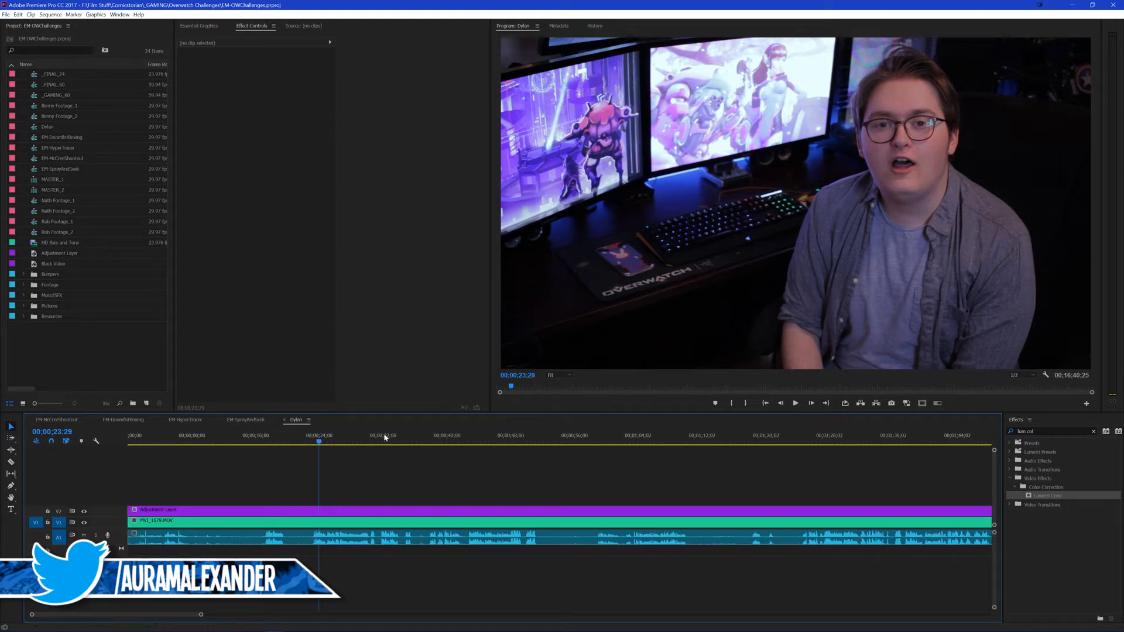
left_click(304, 442)
key("space")
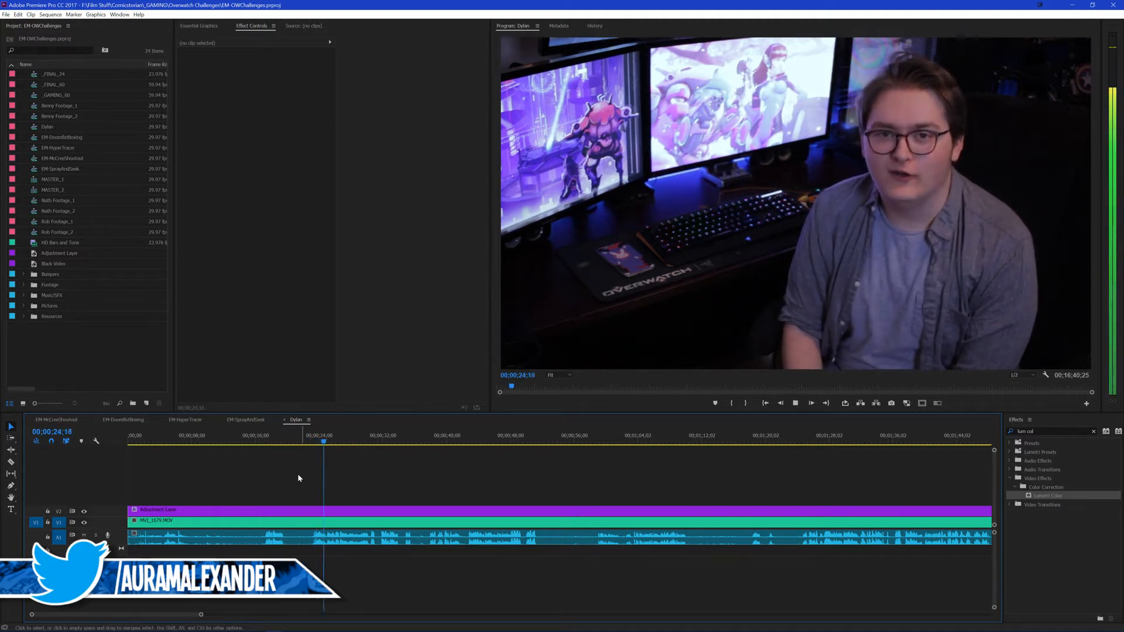
scroll(302, 475, "up", 2)
scroll(360, 463, "up", 4)
scroll(361, 464, "up", 2)
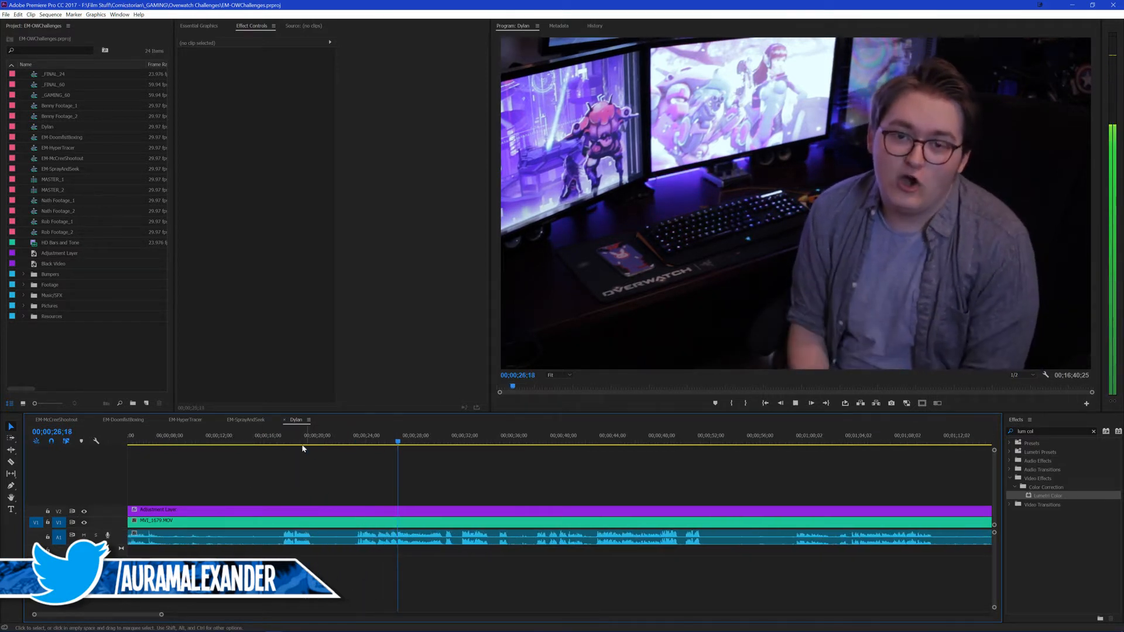
Step: Play the corrected footage again from about 17 seconds, stop it and return the playhead to 00;00;17;07
left_click(281, 442)
key("space")
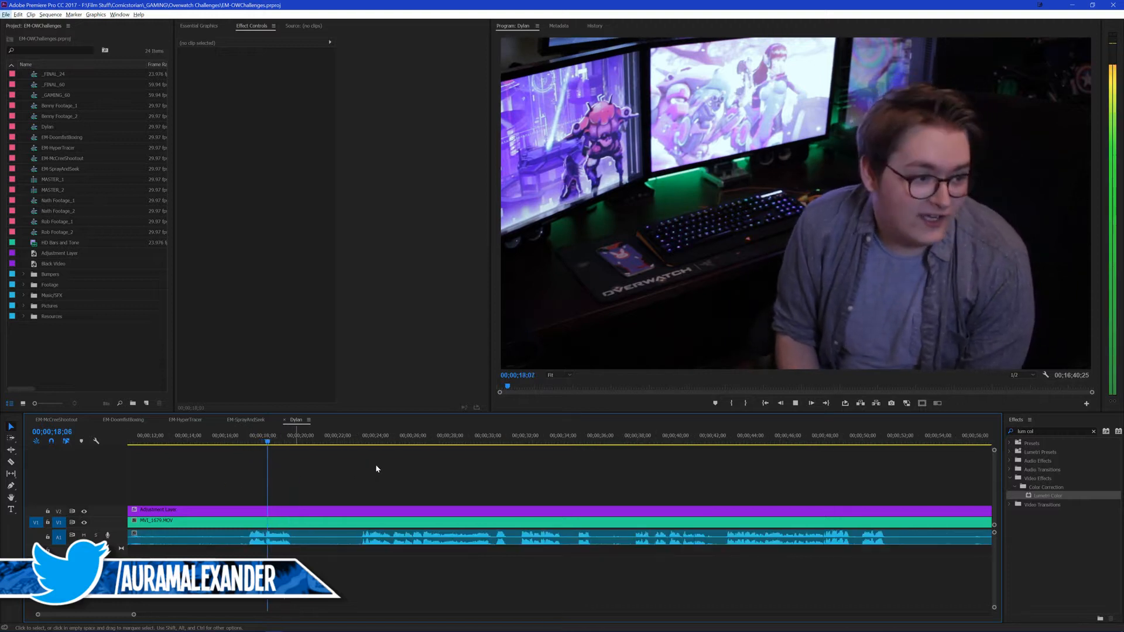
scroll(369, 475, "up", 2)
key("space")
left_click(300, 439)
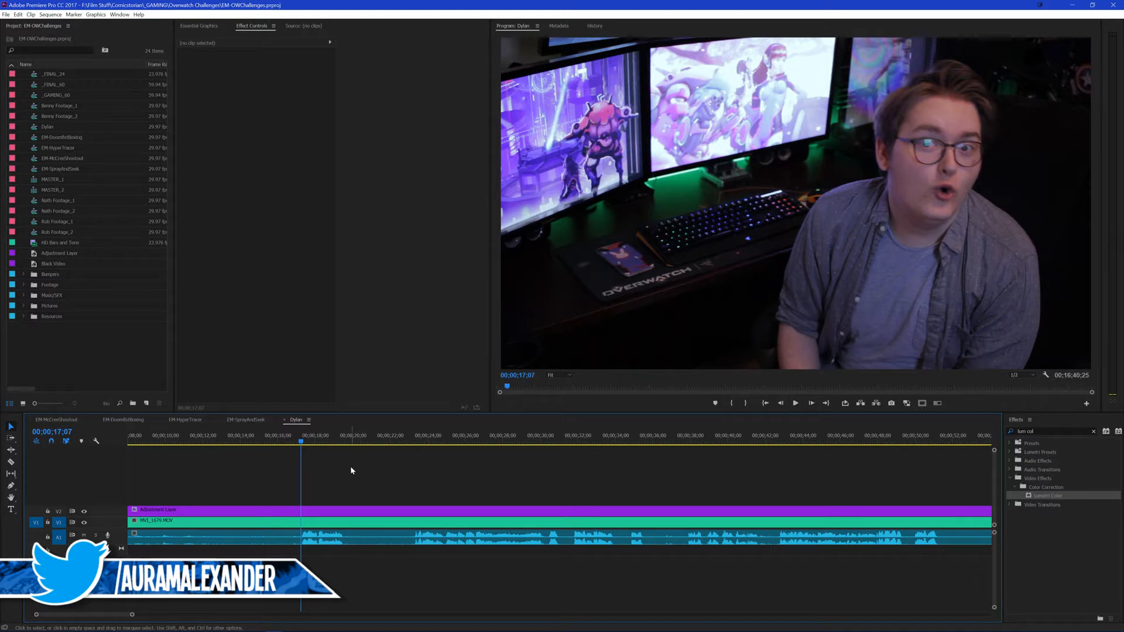
Step: Open the EM-McCreeShootout sequence, go to its end and place the corrected talking-head sequence on V1 after the last clip
left_click(67, 421)
left_click(922, 436)
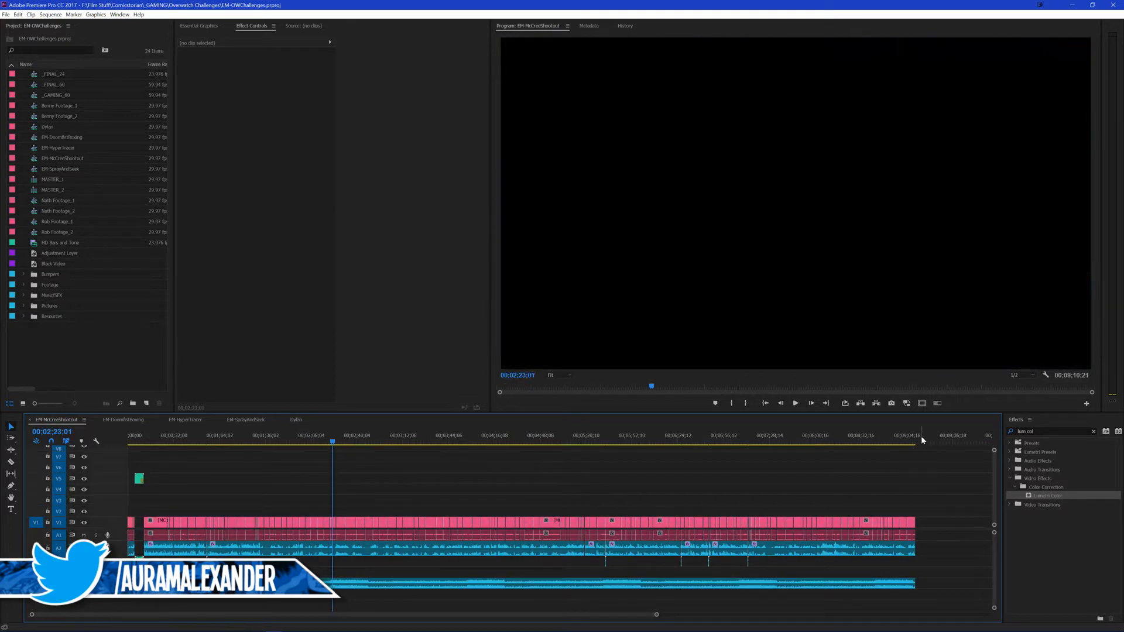
key("Up")
scroll(876, 514, "down", 5)
scroll(876, 514, "down", 2)
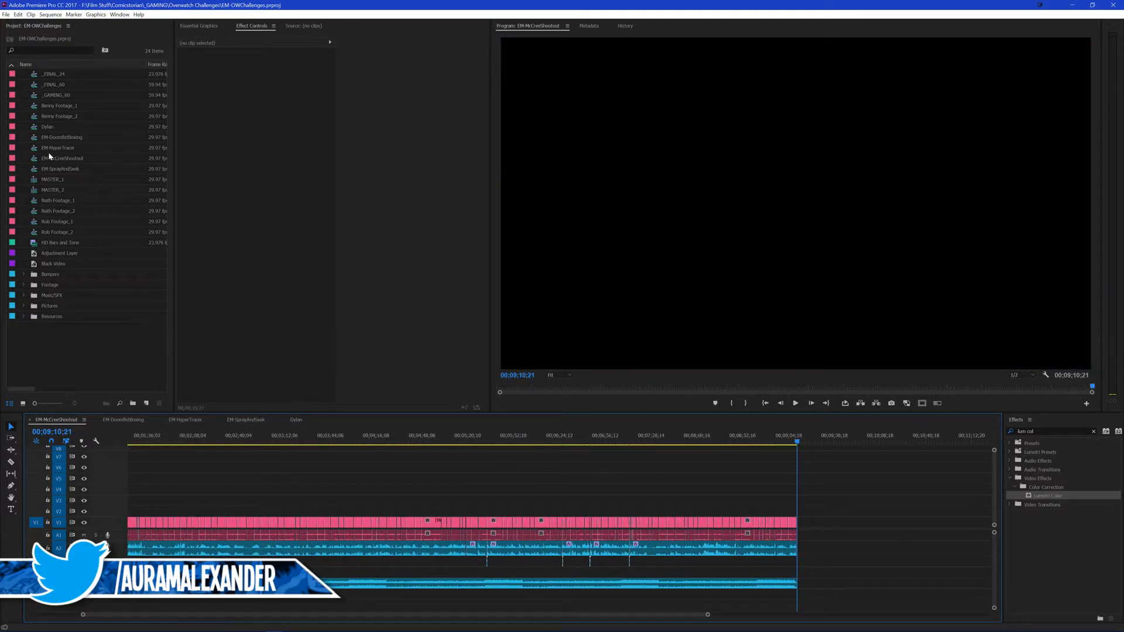
left_click_drag(50, 126, 840, 532)
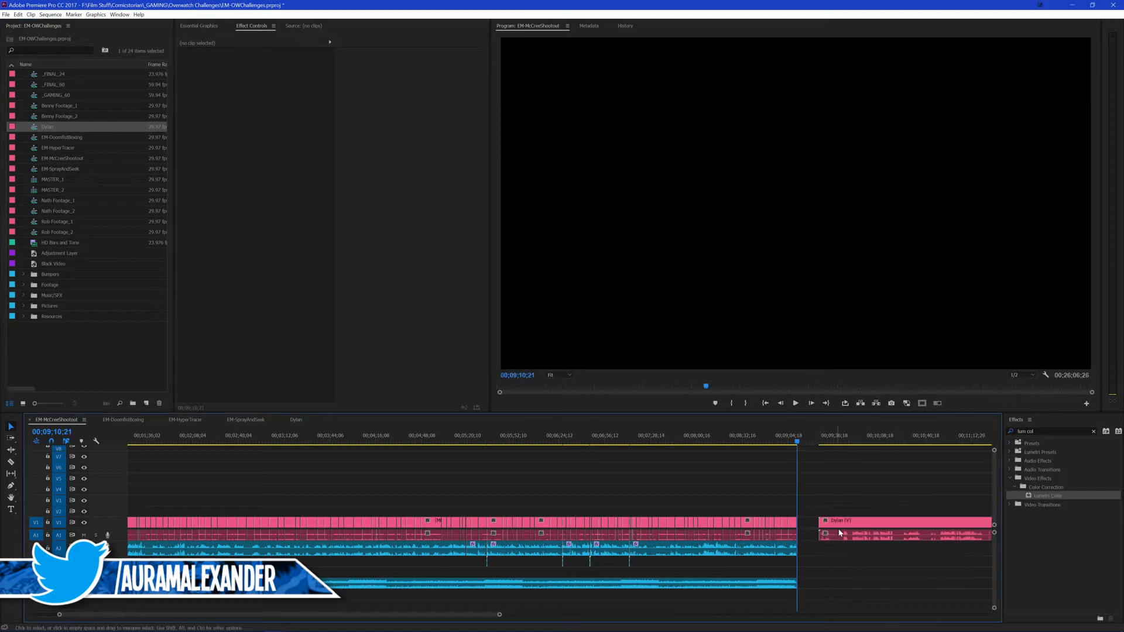
Step: Give the nested talking-head clip the Iris label and close the gap between it and the preceding clips
right_click(837, 529)
mouse_move(843, 331)
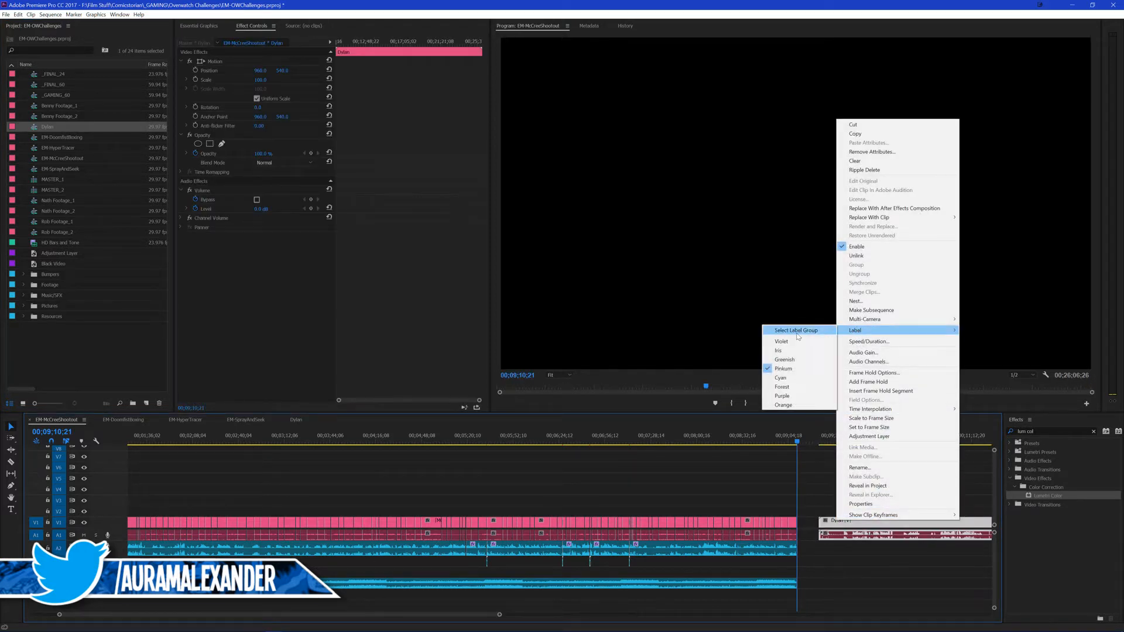
left_click(785, 351)
left_click(841, 494)
key("Down")
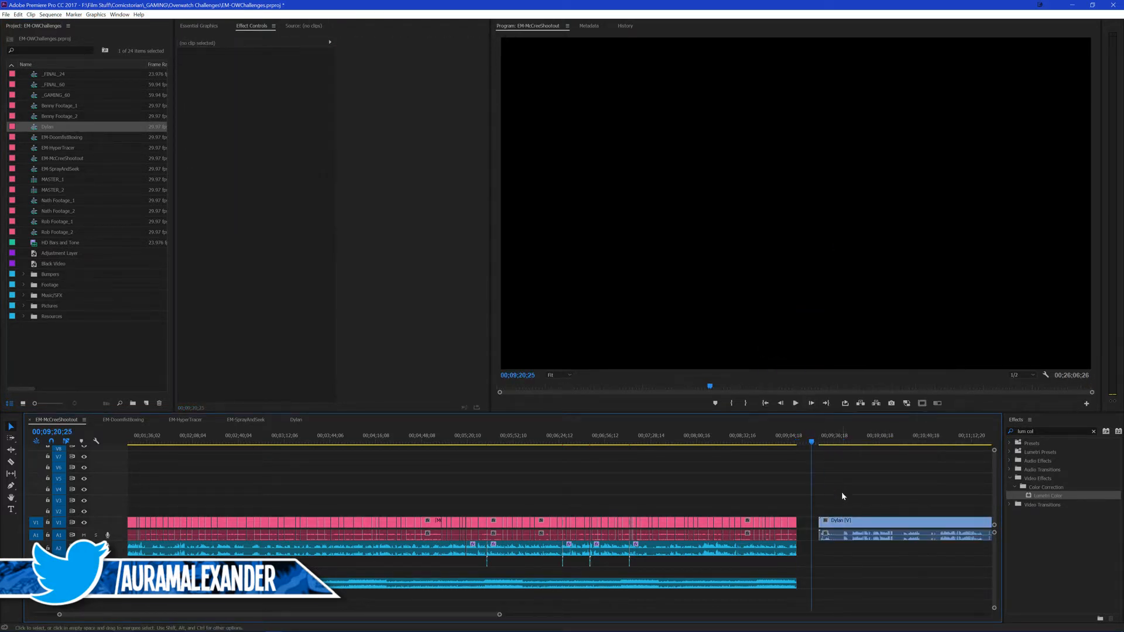
left_click(810, 525)
key("Delete")
Step: Try the Cyan label colour on the nested talking-head clip
right_click(821, 525)
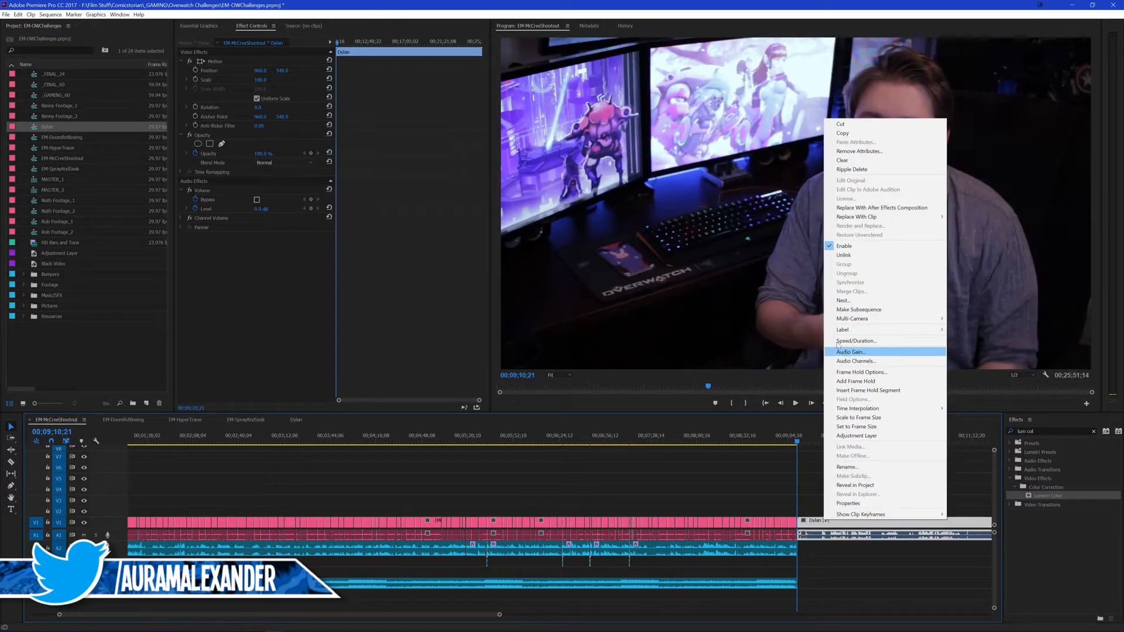
mouse_move(843, 330)
left_click(778, 377)
left_click(831, 502)
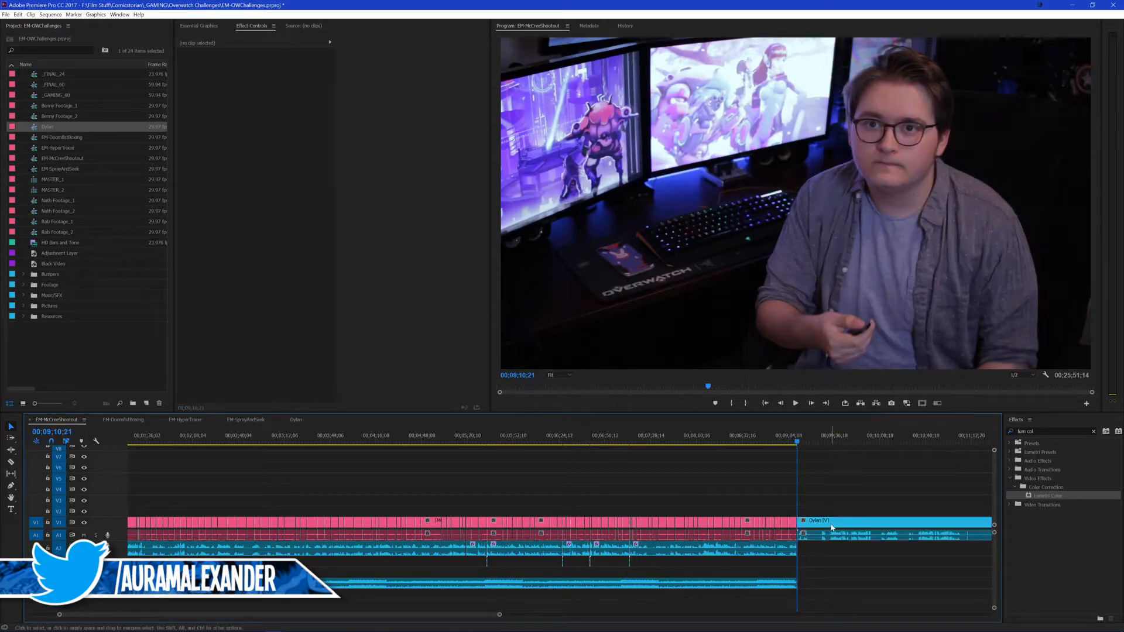
Step: Change the nested talking-head clip's label back to Iris
right_click(834, 520)
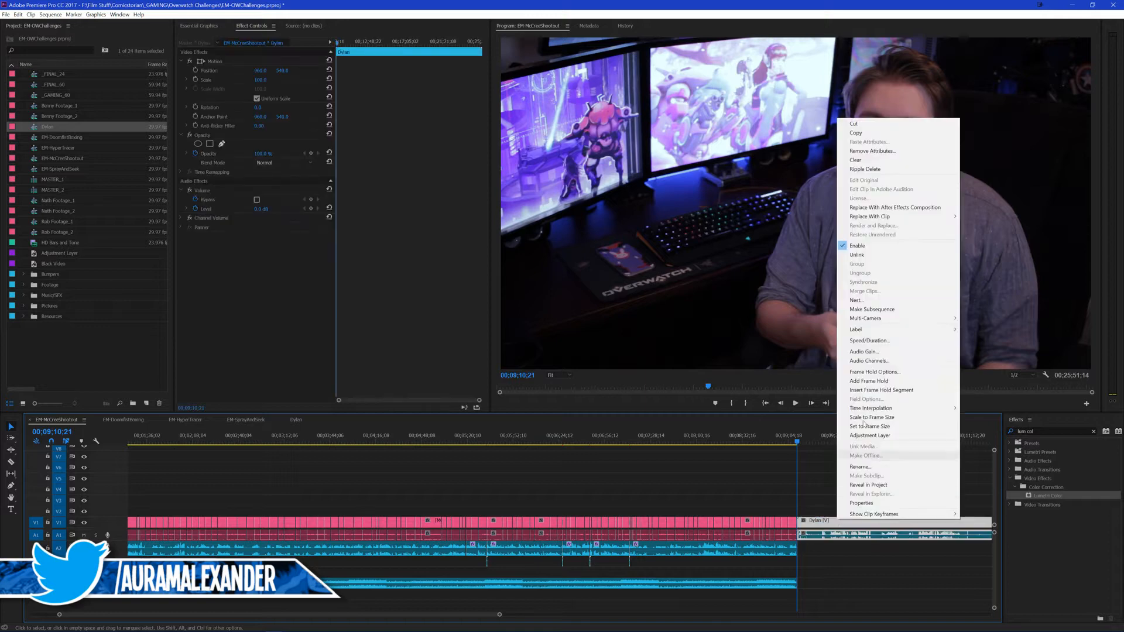
mouse_move(849, 330)
left_click(782, 349)
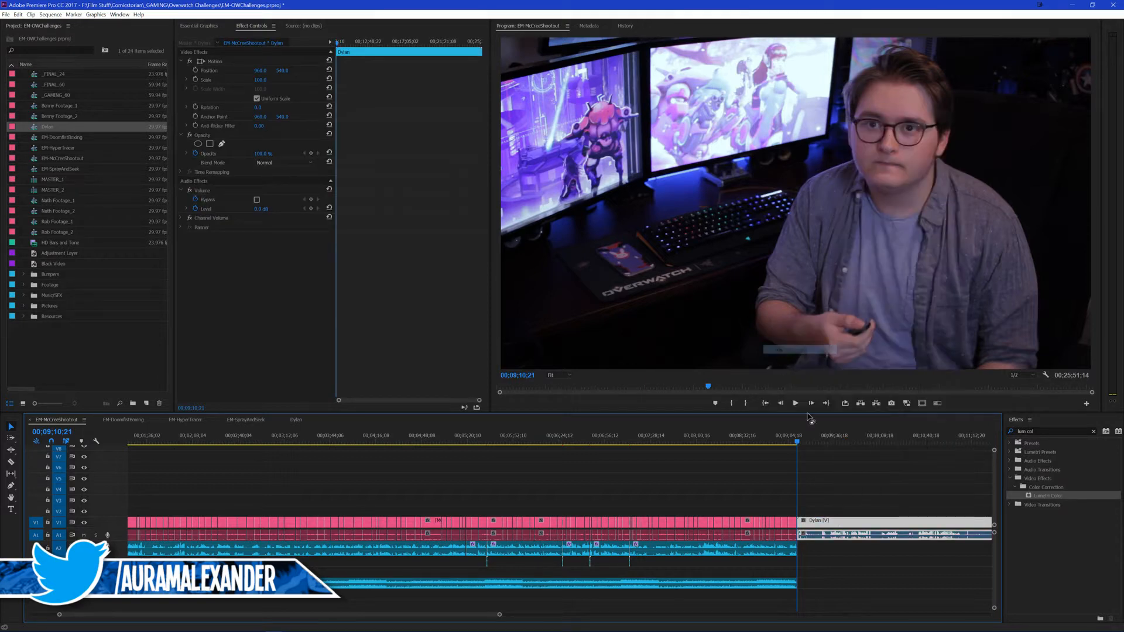
left_click(844, 491)
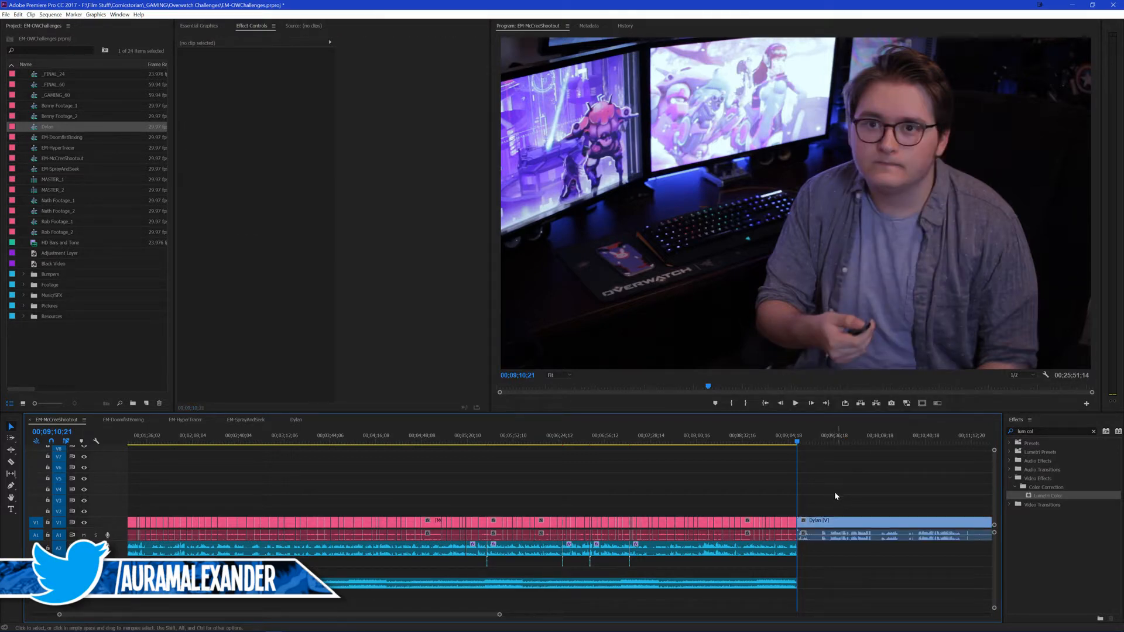
scroll(844, 501, "up", 5)
scroll(742, 493, "down", 6)
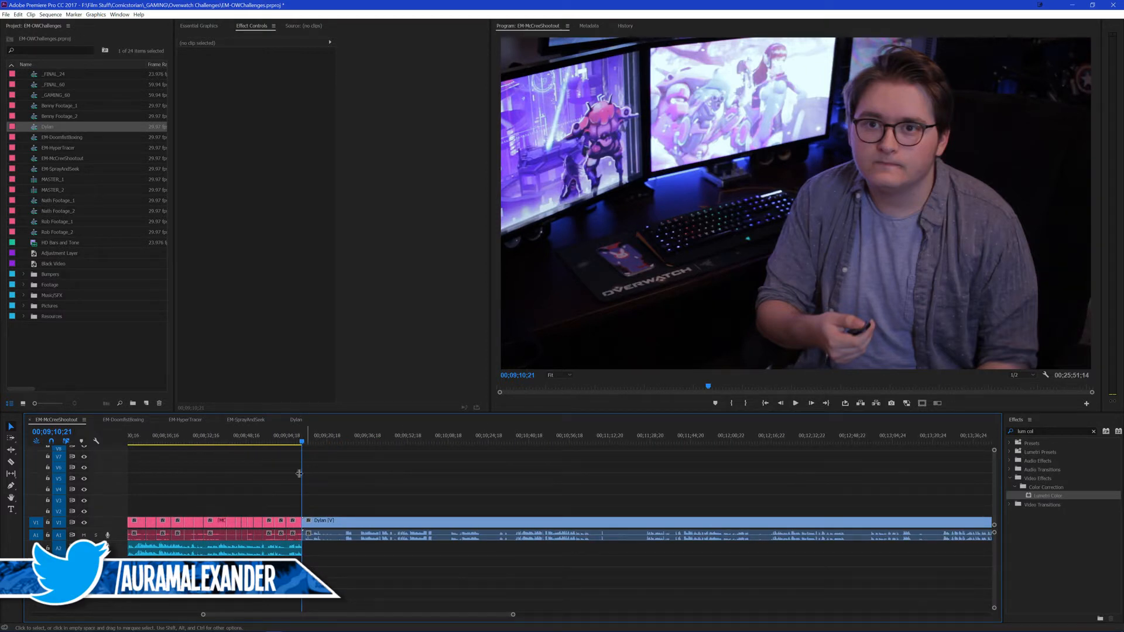
scroll(261, 469, "up", 3)
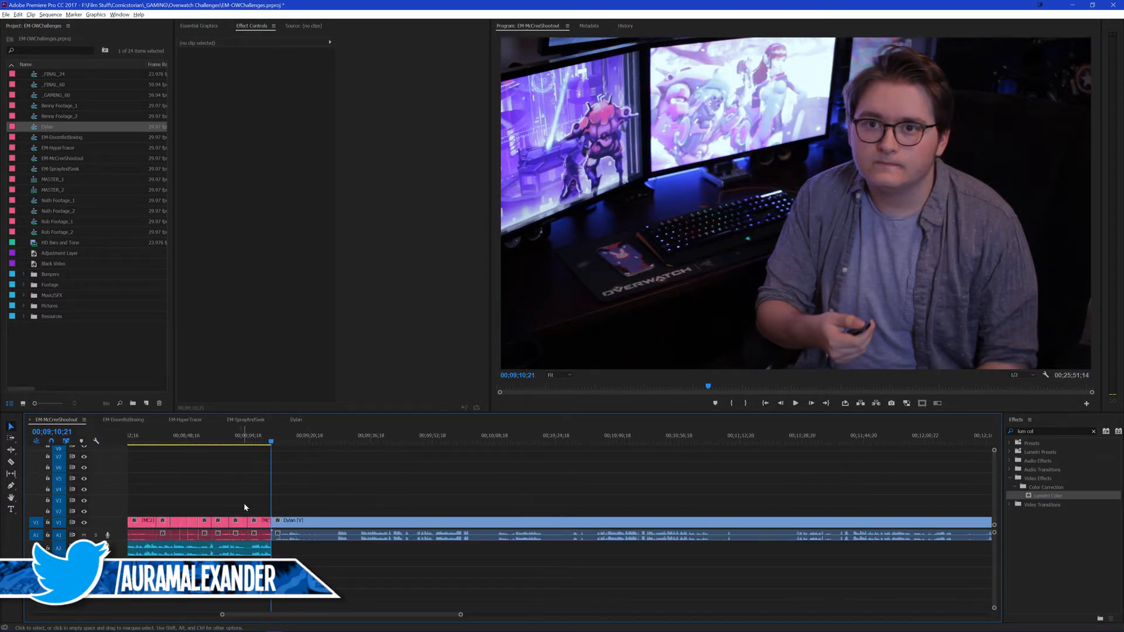
Step: Find the first usable line in the nested talking-head clip and ripple-trim its unused opening up to 00;09;27;25
scroll(251, 487, "up", 6)
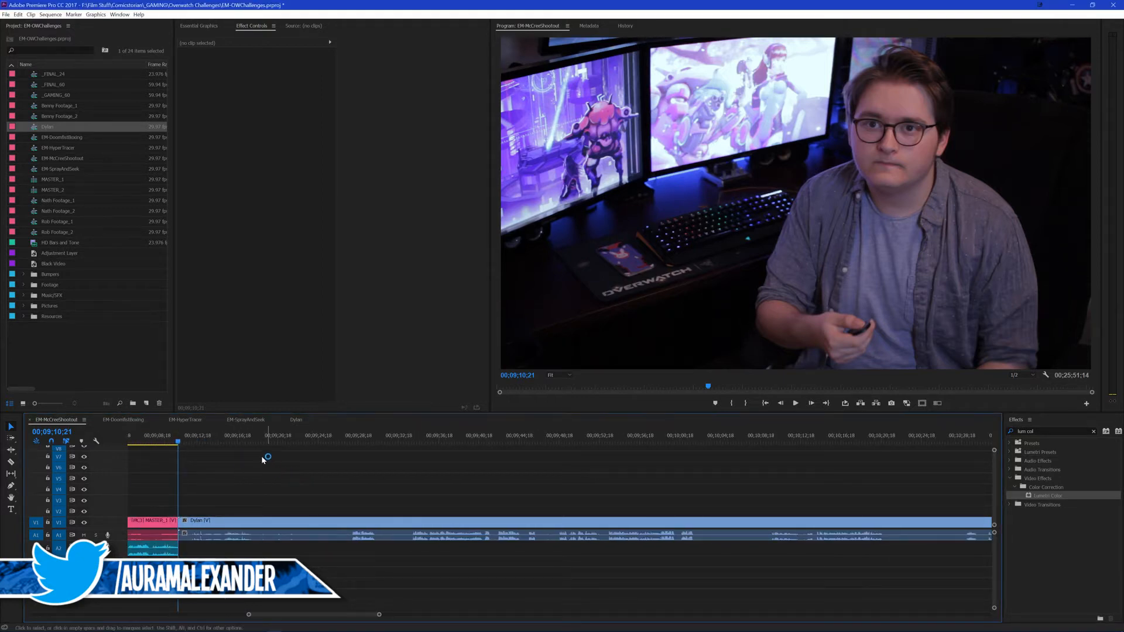
left_click(223, 436)
key("space")
scroll(256, 485, "up", 5)
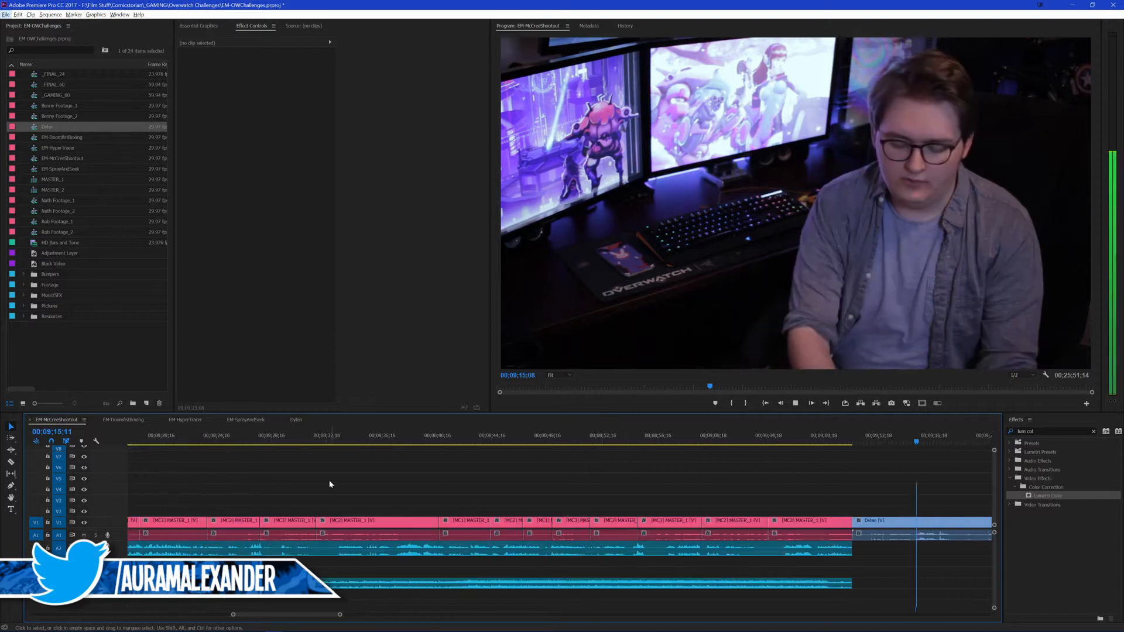
scroll(489, 488, "down", 10)
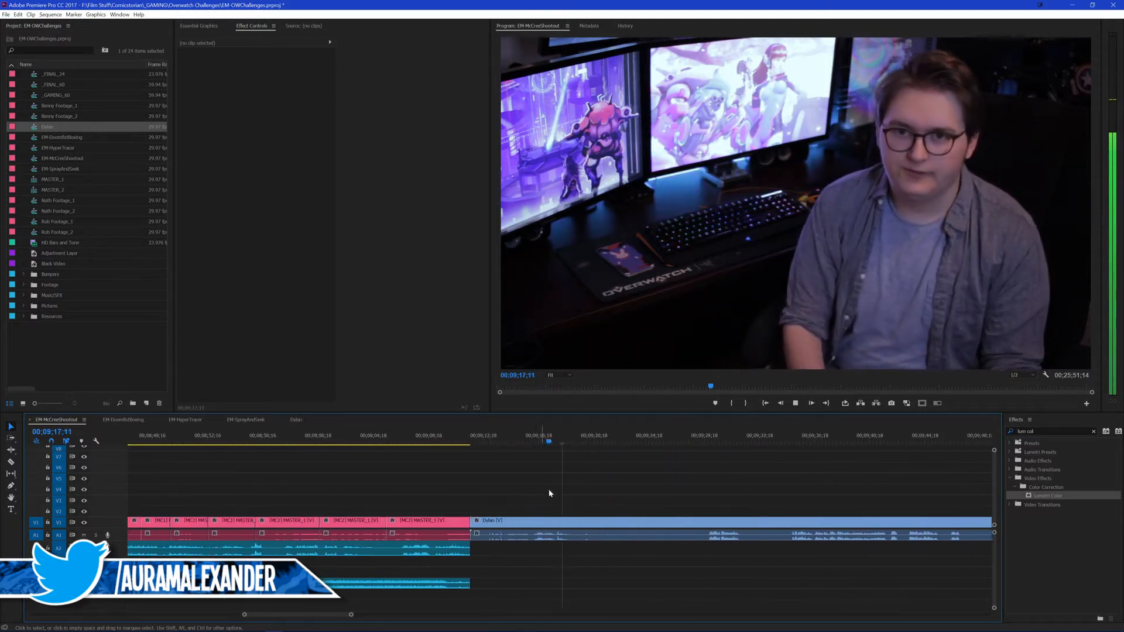
scroll(608, 471, "down", 1)
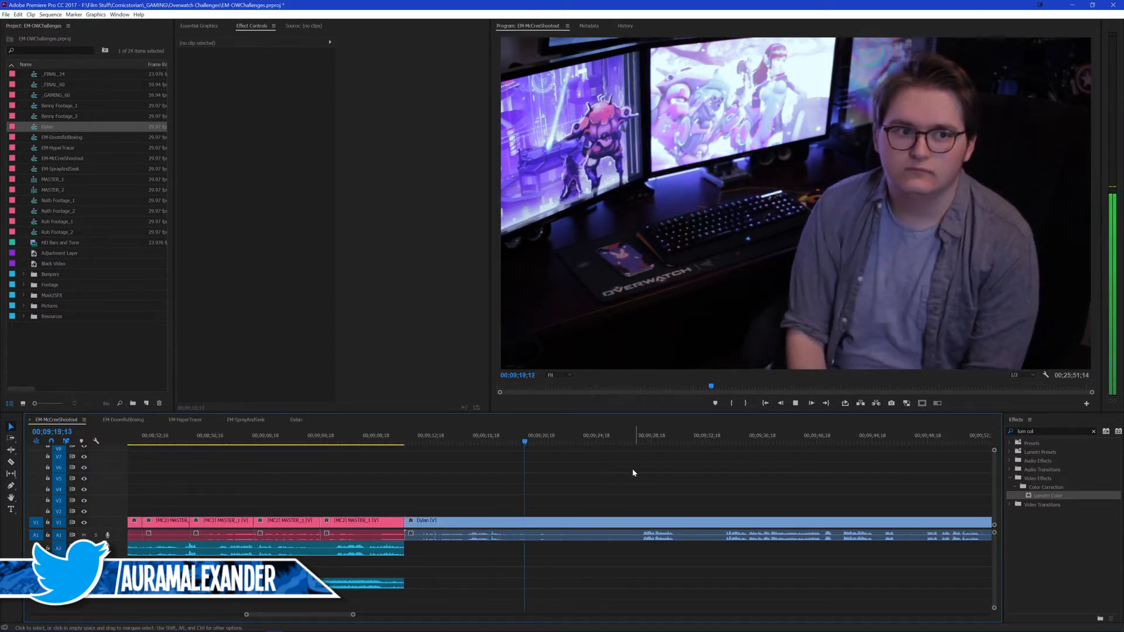
left_click(423, 445)
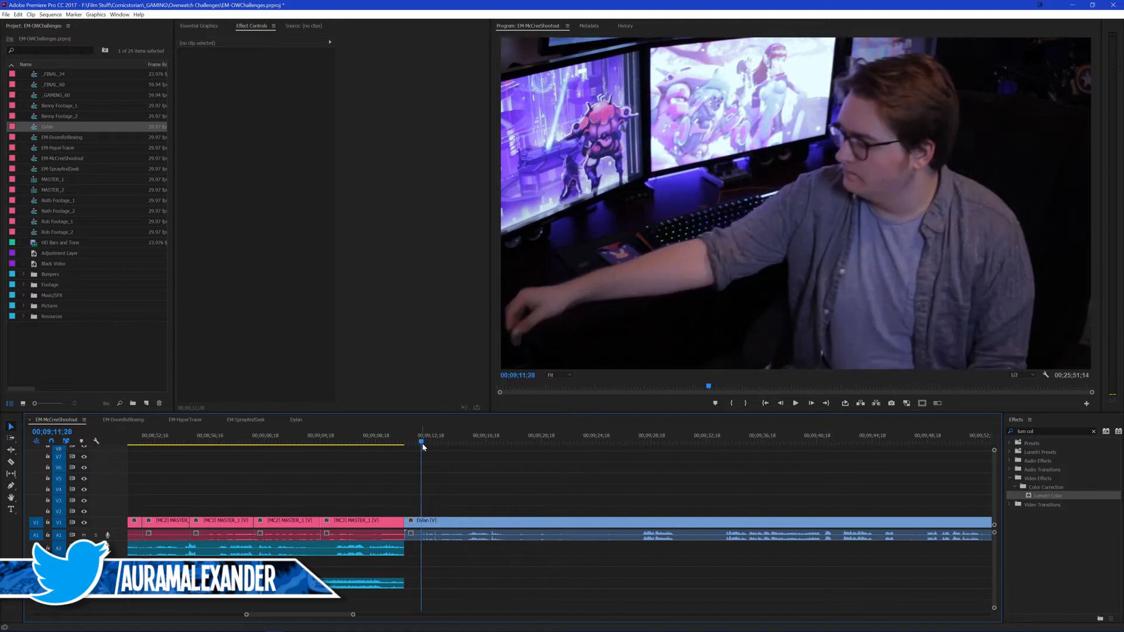
key("space")
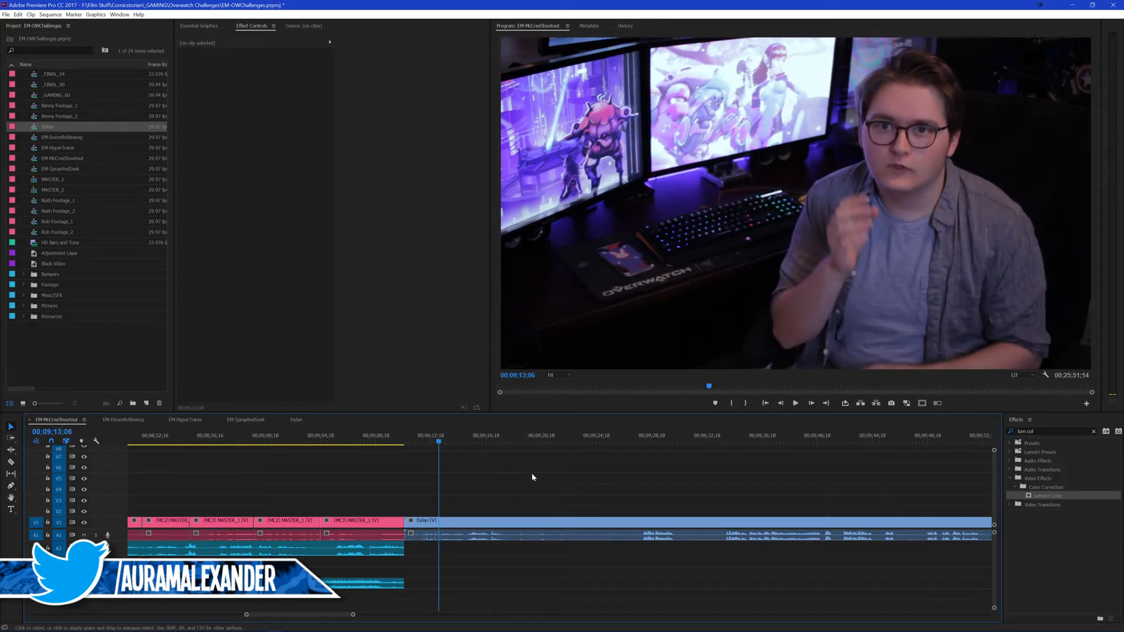
left_click(641, 443)
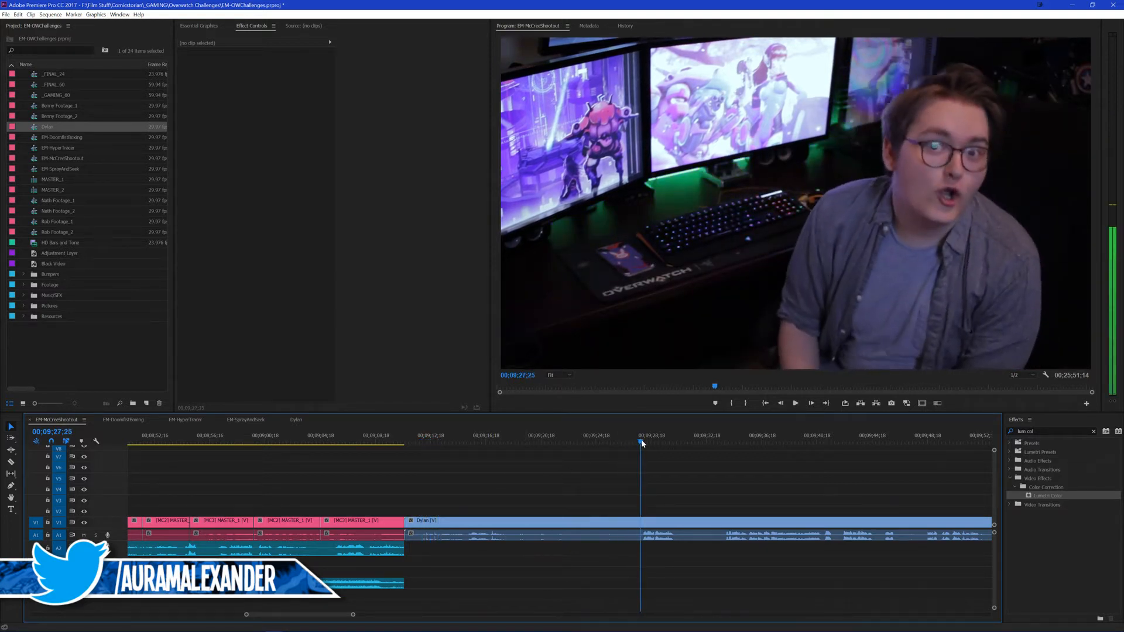
left_click_drag(637, 441, 643, 437)
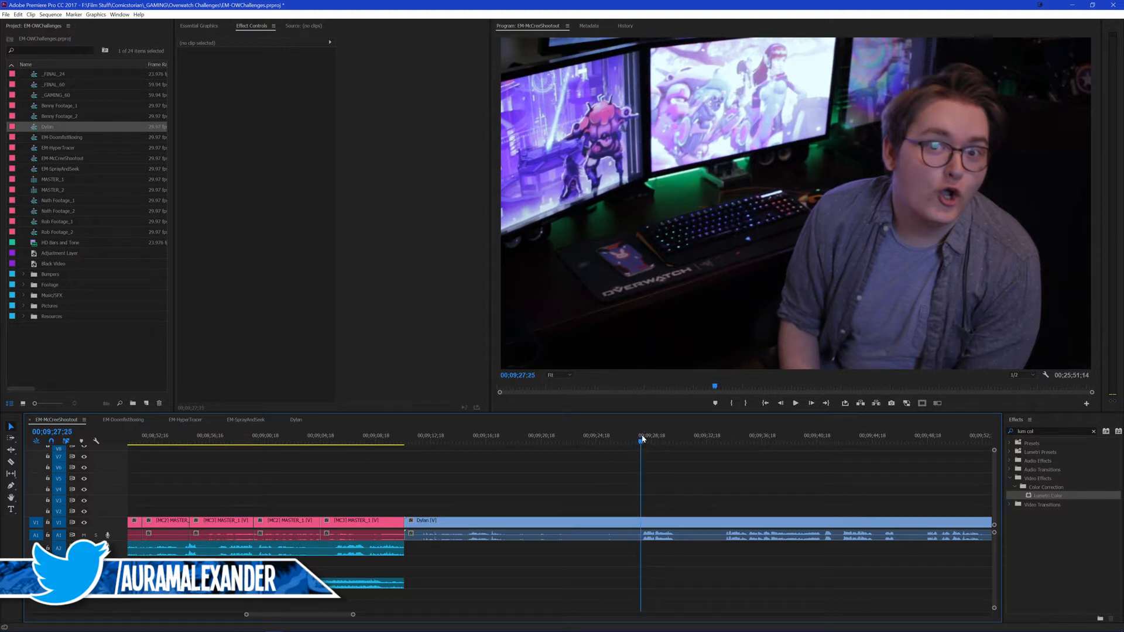
left_click(670, 525)
key("q")
Step: Play the trimmed talking-head clip from its start and split it where the first spoken line ends
left_click(412, 442)
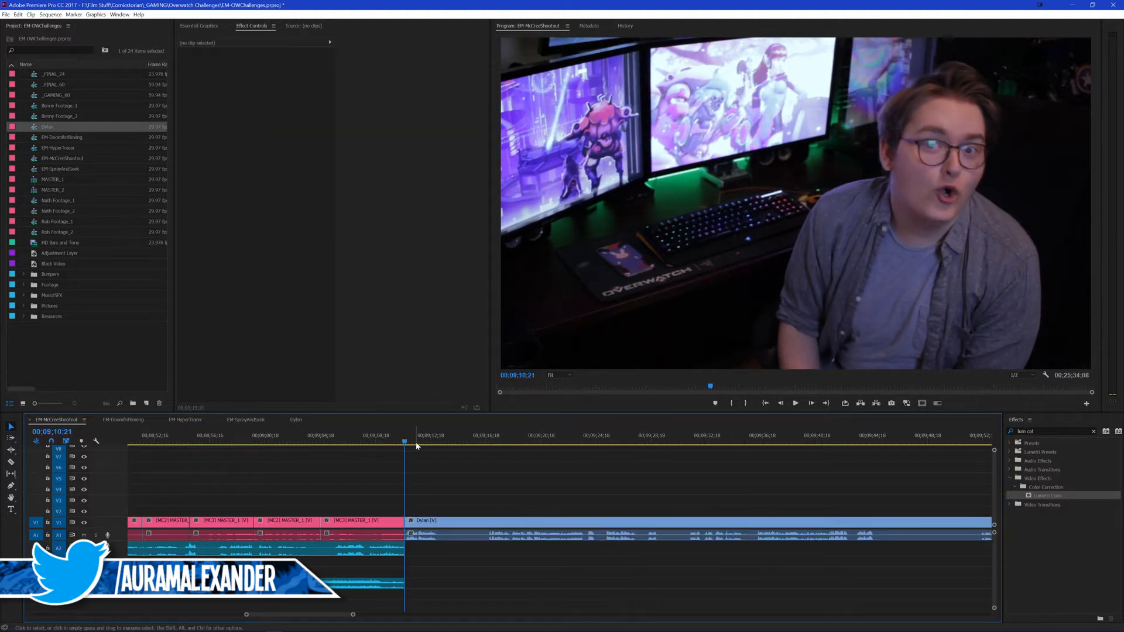
left_click_drag(443, 526, 449, 523)
left_click(449, 481)
key("space")
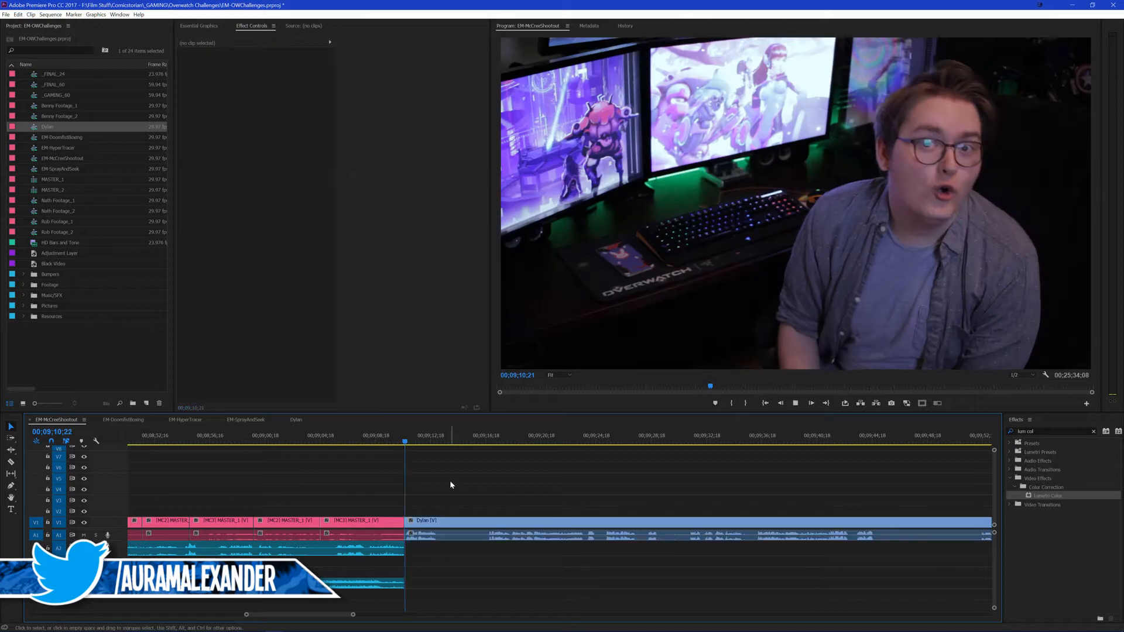
key("equal")
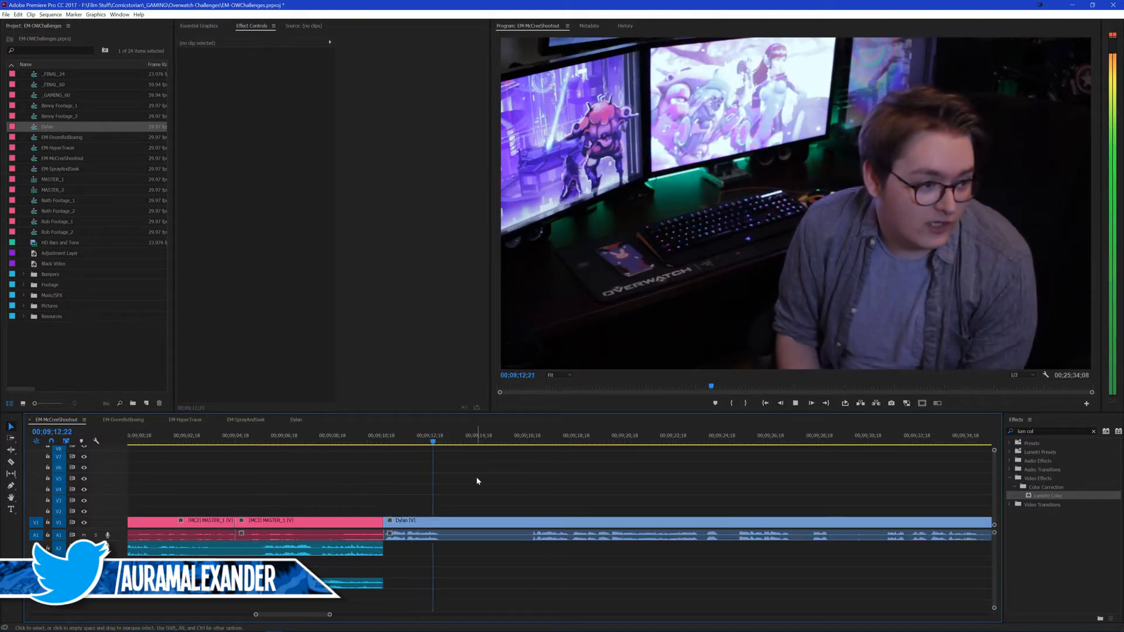
key("space")
key("ctrl+k")
Step: Ripple-trim the pause after the first line up to about 00;09;16;23 and play back the tightened cut
left_click(532, 439)
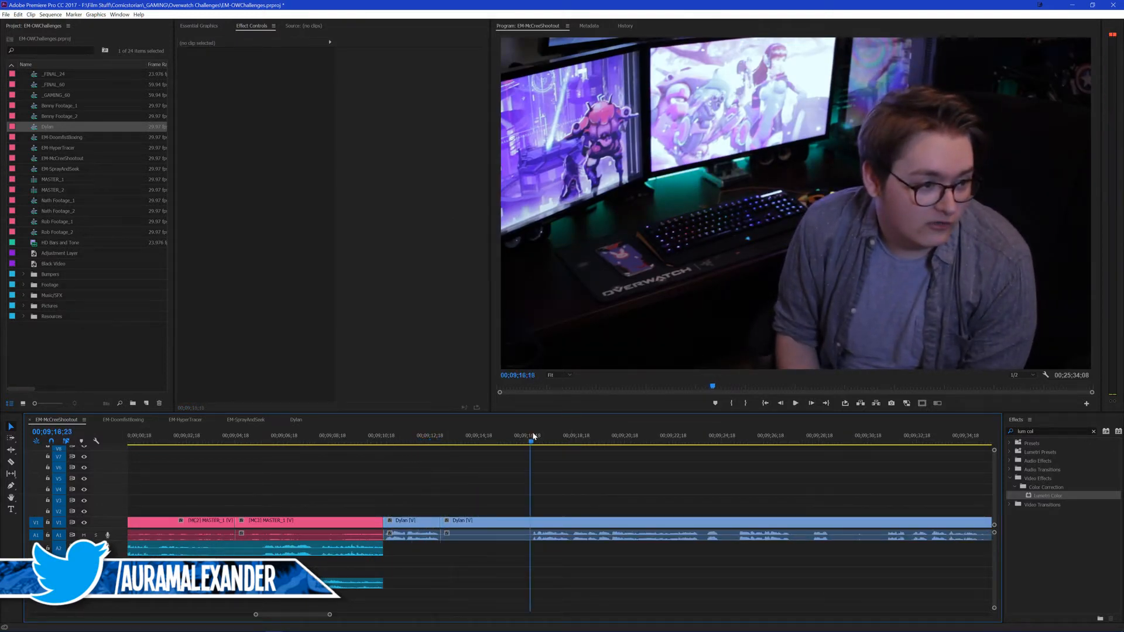
left_click(562, 525)
key("q")
left_click(417, 439)
key("space")
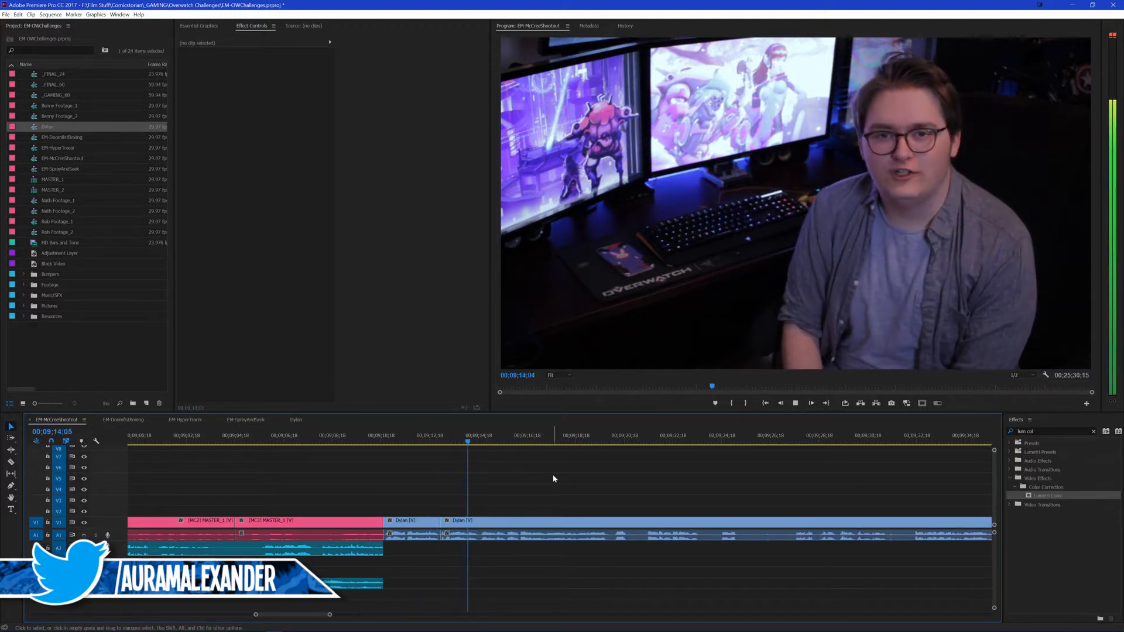
key("space")
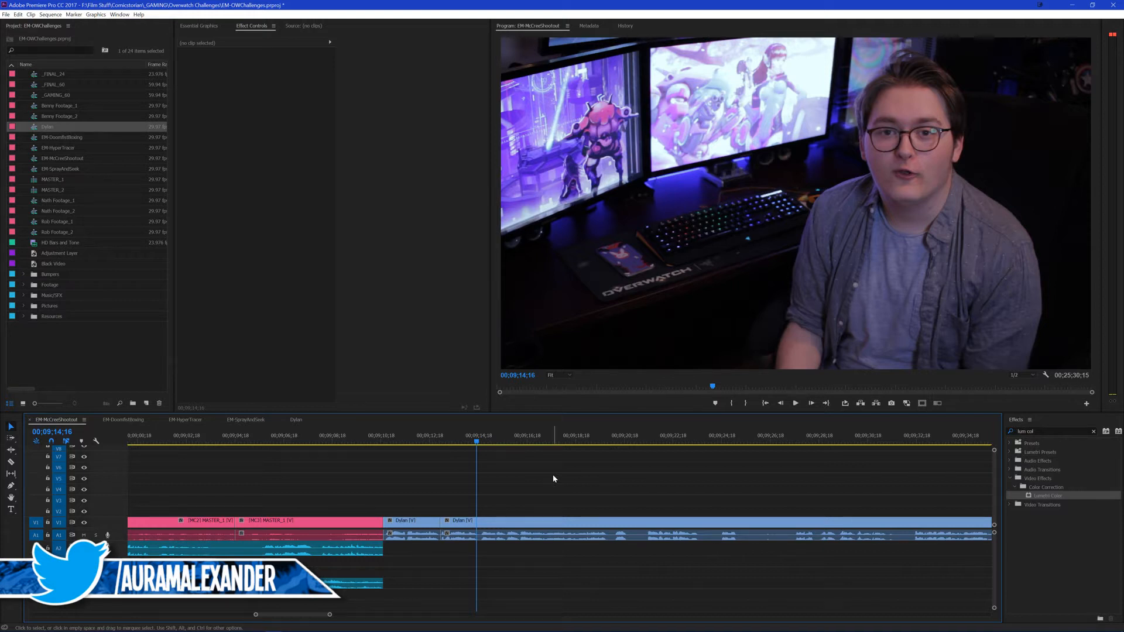
Step: Save the project and replay the first talking-head segment across the new cut
key("ctrl+s")
key("Up")
key("Up")
key("space")
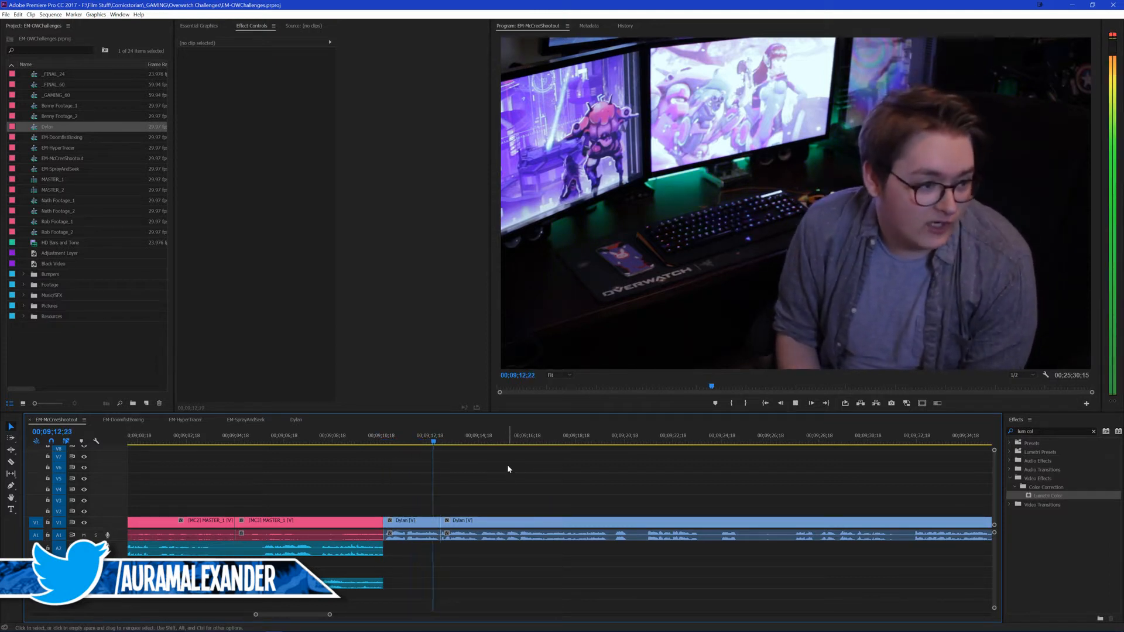
key("space")
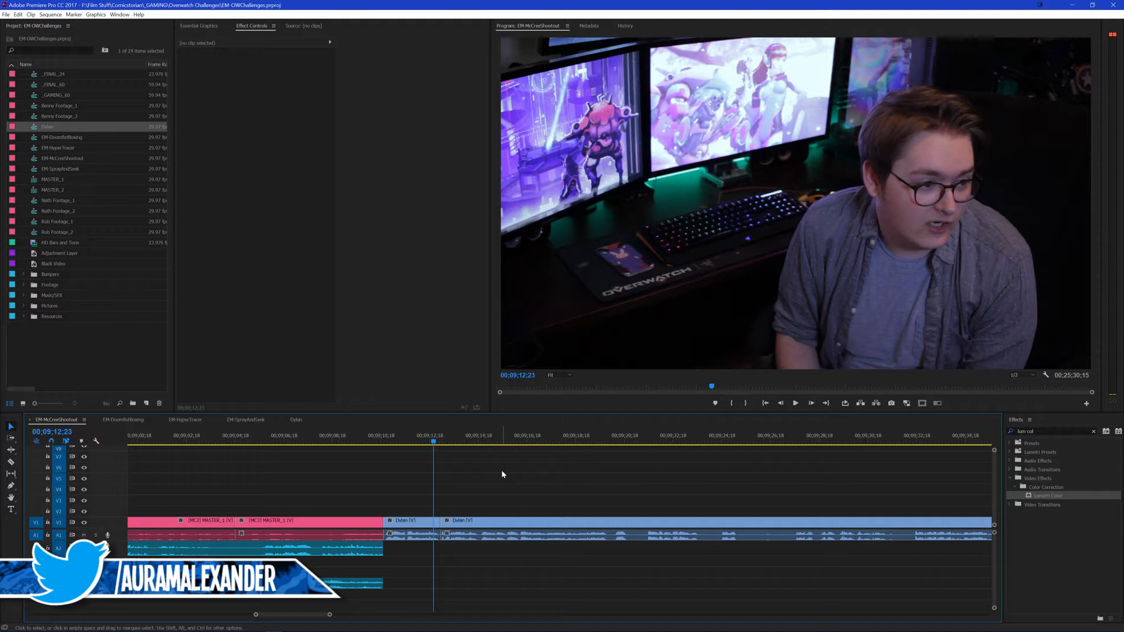
key("space")
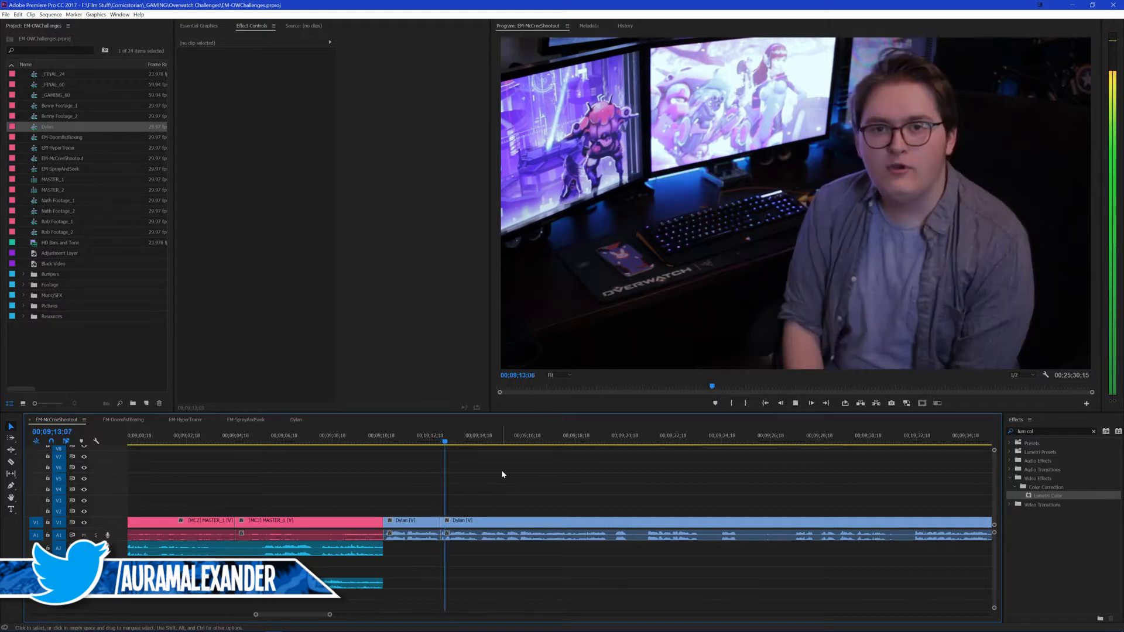
Step: Play through the second talking-head segment, split it at 00;09;23;20 and replay the part before the cut
scroll(486, 478, "up", 2)
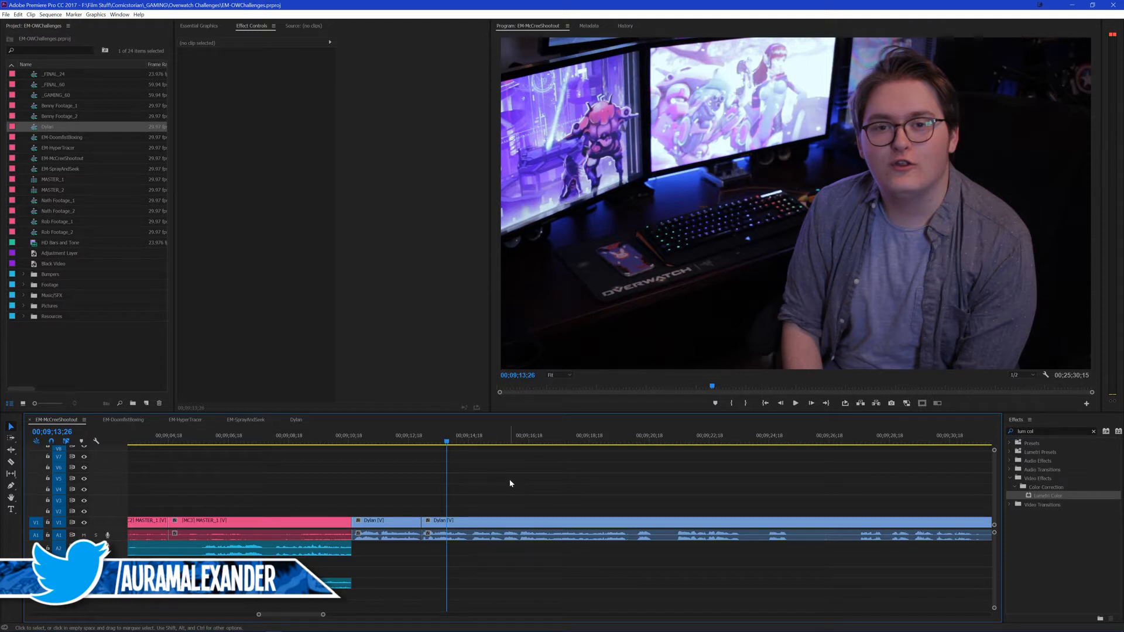
key("space")
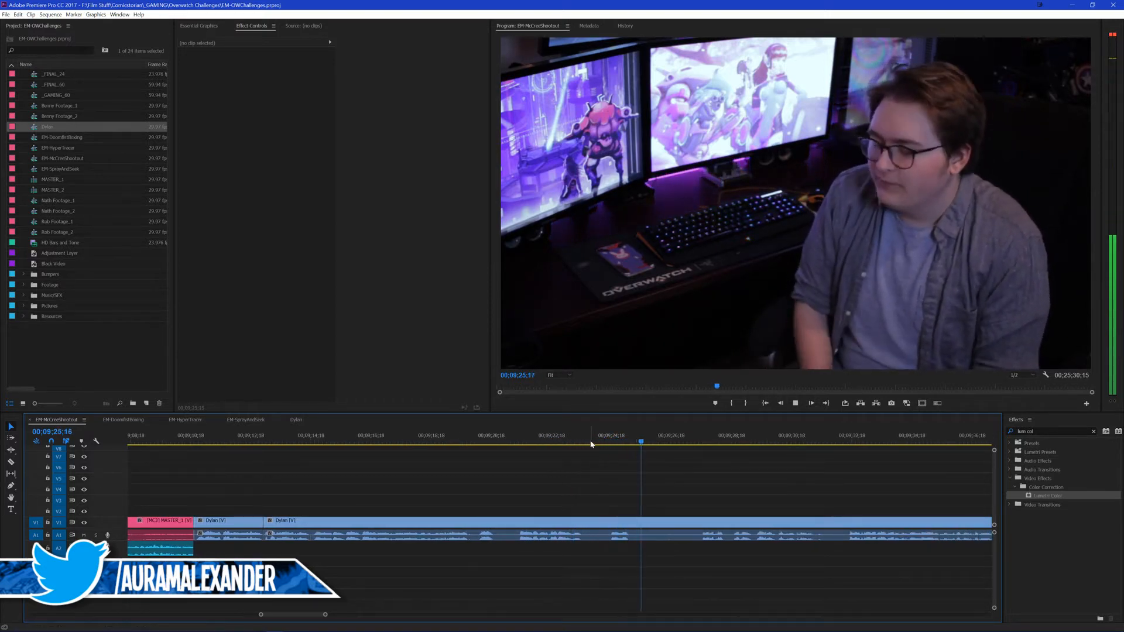
left_click(572, 444)
key("space")
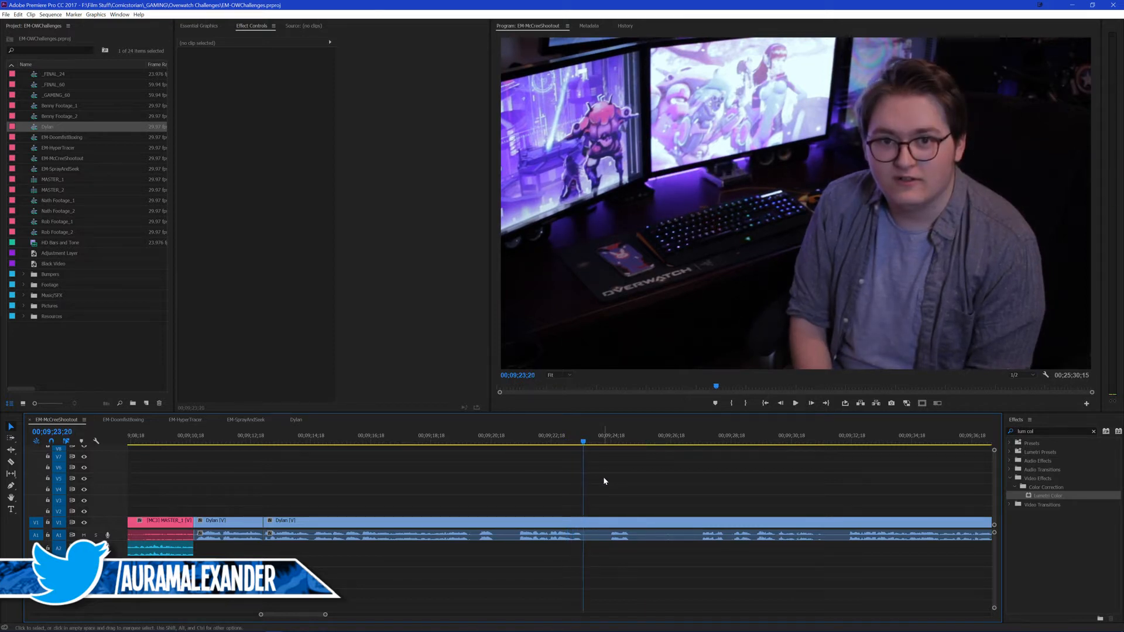
key("ctrl+k")
left_click_drag(556, 434, 498, 437)
key("space")
key("space")
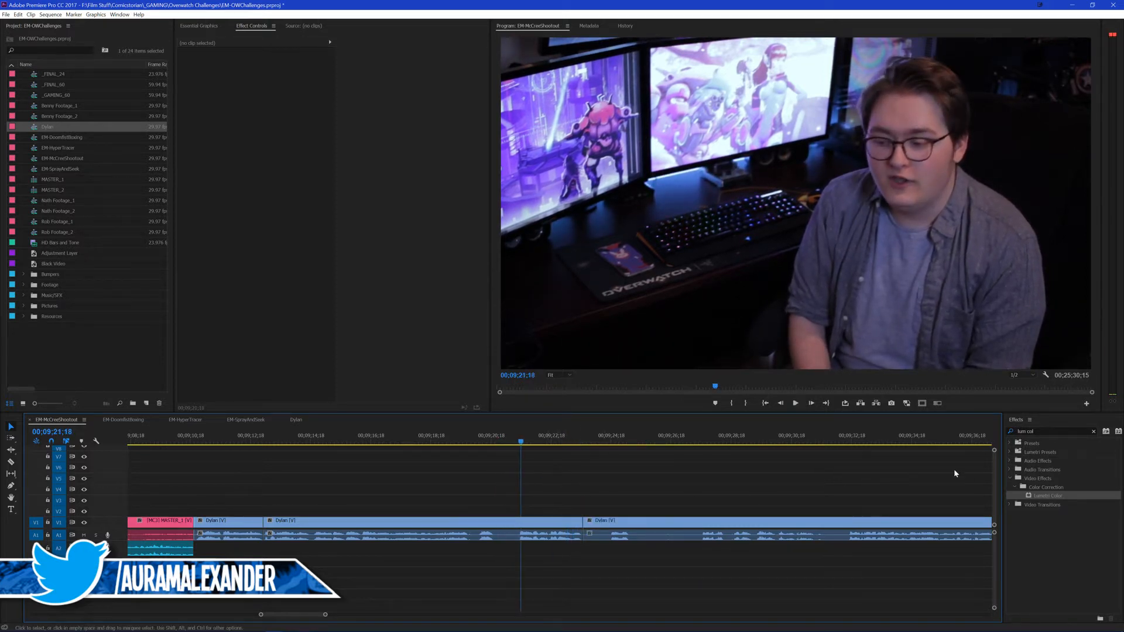
Step: Switch to Adobe Audition, open Adaptive Noise Reduction for the TASCAM recording and try to preview it from about 2:18
double_click(1047, 430)
left_click(1005, 559)
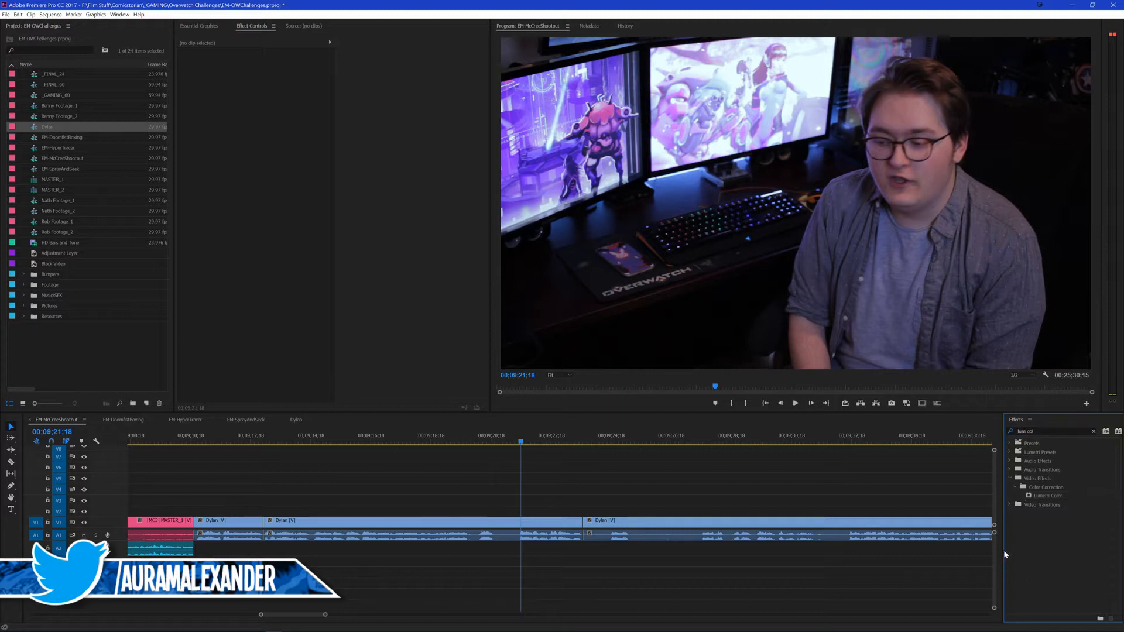
left_click(307, 625)
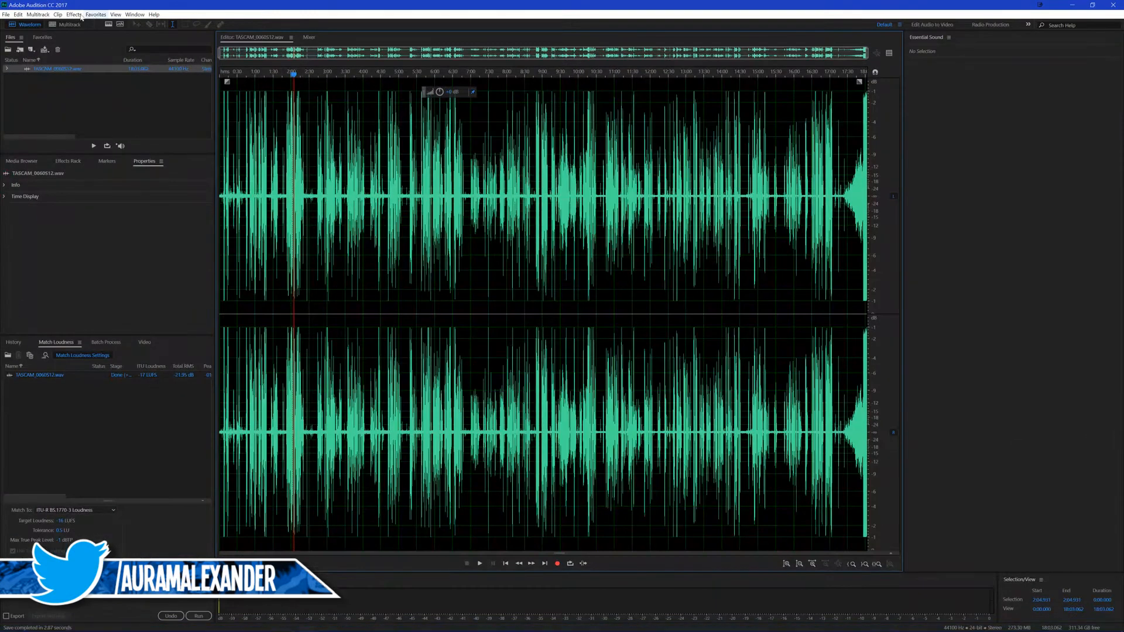
left_click(69, 17)
mouse_move(16, 18)
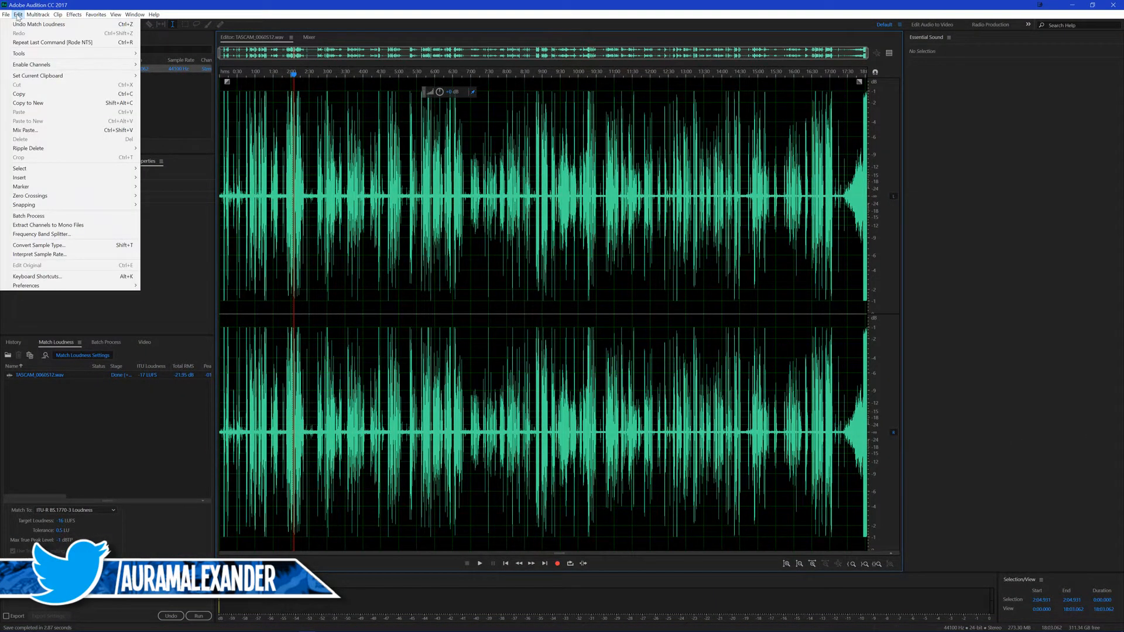
mouse_move(74, 17)
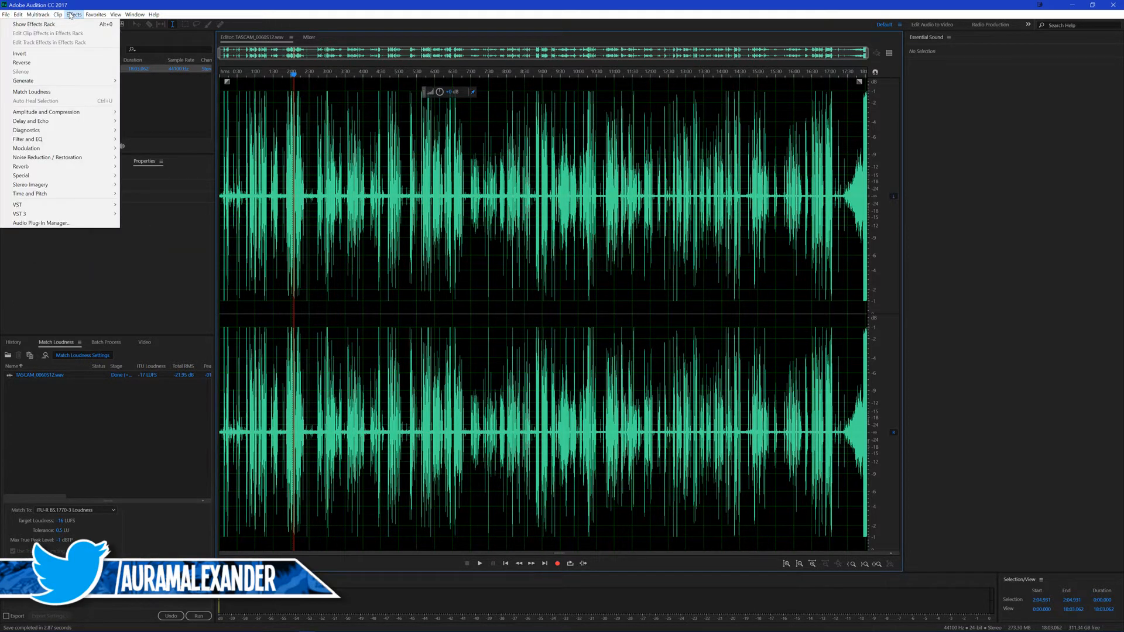
mouse_move(80, 146)
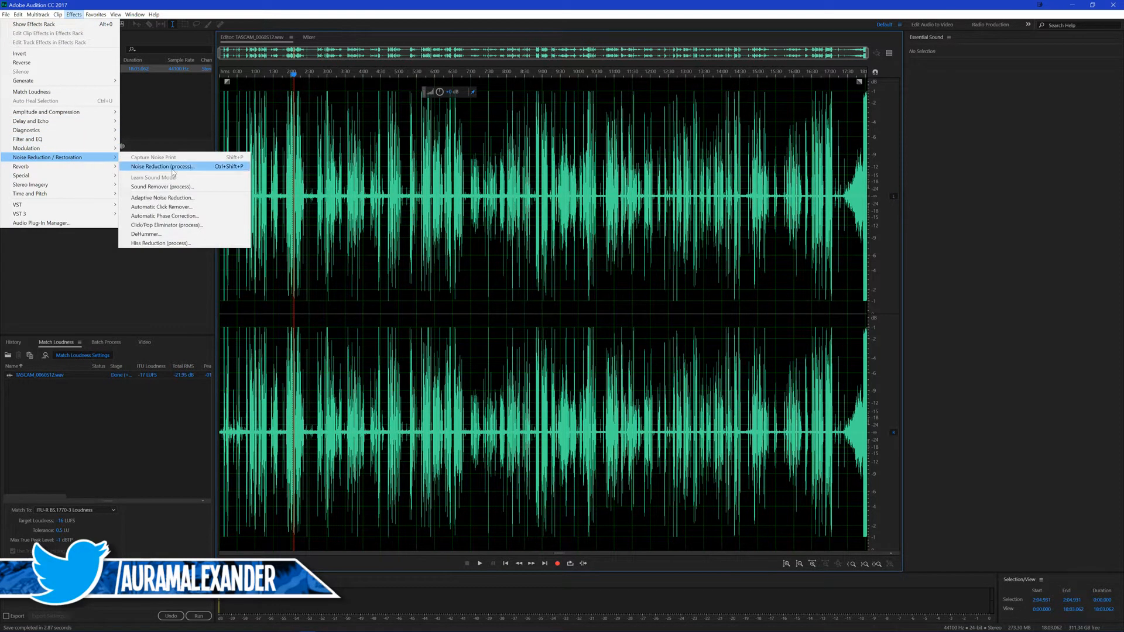
left_click(182, 205)
left_click(303, 202)
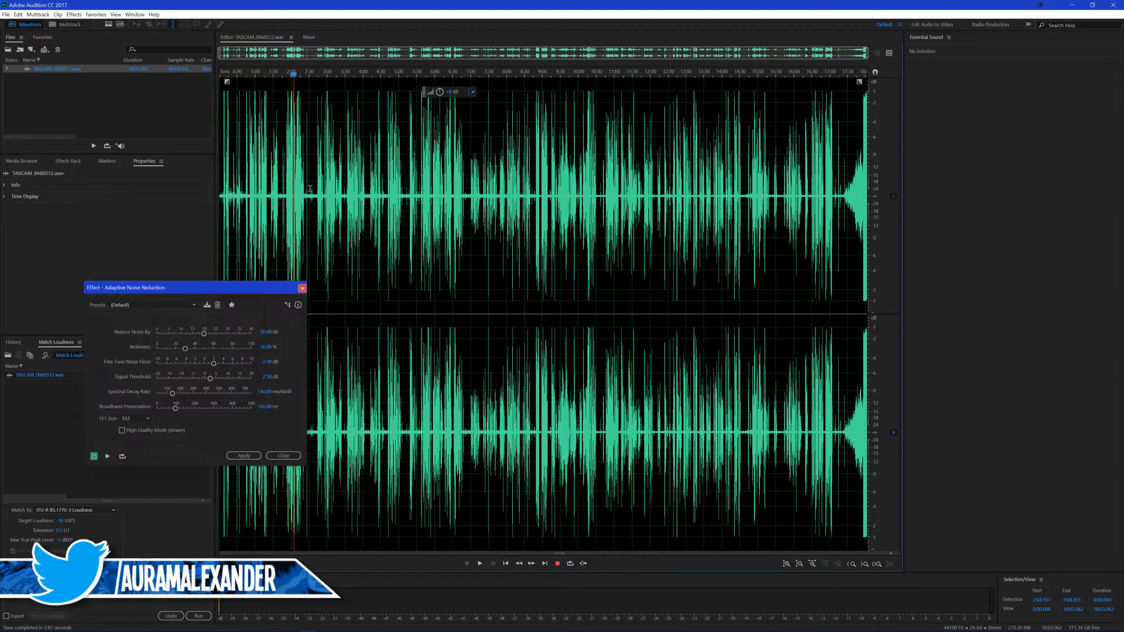
key("space")
key("space")
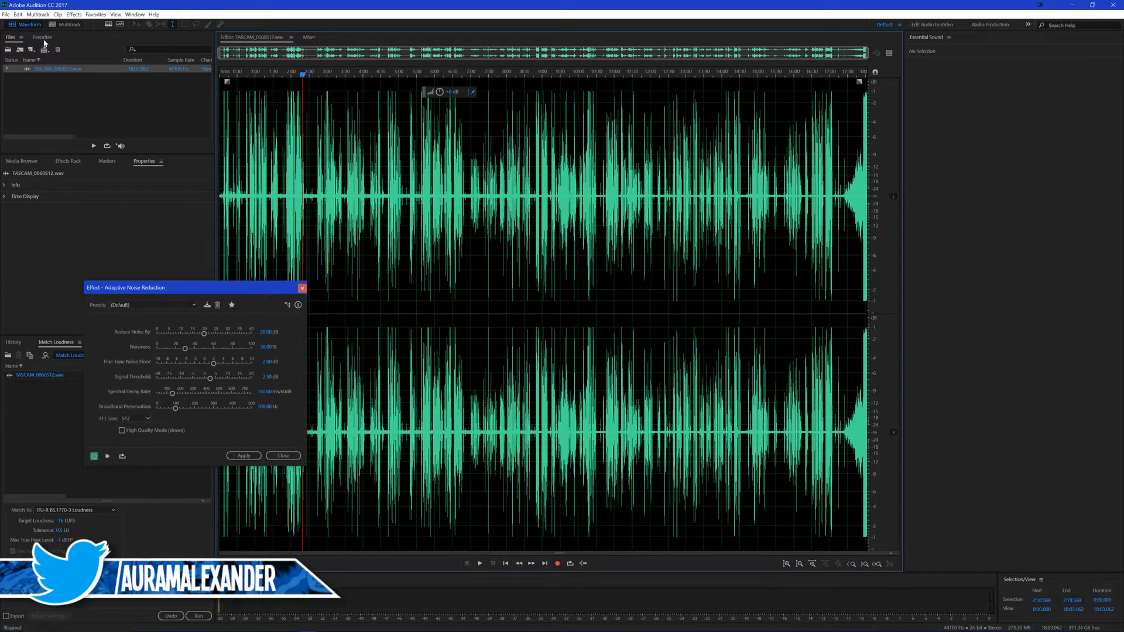
Step: Set the default output in the Audio Hardware preferences to U28E590-0 (NVIDIA High Definition Audio)
left_click(18, 14)
mouse_move(50, 286)
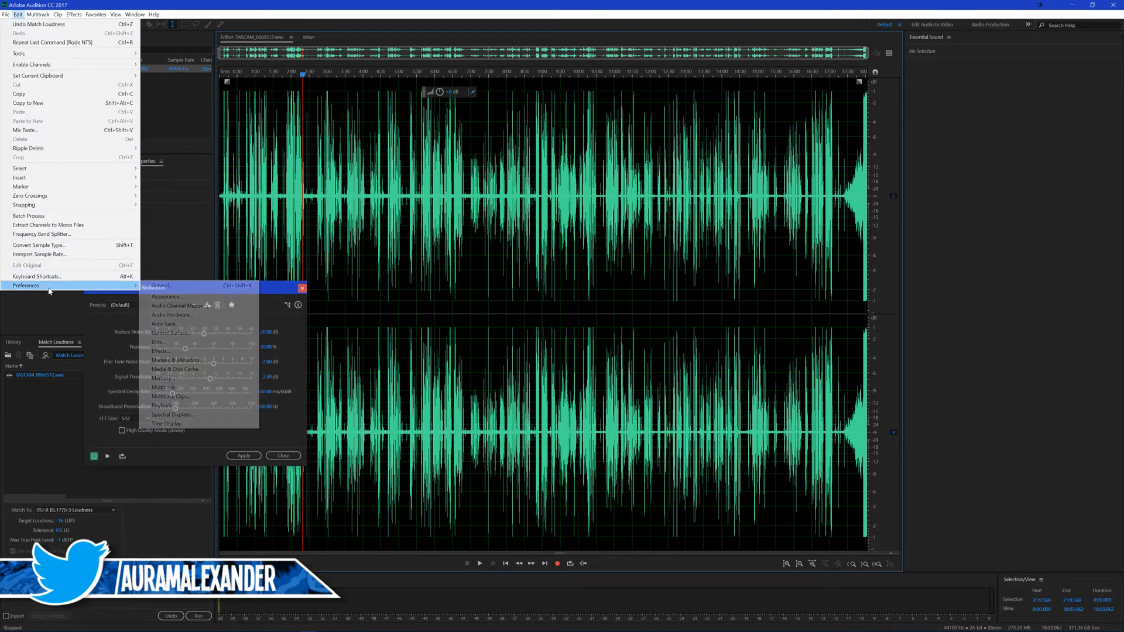
left_click(203, 316)
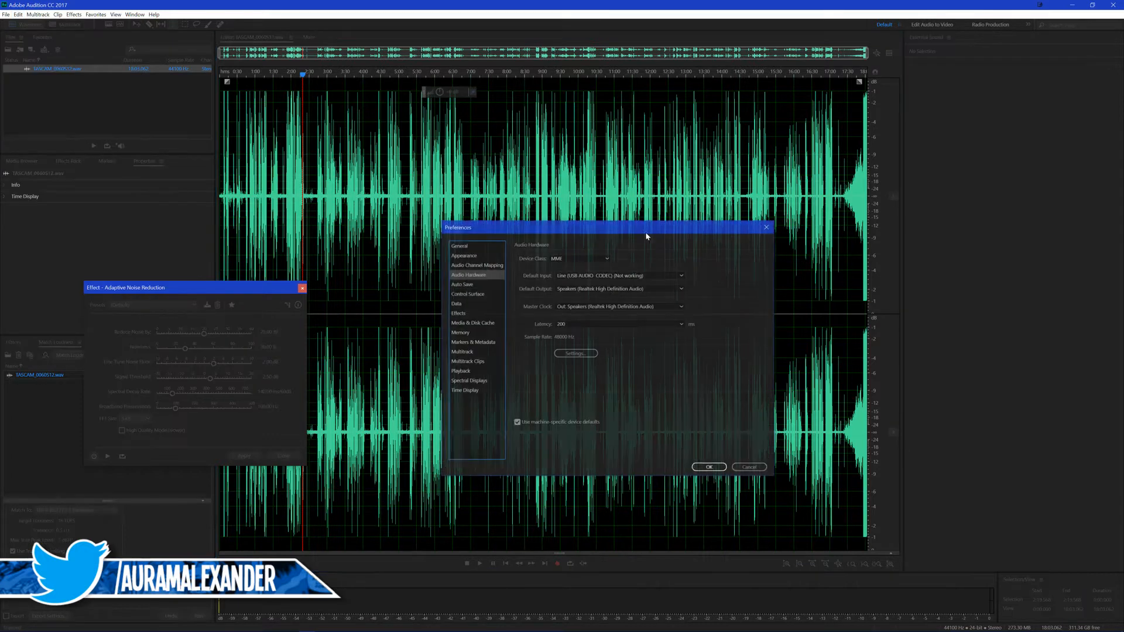
left_click(611, 289)
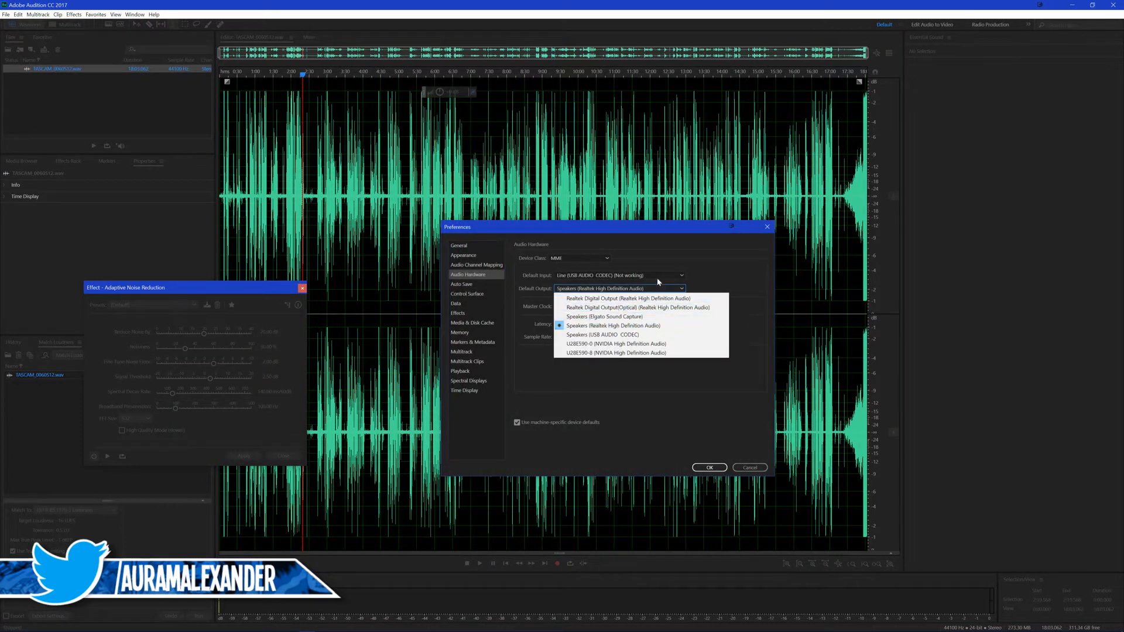
left_click(614, 344)
left_click(710, 467)
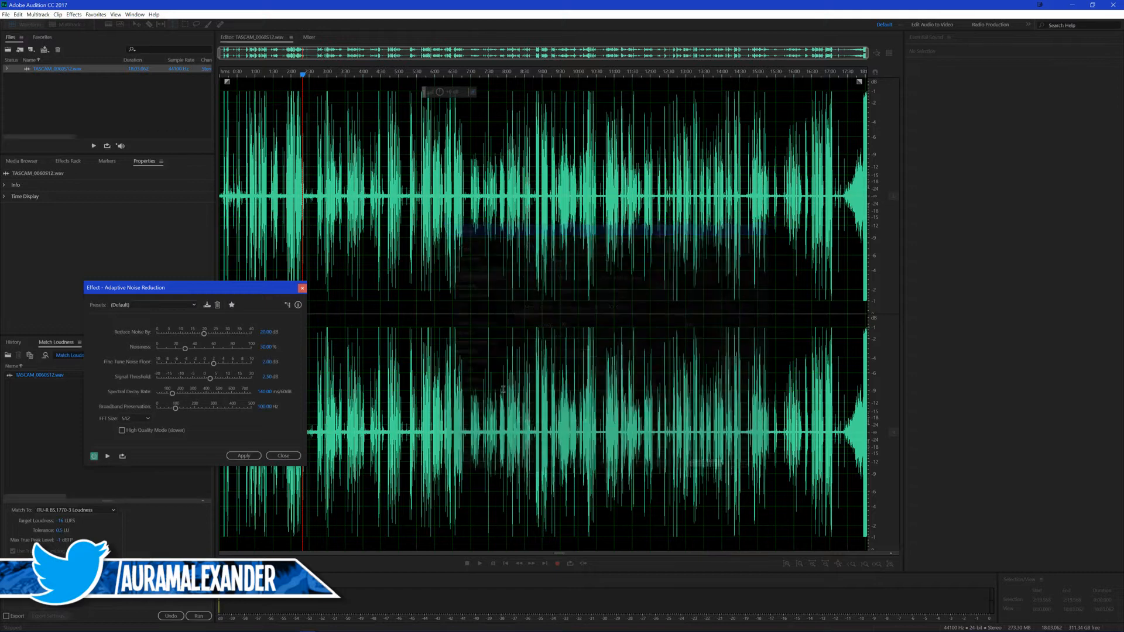
Step: Preview Adaptive Noise Reduction with the default preset and apply it to the whole TASCAM recording
key("space")
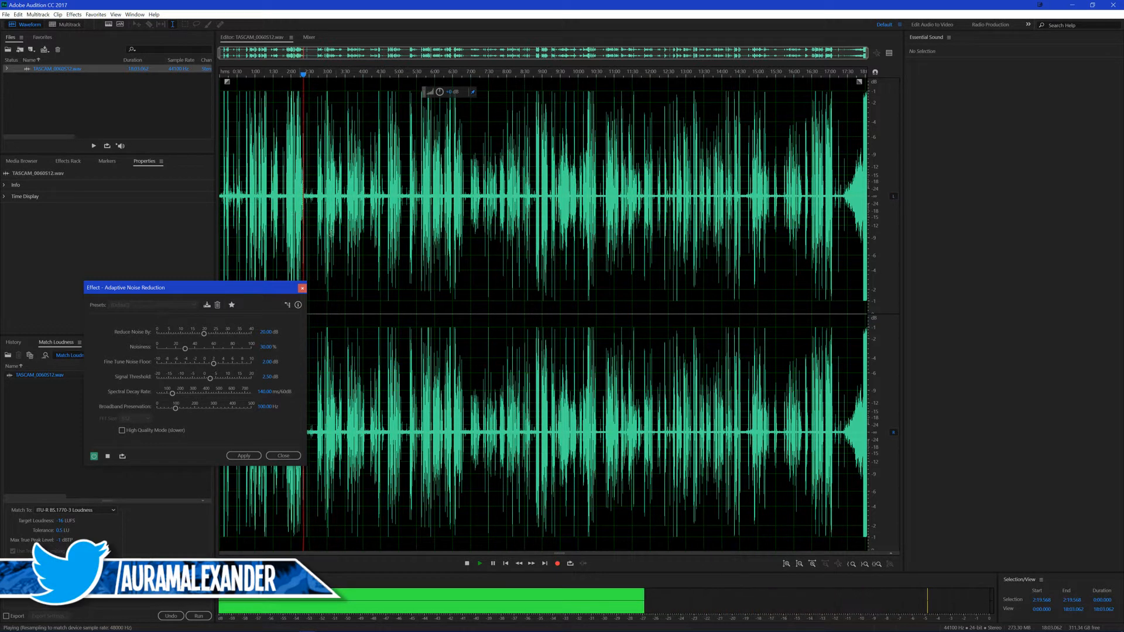
left_click(244, 455)
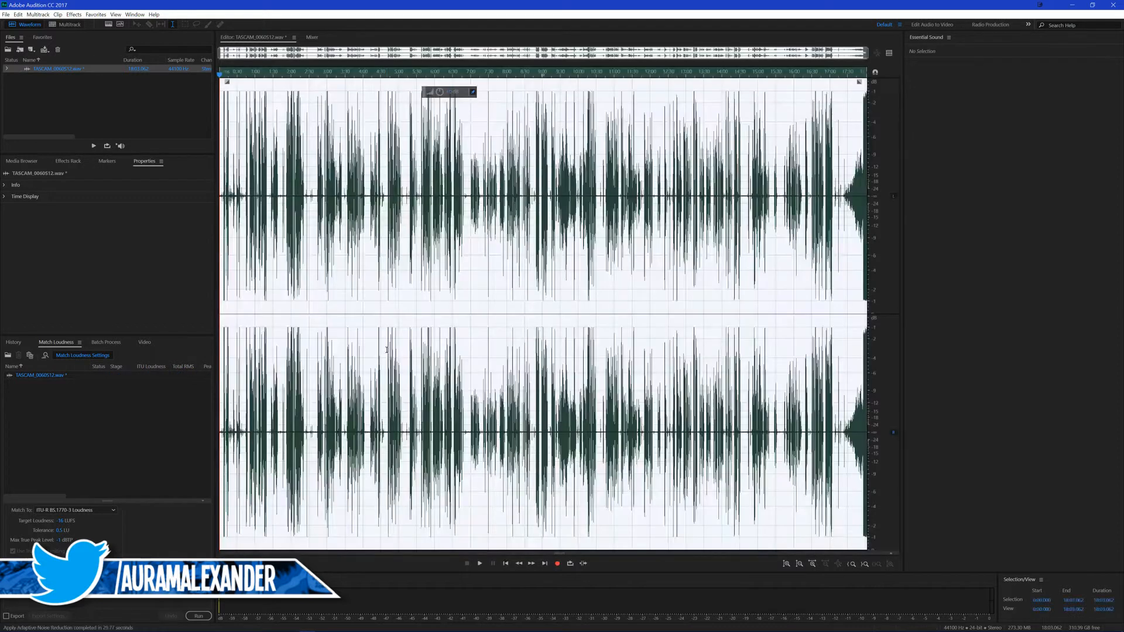
left_click(321, 166)
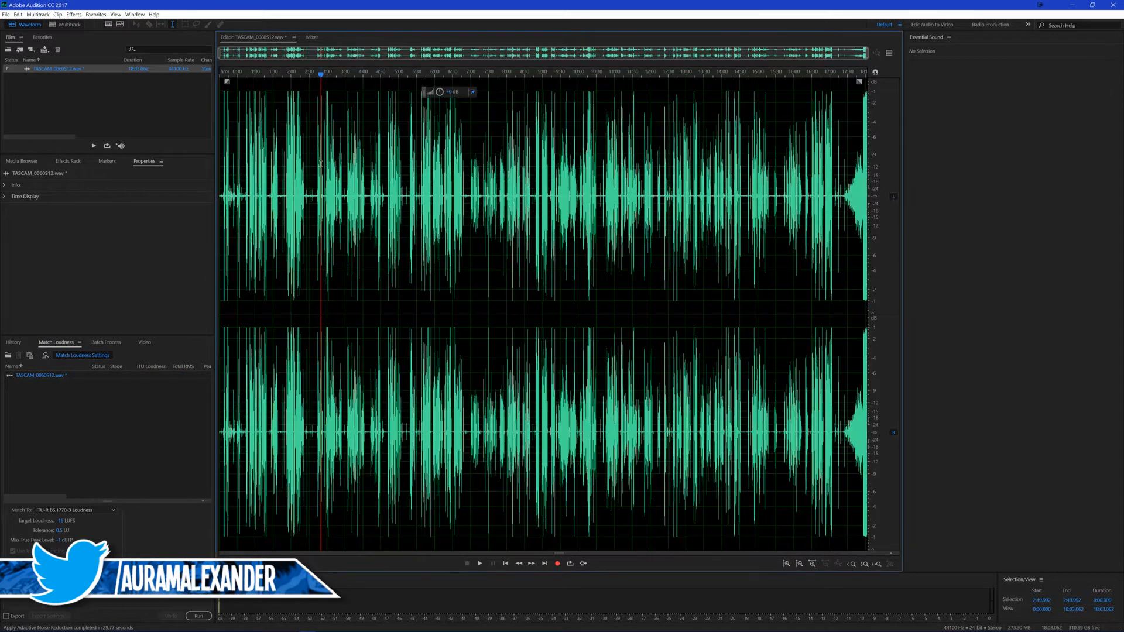
Step: Save the noise-reduced TASCAM recording, switch back to Premiere Pro and replay the talking-head footage from 00;09;20;02
key("ctrl+s")
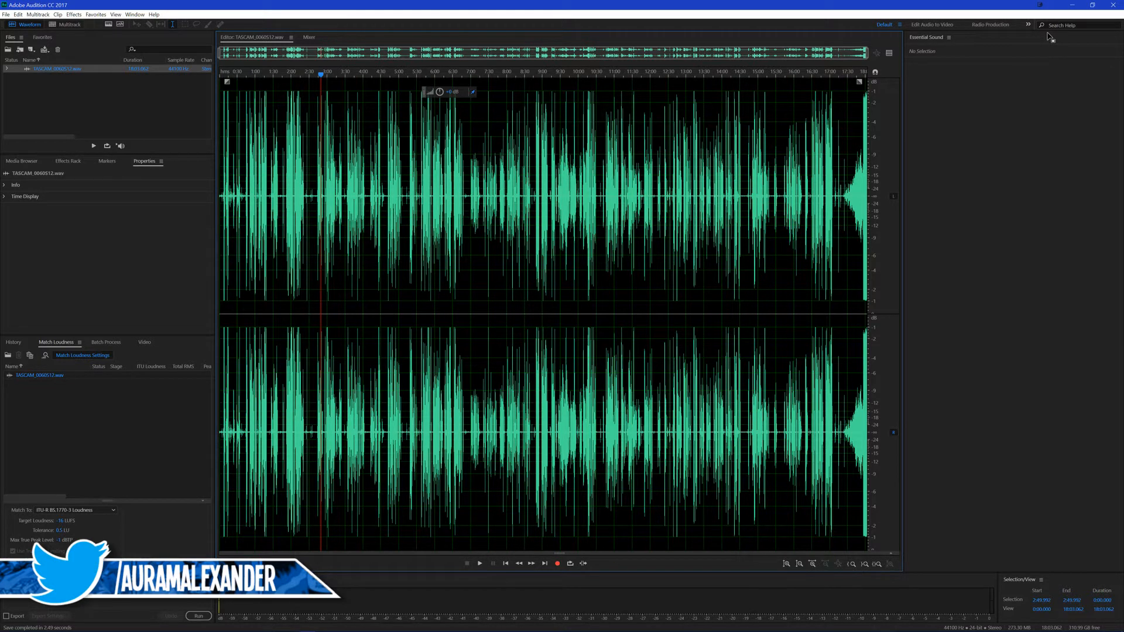
left_click(1076, 7)
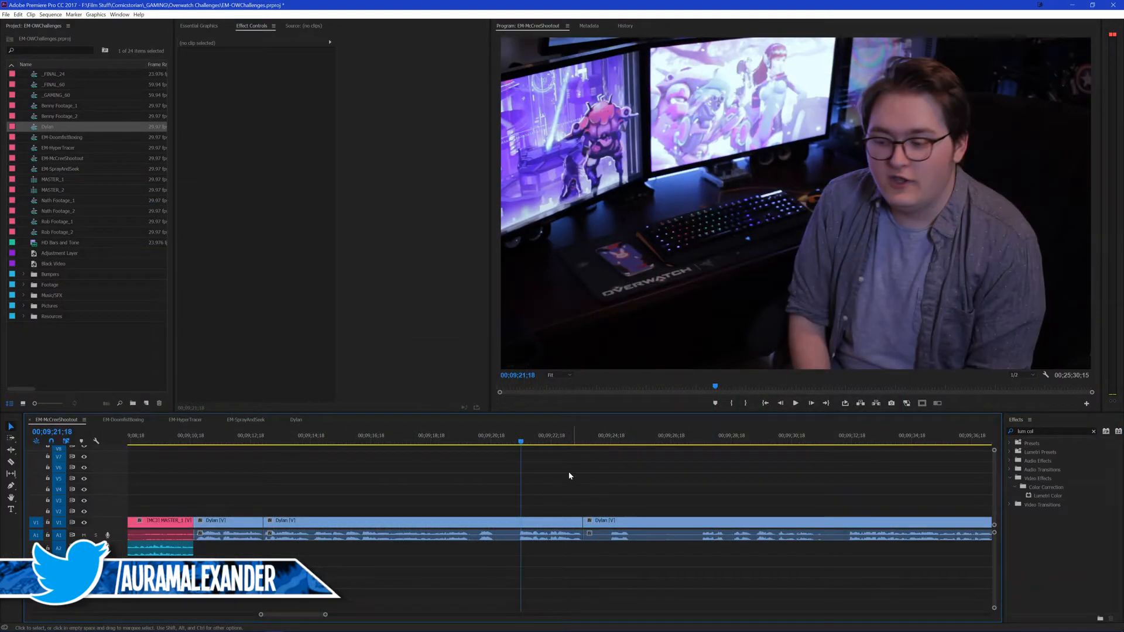
key("space")
left_click(475, 437)
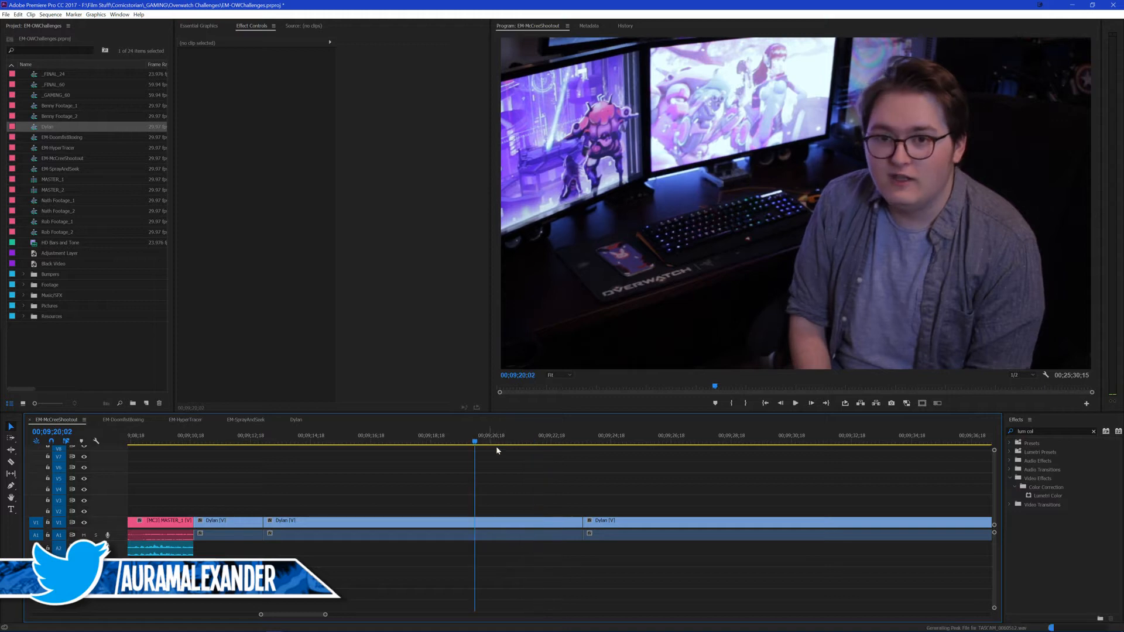
key("space")
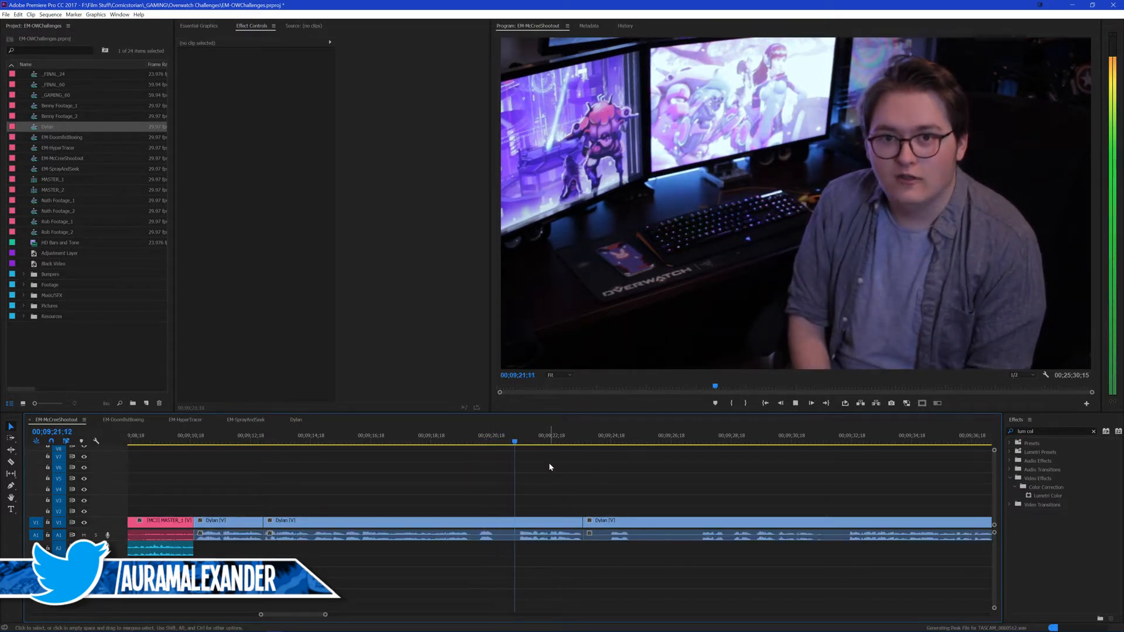
Step: Switch to Audition and back to Premiere Pro, and save the project
left_click(307, 625)
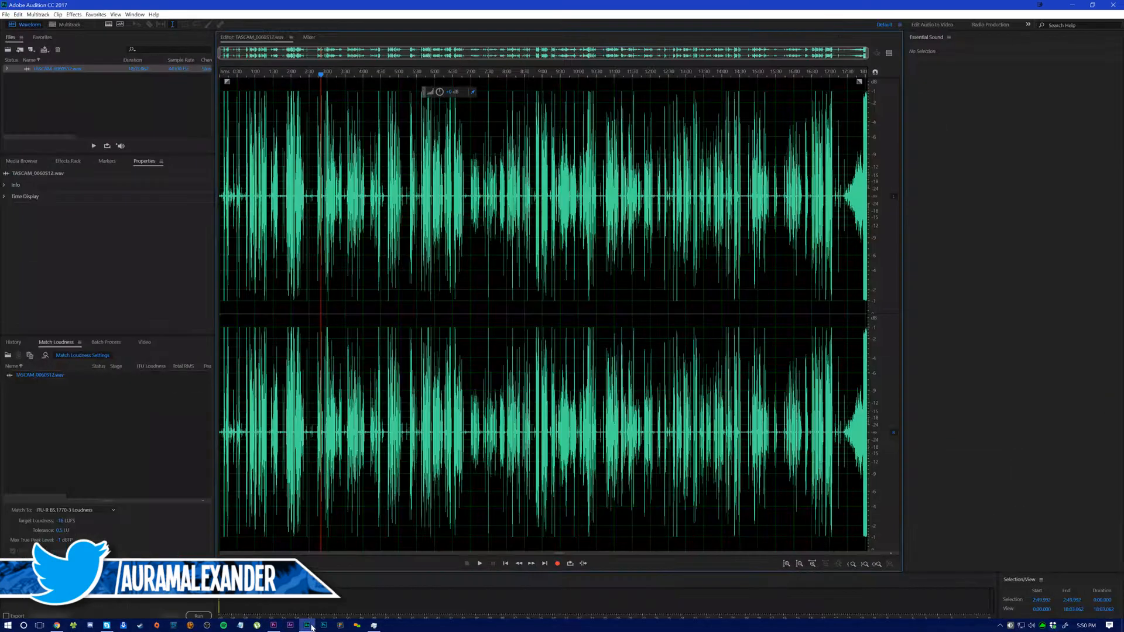
left_click(278, 625)
key("ctrl+s")
Step: Play from 00;09;09;12 across the transition from the gameplay to the first talking-head clip to compare their audio
left_click(156, 437)
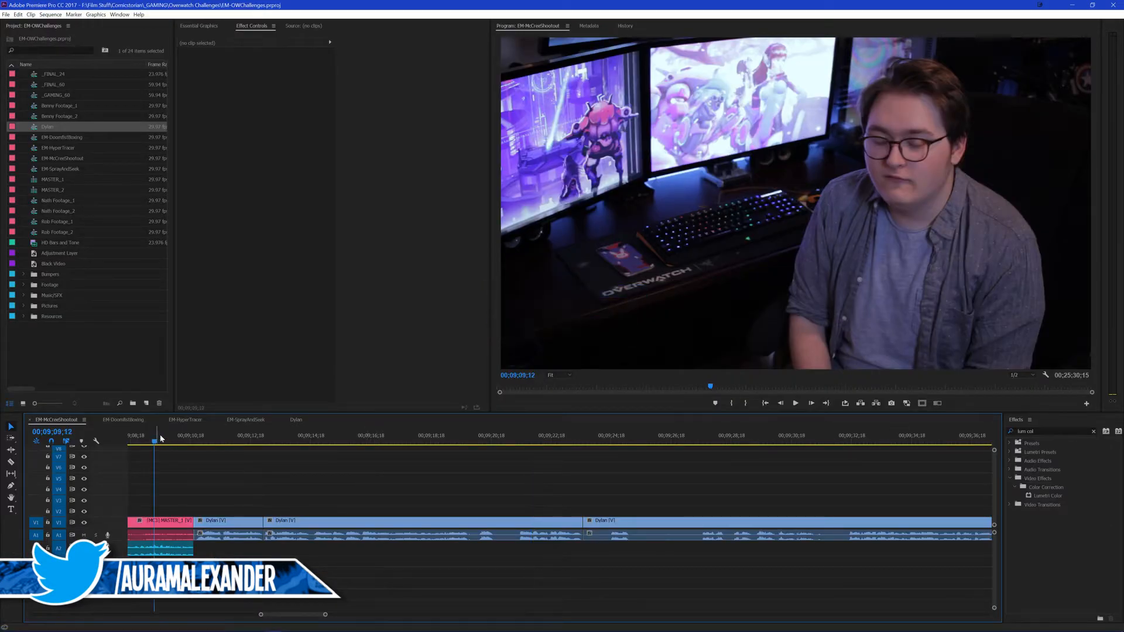
key("space")
scroll(259, 482, "up", 5)
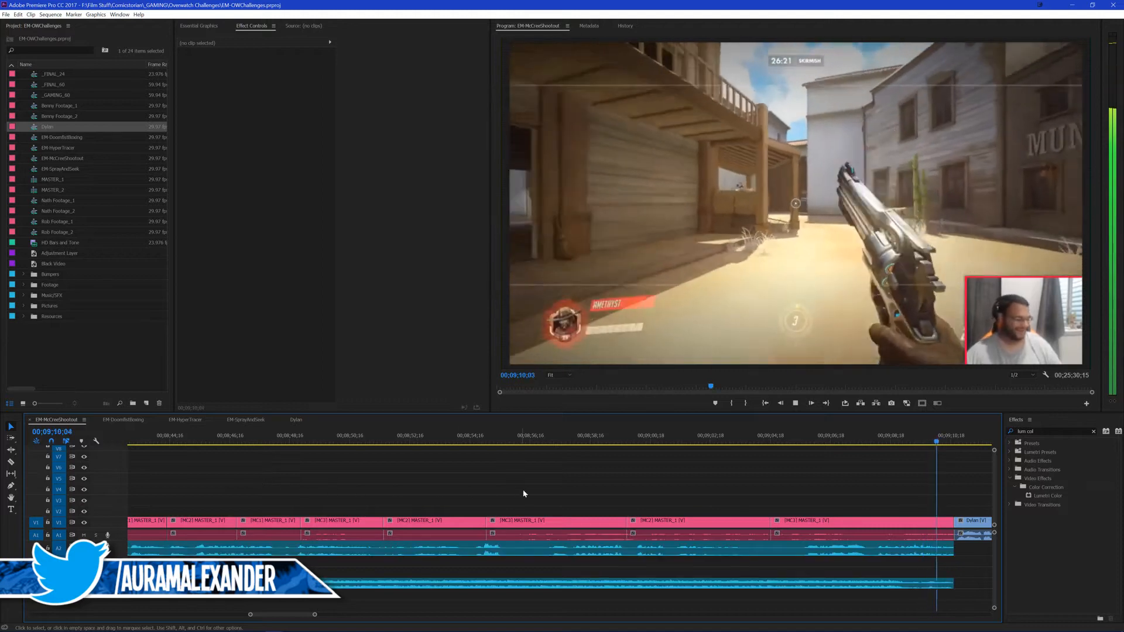
scroll(586, 512, "down", 3)
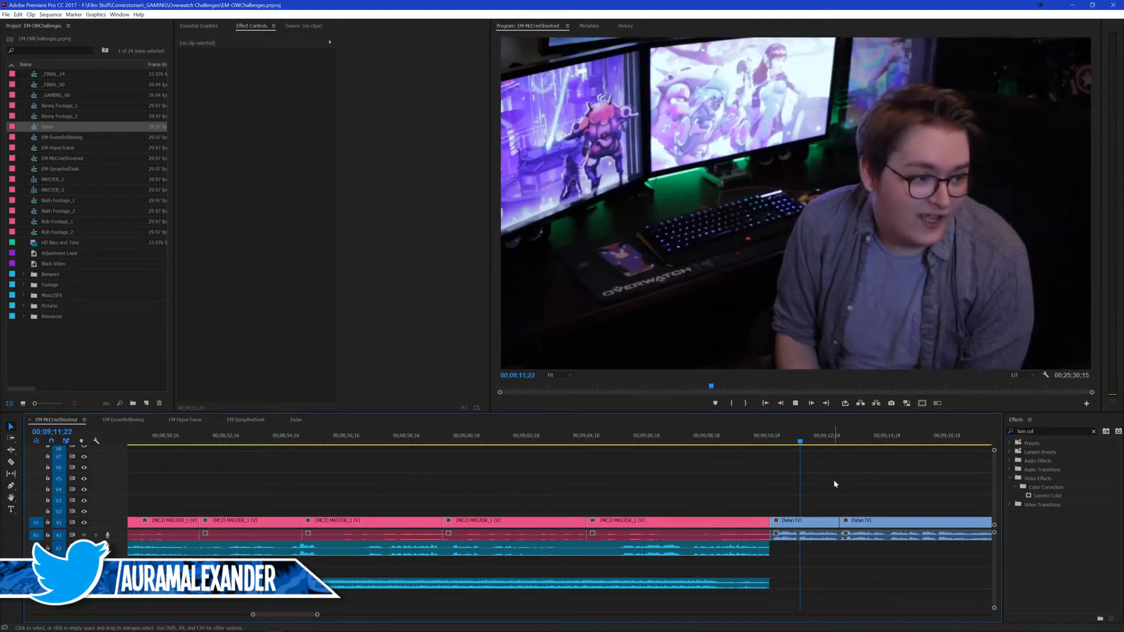
key("space")
Step: Open the nested talking-head sequence, listen to its audio from about 00;00;18;25 and close that sequence
left_click(745, 537)
double_click(745, 537)
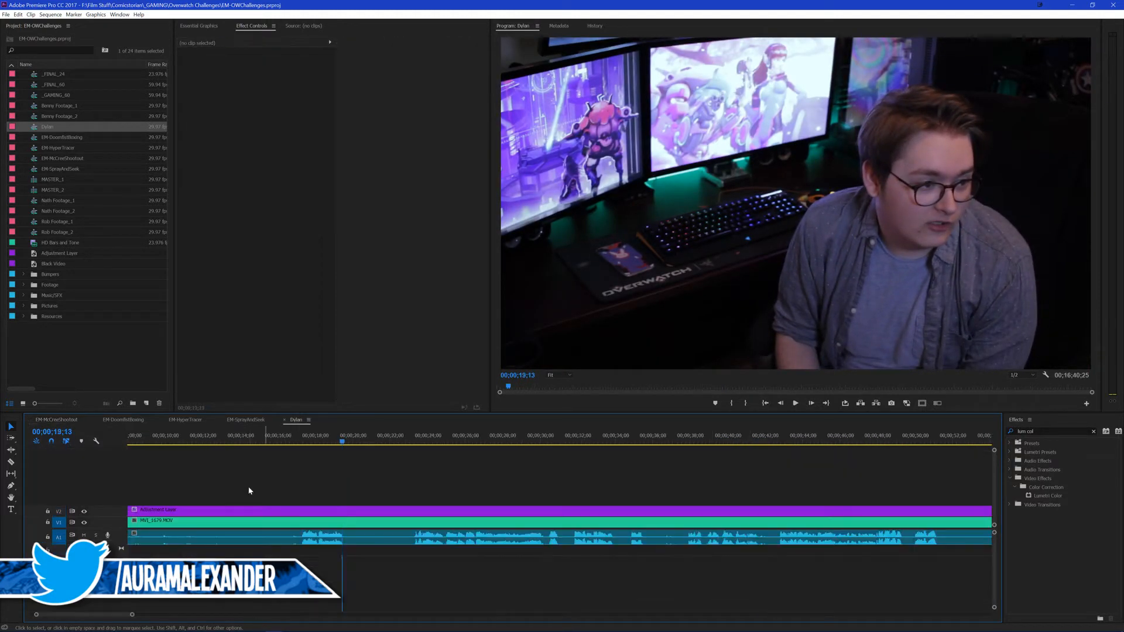
key("space")
left_click(325, 436)
key("space")
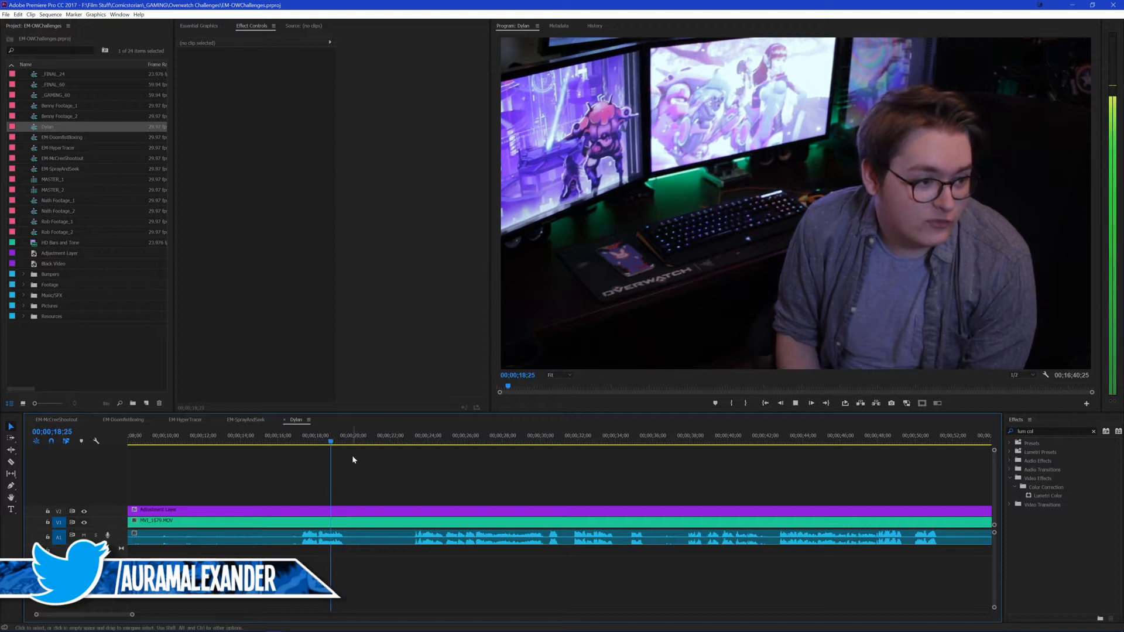
key("space")
left_click(284, 420)
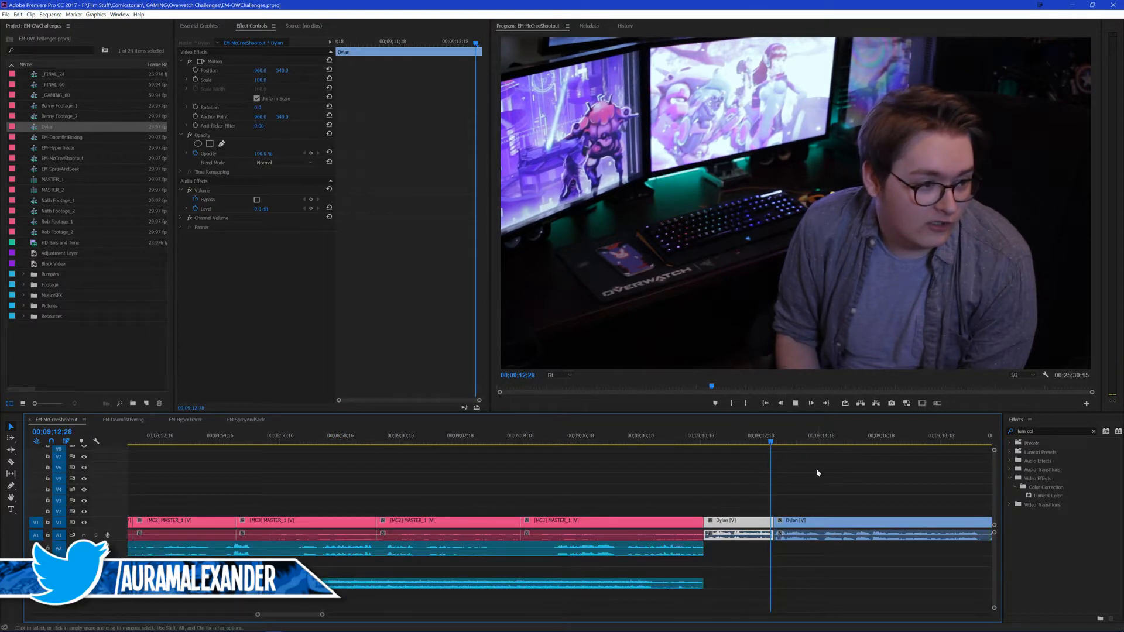
Step: Play through the first two talking-head segments up to about 00;09;23;00 and replay the second one from its start
key("space")
scroll(625, 479, "down", 5)
key("space")
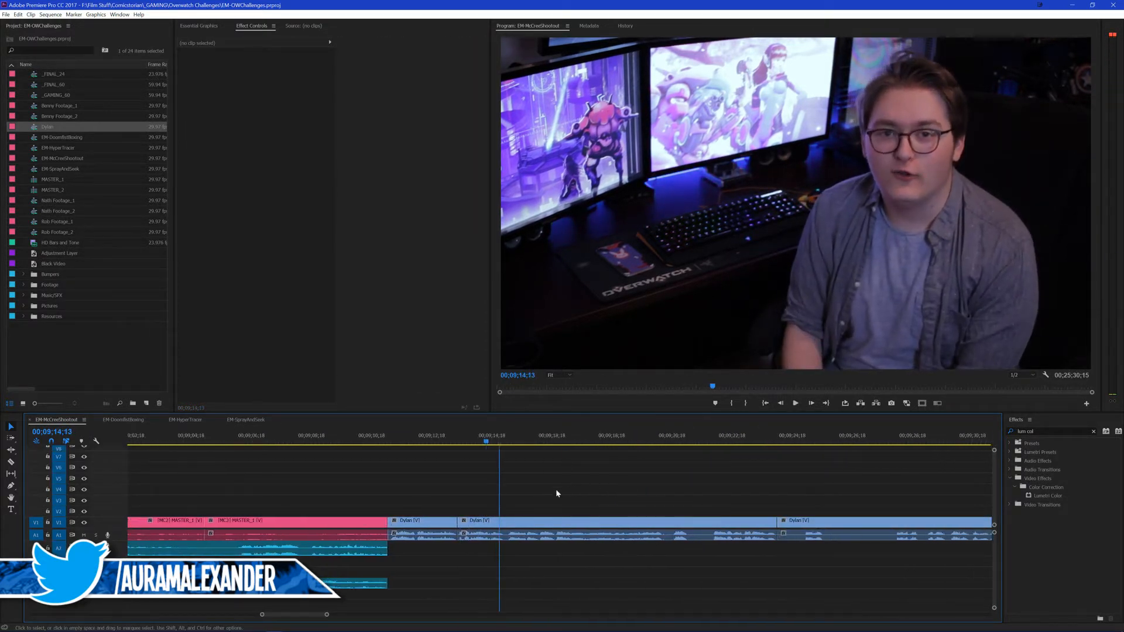
key("space")
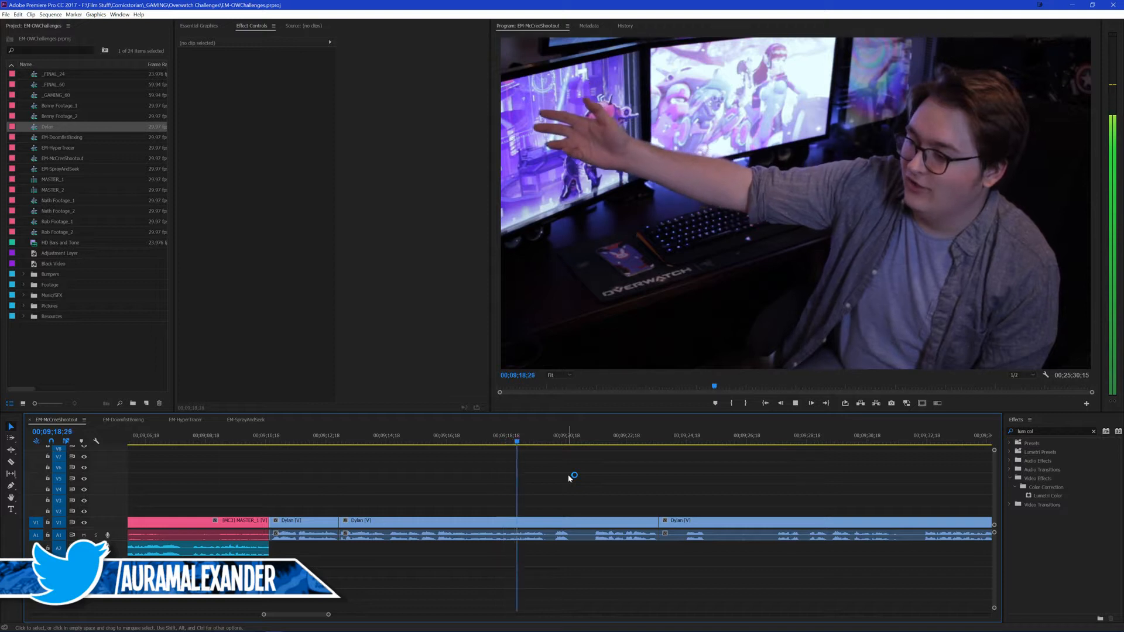
scroll(536, 472, "down", 2)
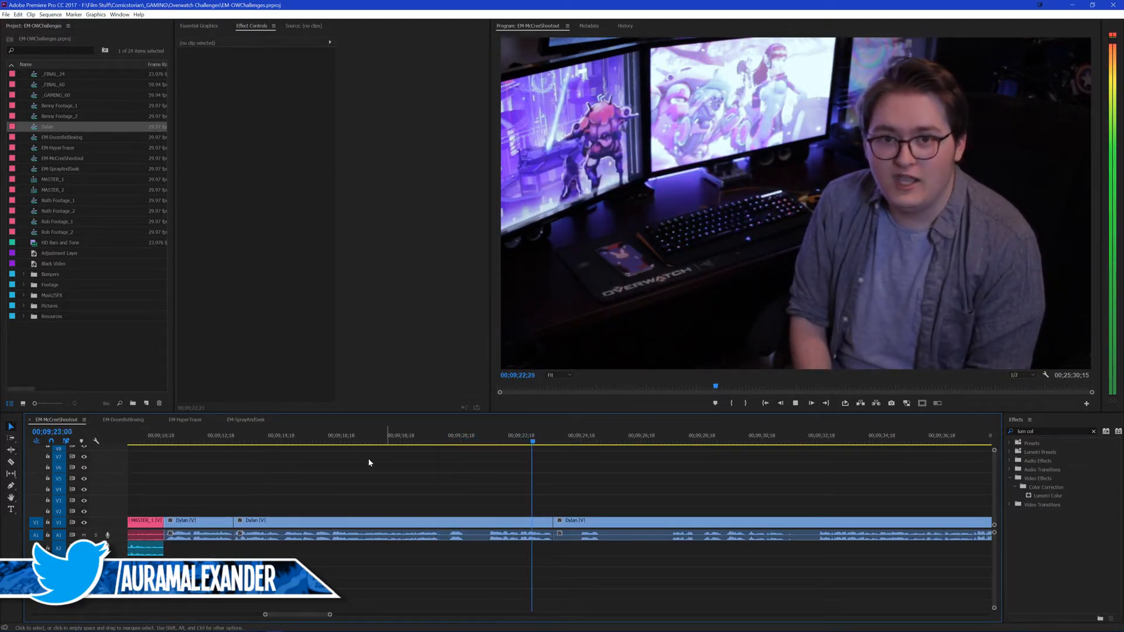
left_click(257, 440)
key("space")
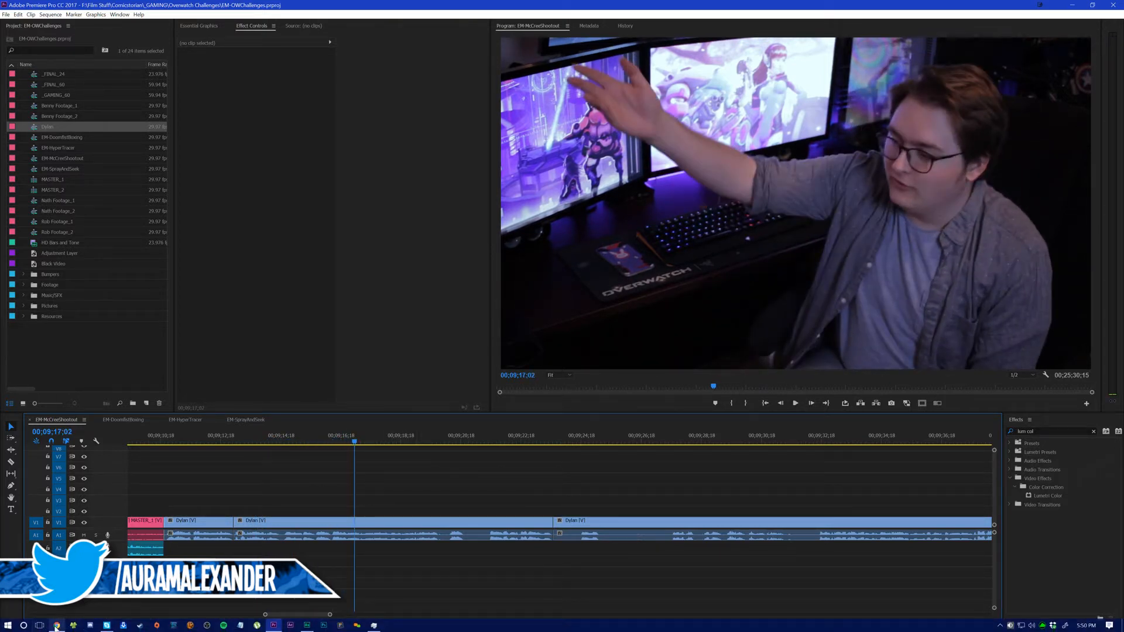
Step: Switch to Chrome, close the enlarged image result and open the own channel page on YouTube
left_click(56, 625)
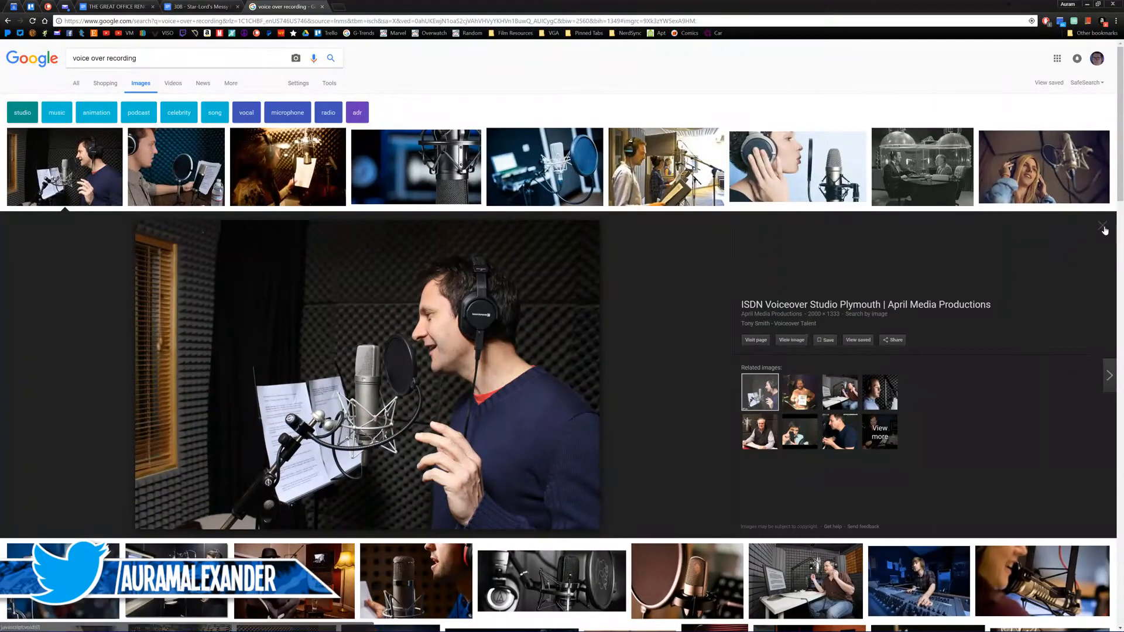
key("Escape")
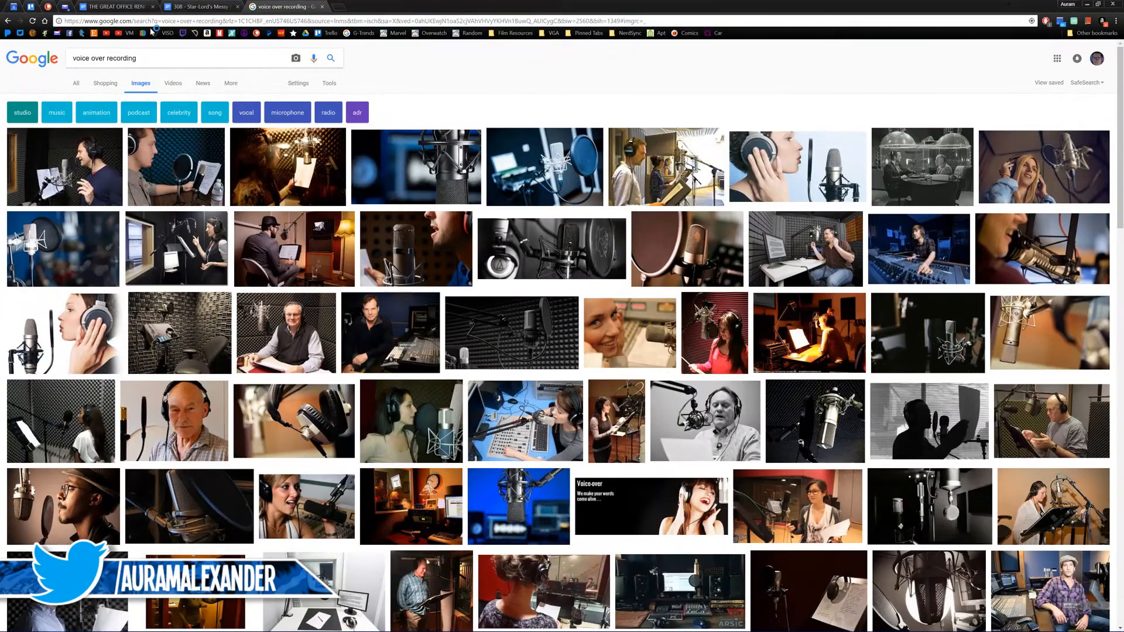
left_click(111, 33)
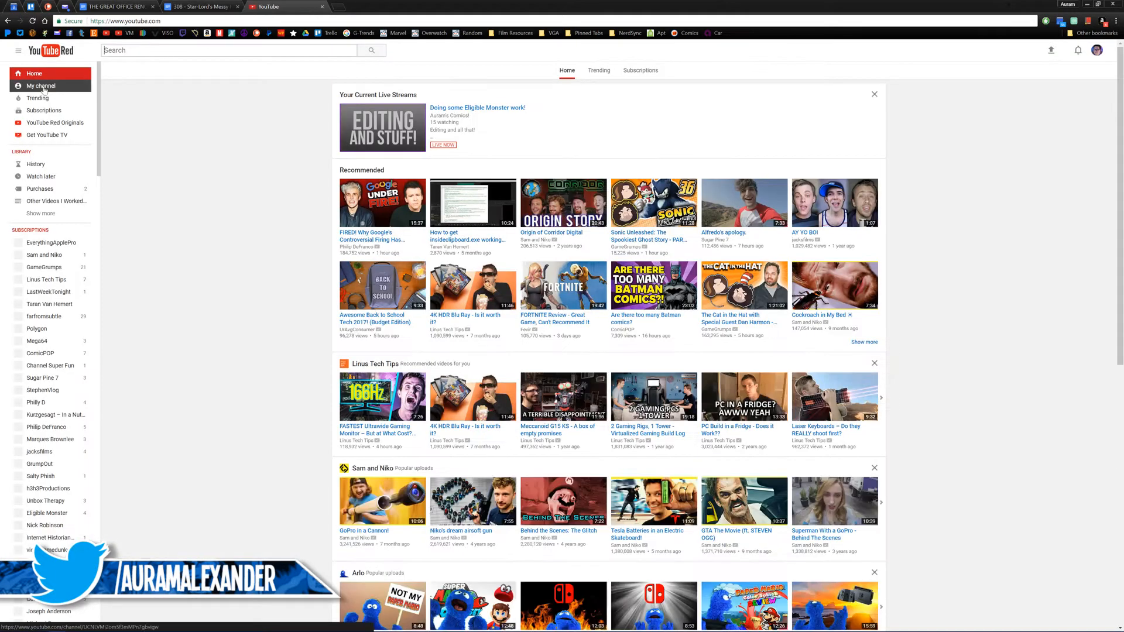
left_click(46, 87)
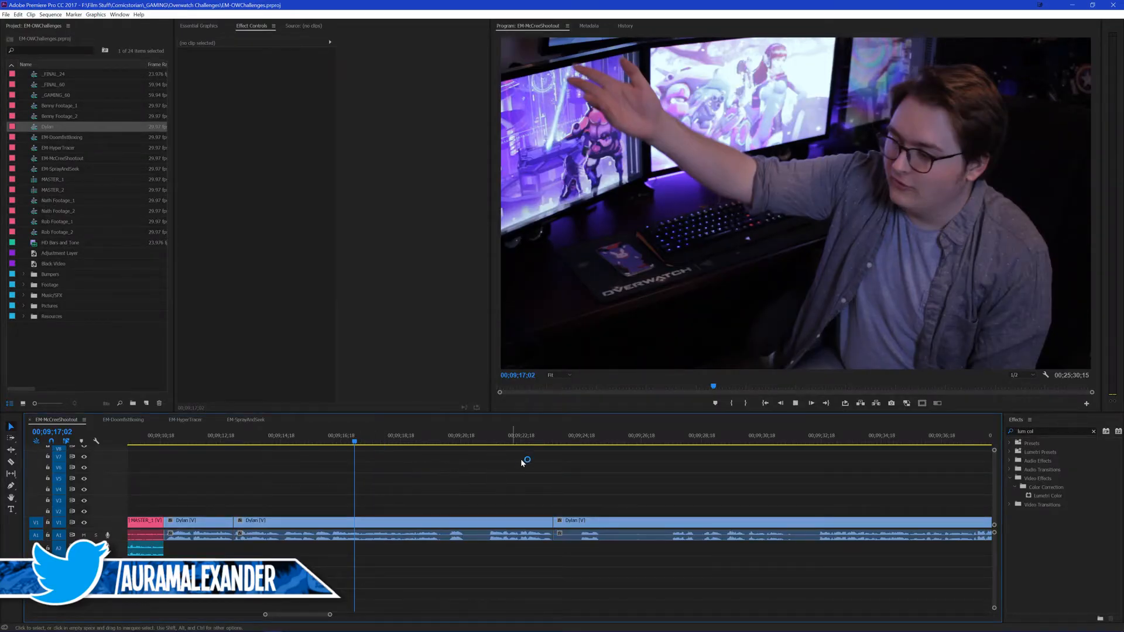
Step: Switch back to Premiere Pro, review the take after the 00;09;23;20 cut and ripple-delete it up to about 00;09;32;15
left_click(577, 440)
key("space")
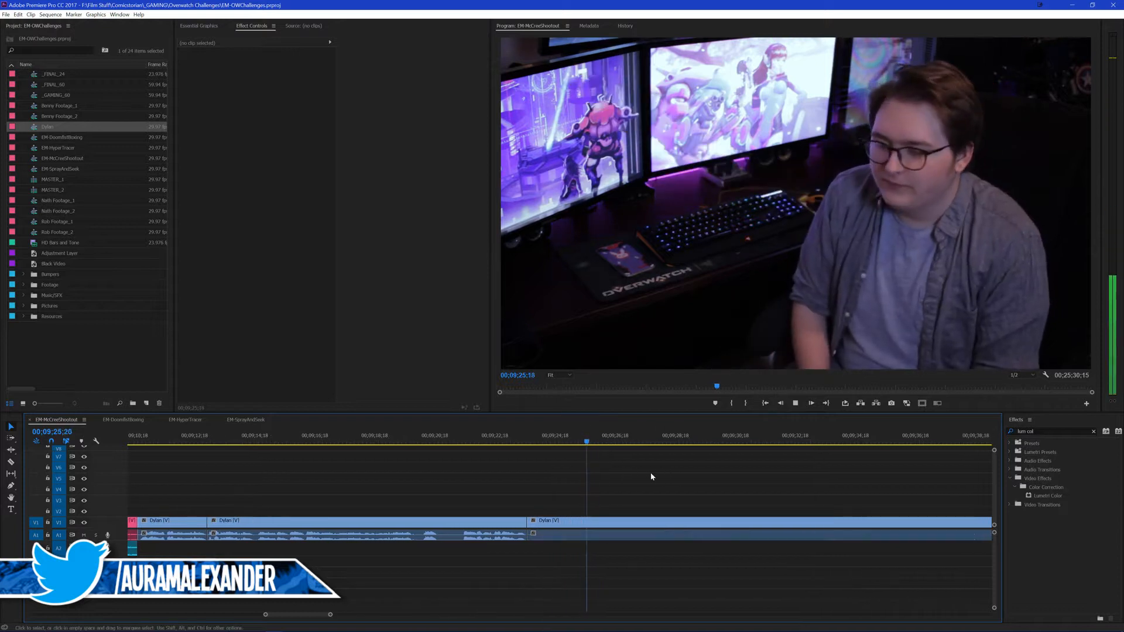
left_click(632, 442)
key("space")
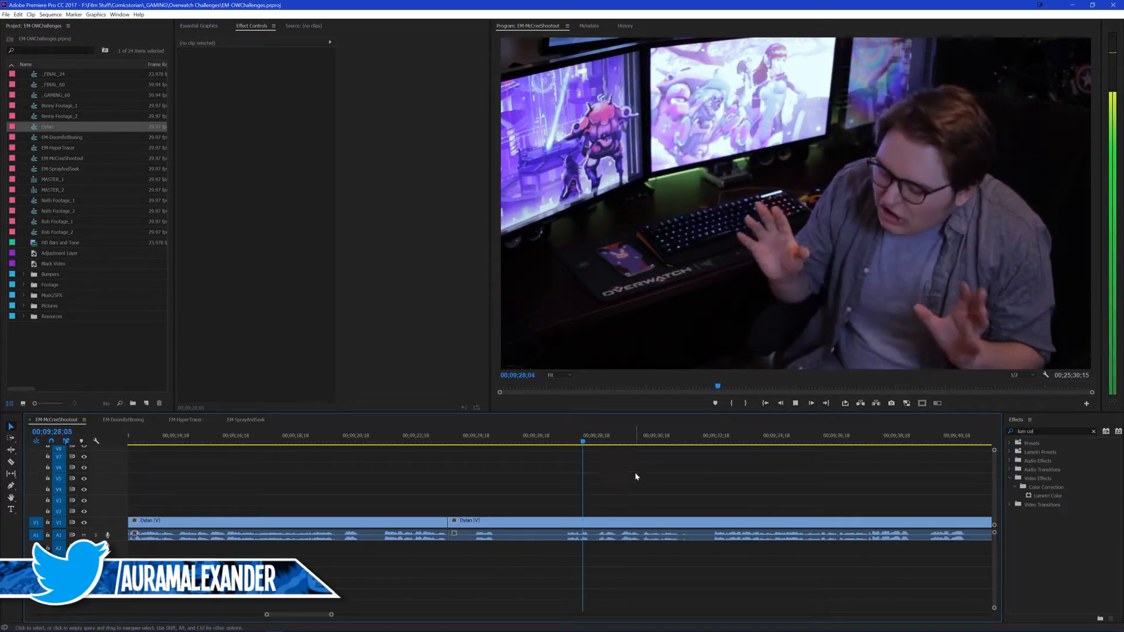
key("space")
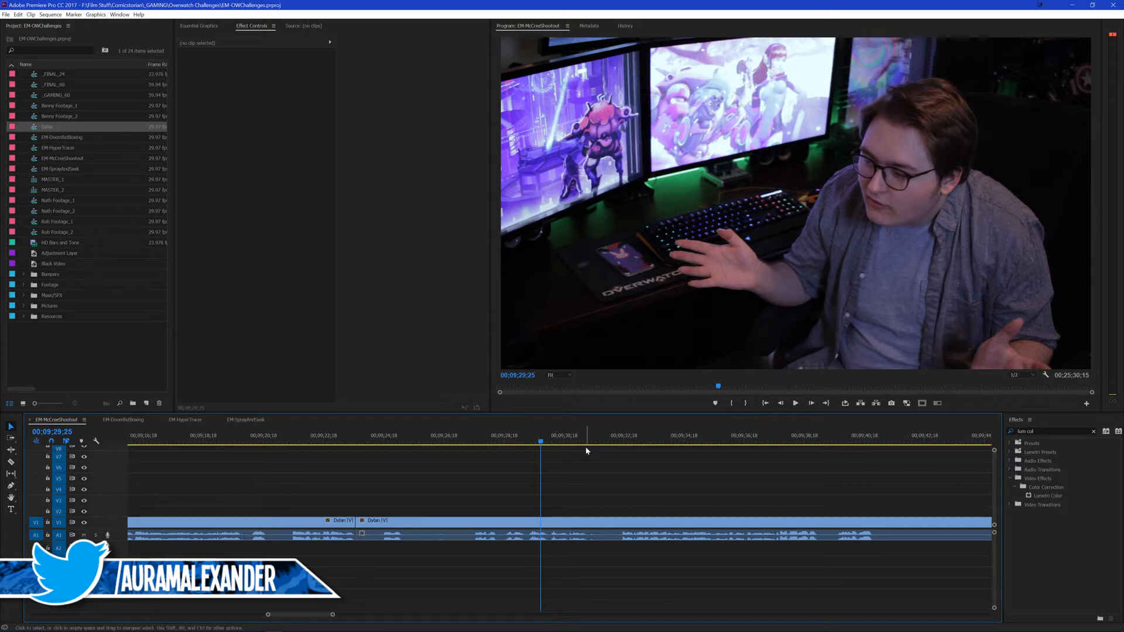
key("space")
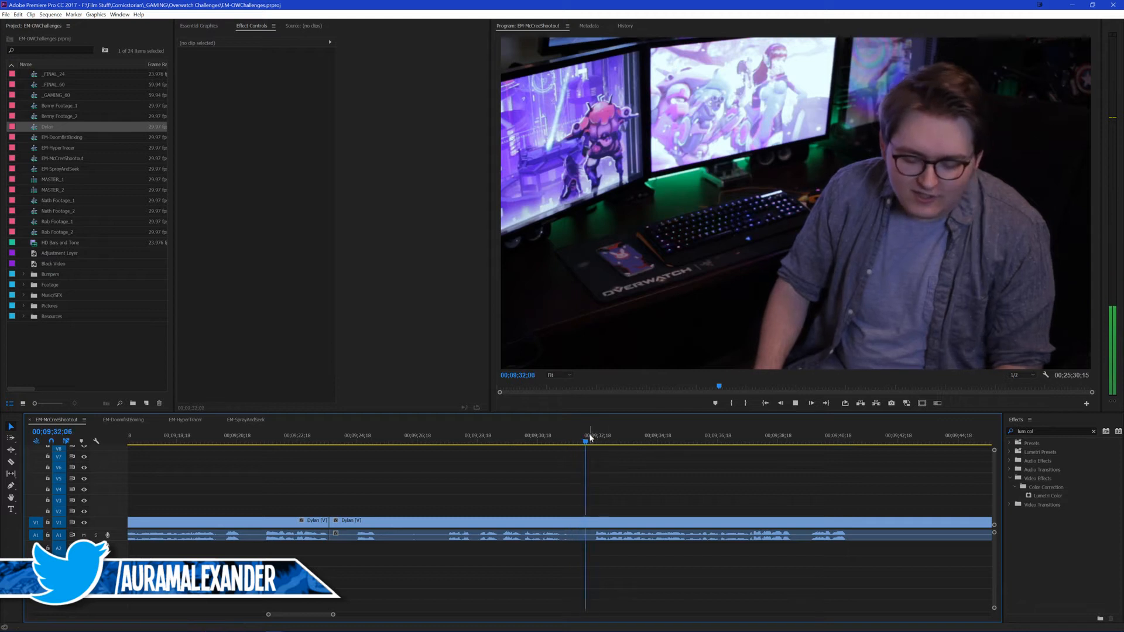
key("space")
Step: Play the new take from 00;09;23;05 and split it at 00;09;30;25 and 00;09;32;03 to isolate its closing line
left_click(319, 439)
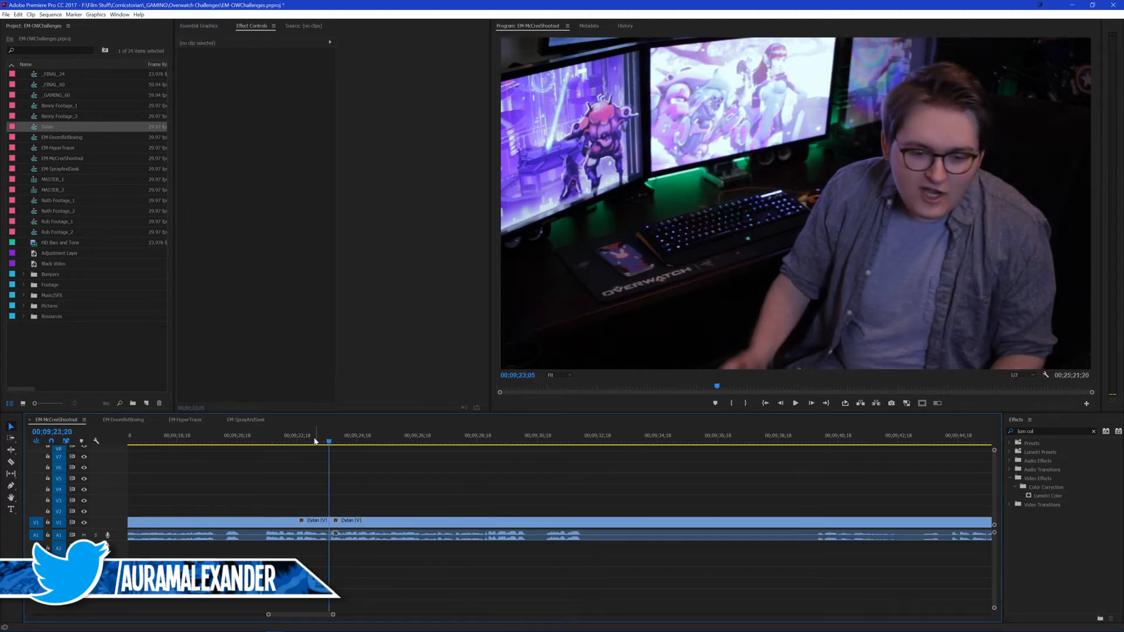
key("space")
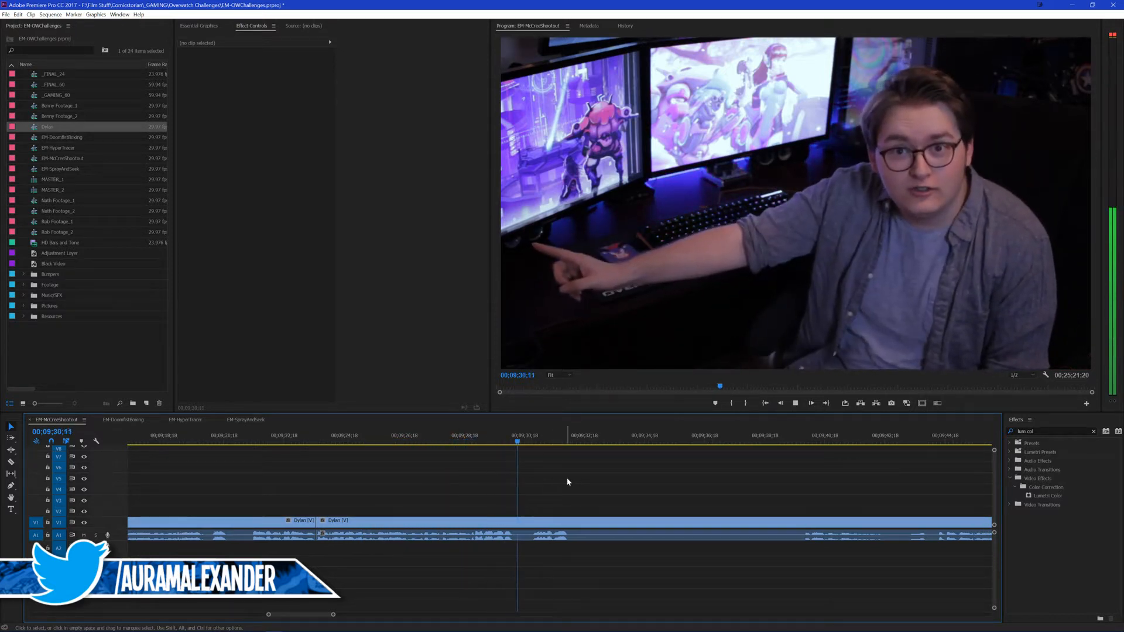
left_click(527, 443)
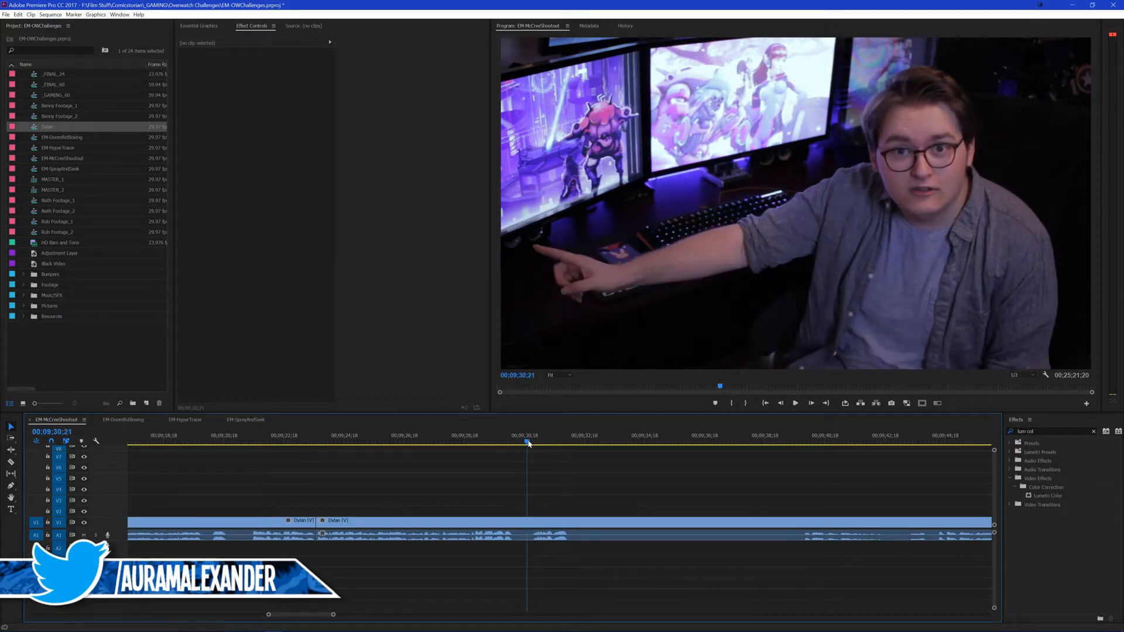
mouse_move(529, 443)
left_mouse_down()
mouse_move(547, 445)
mouse_move(527, 443)
mouse_move(533, 432)
left_mouse_up()
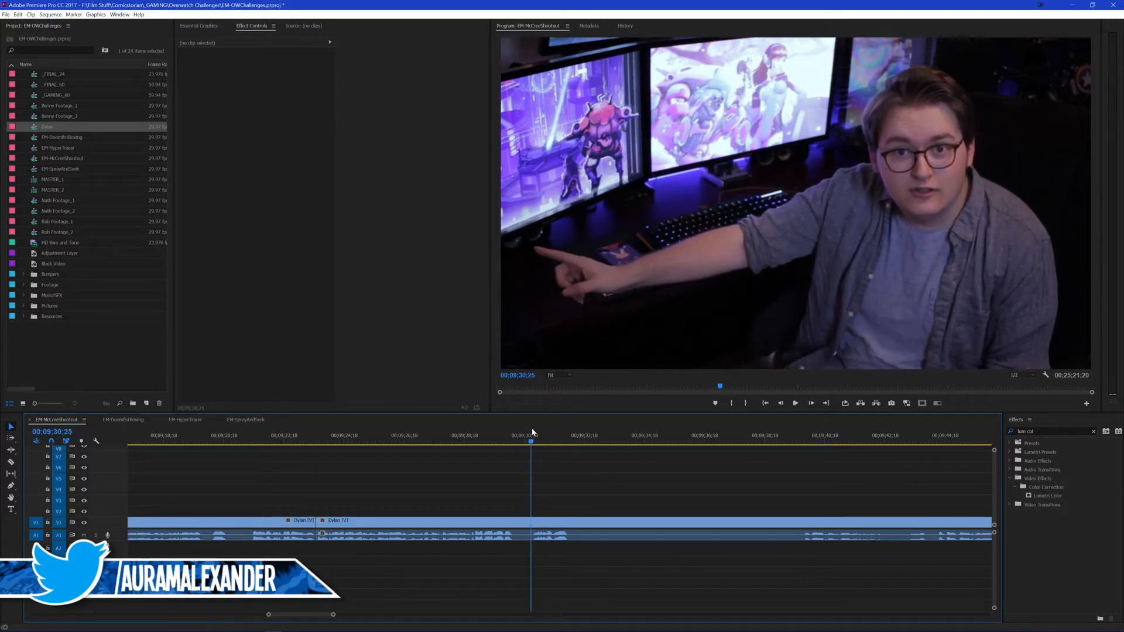
key("ctrl+k")
key("space")
key("space")
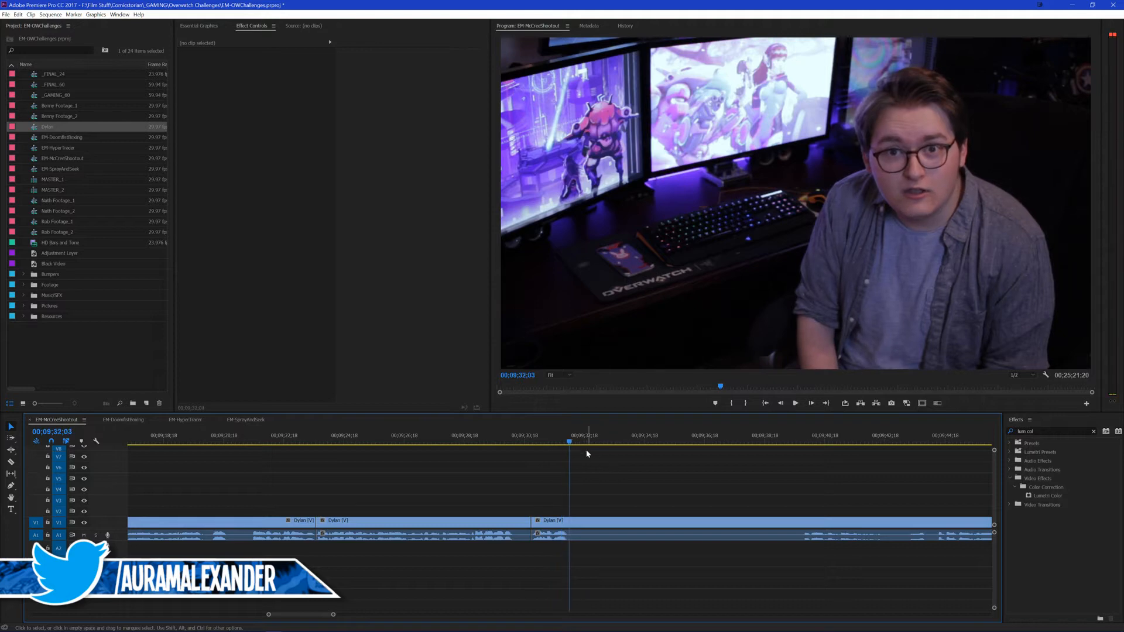
key("ctrl+k")
Step: Enlarge the isolated clip to a scale of 290, reposition it to about -155, 985 on the speaker's face, and save the project
left_click(546, 439)
left_click(547, 524)
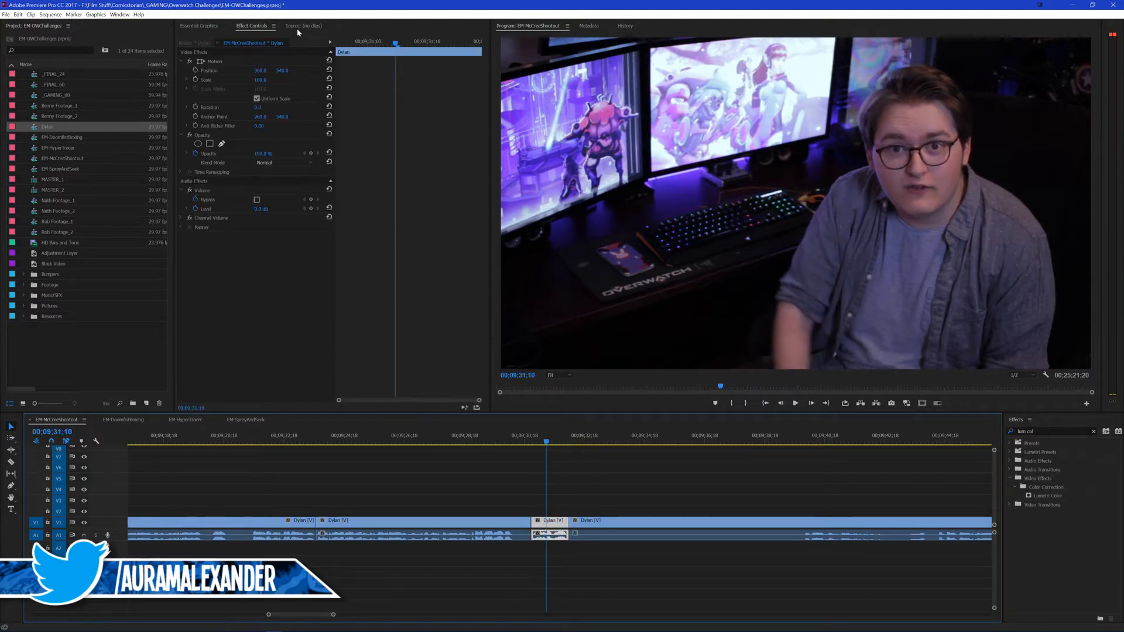
left_click_drag(262, 80, 544, 71)
key("space")
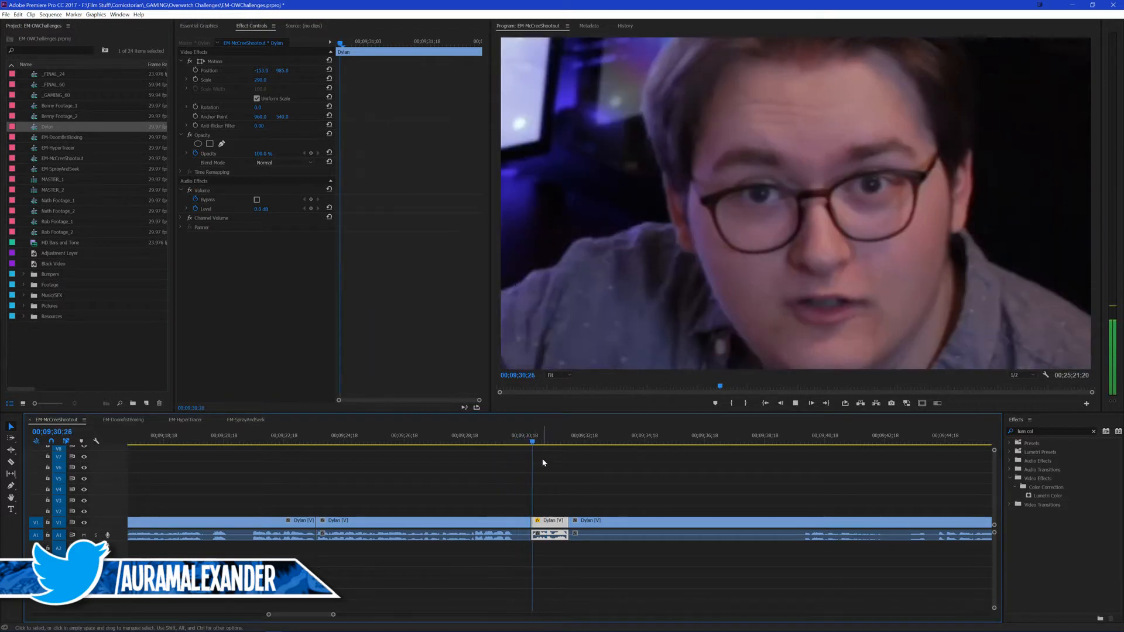
left_click(690, 461)
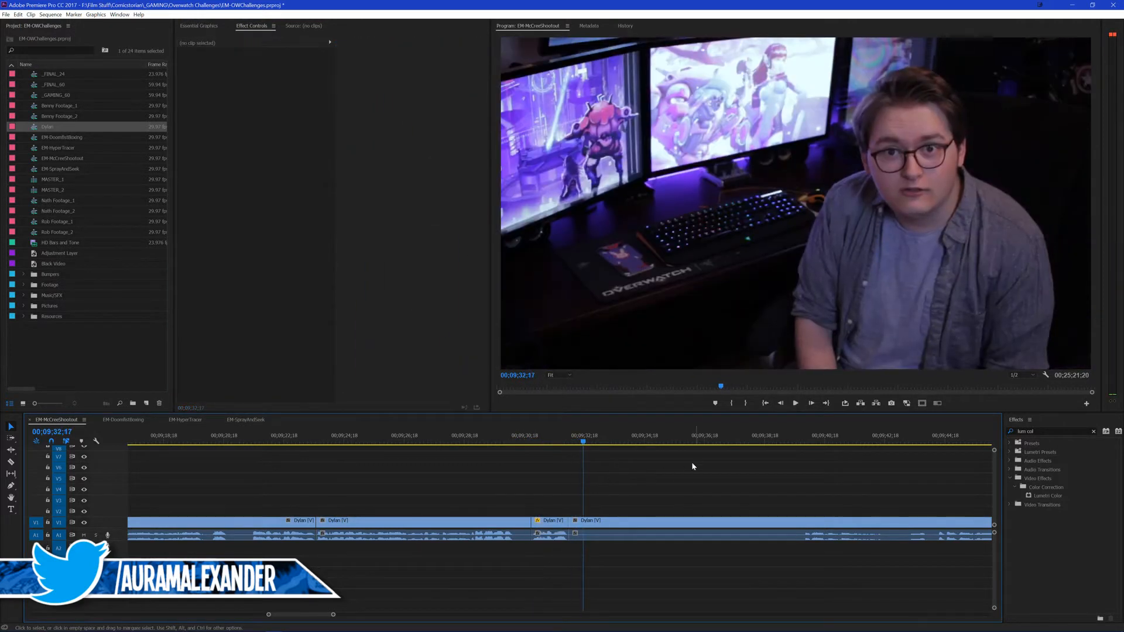
key("ctrl+s")
Step: Split the footage at 00;09;39;27, ripple-delete the silent stretch after the close-up and return the playhead to the close-up
scroll(602, 491, "down", 1)
scroll(600, 493, "down", 2)
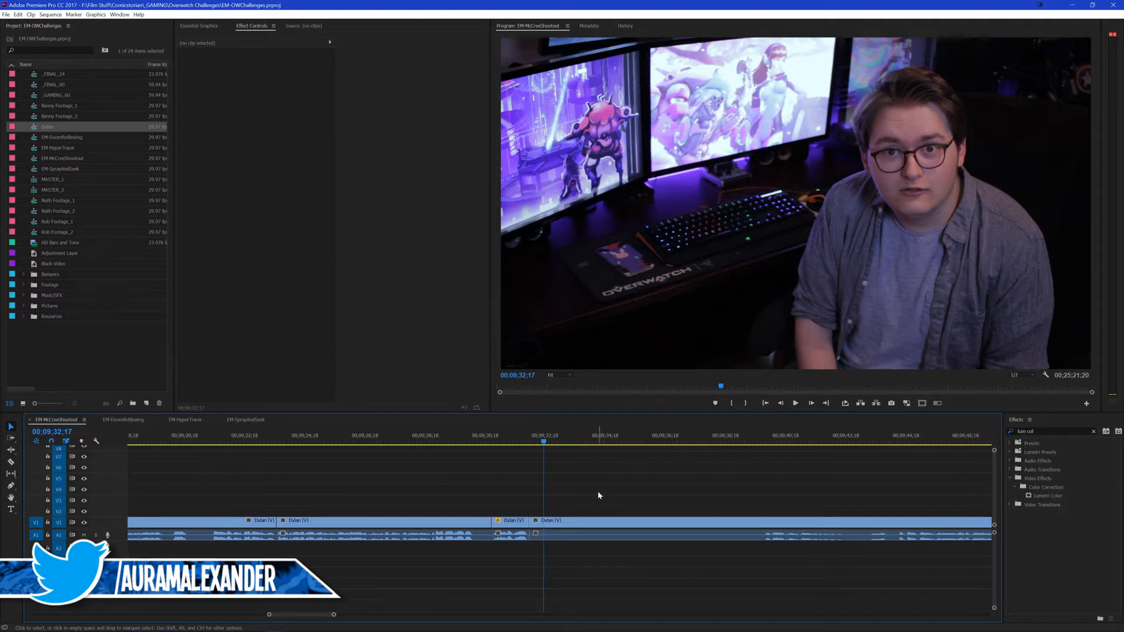
scroll(597, 495, "down", 2)
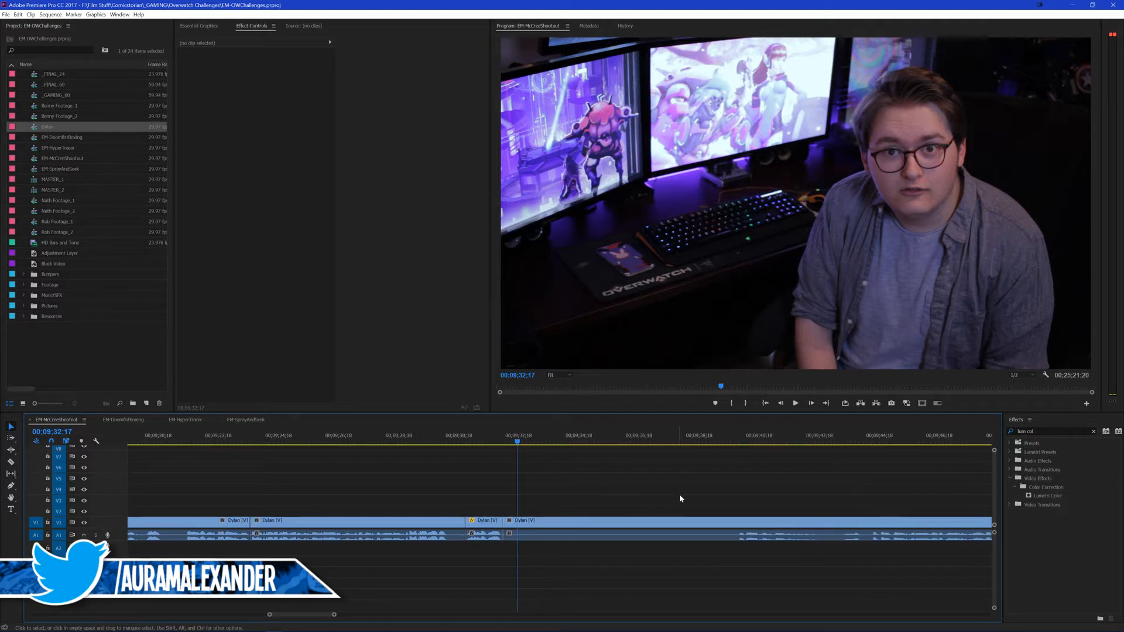
left_click_drag(744, 441, 737, 443)
key("ctrl+k")
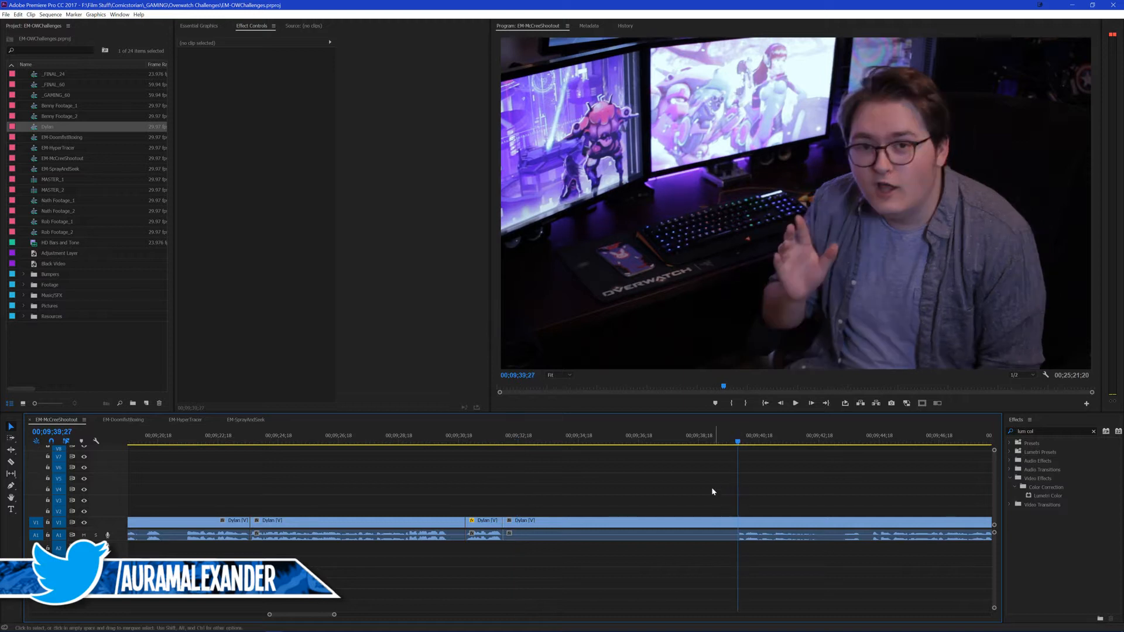
left_click(651, 523)
key("shift+Delete")
left_click_drag(483, 442, 471, 442)
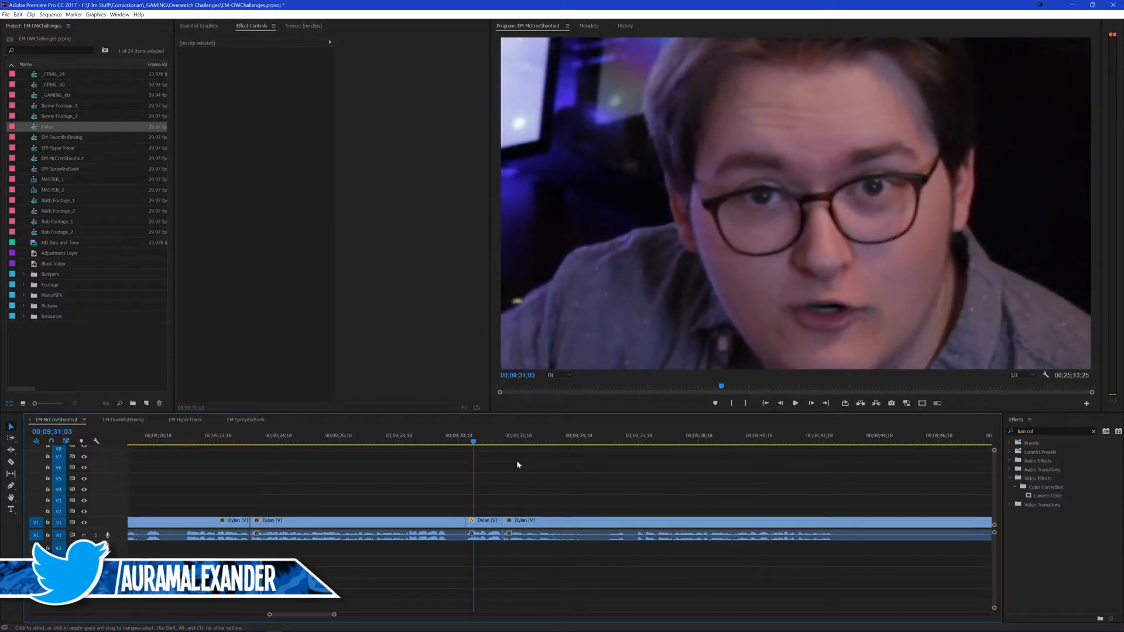
Step: Save the project and place the playhead on the cut at the end of the close-up, 00;09;32;02
left_click(460, 441)
key("ctrl+s")
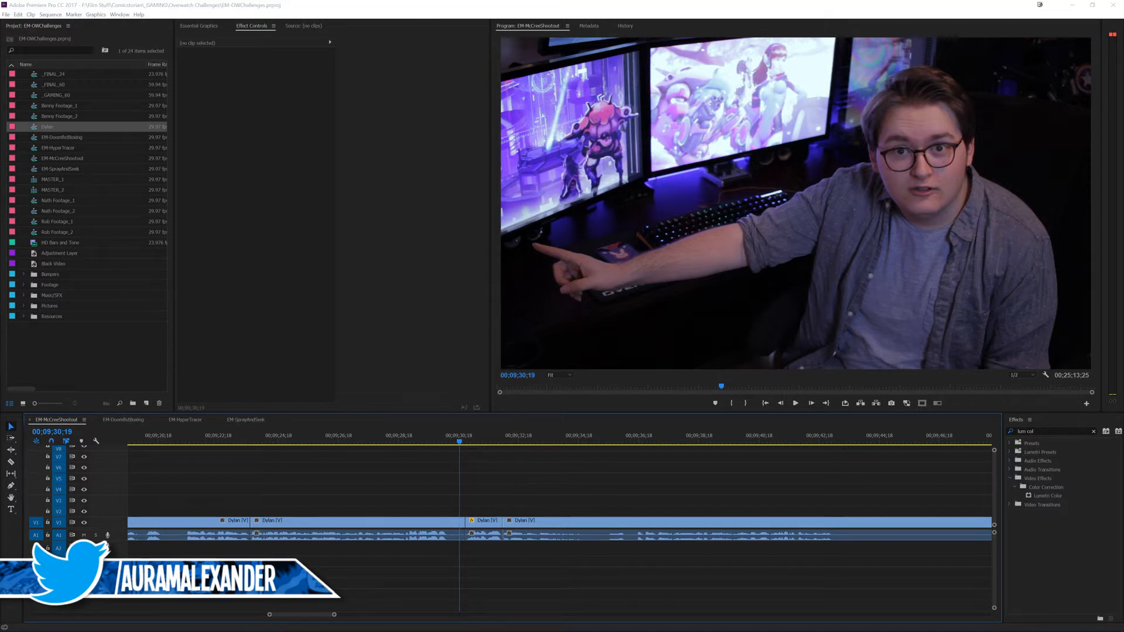
left_click(326, 506)
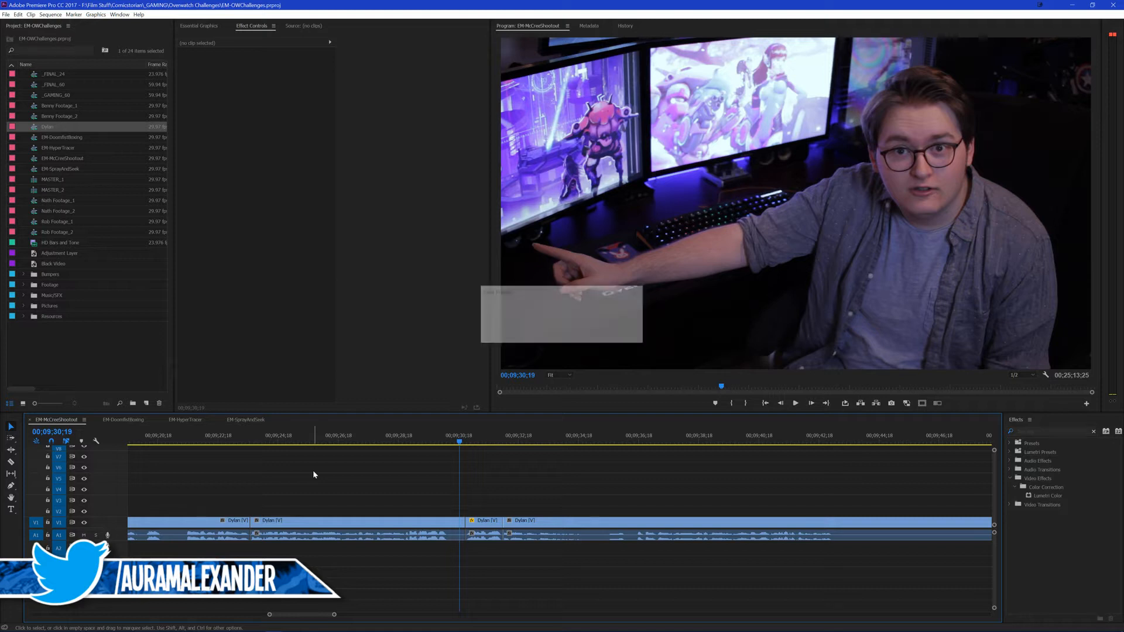
left_click(510, 440)
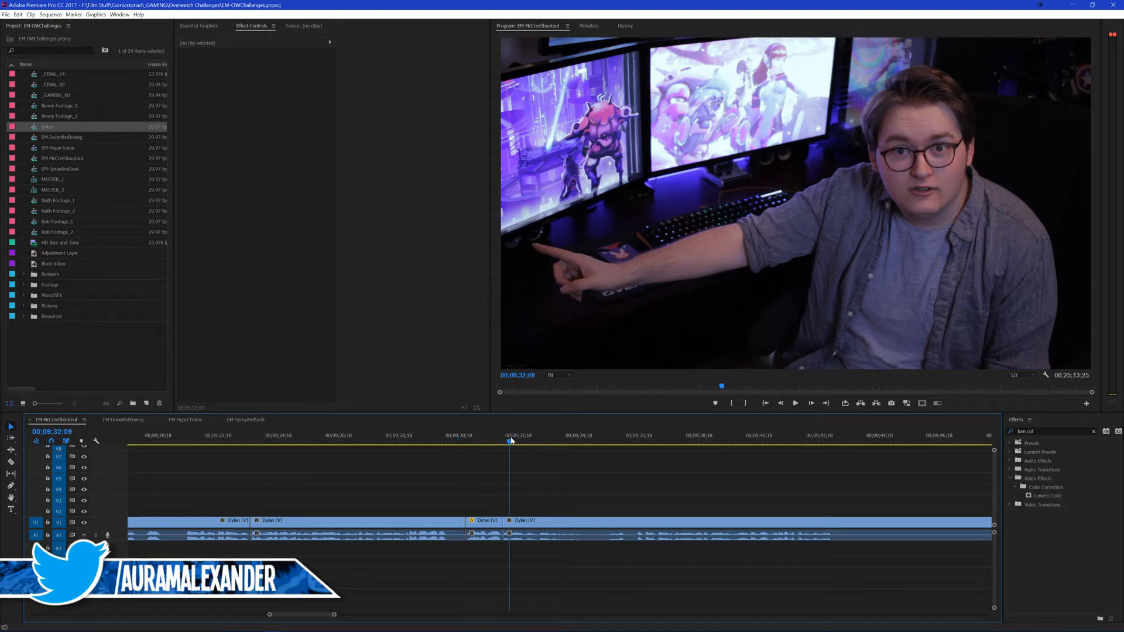
key("Up")
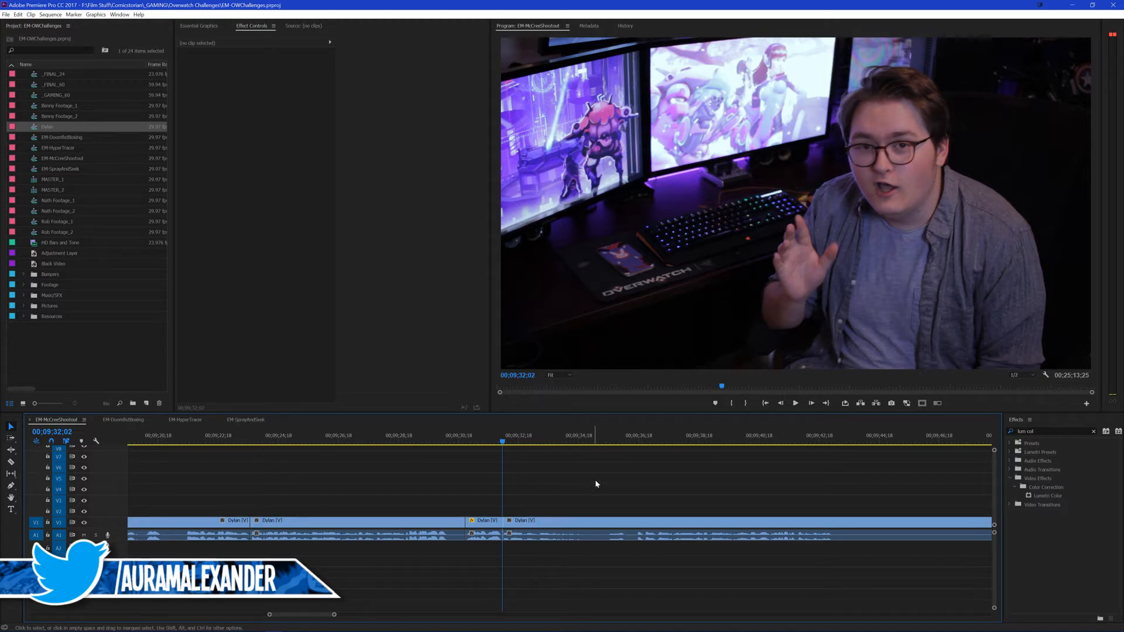
Step: Play the footage after the close-up, review the passage around 00;09;41;10, and replay the close-up from 00;09;30;21
key("space")
key("space")
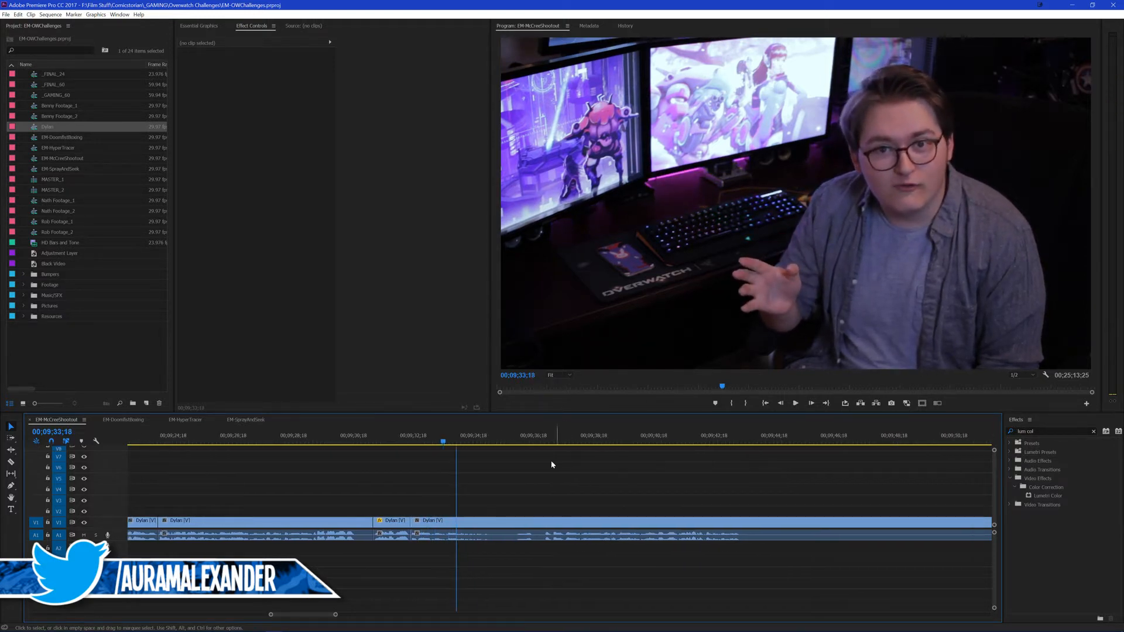
scroll(562, 462, "down", 1)
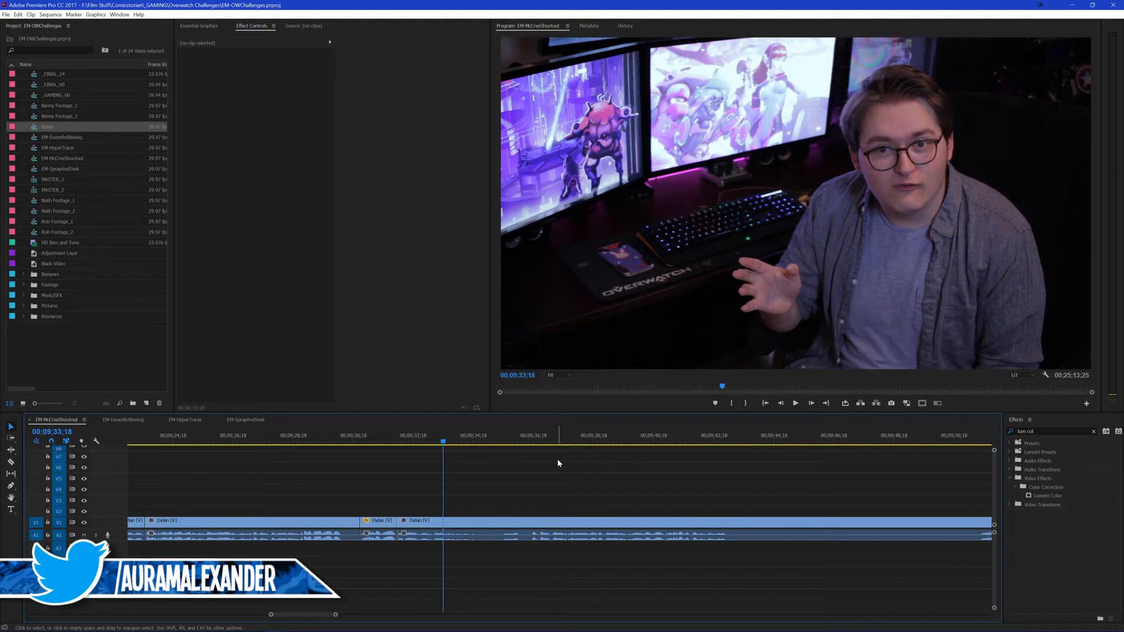
key("space")
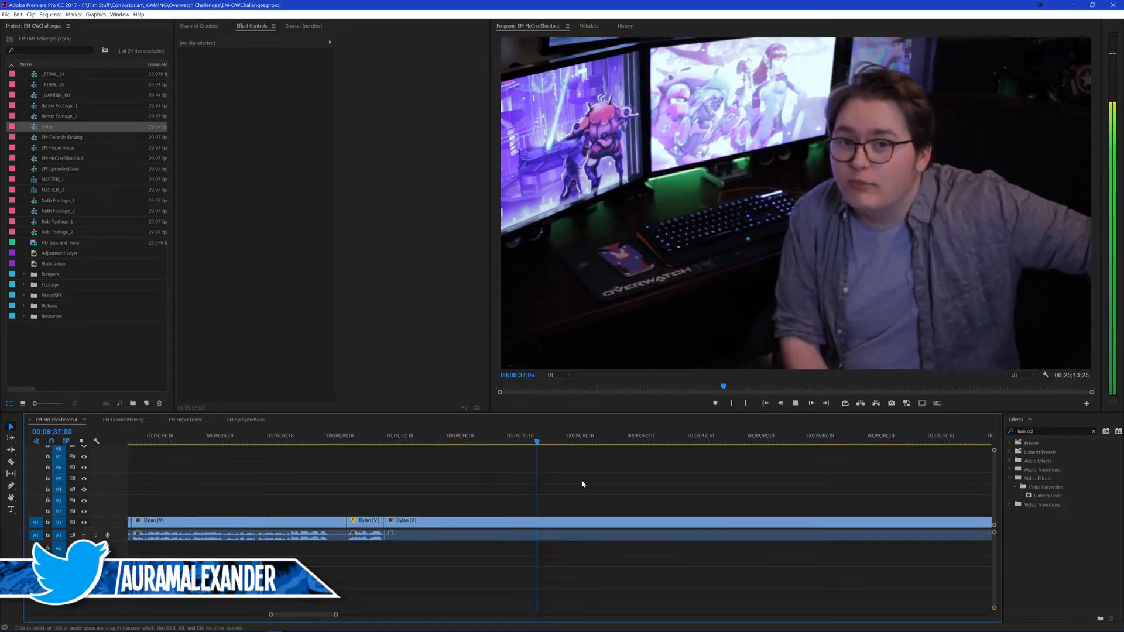
scroll(626, 481, "down", 3)
scroll(622, 482, "up", 2)
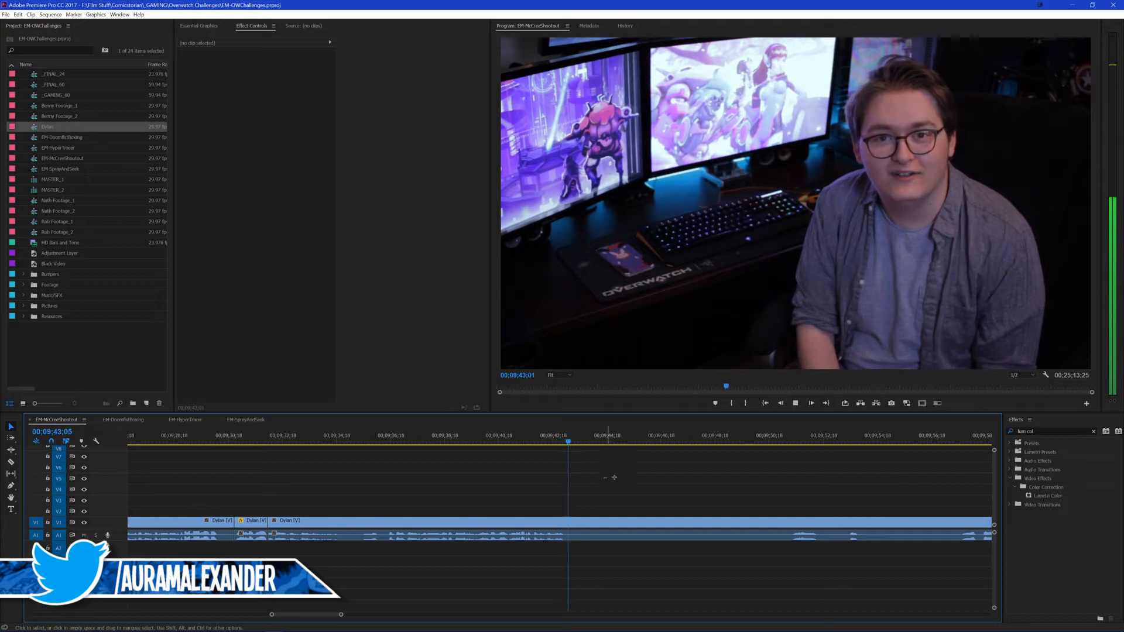
left_click(517, 435)
key("space")
left_click(513, 439)
key("space")
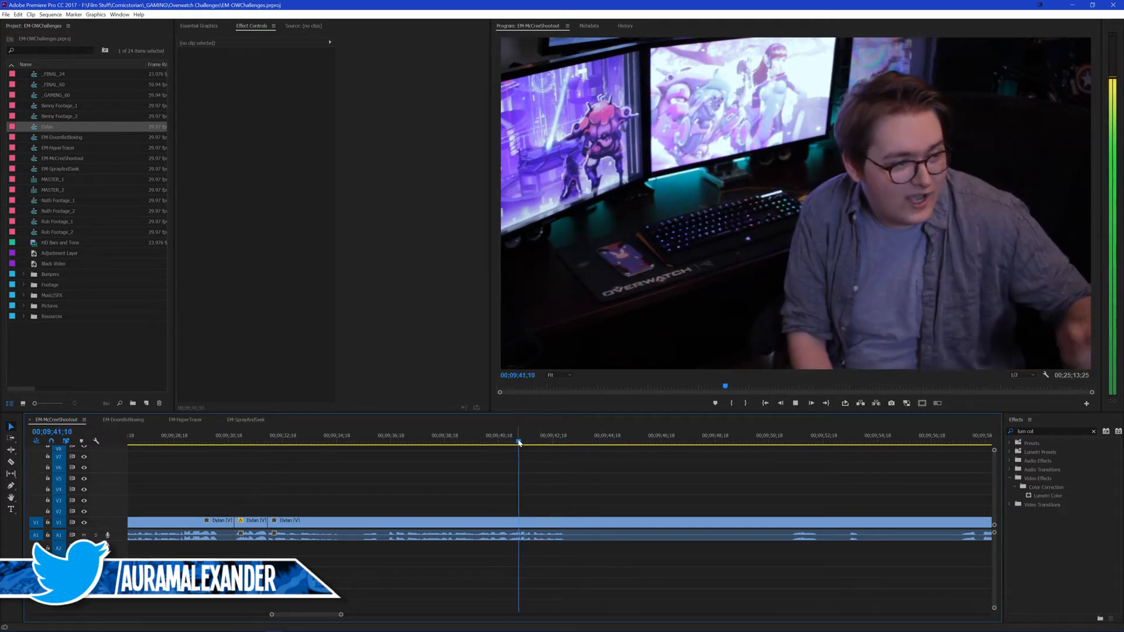
key("space")
scroll(564, 475, "down", 1)
scroll(592, 473, "up", 3)
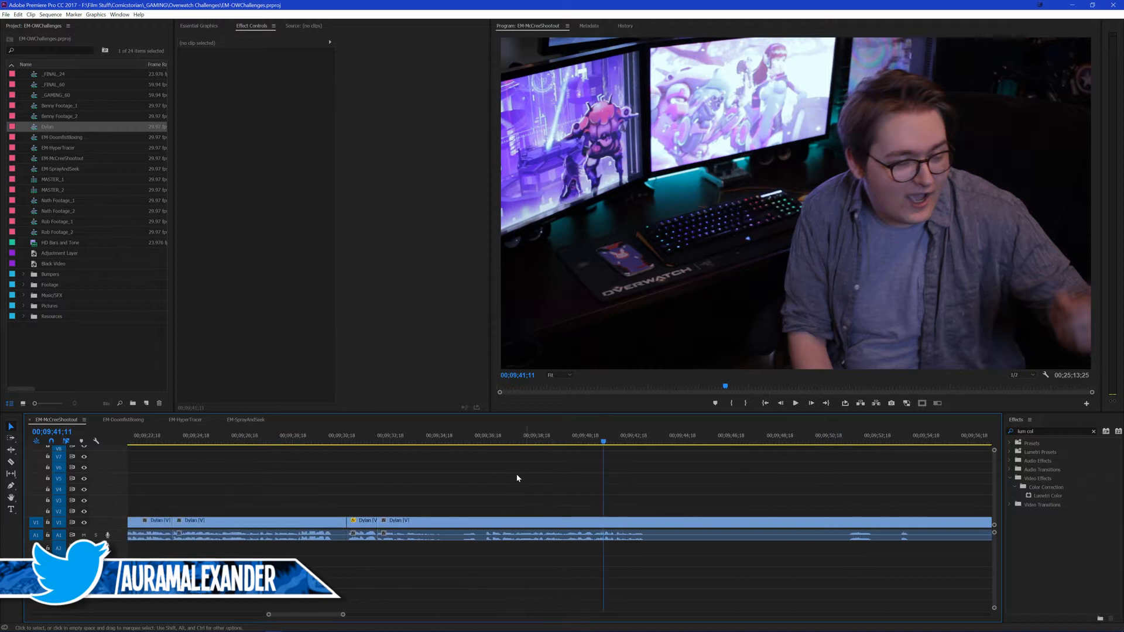
scroll(488, 470, "up", 3)
left_click(435, 440)
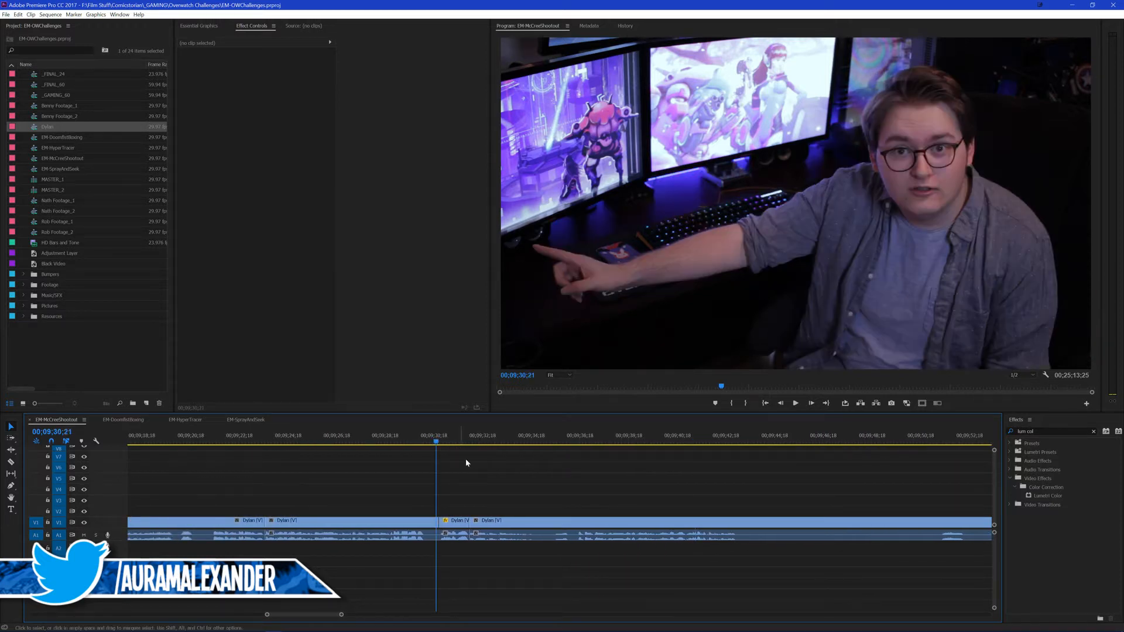
key("space")
key("space")
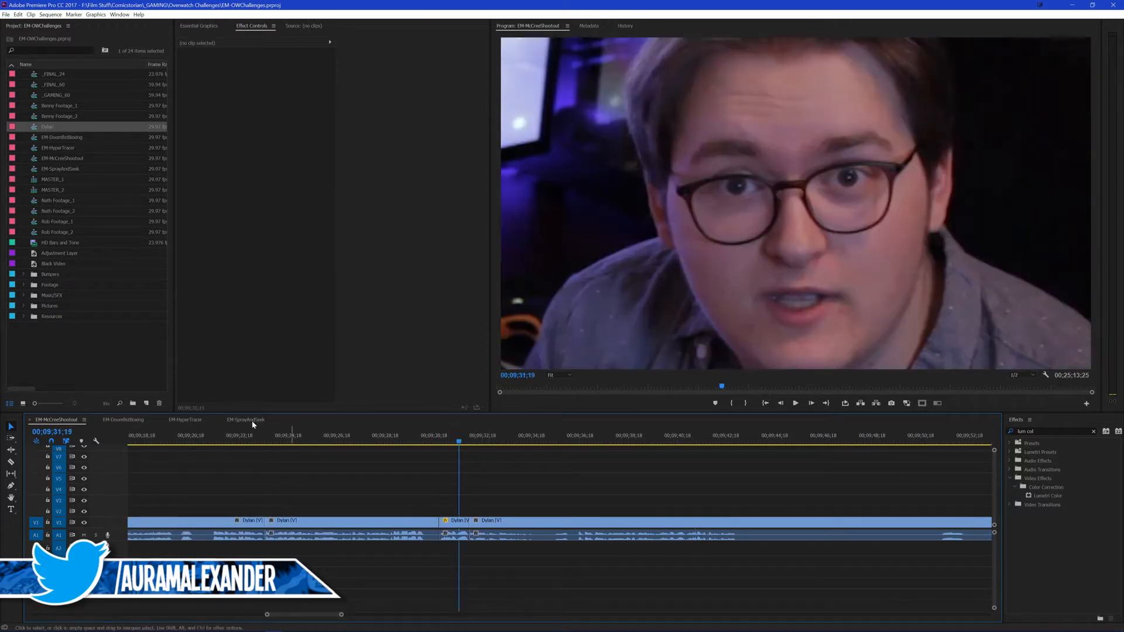
Step: Play the take from the close-up's end at 00;09;32;02 and split it after its last line at 00;09;43;03
left_click(131, 421)
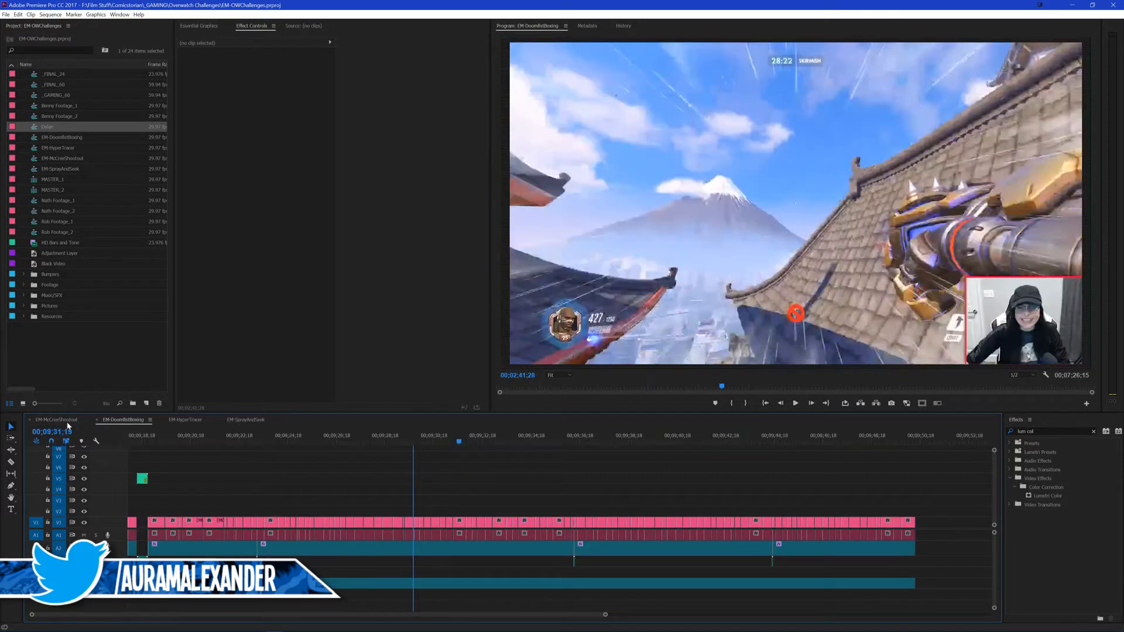
left_click(56, 420)
key("Down")
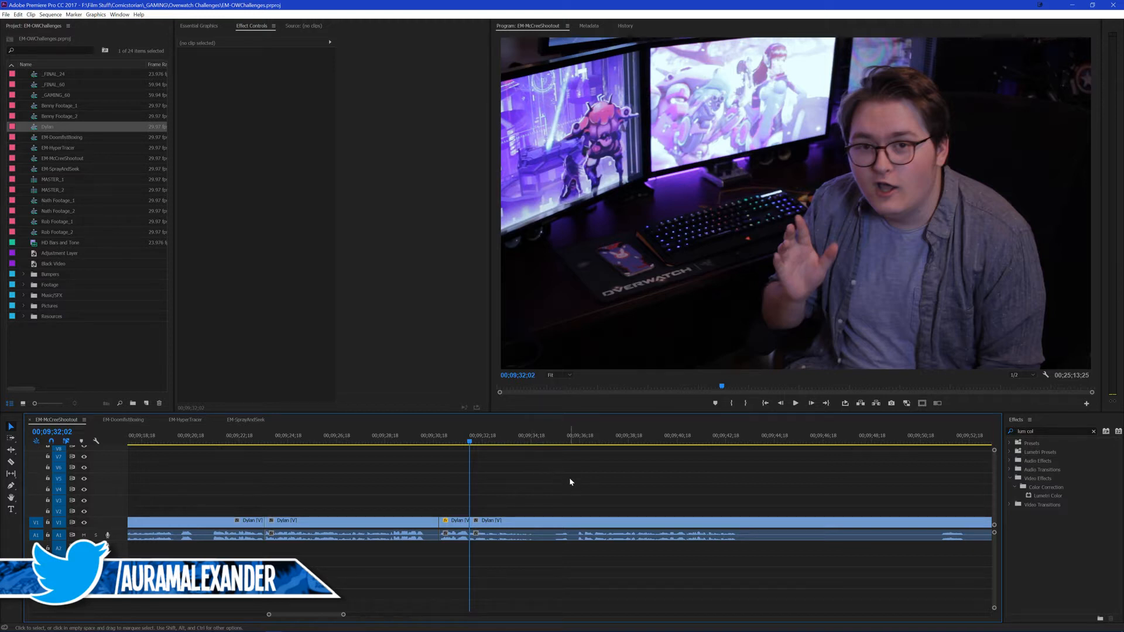
key("space")
key("space")
key("space")
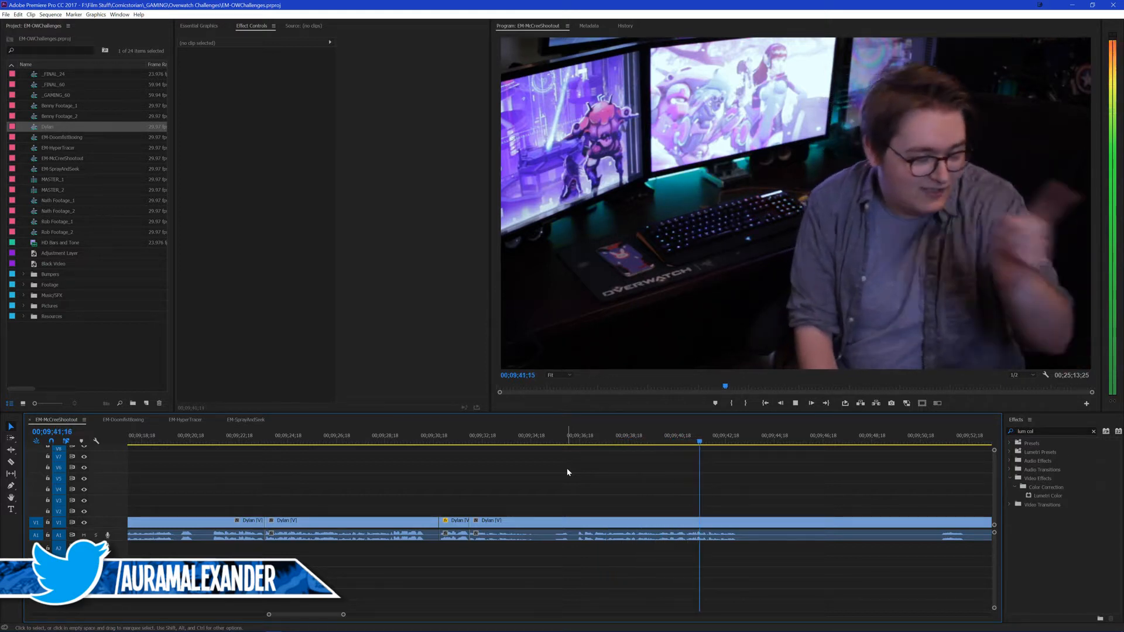
key("space")
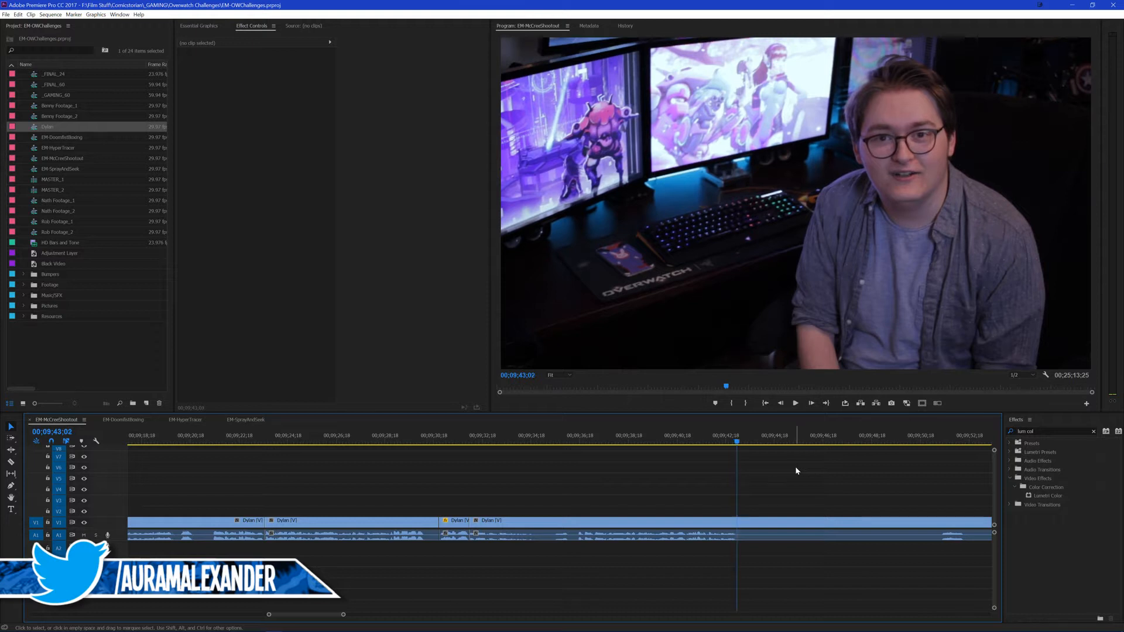
key("ctrl+k")
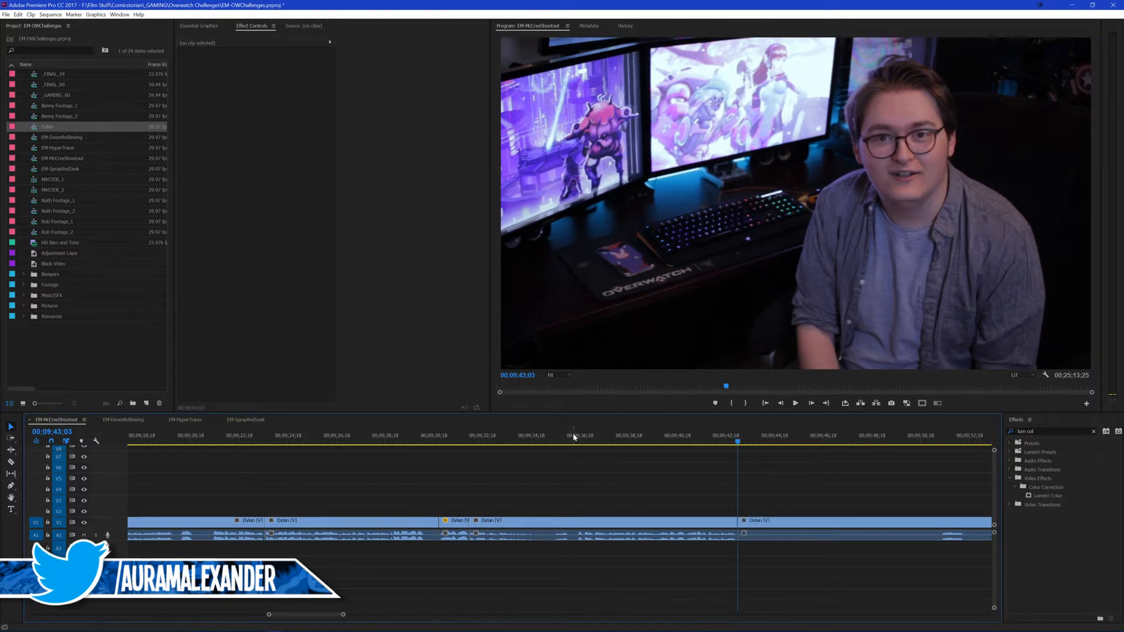
Step: Replay the close-up and the following take to find where the line around 00;09;36;16 begins
left_click(569, 436)
key("space")
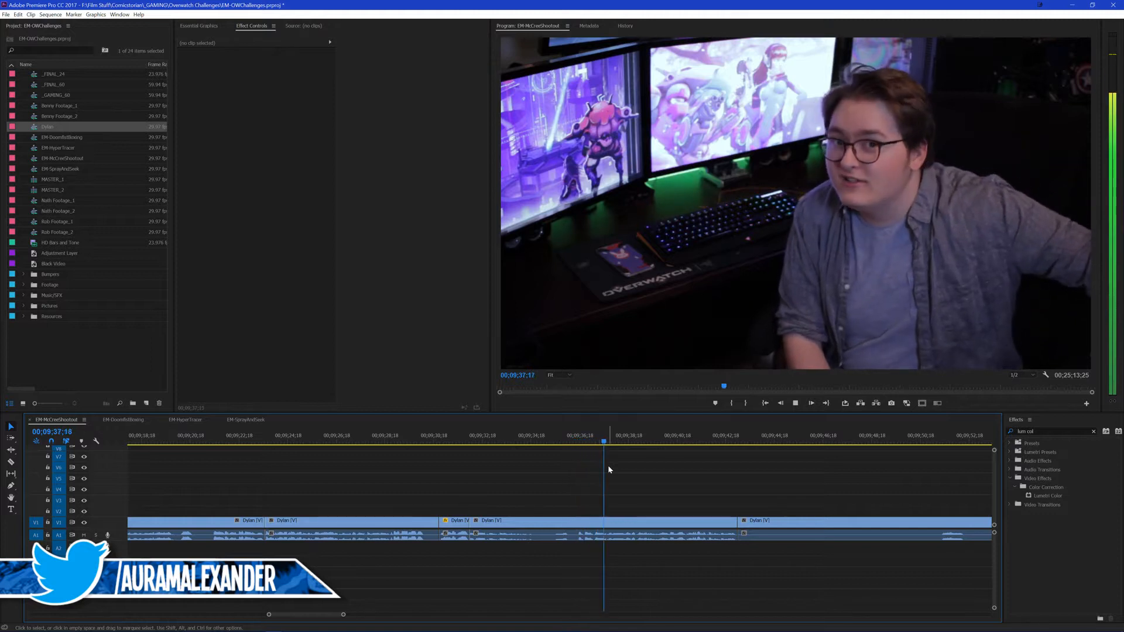
key("space")
scroll(616, 475, "down", 2)
left_click(375, 436)
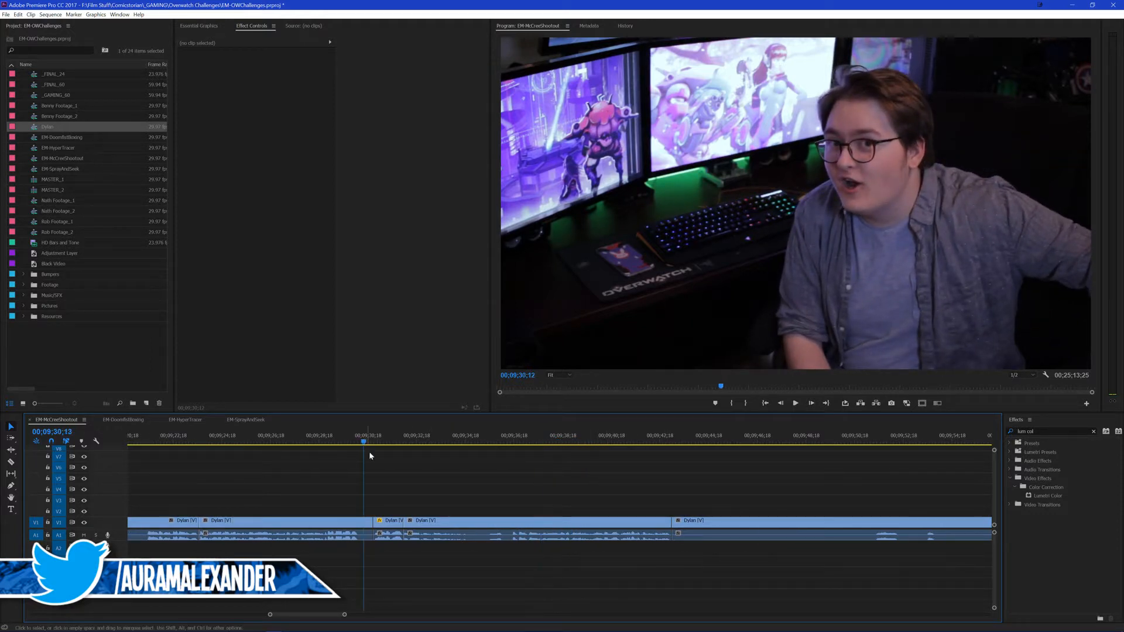
key("space")
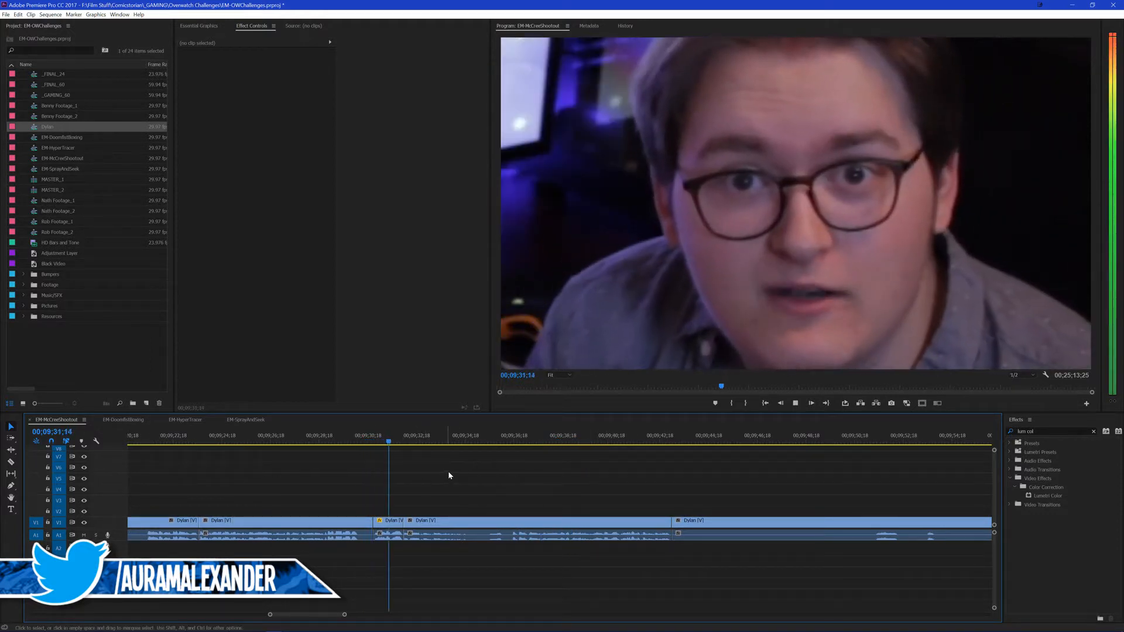
scroll(503, 475, "down", 2)
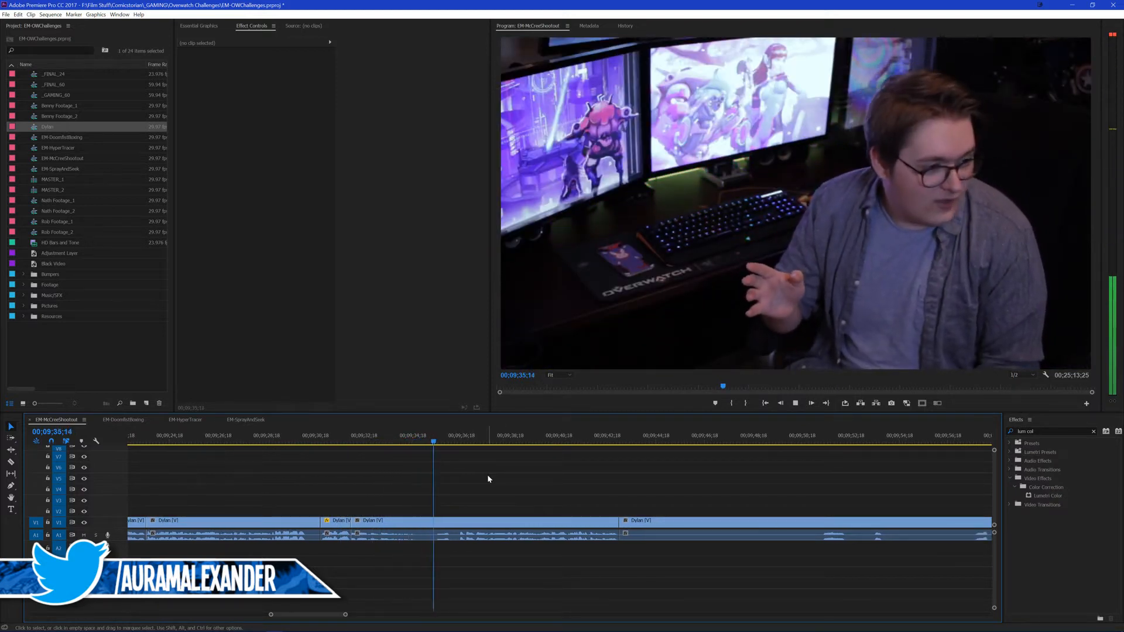
scroll(515, 479, "down", 2)
scroll(522, 480, "down", 2)
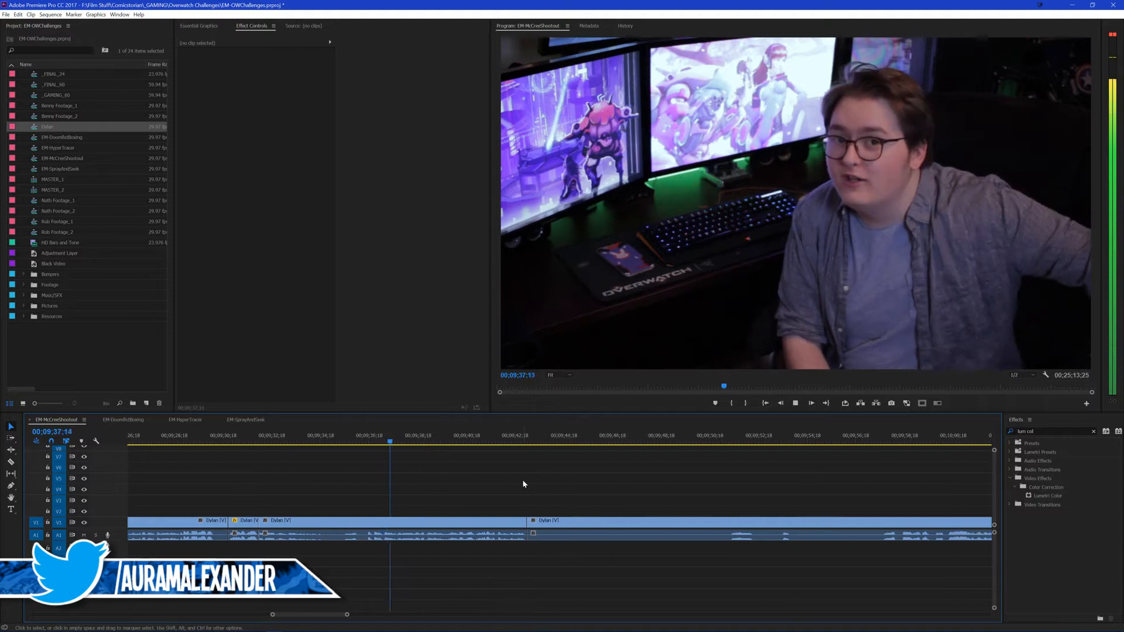
key("space")
left_click(368, 437)
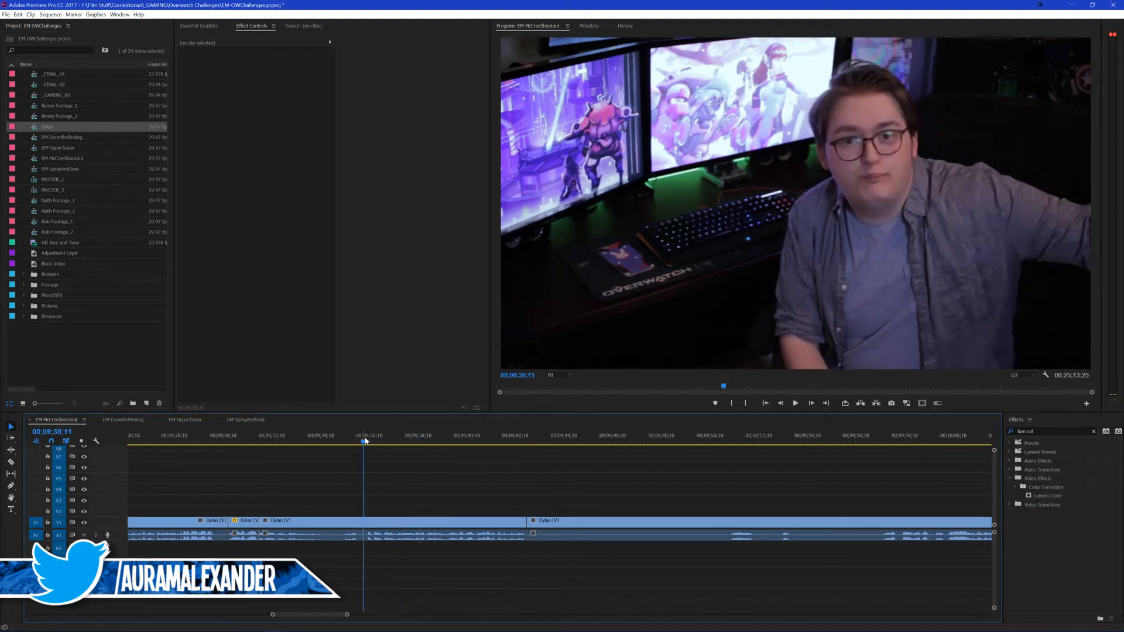
Step: Split the line phrase by phrase with several short cuts, starting at 00;09;36;16
key("ctrl+k")
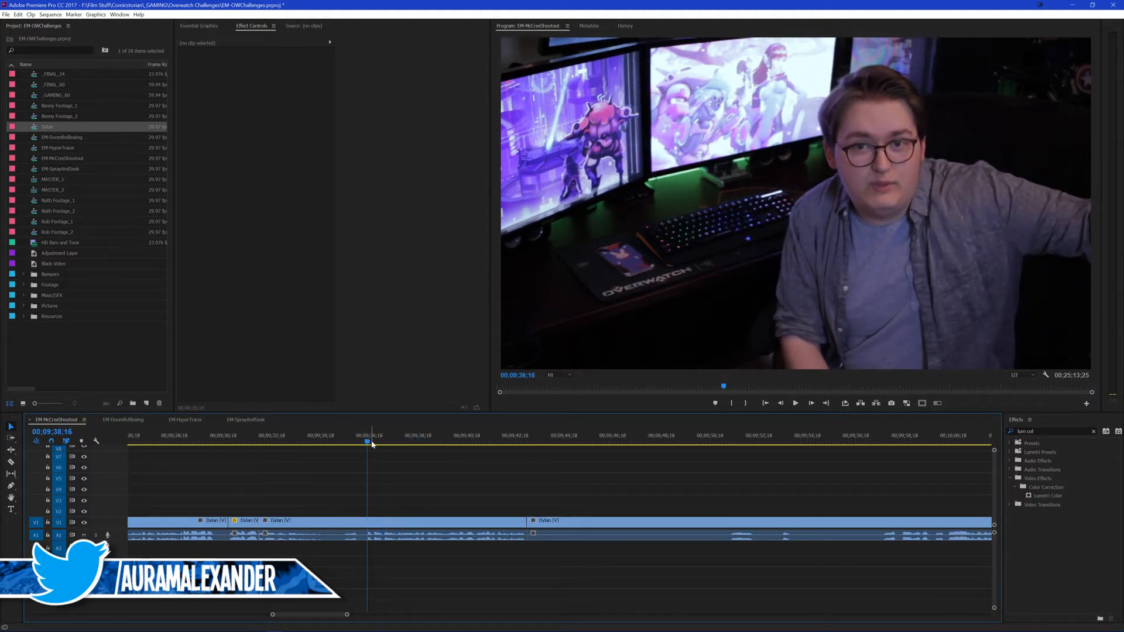
left_click(372, 443)
key("ctrl+k")
key("space")
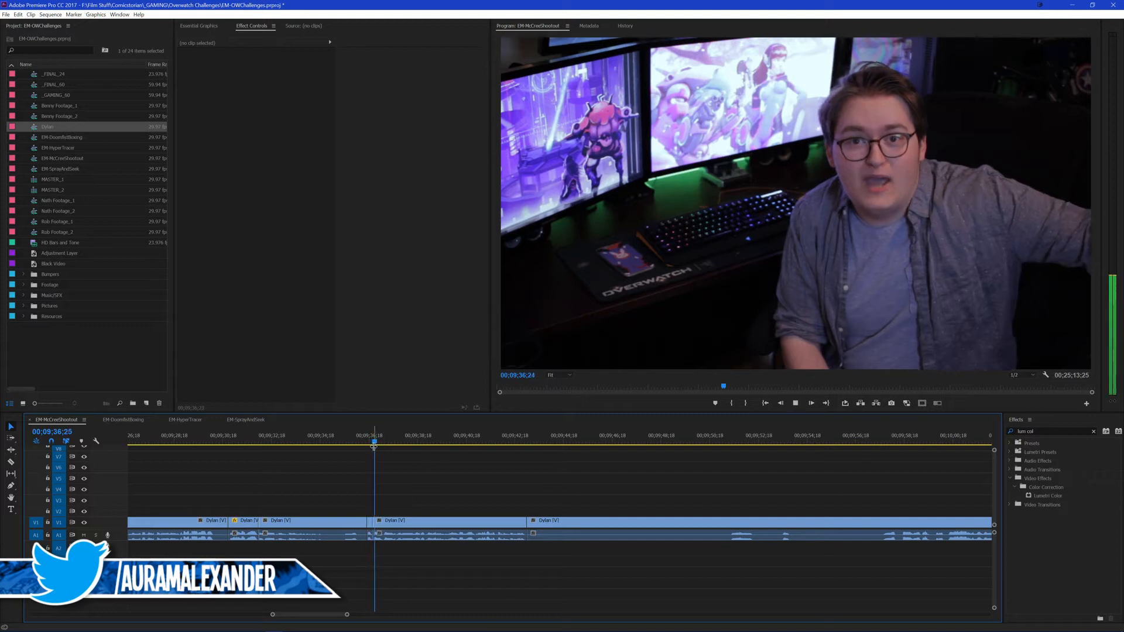
key("space")
key("space")
key("space")
key("ctrl+k")
key("space")
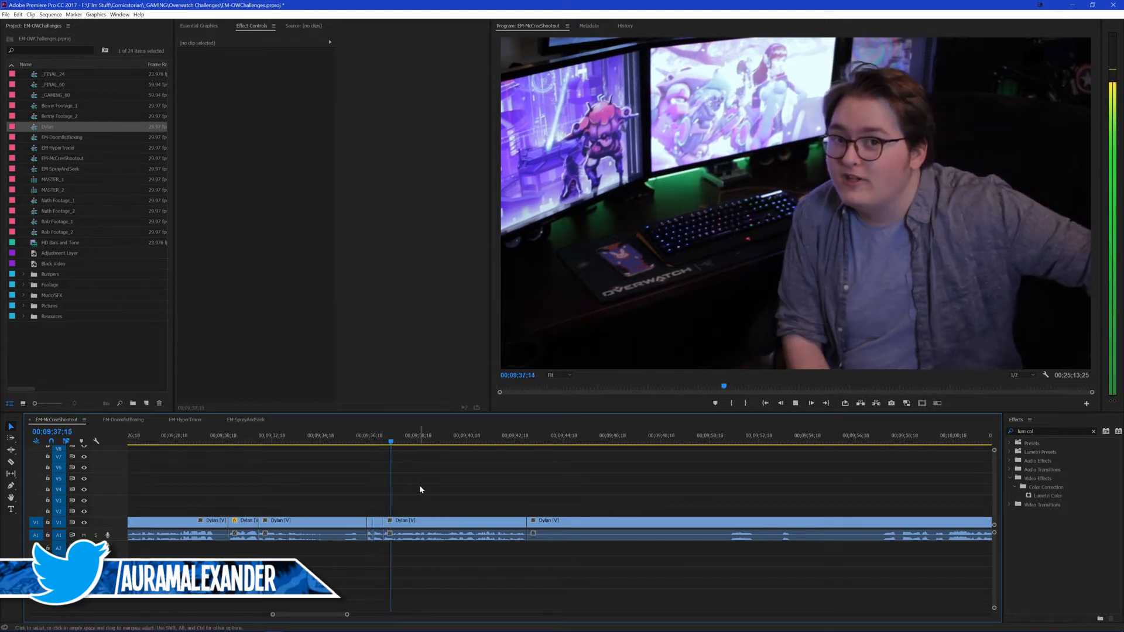
key("space")
key("Left")
key("ctrl+k")
Step: Replay the edited footage from the 00;09;23;20 cut and from the earlier take at about 00;09;14;11
left_click(360, 443)
scroll(311, 490, "up", 3)
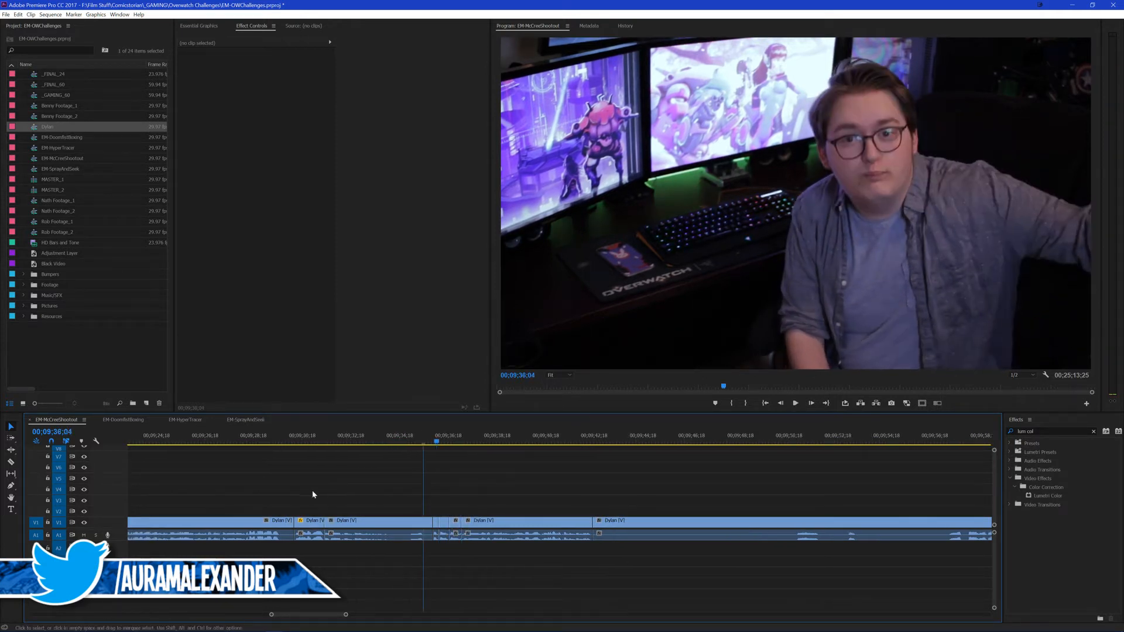
left_click(207, 443)
key("Up")
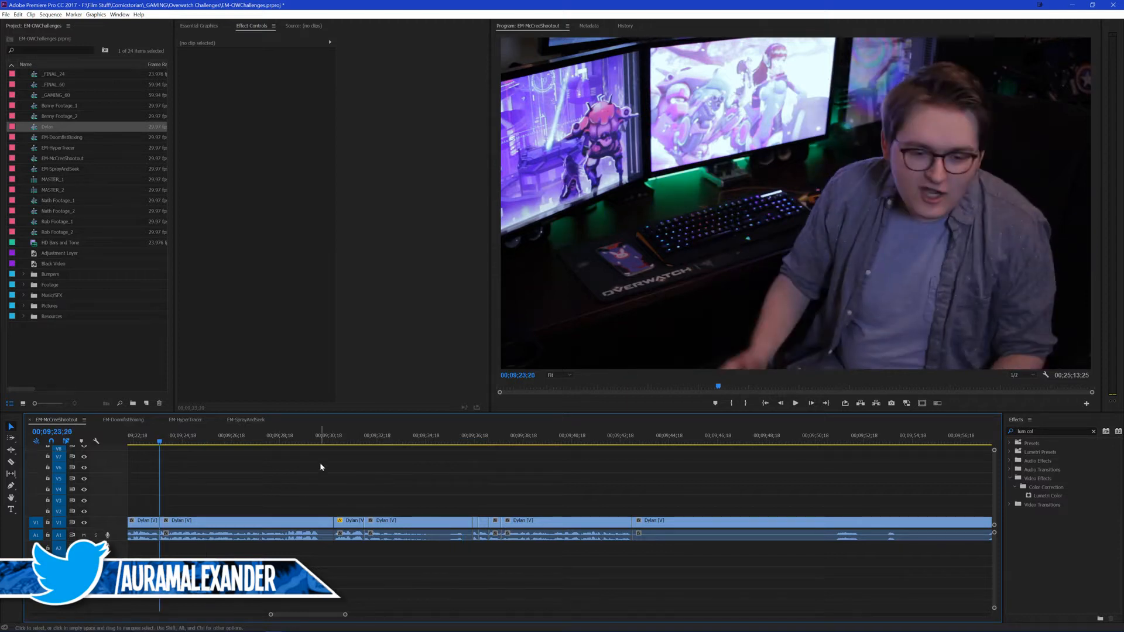
scroll(238, 483, "up", 2)
key("space")
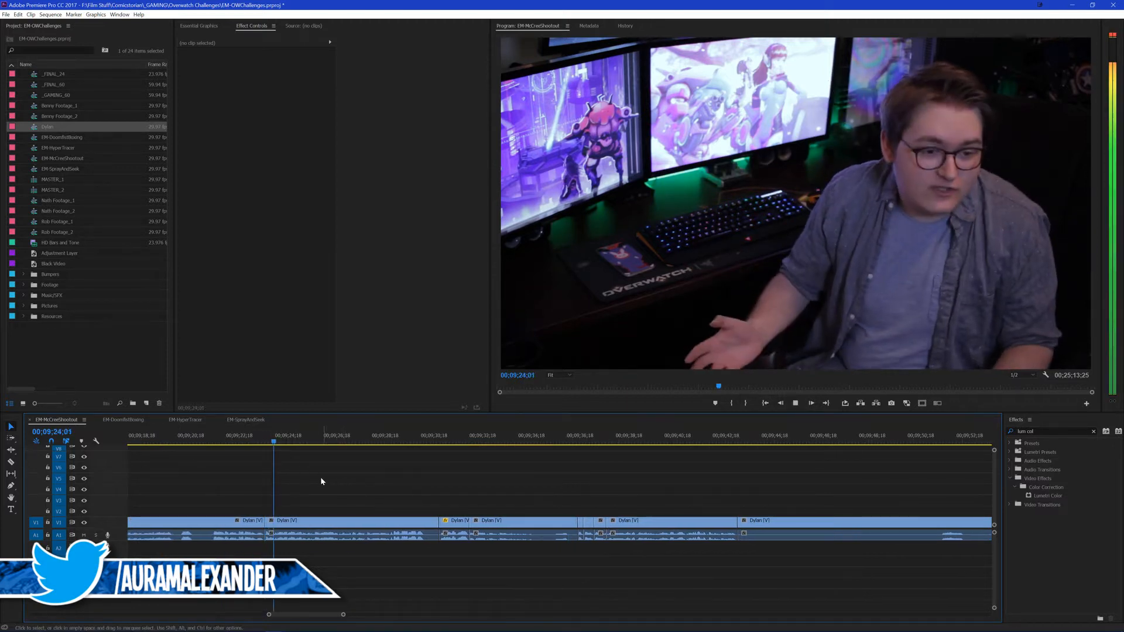
scroll(316, 480, "up", 3)
key("space")
left_click(209, 443)
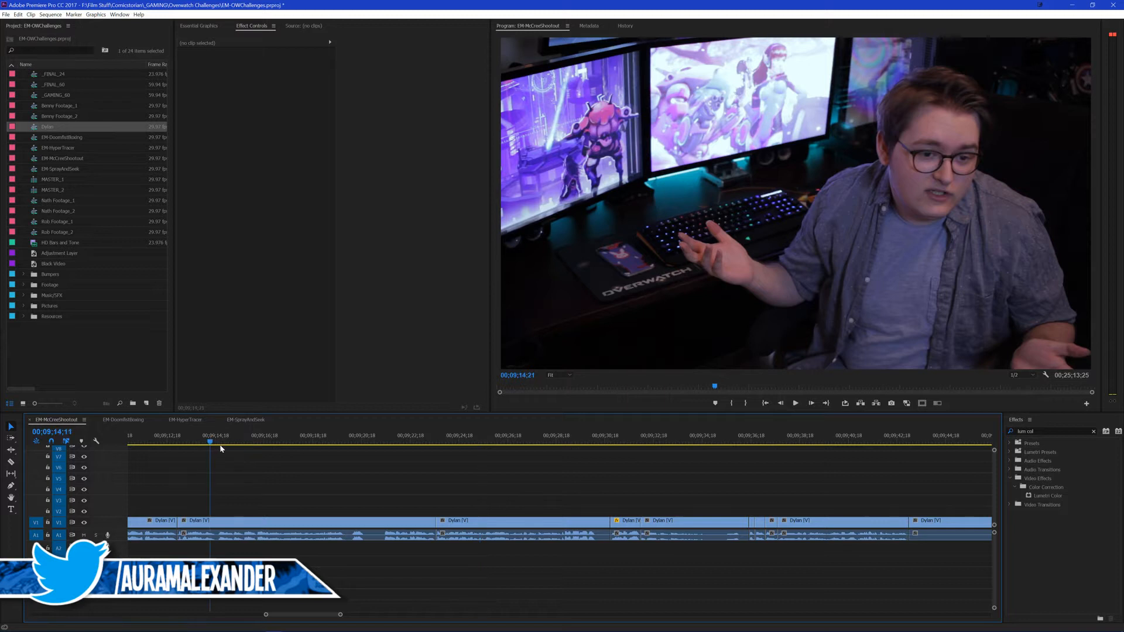
key("space")
scroll(287, 479, "up", 2)
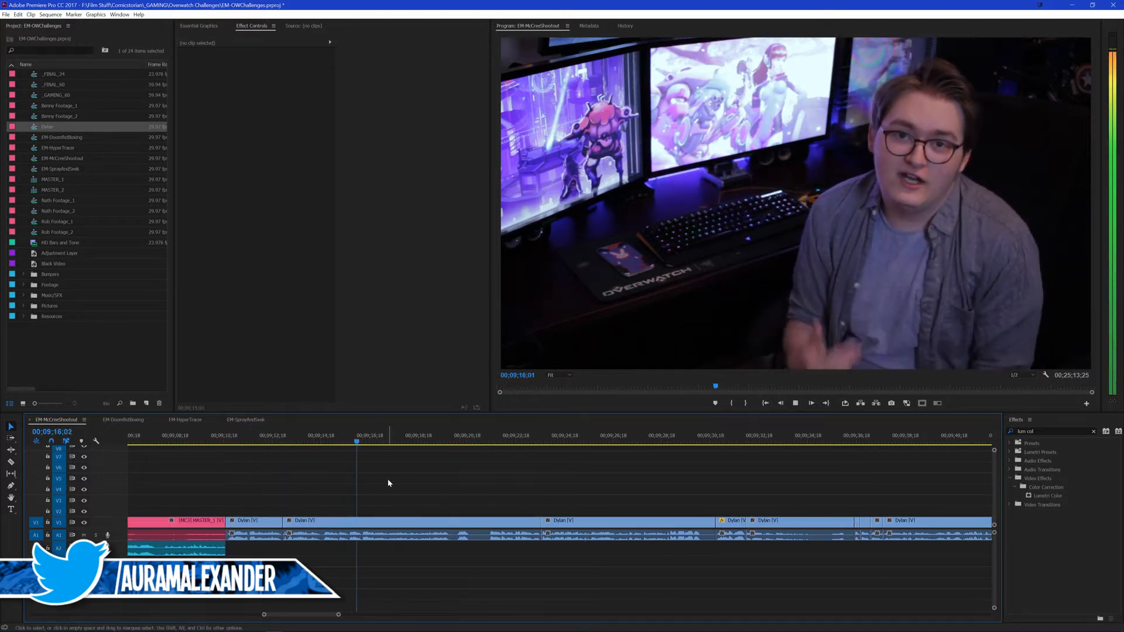
Step: Add a sequence marker at 00;09;16;08 and extend it over the spoken passage up to 00;09;19;27
key("space")
key("space")
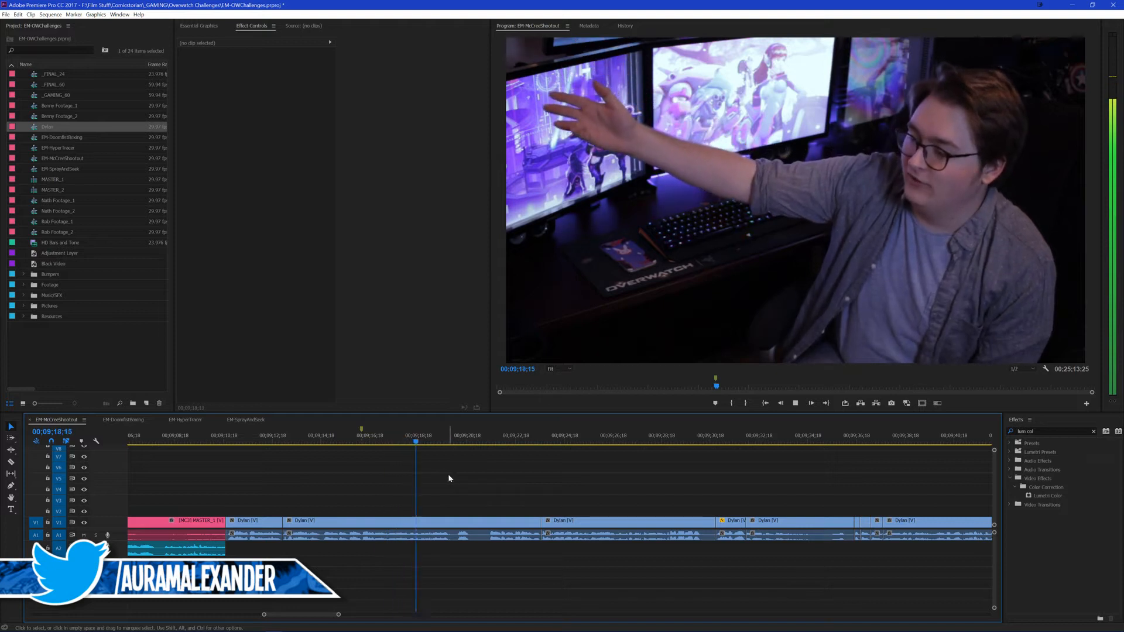
key("space")
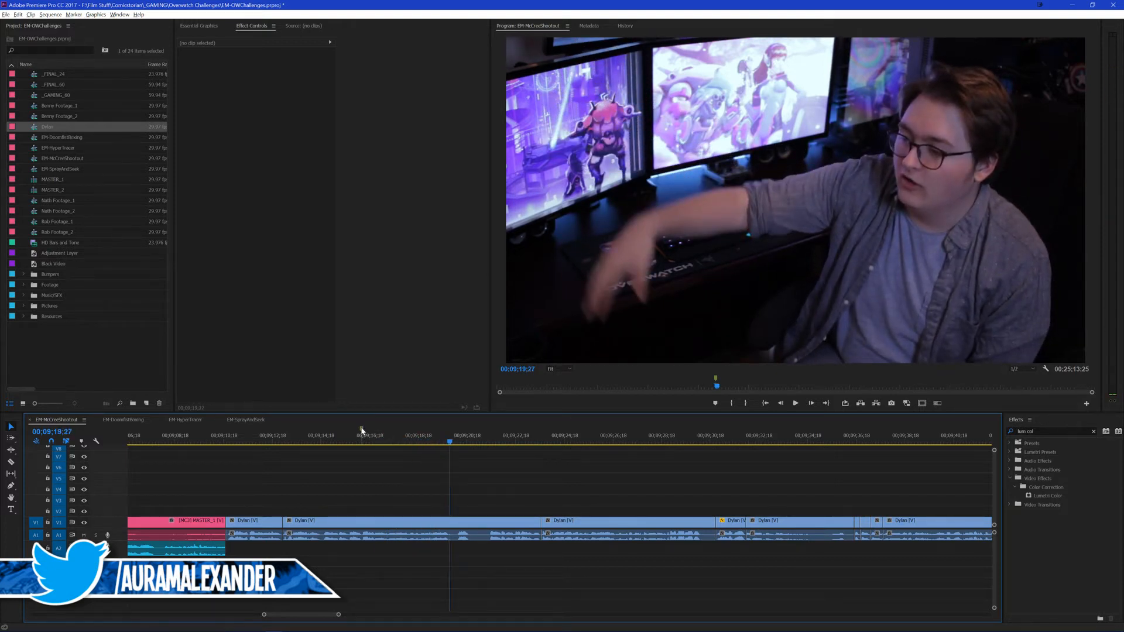
left_click_drag(361, 429, 449, 437)
left_click(361, 443)
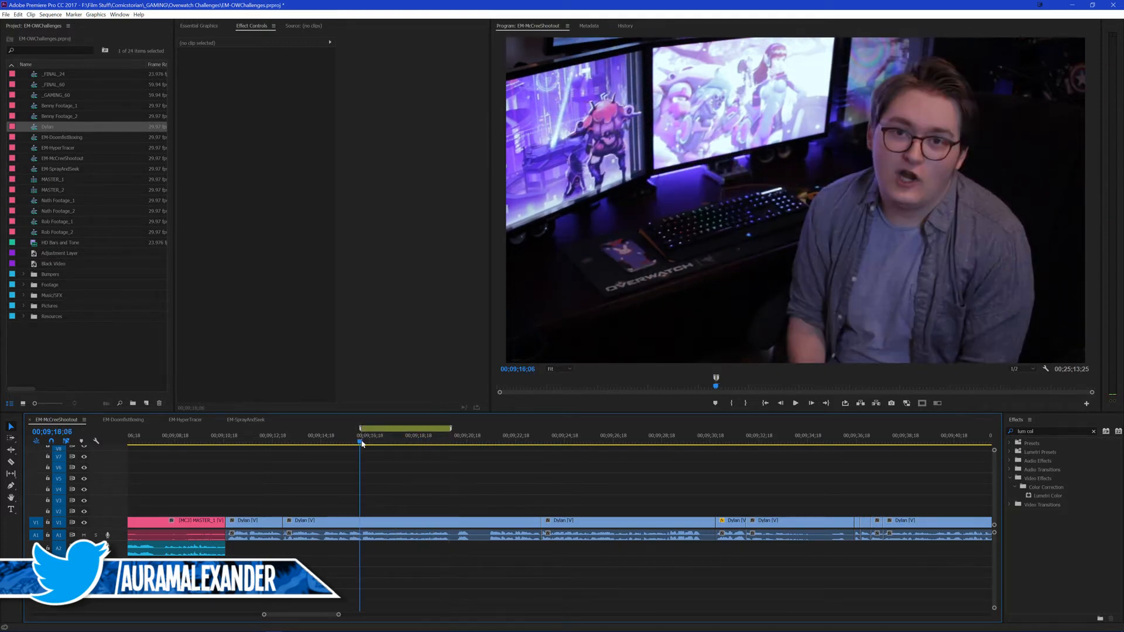
Step: Name the extended marker "little list", play on from its end and save the project
double_click(397, 433)
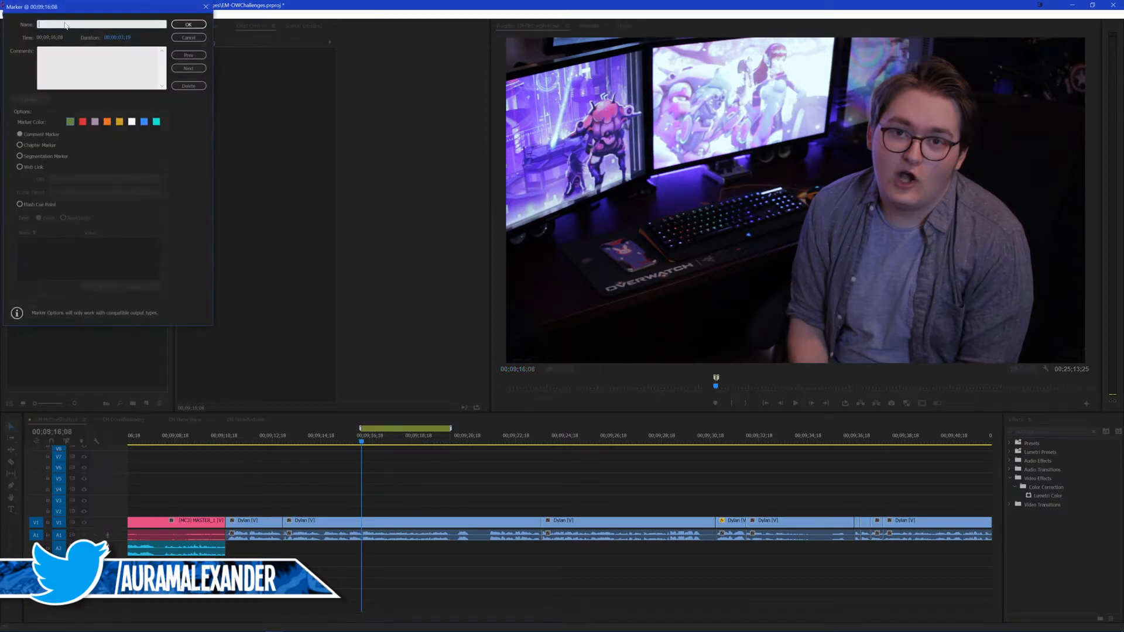
left_click_drag(40, 7, 181, 101)
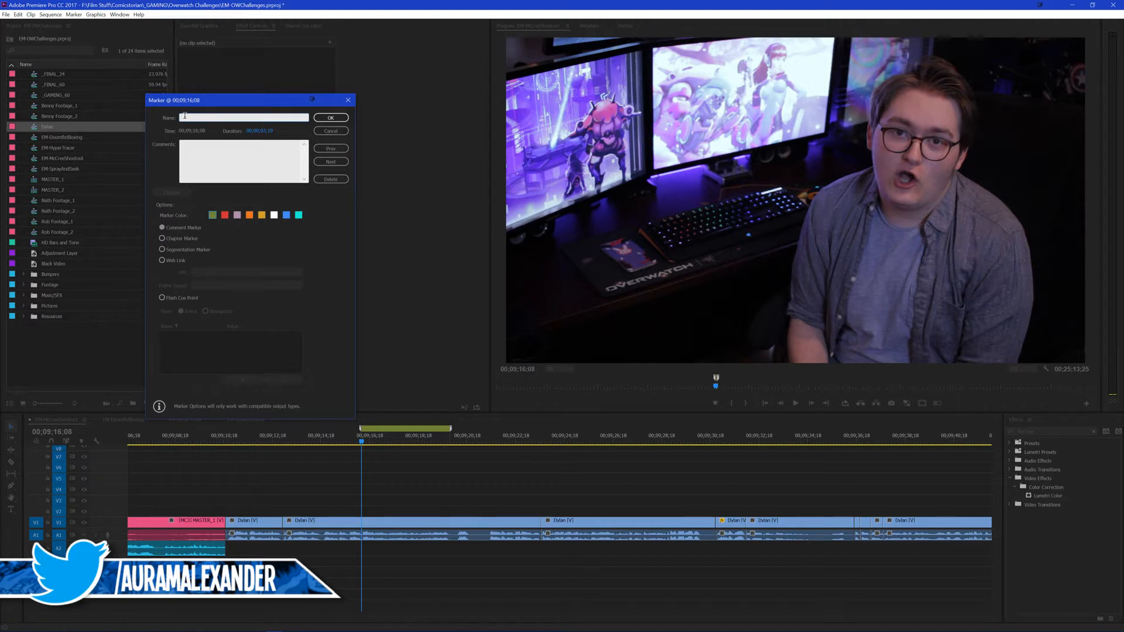
type("little list")
key("Return")
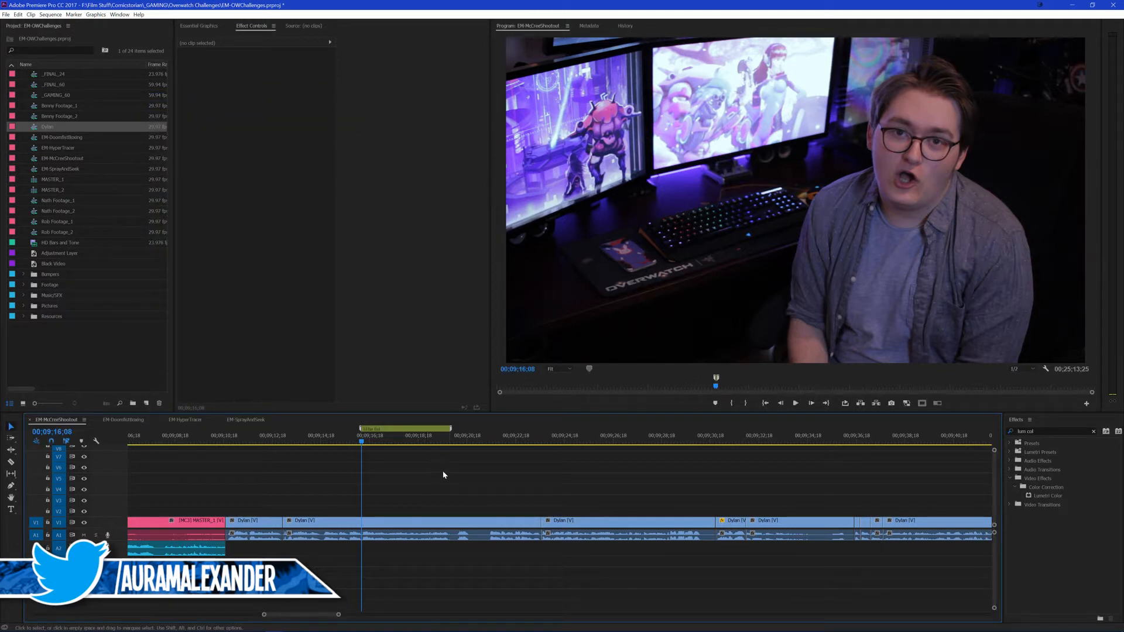
left_click(466, 440)
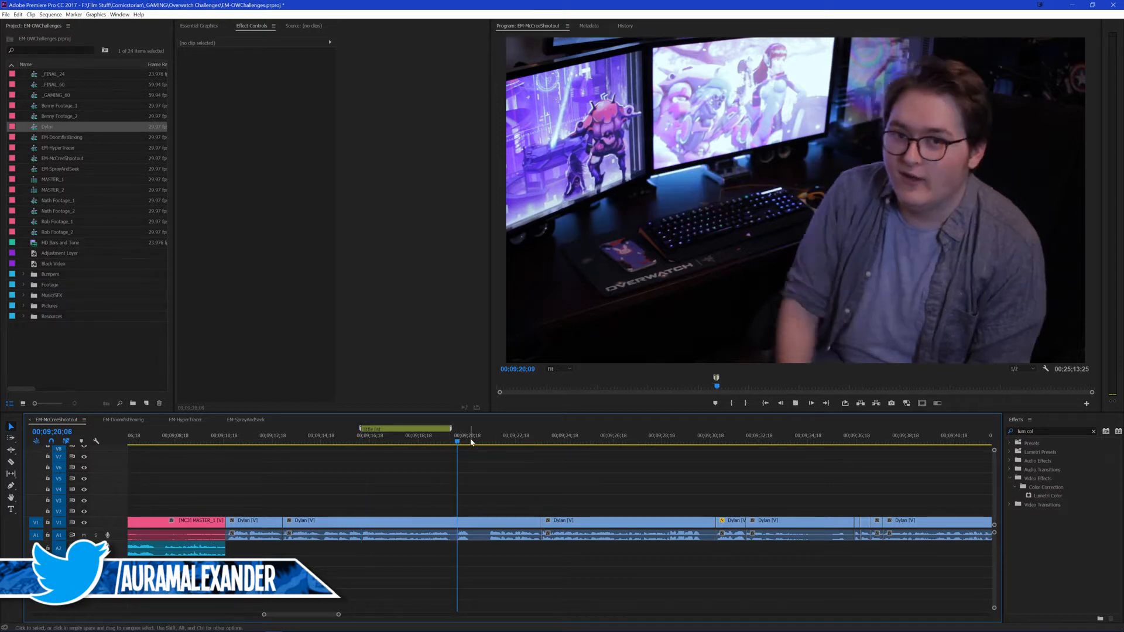
key("ctrl+s")
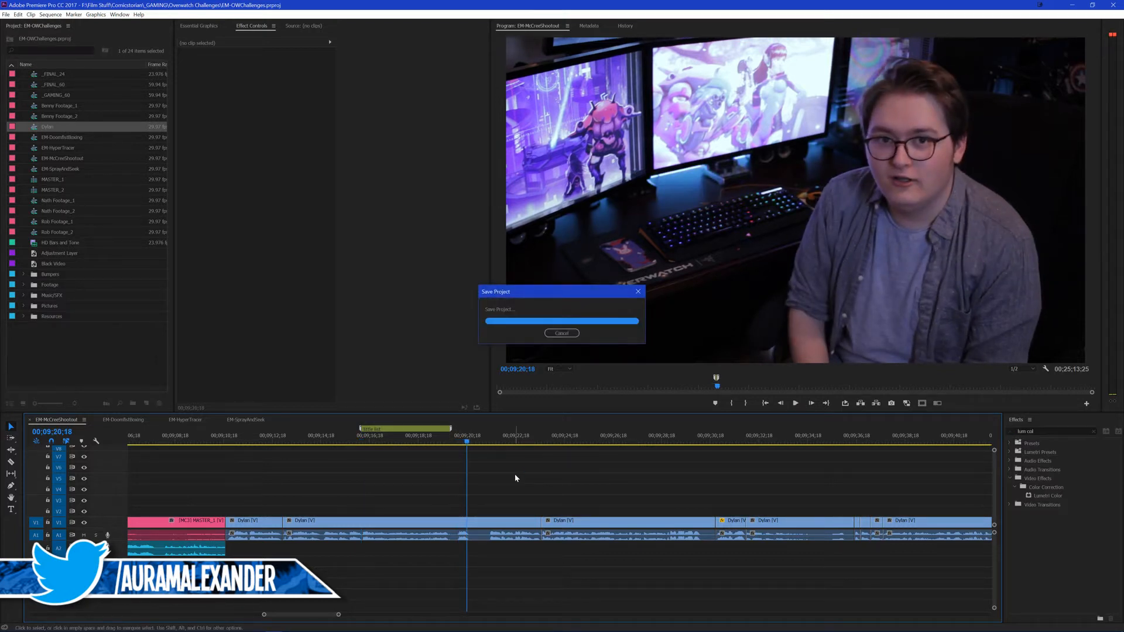
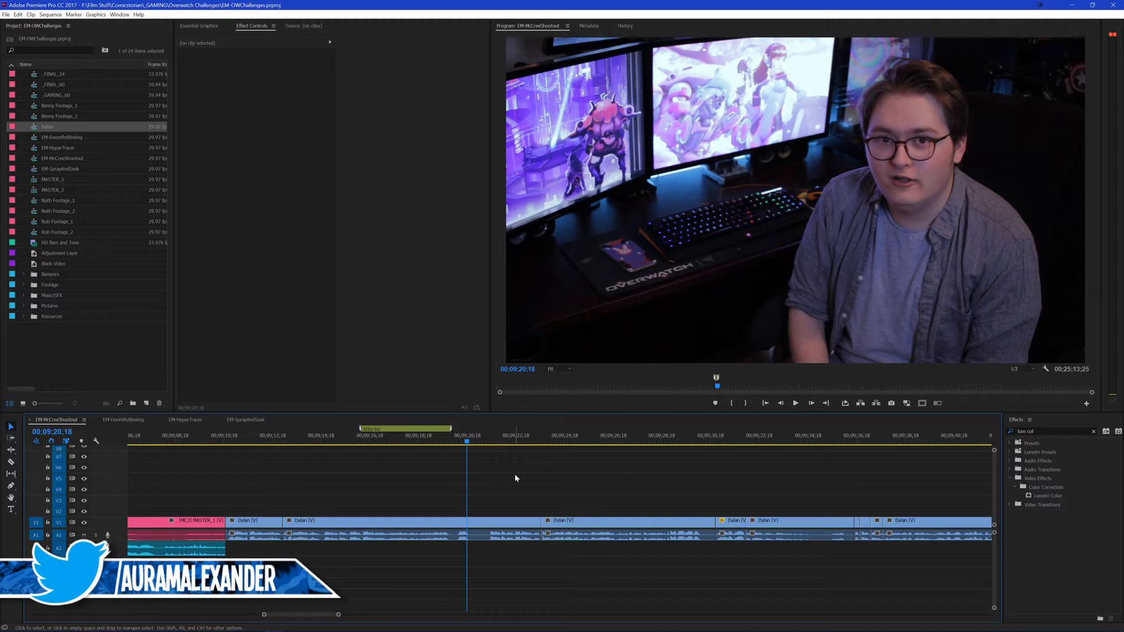
Step: Scale the long clip under the "little list" marker to 110 and adjust its position for a slight punch-in
left_click(504, 444)
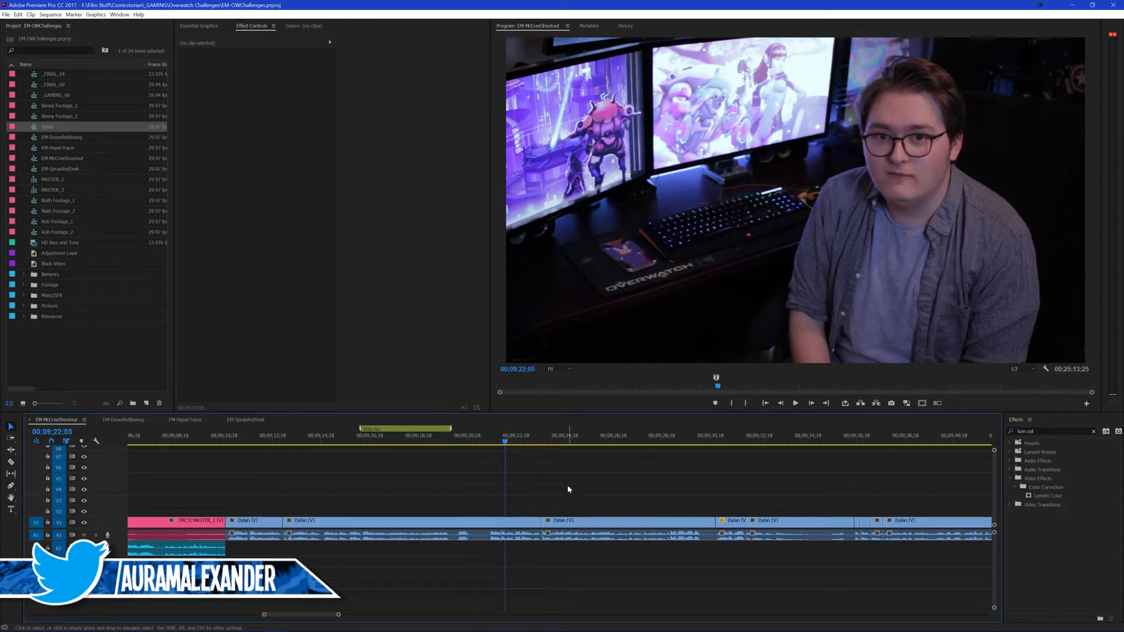
left_click(487, 521)
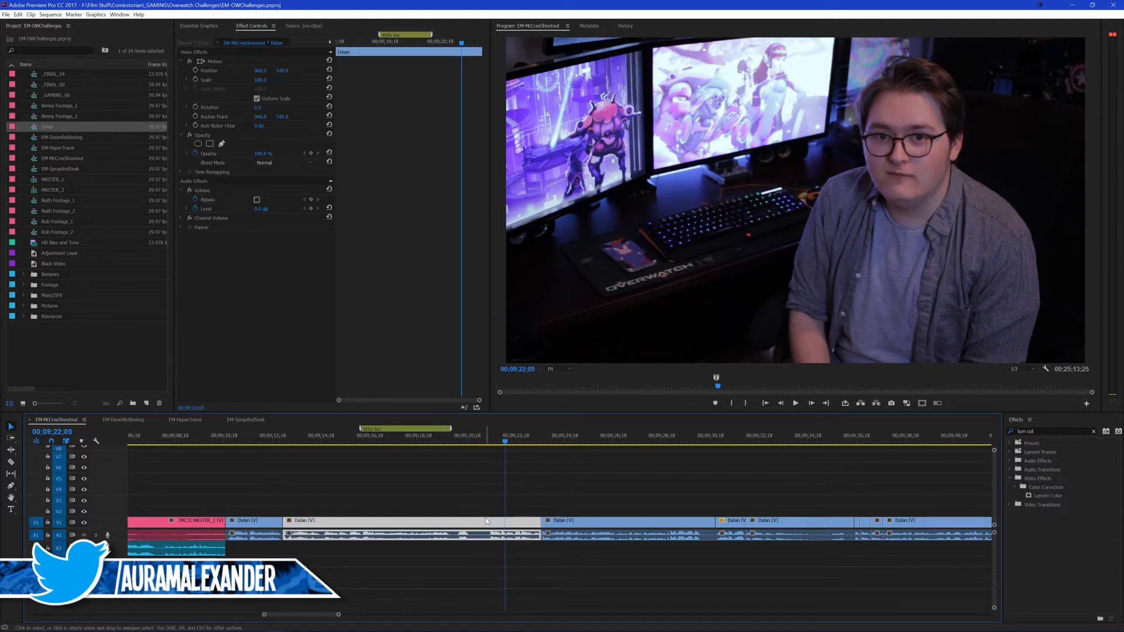
left_click(260, 436)
left_click(259, 519)
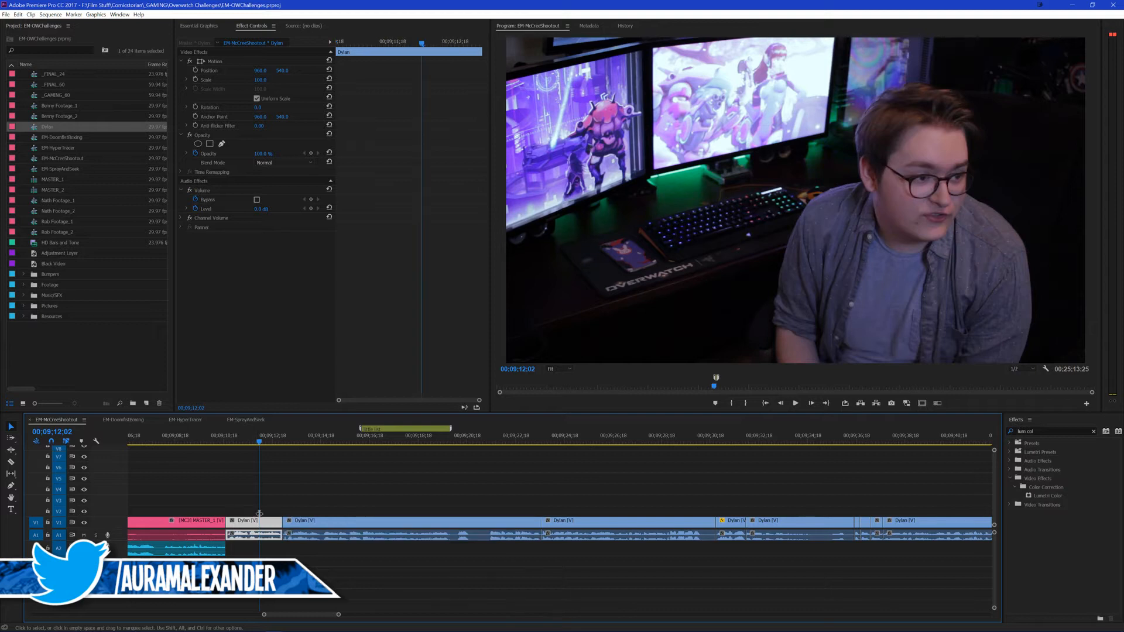
left_click(436, 534)
left_click(339, 440)
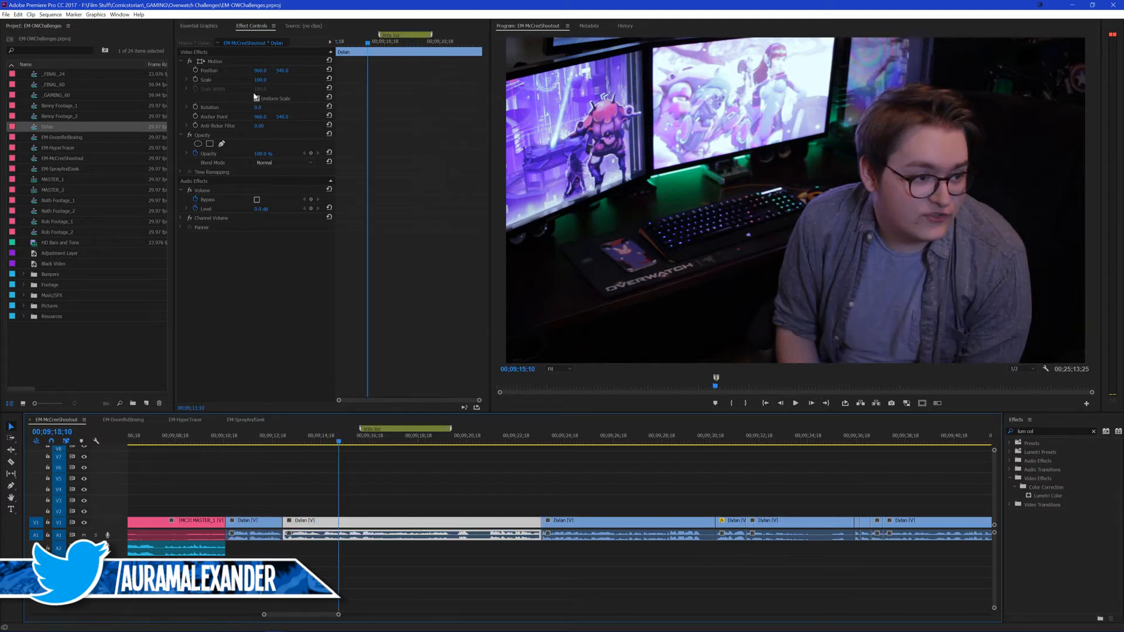
key("Return")
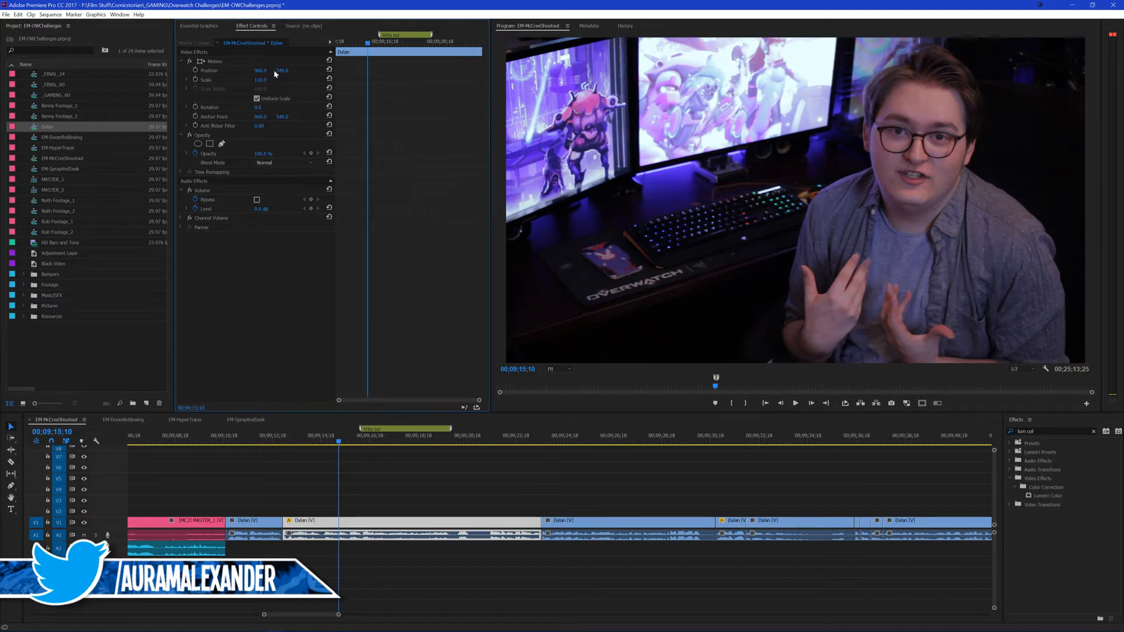
left_click_drag(283, 72, 261, 72)
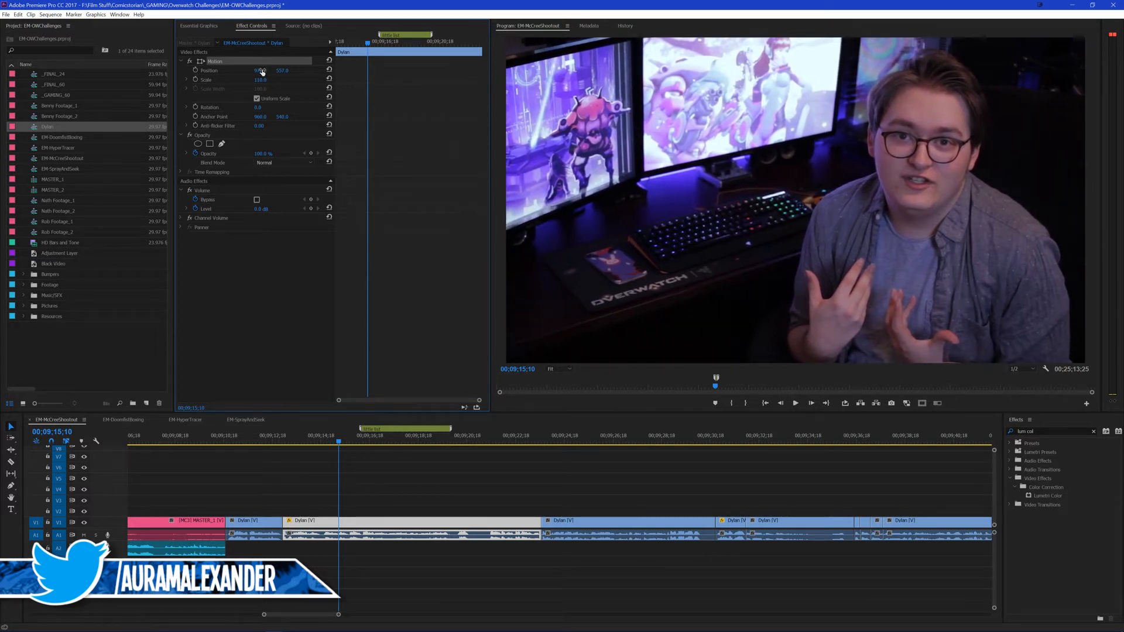
left_click(441, 486)
Step: Play the footage across the cut at 00;09;23;19 and save the project
key("space")
left_click(541, 440)
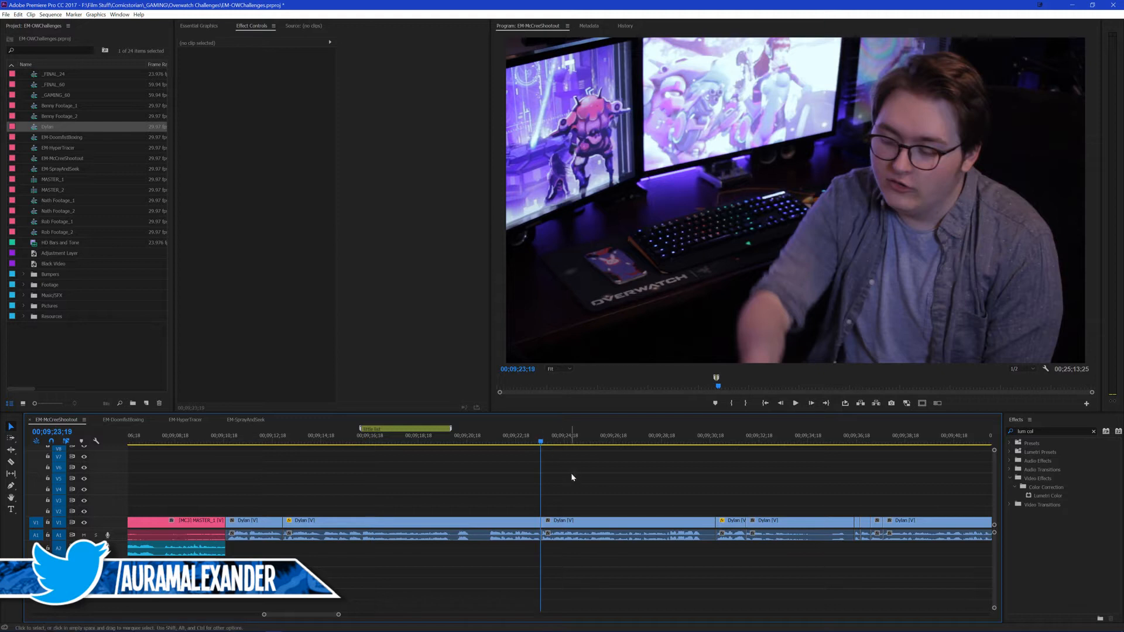
key("space")
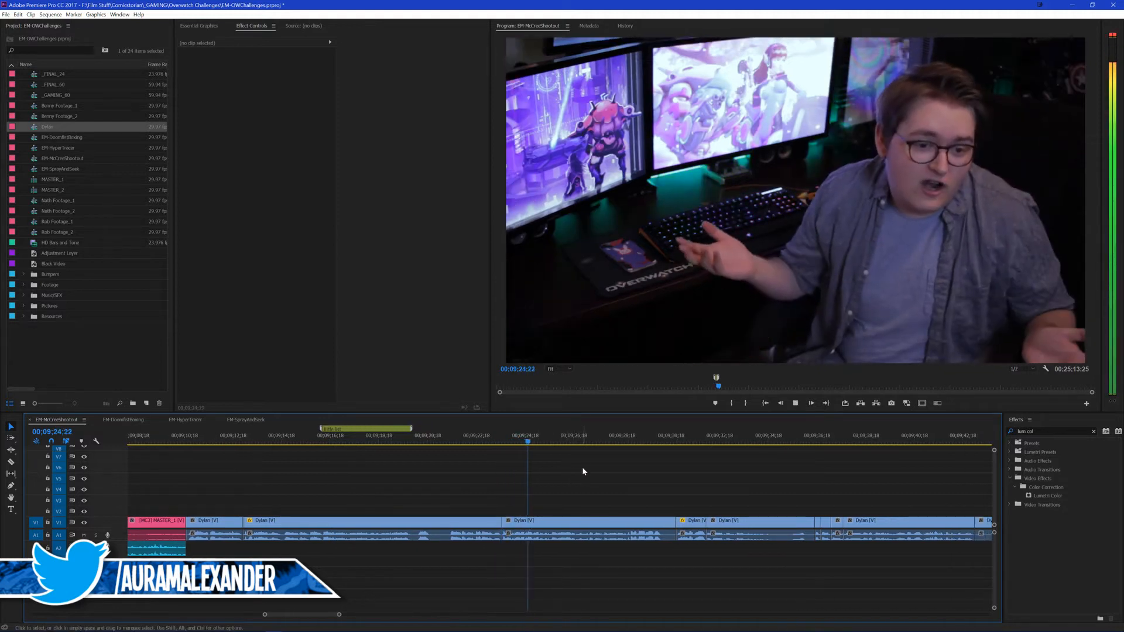
key("ctrl+s")
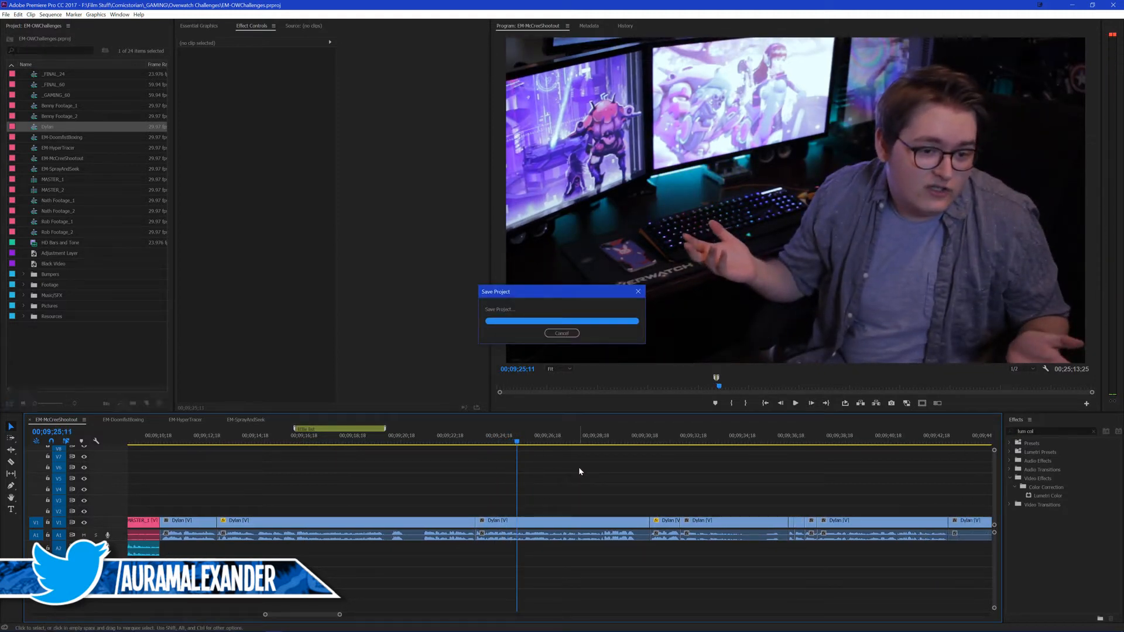
Step: Review the edited lines from 00;09;29;16 through the close-up up to the short clips near 00;09;36
scroll(578, 471, "down", 1)
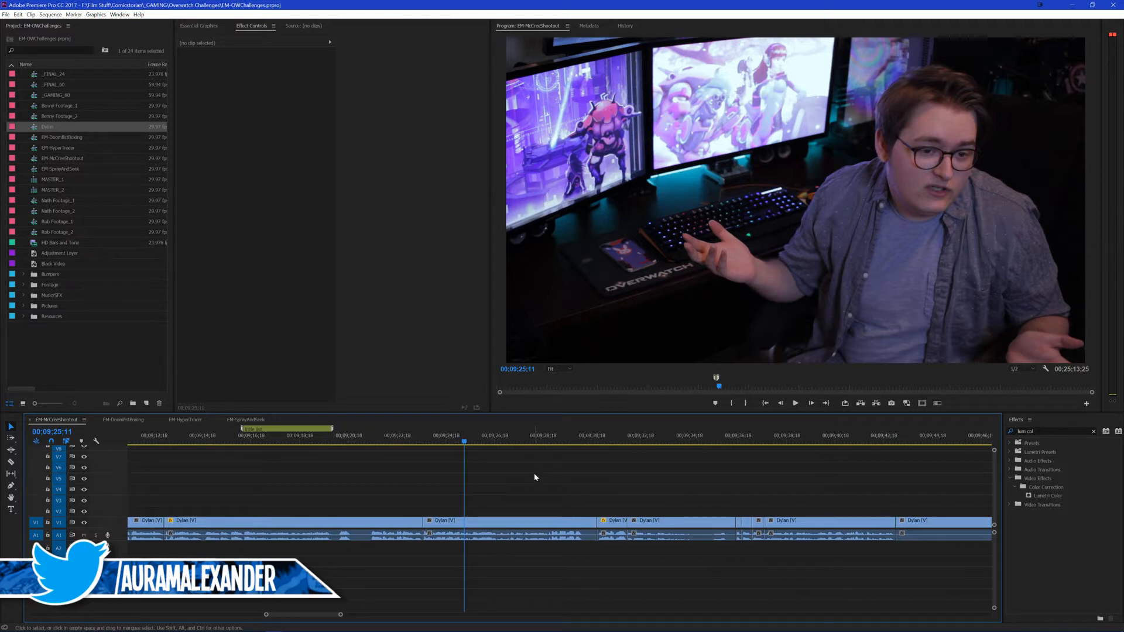
scroll(535, 477, "down", 2)
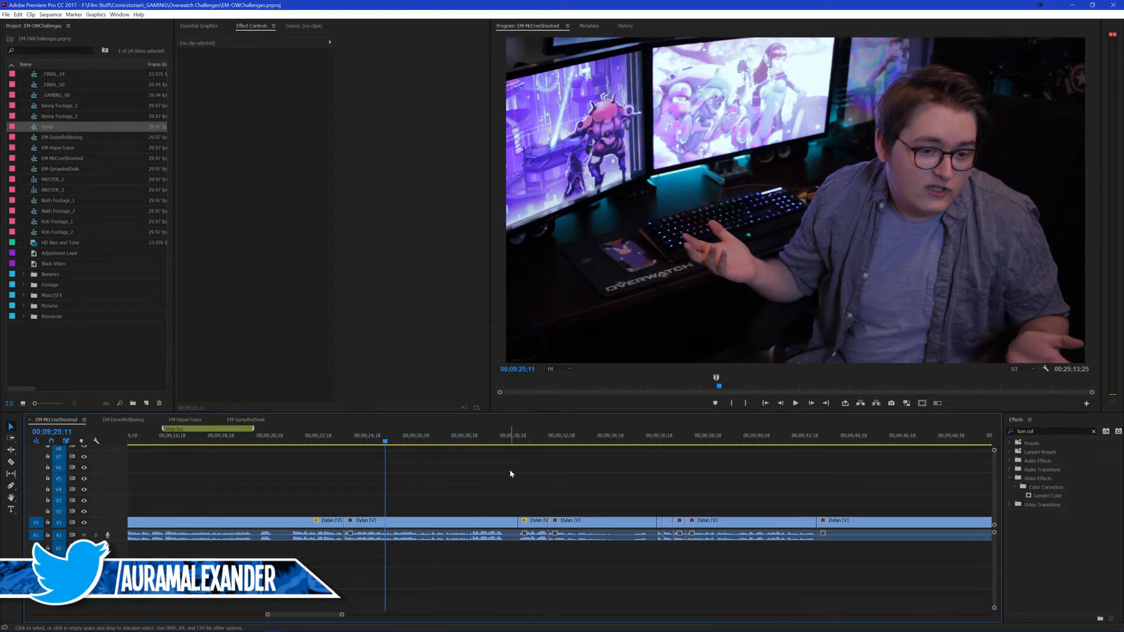
left_click(487, 440)
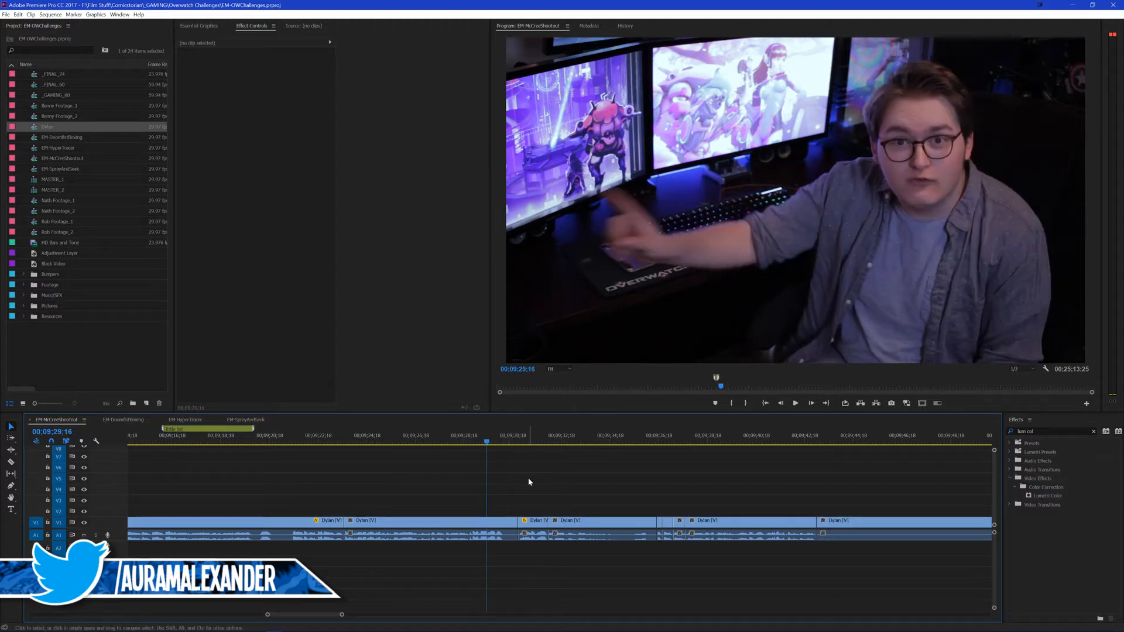
key("space")
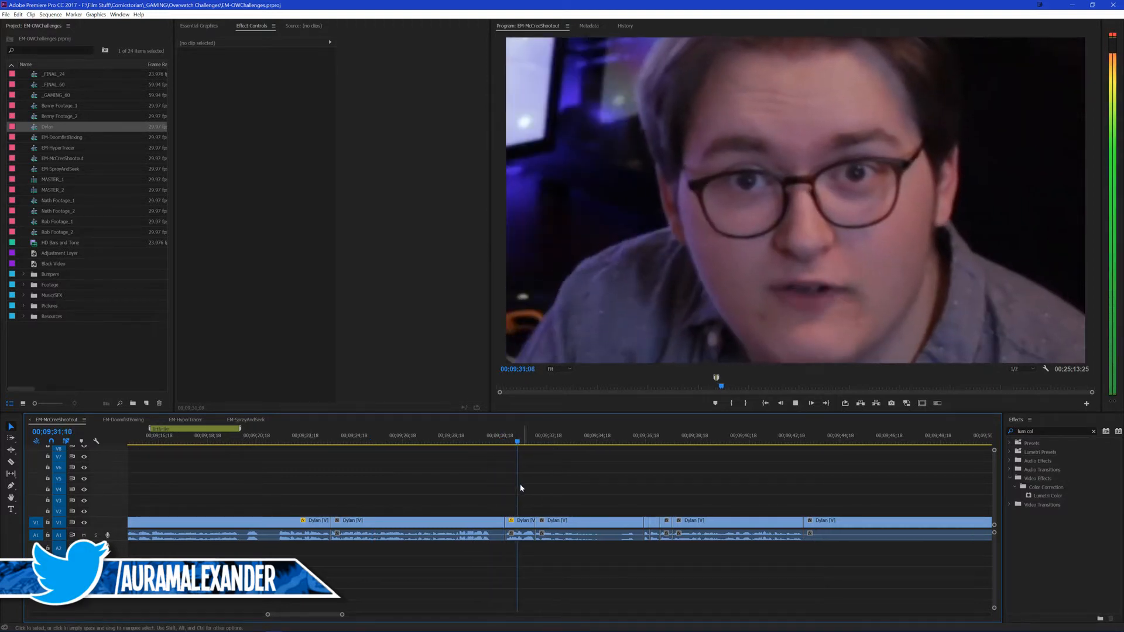
scroll(513, 476, "down", 3)
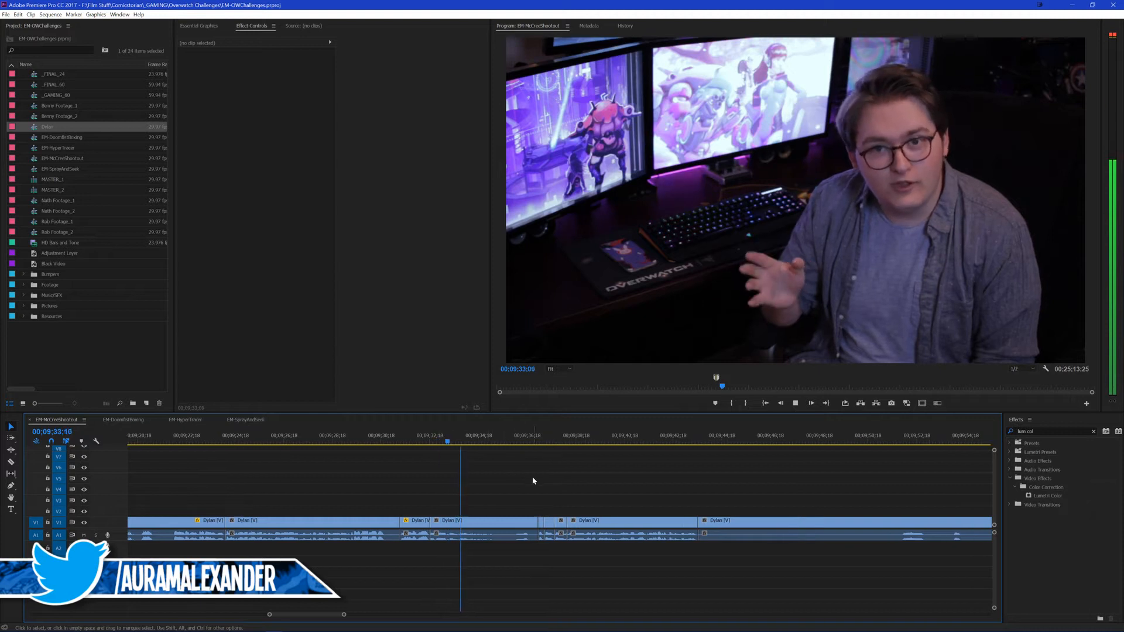
scroll(533, 478, "down", 1)
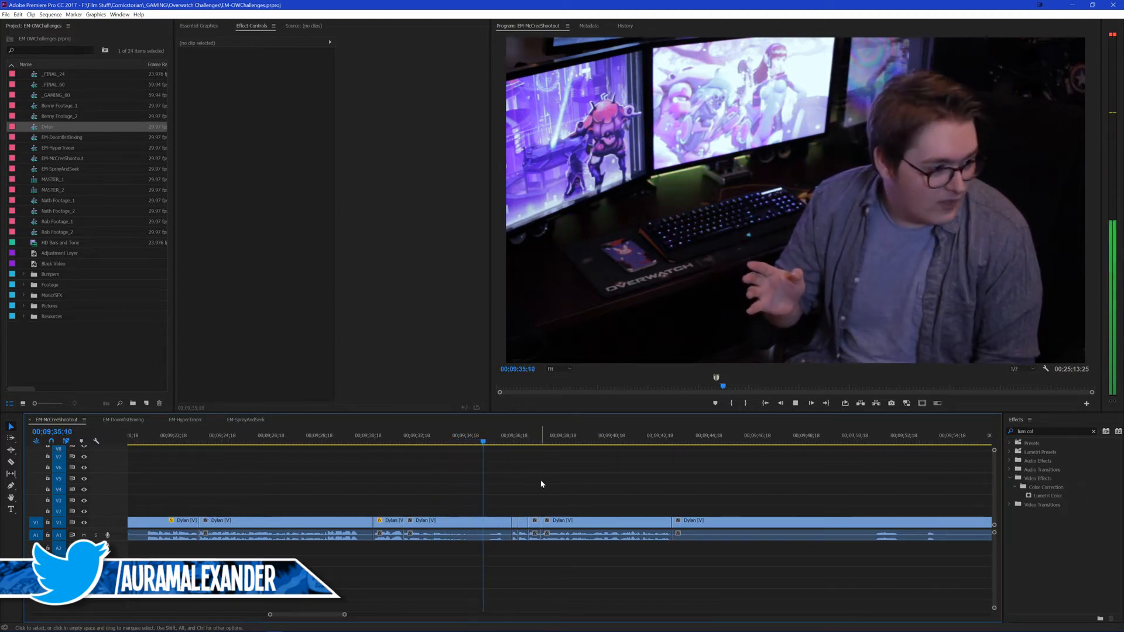
Step: Scale the first short clip at 00;09;36;19 to 110 and shift its horizontal position to 860
left_click(515, 523)
key("space")
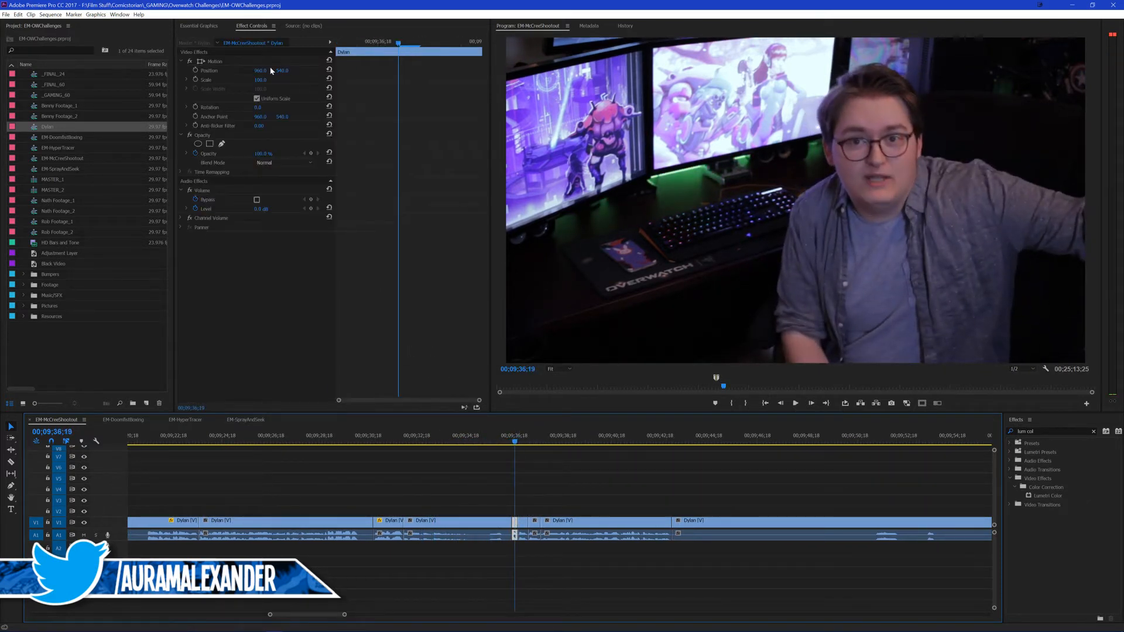
left_click(265, 79)
key("Return")
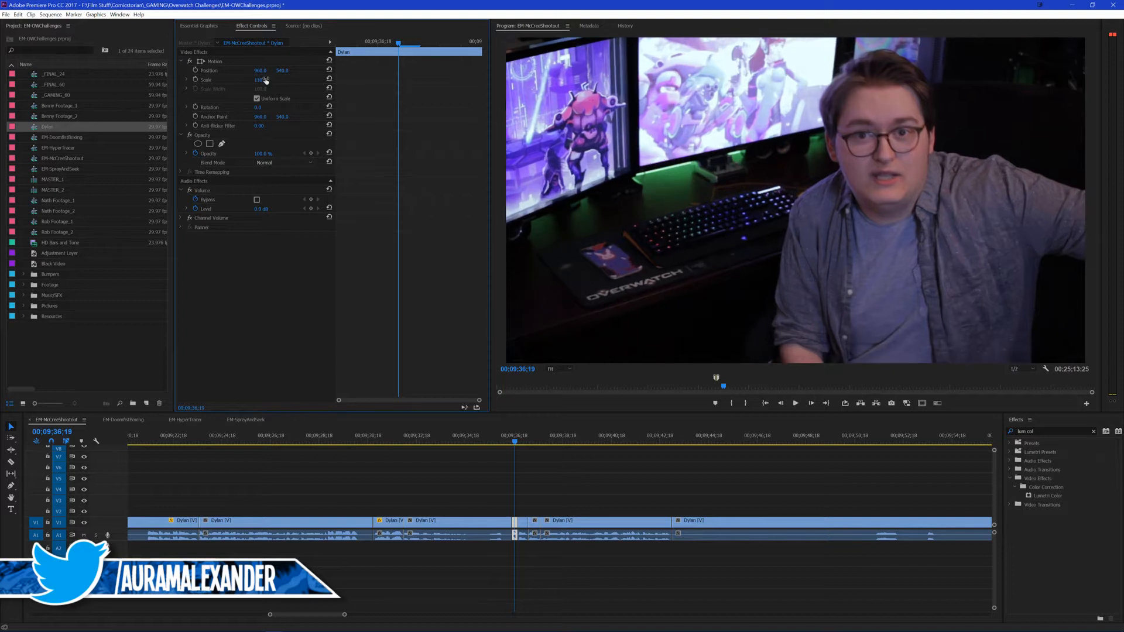
left_click_drag(252, 71, 199, 71)
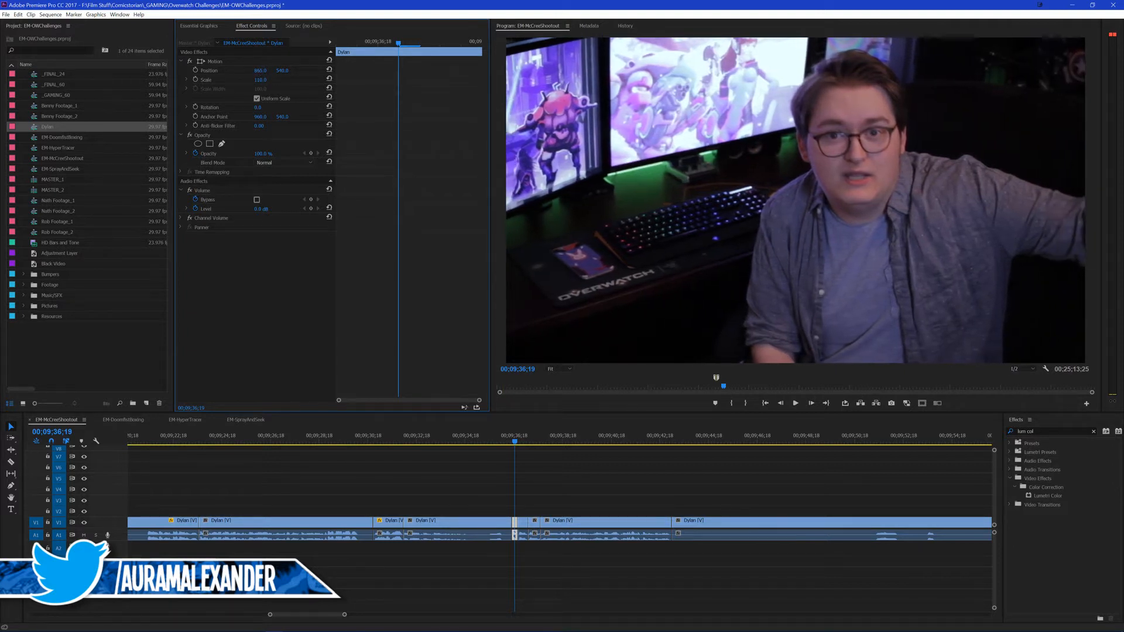
Step: Scale the second short clip, starting at 00;09;36;23, to 120 and shift its picture left to reframe the speaker
left_click(525, 528)
key("shift+Down")
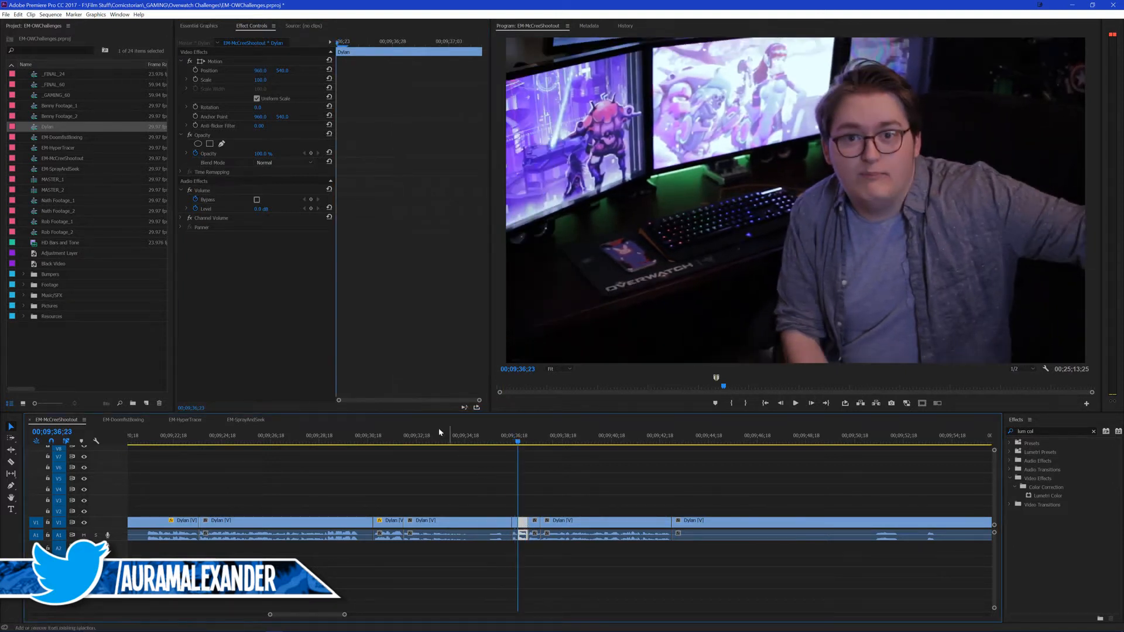
left_click(261, 80)
key("Return")
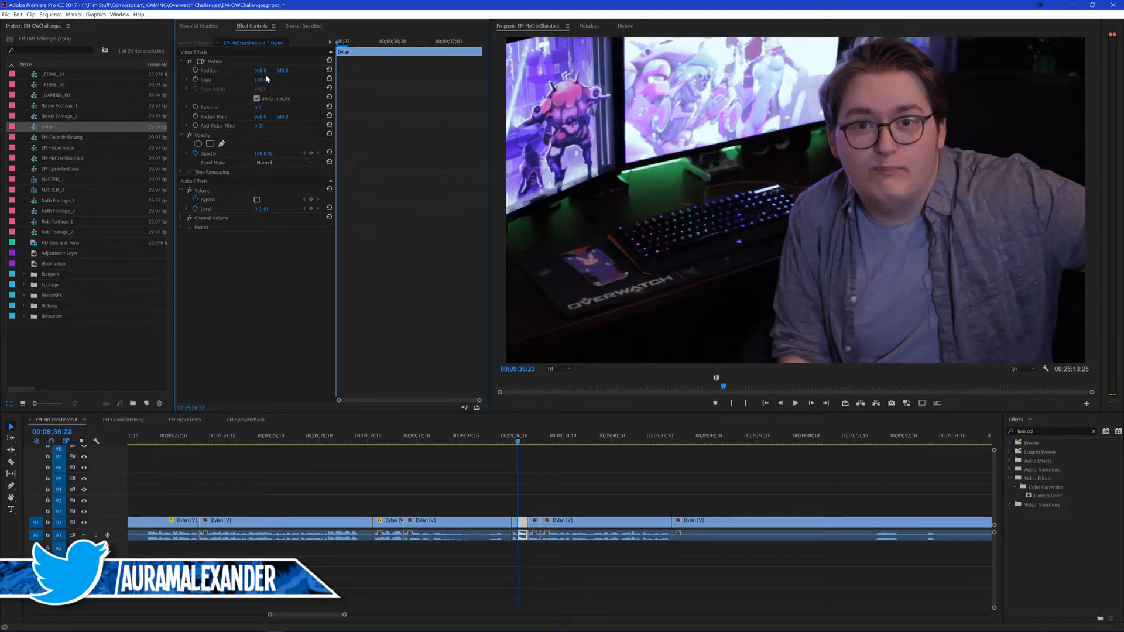
left_click_drag(260, 70, 298, 70)
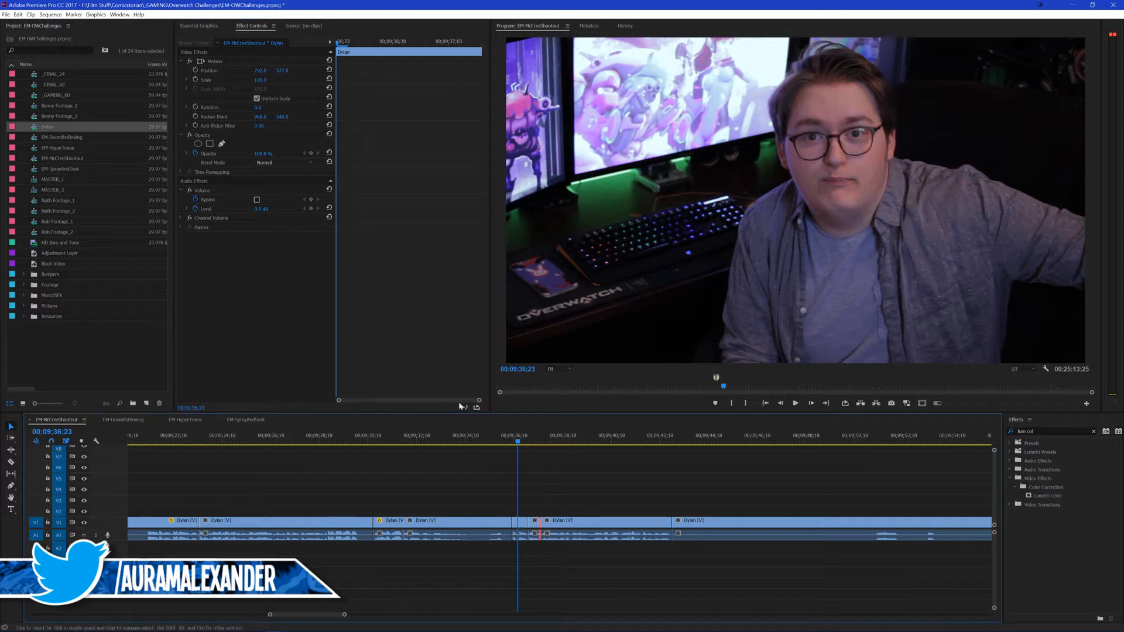
Step: Scale the third short clip, starting at 00;09;37;06, to 130, reposition it around the speaker and save the project
key("Down")
left_click(264, 79)
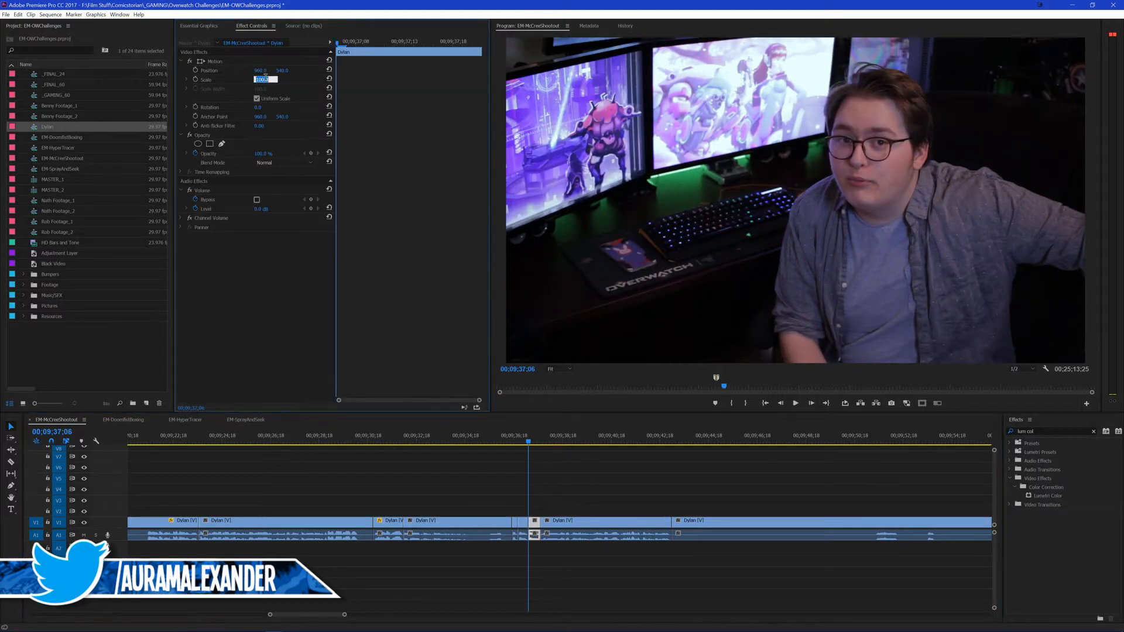
type("130")
key("Return")
mouse_move(285, 70)
left_mouse_down()
mouse_move(255, 74)
mouse_move(281, 71)
left_mouse_up()
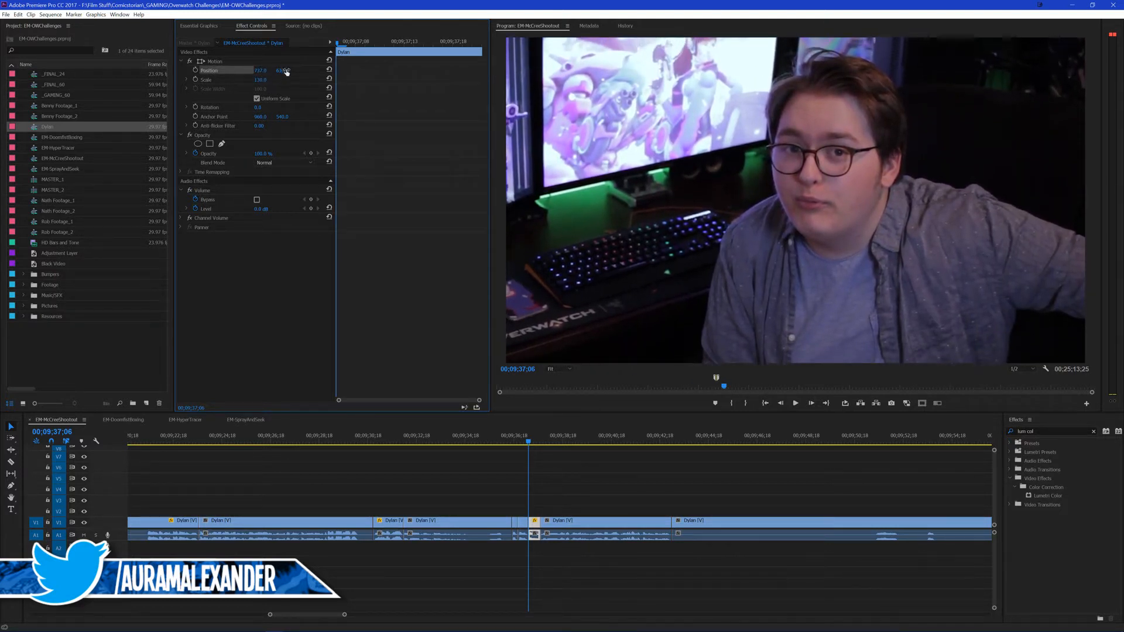
left_click(592, 497)
key("ctrl+s")
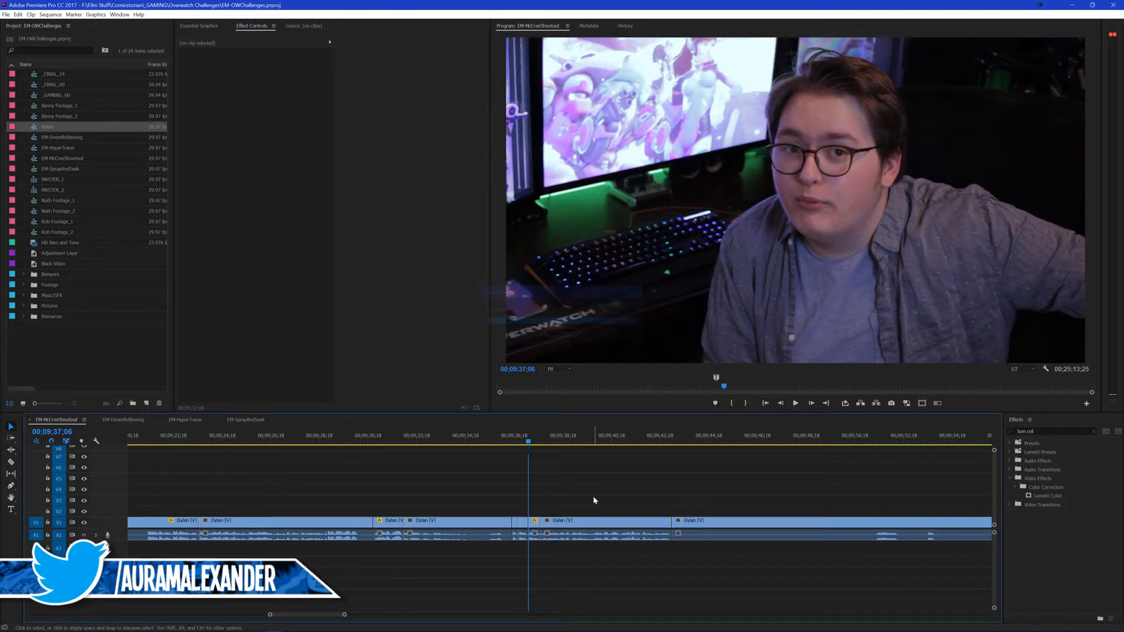
Step: Play back the stepped punch-ins from 00;09;36;02 and on through the following line
left_click(501, 439)
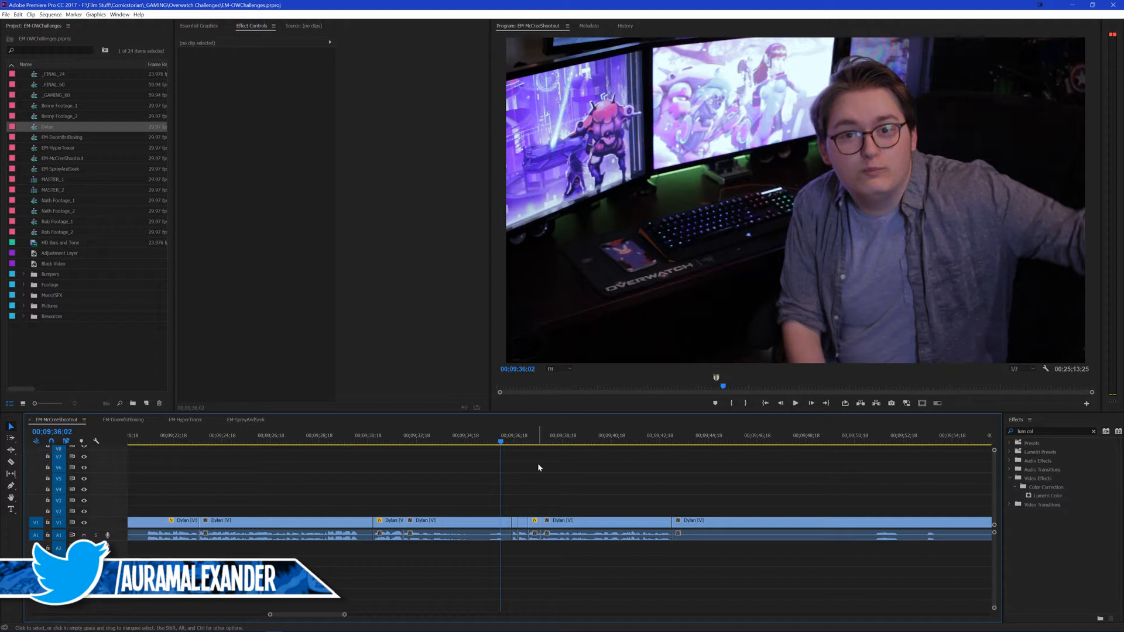
key("space")
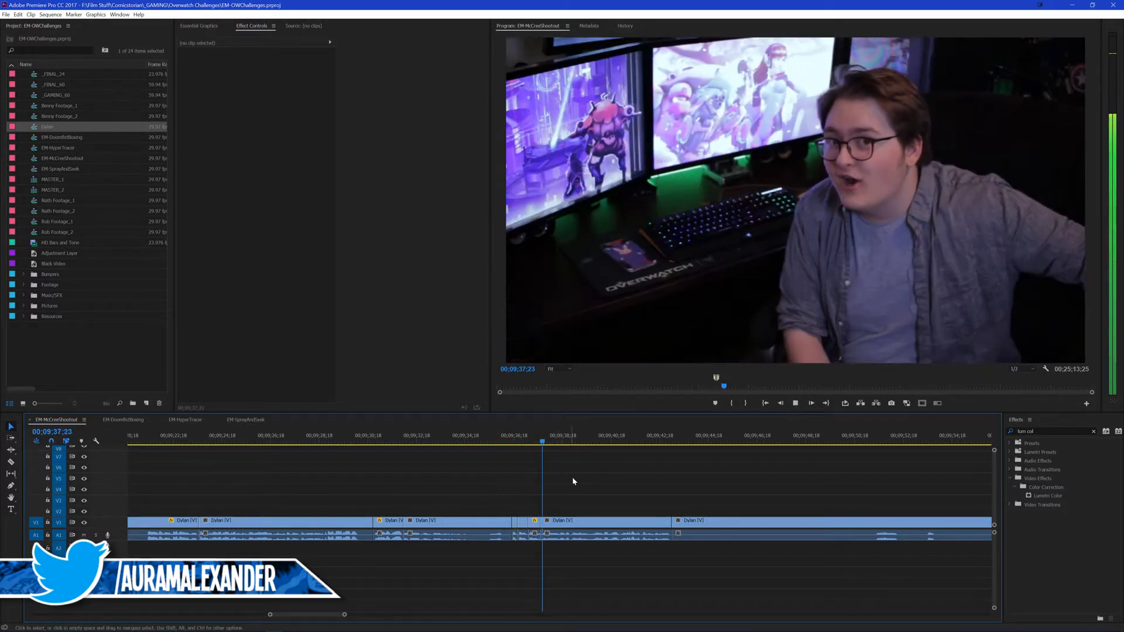
scroll(585, 477, "down", 3)
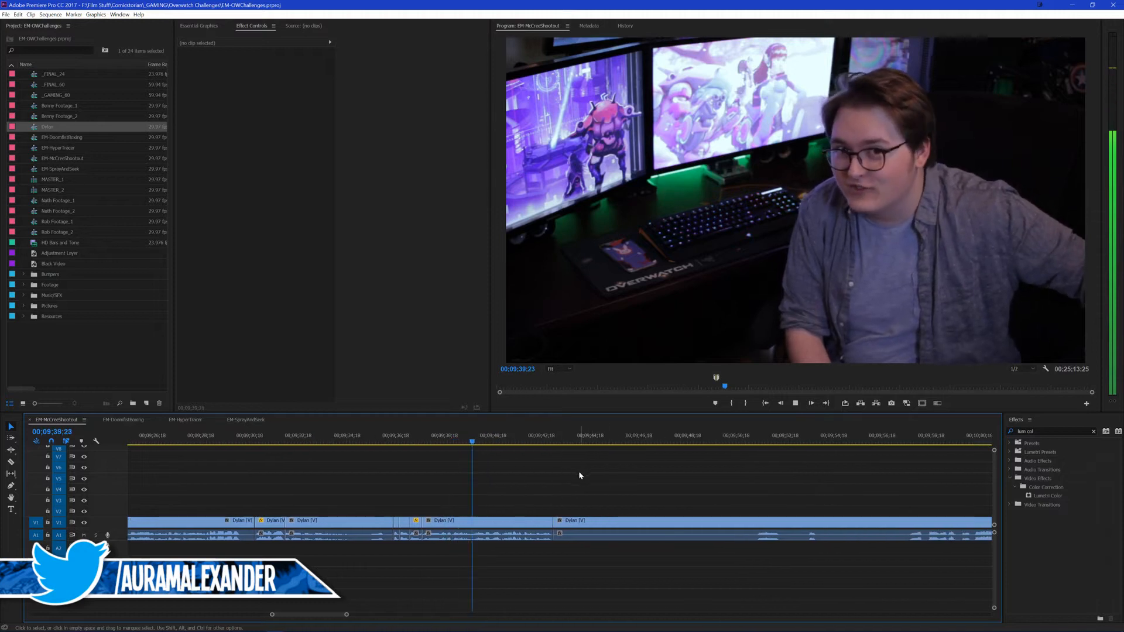
scroll(562, 476, "down", 6)
left_click_drag(515, 480, 531, 482)
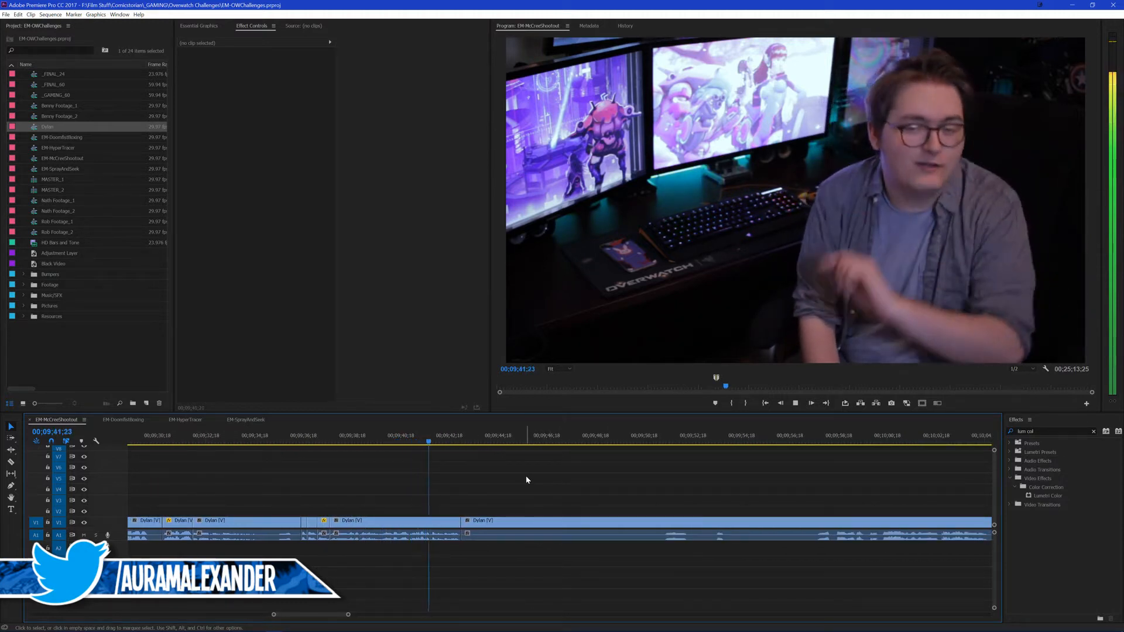
Step: Find where the next usable line starts and ripple trim that clip's beginning up to 00;09;57;22
left_click(663, 435)
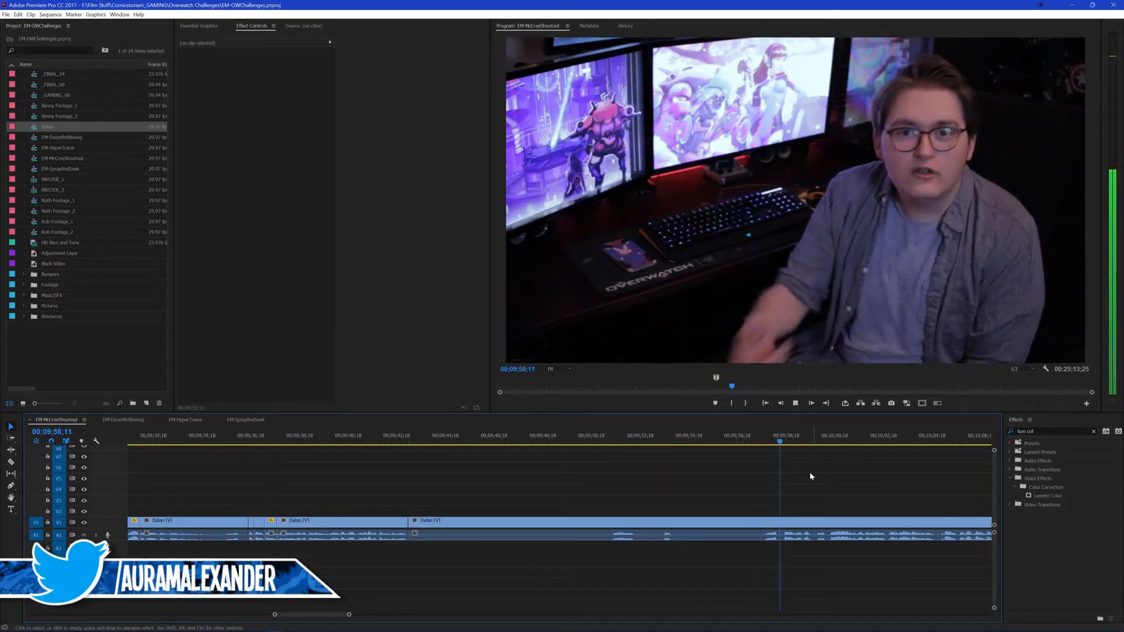
scroll(809, 472, "down", 5)
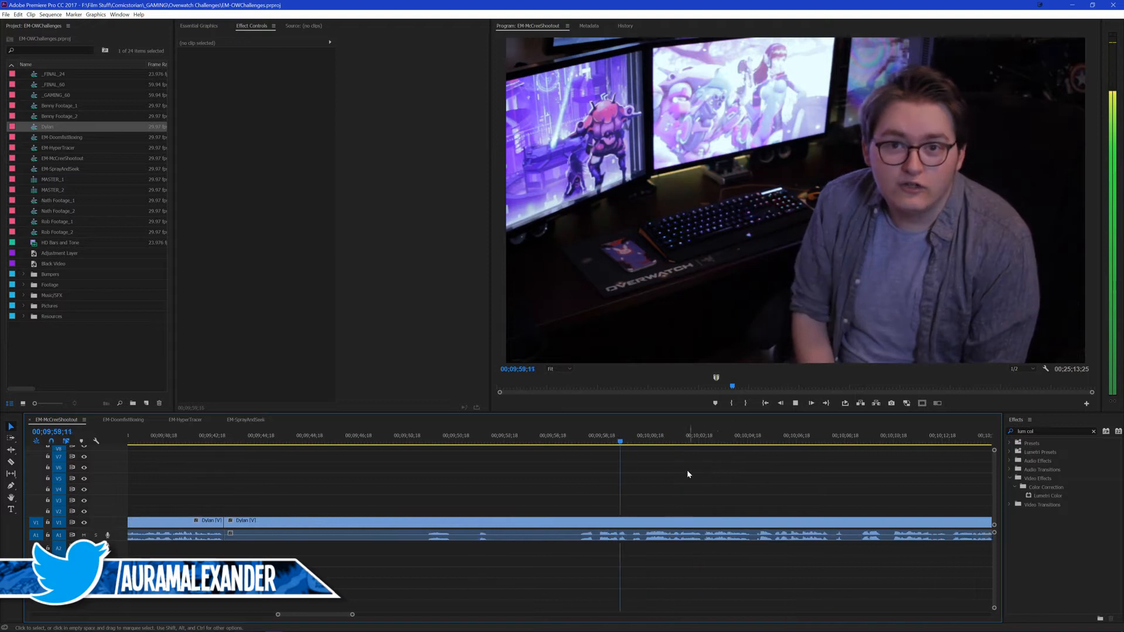
left_click(521, 443)
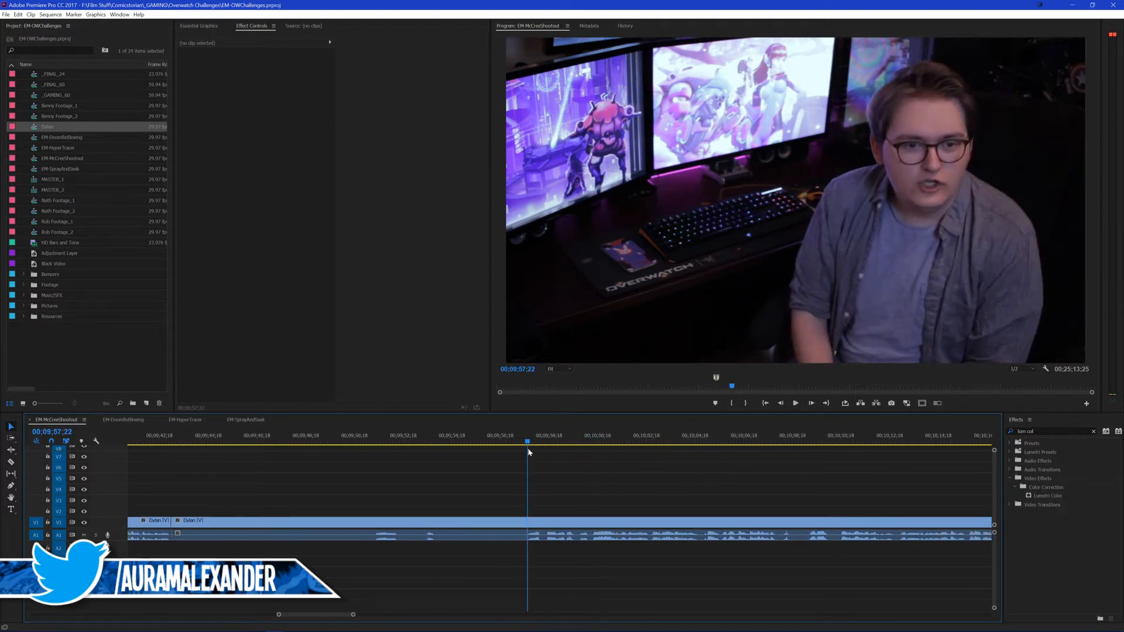
key("q")
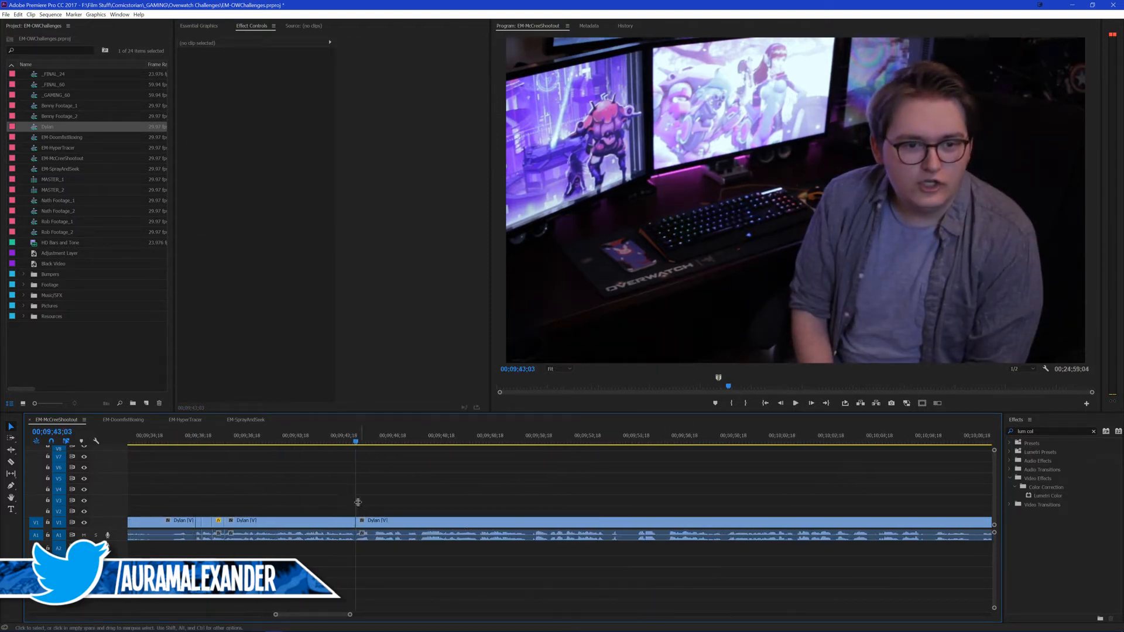
Step: Review the close-up near 00;09;31, roll the video cut at its end to 00;09;32;09 and replay the transition
scroll(356, 502, "up", 1)
left_click(262, 442)
scroll(292, 486, "up", 3)
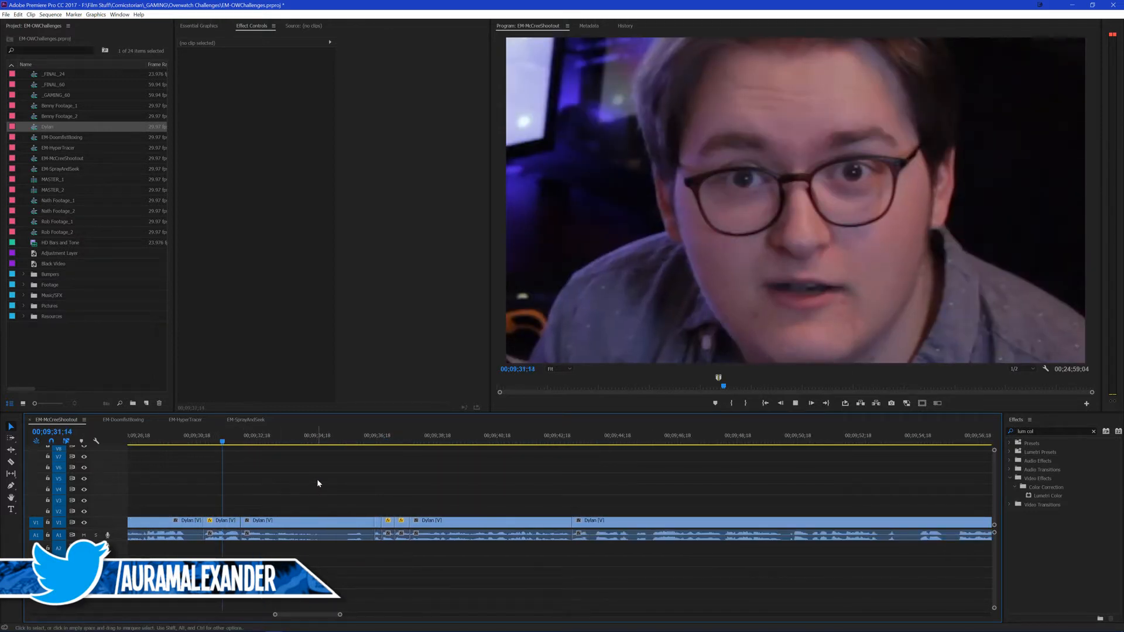
key("space")
key("b")
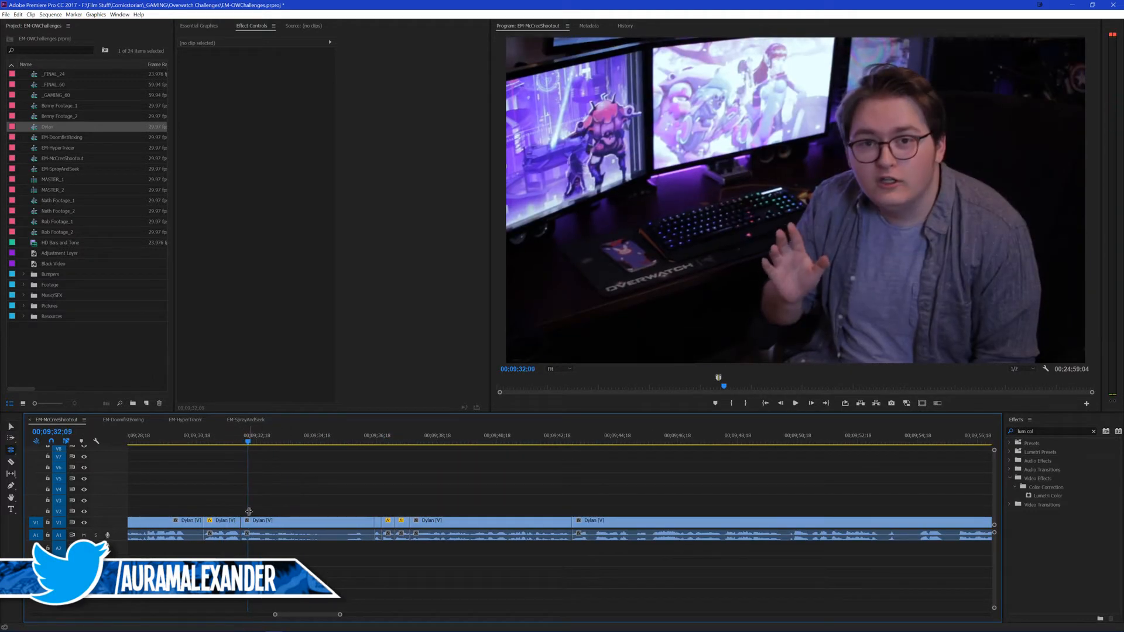
left_click_drag(239, 521, 247, 520)
key("v")
left_click(219, 438)
key("space")
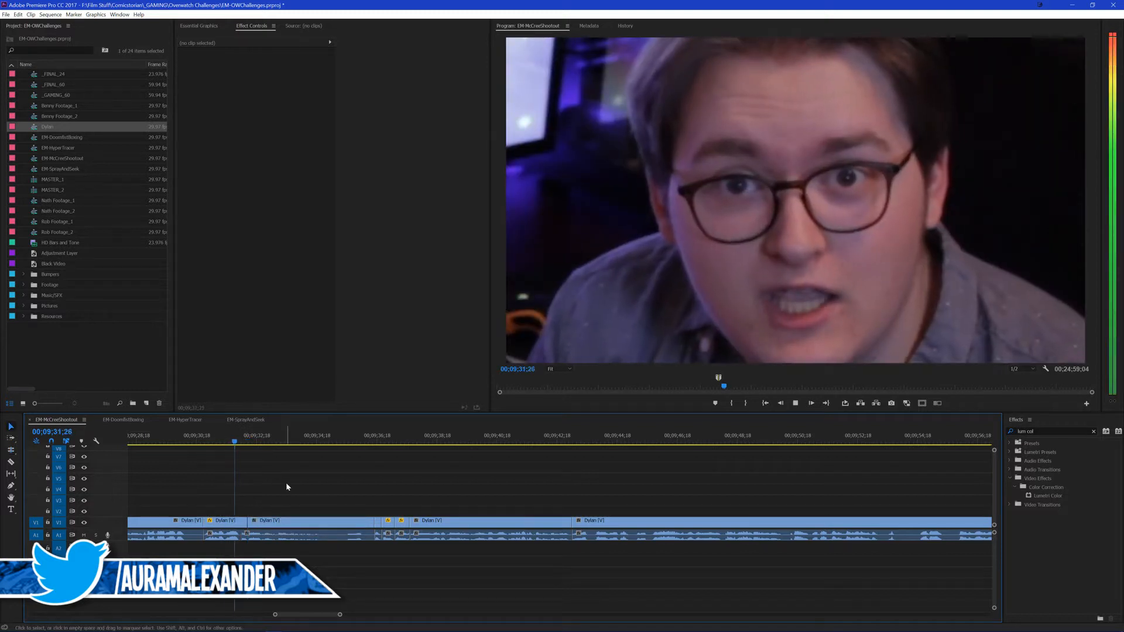
Step: Review the lines ahead of the close-up and roll the video cut starting the clip before it to 00;09;23;25
scroll(303, 491, "up", 4)
key("minus")
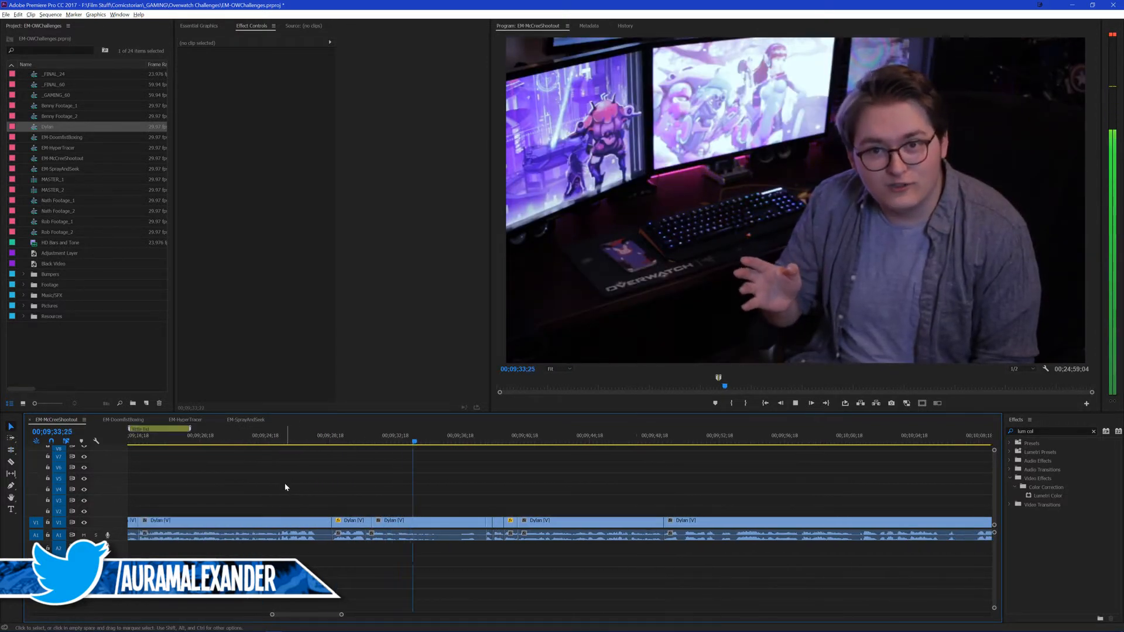
scroll(294, 475, "up", 2)
left_click(278, 440)
scroll(351, 489, "up", 2)
key("space")
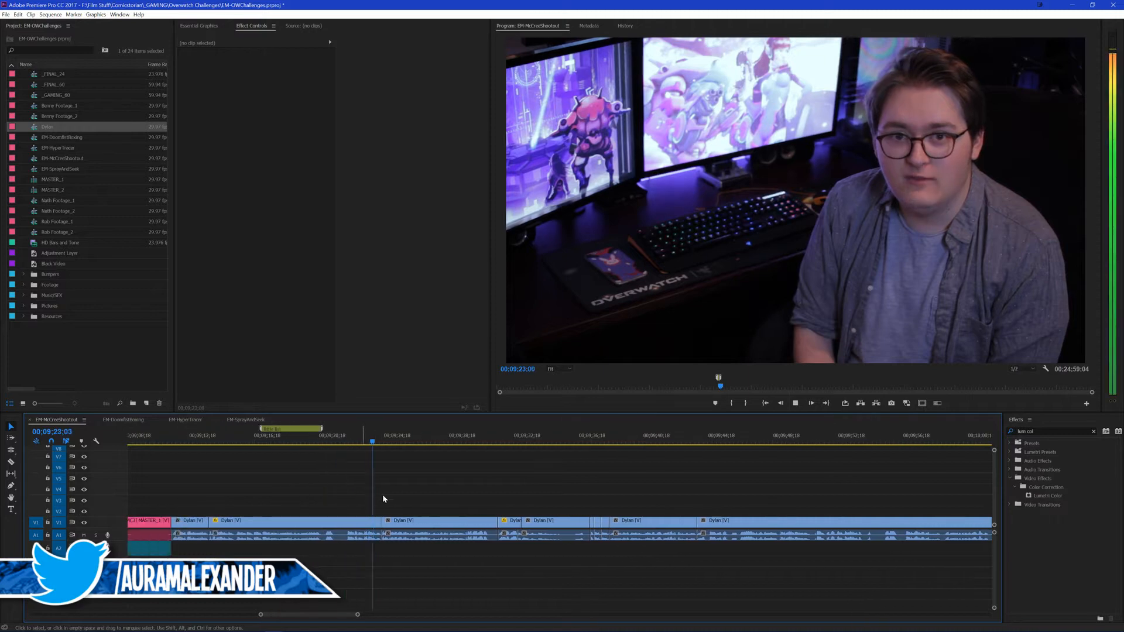
key("space")
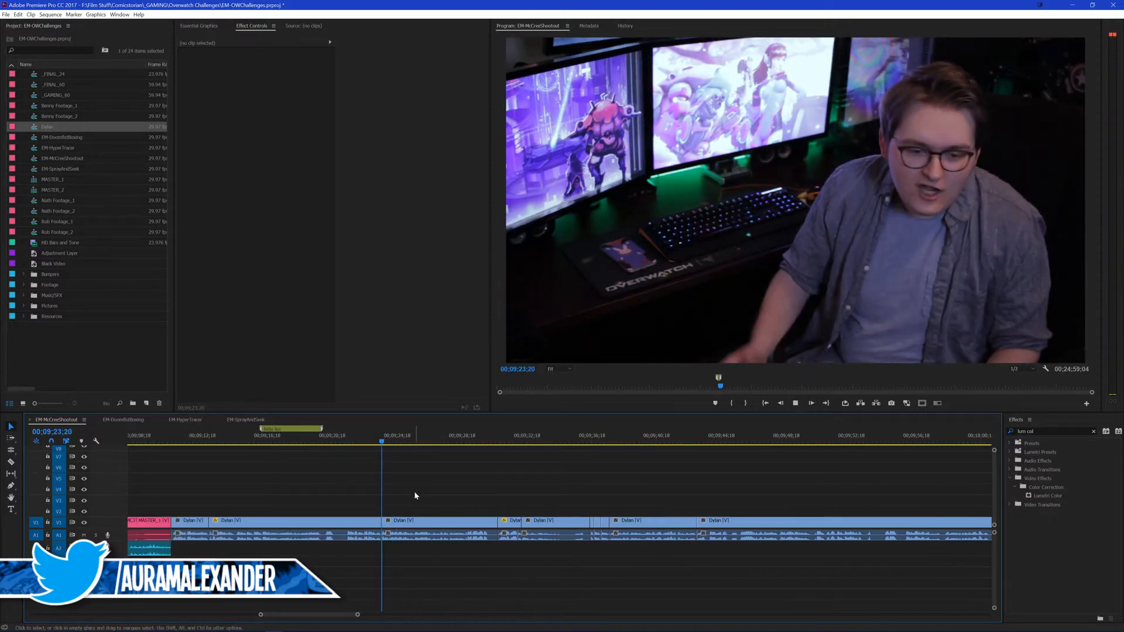
key("n")
left_click_drag(383, 520, 384, 520)
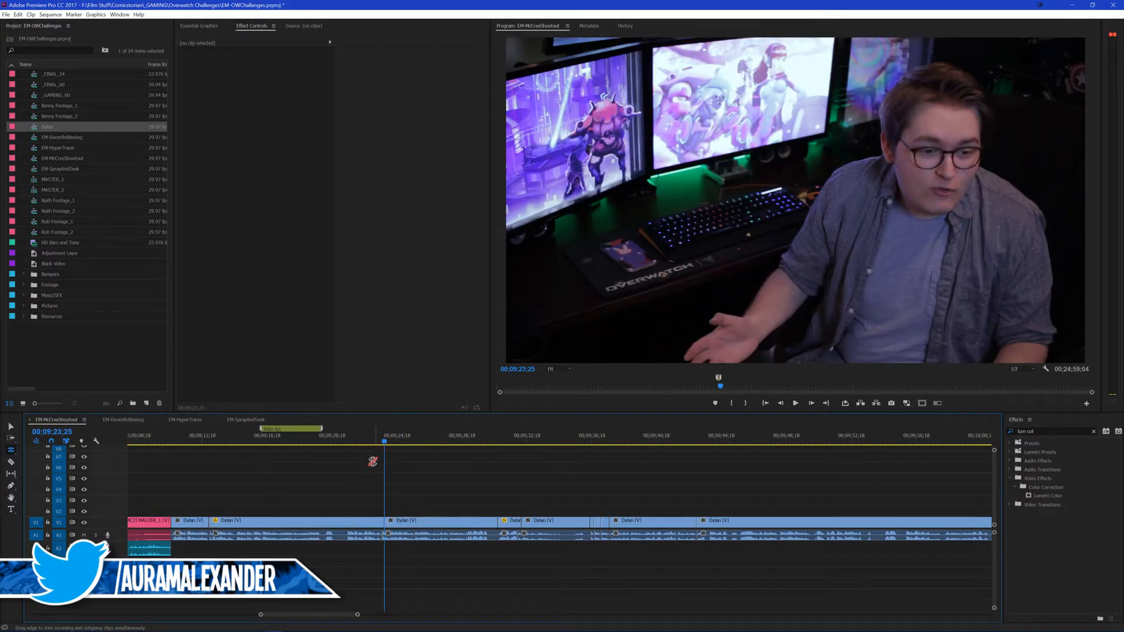
Step: Replay the first talking-head clips after the MASTER_1 clip and roll the video cut between them to 00;09;13;11
left_click_drag(199, 443, 206, 444)
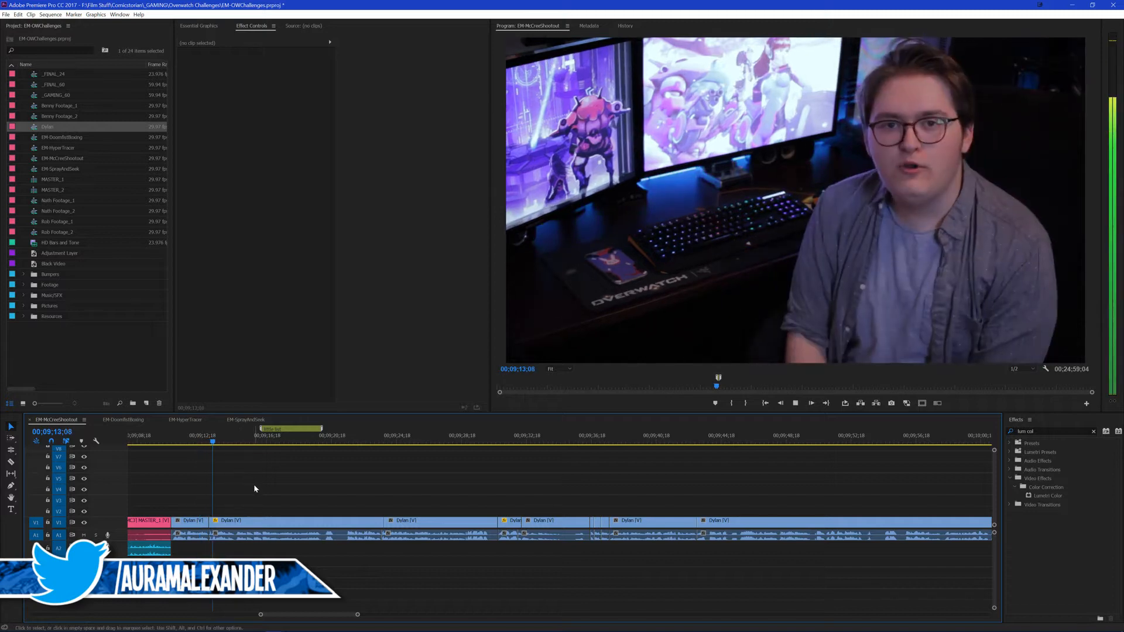
key("Right")
key("Right")
key("Right")
key("Right")
key("Right")
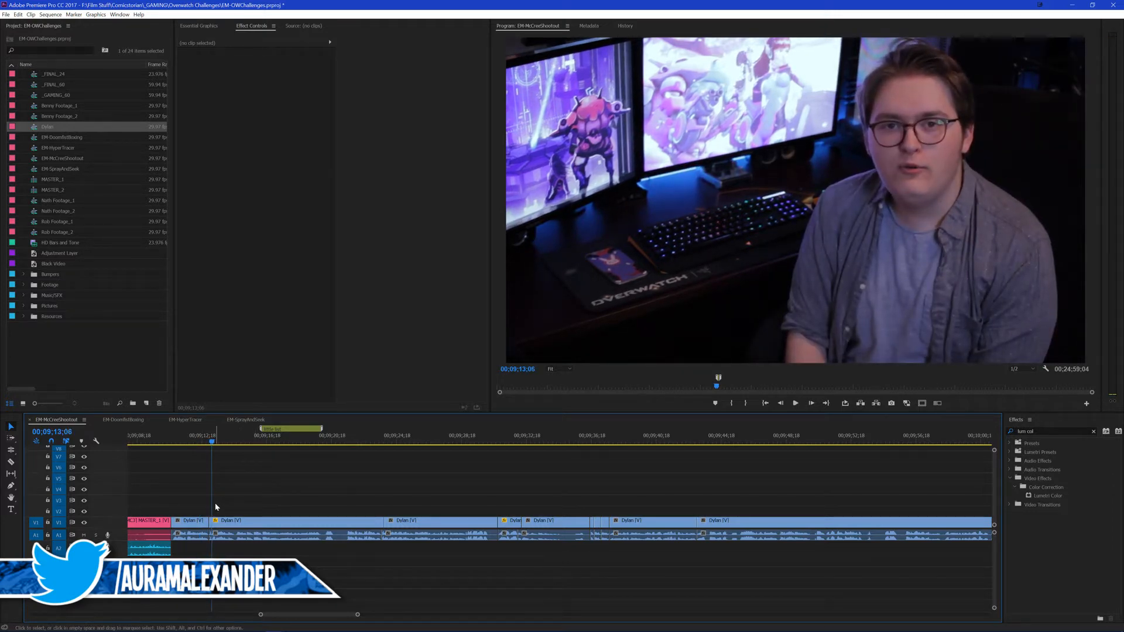
key("shift+Right")
left_click_drag(209, 520, 215, 521)
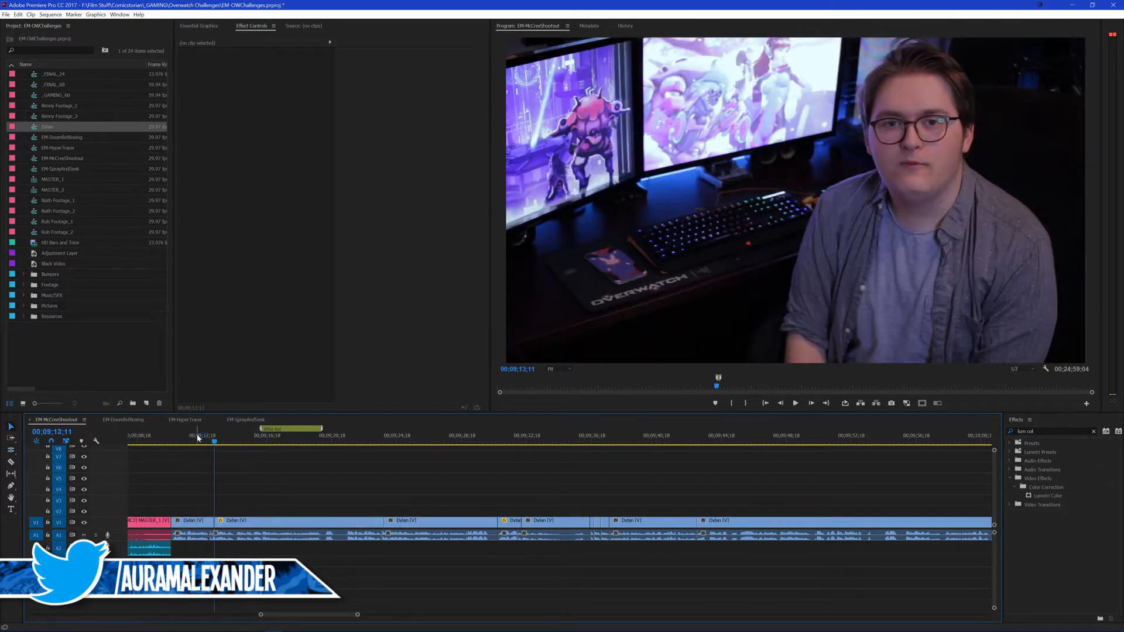
Step: Play back the rolled cuts and the following lines up to 00;09;36;04, and save the project
key("space")
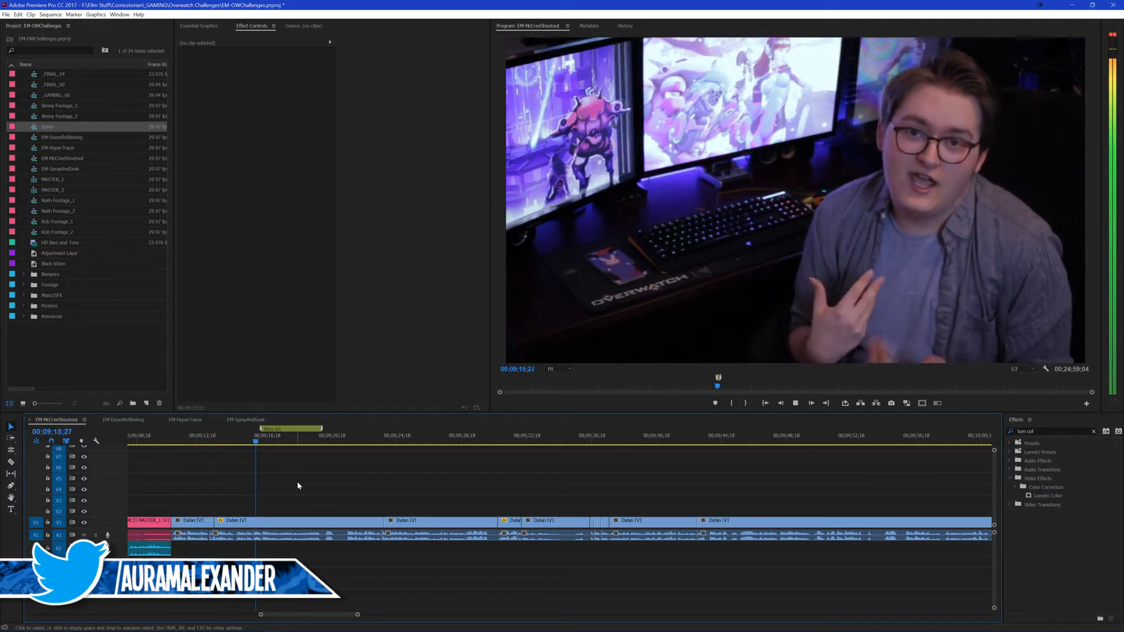
left_click(371, 438)
key("space")
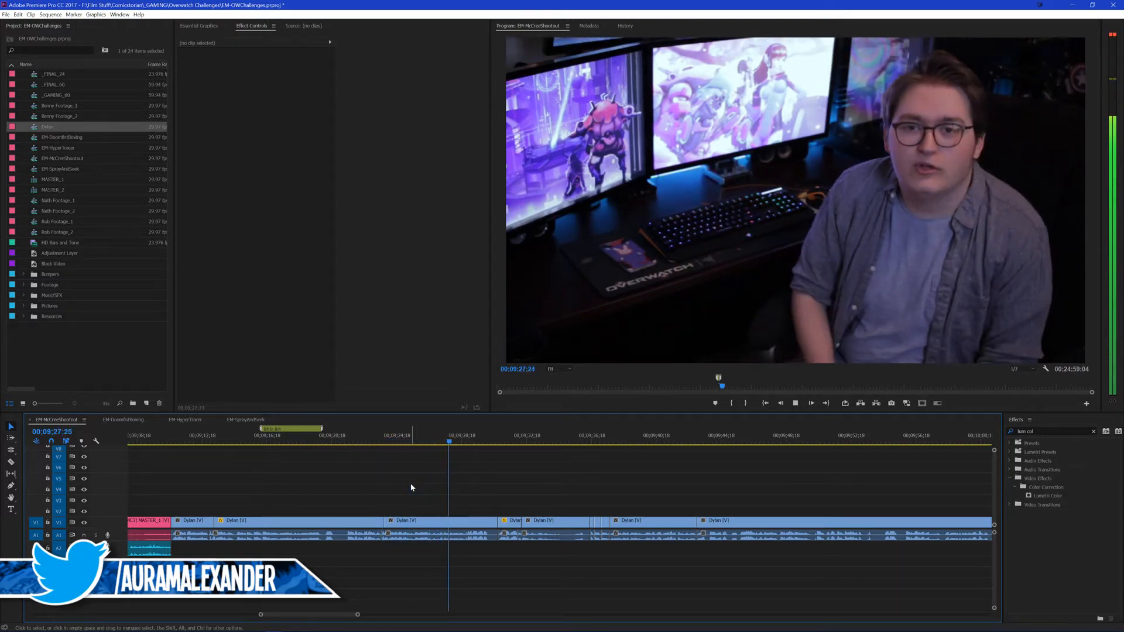
key("ctrl+s")
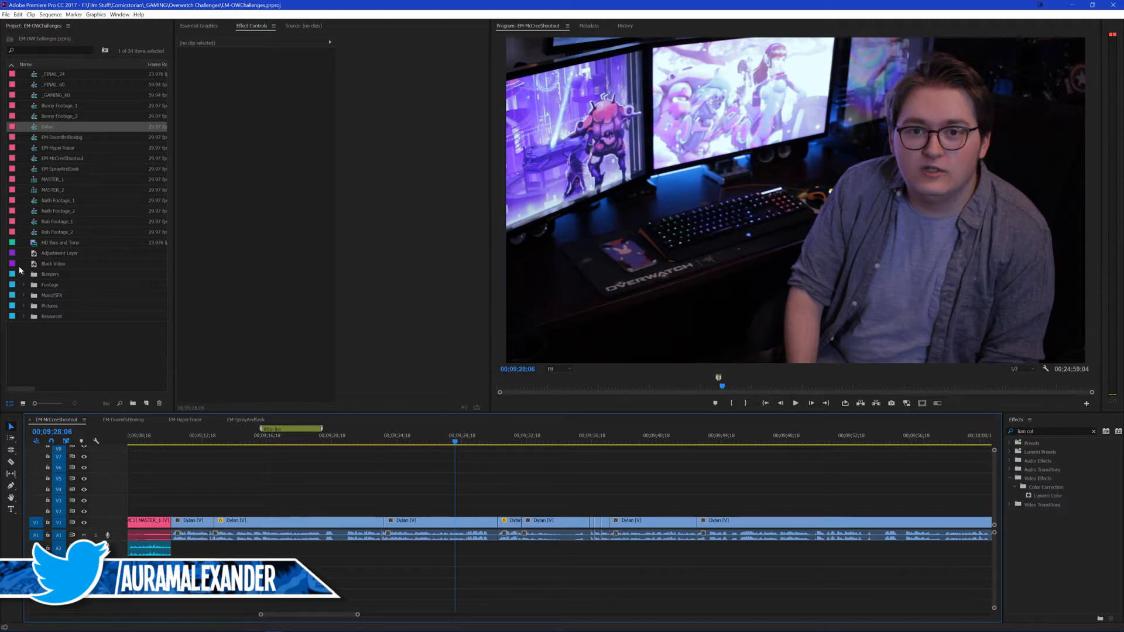
key("ctrl+s")
key("space")
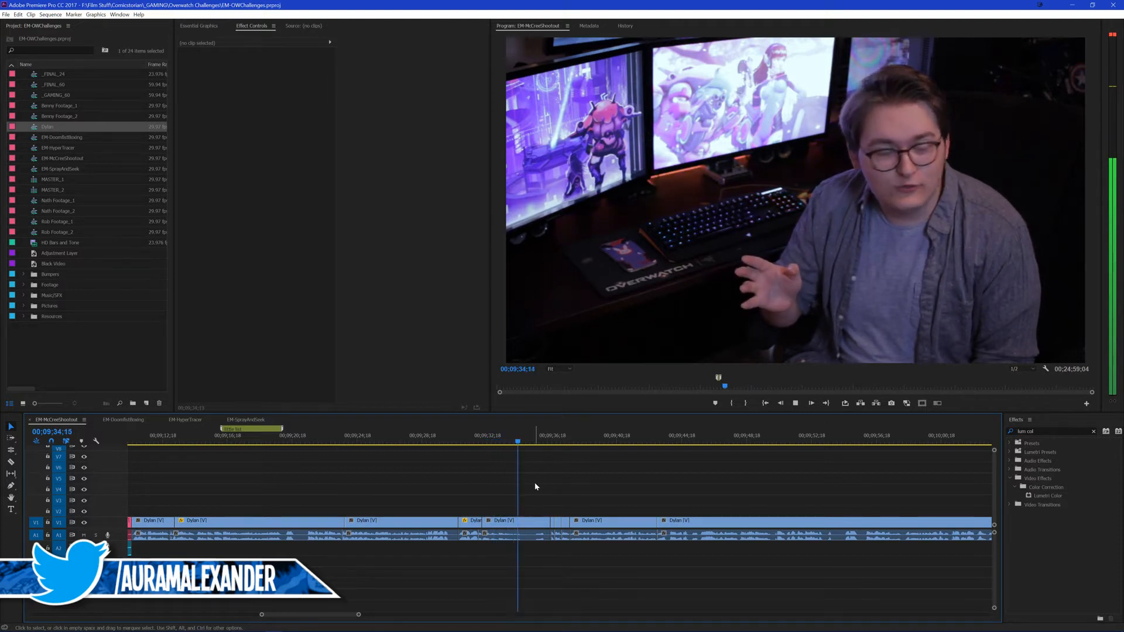
key("space")
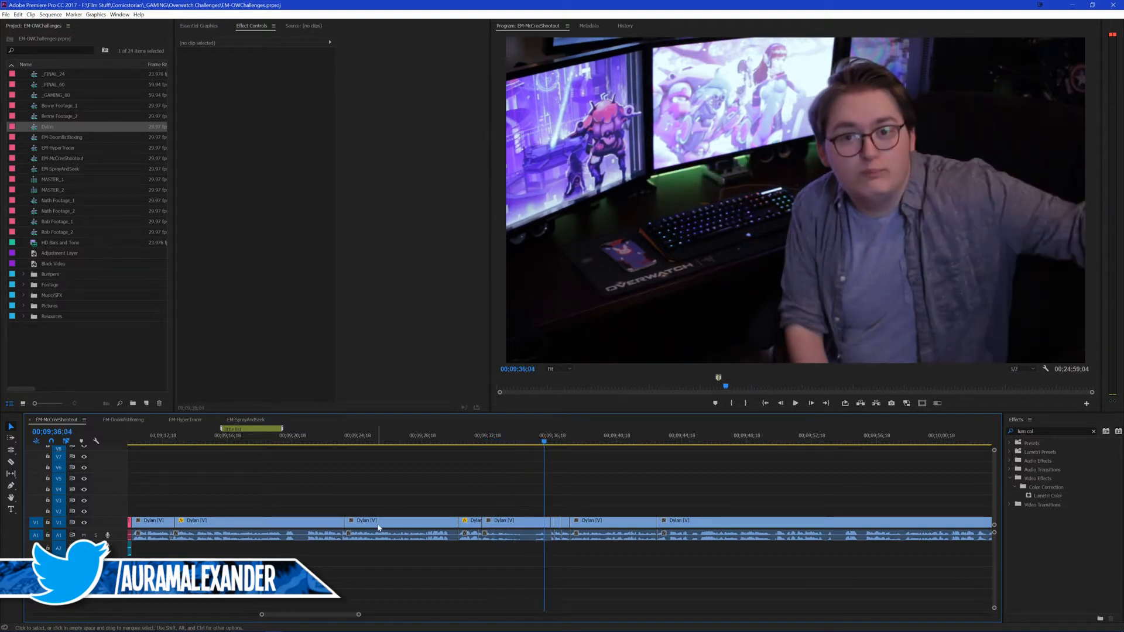
Step: Open the nested talking-head sequence, find the Hard Limiter audio effect and apply it to the first audio clip
double_click(379, 527)
left_click(1046, 431)
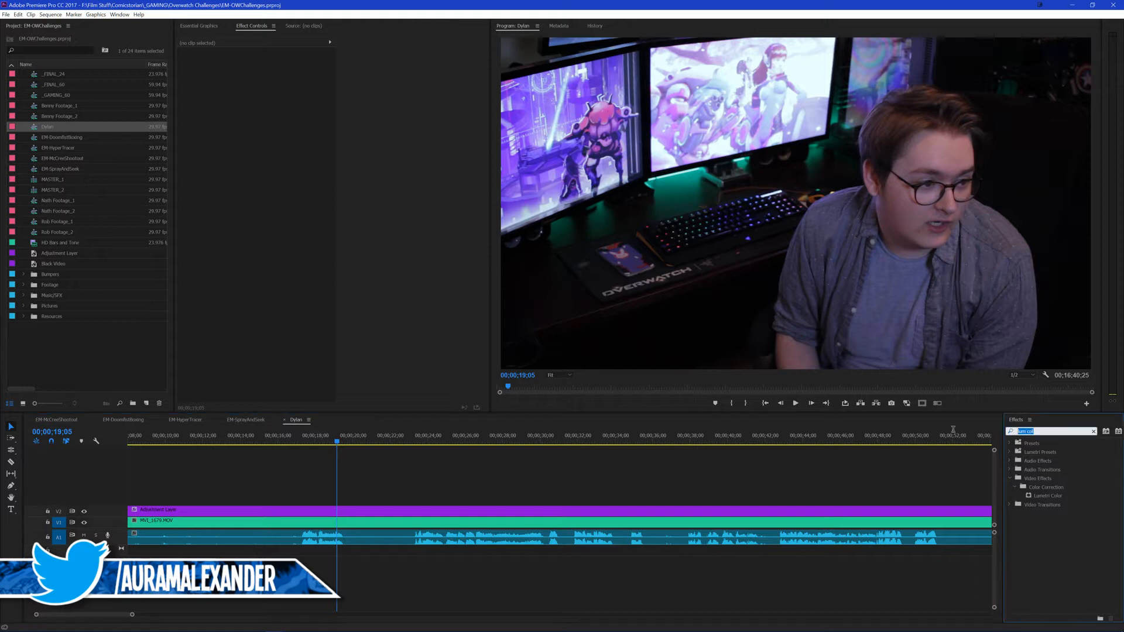
type("hja")
key("BackSpace")
key("BackSpace")
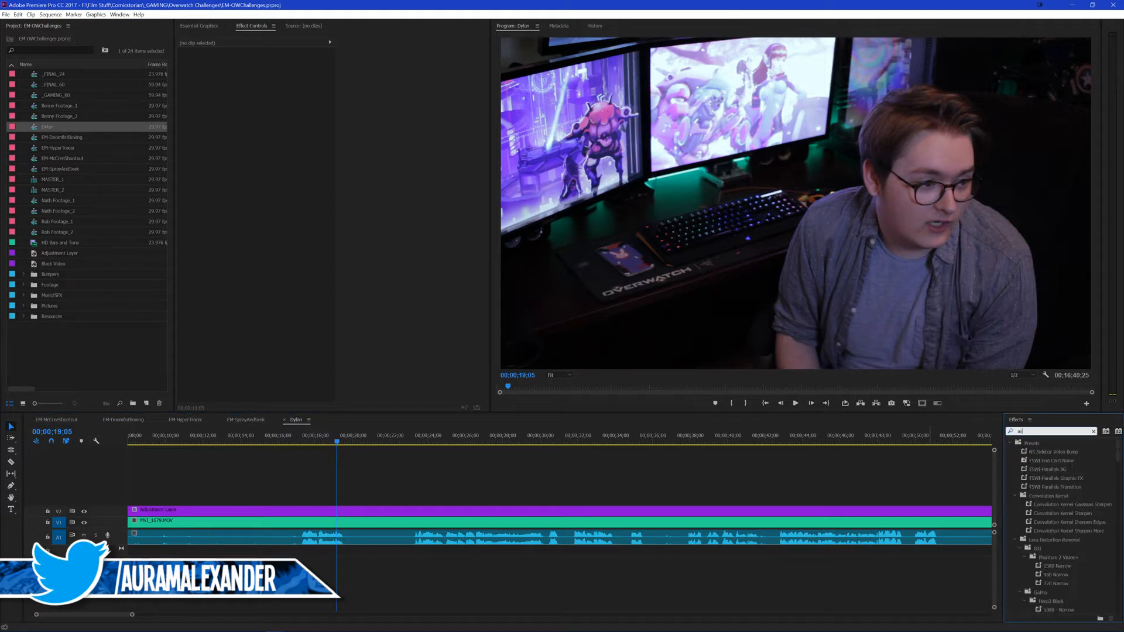
type("ard l")
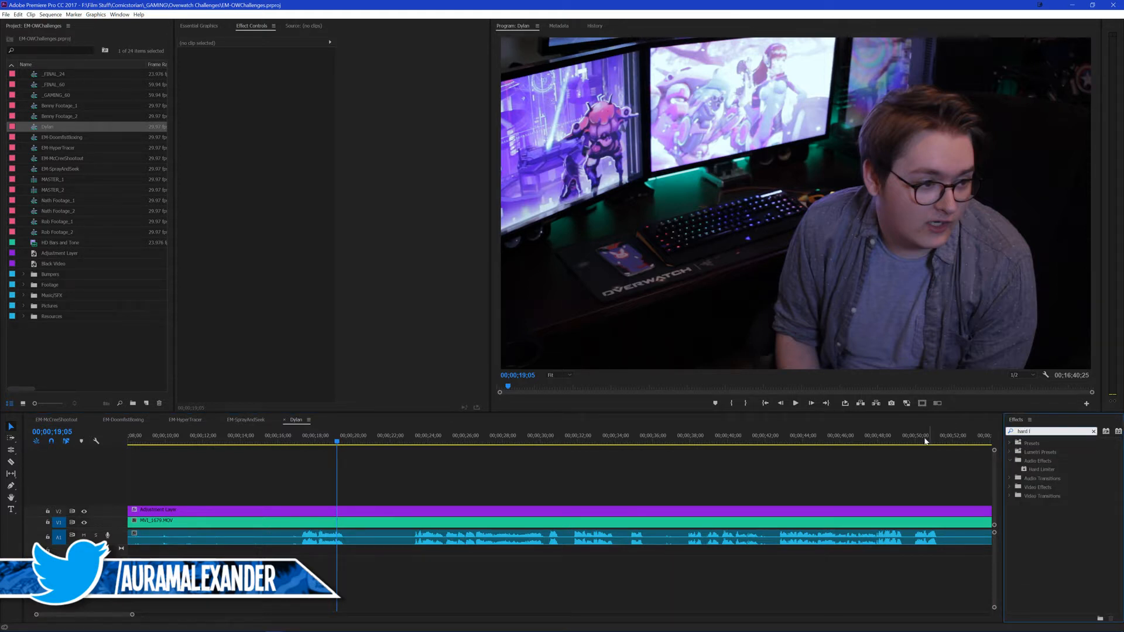
left_click_drag(1041, 469, 439, 538)
left_click(388, 465)
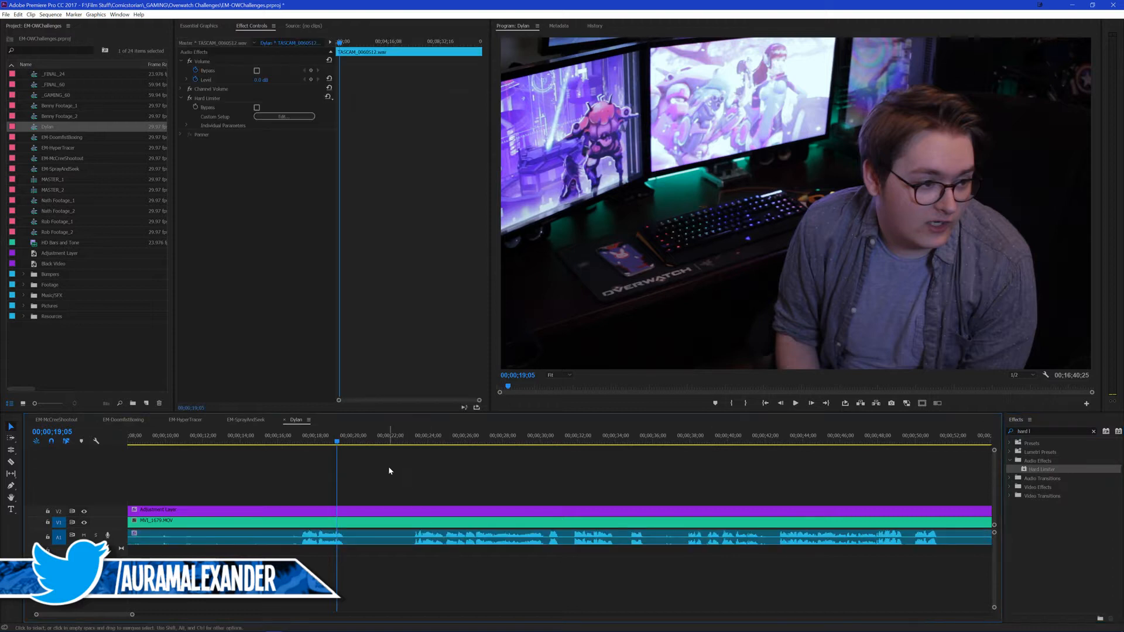
Step: Set the Hard Limiter on the first audio clip to the True Peak preset and close its editor
key("backslash")
left_click(344, 535)
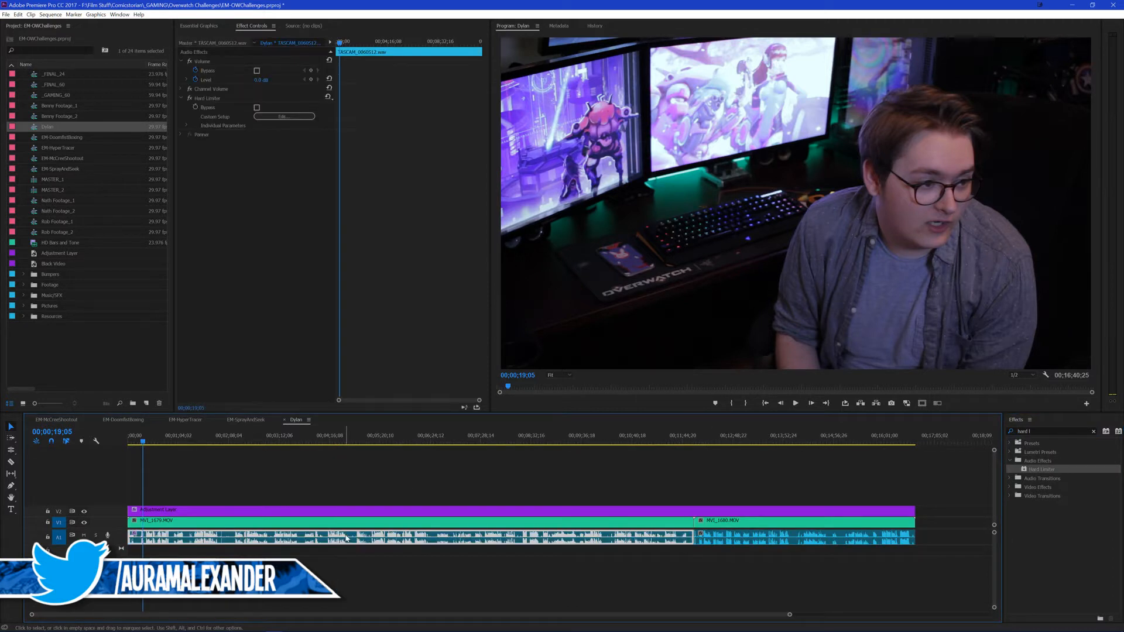
left_click(286, 118)
left_click(567, 294)
left_click(577, 384)
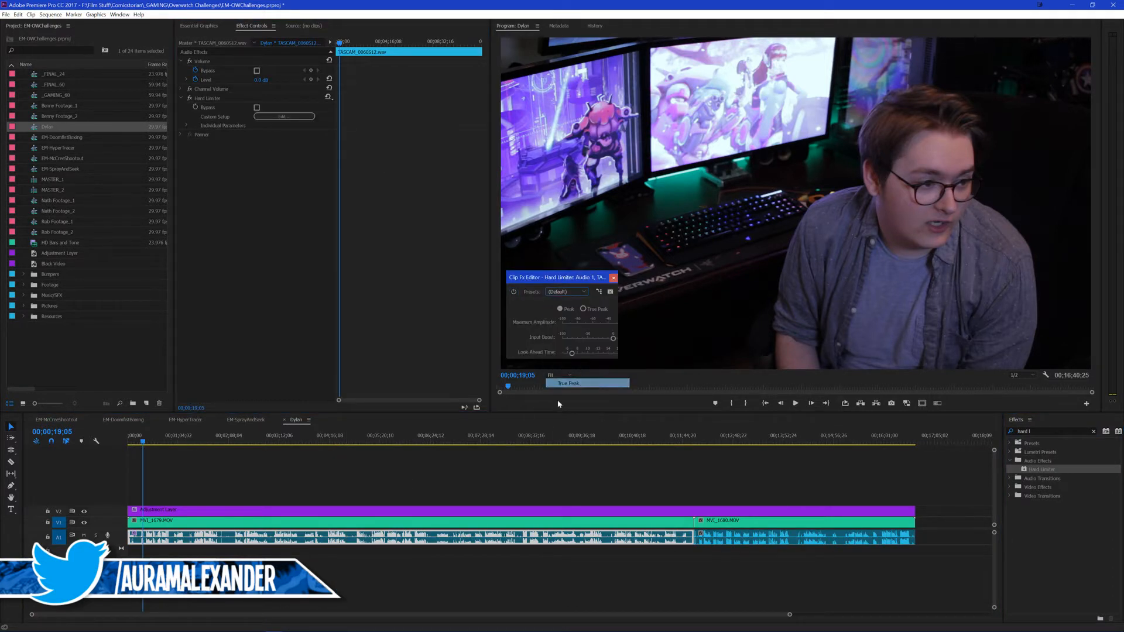
left_click(614, 279)
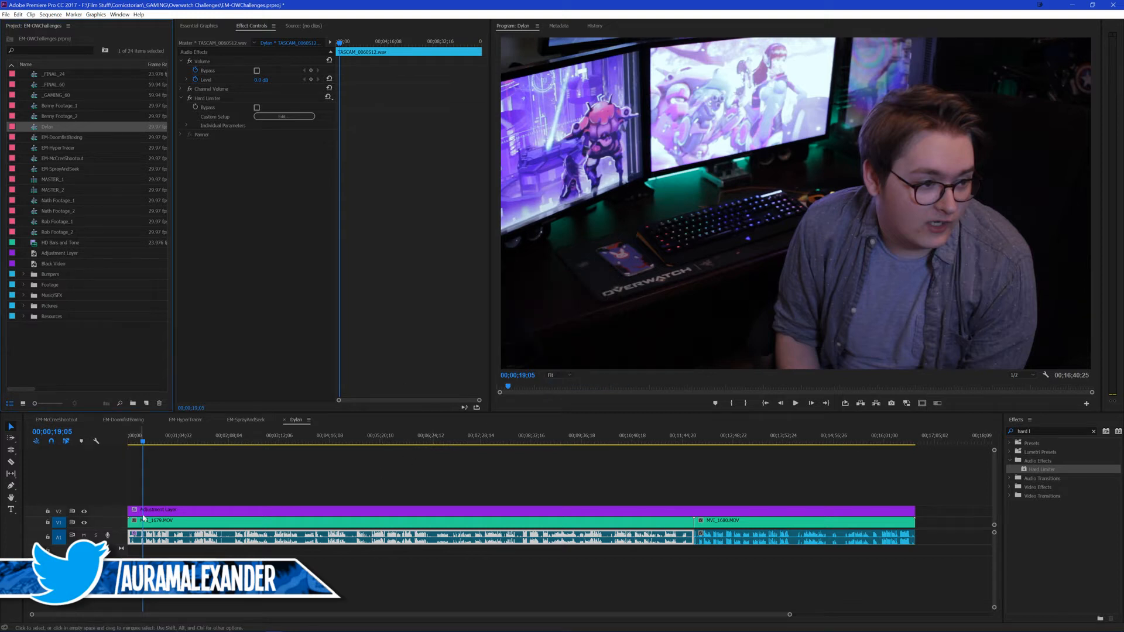
Step: Play back the limited audio and copy the Hard Limiter from the first audio clip to the second one
left_click(156, 436)
key("space")
left_click(200, 479)
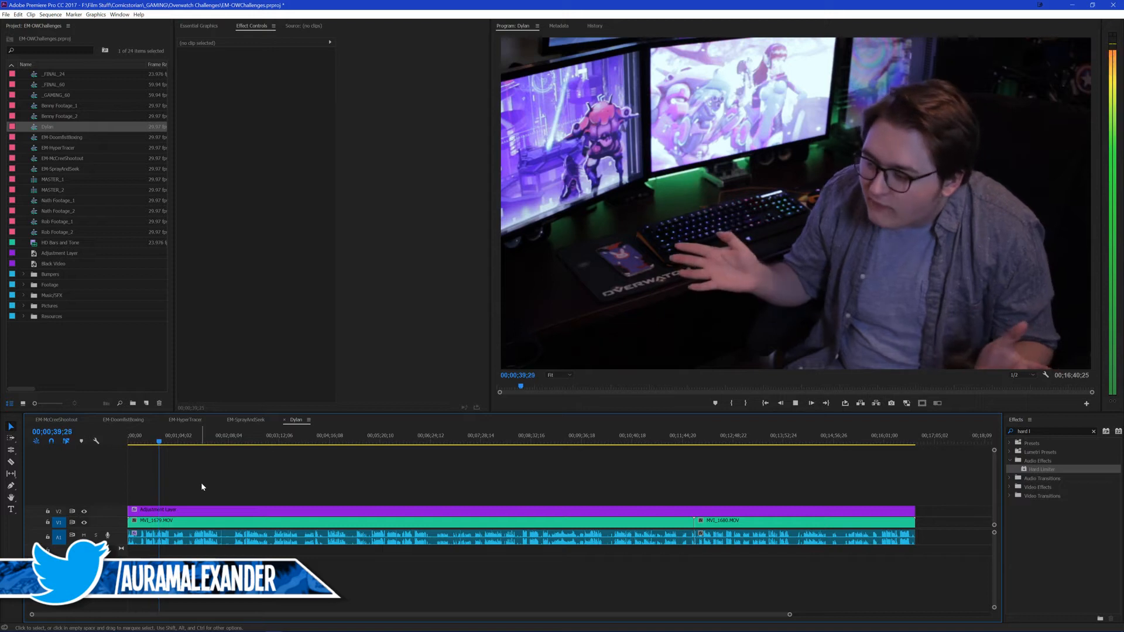
left_click(202, 536)
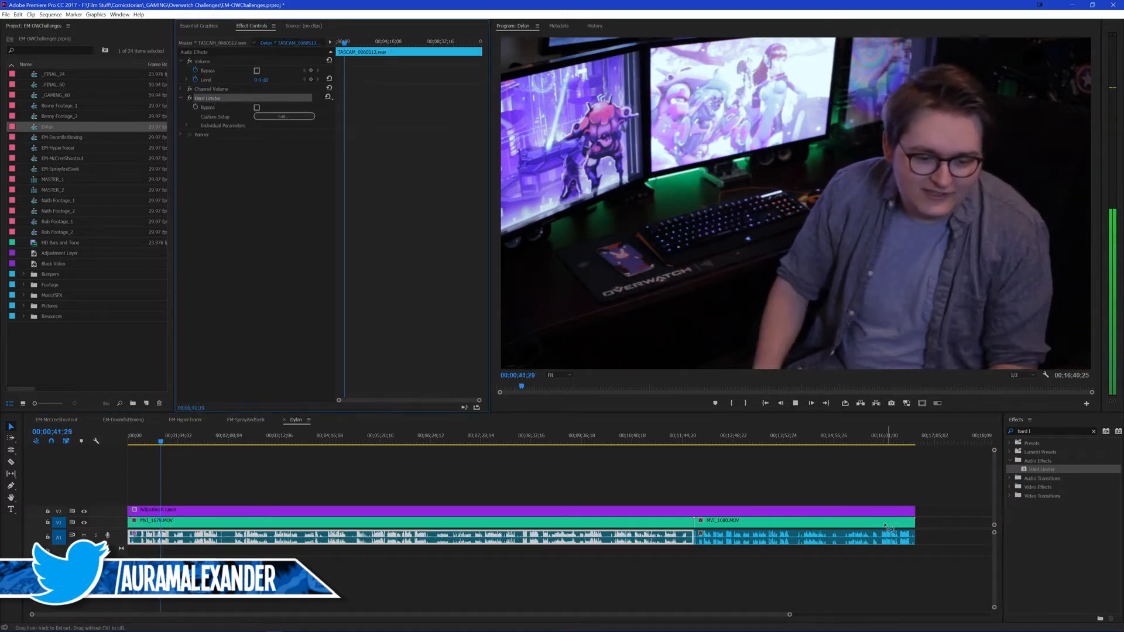
left_click(719, 473)
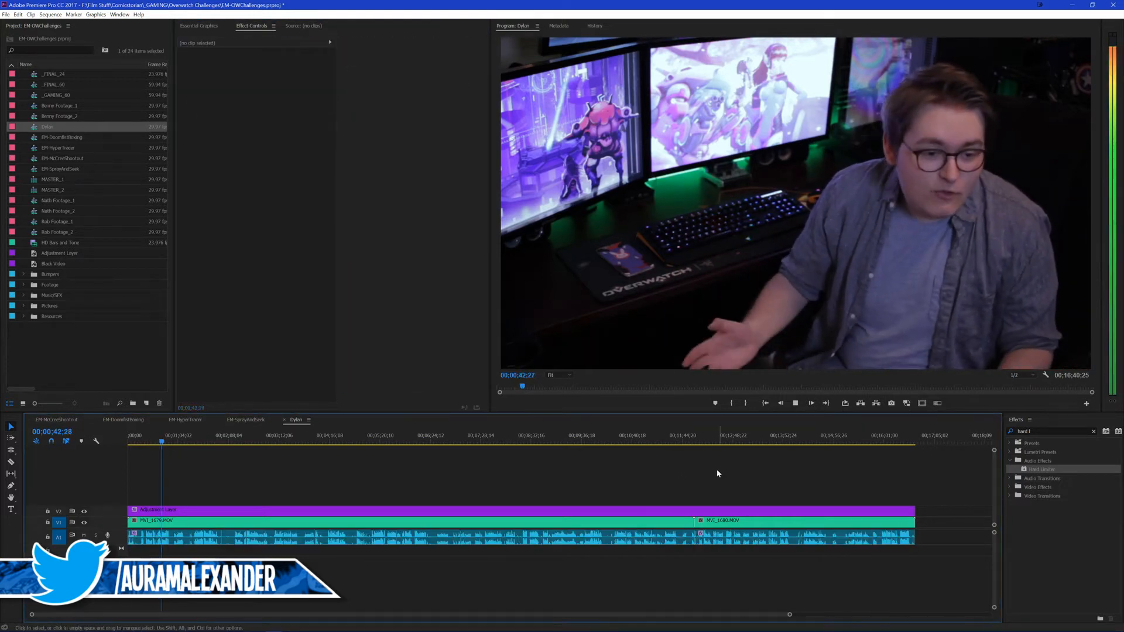
Step: Return to the EM-McCreeShootout sequence and listen to the limited audio in the close-up near 00;09;31 and the line before it
left_click(73, 420)
left_click(547, 491)
left_click_drag(552, 446, 458, 446)
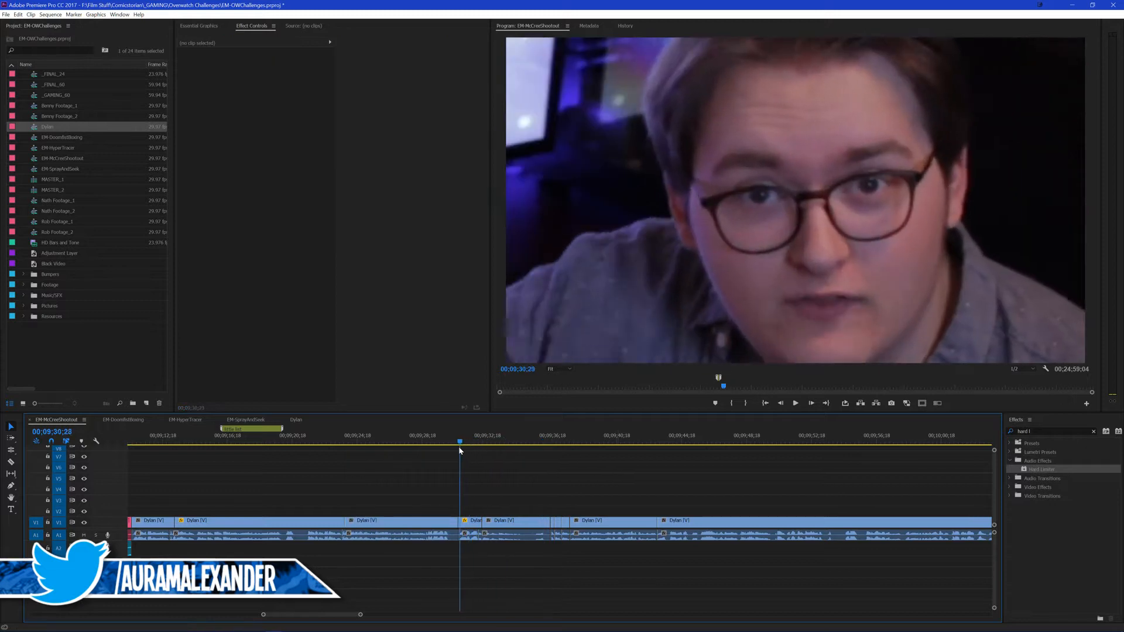
key("space")
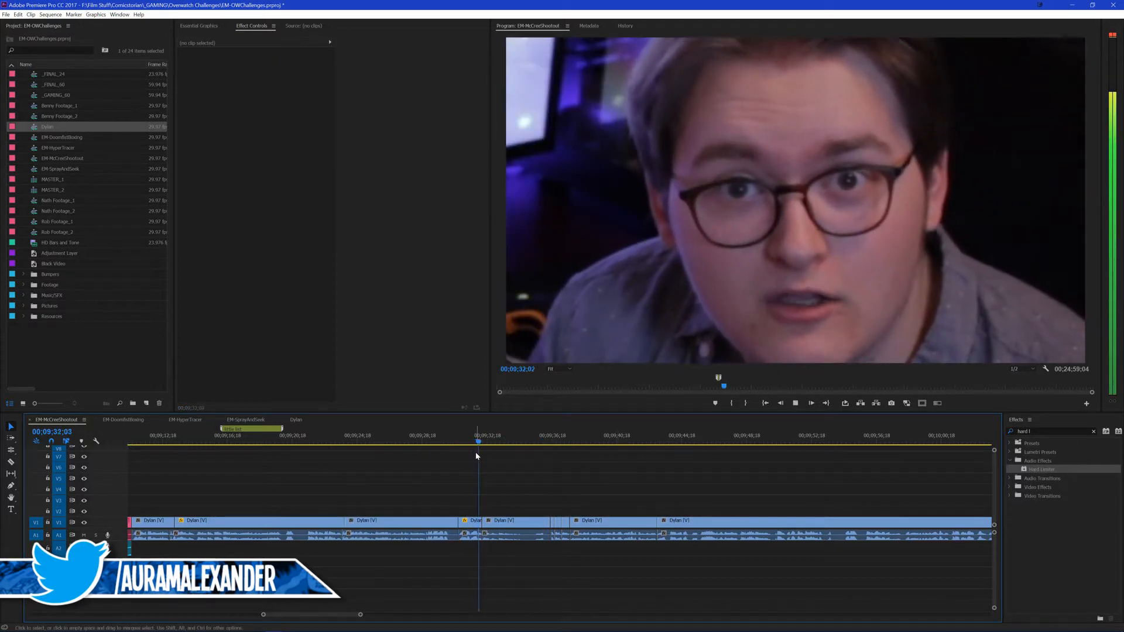
key("space")
key("space")
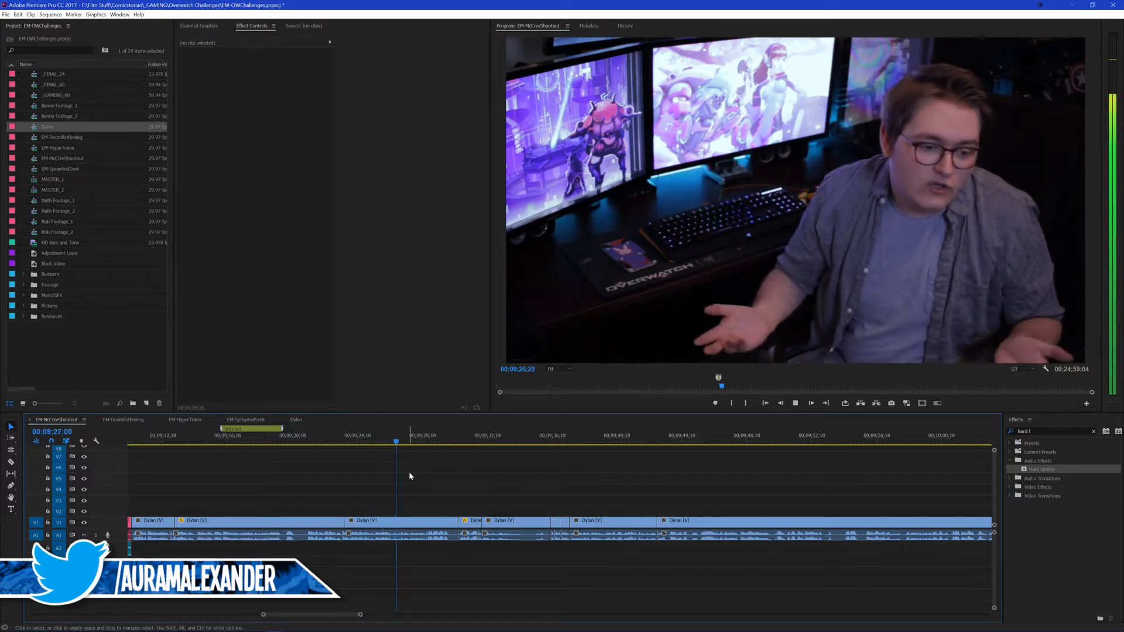
left_click(451, 445)
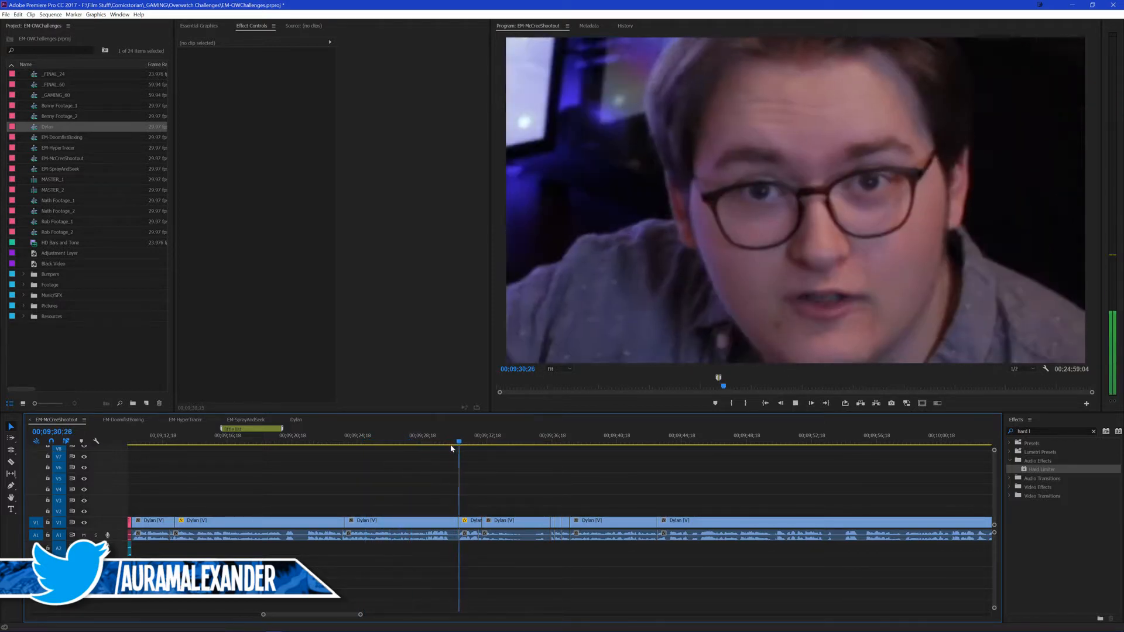
key("space")
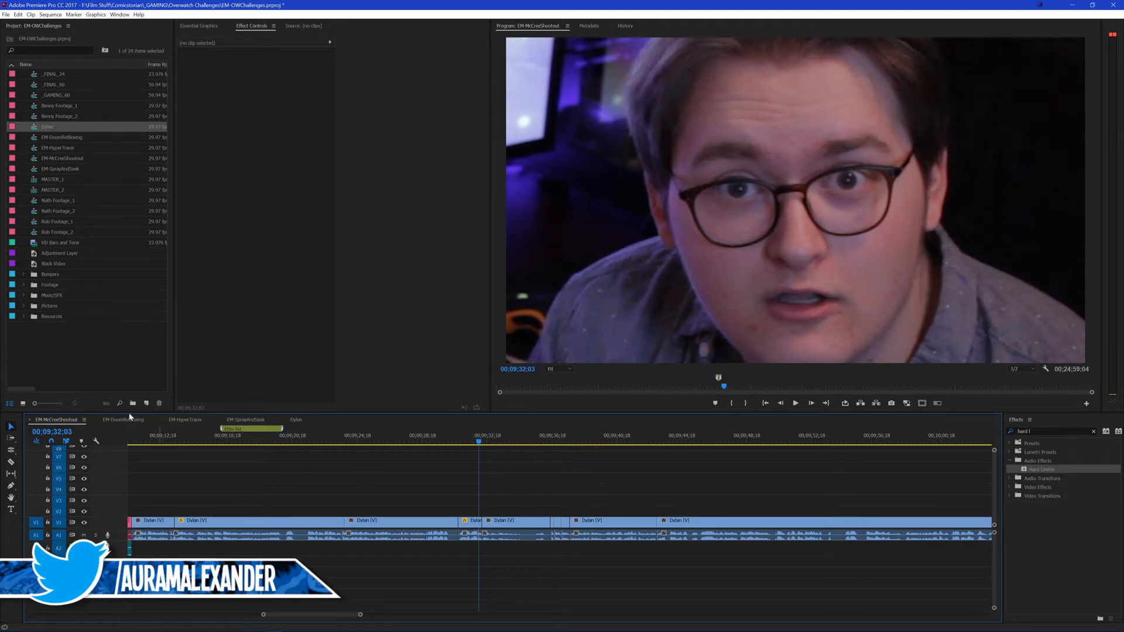
Step: Reopen the Hard Limiter editor for the nested sequence's first audio clip and enlarge it to examine all the settings
left_click(296, 420)
left_click(296, 537)
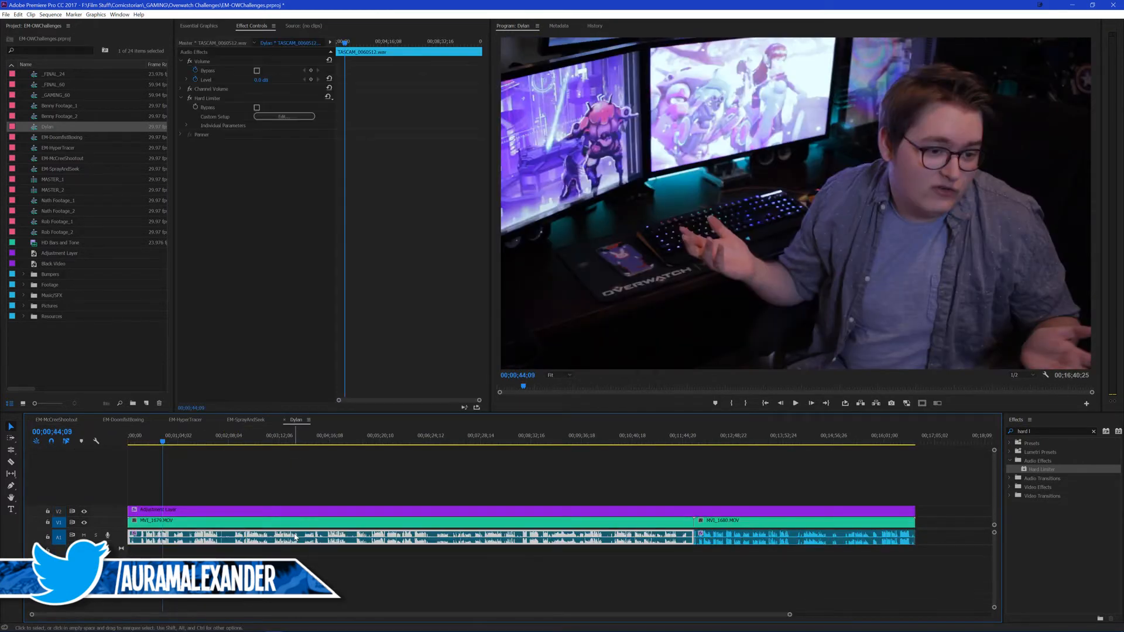
left_click(257, 108)
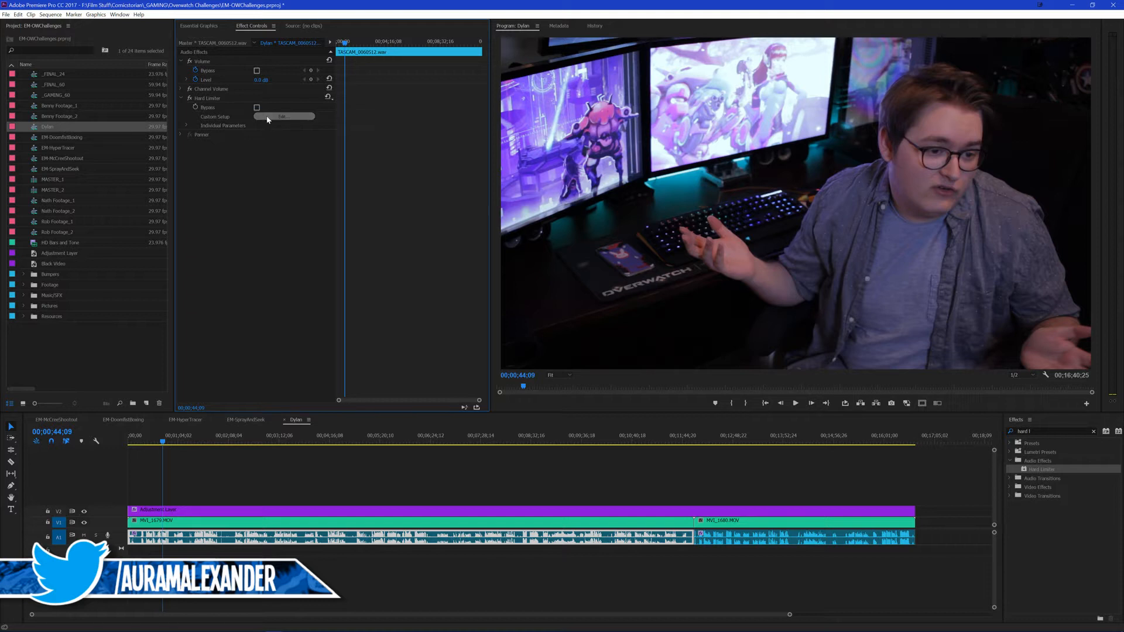
left_click(268, 117)
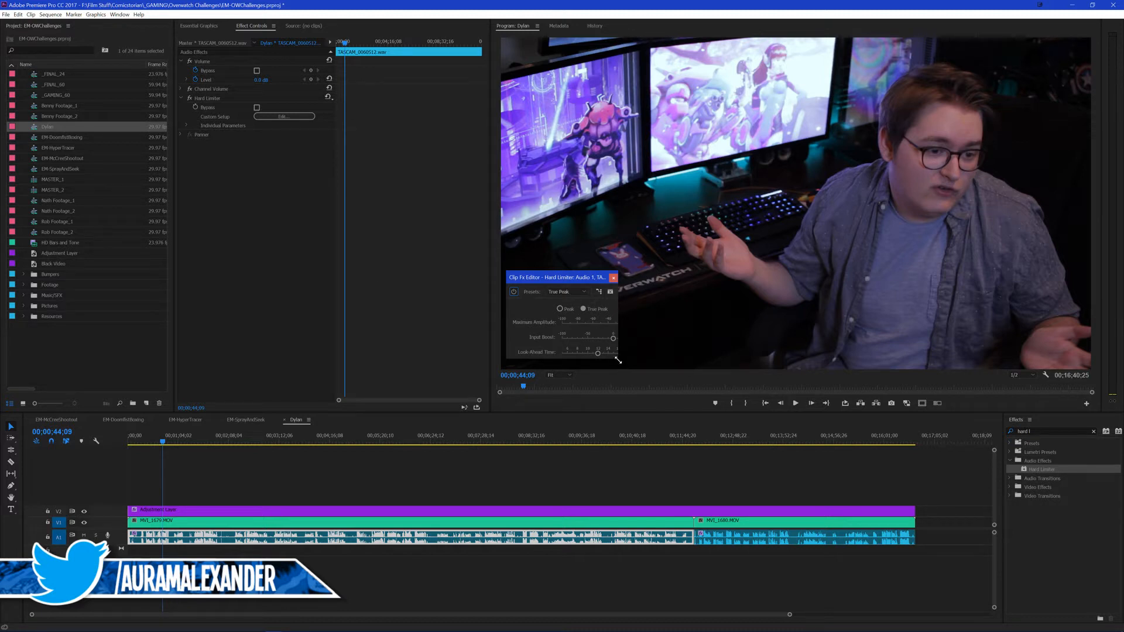
left_click_drag(620, 361, 697, 404)
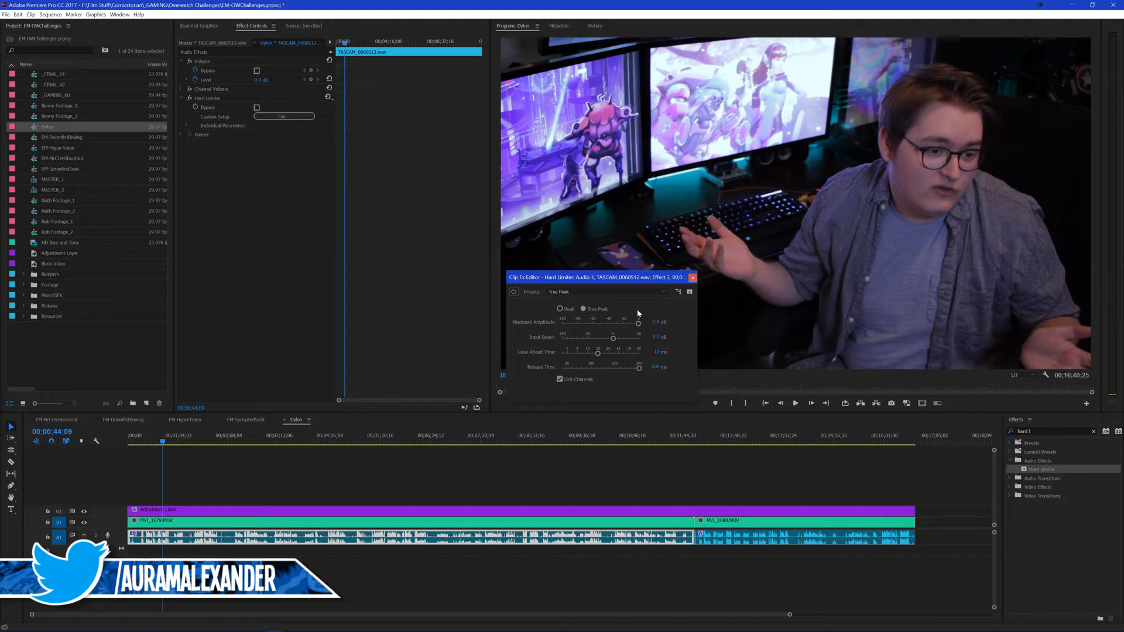
Step: Try the Limit to -.1dB preset on the Hard Limiter, undo it and close the editor
left_click(608, 291)
left_click(594, 339)
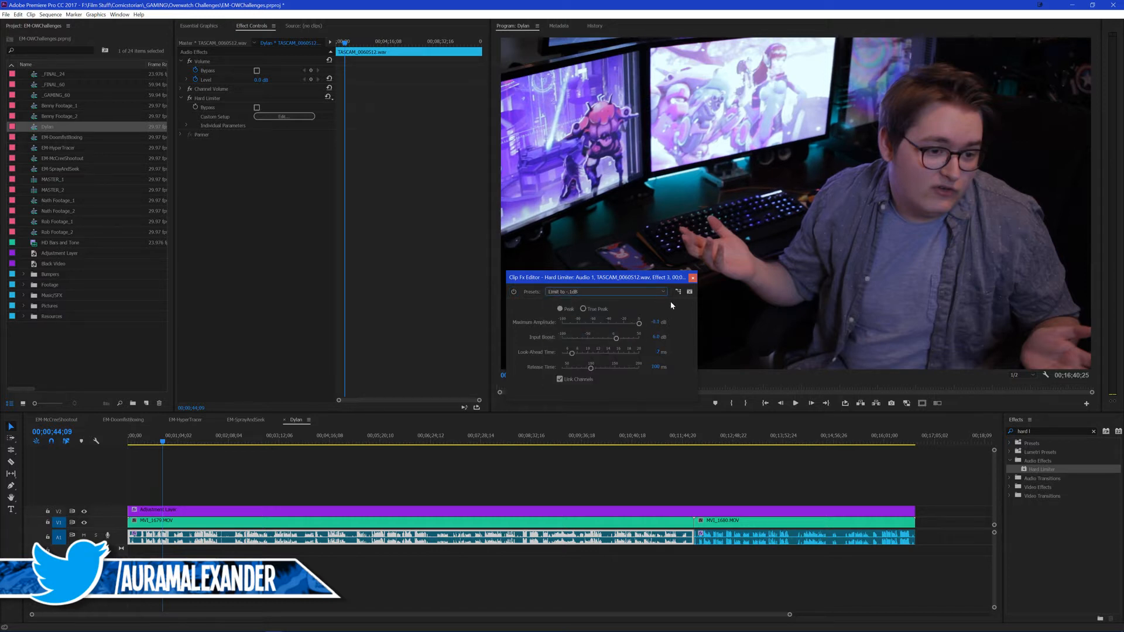
key("ctrl+z")
key("ctrl+shift+z")
key("ctrl+z")
left_click(692, 278)
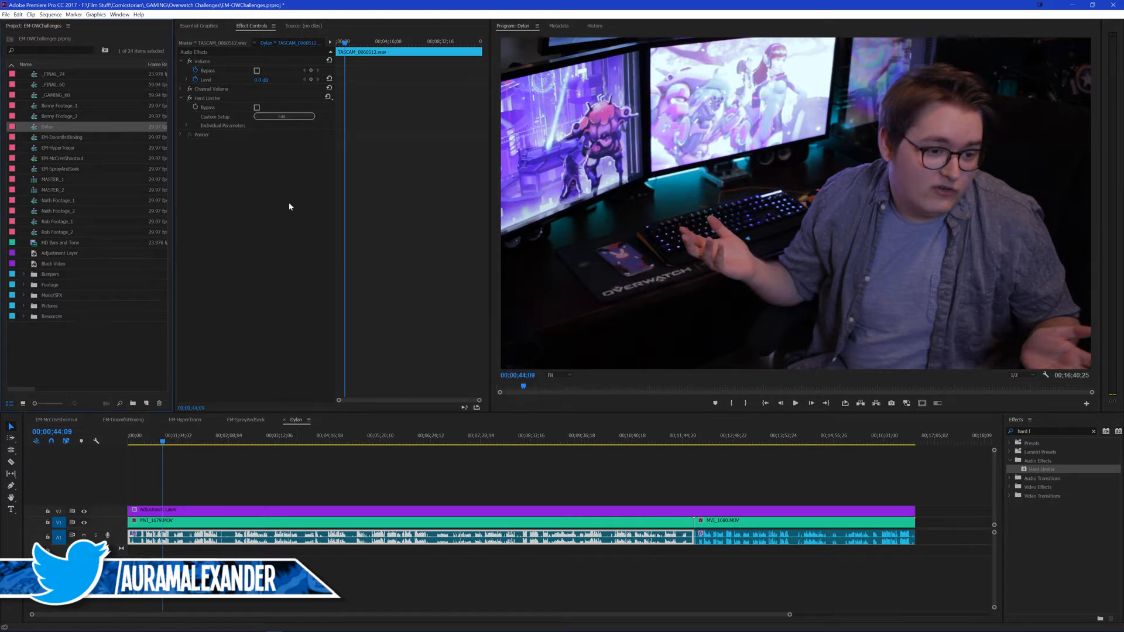
Step: Reapply the True Peak preset to the first audio clip's Hard Limiter and close the editor
left_click(283, 116)
left_click(585, 292)
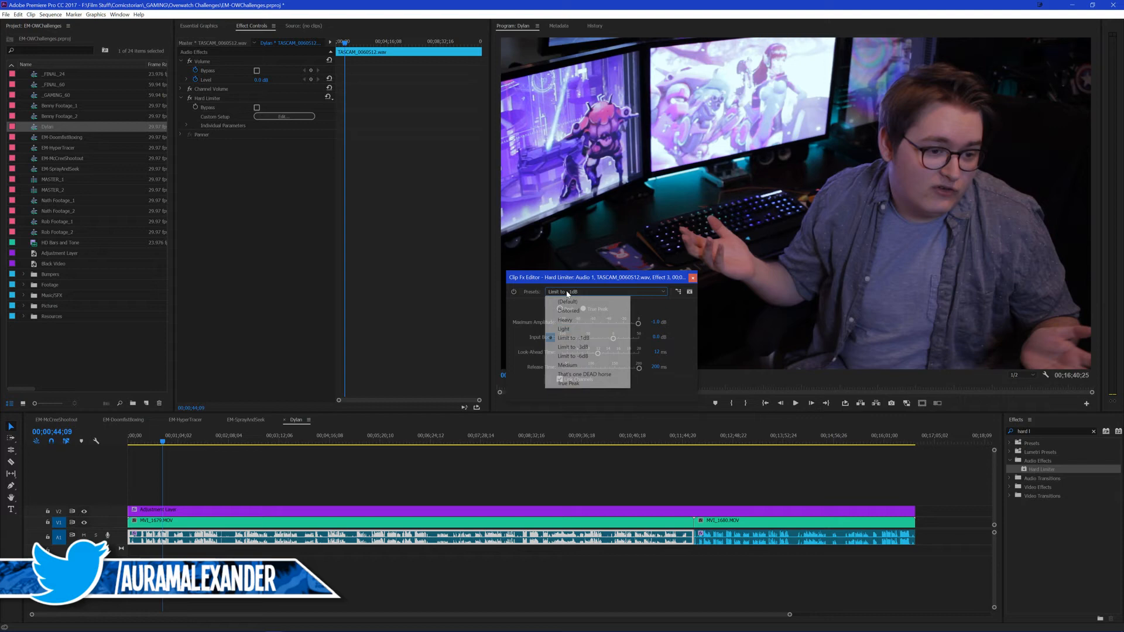
left_click(566, 384)
left_click(693, 278)
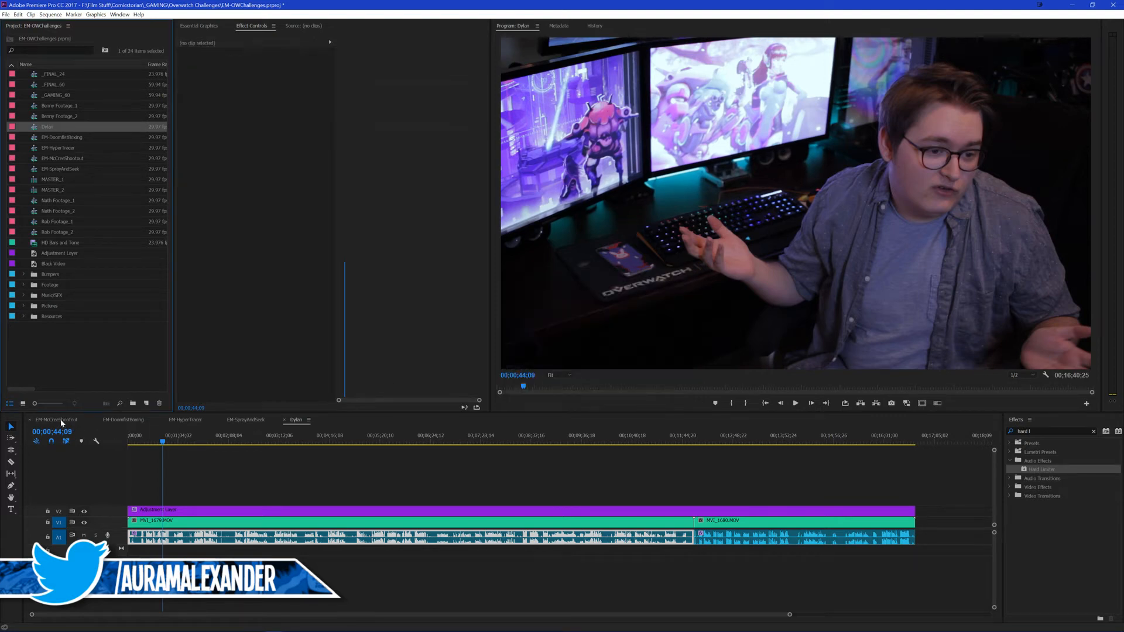
Step: Remove the Hard Limiter from both audio clips of the nested sequence and return to the EM-McCreeShootout sequence
left_click(56, 420)
key("space")
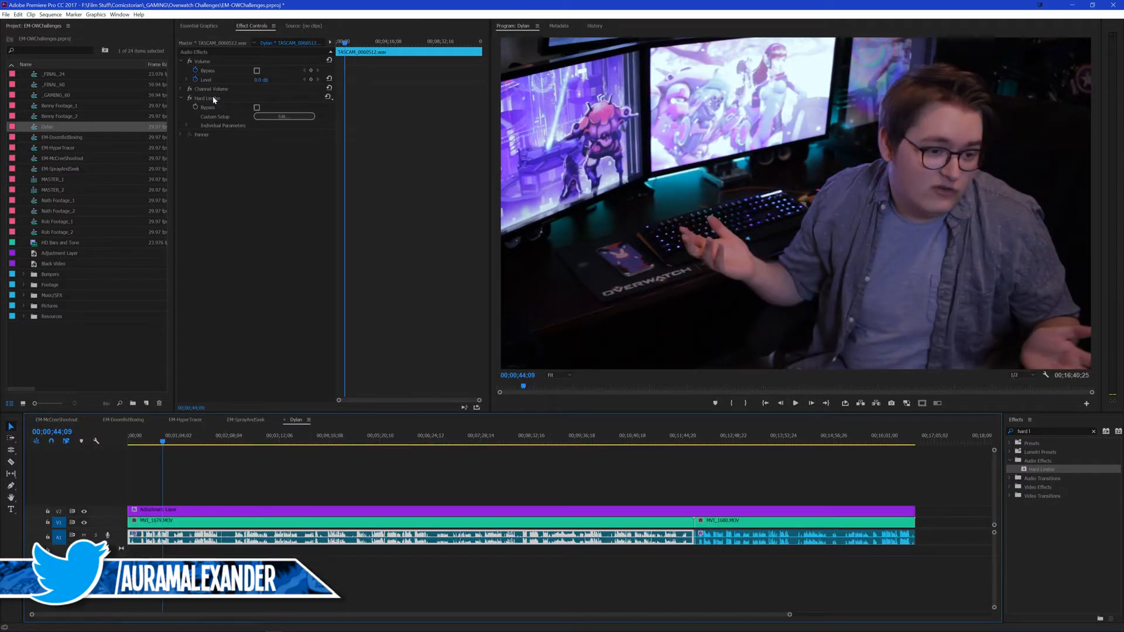
left_click(211, 98)
left_click(772, 544)
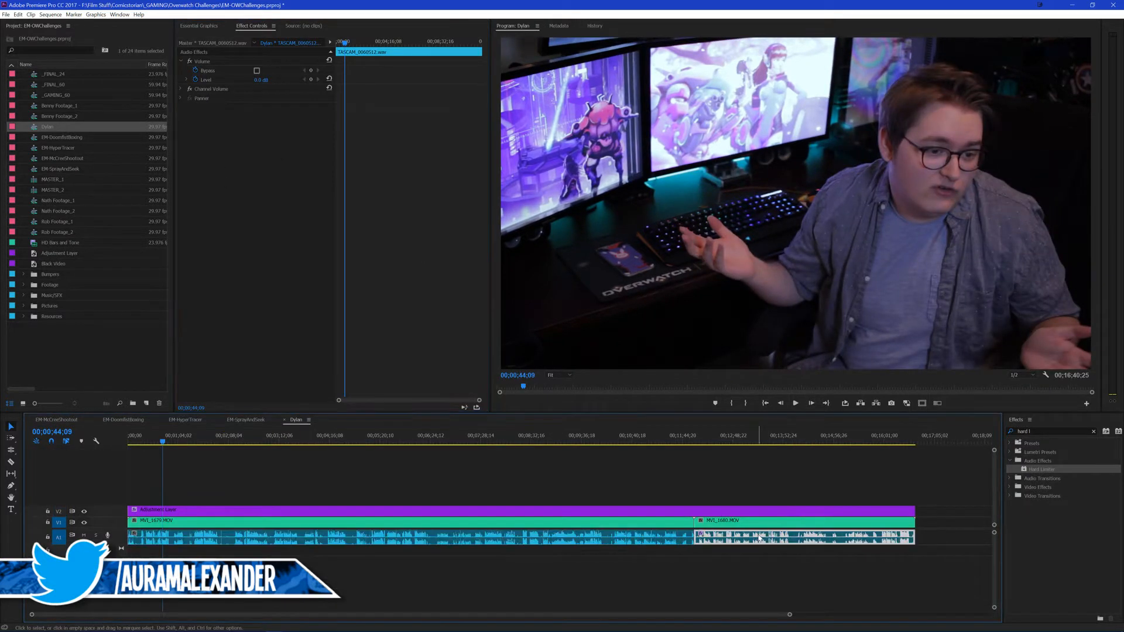
left_click(285, 420)
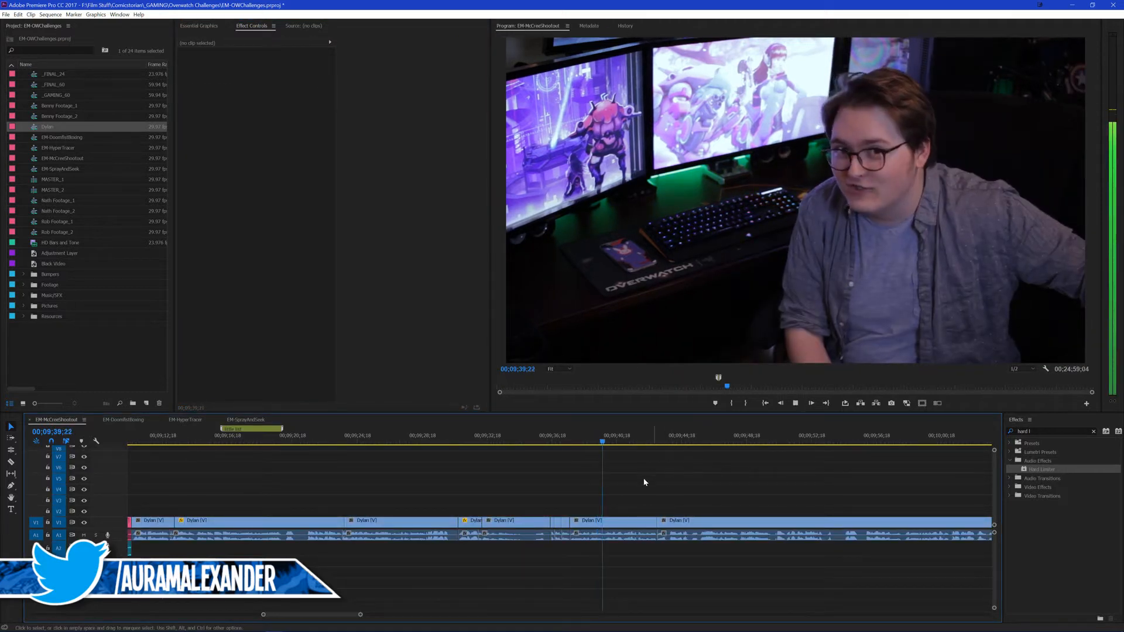
Step: Save the project and replay the short punched-in clips from about 00;09;36 to check their audio
key("space")
key("ctrl+s")
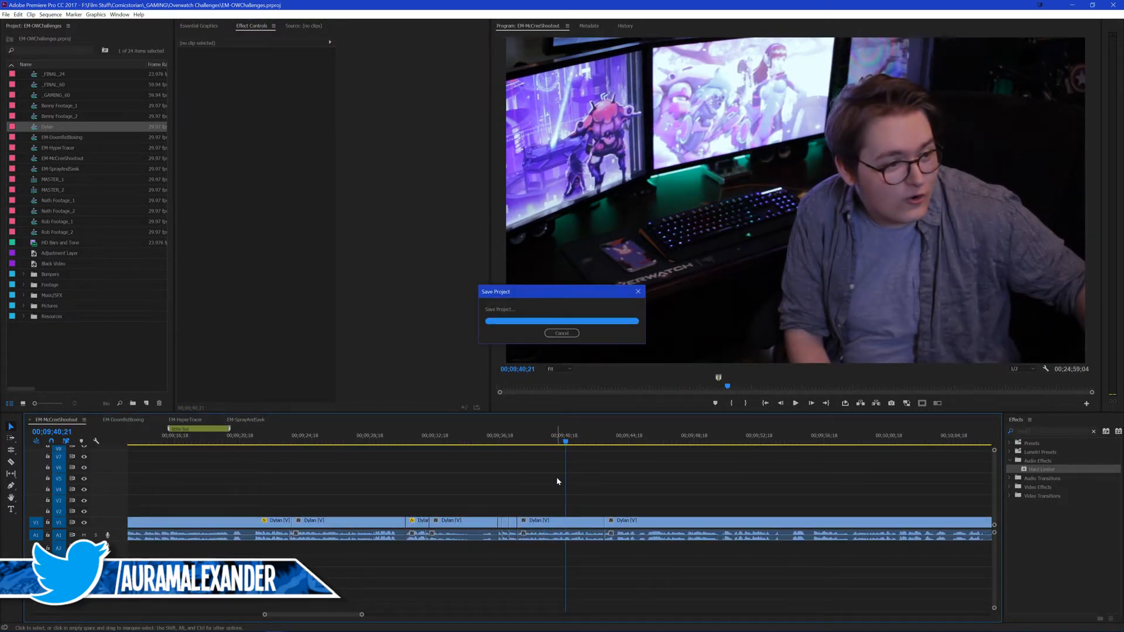
scroll(555, 474, "down", 2)
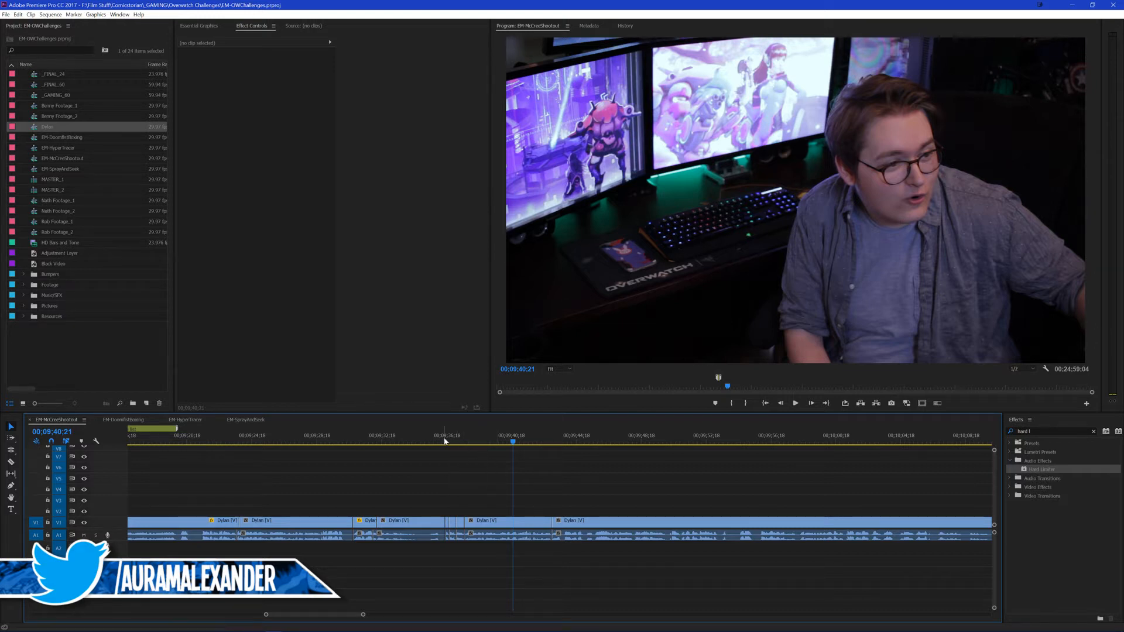
key("space")
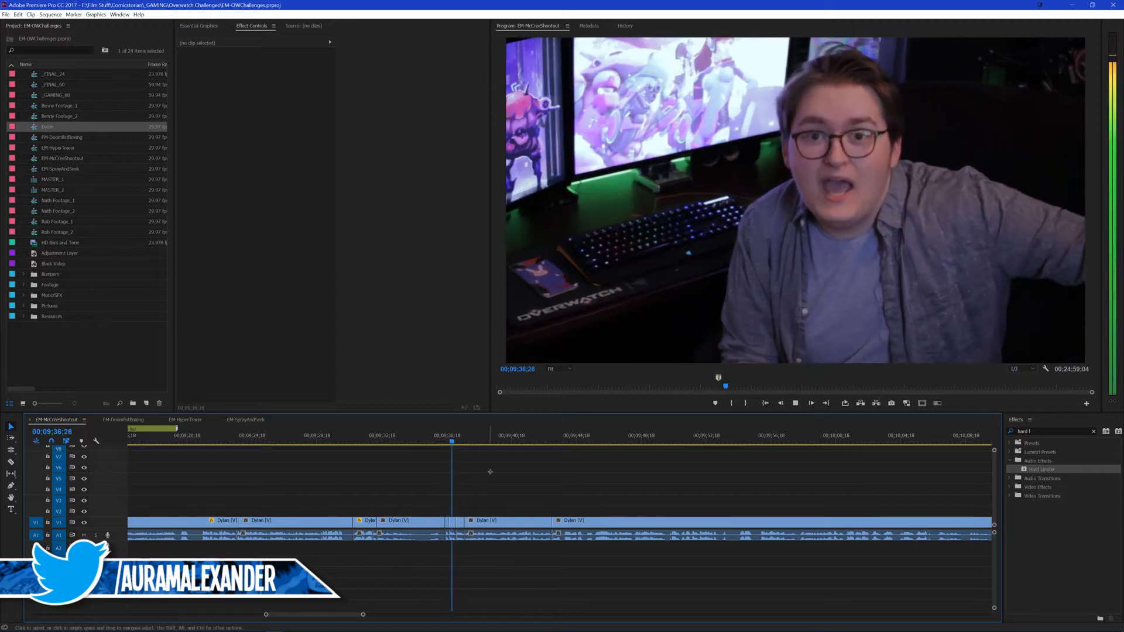
left_click(439, 443)
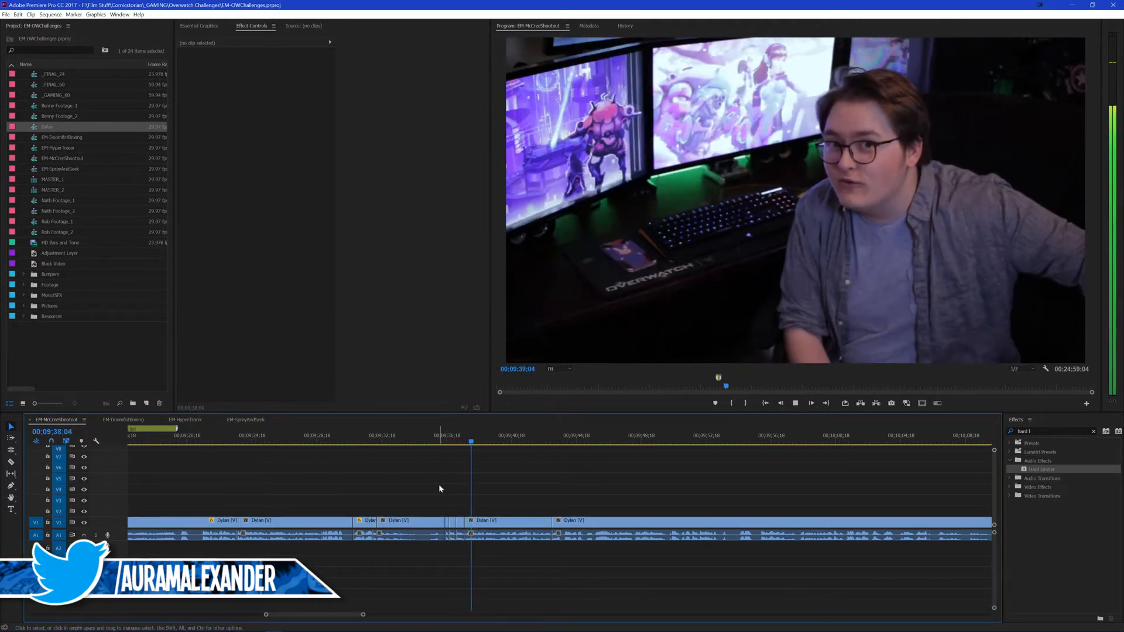
key("space")
left_click(448, 523)
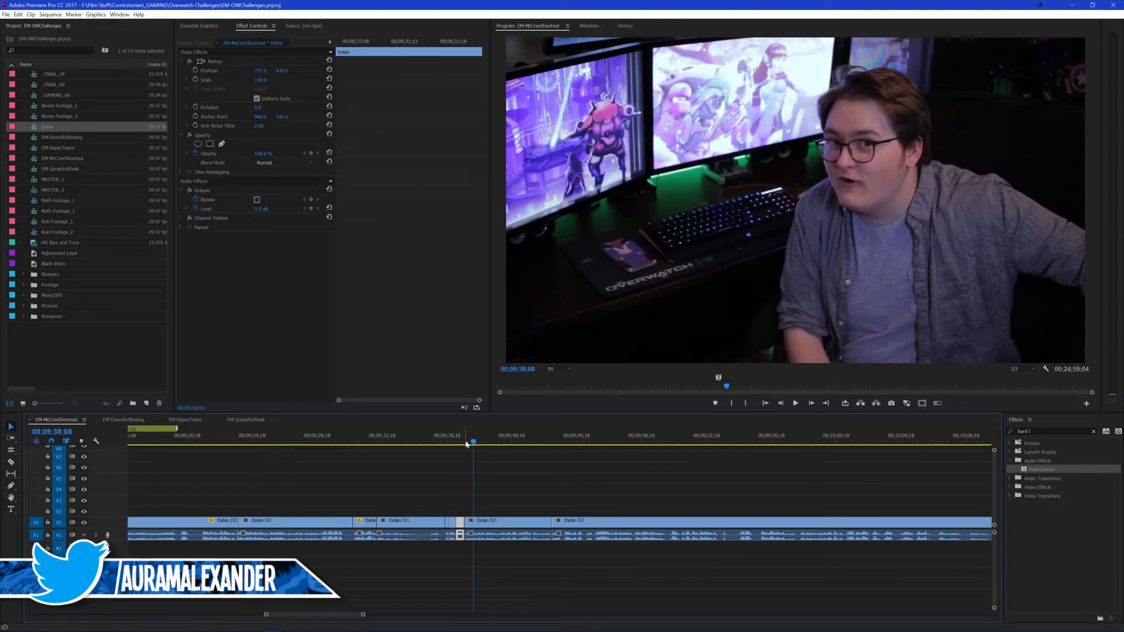
left_click(553, 476)
key("space")
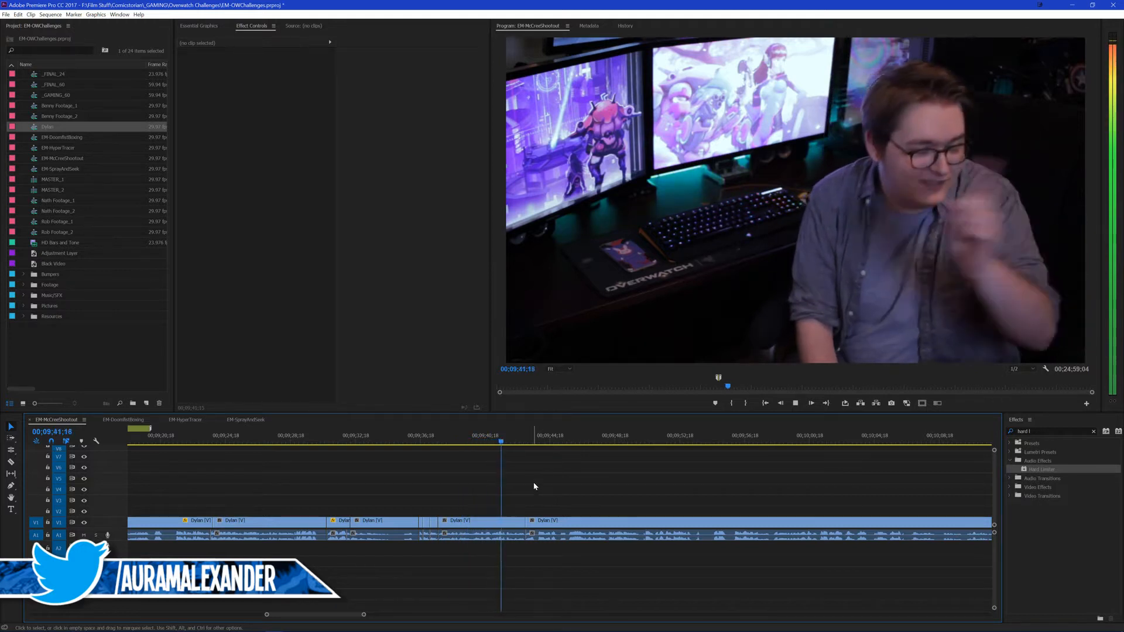
Step: Return the edit history to the last Edit Parameter entry, undoing both effect removals, and check the audio
left_click(625, 27)
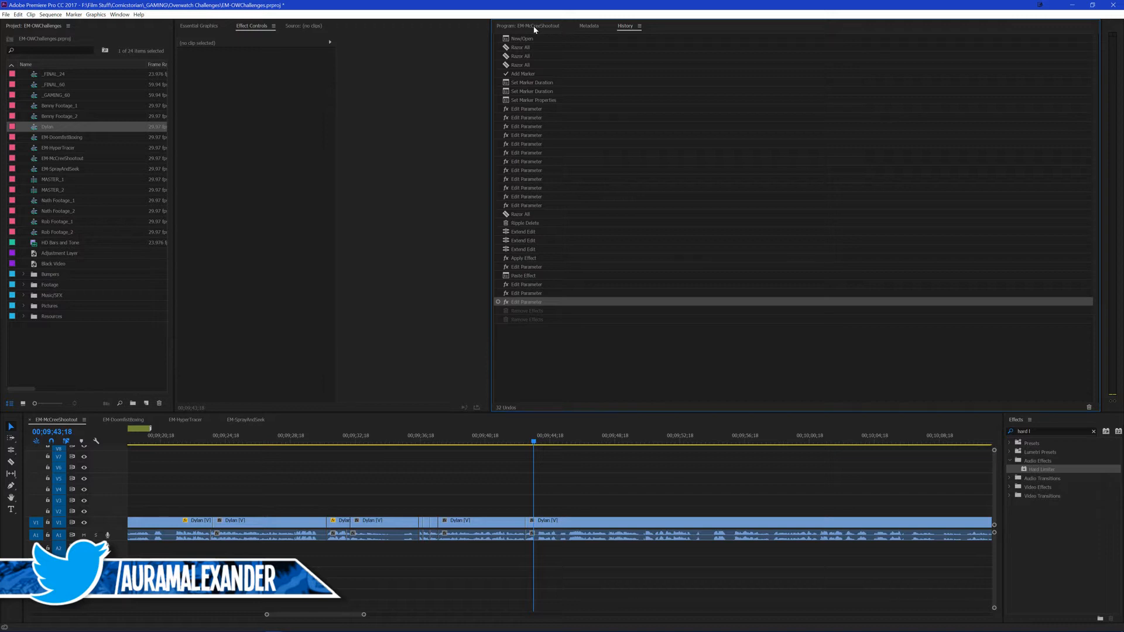
left_click(540, 25)
key("space")
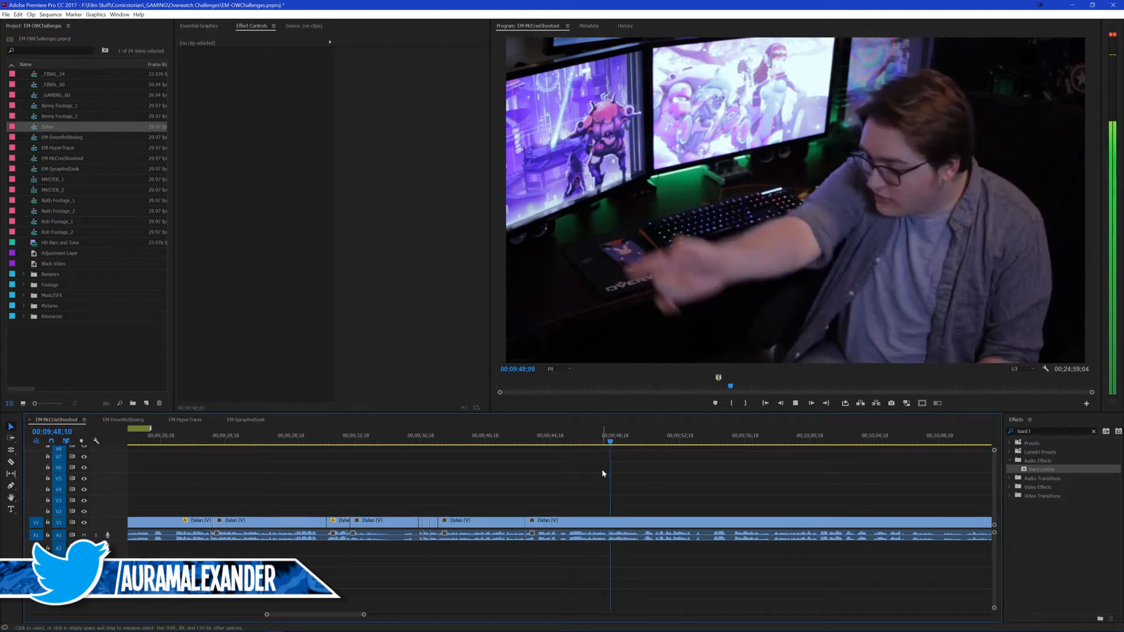
left_click(624, 26)
left_click(531, 302)
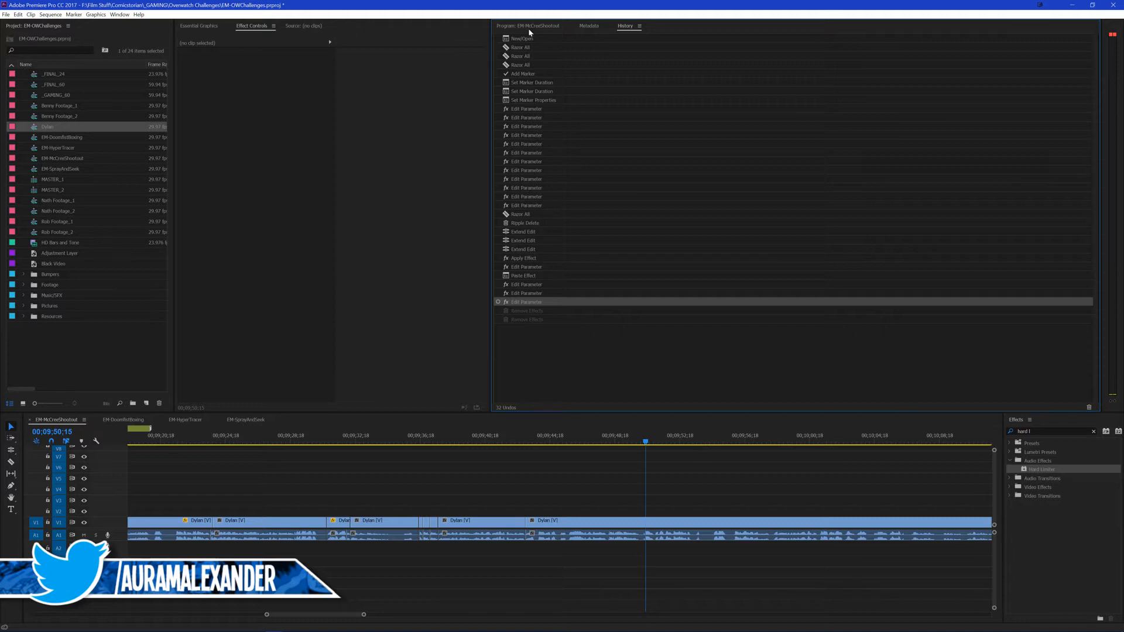
left_click(529, 28)
Step: Roll the video cut near 00;09;43 forward to 00;09;43;17 and get rid of the stray sequence marker there
left_click(662, 472)
left_click_drag(474, 437, 481, 441)
key("space")
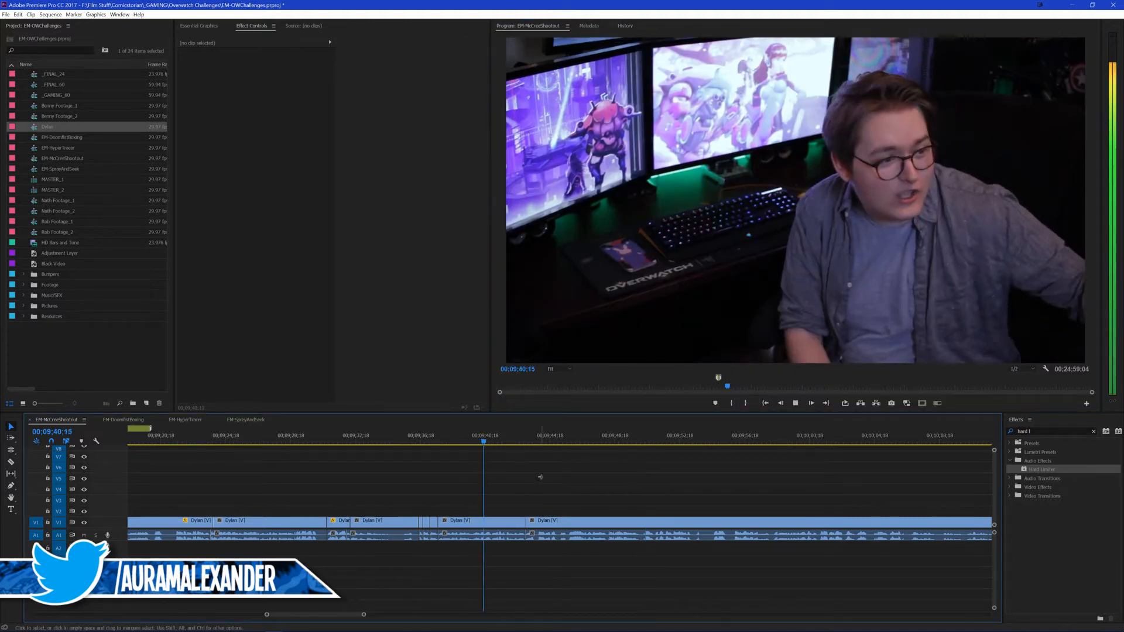
scroll(541, 477, "up", 4)
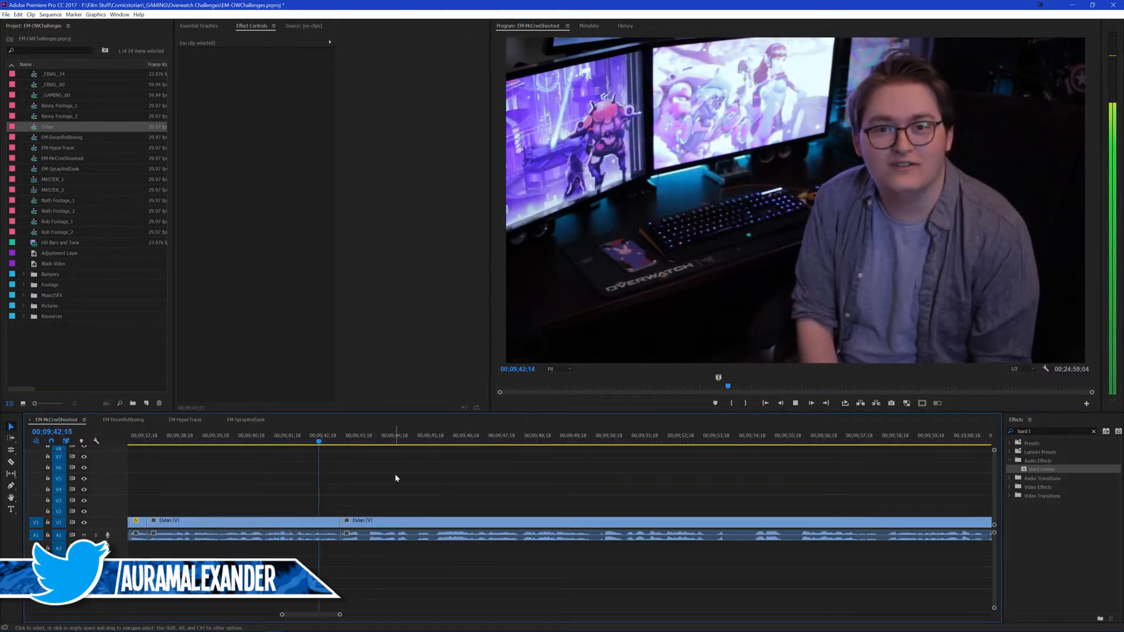
key("space")
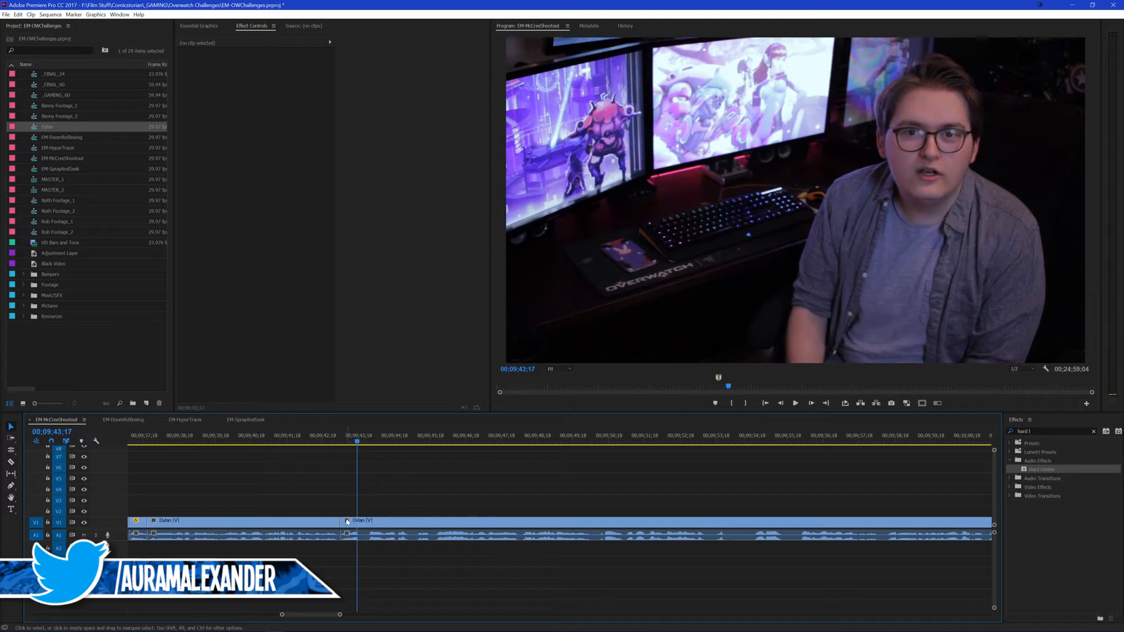
left_click_drag(345, 516, 358, 503)
key("v")
left_click(328, 437)
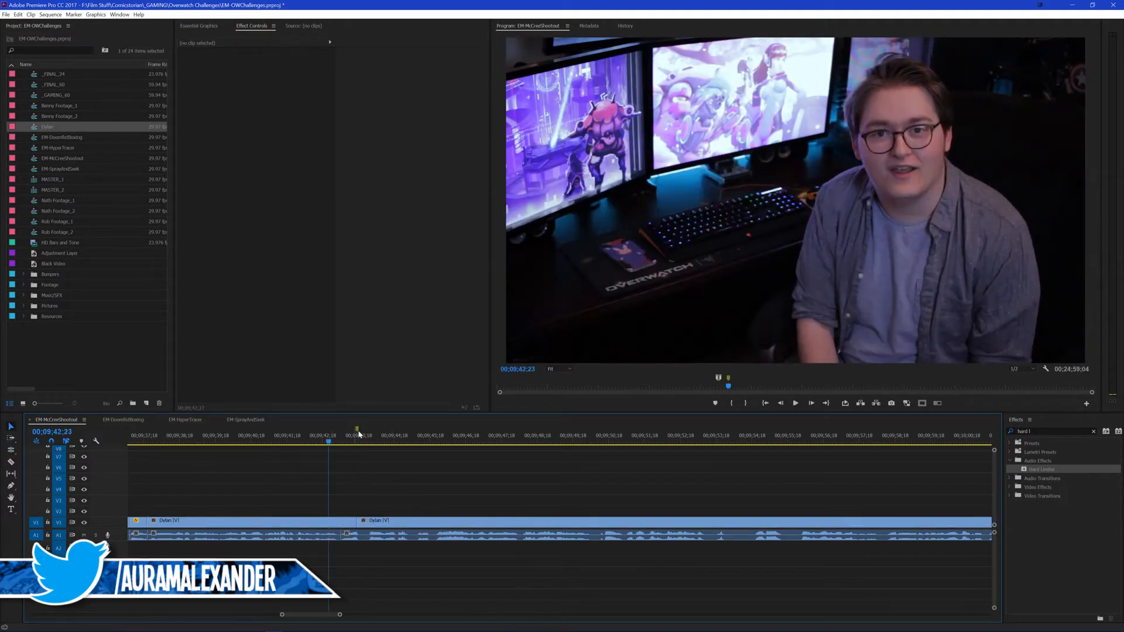
right_click(358, 431)
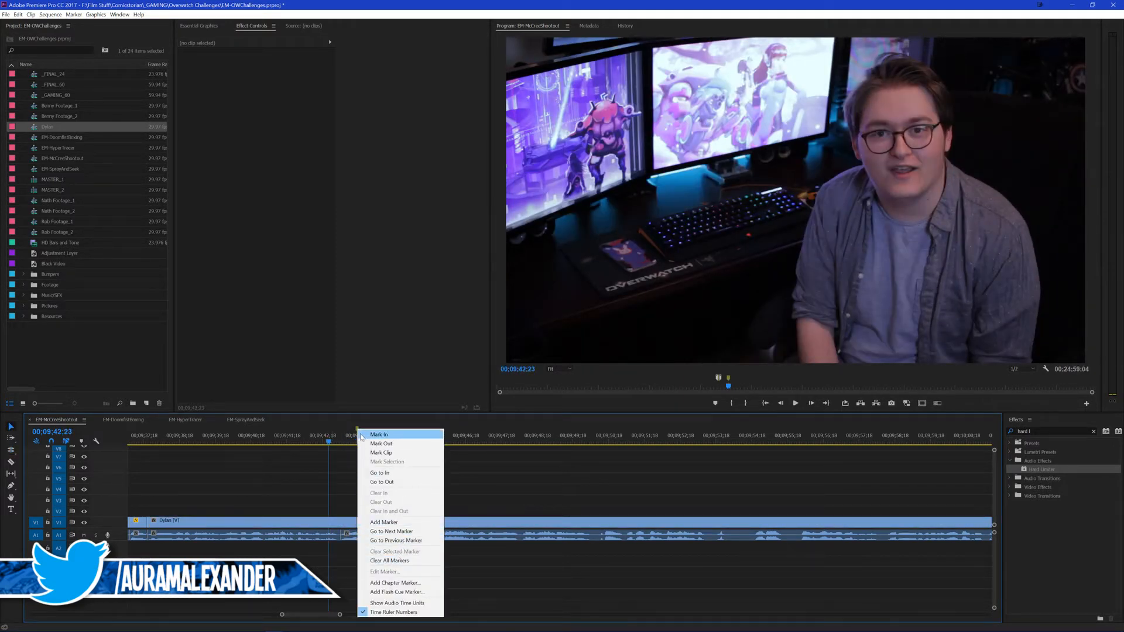
key("Escape")
key("space")
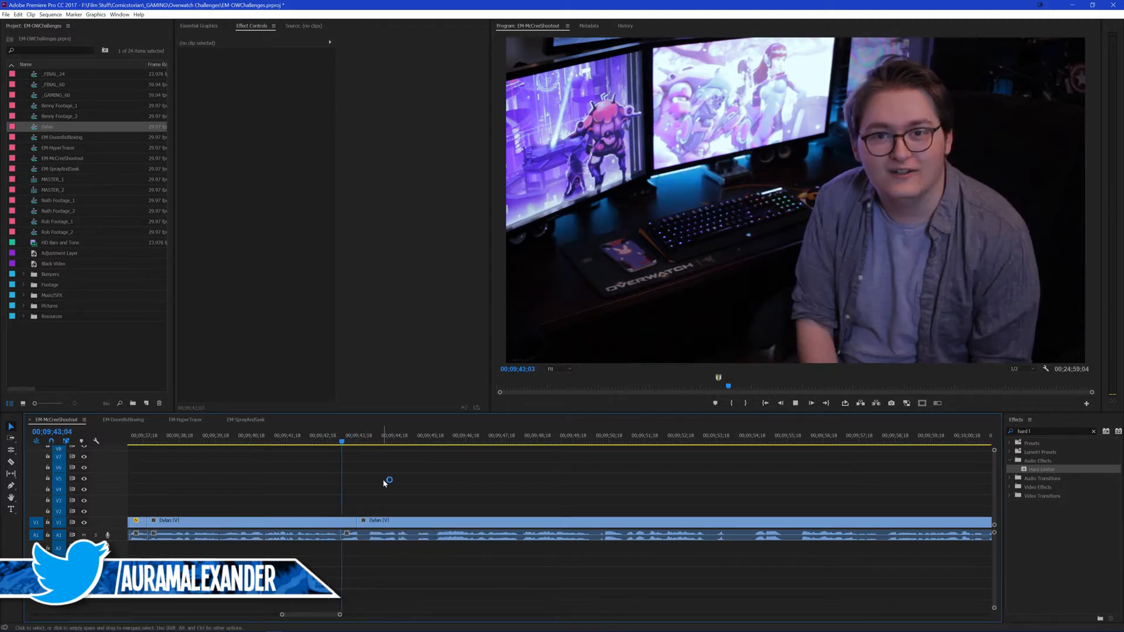
Step: Replay the footage across the cut near 00;09;43 to judge how the picture change fits the speech
left_click(296, 439)
key("space")
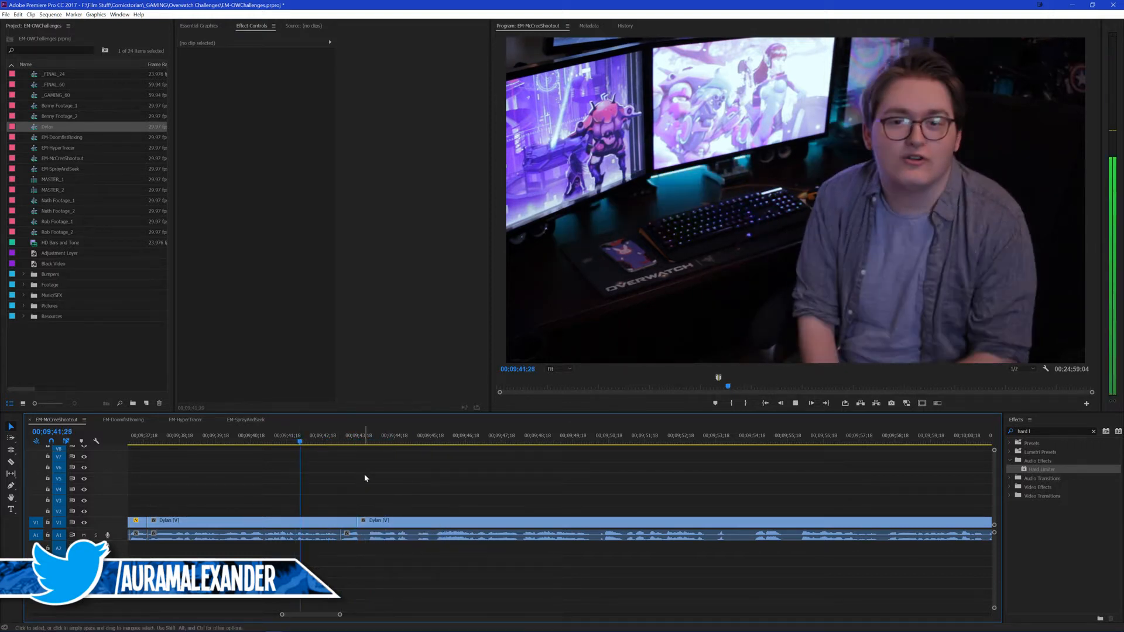
scroll(460, 481, "down", 1)
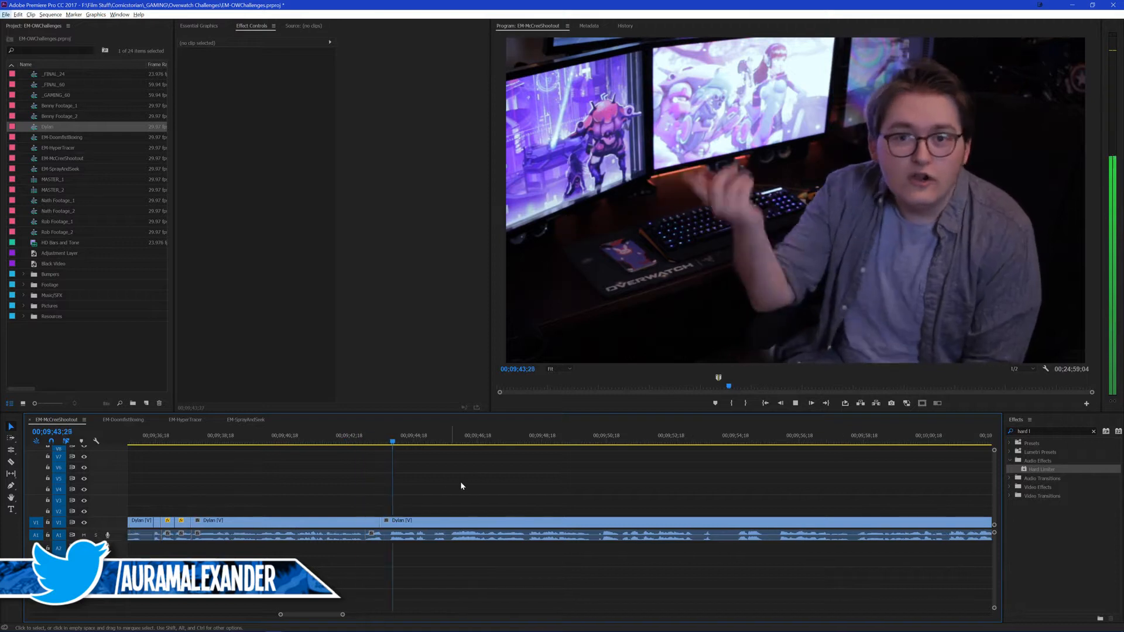
key("space")
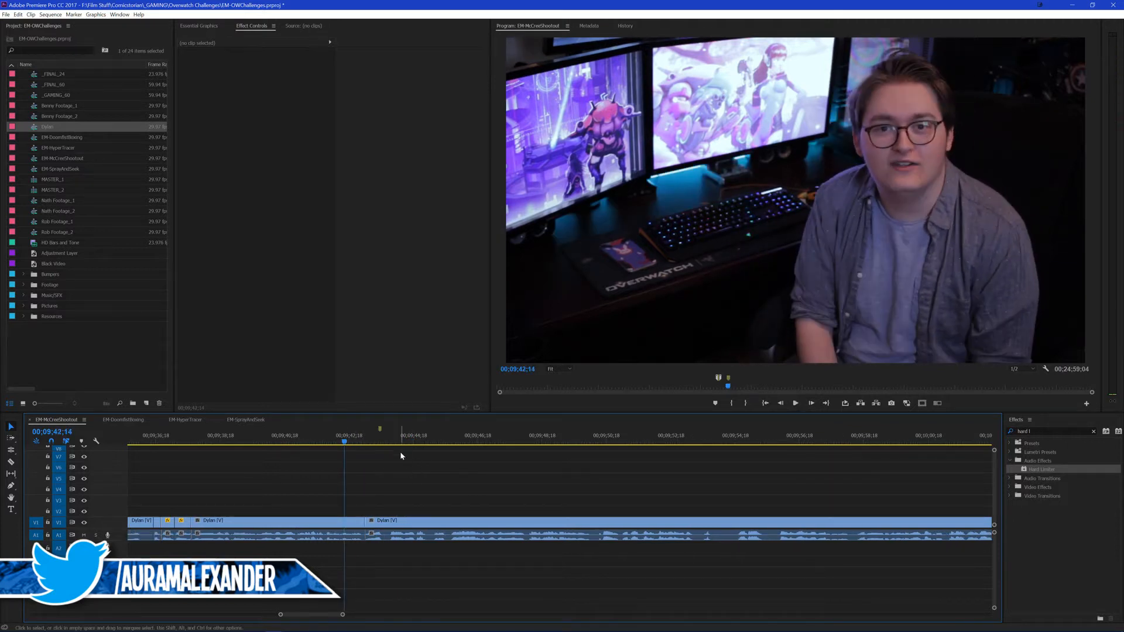
key("space")
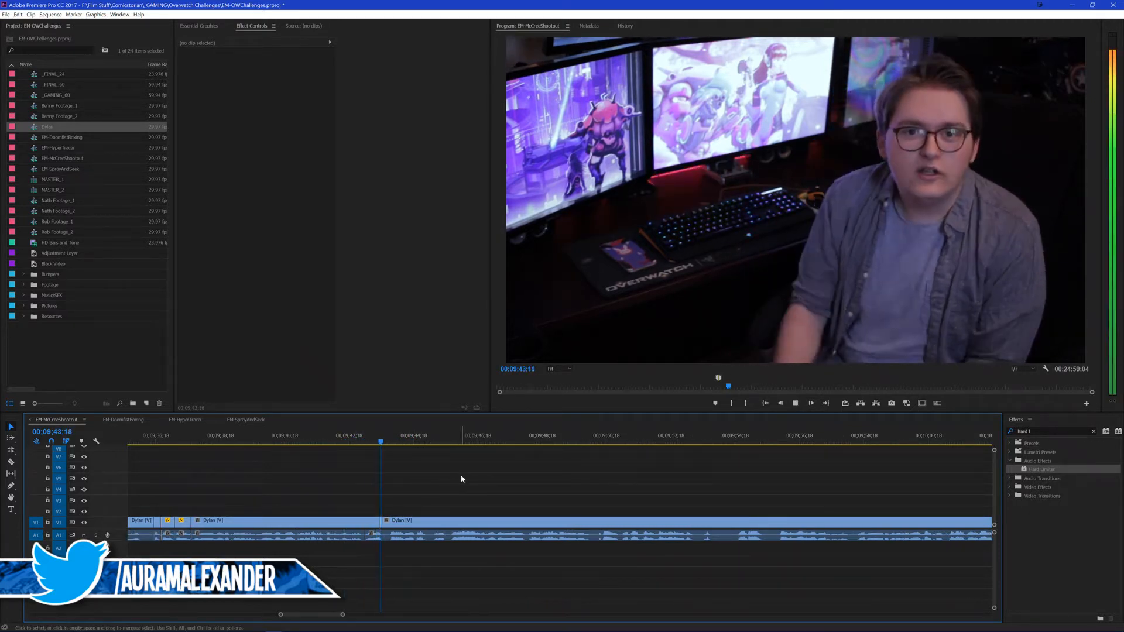
scroll(462, 475, "down", 1)
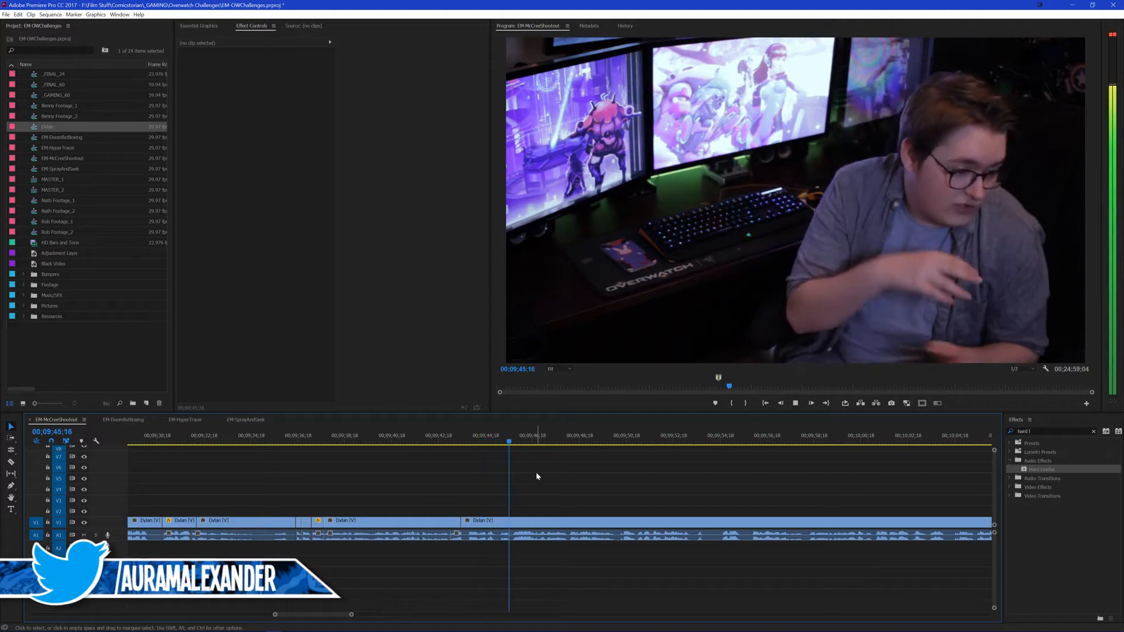
key("space")
Step: Try the video cut further forward at 00;09;43;27 and play across it
left_click(469, 442)
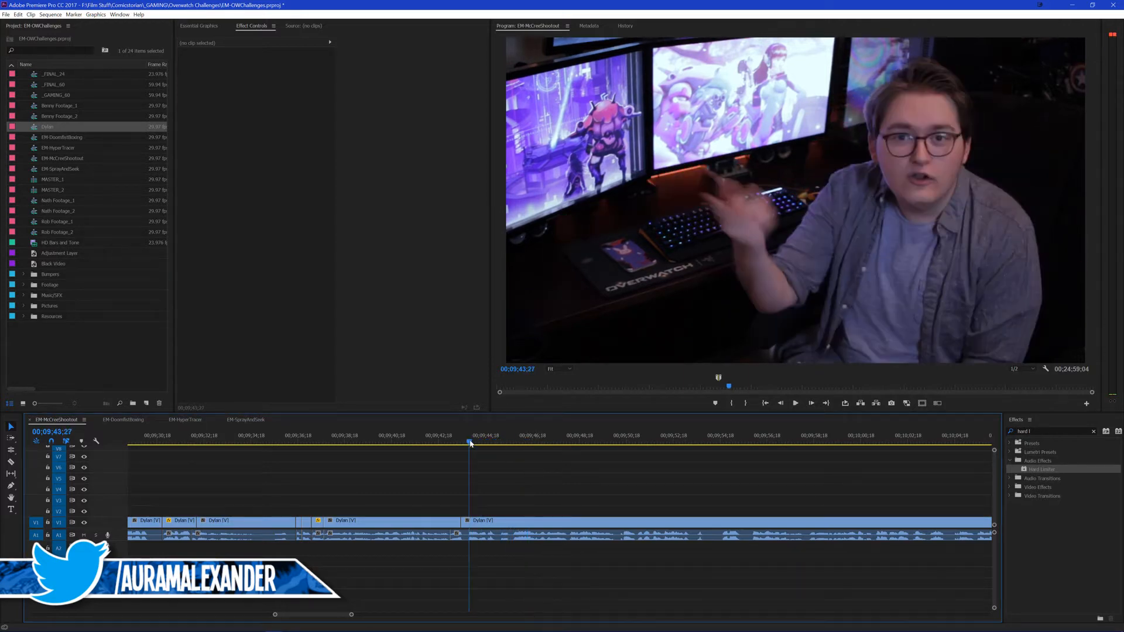
key("v")
key("space")
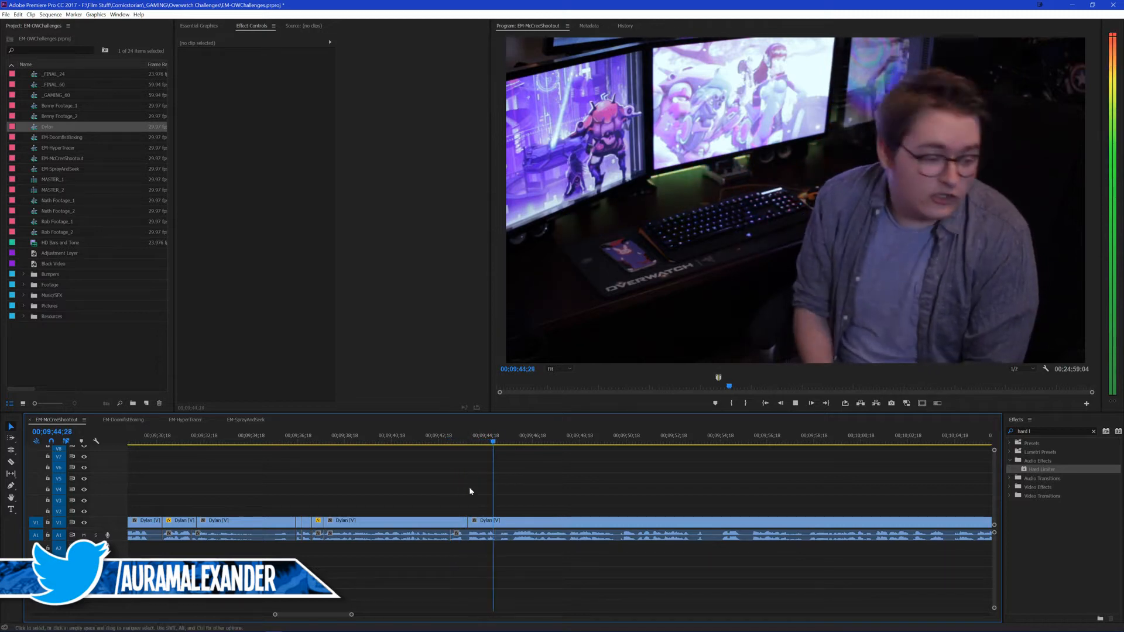
key("space")
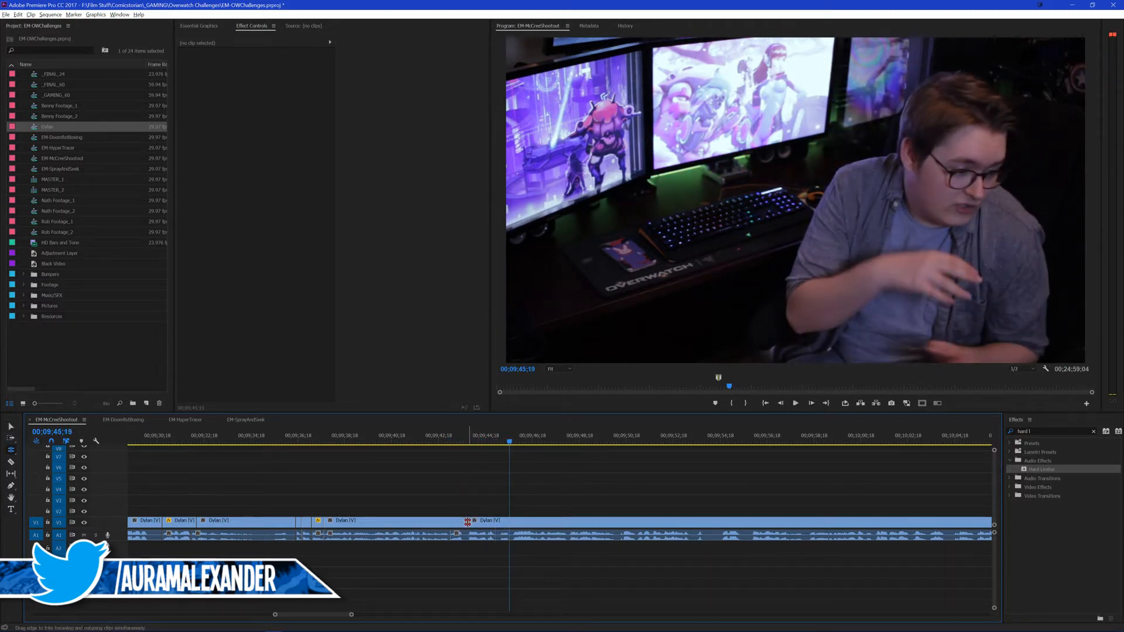
Step: Roll the video cut back to about 00;09;43;10 and play across it
left_click_drag(467, 521, 455, 521)
key("v")
key("space")
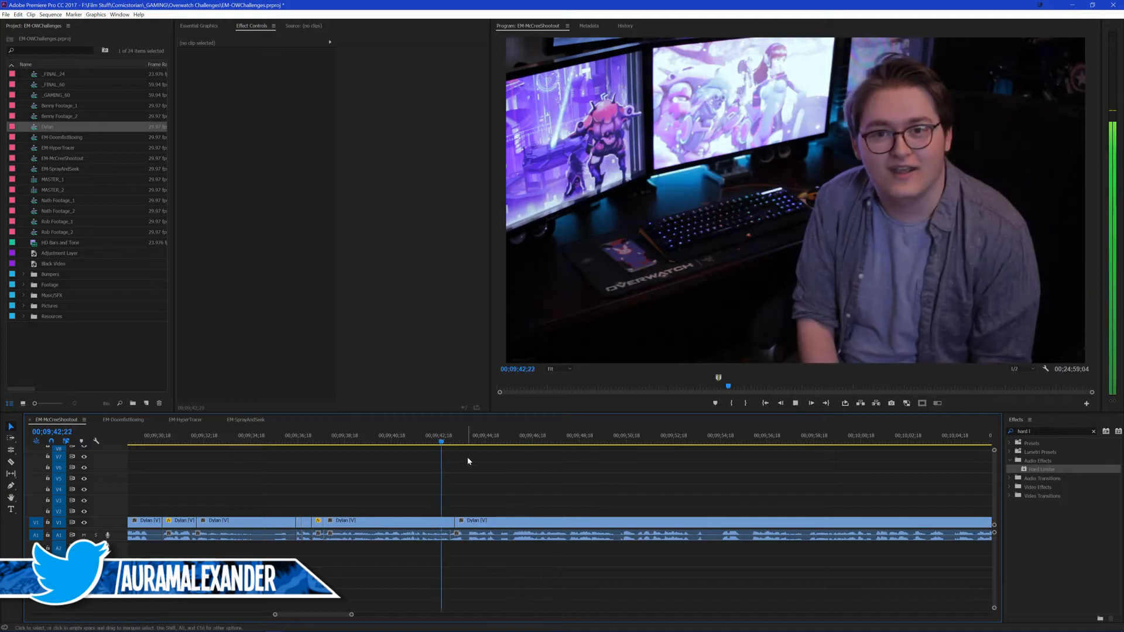
key("minus")
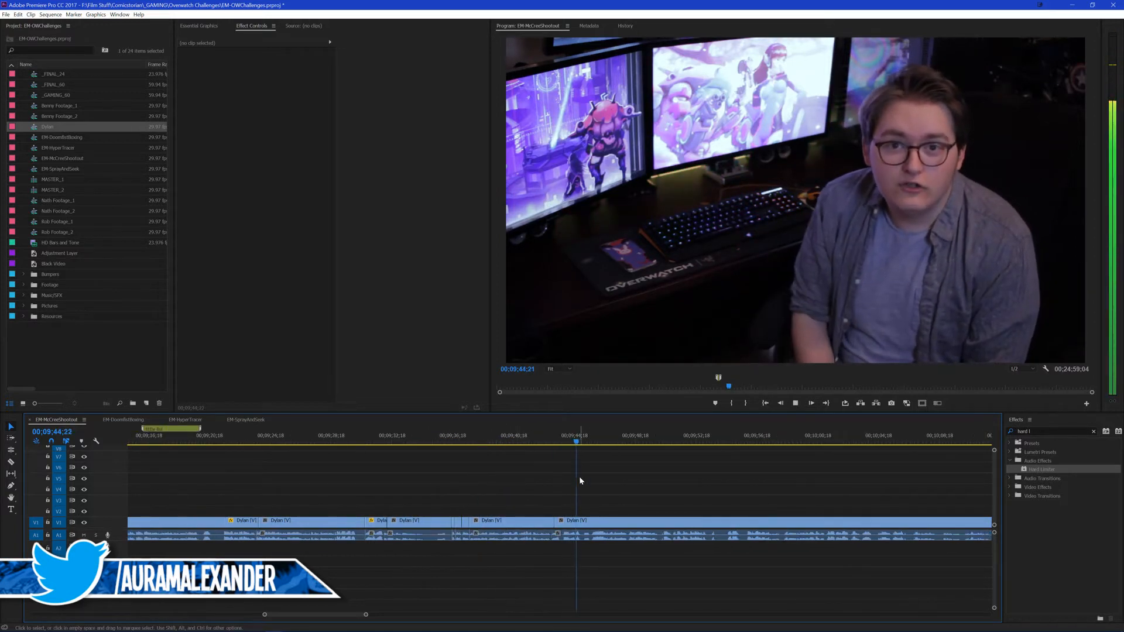
Step: Copy the scaled clip beneath the graphics marker as the source for pasting attributes, and clear the selection
scroll(279, 521, "up", 4)
left_click(279, 523)
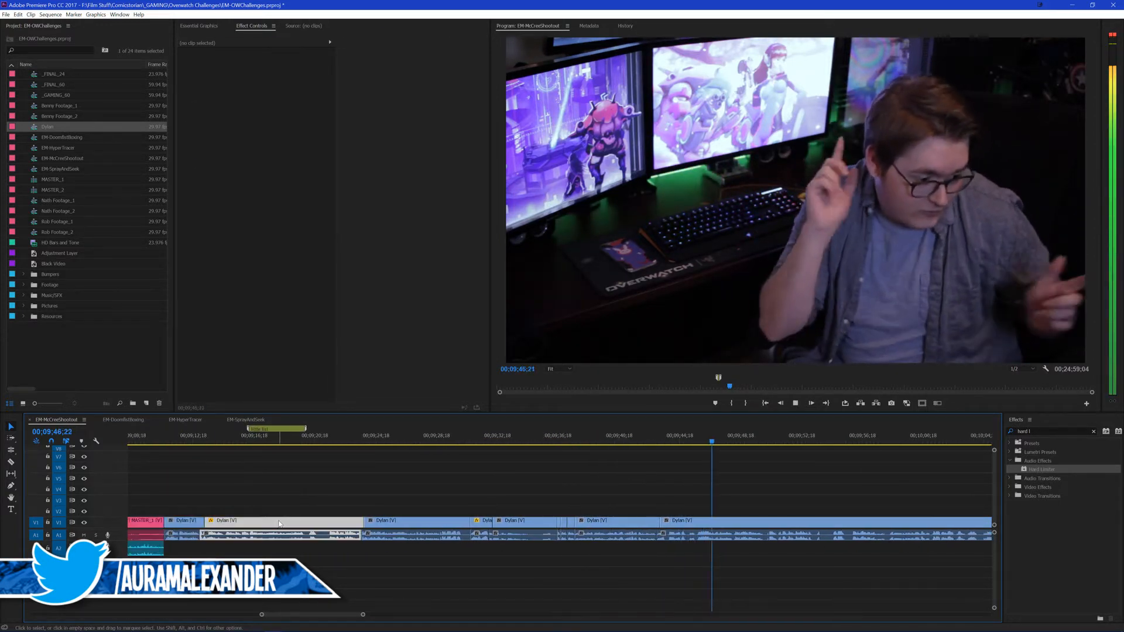
left_click(736, 521)
scroll(712, 505, "down", 2)
left_click_drag(714, 471, 725, 471)
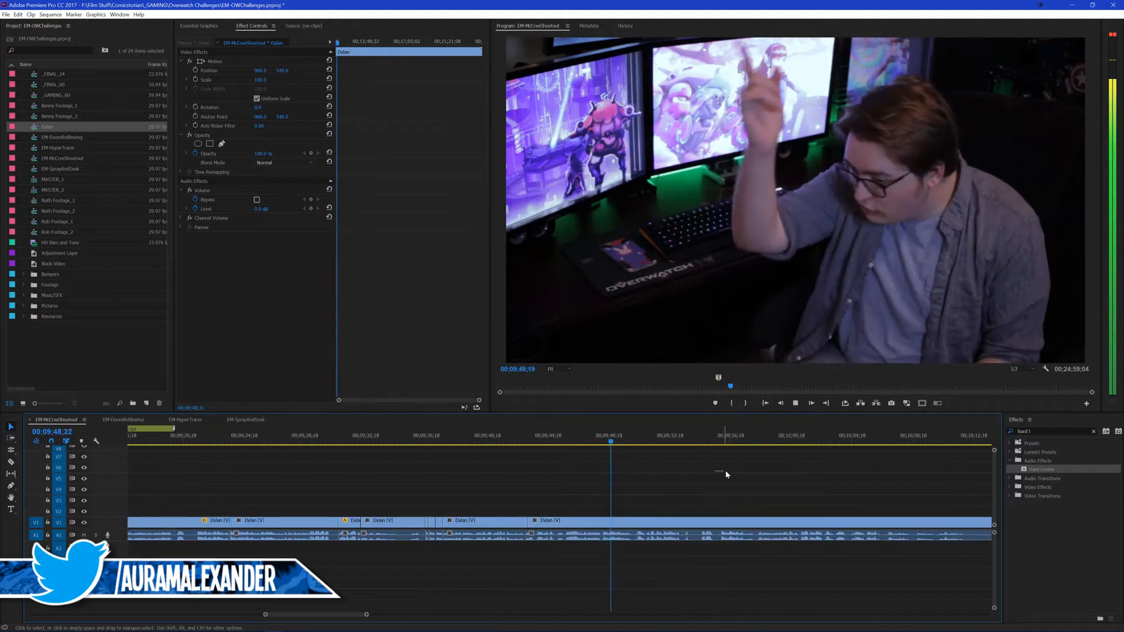
Step: Save the project and watch the remaining footage up to about 00;09;57
scroll(710, 474, "down", 1)
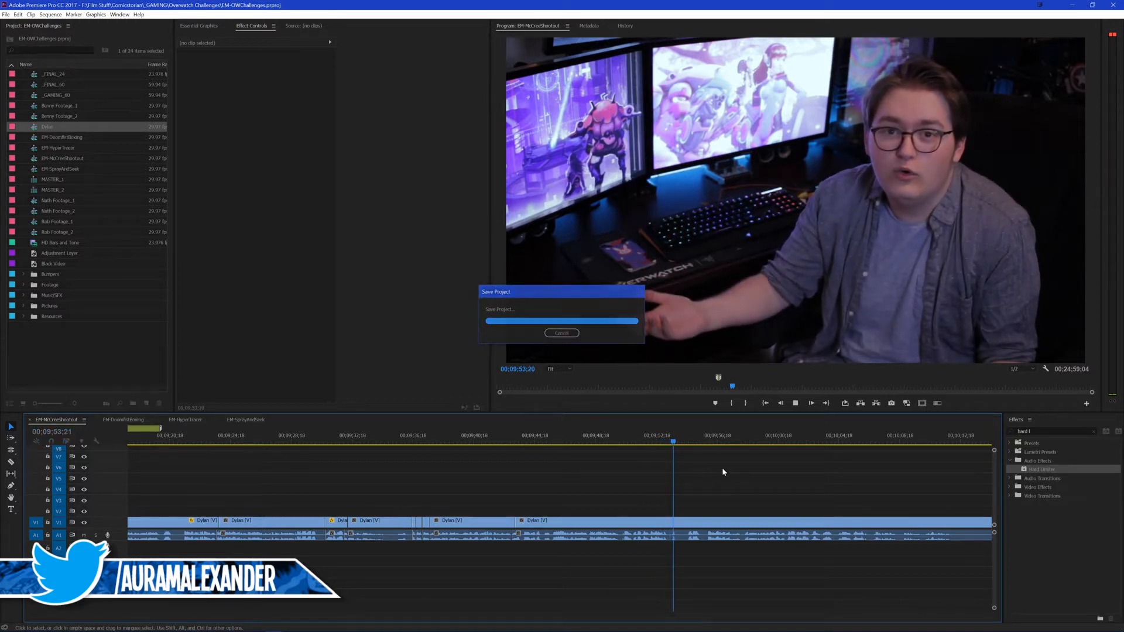
scroll(721, 467, "down", 1)
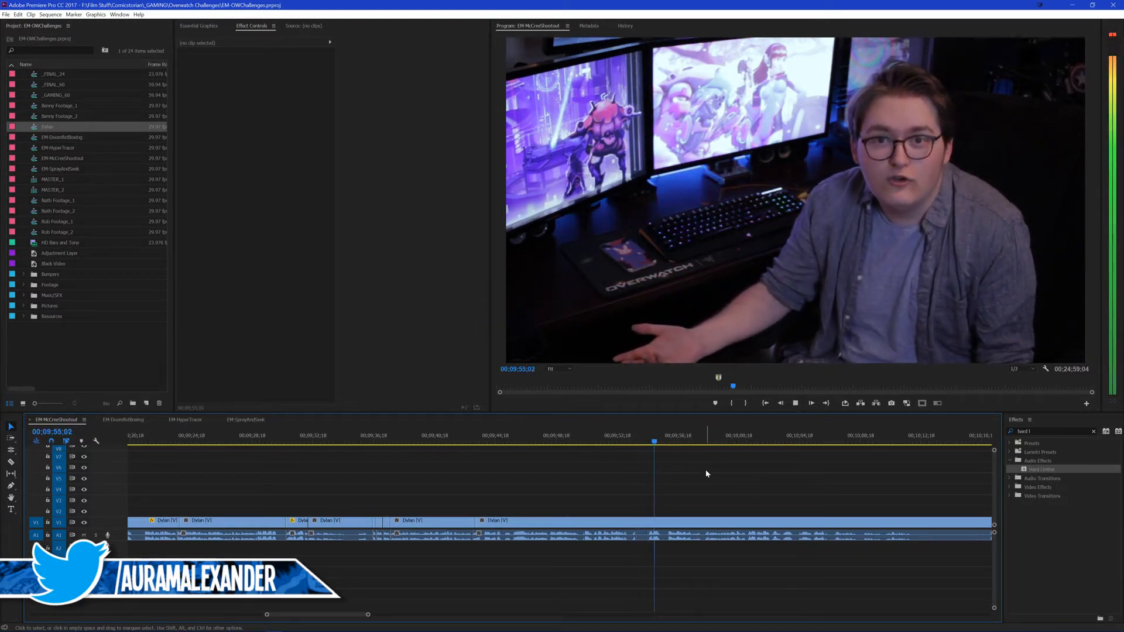
key("equal")
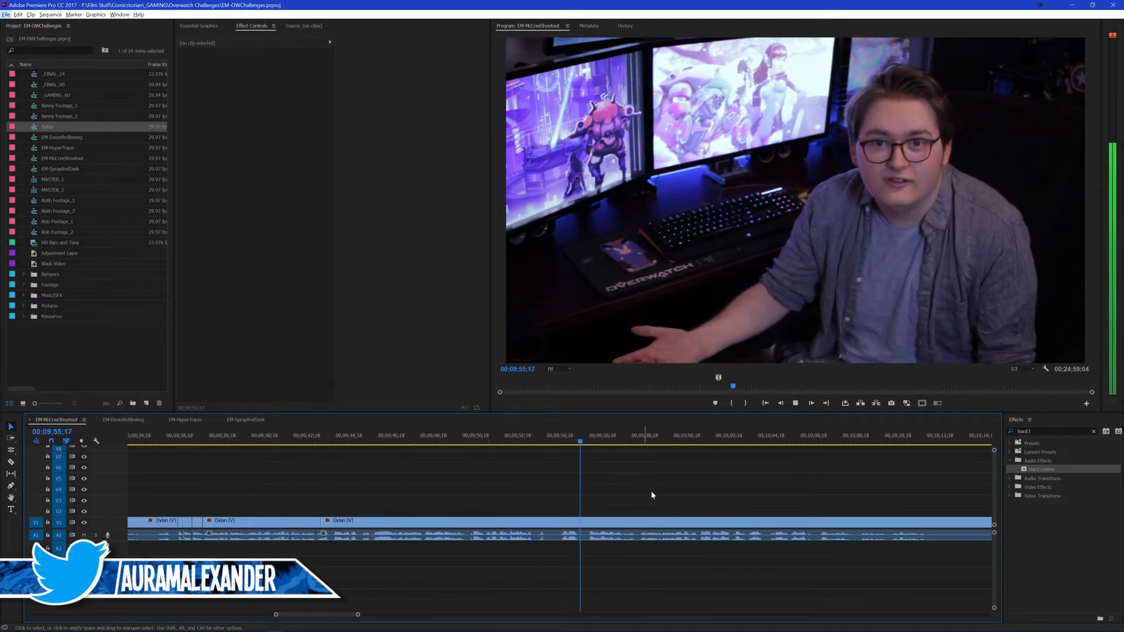
Step: Cut the footage at 00;09;54;20 and 00;09;55;16, and ripple-trim the start of the clip after the second cut
left_click(565, 434)
key("space")
key("space")
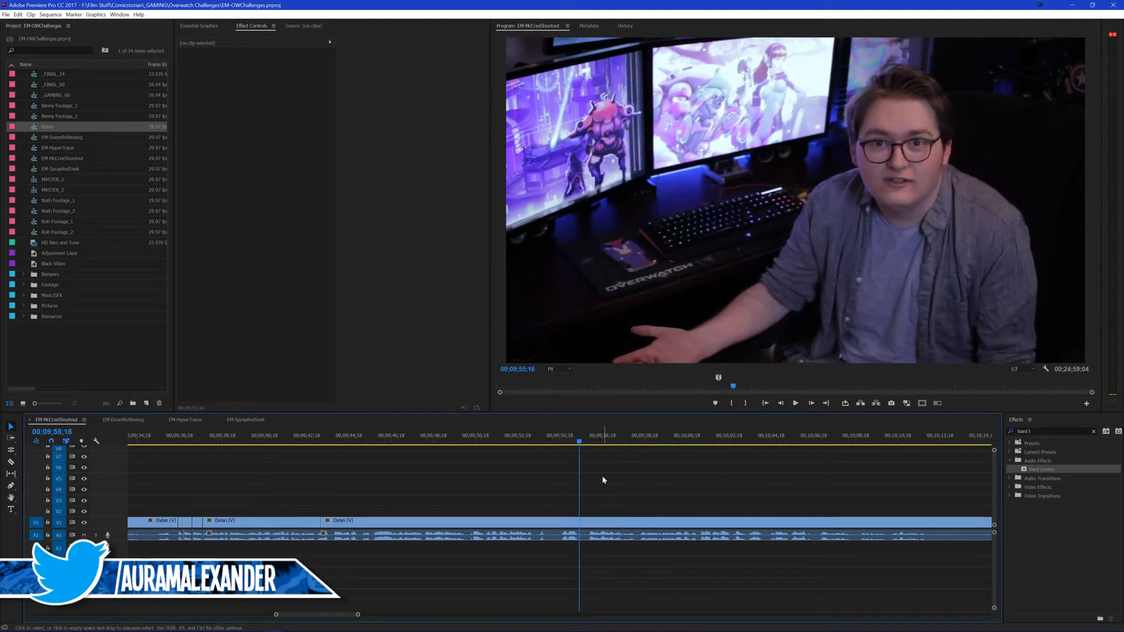
key("ctrl+k")
left_click(550, 438)
mouse_move(556, 446)
left_mouse_down()
mouse_move(577, 449)
mouse_move(567, 441)
mouse_move(561, 455)
left_mouse_up()
left_click(588, 438)
left_click(613, 523)
key("q")
Step: Paste the copied video and audio attributes onto the Dylan clip that ends at the 00;09;54;20 cut
left_click(528, 528)
key("ctrl+alt+v")
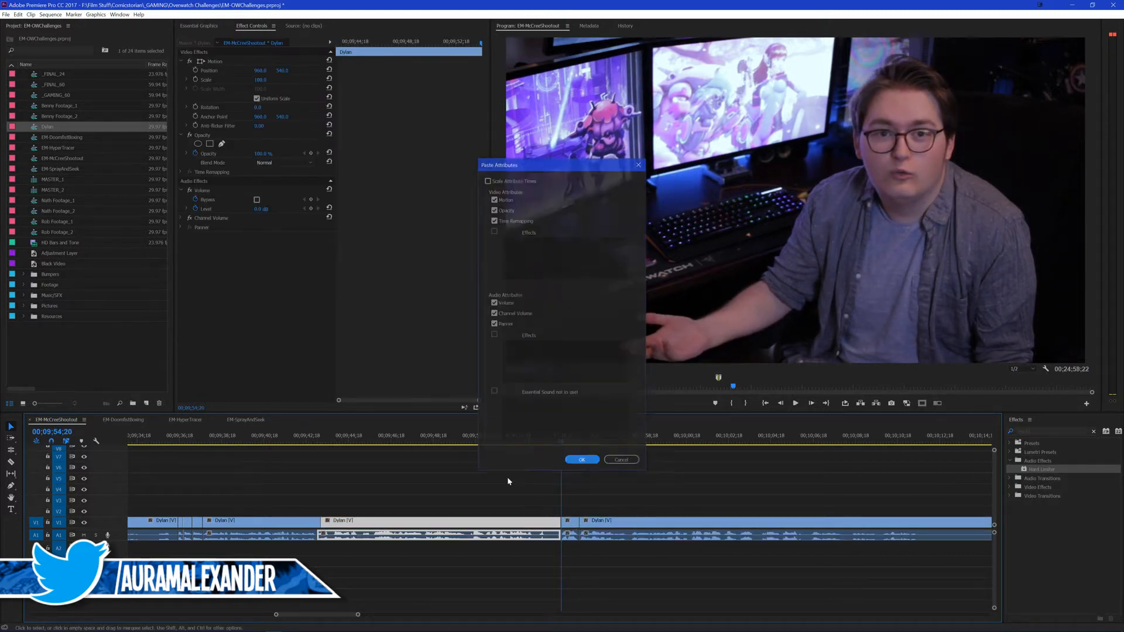
left_click(582, 460)
key("space")
Step: Scale the short clip after 00;09;54;20 up to about 275% for a tight punch-in, reframe it, and play through it
left_click(567, 526)
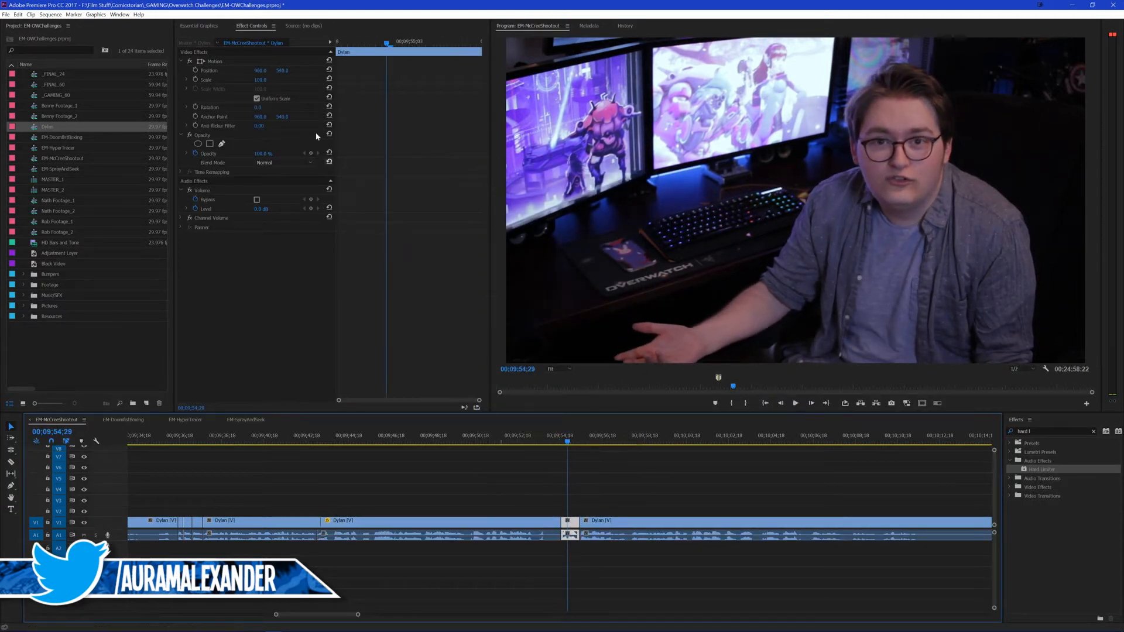
left_click_drag(264, 84, 565, 70)
key("space")
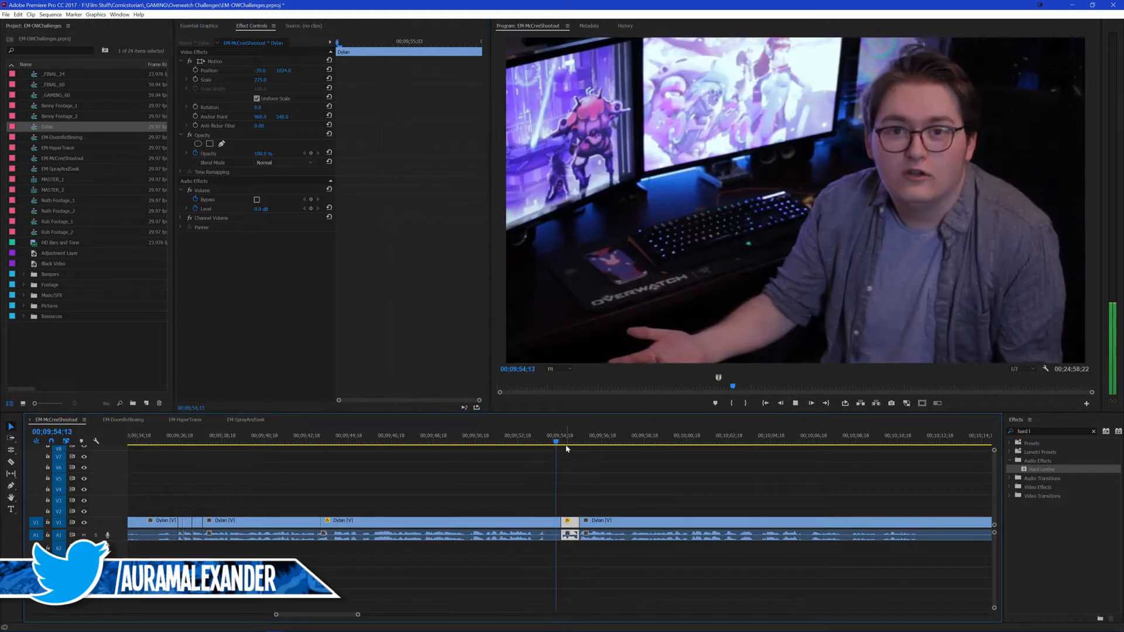
left_click(659, 479)
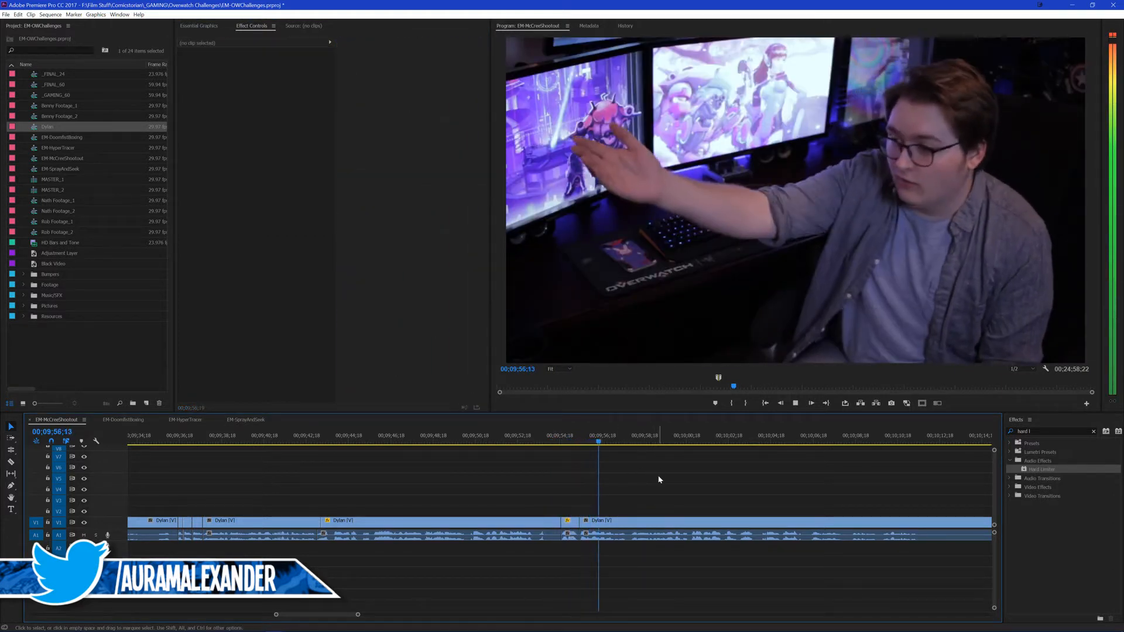
Step: Roll the video cut after the punch-in to about 00;09;56;00, play across it, and save the project
key("n")
left_click_drag(583, 521, 588, 521)
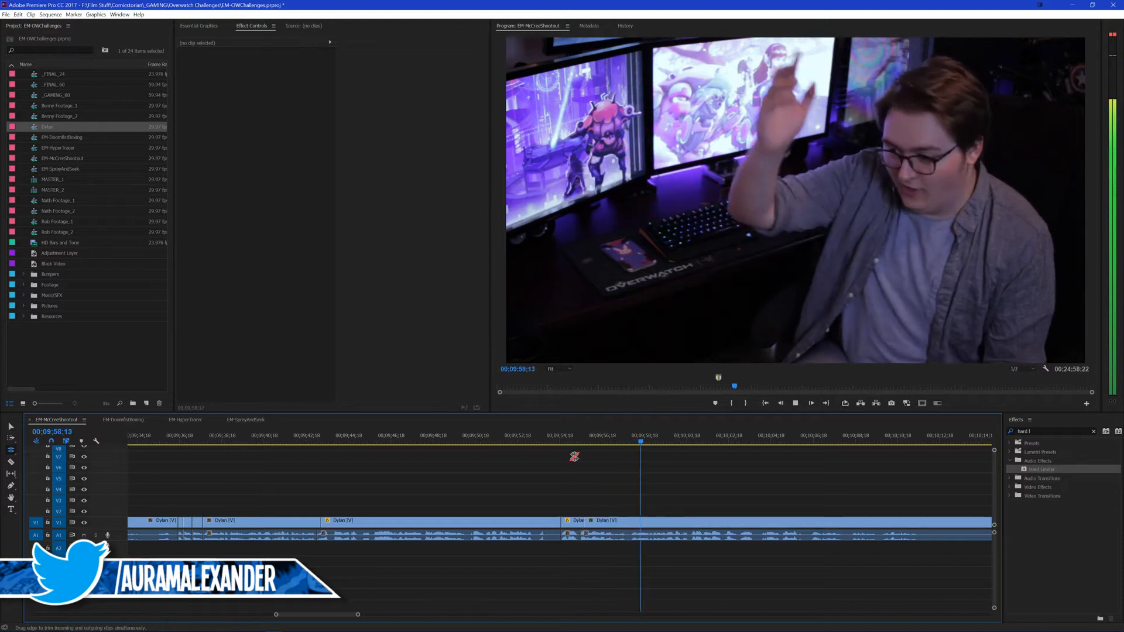
key("v")
left_click(561, 441)
key("space")
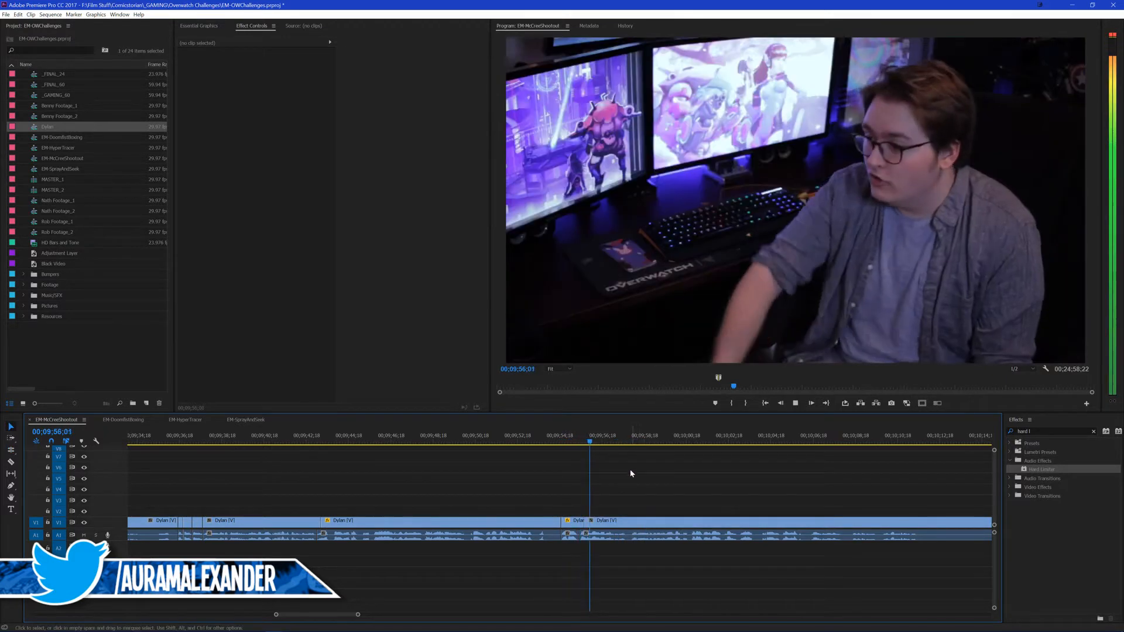
key("ctrl+s")
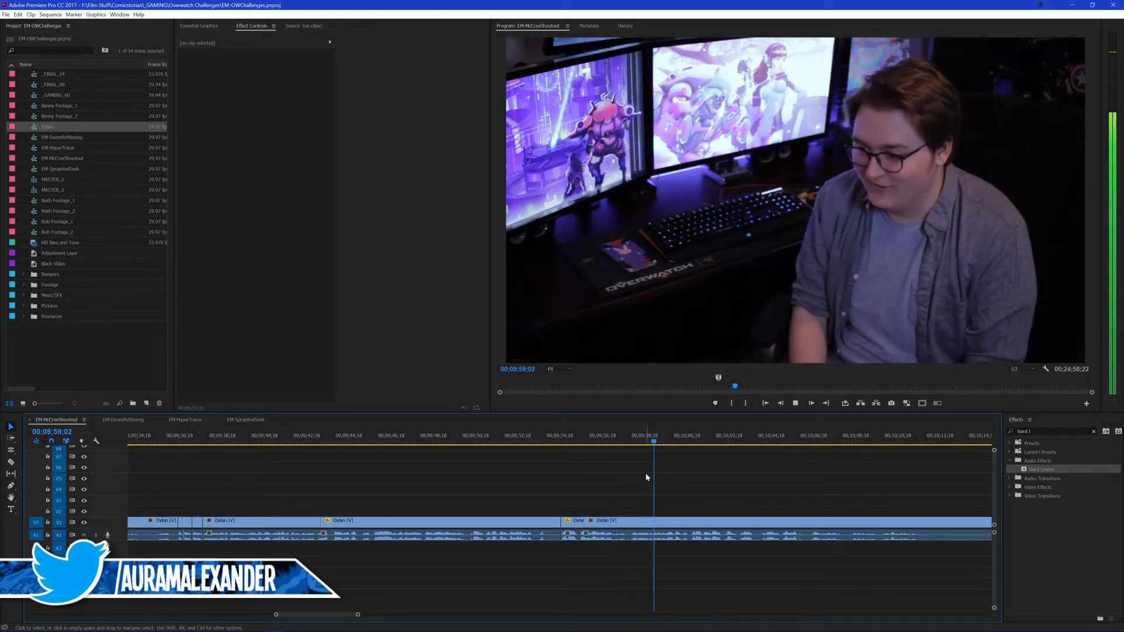
key("space")
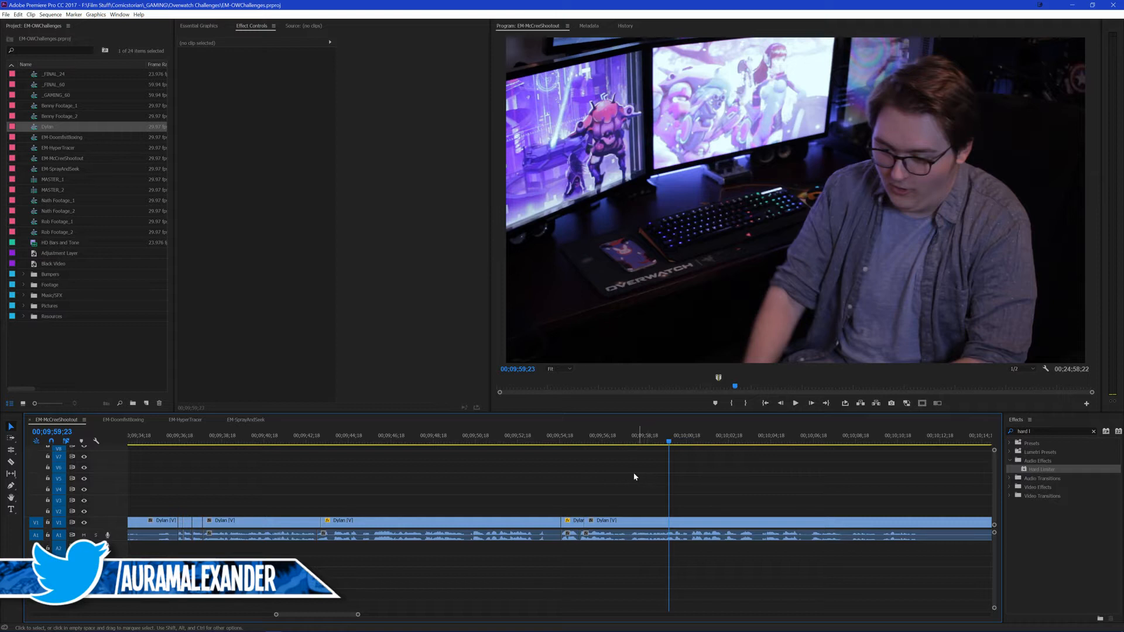
Step: Review the footage from around 00;09;53 to about 00;10;06 to find the next place to cut
scroll(619, 477, "down", 1)
scroll(556, 475, "down", 2)
scroll(642, 468, "down", 2)
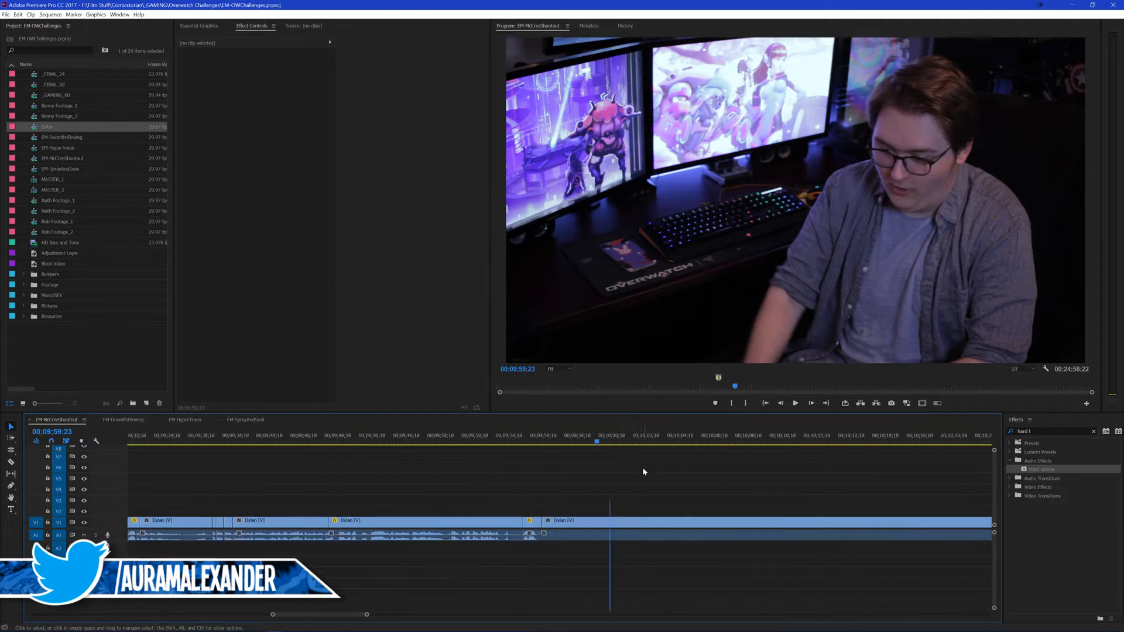
left_click_drag(595, 463, 619, 468)
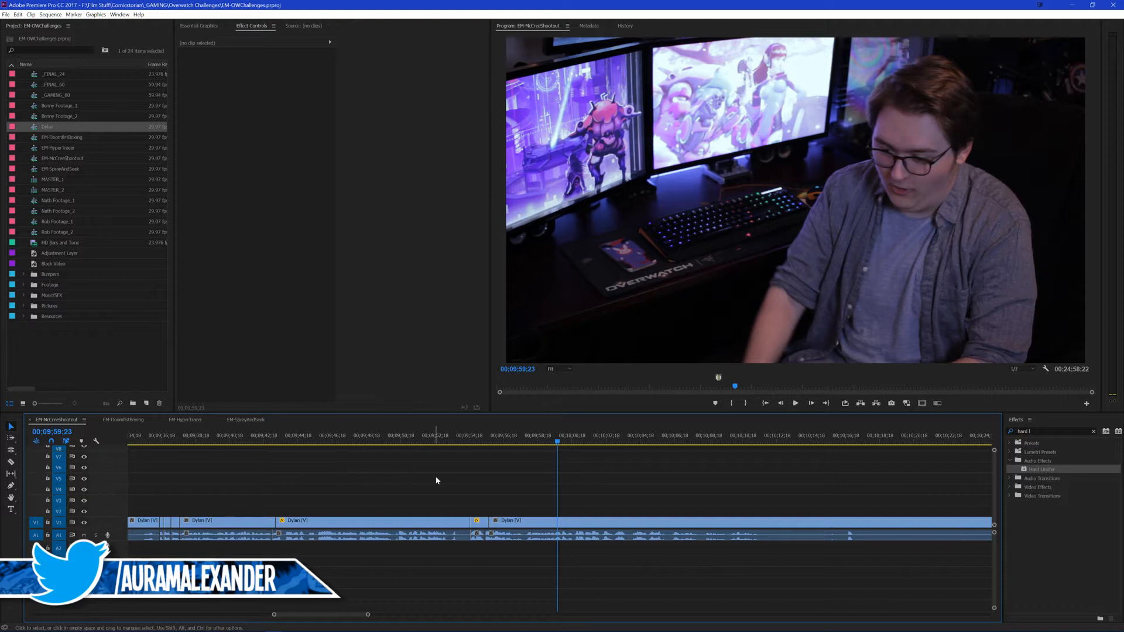
key("space")
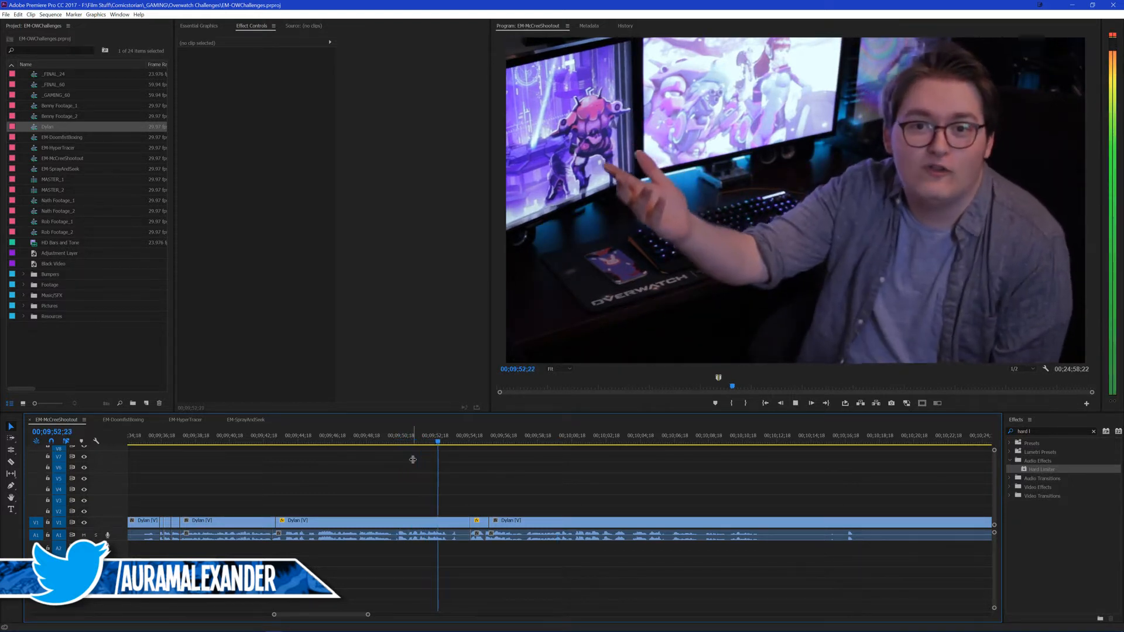
key("space")
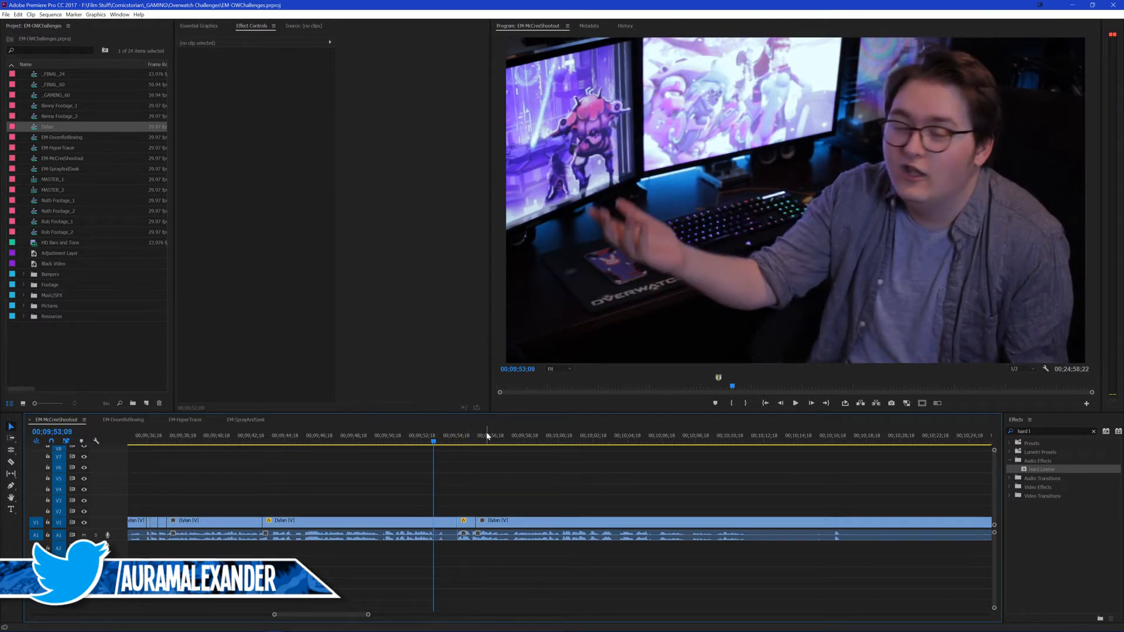
left_click(492, 437)
key("space")
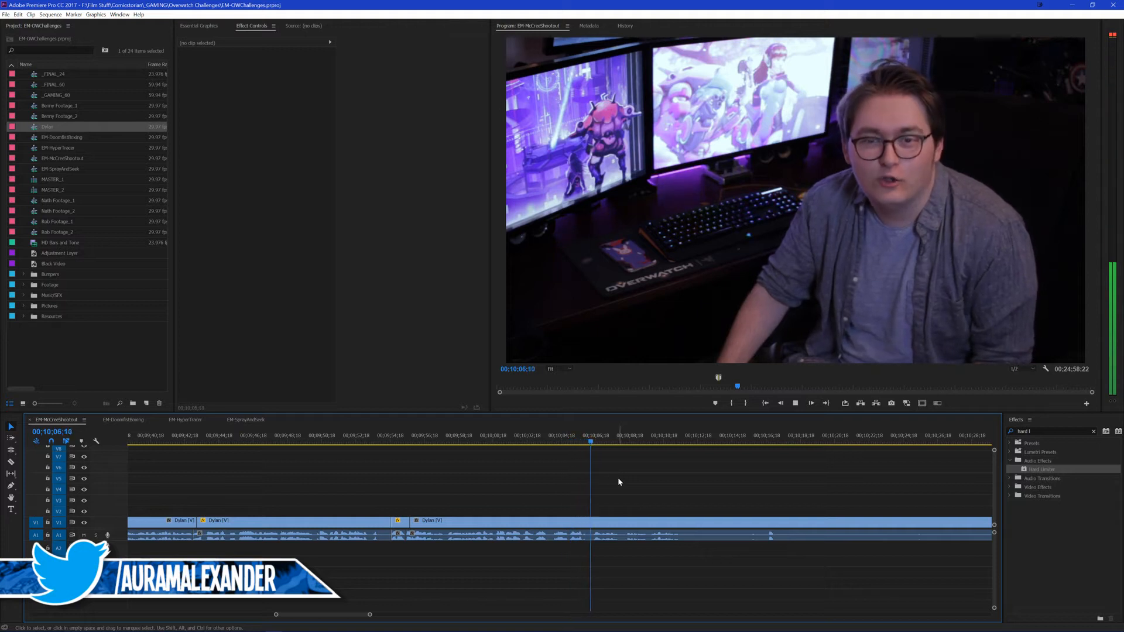
Step: Cut the footage at 00;10;06;02 and park the playhead at 00;10;05;05, just before the cut
left_click(577, 443)
key("space")
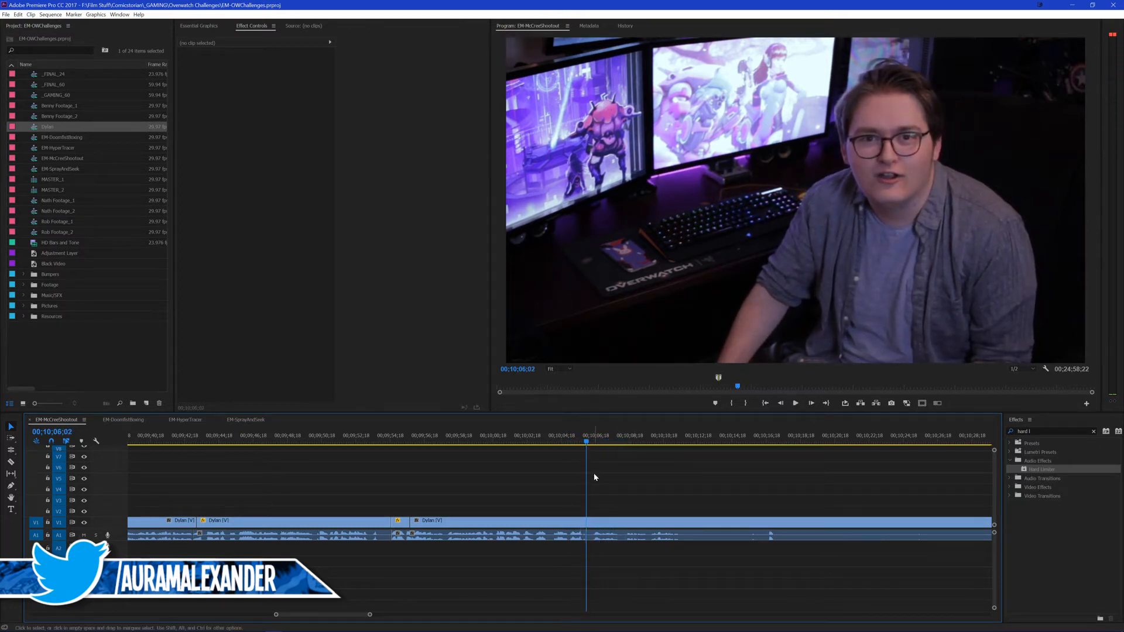
key("ctrl+k")
left_click(560, 437)
key("space")
key("space")
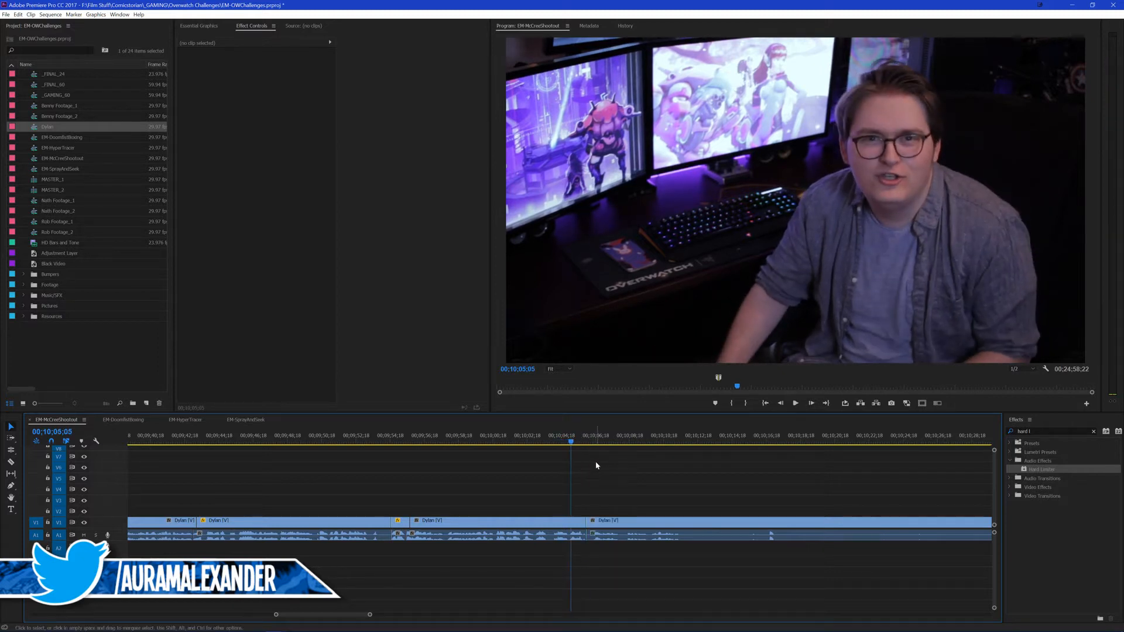
Step: Add the title "you" over the monitors at 00;10;05;05 and set its font to Comic Sans MS
left_click(578, 138)
type("you")
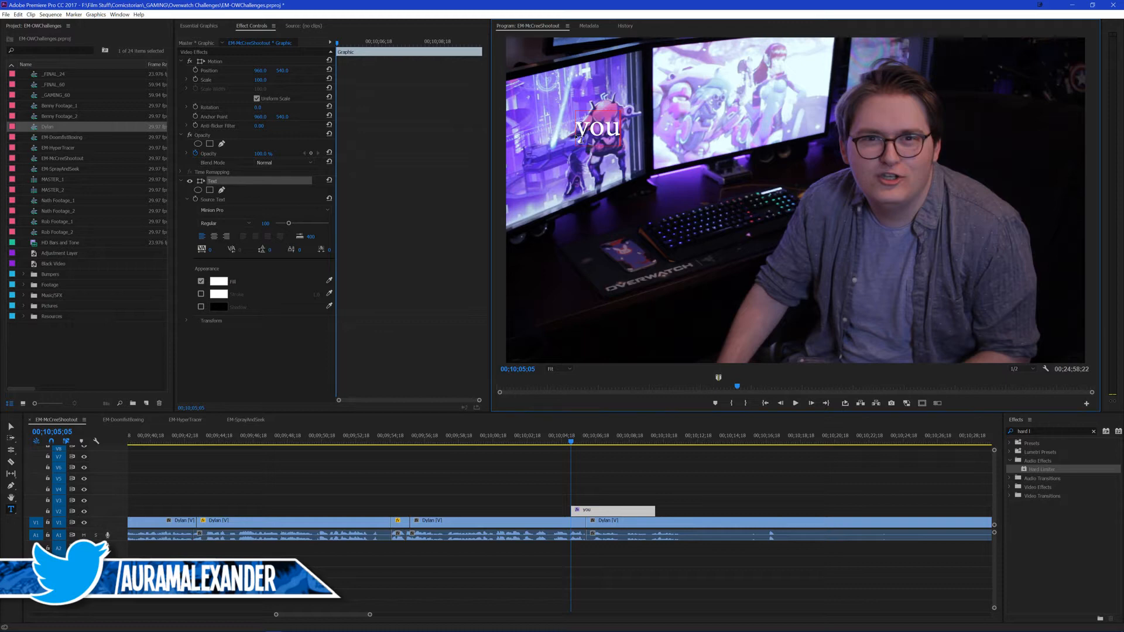
left_click(246, 212)
left_click(355, 616)
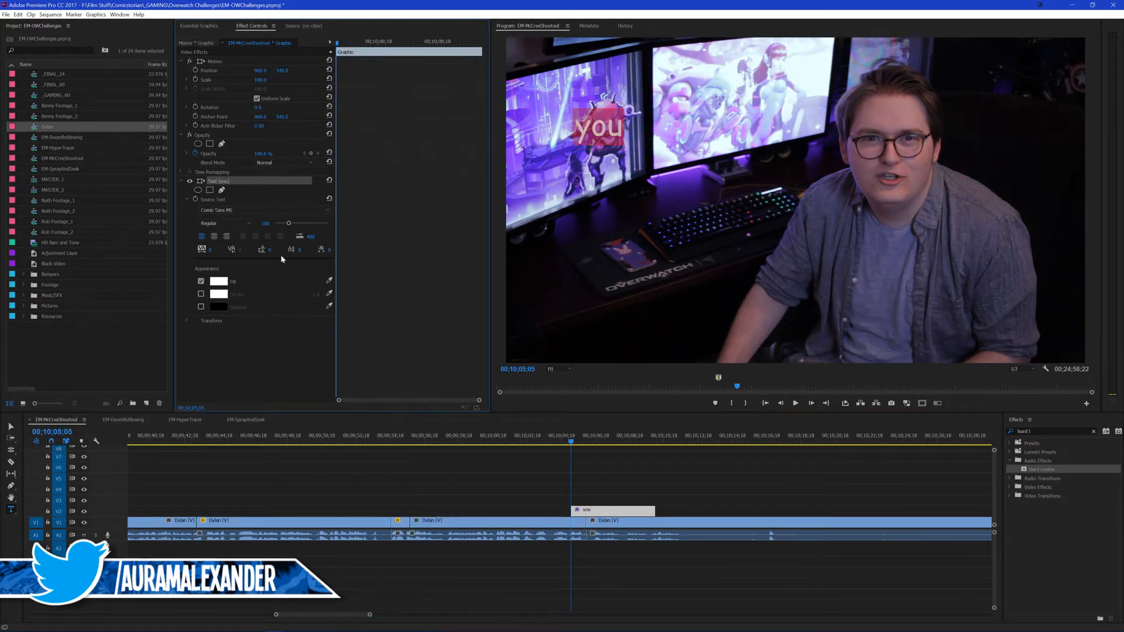
Step: Enlarge the "you" title's font, tilt the title about 9° counter-clockwise, and raise it slightly over the monitors
left_click_drag(267, 228, 214, 133)
left_click(224, 62)
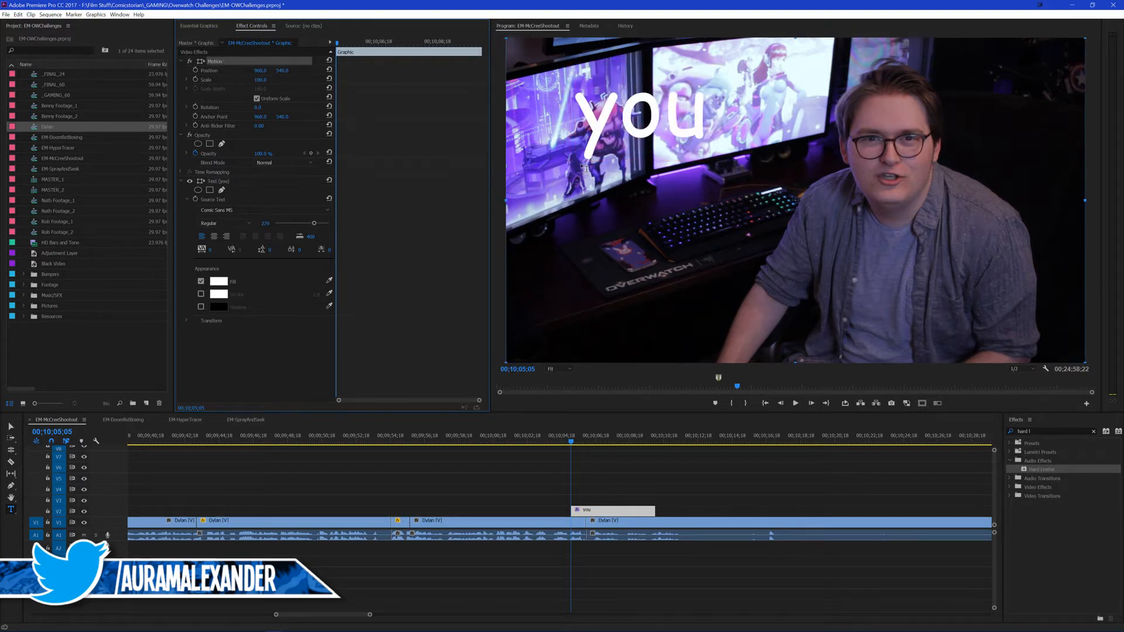
key("v")
left_click_drag(502, 205, 505, 247)
left_click_drag(604, 176, 607, 157)
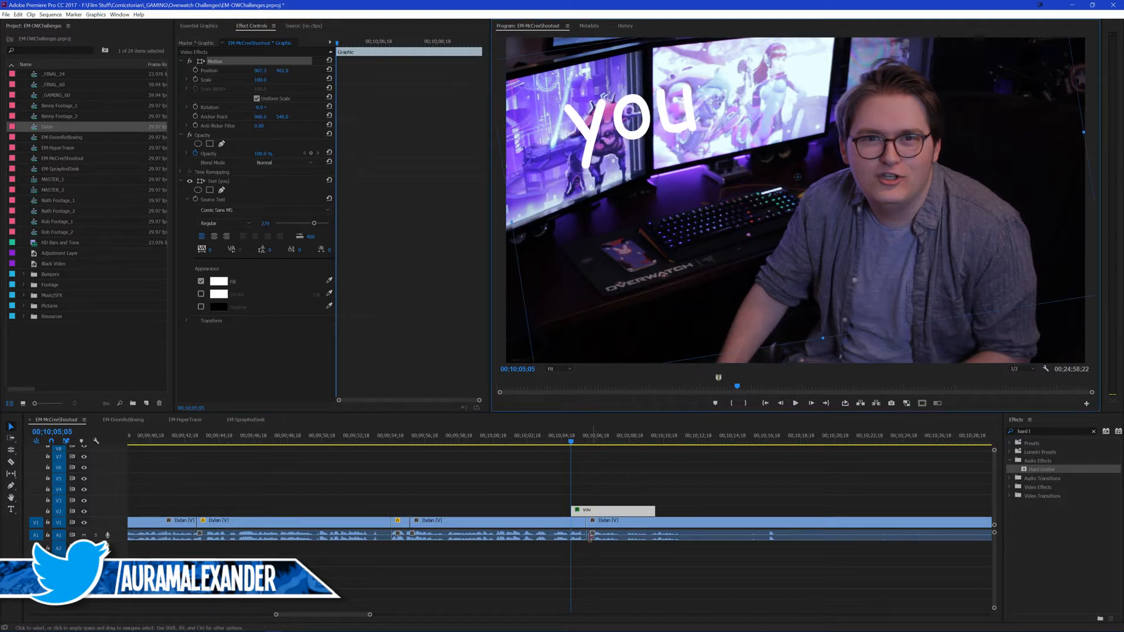
Step: Duplicate the "you" title onto V3 starting at 00;10;05;08 and change the copy's text to "guys"
left_click(591, 488)
key("space")
key("space")
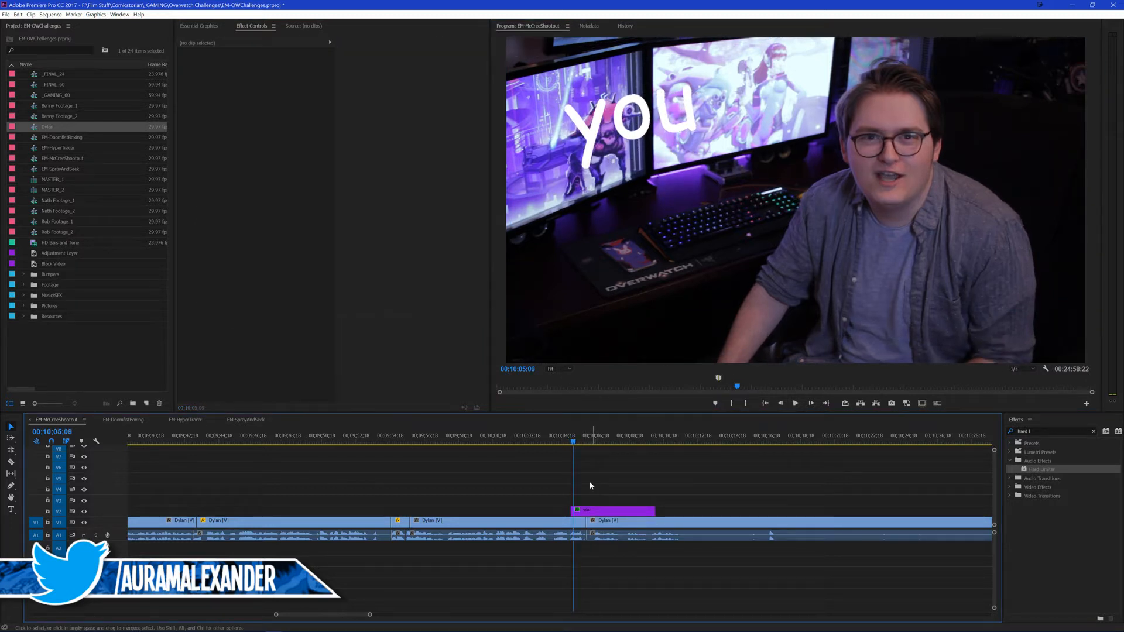
left_click(567, 439)
key("space")
key("space")
left_click_drag(595, 513, 597, 502)
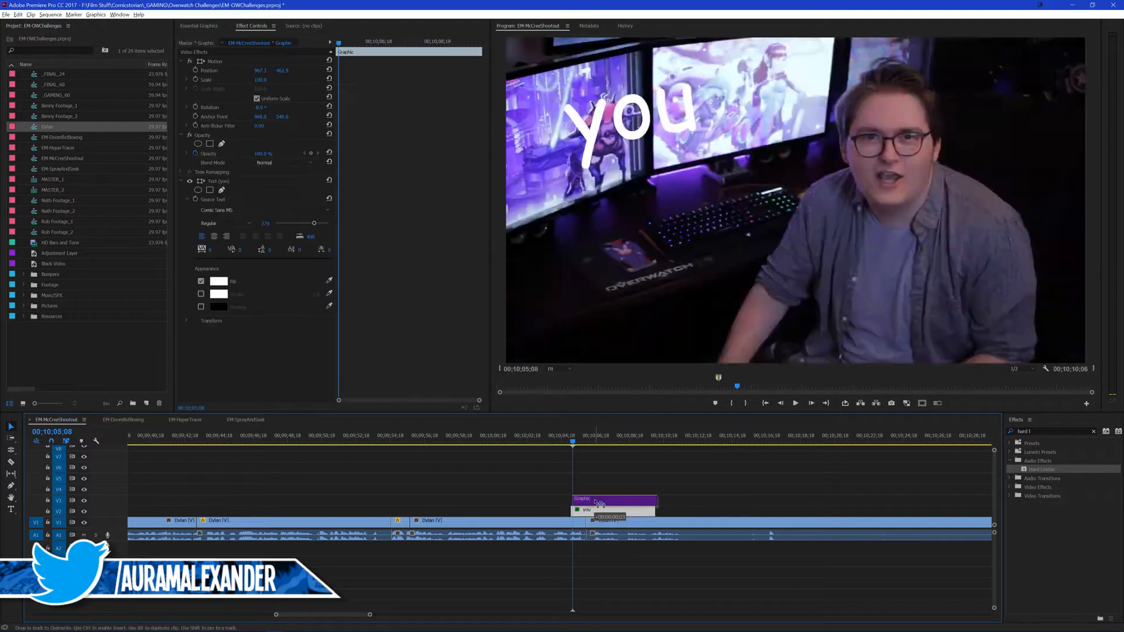
key("t")
left_click(693, 121)
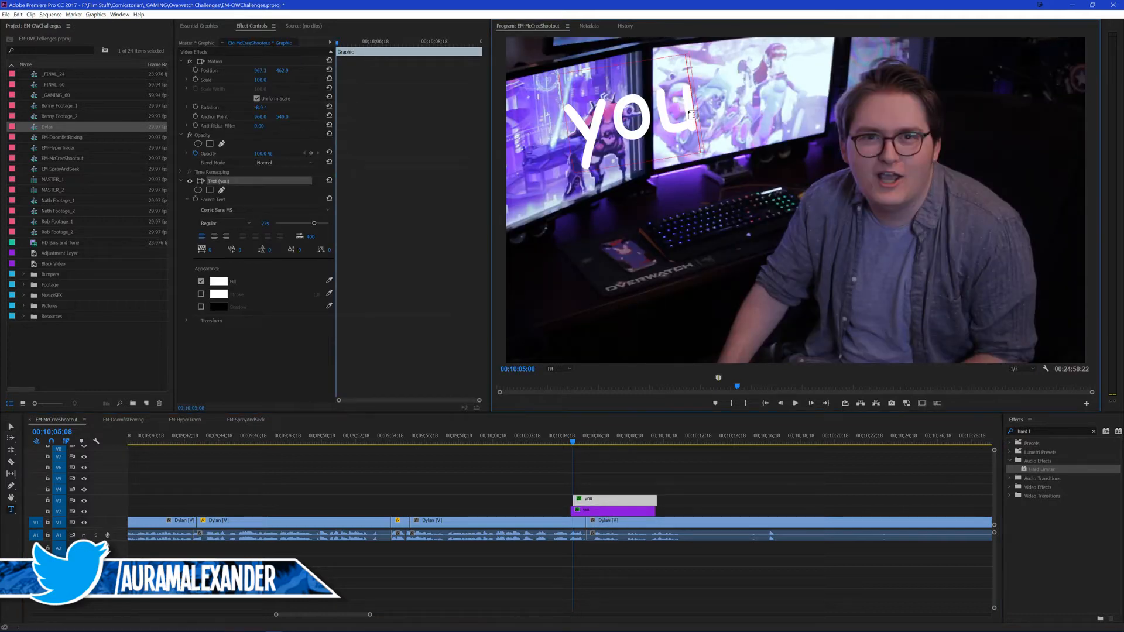
type("guys")
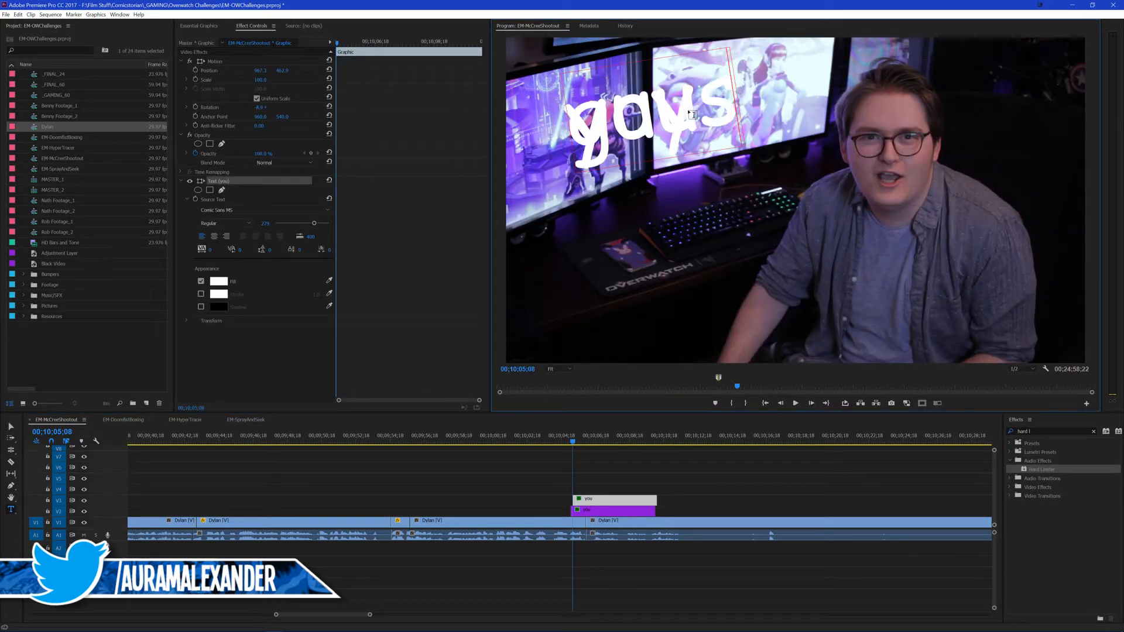
Step: Place the "guys" title beneath "you", tilt it clockwise, and shrink it to about 92%
left_click(244, 61)
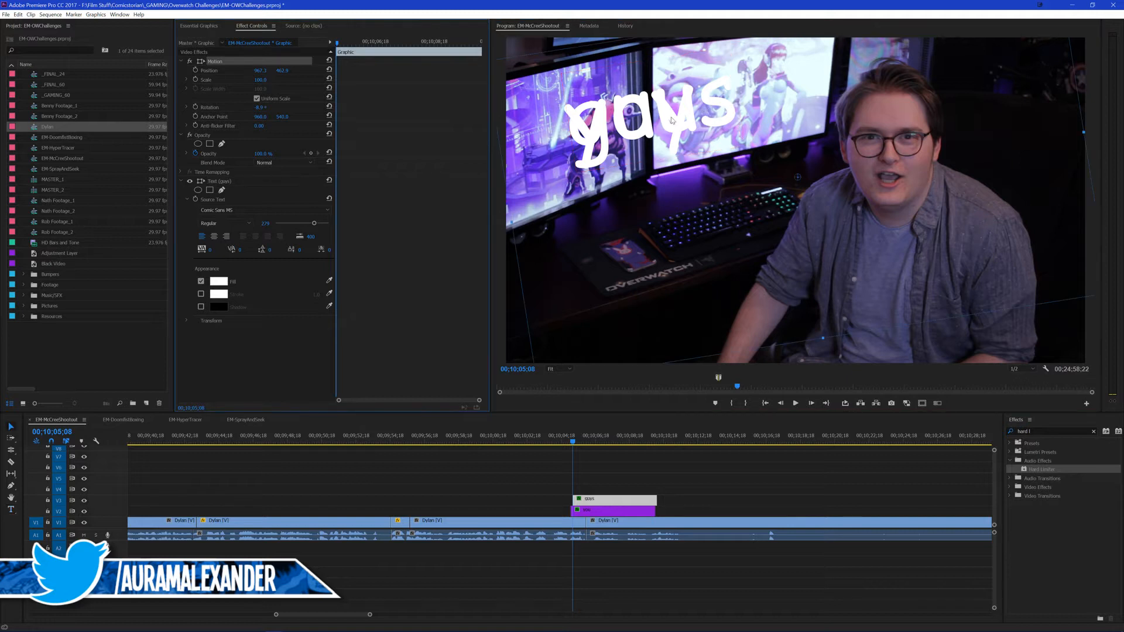
left_click_drag(666, 123, 673, 197)
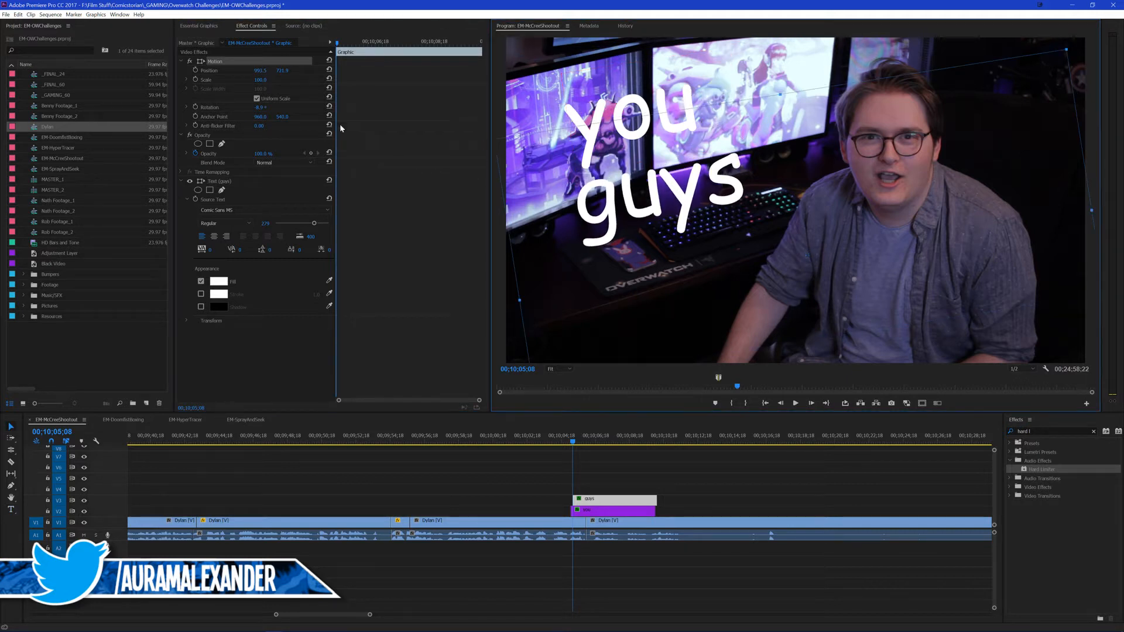
mouse_move(261, 108)
left_mouse_down()
mouse_move(283, 107)
mouse_move(272, 107)
left_mouse_up()
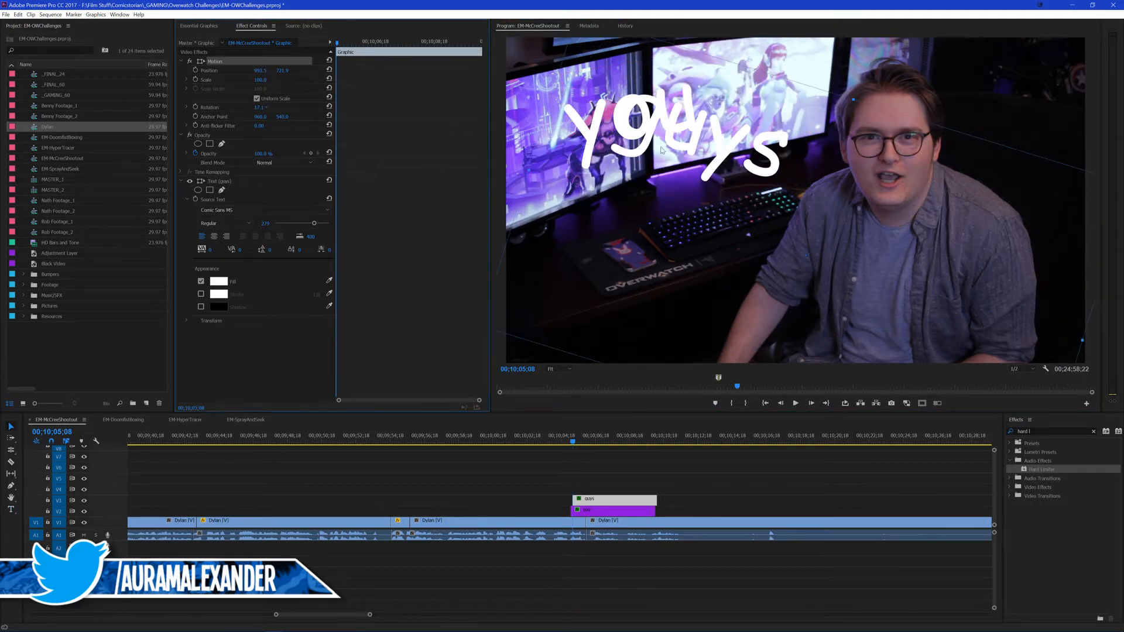
left_click_drag(559, 94, 553, 159)
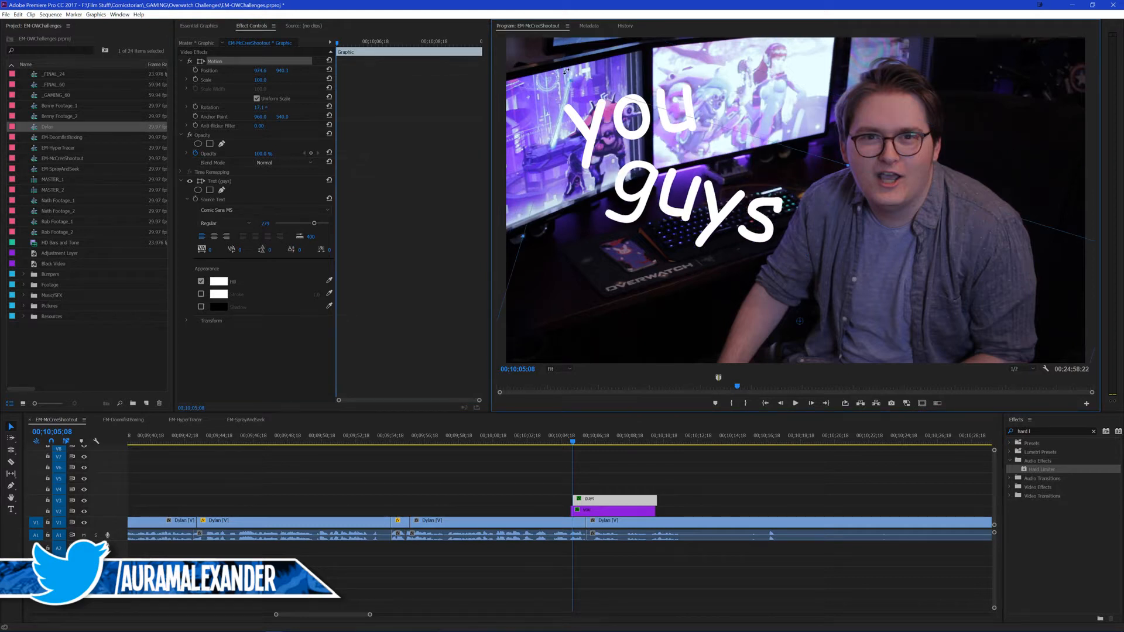
left_click_drag(566, 71, 547, 90)
left_click_drag(706, 209, 721, 203)
left_click_drag(568, 93, 605, 114)
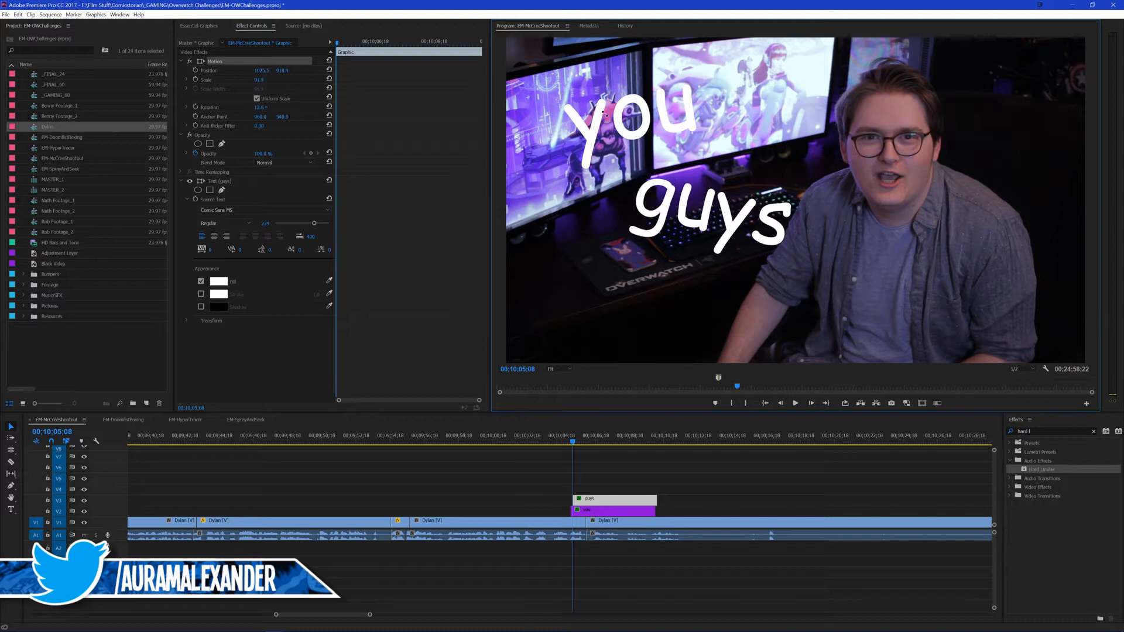
left_click_drag(714, 202, 711, 186)
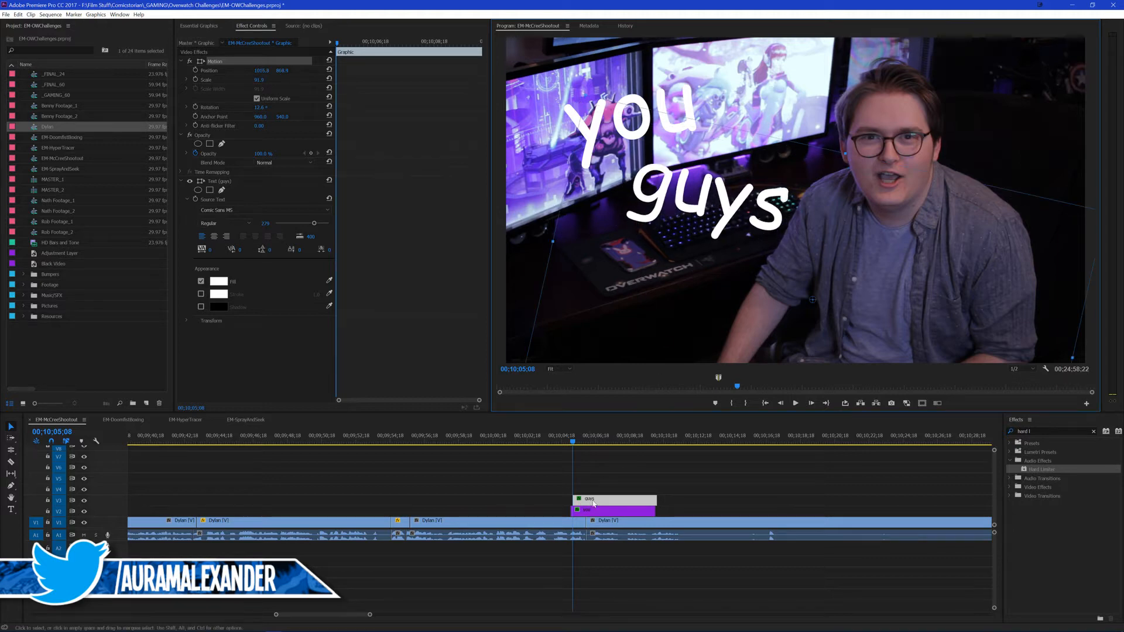
Step: Duplicate the "guys" title onto V4 starting at 00;10;05;14 and place the copy beneath the original "guys"
left_click(596, 469)
key("Right")
key("Right")
key("Right")
key("Right")
key("Right")
key("Right")
left_click_drag(595, 502, 602, 492)
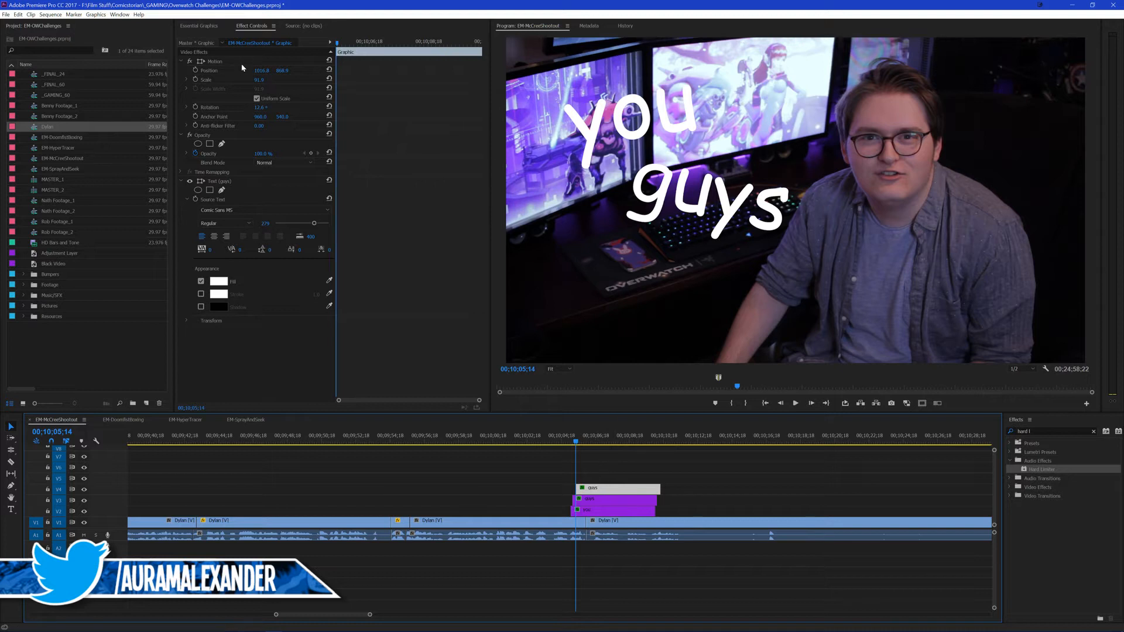
left_click(215, 60)
left_click_drag(771, 207, 729, 320)
key("t")
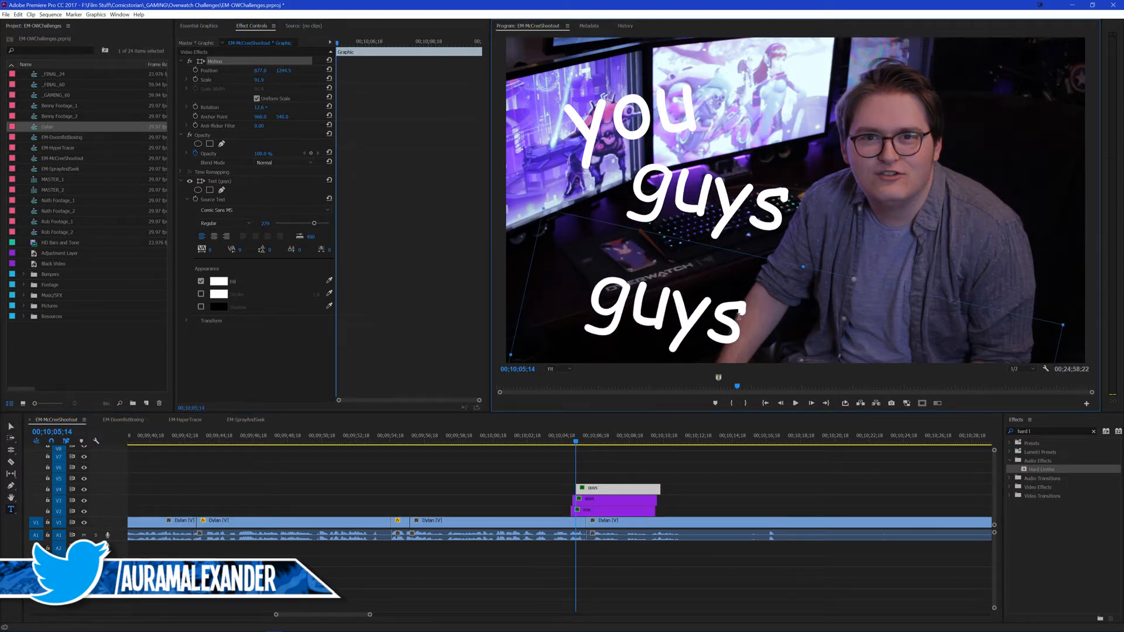
left_click_drag(736, 319, 728, 291)
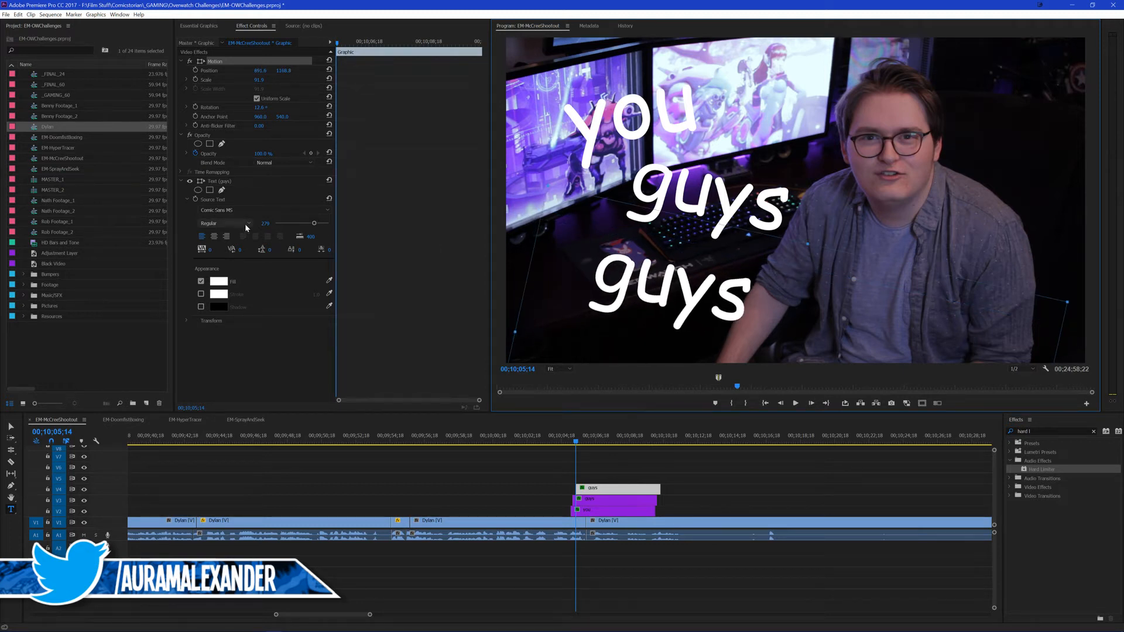
Step: Change the text of the lowest "guys" title to "suck" and select its Motion properties
left_click(238, 183)
left_click(718, 291)
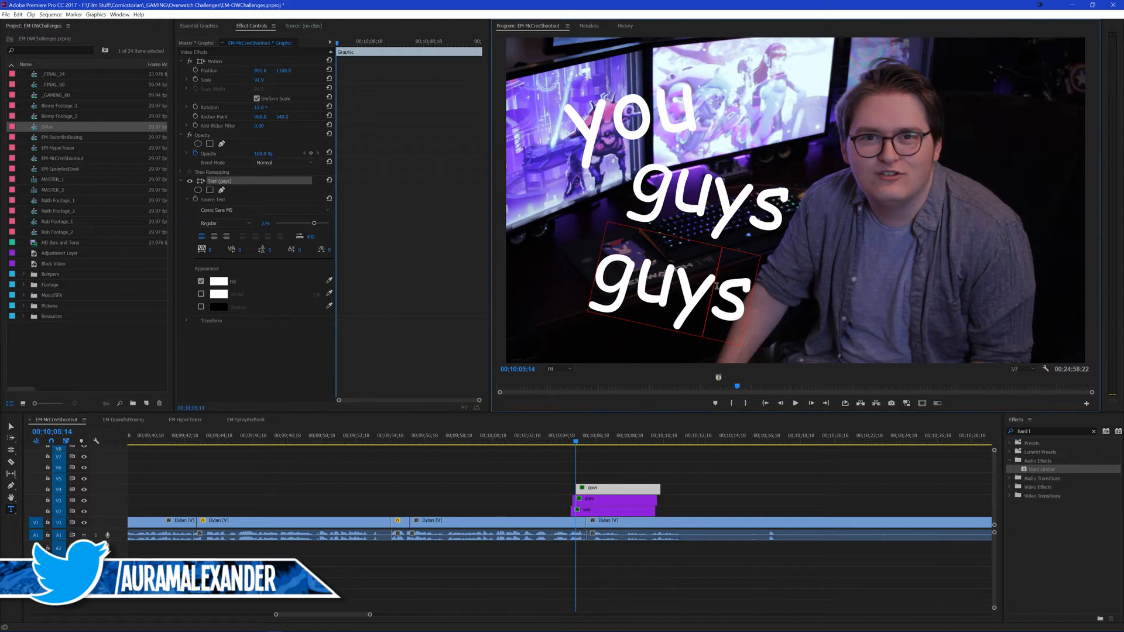
key("Right")
key("BackSpace")
key("BackSpace")
key("BackSpace")
key("BackSpace")
type("suck")
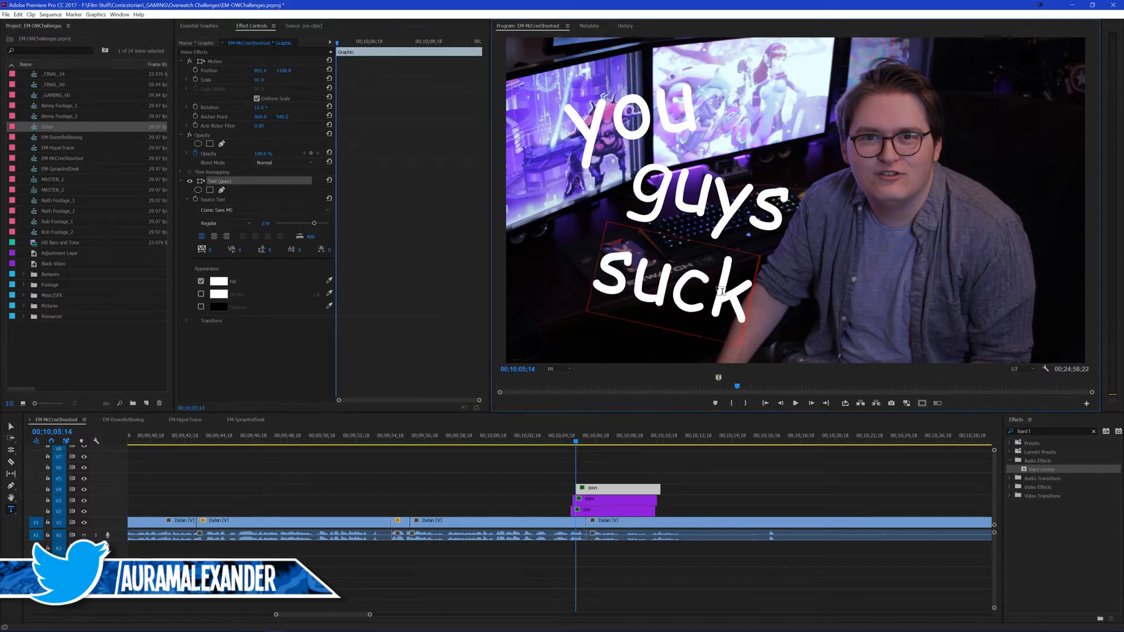
left_click(212, 62)
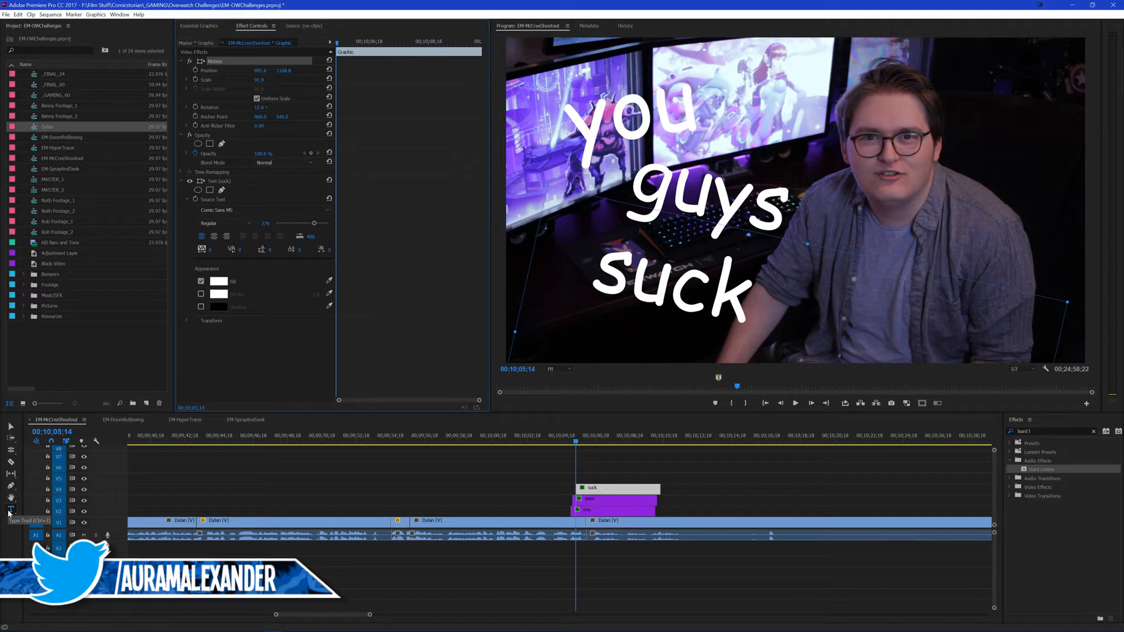
Step: Move the "suck" title further left beneath "guys" and rotate it counterclockwise to about -4°
key("v")
left_click(534, 263)
left_click_drag(534, 263, 606, 257)
left_click(691, 476)
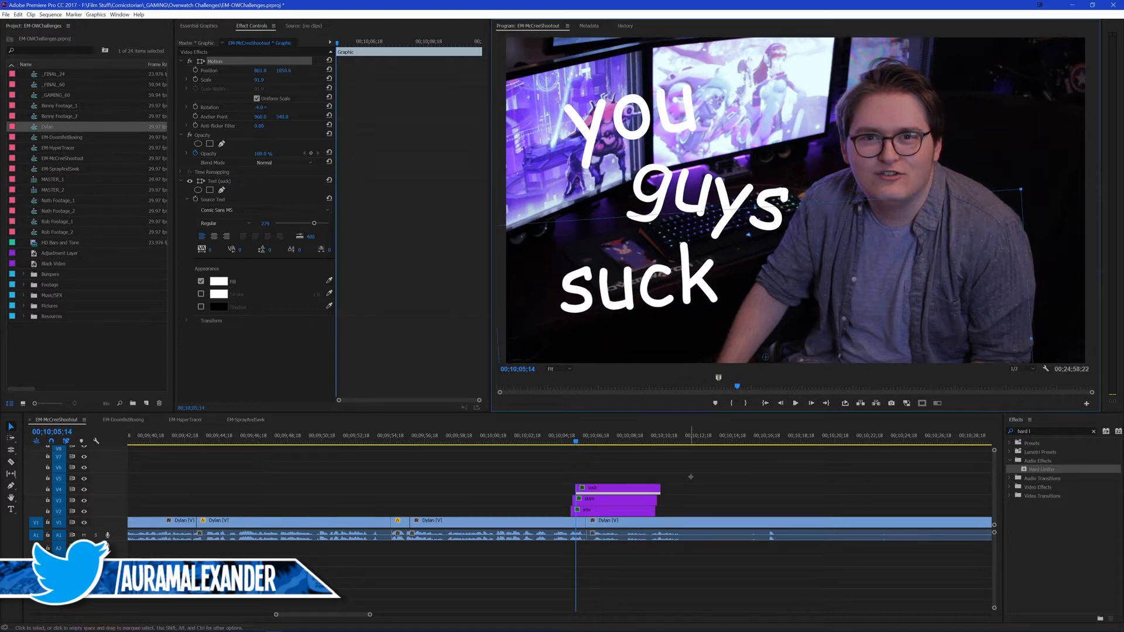
Step: Trim the ends of the "you", "guys" and "suck" titles on V2 to V4 to the V1 cut at 00;10;06;02
left_click_drag(606, 478, 587, 514)
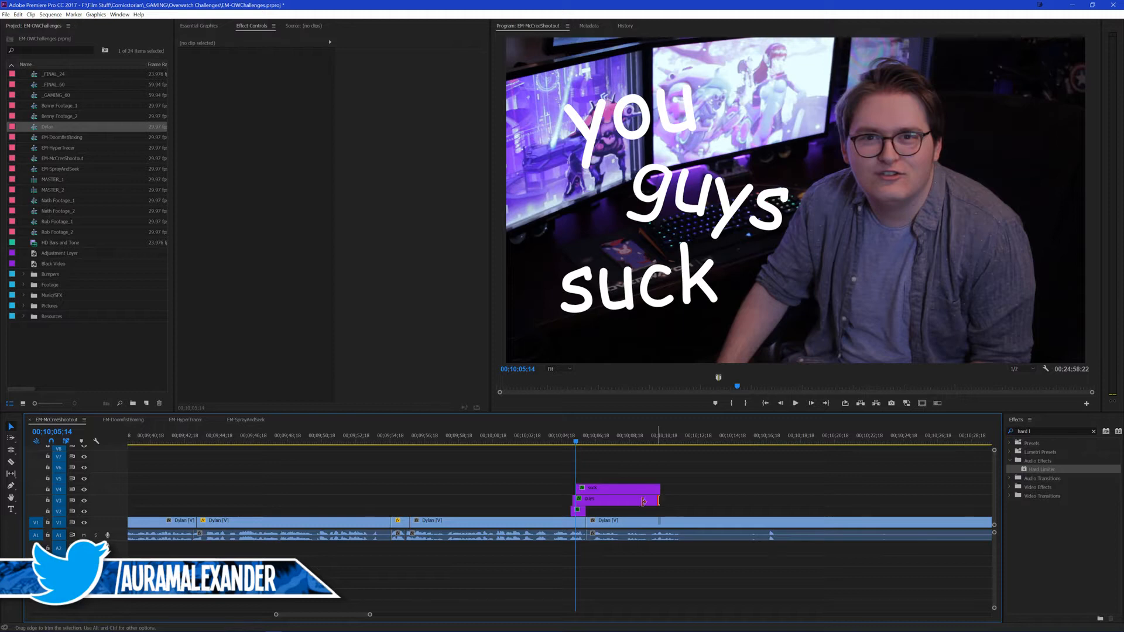
left_click_drag(656, 500, 587, 501)
left_click_drag(660, 488, 585, 487)
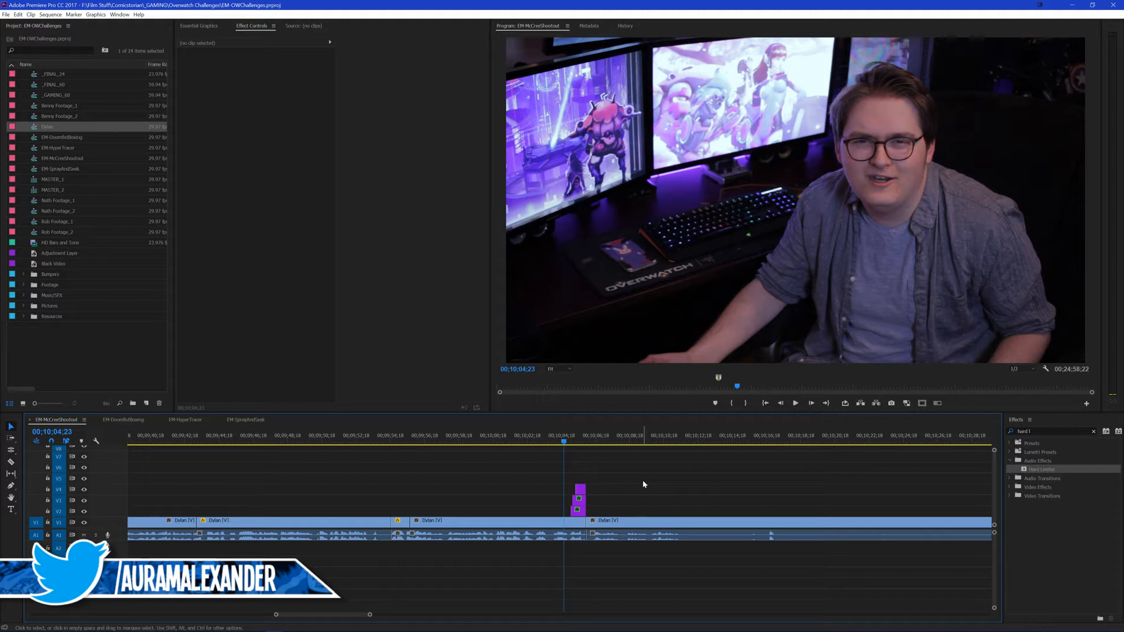
Step: Play the staggered titles and examine the following footage between about 00;10;16;21 and 00;10;34;17 for unwanted material
key("space")
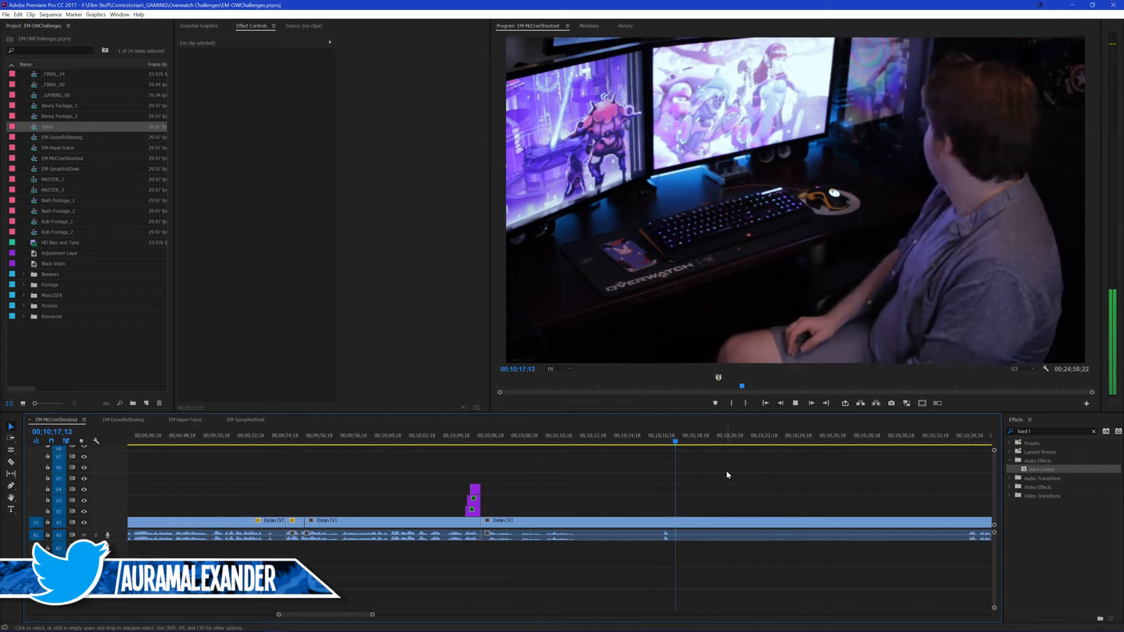
key("space")
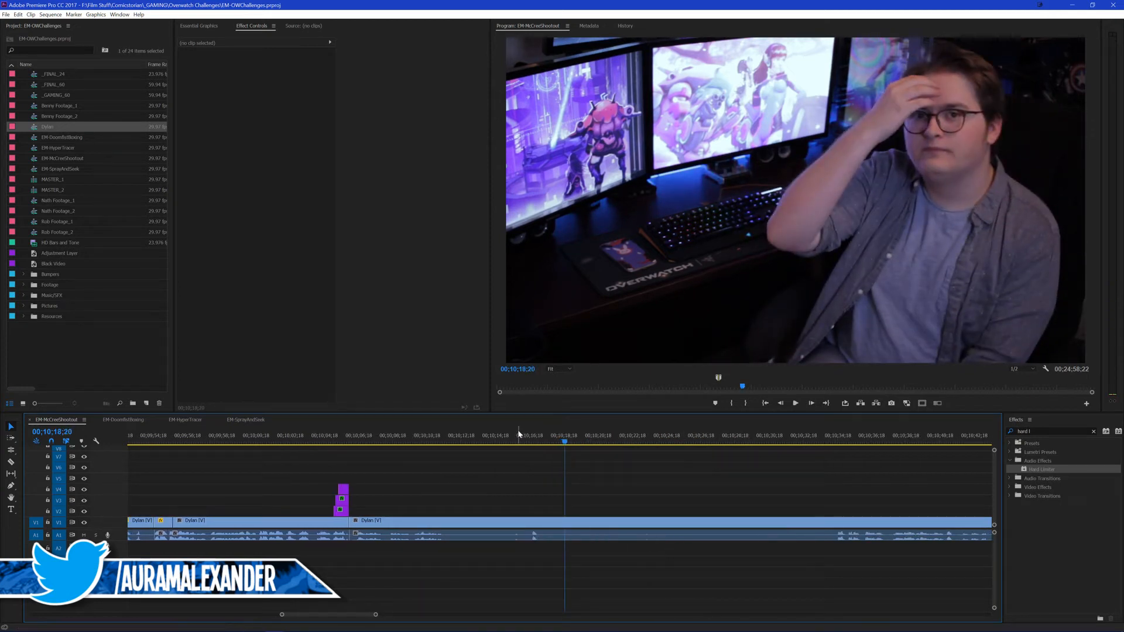
left_click(515, 435)
key("space")
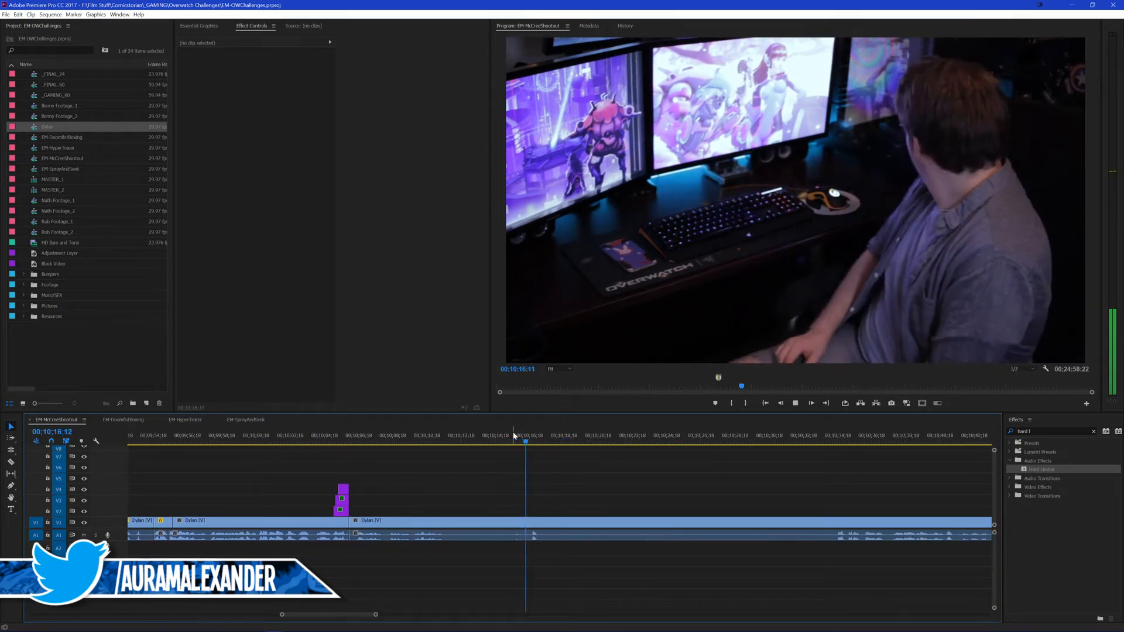
key("space")
scroll(643, 480, "down", 2)
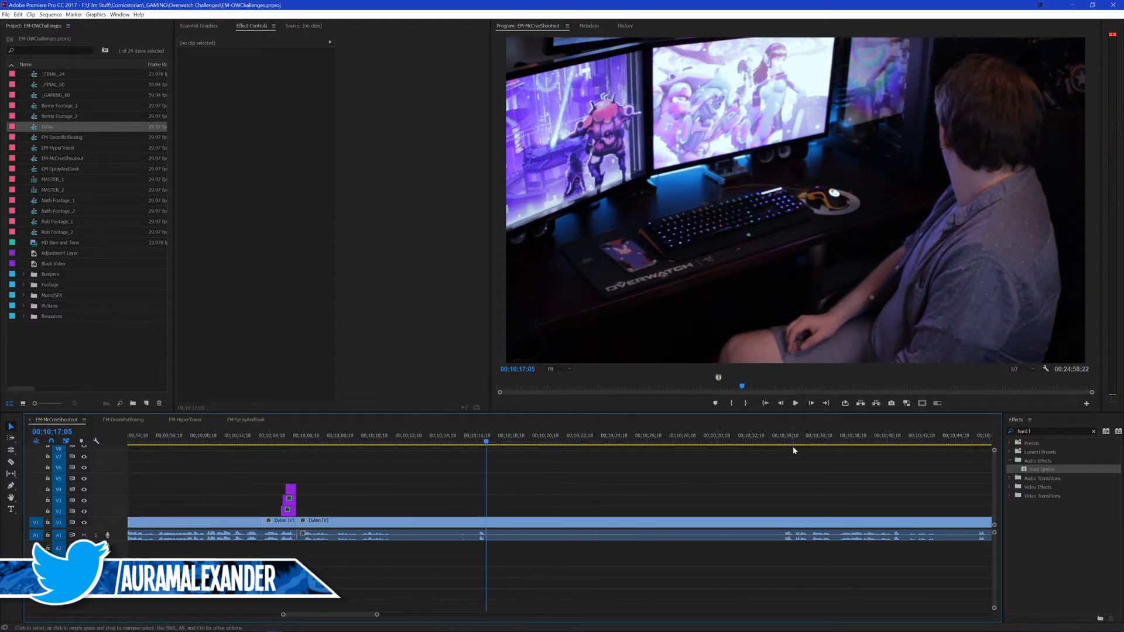
left_click(783, 440)
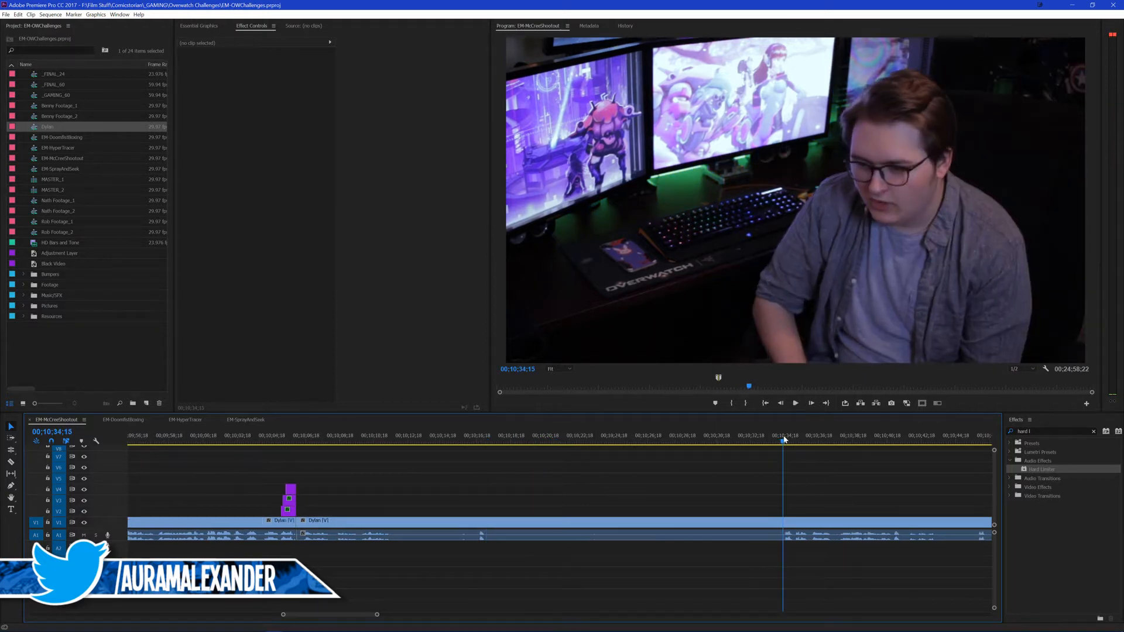
left_click_drag(783, 437, 784, 436)
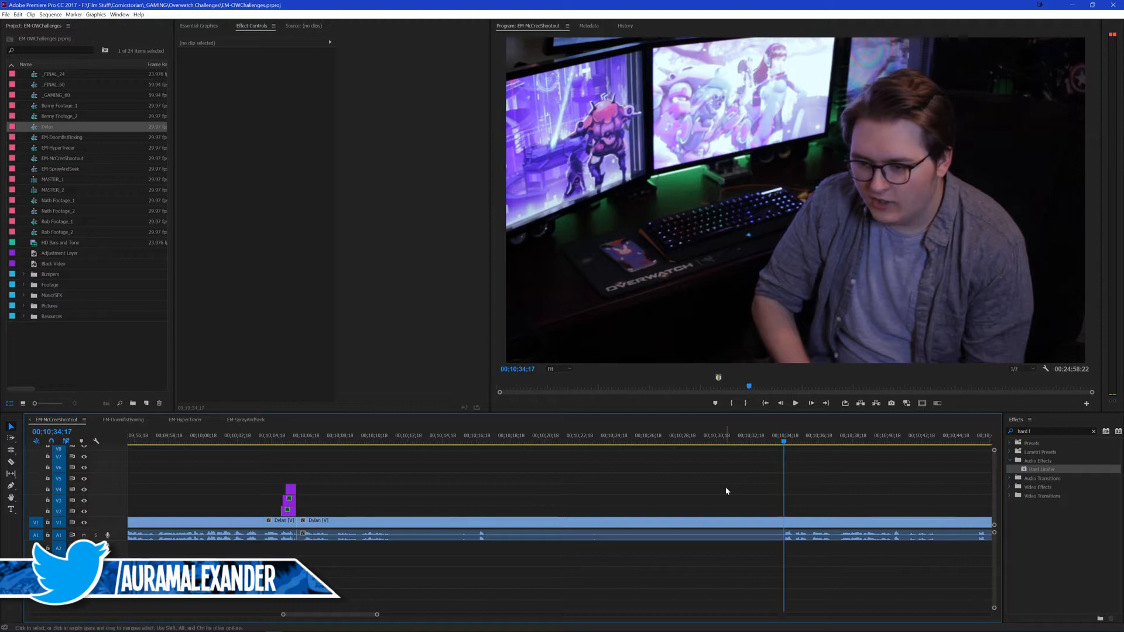
left_click(479, 439)
left_click_drag(480, 437, 479, 438)
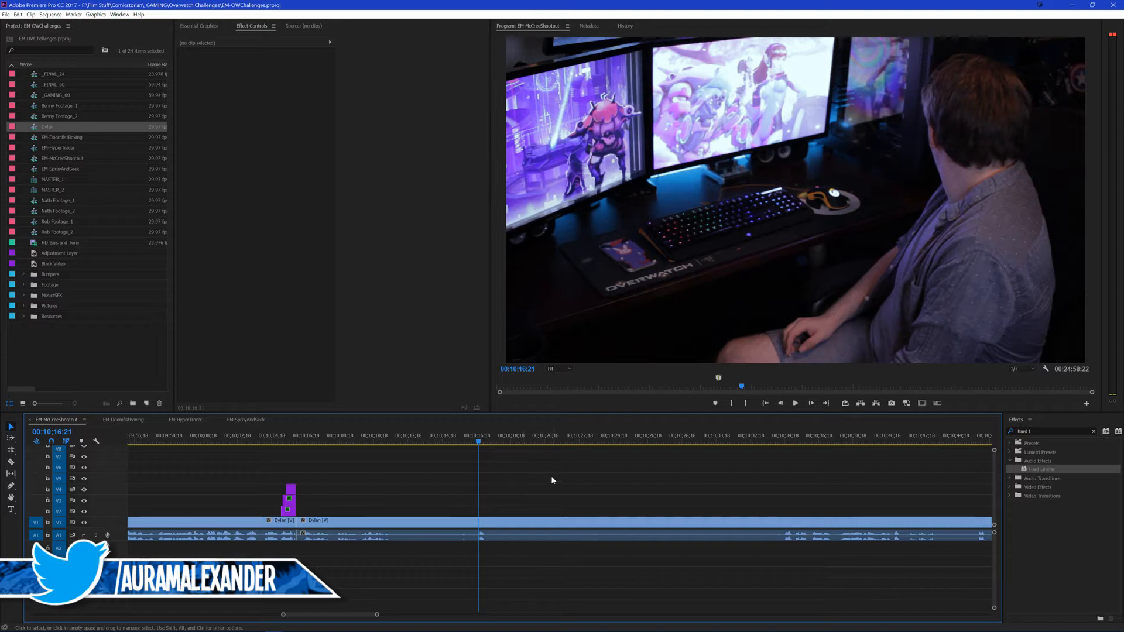
Step: Split the footage at 00;10;34;17 and ripple-delete the piece between the end of the titles and that split
scroll(556, 477, "down", 1)
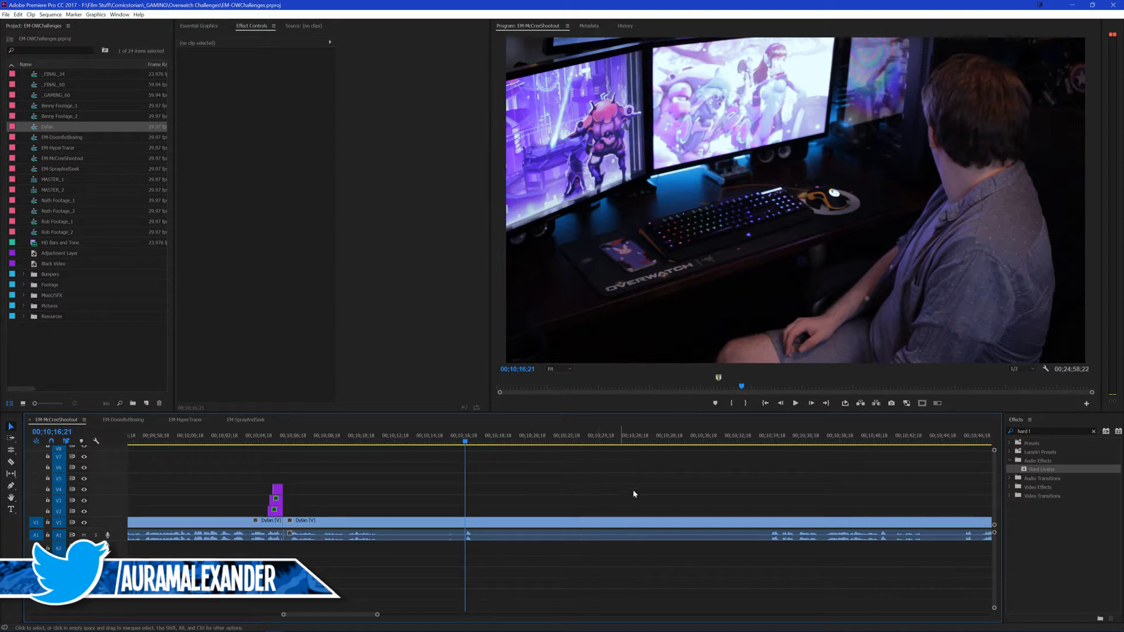
left_click(771, 439)
key("Left")
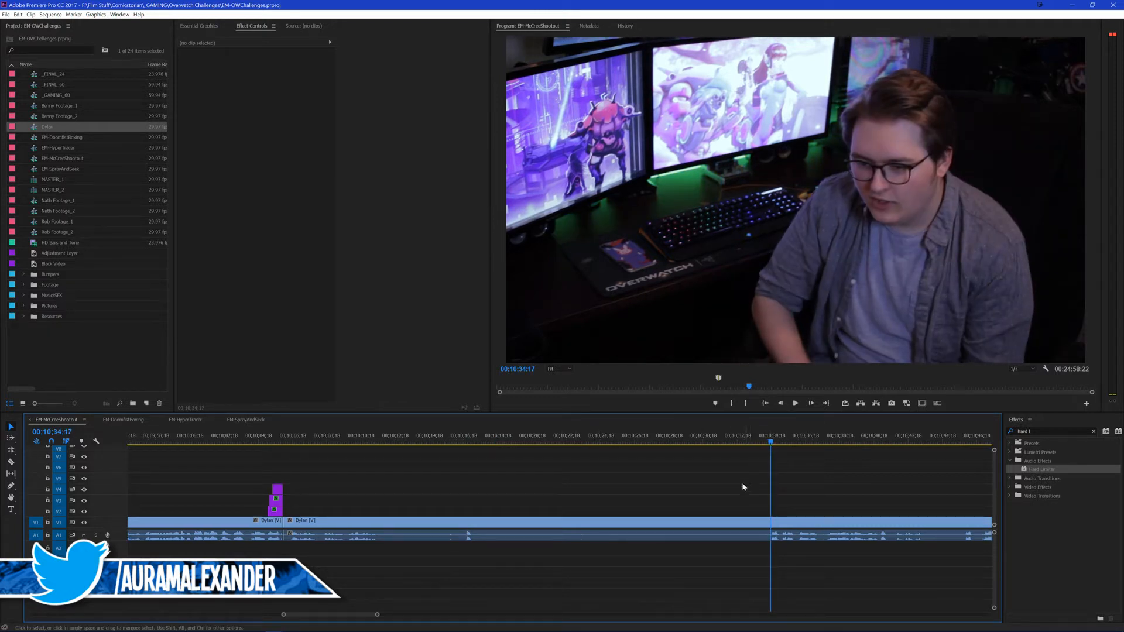
key("ctrl+k")
scroll(504, 496, "up", 4)
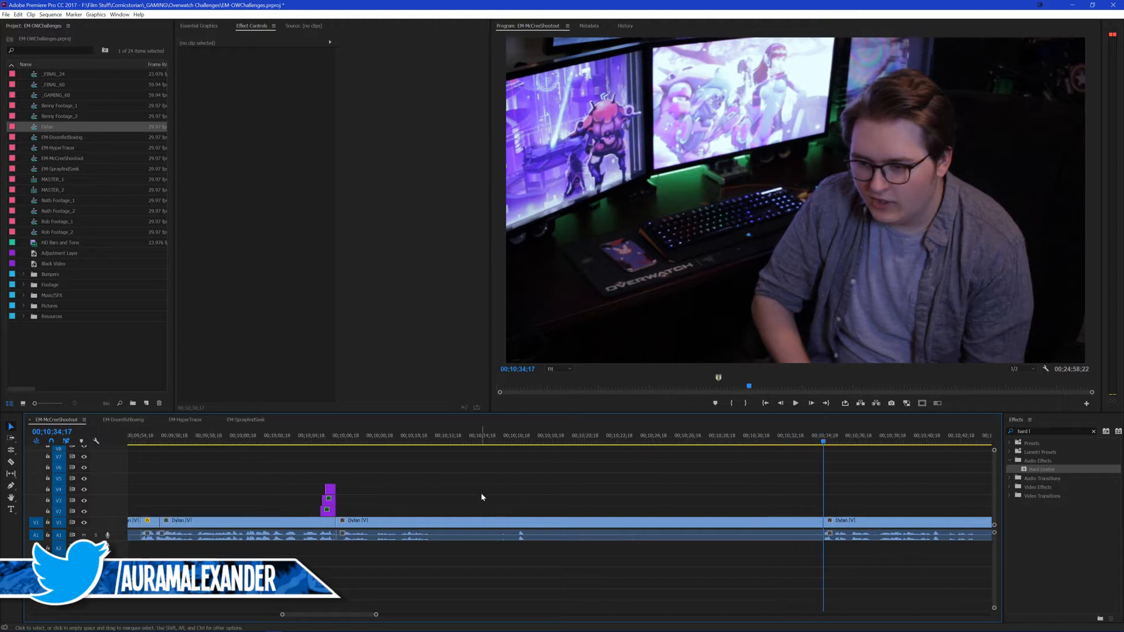
key("Up")
left_click(526, 520)
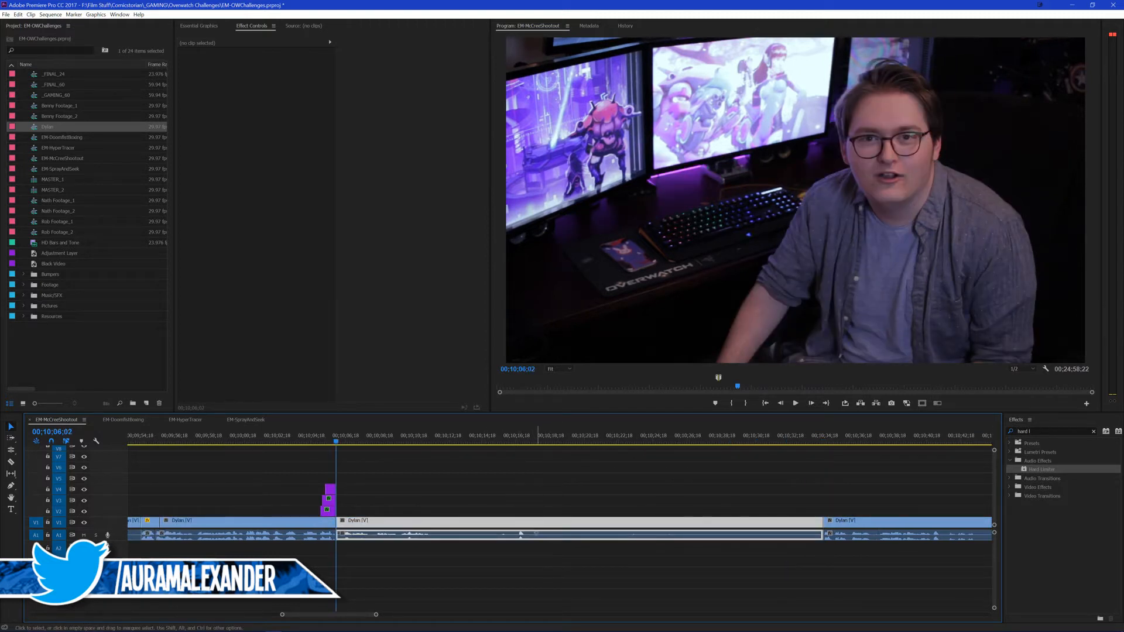
key("shift+Delete")
Step: Ripple-trim the start of the clip following the titles up to 00;10;20;20 and save the project
left_click(315, 438)
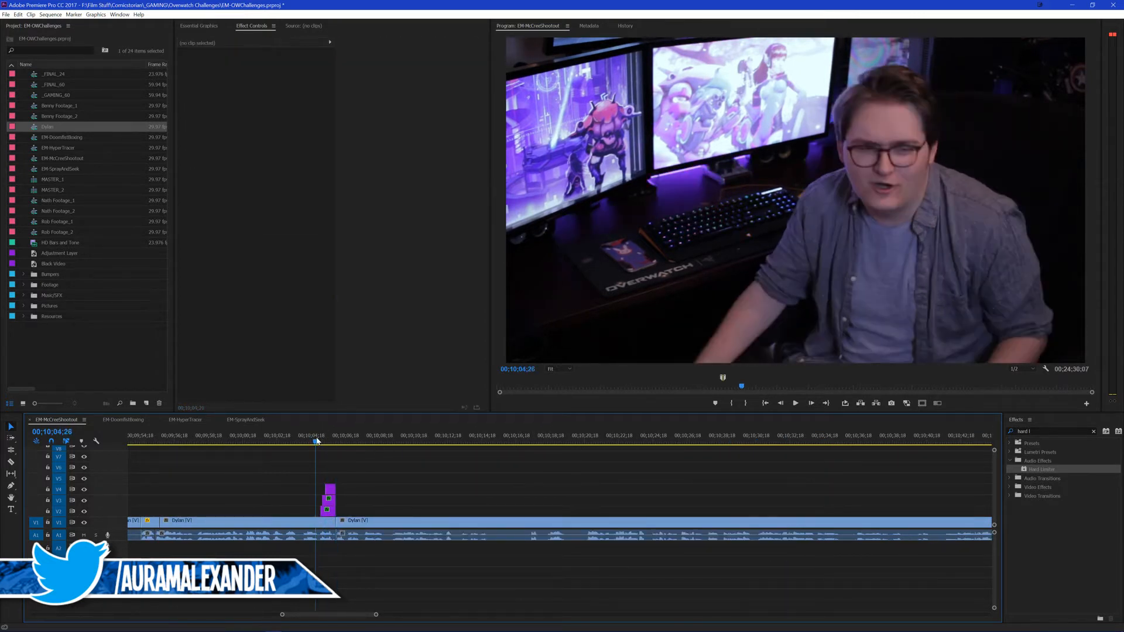
key("space")
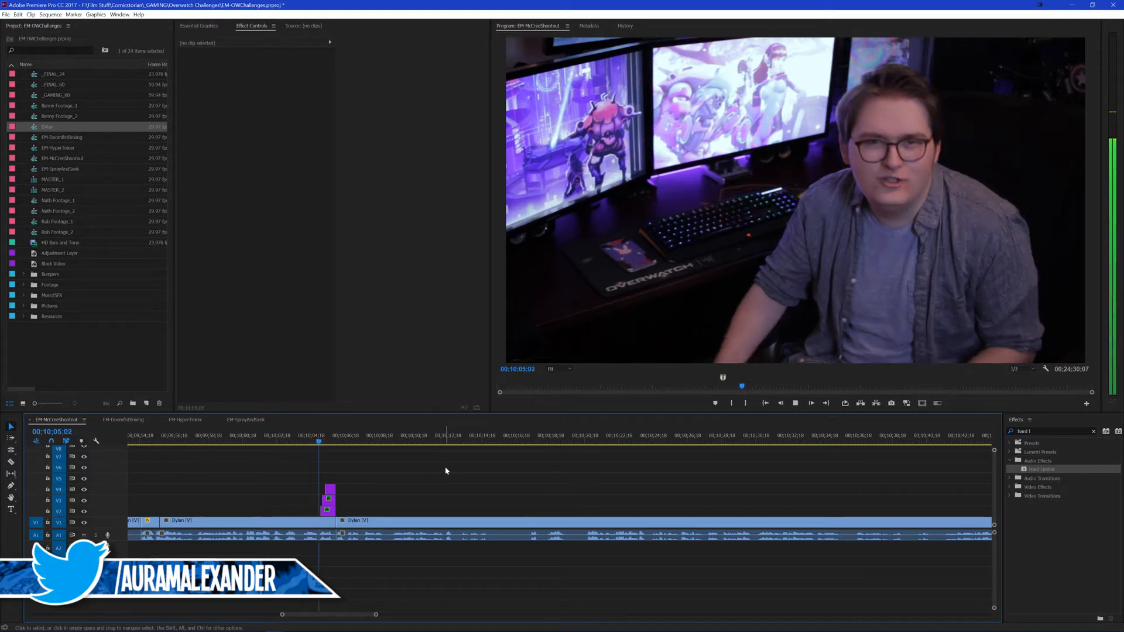
left_click_drag(434, 470, 541, 456)
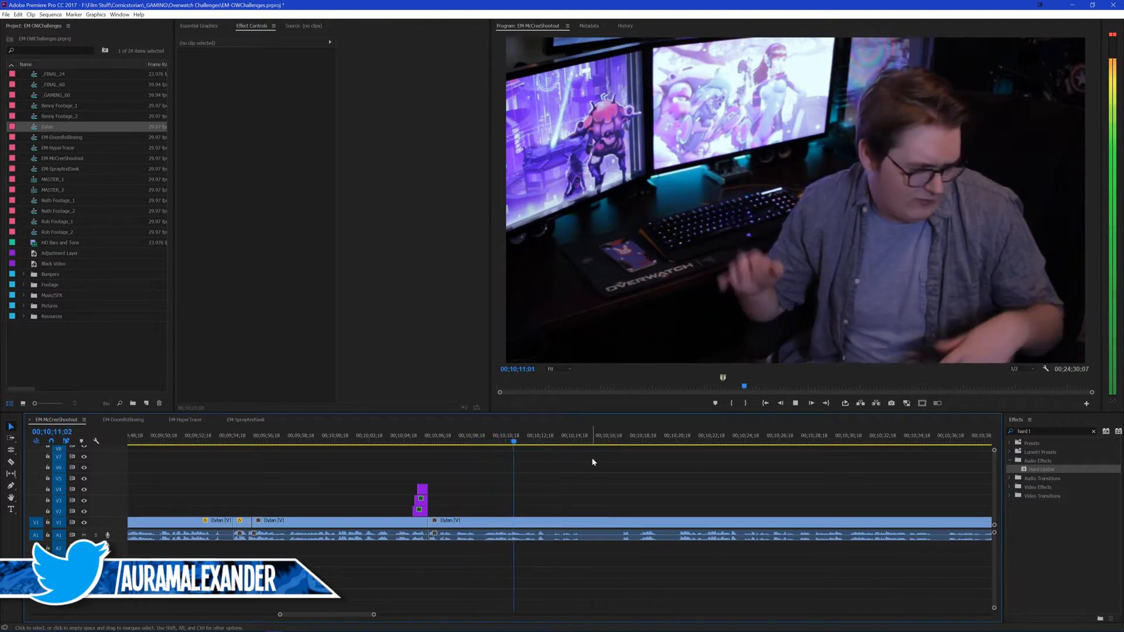
left_click(614, 440)
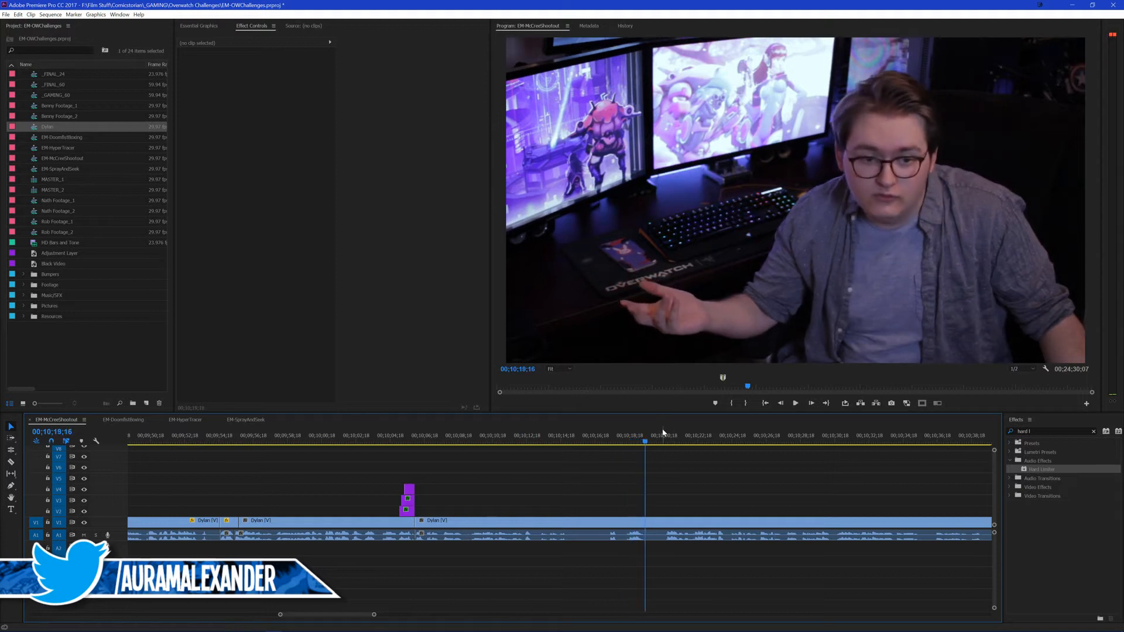
key("space")
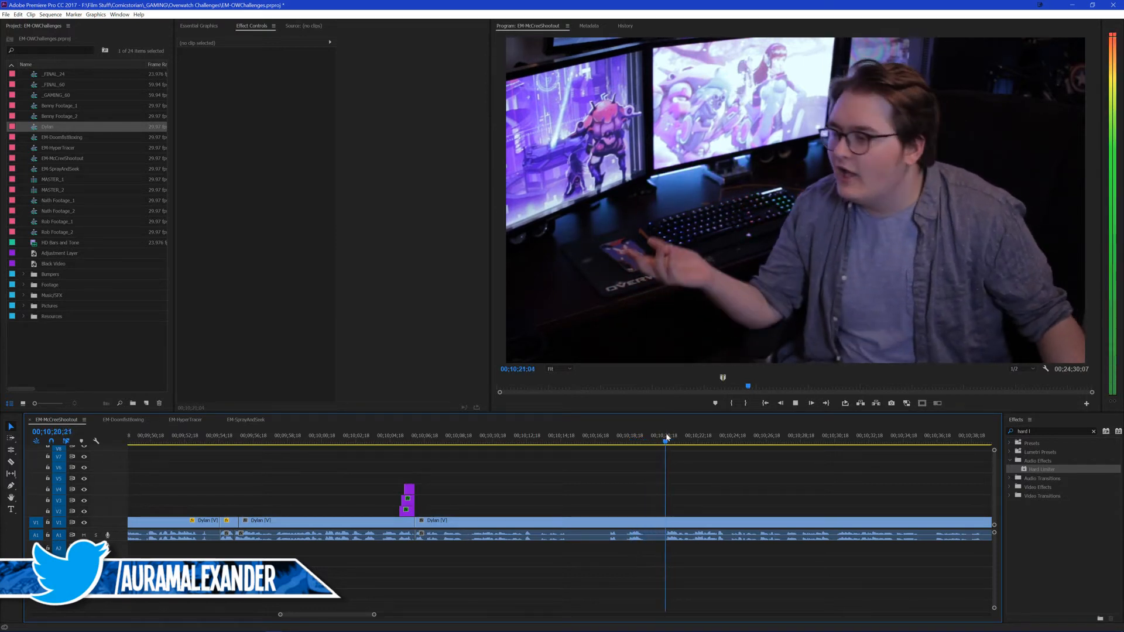
key("q")
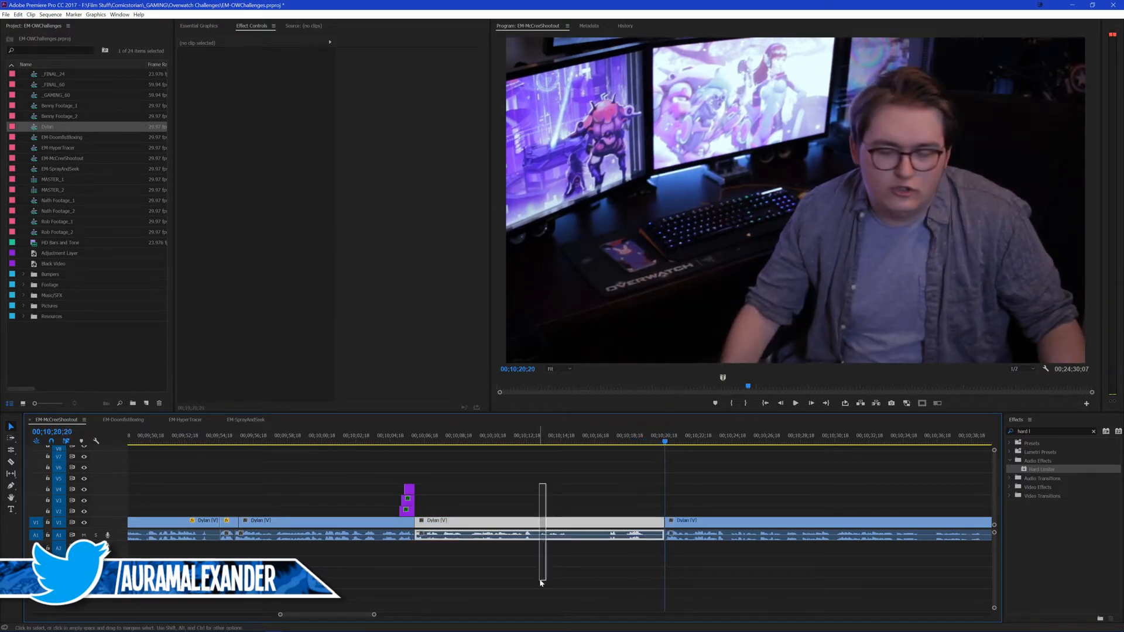
key("ctrl+s")
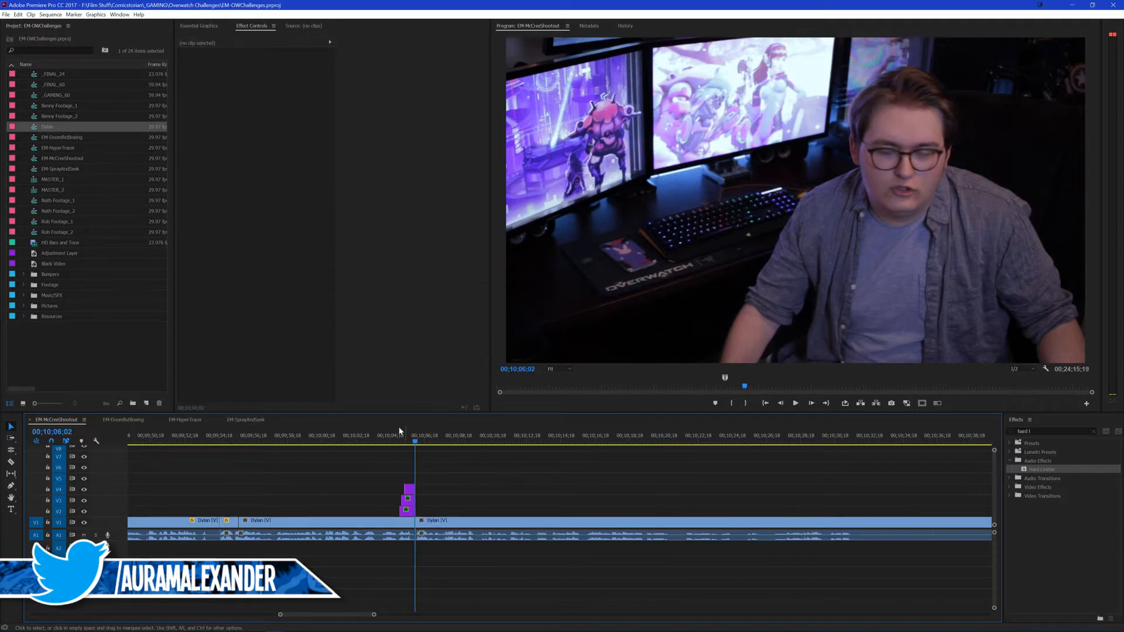
Step: Play the tightened footage from just before the titles to about 00;10;21;05, rechecking the line around 00;10;18;08
left_click(401, 436)
key("space")
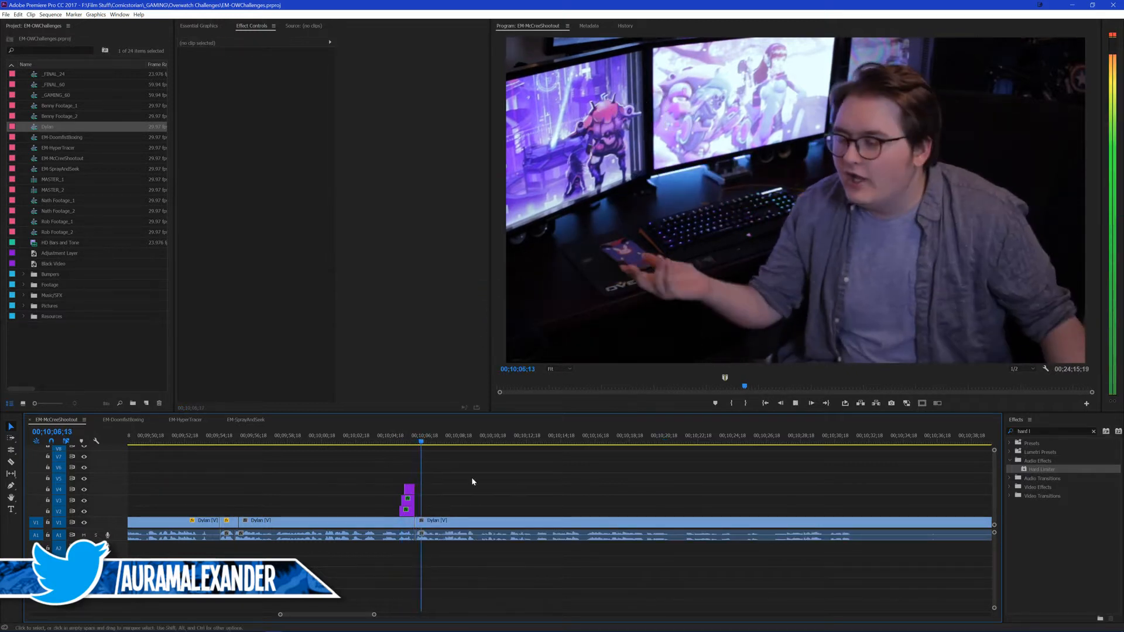
scroll(436, 490, "up", 2)
scroll(445, 488, "up", 2)
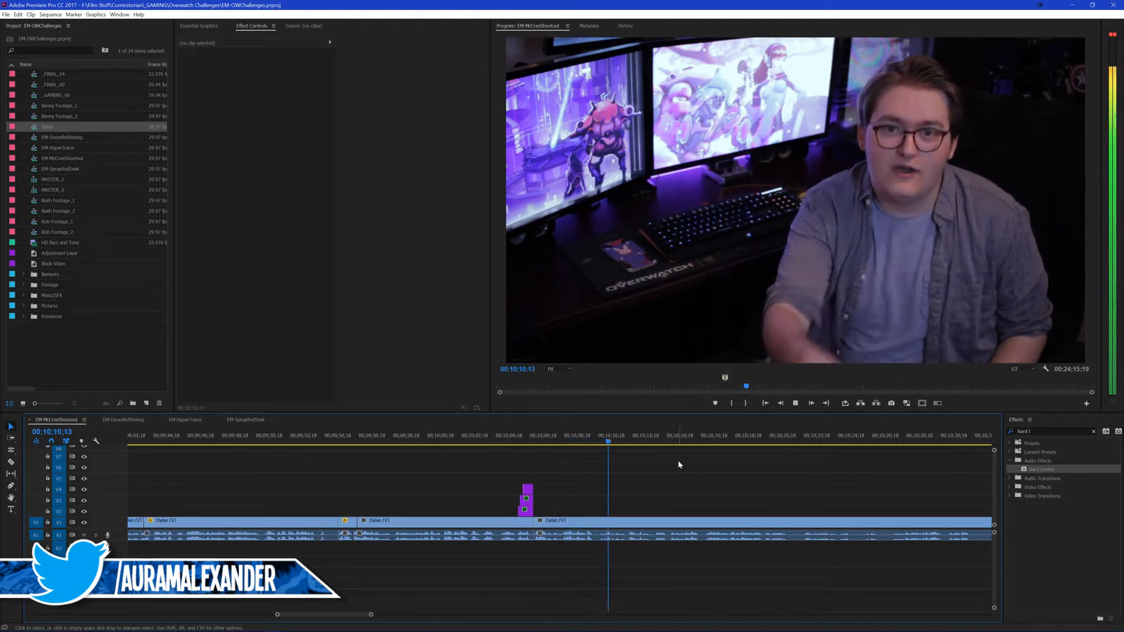
scroll(677, 460, "down", 1)
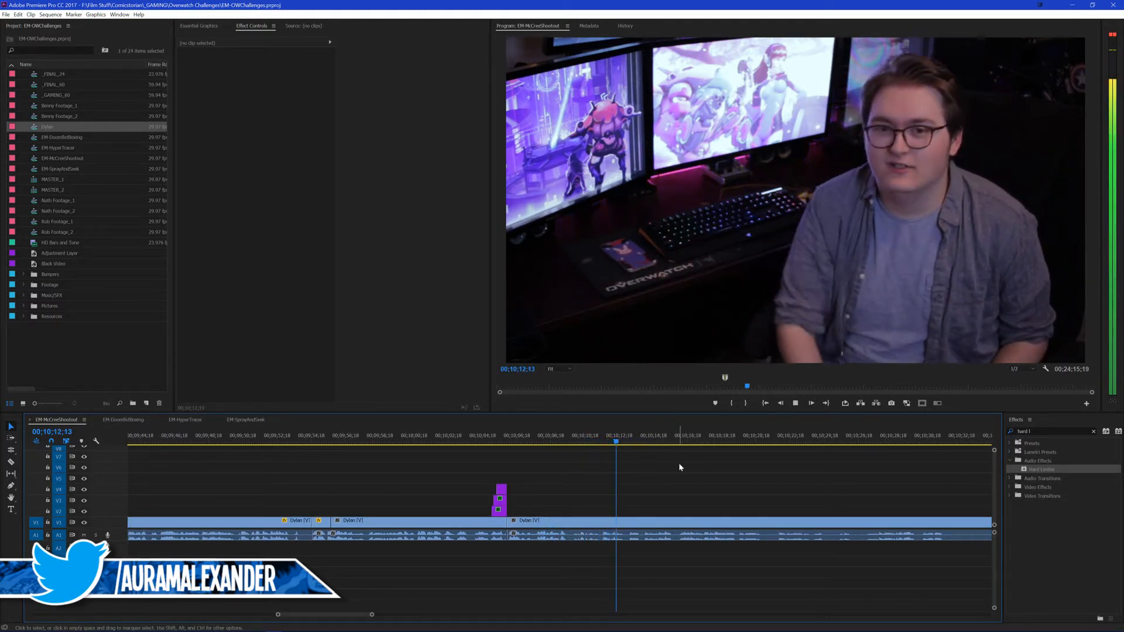
scroll(677, 467, "down", 1)
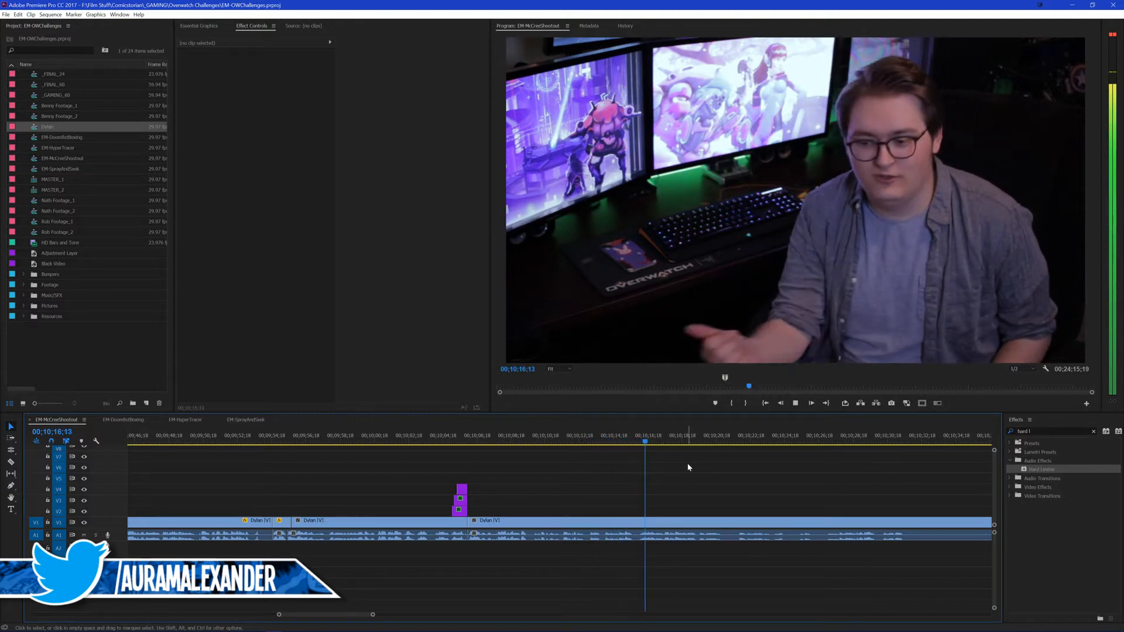
scroll(687, 465, "down", 2)
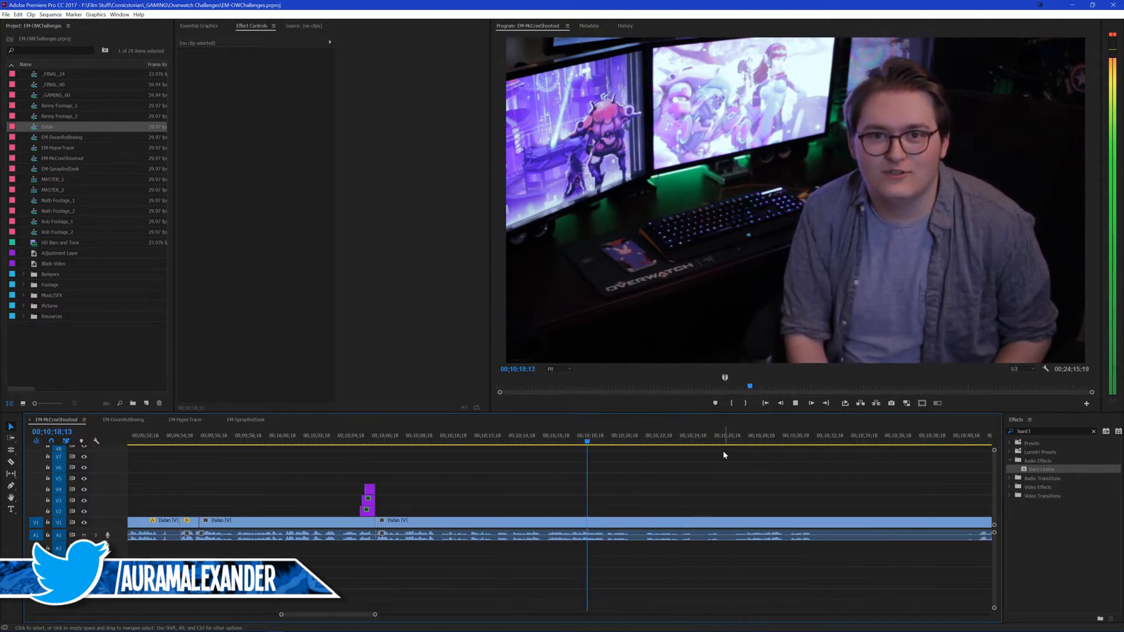
key("space")
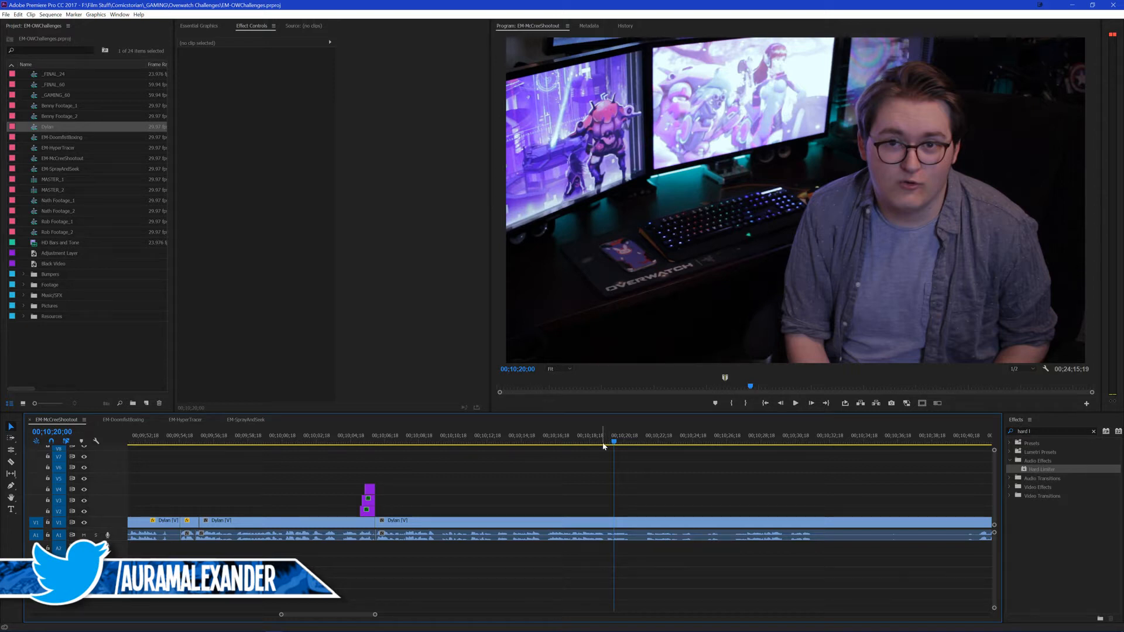
left_click(585, 444)
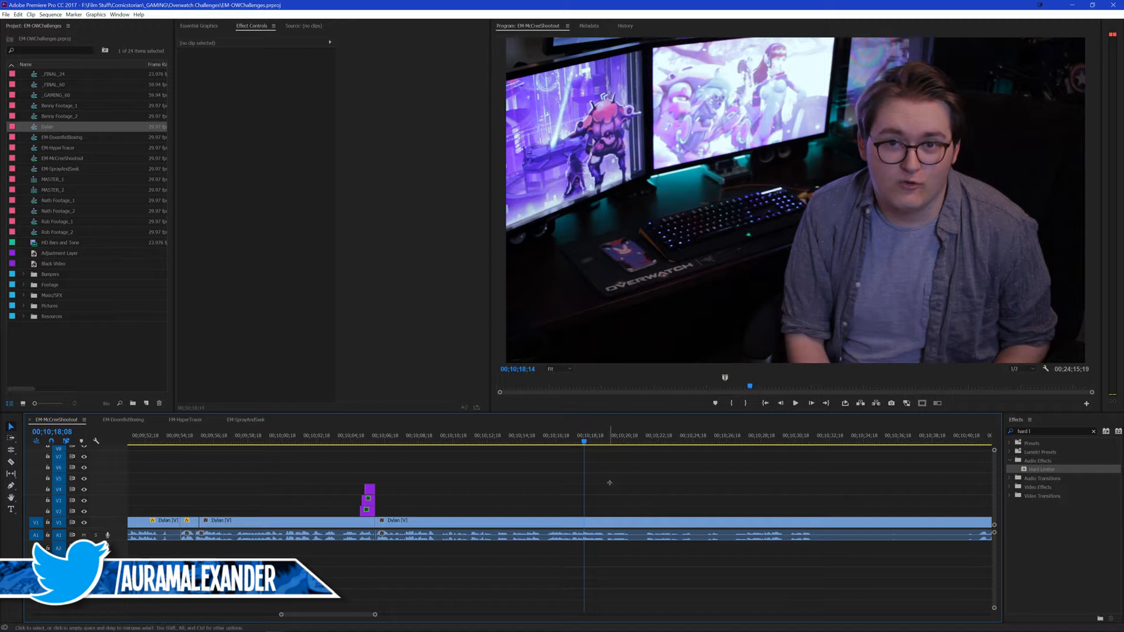
key("space")
key("space")
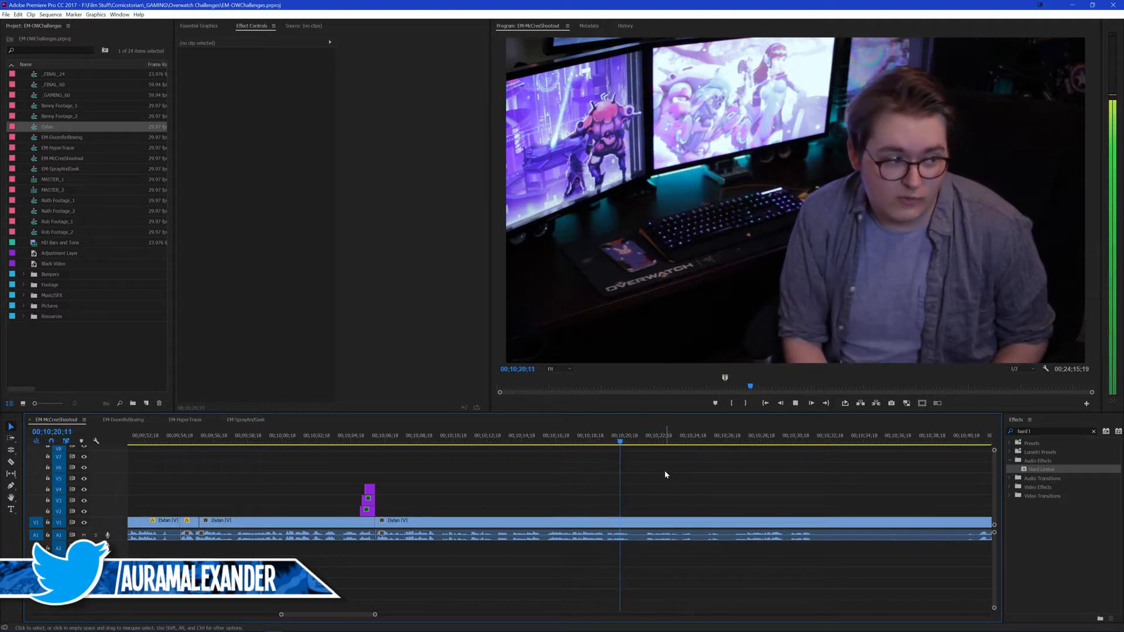
key("space")
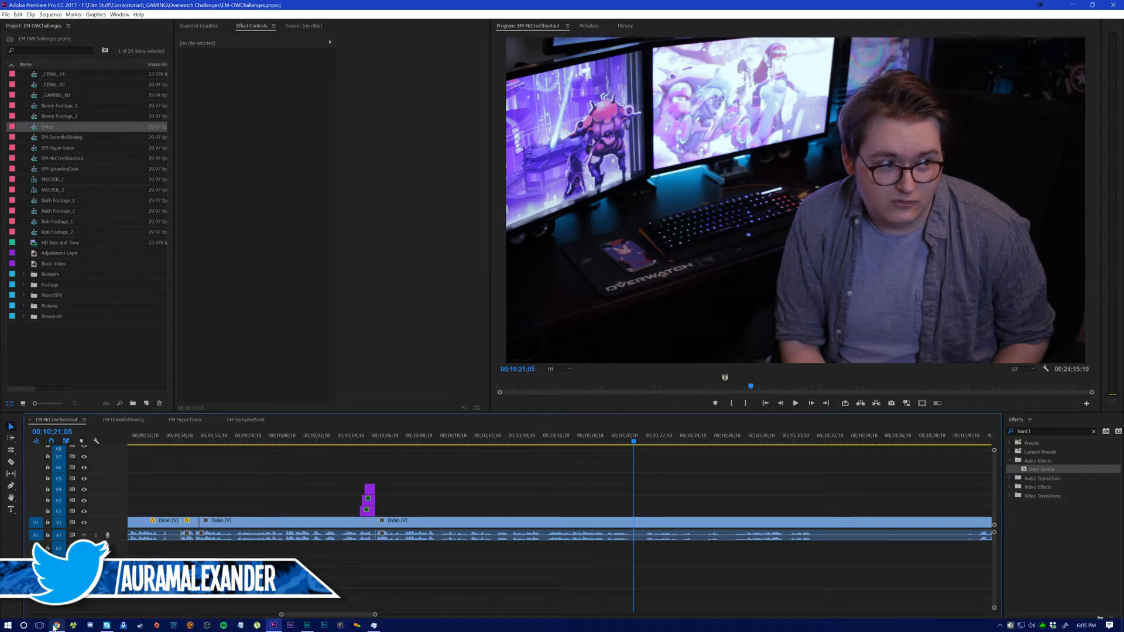
Step: Switch to Chrome and open Amazon in a new tab
left_click(58, 625)
middle_click(208, 34)
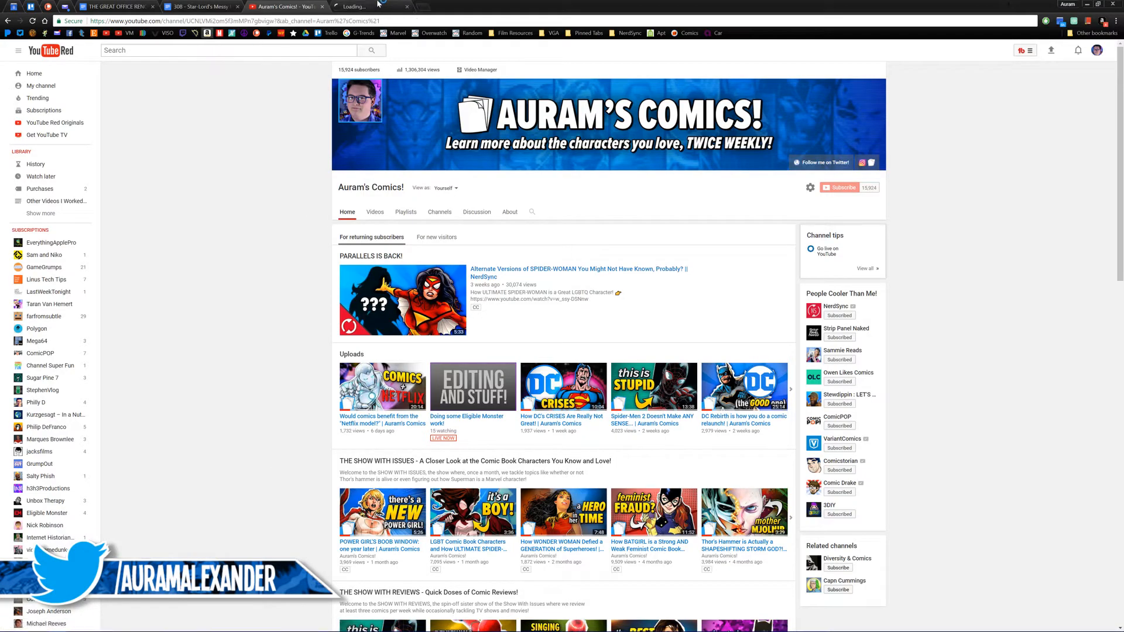
left_click(375, 7)
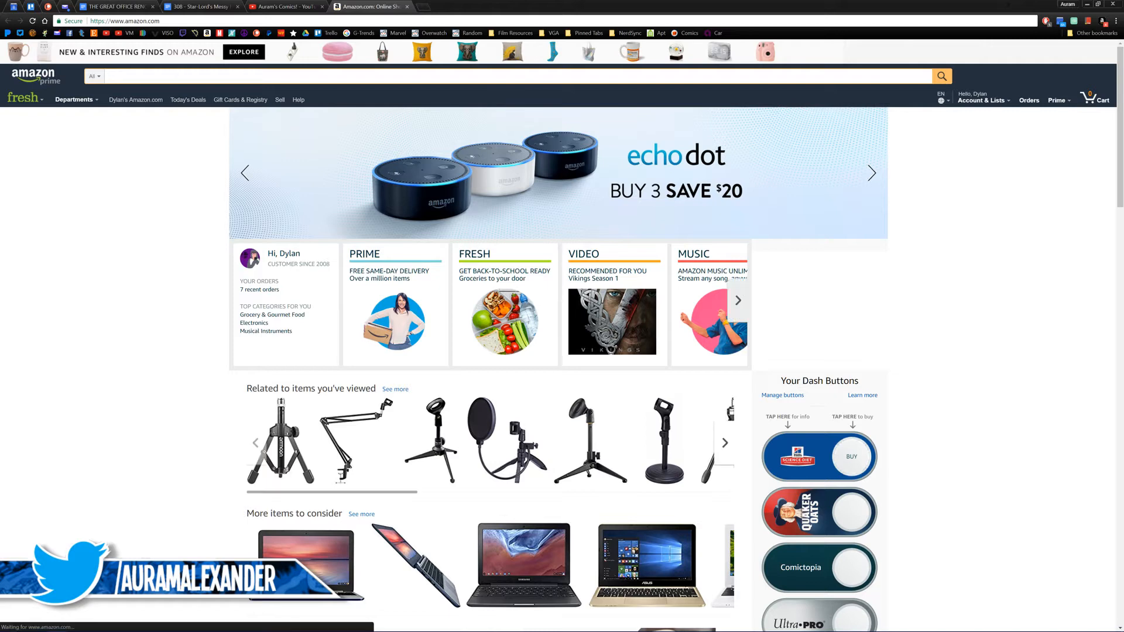
Step: Search for "dva pop" and view the boxed-set photo of the Funko POP Overwatch D.VA & Meka 6-inch figure
type("dva pop")
key("Return")
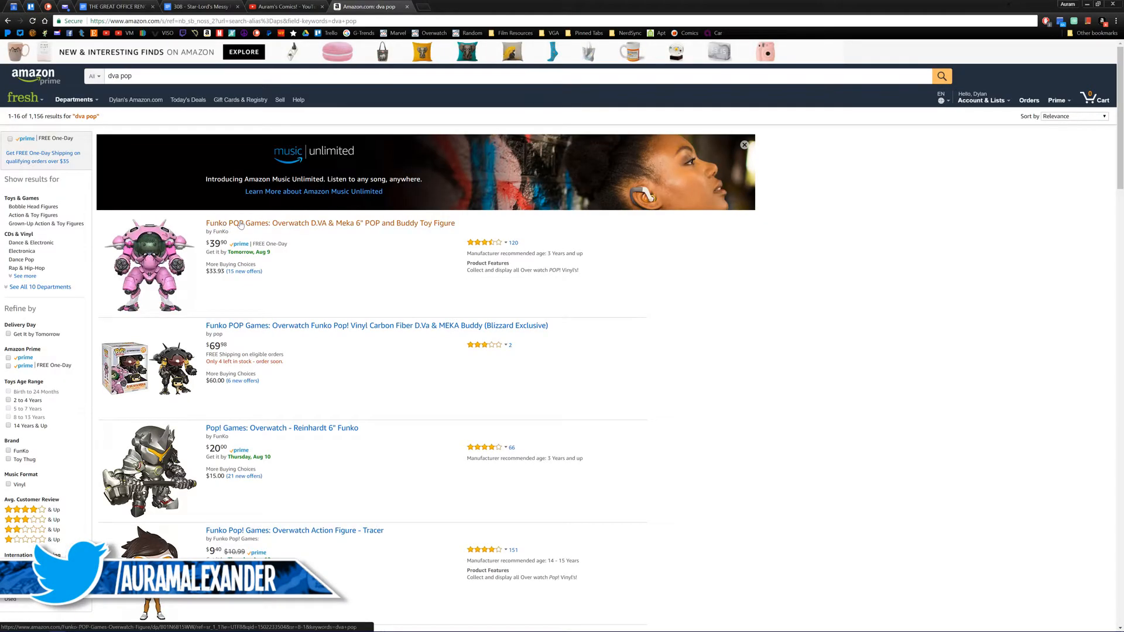
left_click(239, 224)
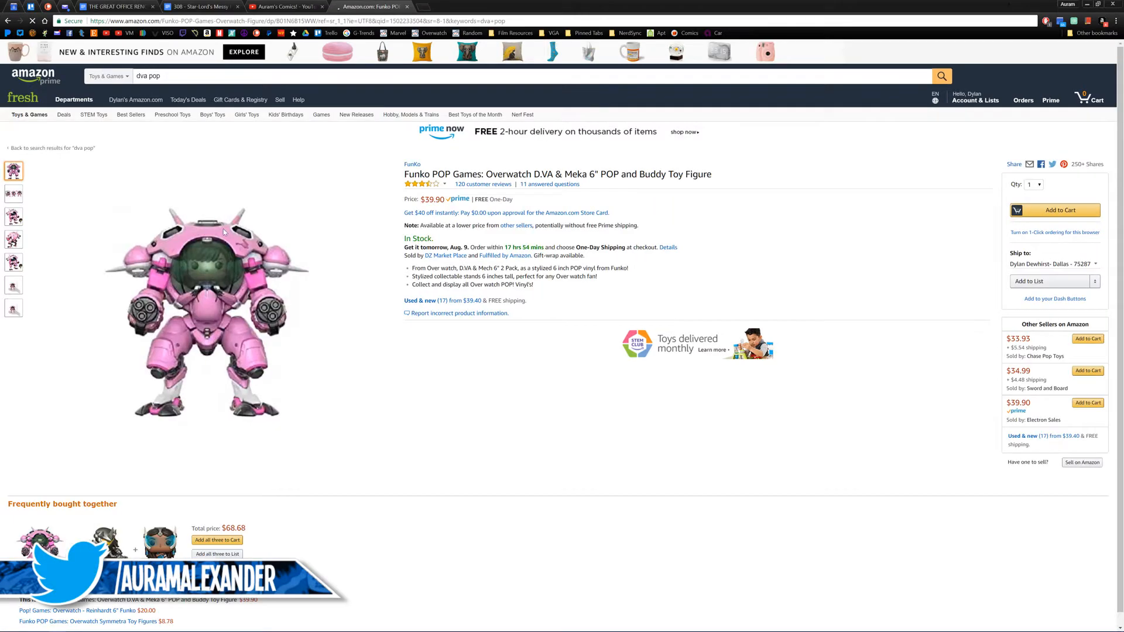
left_click(12, 222)
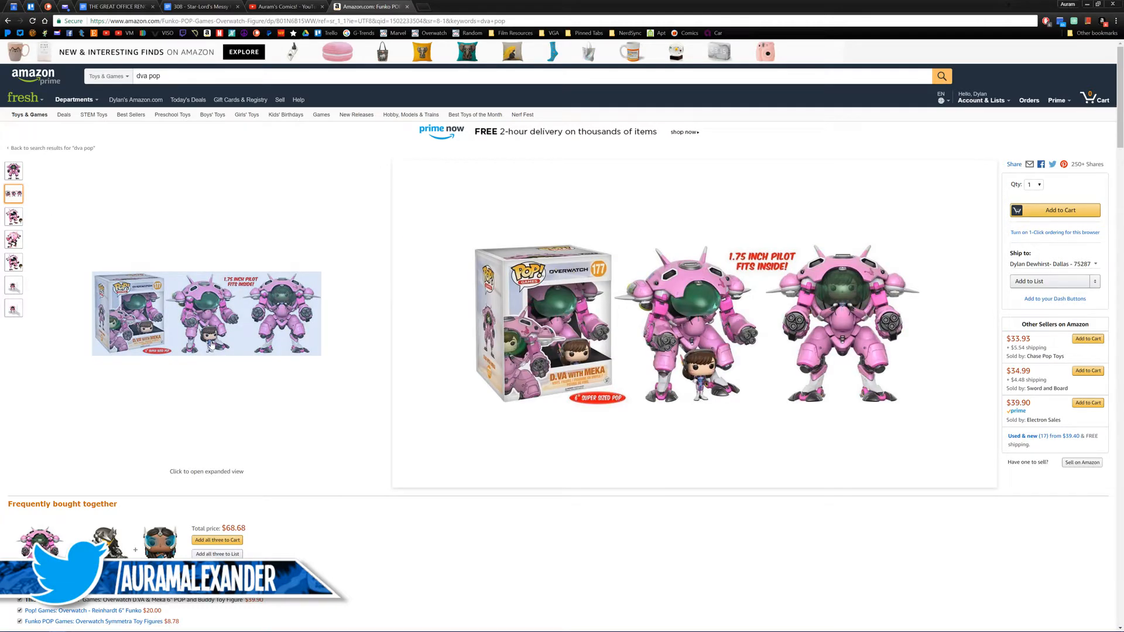
Step: Open the Symmetra and Reinhardt figures bundled with the D.VA figure in new tabs, view the Symmetra page and return to the D.VA page
scroll(292, 187, "down", 1)
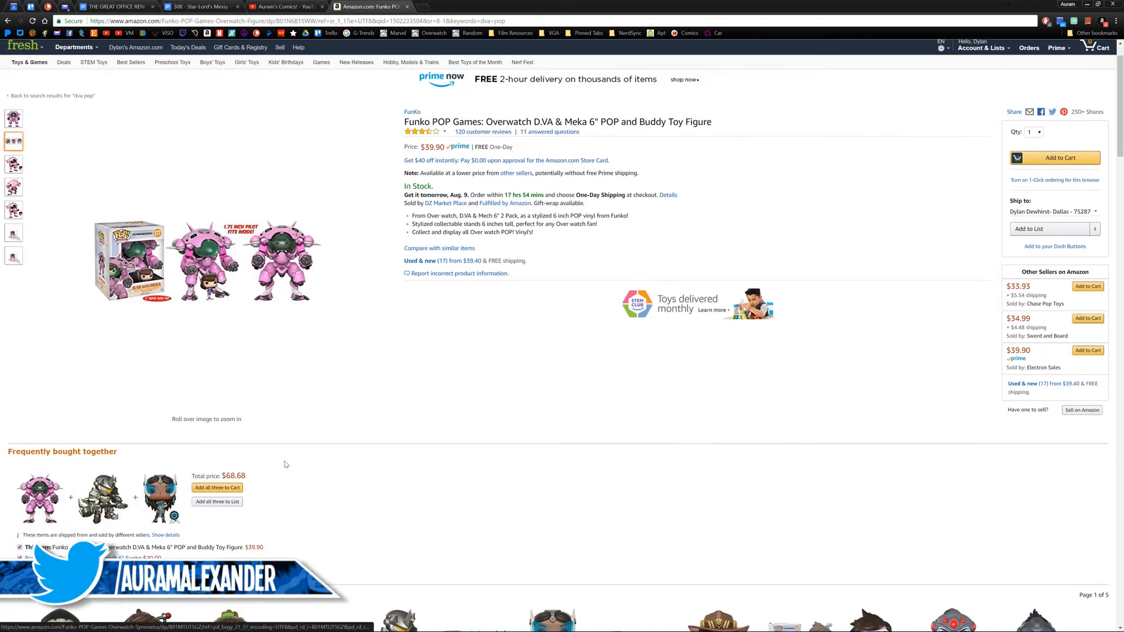
middle_click(160, 498)
middle_click(103, 499)
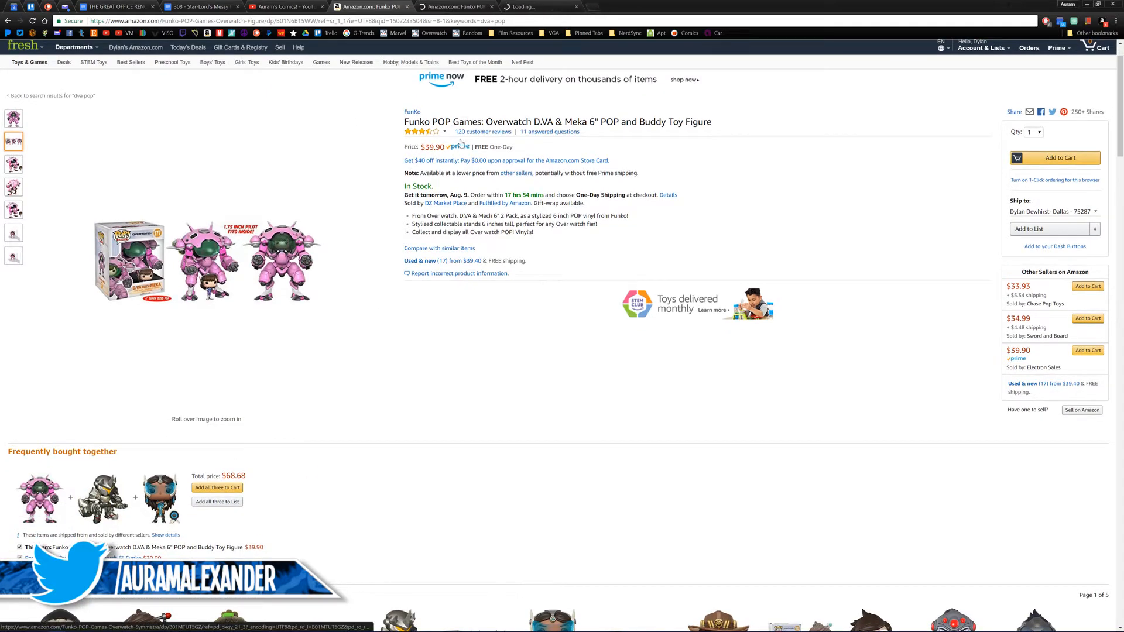
left_click(498, 5)
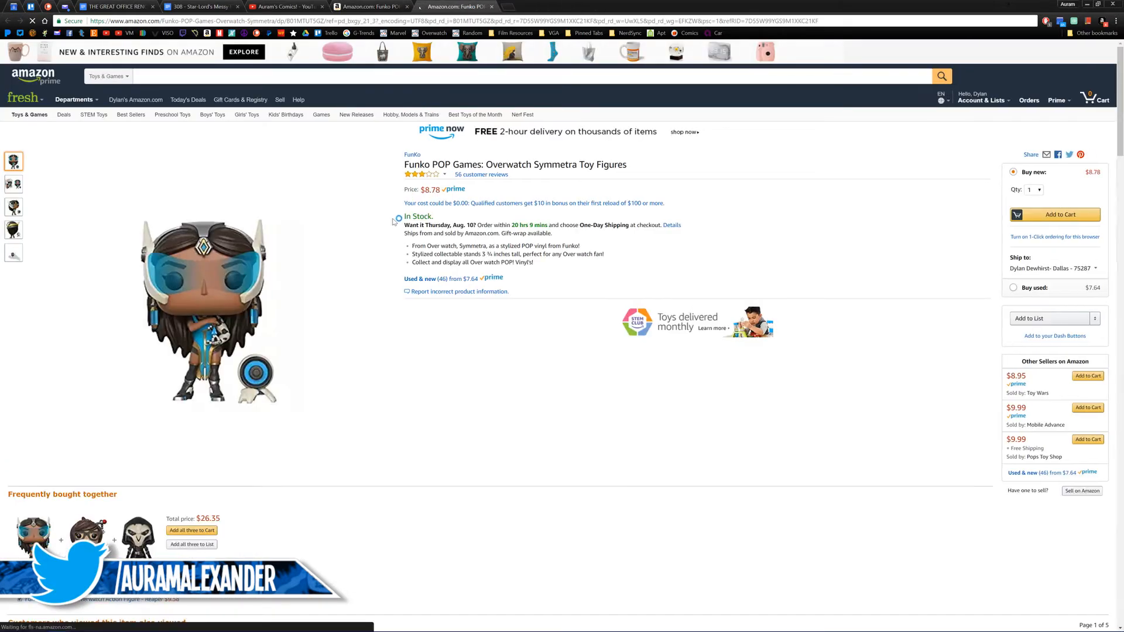
left_click(370, 6)
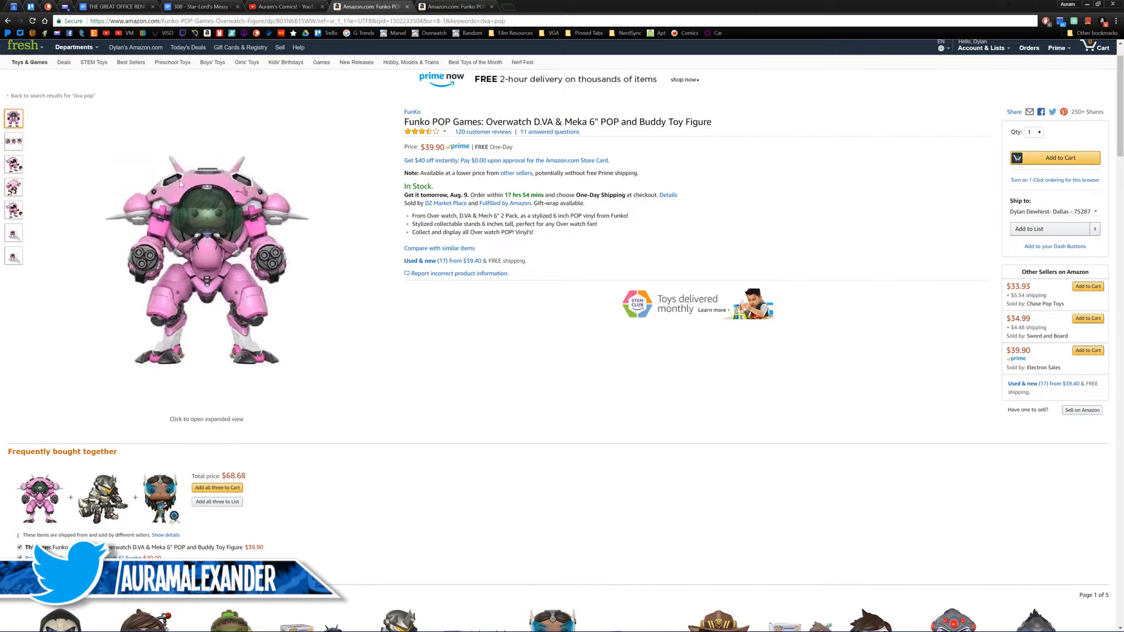
Step: Close the remaining Amazon product tabs and switch back to Premiere Pro
middle_click(375, 7)
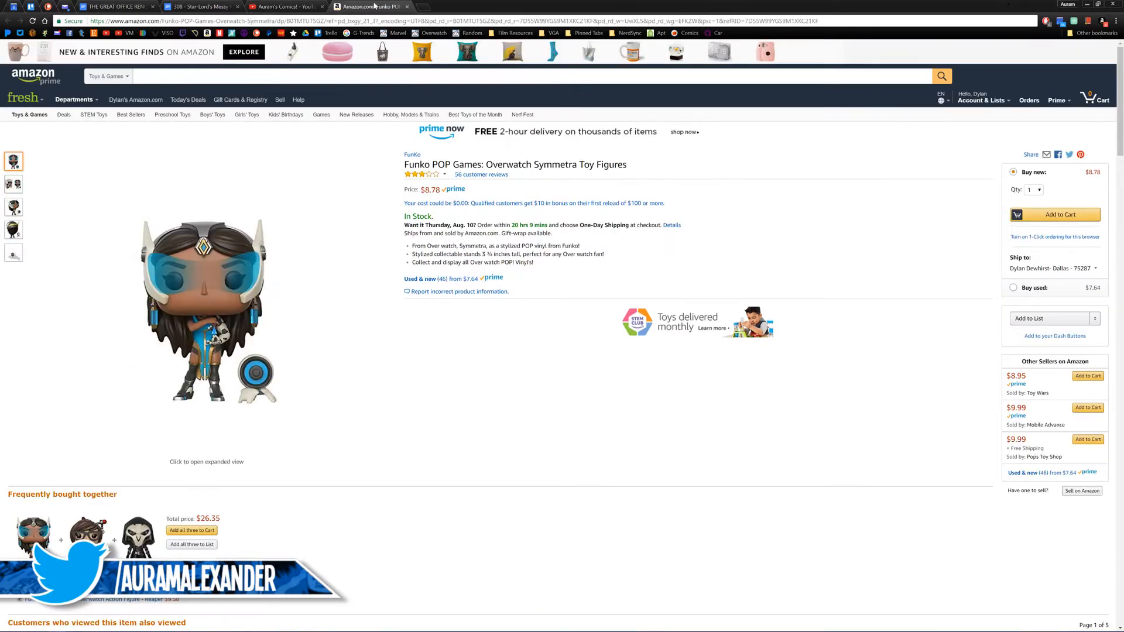
middle_click(375, 7)
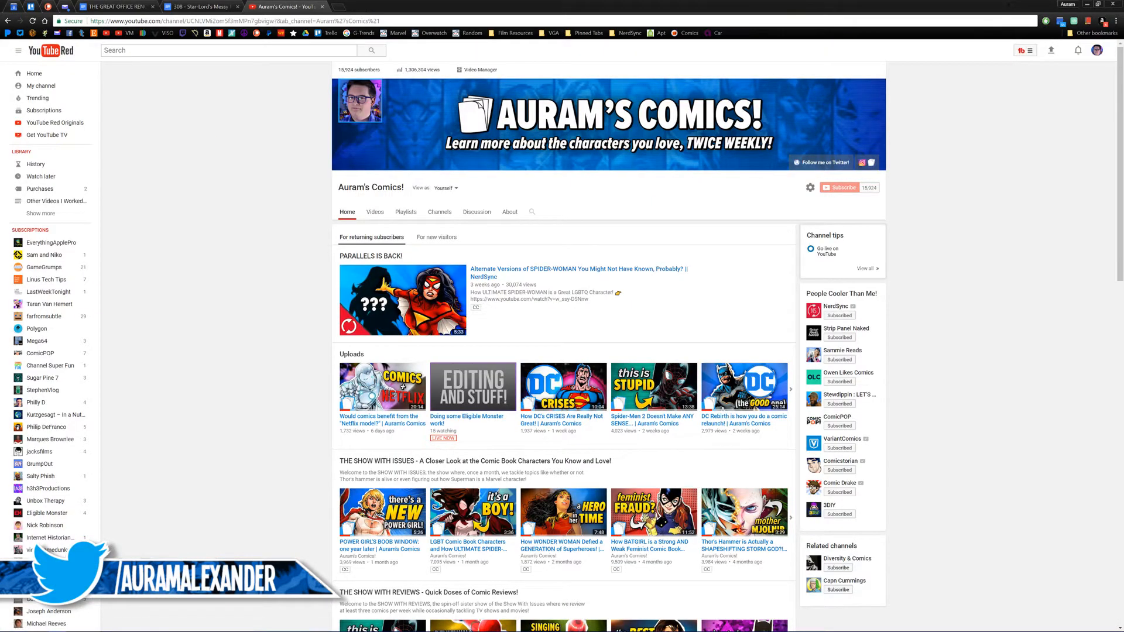
key("alt+Tab")
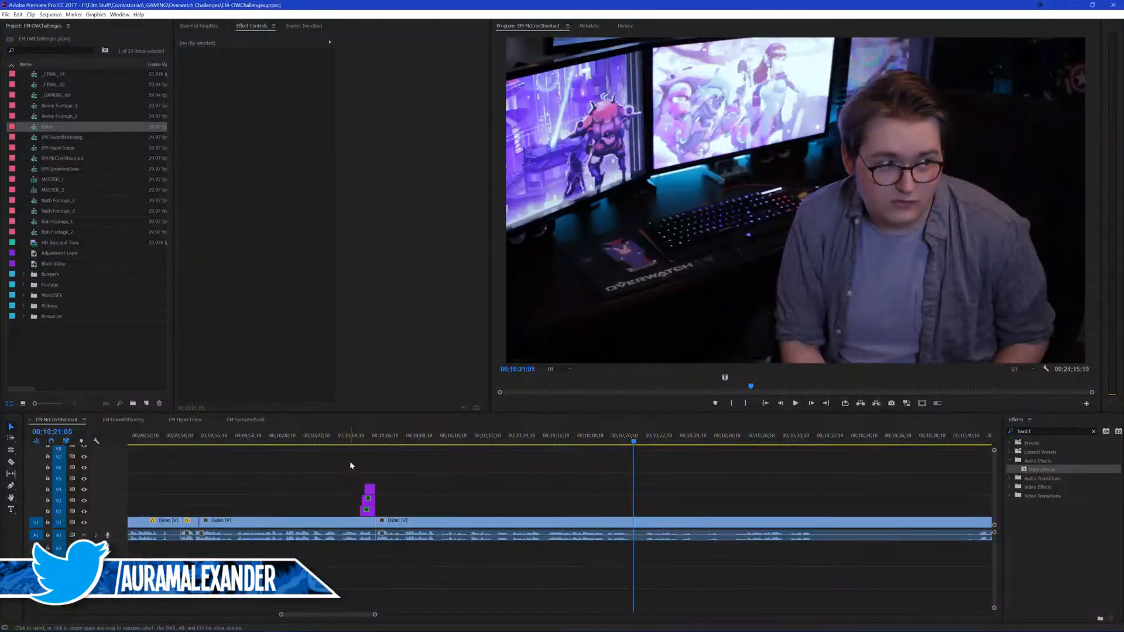
Step: Play the footage from 00;10;19;11, from 00;10;06;02 and around 00;10;43 to examine where the next usable line starts
left_click(416, 484)
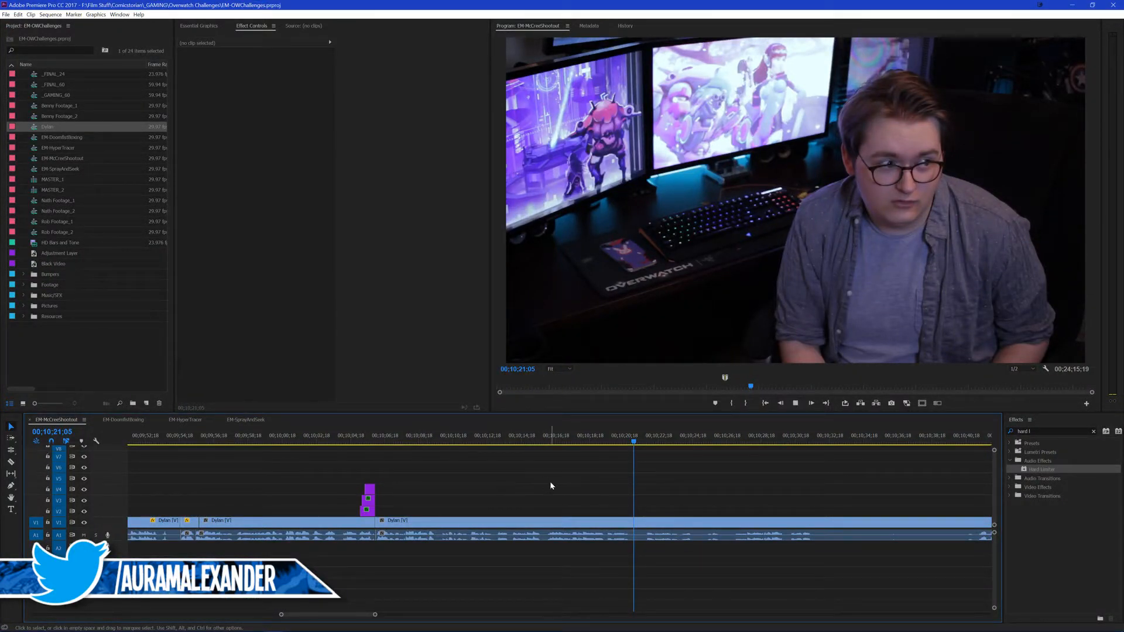
left_click(603, 443)
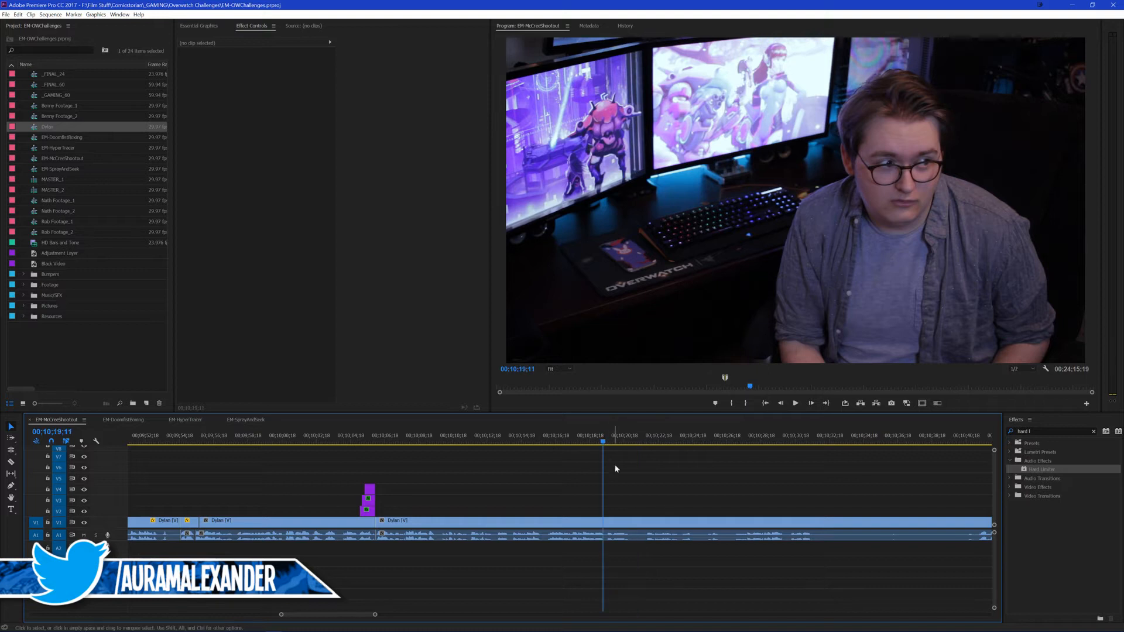
key("space")
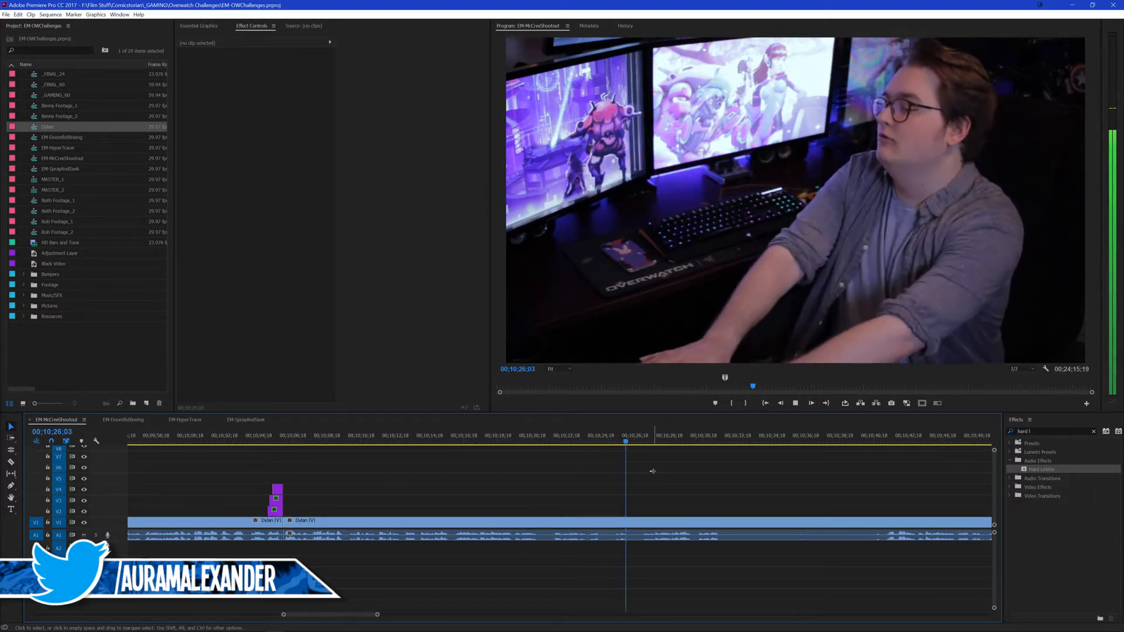
key("space")
left_click(289, 437)
key("space")
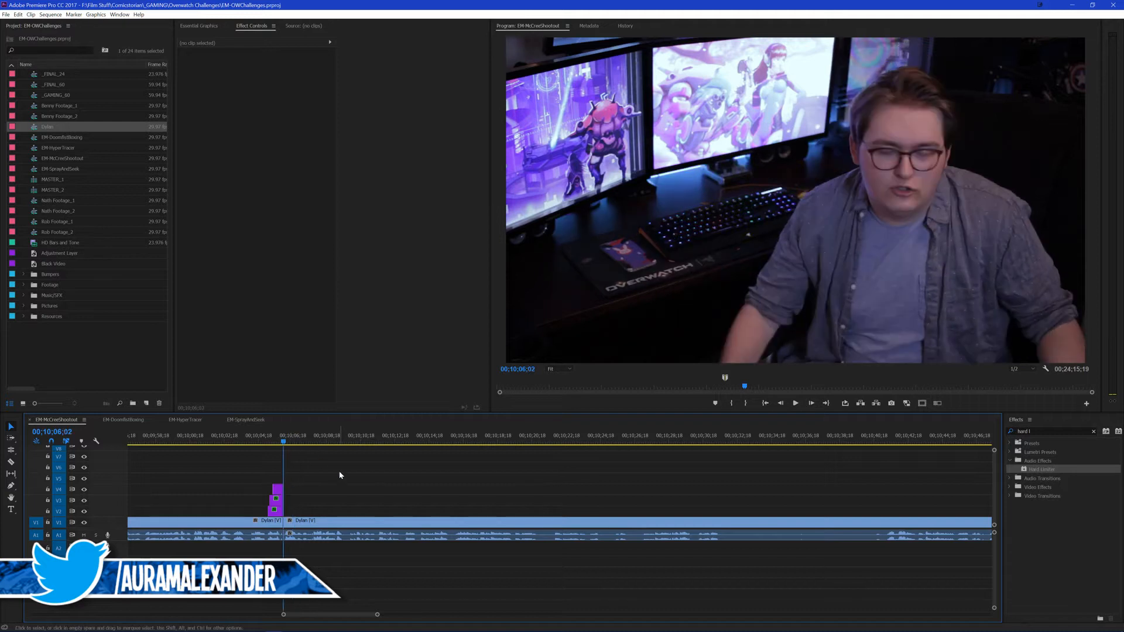
key("space")
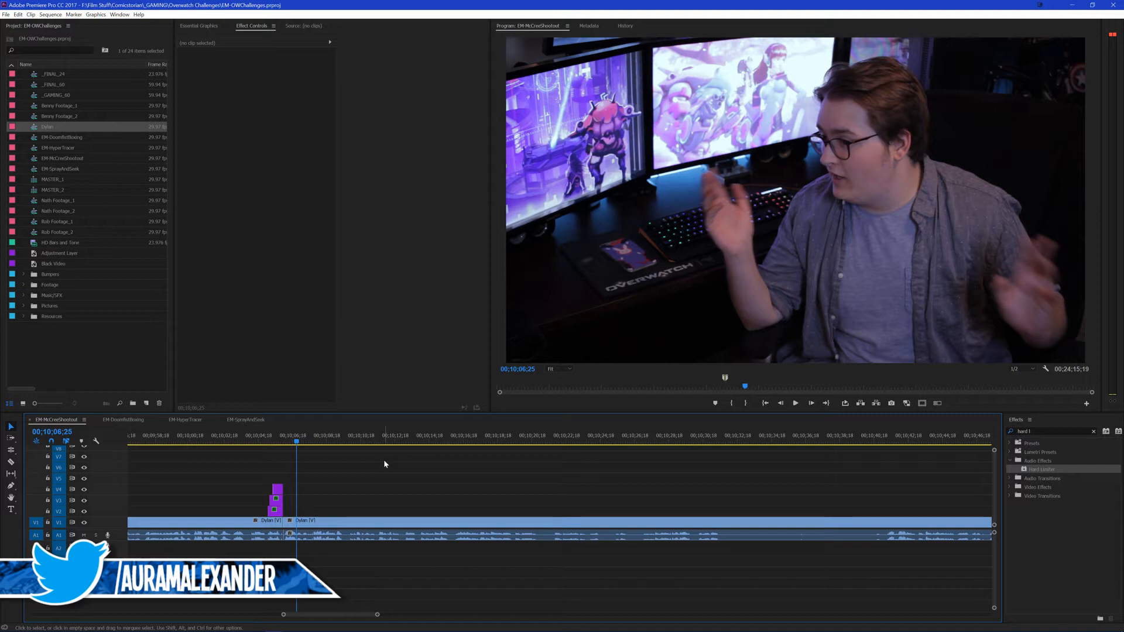
key("space")
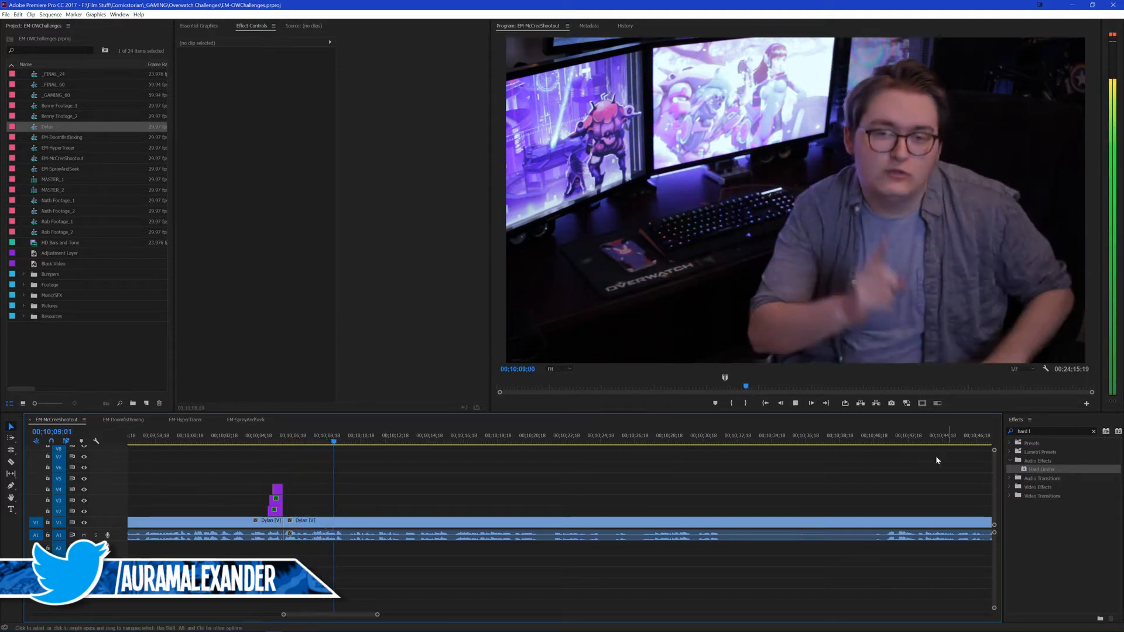
left_click(875, 436)
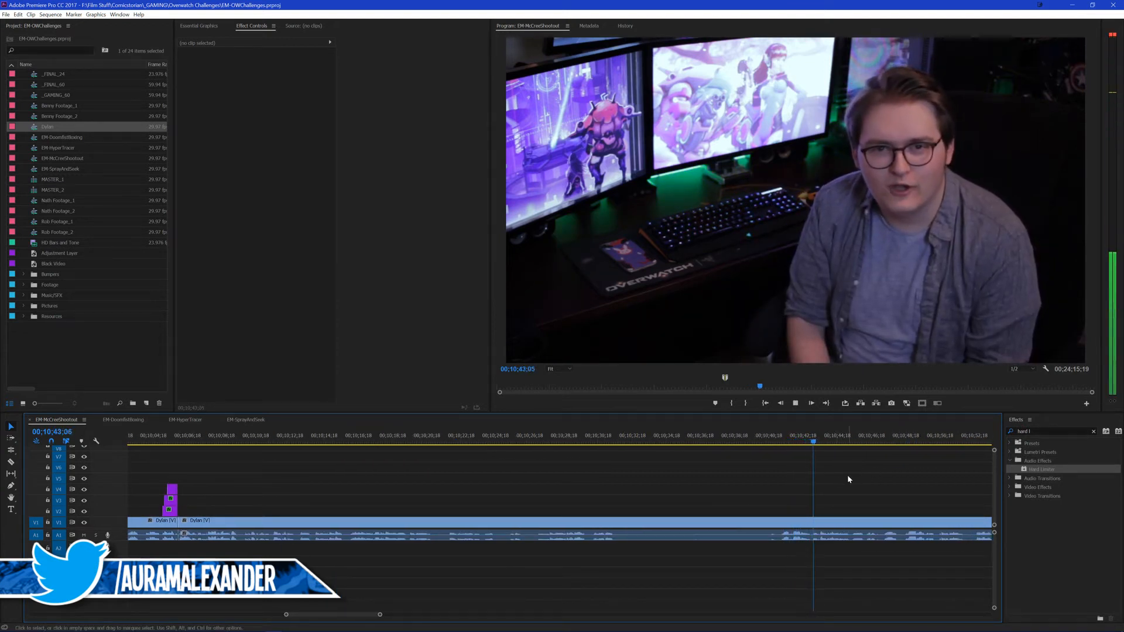
Step: Ripple-trim the start of the clip following the titles up to about 00;10;40;22 and save the project
left_click(719, 441)
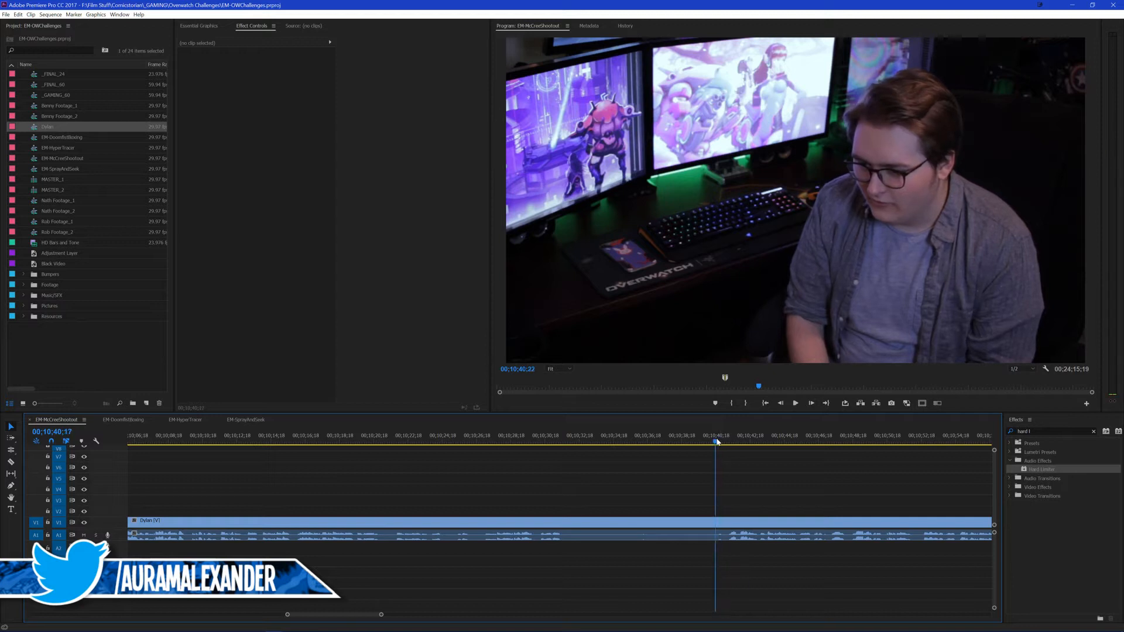
key("q")
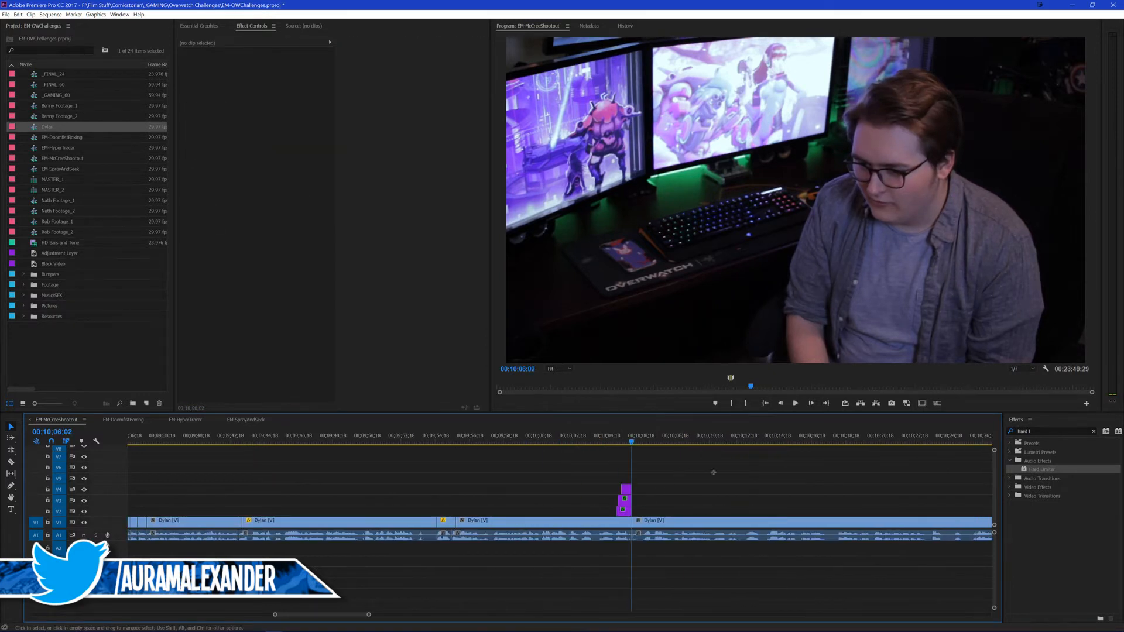
key("ctrl+s")
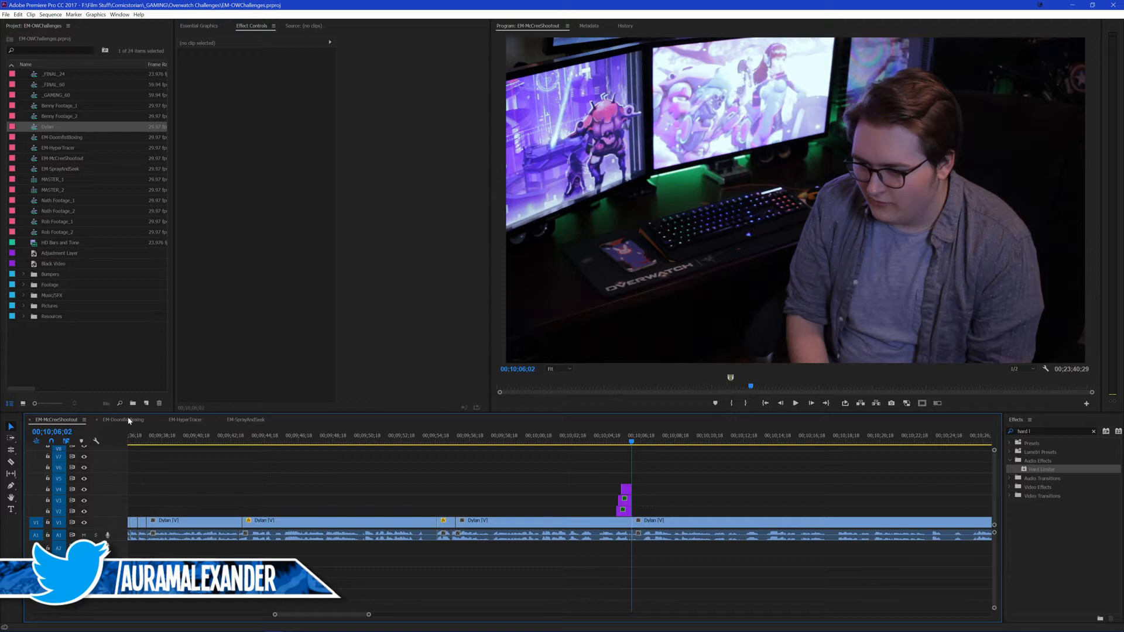
Step: Play the trimmed footage from 00;10;04;22, just before the titles, to 00;10;18;26
left_click(610, 436)
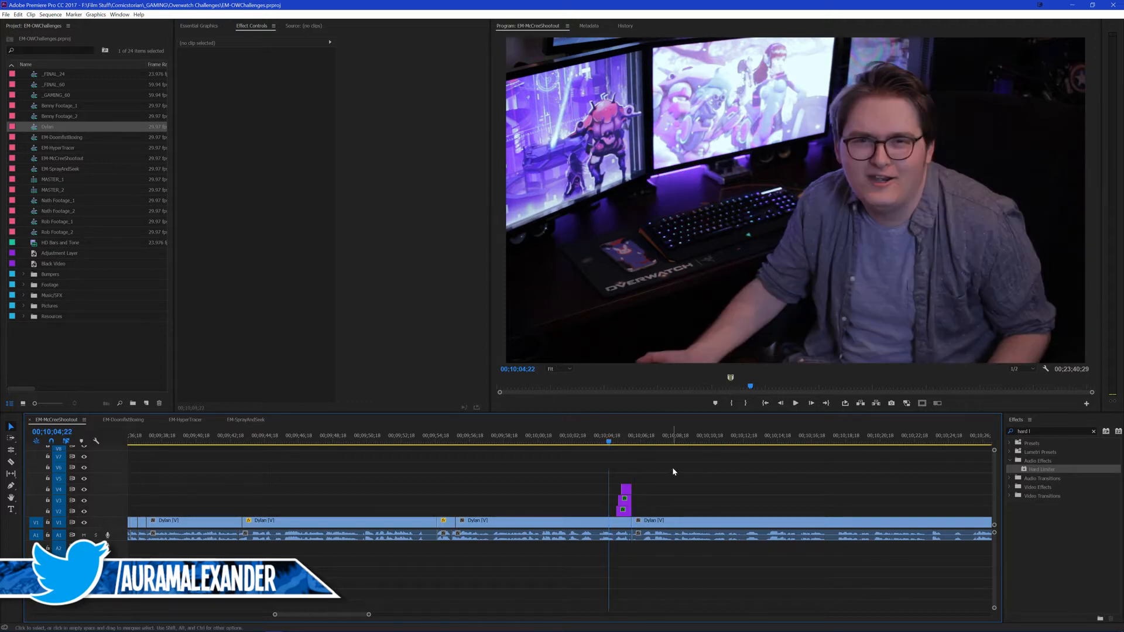
key("space")
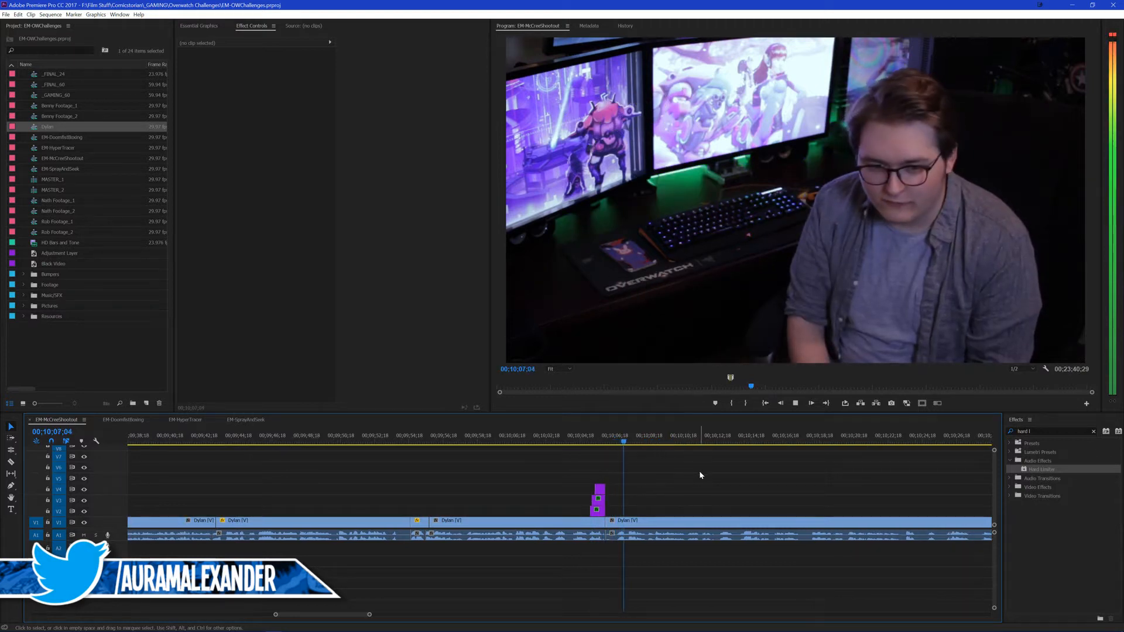
key("space")
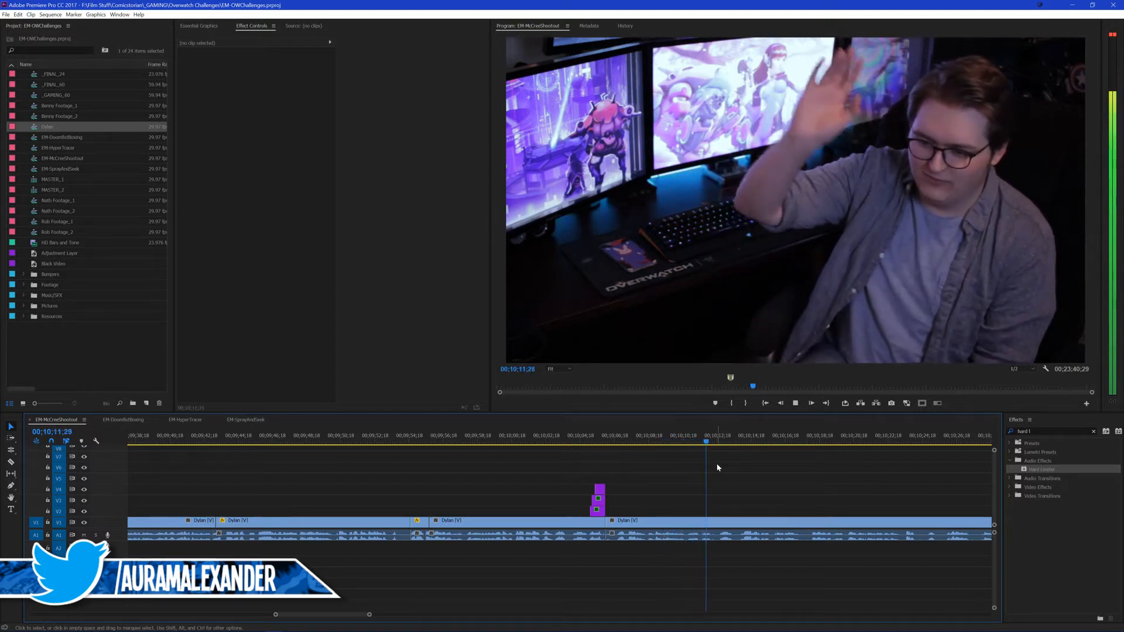
scroll(697, 477, "down", 6)
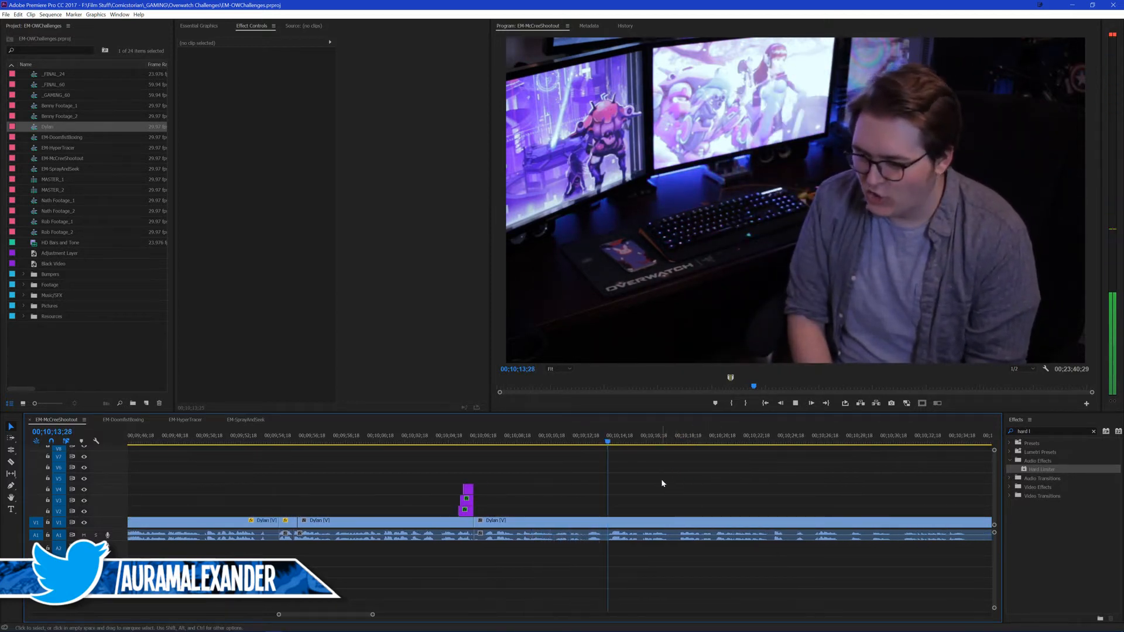
scroll(673, 478, "down", 3)
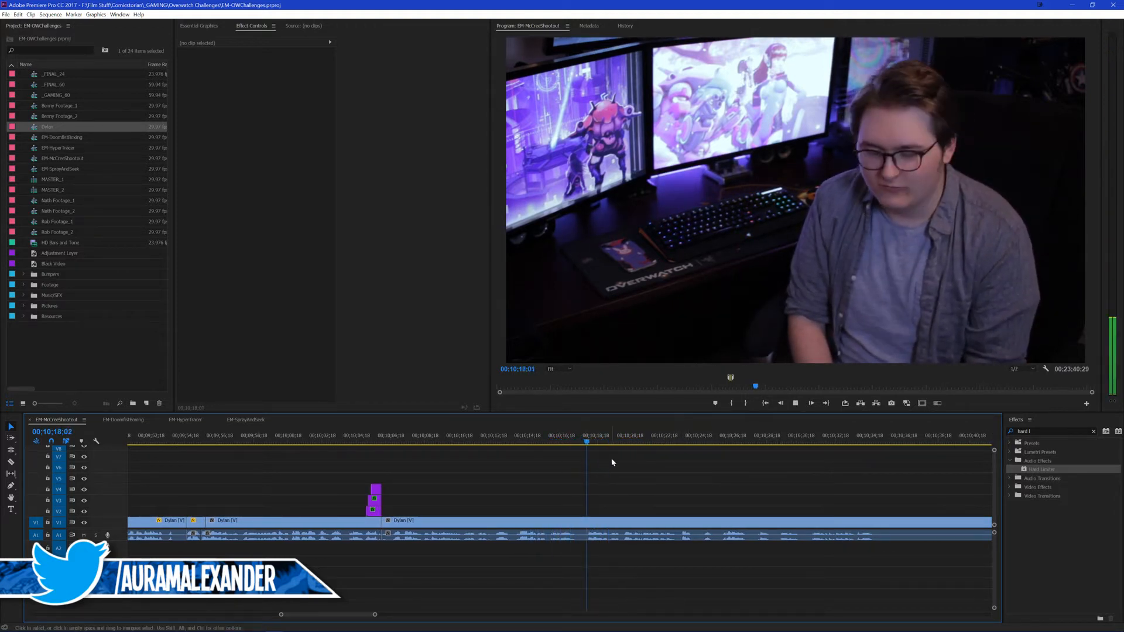
key("space")
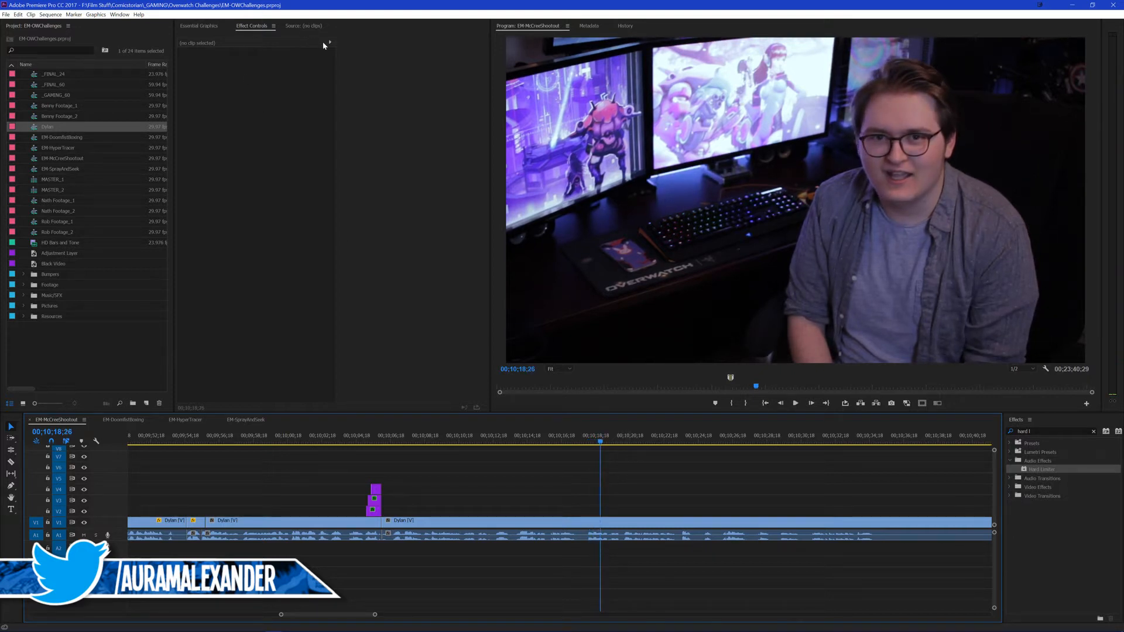
Step: Browse the Essential Graphics templates in the Auram's Comics folder
left_click(199, 26)
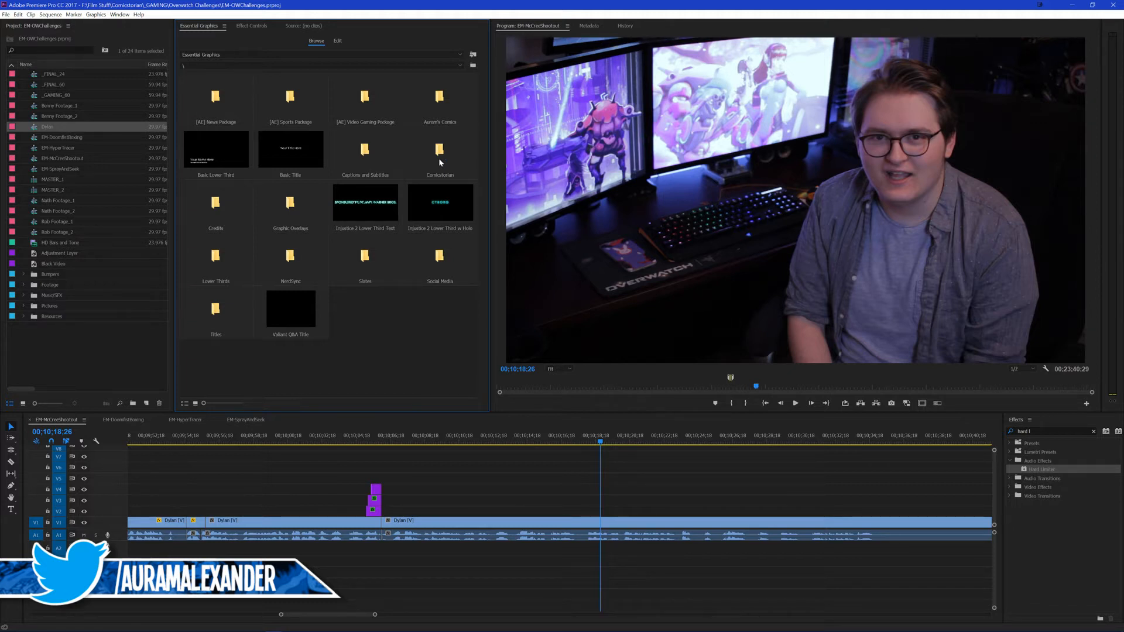
double_click(436, 104)
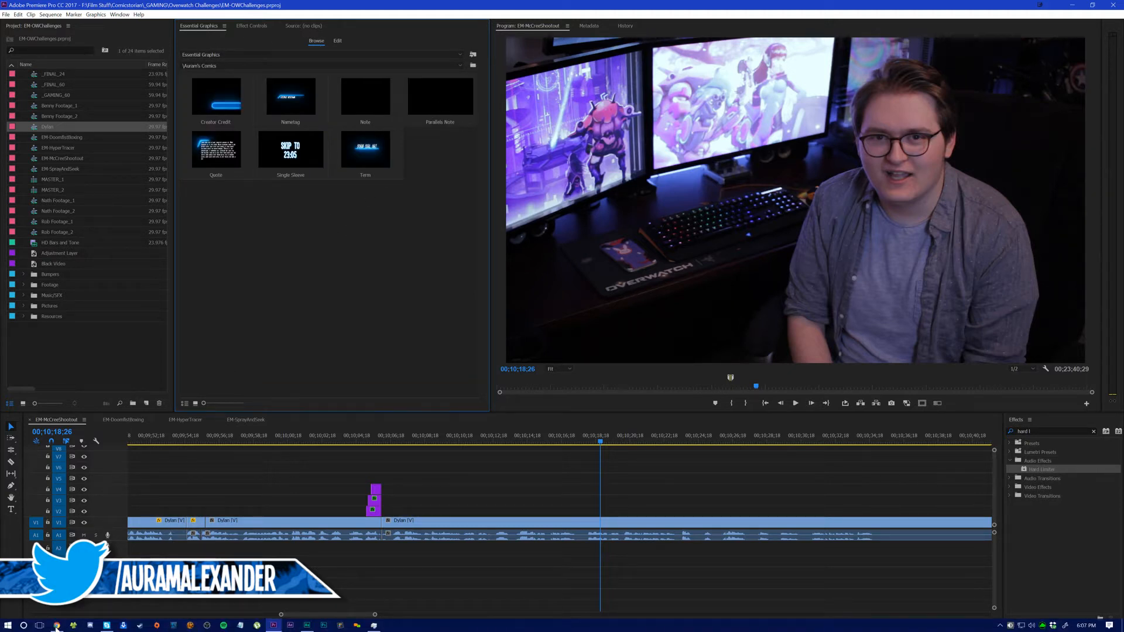
Step: Switch to Chrome, open Amazon in a new tab, search for "d.va statue" and look through the results
left_click(55, 625)
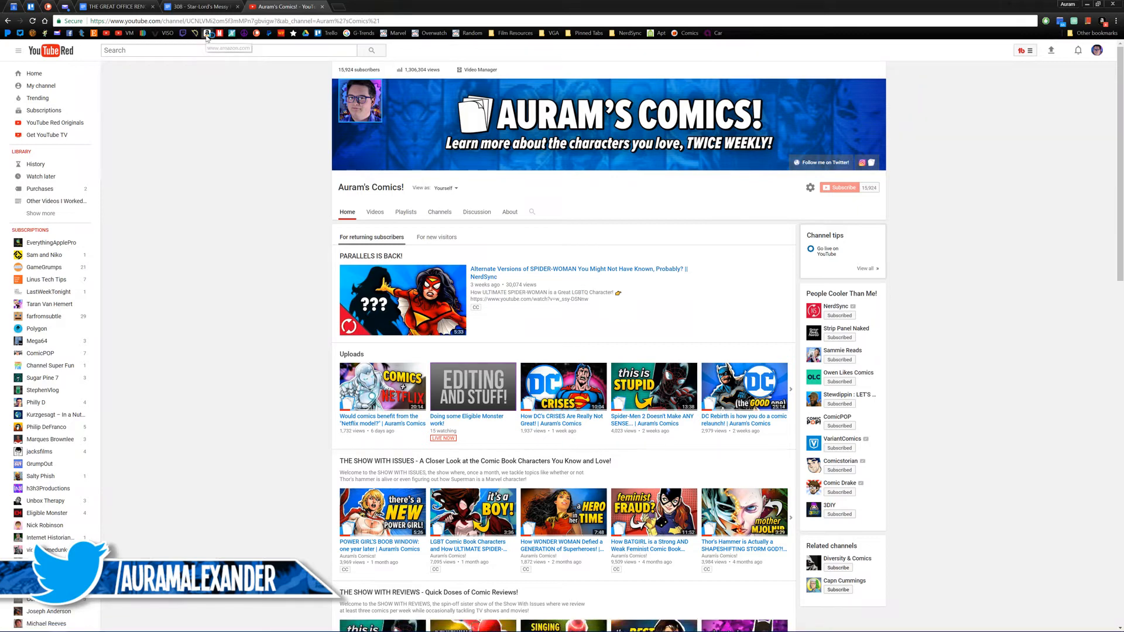
left_click(207, 33)
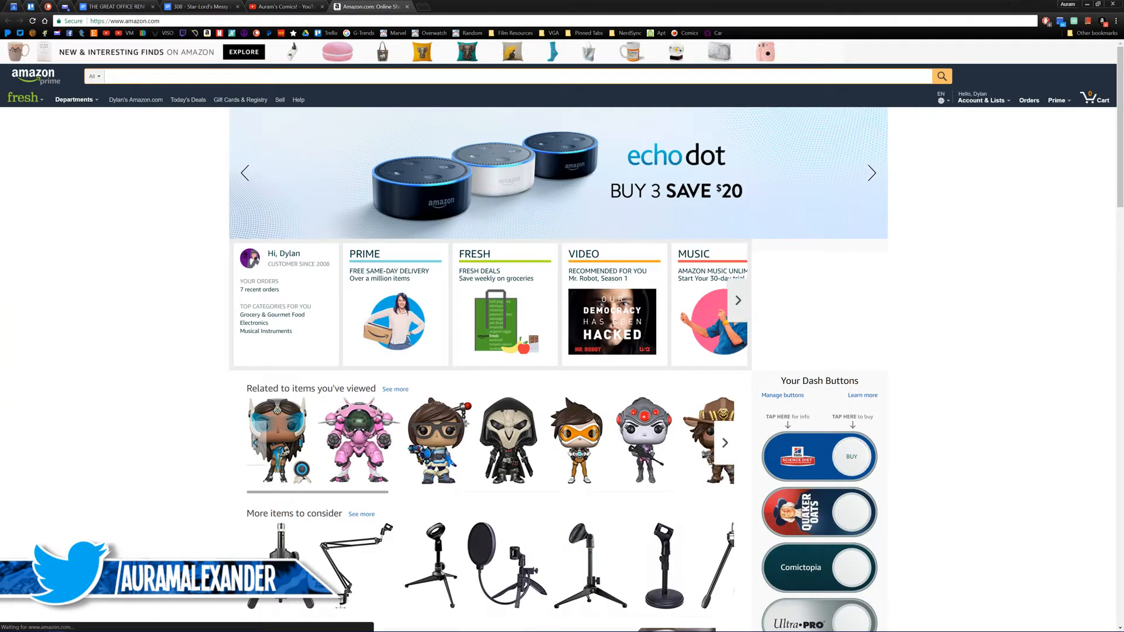
type("d.va statue")
key("Return")
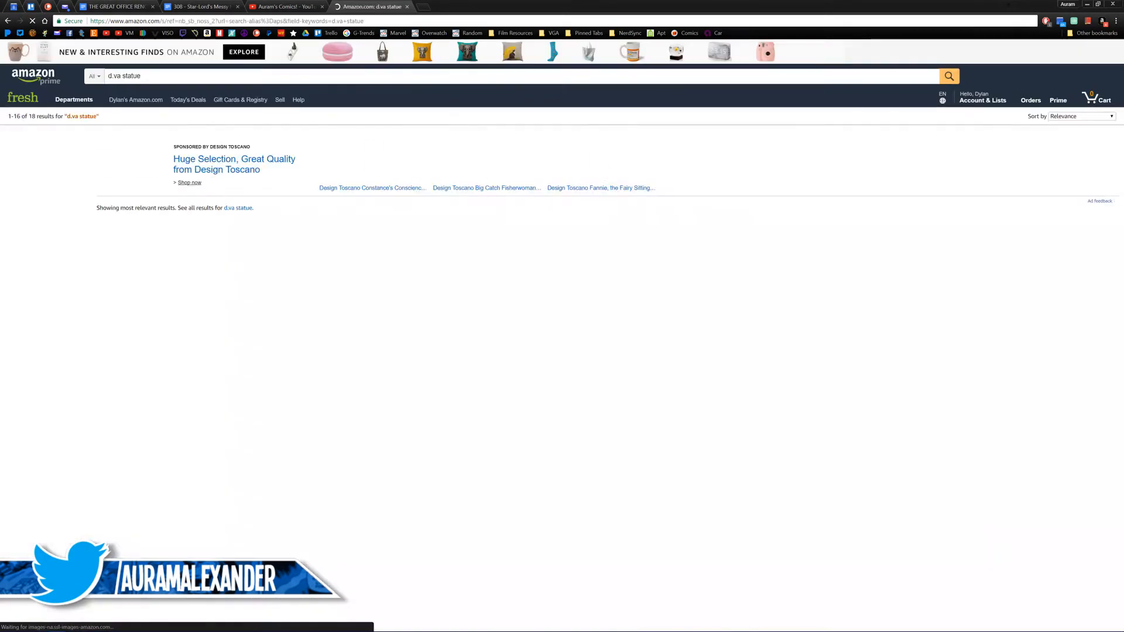
scroll(348, 257, "down", 2)
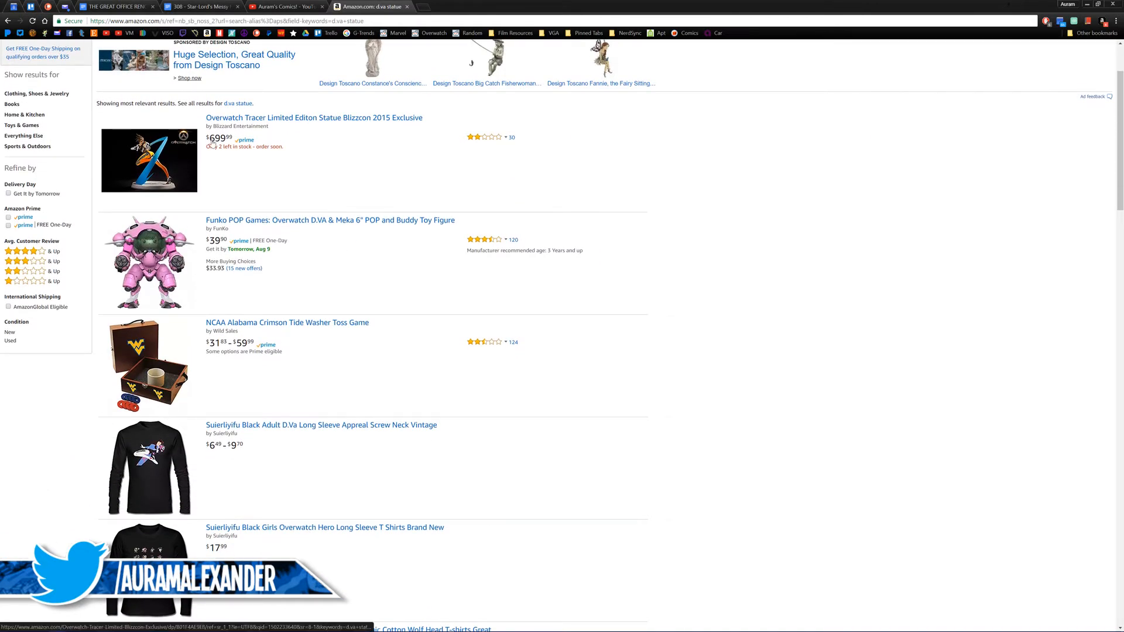
scroll(421, 228, "up", 2)
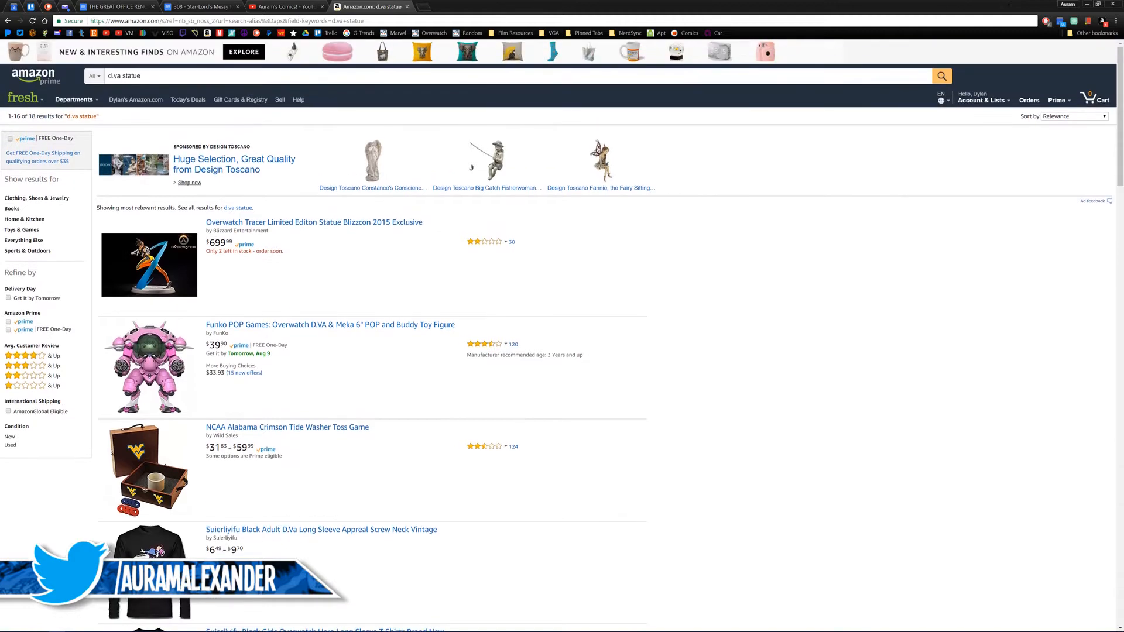
Step: Search the web for "blizzard store", open the Blizzard Shop, check its Overwatch section and return to the shop's main page
key("ctrl+l")
type("blizzar")
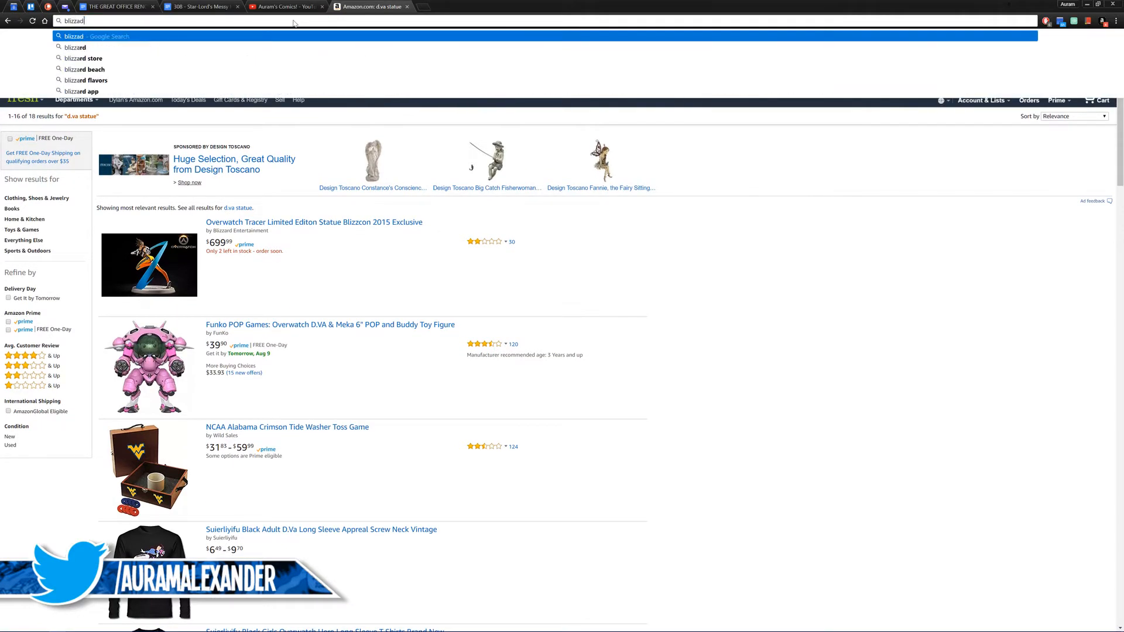
type("d store")
key("Return")
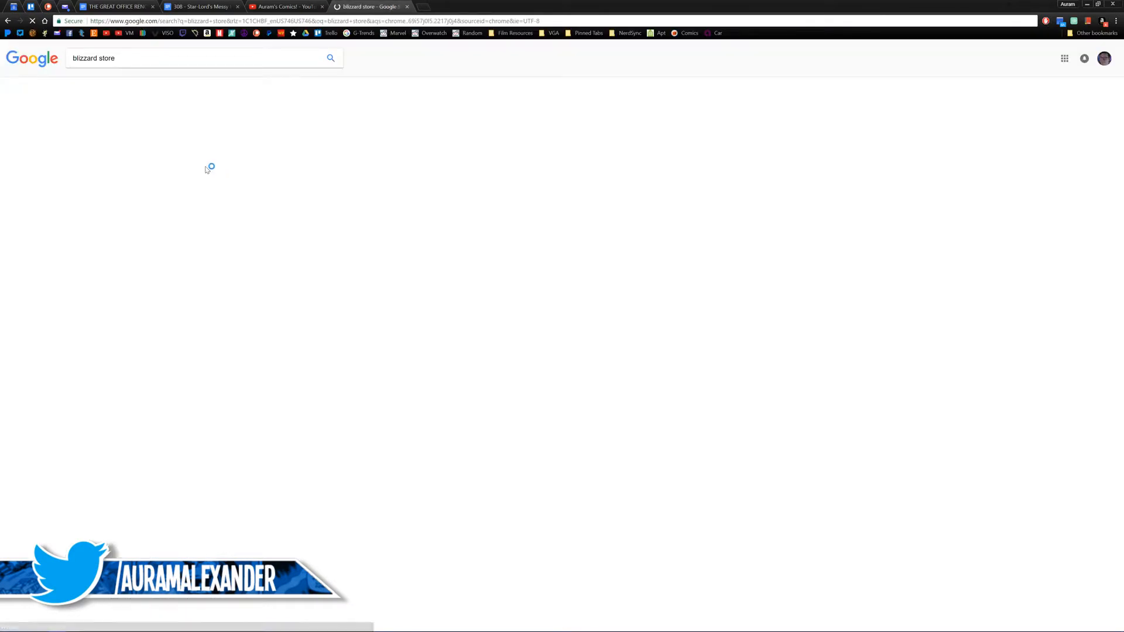
left_click(139, 121)
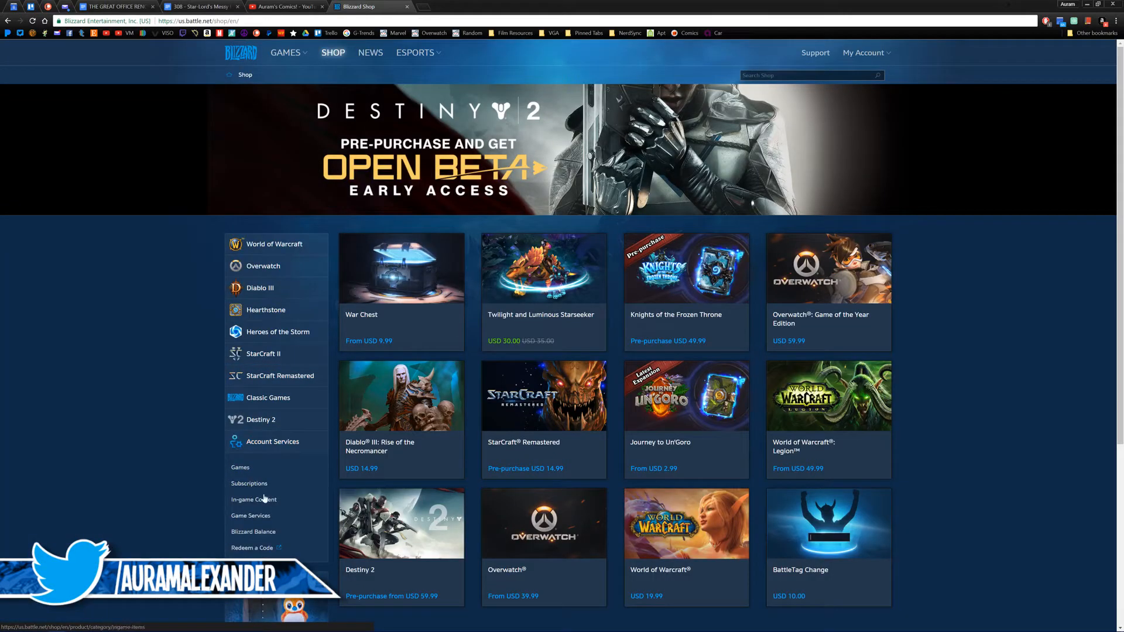
left_click(248, 269)
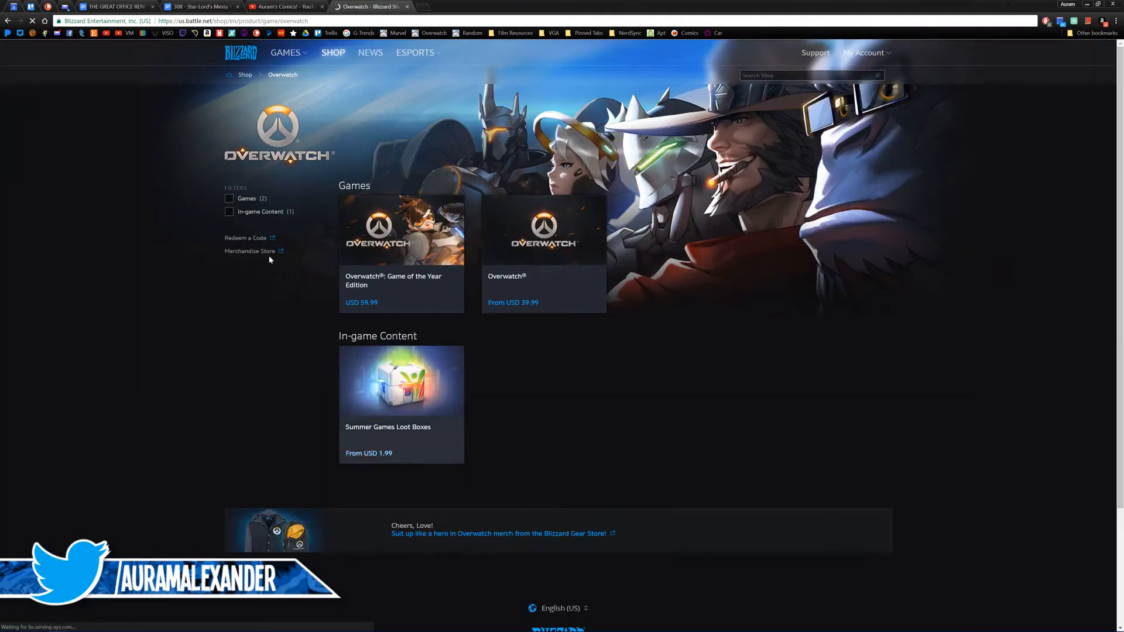
left_click(7, 20)
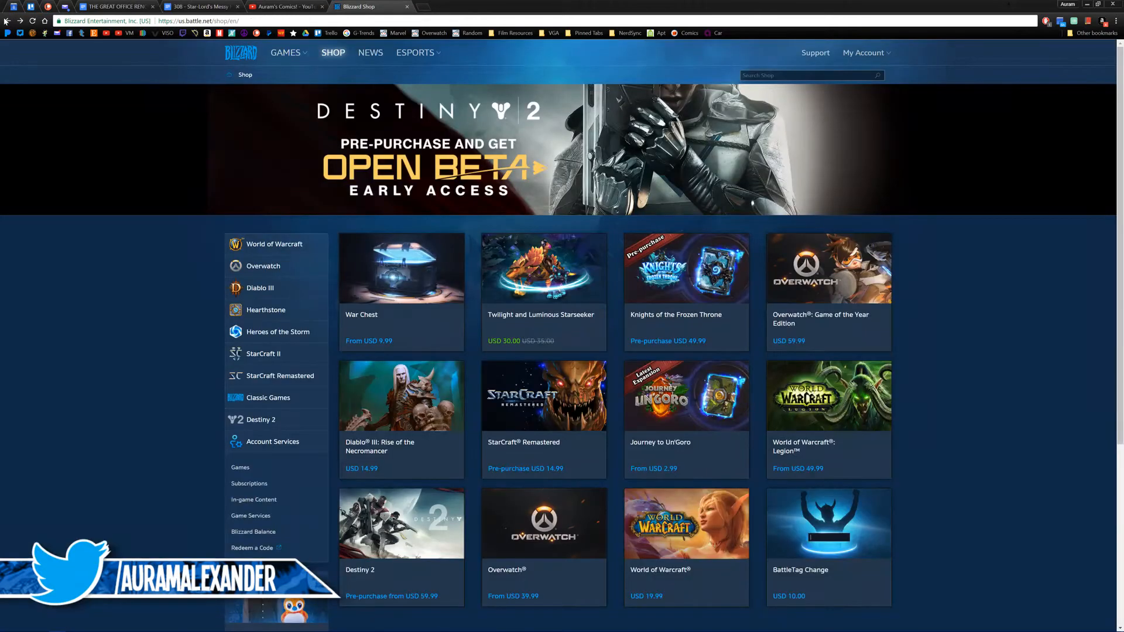
Step: Open the Epic Loot Awaits merchandise link in the Blizzard Shop, and switch back to the Premiere Pro timeline
scroll(181, 368, "down", 2)
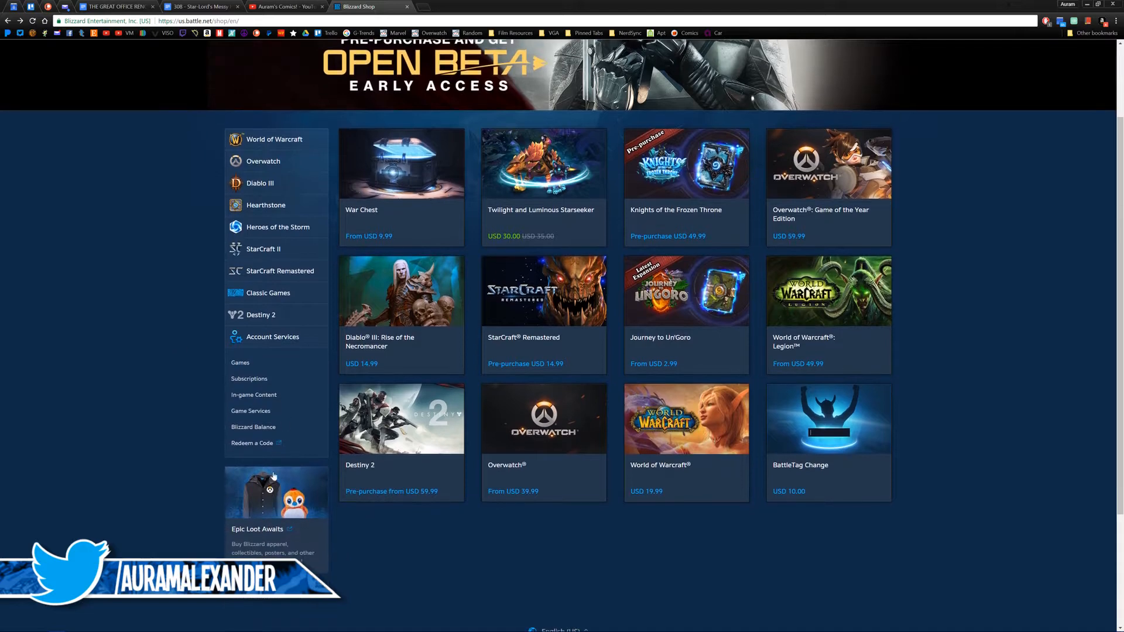
left_click(272, 536)
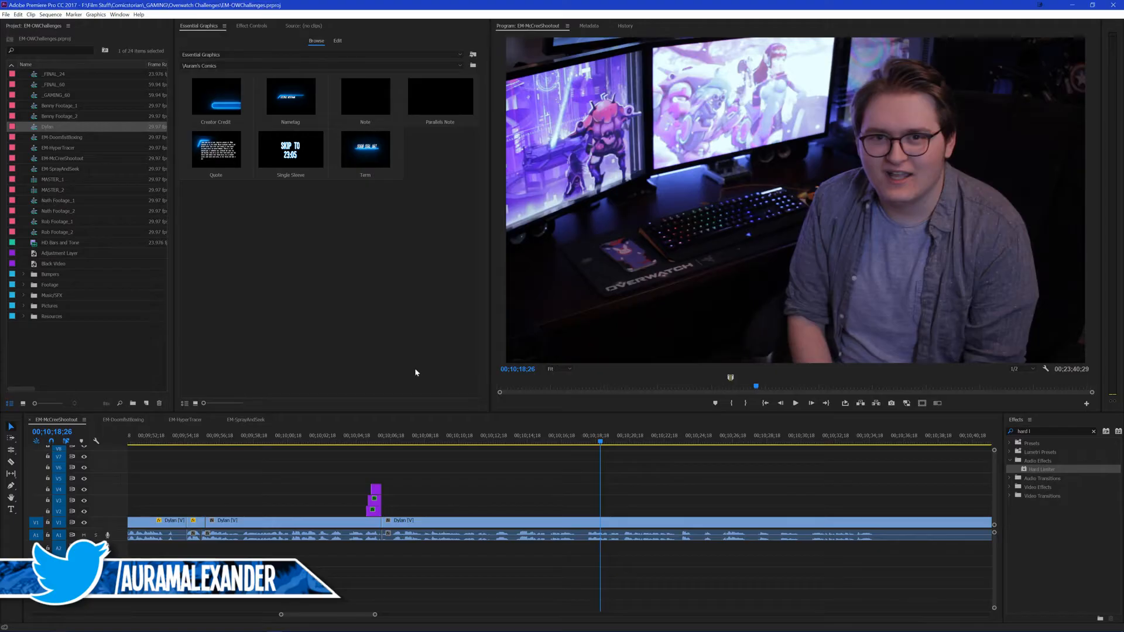
left_click(647, 478)
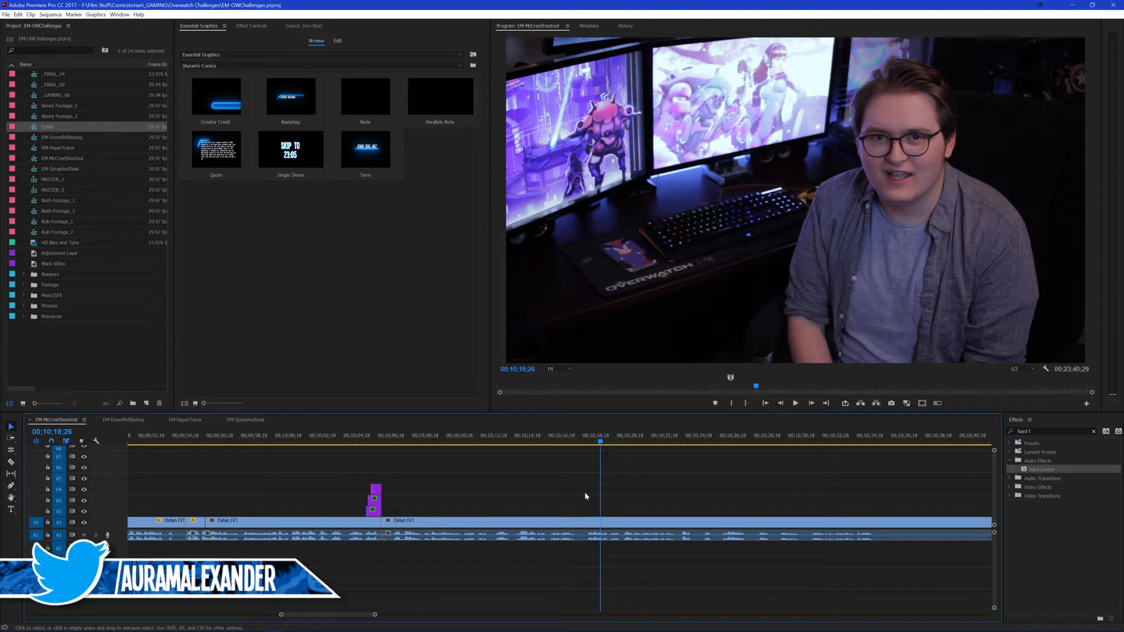
Step: Review the footage following the stacked titles, from 00;10;06;02 to 00;10;18;26
left_click(494, 441)
key("Up")
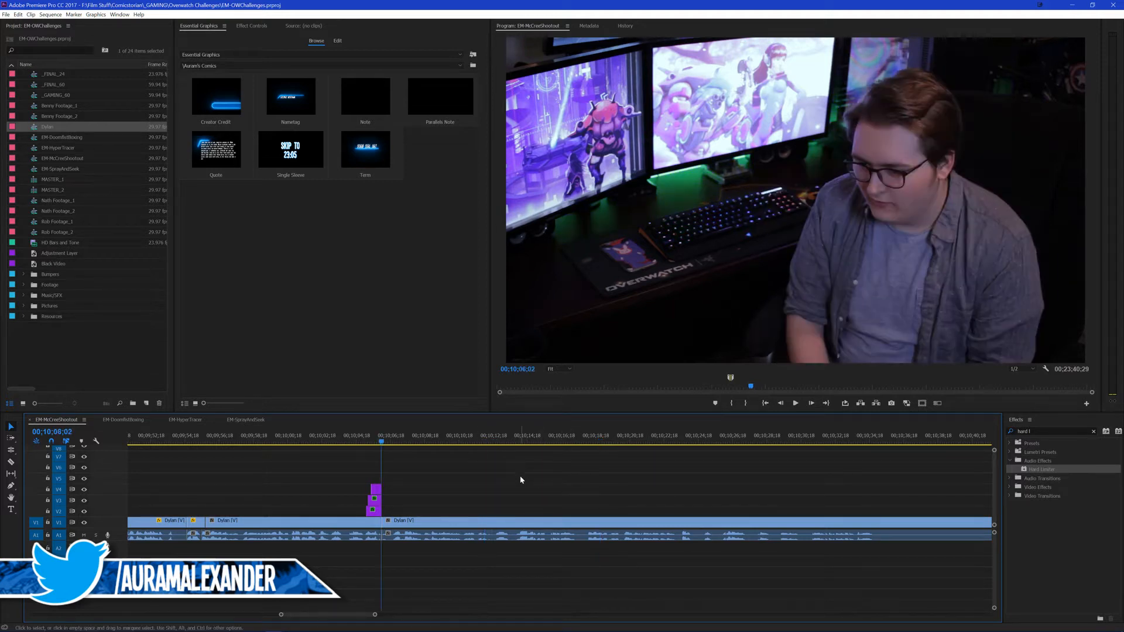
key("space")
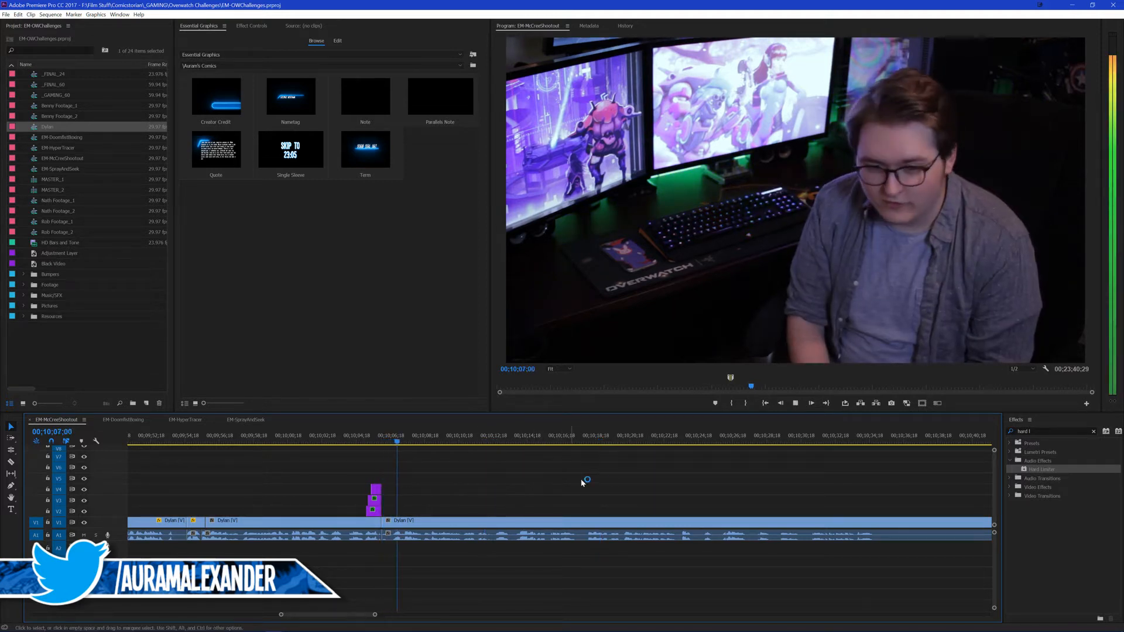
left_click(503, 440)
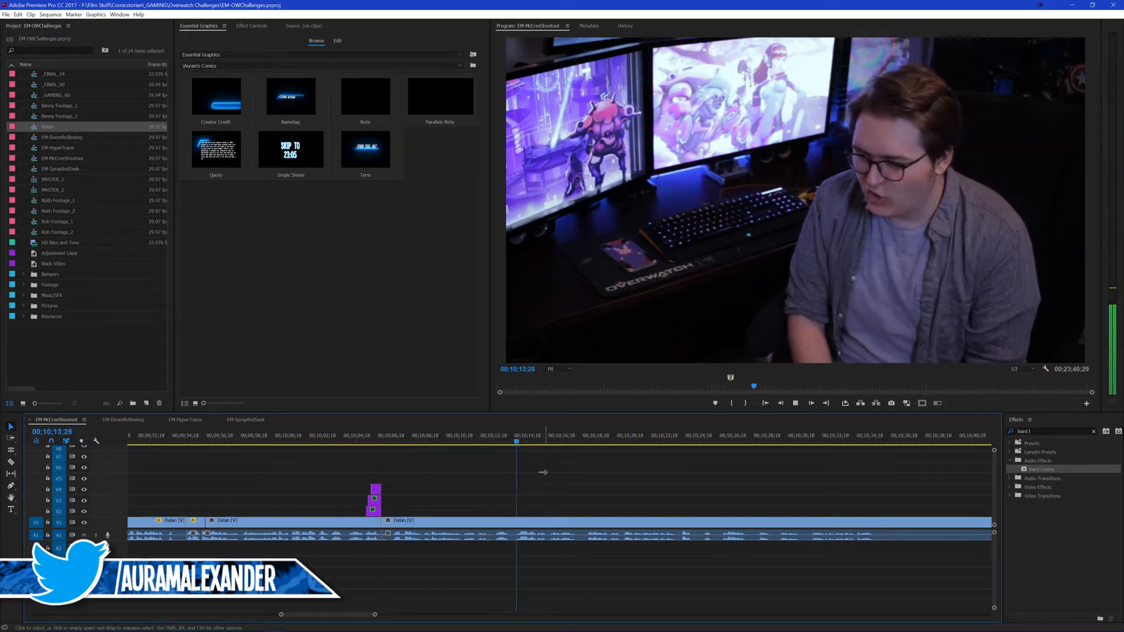
key("space")
left_click(591, 441)
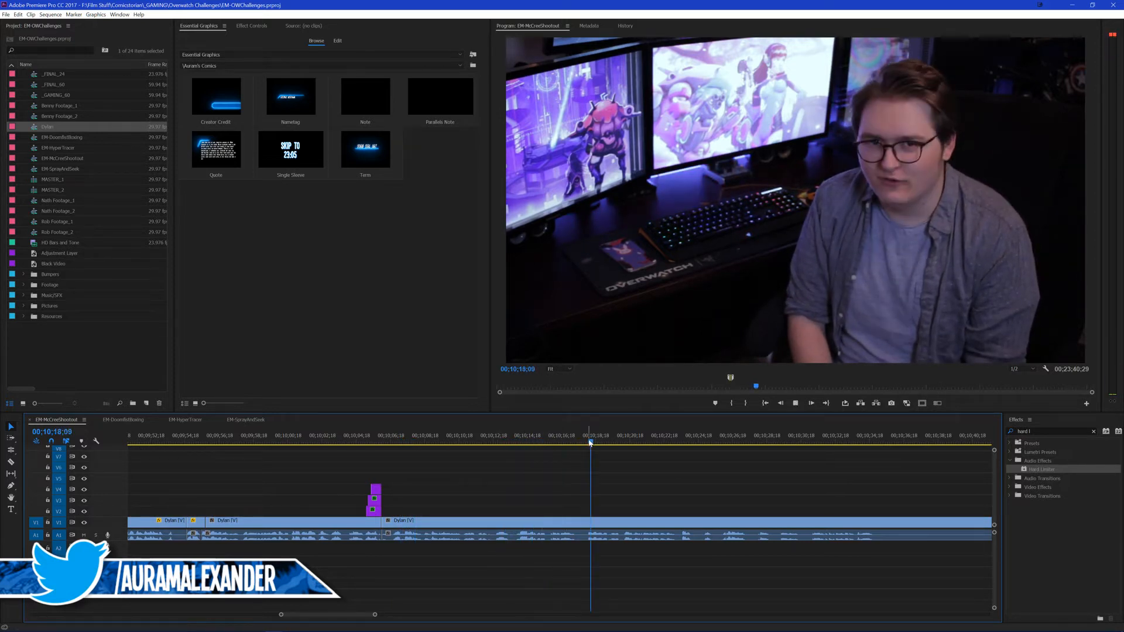
key("space")
left_click(585, 441)
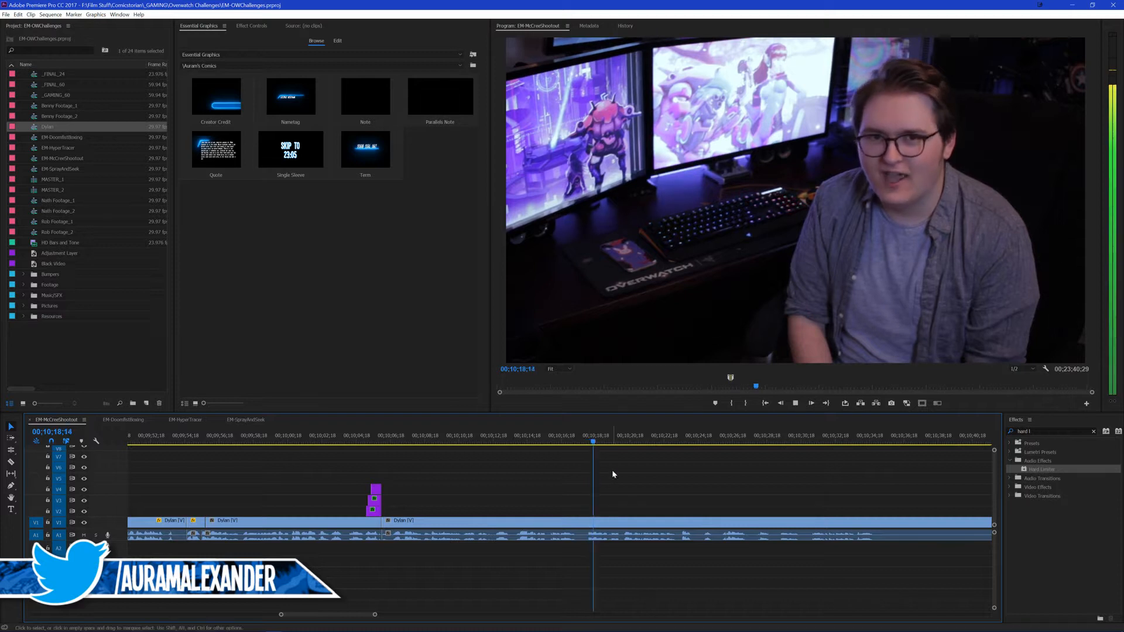
key("space")
Step: Show the Comicstorian graphics templates and place the EM Text title on V2 at 00;10;18;26
left_click(374, 65)
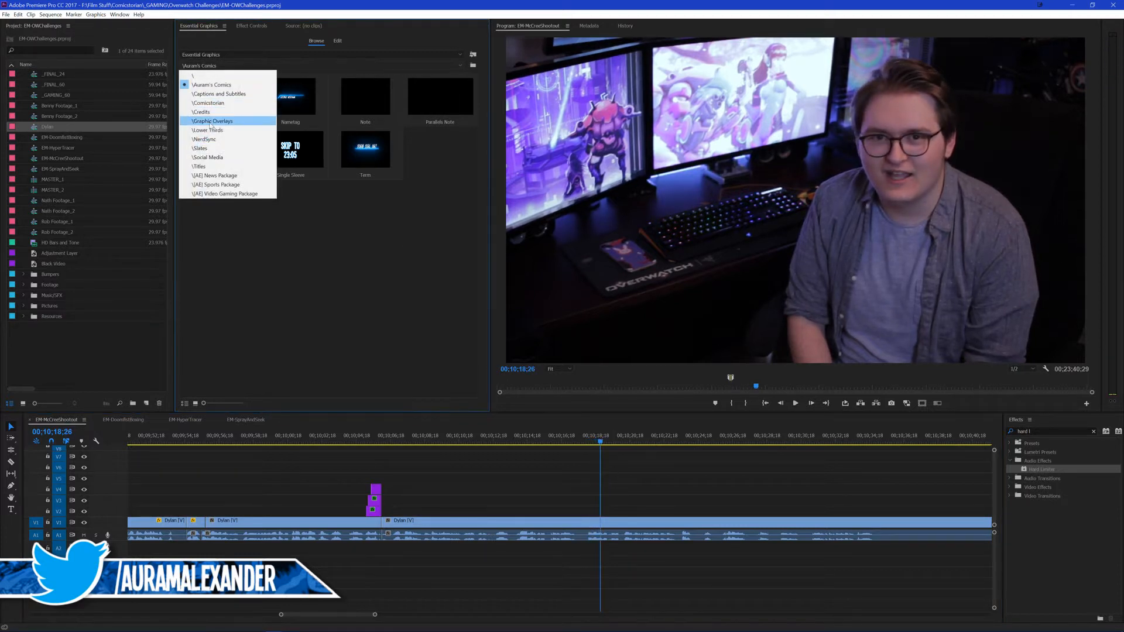
left_click(228, 142)
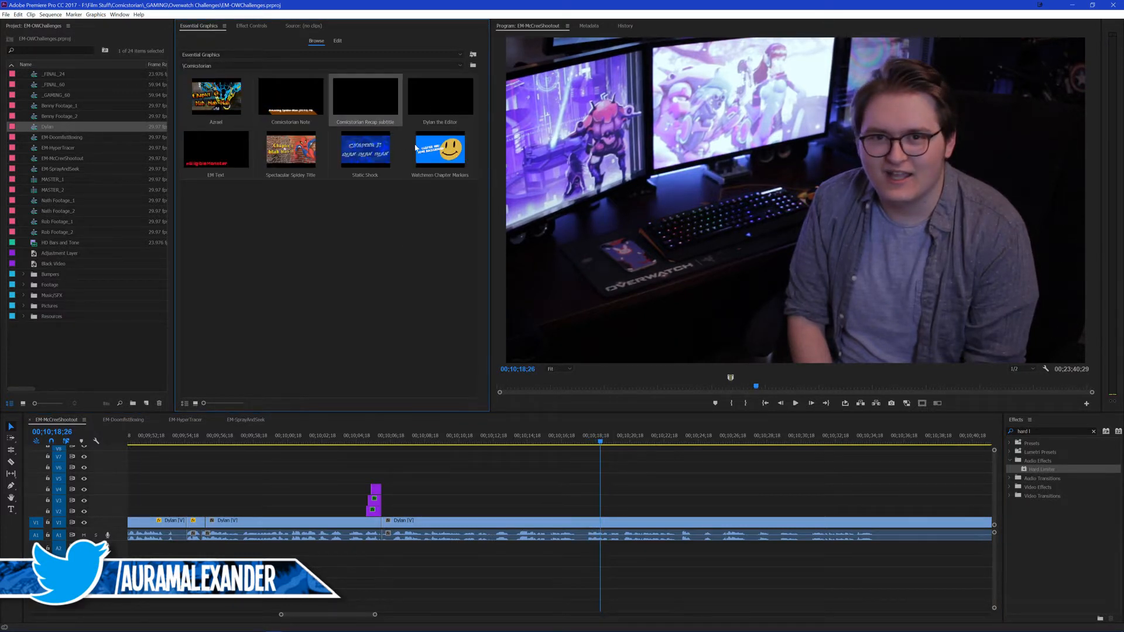
mouse_move(386, 103)
left_mouse_down()
mouse_move(622, 501)
mouse_move(602, 501)
mouse_move(374, 121)
left_mouse_up()
left_click_drag(215, 153, 605, 508)
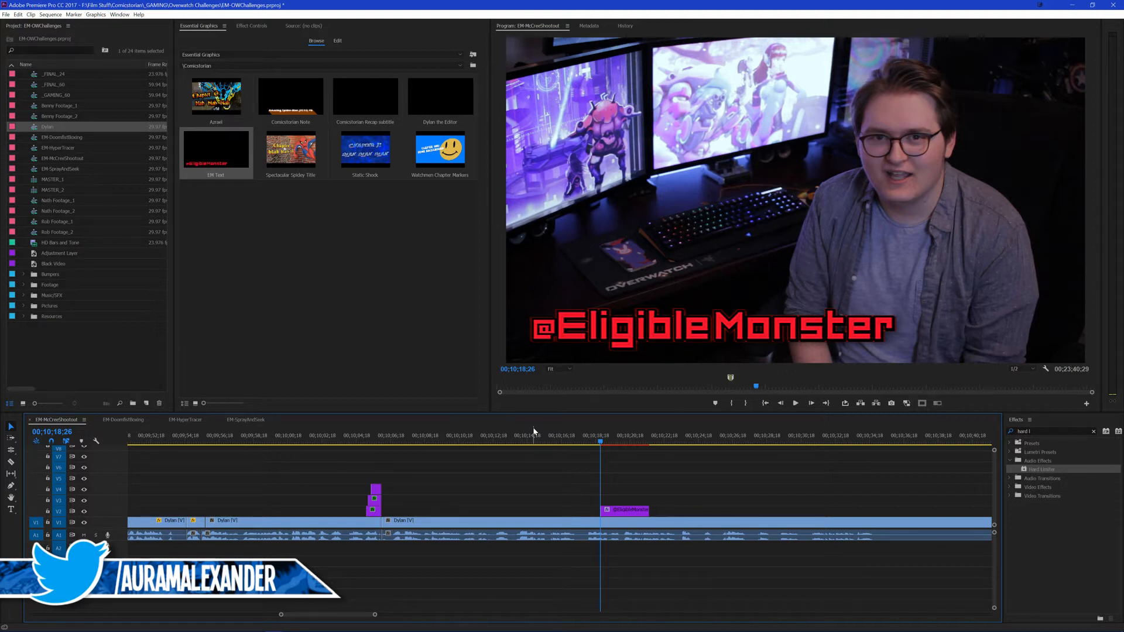
left_click(860, 339)
double_click(882, 332)
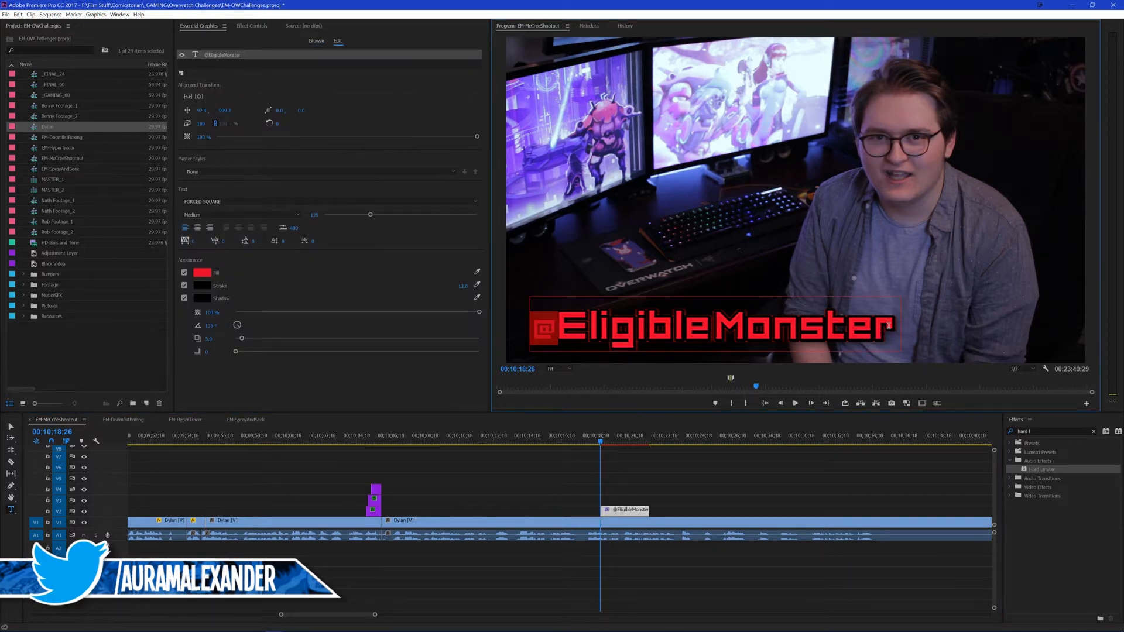
left_click_drag(895, 332, 571, 335)
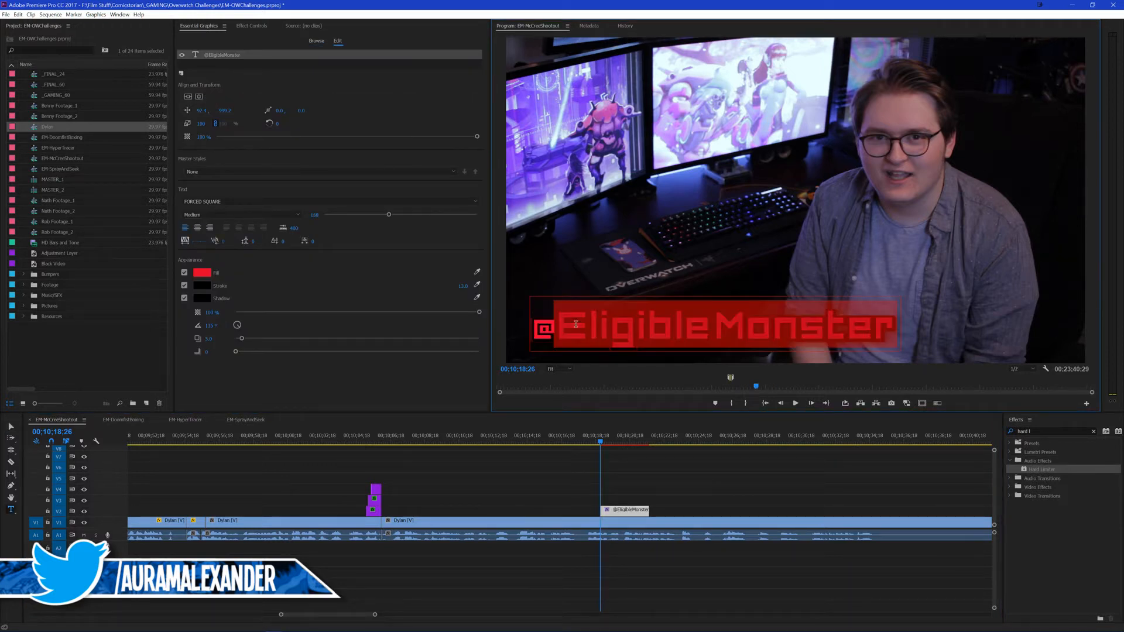
type("Zpd")
key("BackSpace")
key("BackSpace")
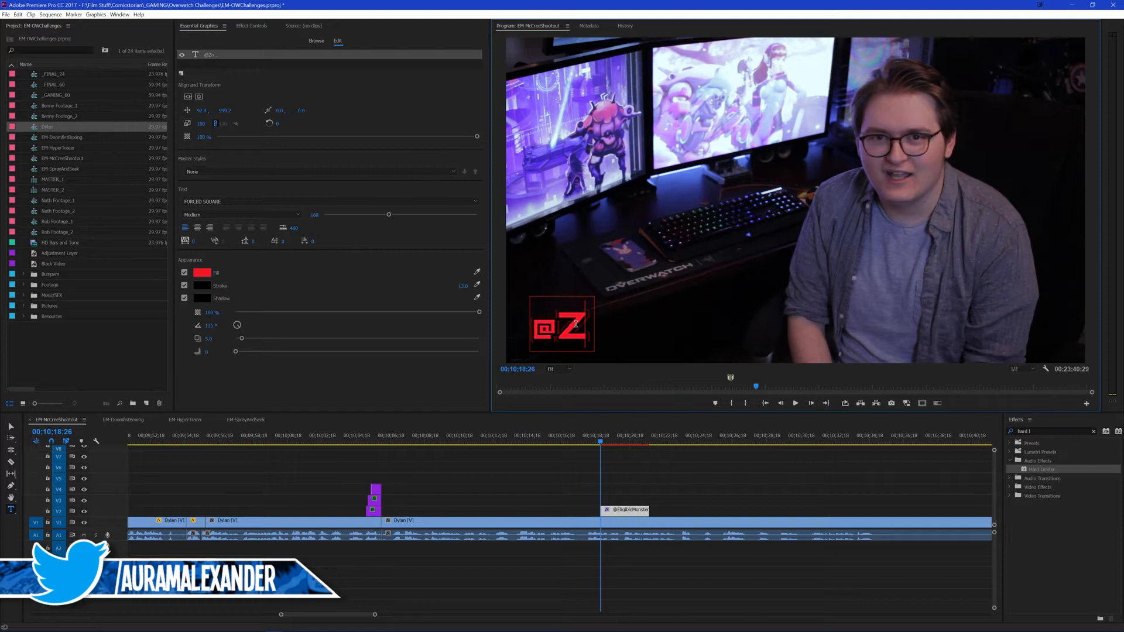
type("odicalCandy")
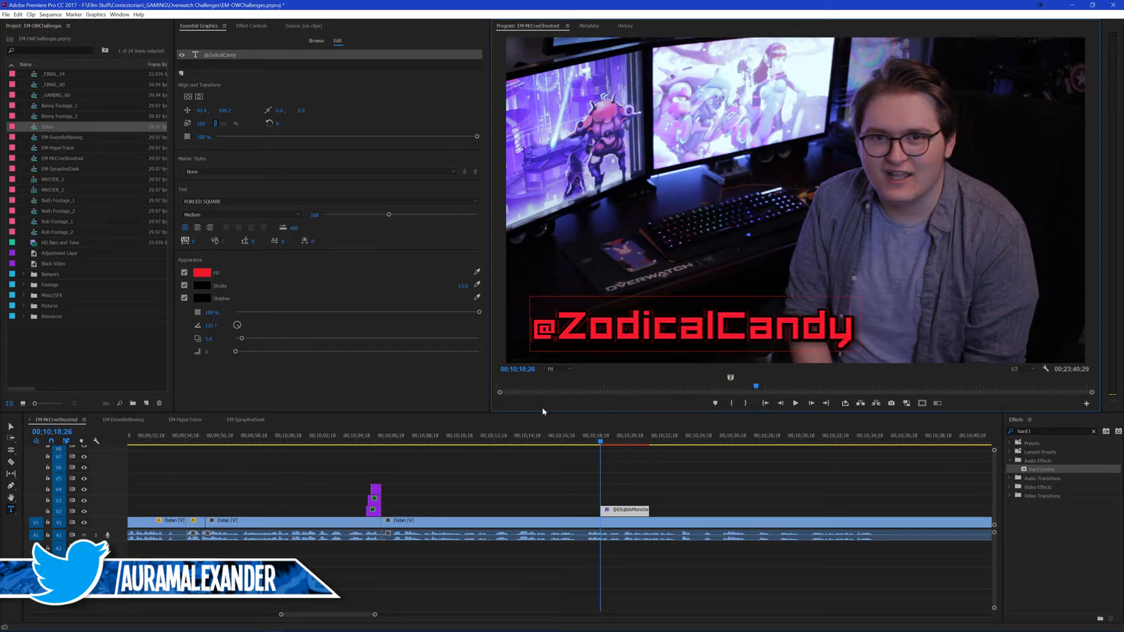
left_click(639, 471)
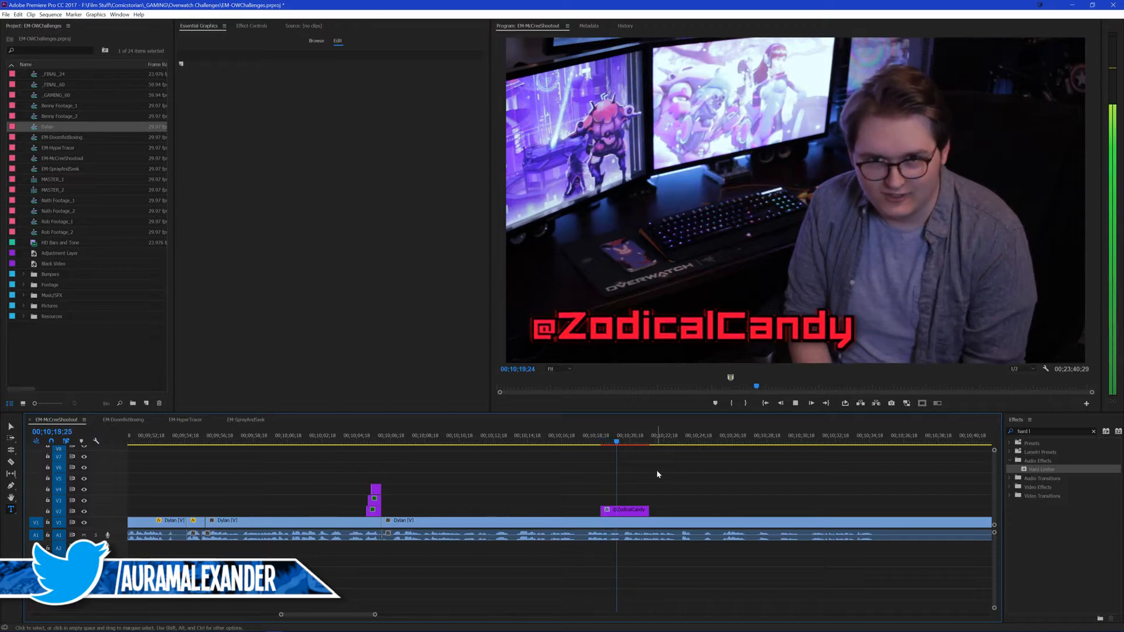
key("space")
left_click_drag(653, 513, 671, 512)
key("ctrl+k")
left_click(670, 486)
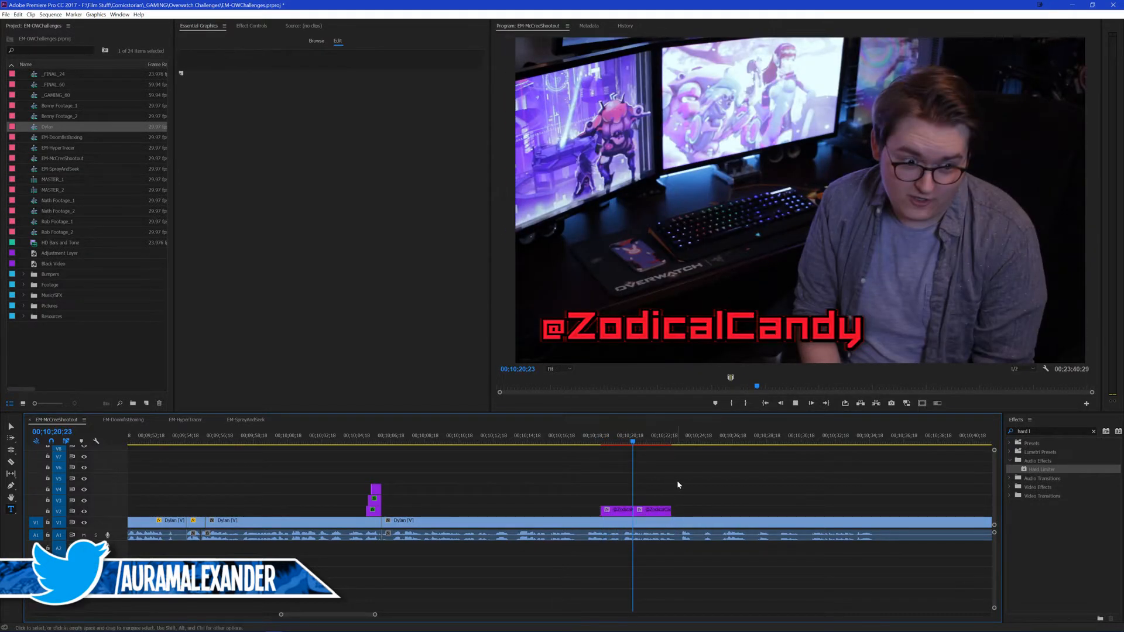
Step: Split the title again at 00;10;22;10 and extend its last segment to about 00;10;23;12
key("space")
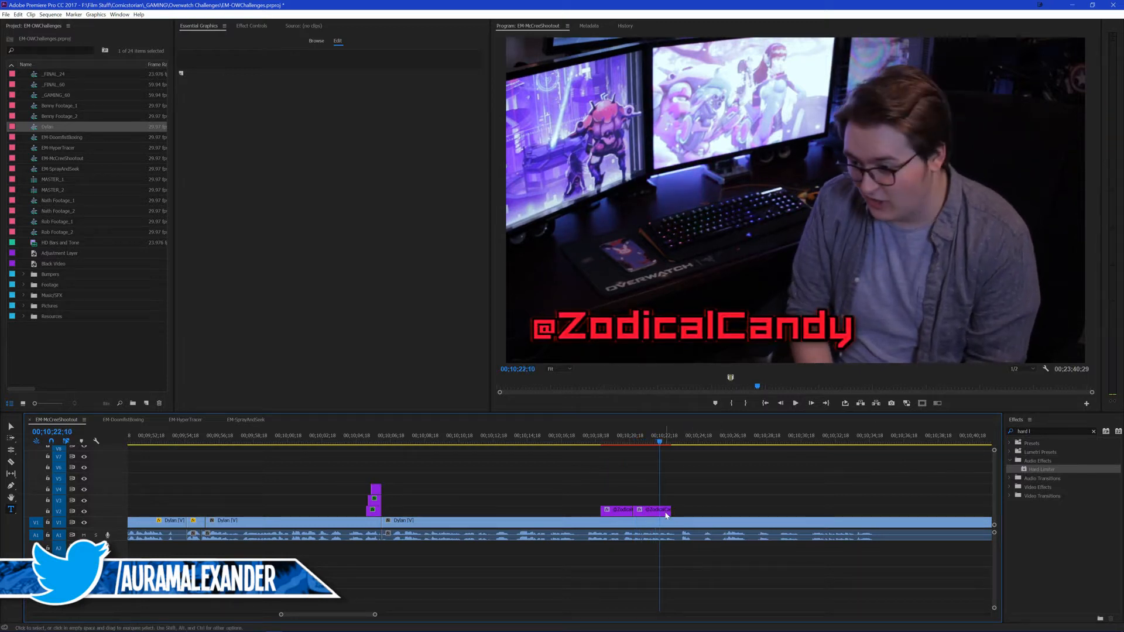
left_click(665, 513)
key("ctrl+k")
left_click_drag(671, 512, 680, 512)
left_click(696, 486)
key("space")
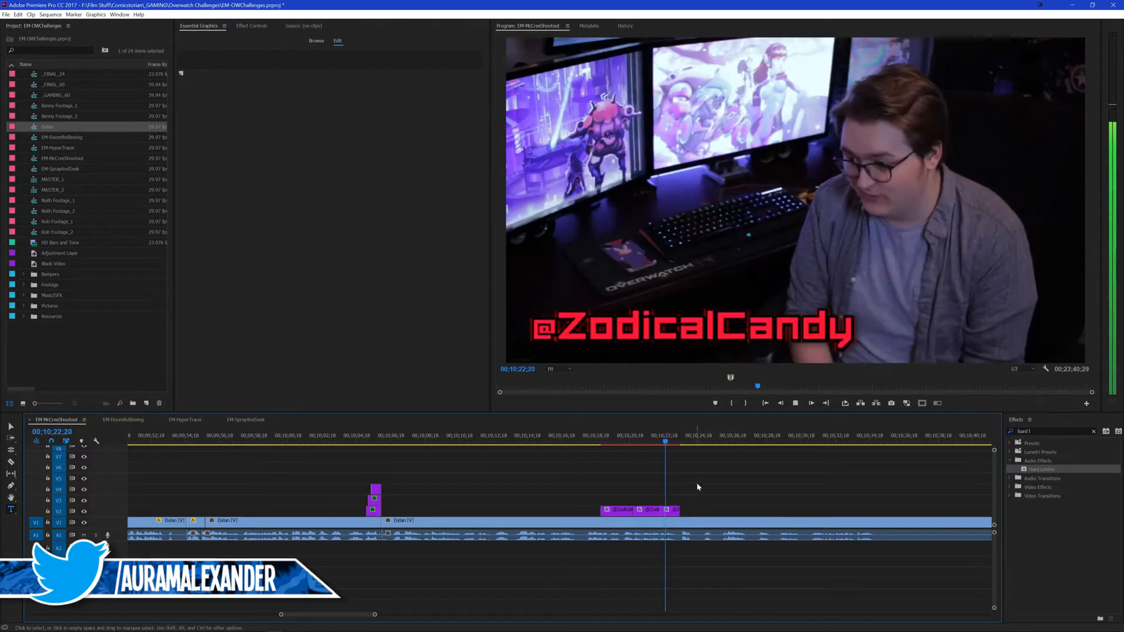
key("space")
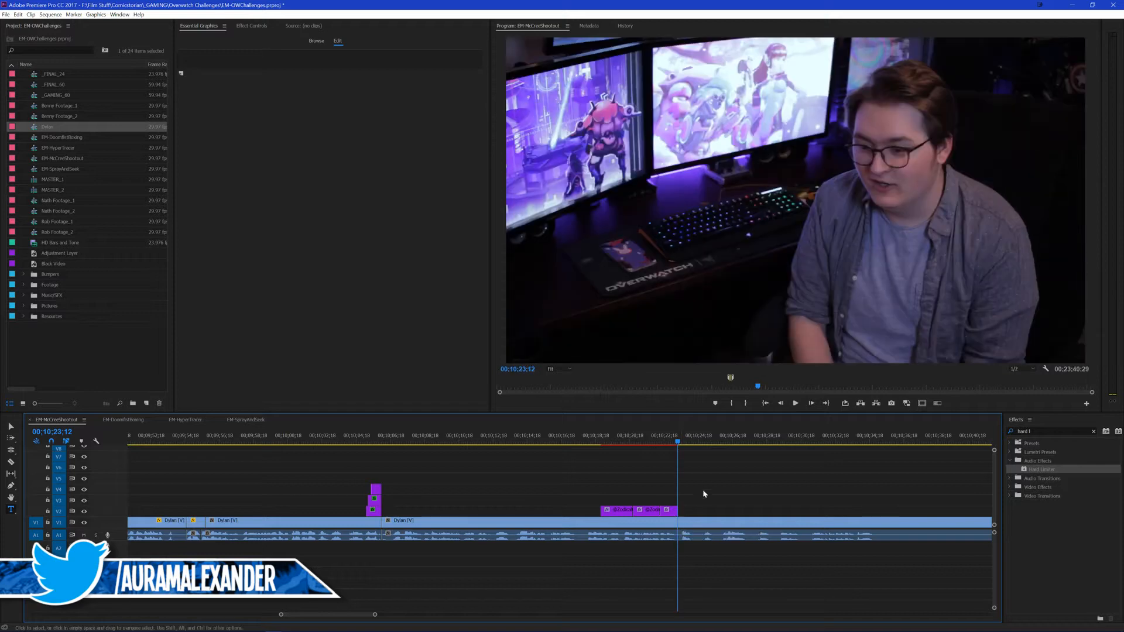
left_click_drag(621, 436, 643, 440)
left_click(653, 512)
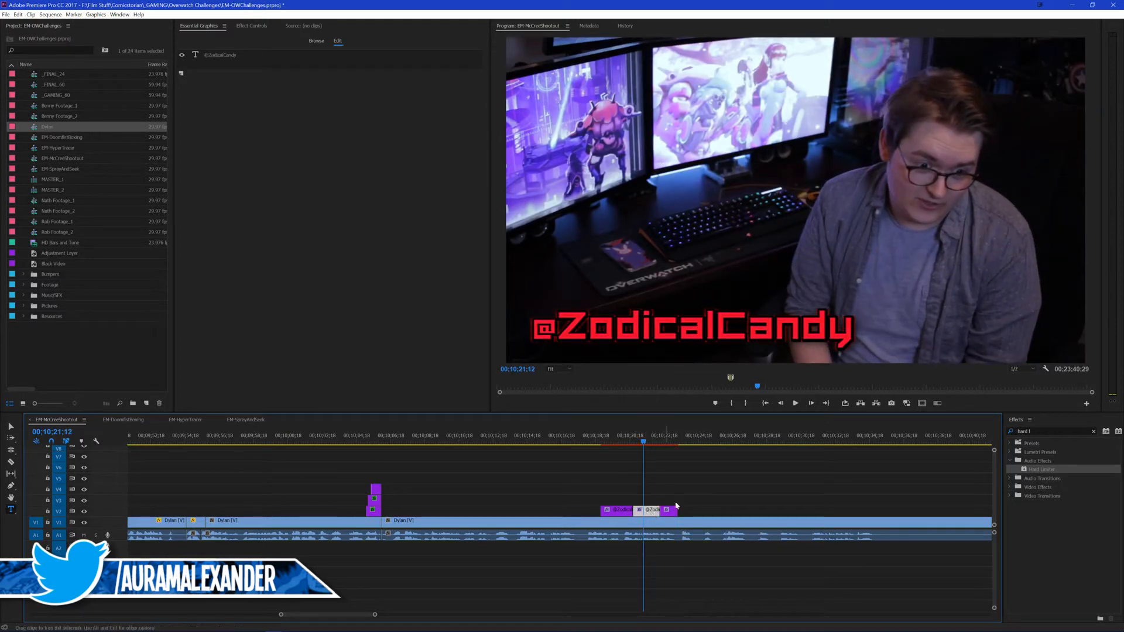
left_click(852, 332)
left_click_drag(852, 331, 572, 336)
type("Comic")
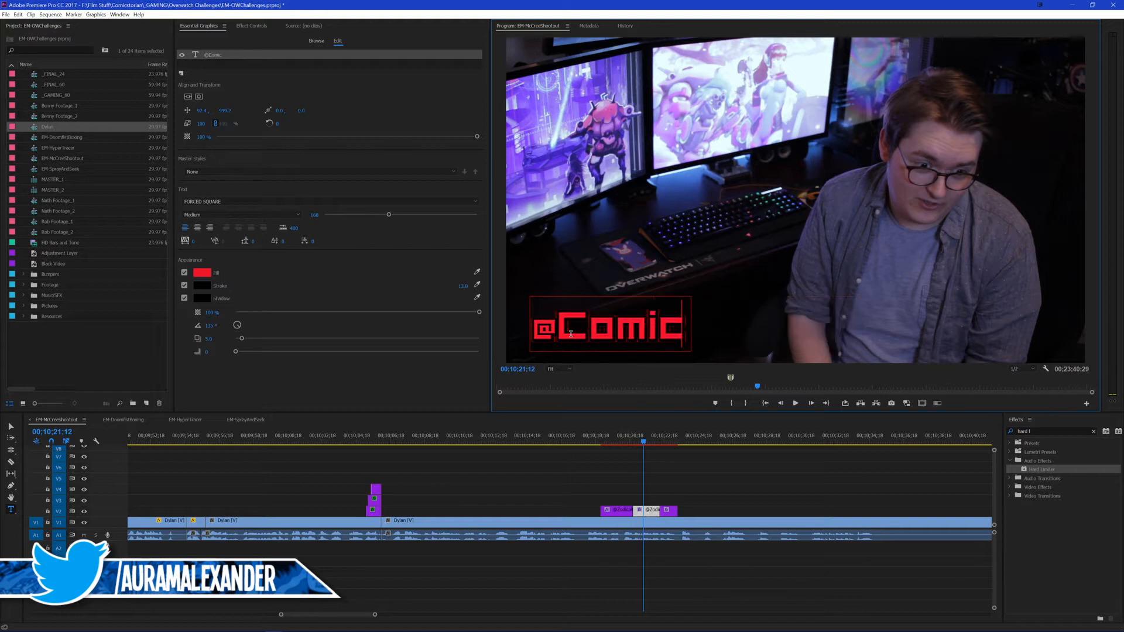
type("sExplained")
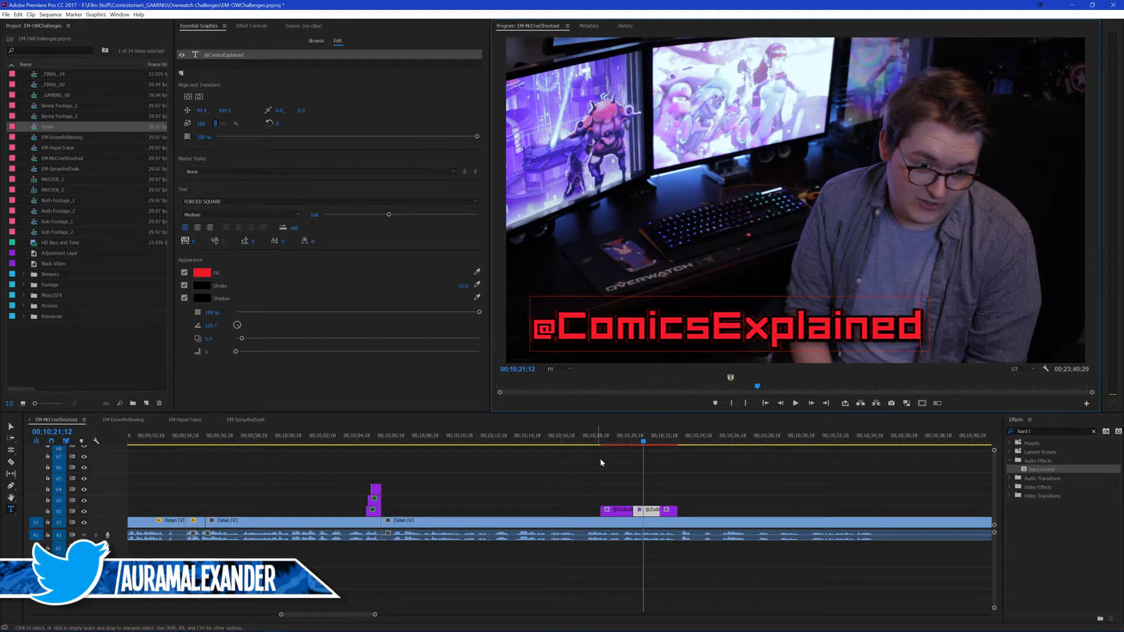
left_click(665, 439)
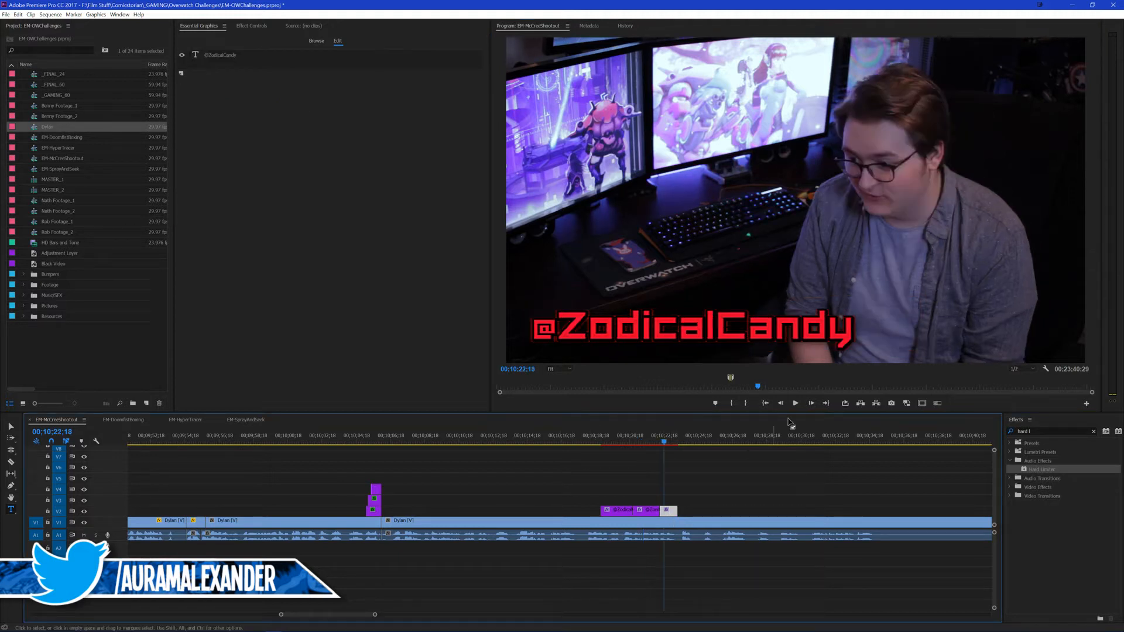
left_click_drag(848, 326, 565, 329)
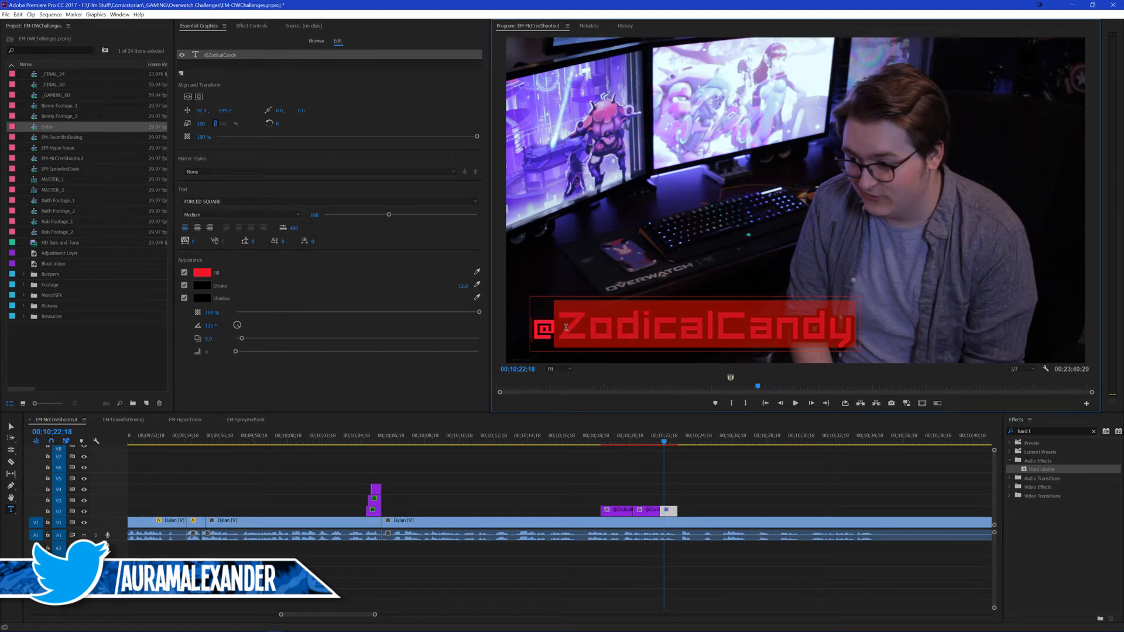
type("Comicstorian")
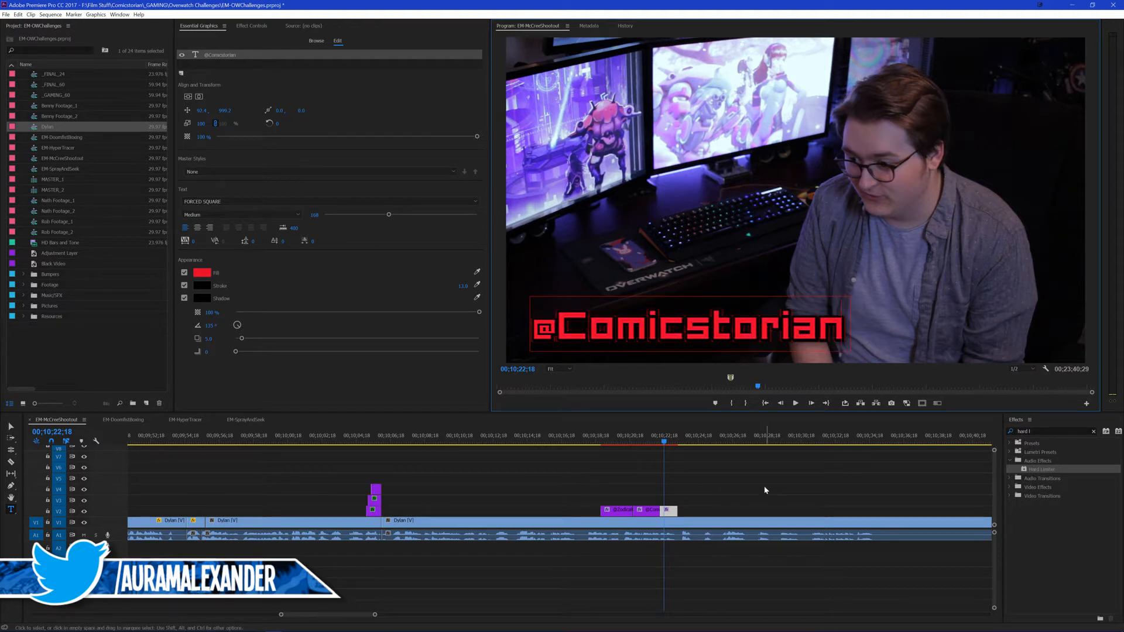
left_click(688, 498)
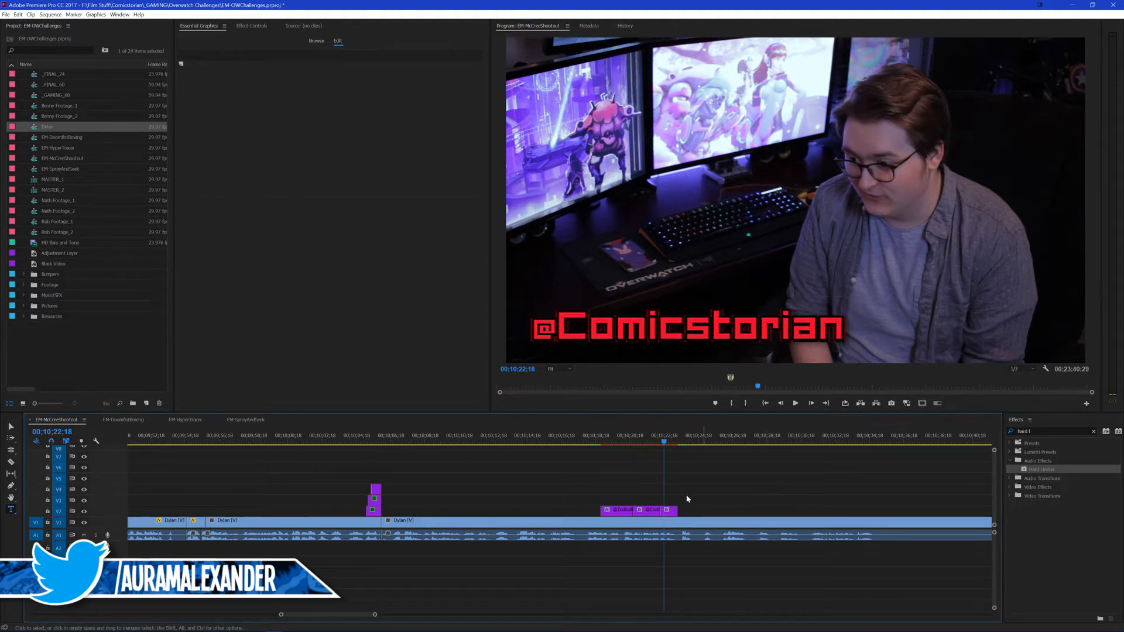
Step: Search the effects for "cs" and apply the CS EM Glitch Trans preset to the starts and ends of the handle titles
left_click(1047, 431)
type("cs")
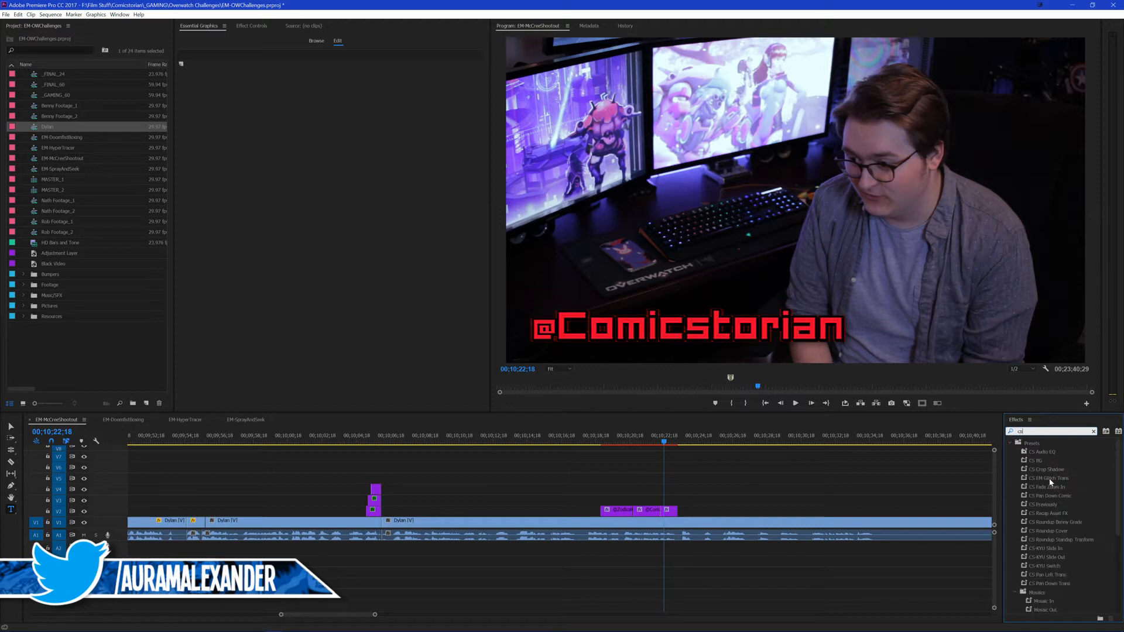
left_click_drag(1049, 482, 661, 515)
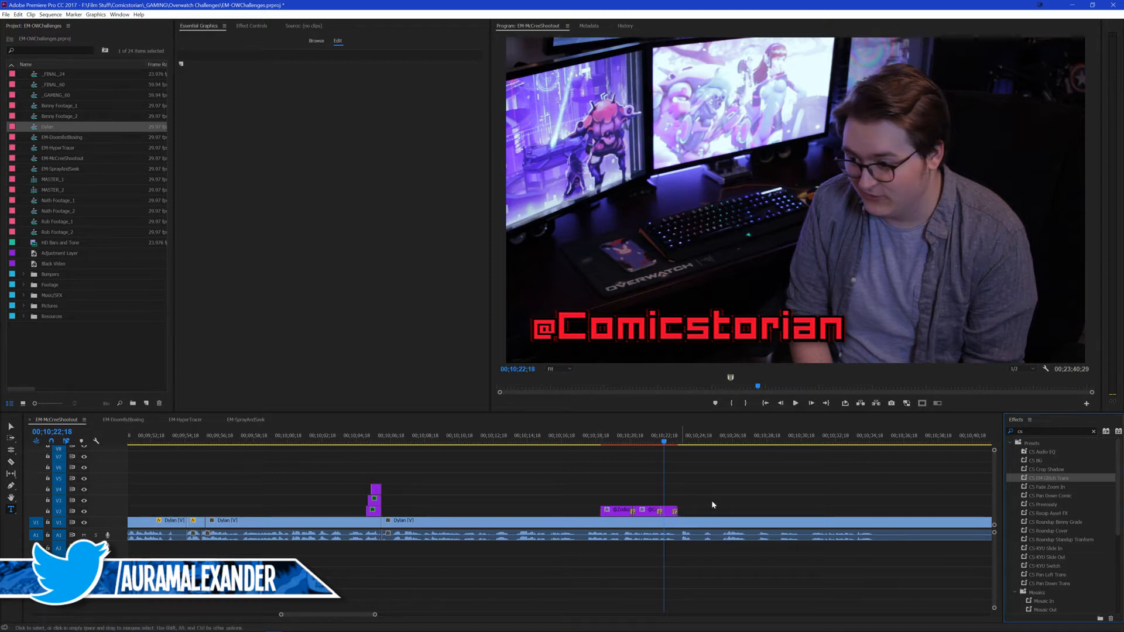
left_click_drag(1048, 478, 604, 513)
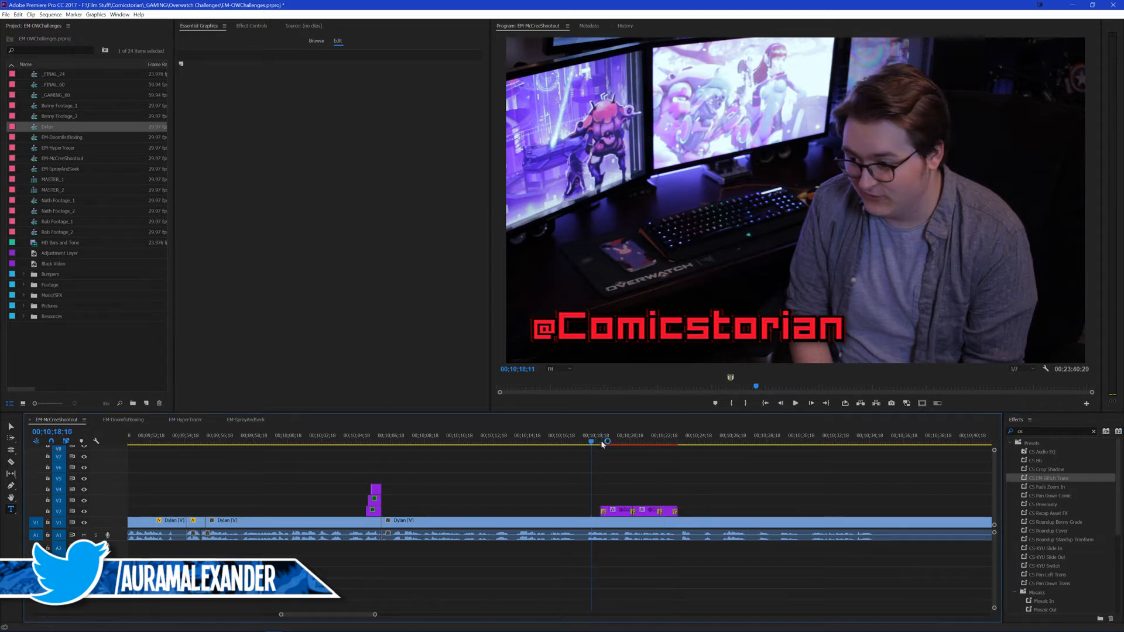
Step: Play through the handle titles, extend the end of the last one slightly and replay from 00;10;23;04
key("space")
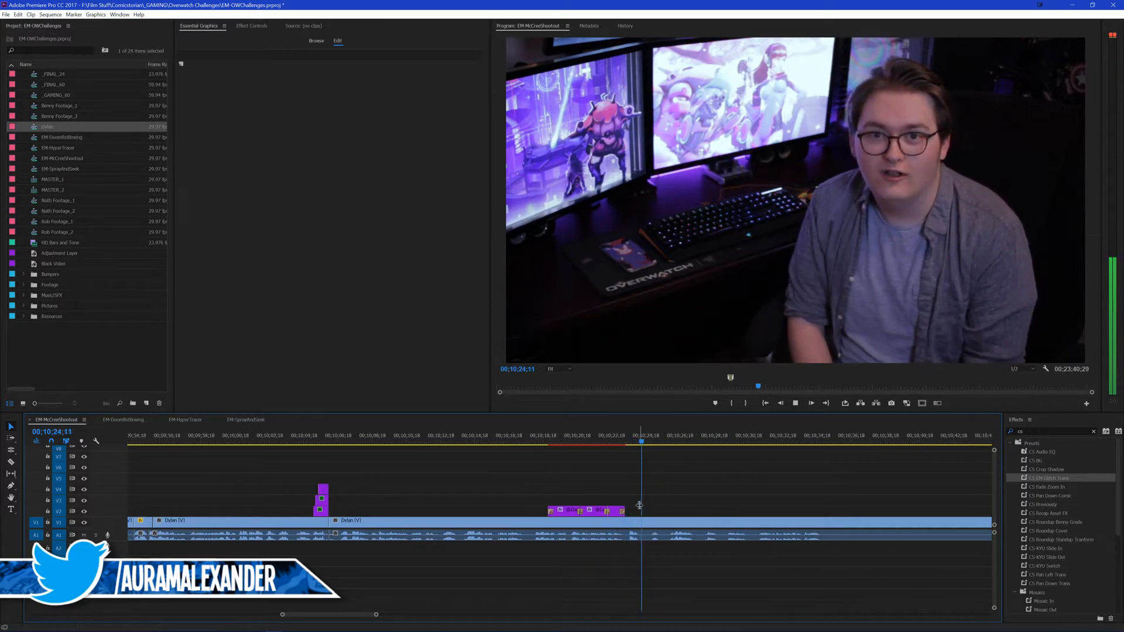
key("space")
left_click_drag(628, 511, 633, 508)
left_click(622, 442)
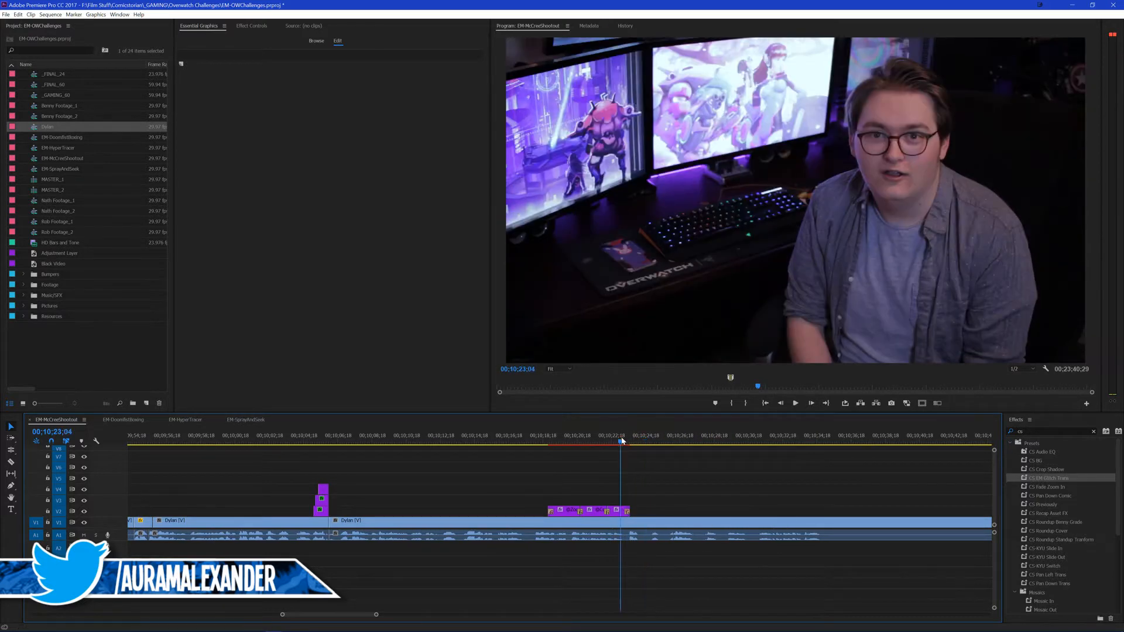
key("space")
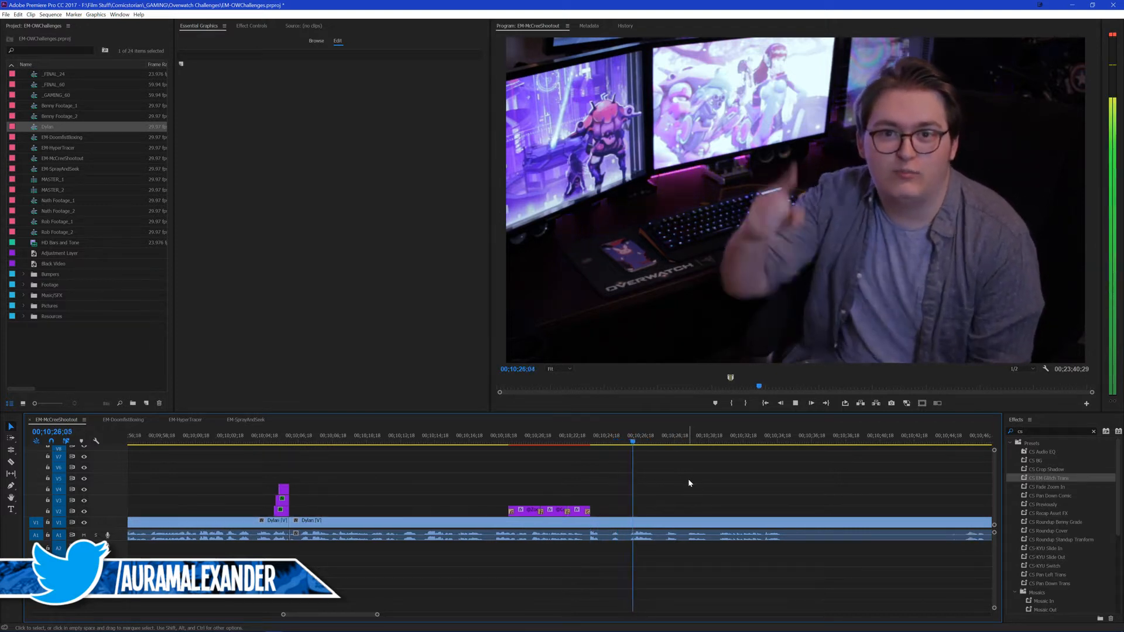
Step: Split the talking-head clip just before 00;10;26;01, where the speaker points at the camera, and replay the cut
left_click_drag(598, 443, 585, 459)
left_click(614, 521)
key("ctrl+k")
key("space")
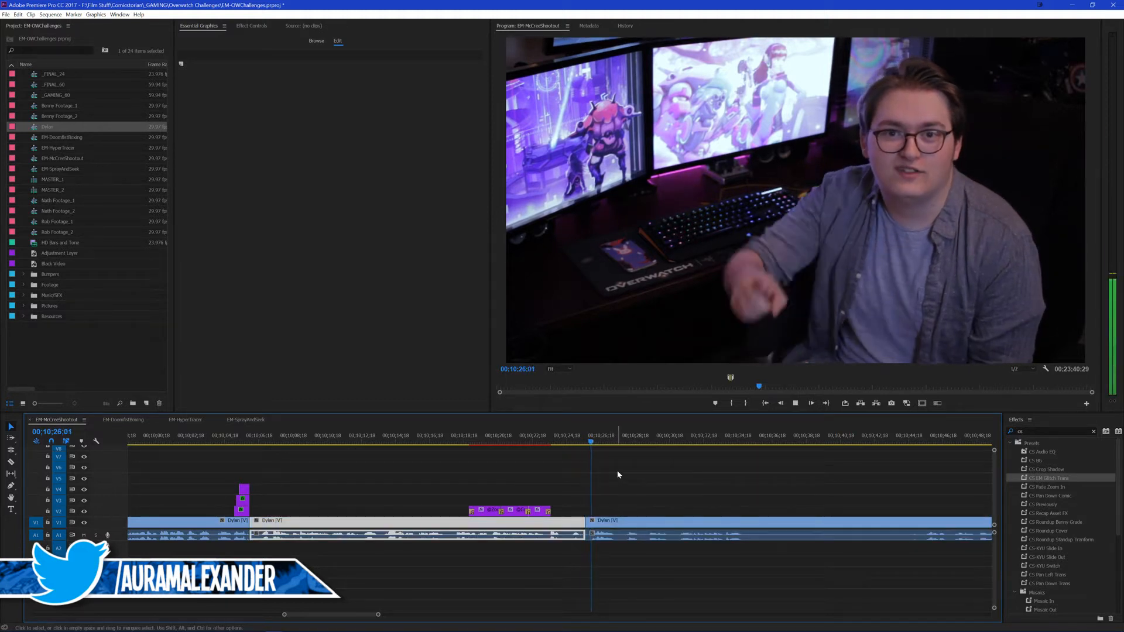
key("space")
left_click(587, 446)
key("space")
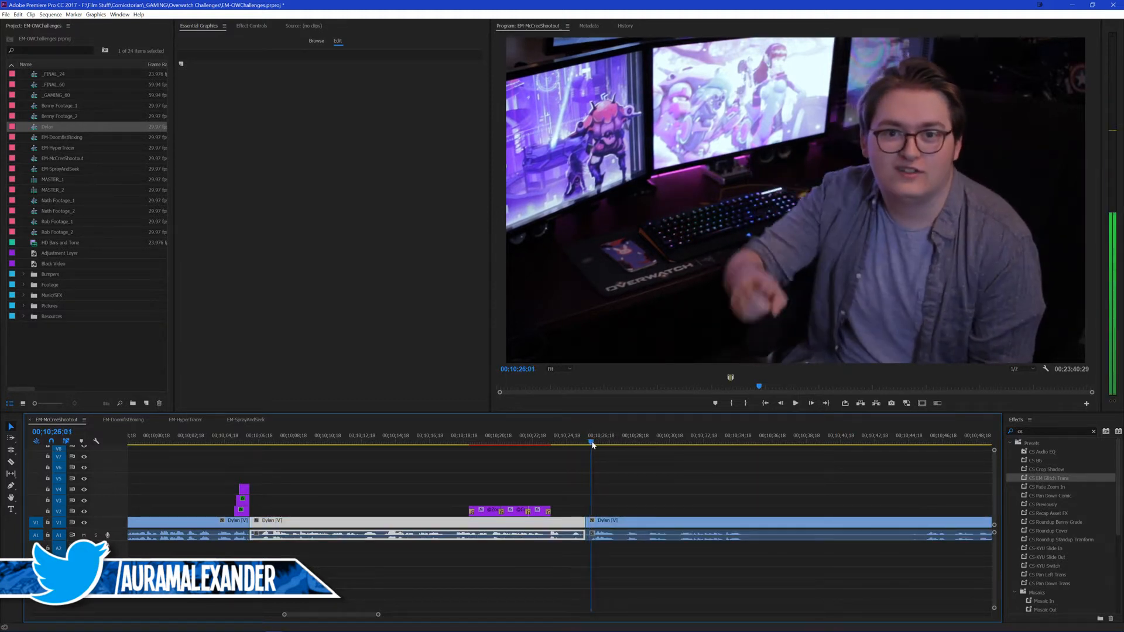
Step: Split the talking-head clip at 00;10;26;15 to isolate the pointing gesture as a short clip and return to its start
key("space")
left_click(640, 519)
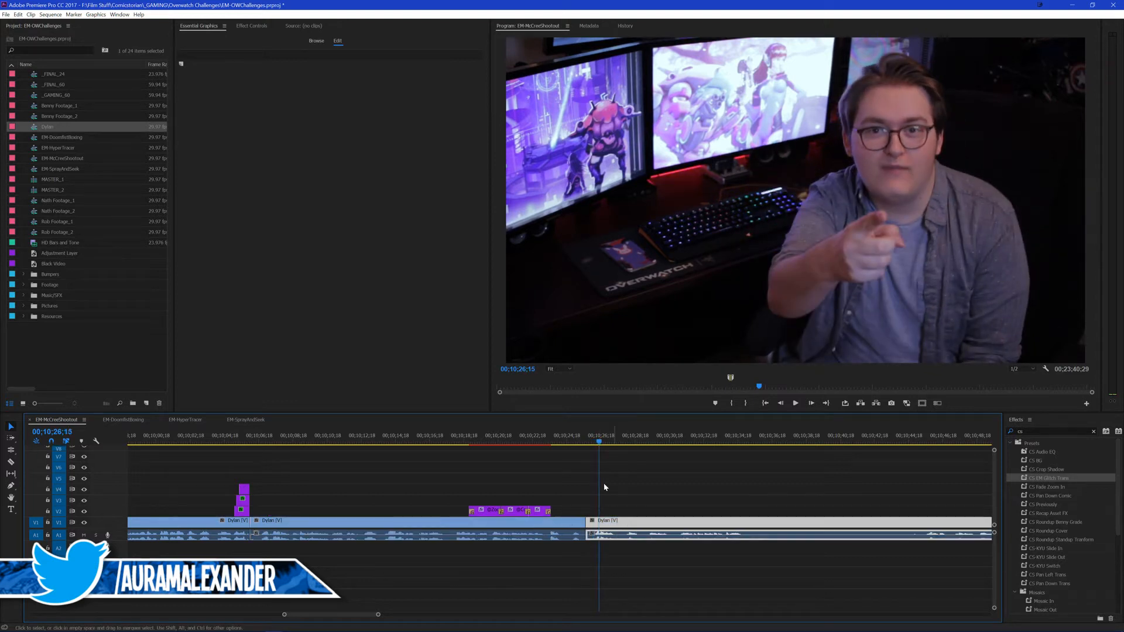
key("ctrl+k")
key("Up")
Step: Keyframe Position and Scale at the short clip's start, and at 00;10;25;25 set Scale to about 230 and vertical position to about -153
left_click(255, 28)
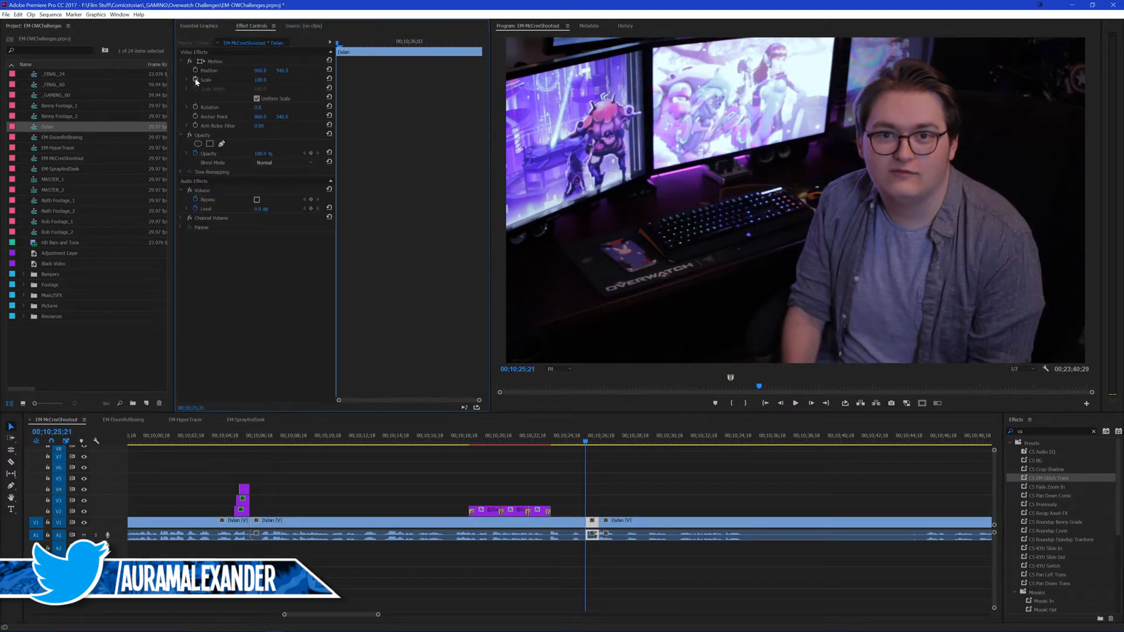
left_click(195, 71)
left_click(195, 79)
key("Right")
key("Right")
key("Right")
key("Right")
key("Right")
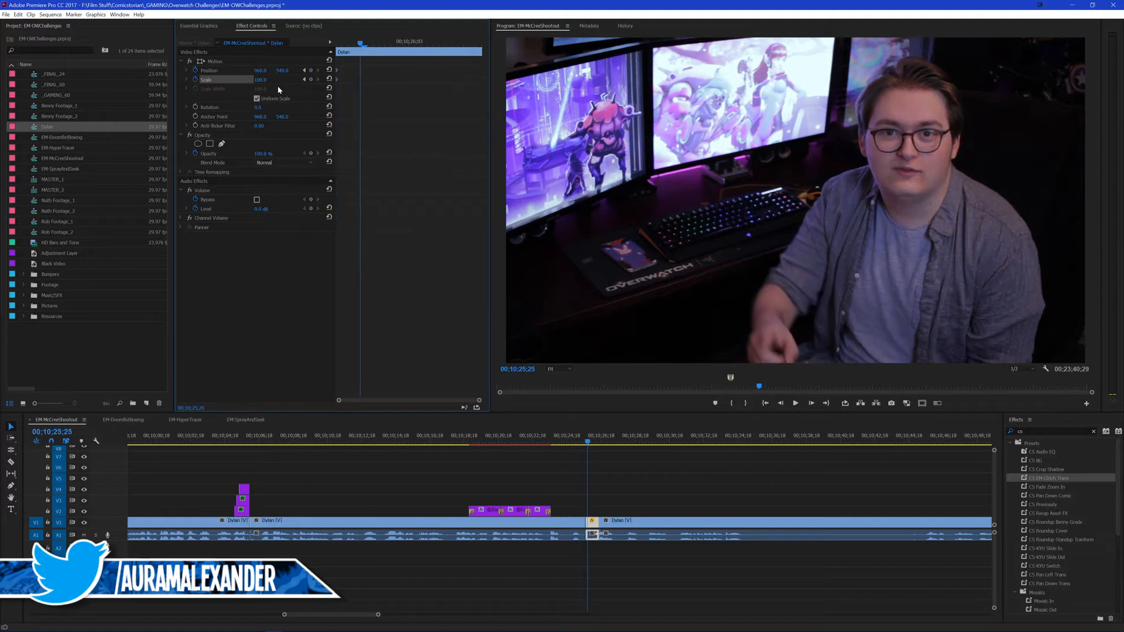
key("Left")
key("Left")
key("Left")
key("Right")
key("Right")
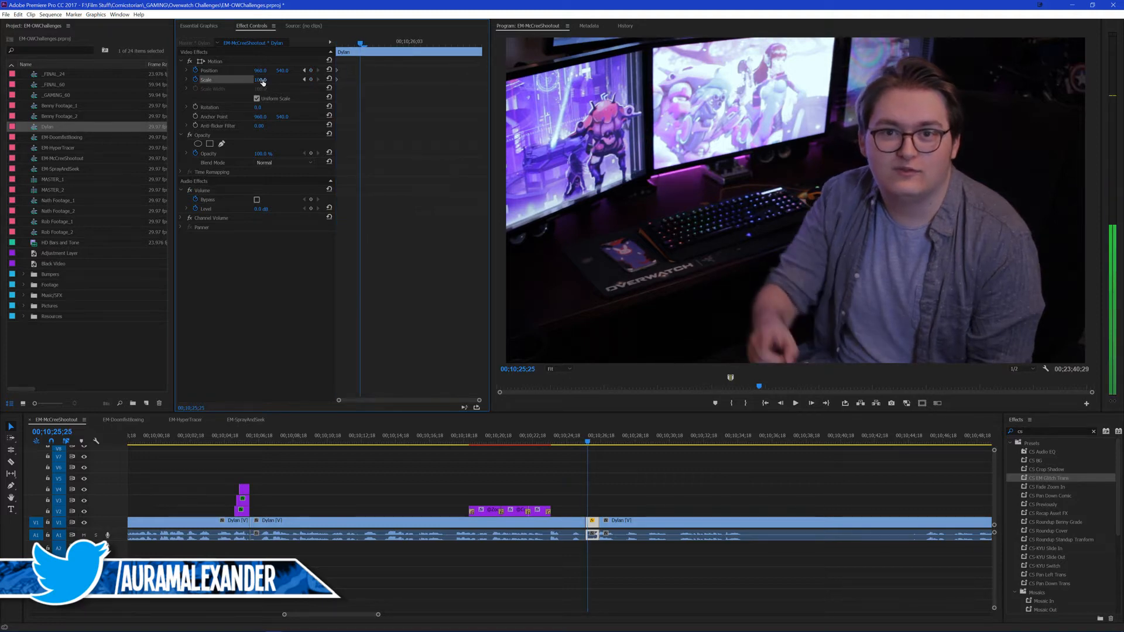
left_click_drag(262, 81, 339, 82)
mouse_move(282, 71)
left_mouse_down()
mouse_move(2, 71)
mouse_move(285, 71)
left_mouse_up()
Step: Reposition the zoomed frame to follow the speaker's hand, adding Position keyframes from 00;10;25;29 to 00;10;26;09
key("Right")
key("Right")
key("Right")
key("Right")
left_click(258, 62)
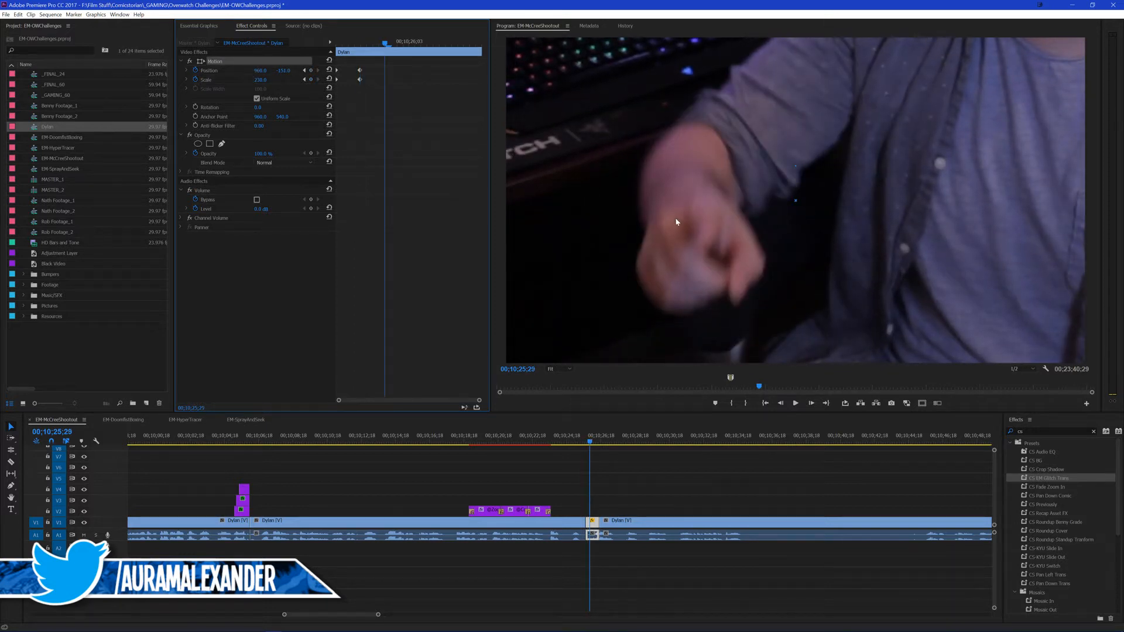
left_click_drag(676, 222, 730, 259)
key("Right")
key("Right")
key("Right")
key("Right")
key("Right")
key("Right")
key("Right")
key("Right")
key("Right")
key("Right")
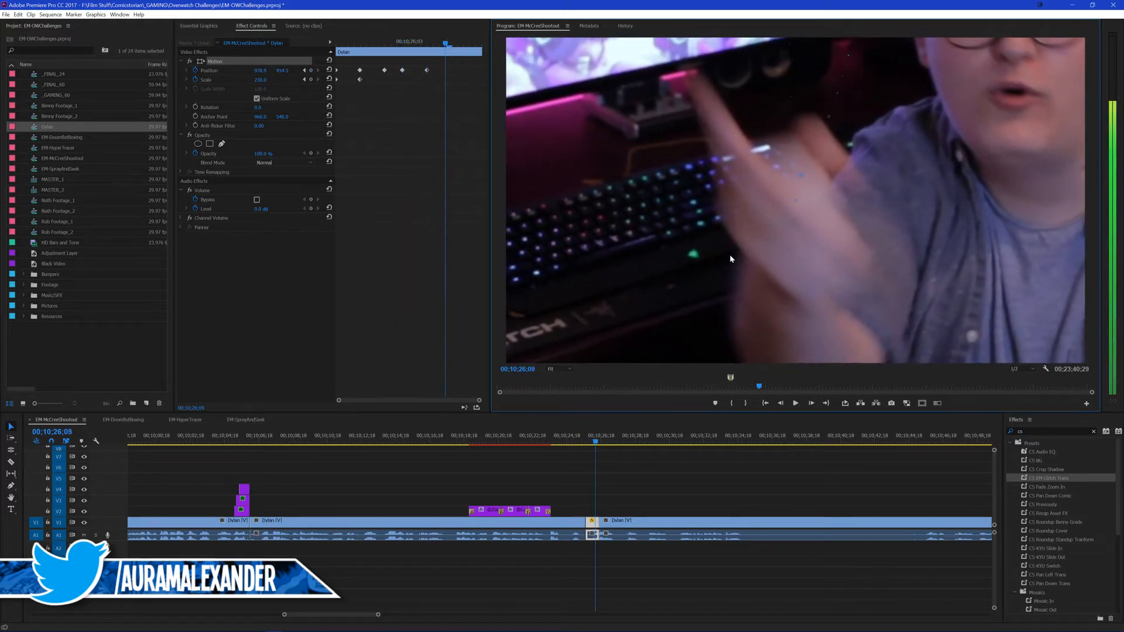
Step: Adjust the zoomed frame's Position keyframe at 00;10;26;06, moving the picture down and slightly right
key("Left")
key("Left")
key("Left")
key("Left")
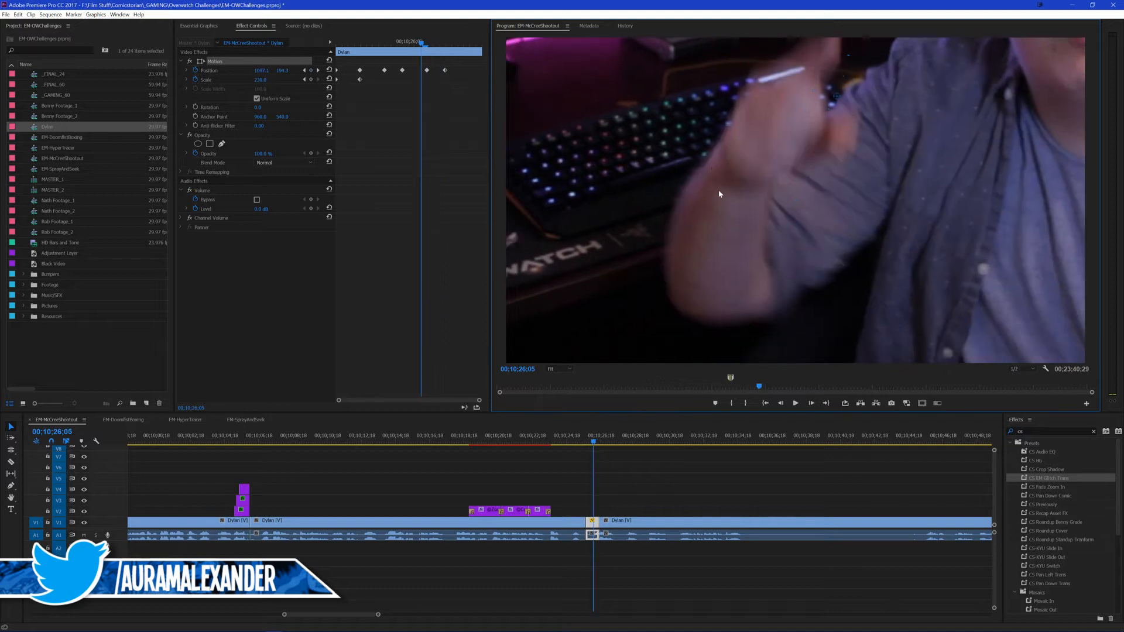
key("Right")
left_click_drag(689, 176, 708, 225)
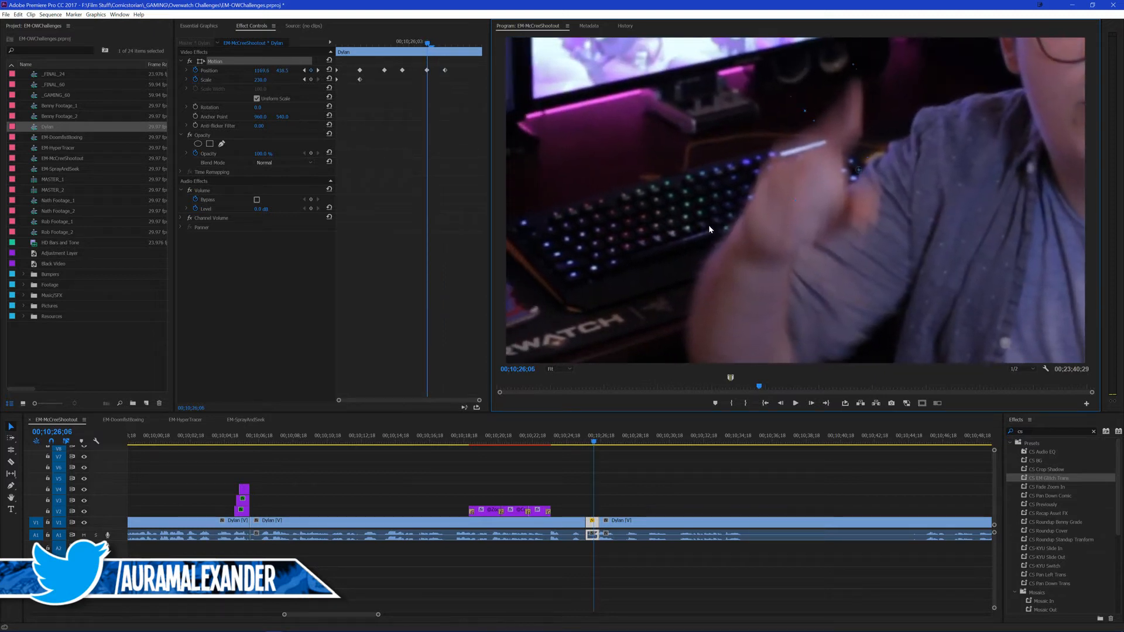
Step: Refine the hand tracking around 00;10;26;09 and add a Position keyframe at 00;10;26;08
key("Right")
key("Right")
key("Right")
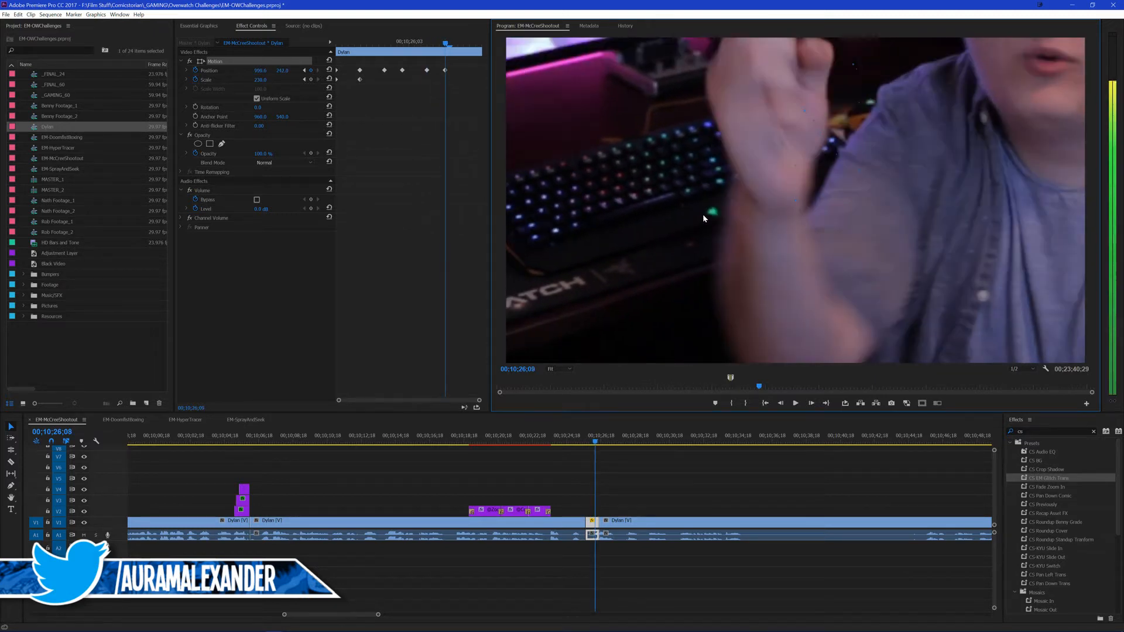
key("Left")
left_click_drag(702, 213, 718, 281)
Step: Move the zoomed picture up and left at 00;10;26;10 with a new Position keyframe that follows the hand
key("Right")
key("Right")
key("Right")
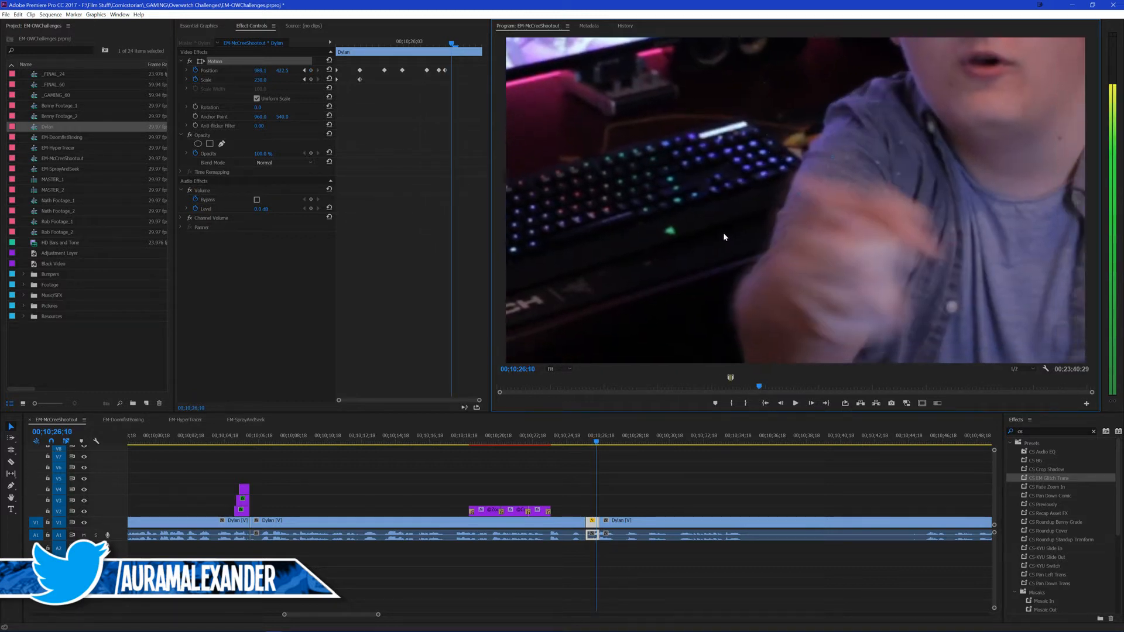
left_click_drag(724, 236, 689, 219)
key("Right")
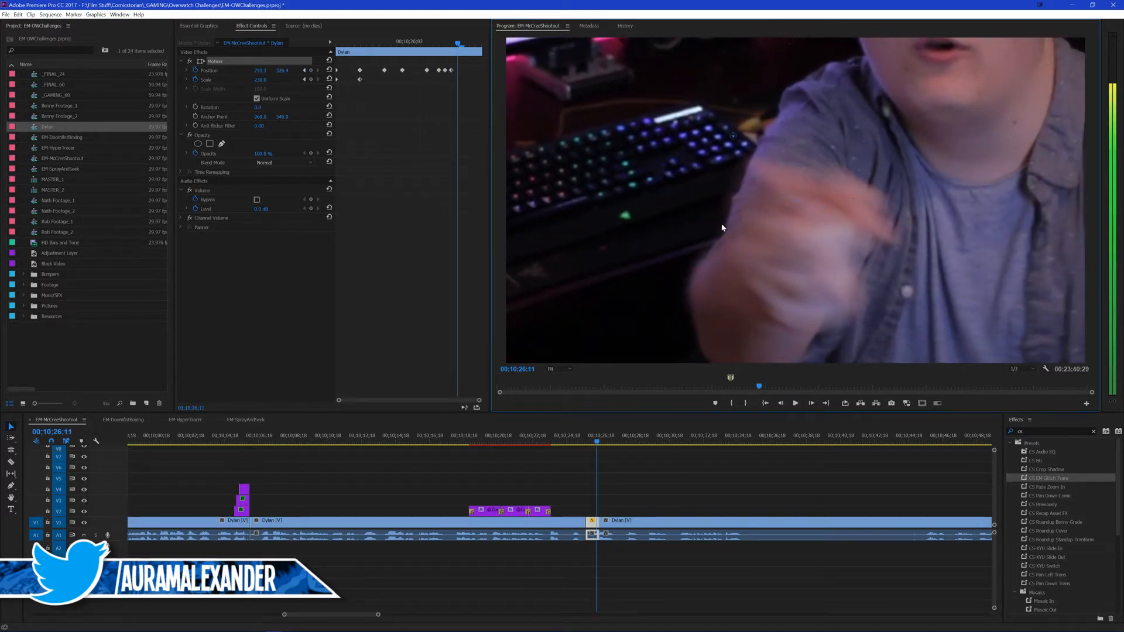
Step: Compare neighbouring frames and add frame-by-frame Position keyframes through the end of the short clip to keep tracking the hand
key("Left")
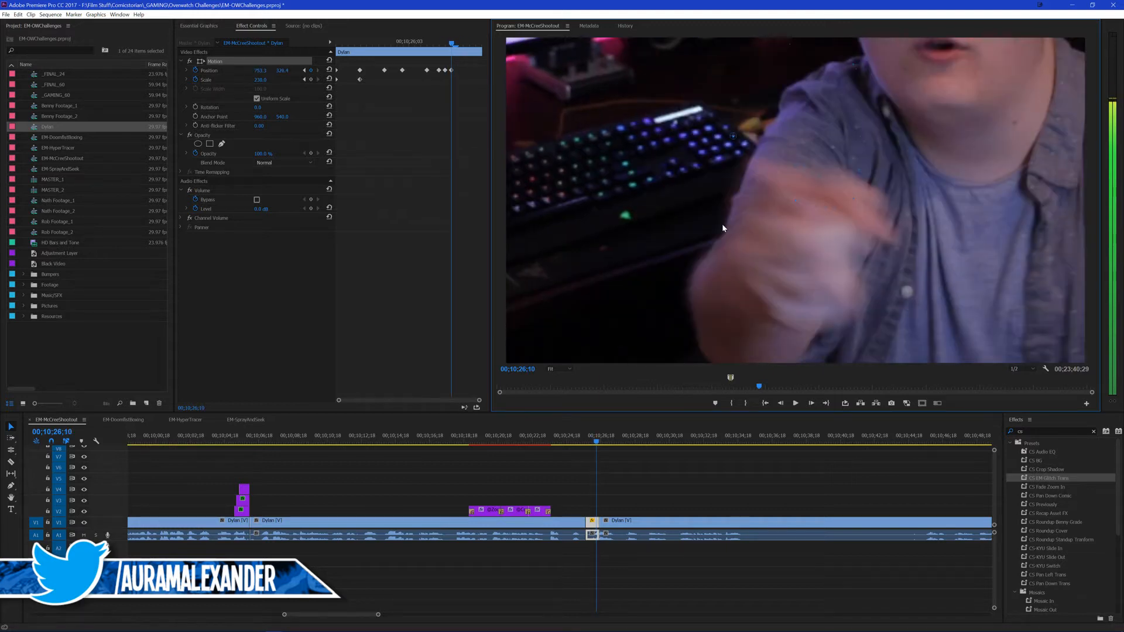
key("Right")
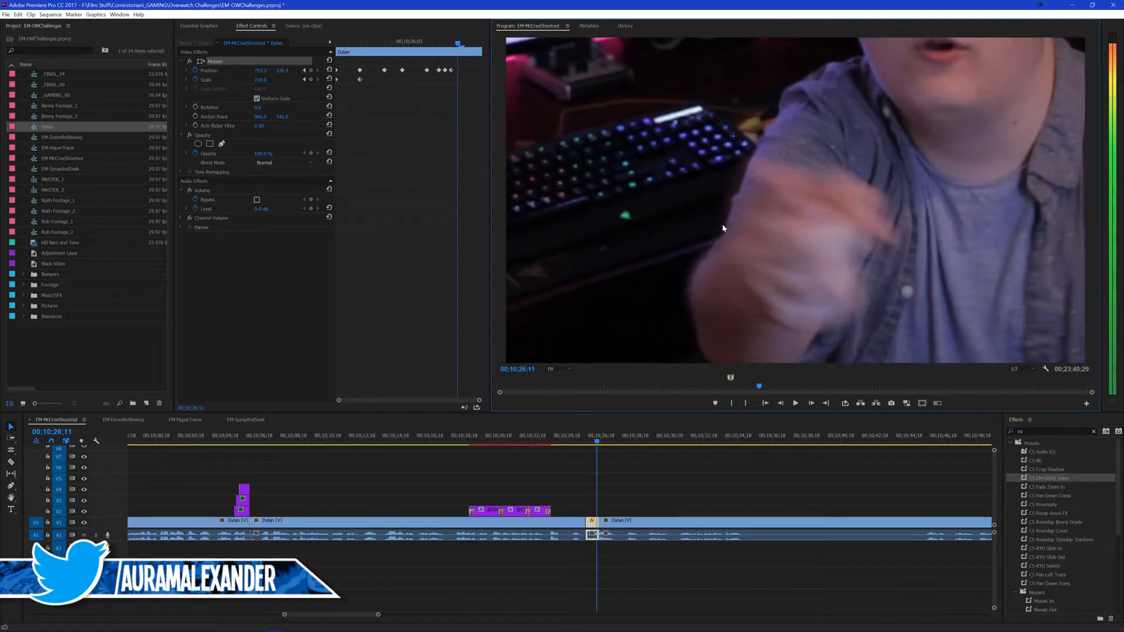
key("Left")
key("Right")
key("Left")
key("Right")
key("Right")
left_click_drag(733, 233, 691, 224)
key("Right")
key("Right")
key("Right")
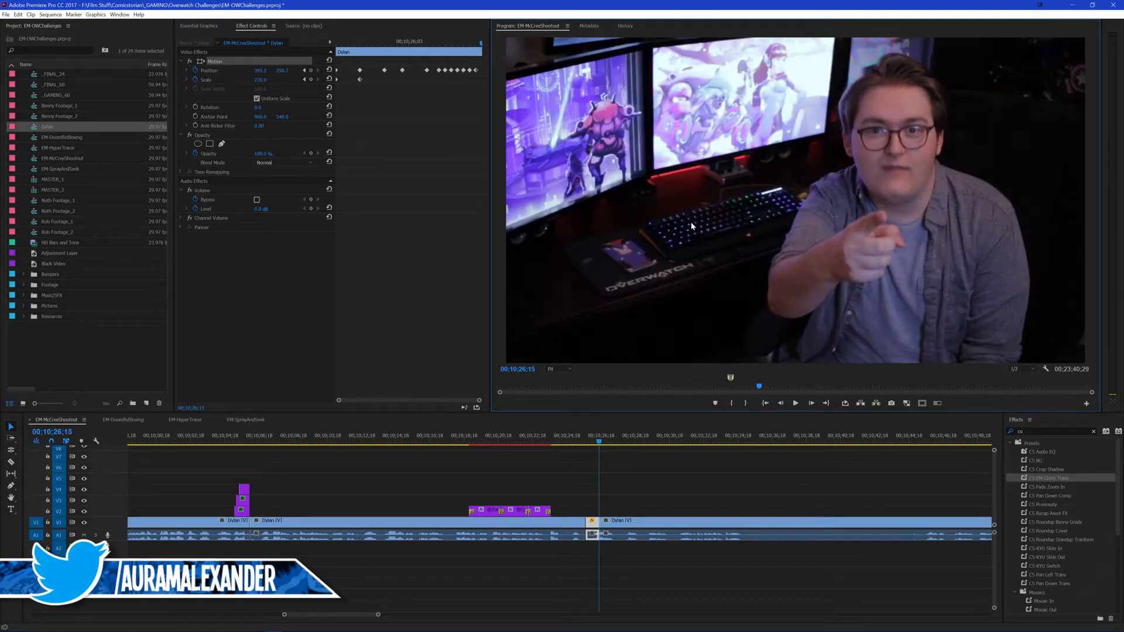
Step: Replay the hand-tracking punch-in twice from just before the cut and save the project
left_click(644, 495)
left_click_drag(600, 439, 577, 439)
key("space")
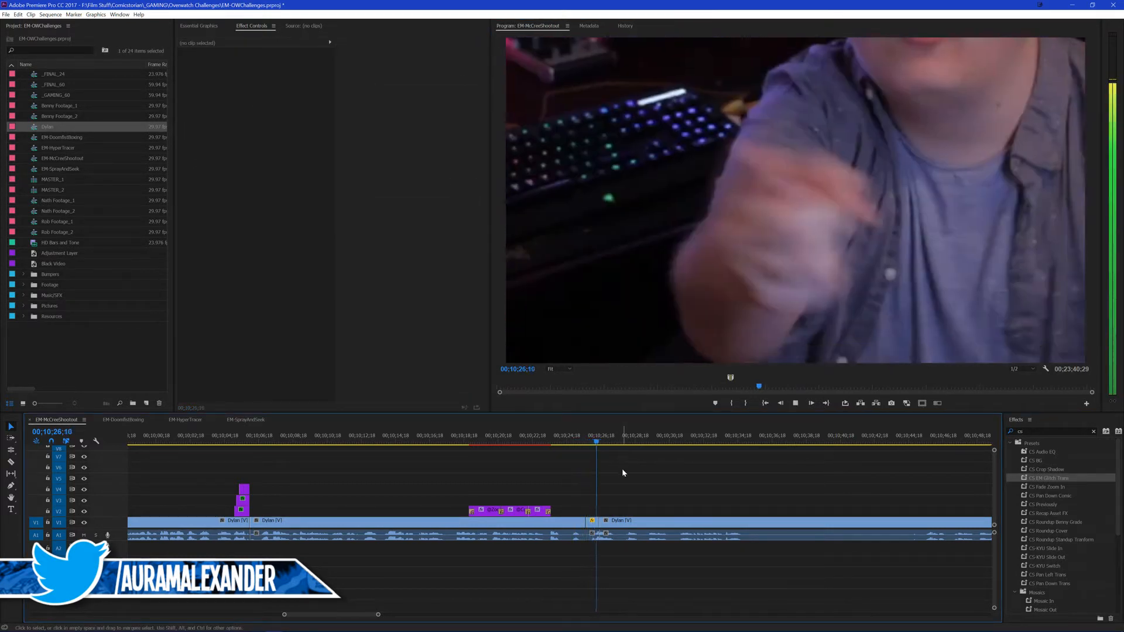
key("space")
left_click(577, 439)
key("space")
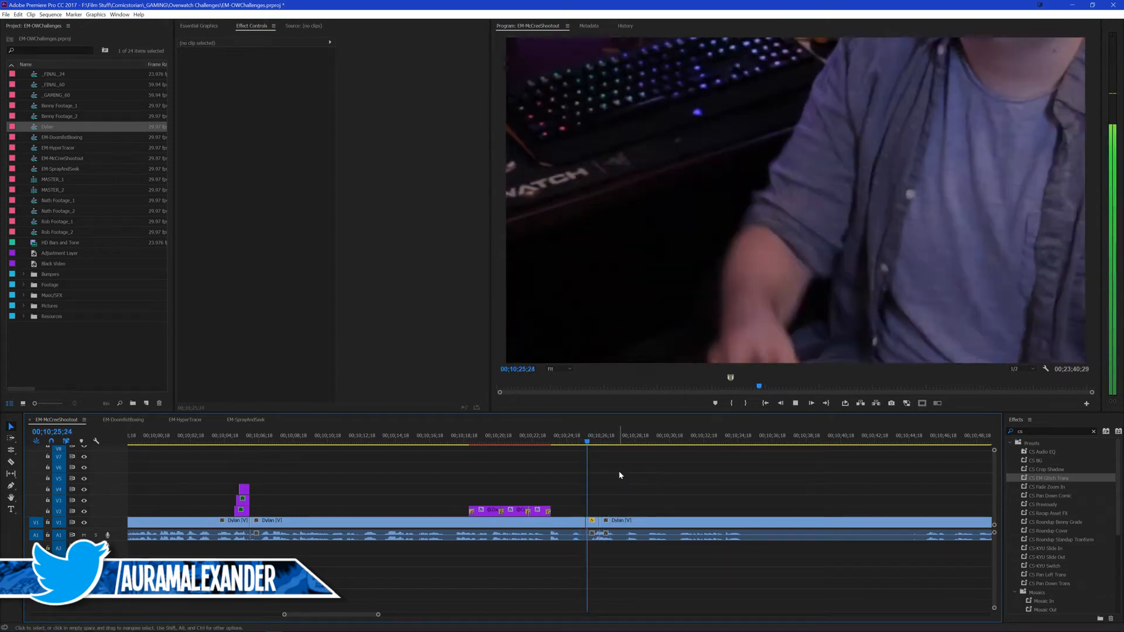
key("space")
key("ctrl+s")
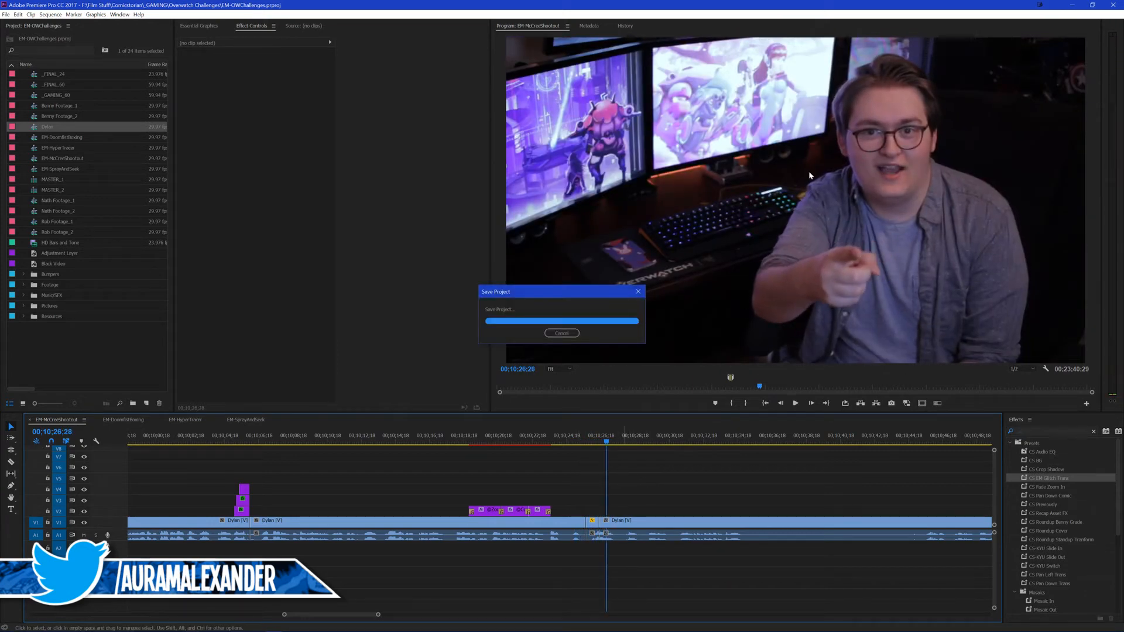
Step: Play the sequence from 00;10;25;03 through the punch-in and into the talking-head footage that follows
left_click(575, 440)
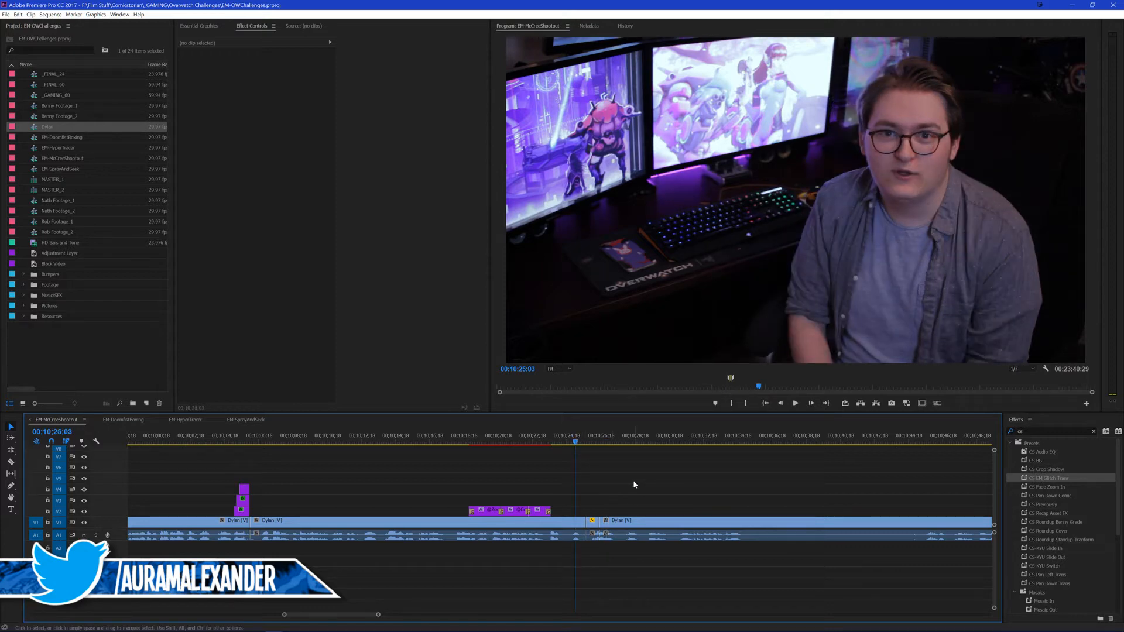
key("space")
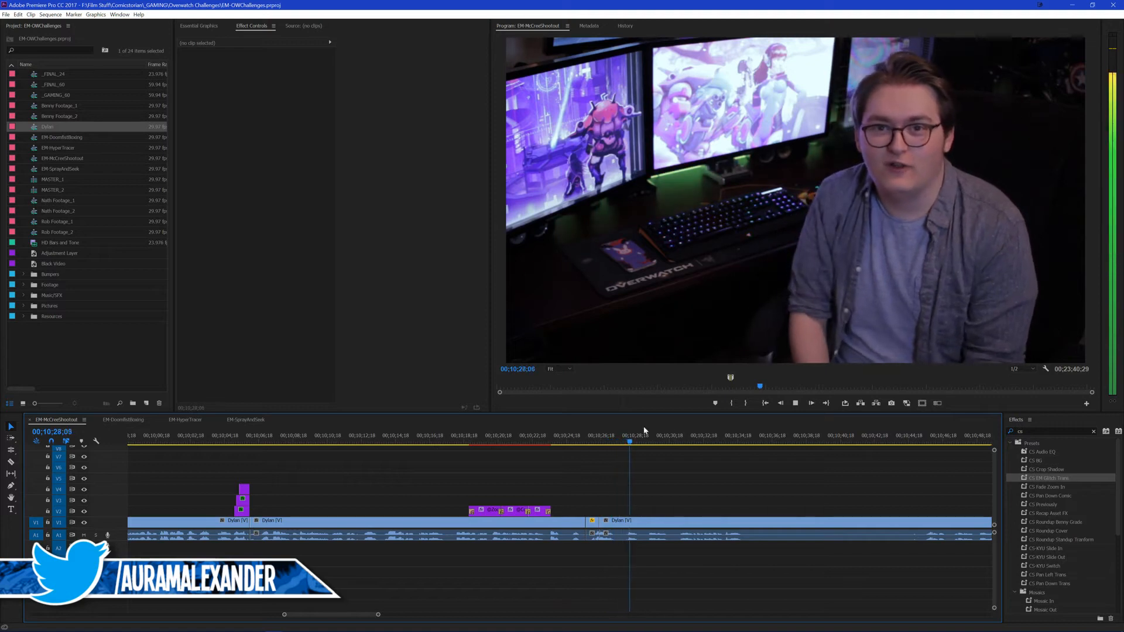
key("space")
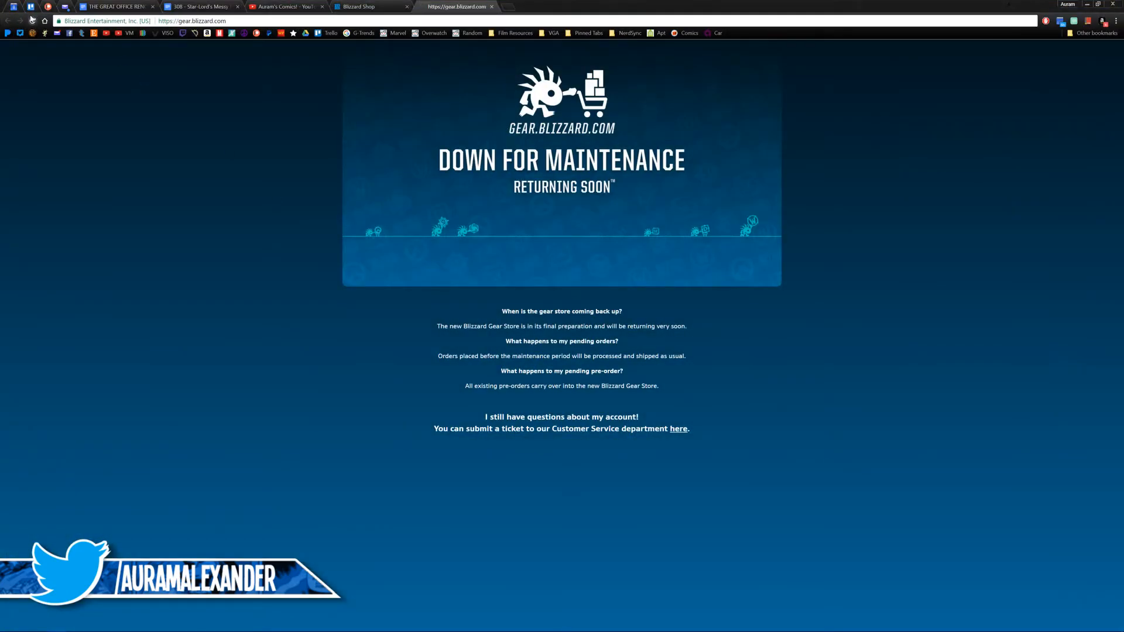
Step: Search the web for "power boy" in a new browser tab and preview the character images
mouse_move(408, 628)
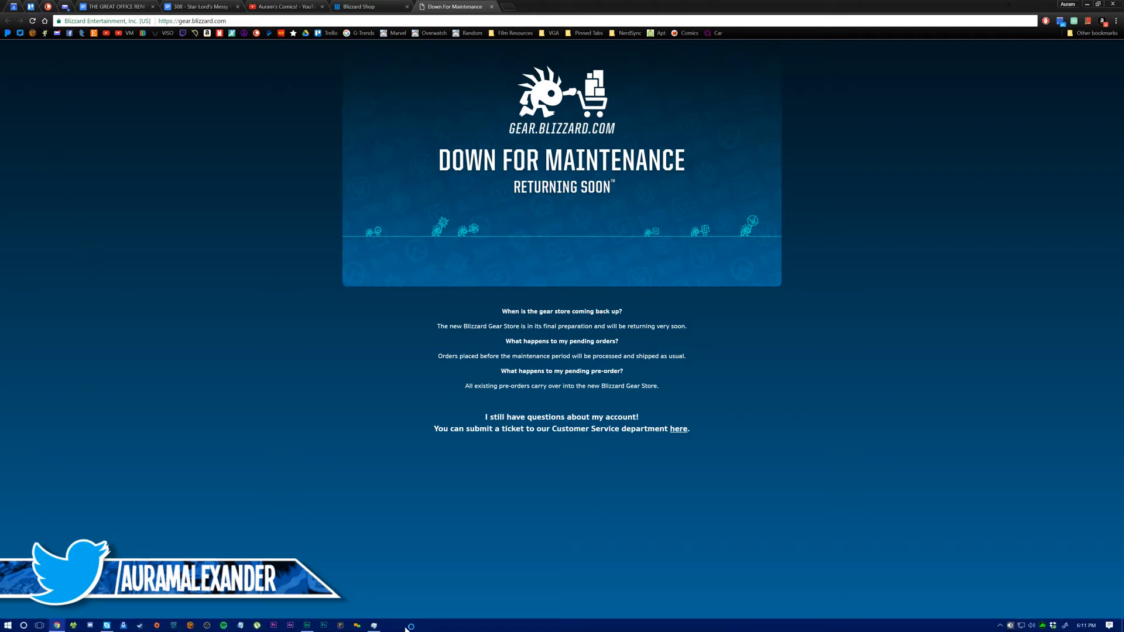
left_click(281, 625)
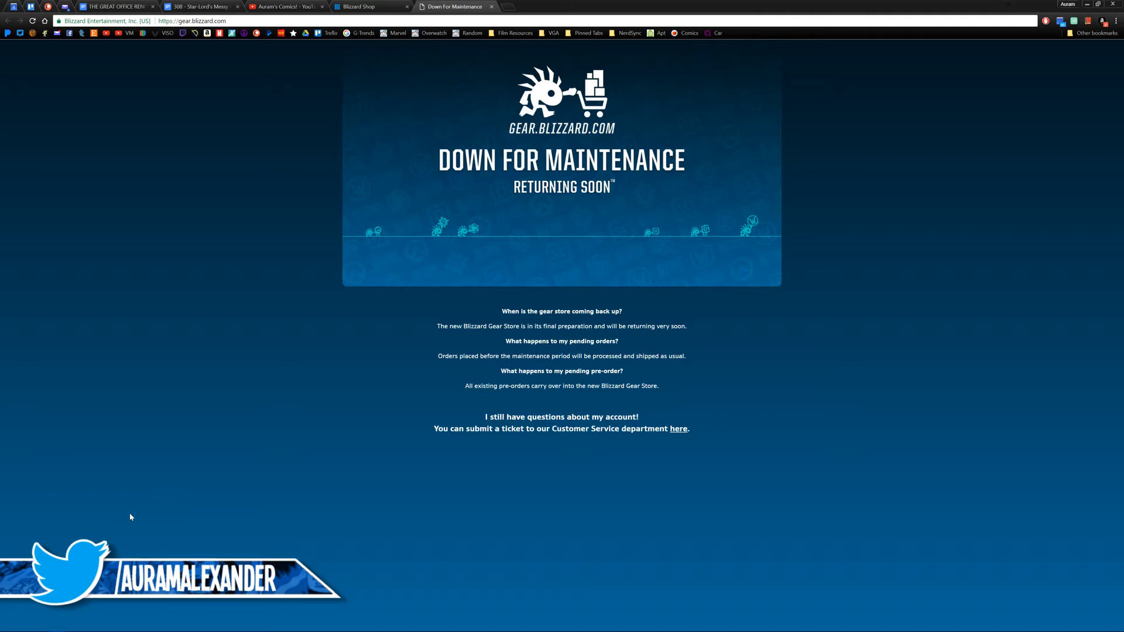
left_click(508, 8)
type("power boy")
key("Return")
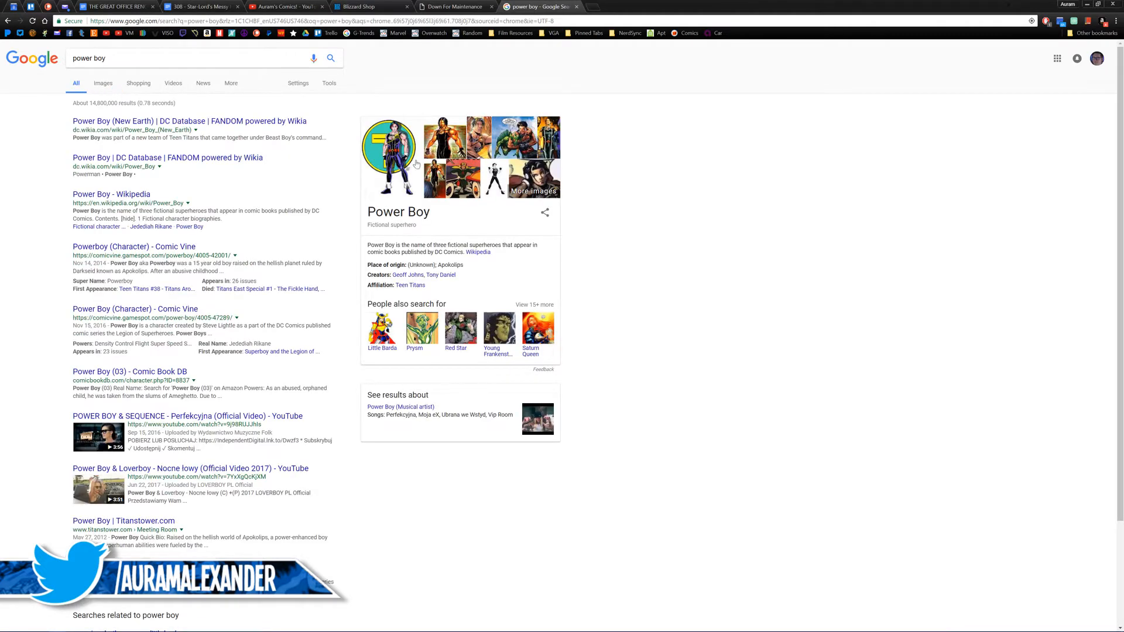
mouse_move(409, 165)
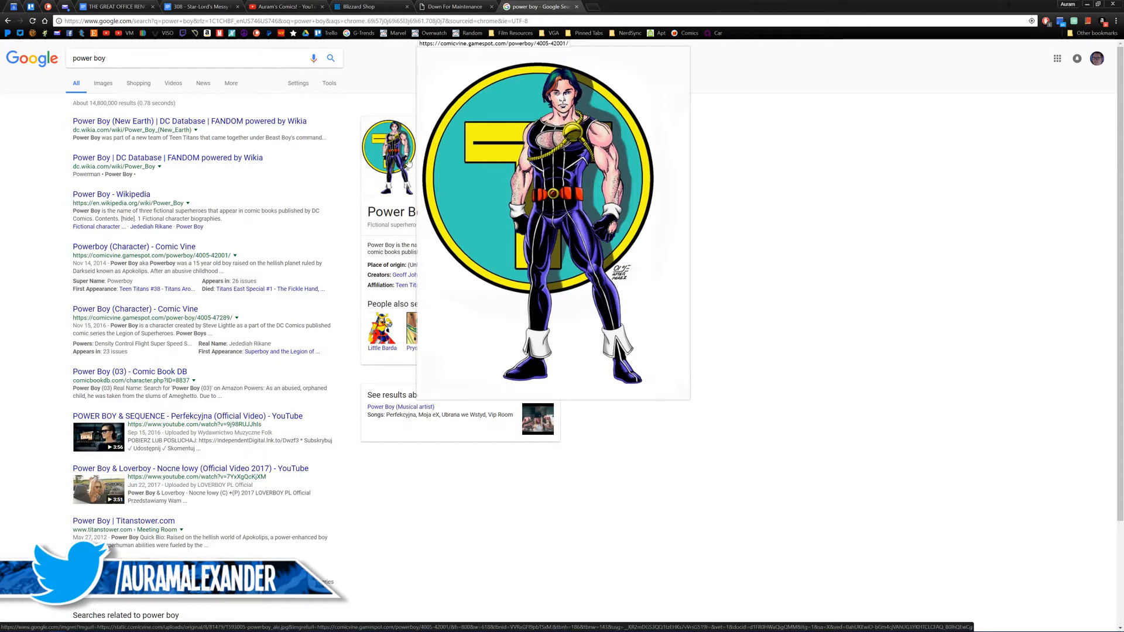
mouse_move(461, 143)
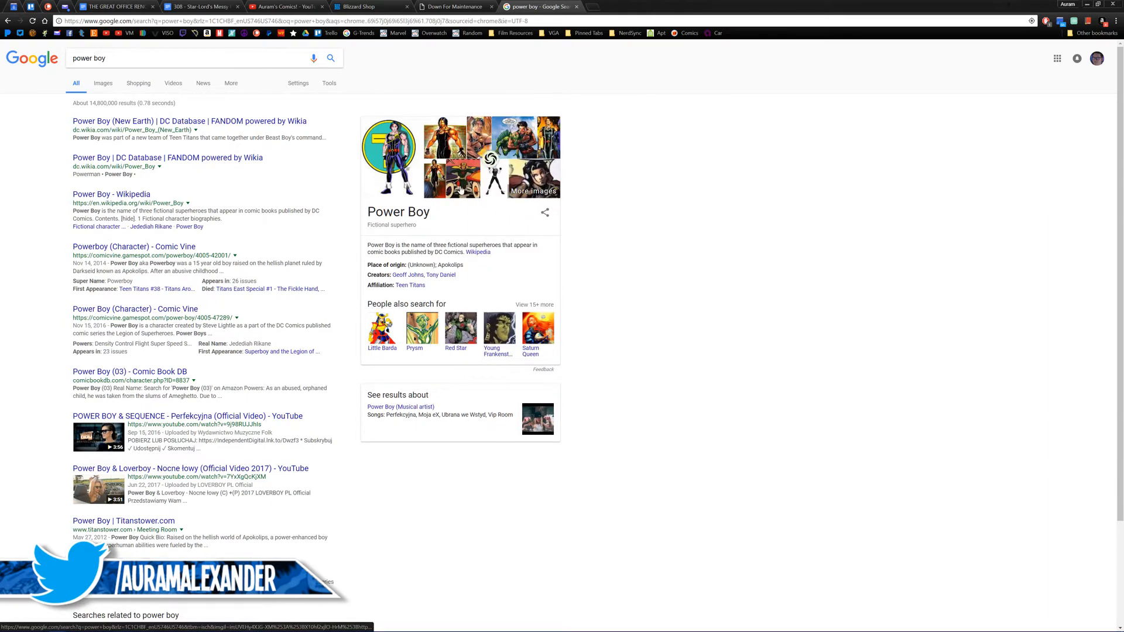
mouse_move(462, 190)
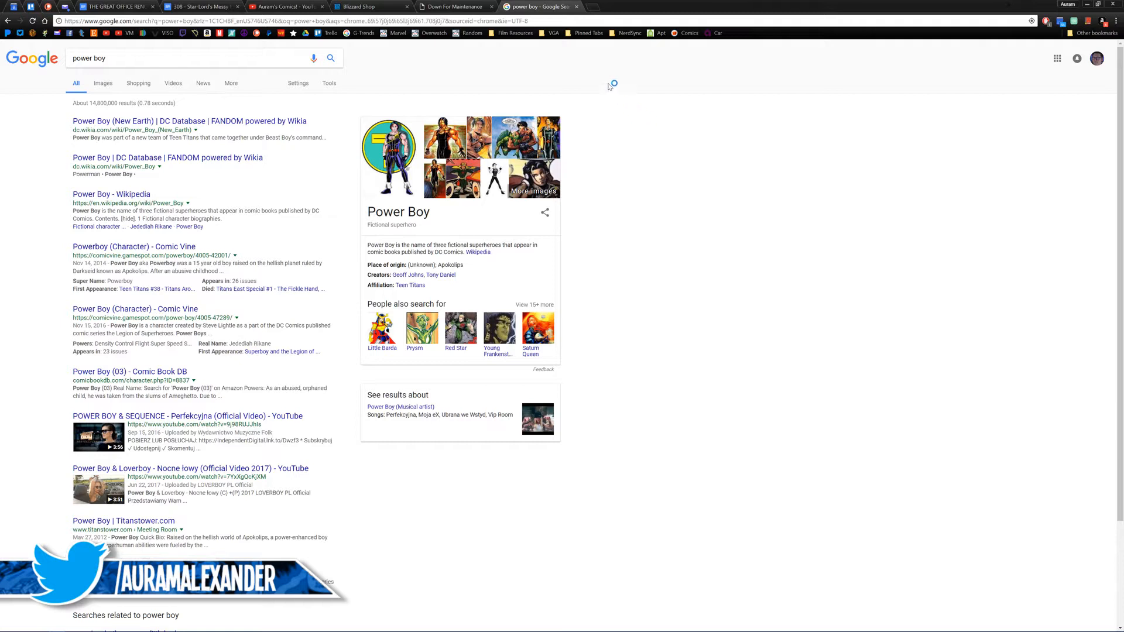
Step: Close the search tab and switch back to Premiere Pro
middle_click(554, 4)
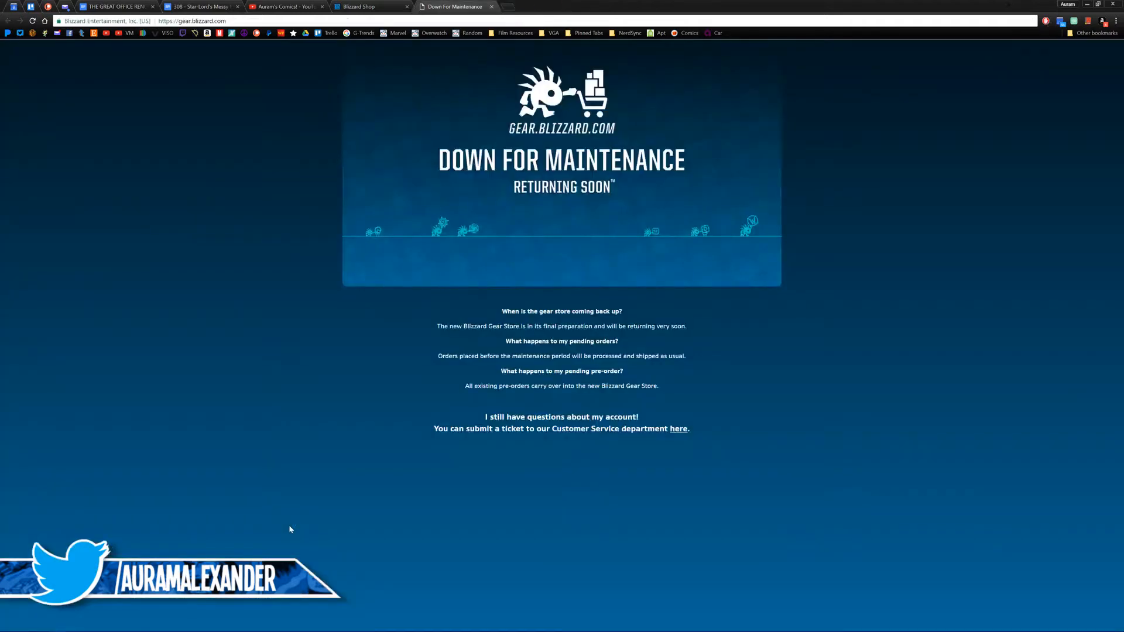
left_click(273, 629)
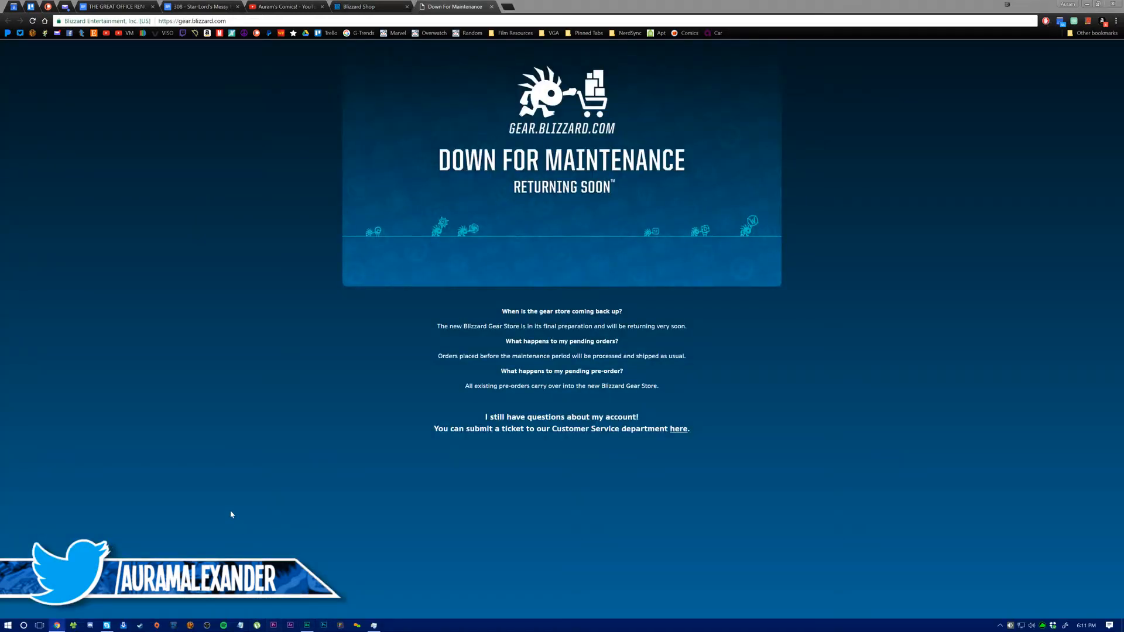
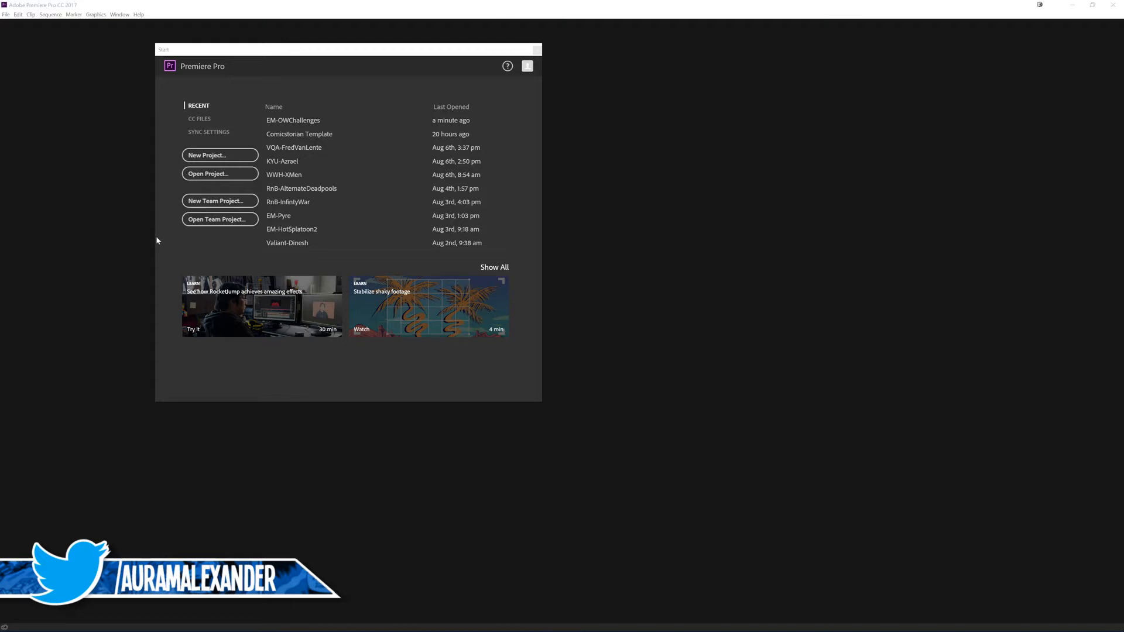
Step: Open the recent project EM-OWChallenges and extend the Program monitor's time range to cover the whole sequence
left_click(293, 120)
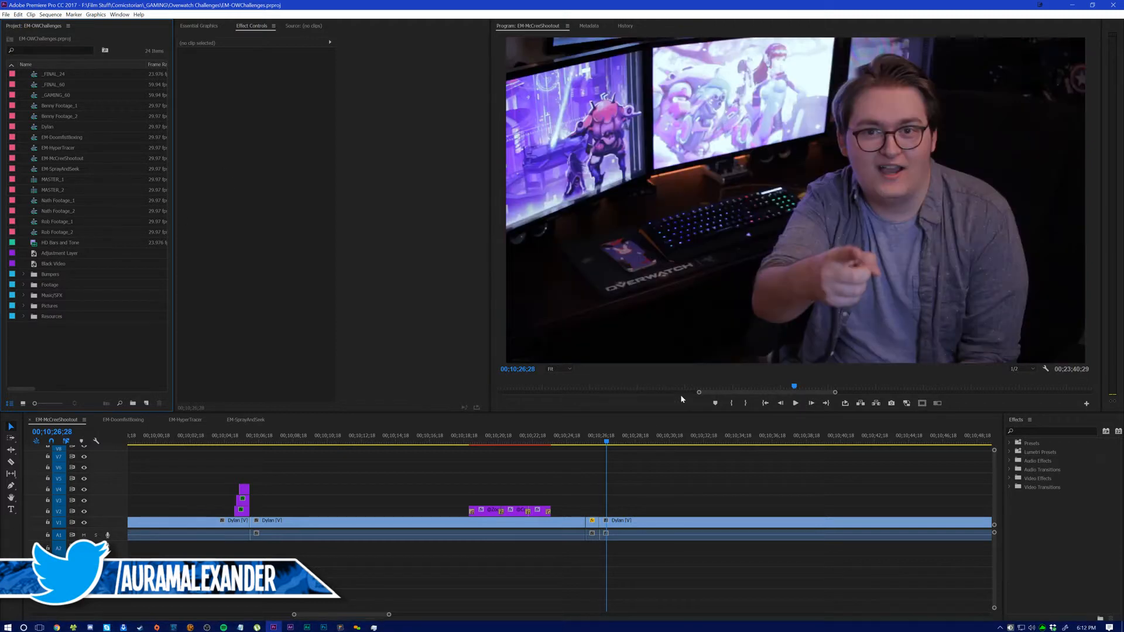
left_click_drag(699, 392, 499, 392)
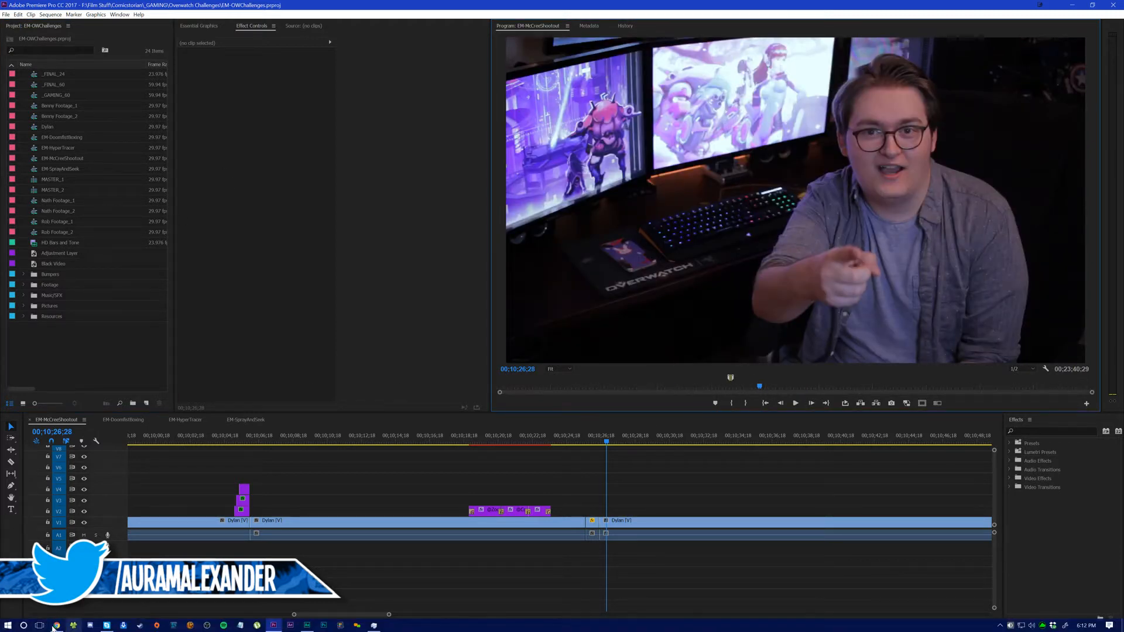
Step: Switch to the browser and look through the shows and older uploads on the Auram's Comics YouTube channel
left_click(59, 626)
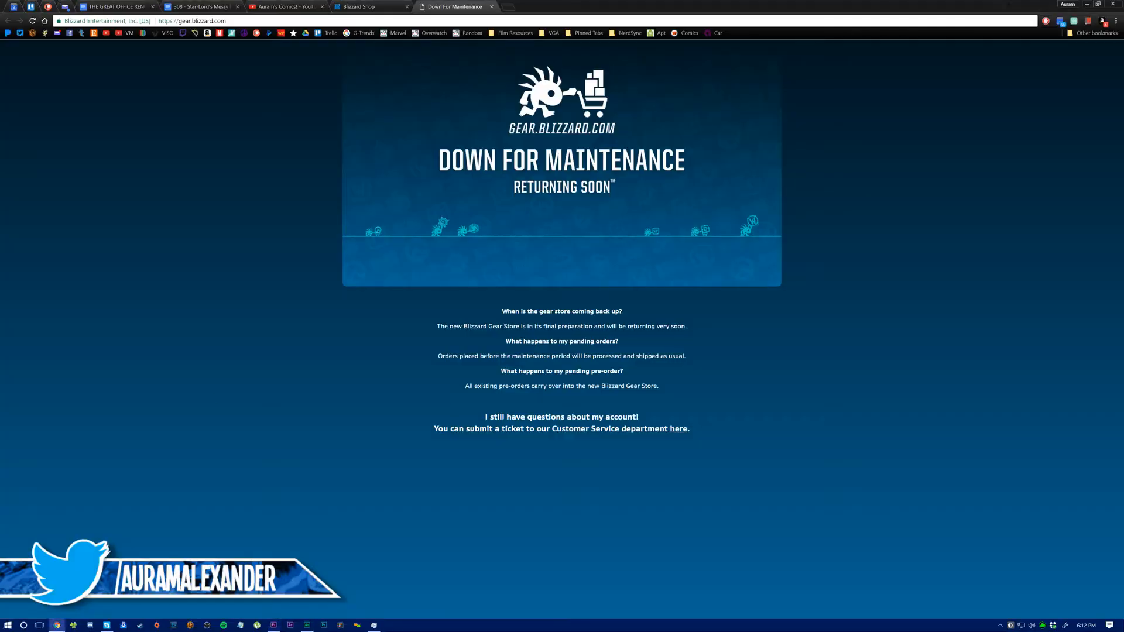
left_click(261, 8)
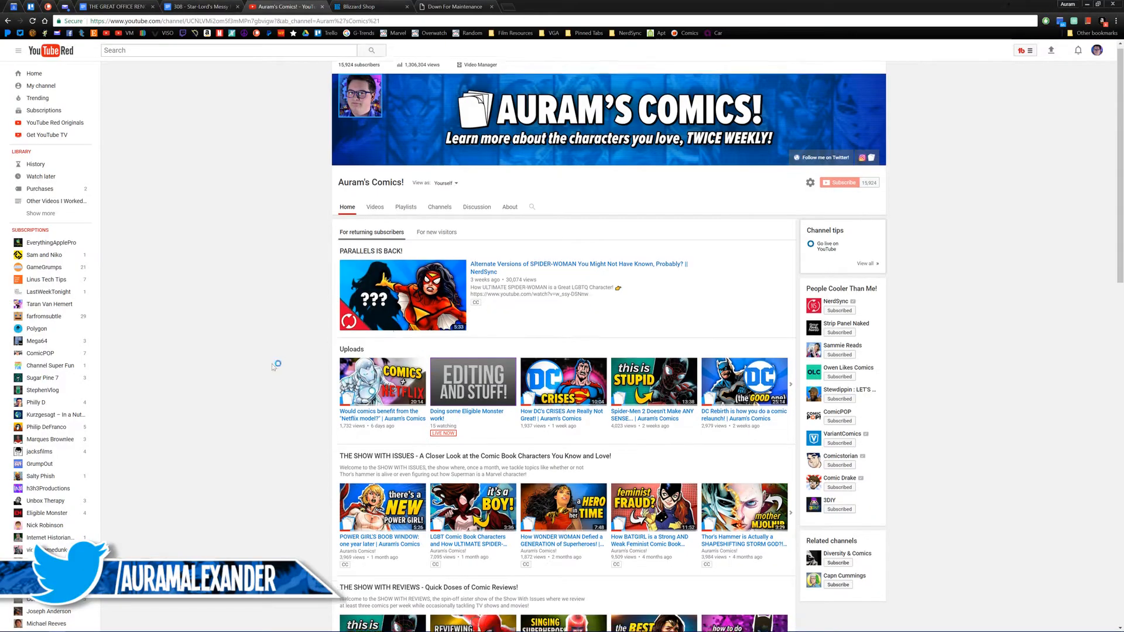
scroll(271, 367, "down", 6)
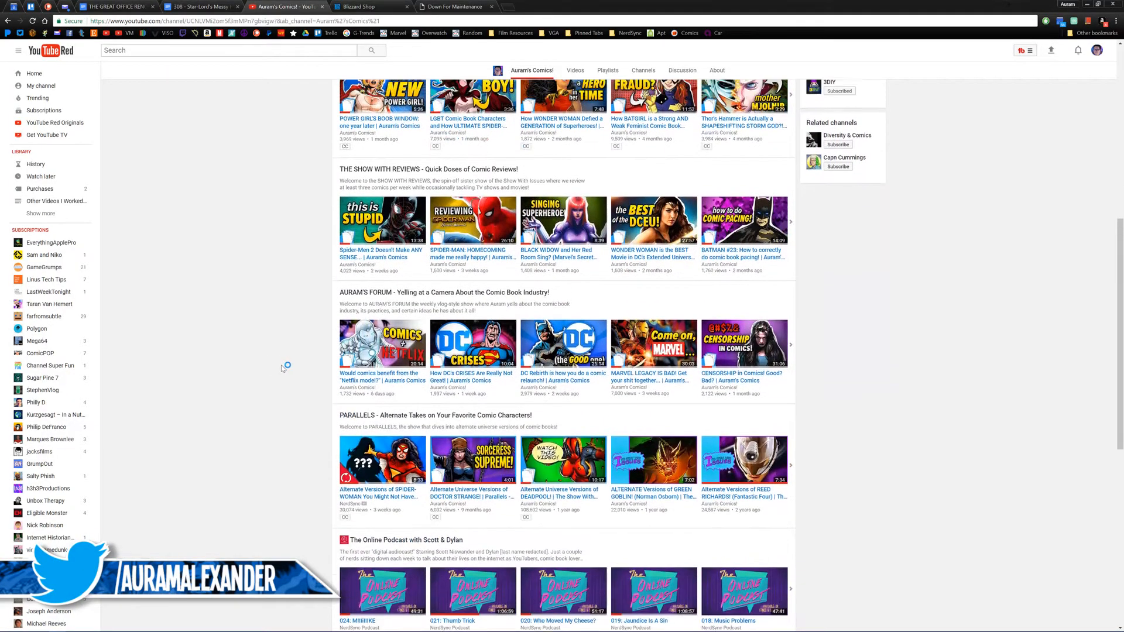
scroll(284, 366, "up", 3)
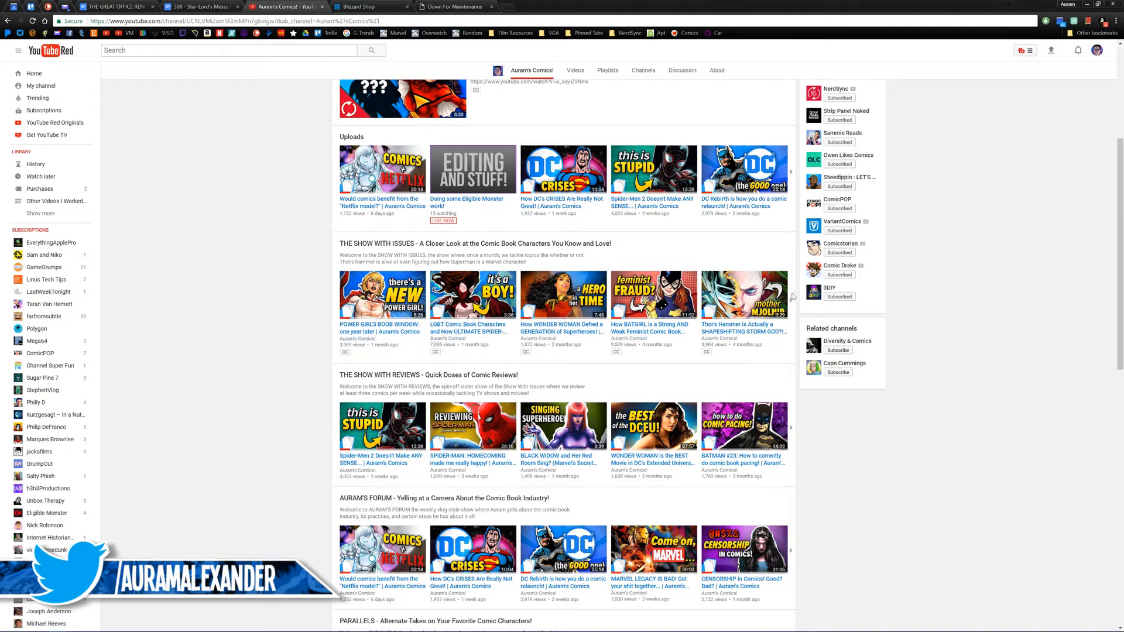
scroll(288, 310, "down", 3)
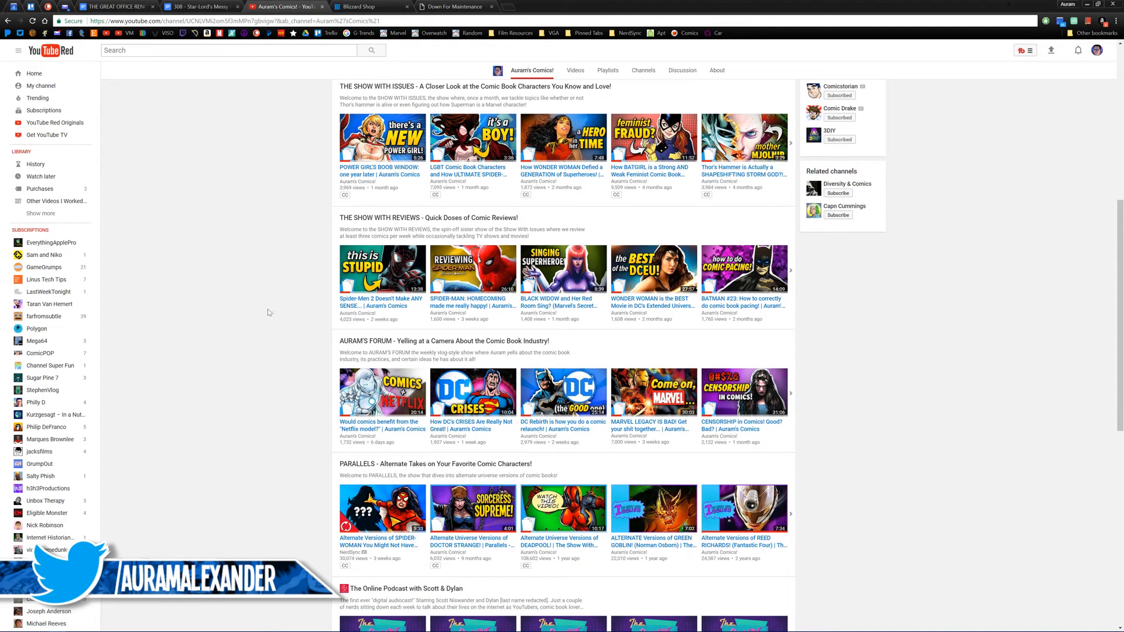
scroll(273, 286, "up", 6)
left_click(377, 213)
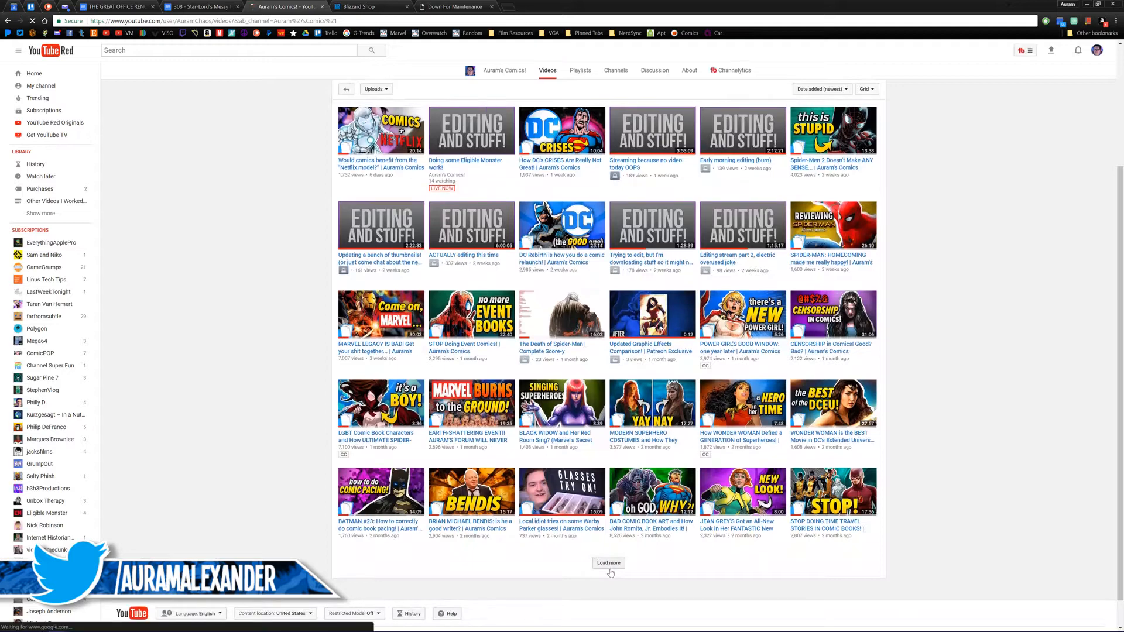
left_click(609, 565)
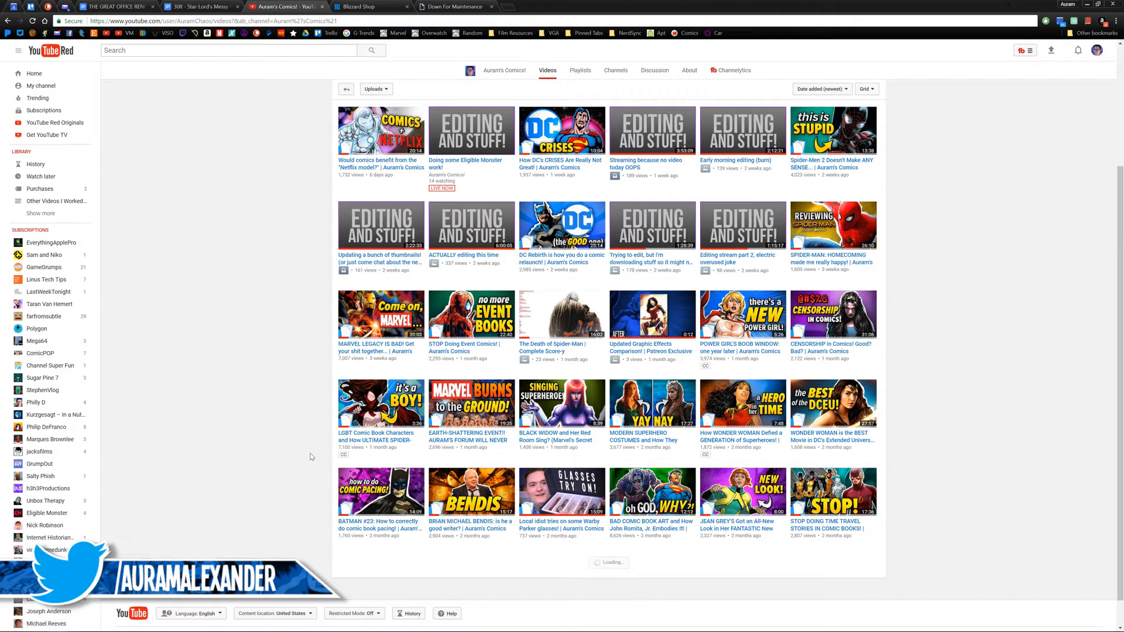
scroll(308, 454, "down", 3)
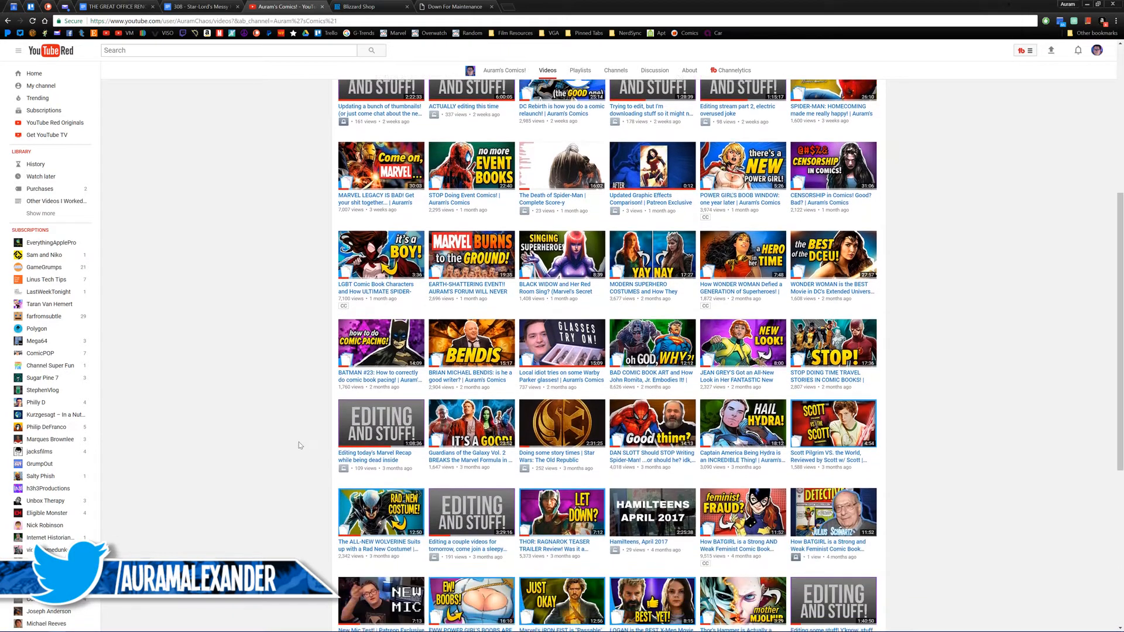
Step: Watch the Power Girl comment-reactions video from 8:00 in a new tab, close it and return to Premiere Pro
middle_click(463, 576)
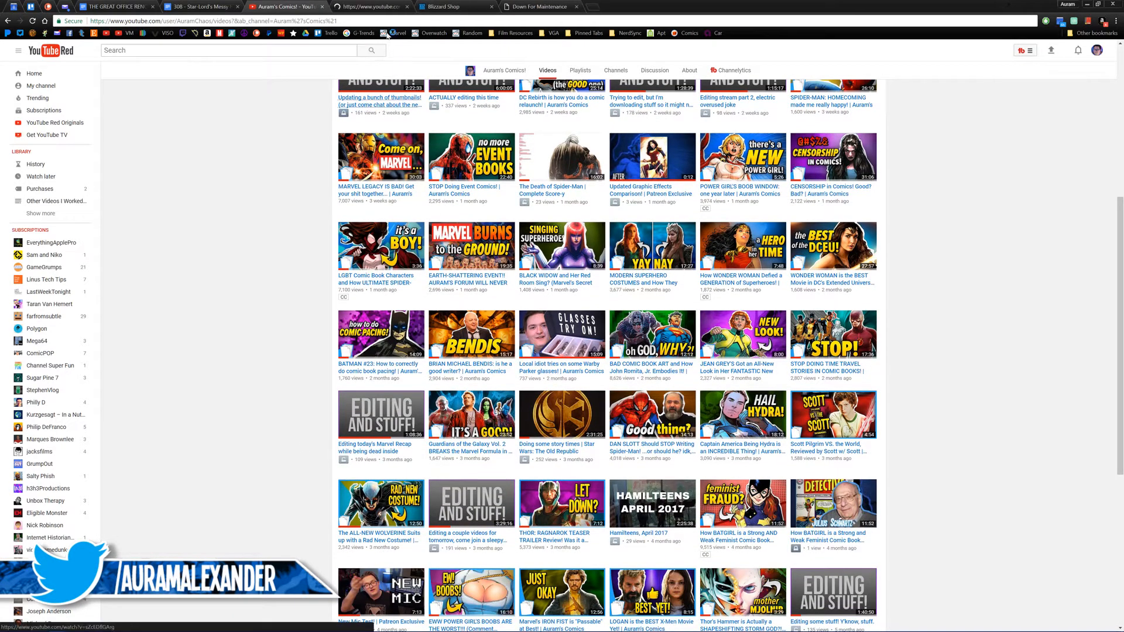
left_click(380, 5)
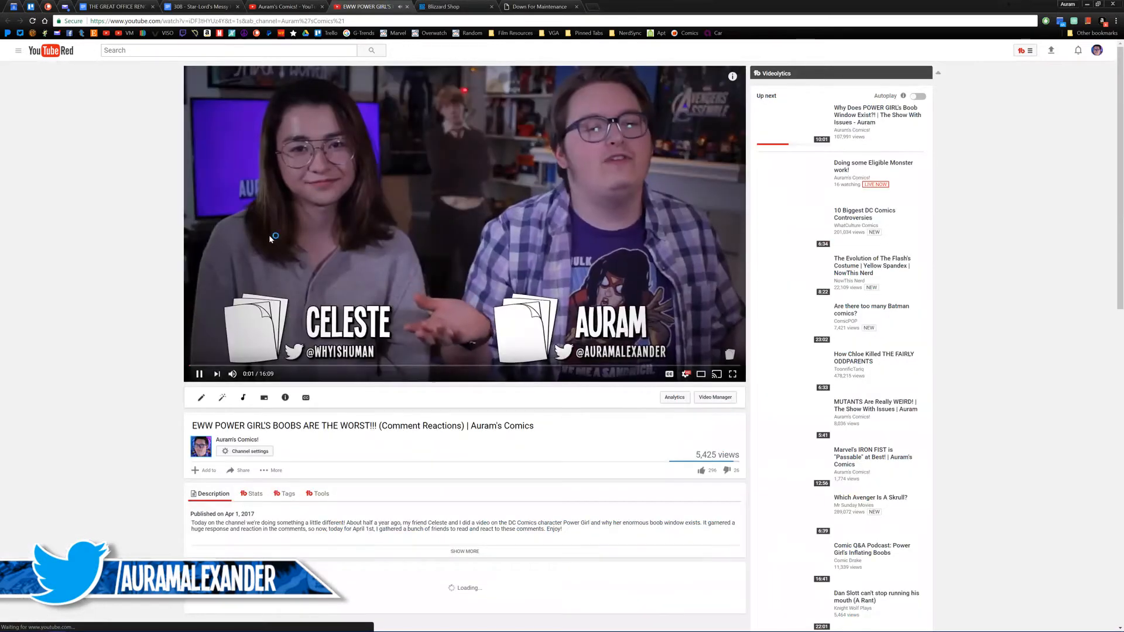
left_click(237, 262)
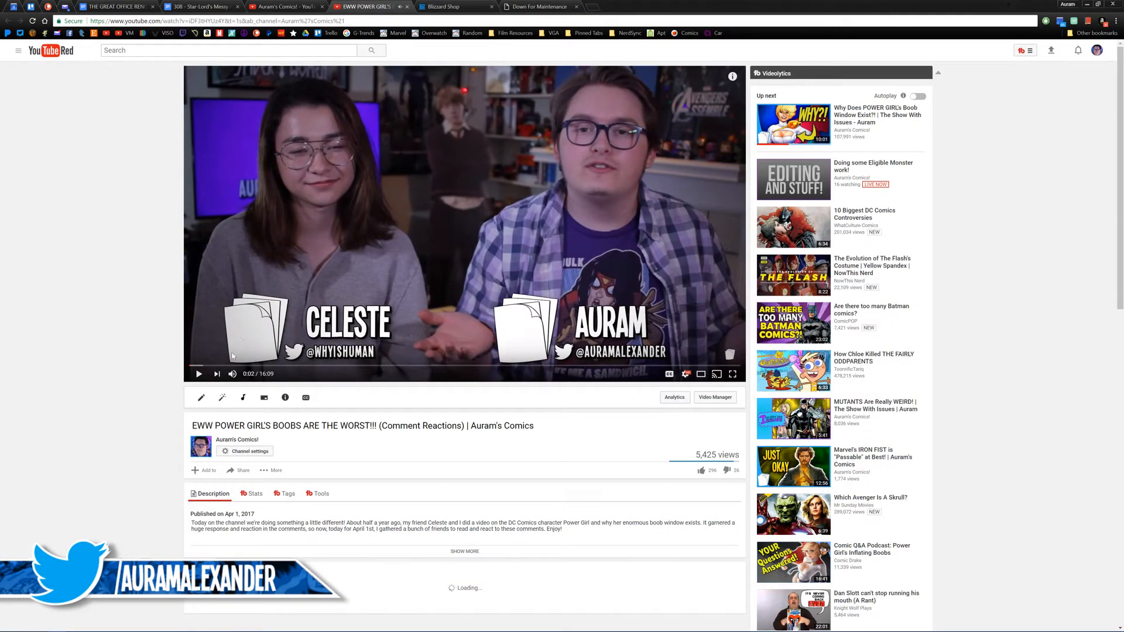
left_click_drag(228, 366, 463, 282)
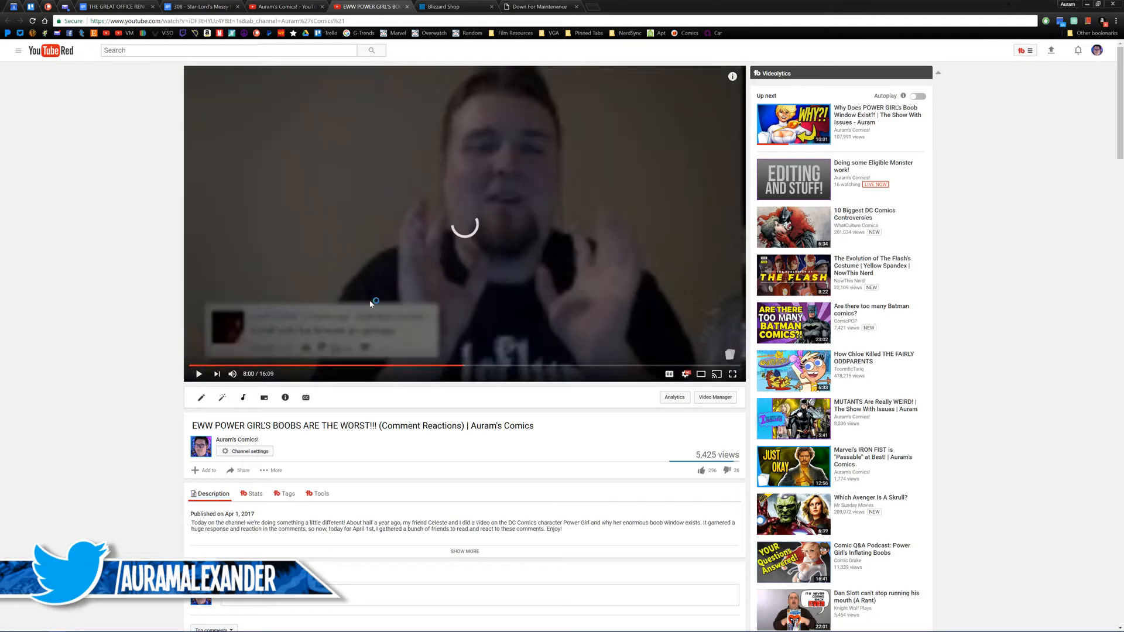
left_click(243, 329)
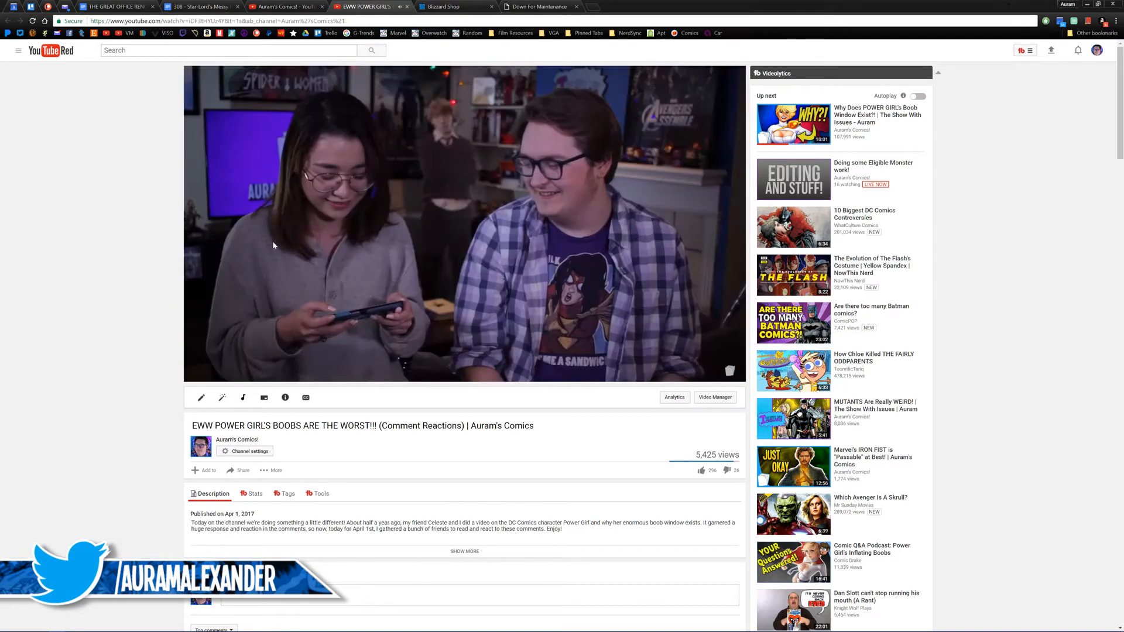
left_click(380, 236)
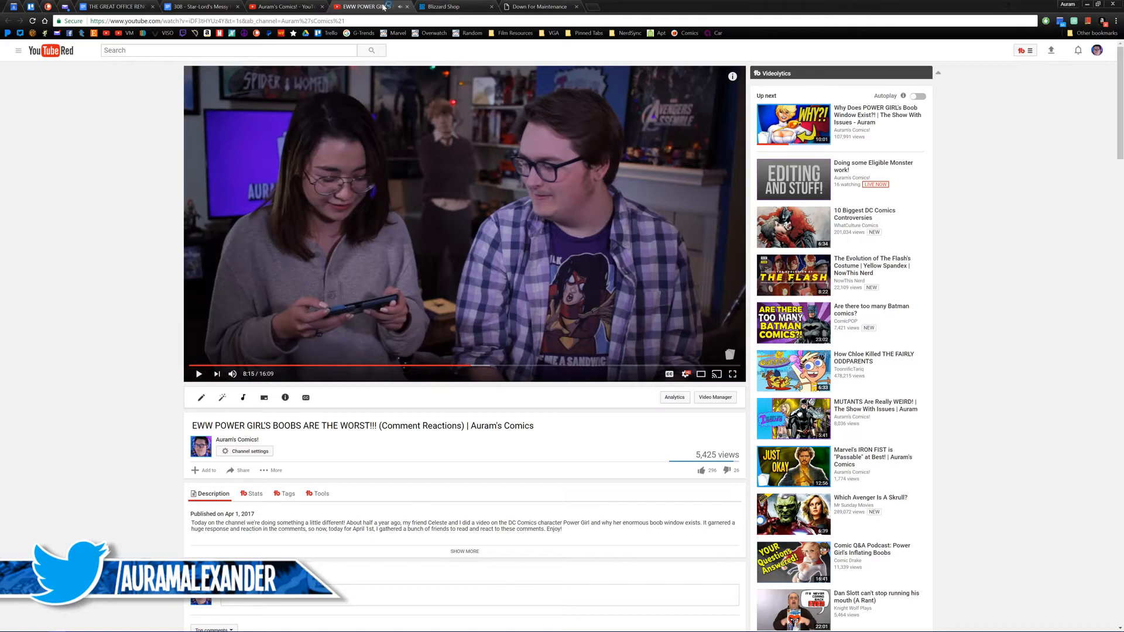
left_click(407, 7)
left_click(453, 7)
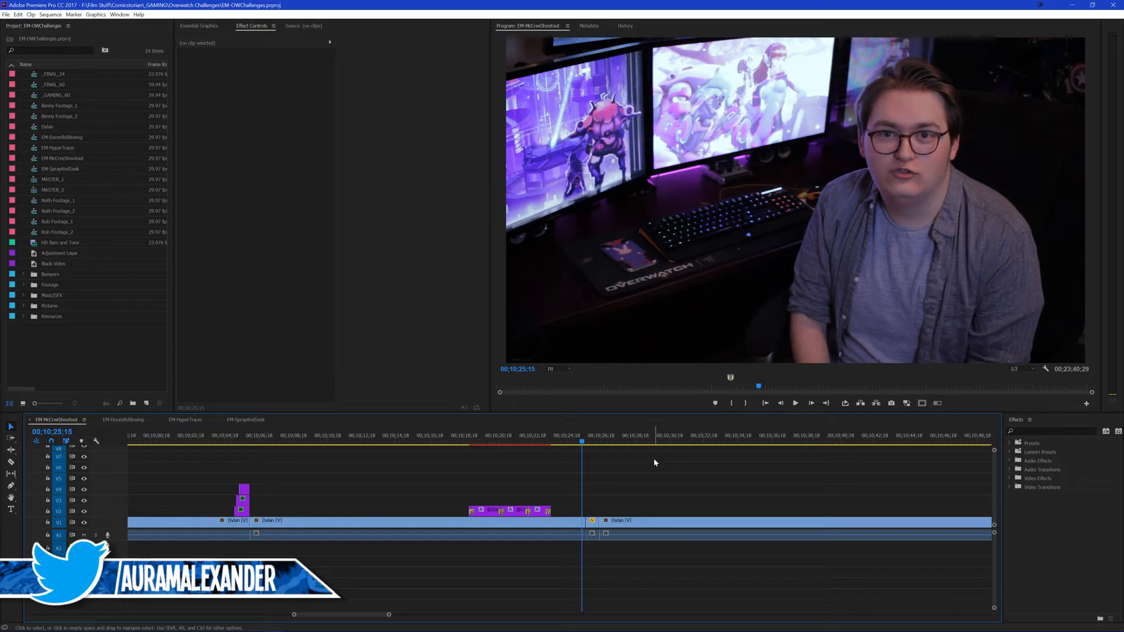
Step: Replay the hand-tracking punch-in from 00;10;25;15 and again from 00;10;23;23
key("space")
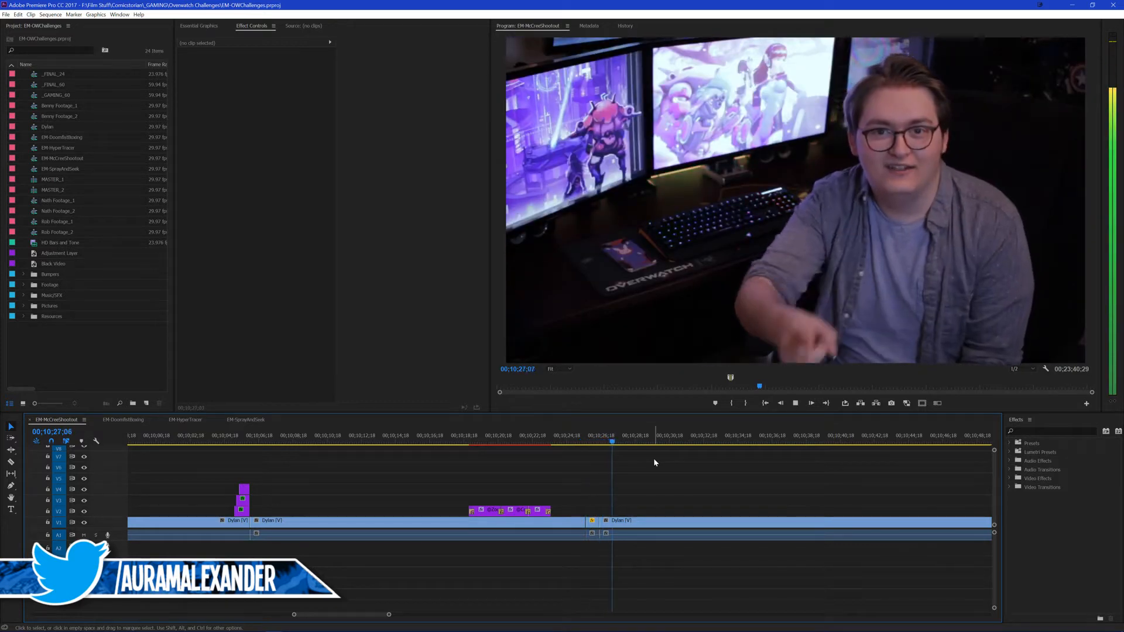
key("space")
left_click(581, 441)
key("space")
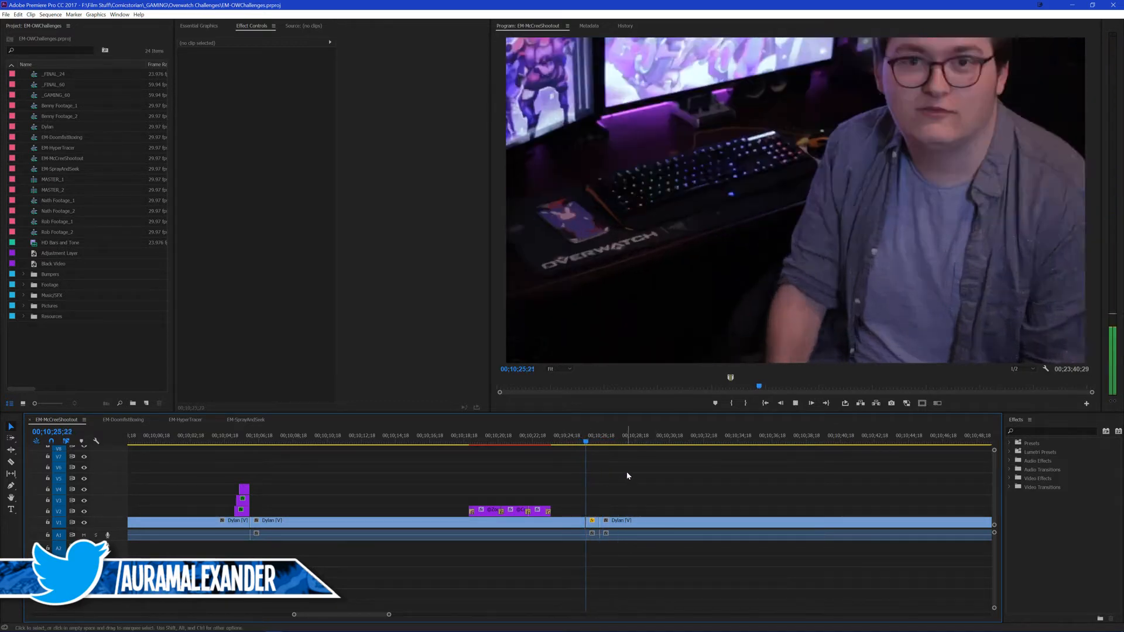
left_click(451, 443)
key("space")
left_click(552, 443)
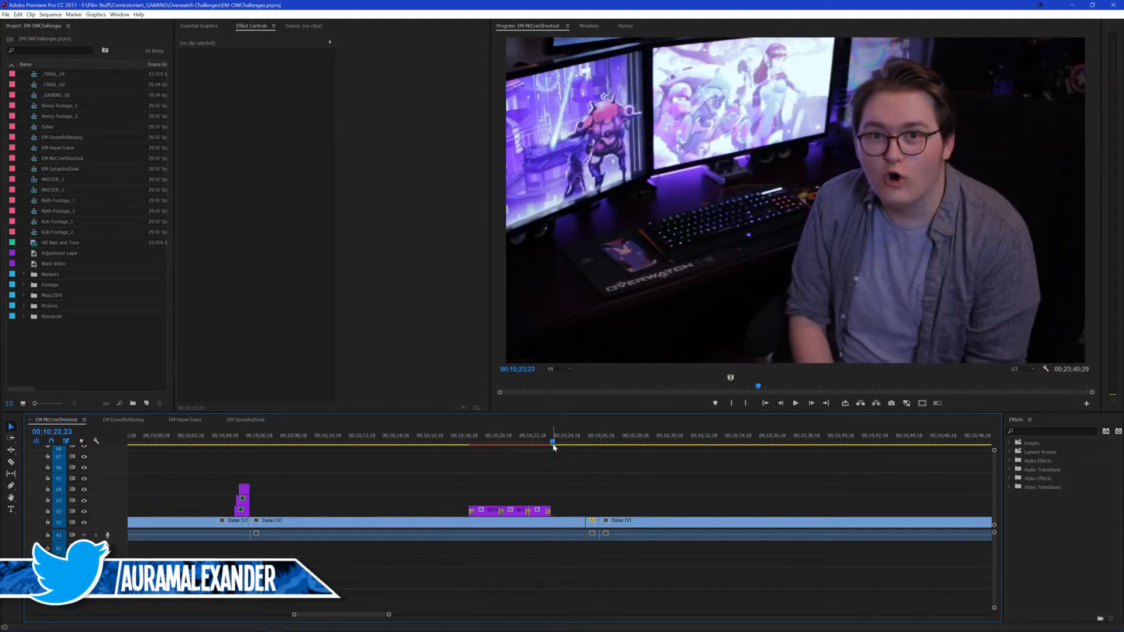
key("space")
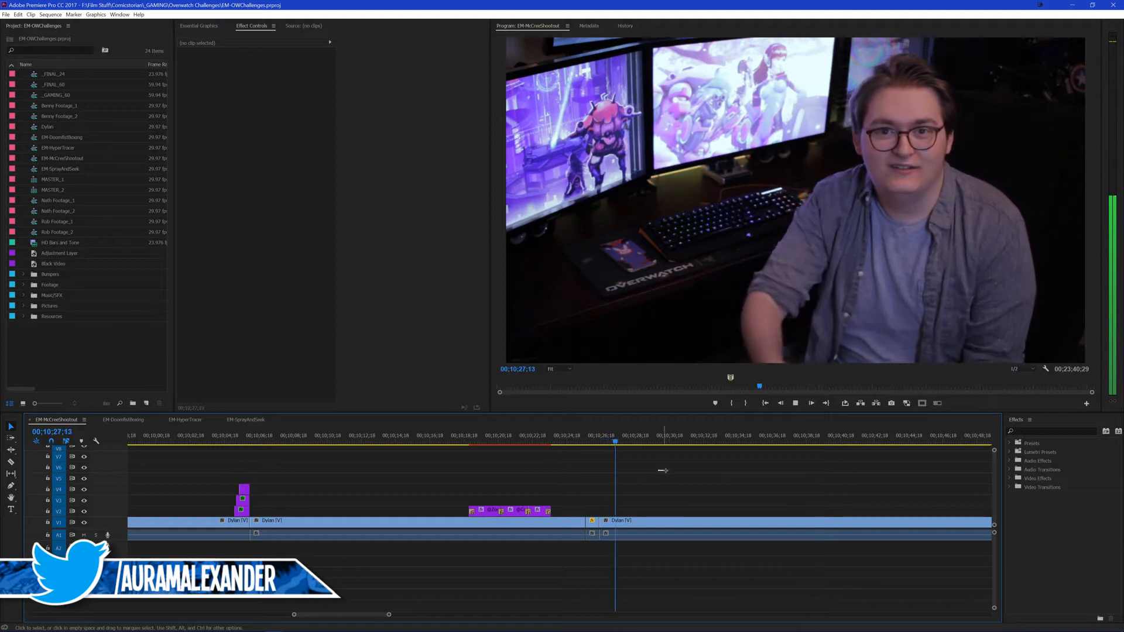
key("space")
Step: Play the talking-head footage after the punch-in and park the playhead at 00;10;28;20
scroll(636, 496, "down", 2)
key("space")
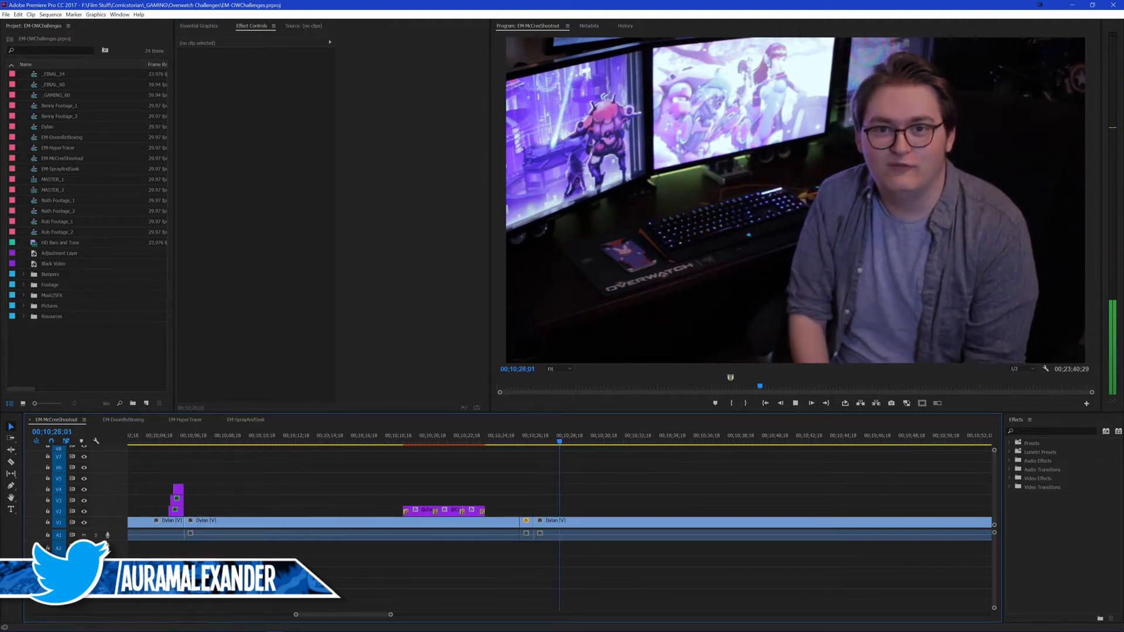
left_click(668, 478)
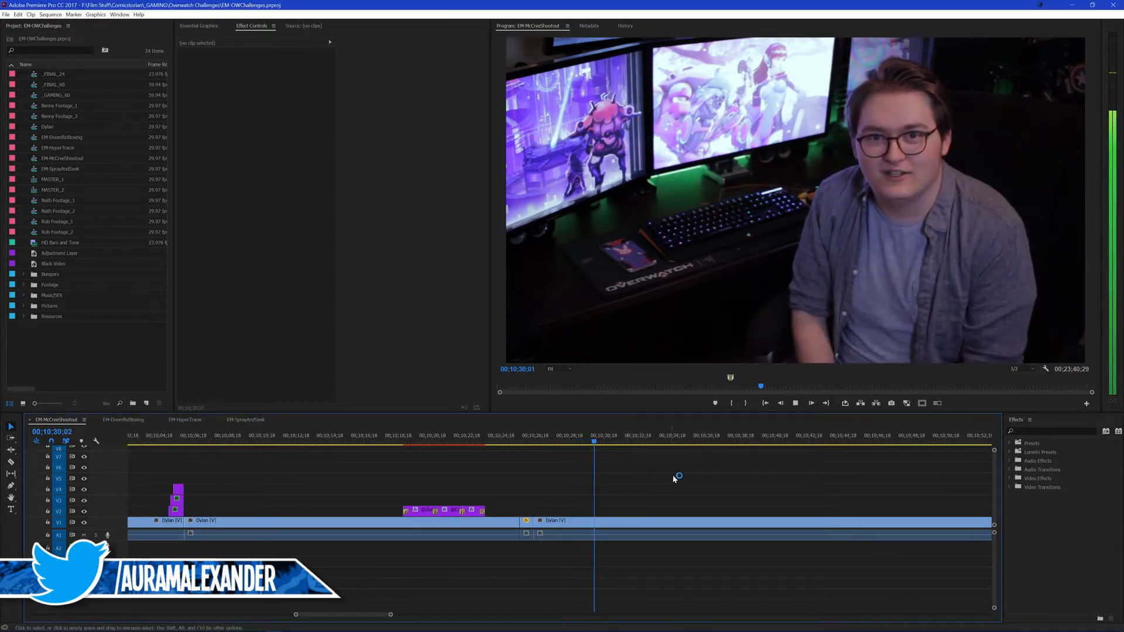
key("space")
mouse_move(576, 437)
left_mouse_down()
mouse_move(554, 448)
mouse_move(572, 436)
left_mouse_up()
key("space")
key("space")
Step: Insert the editor's title template from the Comicstorian graphics folder on V2 at 00;10;28;20
left_click(302, 25)
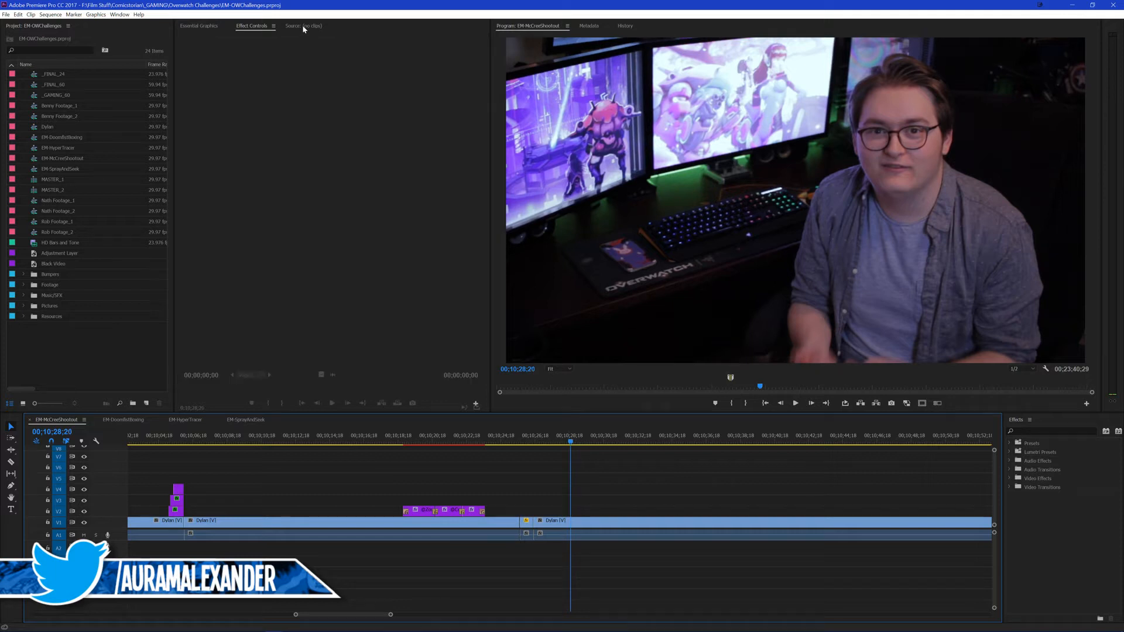
left_click(212, 25)
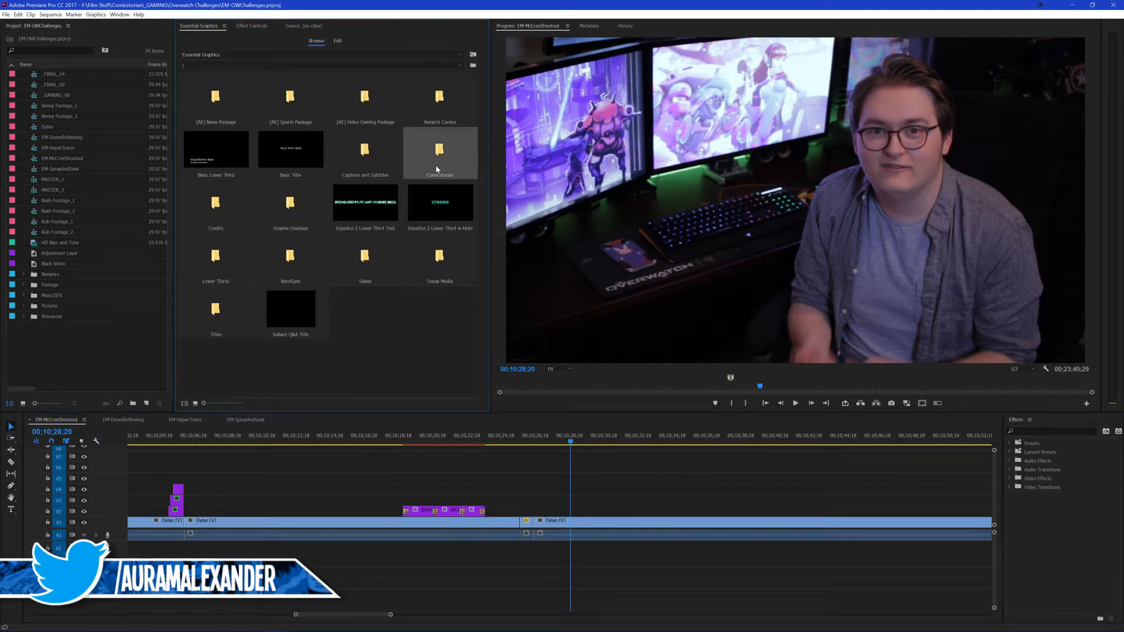
double_click(440, 151)
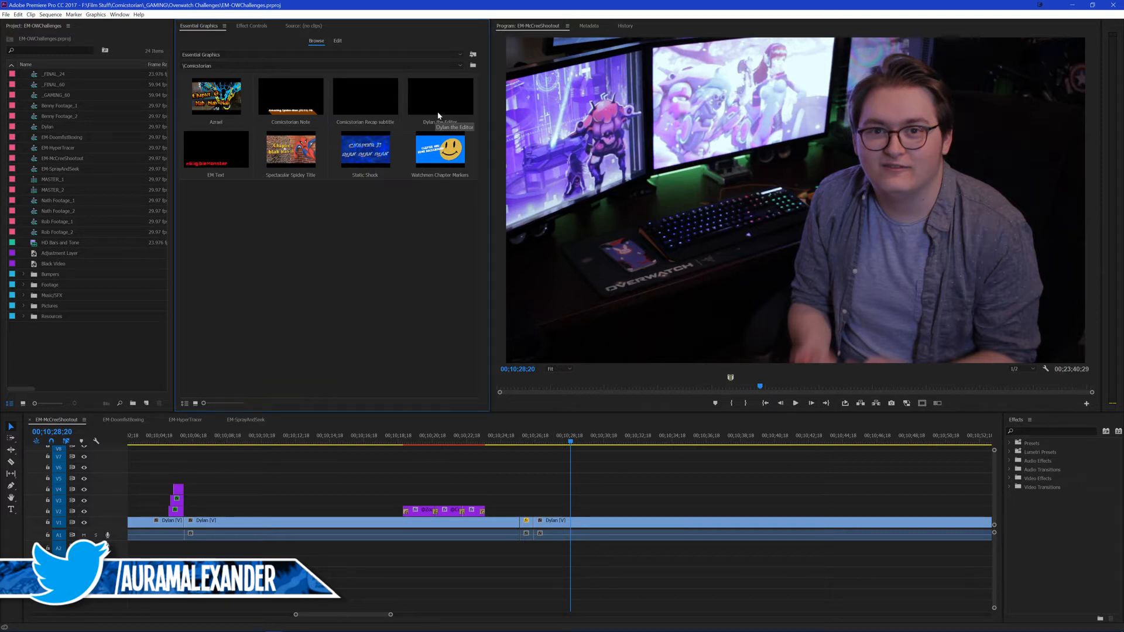
left_click_drag(440, 114, 573, 515)
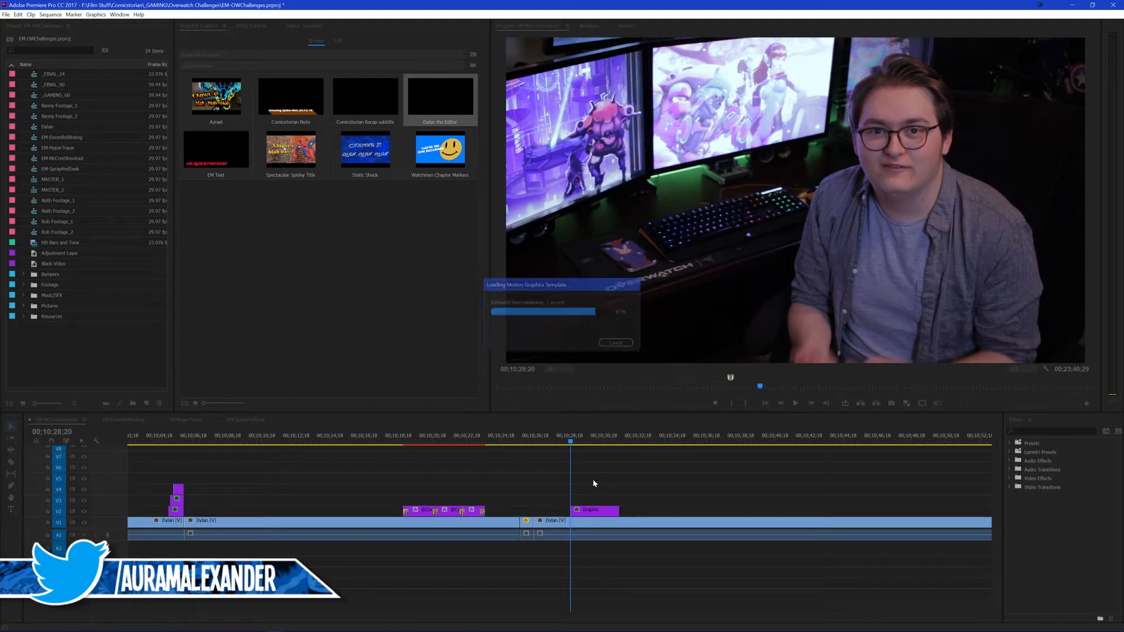
left_click(592, 512)
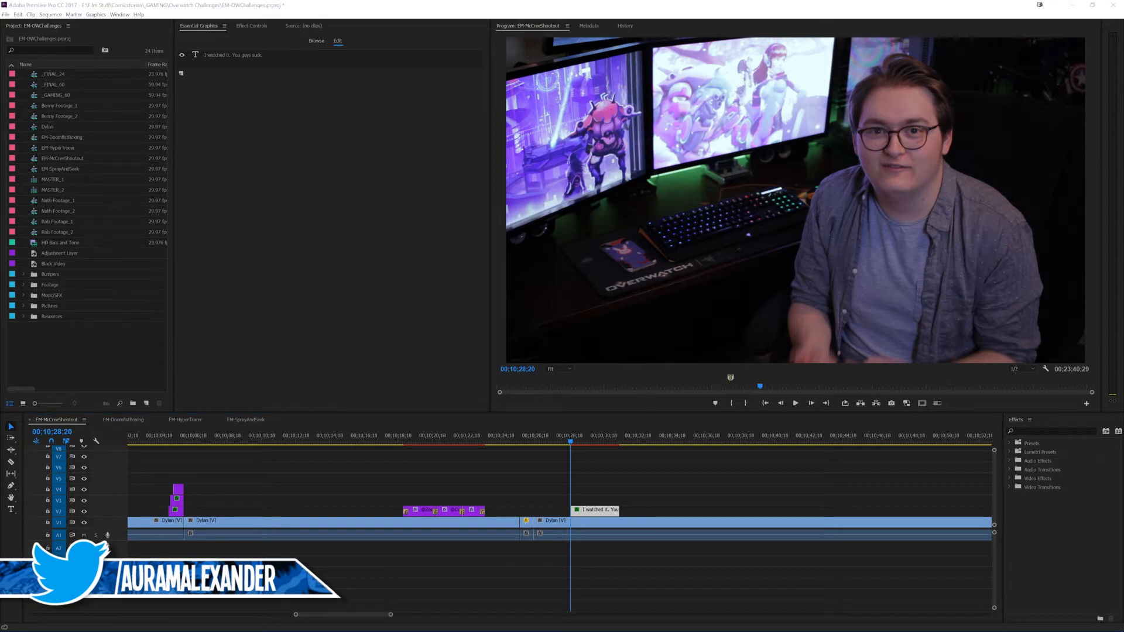
left_click(323, 126)
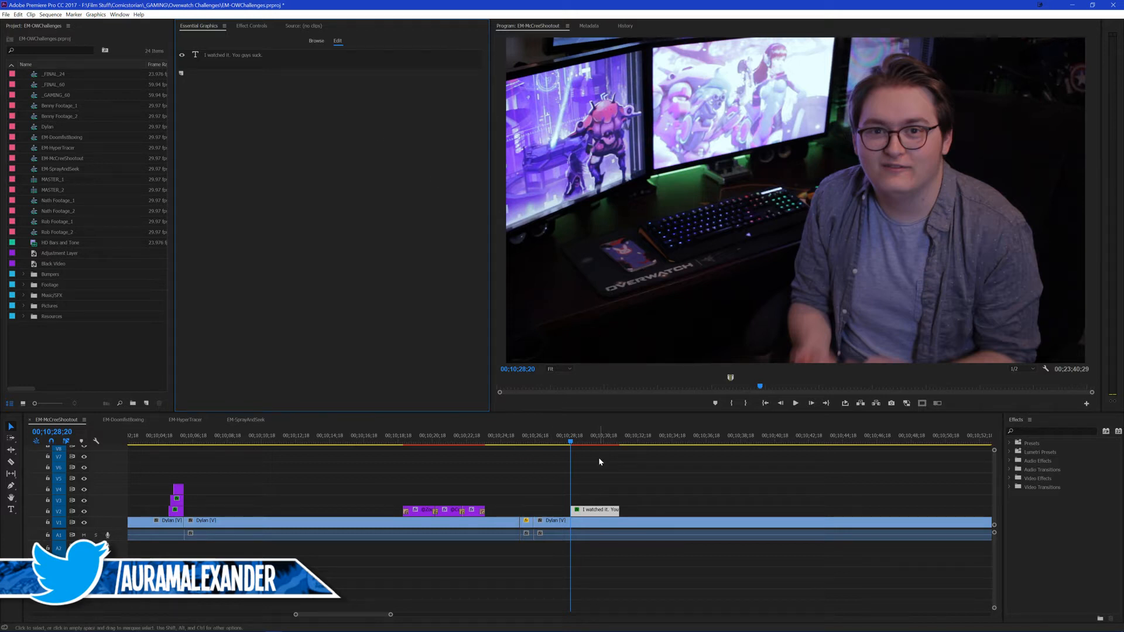
left_click_drag(599, 459, 613, 475)
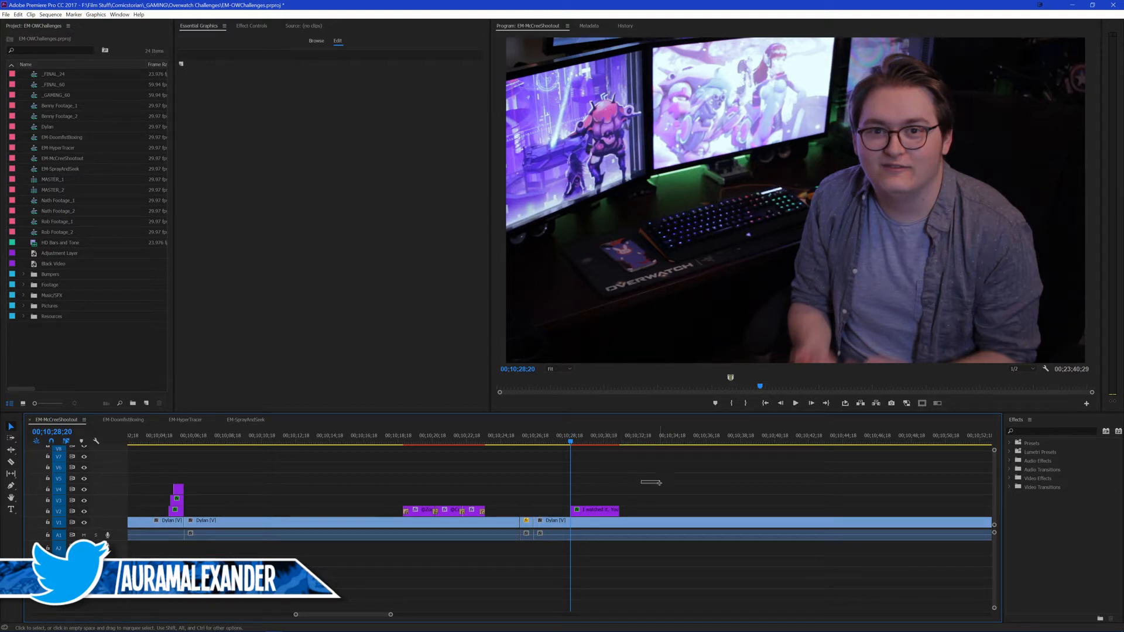
left_click_drag(659, 483, 659, 482)
scroll(659, 482, "down", 3)
scroll(586, 485, "up", 2)
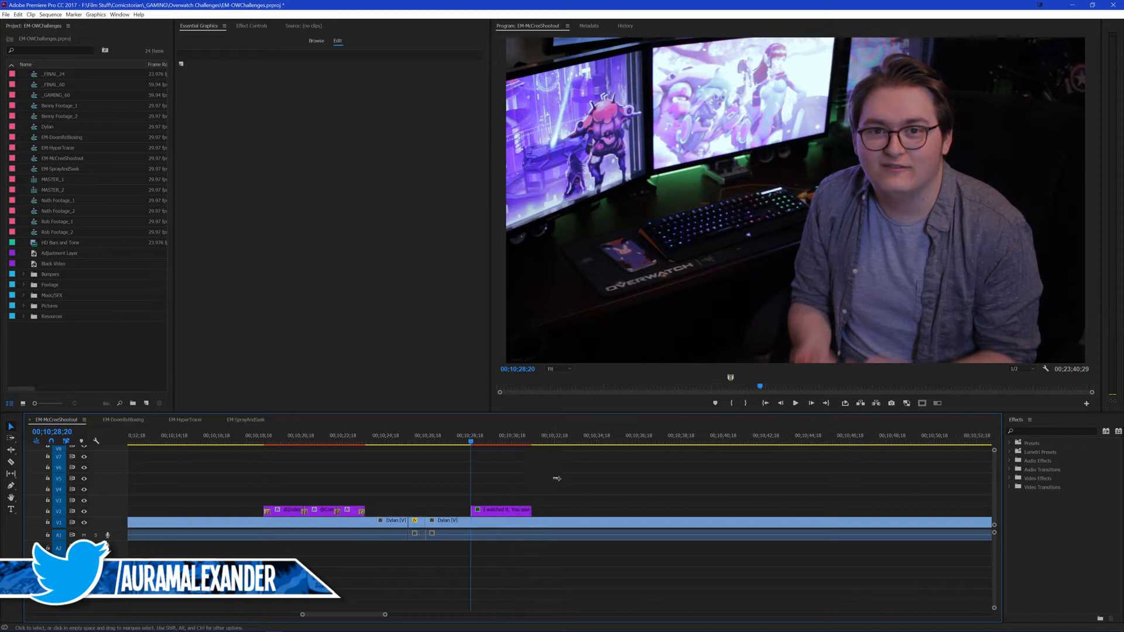
scroll(585, 481, "up", 1)
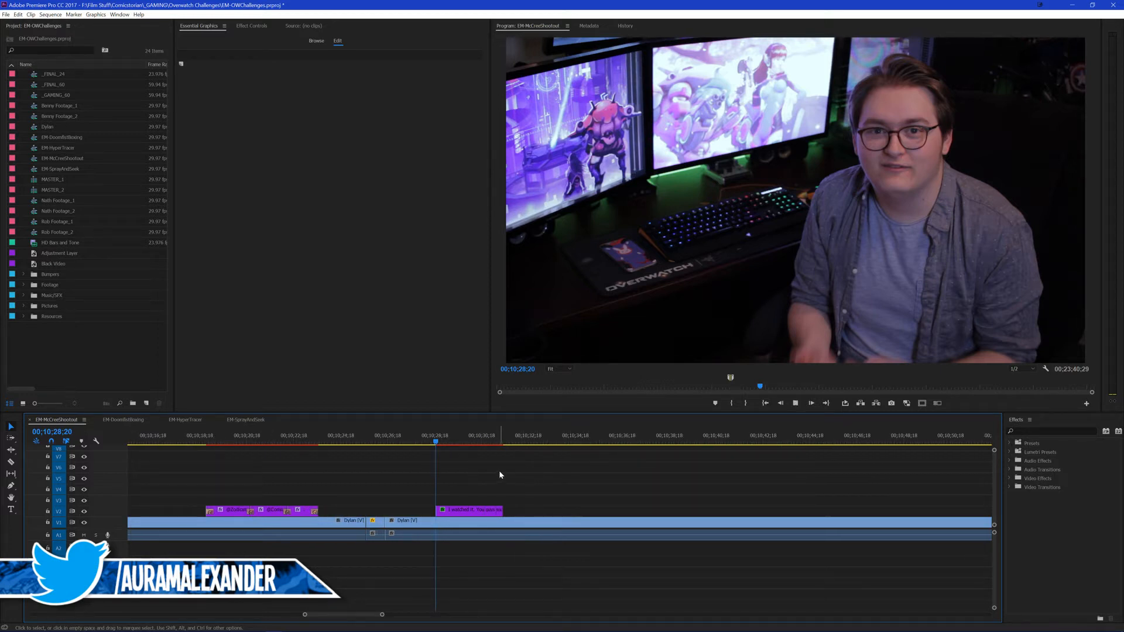
Step: Replace the text of the title inserted at 00;10;28;20 on V2 with the editor's social handle, starting with @
left_click(485, 509)
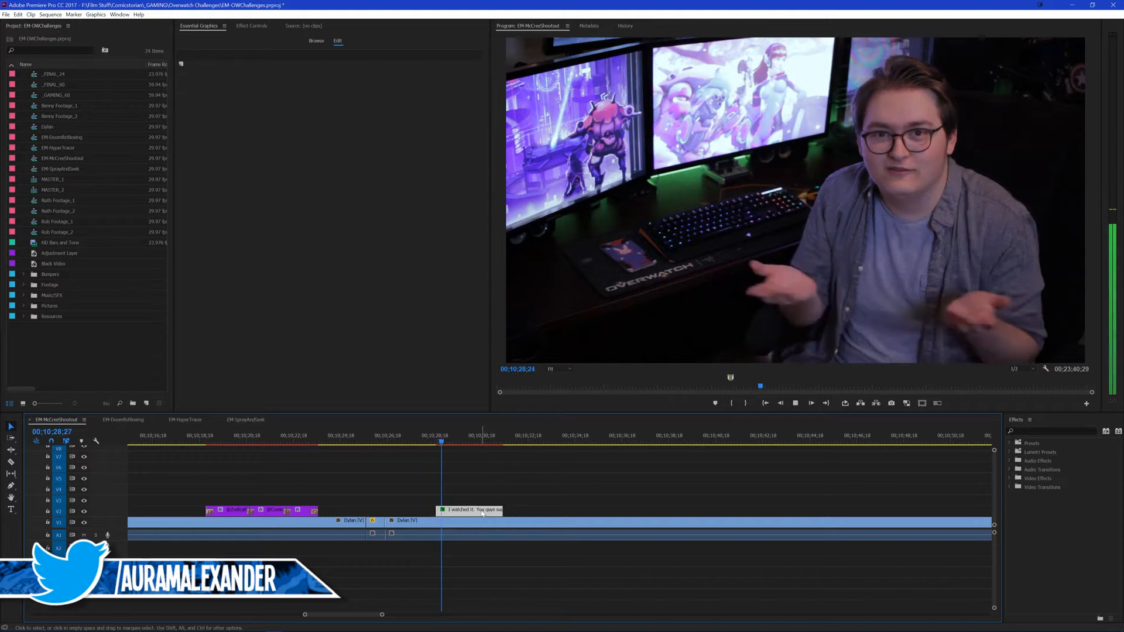
left_click(252, 26)
left_click(329, 61)
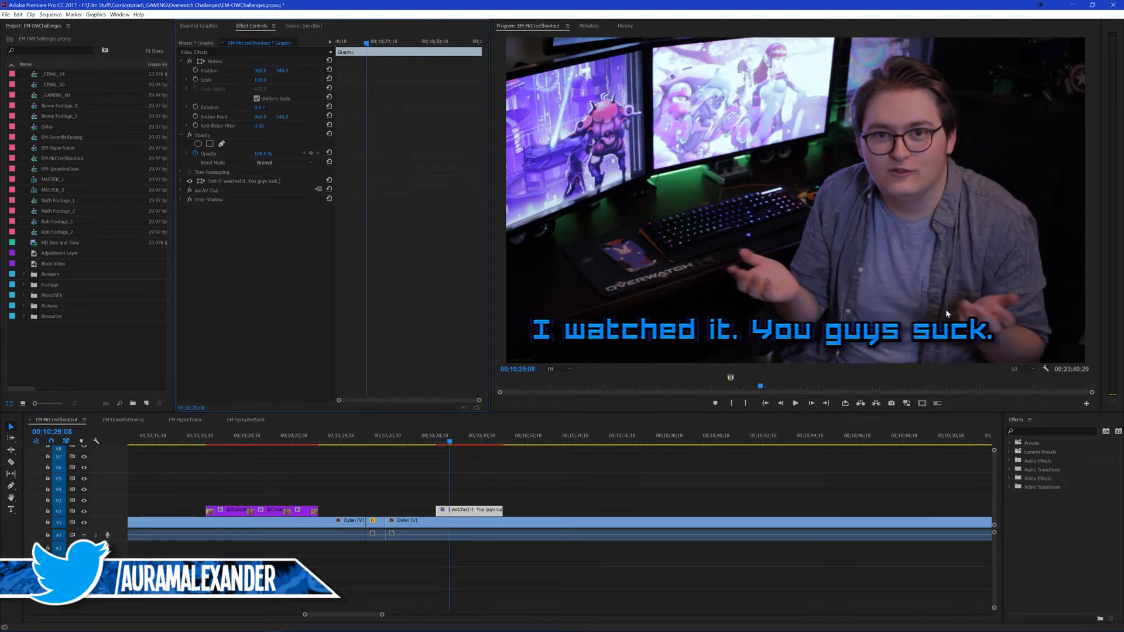
double_click(989, 331)
key("ctrl+a")
type("@Au")
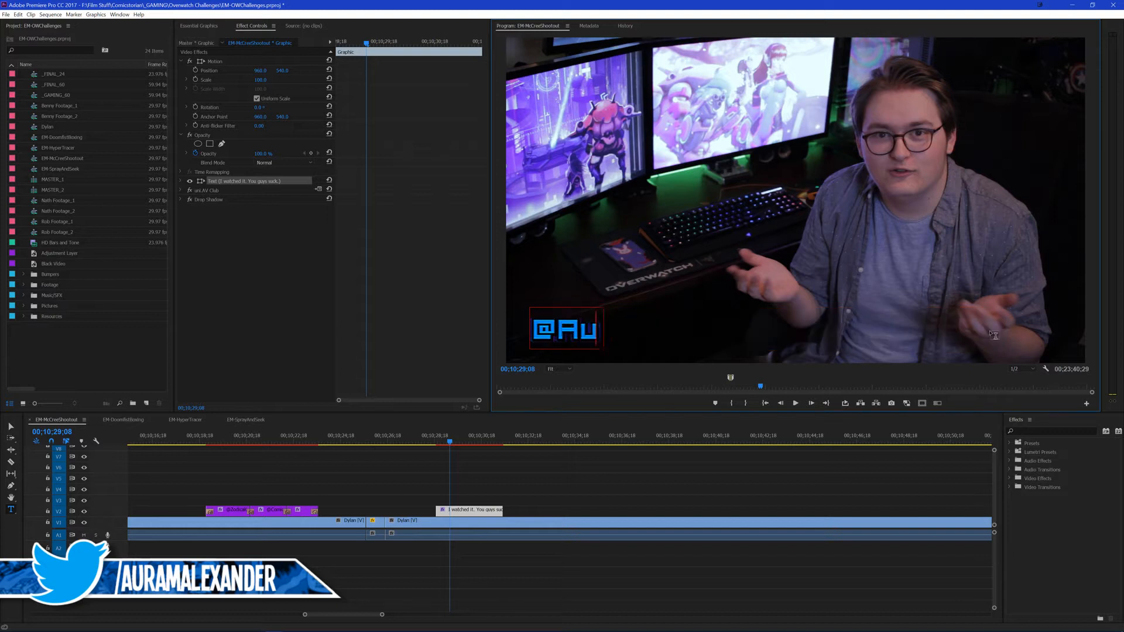
type("ramAlexander")
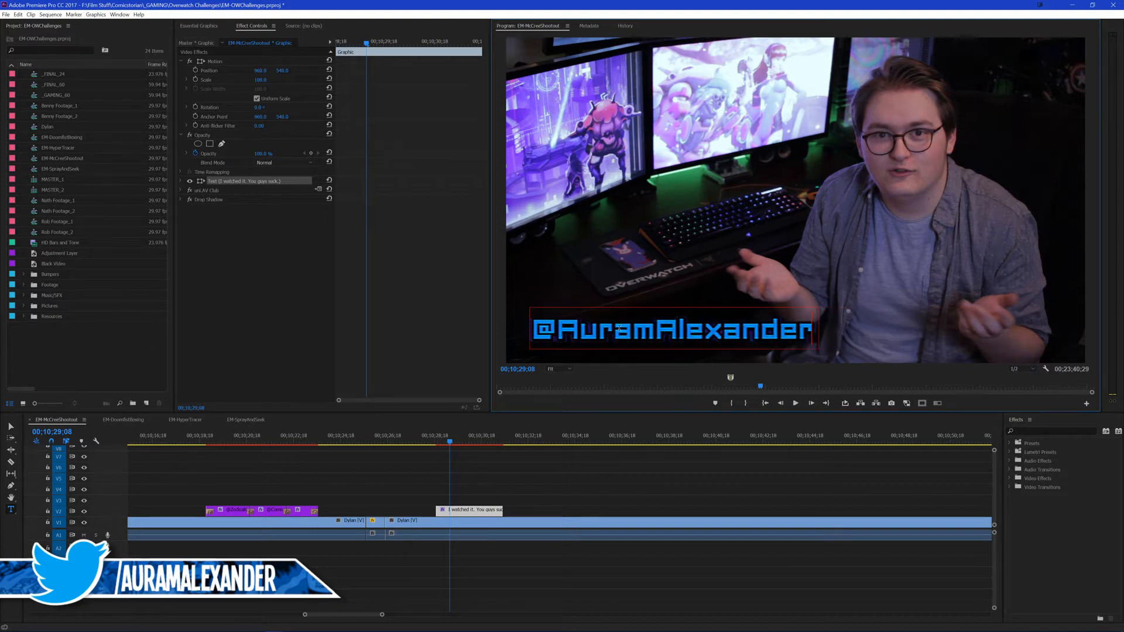
Step: Reduce the font size of only the @ symbol in the handle title
left_click_drag(555, 332, 459, 303)
left_click(181, 181)
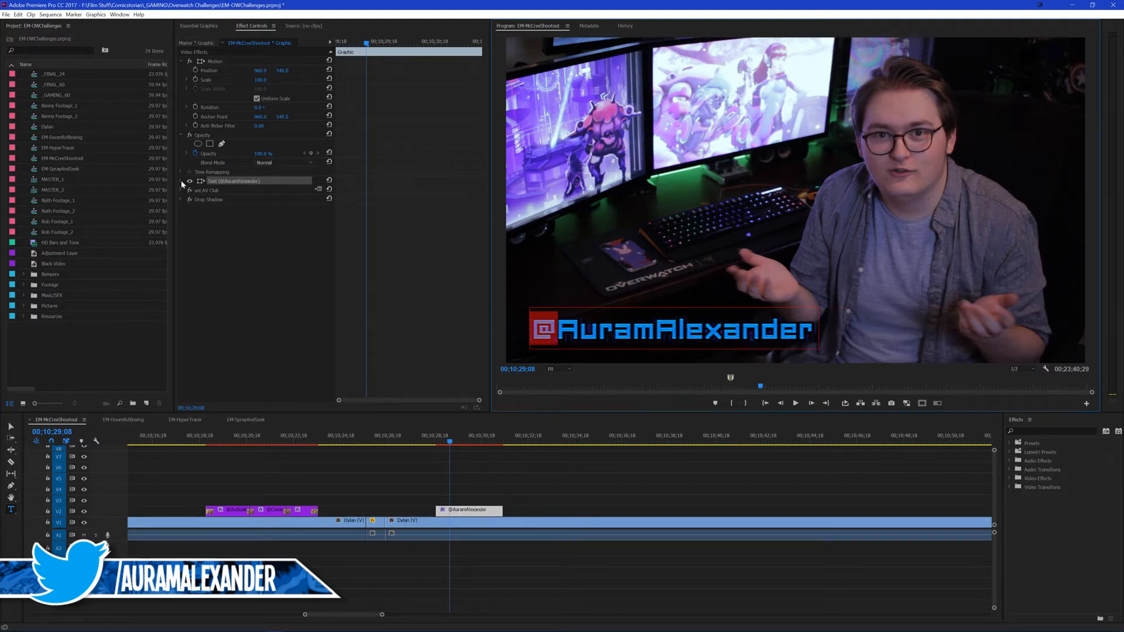
left_click_drag(290, 226, 286, 224)
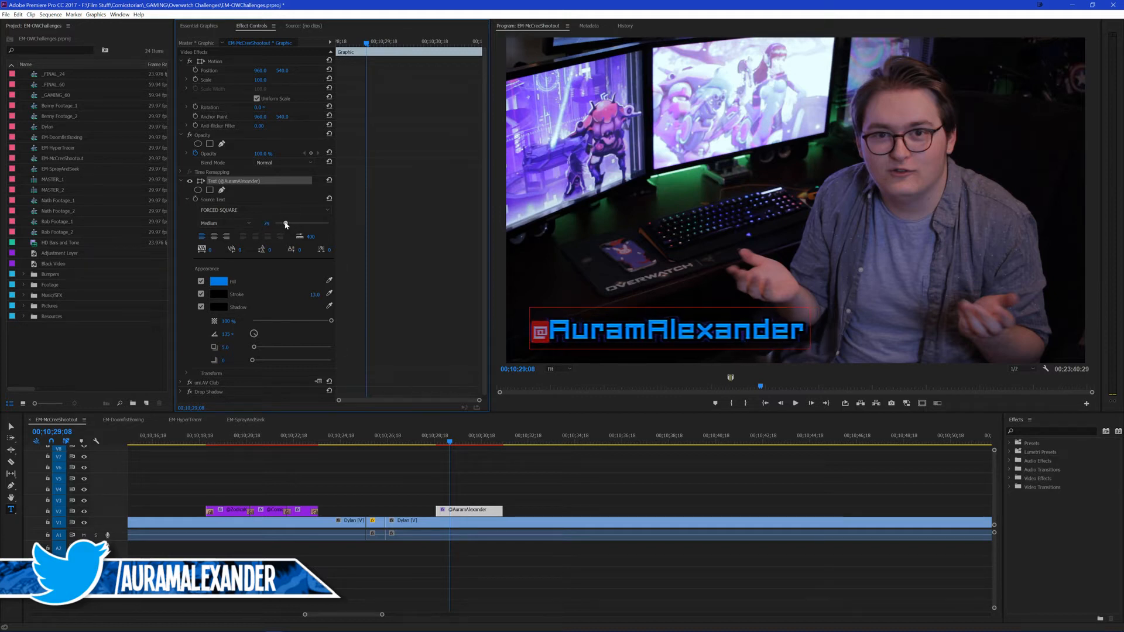
Step: Move the handle title up and right across the speaker's lower chest using its Motion position
left_click(208, 71)
left_click_drag(612, 334, 612, 334)
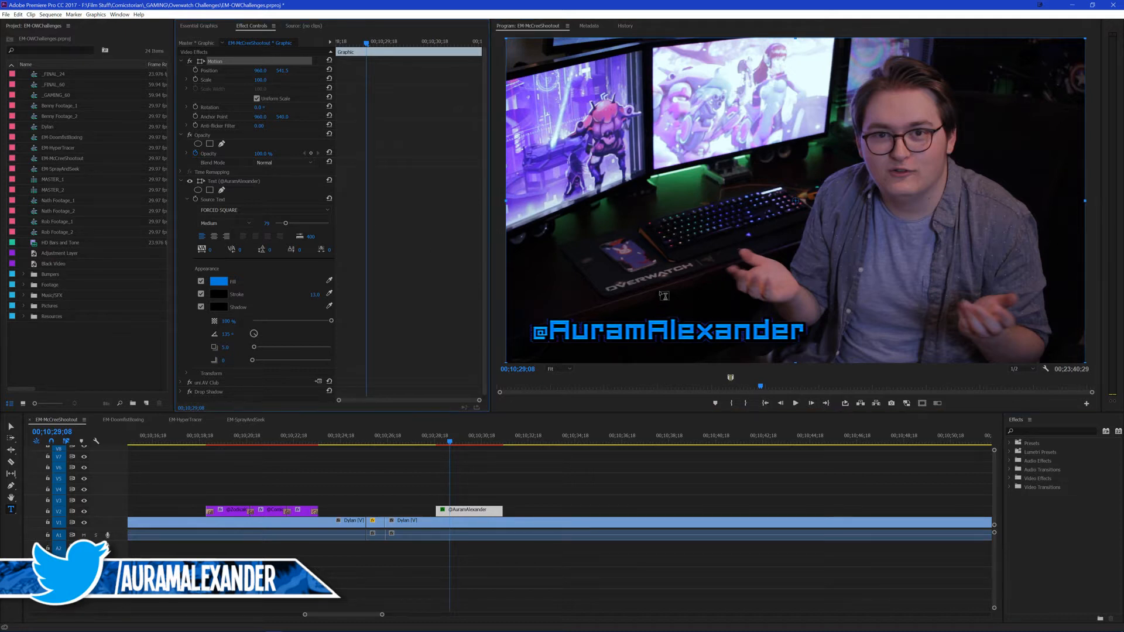
left_click_drag(644, 328, 846, 286)
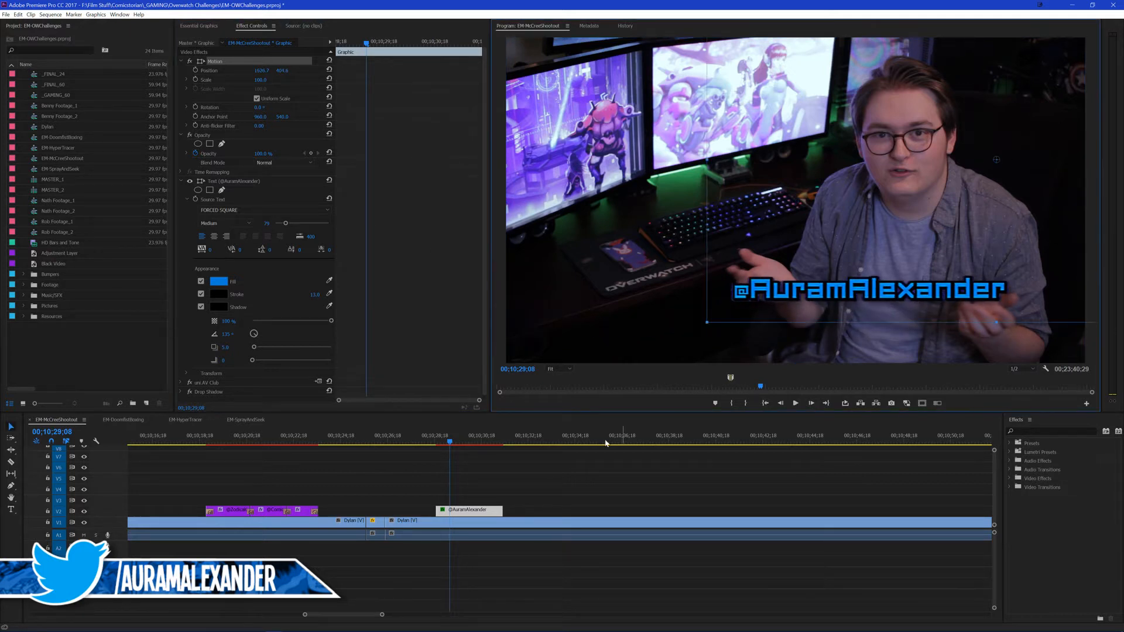
Step: Add a starting Position keyframe at 00;10;28;20 that places the title below the frame at a vertical value of 754.6
left_click(546, 475)
key("Up")
left_click(456, 513)
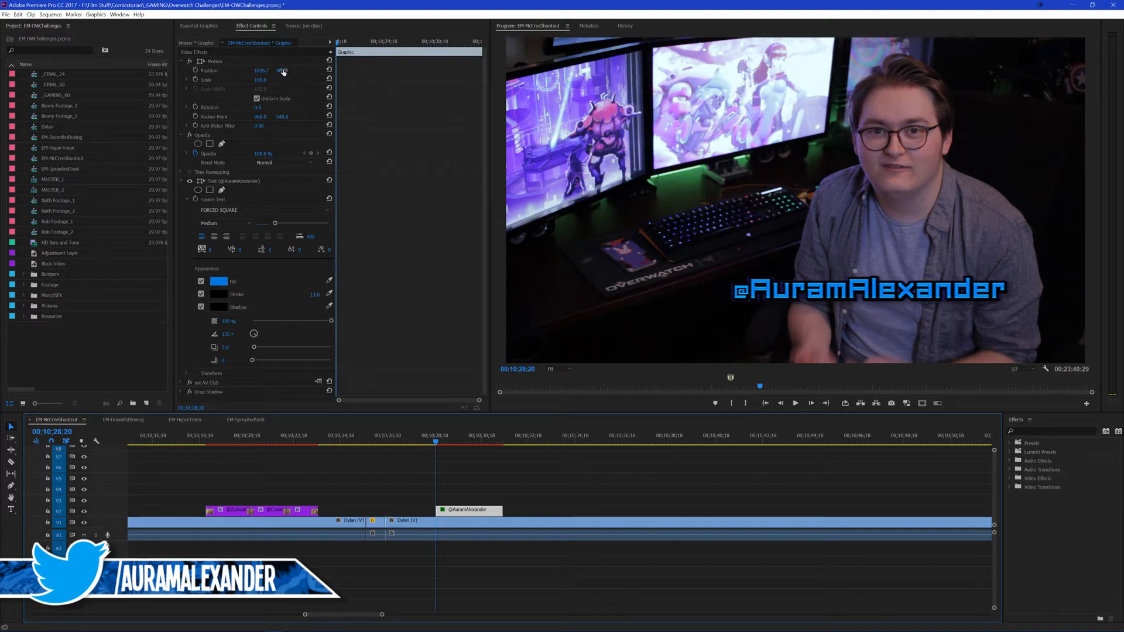
left_click_drag(283, 71, 278, 100)
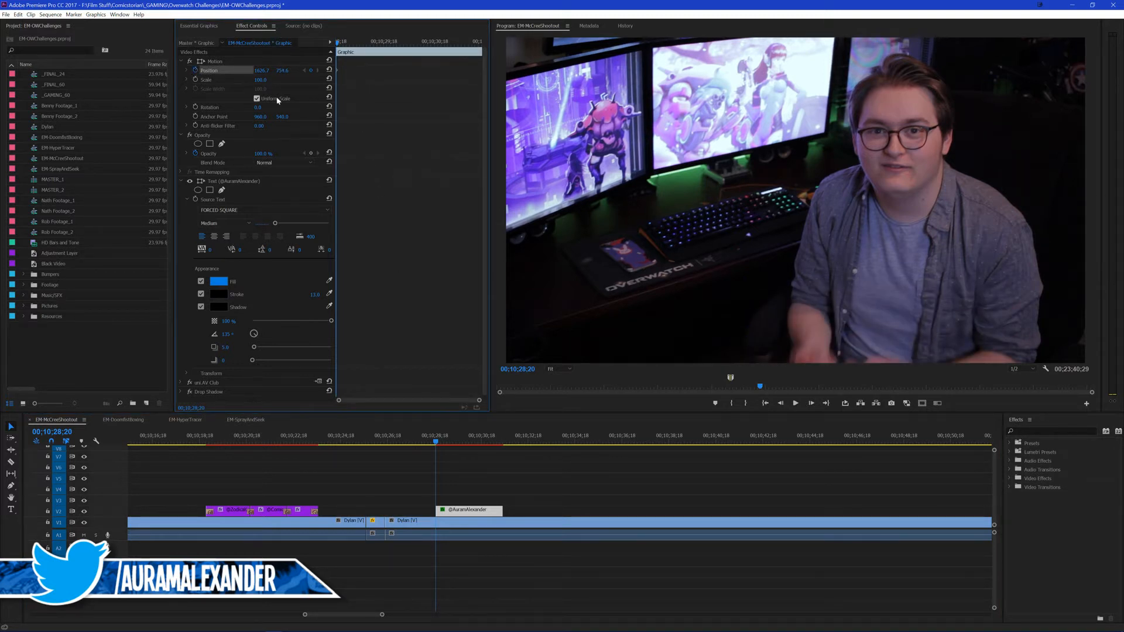
Step: Keyframe the title rising into frame at 00;10;28;24 with a vertical position of about 447.5, and step through the movement
left_click(213, 61)
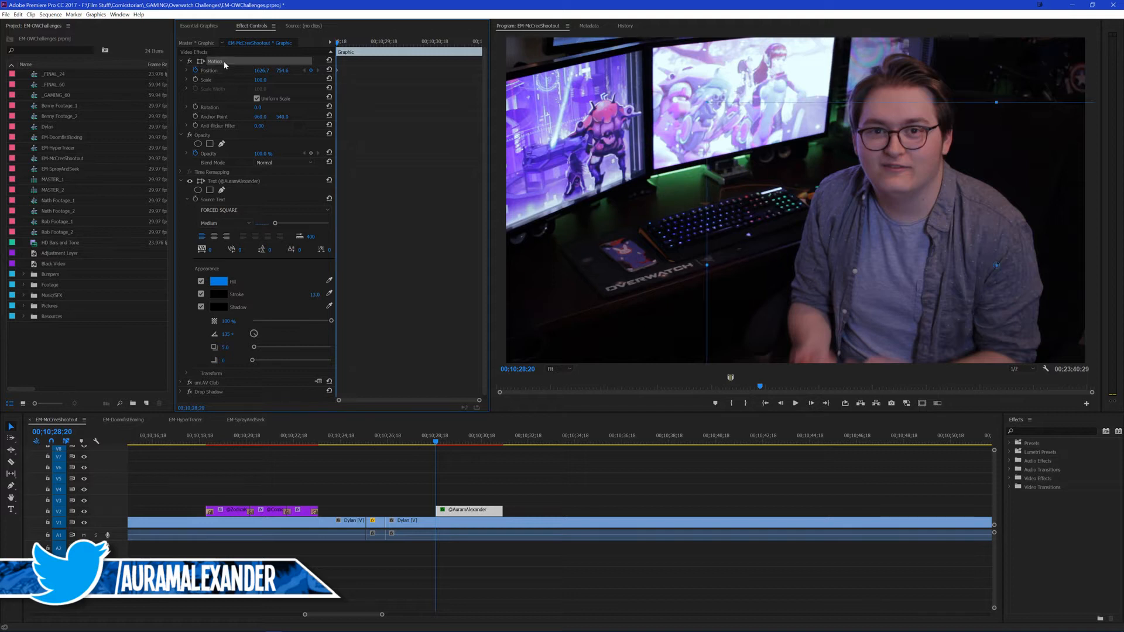
key("Right")
key("Right")
key("Right")
key("Right")
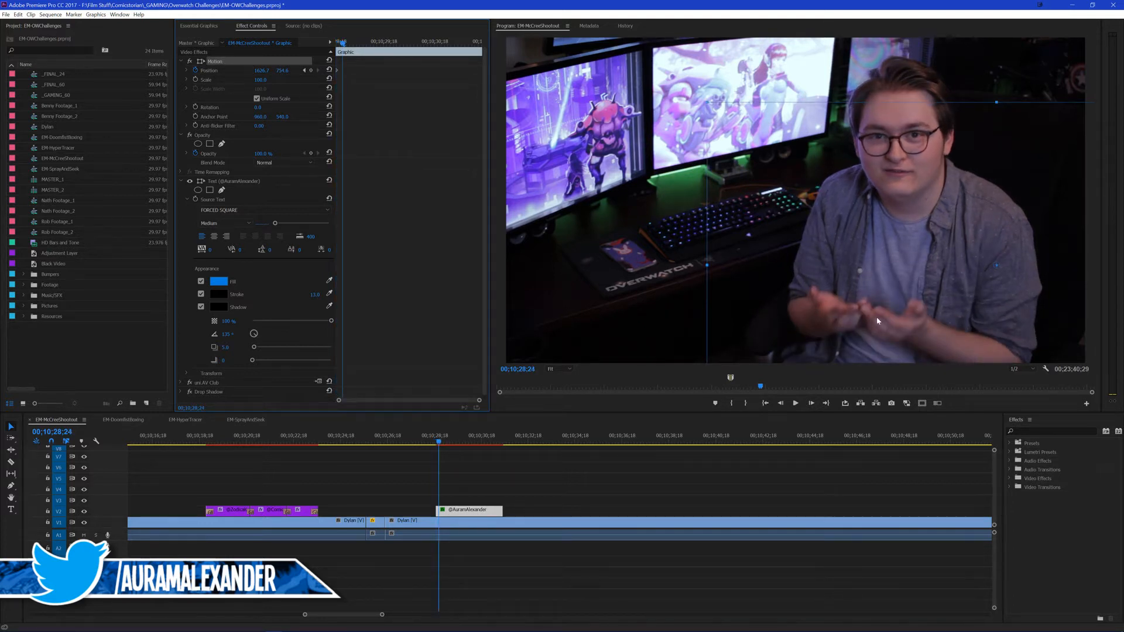
left_click_drag(876, 321, 876, 229)
key("Right")
key("Right")
key("Right")
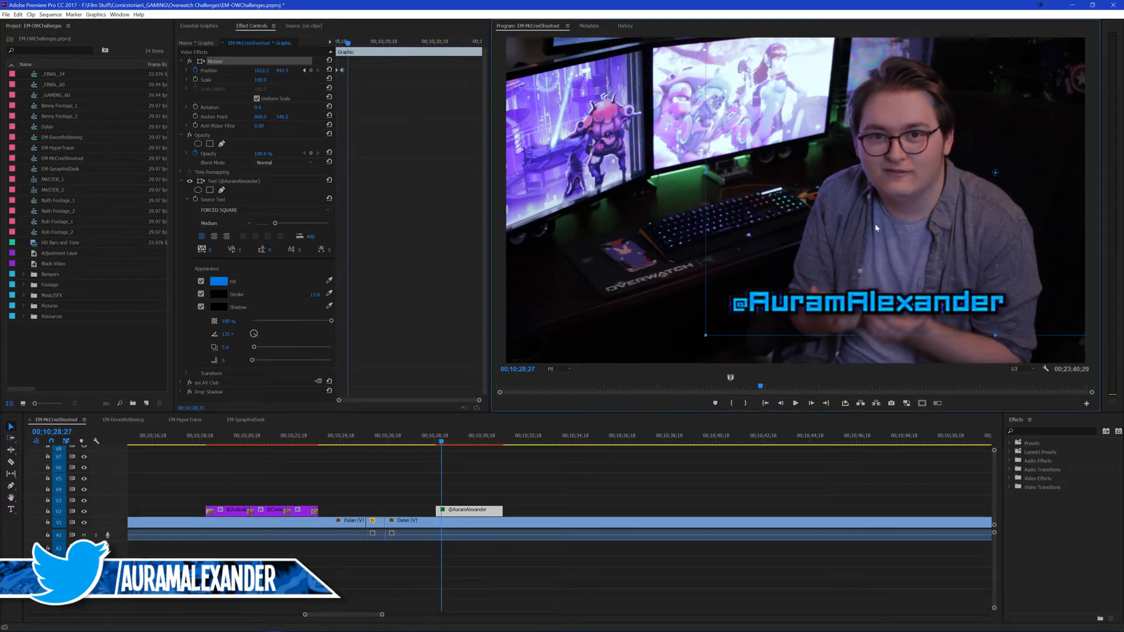
key("Right")
key("Right")
key("Right")
key("Right")
key("Right")
key("Right")
key("Right")
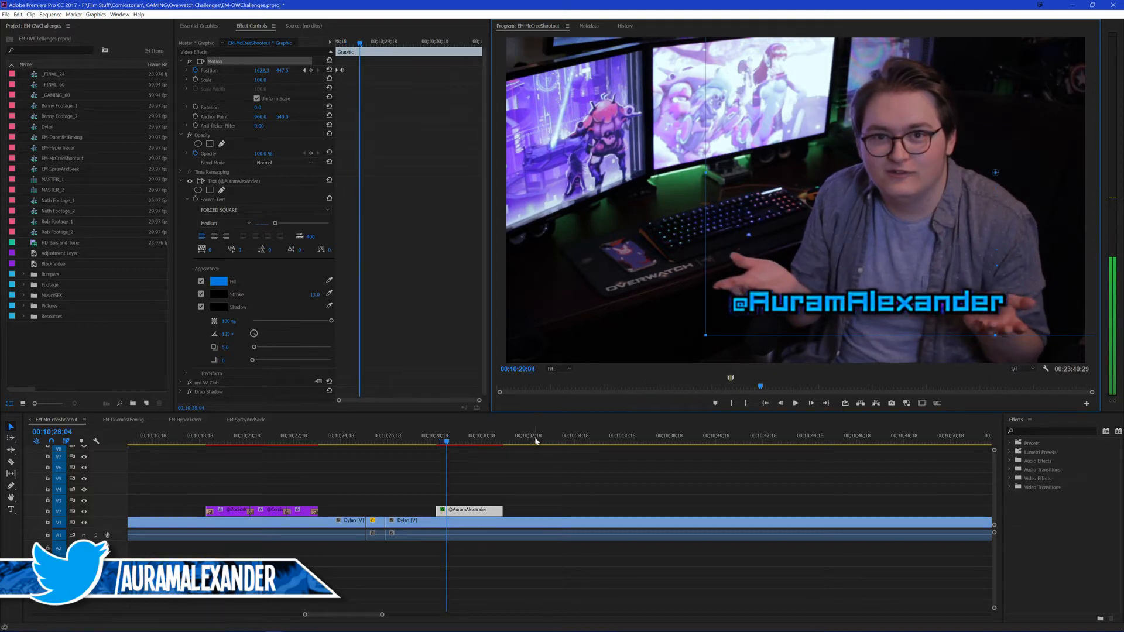
Step: Play back the animated handle title and extend its end on V2 to about 00;10;34;24
key("space")
left_click(543, 478)
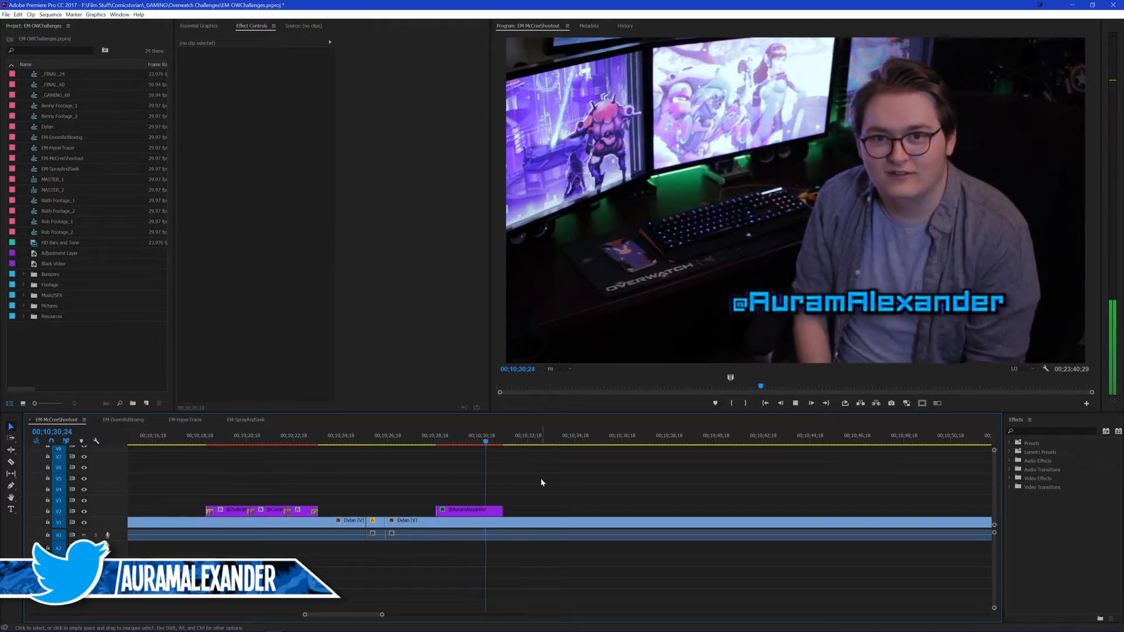
key("space")
left_click(431, 445)
key("space")
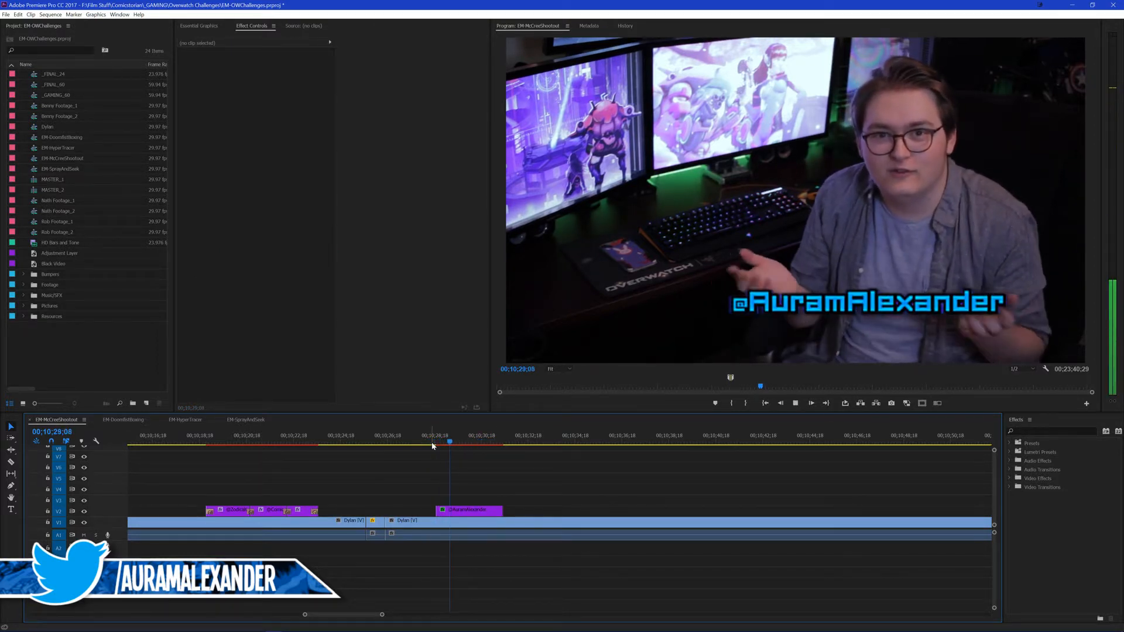
left_click_drag(503, 510, 578, 511)
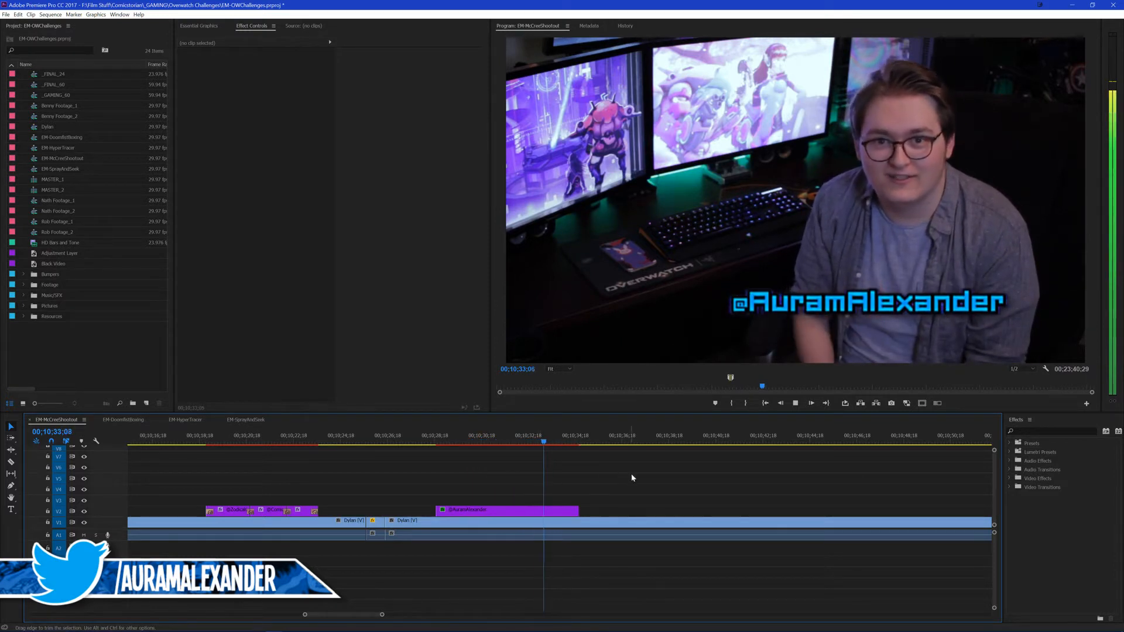
key("space")
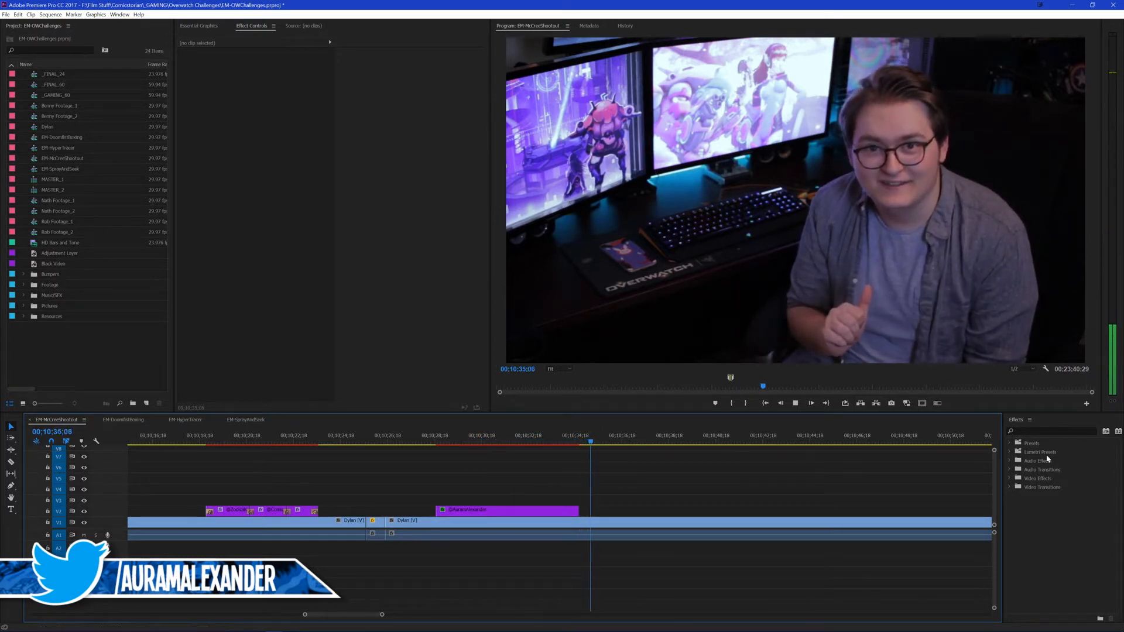
Step: Apply the CS EM Glitch Trans preset to the end of the handle title on V2 and save the project
left_click(1035, 431)
type("cs")
left_click_drag(1049, 479, 577, 510)
key("equal")
key("minus")
key("minus")
key("minus")
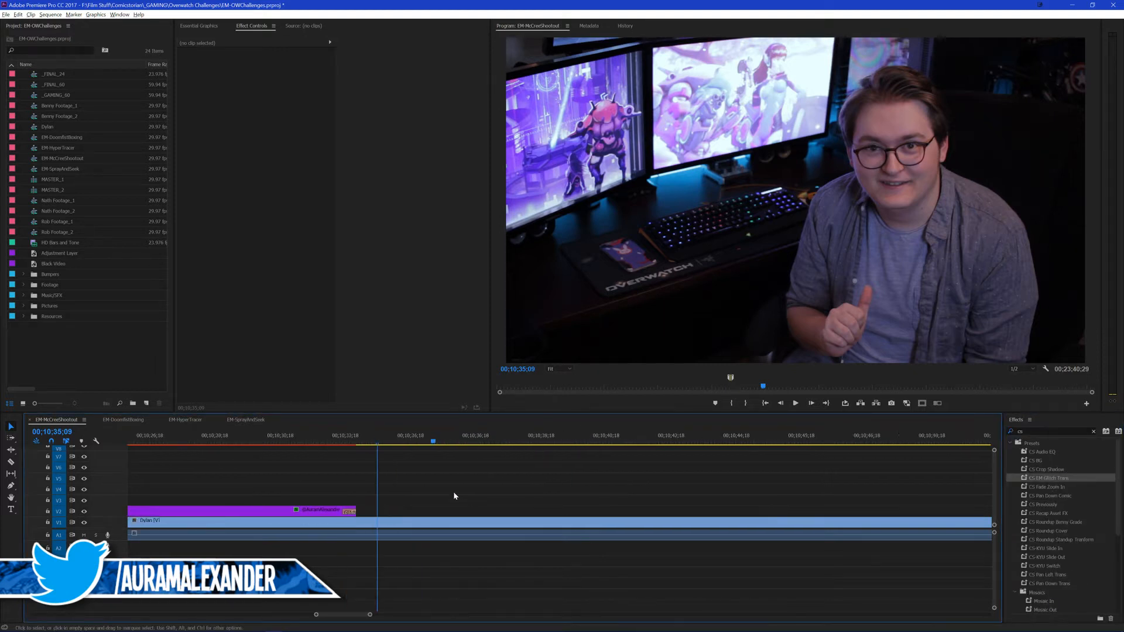
key("minus")
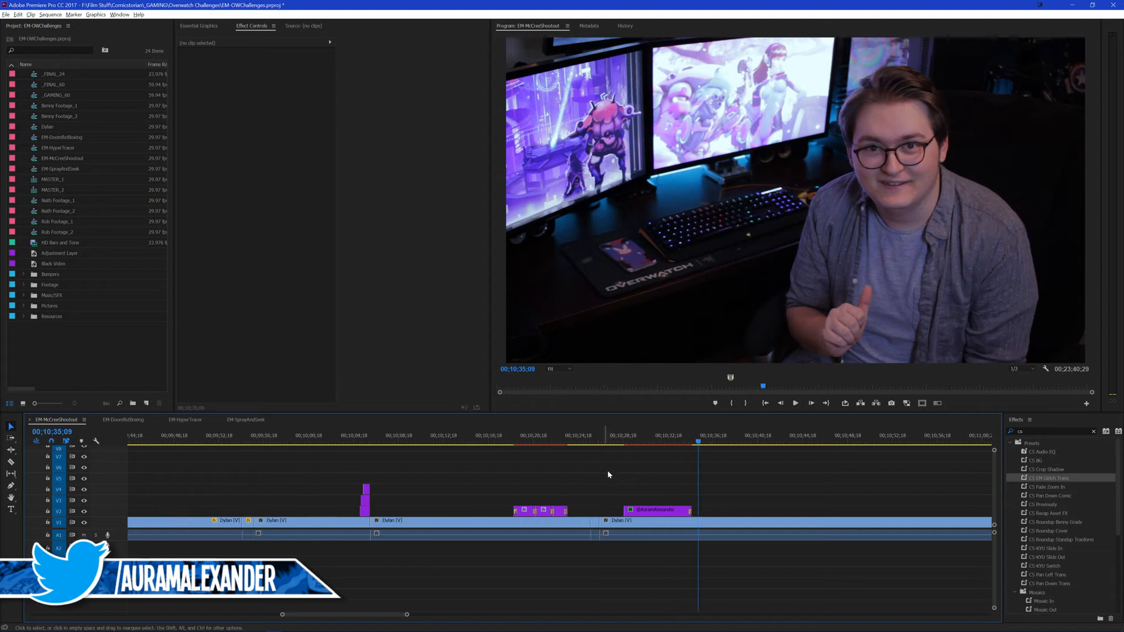
key("ctrl+s")
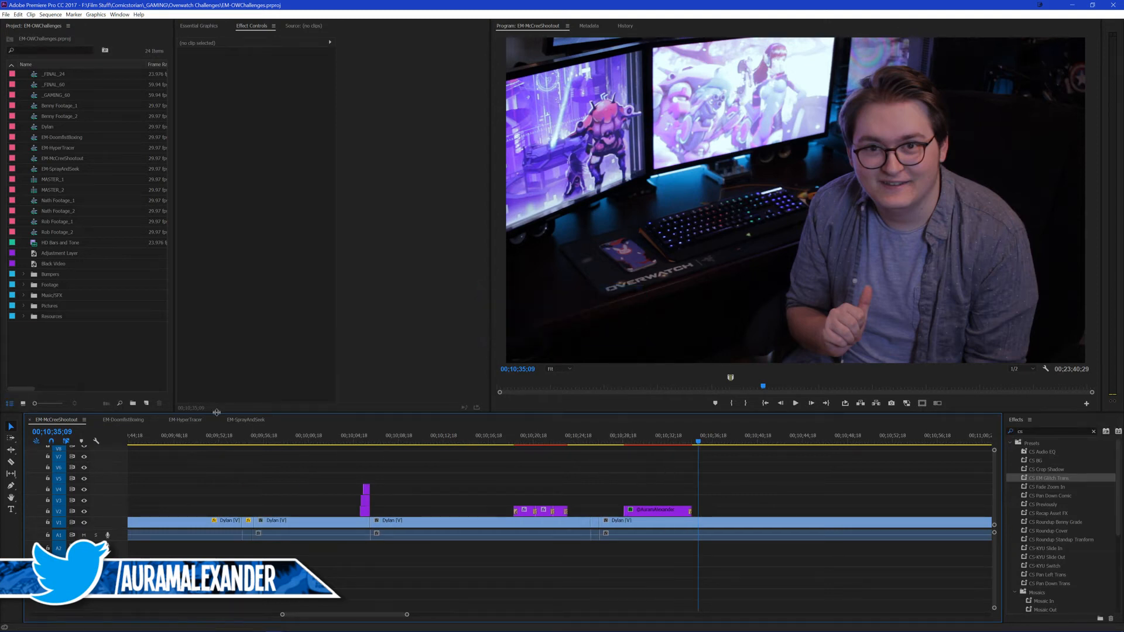
Step: Open the nested talking-head sequence from V1 and return to the EM-McCreeShootout sequence
double_click(421, 520)
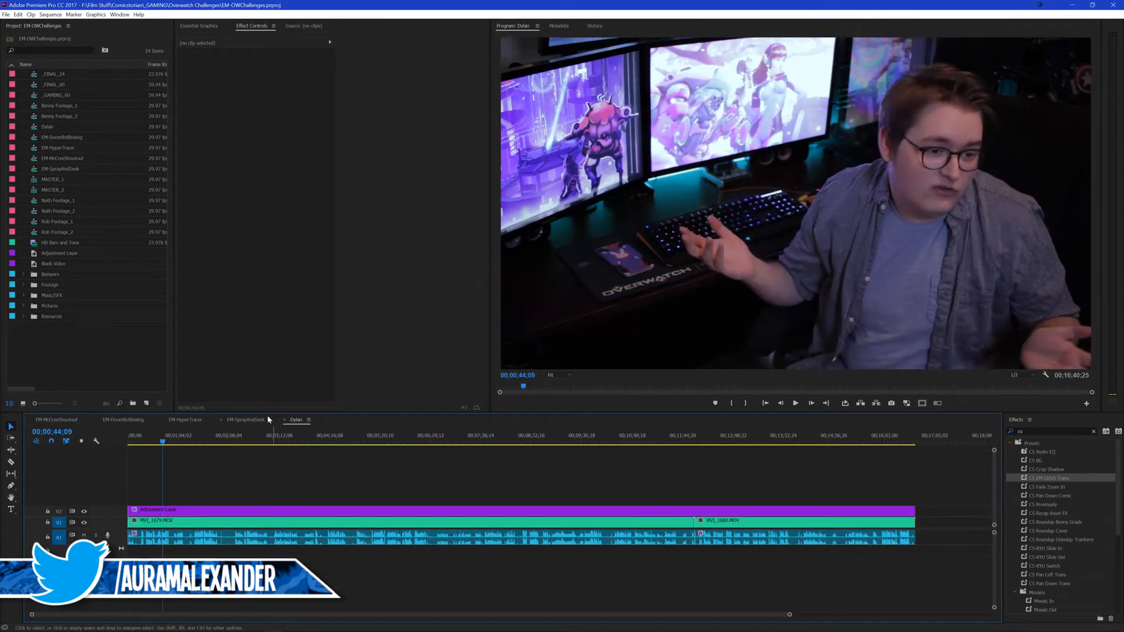
left_click(61, 420)
left_click(749, 476)
Step: Replay the handle title's entrance from just before 00;10;28;20 and stop at 00;10;30;17
scroll(543, 487, "up", 5)
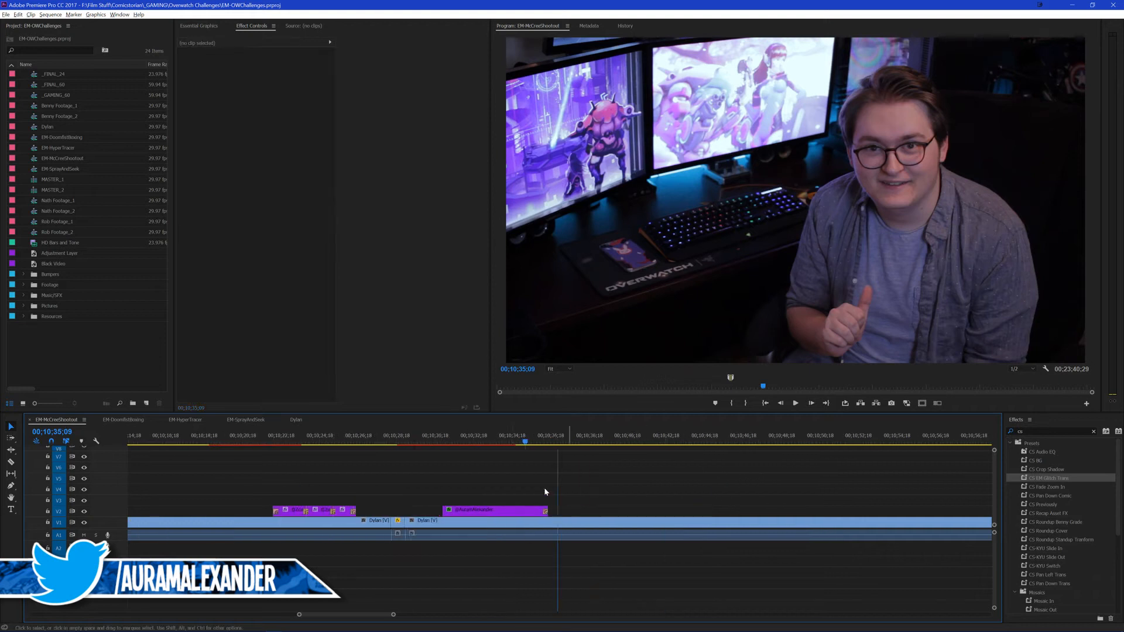
left_click(388, 442)
key("space")
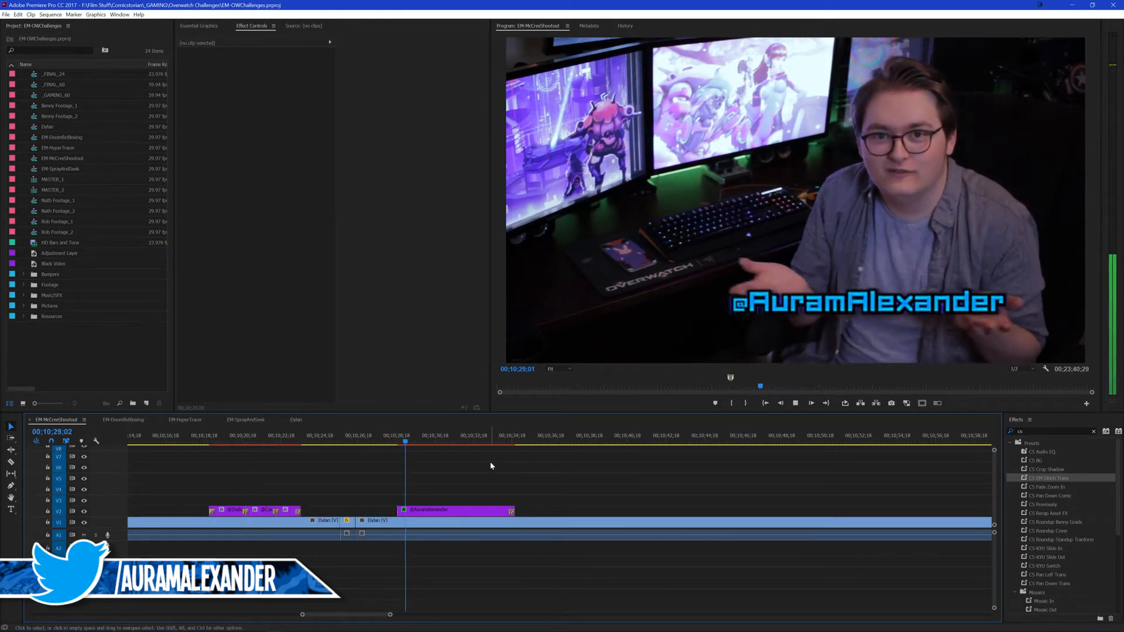
key("space")
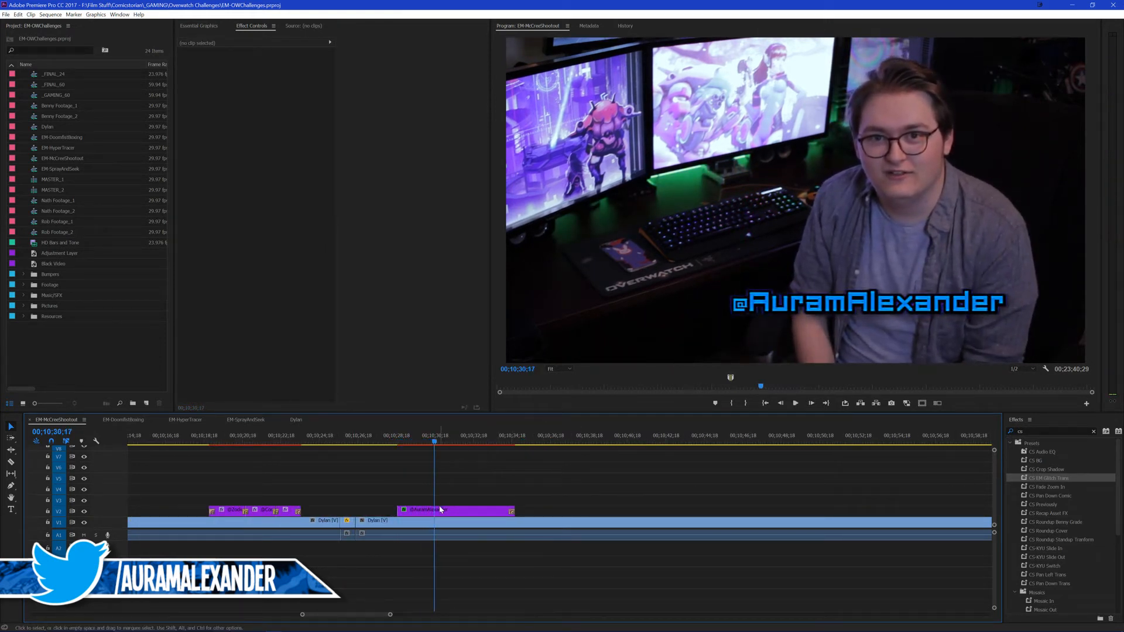
Step: Look over the effect presets filtered by "tf", and restore the "cs" filter
left_click(1030, 431)
type("tf")
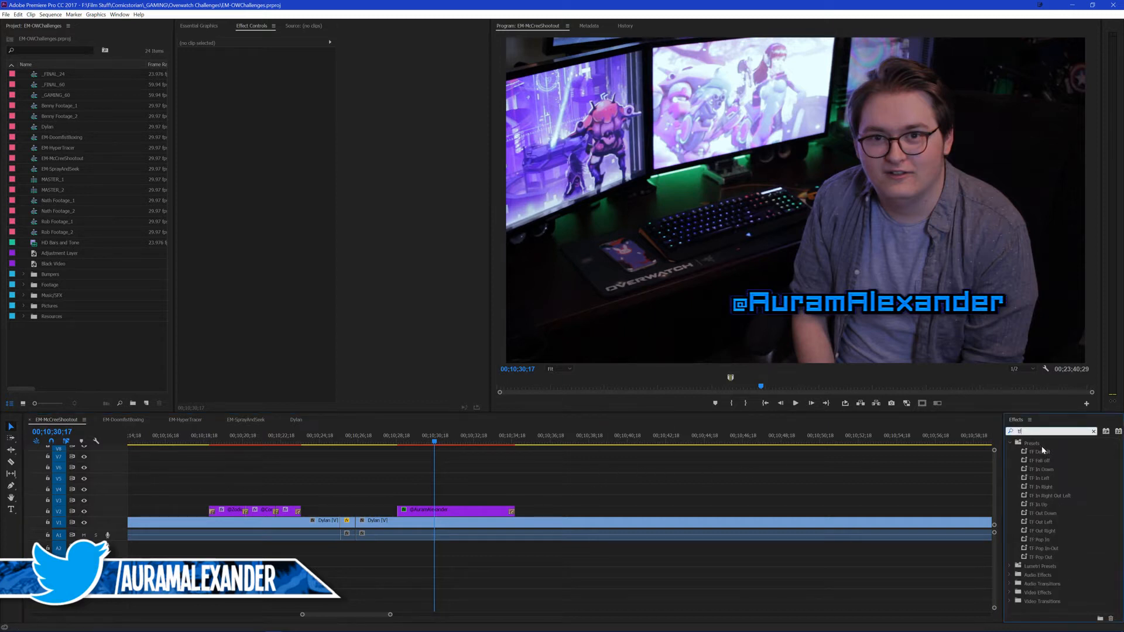
left_click_drag(1041, 444, 958, 494)
left_click_drag(1036, 451, 846, 468)
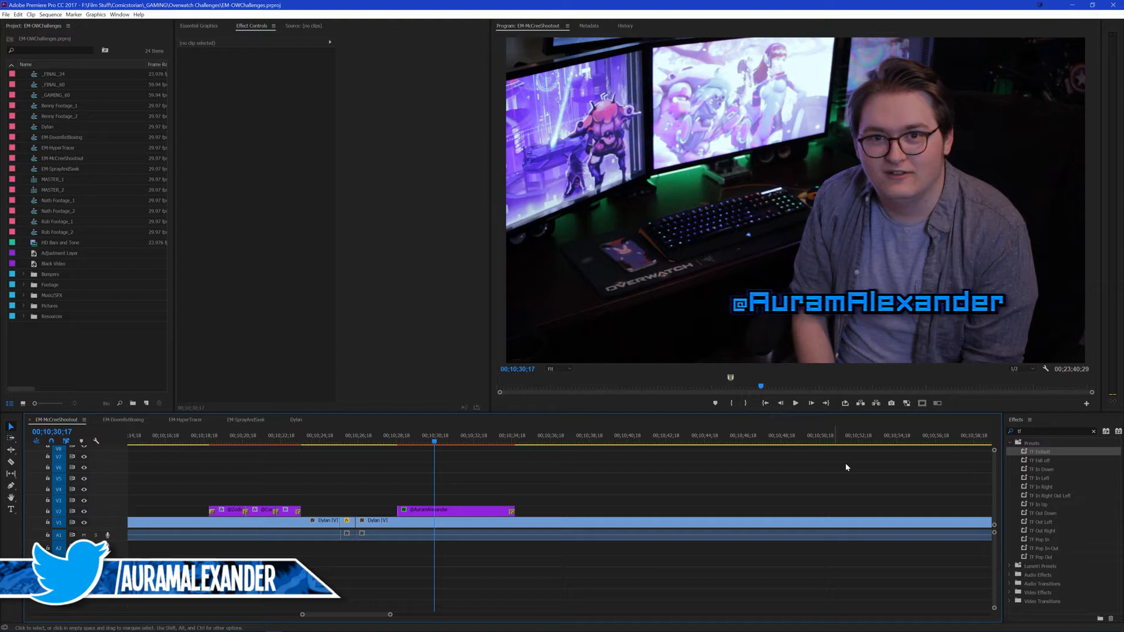
left_click(1034, 432)
type("cs")
Step: Replay the handle title's glitch exit and the footage following it
left_click(533, 455)
left_click(510, 442)
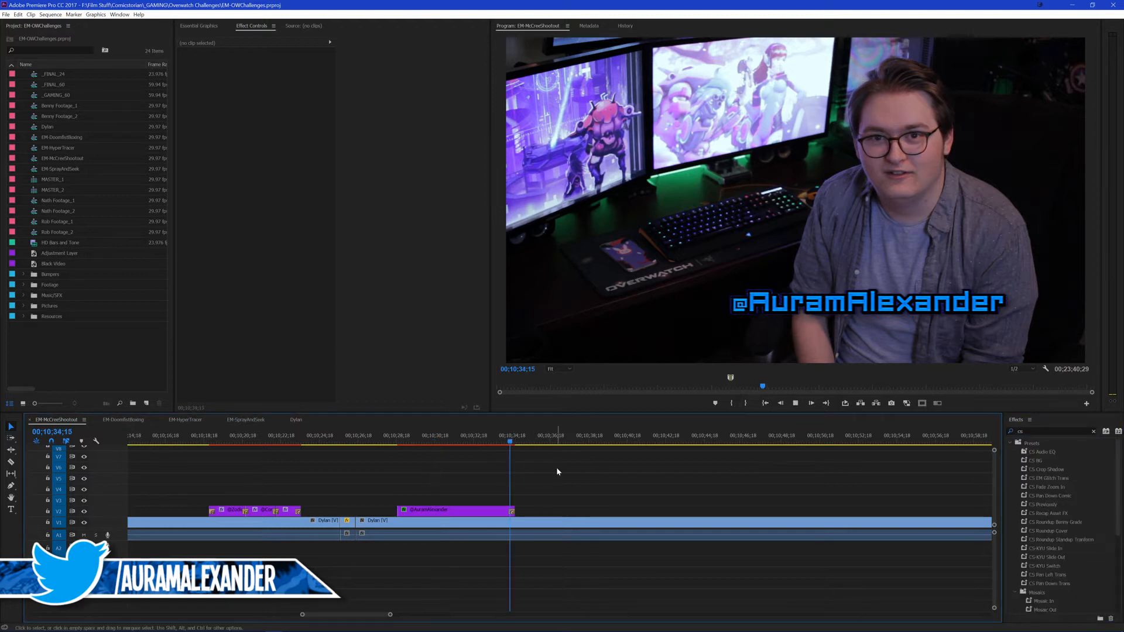
key("space")
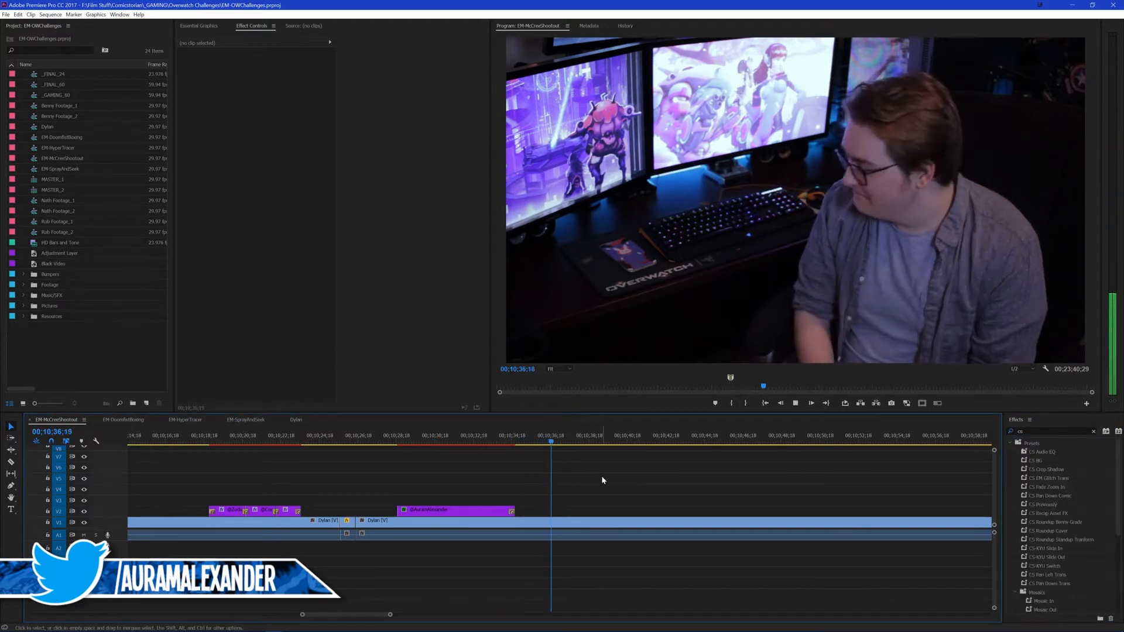
left_click(503, 443)
key("space")
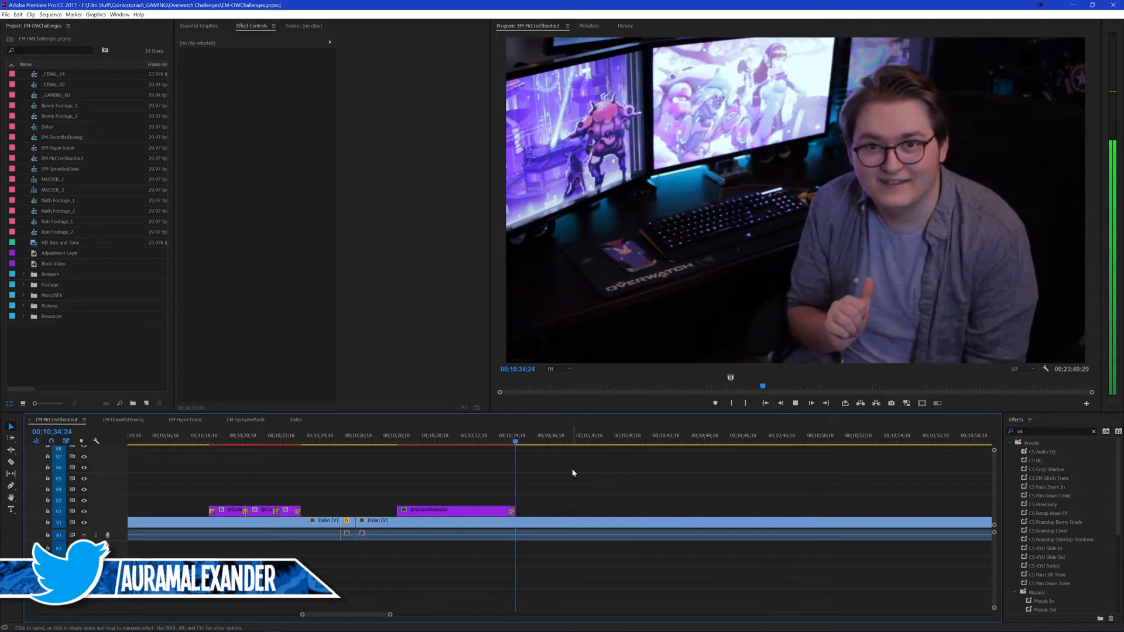
Step: Cut the talking-head footage on V1 just after the handle title, at about 00;10;35;00, and save the project
left_click(485, 442)
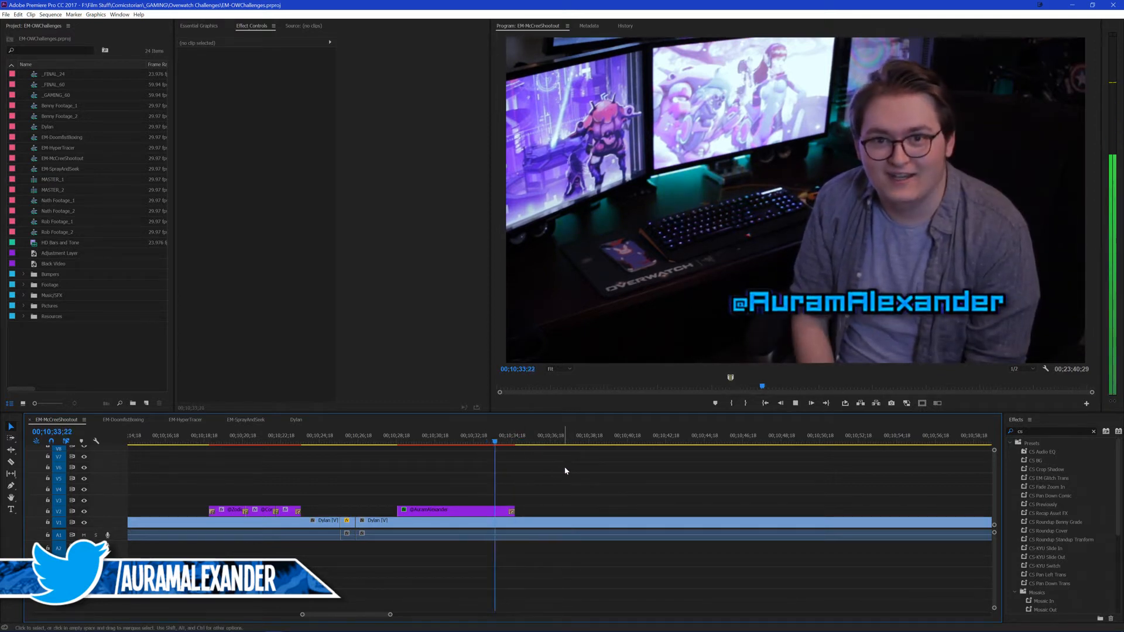
key("space")
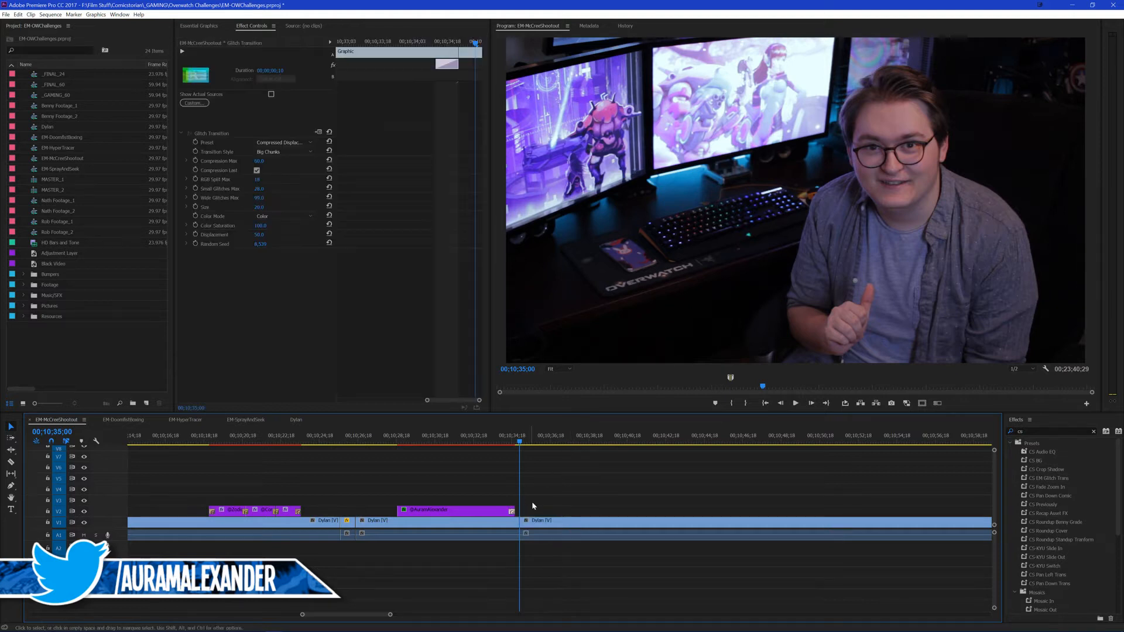
key("ctrl+s")
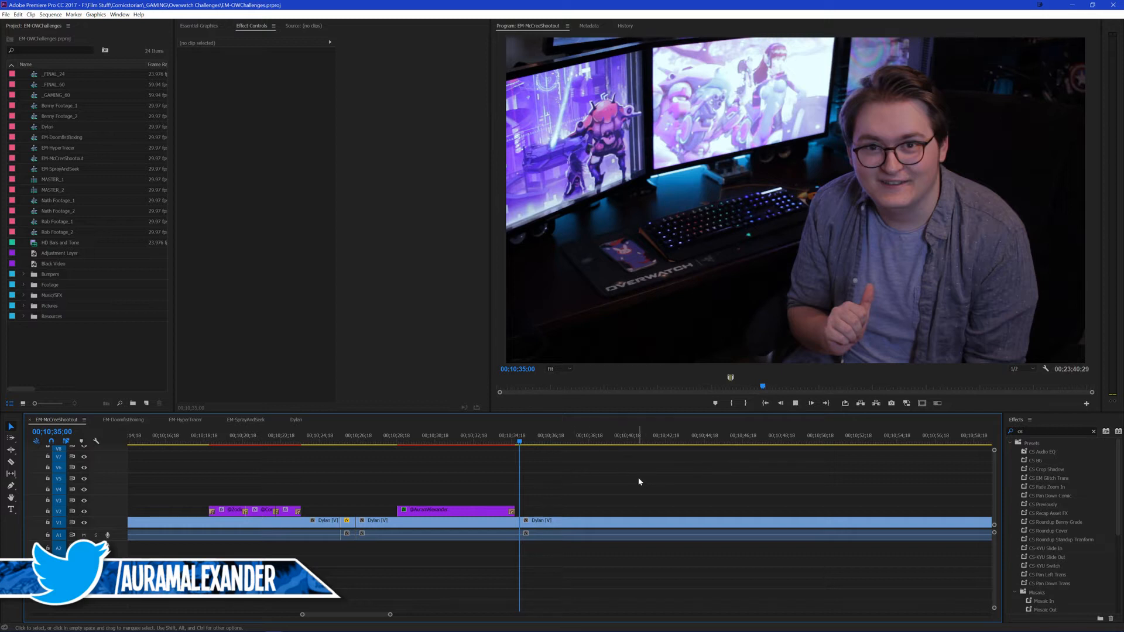
Step: Play the footage after the new cut and stop at 00;10;37;25
key("space")
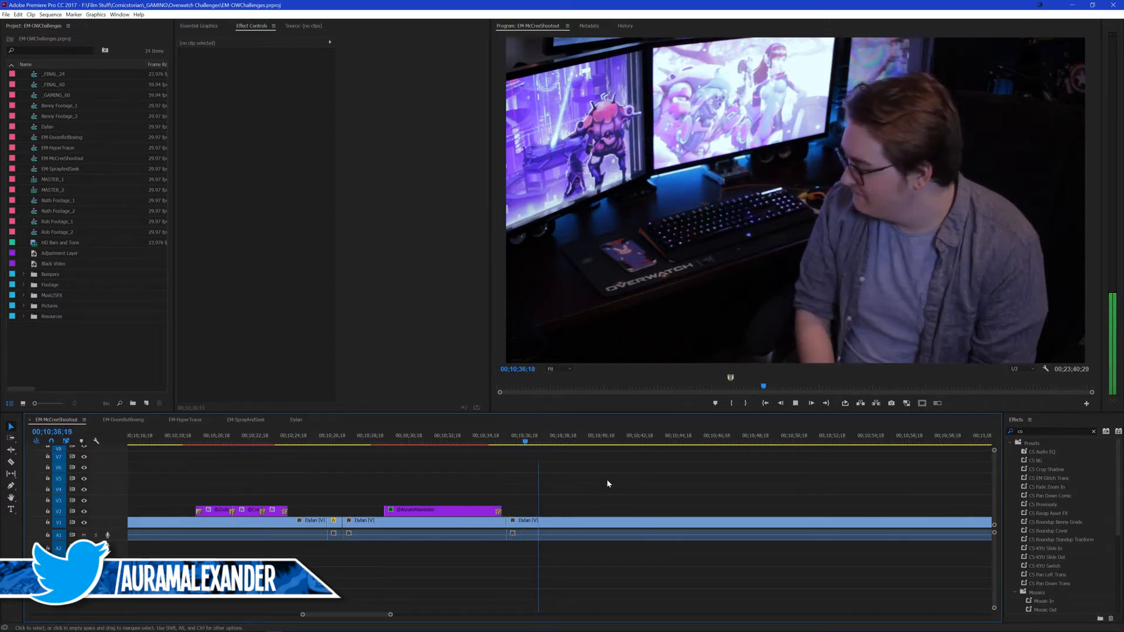
key("space")
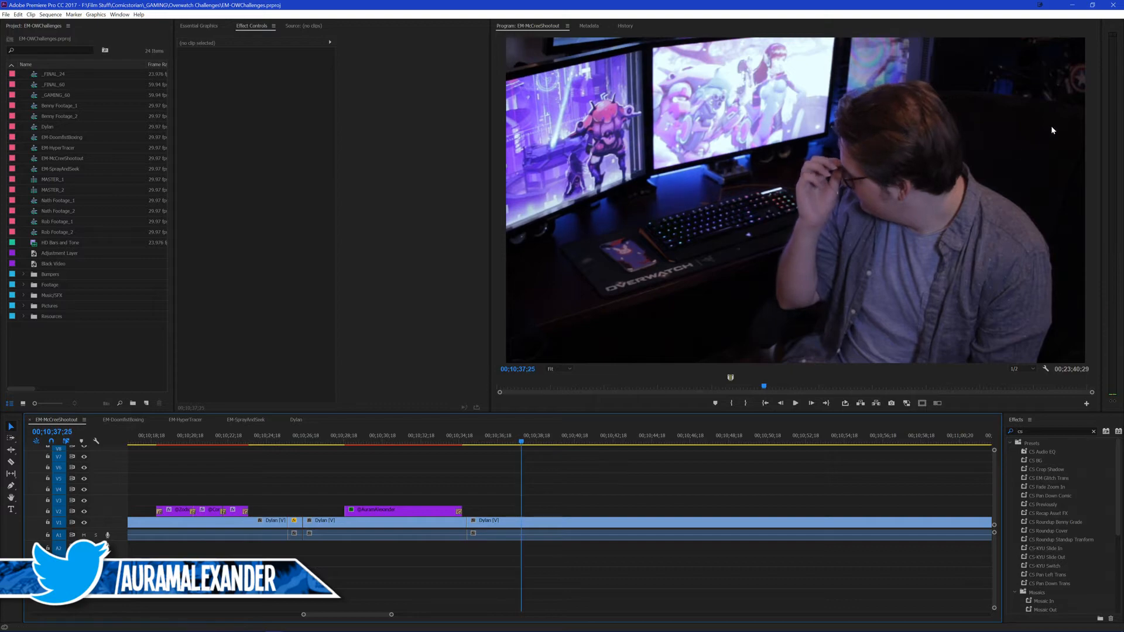
Step: Close Premiere Pro and launch it again from the desktop
left_click(1118, 4)
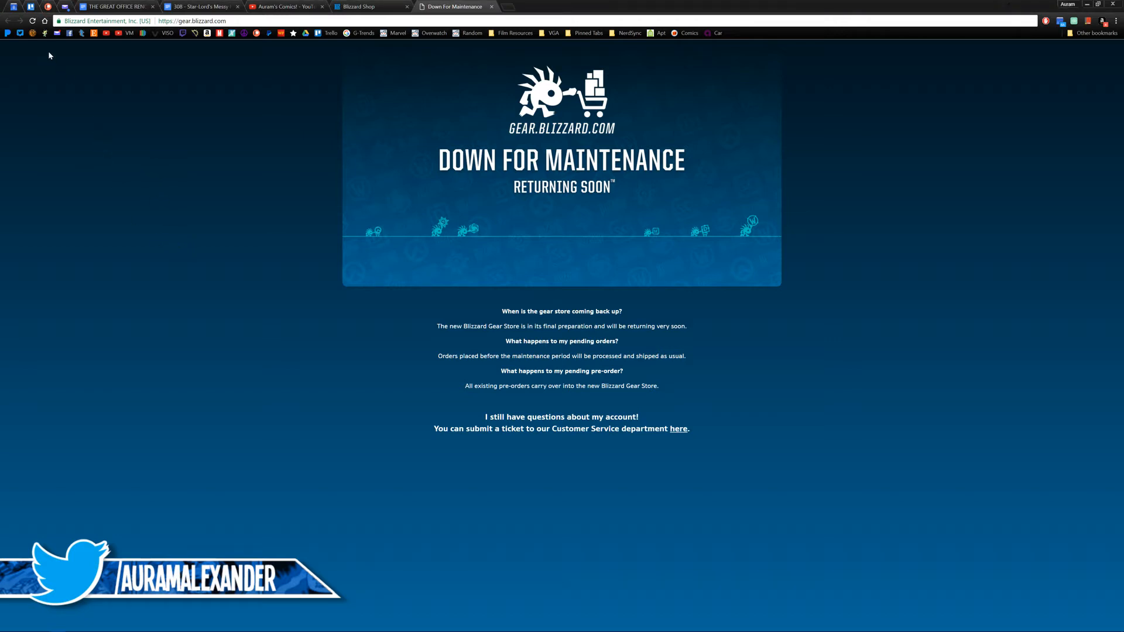
left_click(33, 22)
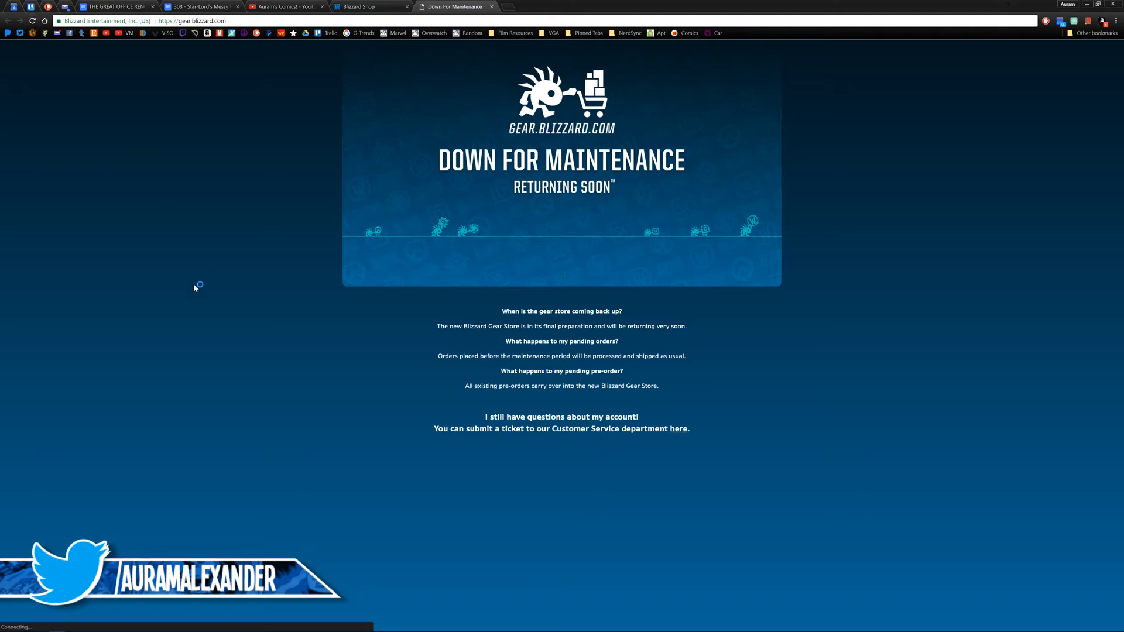
left_click_drag(210, 350, 234, 372)
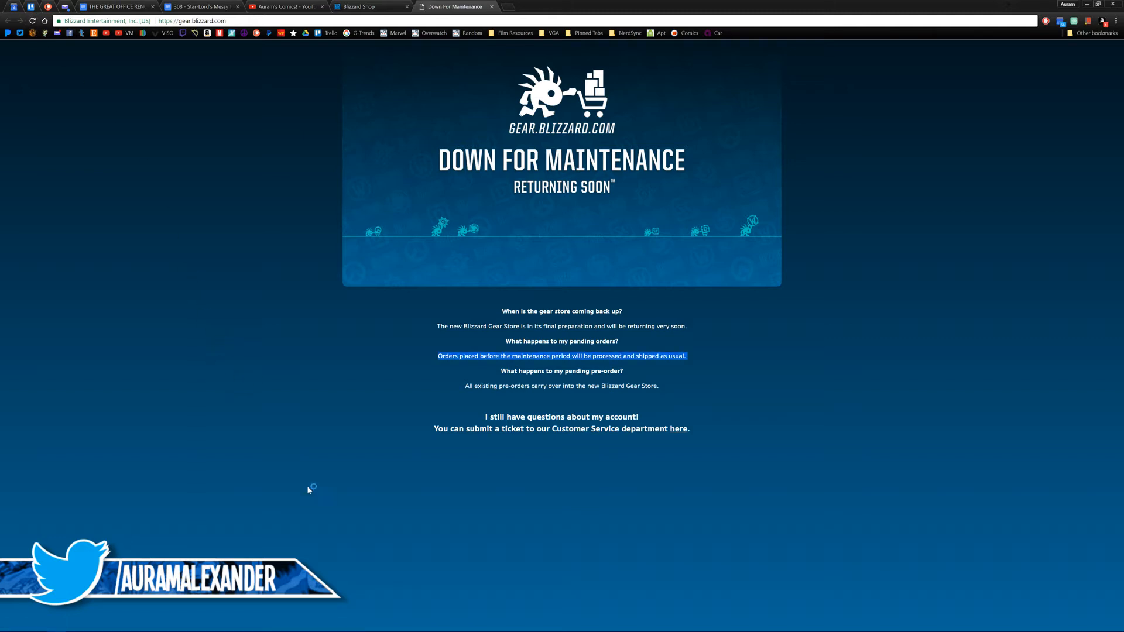
left_click(254, 522)
left_click(279, 627)
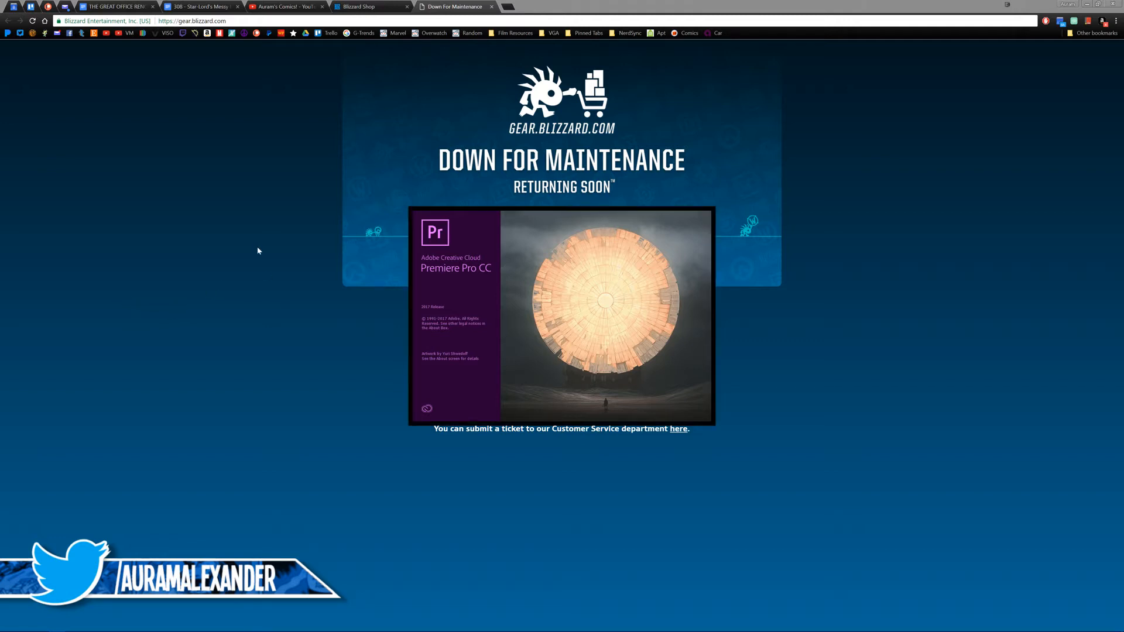
Step: Switch from the browser to Premiere Pro and reopen the recent project EM-OWChallenges
left_click(433, 33)
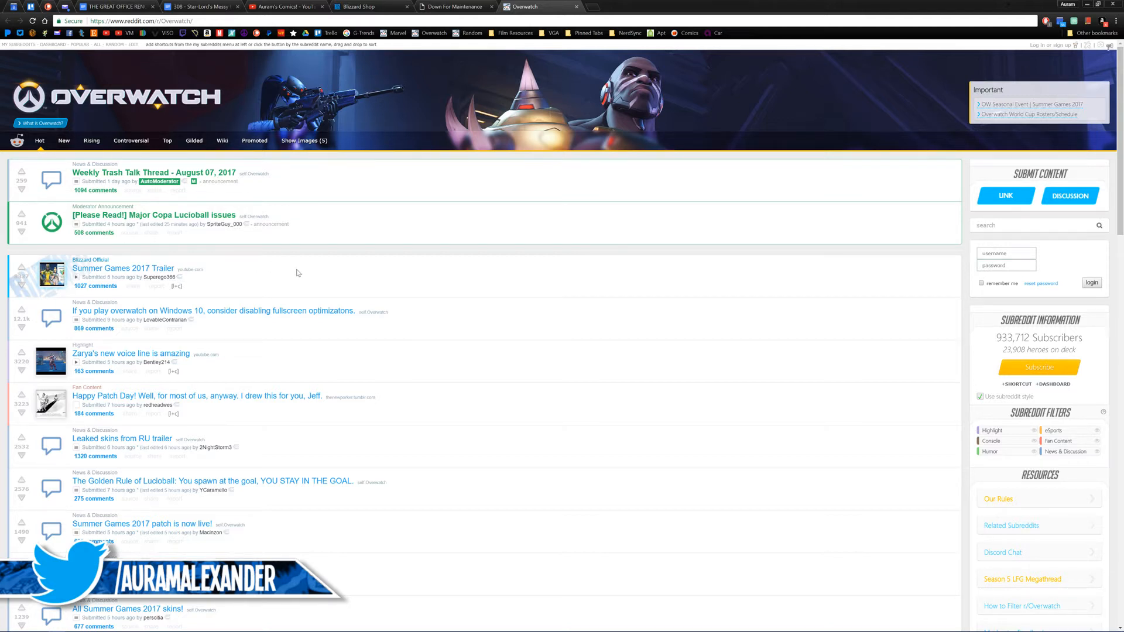
middle_click(538, 8)
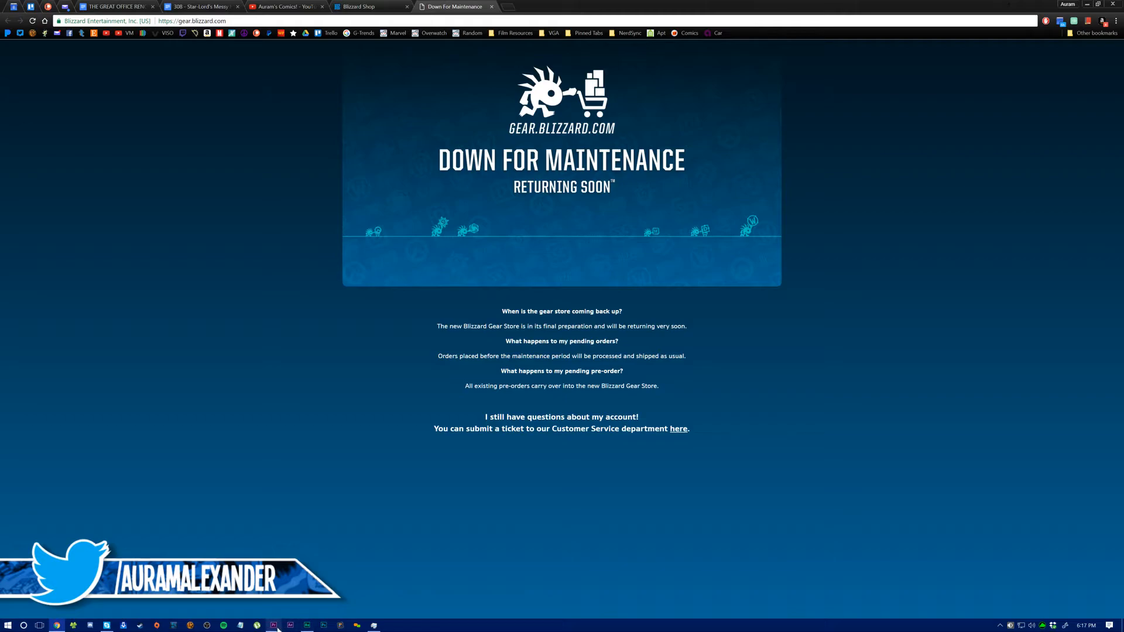
left_click(277, 622)
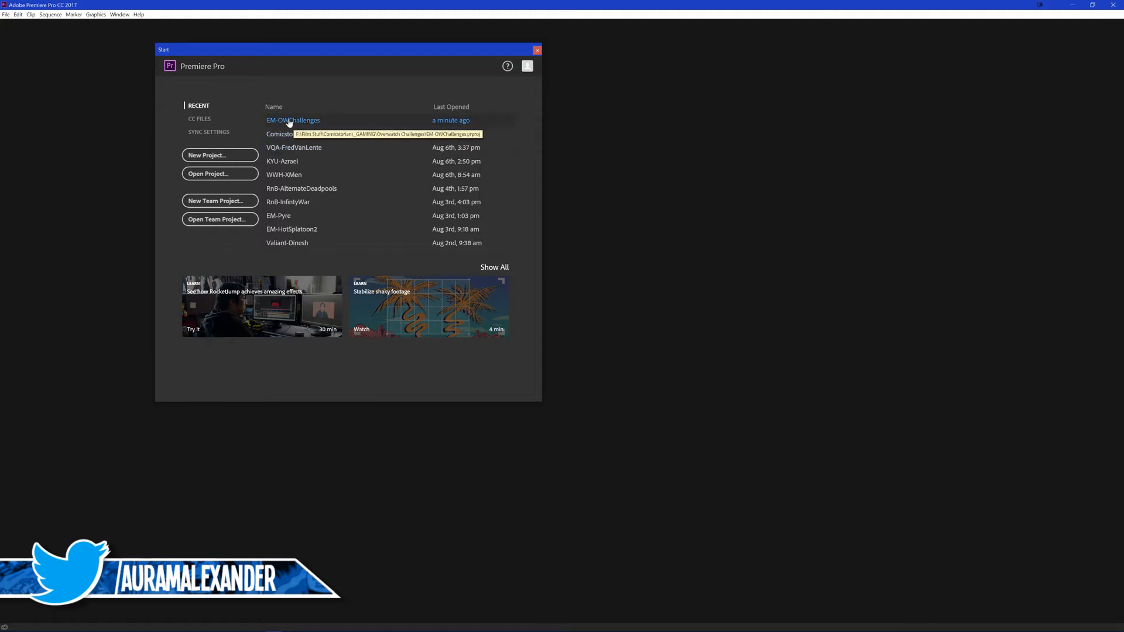
left_click(289, 121)
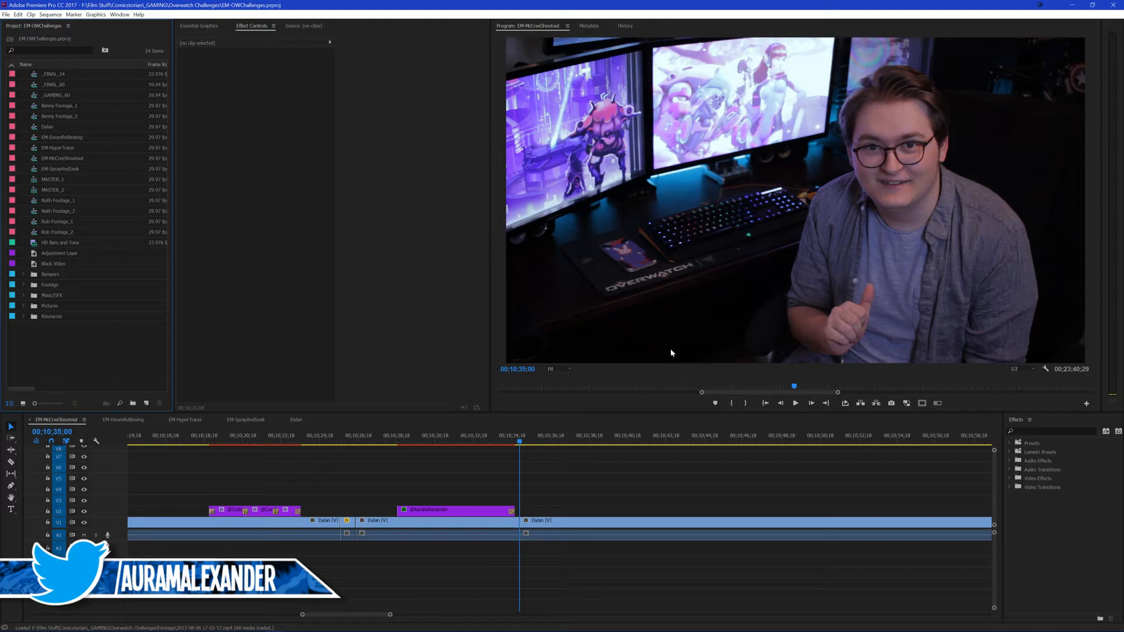
Step: Play the EM-McCreeShootout sequence from the end of the handle title and stop at 00;10;43;07
left_click_drag(702, 392, 286, 394)
left_click_drag(564, 472, 600, 484)
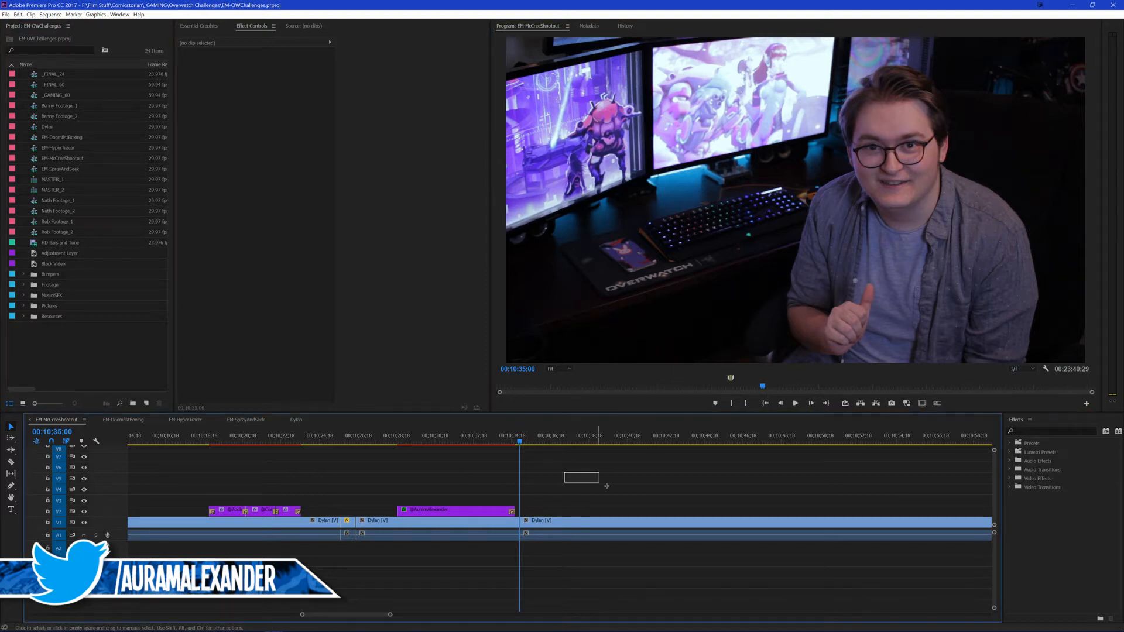
left_click(506, 436)
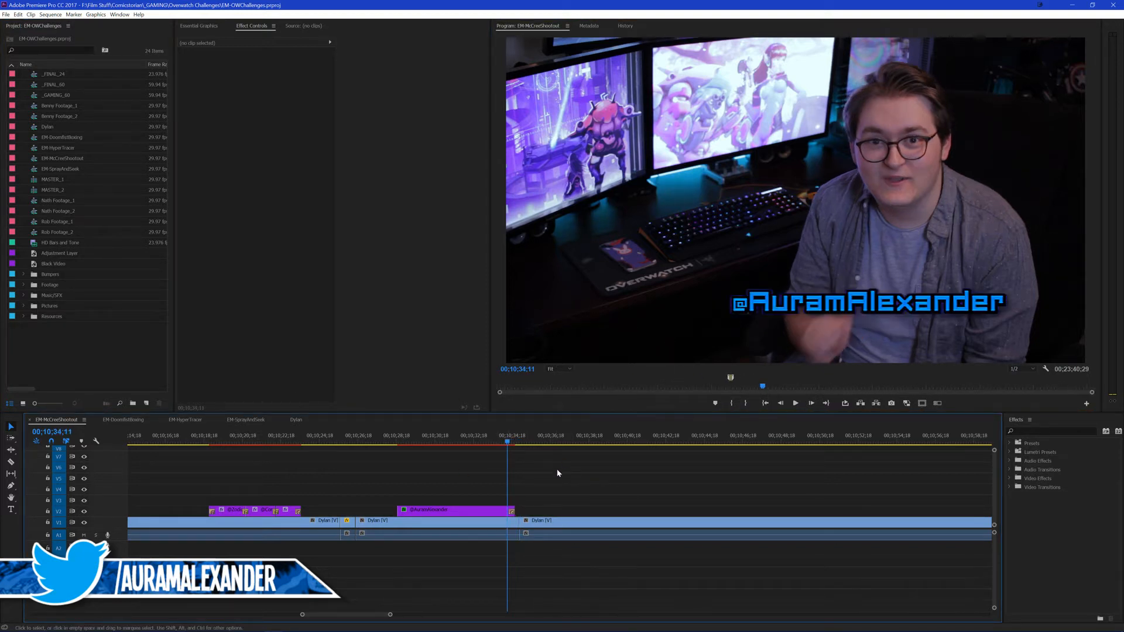
left_click(110, 420)
left_click(59, 420)
key("space")
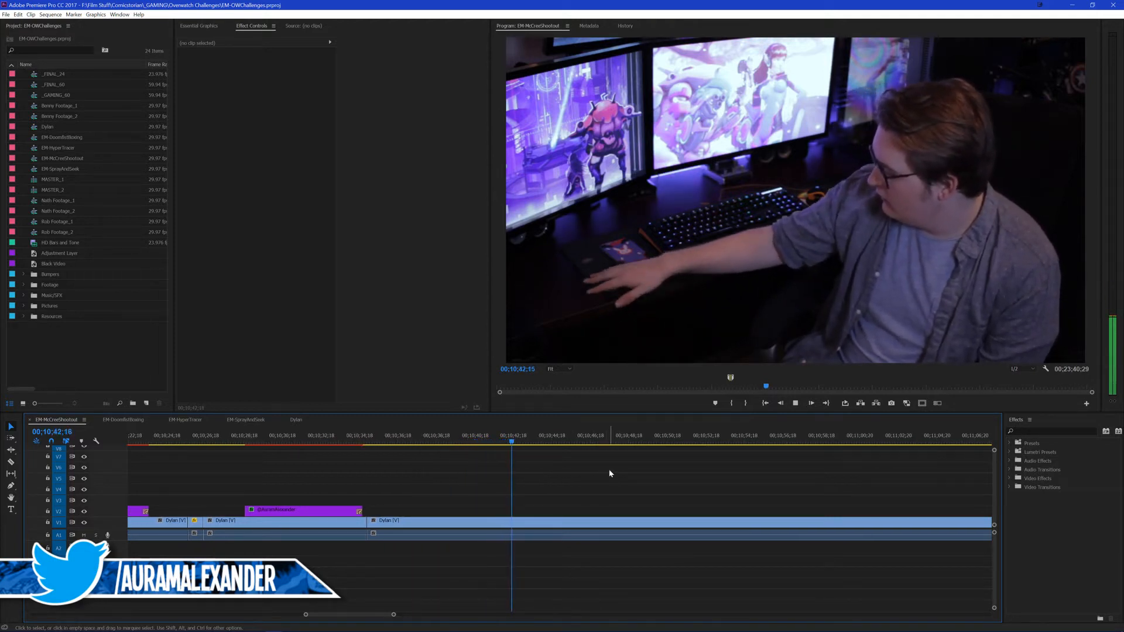
key("space")
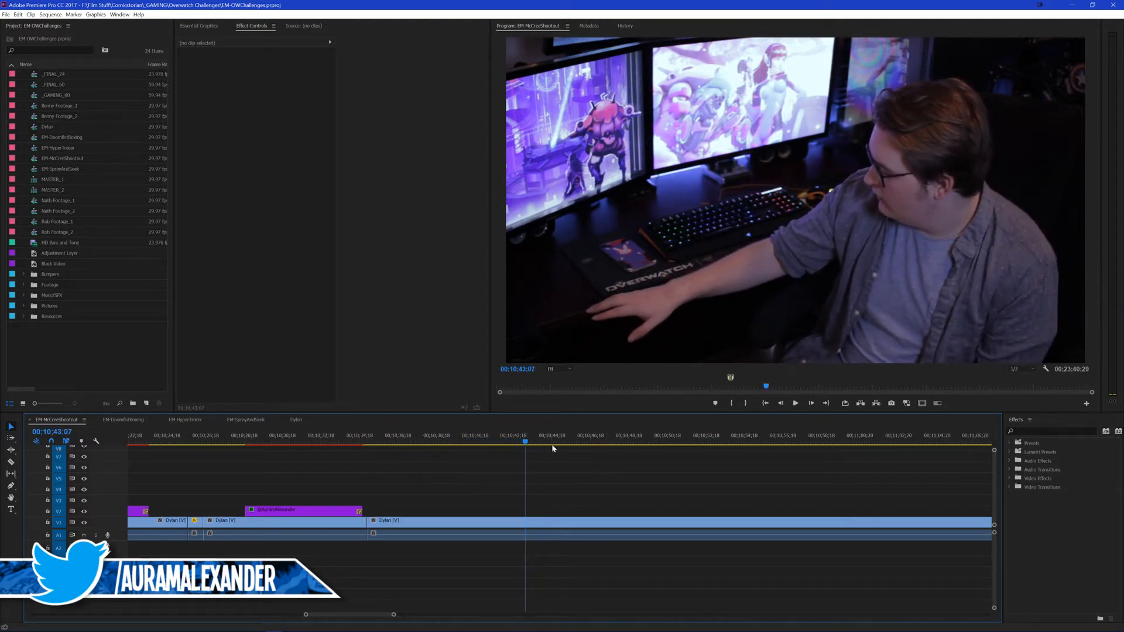
Step: Ripple-trim away the footage on V1 from the cut after the handle title up to about 00;10;58;08
key("space")
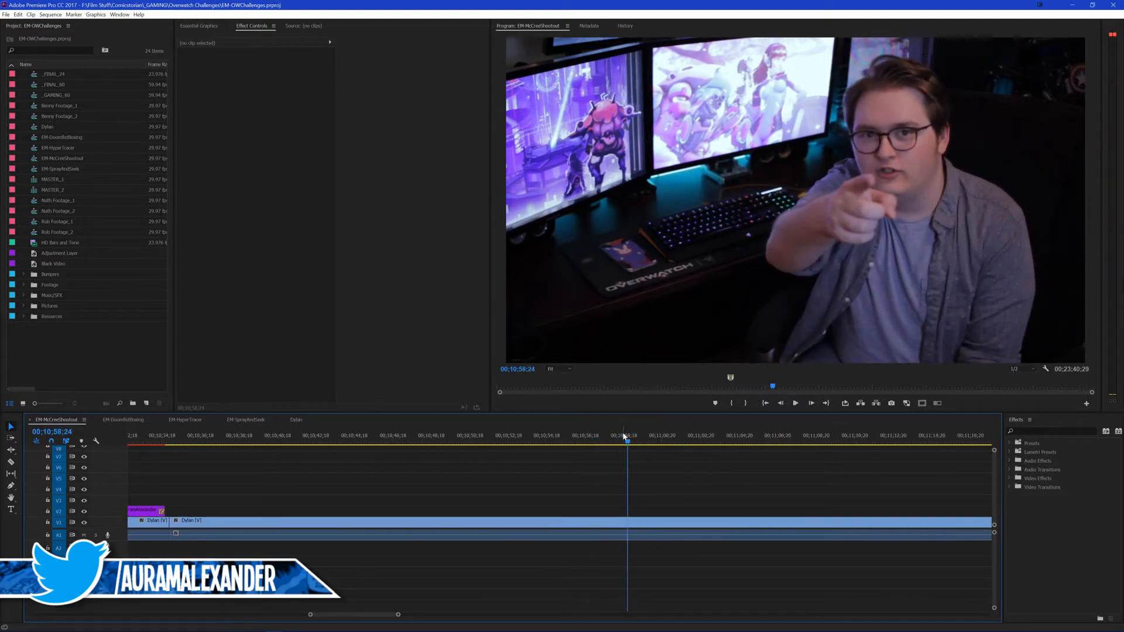
left_click_drag(615, 435, 619, 436)
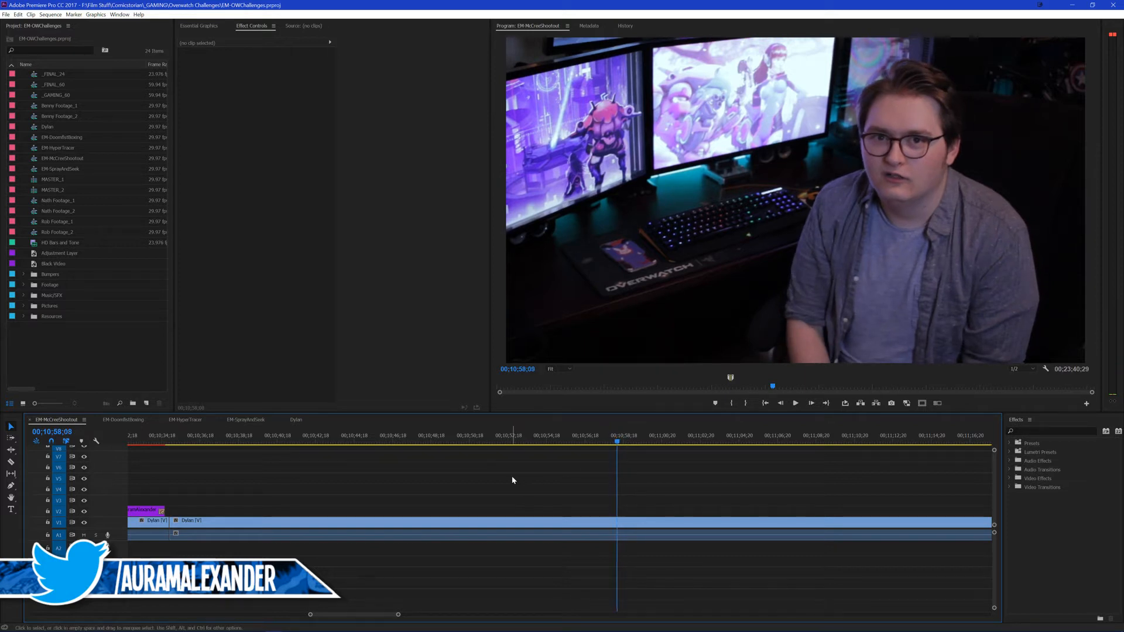
key("q")
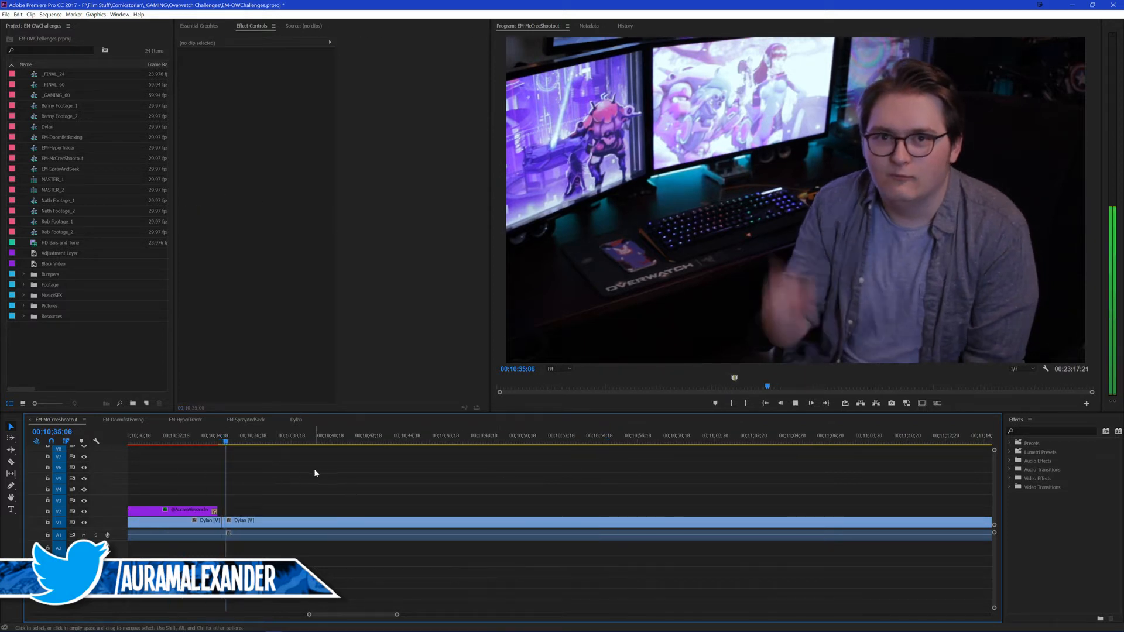
Step: Roll the edit point after the handle title to 00;10;35;06, review the cut and save the project
key("n")
left_click_drag(222, 521, 226, 521)
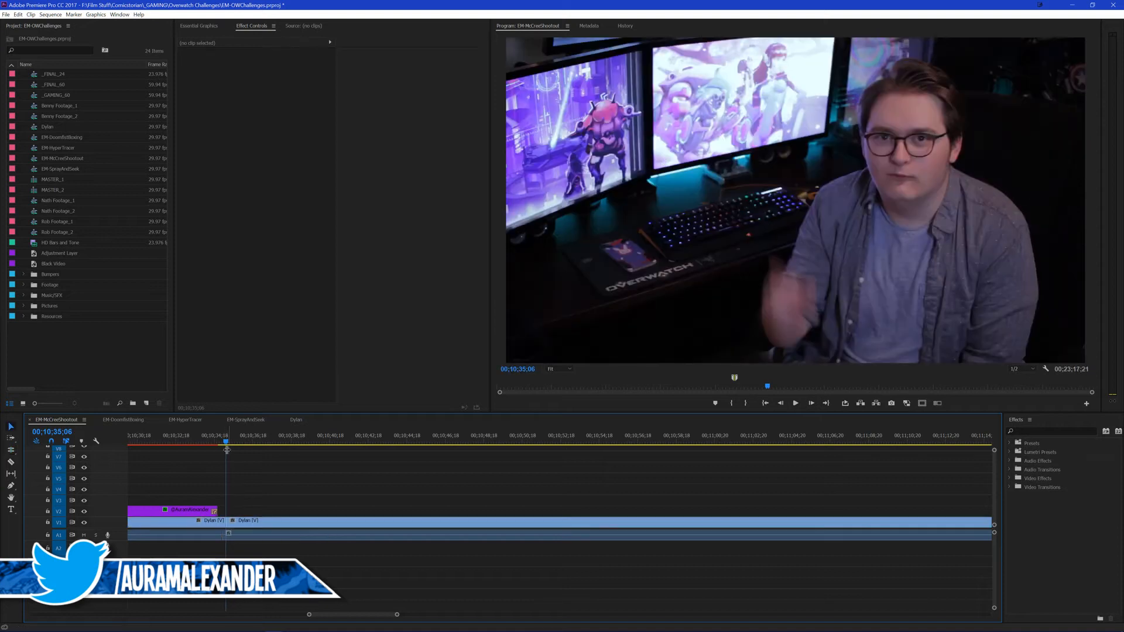
key("v")
key("space")
scroll(278, 483, "up", 5)
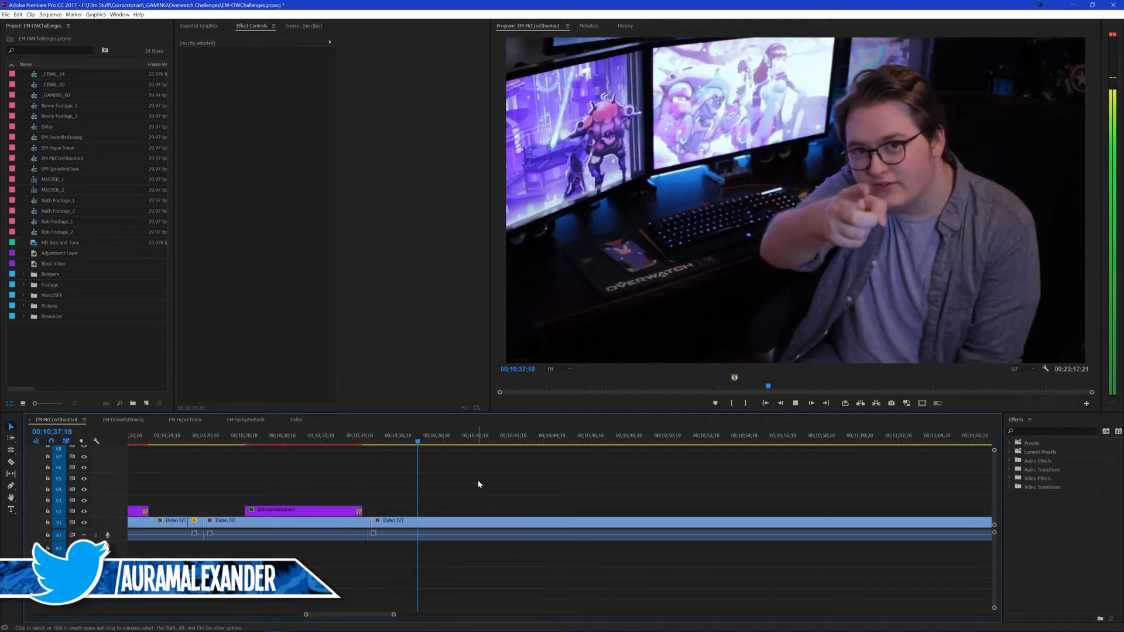
key("ctrl+s")
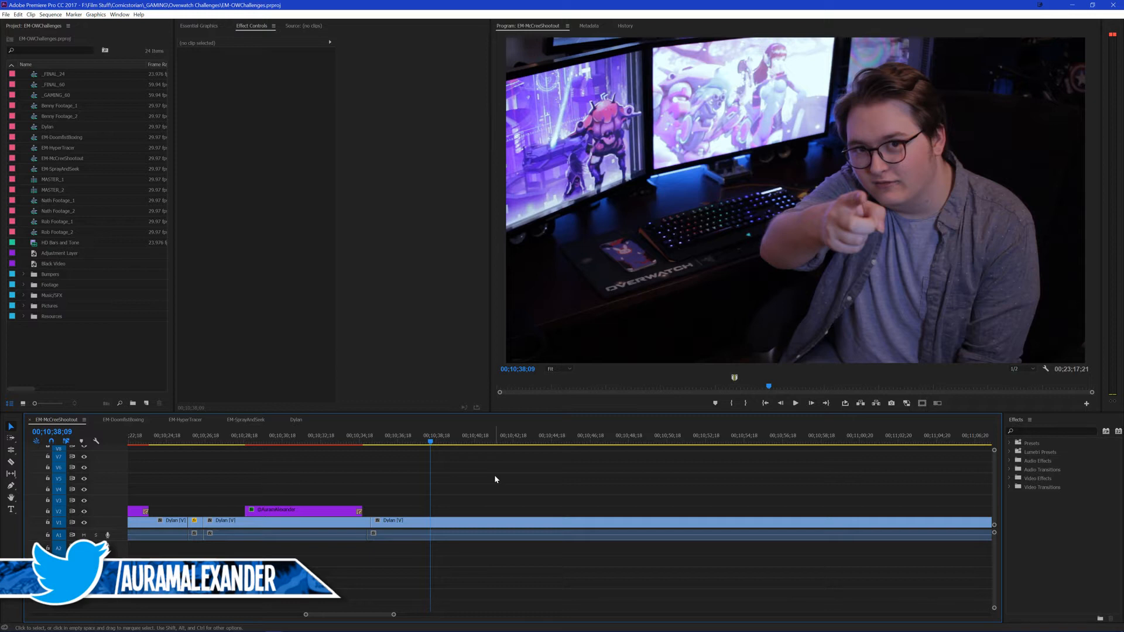
Step: Play the trimmed footage up to 00;10;43;25, and replay it from just after the handle title to 00;10;38;17
key("space")
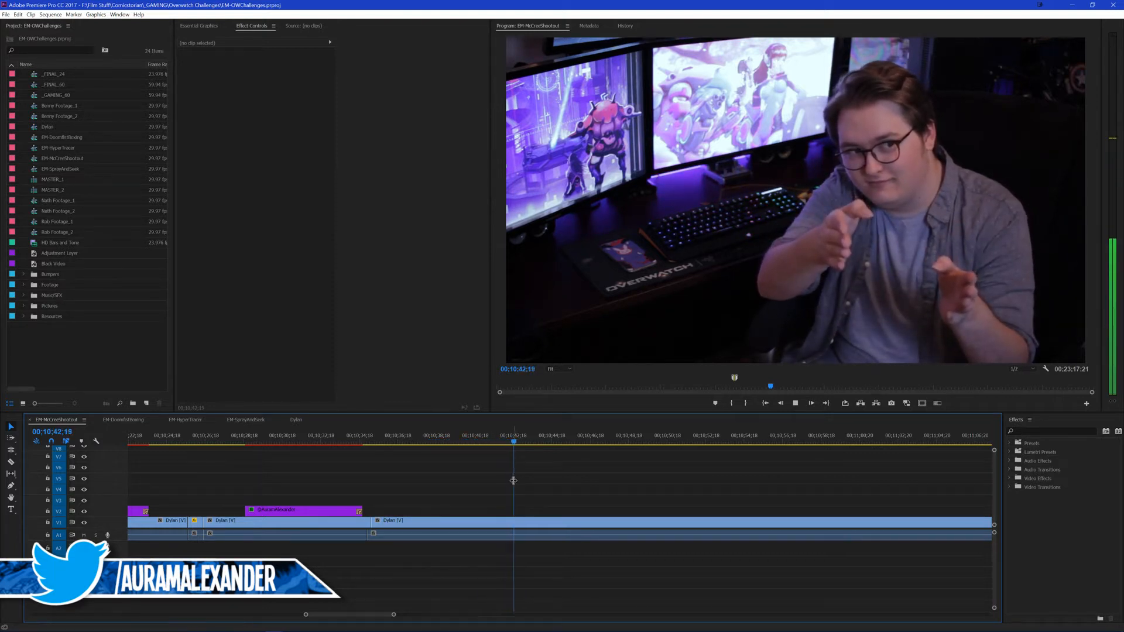
key("space")
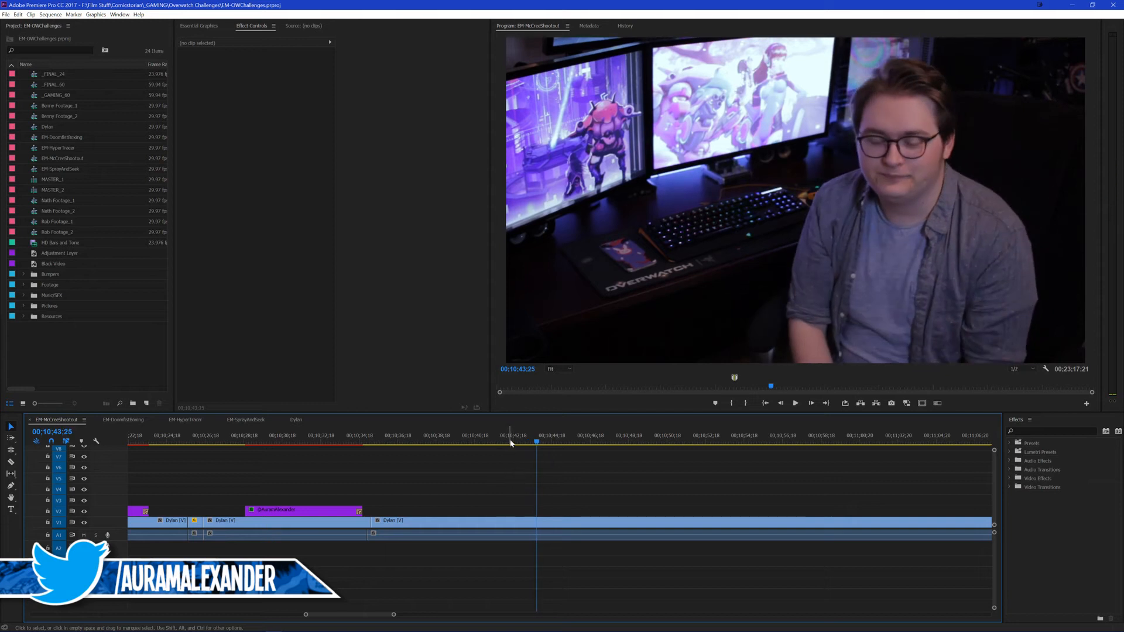
key("space")
left_click(418, 443)
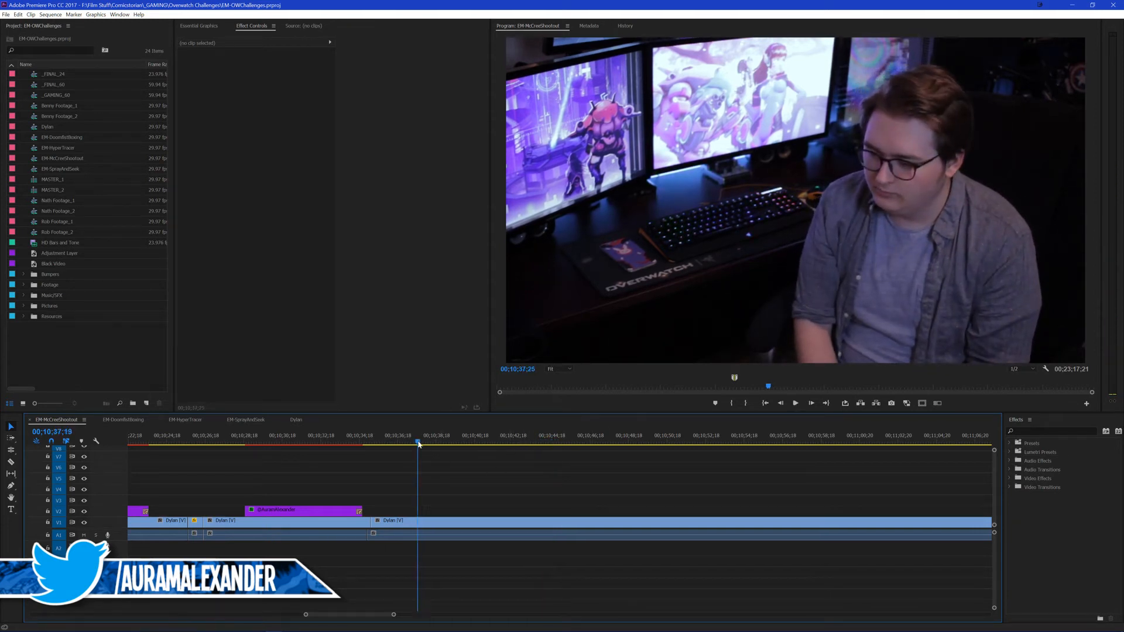
key("space")
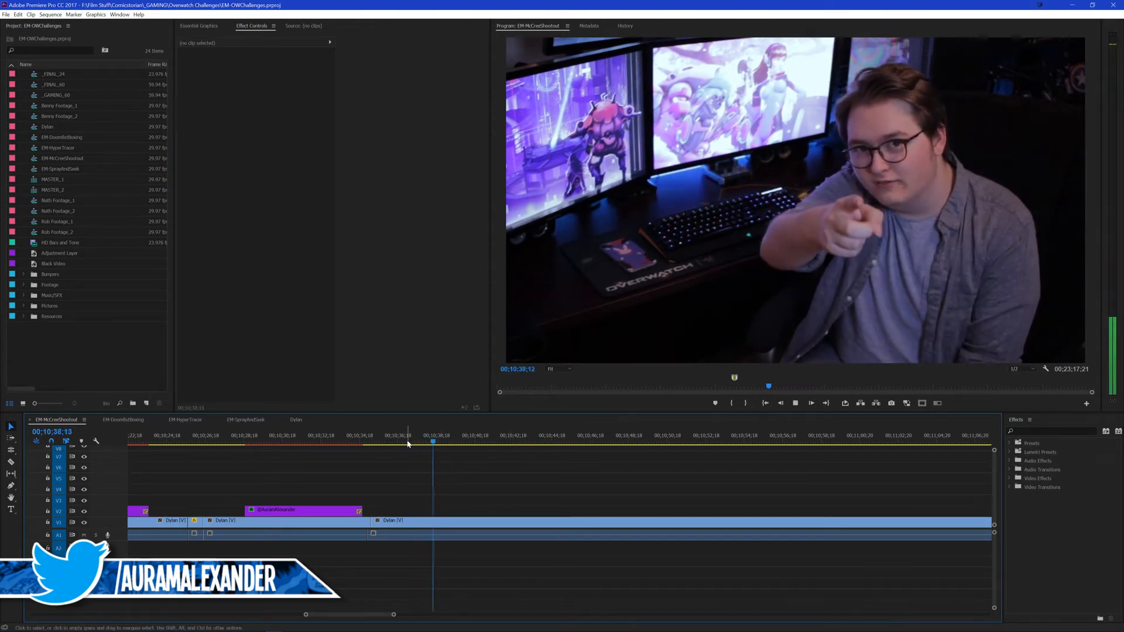
left_click(375, 443)
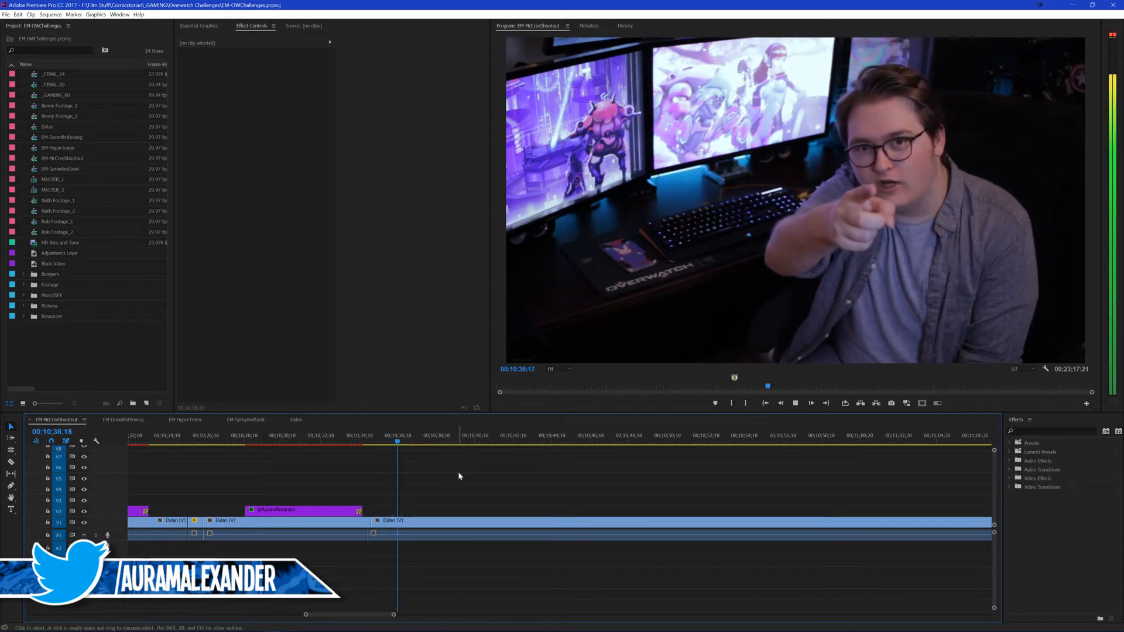
key("space")
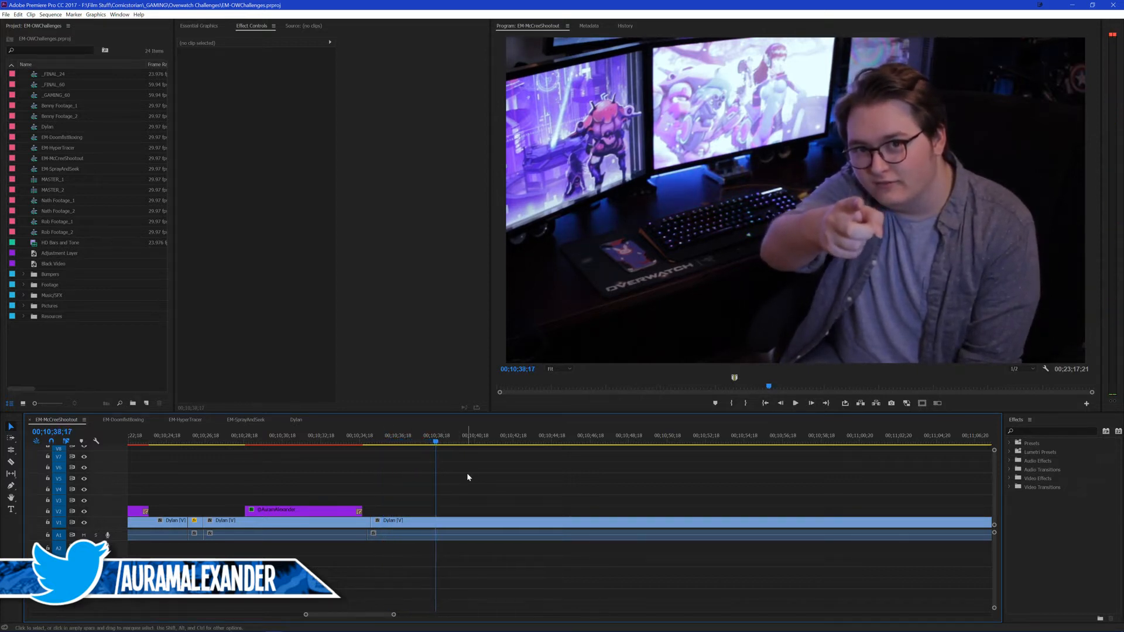
key("ctrl+k")
key("space")
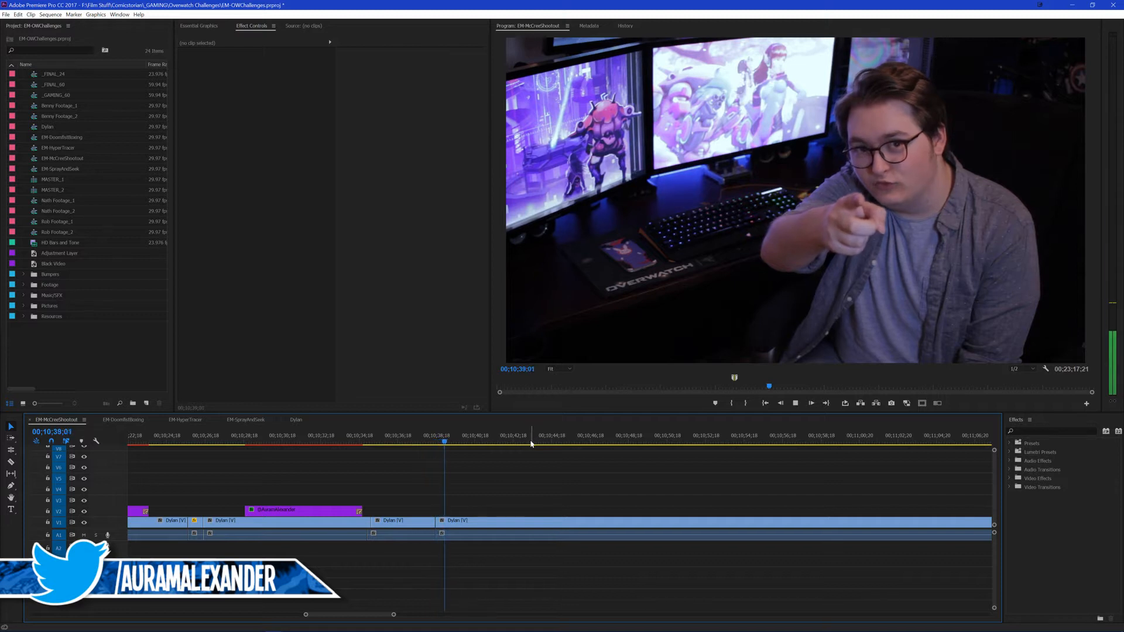
key("space")
key("ctrl+z")
Step: Cut the talking-head footage on V1 near the end of the pointing gesture, at about 00;10;39;17, and save the project
left_click(437, 440)
key("space")
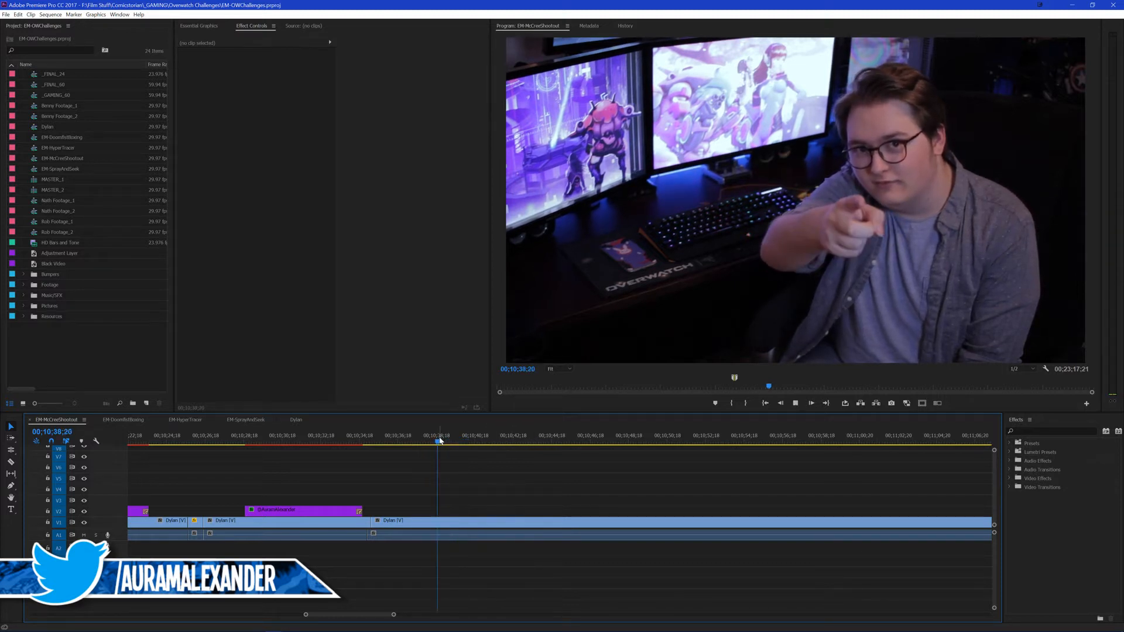
key("space")
key("ctrl+k")
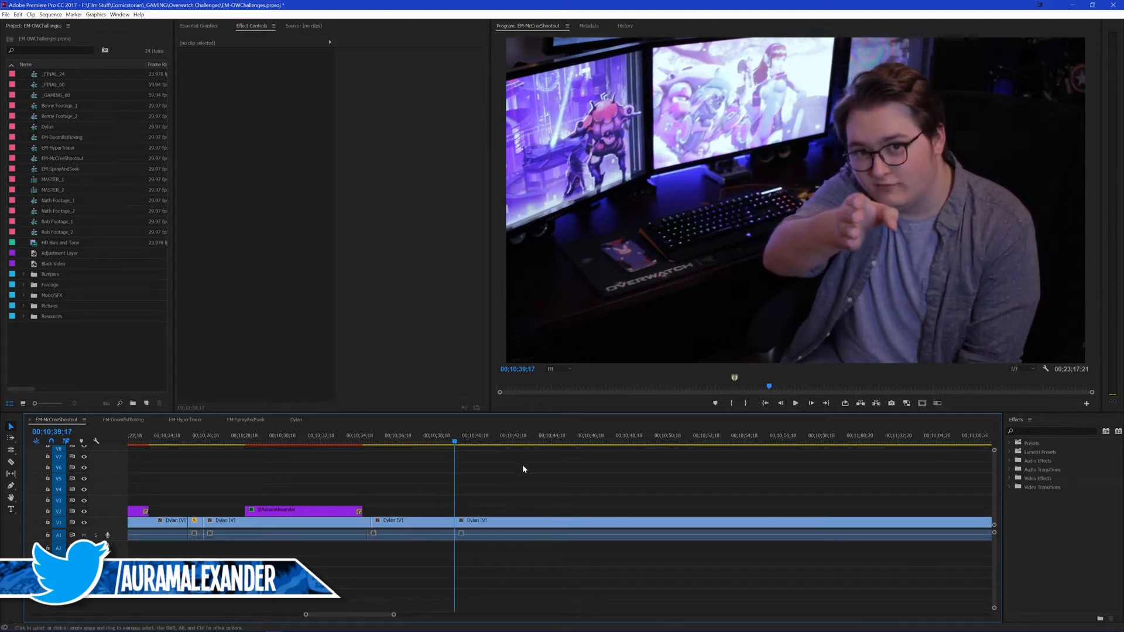
key("ctrl+s")
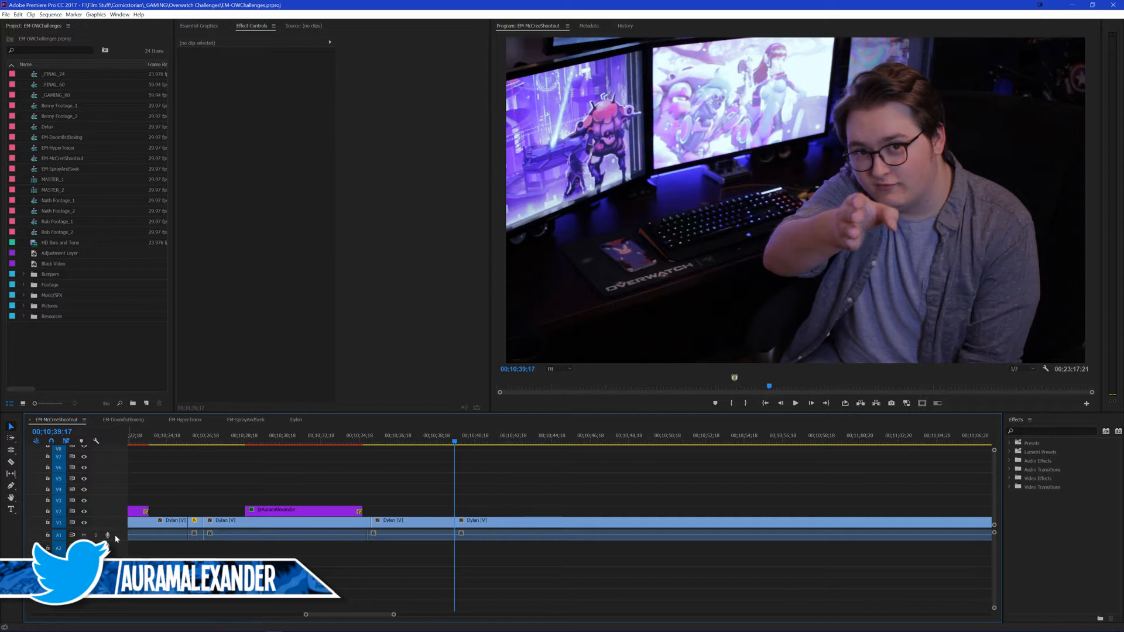
Step: Copy the earlier punched-in clip's attributes, including Scale 110, onto the short V1 clip between about 00;10;35;06 and 00;10;39;17
scroll(115, 539, "up", 2)
scroll(115, 538, "down", 2)
scroll(460, 497, "left", 2)
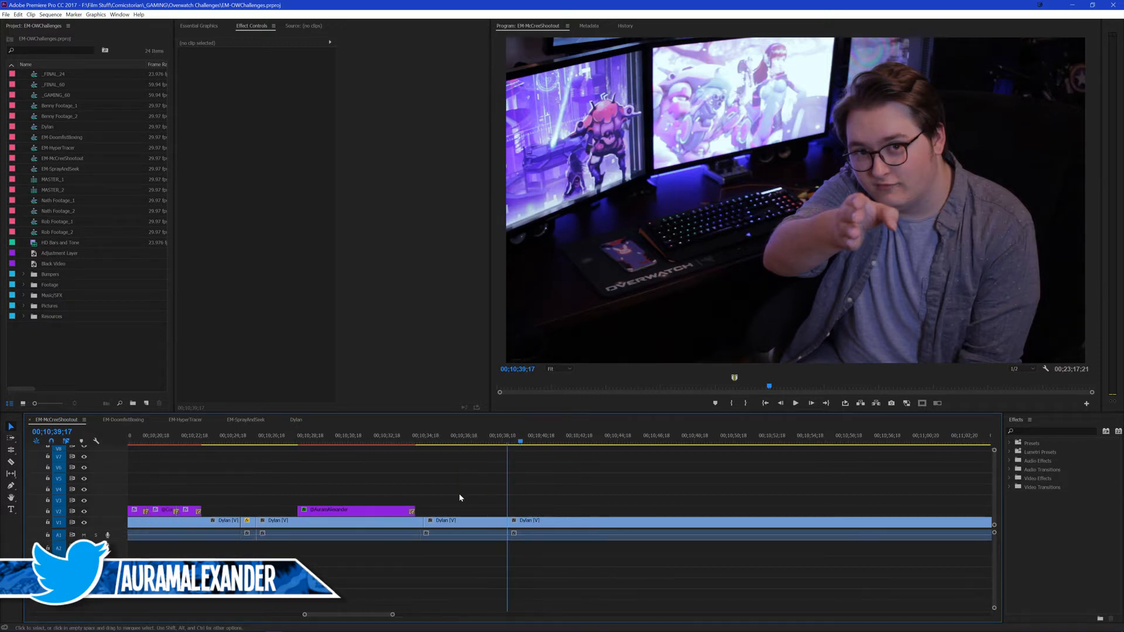
scroll(460, 496, "left", 2)
left_click(511, 441)
left_click(499, 523)
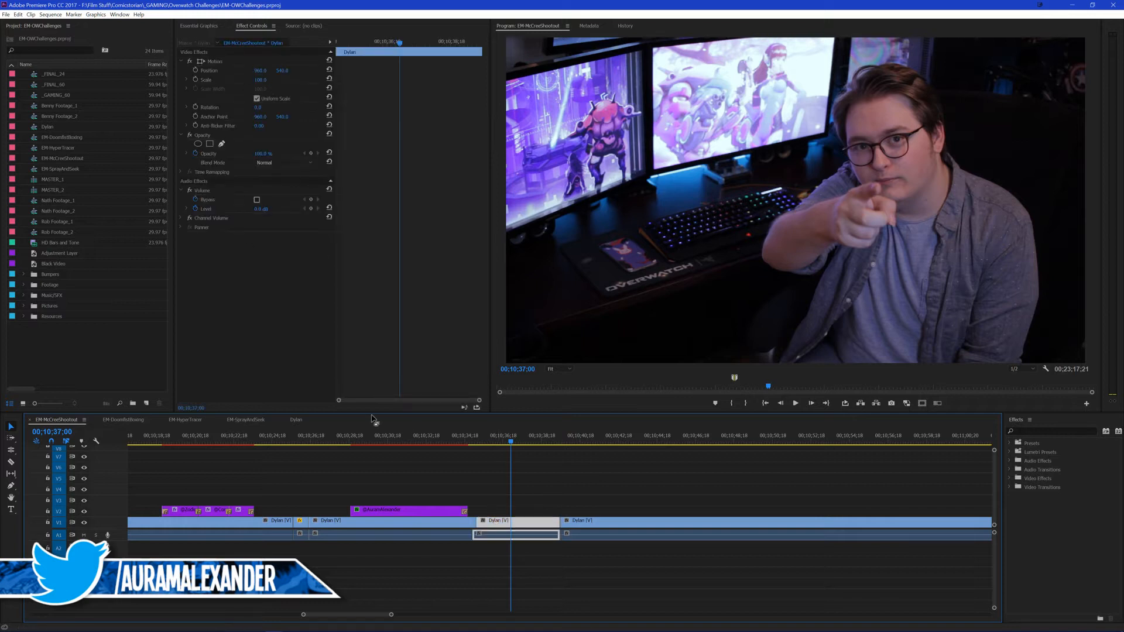
scroll(261, 496, "left", 8)
left_click(275, 468)
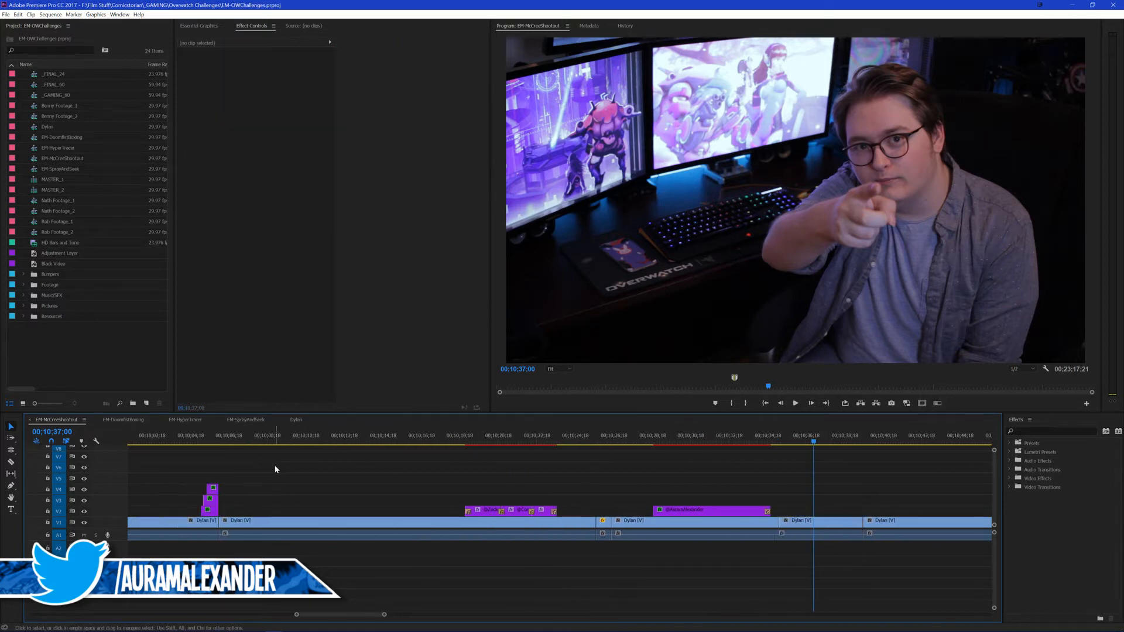
scroll(283, 477, "left", 10)
left_click(241, 526)
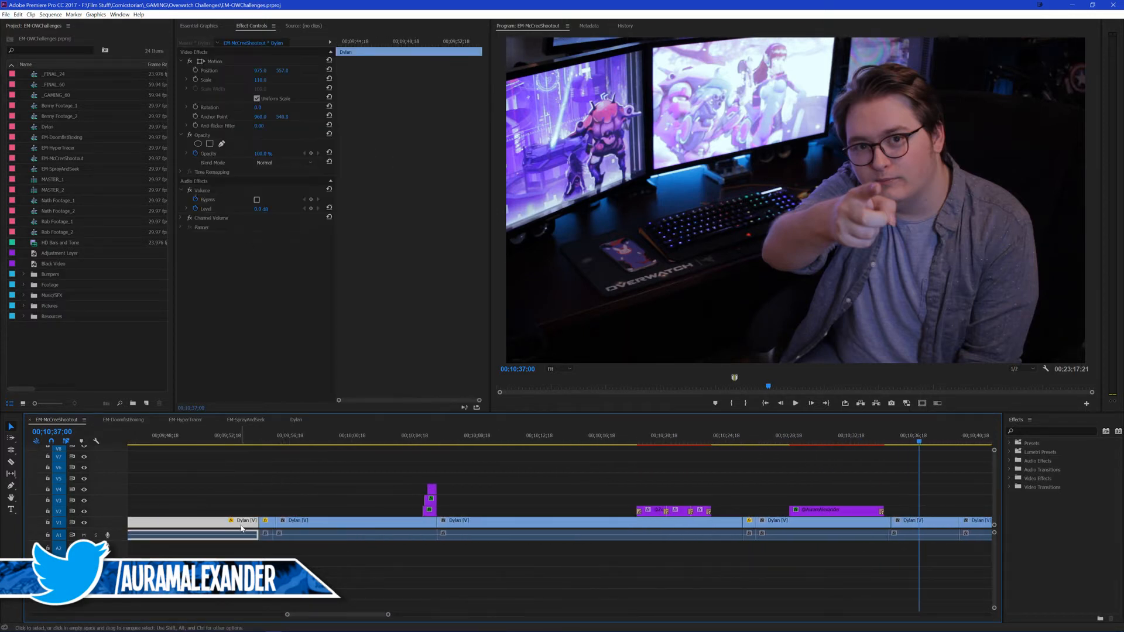
left_click(901, 522)
key("ctrl+alt+v")
key("Return")
scroll(860, 488, "right", 2)
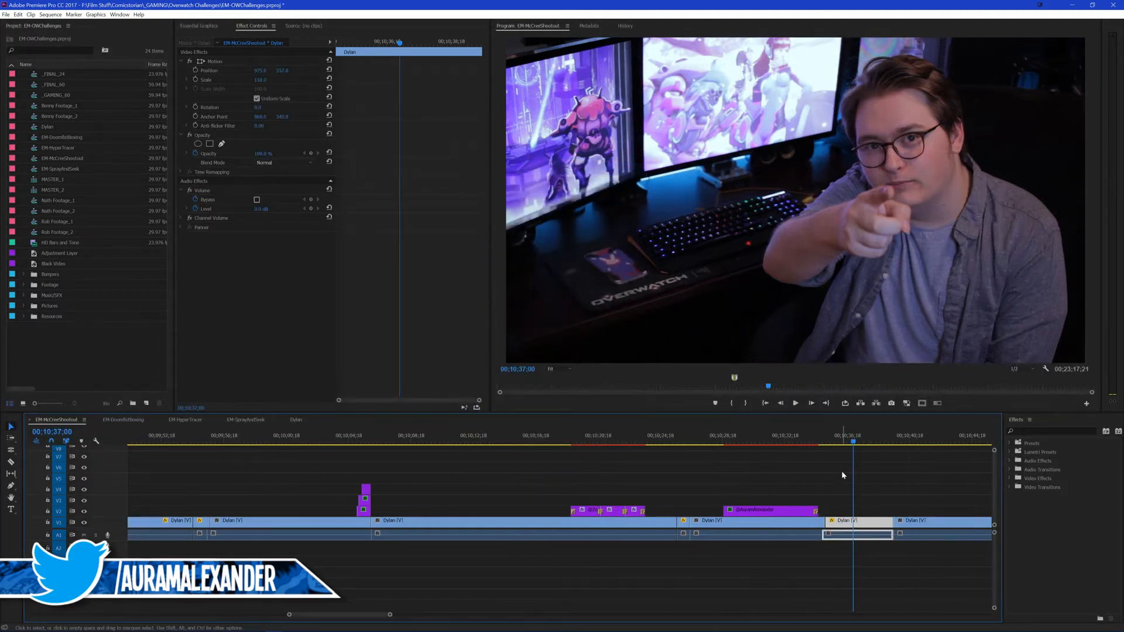
Step: Play the start of the punched-in clip after the handle title and stop at 00;10;35;18
left_click(841, 472)
left_click(822, 441)
key("space")
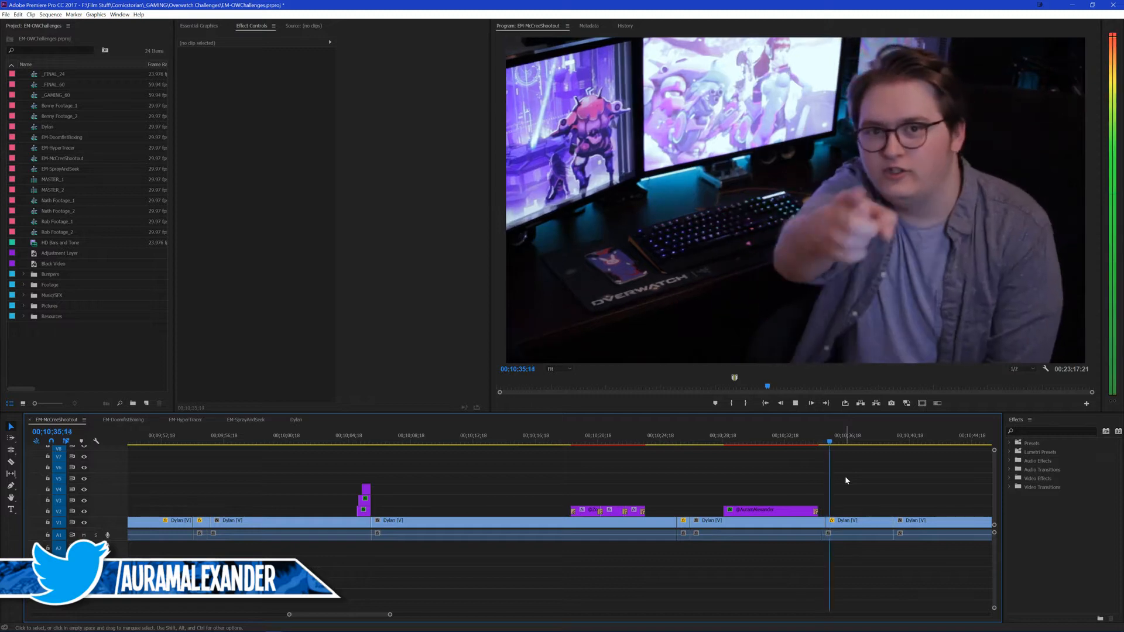
key("space")
scroll(834, 503, "right", 2)
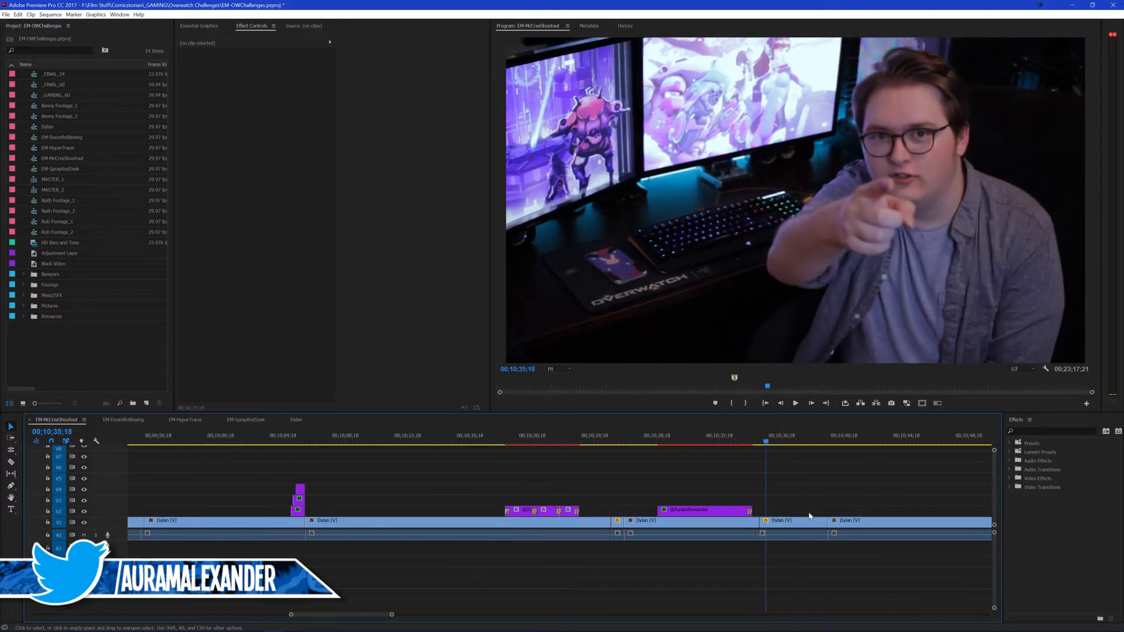
Step: Replay the section from about 00;10;25 through the handle title into the pointing shot, and save the project
left_click(607, 441)
key("space")
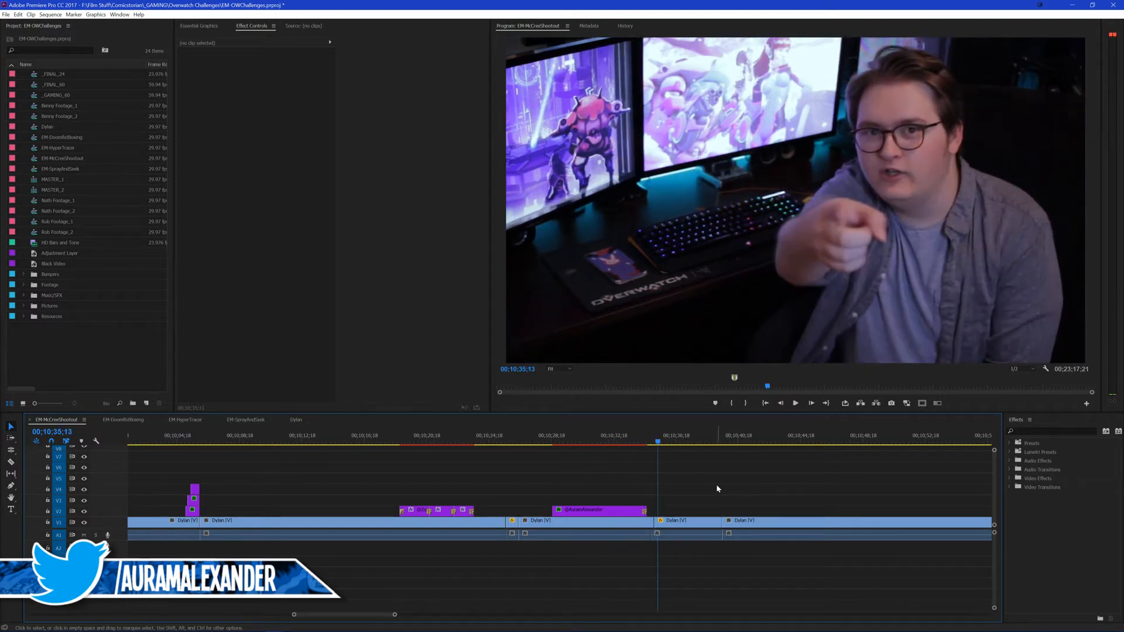
key("ctrl+s")
scroll(709, 481, "down", 5)
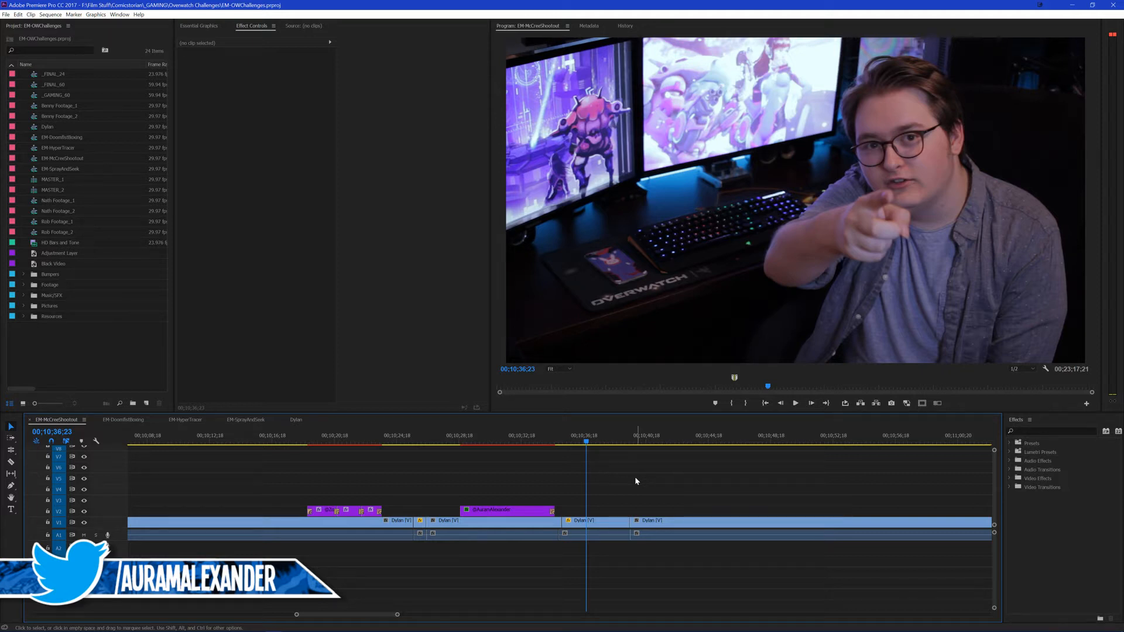
left_click_drag(632, 471, 660, 477)
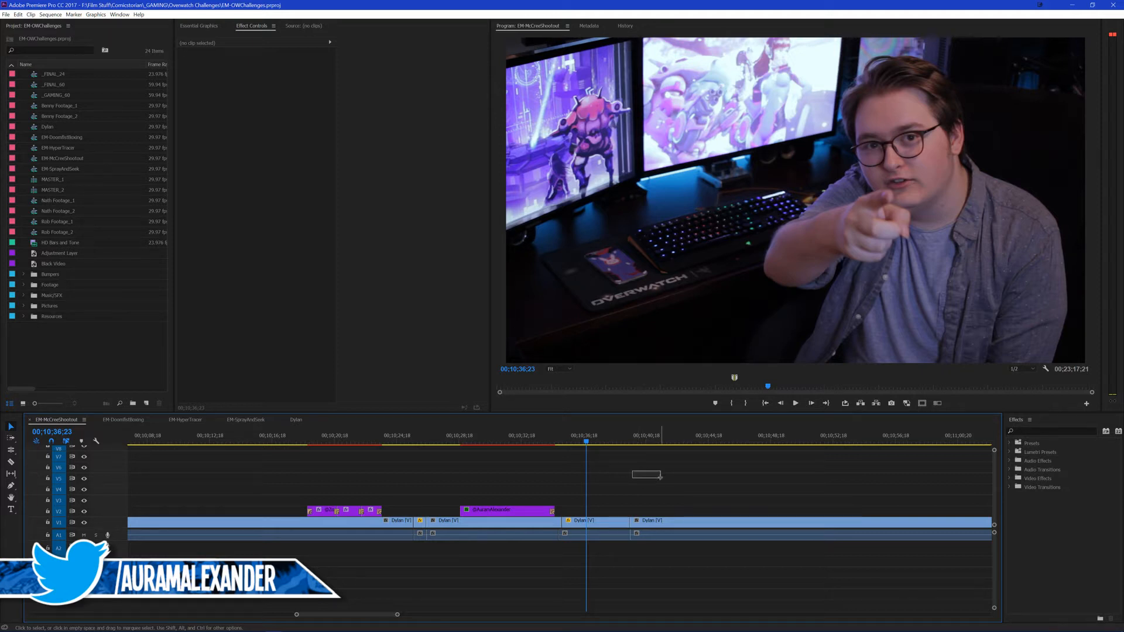
Step: Play from 00;10;38;23 across the last cut, delete the leftover talking-head clip after 00;10;39;17, and save the project
left_click(618, 440)
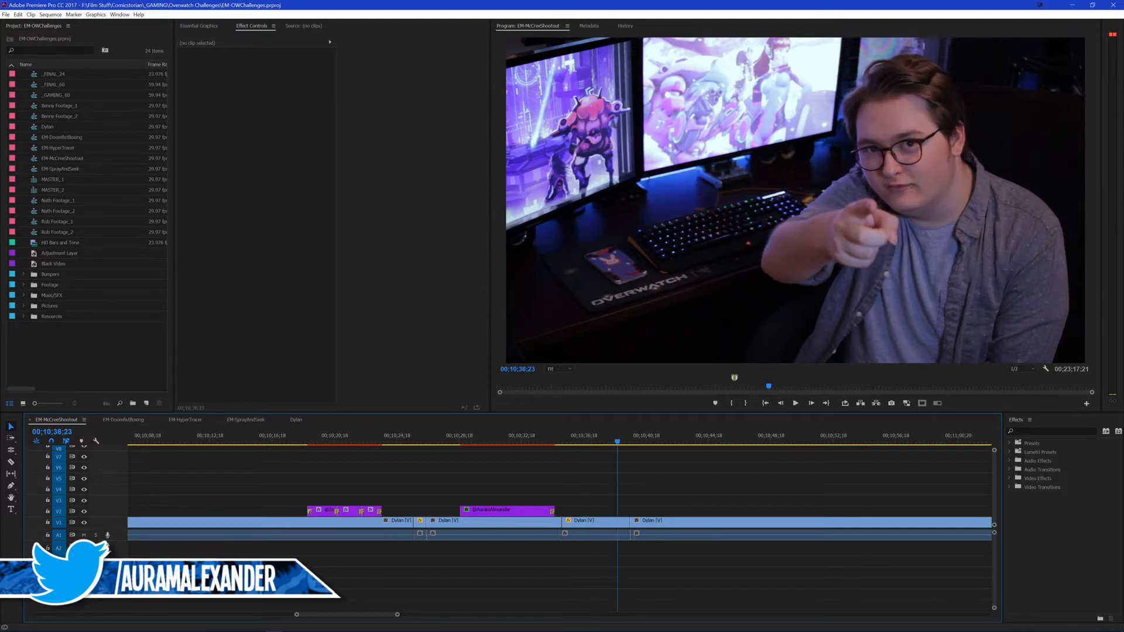
left_click(643, 467)
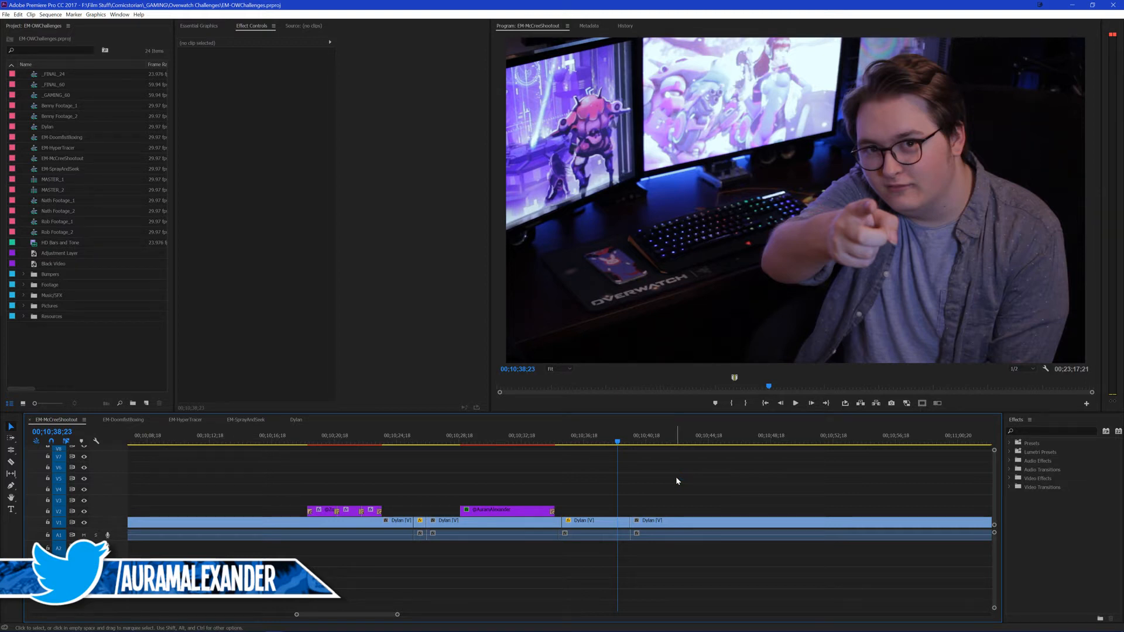
scroll(674, 478, "down", 3)
scroll(626, 478, "down", 2)
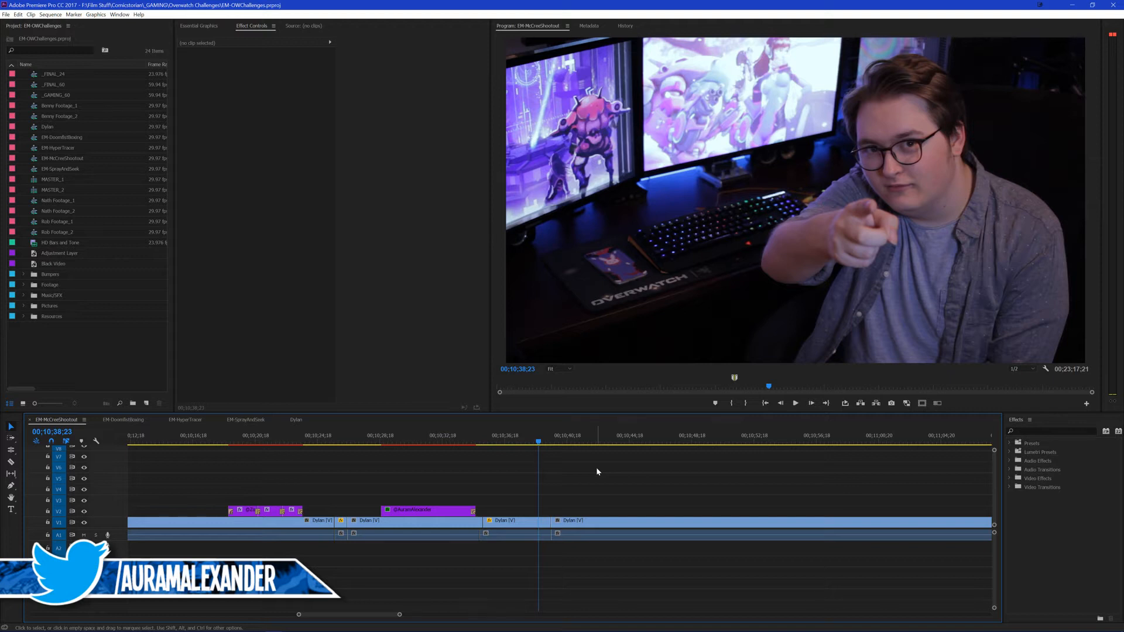
scroll(599, 479, "down", 1)
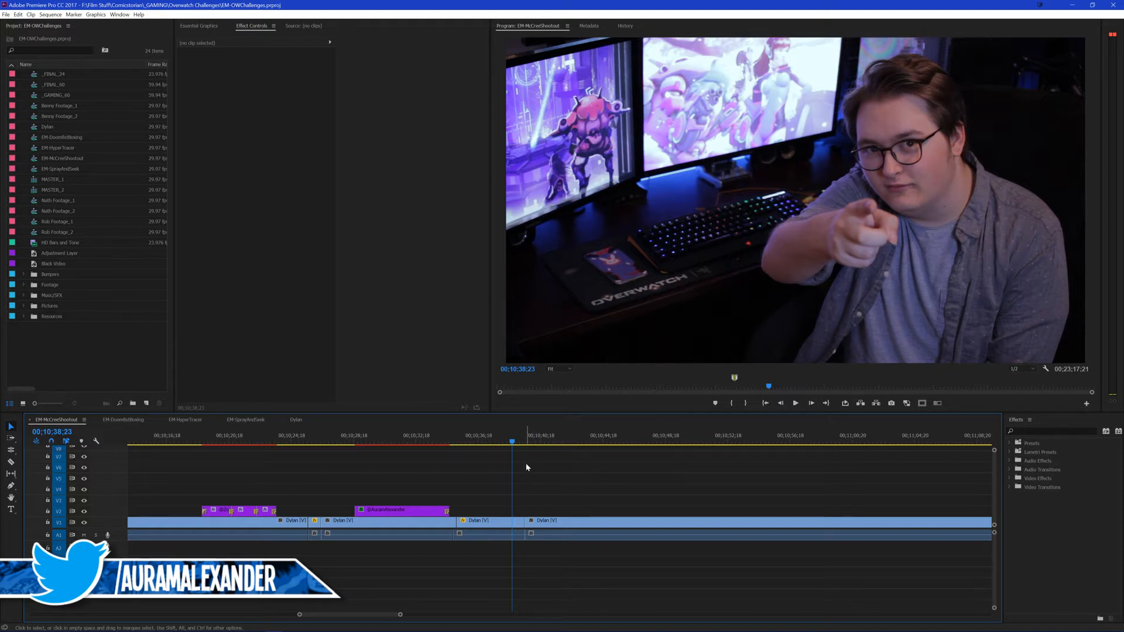
scroll(525, 463, "down", 3)
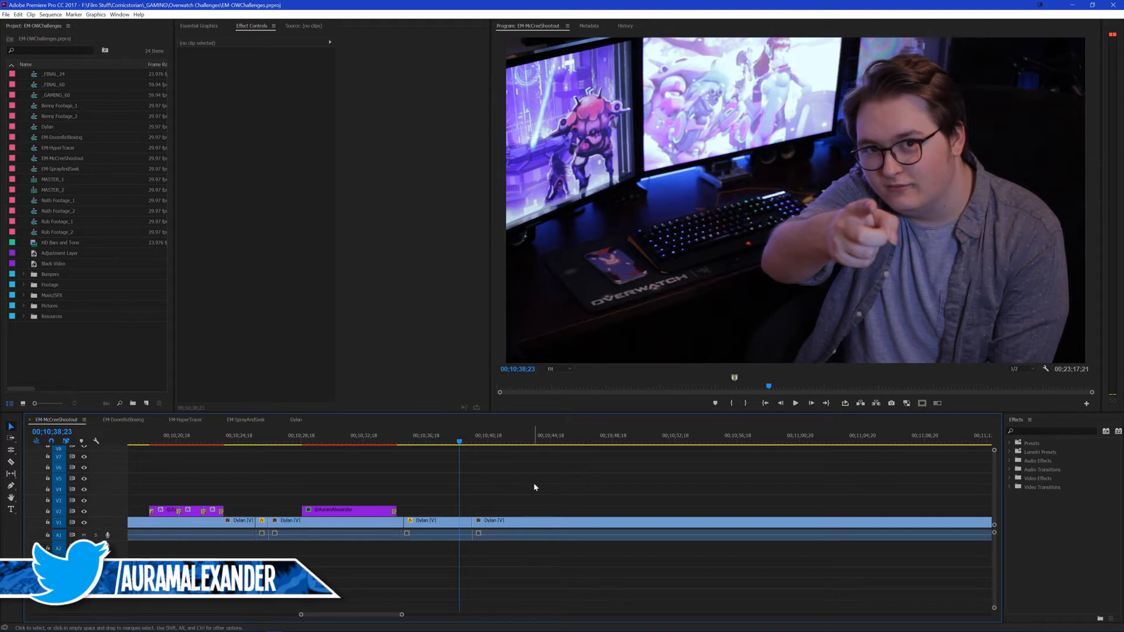
key("space")
left_click(537, 523)
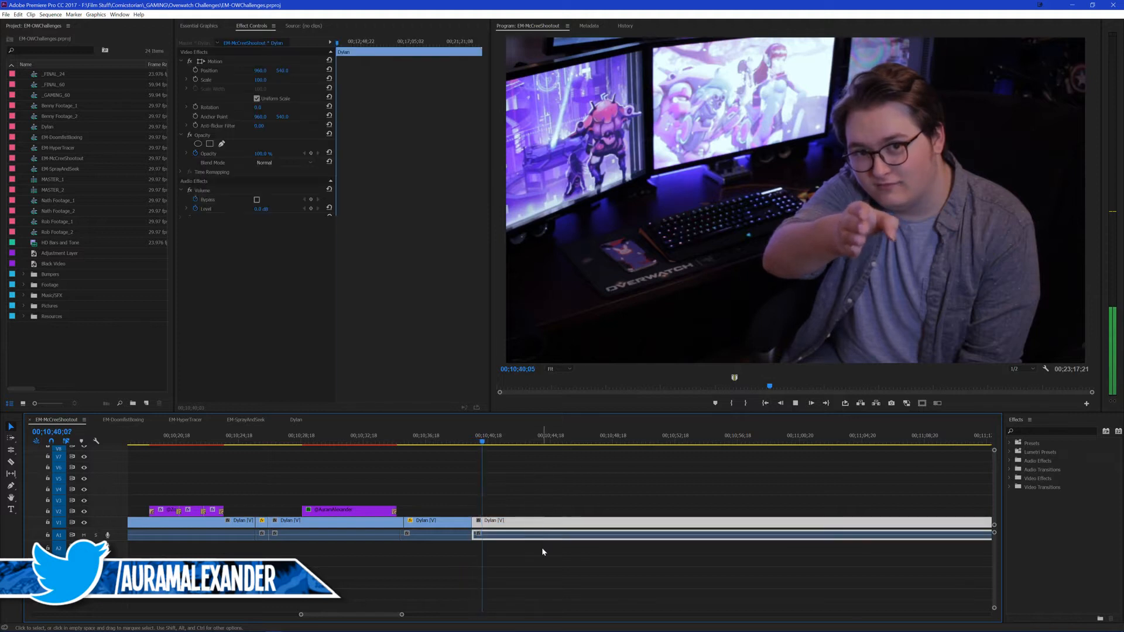
key("Delete")
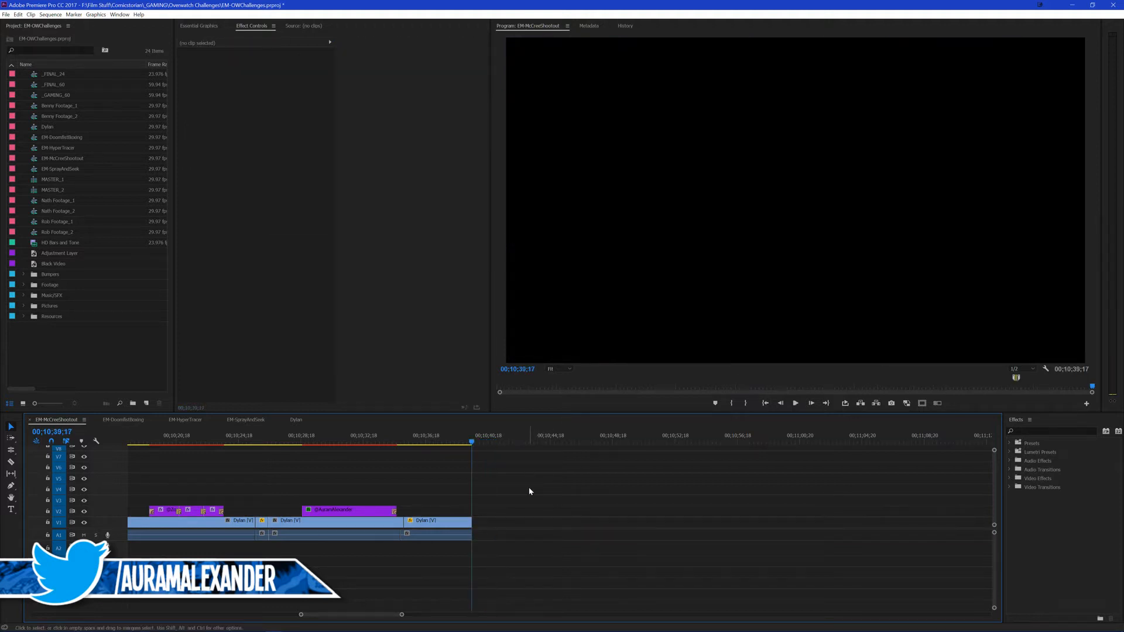
key("ctrl+s")
Step: Filter the effects by "cs" and place End Screen.mp4 from the Resources bin on V1 directly after the footage at 00;10;39;17
scroll(360, 493, "up", 1)
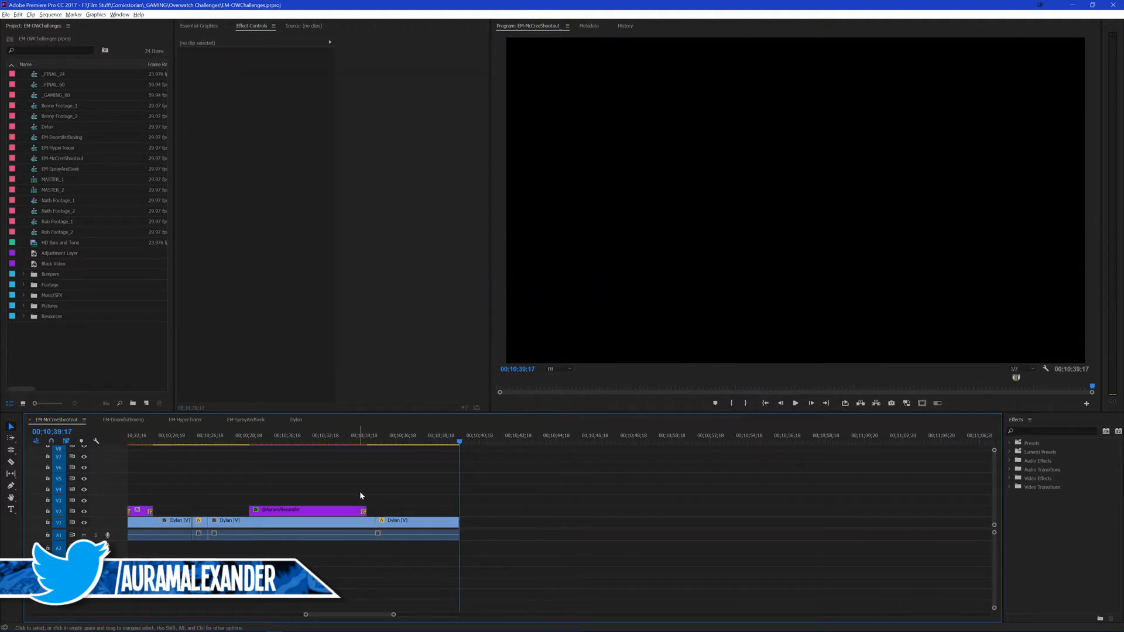
scroll(538, 473, "up", 1)
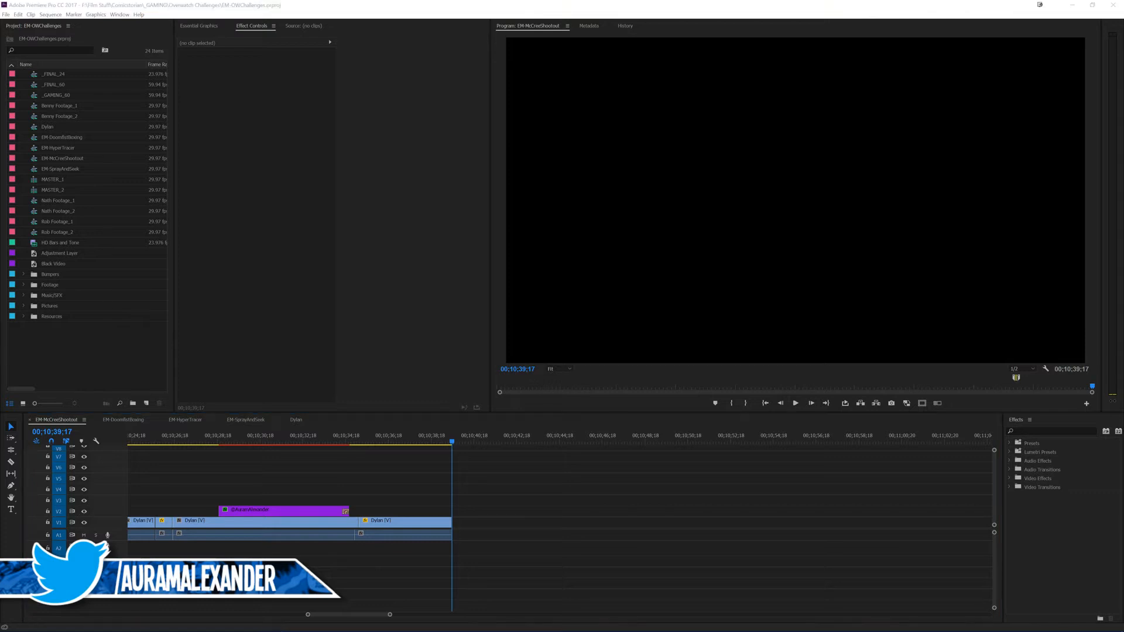
left_click(584, 539)
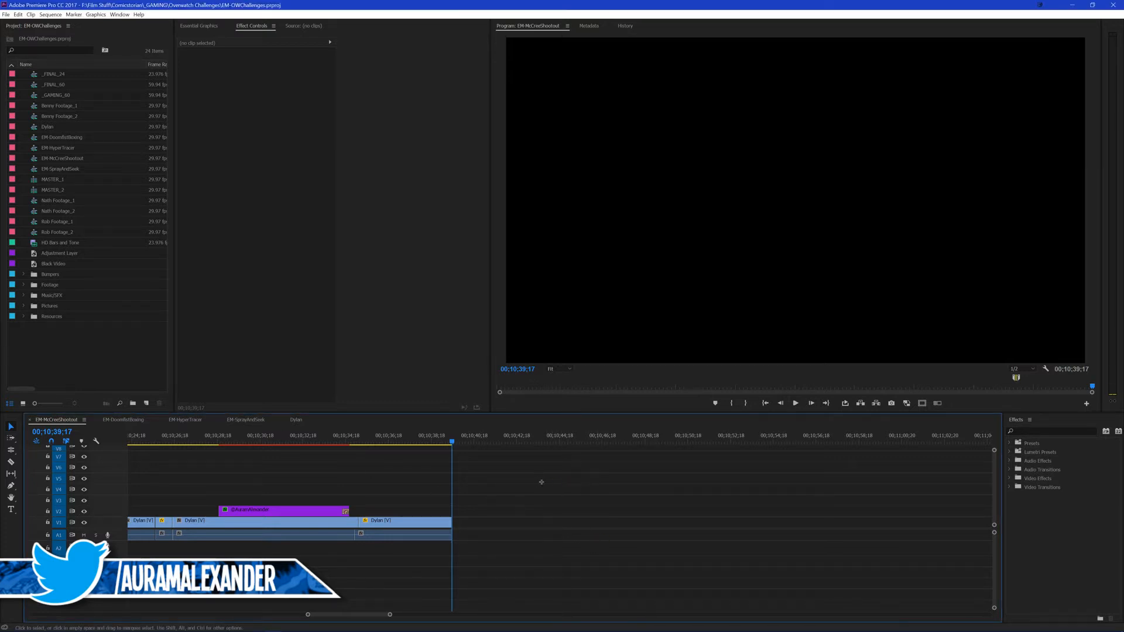
scroll(551, 489, "left", 3)
scroll(551, 493, "left", 2)
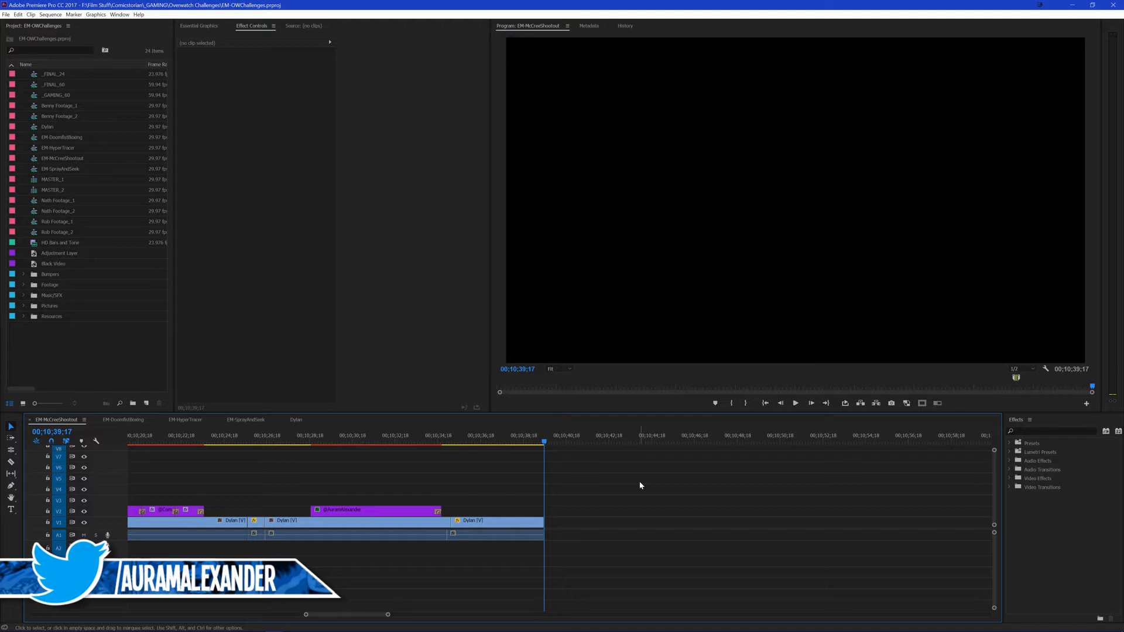
left_click(1026, 431)
type("cs")
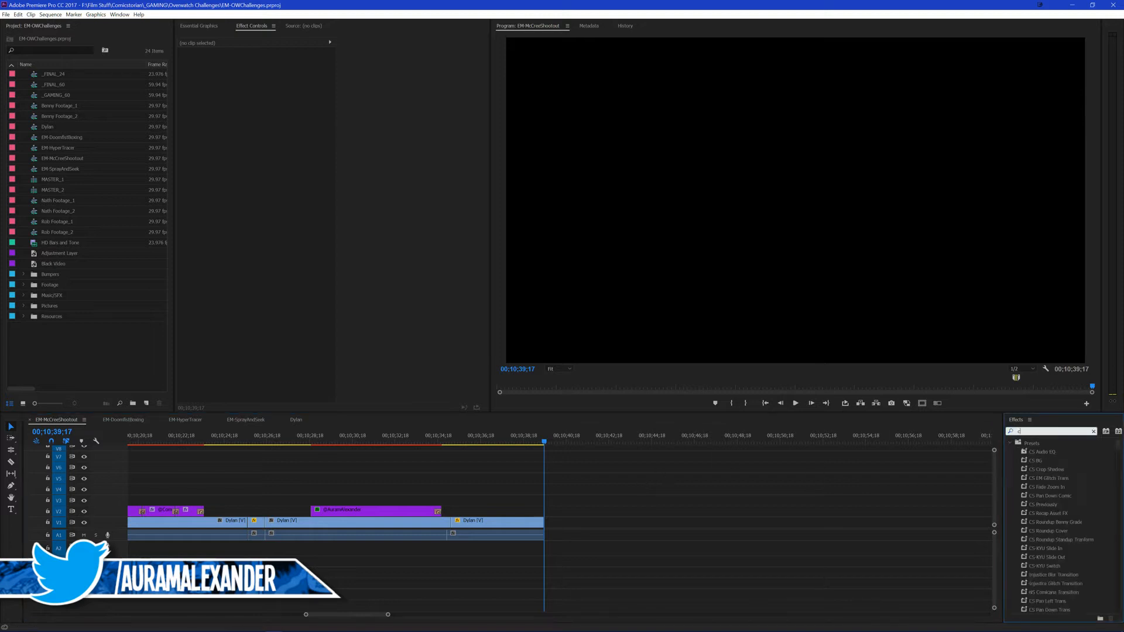
left_click(24, 316)
left_click_drag(43, 326, 545, 520)
Step: Set the volume level of the End Screen.mp4 clip to -10 dB
left_click(564, 520)
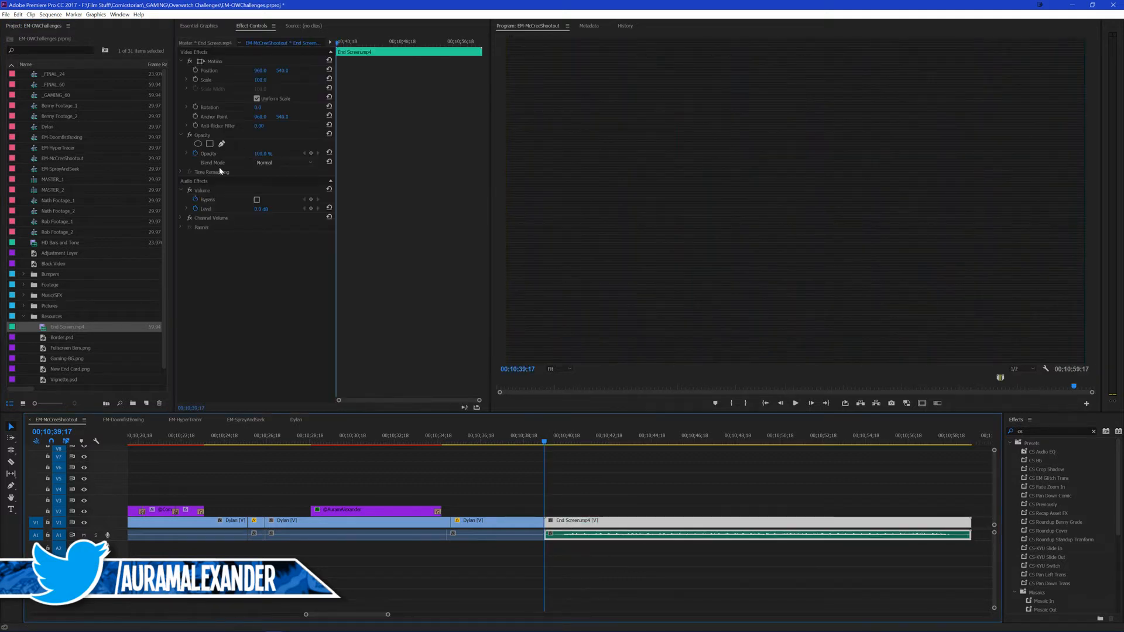
left_click(259, 208)
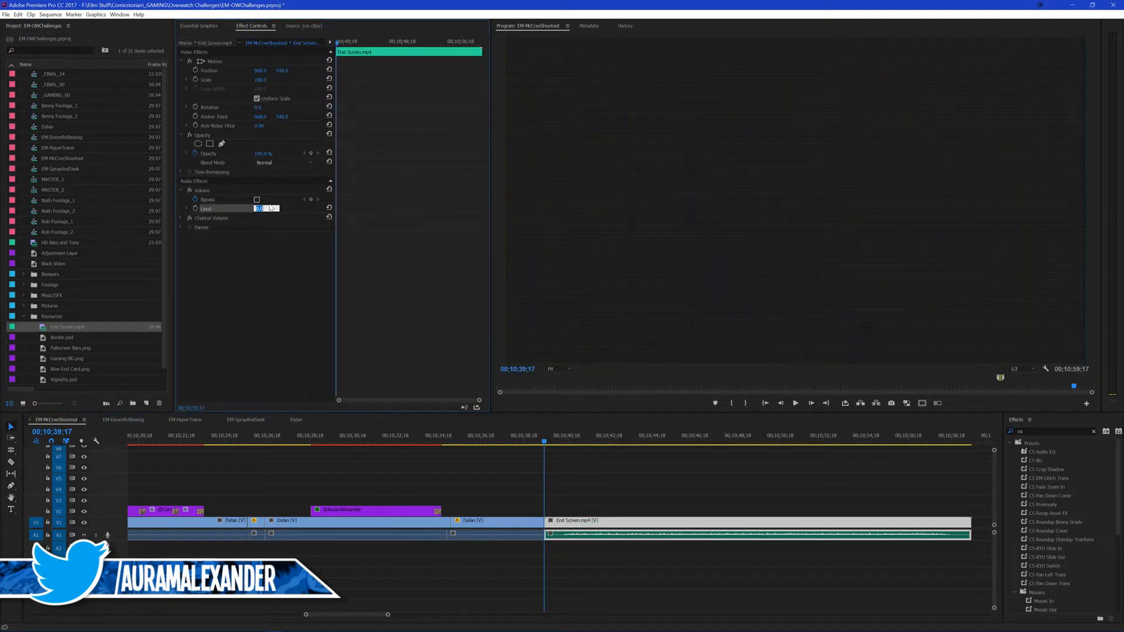
type("-10")
key("Return")
Step: Apply the CS EM Glitch Trans preset between the footage and End Screen.mp4, with its alignment set to Center at Cut
left_click_drag(1049, 483, 553, 521)
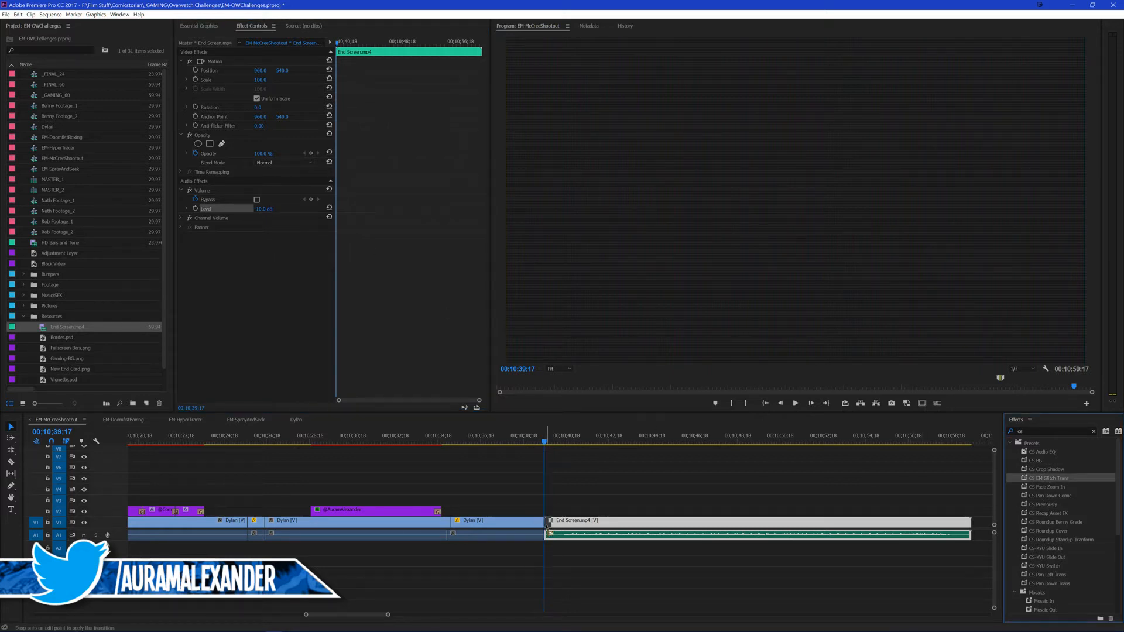
left_click(570, 479)
left_click(543, 438)
left_click(536, 440)
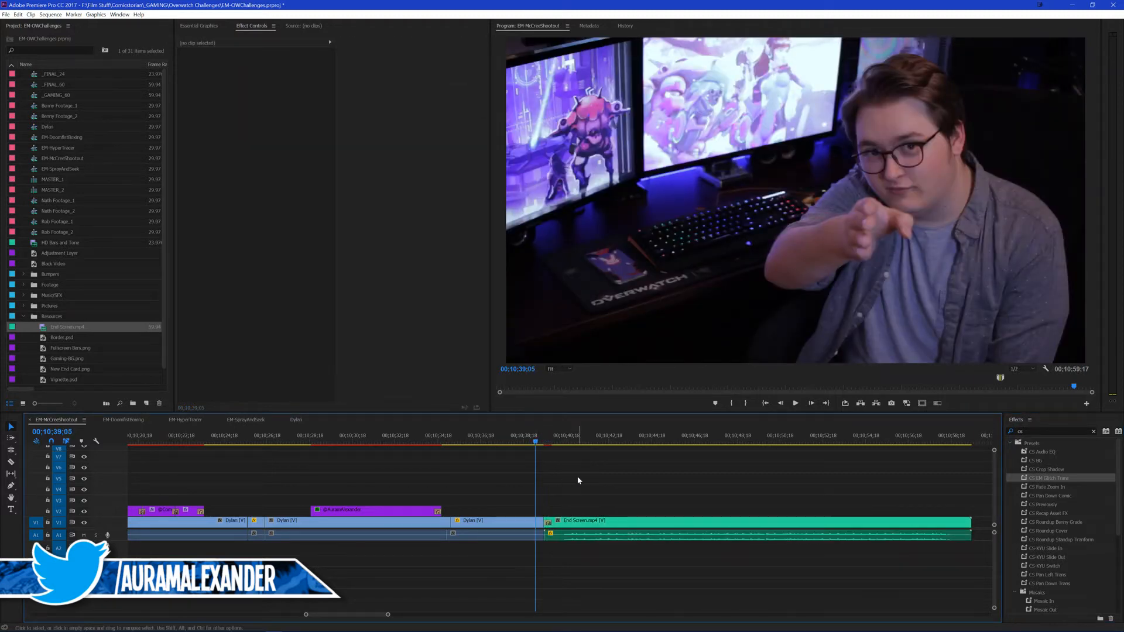
left_click(549, 523)
left_click(275, 79)
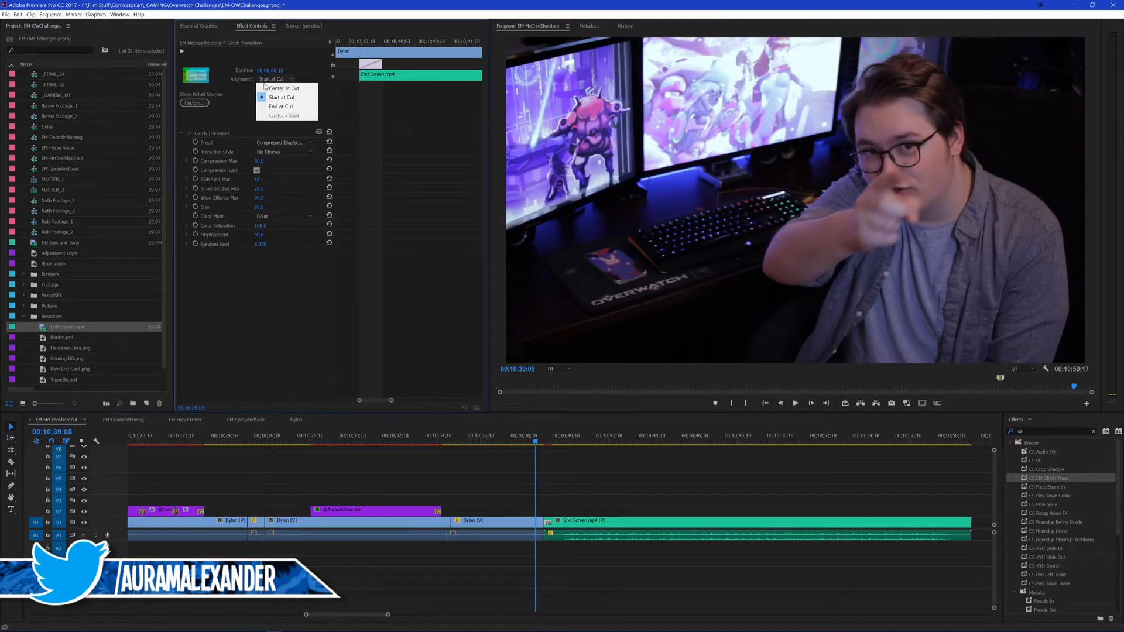
left_click(278, 88)
left_click(586, 490)
Step: Play the glitch transition into the end screen, and replay from shortly before the cut up to 00;10;39;03
key("space")
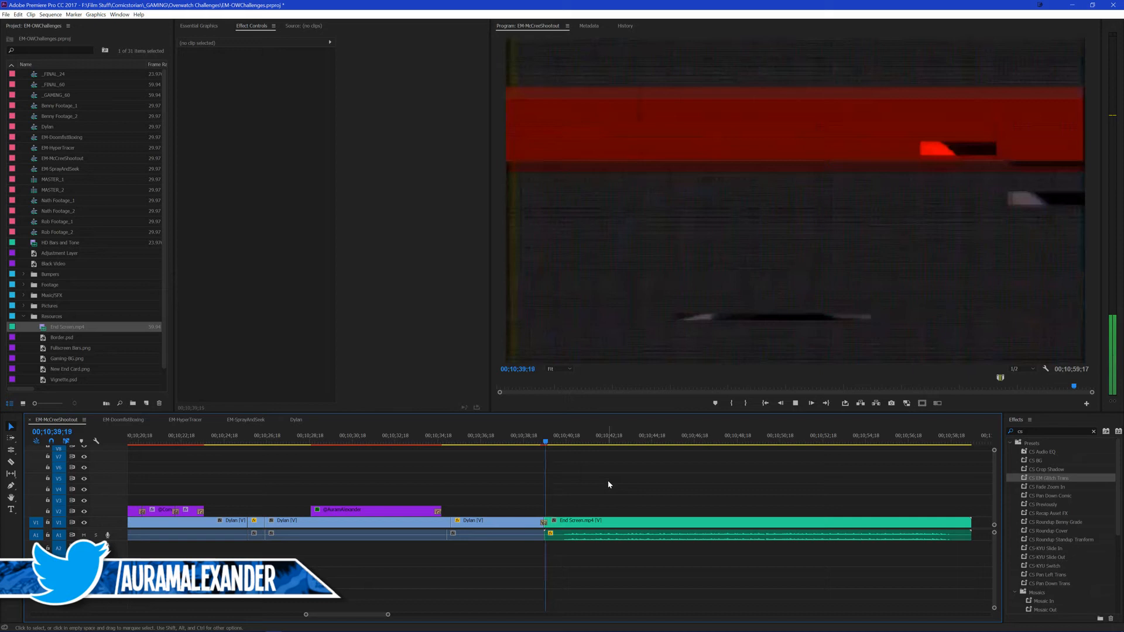
left_click(518, 440)
key("space")
Step: Add the Tech Sound effect from the Music/SFX bin on A2 under the glitch transition, play it back, and save the project
key("space")
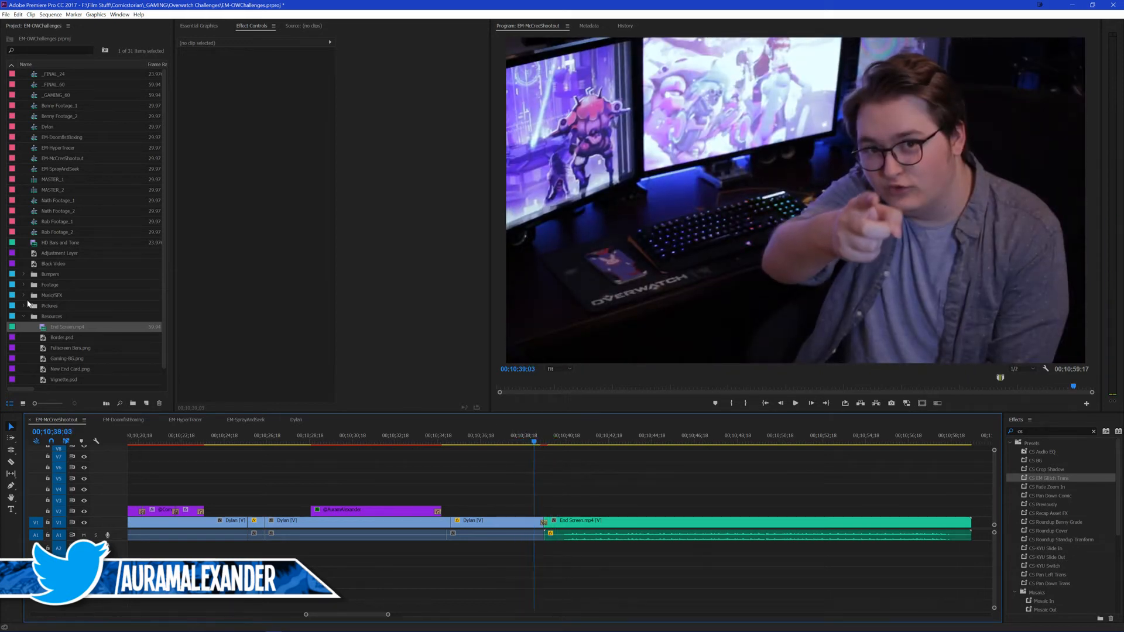
left_click(24, 295)
left_click_drag(70, 366, 548, 548)
key("space")
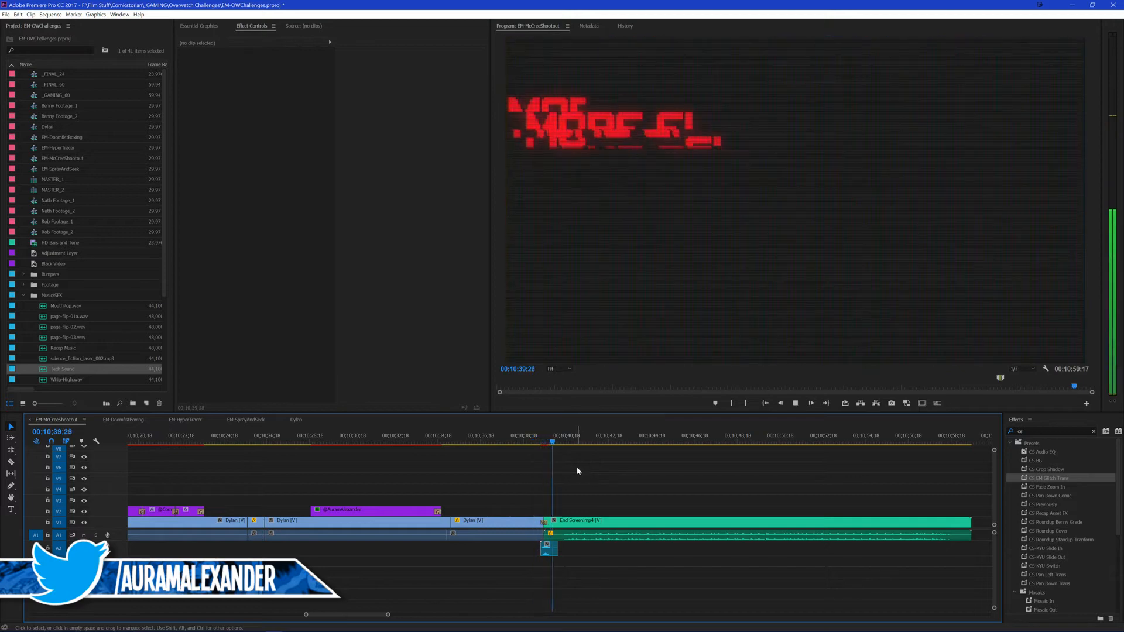
key("ctrl+s")
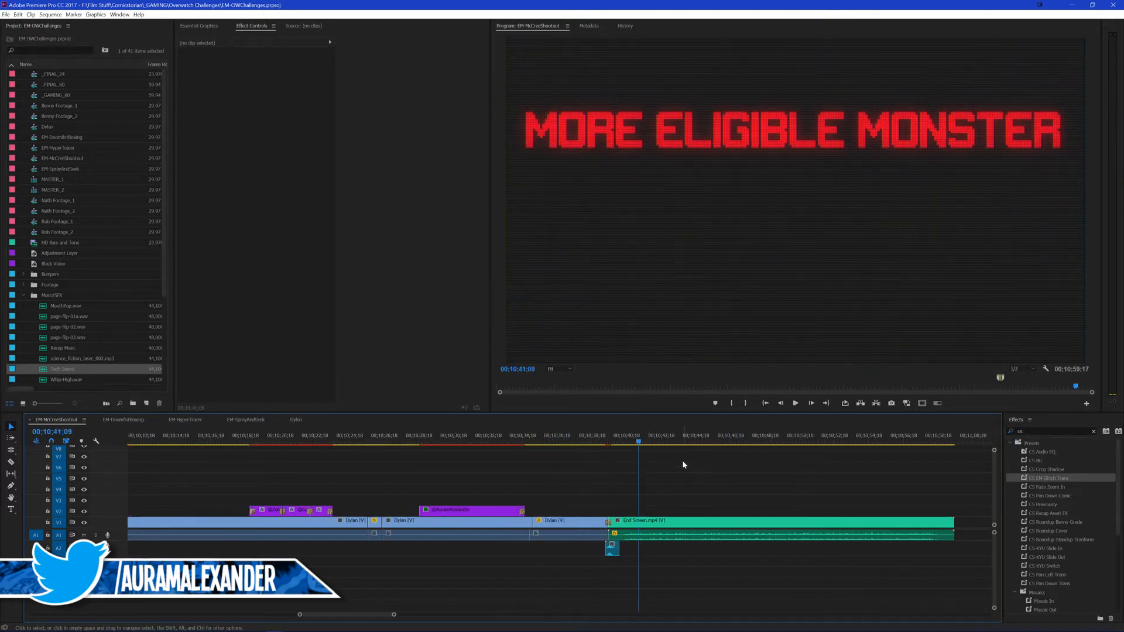
Step: Look through the Music/SFX and Resources bins, and play the end screen up to 00;10;47;16
scroll(682, 461, "down", 4)
key("space")
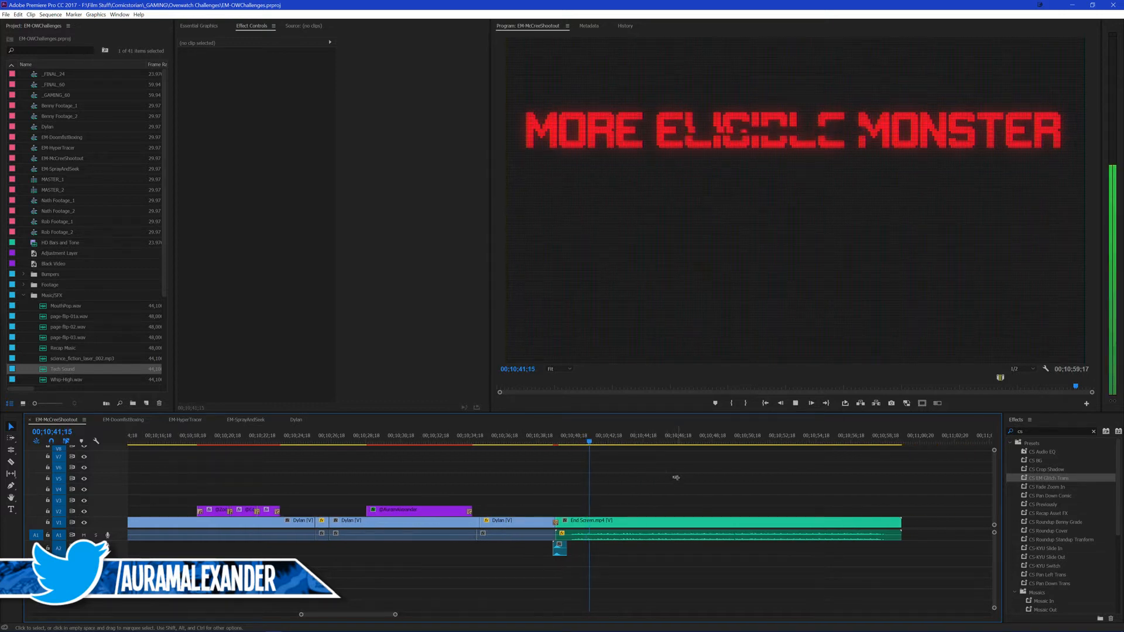
key("space")
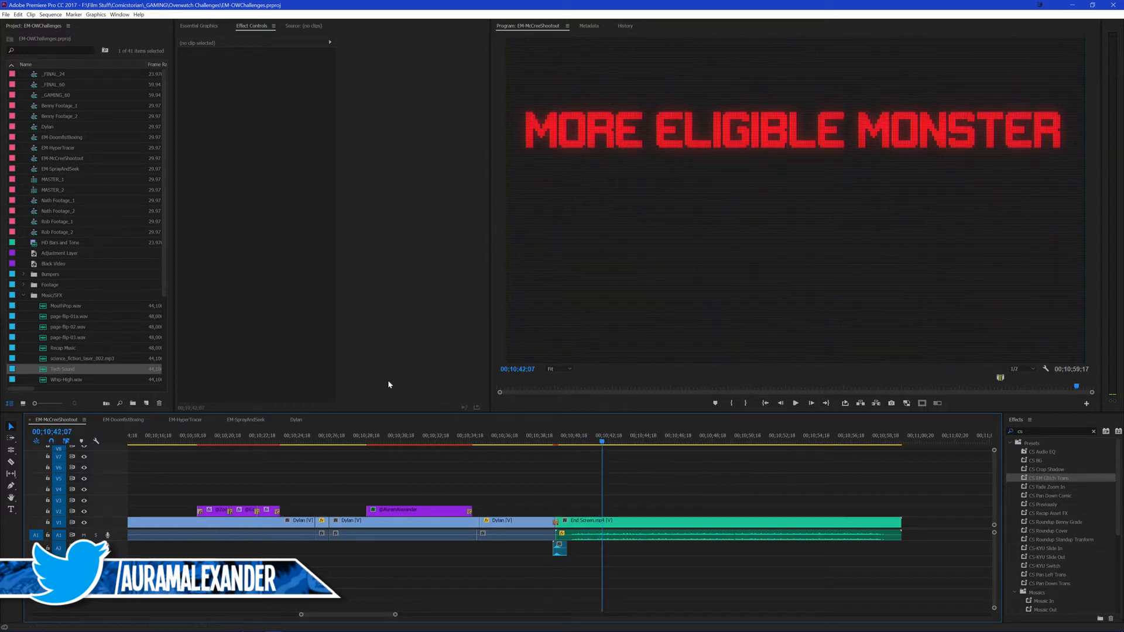
scroll(89, 273, "down", 4)
scroll(89, 273, "down", 5)
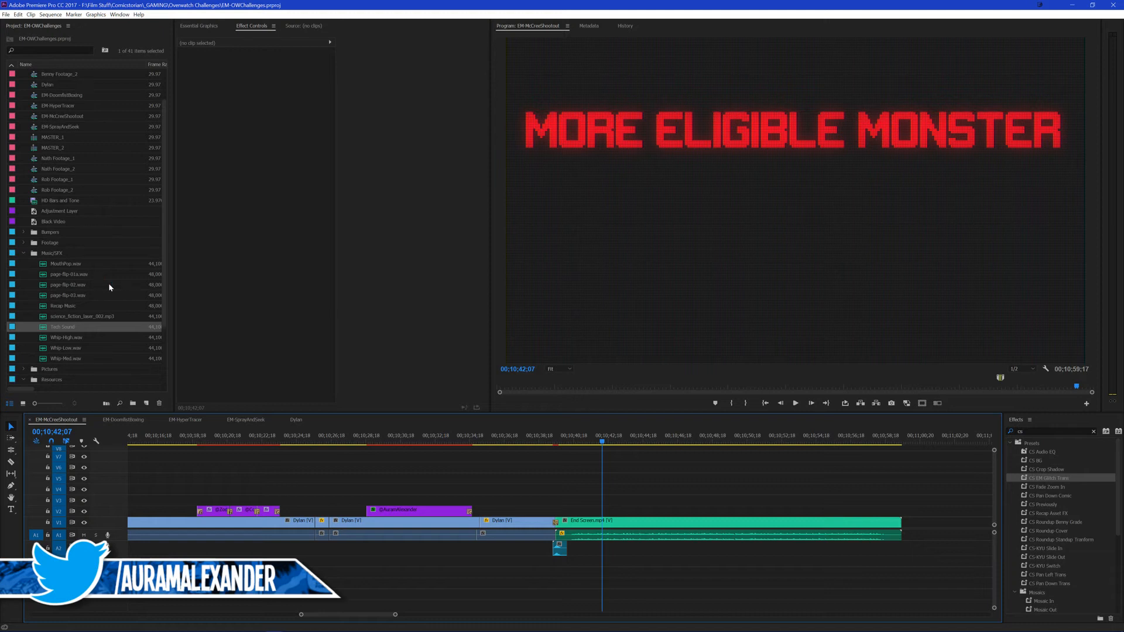
left_click_drag(695, 482, 693, 481)
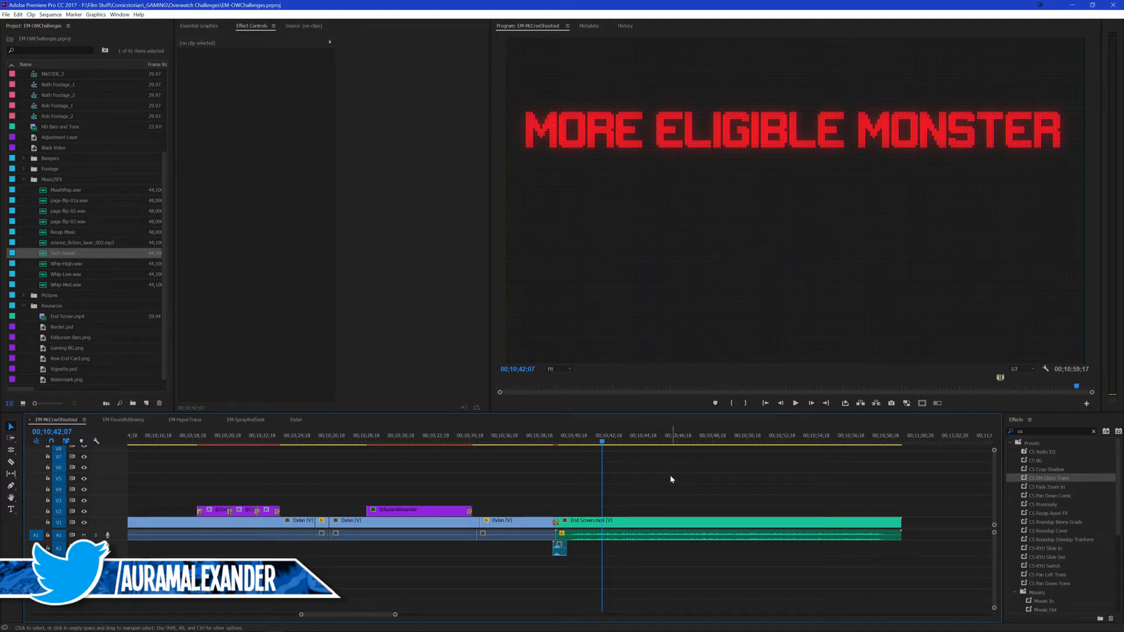
key("space")
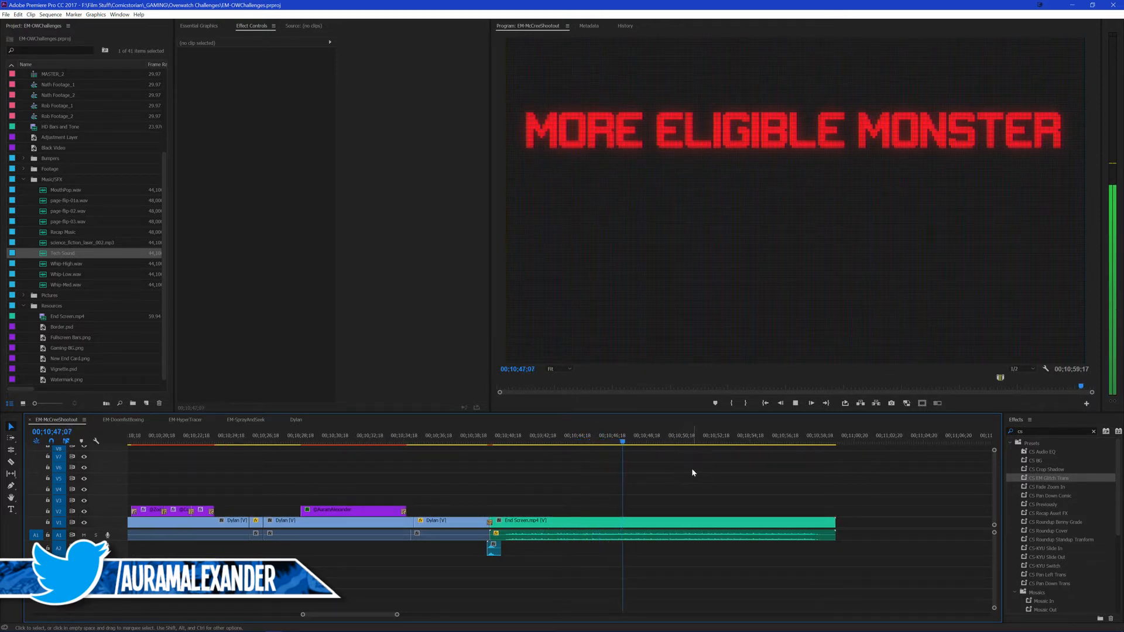
key("space")
Step: Review the overall sequence on the timeline, passing the "you guys suck" title, and move the playhead to the marker at 00;09;17;11
key("minus")
key("minus")
key("minus")
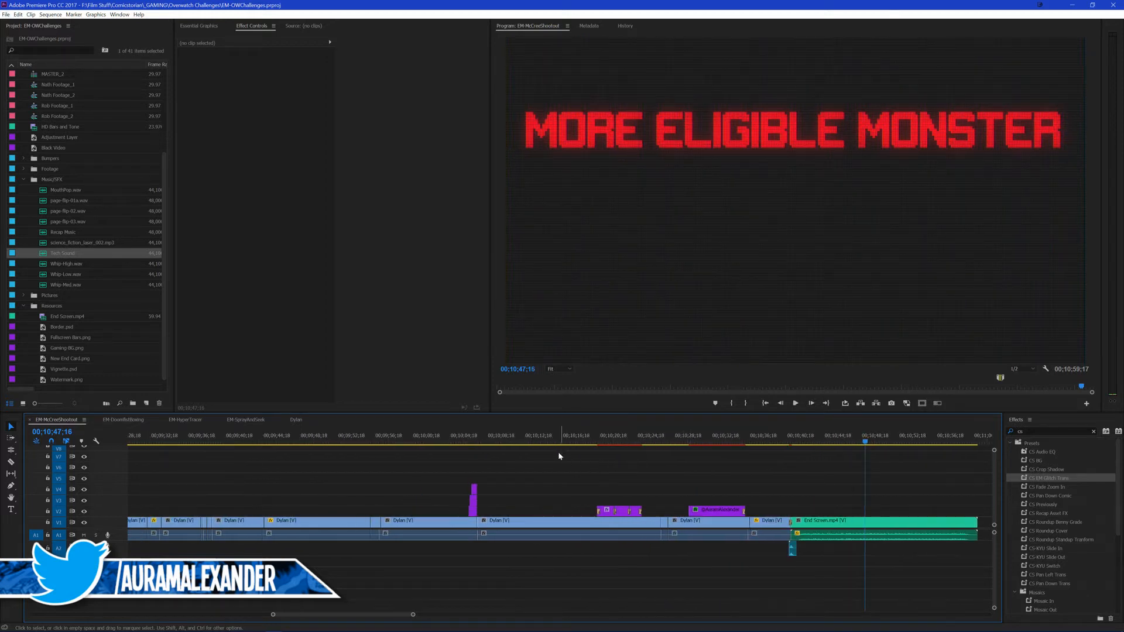
left_click_drag(559, 452, 475, 454)
key("backslash")
scroll(691, 471, "up", 10)
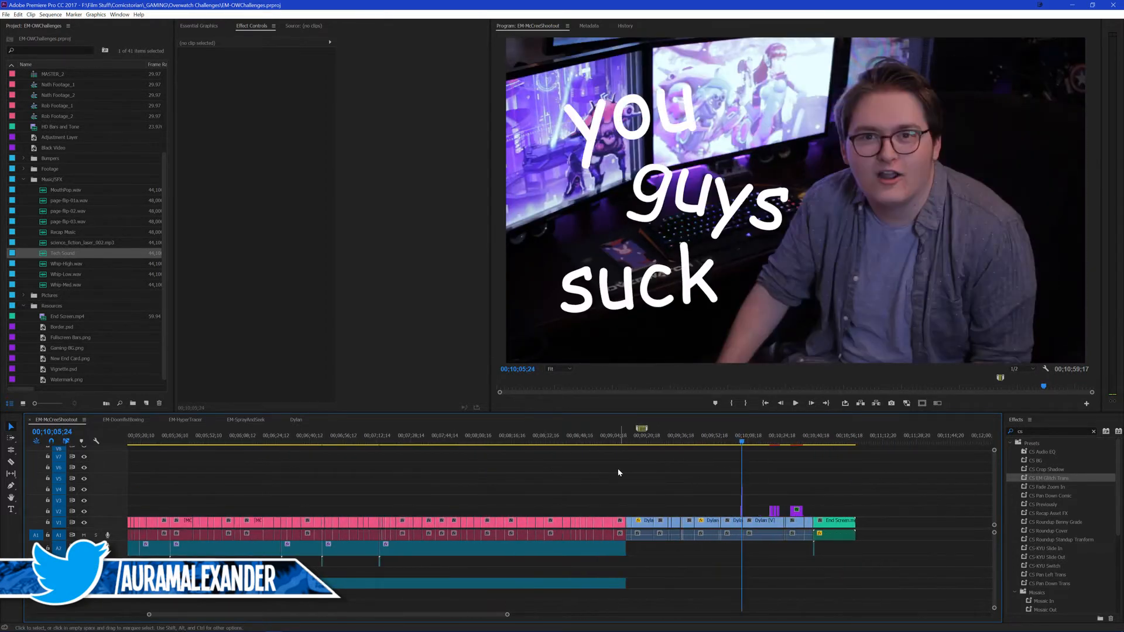
left_click(493, 438)
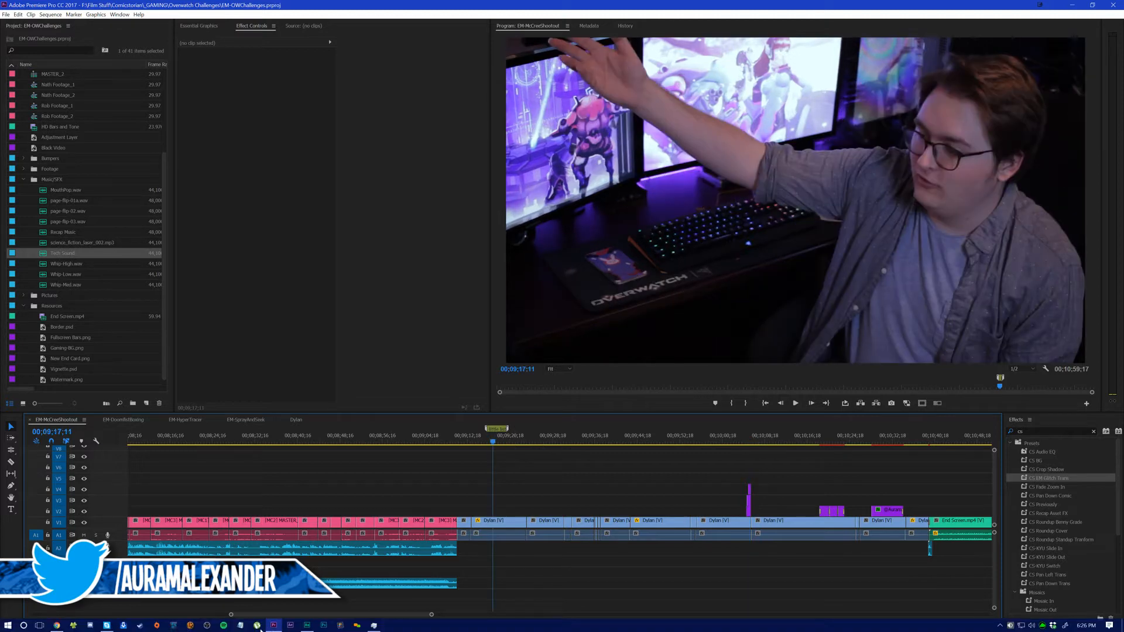
Step: Switch to Chrome and browse the uploaded videos on the Auram's Comics! YouTube channel
left_click(57, 625)
left_click(275, 6)
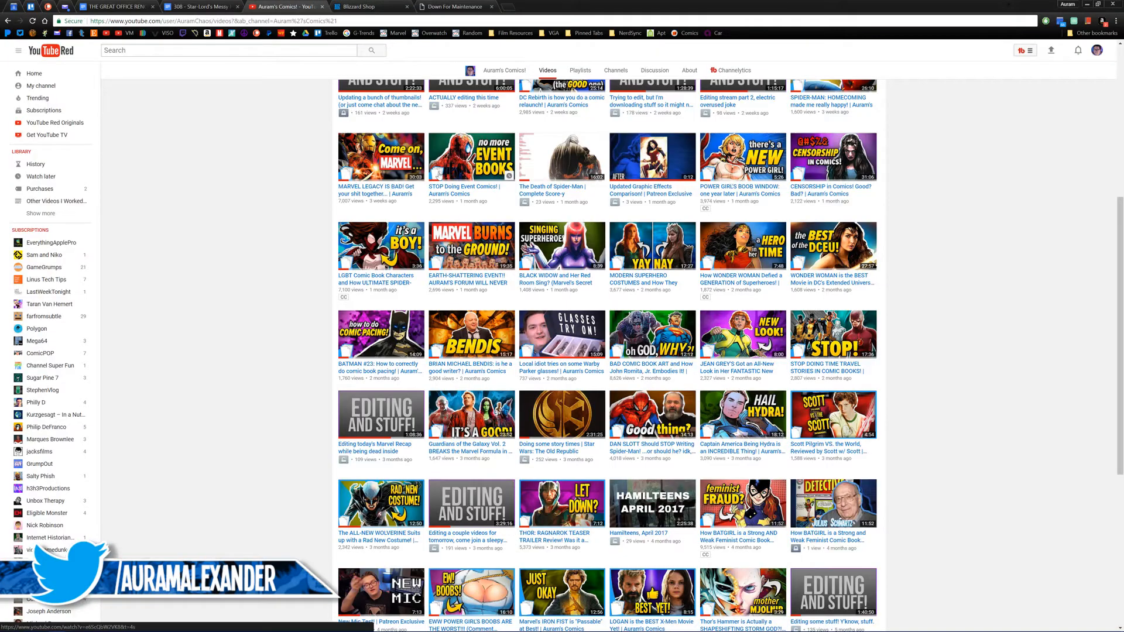
scroll(495, 97, "down", 4)
scroll(495, 97, "up", 1)
Step: Go to the channel's home page and open its "Other Videos I Worked On!" playlist in a new tab
left_click(502, 70)
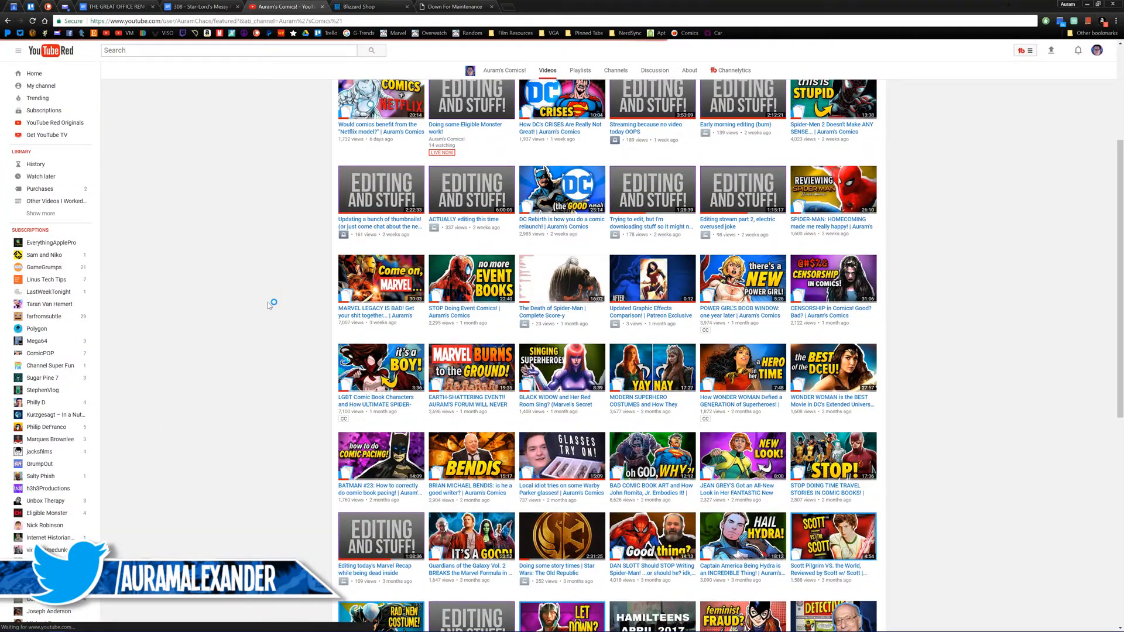
scroll(268, 305, "down", 15)
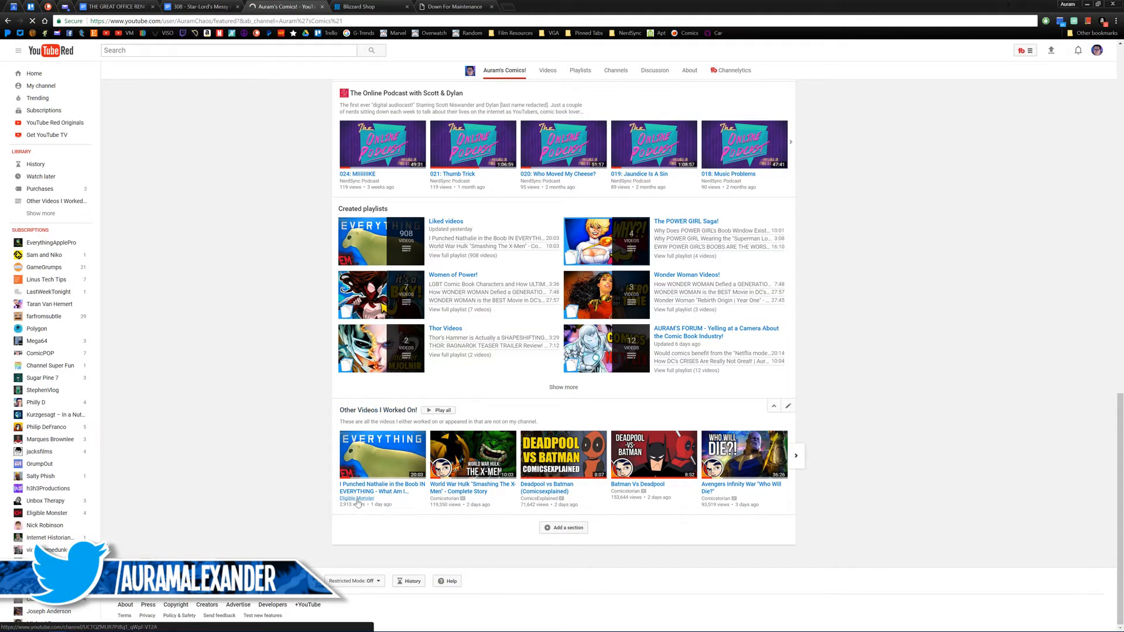
left_click(447, 7)
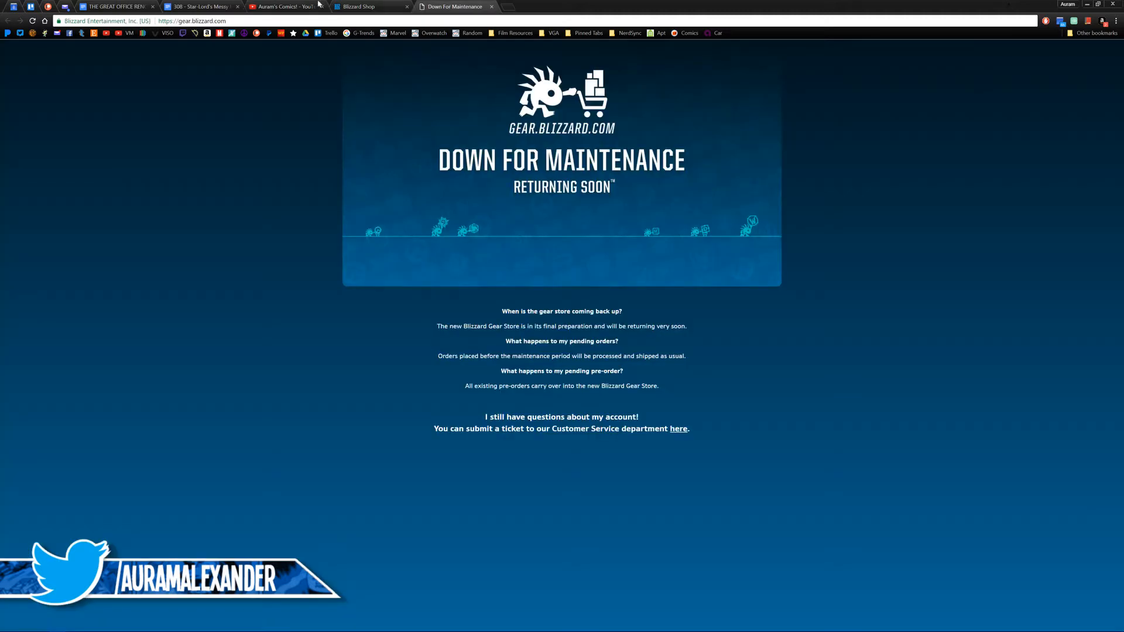
left_click(291, 7)
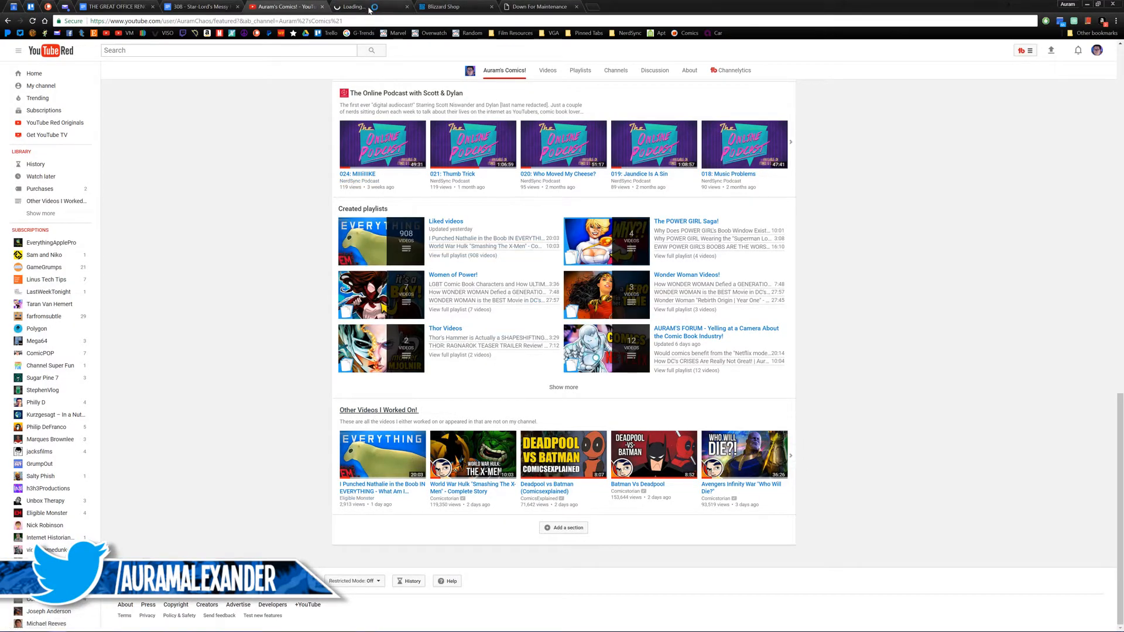
left_click(370, 6)
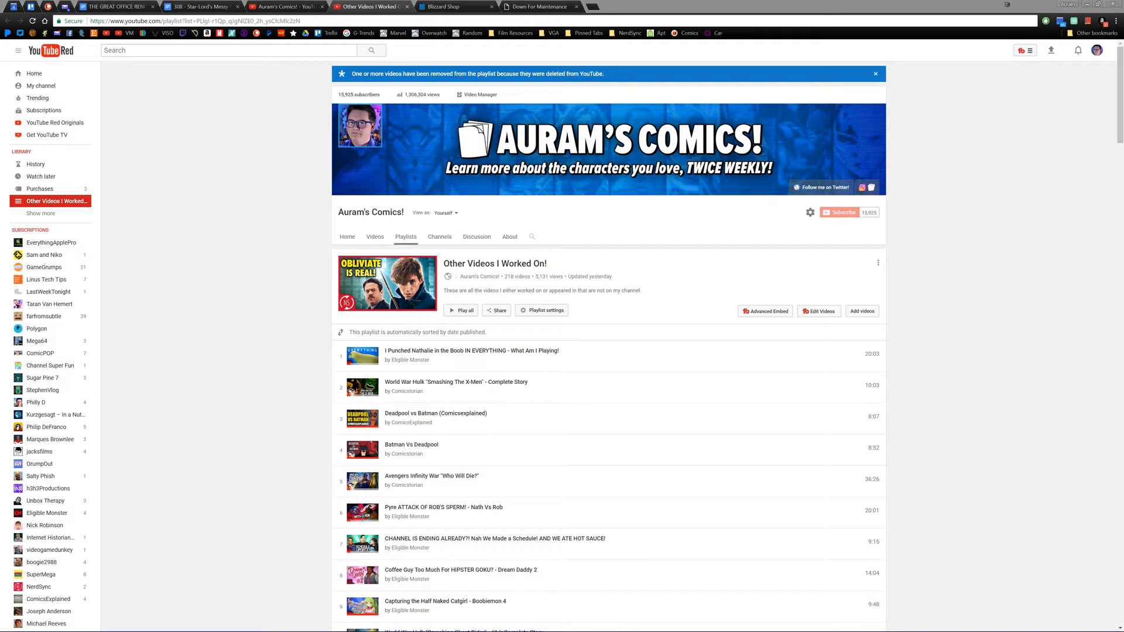
Step: Position the playlist page so that entries 1 to 17 are fully in view for a screenshot
scroll(126, 143, "down", 3)
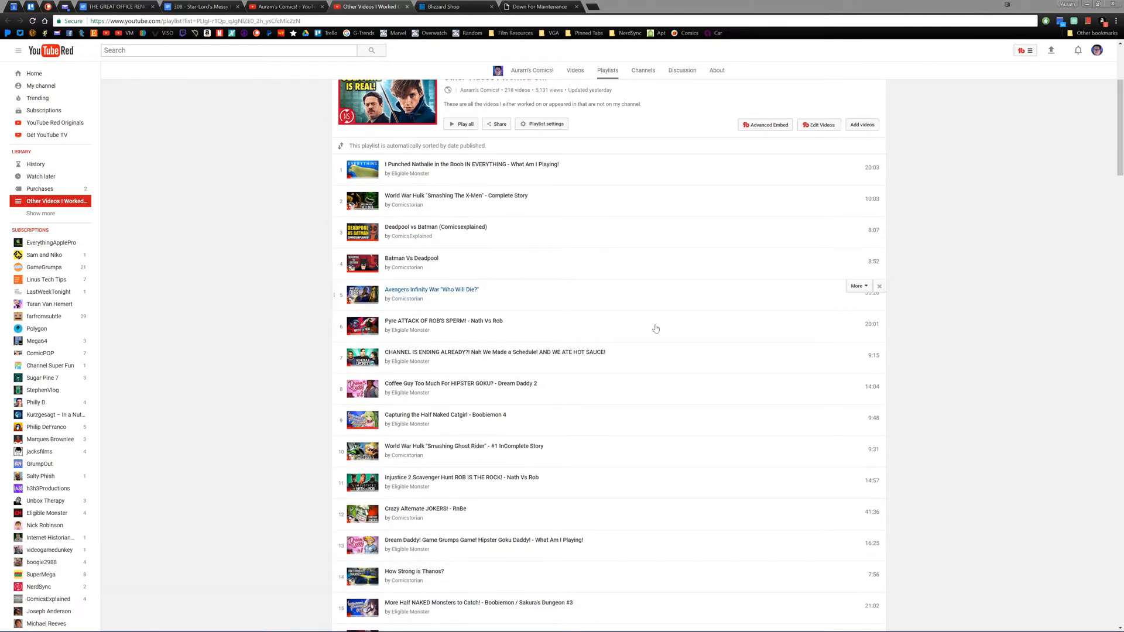
scroll(872, 271, "down", 2)
scroll(956, 295, "up", 1)
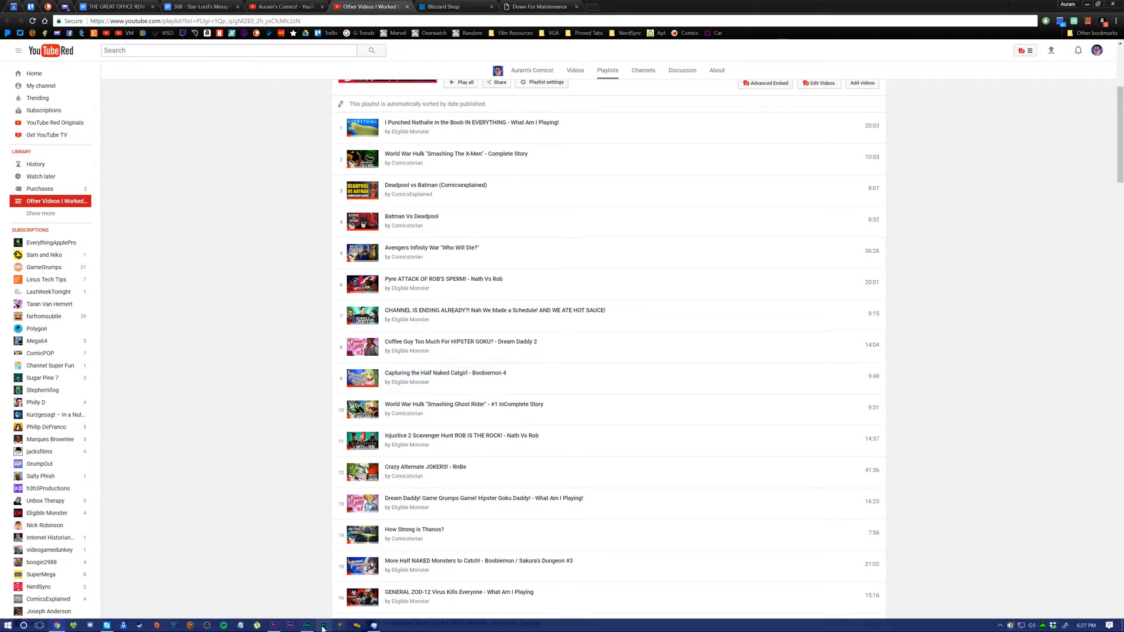
middle_click(1011, 224)
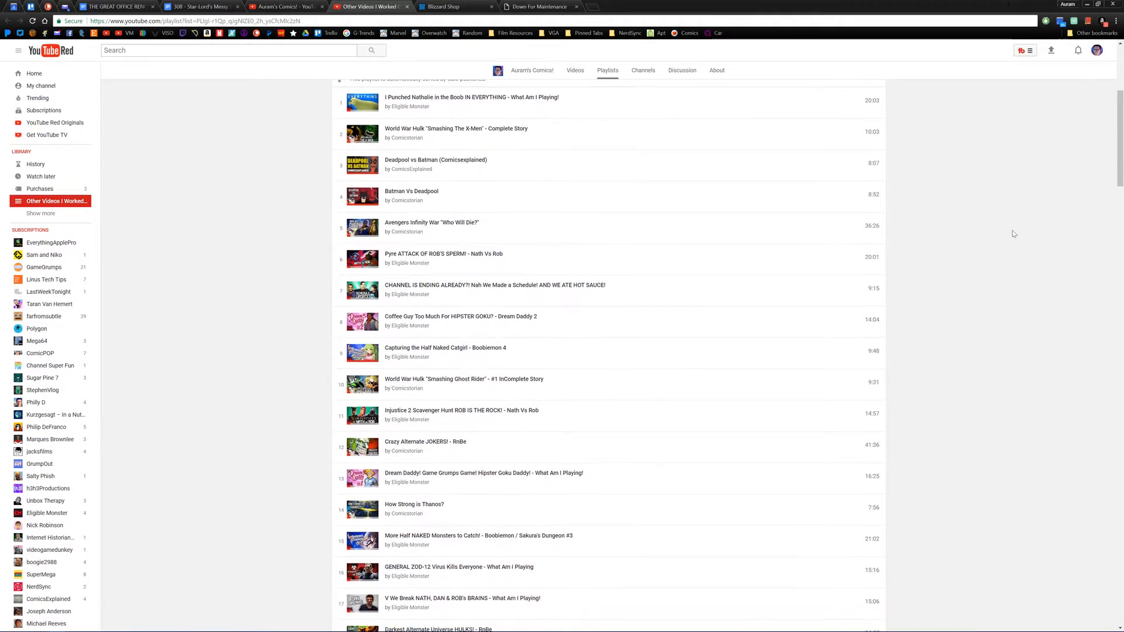
middle_click(1013, 232)
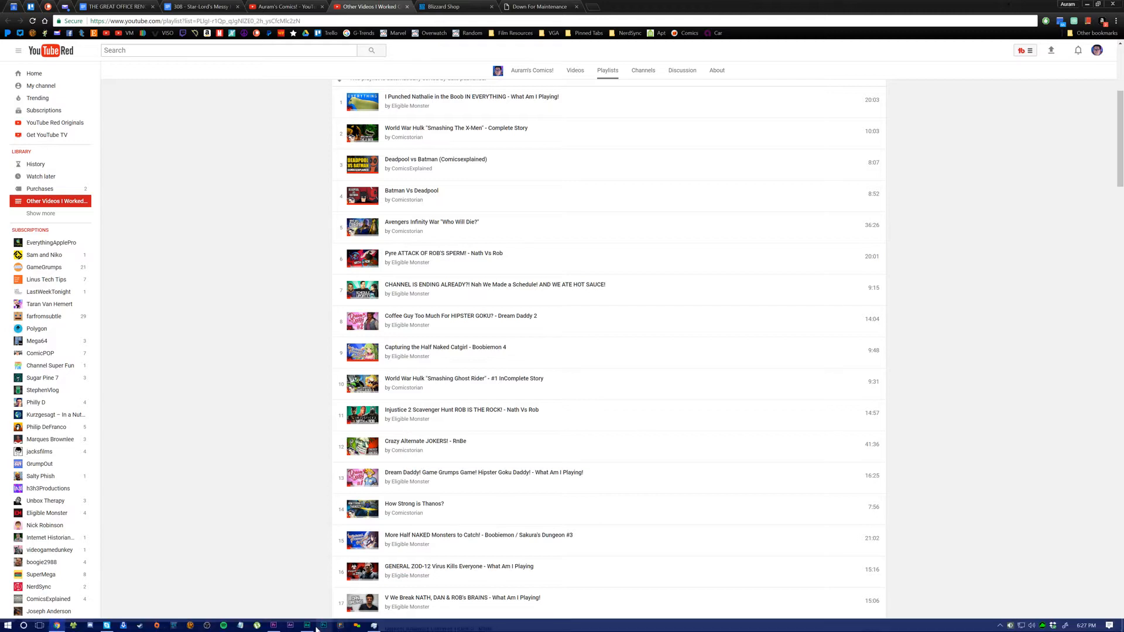
Step: Switch to Photoshop, create a 7680 x 3240 px document from the Clipboard preset, and paste the screenshot into it
left_click(322, 628)
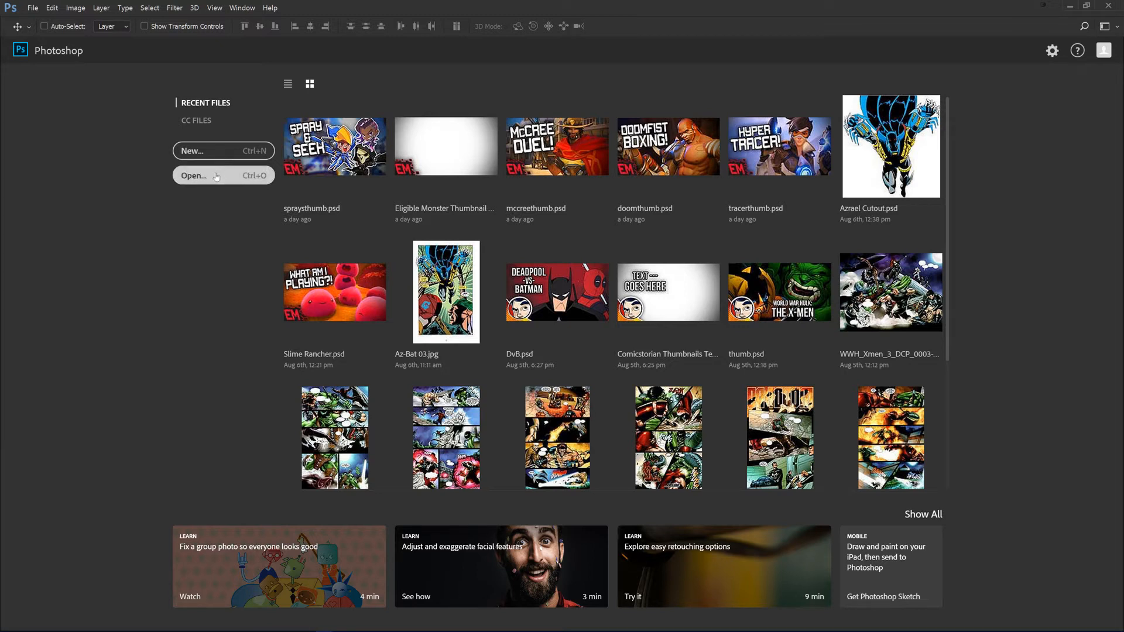
left_click(199, 151)
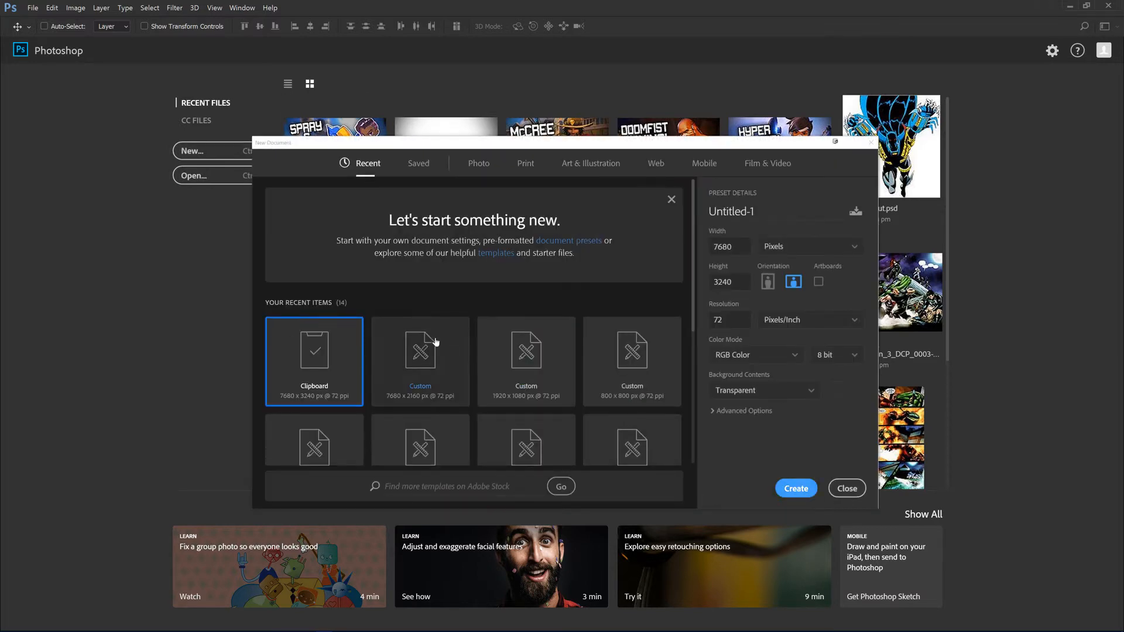
key("Return")
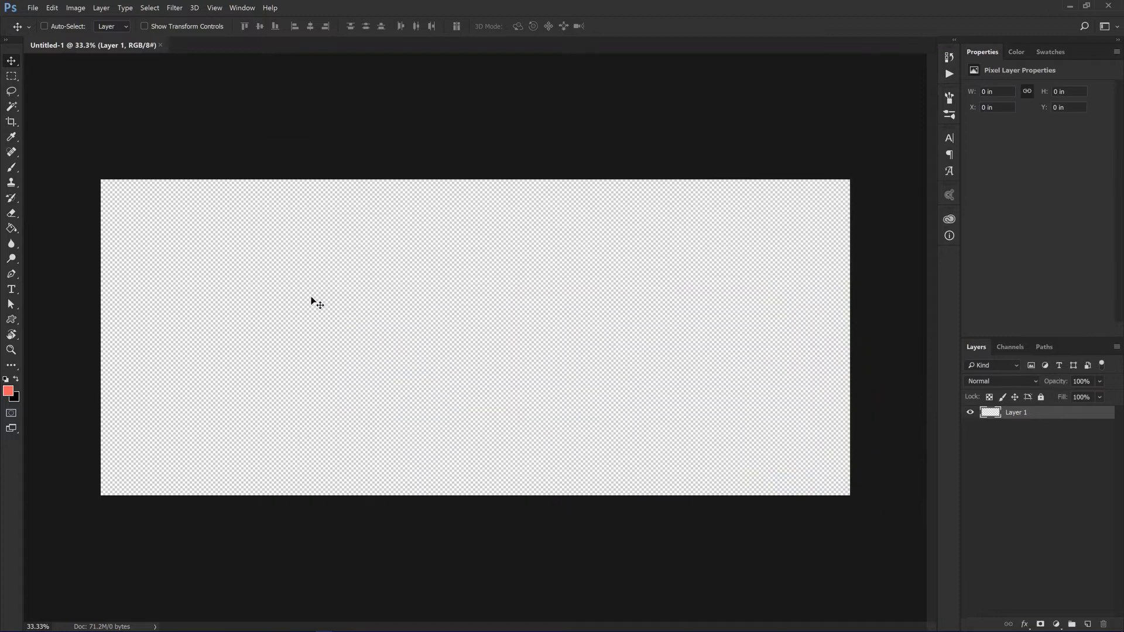
key("ctrl+v")
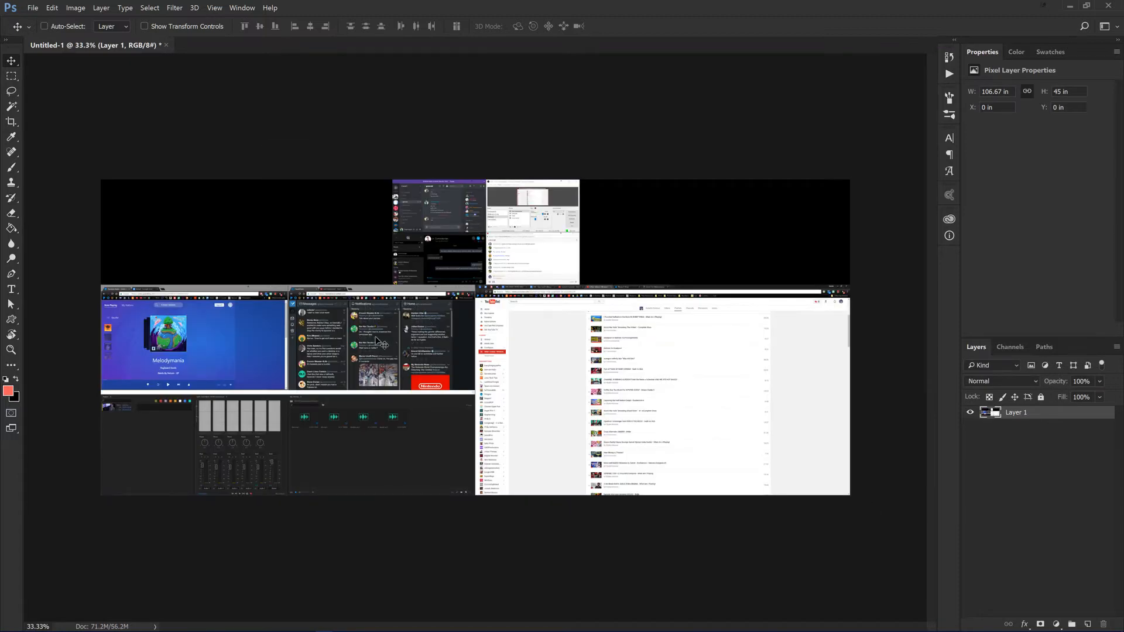
Step: Move the pasted screenshot up on the canvas and crop the document to playlist entries 1 to 17, including their durations
left_click_drag(543, 356, 524, 257)
scroll(665, 295, "up", 12)
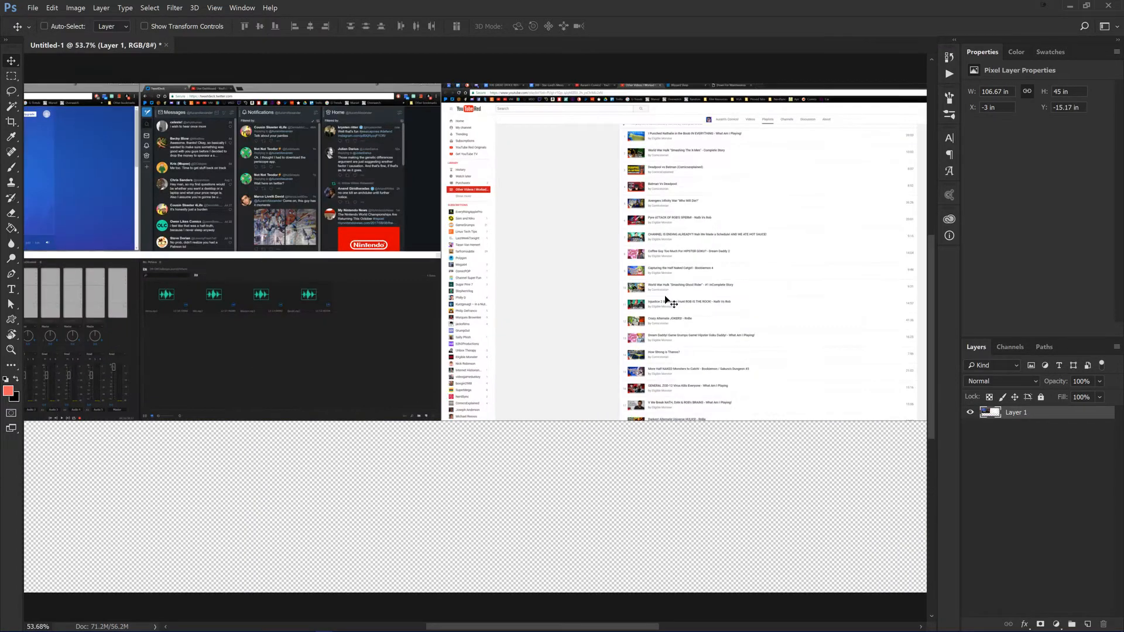
left_click_drag(647, 263, 200, 301)
scroll(265, 280, "down", 5)
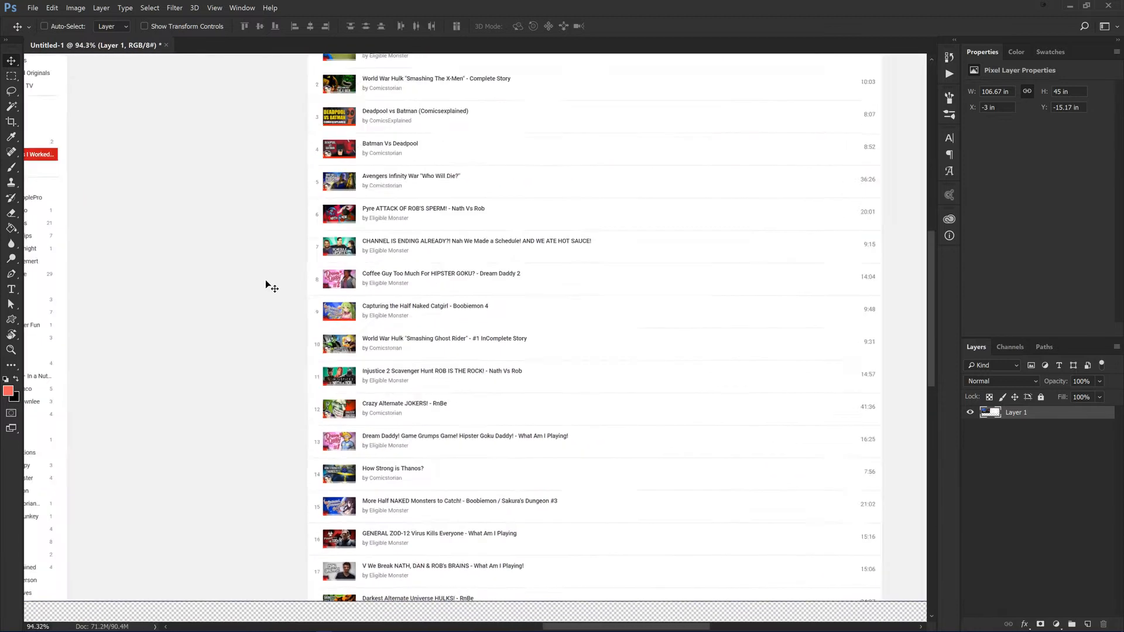
key("c")
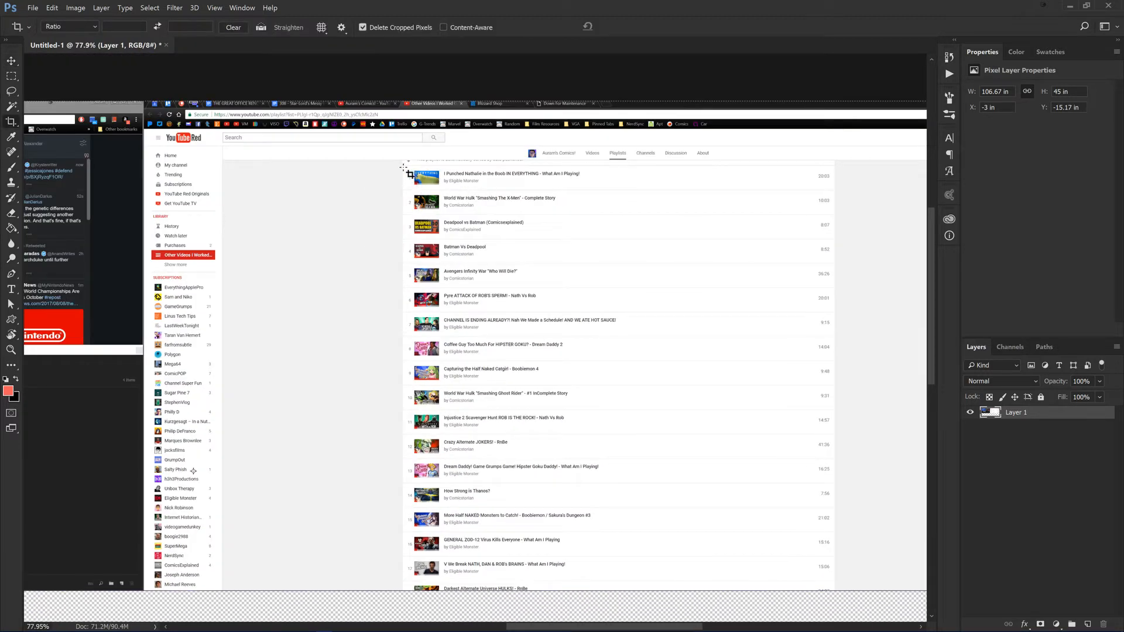
key("v")
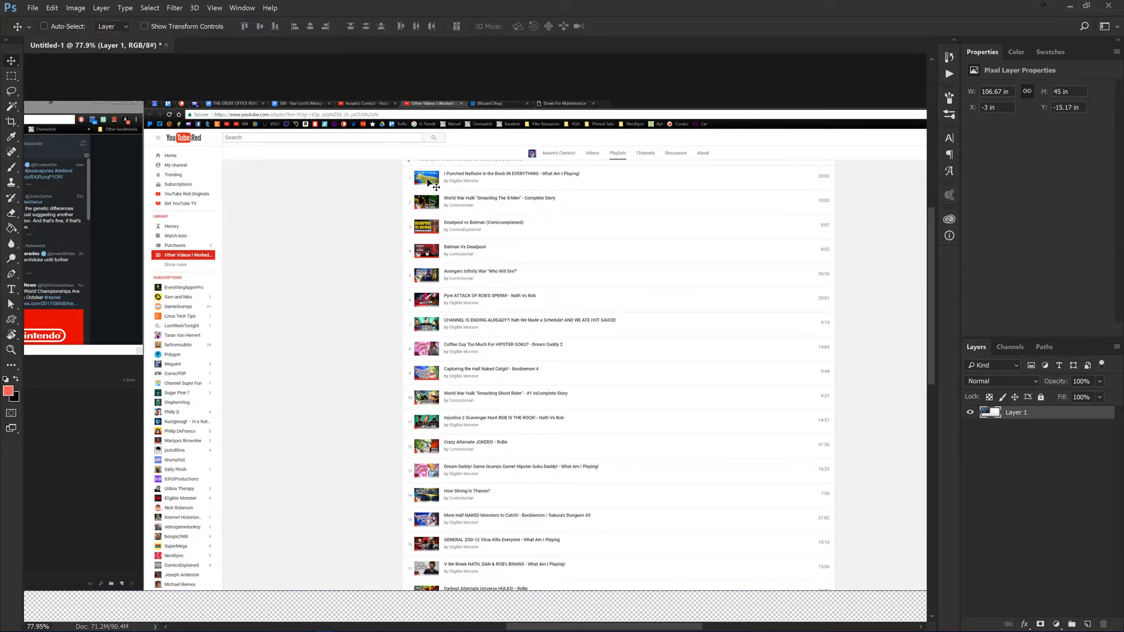
key("c")
left_click_drag(403, 167, 840, 497)
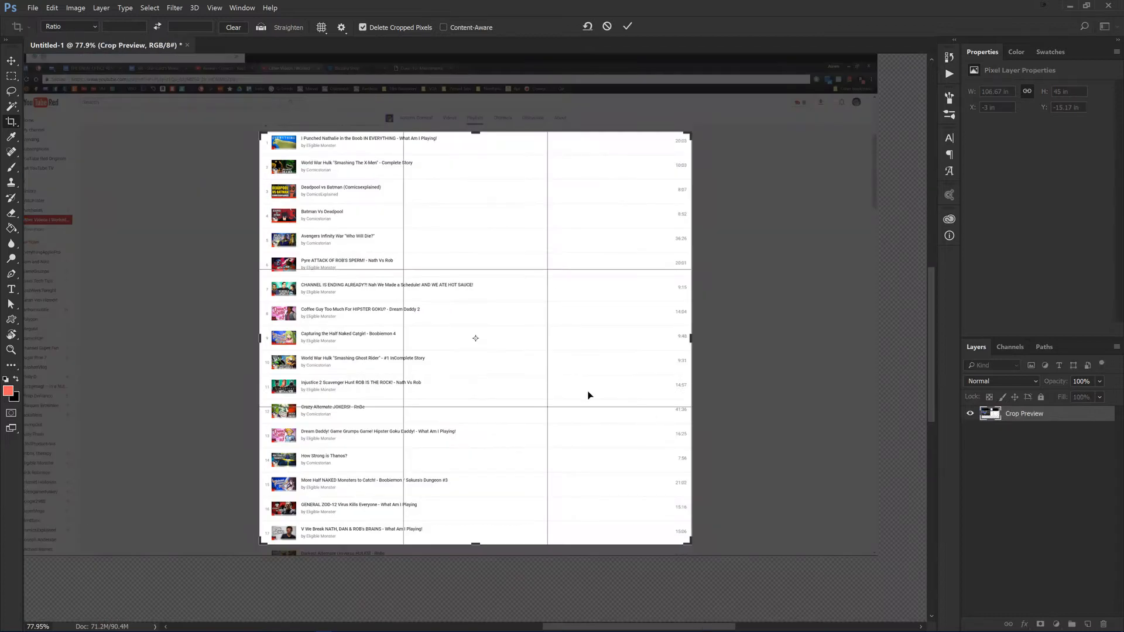
key("Return")
key("v")
scroll(430, 406, "up", 4)
scroll(430, 406, "down", 3)
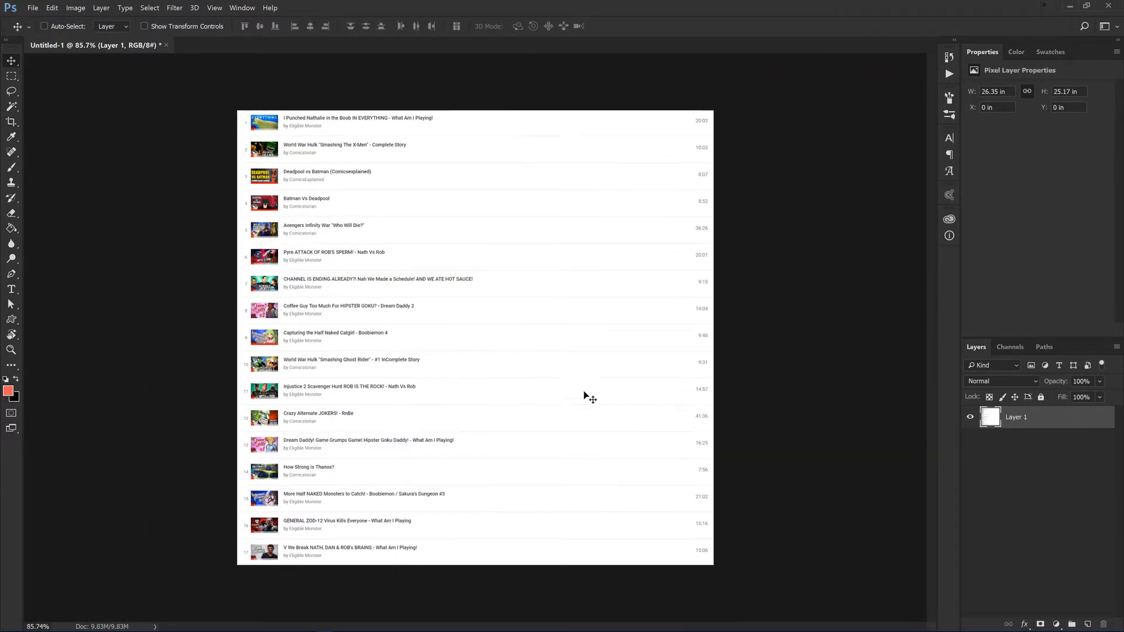
Step: Try cropping the playlist image narrower to cut off the durations column, and undo that crop
key("c")
left_click_drag(714, 338, 611, 341)
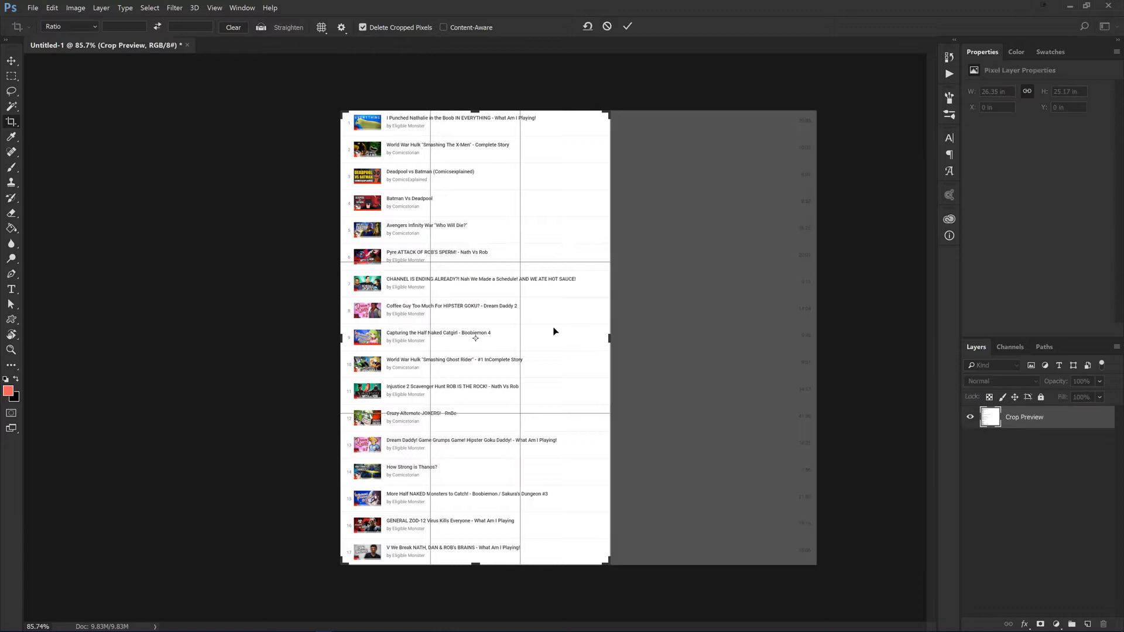
key("Return")
key("v")
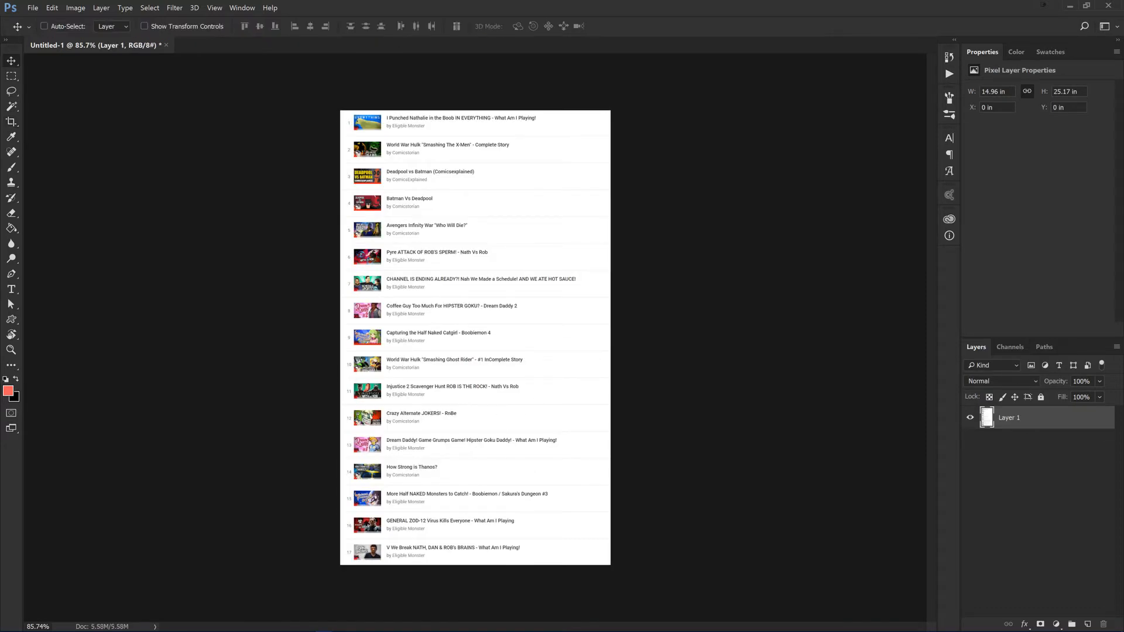
mouse_move(40, 620)
key("ctrl+z")
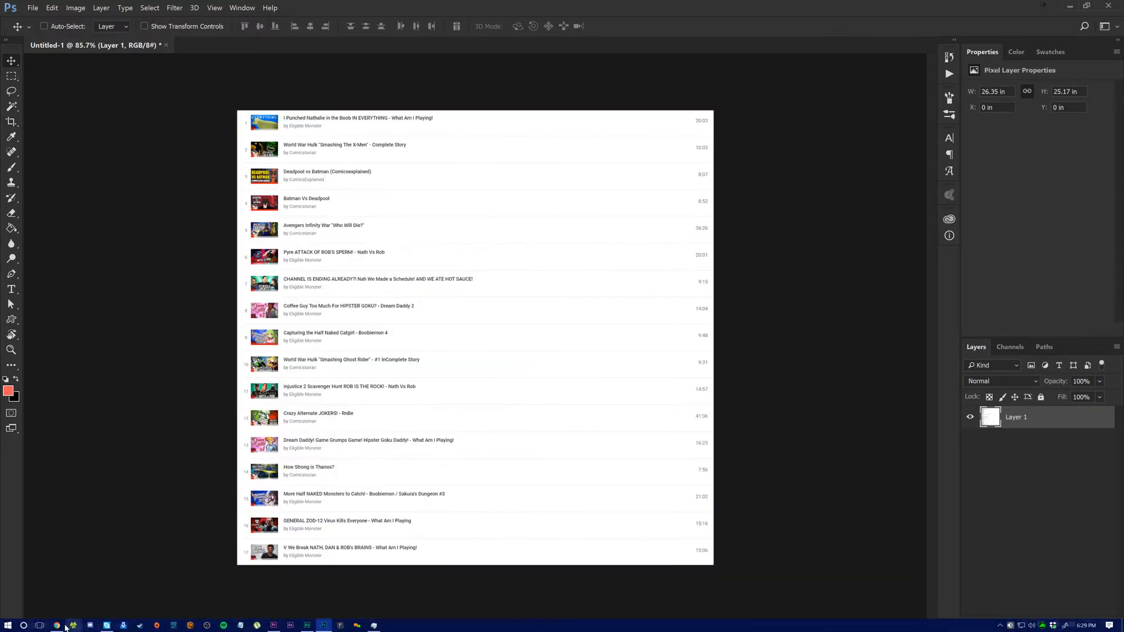
Step: Switch to Chrome, bring playlist entries 18 to 34 into view for a second screenshot, and return to Photoshop
left_click(58, 625)
scroll(872, 383, "down", 9)
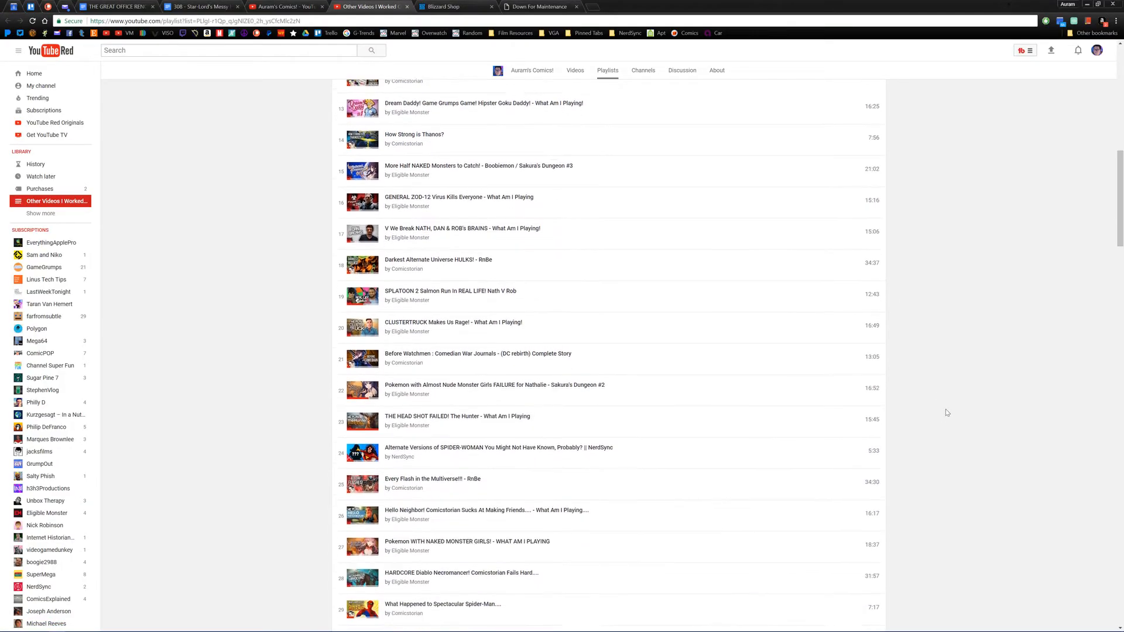
scroll(954, 386, "down", 1)
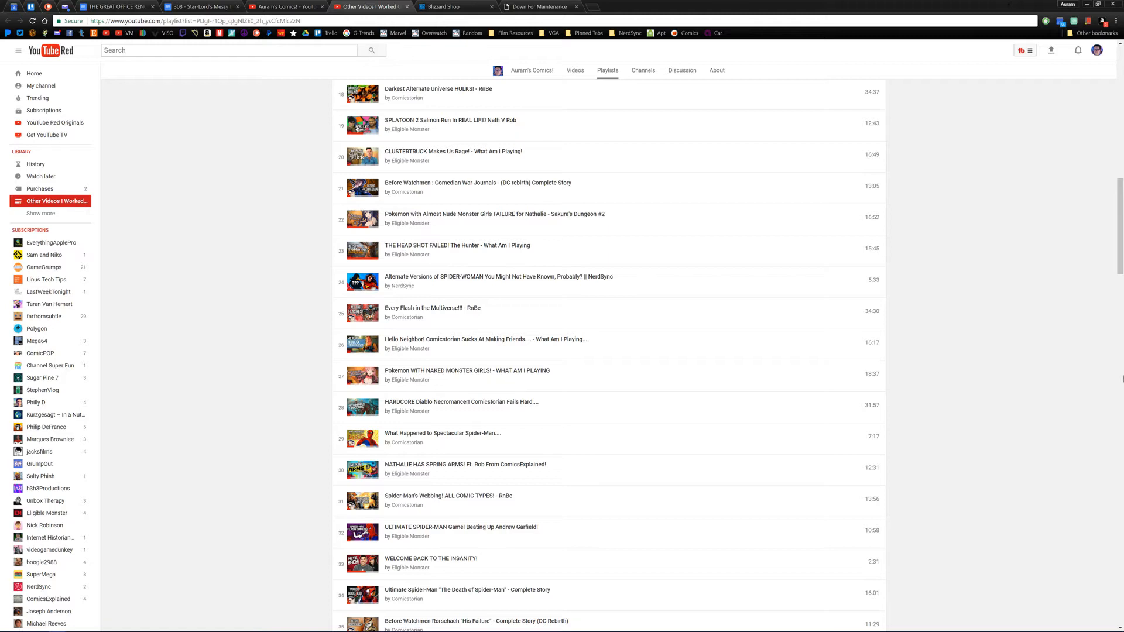
mouse_move(316, 629)
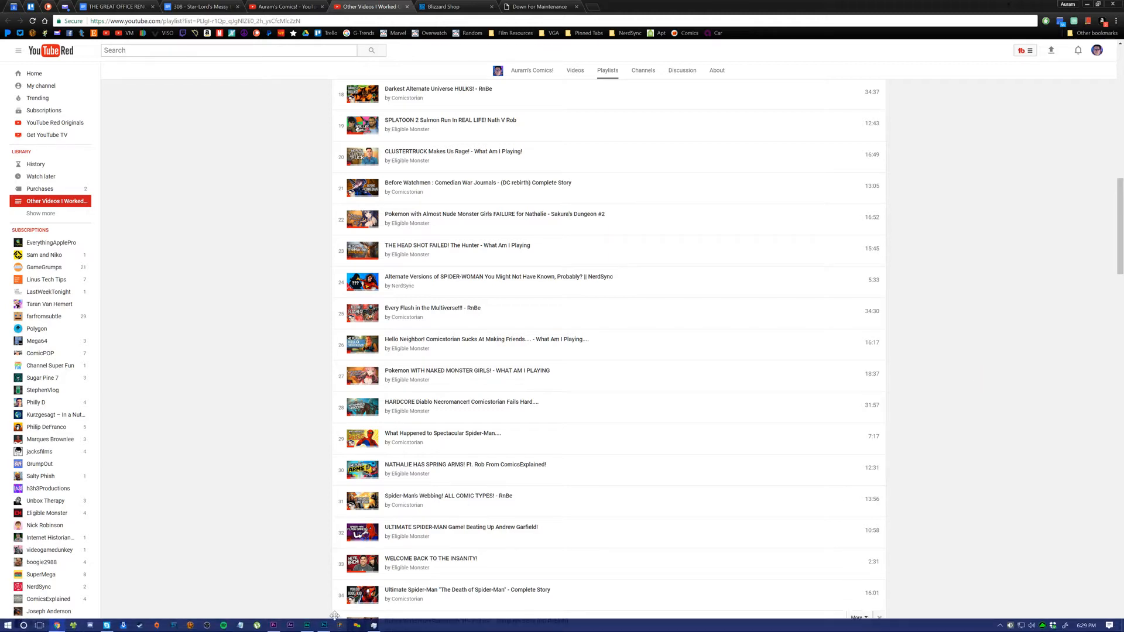
left_click(274, 626)
left_click(325, 627)
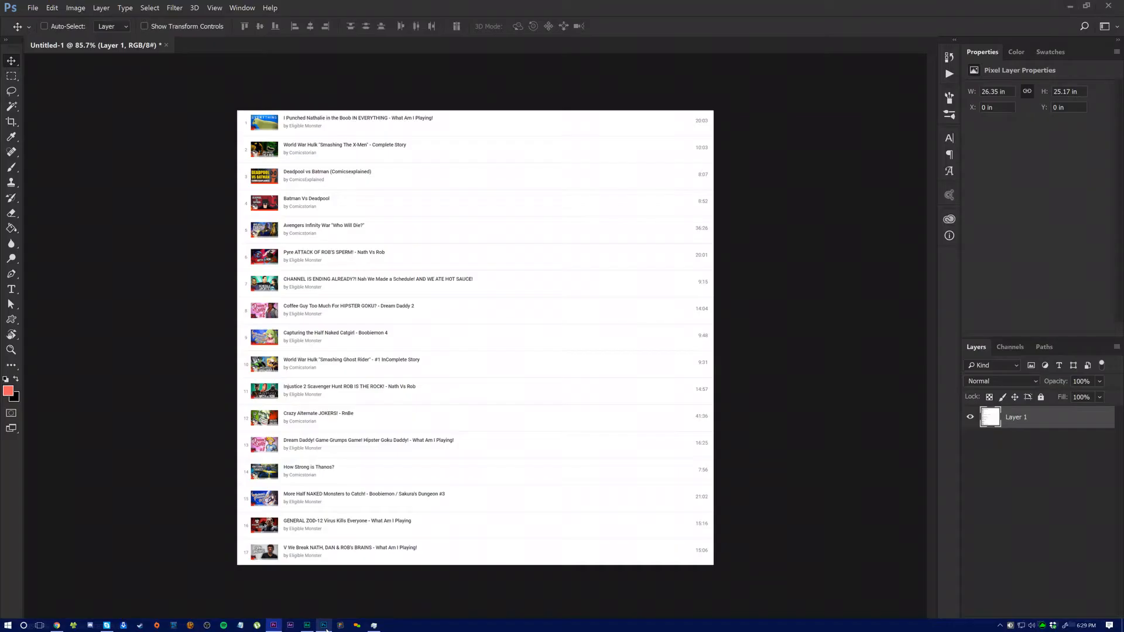
Step: Extend the canvas downward with the Crop tool to add empty space below the first playlist image
scroll(451, 442, "down", 3)
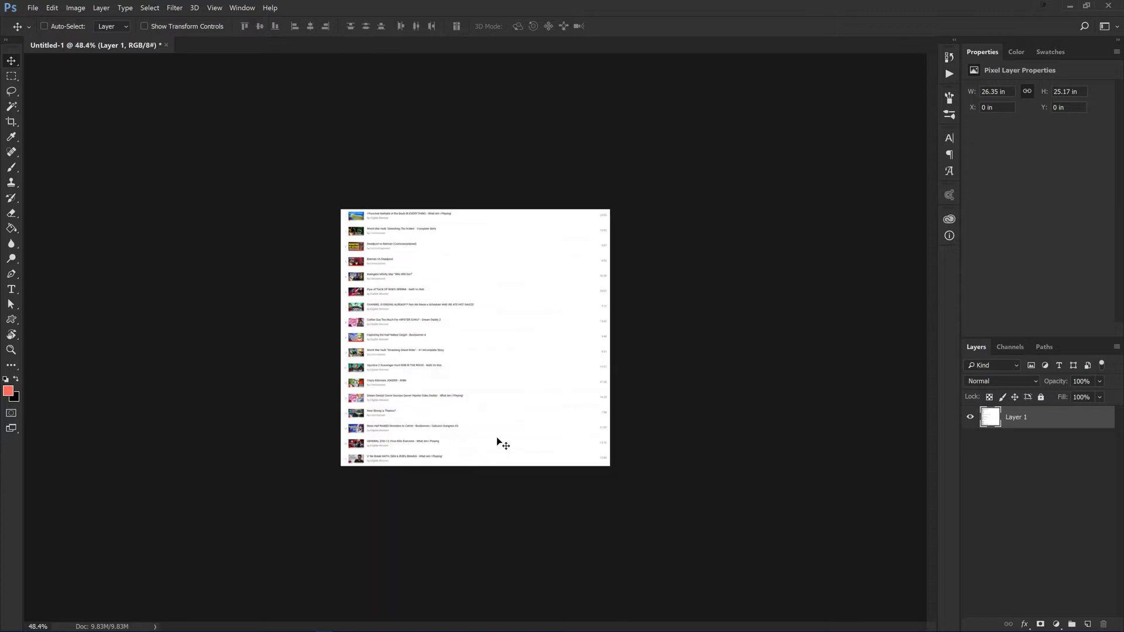
key("c")
left_click_drag(475, 465, 475, 571)
key("Return")
Step: Paste the second screenshot as a new layer and move it so its playlist entries lie over the canvas
key("ctrl+v")
key("v")
left_click_drag(431, 252, 345, 287)
left_click_drag(569, 327, 569, 235)
scroll(490, 291, "up", 5)
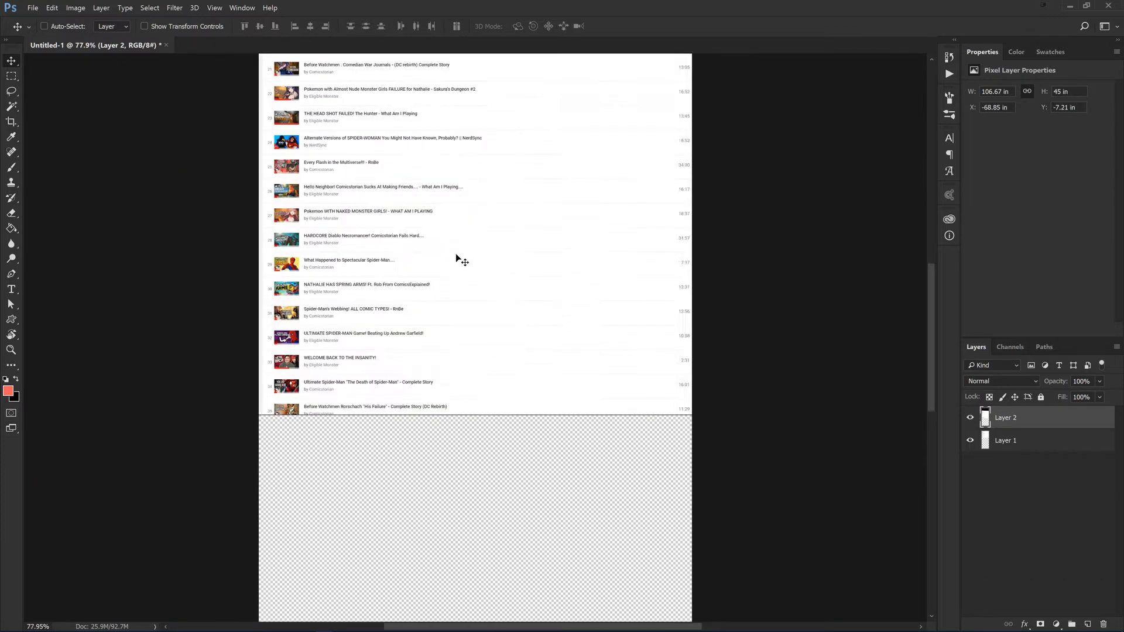
left_click_drag(391, 221, 371, 318)
Step: Select playlist entries 18 to 34 on the second screenshot and add a layer mask that hides everything else
key("m")
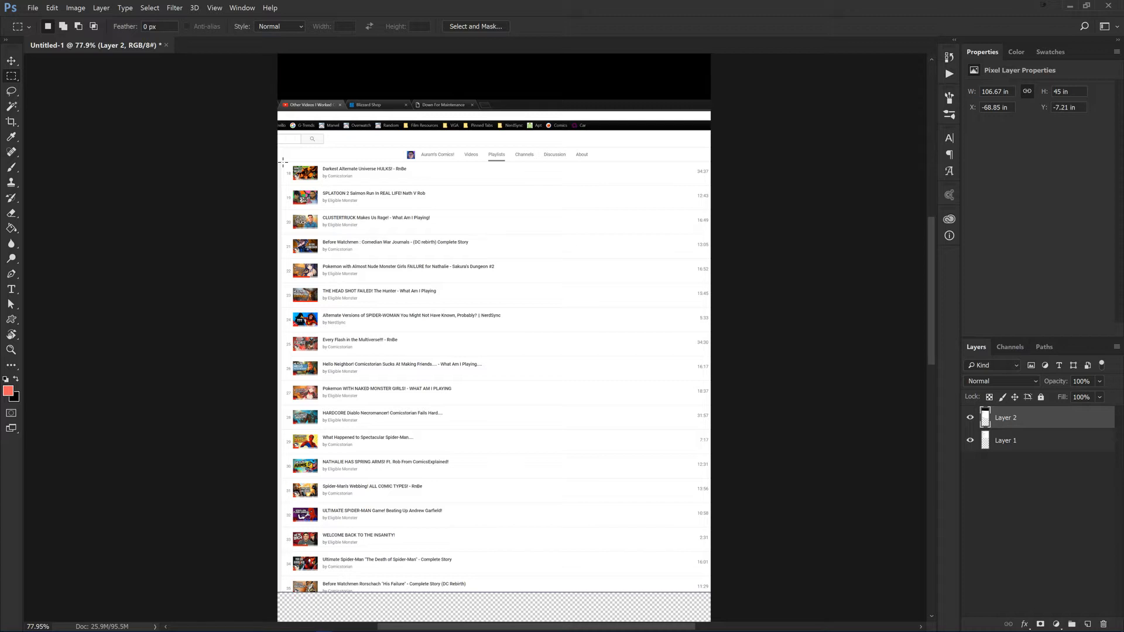
left_click_drag(281, 162, 711, 577)
left_click(1040, 624)
key("v")
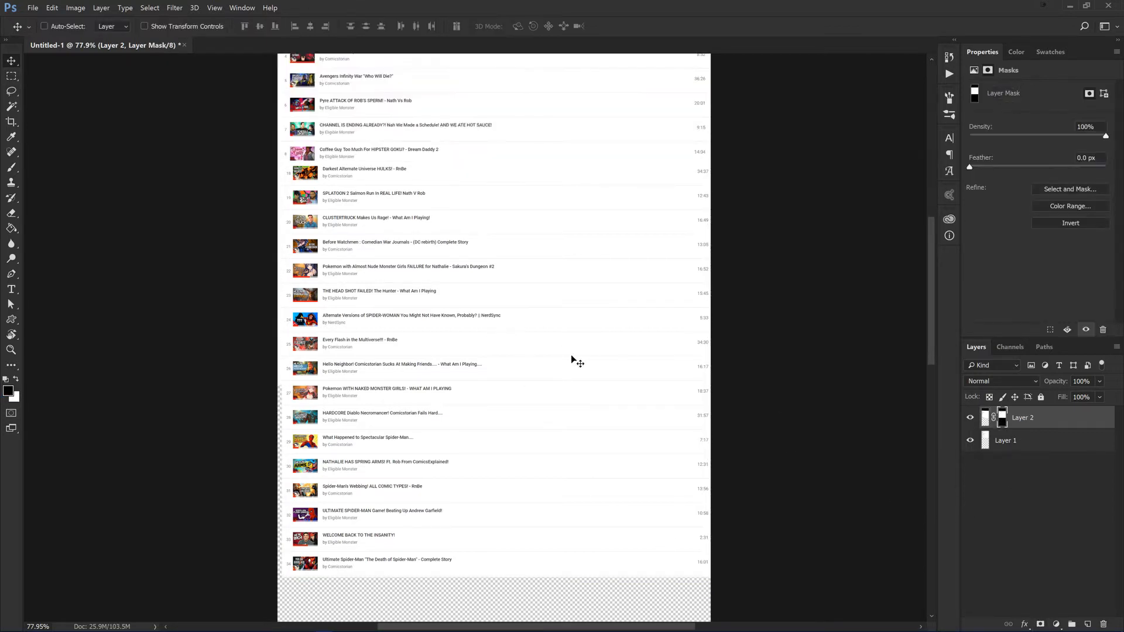
Step: Move the masked second screenshot directly below entry 17, lining up its numbers and thumbnails with the first image
left_click_drag(643, 366, 639, 588)
scroll(376, 501, "up", 6)
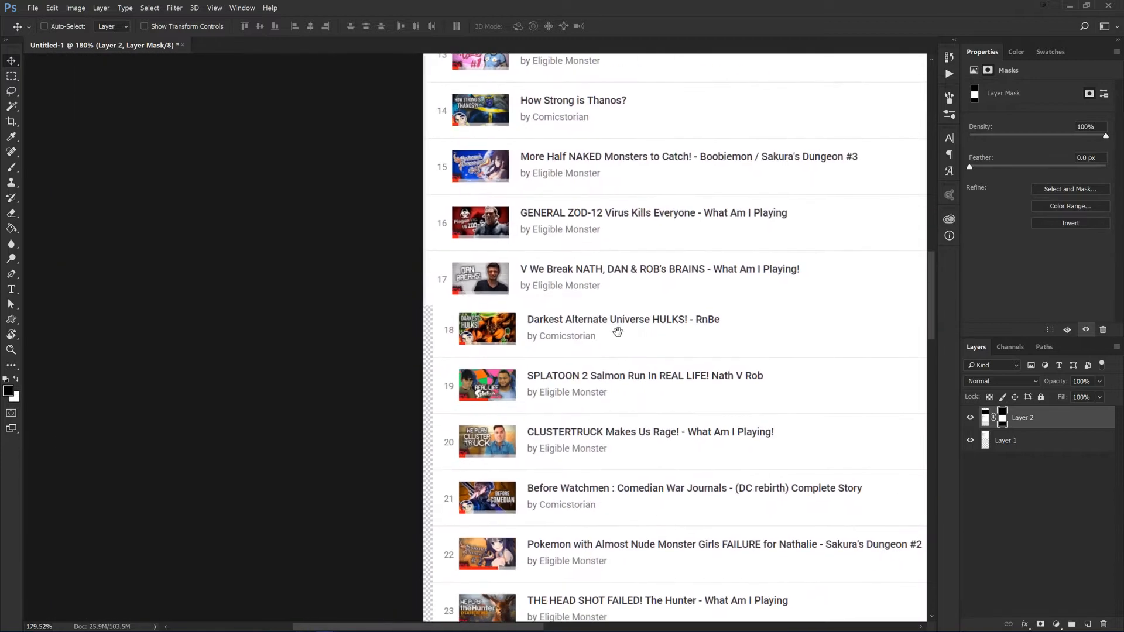
scroll(440, 374, "up", 2)
left_click_drag(595, 327, 528, 338)
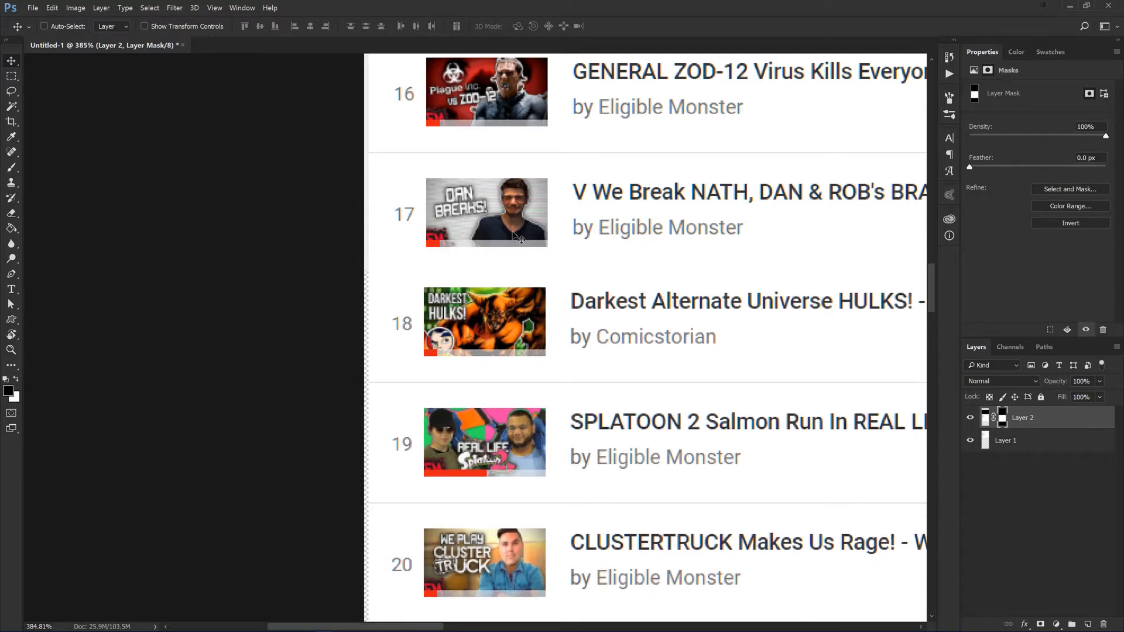
Step: Select a thin full-width strip around the divider line between playlist entries 18 and 19
key("m")
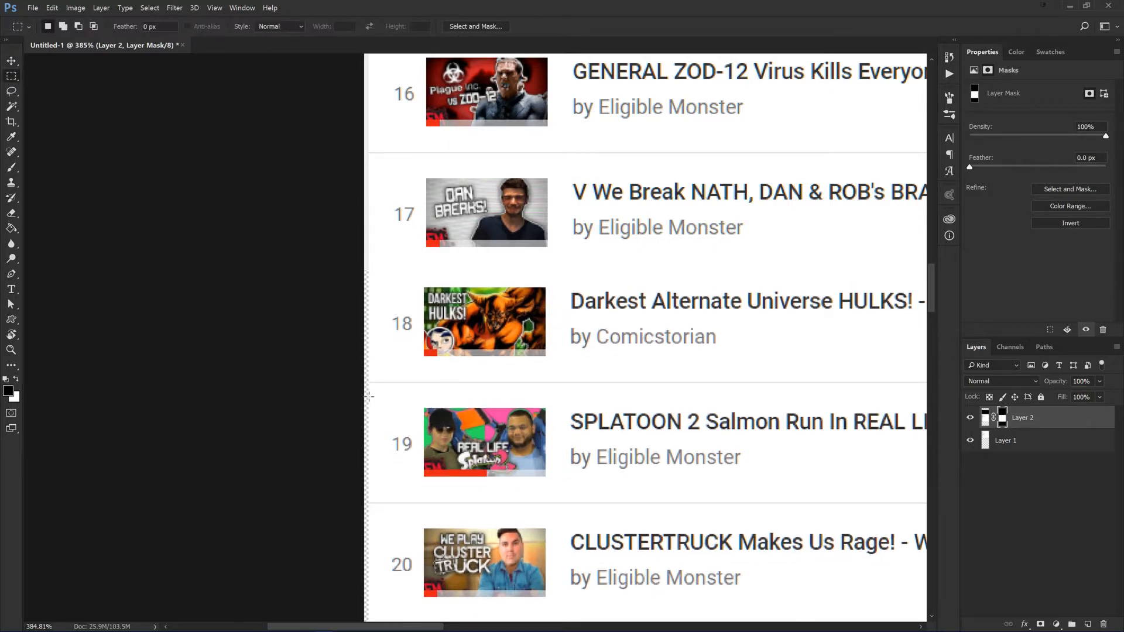
left_click_drag(367, 380, 790, 392)
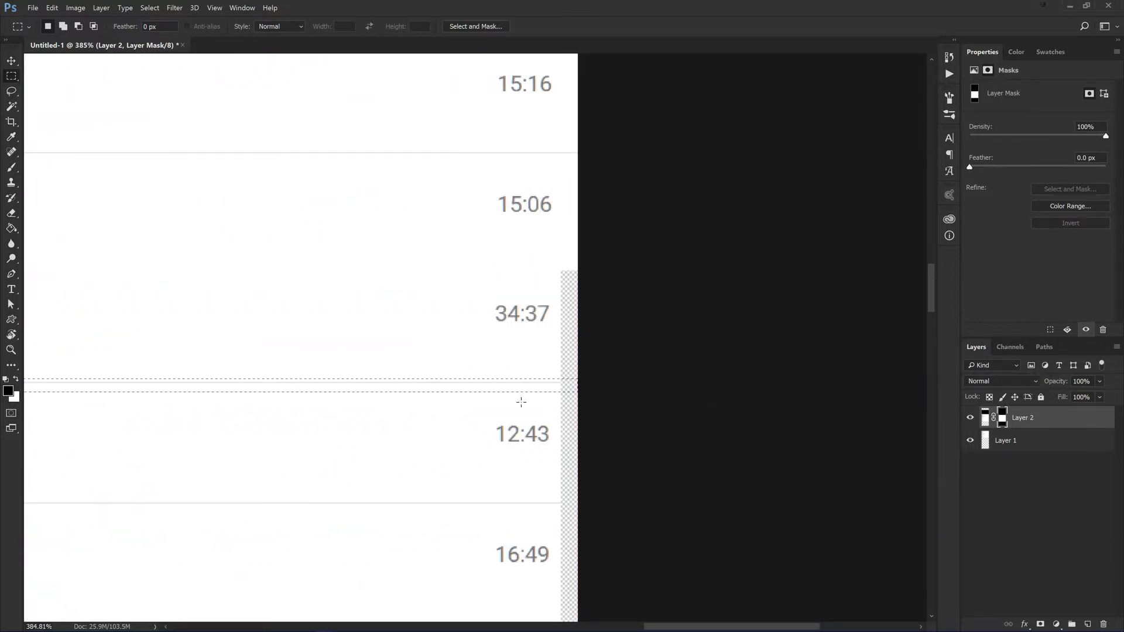
Step: Try to copy the selected divider strip from the masked layer and move it up between entries 17 and 18
right_click(502, 392)
left_click(537, 455)
key("v")
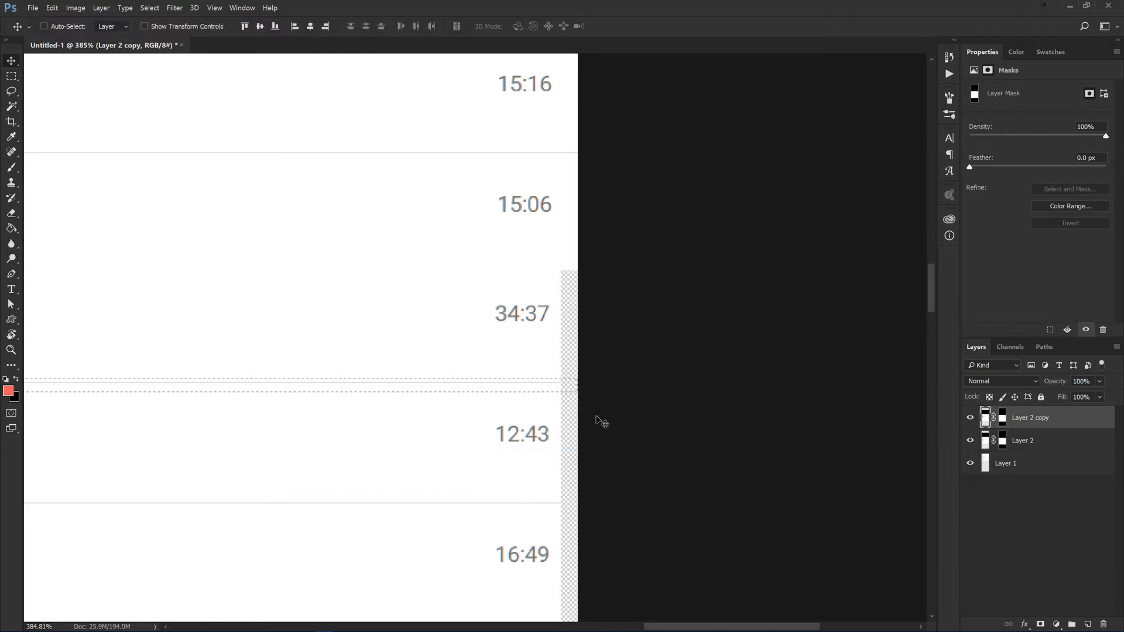
left_click_drag(412, 388, 412, 196)
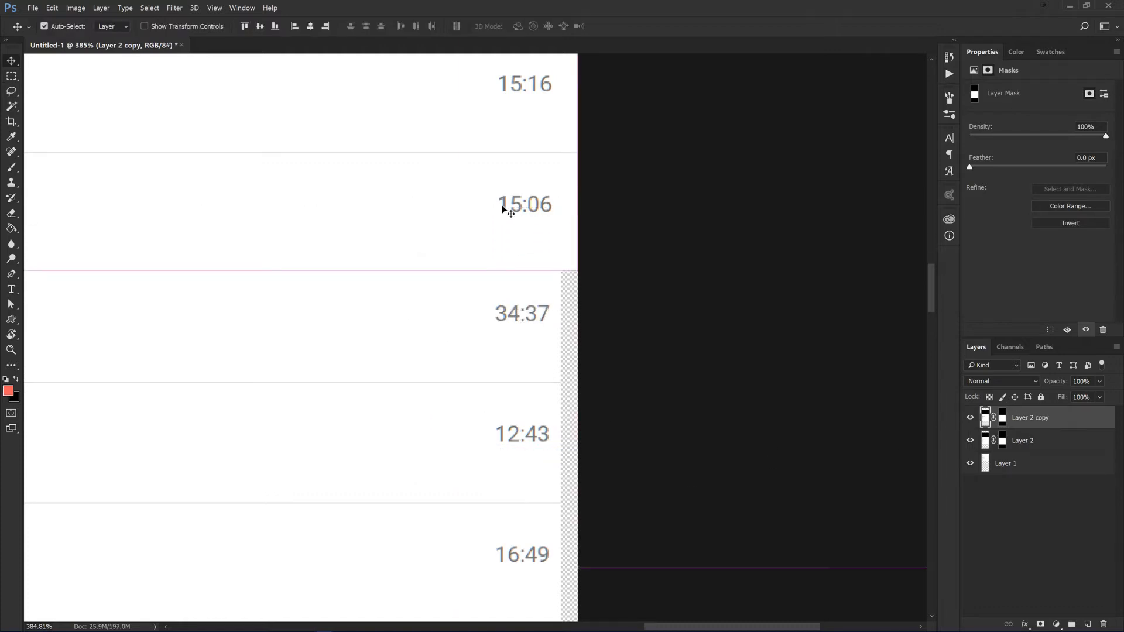
mouse_move(427, 281)
left_mouse_down()
mouse_move(434, 371)
mouse_move(436, 351)
mouse_move(446, 367)
mouse_move(439, 283)
left_mouse_up()
left_click(1004, 416)
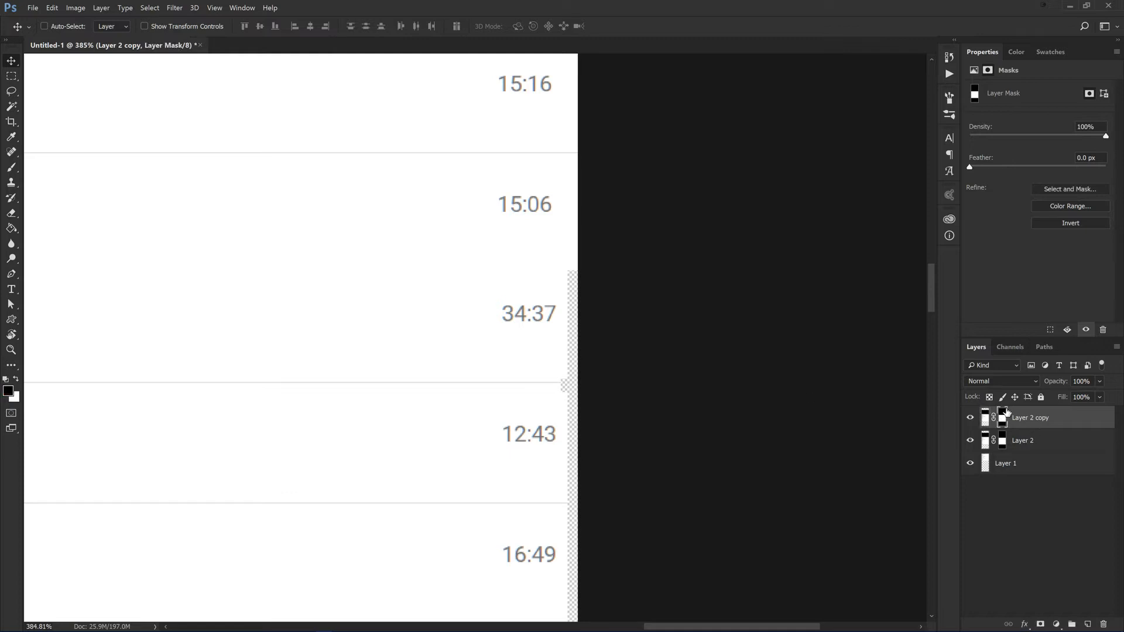
Step: Undo the moves and the copy of the masked layer, keeping the strip selection
key("ctrl+alt+z")
key("ctrl+alt+z")
key("ctrl+alt+z")
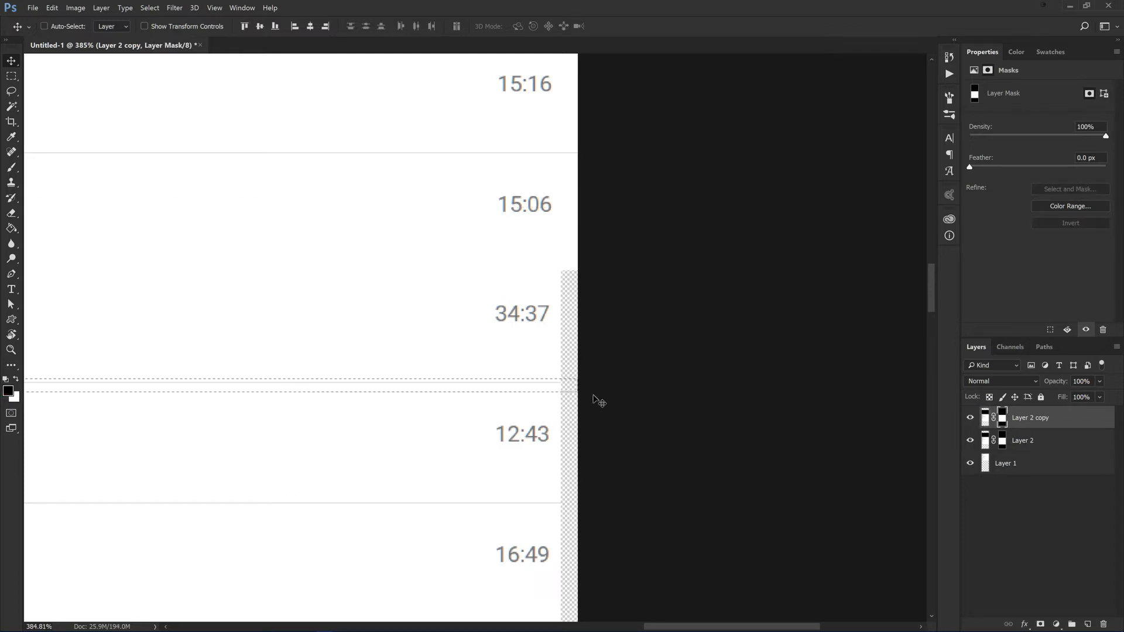
left_click(1030, 440)
key("ctrl+alt+z")
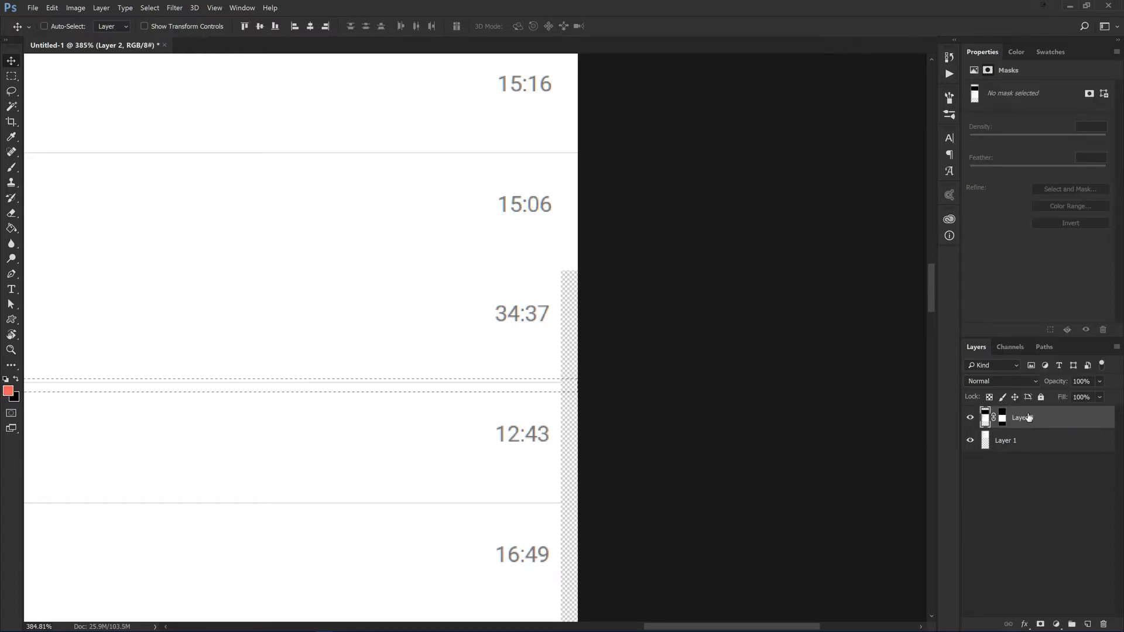
Step: Convert the masked second screenshot to a smart object and copy its selected divider strip to a new layer between entries 17 and 18
right_click(1030, 417)
left_click(1045, 144)
scroll(534, 391, "up", 3)
right_click(571, 404)
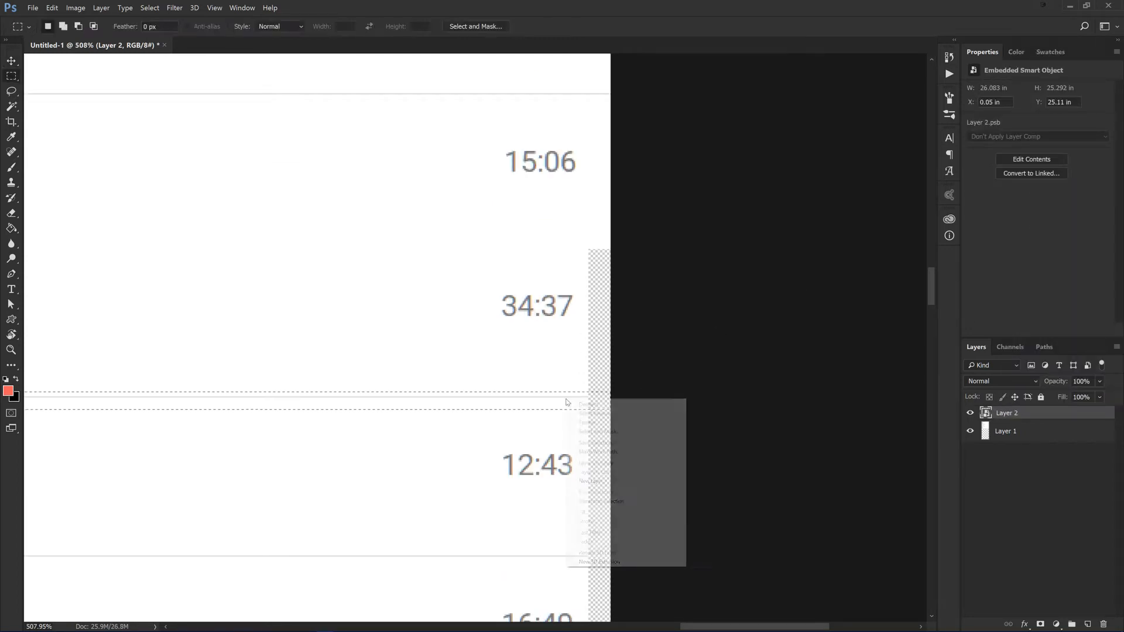
left_click(673, 452)
left_click_drag(492, 400, 497, 244)
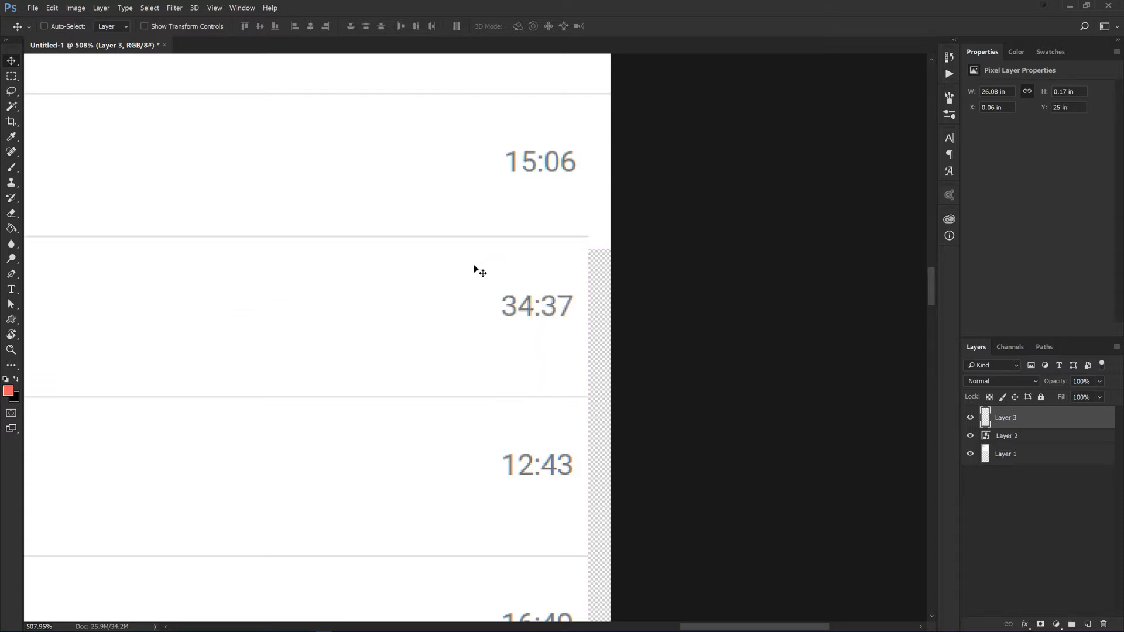
Step: Trim the empty transparent area below the last playlist entry off the canvas
scroll(376, 296, "down", 5)
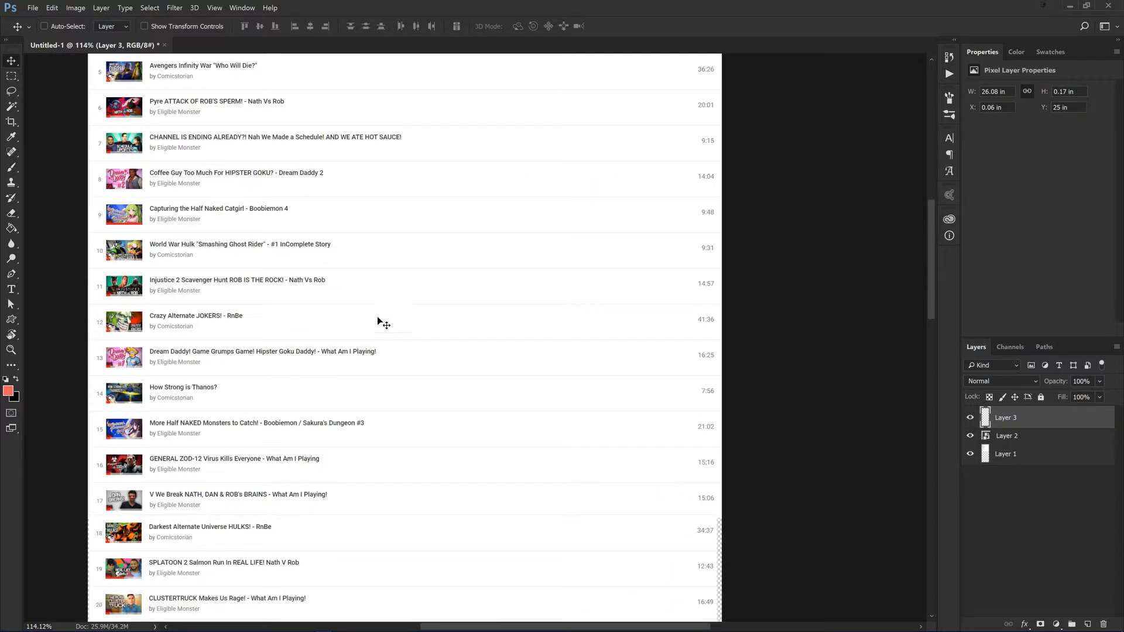
scroll(396, 335, "down", 4)
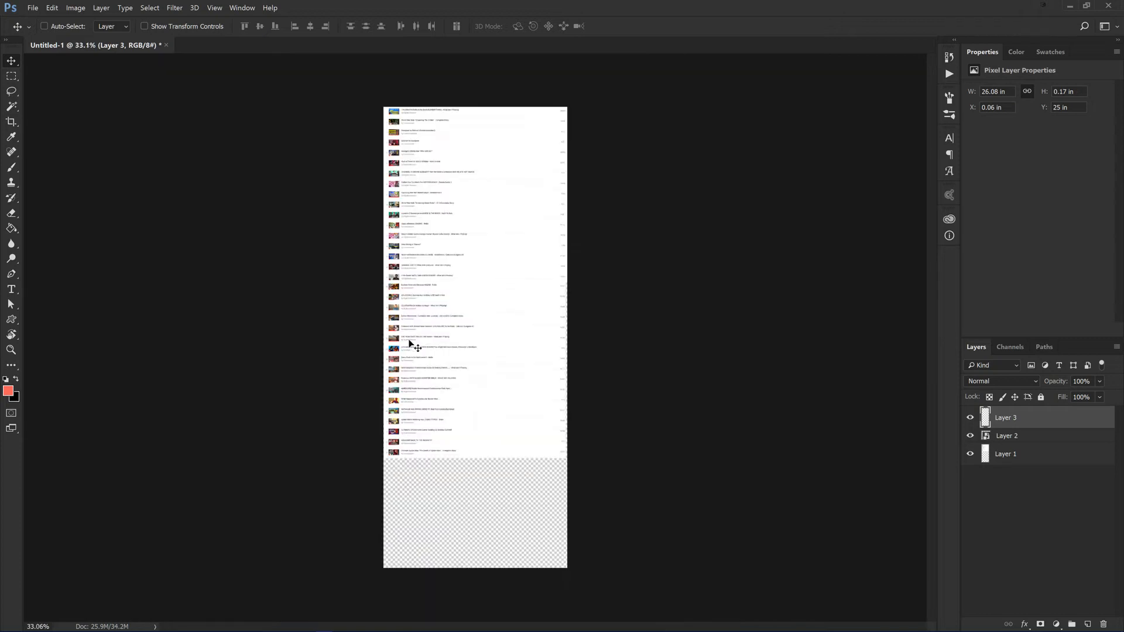
left_click(76, 7)
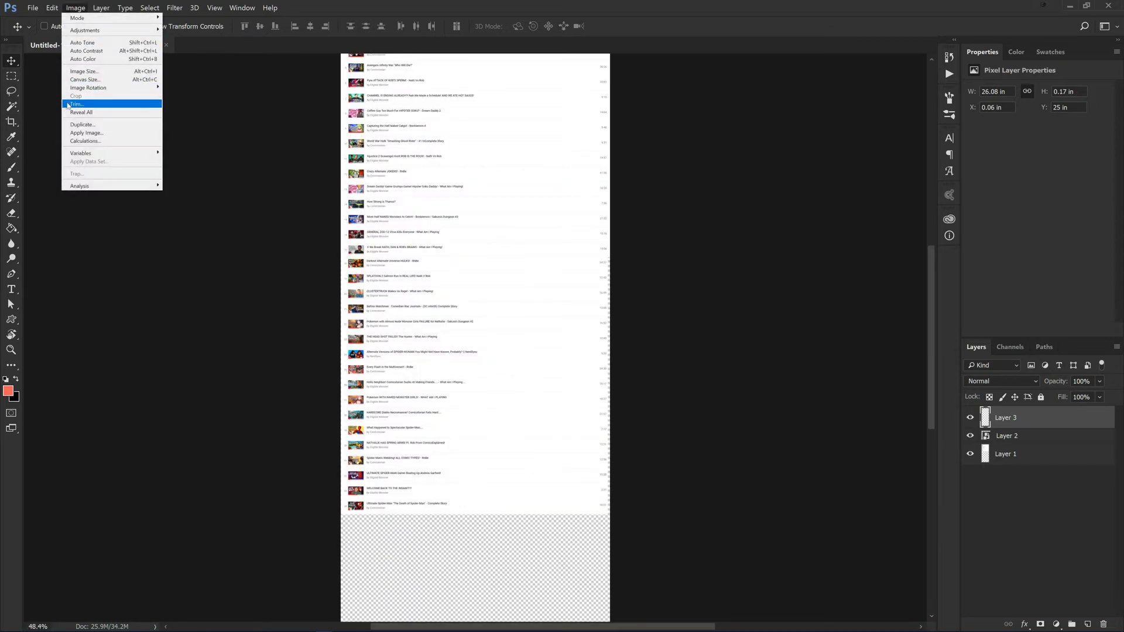
left_click(84, 101)
left_click(619, 187)
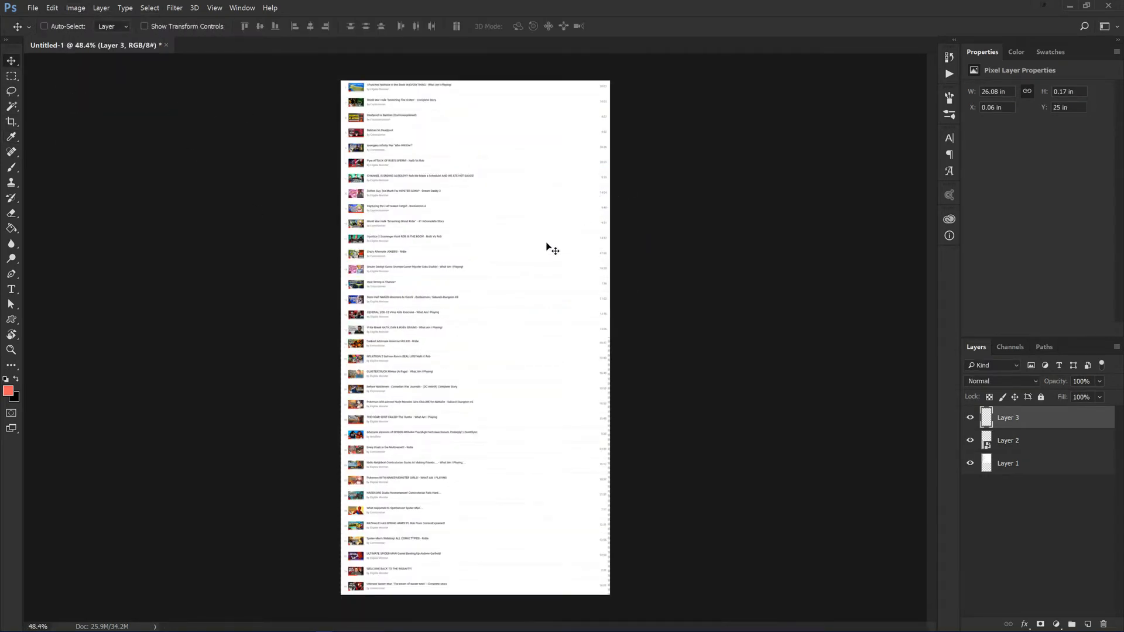
Step: Add a new layer beneath all the screenshot layers and fill it with white
key("ctrl+shift+alt+n")
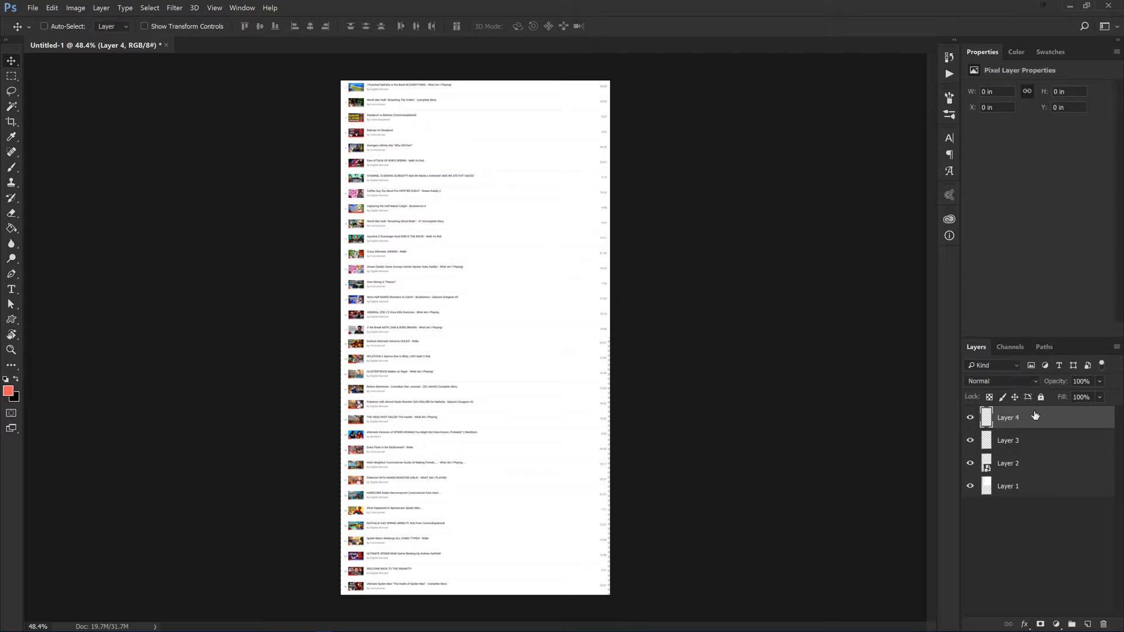
key("ctrl+[")
key("ctrl+[")
key("ctrl+[")
key("g")
key("d")
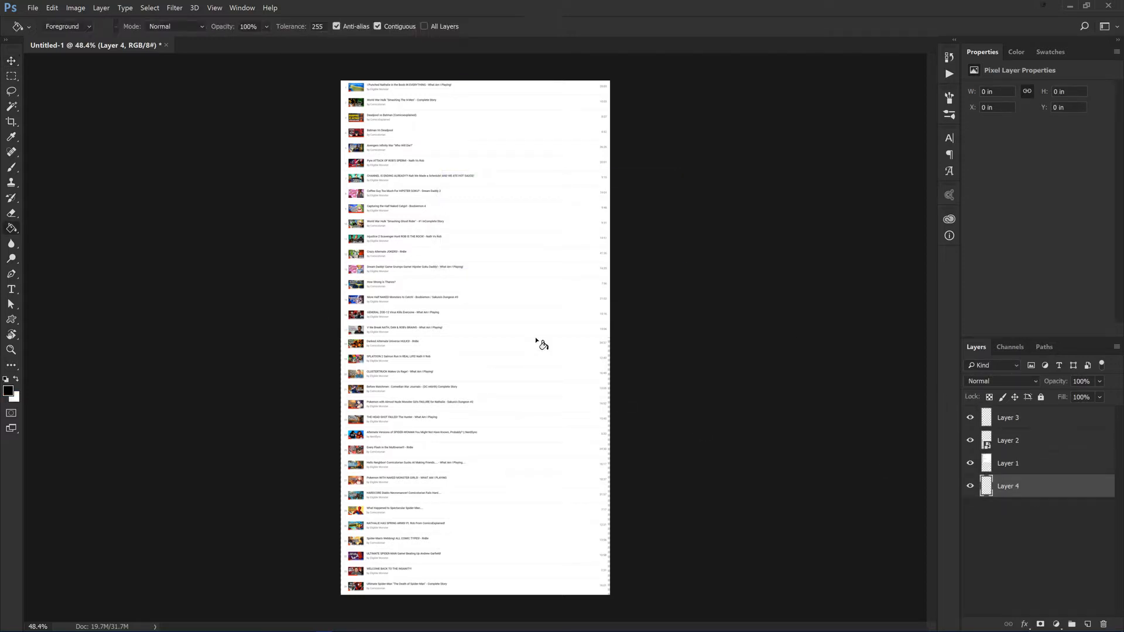
key("x")
left_click(515, 335)
key("v")
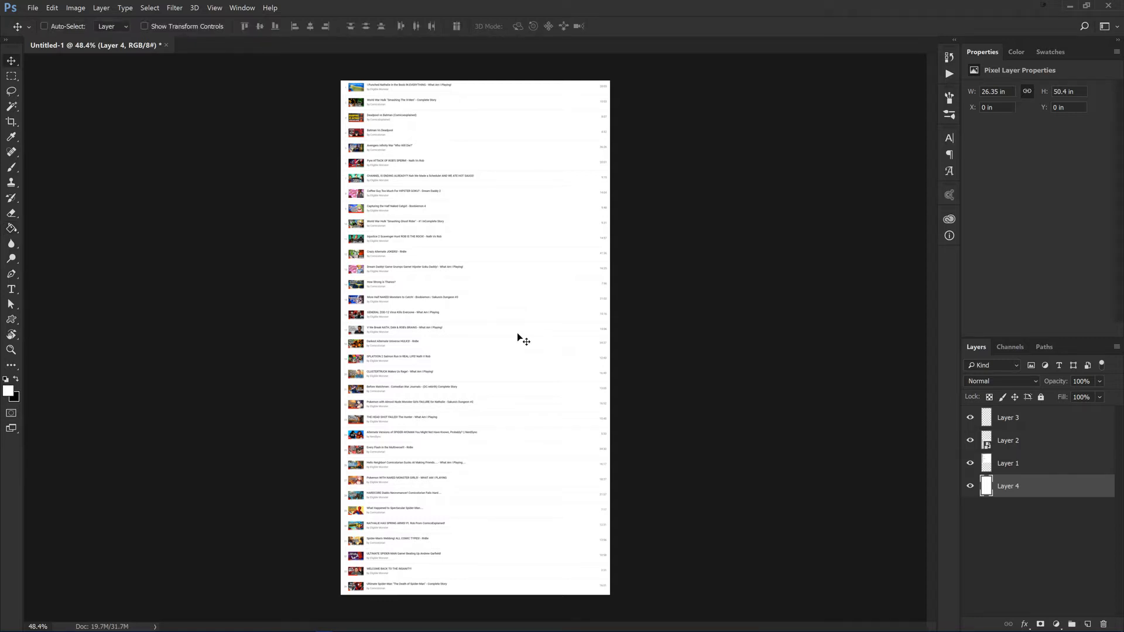
scroll(517, 333, "up", 5)
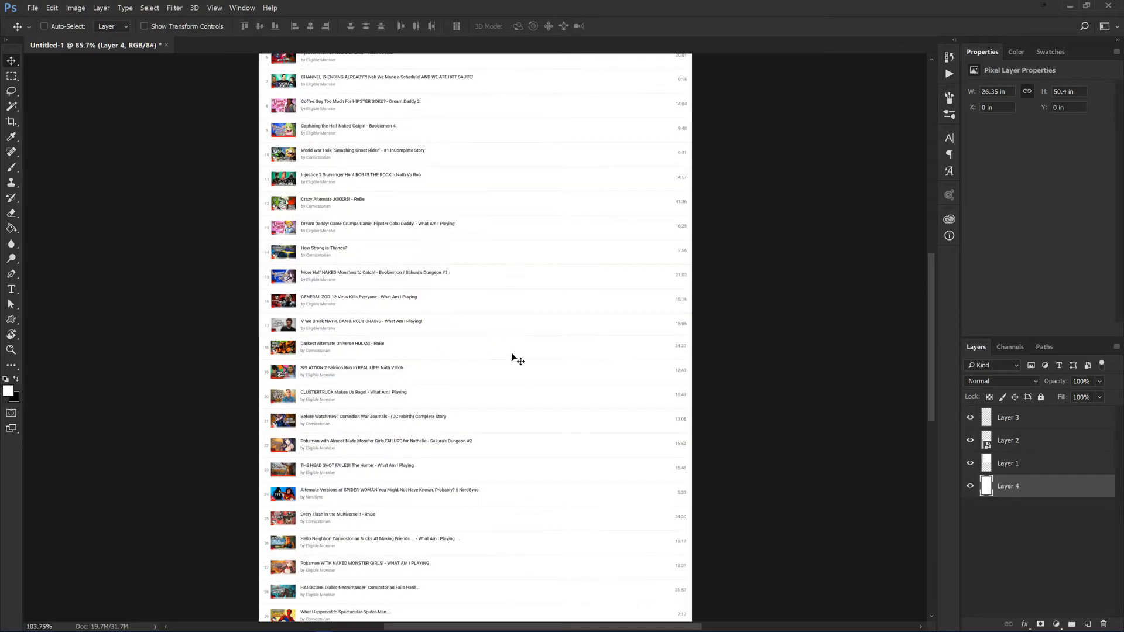
scroll(422, 382, "down", 6)
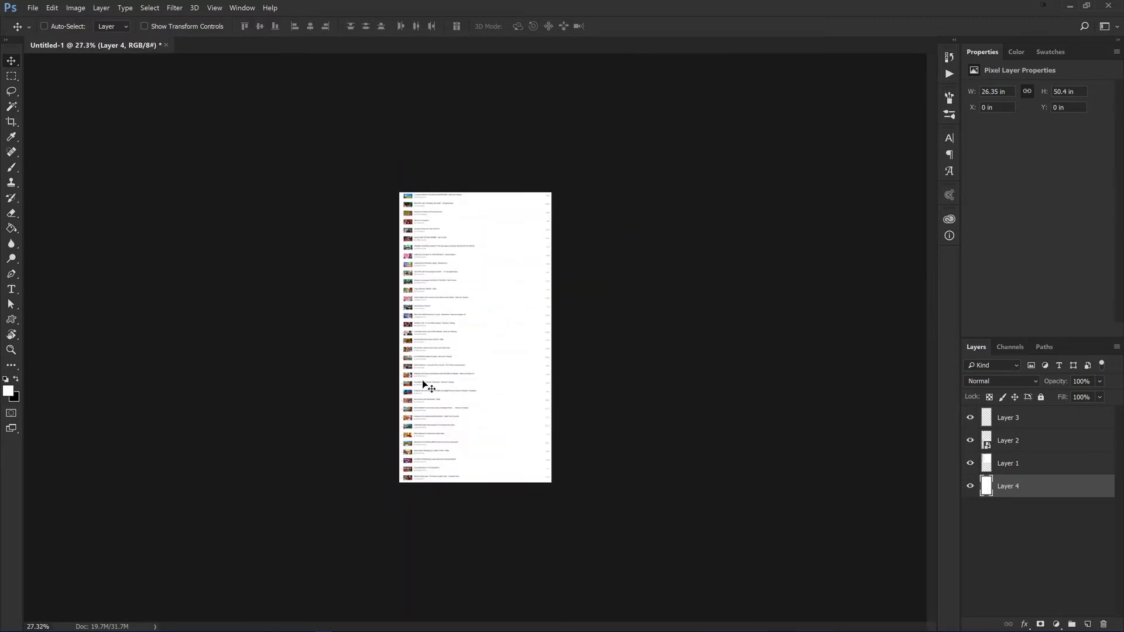
scroll(426, 380, "up", 3)
scroll(437, 382, "up", 2)
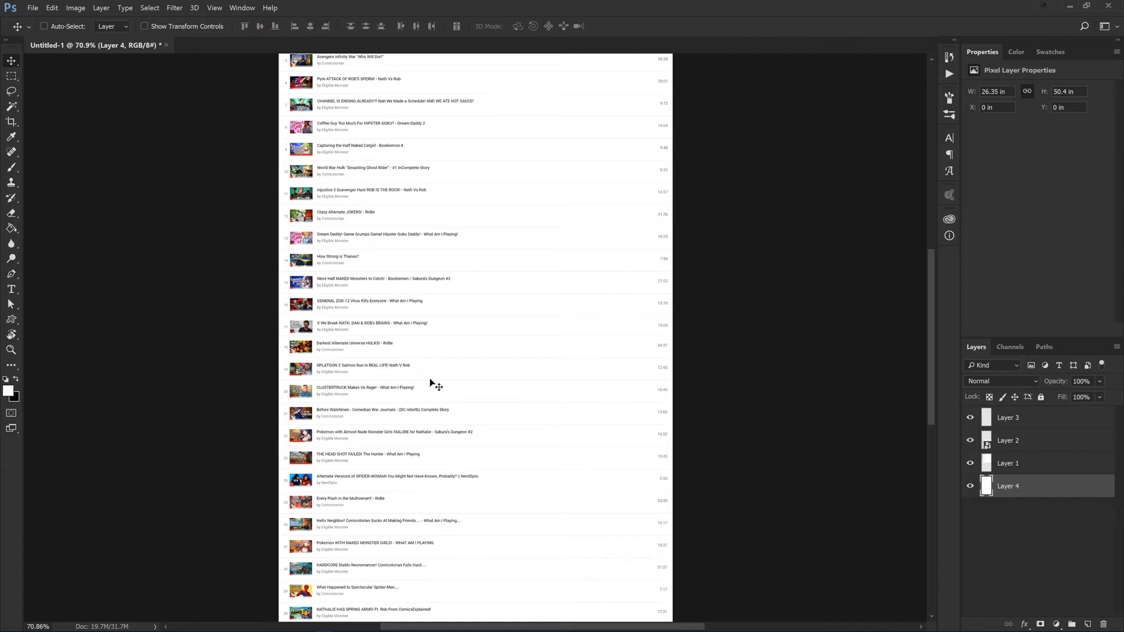
scroll(431, 384, "up", 2)
scroll(431, 384, "down", 3)
scroll(312, 327, "down", 1)
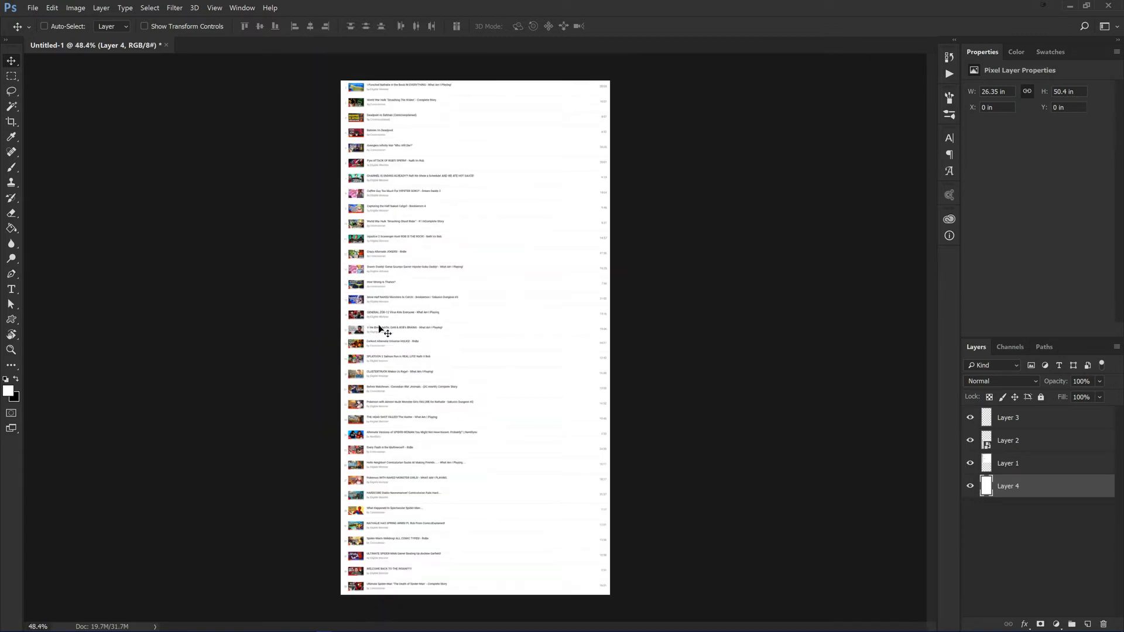
Step: Save the stitched playlist image as a Photoshop file named Videos
key("ctrl+s")
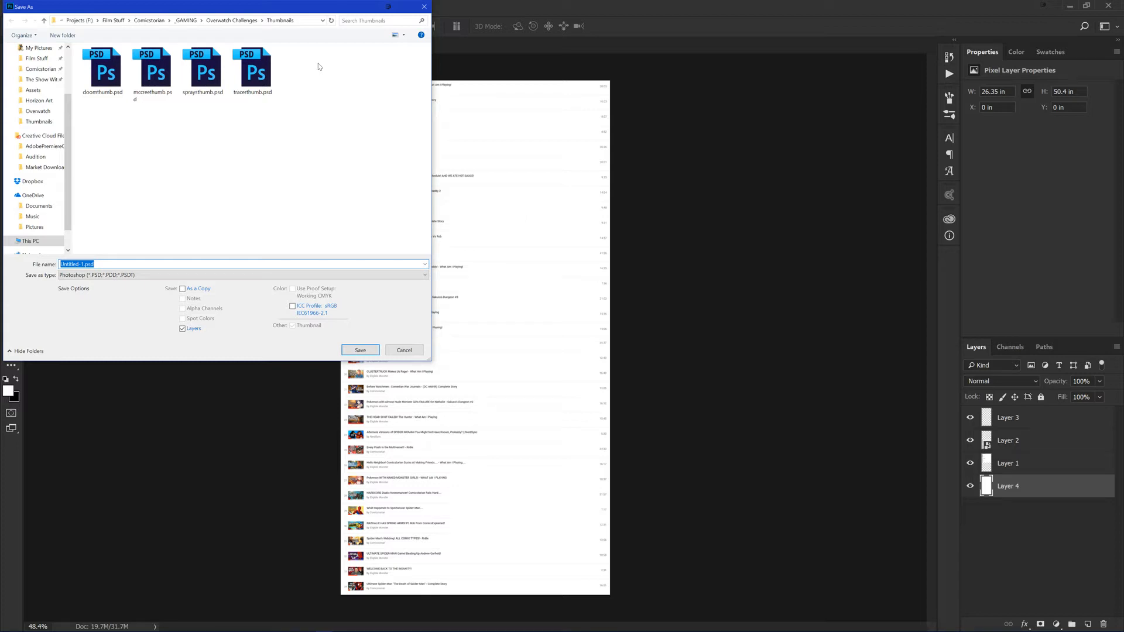
left_click_drag(249, 12, 393, 116)
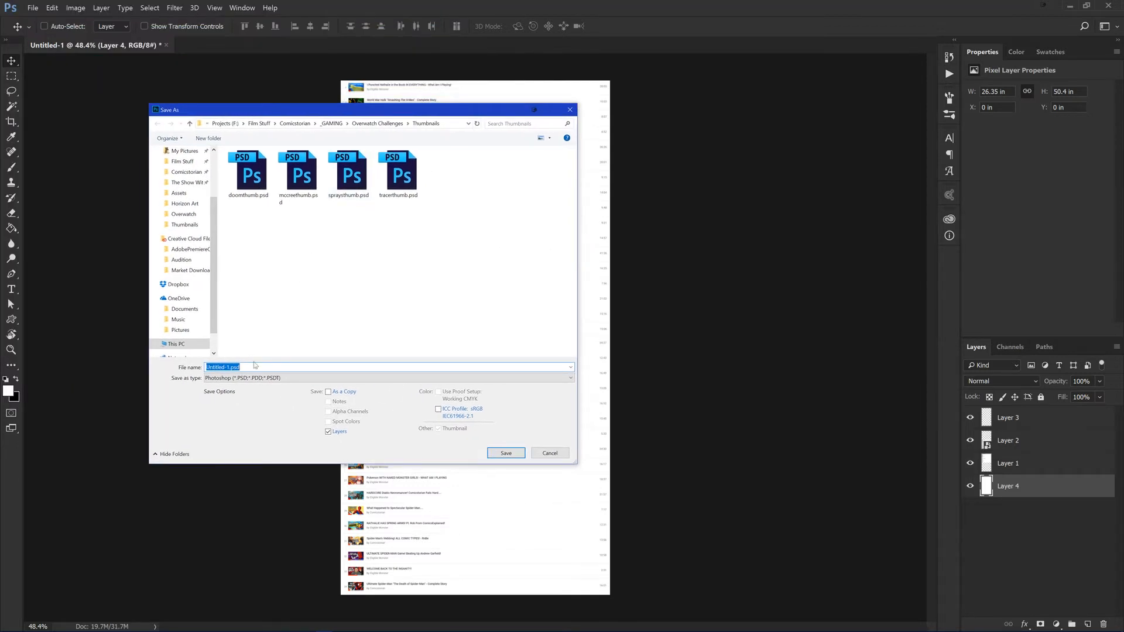
left_click_drag(255, 365, 205, 367)
type("Videos")
key("Return")
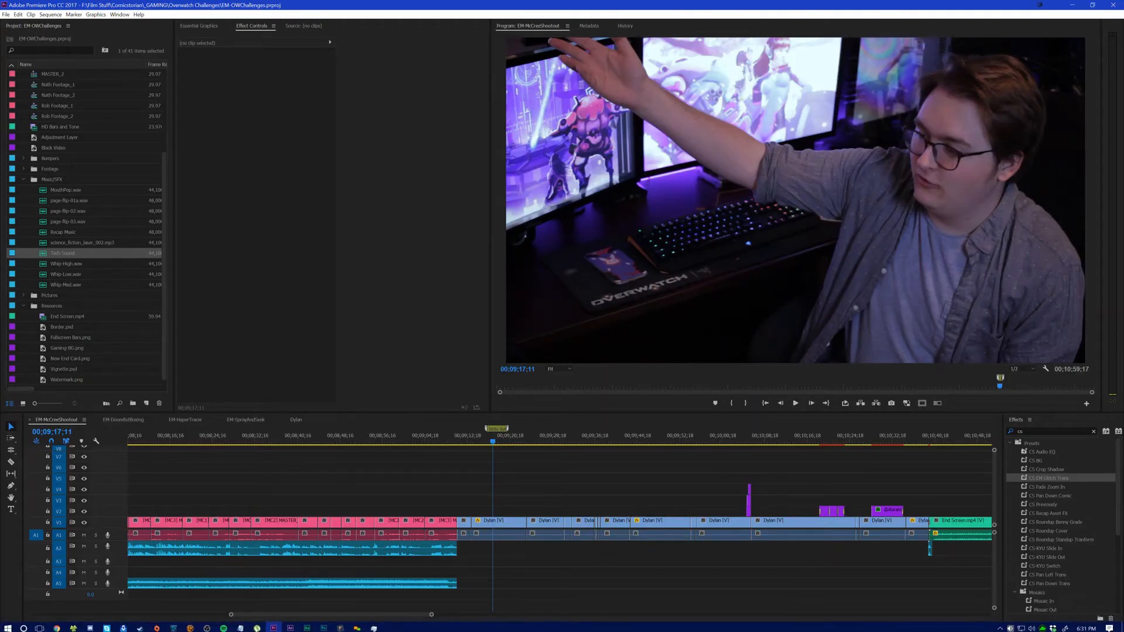
Step: Switch to Premiere Pro and import Videos.psd with all layers merged
left_click(245, 622)
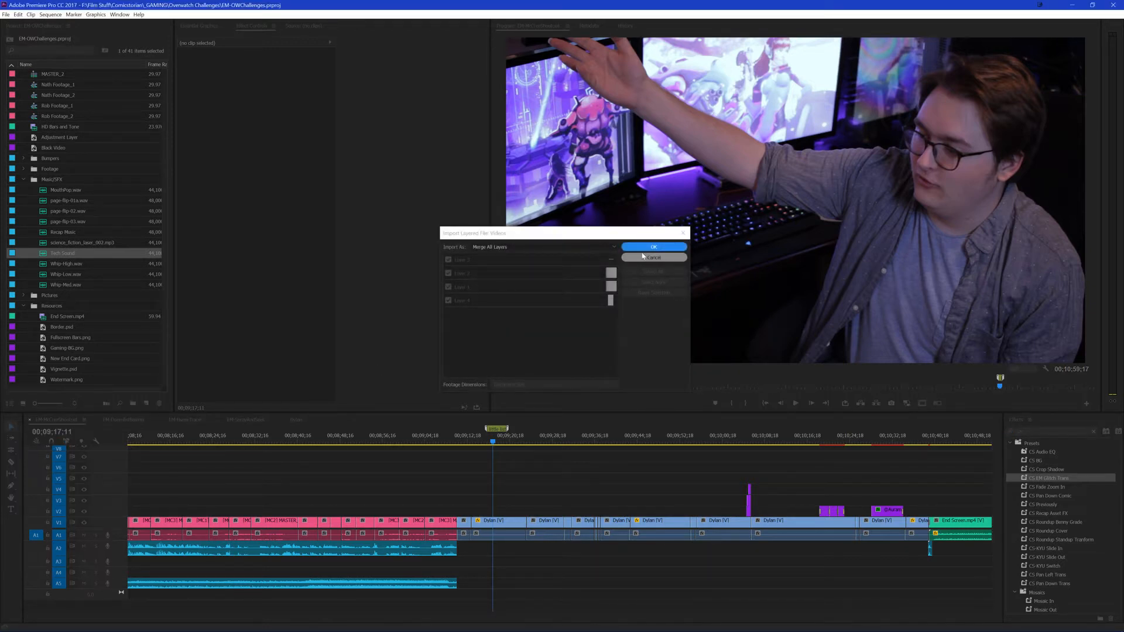
left_click(644, 247)
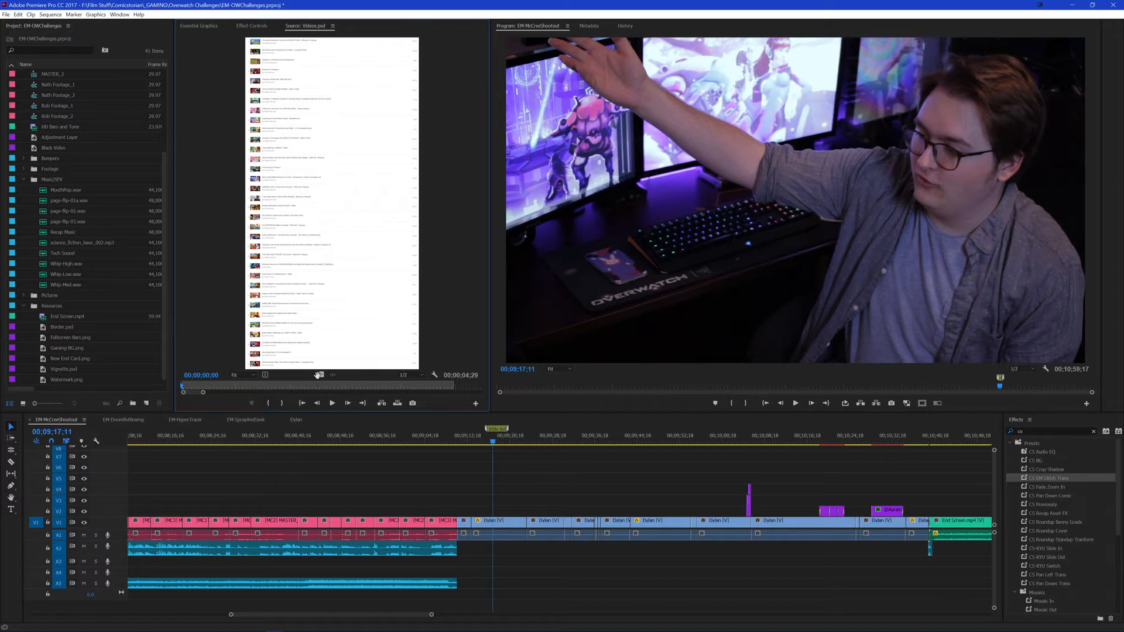
Step: Place Videos.psd on track V2 at the playhead and scale it down to 68
left_click_drag(318, 375, 500, 511)
left_click(251, 27)
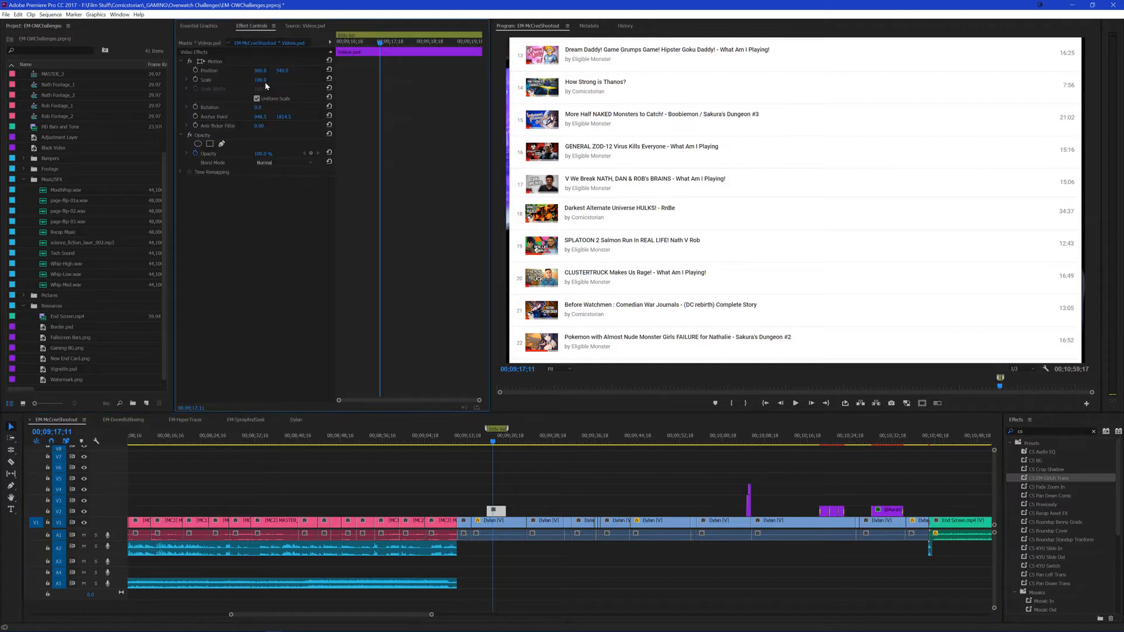
left_click_drag(258, 79, 119, 72)
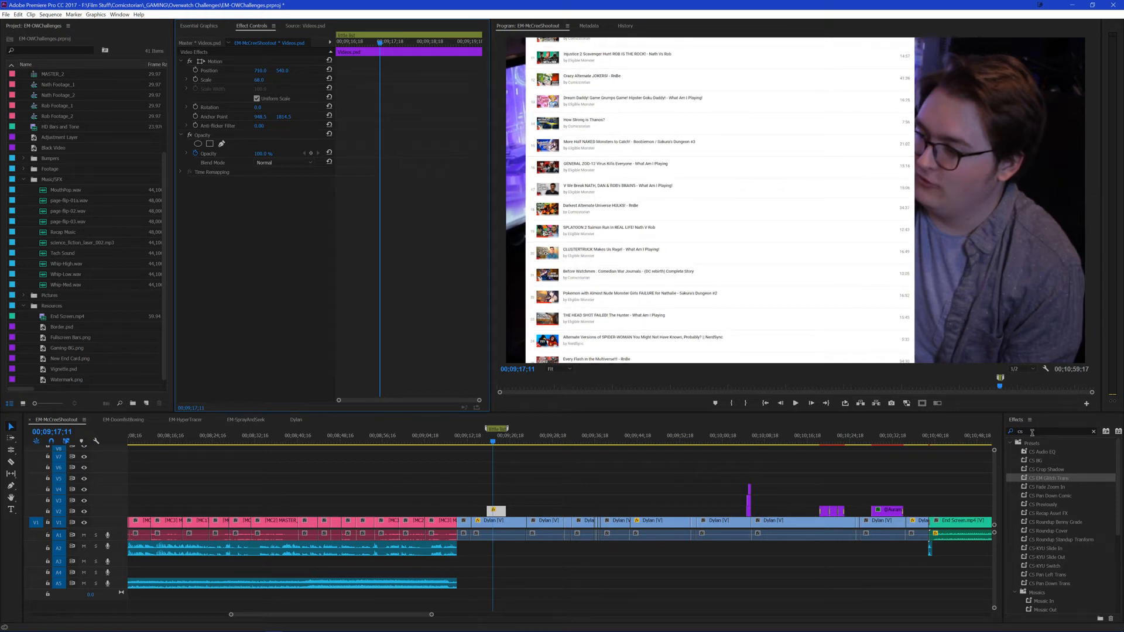
Step: Apply the CS Crop Shadow preset to Videos.psd with a 45% right crop and set the clip's position to 834, 1205
left_click_drag(1045, 469, 265, 270)
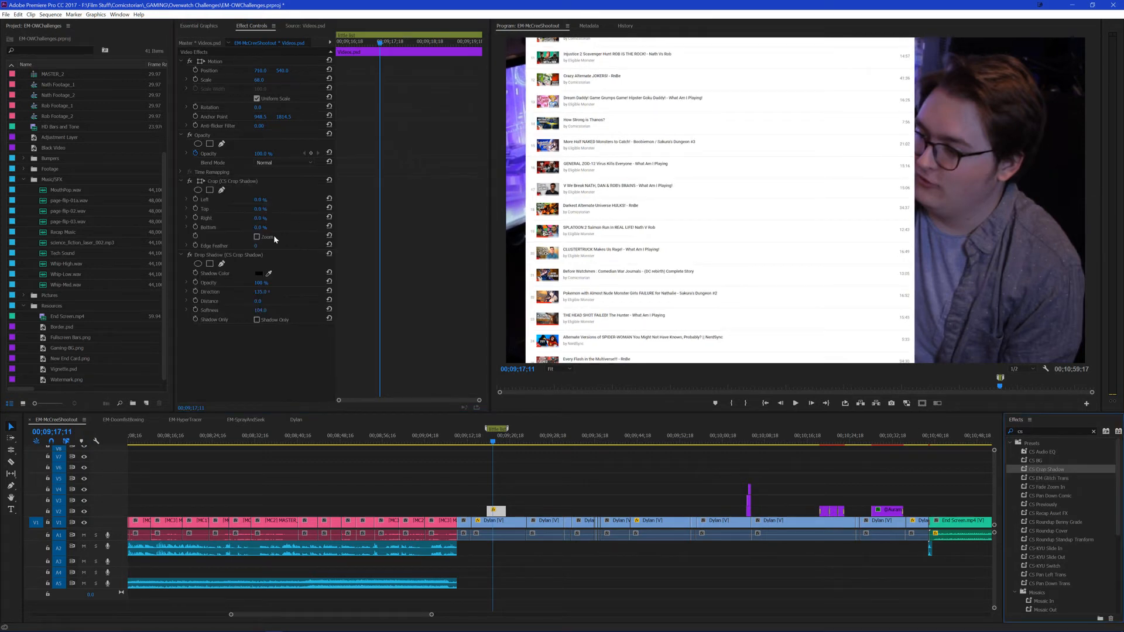
left_click_drag(262, 218, 303, 218)
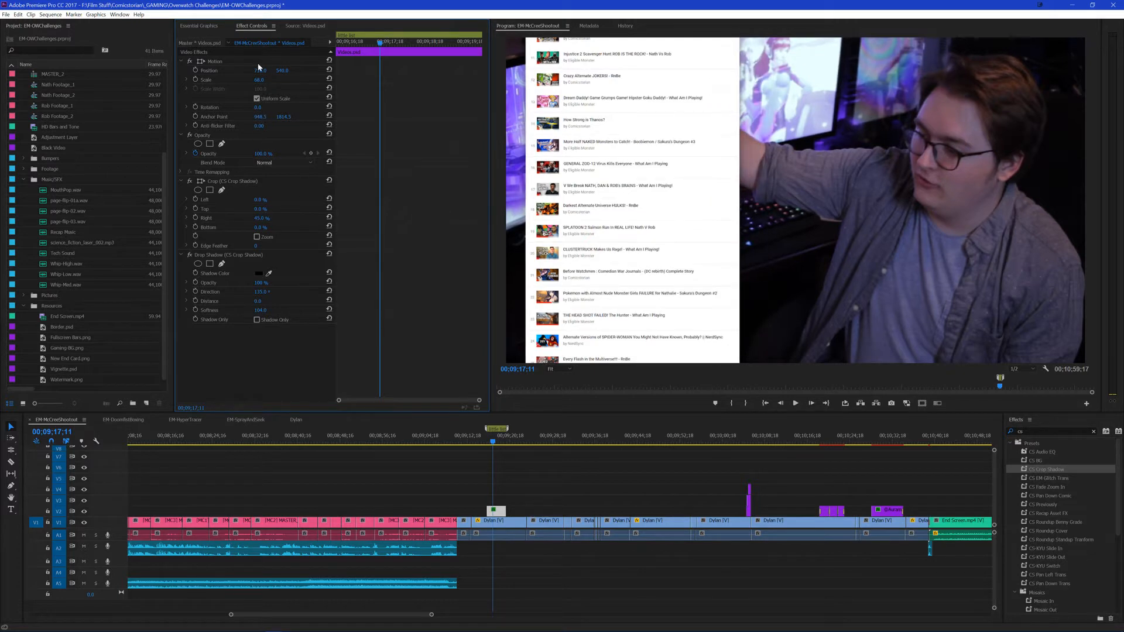
left_click_drag(262, 70, 315, 81)
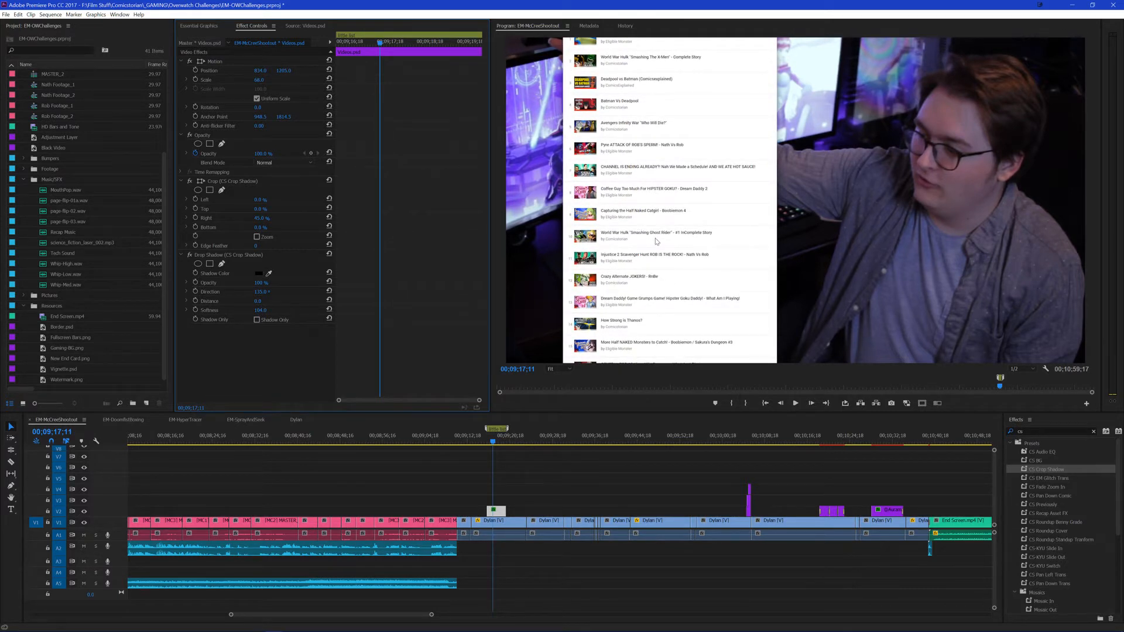
Step: Apply the TF Default preset to Videos.psd and add a keyframe for its Transform position at the playhead
left_click(182, 181)
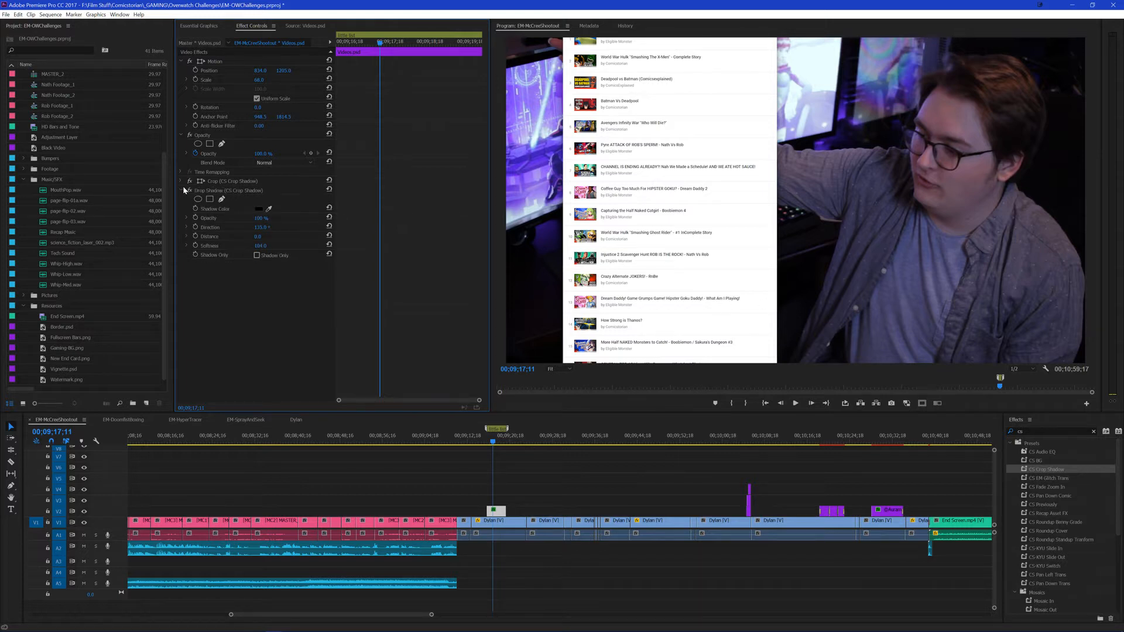
left_click(181, 191)
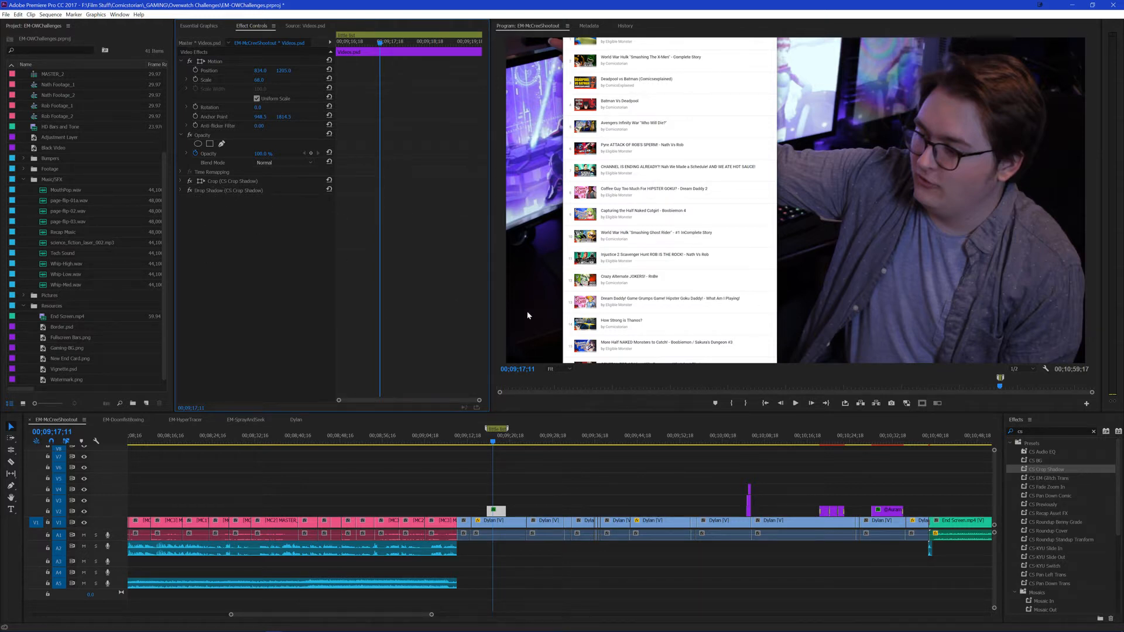
double_click(1035, 431)
type("tf")
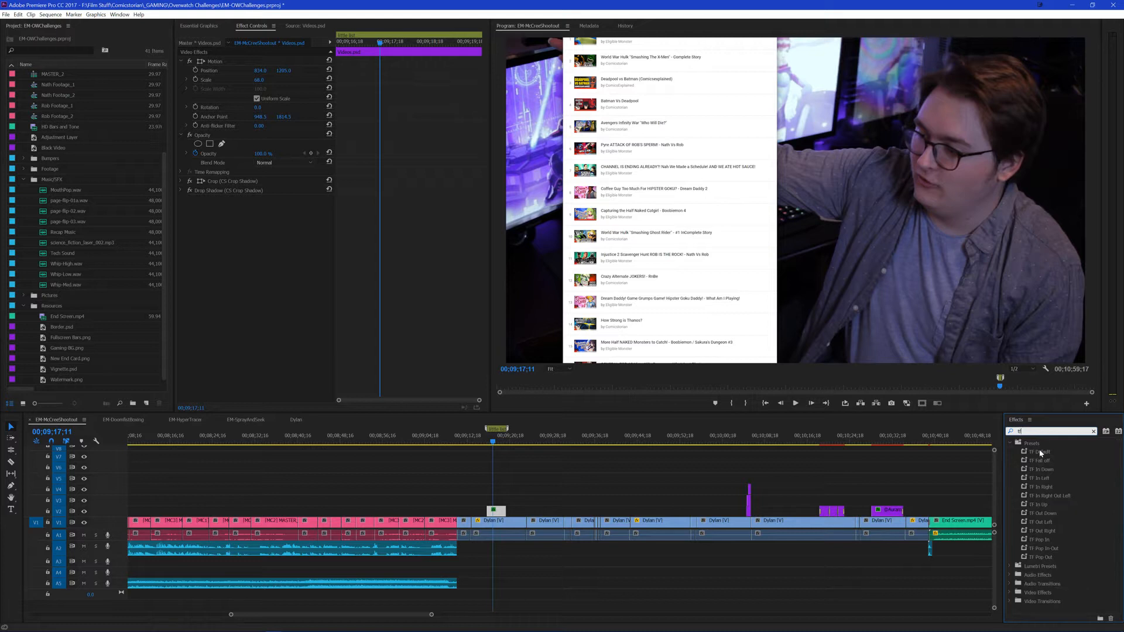
left_click_drag(1039, 452, 258, 232)
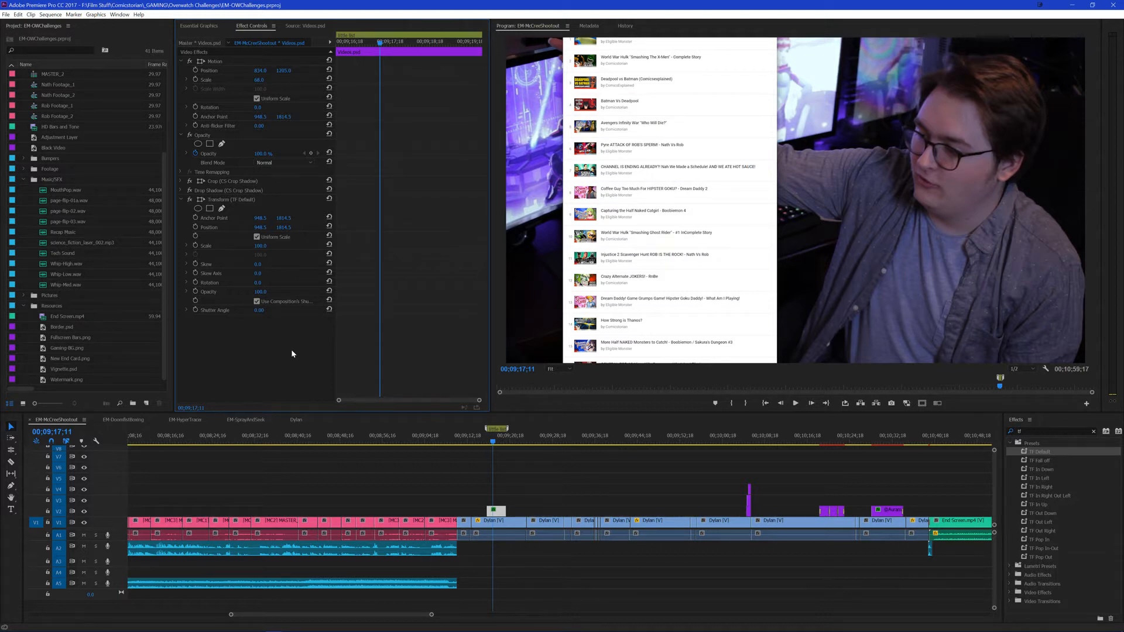
left_click(196, 227)
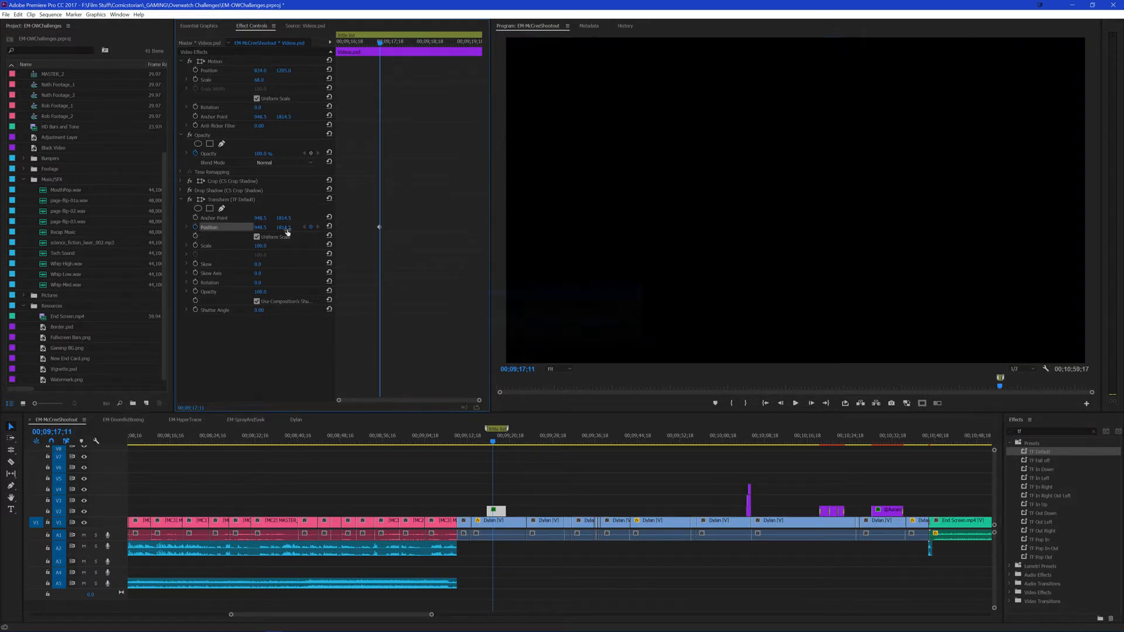
Step: Animate the Transform position of Videos.psd vertically from about 2410 at the clip's start to about -1042 at its end
left_click_drag(378, 230, 341, 231)
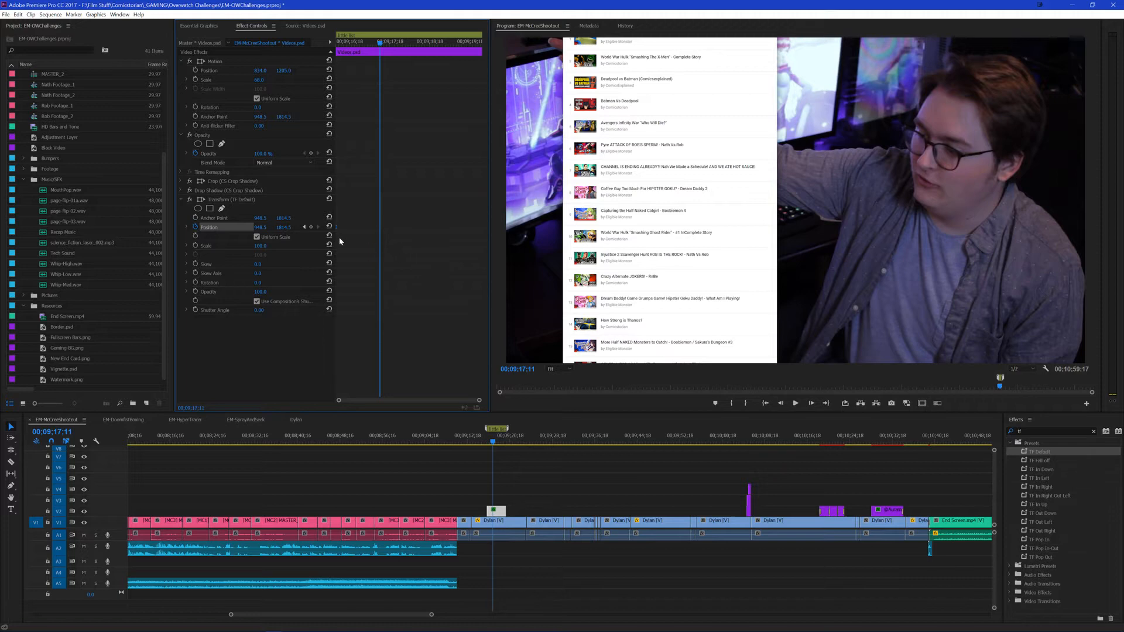
key("space")
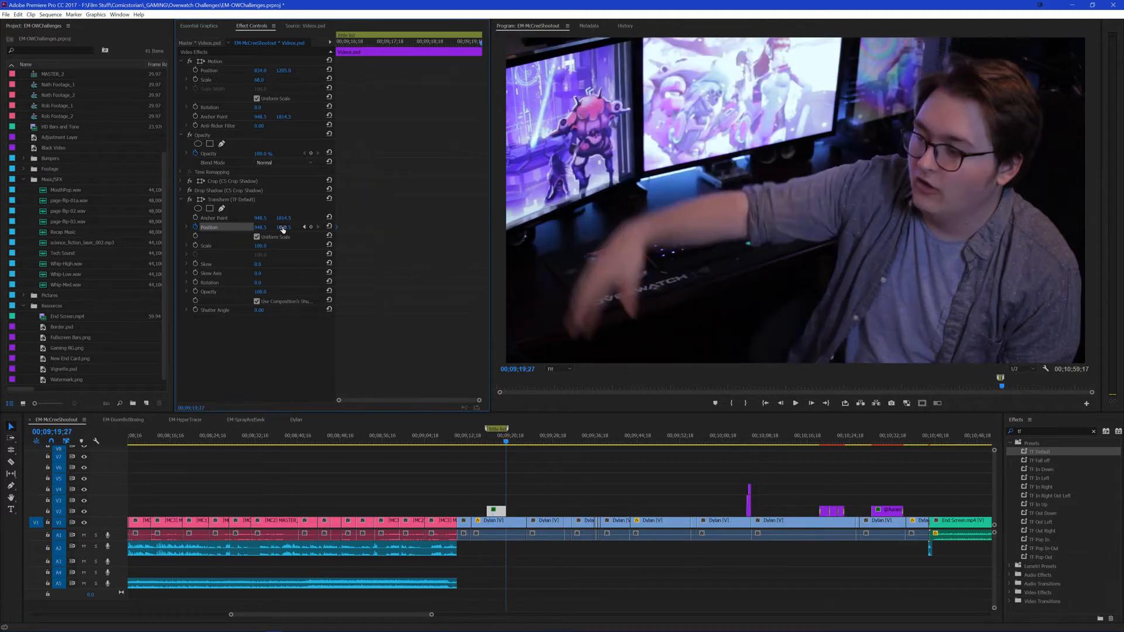
left_click_drag(283, 230, 205, 229)
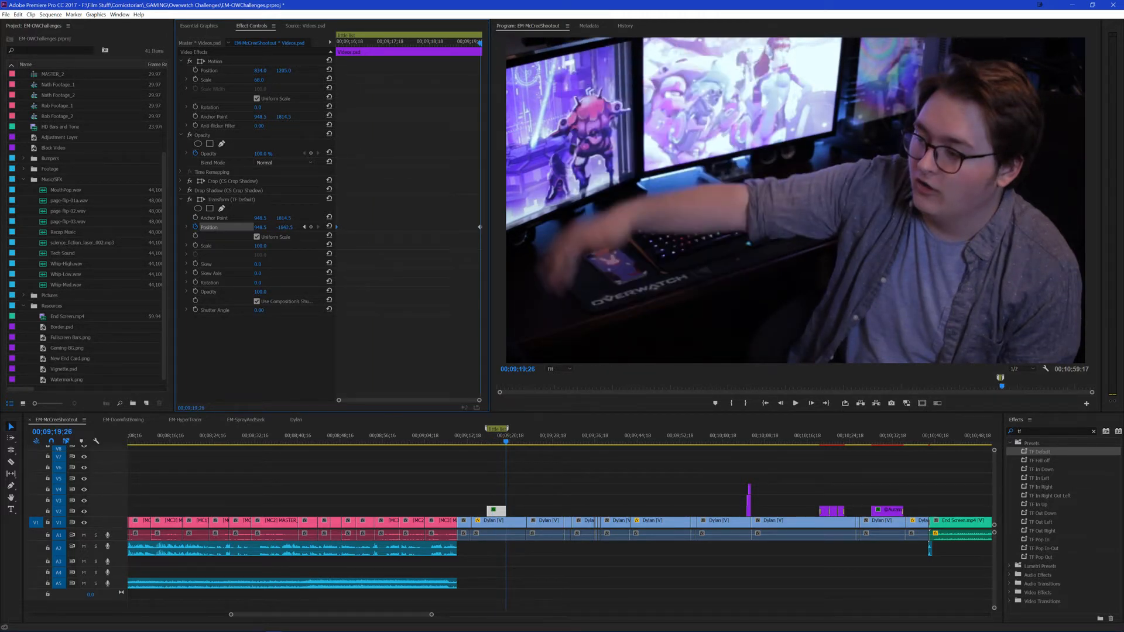
left_click(304, 228)
left_click_drag(285, 229, 409, 234)
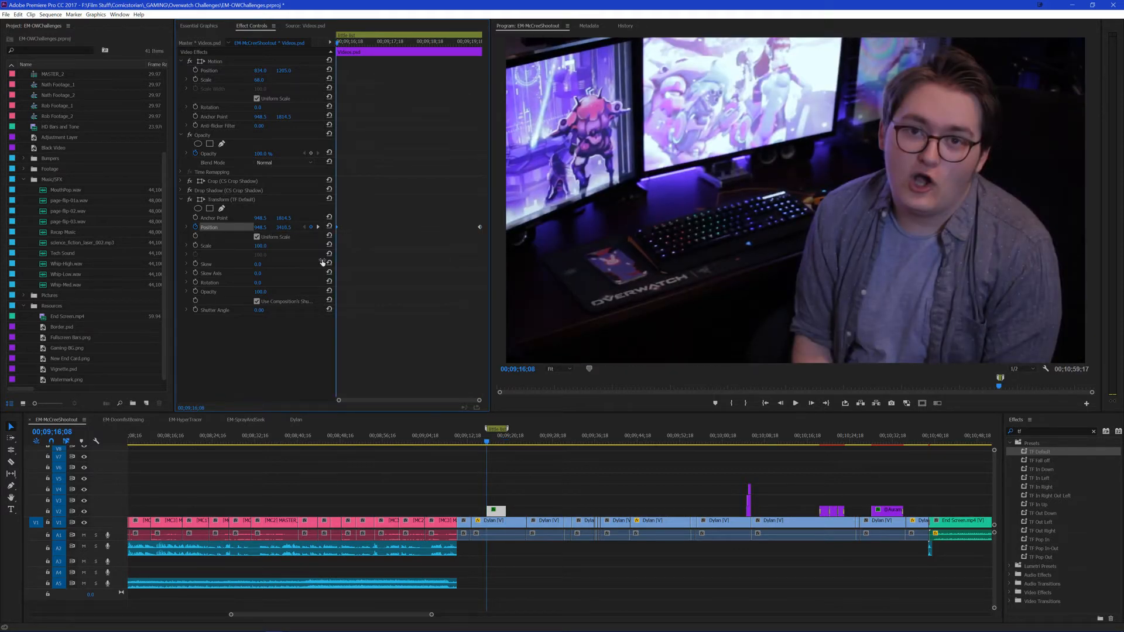
Step: Disable the composition's shutter angle in the Transform effect of Videos.psd and set its shutter angle to 180
left_click(494, 488)
left_click(495, 511)
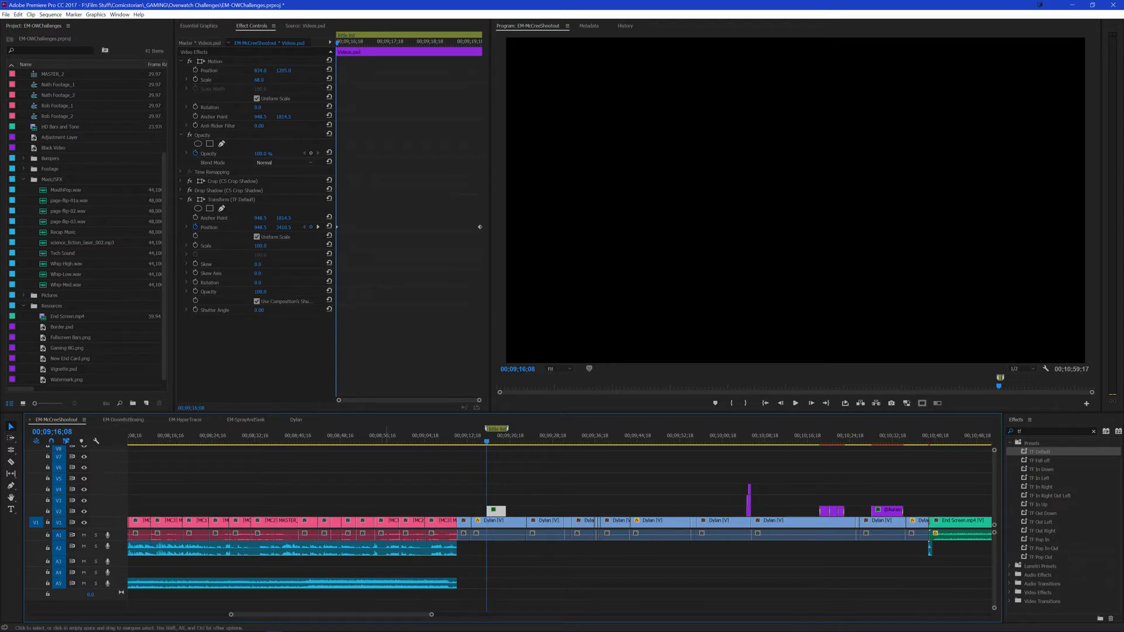
left_click(323, 625)
left_click(273, 625)
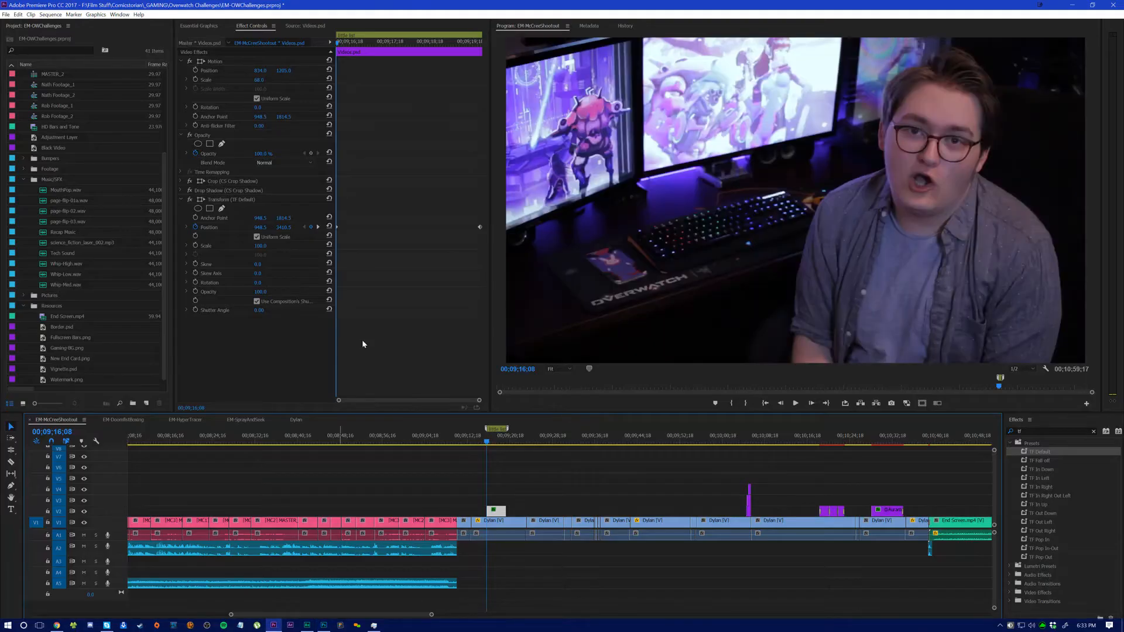
left_click(258, 310)
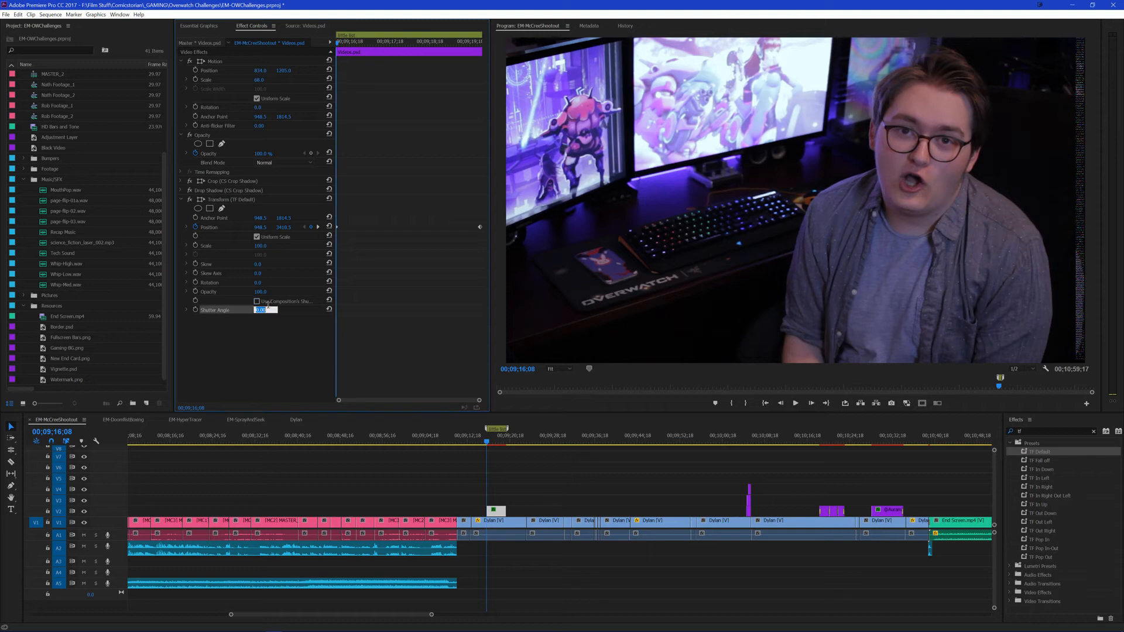
type("180")
key("Return")
left_click(513, 464)
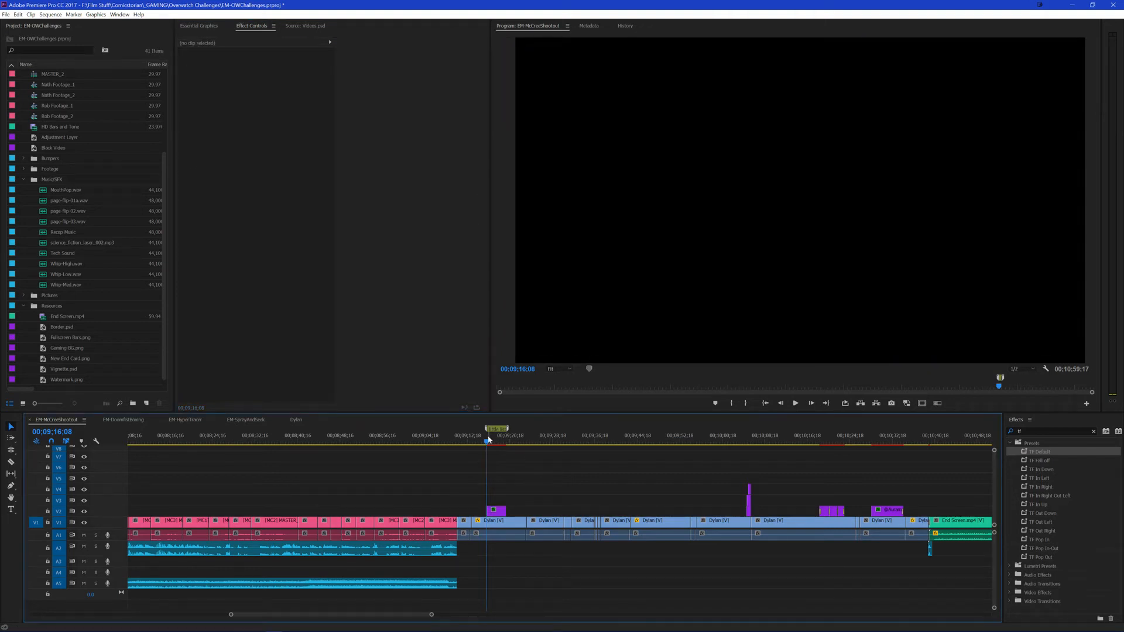
Step: Play back the sequence from just before Videos.psd to review the overlay's scrolling motion and blur
left_click_drag(487, 441, 479, 454)
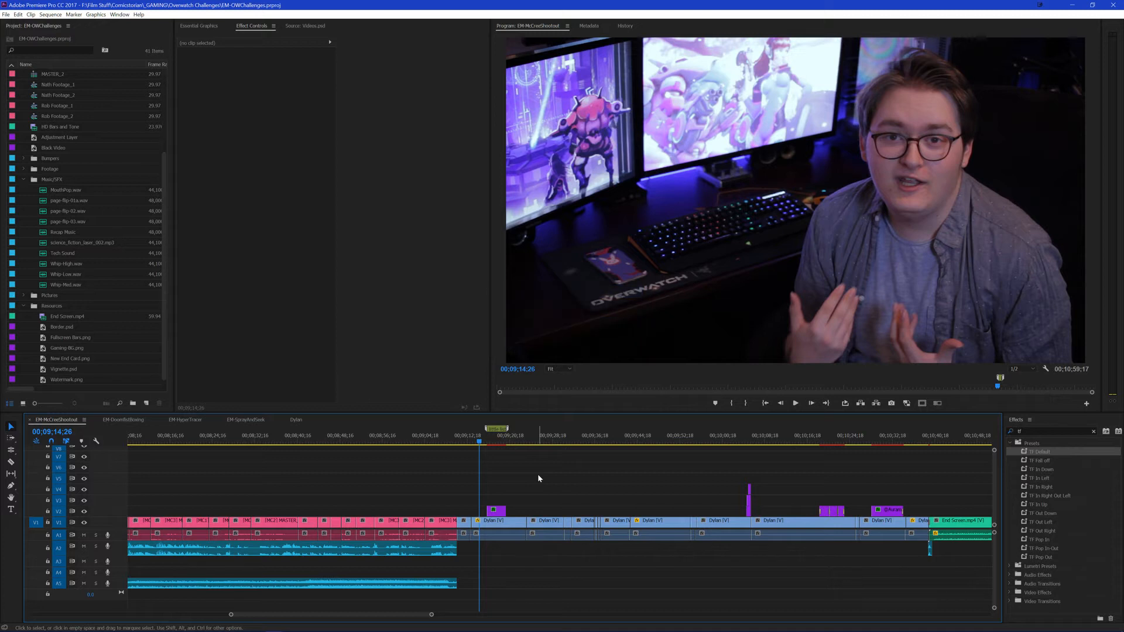
key("space")
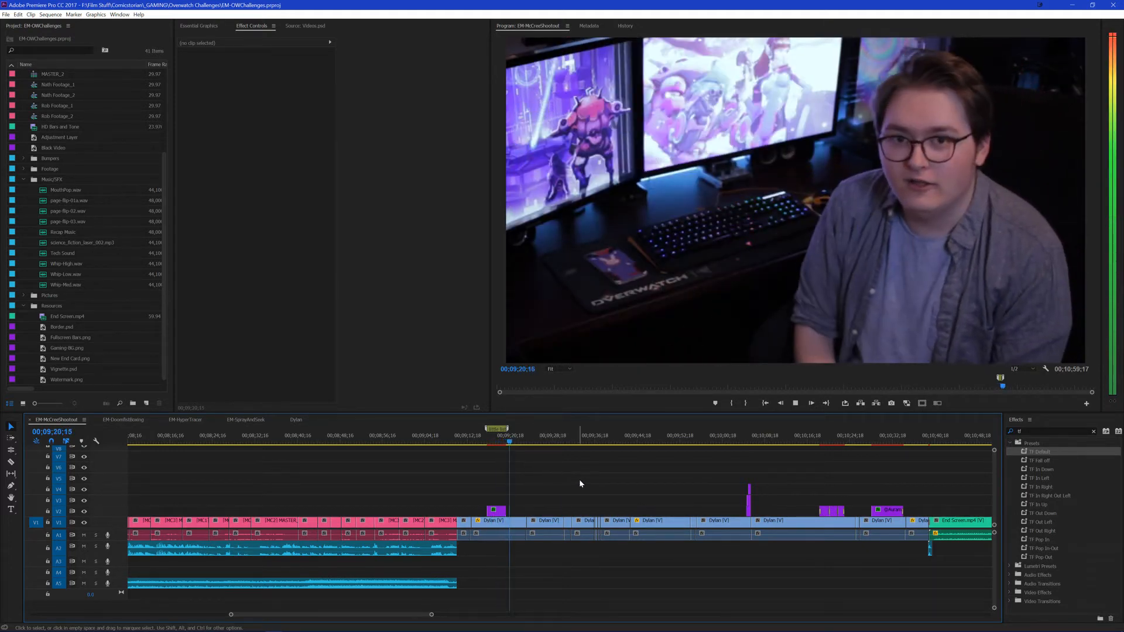
key("space")
Step: Add a middle Transform position keyframe to Videos.psd at 00;09;17;13 and shift it closer to the clip's start
left_click(494, 456)
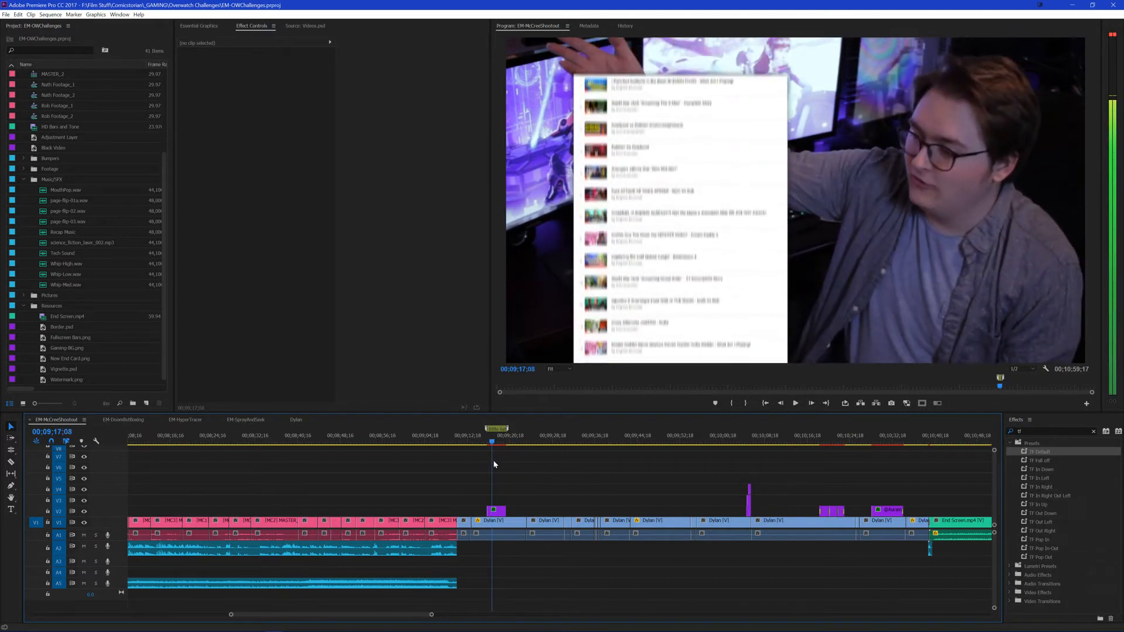
left_click(493, 510)
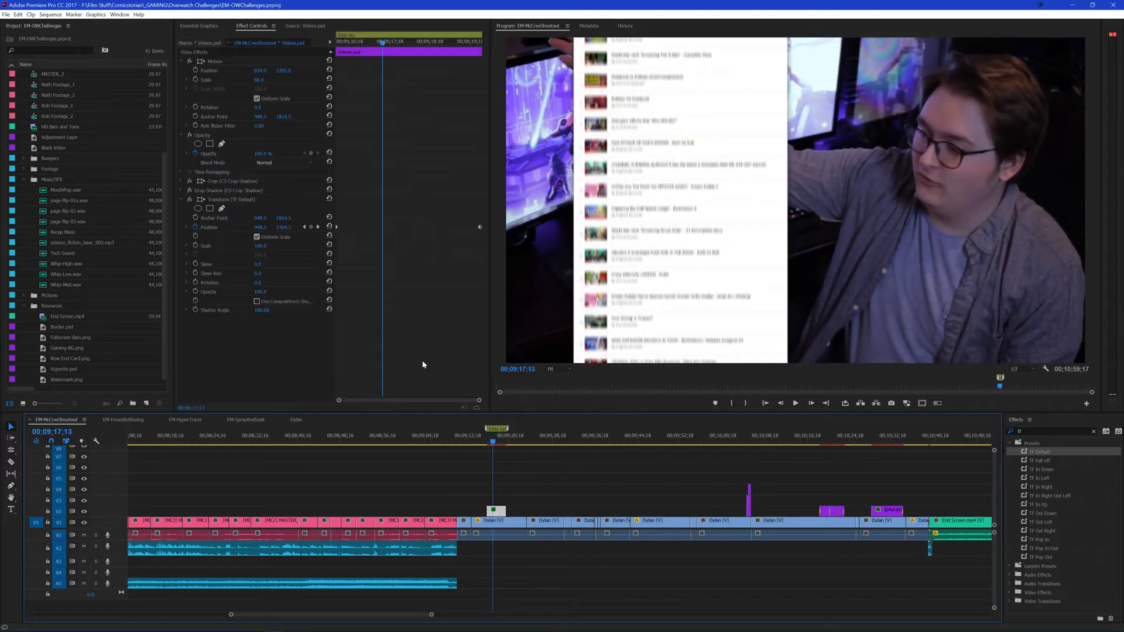
left_click(310, 227)
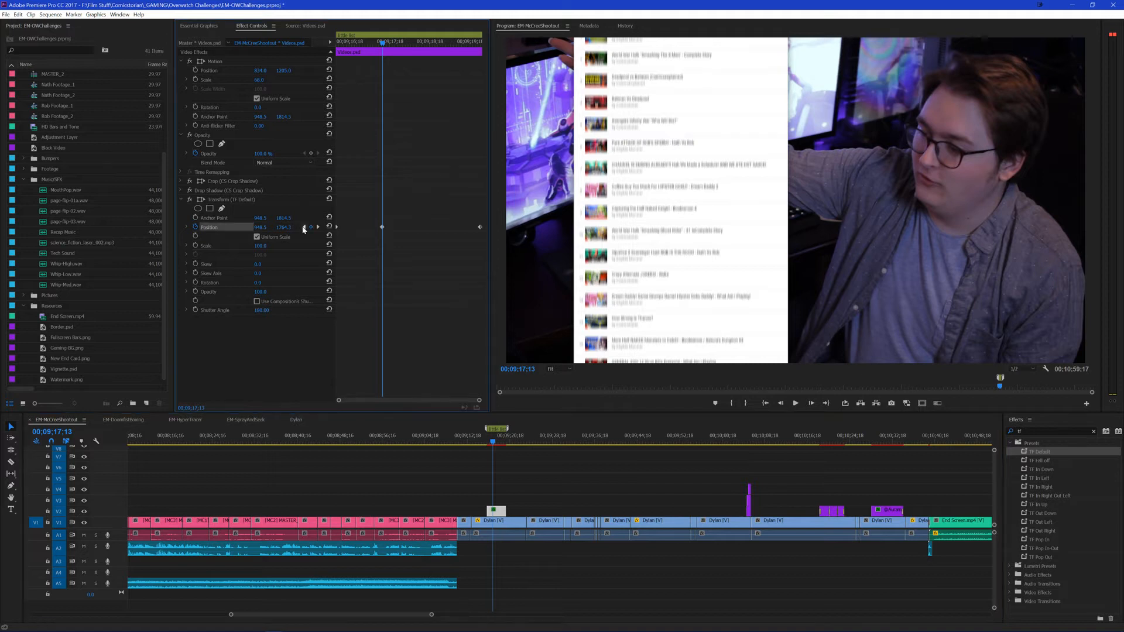
left_click(304, 227)
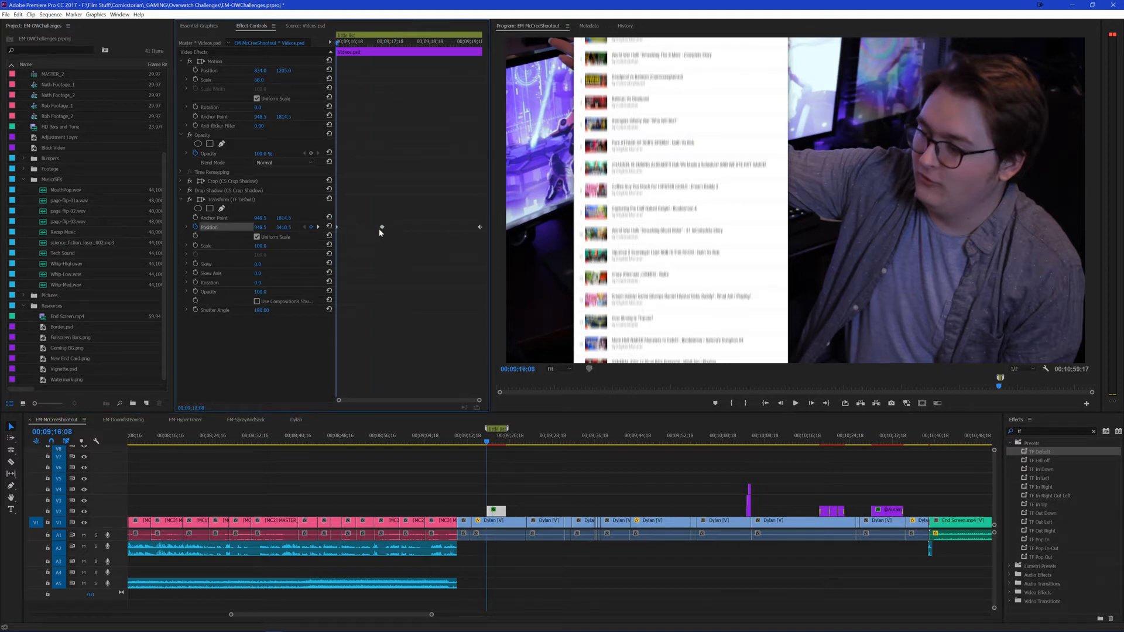
left_click_drag(380, 228, 355, 231)
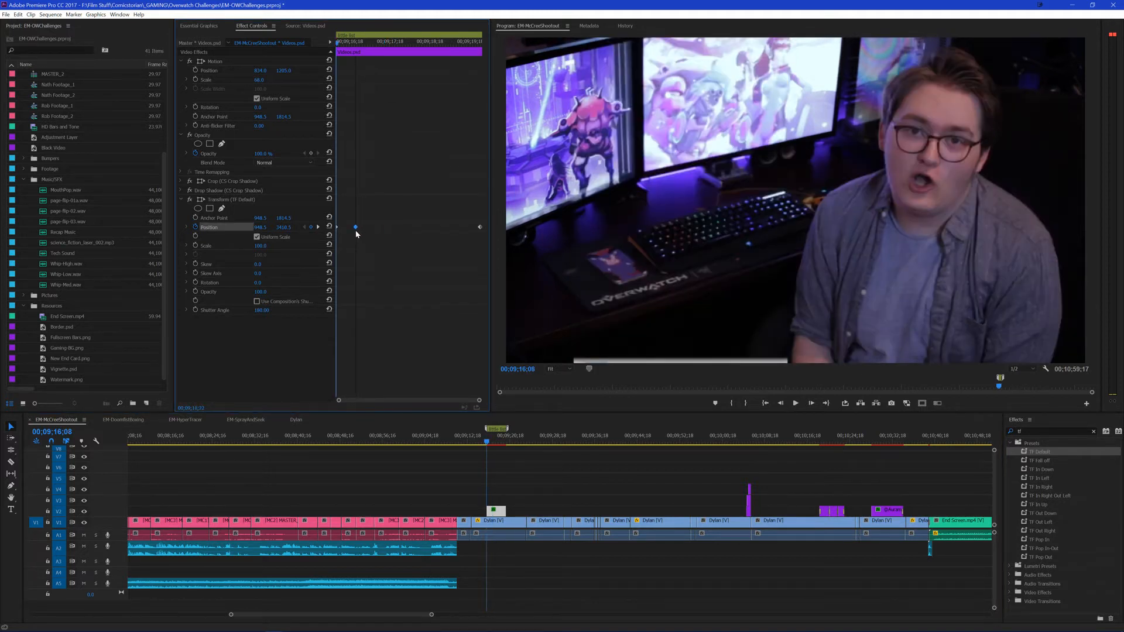
Step: Preview the retimed scroll and set the middle position keyframe's temporal interpolation to Ease In
left_click(375, 196)
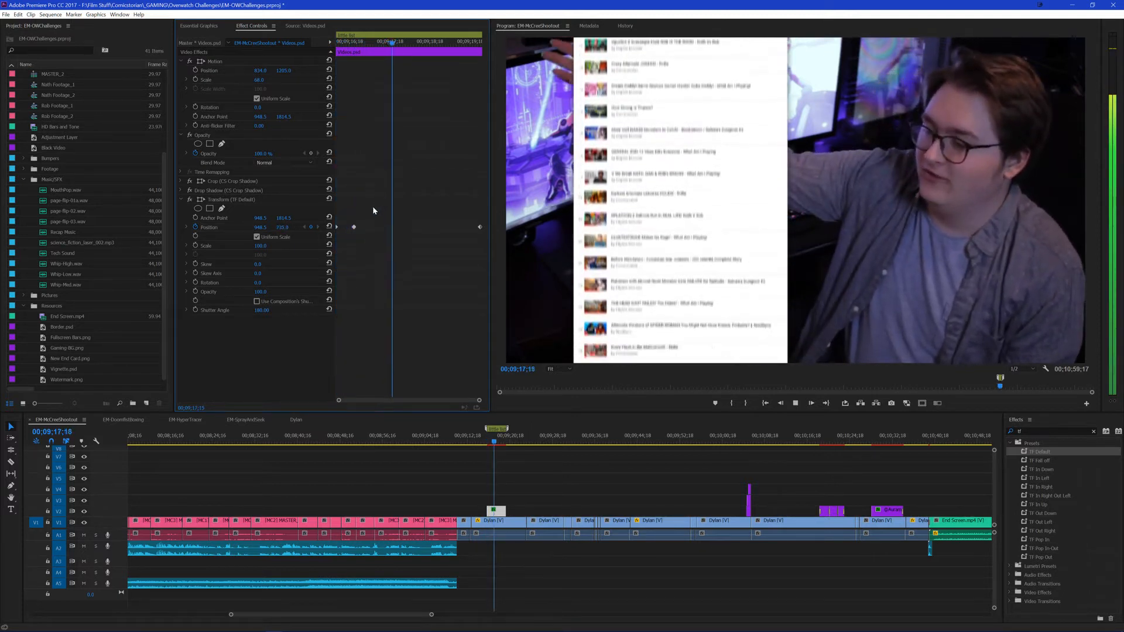
key("space")
right_click(354, 228)
mouse_move(404, 293)
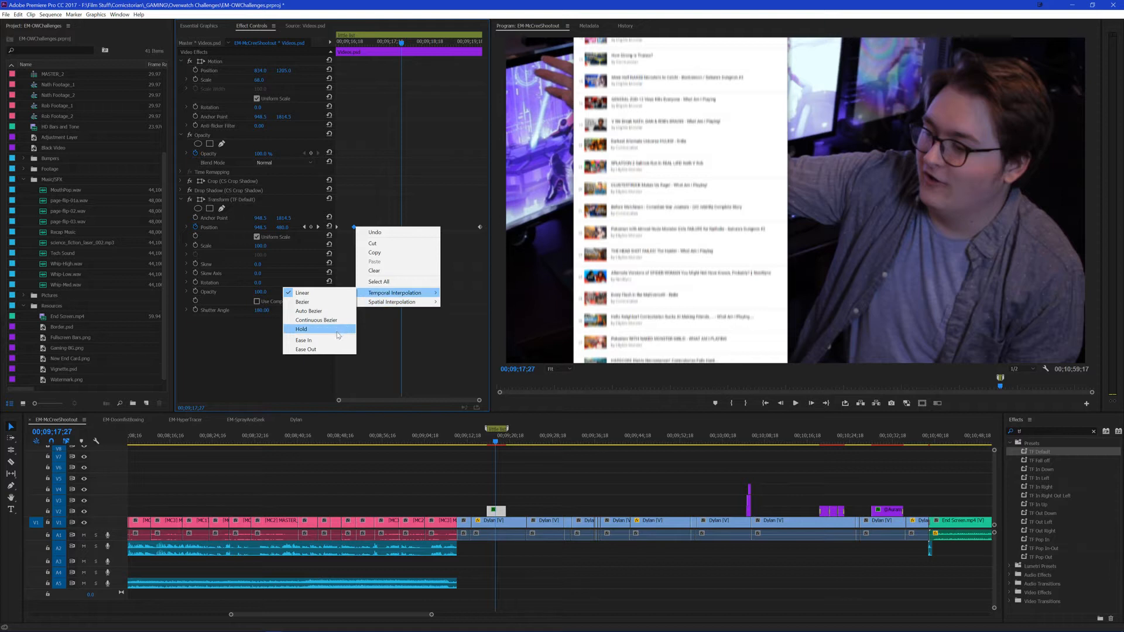
left_click(335, 340)
Step: Move the last position keyframe to 00;09;19;14 and add another at the clip's end with a vertical value of about -2078
left_click_drag(461, 42, 466, 51)
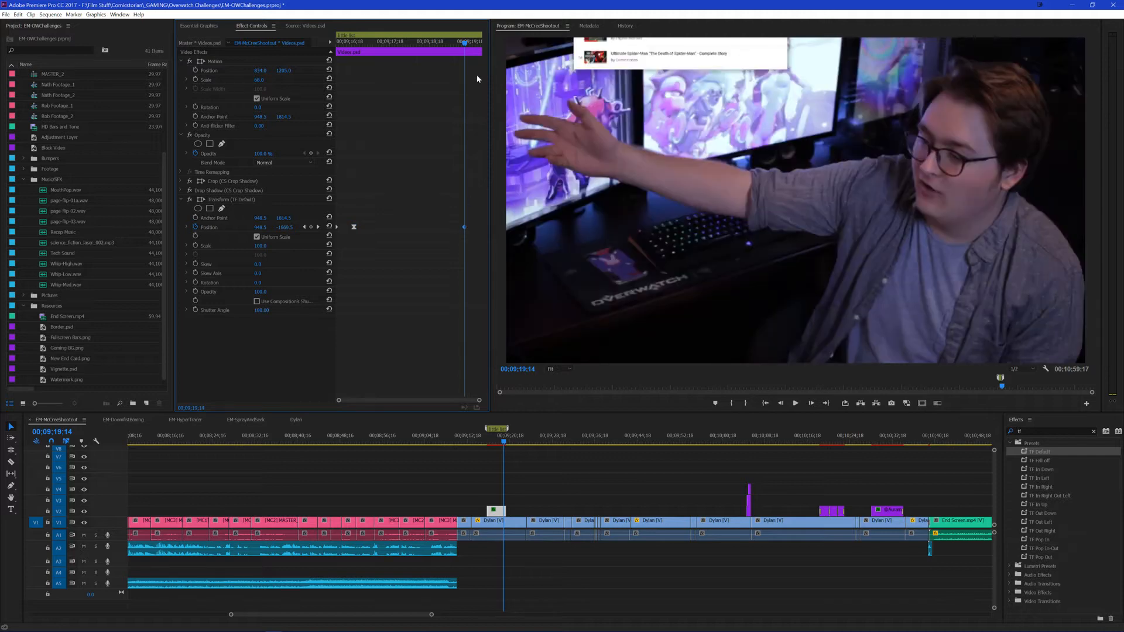
left_click(481, 43)
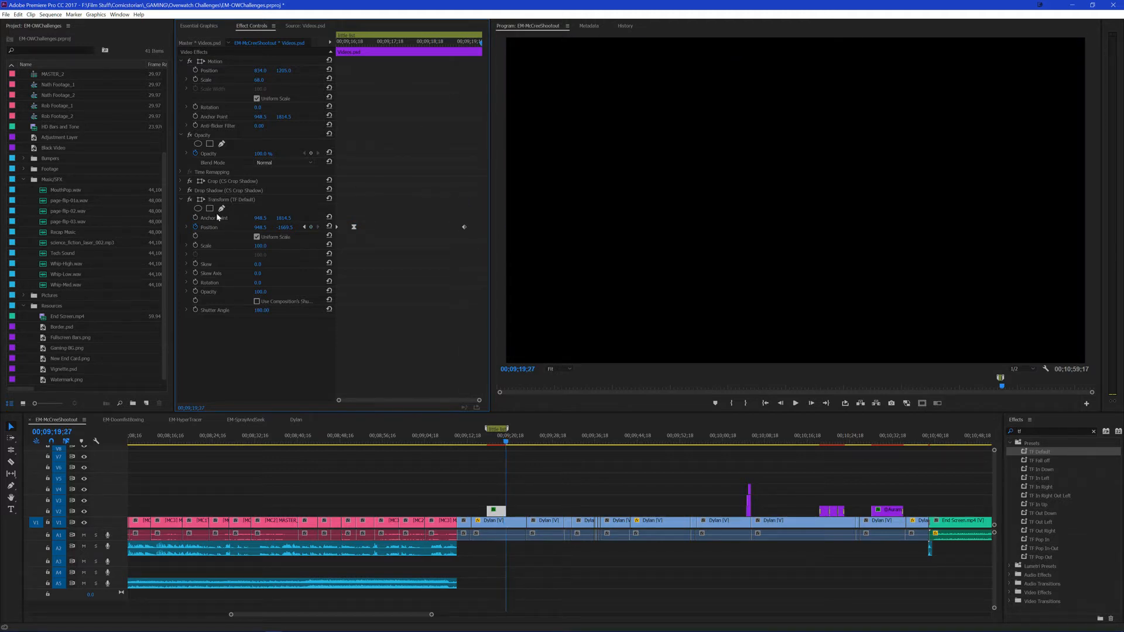
left_click_drag(284, 227, 45, 228)
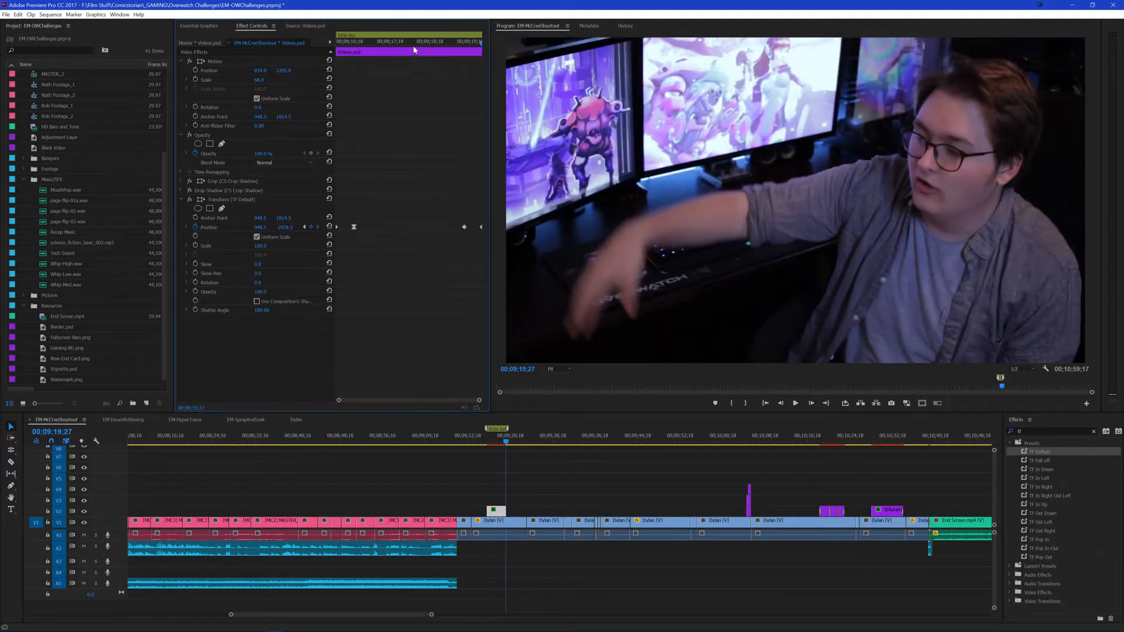
Step: Re-enable the composition's shutter angle in the Transform effect and preview the Videos.psd animation
left_click(257, 302)
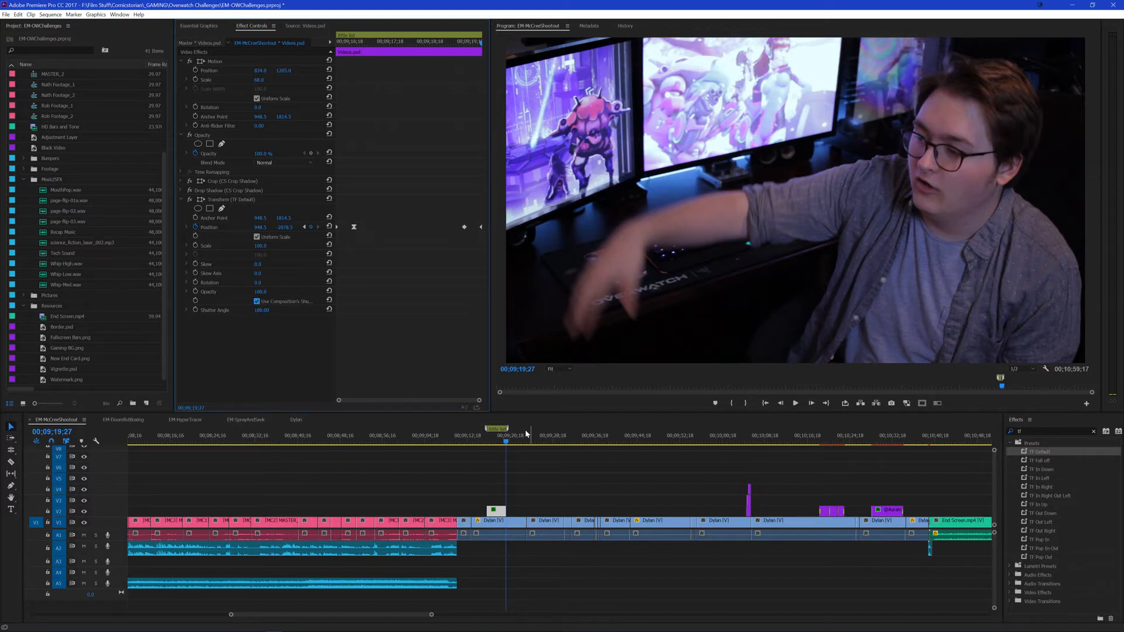
left_click(482, 437)
key("space")
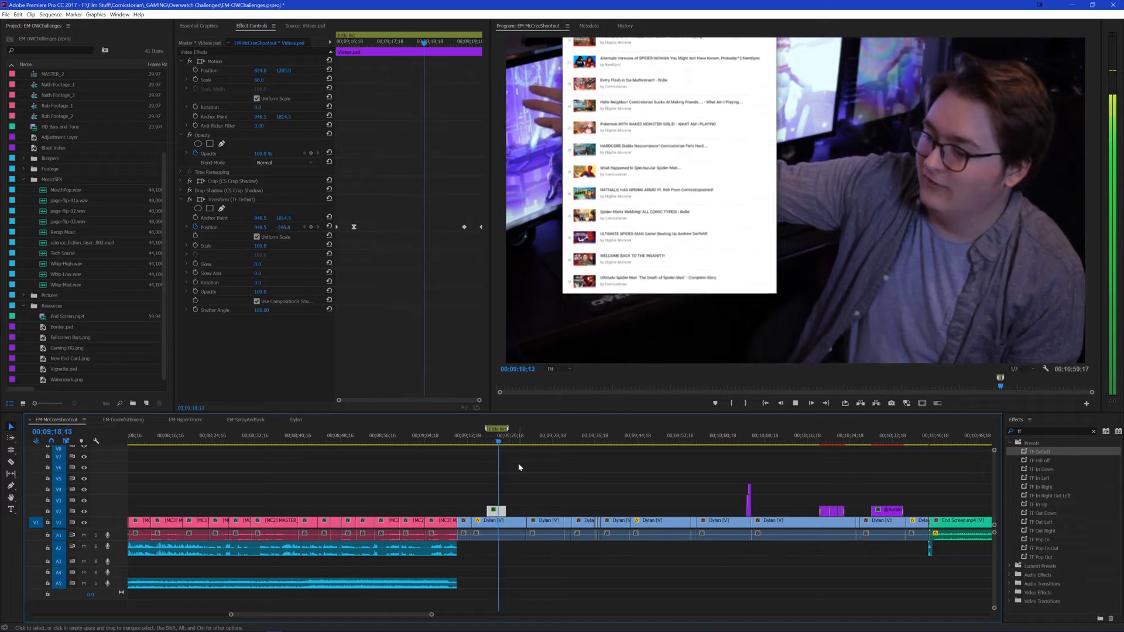
key("space")
left_click_drag(465, 43, 442, 78)
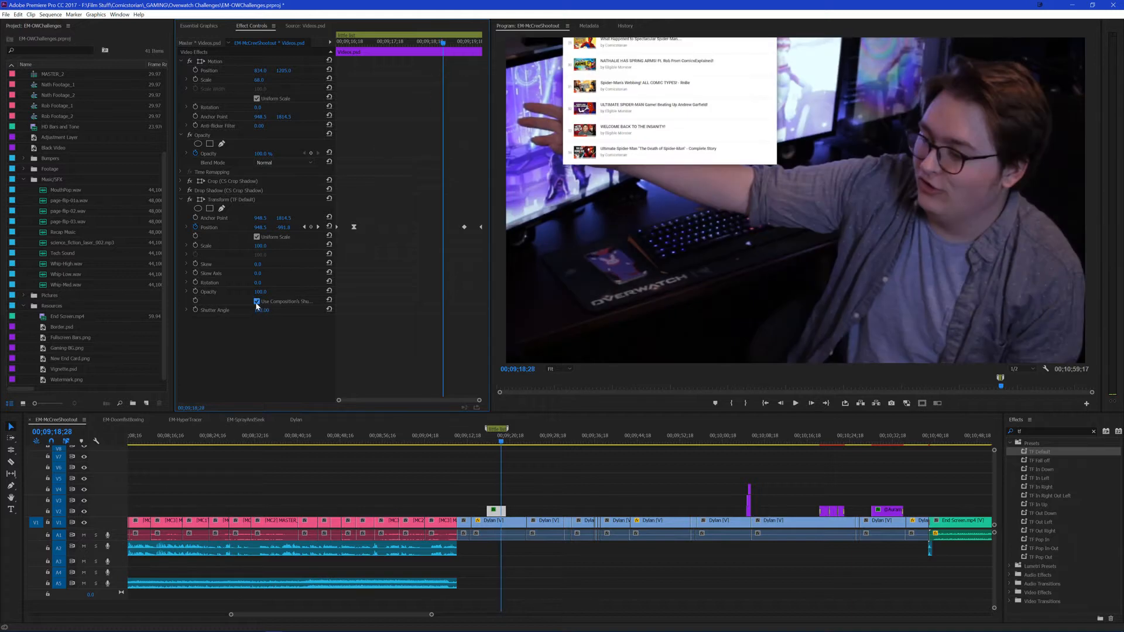
Step: Save the project and remove the timeline marker above Videos.psd
left_click(582, 479)
key("ctrl+s")
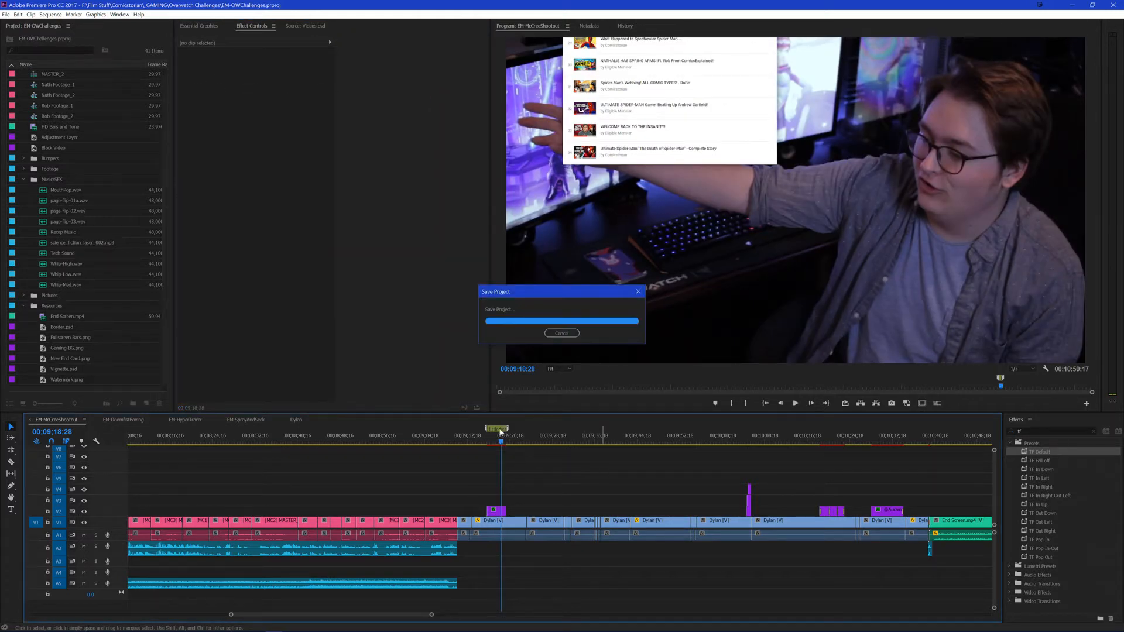
right_click(500, 431)
left_click(535, 560)
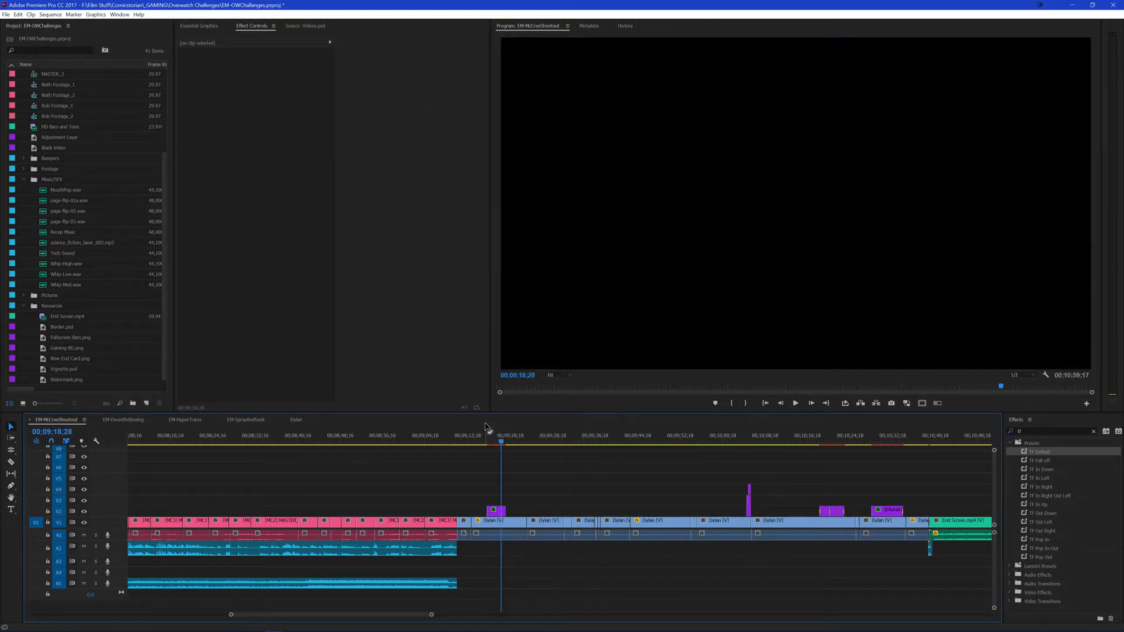
Step: Play the sequence from before the overlay through to the following talking segment and save the project
left_click(476, 436)
key("space")
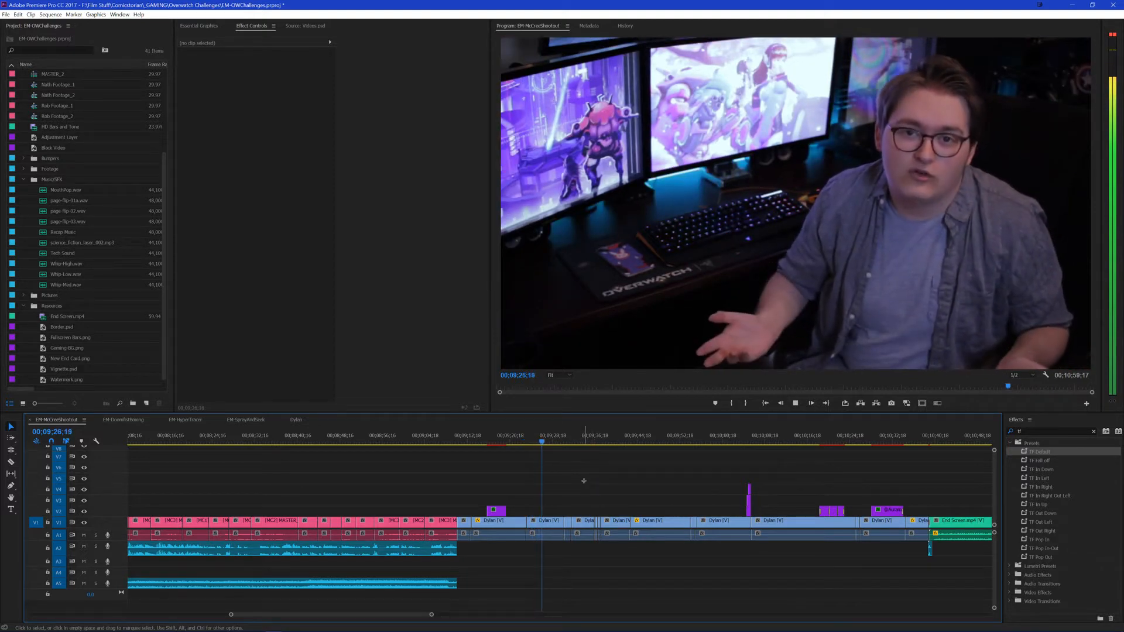
key("ctrl+s")
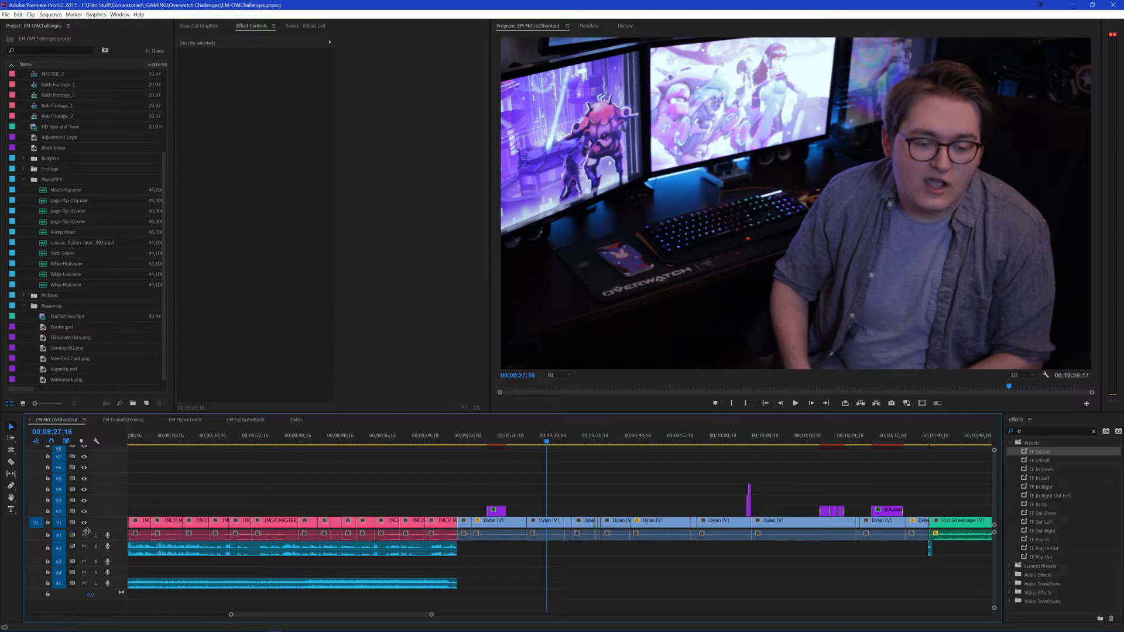
Step: Switch to Chrome, check the Blizzard gear store page, close the Blizzard Shop tab and return to Premiere Pro
left_click(58, 628)
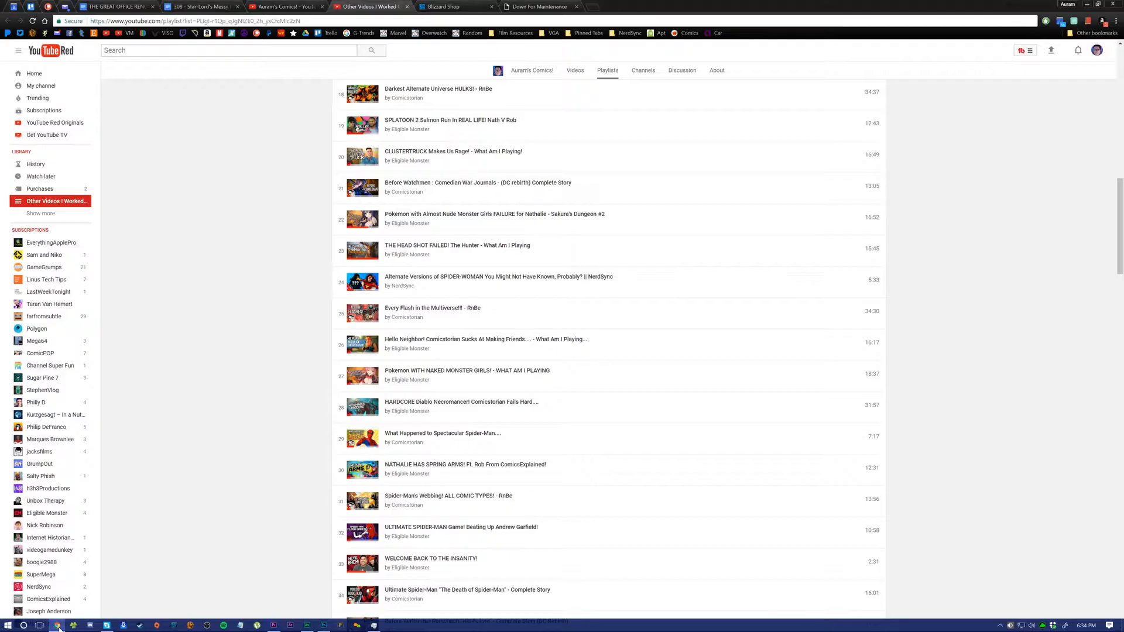
left_click(527, 6)
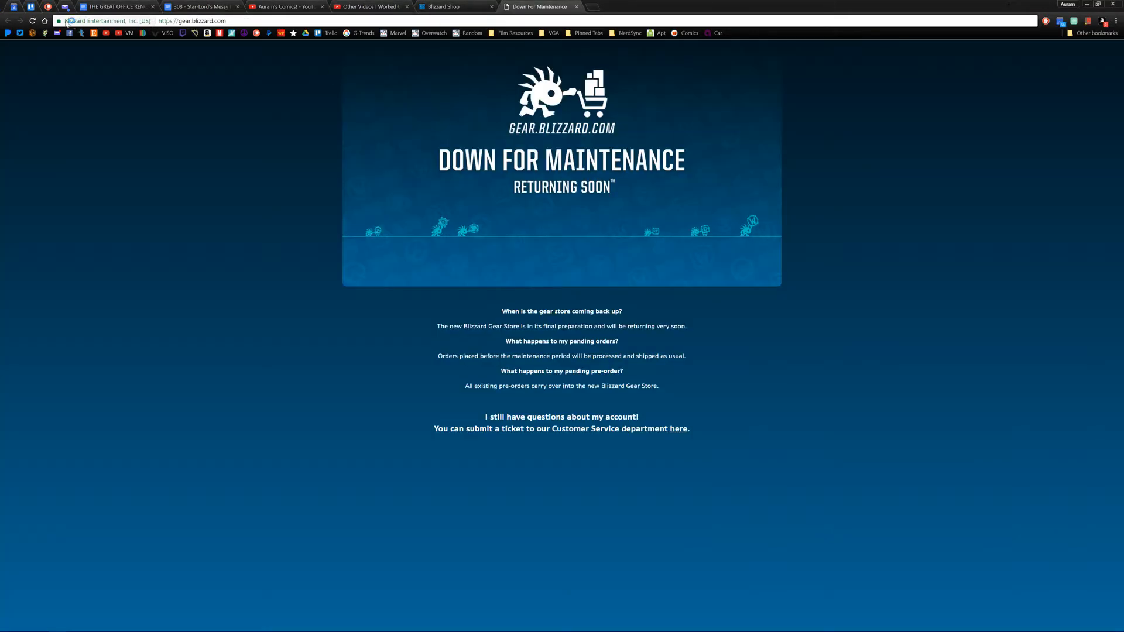
middle_click(470, 5)
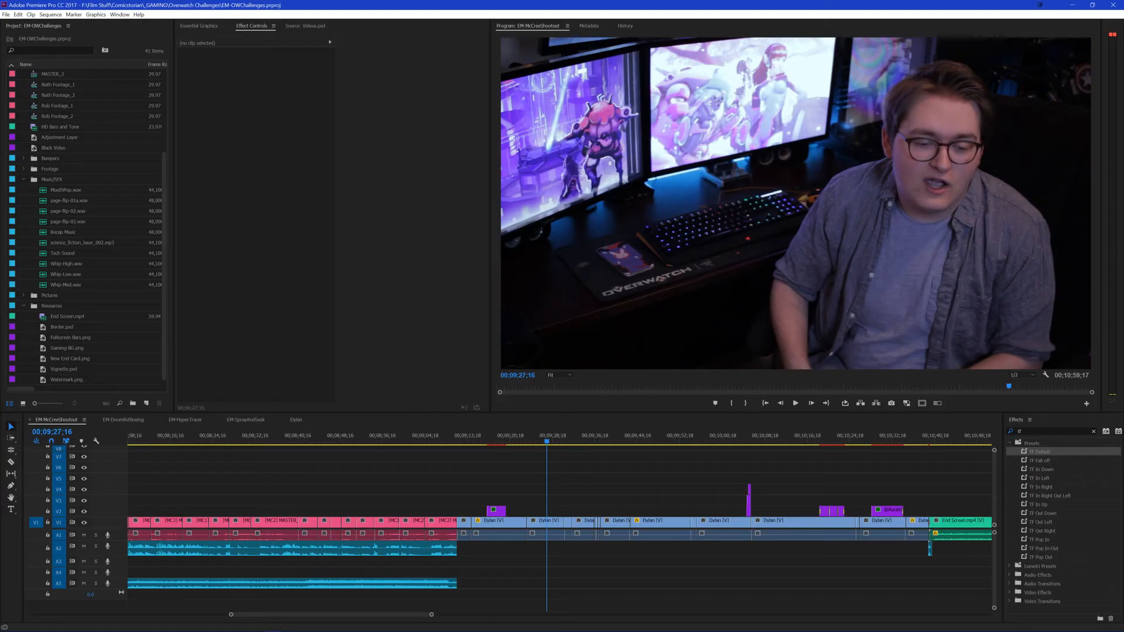
left_click(267, 478)
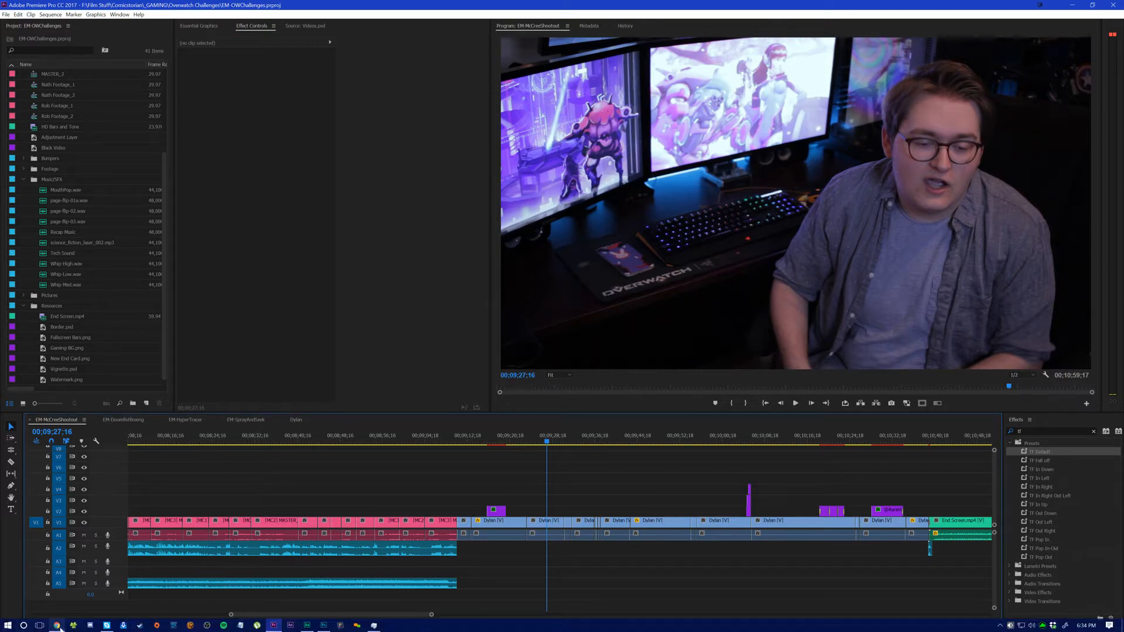
Step: Switch to Chrome, open the Epidemic Sound player and browse the Bloopers tracks in the Comedy genre
left_click(56, 626)
left_click(512, 33)
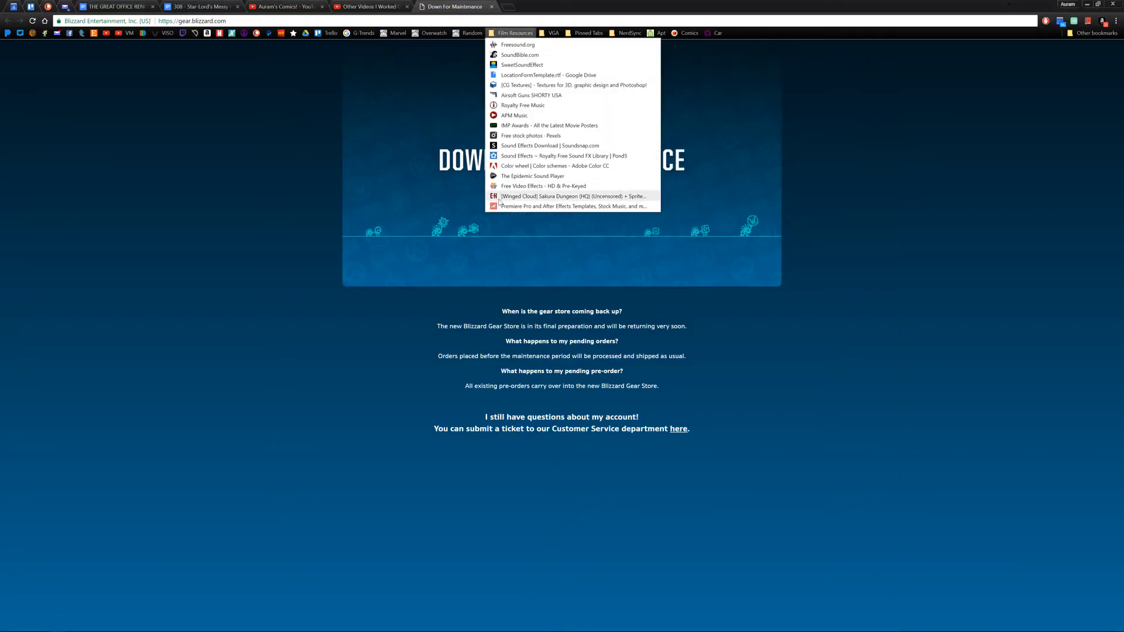
left_click(502, 194)
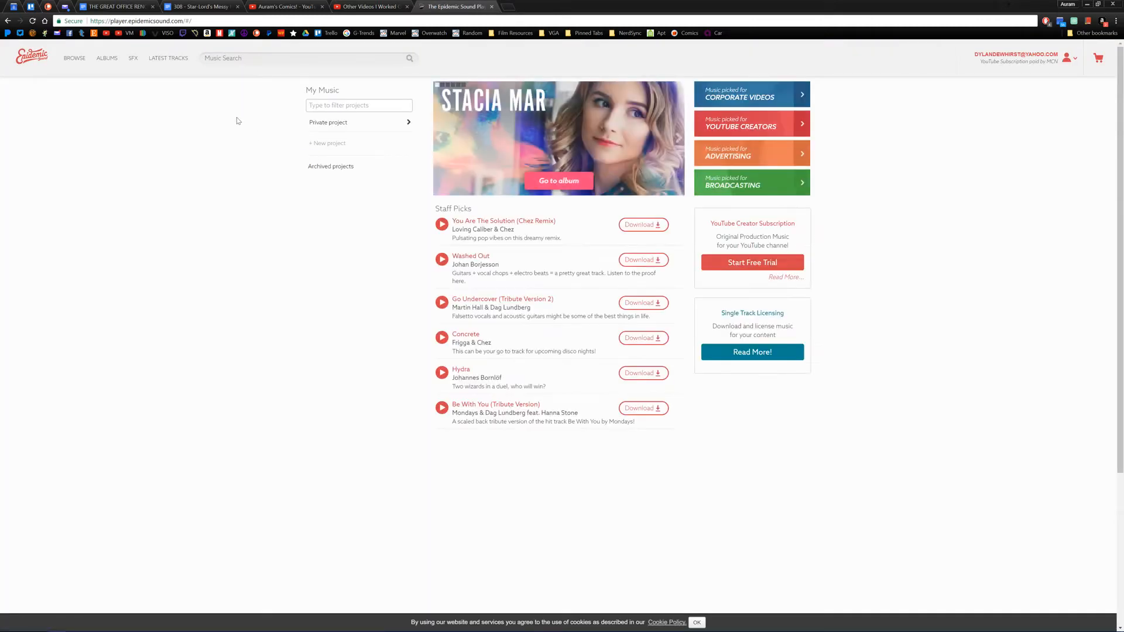
left_click(65, 59)
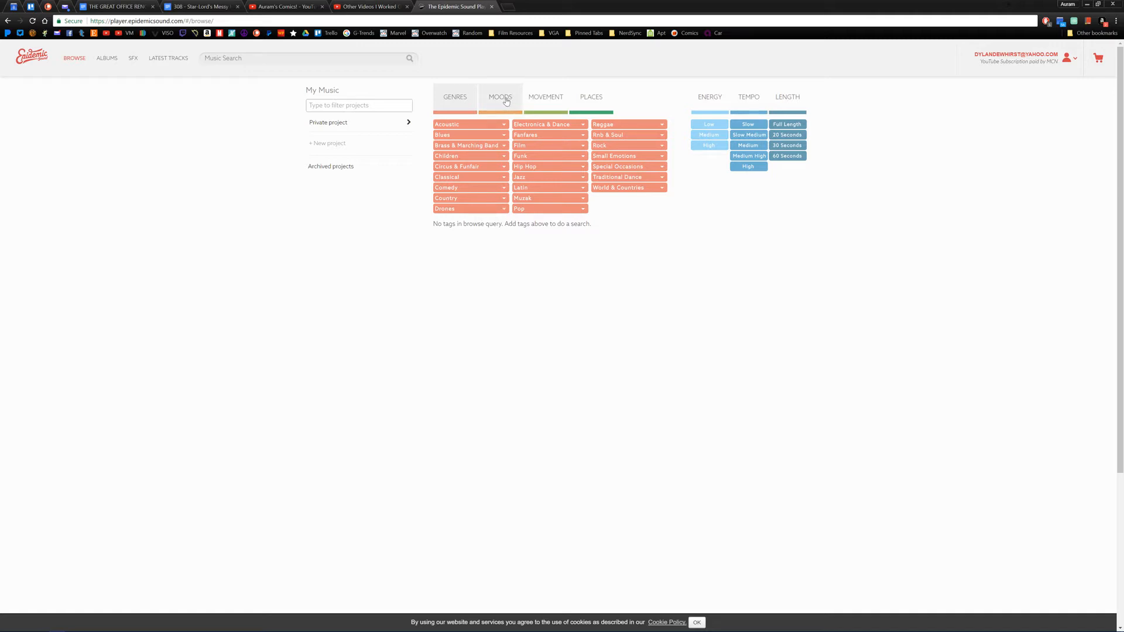
left_click(504, 189)
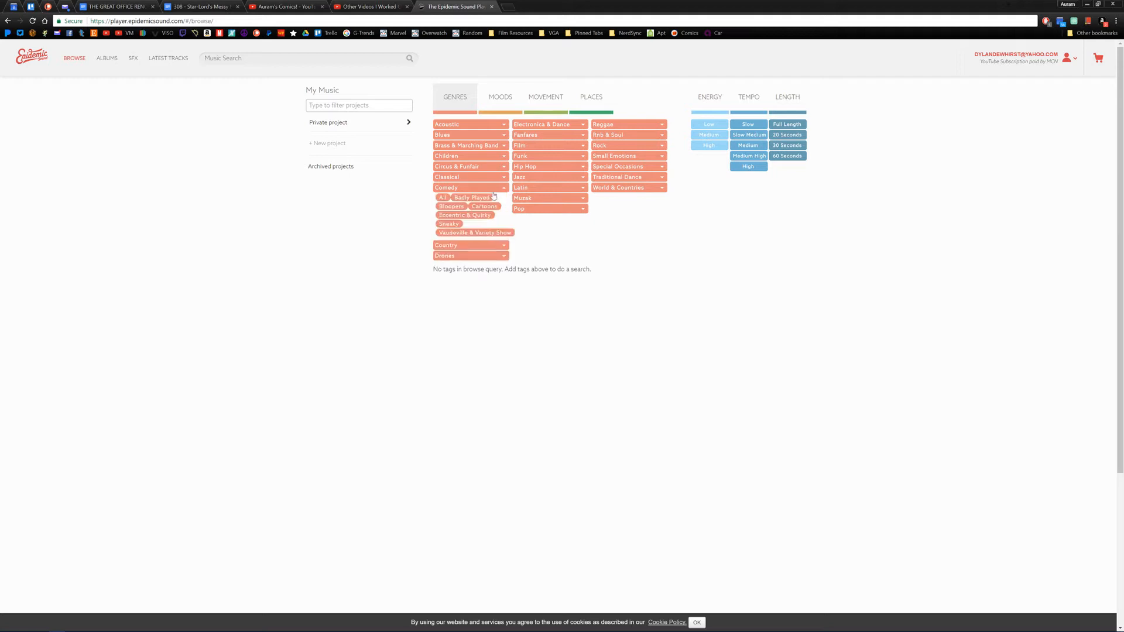
left_click(454, 209)
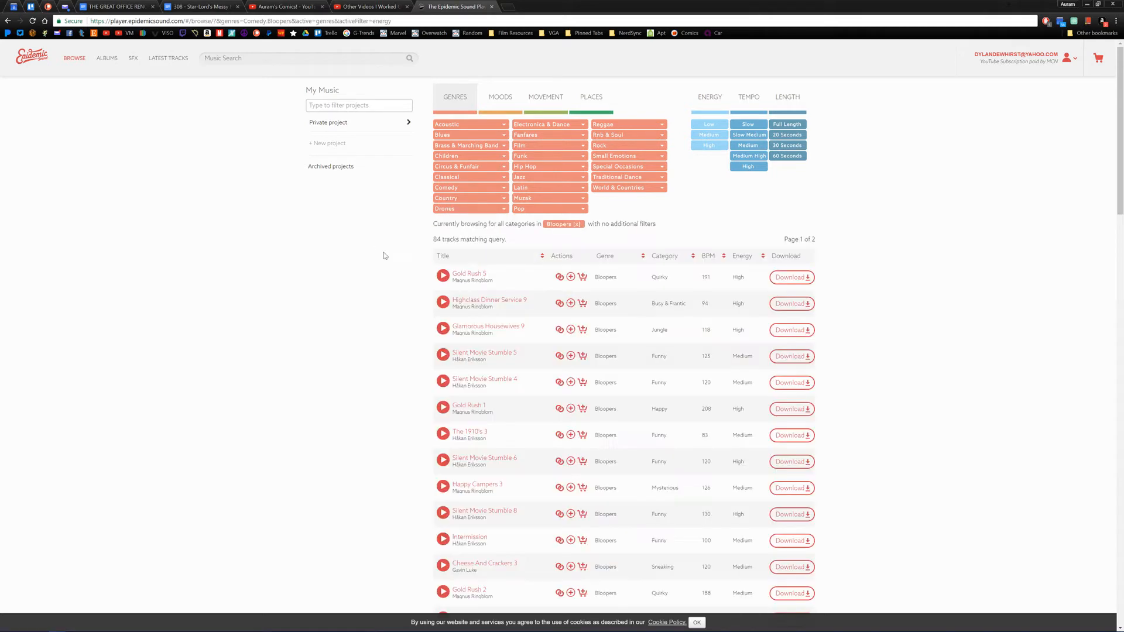
Step: Preview the tracks Highclass Dinner Service 9 and Silent Movie Stumble 4, and download Silent Movie Stumble 4 without stems
left_click(441, 303)
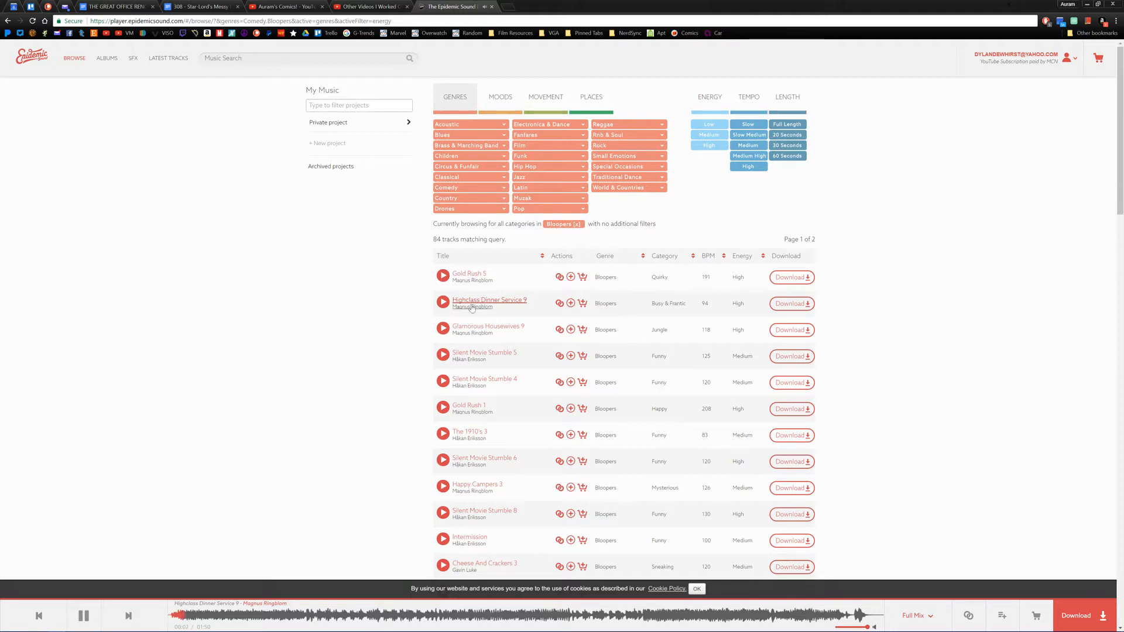
left_click(83, 616)
scroll(344, 293, "down", 1)
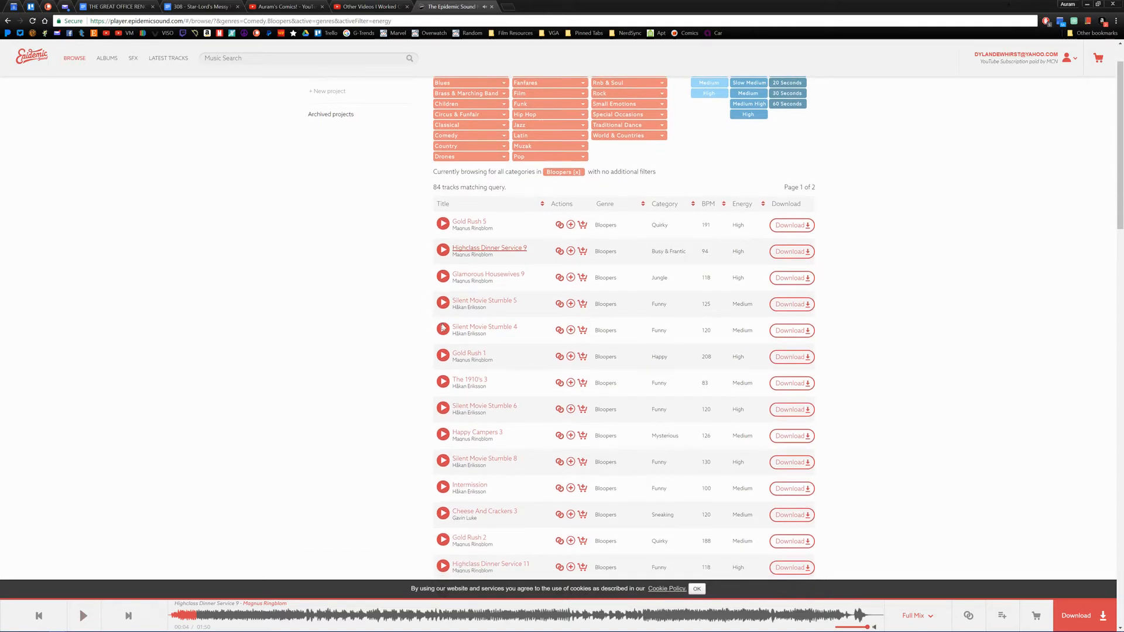
left_click(438, 331)
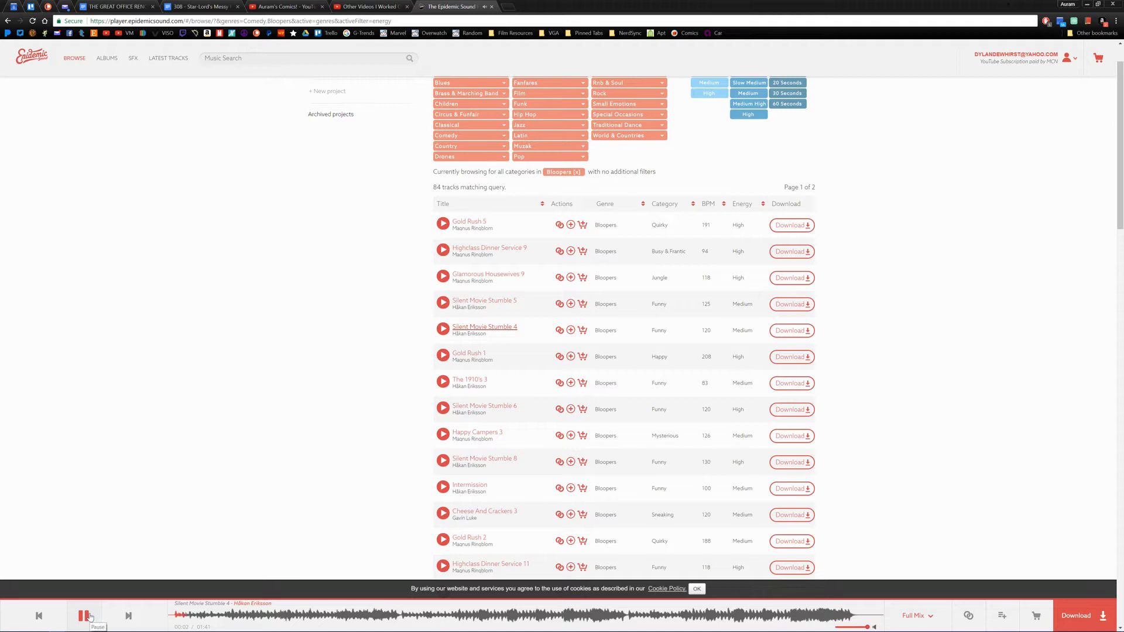
left_click(295, 619)
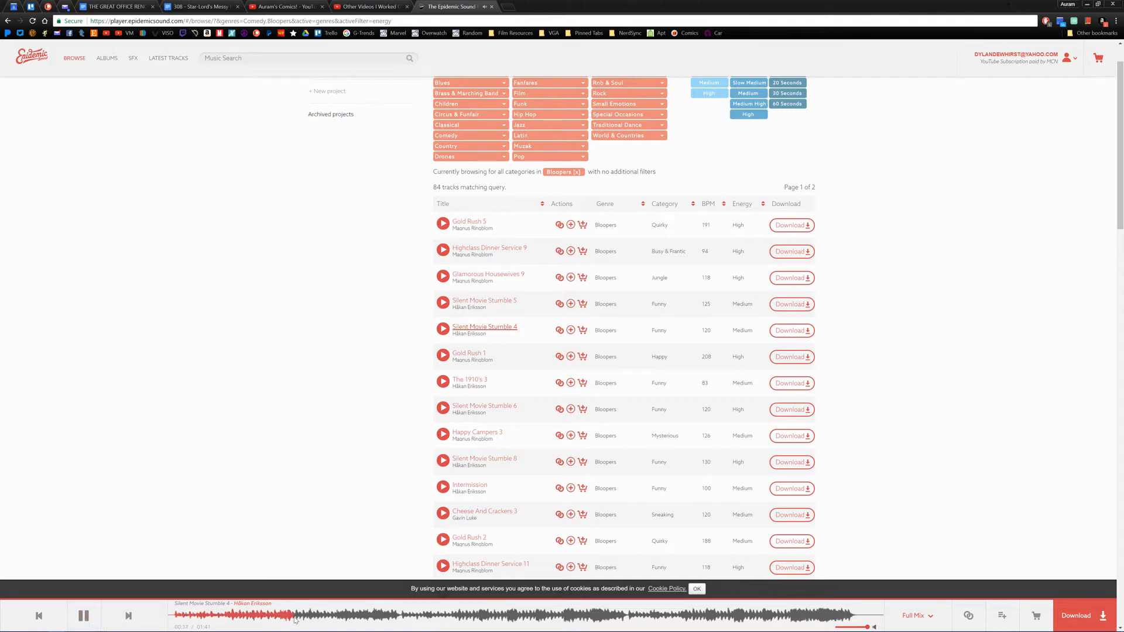
left_click(1083, 615)
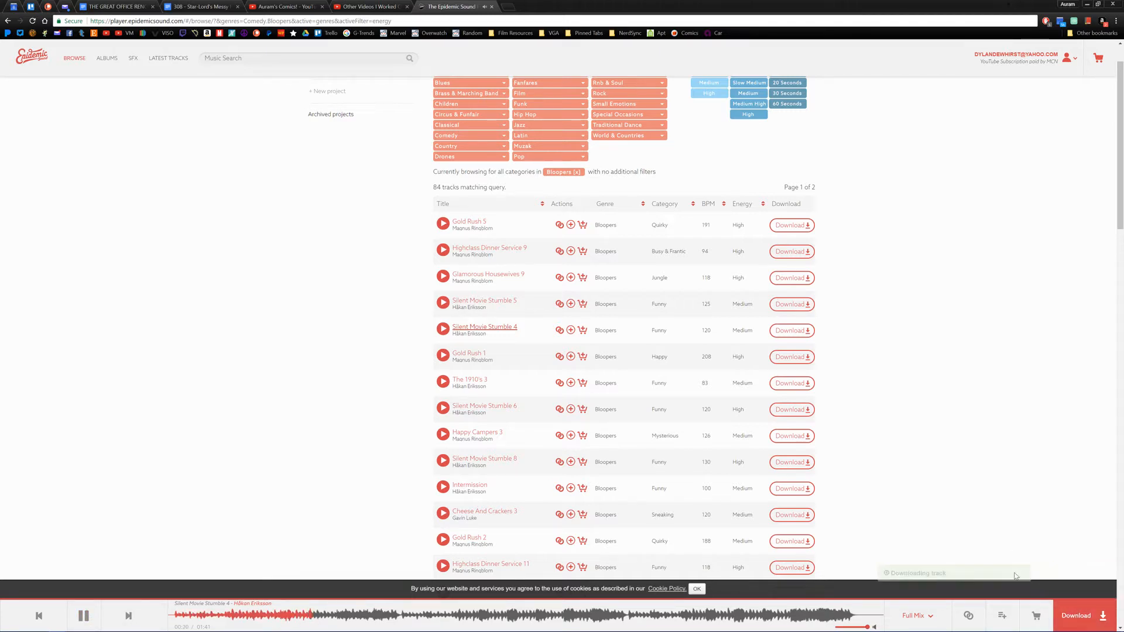
left_click(83, 601)
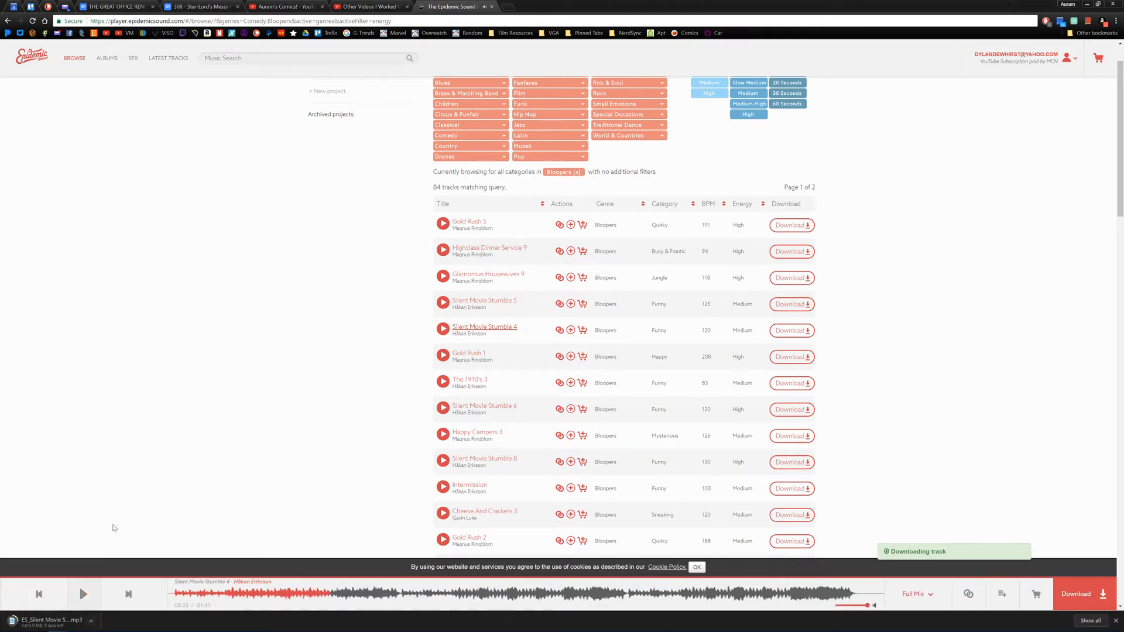
Step: Switch from Chrome back to Premiere Pro
scroll(221, 340, "up", 1)
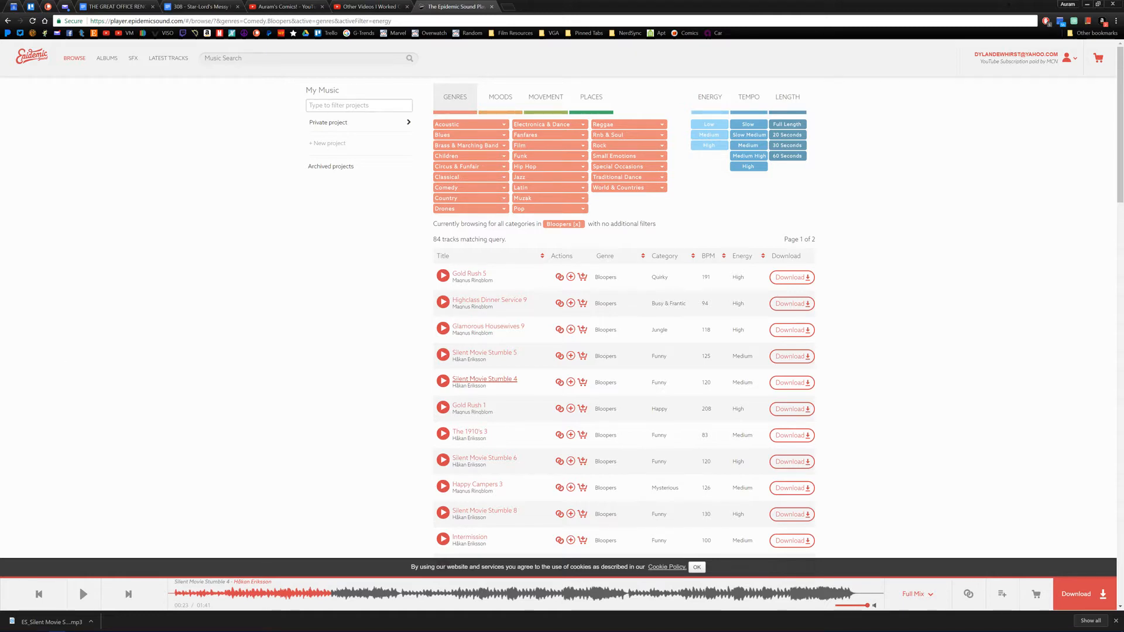
key("alt+Tab")
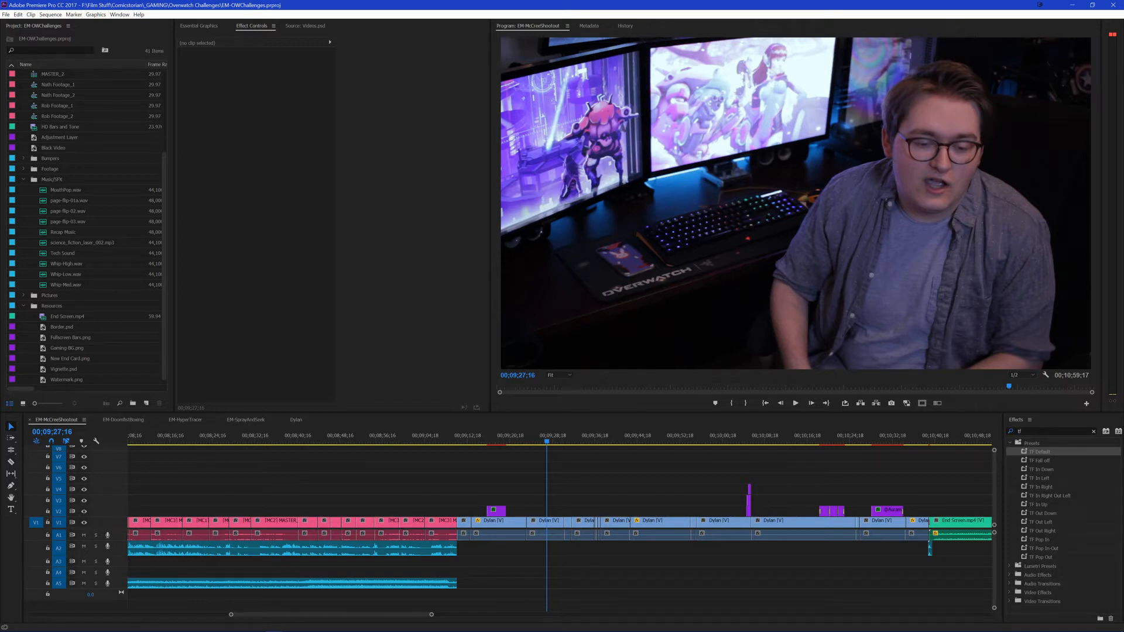
key("alt+Tab")
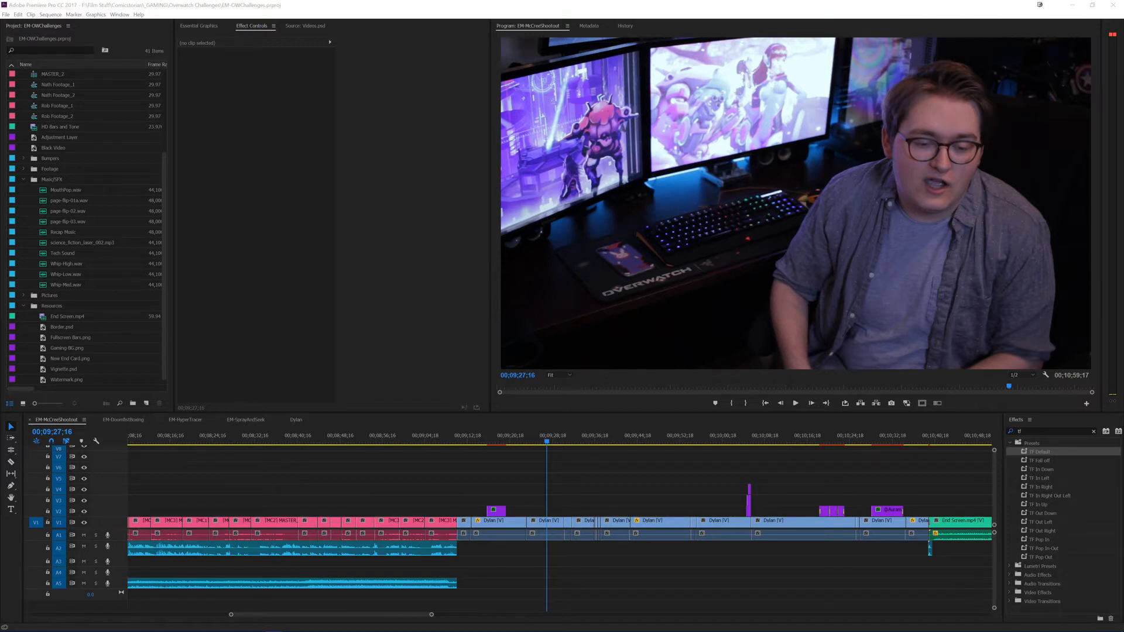
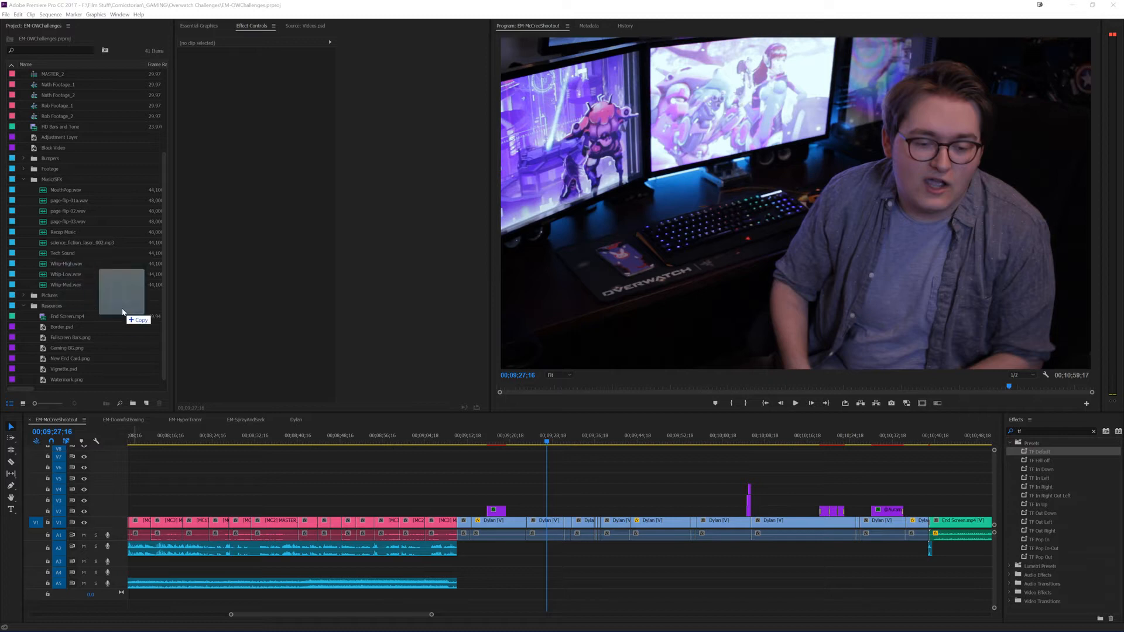
Step: Import the Silent Movie Stumble 4 track into the Music/SFX bin and place it on A5 at the start of the talking section
left_click_drag(123, 311, 54, 221)
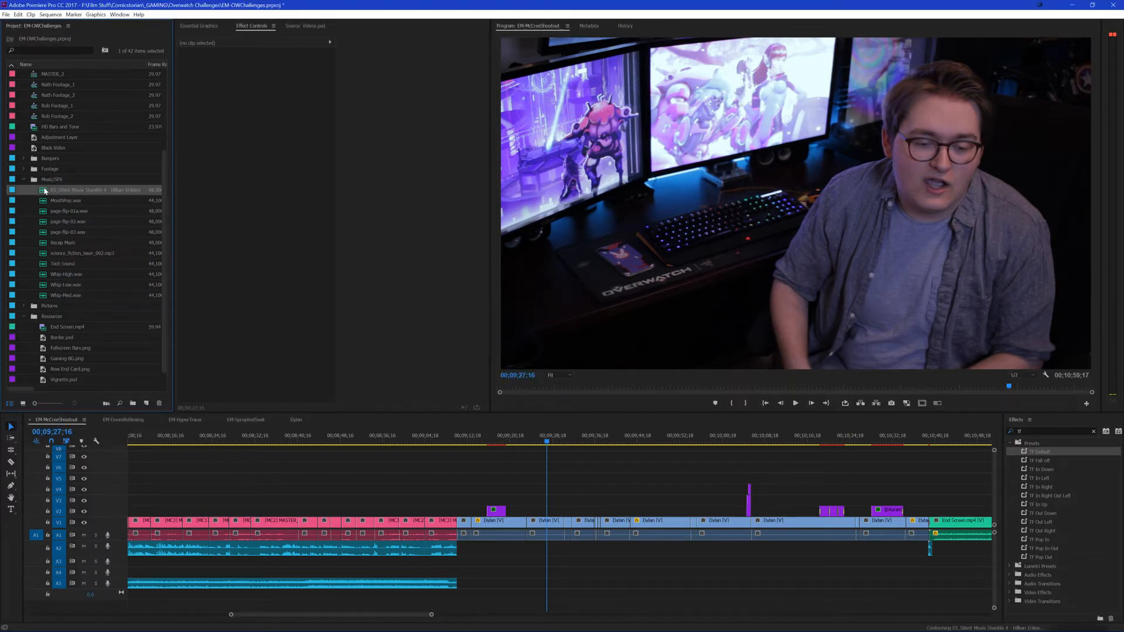
left_click_drag(41, 191, 465, 584)
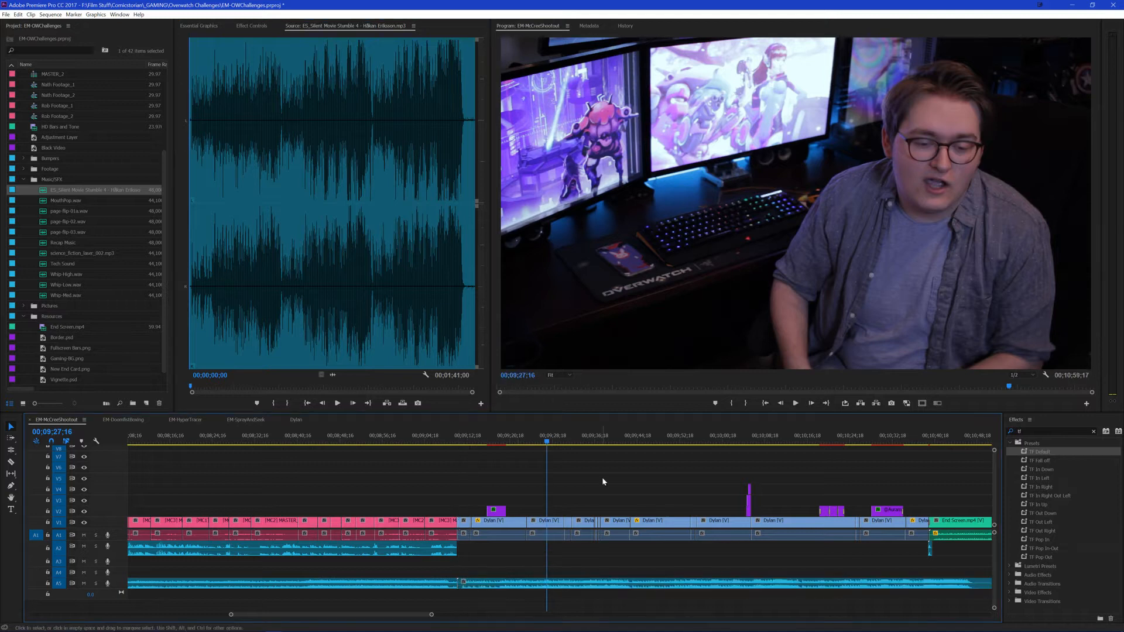
left_click(461, 439)
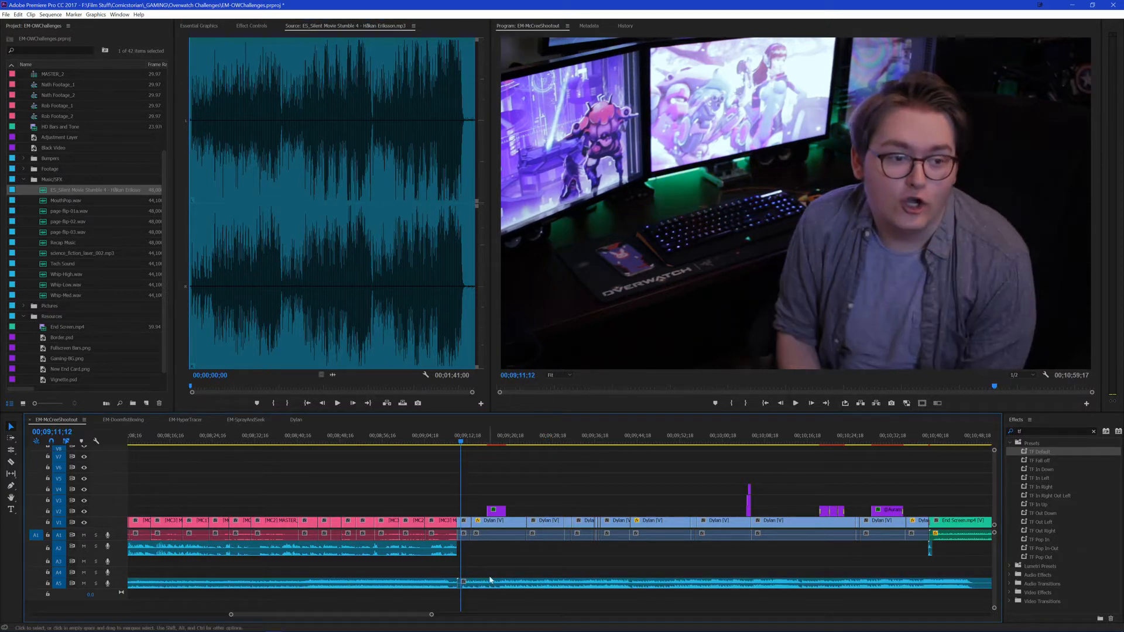
left_click_drag(490, 579, 492, 587)
left_click(550, 468)
scroll(597, 466, "up", 2)
scroll(639, 465, "down", 2)
scroll(574, 483, "down", 2)
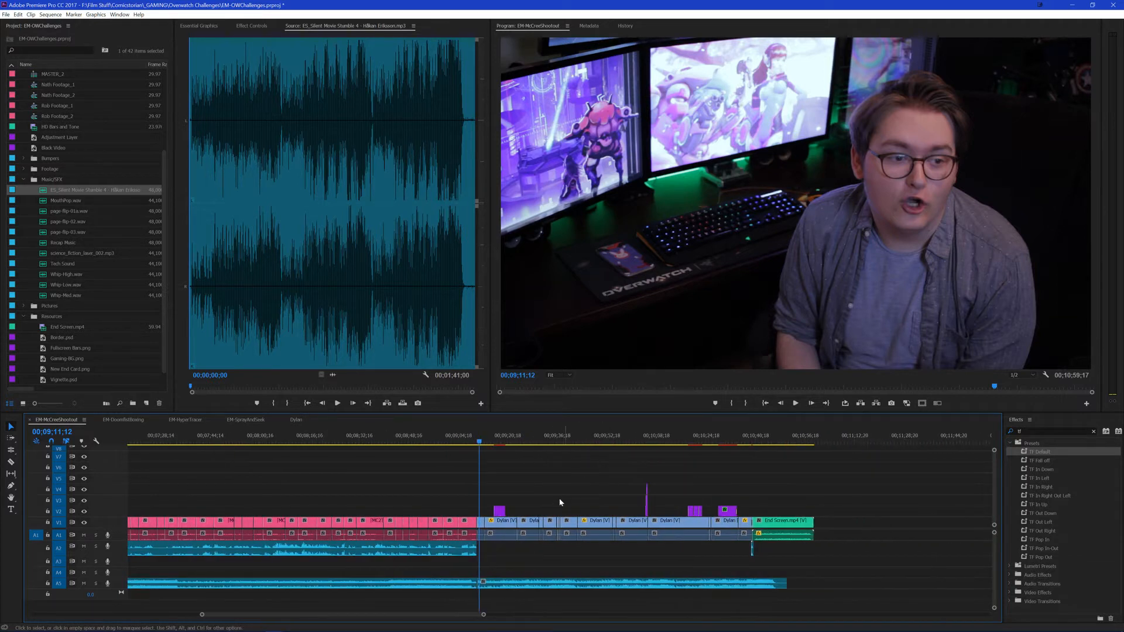
Step: Compare with the preceding music clip's level, set the Silent Movie Stumble 4 clip's volume to -18 dB and play it back
left_click(402, 583)
left_click(253, 28)
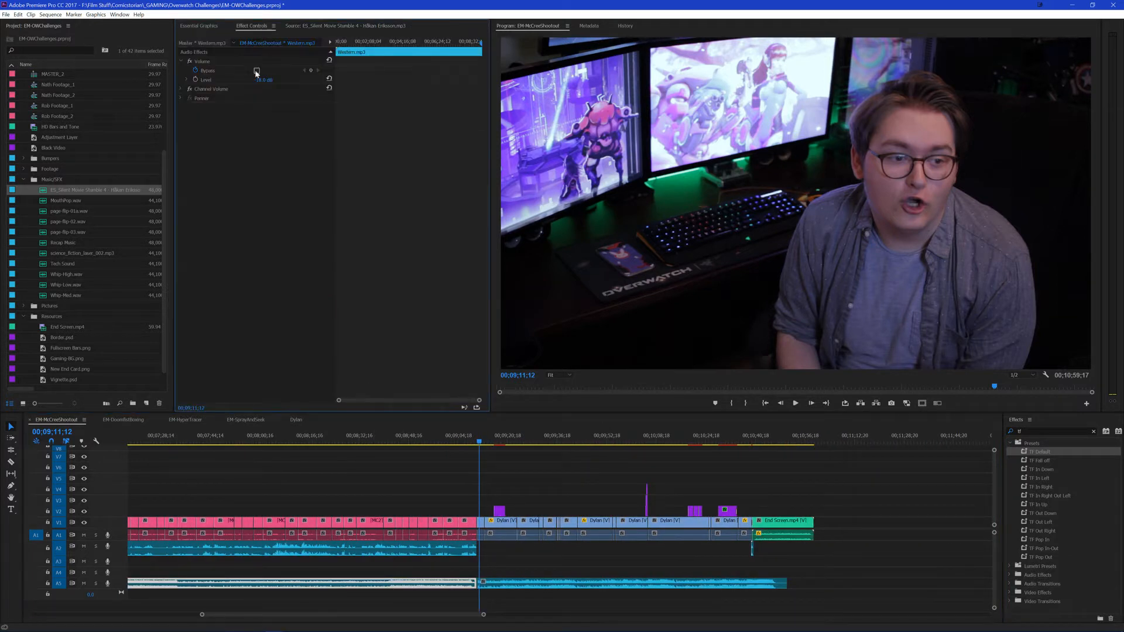
left_click(510, 583)
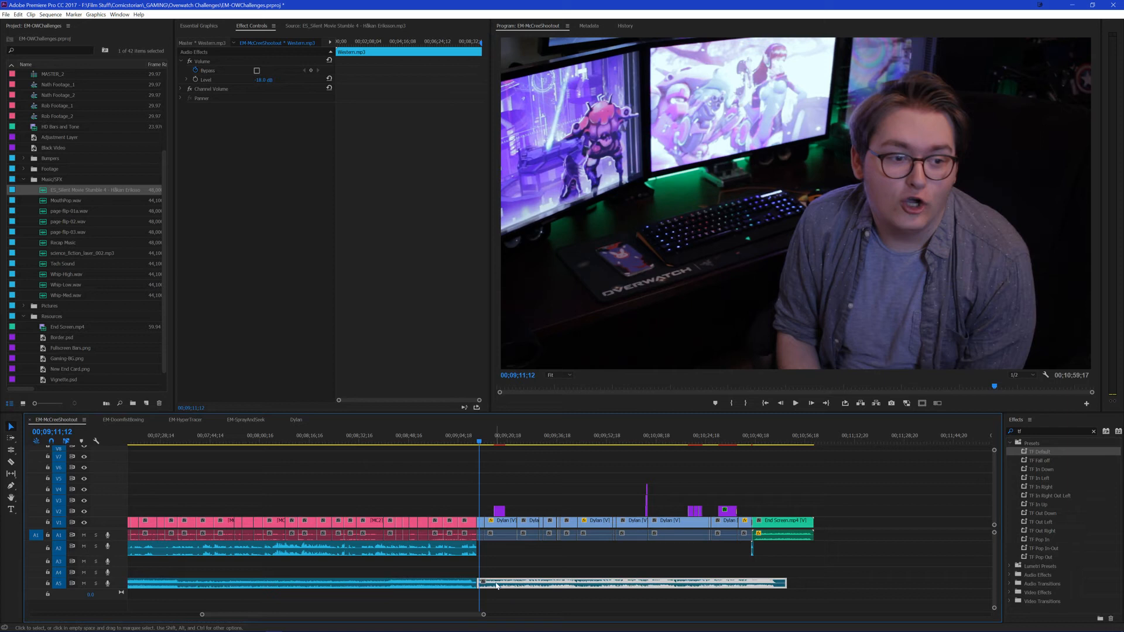
left_click(266, 79)
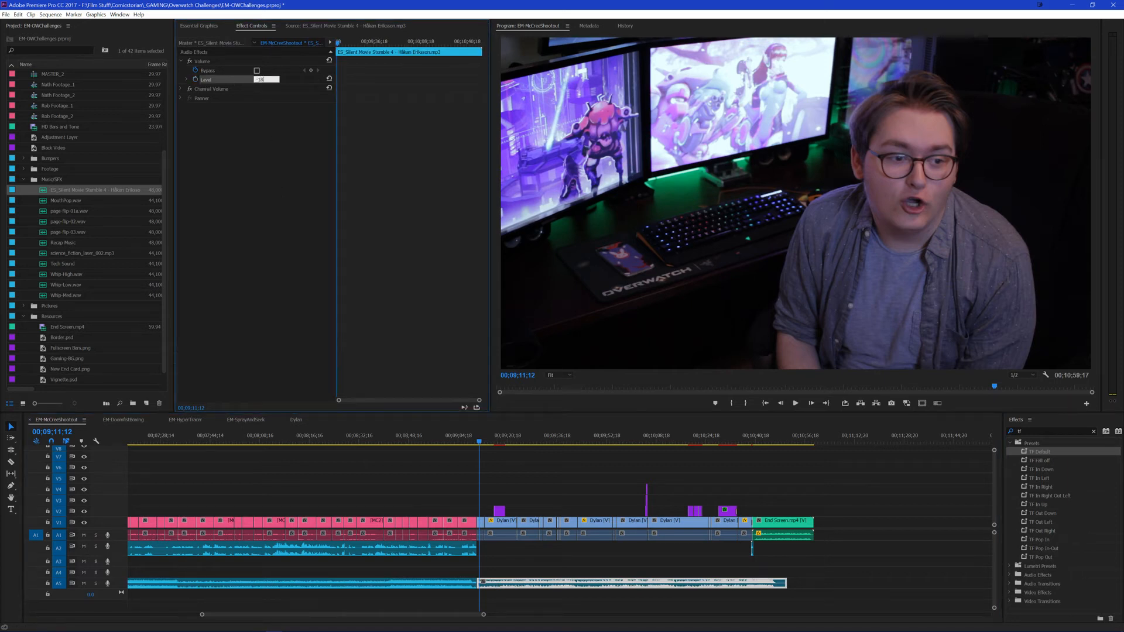
type("-18")
key("Return")
left_click(587, 456)
key("space")
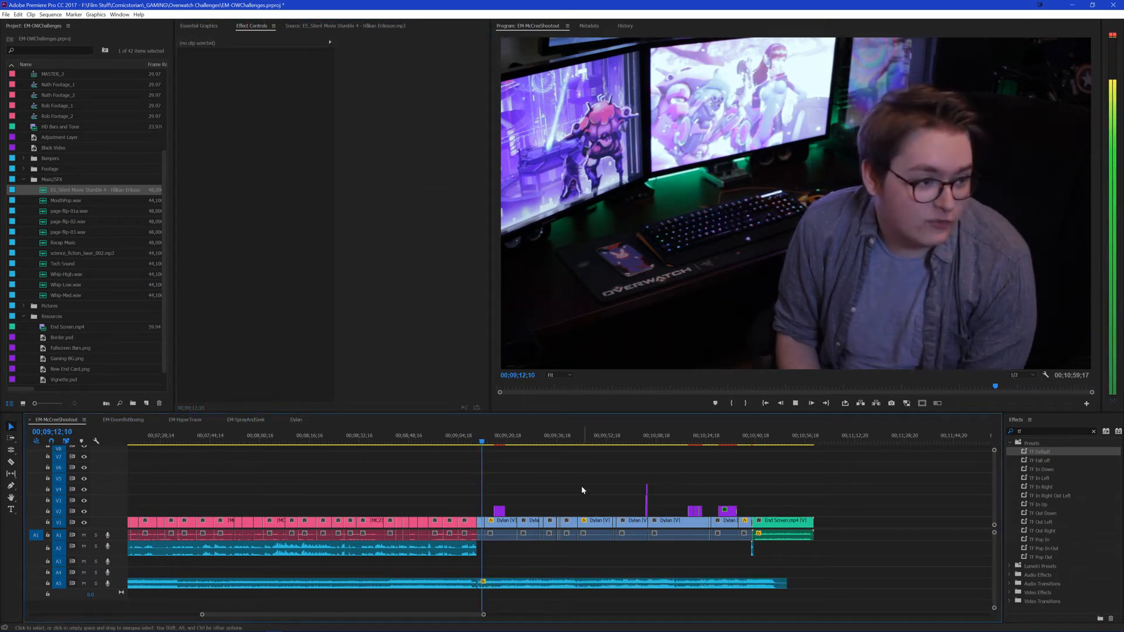
Step: Lower the Silent Movie Stumble 4 clip's volume level to -25 dB while the sequence plays
left_click(527, 583)
left_click(267, 79)
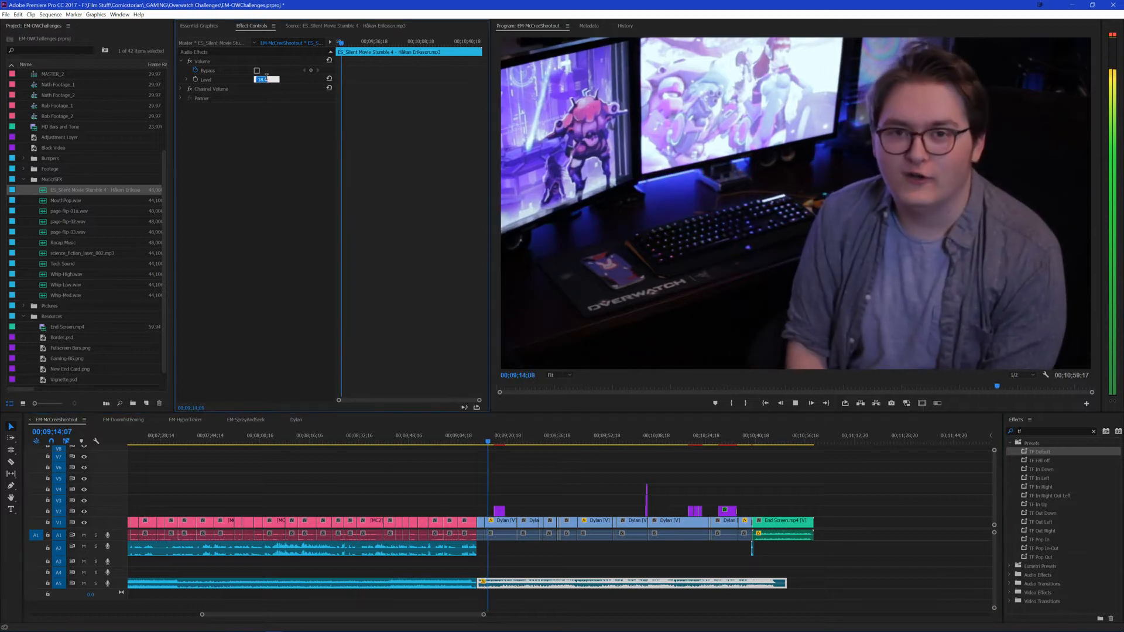
type("-25")
key("Return")
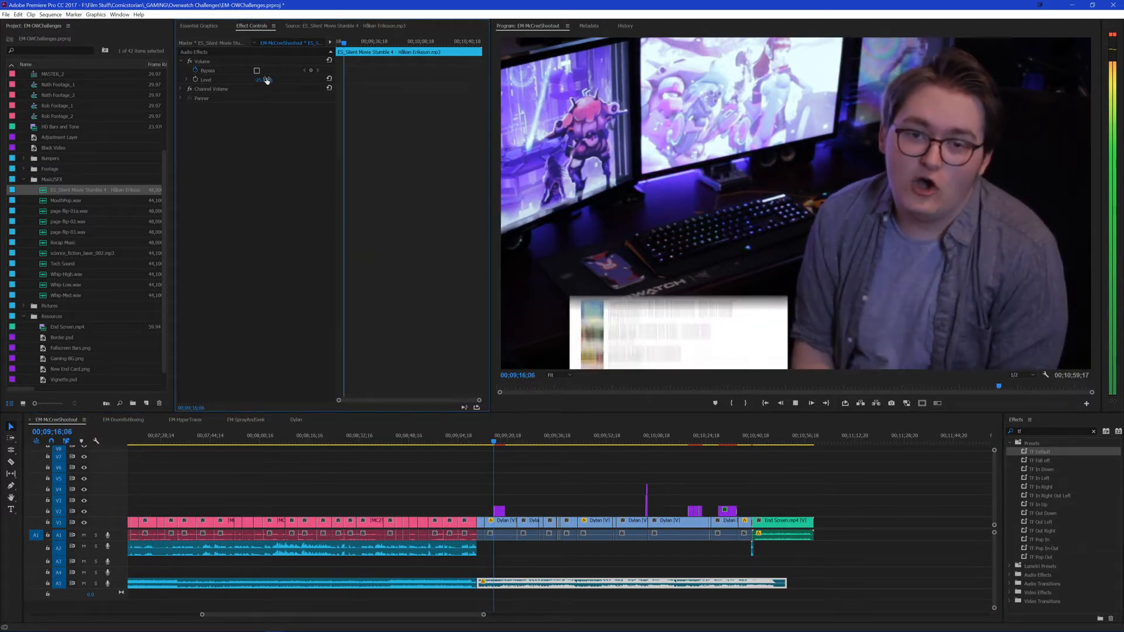
left_click(266, 79)
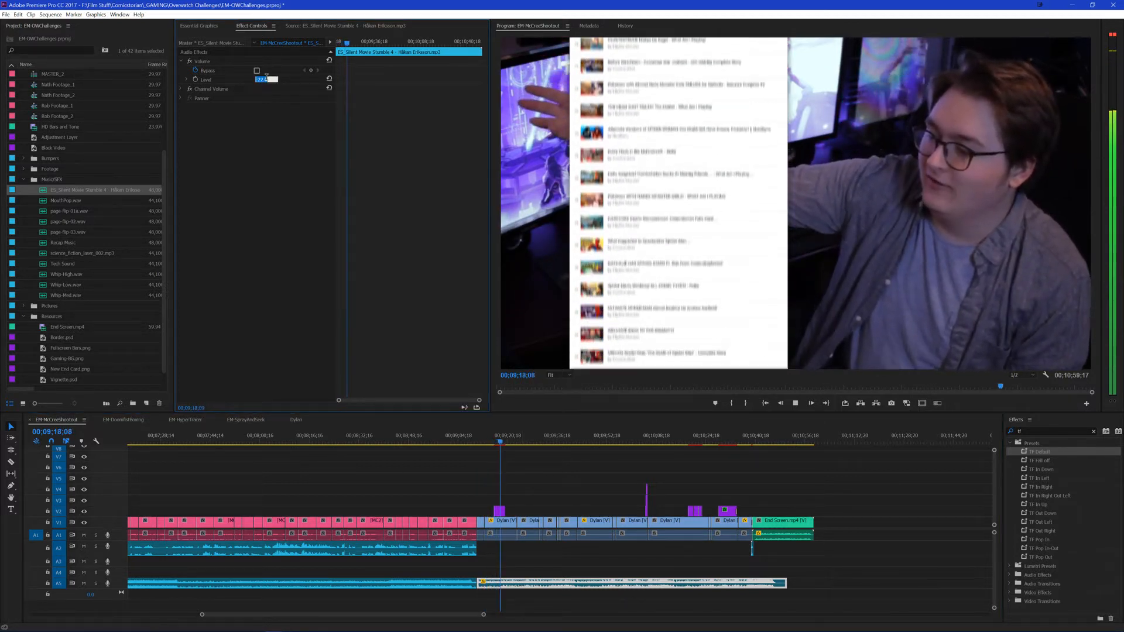
type("-20")
key("Return")
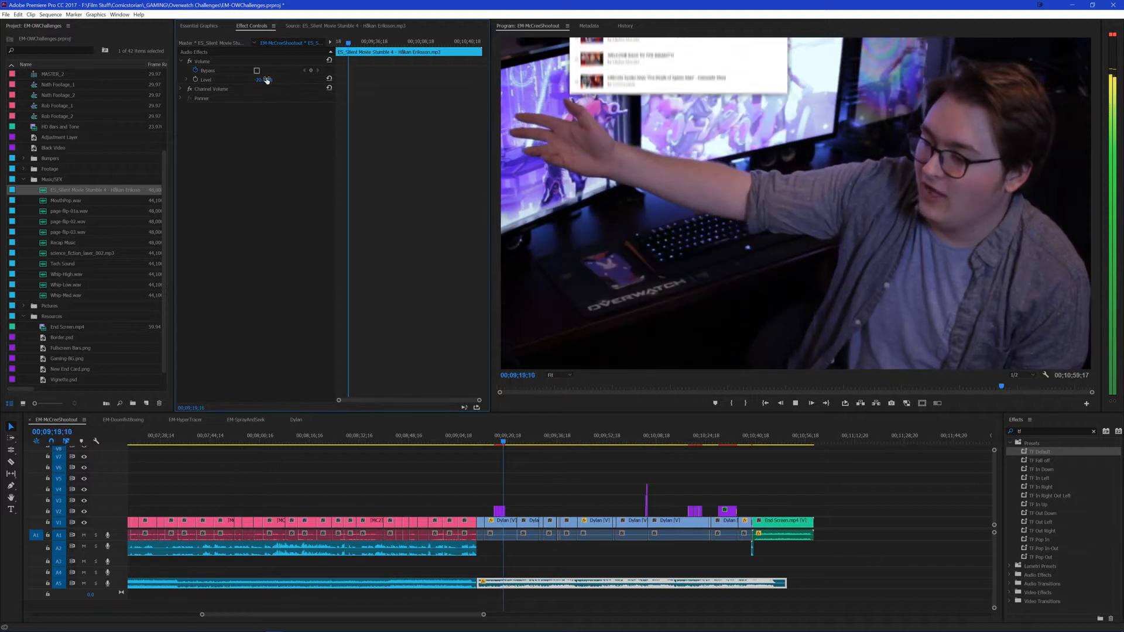
left_click(573, 488)
Step: Trim the end of the Silent Movie Stumble 4 clip back to where the end screen starts and play the talking section
scroll(759, 497, "up", 2)
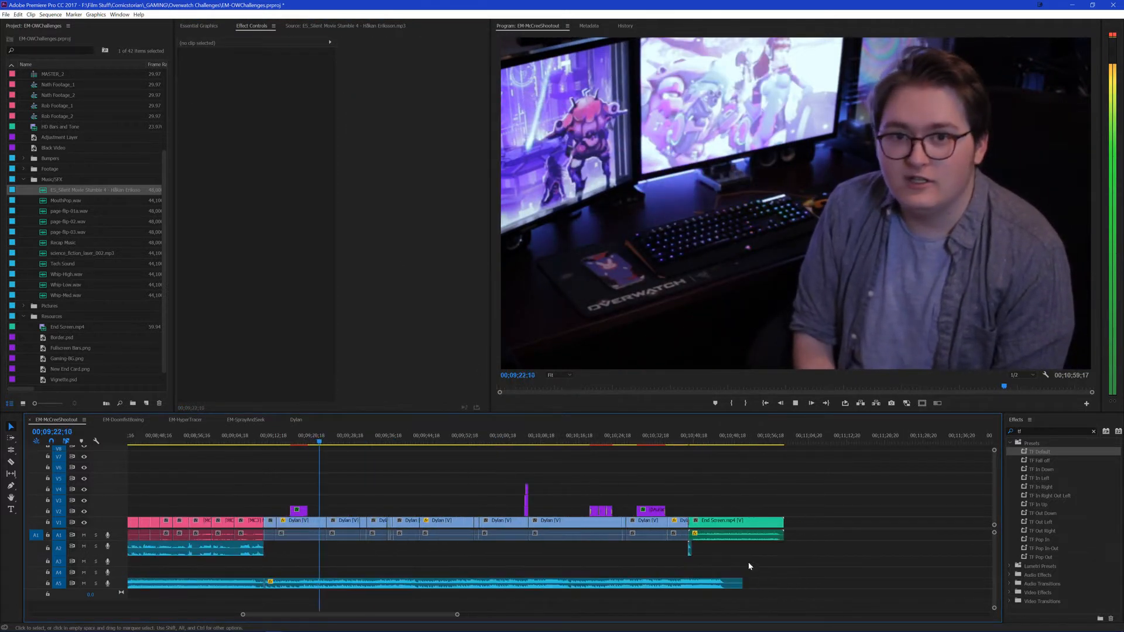
left_click_drag(742, 584, 688, 586)
key("space")
scroll(348, 488, "up", 3)
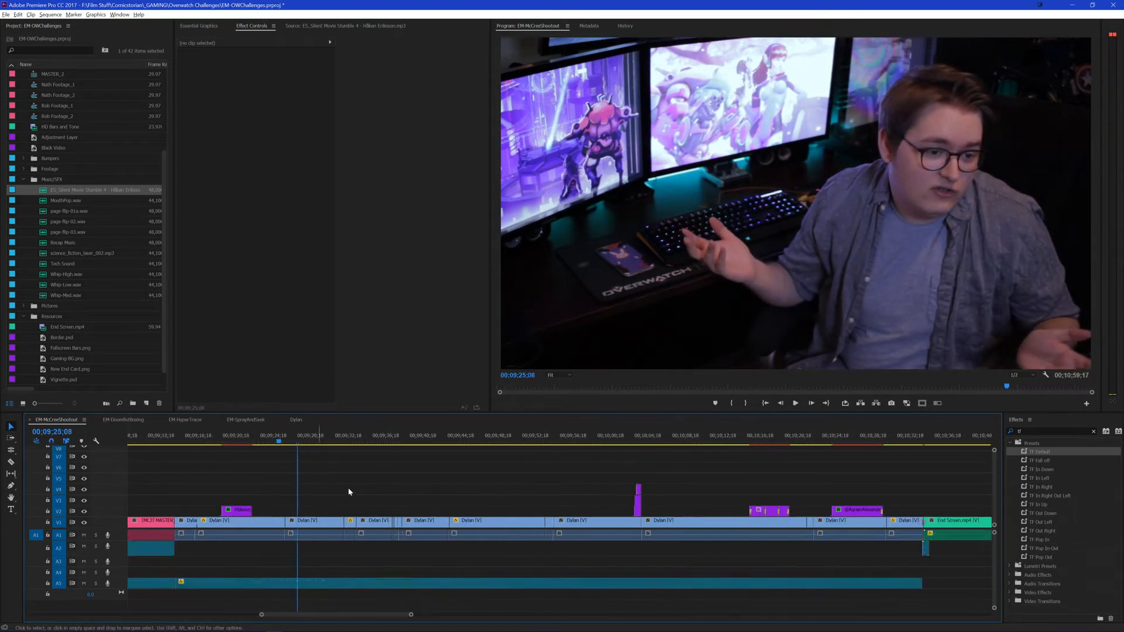
key("space")
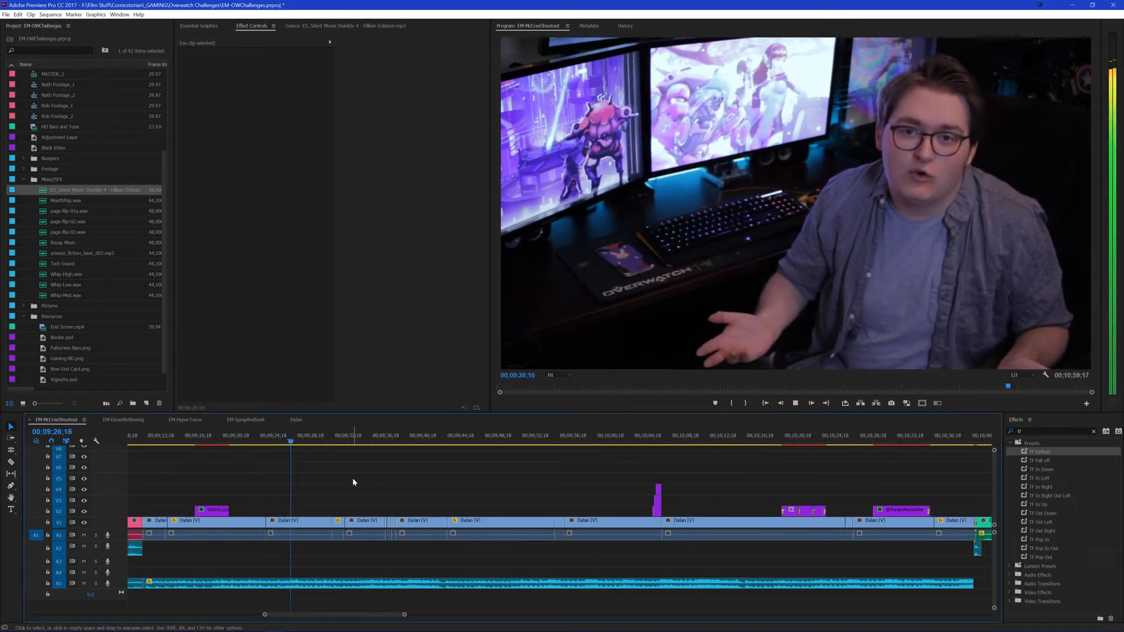
key("space")
Step: Add the CS EM Glitch Trans preset with Tech Sound on A3 at the cut from gameplay to the talking section, and save the project
scroll(242, 488, "up", 4)
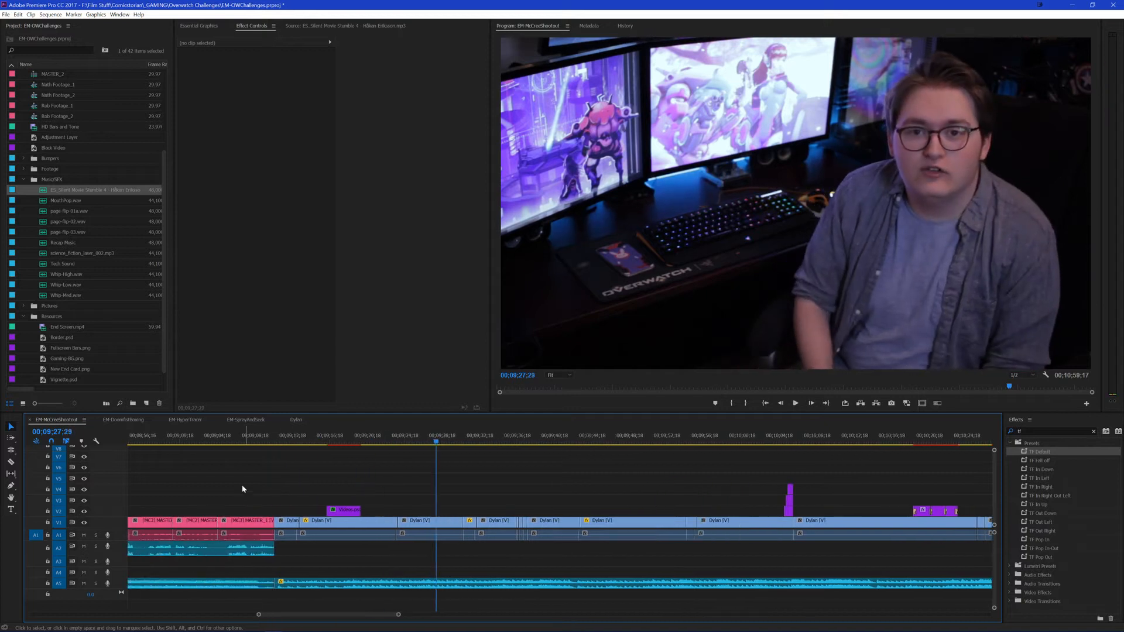
scroll(234, 492, "up", 4)
left_click(1043, 431)
type("c")
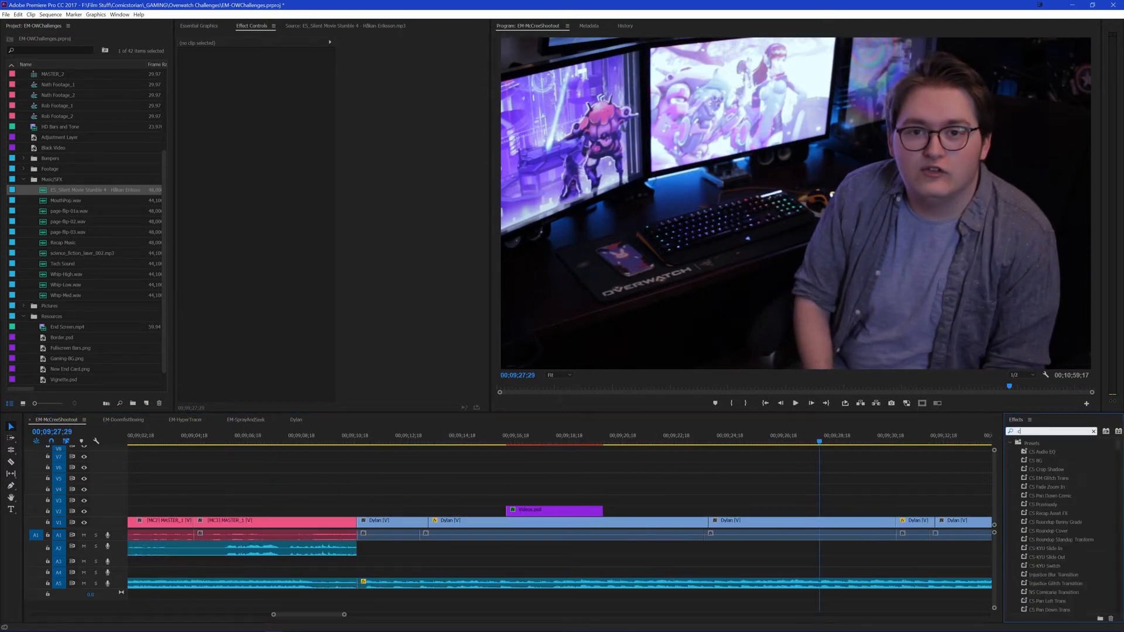
type("s")
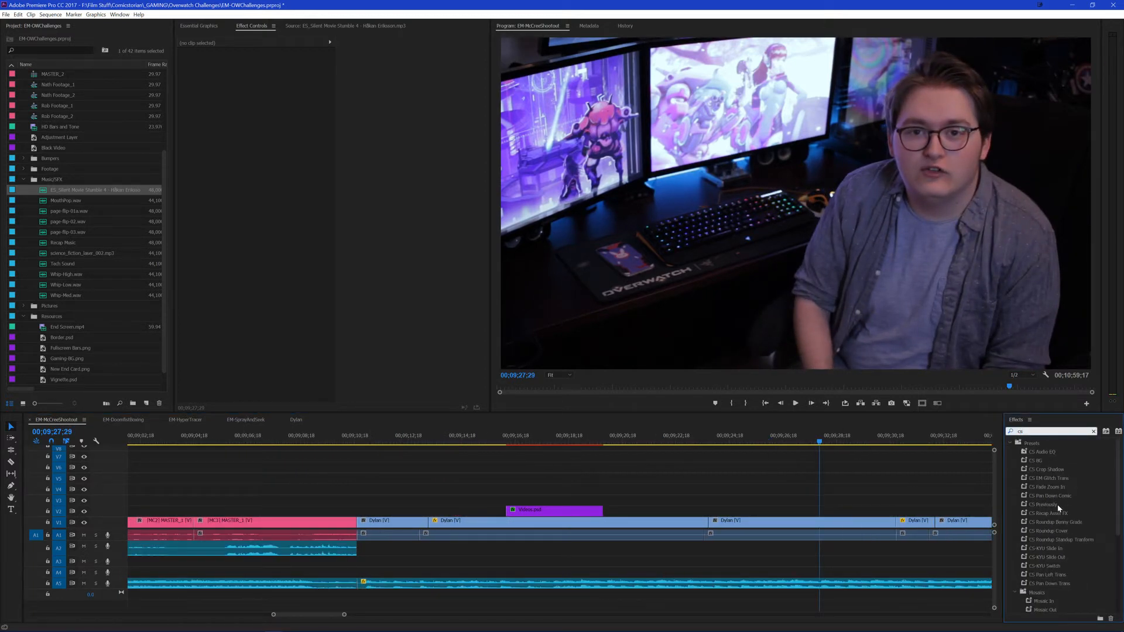
left_click_drag(1020, 477, 357, 523)
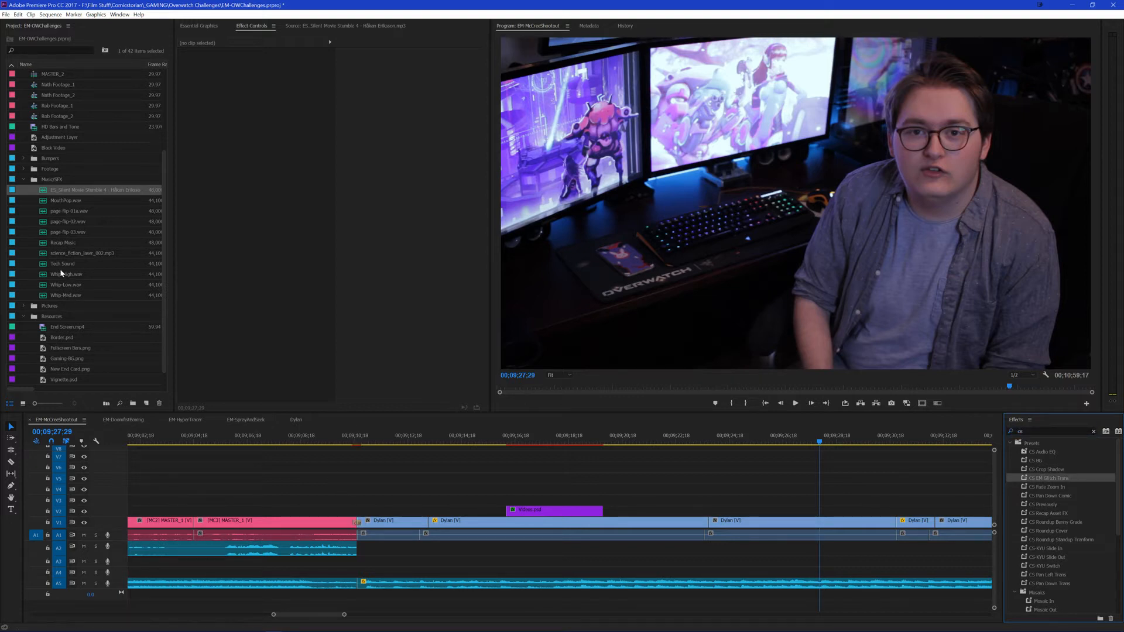
left_click_drag(61, 263, 354, 560)
key("ctrl+s")
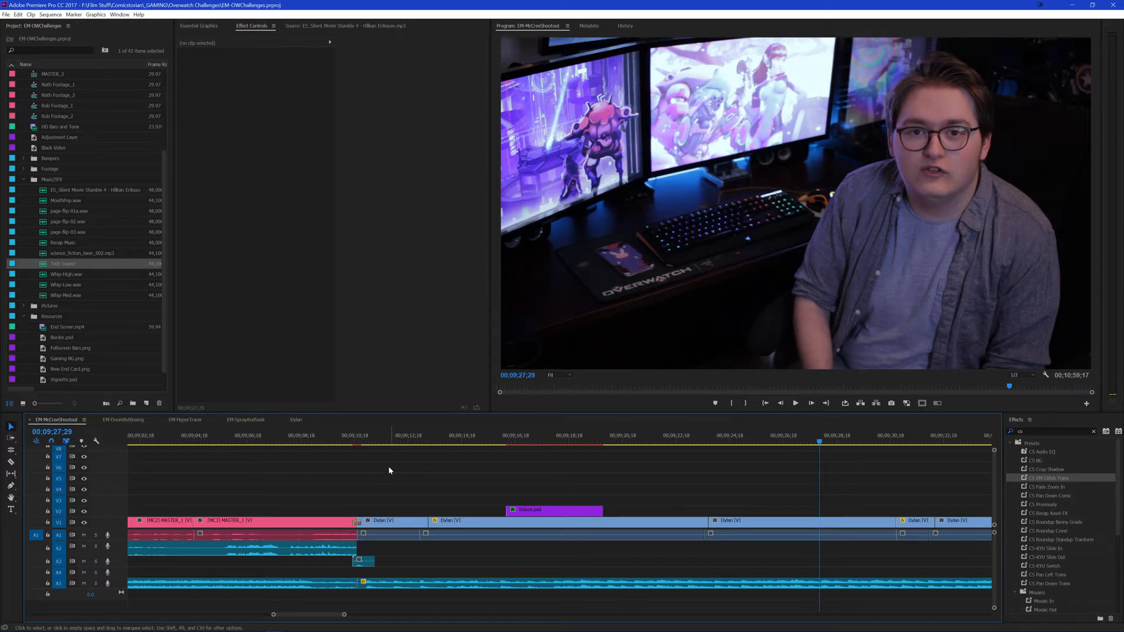
Step: Play the sequence from about 00;09;08;21 to review the glitch transition and the music under the opening of the talking section
left_click(345, 438)
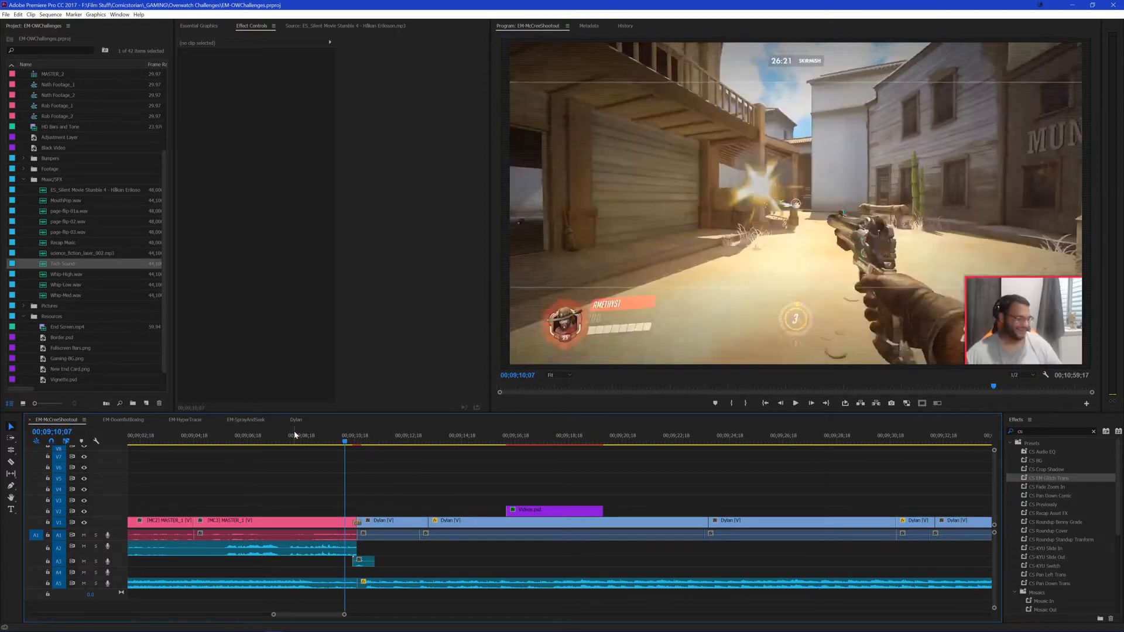
left_click(302, 438)
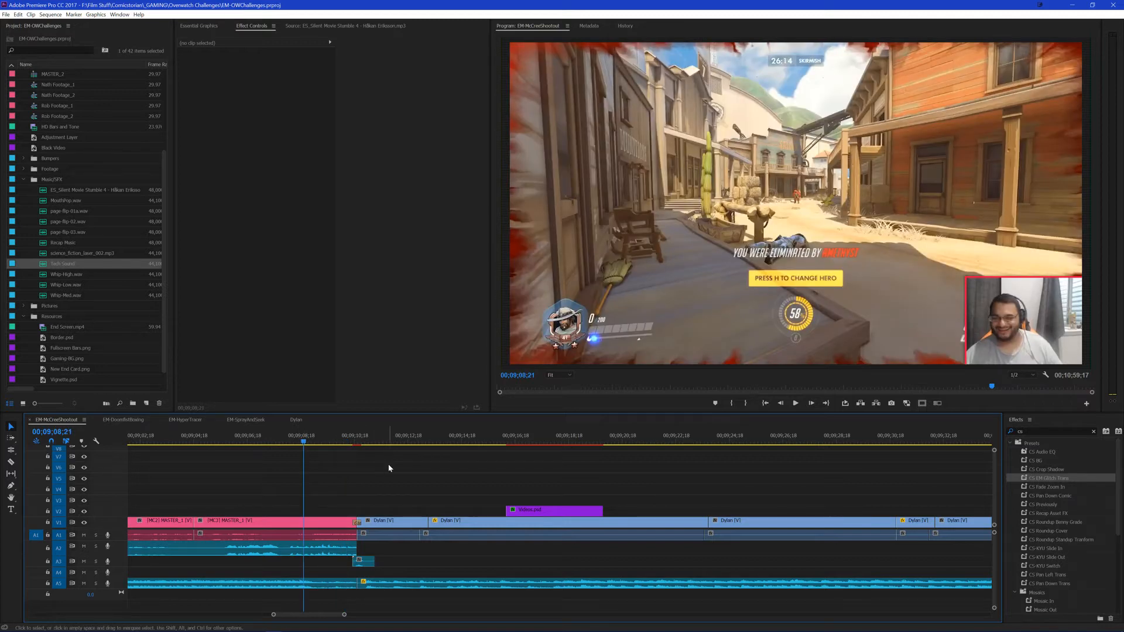
key("space")
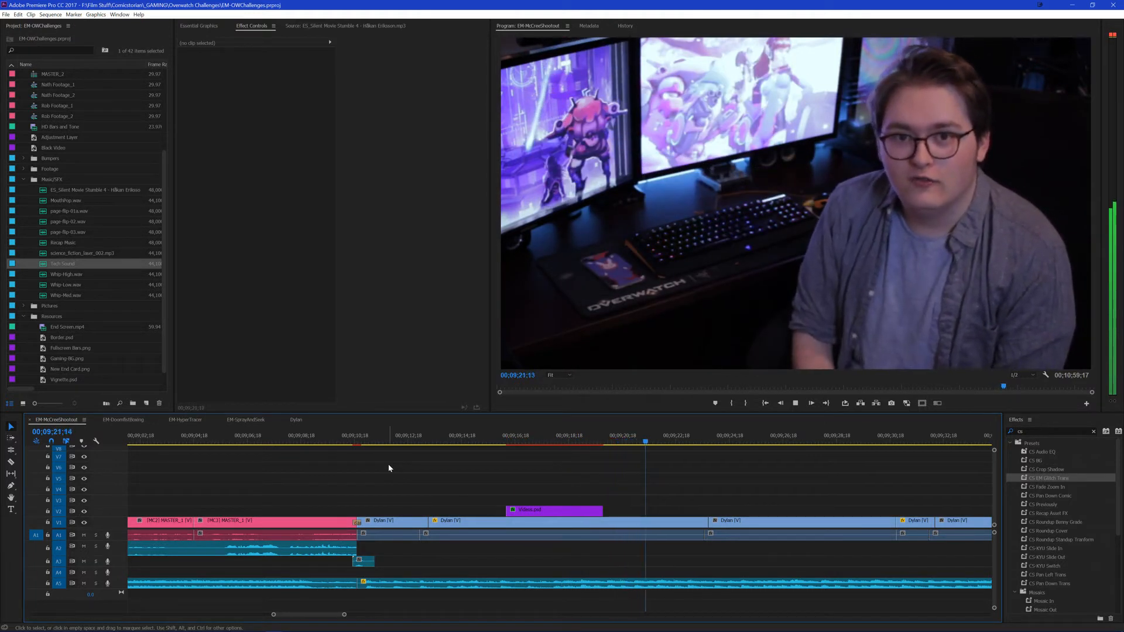
scroll(366, 475, "down", 5)
left_click(543, 490)
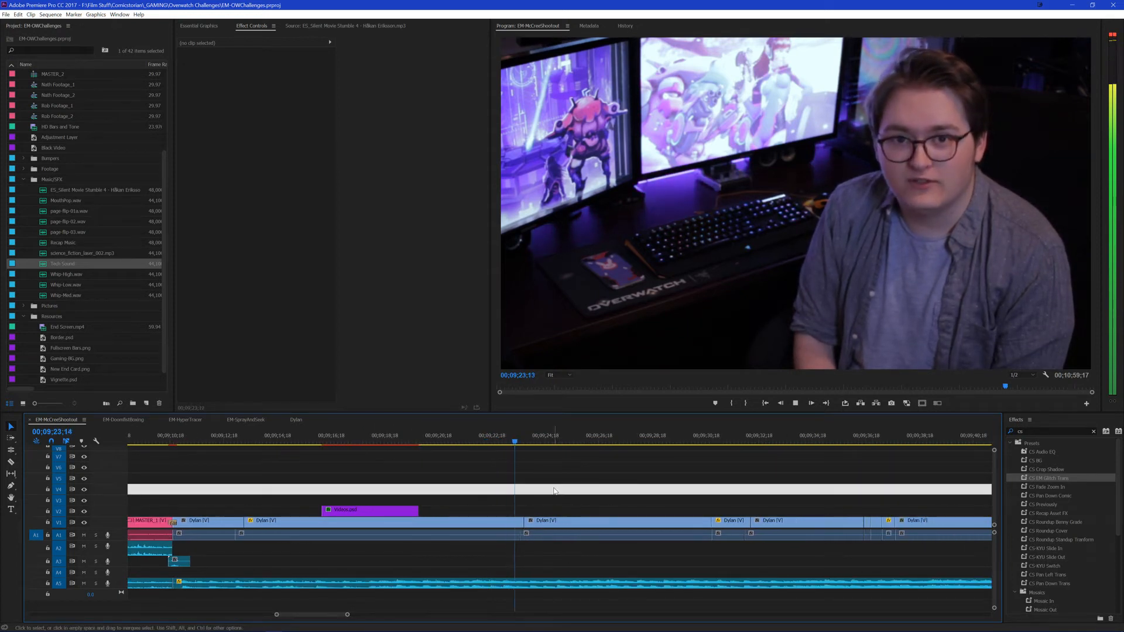
scroll(621, 475, "up", 3)
scroll(641, 468, "down", 2)
scroll(647, 481, "down", 2)
left_click(676, 480)
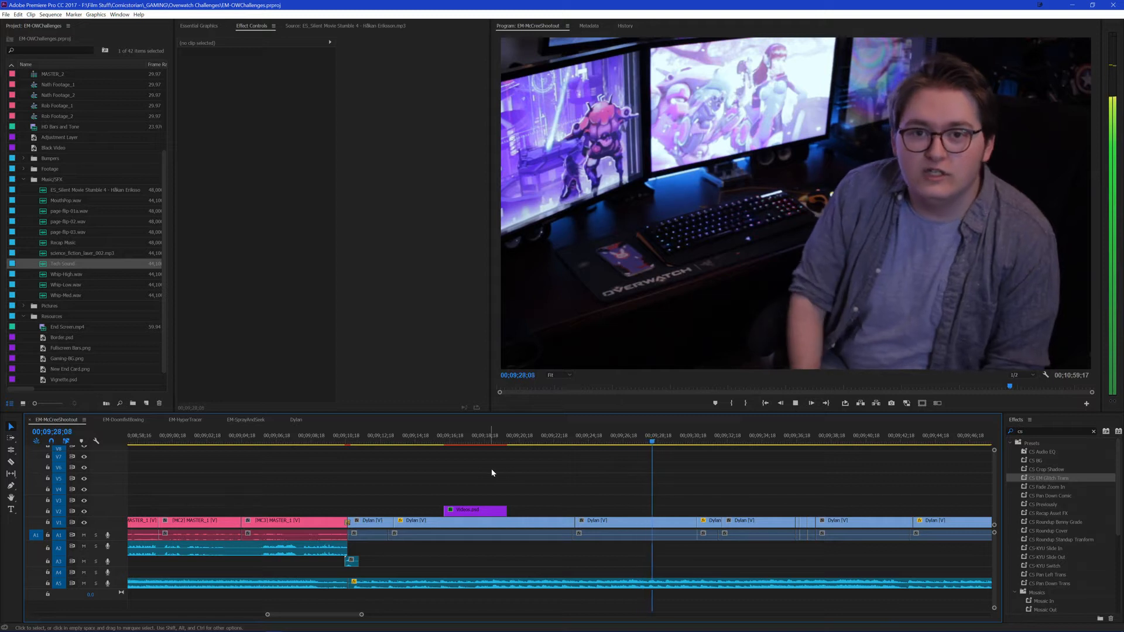
key("space")
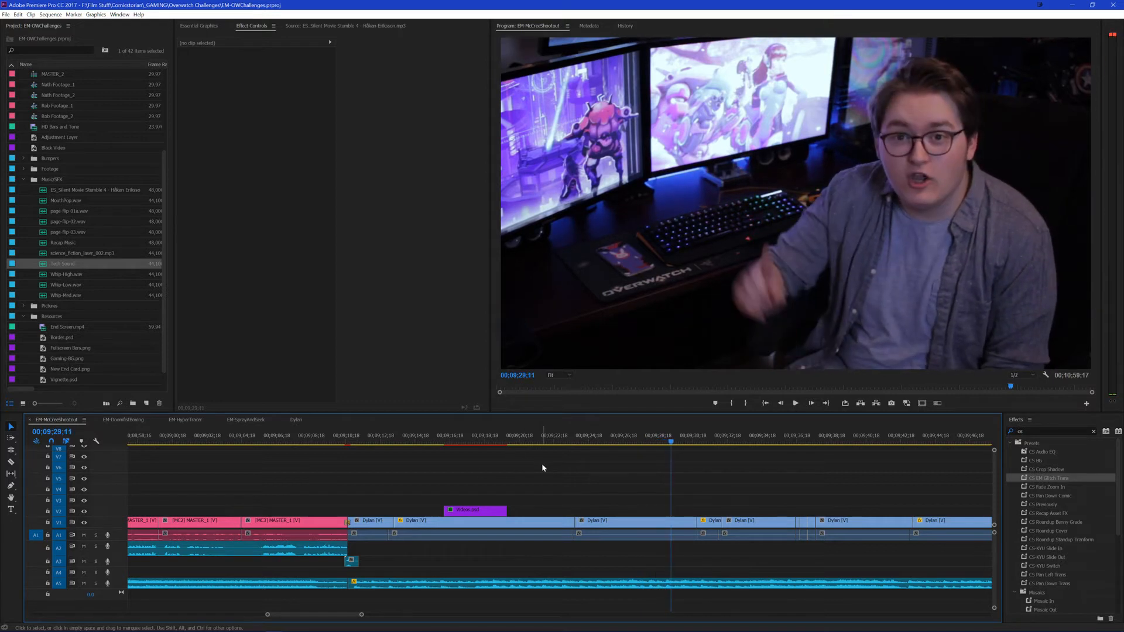
Step: Cut the A5 music at both ends of the close-up shot ending at 00;09;32;02 and delete the piece between the cuts
scroll(542, 462, "down", 8)
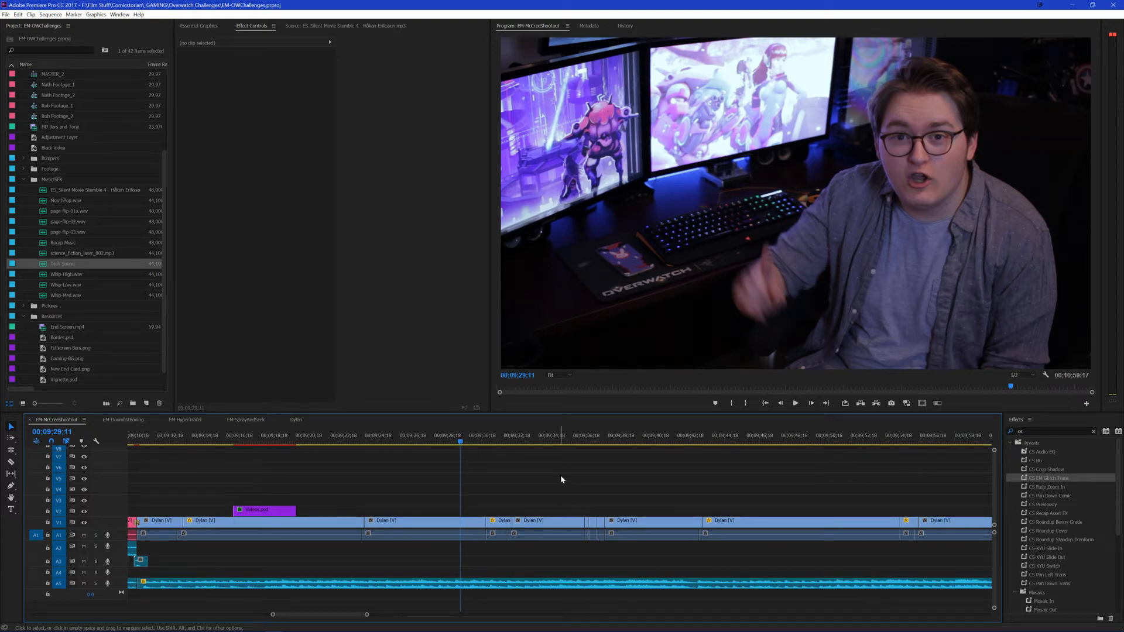
scroll(560, 479, "down", 2)
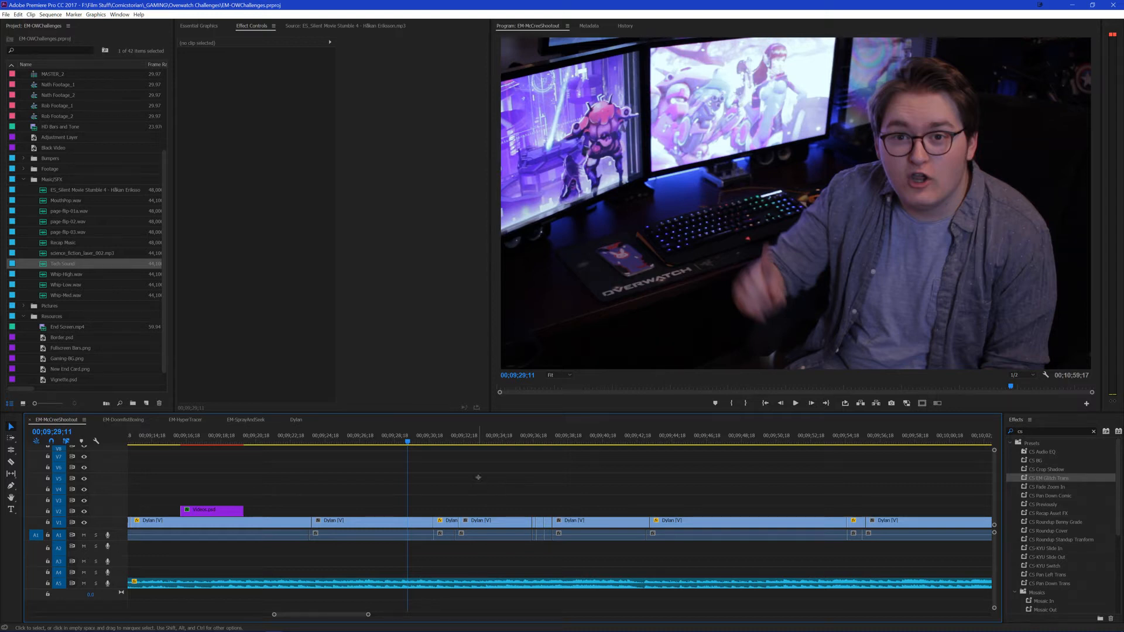
key("space")
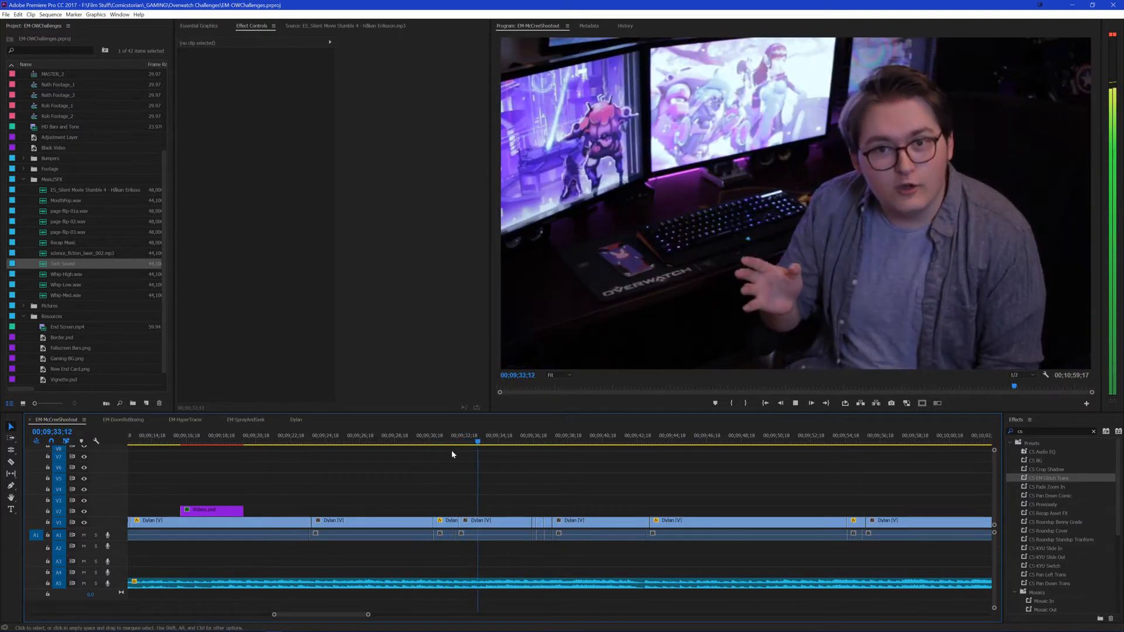
key("Up")
left_click(473, 586)
key("ctrl+k")
key("Down")
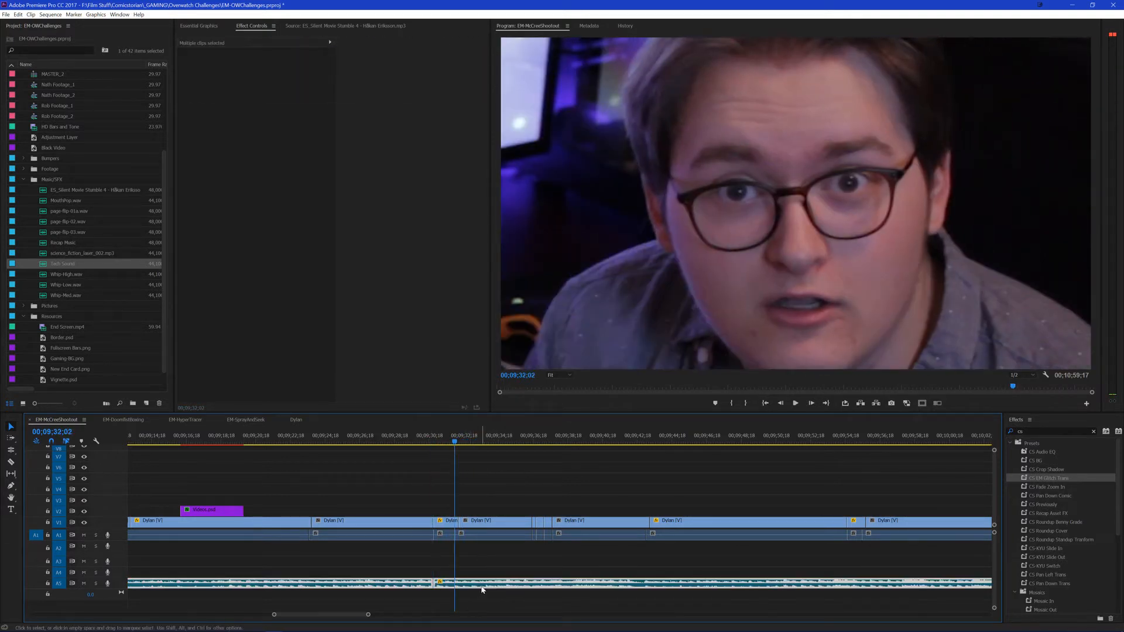
key("ctrl+k")
key("Delete")
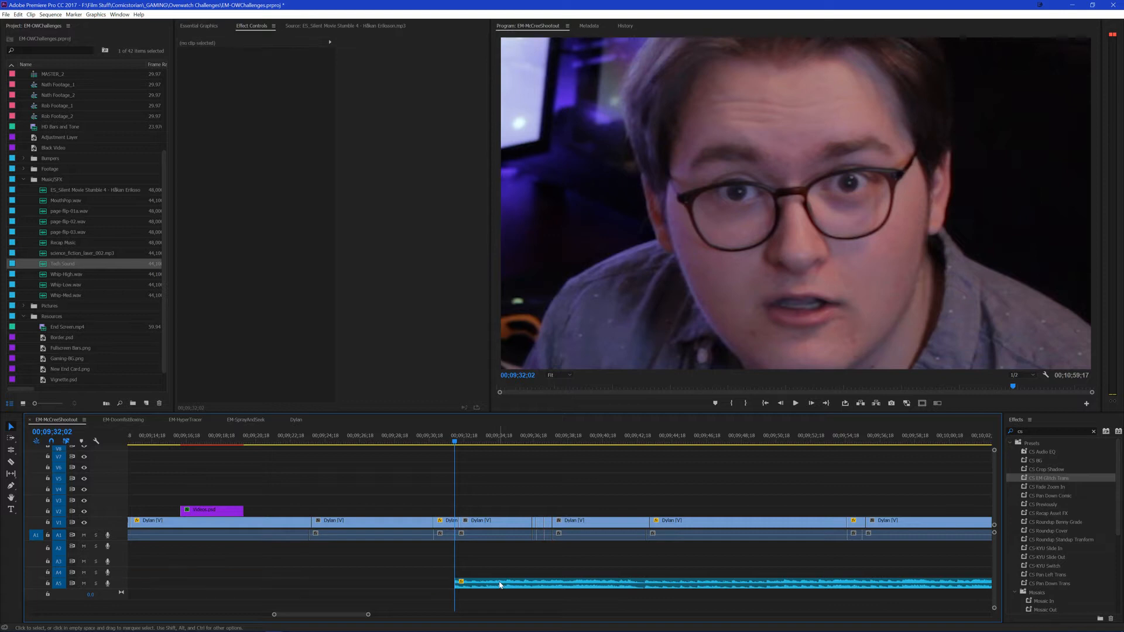
key("ctrl+z")
left_click(446, 587)
key("Delete")
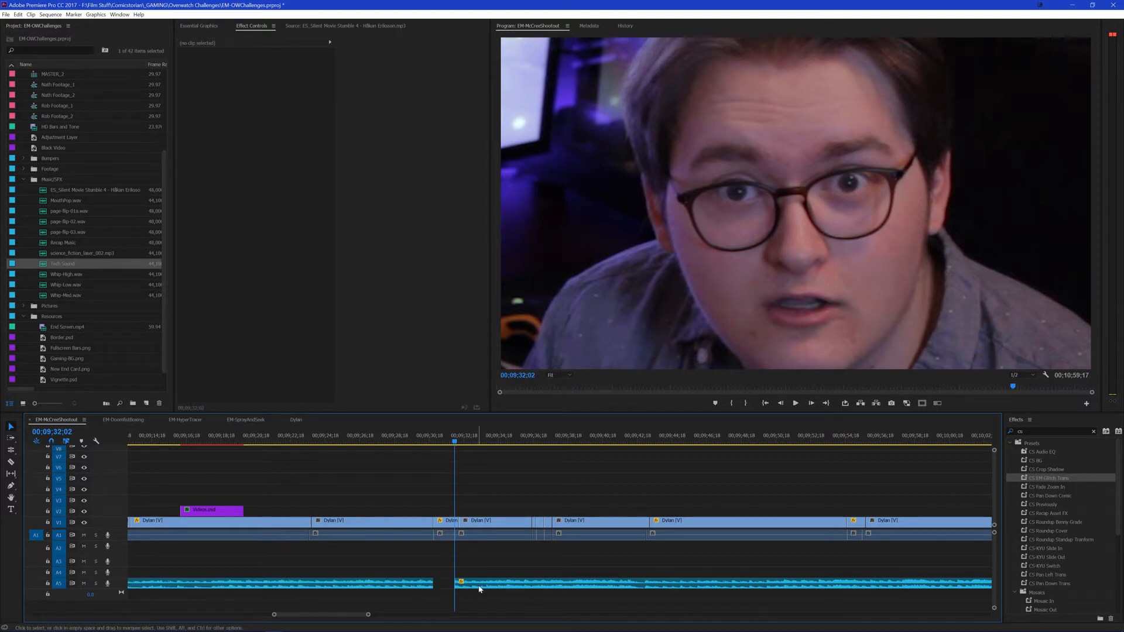
Step: Add a Constant Power fade-in to the music clip after the gap, play across it and shorten the fade
left_click(480, 586)
key("ctrl+shift+d")
left_click(496, 562)
left_click(424, 443)
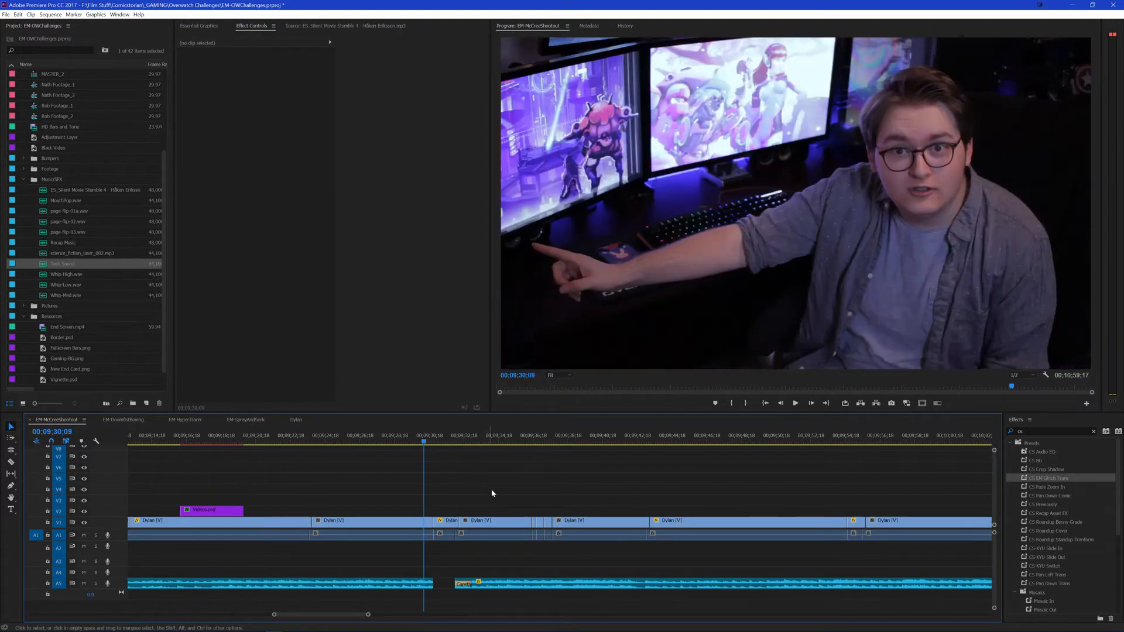
key("space")
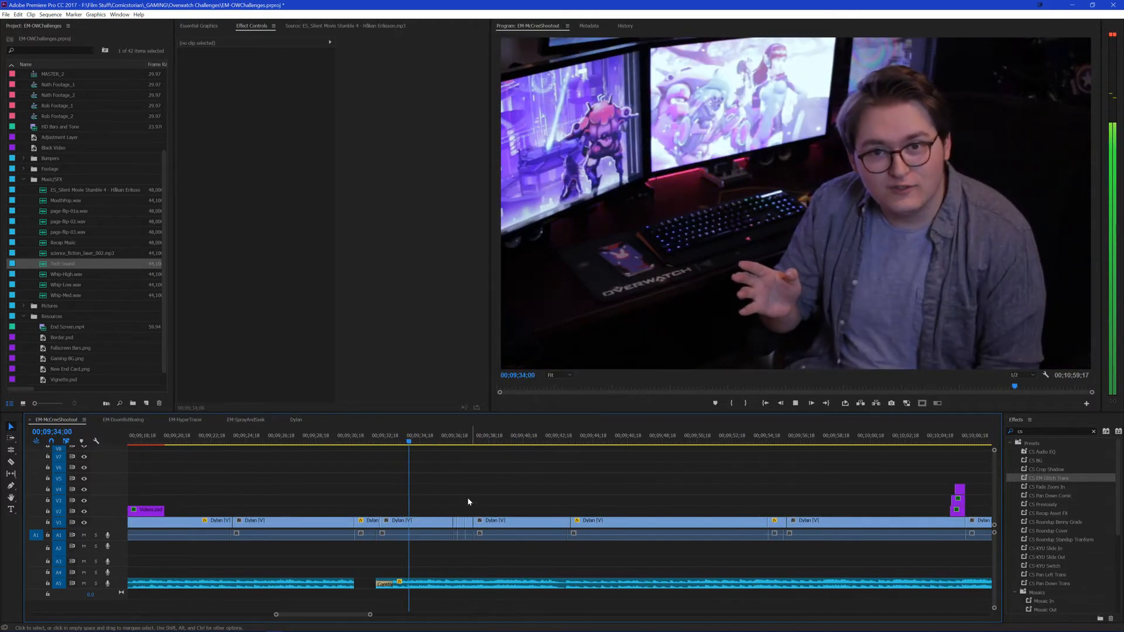
left_click_drag(392, 585, 385, 585)
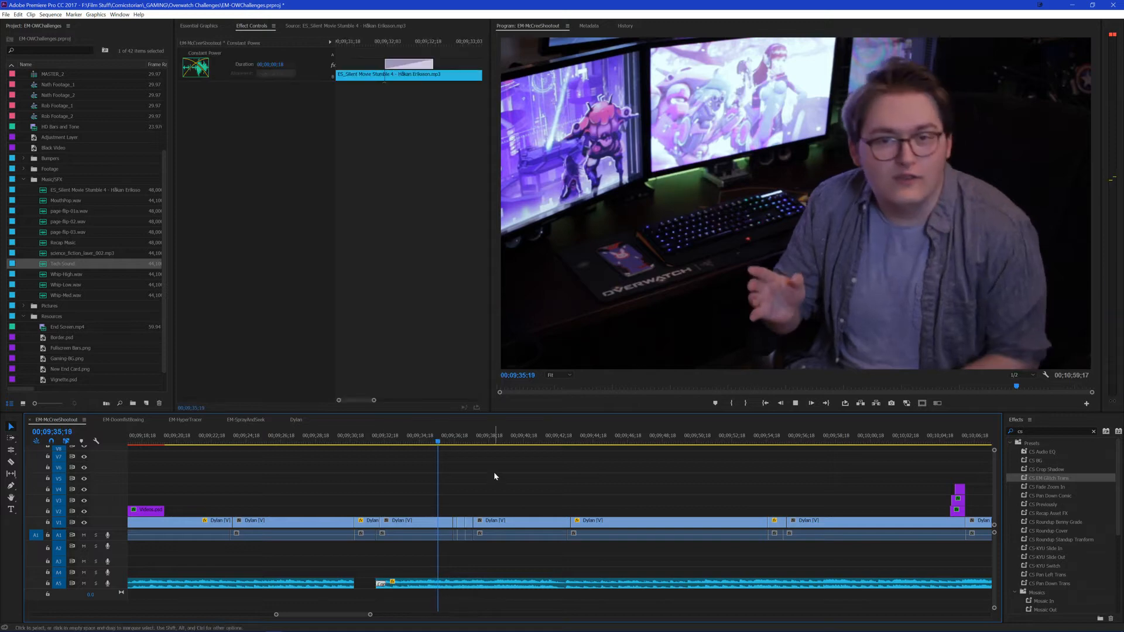
Step: Save the project, glance at Videos.psd in Photoshop and return to the Premiere Pro sequence
left_click(495, 471)
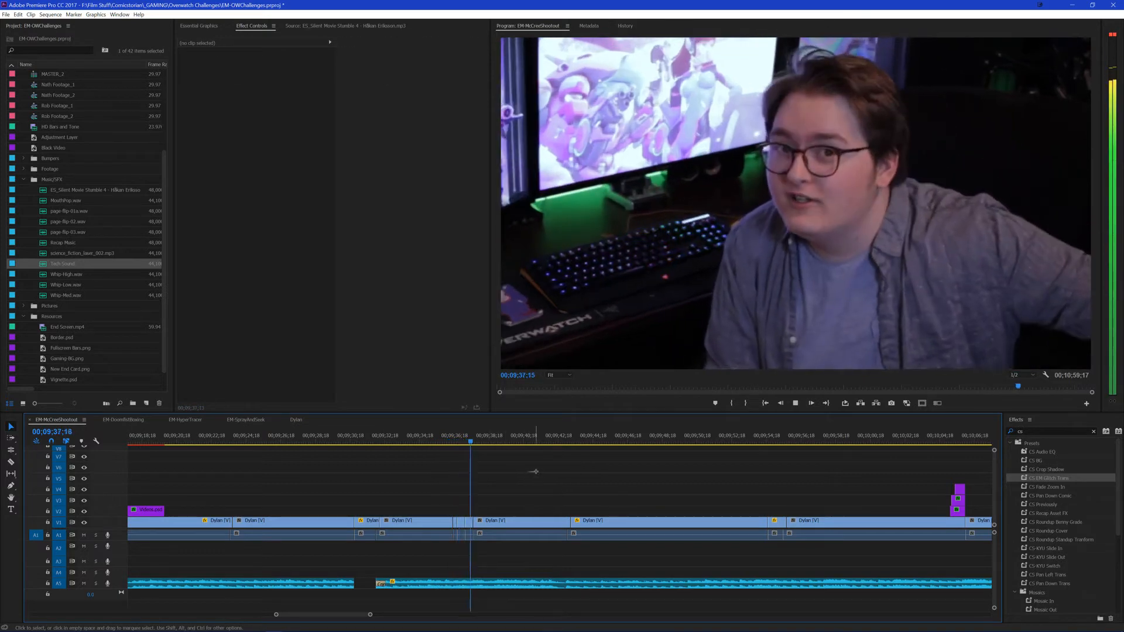
key("ctrl+s")
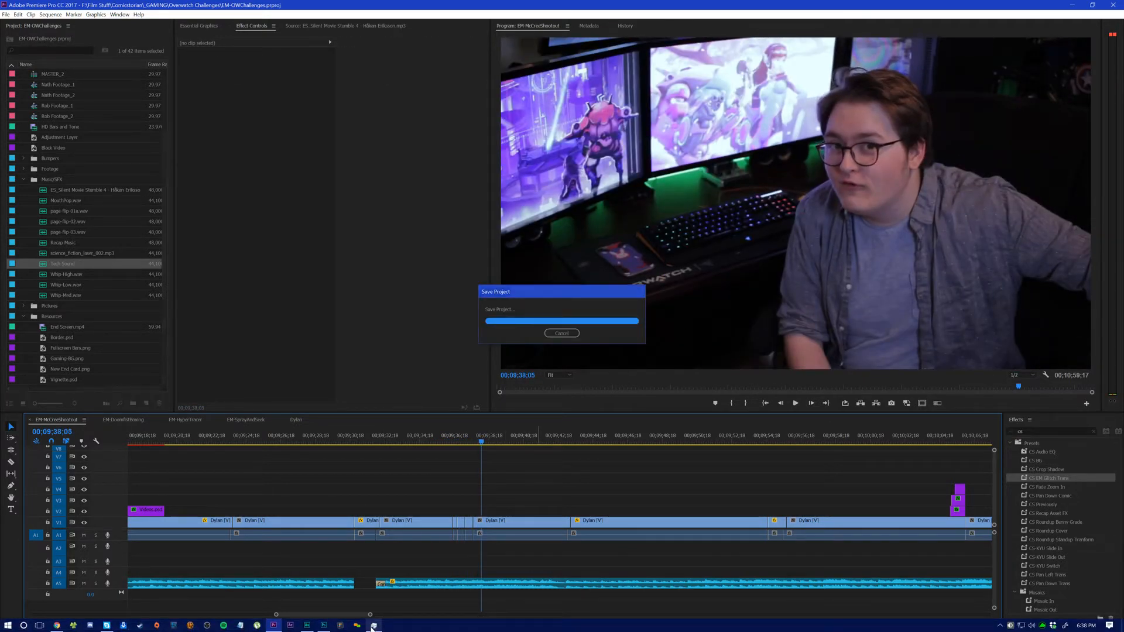
left_click(322, 626)
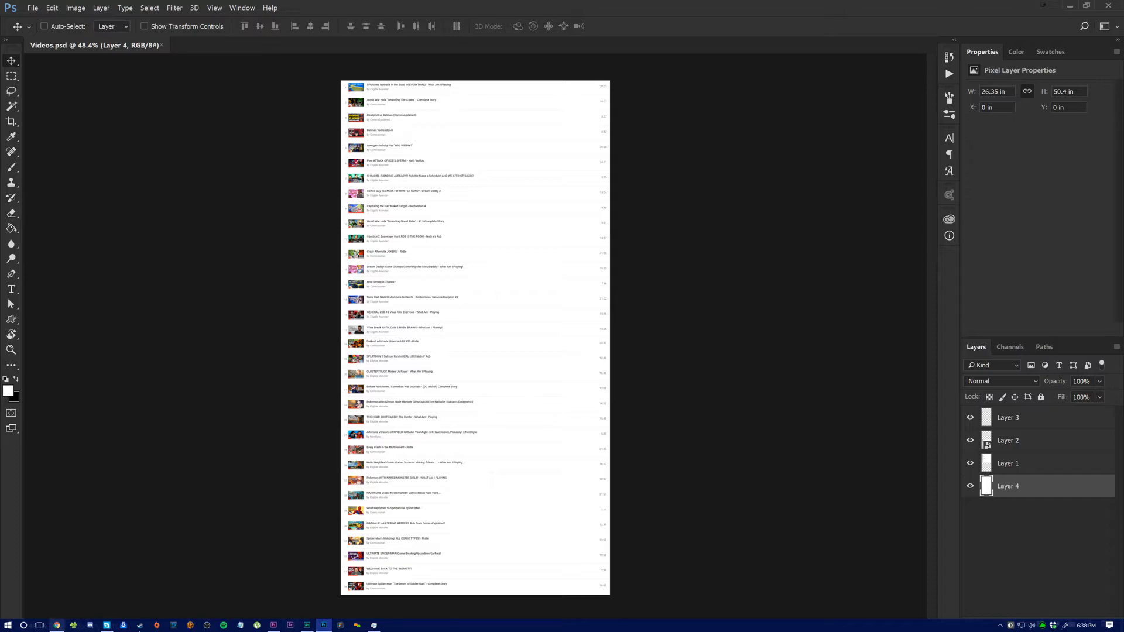
key("alt+Tab")
left_click(560, 480)
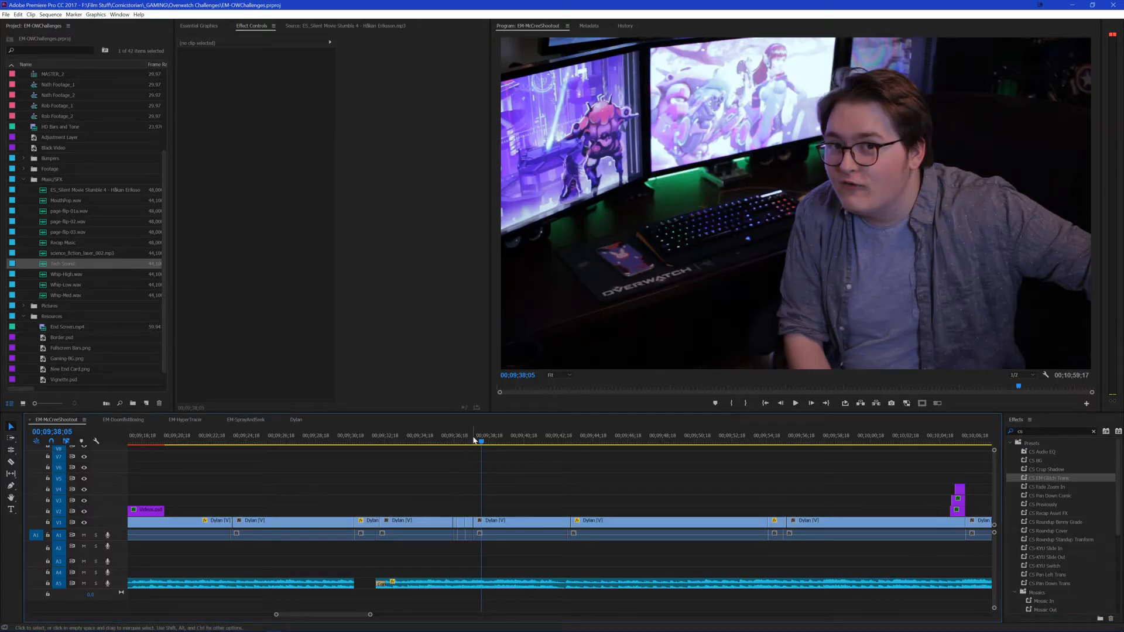
Step: Play the talking section from about 00;09;37;19 to review how the music sits under the dialogue
scroll(479, 472, "down", 3)
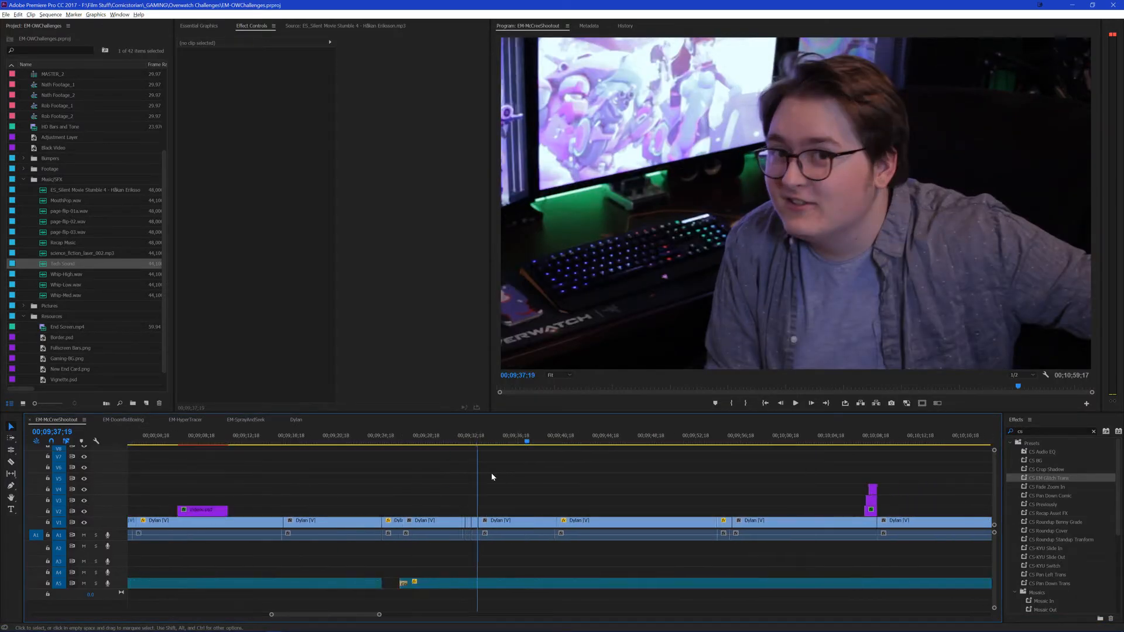
scroll(574, 472, "down", 1)
key("space")
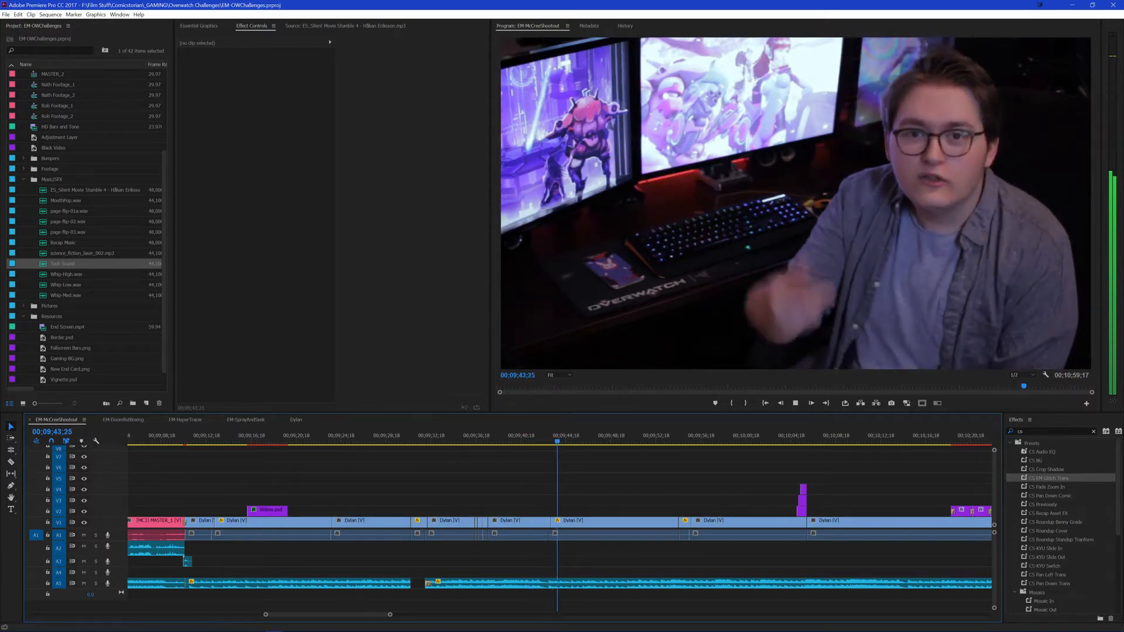
left_click(502, 489)
scroll(500, 485, "down", 3)
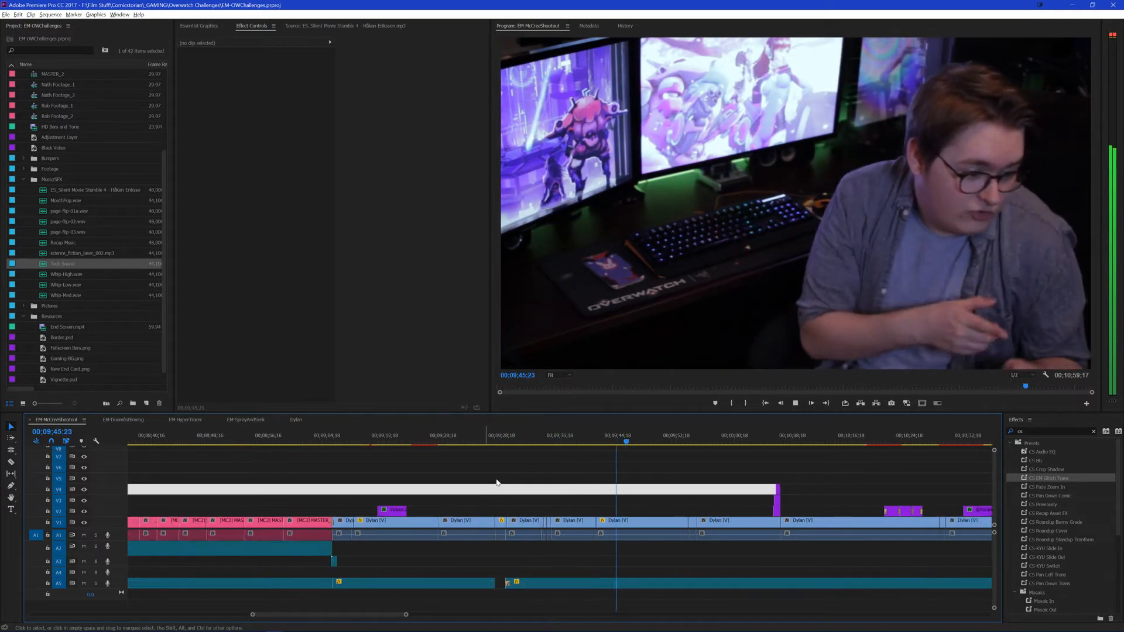
left_click(665, 473)
scroll(638, 485, "down", 2)
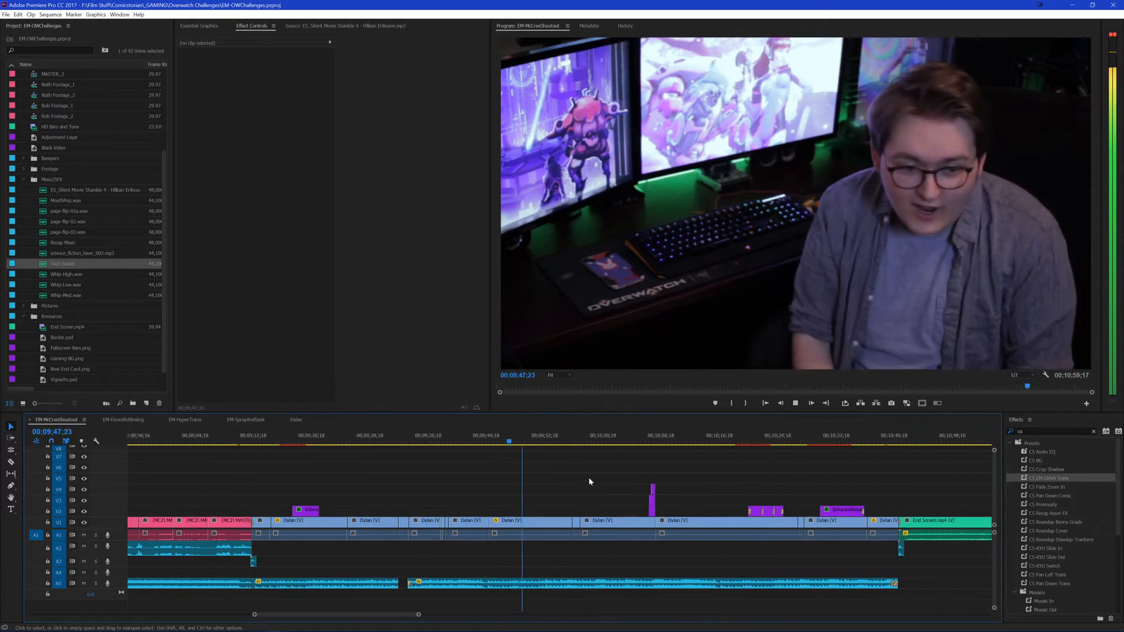
scroll(585, 480, "down", 3)
scroll(527, 480, "up", 3)
mouse_move(495, 472)
left_mouse_down()
mouse_move(509, 472)
mouse_move(477, 484)
left_mouse_up()
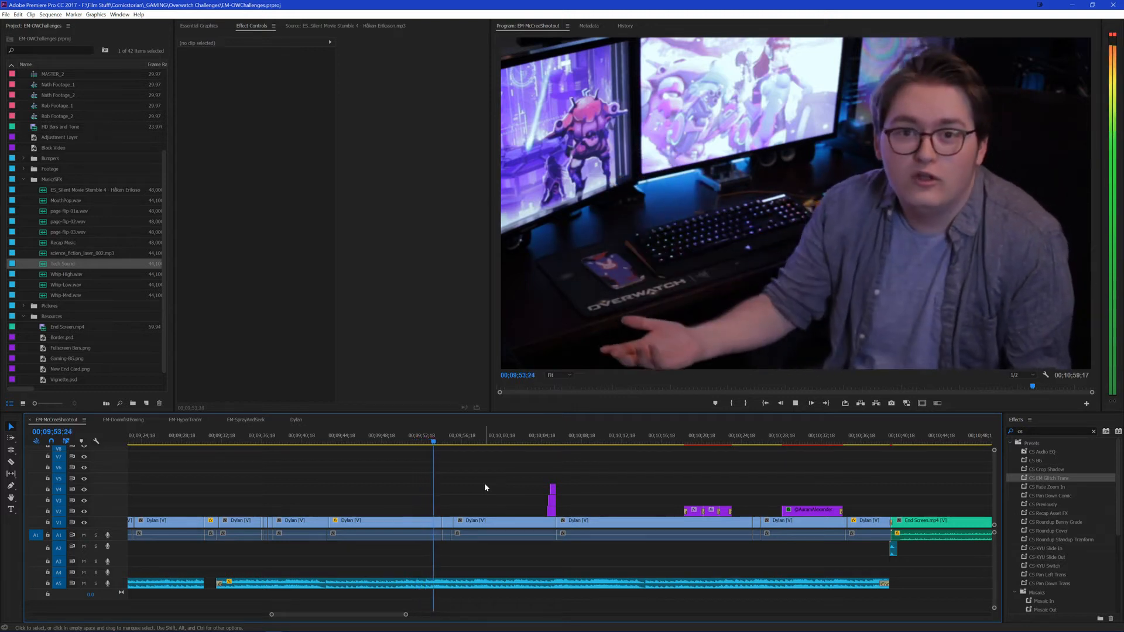
Step: Cut the A5 music at 00;09;53;27 and 00;09;55;16 and delete the piece between the cuts
left_click(422, 438)
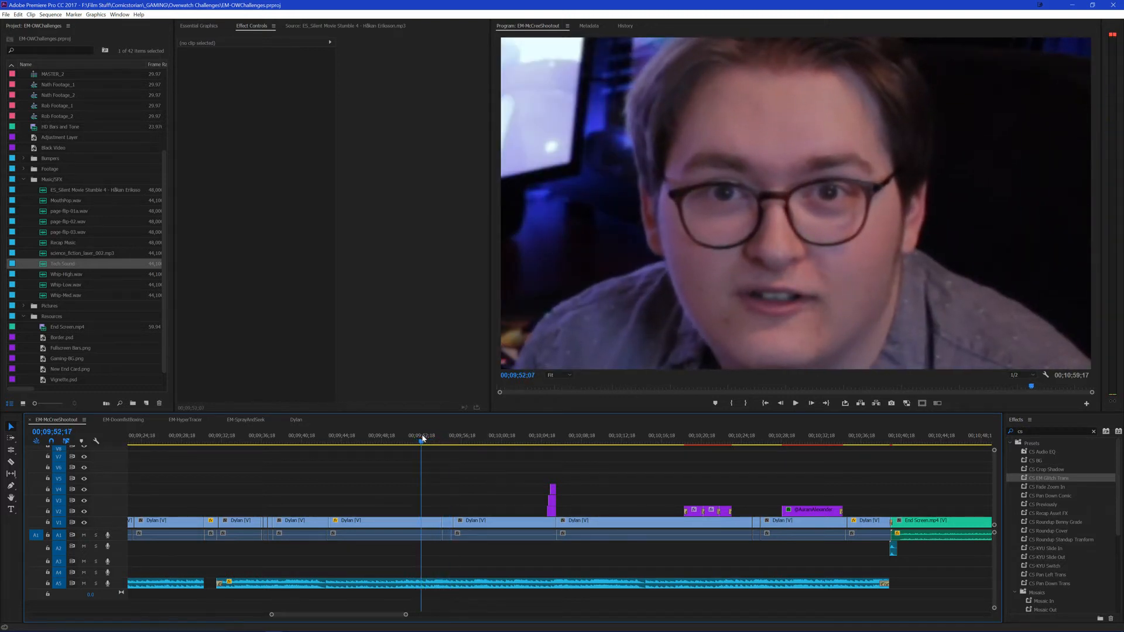
key("space")
left_click(451, 588)
key("ctrl+k")
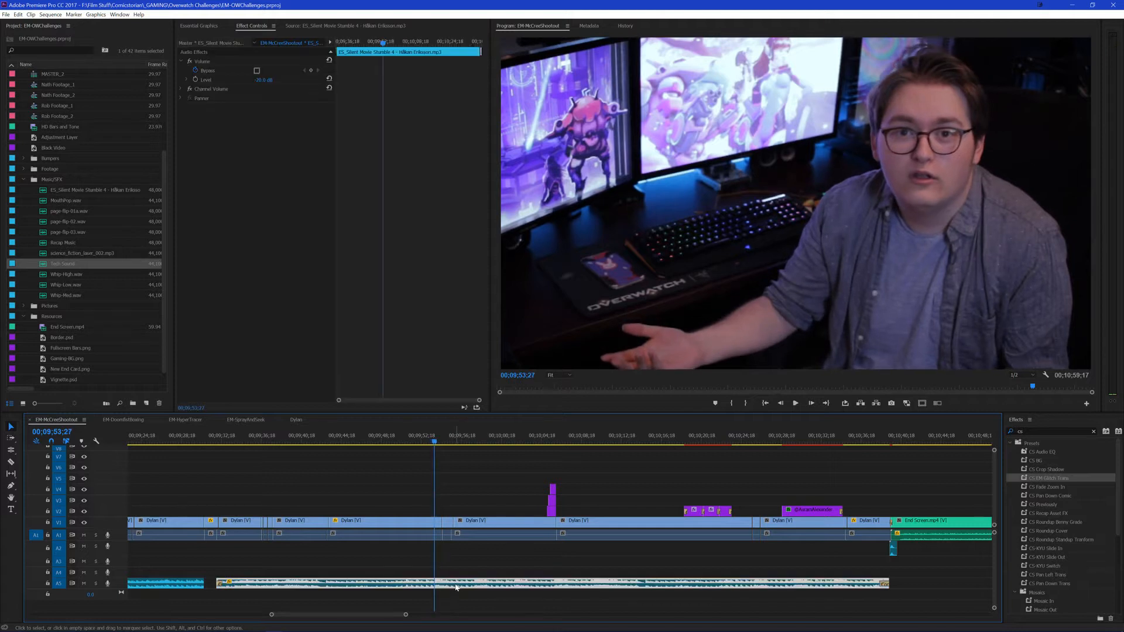
key("ctrl+k")
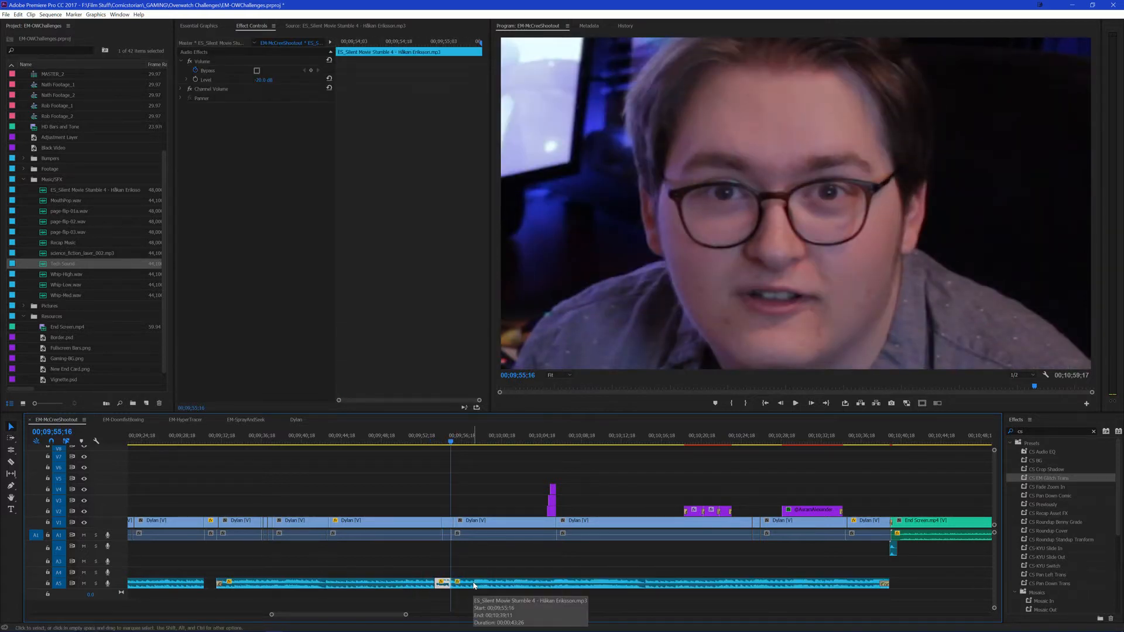
key("Delete")
Step: Add a shortened audio fade-in to the A5 music clip starting at 00;09;55;16 and save the project
left_click(474, 584)
key("ctrl+shift+d")
left_click(461, 573)
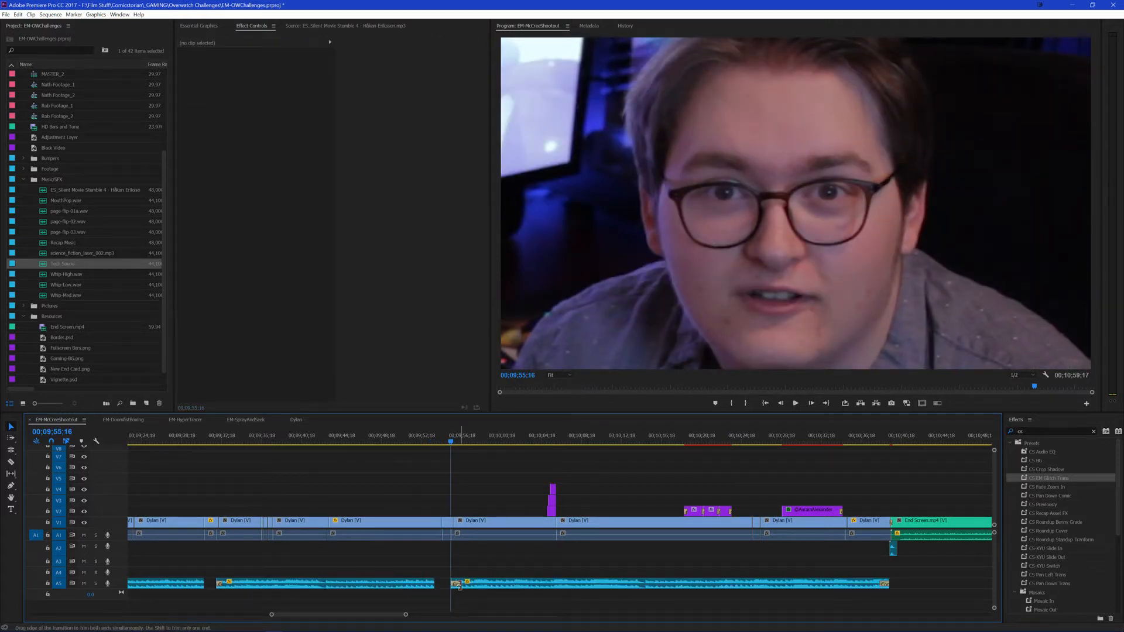
left_click_drag(459, 587, 453, 586)
key("ctrl+s")
Step: Play from 00;09;53;01 to about 00;10;37;14 to review the new music gap and the rest of the talking section
left_click_drag(444, 442, 437, 442)
left_click(425, 441)
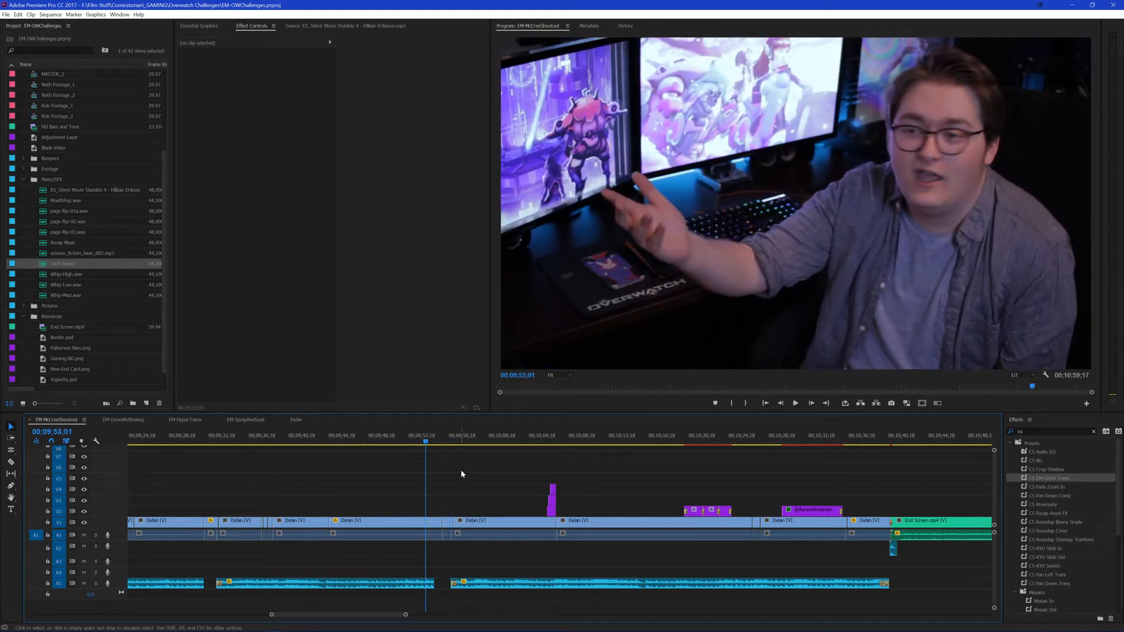
key("space")
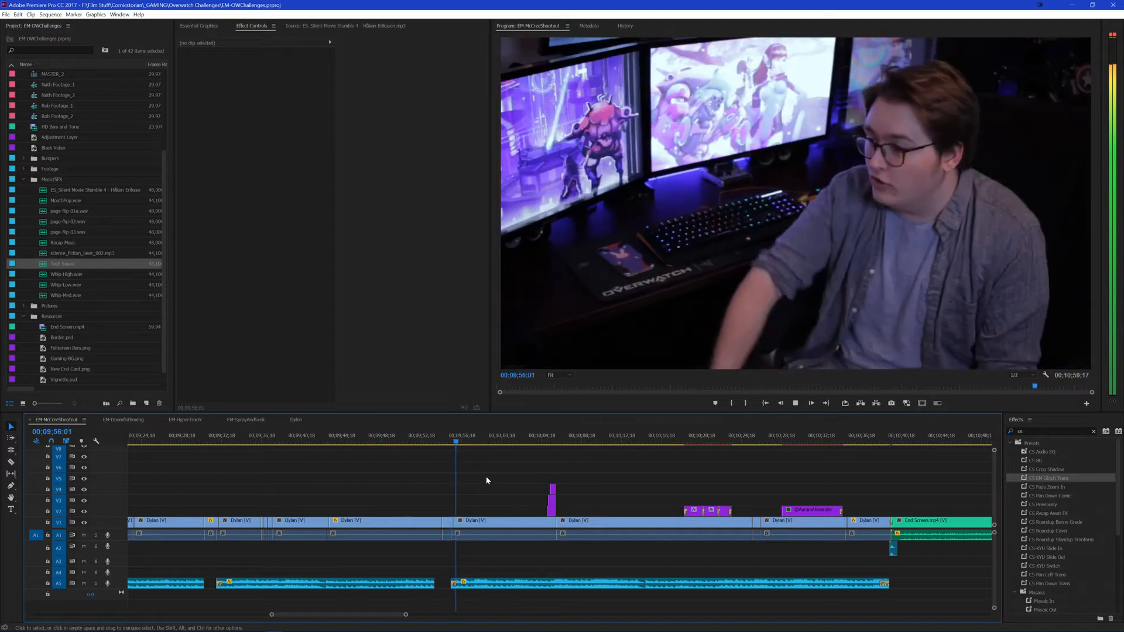
scroll(491, 478, "down", 1)
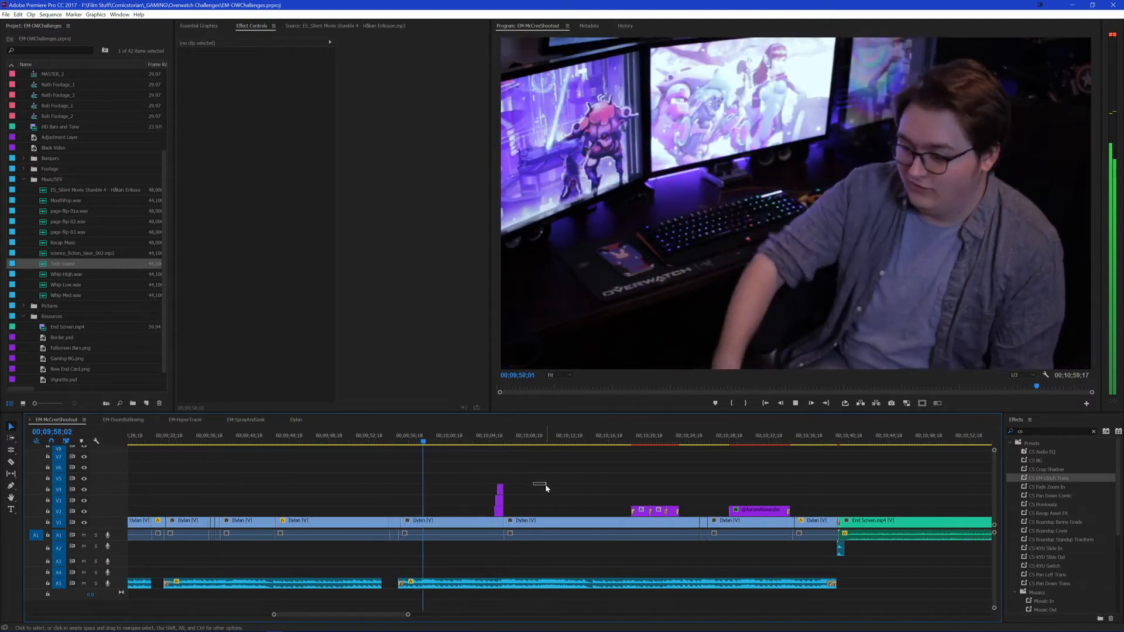
scroll(544, 481, "down", 1)
scroll(509, 480, "down", 1)
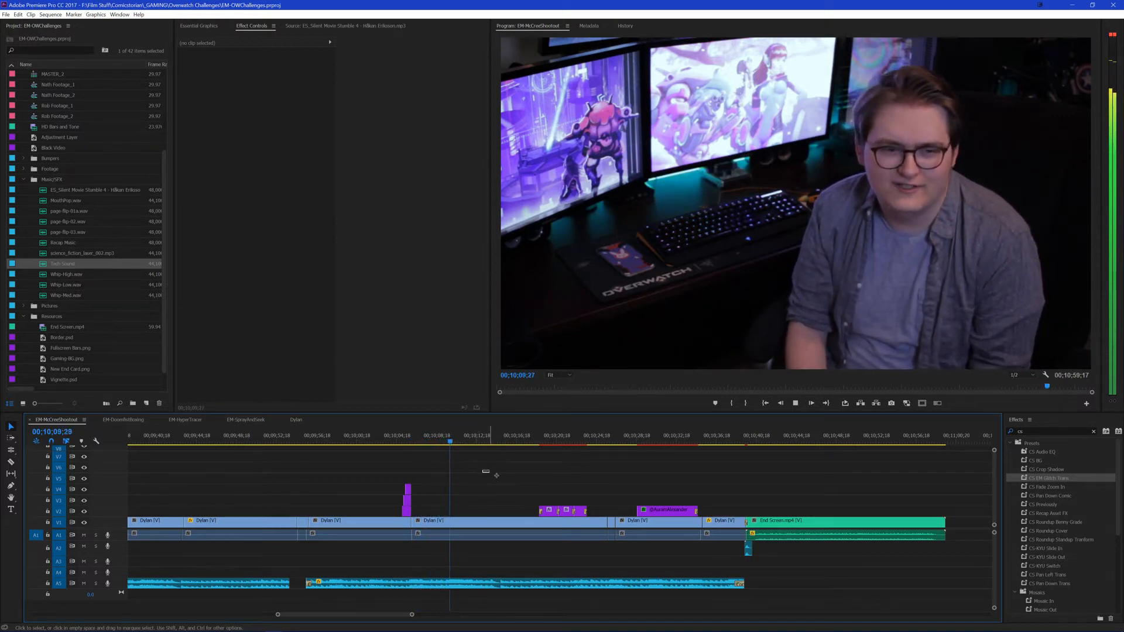
scroll(454, 488, "down", 3)
scroll(454, 489, "down", 1)
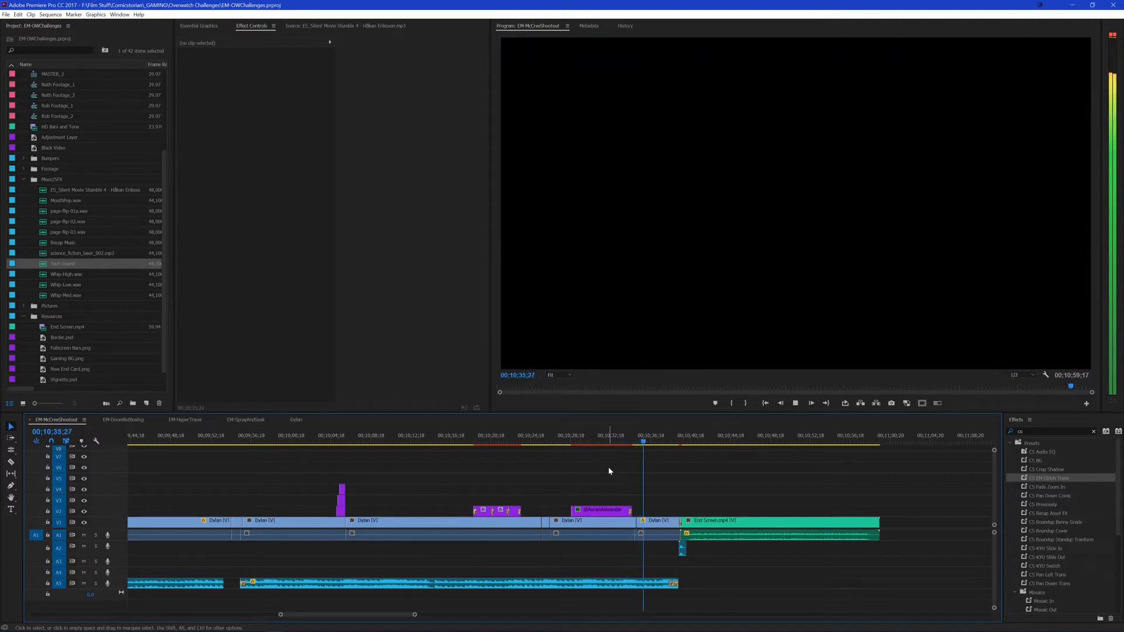
key("space")
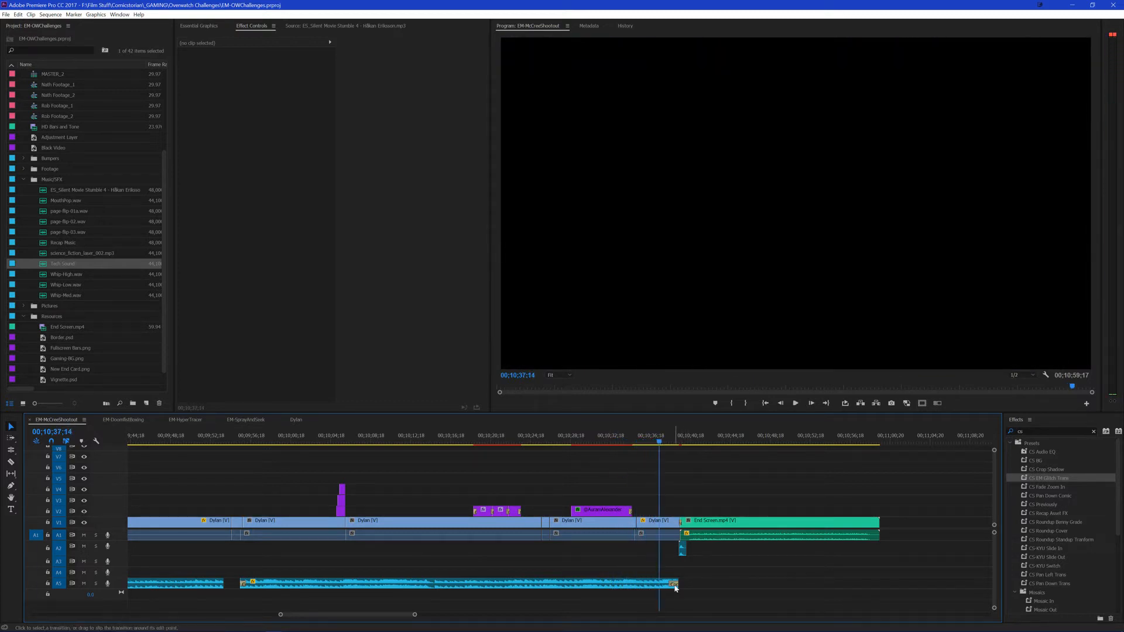
Step: Delete the fade-out at the end of the last A5 music clip and save the project
left_click(674, 584)
key("Delete")
key("space")
key("ctrl+s")
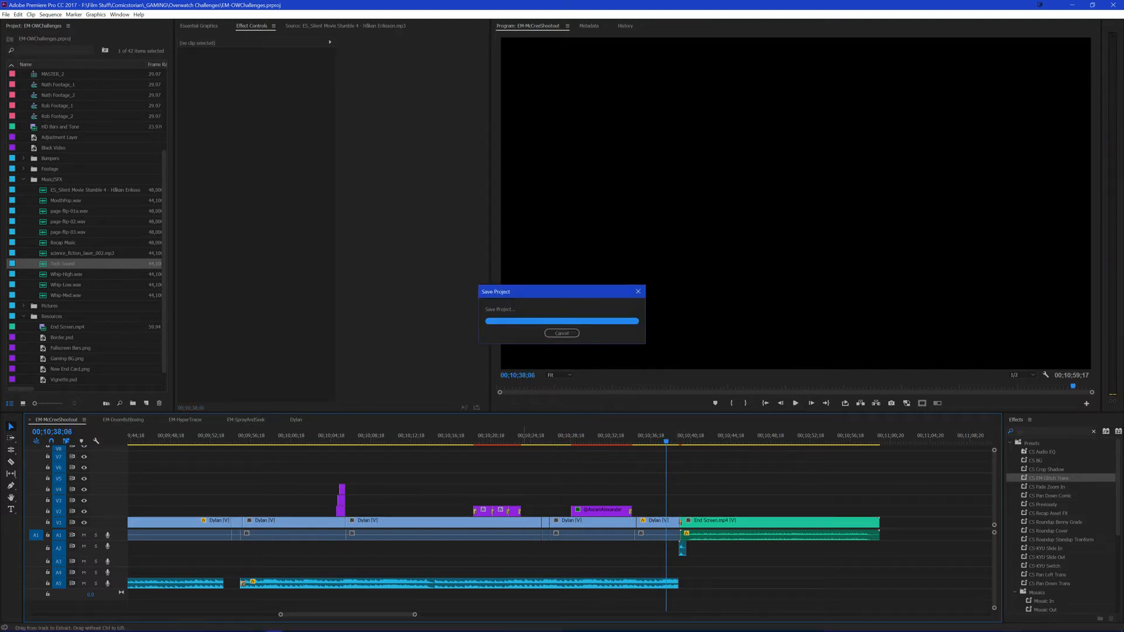
Step: Return to Premiere Pro from Photoshop and close the µTorrent window
left_click(271, 625)
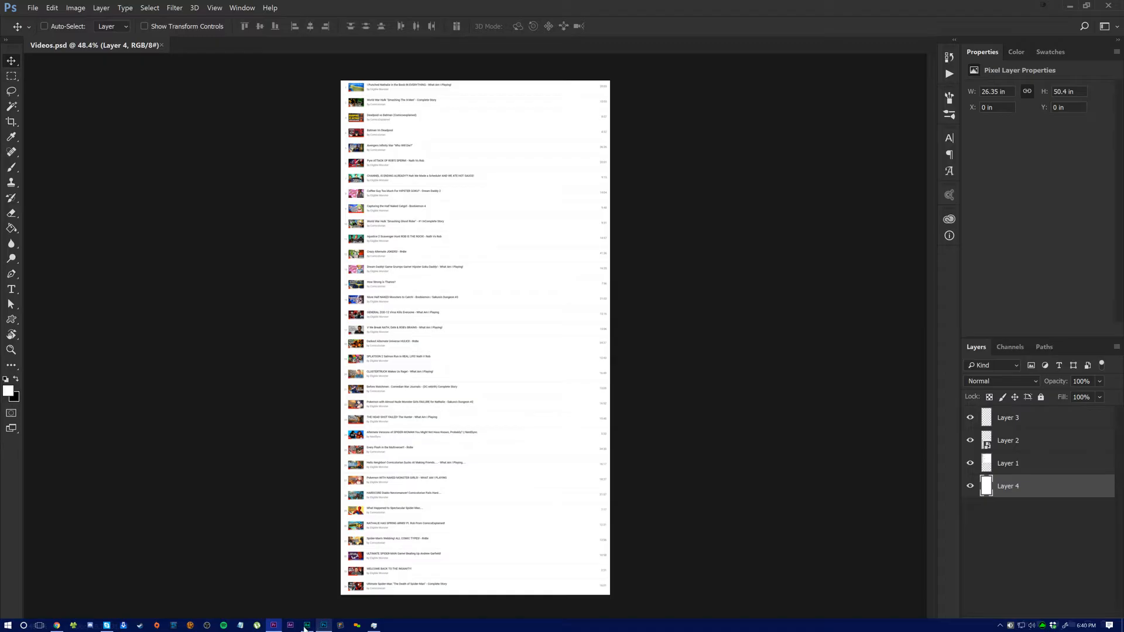
left_click(266, 627)
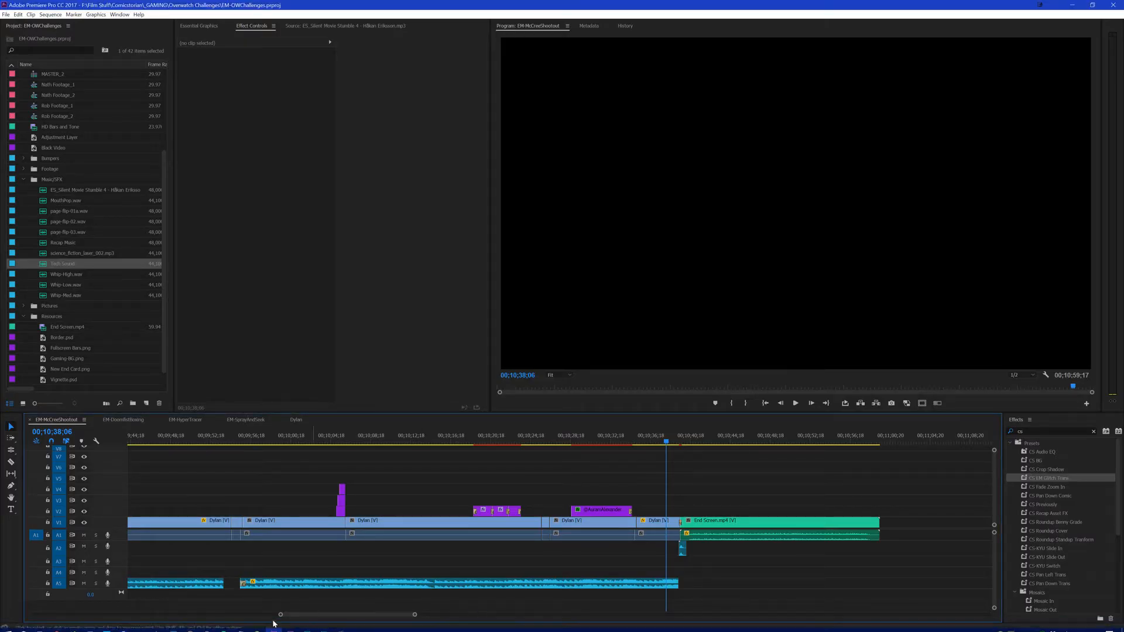
left_click(258, 627)
right_click(261, 625)
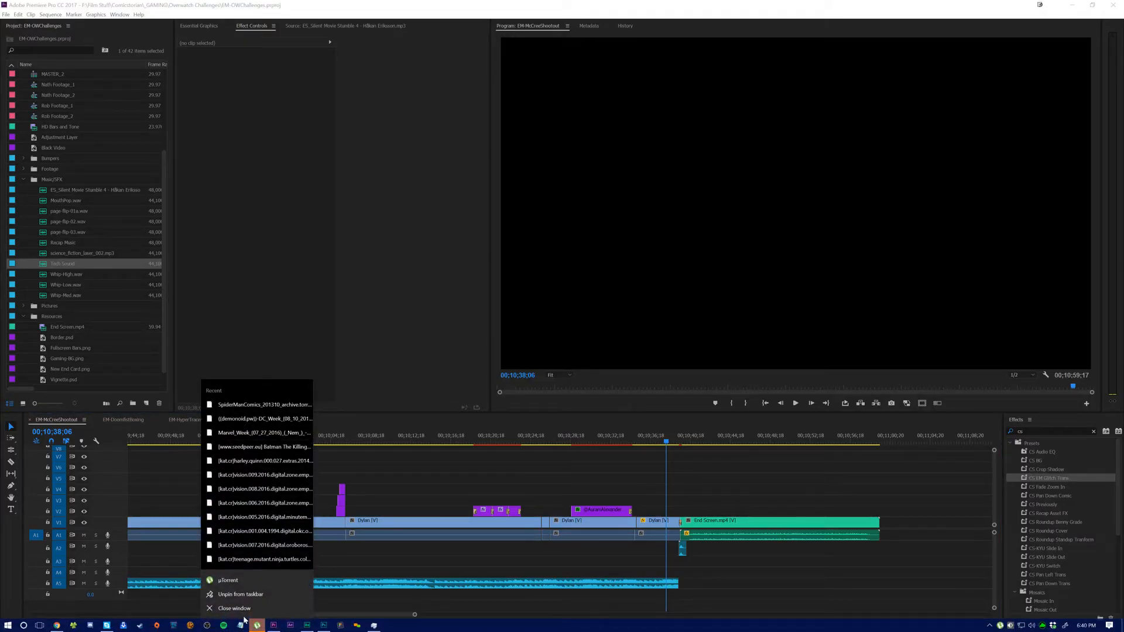
left_click(278, 609)
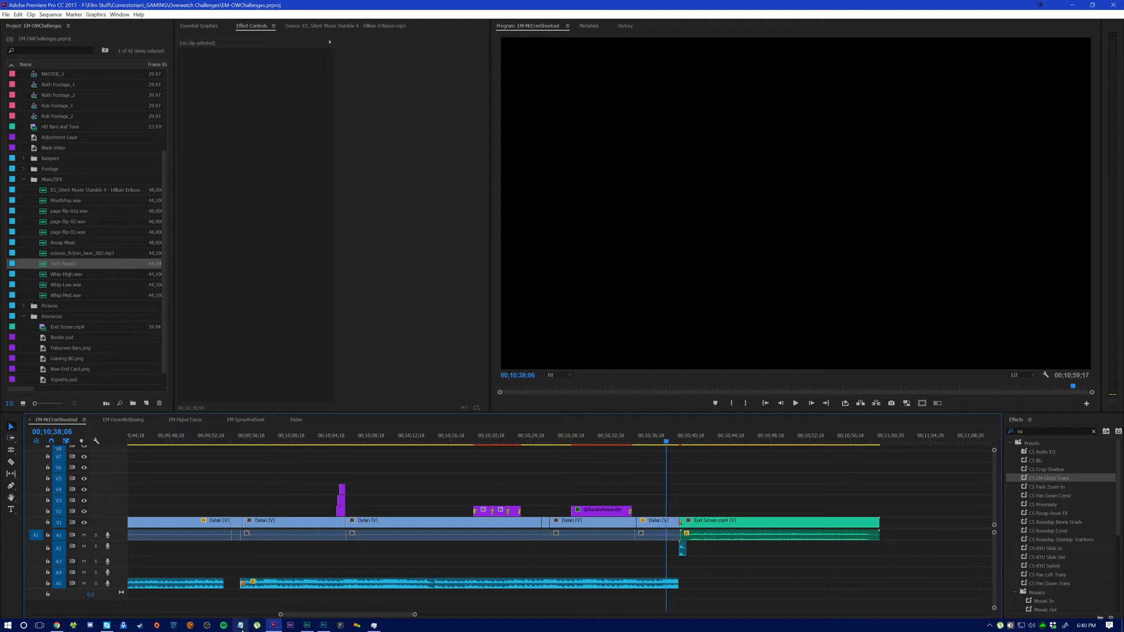
left_click(262, 626)
Step: Play the sequence from 00;10;38;06 to review the music ending and the cut to End Screen.mp4
left_click(603, 466)
scroll(616, 468, "down", 3)
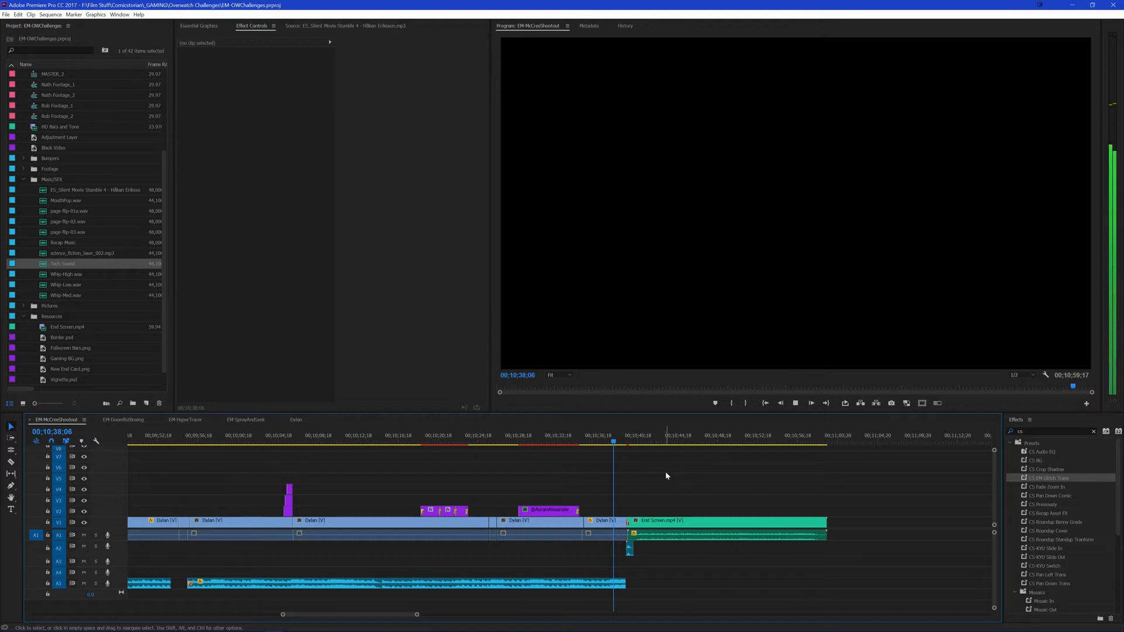
key("Return")
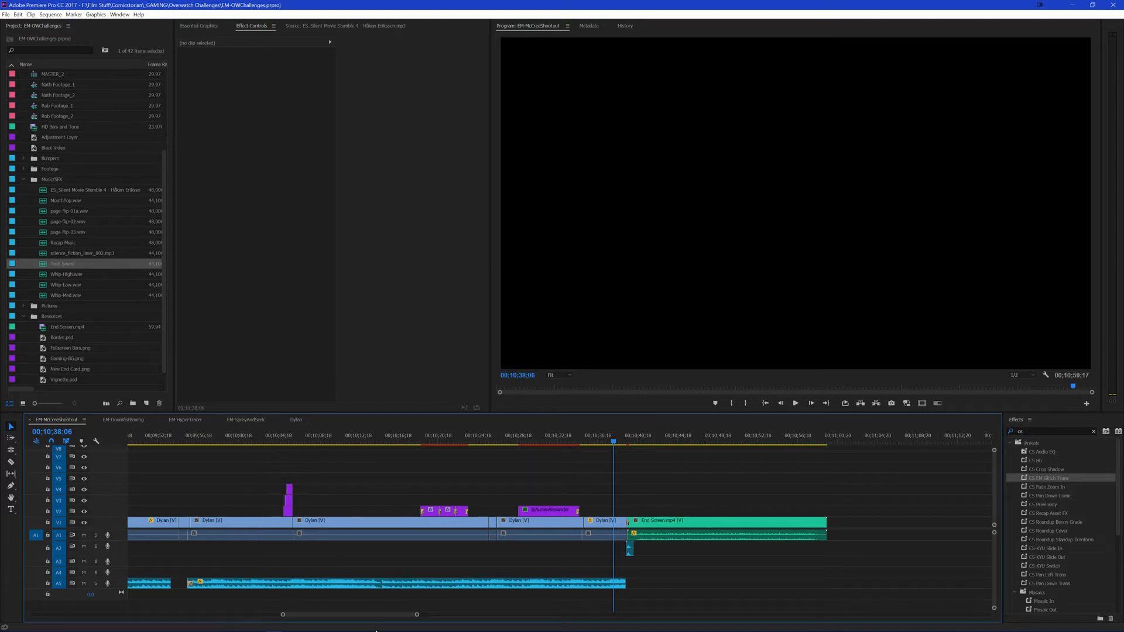
mouse_move(375, 628)
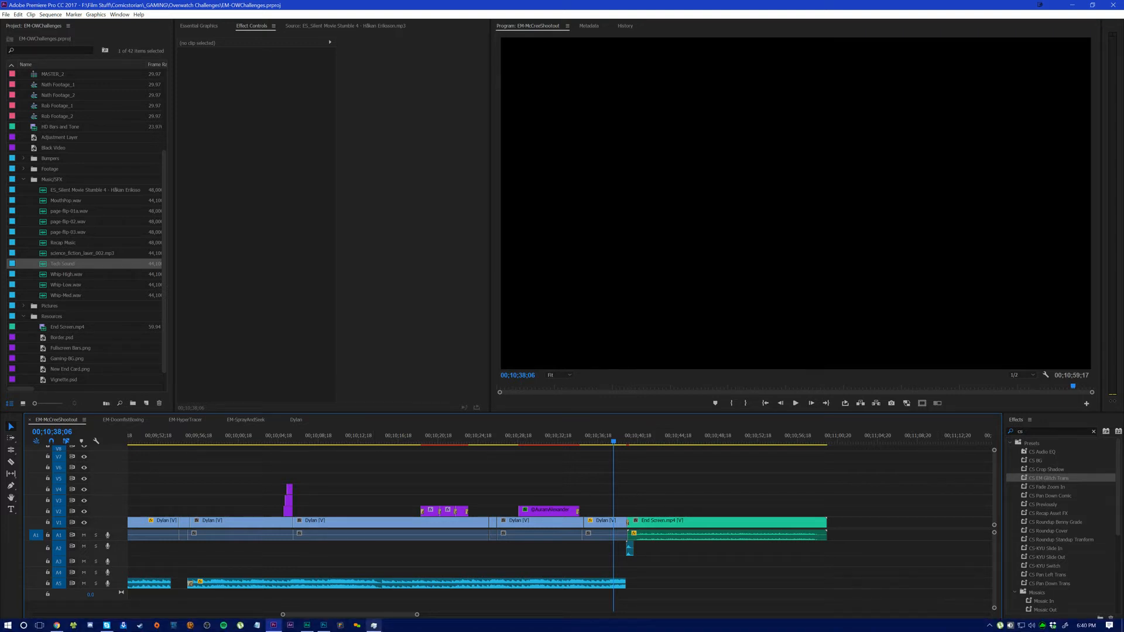
left_click(323, 625)
left_click(273, 625)
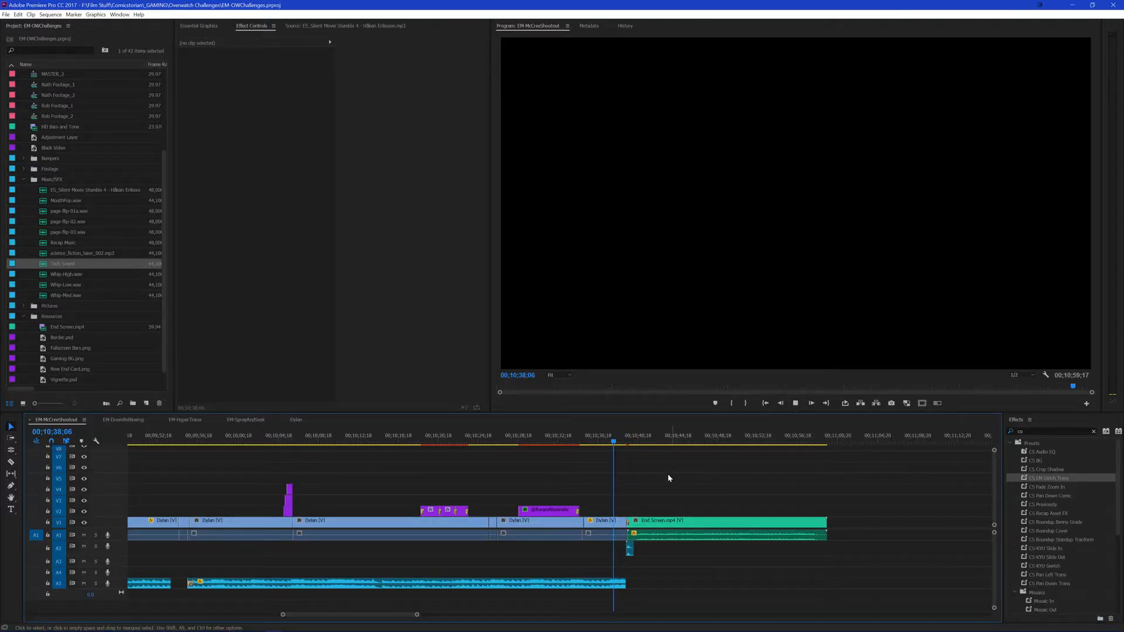
key("space")
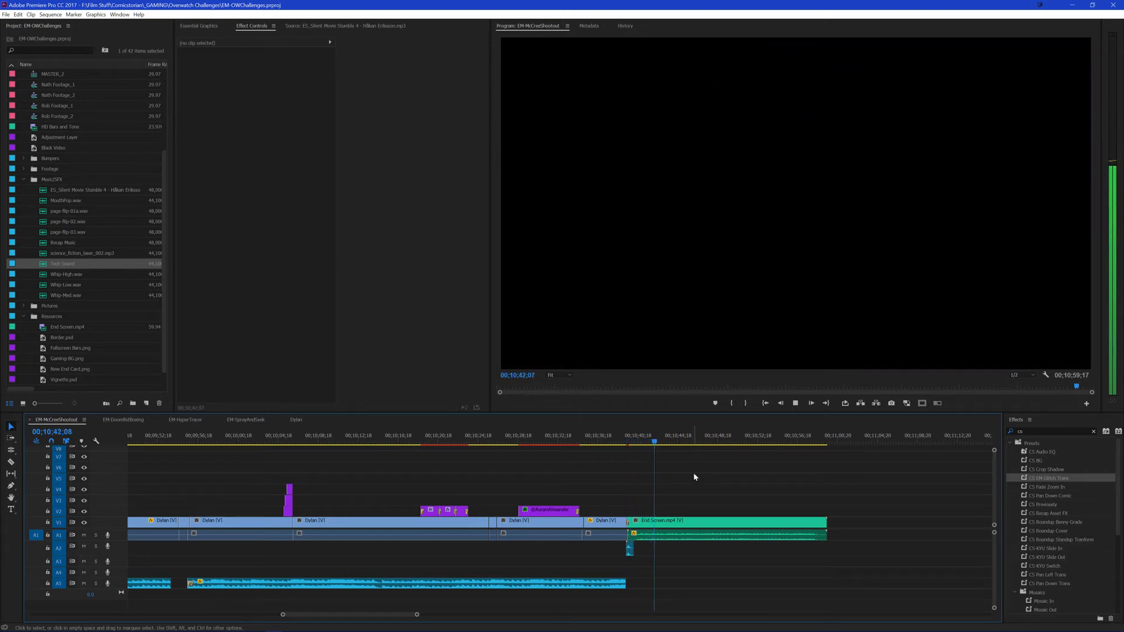
Step: Maximize and restore the Effect Controls panel, and check the picture in EM-DoomfistBoxing before returning to EM-McCreeShootout
key("grave")
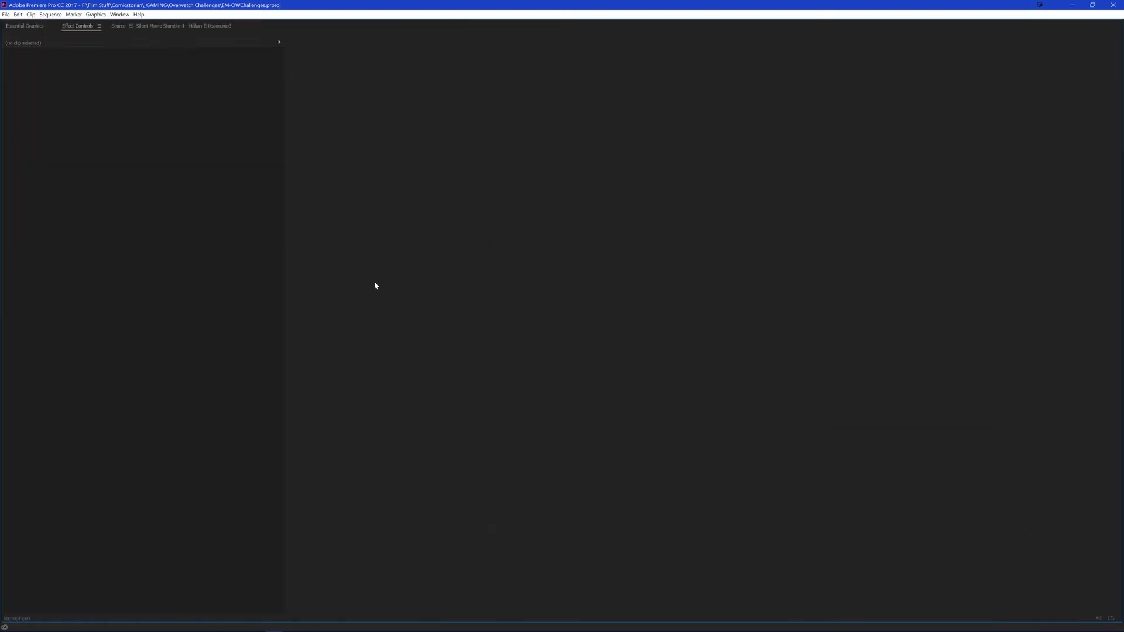
key("grave")
left_click(123, 419)
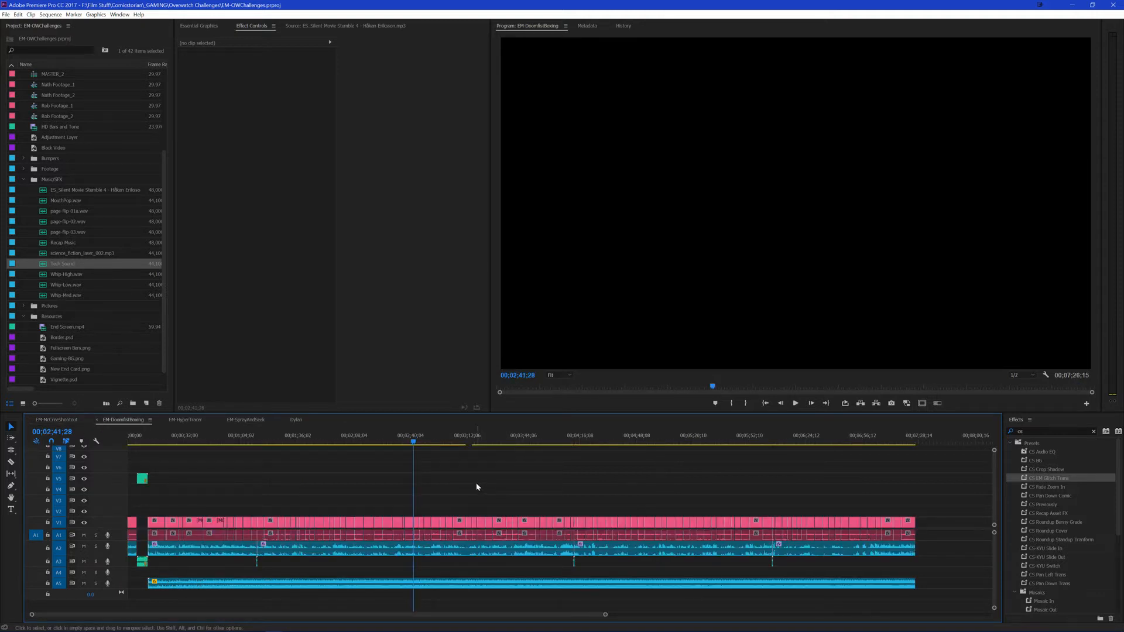
left_click(56, 420)
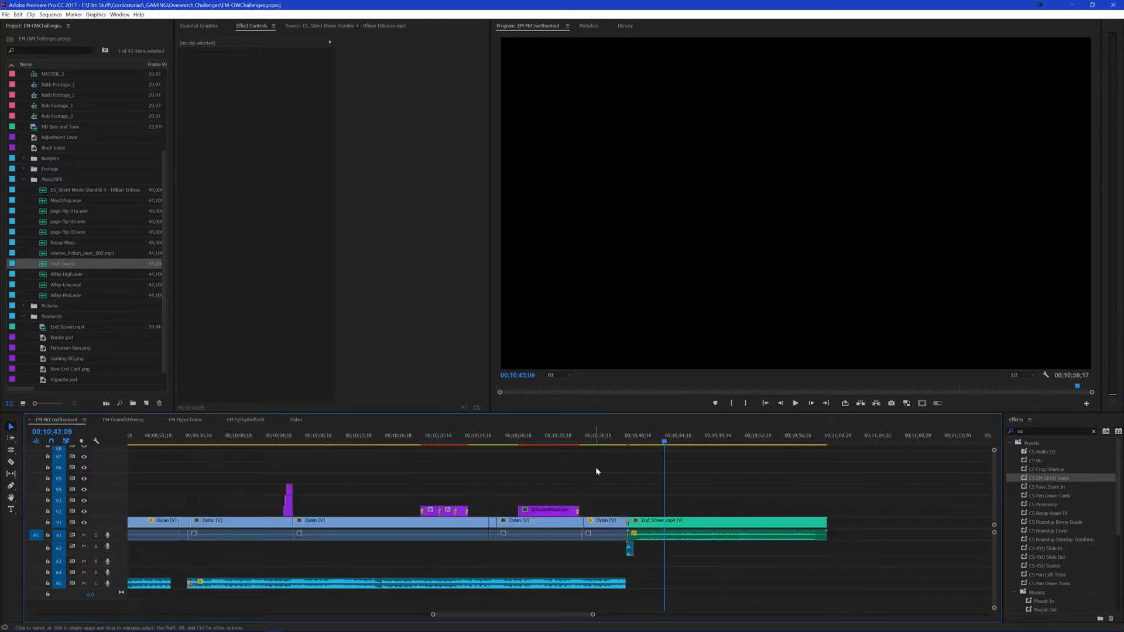
Step: Close the unresponsive Premiere Pro by ending its process in Task Manager, and close Task Manager
left_click(1113, 5)
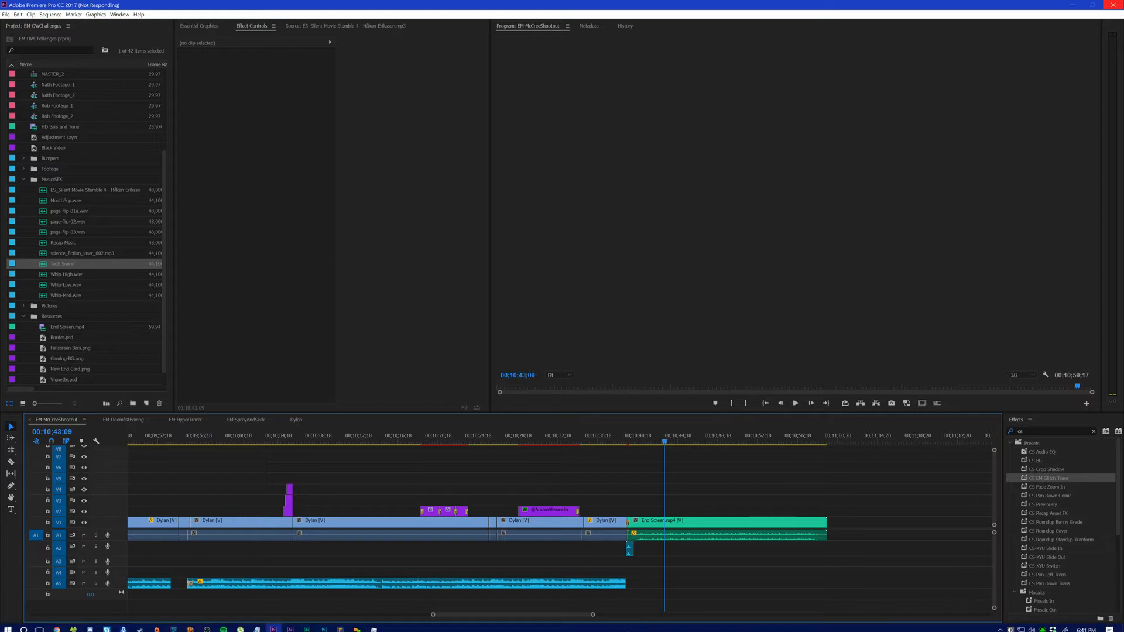
right_click(606, 625)
left_click(637, 582)
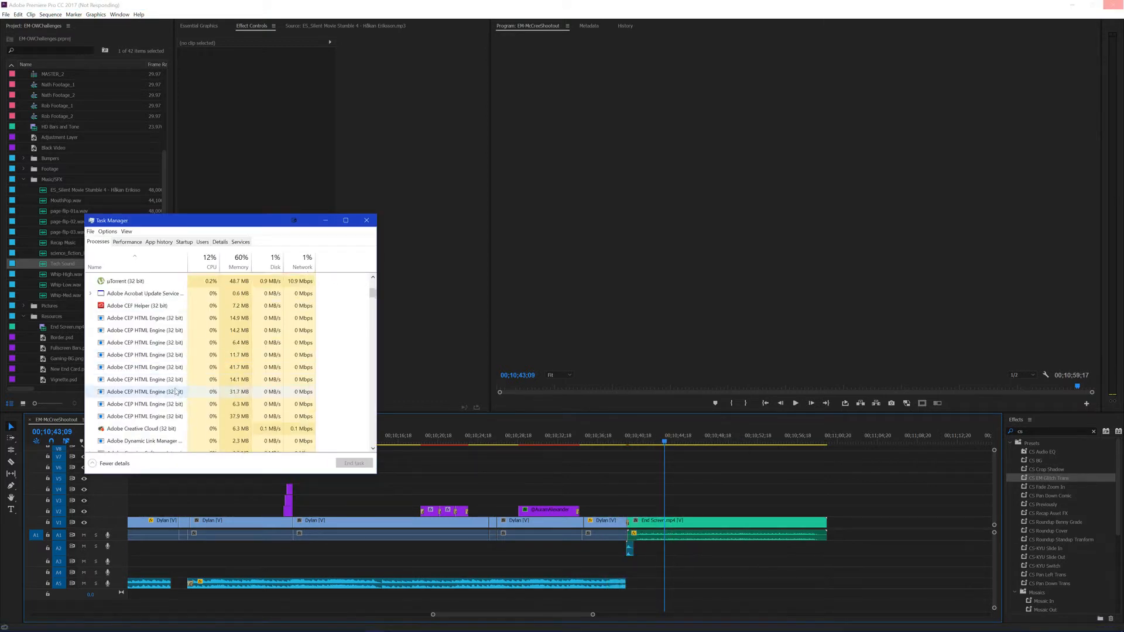
left_click(147, 320)
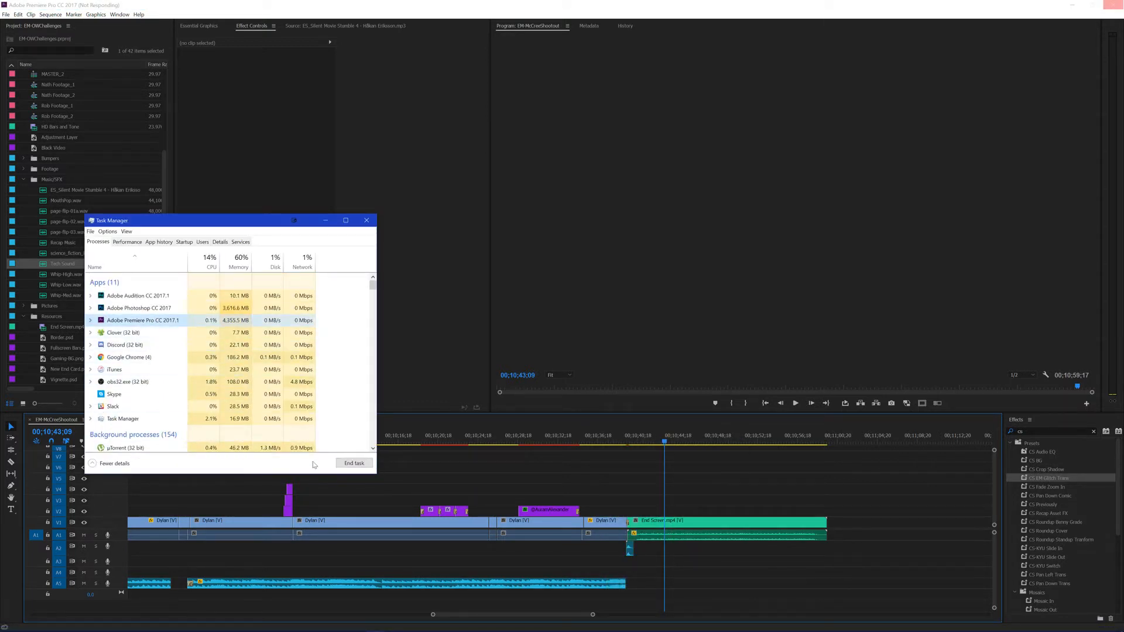
left_click(351, 463)
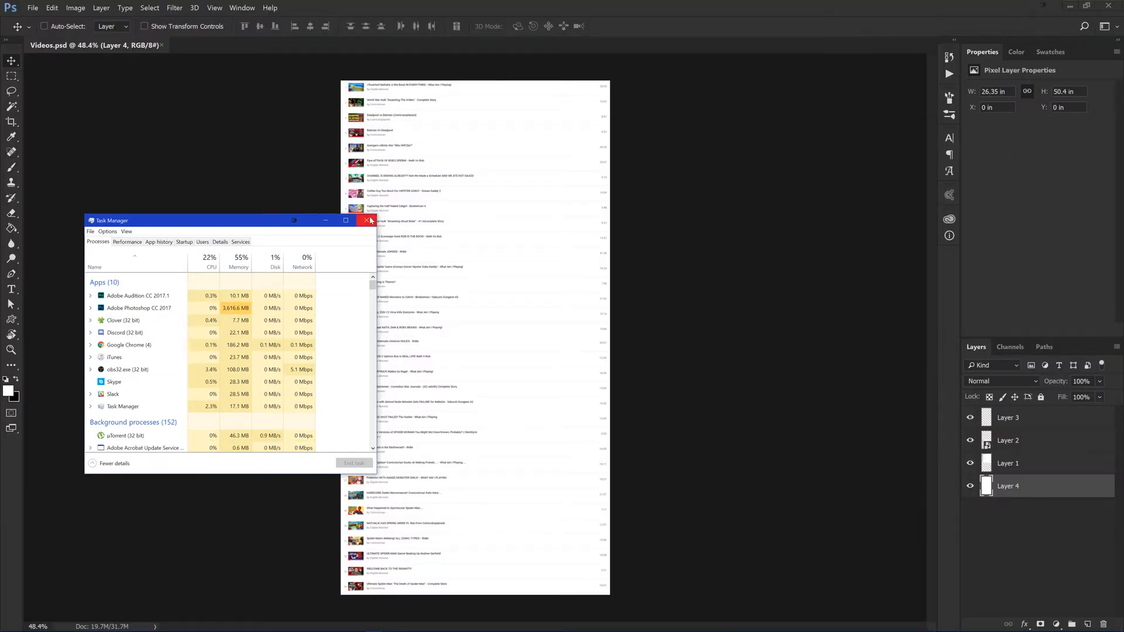
left_click(366, 220)
Step: Close Videos.psd in Photoshop, and relaunch Premiere Pro with the recent project EM-OWChallenges
left_click(162, 45)
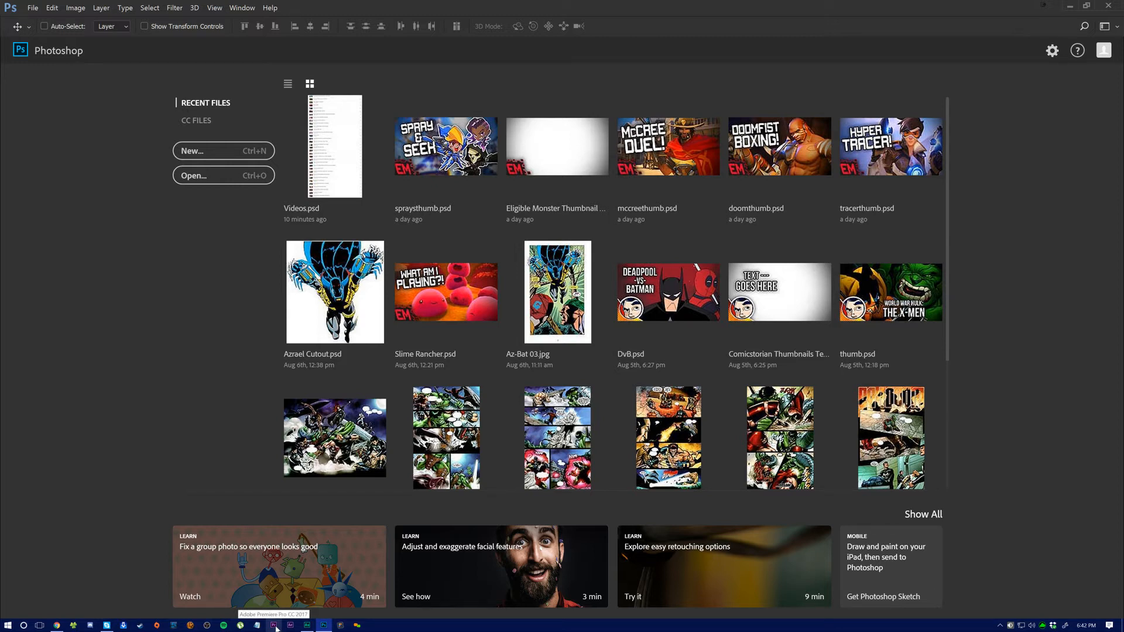
left_click(275, 625)
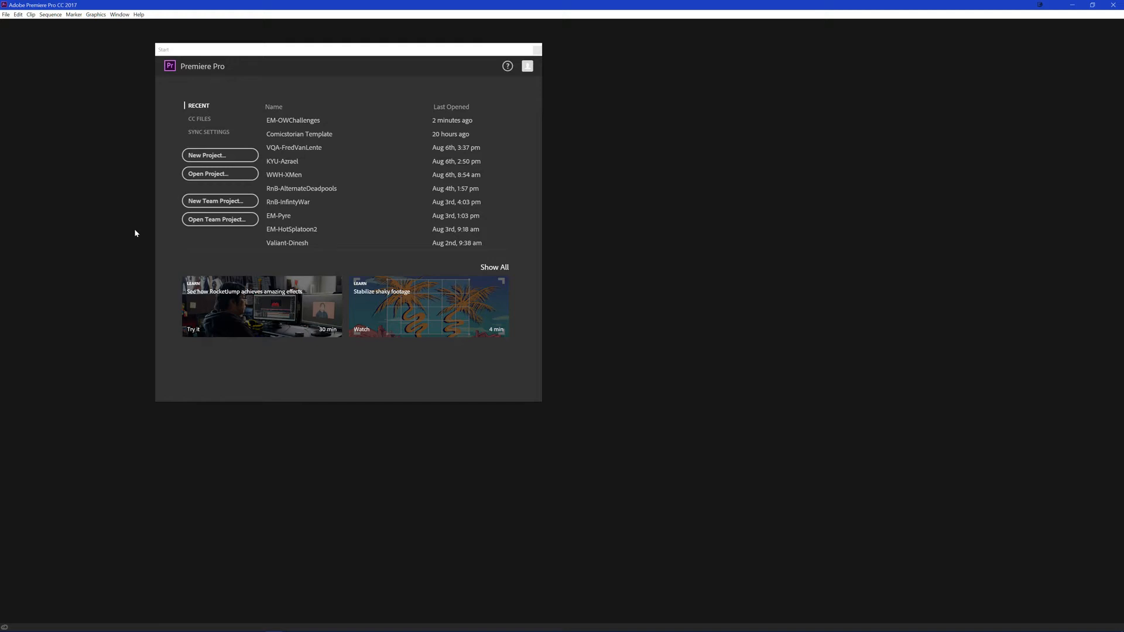
left_click(293, 120)
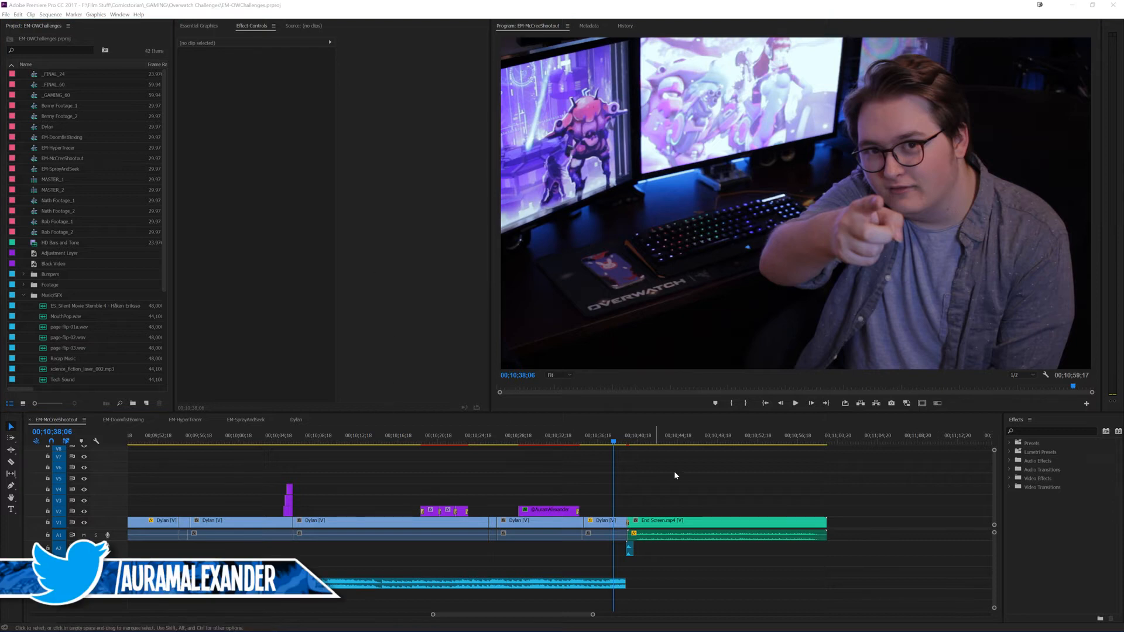
Step: Play the EM-McCreeShootout ending from 00;10;38;06 and again from 00;10;36;20 to check playback and the cut to End Screen.mp4
left_click(707, 482)
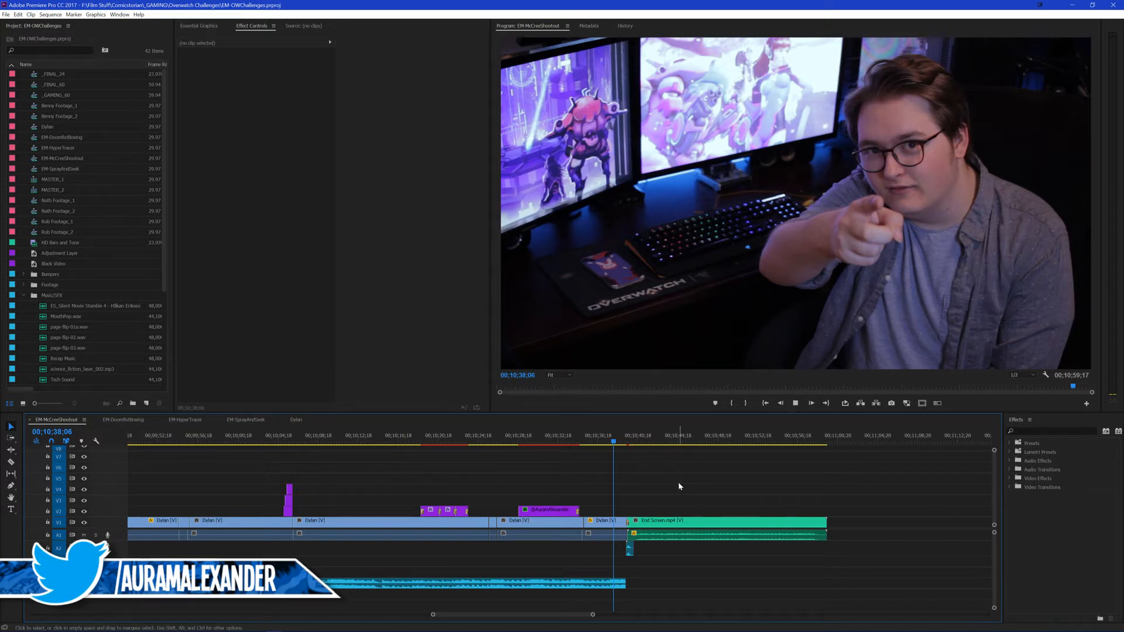
key("space")
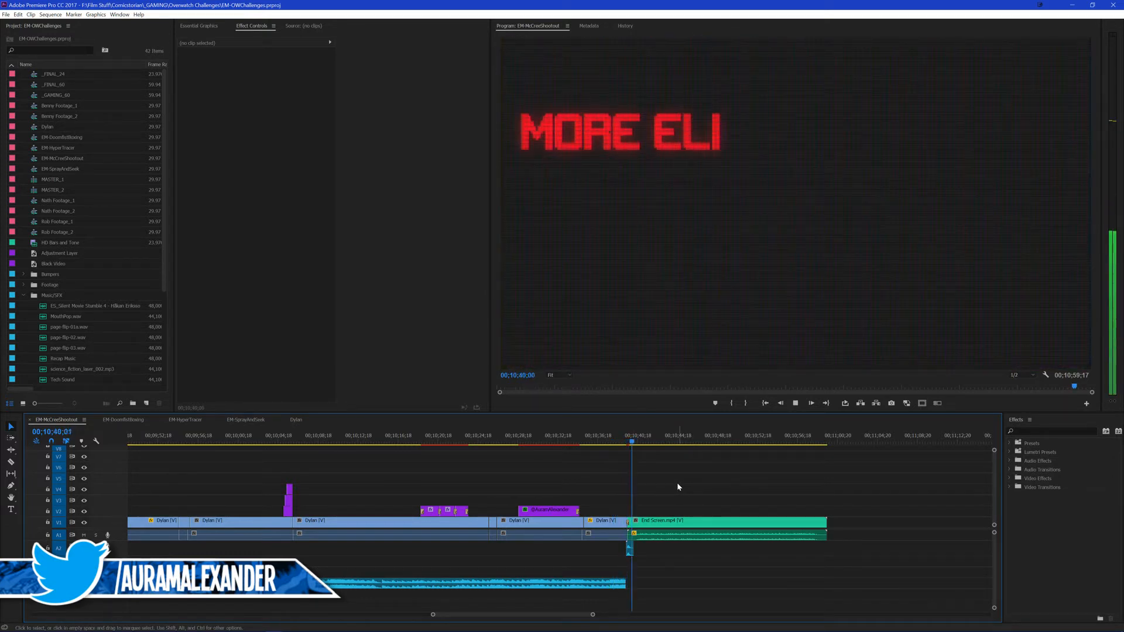
left_click(598, 440)
key("backslash")
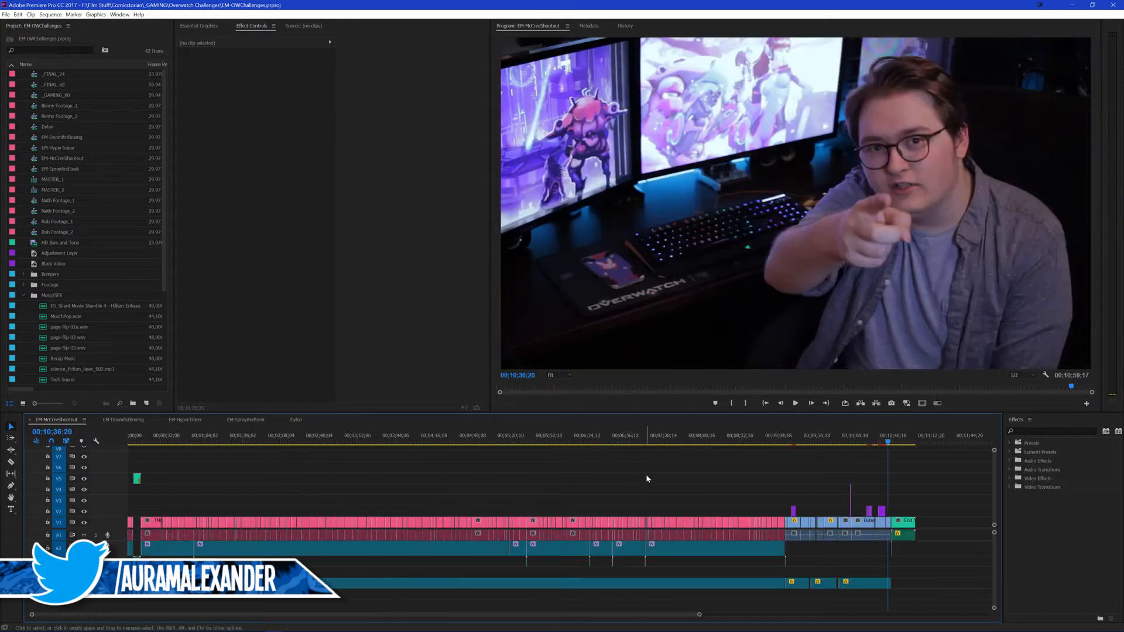
key("backslash")
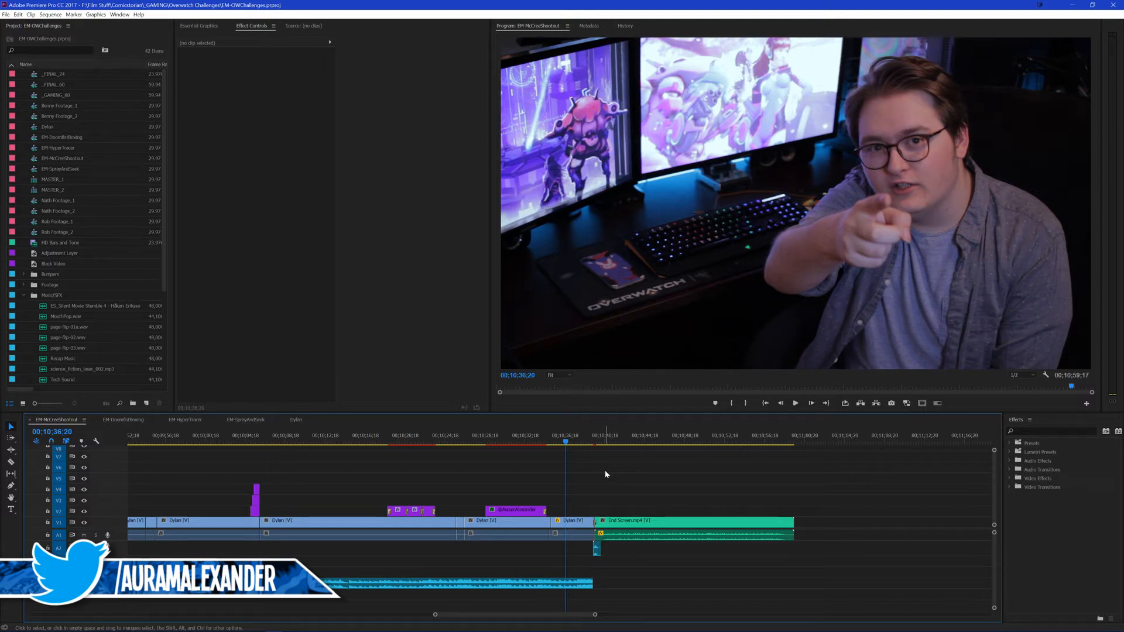
key("backslash")
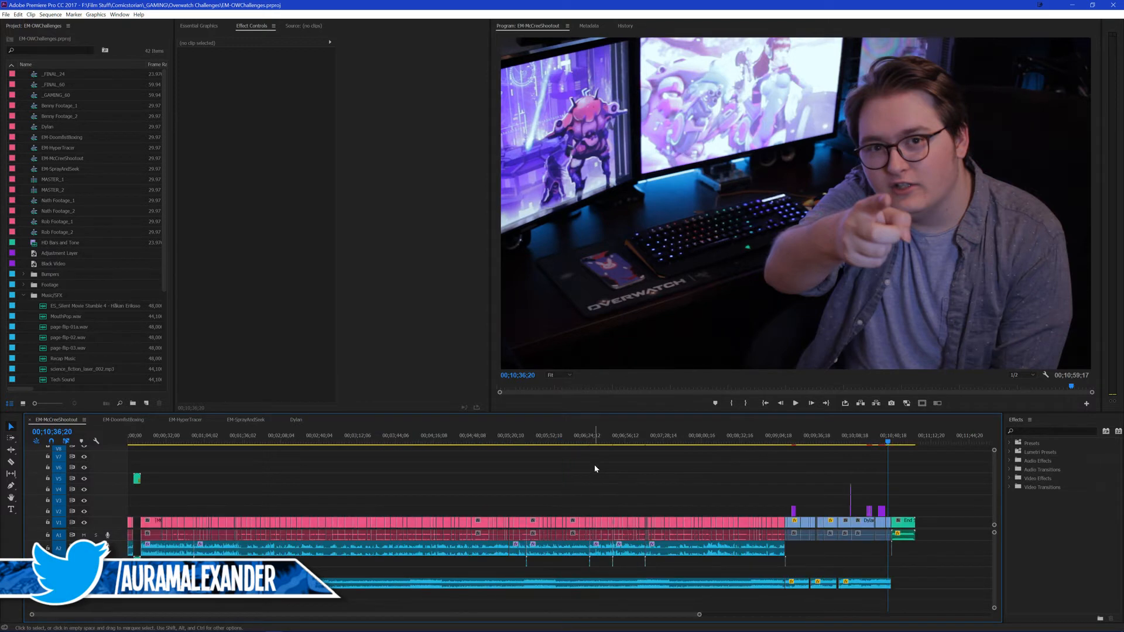
key("backslash")
key("space")
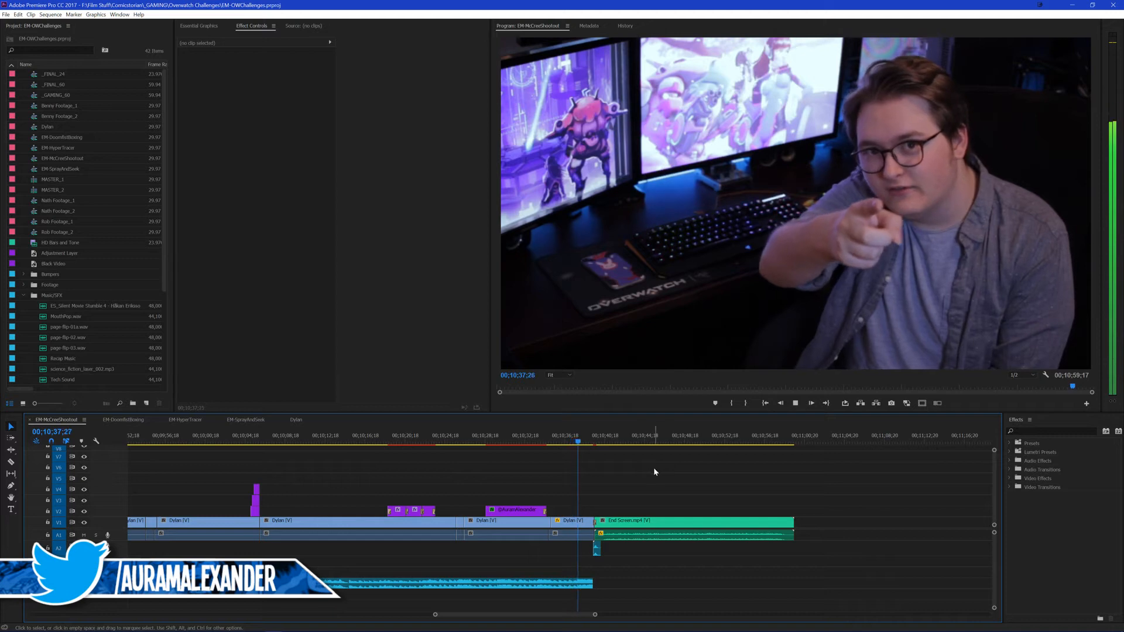
key("space")
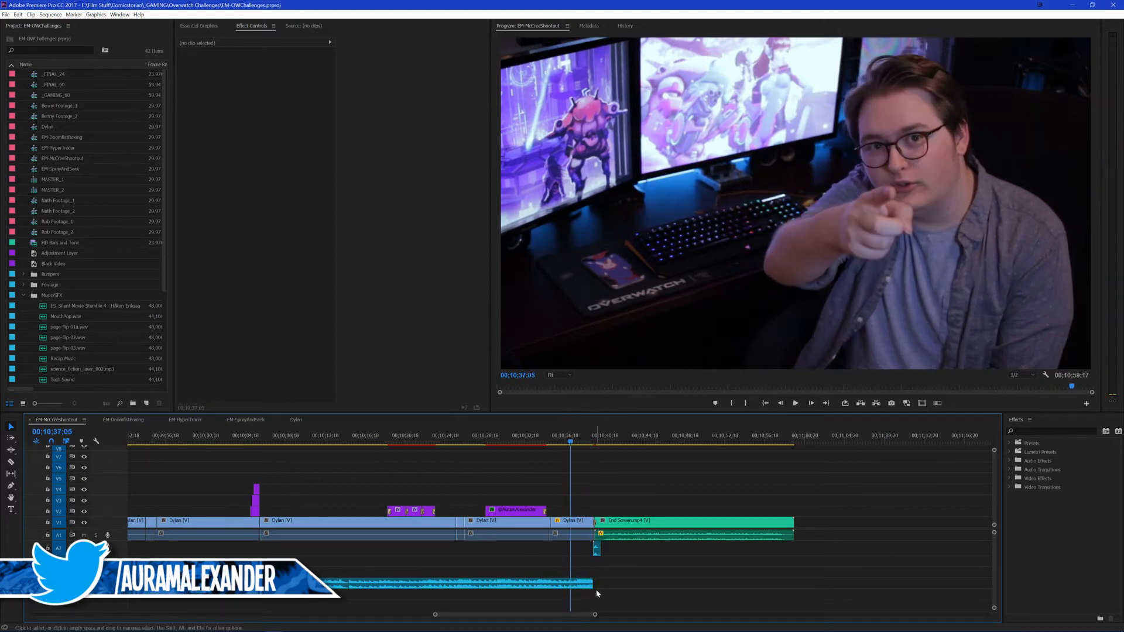
Step: Trim the end of the last A5 music clip back to the start of the final Dylan clip, review the ending, and save the project
left_click_drag(594, 584, 551, 567)
left_click(521, 441)
key("backslash")
key("backslash")
key("space")
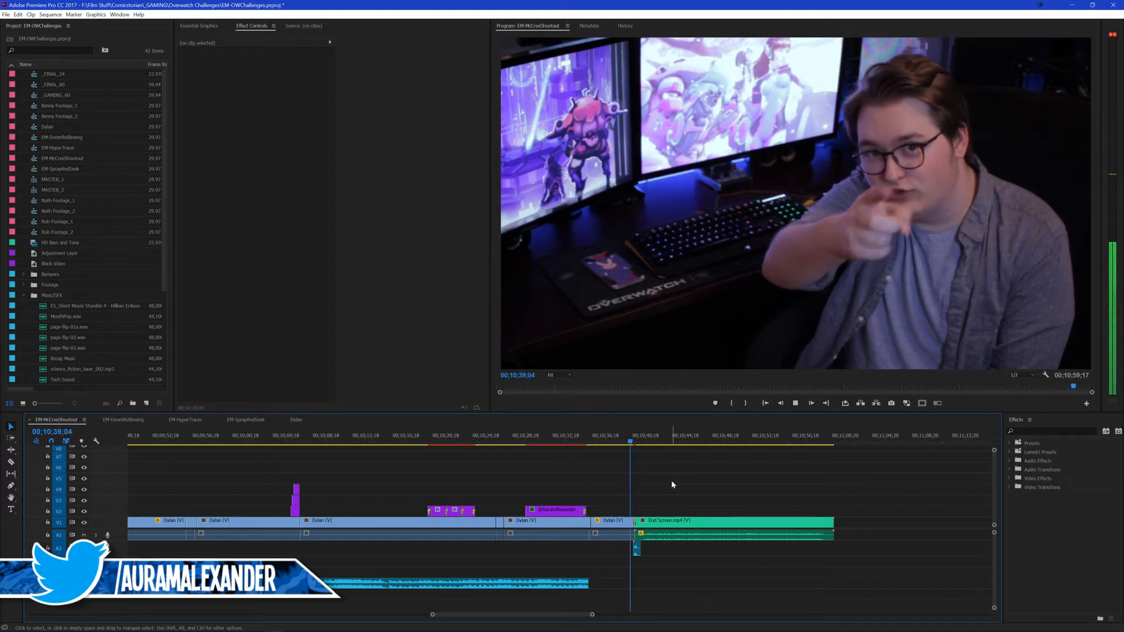
key("space")
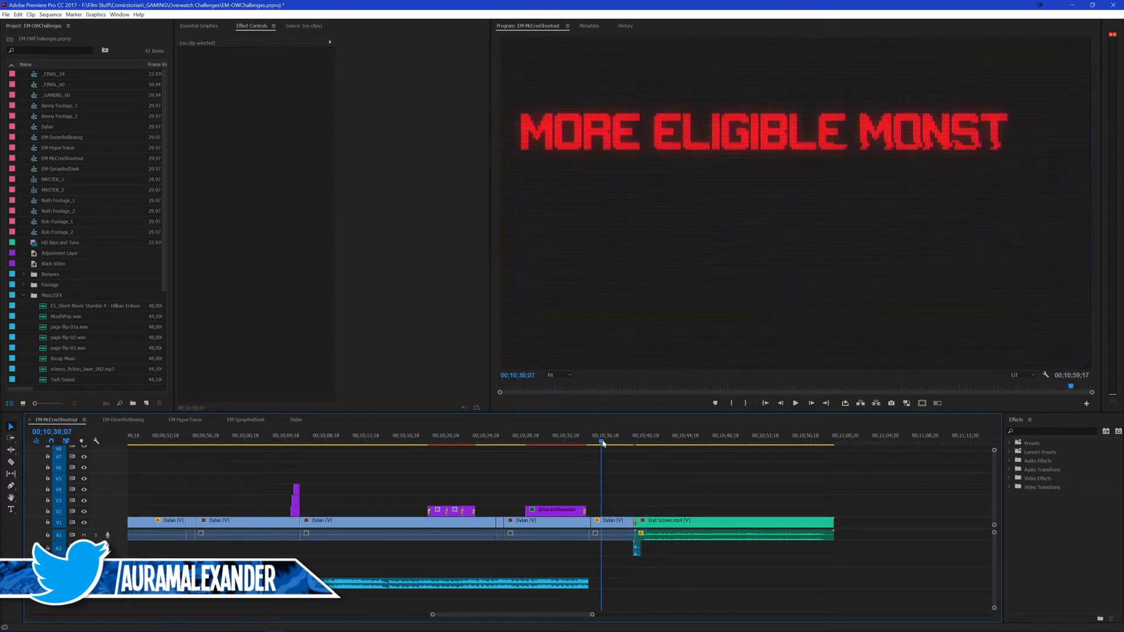
key("ctrl+s")
Step: Play the gameplay section of EM-McCreeShootout from about 00;03;56 to check its picture and sound
key("backslash")
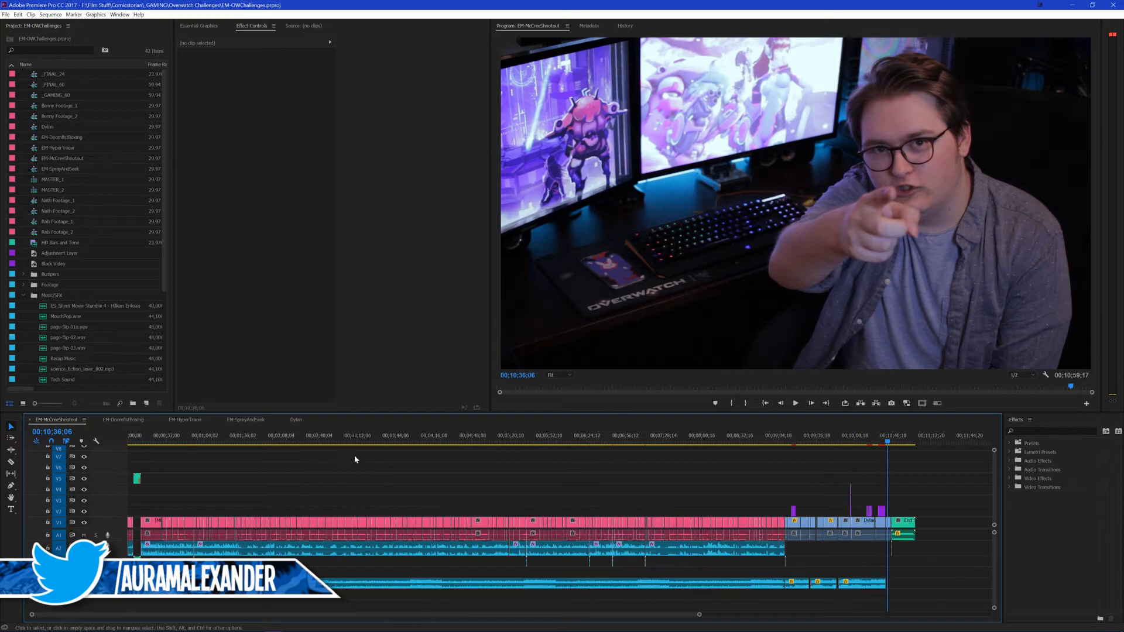
left_click(409, 438)
left_click(446, 485)
key("space")
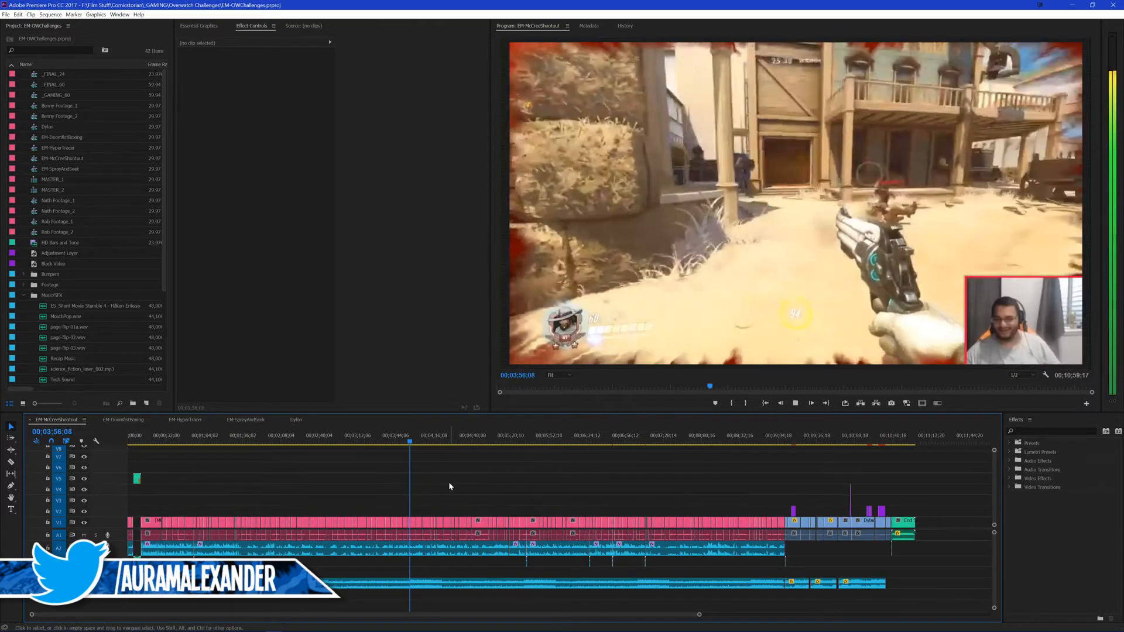
key("equal")
key("equal")
key("equal")
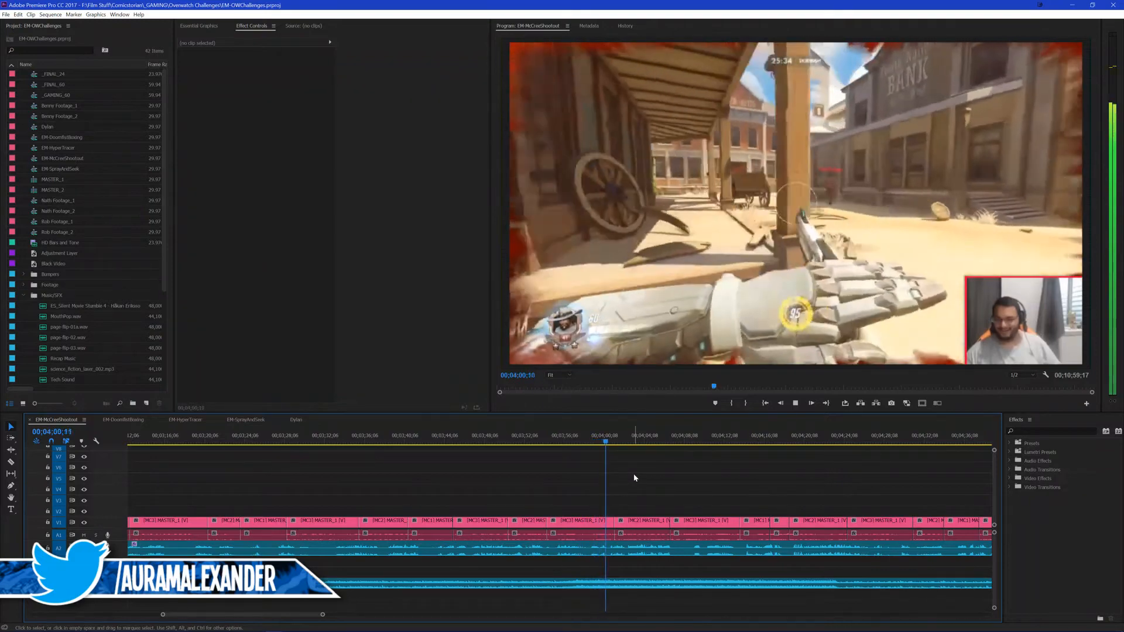
key("backslash")
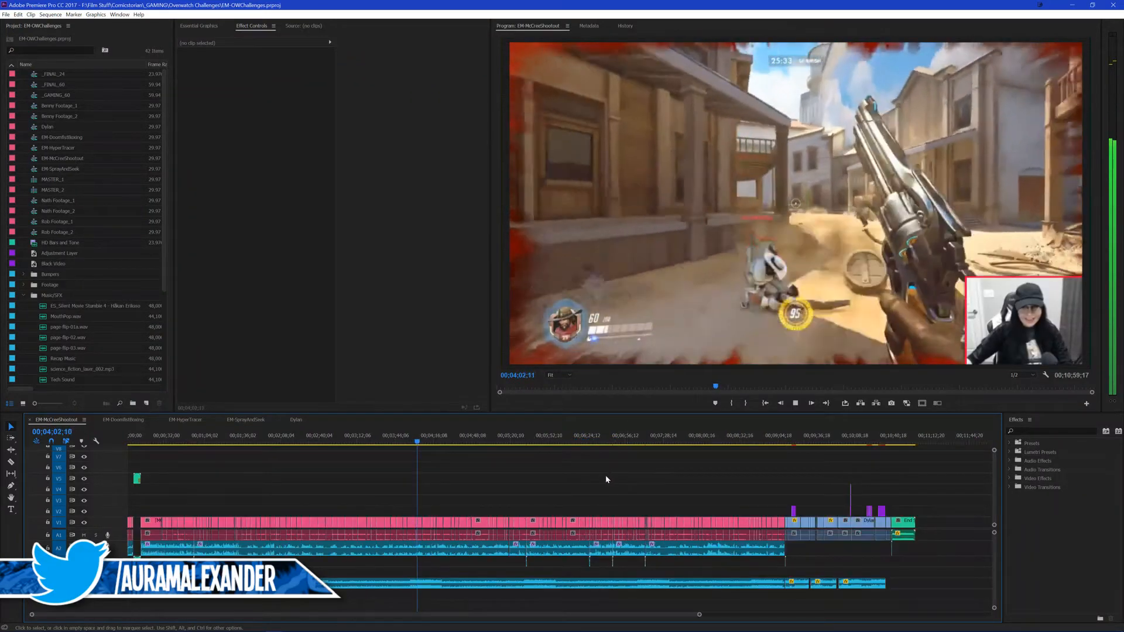
key("space")
Step: Play the gameplay section of EM-McCreeShootout from 00;05;17;25 to check the cut to the game settings footage
left_click(500, 437)
key("equal")
key("equal")
key("equal")
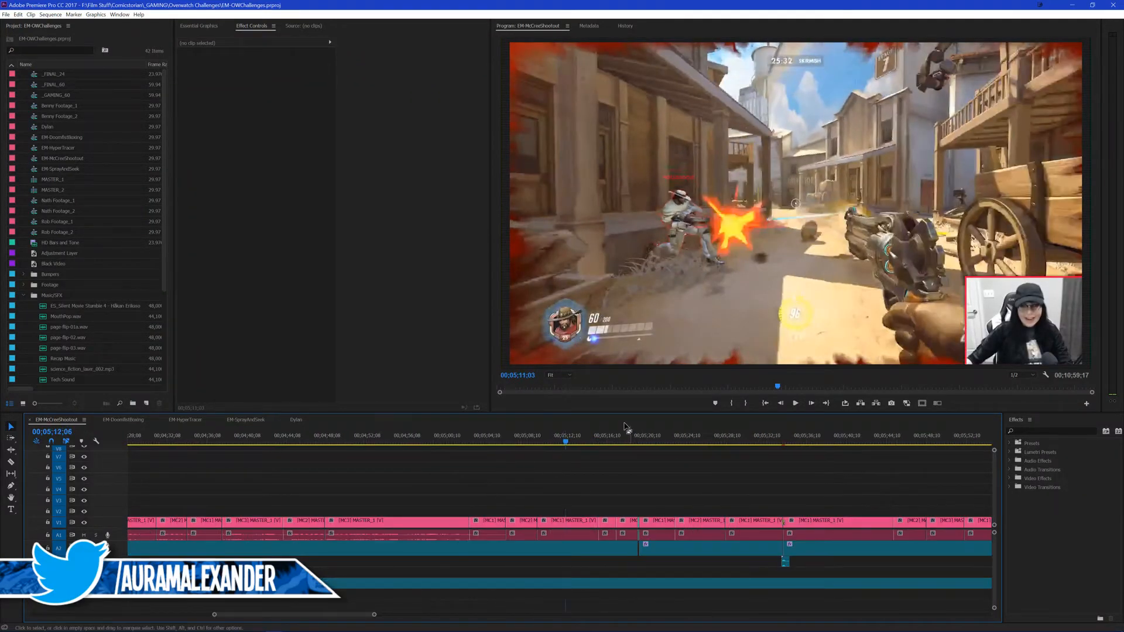
scroll(705, 462, "down", 5)
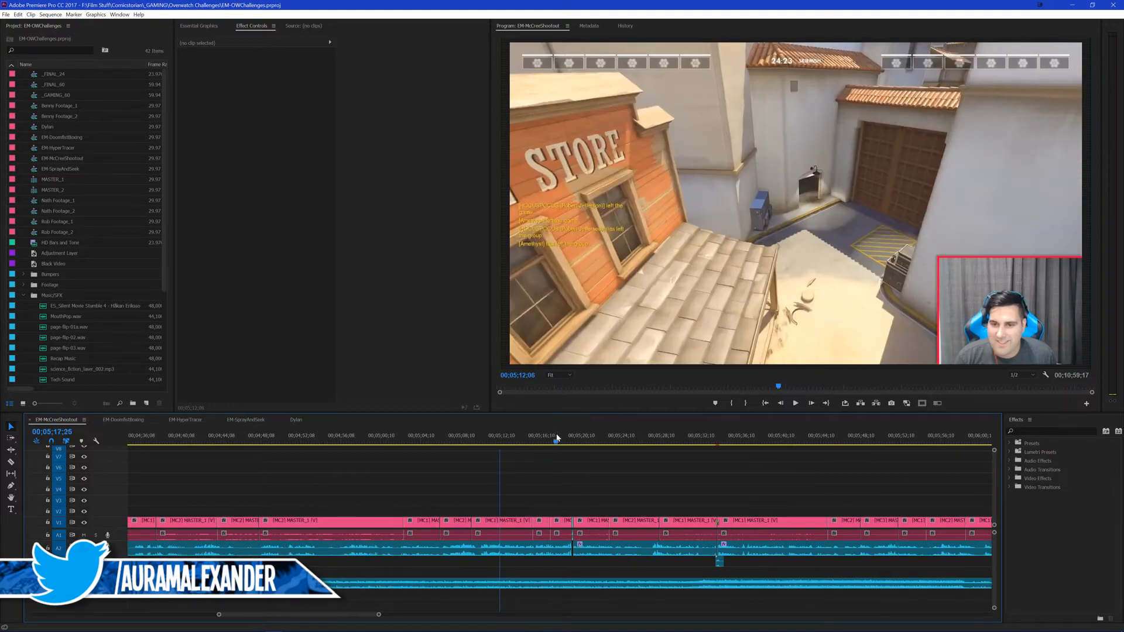
key("space")
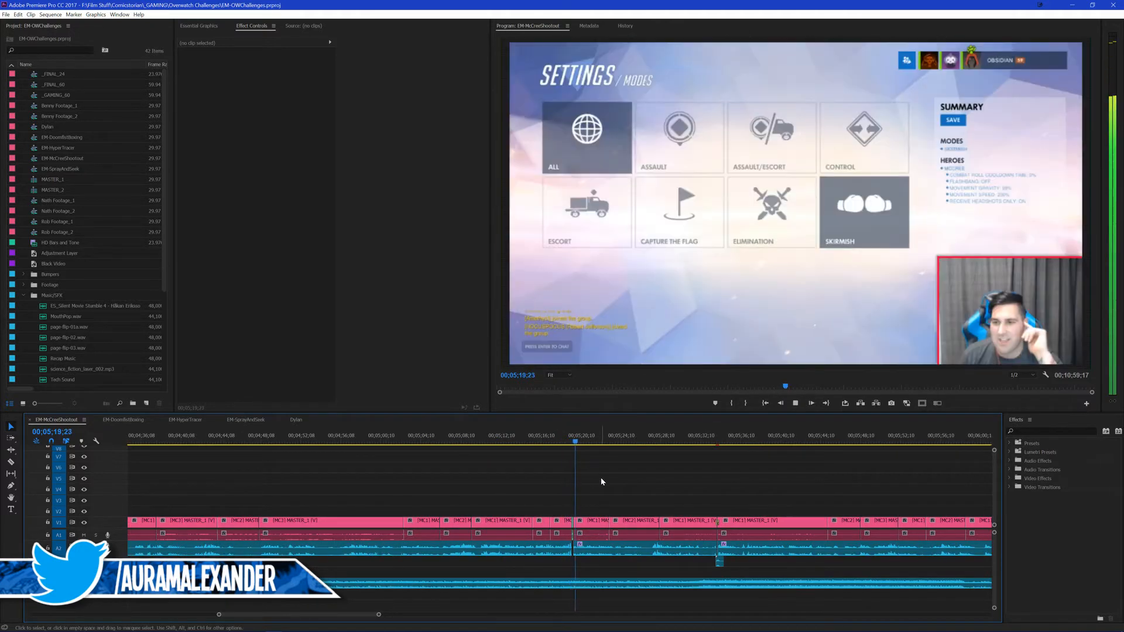
key("space")
key("backslash")
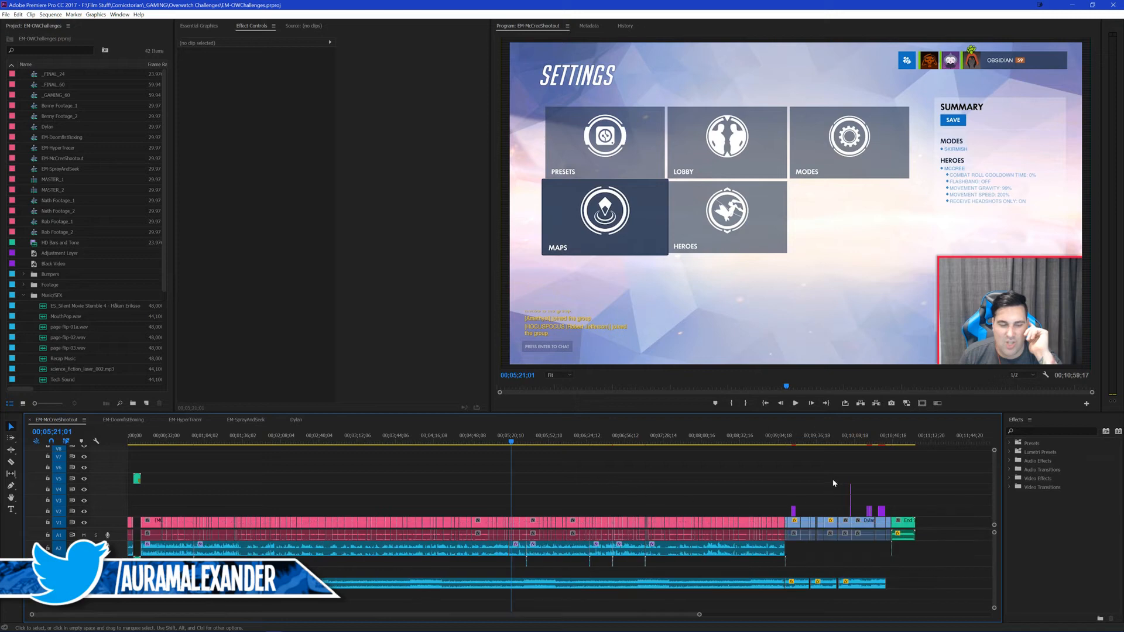
Step: Replay the Dylan section around the A5 music break near 00;09;30 and save the project
left_click(803, 440)
key("backslash")
key("space")
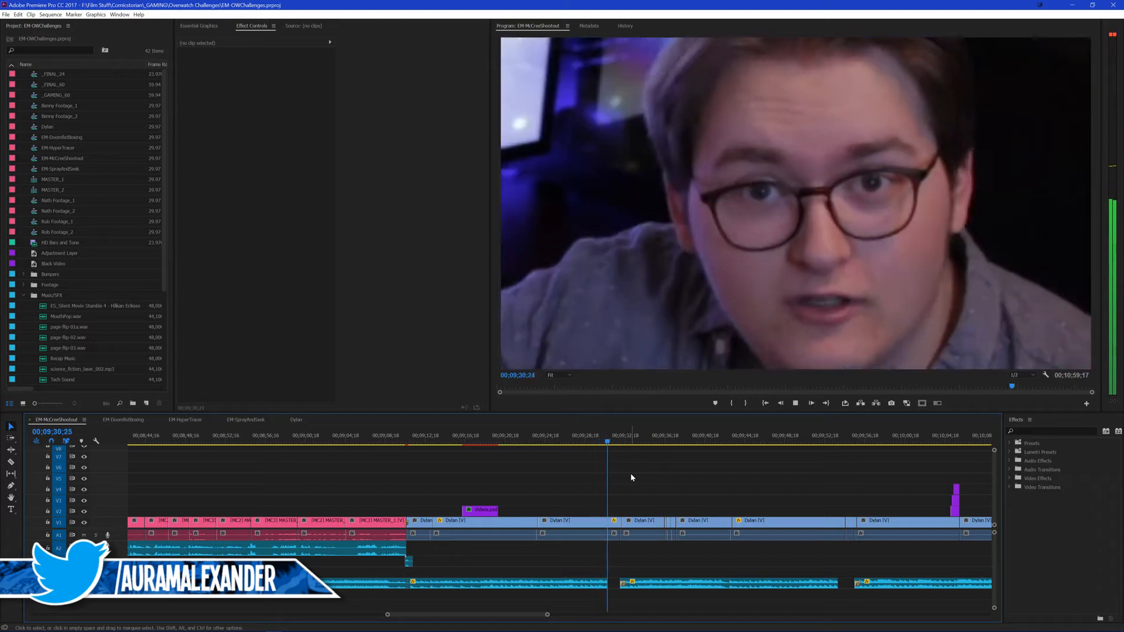
key("space")
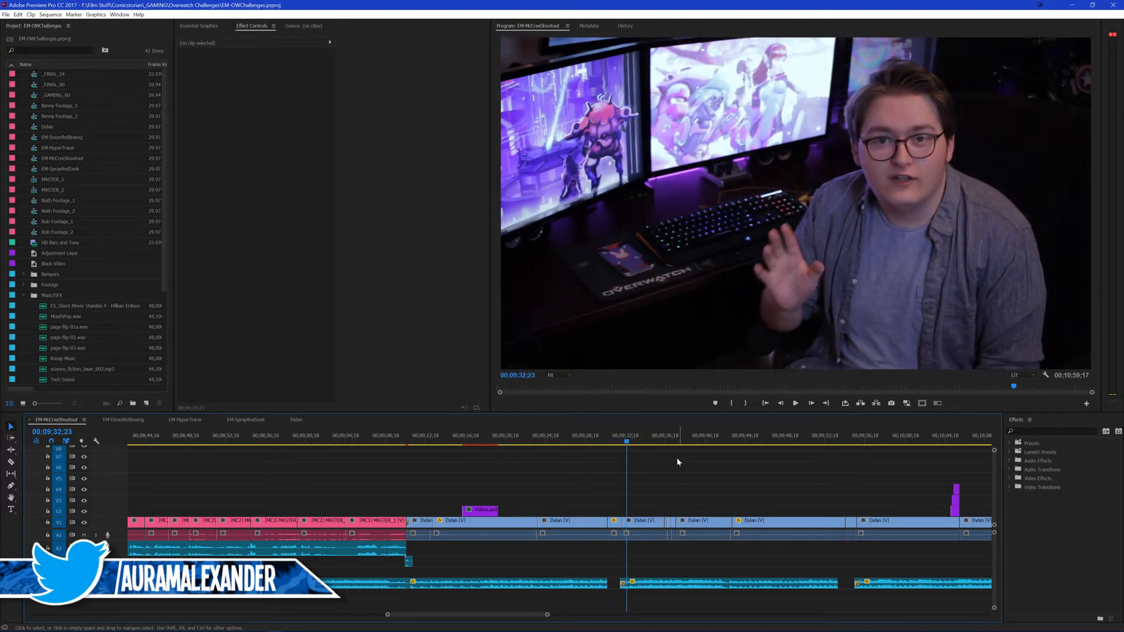
left_click(538, 441)
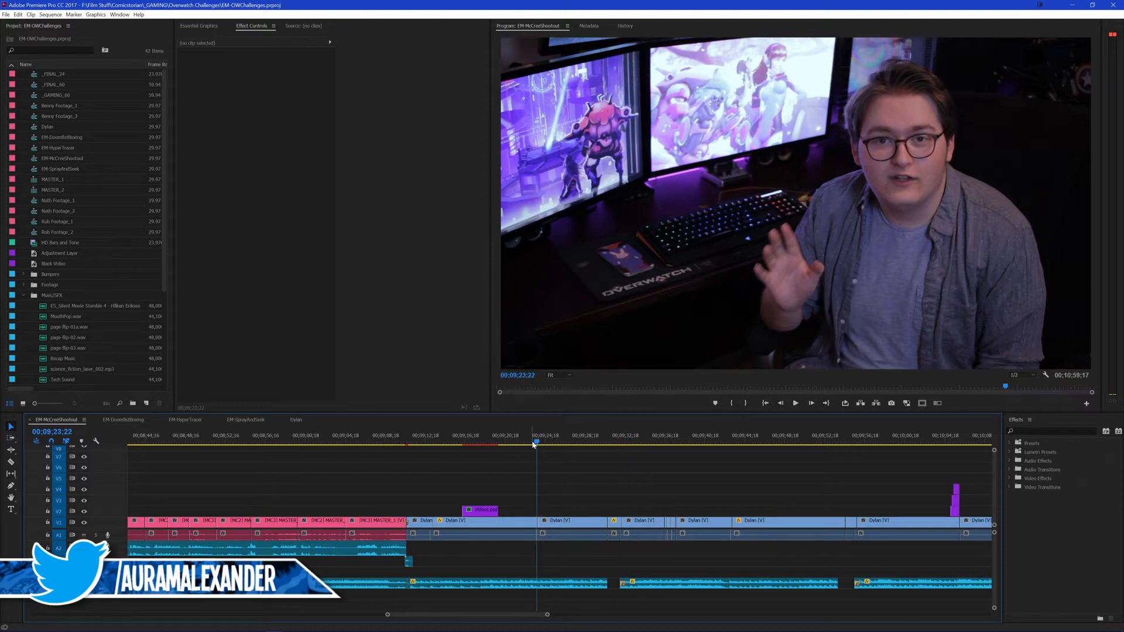
left_click(536, 440)
key("space")
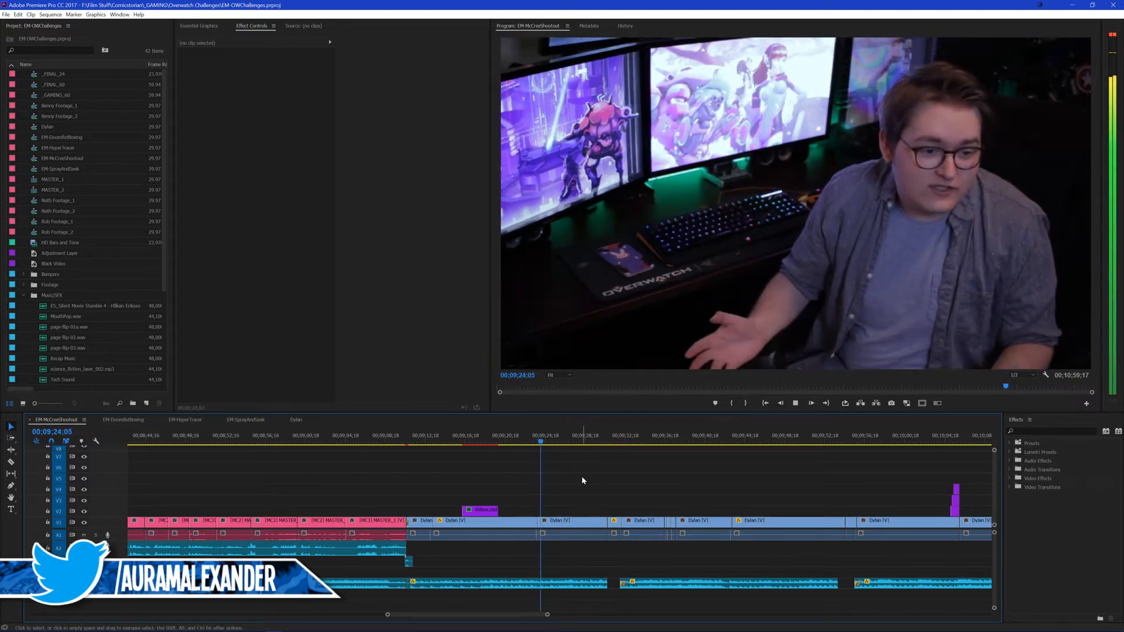
left_click(597, 439)
key("space")
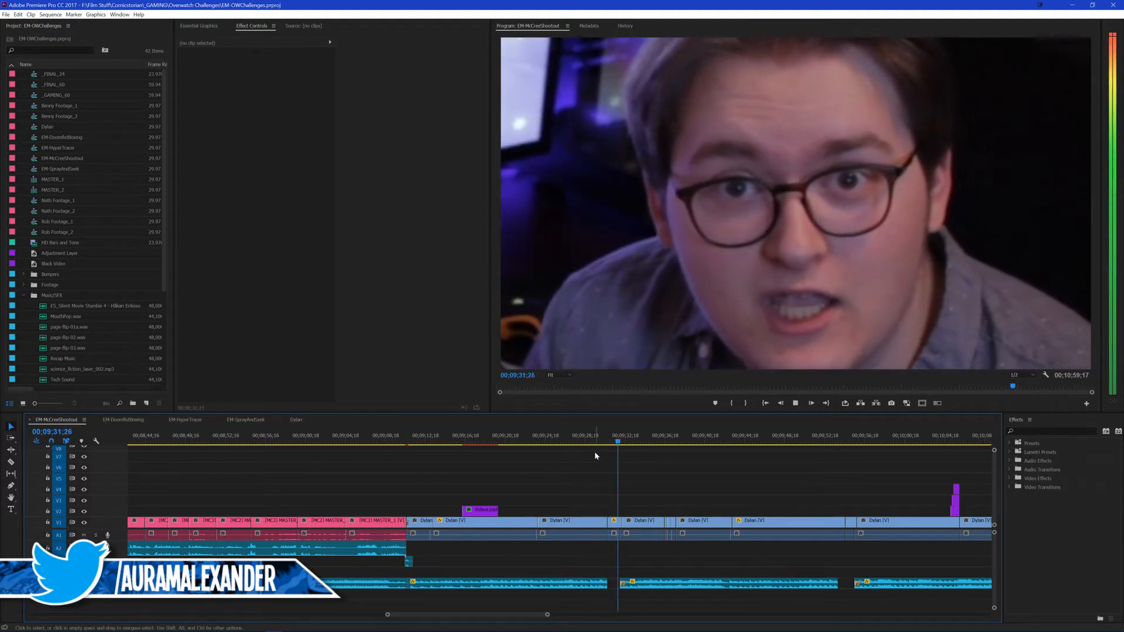
key("space")
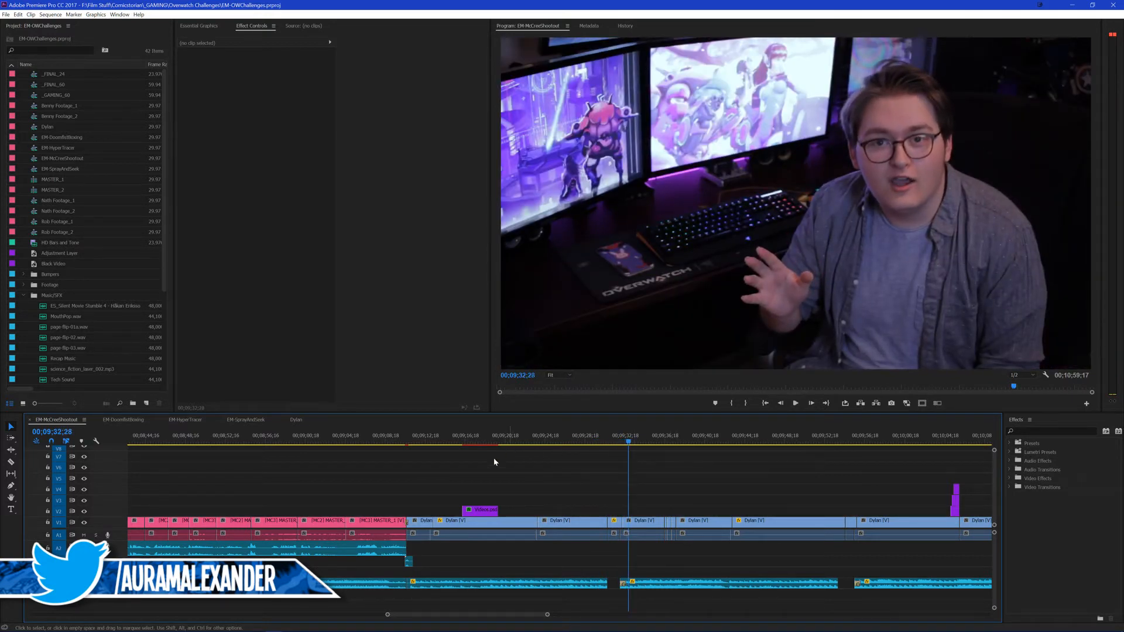
key("ctrl+s")
key("backslash")
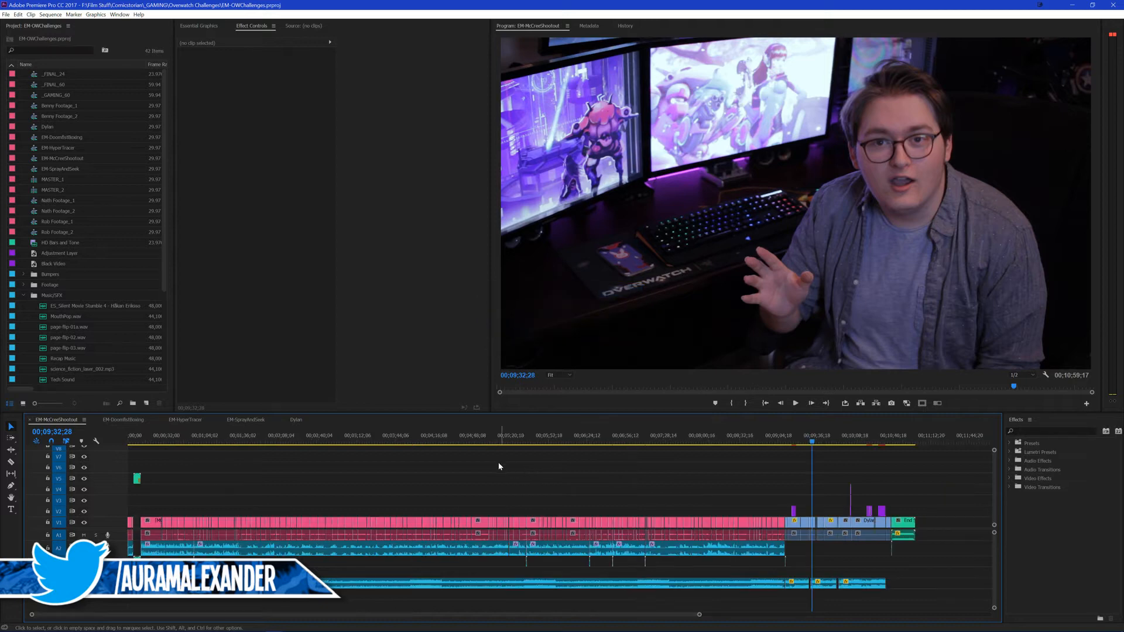
Step: In EM-DoomfistBoxing, place the playhead just past the last clip at 00;07;29;22, and collapse the Music/SFX bin
left_click(133, 420)
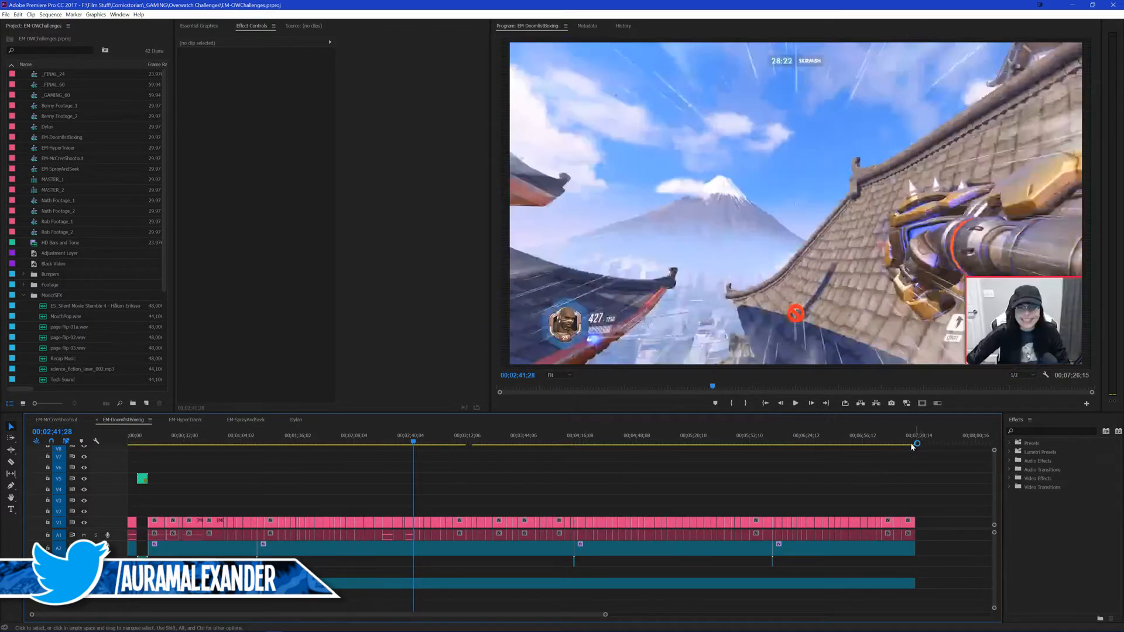
left_click(913, 441)
left_click(921, 437)
key("minus")
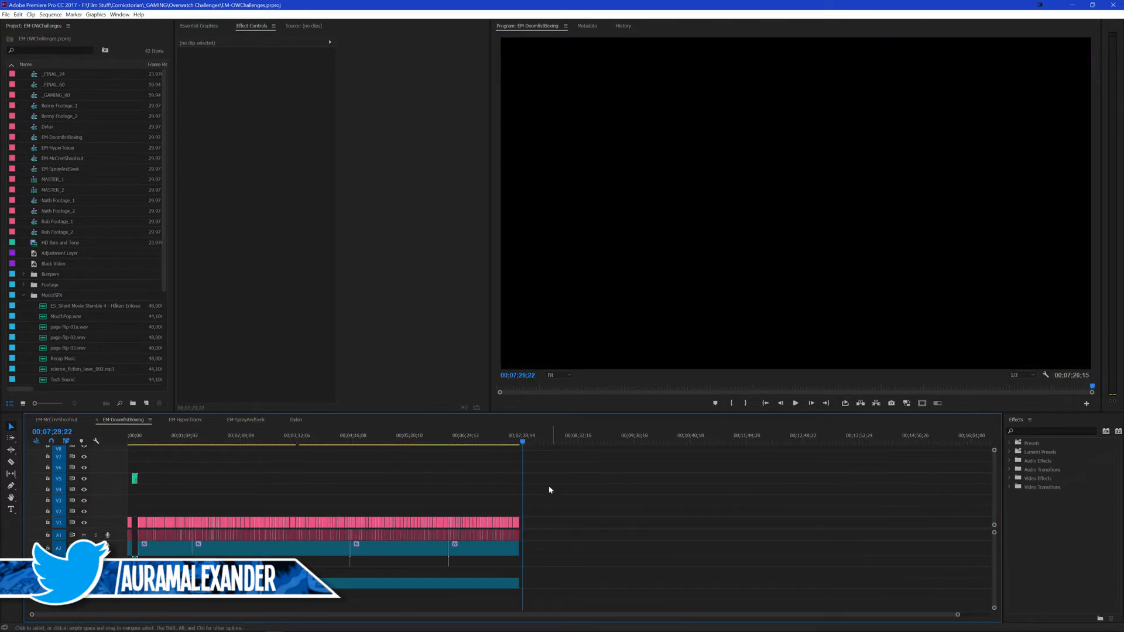
key("equal")
key("equal")
key("equal")
key("equal")
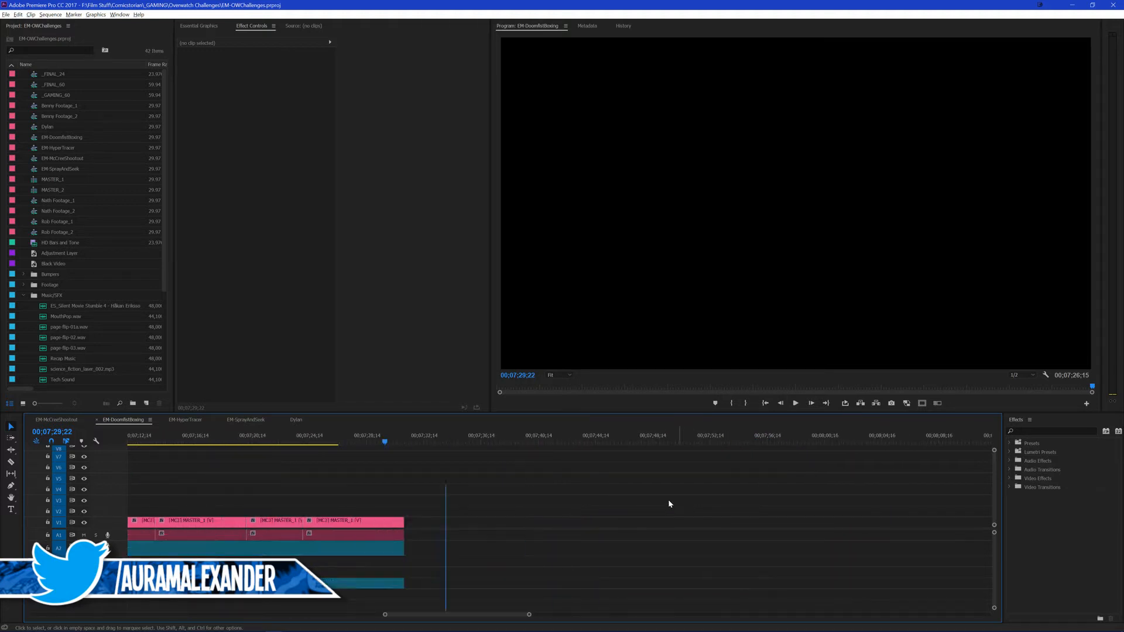
left_click(24, 296)
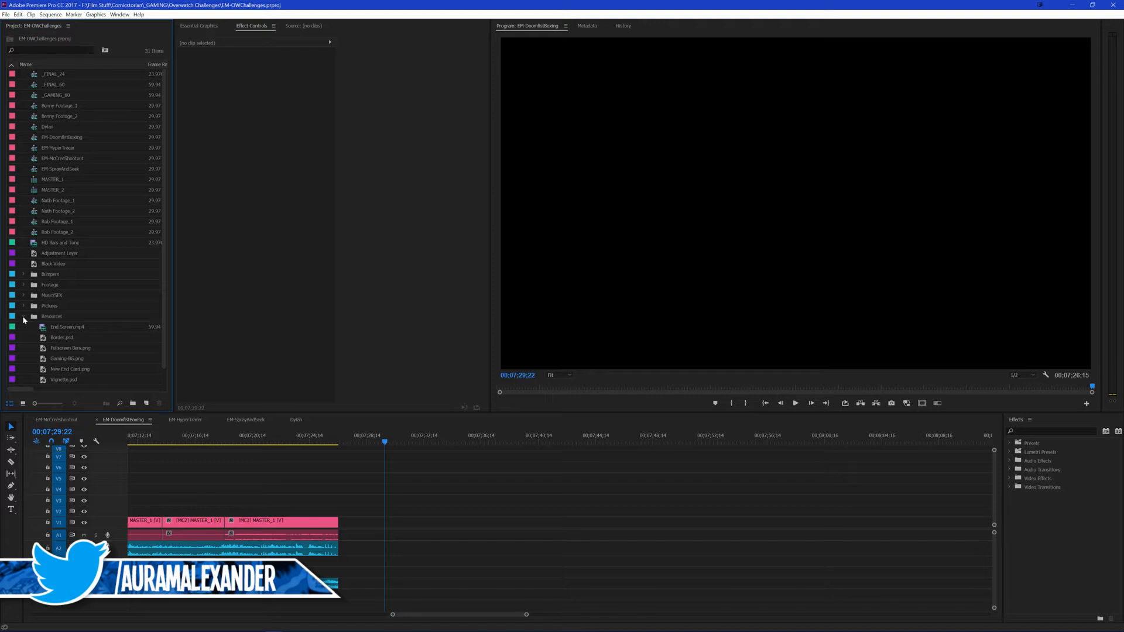
Step: Collapse the Resources bin and place the Dylan sequence after the last clip on the first video track of EM-DoomfistBoxing
left_click(23, 317)
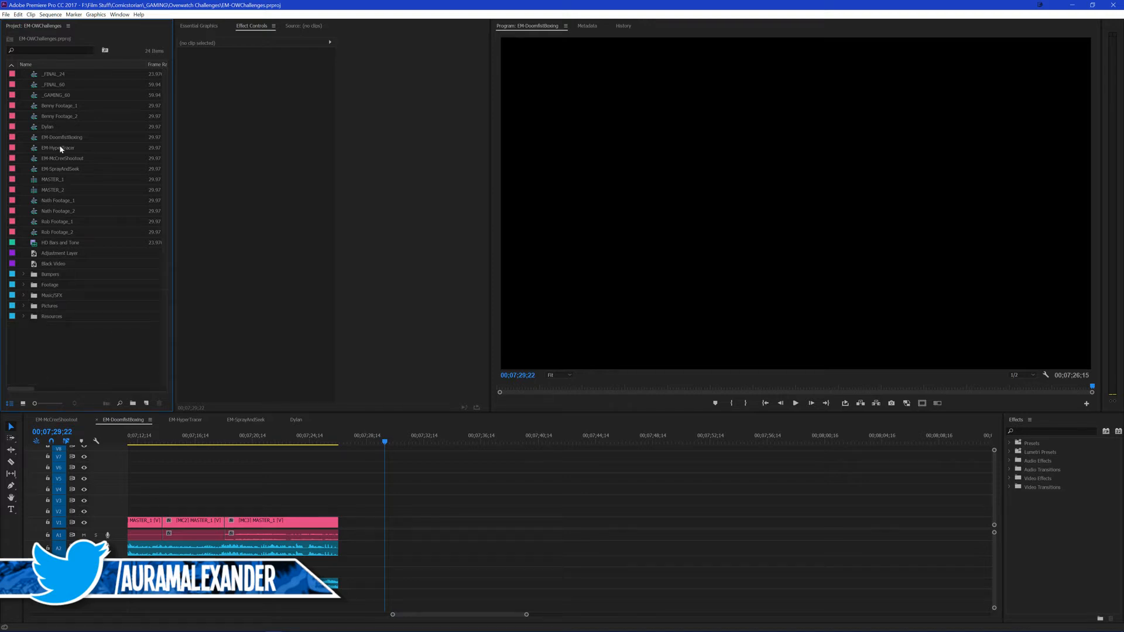
left_click_drag(47, 126, 404, 531)
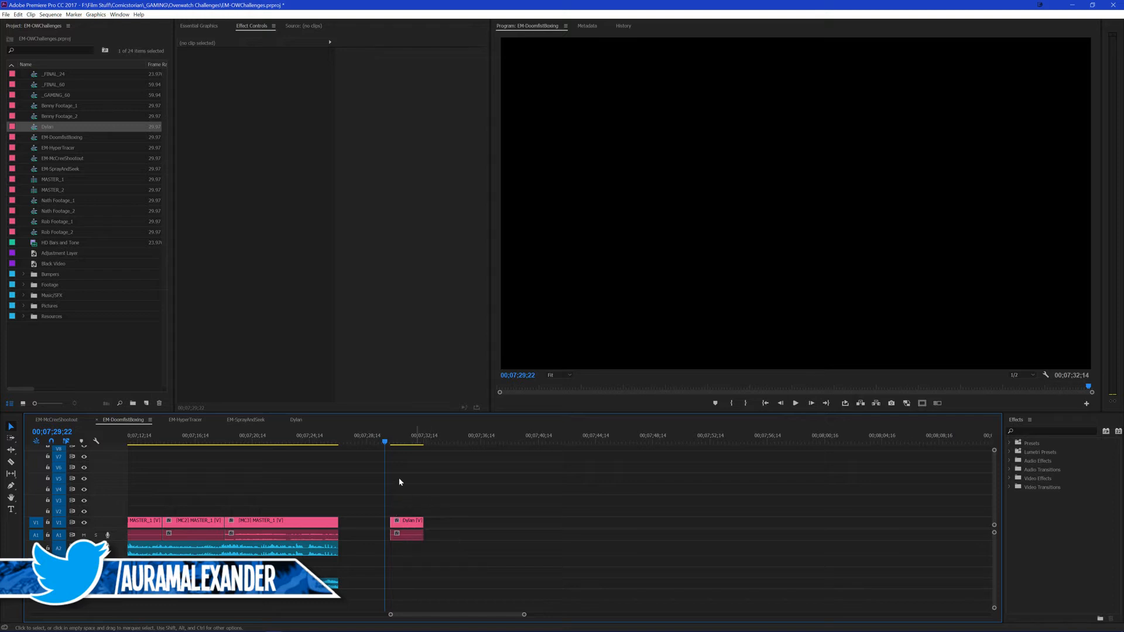
Step: Open the Dylan sequence, load it into the Source monitor and clear its In and Out points
left_click(291, 419)
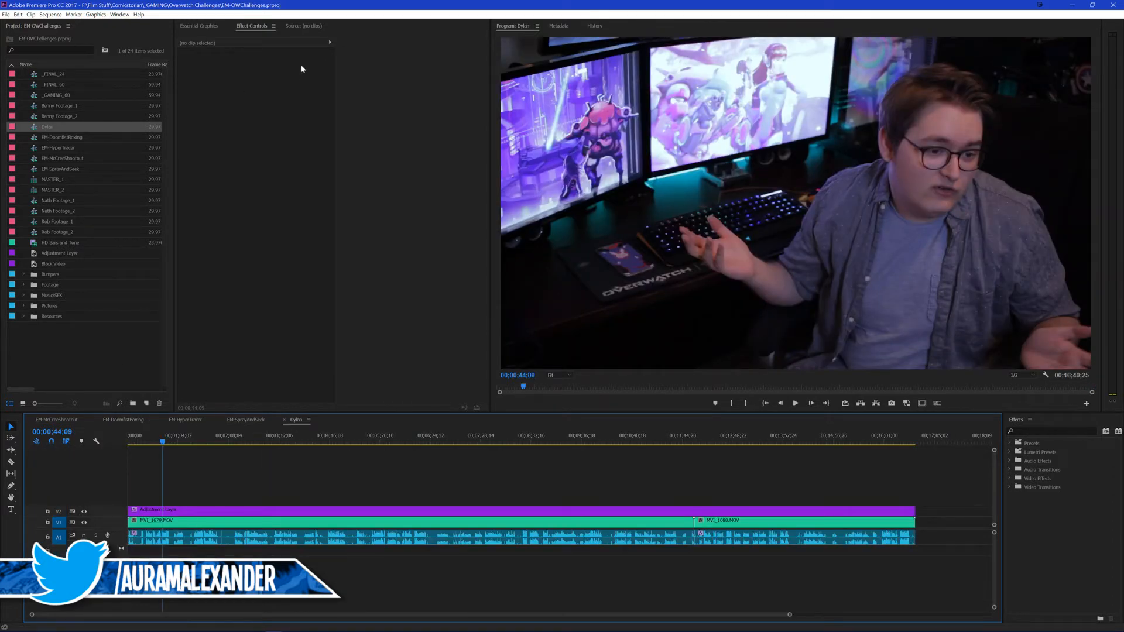
left_click_drag(39, 128, 304, 218)
right_click(259, 383)
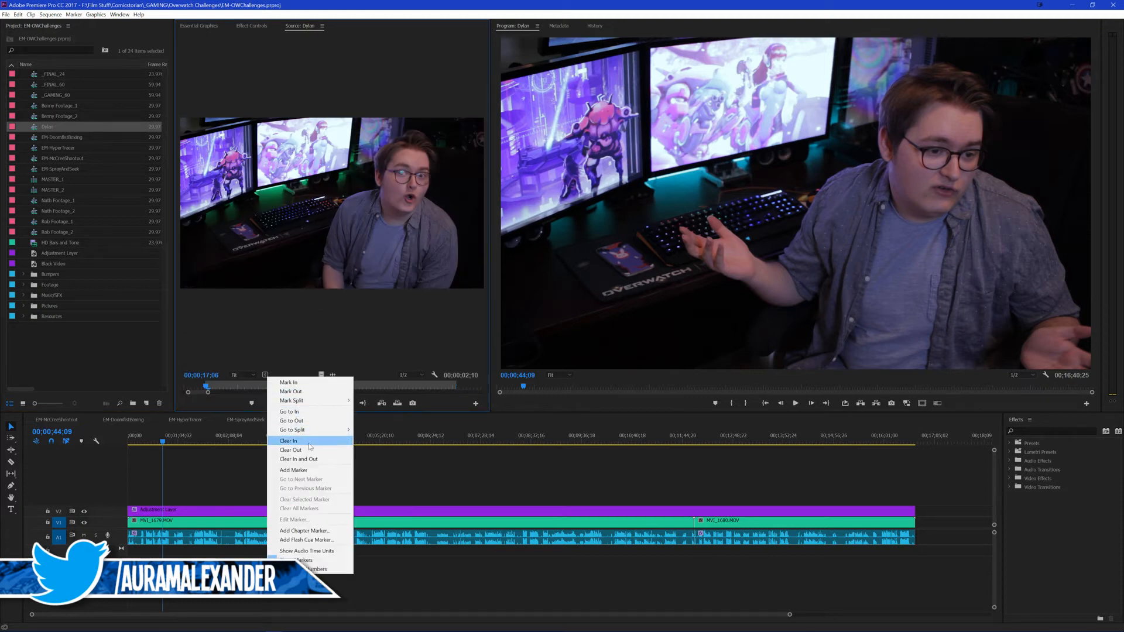
left_click(299, 459)
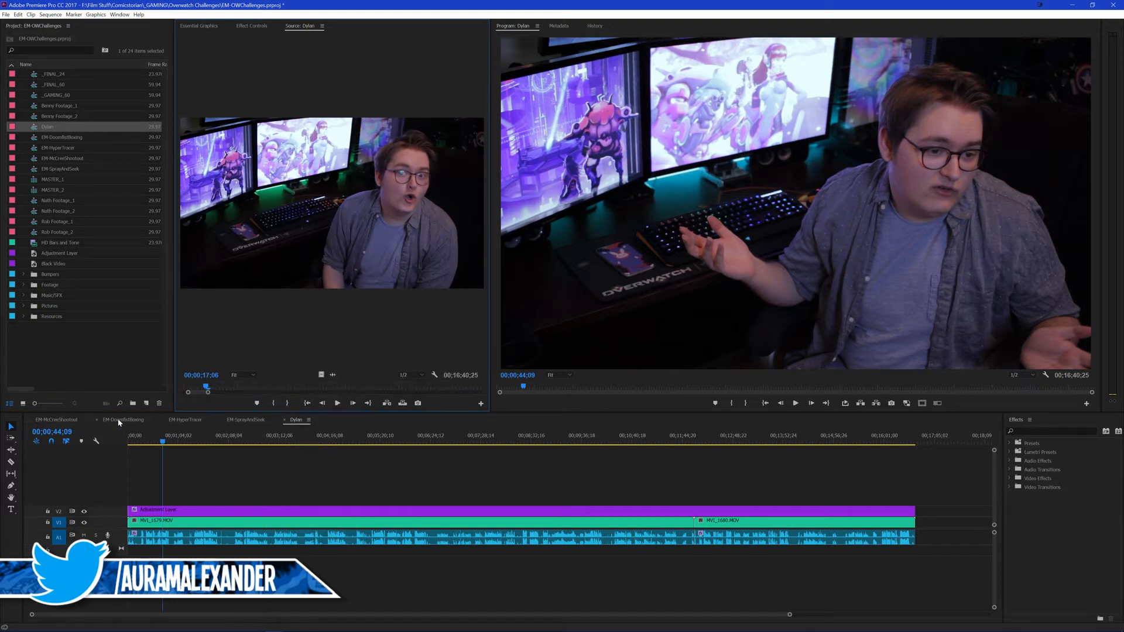
Step: Place the full-length Dylan sequence from the Source monitor after the last clip in EM-DoomfistBoxing
left_click(118, 421)
left_click_drag(293, 270, 398, 523)
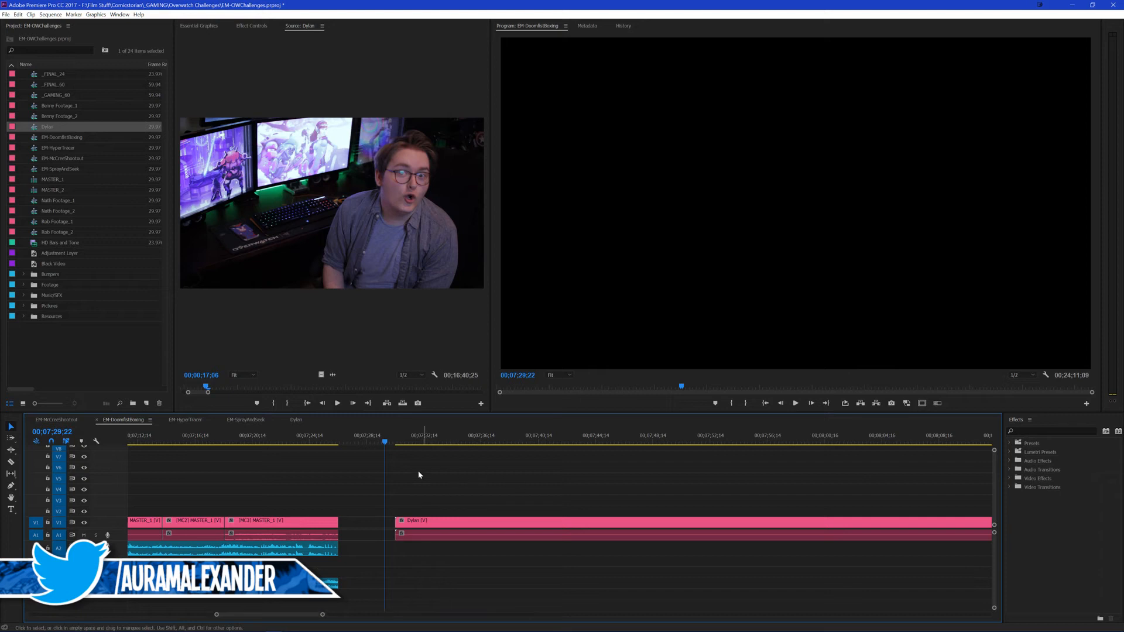
scroll(375, 531, "up", 1)
scroll(117, 539, "up", 1)
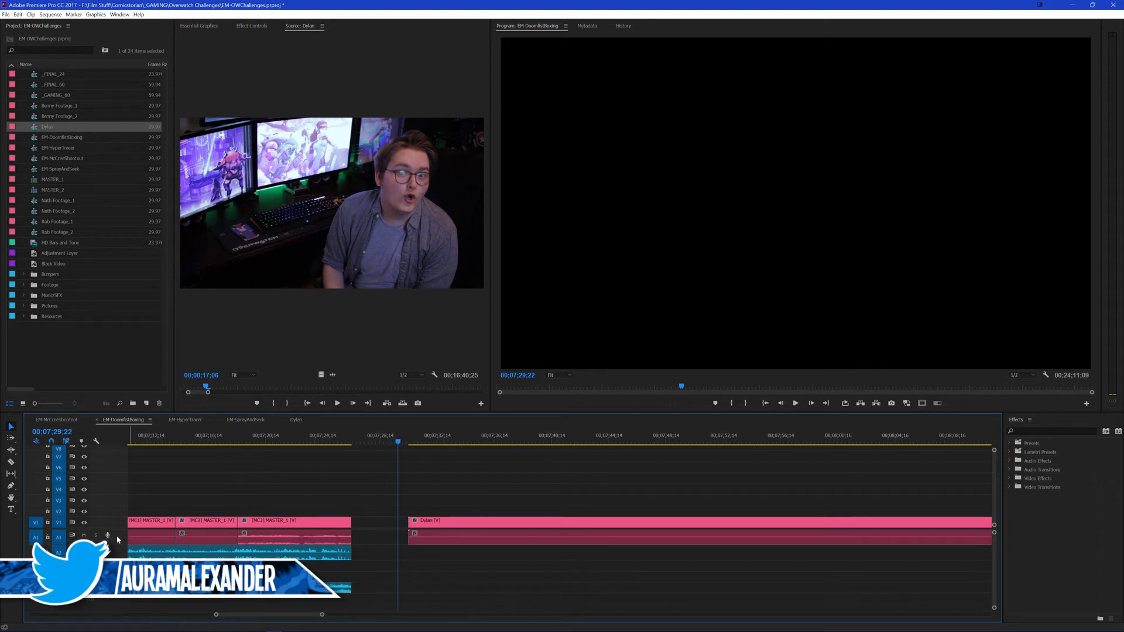
Step: Play the start of the Dylan clip in EM-DoomfistBoxing and delete the clip from the timeline
left_click(443, 525)
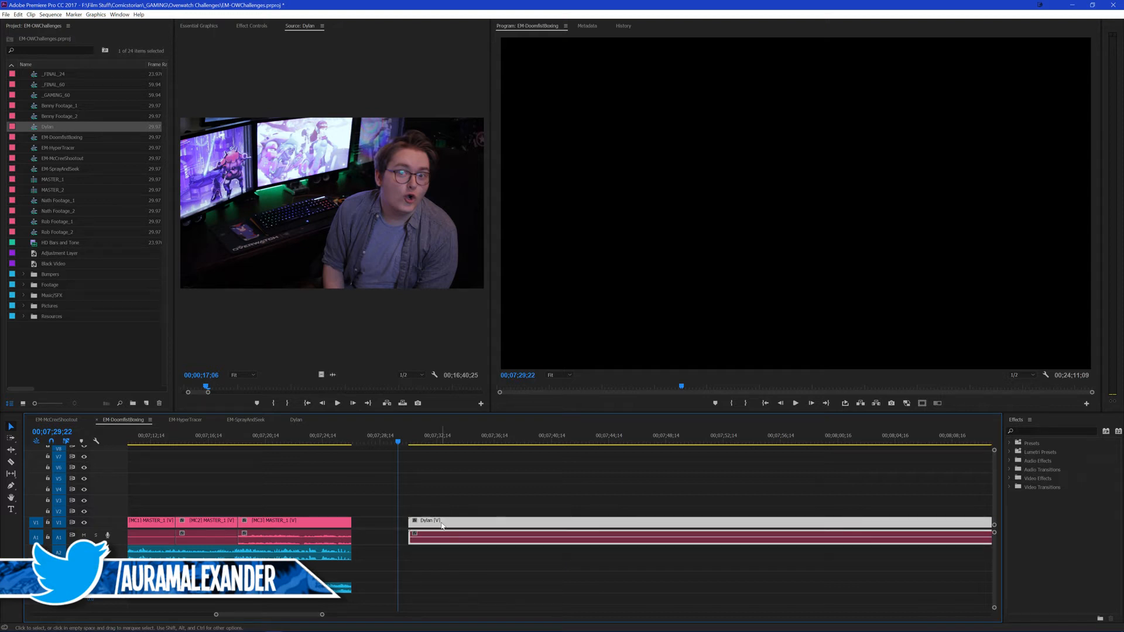
left_click(462, 482)
left_click(406, 439)
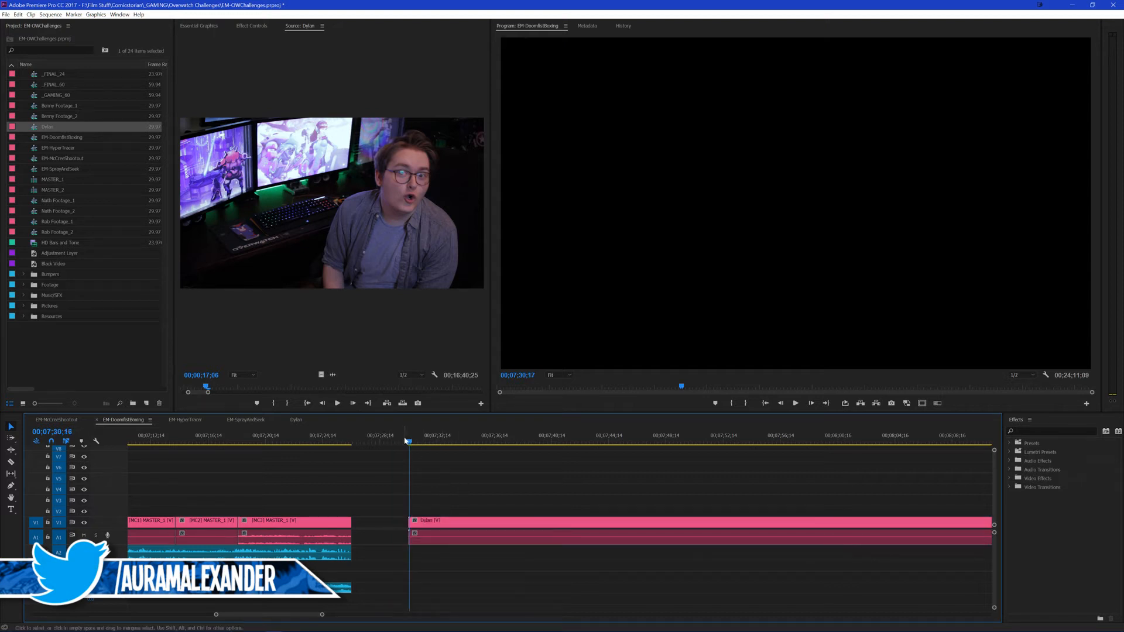
key("space")
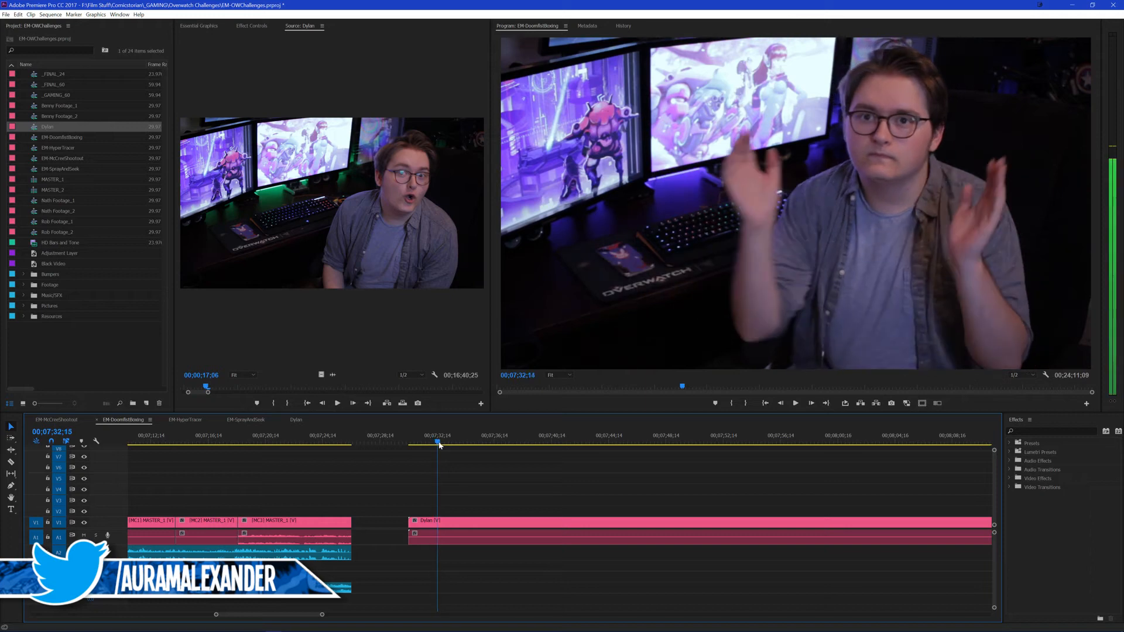
left_click(443, 520)
key("Delete")
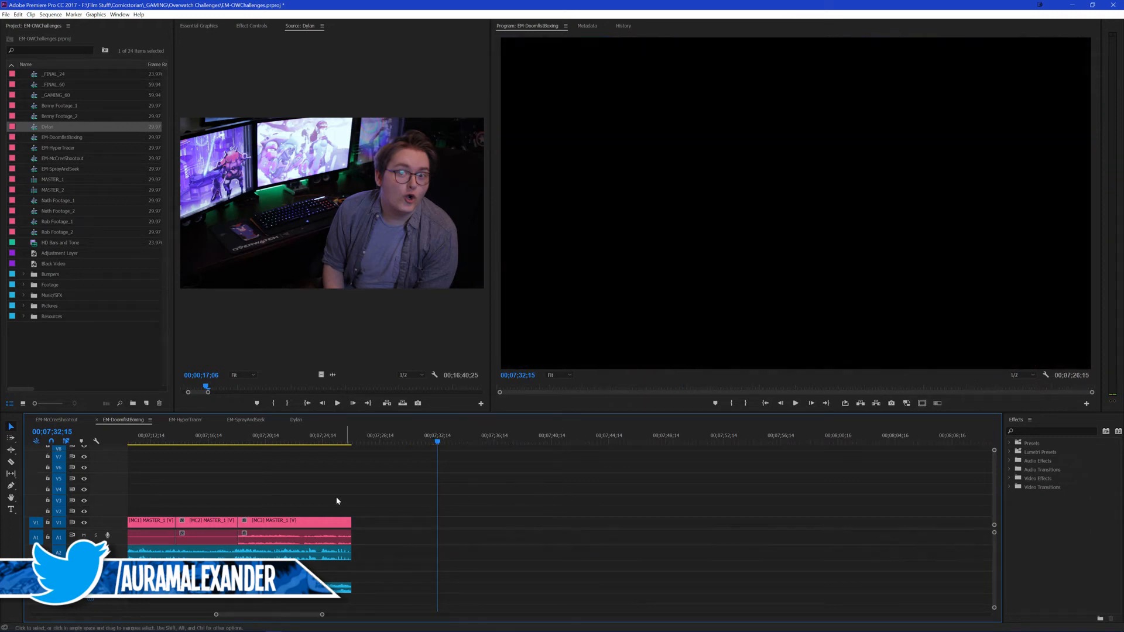
Step: Set up an export of the Dylan sequence with the source range Entire Sequence and a maximum bitrate of 42 Mbps
left_click(290, 421)
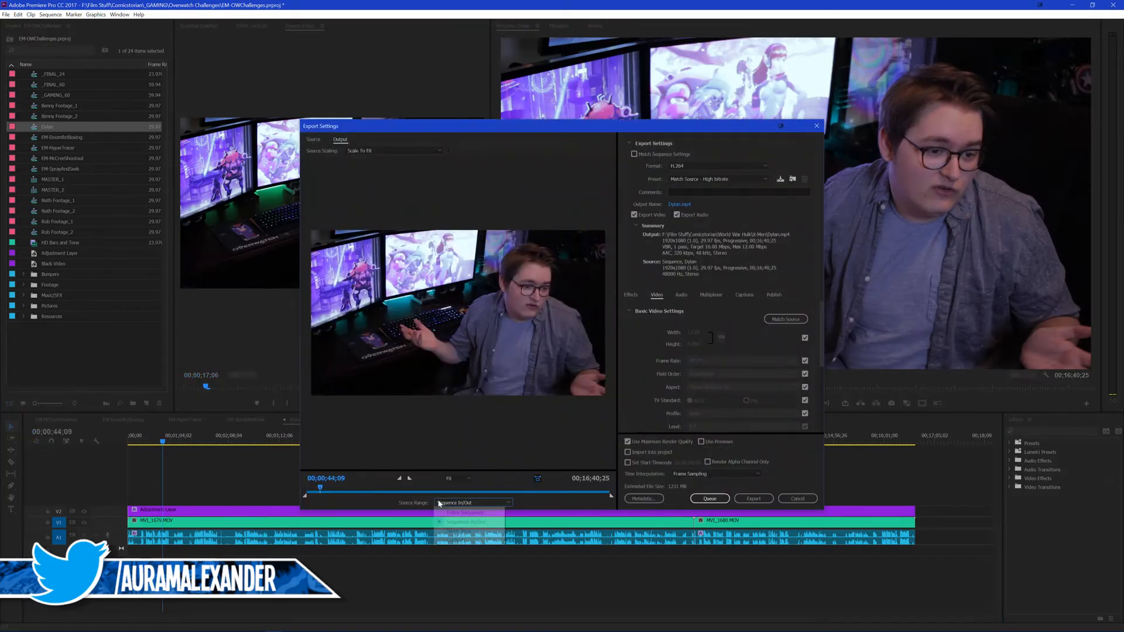
scroll(652, 359, "down", 5)
left_click_drag(789, 374, 806, 375)
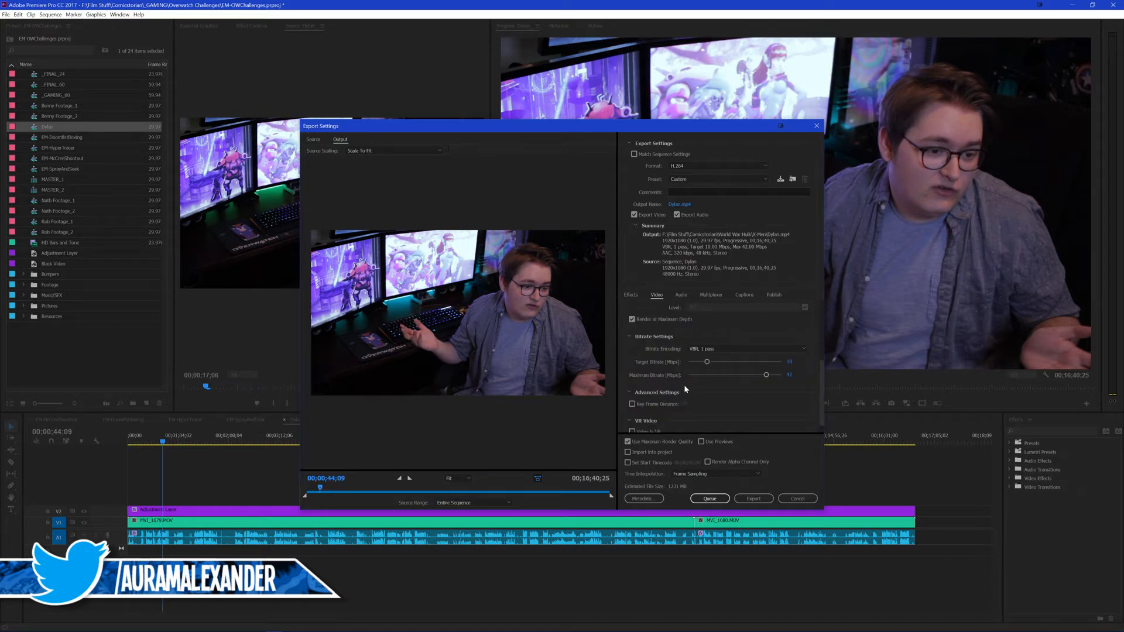
scroll(667, 366, "up", 5)
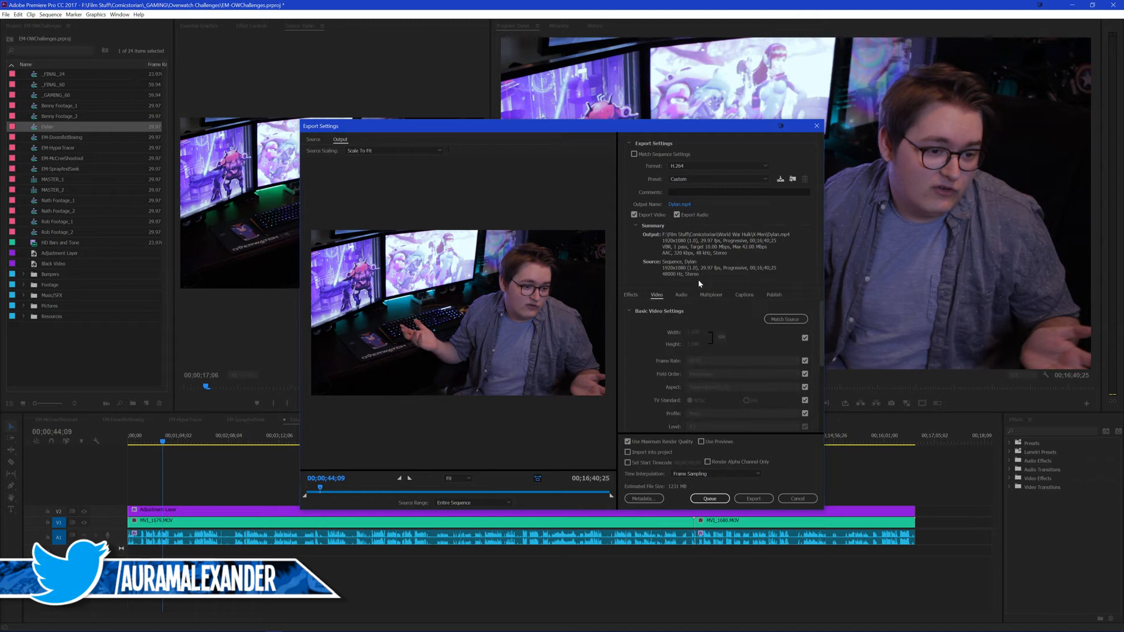
Step: Set the output to Dylan.mp4 in the Comicstorian\_GAMING\Overwatch Challenges folder and export the sequence immediately
left_click(682, 205)
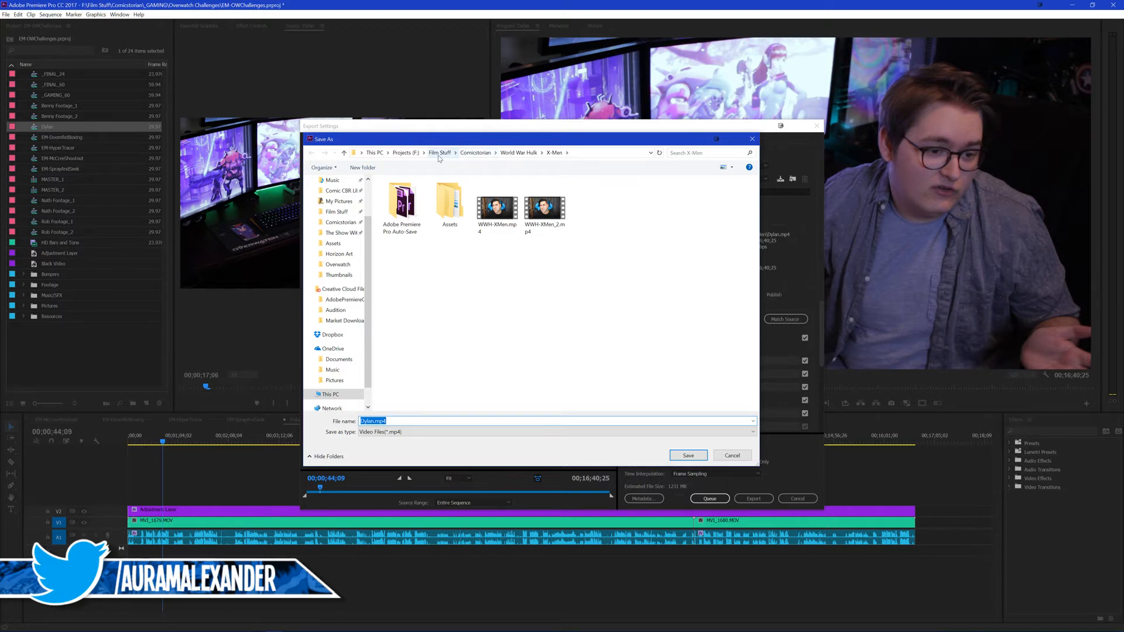
left_click(475, 152)
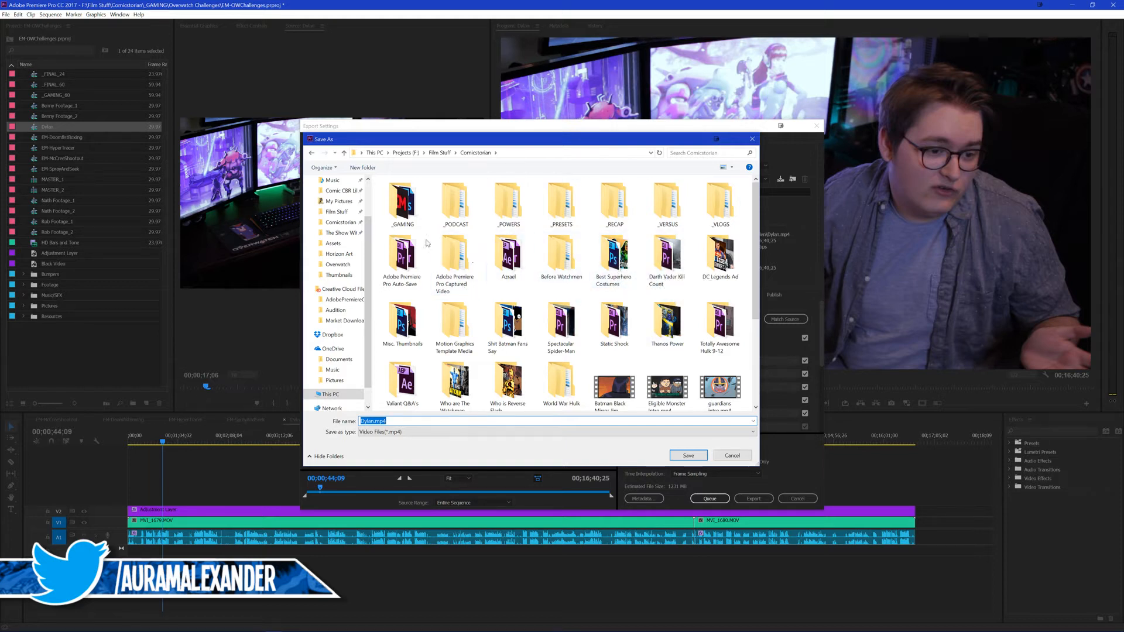
double_click(403, 204)
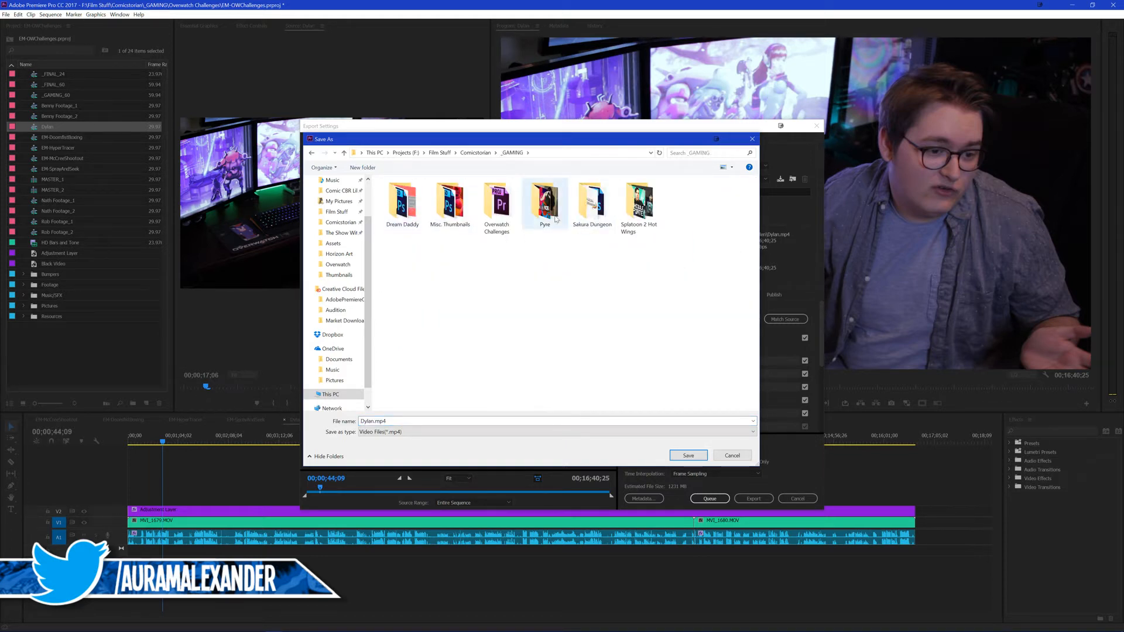
double_click(498, 227)
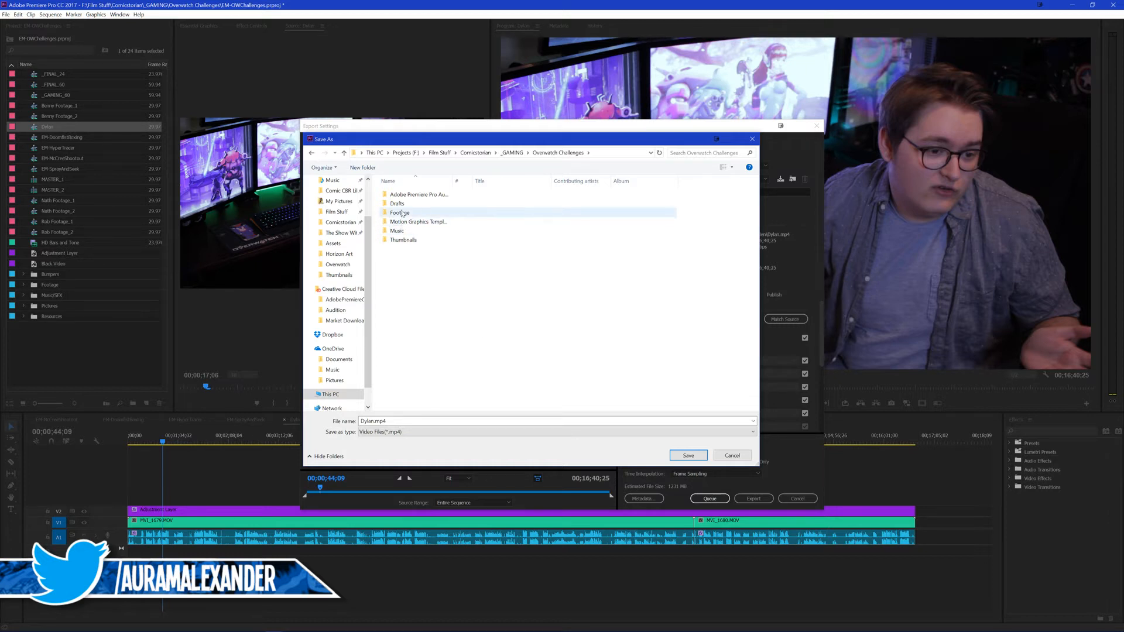
left_click(686, 454)
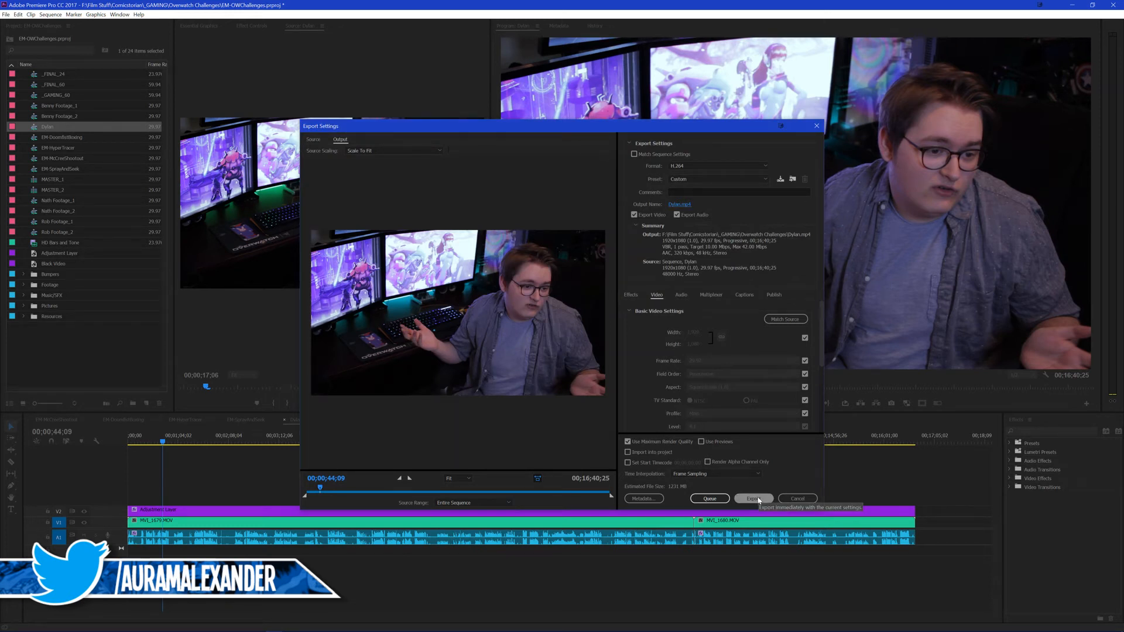
left_click(753, 499)
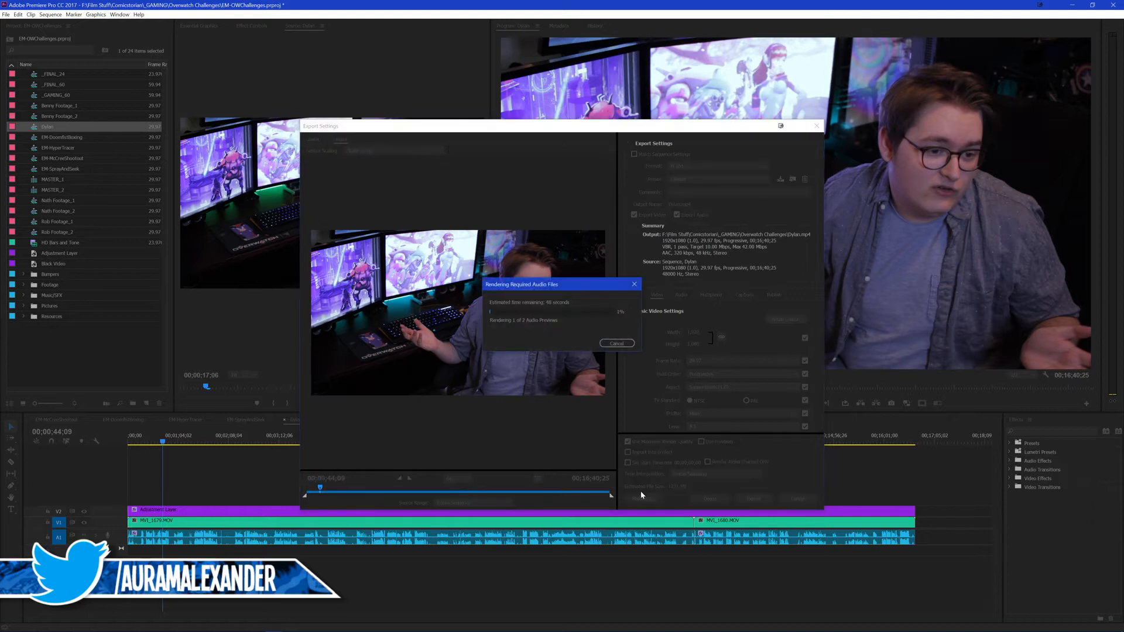
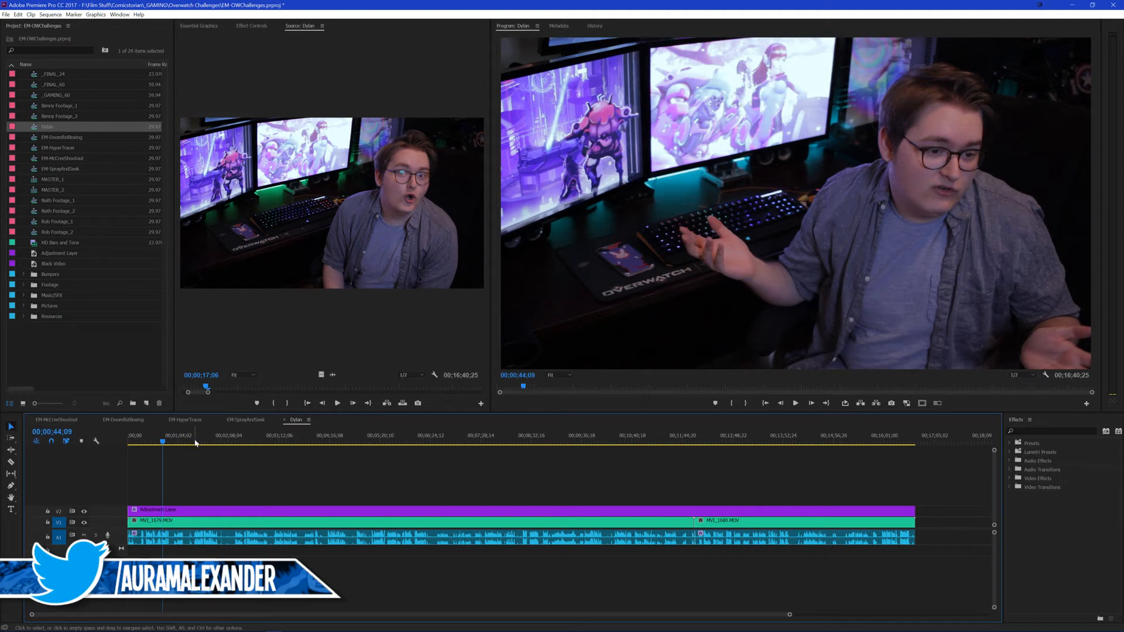
Step: Save the project, duplicate the presenter's full-length footage sequence in the project, and rename the copy
key("ctrl+s")
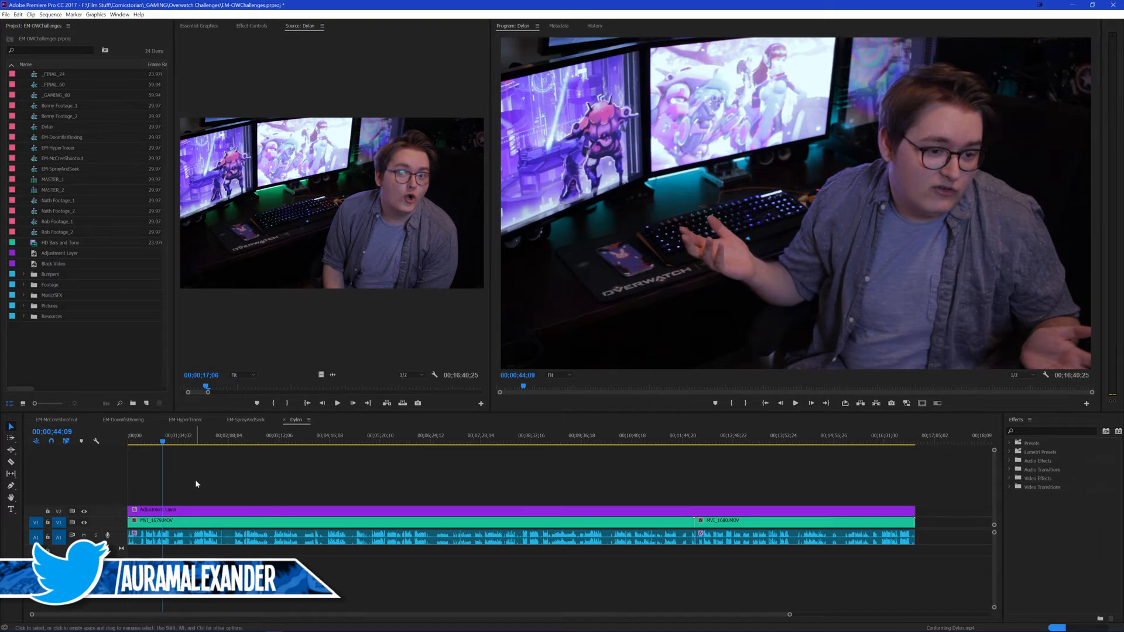
left_click(210, 487)
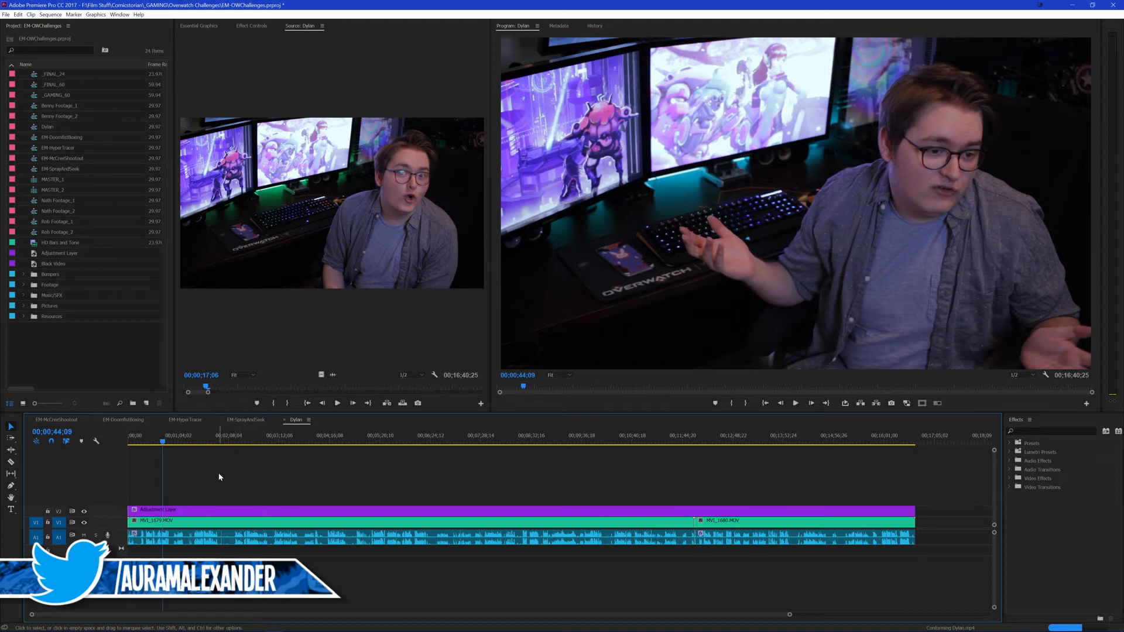
left_click_drag(219, 472, 235, 508)
left_click(209, 461)
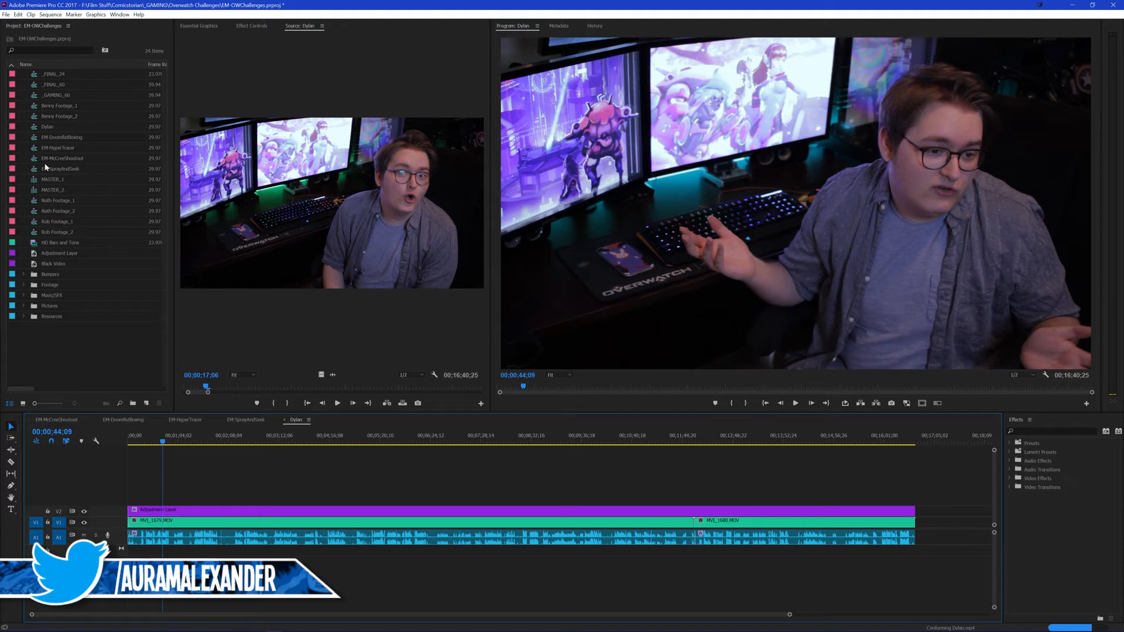
left_click(49, 128)
key("ctrl+v")
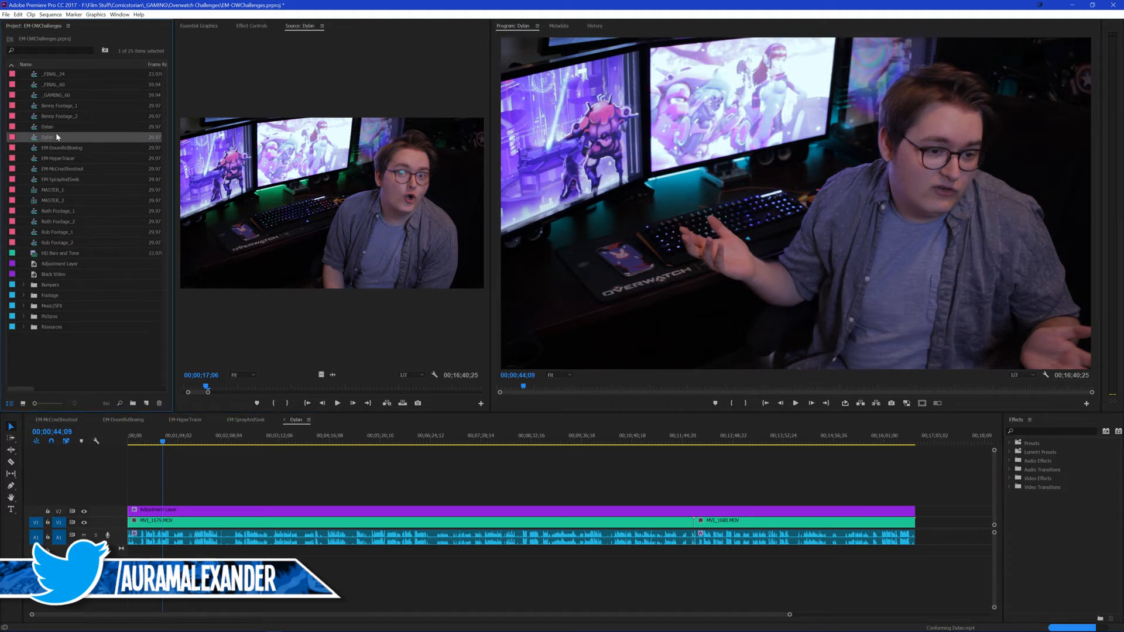
left_click(55, 139)
key("Return")
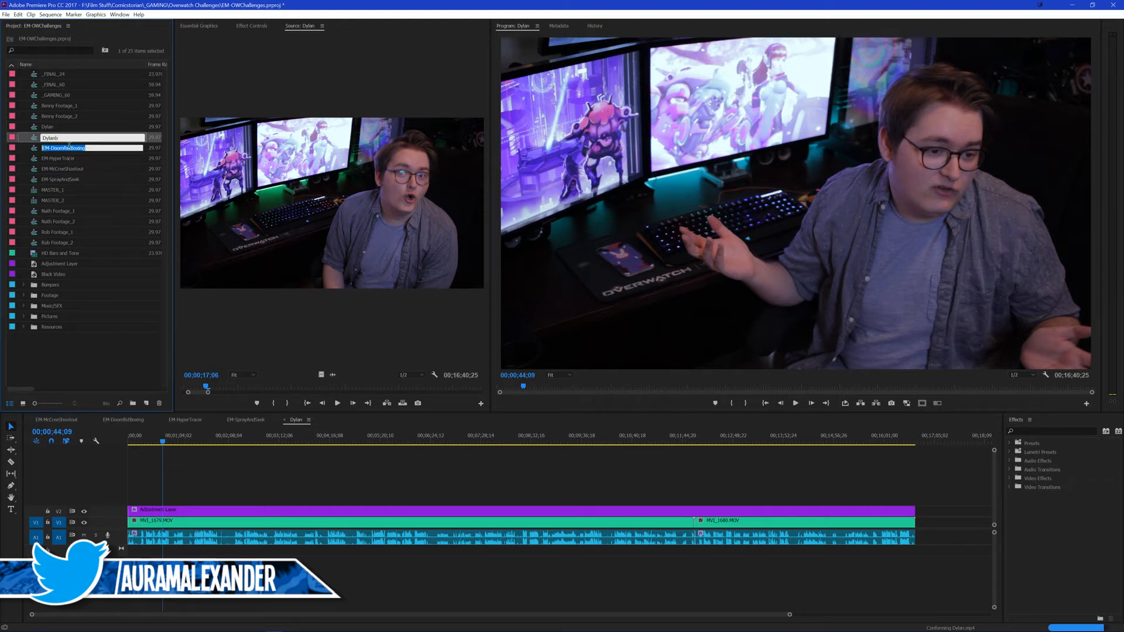
Step: Replace all clips in the open presenter sequence with the single rendered MP4 and check its playback
left_click(330, 502)
key("ctrl+a")
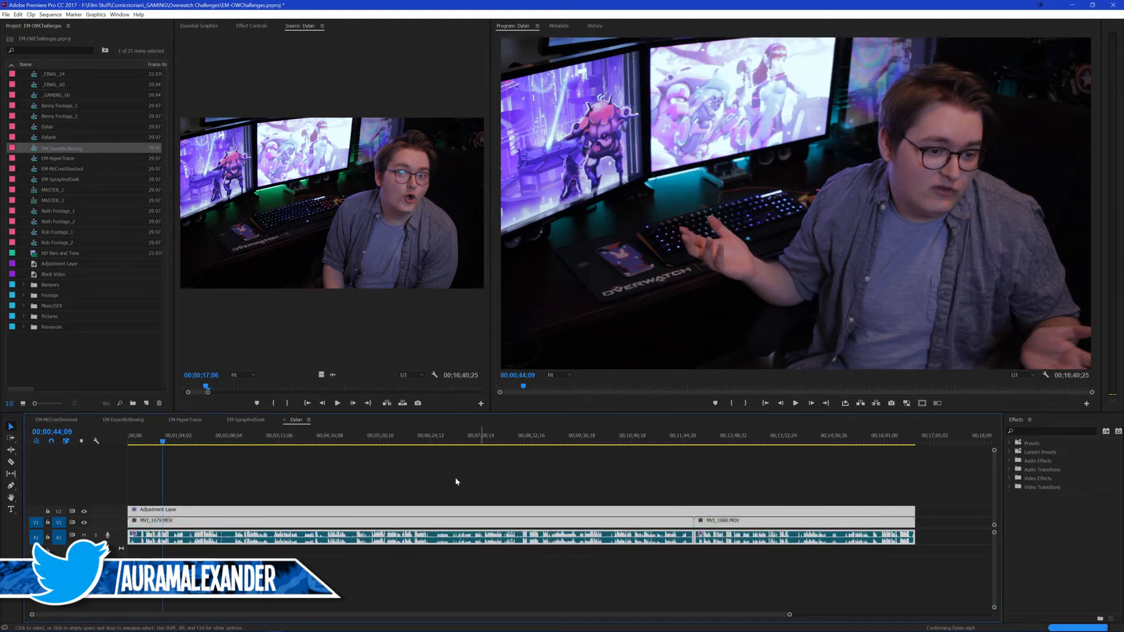
key("Delete")
key("ctrl+z")
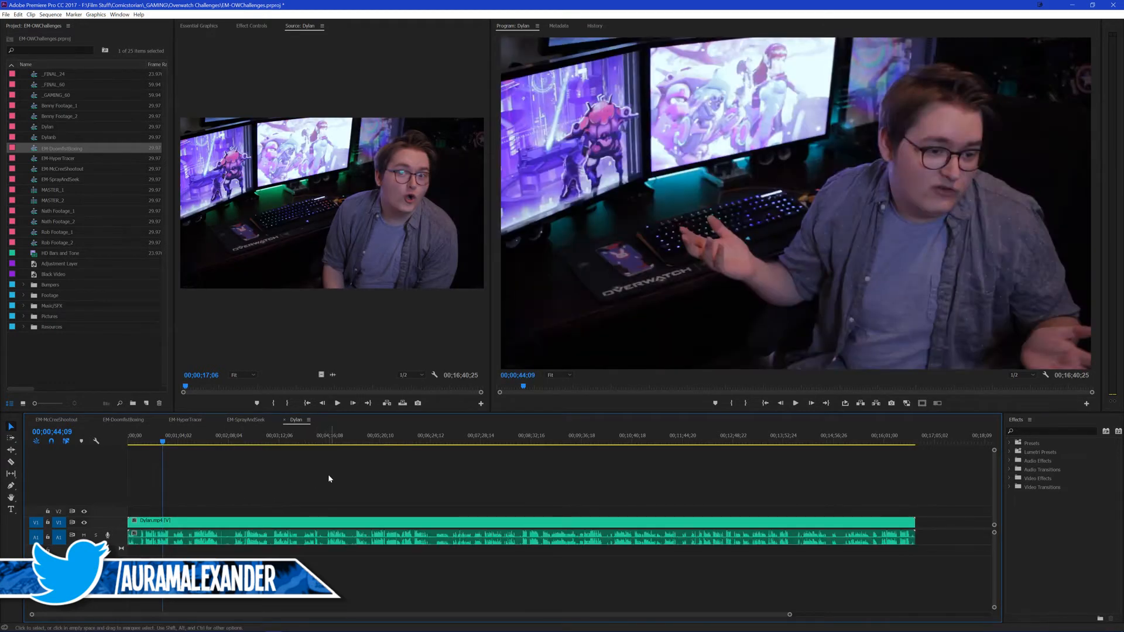
key("space")
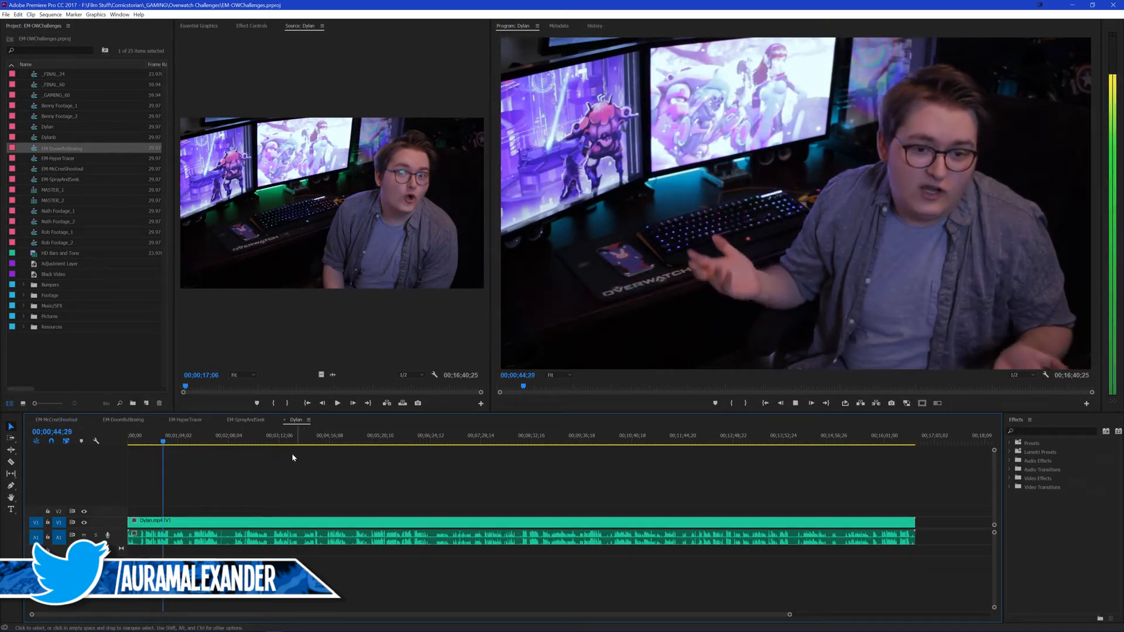
Step: Open the EM-DoomfistBoxing sequence and place the presenter's sequence on V1 after the last MASTER_1 clip
left_click(71, 421)
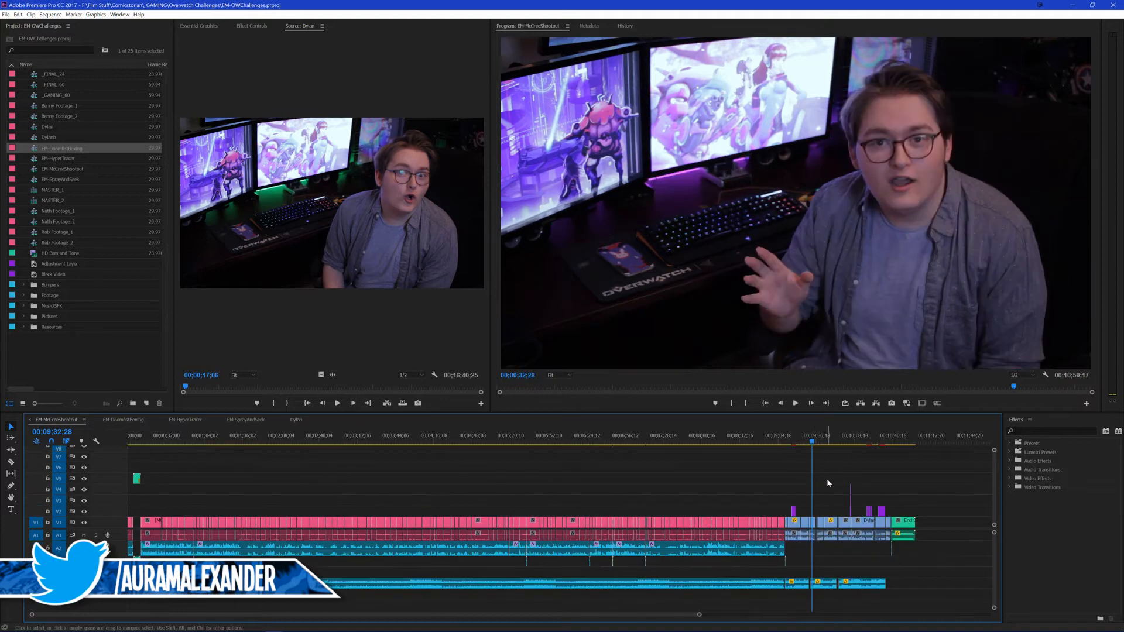
left_click(146, 421)
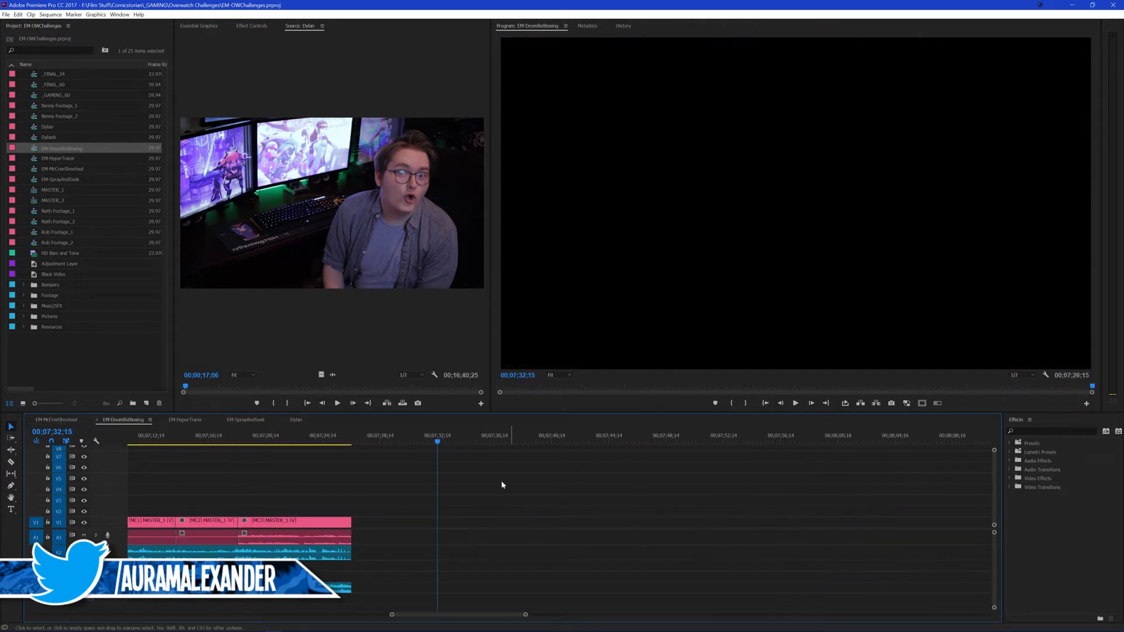
left_click_drag(42, 127, 381, 522)
Step: Label the added presenter clip Iris and close the gap between it and the last MASTER_1 clip
right_click(400, 523)
mouse_move(462, 343)
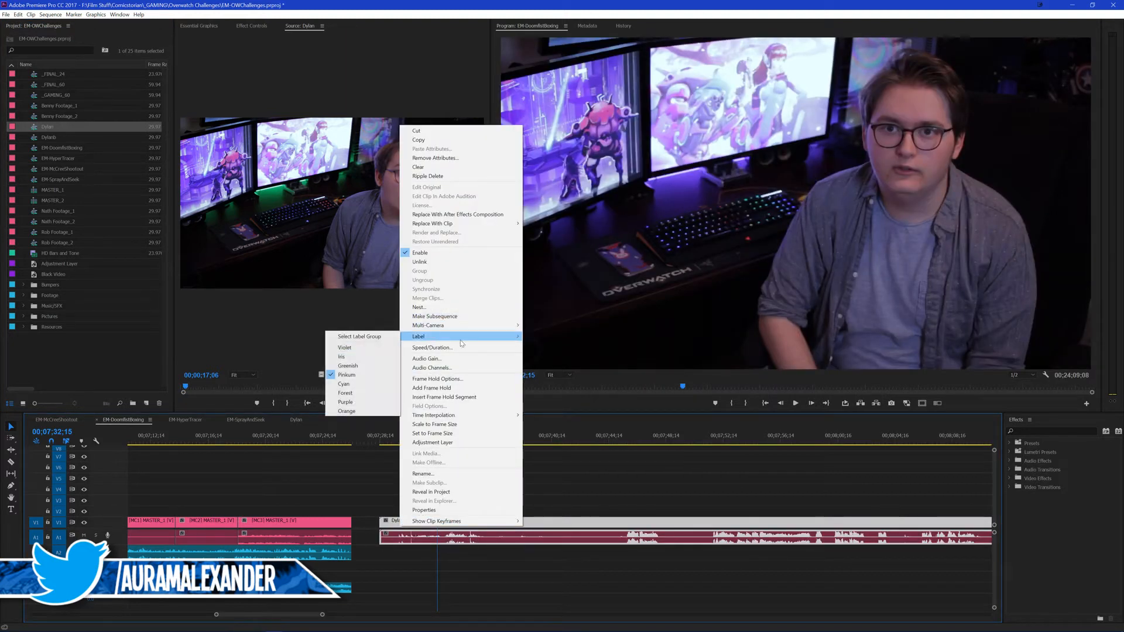
left_click(352, 357)
left_click(359, 524)
key("Delete")
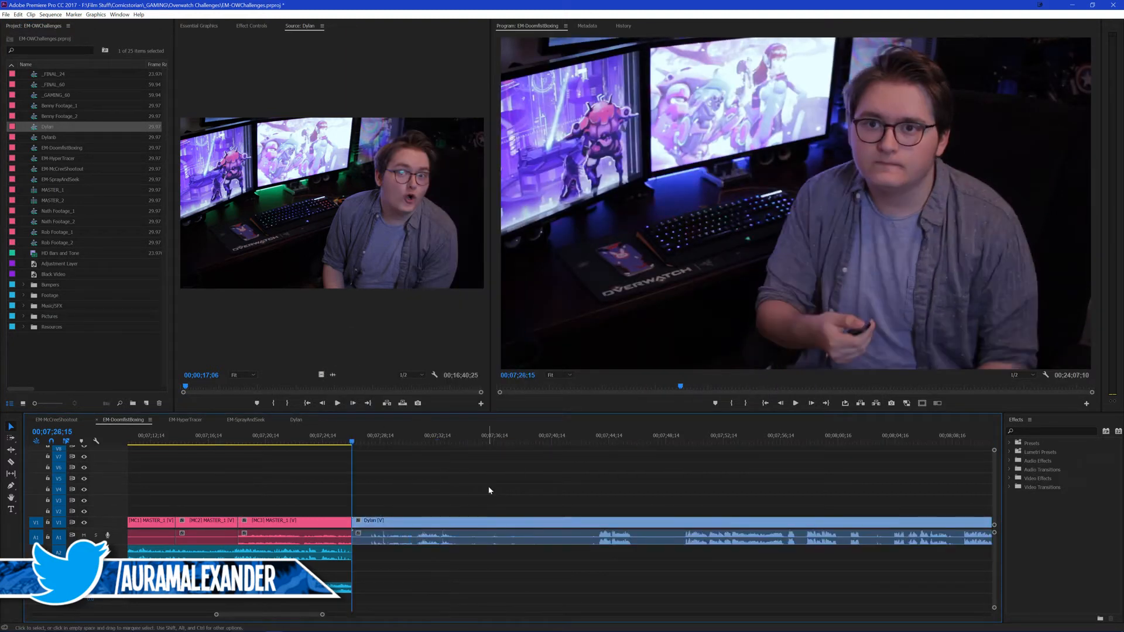
Step: Skim the presenter clip from its start to around 00;09;59 to find where this video's segment begins
key("minus")
left_click_drag(754, 438, 912, 452)
key("space")
scroll(732, 499, "down", 3)
scroll(688, 503, "down", 1)
key("space")
key("minus")
scroll(717, 495, "down", 2)
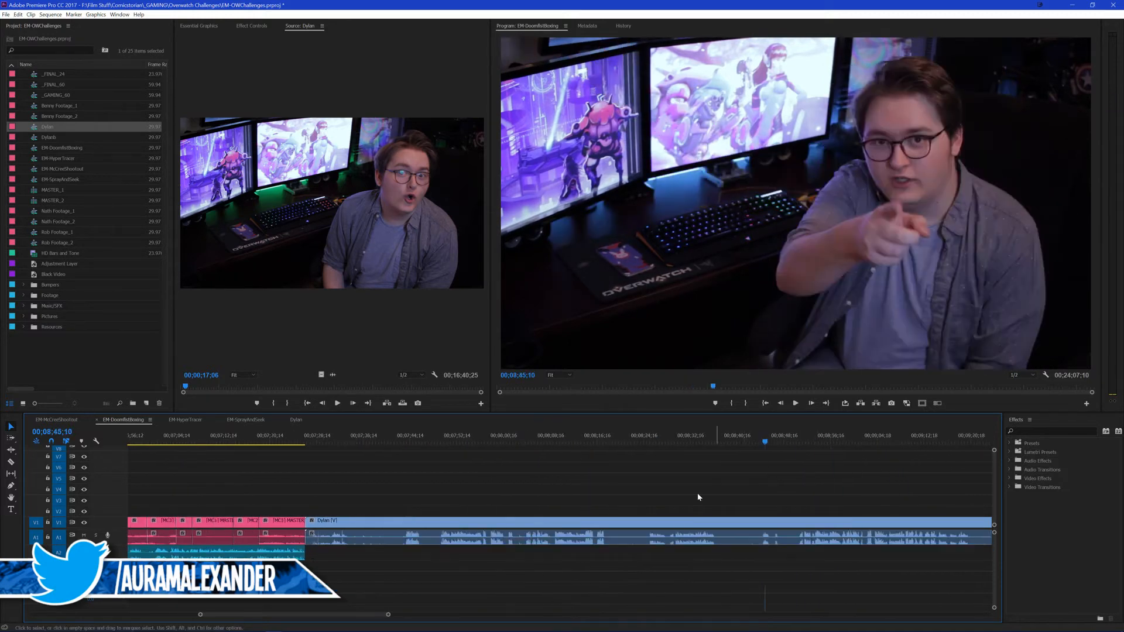
scroll(698, 497, "down", 3)
key("space")
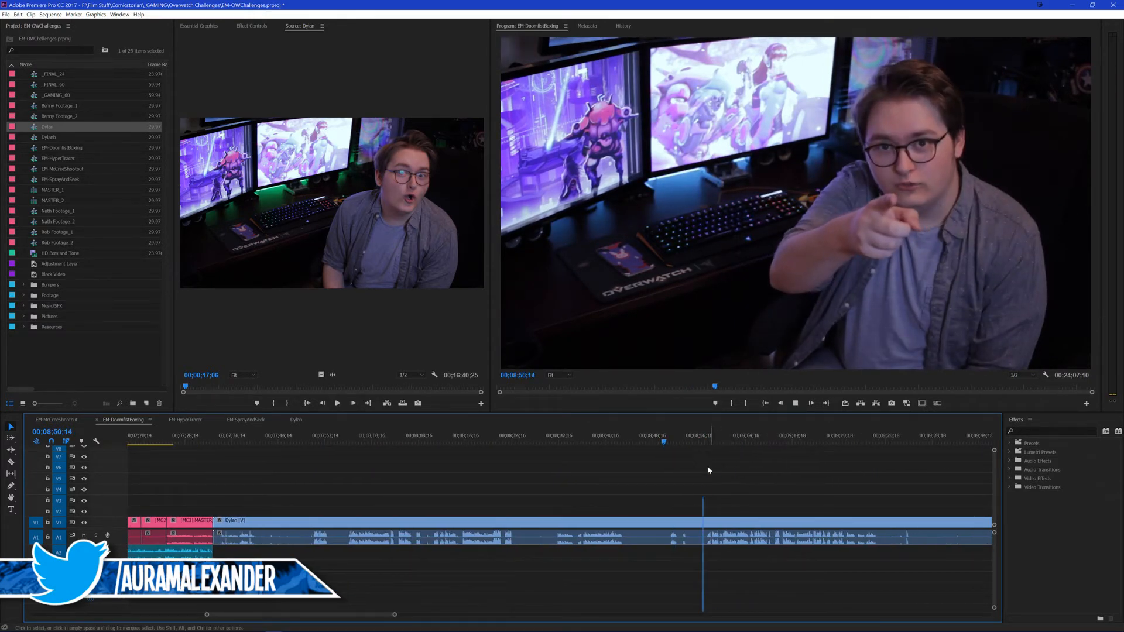
scroll(701, 467, "down", 2)
scroll(694, 467, "down", 1)
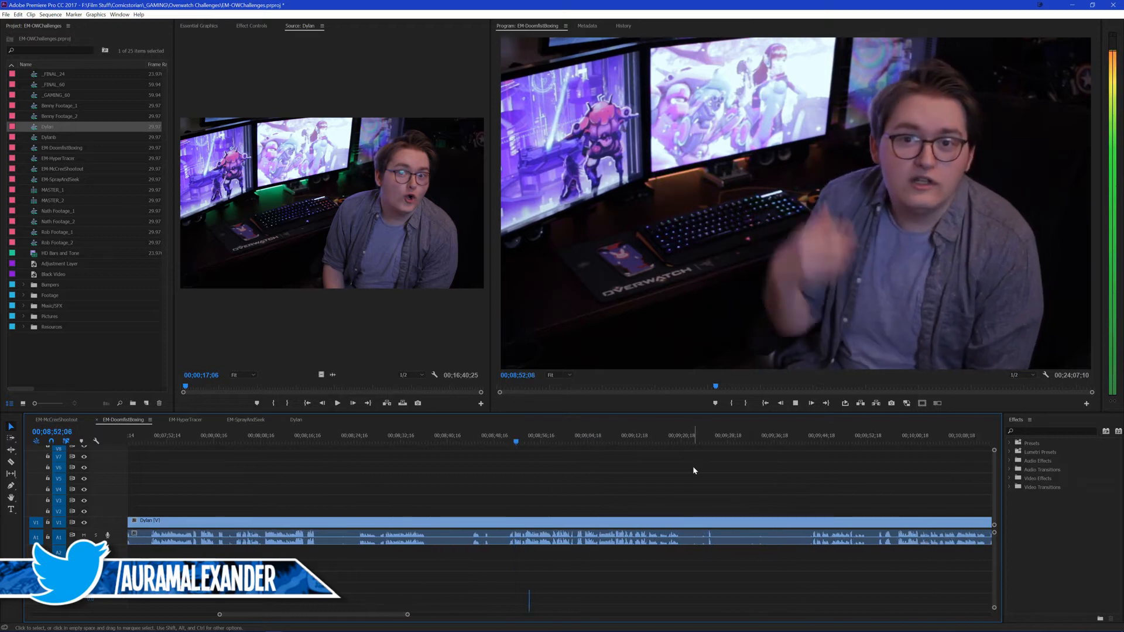
scroll(694, 467, "down", 1)
left_click_drag(806, 440, 846, 431)
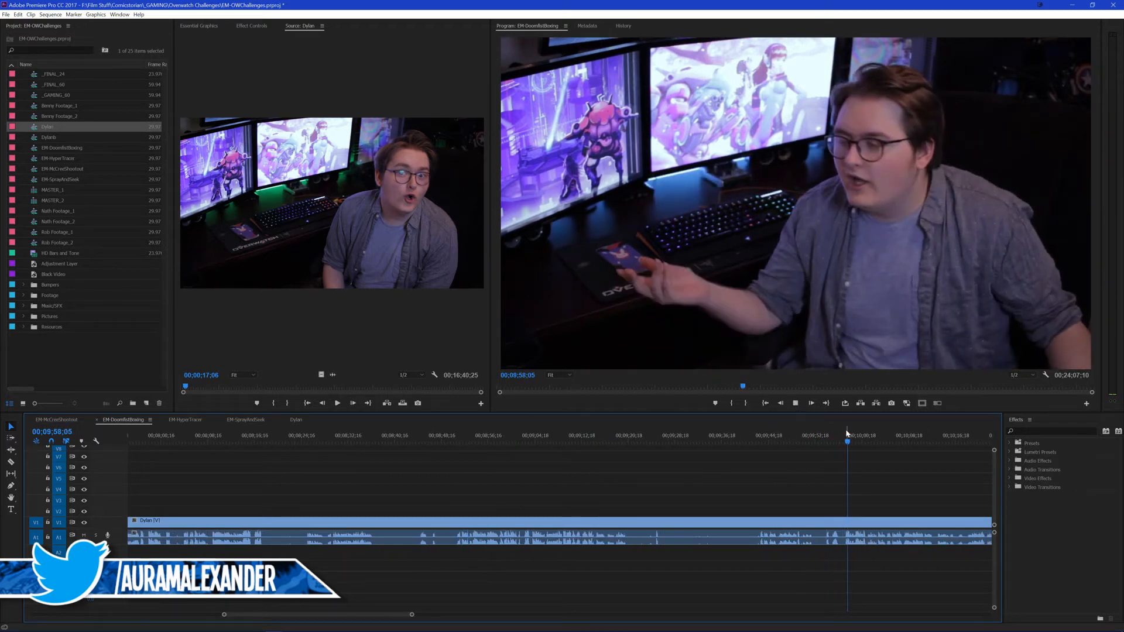
scroll(667, 487, "down", 5)
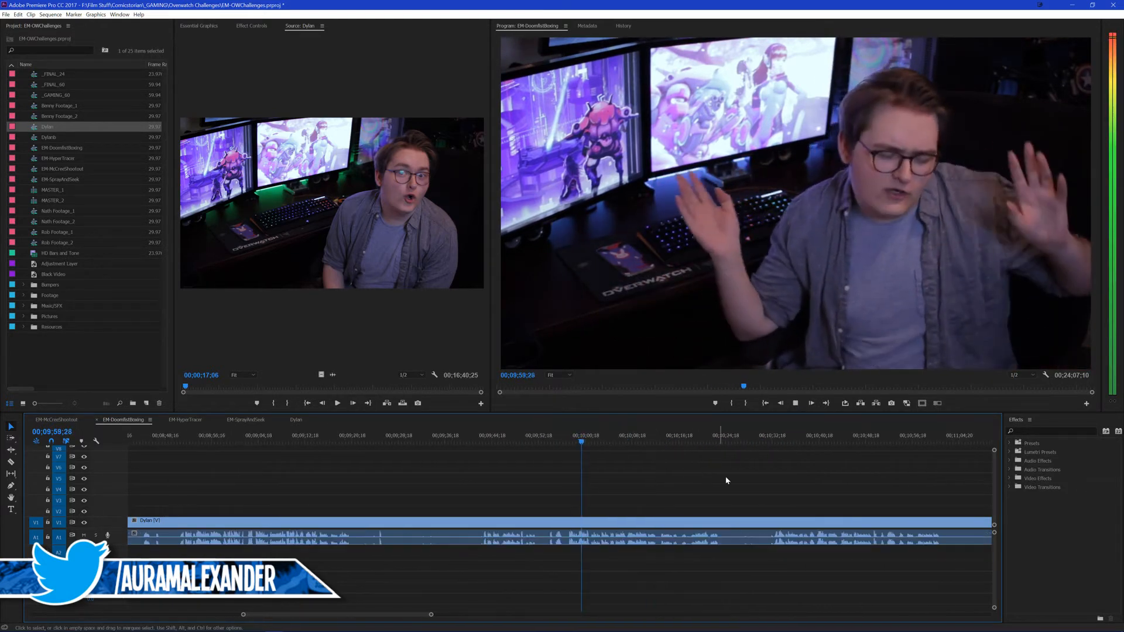
scroll(726, 481, "down", 4)
Step: Play short passages of the presenter clip between about 00;11;11 and 00;11;49 to locate the segment's start
left_click(777, 445)
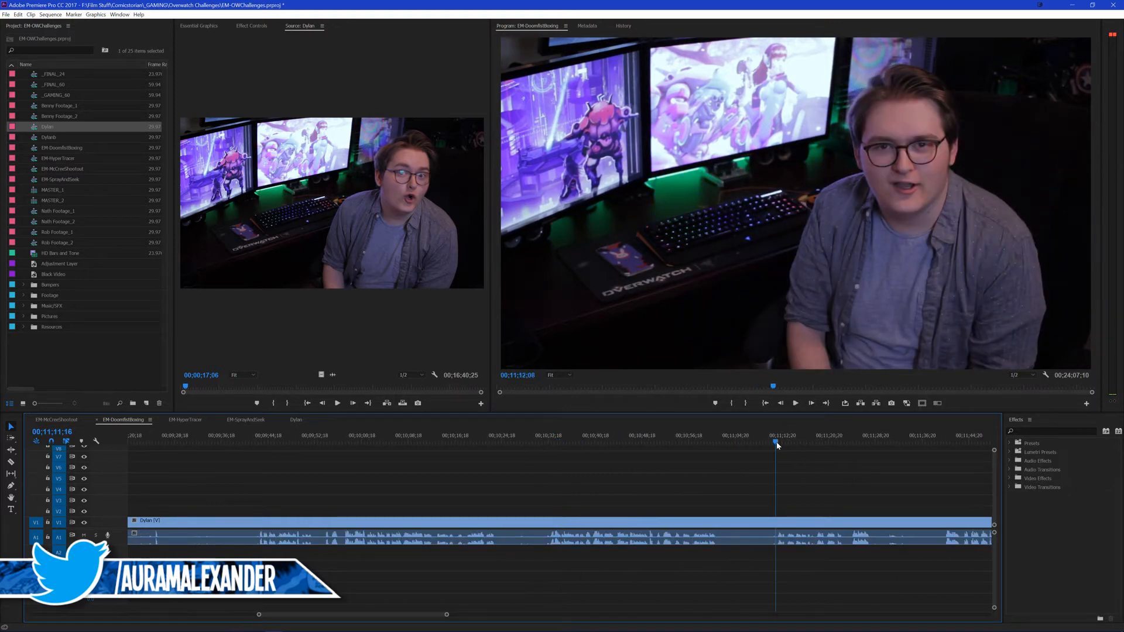
key("space")
scroll(718, 477, "down", 2)
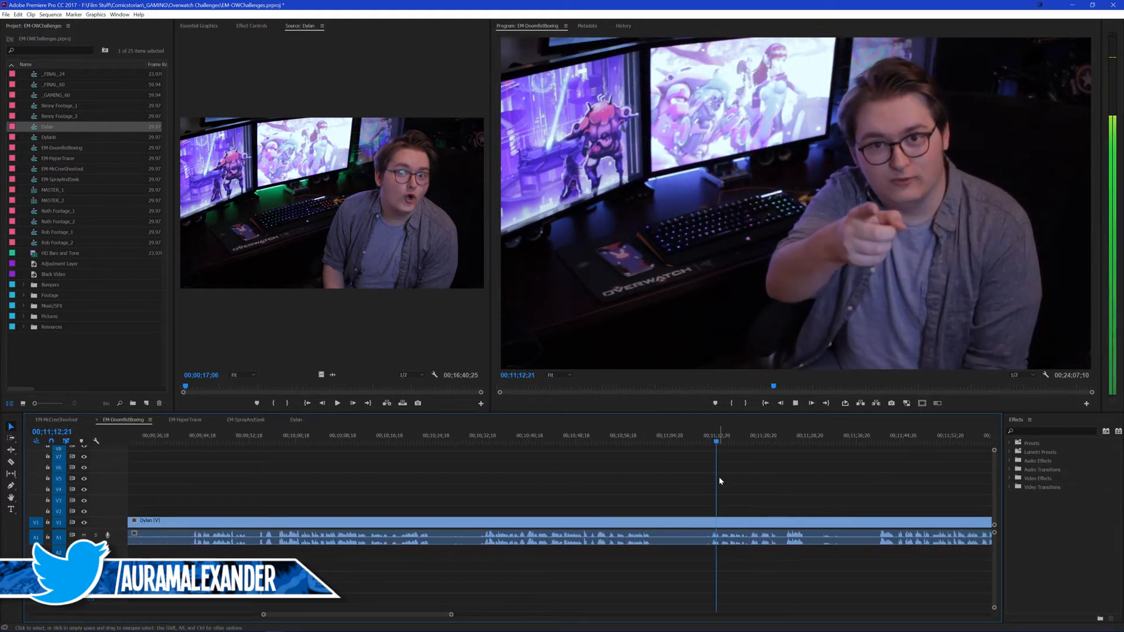
left_click(843, 439)
scroll(813, 467, "down", 2)
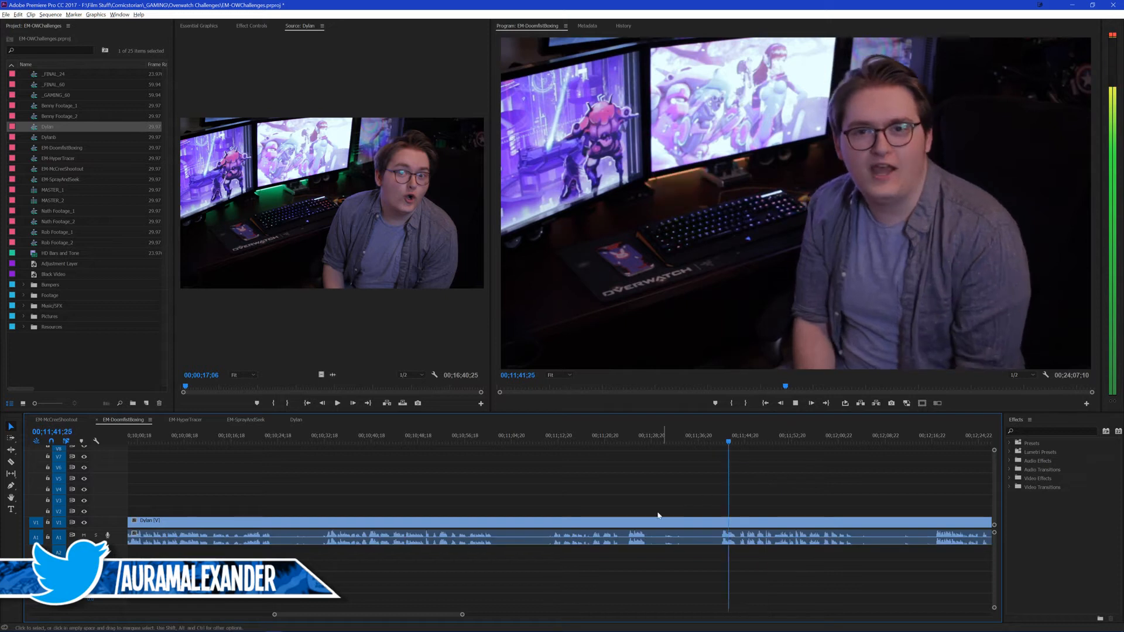
key("equal")
left_click(316, 442)
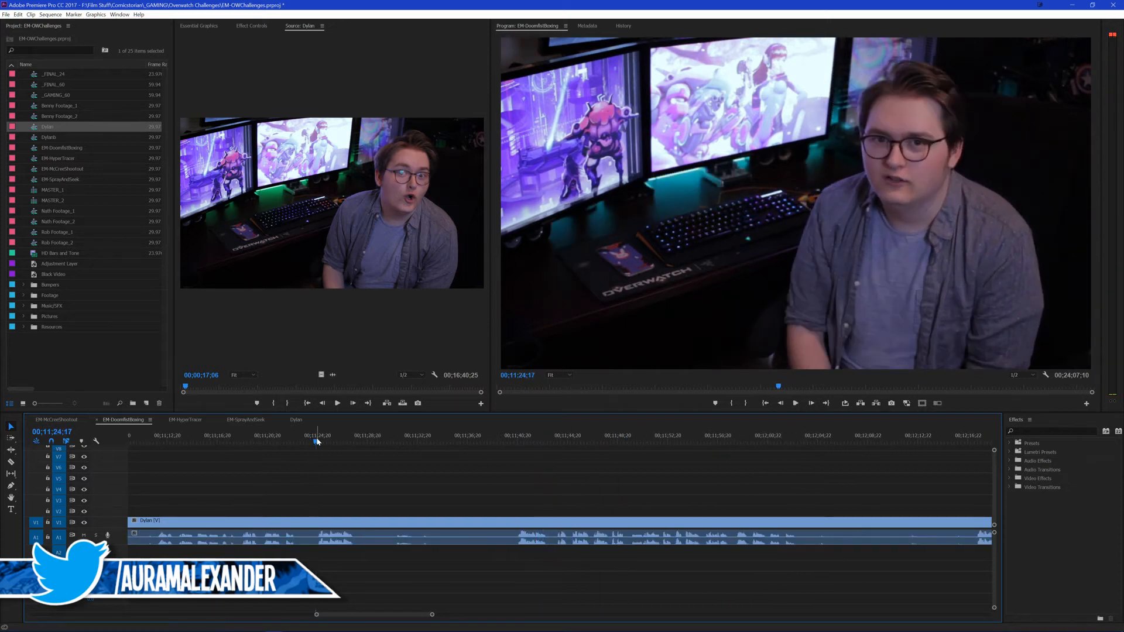
key("space")
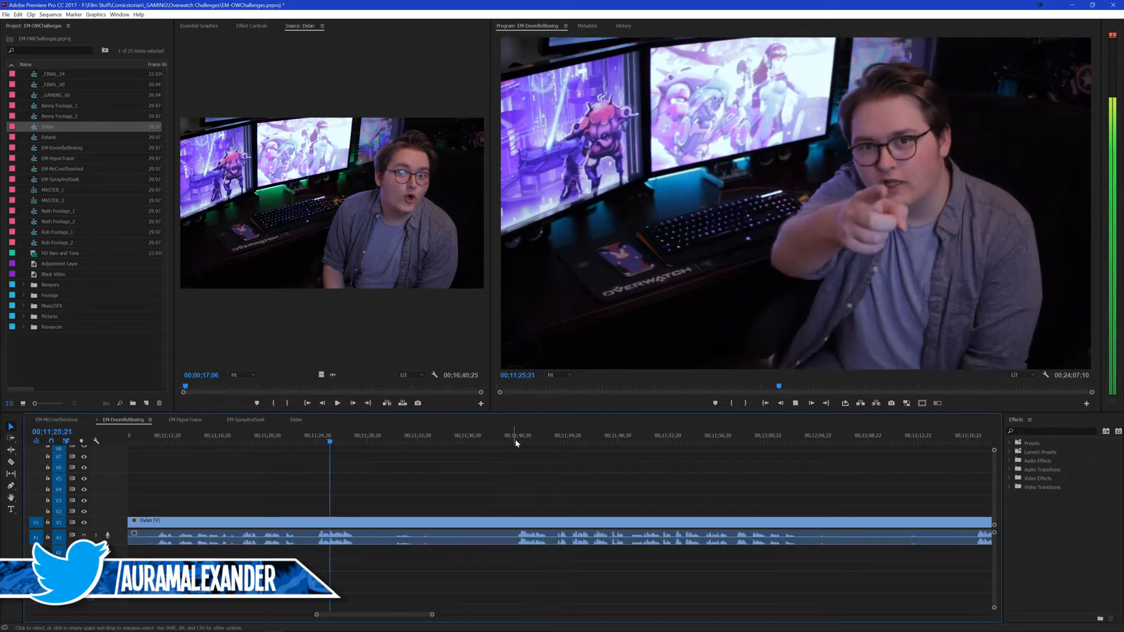
left_click(553, 440)
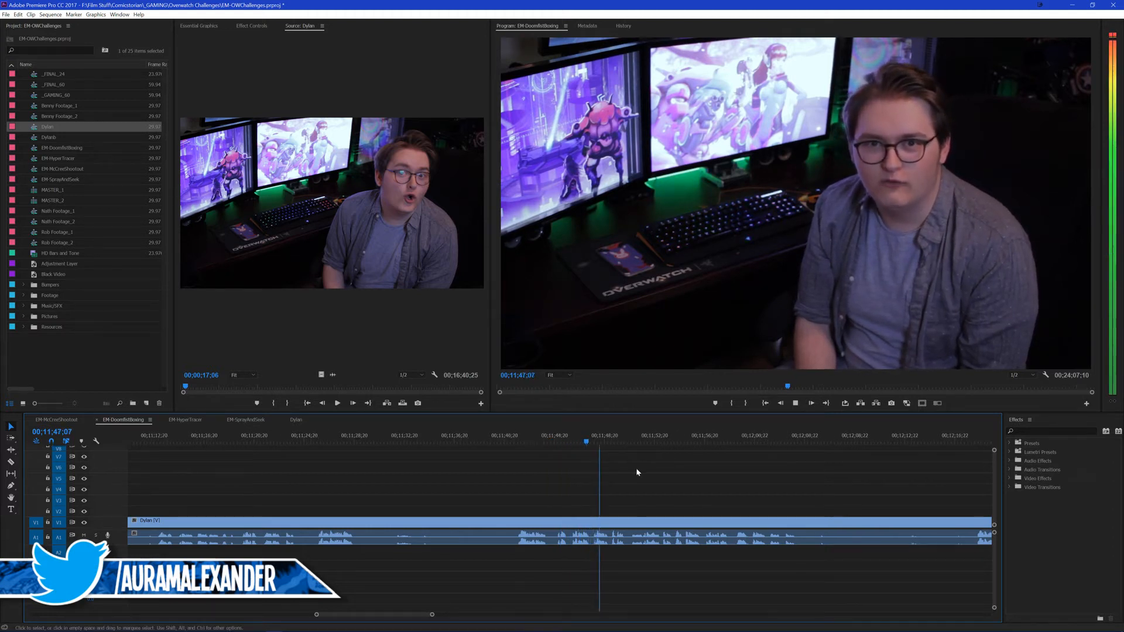
key("space")
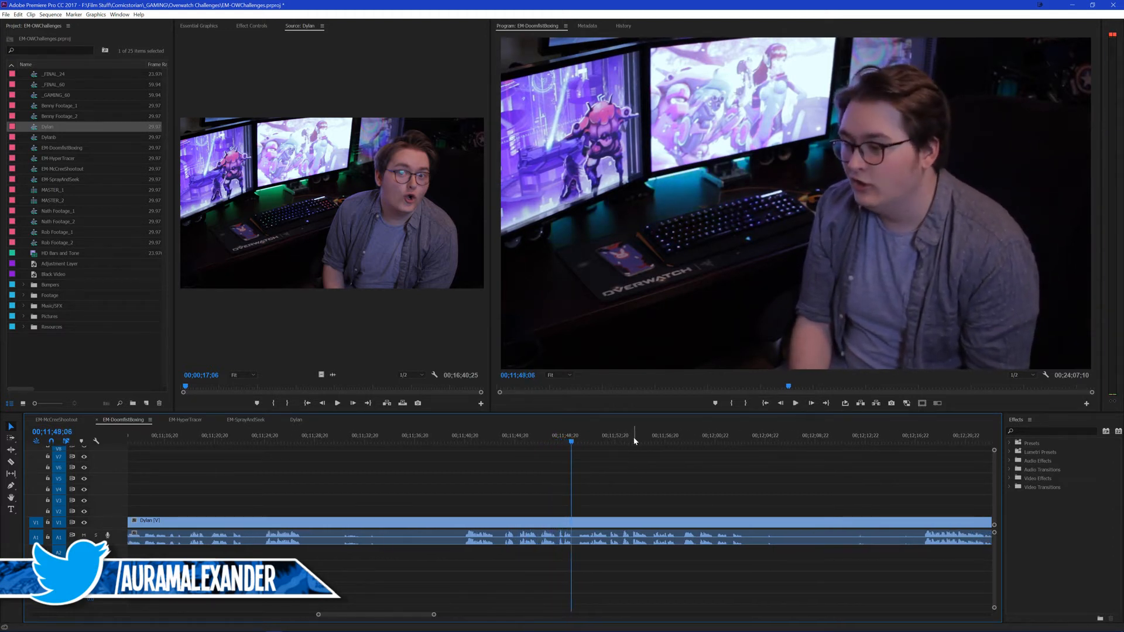
Step: Save the project, split the presenter clip at 00;12;17;10, and ripple-delete the part before the split
key("ctrl+s")
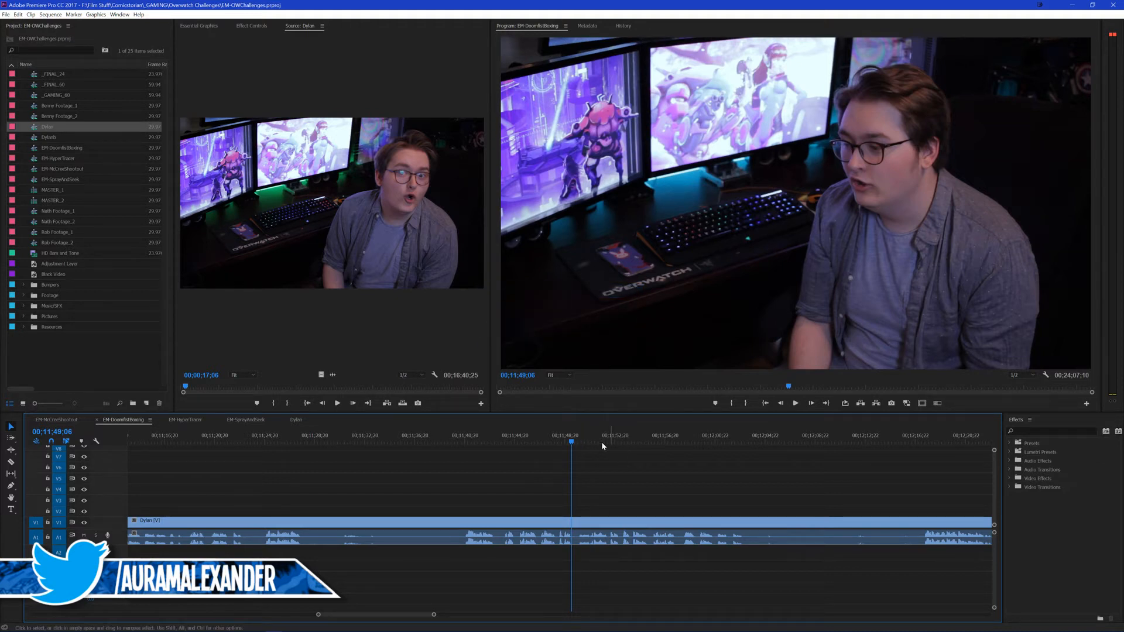
left_click(602, 436)
key("space")
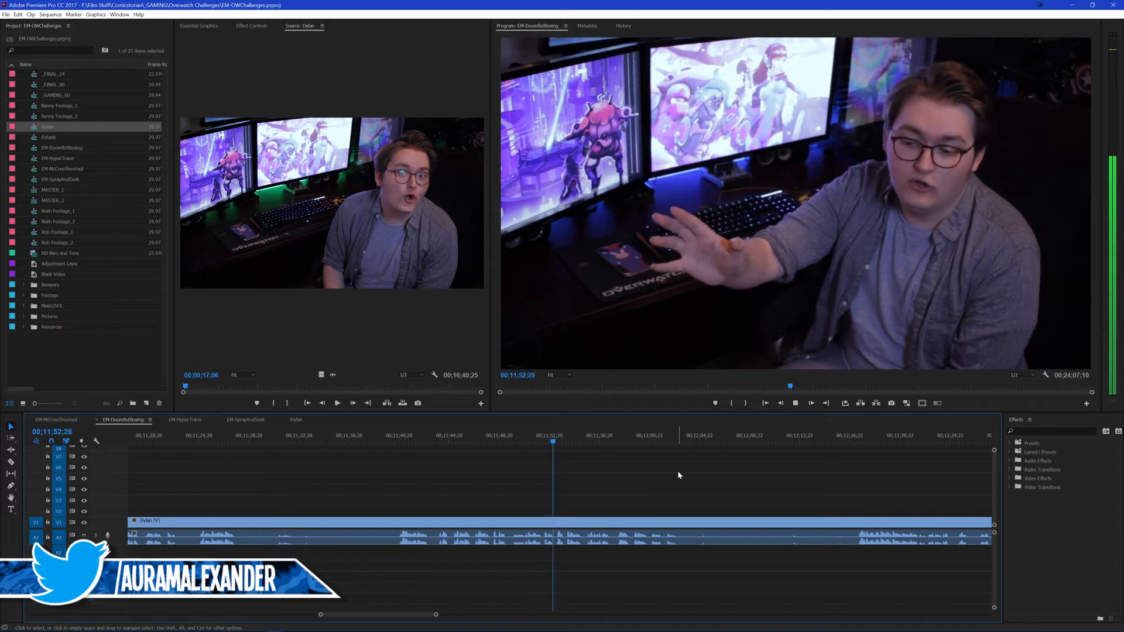
key("space")
left_click(849, 441)
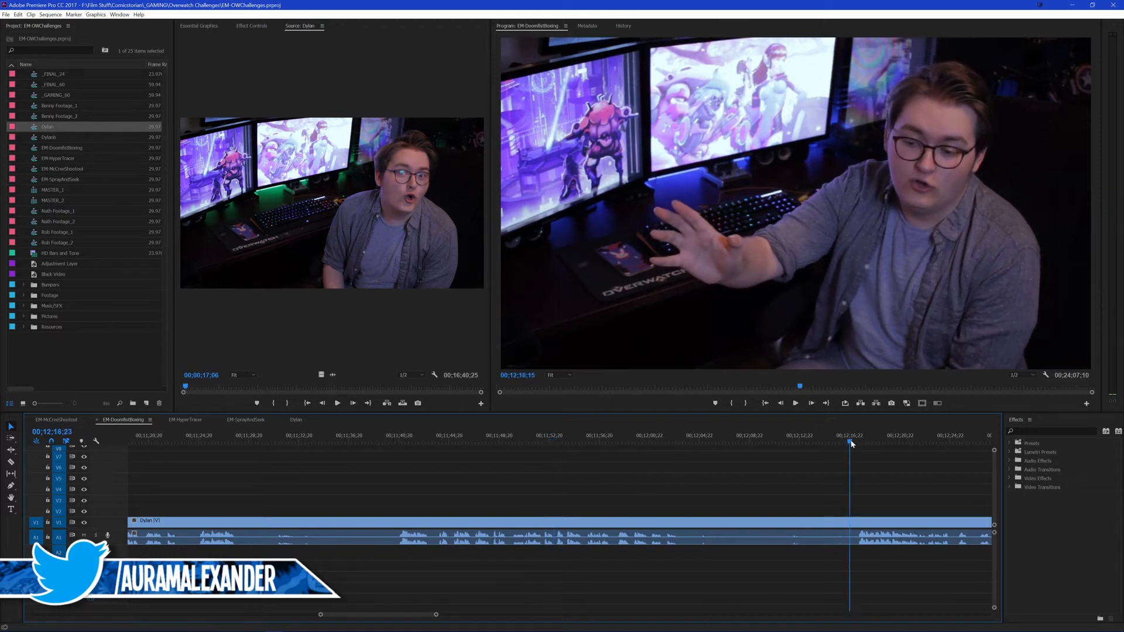
key("ctrl+k")
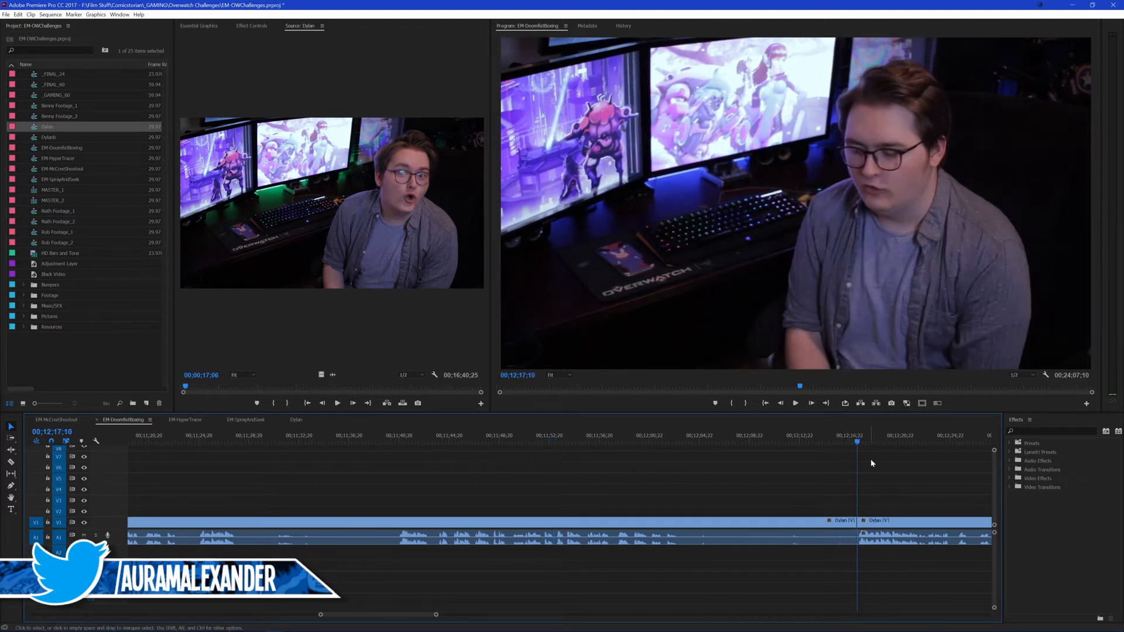
key("space")
left_click_drag(788, 531, 764, 568)
key("shift+Delete")
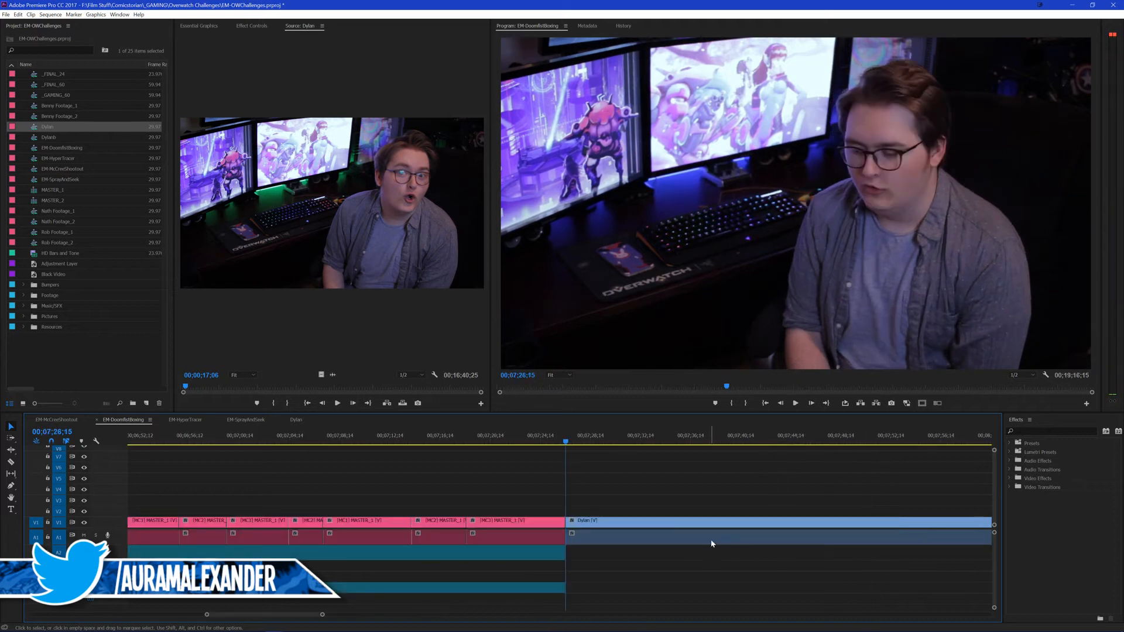
Step: Play the start of the trimmed presenter clip and save the project
key("space")
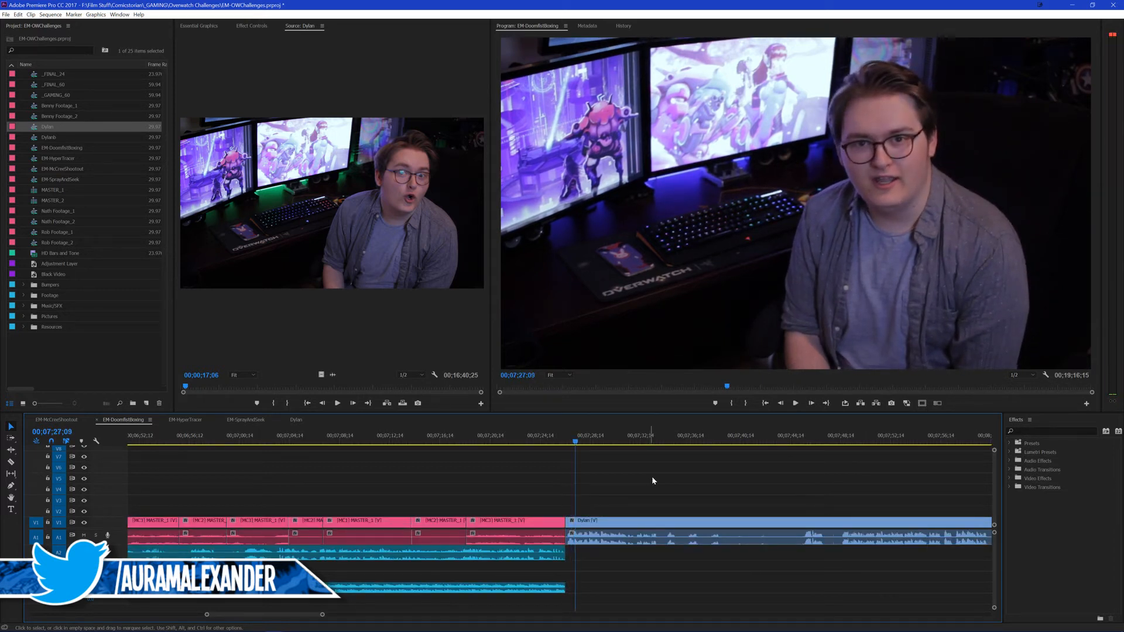
key("ctrl+s")
key("space")
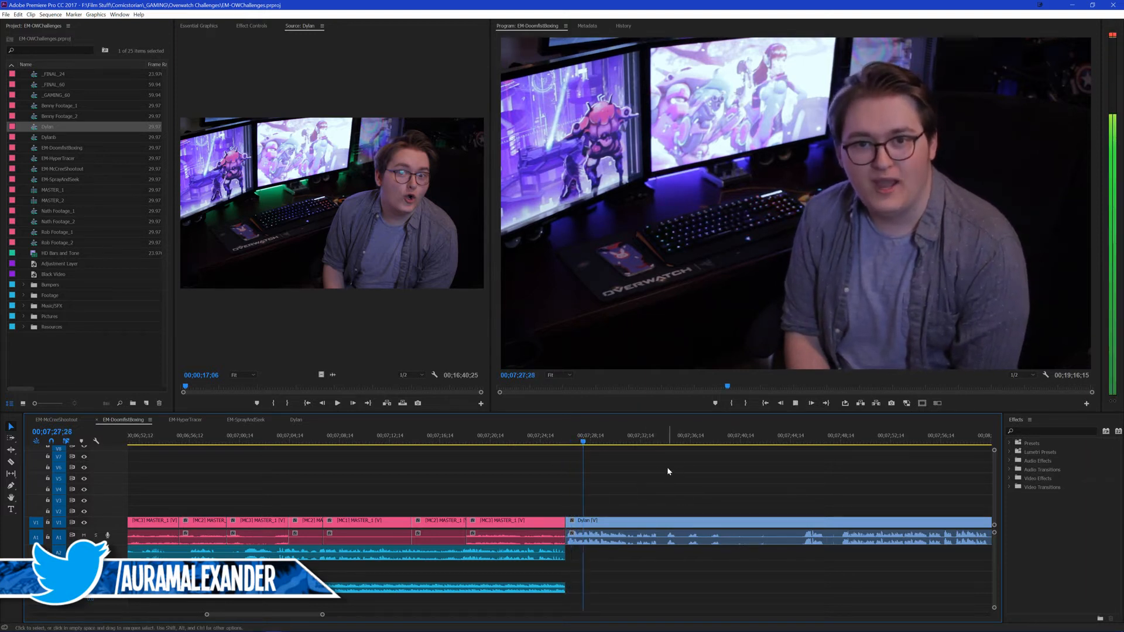
Step: Find the presets matching "cs" and apply CS EM Glitch Trans at the cut before the presenter clip
left_click(1043, 431)
type("c")
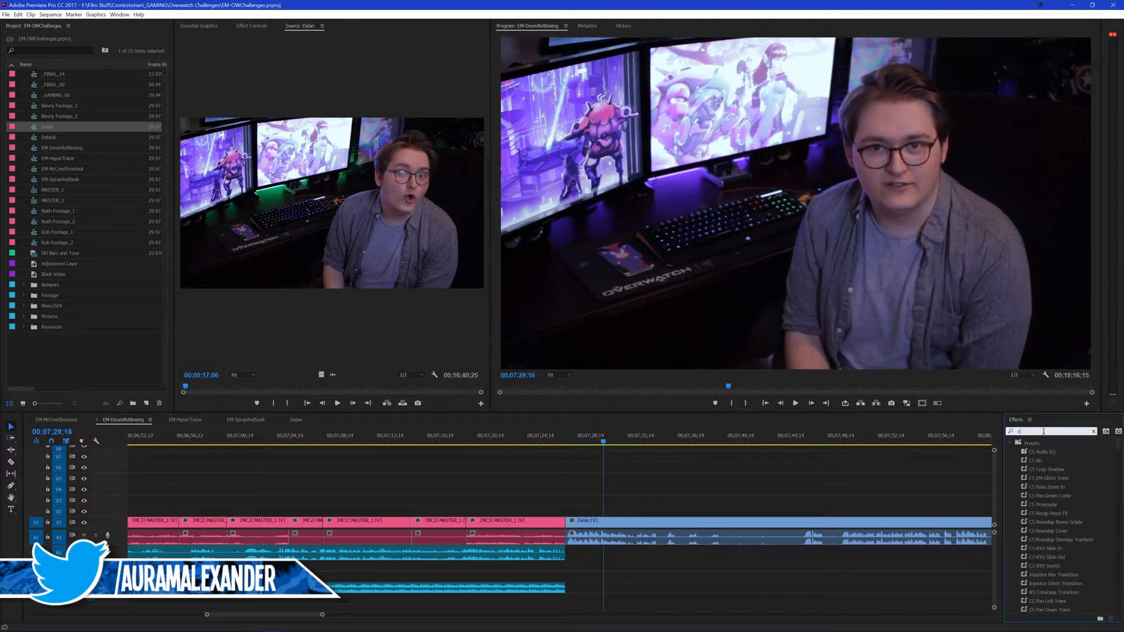
type("s")
left_click_drag(1048, 478, 563, 518)
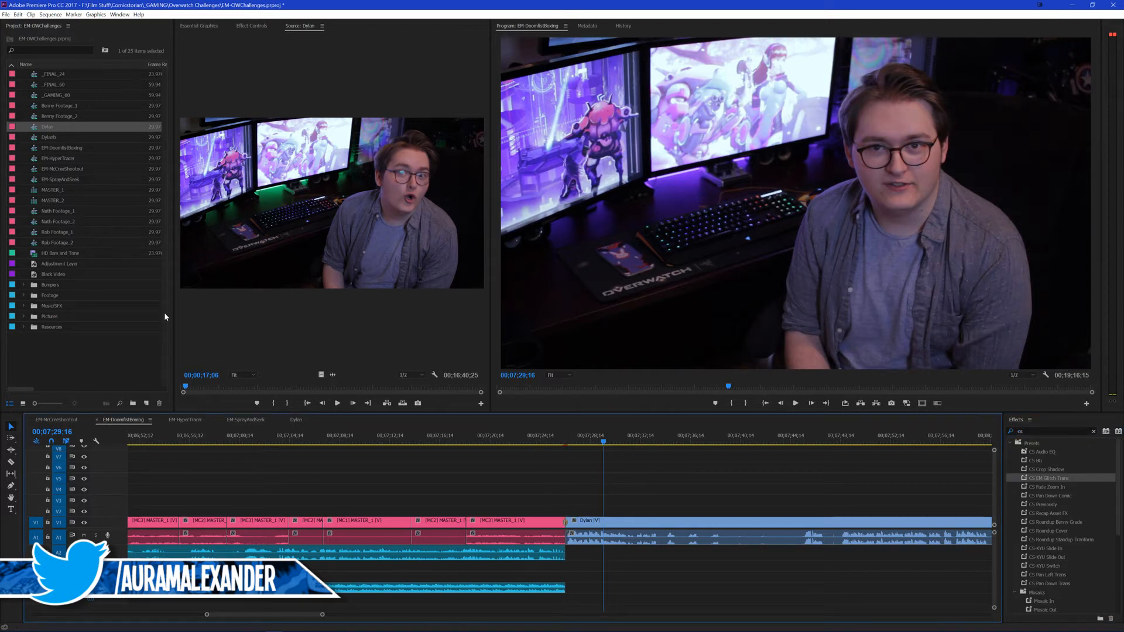
Step: Place the Tech Sound effect from the Music/SFX bin on a lower audio track at the glitch transition and save the project
left_click(24, 305)
scroll(70, 316, "down", 2)
left_click_drag(83, 327, 567, 577)
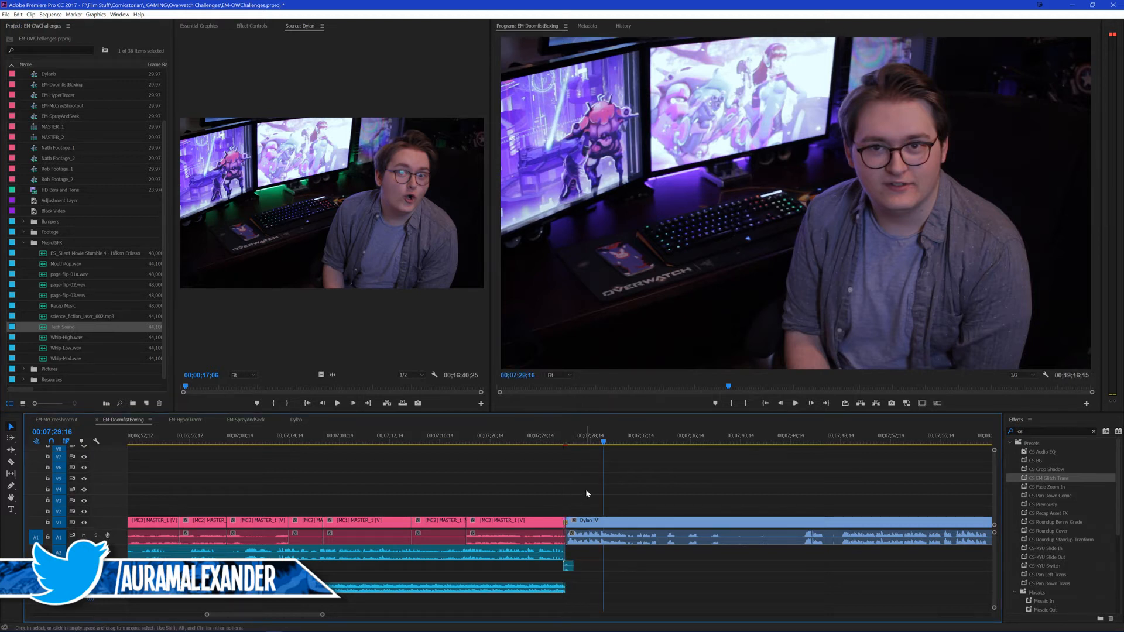
key("ctrl+s")
scroll(525, 476, "down", 2)
scroll(486, 474, "down", 2)
scroll(501, 473, "up", 1)
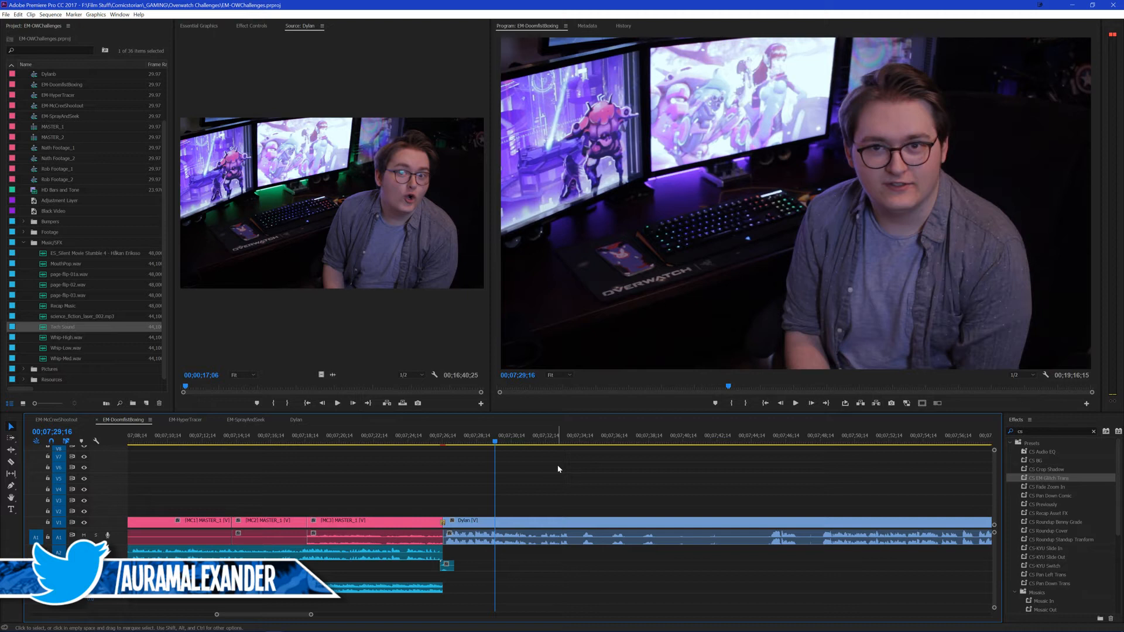
Step: Save the project and play the glitch transition into the presenter clip from about 00;07;25;08
left_click_drag(567, 469, 567, 470)
scroll(576, 474, "down", 1)
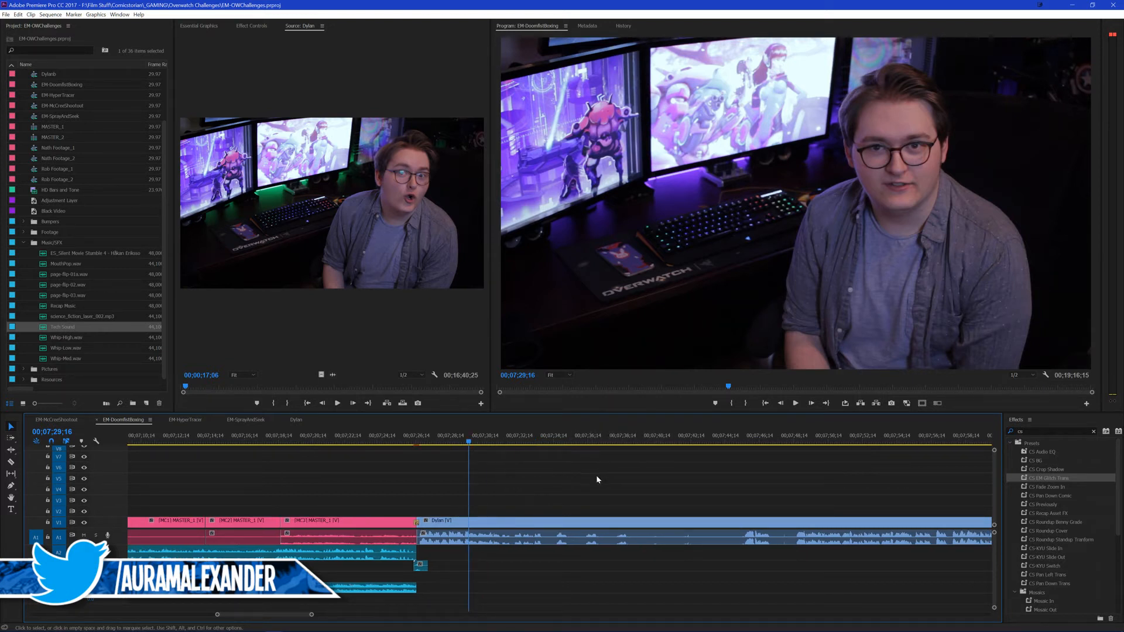
key("ctrl+s")
key("=")
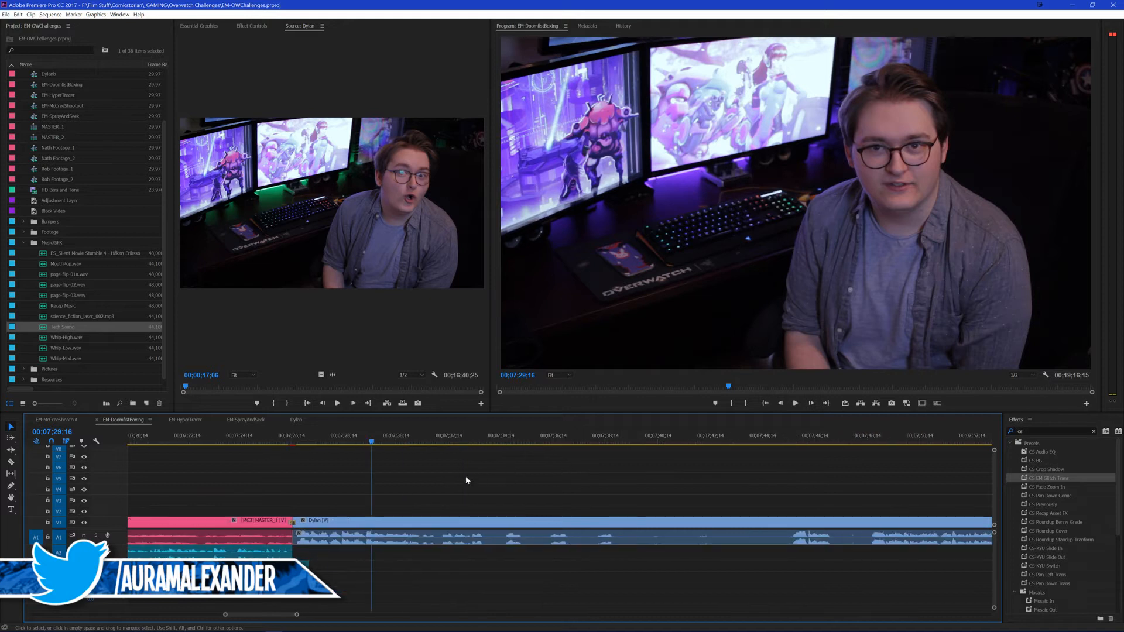
left_click(282, 443)
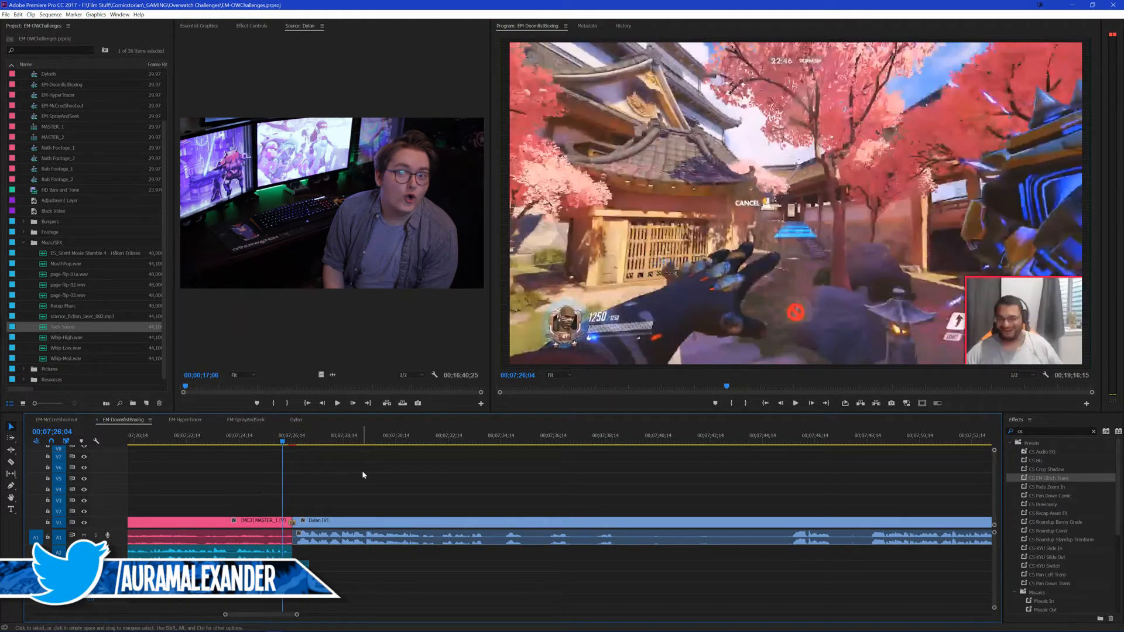
left_click(259, 440)
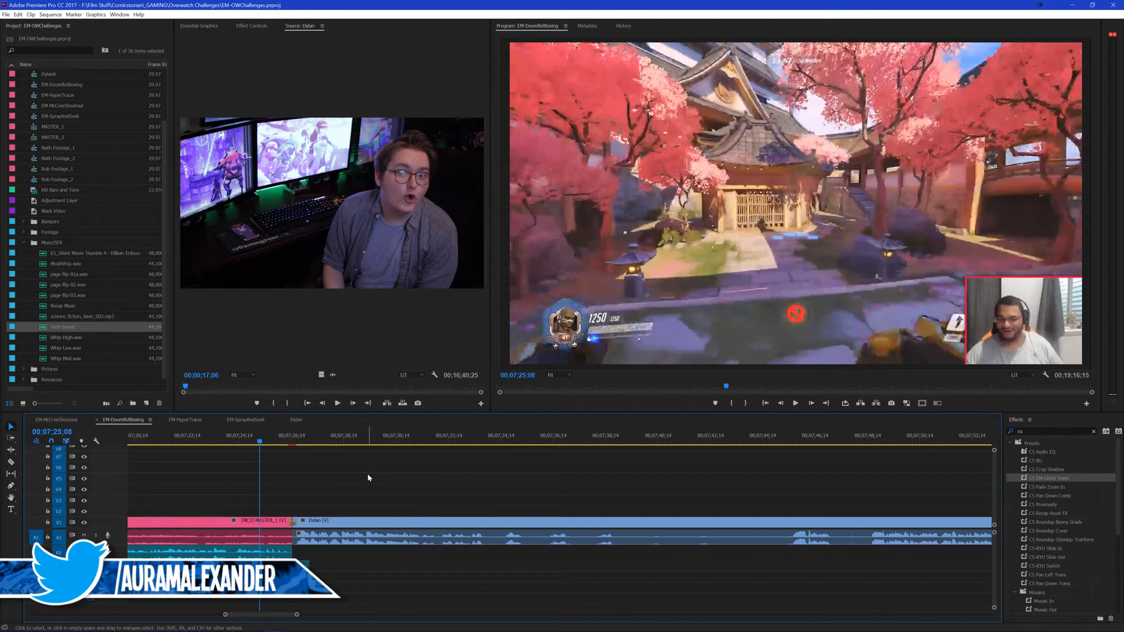
key("space")
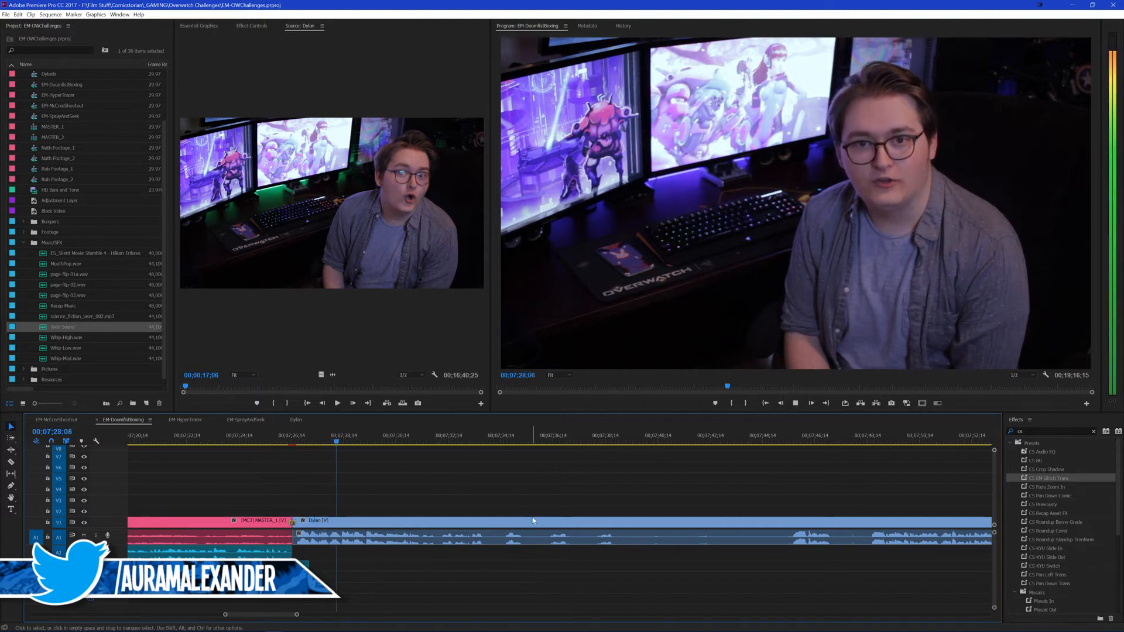
Step: Review the presenter clip up to the end of its opening remark and split it at about 00;07;38;27
scroll(436, 470, "down", 3)
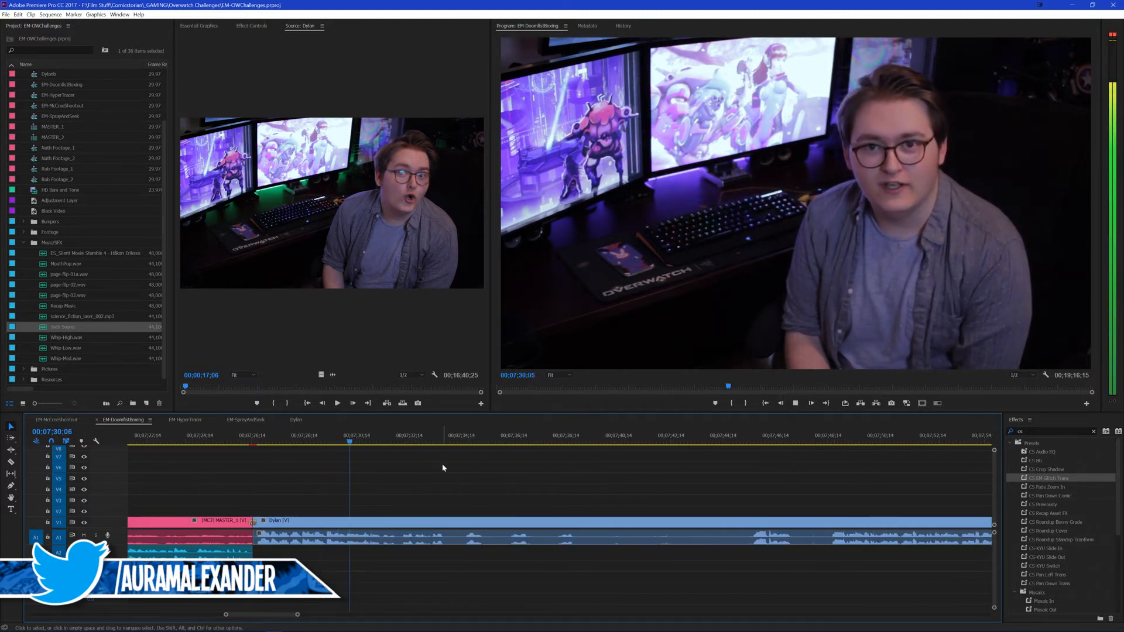
scroll(436, 466, "down", 2)
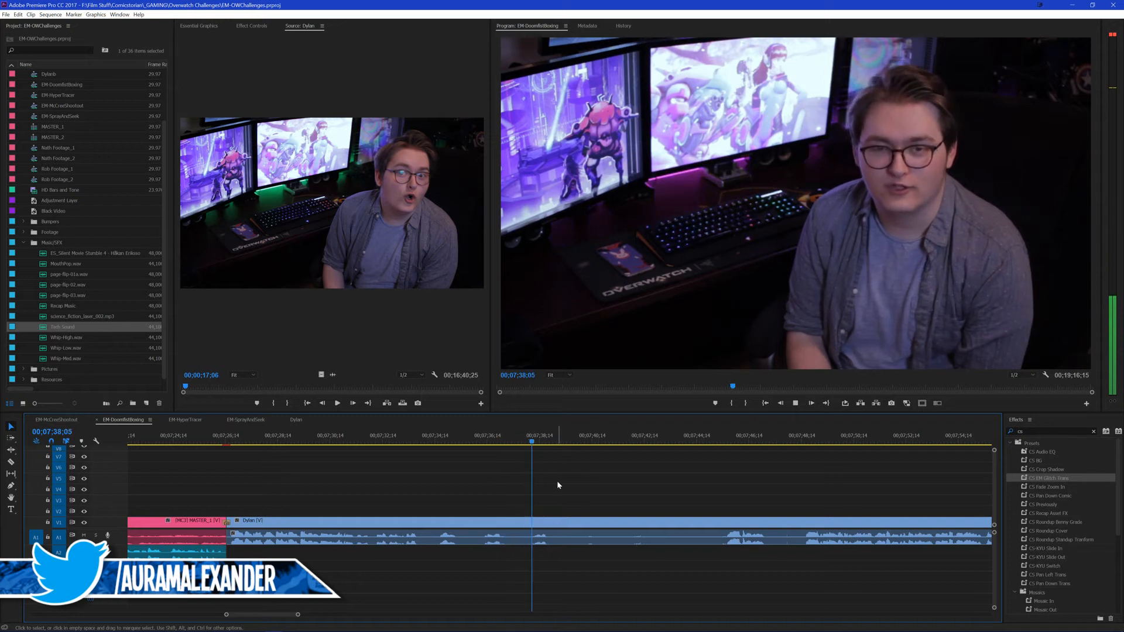
left_click(524, 442)
key("space")
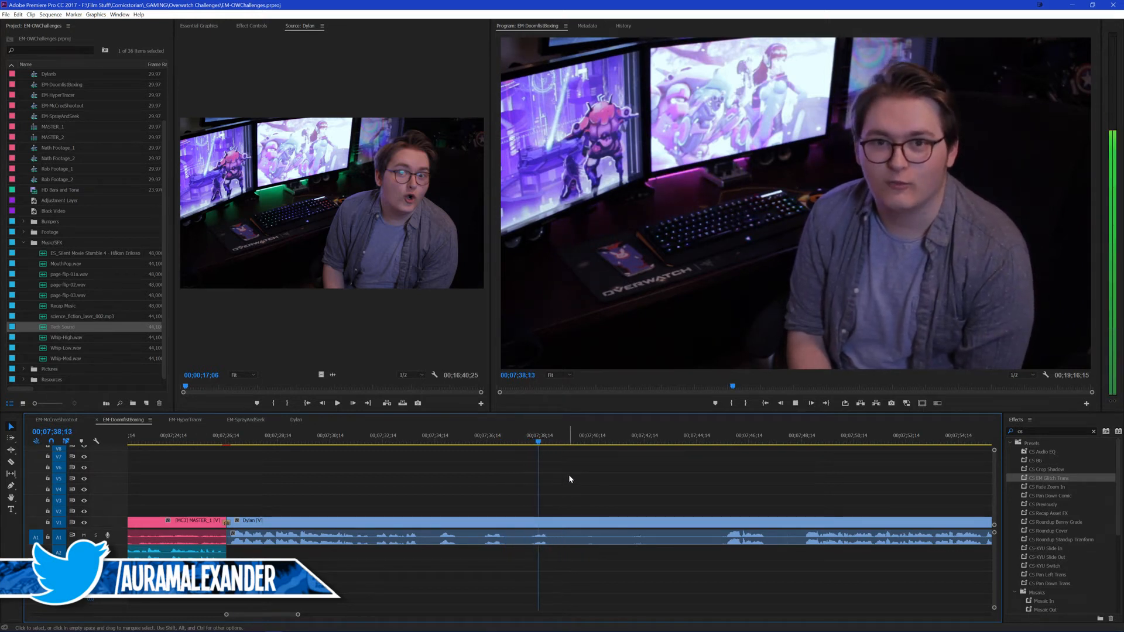
key("space")
key("ctrl+k")
Step: Find the next usable take at about 00;07;48 and ripple-trim the start of the second presenter segment up to it
left_click(723, 440)
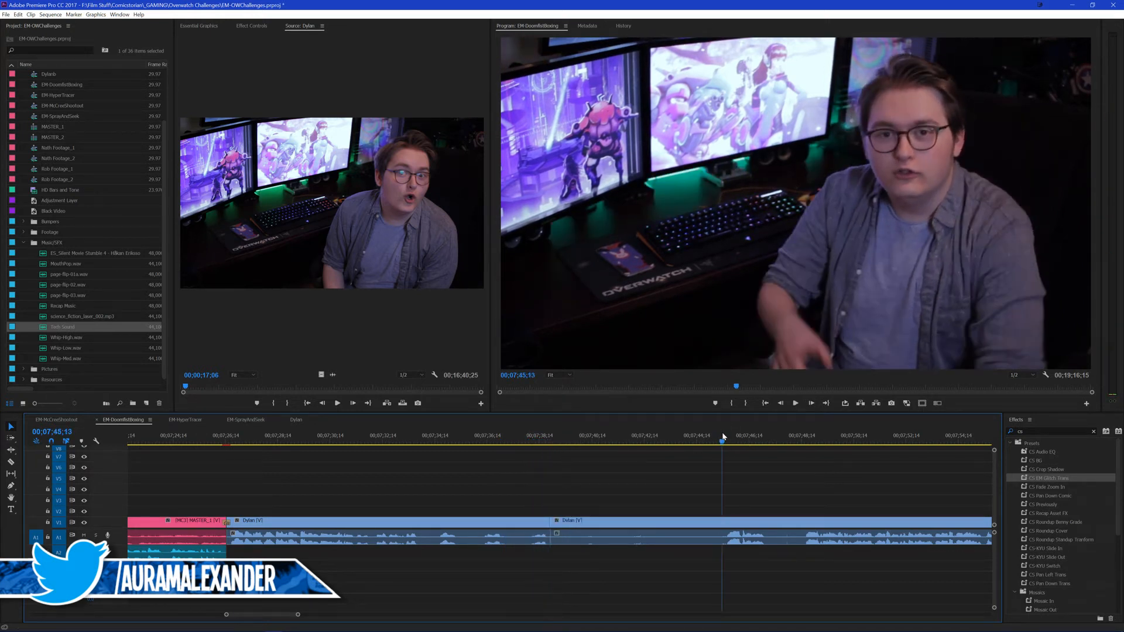
key("space")
scroll(690, 490, "down", 2)
scroll(701, 481, "down", 1)
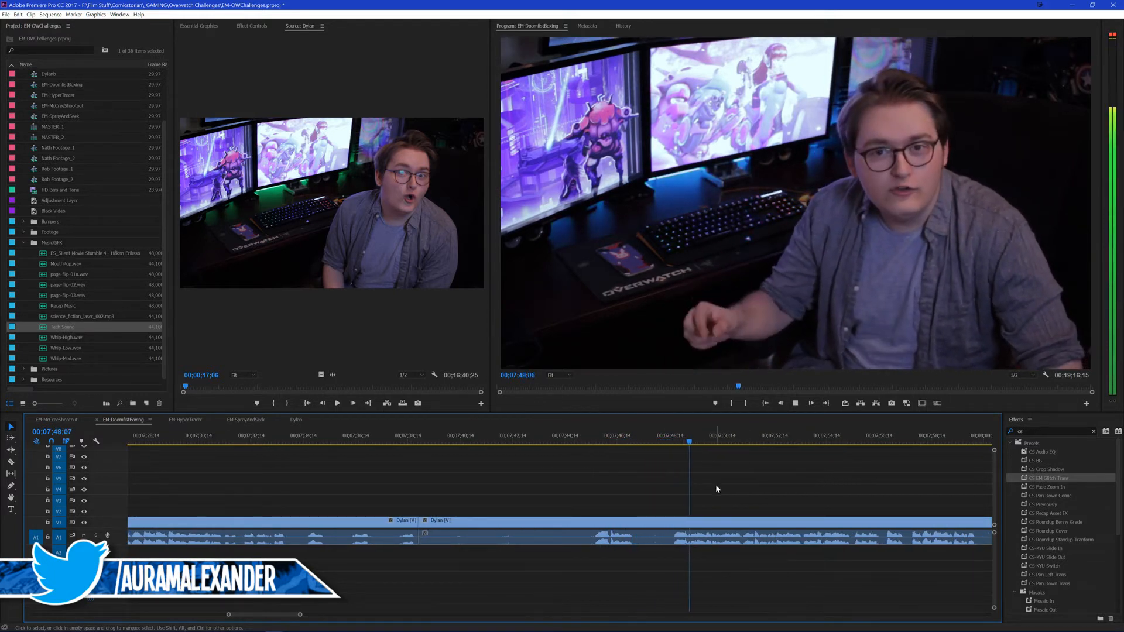
left_click(619, 442)
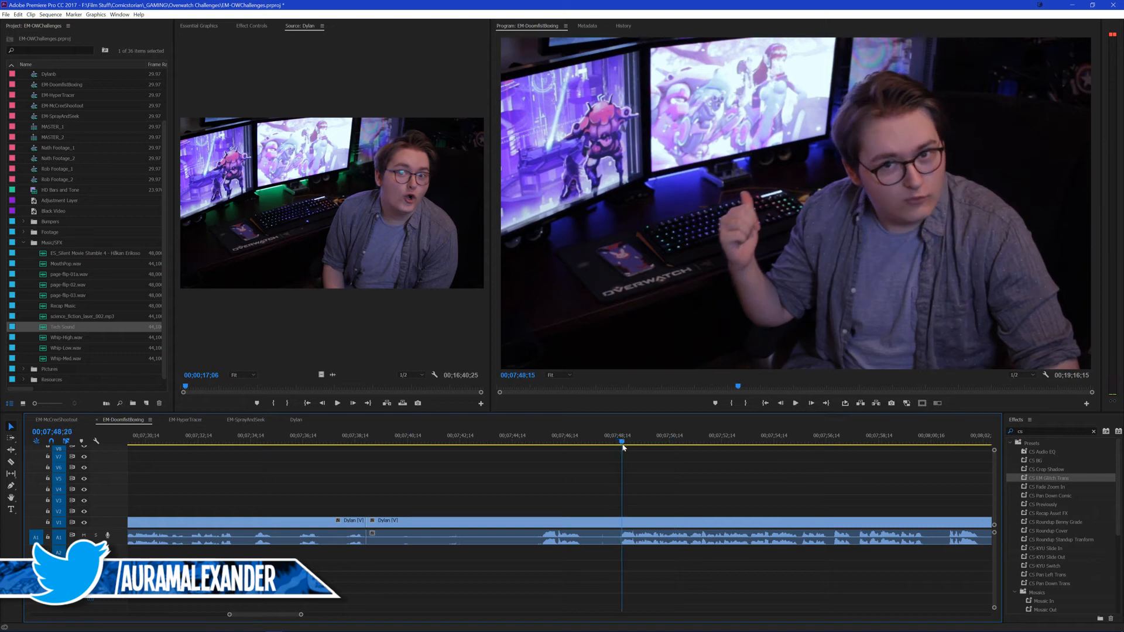
key("q")
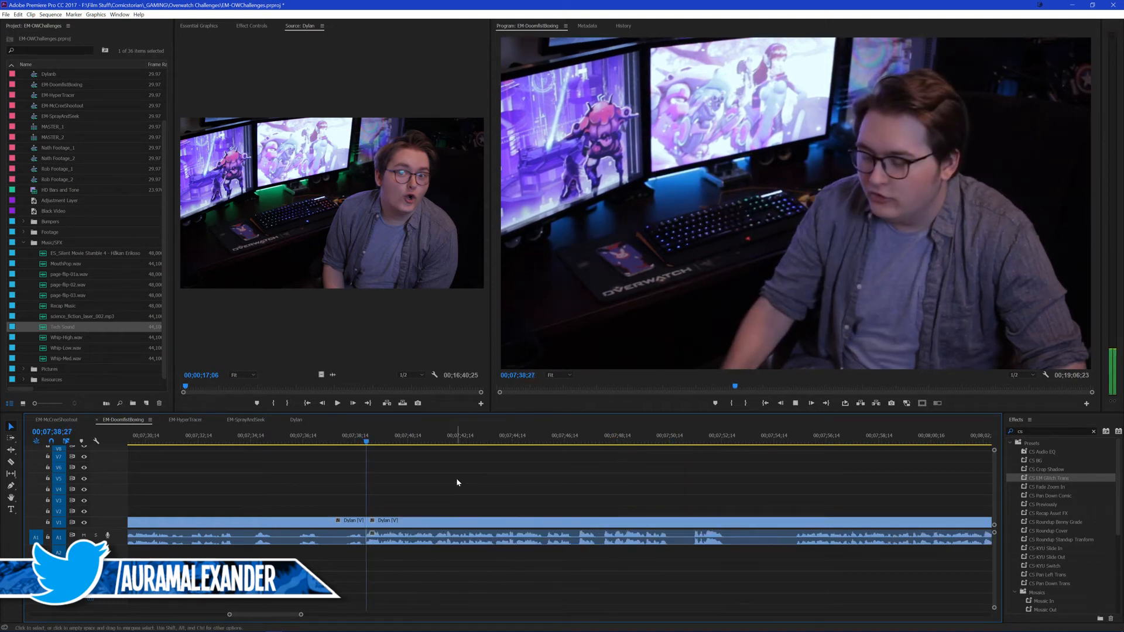
Step: Roll only the video cut between the first two presenter segments to 00;07;39;05 and play across it
key("n")
left_click_drag(364, 521, 373, 522)
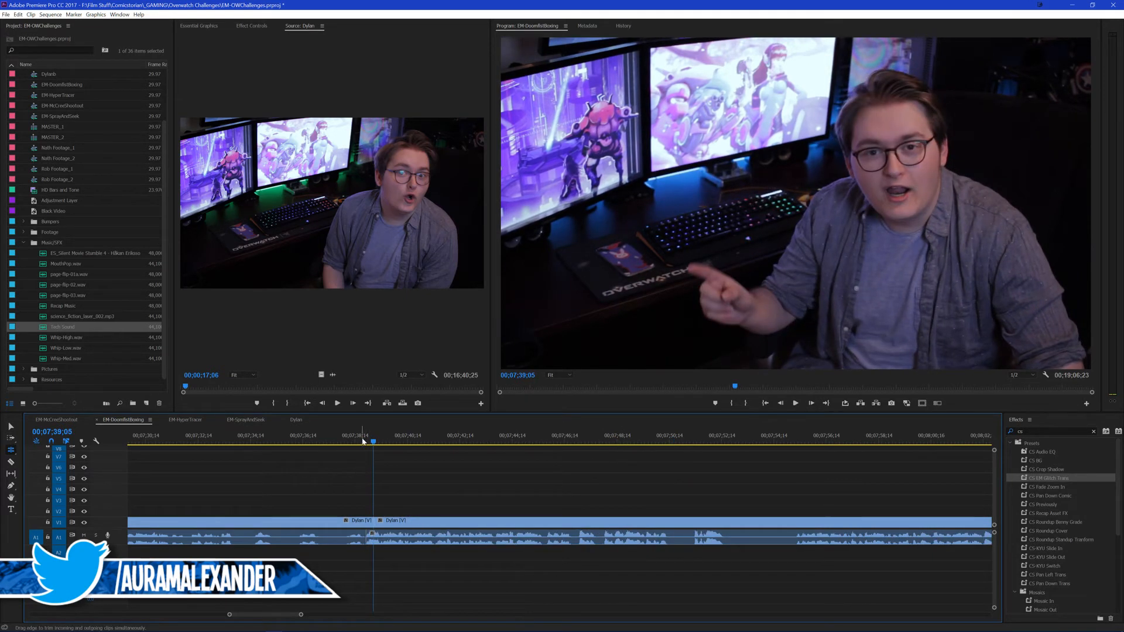
left_click(353, 438)
key("c")
key("v")
key("space")
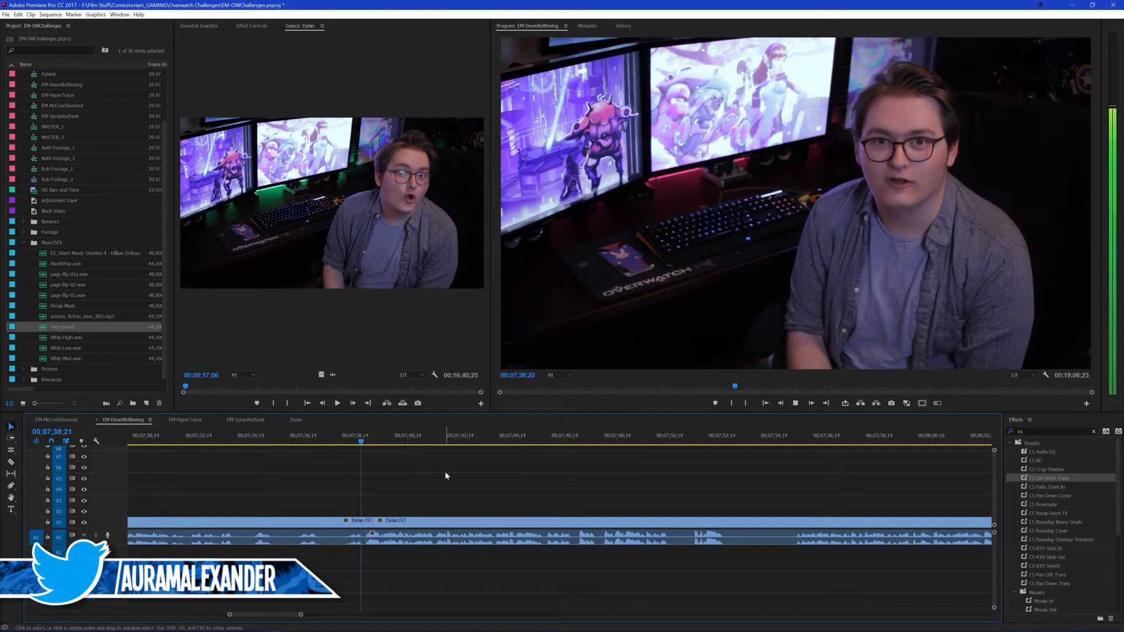
Step: Play the second presenter segment through to its next pause and split it at about 00;07;50;14
scroll(447, 474, "down", 3)
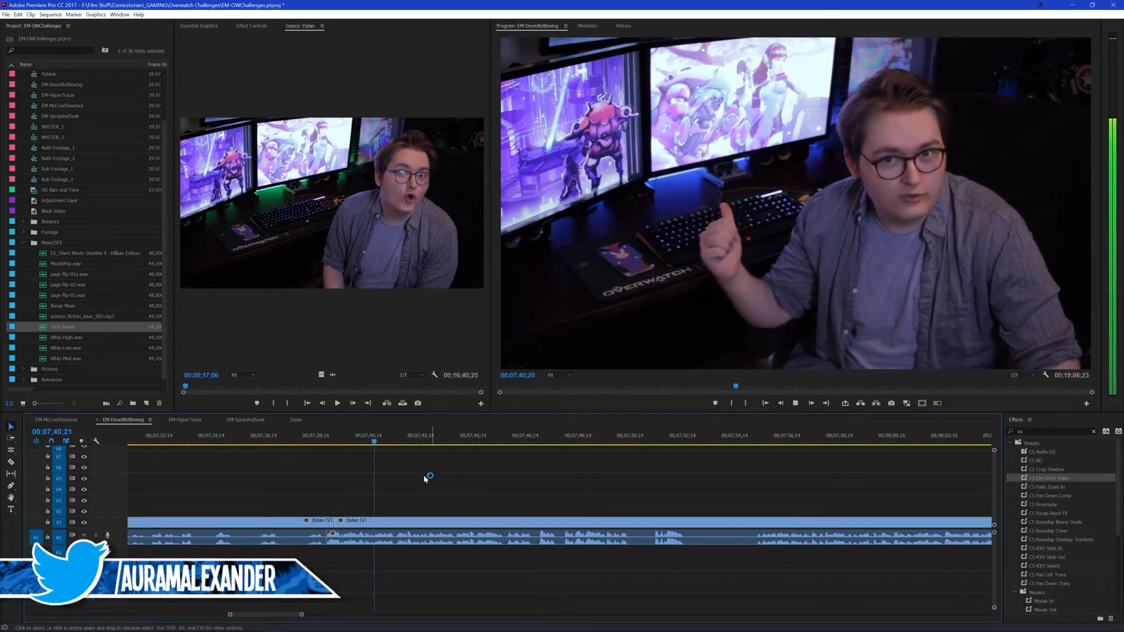
scroll(430, 477, "up", 4)
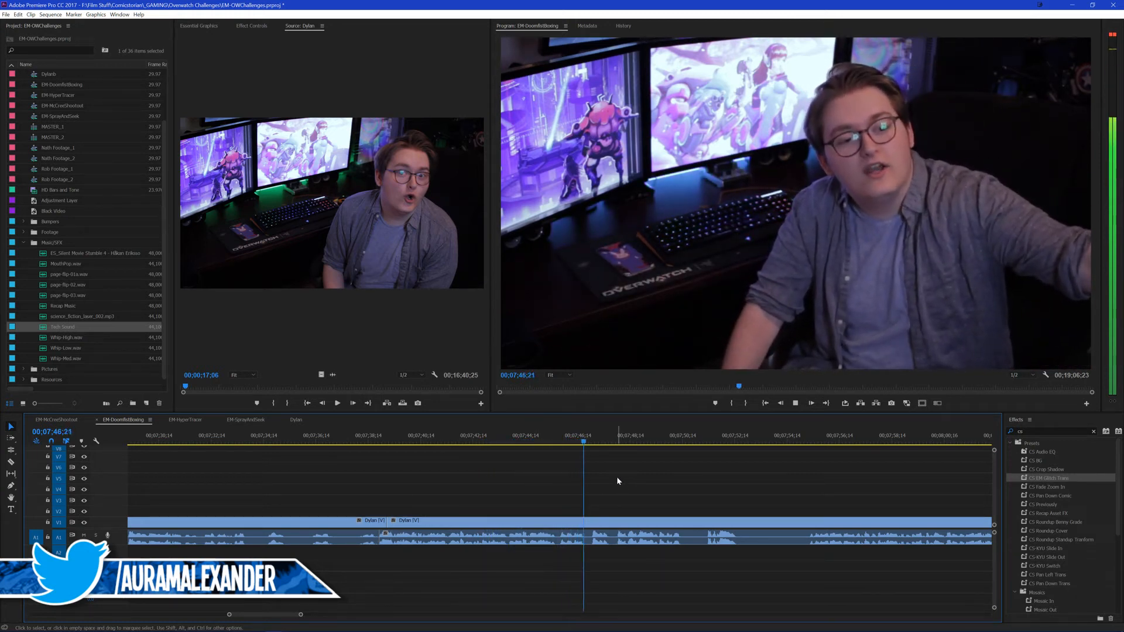
scroll(621, 475, "down", 1)
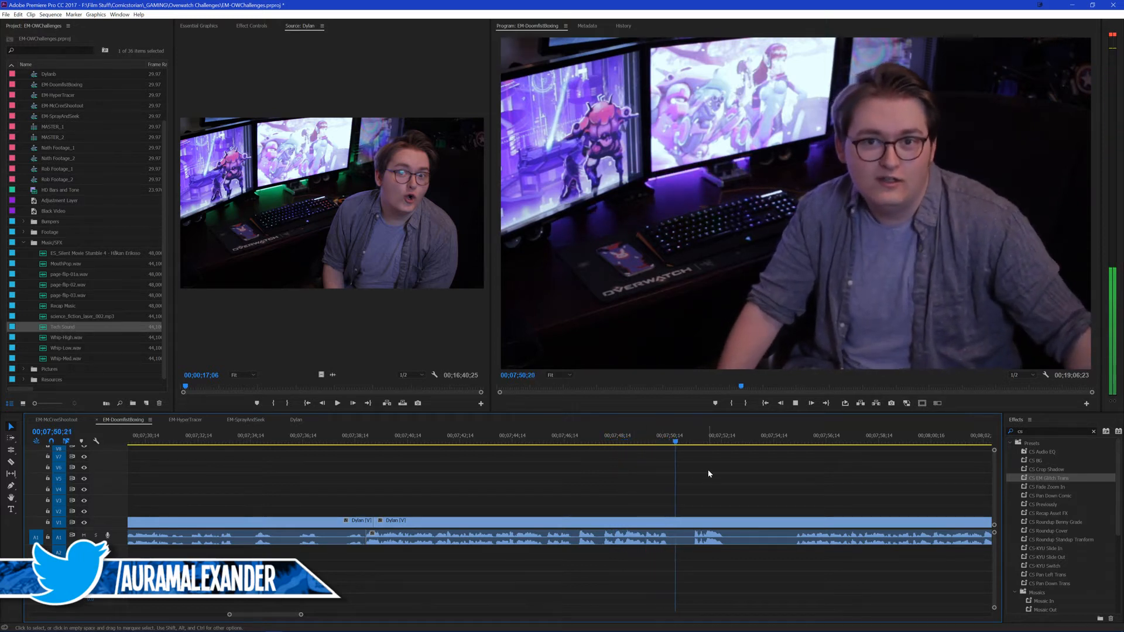
scroll(704, 471, "down", 2)
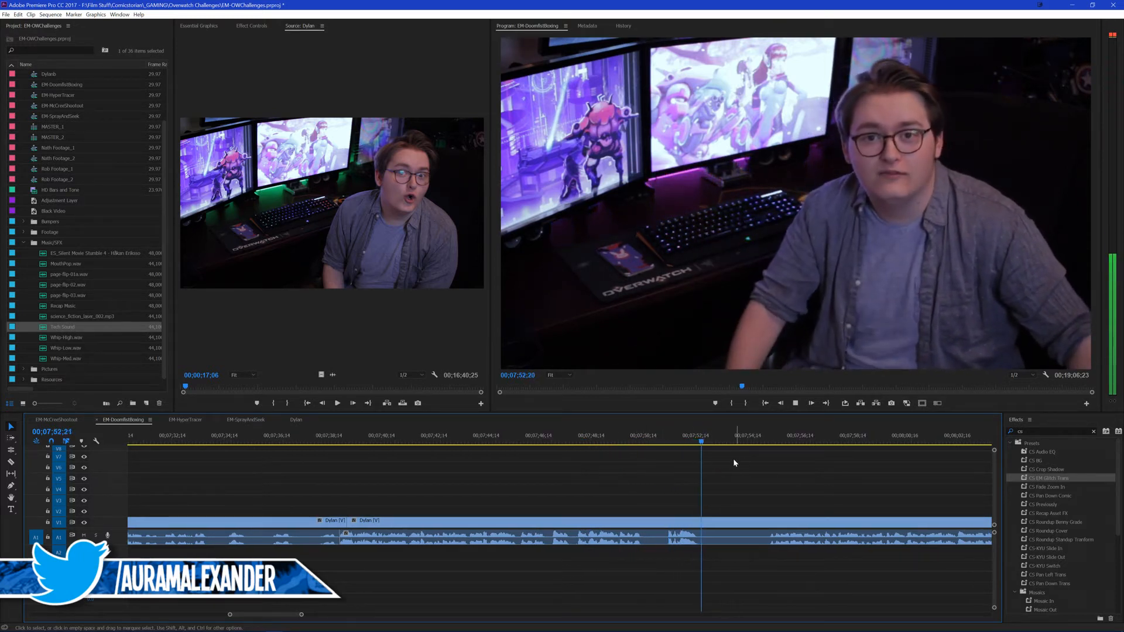
left_click(638, 444)
key("space")
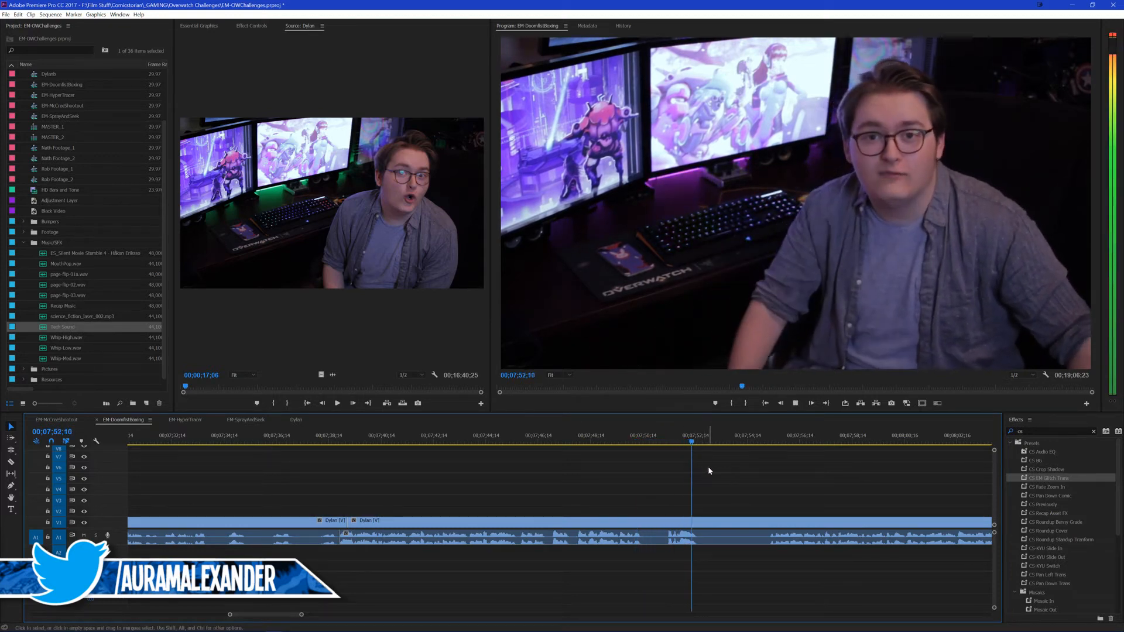
left_click_drag(637, 441, 618, 441)
key("space")
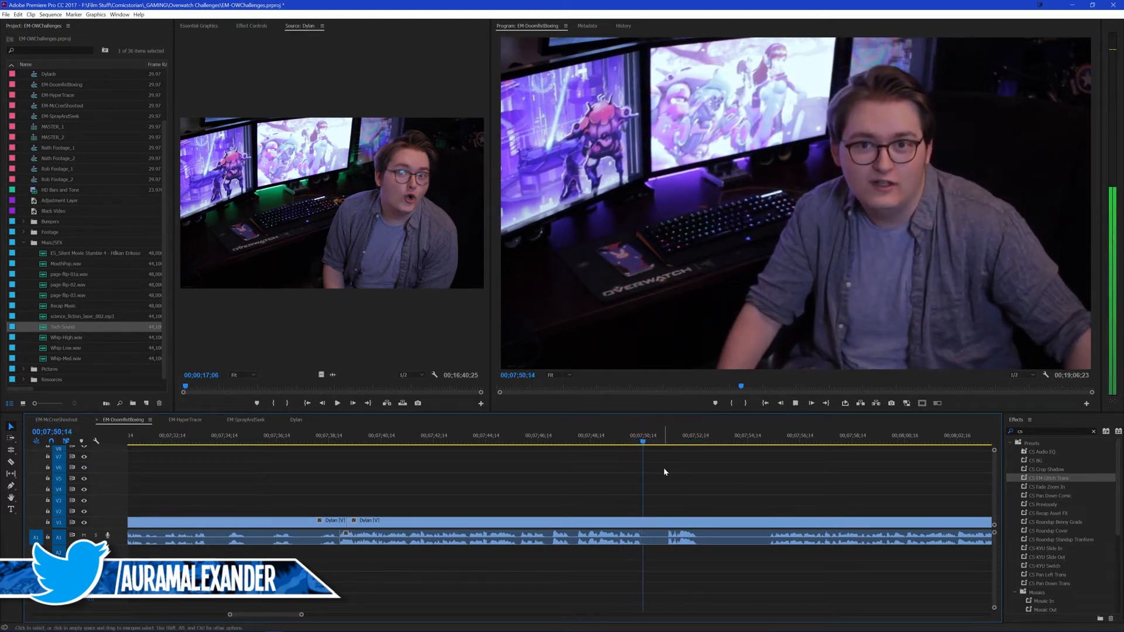
key("ctrl+k")
Step: Split the presenter clip again at 00;07;55;08, ripple-delete the piece between the two splits, and save the project
left_click(762, 440)
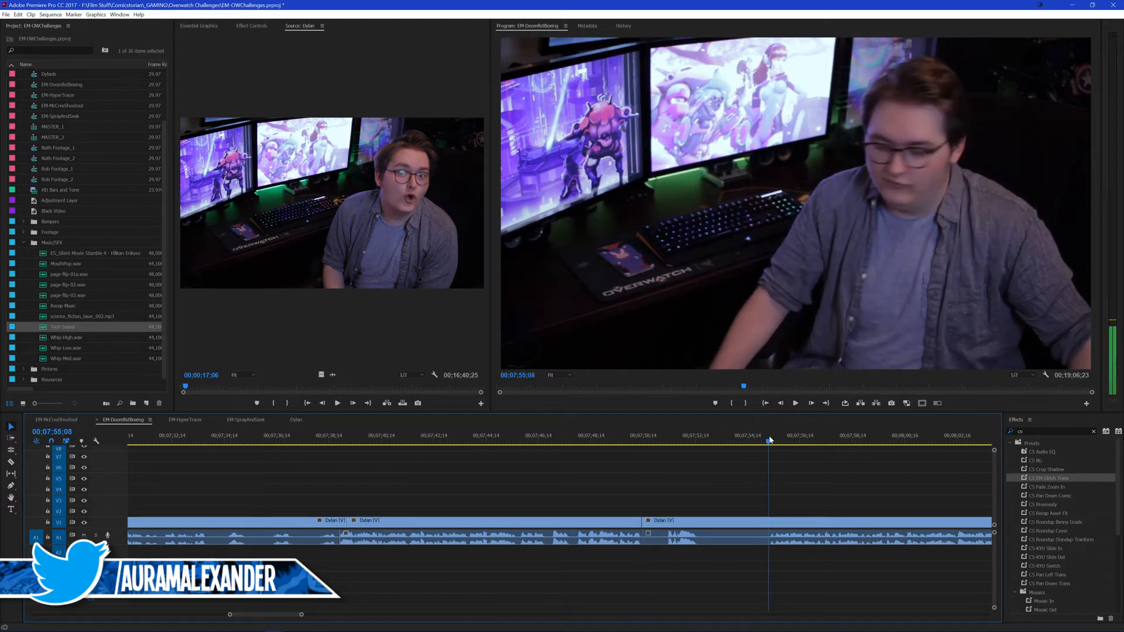
left_click(767, 442)
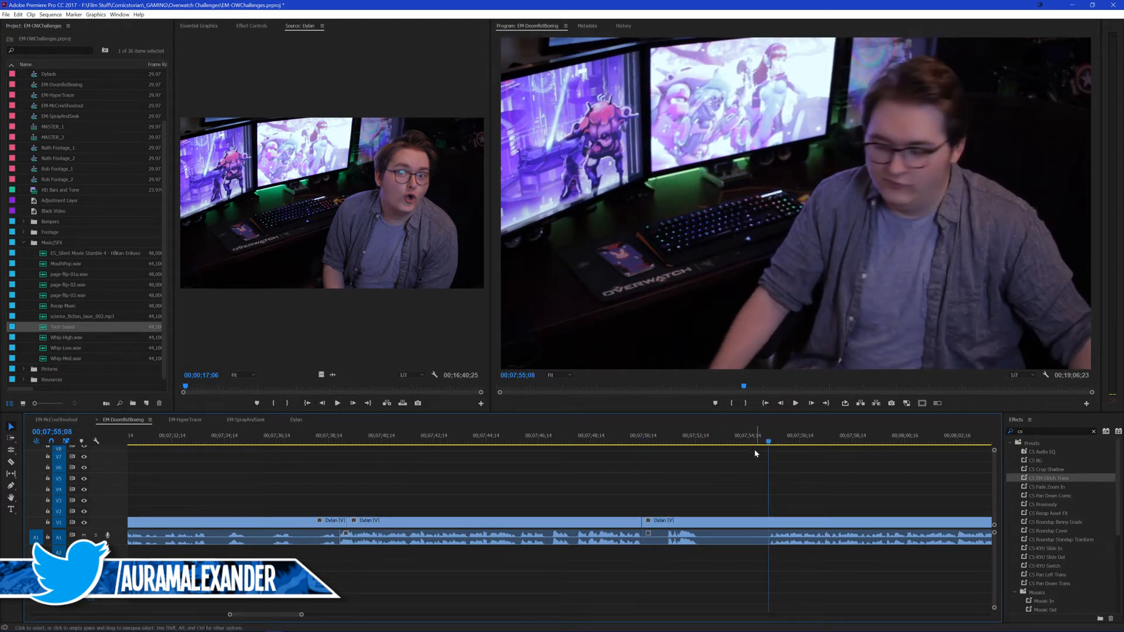
key("ctrl+k")
left_click(687, 542)
key("shift+Delete")
left_click(592, 442)
key("ctrl+s")
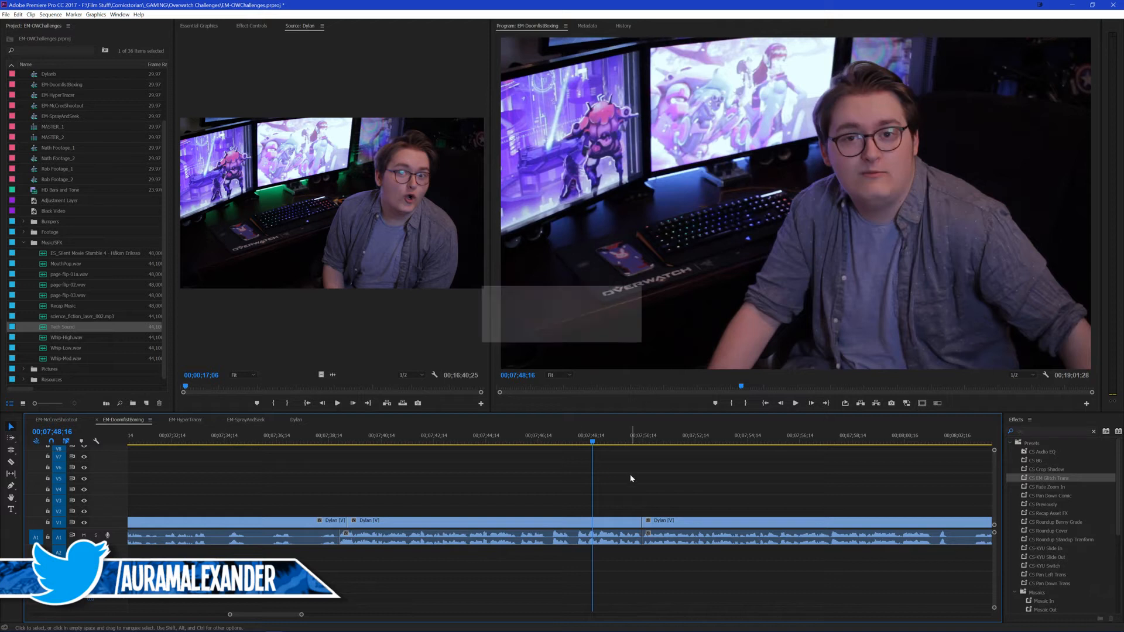
Step: Review the new join, roll its video cut to 00;07;50;20, and play across the adjusted cut
scroll(629, 481, "down", 1)
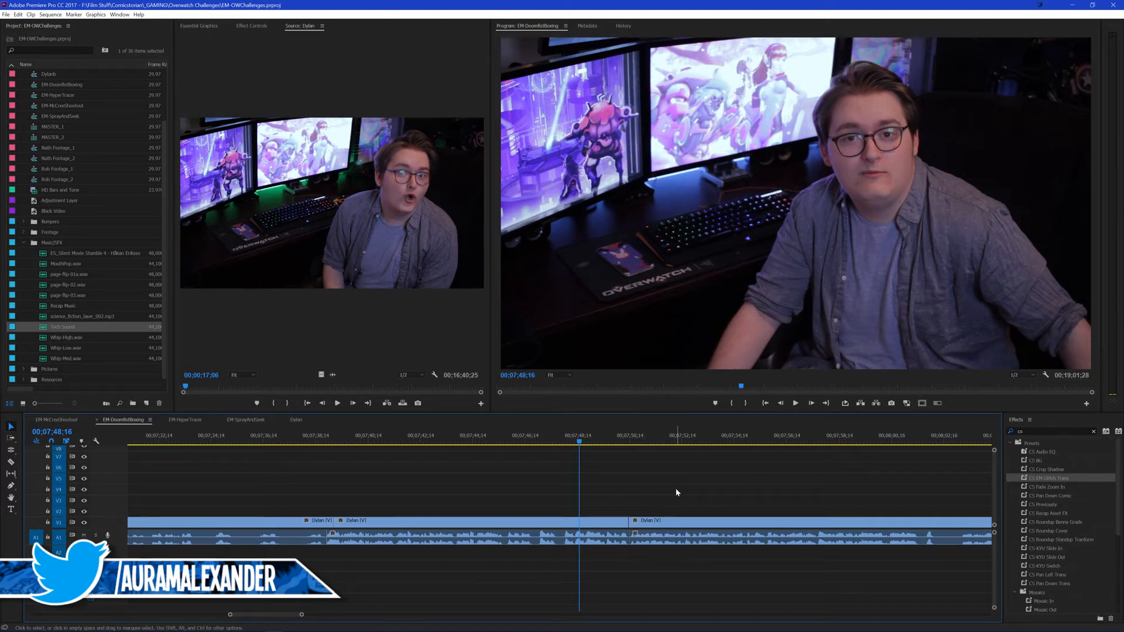
key("space")
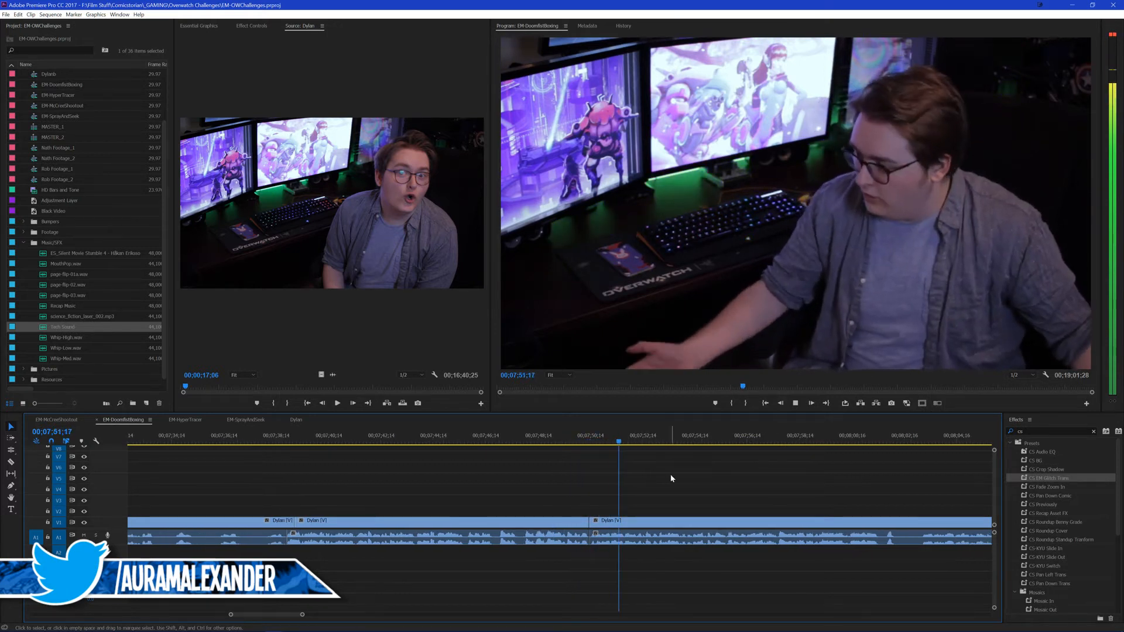
key("space")
key("n")
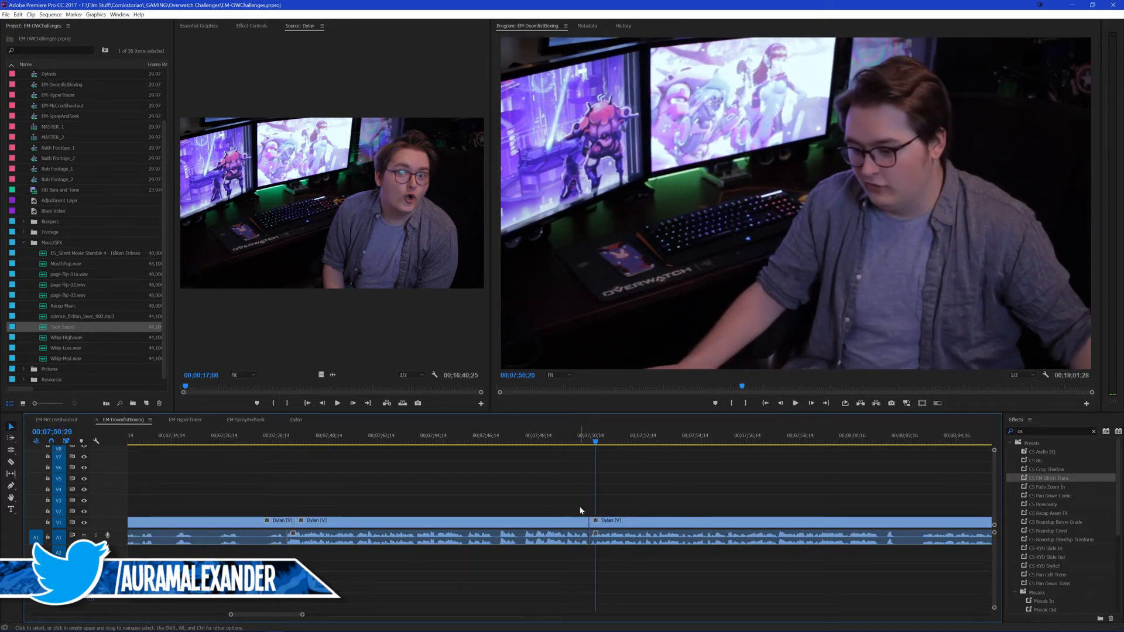
left_click_drag(584, 513, 592, 519)
key("v")
key("space")
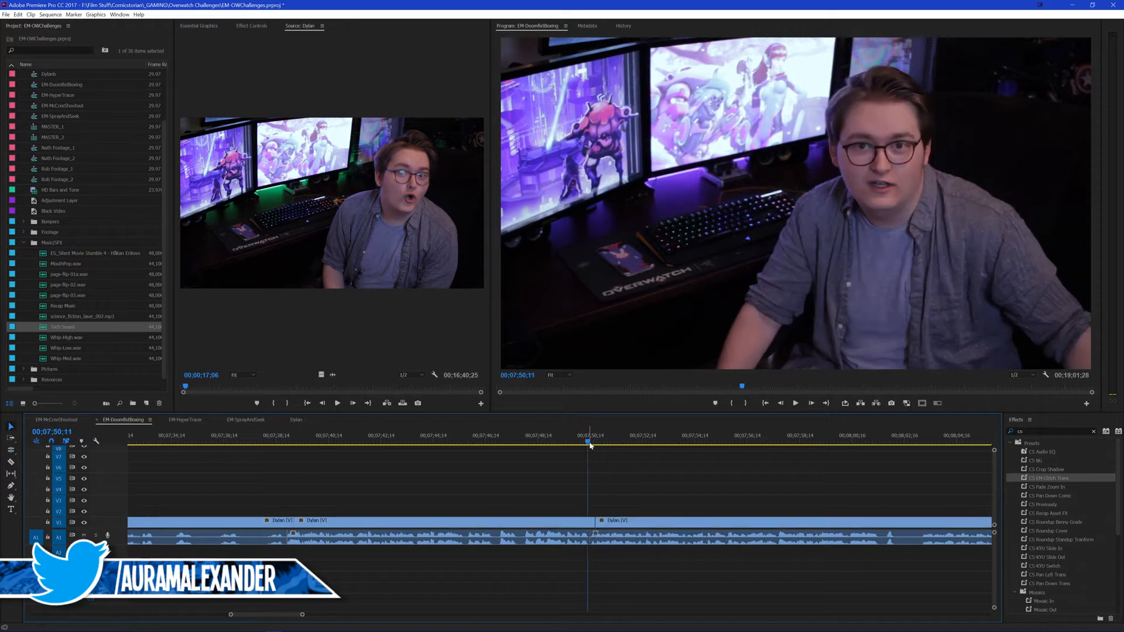
key("space")
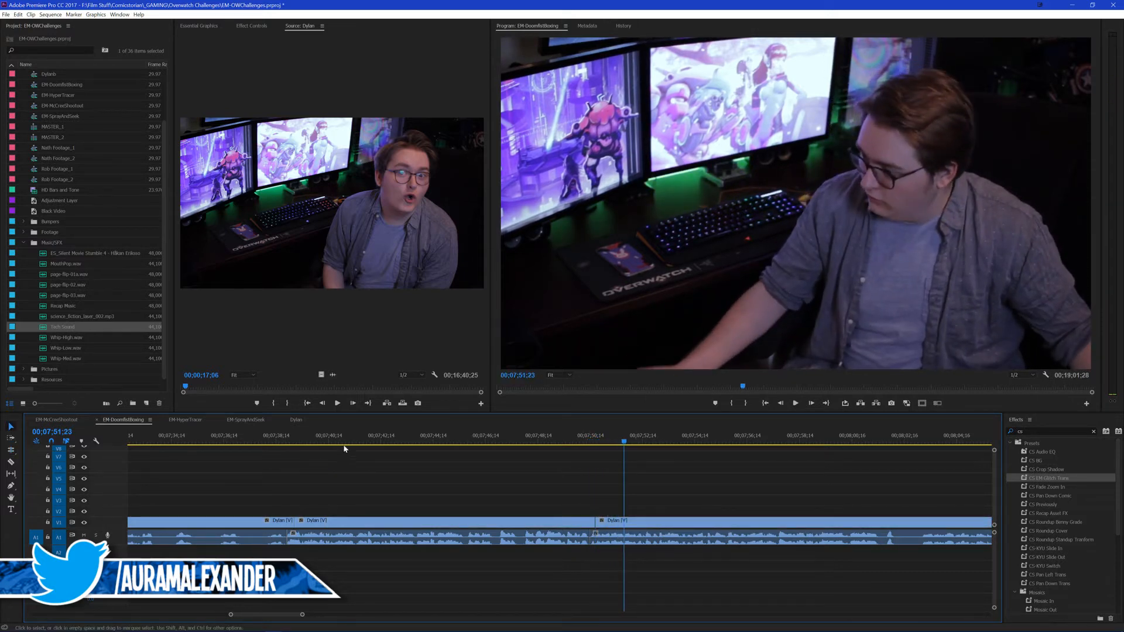
Step: Set the middle presenter segment's scale to 110 and its horizontal position to about 870
left_click(345, 440)
left_click(356, 525)
left_click(252, 26)
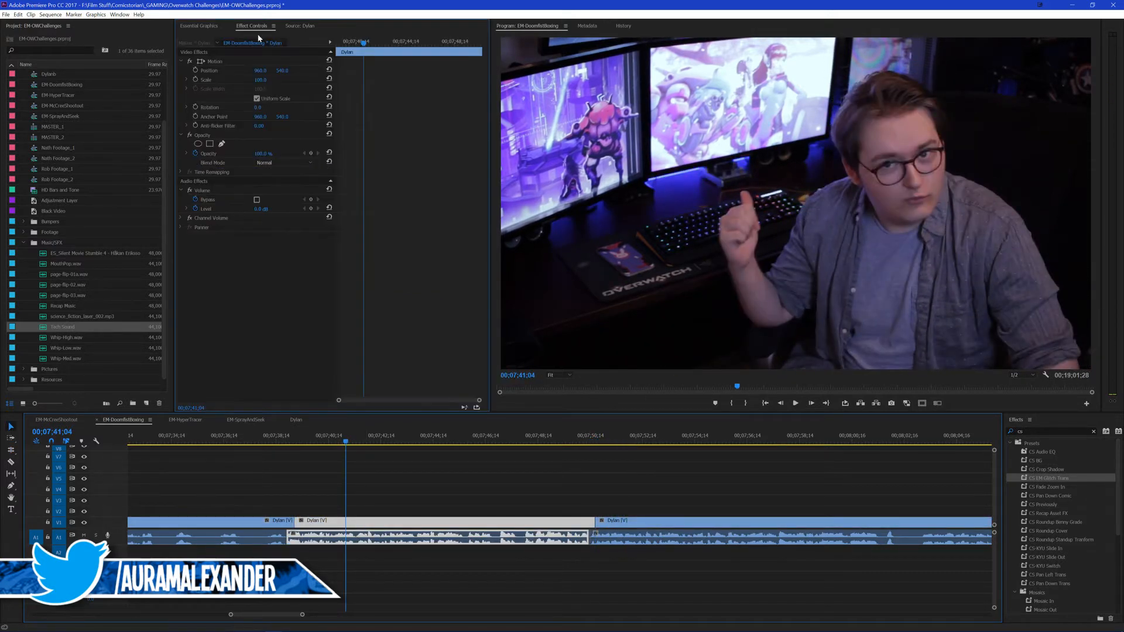
left_click(263, 79)
type("110")
key("Return")
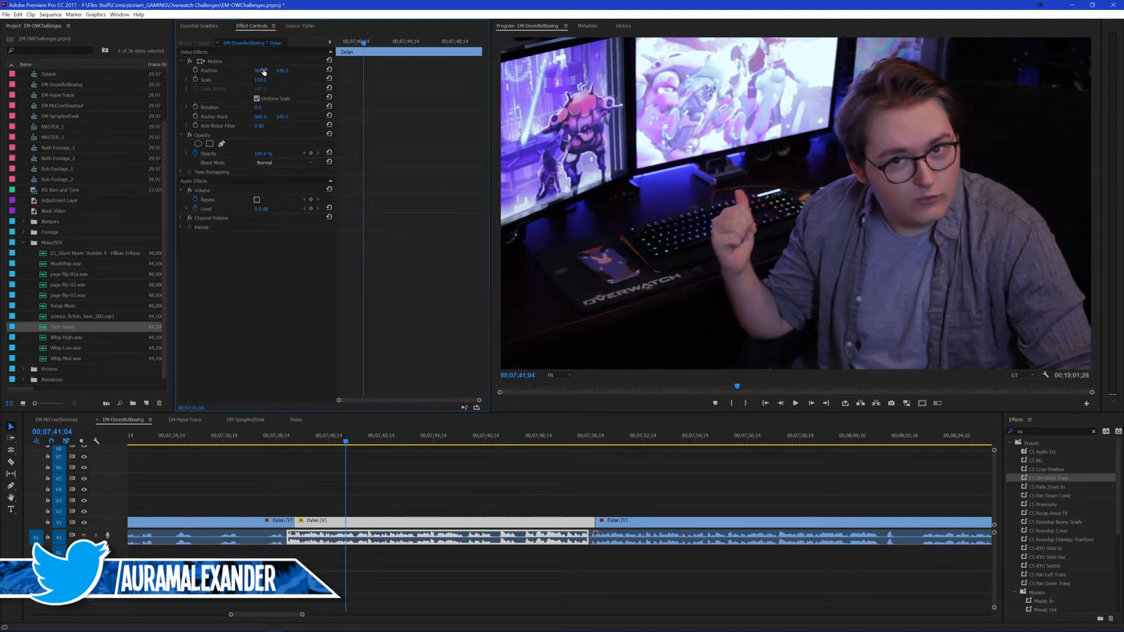
left_click_drag(260, 71, 236, 70)
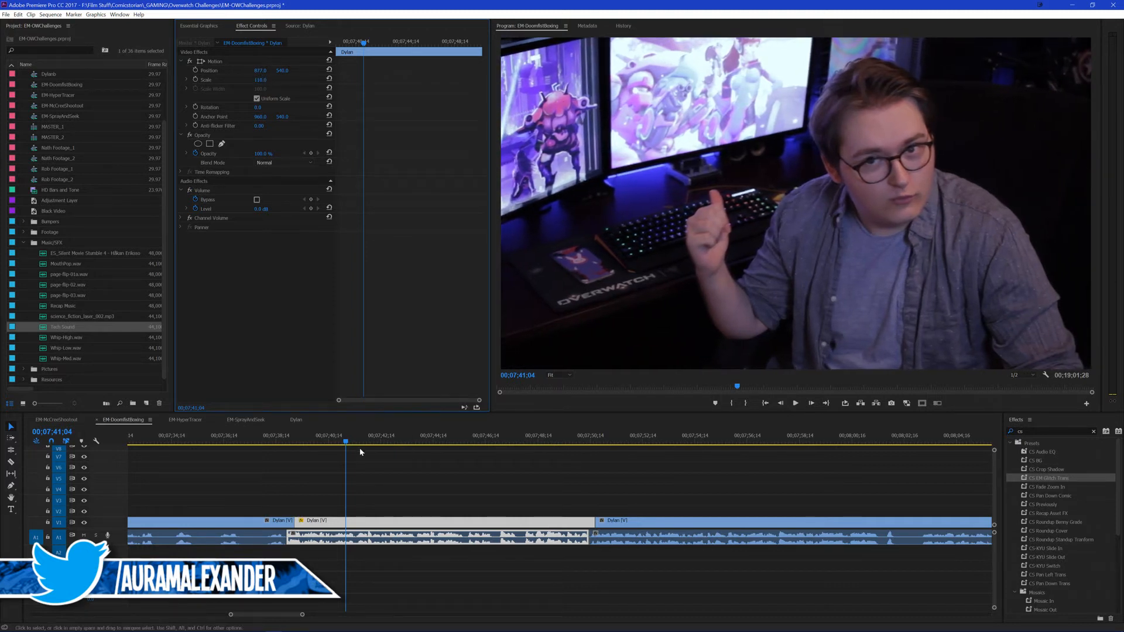
Step: Play the reframed presenter segment from its first cut through to the following segment
left_click(282, 435)
left_click(339, 465)
key("space")
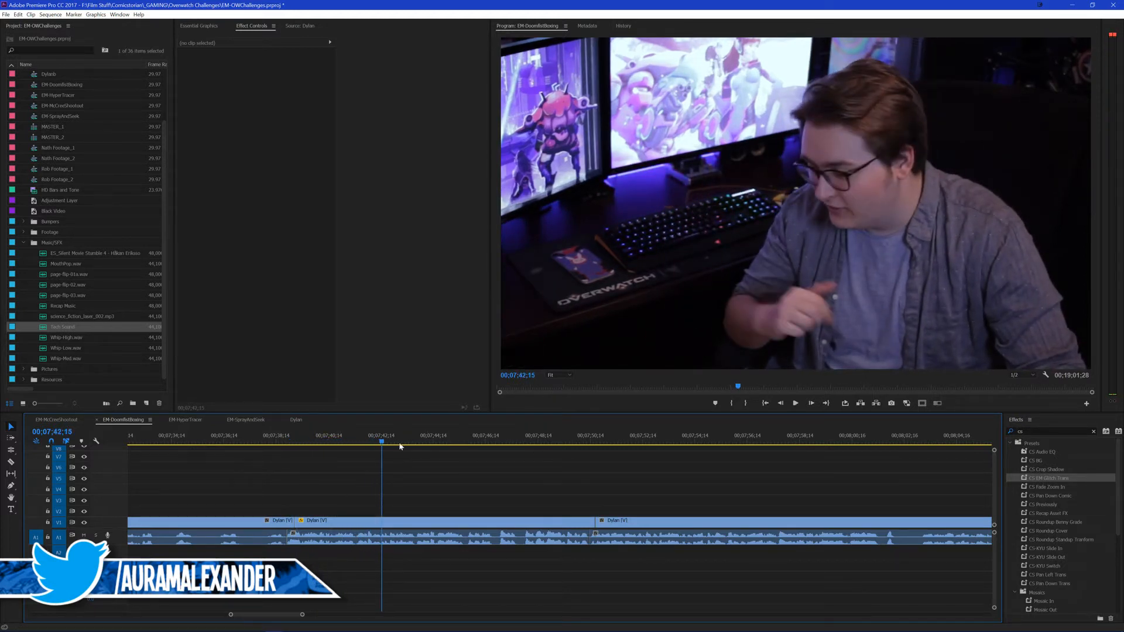
key("space")
key("space")
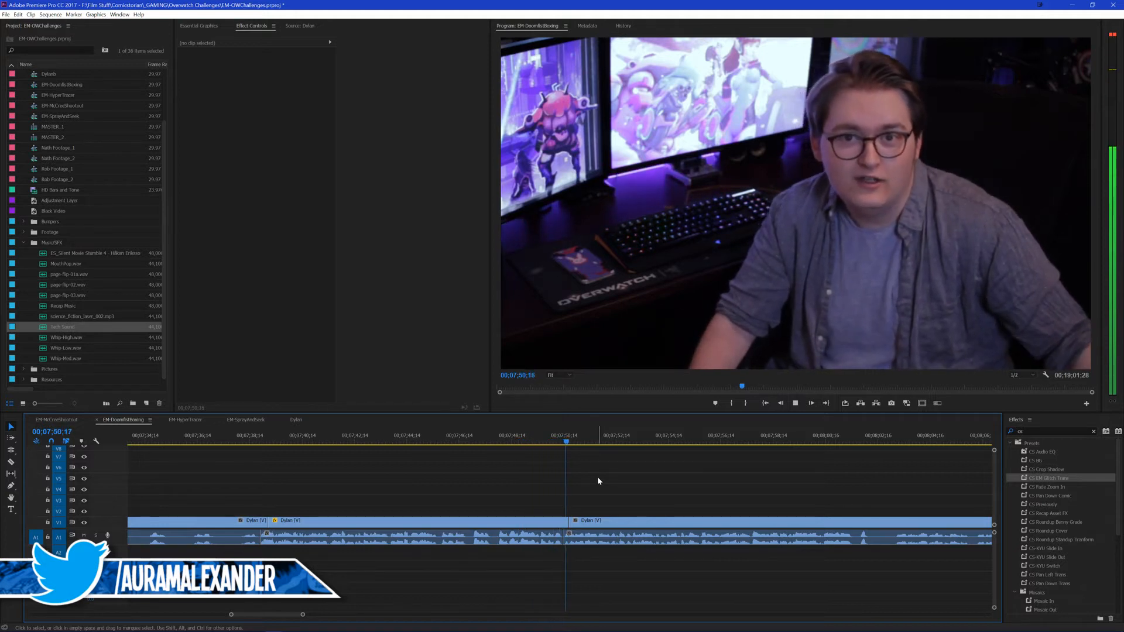
key("space")
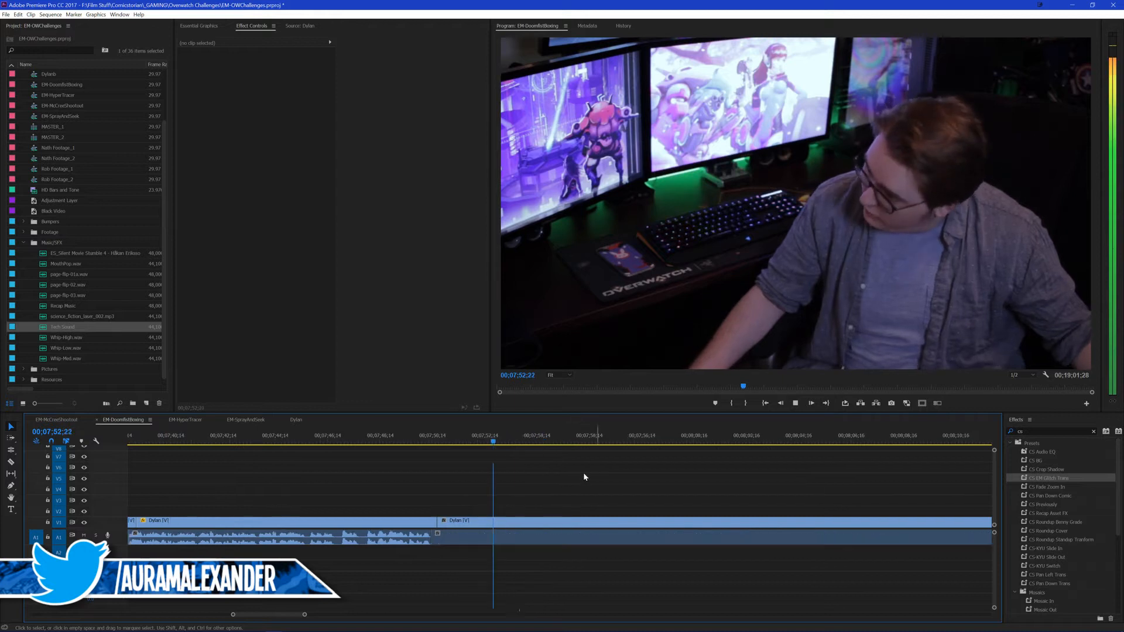
Step: Replay the cut after the enlarged segment and split the following presenter clip at about 00;07;51
left_click_drag(448, 441, 430, 440)
key("space")
key("space")
key("space")
left_click(477, 520)
key("ctrl+k")
key("space")
left_click(529, 487)
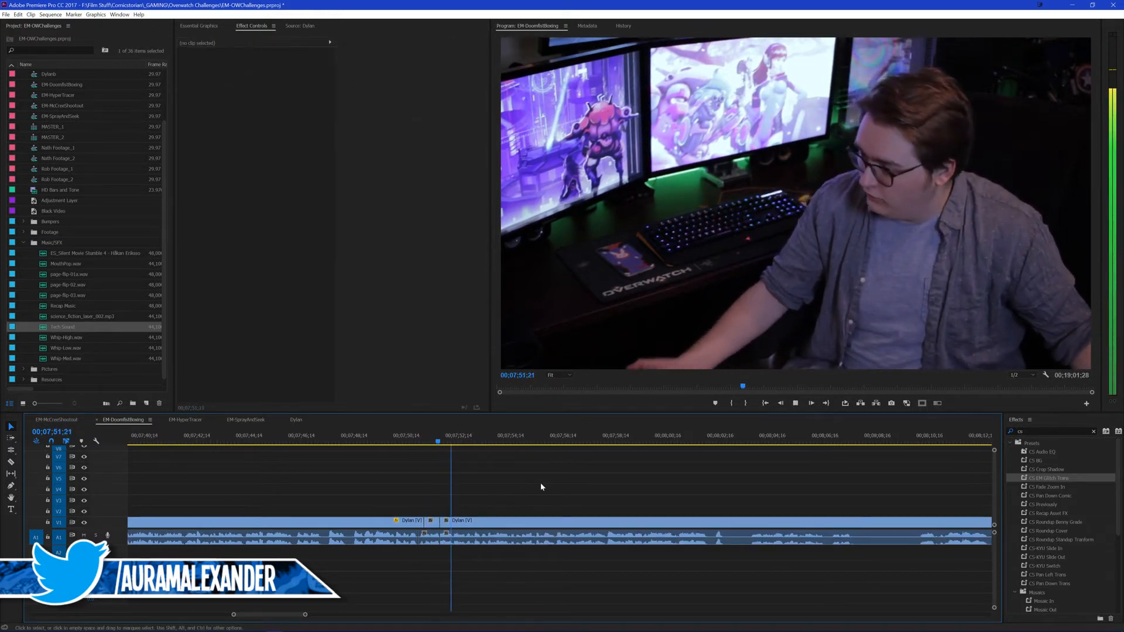
Step: Save the project, play on past the last cut, and split the presenter clip at 00;08;01;18 and about 00;08;02;06
scroll(538, 481, "down", 1)
left_click_drag(510, 471, 526, 466)
key("ctrl+s")
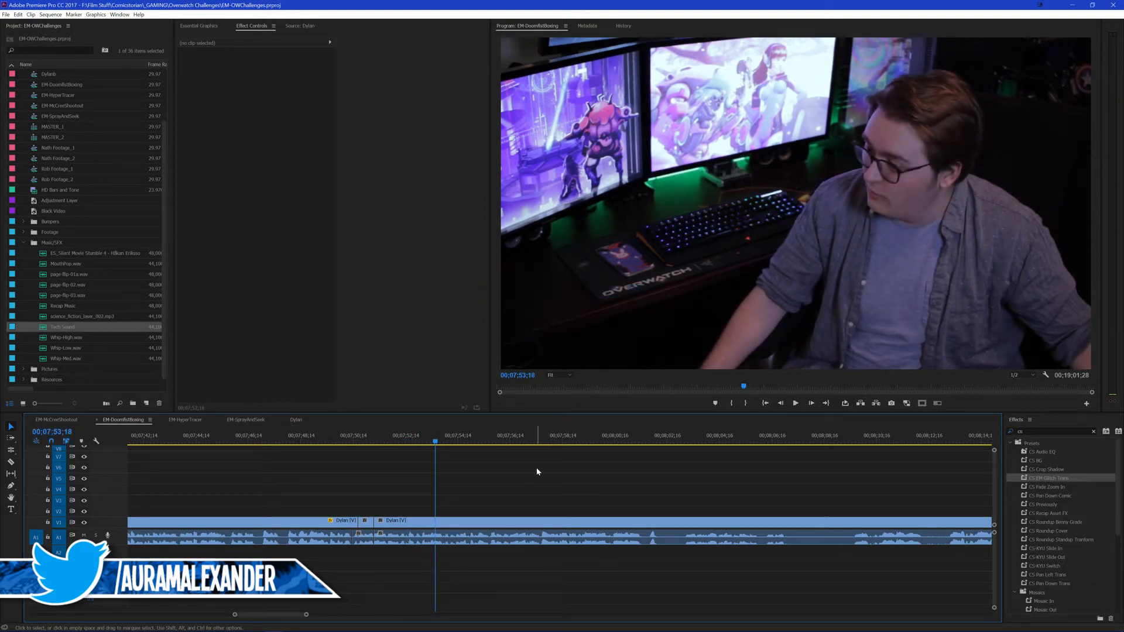
key("space")
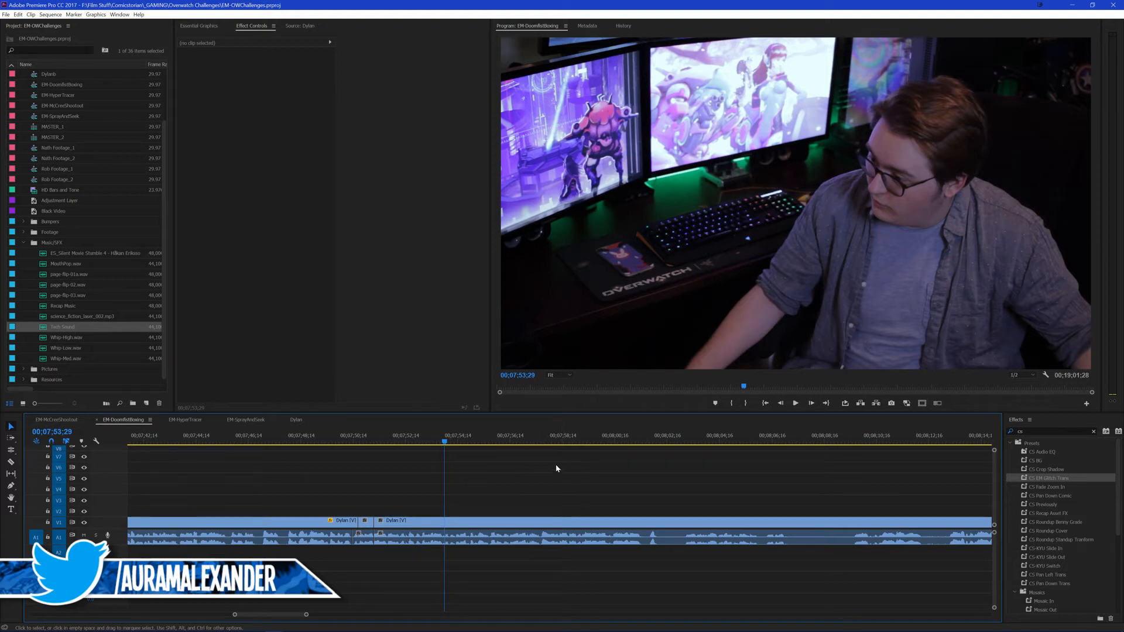
key("space")
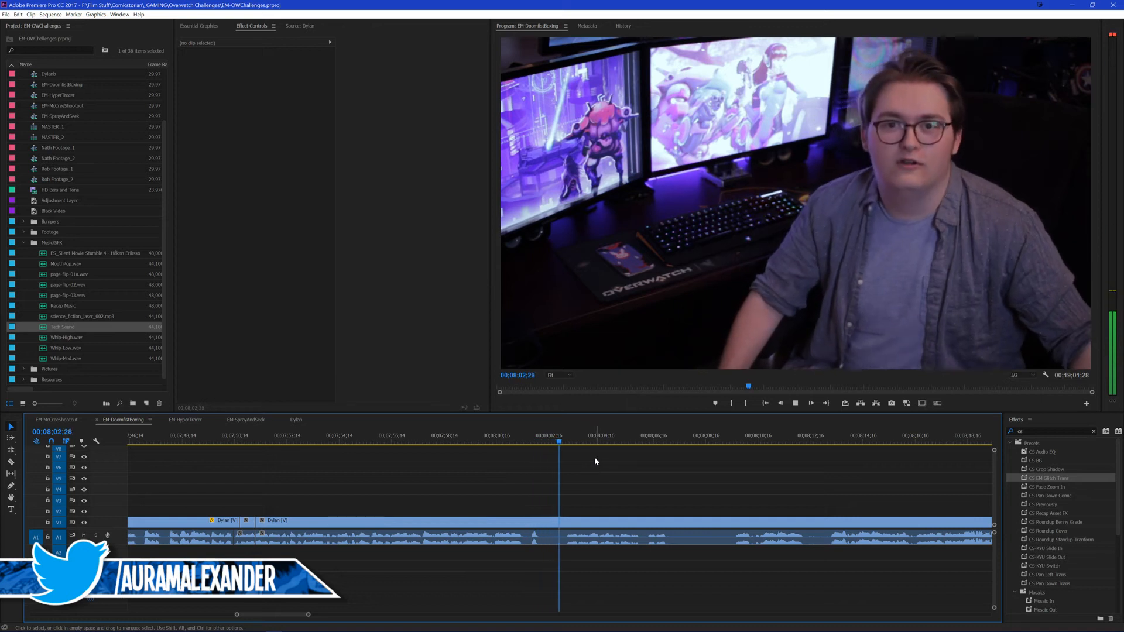
left_click(511, 433)
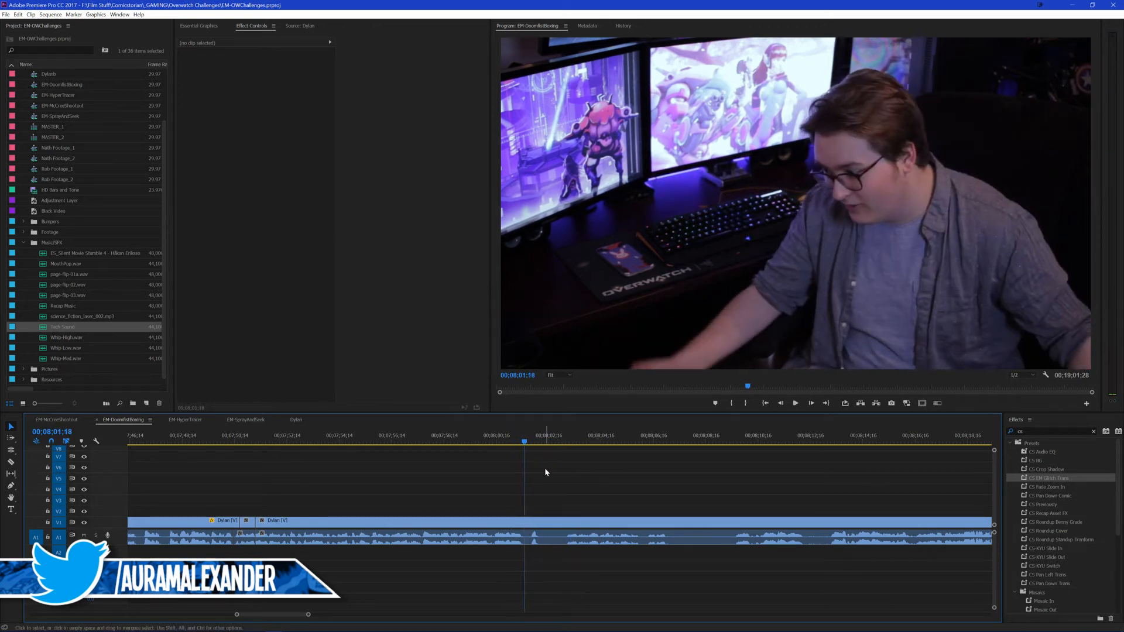
key("ctrl+k")
key("space")
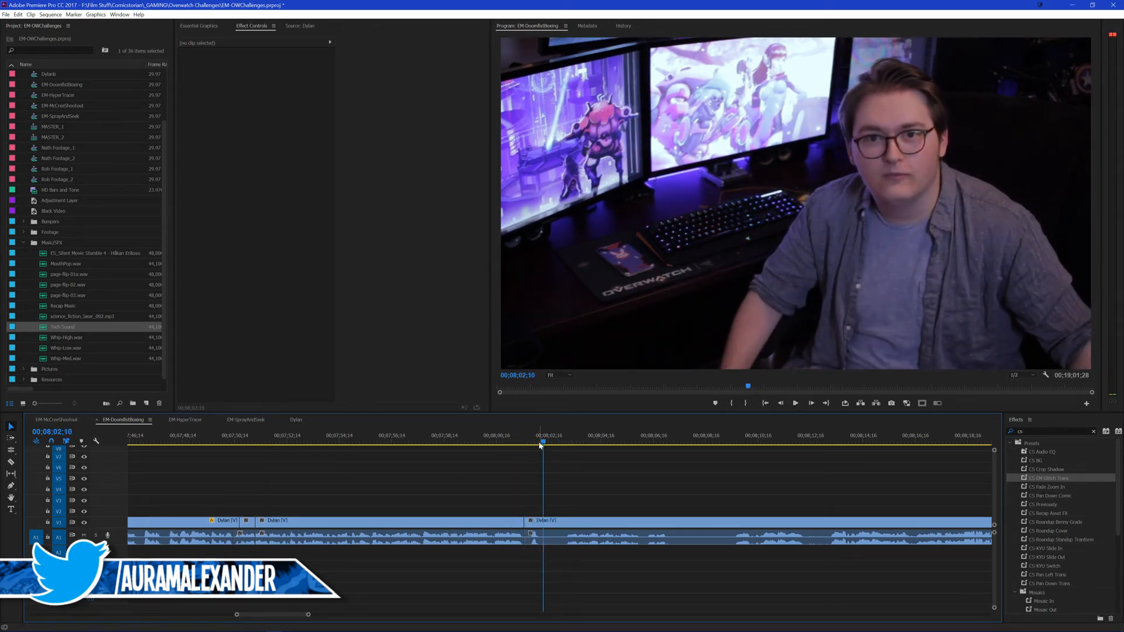
left_click_drag(542, 442, 538, 442)
key("ctrl+k")
Step: Split the presenter clip at about 00;08;25;23 and ripple delete the section back to the 00;08;02;06 cut
left_click(569, 441)
key("space")
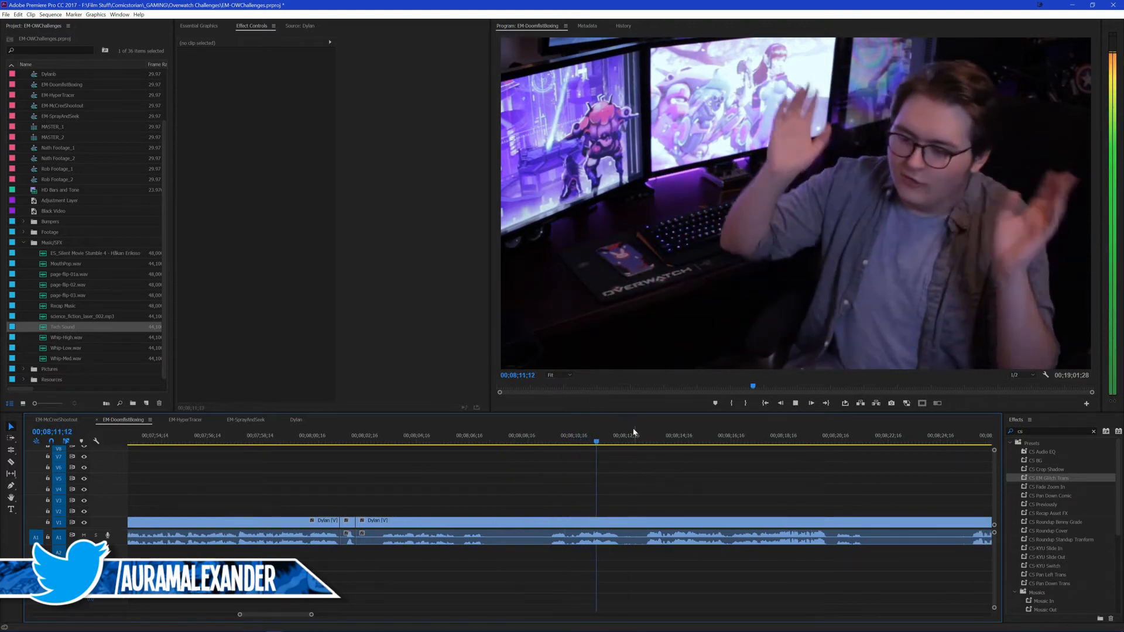
left_click(862, 436)
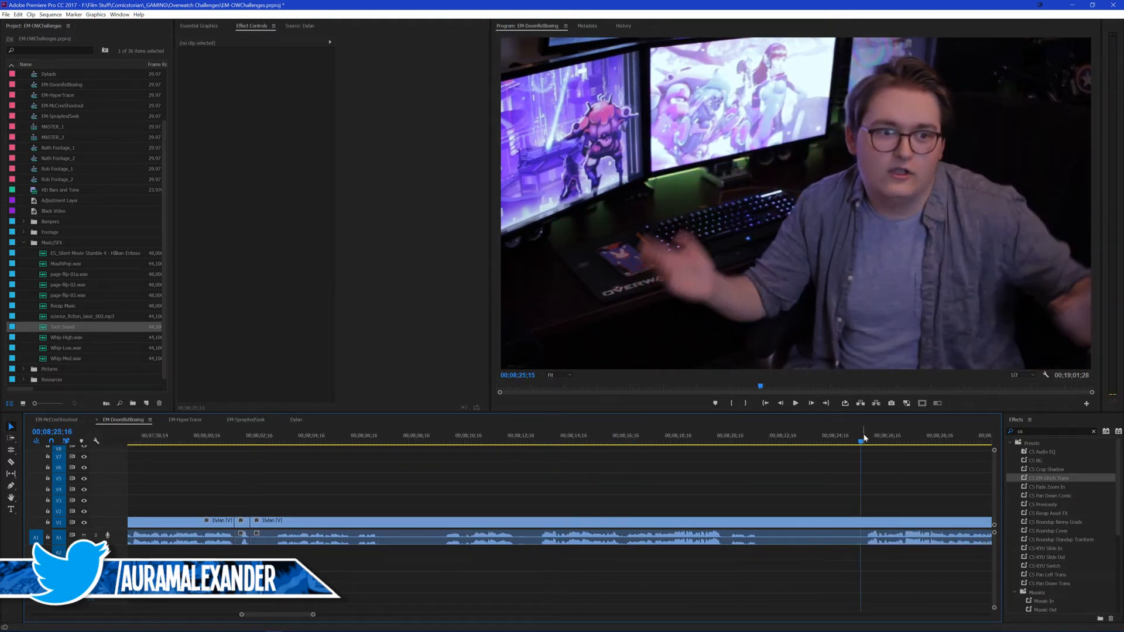
scroll(847, 460, "down", 1)
key("space")
left_click_drag(825, 435, 814, 452)
key("ctrl+k")
left_click(498, 520)
scroll(345, 505, "up", 1)
key("shift+Delete")
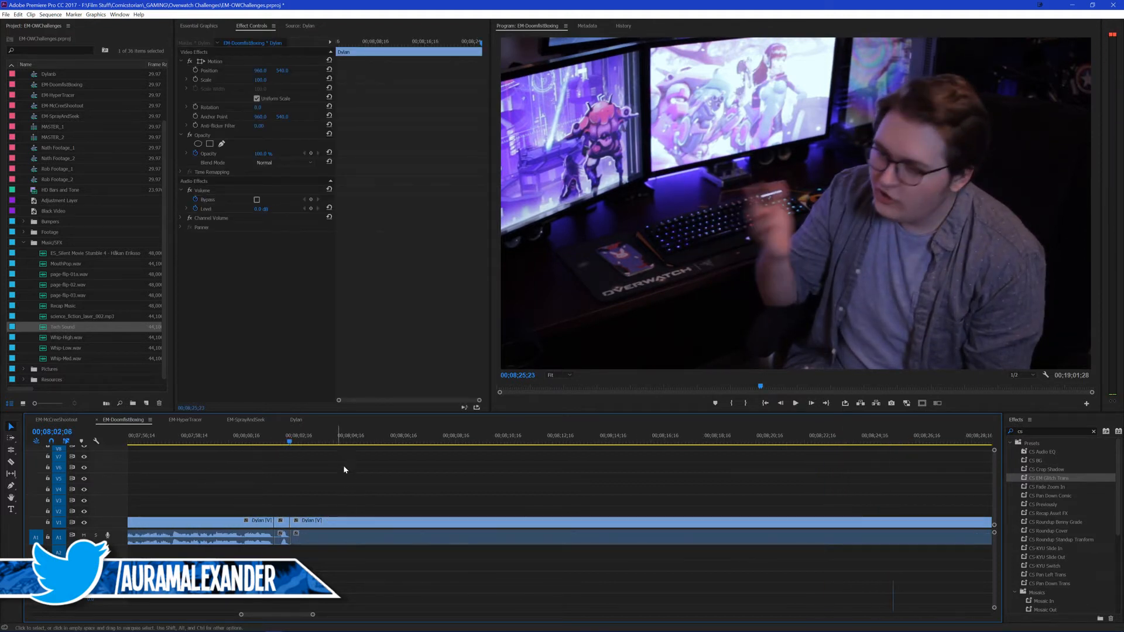
Step: Save the project and play across the new join at 00;08;02;06
key("ctrl+s")
scroll(452, 467, "up", 5)
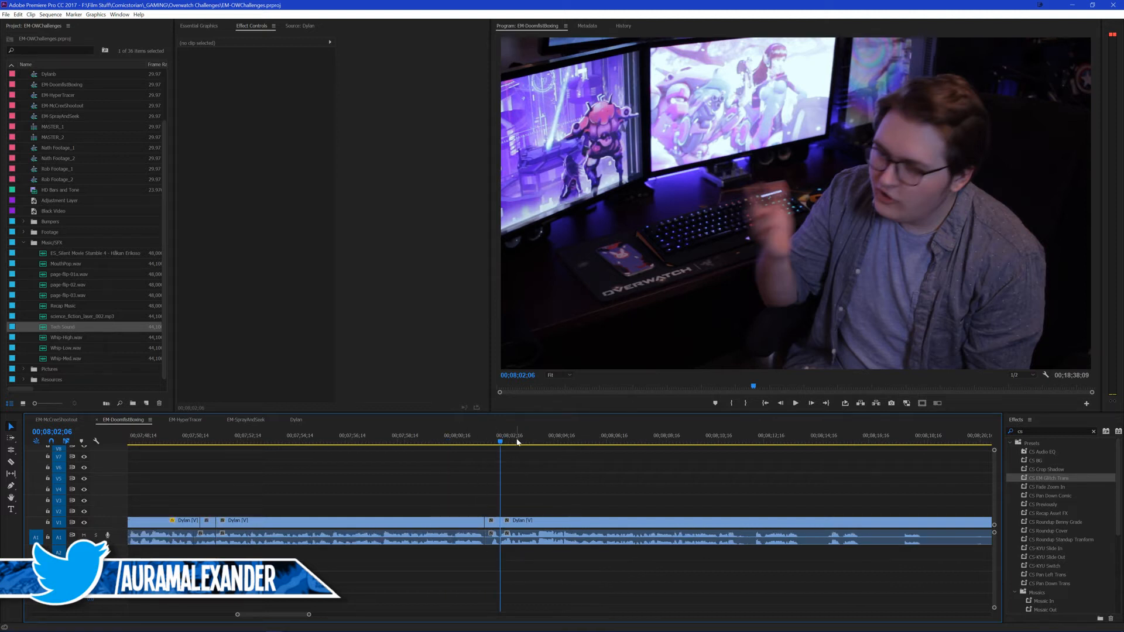
left_click(471, 435)
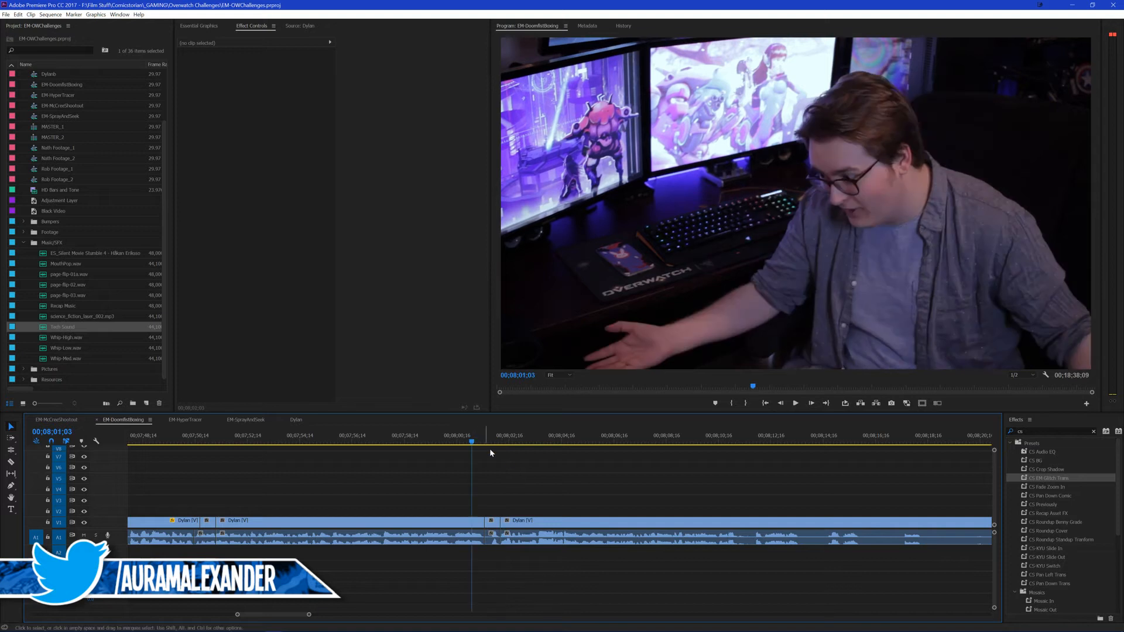
scroll(535, 465, "down", 1)
key("space")
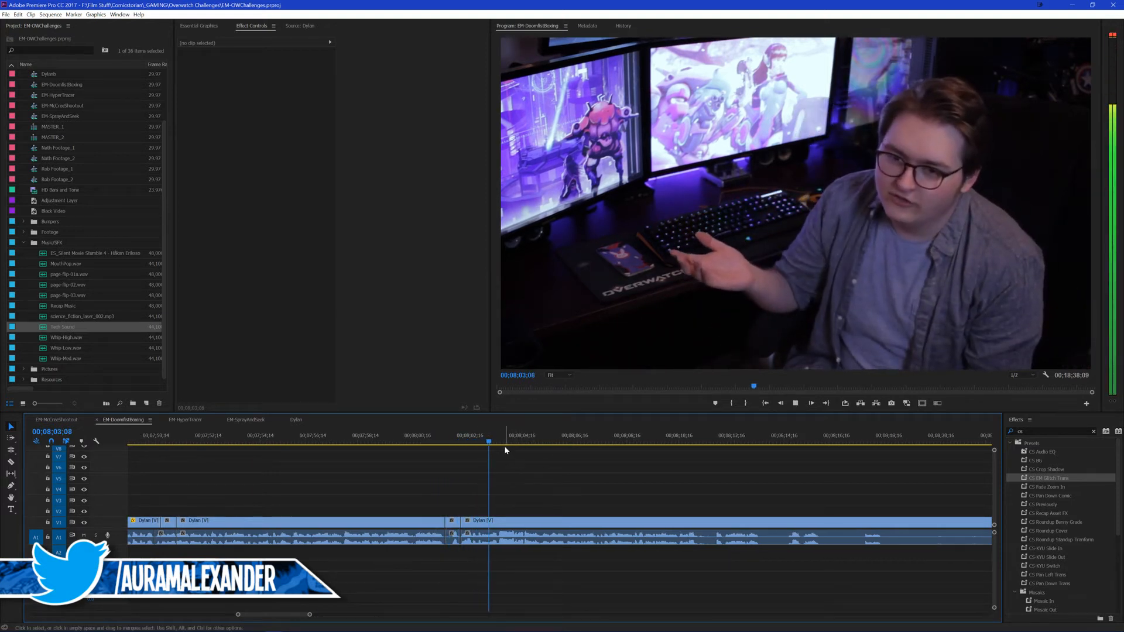
key("space")
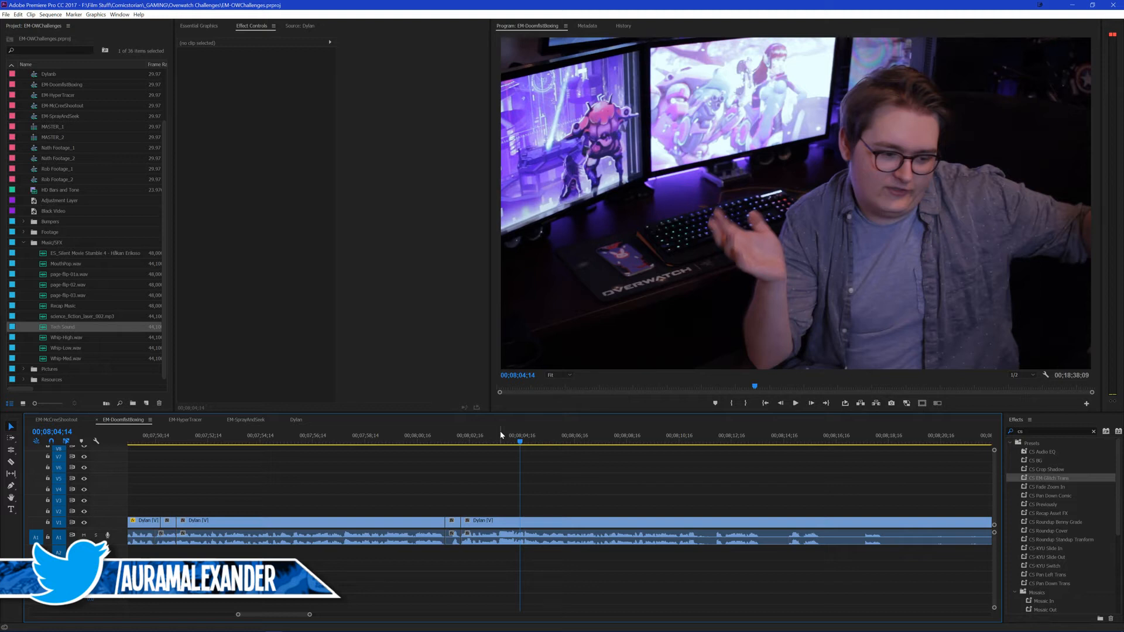
Step: Copy the enlarged presenter segment's motion attributes onto the long segment starting at about 00;07;51 and play across the cut before it
scroll(374, 495, "up", 4)
left_click(383, 477)
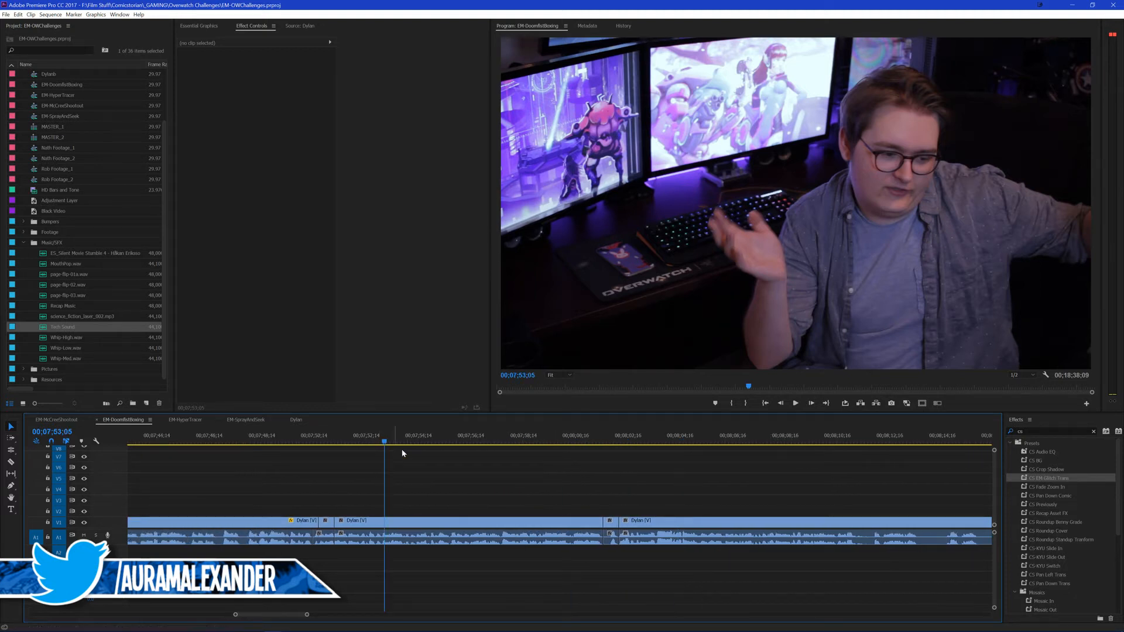
left_click(479, 523)
left_click(286, 520)
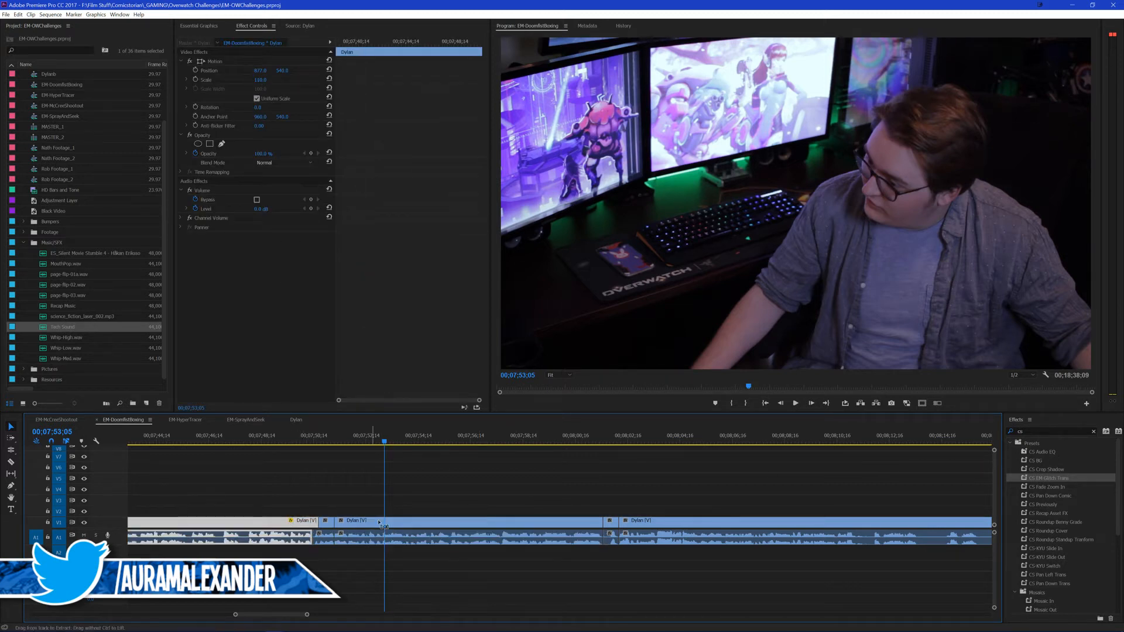
key("ctrl+c")
left_click(407, 526)
key("ctrl+alt+v")
left_click(576, 461)
left_click(477, 496)
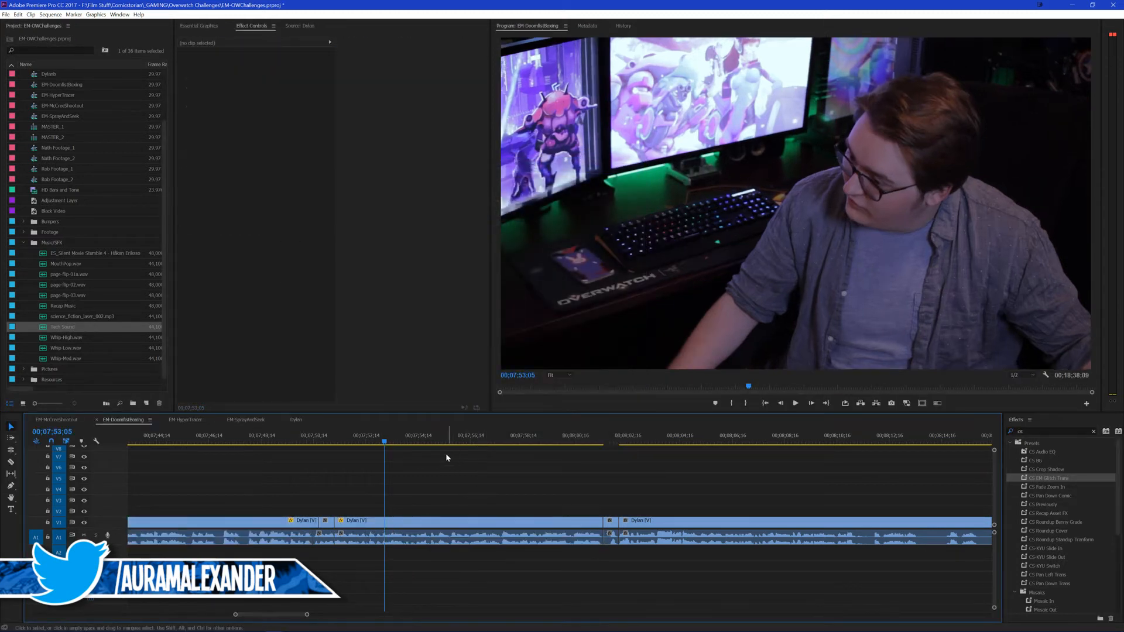
left_click(310, 436)
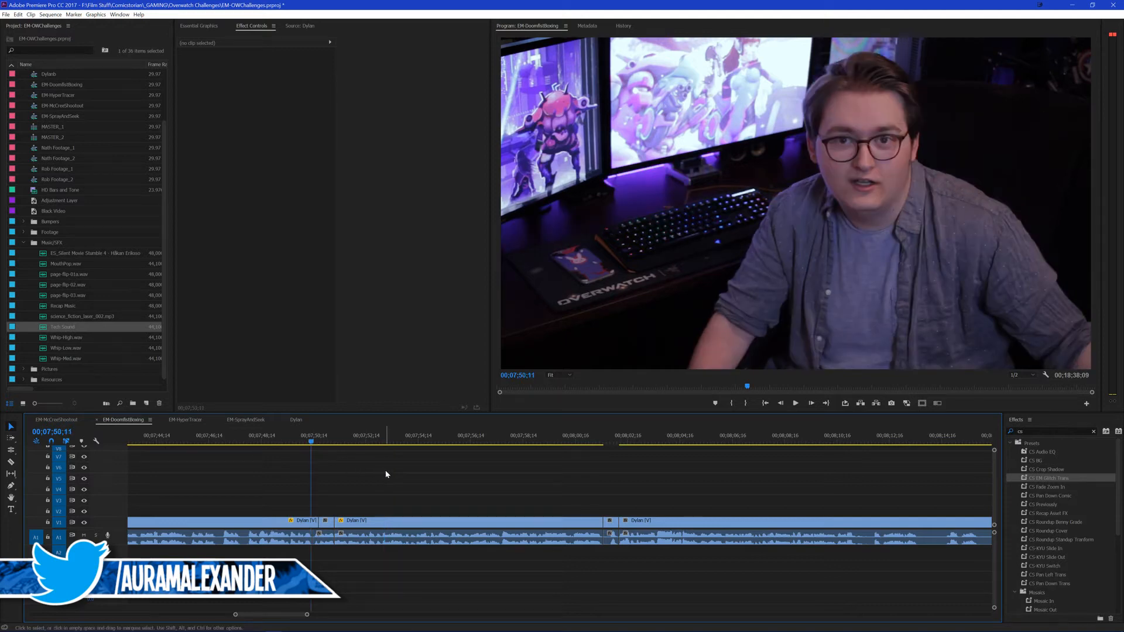
key("space")
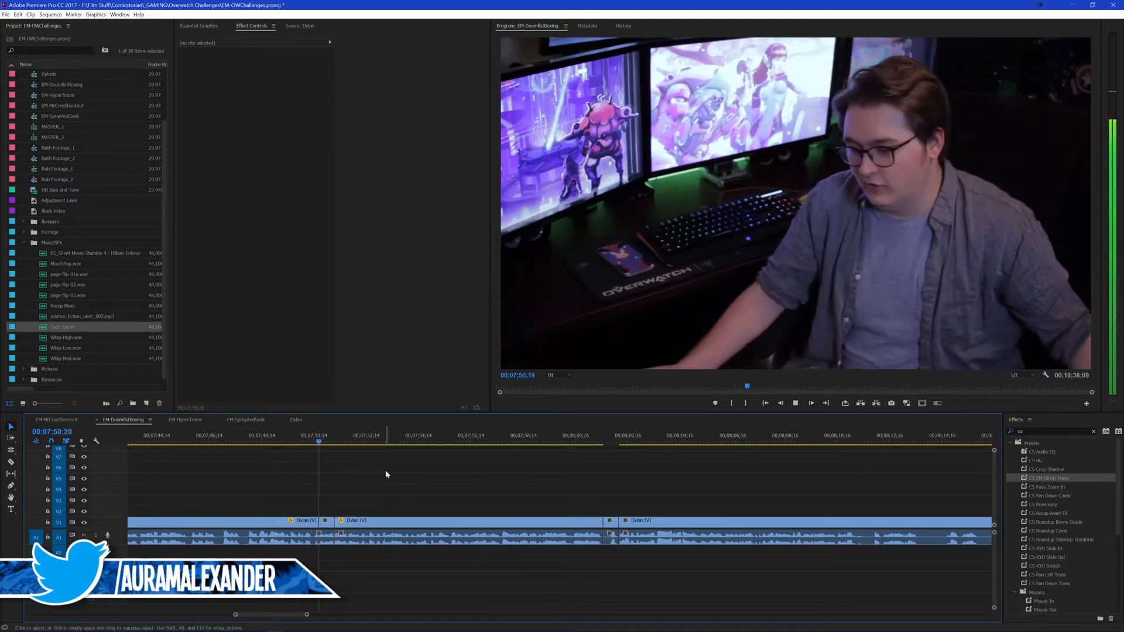
Step: Apply Fast Color Corrector with saturation 0 to the long segment starting at about 00;07;51, and play the result
left_click(1049, 430)
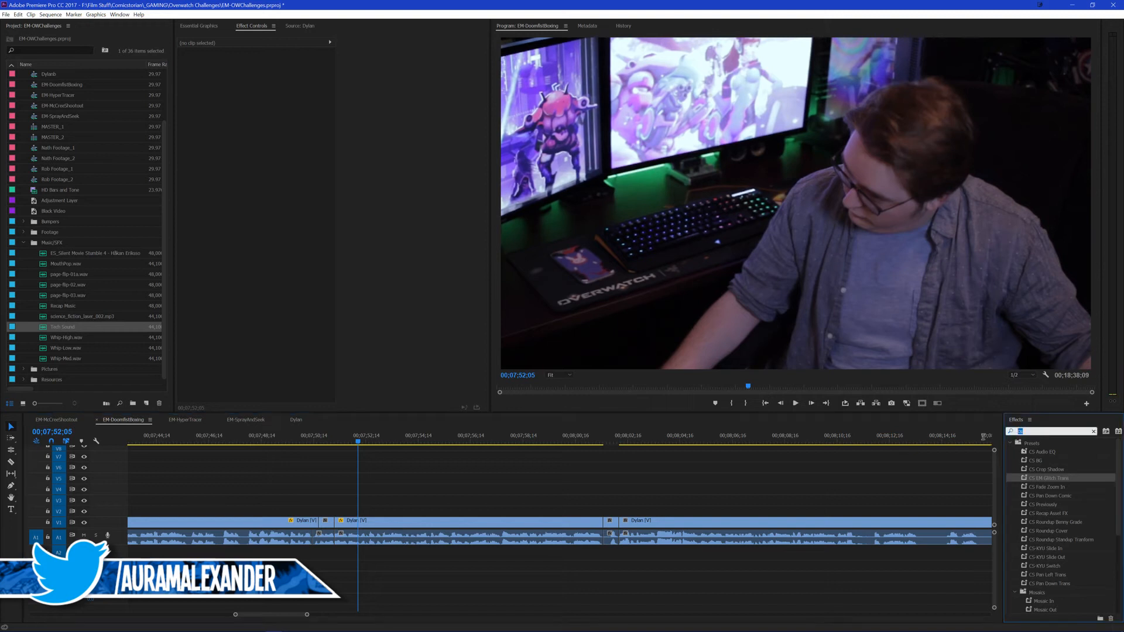
type("fast")
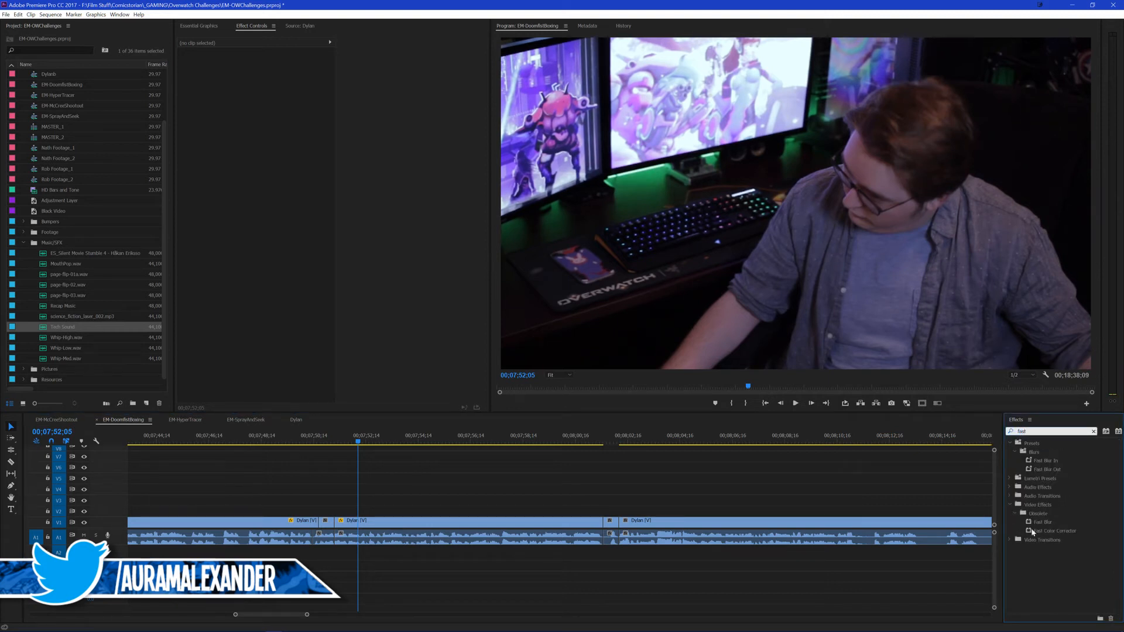
left_click_drag(1033, 533, 505, 524)
scroll(325, 340, "down", 2)
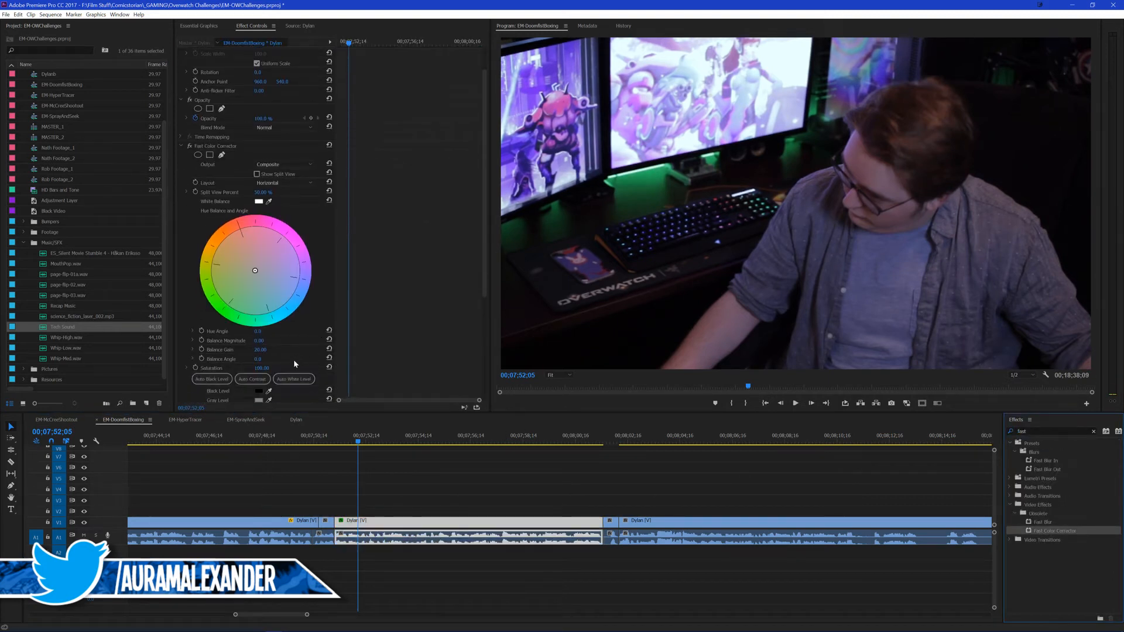
left_click(262, 368)
type("0")
key("Return")
left_click(434, 468)
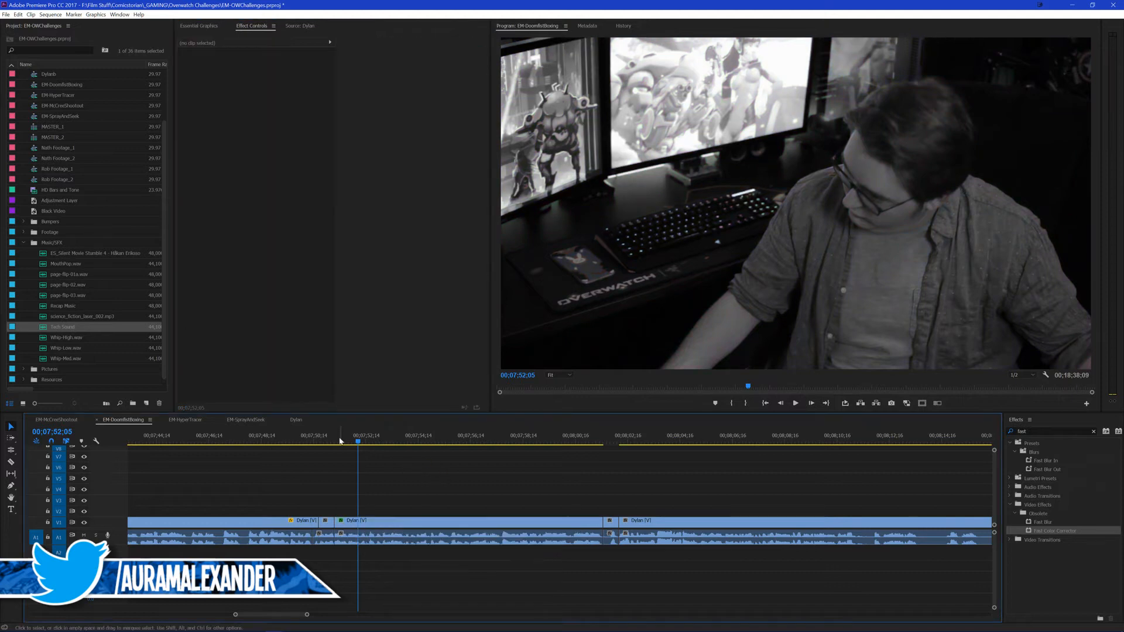
left_click_drag(357, 441, 324, 438)
key("space")
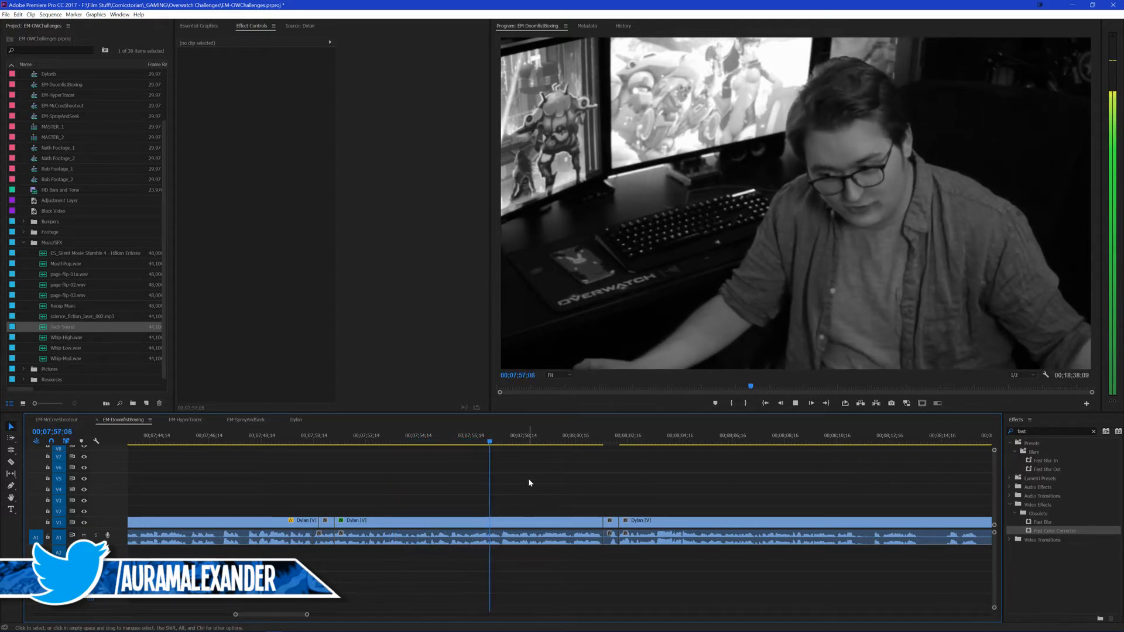
scroll(597, 483, "down", 1)
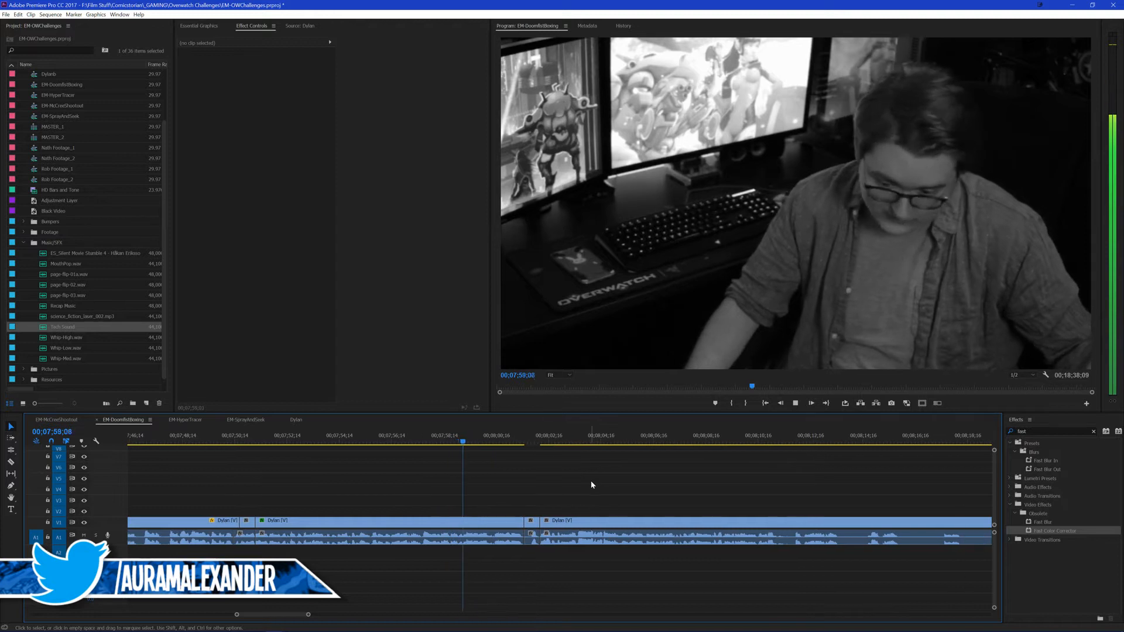
Step: Filter the effects list by "s", replay the cut after the black-and-white segment, and save the project
left_click_drag(1038, 431, 986, 431)
type("s")
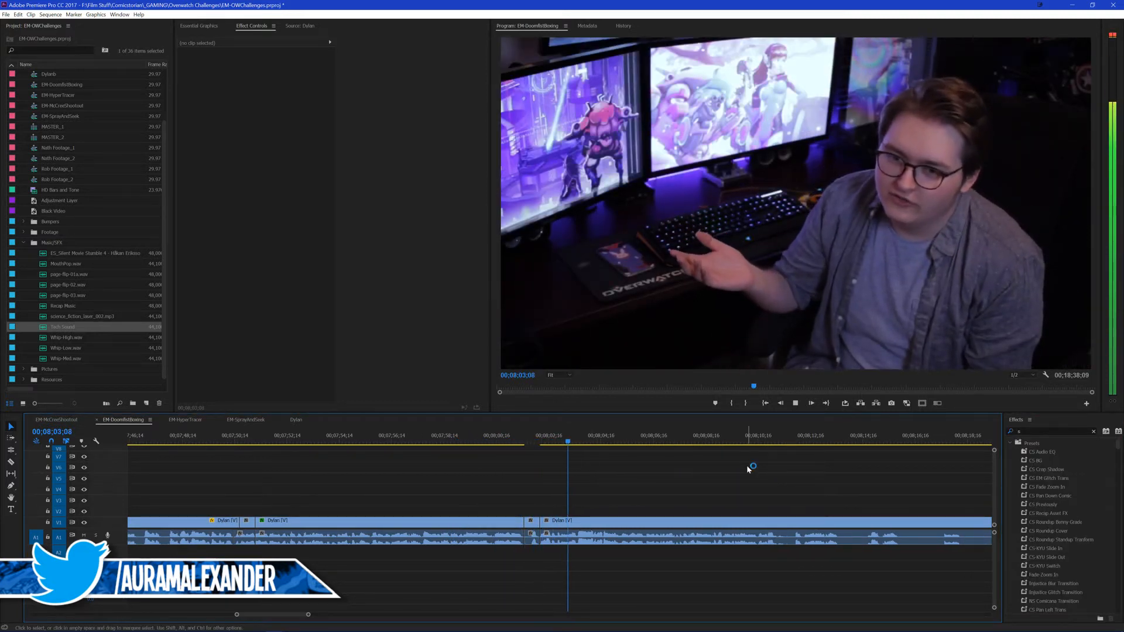
left_click(515, 436)
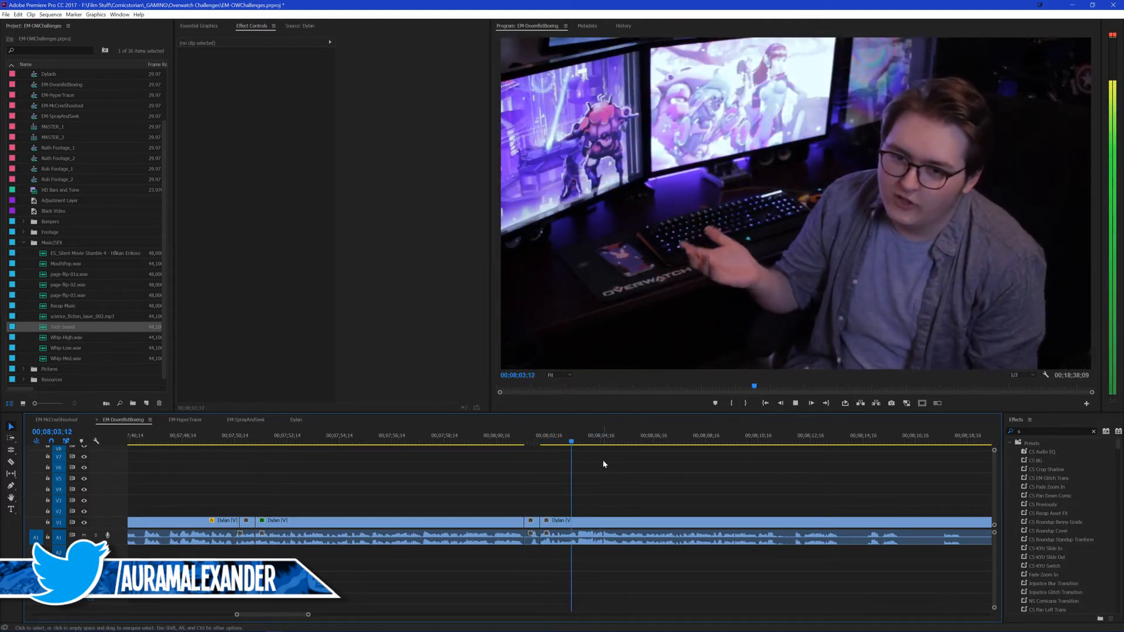
key("ctrl+s")
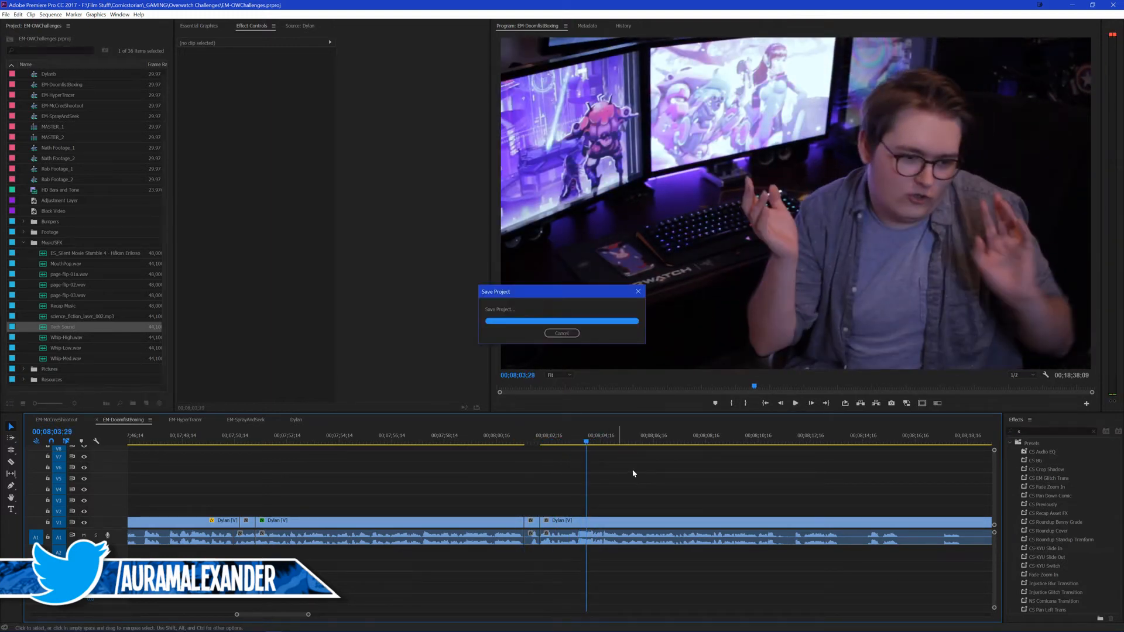
Step: Split the short segment after the black-and-white clip at 00;08;01;25 and ripple delete its first part
left_click(531, 440)
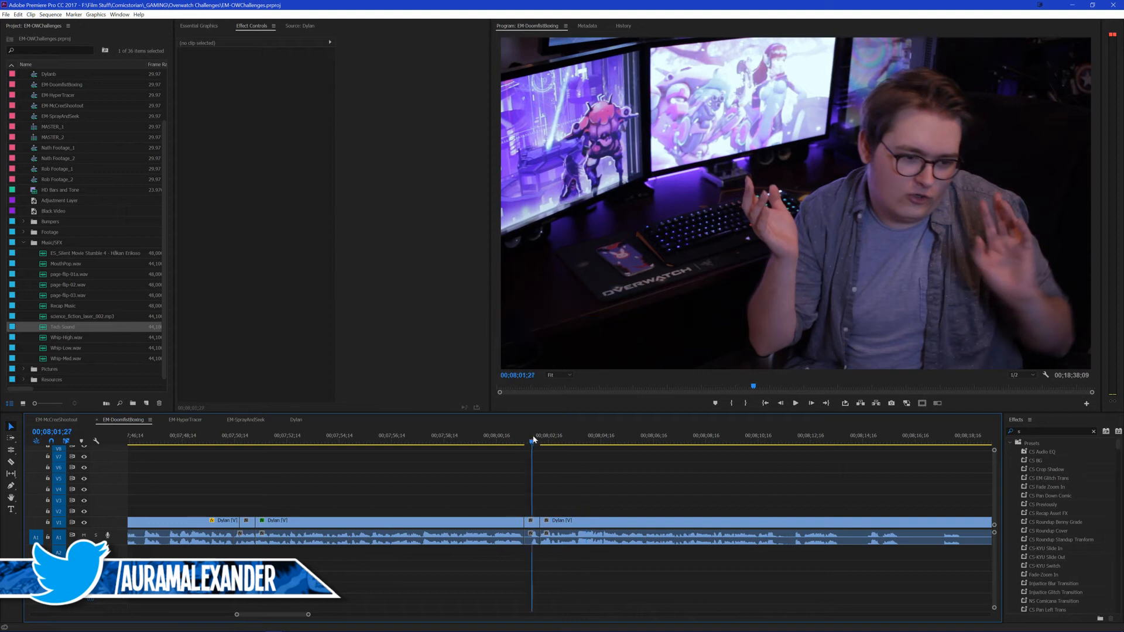
left_click(533, 522)
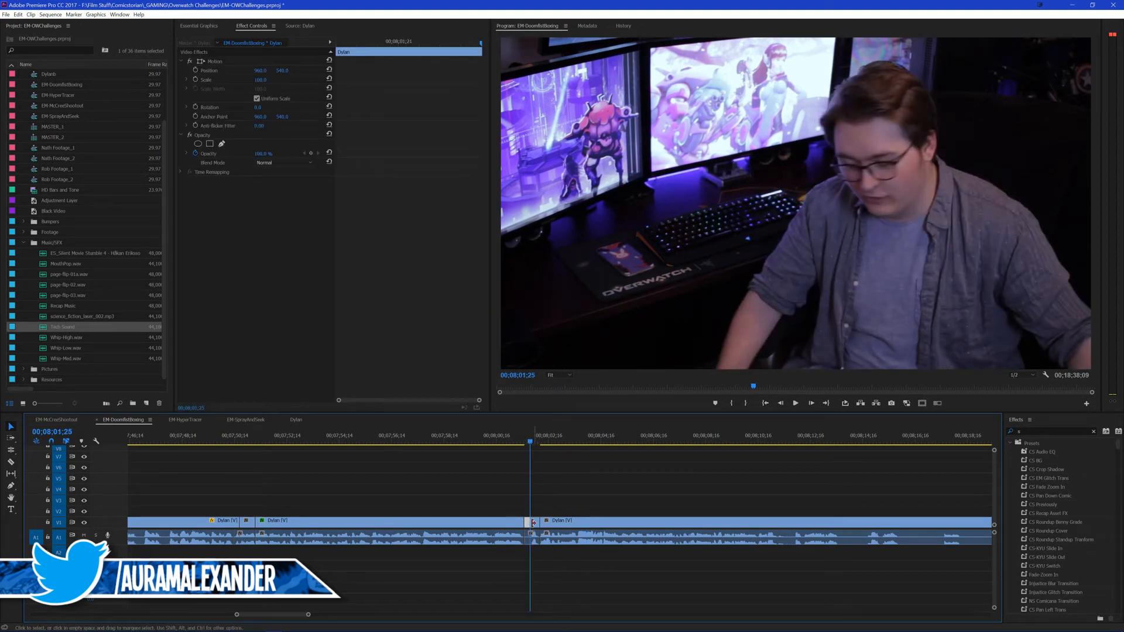
key("Delete")
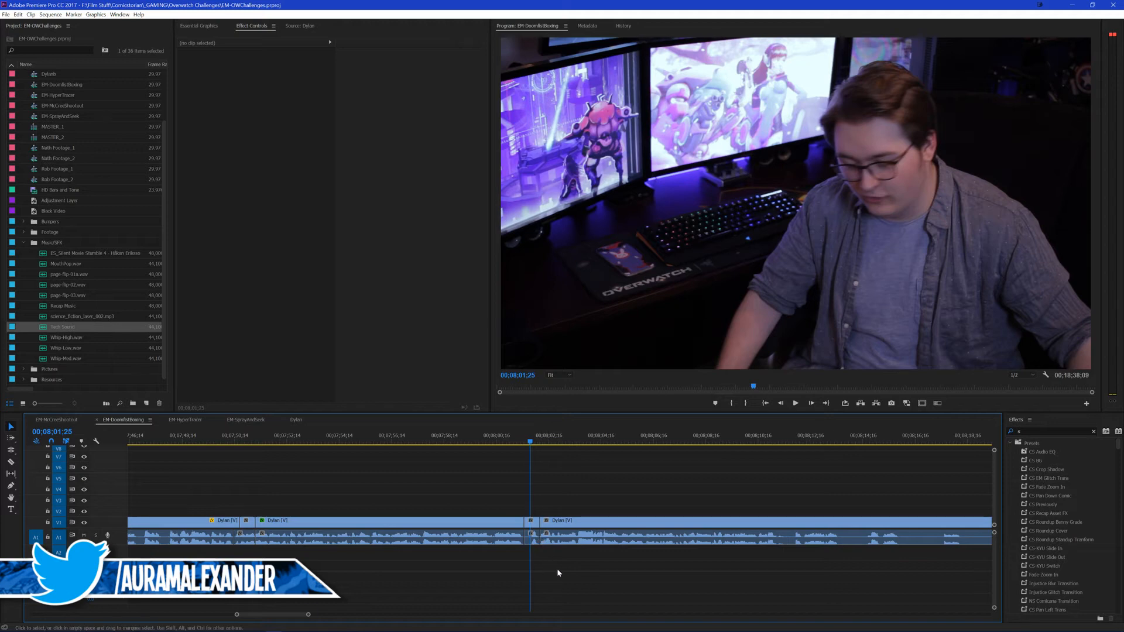
left_click(533, 538)
key("q")
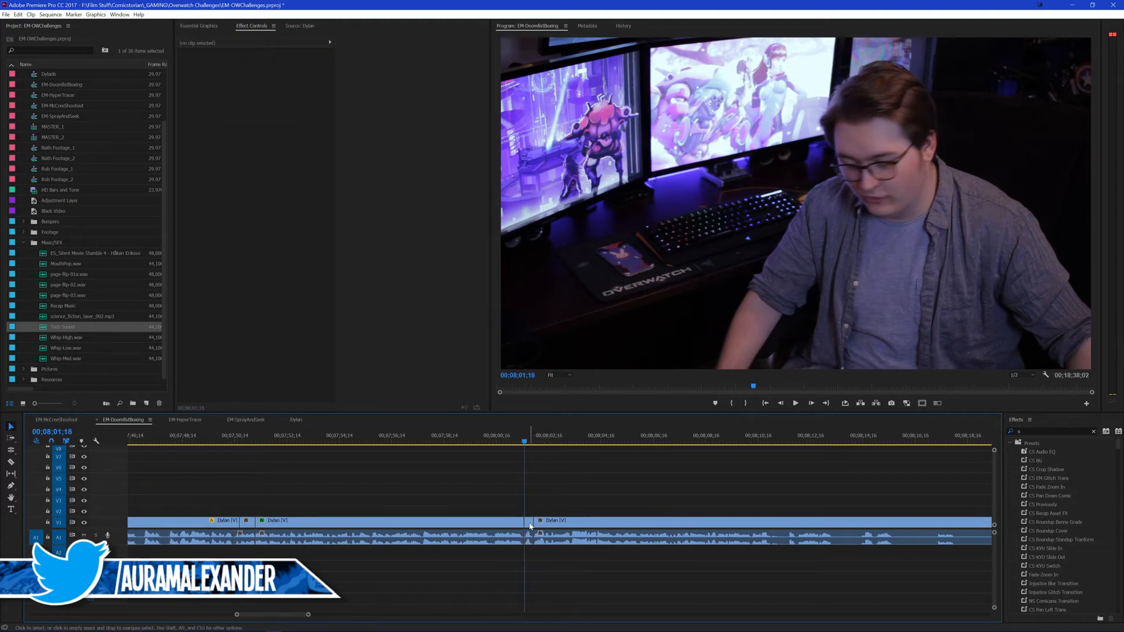
Step: Replay the tightened cut, try deleting the remaining short piece's video, and undo the removals back to the 00;08;01;25 split
key("space")
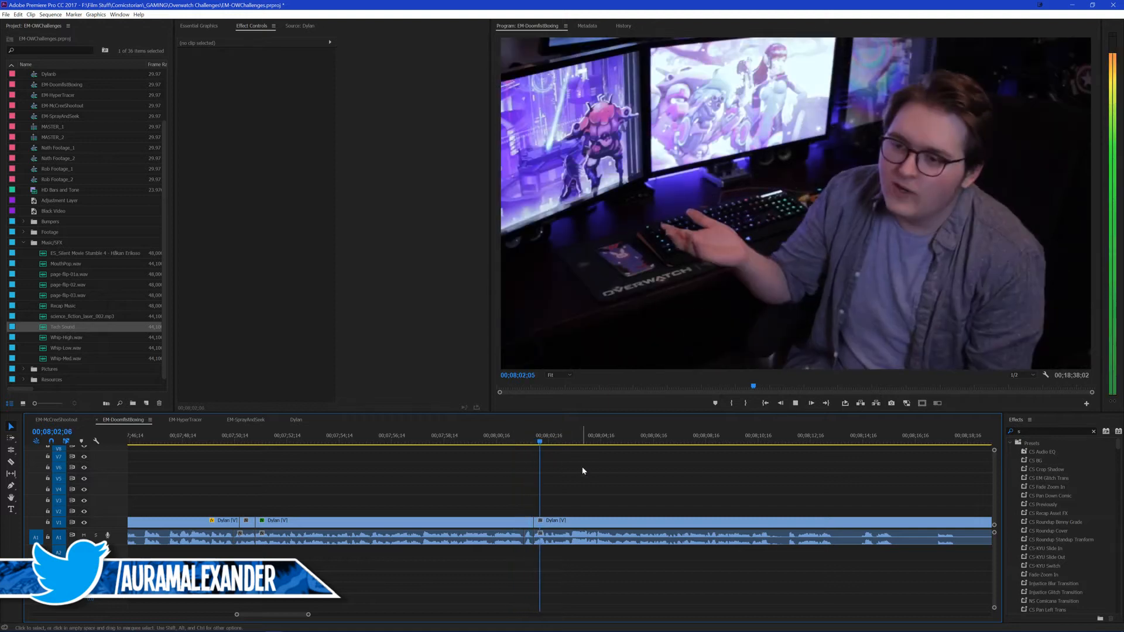
left_click(521, 442)
key("Delete")
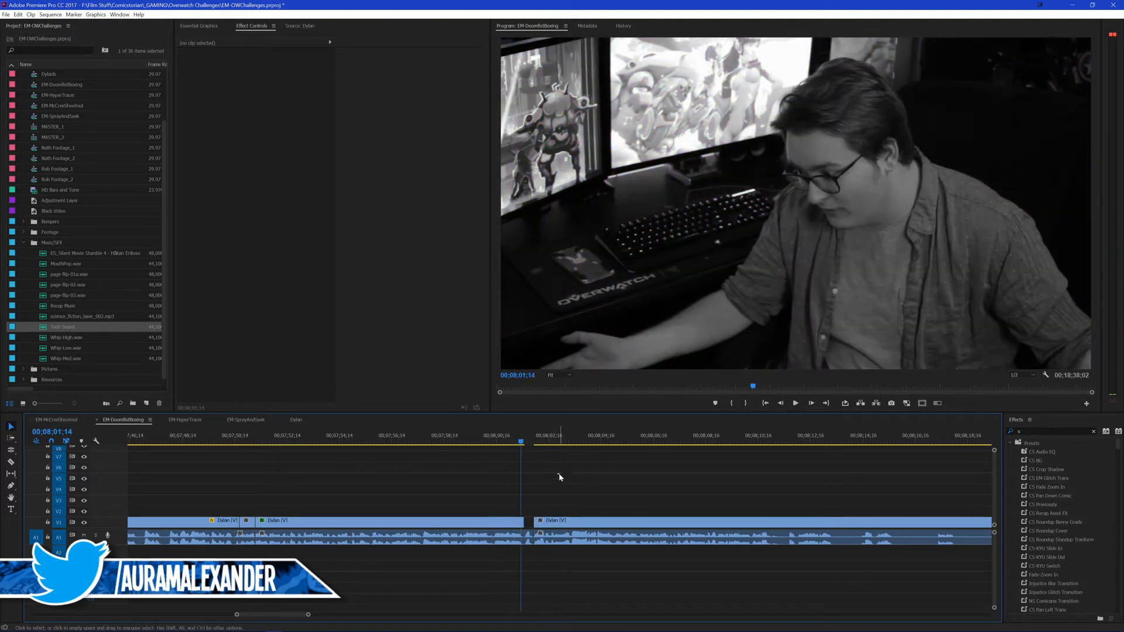
key("ctrl+z")
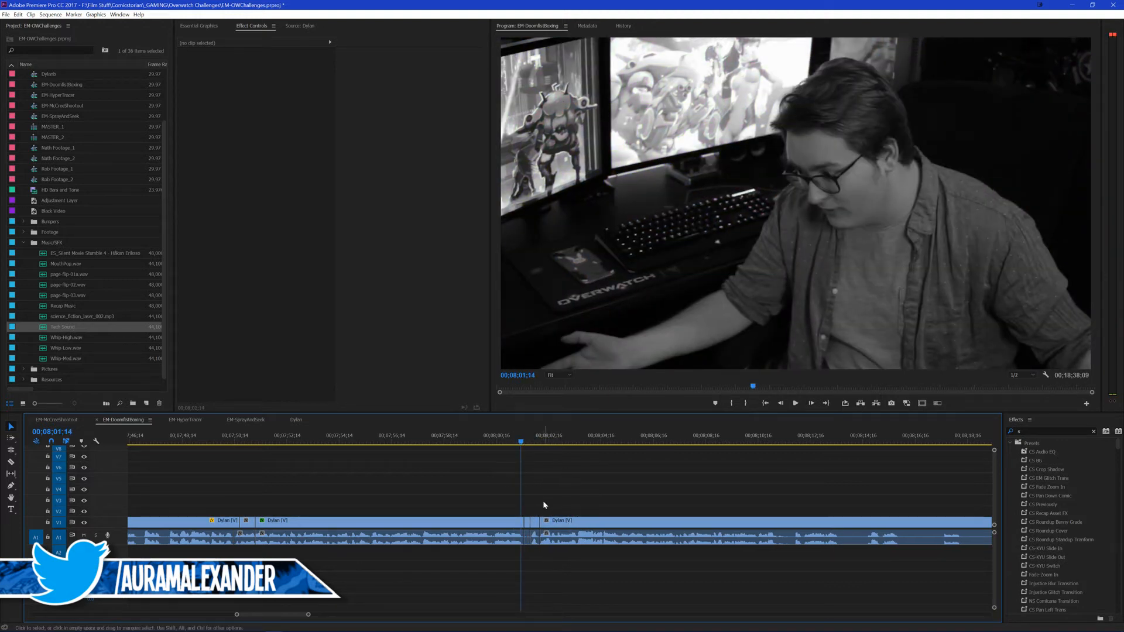
Step: Move the short piece after 00;08;01;14 onto V2, extend the black-and-white clip beneath it, and close the remaining gap
left_click(538, 526)
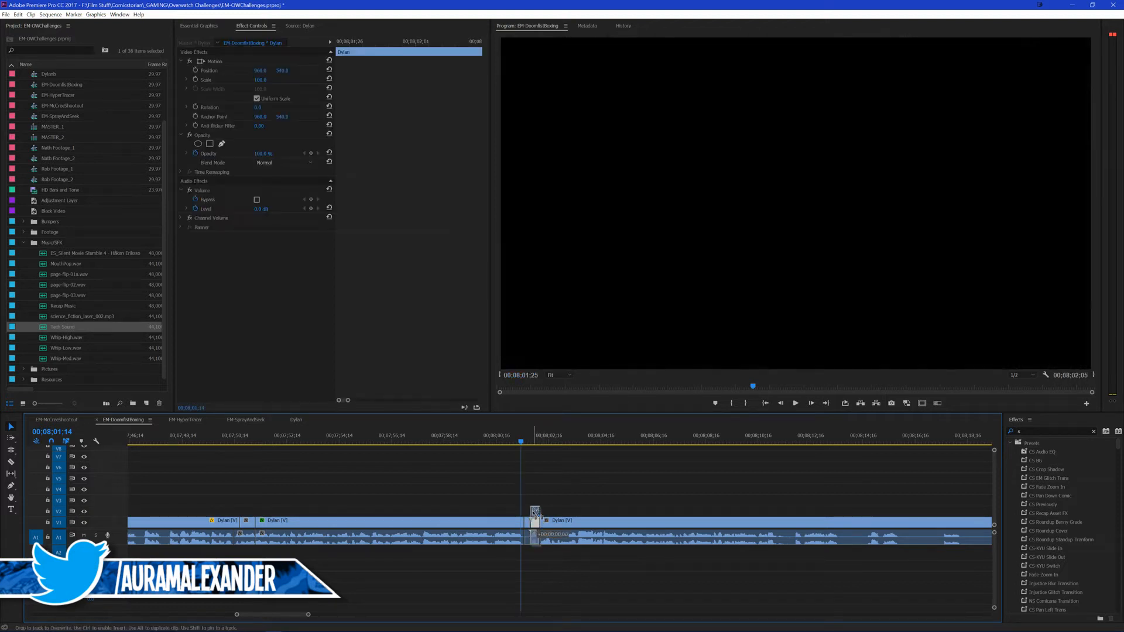
key("Delete")
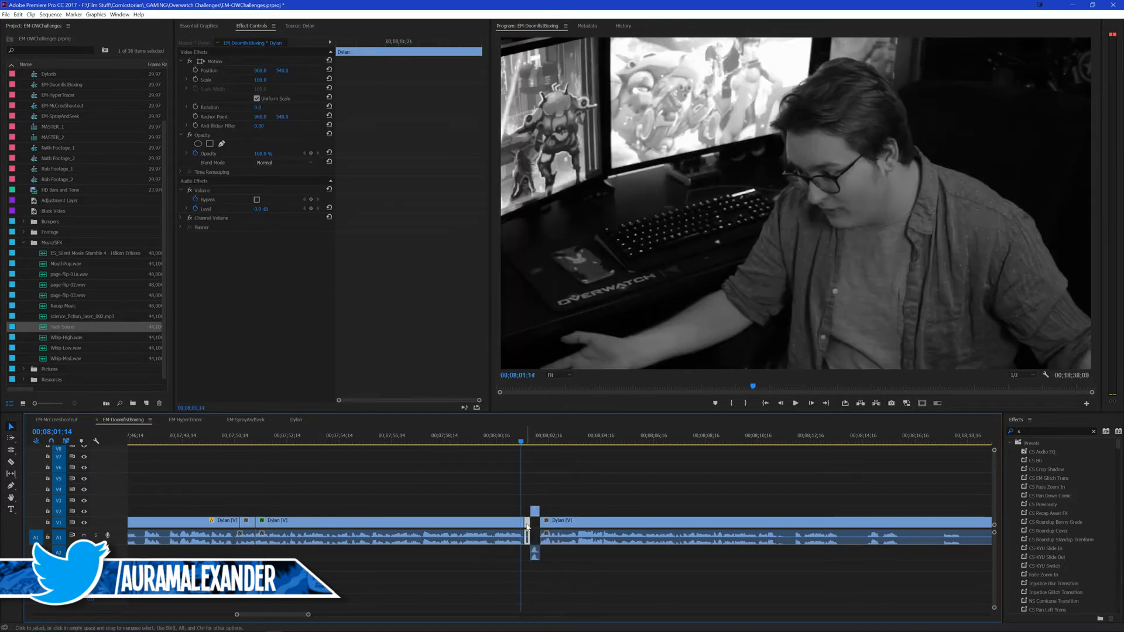
left_click_drag(537, 516, 533, 522)
left_click(554, 504)
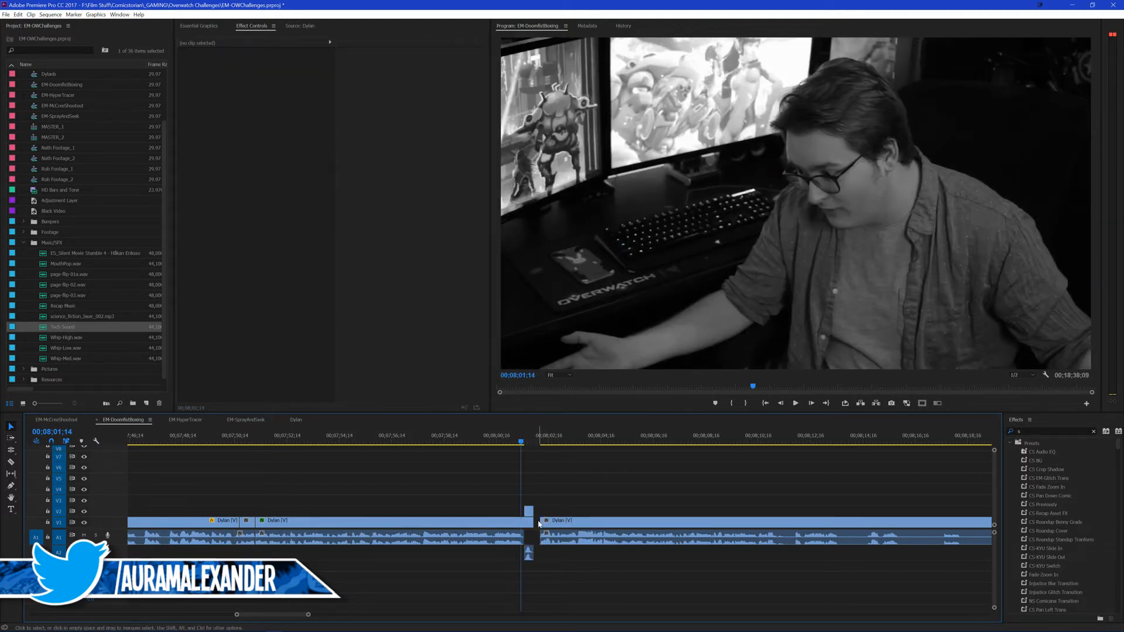
left_click(538, 522)
key("Delete")
left_click(526, 441)
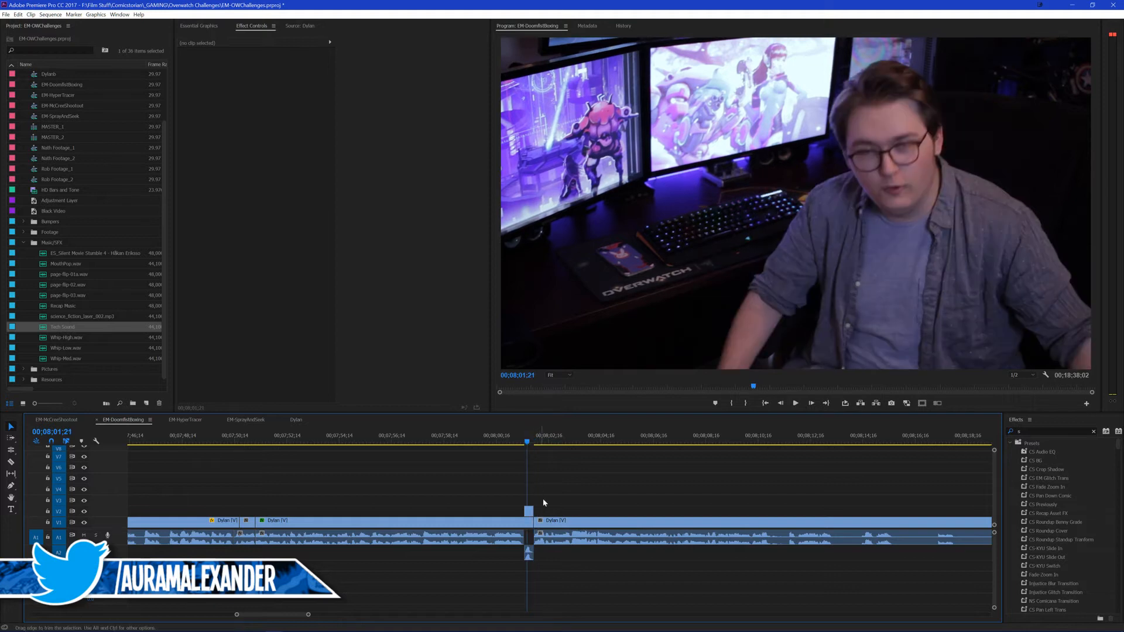
Step: Apply the CS Crop Shadow preset to the short piece on V2
key("Left")
key("Left")
key("Left")
left_click(529, 511)
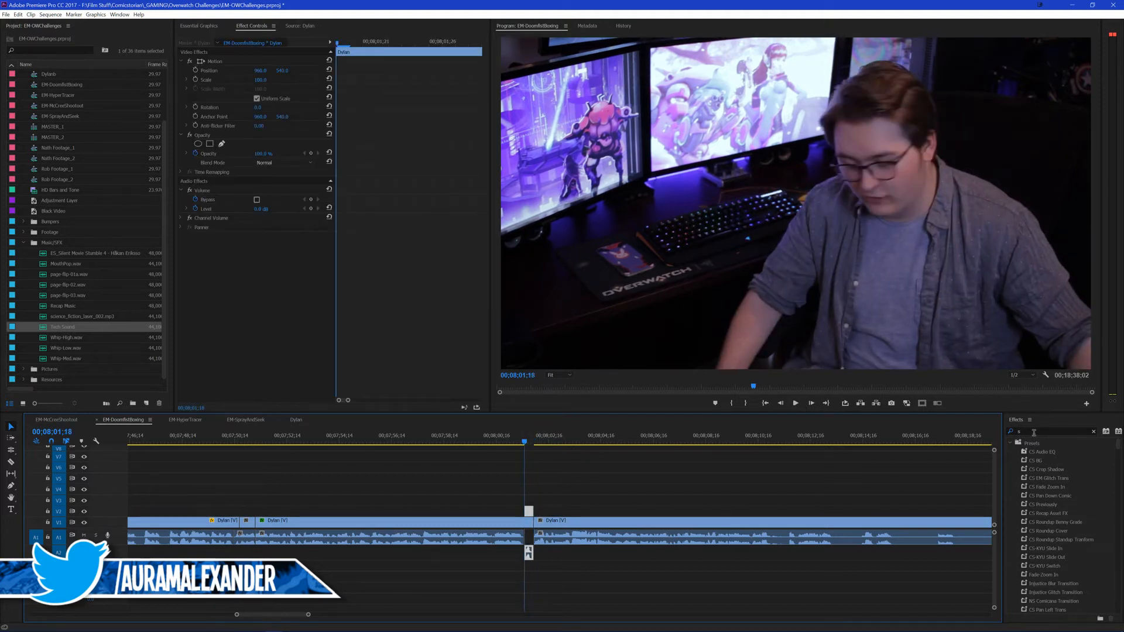
left_click_drag(1049, 470, 790, 440)
left_click_drag(252, 320, 239, 217)
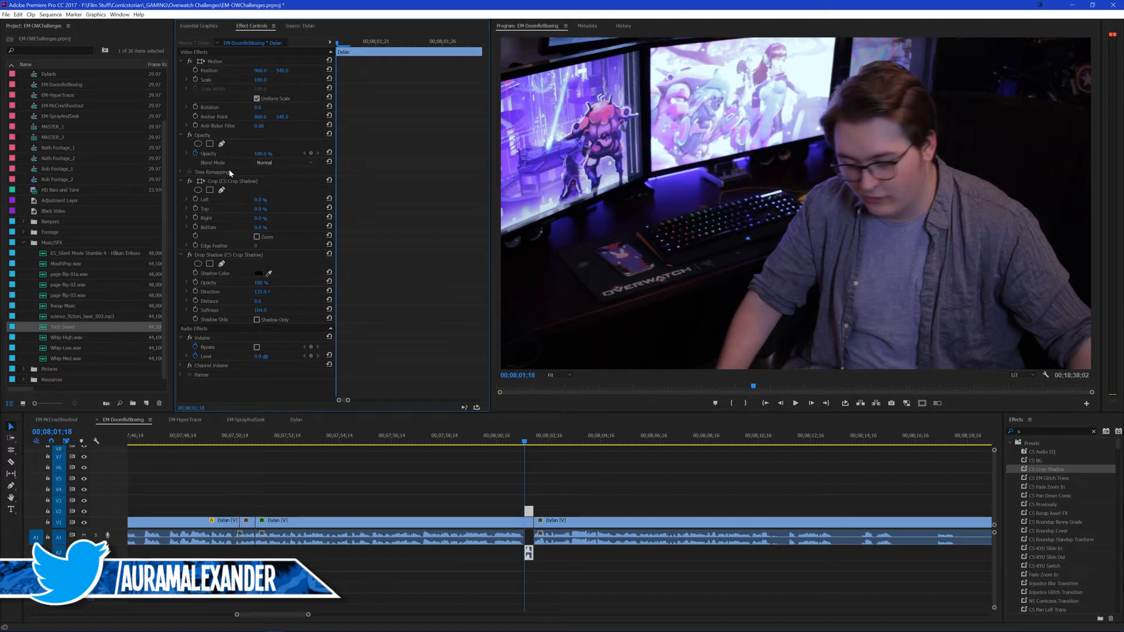
Step: Add an inverted elliptical Crop mask around the presenter's head, with Left at 100% and Mask Feather at about 115
left_click(198, 190)
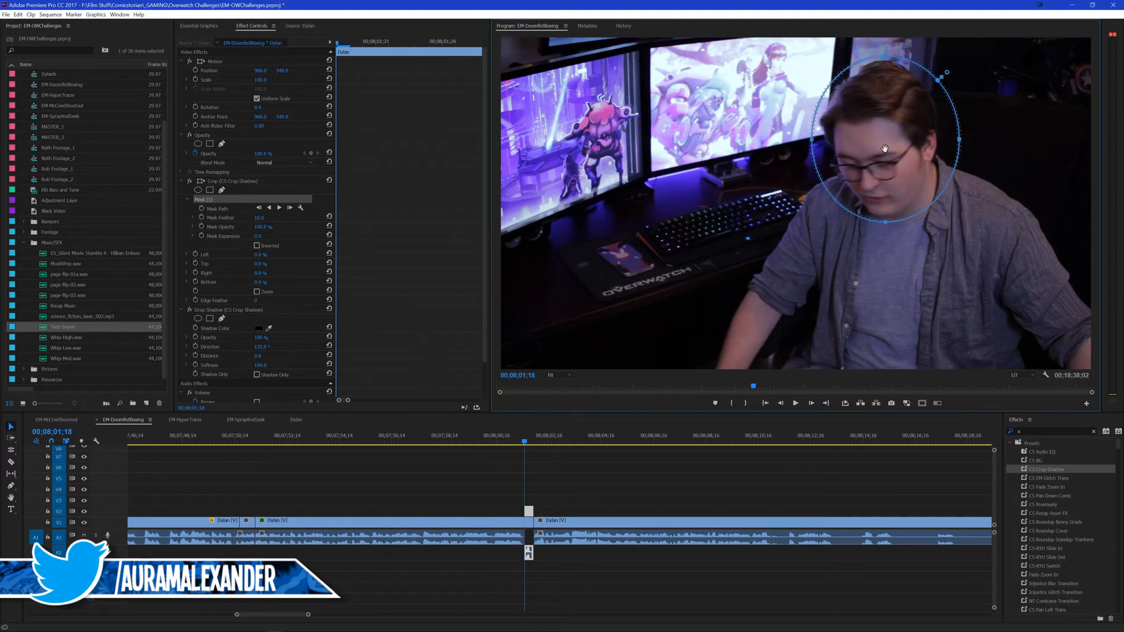
left_click_drag(260, 255, 321, 255)
left_click(257, 246)
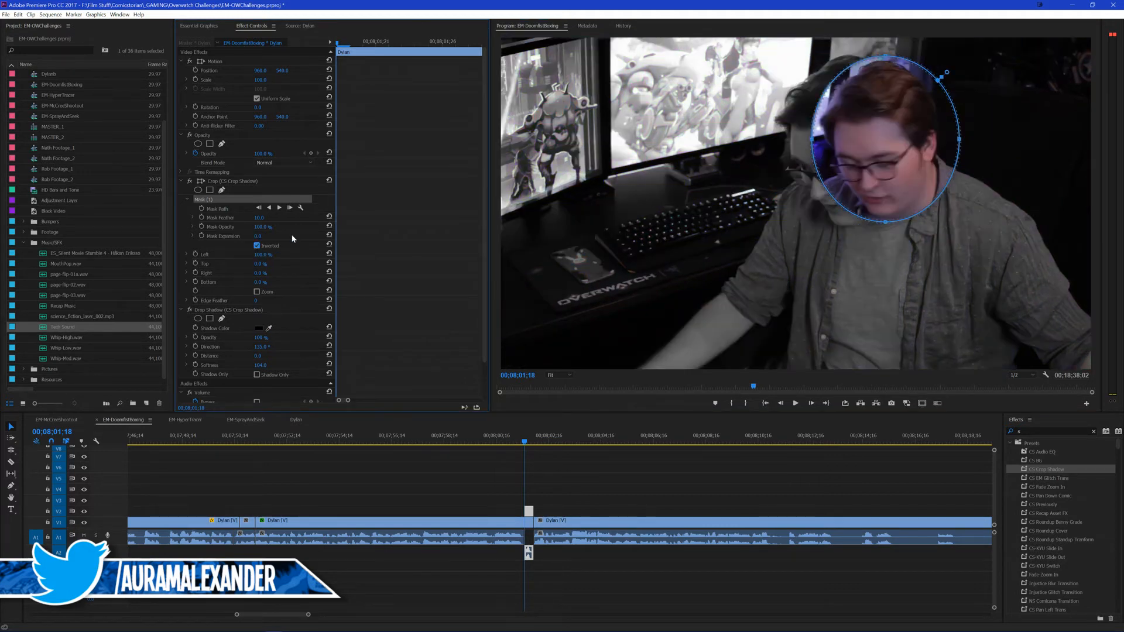
left_click(259, 218)
type("99")
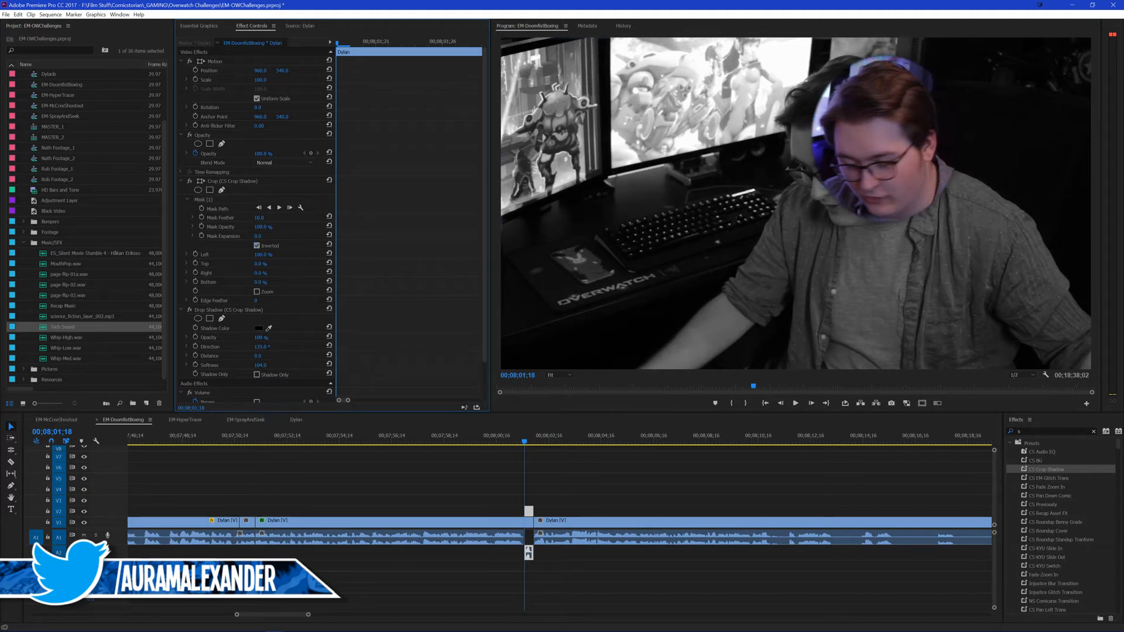
key("Return")
left_click_drag(259, 218, 268, 218)
Step: Try placing the masked color head in the lower left of the frame, and play the cut
left_click(214, 62)
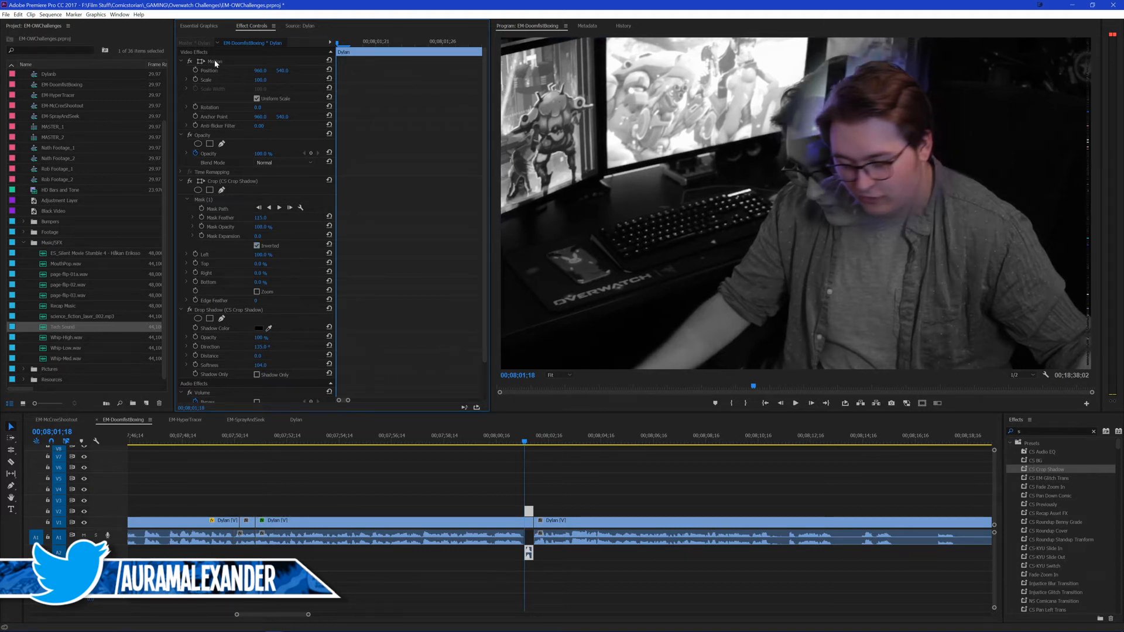
left_click_drag(874, 164, 602, 257)
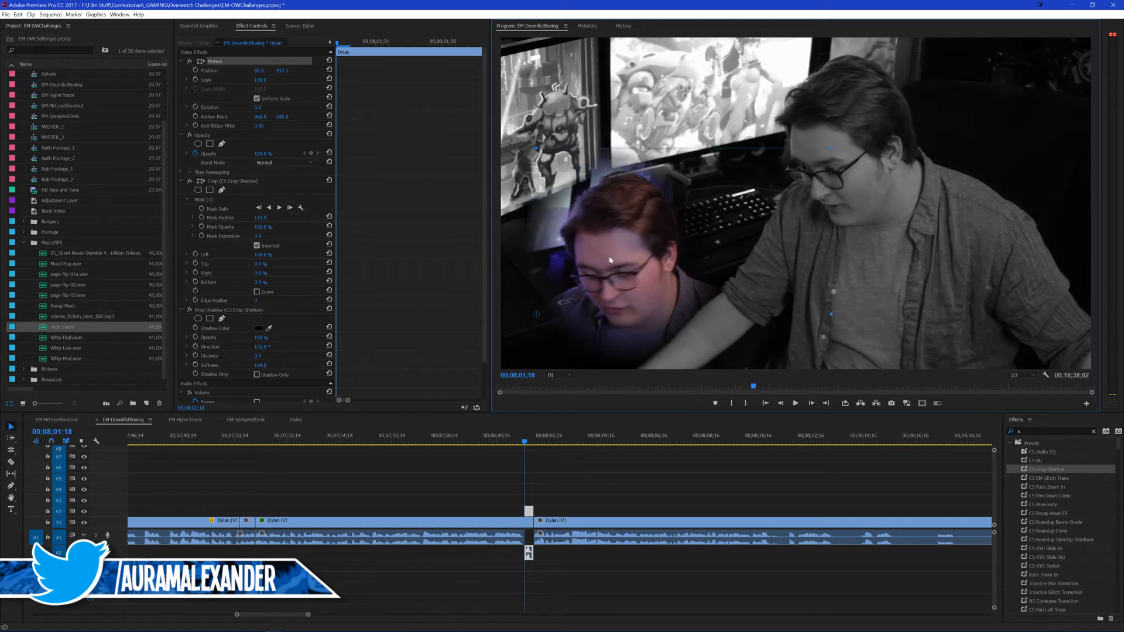
left_click(560, 477)
key("space")
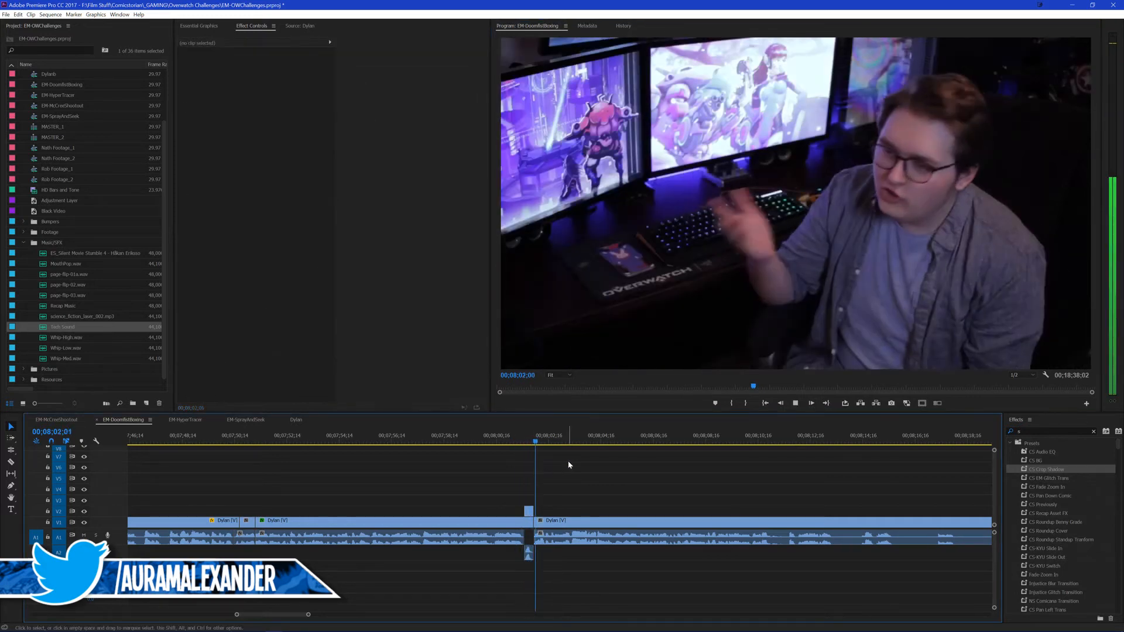
left_click(518, 441)
key("space")
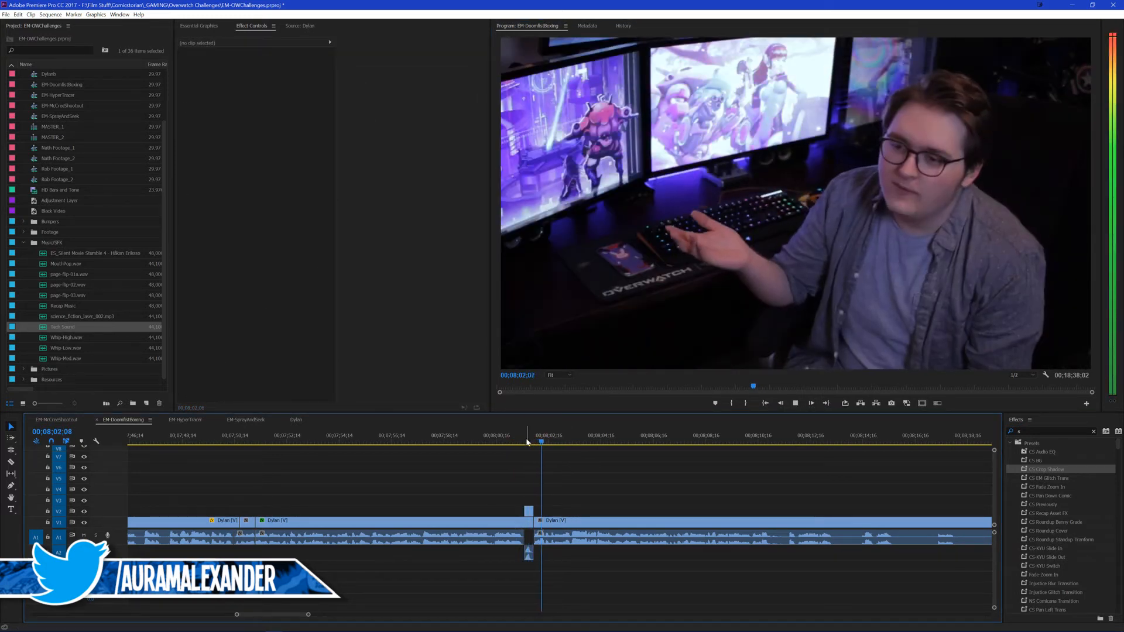
left_click_drag(497, 443, 468, 443)
left_click(527, 439)
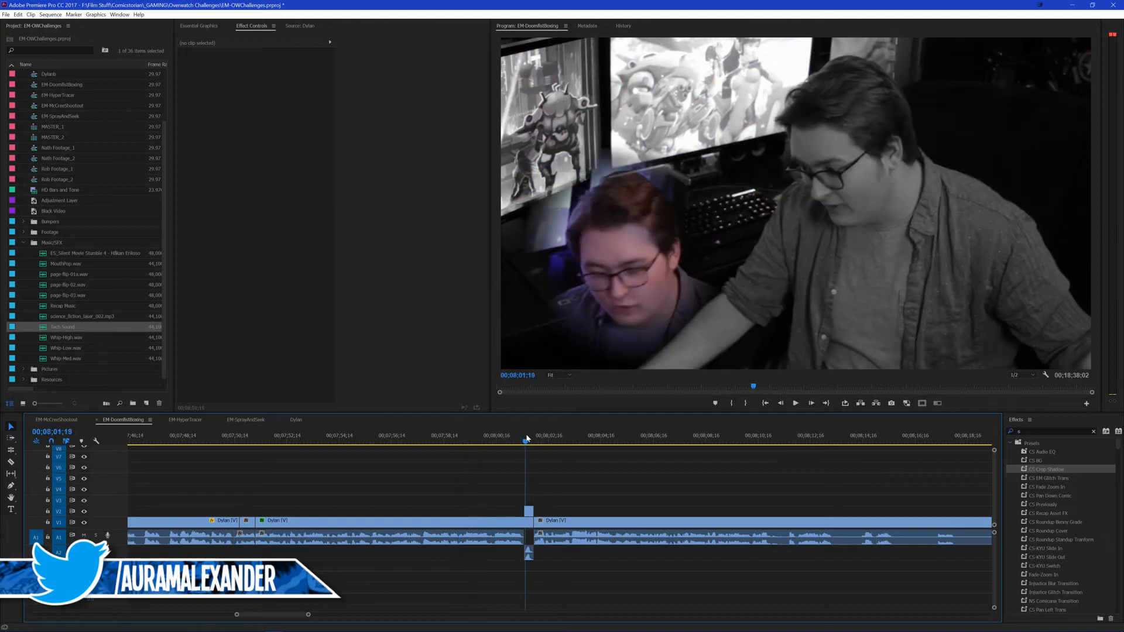
Step: Reposition the masked color head over the presenter's black-and-white head, and play the cut
left_click(528, 511)
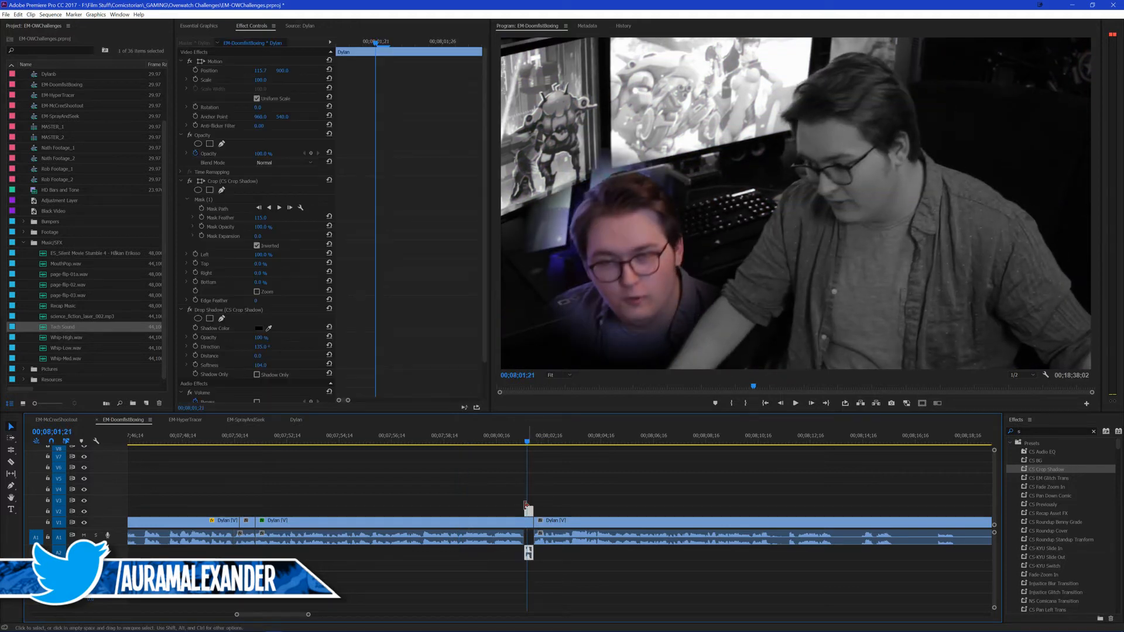
left_click(218, 62)
left_click_drag(620, 275, 849, 165)
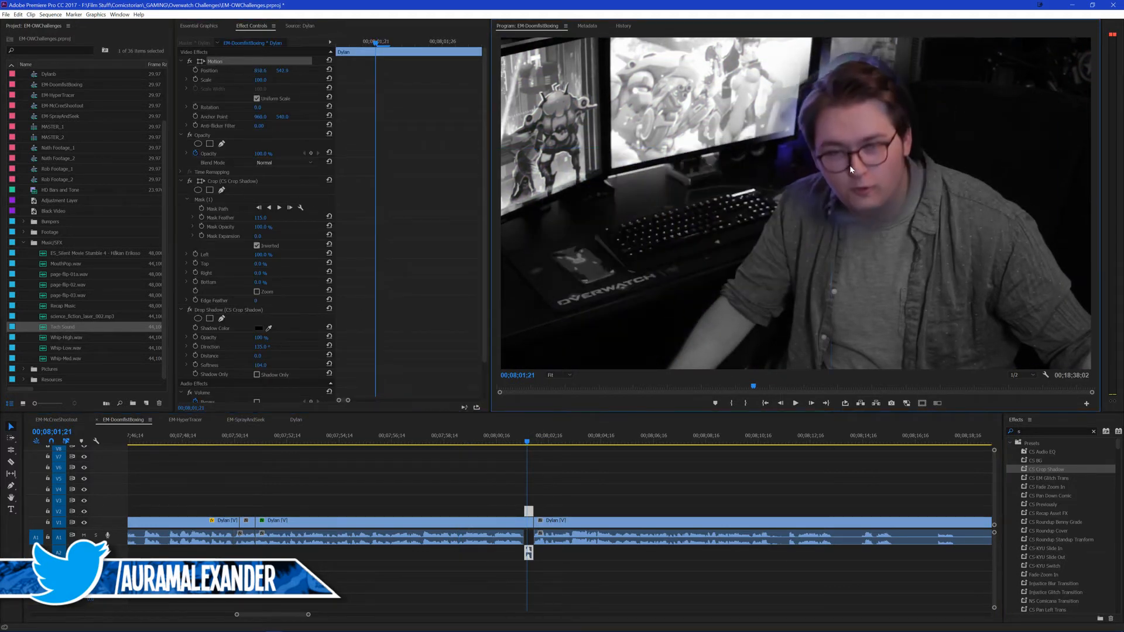
key("space")
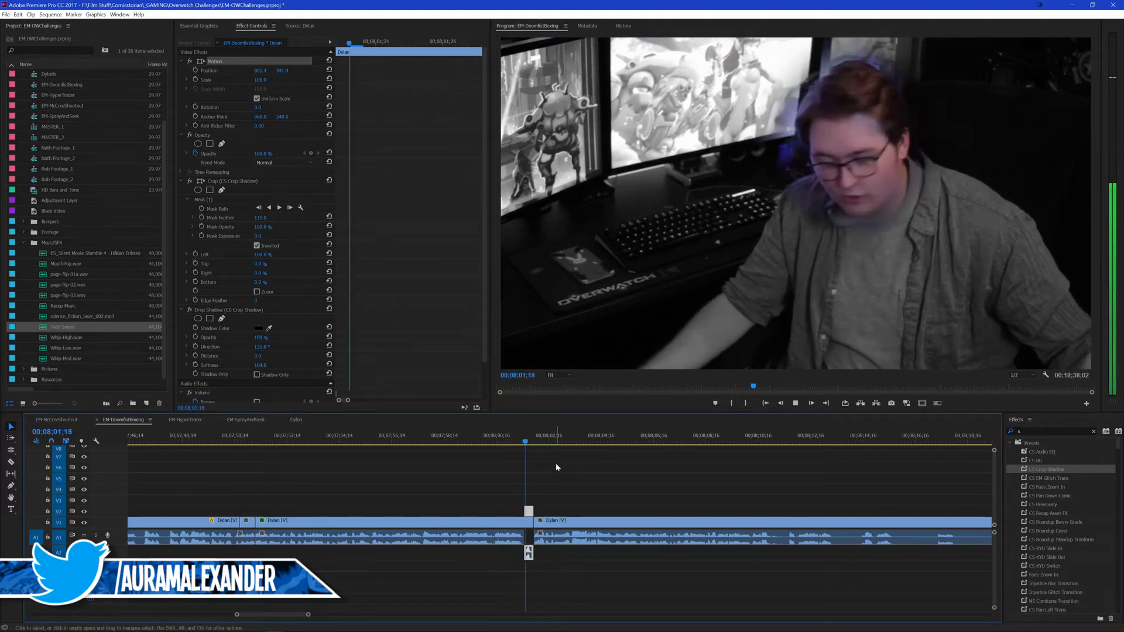
left_click_drag(527, 441, 487, 448)
key("space")
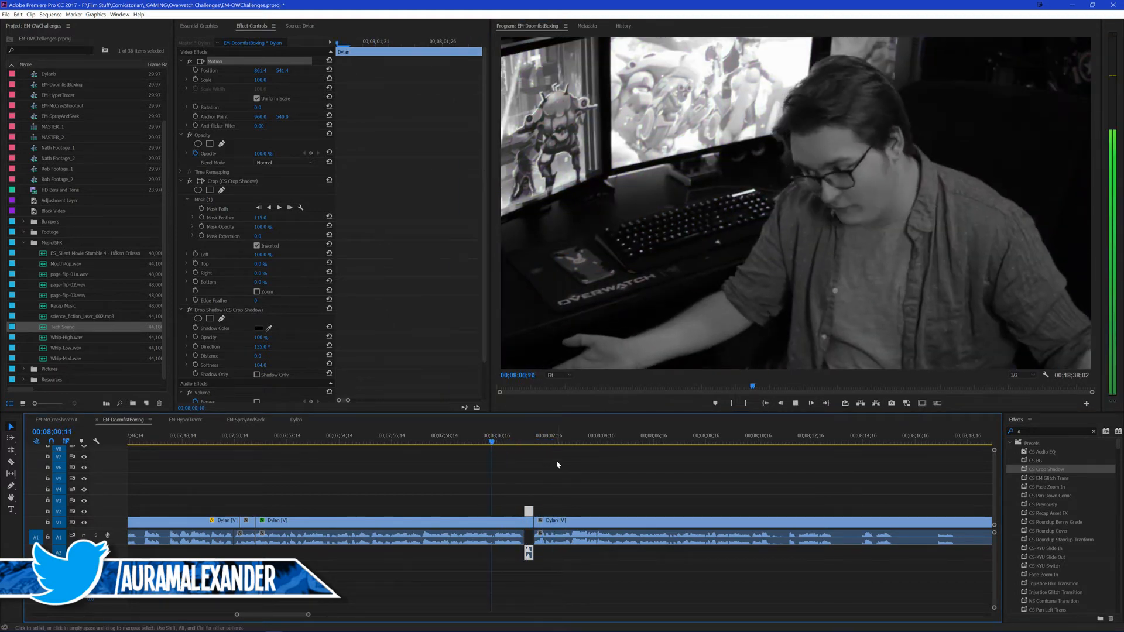
left_click(553, 461)
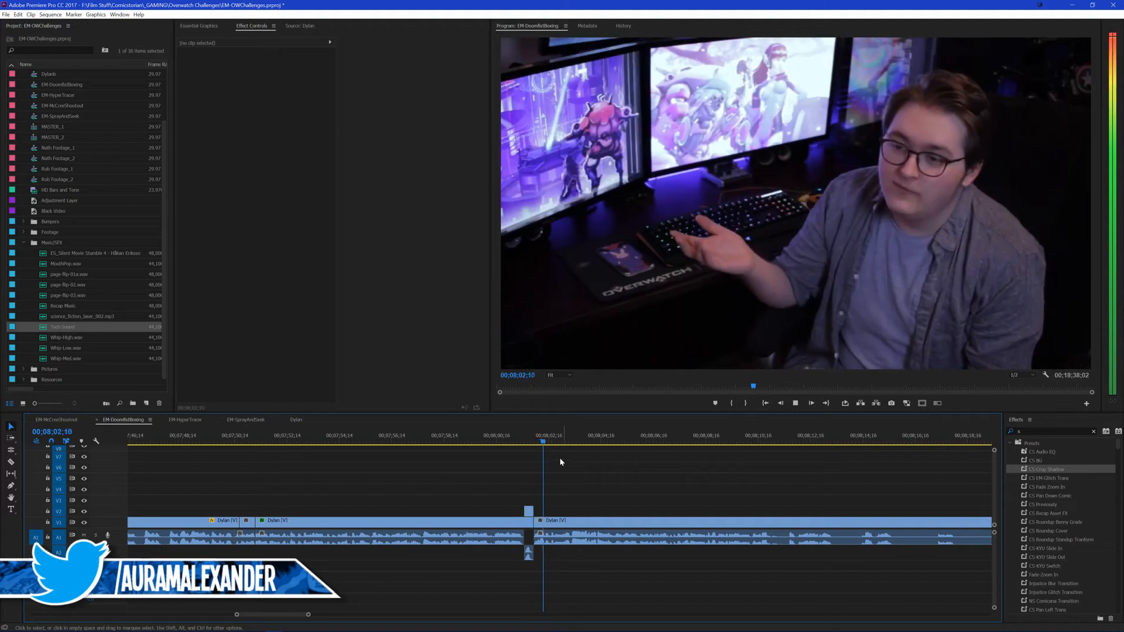
Step: Scale the masked head to about 232%, reposition it over the presenter's body, and play the result
left_click(528, 443)
key("Left")
left_click(528, 512)
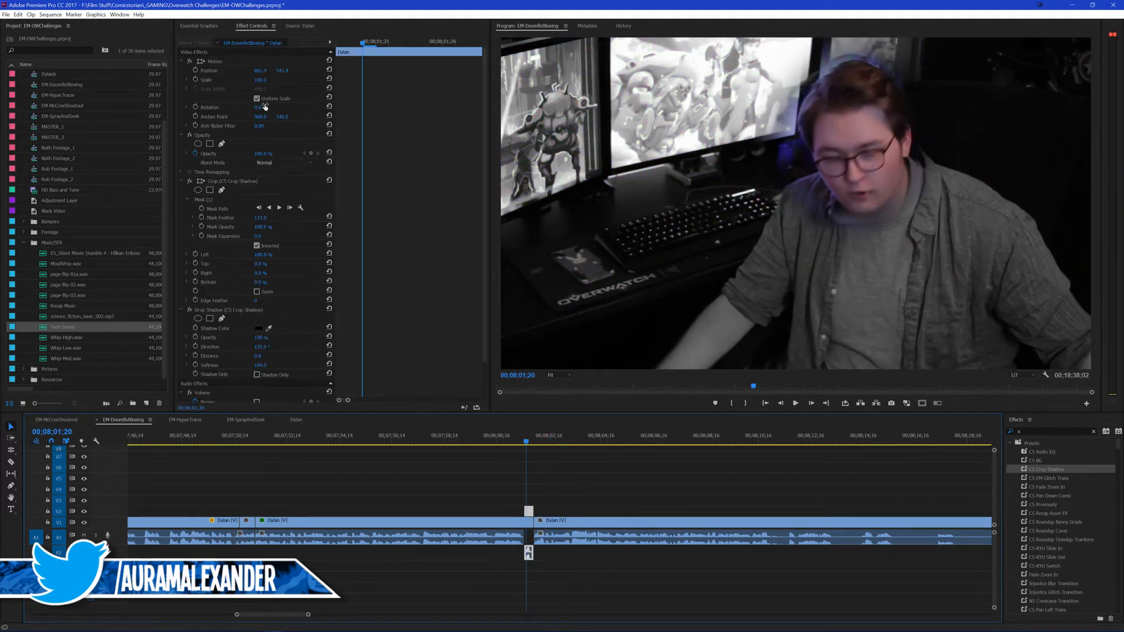
left_click_drag(261, 79, 338, 79)
left_click(231, 61)
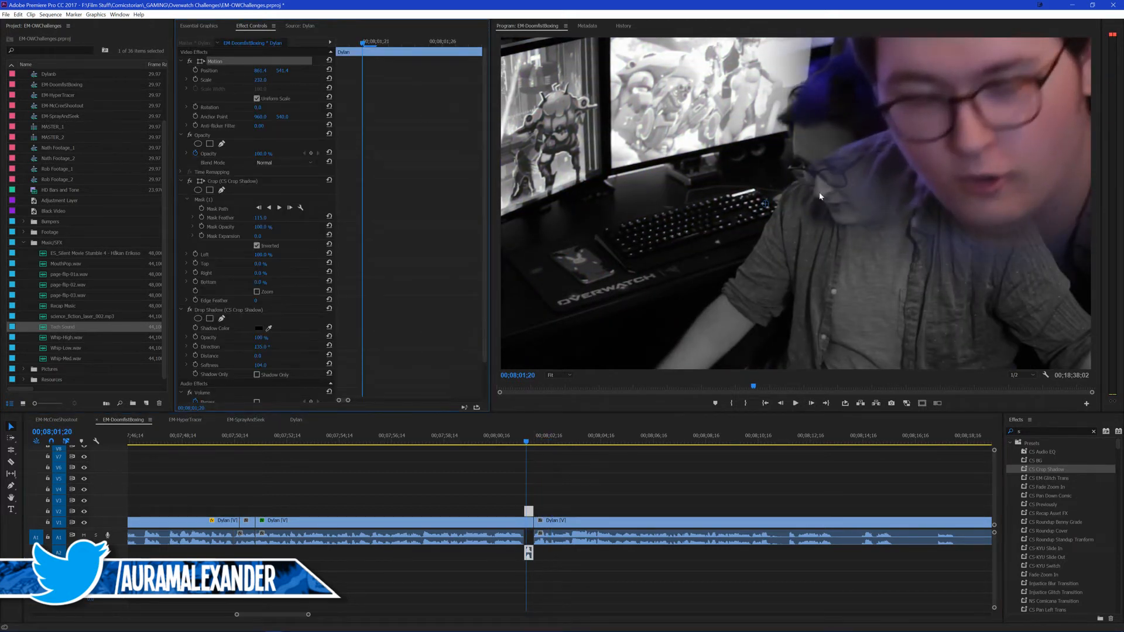
left_click_drag(975, 177, 821, 271)
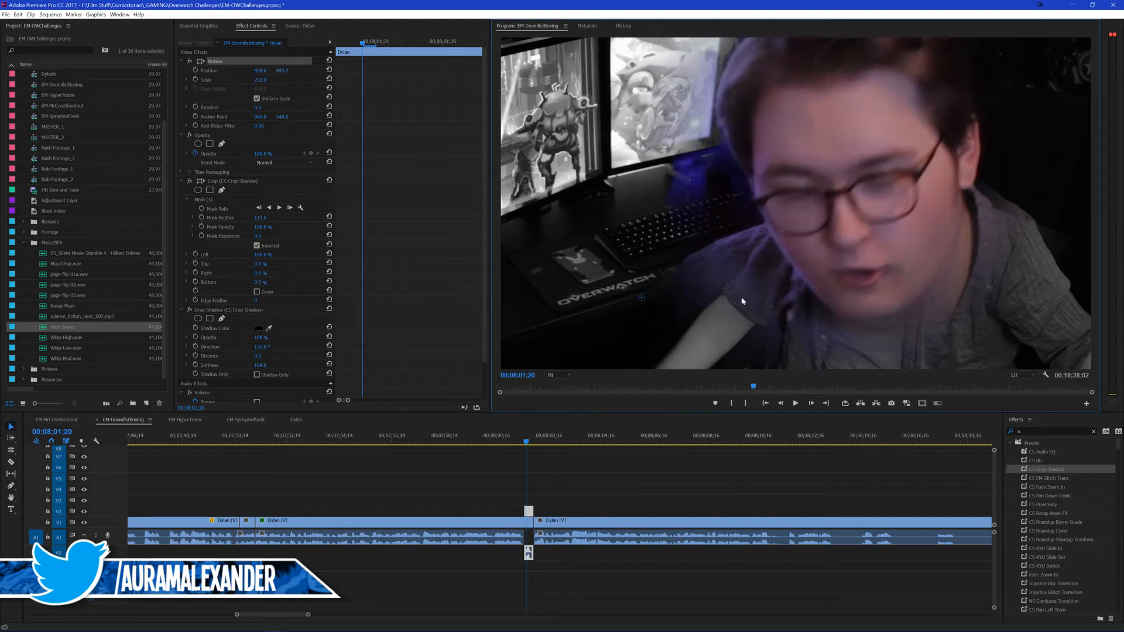
left_click(512, 439)
key("space")
left_click(565, 465)
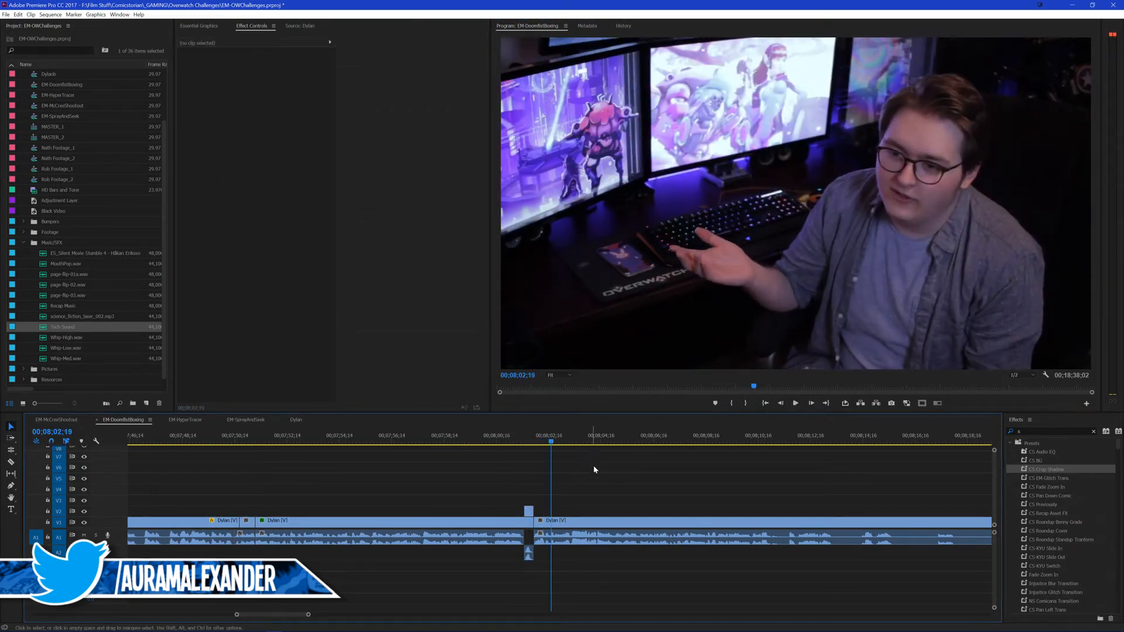
key("space")
Step: Lower the enlarged head to a vertical position of about 976.7, replay the cut, and save the project
left_click(532, 445)
left_click(528, 510)
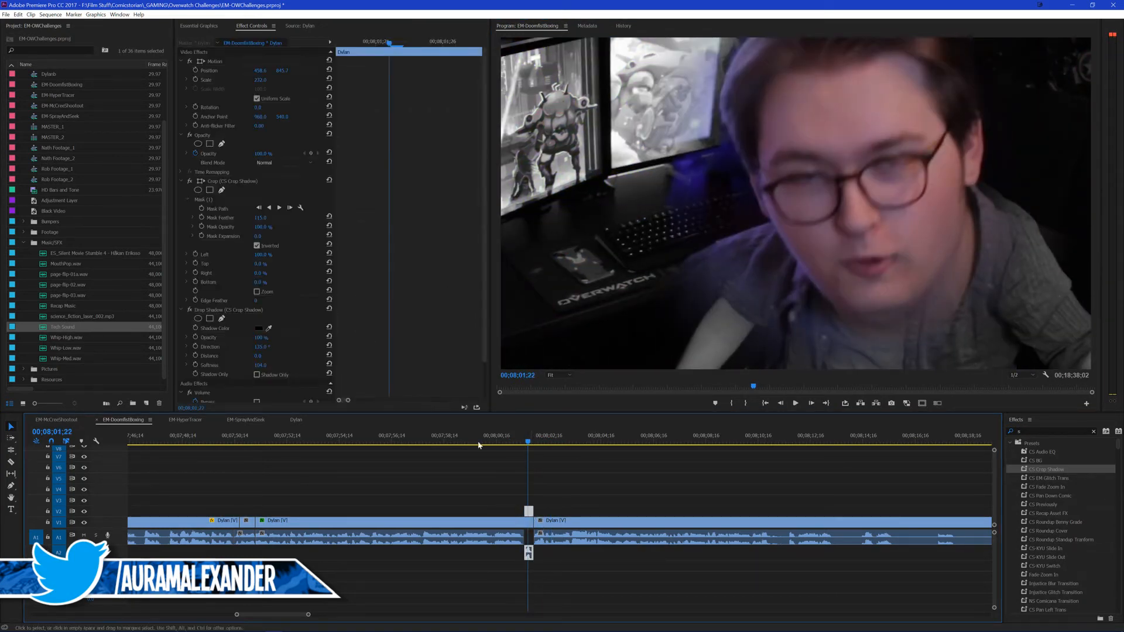
left_click_drag(277, 70, 354, 70)
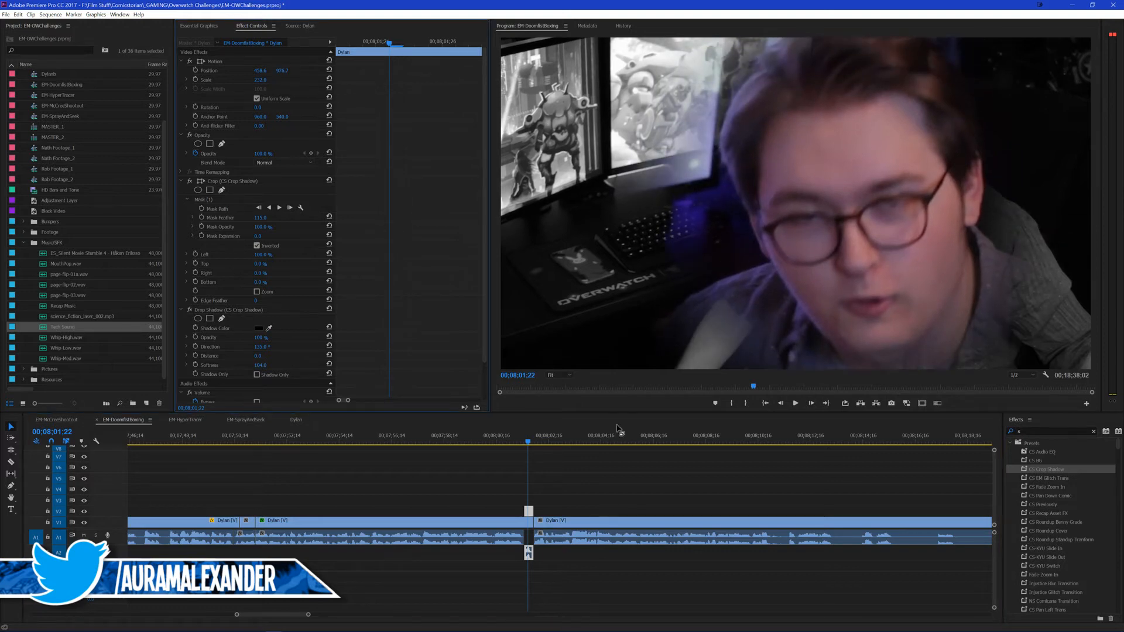
left_click(525, 442)
key("space")
left_click(597, 471)
key("space")
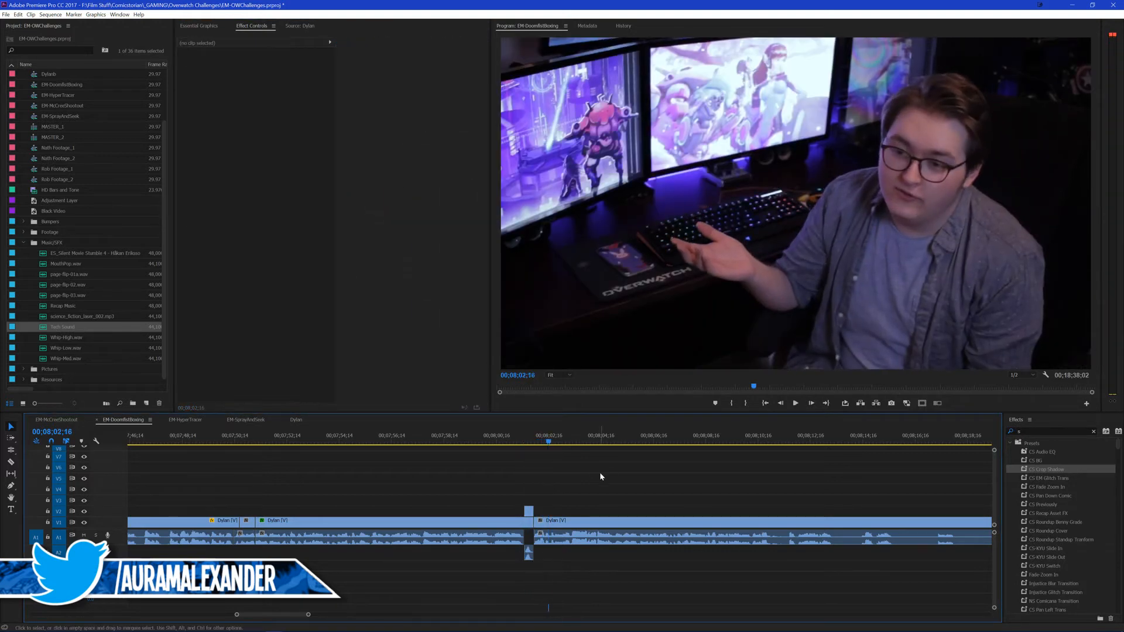
key("ctrl+s")
Step: Save the project and play through the presenter's clip from the cut at 00;08;01;29 to review what follows
scroll(509, 475, "down", 2)
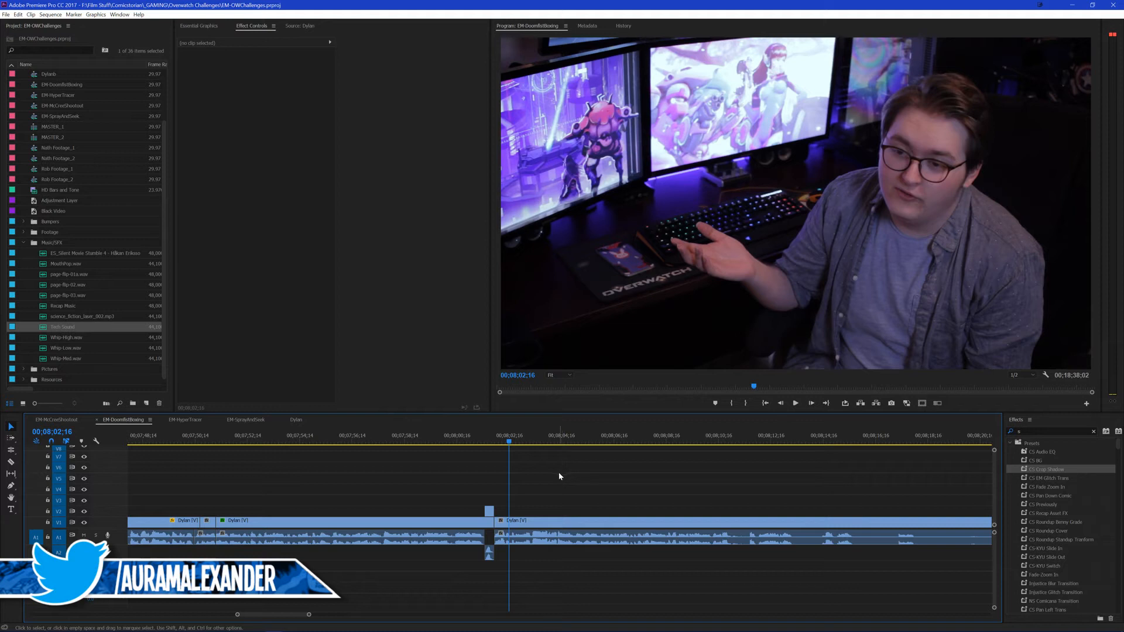
scroll(567, 479, "down", 2)
key("Up")
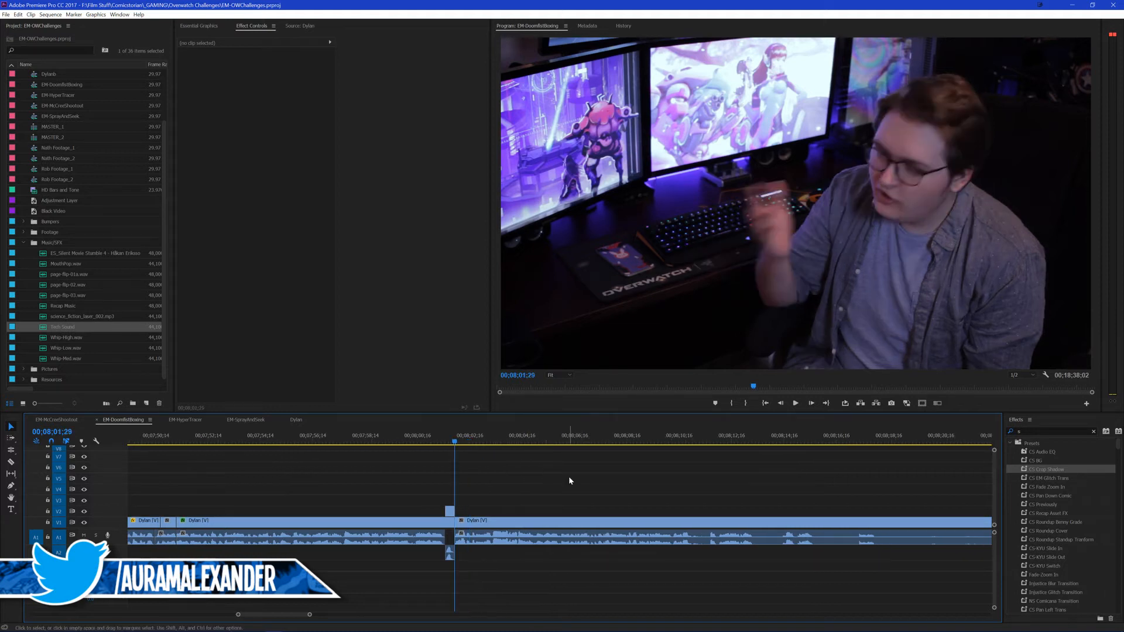
key("ctrl+s")
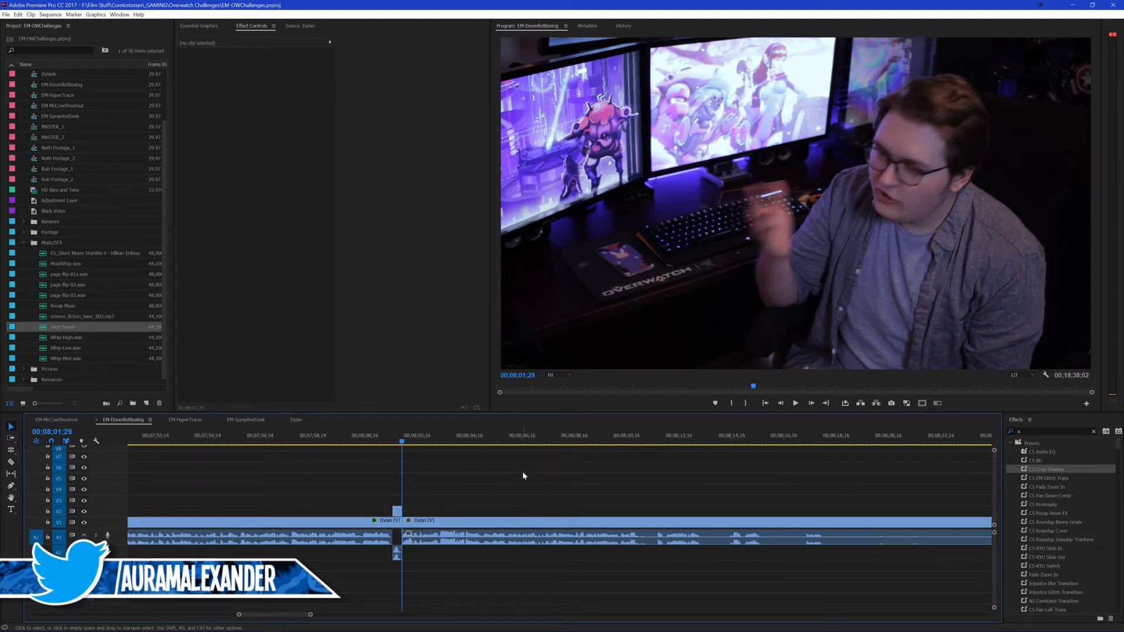
key("space")
scroll(547, 471, "down", 2)
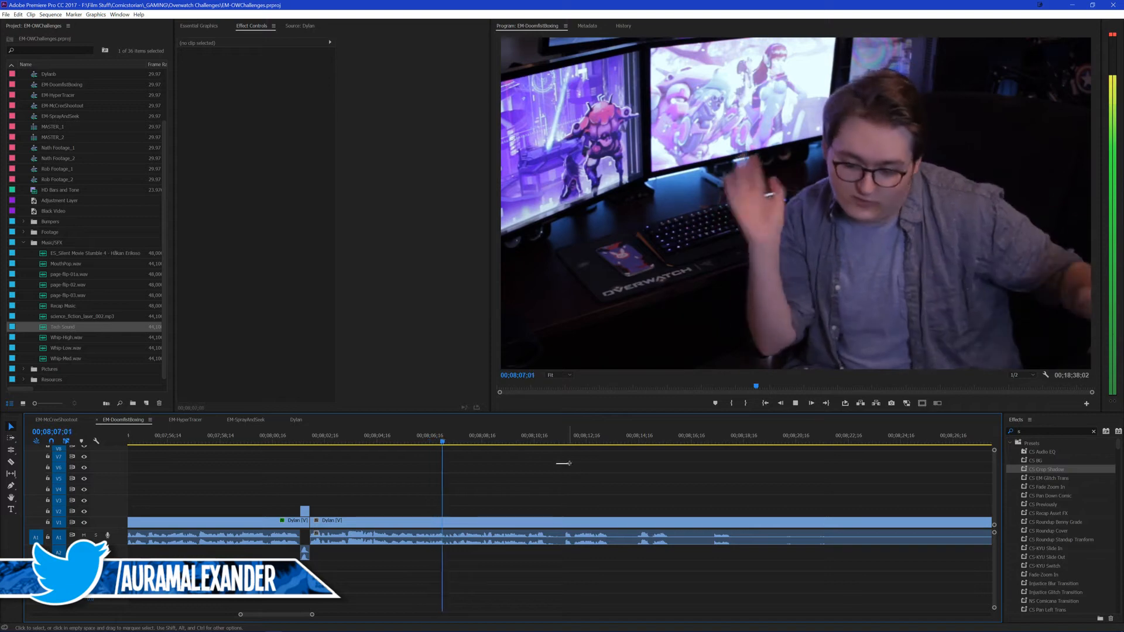
scroll(542, 470, "down", 1)
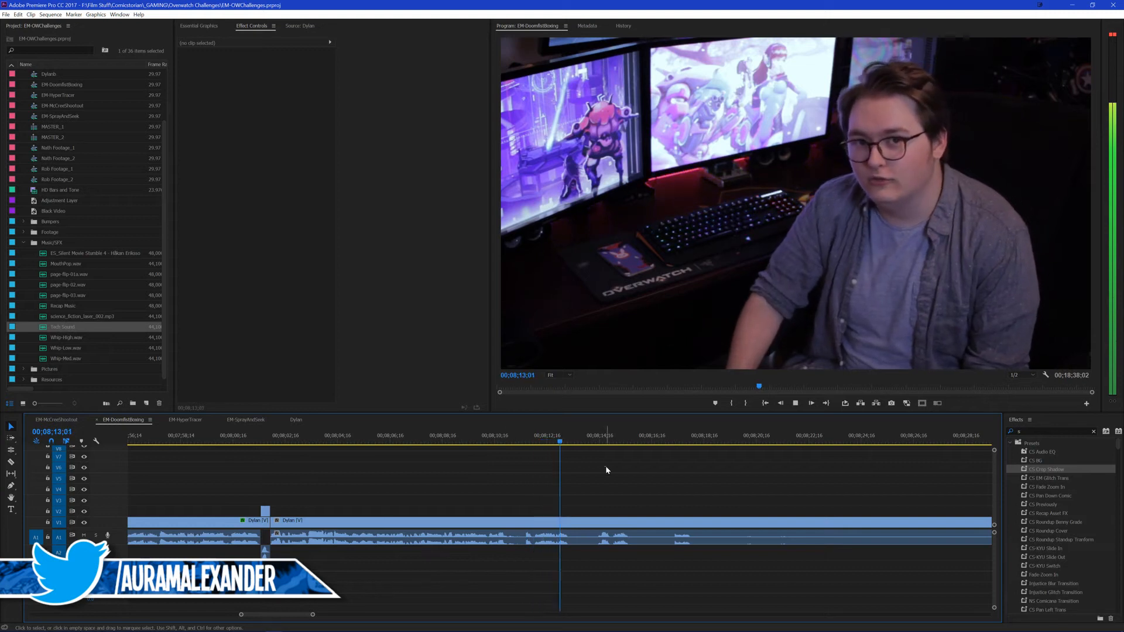
scroll(623, 478, "down", 3)
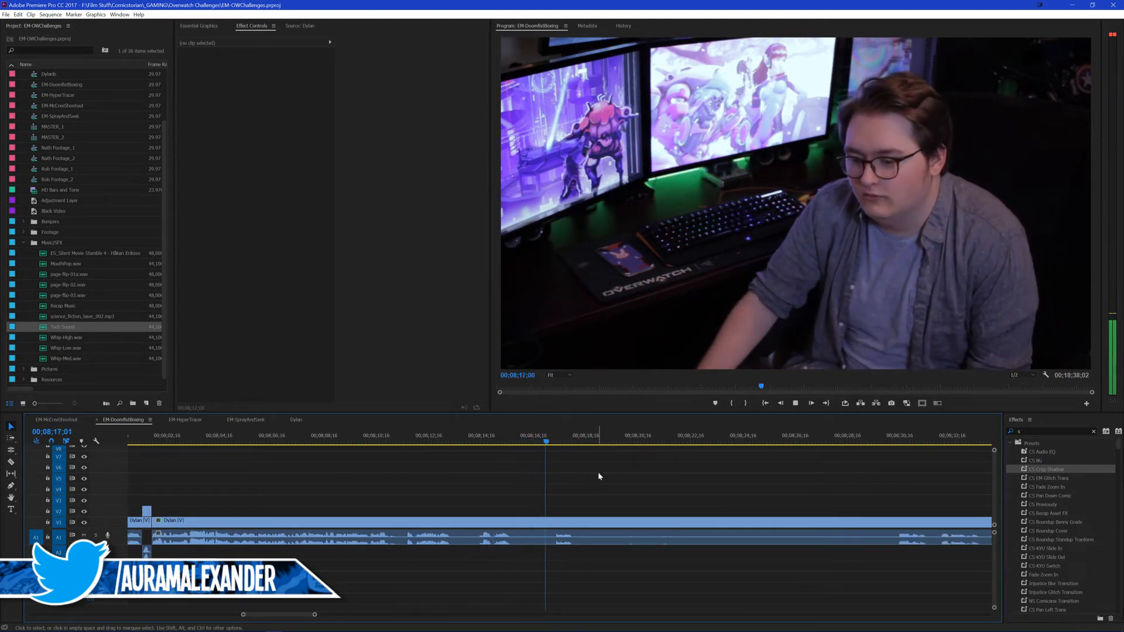
scroll(587, 475, "down", 1)
scroll(585, 475, "down", 3)
Step: Split the long presenter clip at 00;08;30;14, where speech resumes, and play from about 00;08;10
left_click(836, 439)
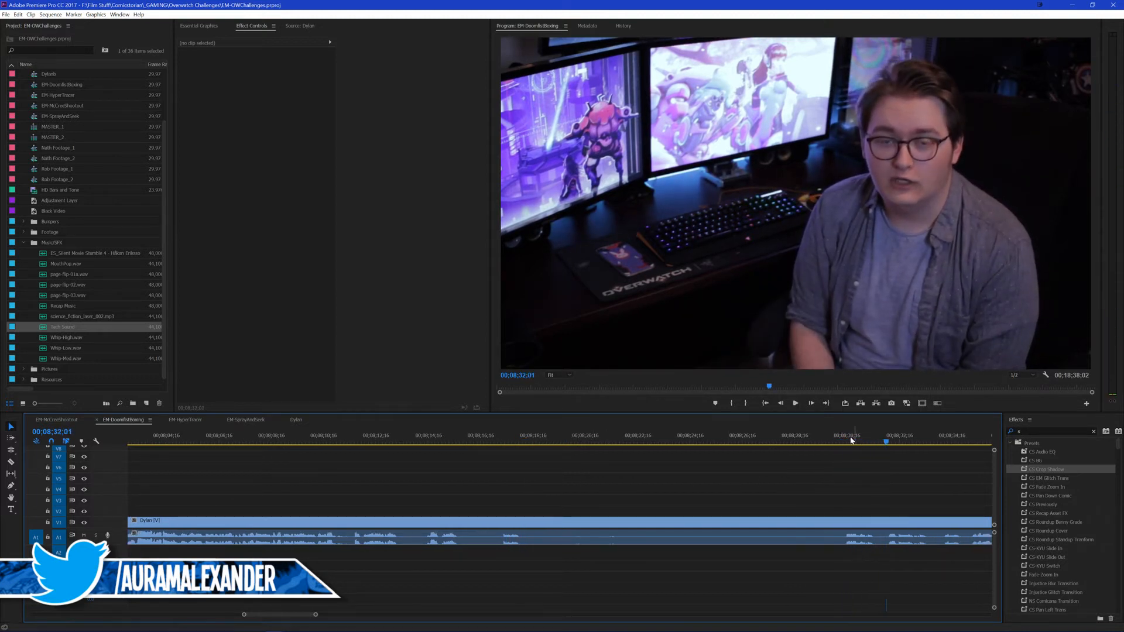
left_click_drag(840, 440, 845, 447)
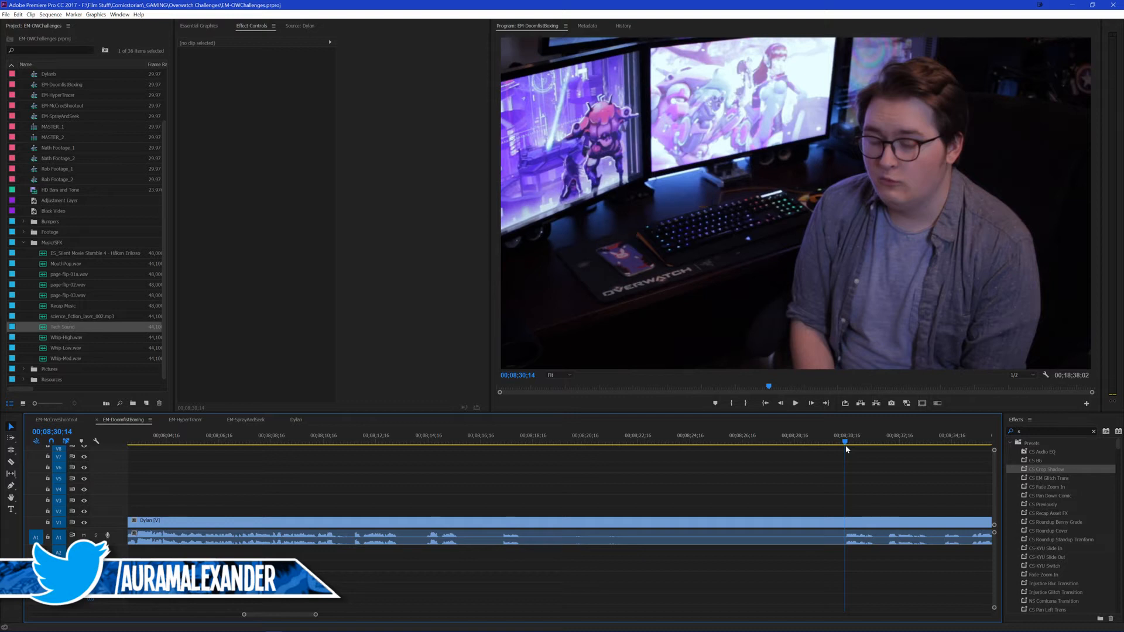
scroll(585, 493, "up", 4)
left_click(366, 438)
key("space")
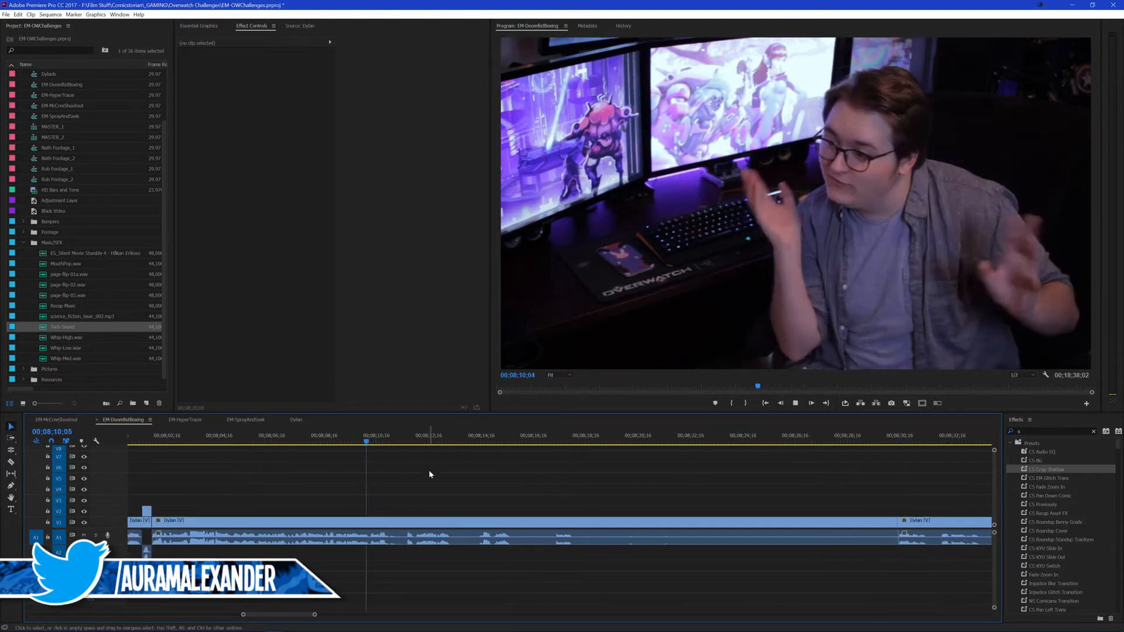
Step: Ripple-delete the long presenter clip that ends at the 00;08;30;14 split and play across the new join
key("space")
left_click_drag(597, 467, 616, 586)
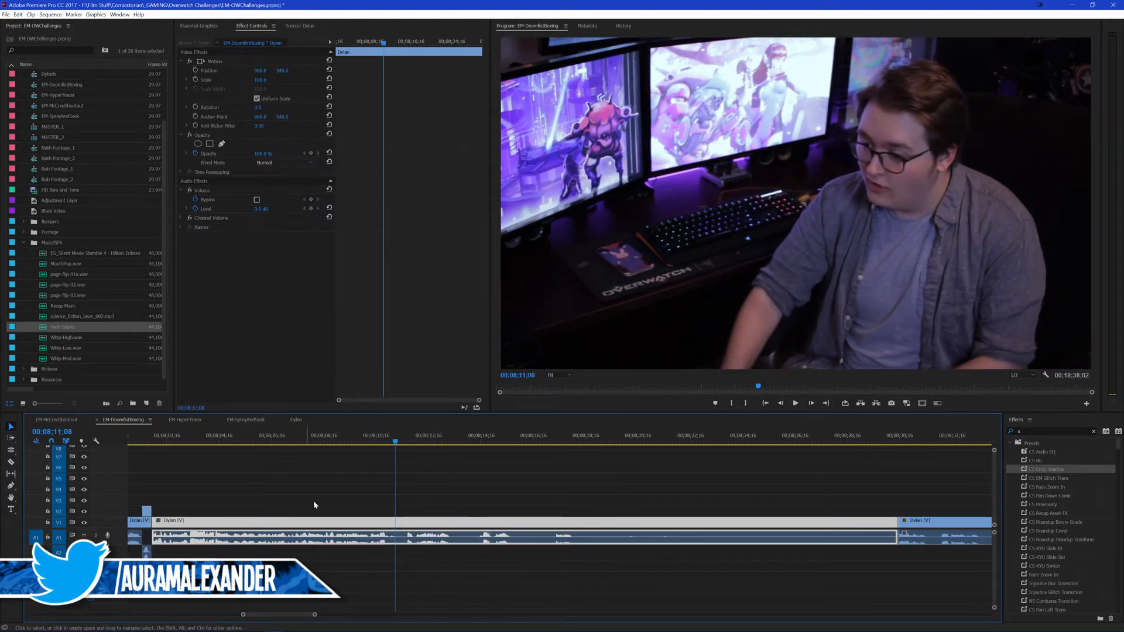
scroll(314, 503, "up", 4)
key("shift+Delete")
key("space")
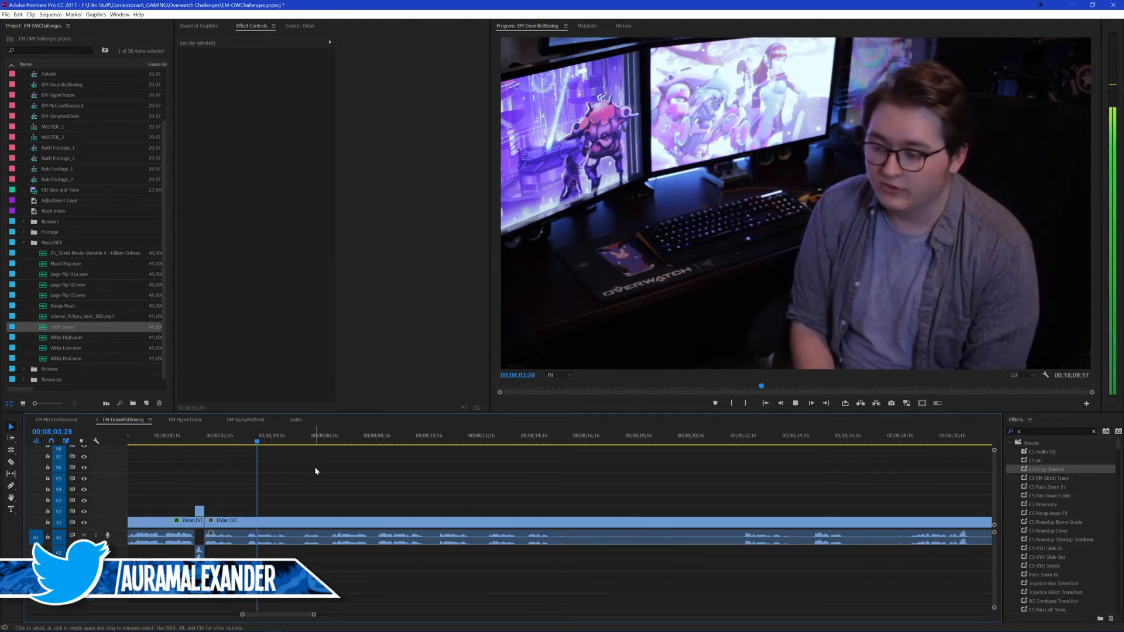
Step: Split the presenter clip at 00;08;03;03, where he looks silently at the camera, and save the project
scroll(351, 474, "up", 4)
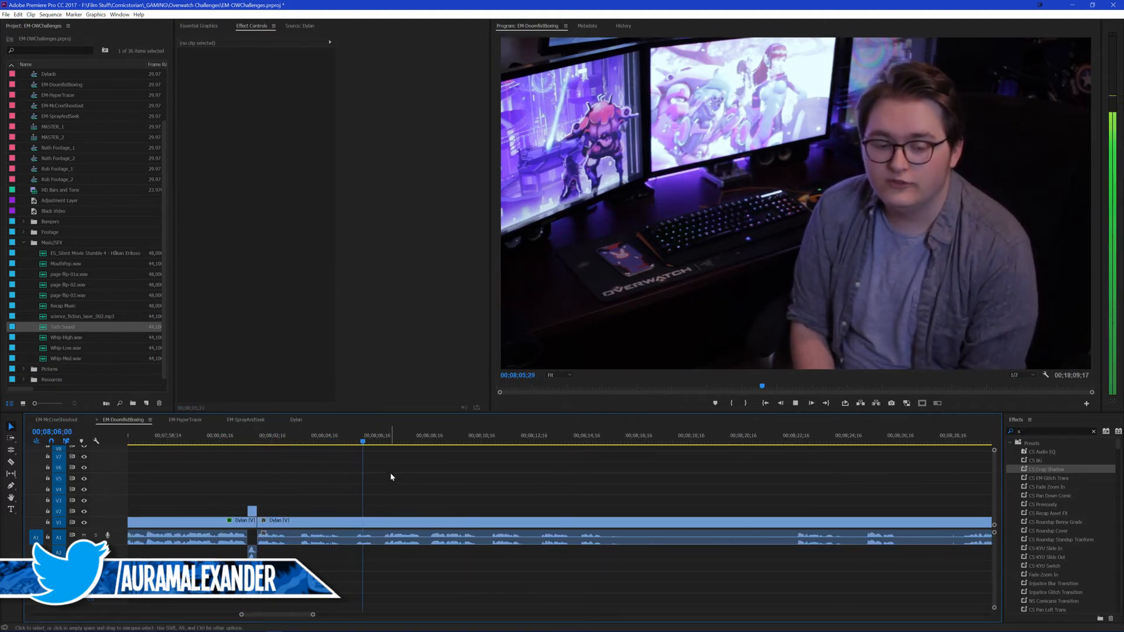
left_click(274, 445)
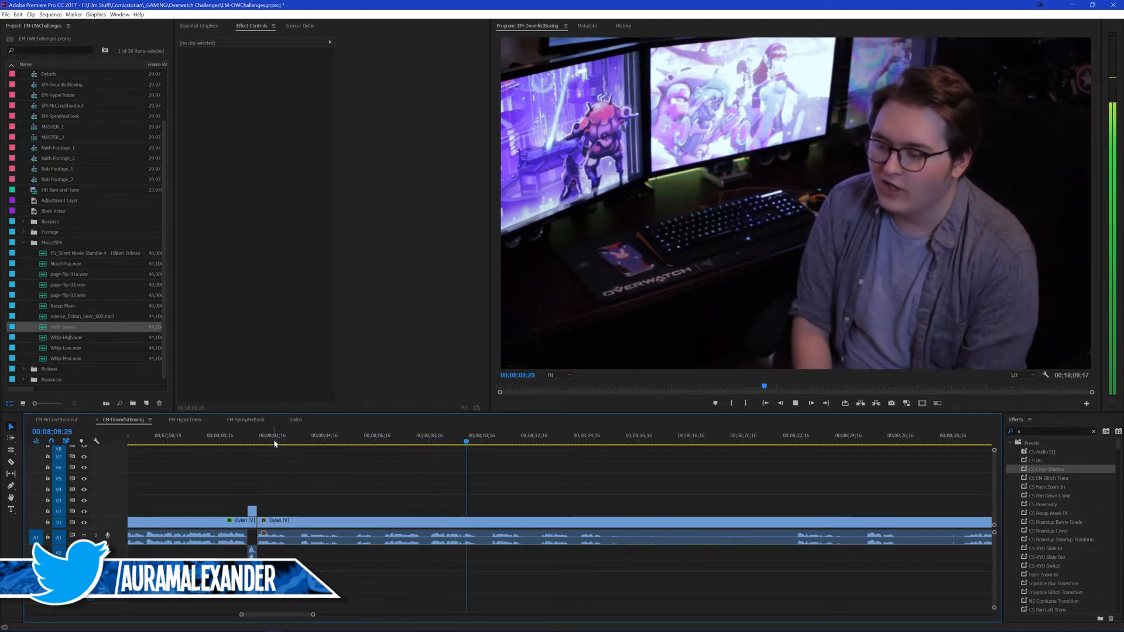
key("space")
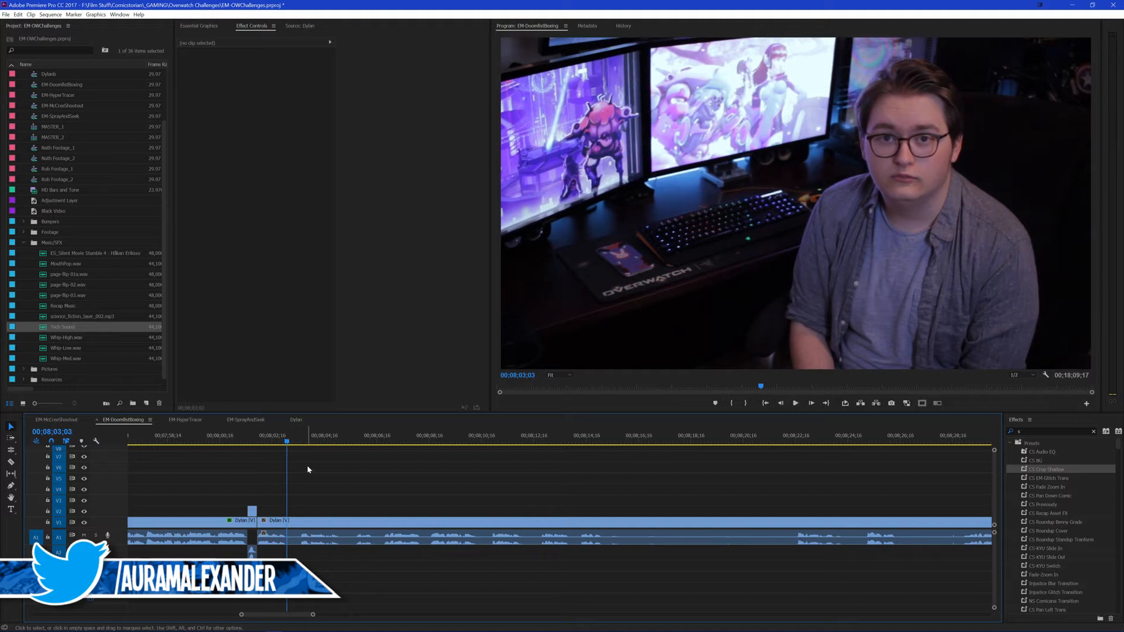
key("ctrl+k")
key("ctrl+s")
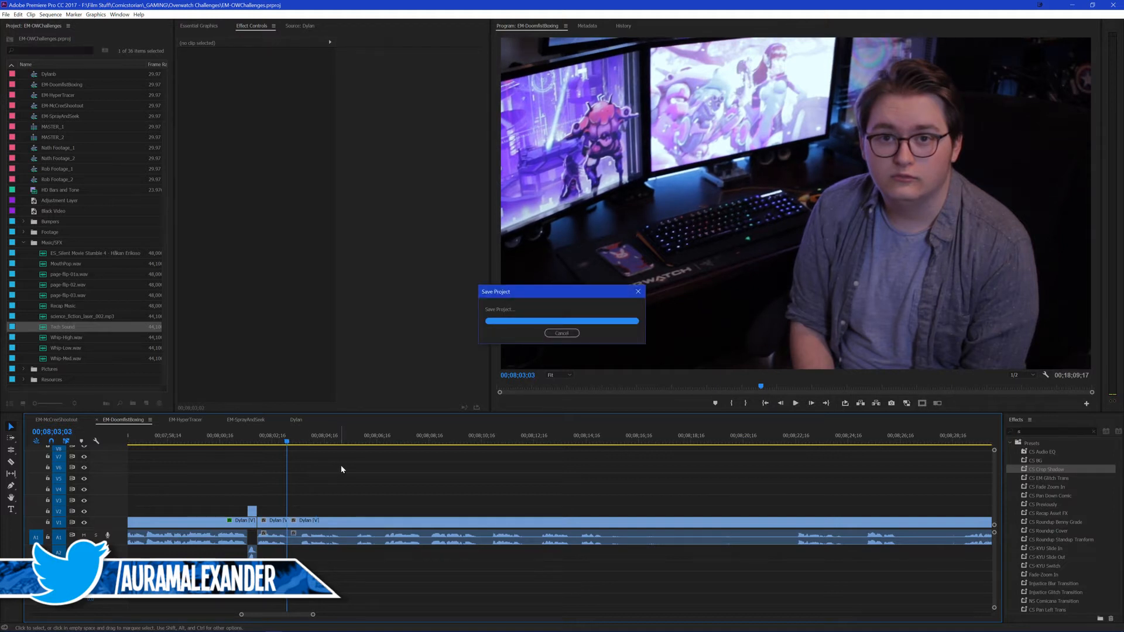
Step: Replay the outro from 00;08;01;07 through the split at 00;08;03;03 to review the pacing, with the project saved
scroll(430, 483, "up", 2)
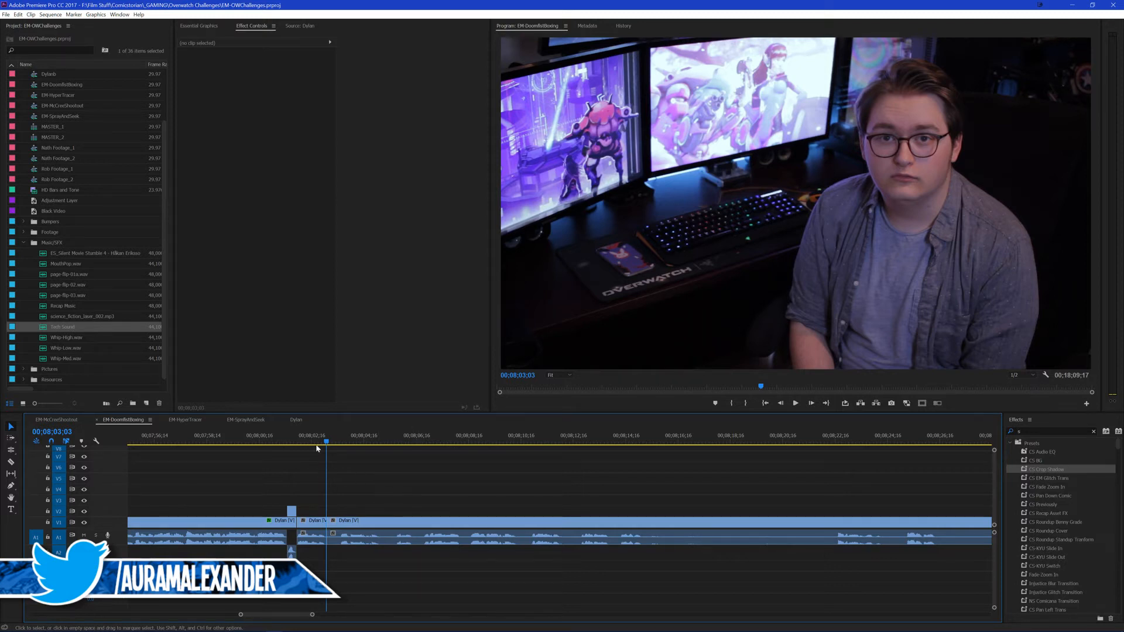
left_click(278, 438)
key("ctrl+s")
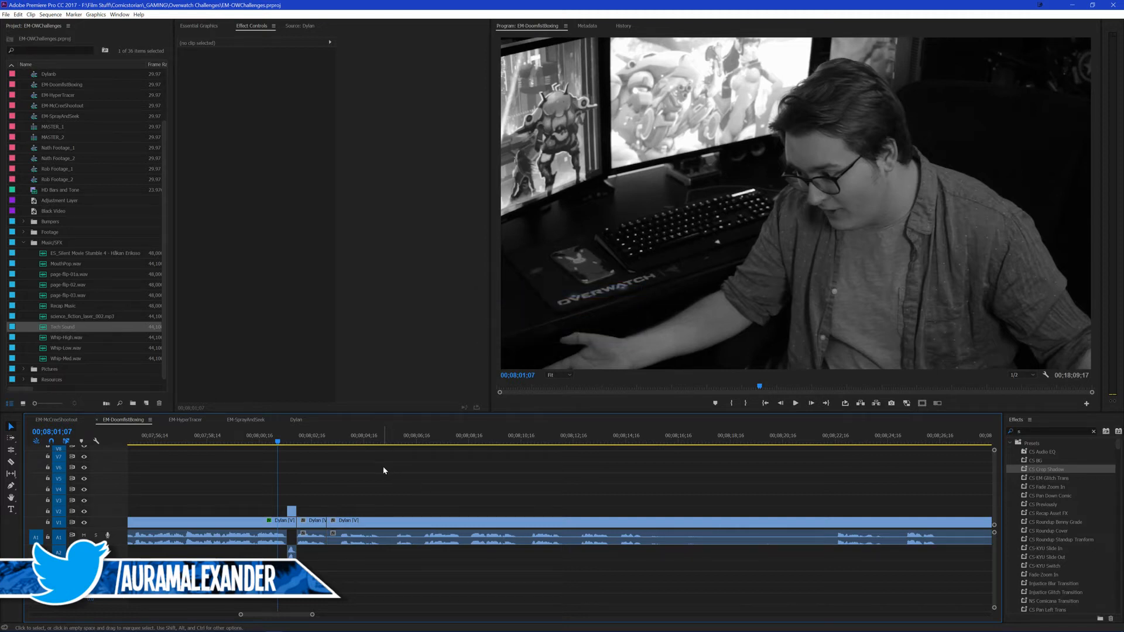
key("space")
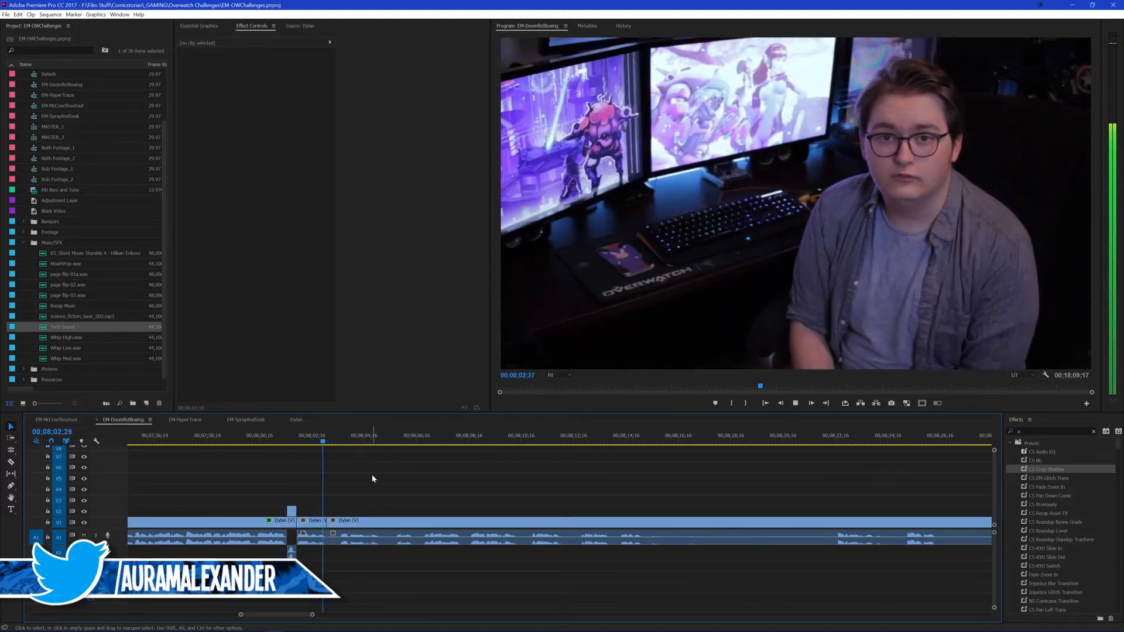
key("space")
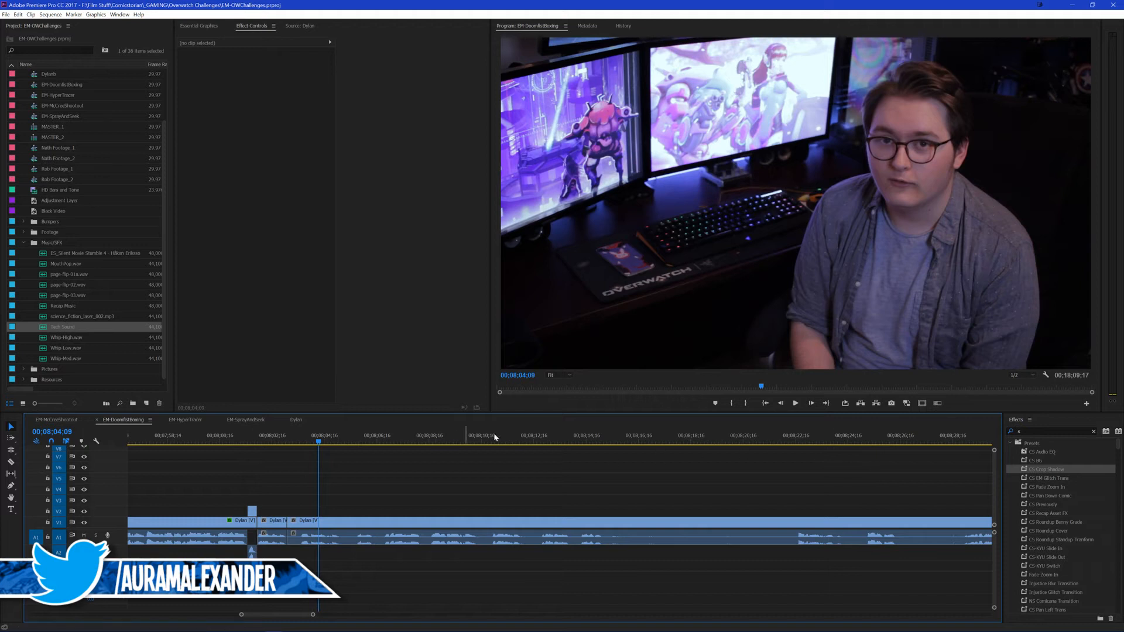
Step: Isolate the presenter's hand gesture by splitting the clip at about 00;08;15;13 and again at 00;08;16;19
key("space")
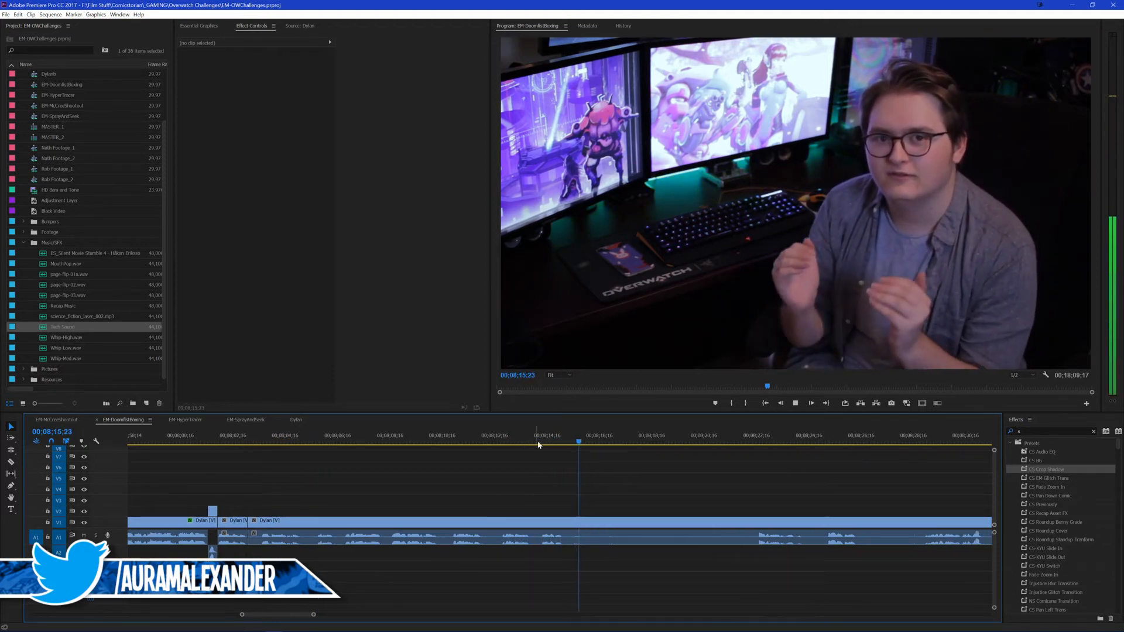
left_click(555, 440)
key("space")
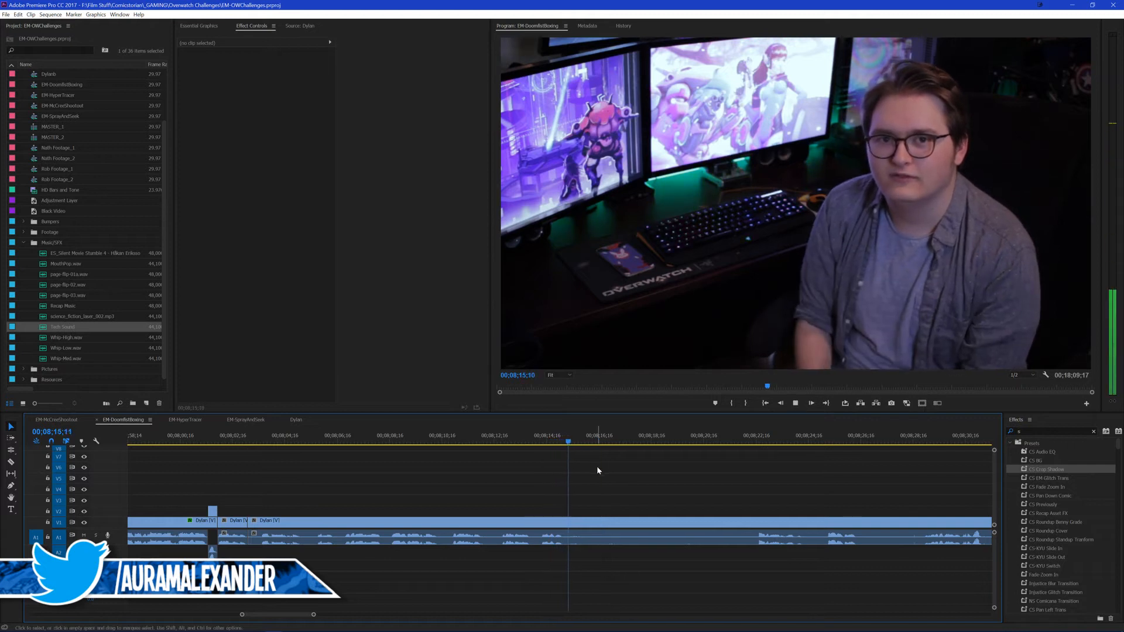
key("space")
key("ctrl+k")
key("space")
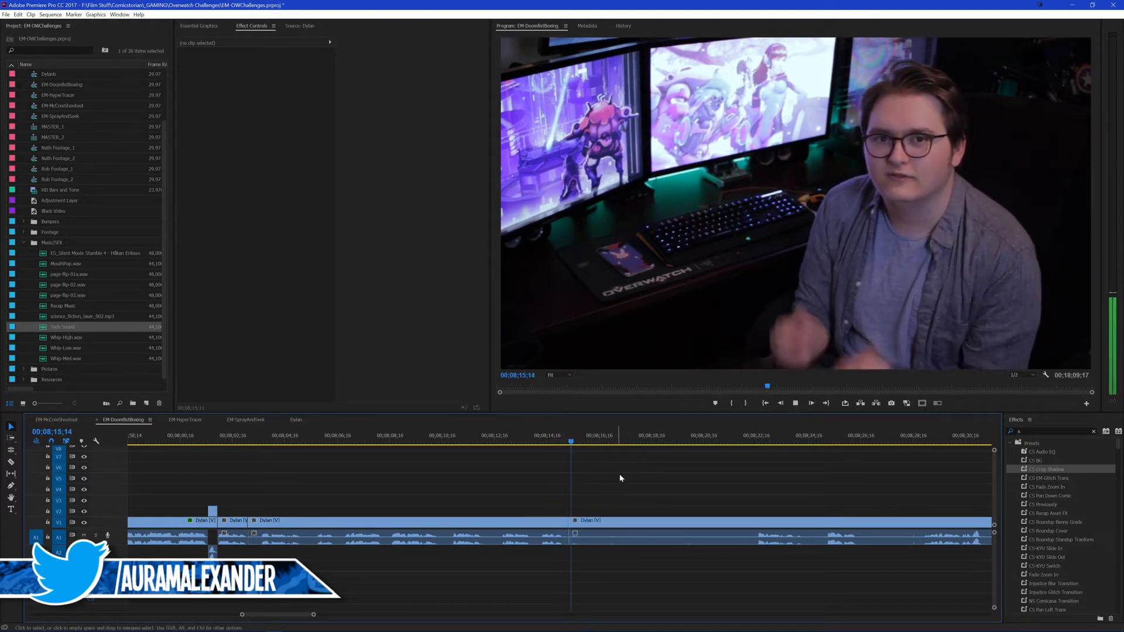
key("space")
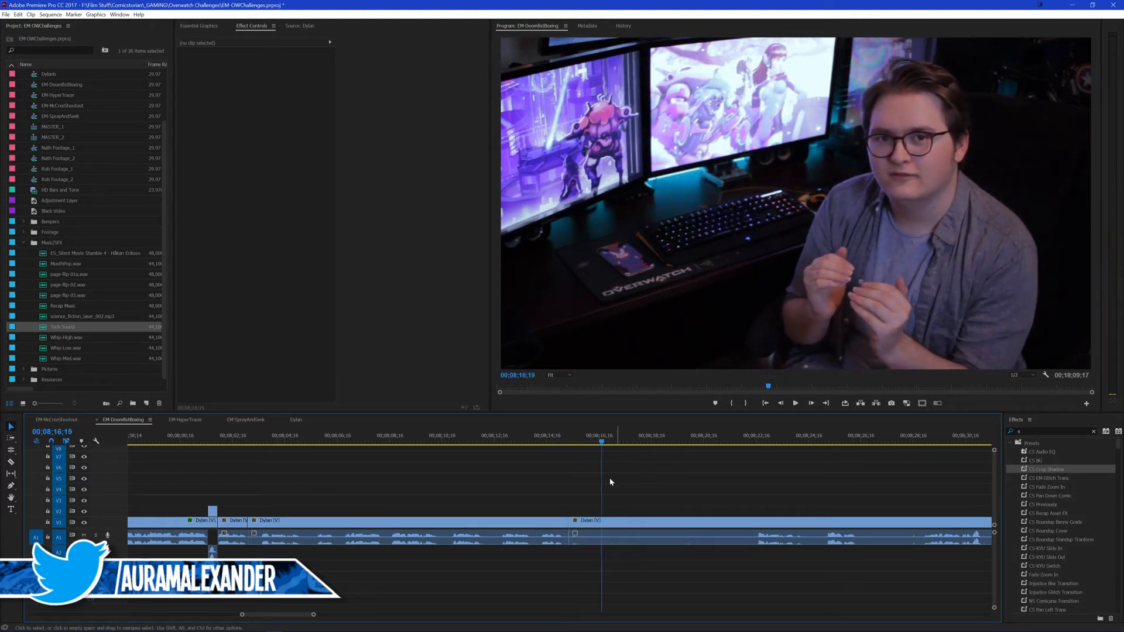
Step: Ripple-delete the presenter section between 00;08;03;03 and the hand gesture, and play the join from about 00;08;02;13
left_click(477, 531)
key("shift+Delete")
left_click(230, 438)
scroll(289, 473, "up", 1)
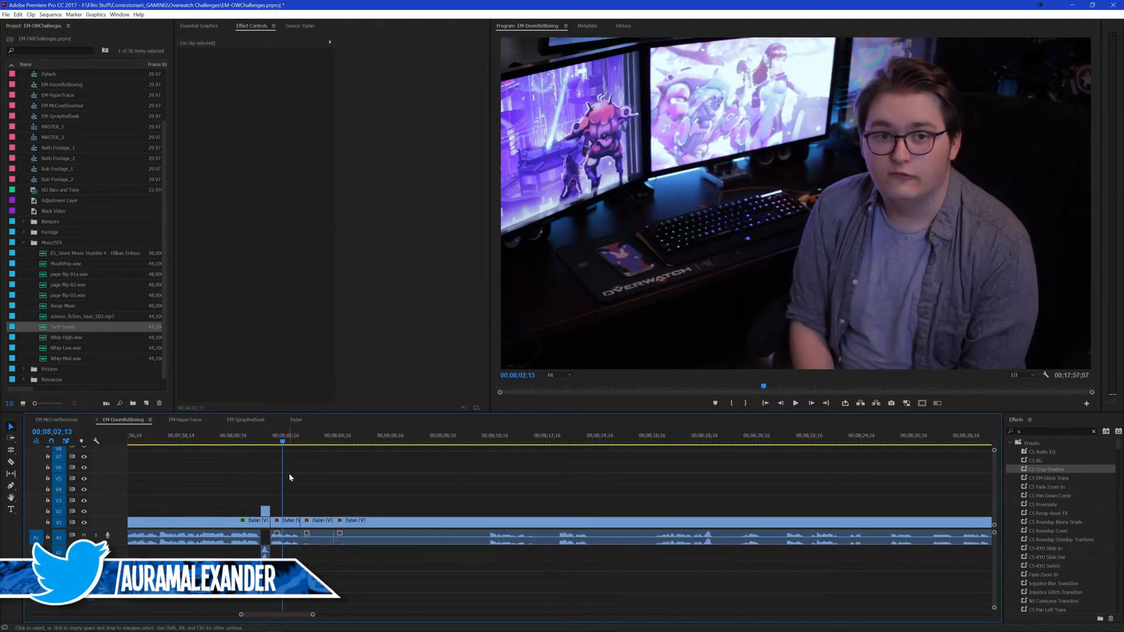
key("space")
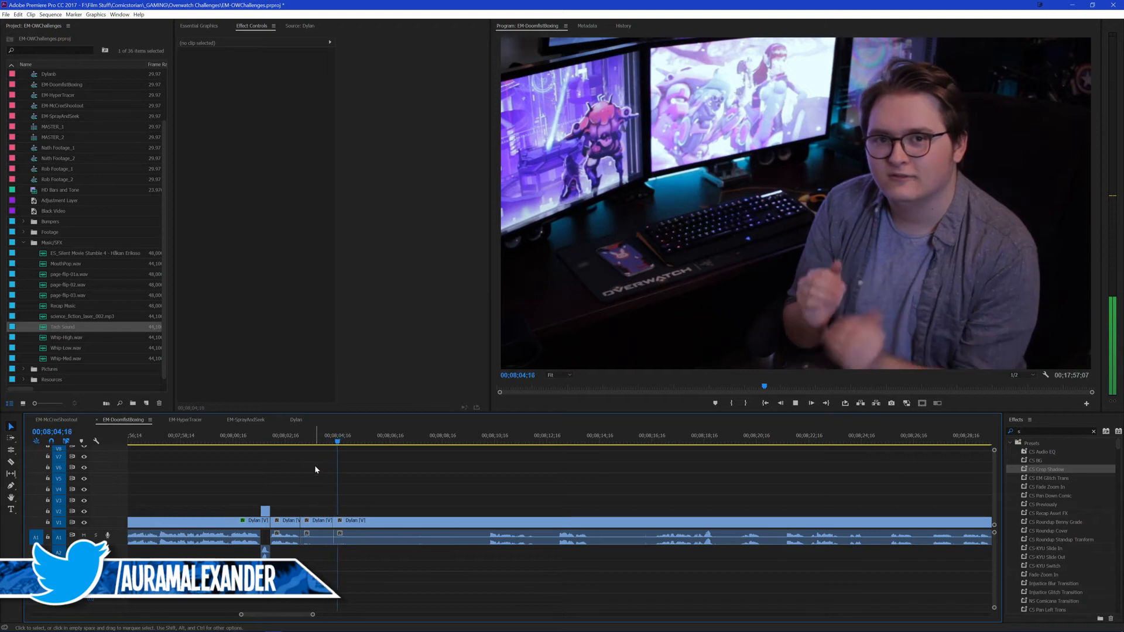
key("space")
Step: Scale the short hand-gesture clip to 234% and reposition it so the presenter's hands fill the frame
left_click(324, 525)
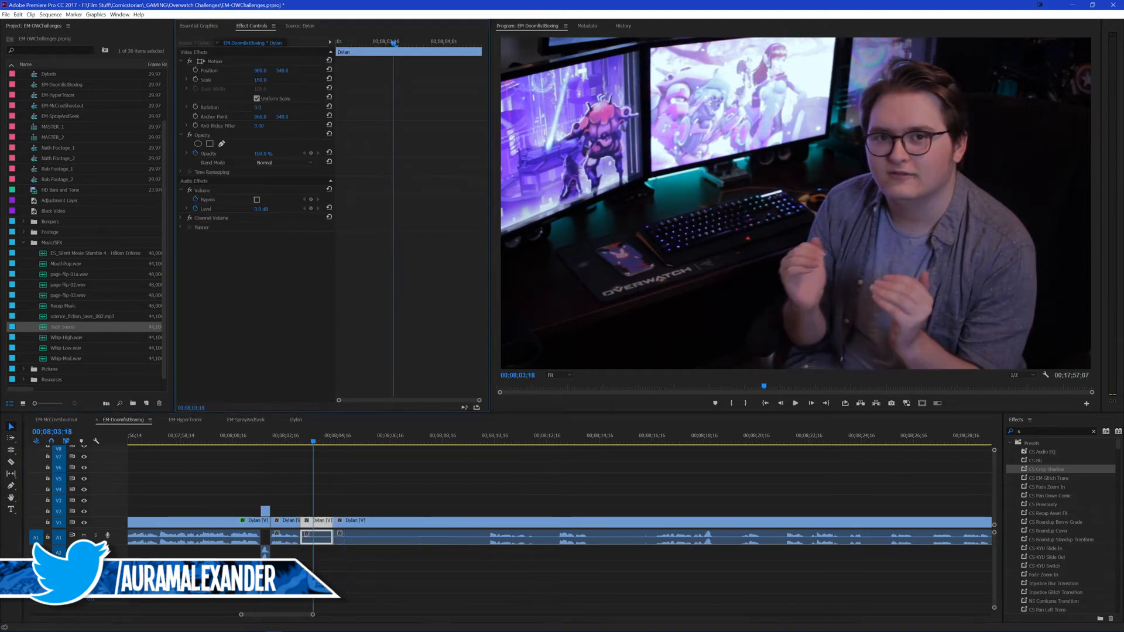
mouse_move(259, 80)
left_mouse_down()
mouse_move(280, 72)
mouse_move(257, 70)
left_mouse_up()
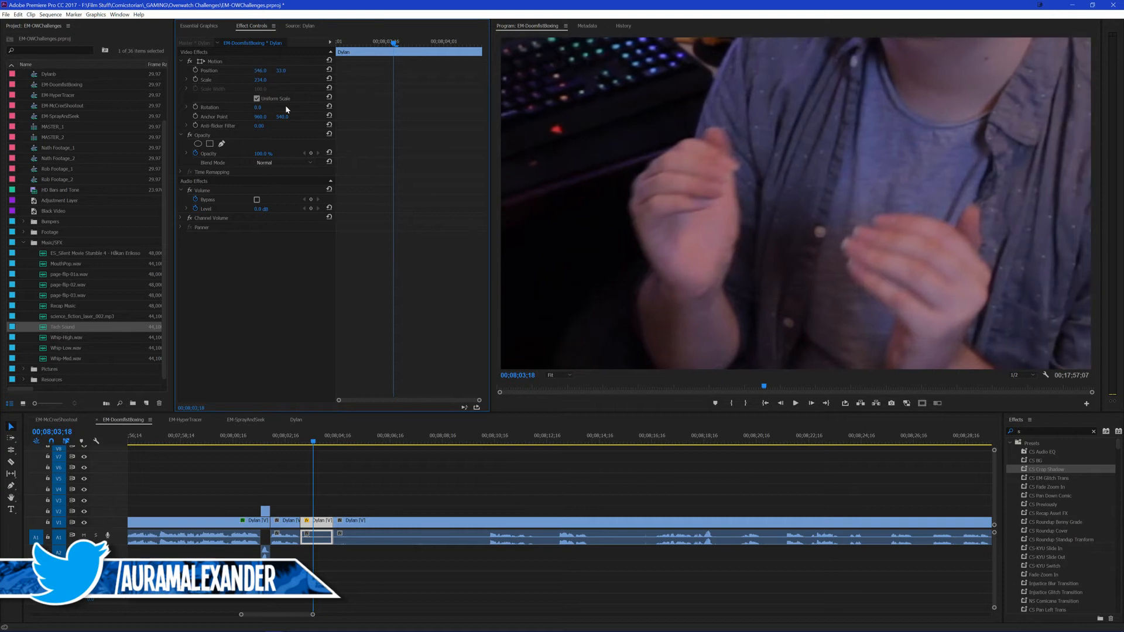
Step: Ripple-trim the start of the zoomed hand-gesture clip up to 00;08;03;11, where the hands are already raised
left_click(389, 476)
key("Up")
left_click(326, 521)
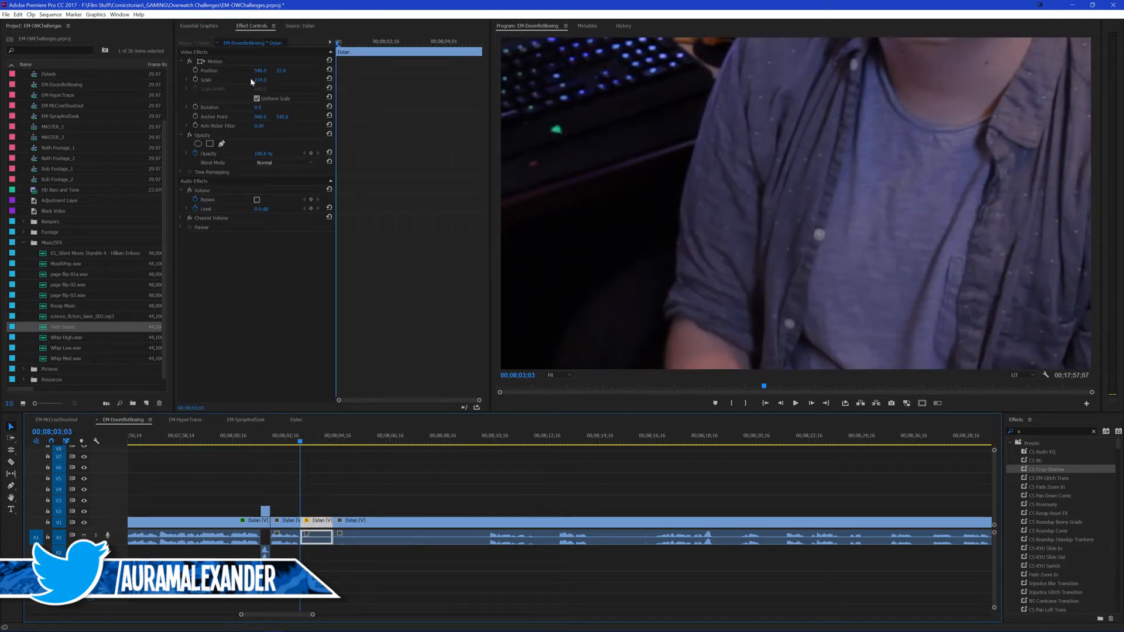
key("space")
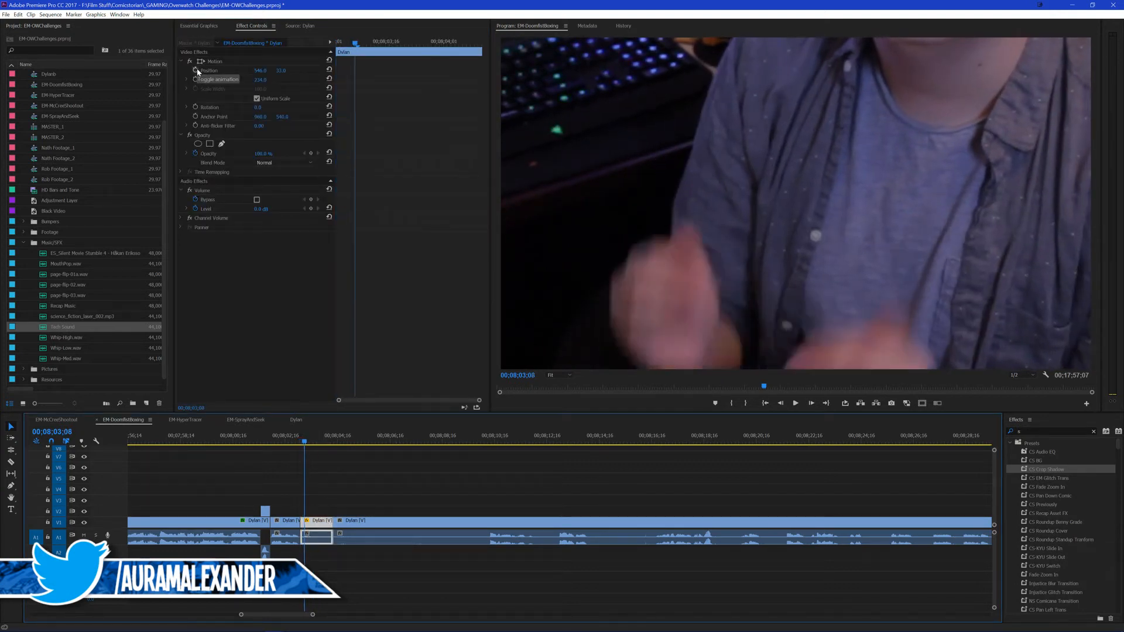
key("q")
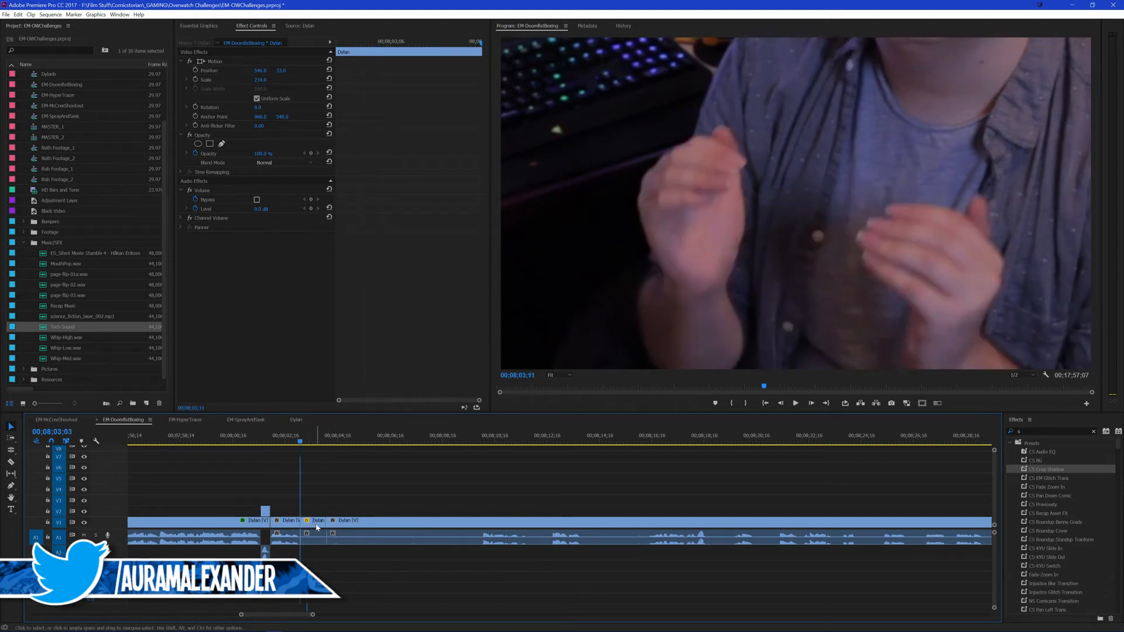
Step: Keyframe the zoomed clip's position every few frames from its start to about 00;08;04;02, shifting the framing to shake the close-up of the hands
left_click(202, 61)
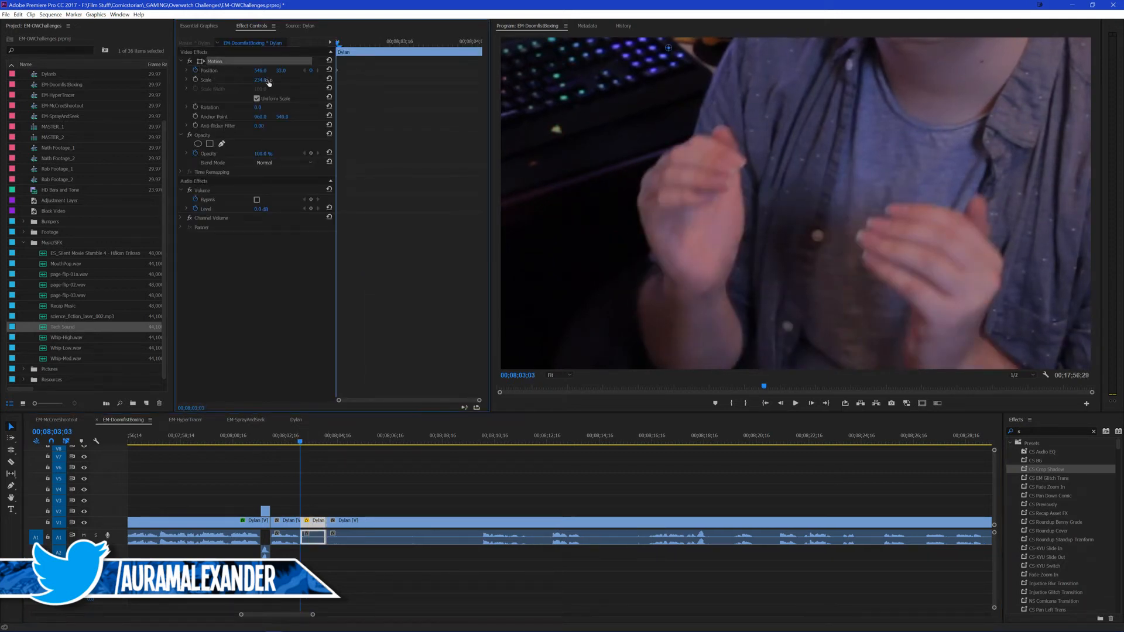
key("Right")
key("Right")
key("Right")
key("Right")
key("Right")
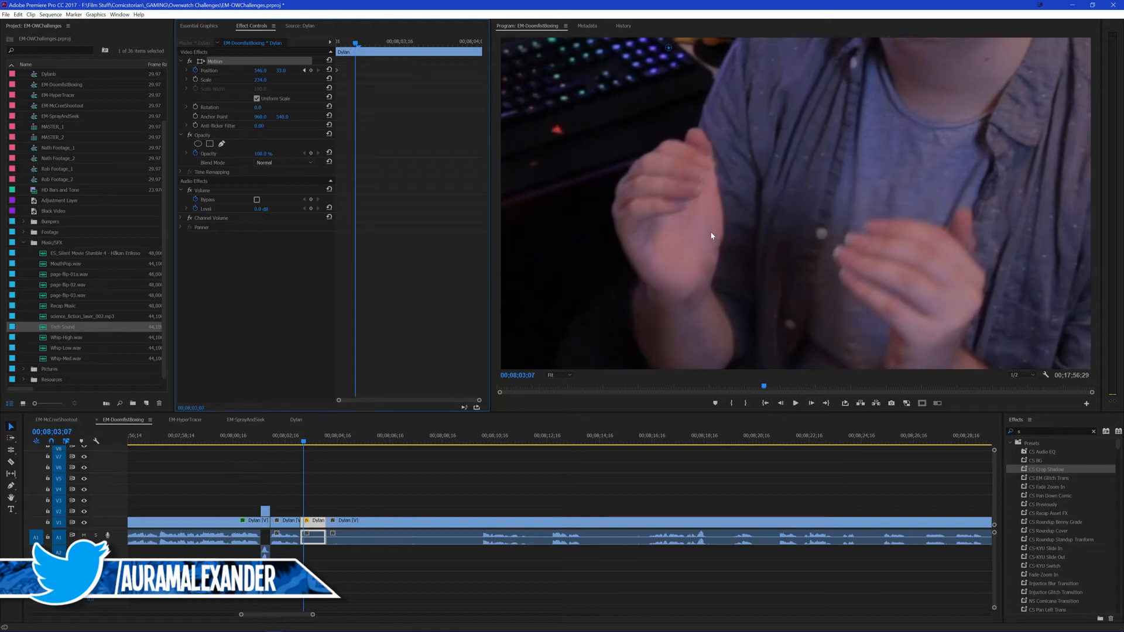
left_click_drag(712, 235, 732, 254)
key("Right")
key("Right")
key("Right")
key("Right")
key("Right")
key("Right")
key("Right")
key("Right")
key("Right")
key("Right")
key("Right")
key("Right")
key("Right")
key("Right")
key("Right")
key("Right")
key("Right")
key("Right")
key("Right")
key("Right")
key("Right")
key("Right")
key("Right")
key("Right")
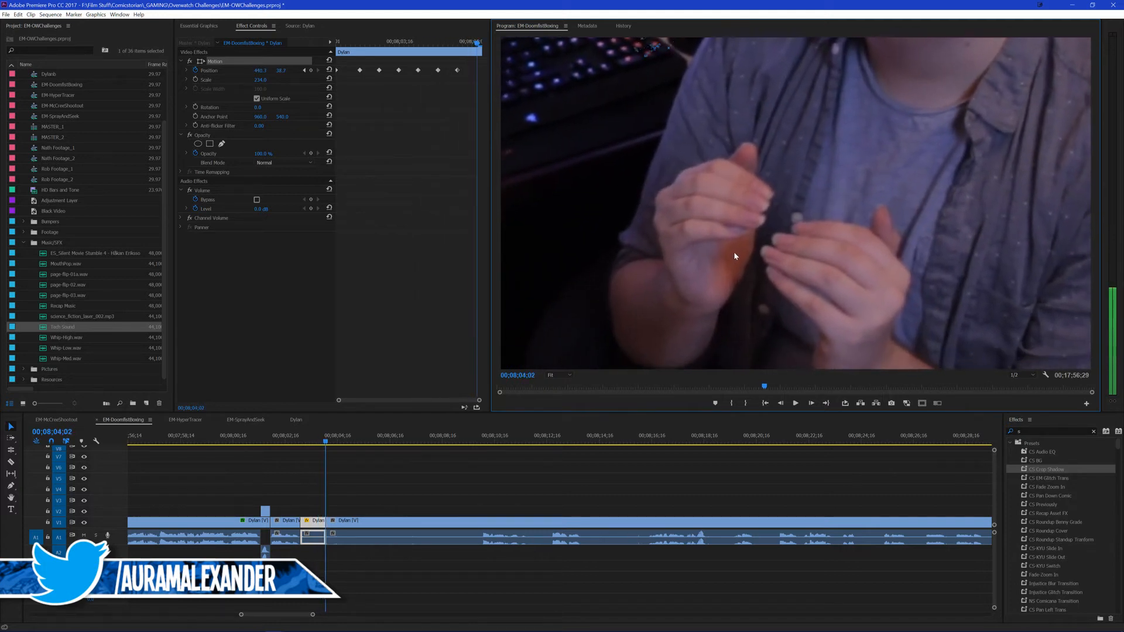
key("Right")
key("Right")
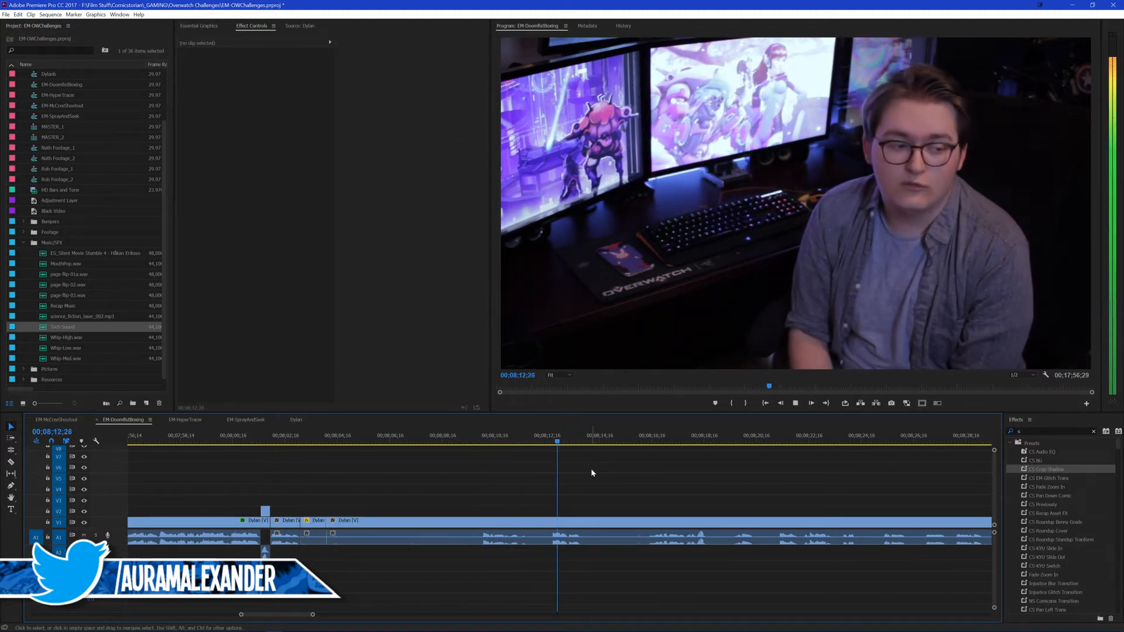
Step: Play the presenter's clip from about 00;08;16, stop at 00;08;19;17, and save the project
left_click(644, 443)
key("space")
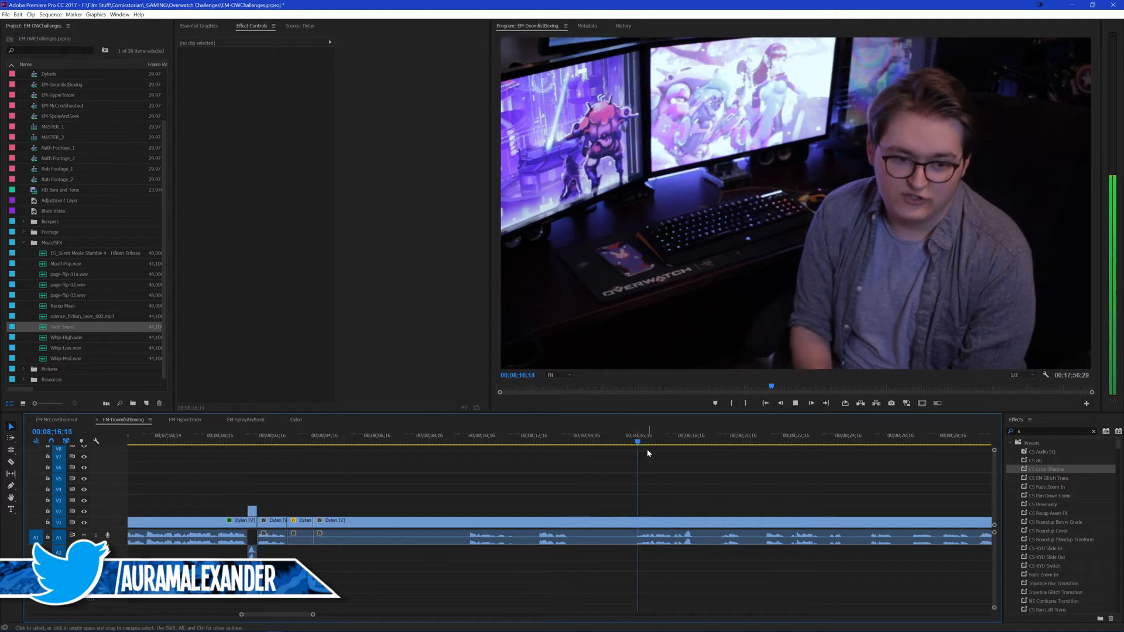
scroll(660, 467, "down", 3)
key("ctrl+s")
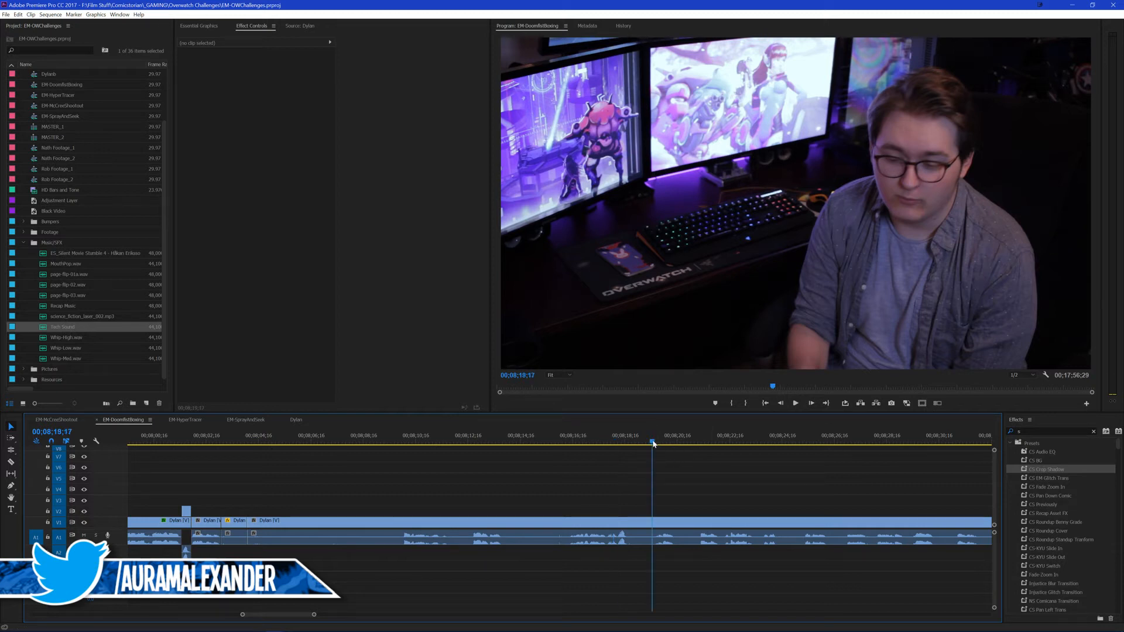
Step: Play the presenter's clip from 00;08;19;17 to about 00;08;30;20 to find where the next usable line begins
key("space")
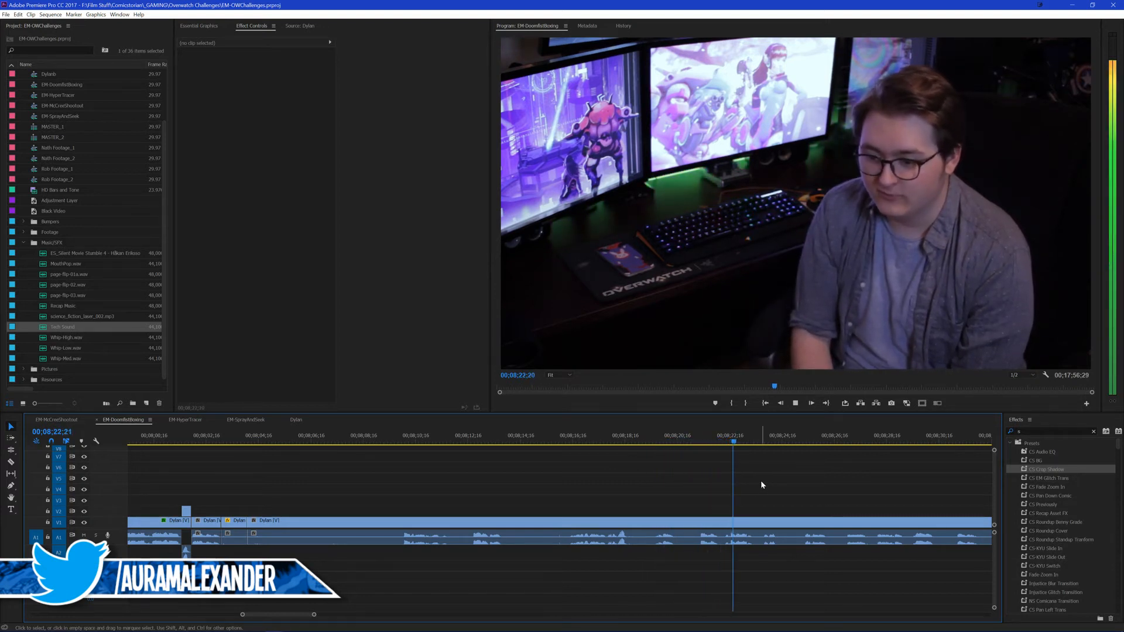
scroll(743, 486, "down", 1)
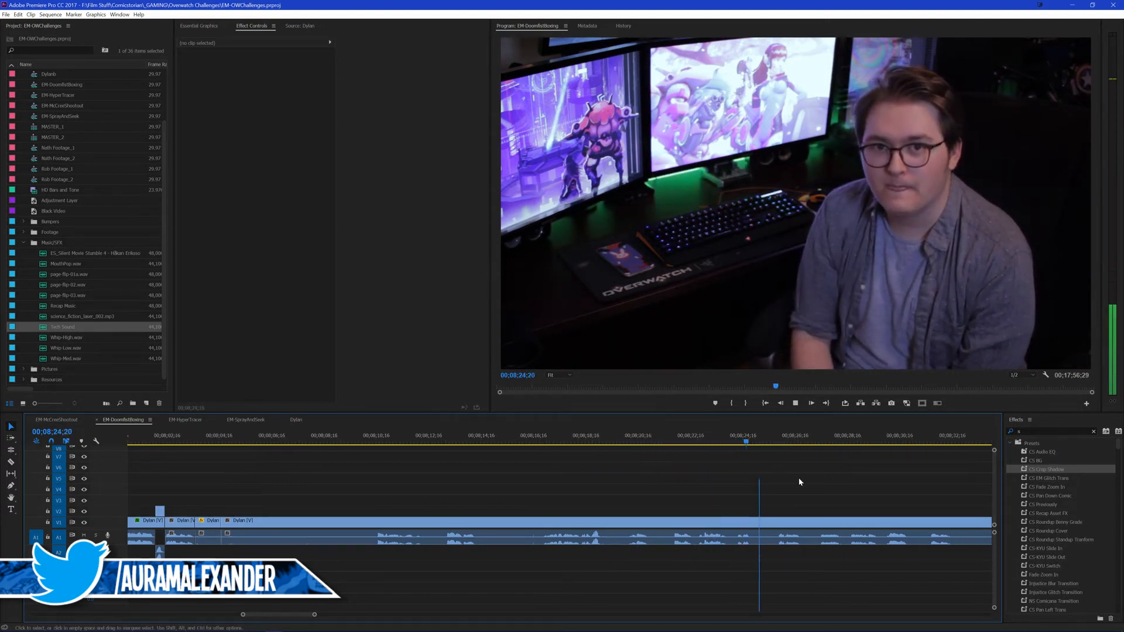
scroll(773, 478, "down", 2)
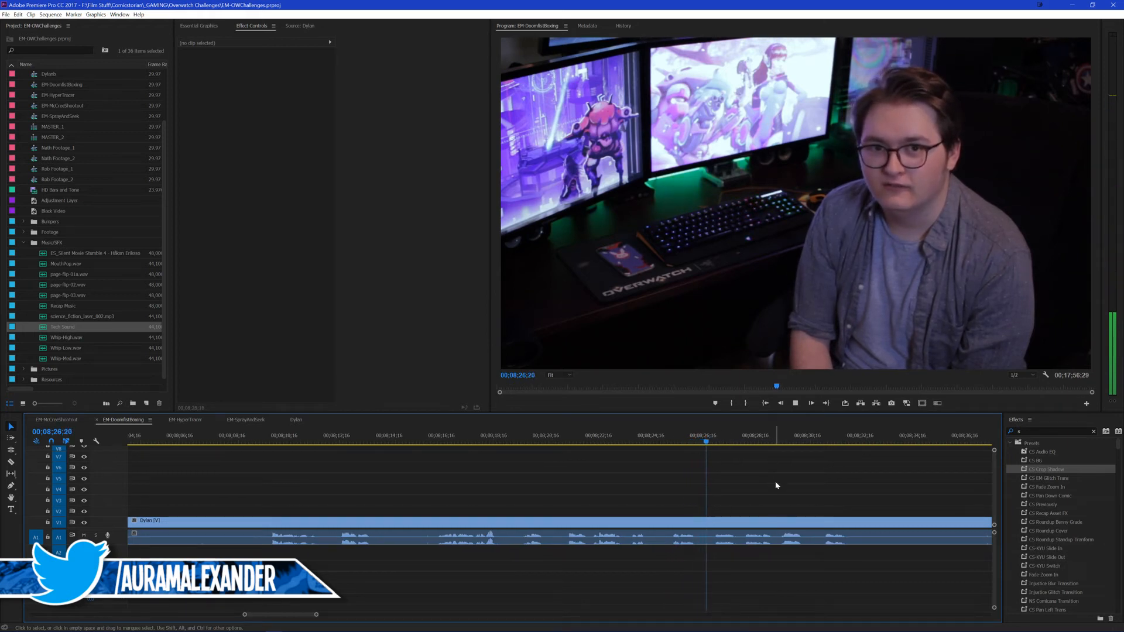
scroll(759, 480, "down", 1)
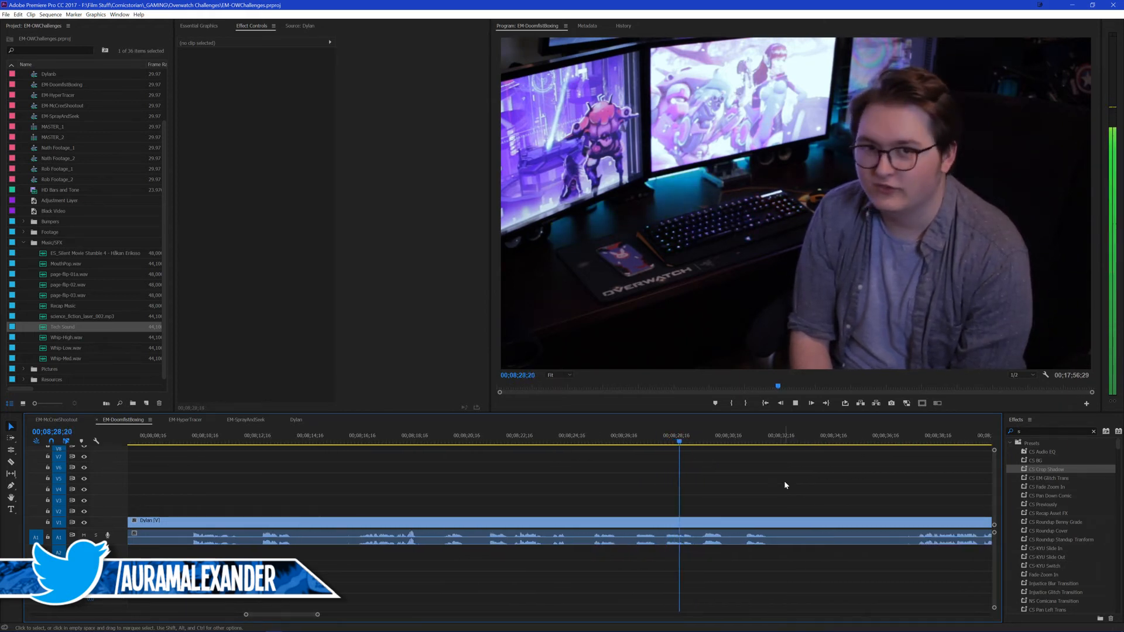
scroll(761, 479, "down", 2)
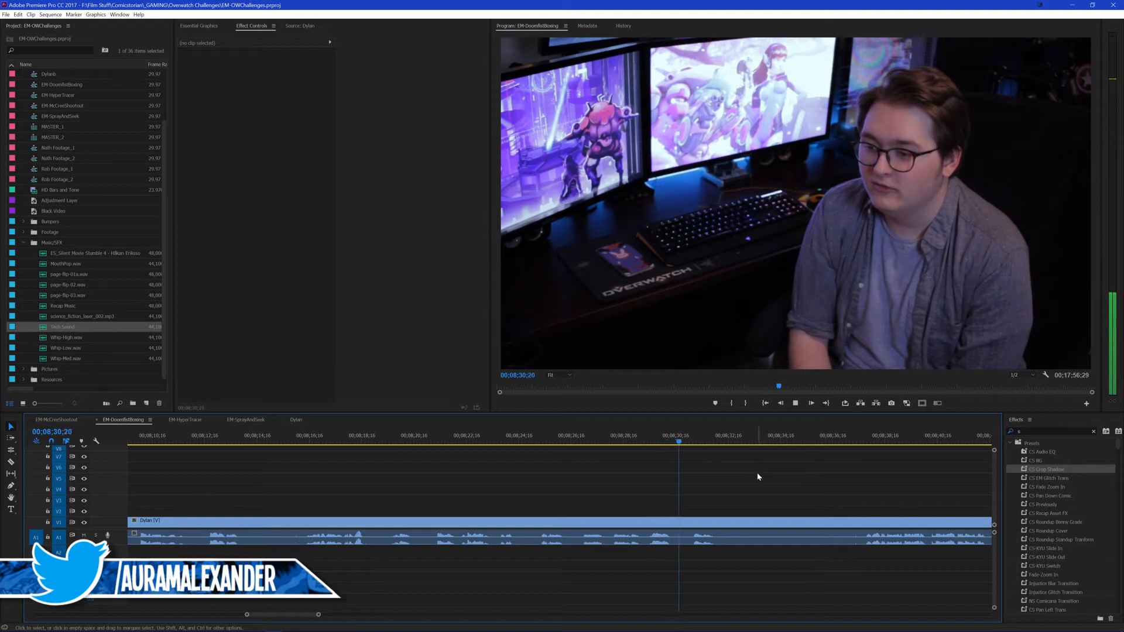
Step: Split the presenter clip at 00;08;29;14, ripple-delete the section between the hand close-up and that split, and play across the join
left_click(648, 440)
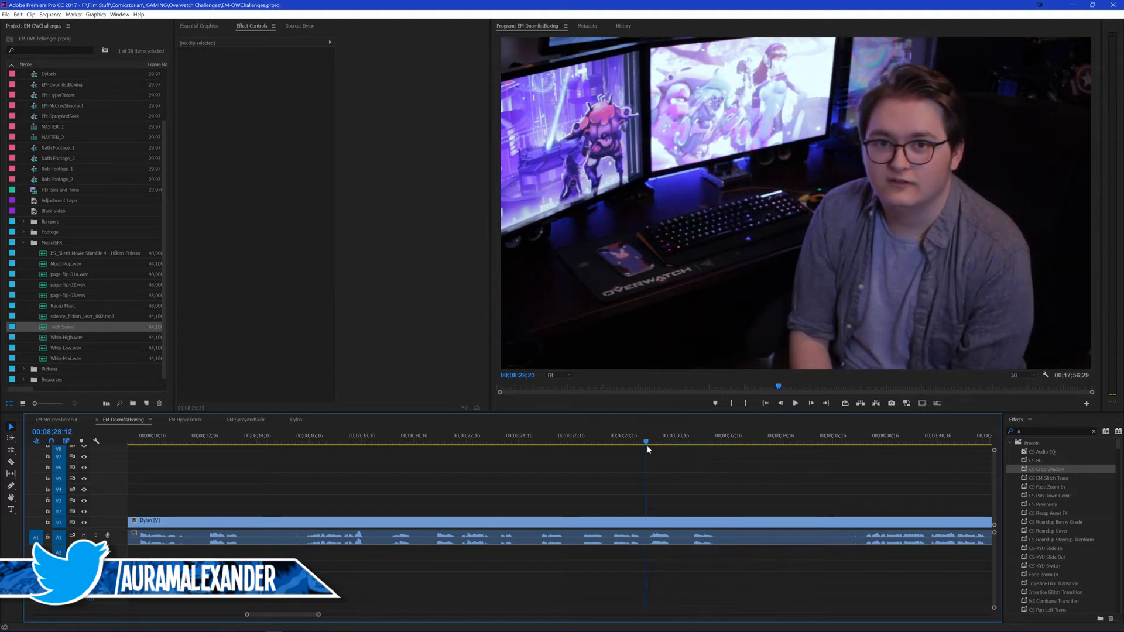
key("q")
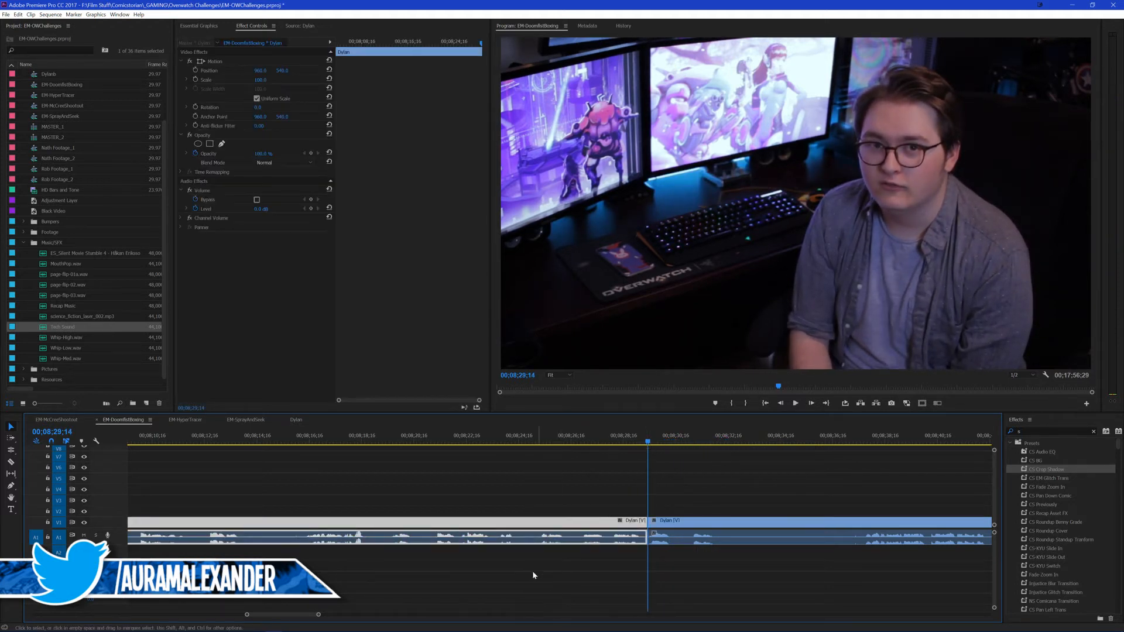
left_click_drag(585, 443, 525, 443)
key("space")
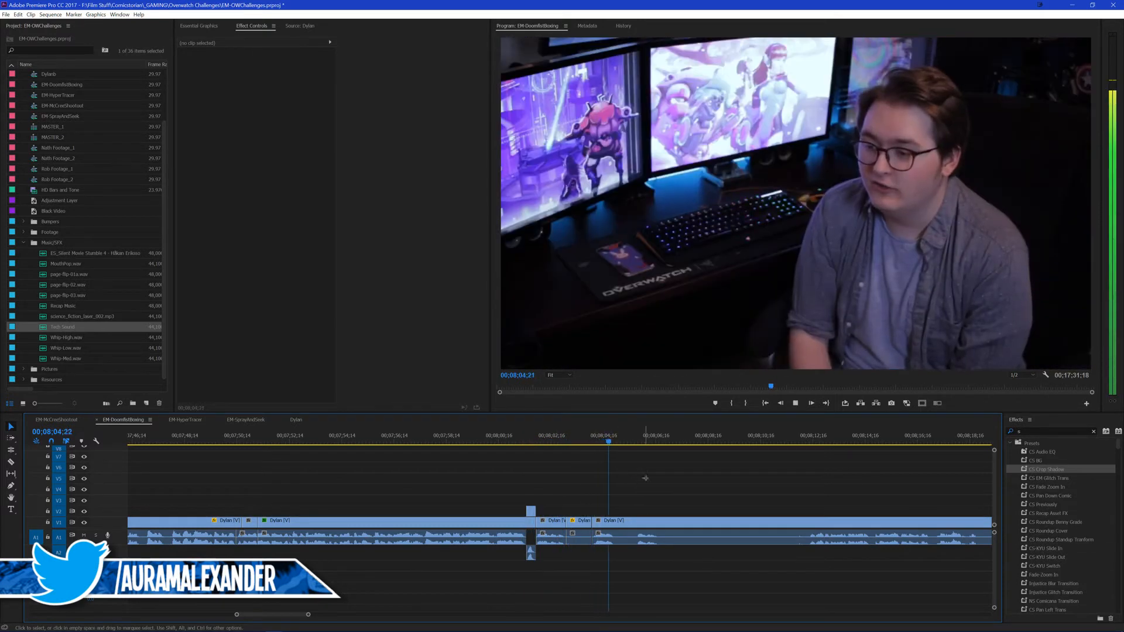
Step: Split the presenter's clip at 00;08;06;21, where the current line ends
key("space")
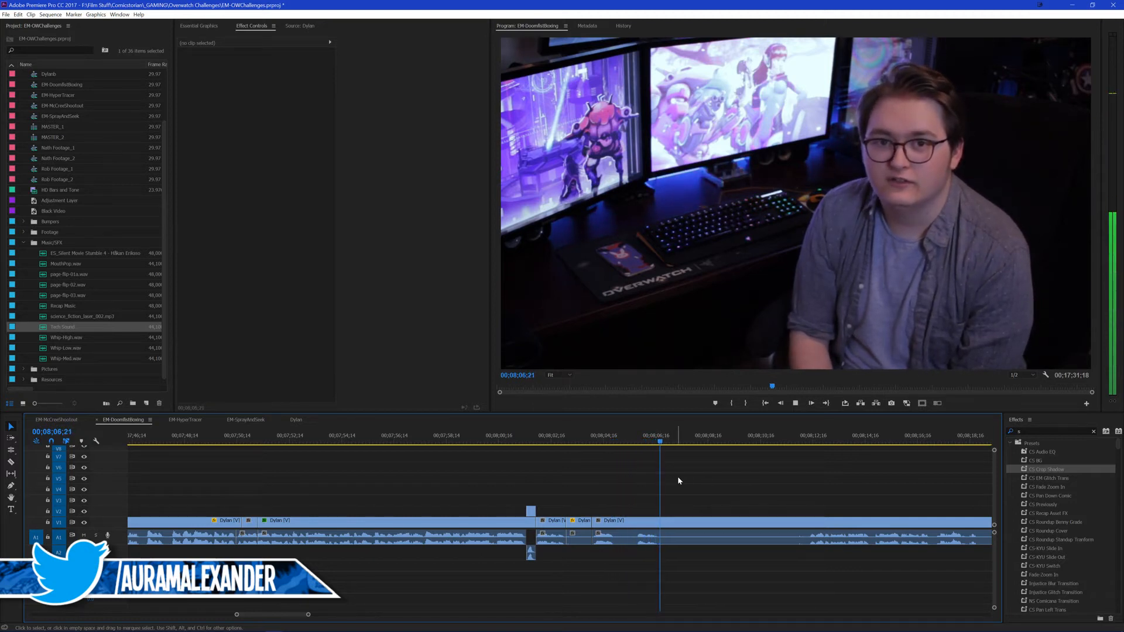
key("ctrl+k")
left_click(617, 440)
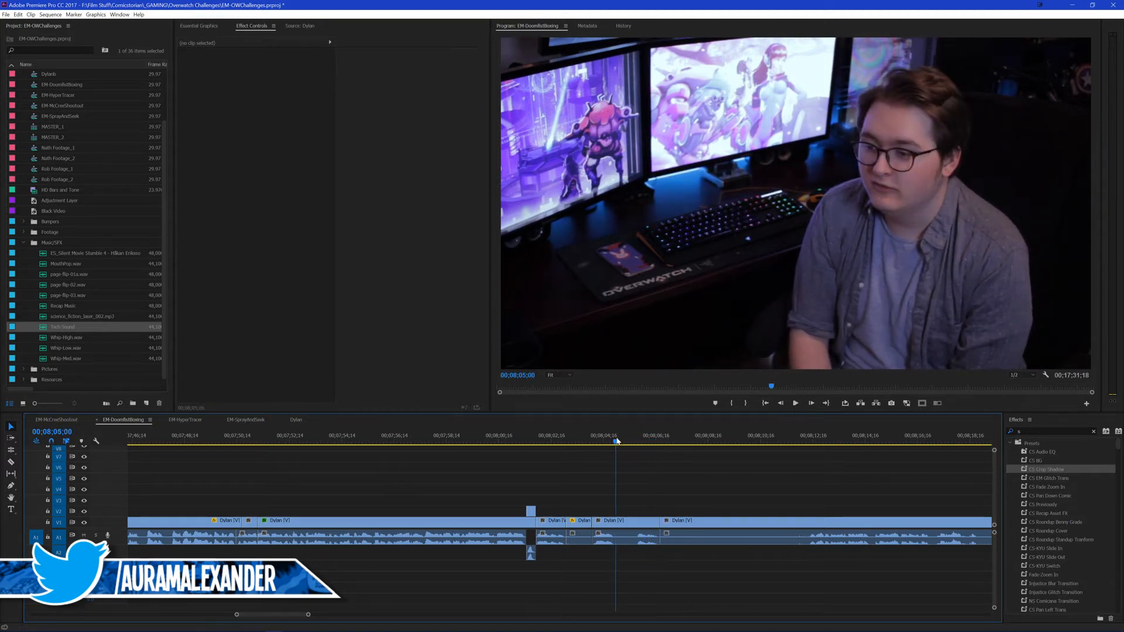
key("space")
key("space")
key("space")
key("space")
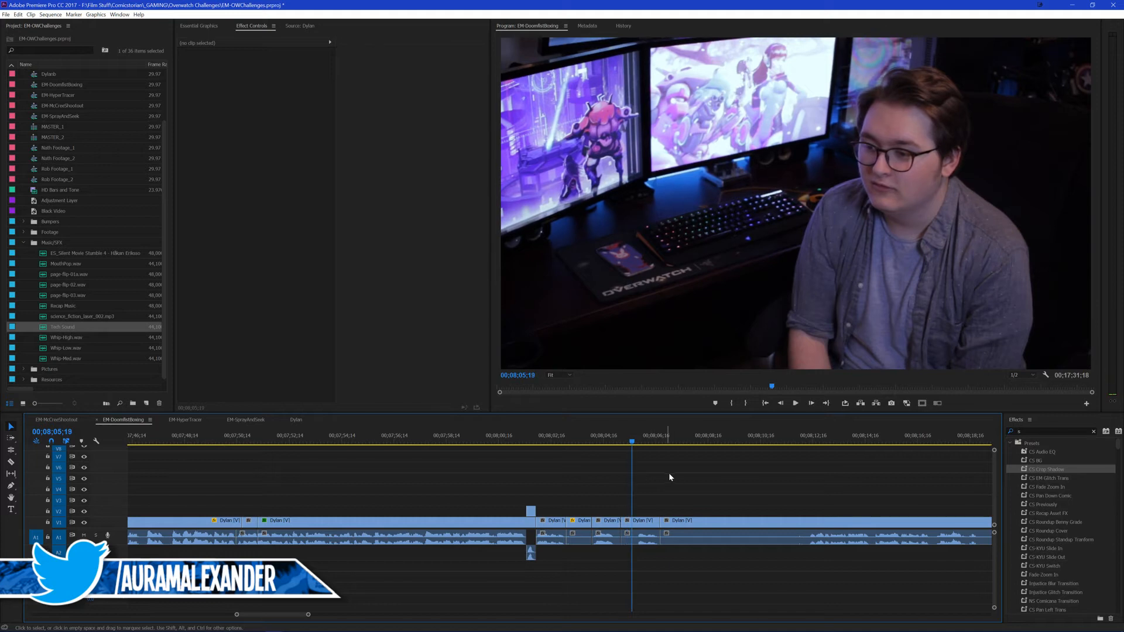
left_click(637, 522)
double_click(637, 523)
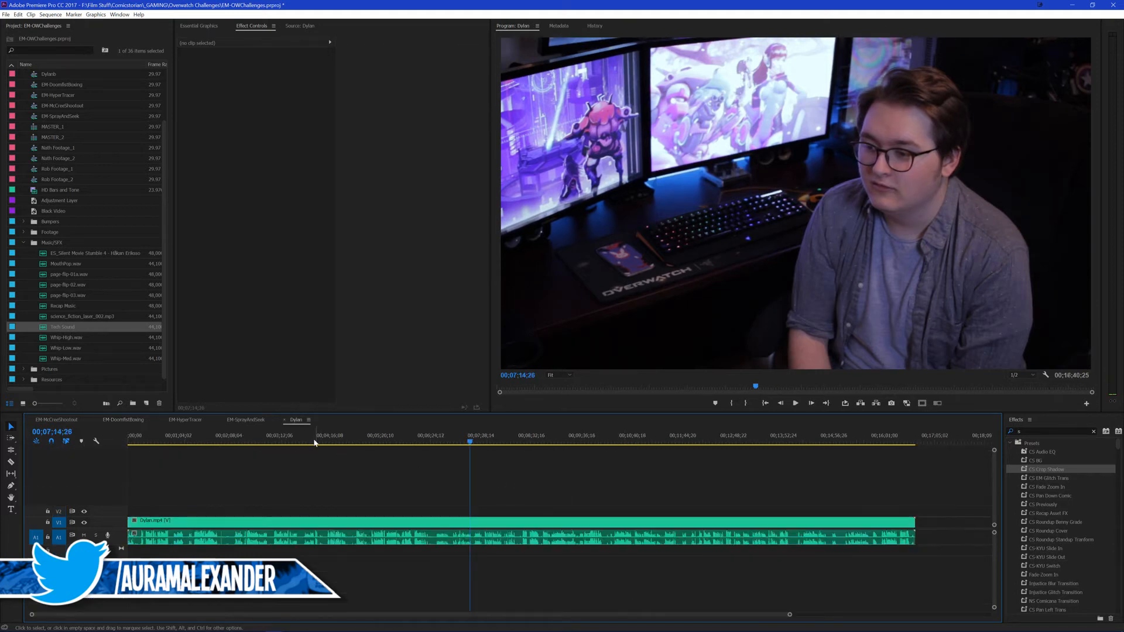
left_click(57, 420)
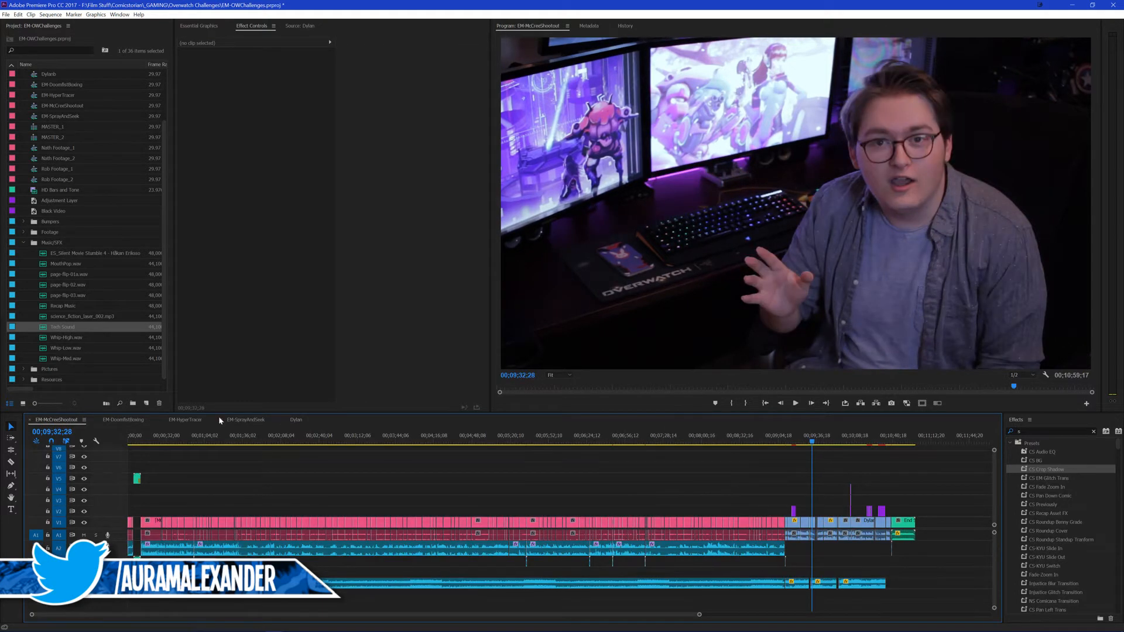
left_click(129, 420)
left_click(704, 481)
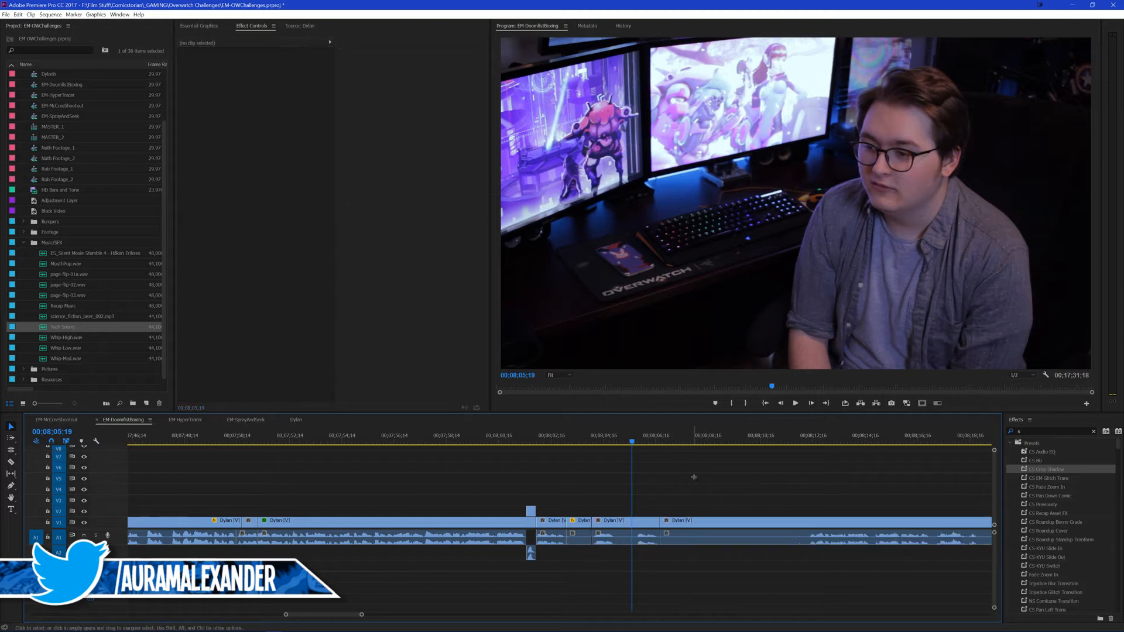
Step: Find the start of the next line, split there at 00;08;12;11, and ripple-delete the section back to the 00;08;06;21 cut
scroll(690, 473, "down", 1)
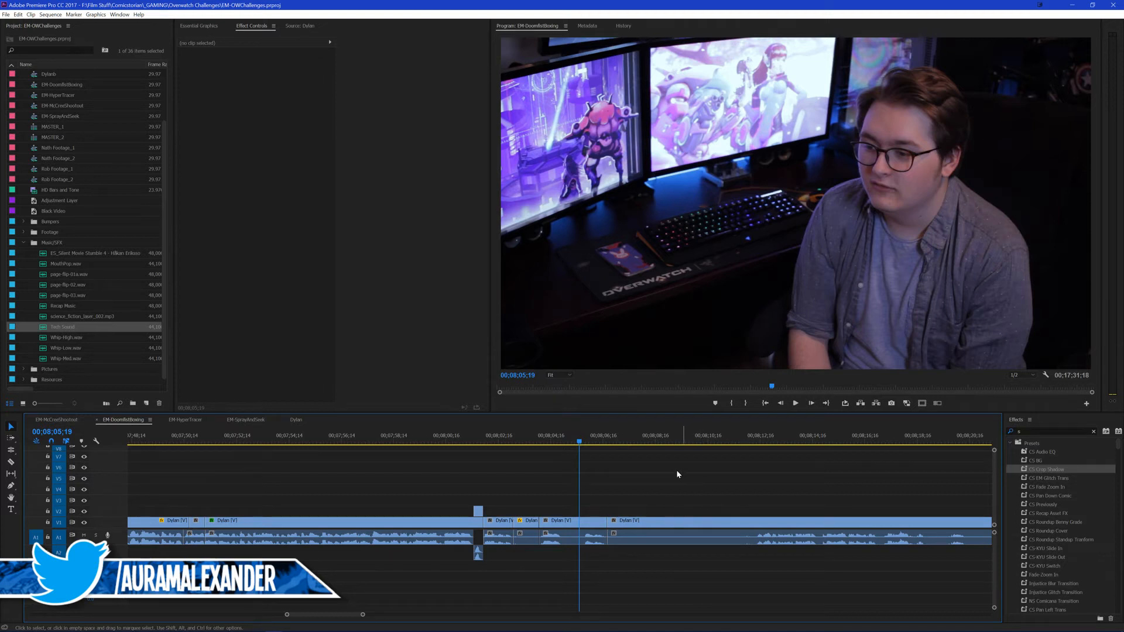
scroll(678, 474, "down", 3)
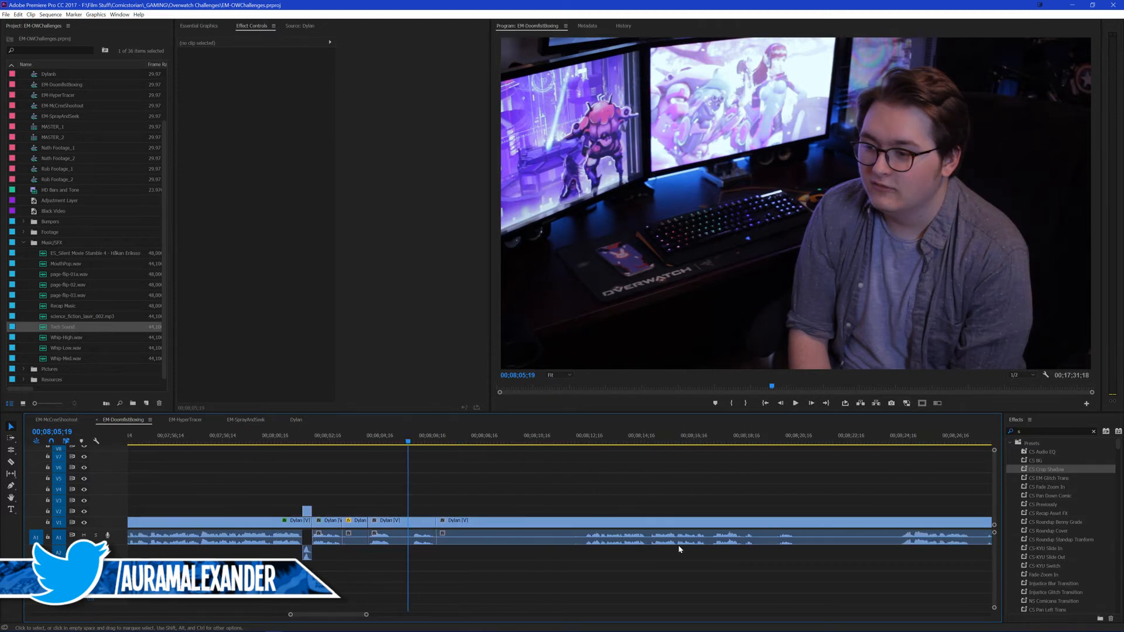
left_click(576, 440)
key("space")
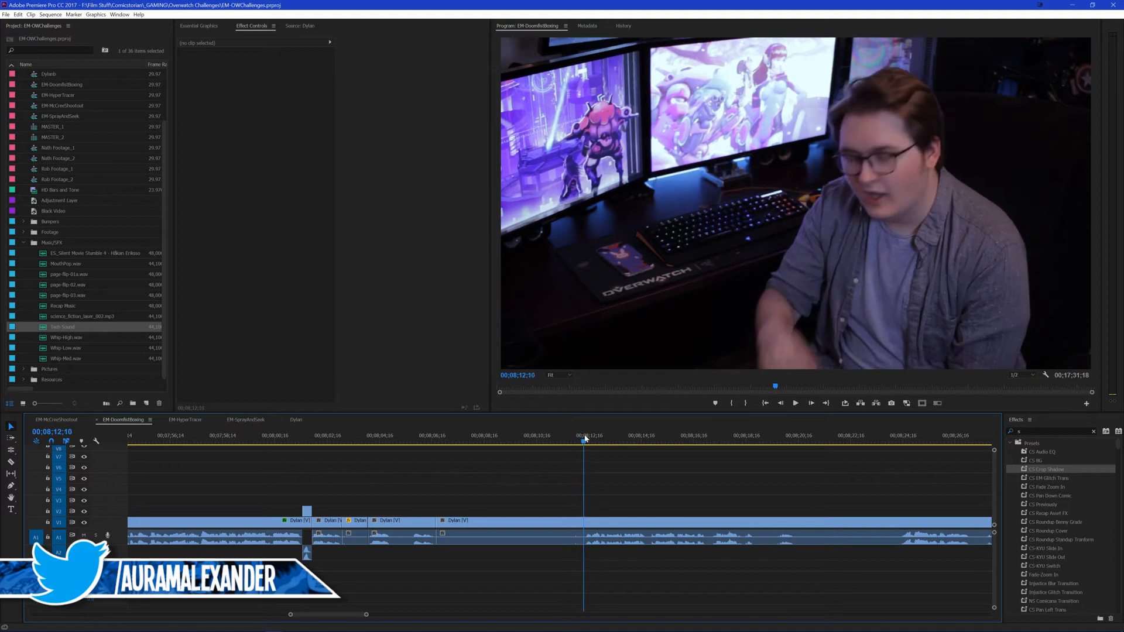
key("space")
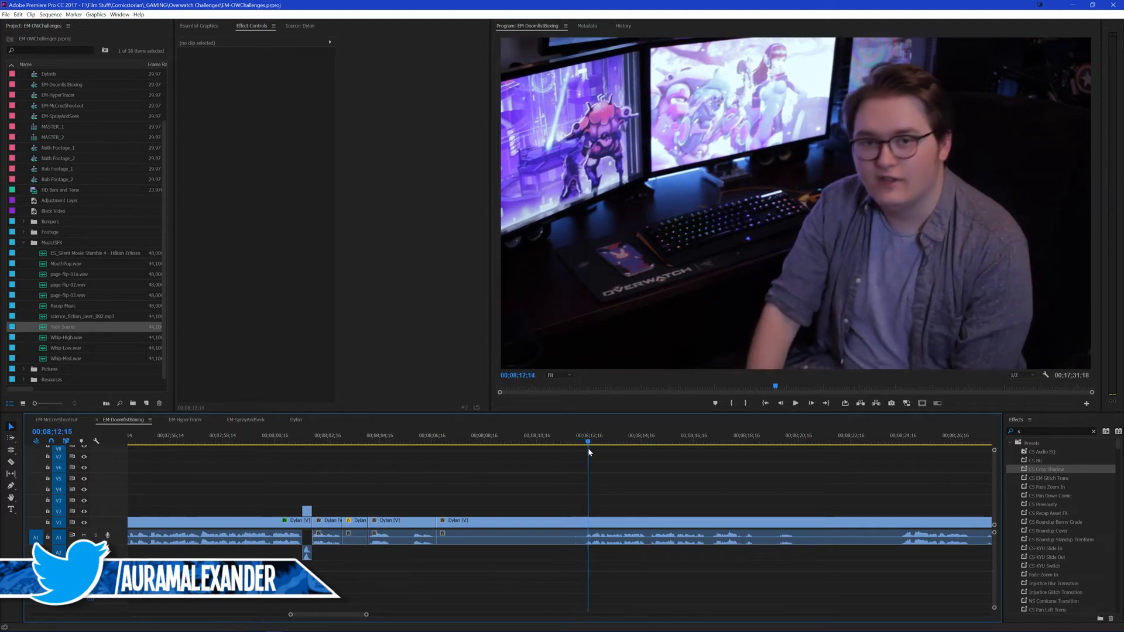
left_click(629, 536)
key("ctrl+k")
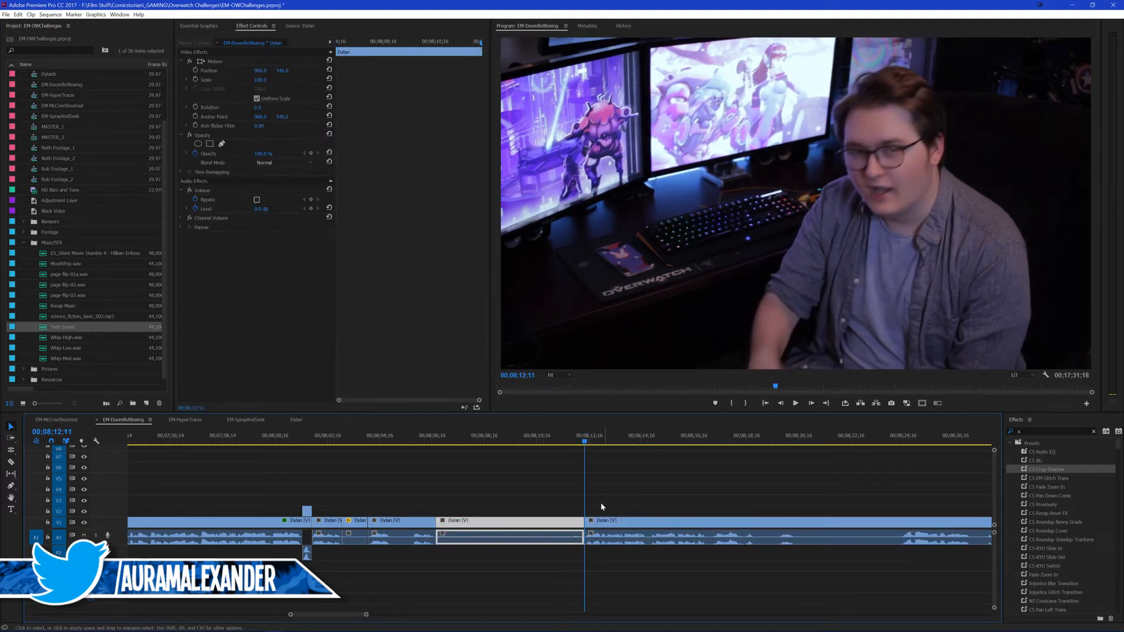
key("q")
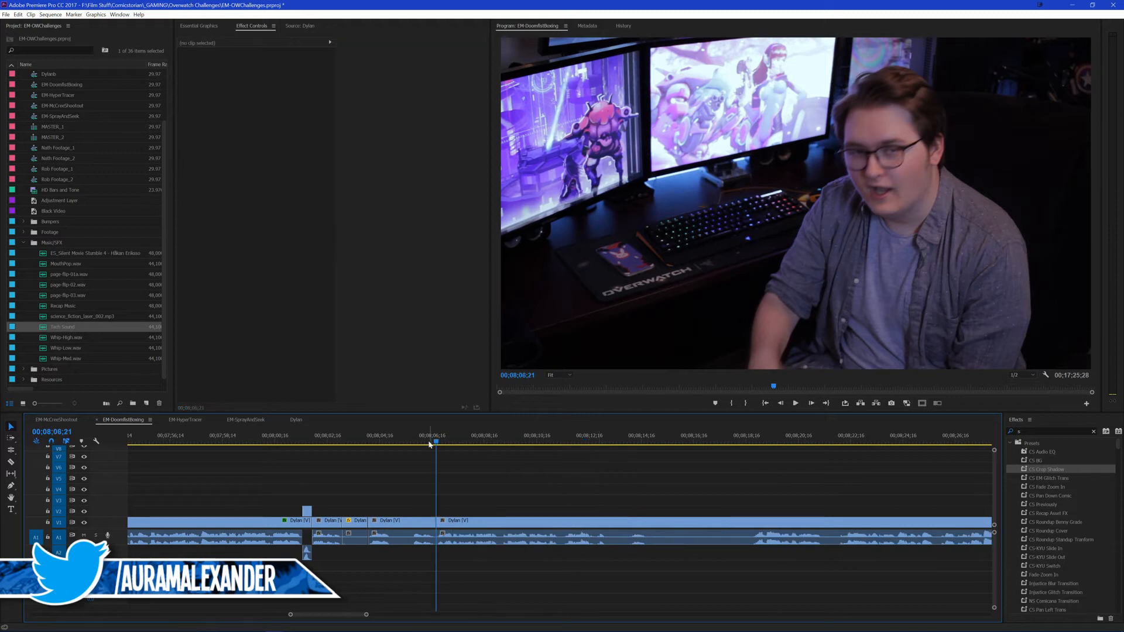
Step: Save the project and play from 00;08;05;16 across the new join to check the cut and the following line
left_click_drag(424, 437, 405, 440)
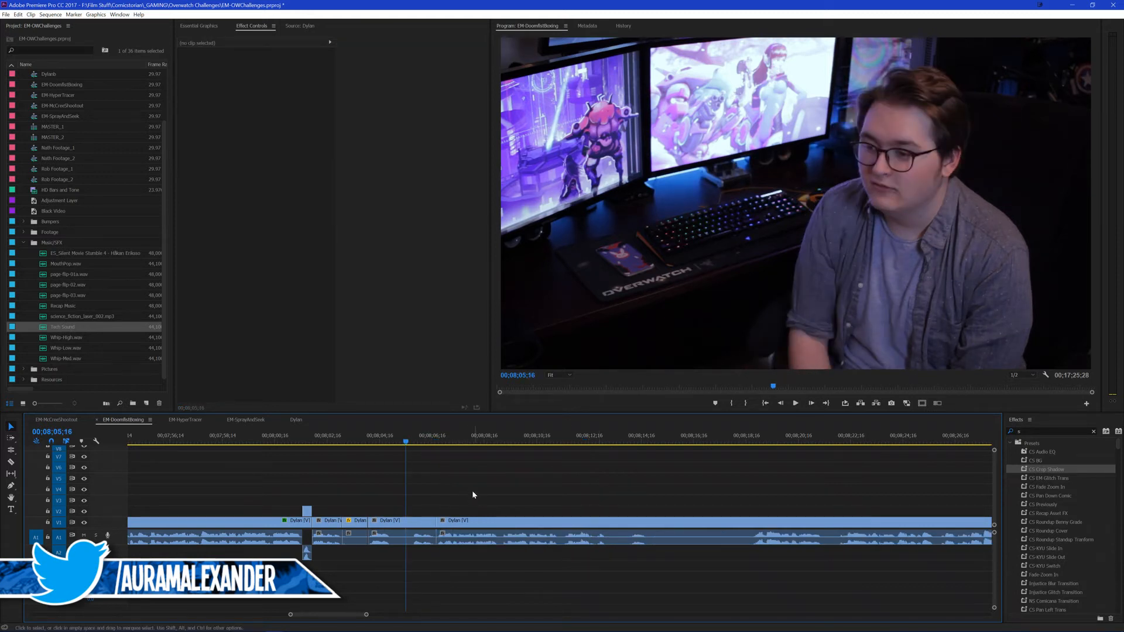
key("ctrl+s")
key("space")
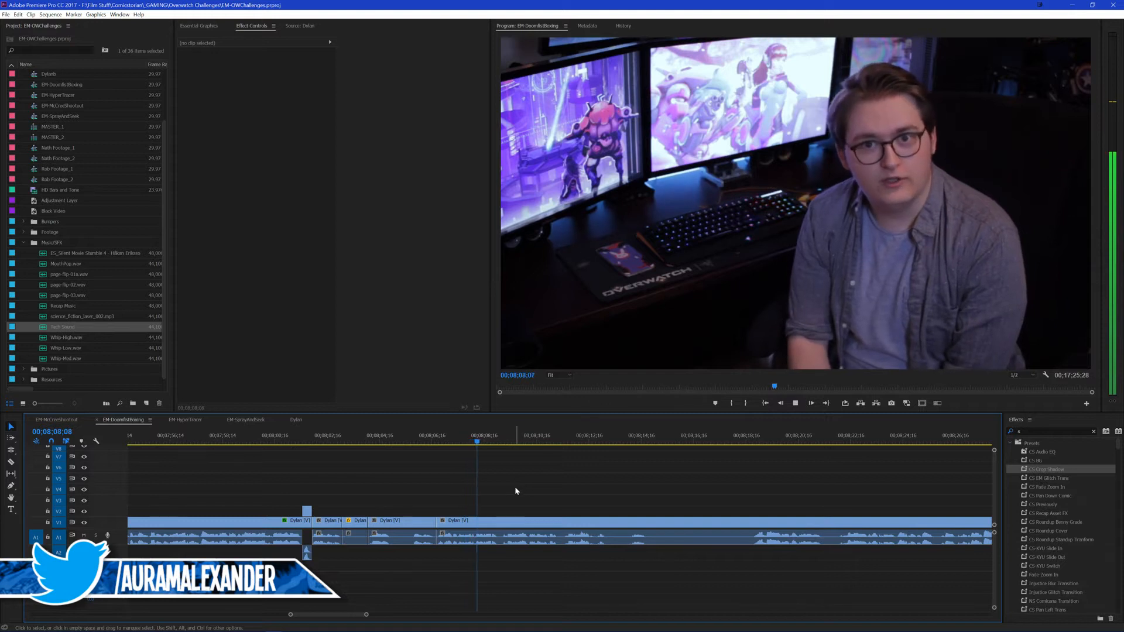
key("space")
scroll(520, 480, "down", 2)
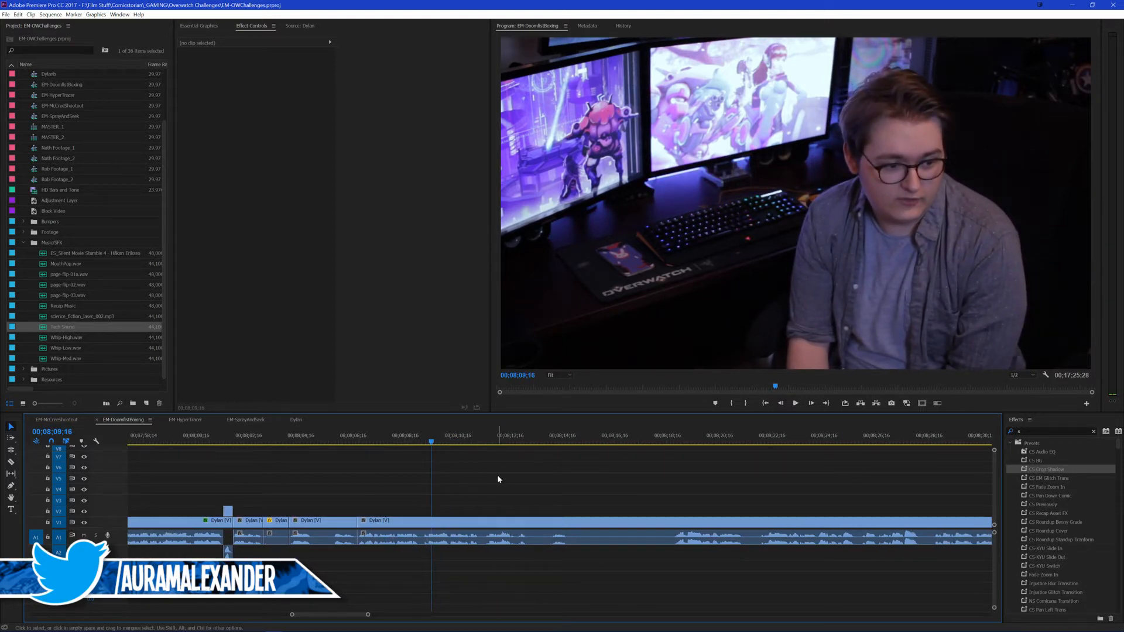
key("space")
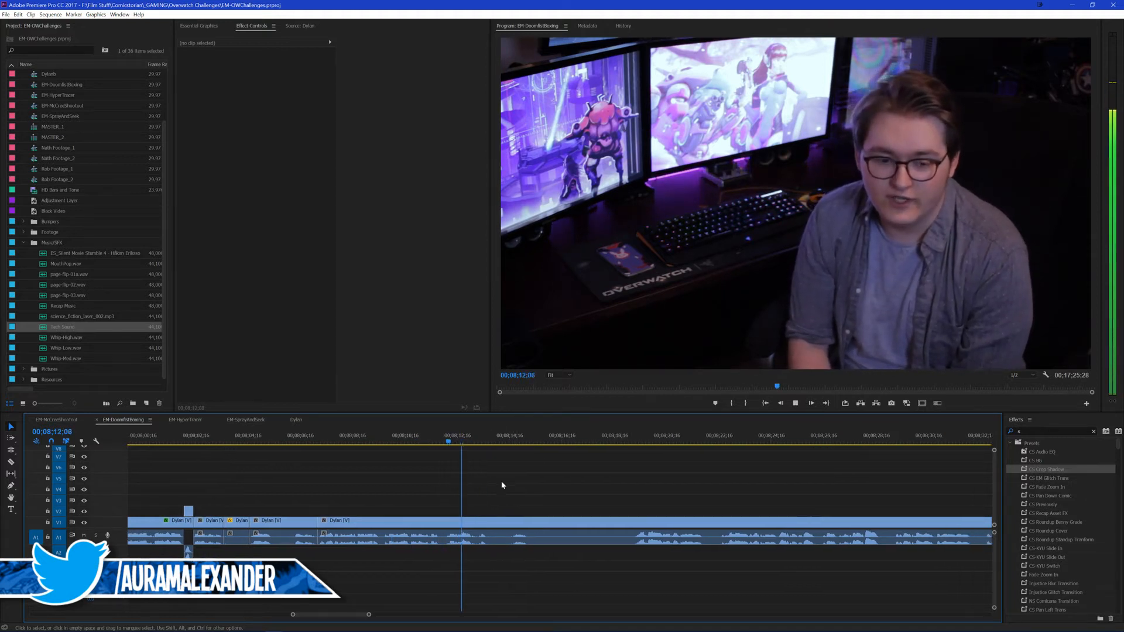
Step: Split the presenter's clip at the end of the line, about 00;08;13;05, and return to the clip's start at 00;08;06;21
left_click(455, 440)
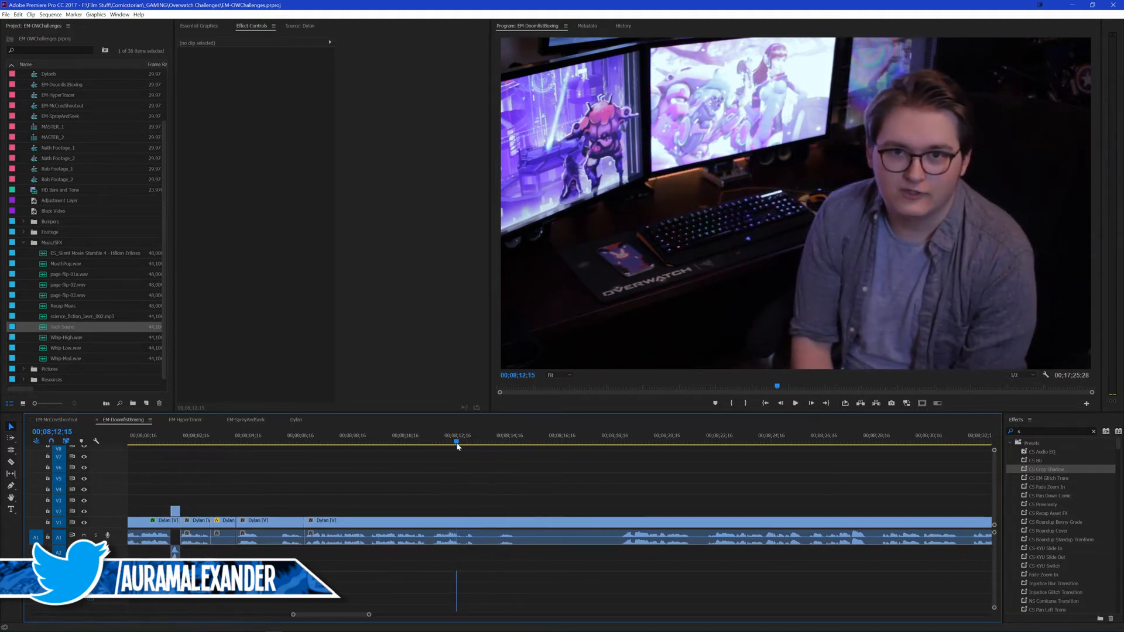
key("space")
Step: Copy the punch-in from the earlier clip with scale 110 and position 877, 540, and paste its attributes onto the clip starting at 00;08;06;21
key("space")
key("ctrl+k")
key("Up")
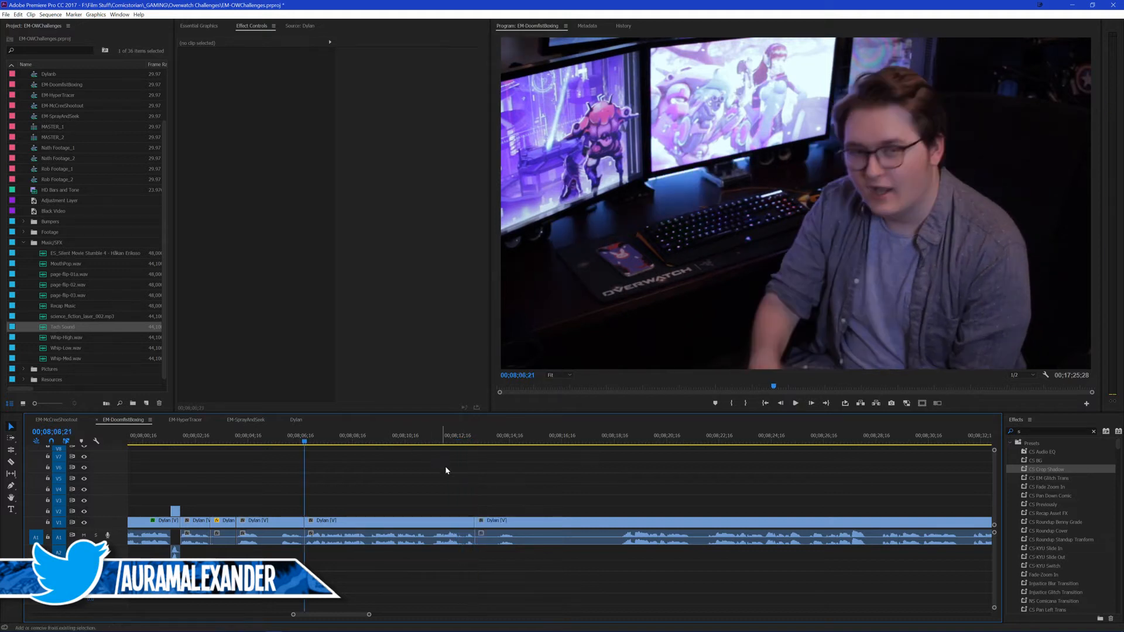
key("space")
scroll(410, 477, "up", 2)
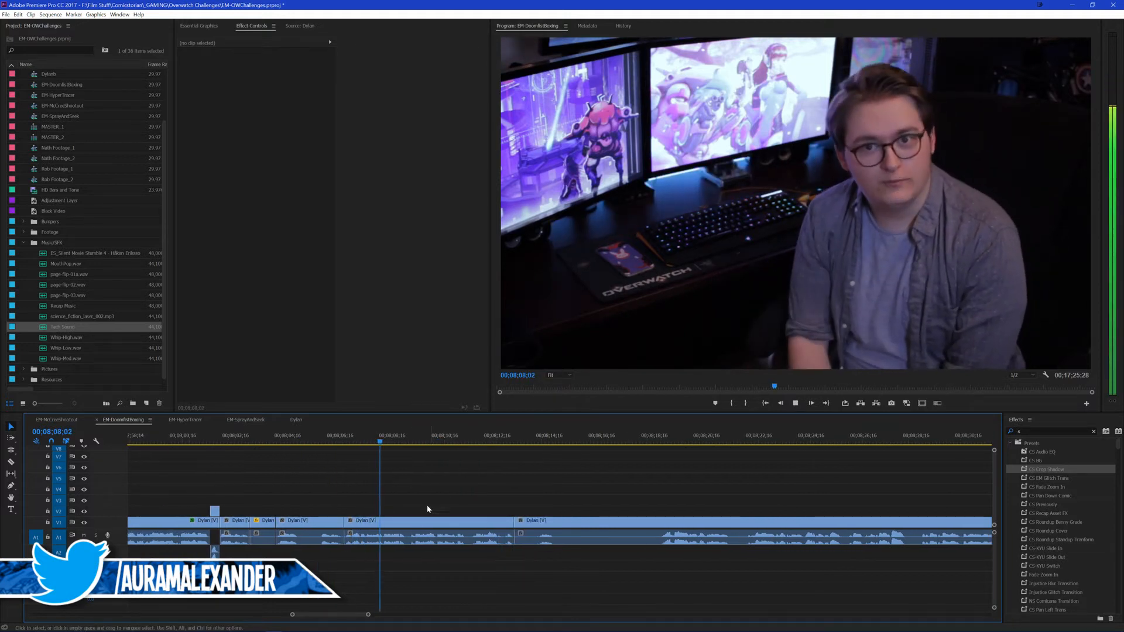
left_click(318, 441)
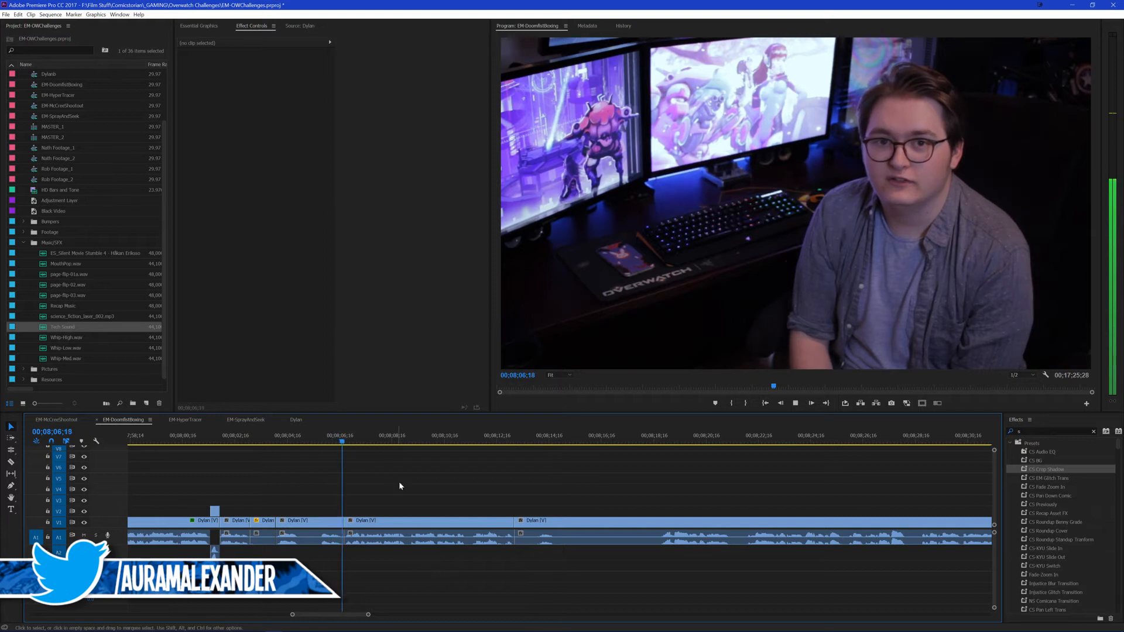
scroll(398, 481, "up", 3)
key("space")
scroll(226, 485, "up", 15)
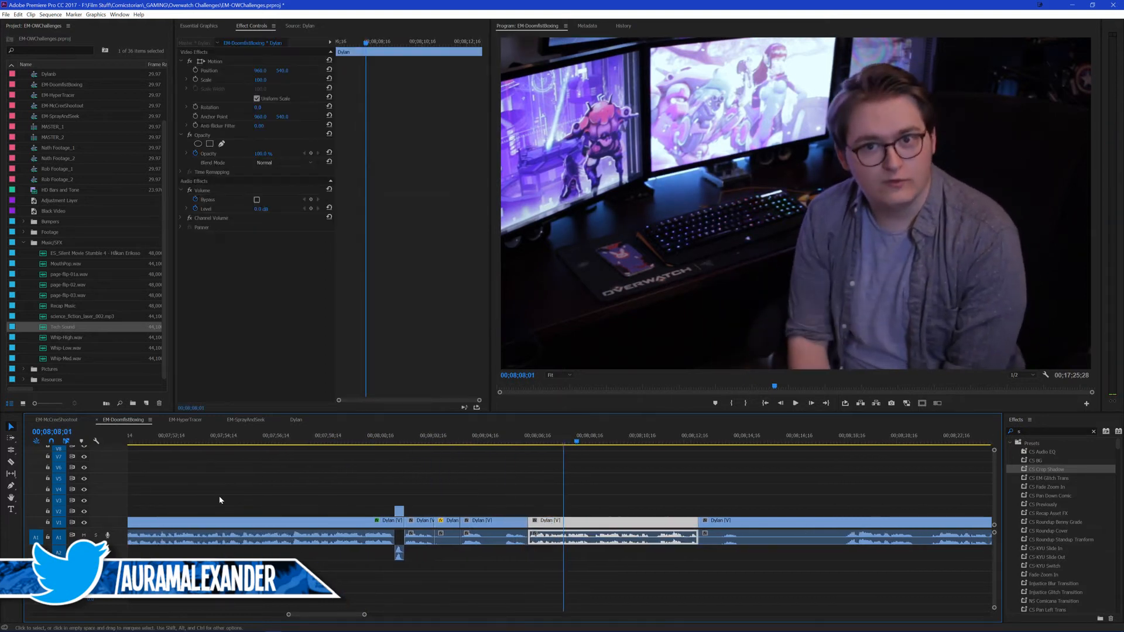
left_click(198, 520)
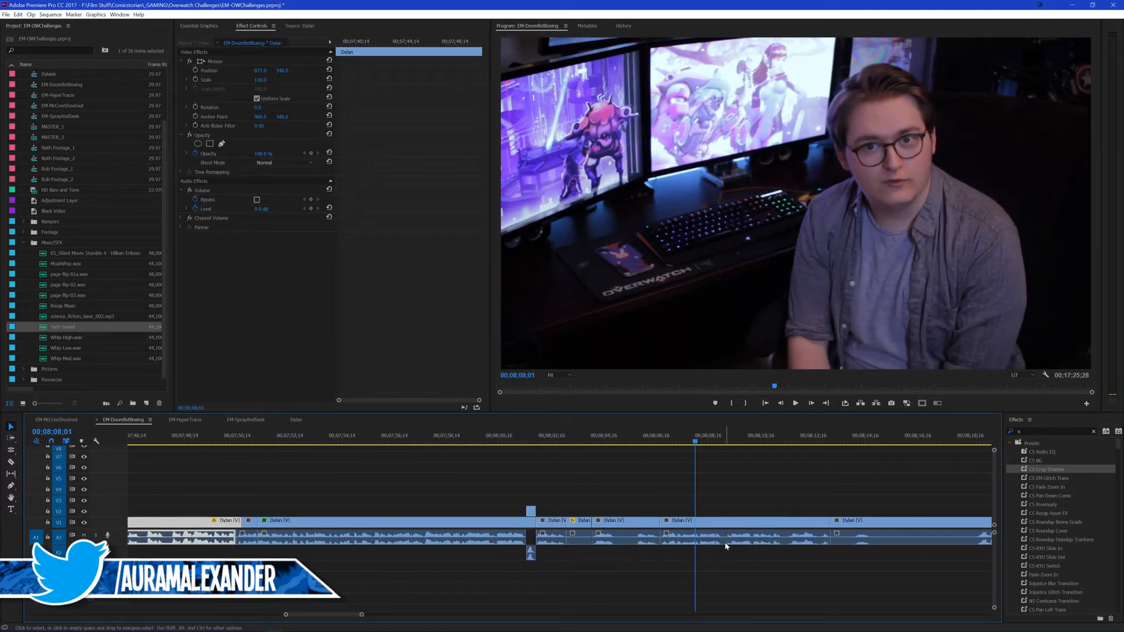
left_click(703, 526)
key("ctrl+alt+v")
left_click(582, 460)
Step: Play from 00;08;06;11 through the punched-in clip to check the zoom on the jump cut
left_click(651, 440)
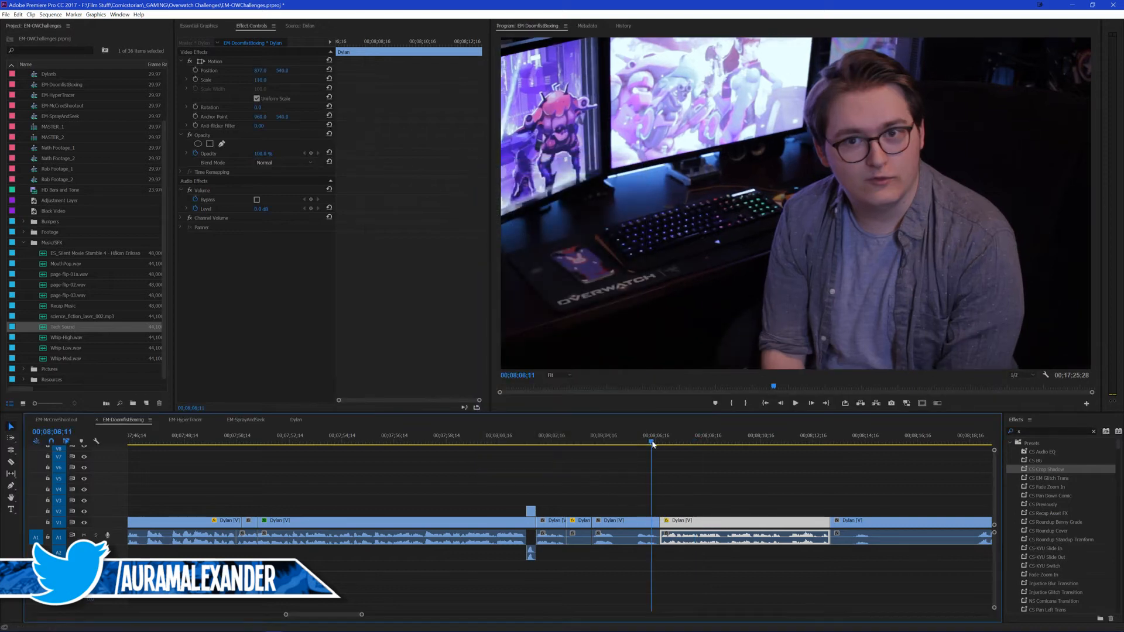
key("space")
scroll(678, 475, "down", 3)
scroll(655, 476, "down", 10)
left_click(626, 477)
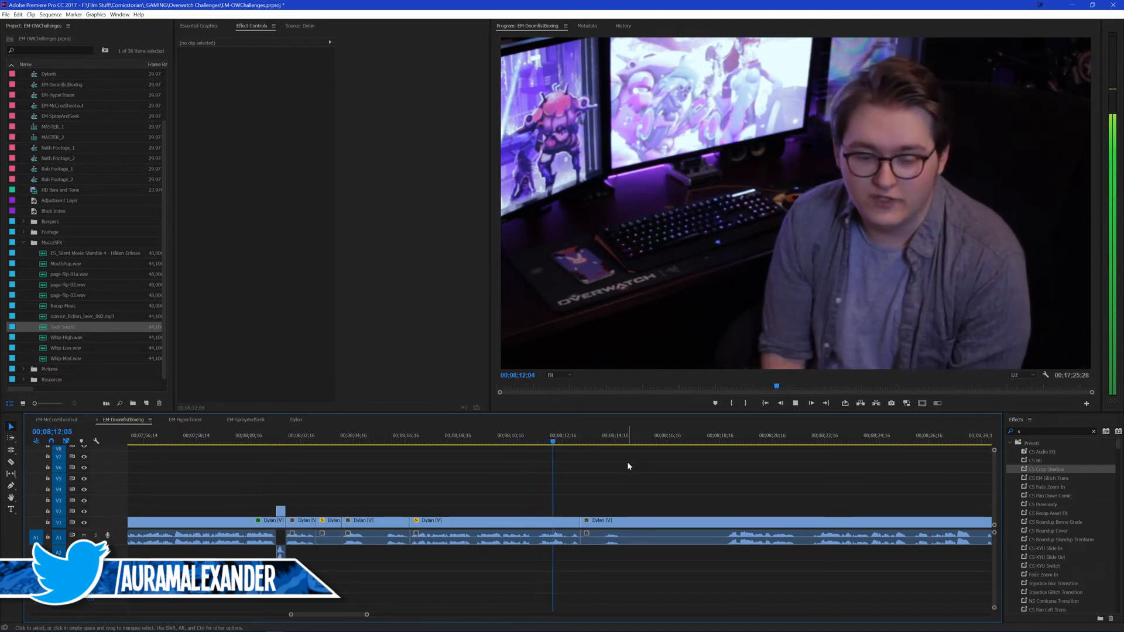
Step: Split the presenter's clip where the next line starts, about 00;08;18;23, and ripple-delete the section between the punched-in clip and that split
left_click(732, 440)
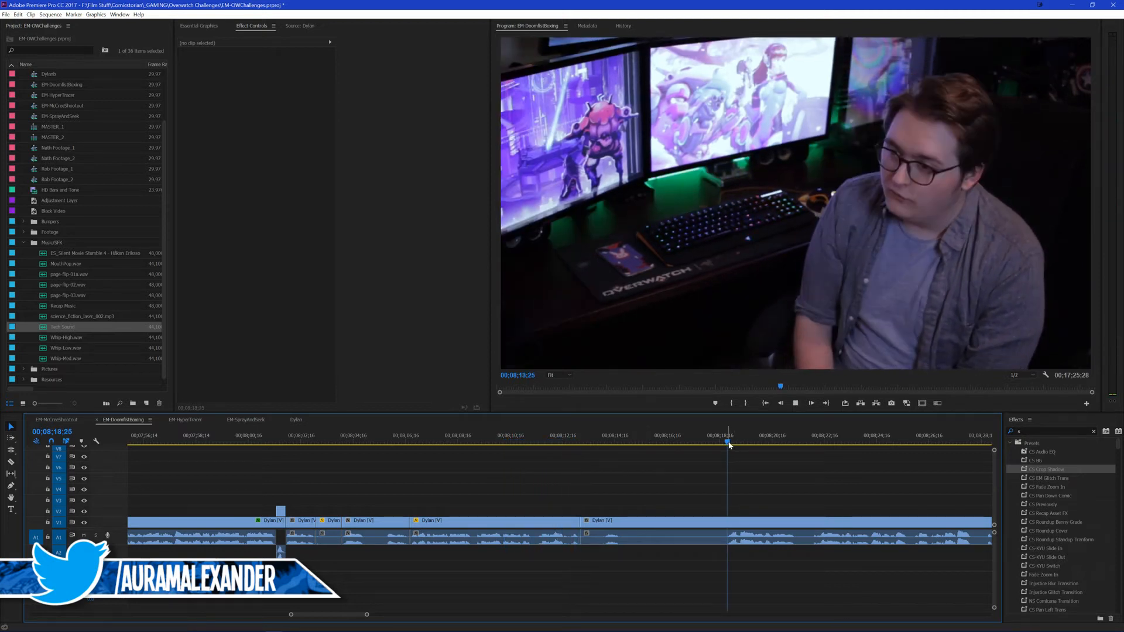
scroll(745, 482, "down", 3)
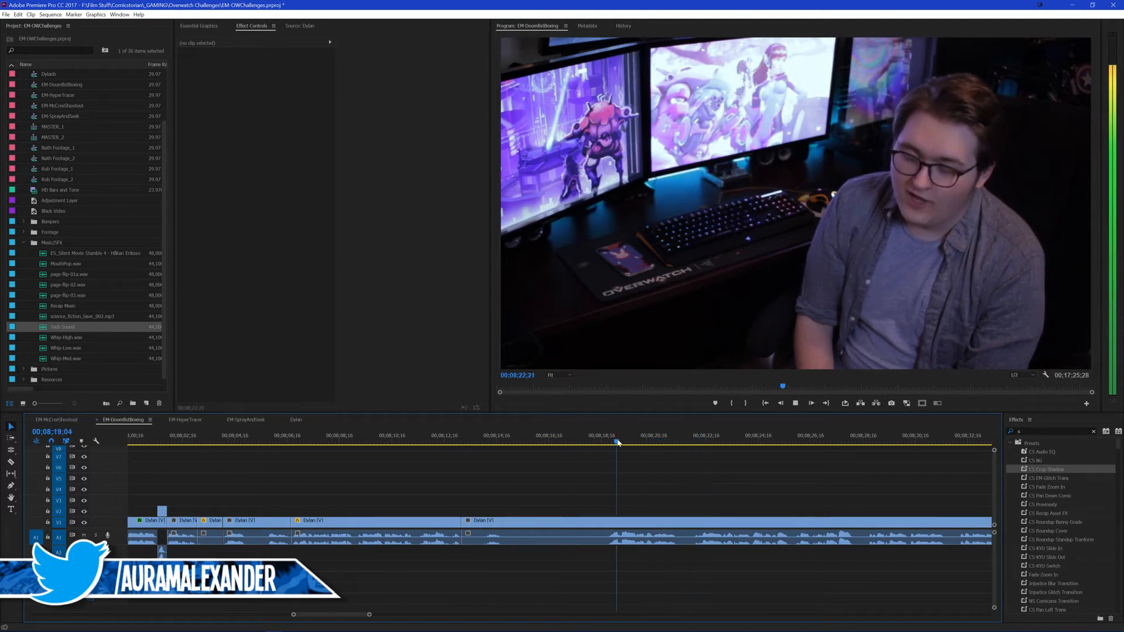
left_click(607, 440)
left_click_drag(607, 461, 608, 459)
key("ctrl+k")
left_click(527, 536)
key("shift+Delete")
Step: Play across the new join from 00;08;12;22, stop at 00;08;14;06, and save the project
left_click(450, 440)
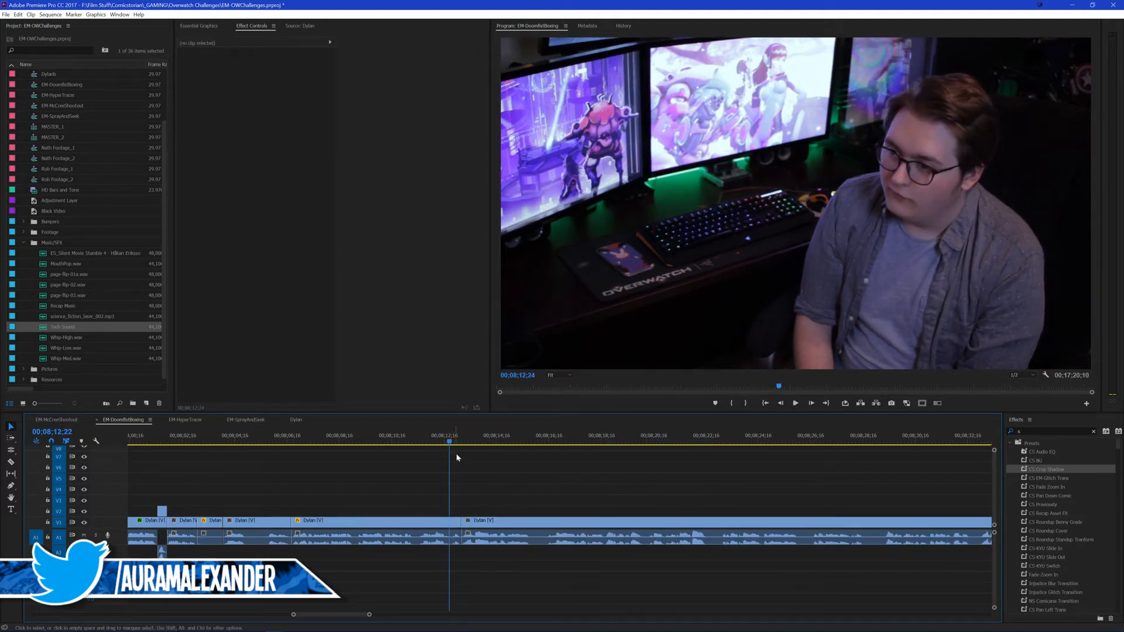
key("space")
scroll(510, 483, "down", 2)
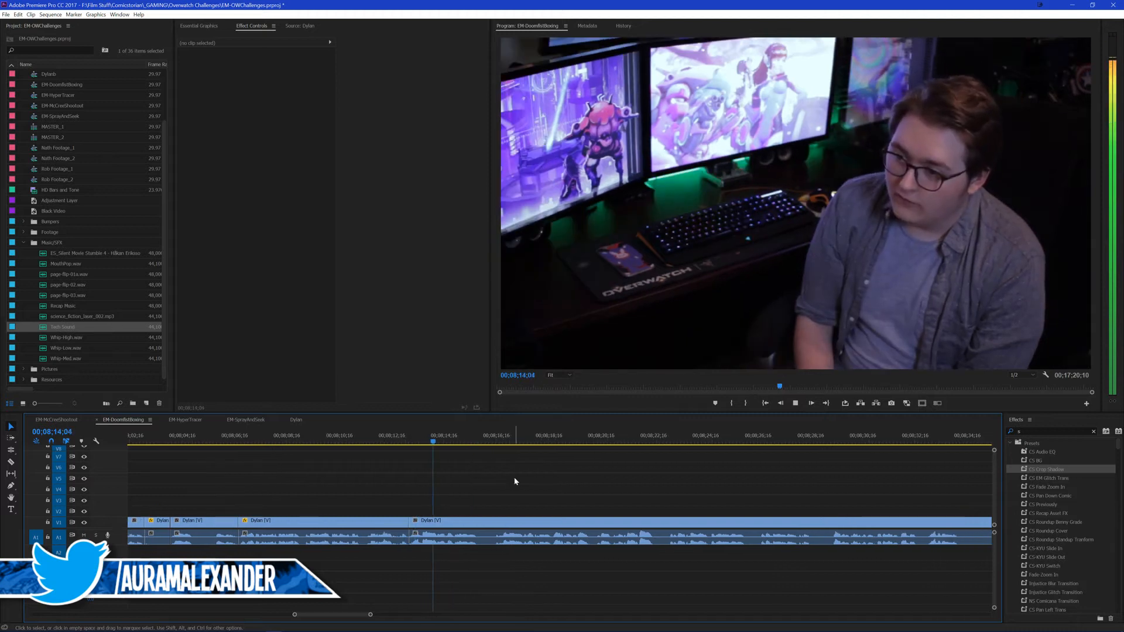
key("space")
key("ctrl+s")
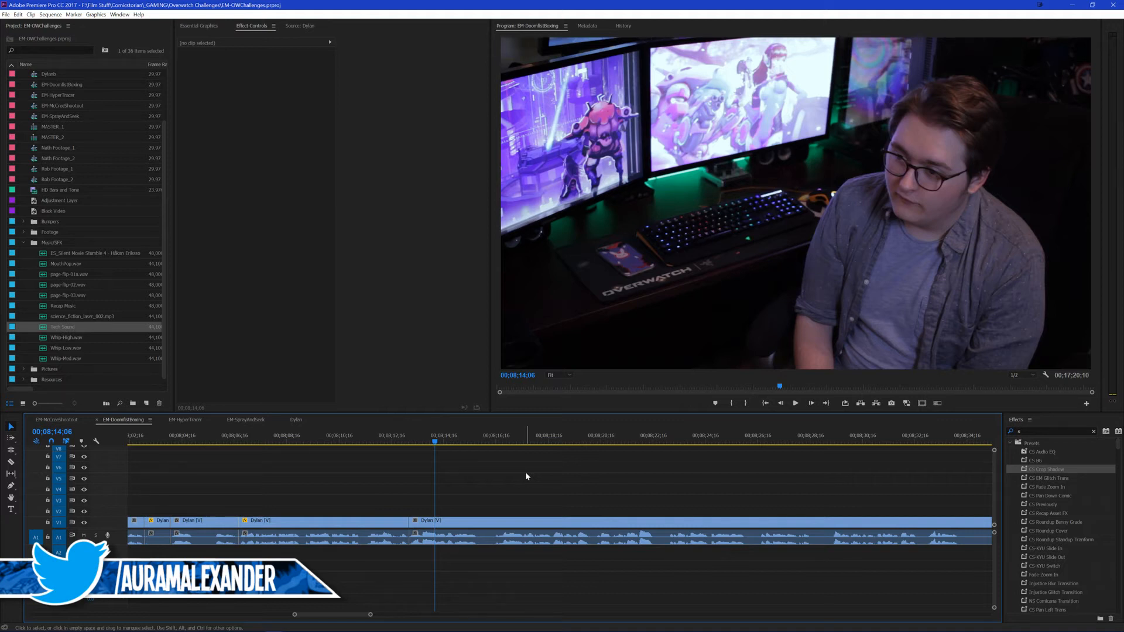
Step: Play from about 00;08;12;17 to 00;08;20;04, save the project, and review the section to about 00;08;22;17 before replaying its end
left_click(392, 437)
key("space")
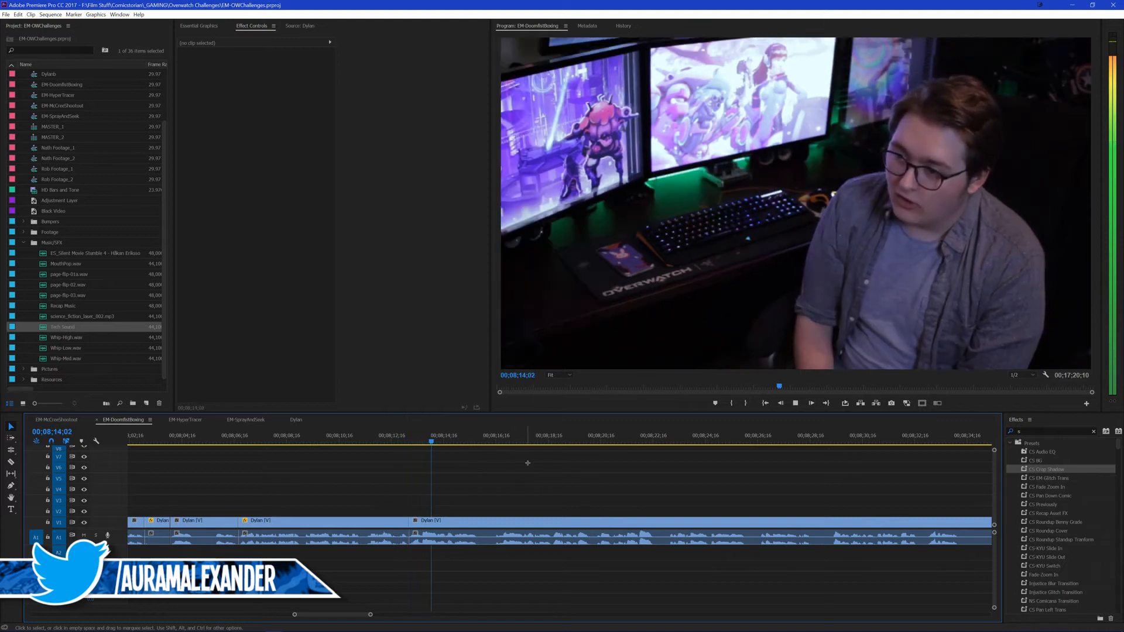
scroll(541, 474, "down", 1)
scroll(527, 471, "down", 1)
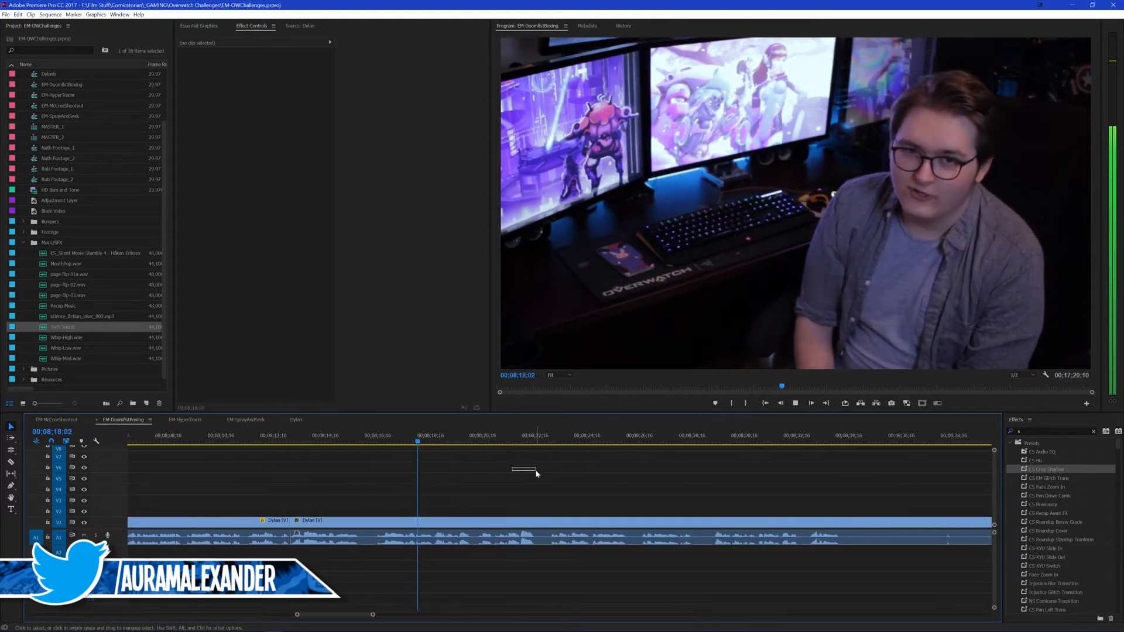
scroll(524, 470, "down", 3)
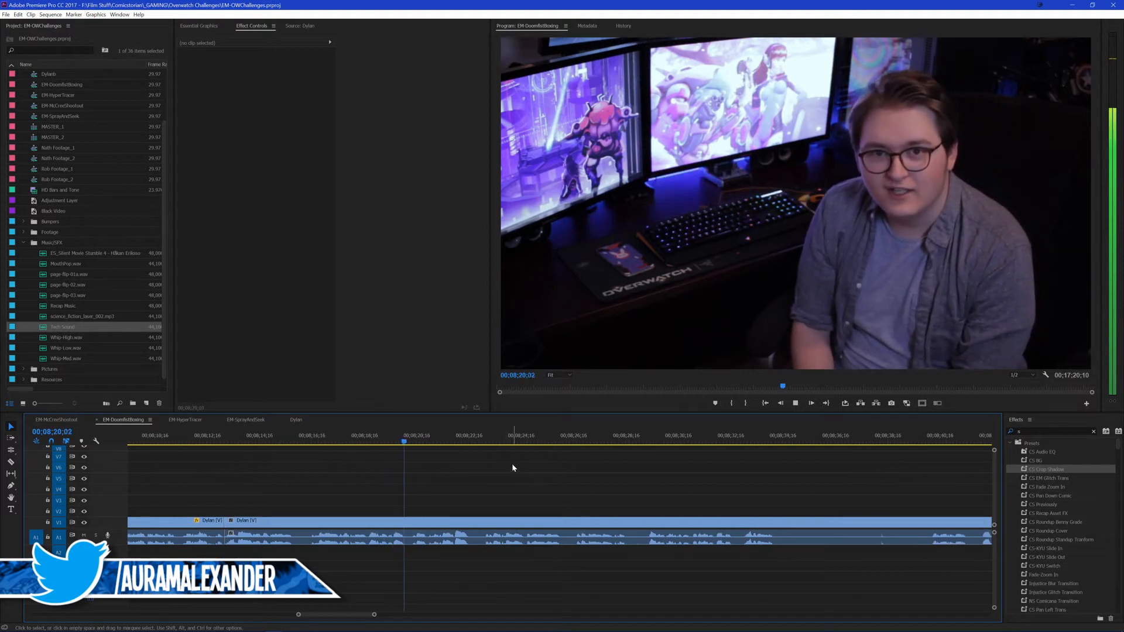
key("ctrl+s")
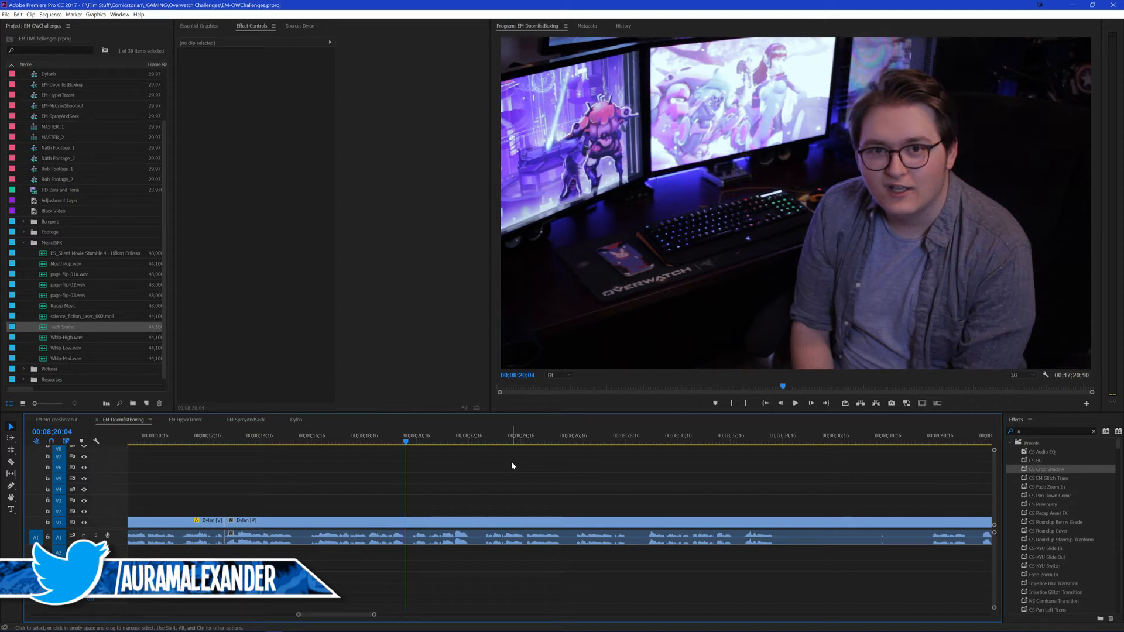
key("space")
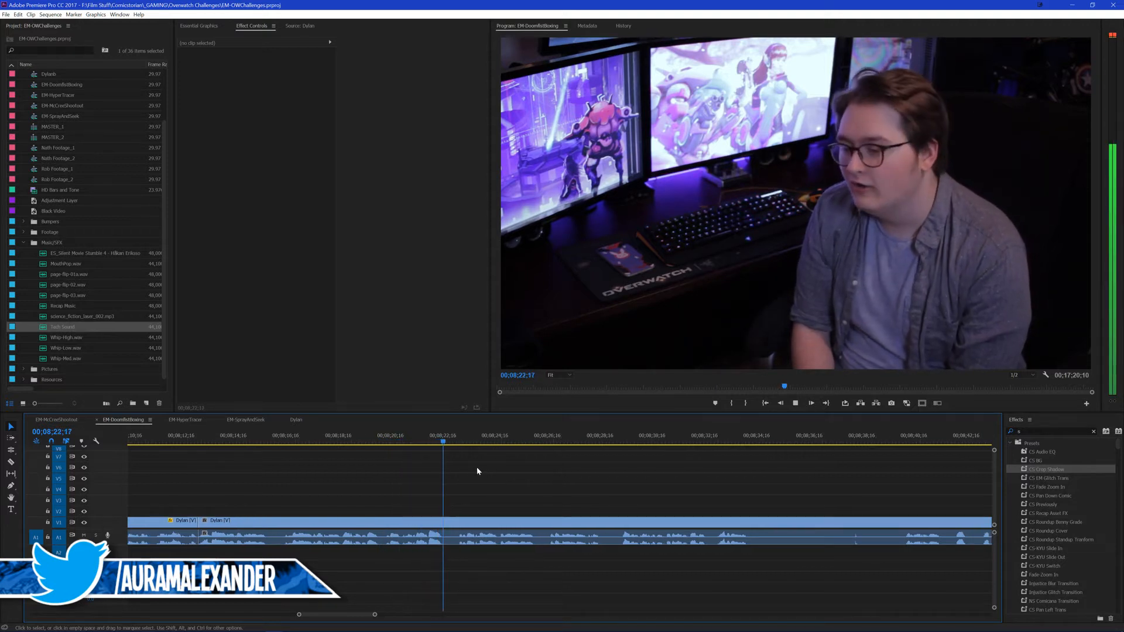
left_click(360, 442)
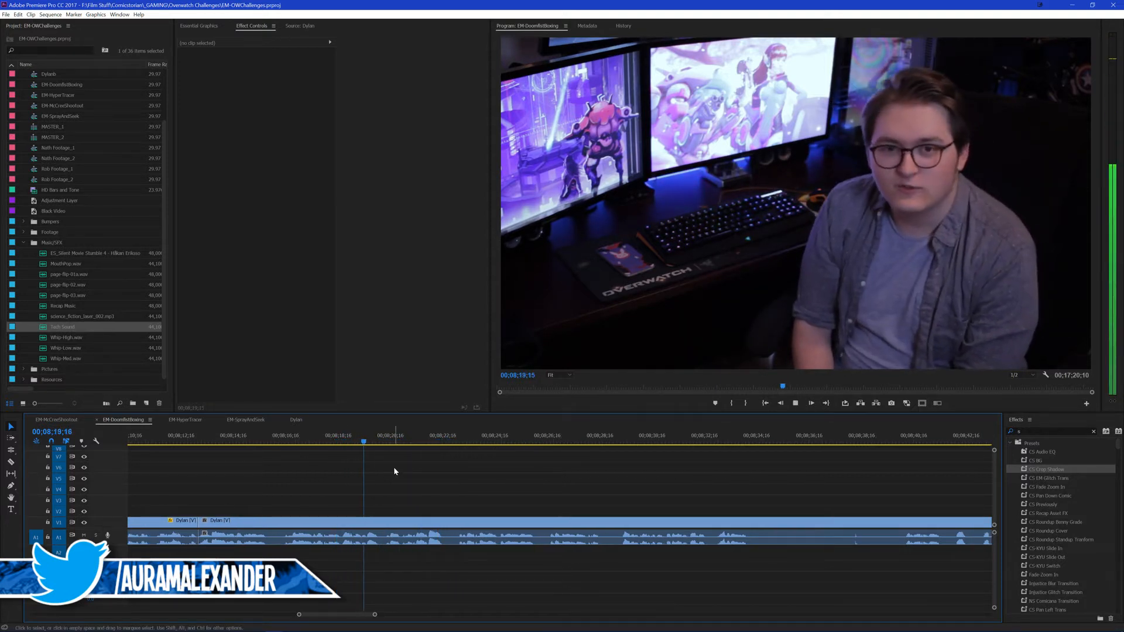
Step: Find the outro in the EM-McCreeShootout sequence and copy its group of three social-handle titles
left_click(290, 442)
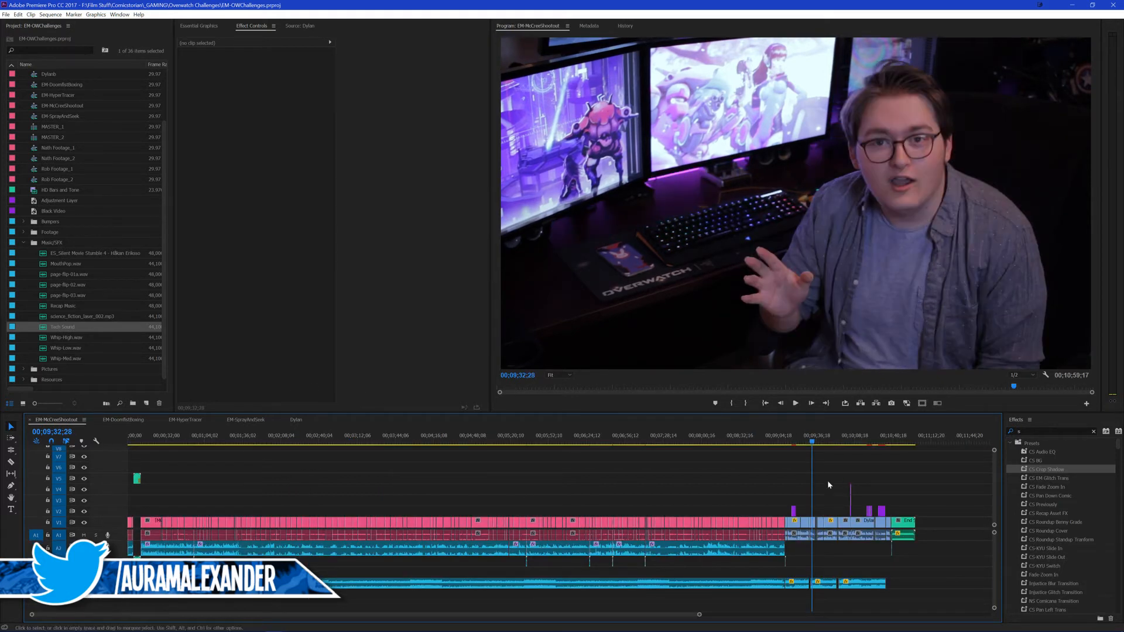
scroll(828, 484, "up", 2)
scroll(792, 475, "down", 3)
scroll(585, 514, "up", 3)
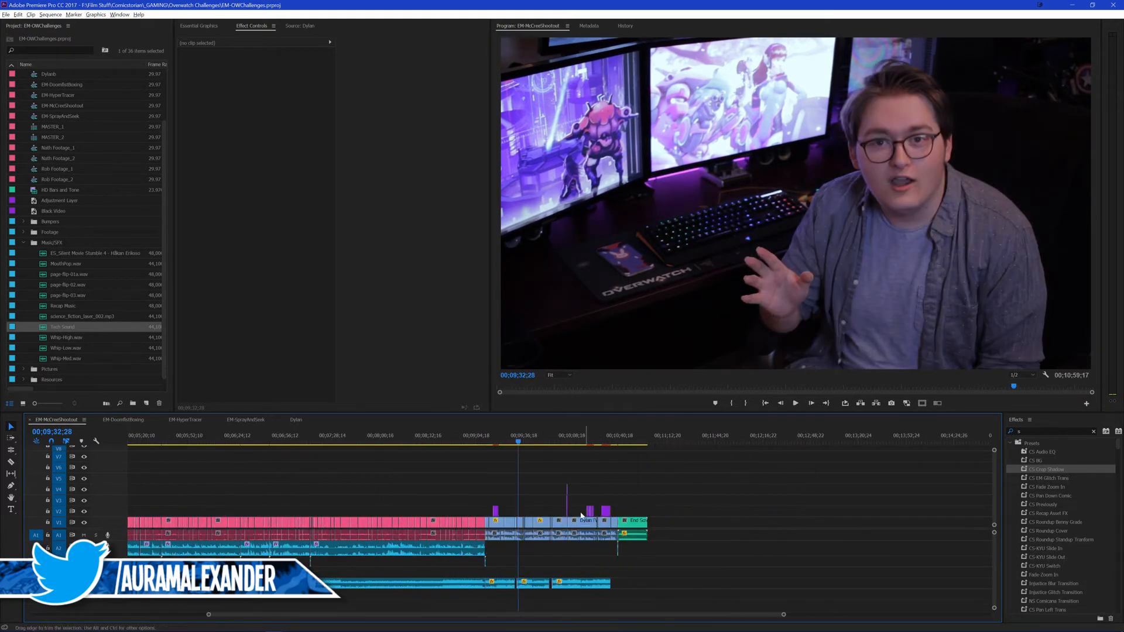
scroll(581, 515, "up", 2)
scroll(421, 512, "down", 8)
scroll(392, 503, "up", 4)
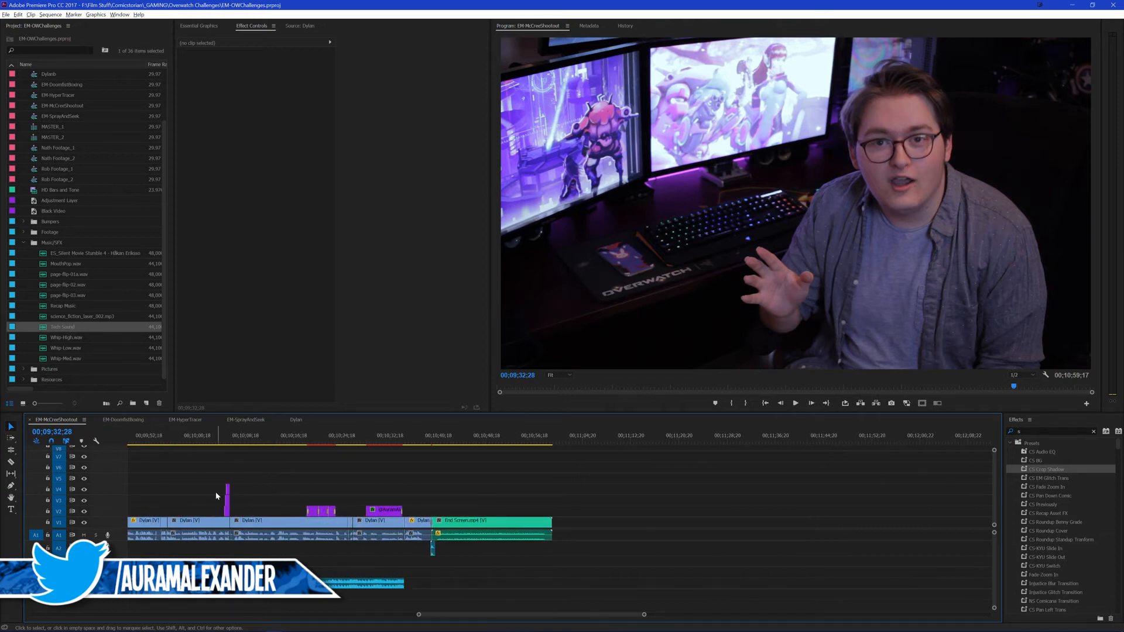
scroll(282, 469, "up", 4)
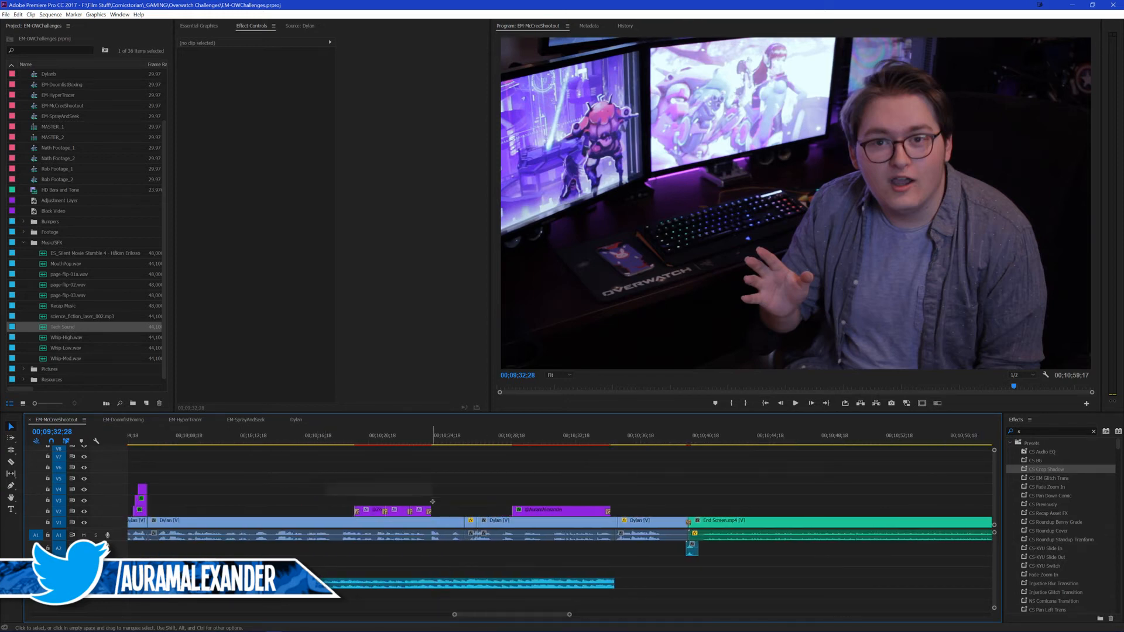
left_click_drag(433, 502, 446, 513)
left_click(417, 488)
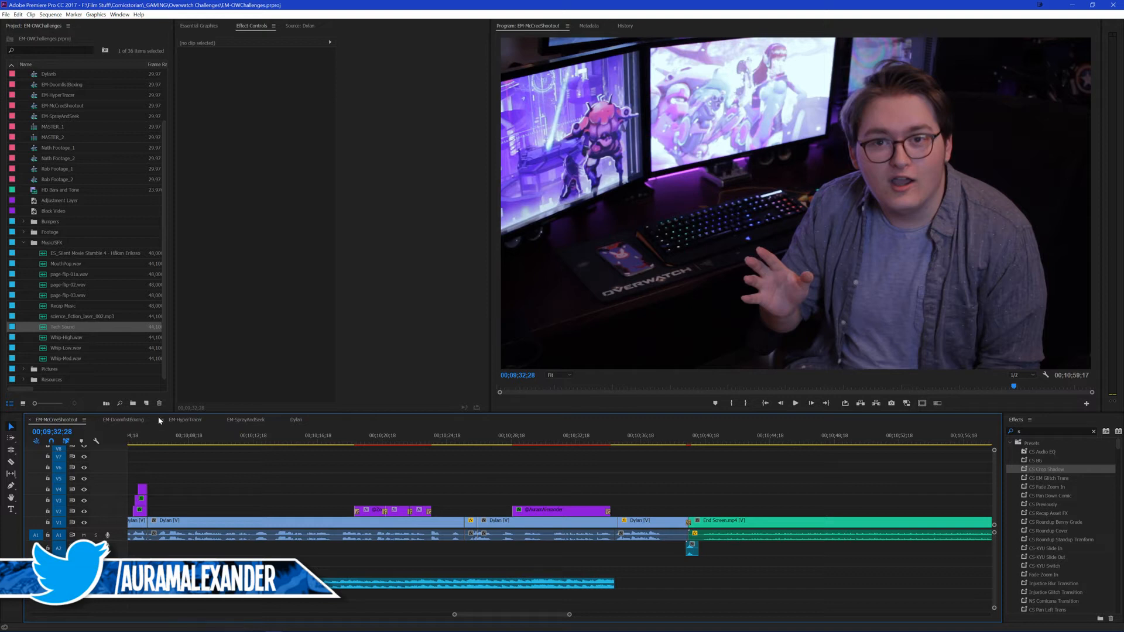
Step: Save the project in EM-DoomfistBoxing, play from 00;08;13;06, and paste the copied handle titles above the presenter's clip at 00;08;17;12
left_click(130, 419)
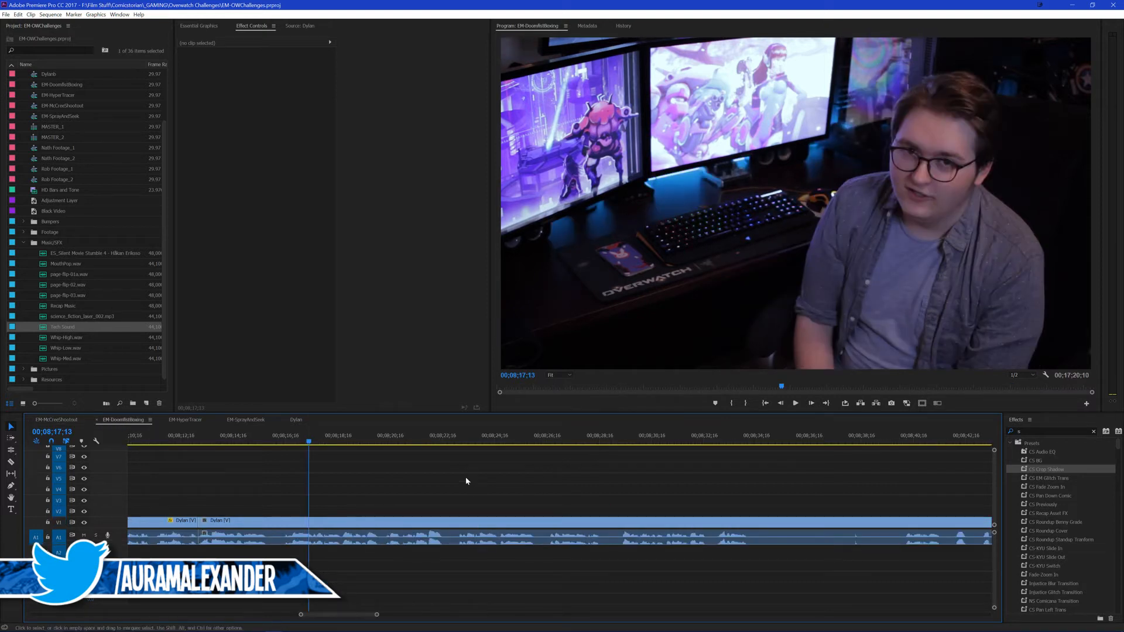
key("ctrl+s")
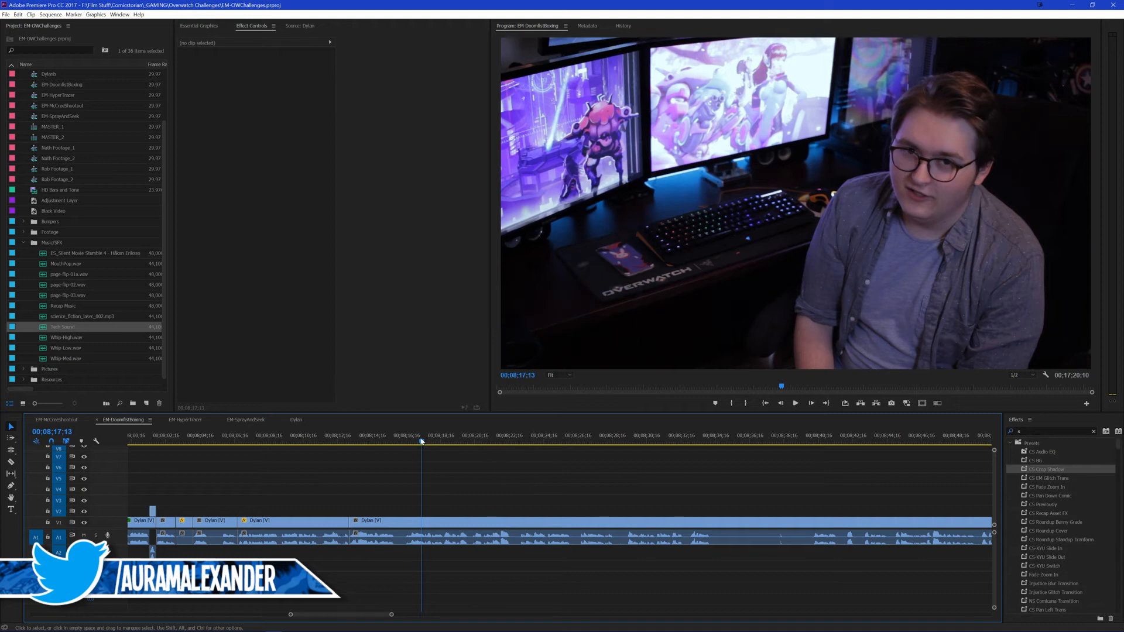
left_click(400, 442)
key("Up")
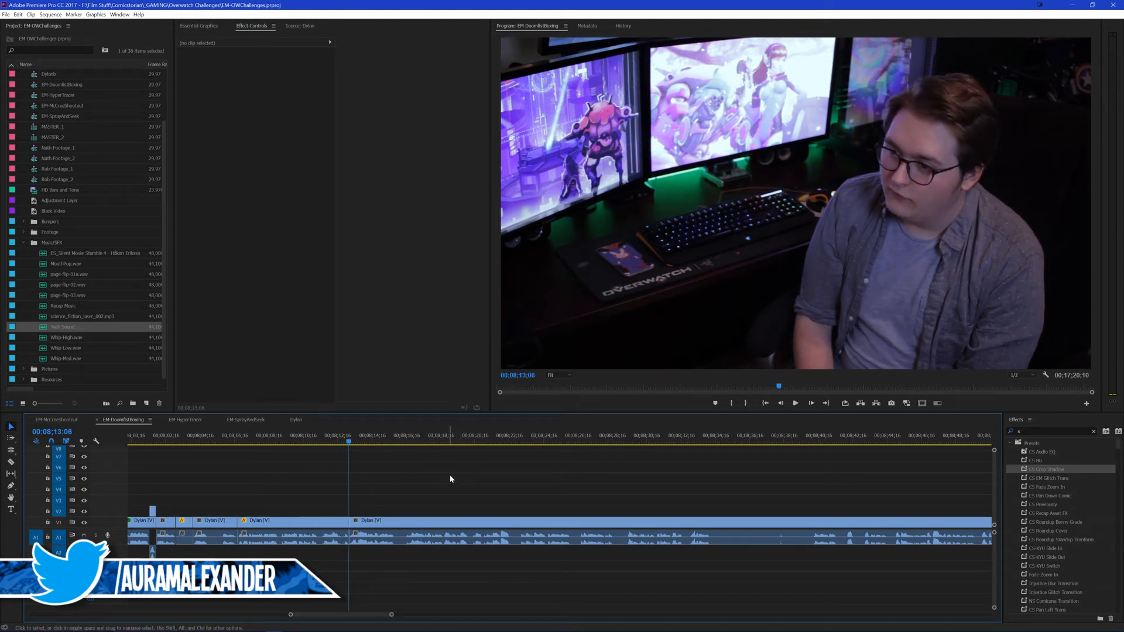
scroll(442, 477, "up", 2)
key("space")
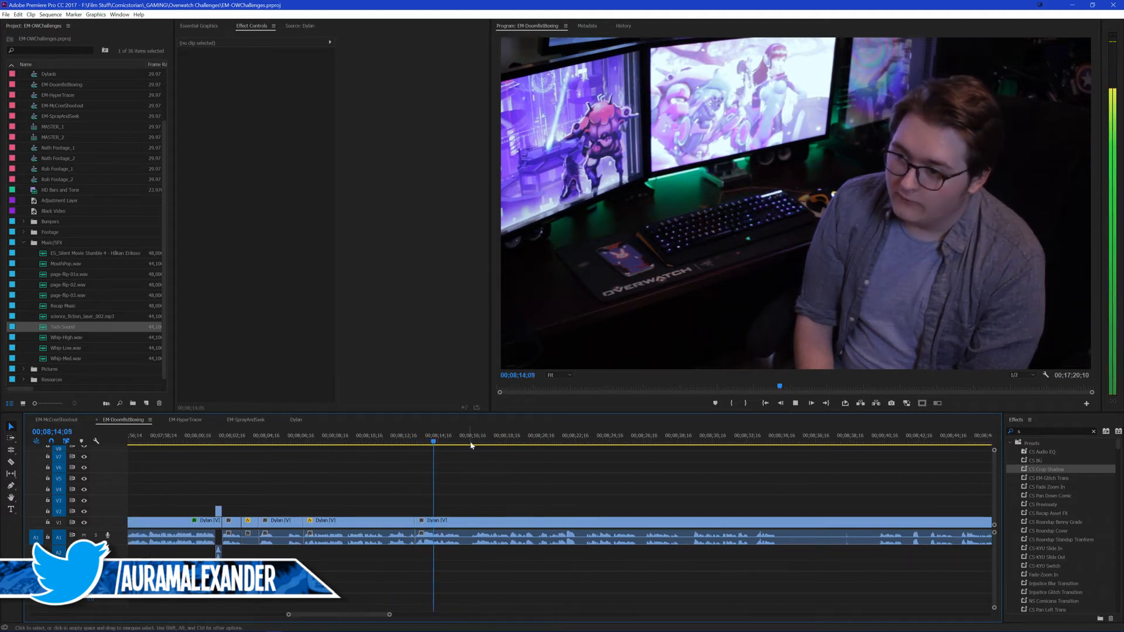
key("space")
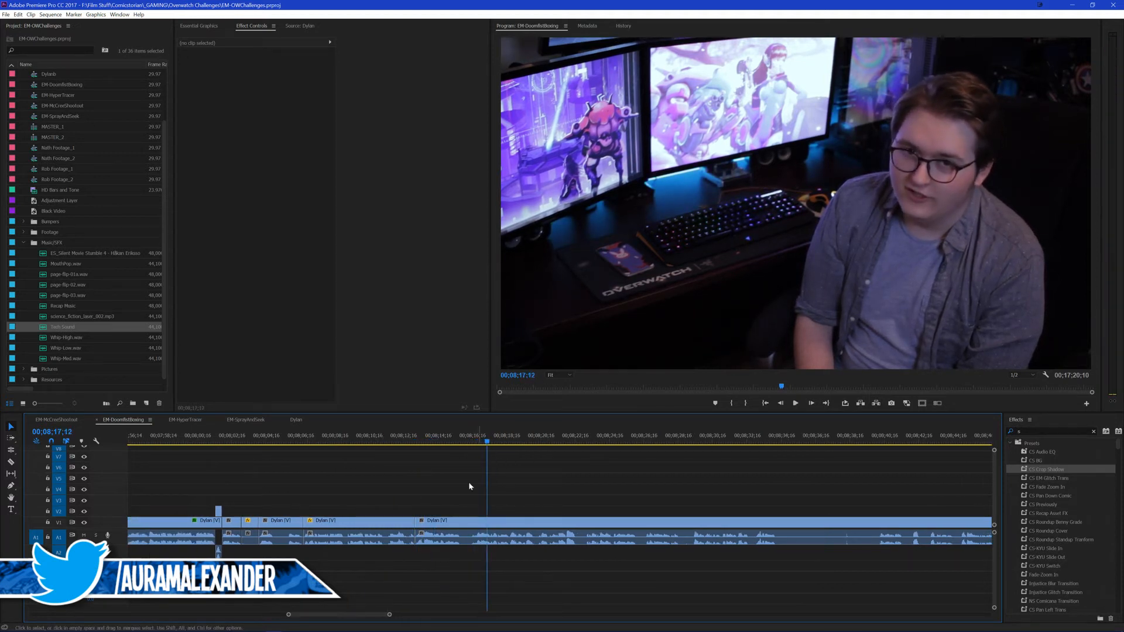
key("ctrl+v")
Step: Play through the pasted handle titles to about 00;08;24;14 to check their timing against the presenter's lines
key("space")
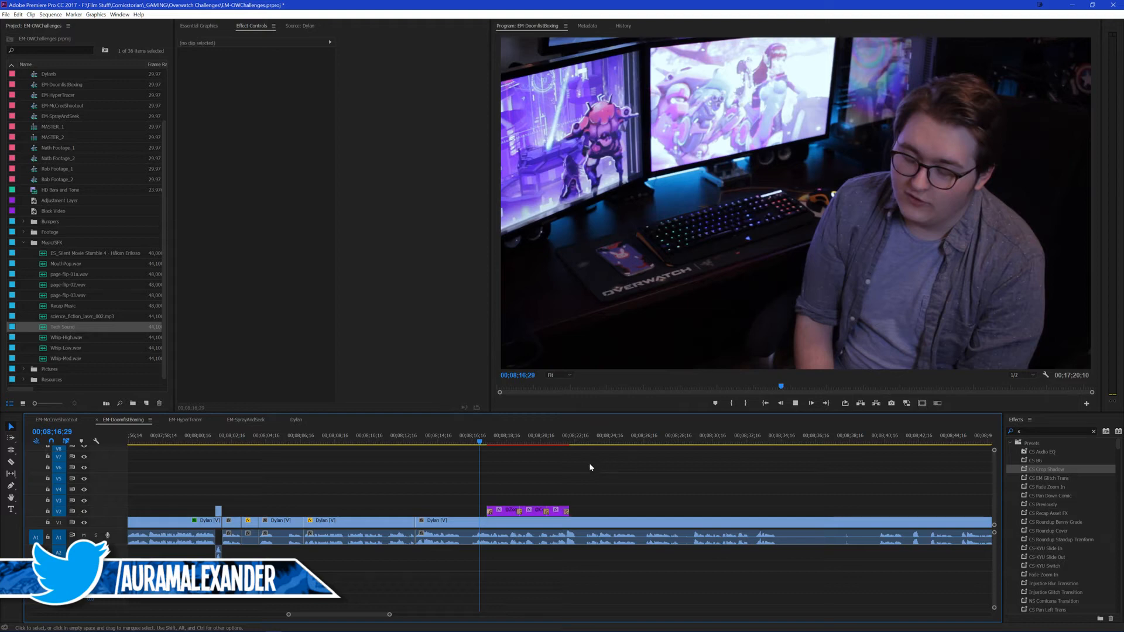
scroll(541, 486, "up", 4)
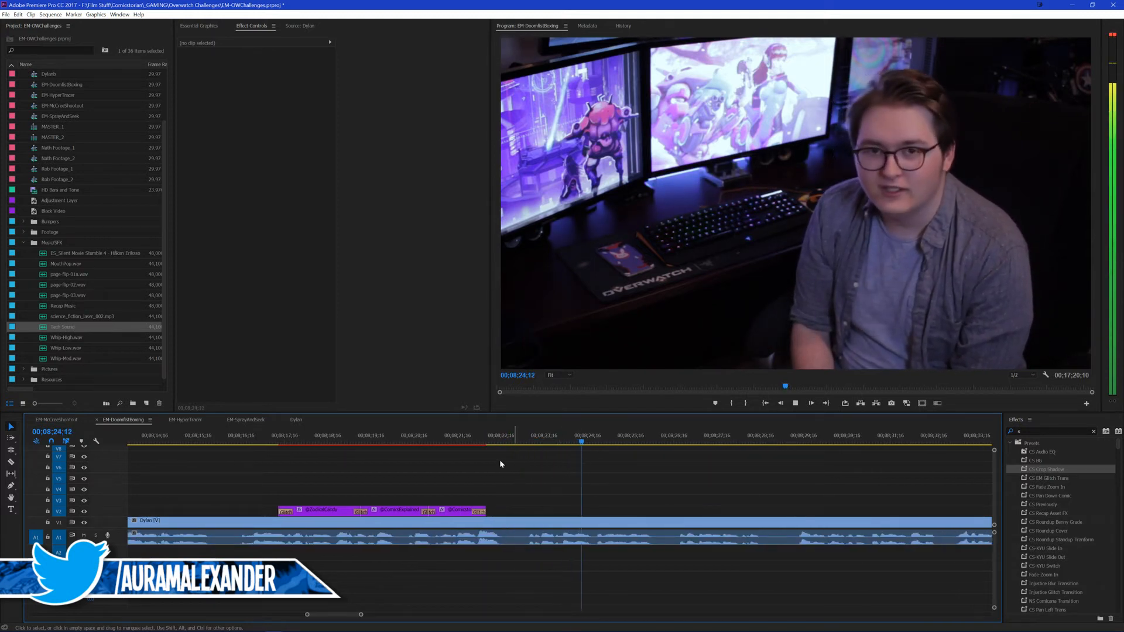
key("space")
left_click(568, 442)
key("space")
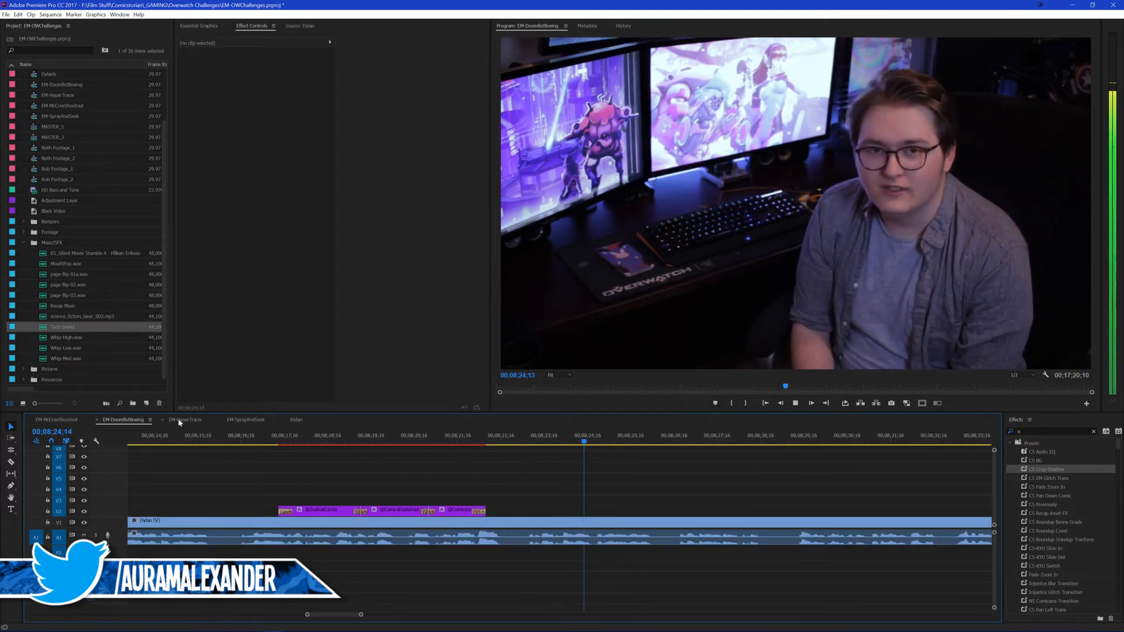
Step: Copy the separate, longer handle title from EM-McCreeShootout's outro into EM-DoomfistBoxing at about 00;08;24;17 and play it
left_click(52, 419)
left_click(568, 509)
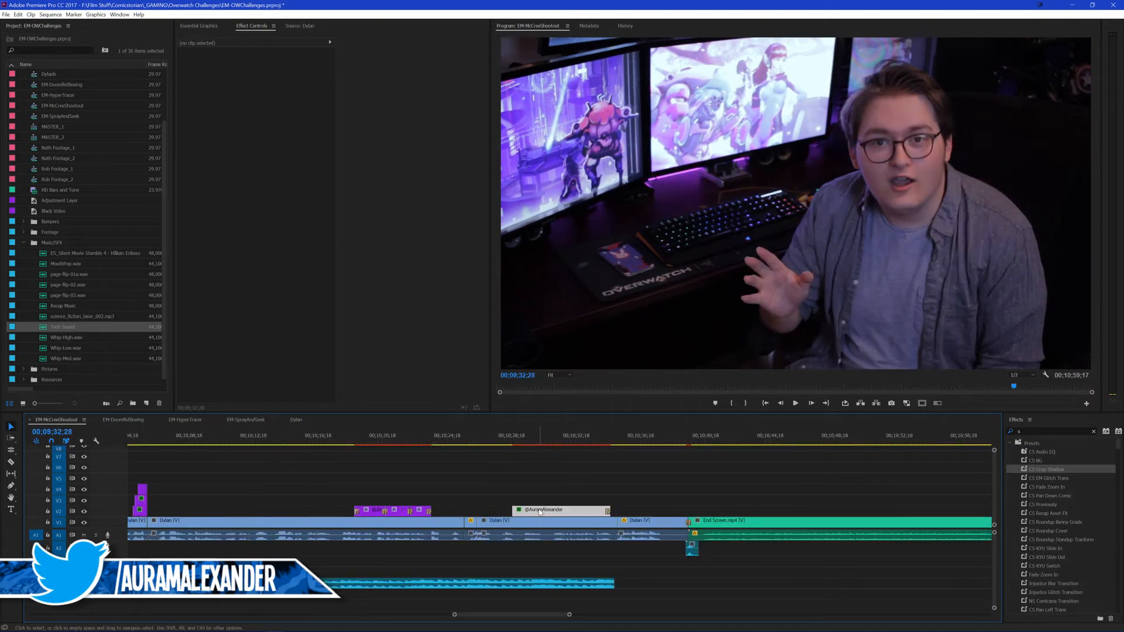
left_click(123, 420)
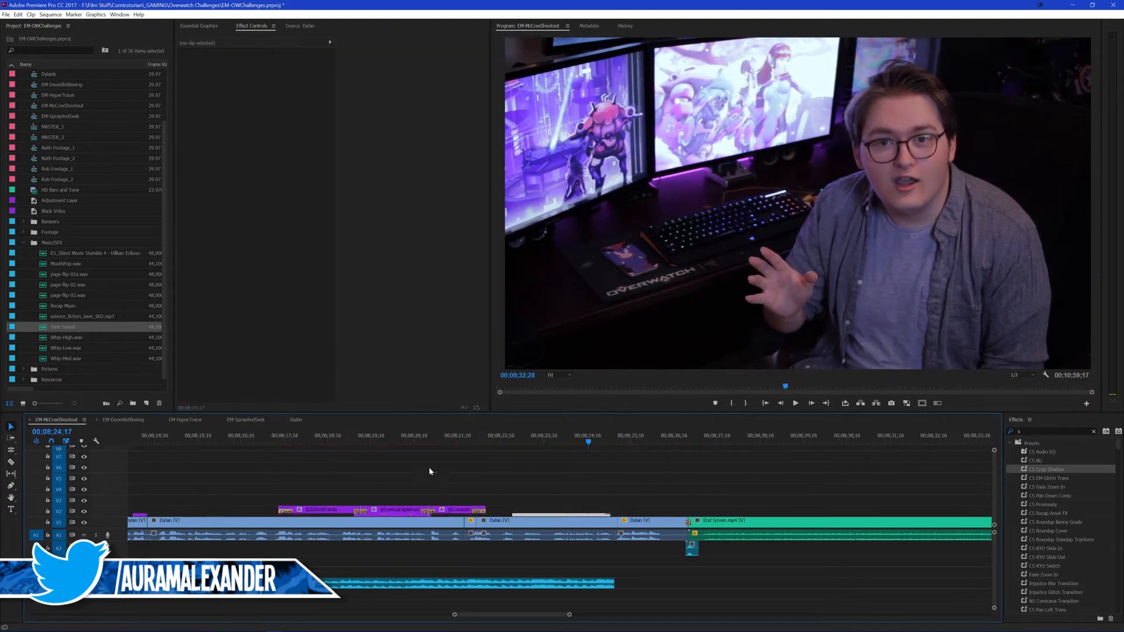
left_click(574, 440)
key("space")
left_click(606, 459)
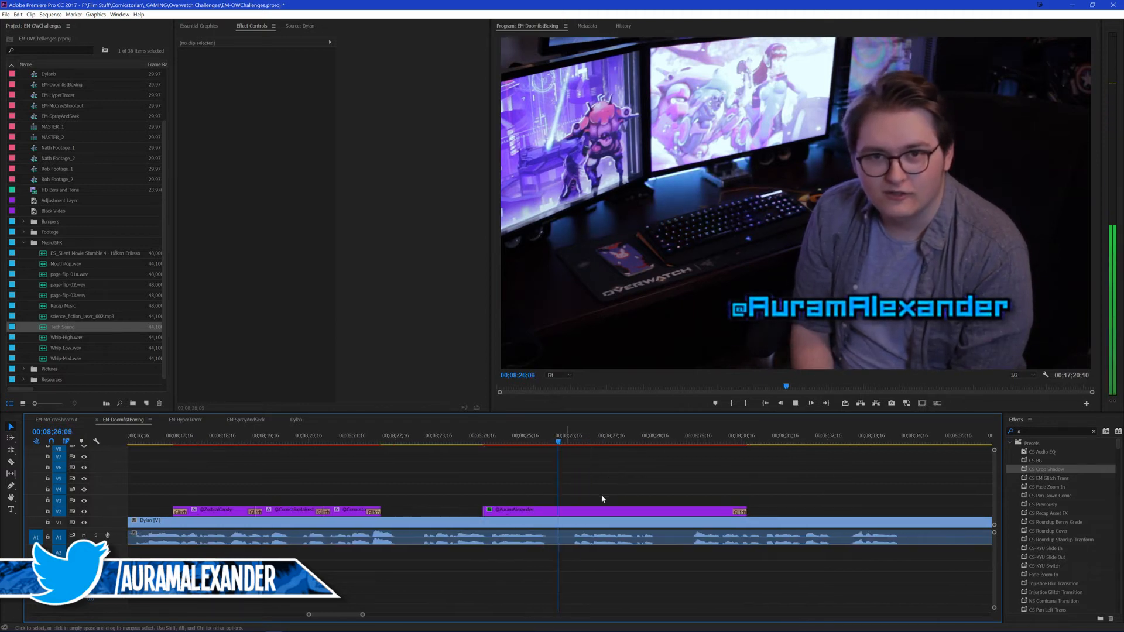
Step: Remove the longer handle title's position keyframes, then enlarge it and place it in the lower-left of the frame
left_click(529, 512)
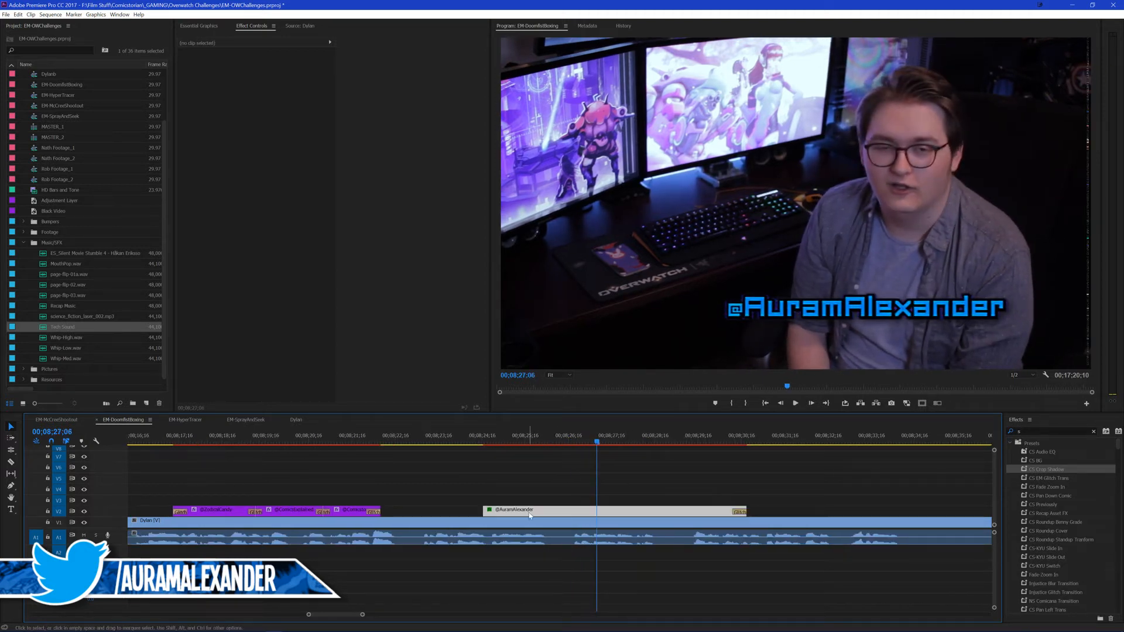
left_click(195, 71)
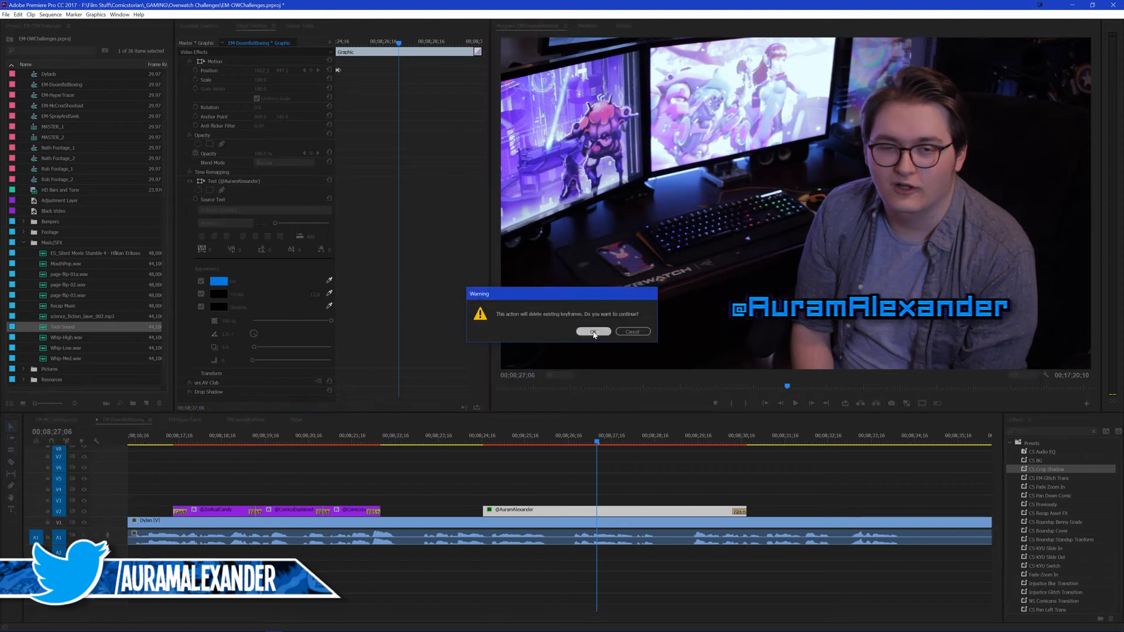
left_click(593, 331)
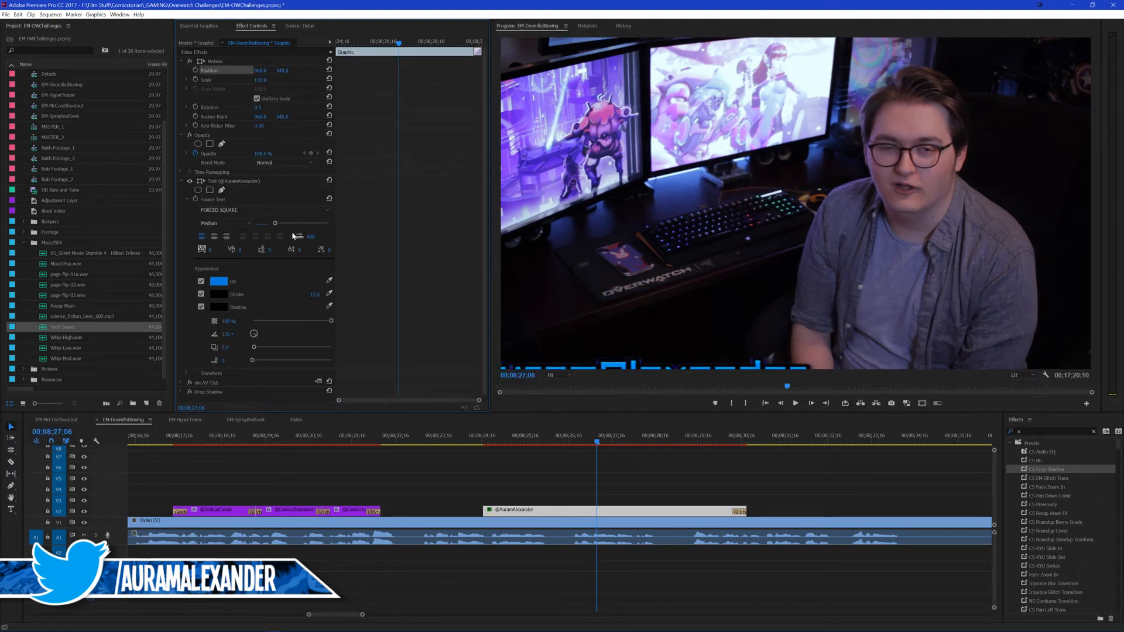
left_click_drag(261, 80, 201, 70)
left_click_drag(282, 71, 444, 71)
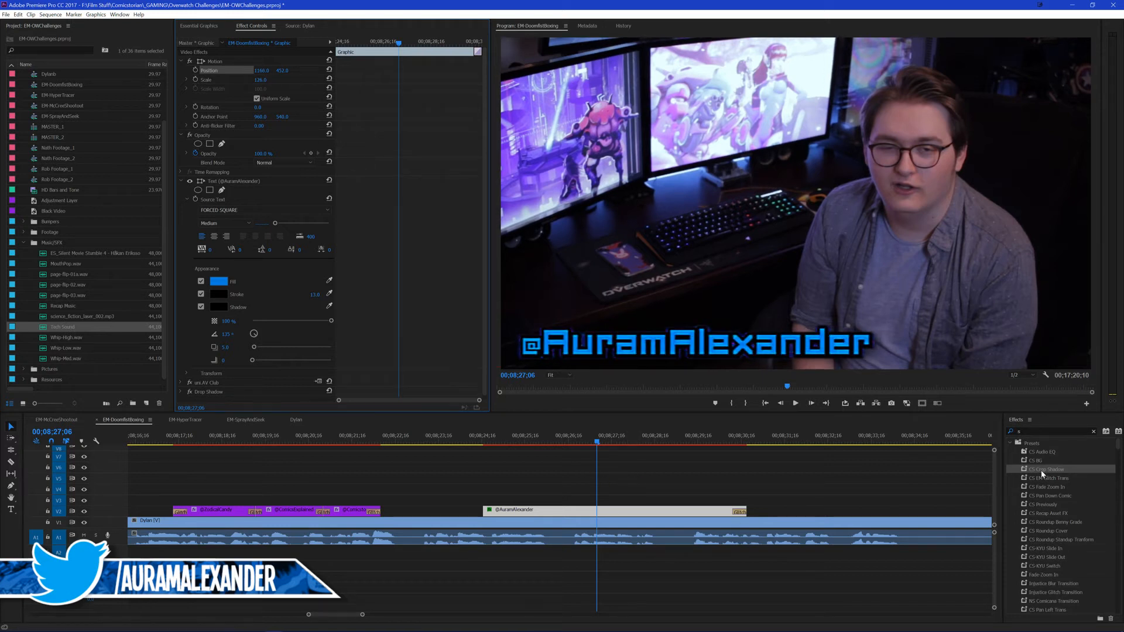
Step: Apply the CS EM Glitch Trans preset to the start of the repositioned handle title and save the project
left_click_drag(1044, 478, 495, 516)
left_click(468, 479)
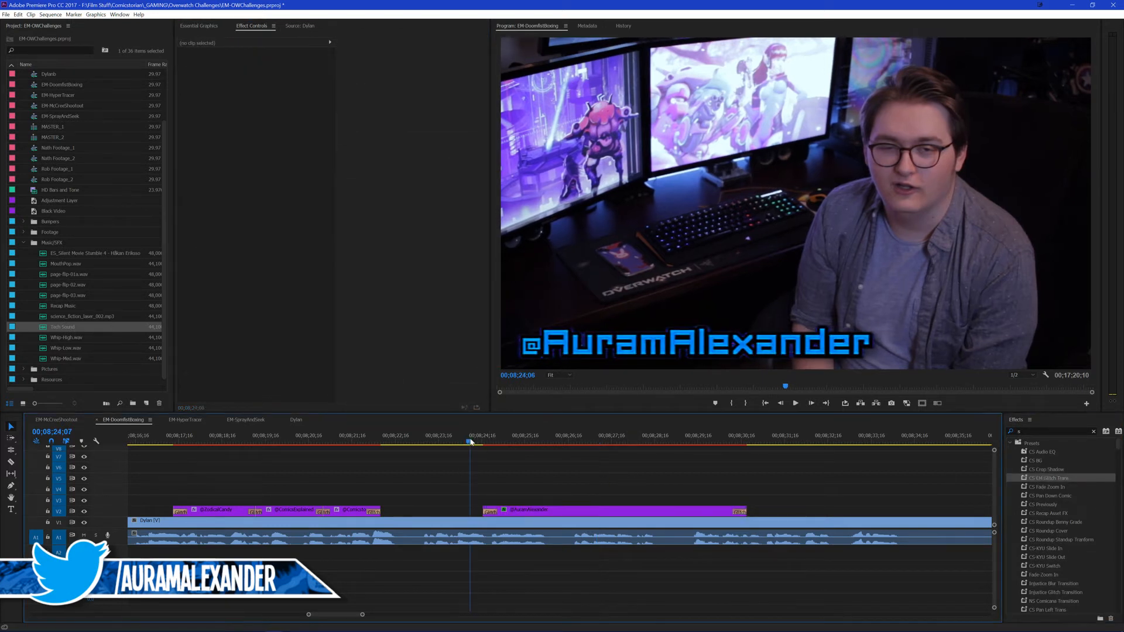
key("ctrl+s")
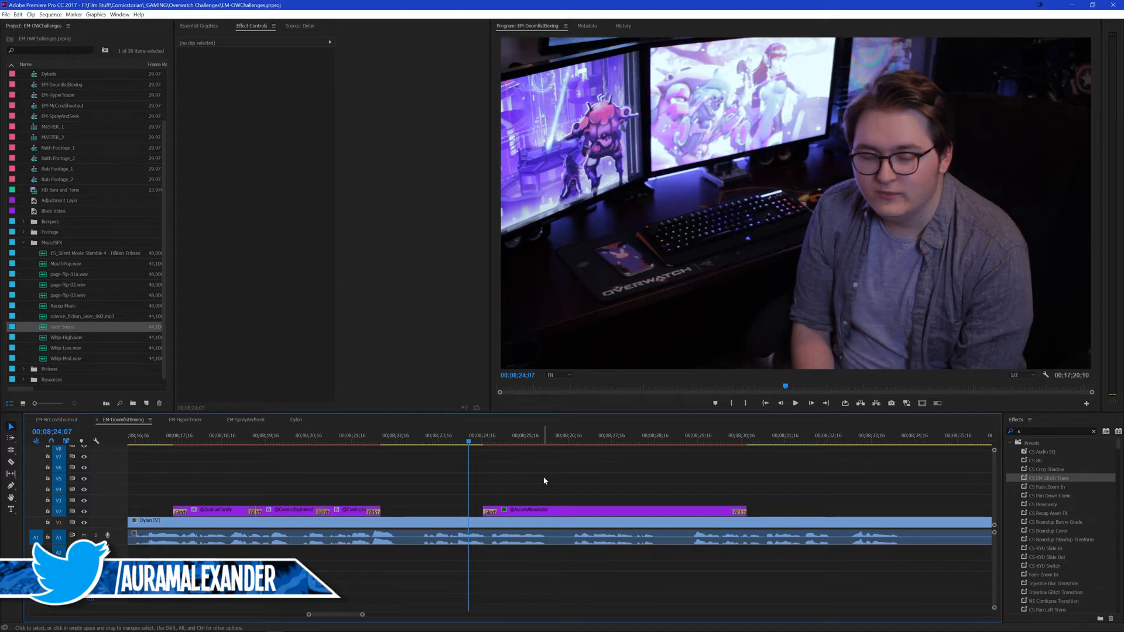
Step: Play from 00;08;24;07 through the handle title and split the presenter's audio at about 00;08;34;07
key("space")
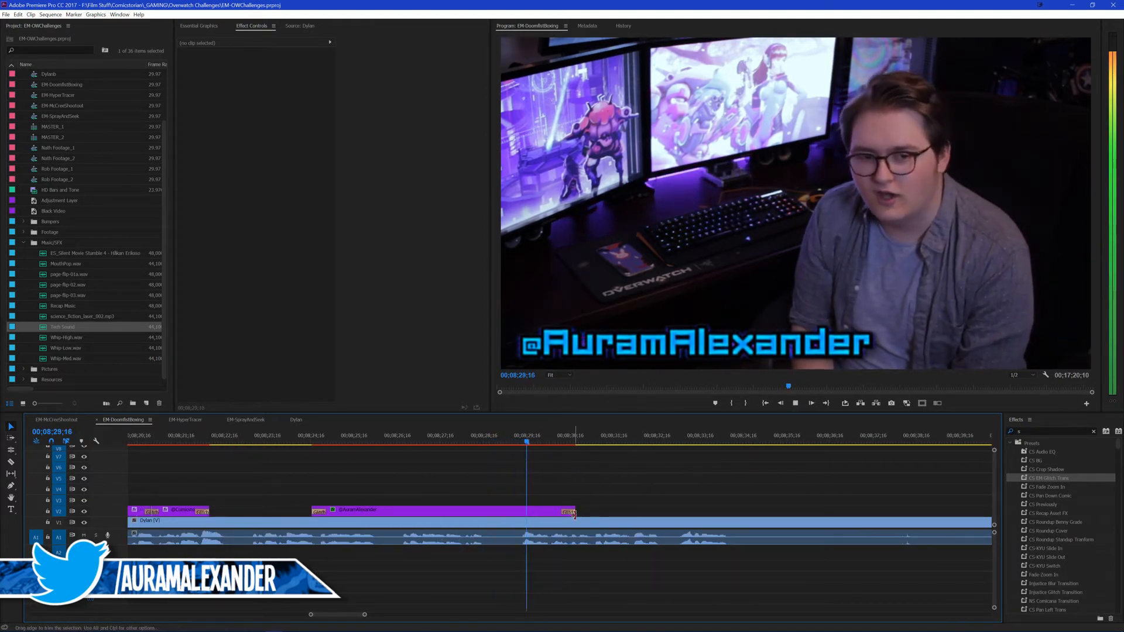
scroll(599, 508, "down", 2)
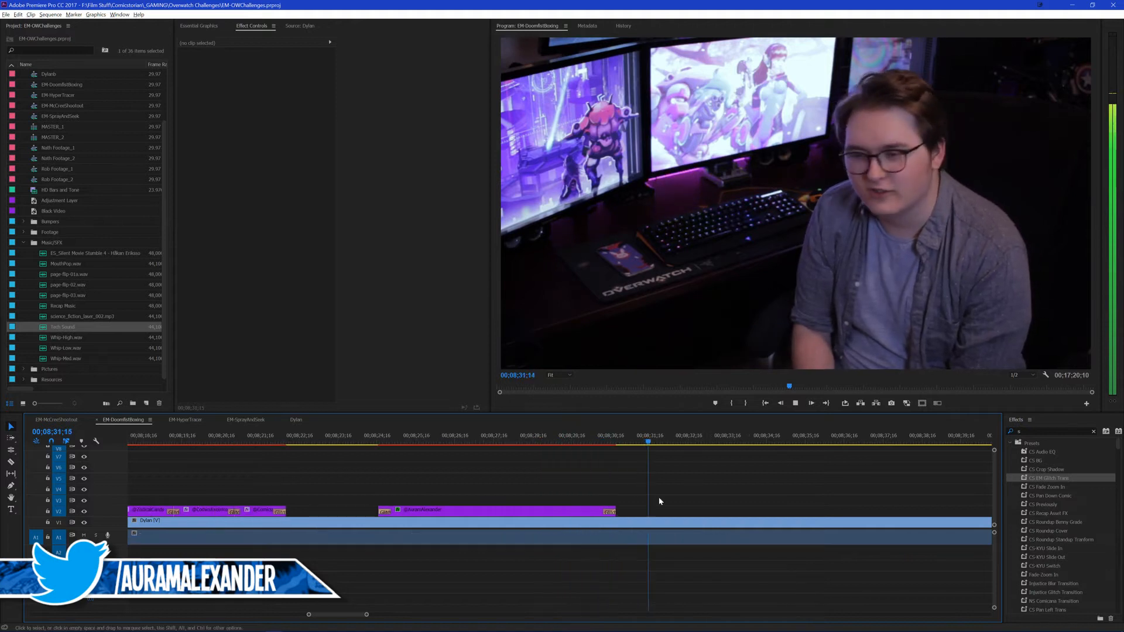
scroll(691, 491, "down", 4)
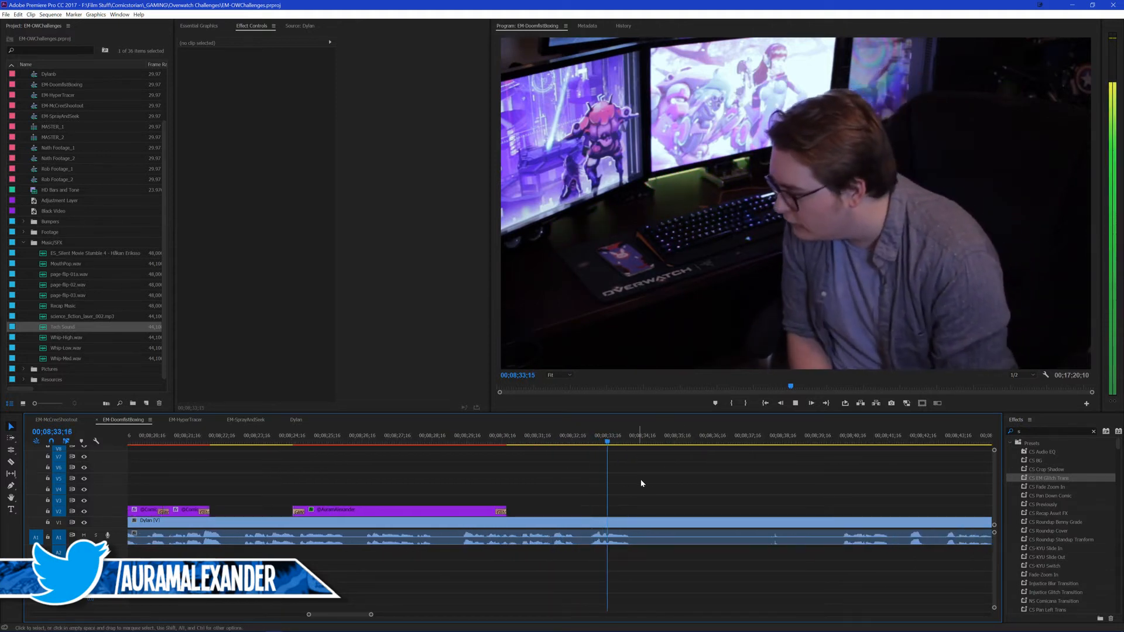
key("space")
key("ctrl+k")
Step: Undo the ripple edit that removed the presenter's footage after 00;08;13;06 and shifted the titles
mouse_move(818, 439)
left_mouse_down()
mouse_move(808, 442)
mouse_move(824, 443)
left_mouse_up()
key("space")
scroll(747, 469, "down", 2)
scroll(702, 480, "down", 4)
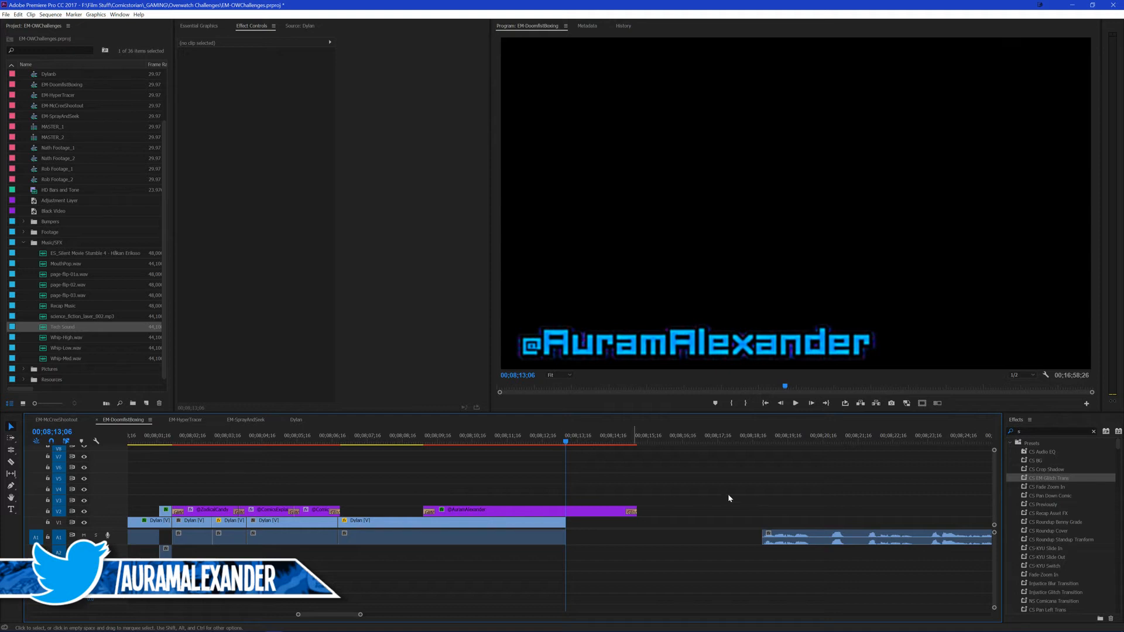
key("ctrl+z")
scroll(669, 479, "down", 5)
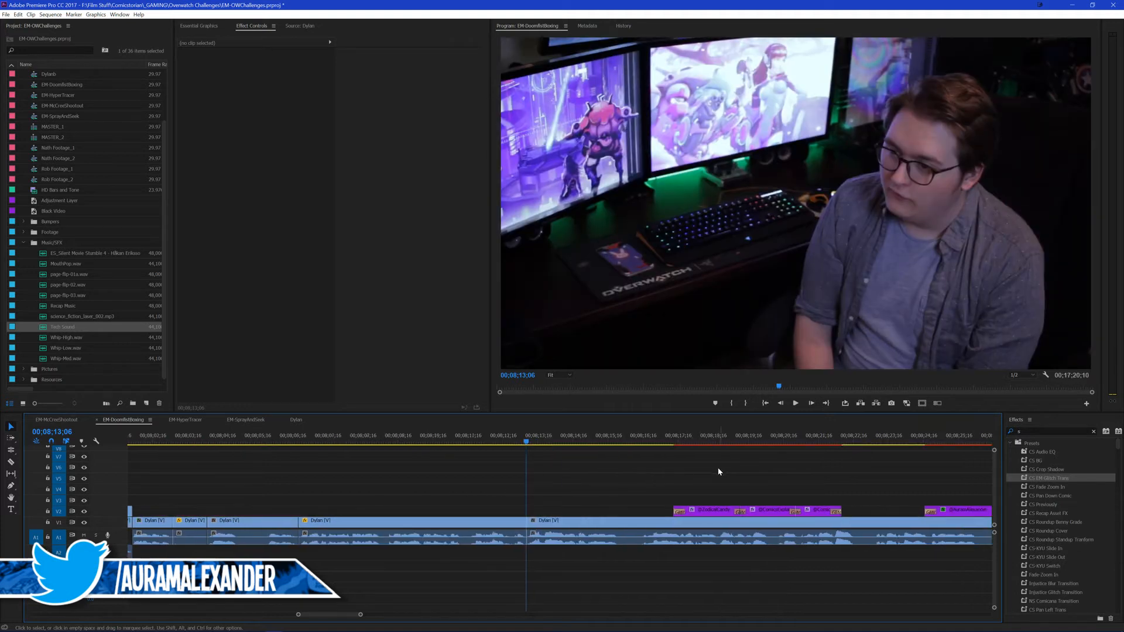
Step: Return to the audio cut at 00;08;34;07 and split the presenter's video there to match
left_click(875, 443)
left_click_drag(877, 443, 889, 443)
scroll(871, 472, "down", 5)
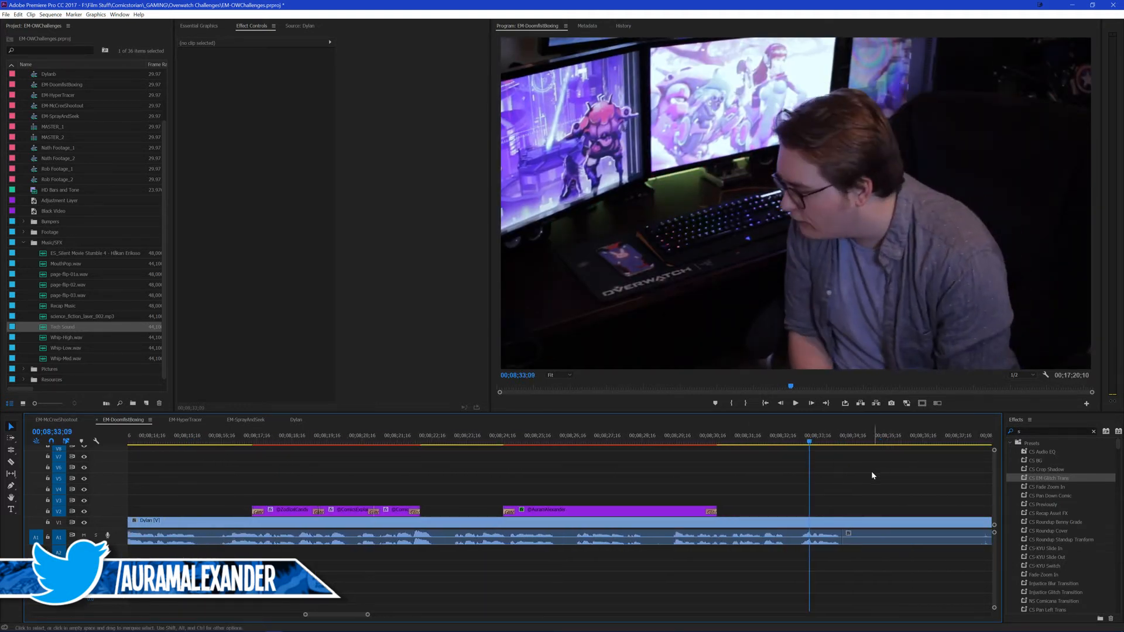
left_click(729, 533)
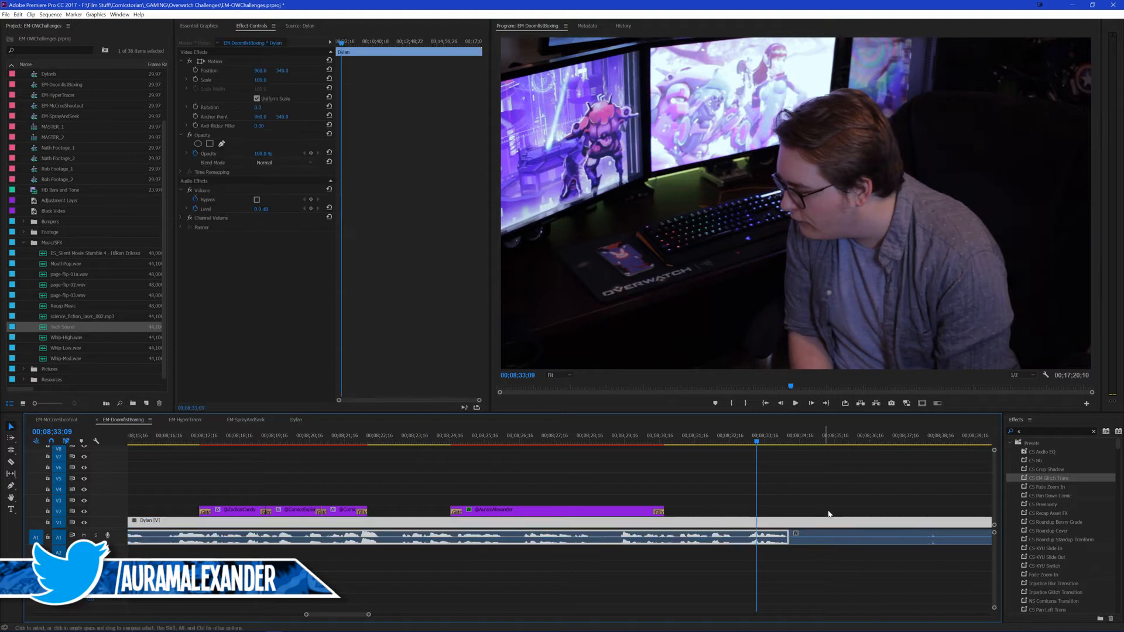
left_click(816, 497)
key("space")
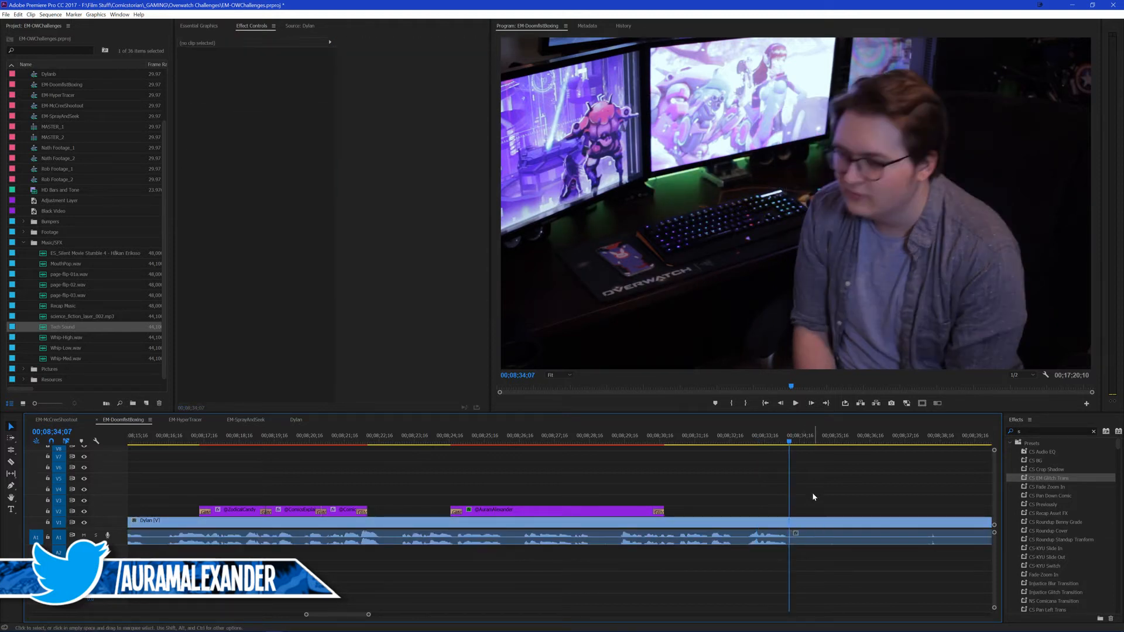
scroll(776, 449, "up", 1)
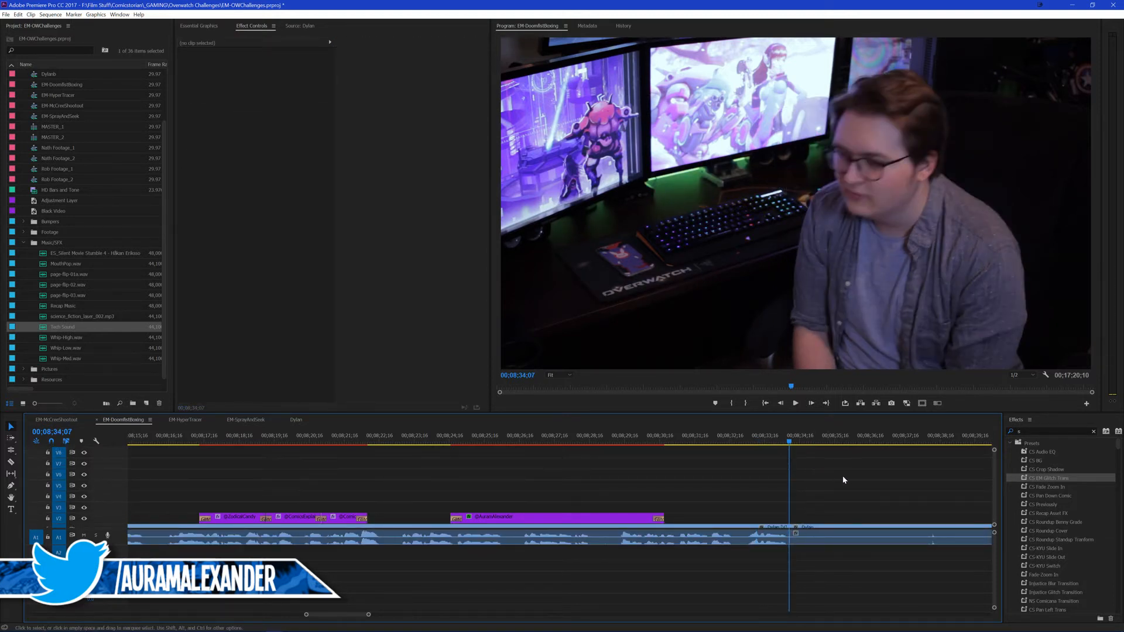
left_click_drag(994, 477, 995, 527)
Step: Link the video and audio of the presenter's section following the 00;08;34;07 cut, then save the project
left_click(777, 443)
scroll(800, 490, "down", 1)
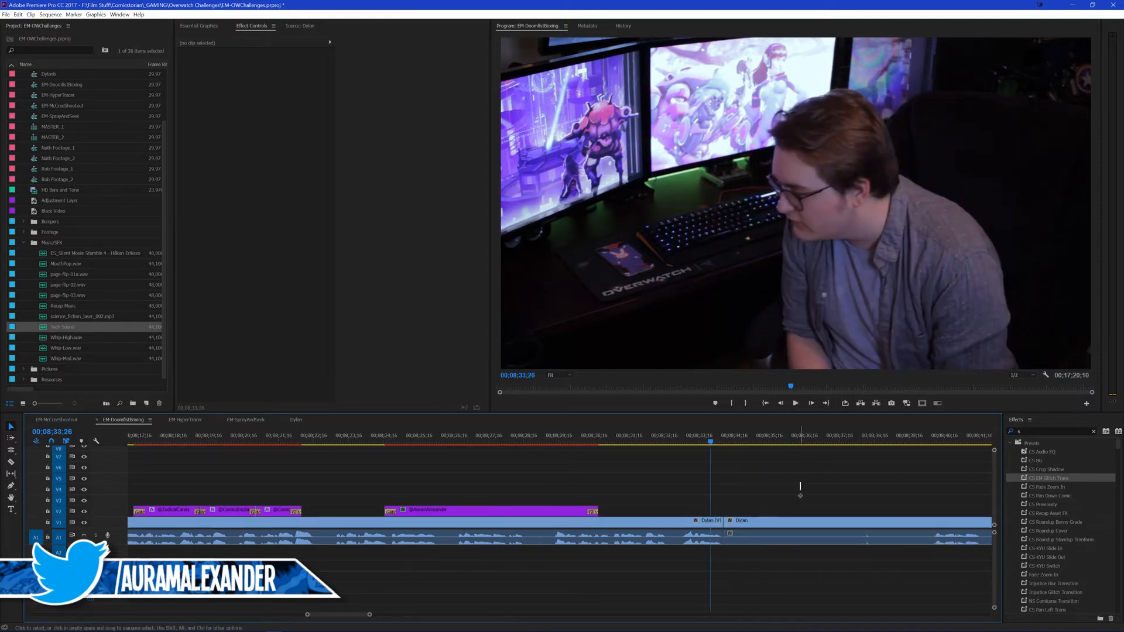
left_click(687, 526)
left_click(740, 522)
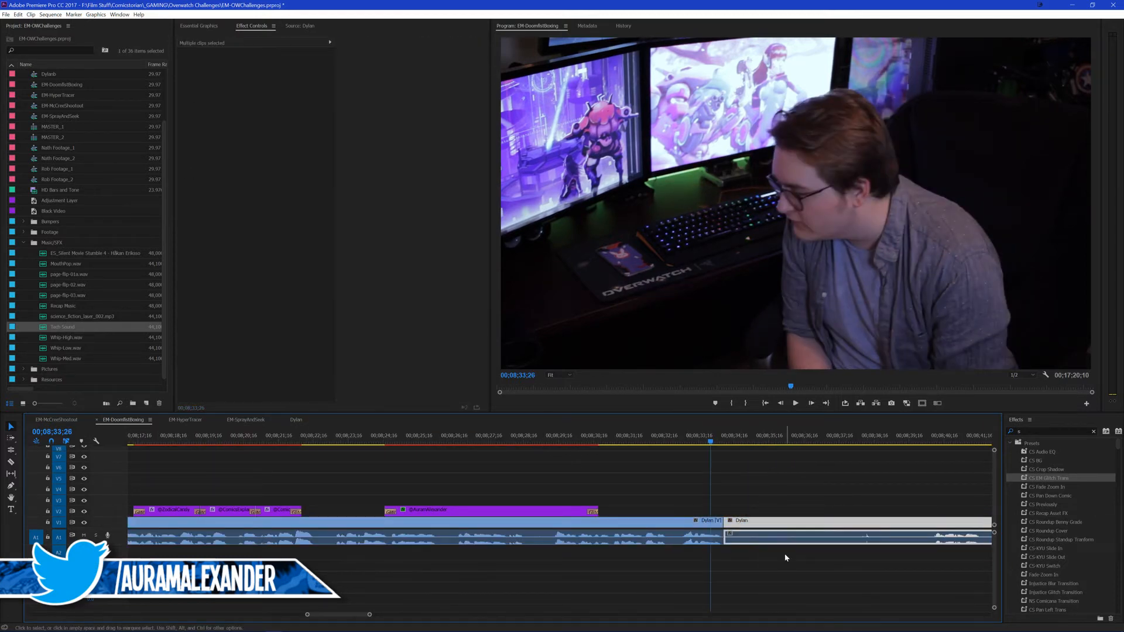
right_click(774, 537)
left_click(807, 285)
left_click(771, 494)
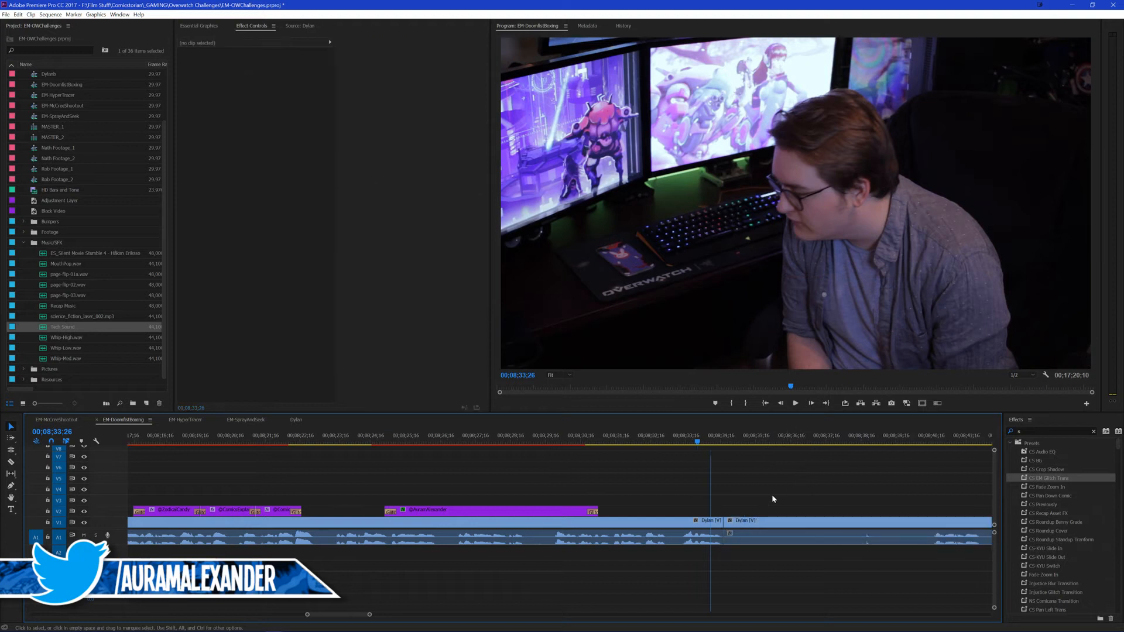
scroll(699, 481, "down", 2)
key("ctrl+s")
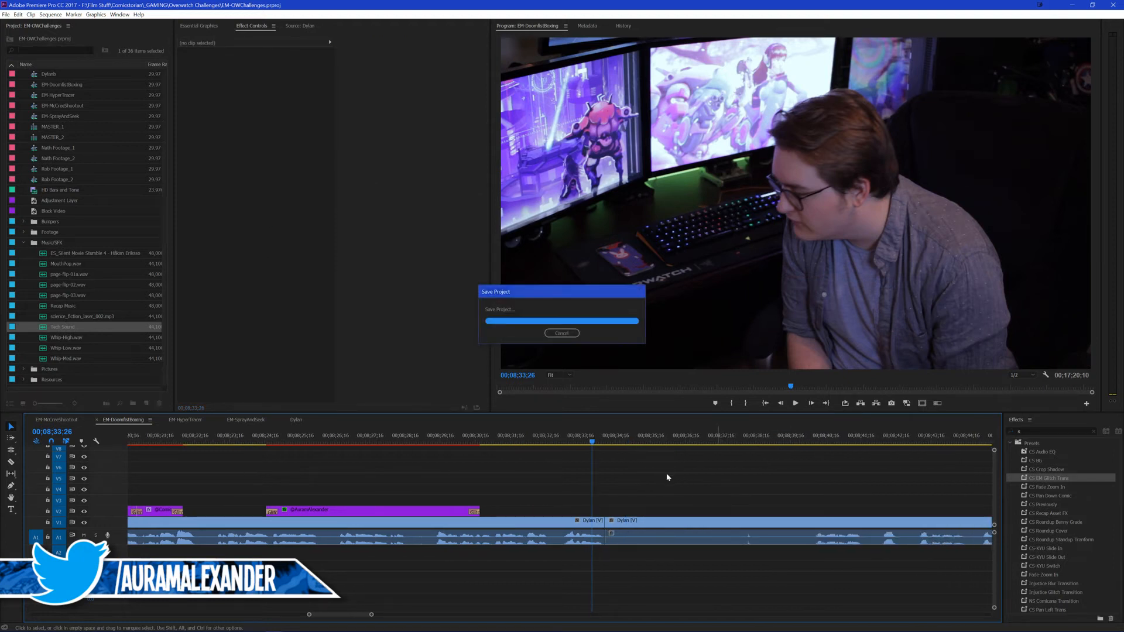
Step: Review the cut at 00;08;34;07, ripple-delete the presenter's footage from there to 00;08;40;06, and save the project
left_click(567, 443)
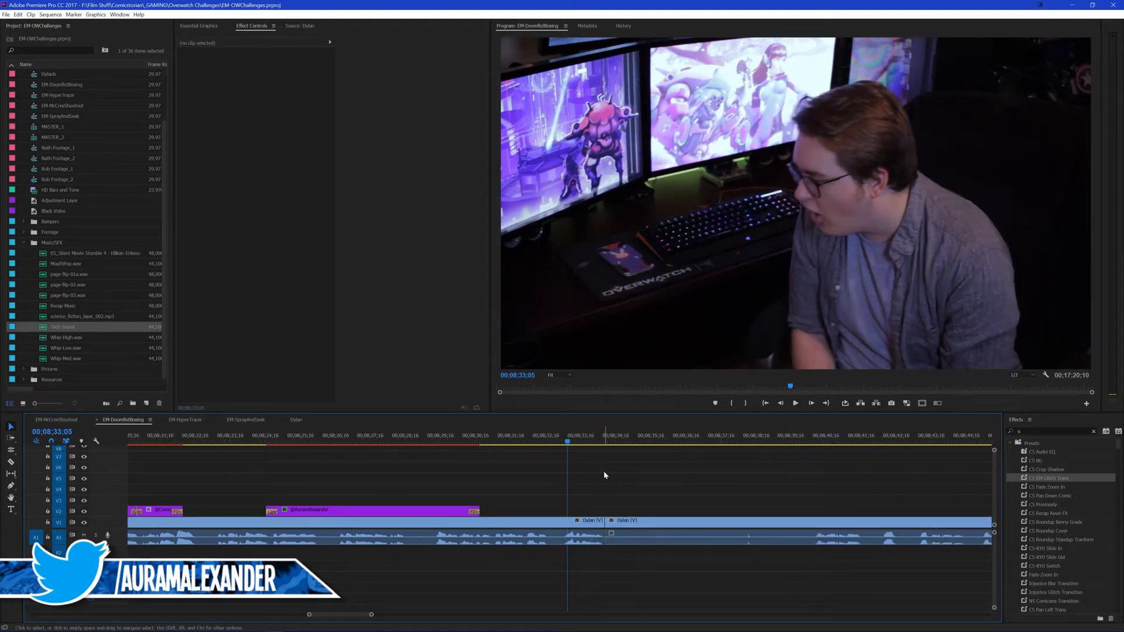
key("ctrl+s")
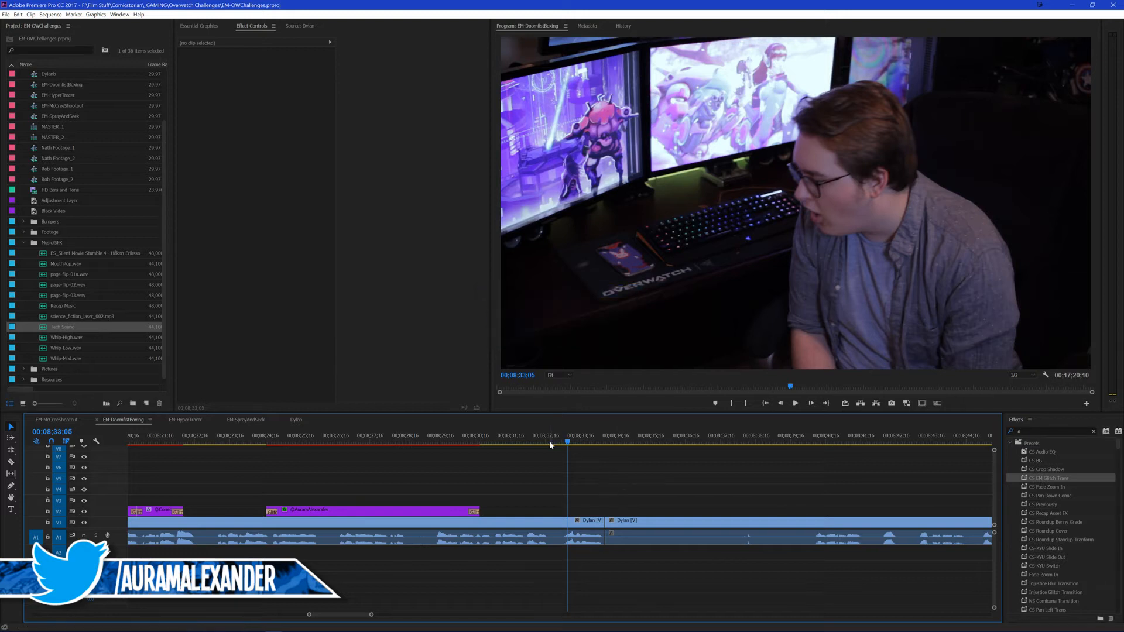
left_click(550, 443)
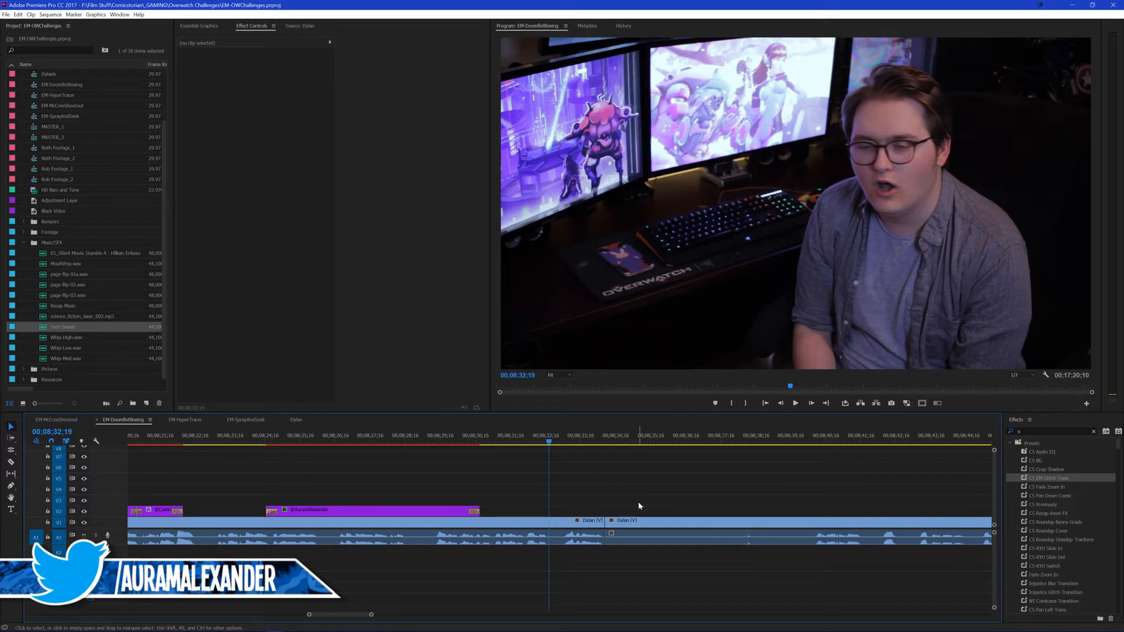
left_click(815, 443)
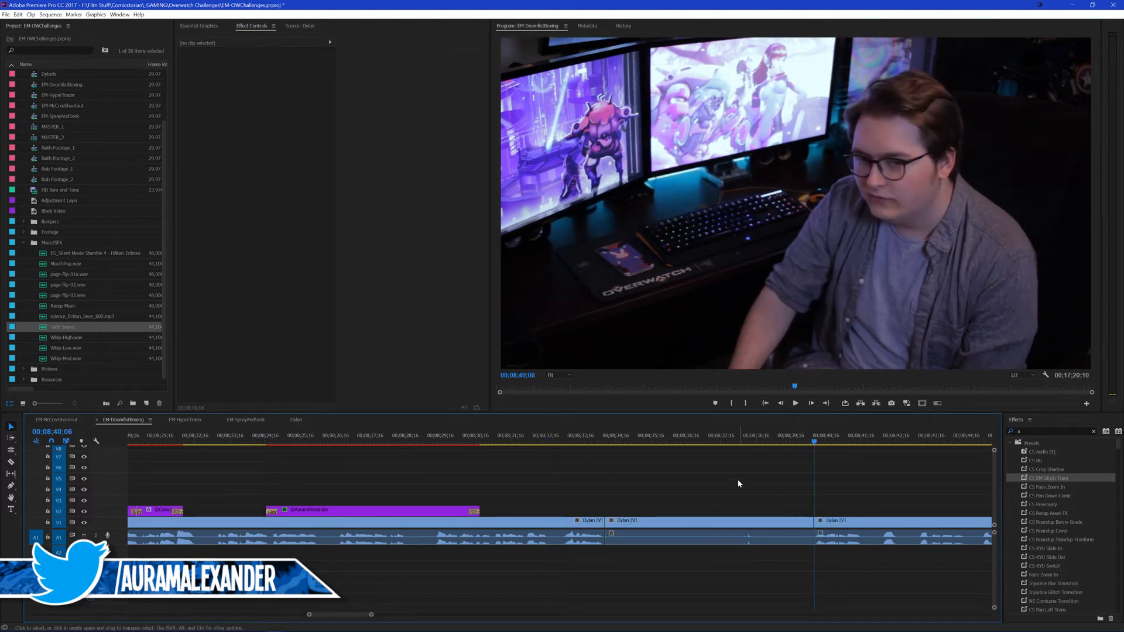
key("q")
key("Up")
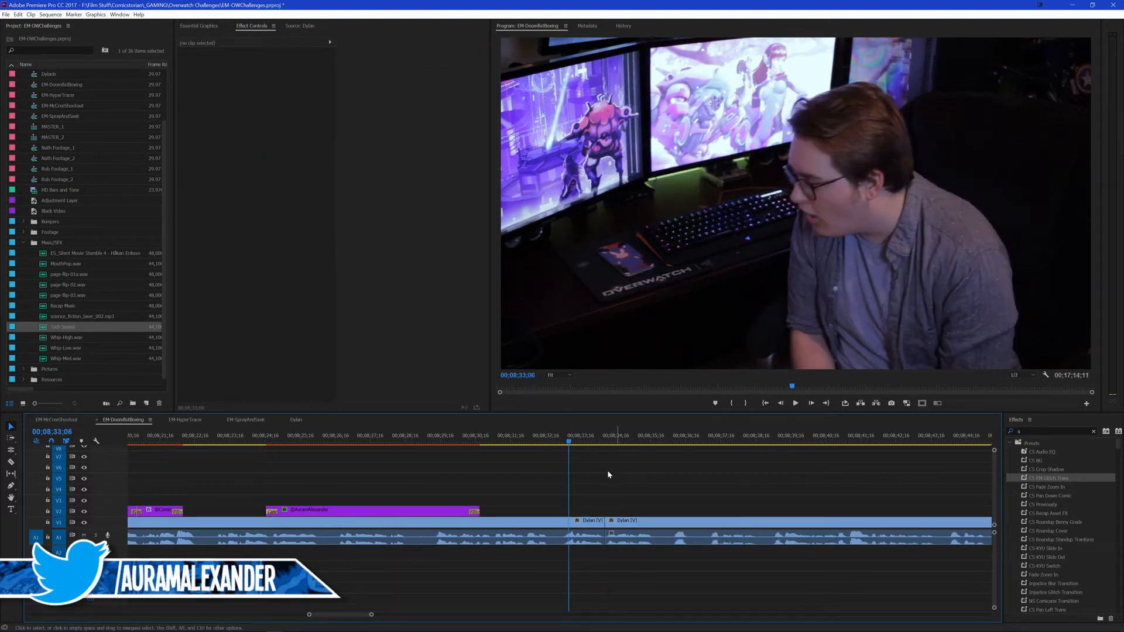
key("ctrl+s")
Step: Play across the join, split the presenter's footage at 00;08;34;05 and ripple-delete the few frames before the next cut
key("space")
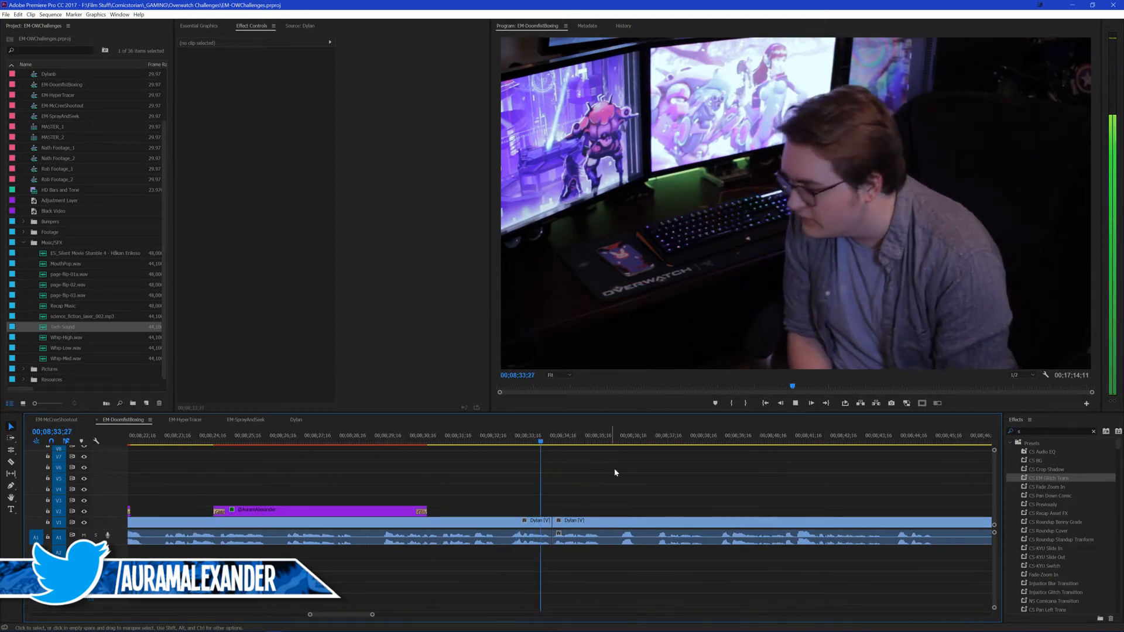
left_click(551, 436)
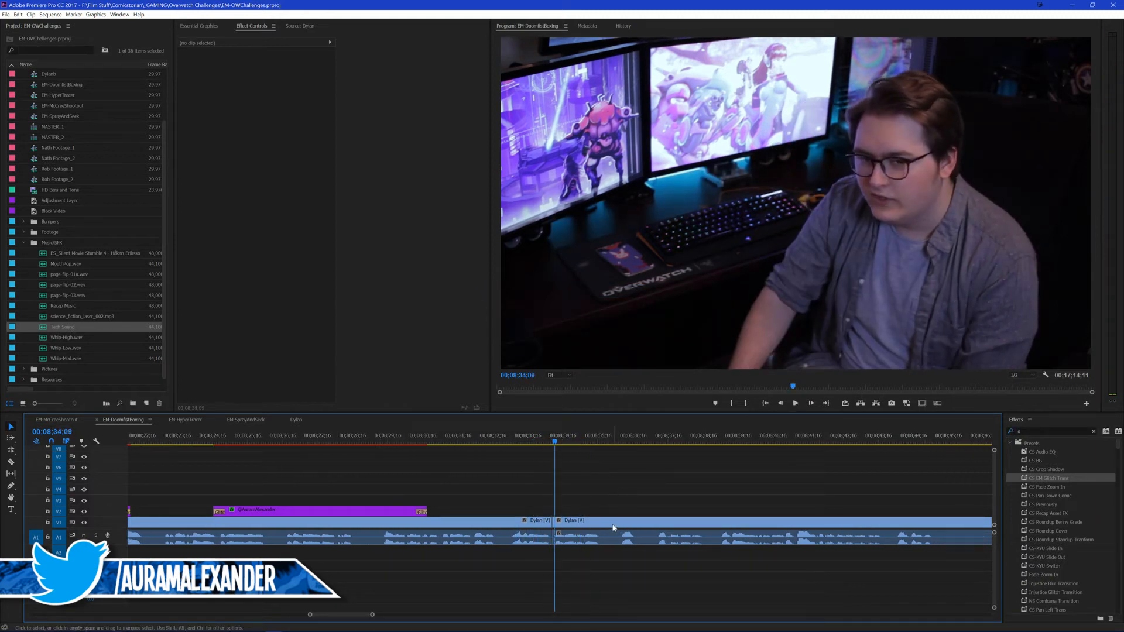
left_click(532, 434)
key("space")
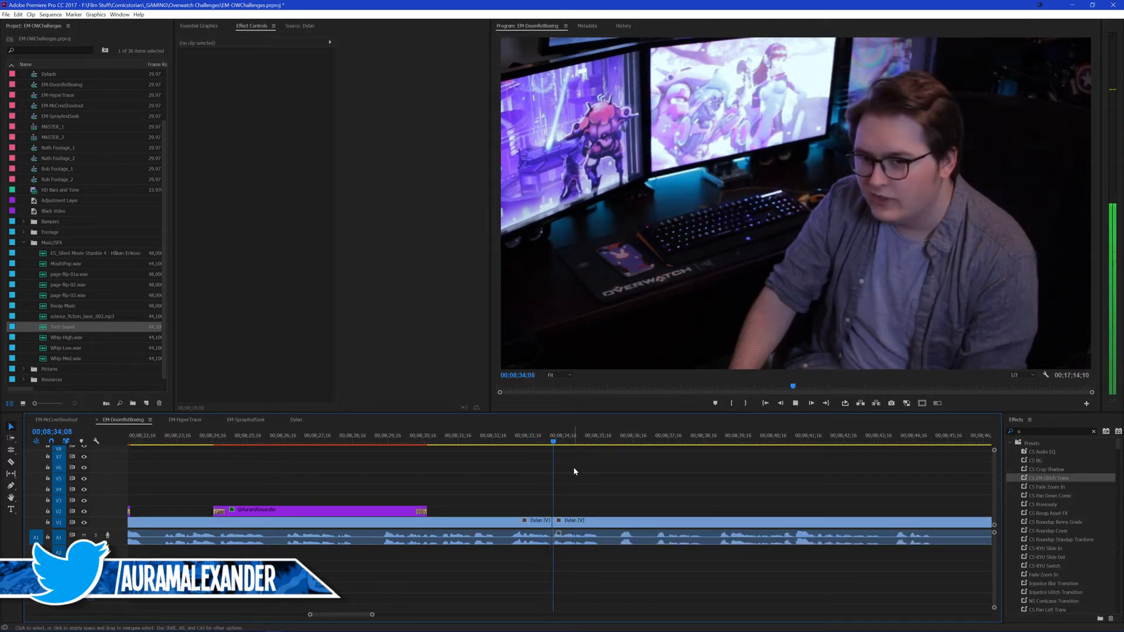
left_click(550, 436)
key("ctrl+k")
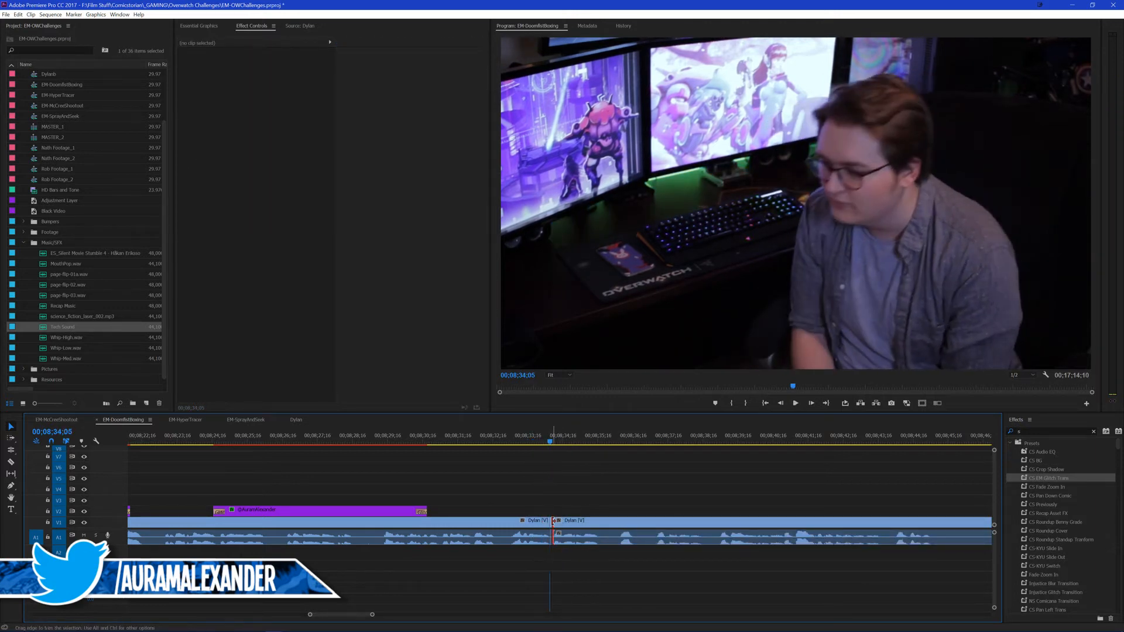
left_click(550, 525)
key("shift+Delete")
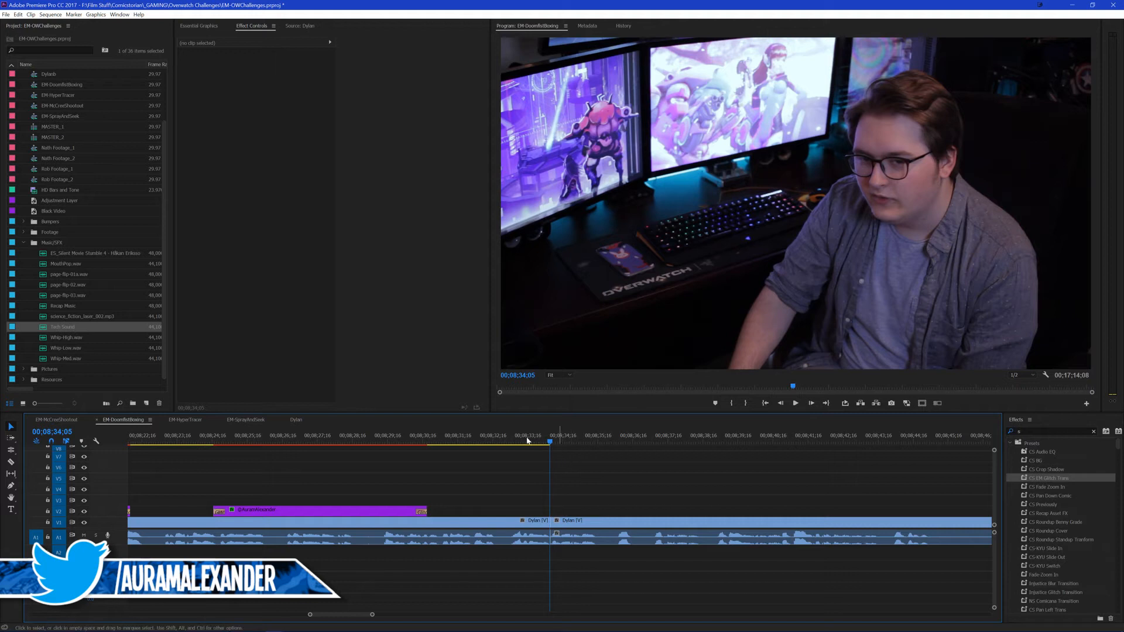
Step: Play from 00;08;33;20, split the presenter's footage at about 00;08;44;00 and ripple-delete the section following the 00;08;34;05 cut
left_click(532, 438)
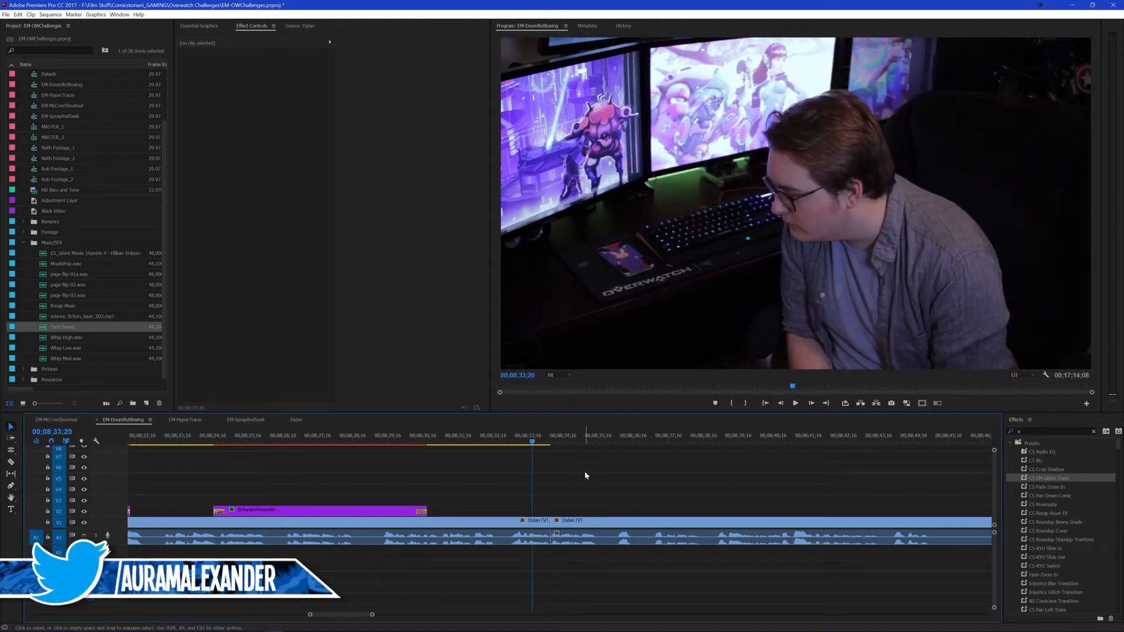
key("space")
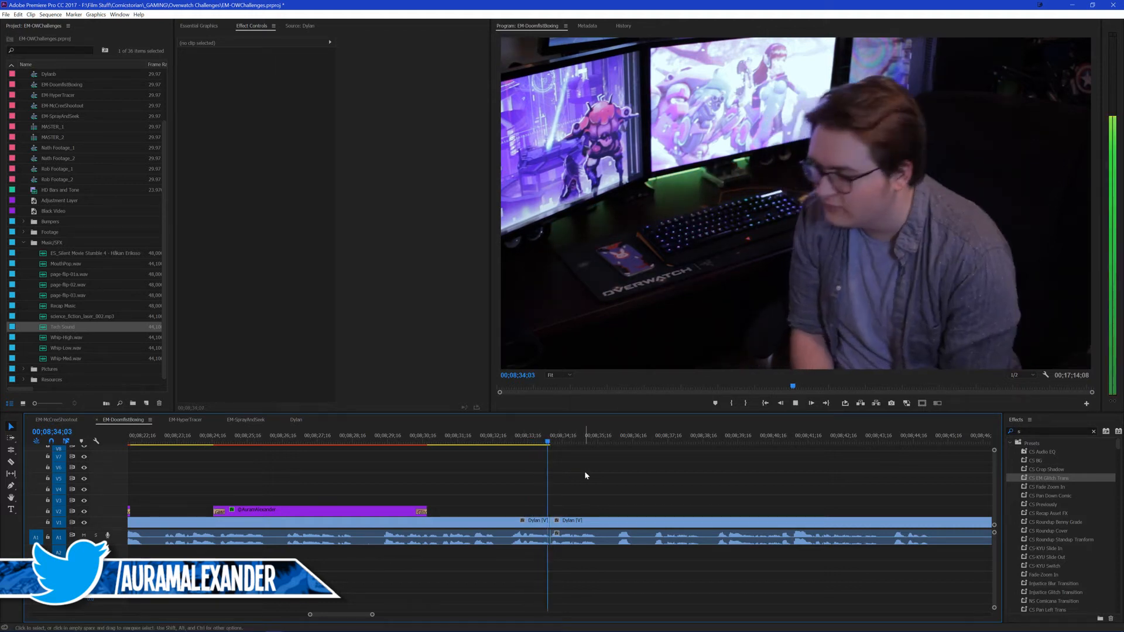
scroll(673, 473, "down", 2)
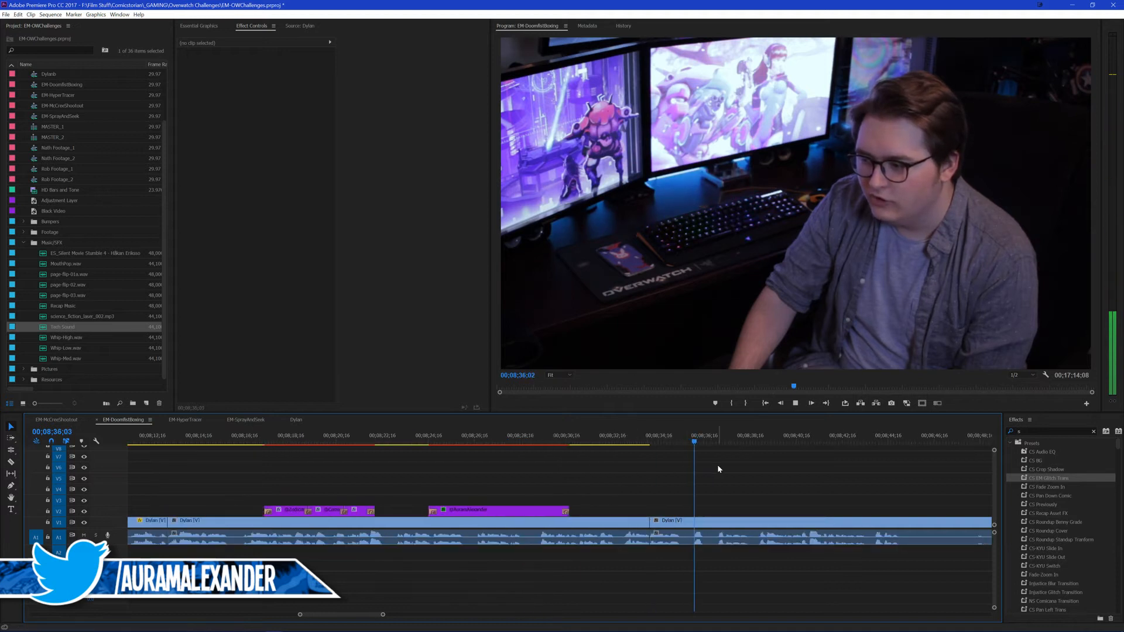
scroll(702, 474, "down", 5)
scroll(620, 483, "down", 3)
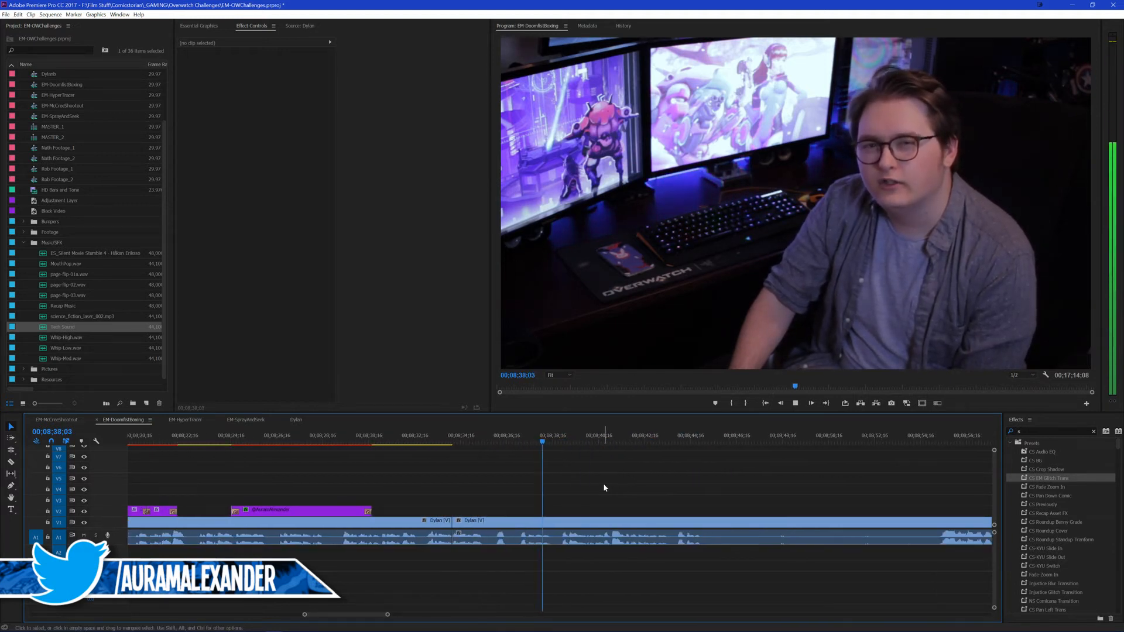
scroll(594, 483, "down", 2)
scroll(570, 482, "down", 2)
scroll(556, 476, "down", 1)
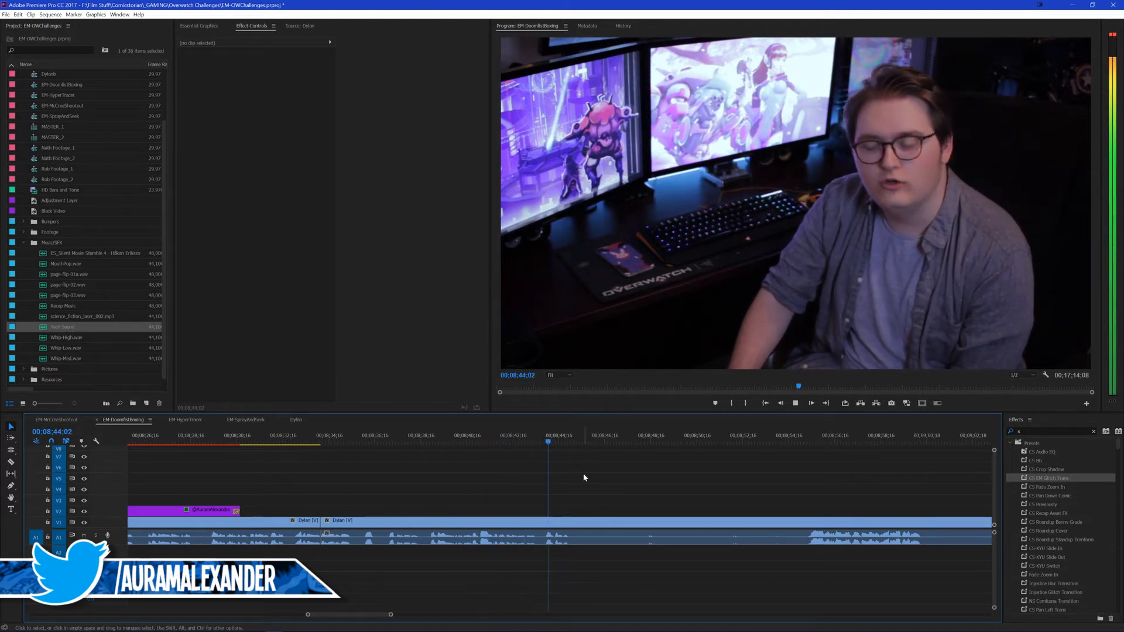
left_click_drag(541, 439, 543, 440)
key("ctrl+k")
left_click(430, 523)
key("shift+Delete")
Step: Replay the new join from about 00;08;33;15 in EM-DoomfistBoxing, split the presenter's footage at 00;08;35;08 and save the project
left_click(300, 421)
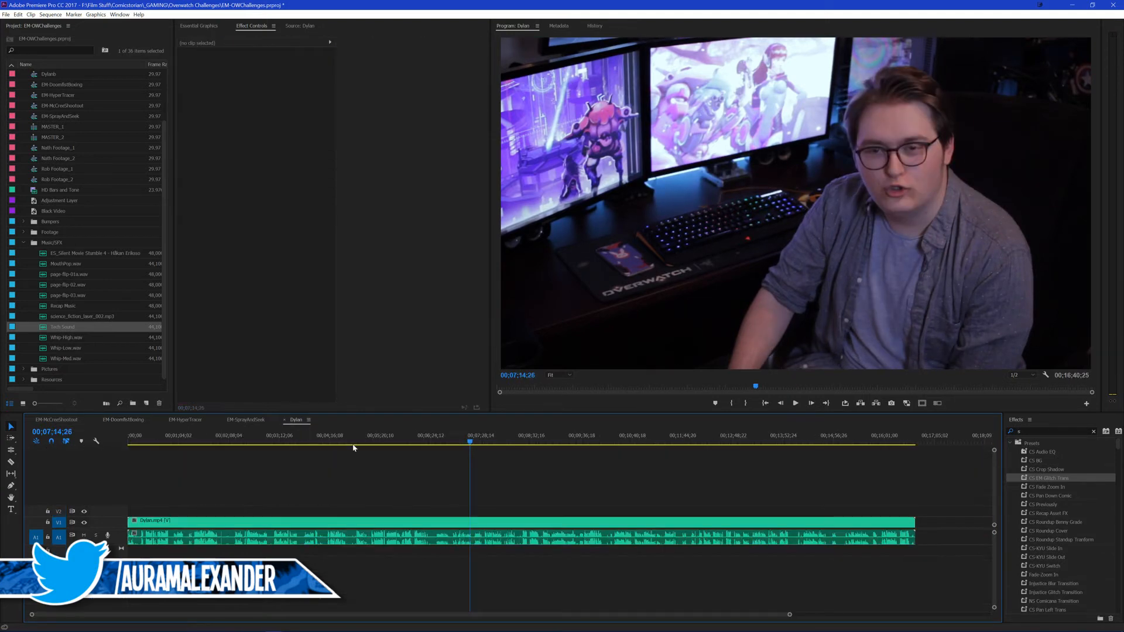
left_click(138, 420)
key("space")
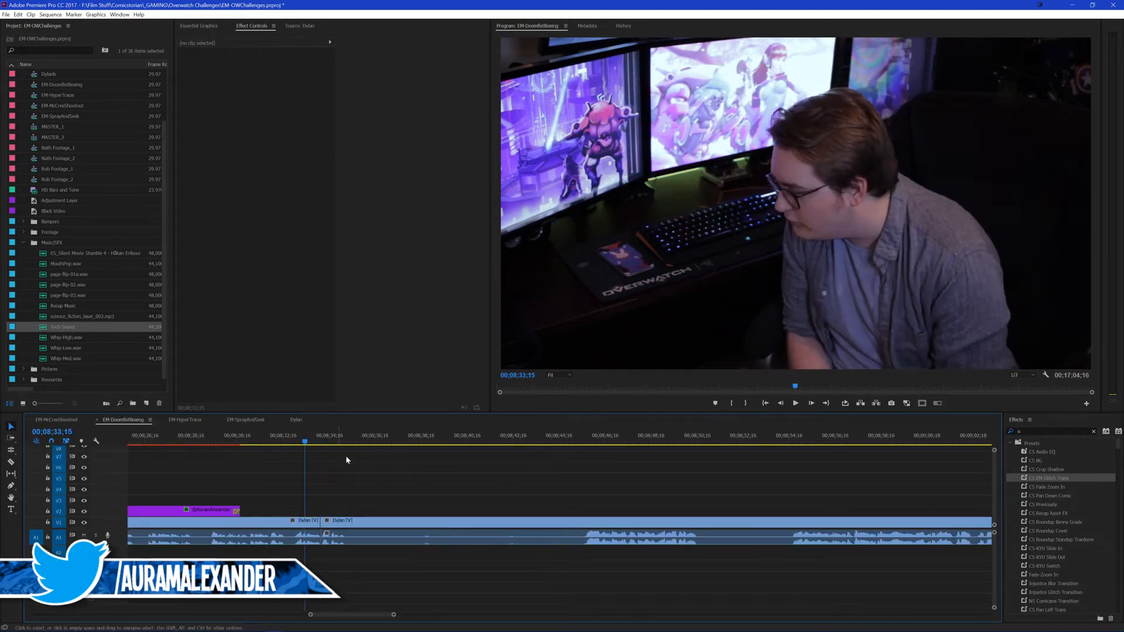
key("space")
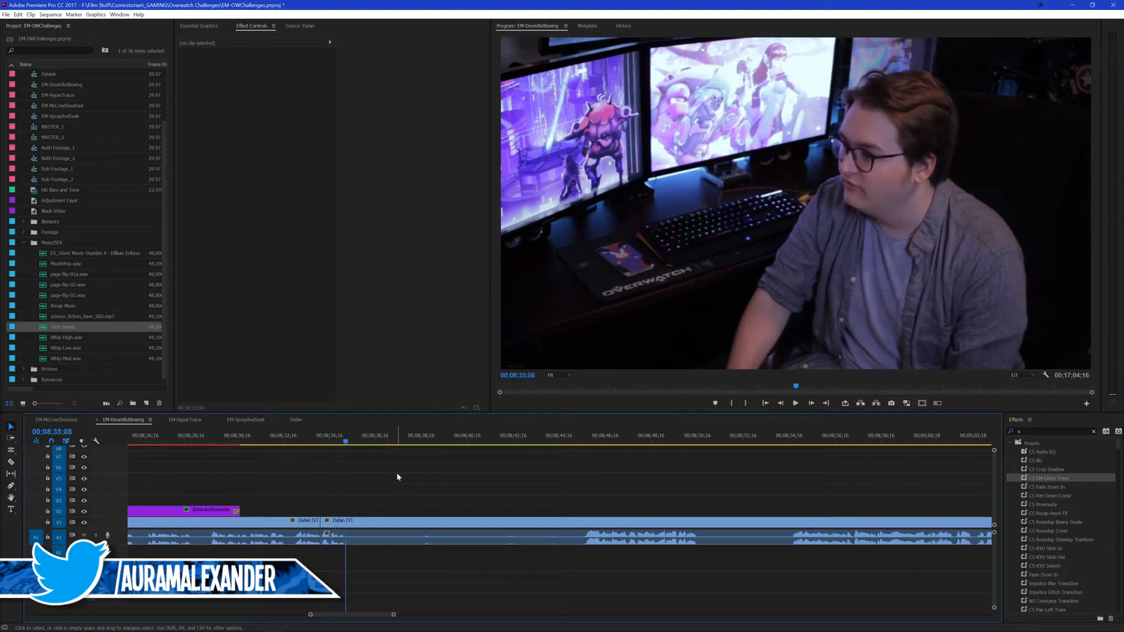
key("ctrl+k")
key("ctrl+s")
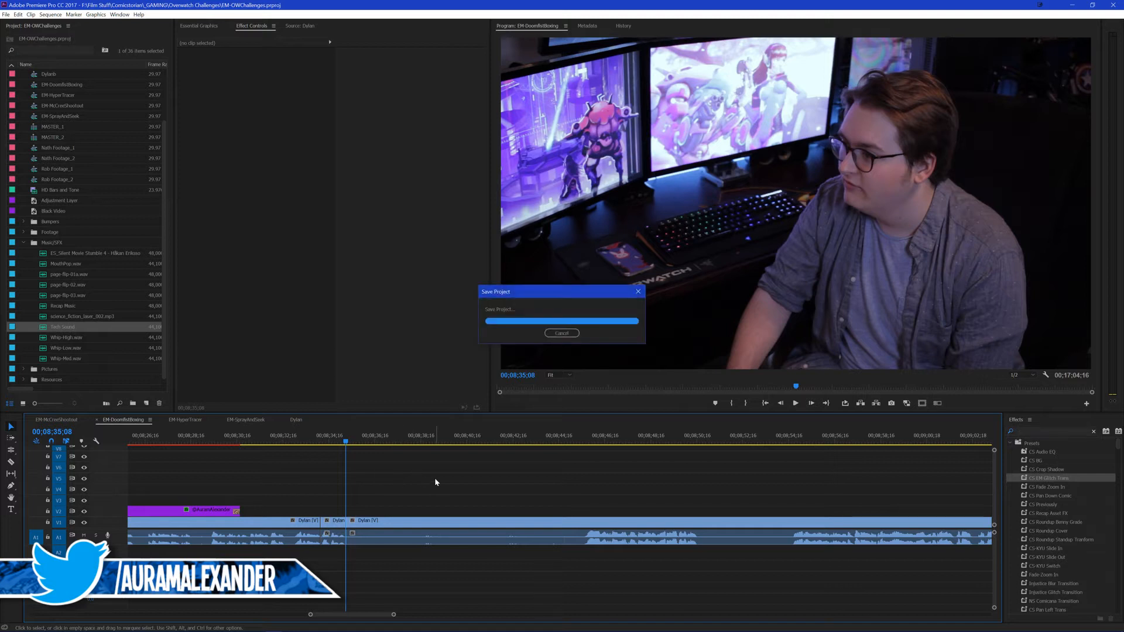
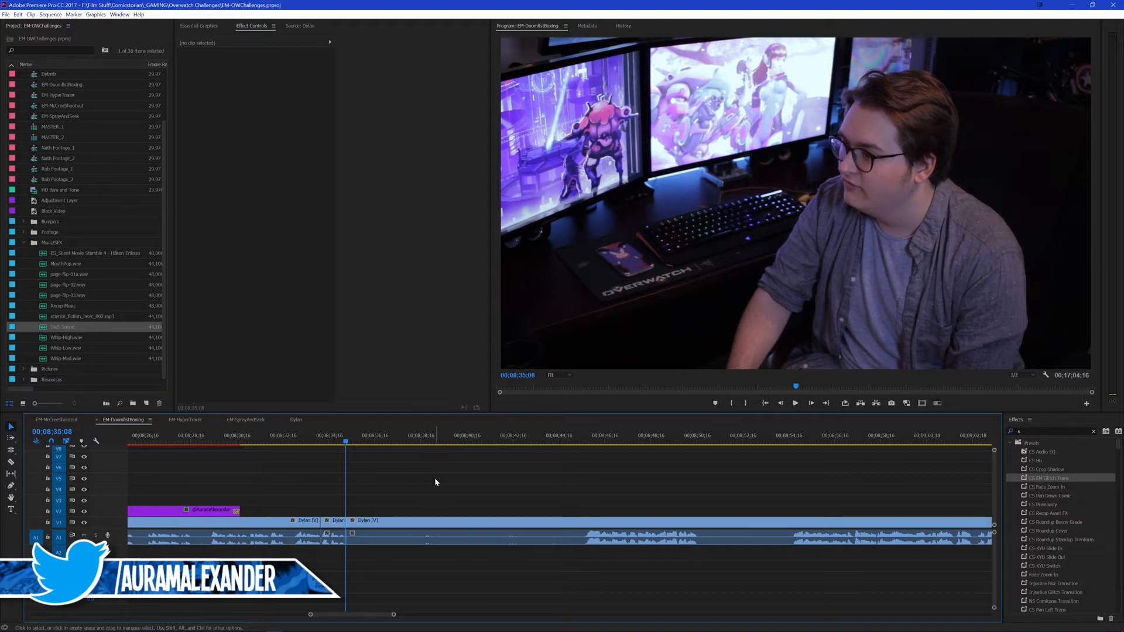
Step: Play across the presenter's cut just before 00;08;35;08 to check the timing of the short clip
left_click(312, 440)
key("space")
scroll(422, 490, "up", 1)
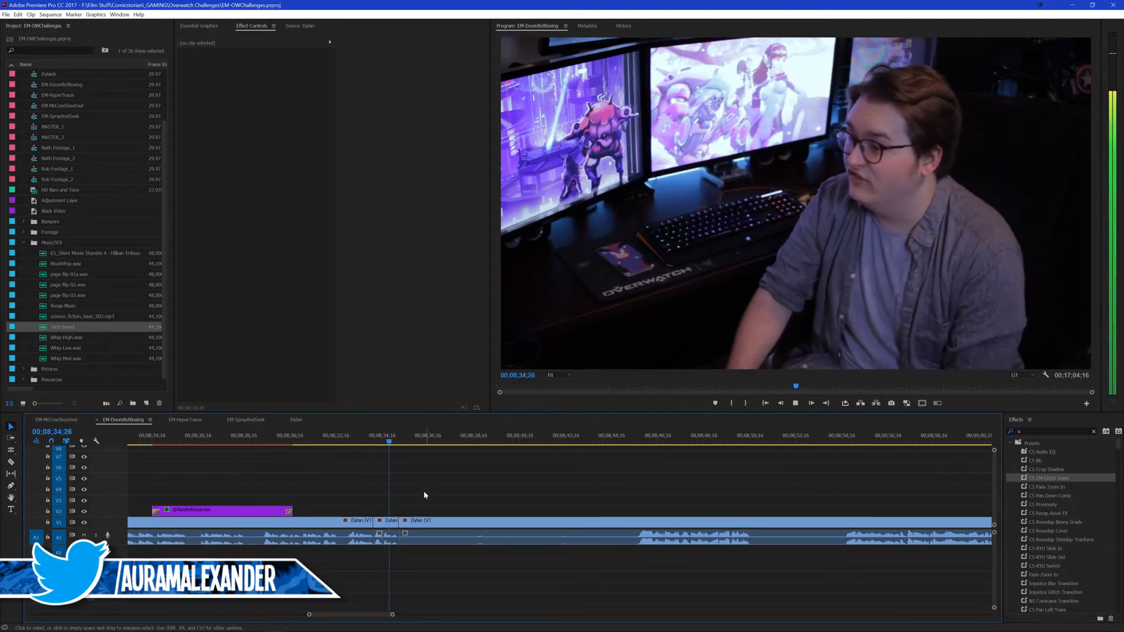
key("space")
scroll(456, 463, "up", 1)
key("minus")
left_click(441, 521)
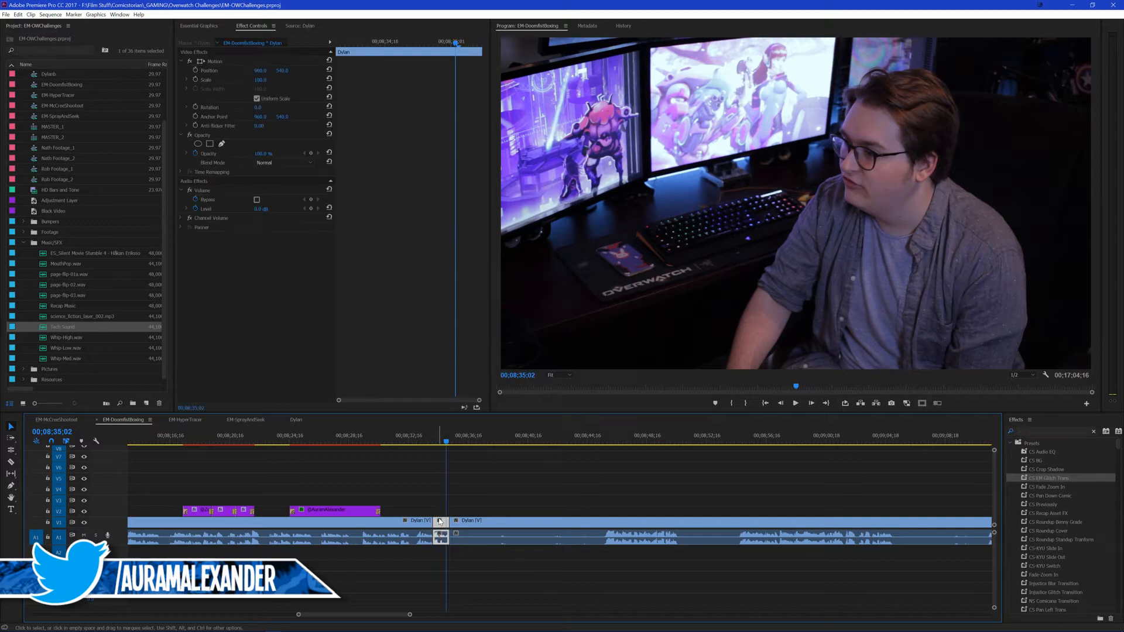
key("ctrl+alt+v")
left_click(572, 460)
Step: Paste the attributes of an earlier scaled-up presenter clip onto the short clip ending at 00;08;35;08 and play it back
scroll(505, 489, "up", 3)
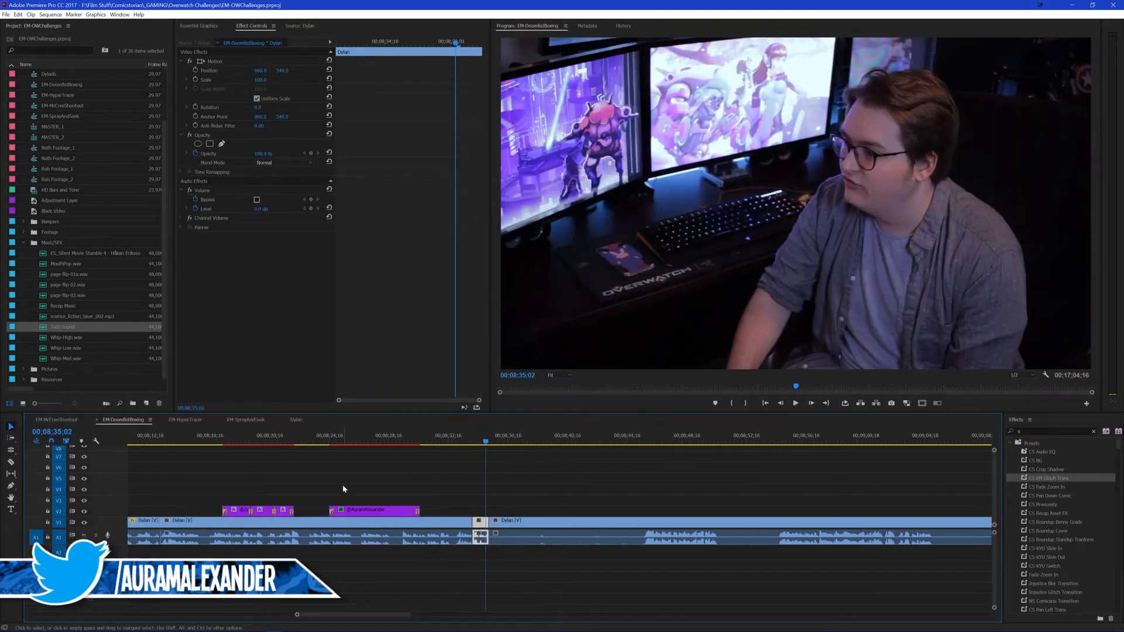
left_click(252, 521)
left_click(641, 533)
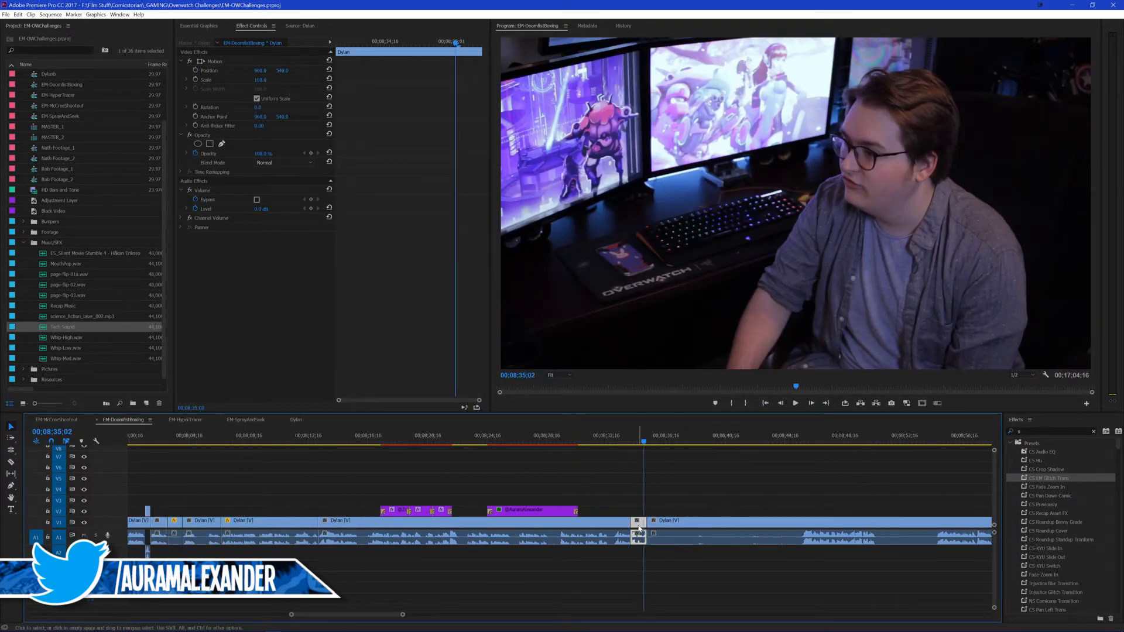
key("ctrl+alt+v")
left_click(582, 462)
left_click(625, 440)
left_click(664, 472)
key("space")
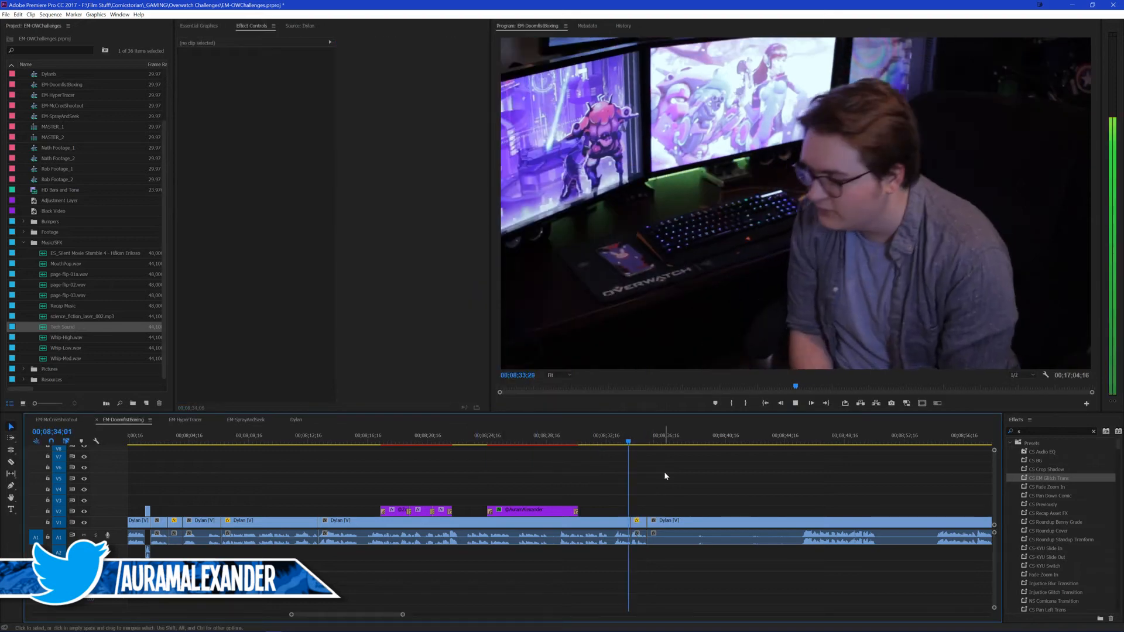
scroll(684, 475, "down", 1)
Step: Split the presenter's footage at 00;08;45;18 and delete the section between 00;08;35;08 and that split
left_click(751, 440)
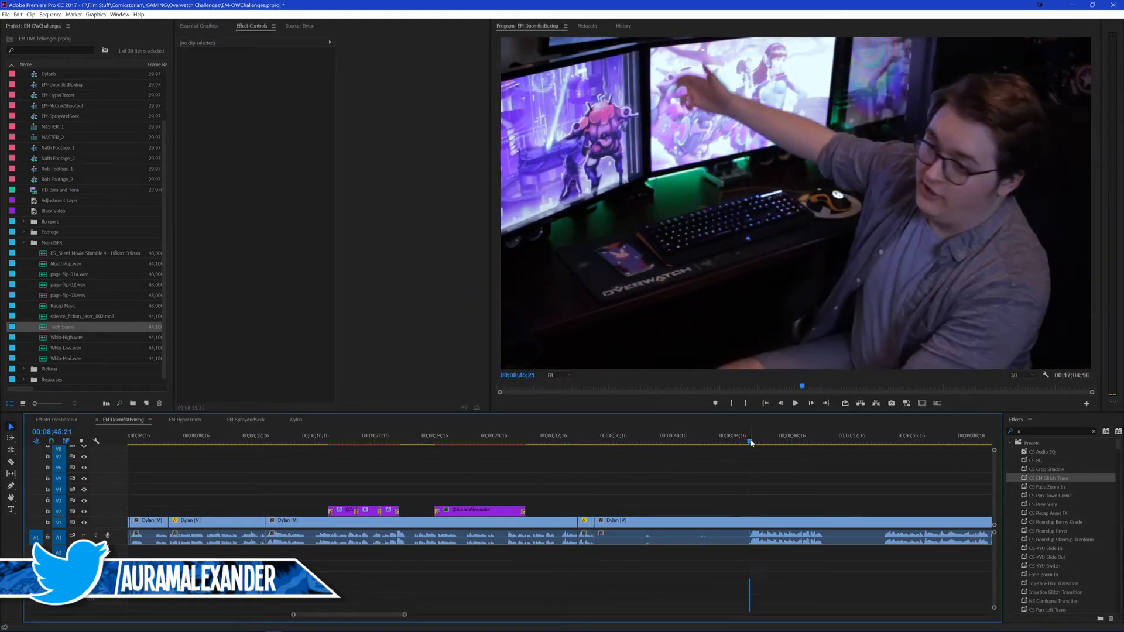
scroll(727, 472, "down", 1)
left_click(696, 443)
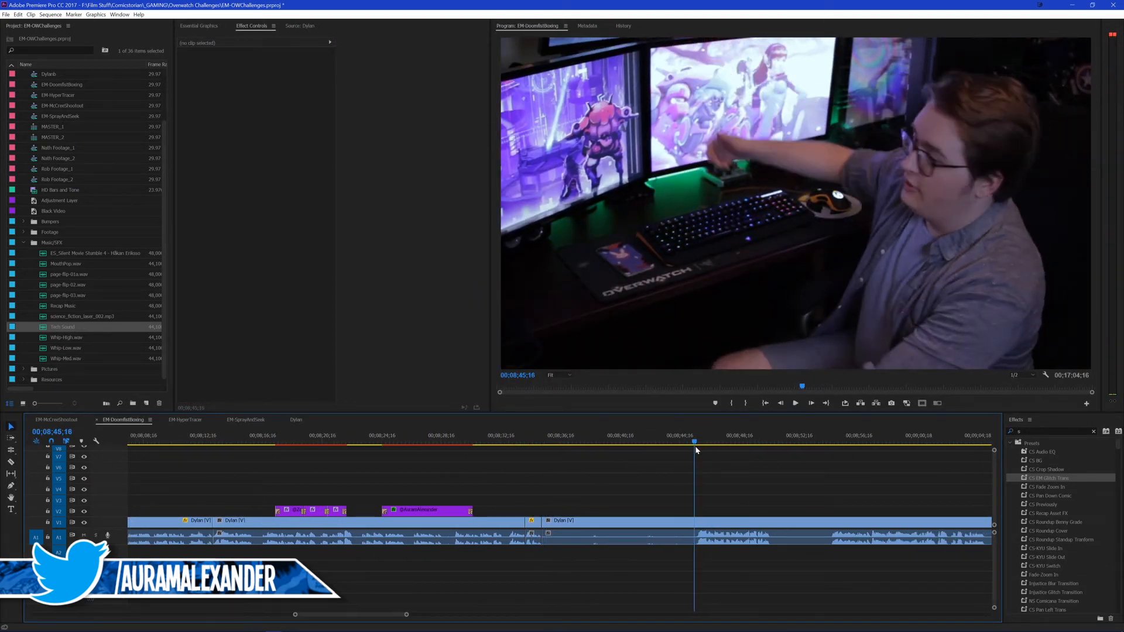
key("ctrl+k")
left_click(643, 521)
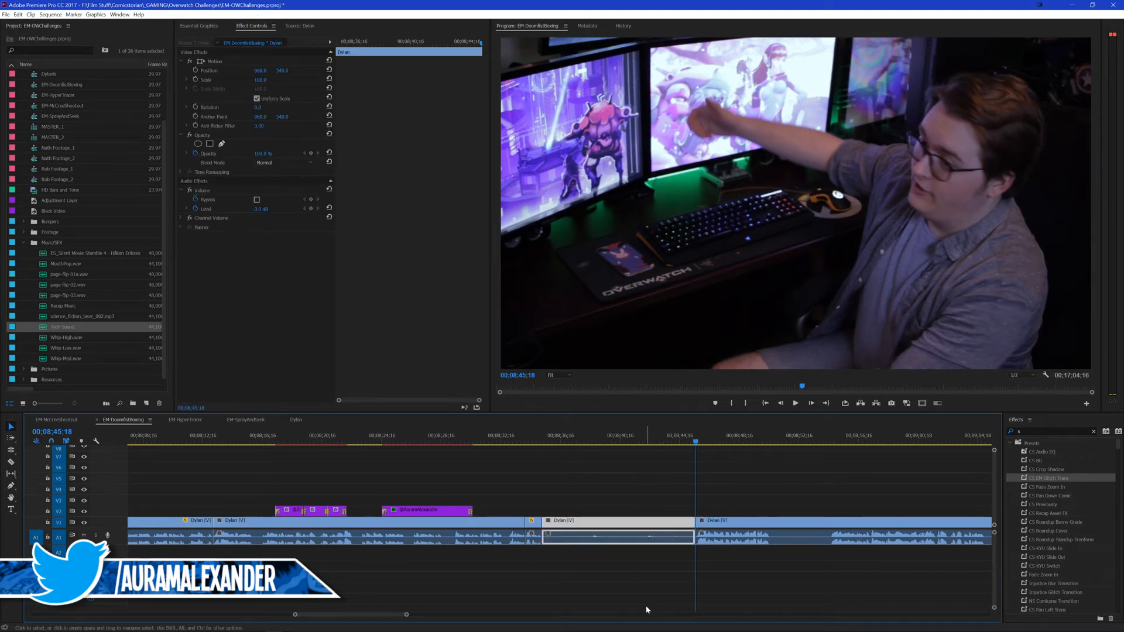
key("Delete")
Step: Move the remaining presenter footage into EM-HyperTracer at 00;10;24;29, return to the end of EM-DoomfistBoxing and save the project
left_click(720, 539)
left_click(183, 420)
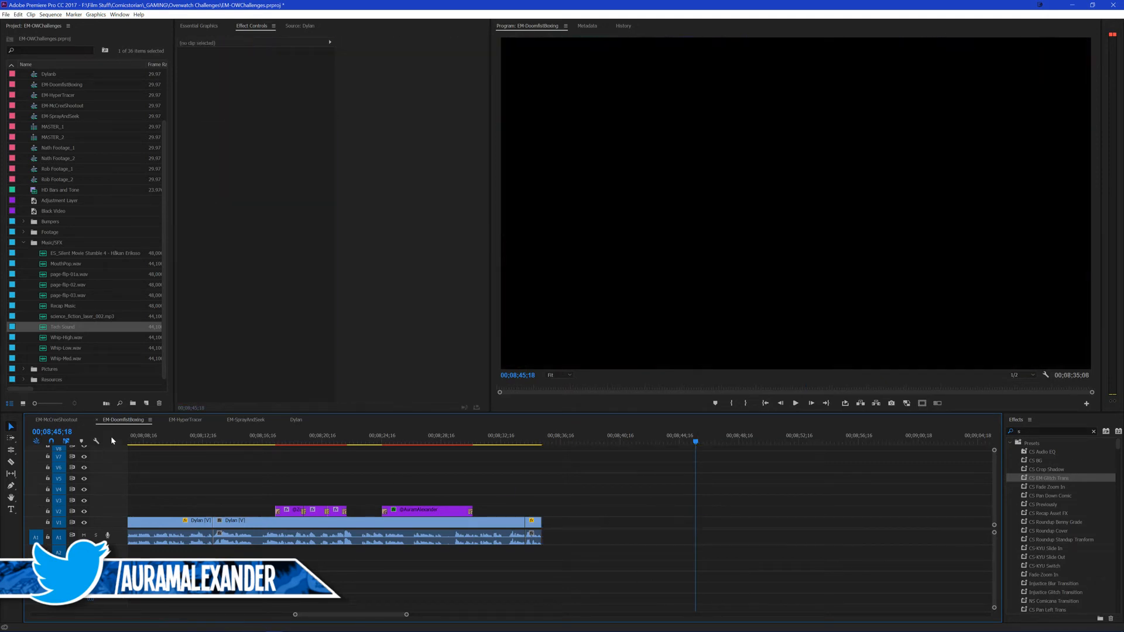
left_click(929, 439)
key("ctrl+v")
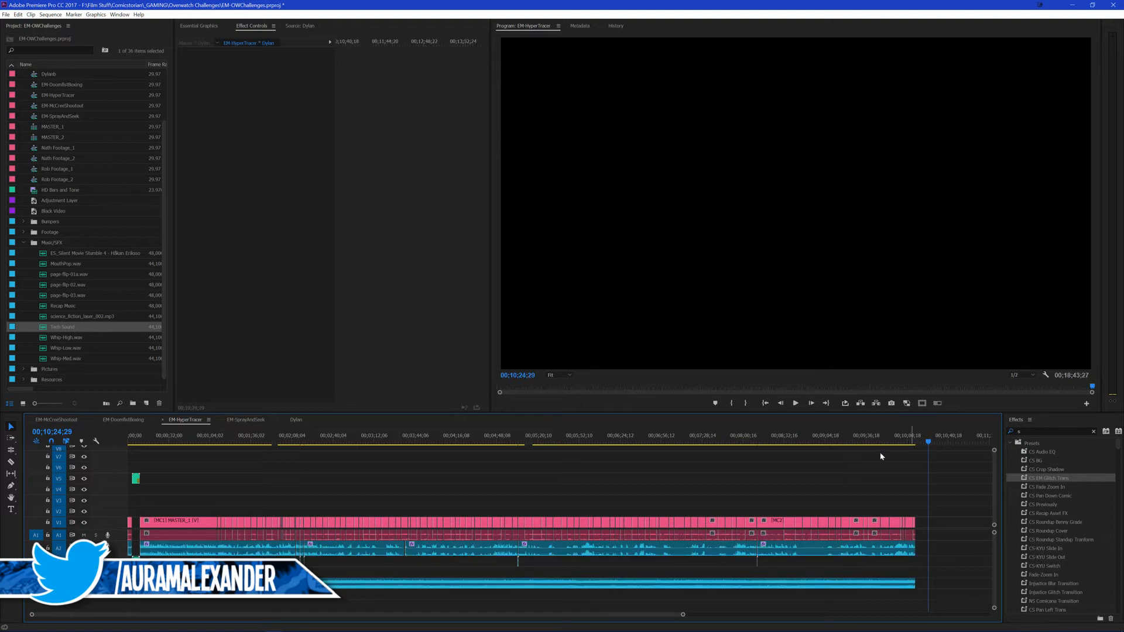
left_click(123, 420)
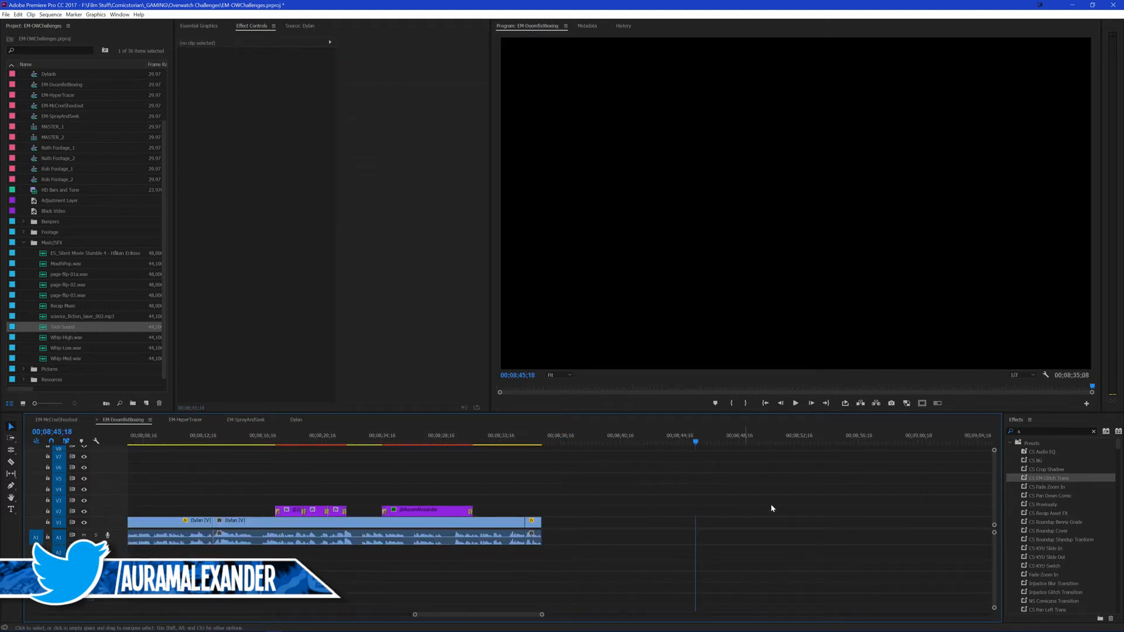
key("Up")
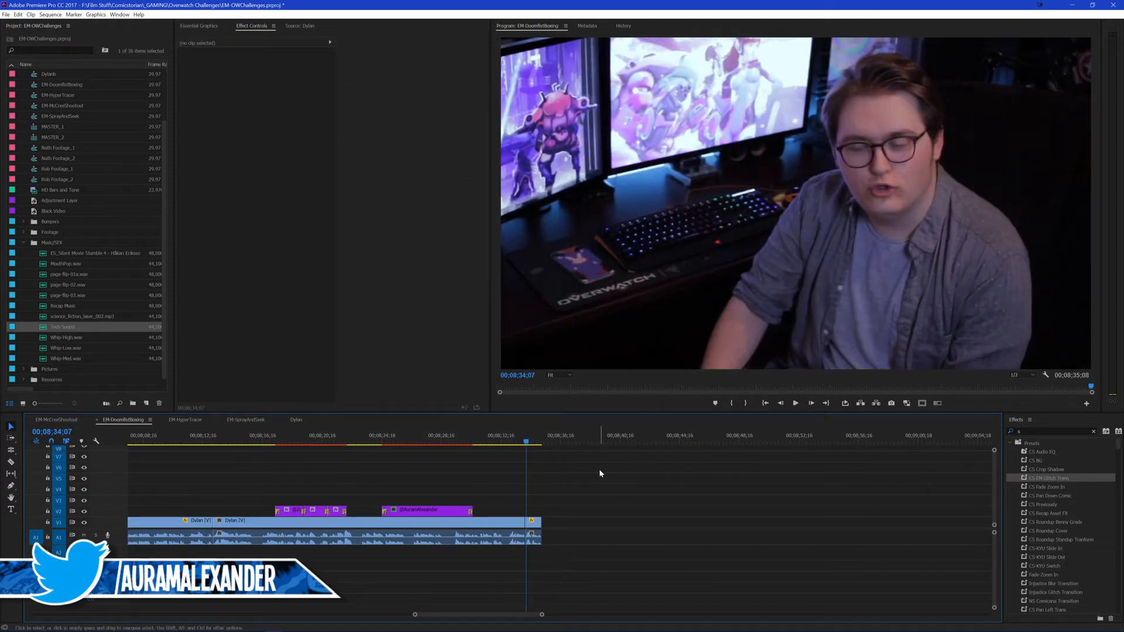
key("ctrl+s")
Step: Find End Screen.mp4 in the Resources bin and place it directly after the presenter's last clip
left_click(518, 439)
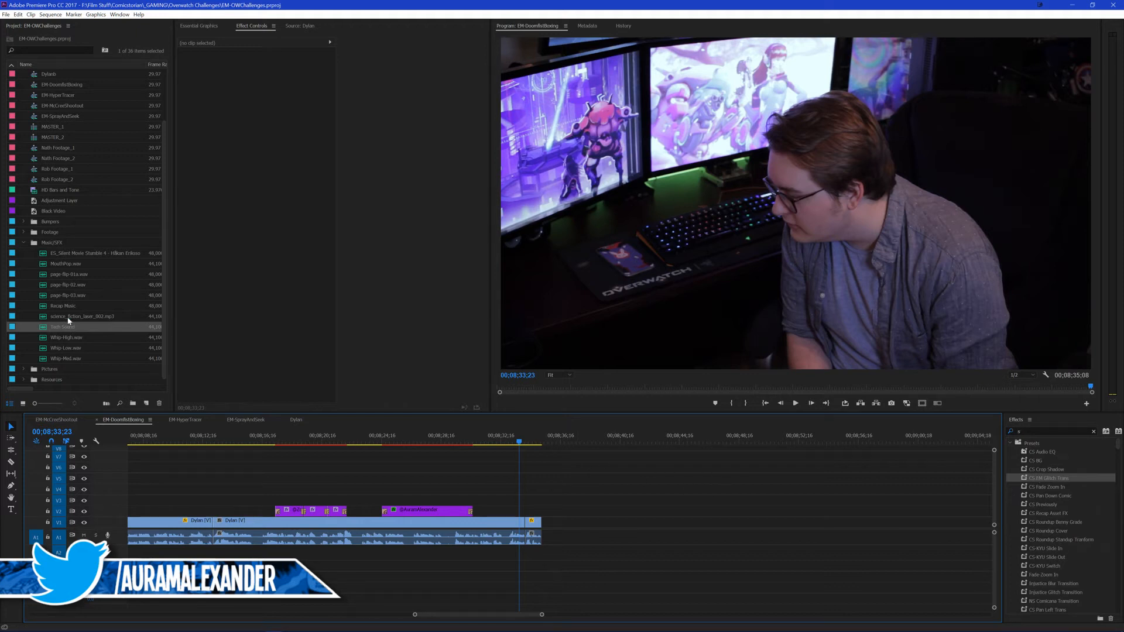
left_click(24, 231)
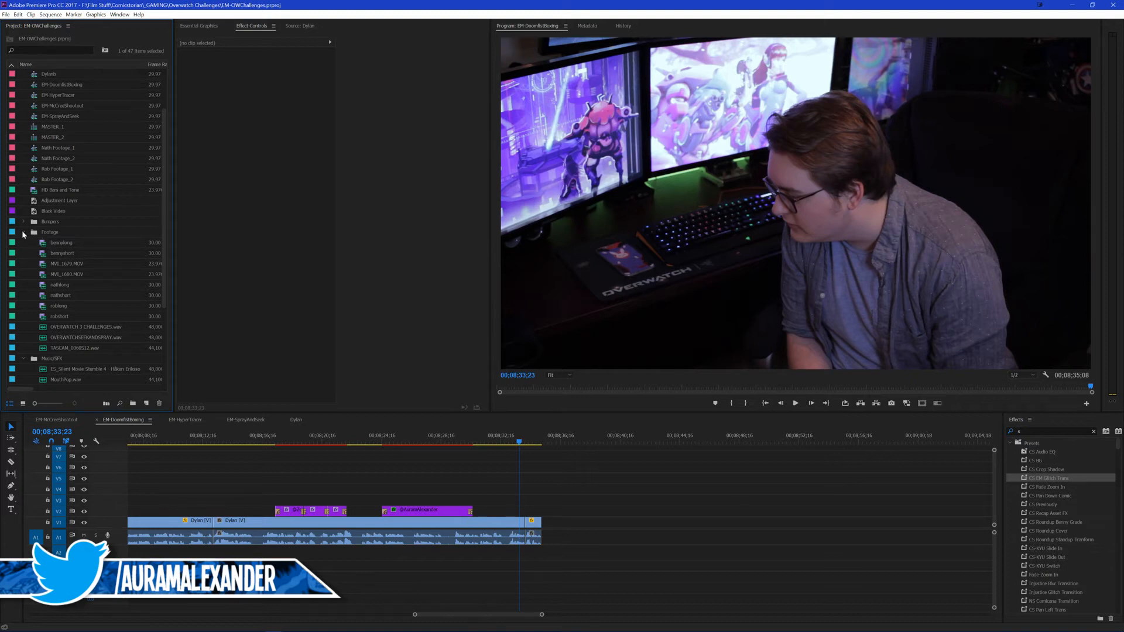
left_click(24, 232)
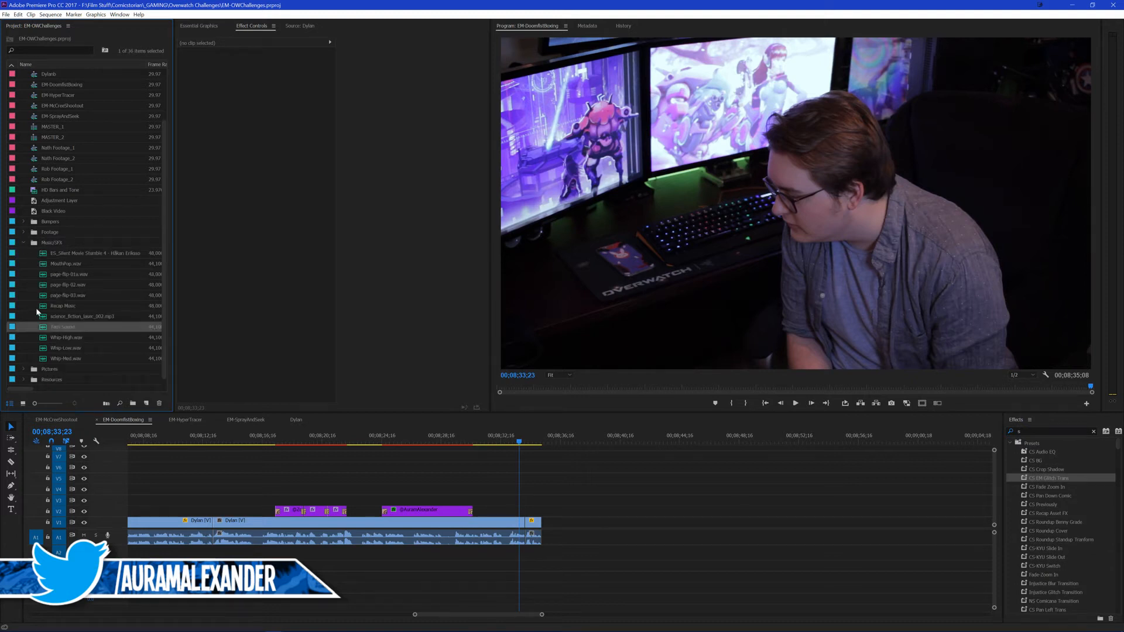
left_click(24, 378)
scroll(23, 377, "down", 2)
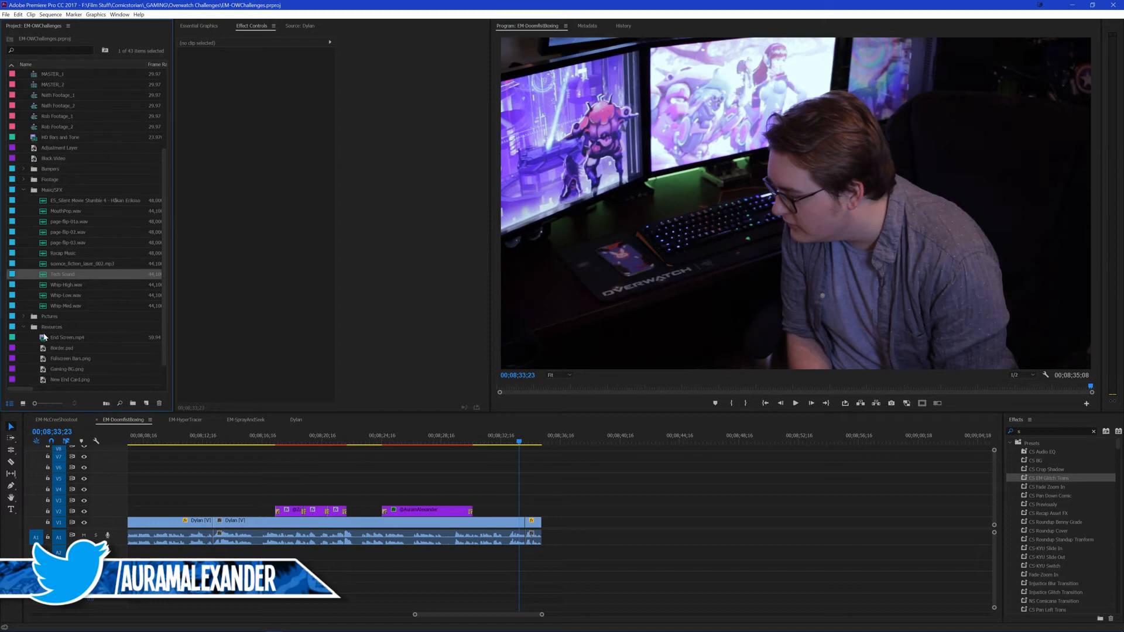
left_click_drag(65, 337, 548, 534)
scroll(591, 495, "up", 3)
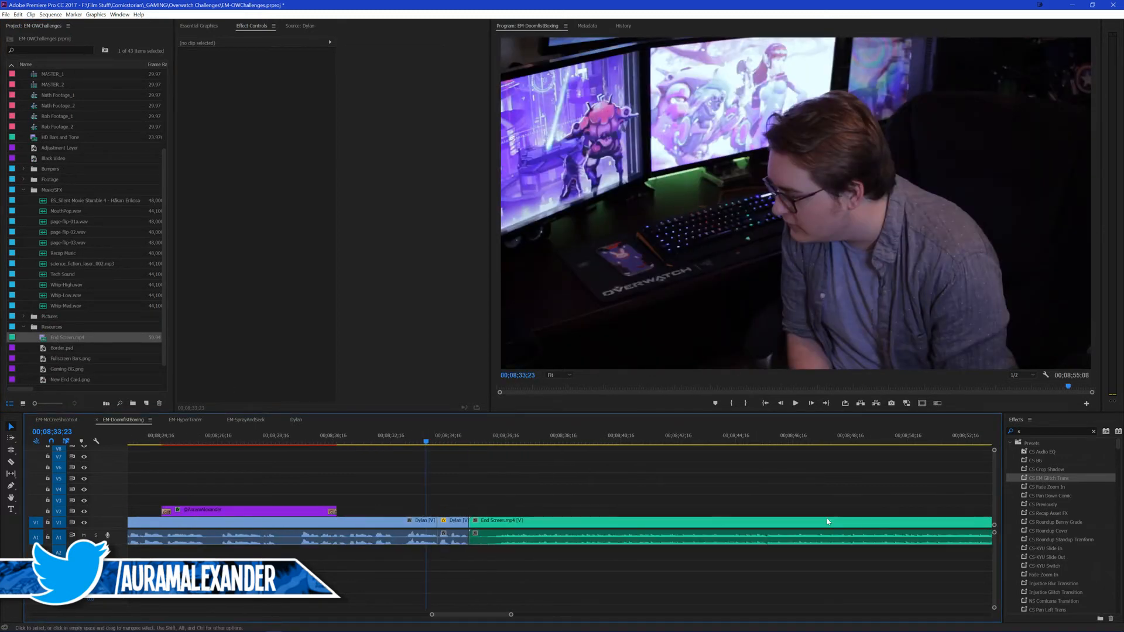
Step: Apply the CS EM Glitch Trans preset between the presenter's last clip and End Screen.mp4, aligned Center at Cut
left_click_drag(1045, 478, 474, 523)
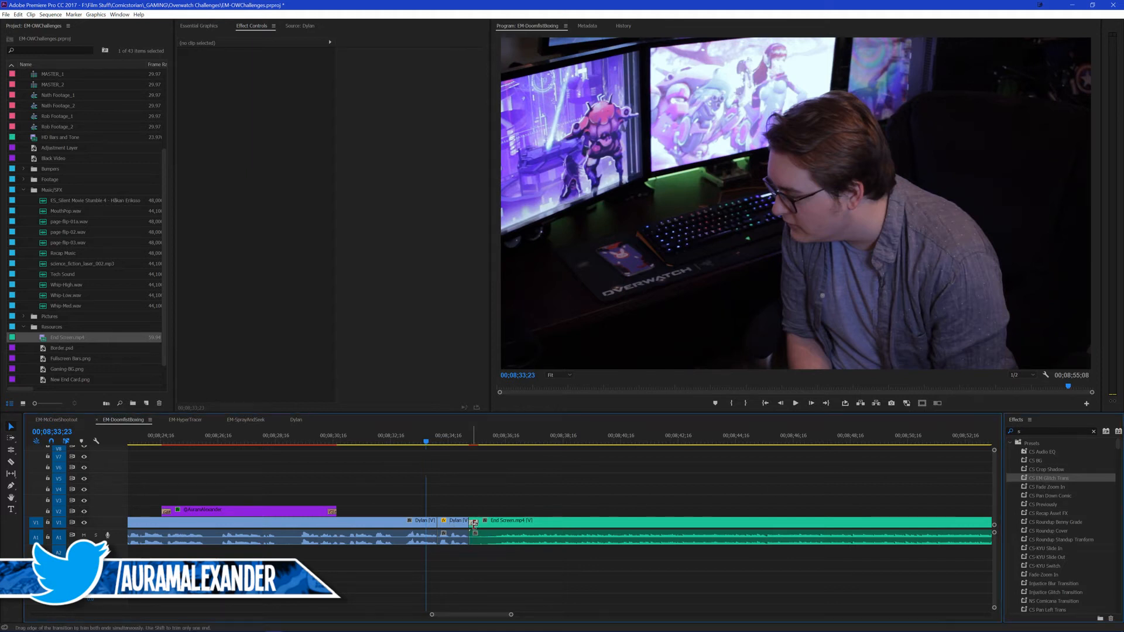
left_click(474, 523)
left_click(275, 79)
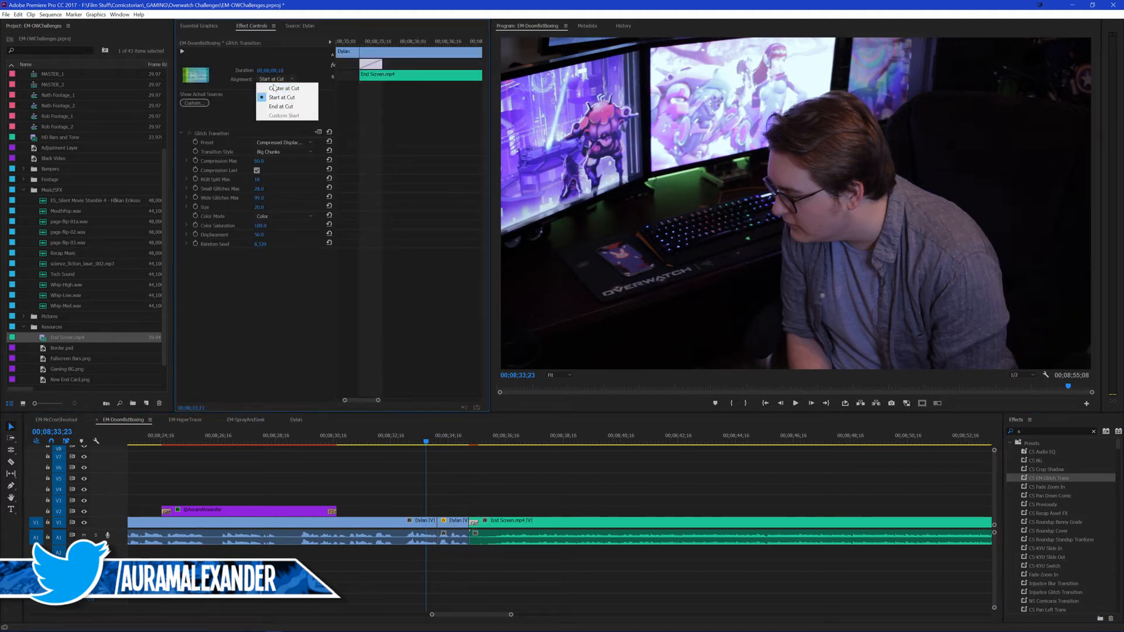
left_click(274, 88)
left_click(421, 477)
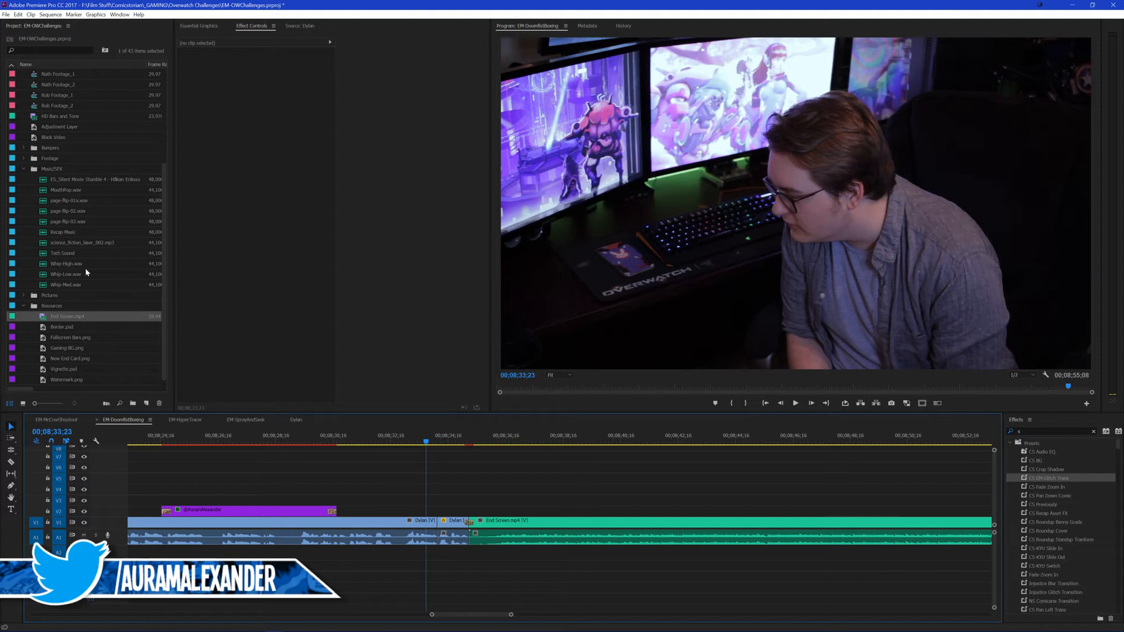
Step: Place the Tech Sound effect under the glitch transition into End Screen.mp4, save the project and play the join
left_click_drag(62, 253, 464, 497)
key("ctrl+s")
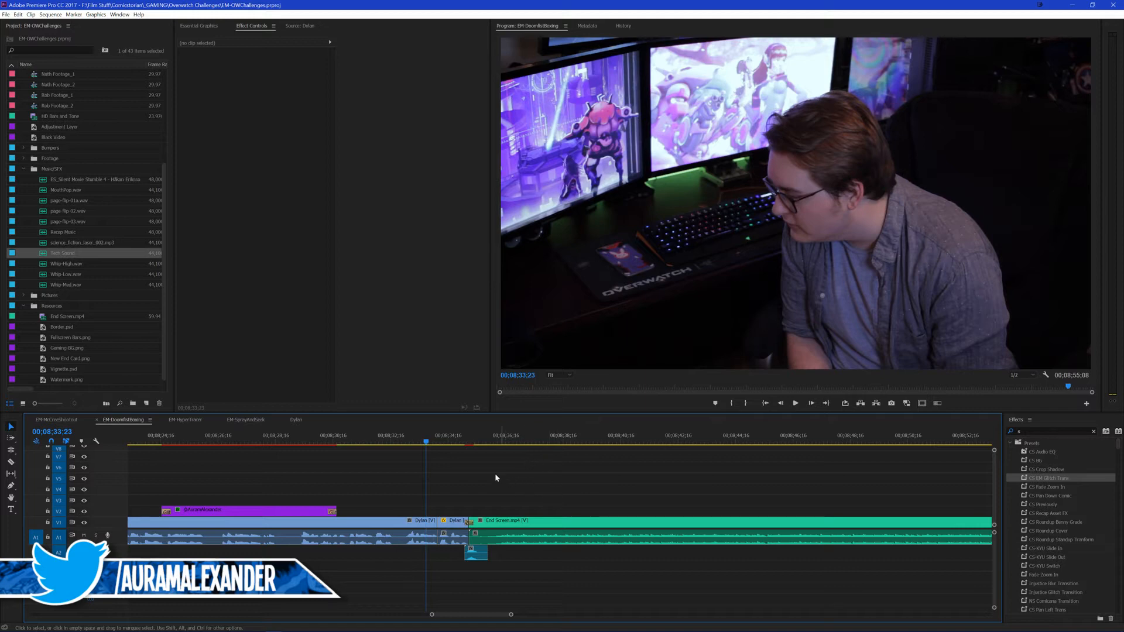
key("space")
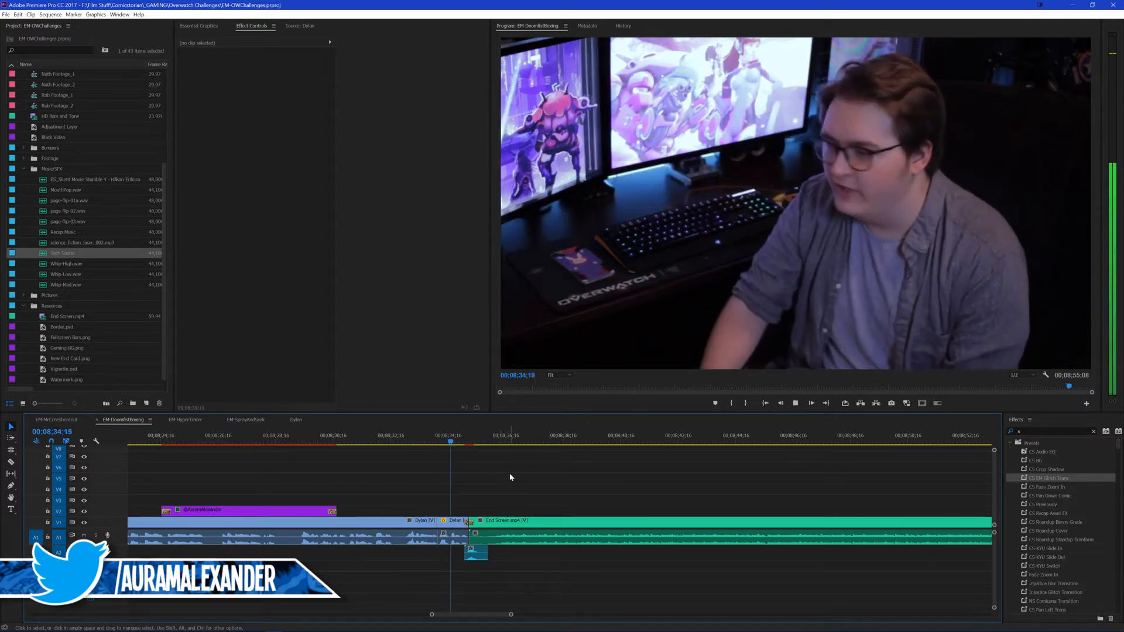
Step: Set the audio volume level of End Screen.mp4 to -10 dB and save the project
left_click(539, 524)
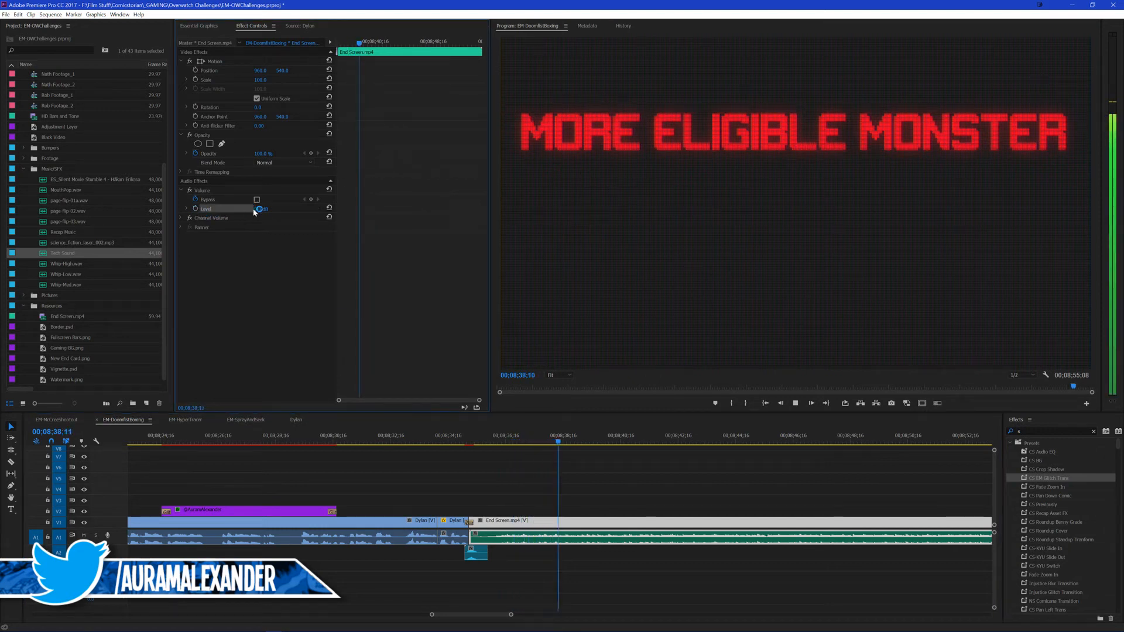
left_click(263, 208)
type("-10")
key("Return")
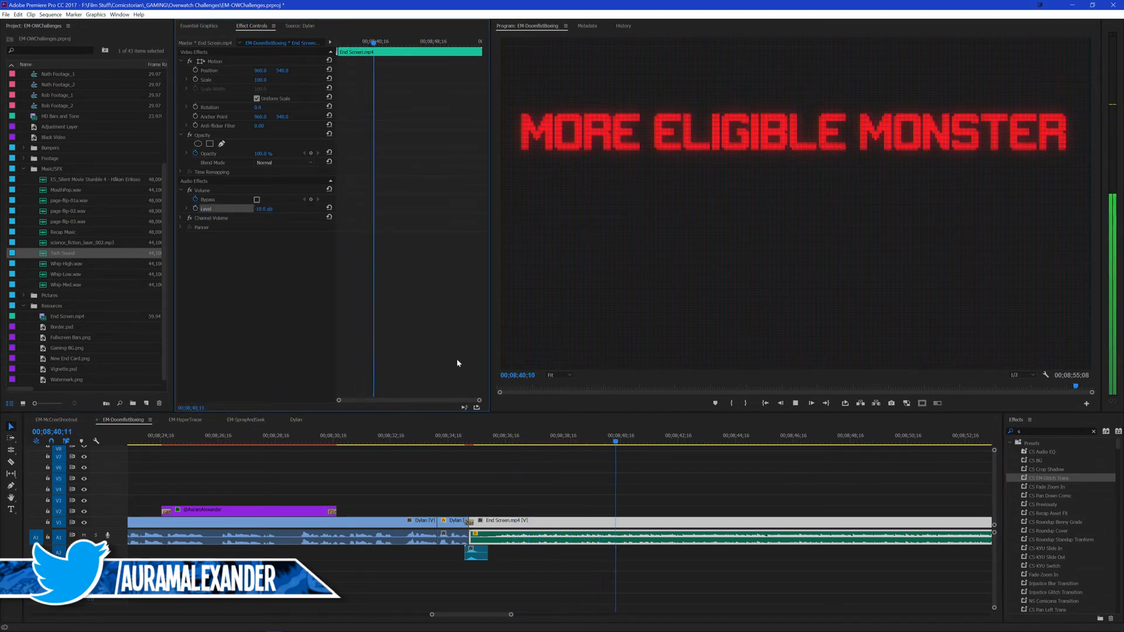
left_click(626, 470)
scroll(572, 478, "down", 5)
left_click(831, 485)
scroll(790, 499, "down", 2)
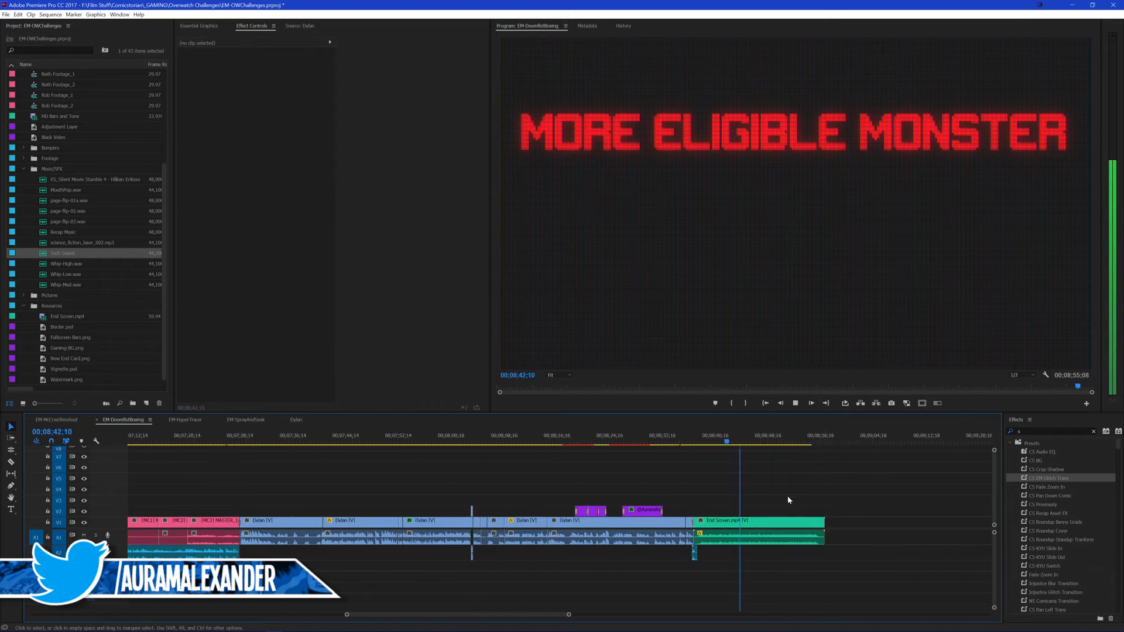
key("ctrl+s")
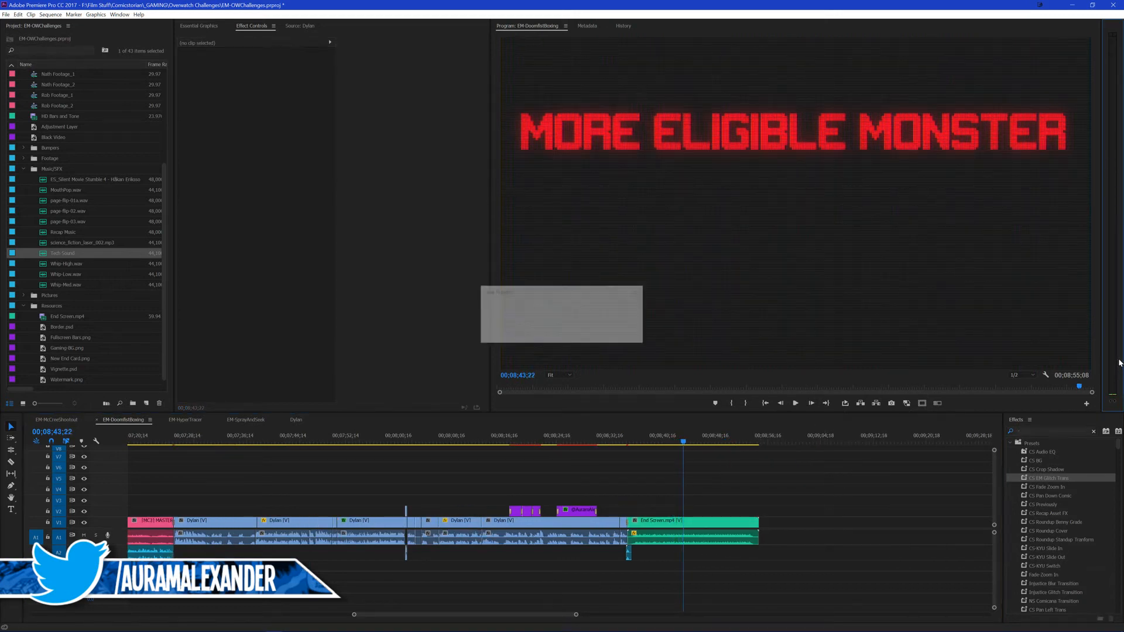
right_click(1111, 364)
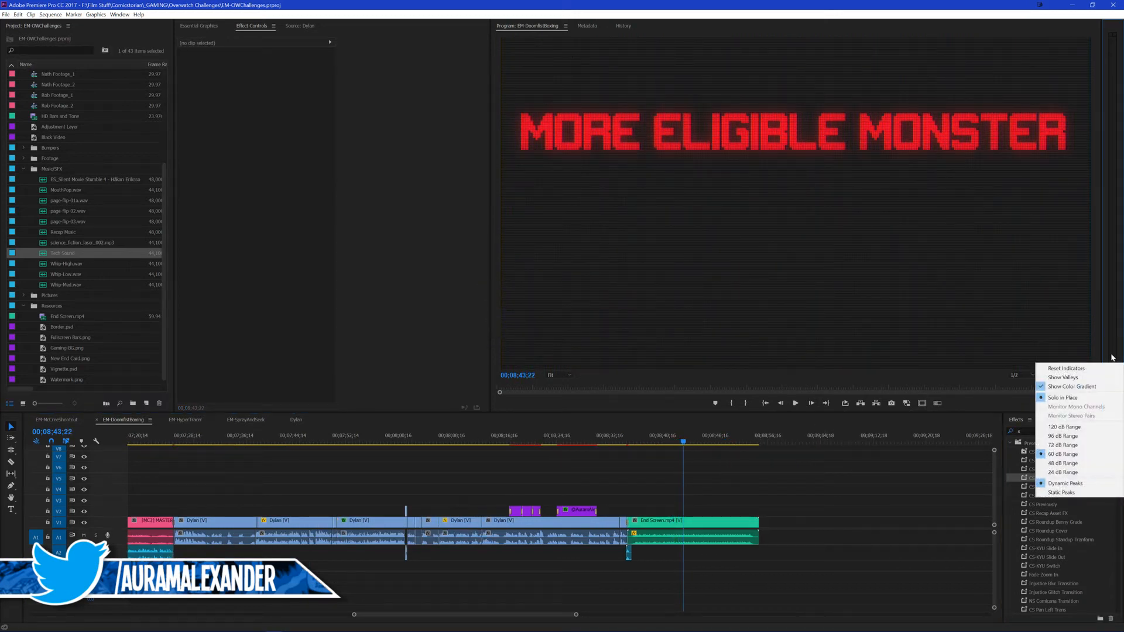
left_click(1112, 358)
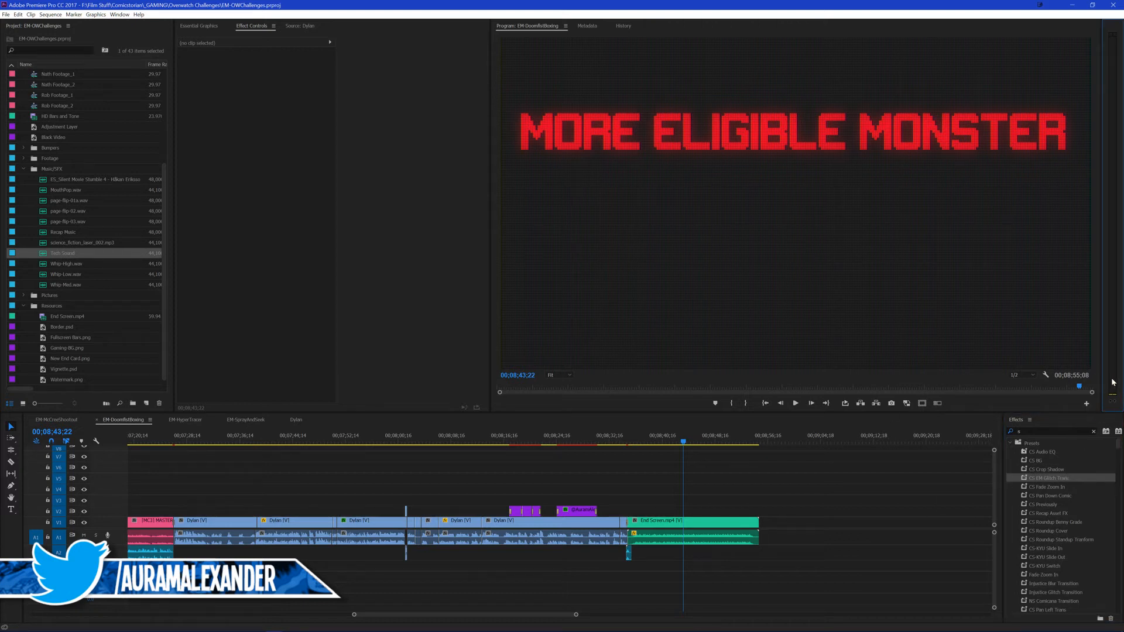
right_click(1111, 324)
left_click(1110, 310)
left_click(587, 25)
left_click(517, 25)
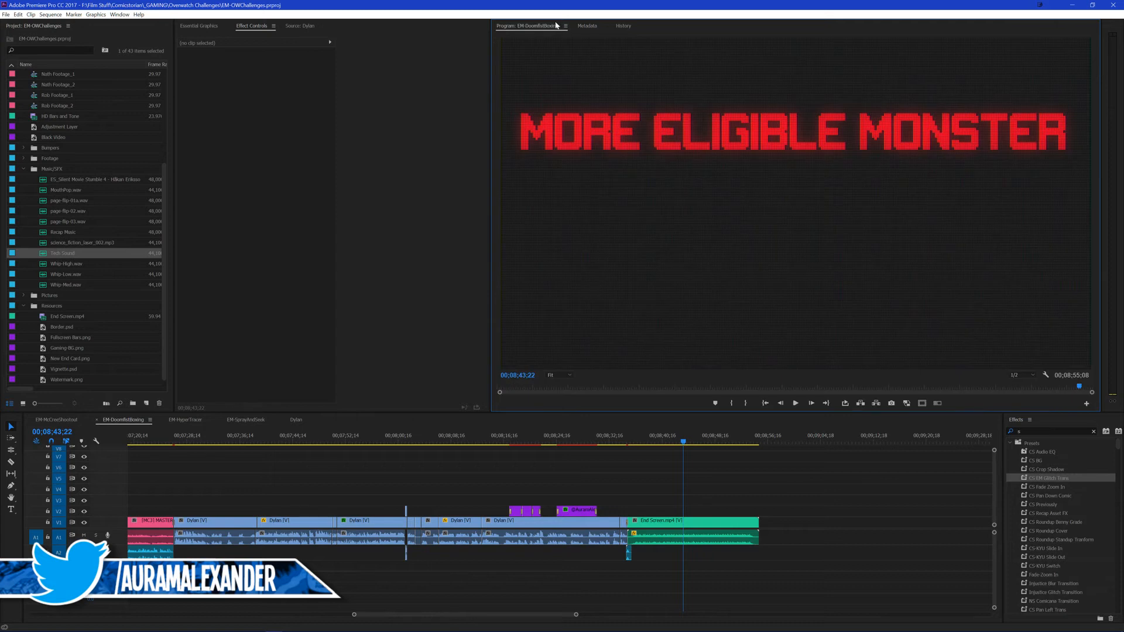
left_click(583, 28)
left_click(539, 26)
left_click(1108, 327)
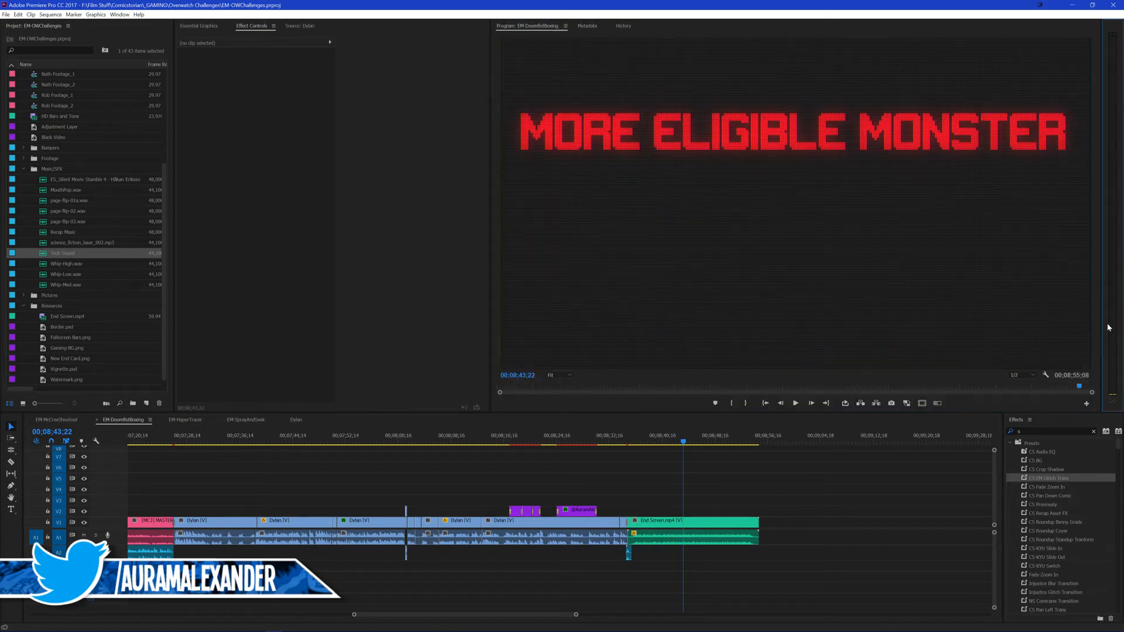
right_click(1117, 293)
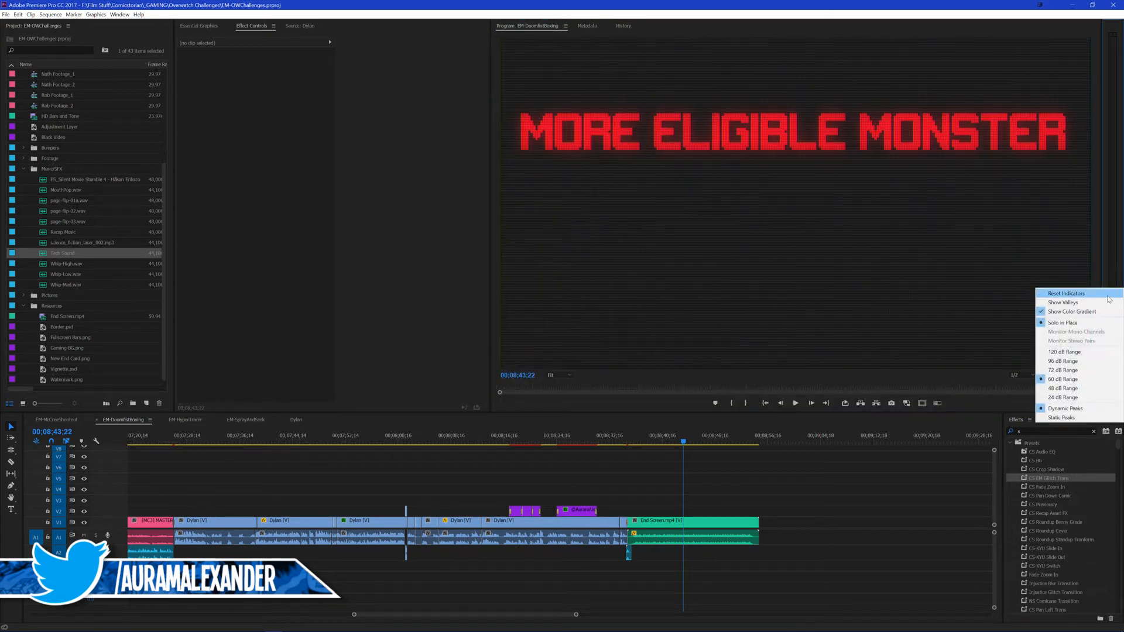
right_click(925, 264)
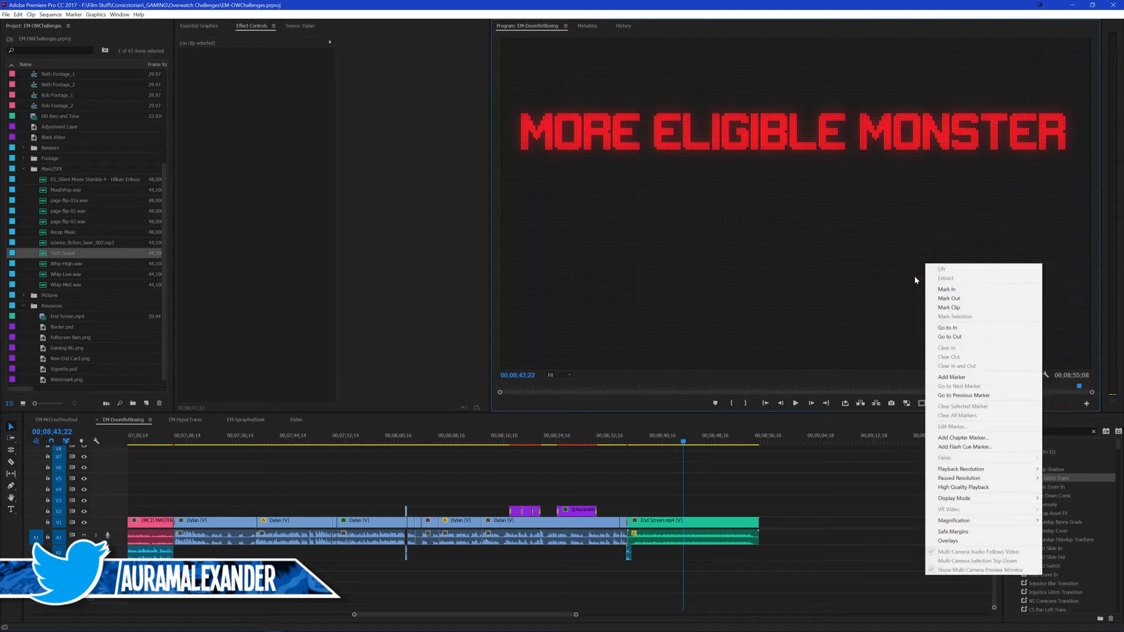
left_click(564, 25)
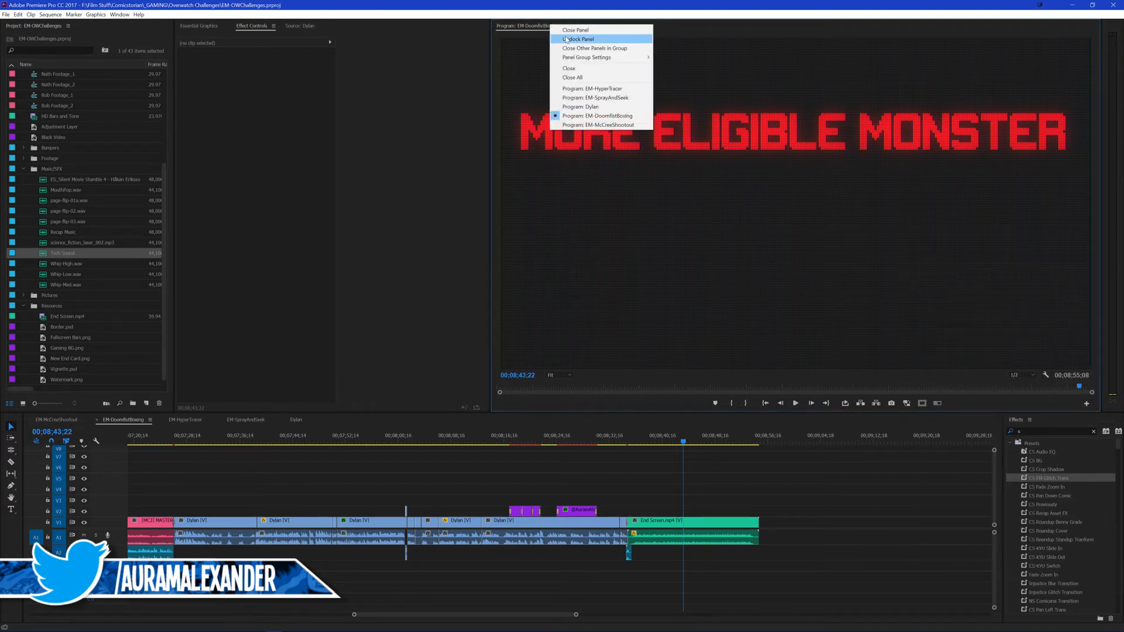
left_click(510, 26)
left_click(586, 26)
left_click(543, 27)
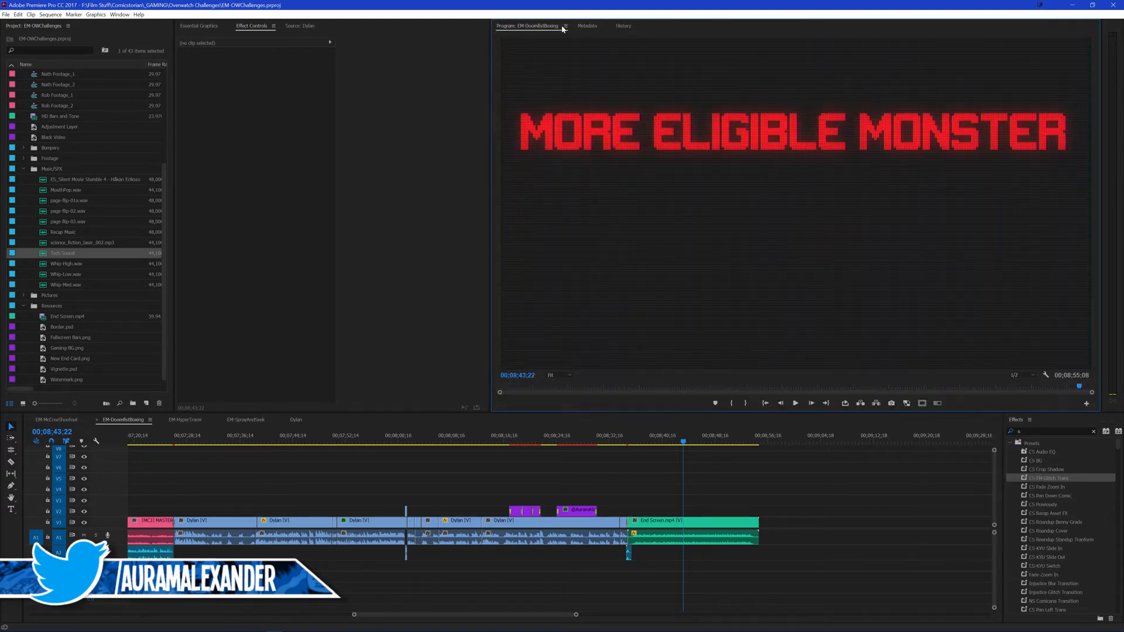
Step: Undock the audio meters into a floating window, move it over the Program monitor, check its display options and close it
left_click(1113, 26)
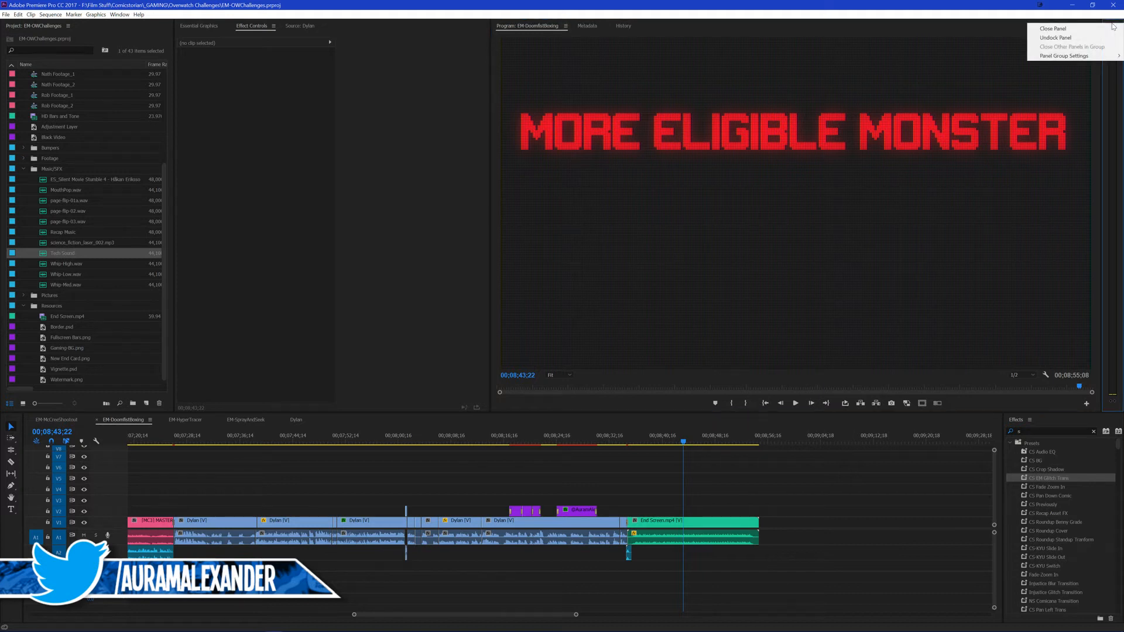
left_click(1071, 39)
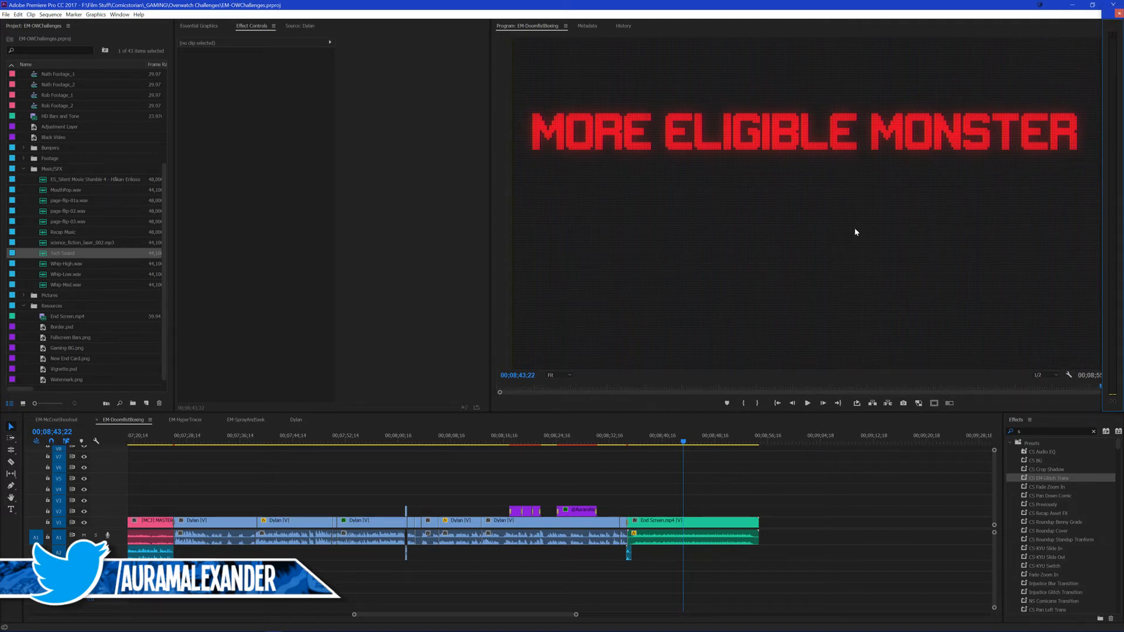
left_click_drag(1108, 14, 0, 381)
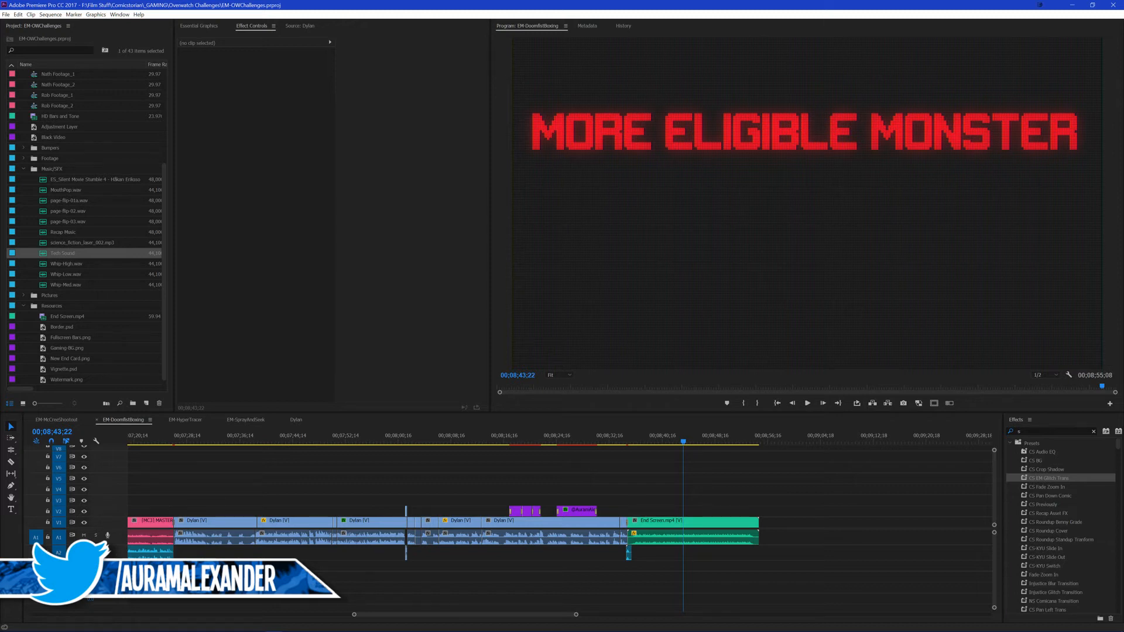
left_click_drag(0, 380, 658, 110)
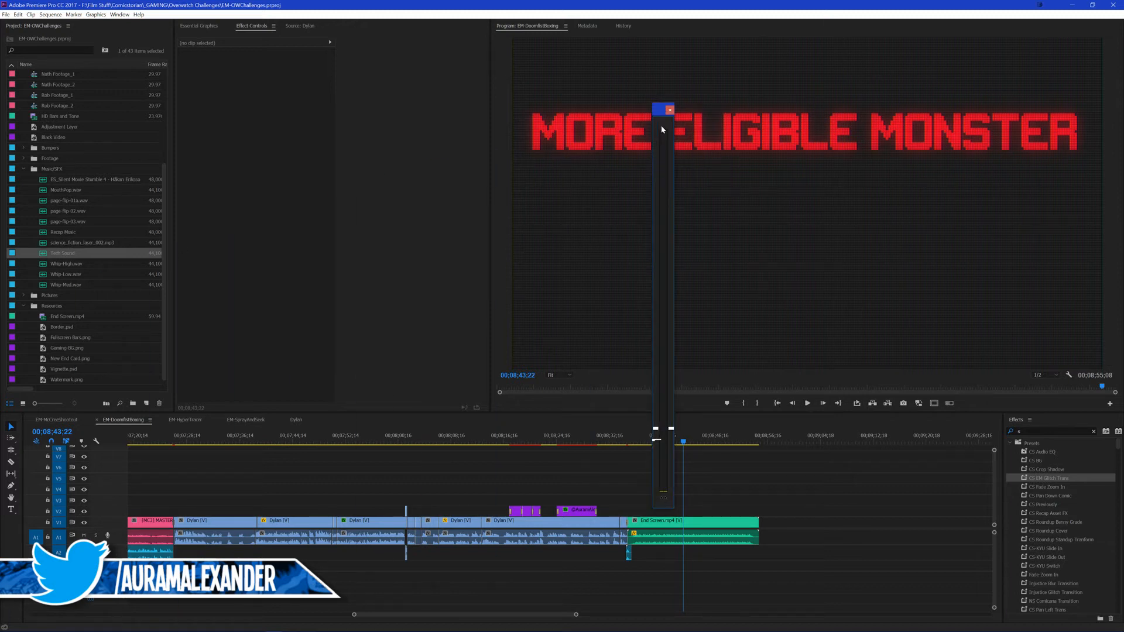
right_click(663, 446)
right_click(662, 305)
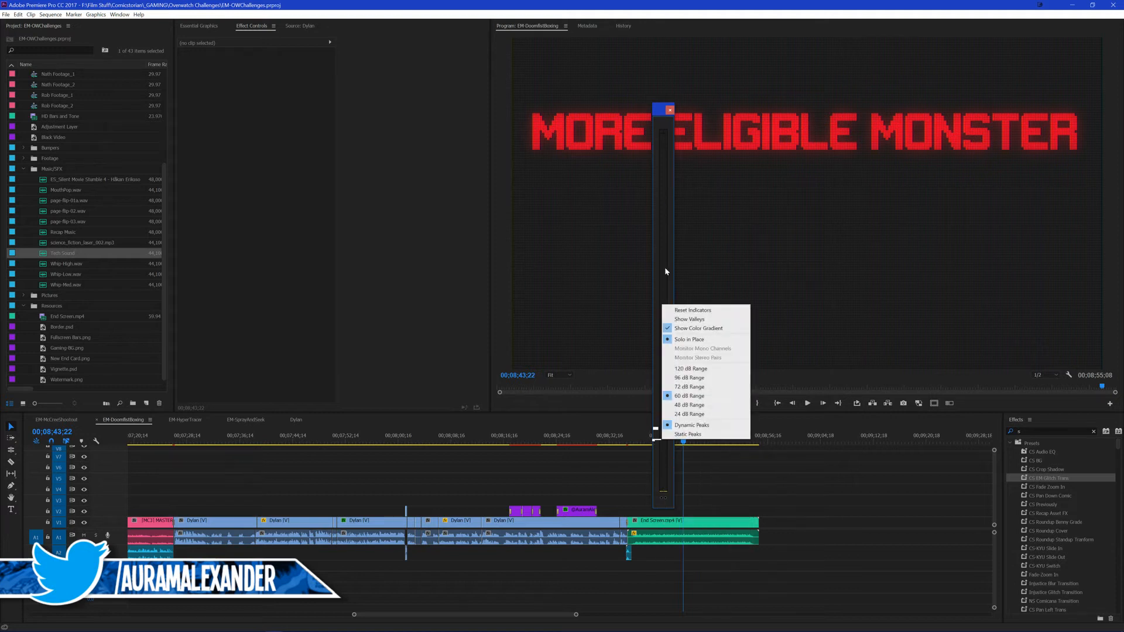
left_click(661, 125)
left_click(669, 109)
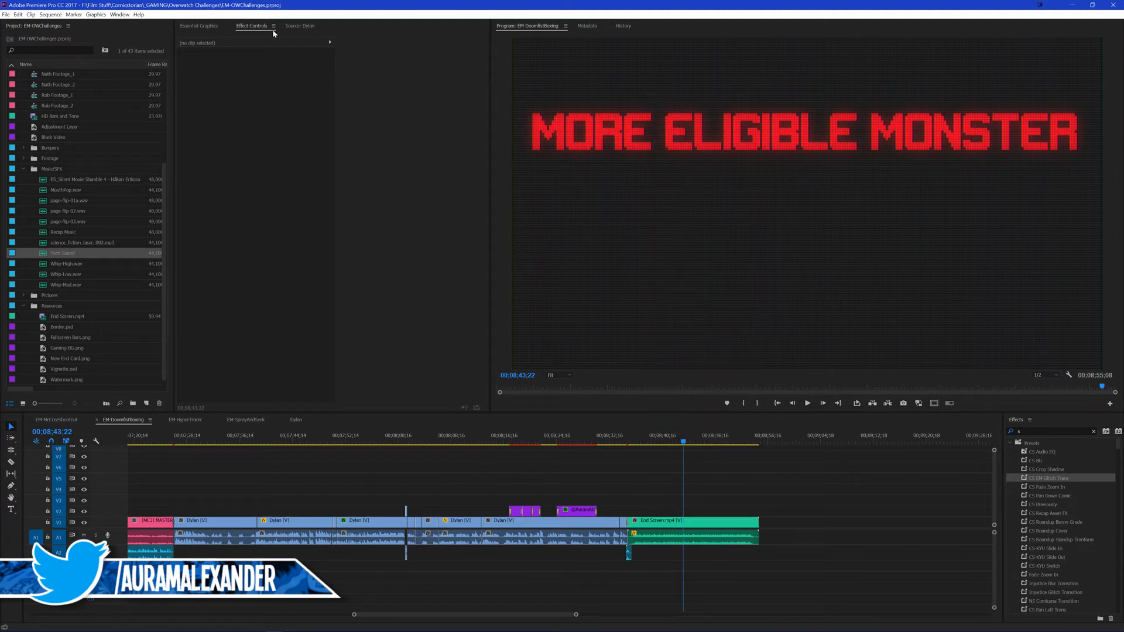
Step: Reopen the Audio Meters as a floating window and try to reposition it
left_click(119, 14)
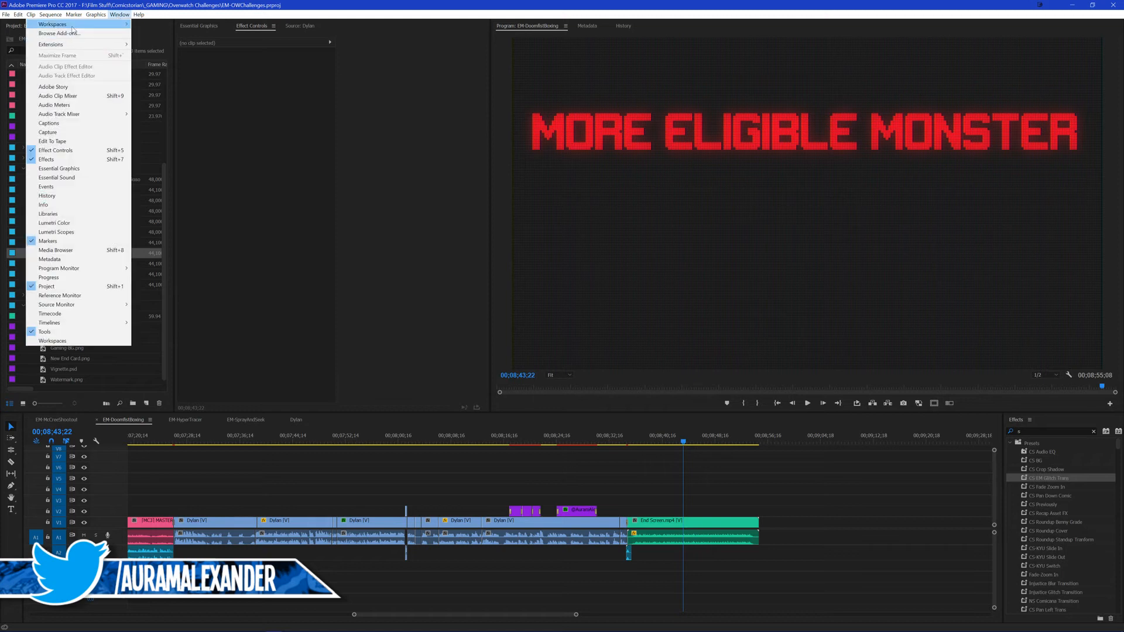
left_click(61, 105)
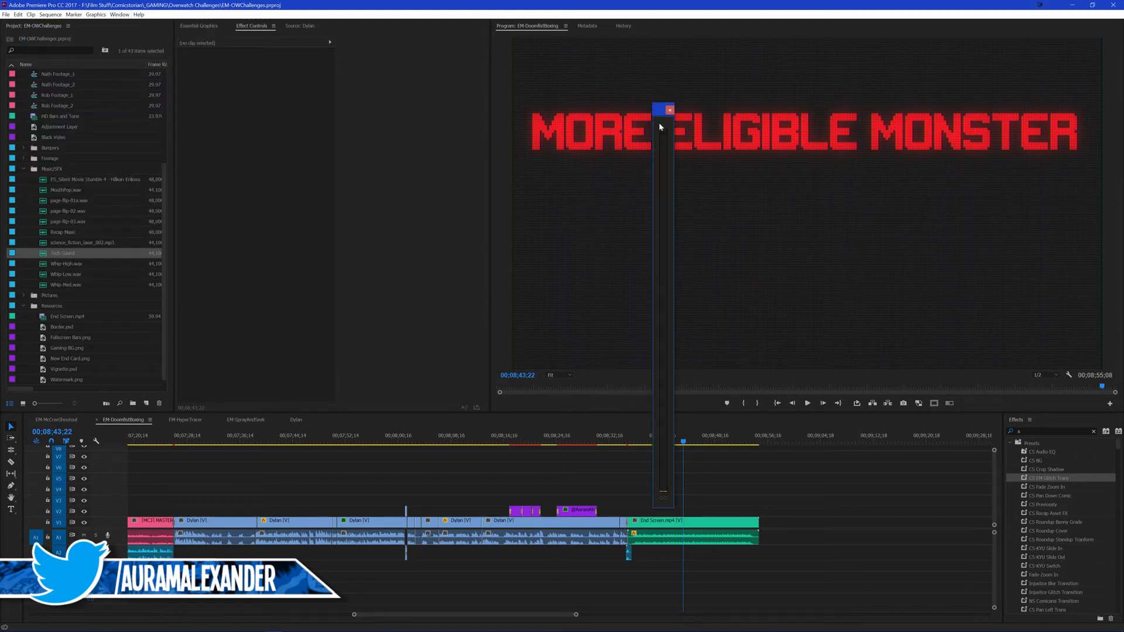
left_click_drag(665, 113, 672, 121)
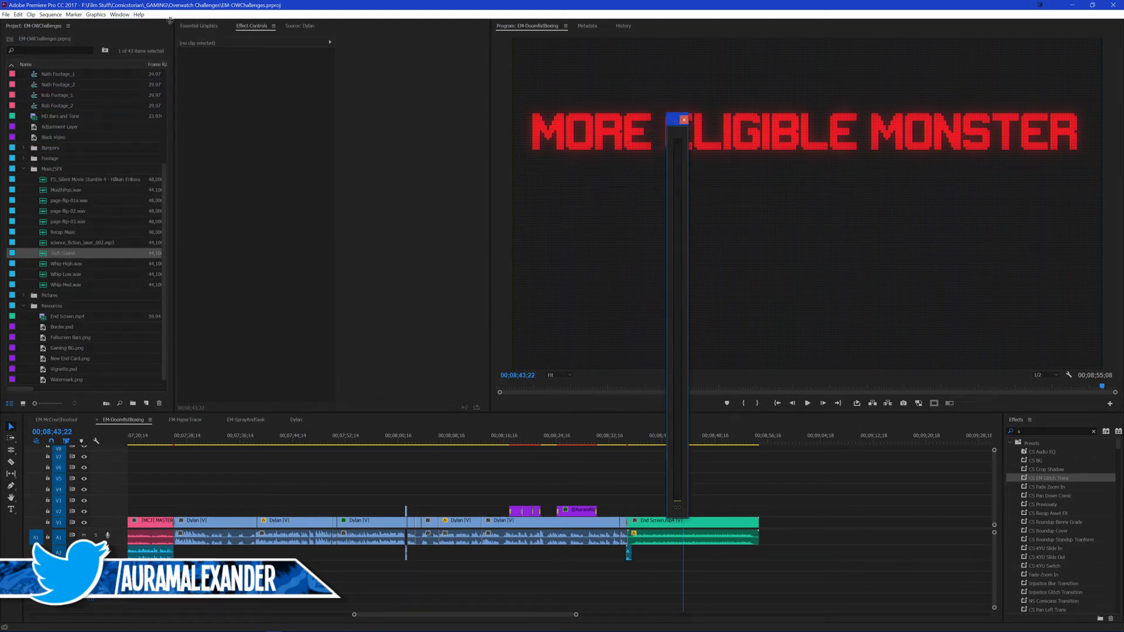
Step: Reset the Double 4k Workspace to its saved layout and save the project
left_click(119, 14)
mouse_move(86, 25)
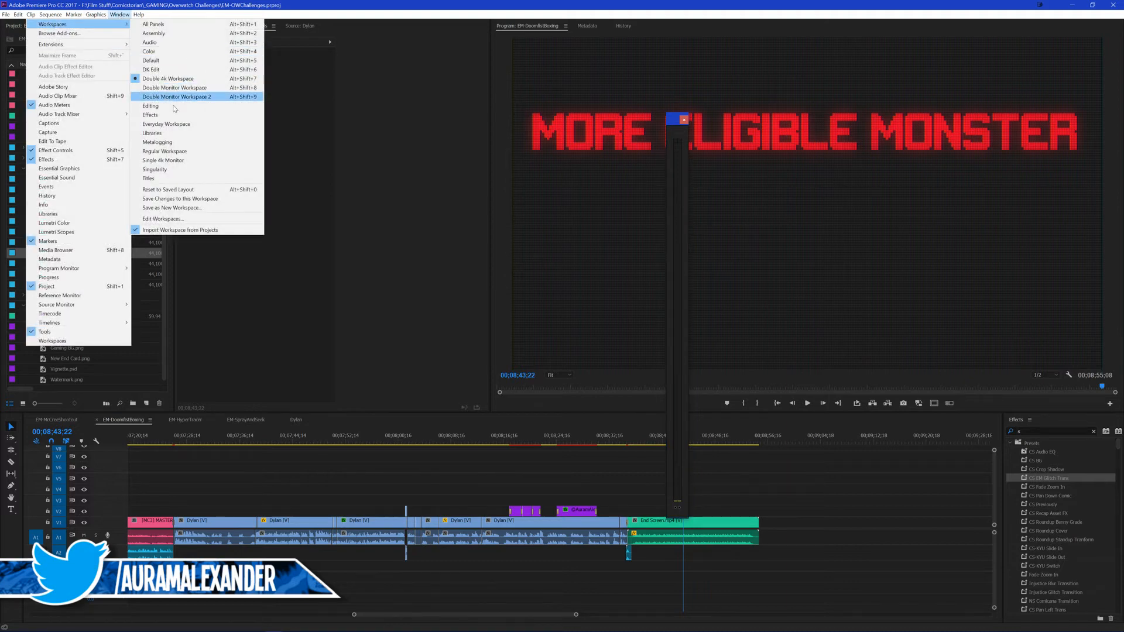
left_click(176, 189)
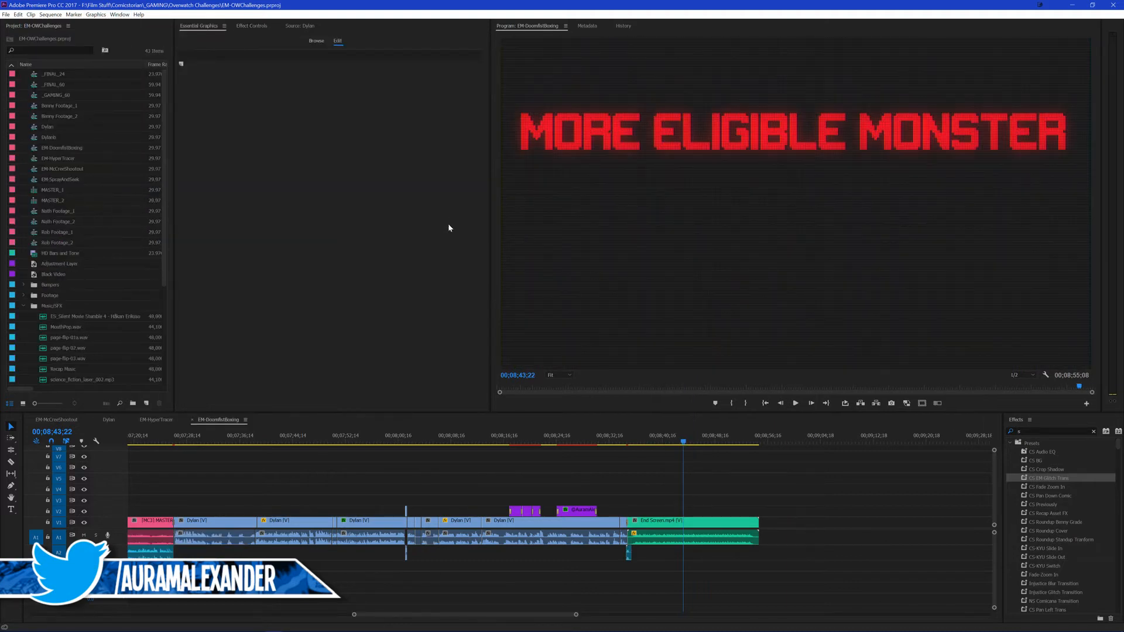
left_click(790, 485)
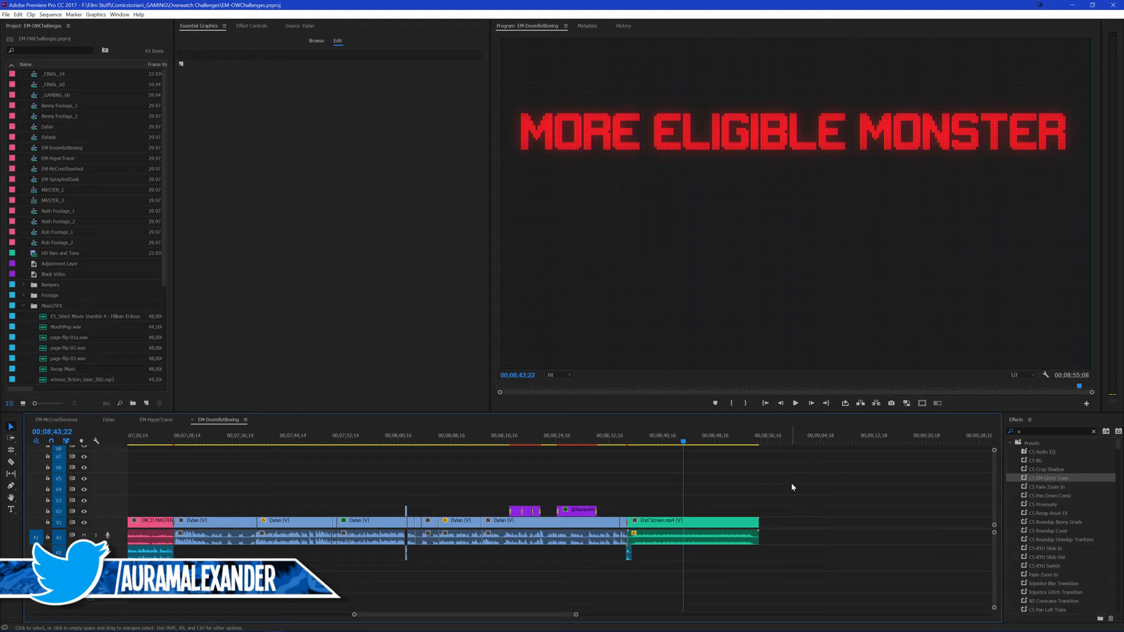
key("ctrl+s")
key("ctrl+s")
key("ctrl+s")
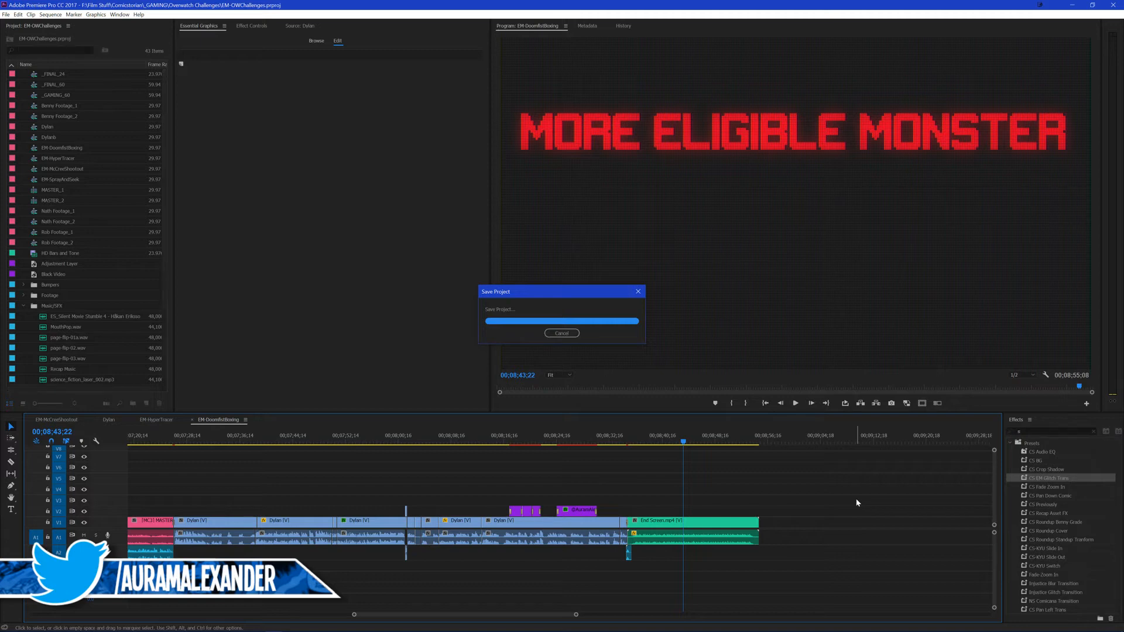
Step: Reorder the open sequences with EM-DoomfistBoxing second and Dylan last, reopen EM-SprayAndSeek before Dylan, return to EM-DoomfistBoxing and save the project
left_click(104, 420)
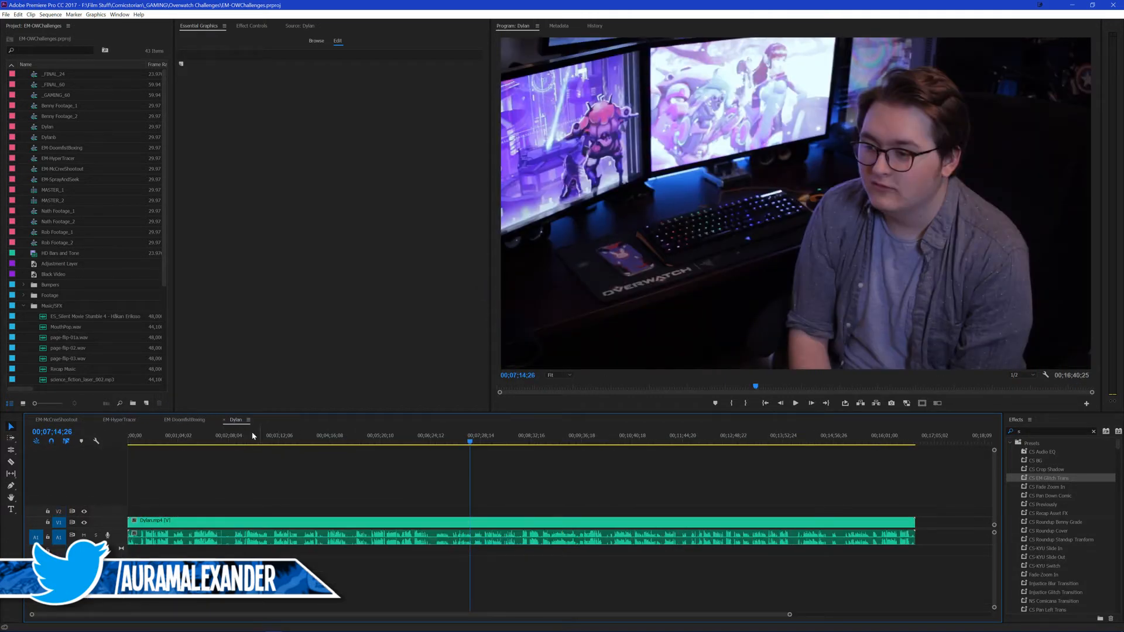
left_click(131, 419)
left_click(60, 420)
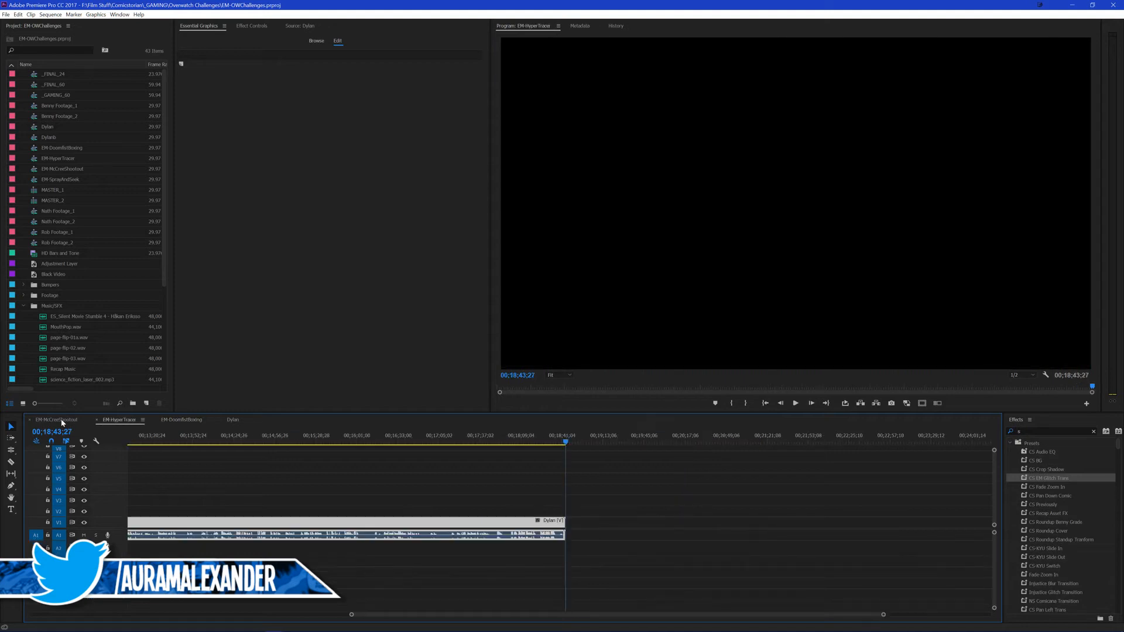
left_click(130, 420)
double_click(34, 179)
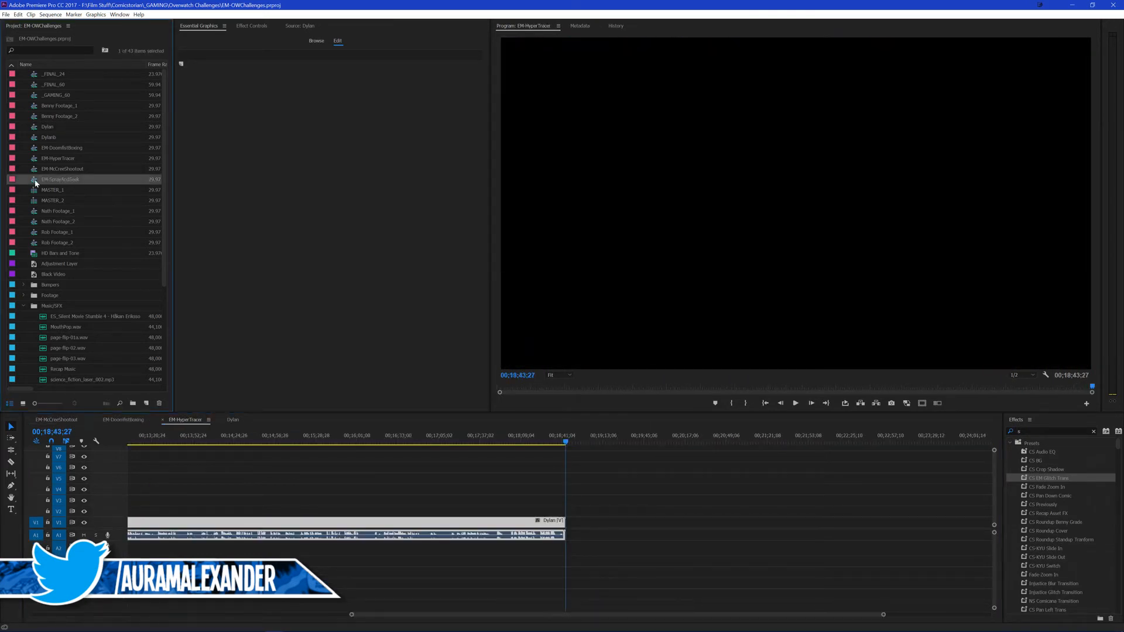
left_click(119, 419)
scroll(649, 475, "up", 1)
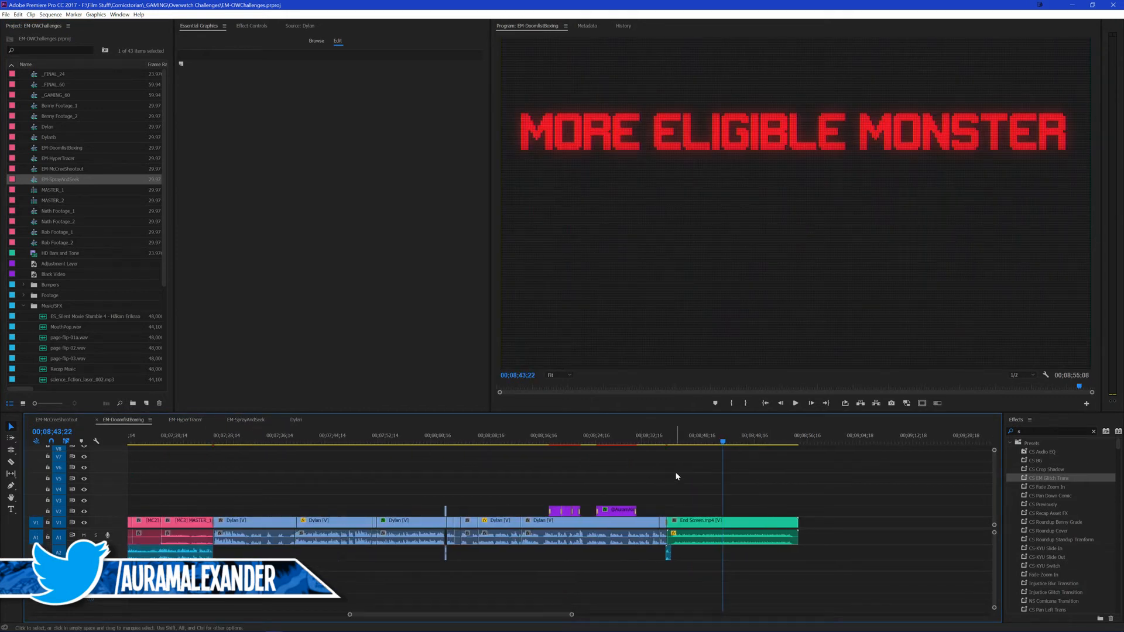
key("ctrl+s")
type("s")
Step: Play the cut into the presenter's outro and place the ES_Silent Movie Stumble 4 music on a lower audio track from the outro's start
left_click(200, 442)
key("space")
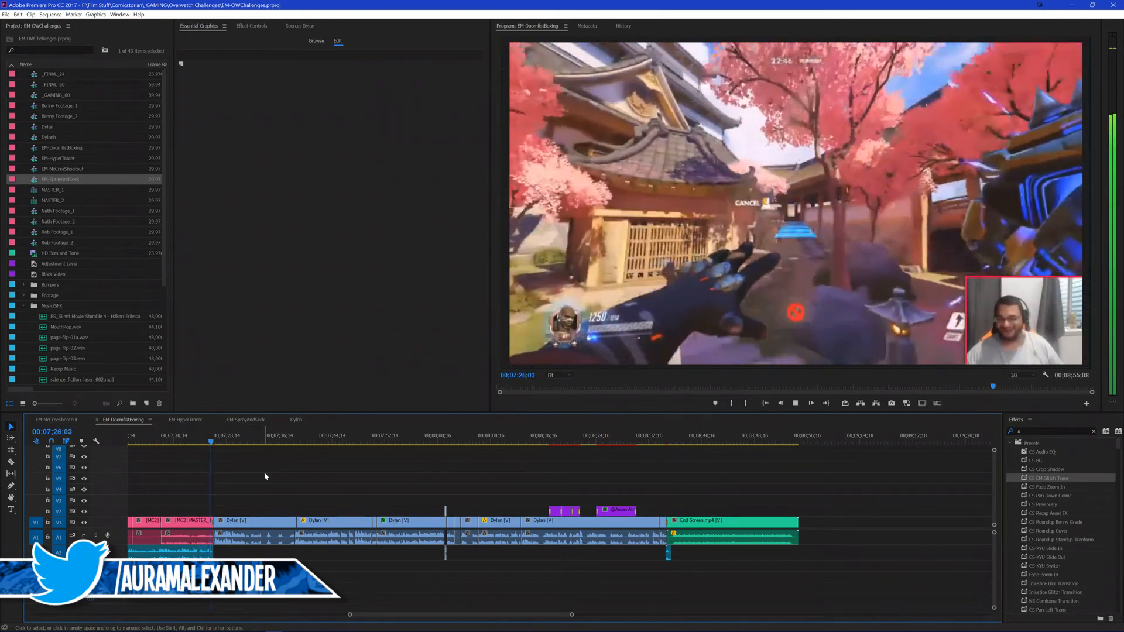
key("space")
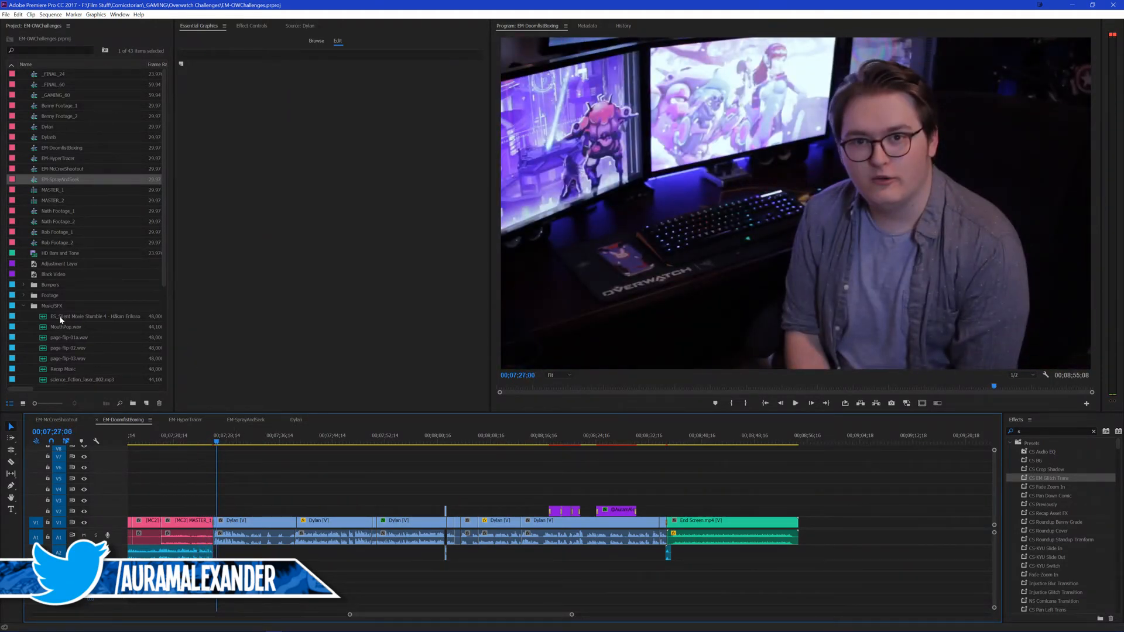
left_click_drag(60, 320, 220, 588)
Step: Split the outro music at 00;07;27;15 and slide its remaining part back to the start of the presenter's first outro clip
scroll(310, 473, "up", 3)
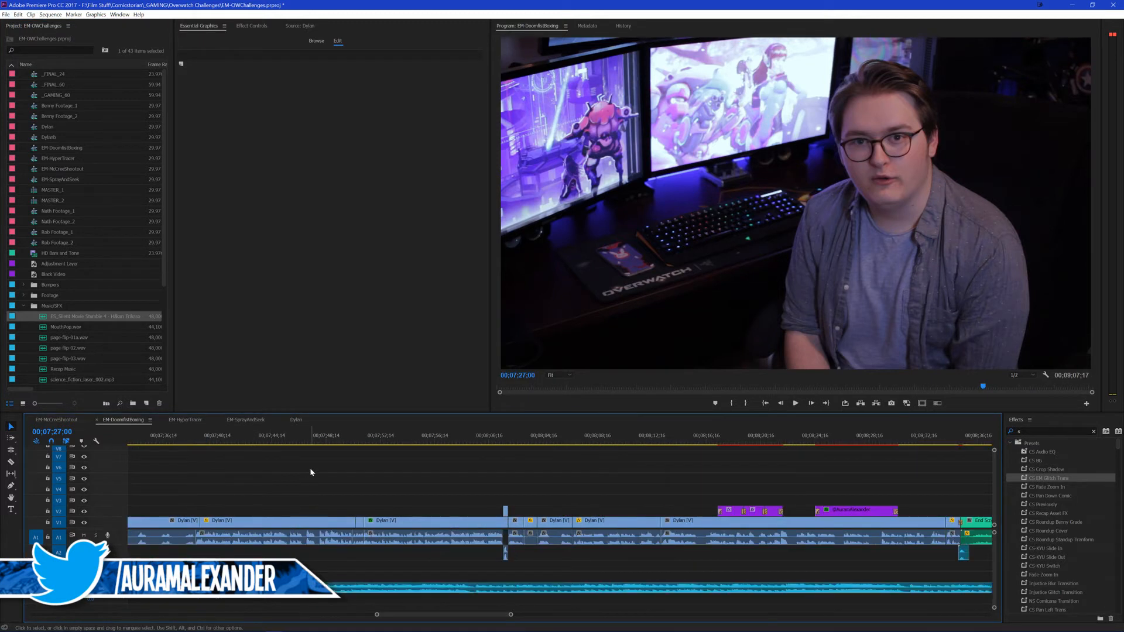
scroll(310, 468, "up", 5)
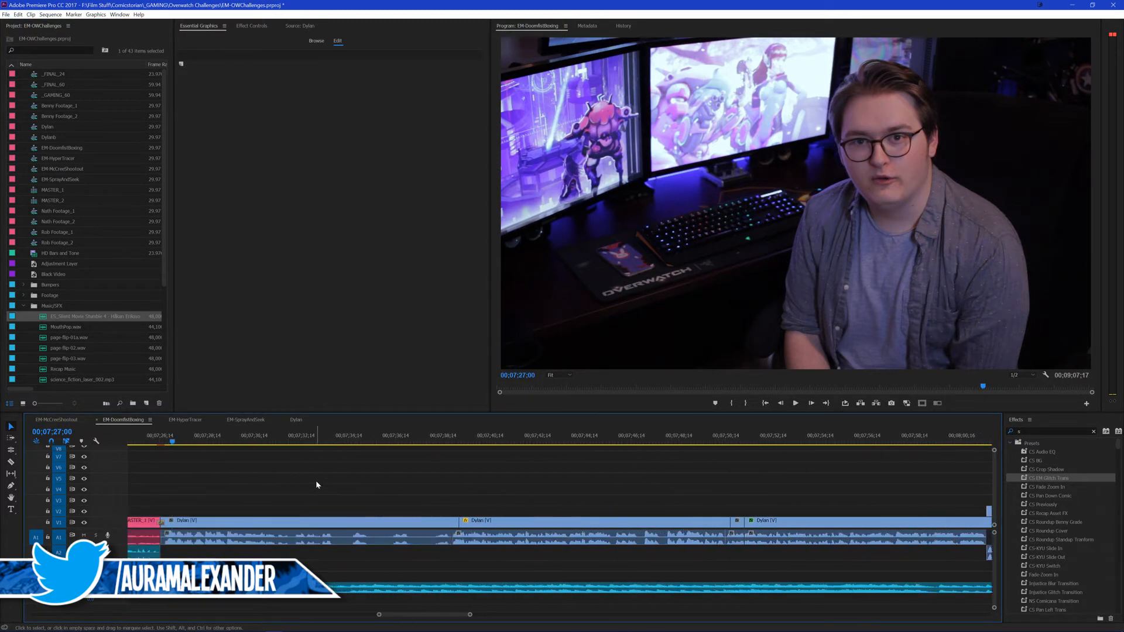
scroll(315, 480, "up", 4)
left_click(410, 437)
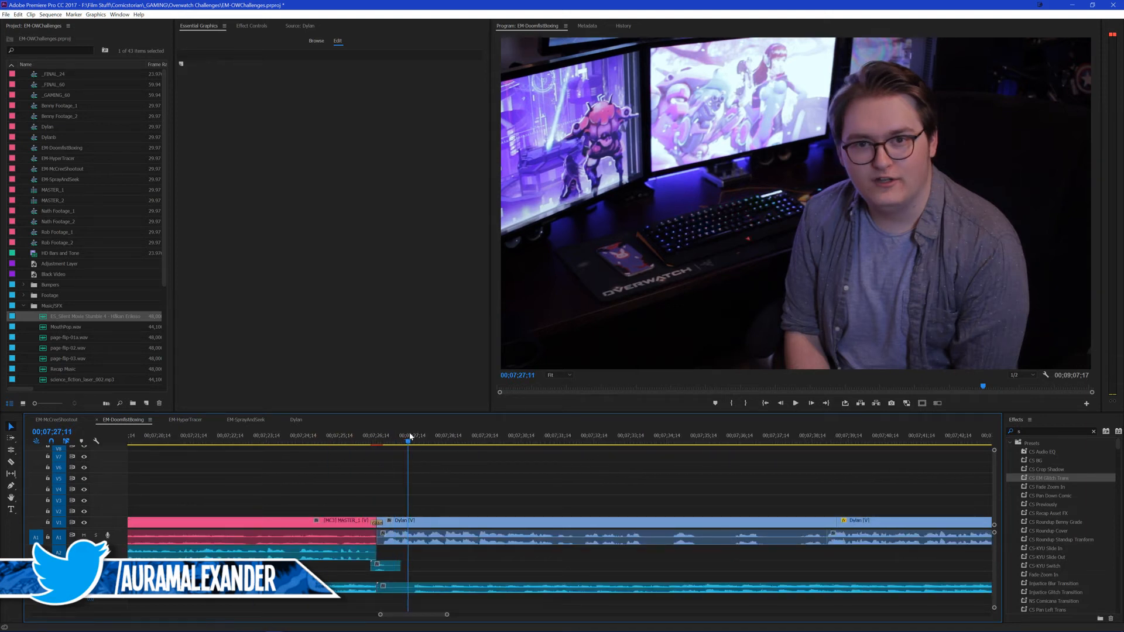
left_click_drag(410, 434, 413, 432)
left_click(449, 588)
key("ctrl+k")
left_click(438, 589)
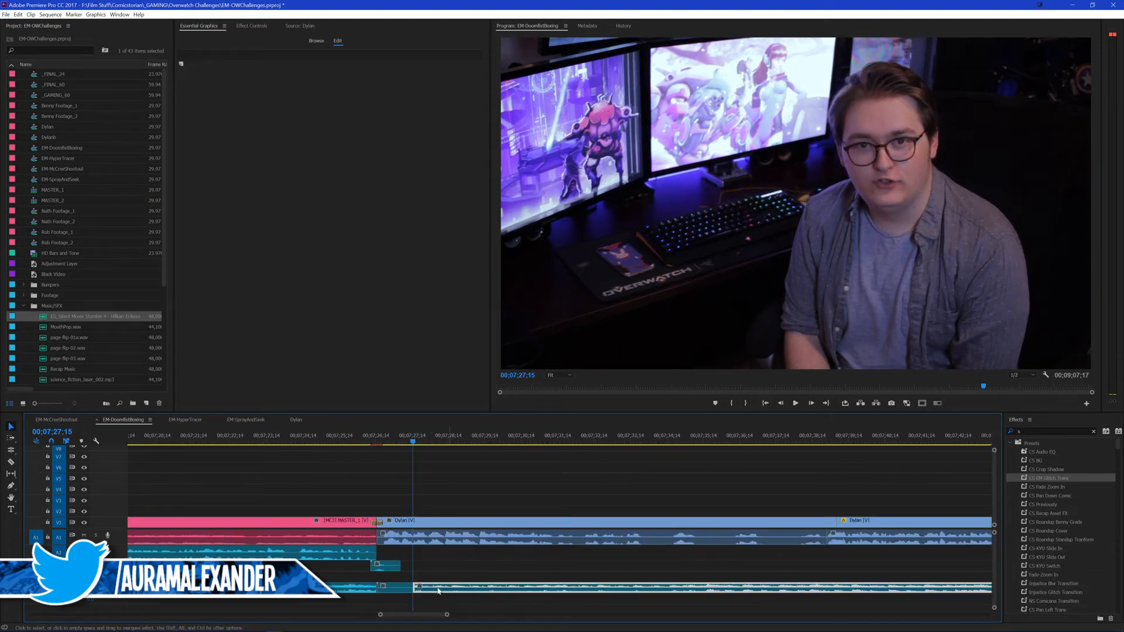
left_click_drag(438, 591, 402, 590)
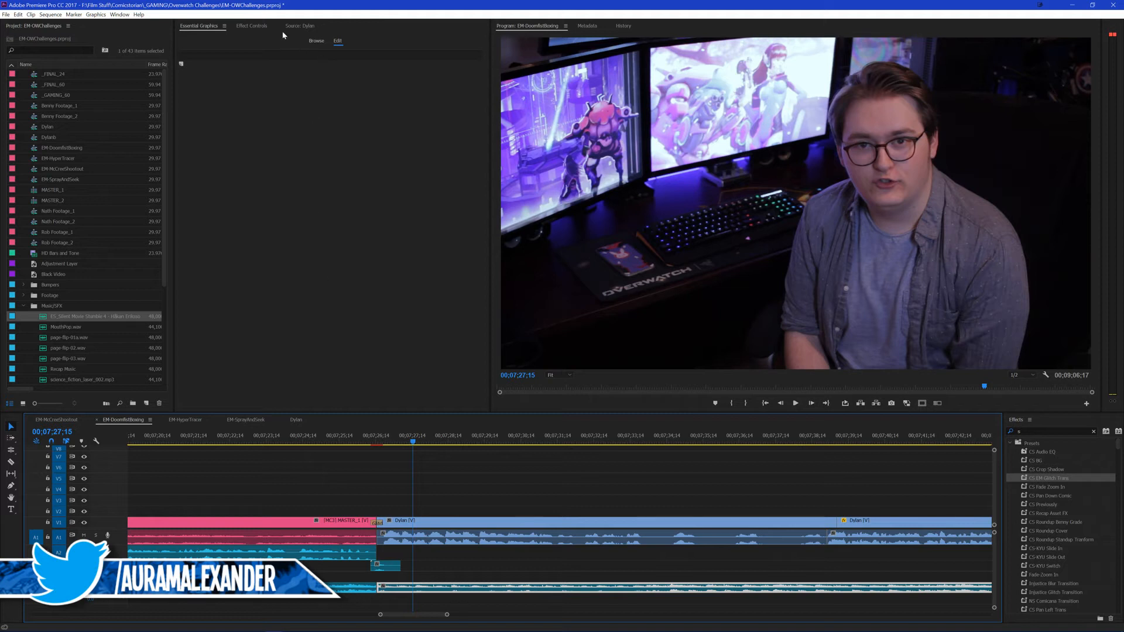
Step: Lower the volume level of the music clip under the presenter's outro and save the project
left_click(256, 27)
left_click(263, 81)
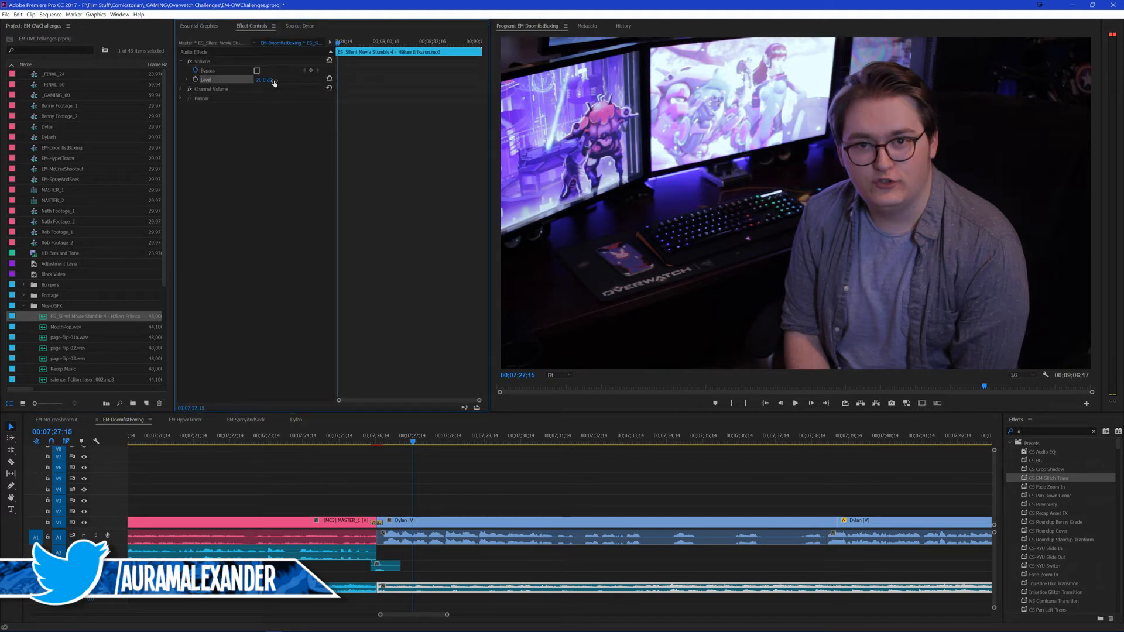
key("ctrl+s")
left_click(478, 486)
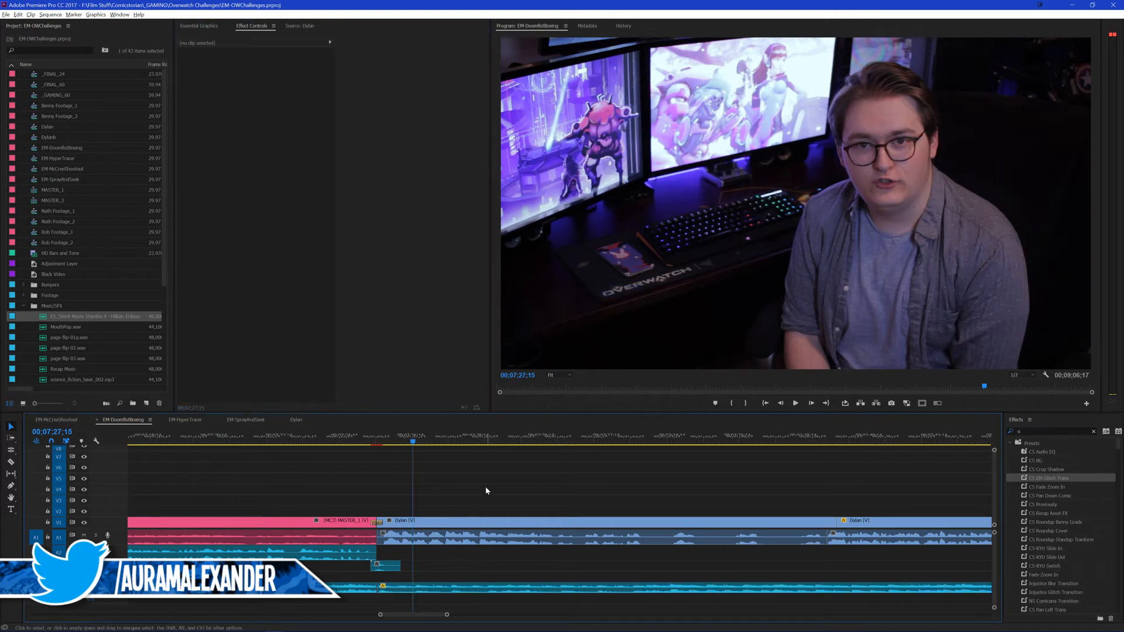
Step: Play the outro from just before the glitch transition to check the music under the presenter's speech
scroll(487, 484, "down", 2)
scroll(597, 460, "down", 1)
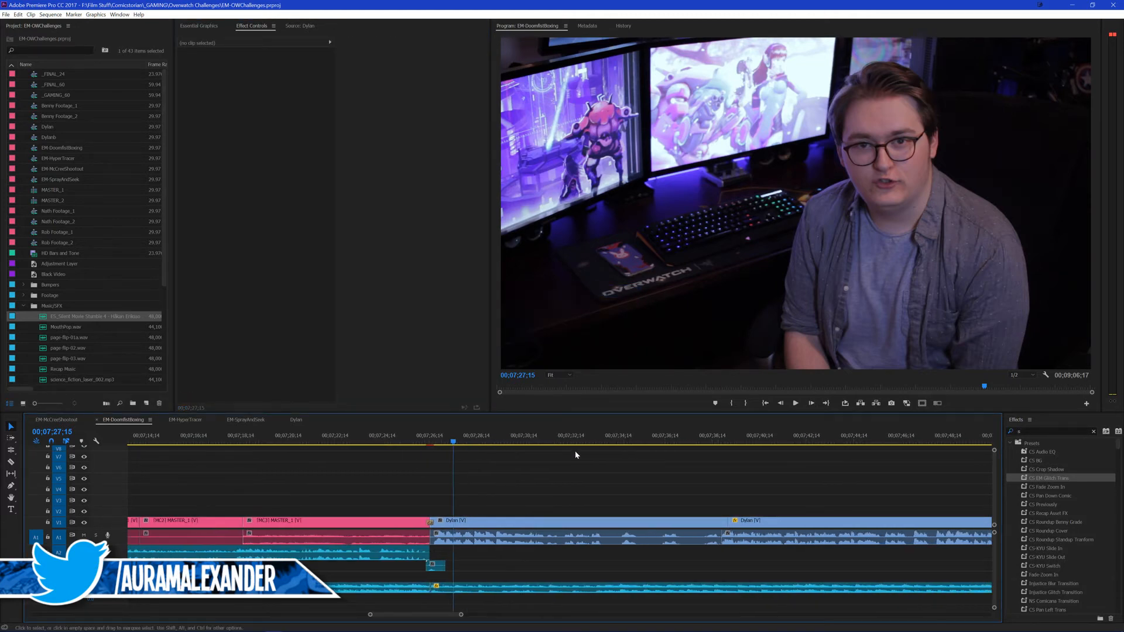
left_click(422, 438)
key("space")
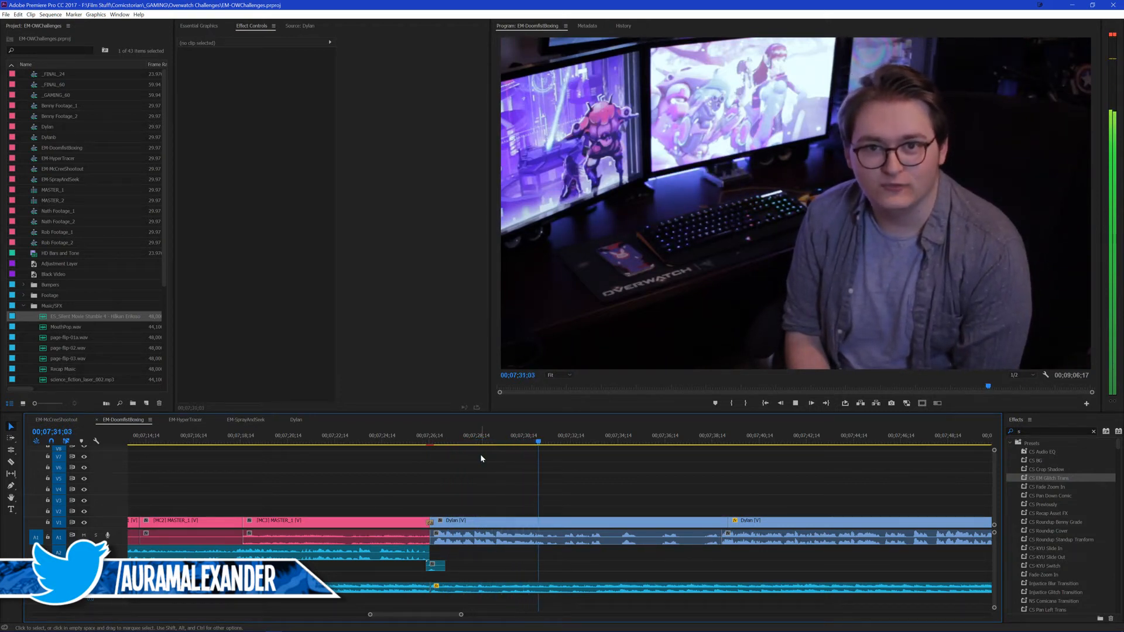
key("space")
key("Return")
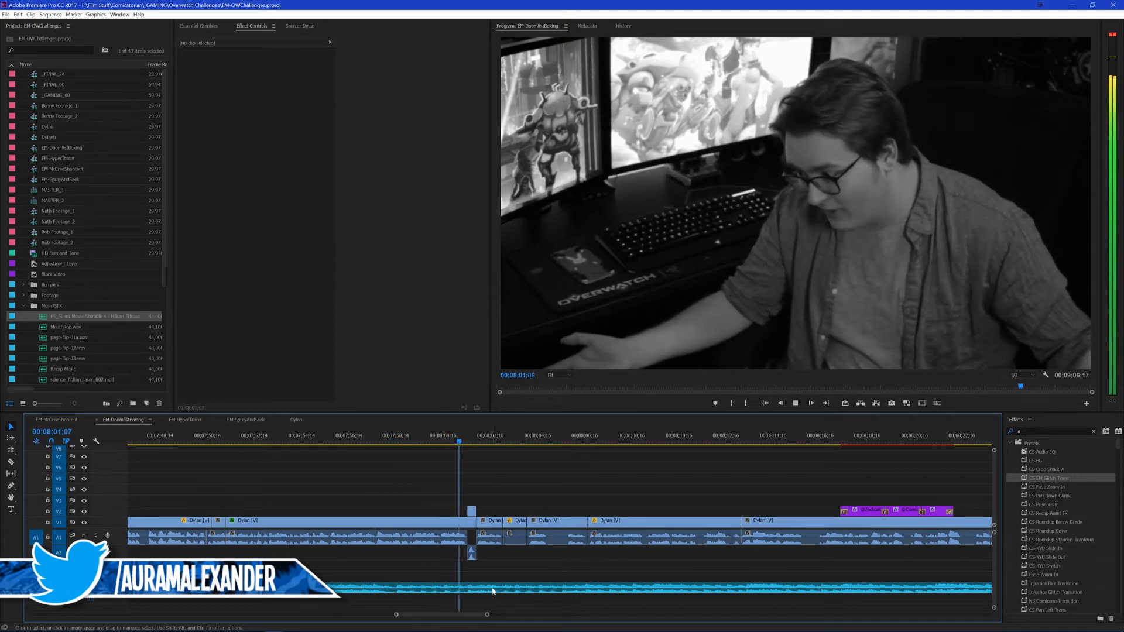
Step: Cut the music at 00;08;01;18 and 00;08;01;29, the edges of the short raised presenter clip, and delete the piece between
key("Up")
key("Up")
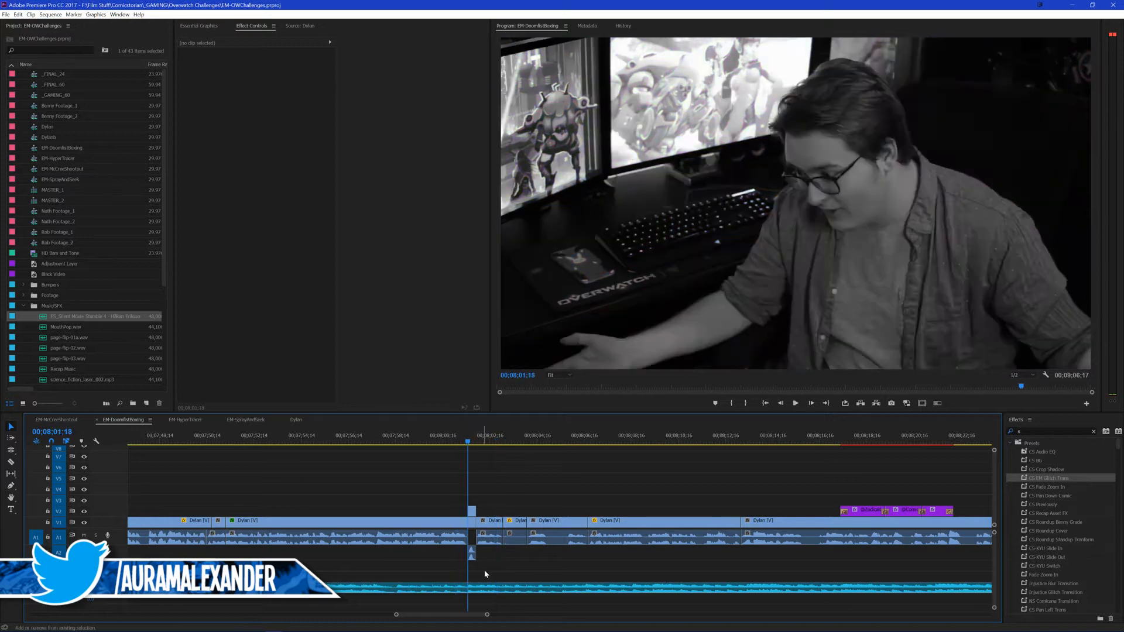
left_click(496, 592)
key("ctrl+k")
key("Down")
left_click(505, 593)
key("ctrl+k")
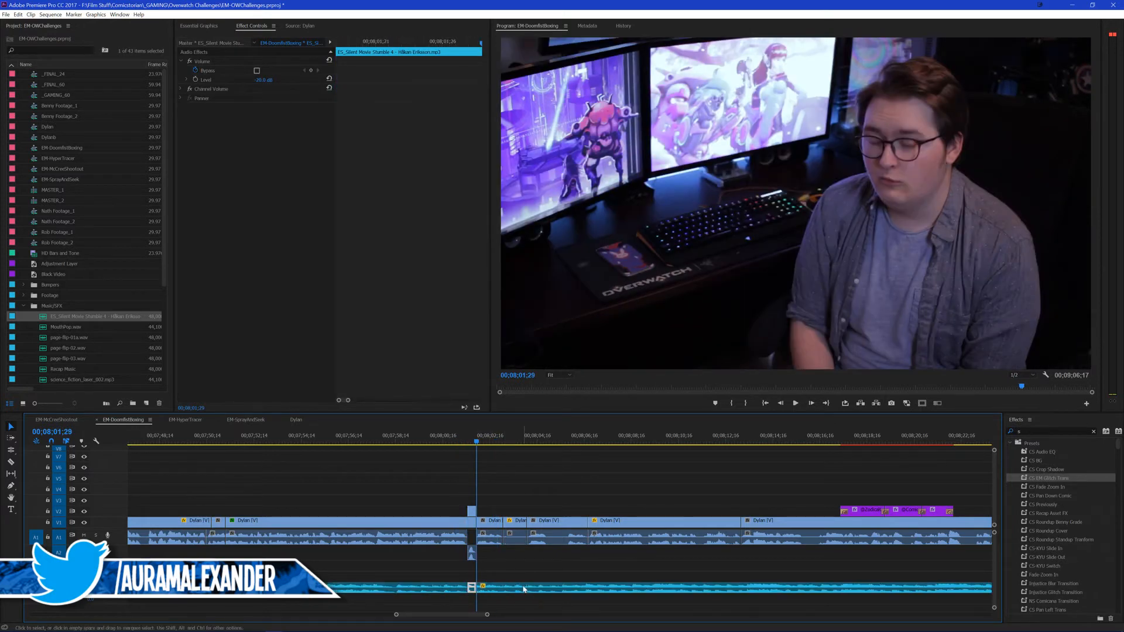
key("Delete")
Step: Apply the default audio transition to the start of the music after the gap and play the outro through the handle titles
left_click(529, 586)
key("ctrl+shift+d")
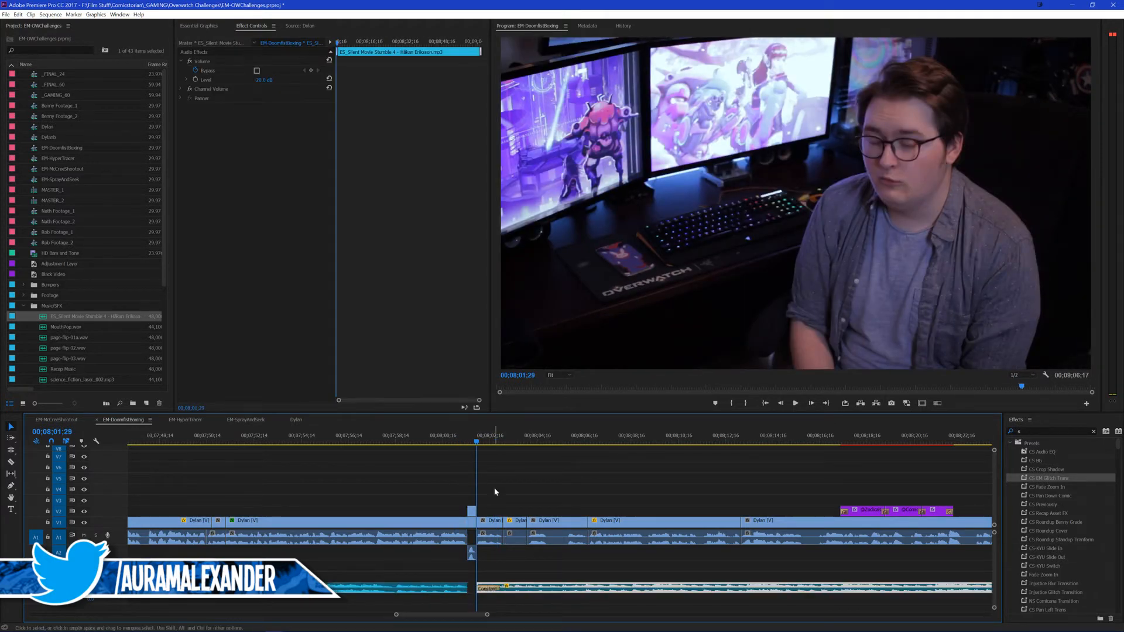
left_click(452, 435)
key("space")
left_click(513, 468)
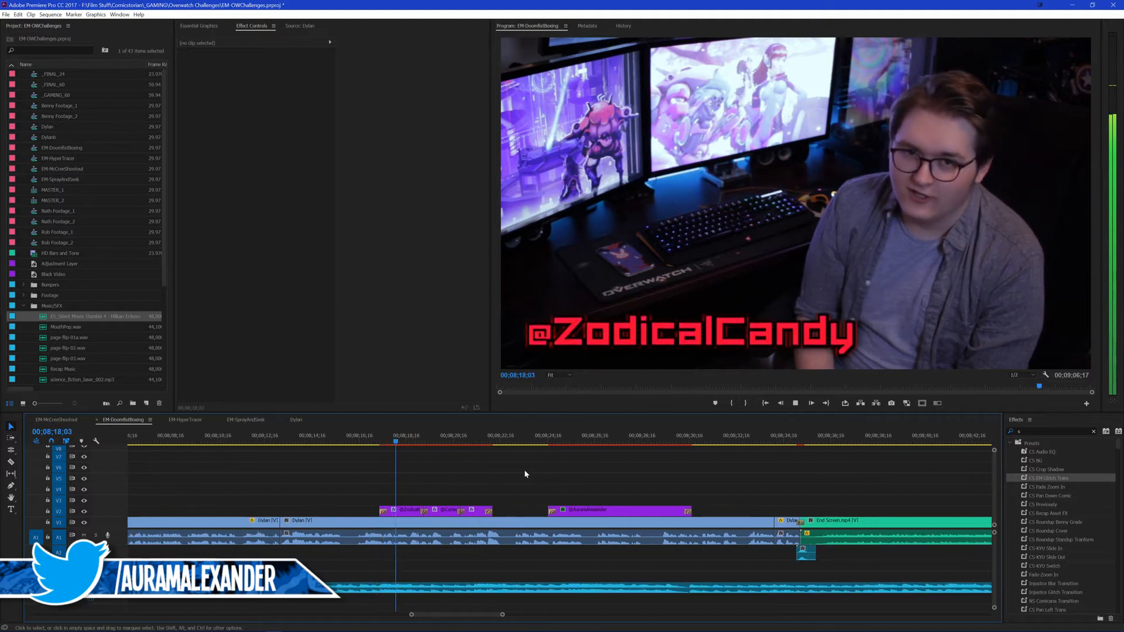
scroll(674, 471, "down", 2)
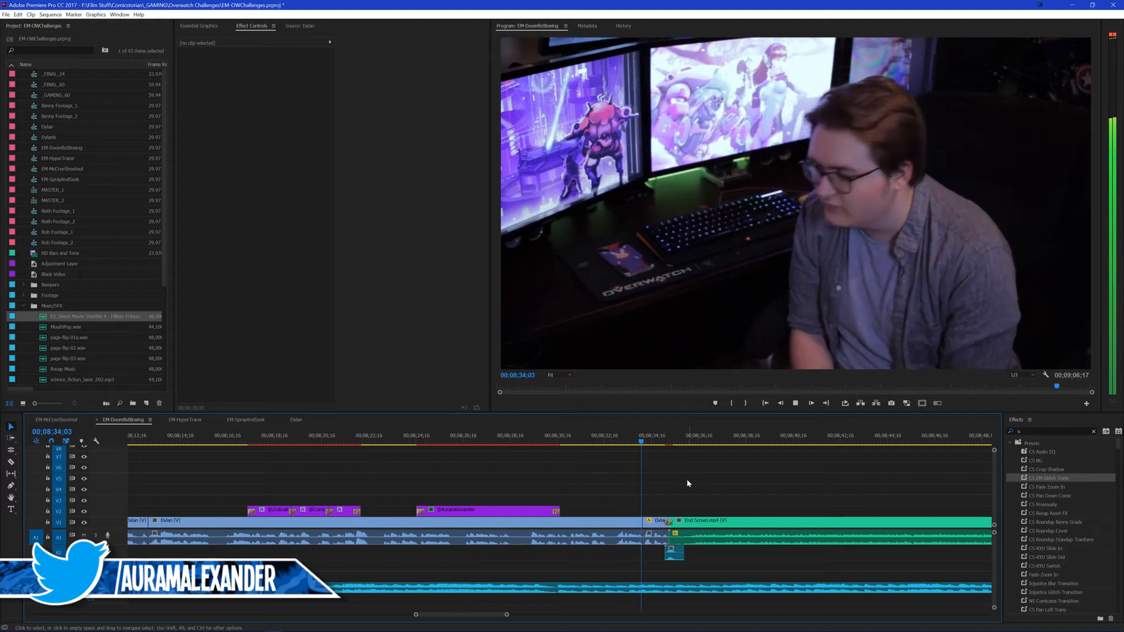
Step: Cut the music at 00;08;34;05, where the final presenter clip starts, and delete the rest of it
key("space")
left_click(663, 588)
key("ctrl+k")
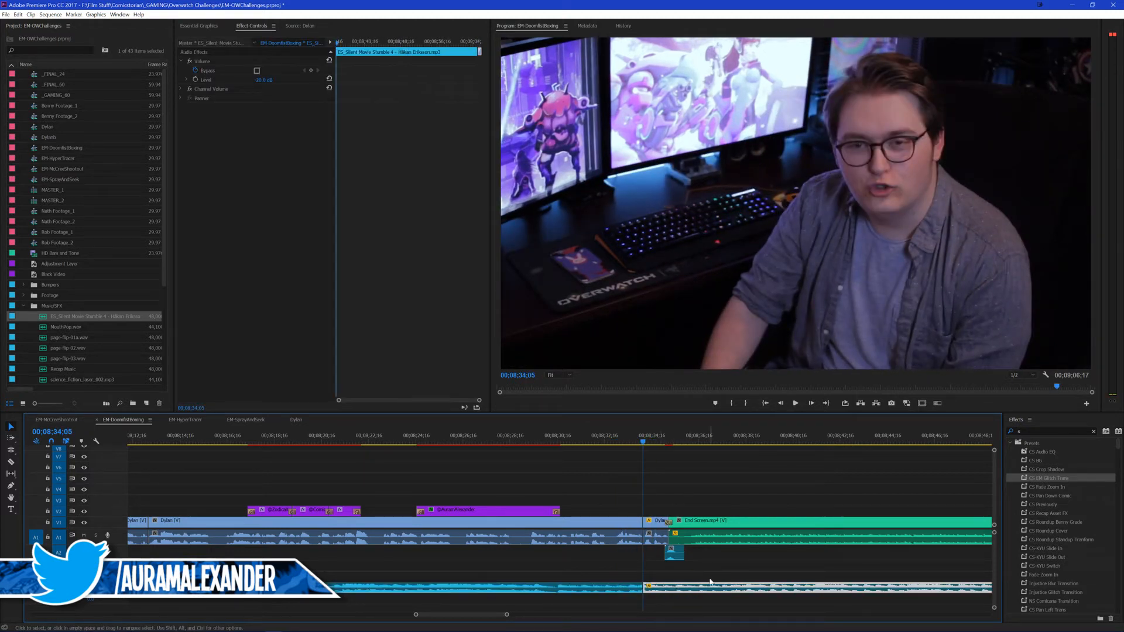
key("Delete")
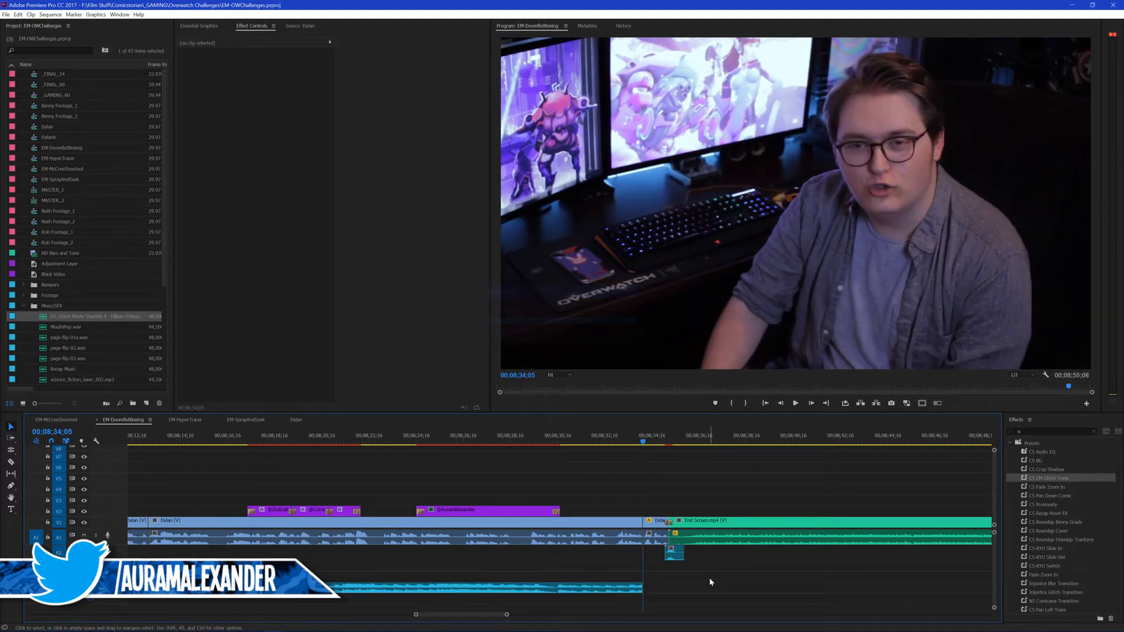
Step: Play the outro from about two seconds before the music's end into the end screen and save the project
left_click(631, 443)
left_click(601, 441)
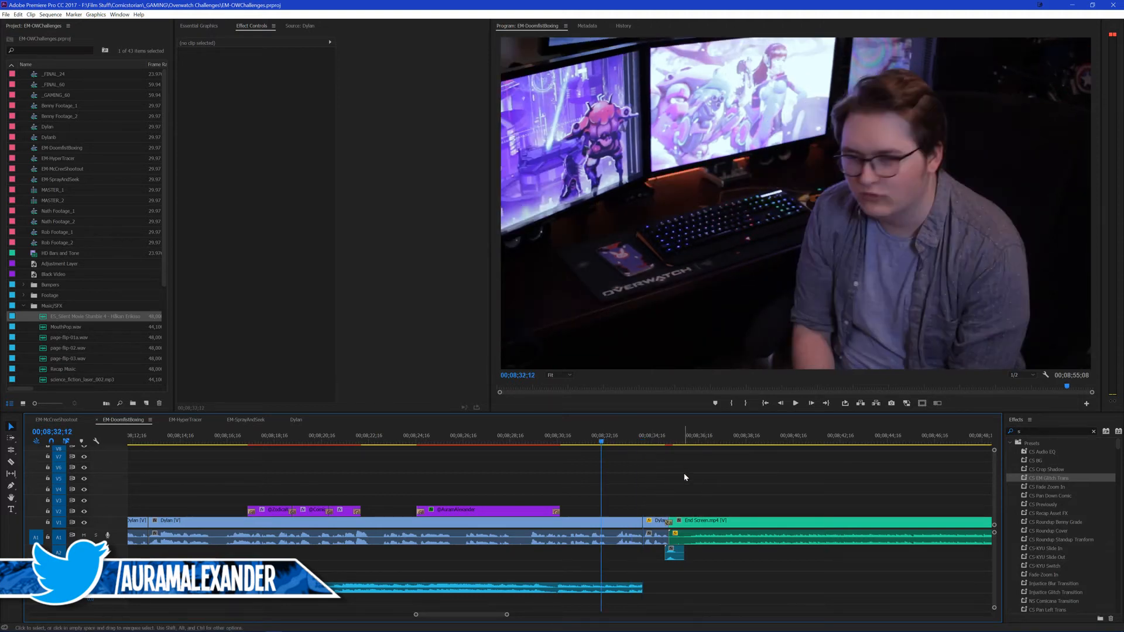
key("space")
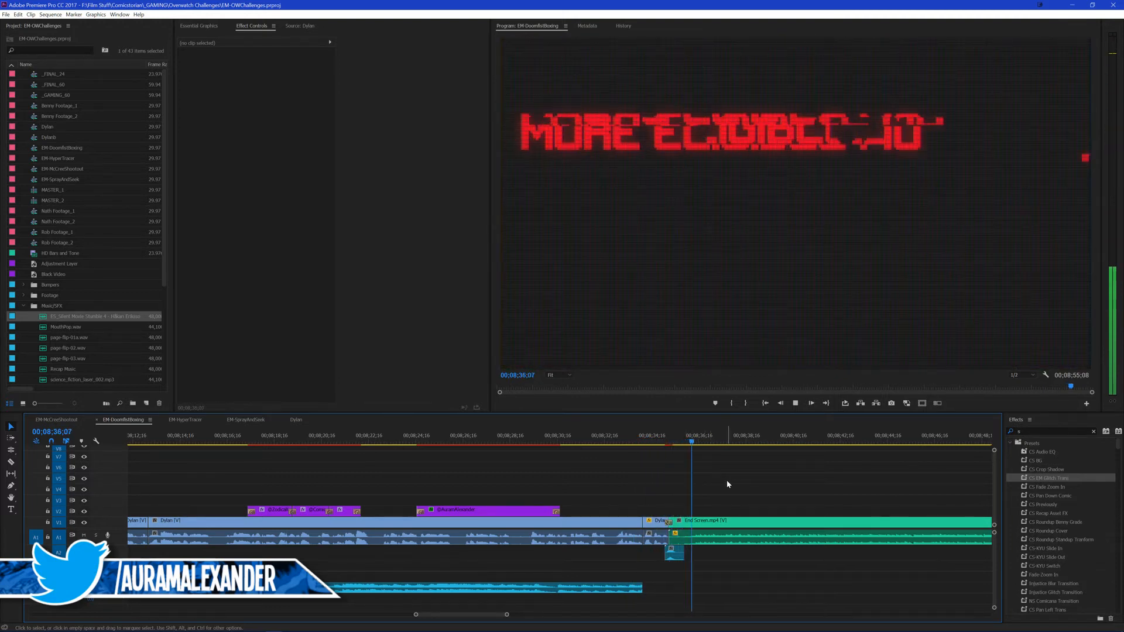
key("backslash")
key("ctrl+s")
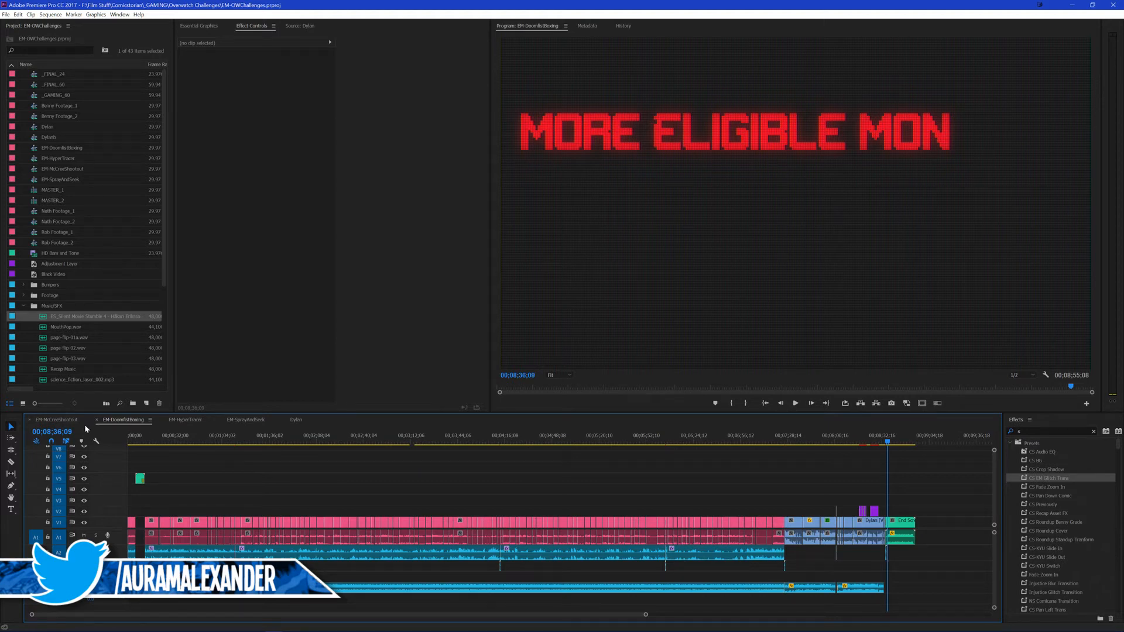
Step: Open the EM-HyperTrace sequence and close the gap between the last gameplay clip and the presenter's outro clip
left_click(56, 419)
left_click(122, 421)
left_click(71, 420)
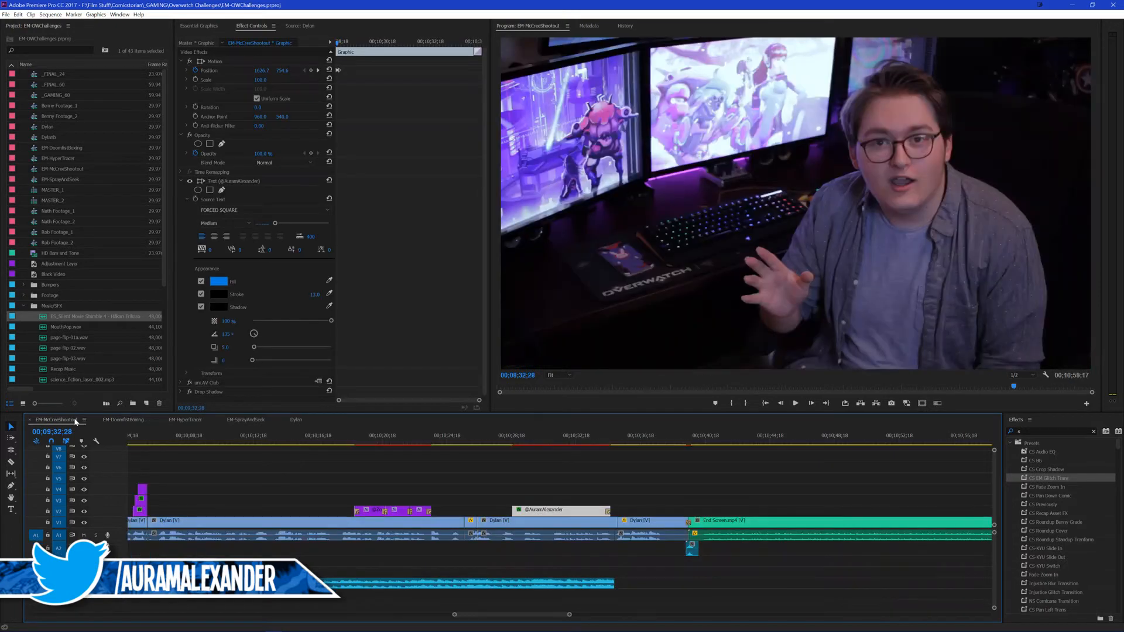
left_click(198, 419)
left_click(629, 513)
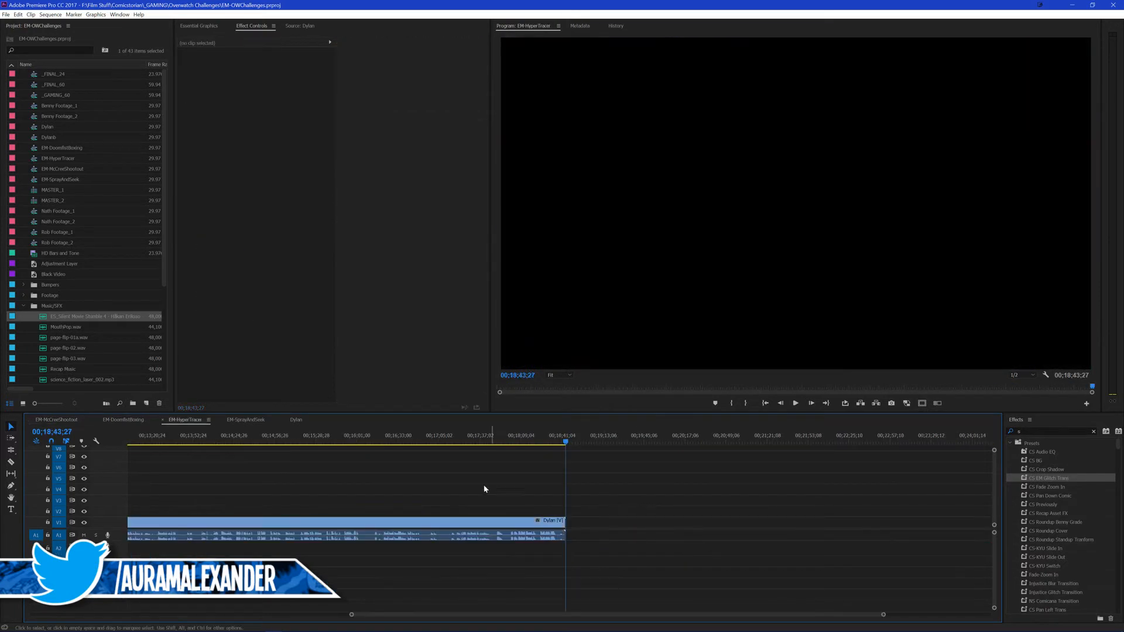
key("backslash")
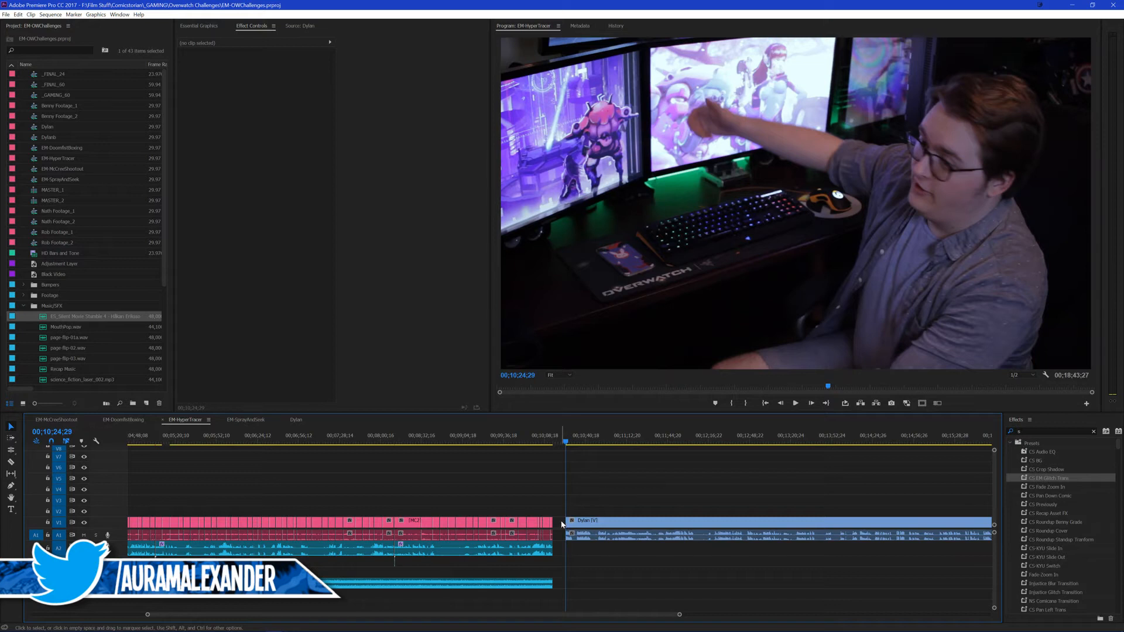
scroll(561, 488, "up", 5)
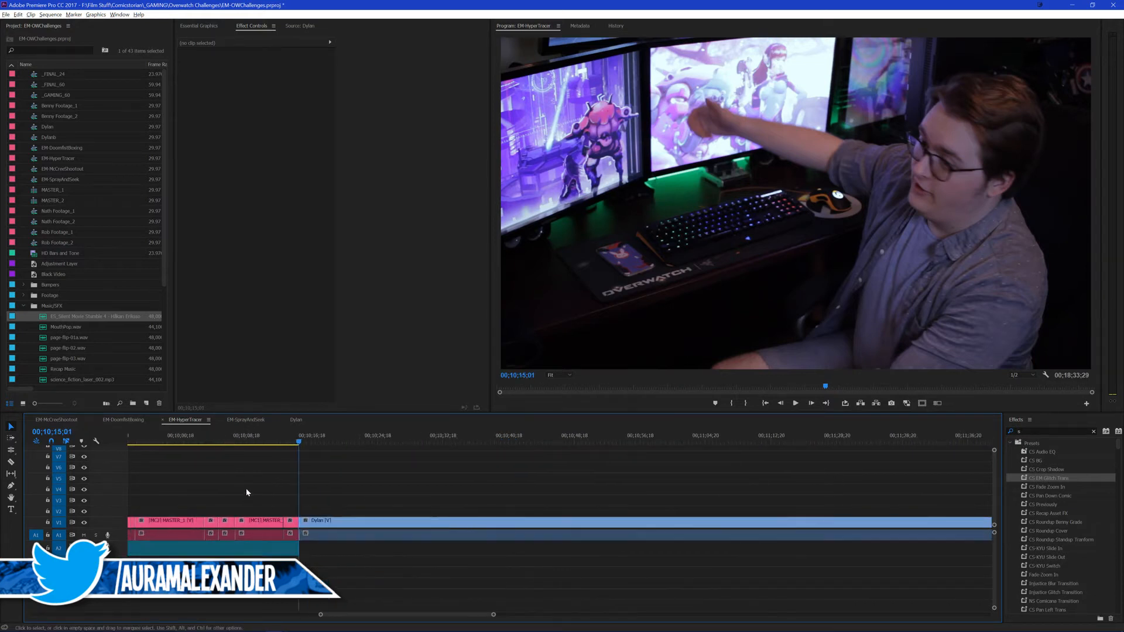
scroll(356, 478, "up", 5)
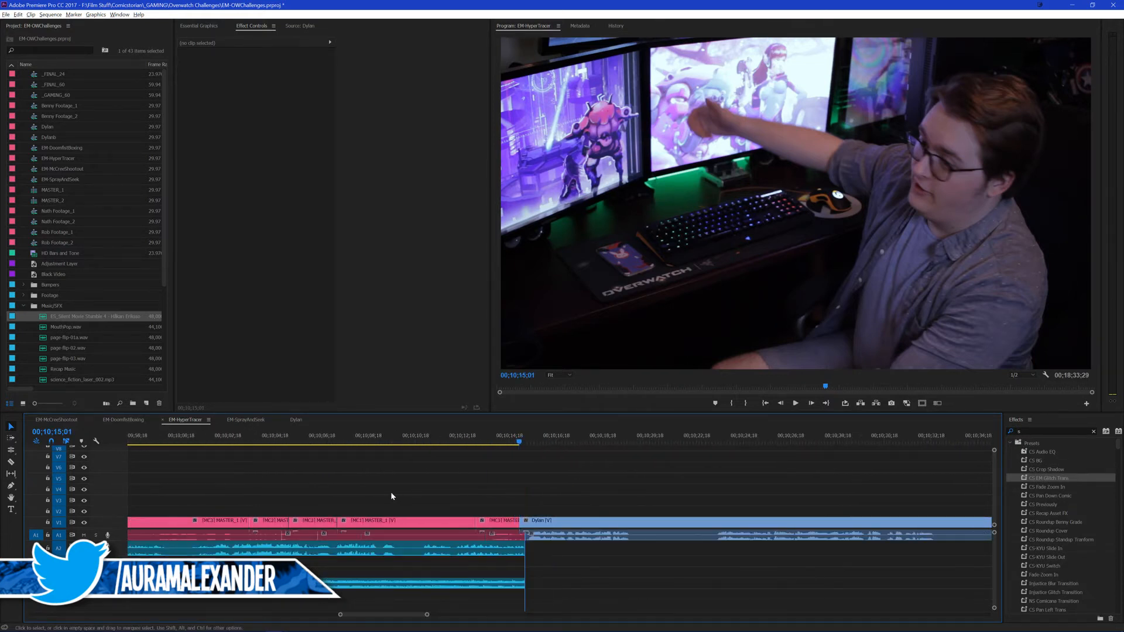
Step: Play the start of the presenter's outro and check the frames in the first long pause
key("space")
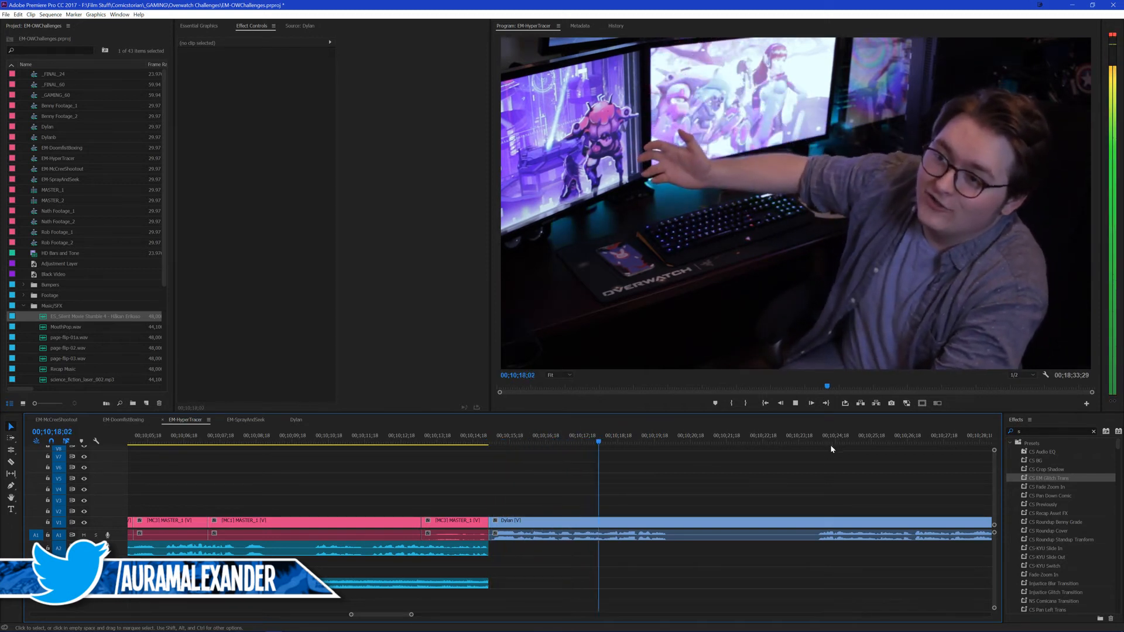
left_click(816, 437)
key("space")
left_click(742, 436)
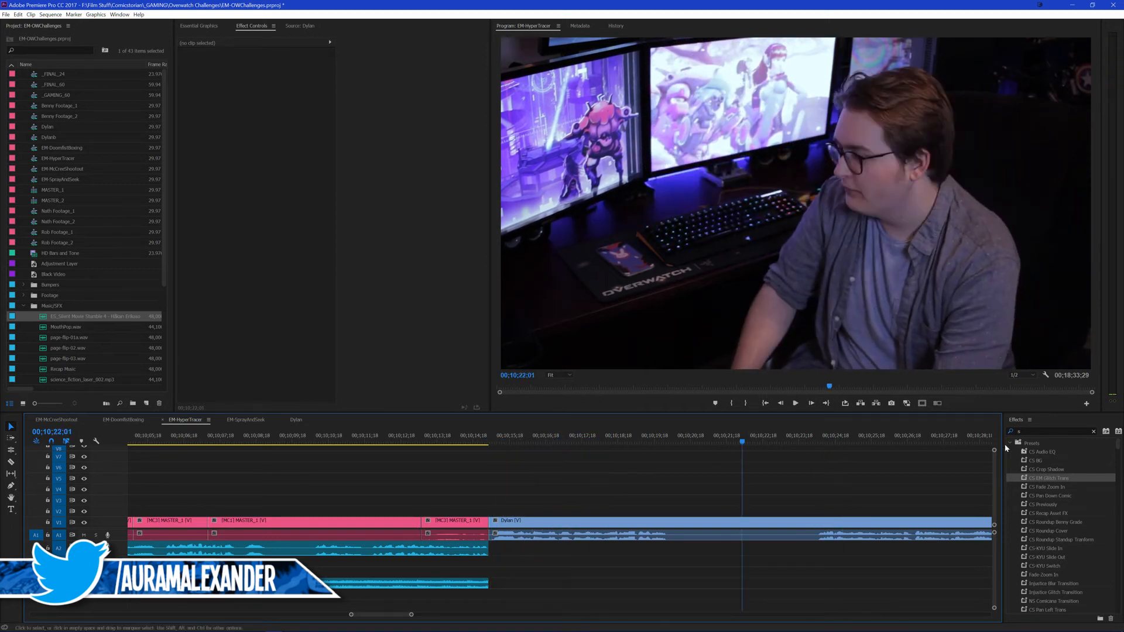
Step: Apply the EM glitch transition between the last gameplay clip and the outro, place Tech Sound beneath it, and save
left_click_drag(1051, 481, 490, 522)
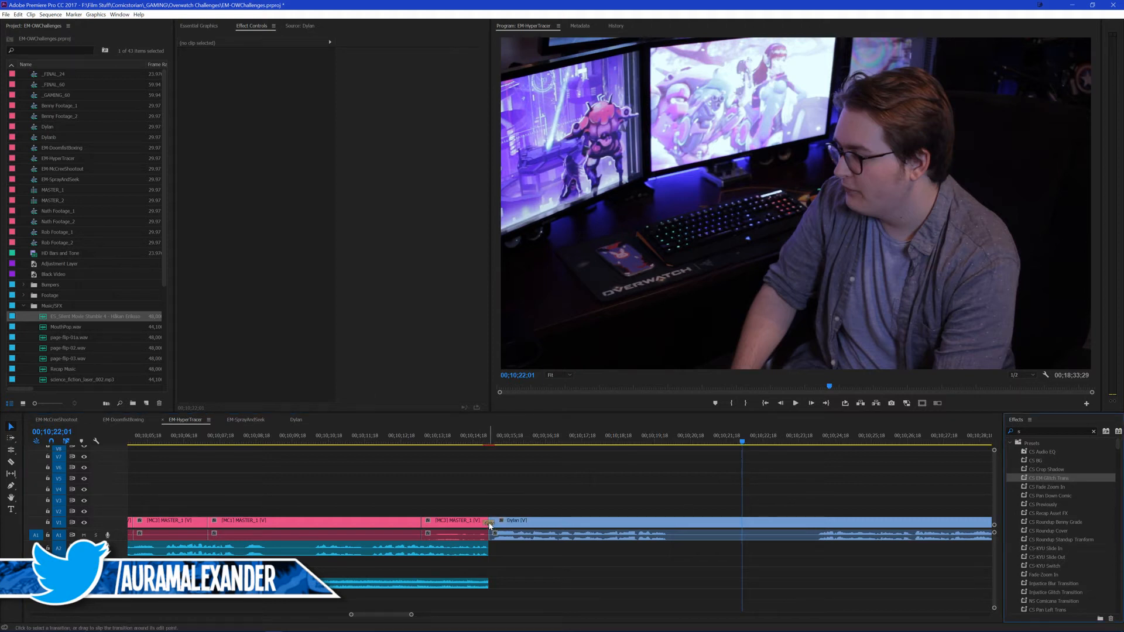
scroll(79, 351, "down", 2)
left_click_drag(64, 338, 484, 547)
key("ctrl+s")
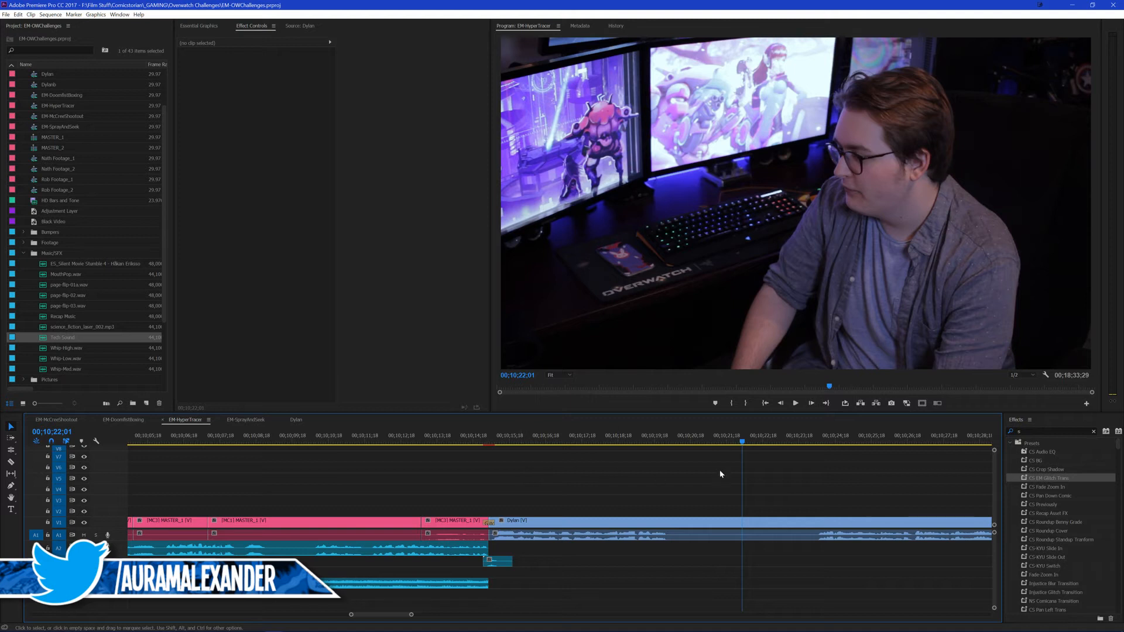
Step: Cut the presenter clip at 00;10;19;29 and ripple-trim the silent pause up to 00;10;24;04
left_click(631, 441)
key("space")
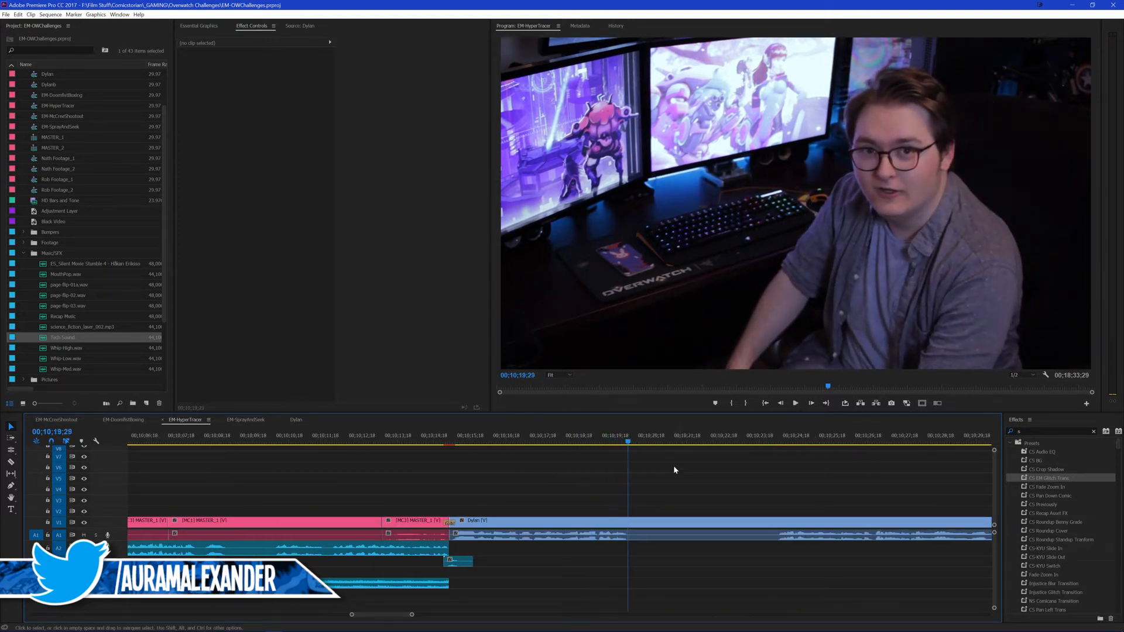
key("ctrl+k")
key("Up")
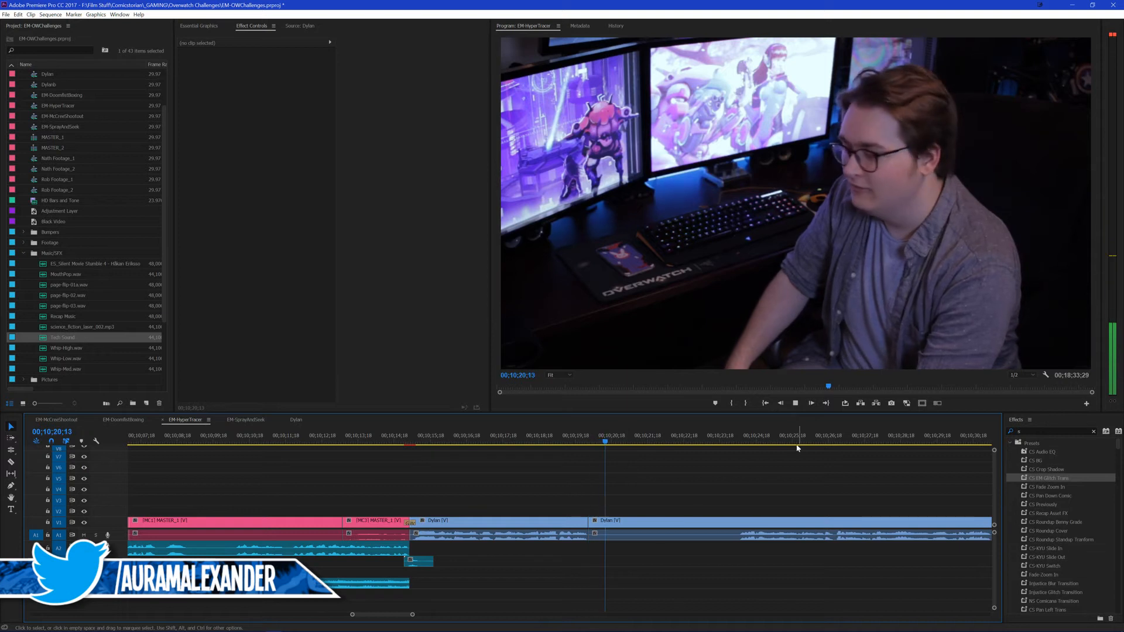
left_click_drag(781, 440, 738, 437)
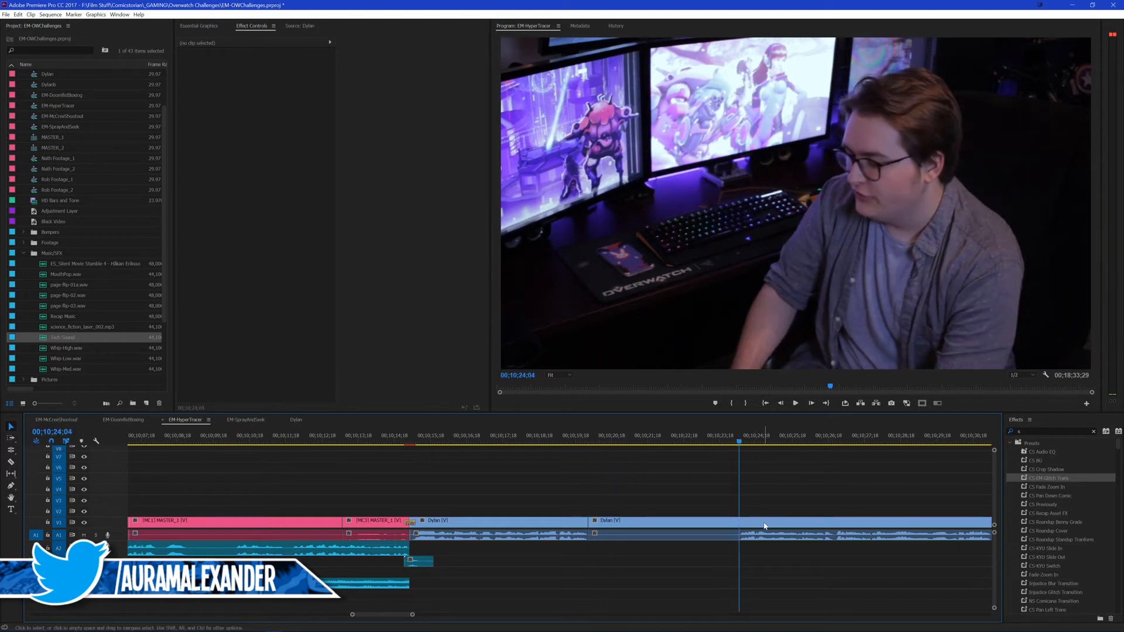
left_click(764, 521)
key("q")
Step: Play the outro across the new jump cut to check its timing and save the project
left_click(576, 436)
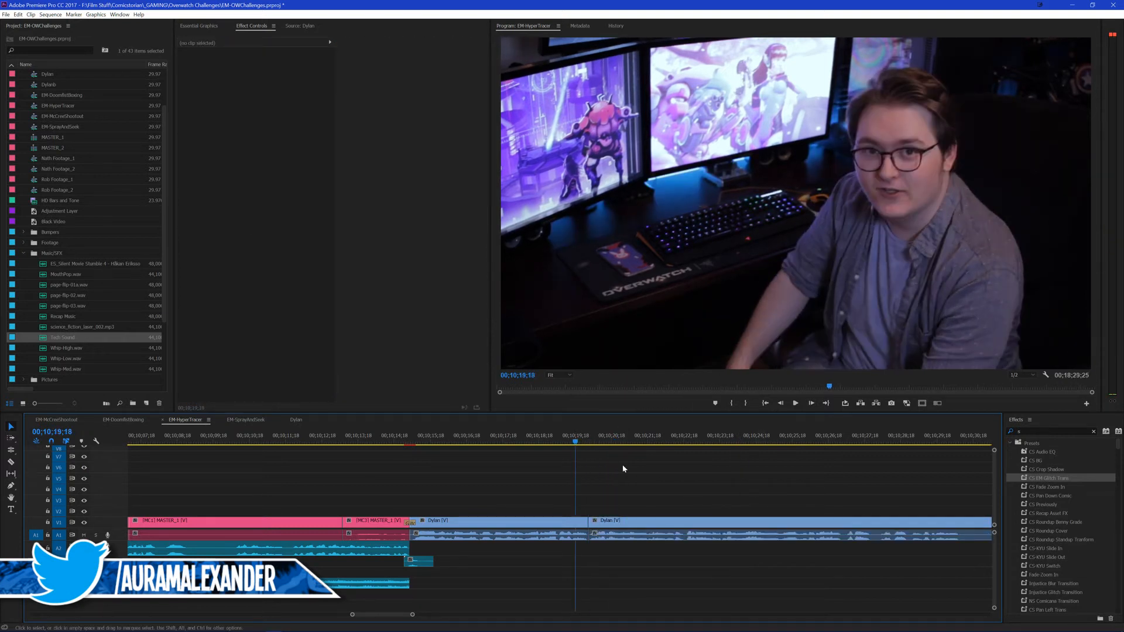
scroll(621, 466, "down", 2)
key("ctrl+s")
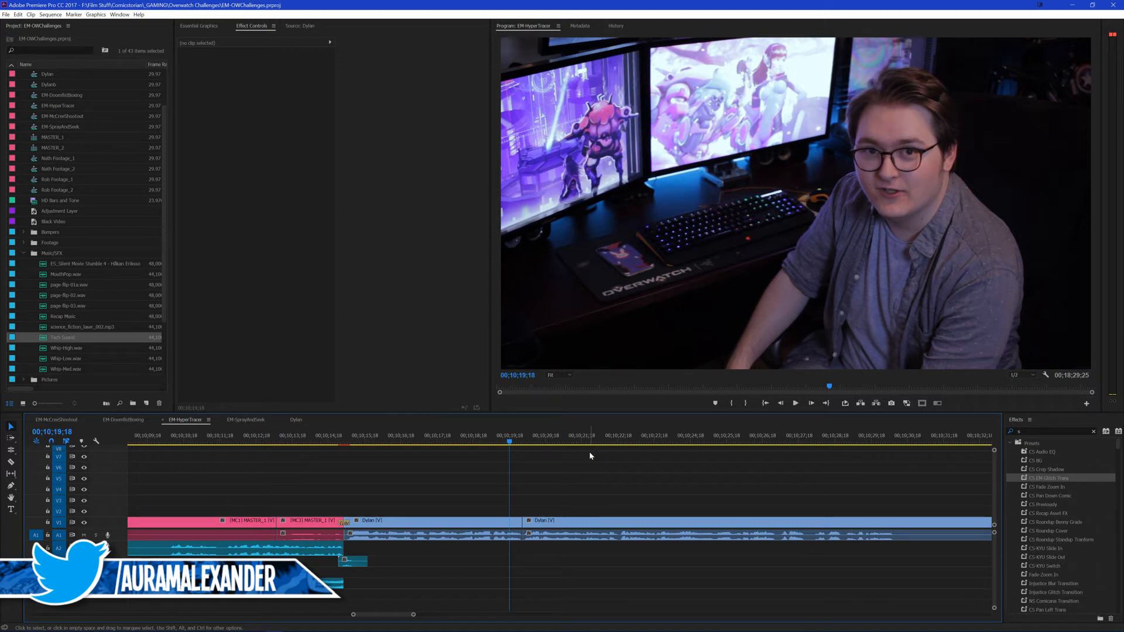
scroll(592, 465, "down", 2)
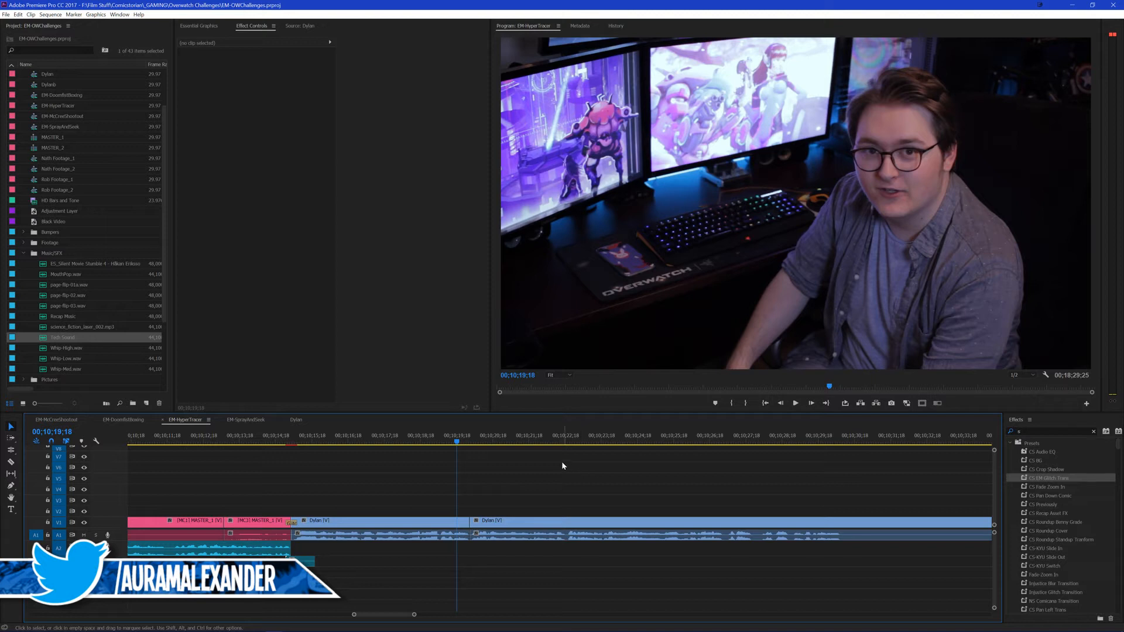
key("space")
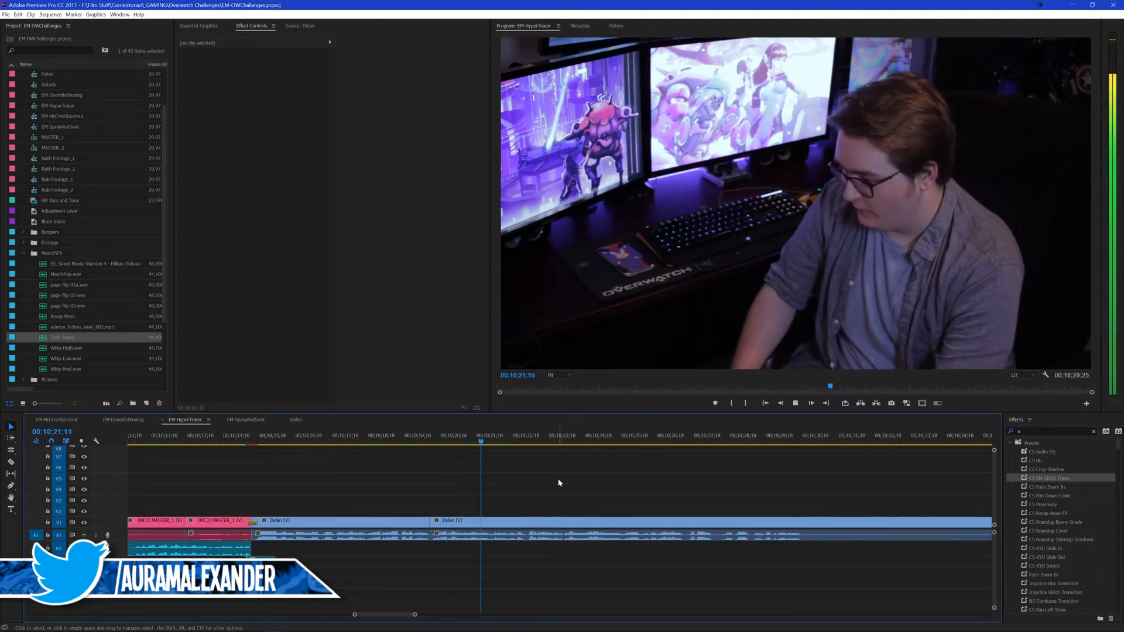
key("space")
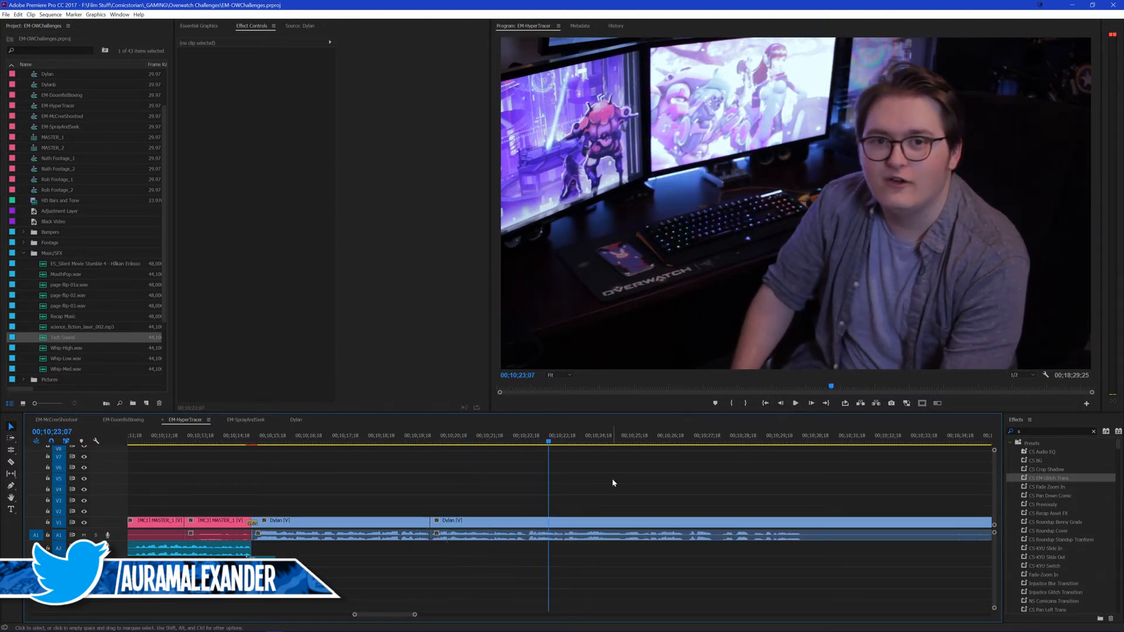
key("ctrl+s")
left_click(422, 442)
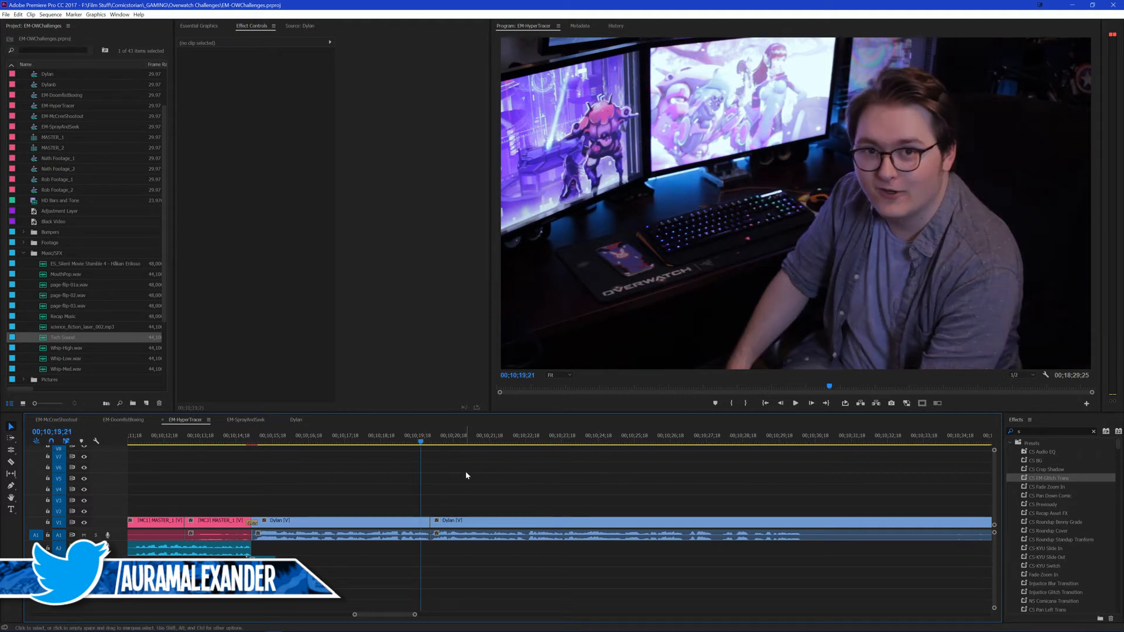
key("ctrl+s")
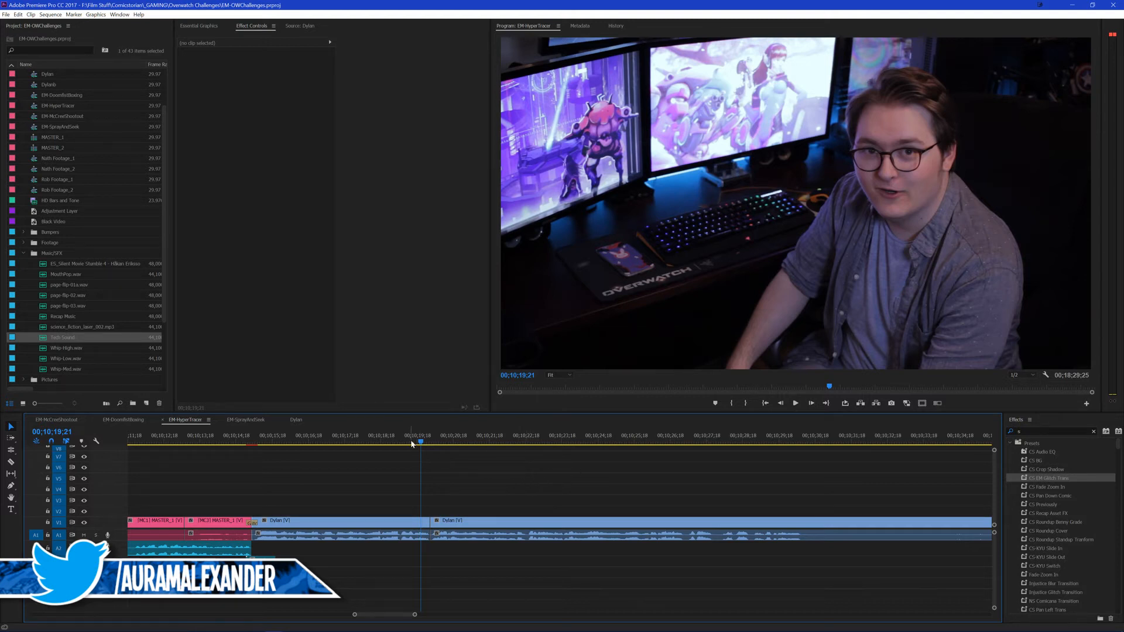
key("space")
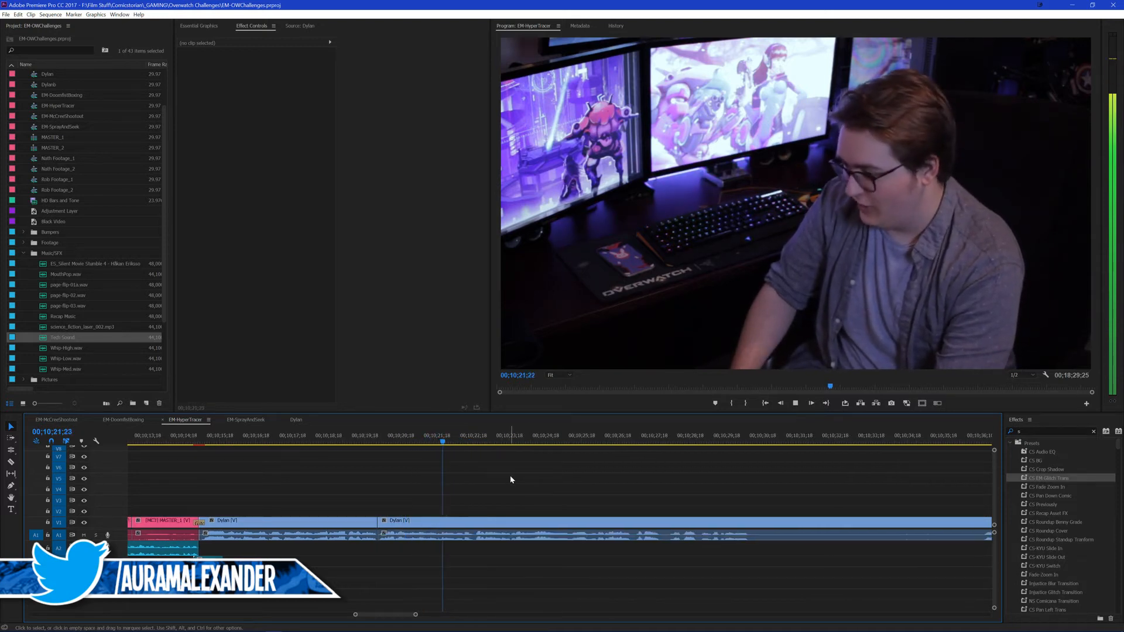
Step: Roll the video edit between the two presenter clips to 00;10;20;06, leaving the audio cut in place
key("space")
key("n")
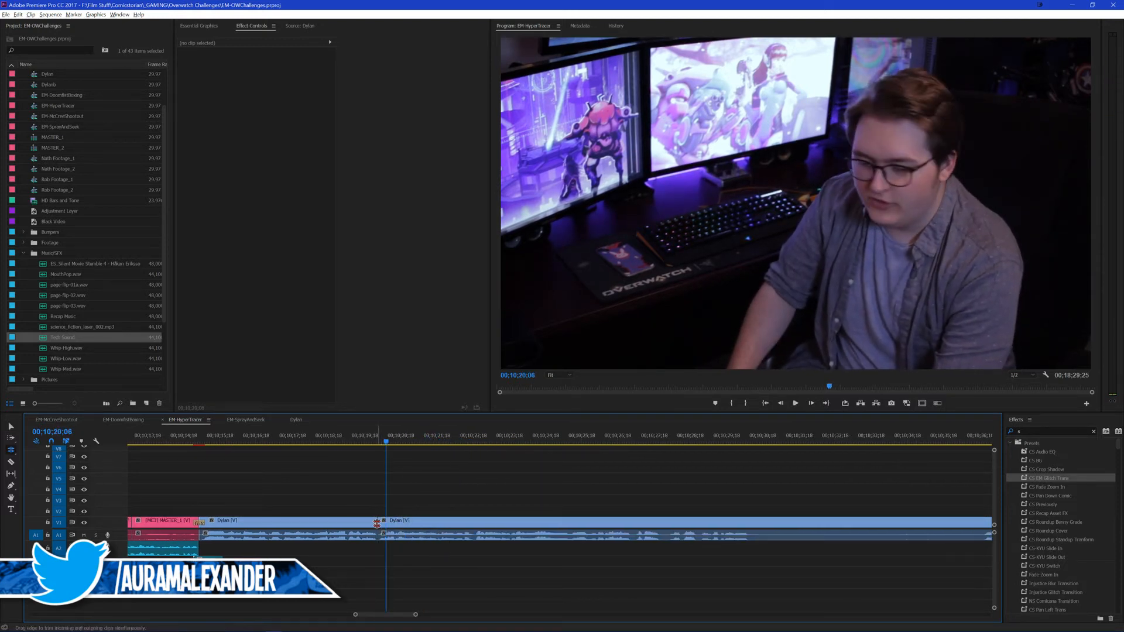
left_click_drag(378, 521, 385, 521)
key("v")
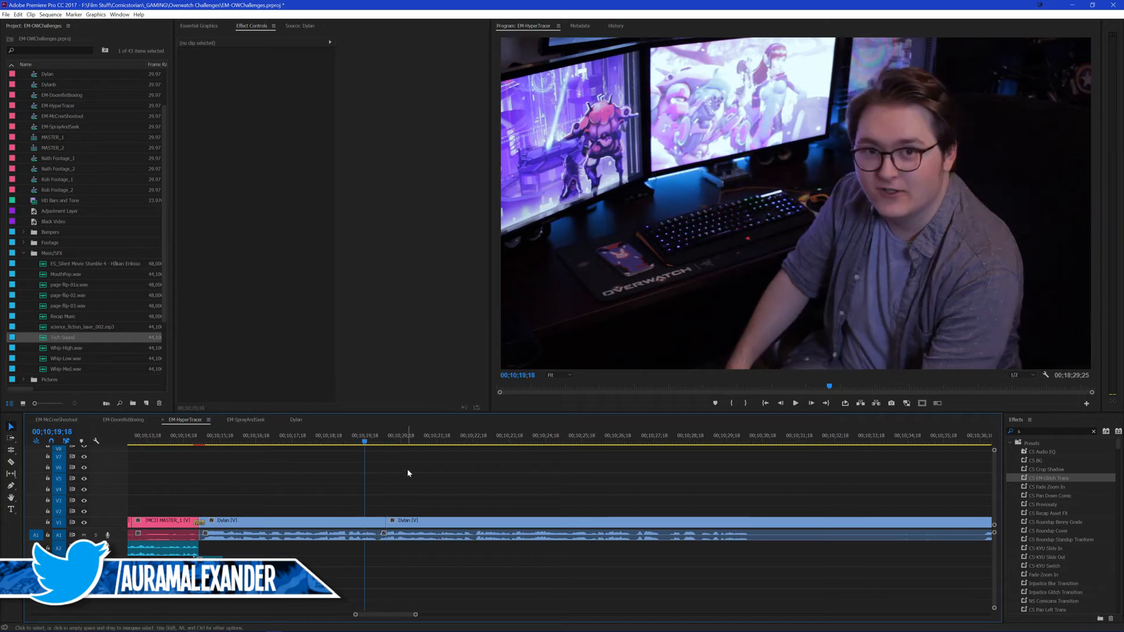
Step: Play on to the next pause in the presenter's speech and cut the clip at its start, 00;10;30;07
key("space")
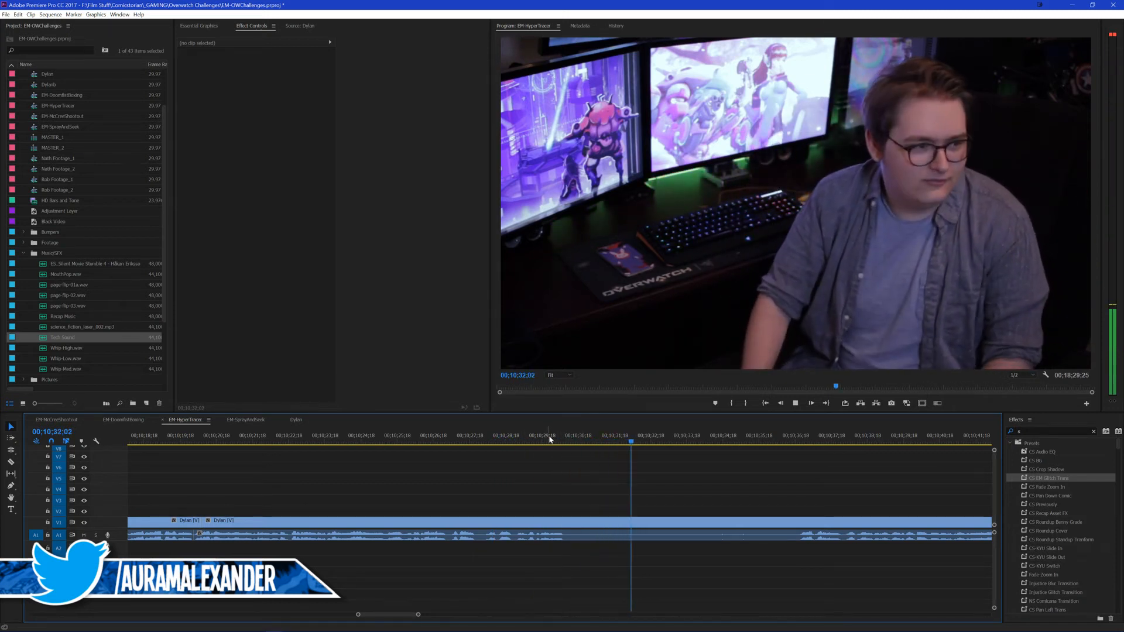
left_click(566, 436)
key("Left")
key("Left")
key("Right")
key("ctrl+k")
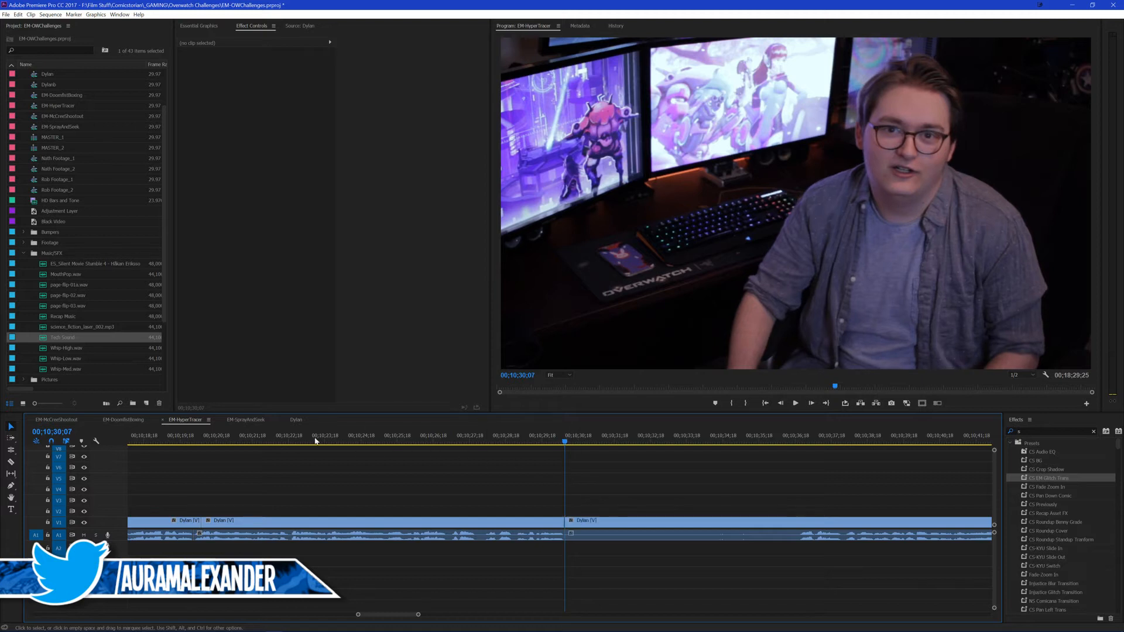
Step: Set the scale of the presenter clip between the two cuts to 110 and its horizontal position to 934
left_click_drag(310, 440, 215, 455)
left_click(260, 522)
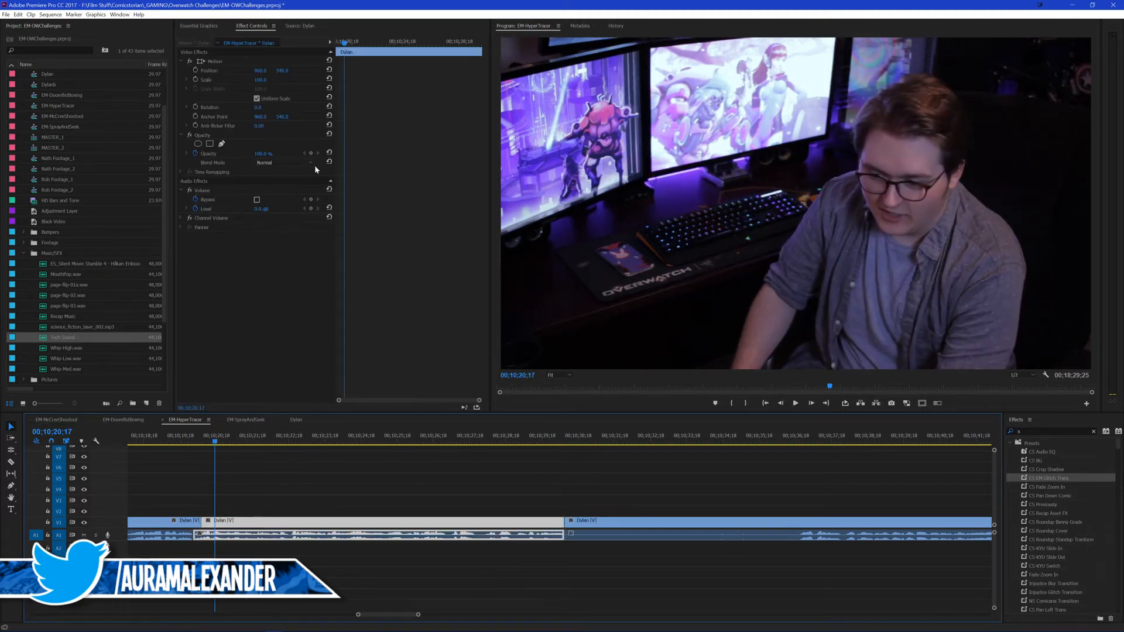
left_click(266, 79)
type("110")
key("Return")
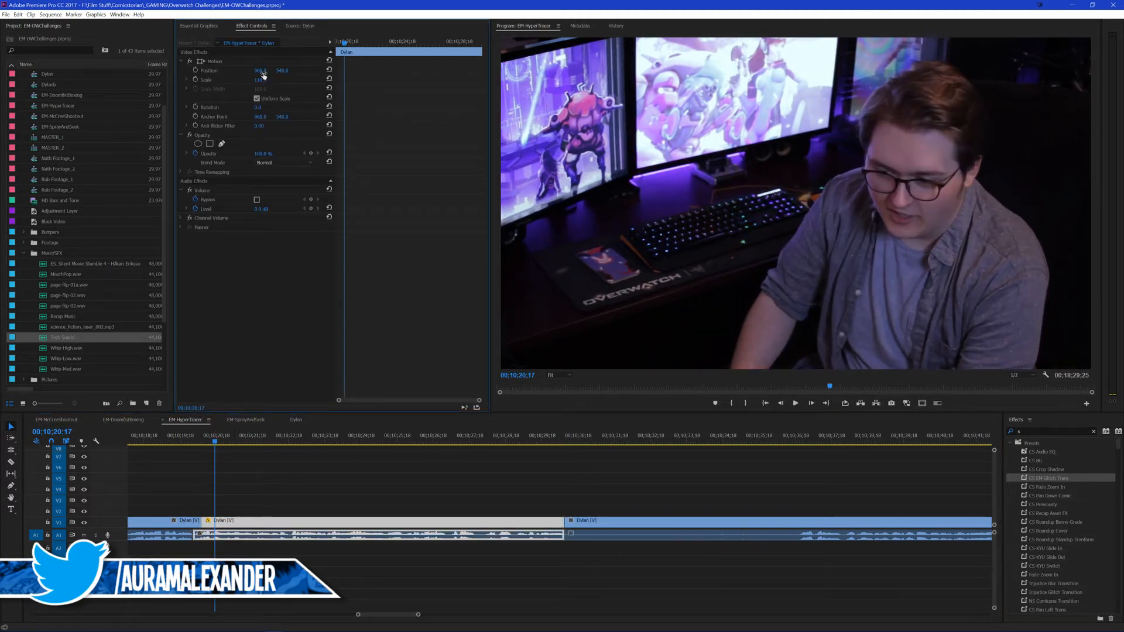
mouse_move(260, 70)
left_mouse_down()
mouse_move(167, 70)
mouse_move(245, 71)
left_mouse_up()
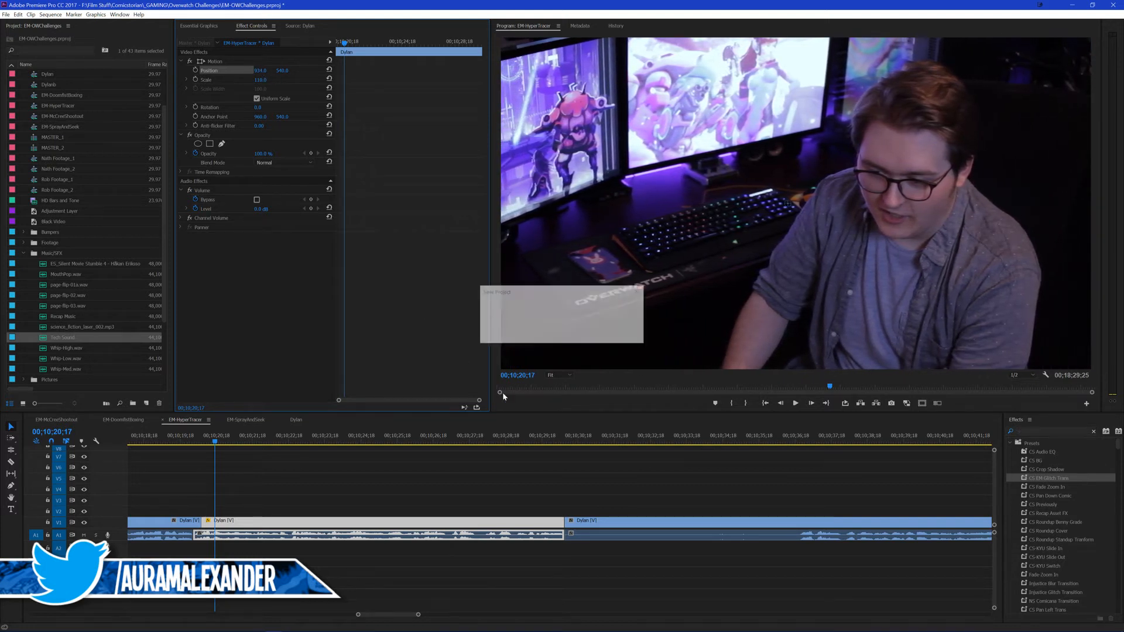
Step: Play the outro from just before the zoomed presenter clip to check the jump cut
left_click(301, 478)
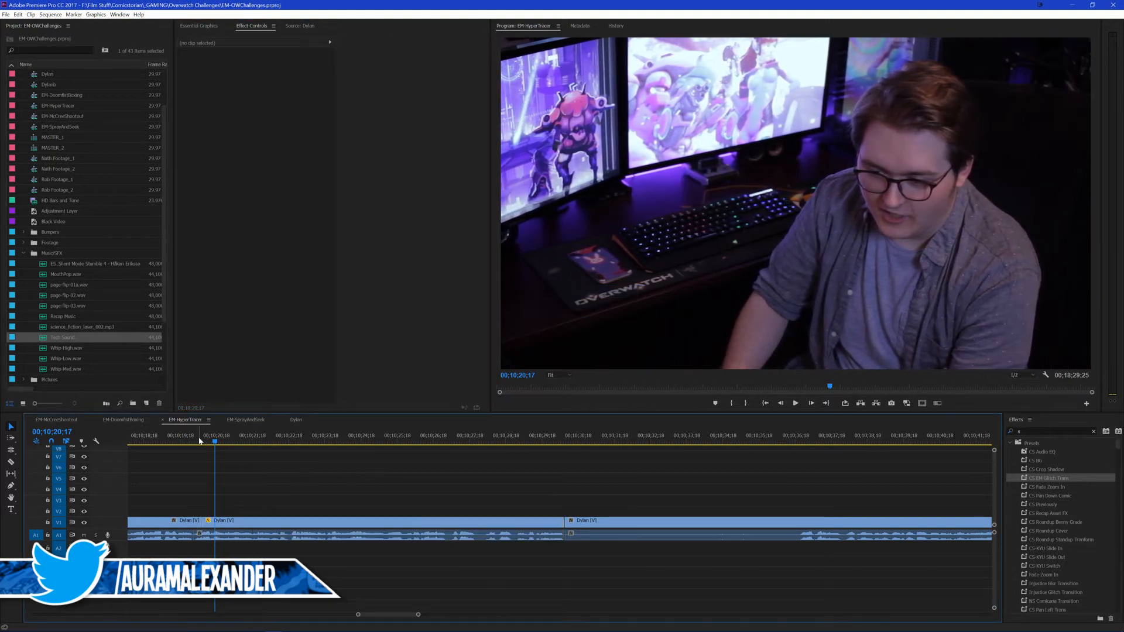
left_click(191, 440)
key("space")
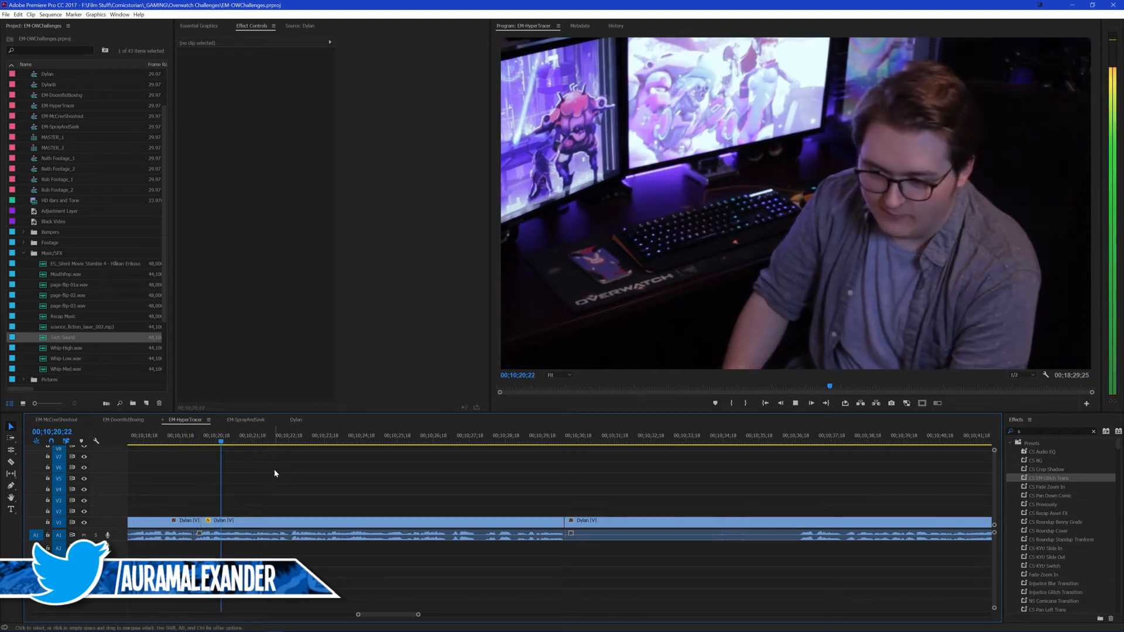
left_click(194, 440)
key("Return")
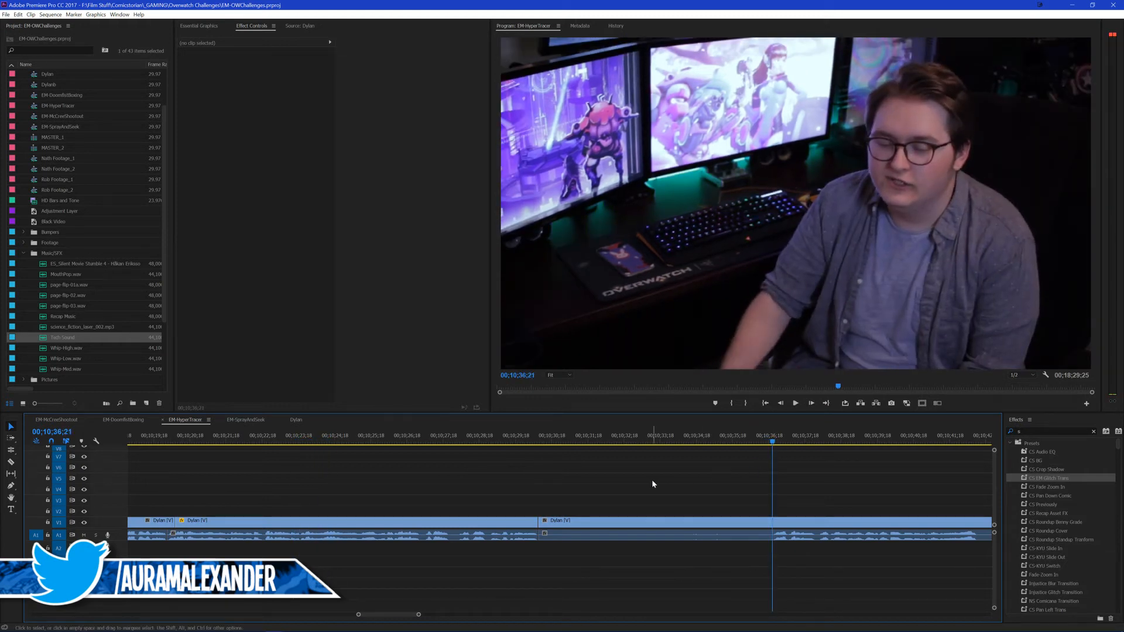
Step: Cut the presenter clip where speech resumes at 00;10;36;21, ripple delete the pause before it, and save the project
key("ctrl+k")
left_click(636, 521)
key("shift+Delete")
left_click(510, 440)
key("space")
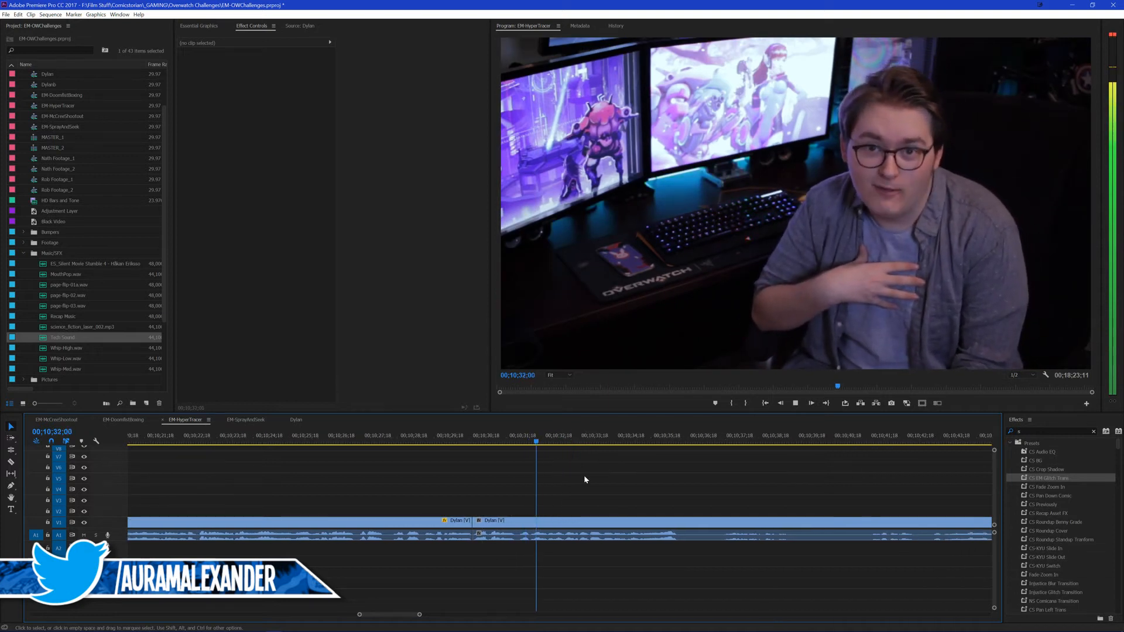
key("ctrl+s")
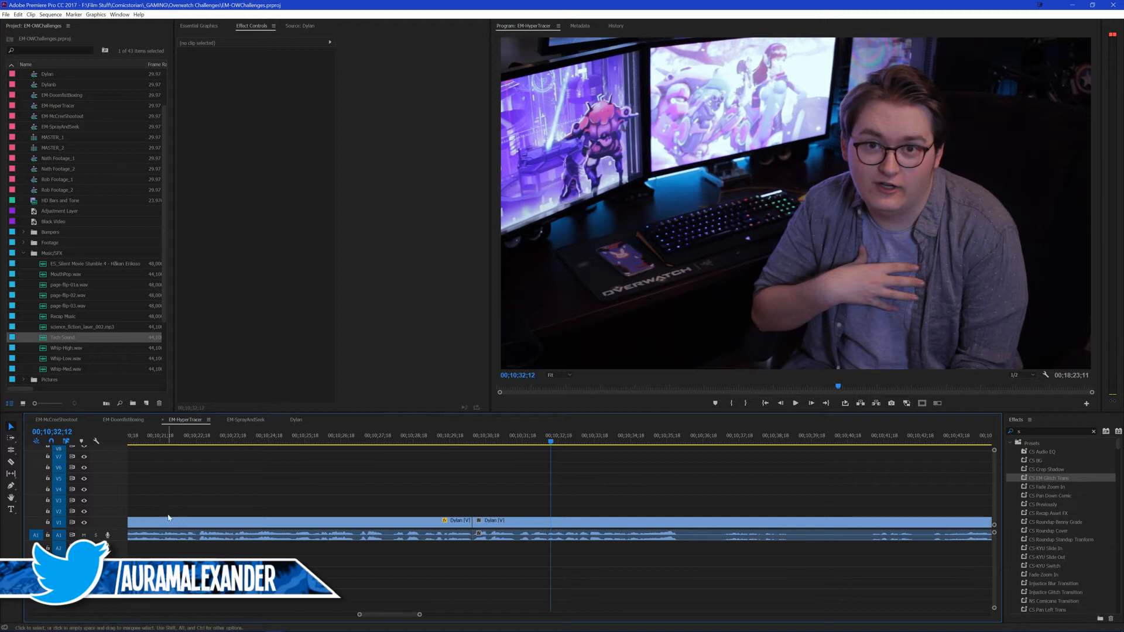
left_click(35, 536)
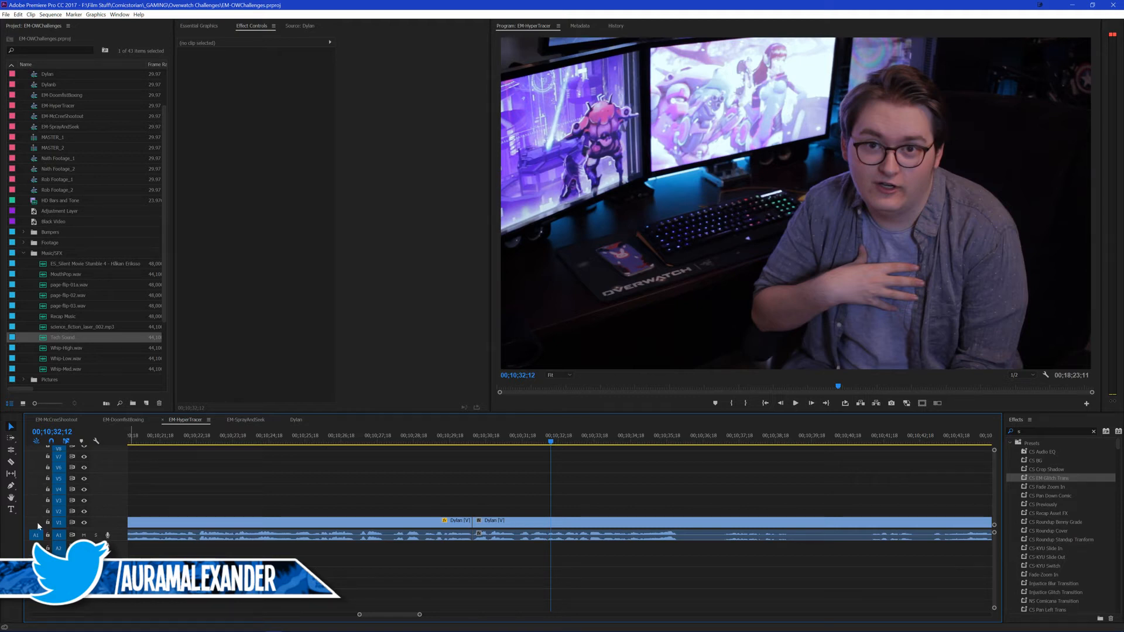
key("ctrl+s")
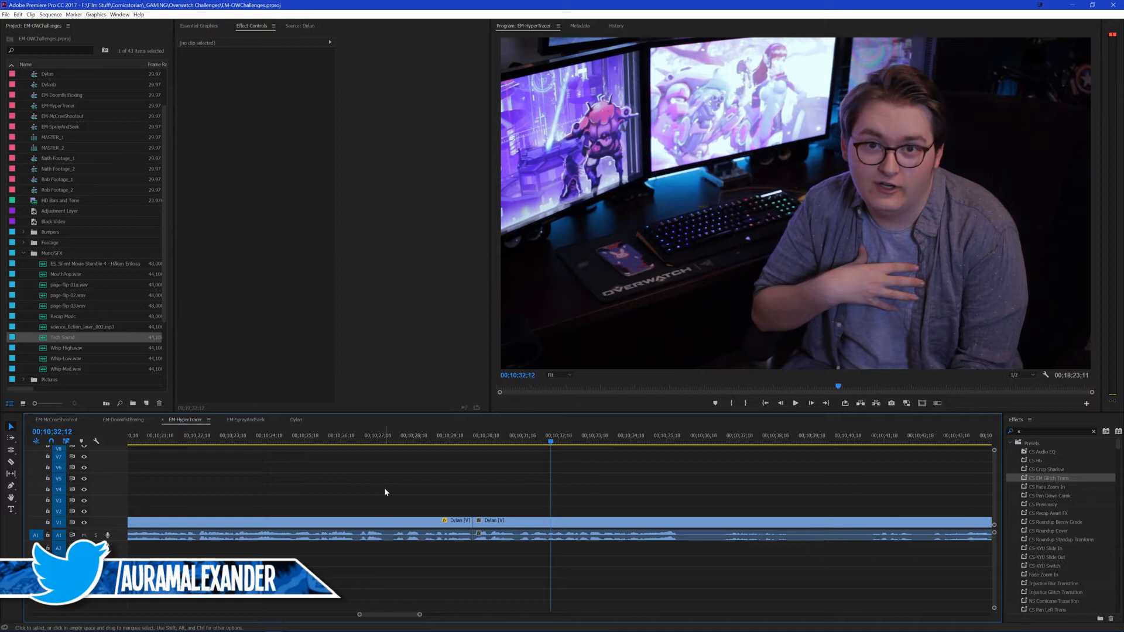
Step: Try a timeline marker at 00;10;32;12 by stretching its duration and moving it, and undo the marker
key("m")
left_click_drag(552, 428, 607, 428)
double_click(585, 429)
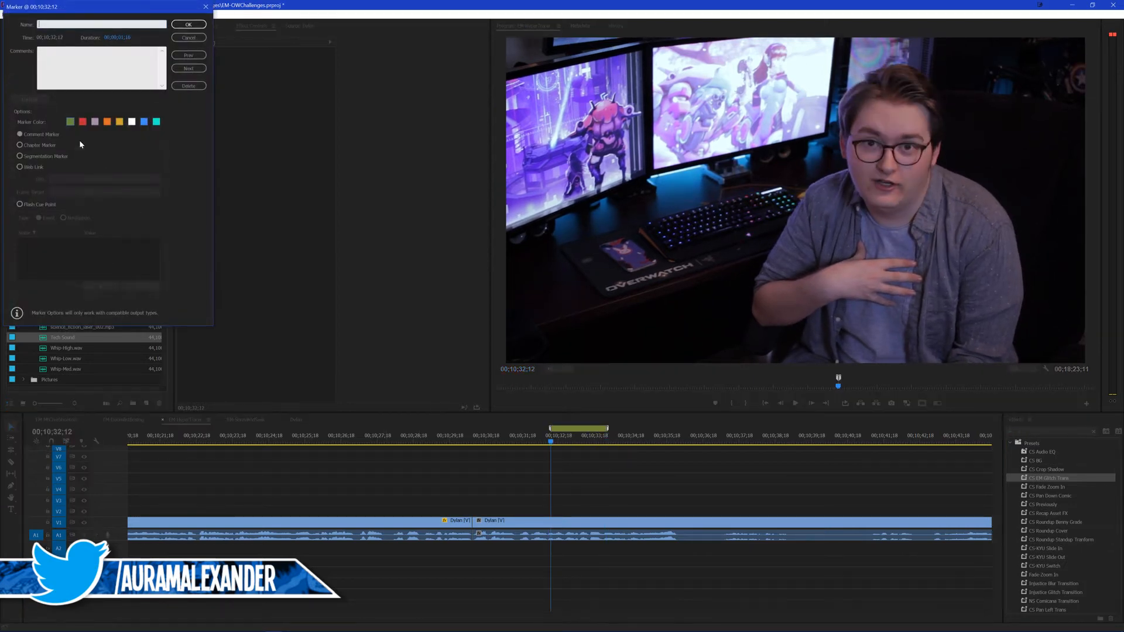
left_click(200, 37)
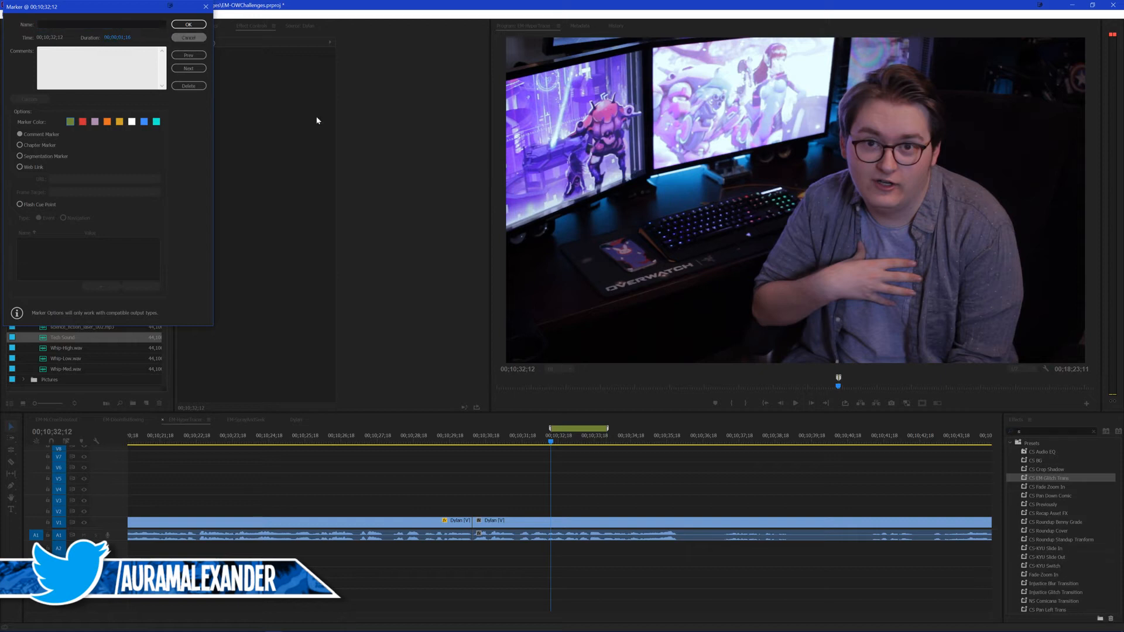
left_click_drag(581, 430, 544, 431)
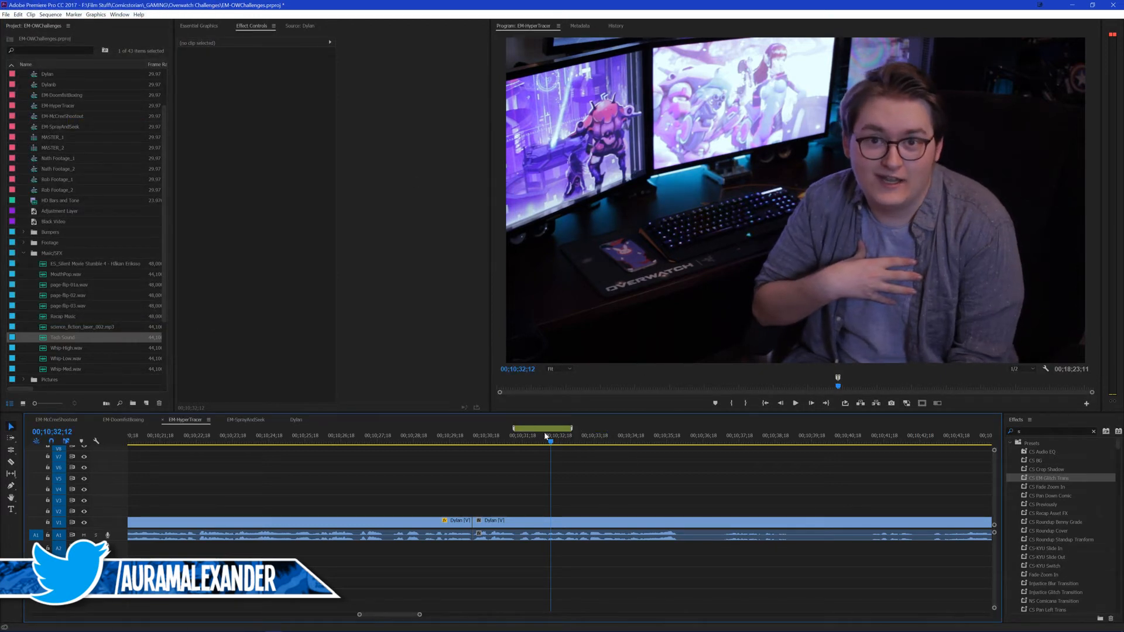
key("ctrl+z")
key("ctrl+z")
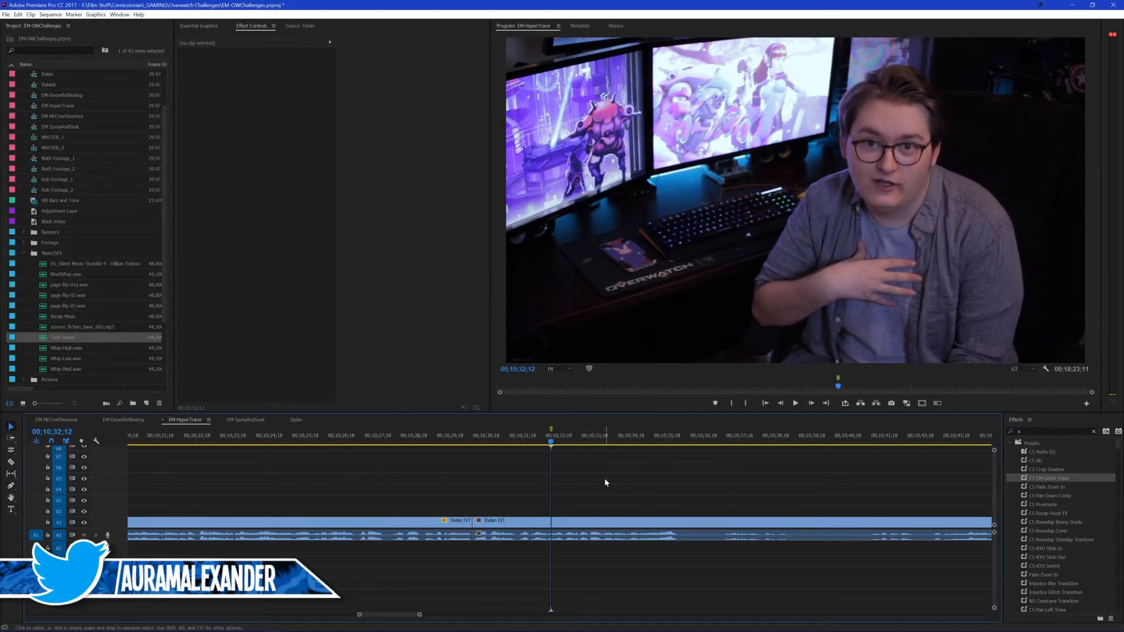
key("ctrl+z")
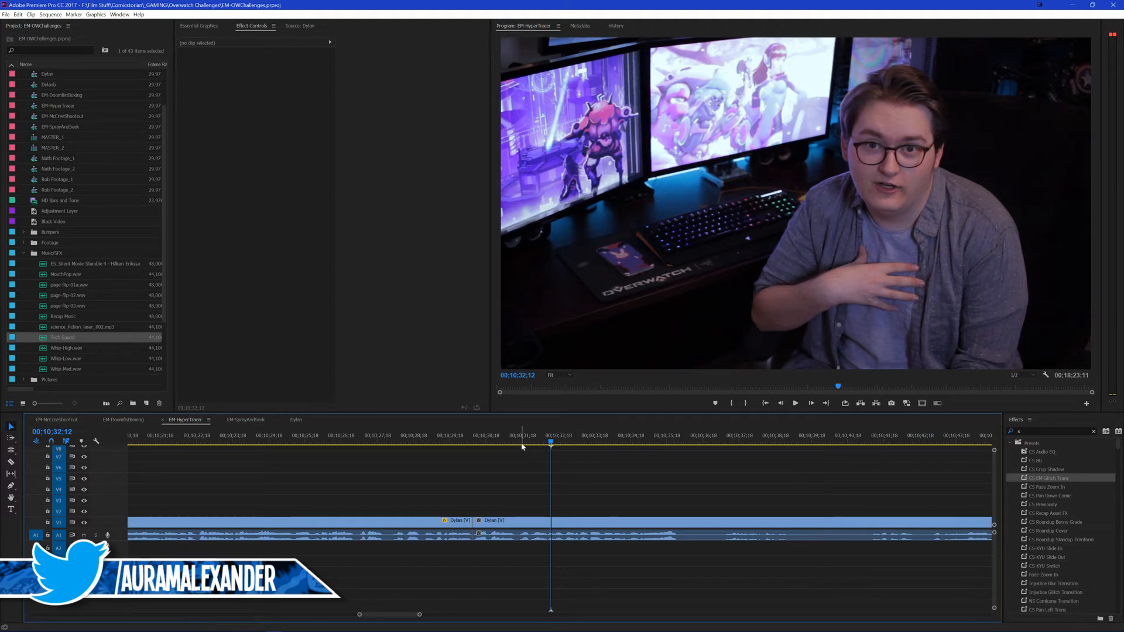
key("ctrl+s")
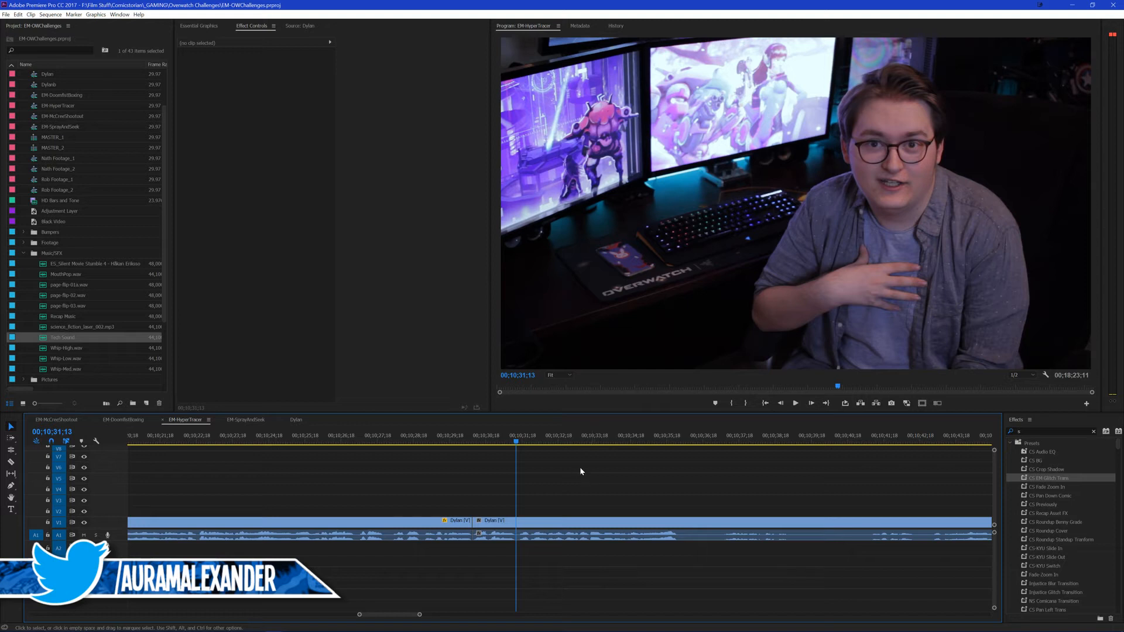
Step: Roll the video edit after the zoomed presenter clip a few frames past 00;10;30;10, leaving the audio cut in place, and save
key("Up")
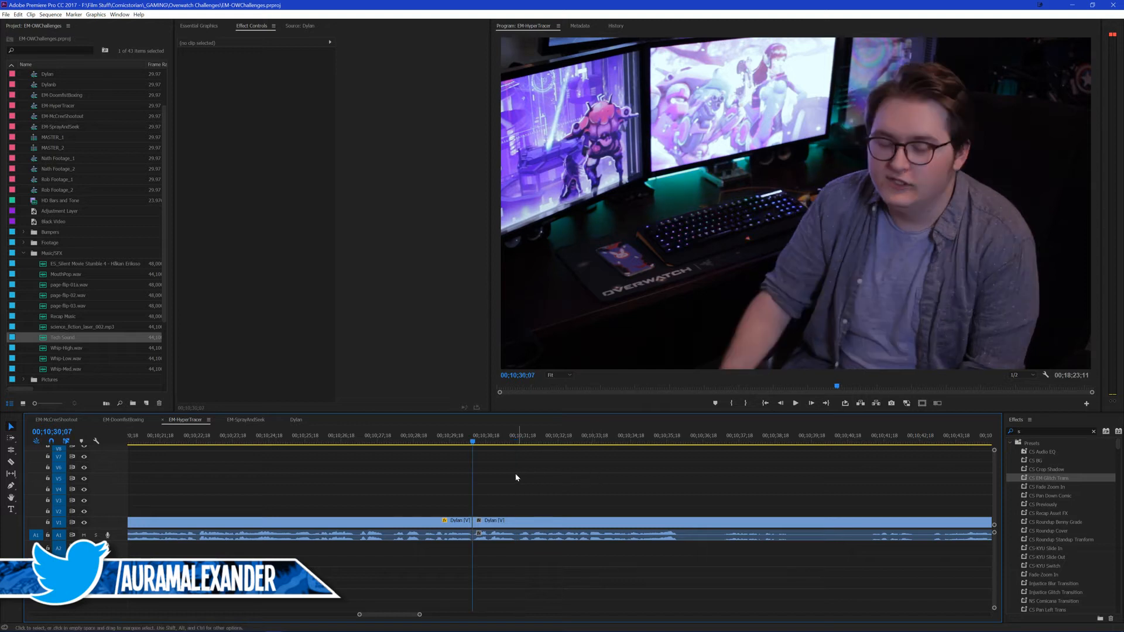
left_click(442, 446)
key("space")
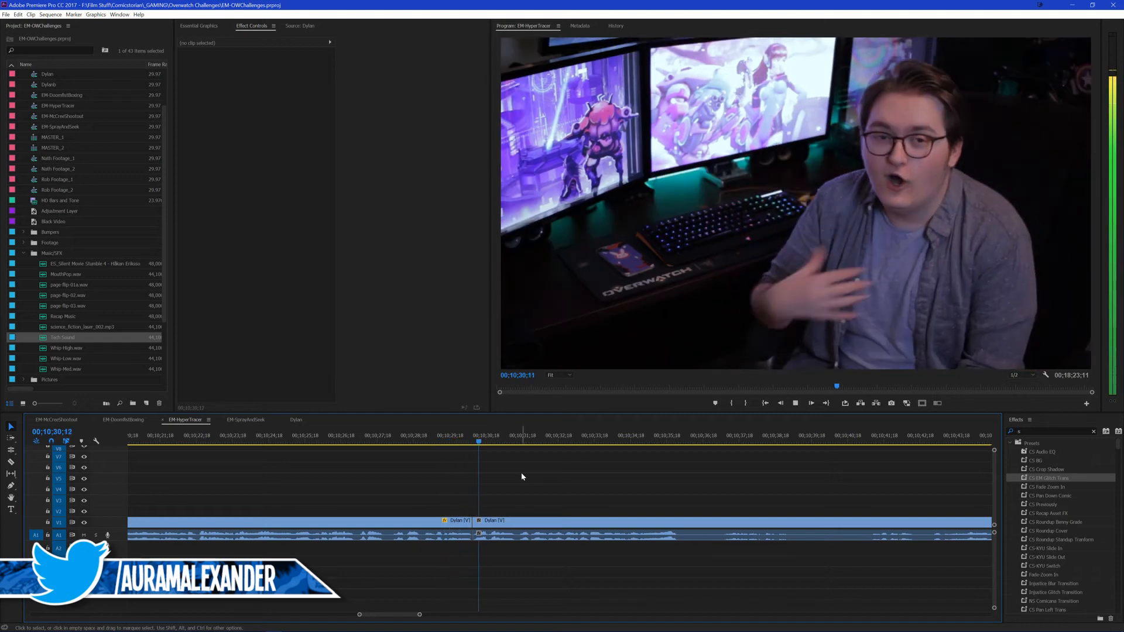
scroll(521, 477, "down", 1)
key("Up")
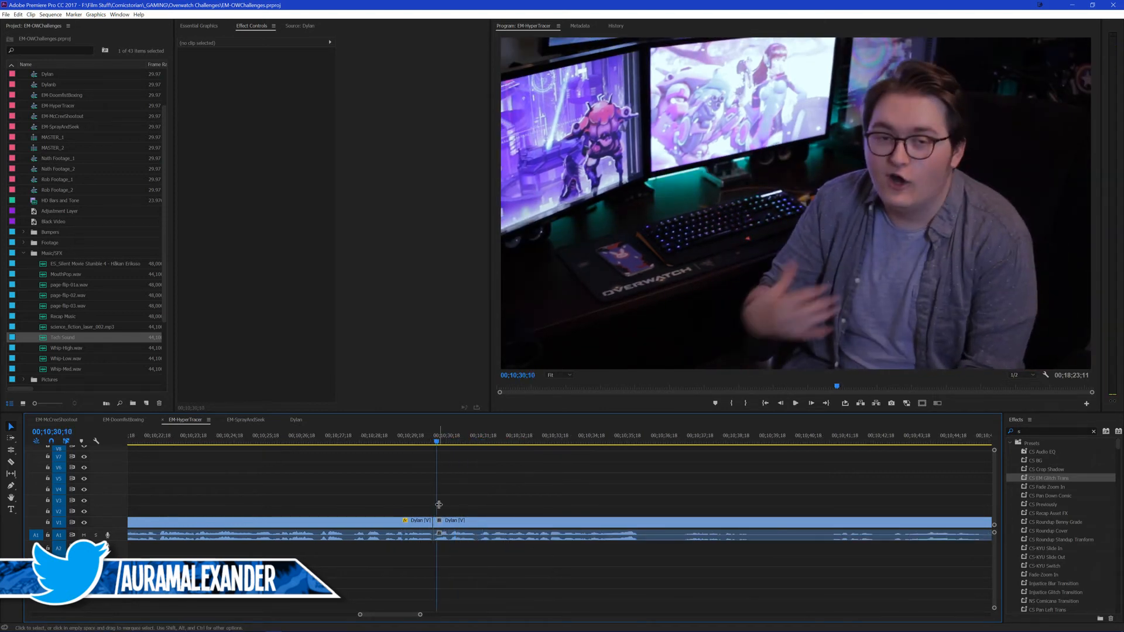
key("space")
key("space")
key("n")
left_click_drag(436, 520, 443, 520)
key("v")
key("space")
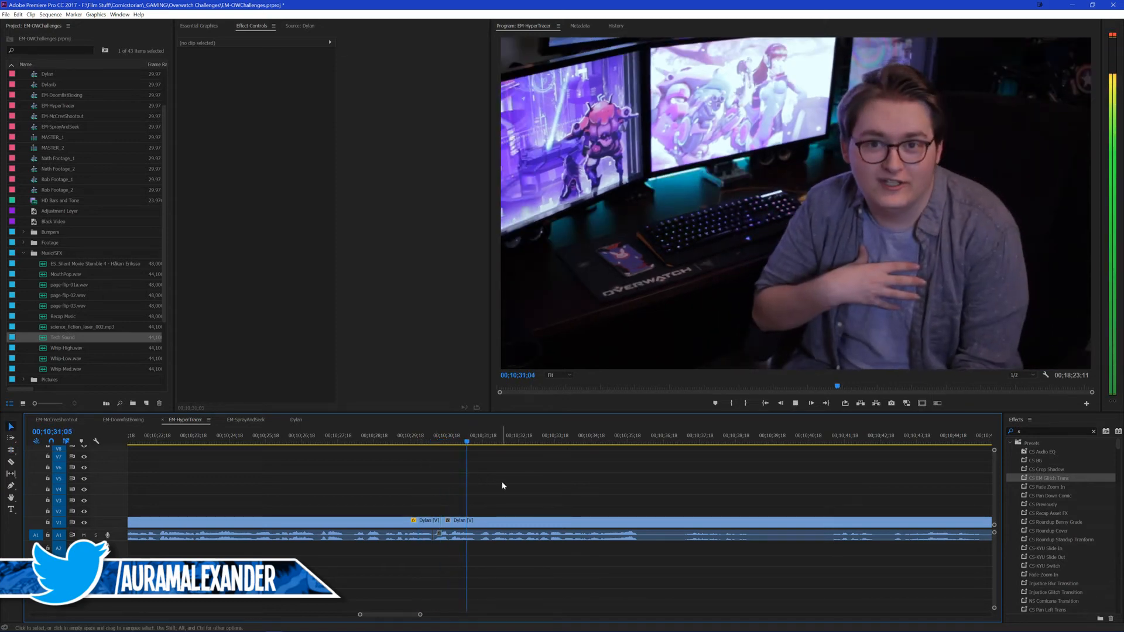
key("space")
key("ctrl+s")
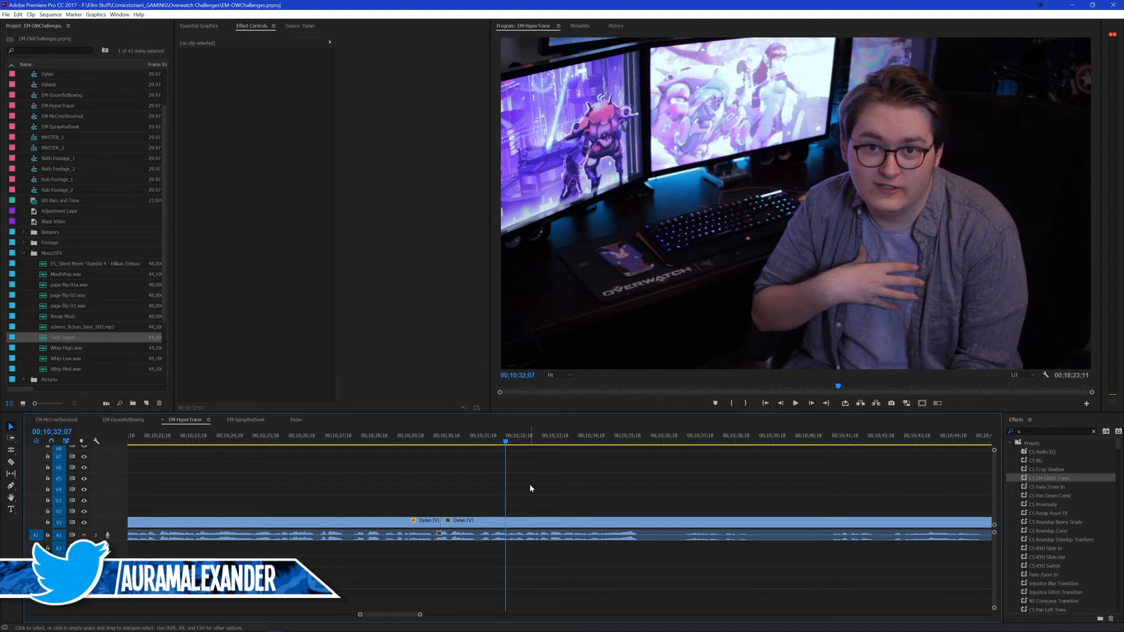
Step: Play on from 00;10;30;03 to the next pause in the presenter's speech and cut the clip at its start, 00;10;38;29
left_click(426, 441)
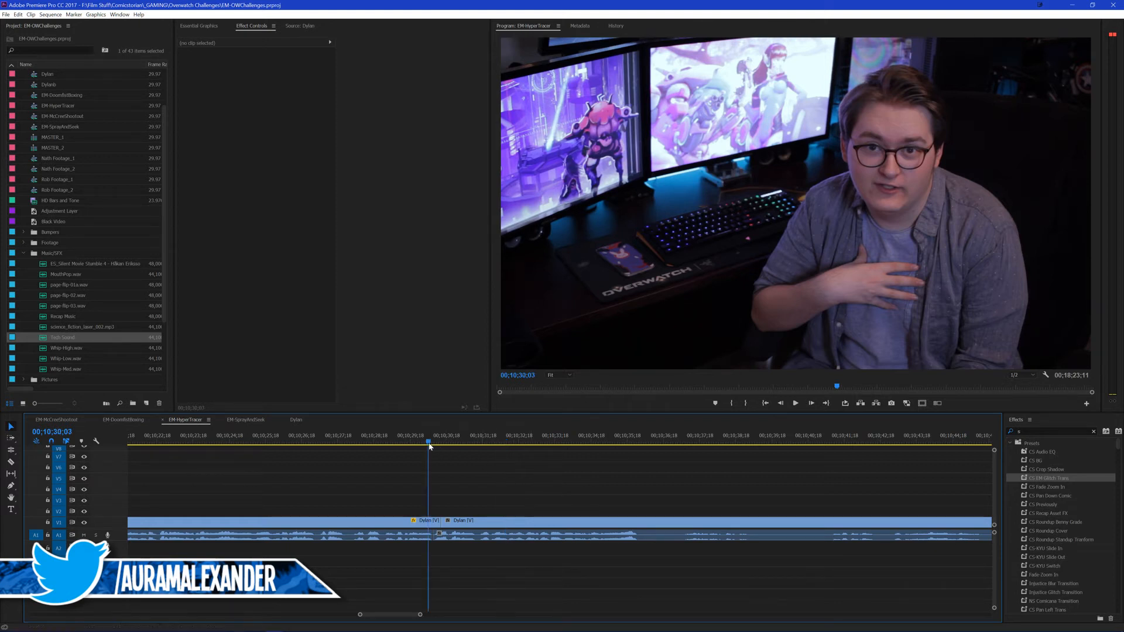
key("space")
scroll(452, 491, "down", 5)
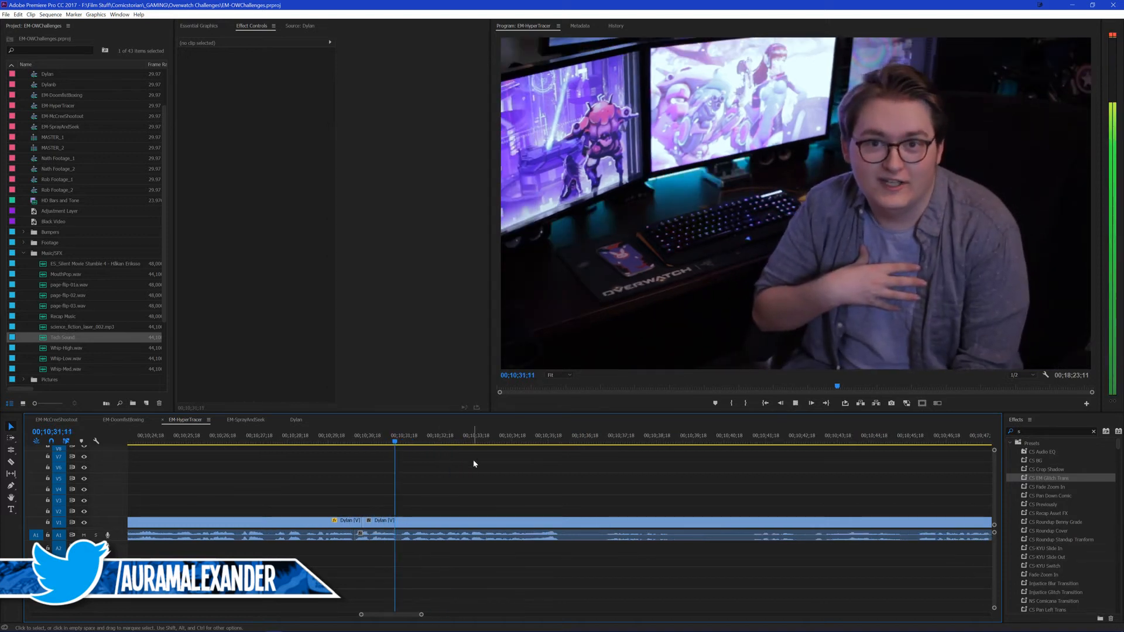
left_click_drag(488, 460, 510, 461)
scroll(482, 459, "down", 2)
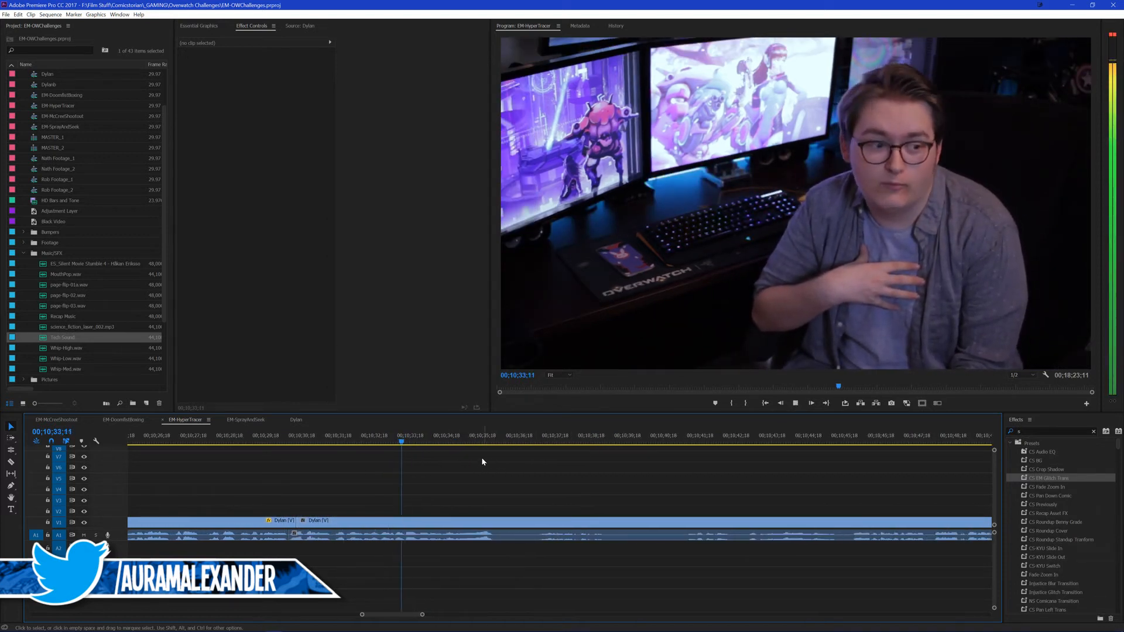
scroll(479, 474, "down", 3)
scroll(489, 472, "down", 2)
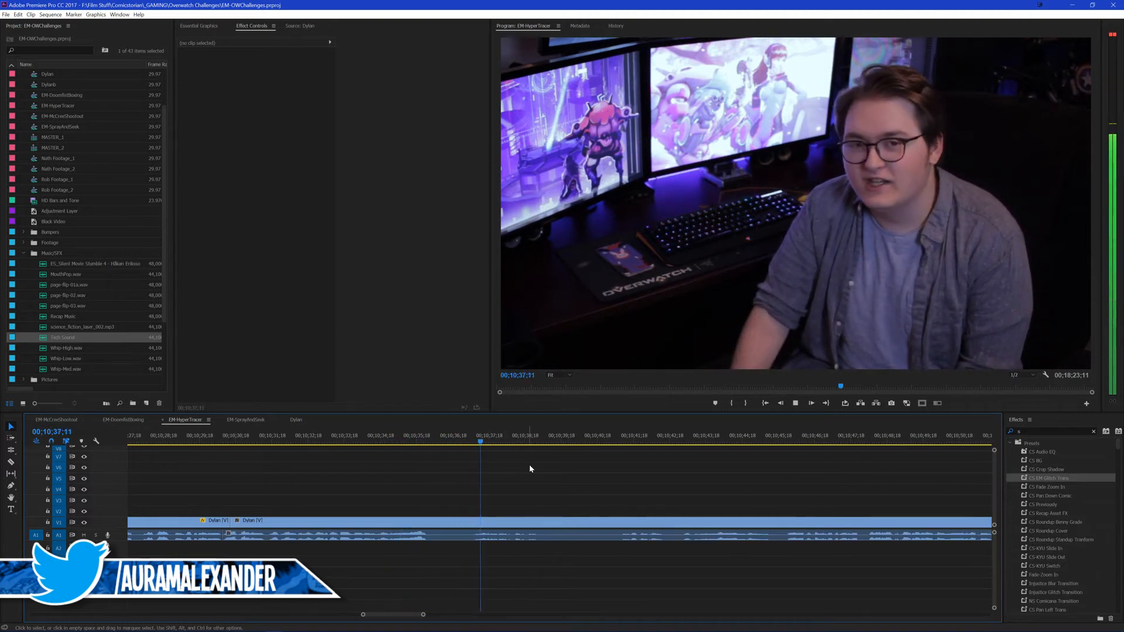
key("space")
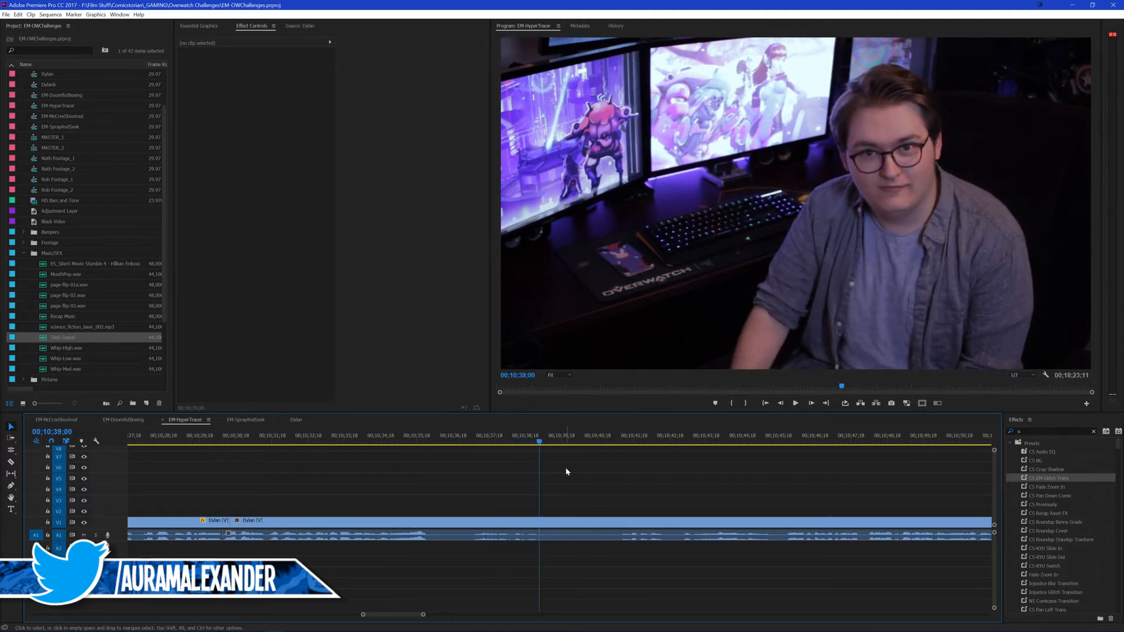
key("ctrl+k")
Step: Ripple trim the start of the clip after 00;10;38;29 to where the presenter's speech resumes
key("space")
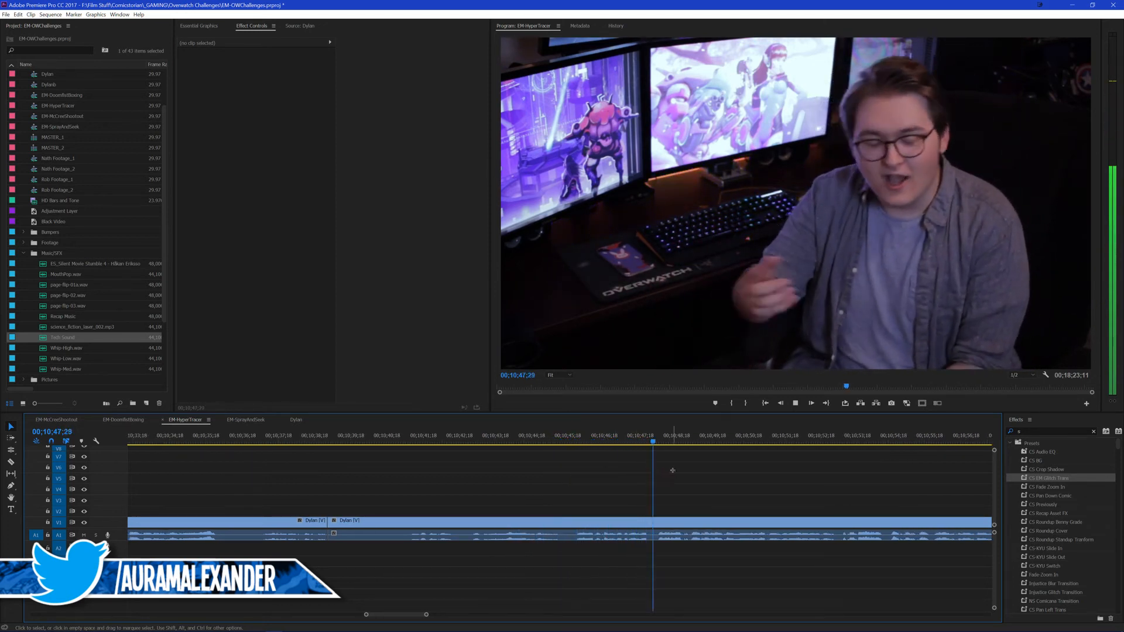
left_click_drag(574, 440, 326, 467)
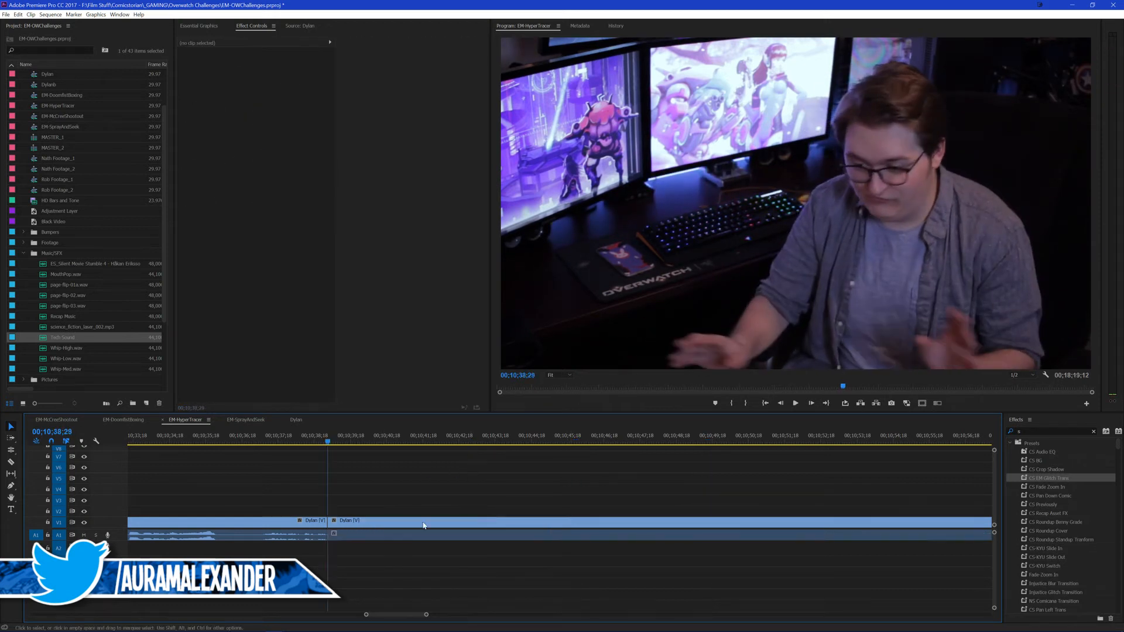
key("space")
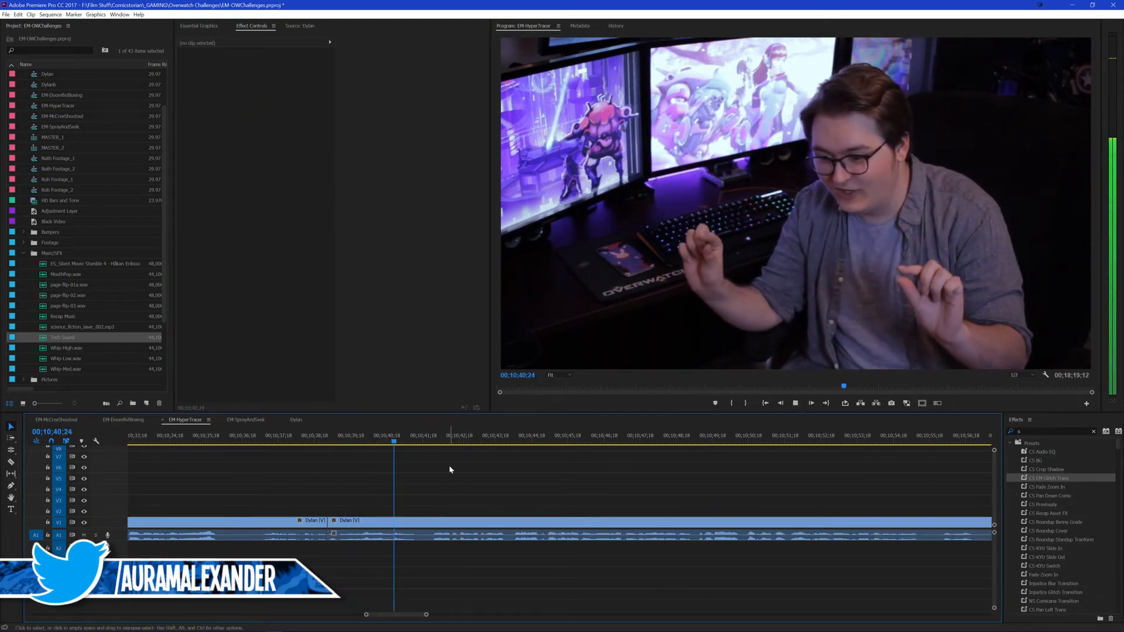
Step: Cut the presenter clip at the next short pause and ripple trim the pause from the start of the following clip
key("space")
key("Right")
key("ctrl+k")
key("space")
key("space")
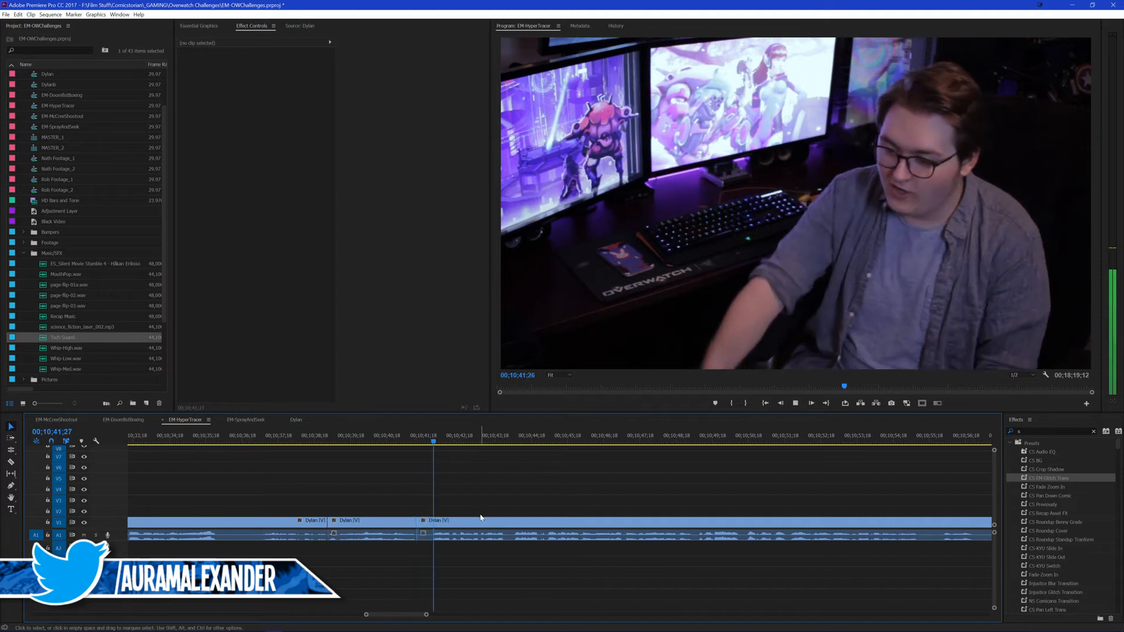
key("q")
left_click(471, 497)
key("space")
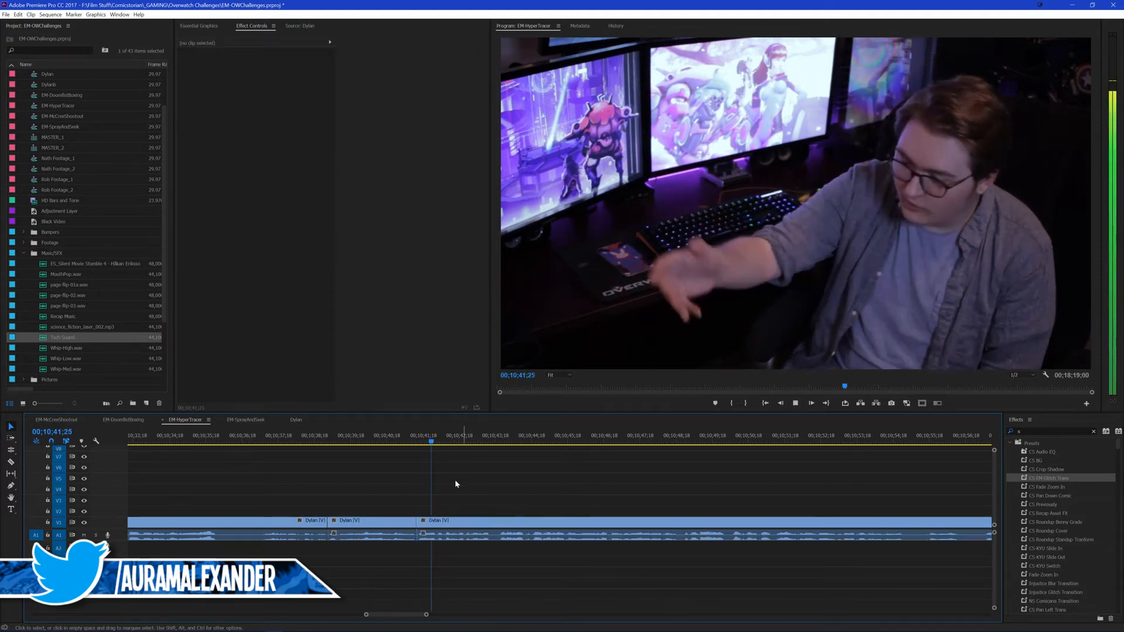
key("space")
Step: Paste the attributes of the color-corrected presenter clip in EM-DoomfistBoxing, including Fast Color Corrector, onto the last presenter clip in EM-HyperTrace
left_click(122, 422)
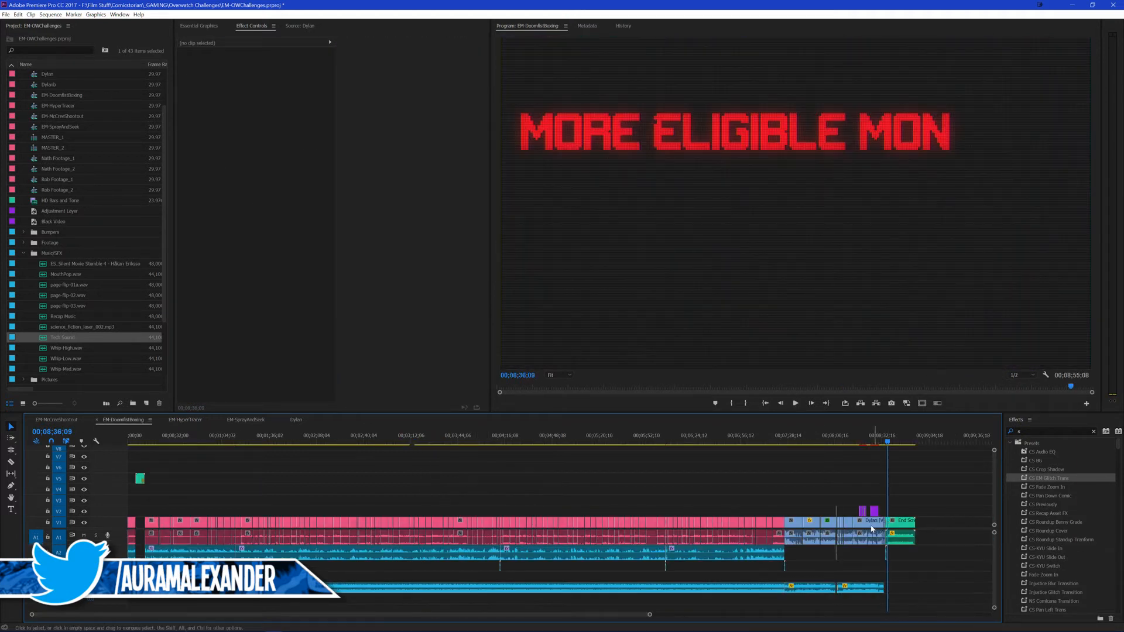
key("backslash")
left_click(827, 521)
left_click(186, 420)
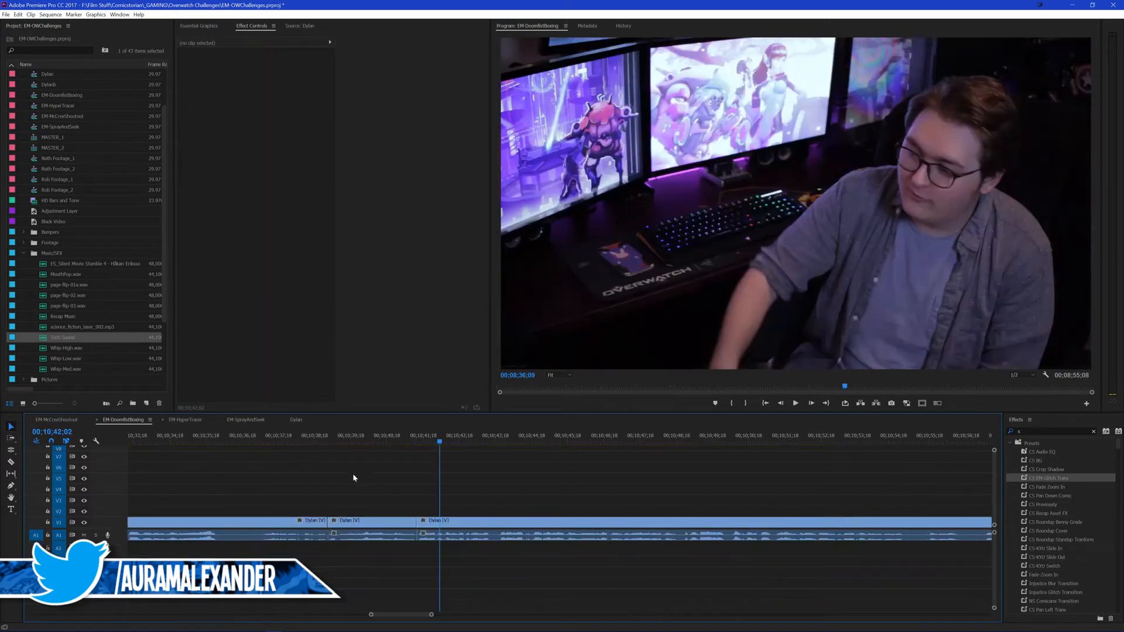
left_click(513, 522)
key("ctrl+alt+v")
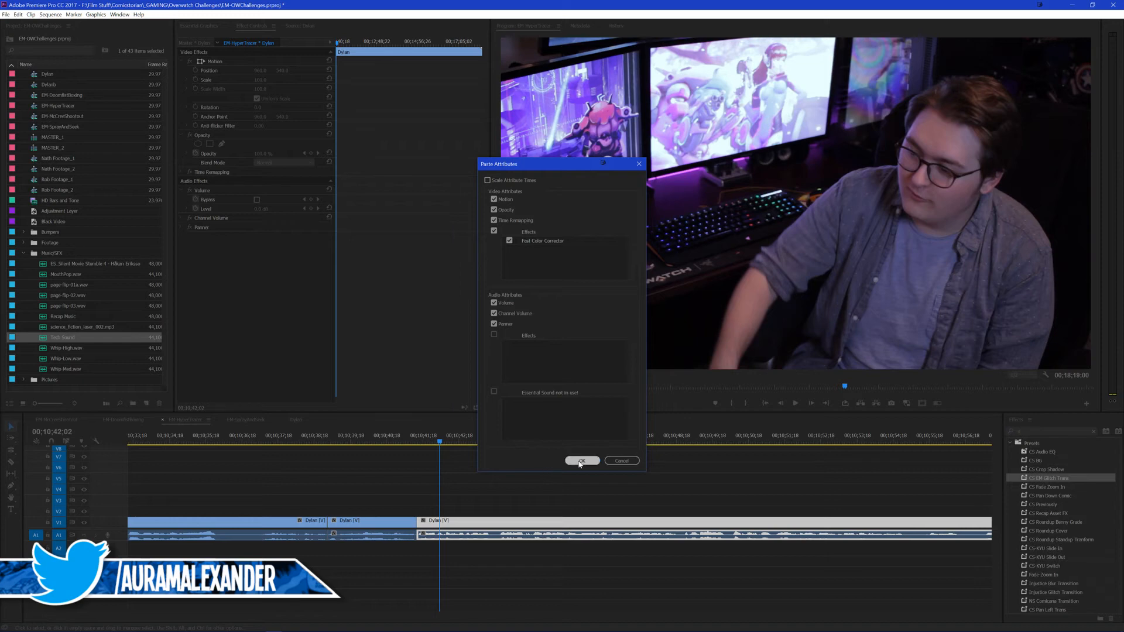
left_click(582, 461)
Step: Reset the second presenter clip to scale 100 and position 960, 540, and paste its former zoom attributes onto the first and third presenter clips
left_click(390, 449)
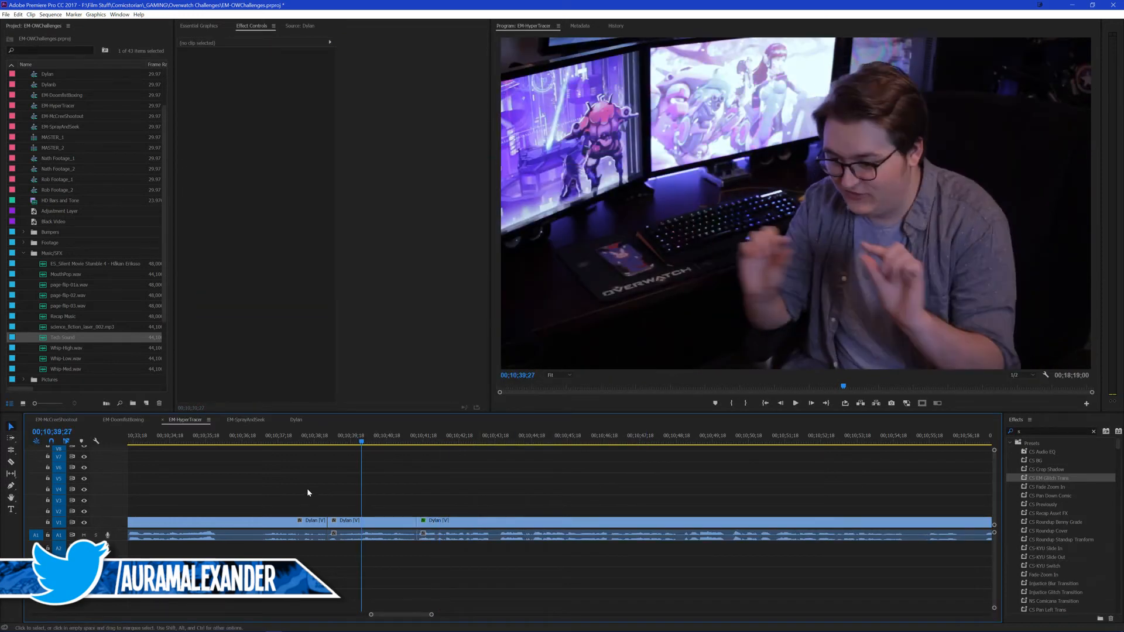
scroll(304, 488, "up", 5)
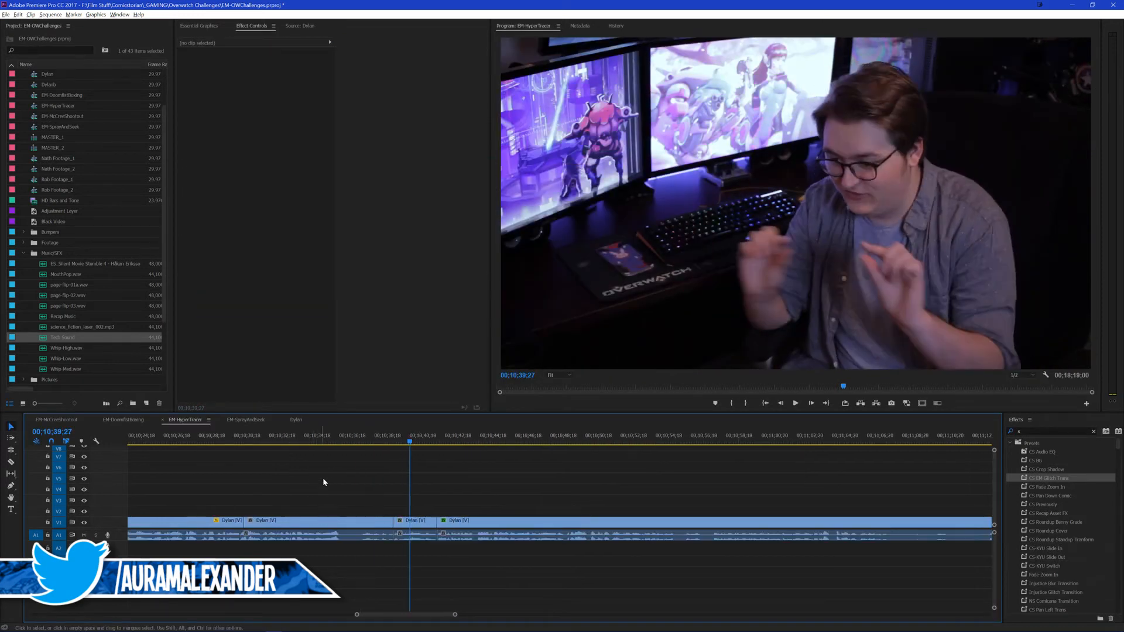
scroll(355, 488, "down", 1)
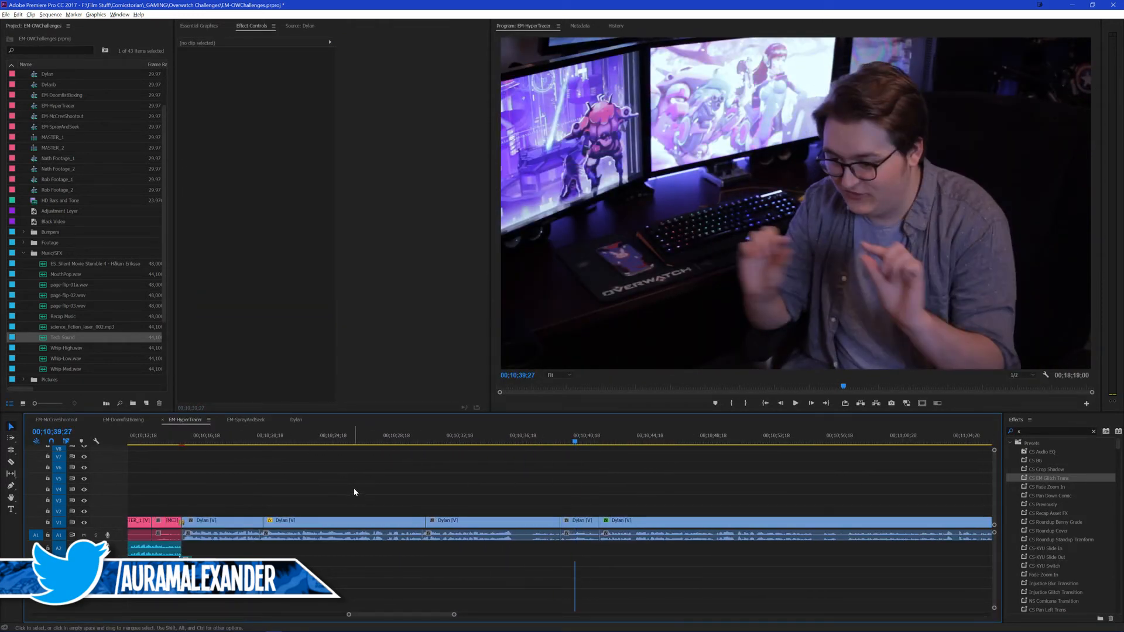
left_click(343, 522)
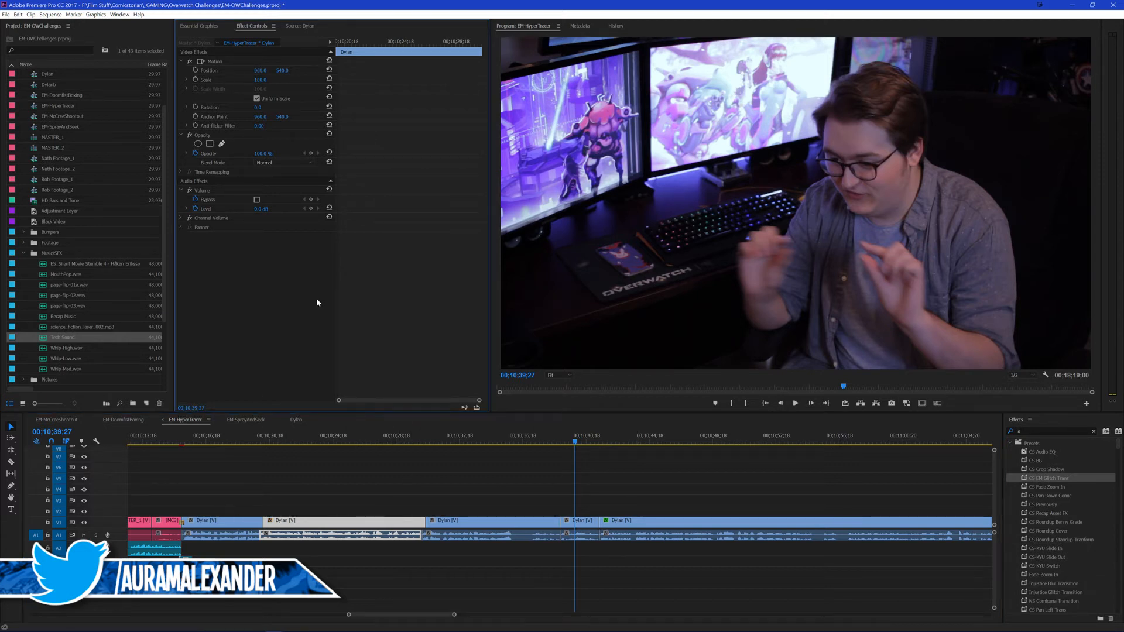
left_click(223, 522)
left_click(465, 524, "shift")
key("ctrl+alt+v")
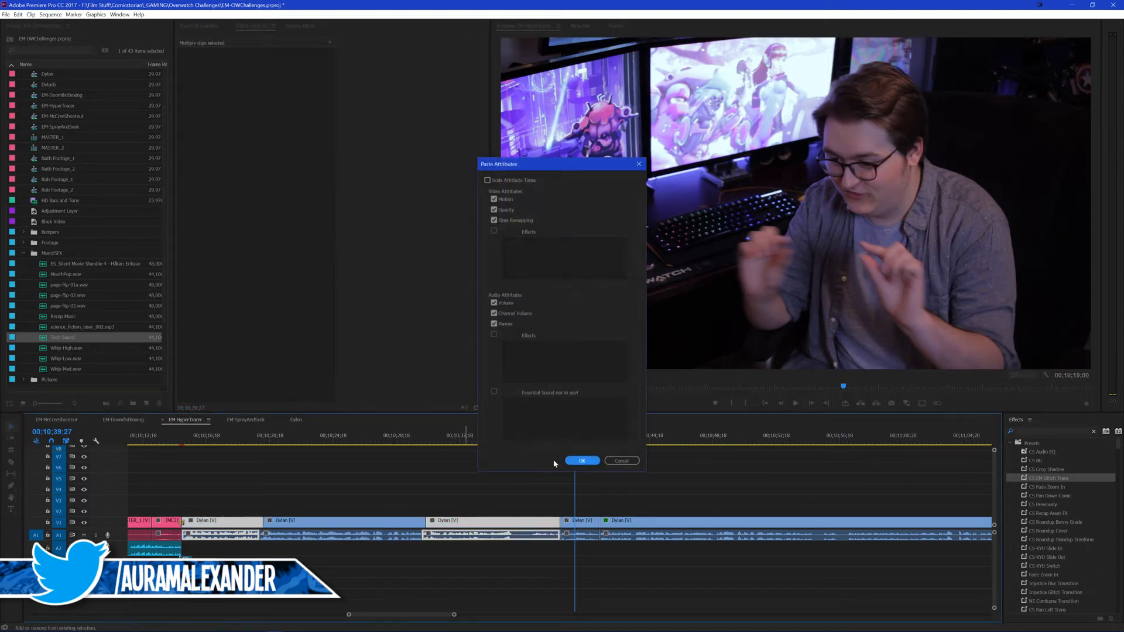
left_click(575, 461)
Step: Play the outro from 00;10;37;26 to check the jump cut out of the zoomed third presenter clip
left_click(543, 440)
key("backslash")
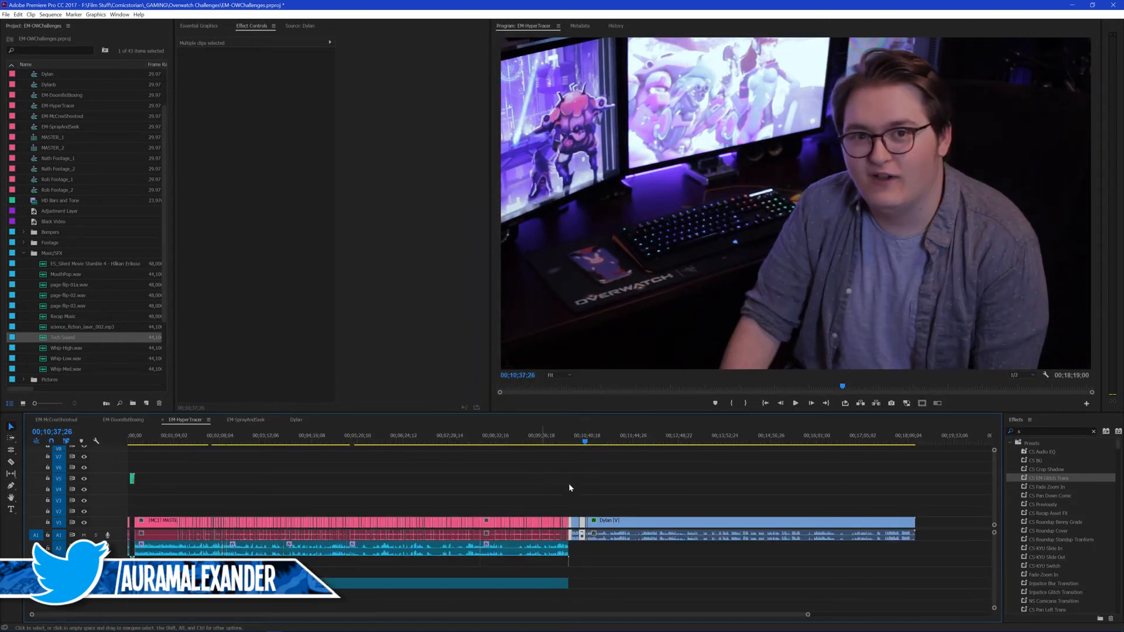
key("backslash")
key("equal")
left_click(560, 481)
key("space")
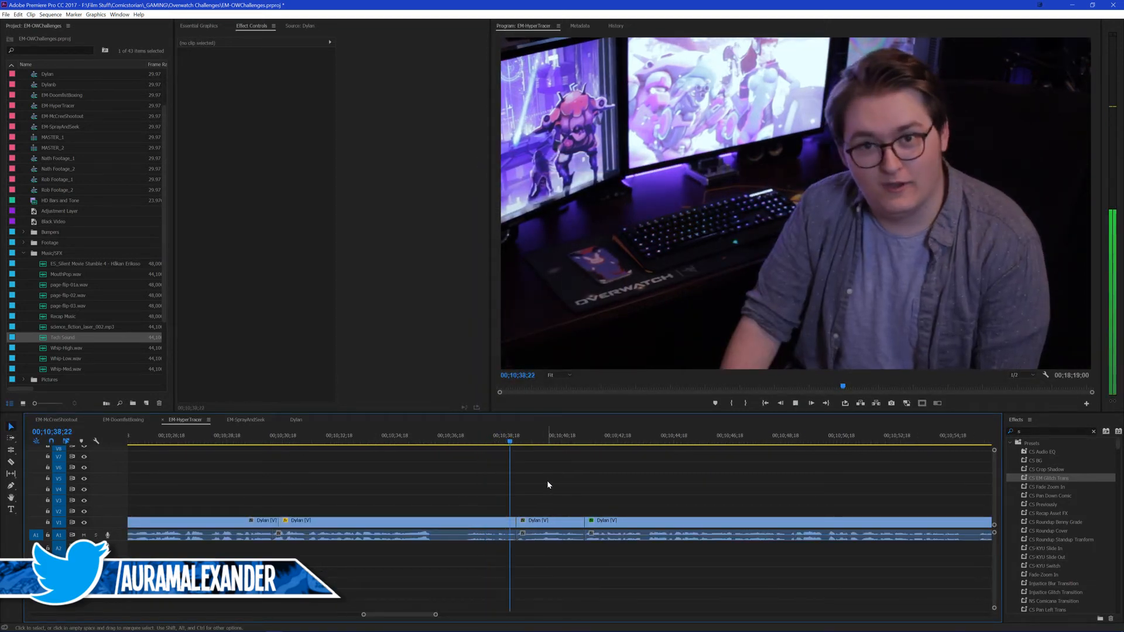
key("space")
Step: Replay the start of the third presenter clip after the jump cut and save the project
key("space")
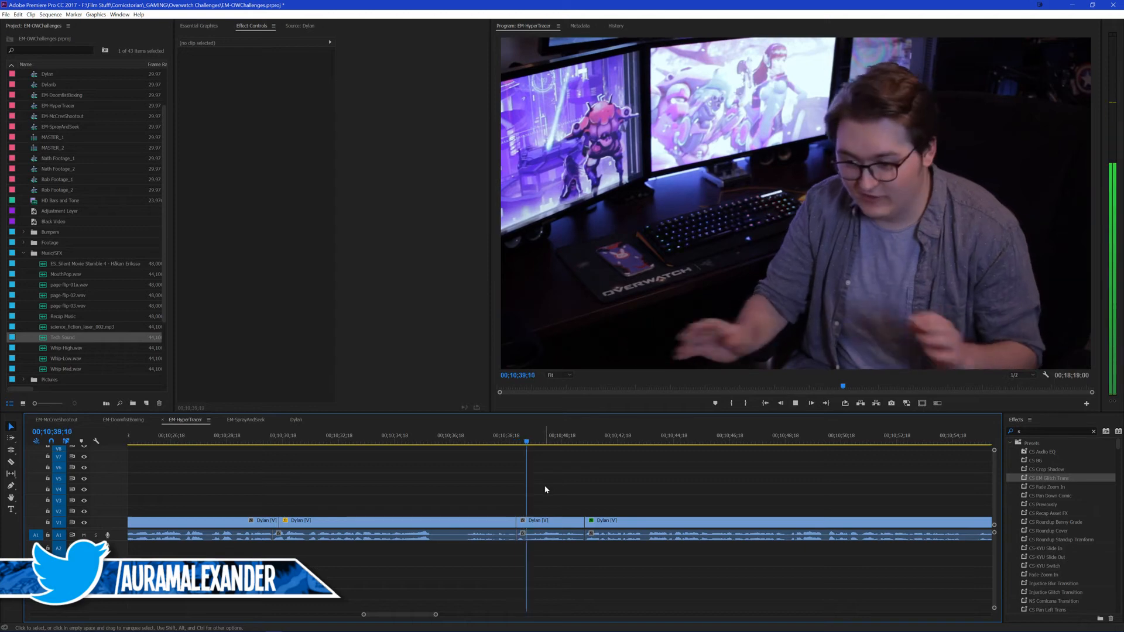
left_click(503, 433)
key("space")
scroll(521, 458, "down", 1)
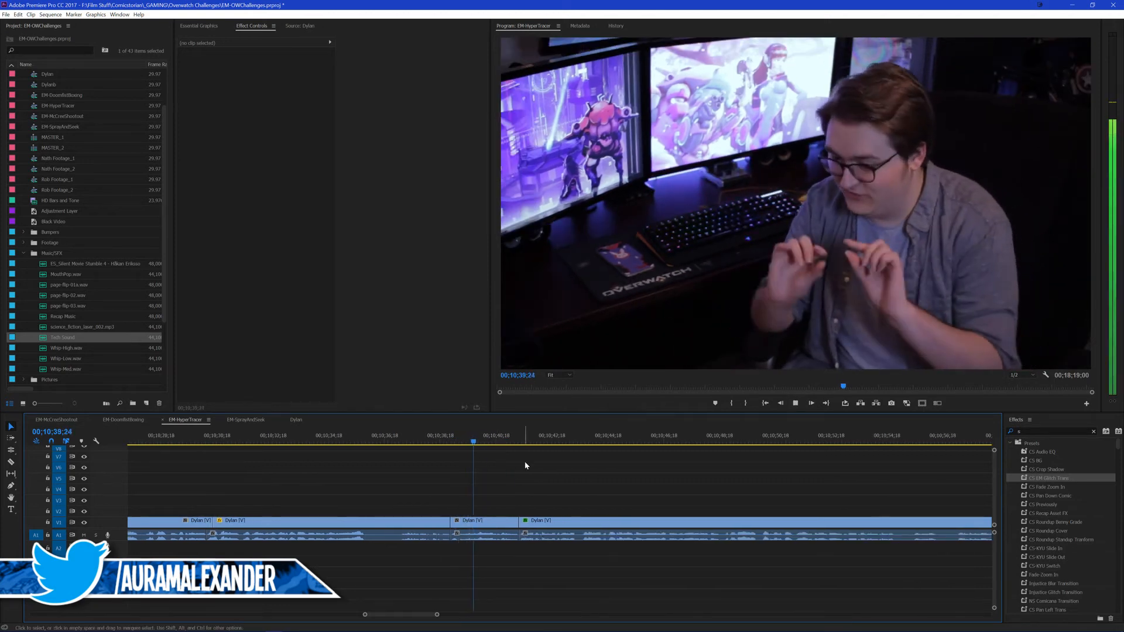
key("ctrl+s")
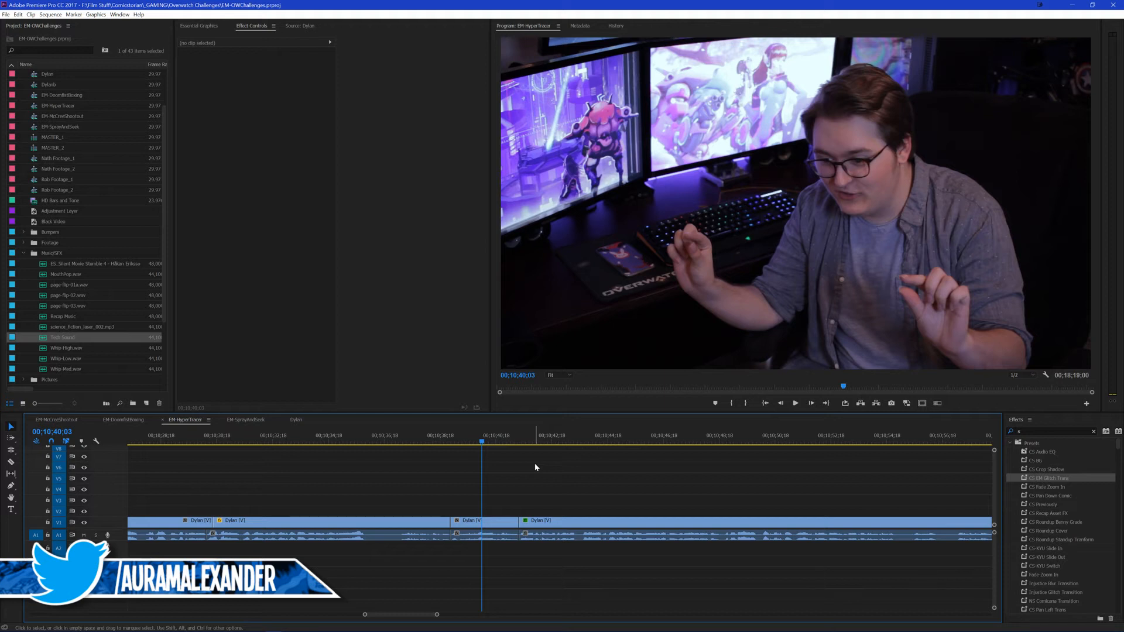
Step: Play the outro from 00;10;37;03 through the black-and-white presenter clip to find the next pause
left_click(425, 438)
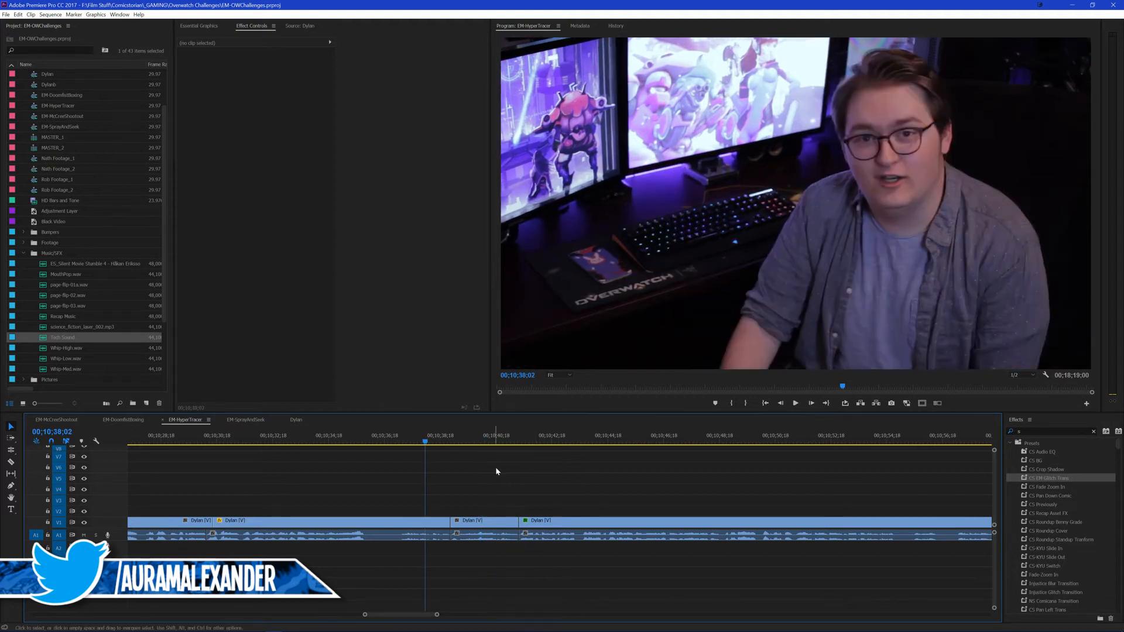
key("ctrl+s")
left_click(399, 436)
key("ctrl+s")
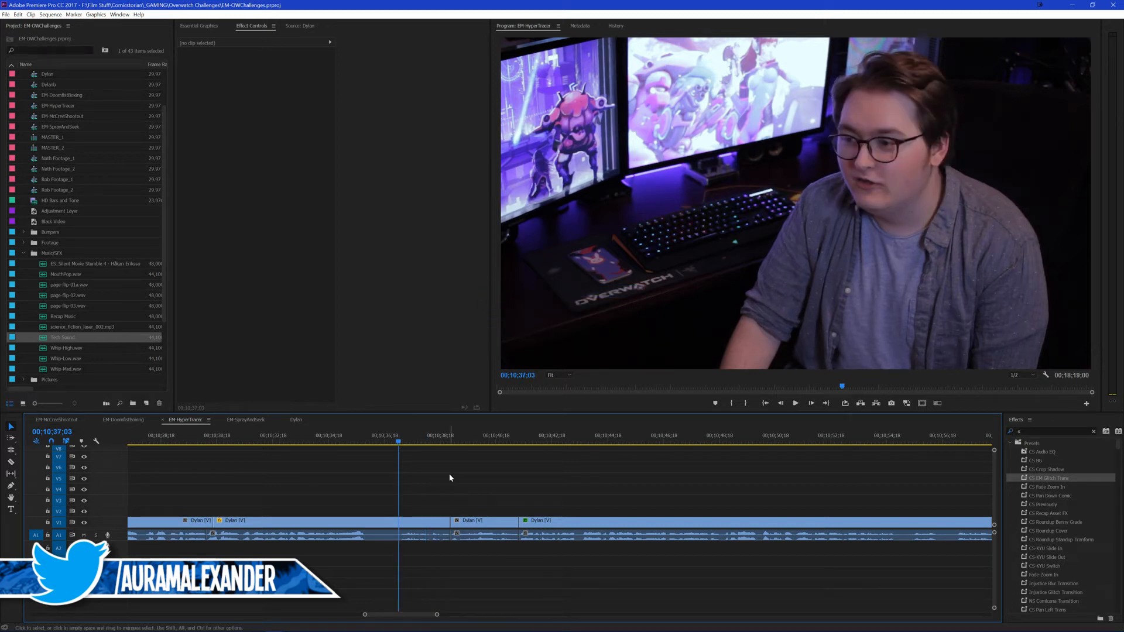
scroll(132, 336, "down", 3)
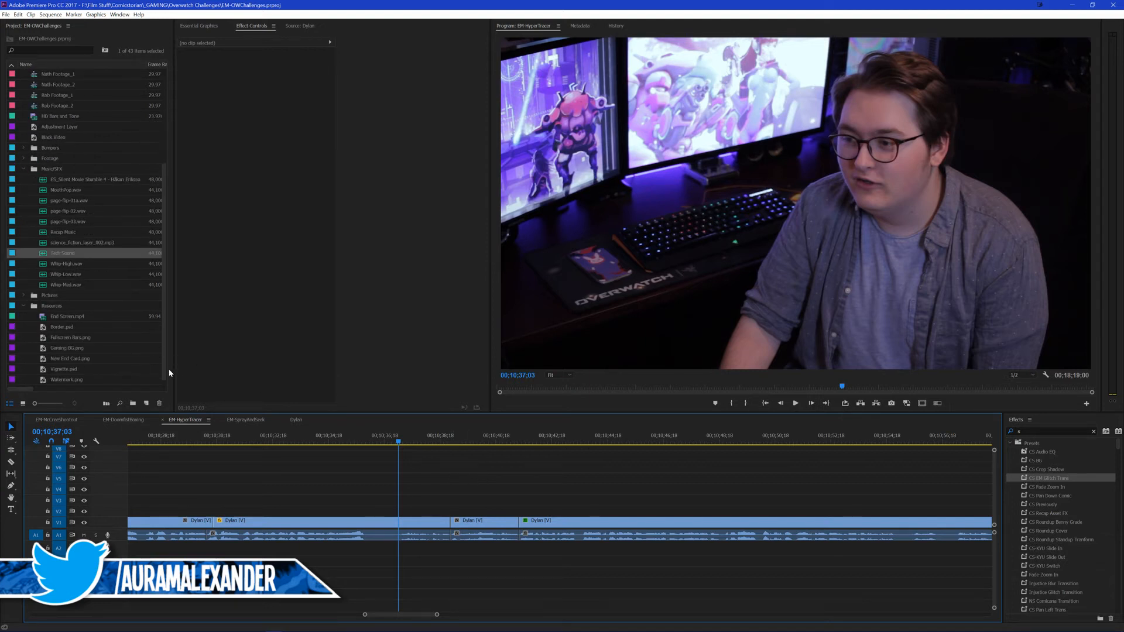
mouse_move(165, 377)
left_mouse_down()
mouse_move(163, 283)
mouse_move(181, 390)
left_mouse_up()
left_click_drag(426, 485, 454, 490)
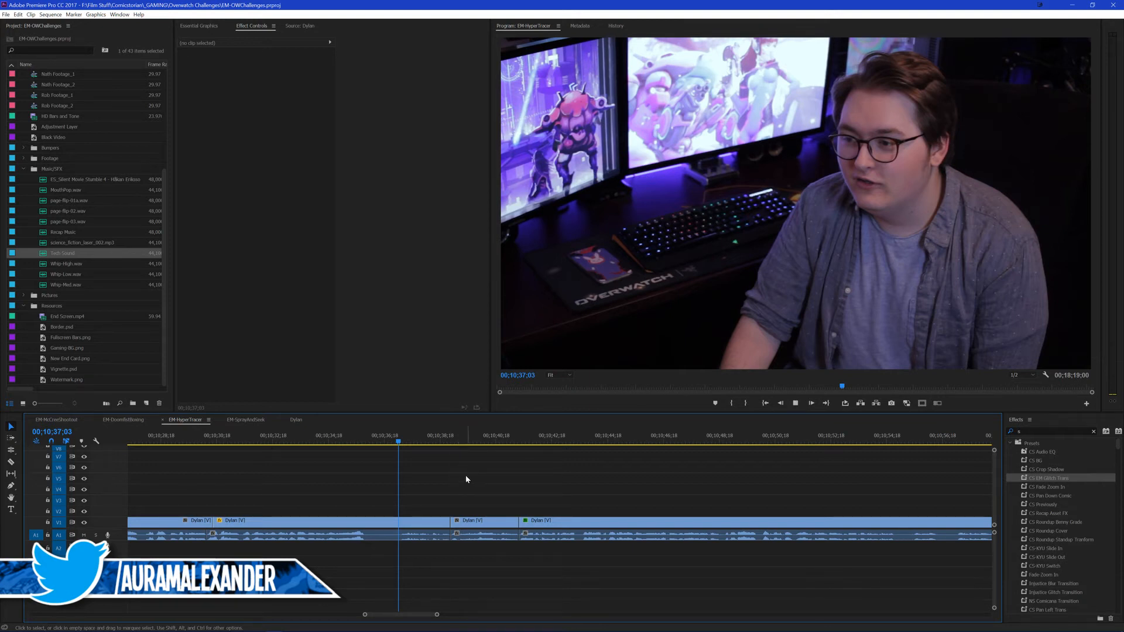
key("space")
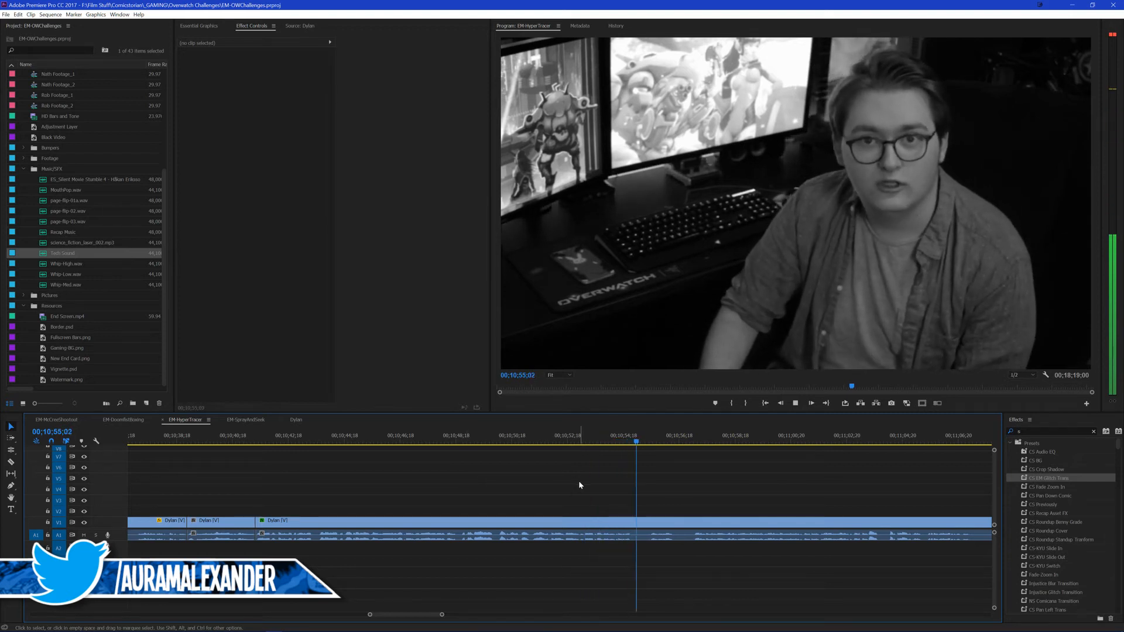
Step: Cut the black-and-white presenter clip at the pause just before 00;10;55;00 and ripple trim the pause from the start of the following clip
left_click(627, 440)
key("space")
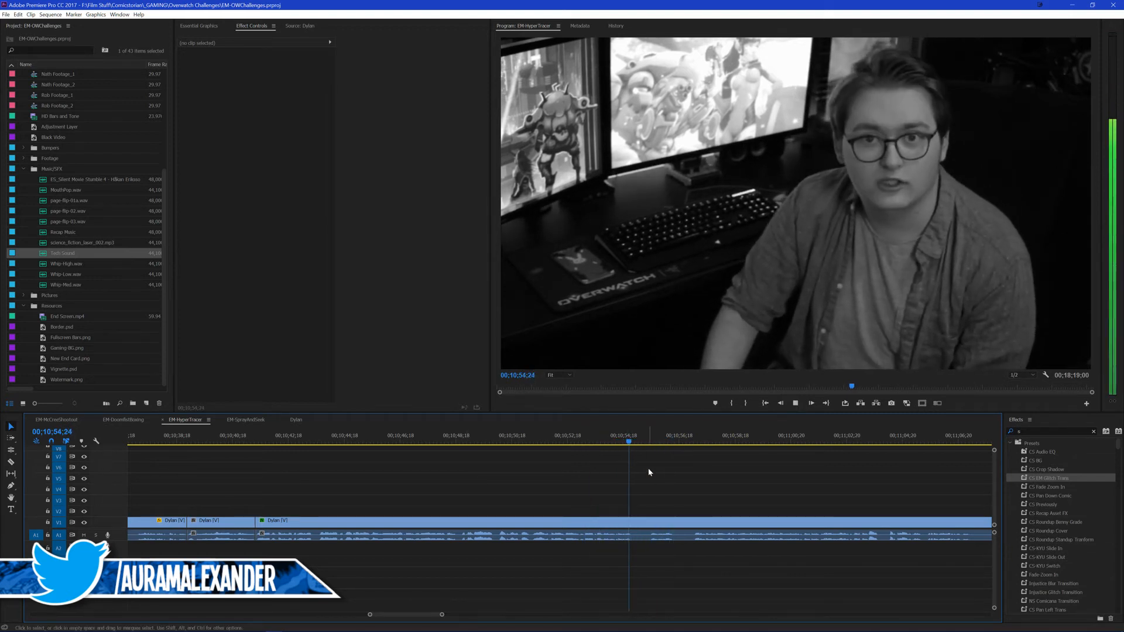
key("ctrl+k")
key("space")
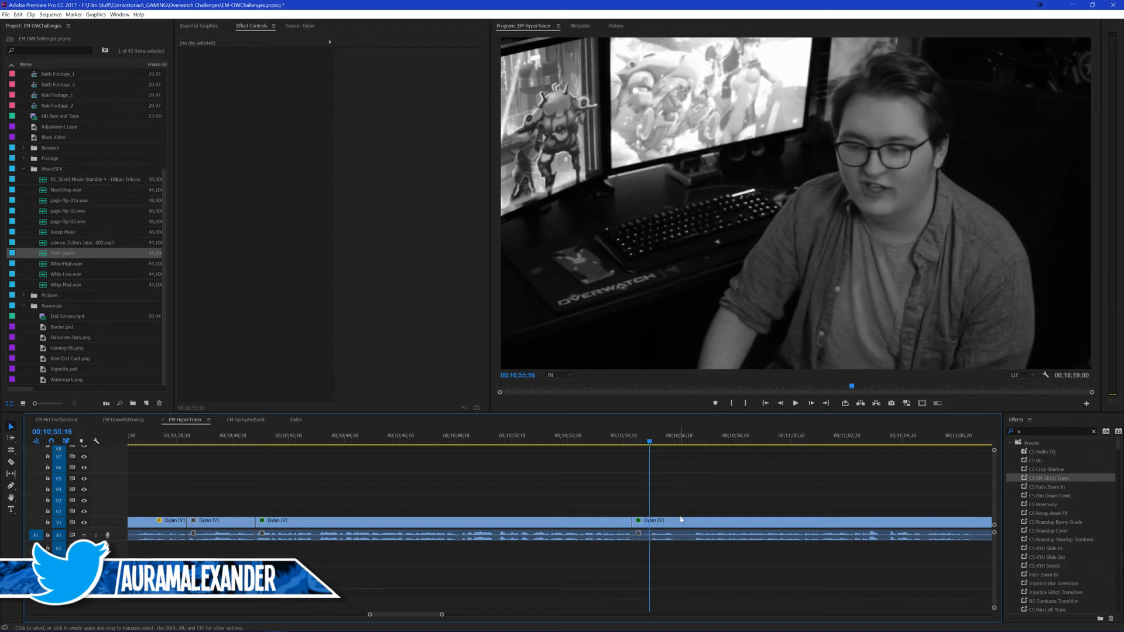
left_click(677, 522)
key("ctrl+k")
key("shift+Delete")
key("space")
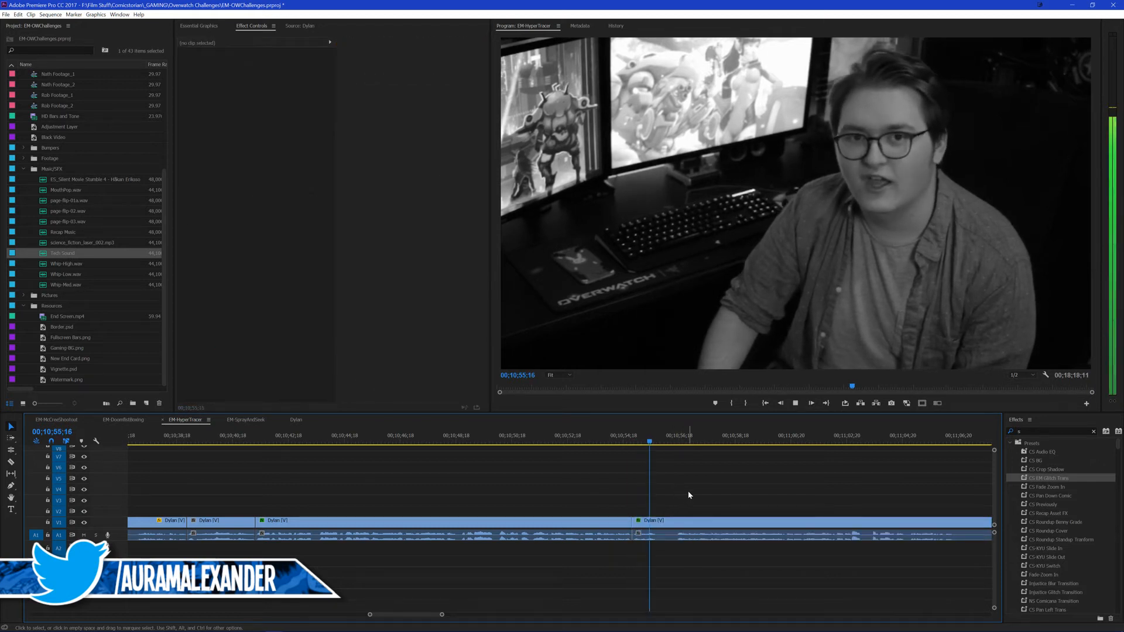
Step: Reset the new last presenter clip to scale 100 and position 960, 540, and remove its Fast Color Corrector effect
key("space")
left_click(667, 522)
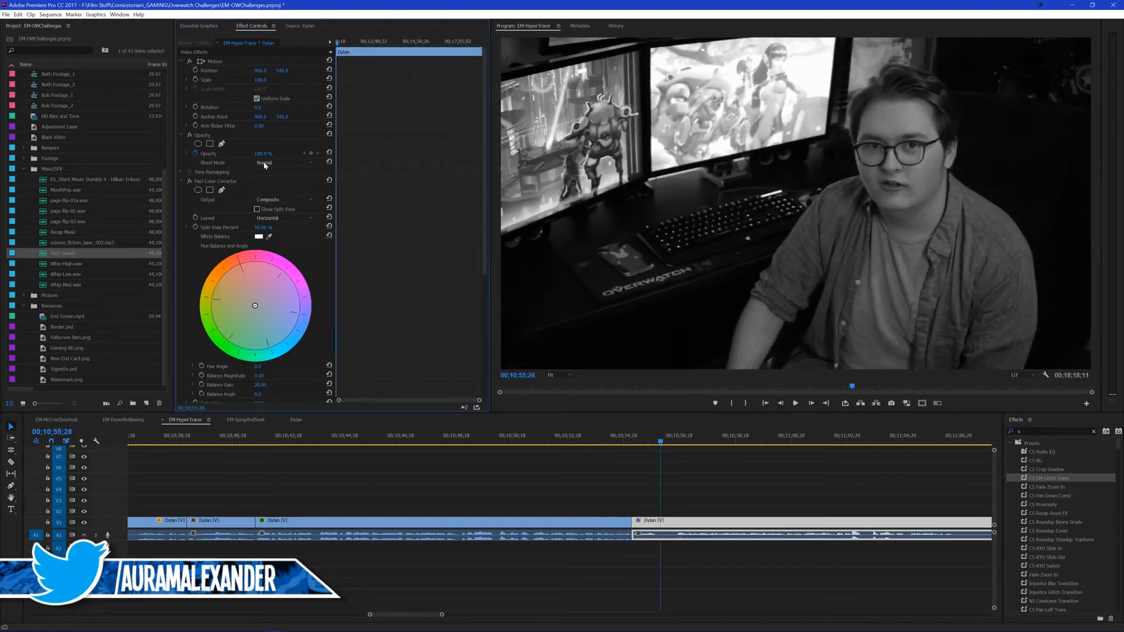
left_click(646, 455)
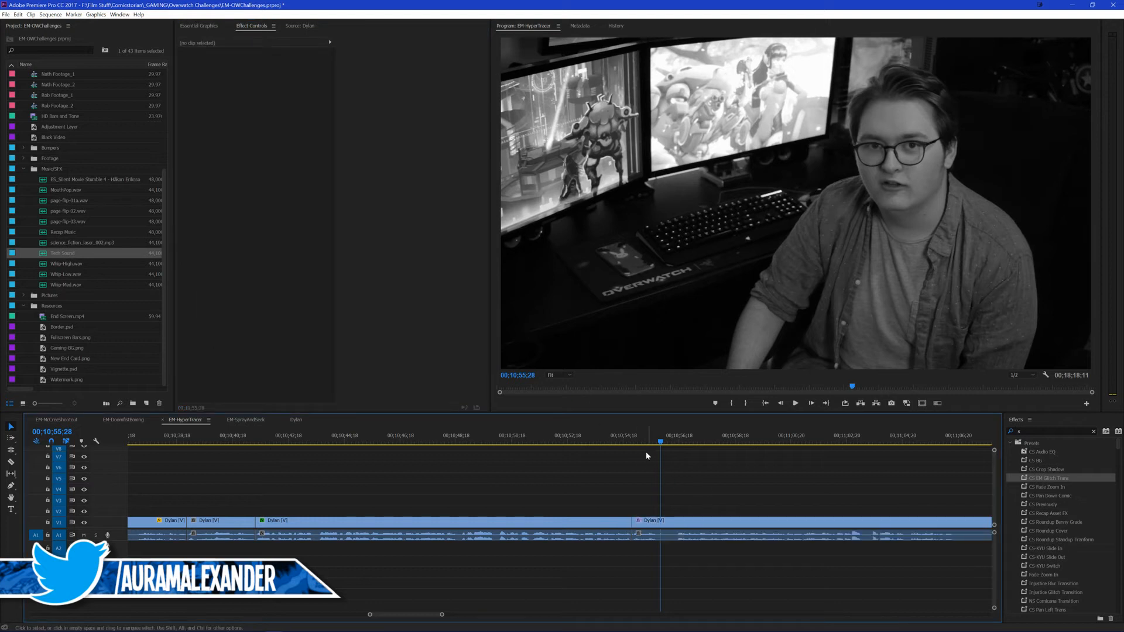
left_click(621, 439)
left_click(661, 522)
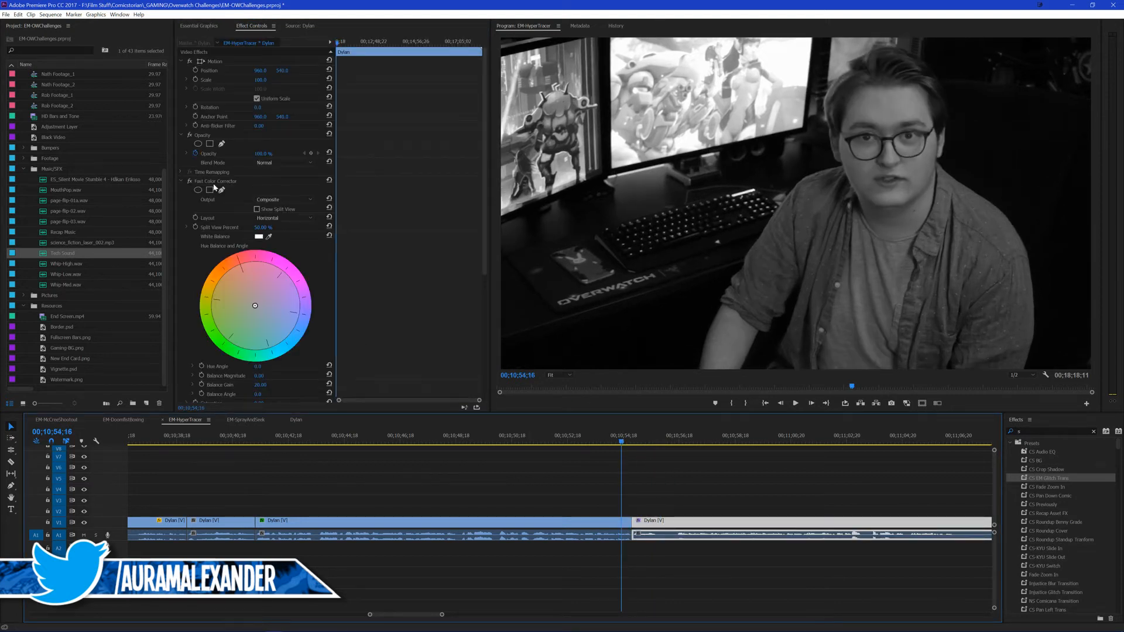
key("Delete")
left_click(660, 473)
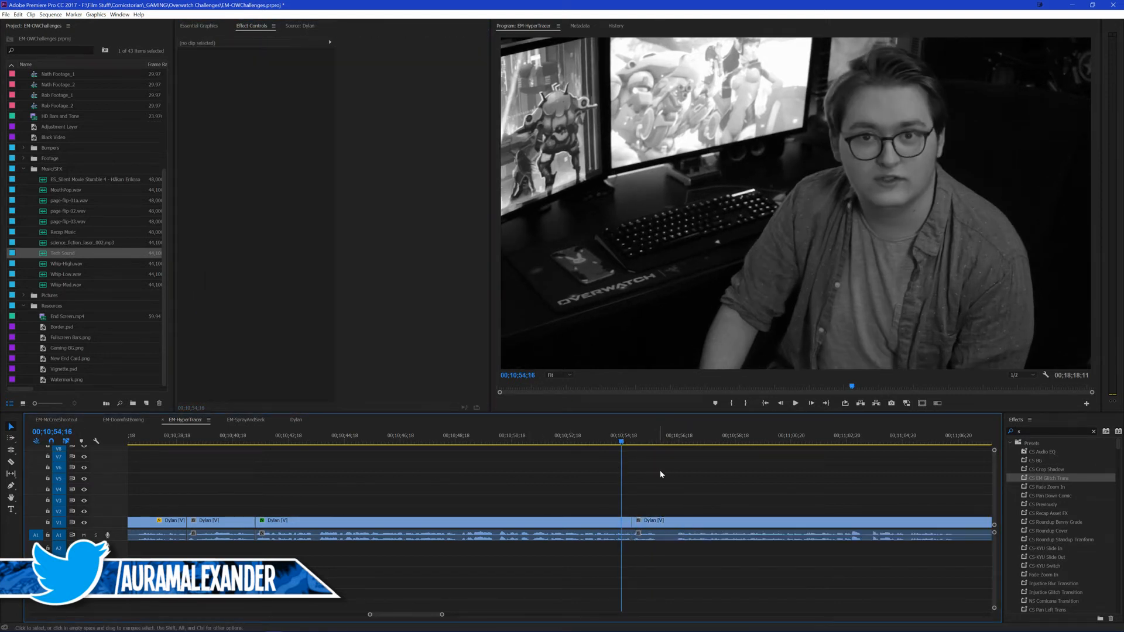
Step: Cut the full-color presenter clip at 00;10;55;25 and save the project
key("space")
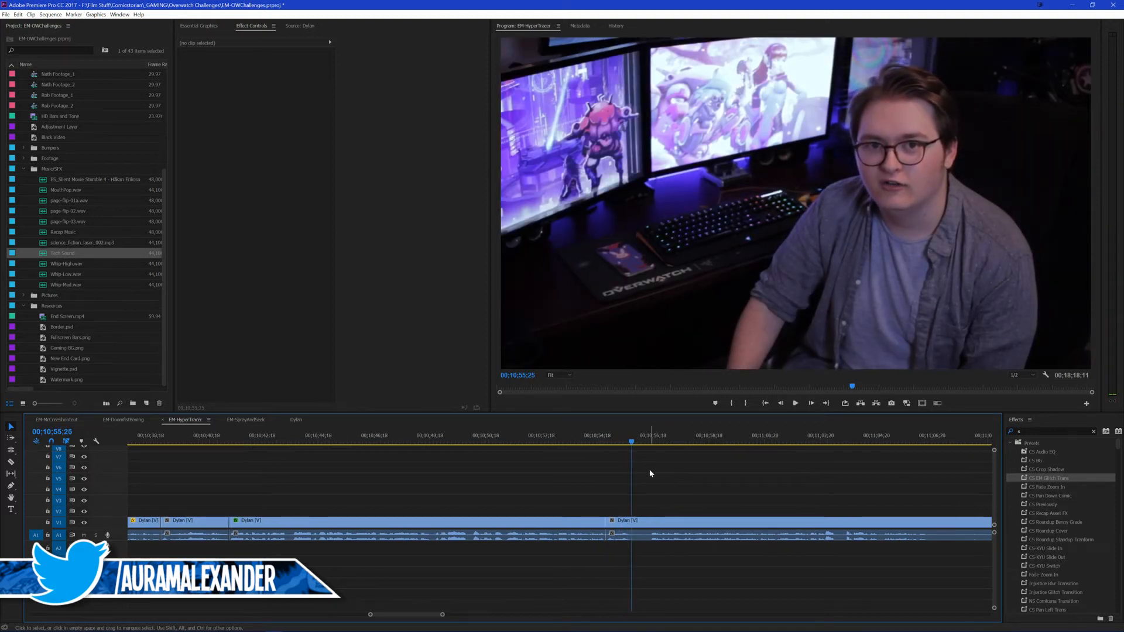
key("ctrl+k")
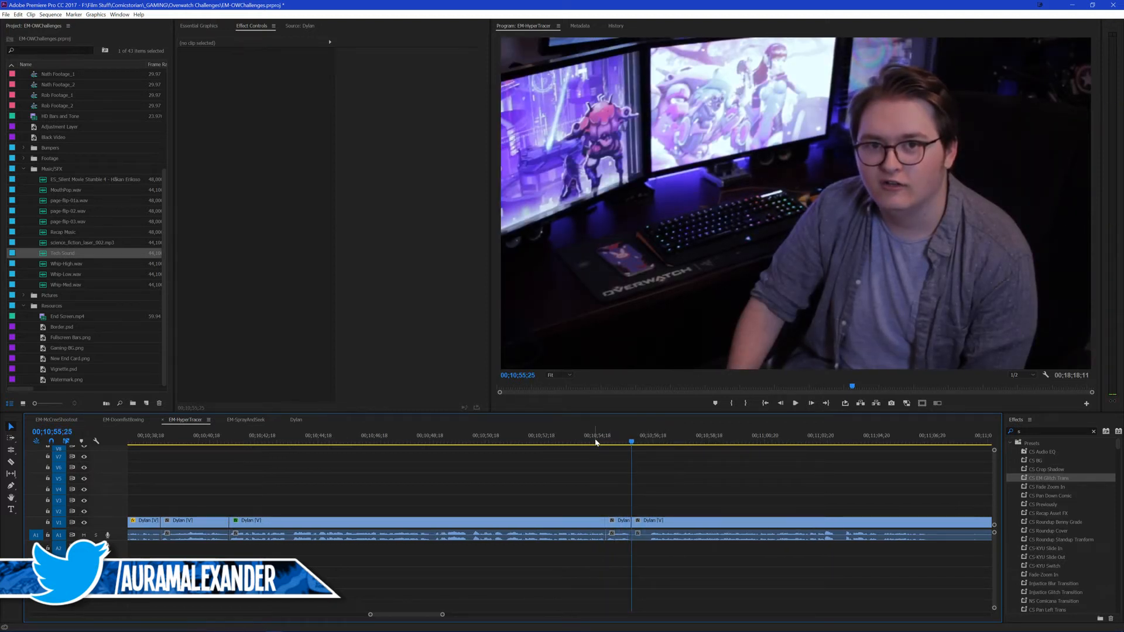
left_click_drag(596, 443, 618, 446)
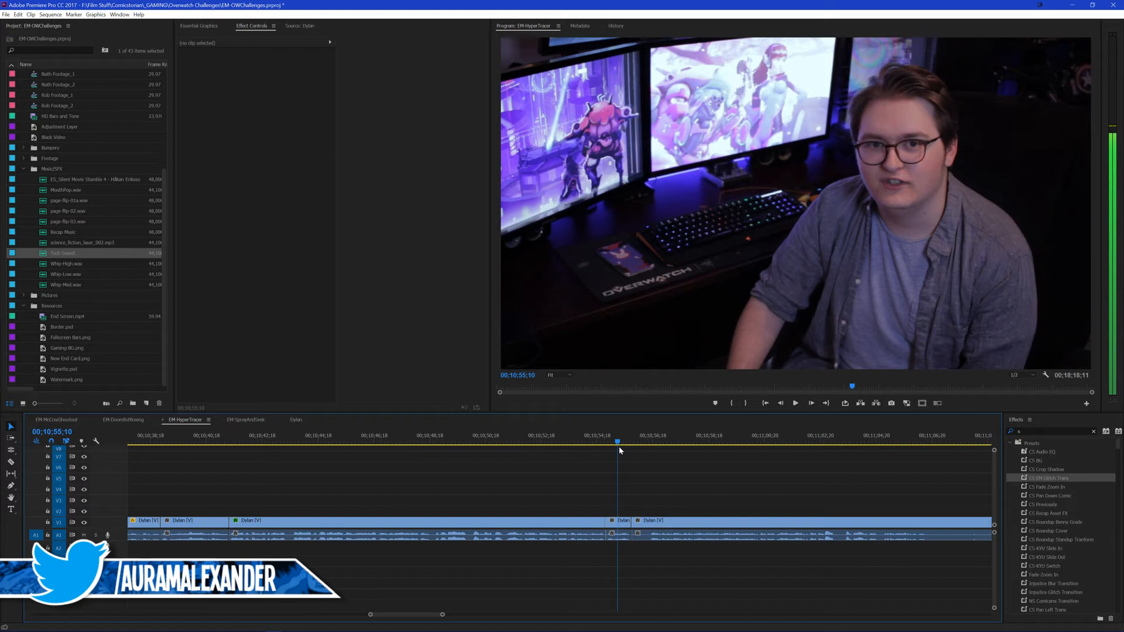
key("ctrl+s")
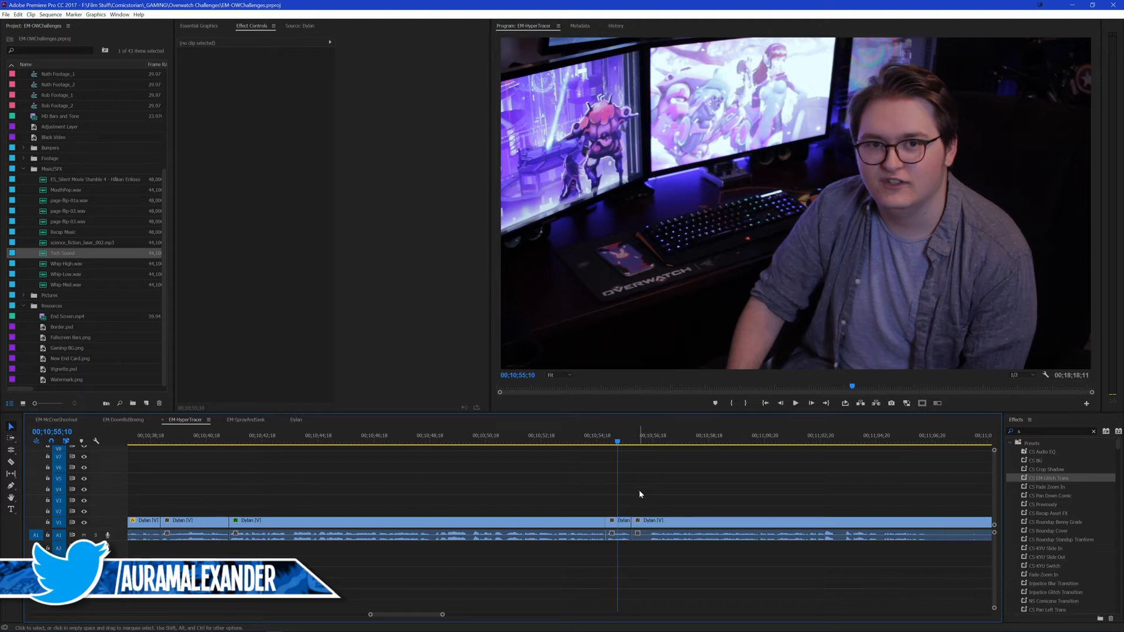
Step: Ripple trim the start of the last presenter clip up to the playhead at 00;10;56;12 and save the project
left_click(595, 443)
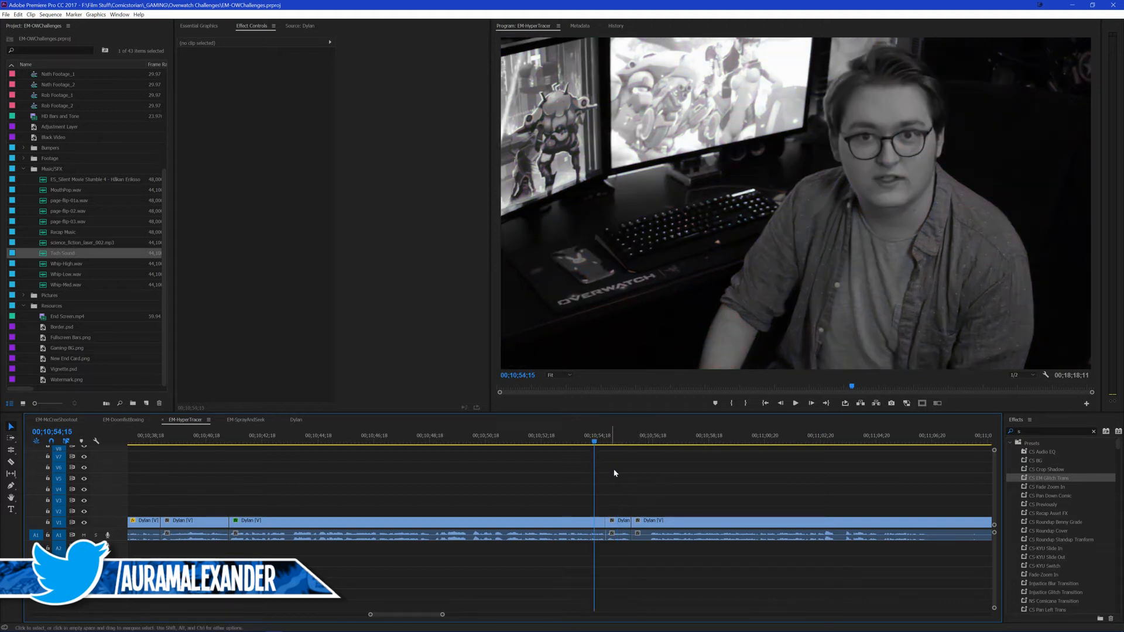
scroll(646, 490, "down", 1)
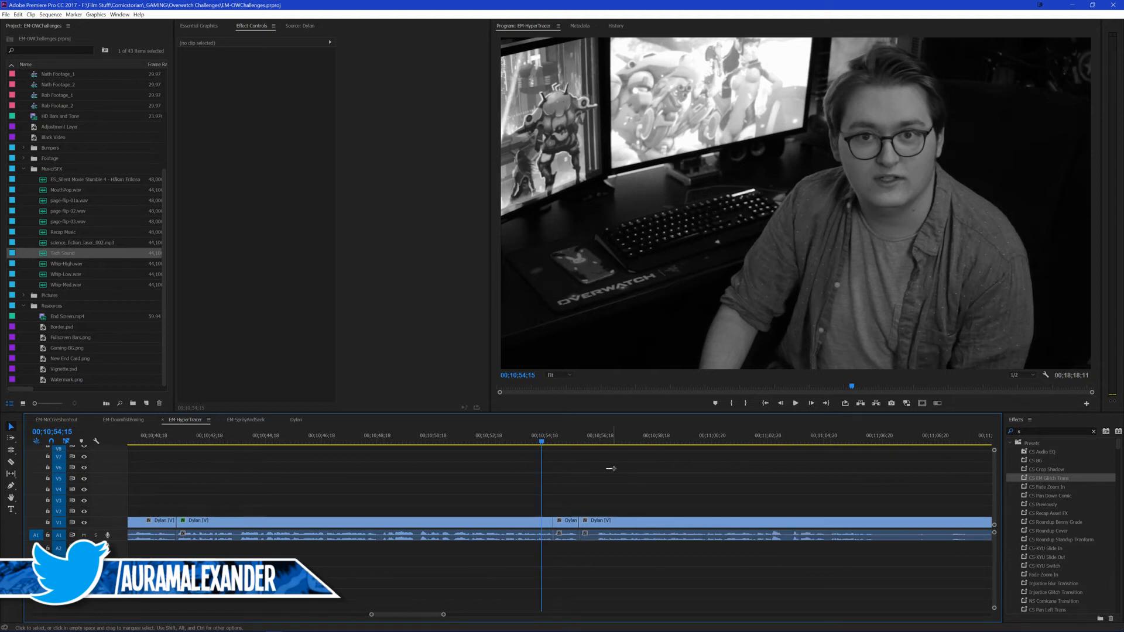
key("ctrl+s")
left_click_drag(540, 441, 532, 440)
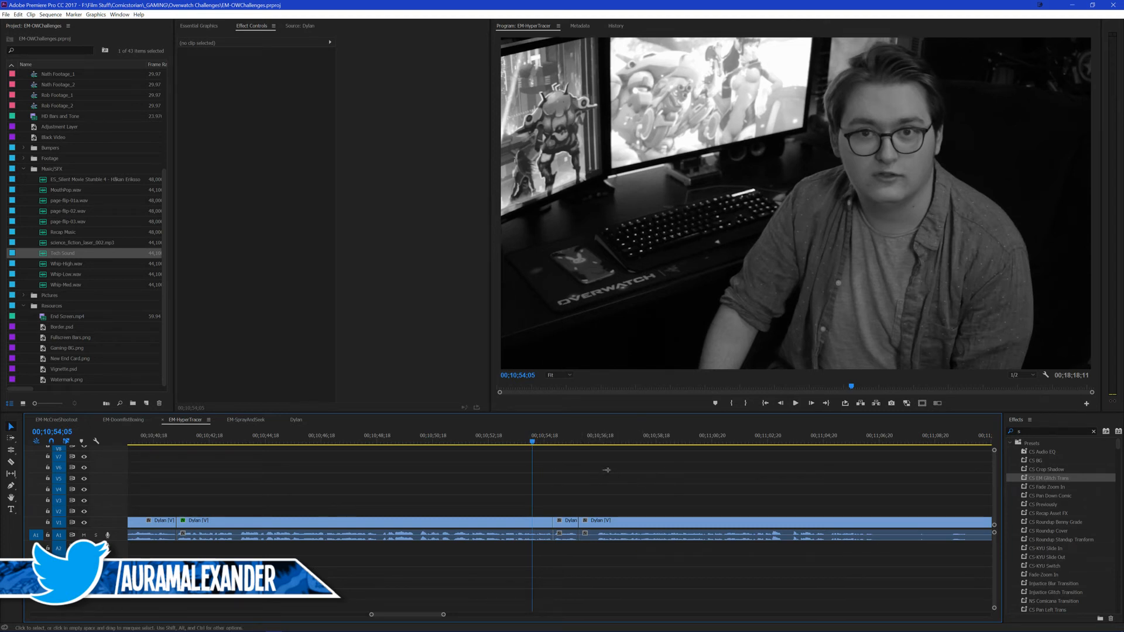
key("space")
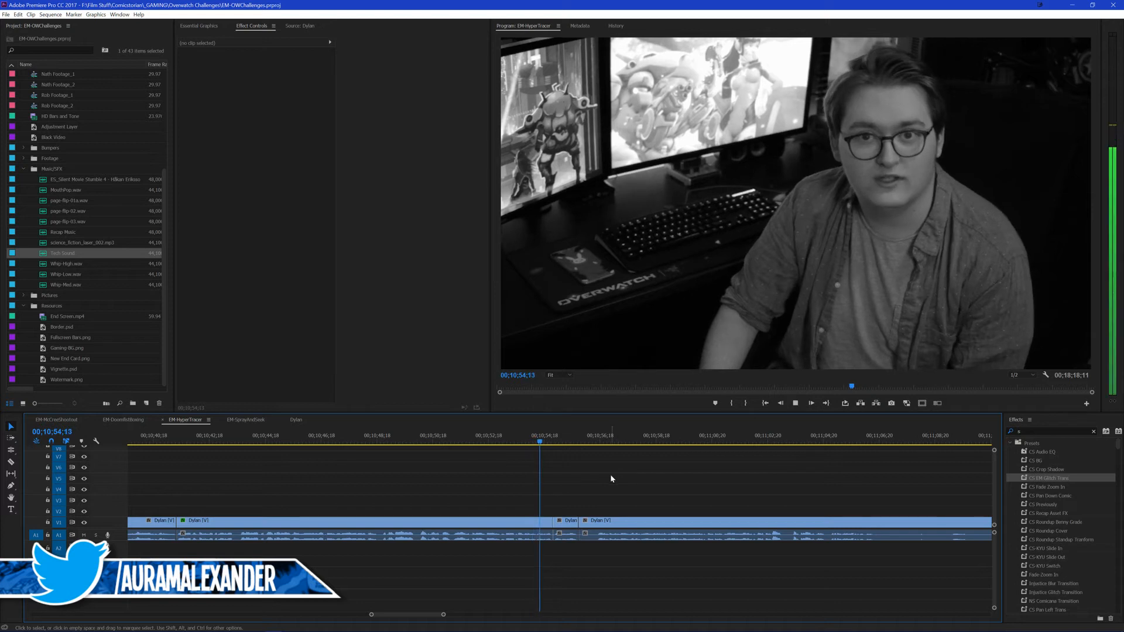
key("space")
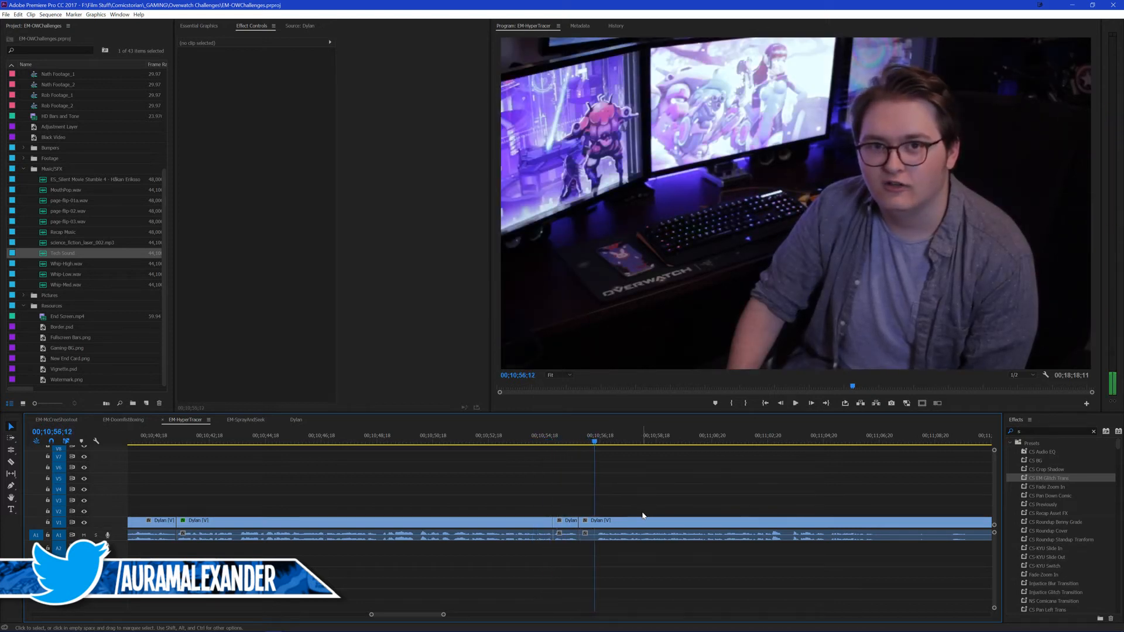
key("q")
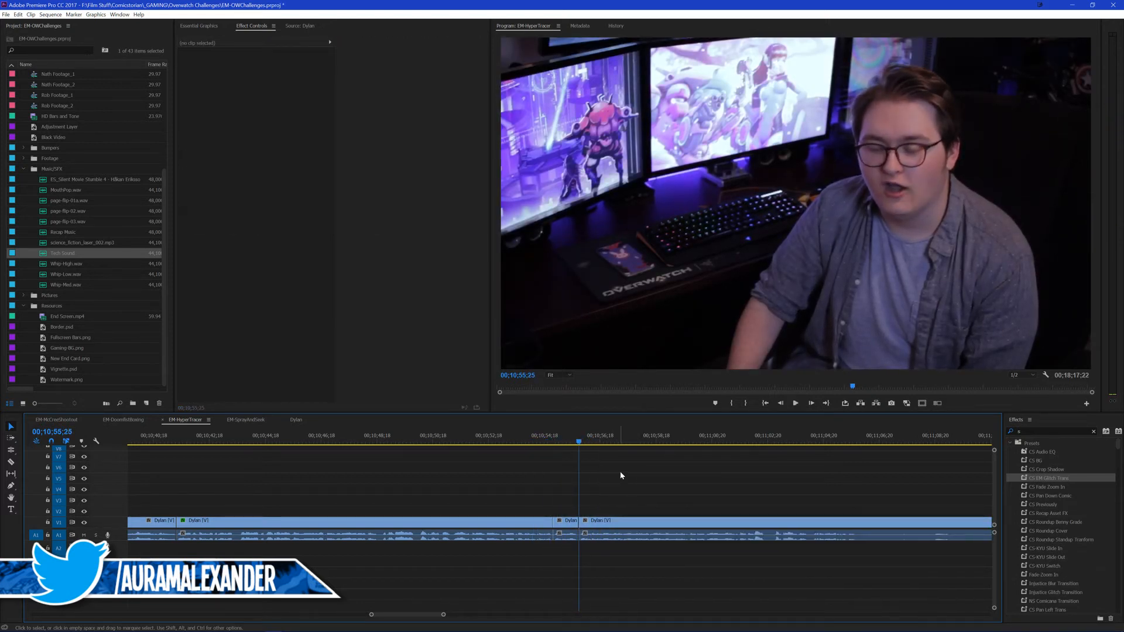
key("ctrl+s")
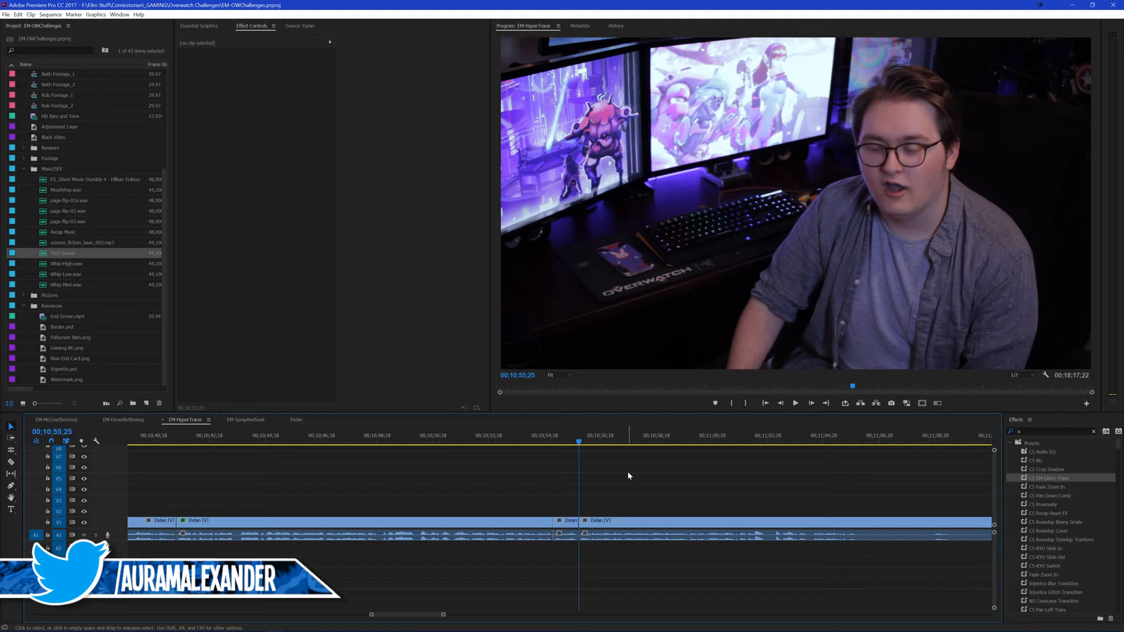
Step: Review the jump cut from the zoomed black-and-white clip to the full-color clip between 00;10;54;15 and 00;10;55;25
left_click(571, 437)
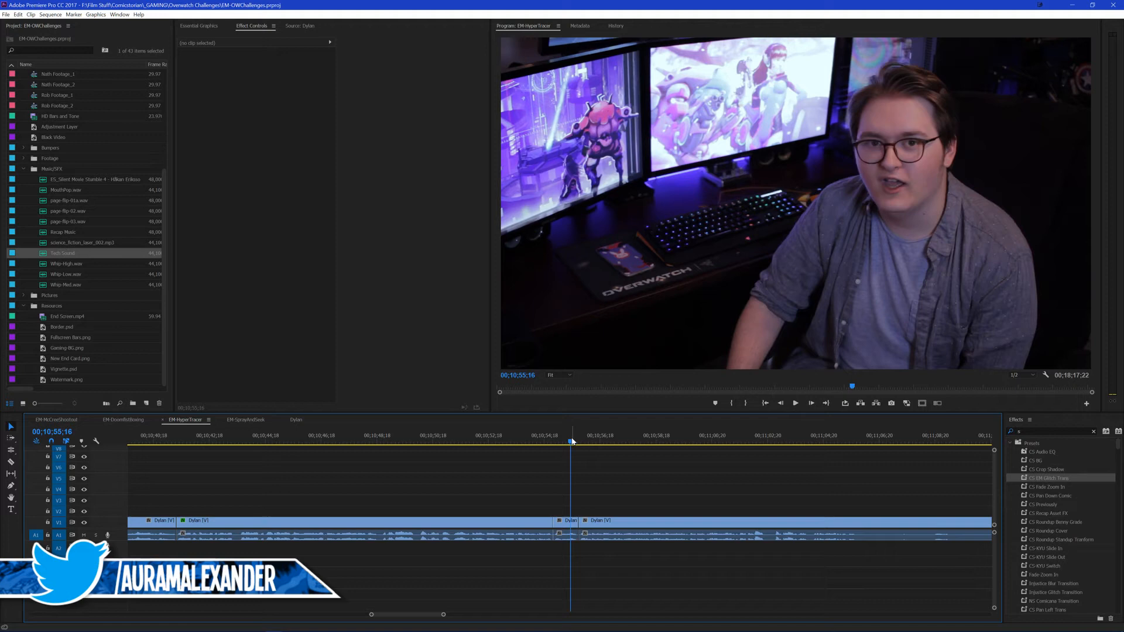
left_click(542, 443)
scroll(582, 474, "down", 1)
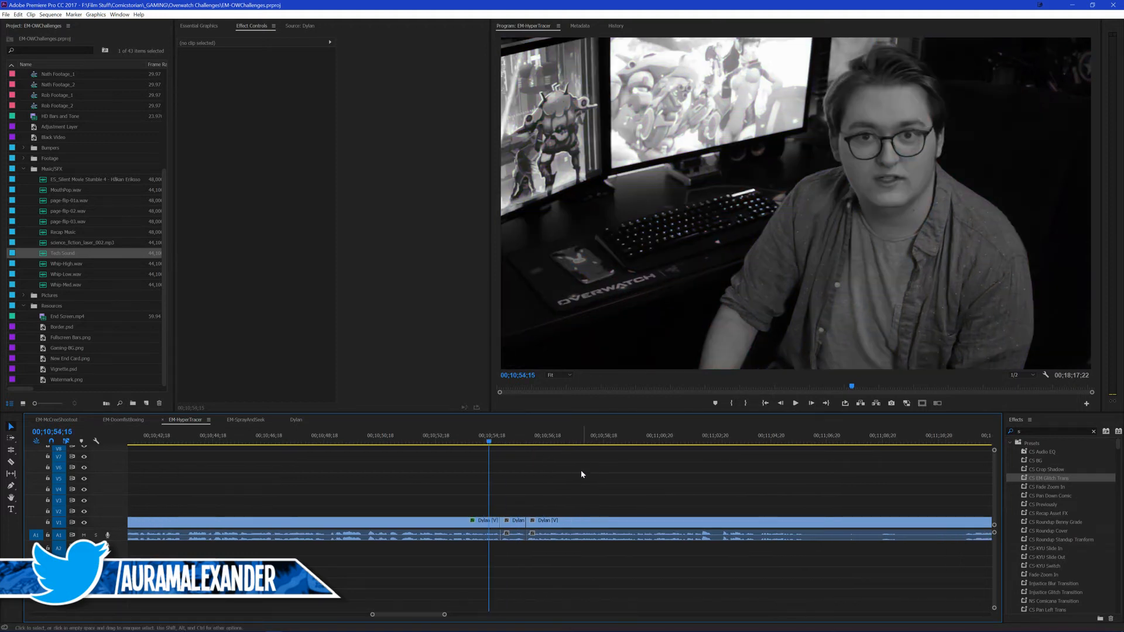
key("space")
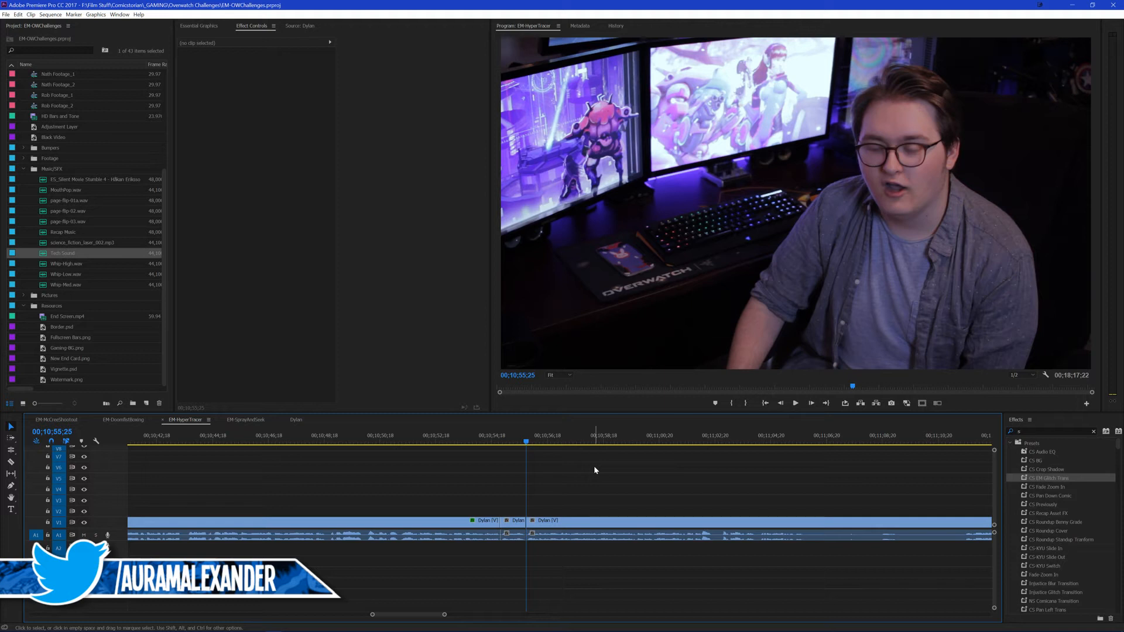
left_click(498, 441)
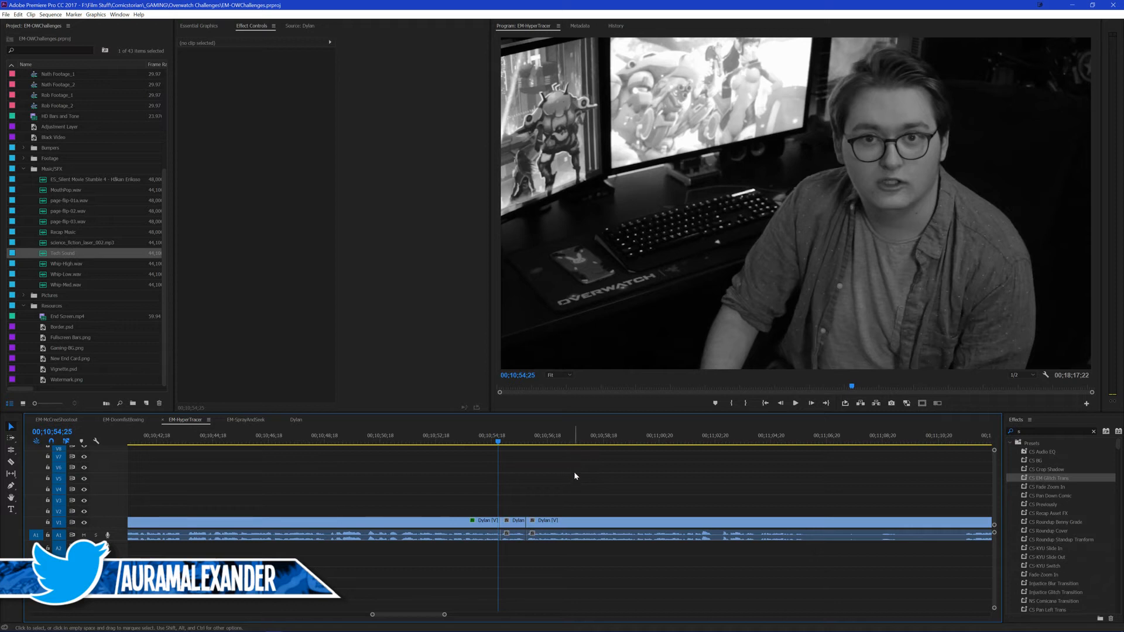
key("Right")
key("Right")
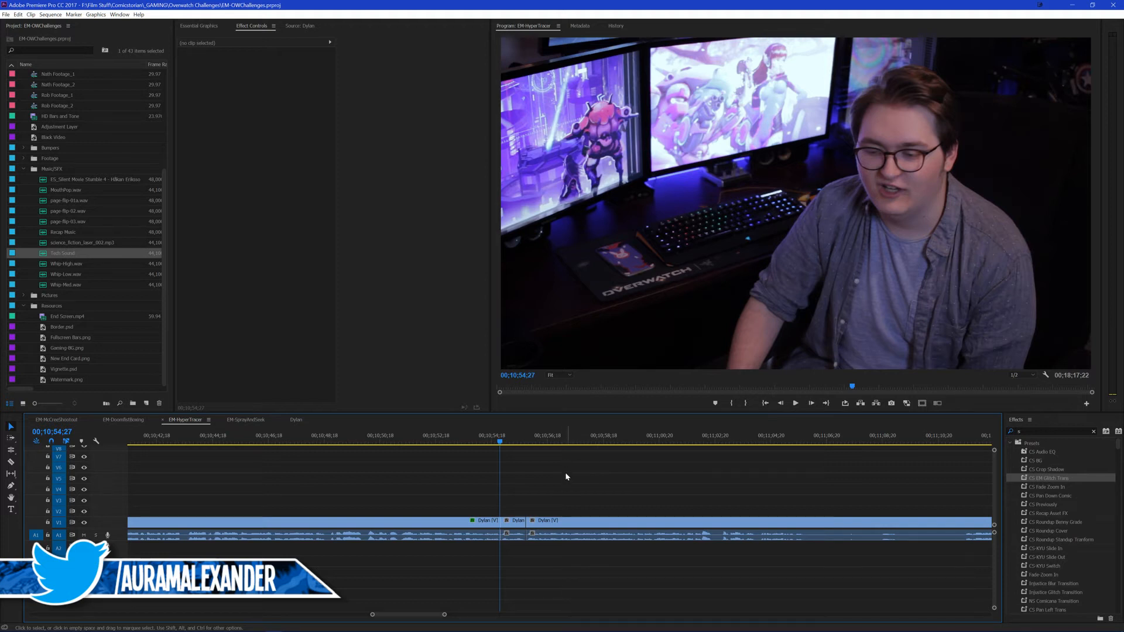
left_click(493, 443)
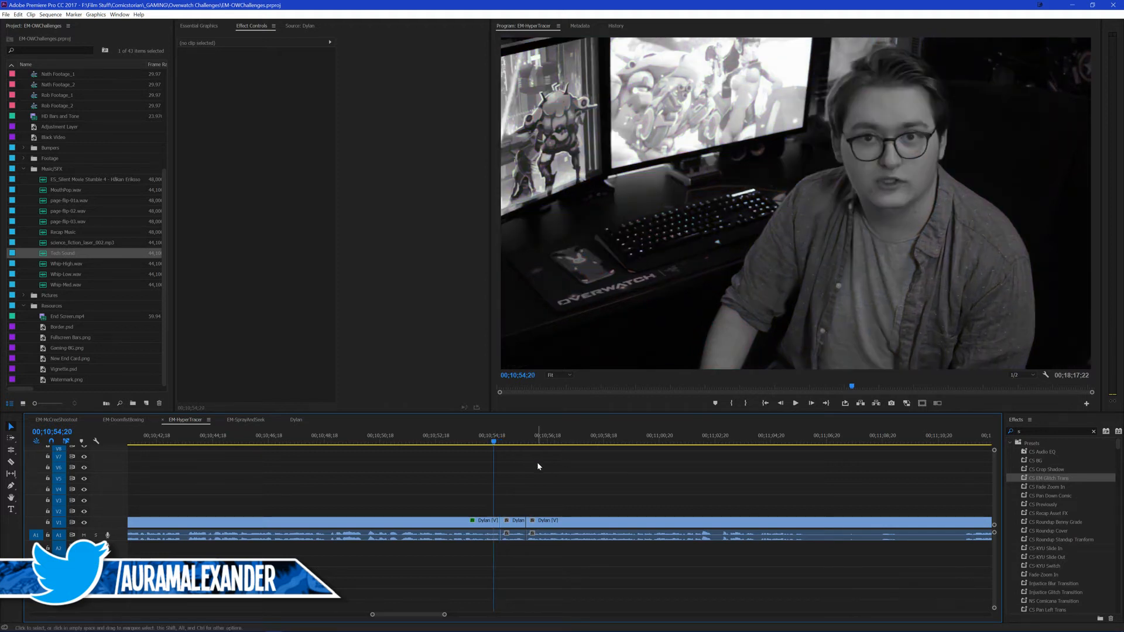
key("ctrl+s")
scroll(609, 479, "down", 2)
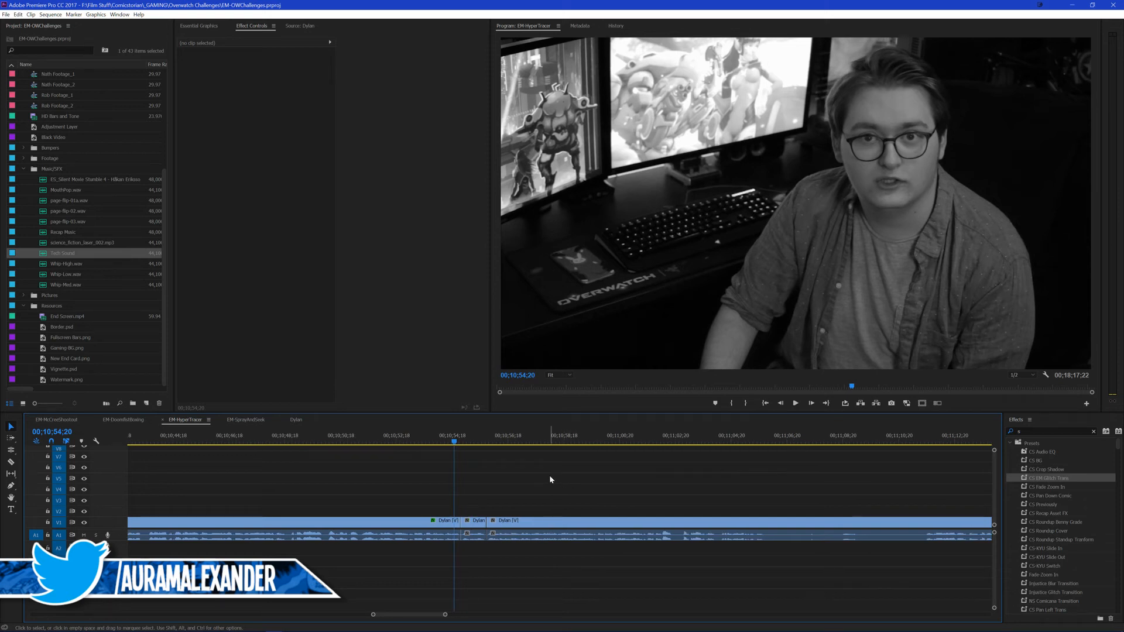
Step: Play the last presenter clip from 00;10;54;20 and skip ahead to about 00;11;12 in the outro
key("space")
scroll(532, 478, "down", 5)
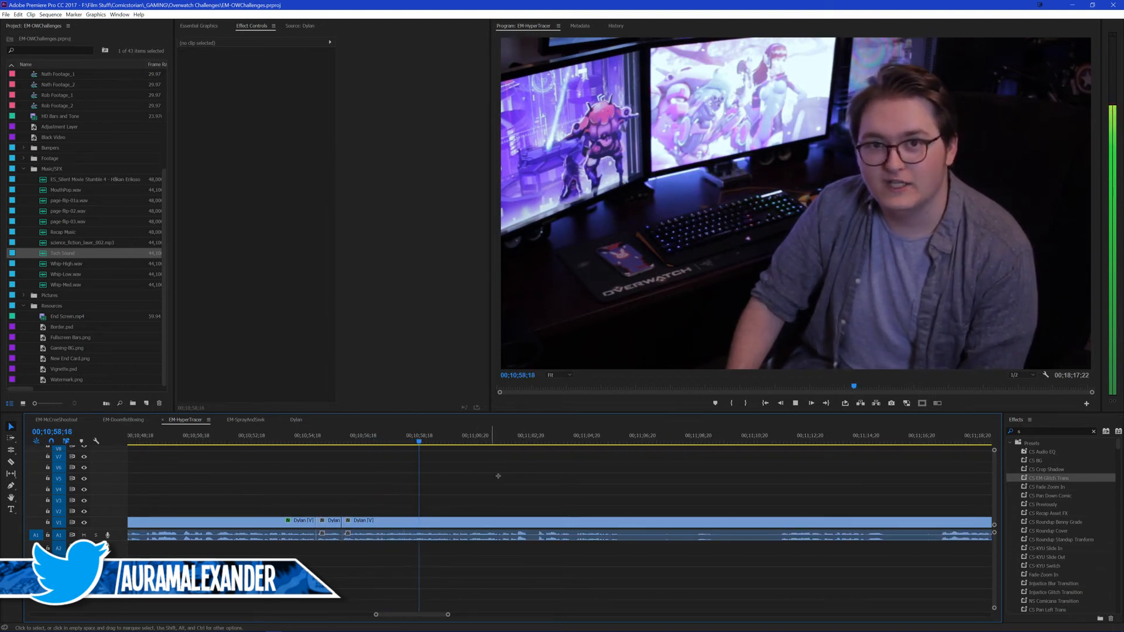
scroll(517, 480, "down", 2)
scroll(514, 484, "down", 4)
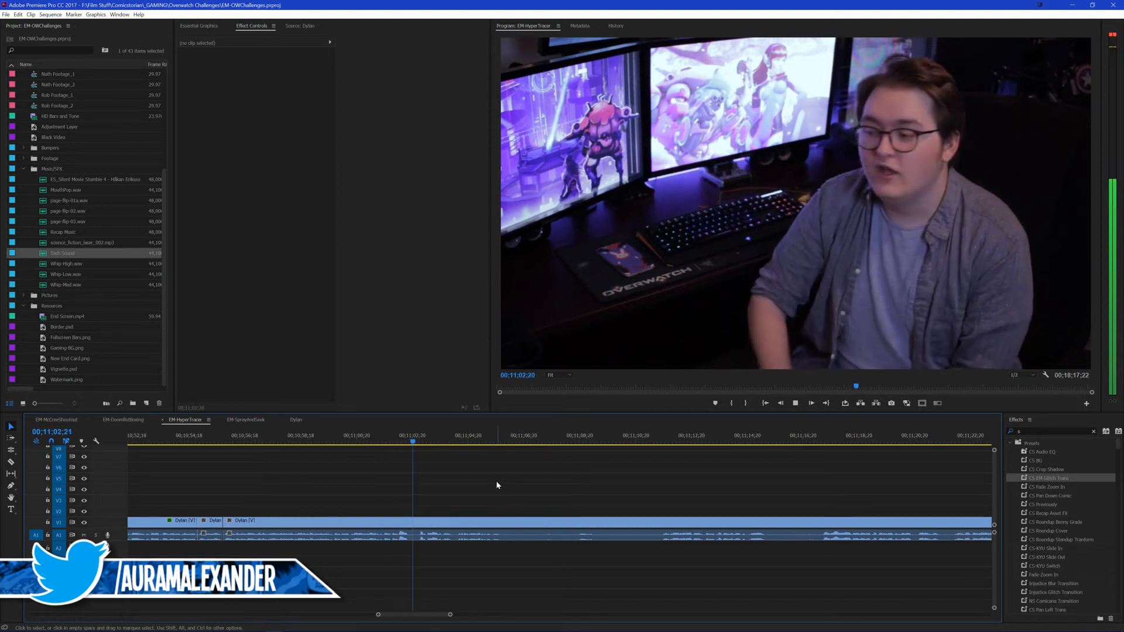
scroll(503, 486, "down", 4)
left_click(595, 440)
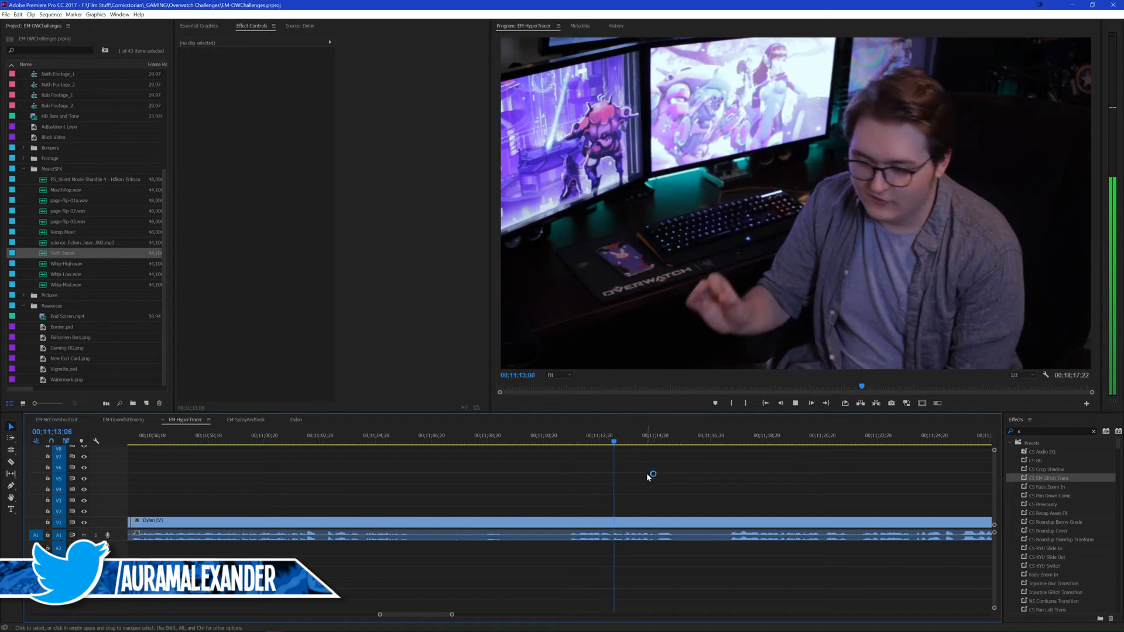
Step: Cut the last presenter clip at 00;11;17;10, ripple delete the section before the cut, and save the project
scroll(661, 468, "down", 2)
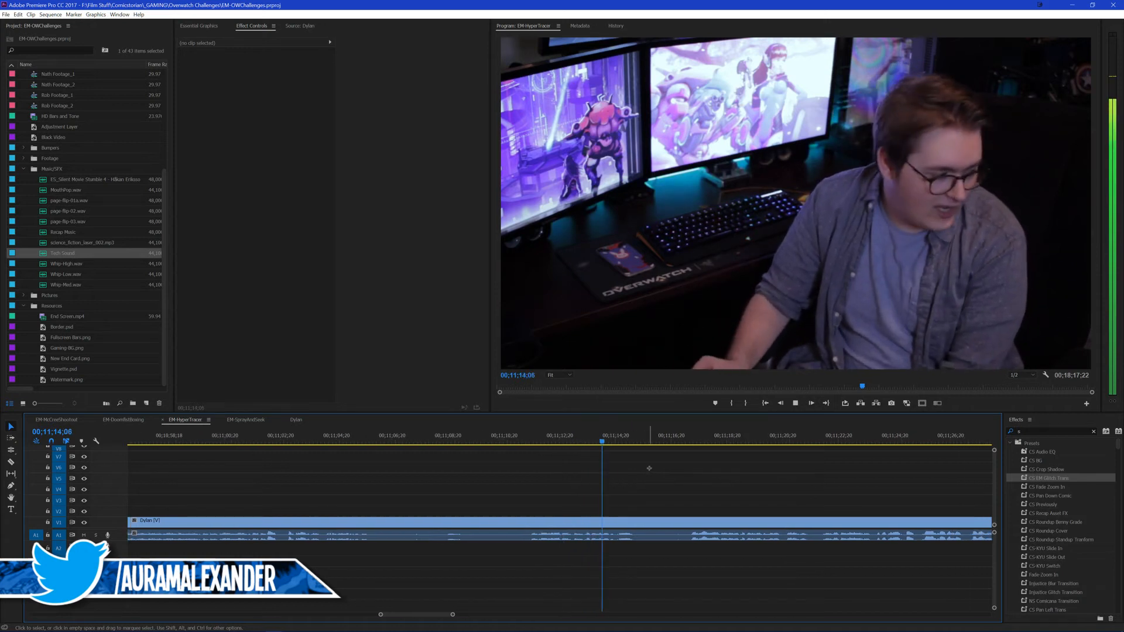
left_click(690, 442)
key("ctrl+k")
left_click_drag(508, 488, 511, 552)
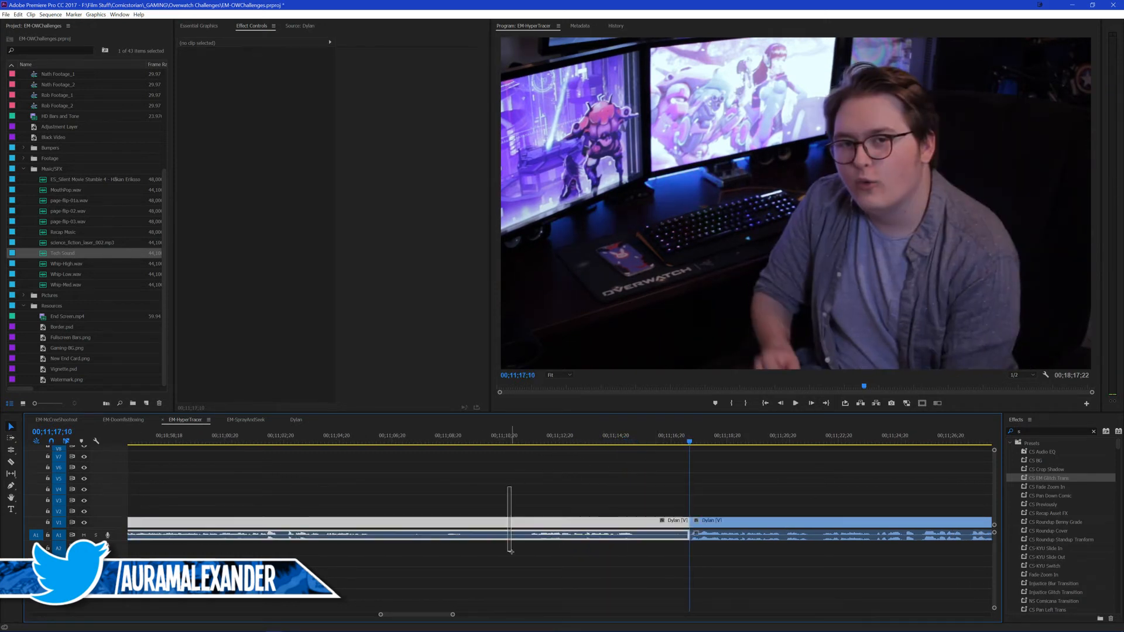
key("shift+Delete")
left_click(537, 442)
key("space")
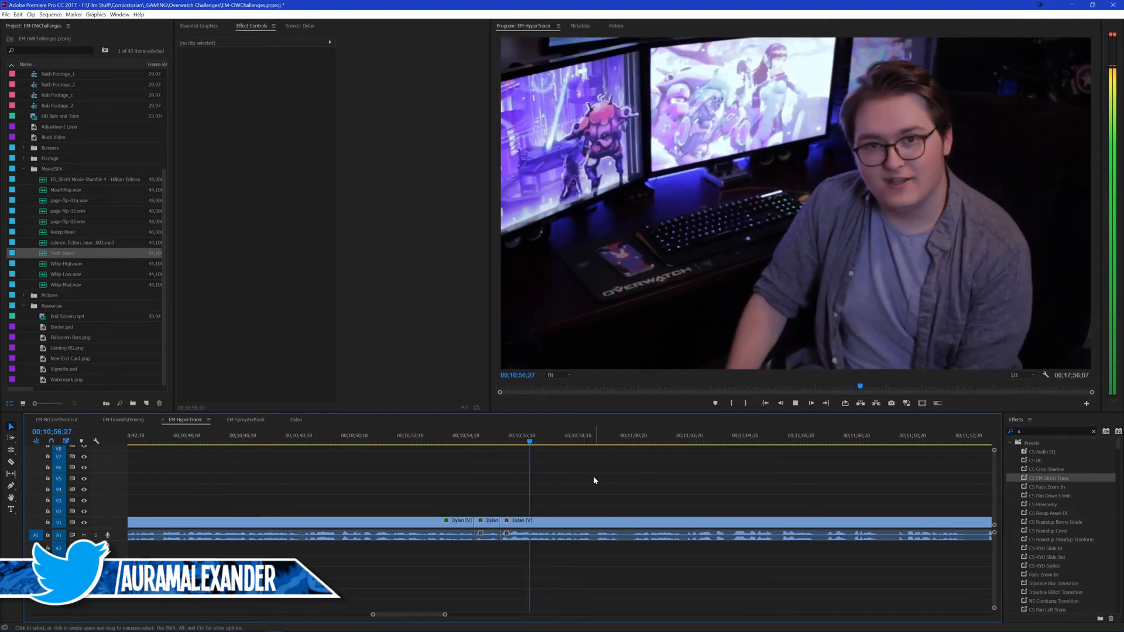
key("space")
key("ctrl+s")
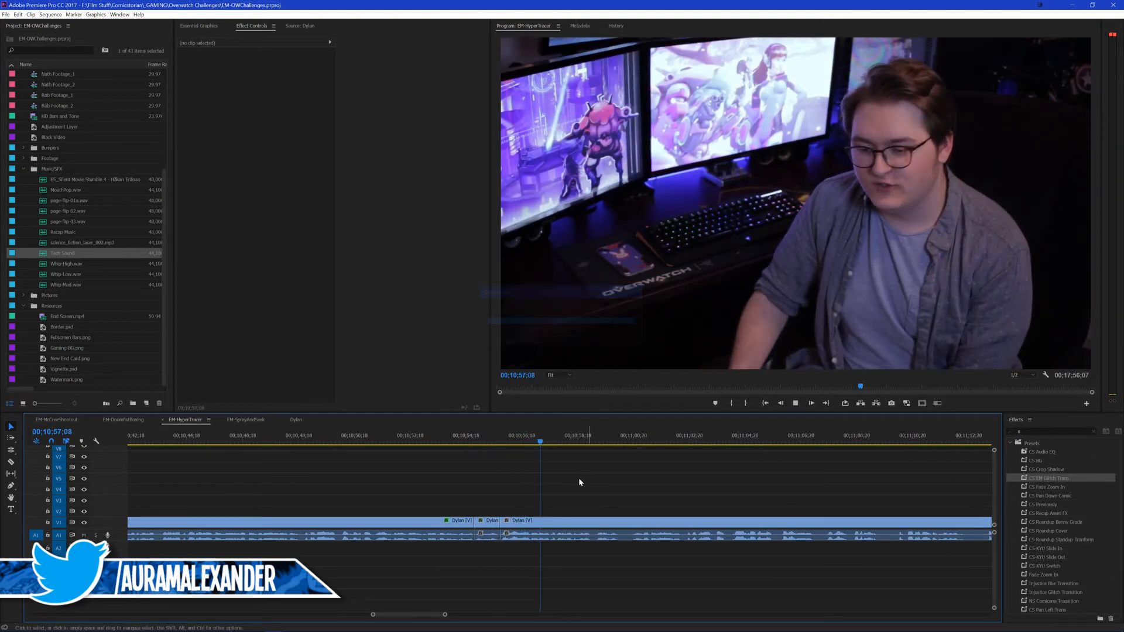
Step: Play the last presenter clip from 00;10;57;08 and cut it at 00;11;17;02 where the sentence ends
key("space")
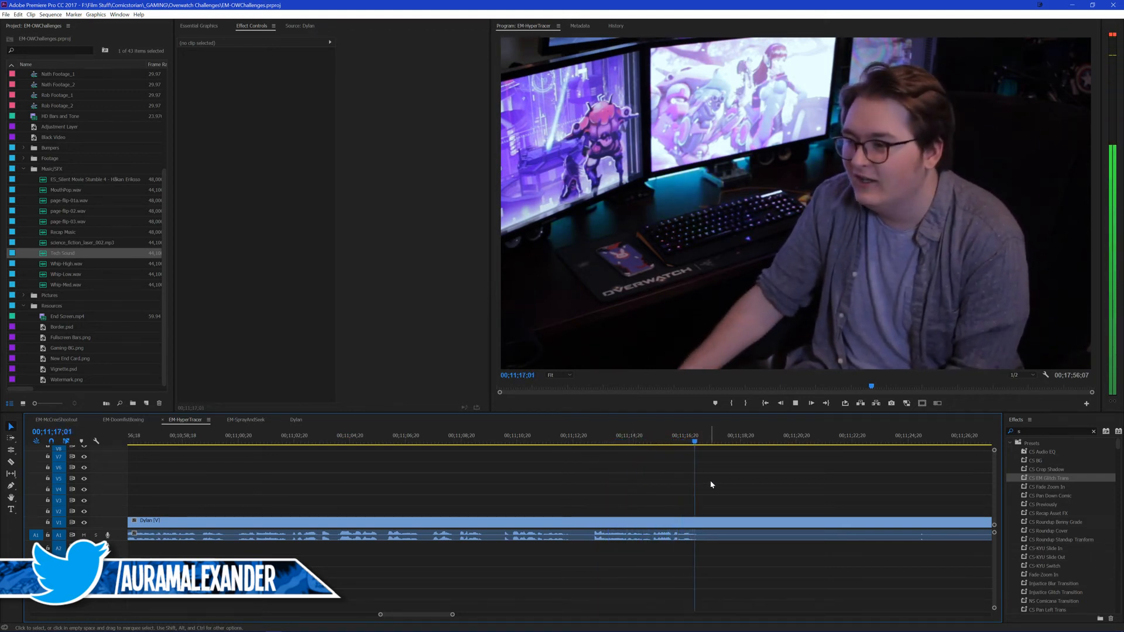
key("space")
key("ctrl+k")
Step: Paste the copied zoom attributes onto the presenter clip that ends at the 00;11;17;02 cut
scroll(479, 491, "up", 6)
scroll(462, 490, "up", 1)
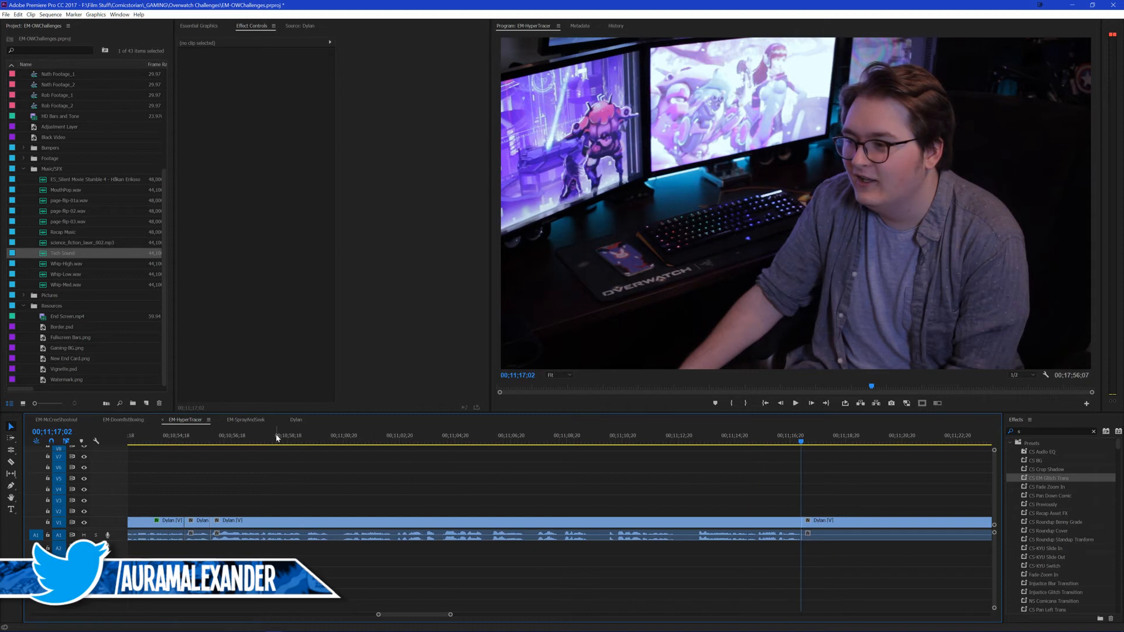
left_click(276, 438)
left_click(297, 521)
scroll(317, 509, "up", 5)
scroll(317, 508, "up", 3)
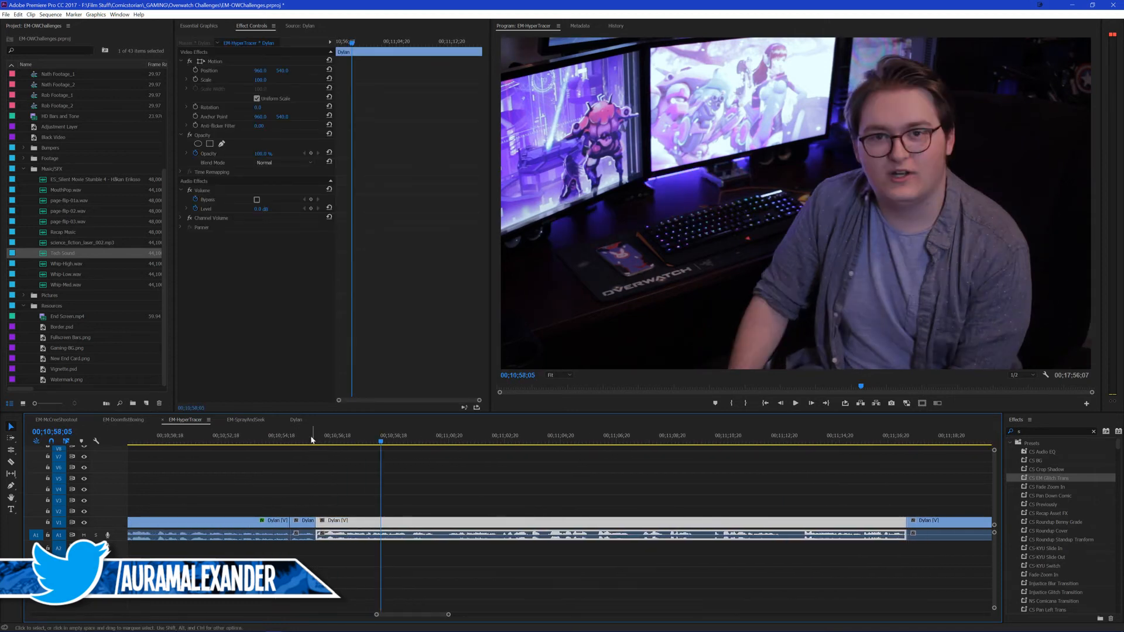
scroll(328, 463, "up", 2)
key("ctrl+alt+v")
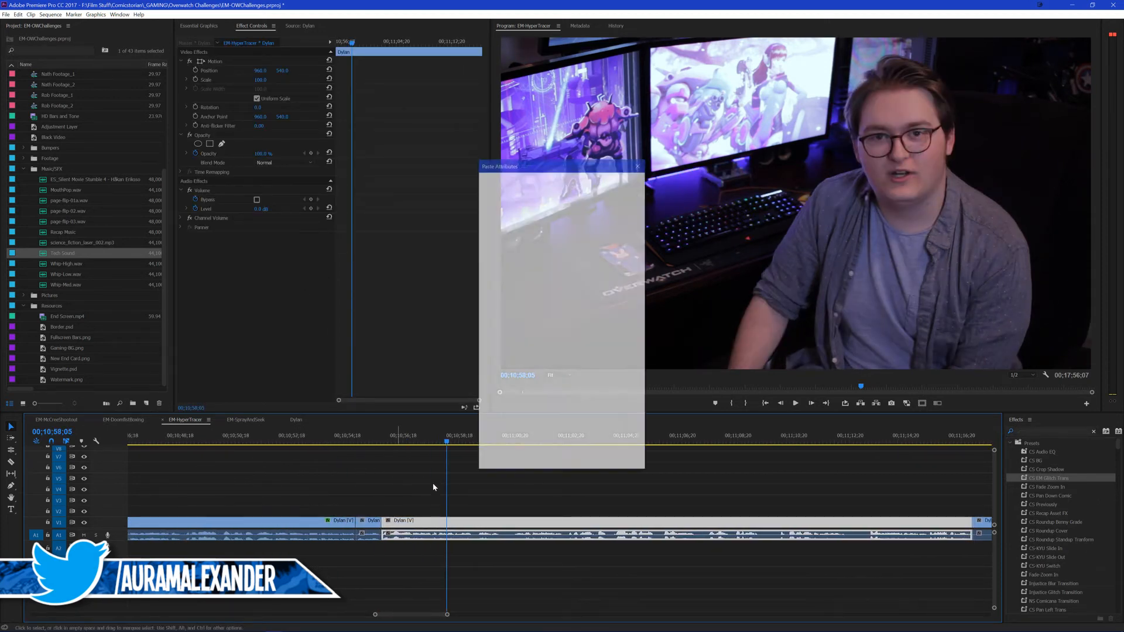
left_click(586, 460)
key("space")
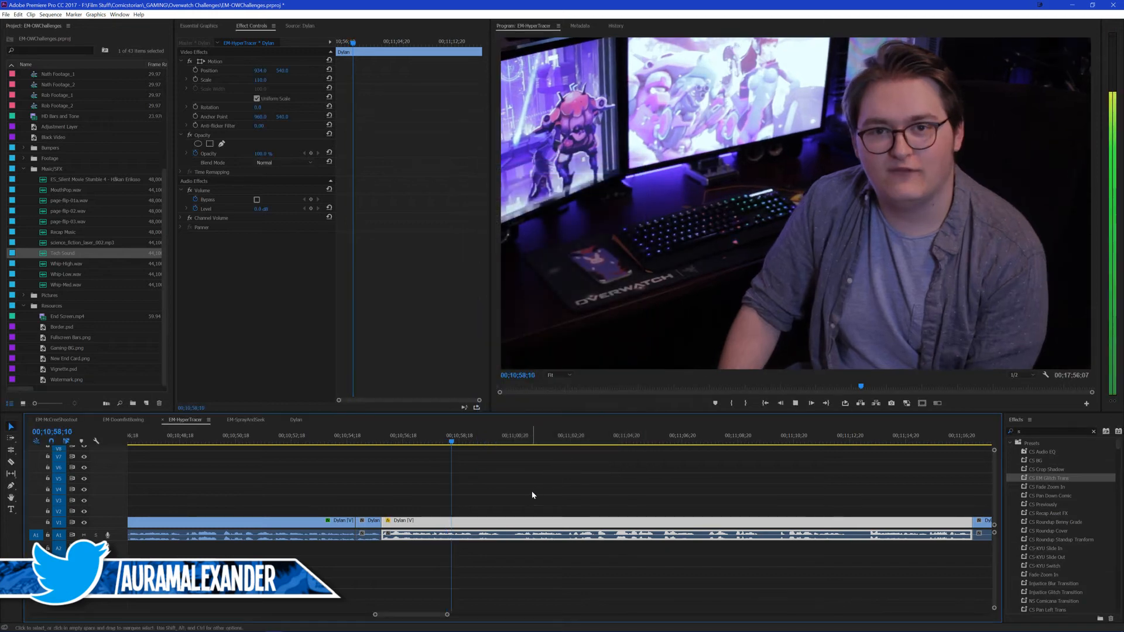
scroll(530, 490, "down", 3)
left_click(521, 488)
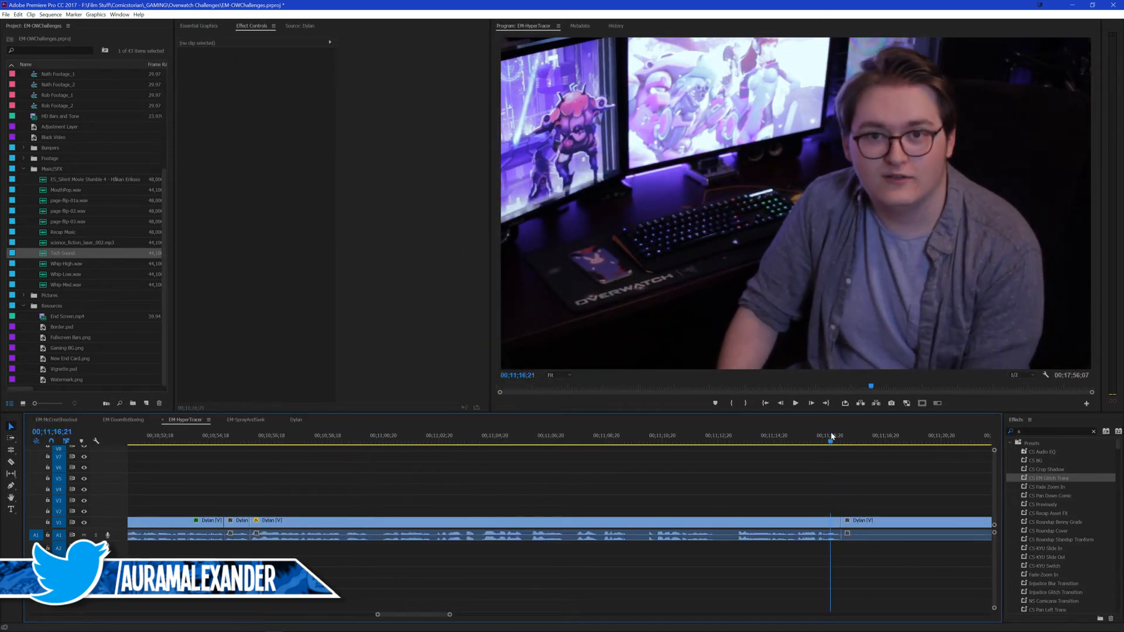
Step: Cut the last presenter clip where speech resumes and ripple delete about 17 seconds of unused footage after 00;11;17;02
left_click(831, 436)
scroll(740, 502, "down", 3)
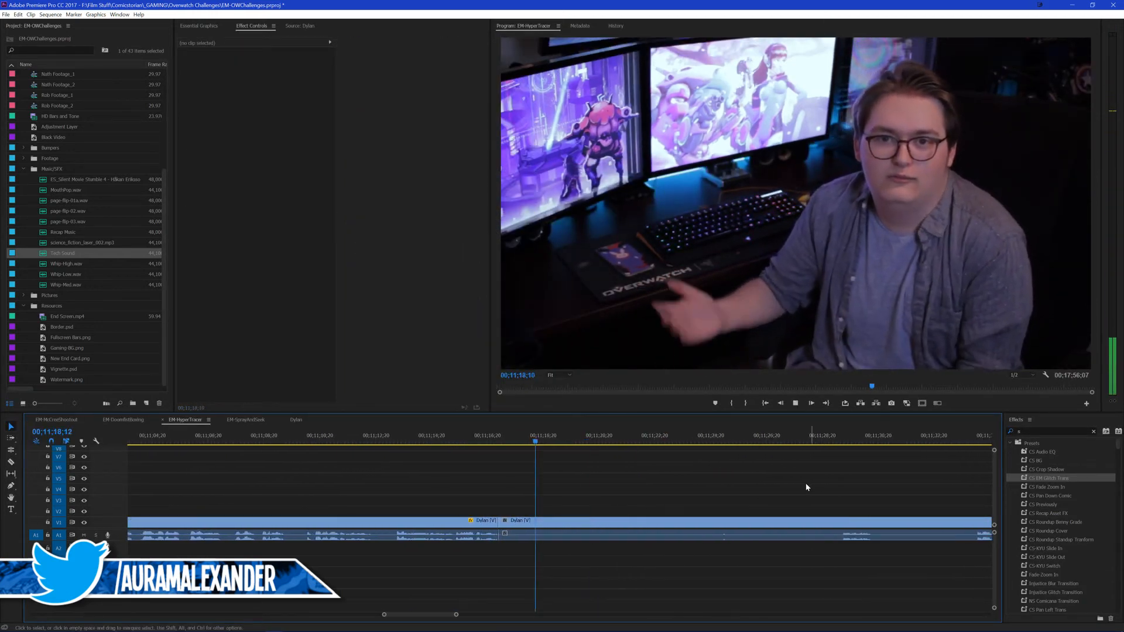
left_click(817, 437)
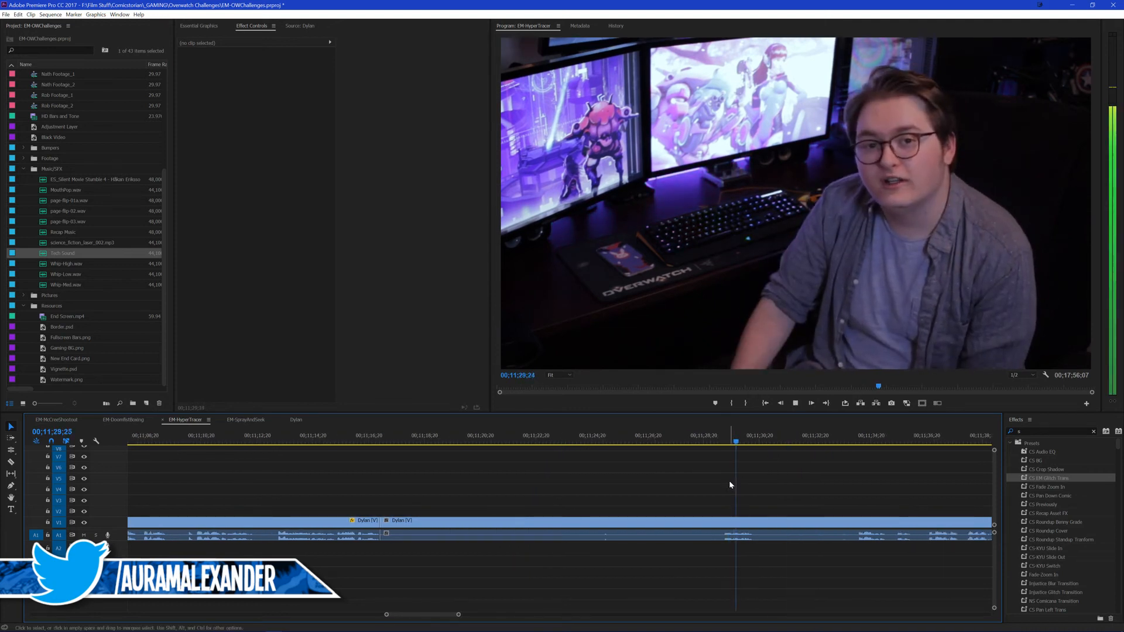
scroll(752, 475, "down", 3)
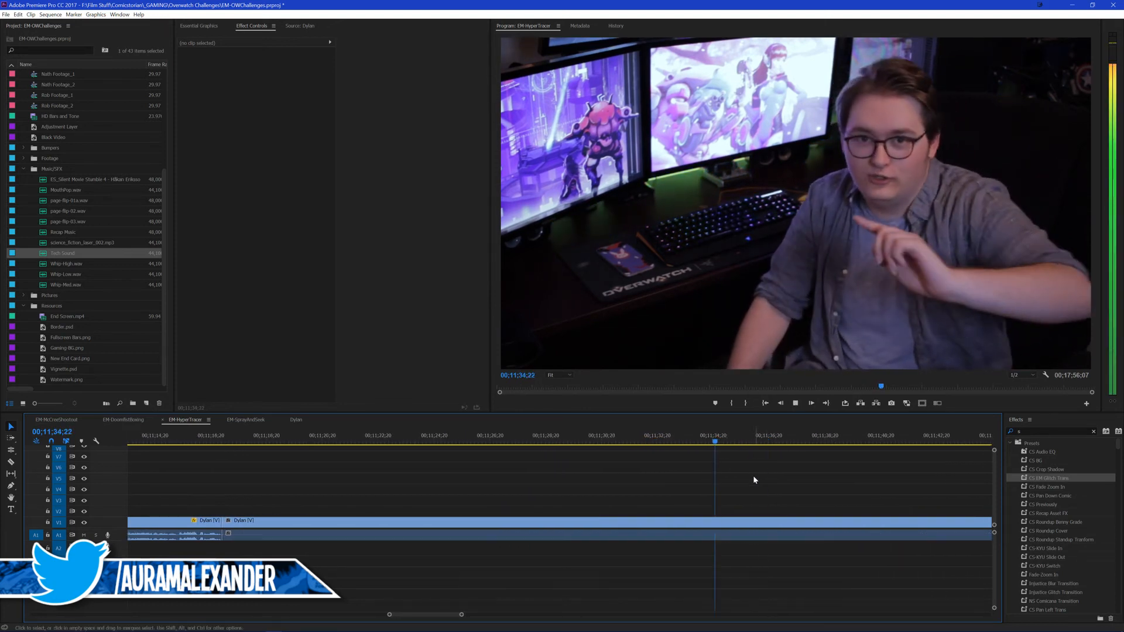
left_click_drag(665, 442, 646, 443)
key("ctrl+k")
left_click_drag(573, 484, 557, 558)
key("shift+Delete")
scroll(539, 525, "up", 4)
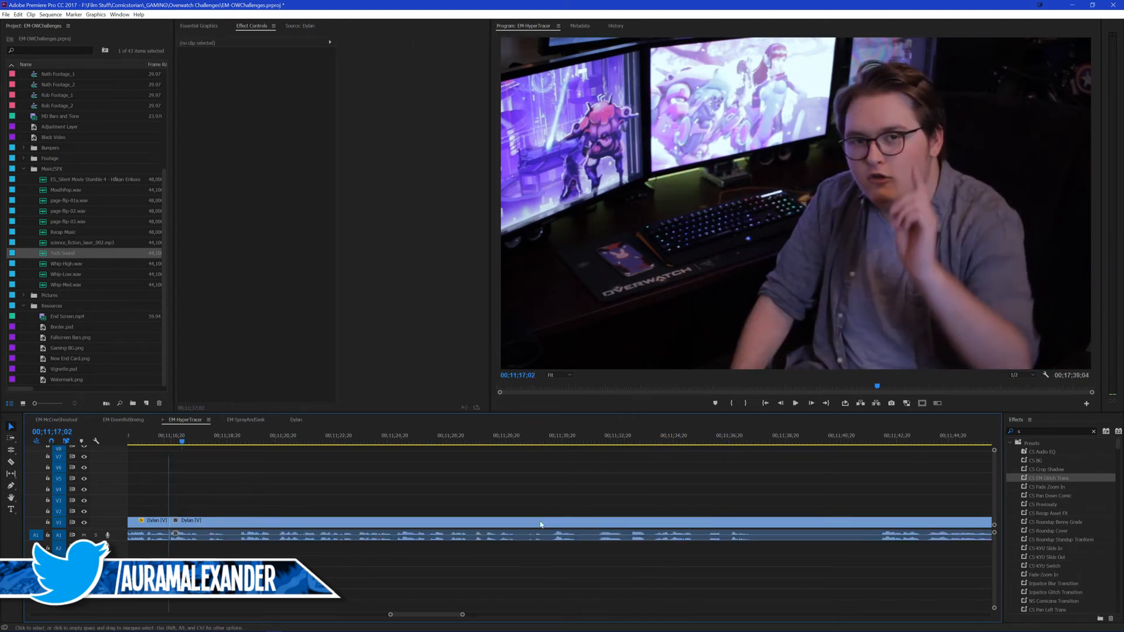
Step: Roll the edit between the zoomed clip and the last presenter clip to 00;11;17;09 and save the project
left_click(325, 442)
key("space")
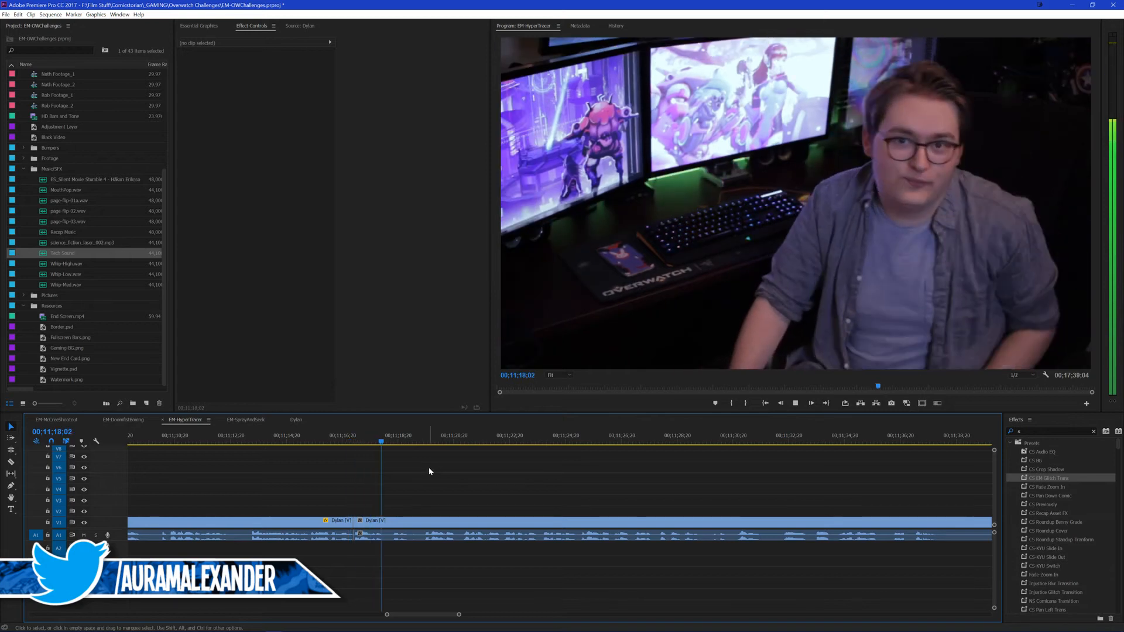
key("space")
key("Up")
key("space")
key("space")
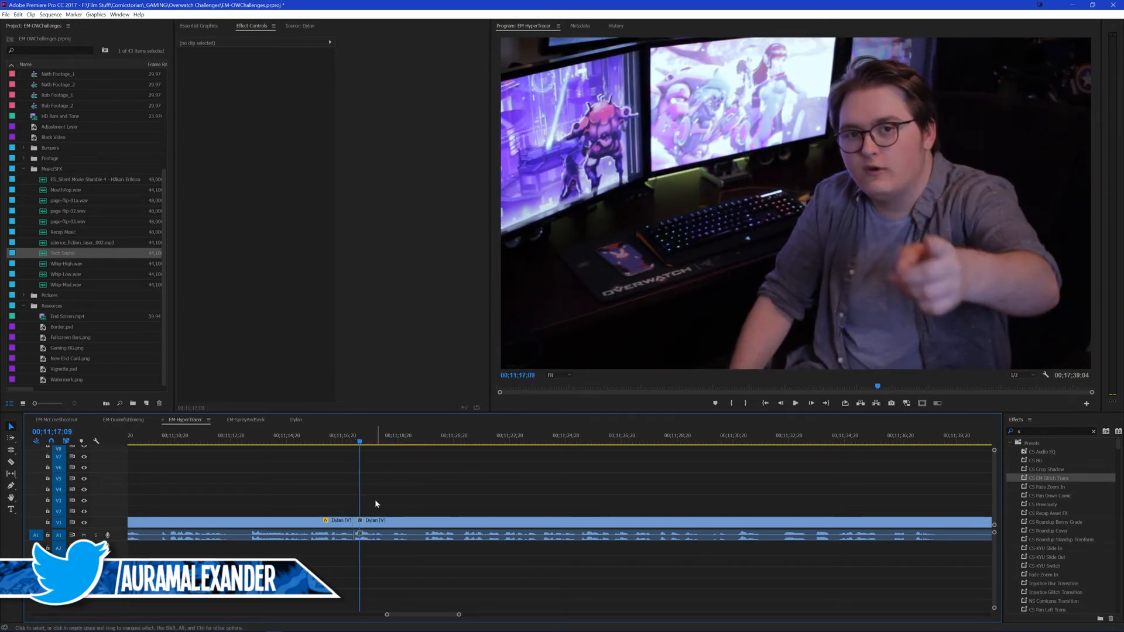
key("n")
left_click_drag(353, 521, 359, 521)
key("v")
left_click(346, 443)
key("space")
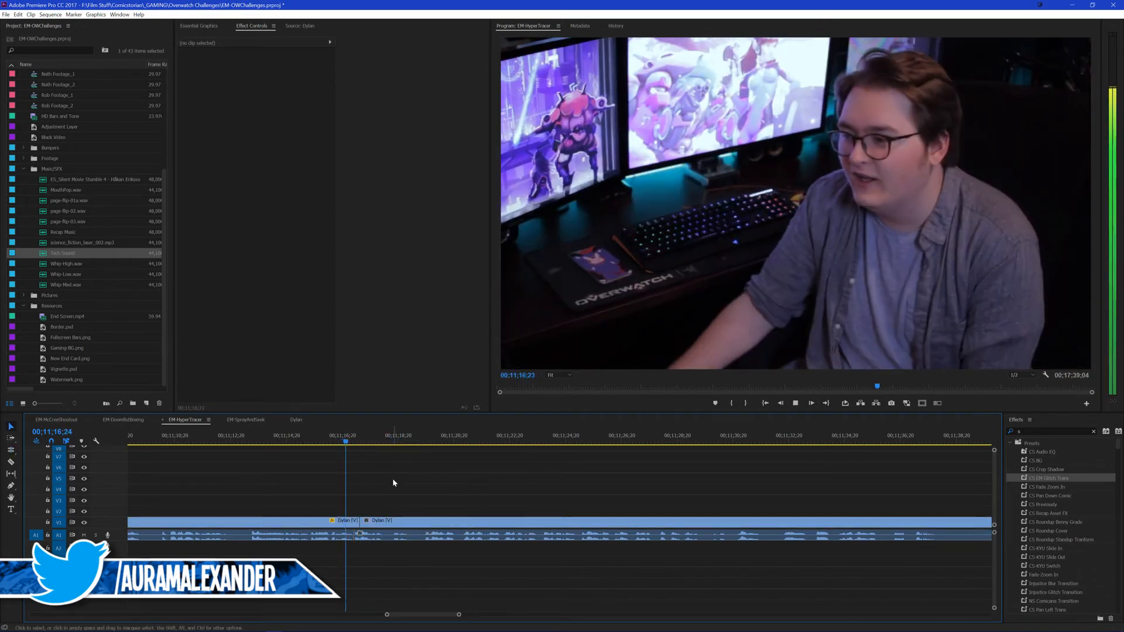
scroll(398, 482, "up", 1)
key("space")
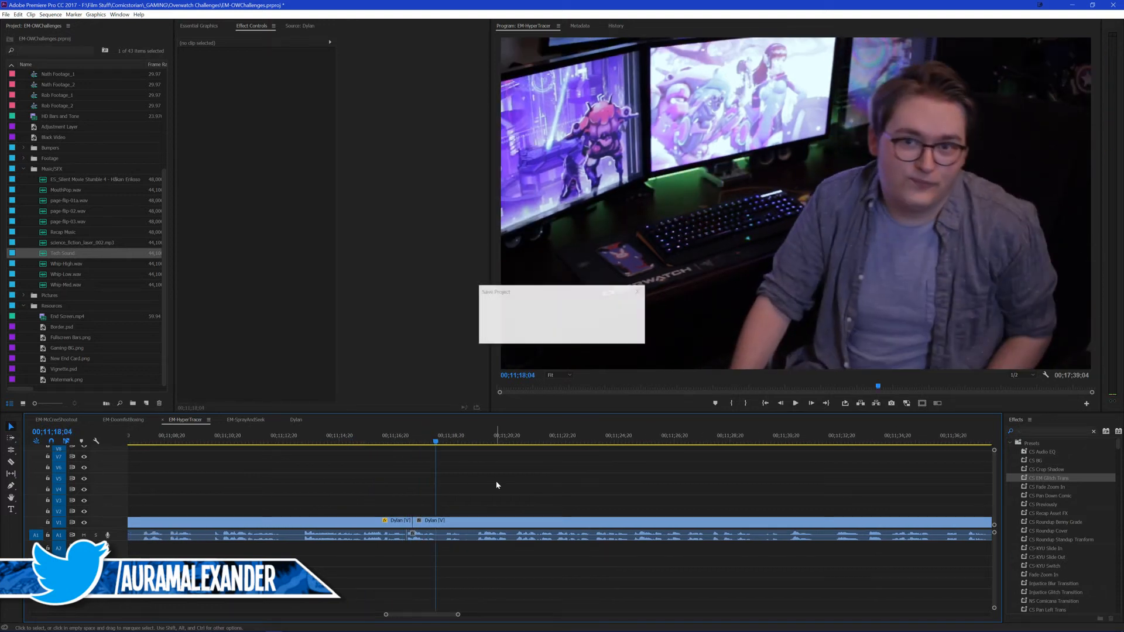
Step: Roll the edit at the start of the zoomed presenter clip to 00;10;56;05, check the playback, and save the project
scroll(496, 486, "up", 1)
scroll(496, 485, "up", 10)
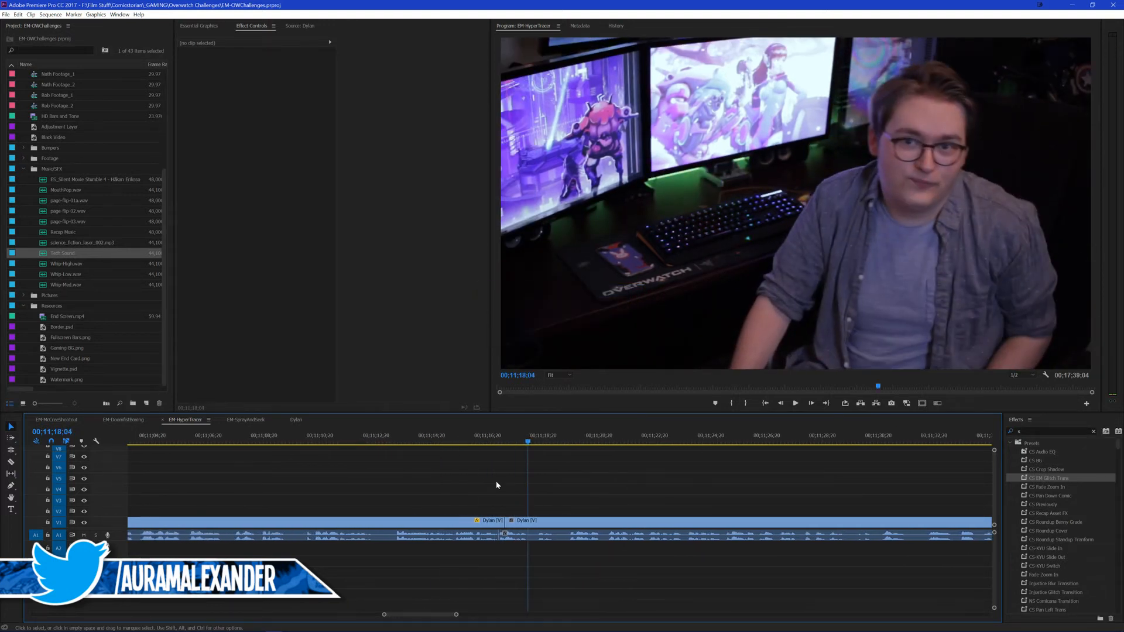
left_click(246, 440)
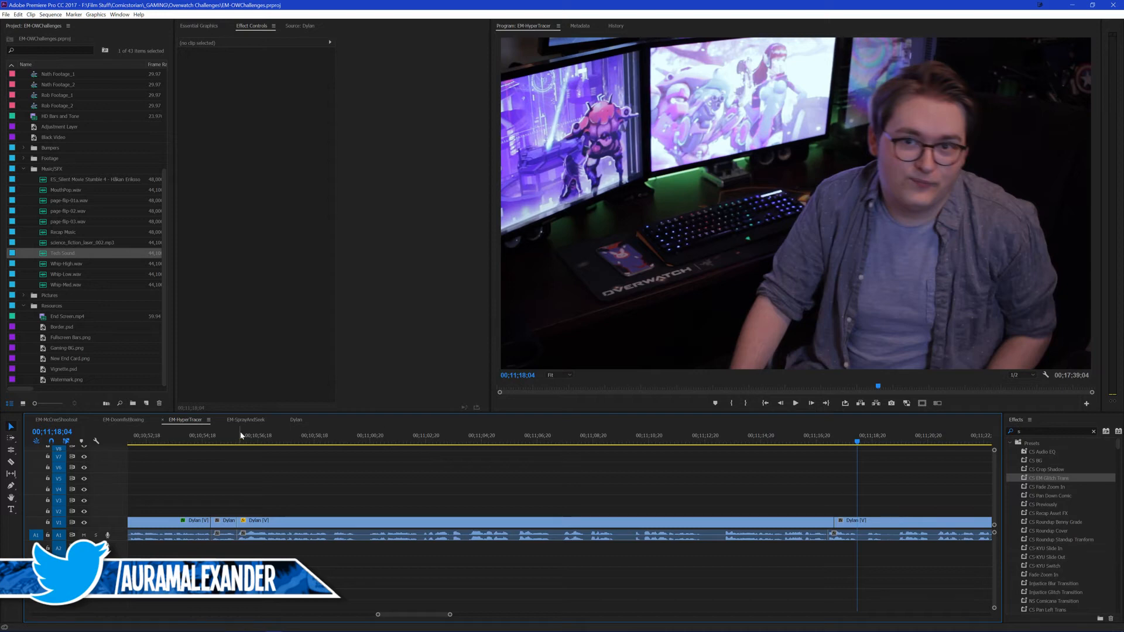
key("n")
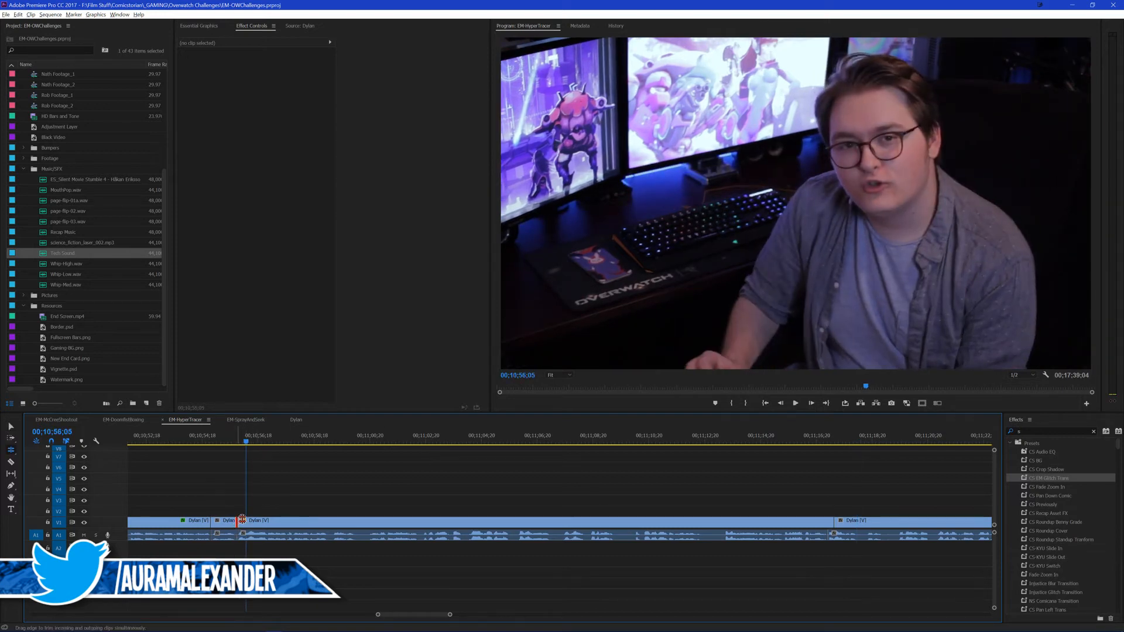
left_click_drag(237, 522, 246, 522)
key("v")
left_click(215, 442)
key("space")
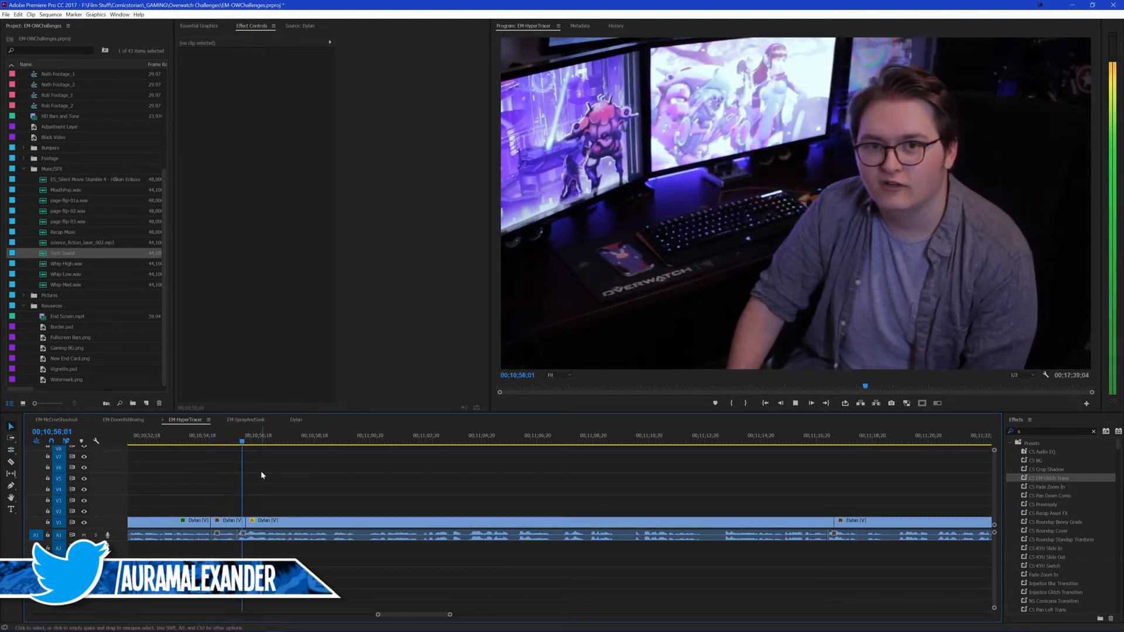
key("space")
scroll(528, 475, "down", 2, "alt")
scroll(528, 478, "down", 3)
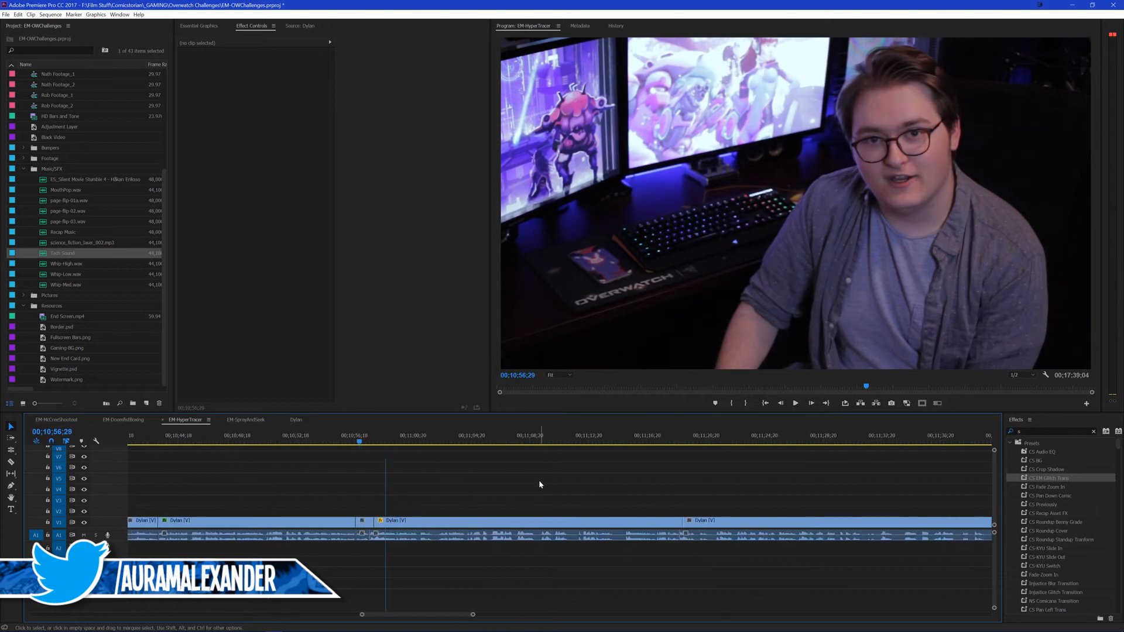
key("ctrl+s")
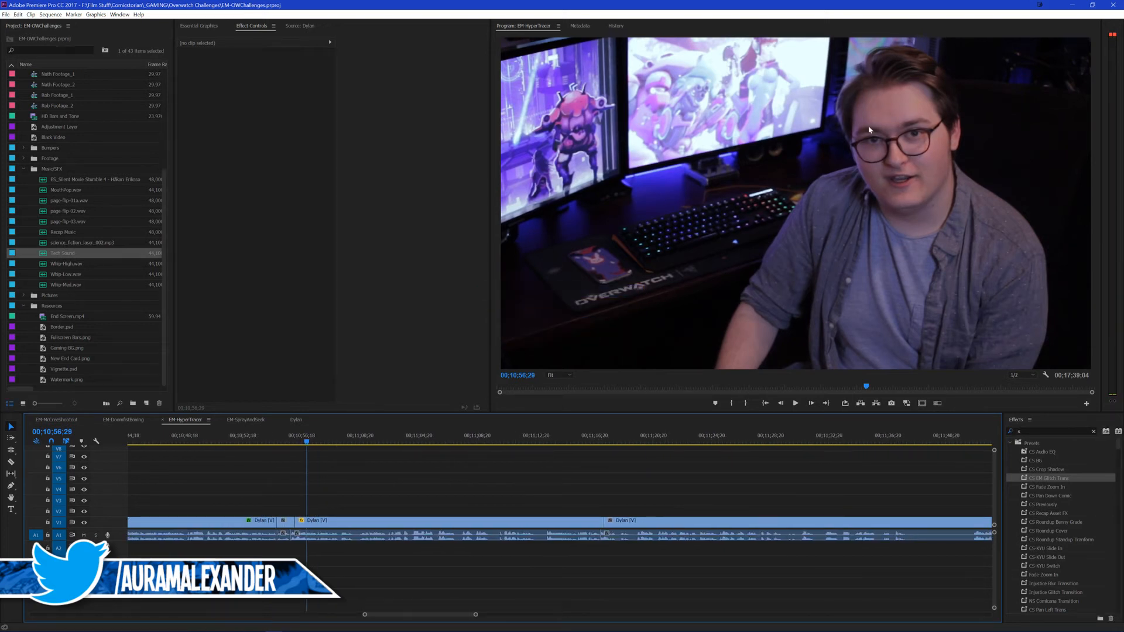
Step: Copy the first group of social handle titles from the EM-DoomfistBoxing sequence and paste them onto V2 of EM-HyperTrace at 00;11;20;29
left_click(603, 437)
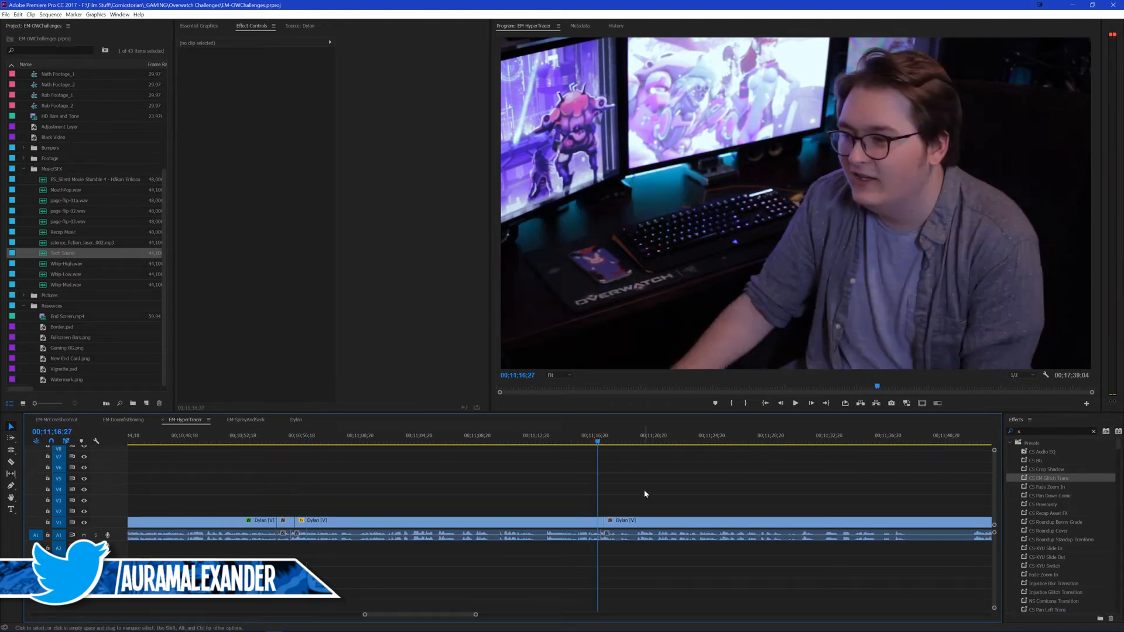
key("space")
scroll(600, 484, "down", 2)
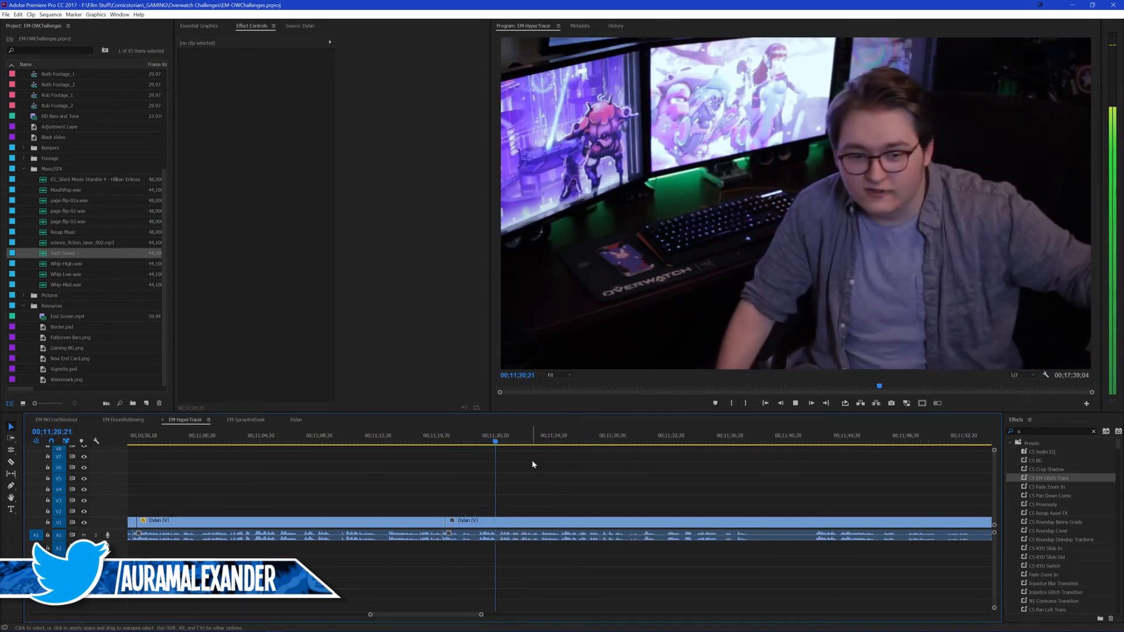
left_click(502, 440)
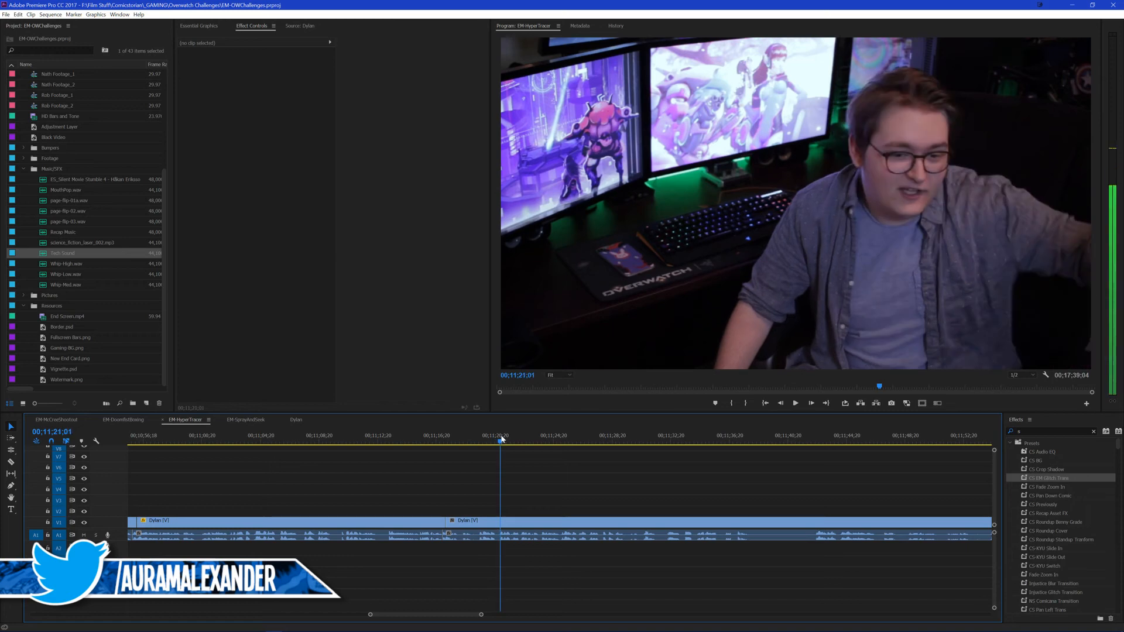
left_click(119, 420)
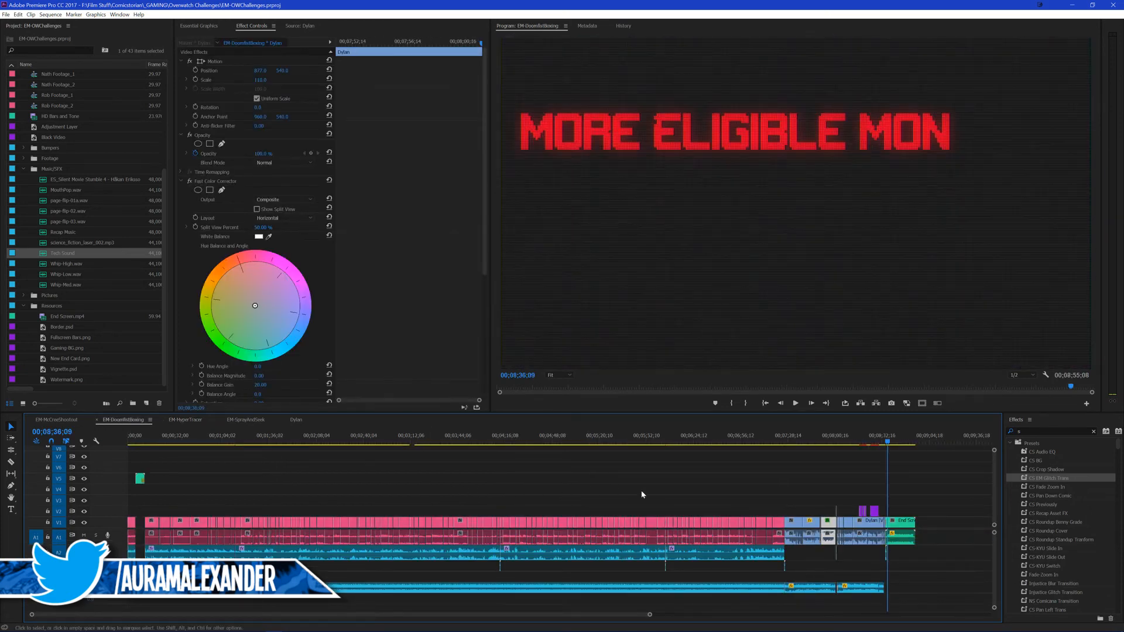
left_click_drag(848, 500, 868, 516)
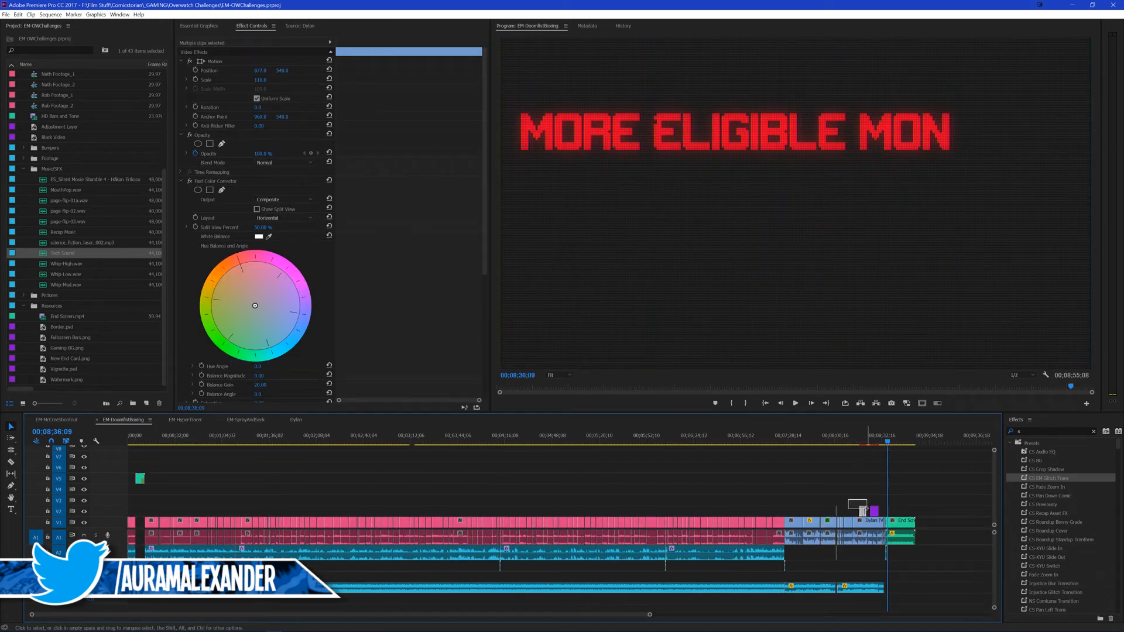
left_click(173, 420)
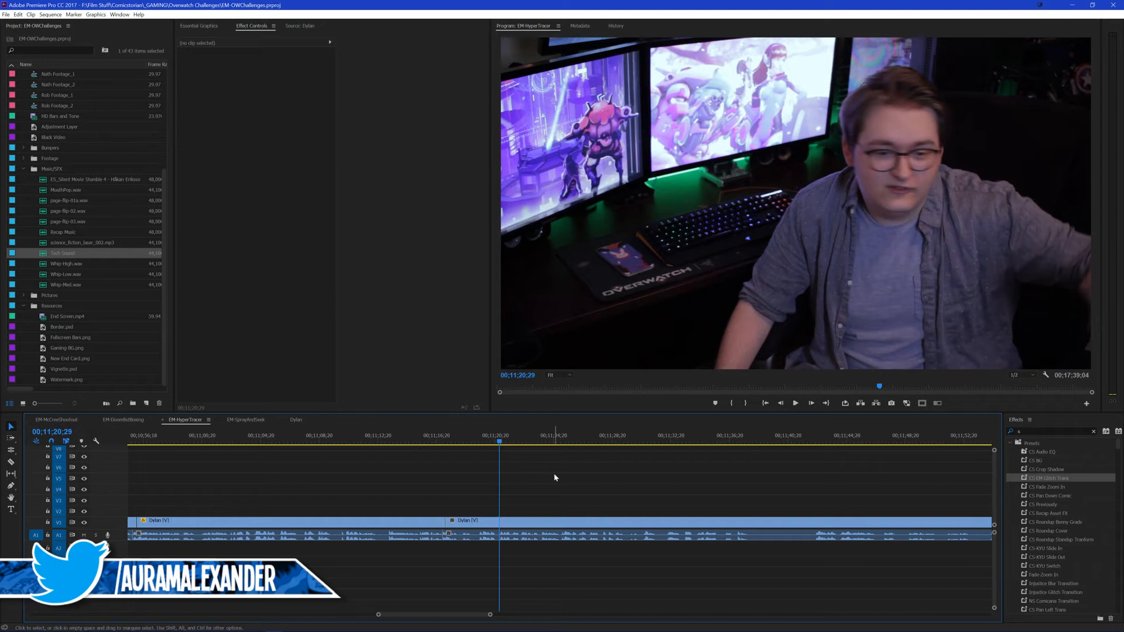
left_click(58, 522)
Step: Review the pasted handle titles' timing from 00;11;20;03 to 00;11;25;00 and save the project
left_click(488, 443)
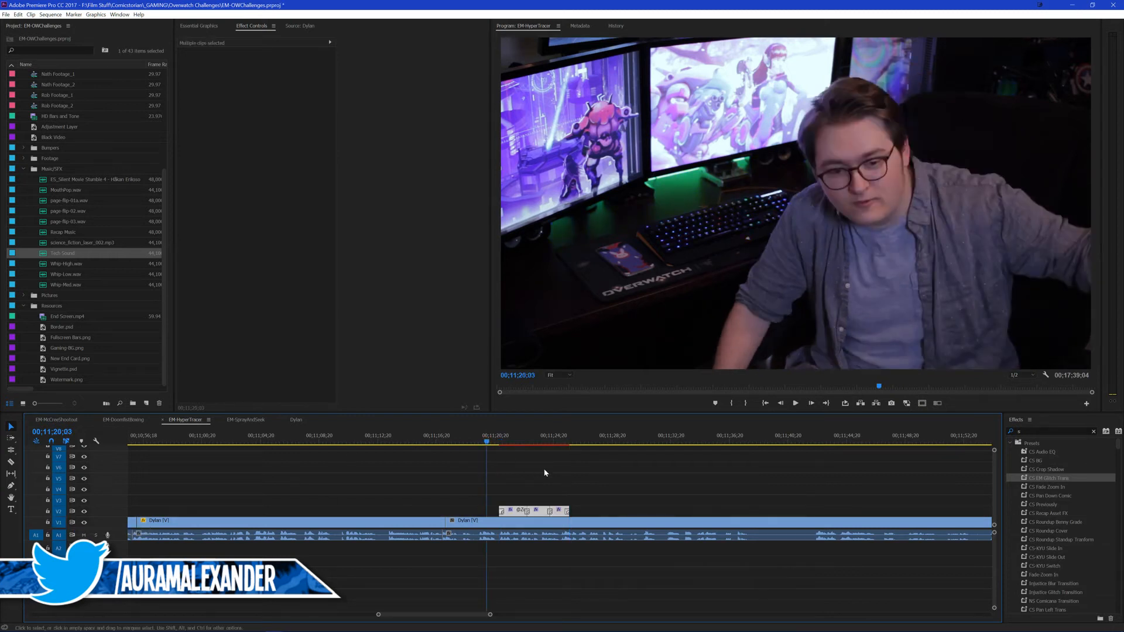
left_click(550, 470)
key("space")
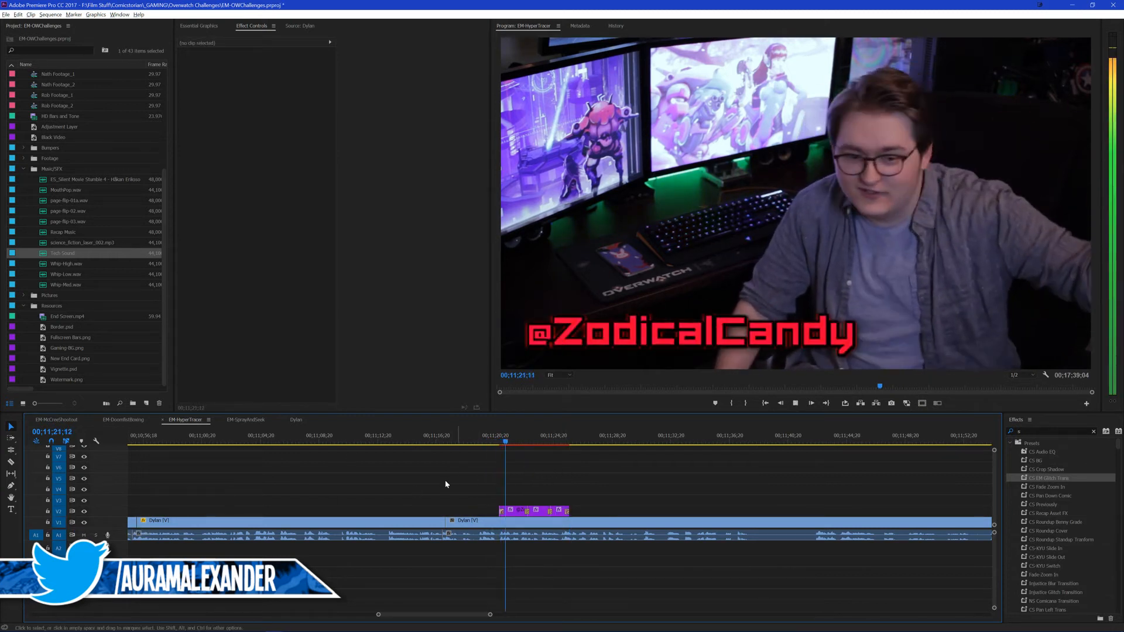
scroll(485, 478, "up", 2)
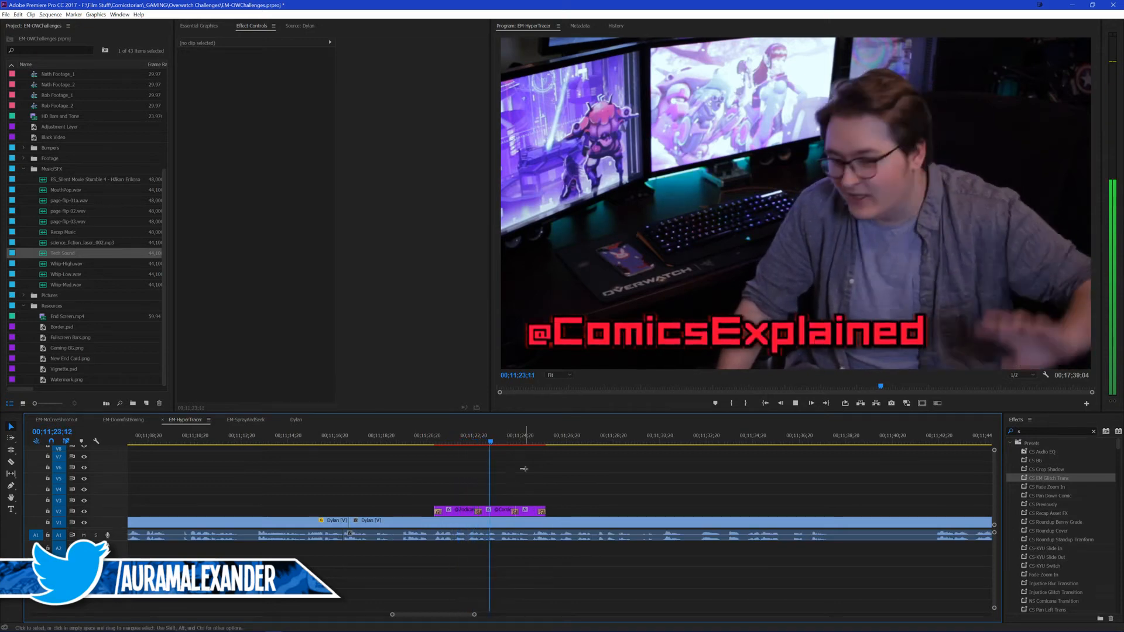
key("space")
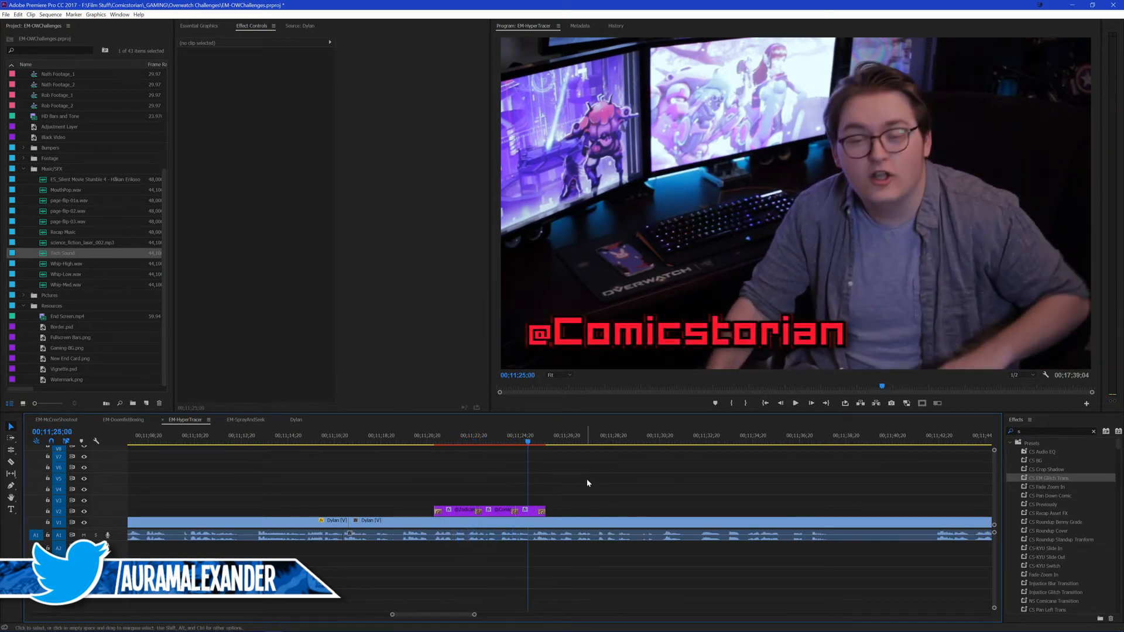
left_click(433, 443)
key("ctrl+s")
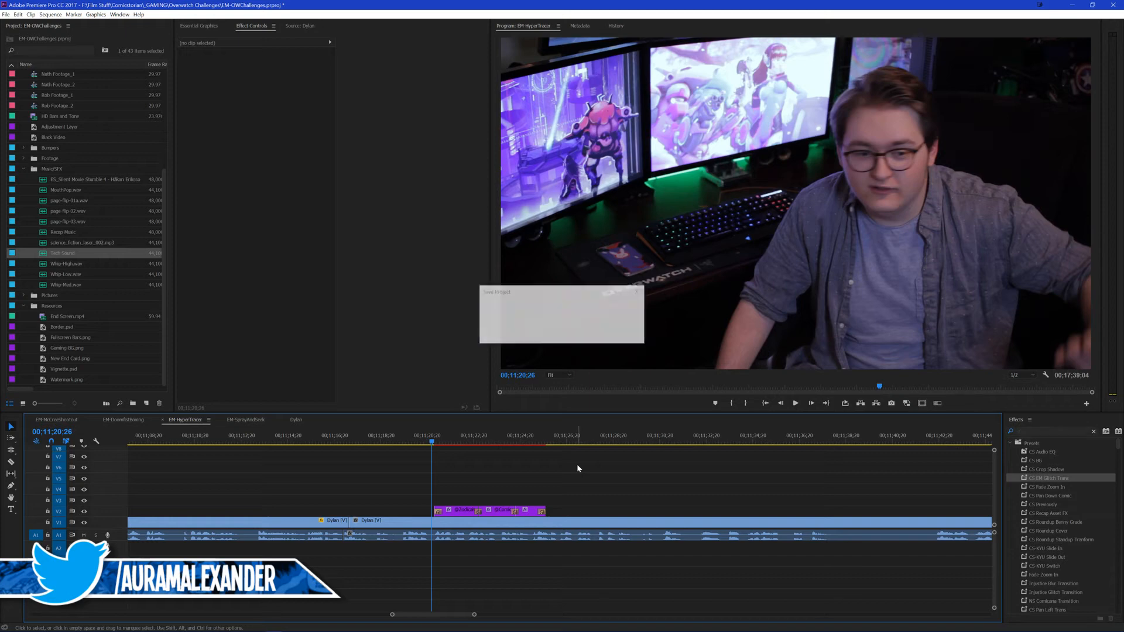
Step: Play back the presenter footage from 00;11;20;26, recheck the line from 00;11;27;28 for a cut point, and save the project
key("space")
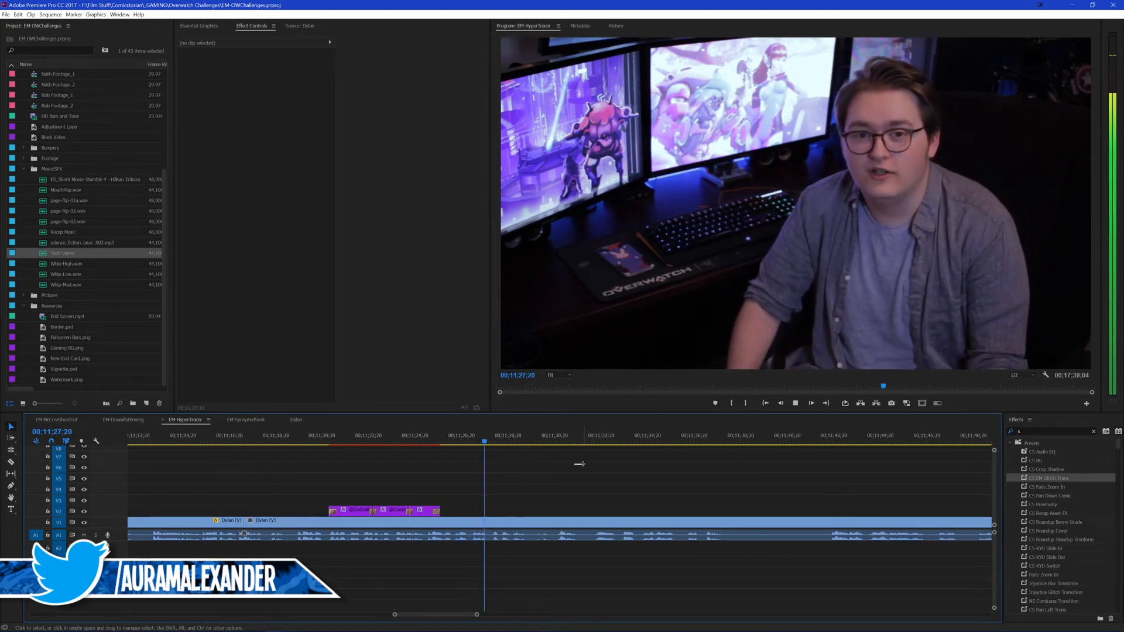
key("ctrl+s")
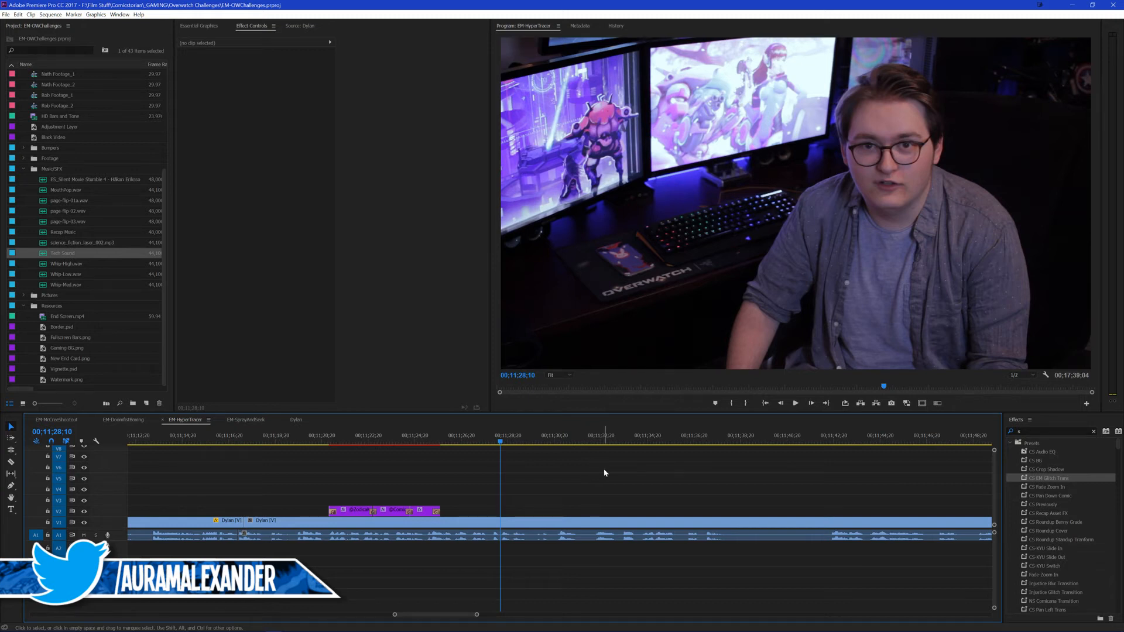
key("space")
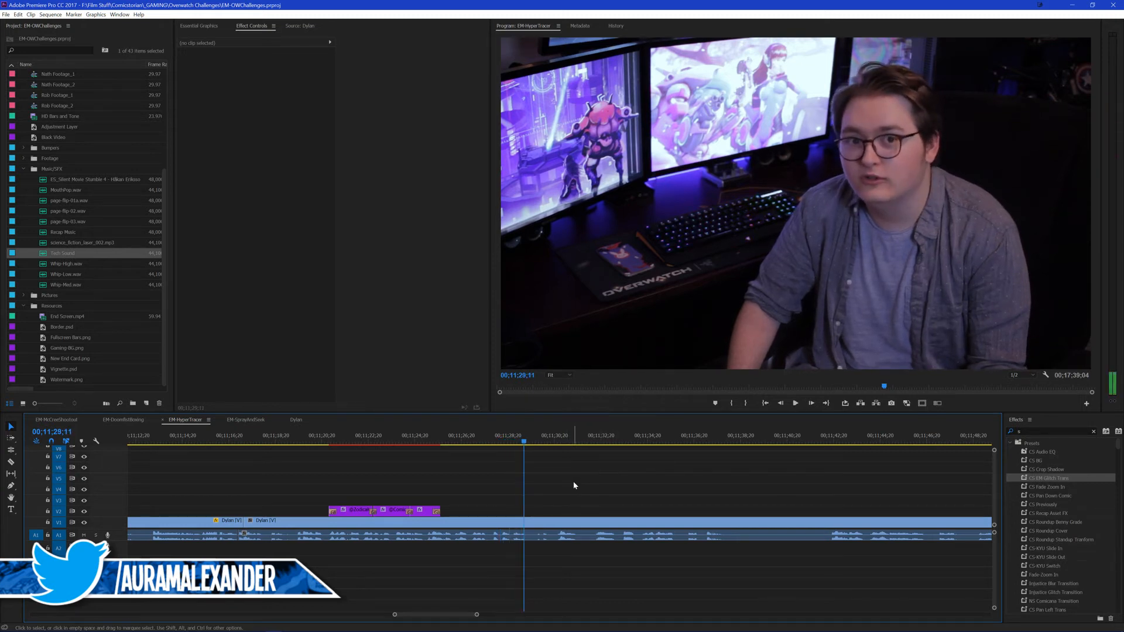
key("space")
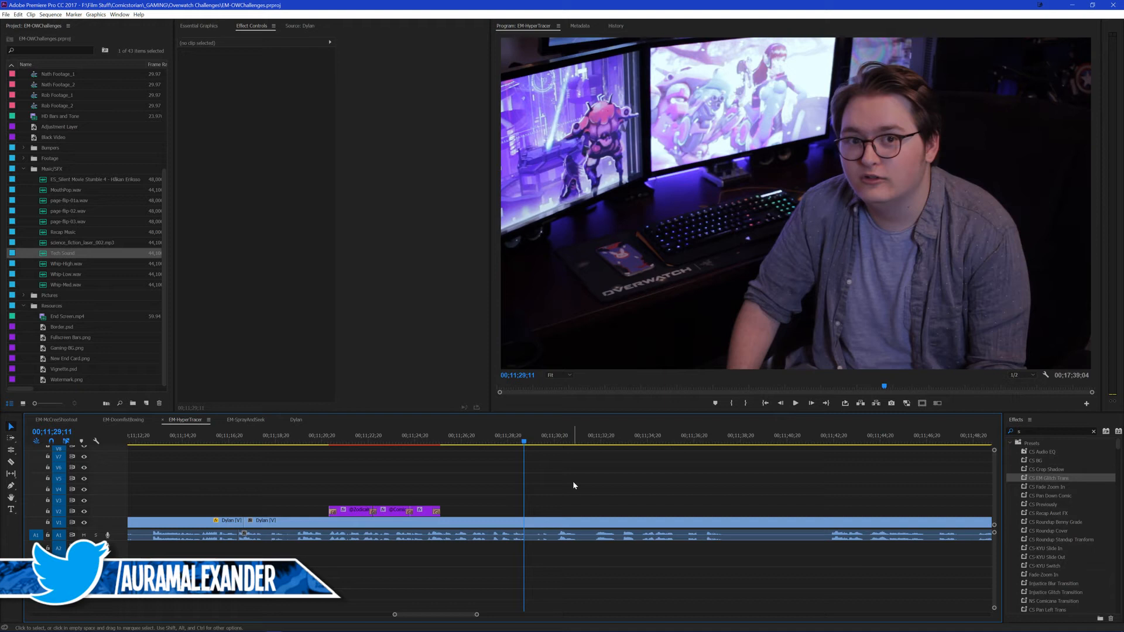
left_click(515, 443)
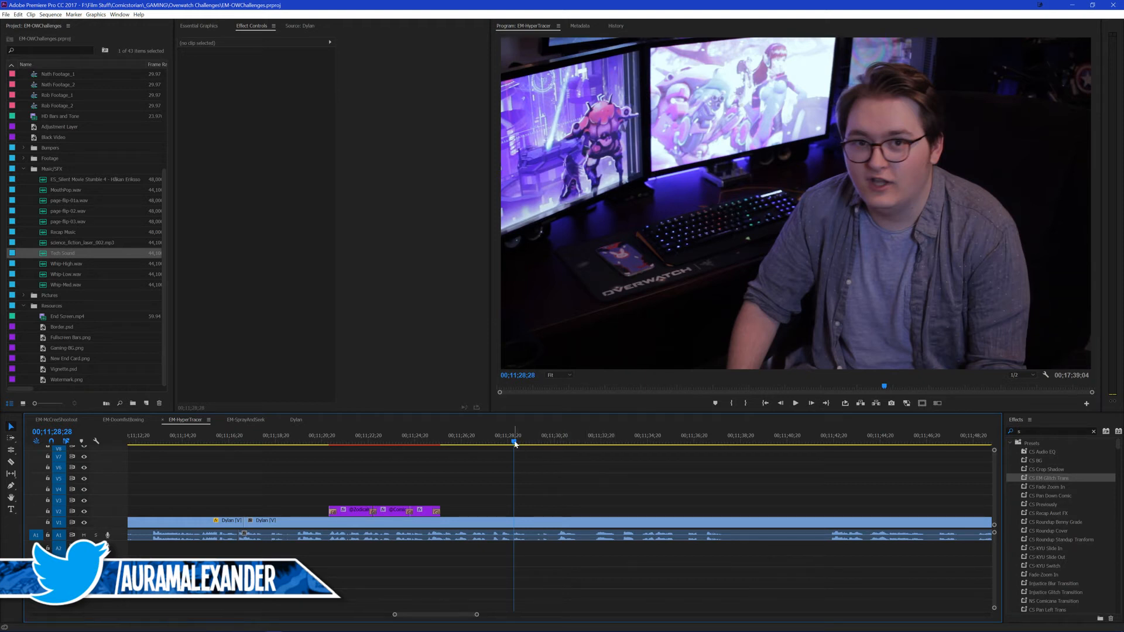
key("Left")
key("Left")
key("Left")
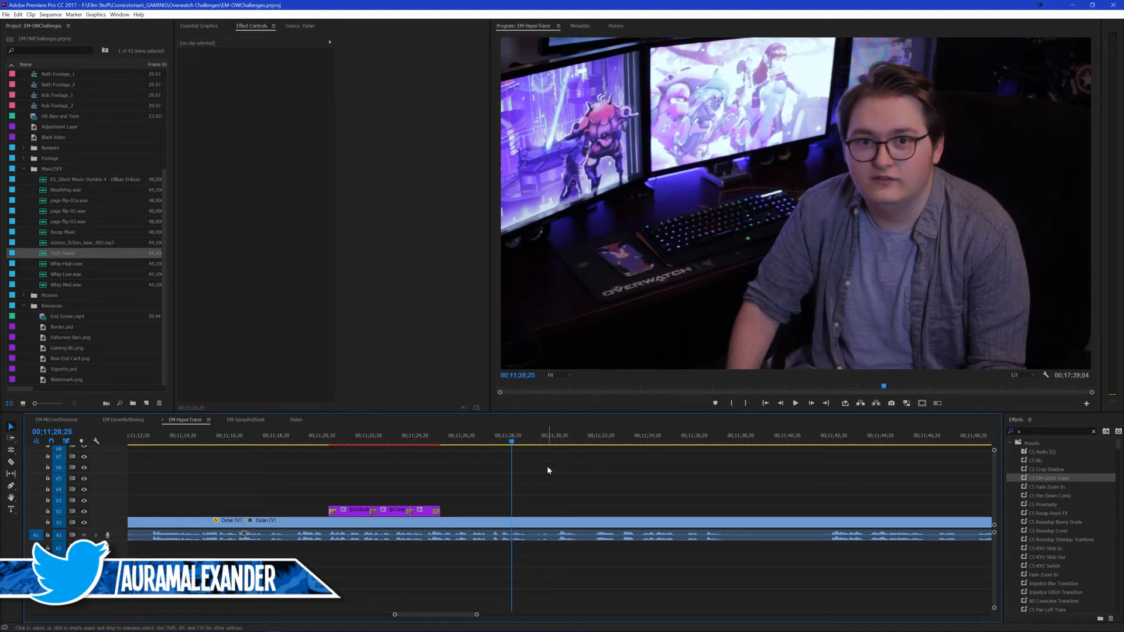
left_click(491, 443)
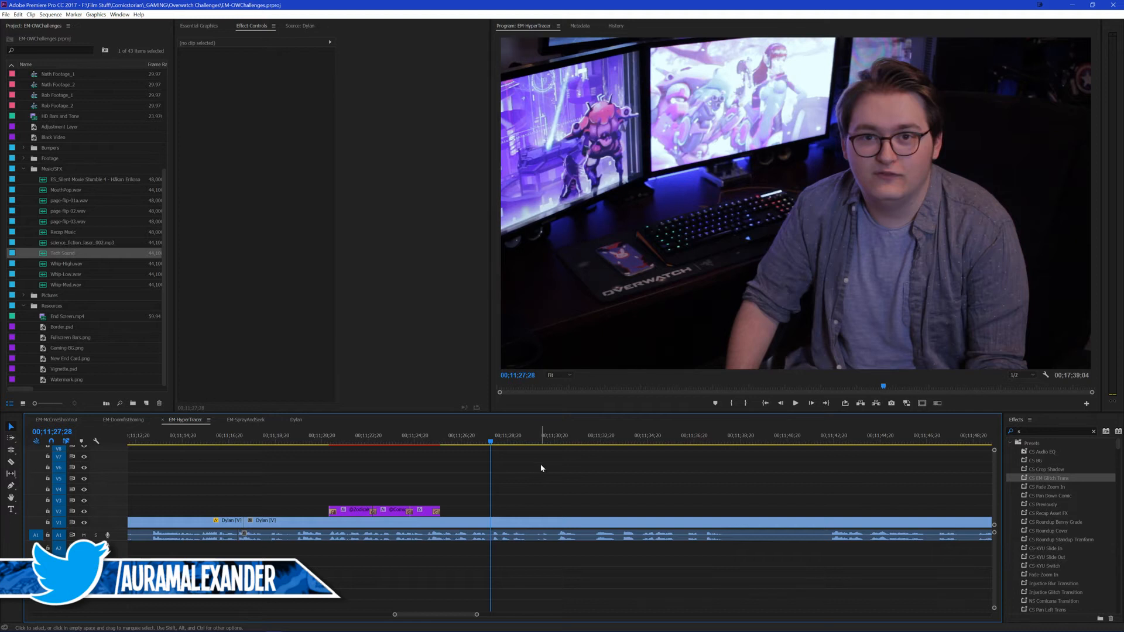
key("space")
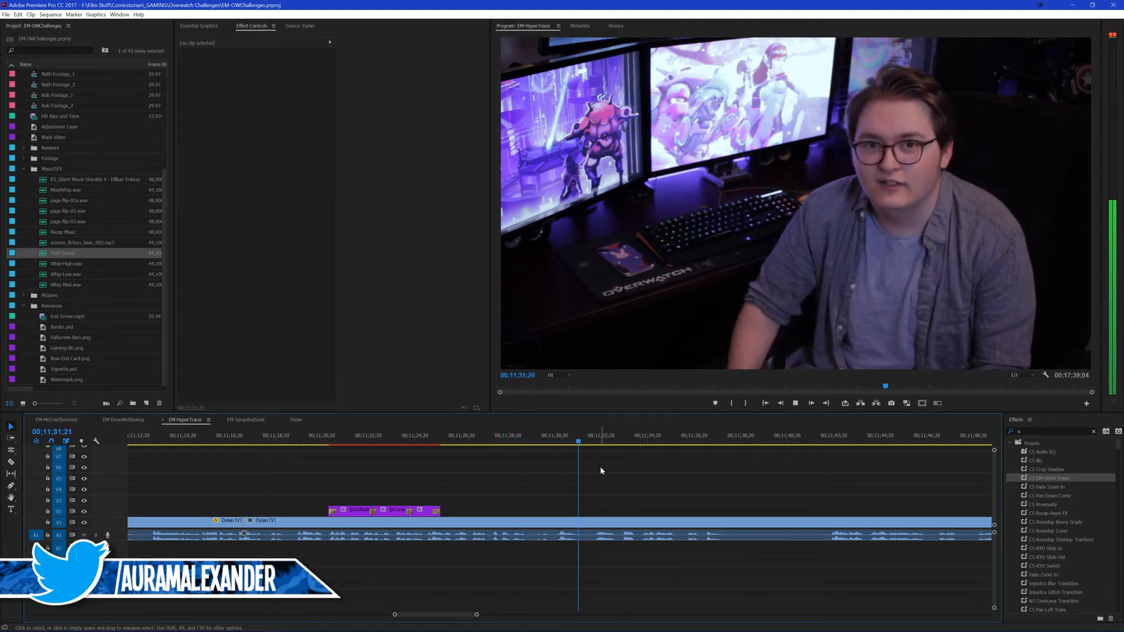
Step: Split the presenter clip at 00;11;31;20 in EM-HyperTrace
left_click(561, 443)
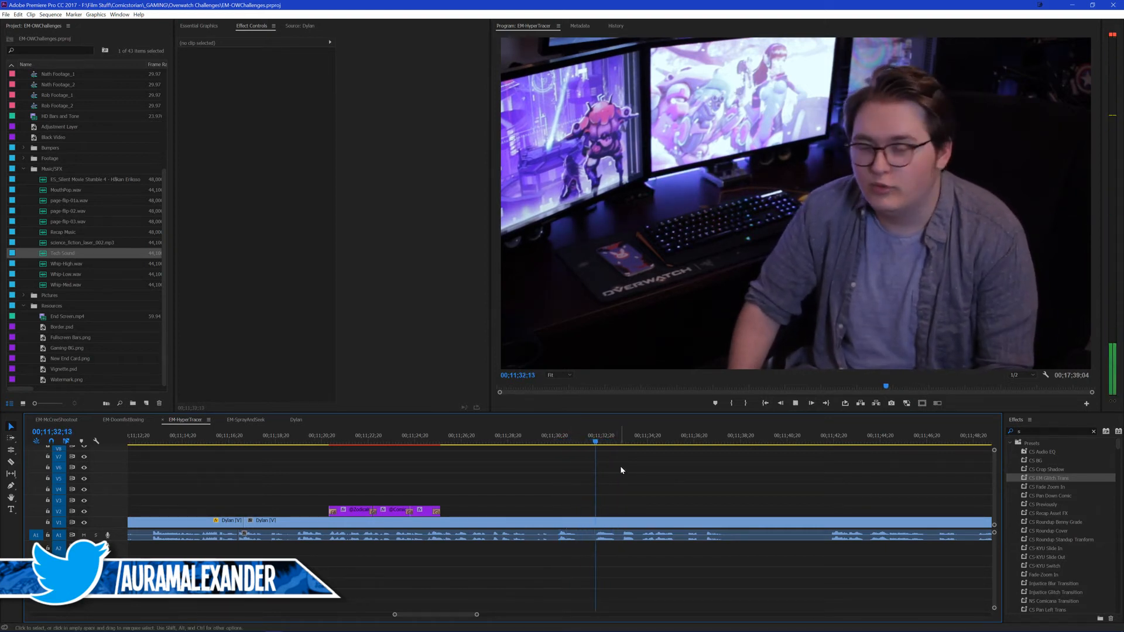
left_click(558, 443)
key("space")
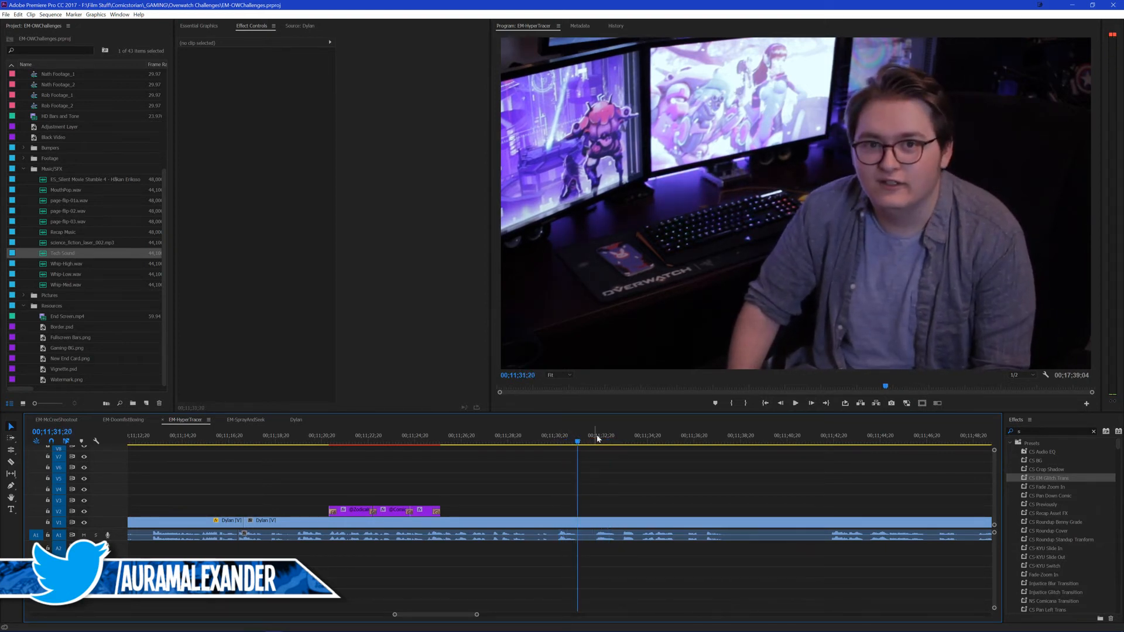
key("ctrl+k")
Step: Split the presenter clip at 00;11;42;17, ripple delete the section between the two cuts, and save the project
left_click_drag(597, 439, 808, 444)
key("space")
scroll(749, 480, "down", 3)
left_click_drag(673, 479, 686, 479)
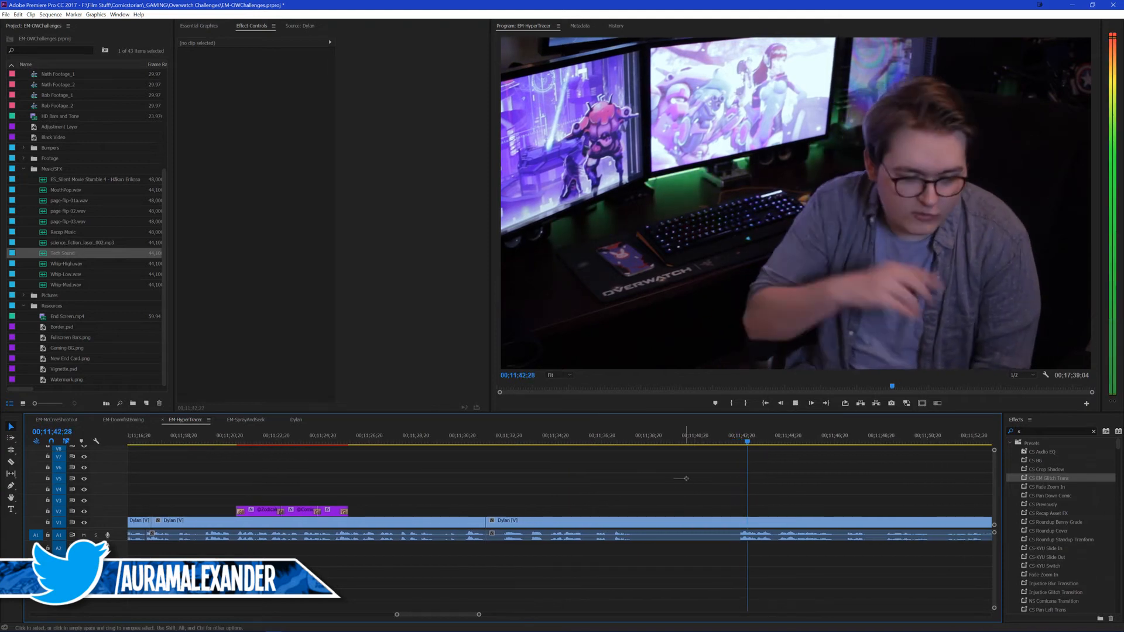
key("space")
left_click(739, 443)
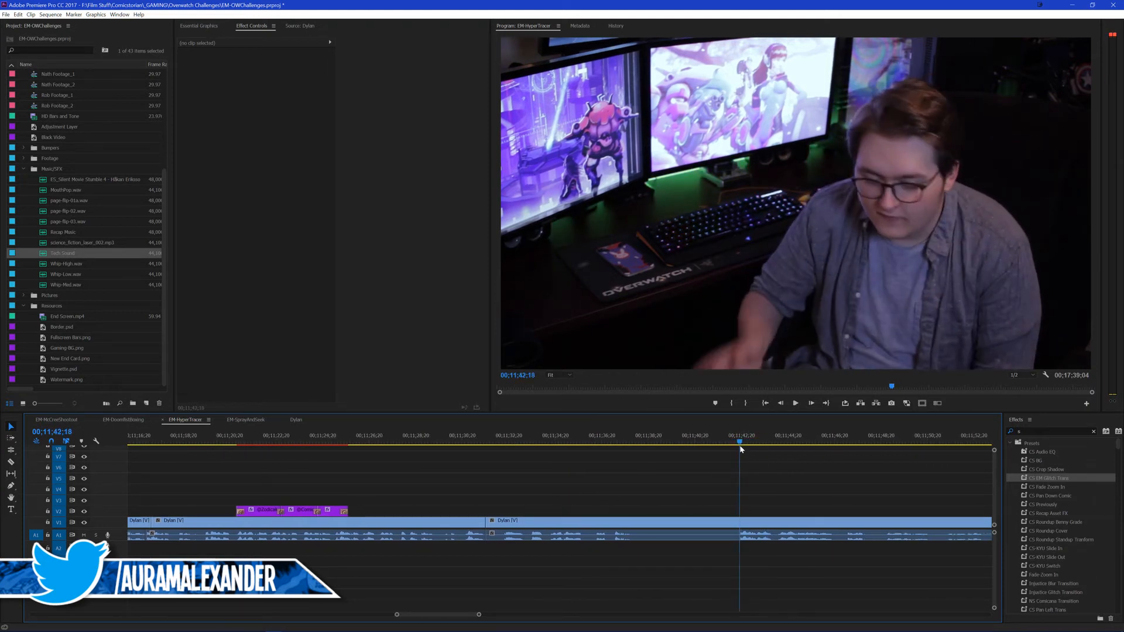
left_click(739, 446)
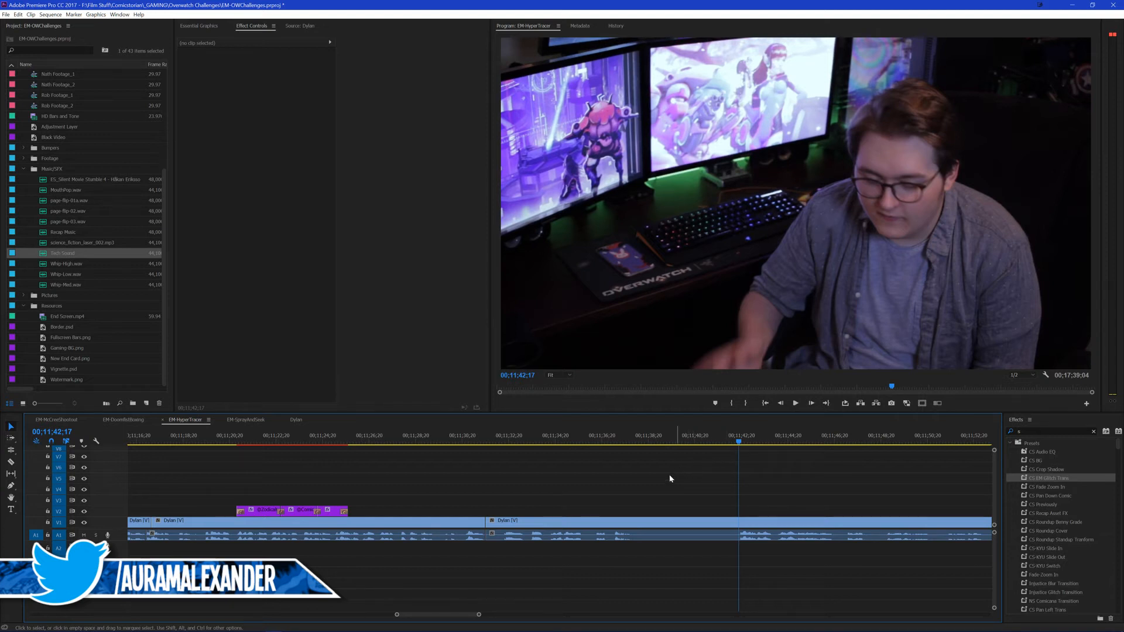
key("ctrl+k")
left_click(567, 520)
key("shift+Delete")
key("ctrl+s")
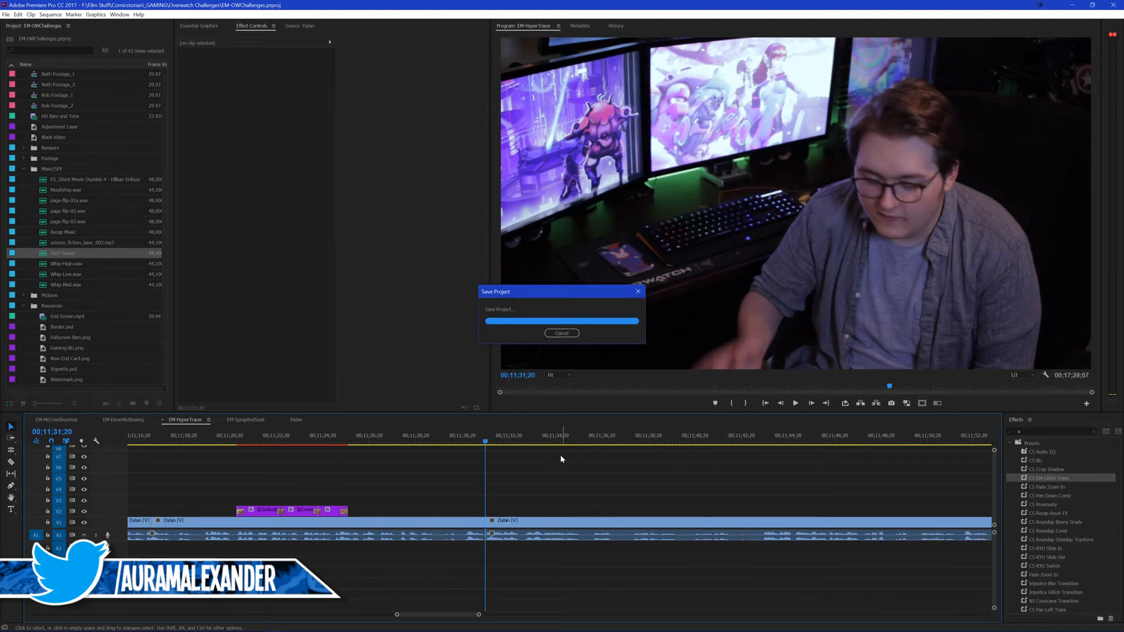
Step: Copy the single social handle title from the EM-DoomfistBoxing sequence, paste it onto V2 of EM-HyperTrace at 00;11;35;17, and save the project
key("space")
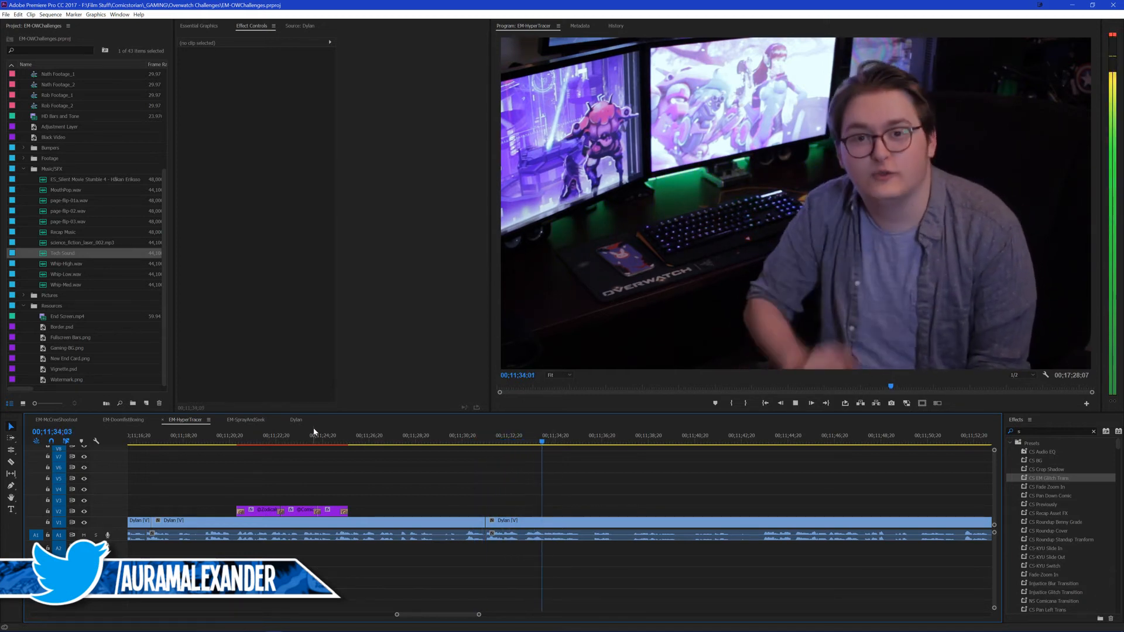
key("space")
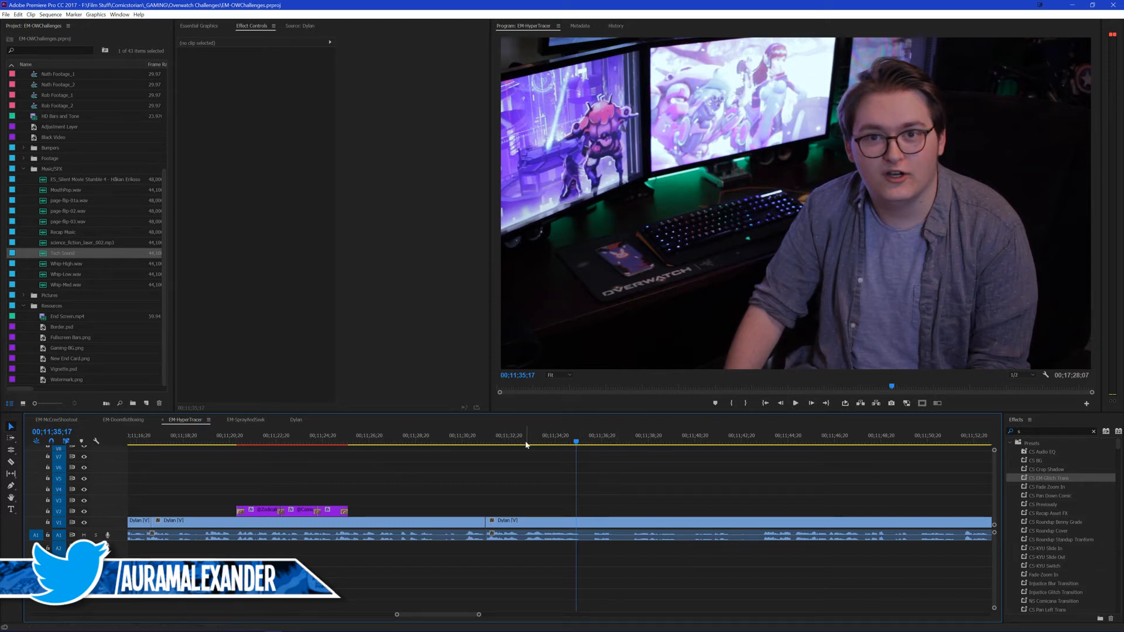
left_click(122, 422)
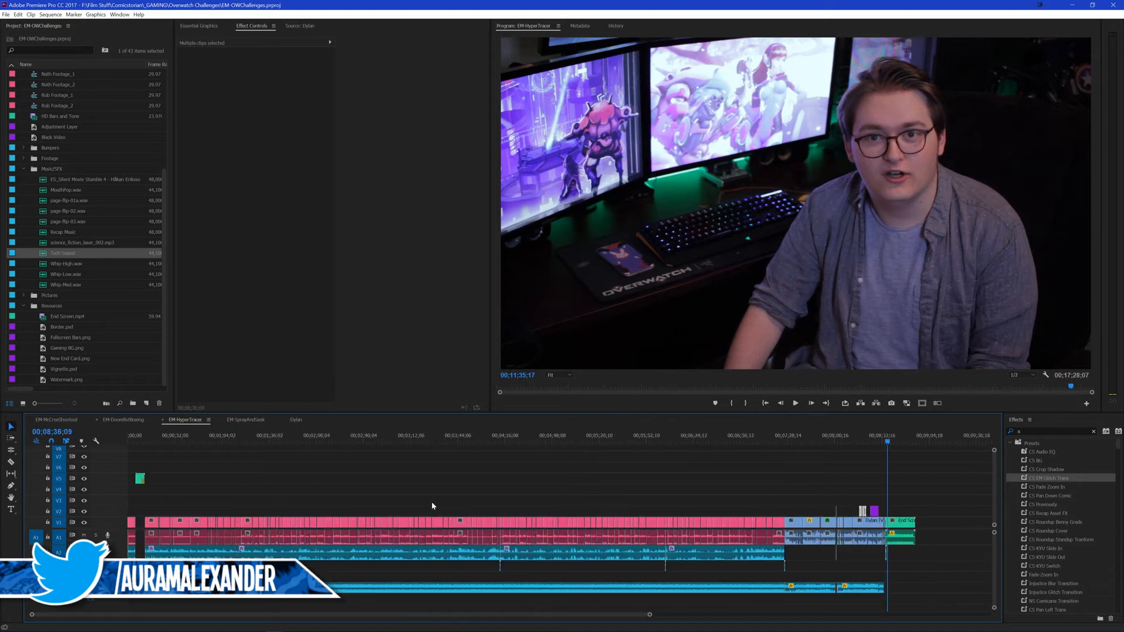
left_click(874, 512)
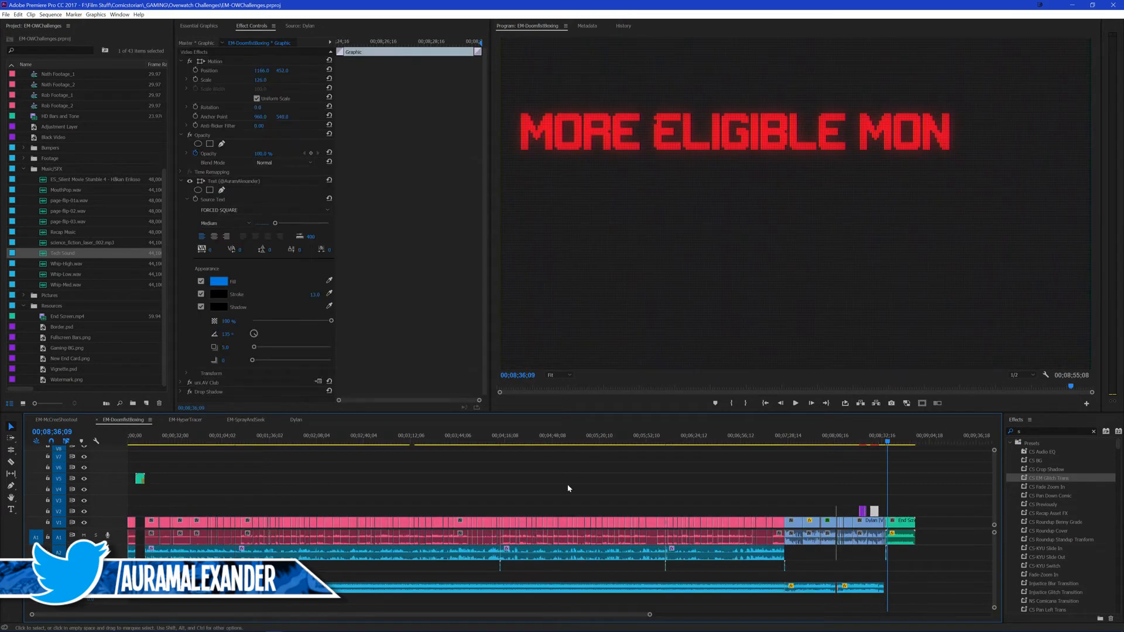
left_click(188, 421)
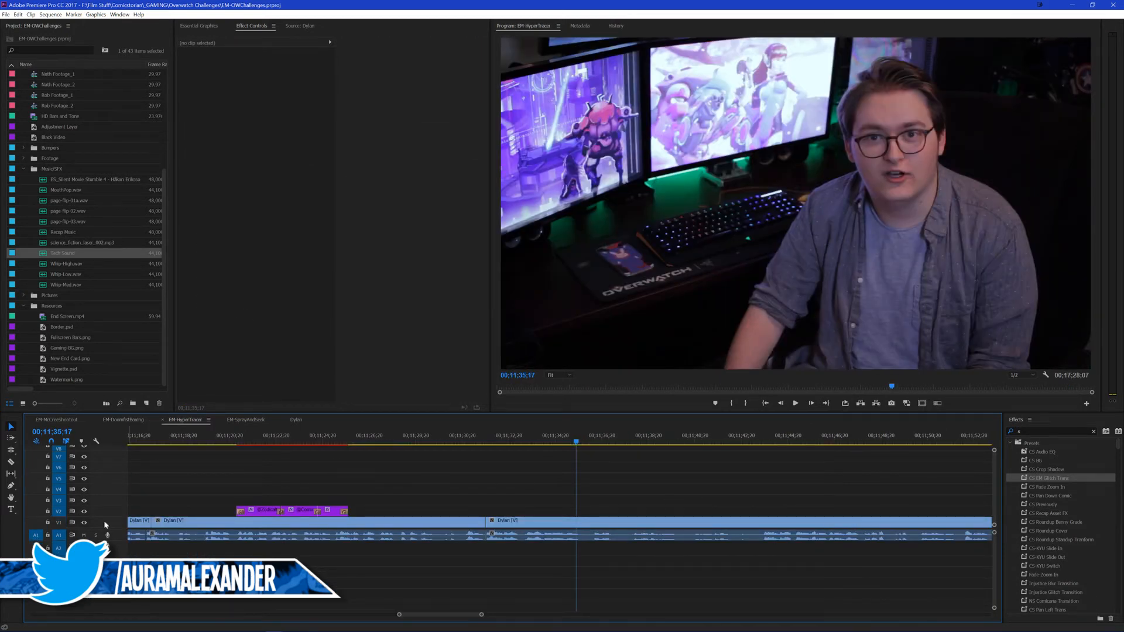
key("ctrl+v")
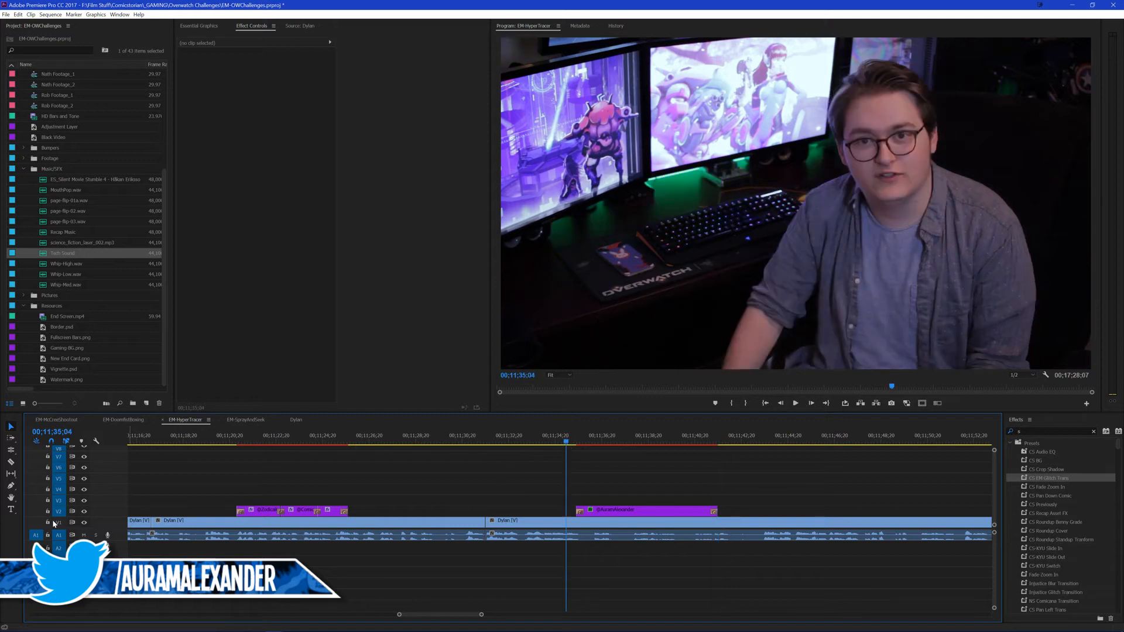
key("ctrl+s")
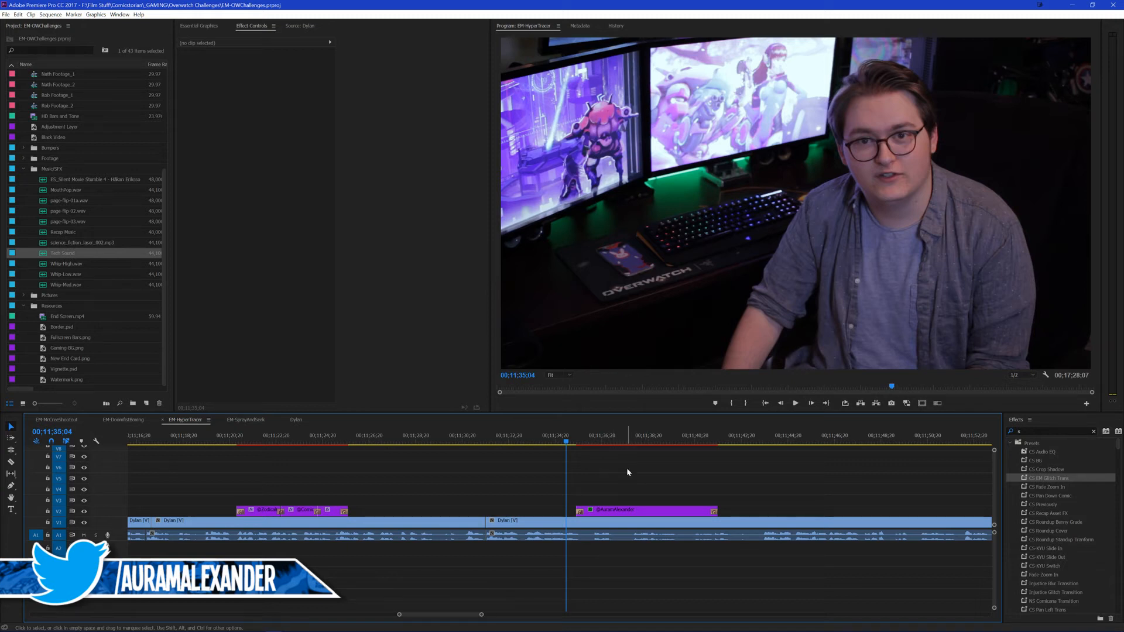
Step: Move the single handle title on V2 to start at 00;11;34;13 and shorten its end to about 00;11;37;20
key("space")
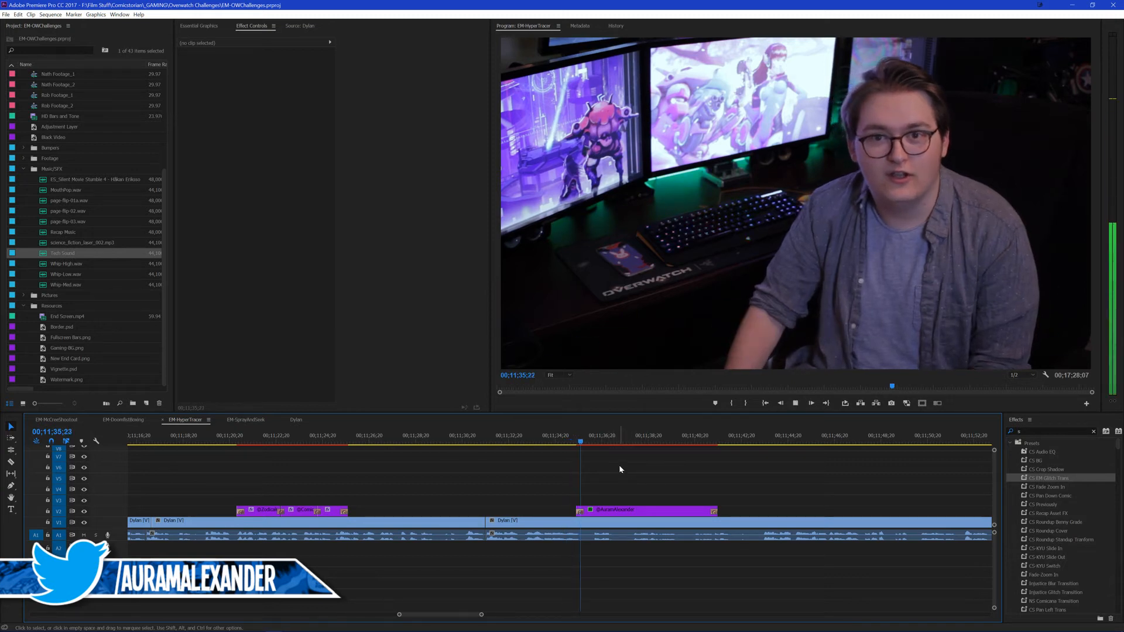
left_click(517, 440)
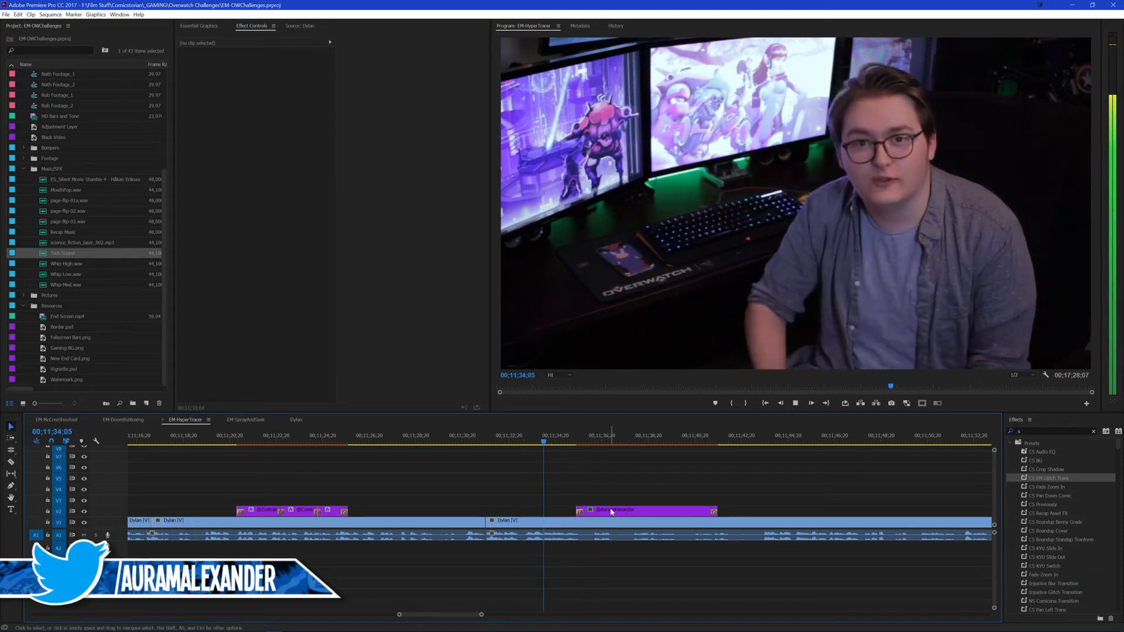
left_click_drag(619, 511, 592, 515)
left_click(598, 465)
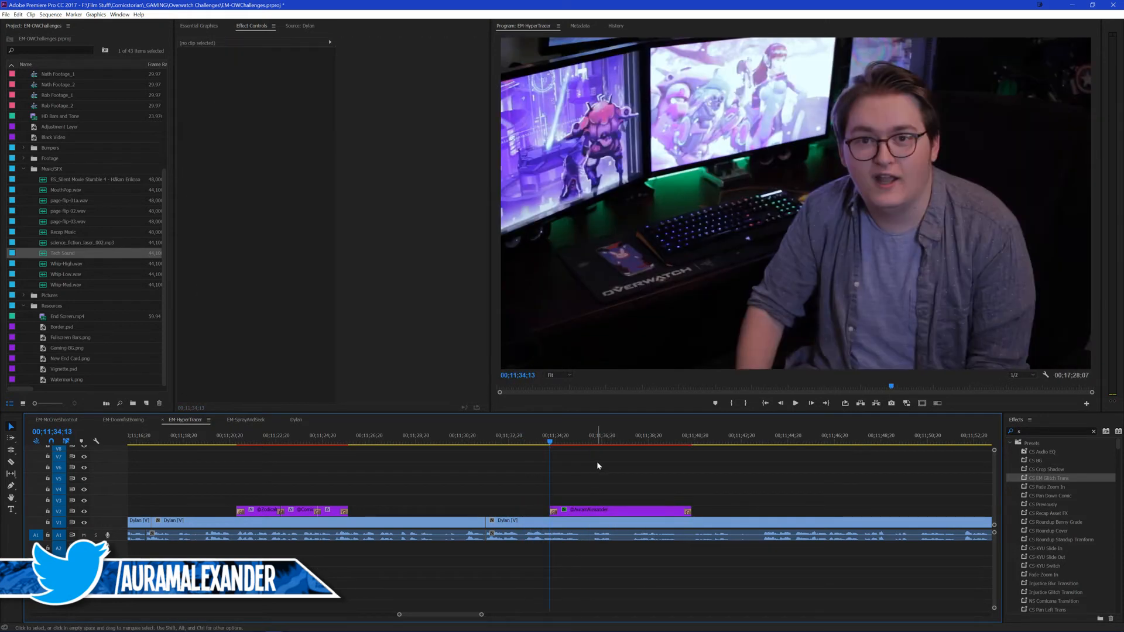
key("Return")
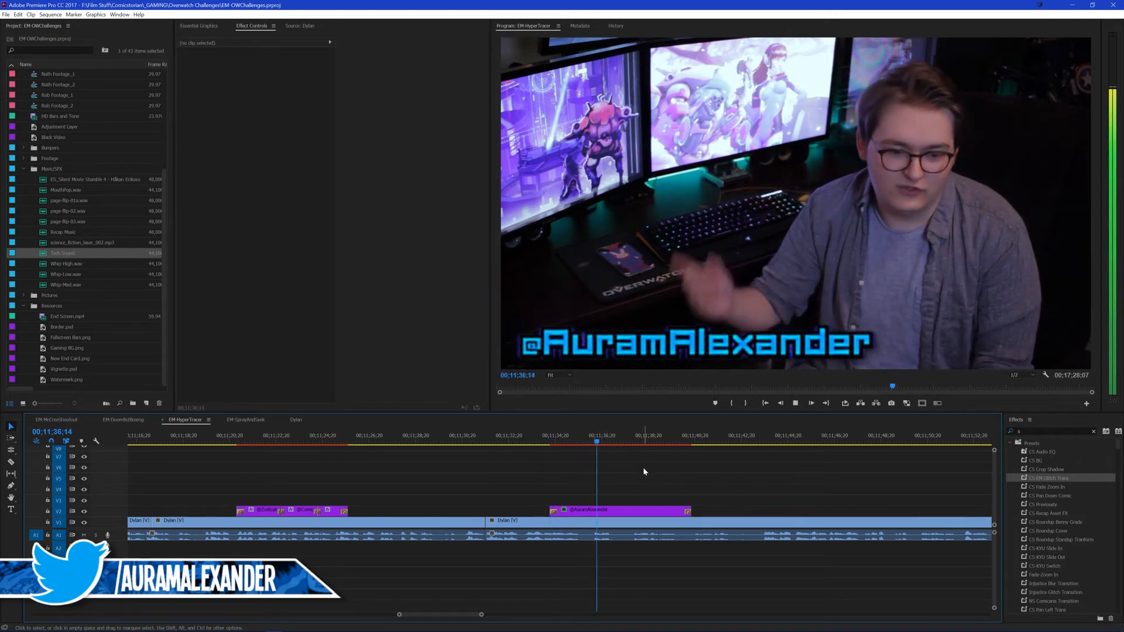
left_click_drag(696, 506, 654, 495)
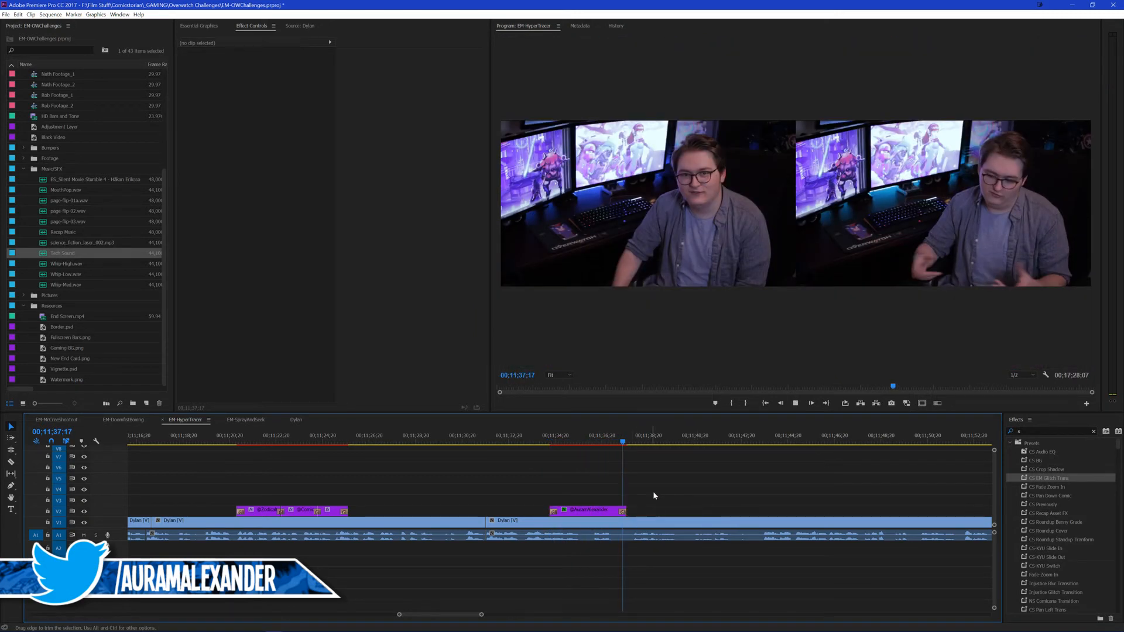
Step: Split the presenter clip at 00;11;43;18 and undo the ripple deletion of the section before the cut
key("space")
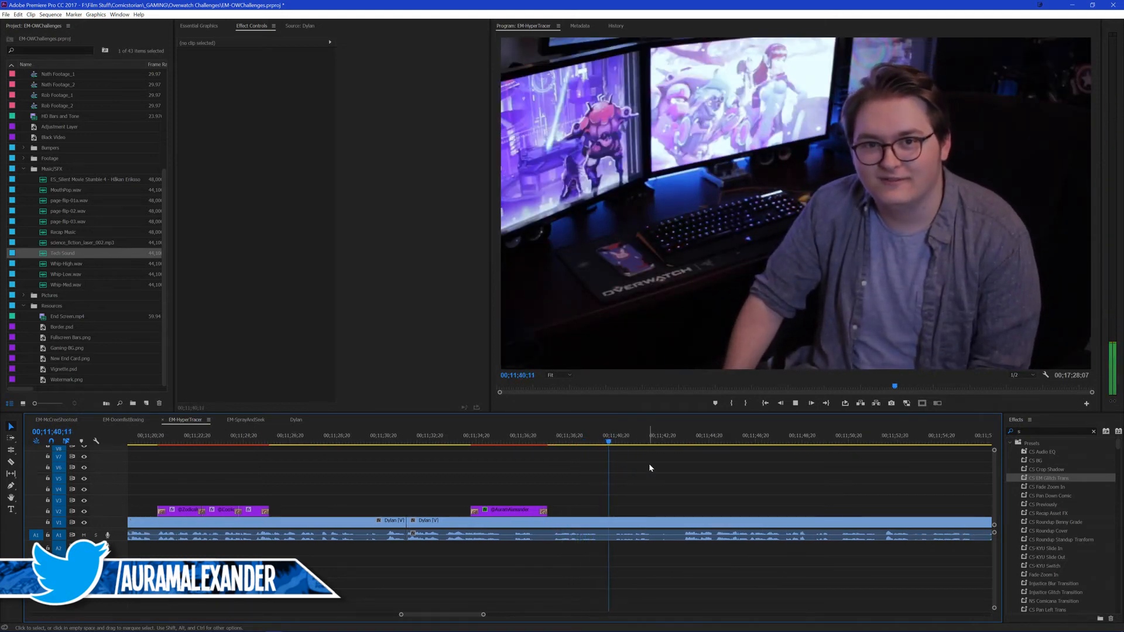
left_click(684, 442)
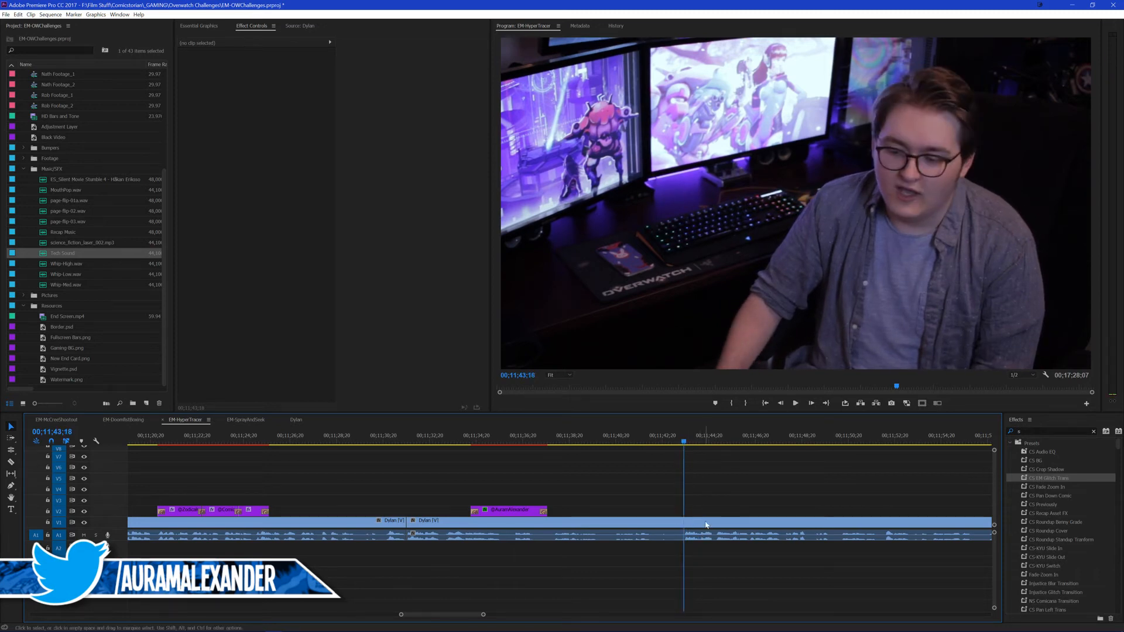
left_click(706, 522)
key("ctrl+k")
key("shift+Delete")
key("ctrl+z")
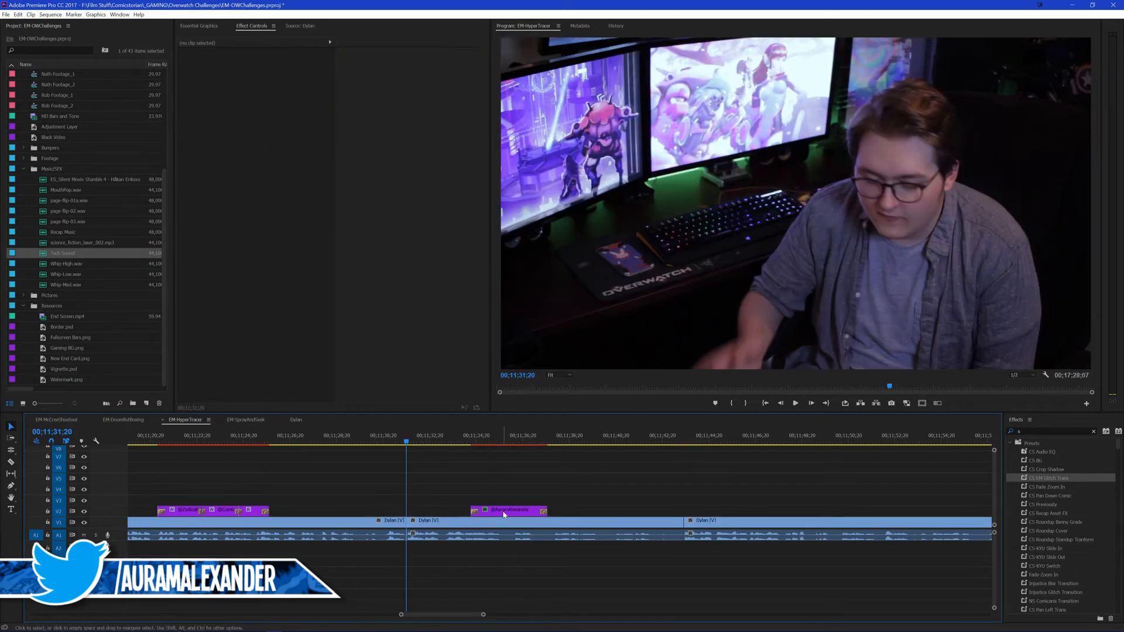
Step: Move the single handle title past the new cut and ripple delete the presenter section between 00;11;31;20 and 00;11;43;18
left_click_drag(504, 515, 745, 515)
left_click(658, 522)
key("shift+Delete")
key("space")
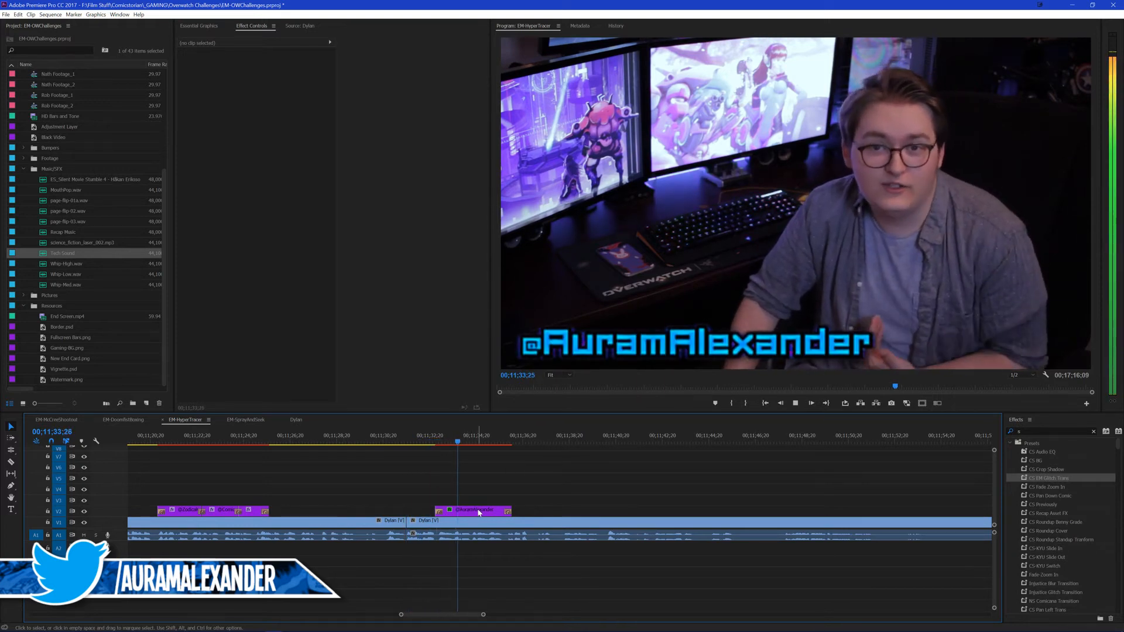
Step: Reposition the single handle title on V2 to start at about 00;11;34;15 and save the project
left_click(479, 513)
left_click_drag(479, 512, 513, 511)
left_click(529, 471)
key("space")
left_click(522, 462)
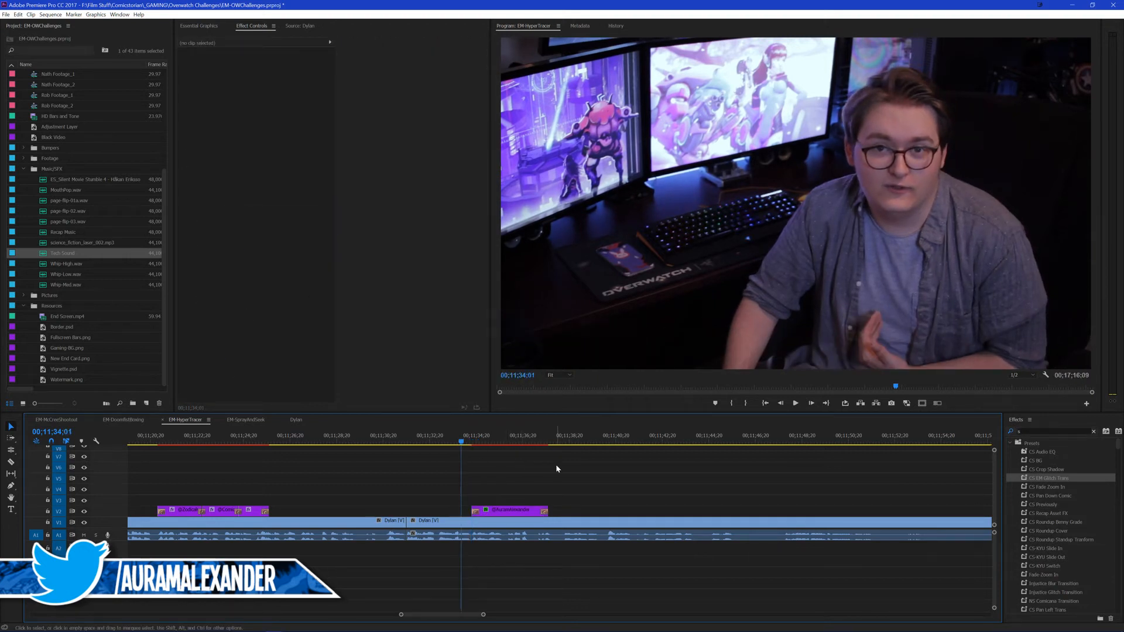
key("ctrl+s")
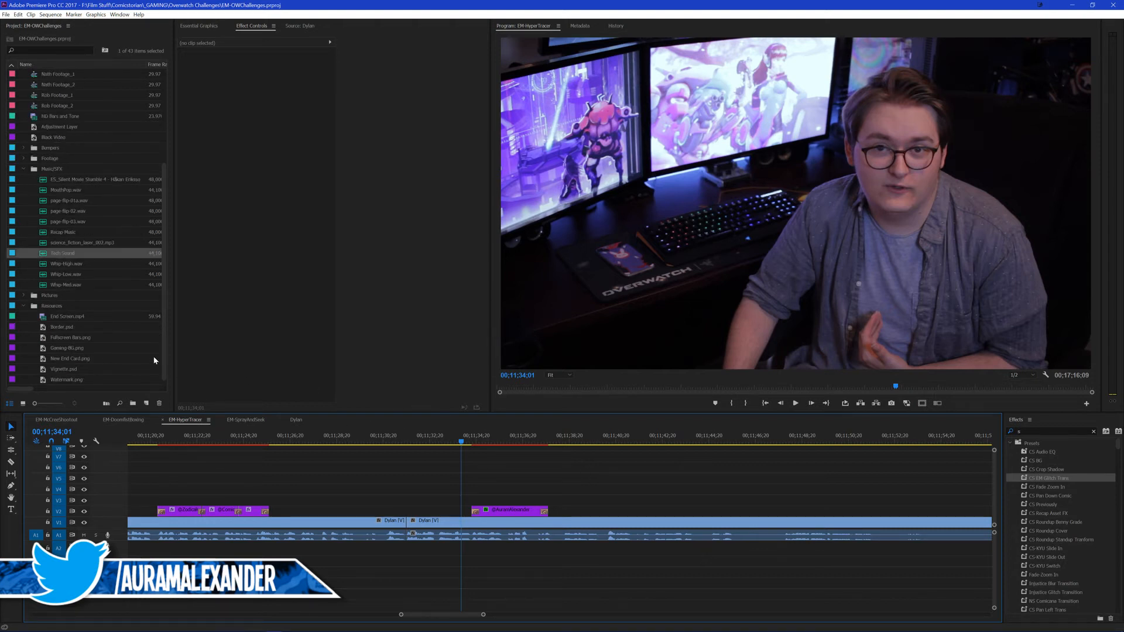
key("ctrl+s")
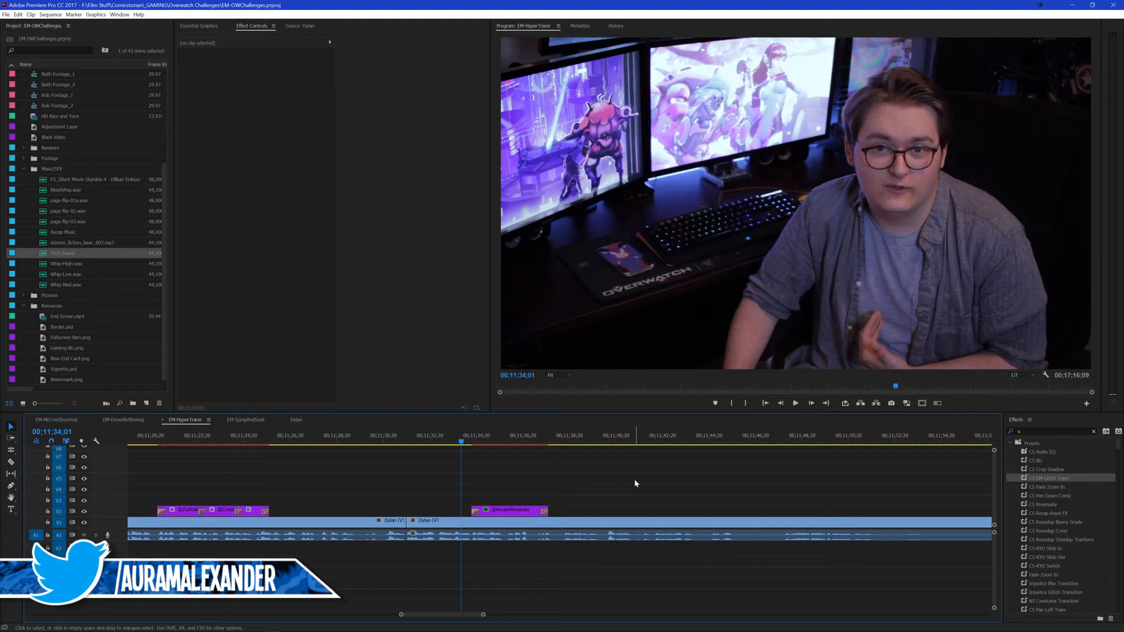
Step: Play back the outro from 00;11;34;01 and split the presenter clip at about 00;11;45;24
key("space")
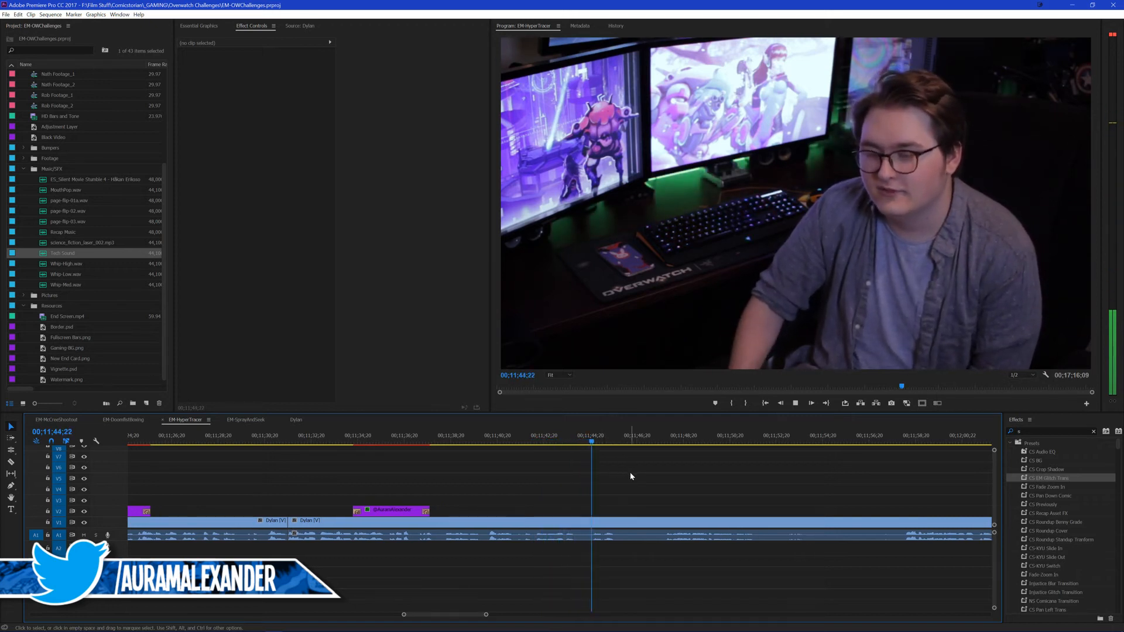
key("space")
key("ctrl+k")
Step: Find the start of the usable take and ripple delete the presenter footage from the last split up to about 00;12;10;06
left_click(665, 440)
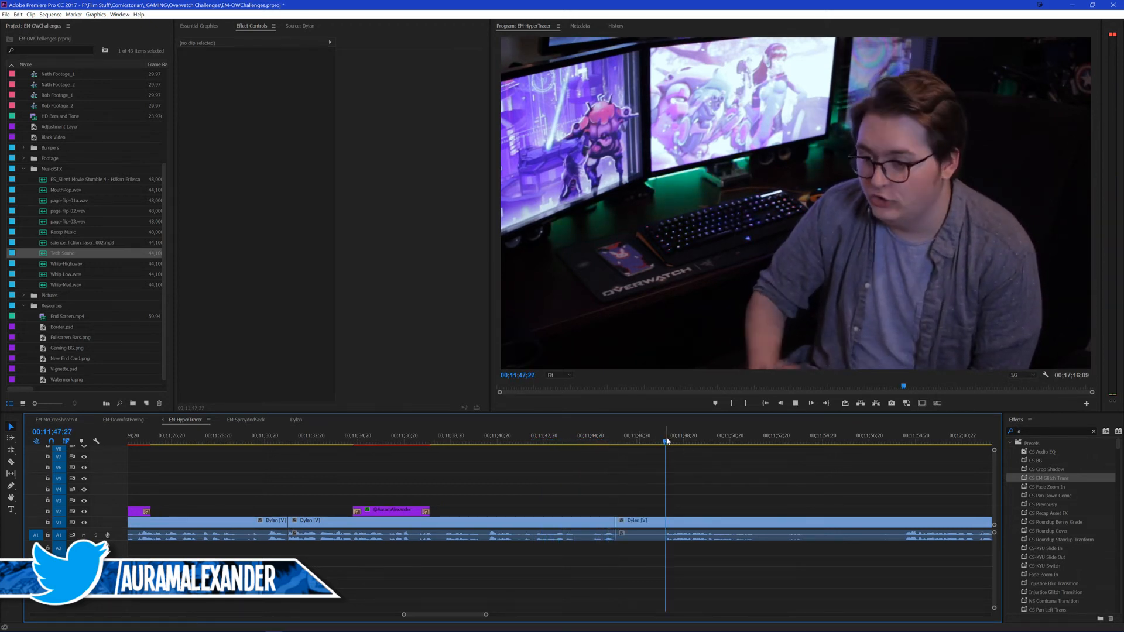
key("space")
scroll(654, 475, "down", 6)
scroll(666, 472, "down", 3)
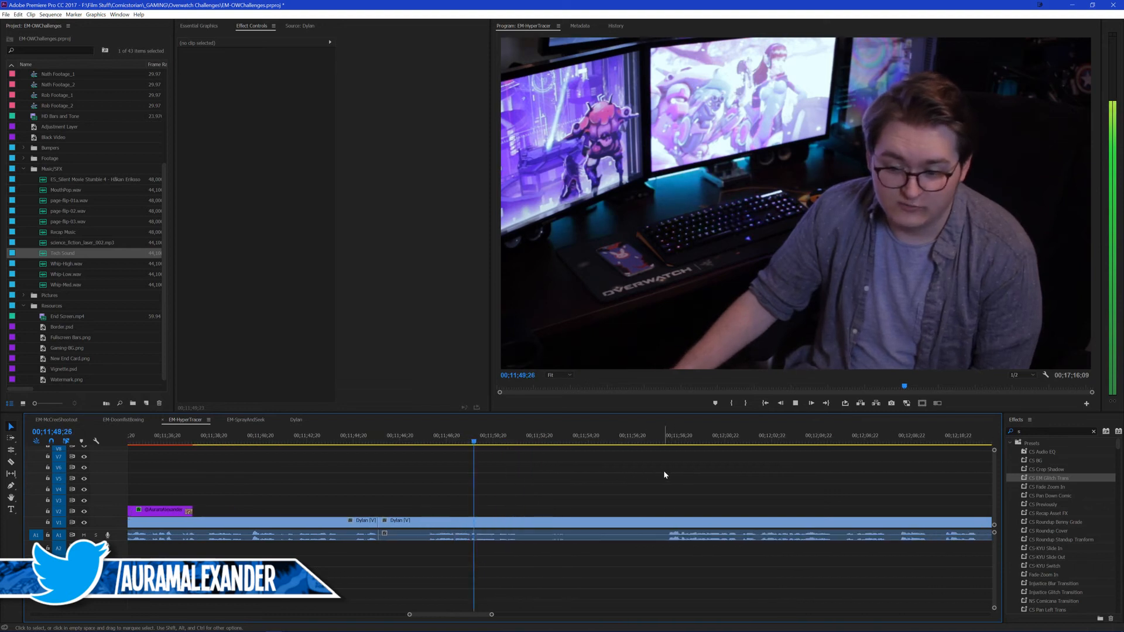
left_click(630, 439)
scroll(683, 459, "down", 1)
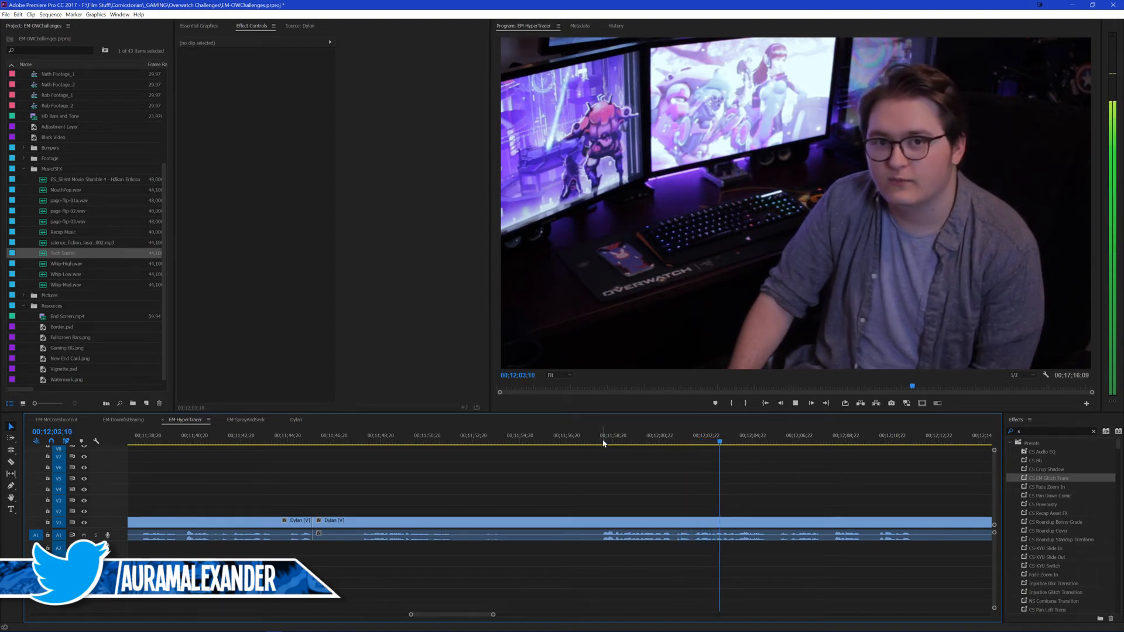
scroll(673, 476, "down", 3)
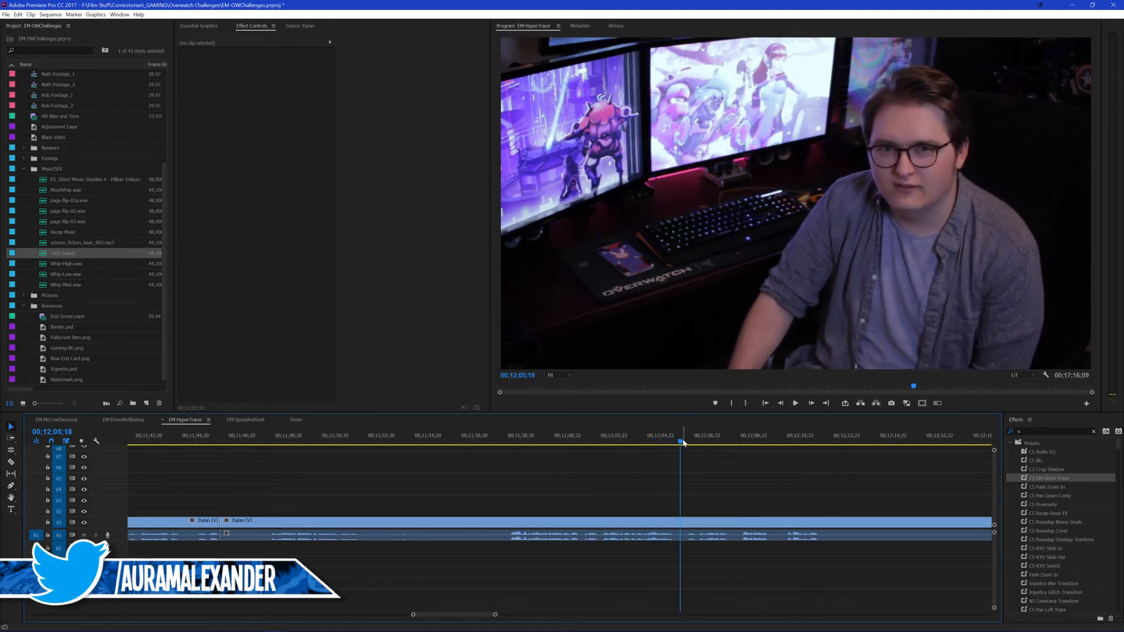
scroll(661, 487, "down", 3)
scroll(667, 483, "down", 2)
left_click(620, 440)
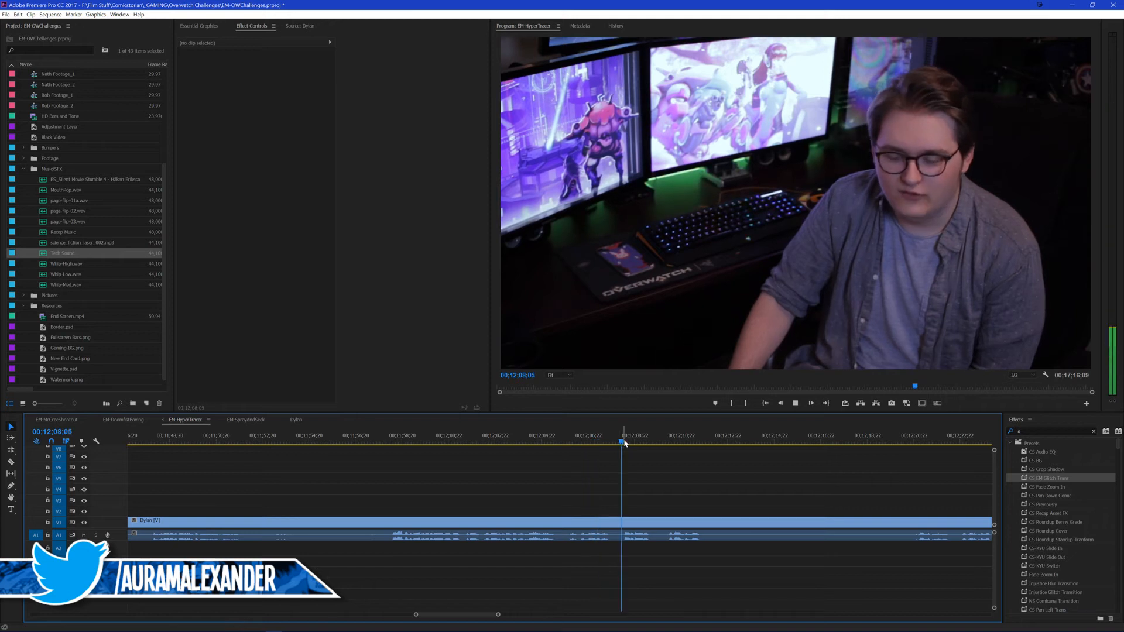
scroll(694, 468, "down", 2)
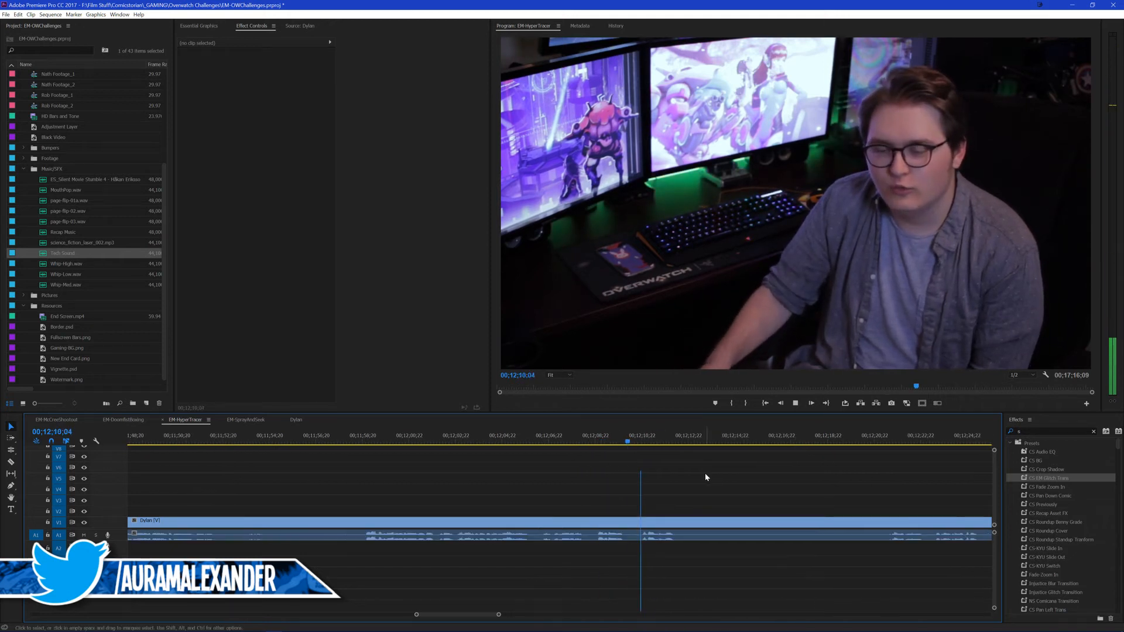
scroll(699, 472, "down", 3)
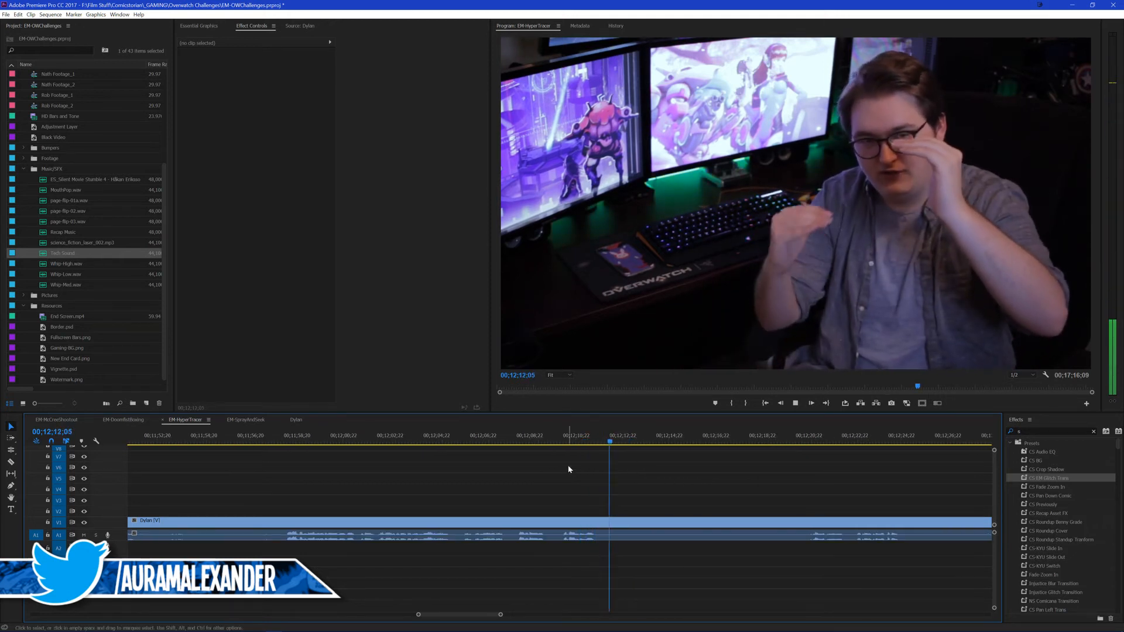
left_click_drag(560, 431, 541, 443)
key("Up")
Step: Paste the attributes of the presenter clip ending near 00;11;17 onto the one between 00;11;31;20 and about 00;11;45;24
scroll(477, 468, "down", 2)
scroll(353, 471, "up", 8)
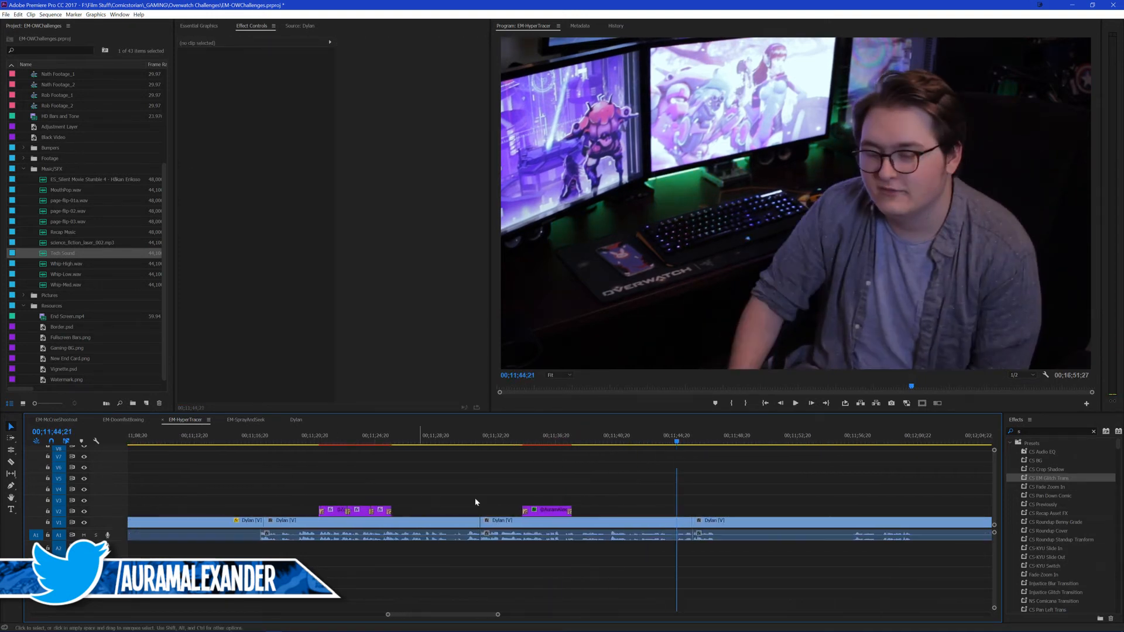
left_click(238, 524)
left_click(557, 527)
key("ctrl+alt+v")
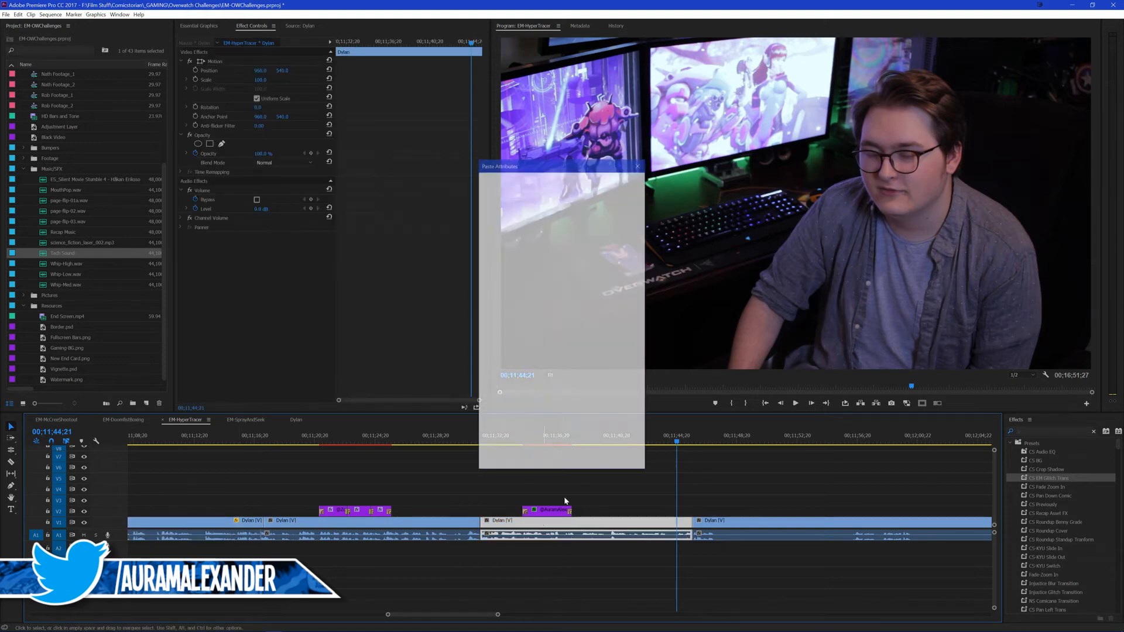
left_click(582, 462)
left_click(475, 483)
Step: Roll the presenter cut at 00;11;31;20 to about 00;11;31;28 and save the project
left_click(470, 439)
key("space")
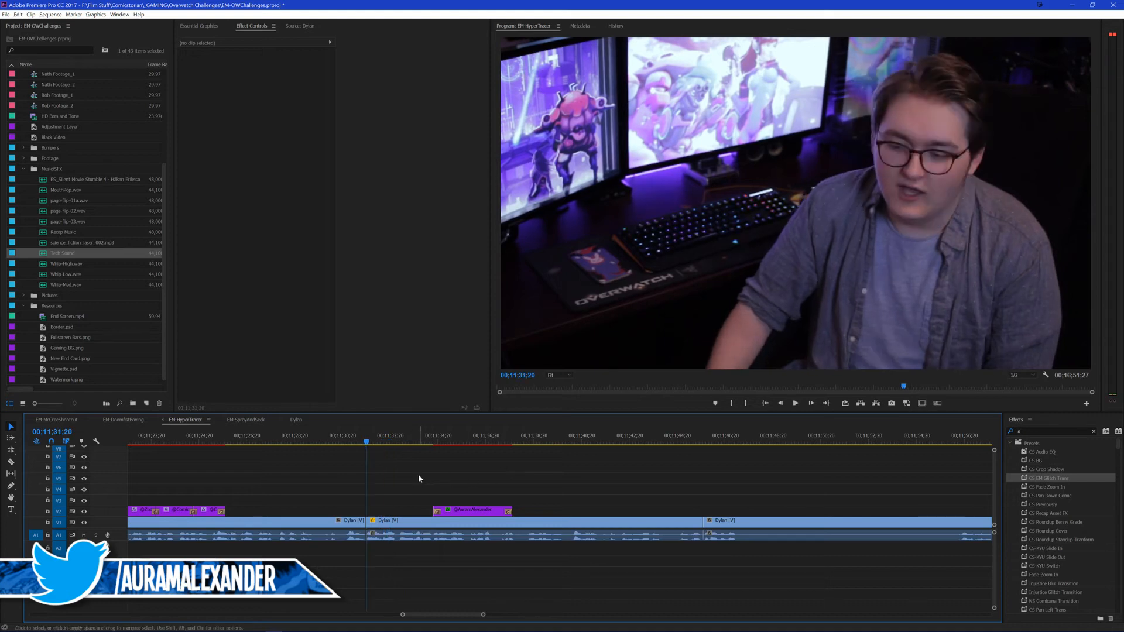
key("space")
key("n")
left_click_drag(367, 521, 375, 521)
key("v")
key("space")
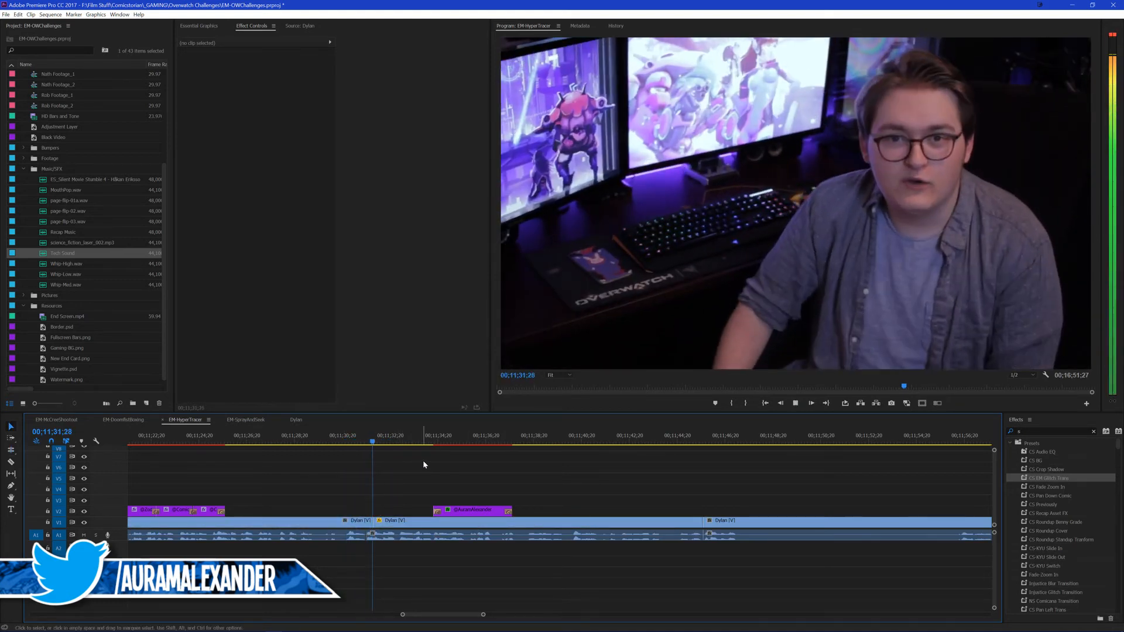
key("ctrl+s")
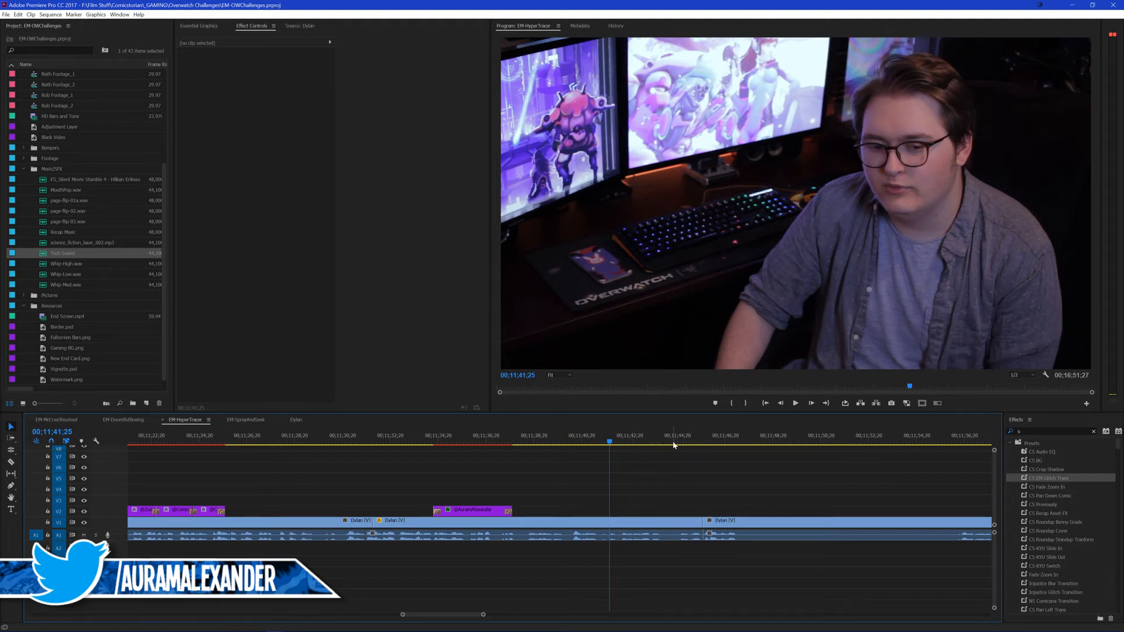
Step: Review the take after the 00;11;45;24 cut and split the presenter clip at 00;11;49;03
key("space")
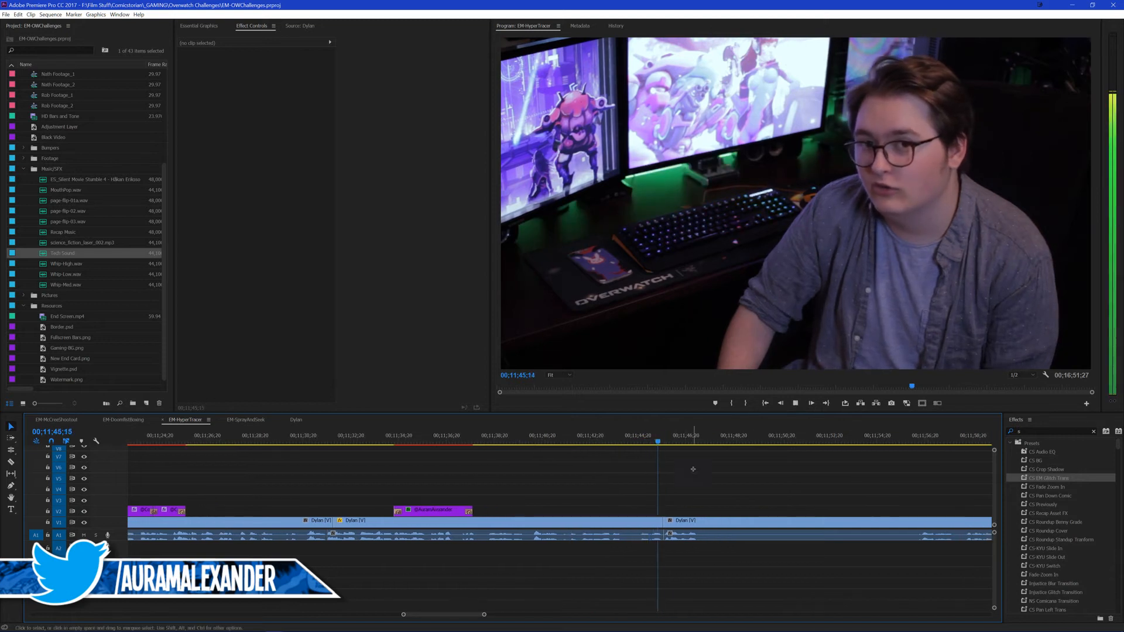
key("space")
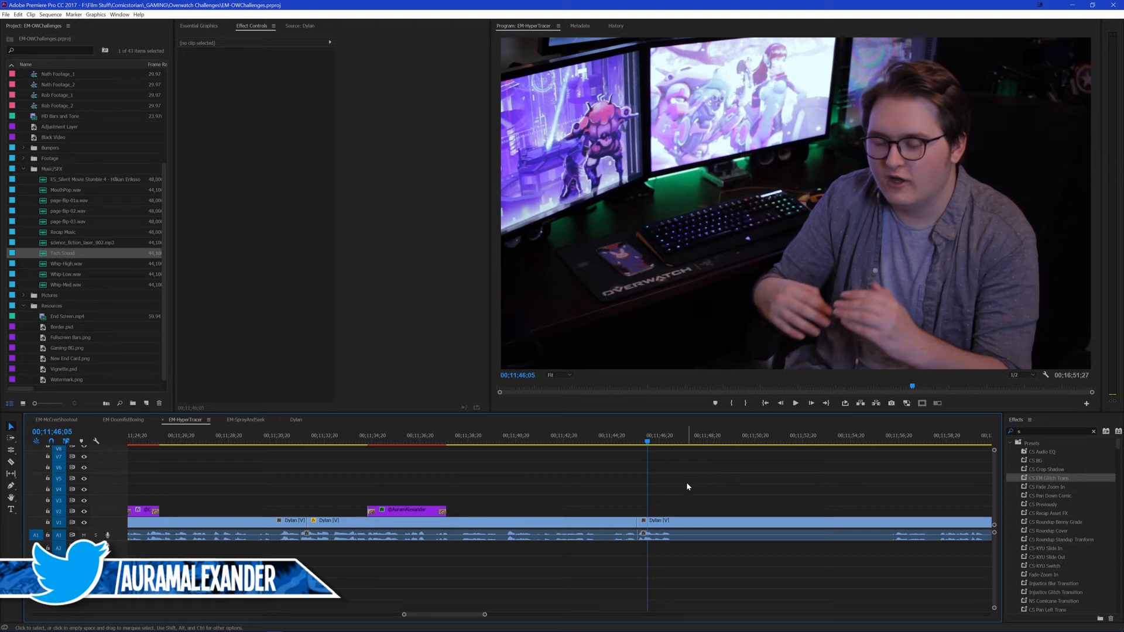
key("space")
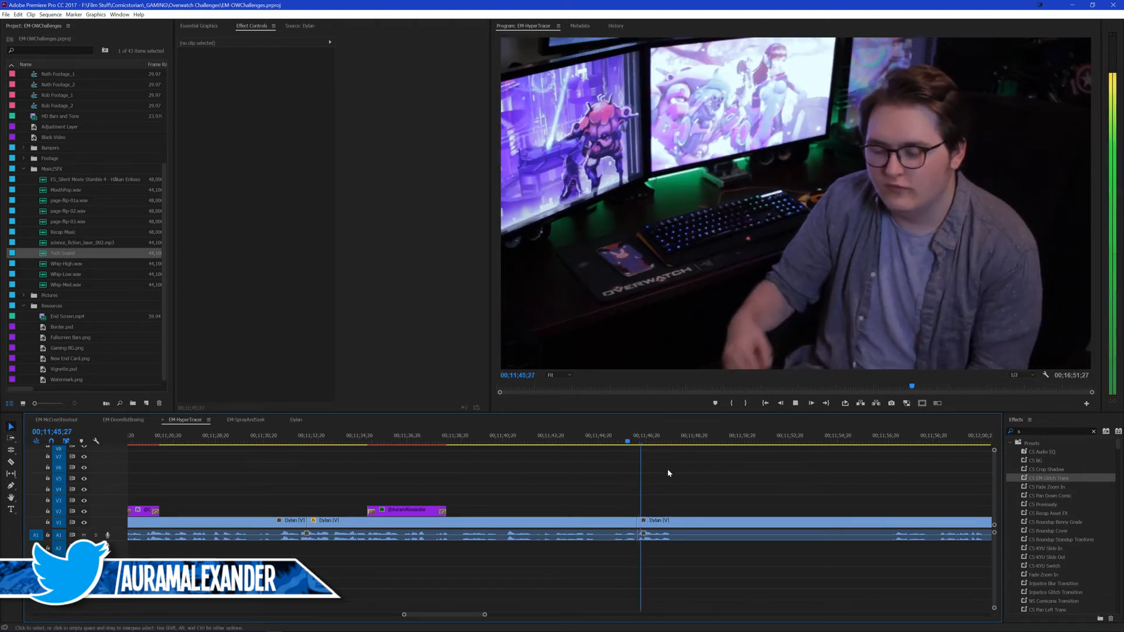
scroll(672, 469, "down", 1)
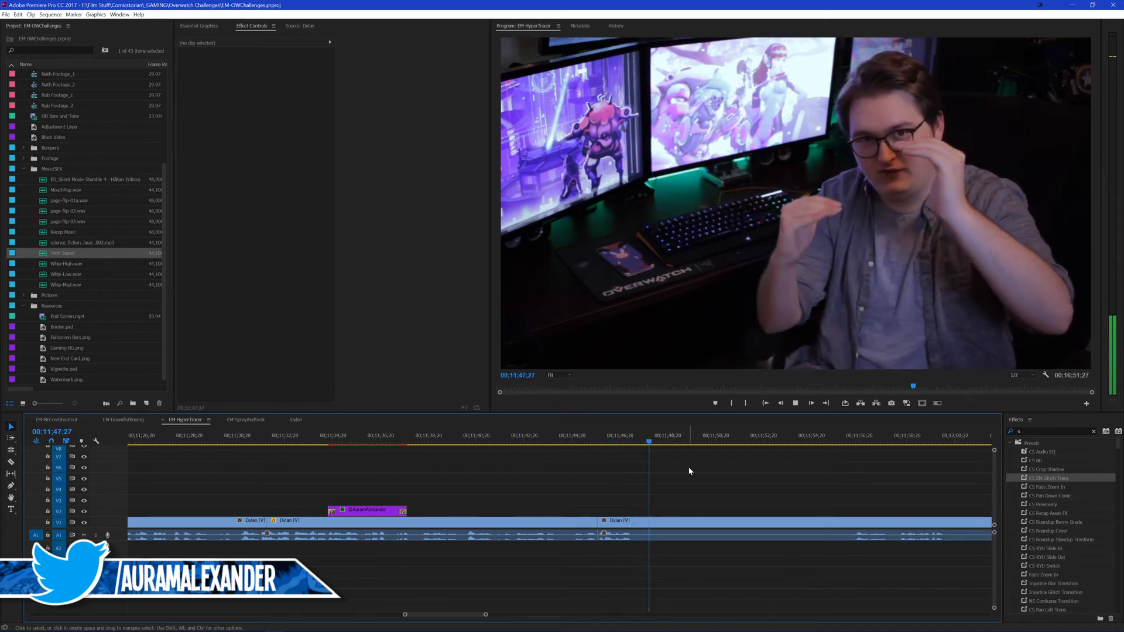
key("space")
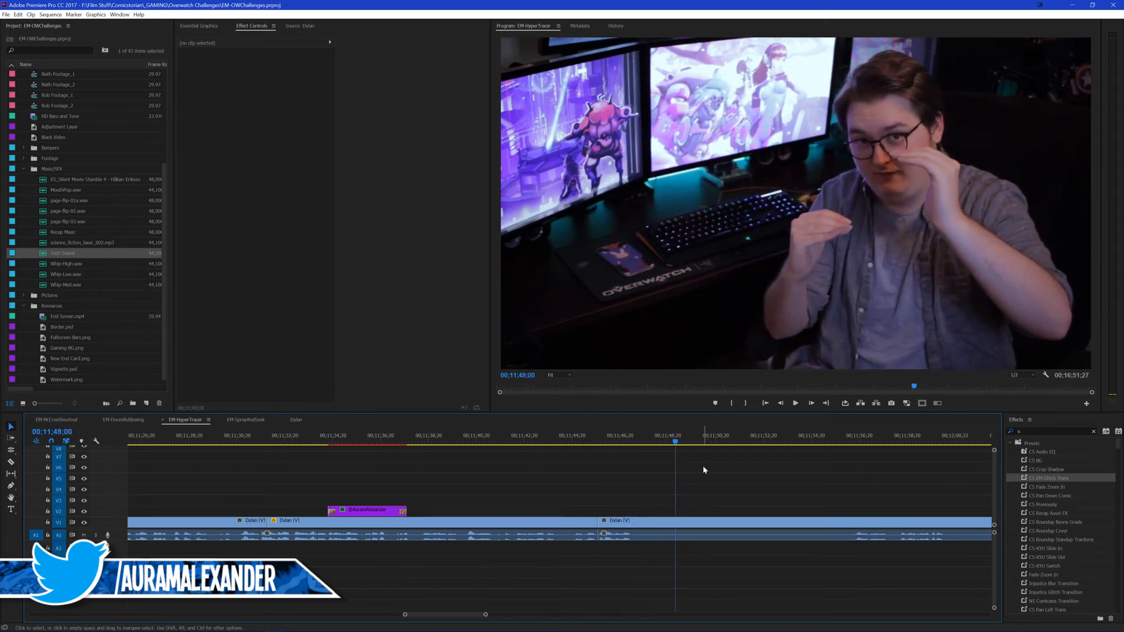
key("Right")
key("Right")
key("Right")
key("Right")
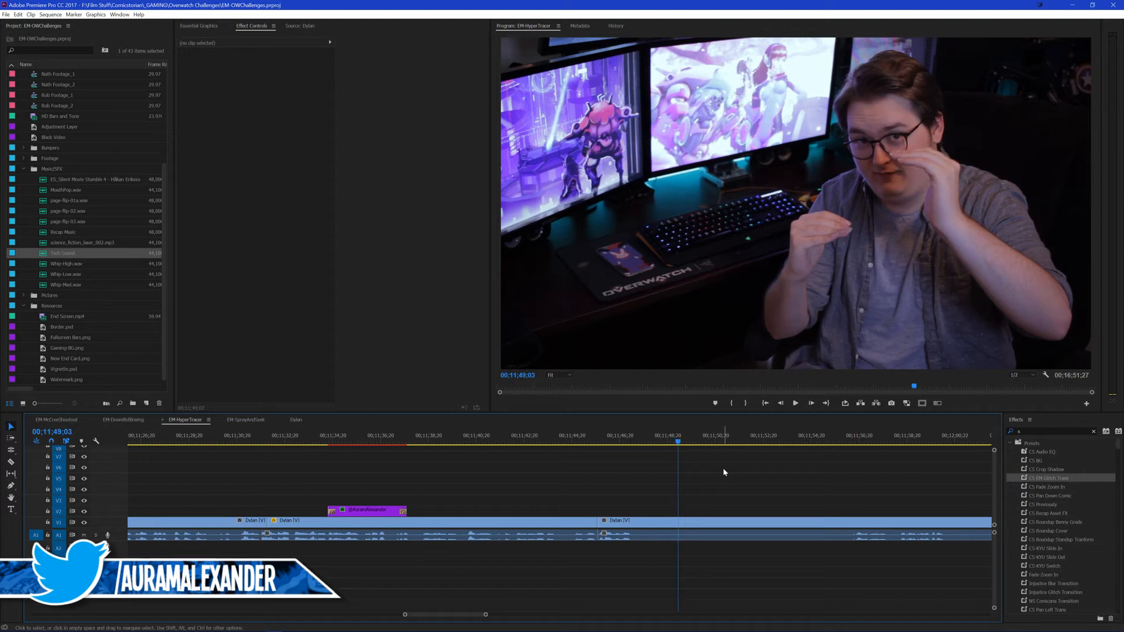
key("ctrl+k")
Step: Play back the footage after the last split and split the presenter clip at 00;12;00;09
scroll(682, 477, "down", 1)
left_click_drag(790, 440, 798, 441)
scroll(680, 481, "down", 3)
key("space")
scroll(680, 483, "down", 4)
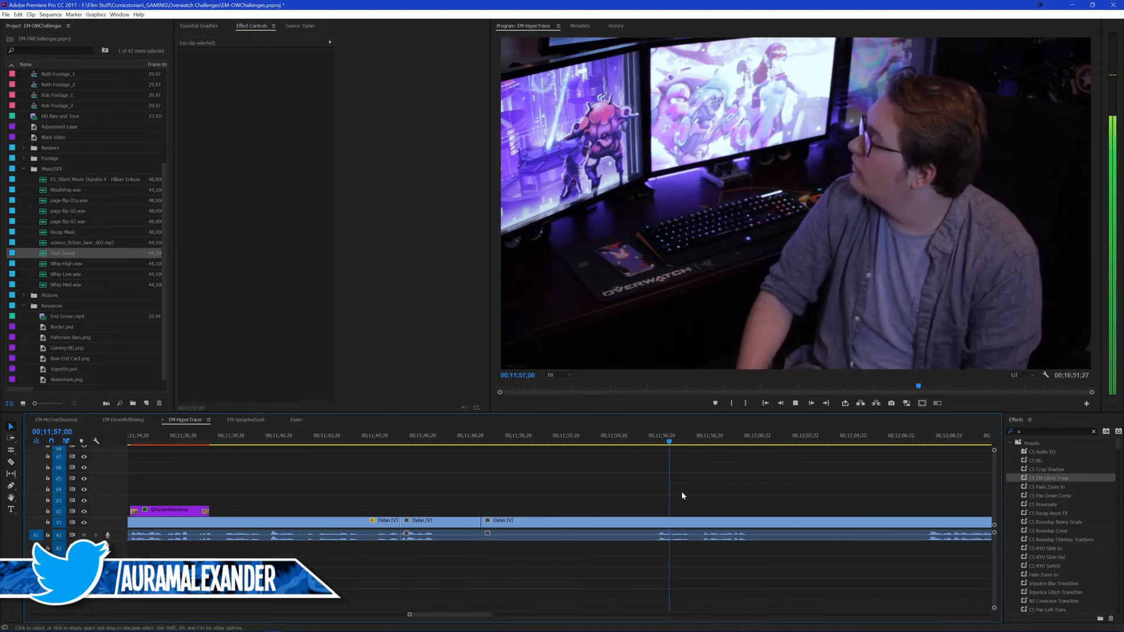
scroll(723, 467, "down", 1)
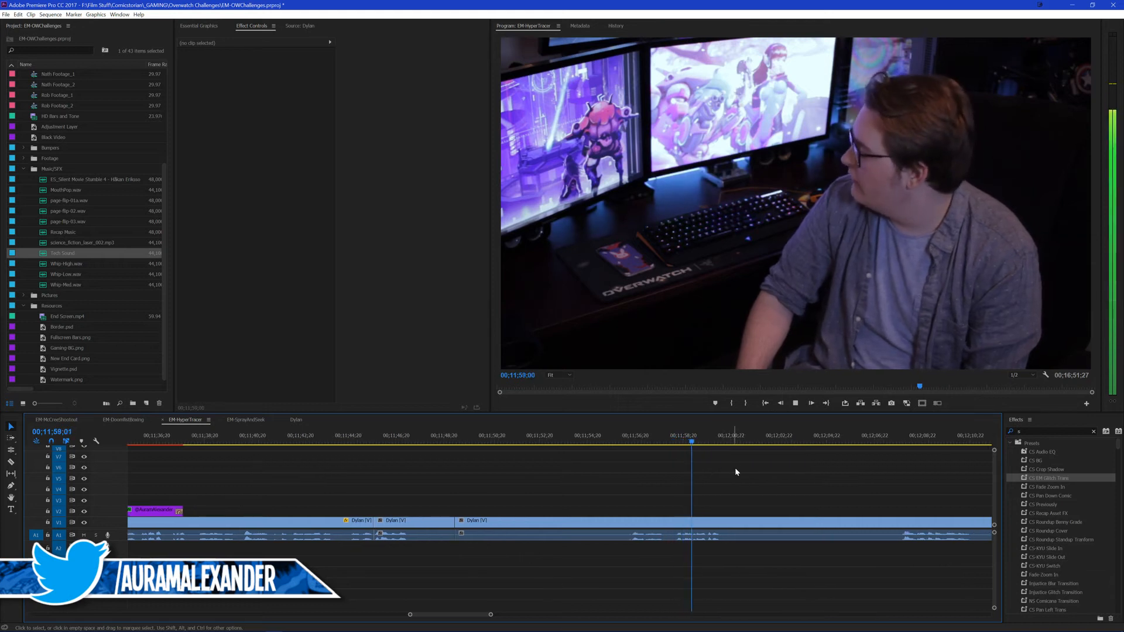
key("space")
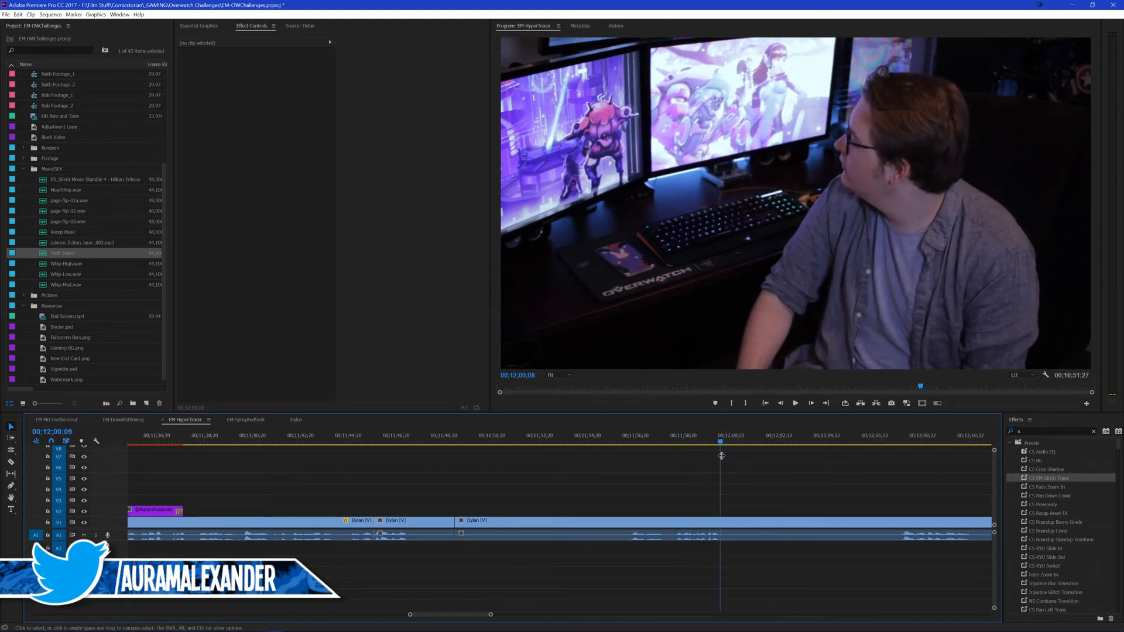
key("ctrl+k")
Step: Split the presenter clip at 00;11;56;11 and ripple delete the section between 00;11;49;03 and that split
mouse_move(637, 442)
left_mouse_down()
mouse_move(628, 451)
mouse_move(627, 438)
left_mouse_up()
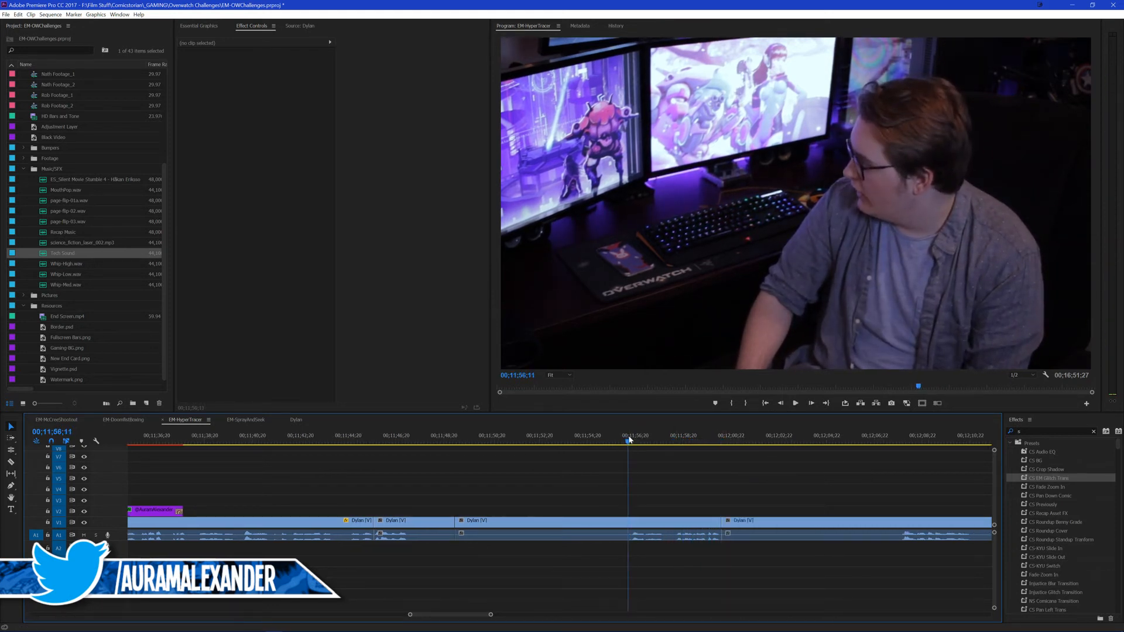
key("ctrl+k")
left_click(559, 522)
key("shift+Delete")
Step: Play back the new cut and paste the copied attributes onto the presenter clip from 00;11;49;03 to about 00;11;53;01
left_click_drag(385, 441, 361, 441)
key("space")
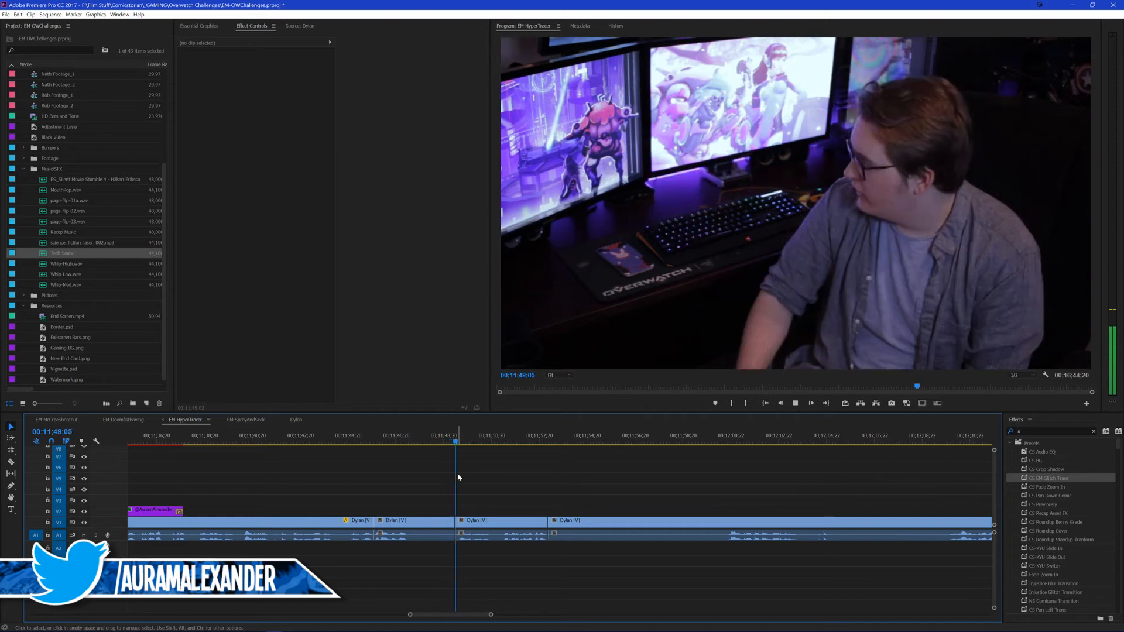
key("space")
left_click(504, 523)
key("ctrl+alt+v")
left_click(582, 461)
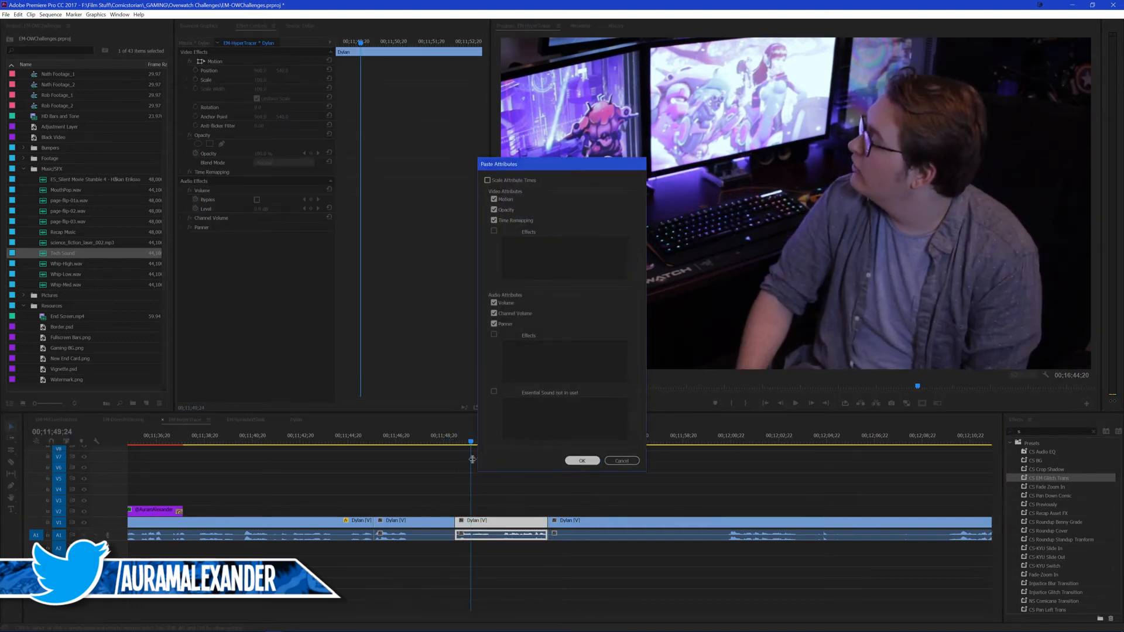
Step: Play back the reframed clip across the 00;11;49;03 cut and save the project
left_click(440, 438)
key("space")
left_click(524, 480)
scroll(521, 485, "down", 1)
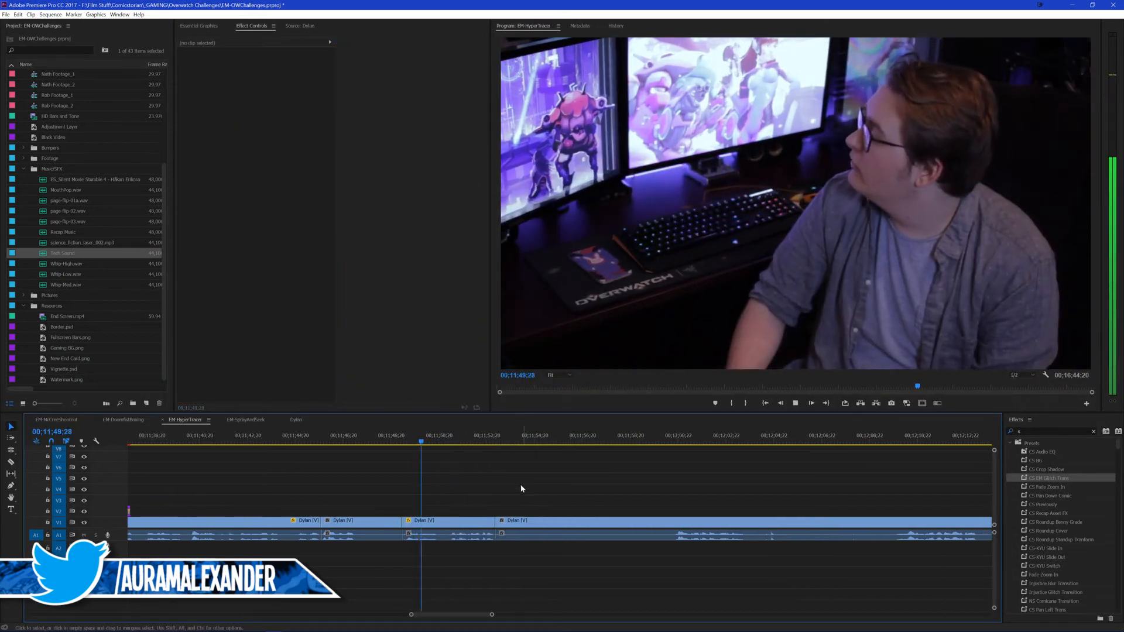
key("ctrl+s")
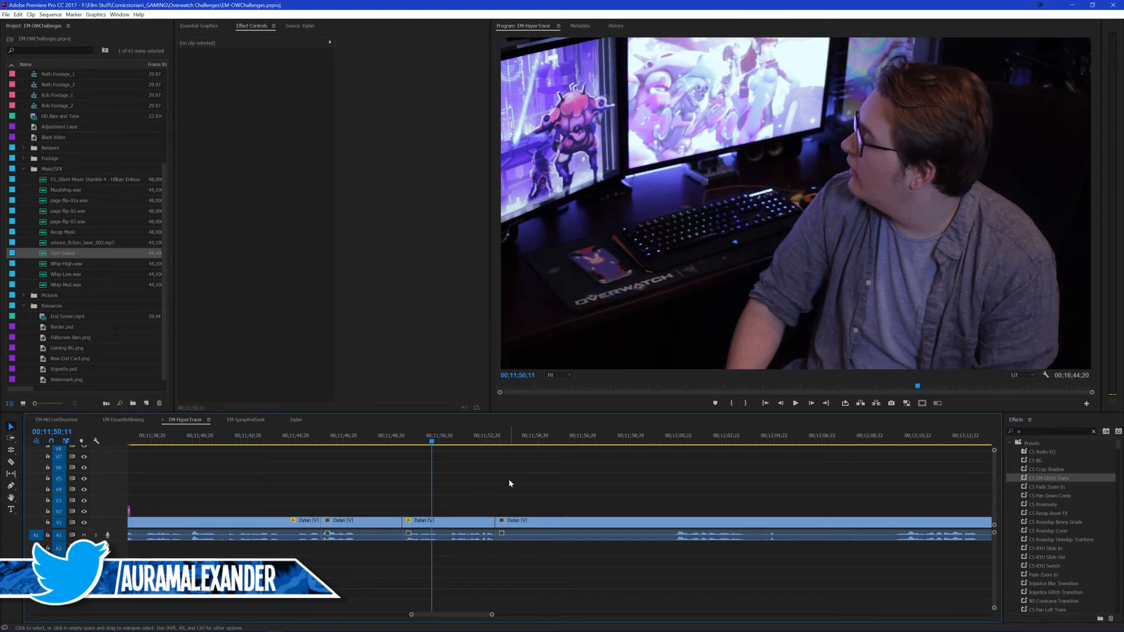
Step: Review the footage after 00;11;53;01, split it at 00;12;00;09 and delete the section before the split, leaving the gap
key("space")
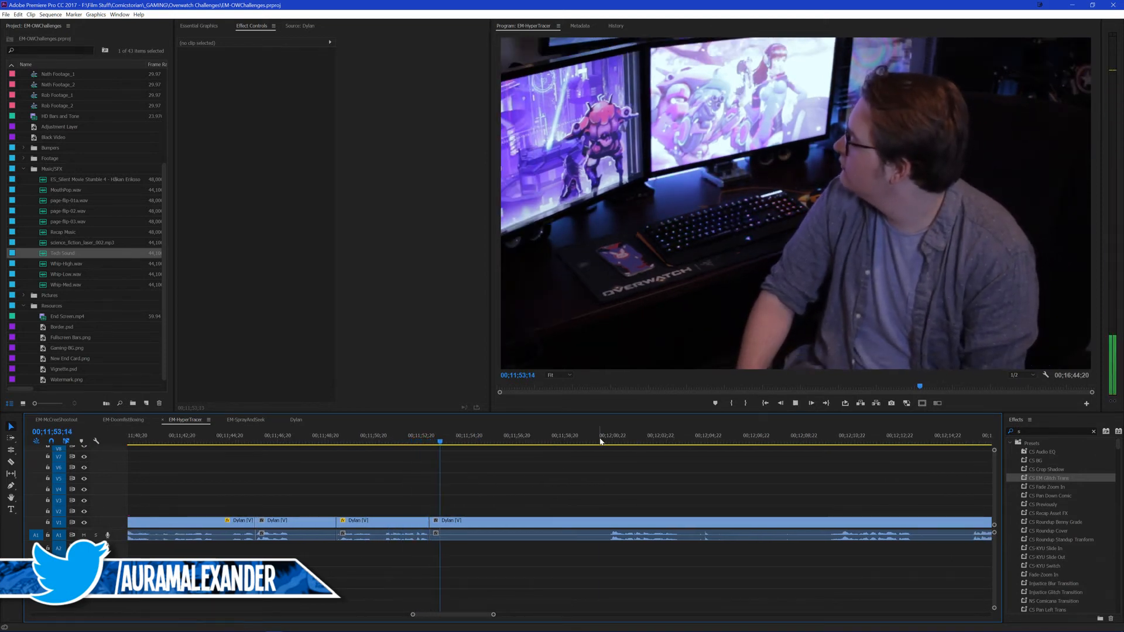
left_click(613, 438)
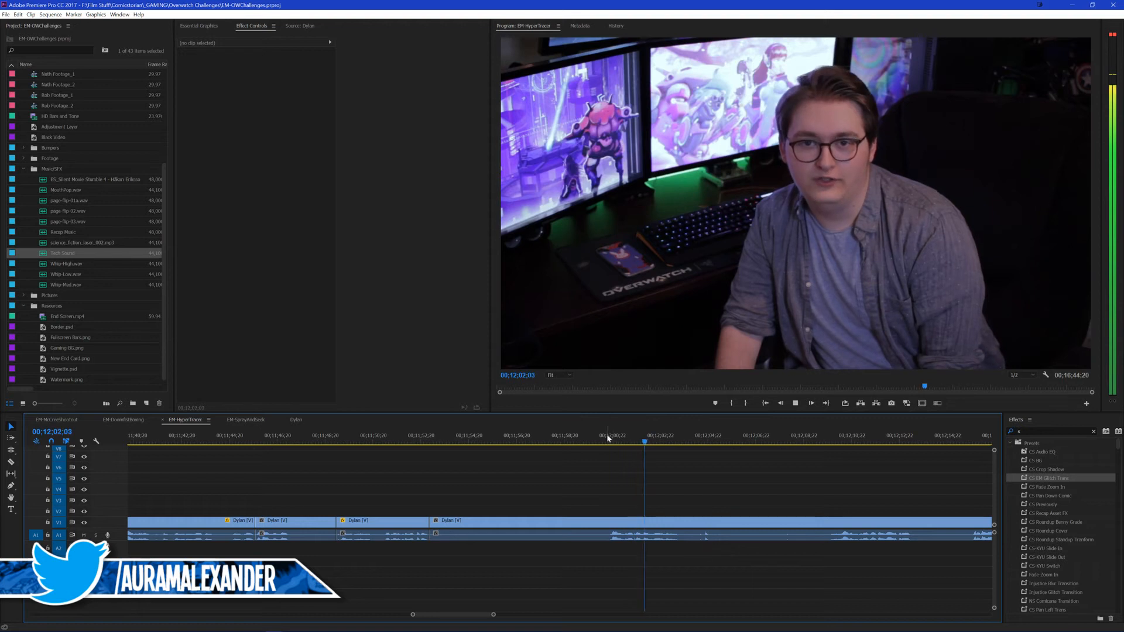
key("space")
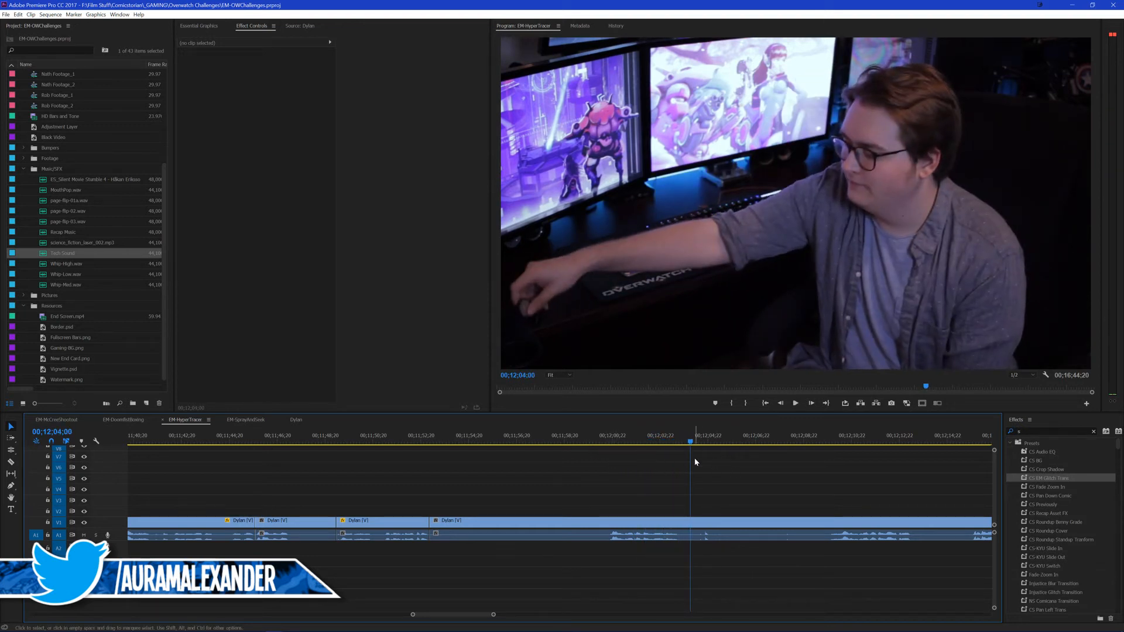
left_click_drag(608, 444, 601, 444)
key("ctrl+k")
left_click(536, 523)
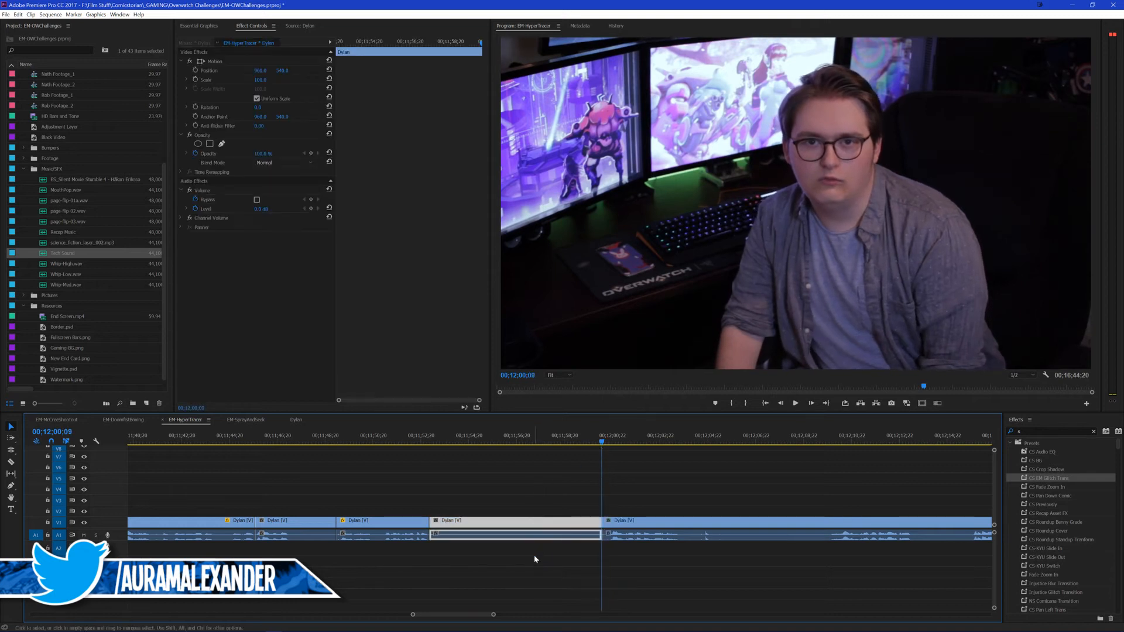
key("Delete")
Step: Move the remaining presenter footage from EM-HyperTrace to the EM-SprayAndSeek sequence after its gameplay clips, and return to EM-HyperTrace
left_click(622, 524)
key("ctrl+x")
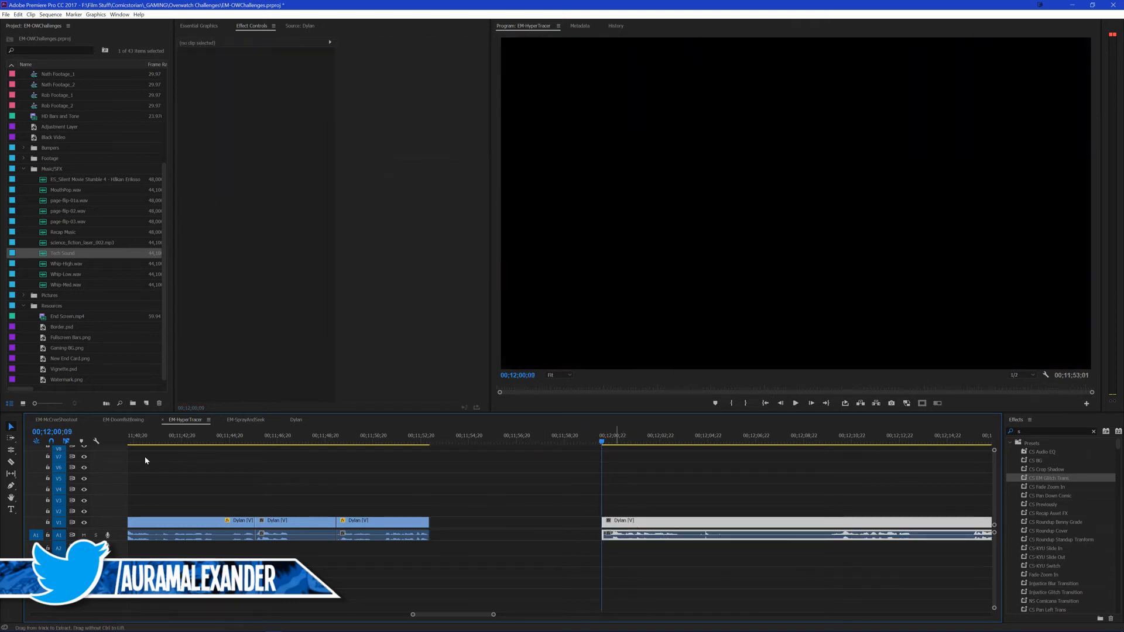
left_click(232, 419)
left_click(582, 443)
key("ctrl+v")
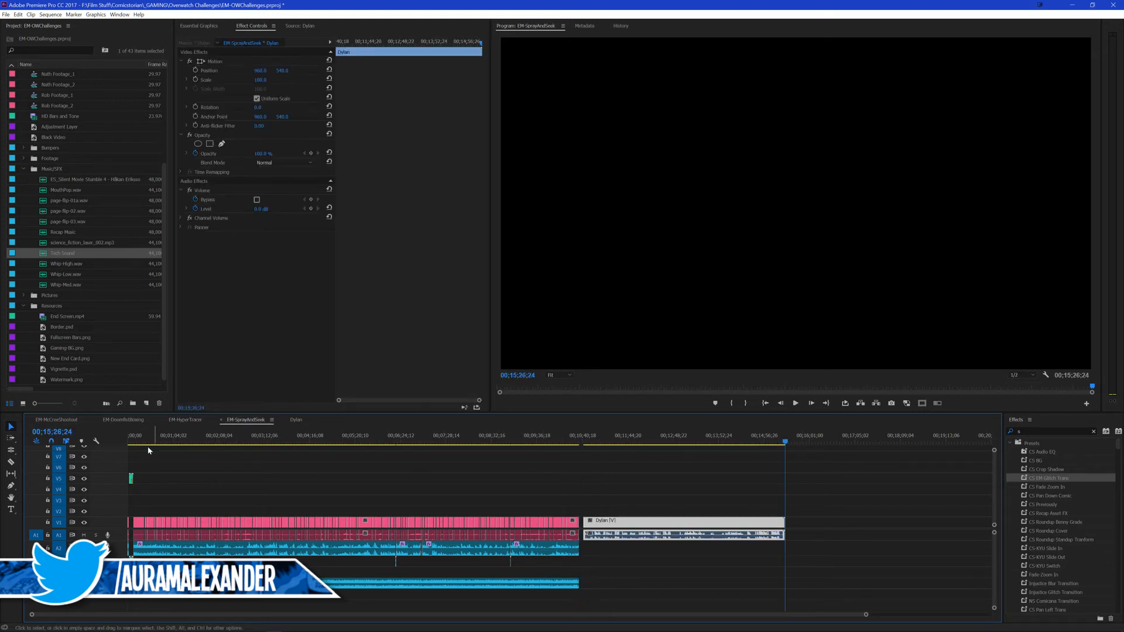
left_click(183, 421)
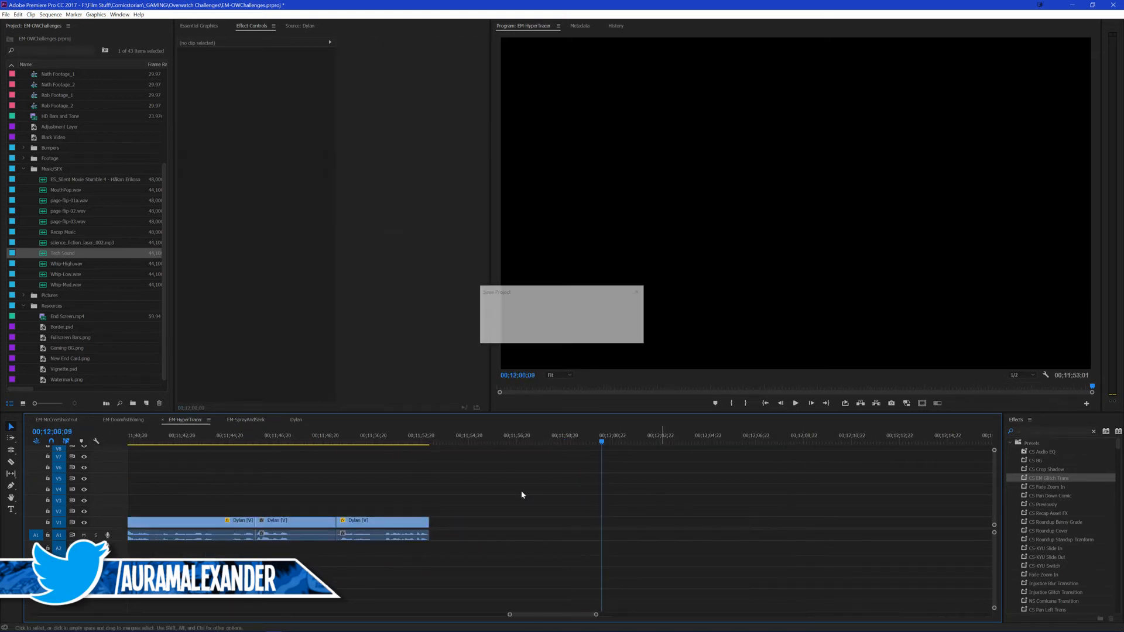
Step: Review the end of the last presenter clip and place End Screen.mp4 directly after it at 00;11;53;01
key("End")
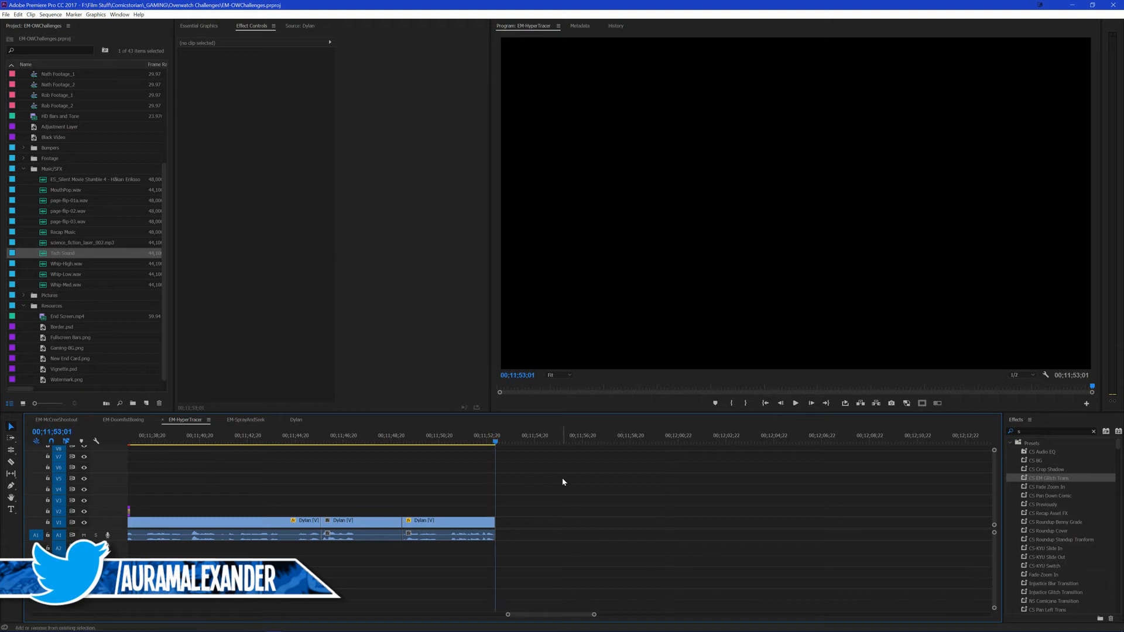
left_click(474, 443)
key("space")
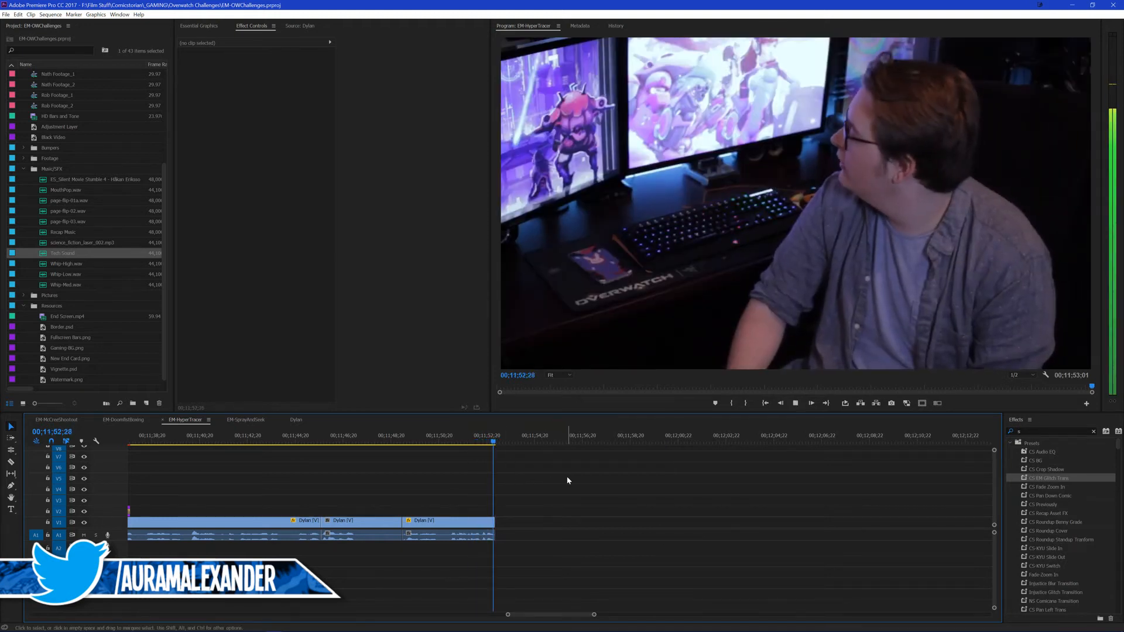
left_click_drag(58, 318, 496, 523)
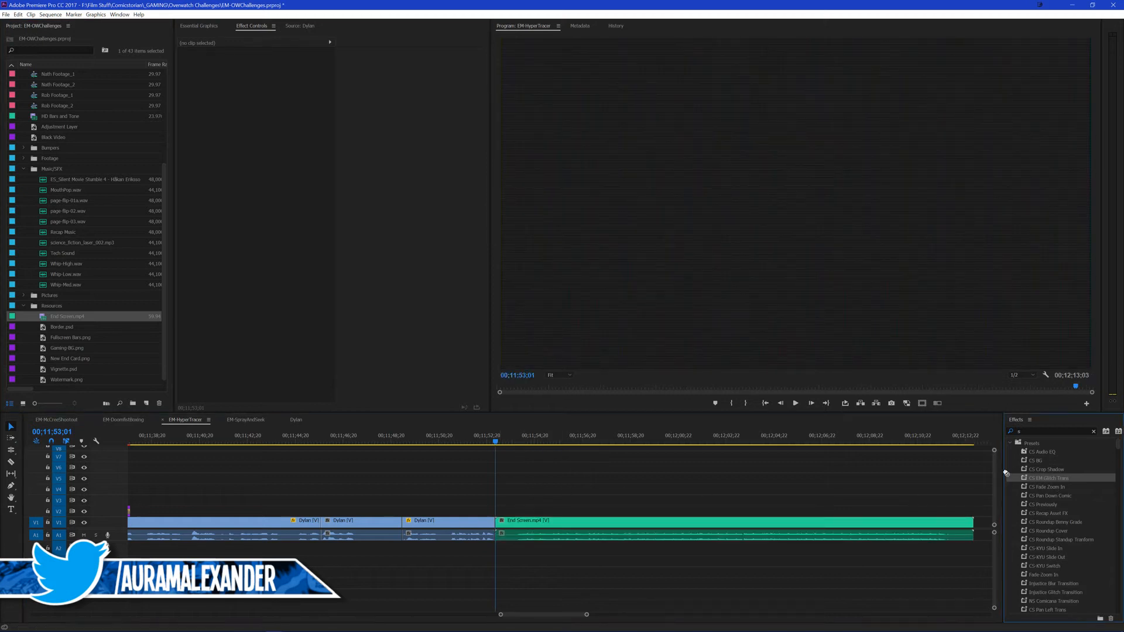
Step: Apply the Glitch Transition between the last presenter clip and End Screen.mp4 and align it to Center at Cut
left_click(499, 523)
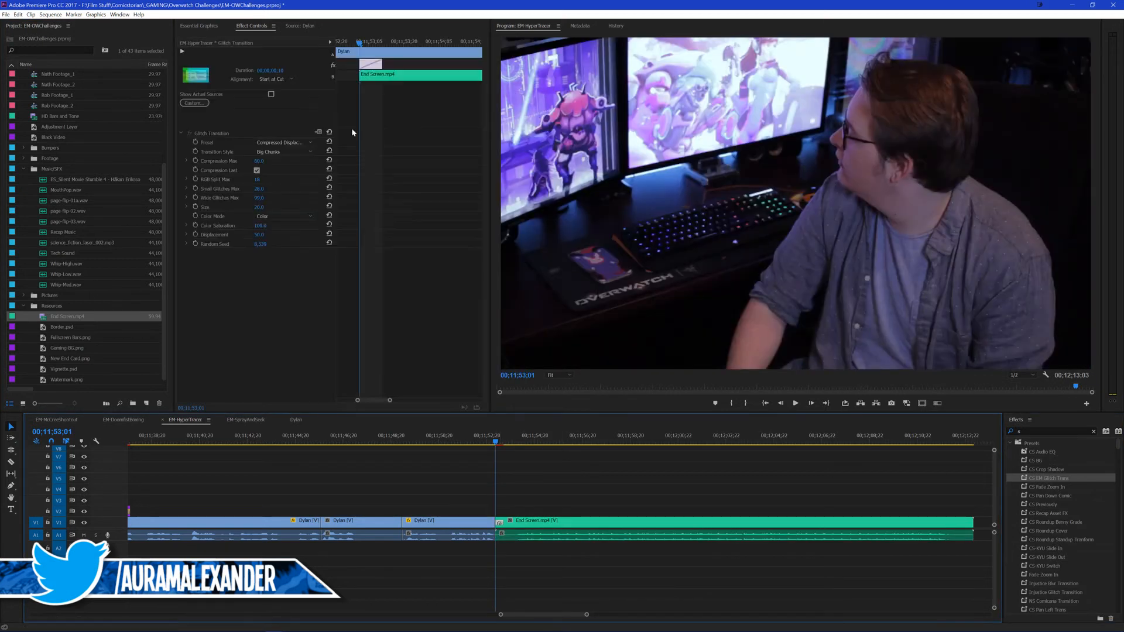
left_click(283, 82)
left_click(275, 91)
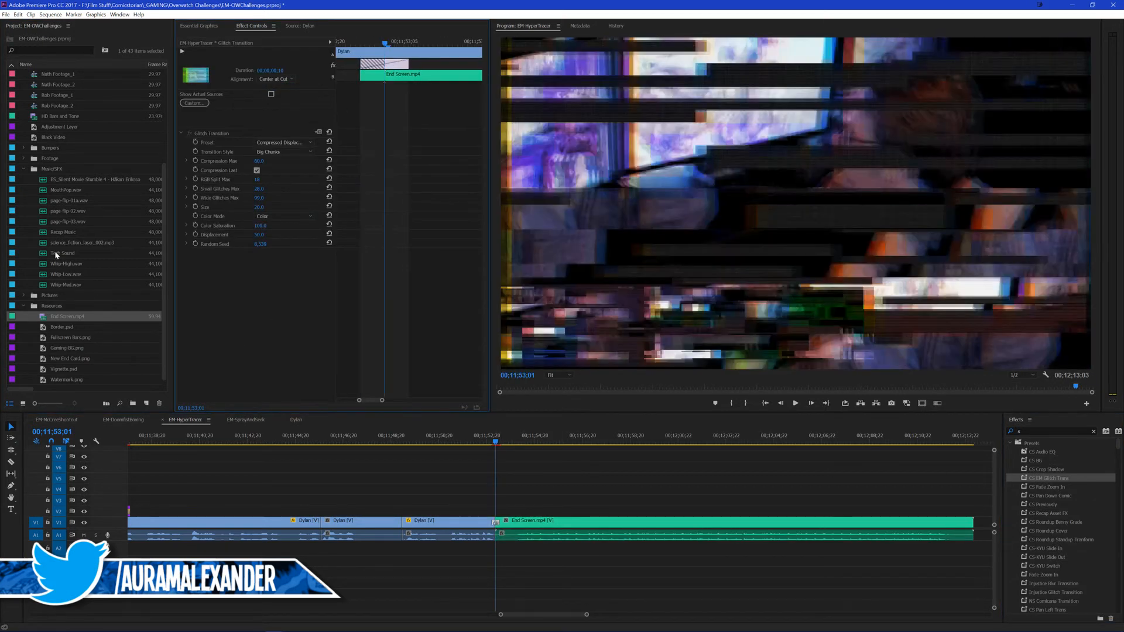
Step: Place Tech Sound on A2 under the glitch transition at 00;11;53;01 and play back the transition
left_click_drag(63, 253, 494, 547)
left_click(481, 440)
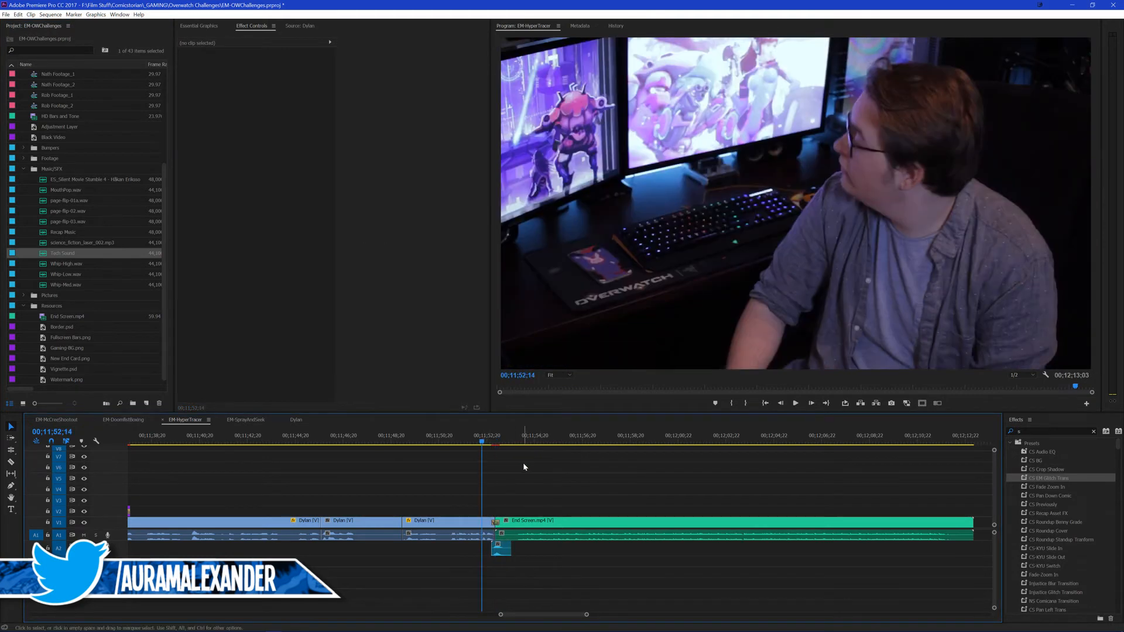
key("space")
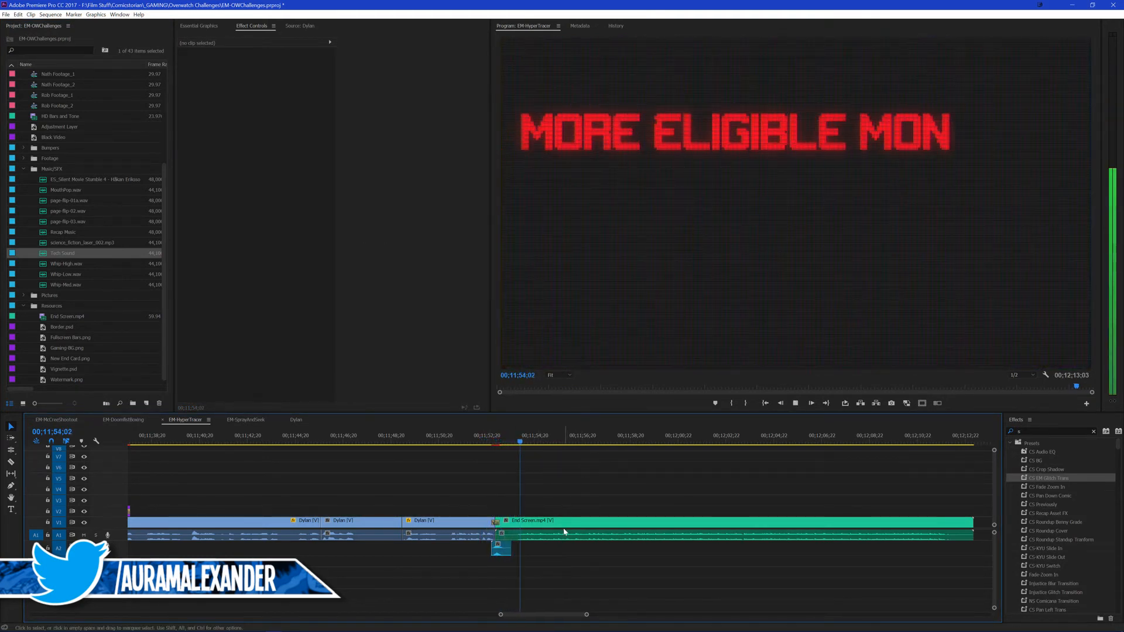
Step: Set the audio level of End Screen.mp4 to -10 dB and save the project
left_click(570, 521)
left_click(263, 209)
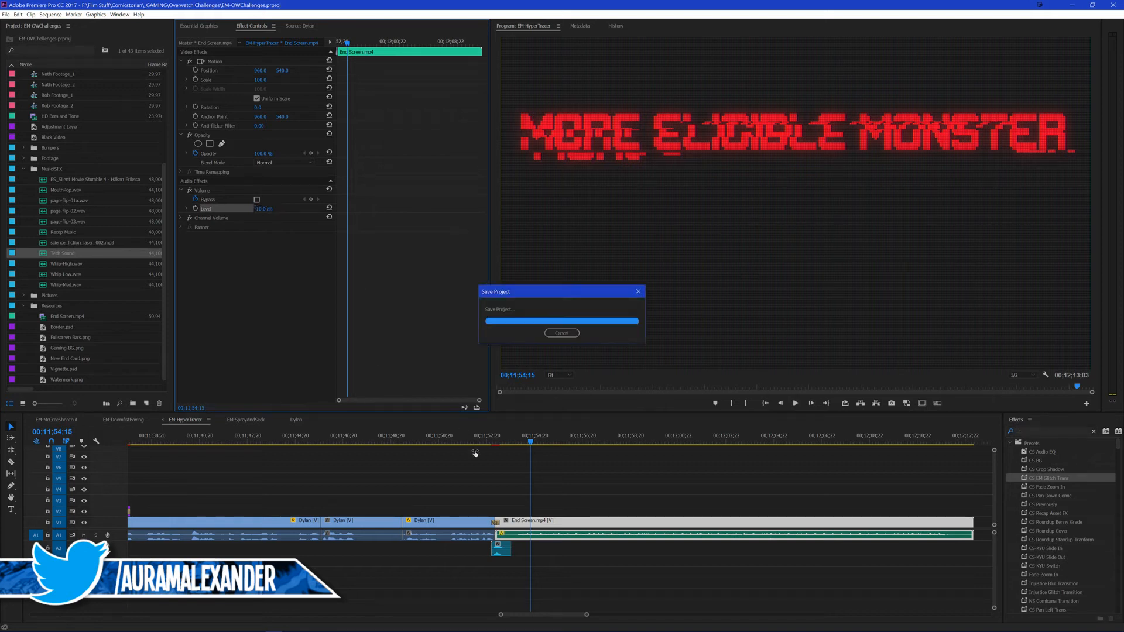
left_click(461, 477)
Step: Place the ES_Silent Movie Stumble 4 music under the presenter outro and trim its end to the start of the end screen
key("backslash")
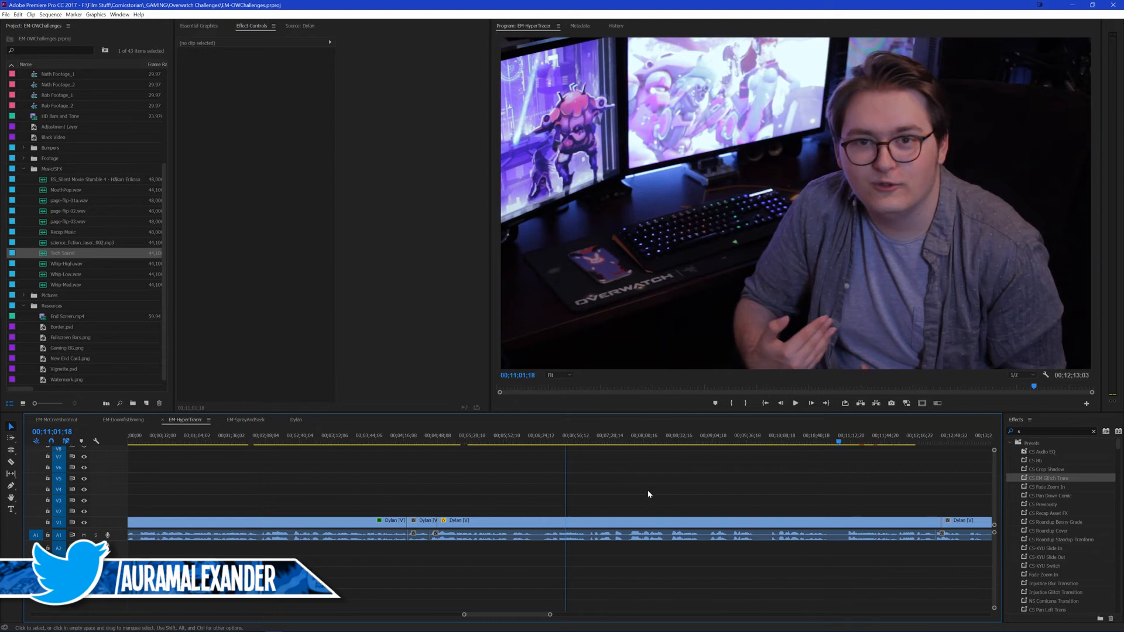
key("backslash")
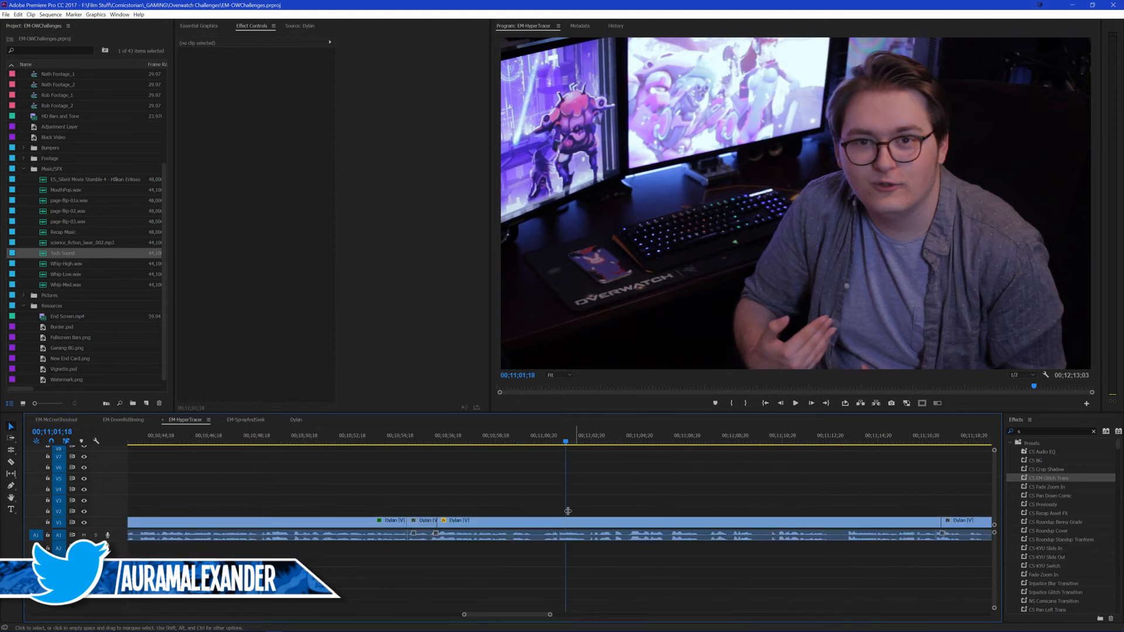
scroll(495, 505, "down", 5)
scroll(504, 502, "down", 3)
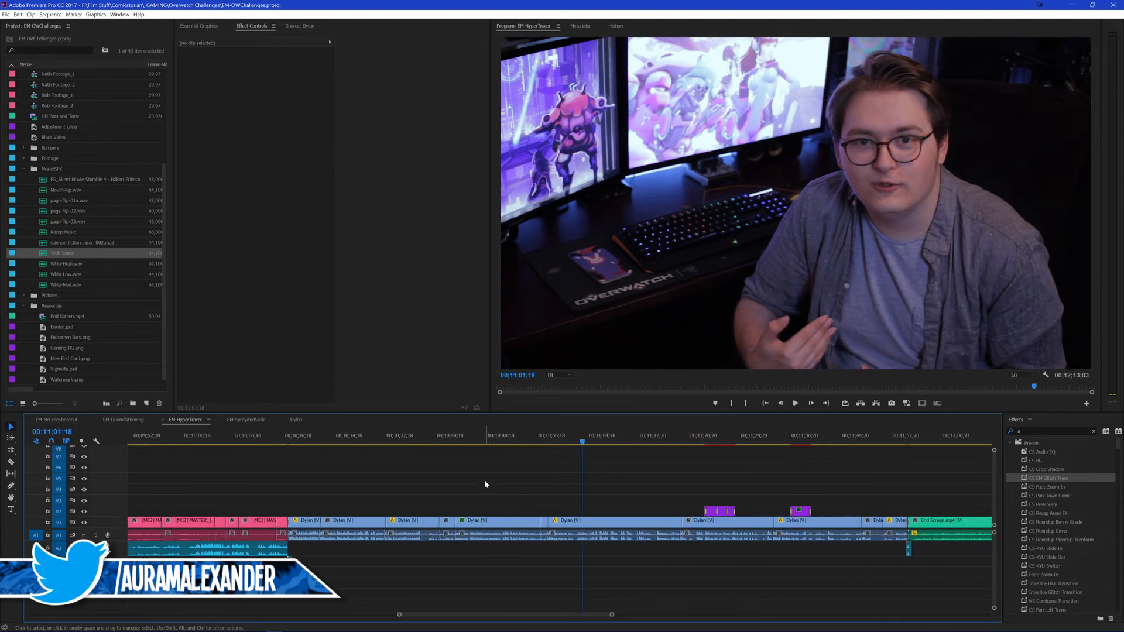
left_click_drag(68, 180, 319, 584)
left_click_drag(930, 586, 907, 589)
key("v")
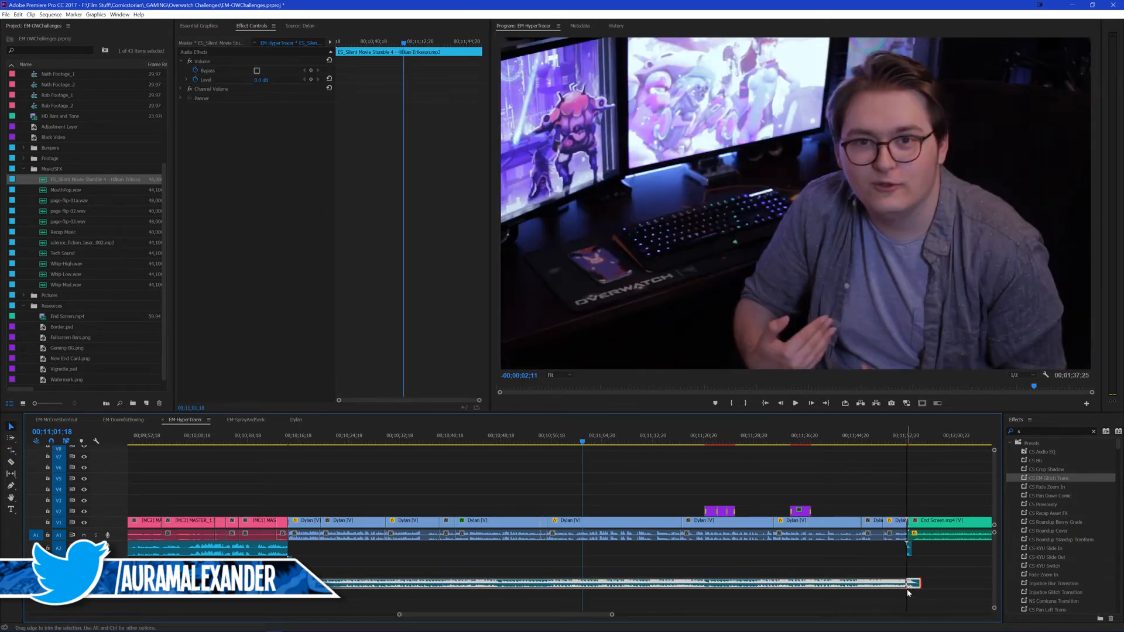
left_click(374, 586)
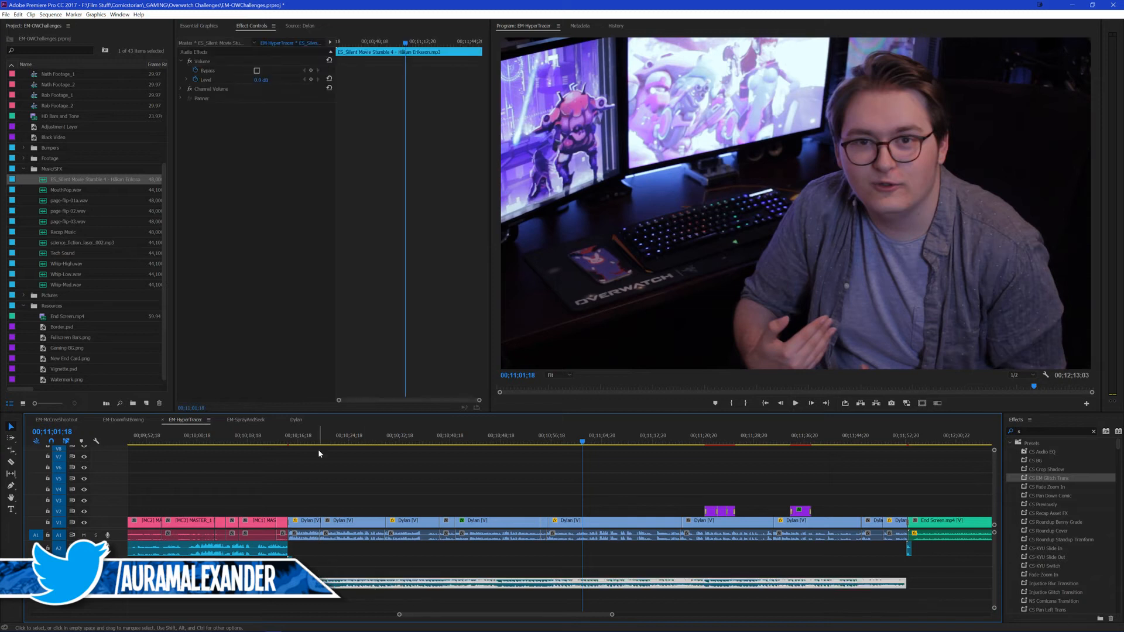
left_click(452, 476)
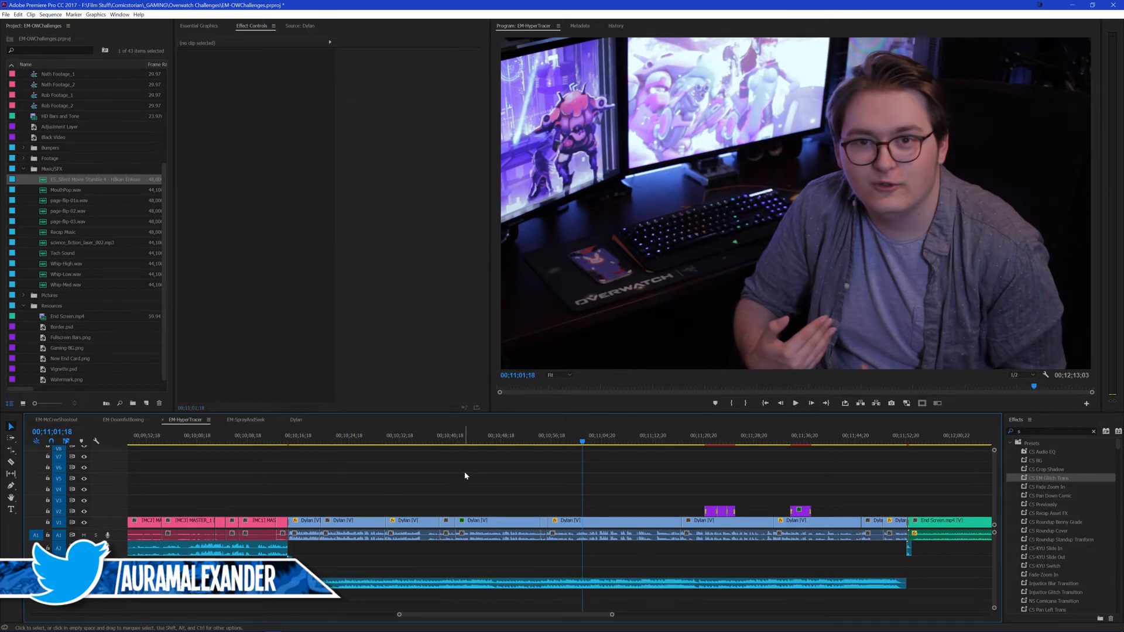
Step: Set the volume level of the Silent Movie Stumble music under the outro to -30 dB
scroll(234, 492, "up", 7)
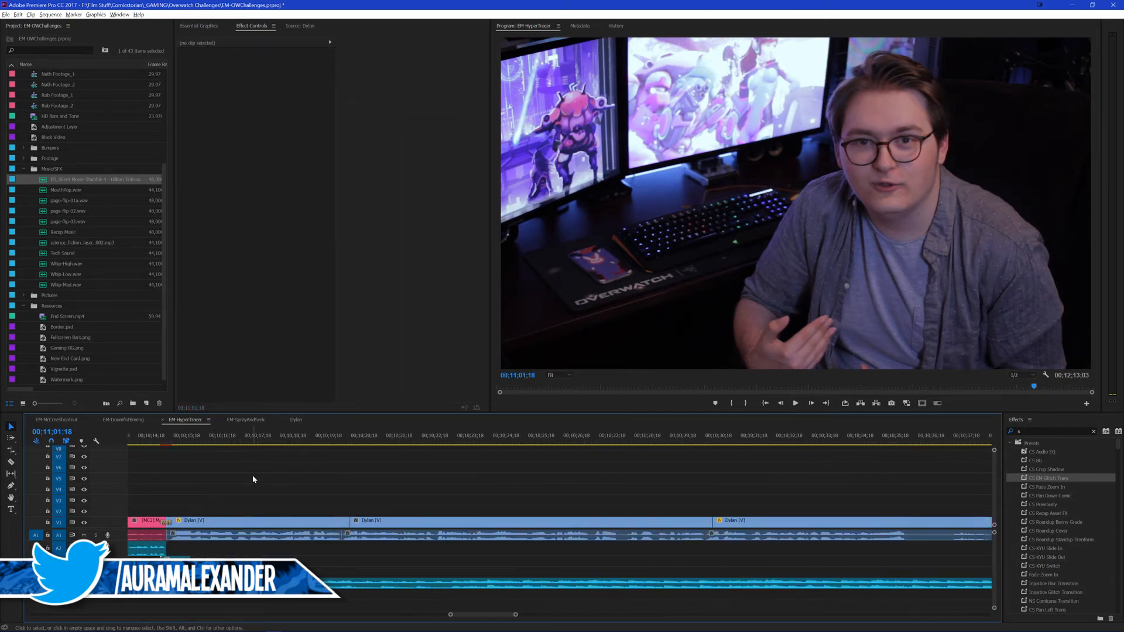
left_click(255, 584)
left_click(266, 83)
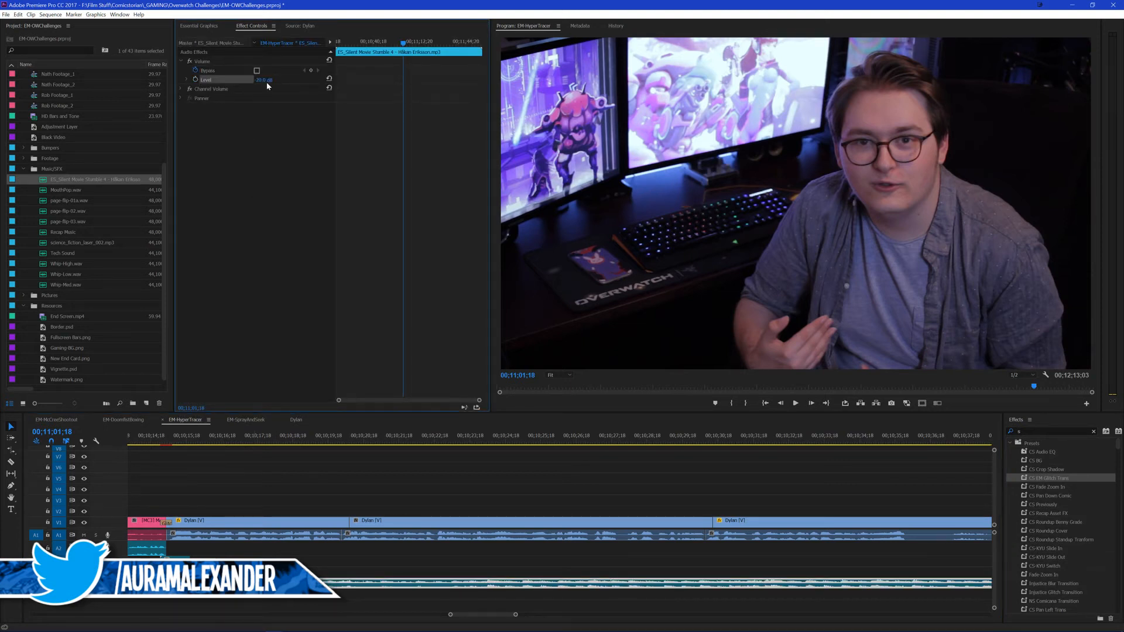
Step: Adjust the start of the music near 00;10;16;00, at the opening of the presenter outro
scroll(230, 515, "up", 3)
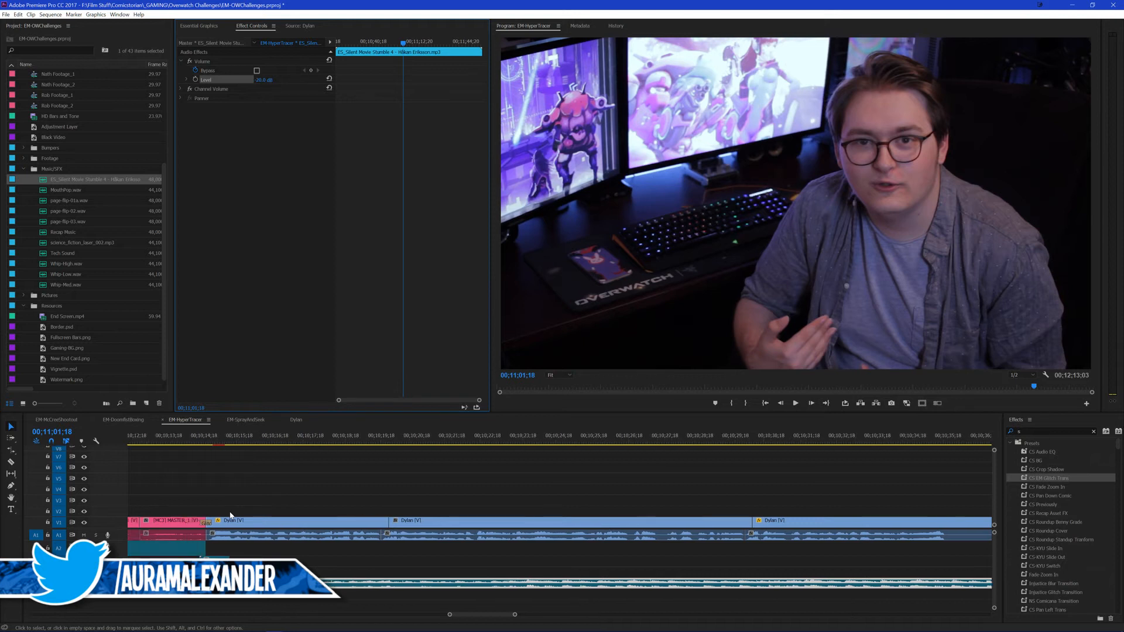
left_click(335, 477)
left_click_drag(287, 439, 293, 436)
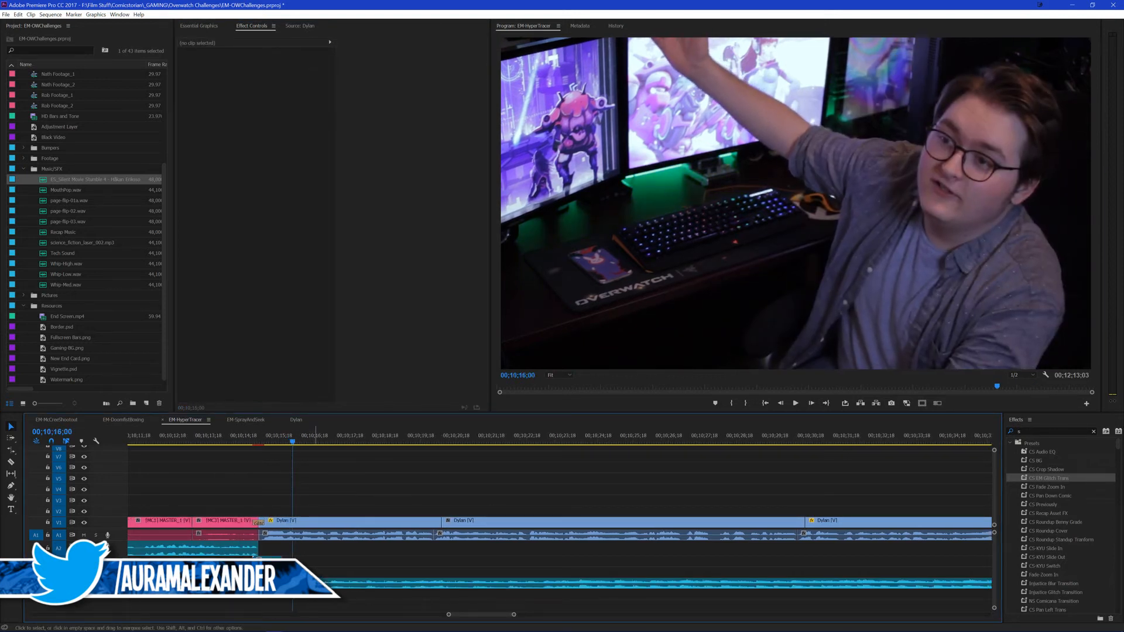
left_click(325, 584)
left_click_drag(326, 584, 290, 584)
left_click(303, 546)
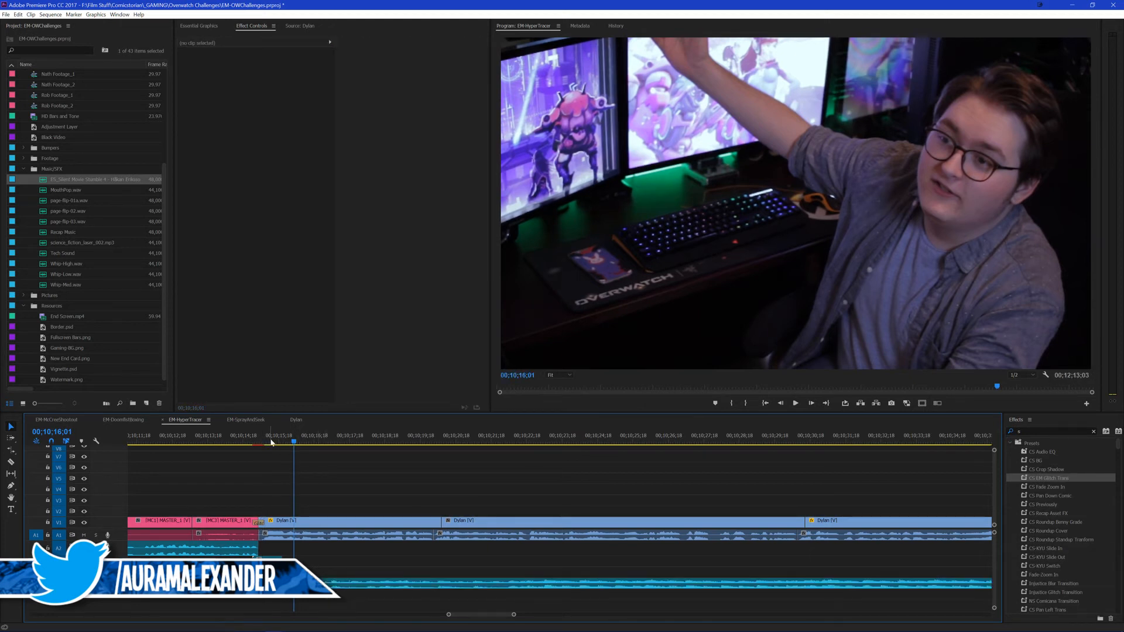
Step: Play the presenter outro from 00;10;16;01 and split the music under it at 00;10;36;01
key("space")
scroll(456, 481, "down", 2)
left_click_drag(471, 483, 674, 484)
scroll(543, 485, "down", 3)
scroll(667, 485, "down", 3)
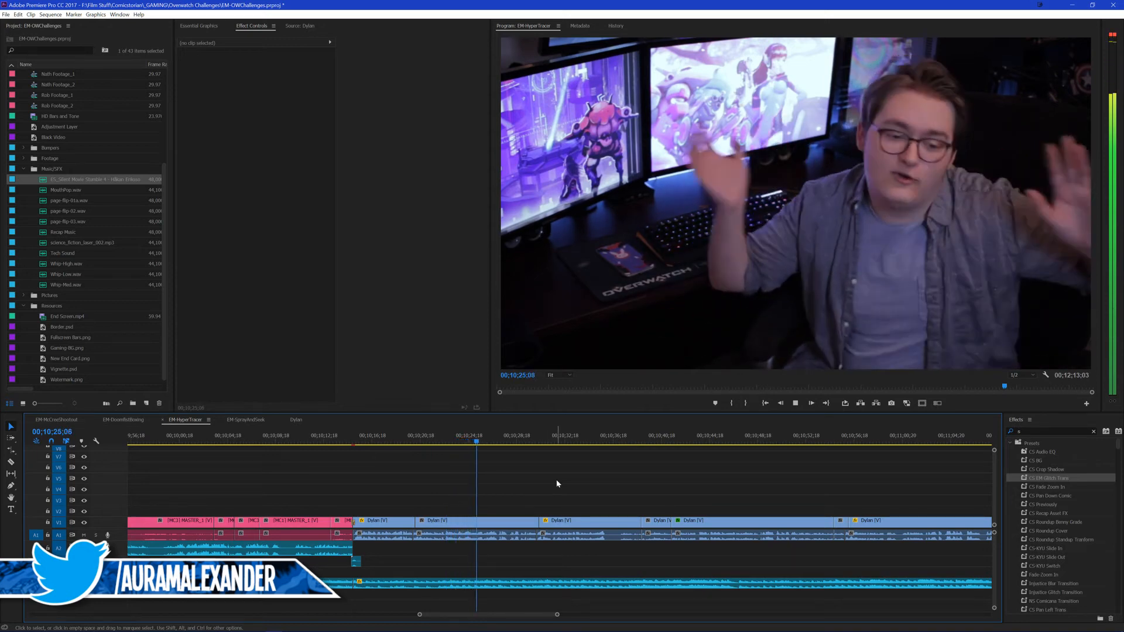
scroll(494, 485, "down", 2)
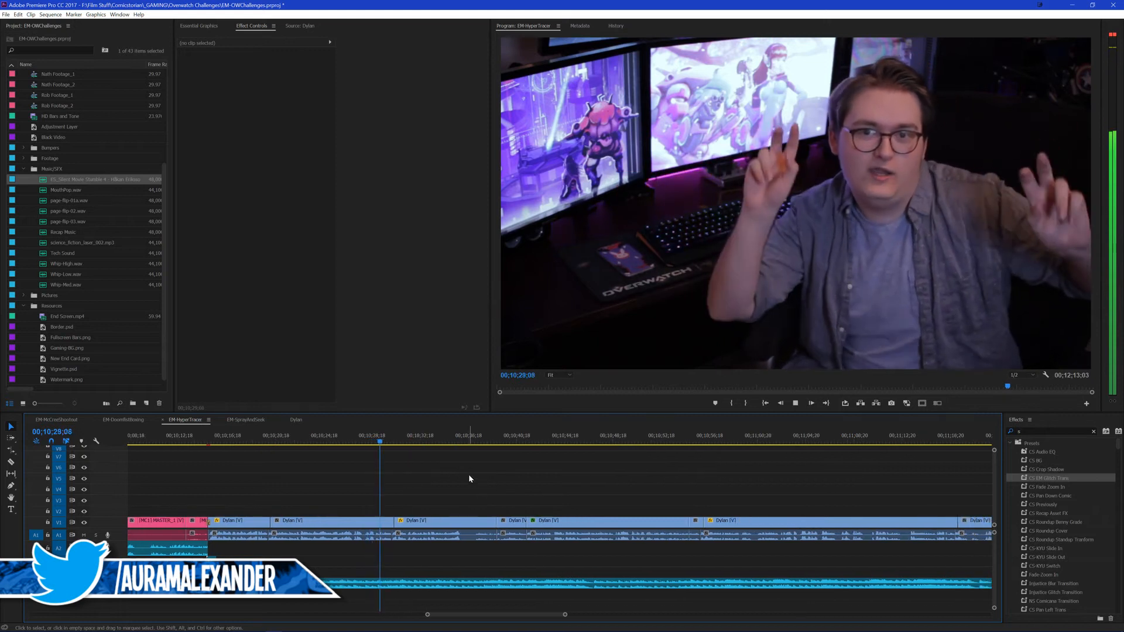
scroll(460, 473, "down", 1)
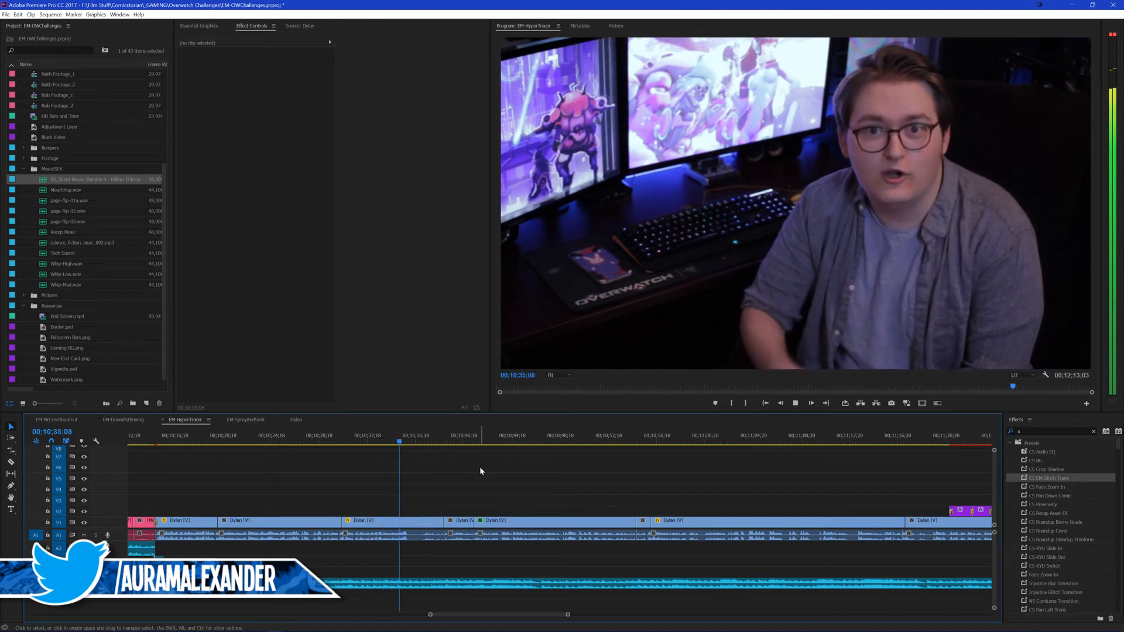
left_click(401, 583)
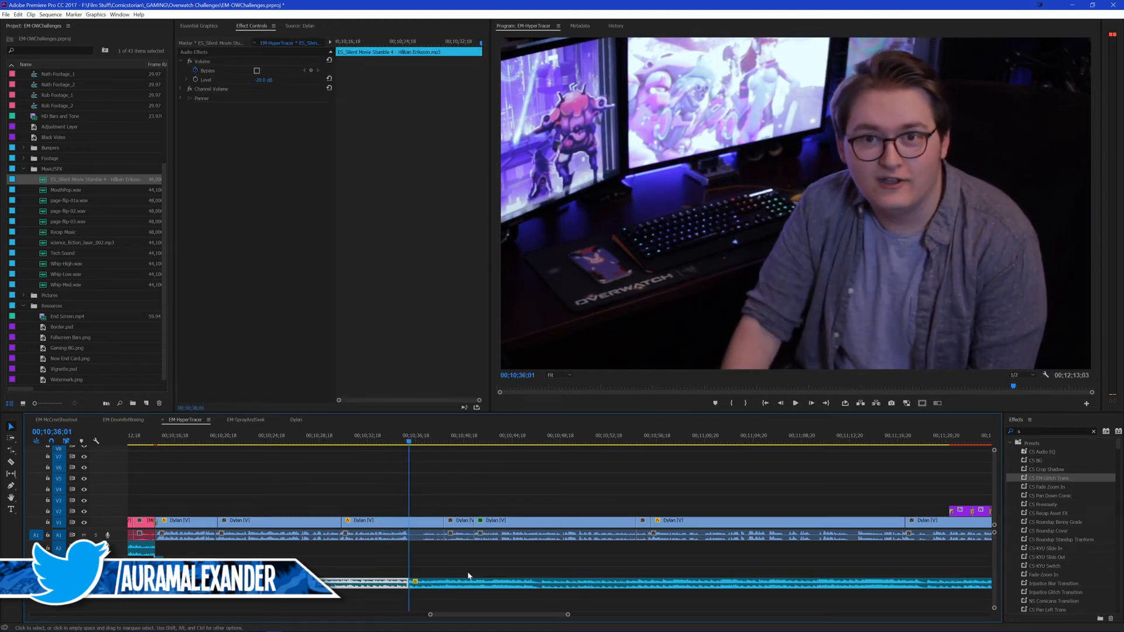
left_click(486, 491)
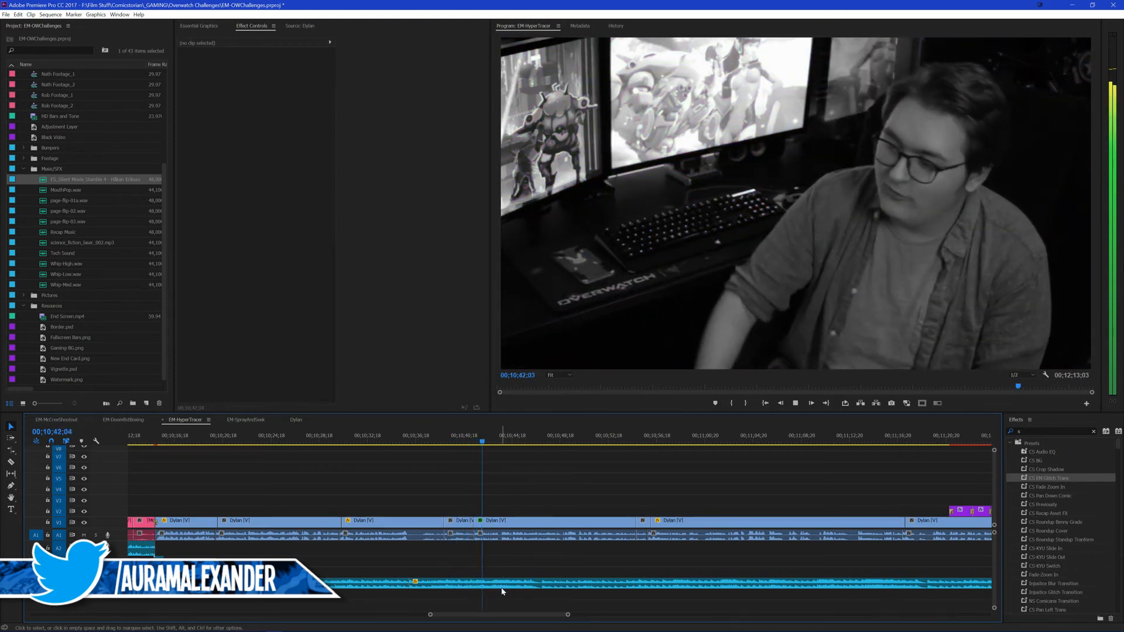
Step: Split the music again at the cut at 00;10;38;29 and remove the part between the two splits
key("space")
key("Up")
key("Up")
left_click(498, 587)
key("ctrl+k")
key("Delete")
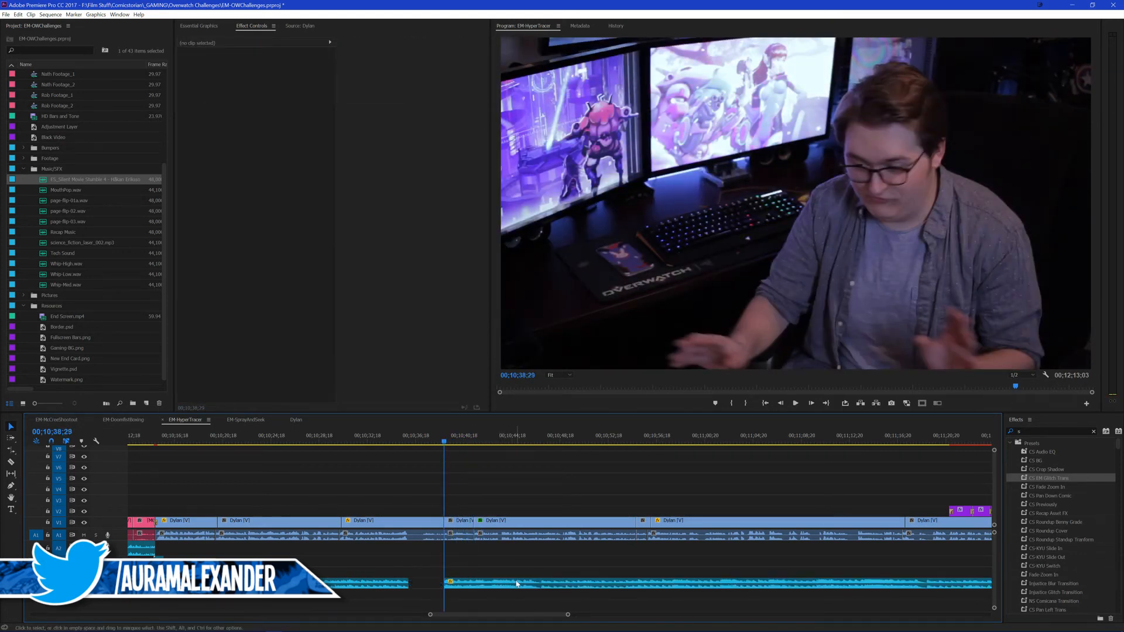
Step: Add the default audio transition to the start of the music that resumes at 00;10;38;29
left_click(467, 584)
key("ctrl+shift+d")
left_click(497, 559)
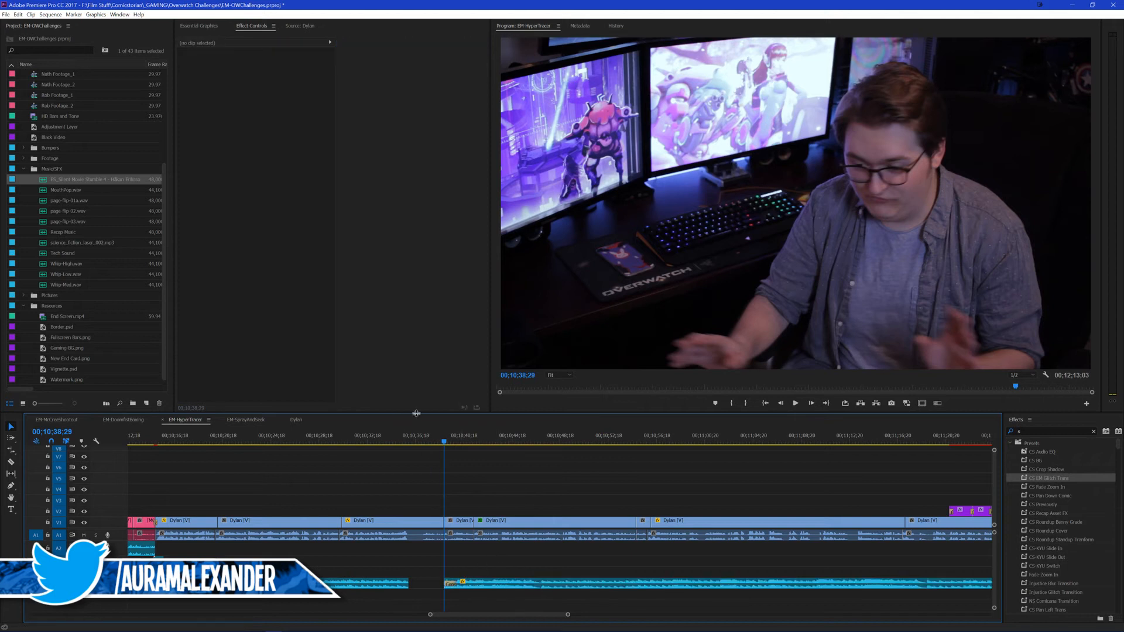
Step: Set the volume level of the resumed music piece to -22 dB during playback and save the project
key("space")
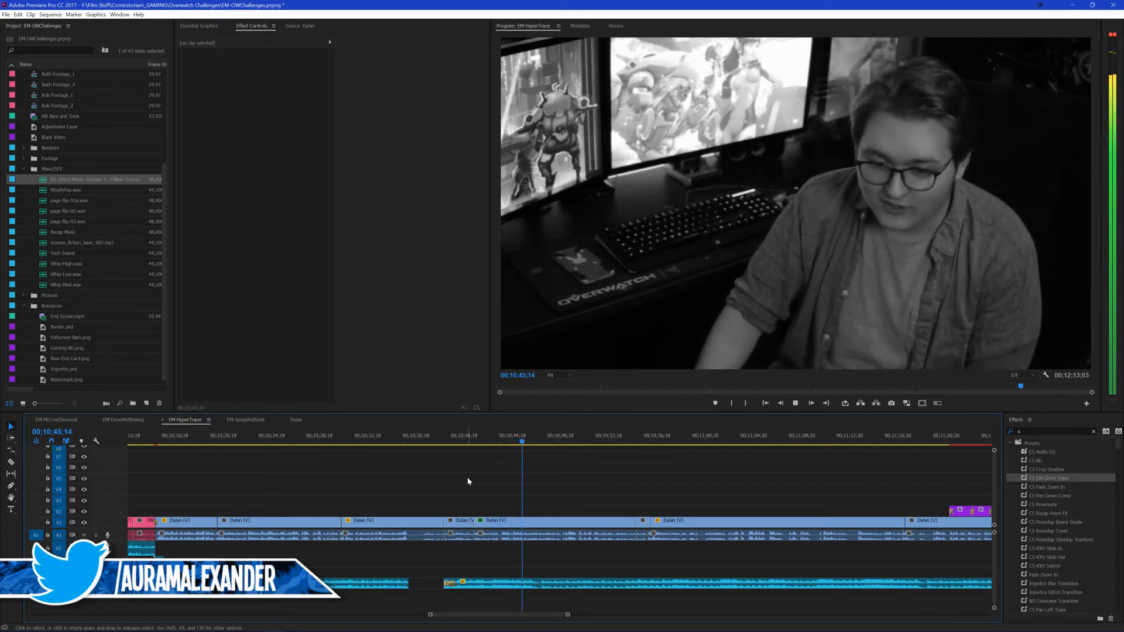
left_click(482, 592)
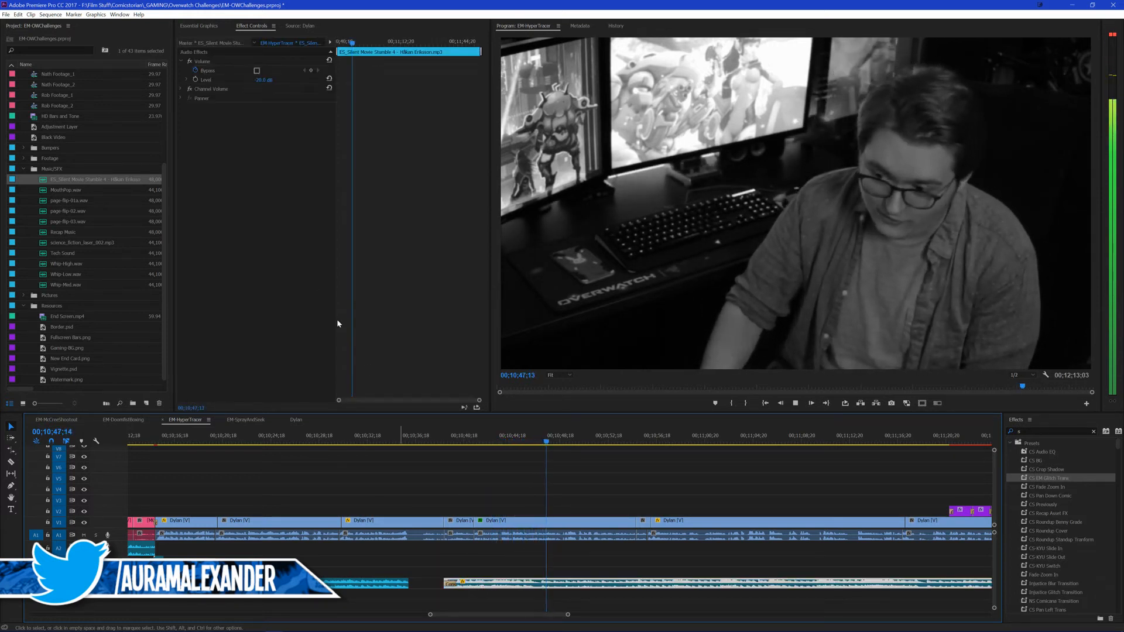
left_click(265, 79)
type("-22")
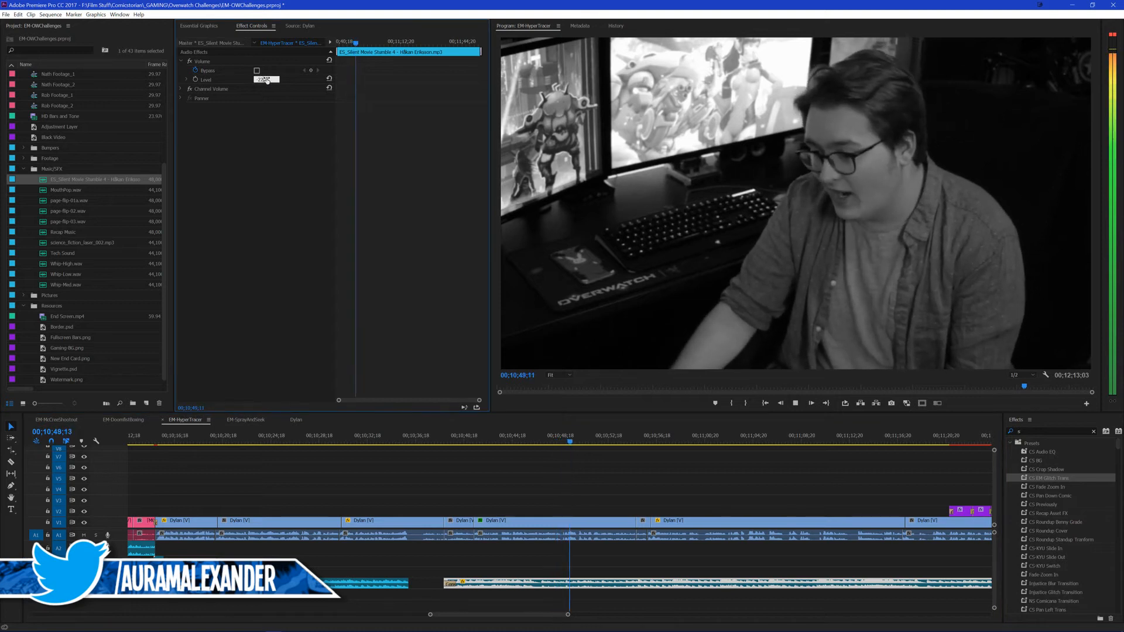
key("Return")
scroll(658, 475, "down", 1)
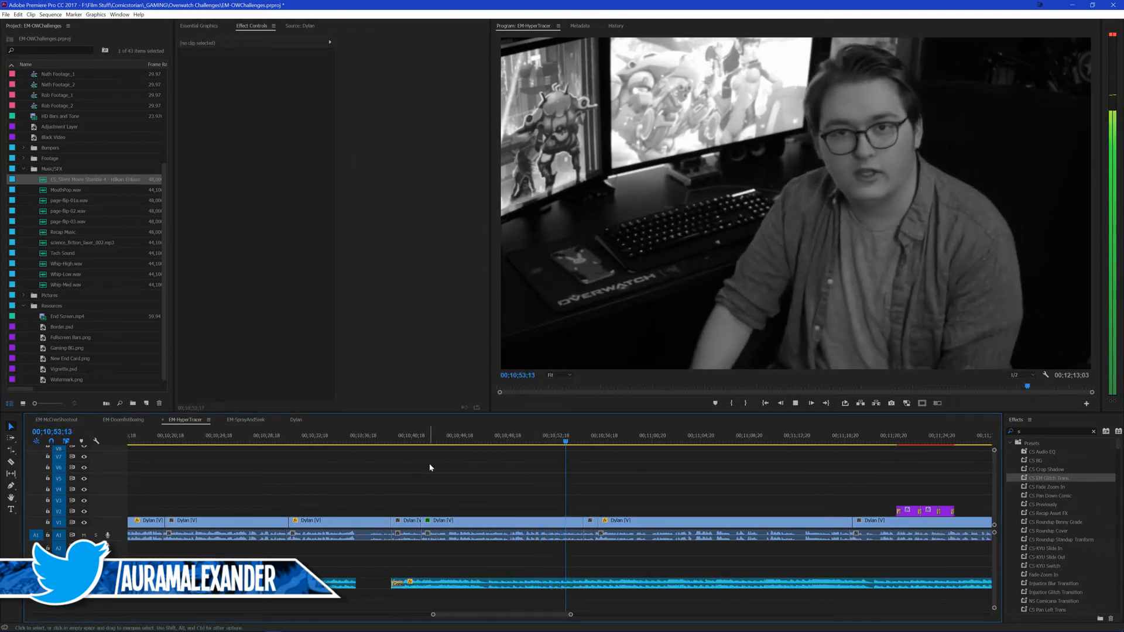
key("ctrl+s")
Step: Play through the rest of the presenter outro to check the music against the speech and the handle titles
scroll(427, 472, "down", 3)
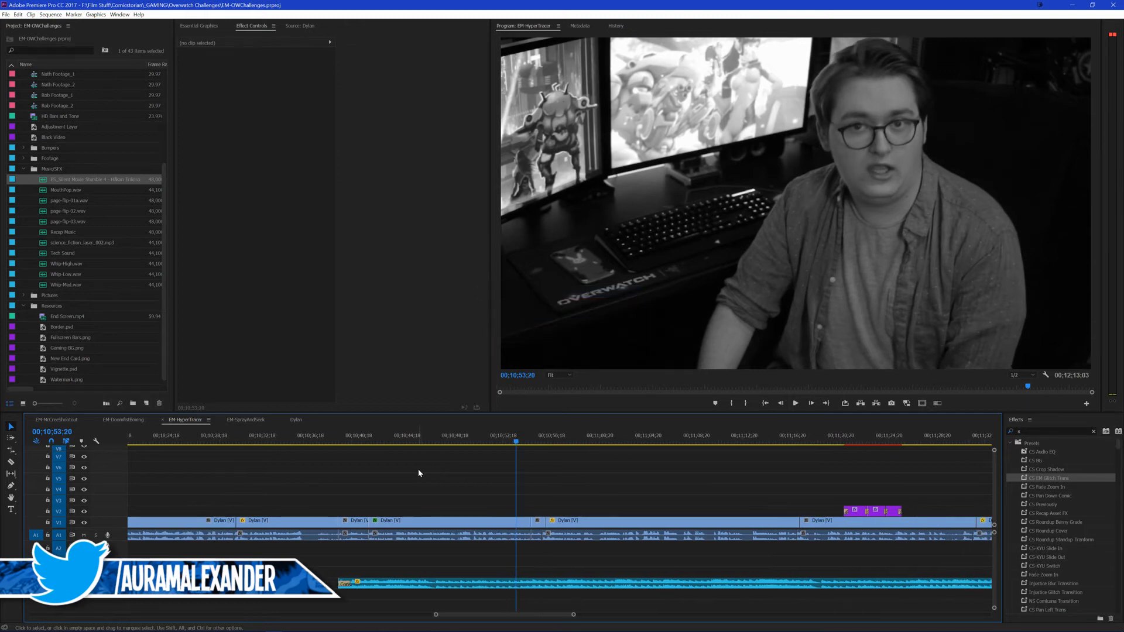
key("space")
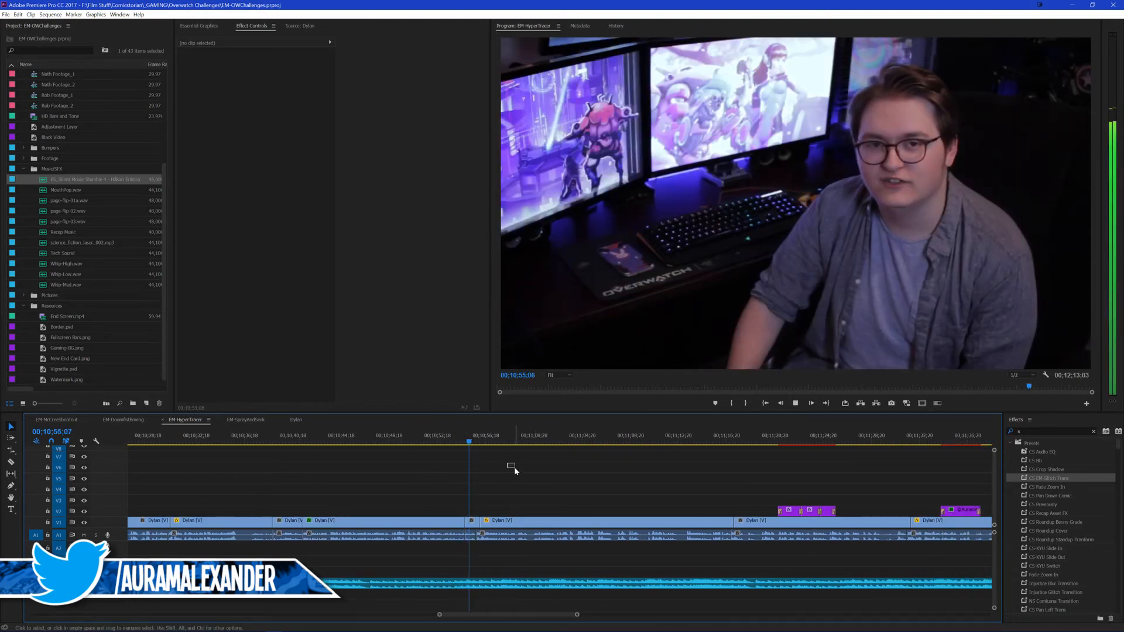
scroll(494, 469, "down", 1)
scroll(497, 470, "down", 1)
scroll(497, 470, "down", 1)
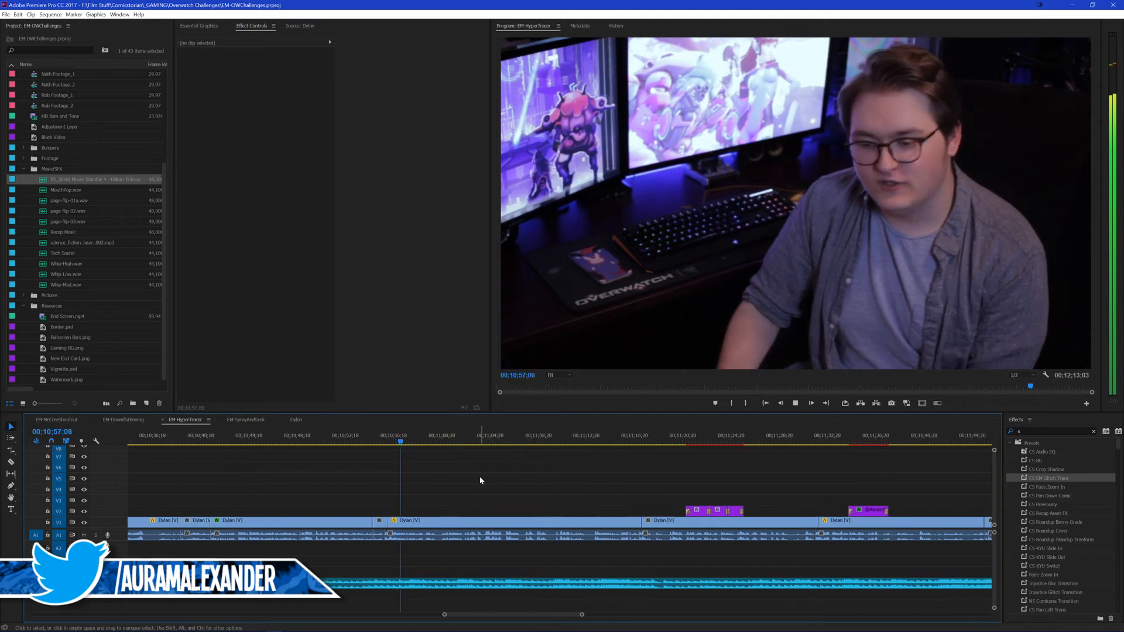
scroll(479, 476, "down", 1)
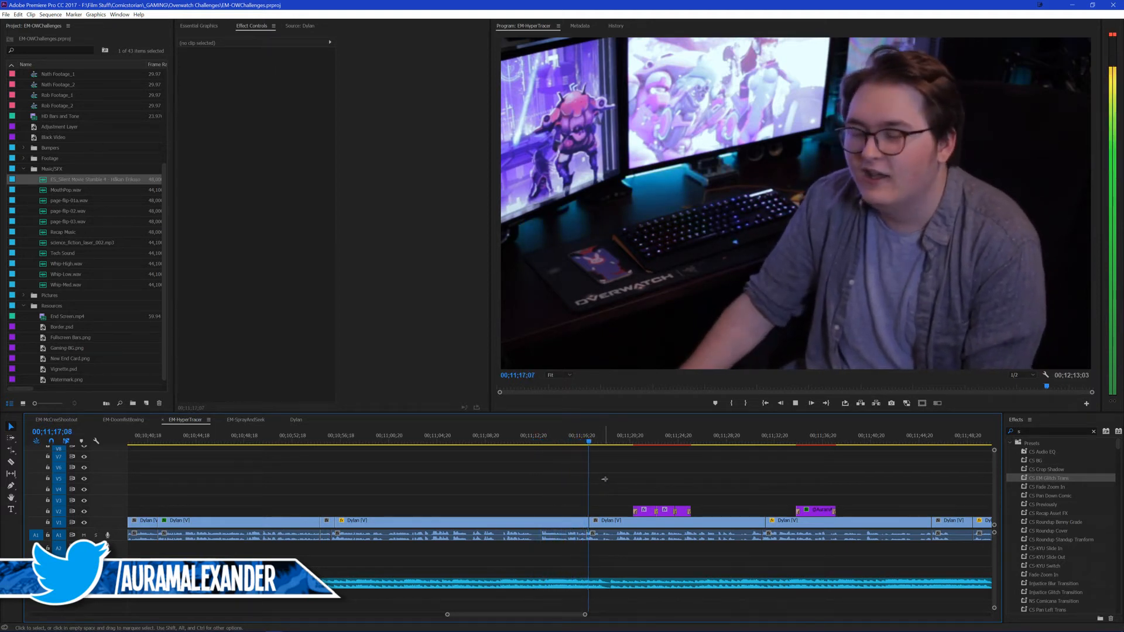
scroll(614, 479, "down", 4)
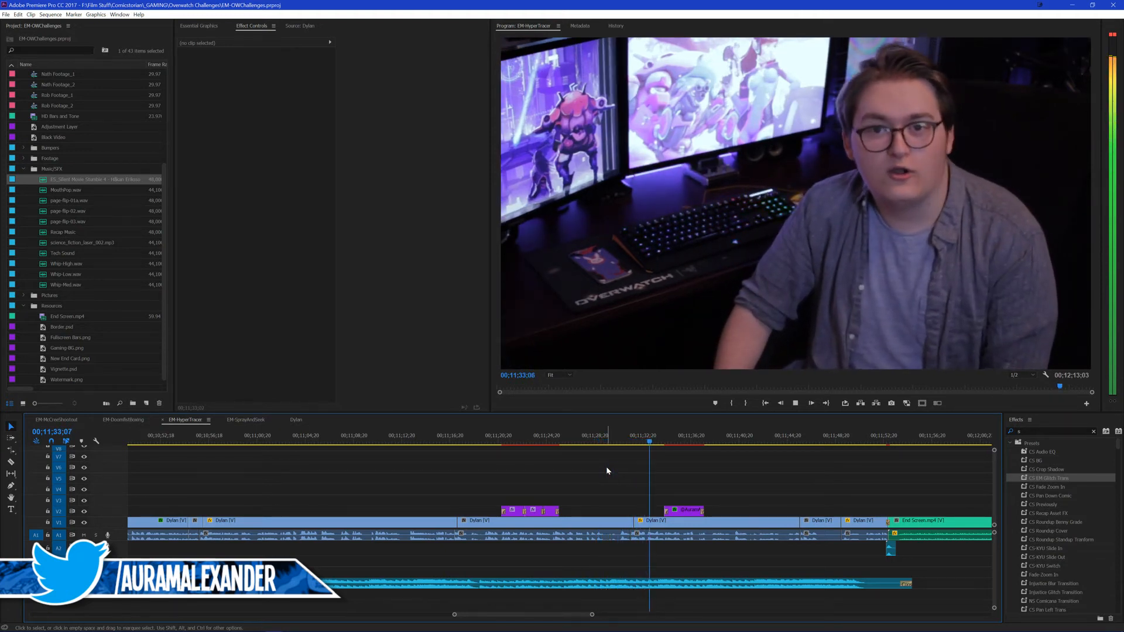
scroll(560, 491, "down", 1)
scroll(597, 498, "down", 1)
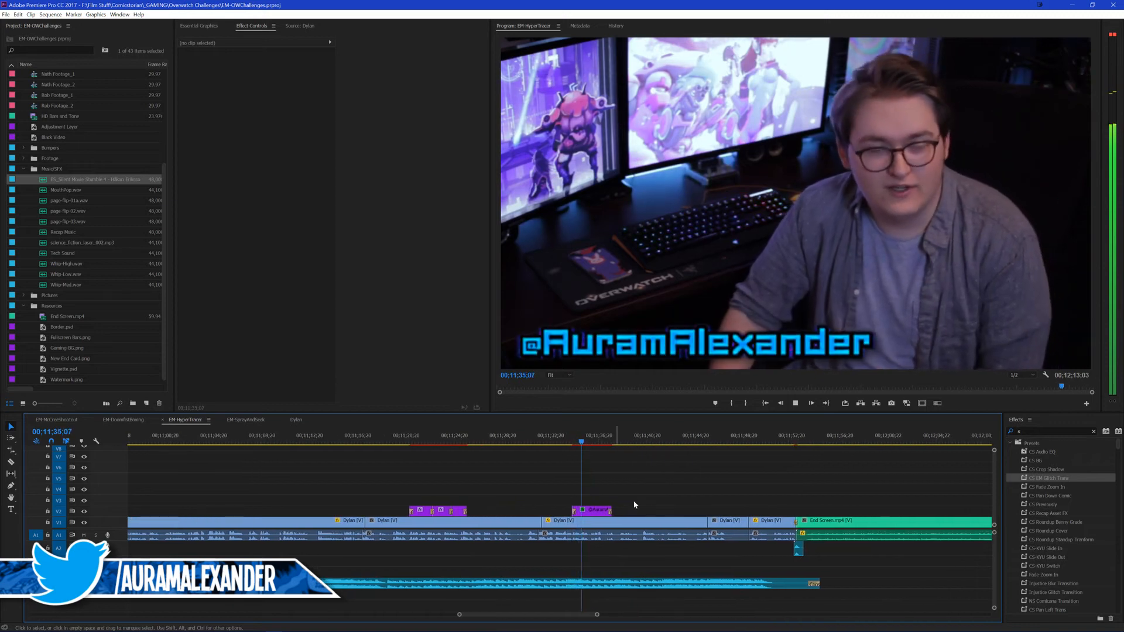
scroll(662, 489, "down", 1)
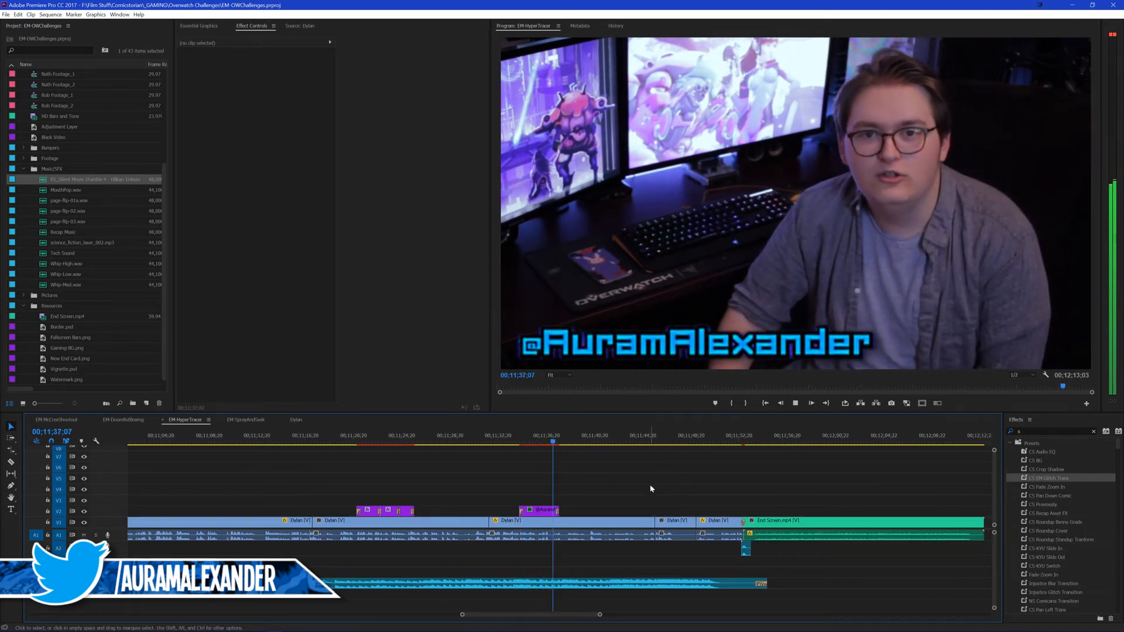
scroll(586, 485, "down", 1)
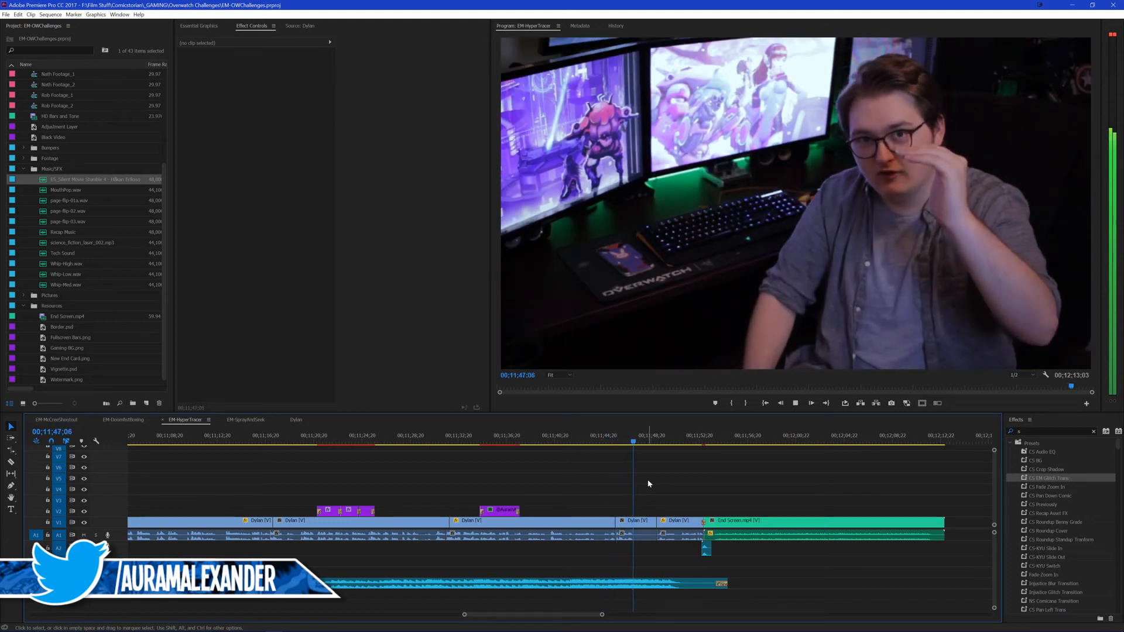
Step: Cut the music at 00;11;45;22, remove everything after it, and play back the ending
key("space")
left_click(675, 584)
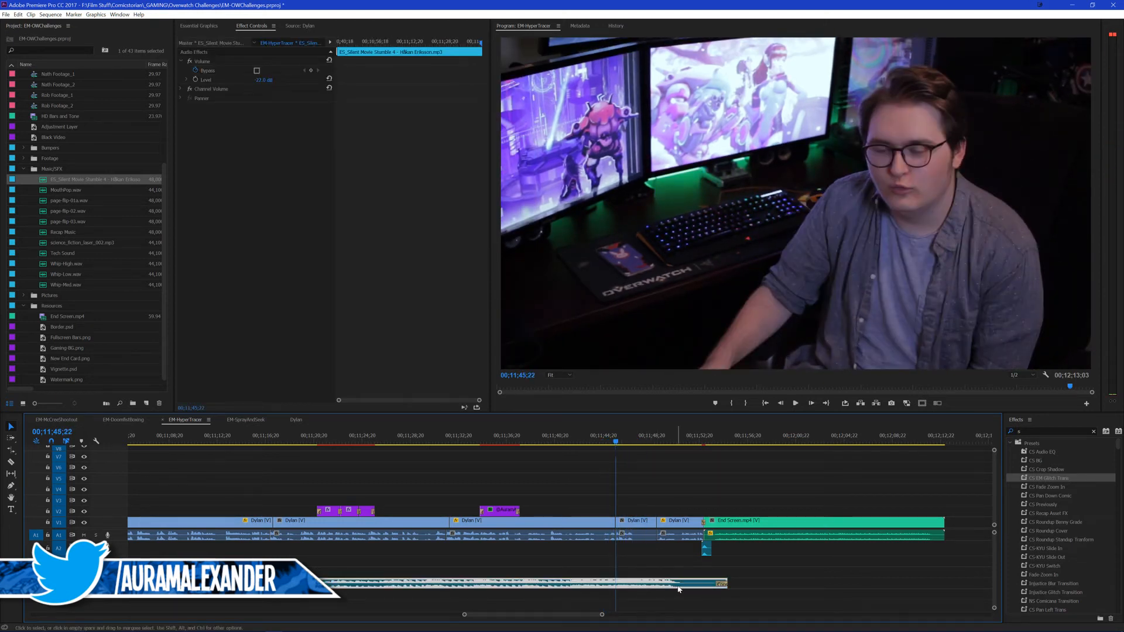
key("ctrl+k")
key("Delete")
left_click(599, 436)
key("space")
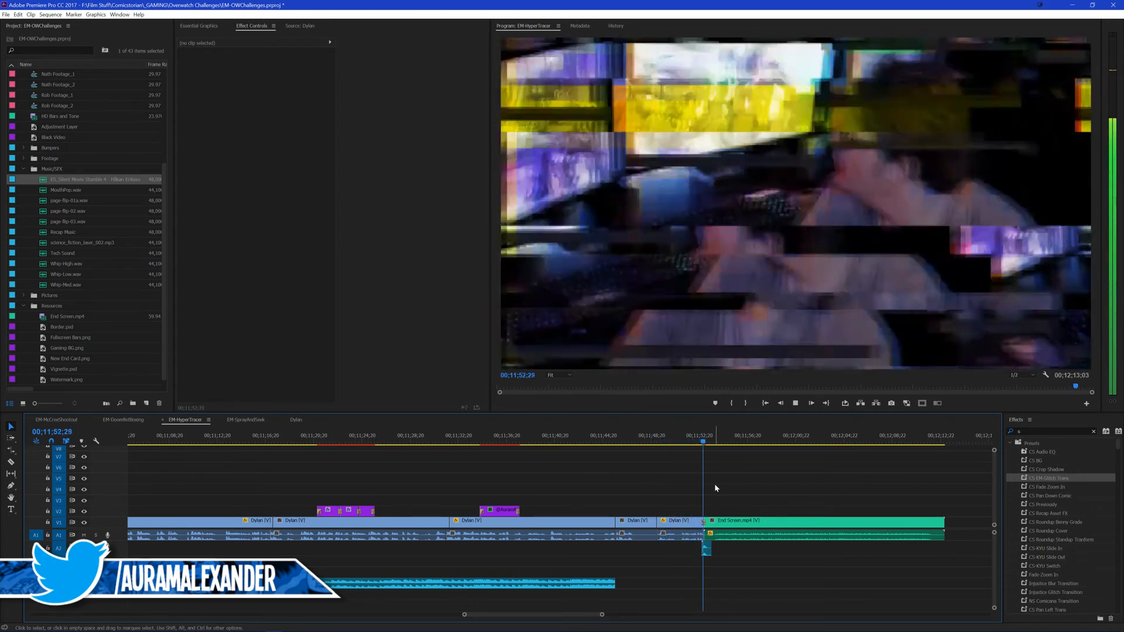
Step: Extend the music back out to the start of the end screen and split it at 00;11;49;04
left_click_drag(669, 439, 661, 476)
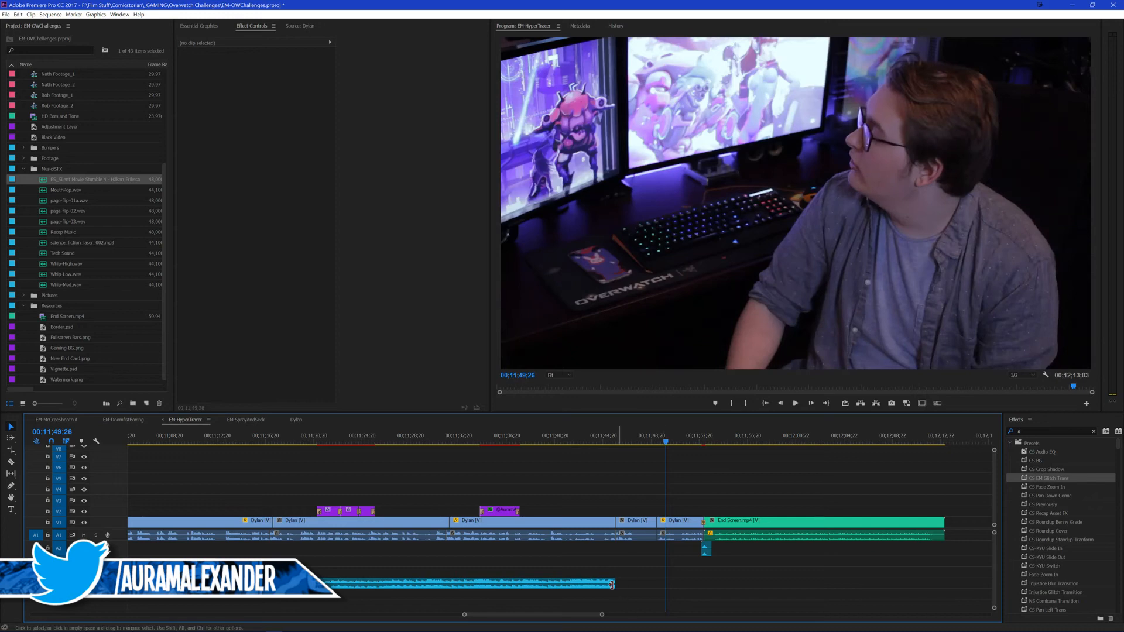
left_click_drag(614, 584, 702, 585)
left_click(673, 584)
key("ctrl+k")
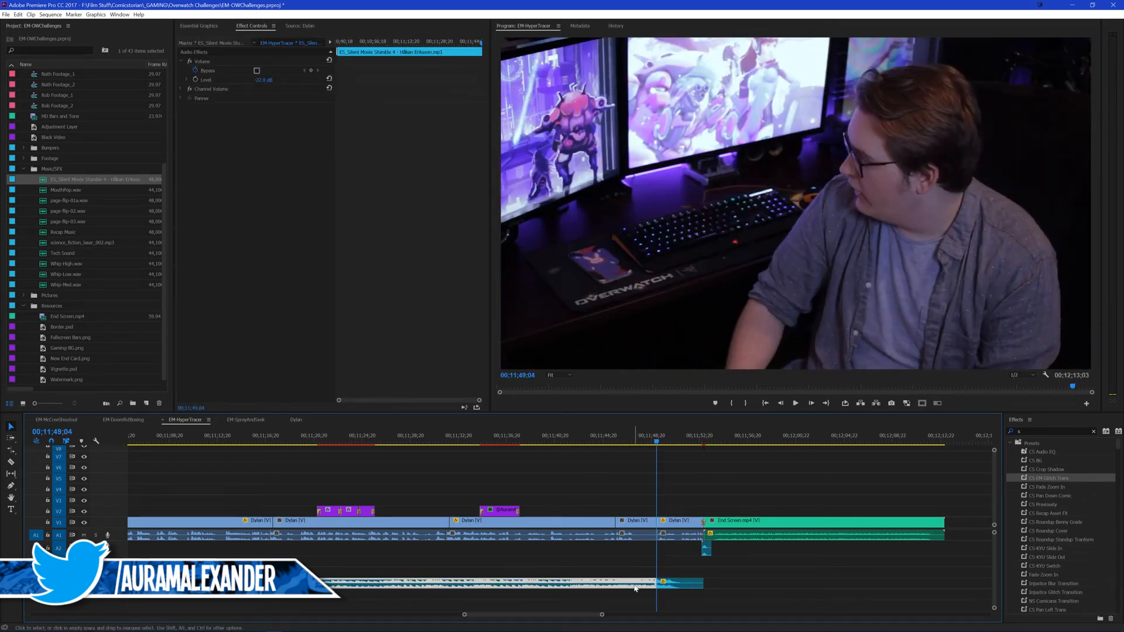
Step: Remove the music between 00;11;45;22 and 00;11;49;04, check the gap in playback, and save the project
key("Up")
key("ctrl+k")
left_click(636, 588)
key("Delete")
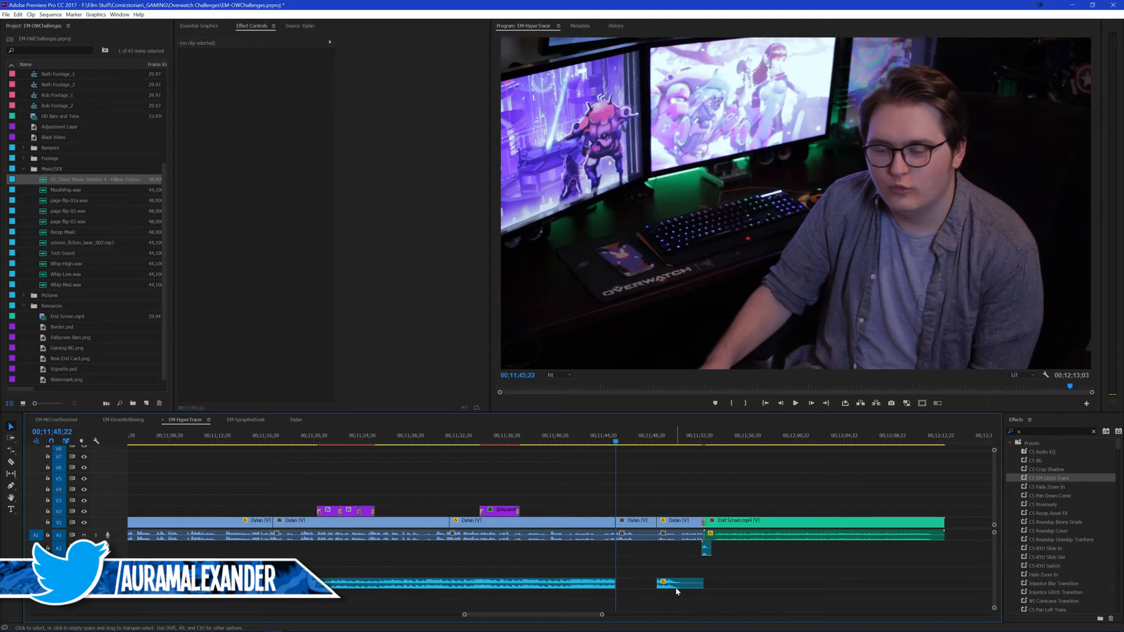
left_click(679, 586)
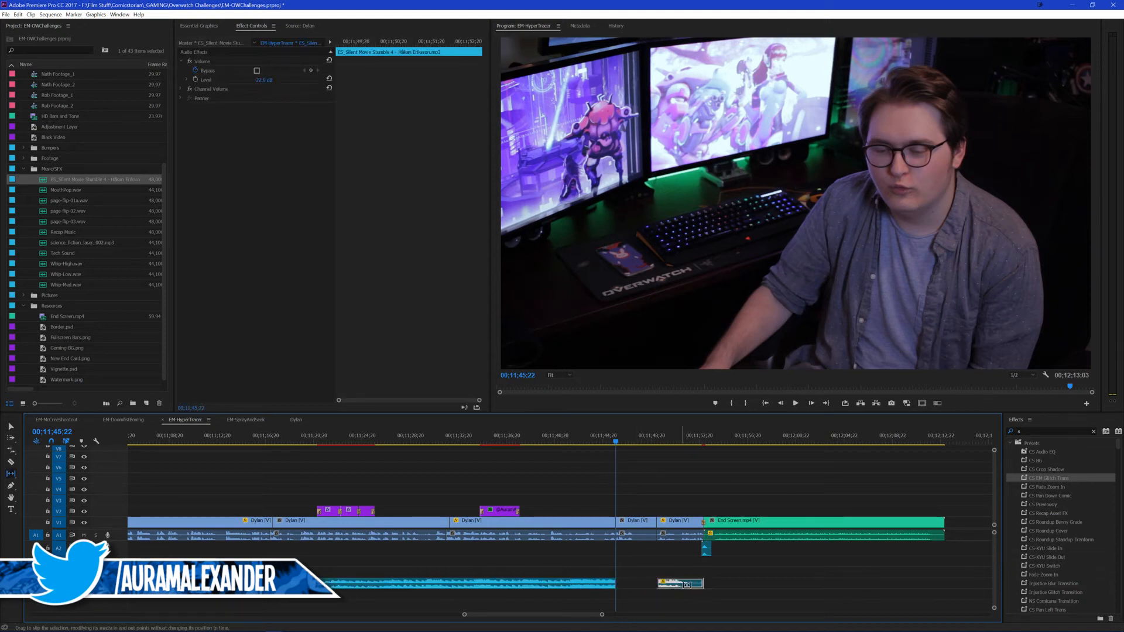
left_click(738, 572)
key("space")
key("ctrl+s")
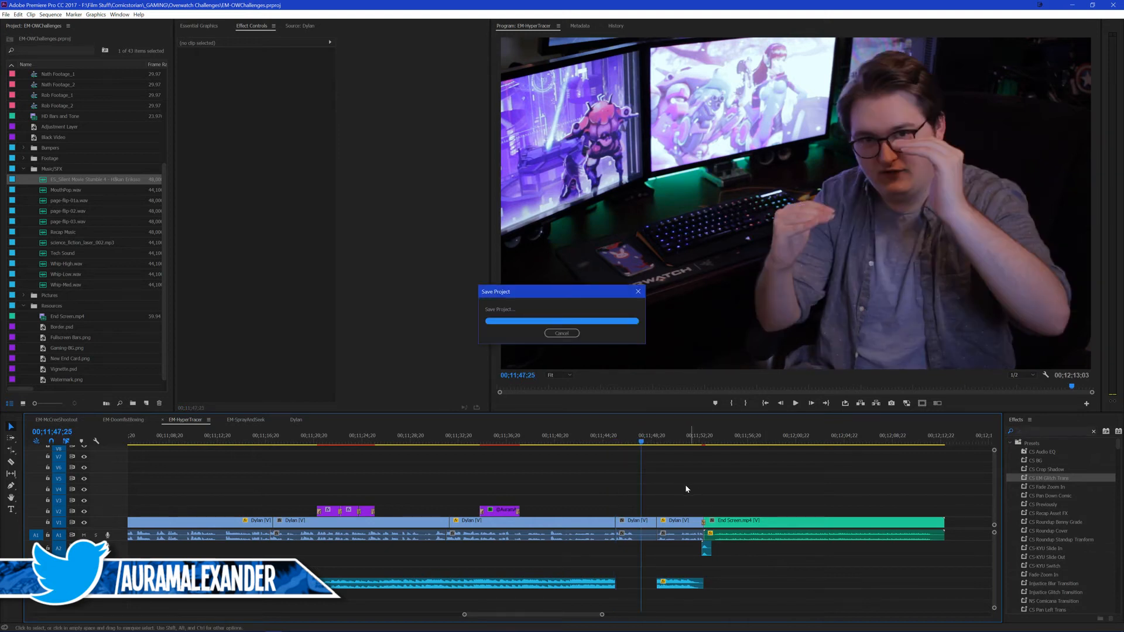
Step: Apply the default audio transition to the short music piece before the end screen, keeping it only at the piece's start
left_click(612, 443)
left_click(680, 584)
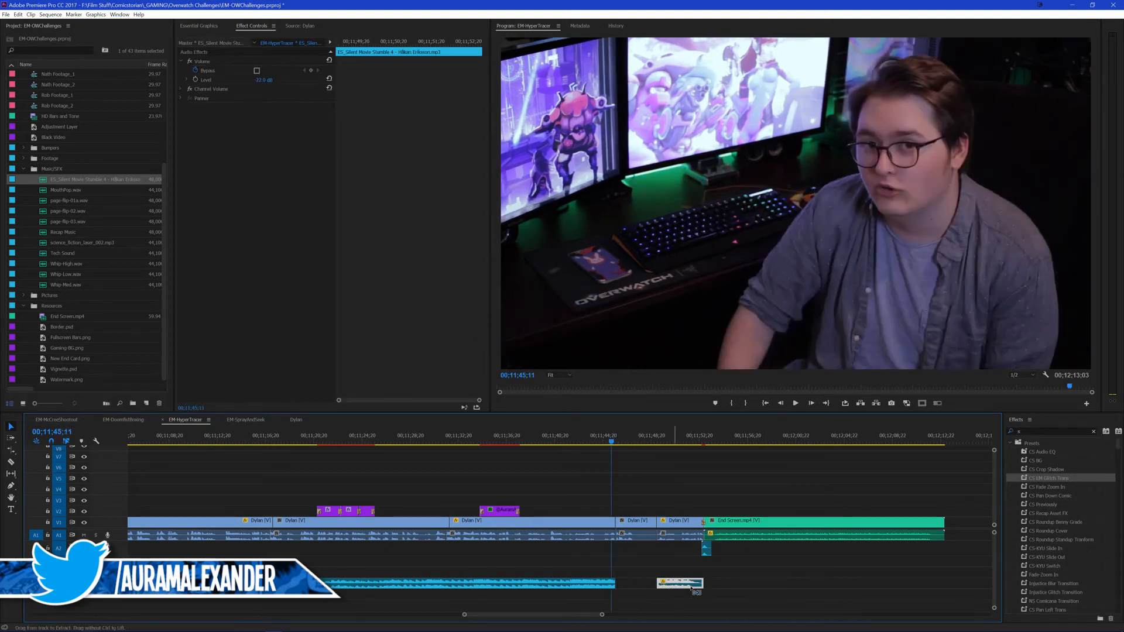
key("ctrl+shift+d")
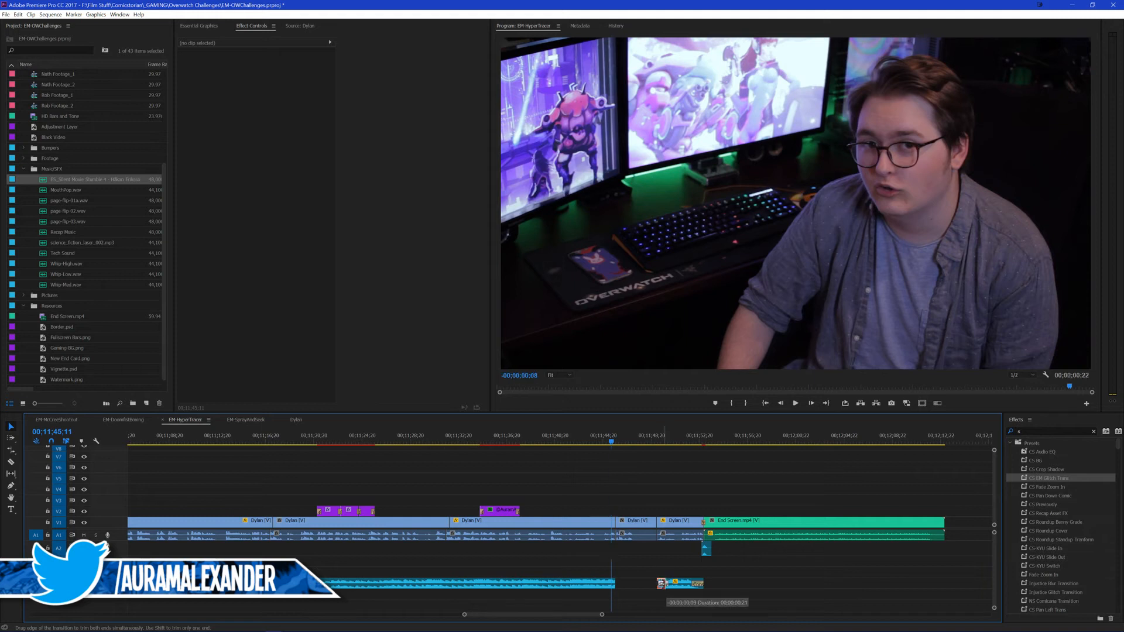
left_click(699, 584)
left_click(752, 576)
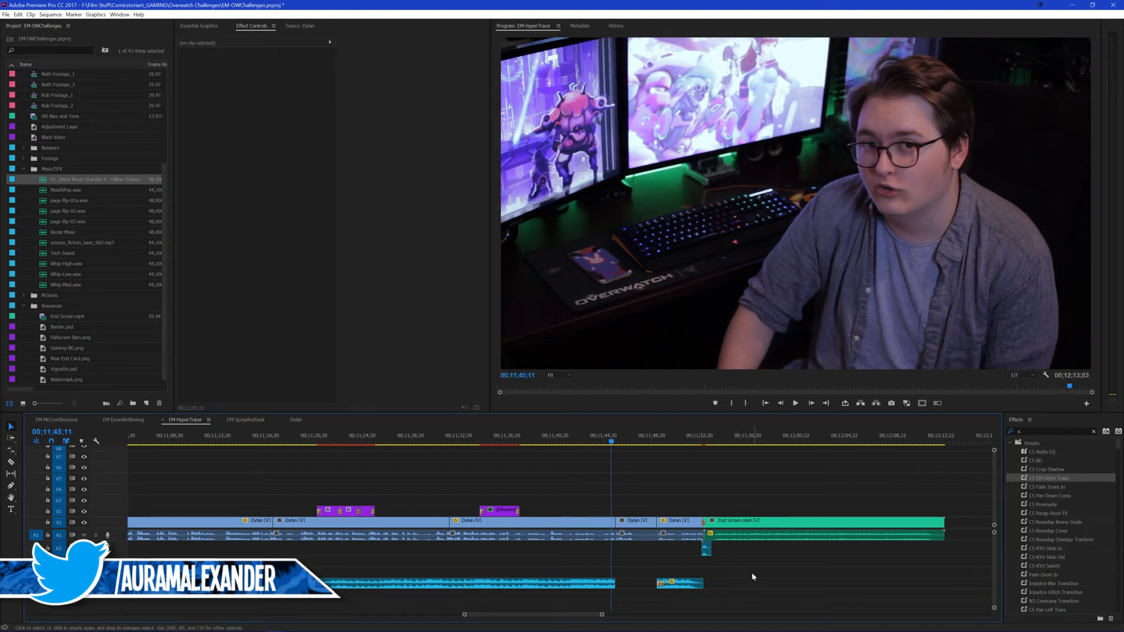
Step: Play the end of the outro from 00;11;44;25 into the end screen and save the project
left_click(606, 447)
key("ctrl+s")
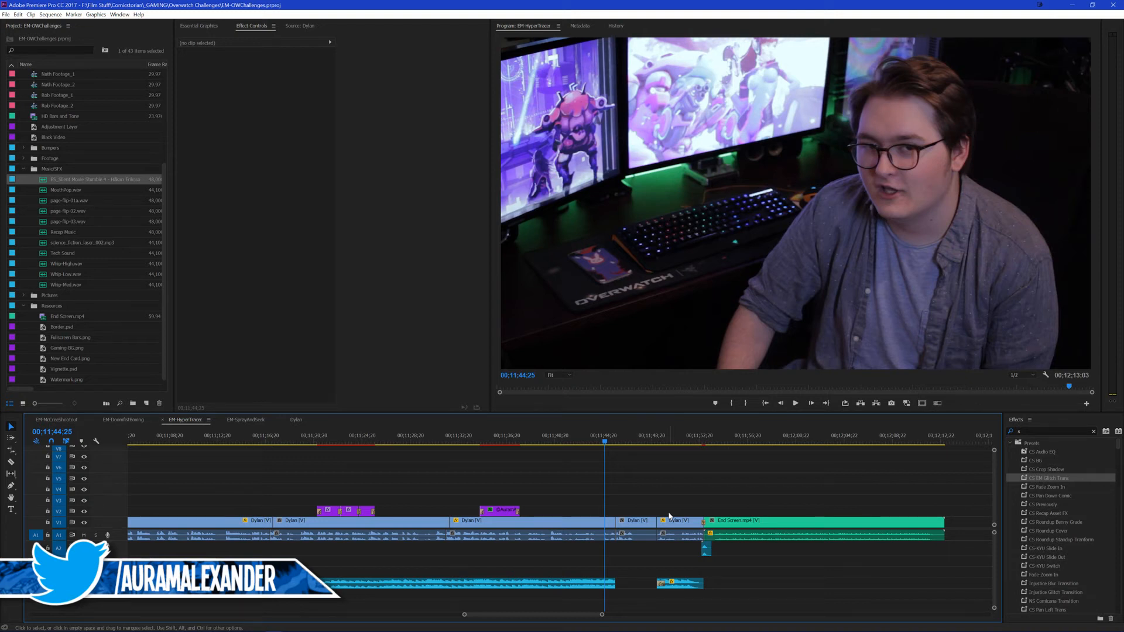
key("ctrl+s")
key("space")
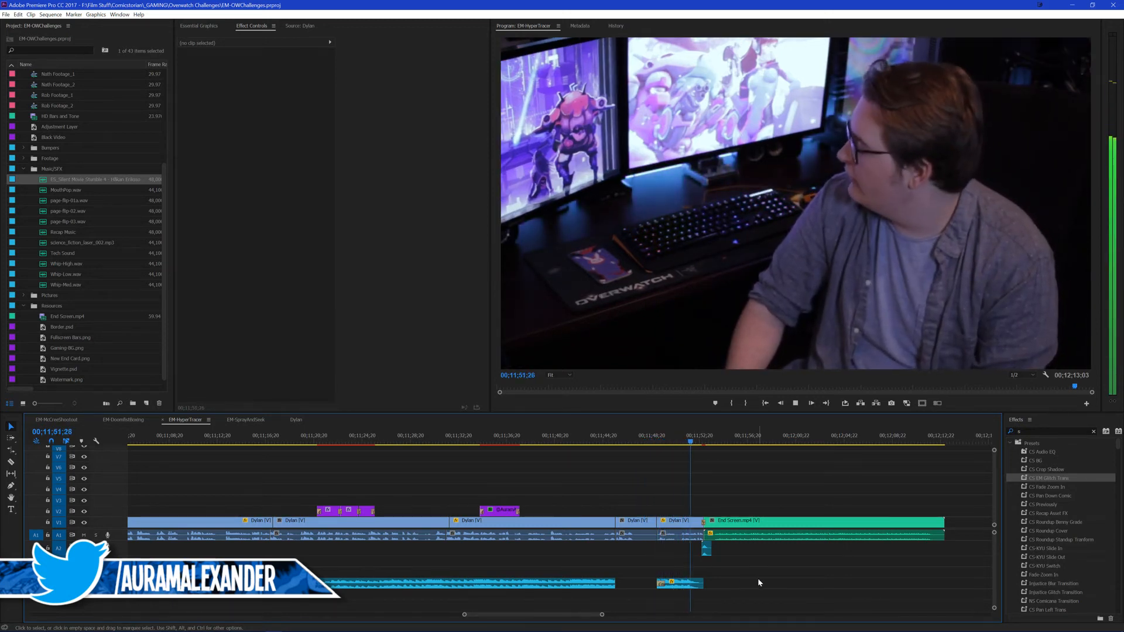
key("ctrl+s")
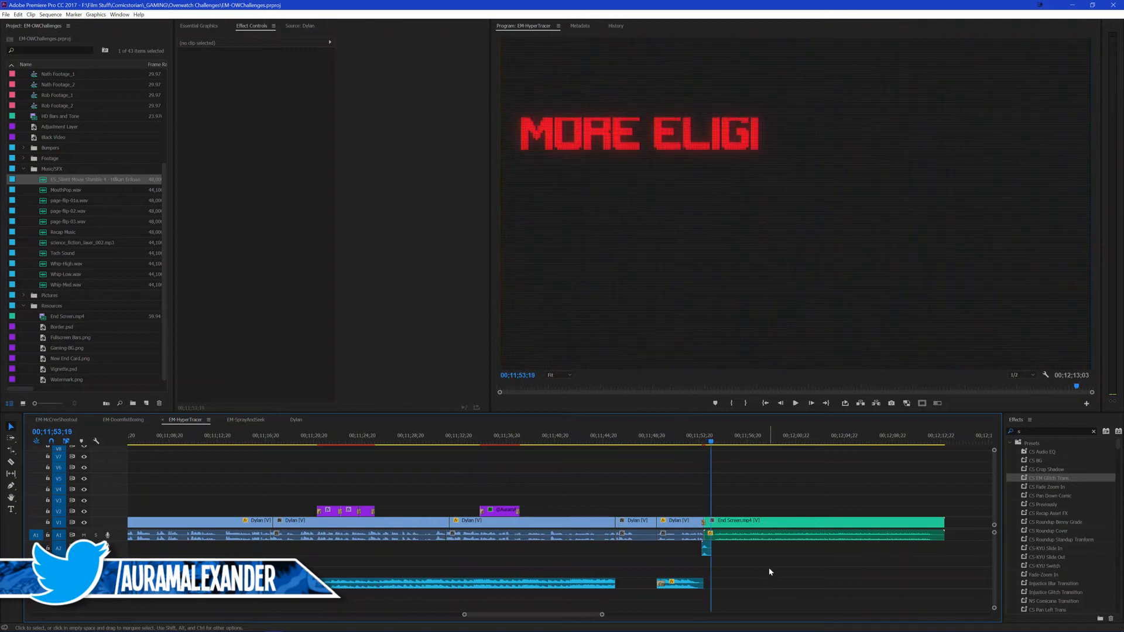
Step: Show the whole sequence, return to 00;10;20;09 in the outro, and switch to the Epidemic Sound site in the browser
key("backslash")
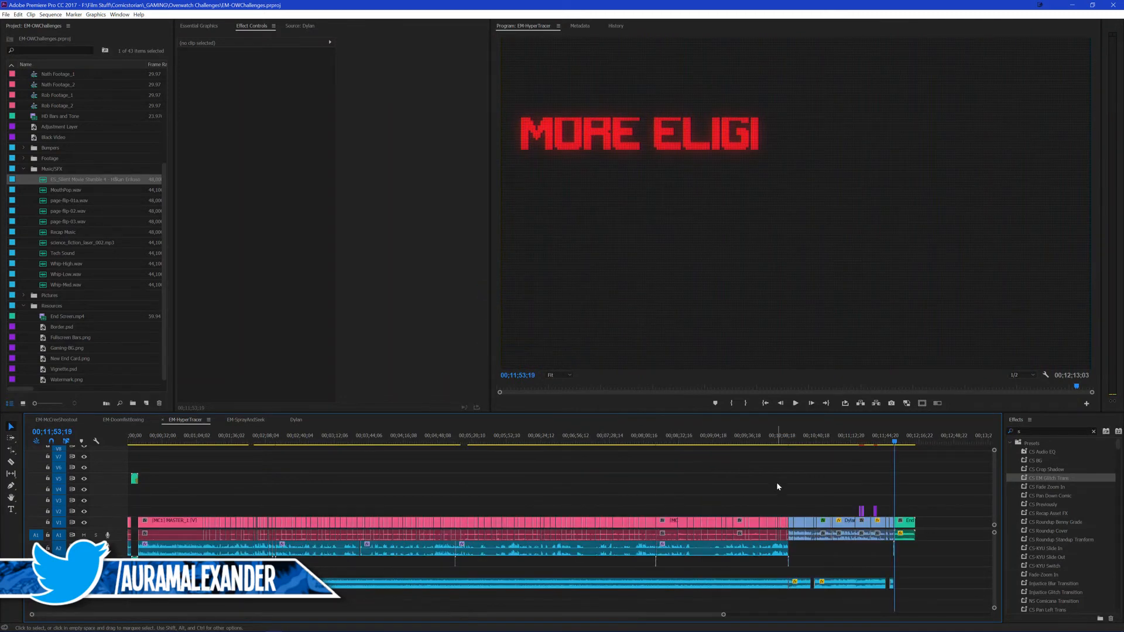
left_click(794, 440)
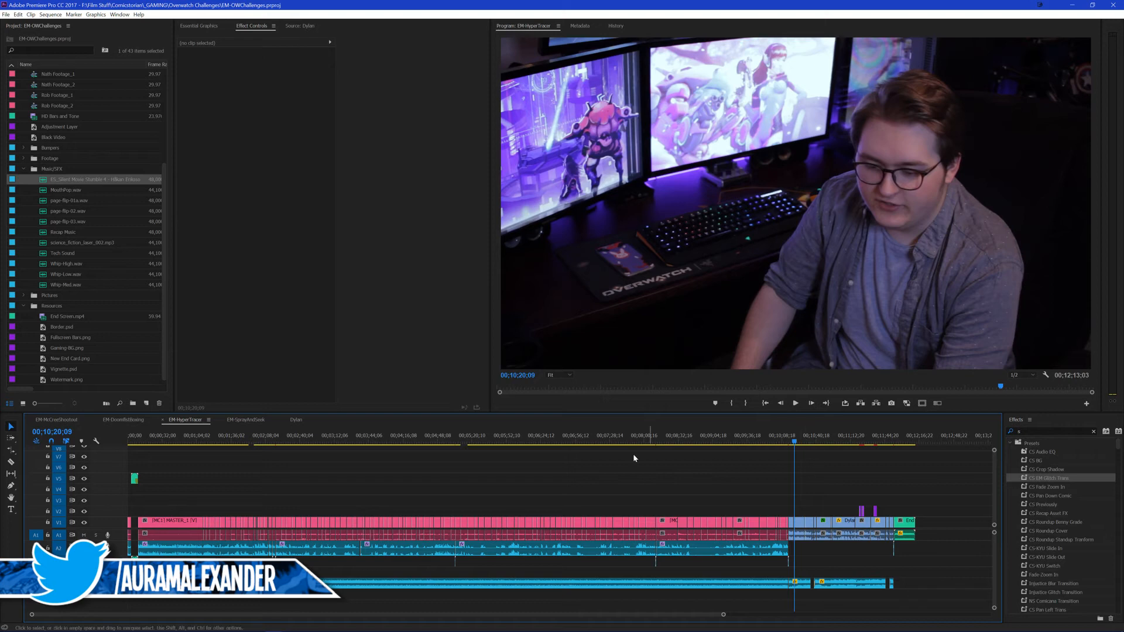
left_click(57, 625)
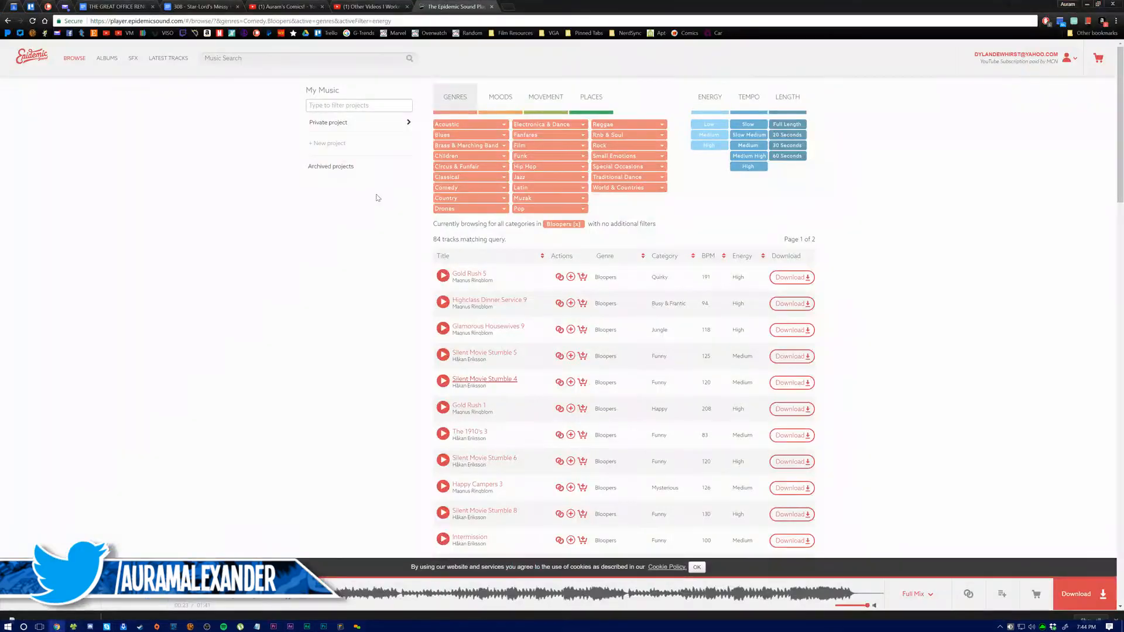
Step: Open the channel's comment management page at youtube.com/comments in place of the playlist page
left_click(369, 7)
left_click_drag(301, 20, 165, 21)
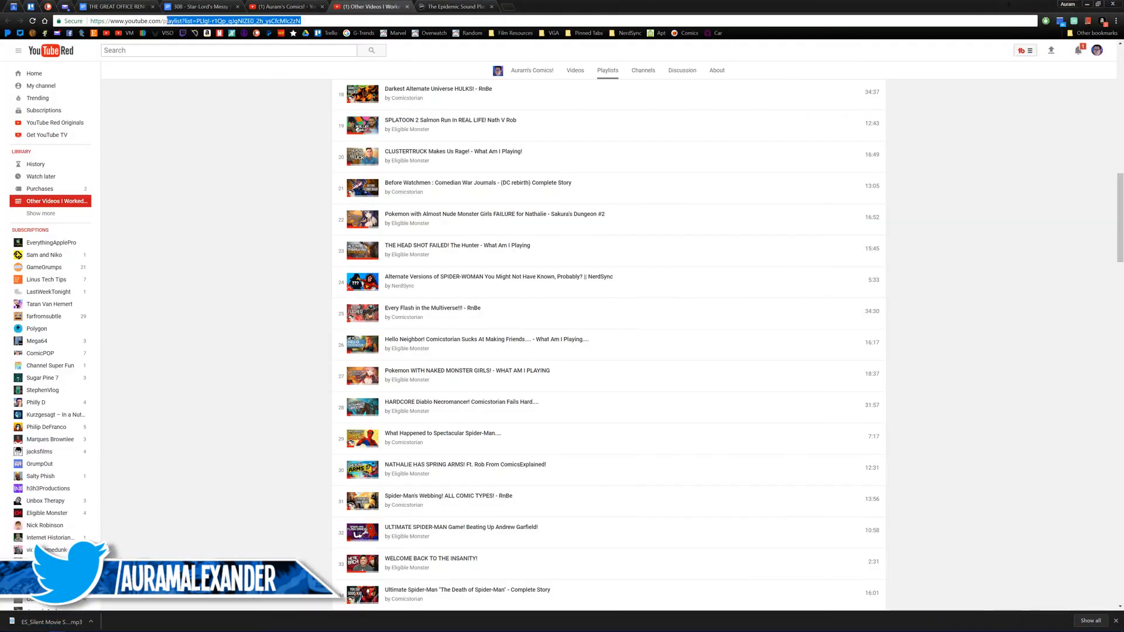
type("com/comments")
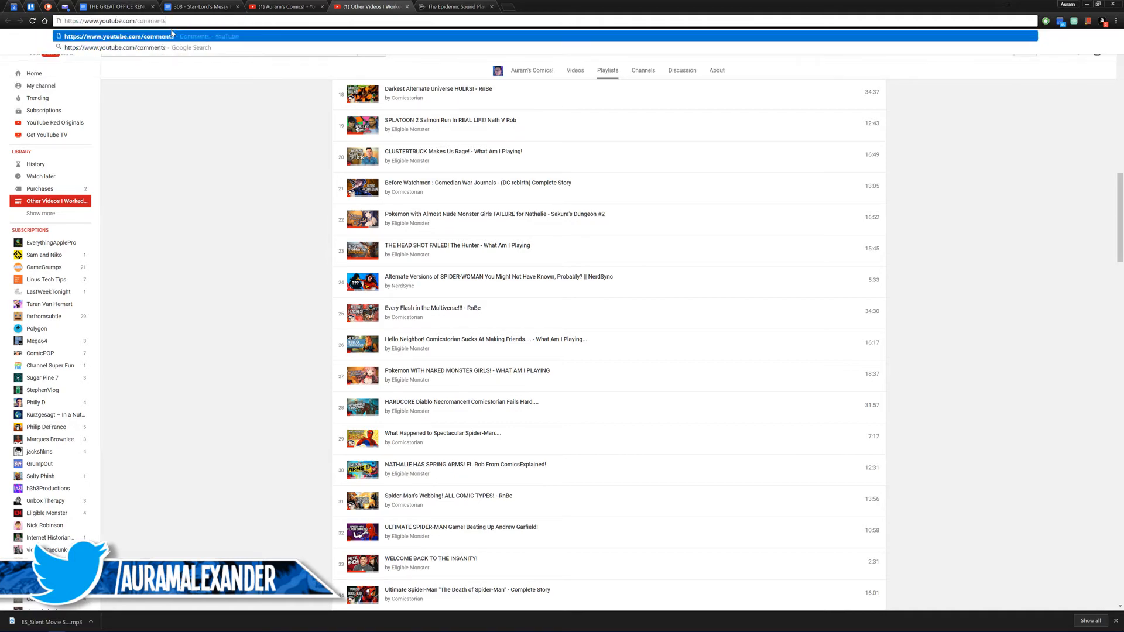
key("Return")
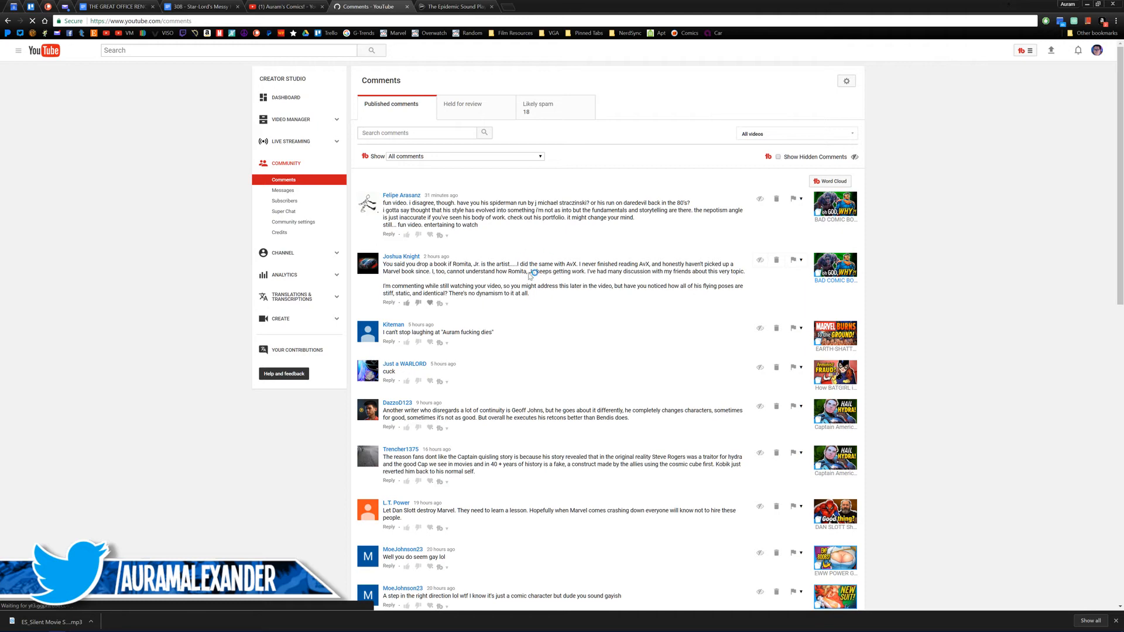
Step: Read through the published comments, load the next page of them, and examine the comment praising the artist's style
scroll(513, 316, "down", 1)
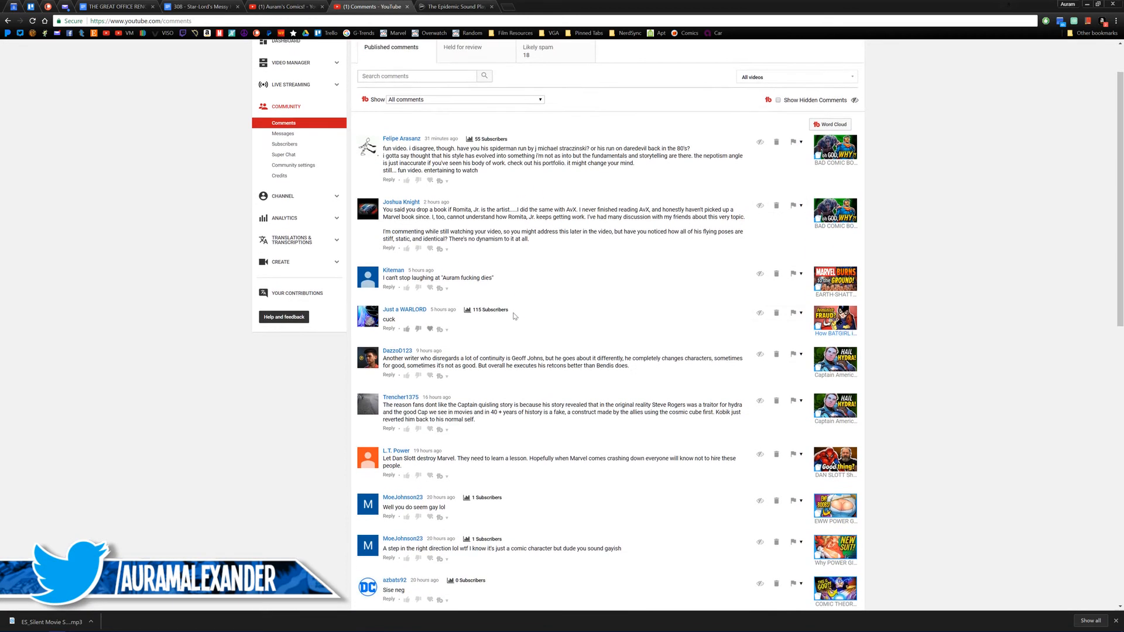
scroll(514, 316, "down", 2)
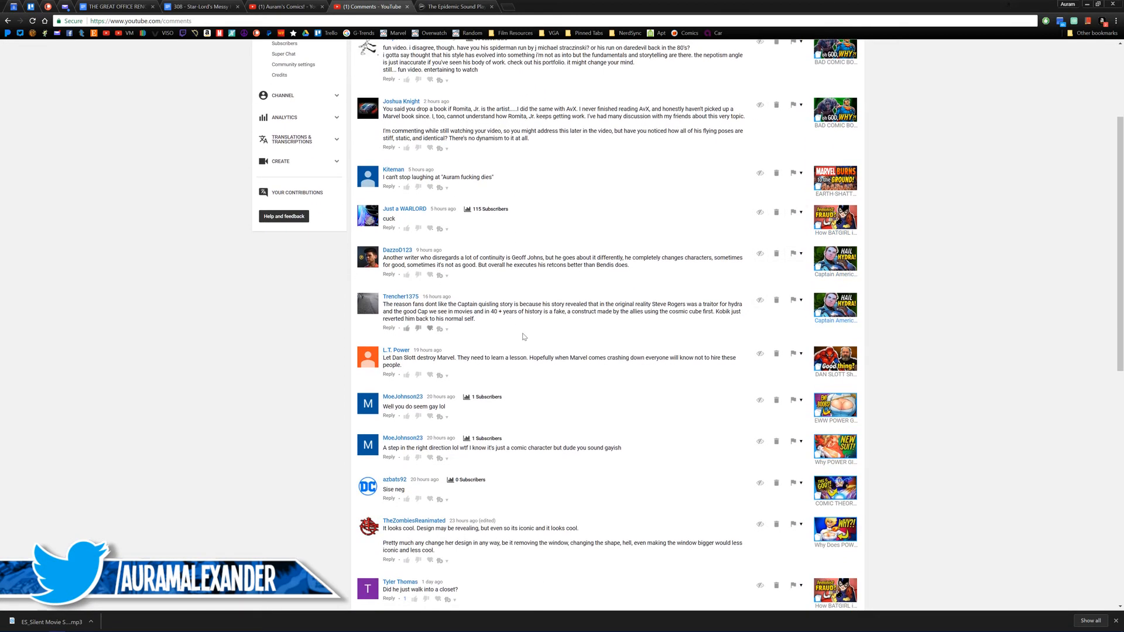
scroll(524, 337, "up", 3)
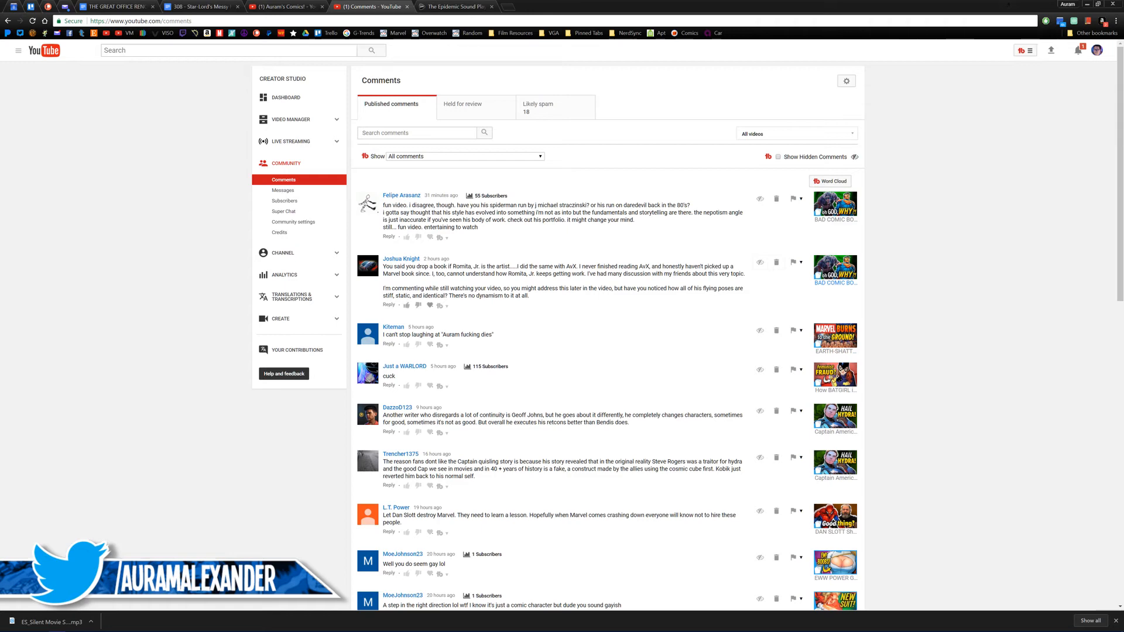
scroll(549, 326, "down", 9)
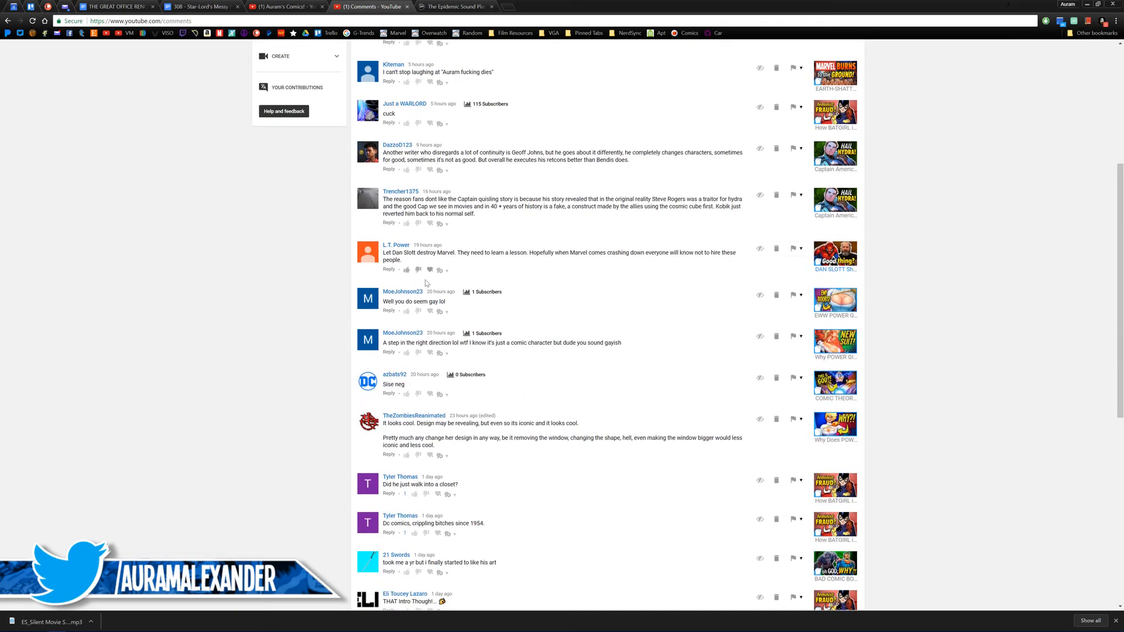
scroll(548, 326, "down", 1)
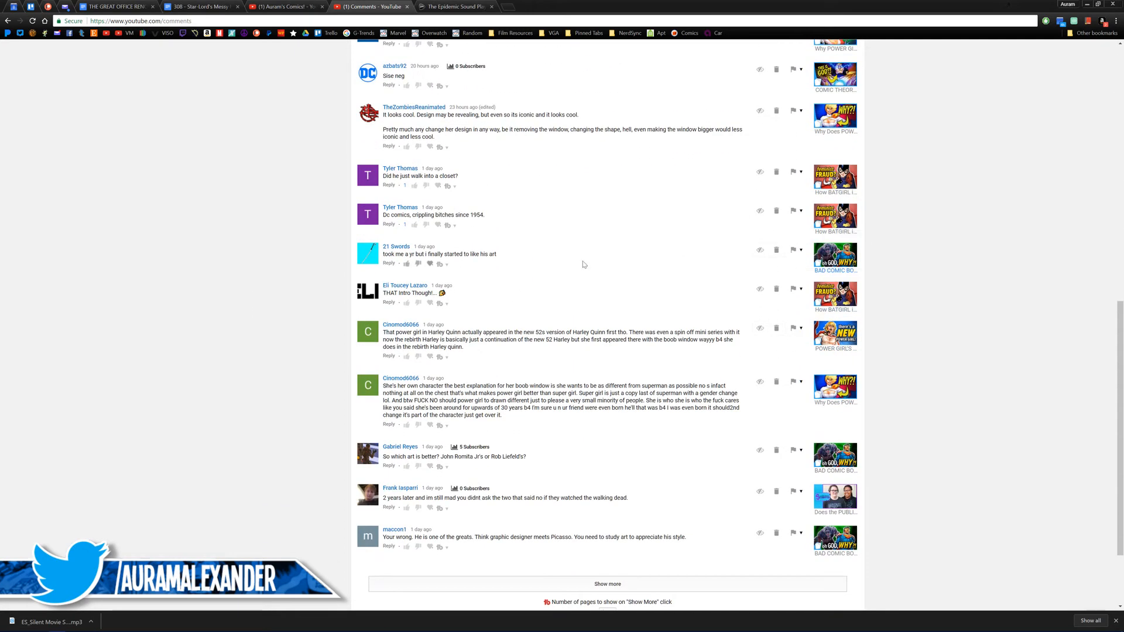
scroll(648, 281, "down", 2)
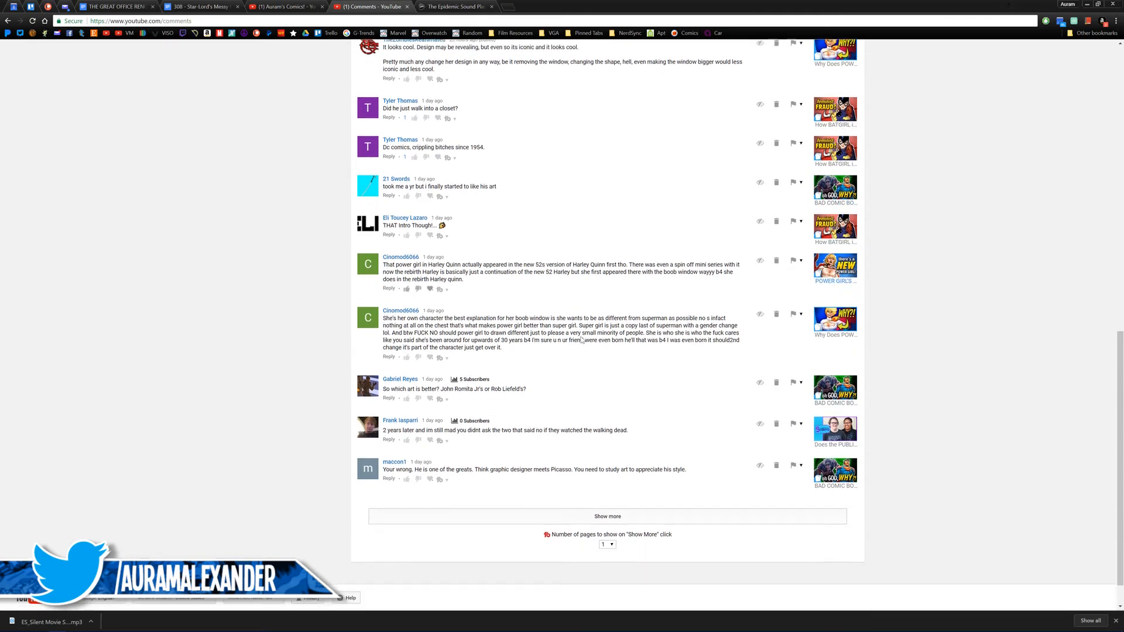
left_click(601, 479)
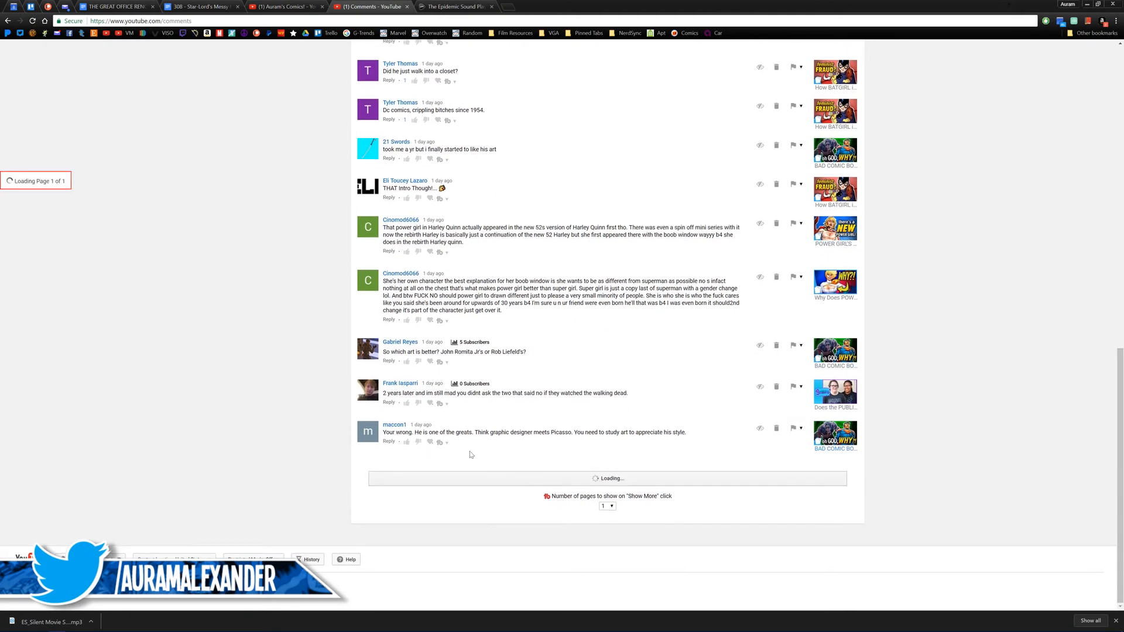
scroll(389, 434, "down", 1)
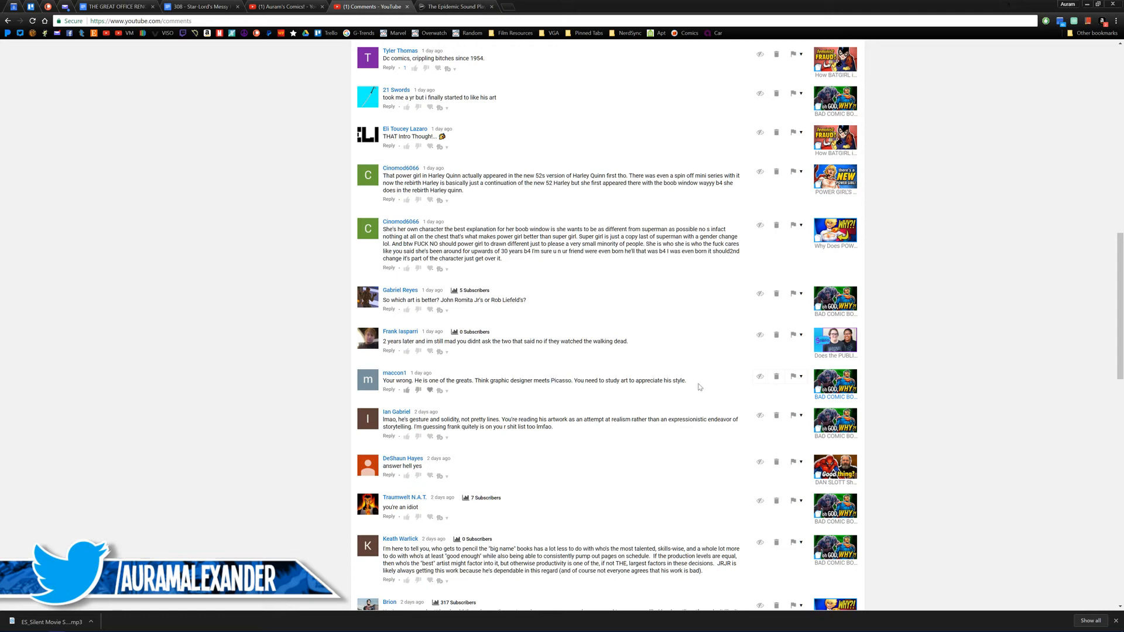
left_click_drag(692, 382, 519, 381)
left_click_drag(383, 380, 573, 381)
left_click(542, 396)
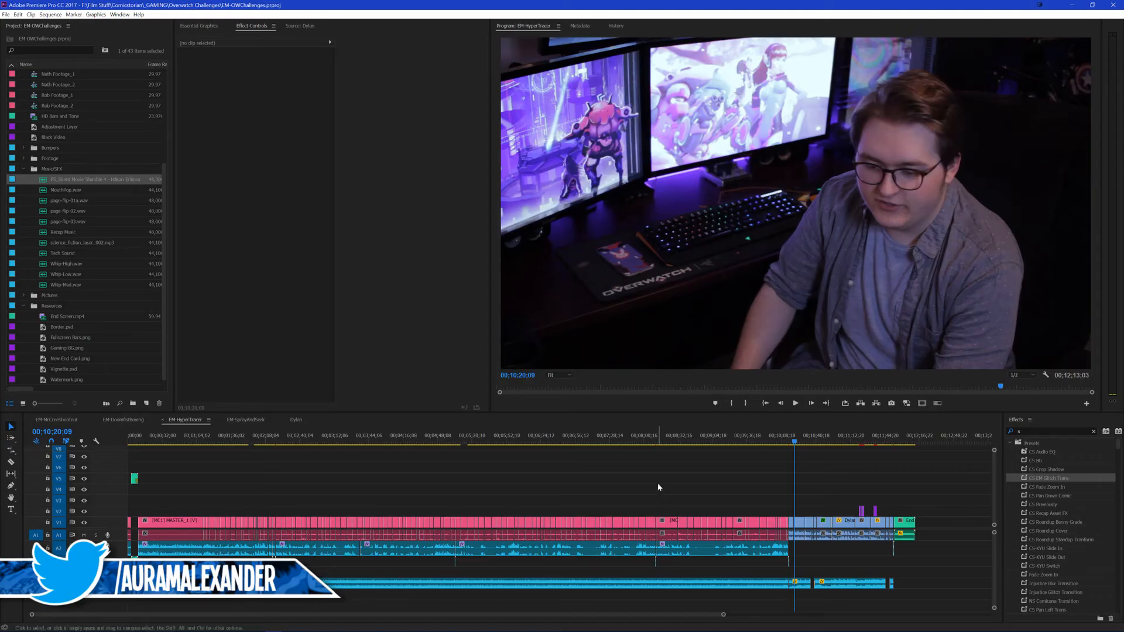
left_click(673, 481)
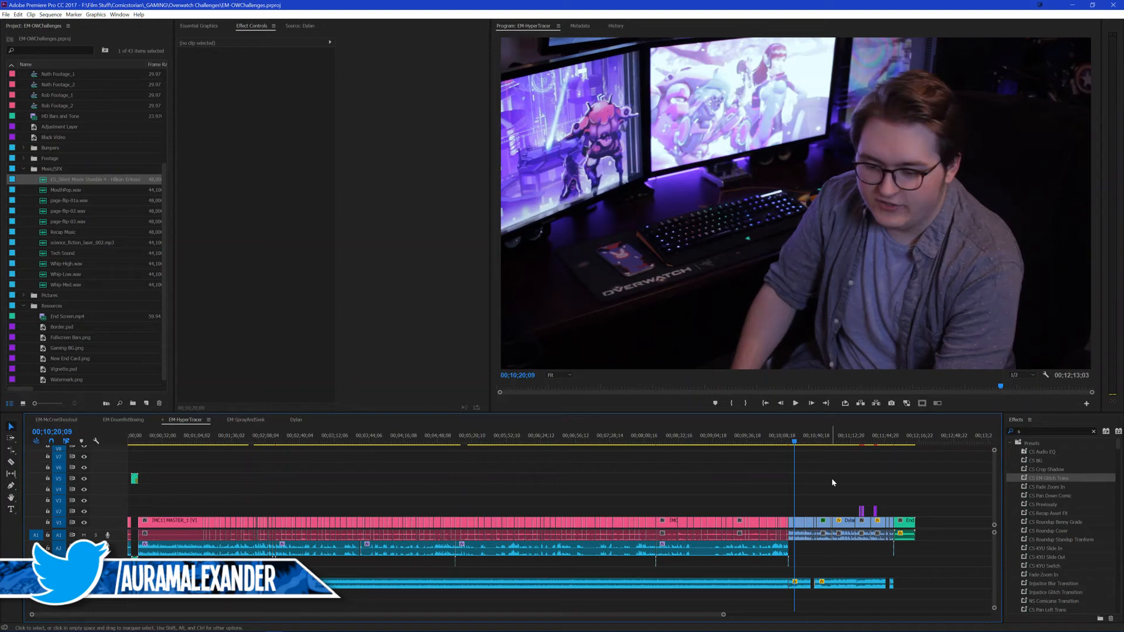
Step: Switch to Premiere Pro, save the project with the playhead at 00;10;26;25, and open the EM-SprayAndSeek sequence
left_click(801, 441)
key("ctrl+s")
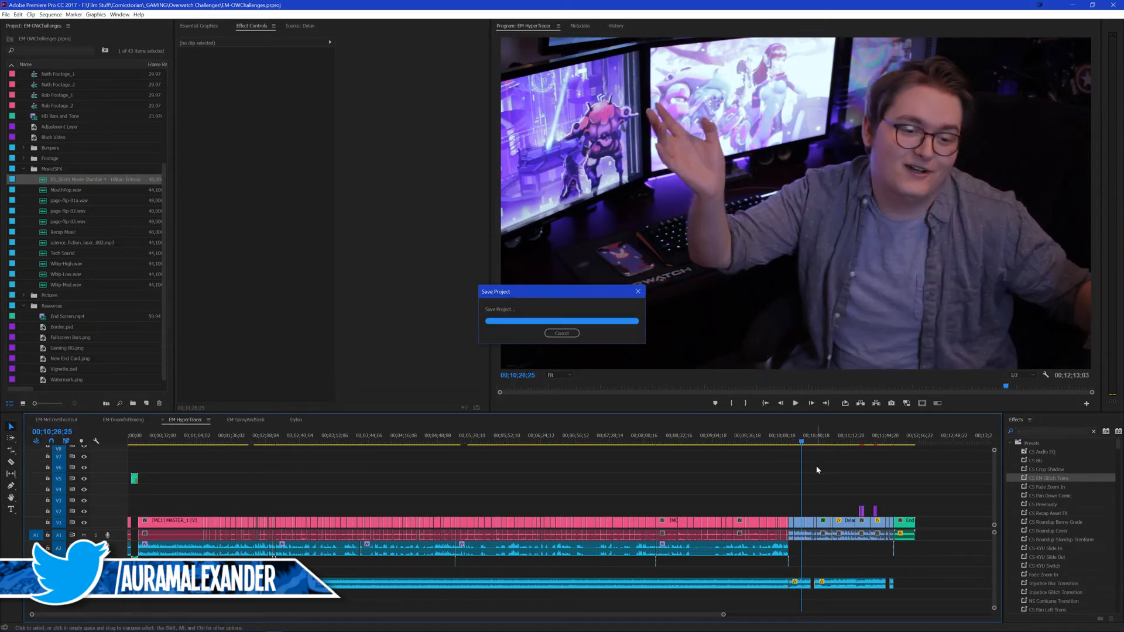
left_click(245, 420)
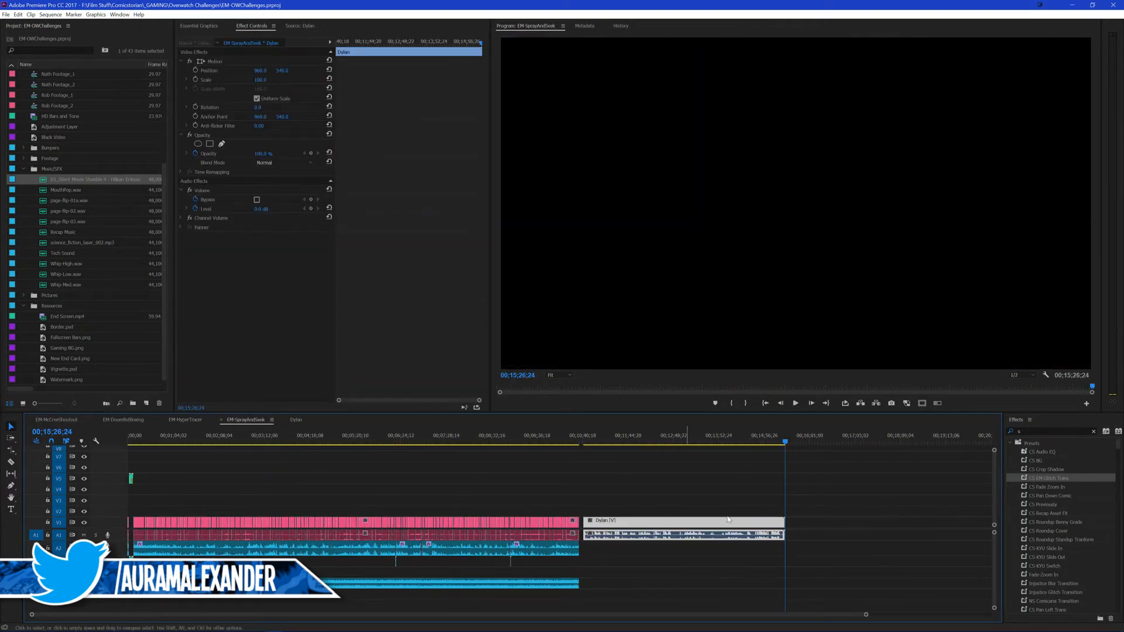
Step: Close the gap between the last gameplay clip and the outro clip so that the outro starts at 00;10;36;15
key("minus")
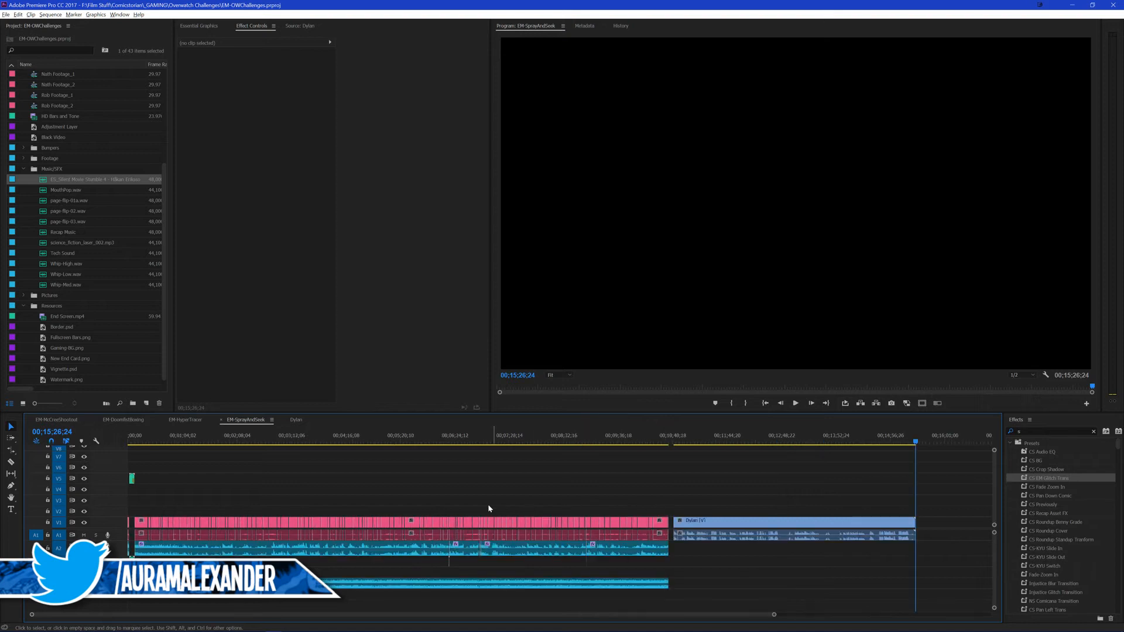
scroll(487, 504, "up", 7)
scroll(760, 480, "down", 5)
scroll(671, 495, "down", 2)
scroll(552, 490, "up", 2)
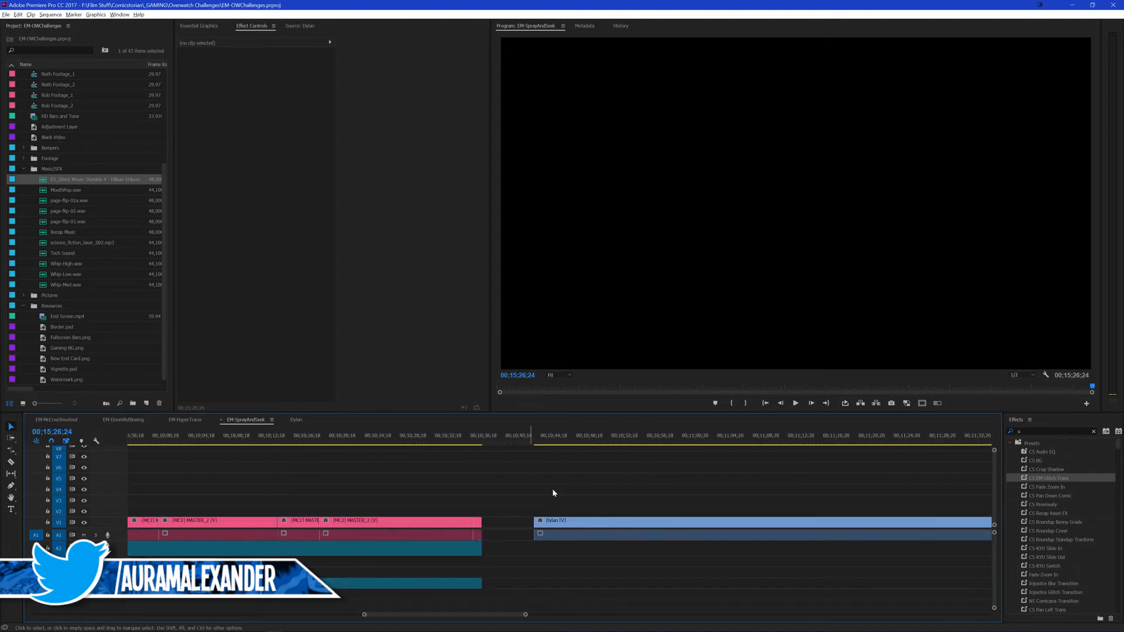
left_click(514, 529)
key("Delete")
scroll(409, 493, "down", 1)
scroll(397, 494, "up", 2)
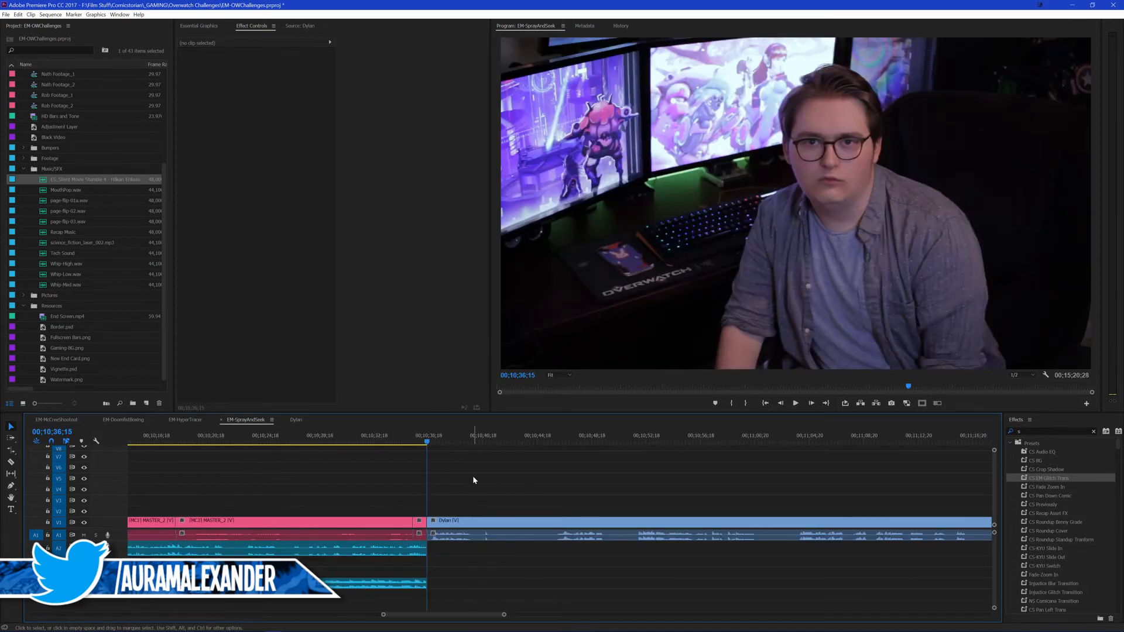
Step: Play the beginning of the outro and split its clip at 00;10;39;20
key("space")
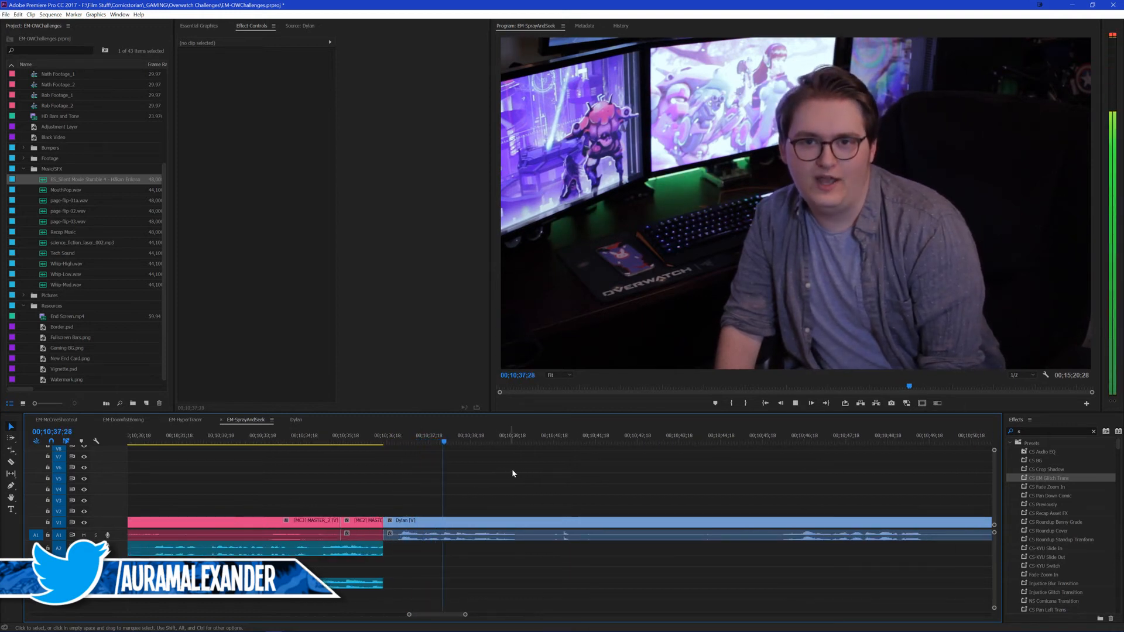
scroll(490, 469, "up", 4)
key("space")
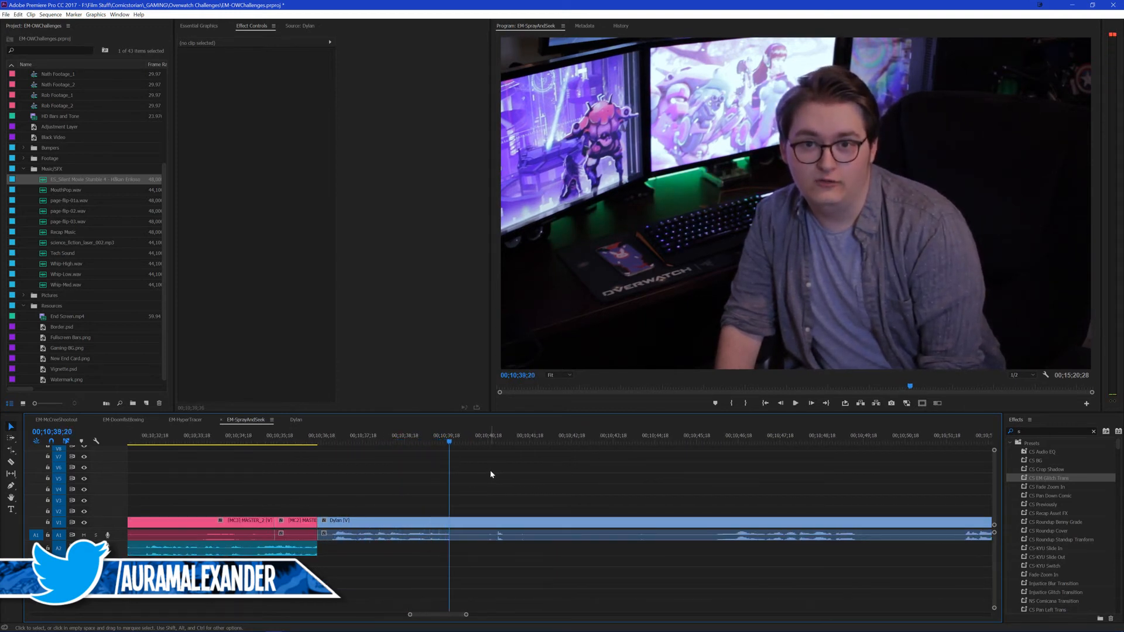
key("ctrl+k")
Step: Ripple trim the start of the first outro clip up to the speech at 00;10;36;25
left_click(332, 445)
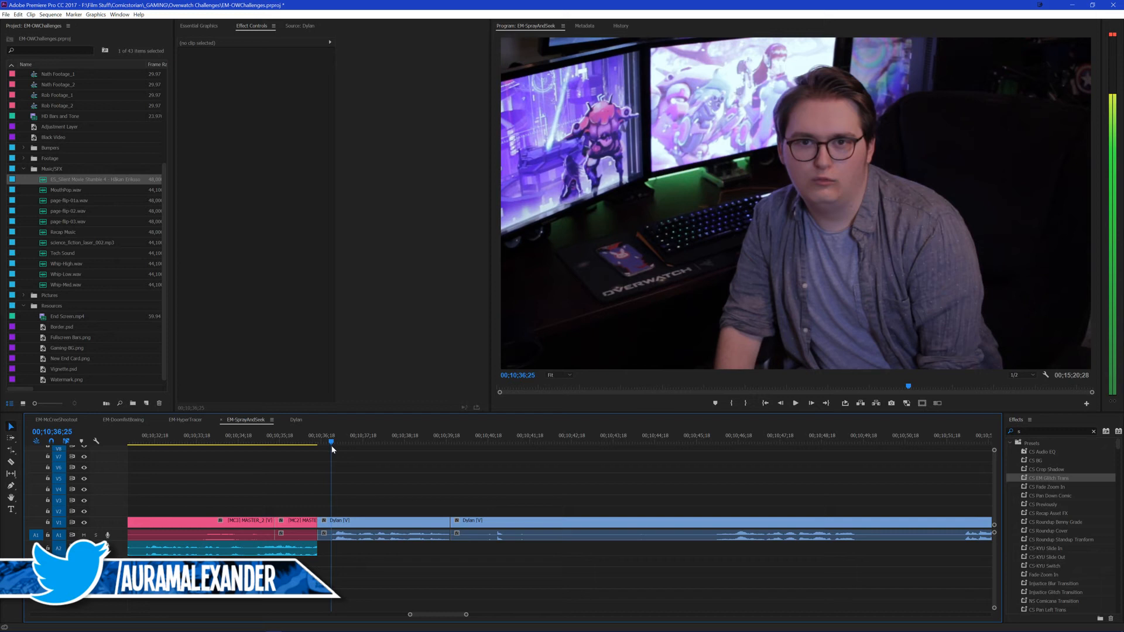
key("Left")
left_click(361, 520)
key("Left")
key("Right")
key("q")
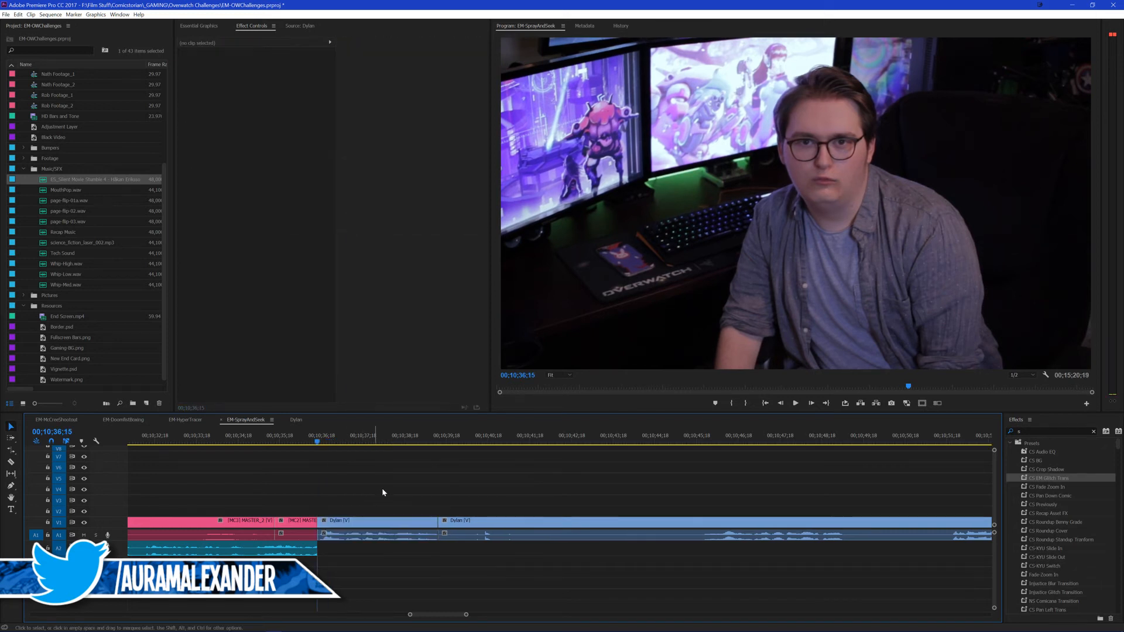
Step: Cut the outro again farther on, ripple delete the piece of about 6 seconds between the cuts, and play the result
scroll(384, 493, "down", 2)
left_click(621, 442)
key("ctrl+k")
left_click_drag(524, 485, 506, 563)
key("shift+Delete")
key("space")
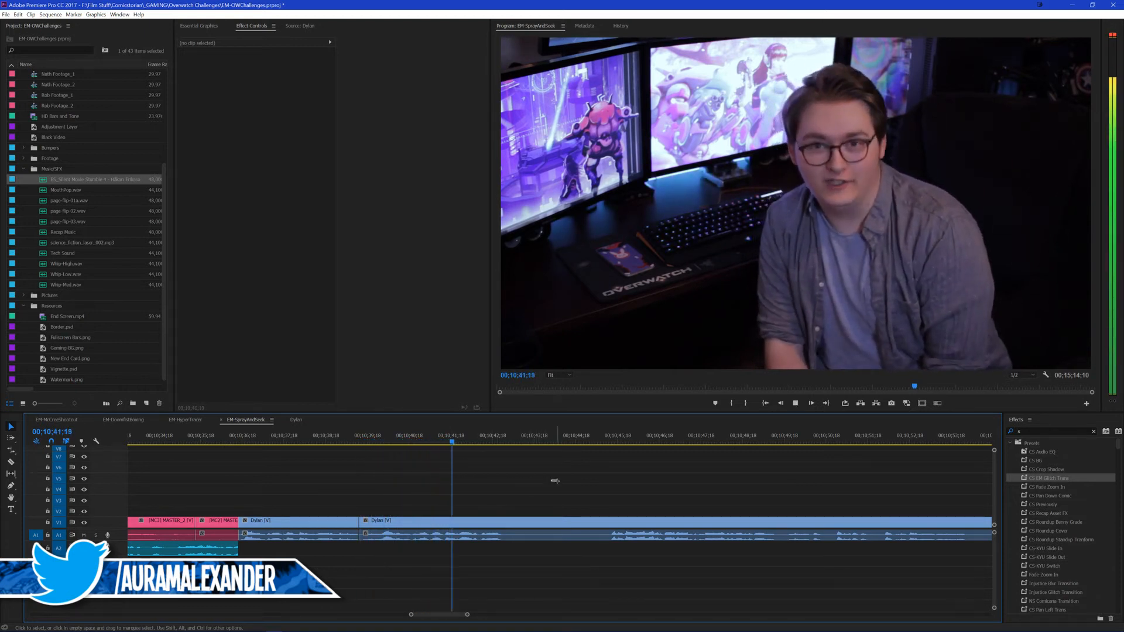
Step: Split the outro at 00;10;45;12, ripple delete the piece between 00;10;39;12 and that cut, and save the project
left_click(612, 442)
key("Left")
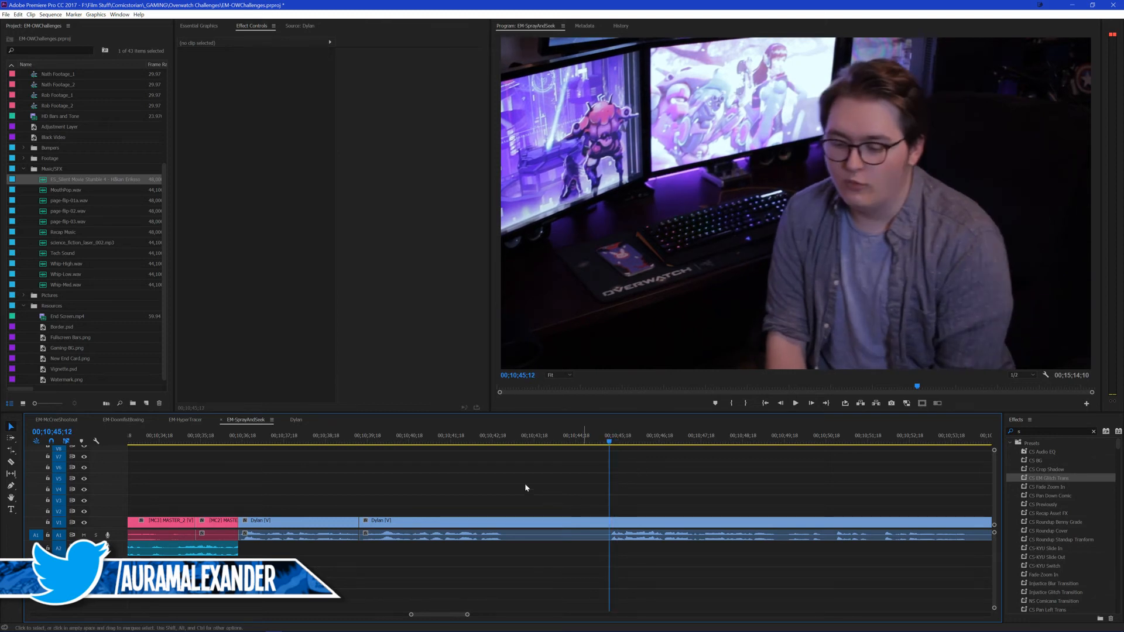
key("ctrl+k")
left_click(508, 521)
key("shift+Delete")
key("ctrl+s")
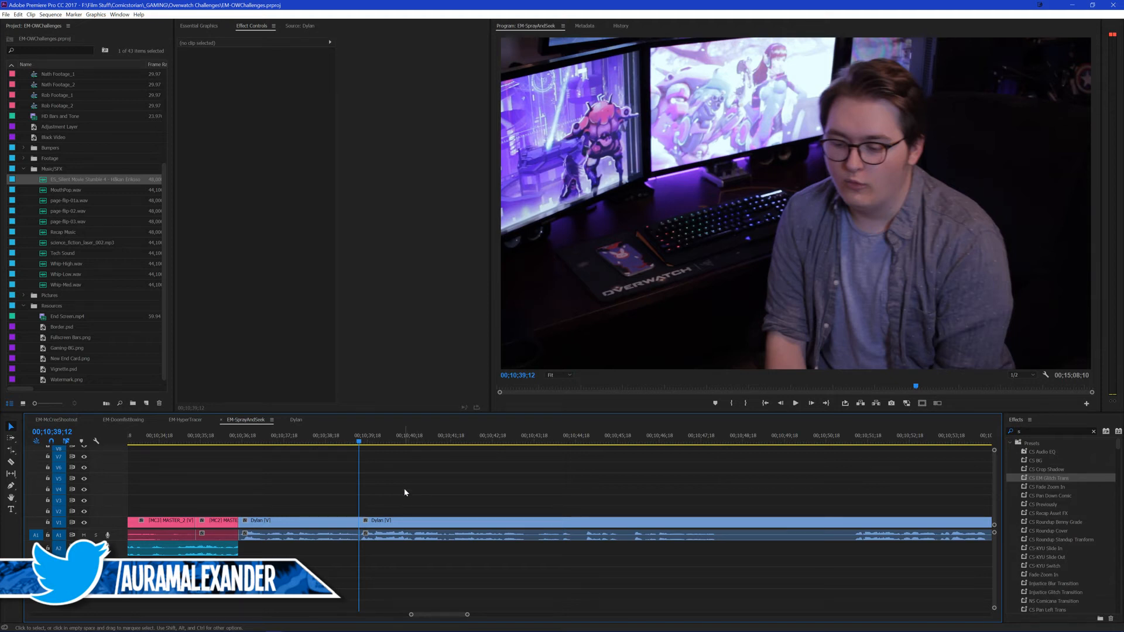
Step: Play the outro from 00;10;38;28 and split the clip at 00;10;47;29, where the spoken line ends
left_click(339, 437)
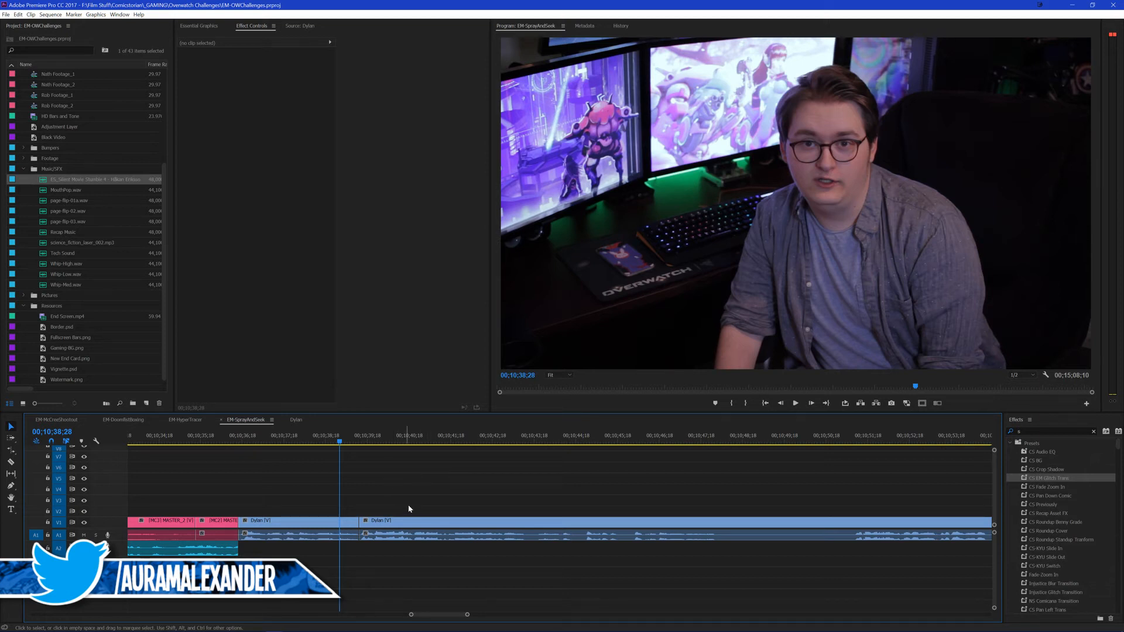
scroll(462, 487, "up", 5)
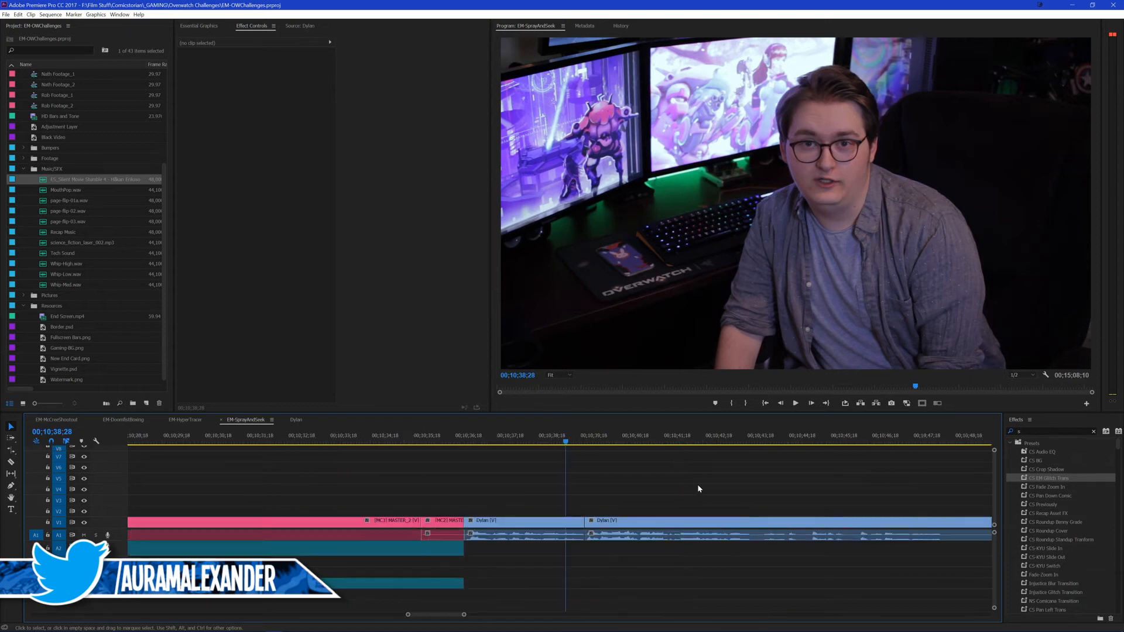
key("space")
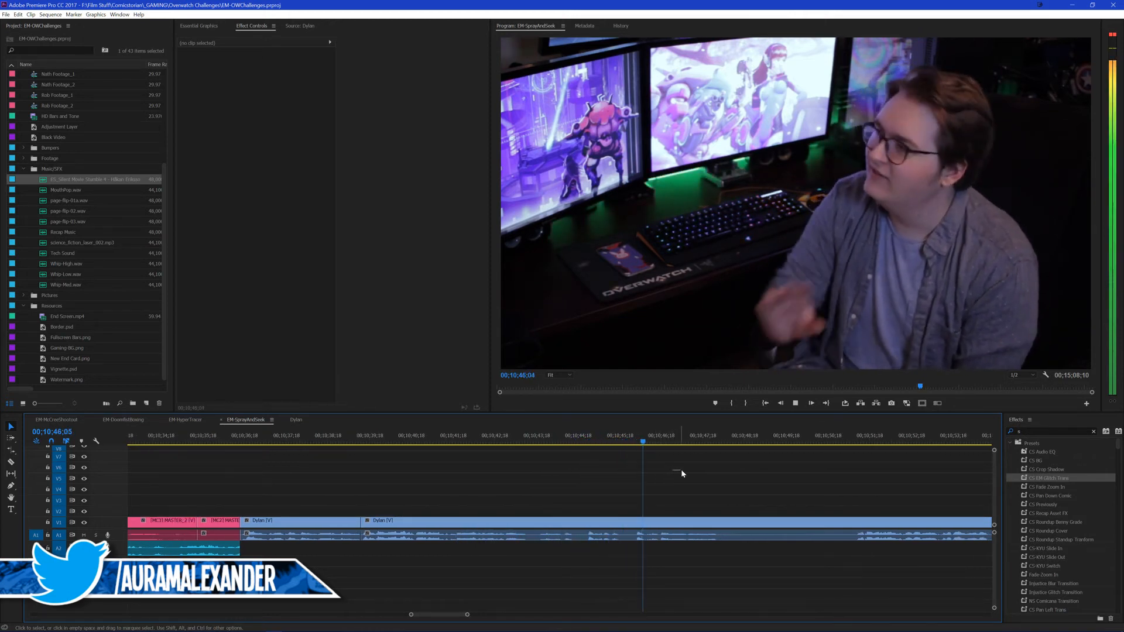
key("space")
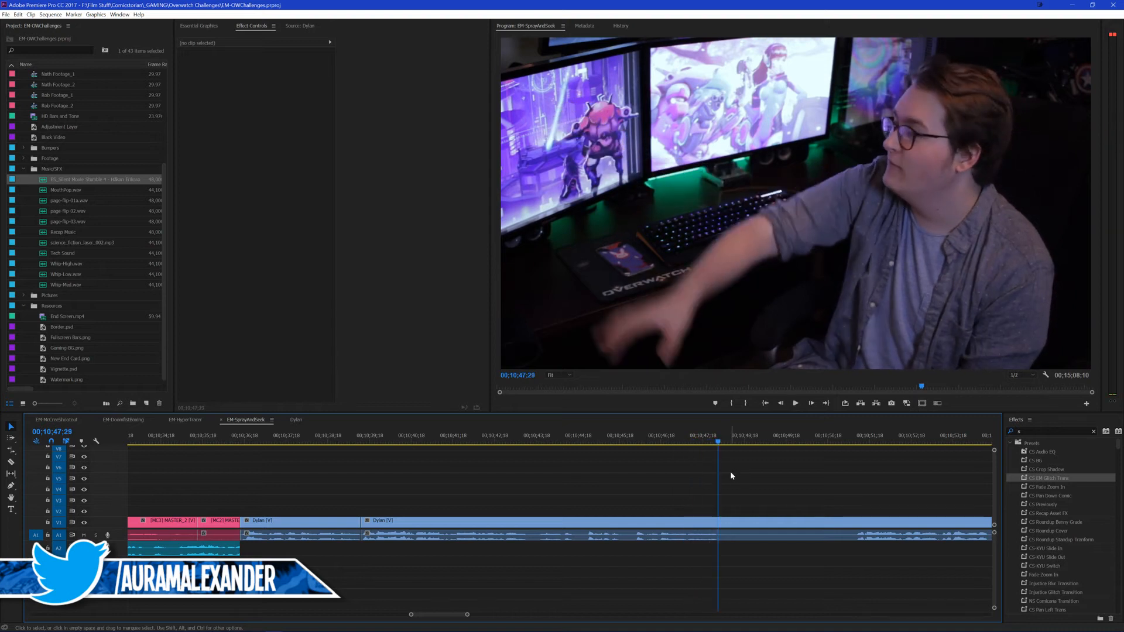
key("ctrl+k")
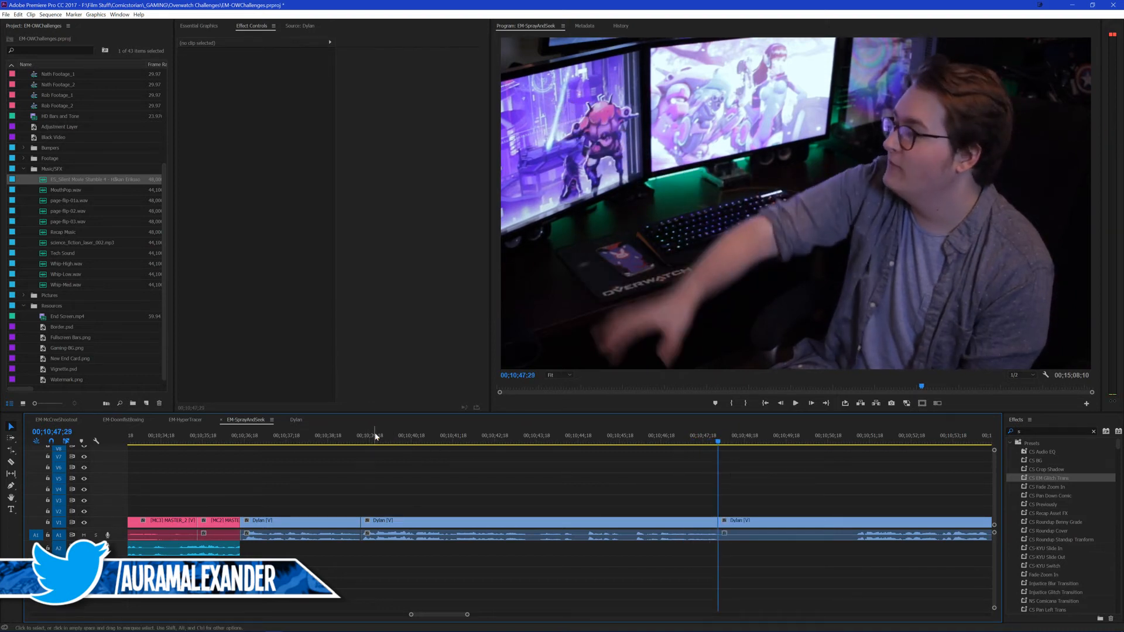
Step: Try rolling only the video cut after the first outro line to 00;10;39;20, undo it, and replay from 00;10;39;01
key("Up")
key("Right")
key("Right")
key("Right")
key("Right")
key("Right")
key("Right")
key("Right")
key("Right")
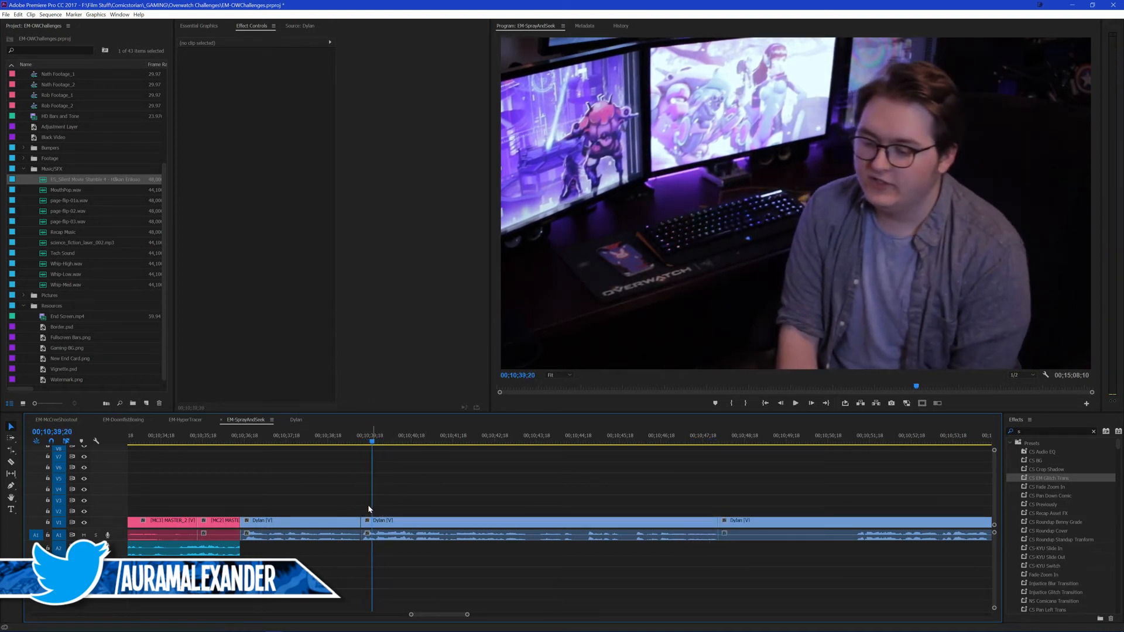
key("b")
left_click_drag(362, 521, 373, 522, "alt")
key("v")
left_click(369, 482)
left_click(350, 440)
key("space")
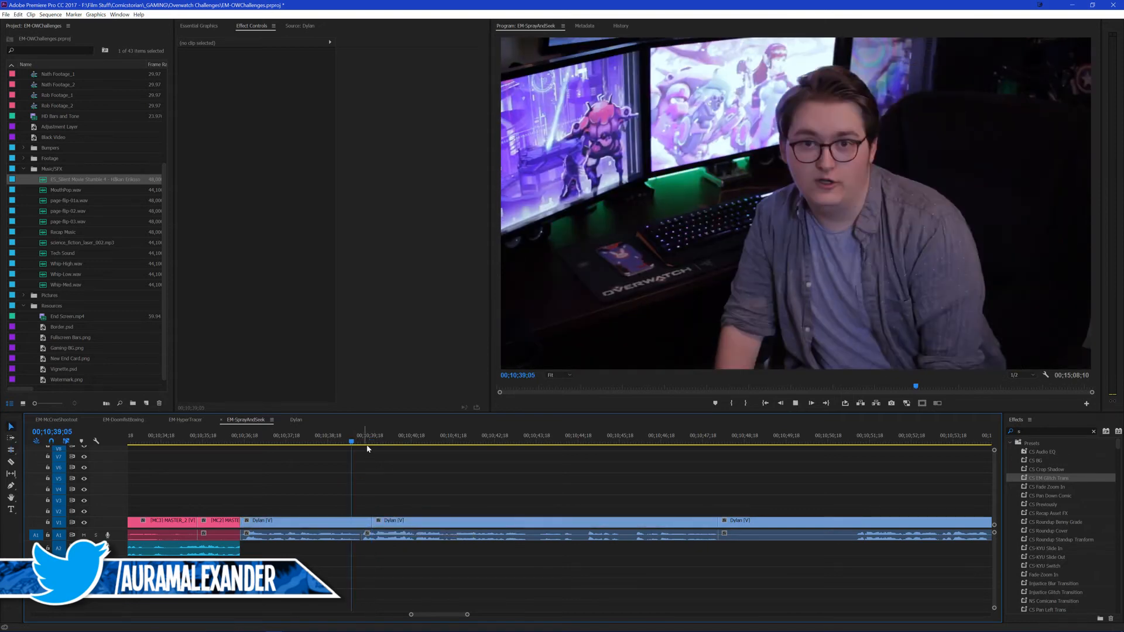
key("space")
key("ctrl+z")
left_click(346, 440)
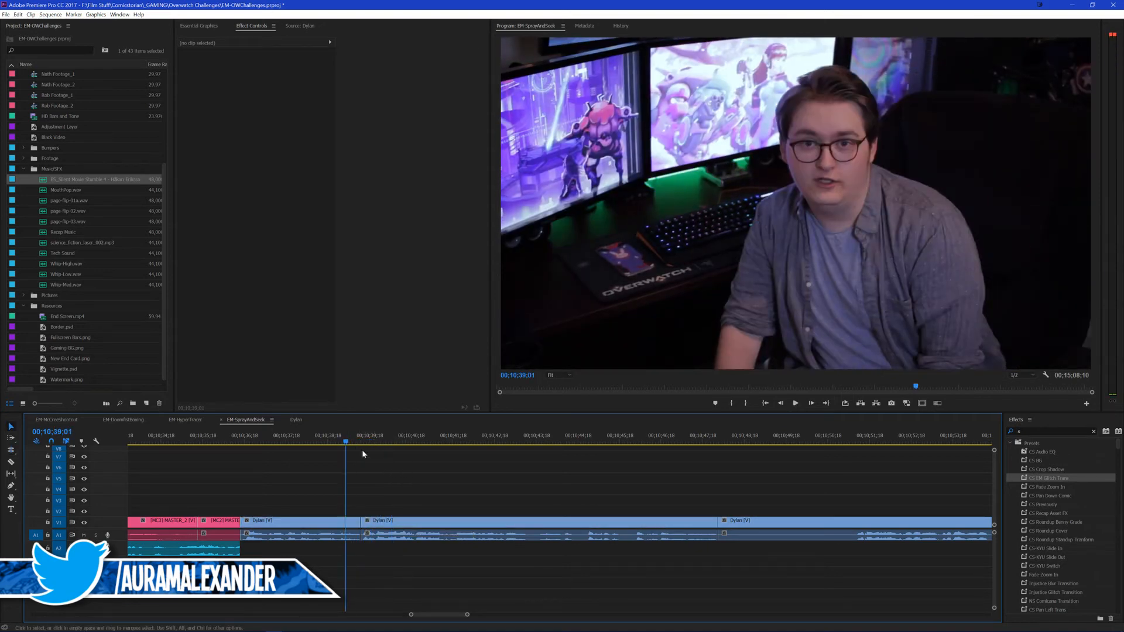
key("space")
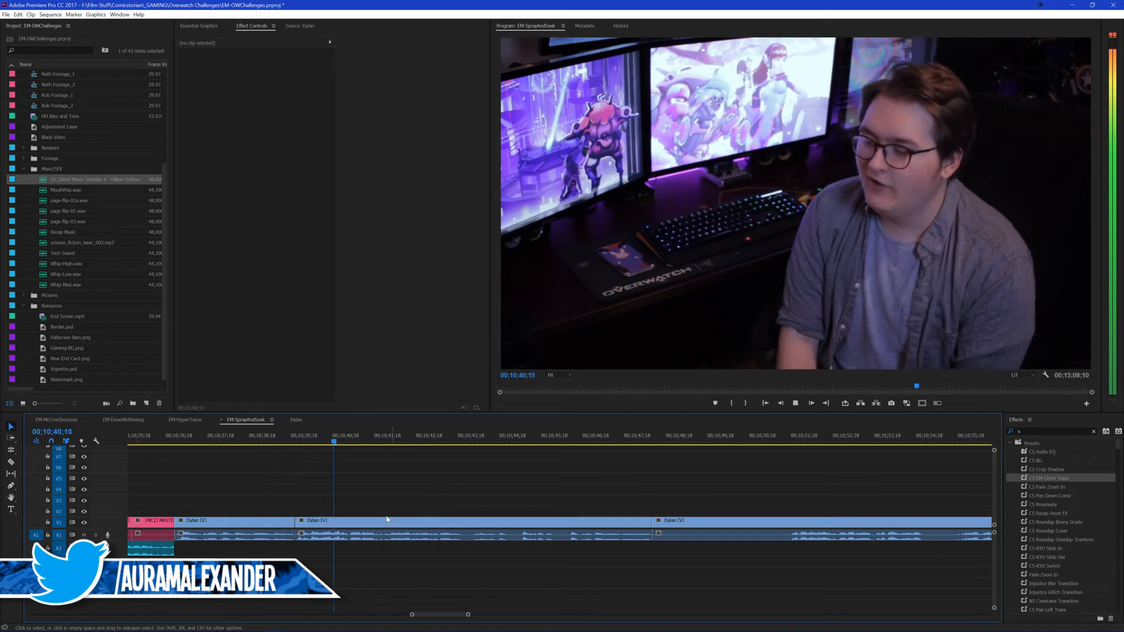
Step: Paste the clip attributes from the EM-HyperTrace outro onto the second outro clip in EM-SprayAndSeek, after the 00;10;39;12 cut
key("d")
key("ctrl+alt+v")
left_click(574, 460)
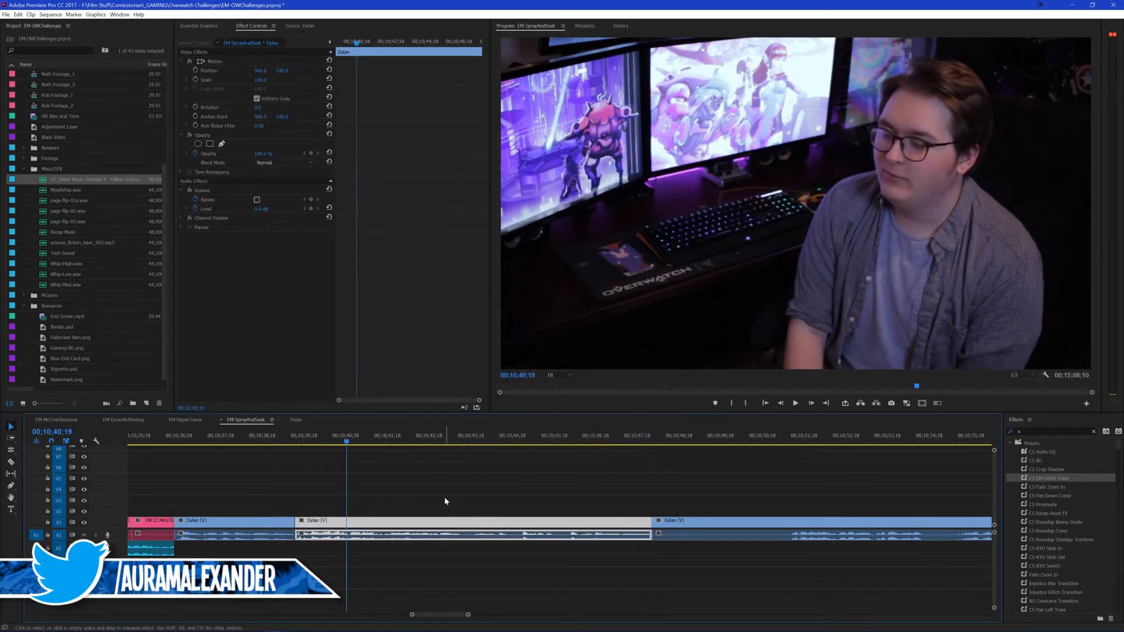
left_click(184, 419)
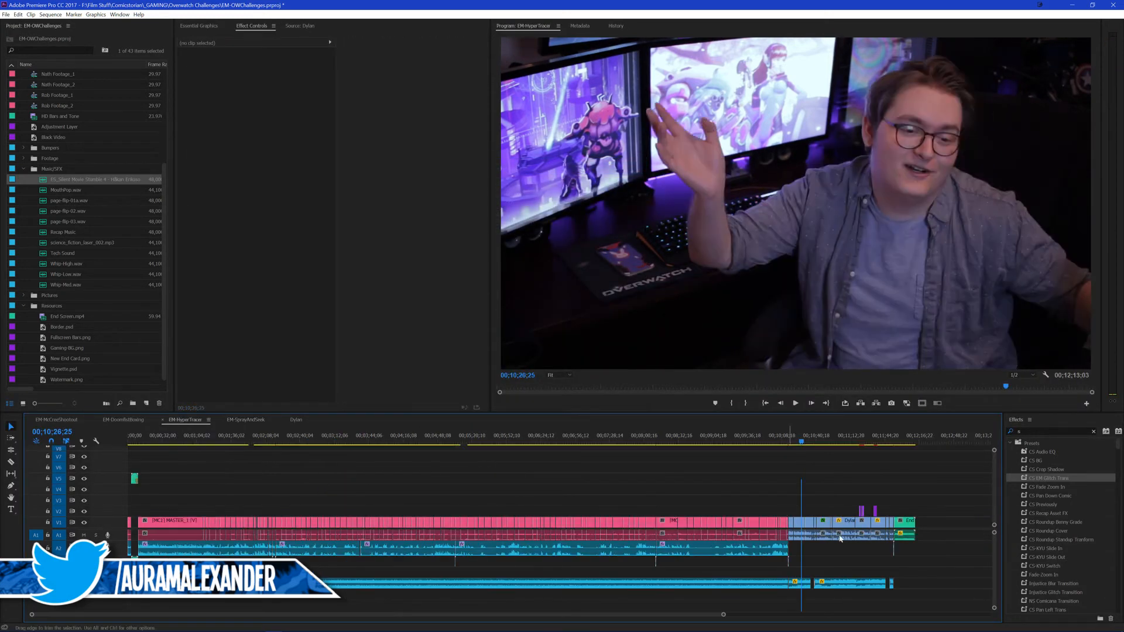
left_click(255, 420)
left_click(457, 527)
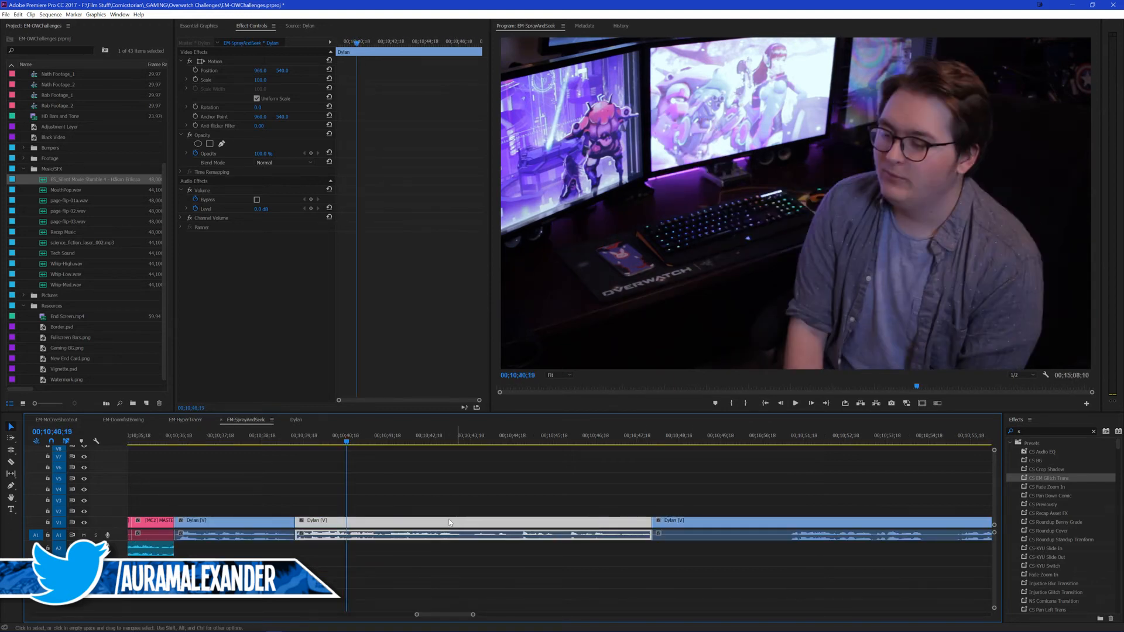
key("ctrl+alt+v")
key("Return")
left_click(450, 477)
key("Up")
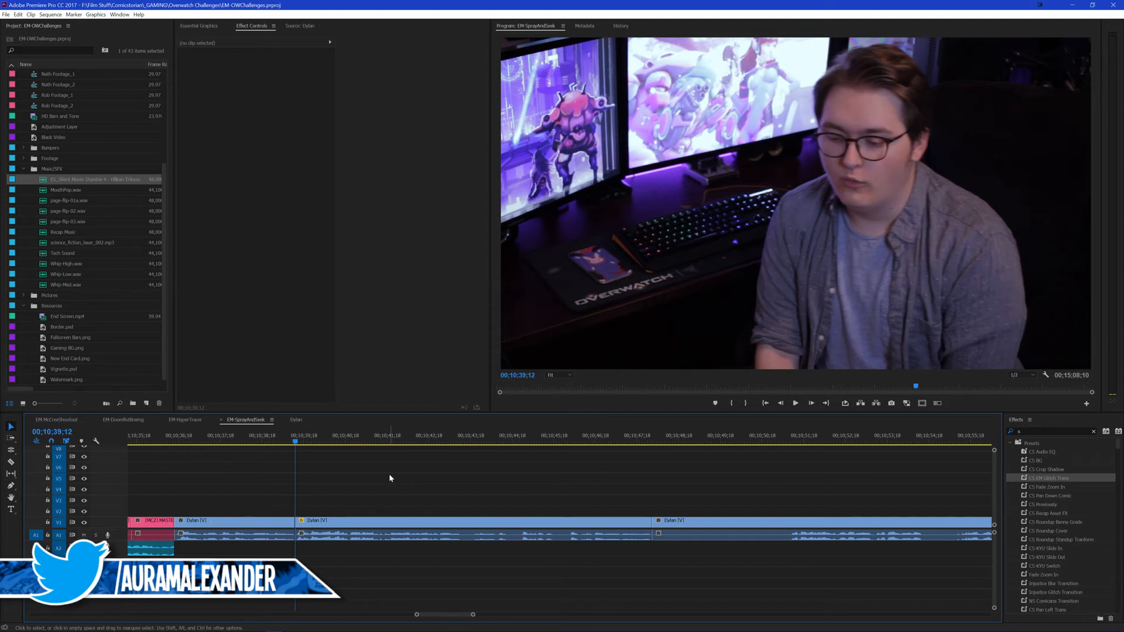
Step: Show the whole EM-SprayAndSeek sequence and spot-check the gameplay section around 00;05;28;03 and 00;06;10;19
key("backslash")
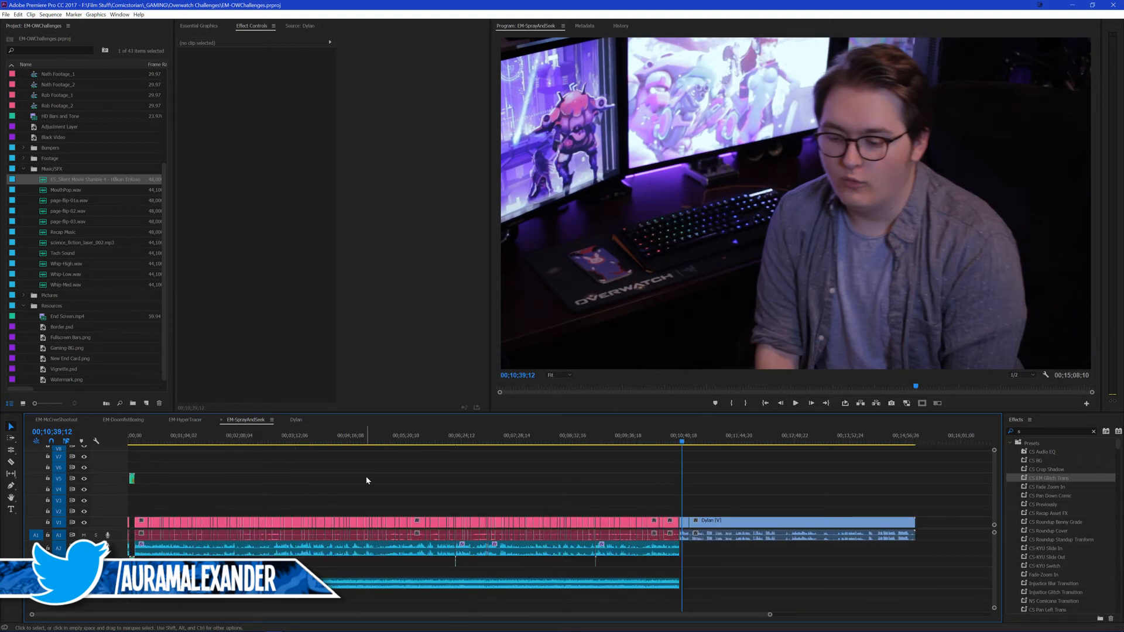
left_click(433, 440)
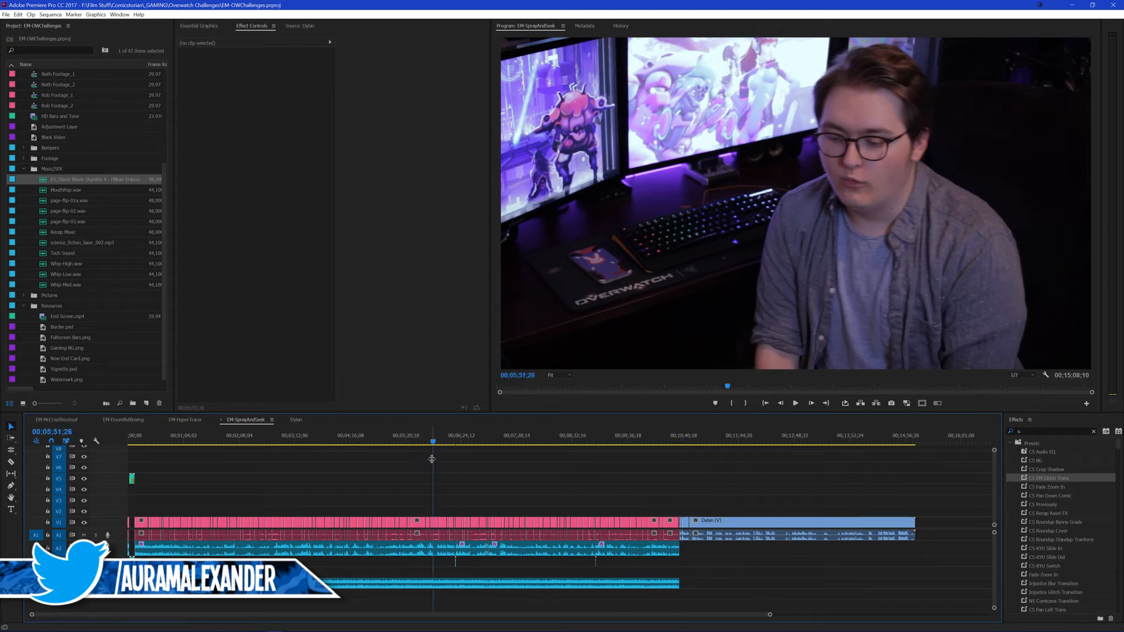
left_click(412, 444)
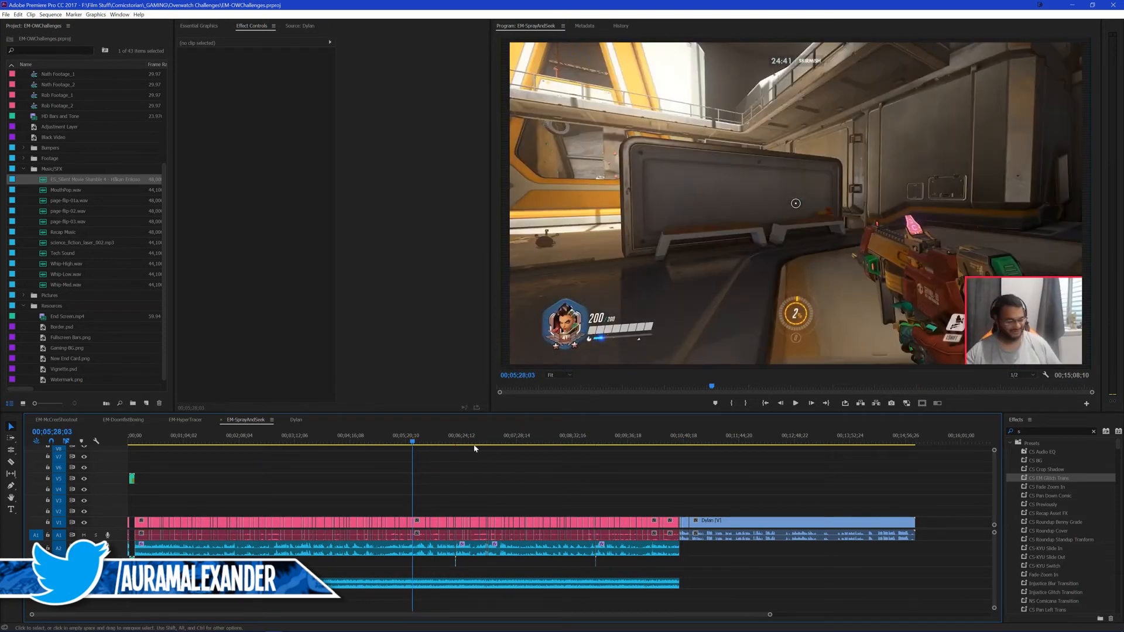
left_click(448, 444)
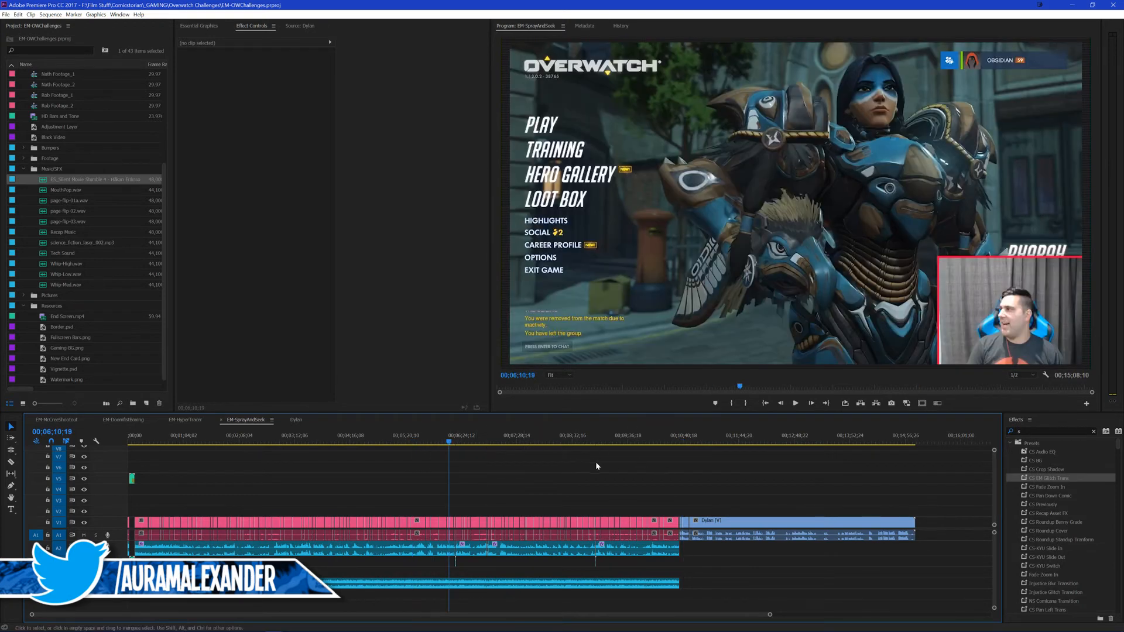
left_click(693, 442)
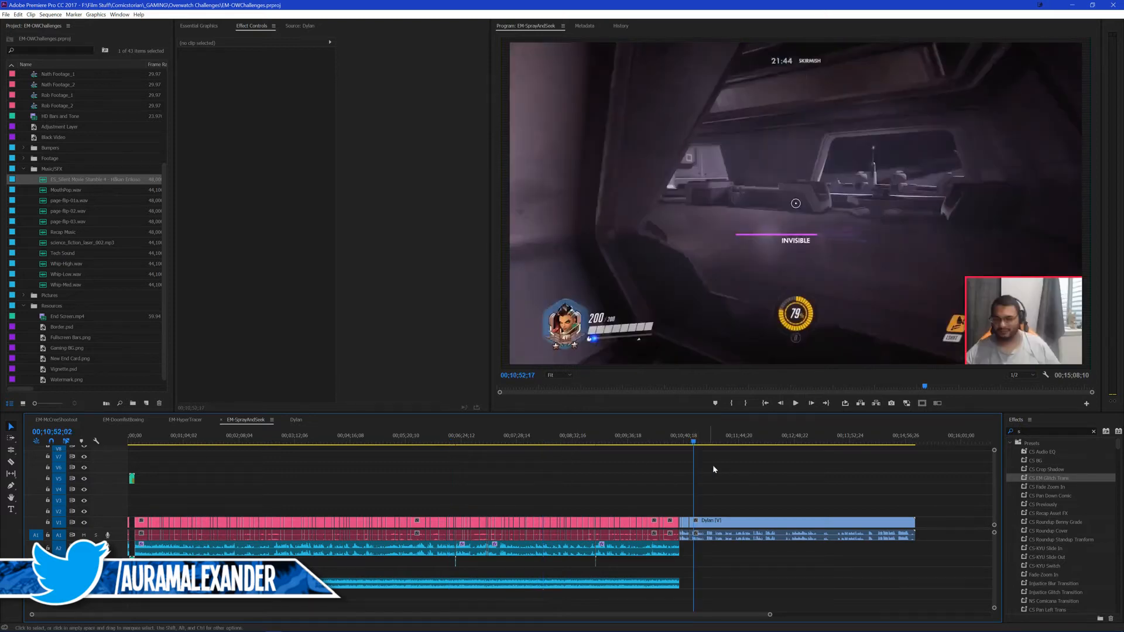
Step: Play the outro footage following the 00;10;47;29 cut to find where the next spoken line starts
key("Up")
key("space")
key("backslash")
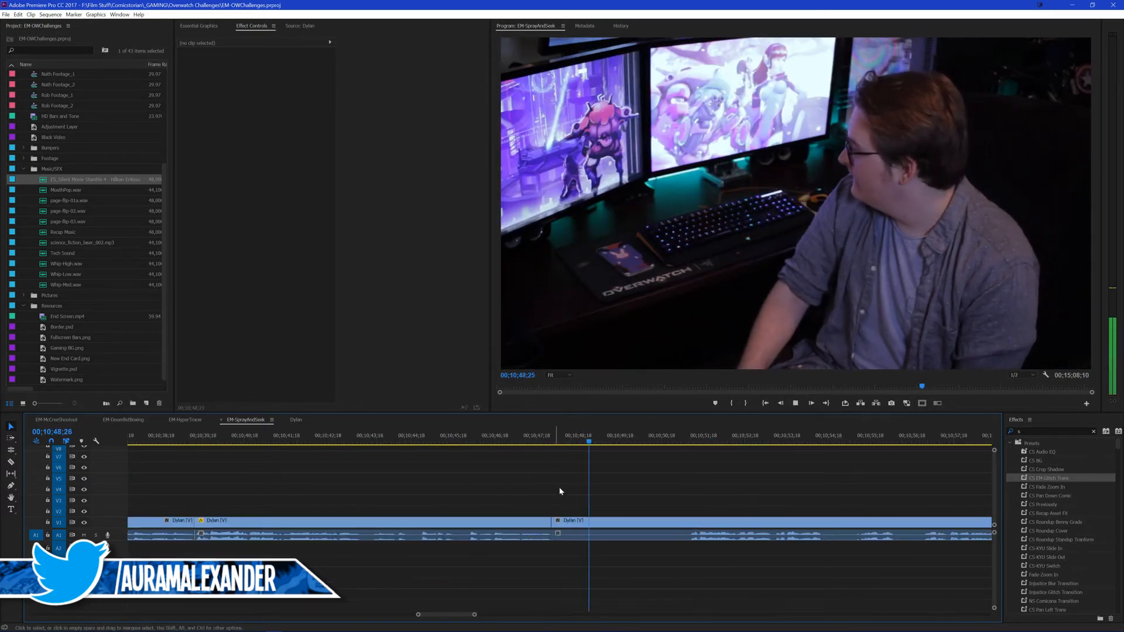
left_click(530, 444)
key("space")
scroll(645, 481, "down", 2)
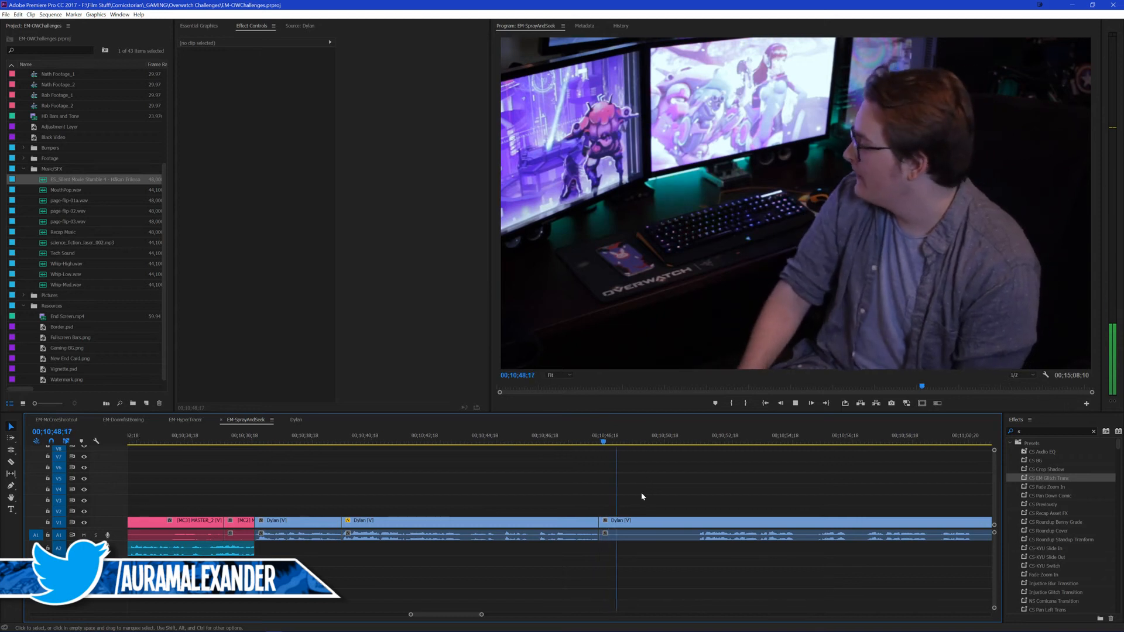
scroll(642, 495, "down", 1)
left_click(629, 436)
key("space")
scroll(613, 469, "down", 2)
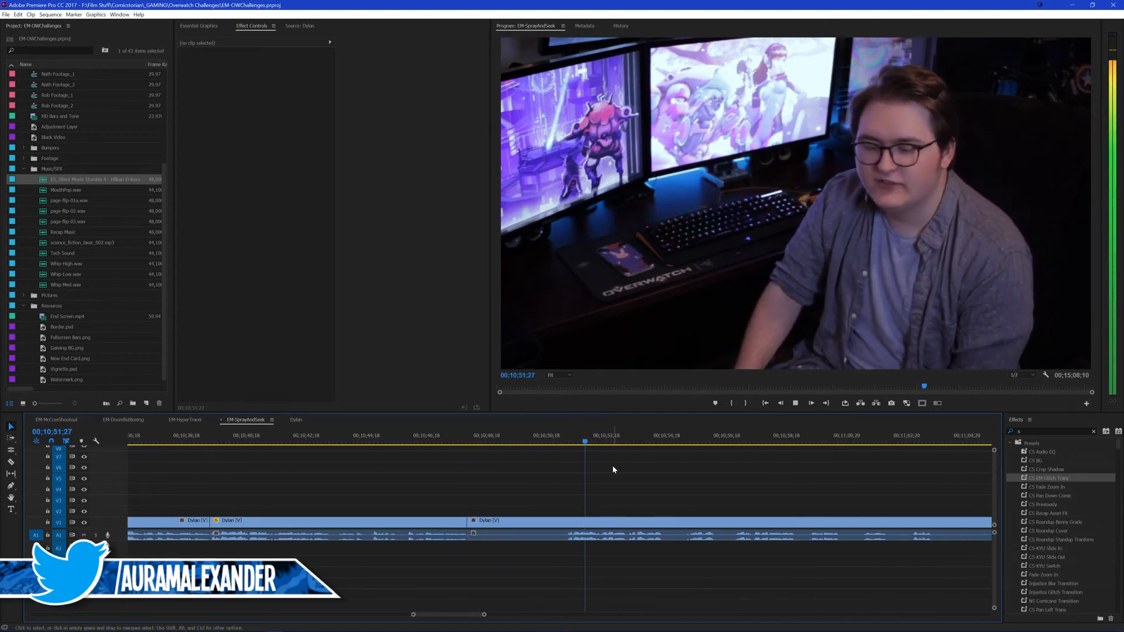
scroll(521, 463, "down", 1)
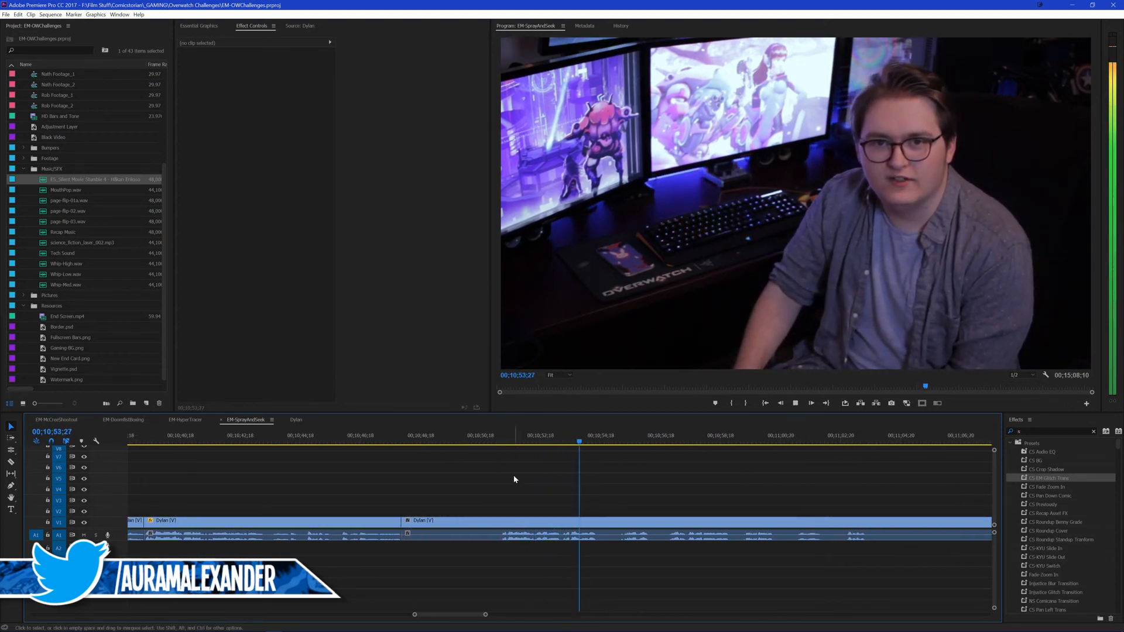
Step: Split the outro at 00;10;51;08, ripple delete the silent piece back to the 00;10;47;29 cut, and replay from there
left_click(488, 441)
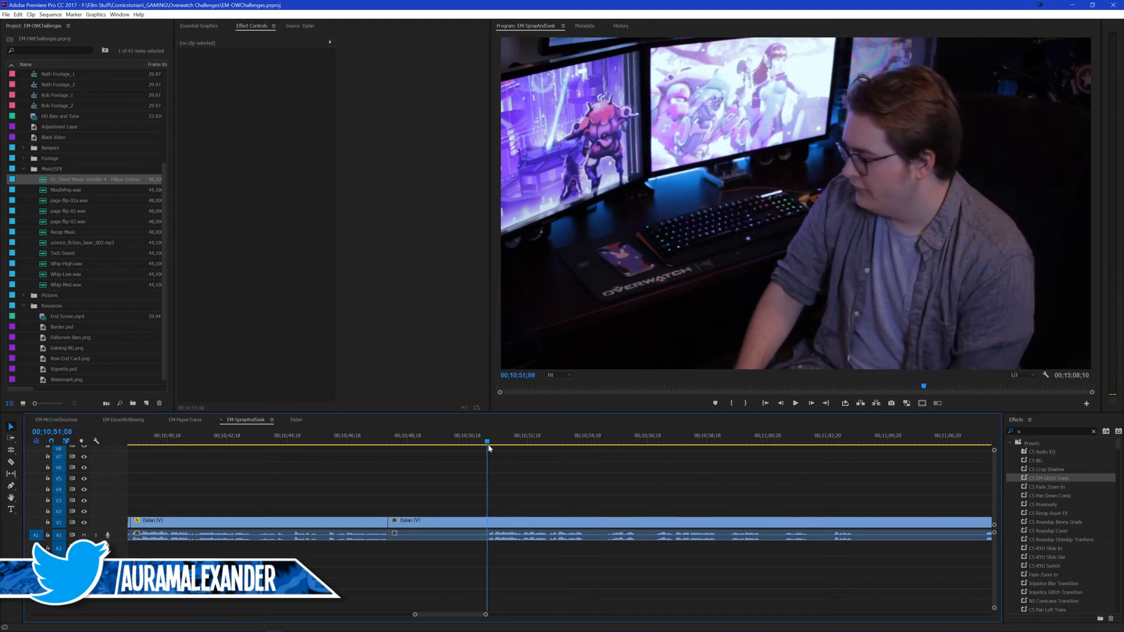
key("ctrl+k")
left_click_drag(438, 502, 438, 553)
key("shift+Delete")
key("Up")
key("space")
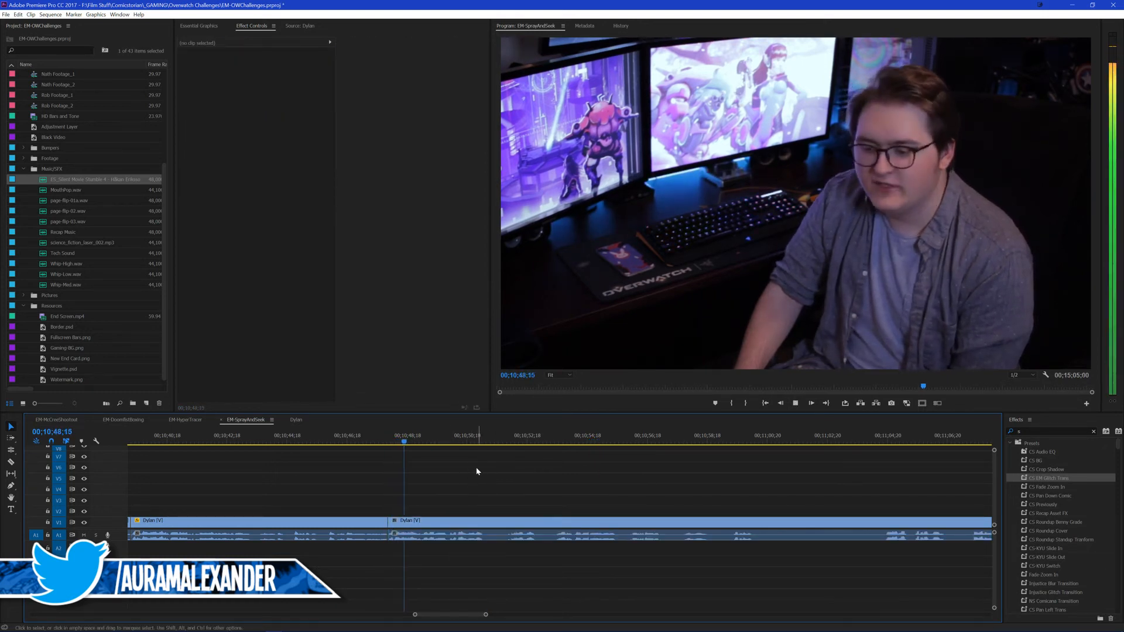
Step: Play on through the spoken line and split the outro clip at 00;10;52;28
scroll(495, 473, "up", 1)
scroll(542, 476, "down", 2)
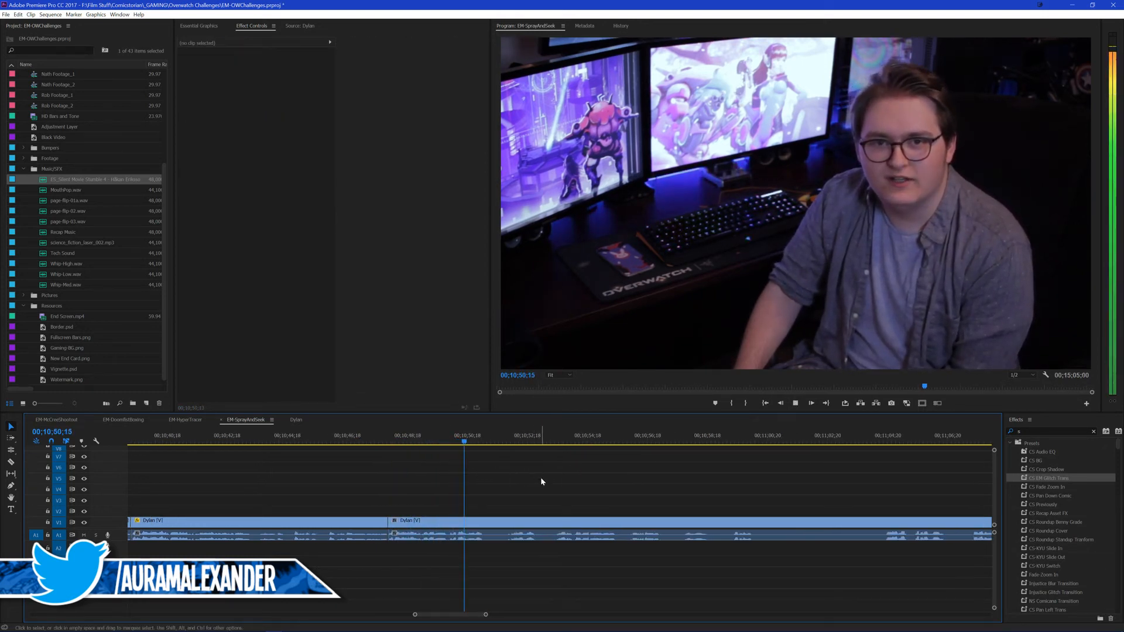
scroll(522, 483, "down", 3)
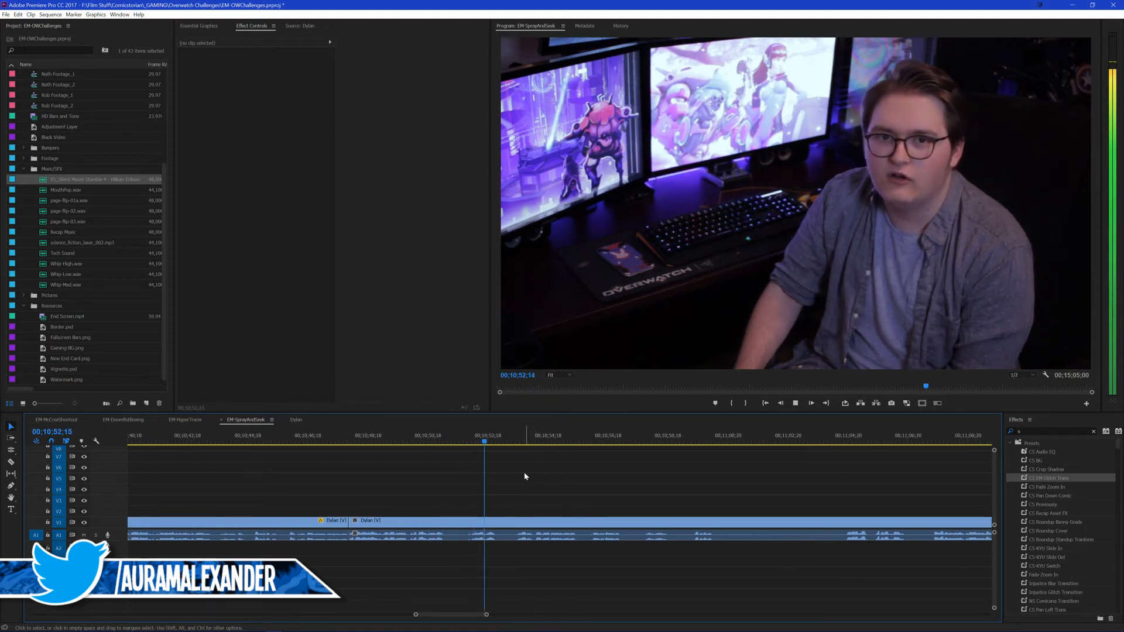
key("space")
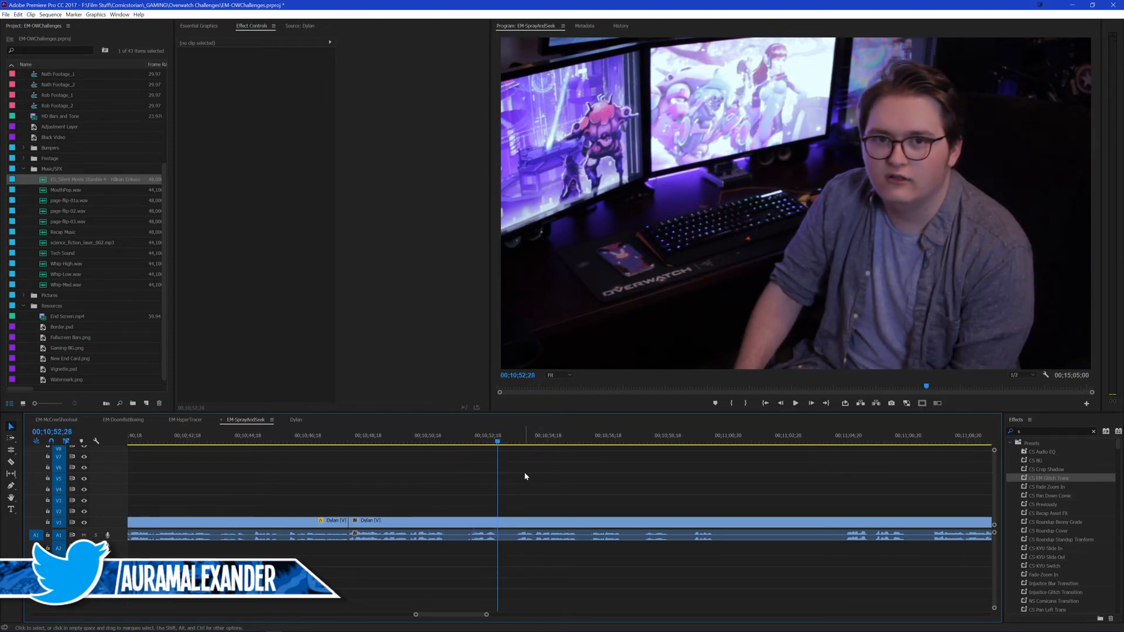
key("ctrl+k")
Step: Roll only the video cut at 00;10;47;29 to 00;10;48;05, replay across it, and save the project
key("Up")
key("Right")
key("Right")
key("Right")
key("Right")
key("Right")
key("Right")
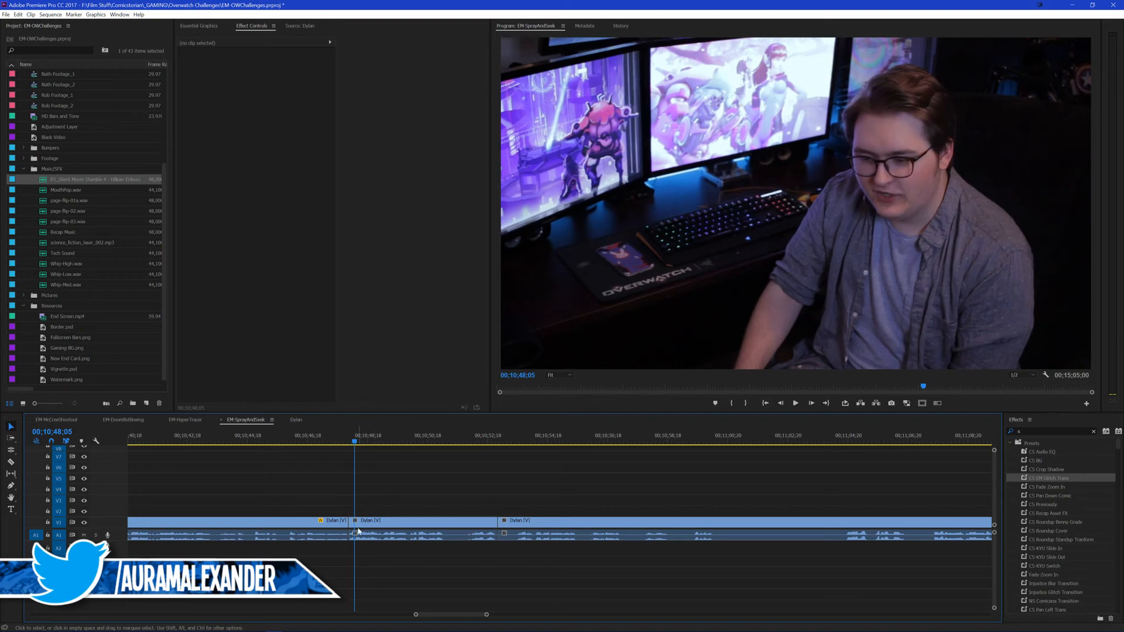
key("n")
left_click_drag(351, 519, 355, 519)
key("v")
left_click(343, 443)
key("space")
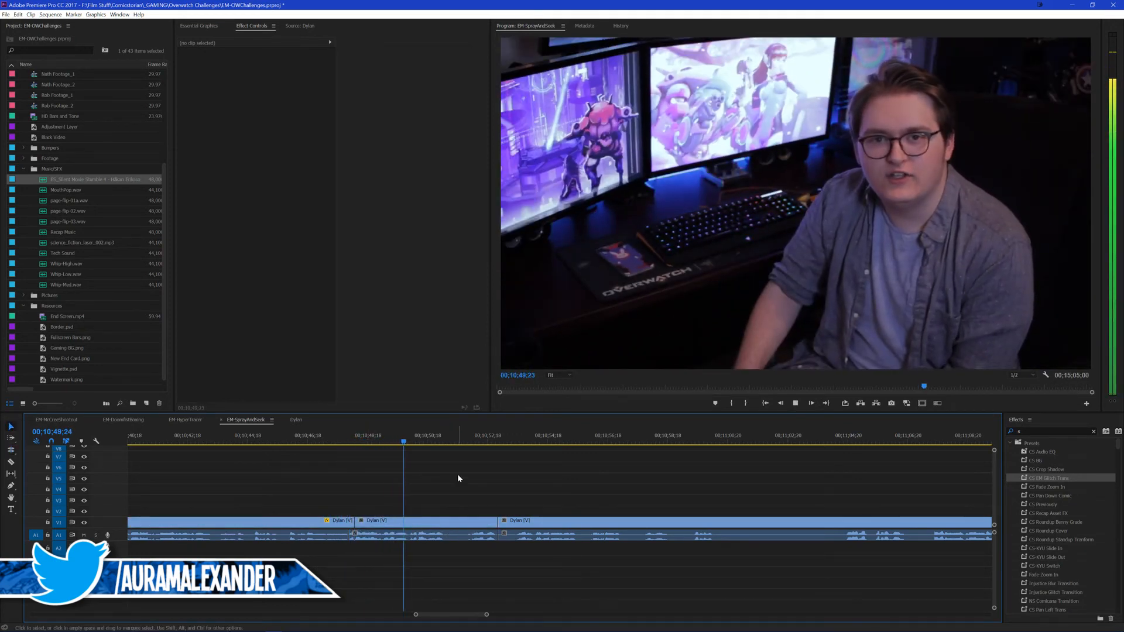
key("space")
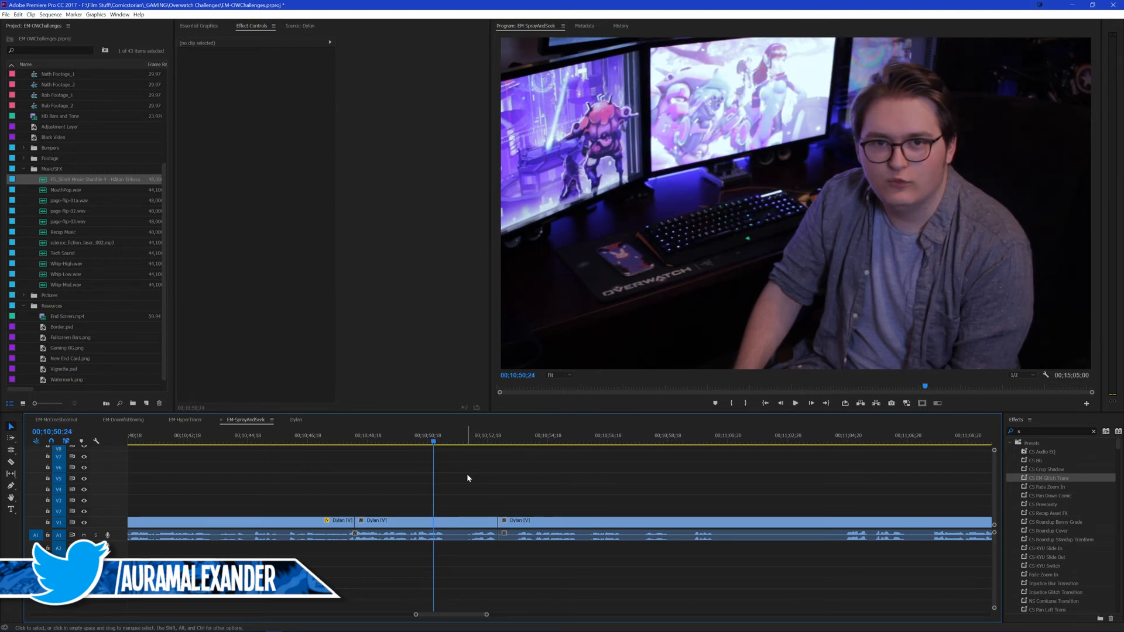
key("ctrl+s")
Step: Split the outro at 00;10;53;17, ripple delete the piece back to the 00;10;52;28 cut, replay from 00;10;52;00, and save
left_click(475, 440)
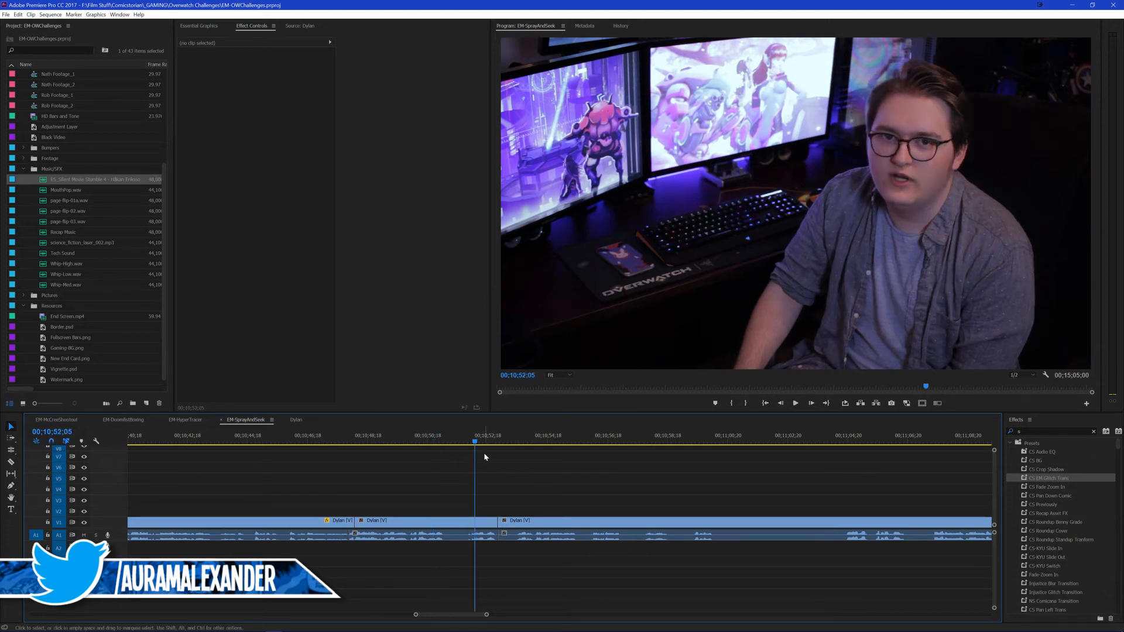
left_click(447, 439)
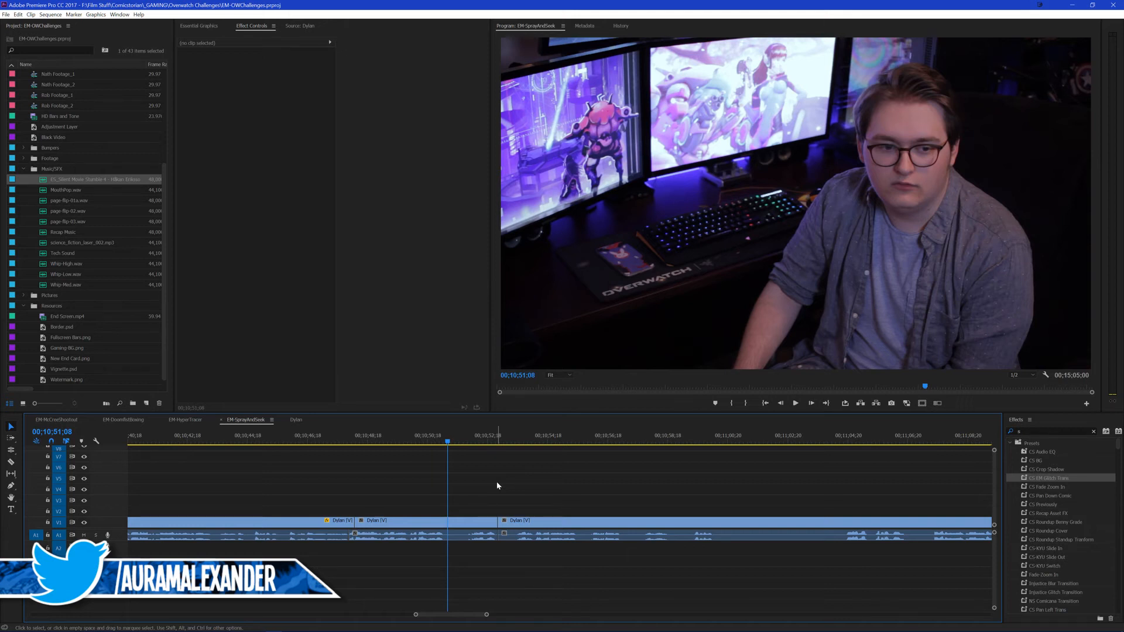
key("space")
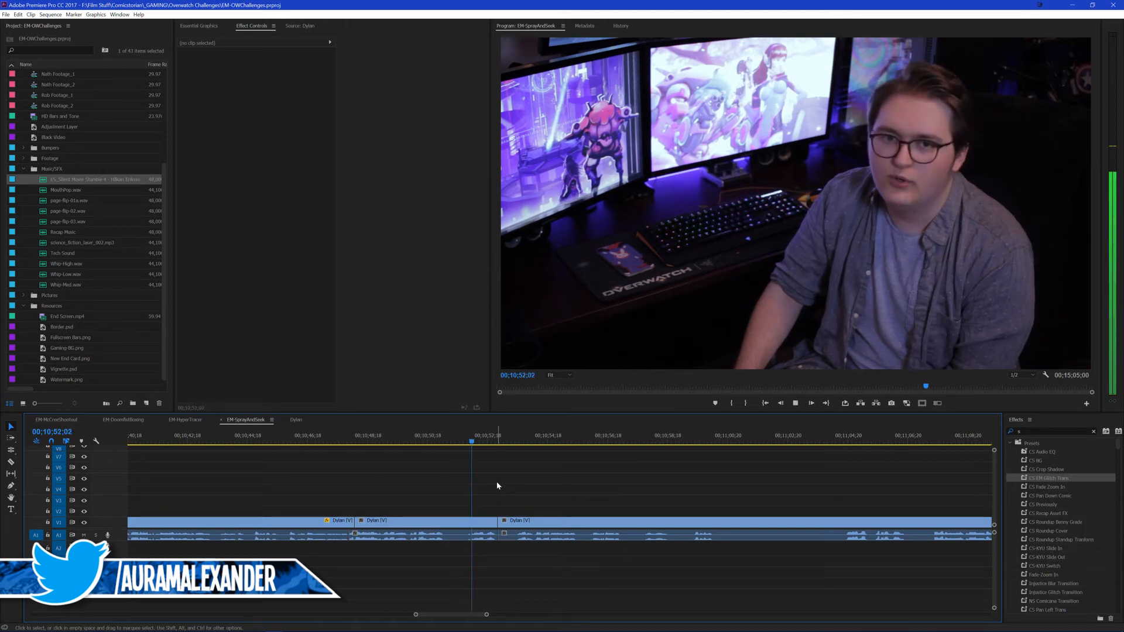
left_click(517, 448)
left_click(542, 518)
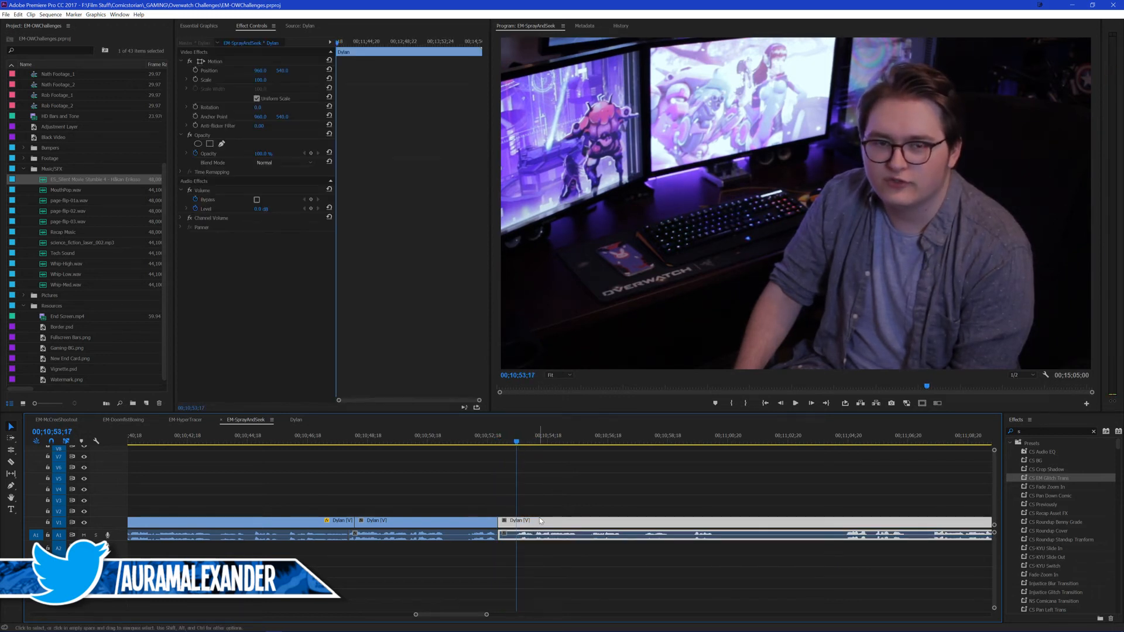
key("ctrl+k")
key("shift+Delete")
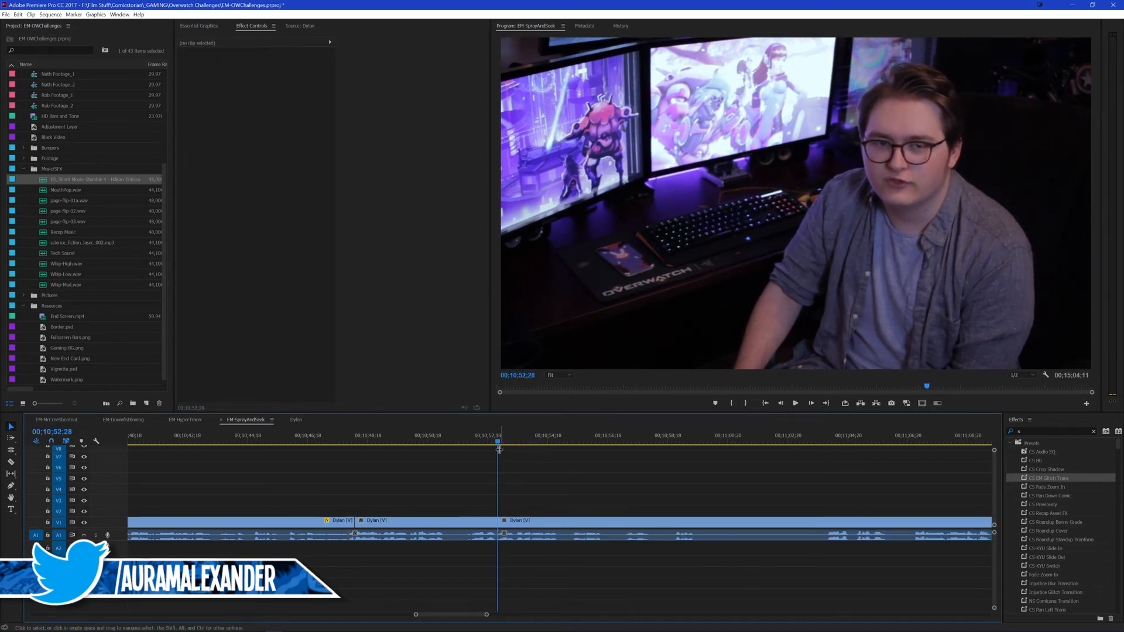
left_click_drag(499, 445, 470, 445)
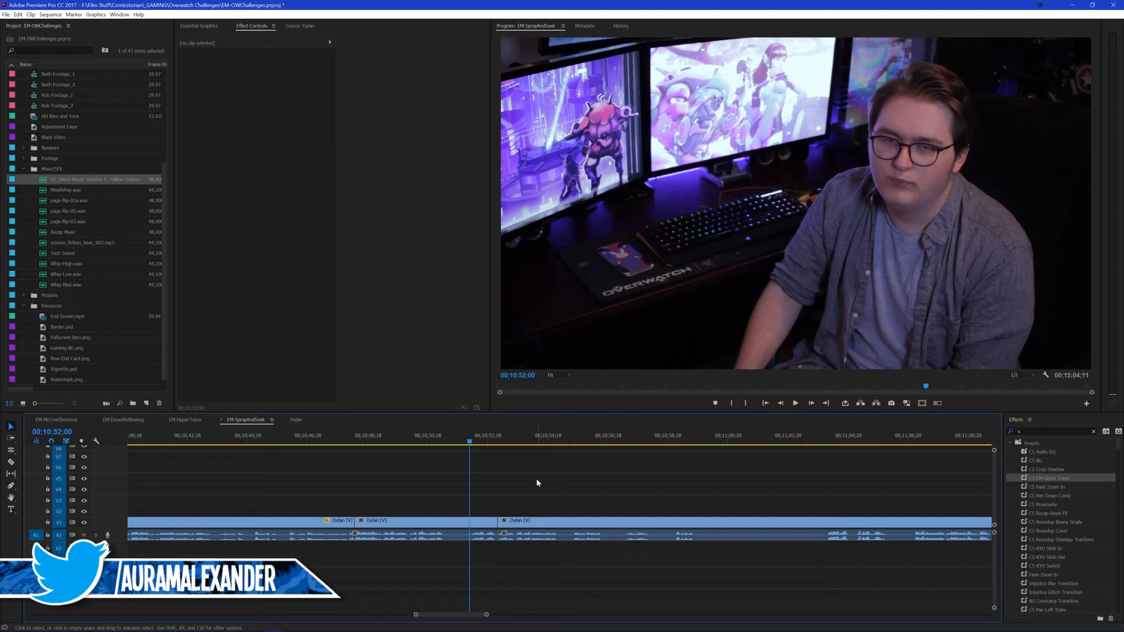
key("space")
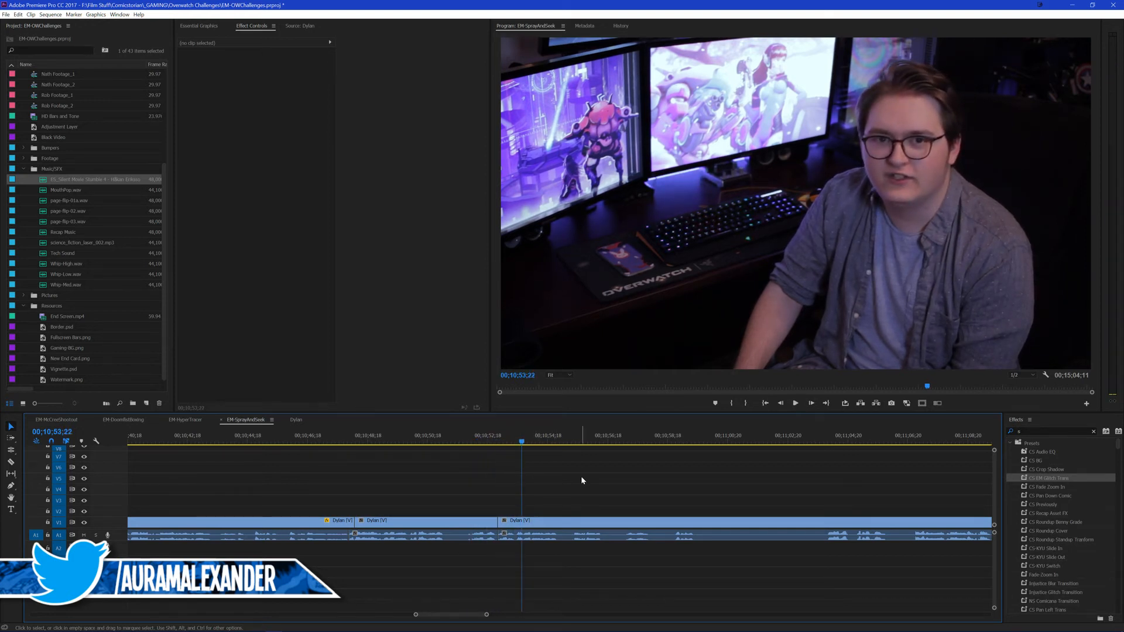
key("ctrl+s")
Step: Play on to the next usable line, split the outro at 00;11;03;29, and ripple delete the piece back to the 00;10;52;28 cut
left_click(486, 443)
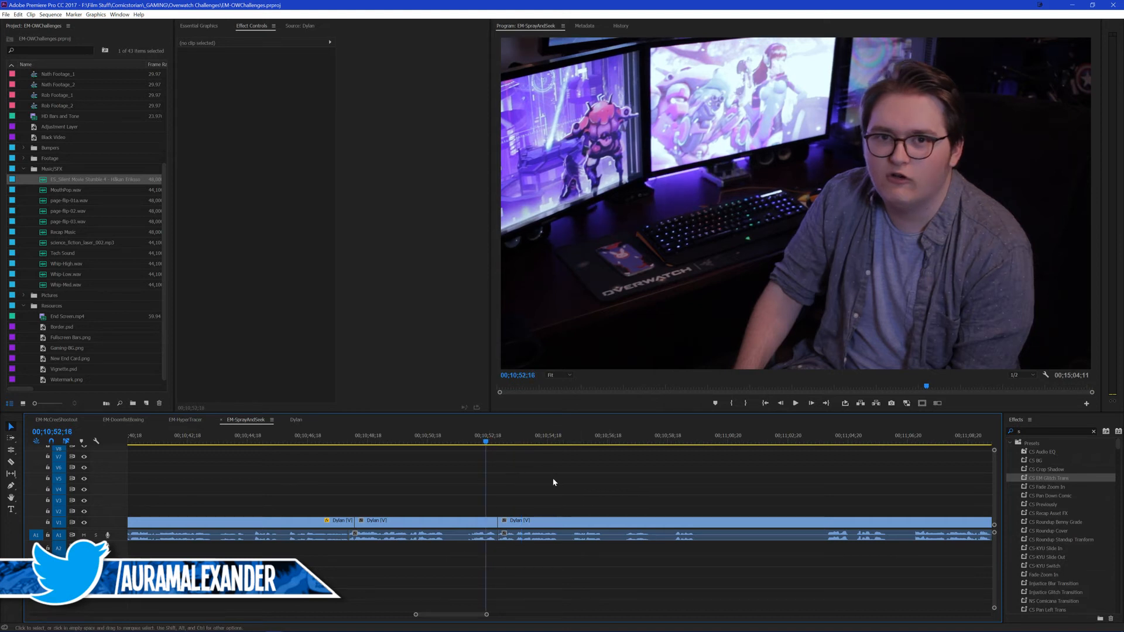
key("space")
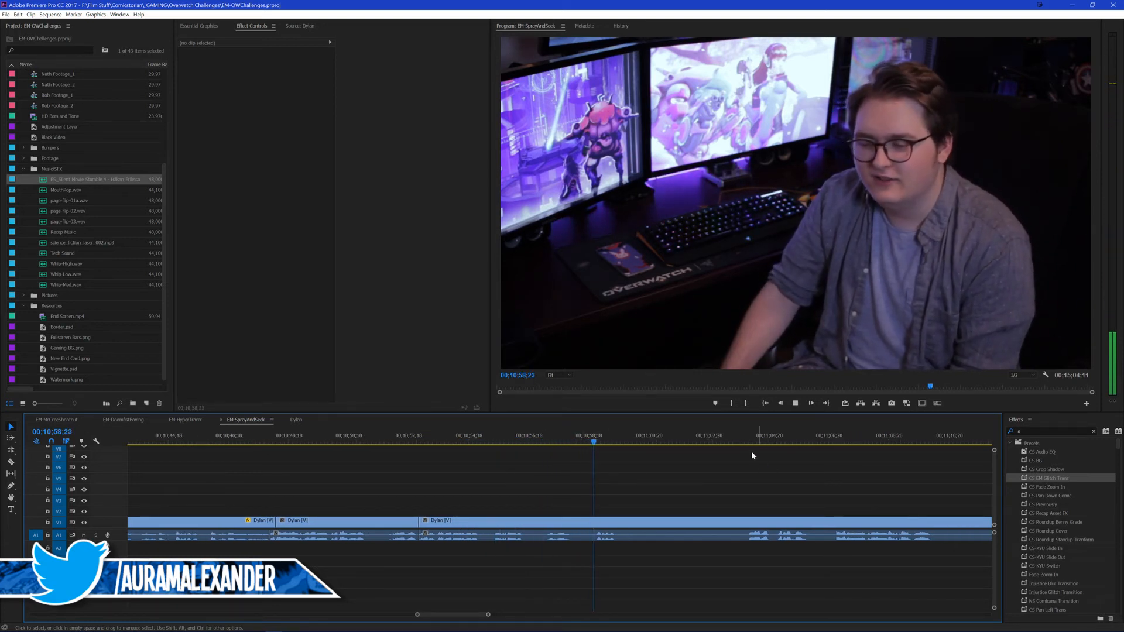
left_click(740, 440)
key("space")
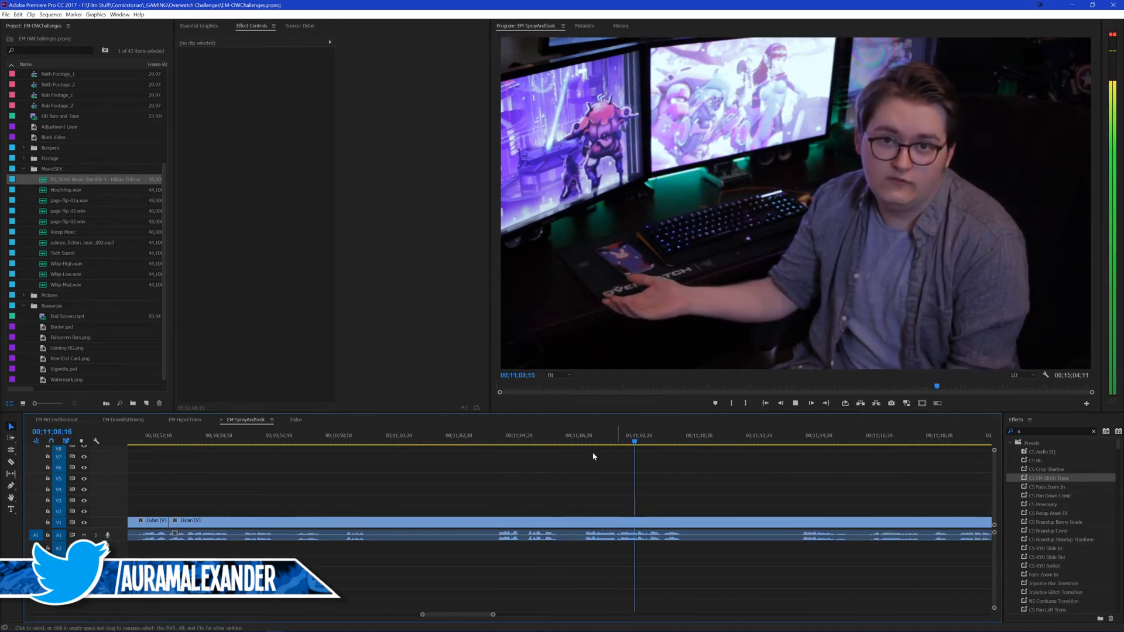
left_click(499, 443)
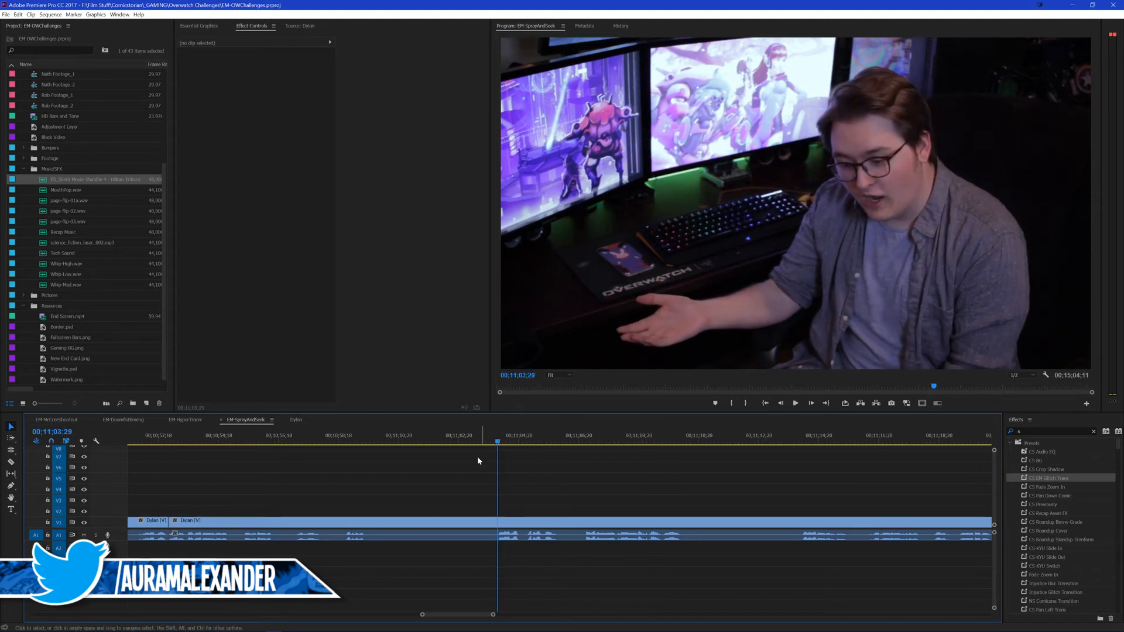
key("ctrl+k")
left_click(446, 525)
key("shift+Delete")
Step: Play the outro from the 00;10;52;28 cut onward to check the new join and the following line
key("space")
scroll(585, 492, "up", 5)
scroll(702, 494, "down", 4)
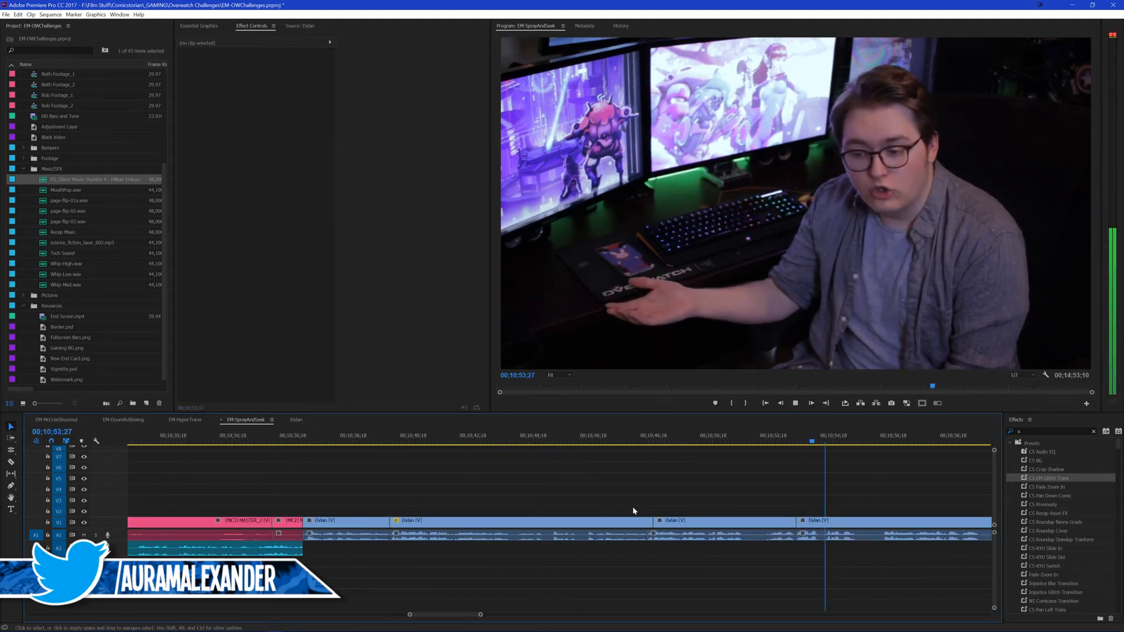
key("space")
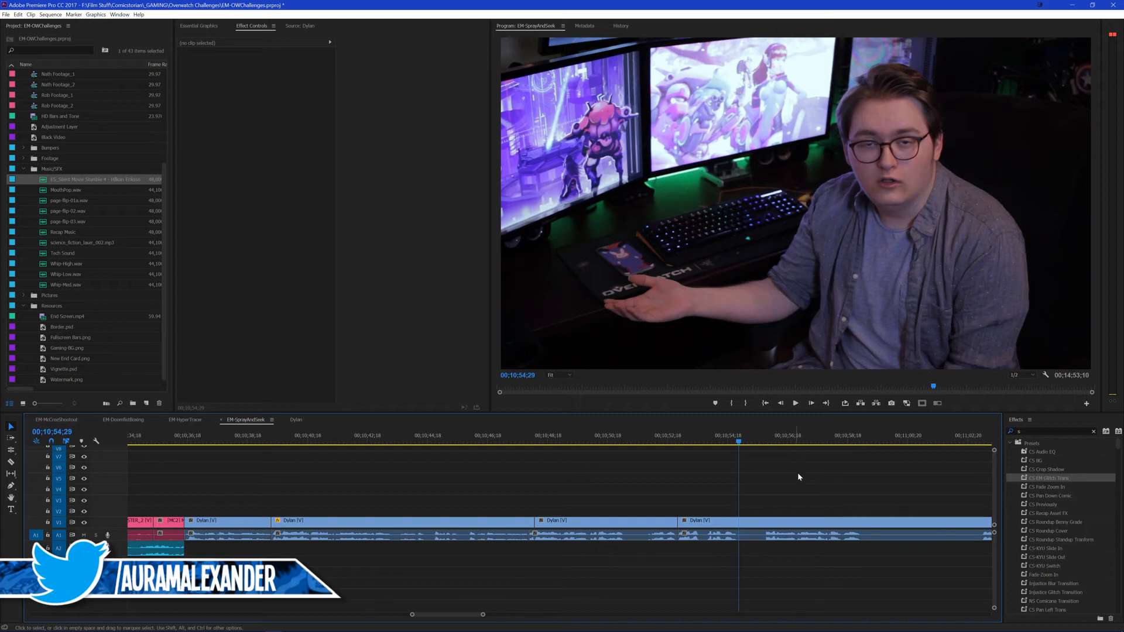
key("space")
scroll(776, 472, "down", 2)
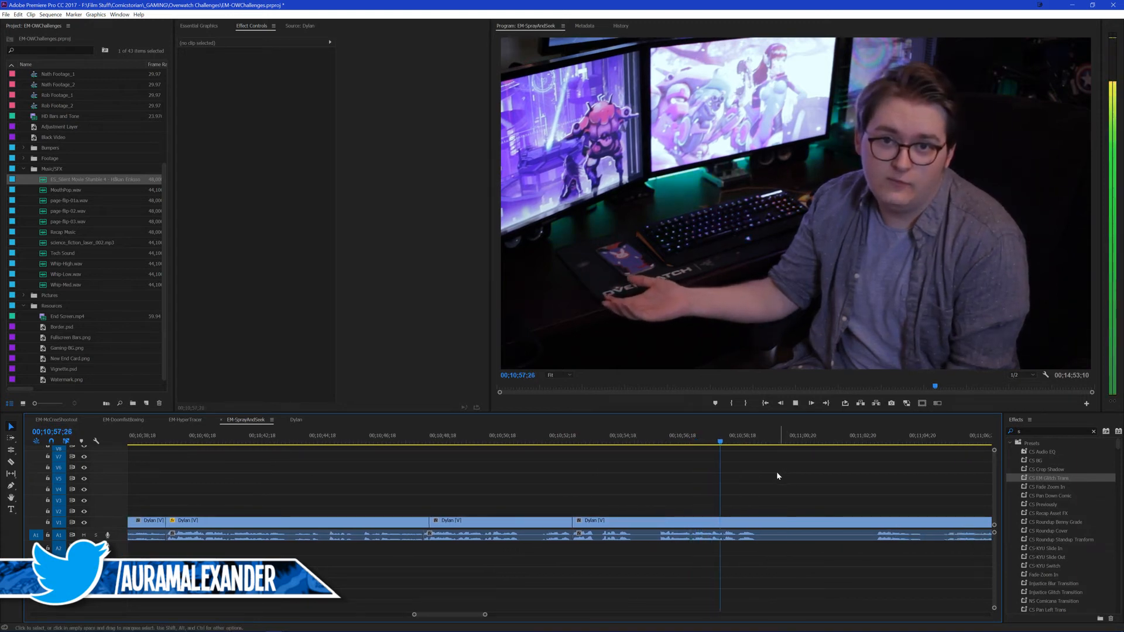
Step: Split the outro at 00;10;59;03 and paste the copied attributes onto the clip before the split
key("space")
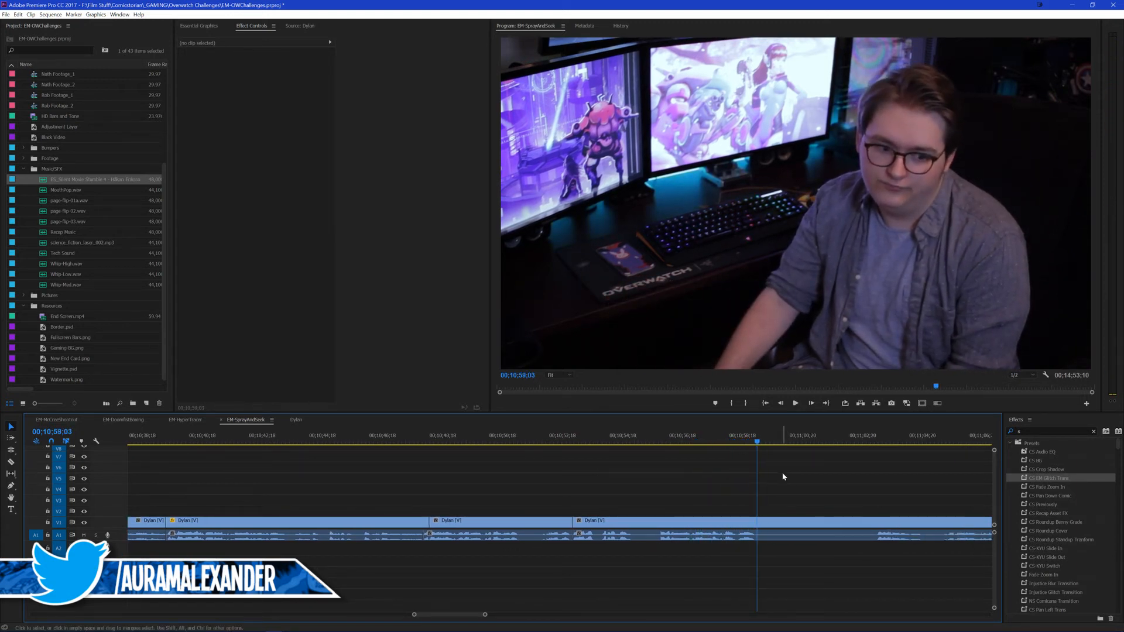
left_click(720, 521)
key("ctrl+alt+v")
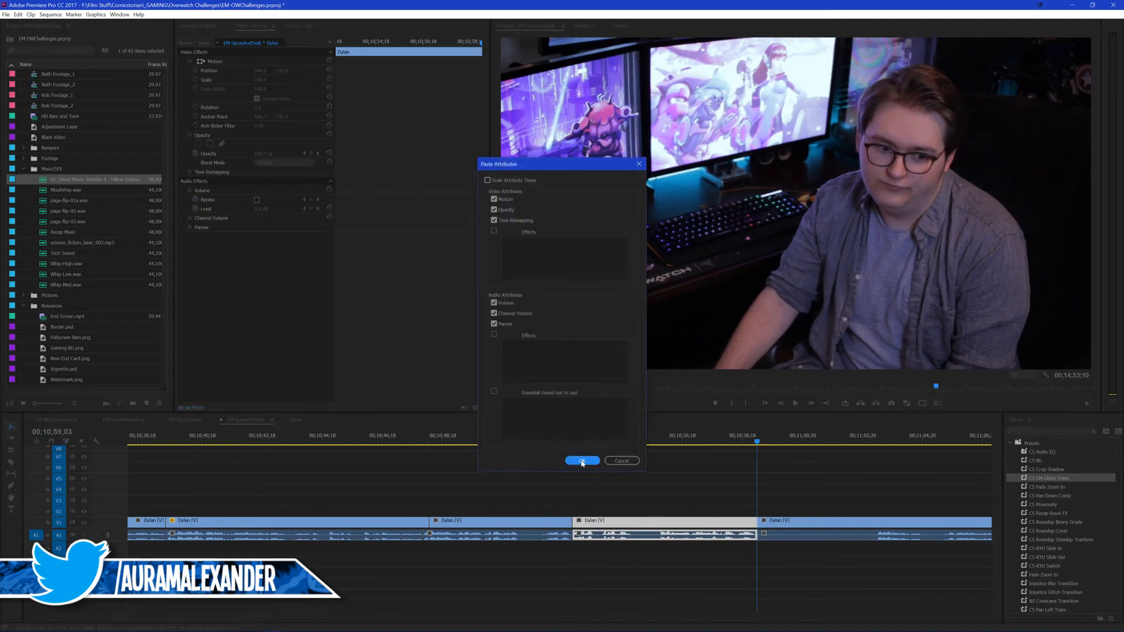
left_click(581, 461)
left_click(591, 480)
Step: Roll only the video cut at 00;10;52;28 to 00;10;53;03 and replay across it
left_click(562, 437)
key("space")
key("space")
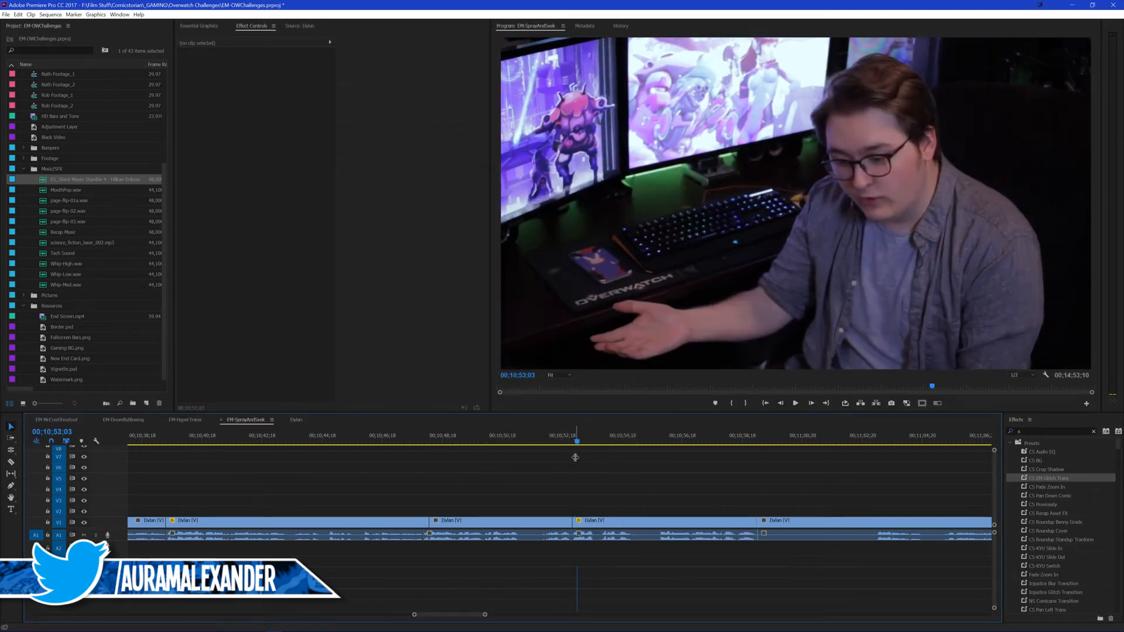
left_click_drag(573, 521, 577, 520)
key("v")
left_click(563, 439)
key("space")
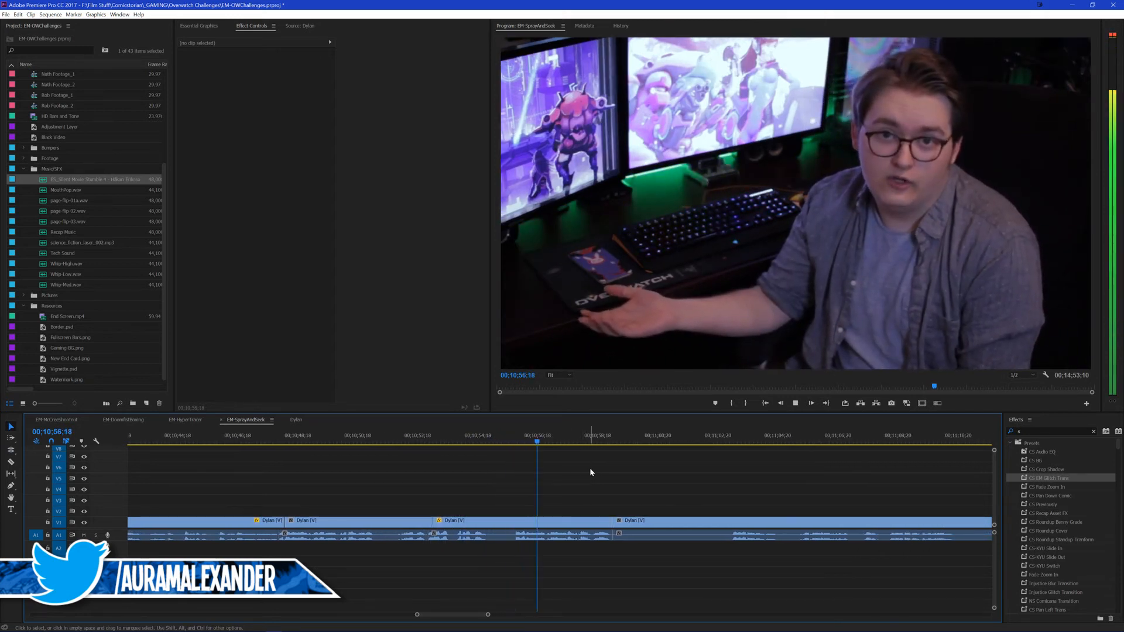
Step: Split the outro at 00;10;55;01 and ripple trim the start of the following clip up to 00;10;55;24
left_click(433, 435)
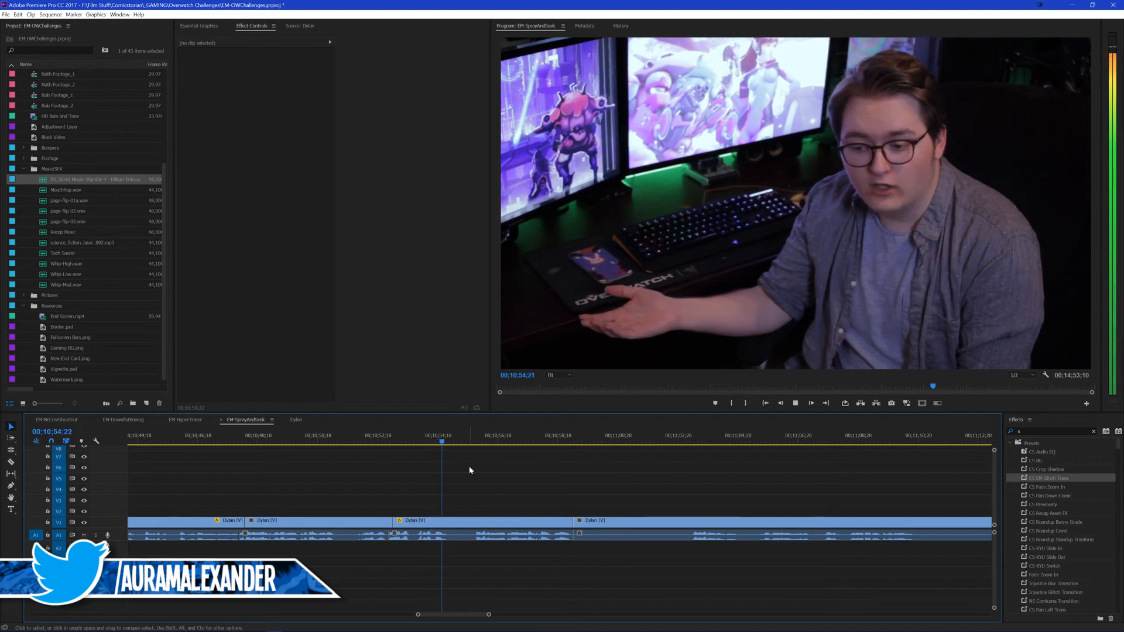
key("space")
key("ctrl+k")
key("space")
key("space")
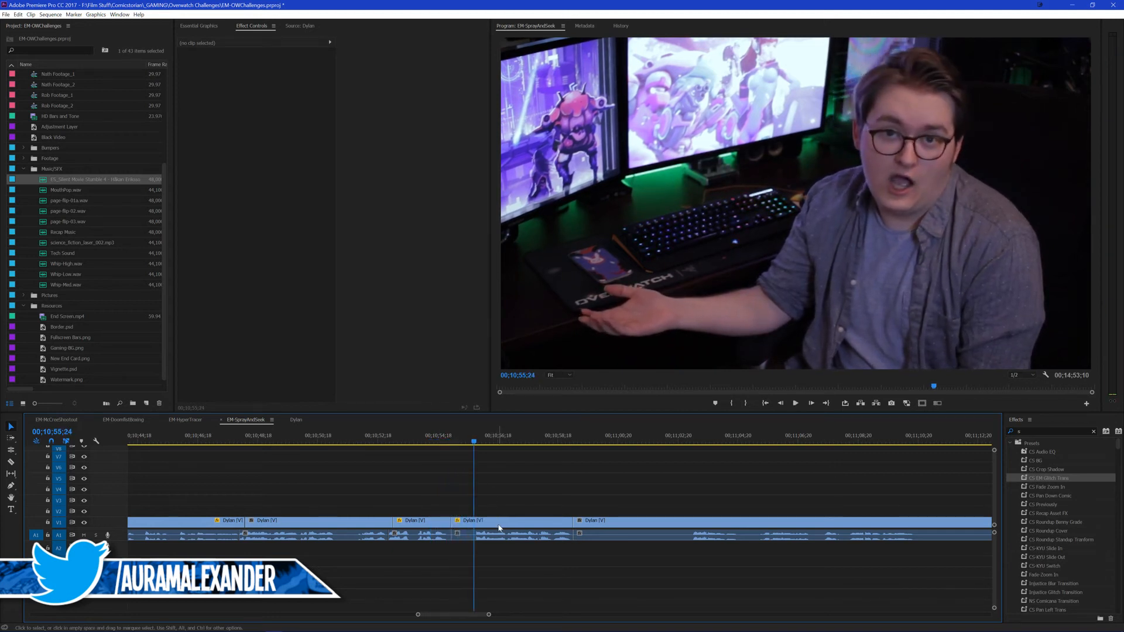
left_click(499, 528)
key("q")
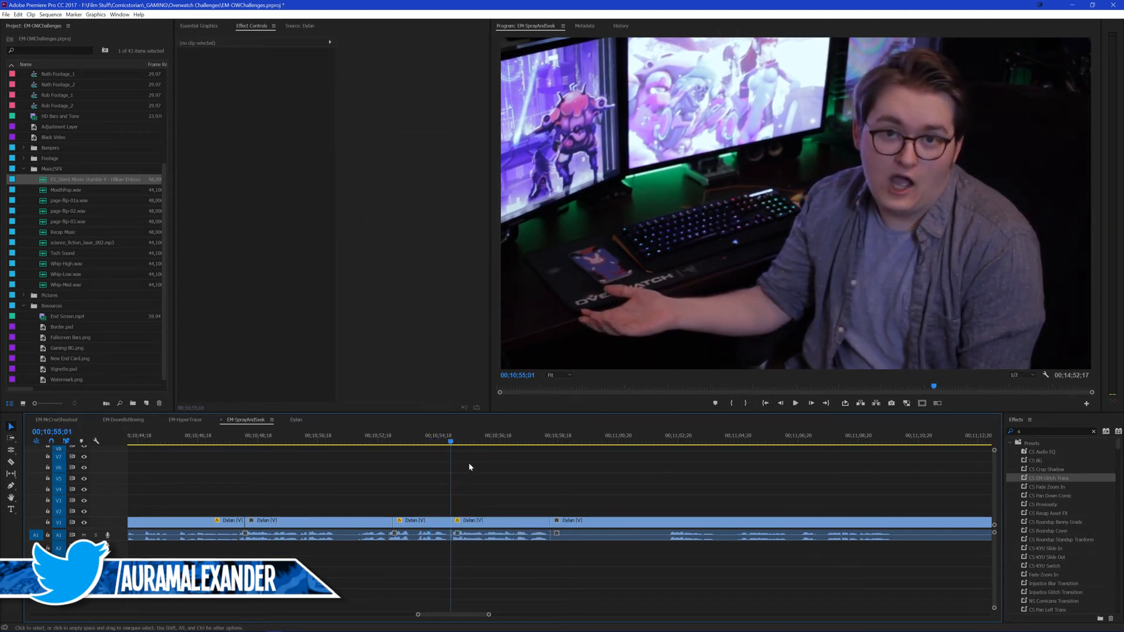
Step: Return the clip starting at 00;10;55;01 to 100 scale, save the project, and replay from 00;10;54;15
left_click(483, 523)
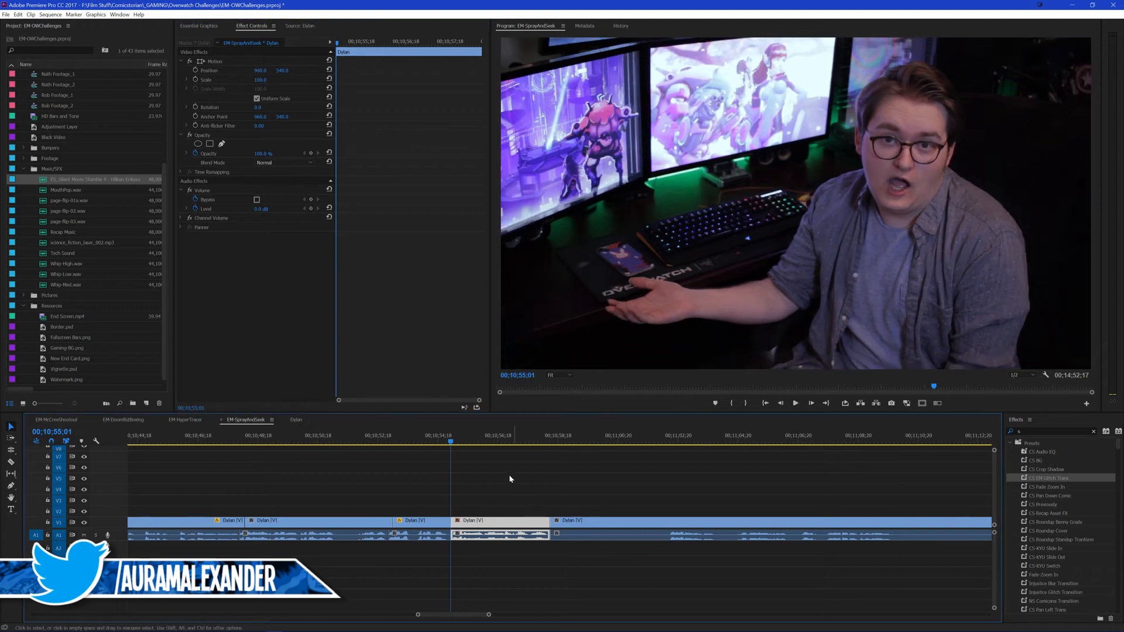
left_click(510, 479)
key("ctrl+s")
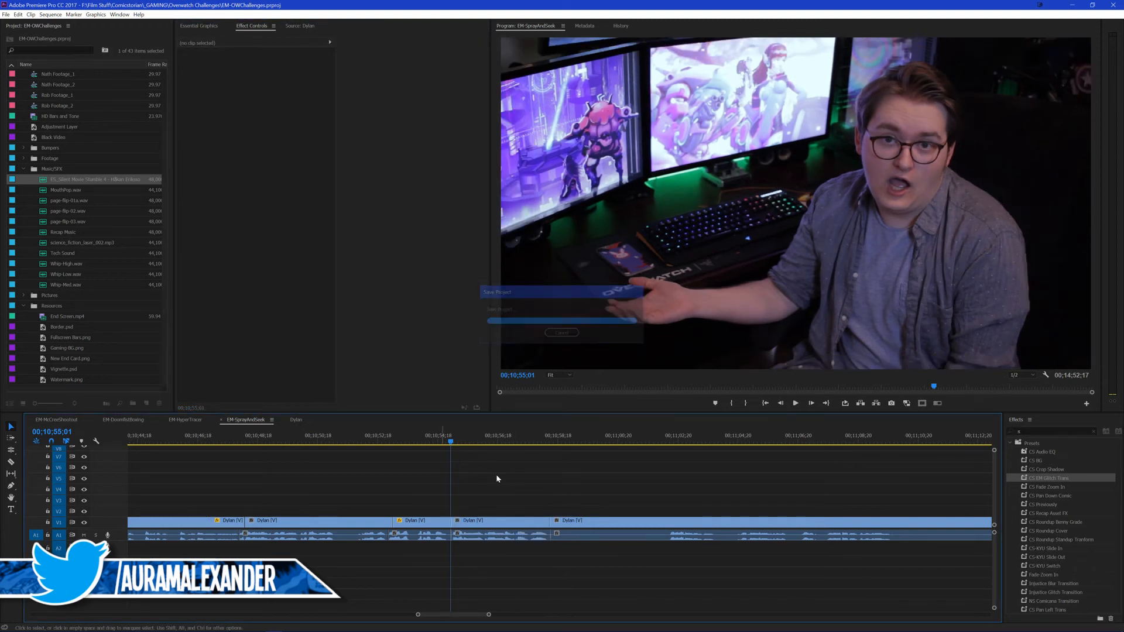
left_click(434, 439)
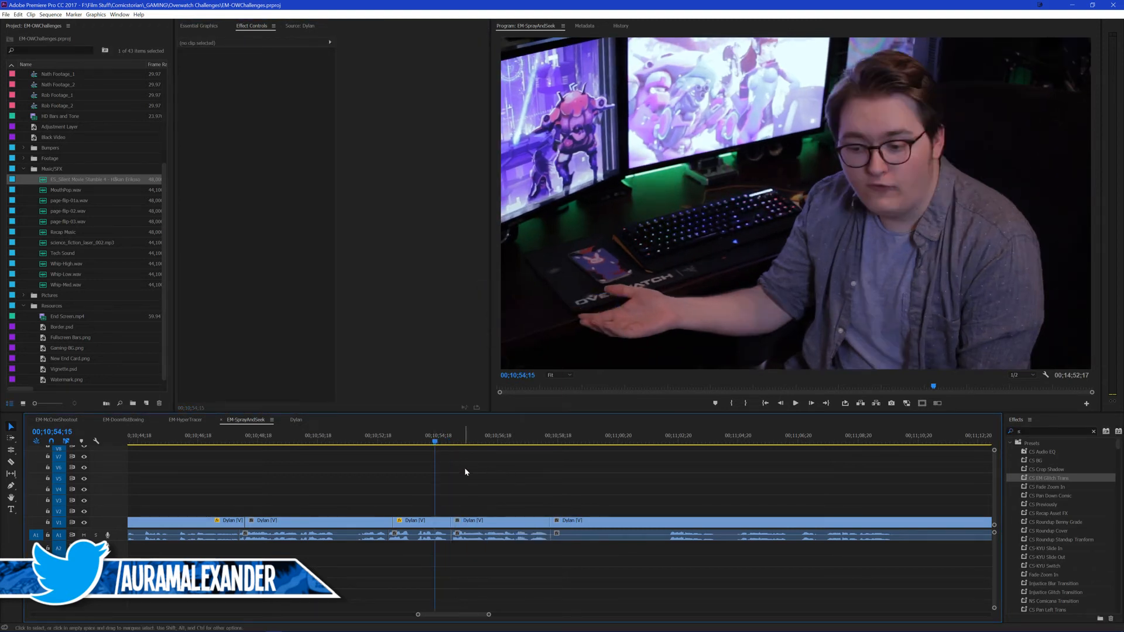
key("space")
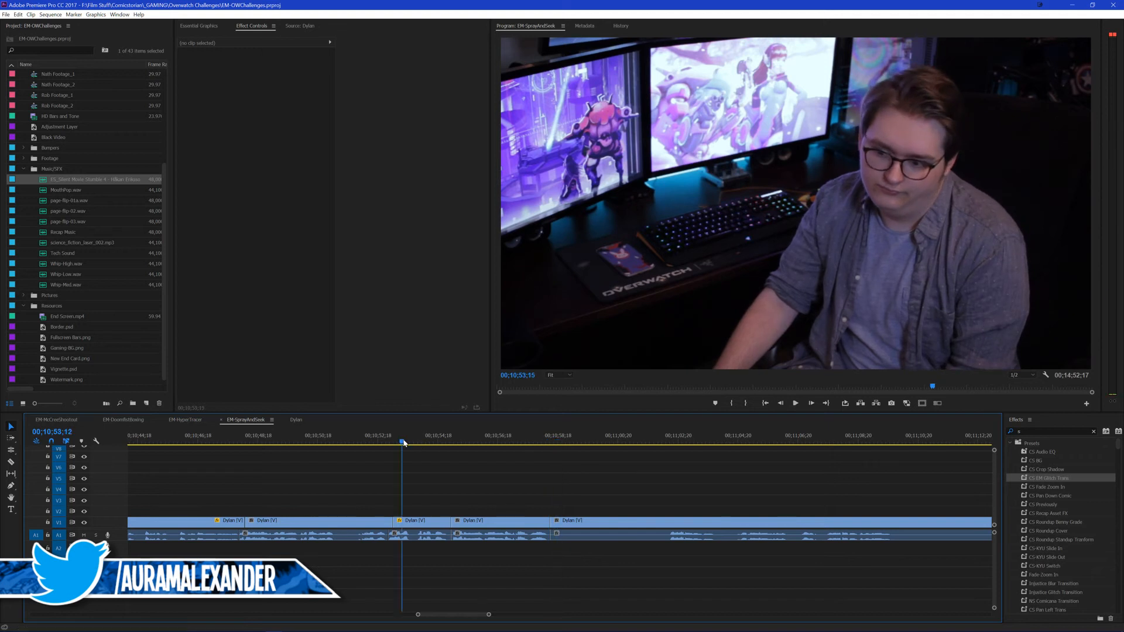
Step: Ripple delete the short clip starting at 00;10;55;01 and play ahead to find the next usable line
key("q")
key("space")
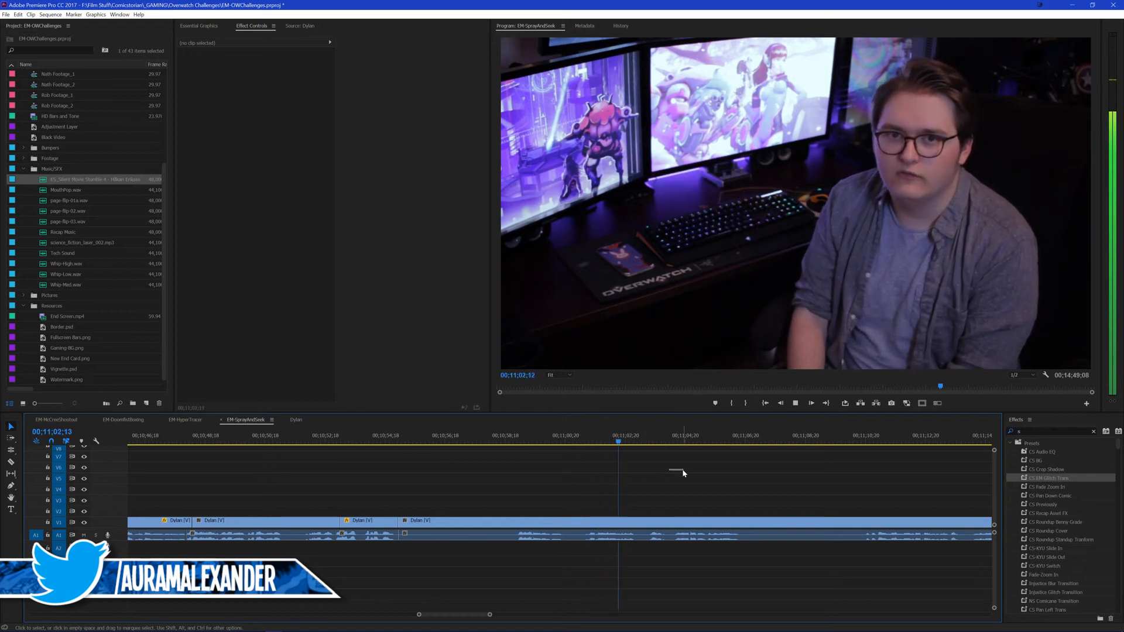
scroll(673, 471, "down", 3)
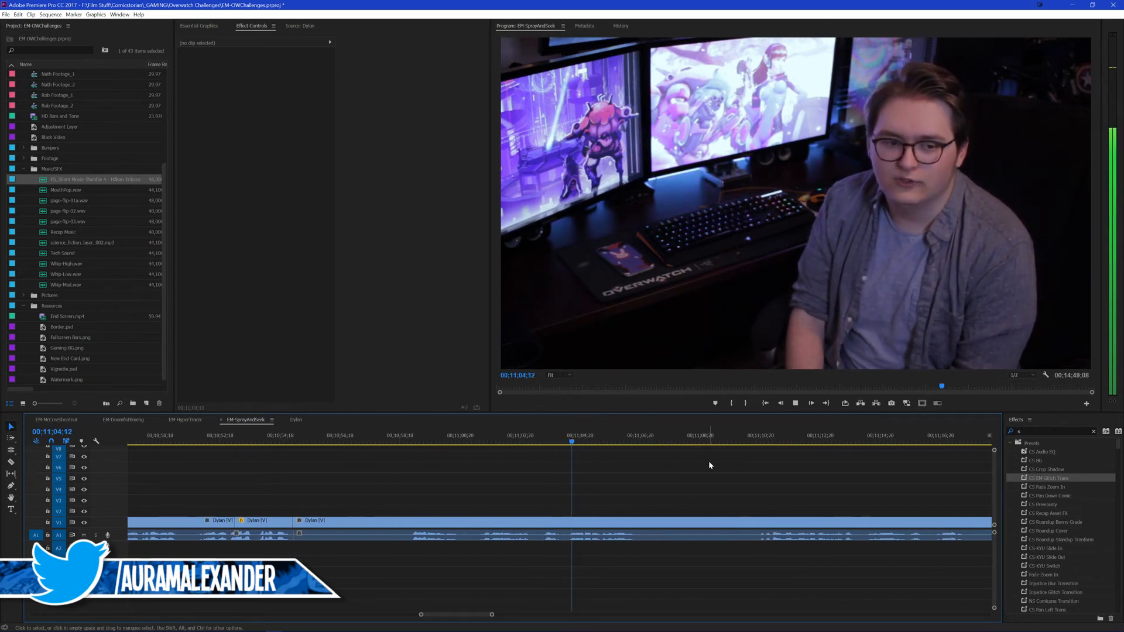
left_click(755, 437)
scroll(693, 474, "down", 2)
scroll(692, 474, "down", 2)
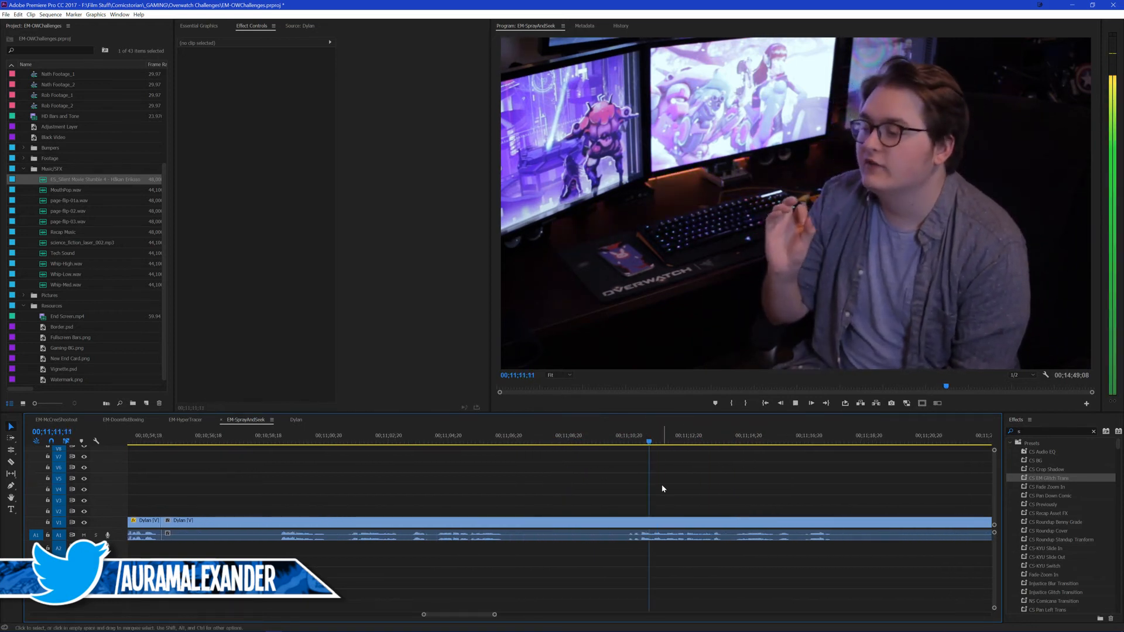
Step: Split the outro at 00;10;59;00, ripple delete the piece back to the 00;10;55;01 cut, and play the new join
left_click_drag(301, 438, 280, 456)
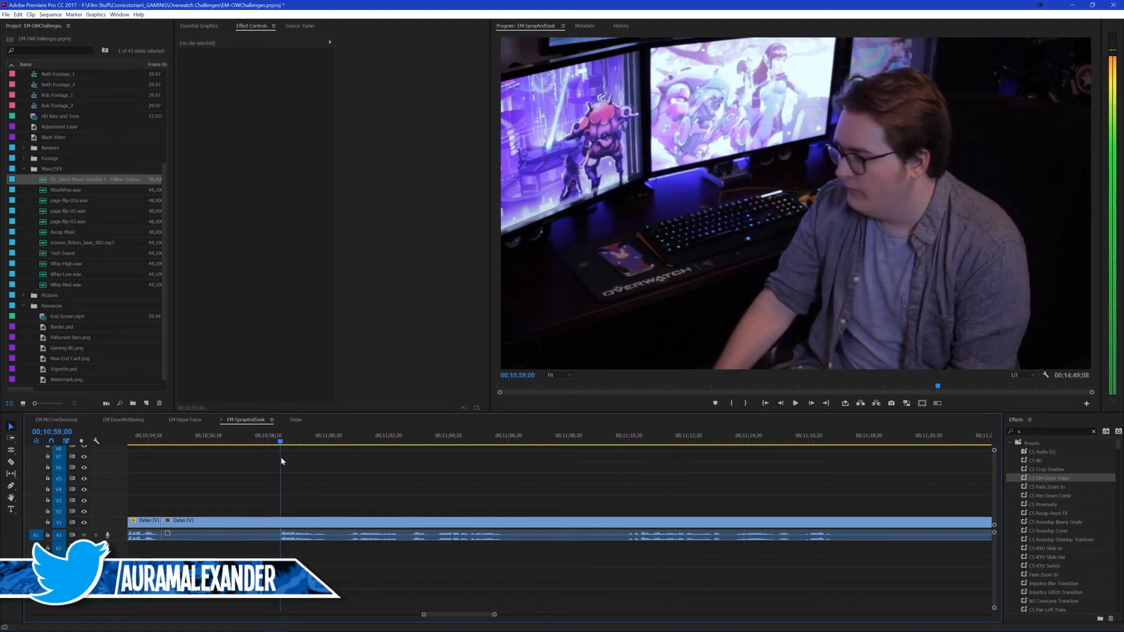
key("ctrl+k")
left_click(234, 522)
key("shift+Delete")
key("space")
scroll(612, 502, "up", 10)
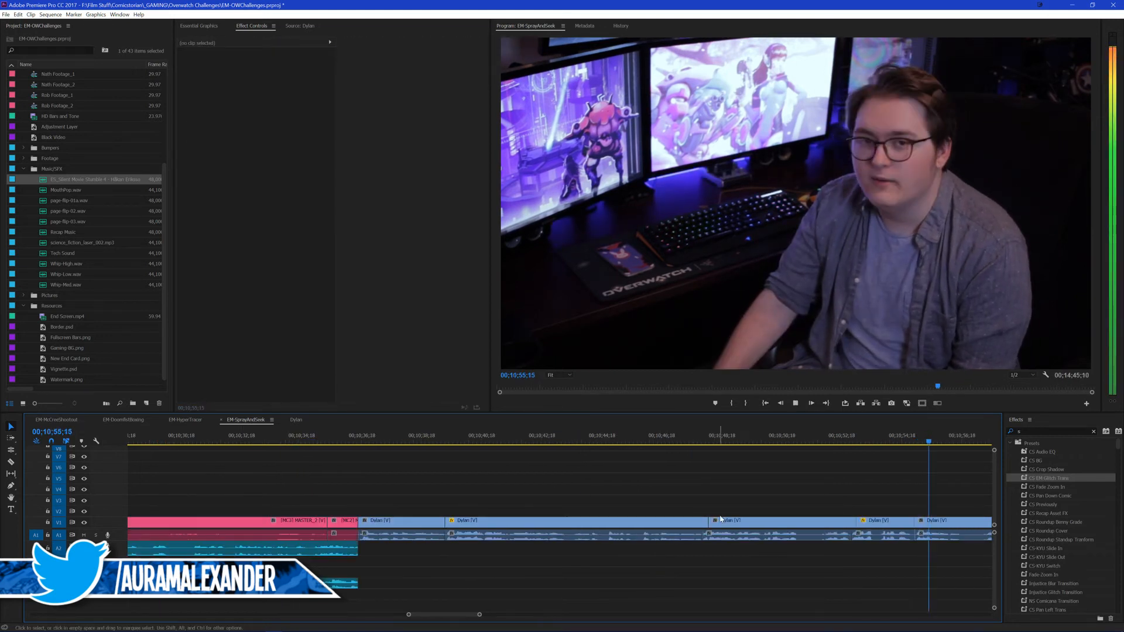
Step: Roll only the video cut at 00;10;55;01 to 00;10;55;08, replay across it, and save the project
key("space")
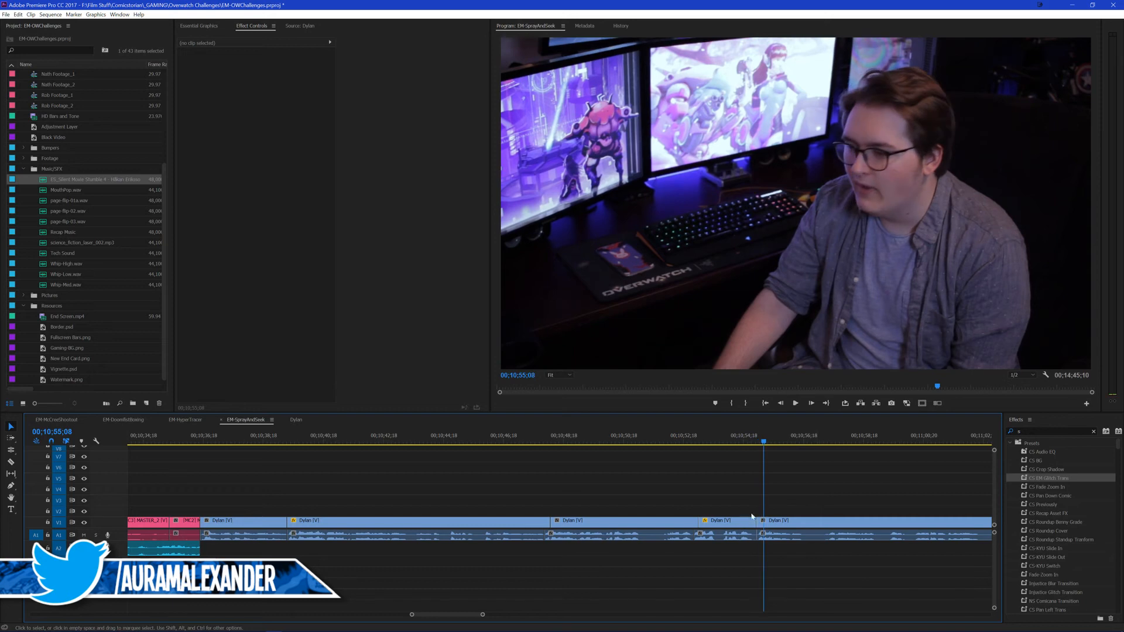
key("n")
left_click_drag(757, 521, 763, 519)
key("v")
scroll(766, 468, "down", 3)
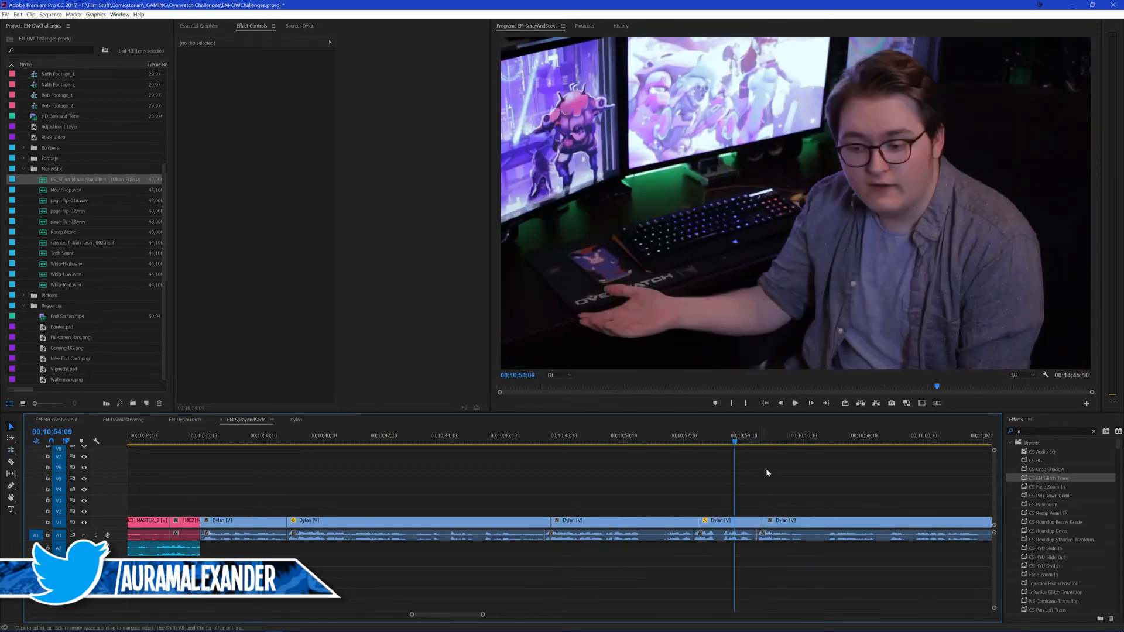
key("space")
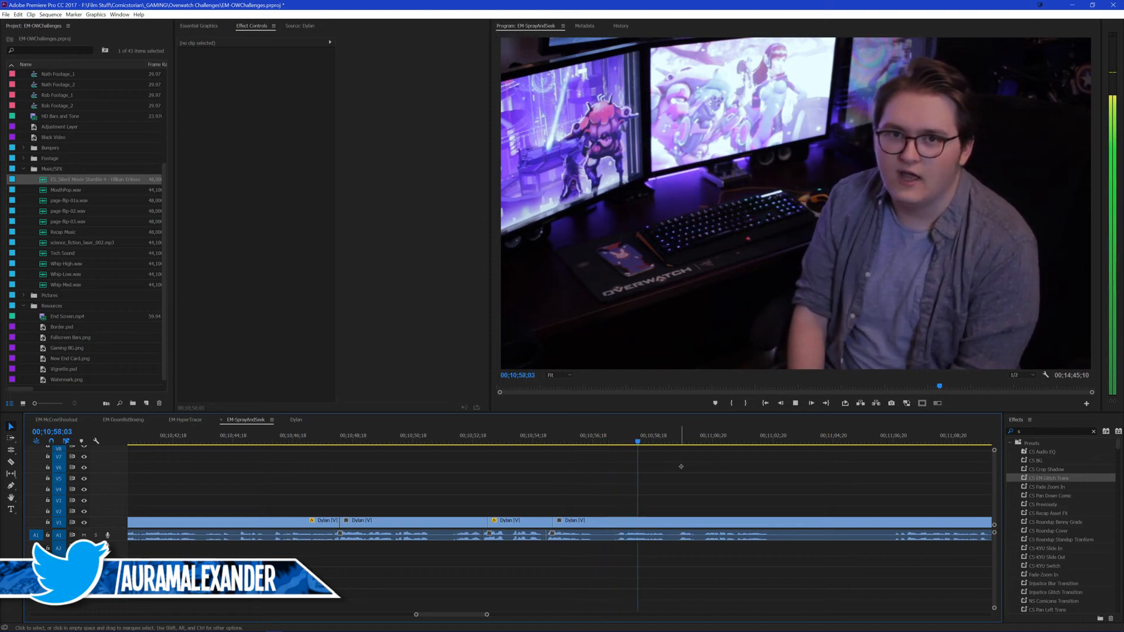
key("ctrl+s")
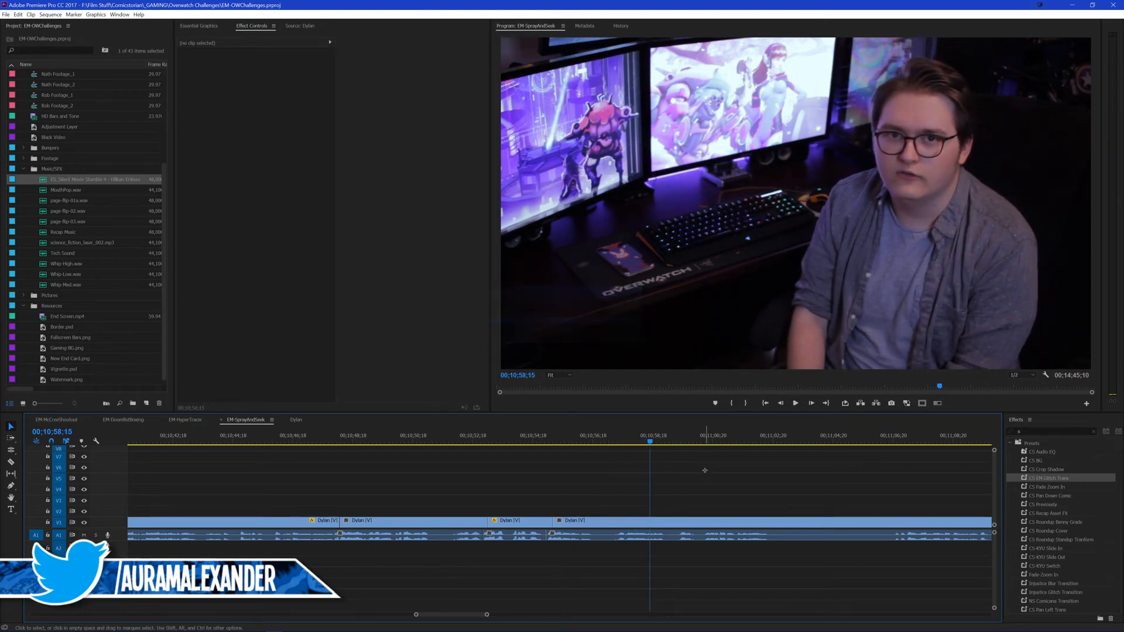
Step: Play on to the end of the spoken line and split the outro at 00;11;02;16
key("space")
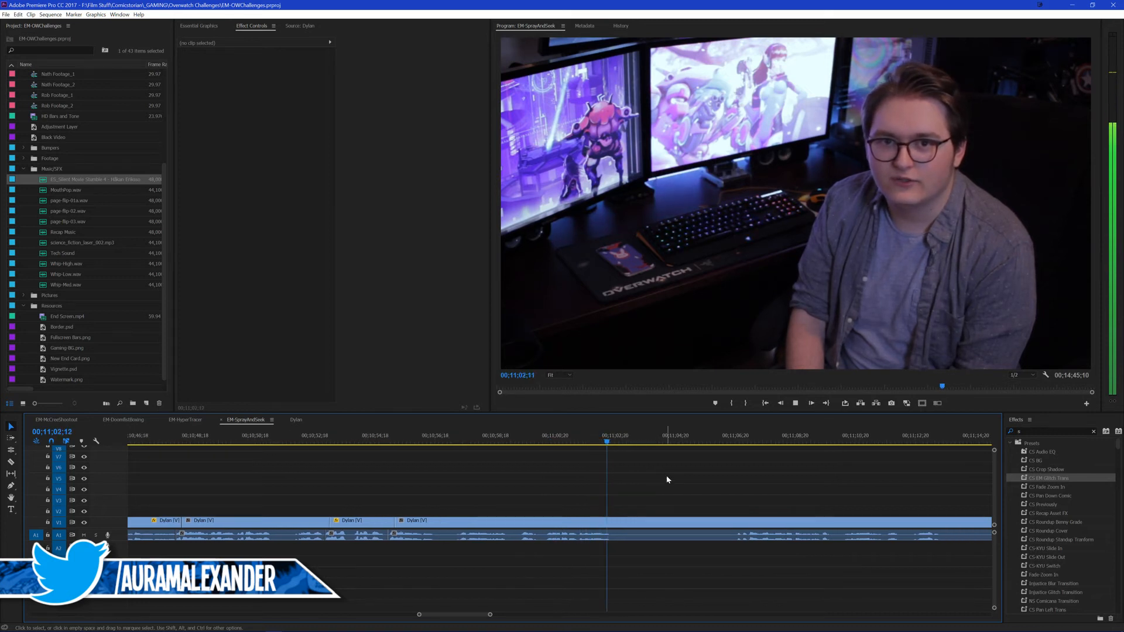
key("space")
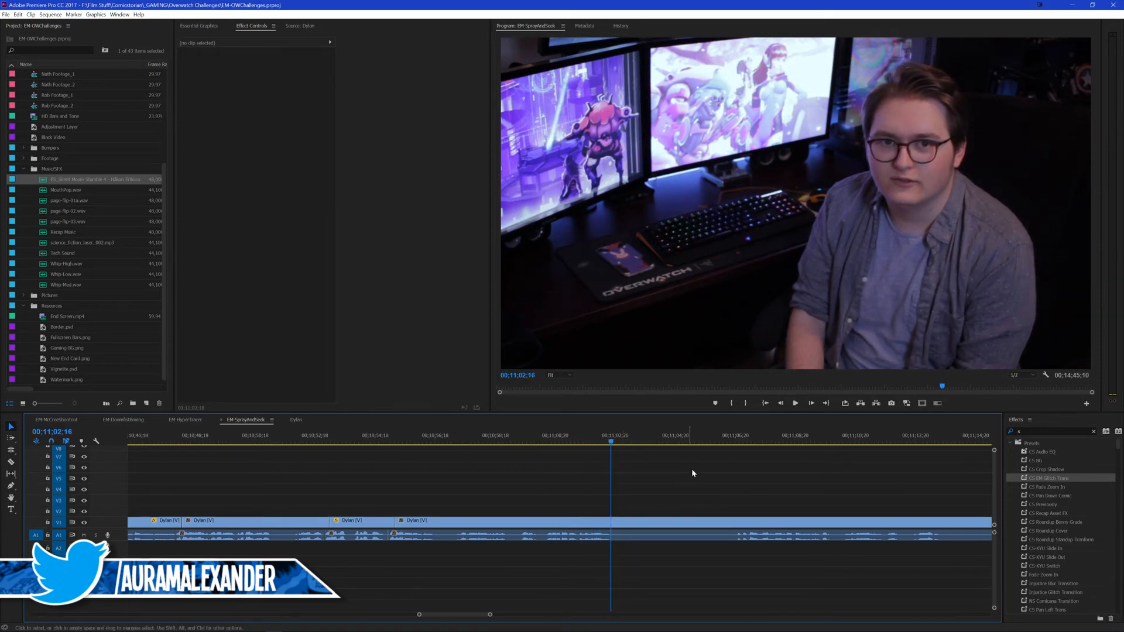
key("ctrl+k")
Step: Sample the outro footage from about 00;11;06 to 00;11;32 to look for the next usable line
left_click(726, 436)
key("space")
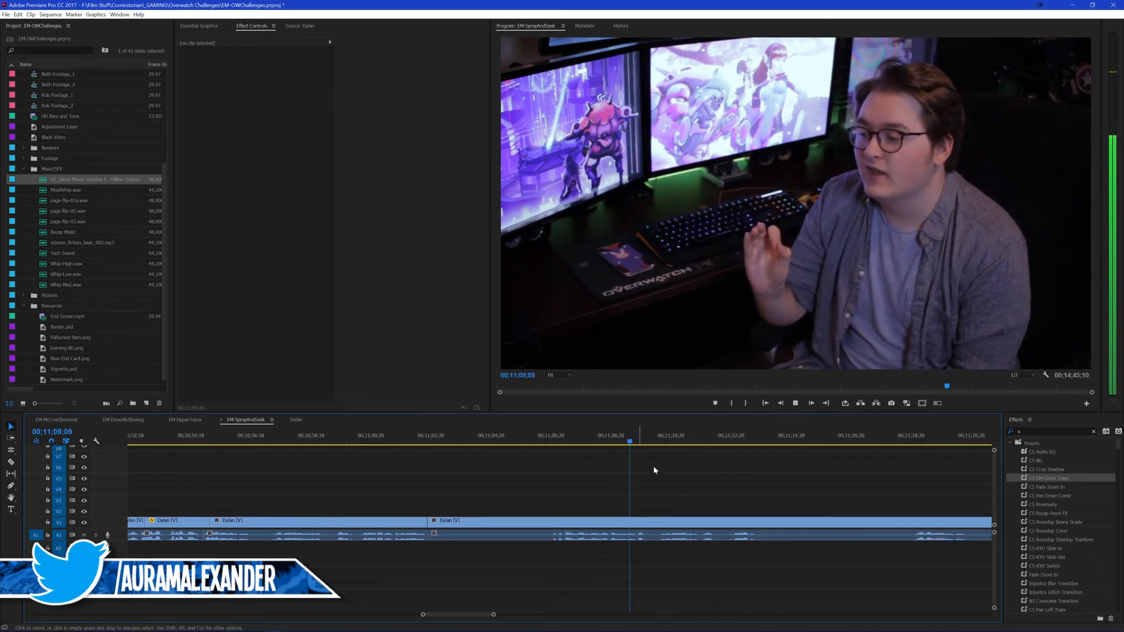
scroll(679, 472, "down", 2)
key("space")
left_click(782, 437)
key("space")
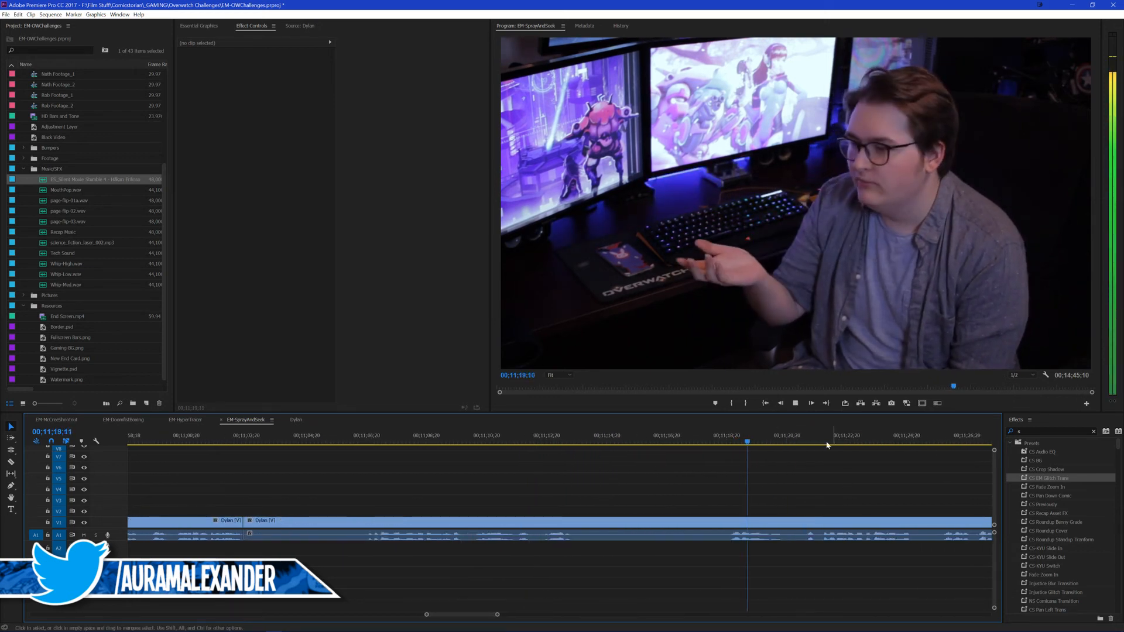
scroll(799, 478, "down", 1)
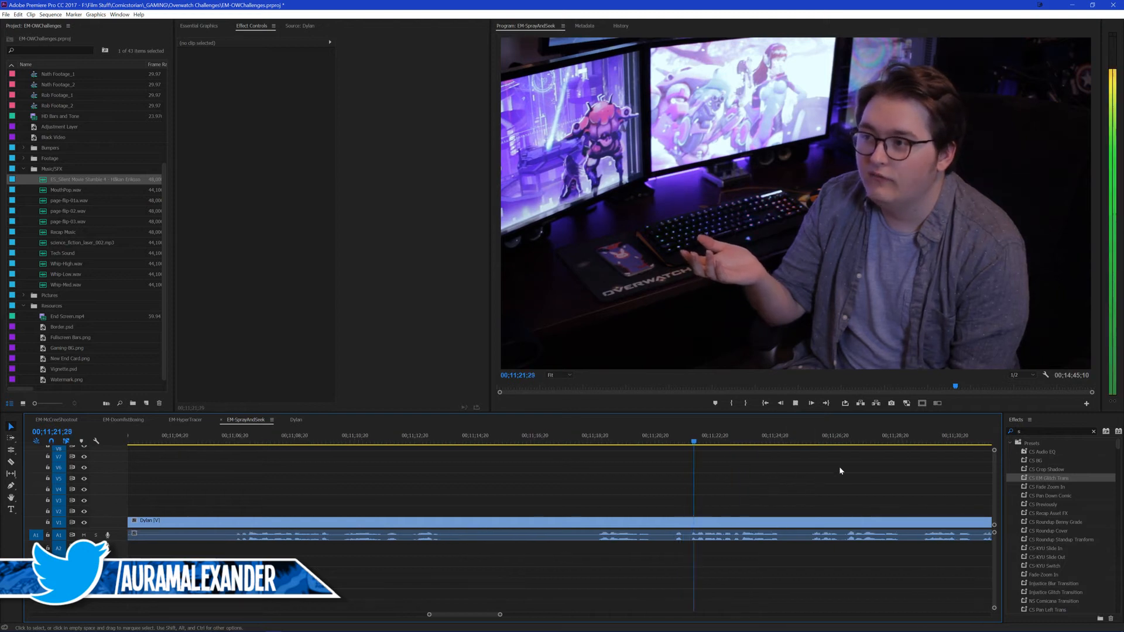
left_click(810, 435)
key("space")
scroll(792, 506, "down", 2)
scroll(765, 505, "down", 1)
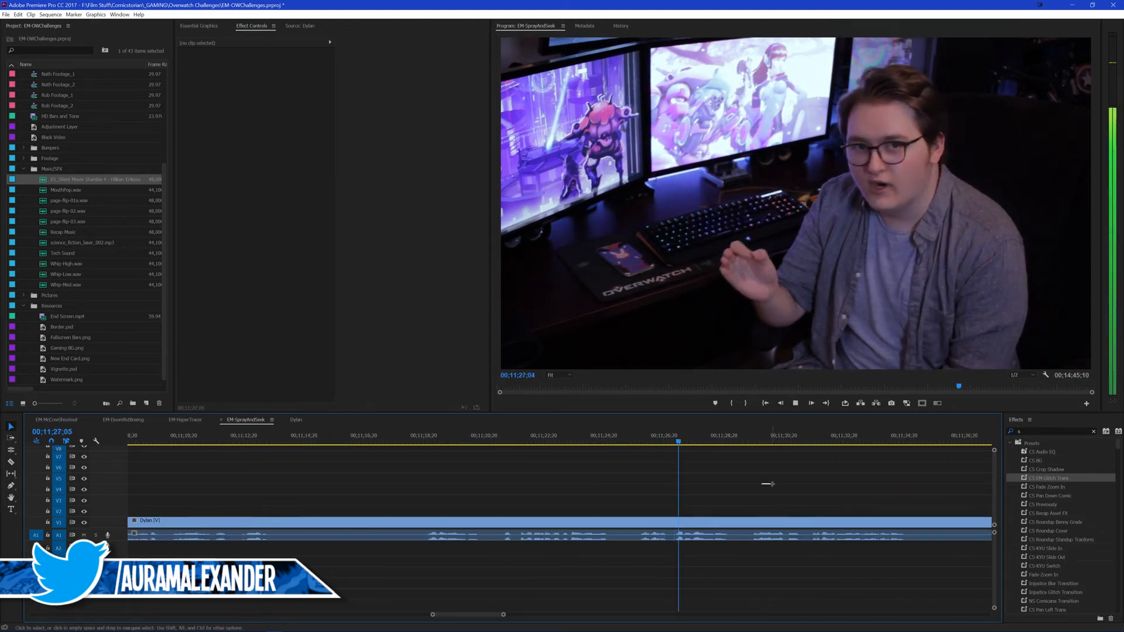
scroll(778, 461, "down", 2)
left_click(748, 440)
key("space")
scroll(796, 490, "down", 1)
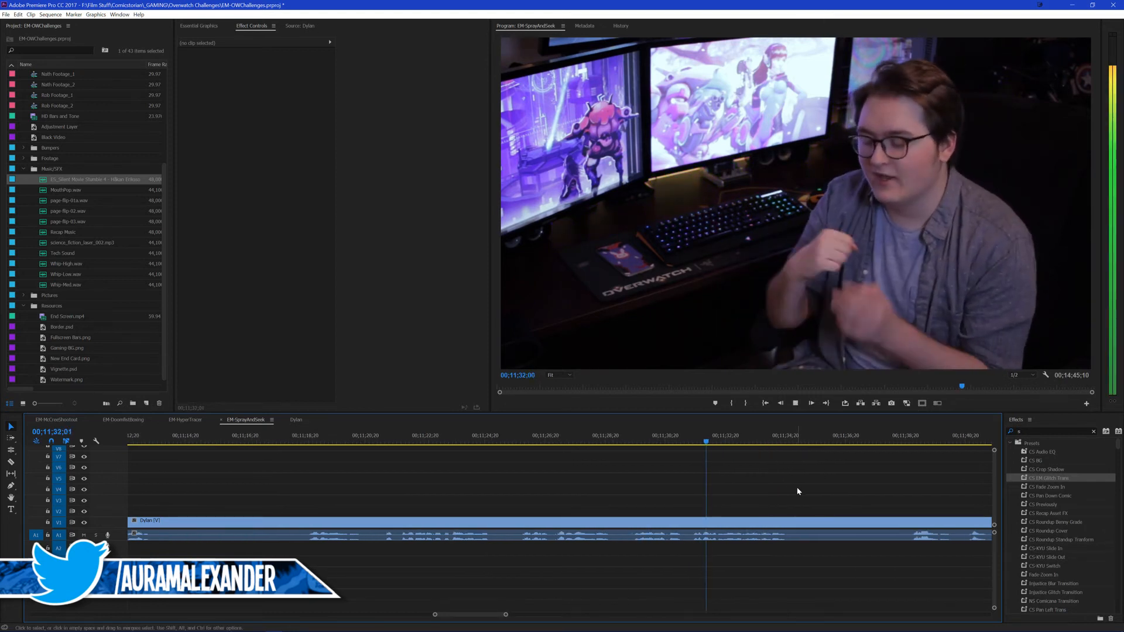
Step: Skim the outro footage between about 00;11;39 and 00;12;28 to find the next usable line
left_click(911, 437)
key("space")
scroll(819, 507, "down", 3)
scroll(708, 532, "down", 3)
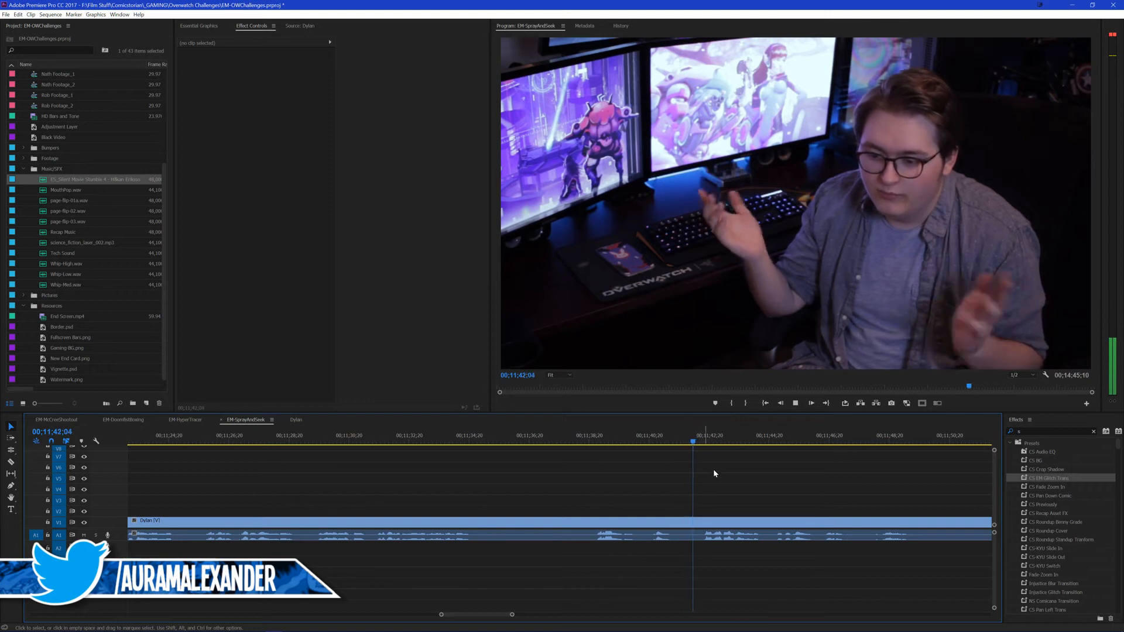
scroll(729, 480, "down", 2)
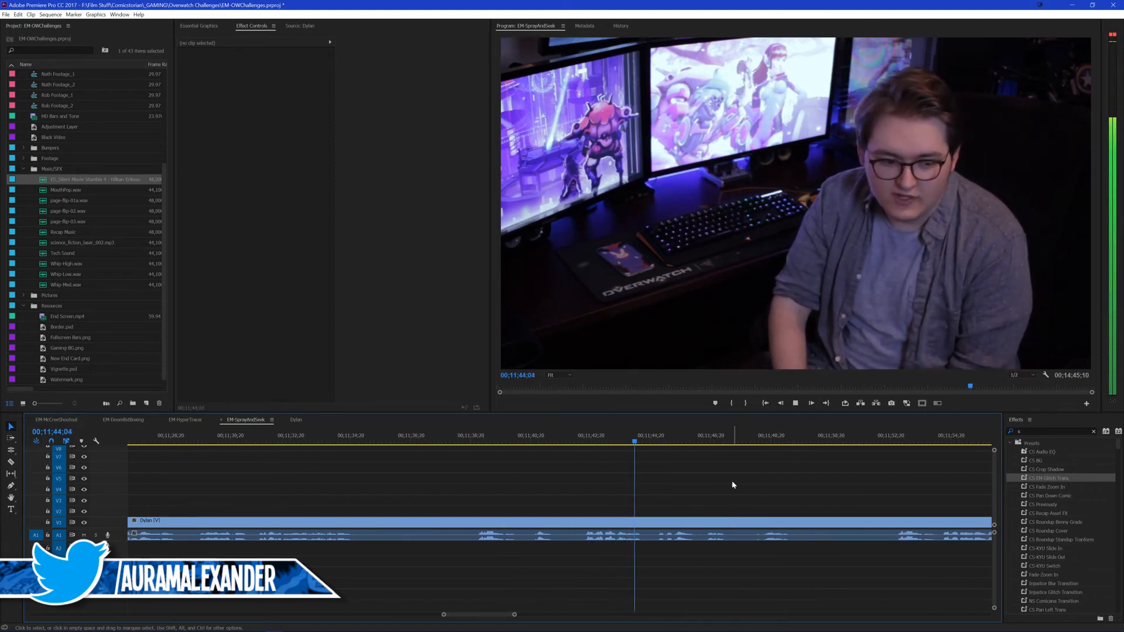
scroll(696, 477, "down", 1)
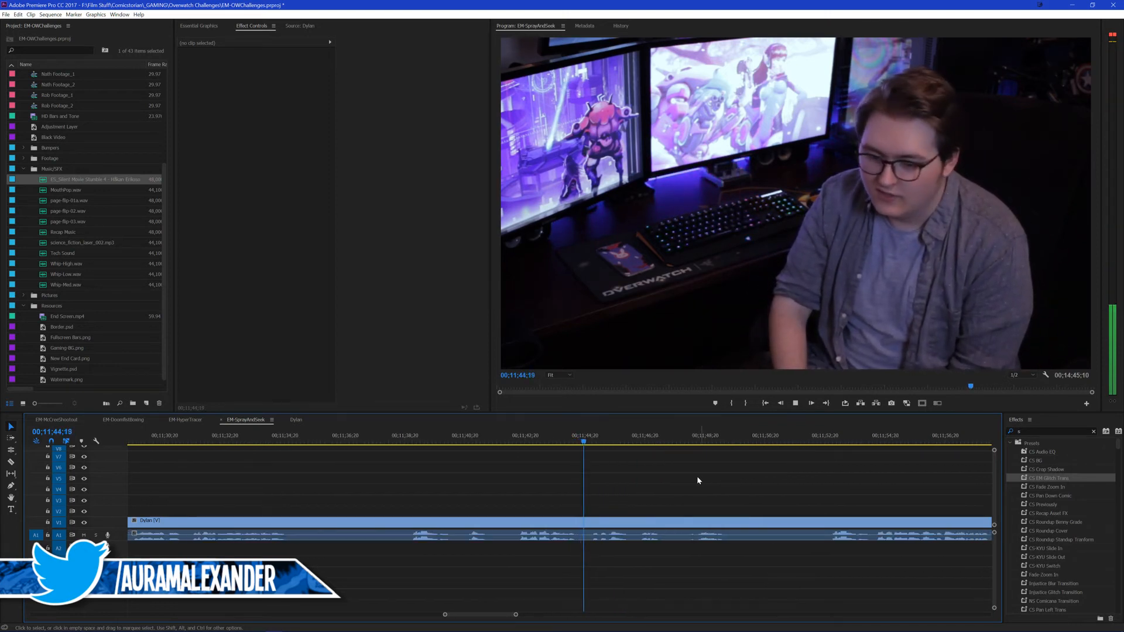
left_click(829, 442)
key("space")
scroll(800, 475, "down", 2)
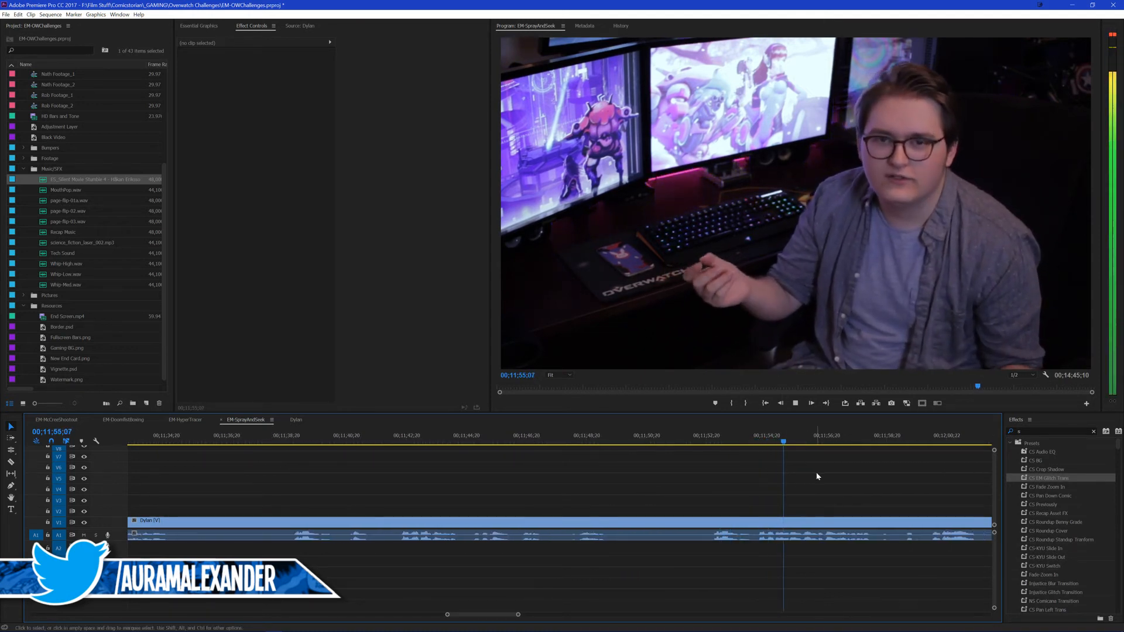
scroll(800, 480, "down", 3)
scroll(759, 474, "down", 3)
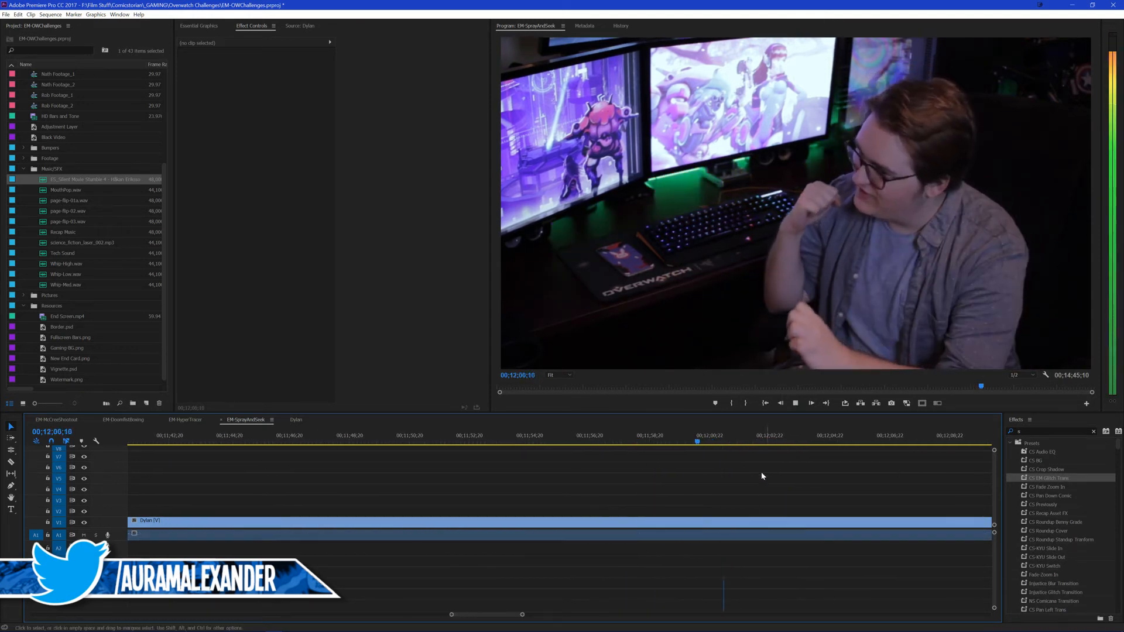
scroll(657, 469, "down", 2)
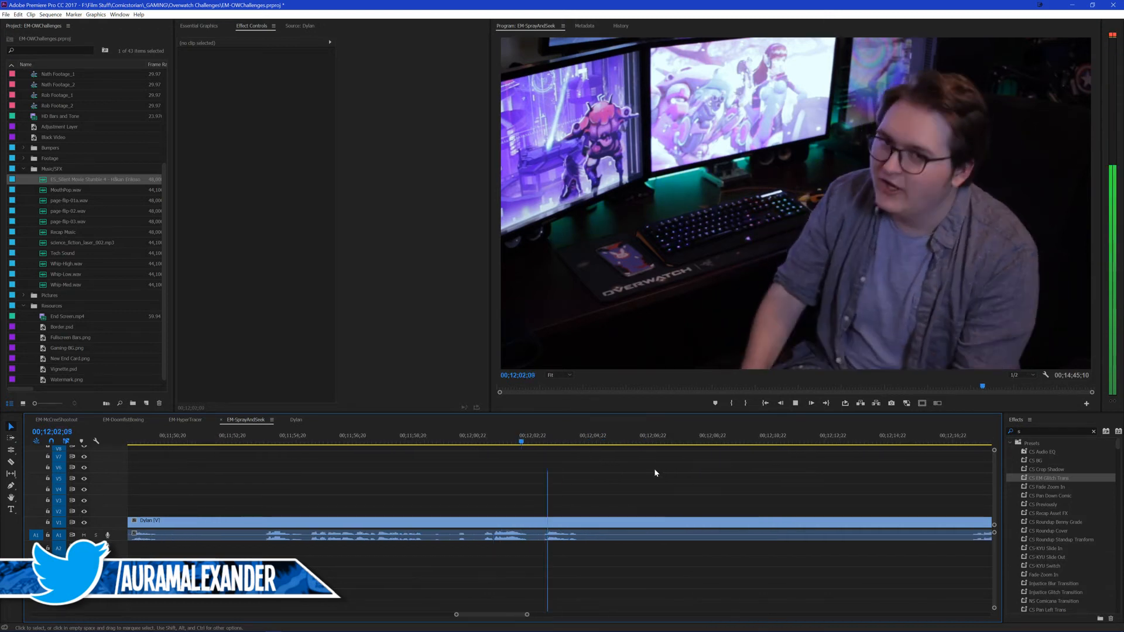
scroll(873, 470, "down", 1)
left_click(944, 443)
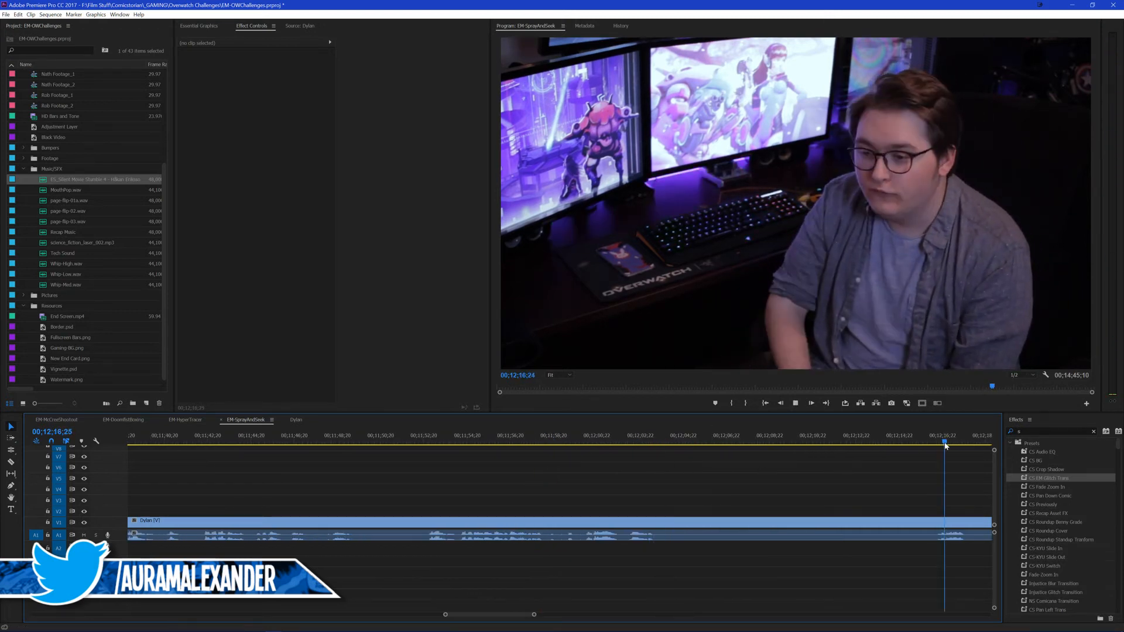
scroll(848, 448, "down", 8)
left_click_drag(416, 445, 440, 448)
scroll(462, 464, "up", 5)
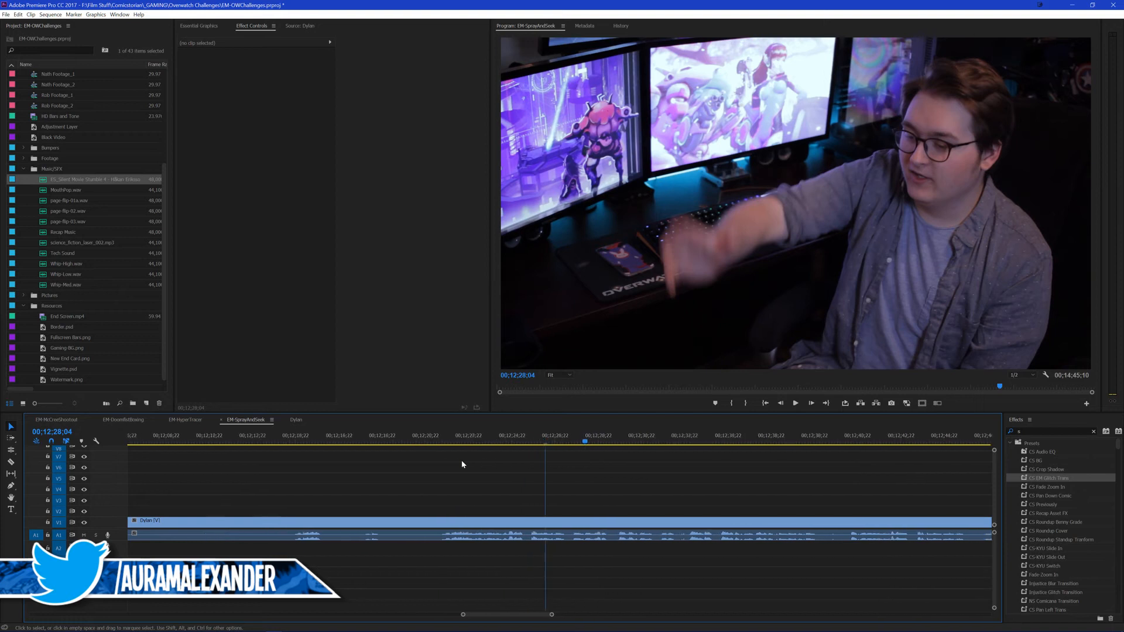
left_click(305, 437)
key("space")
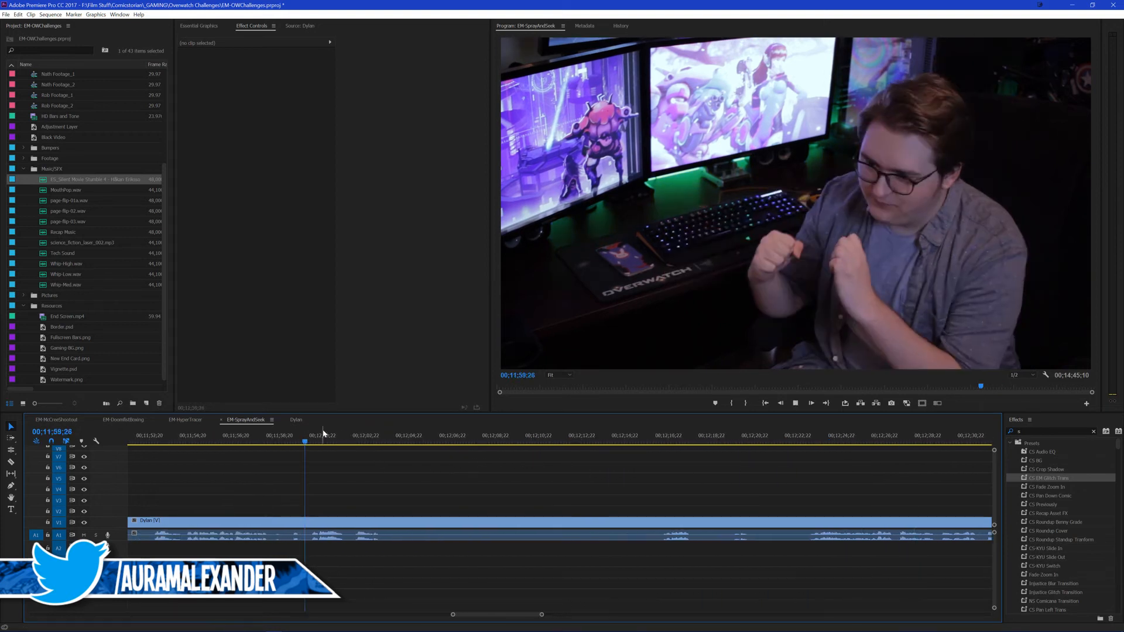
Step: Split the outro at 00;11;52;26, ripple delete the piece back to the 00;11;02;16 cut, and save the project
scroll(350, 460, "up", 1)
left_click(219, 445)
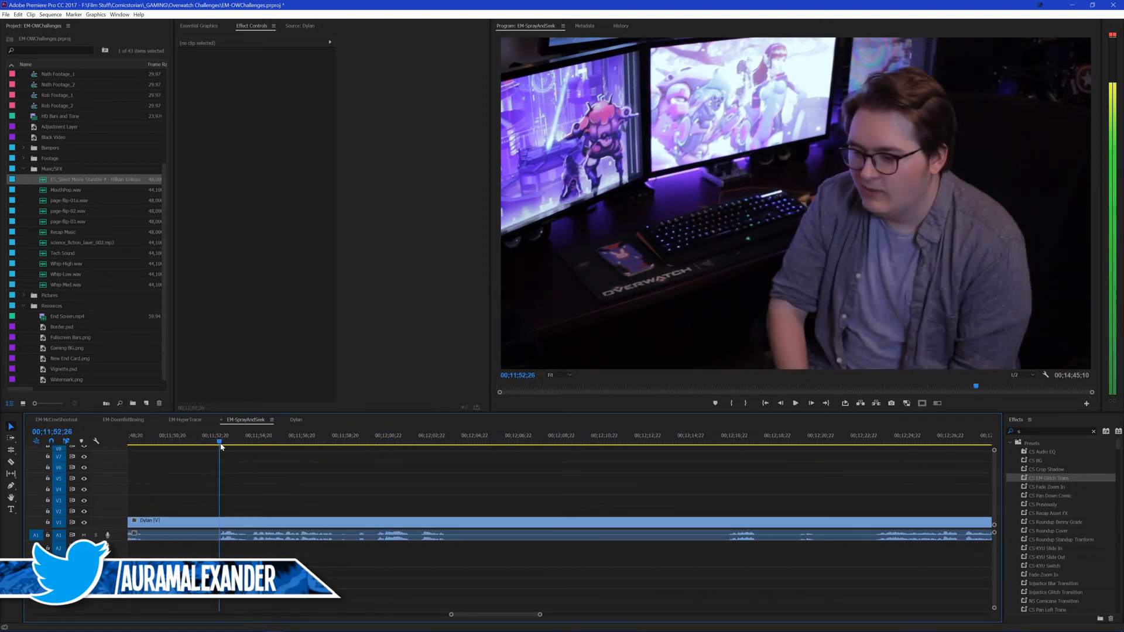
key("ctrl+k")
left_click(204, 521)
key("shift+Delete")
key("ctrl+s")
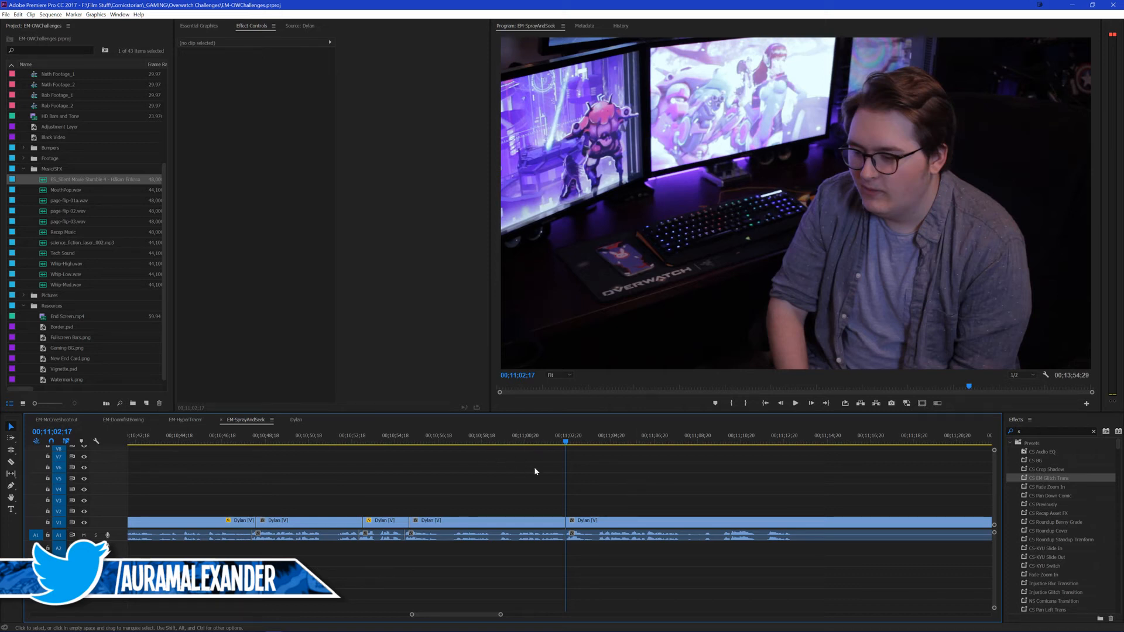
Step: Play the new join at 00;11;02;16 and replay the clip before it from about 00;10;55;08
key("space")
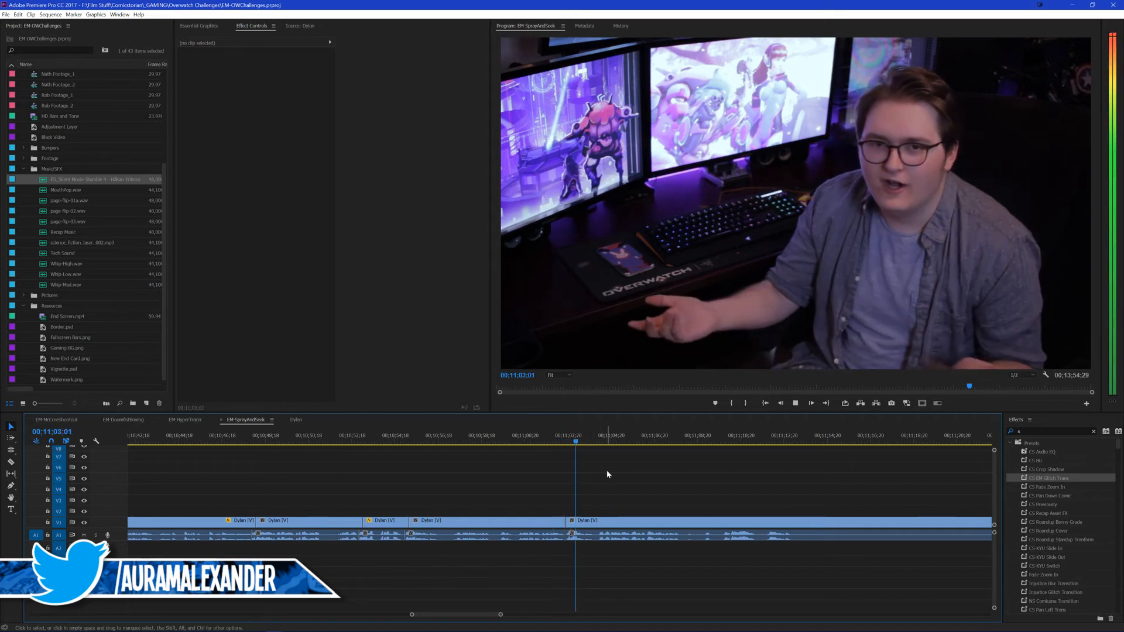
left_click_drag(449, 437, 411, 439)
key("space")
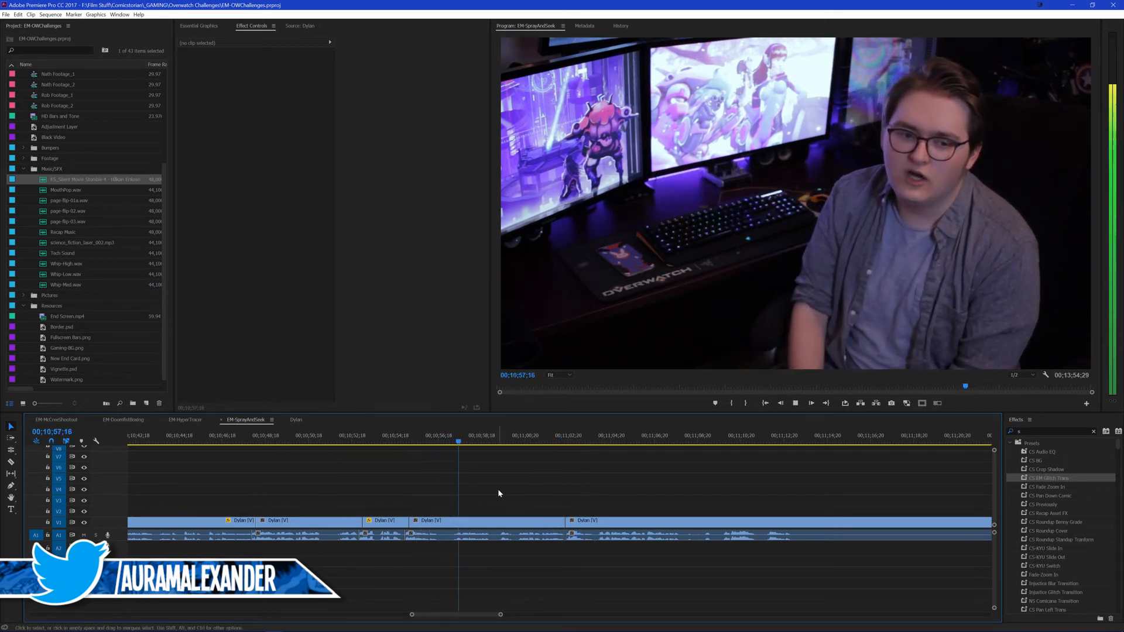
key("m")
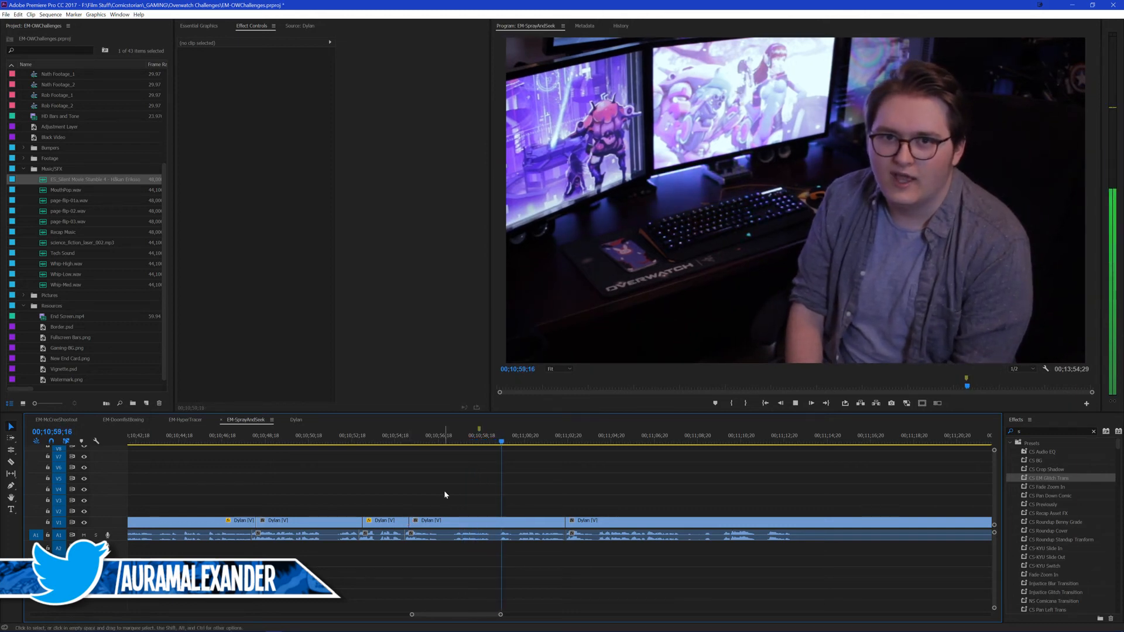
key("ctrl+z")
key("space")
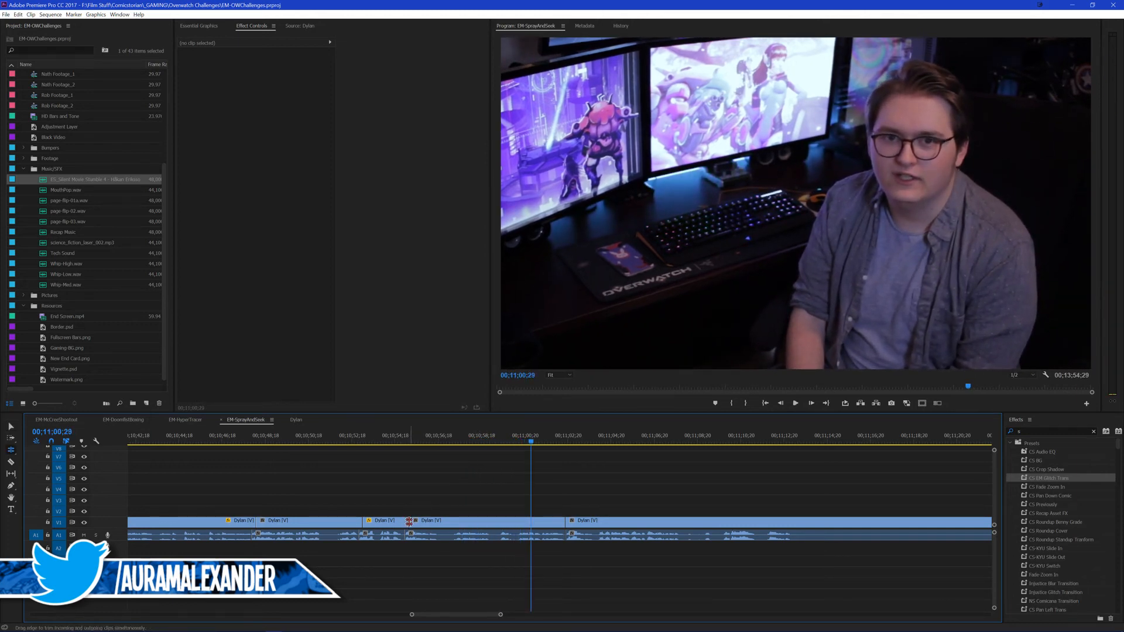
Step: Roll the video cut back to 00;10;55;01 and ripple delete the clip from there to the 00;11;02;16 cut
left_click_drag(409, 522, 404, 522)
key("v")
left_click(453, 520)
key("shift+Delete")
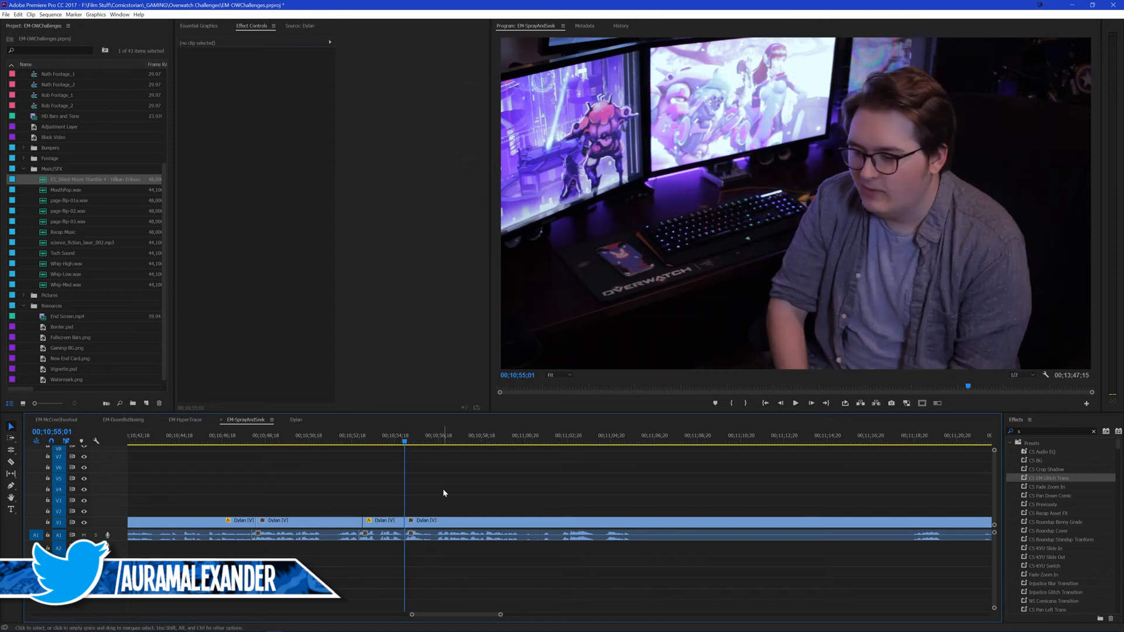
Step: Roll only the video cut at 00;10;55;01 to 00;10;55;10 and play on from the join
key("n")
left_click_drag(404, 520, 410, 497)
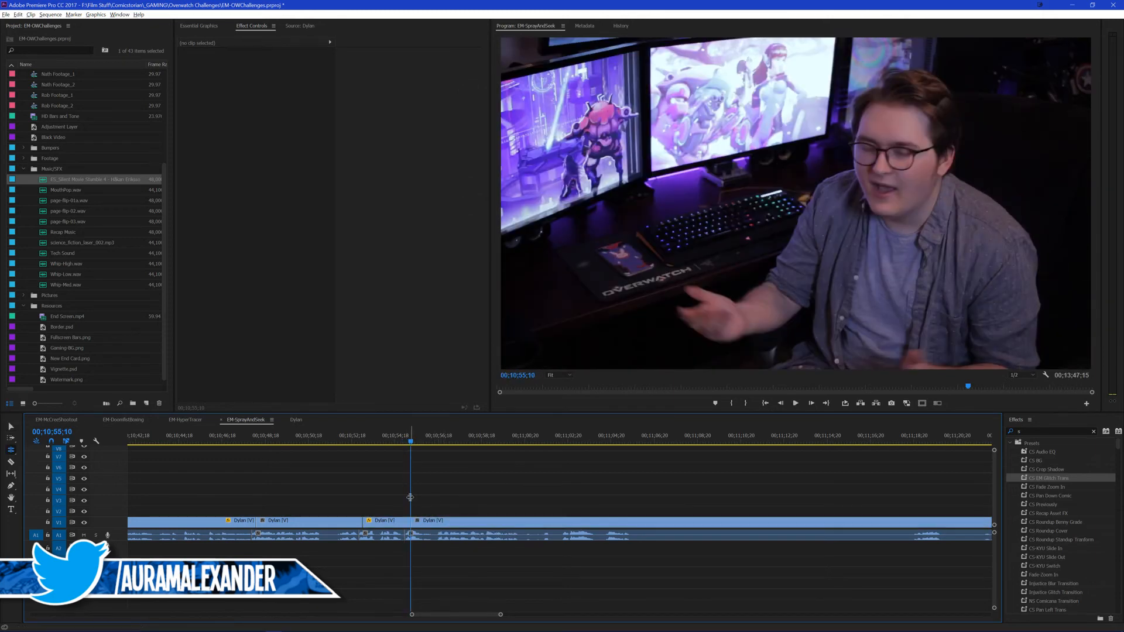
key("v")
key("space")
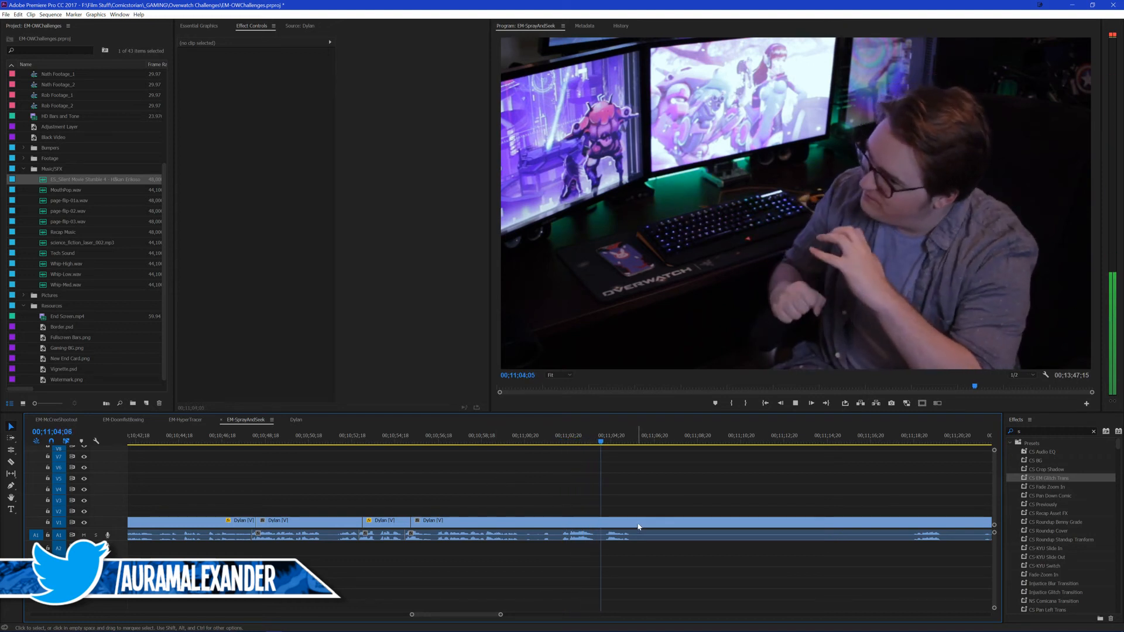
Step: Split the outro at the end of the spoken line, 00;11;05;16, and at 00;11;00;13
key("space")
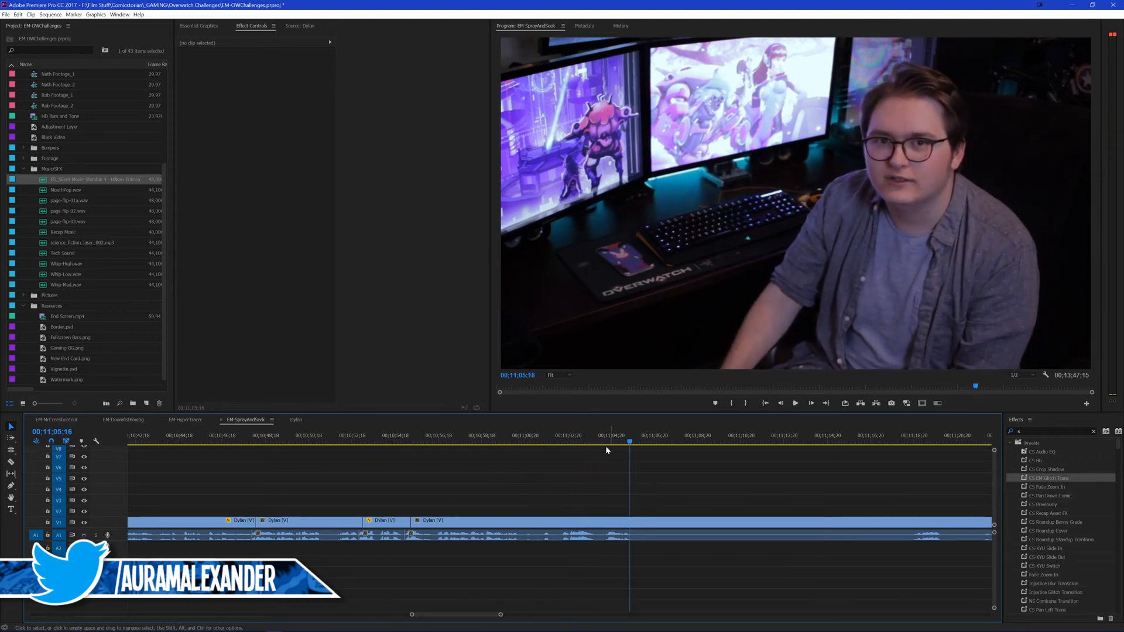
key("ctrl+k")
left_click(530, 441)
key("space")
left_click_drag(522, 442, 501, 442)
key("space")
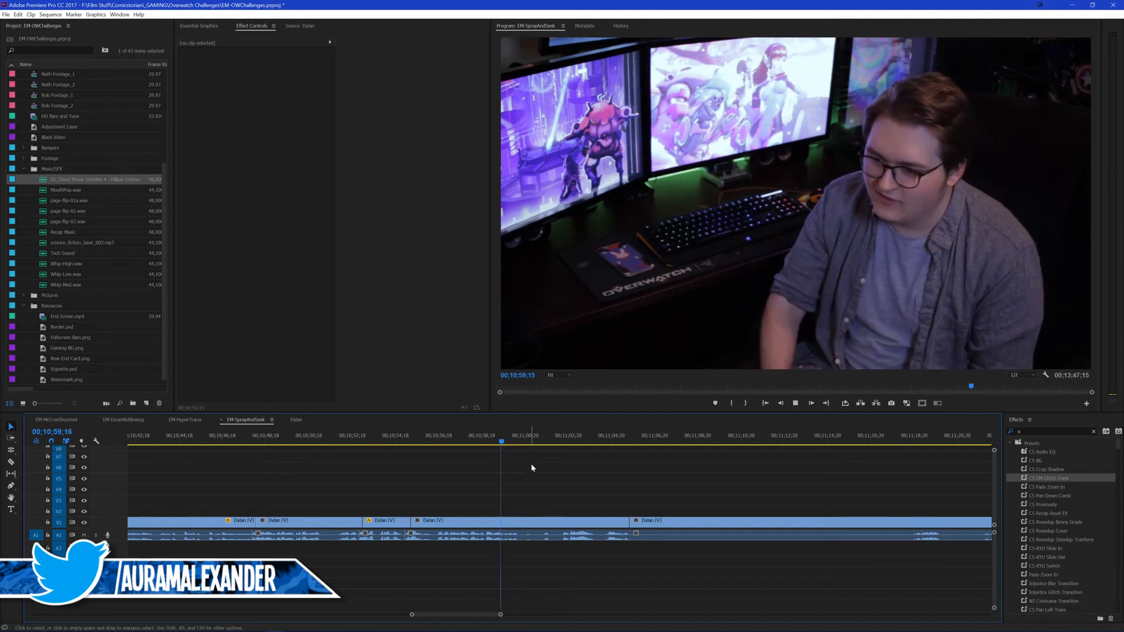
key("space")
key("ctrl+k")
Step: Split the outro at 00;11;04;11 and play the piece from 00;11;00;13
key("space")
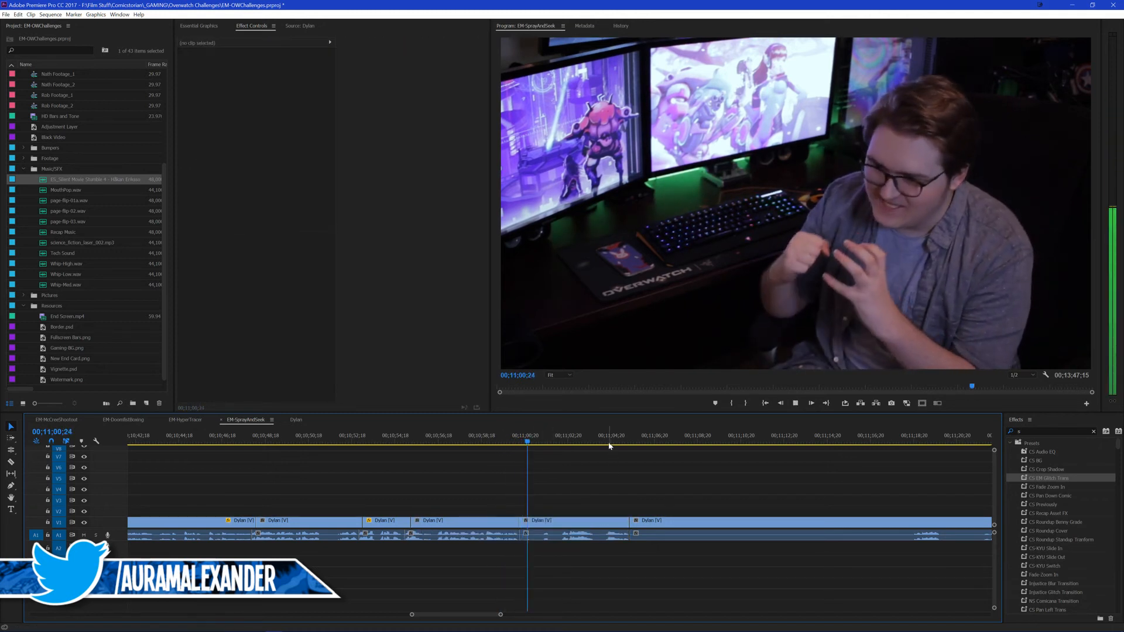
left_click_drag(597, 438, 604, 431)
left_click(612, 525)
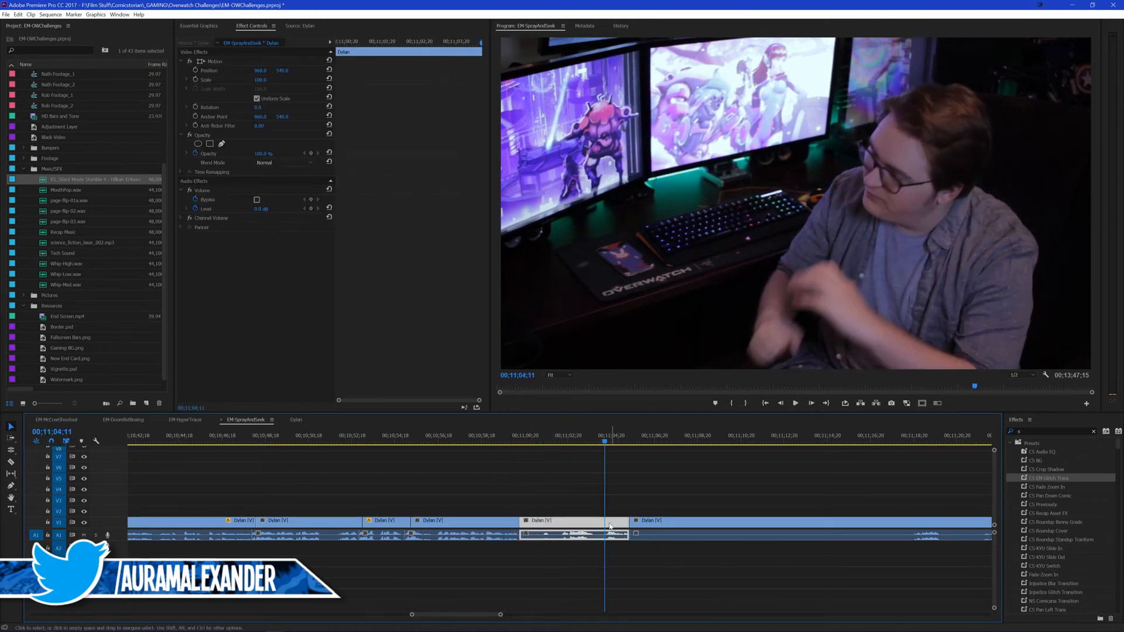
key("ctrl+k")
key("Up")
key("space")
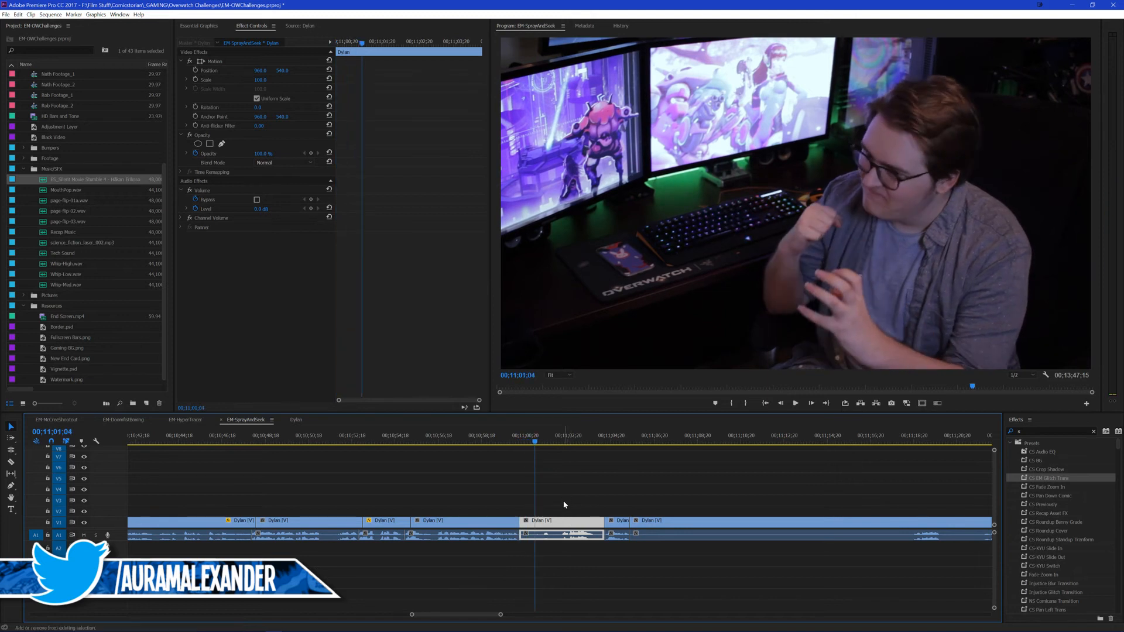
Step: Keyframe Position and Scale on the 00;11;00;13 piece, ending at 120 scale with the picture shifted left, and play the zoom
key("Up")
left_click(196, 70)
left_click(196, 80)
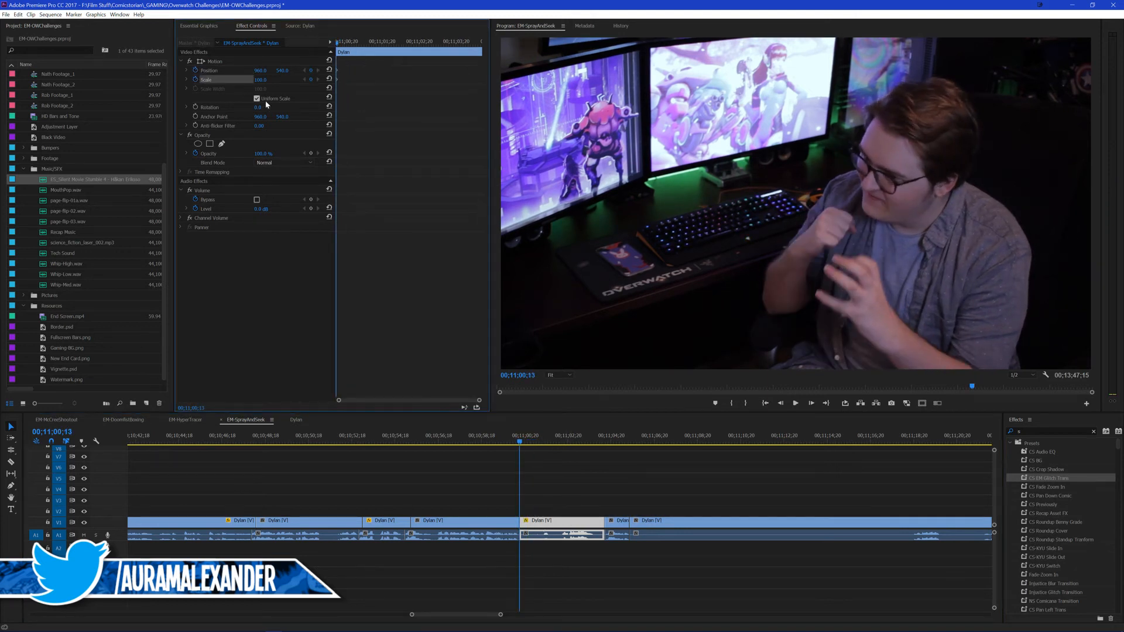
key("Down")
type("120")
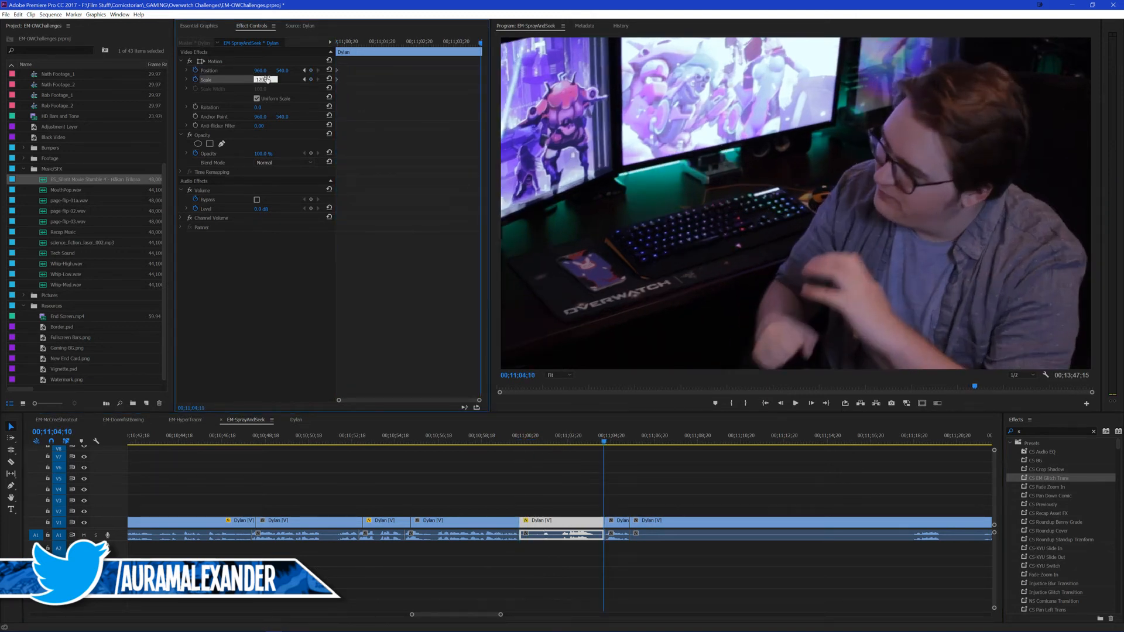
left_click_drag(260, 70, 199, 71)
left_click(500, 440)
key("space")
left_click(544, 461)
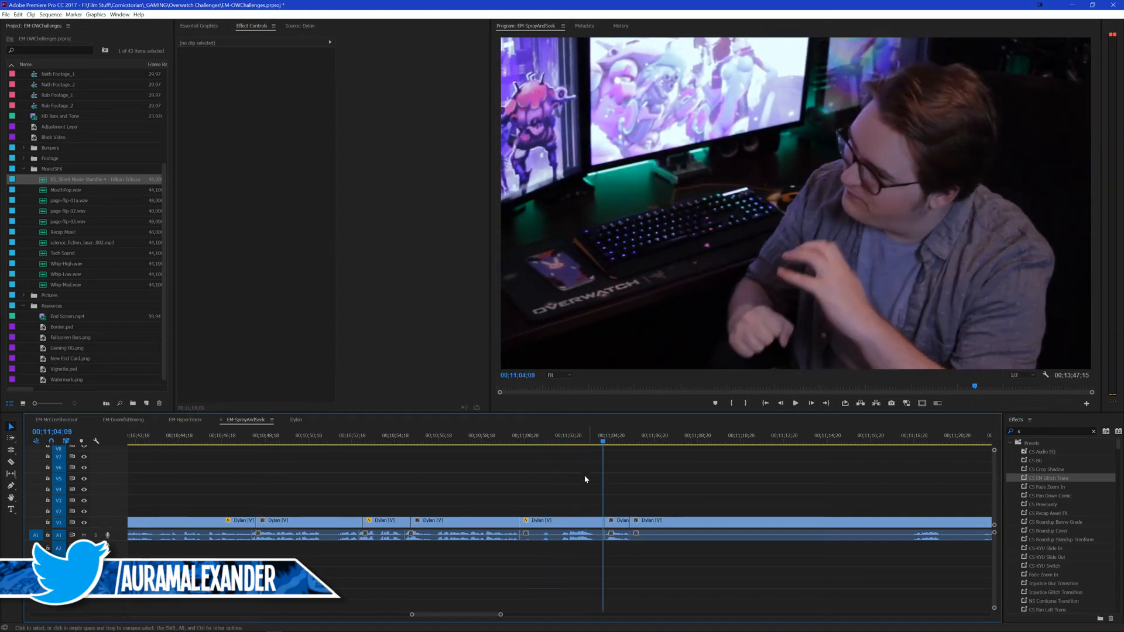
left_click(580, 440)
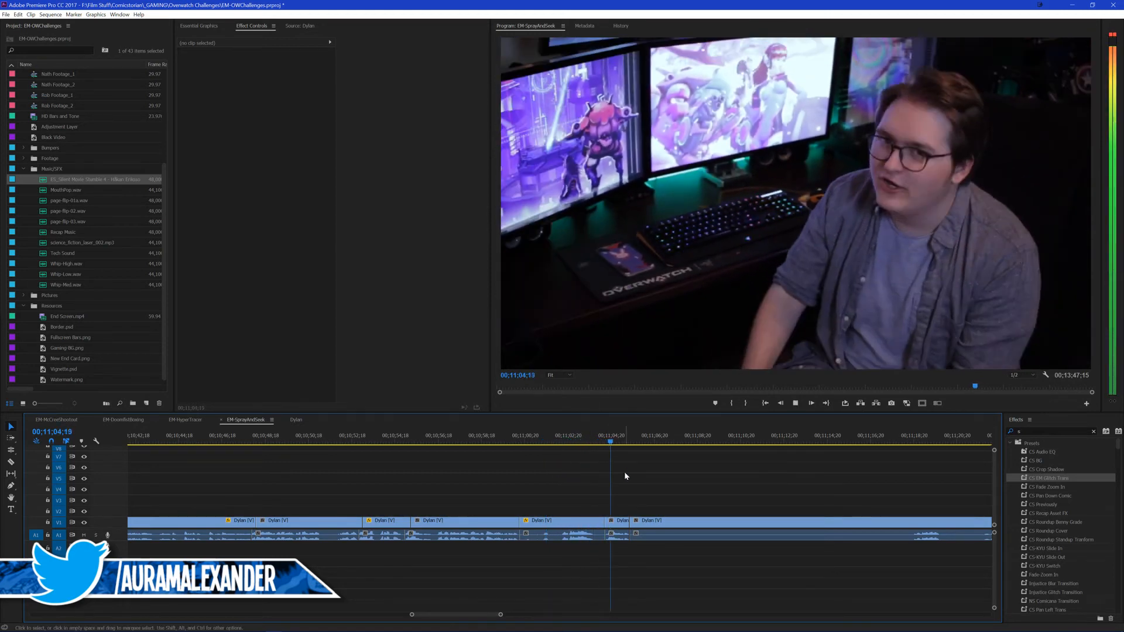
key("space")
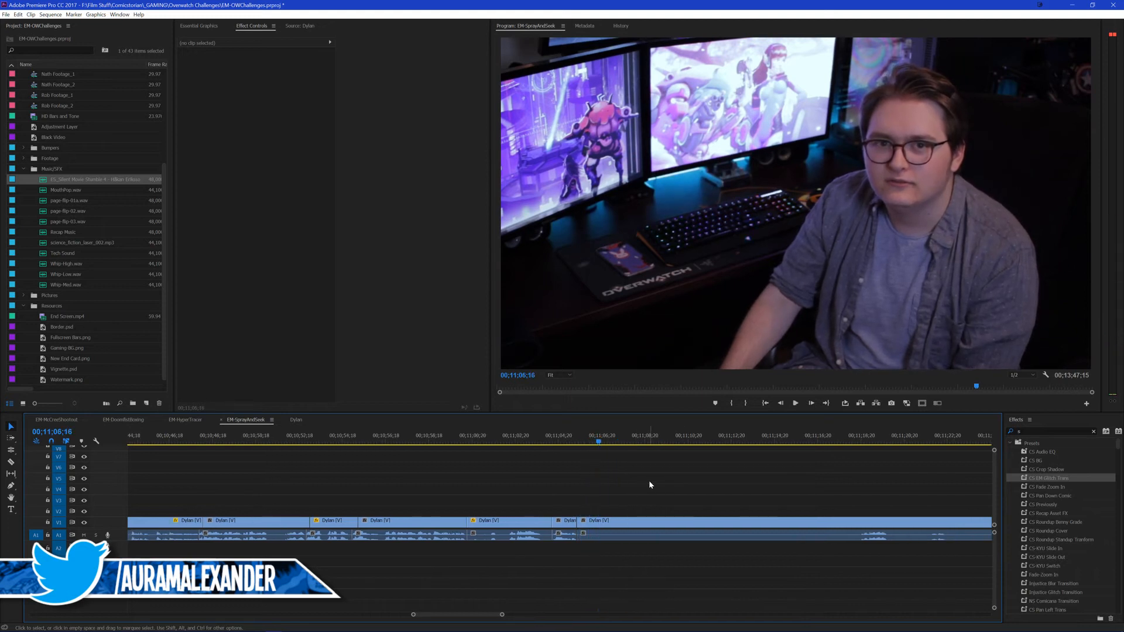
Step: Skip ahead to the next line, split the outro at 00;11;25;13, and ripple delete back to the 00;11;05;16 cut
left_click(793, 442)
key("space")
scroll(742, 466, "down", 3)
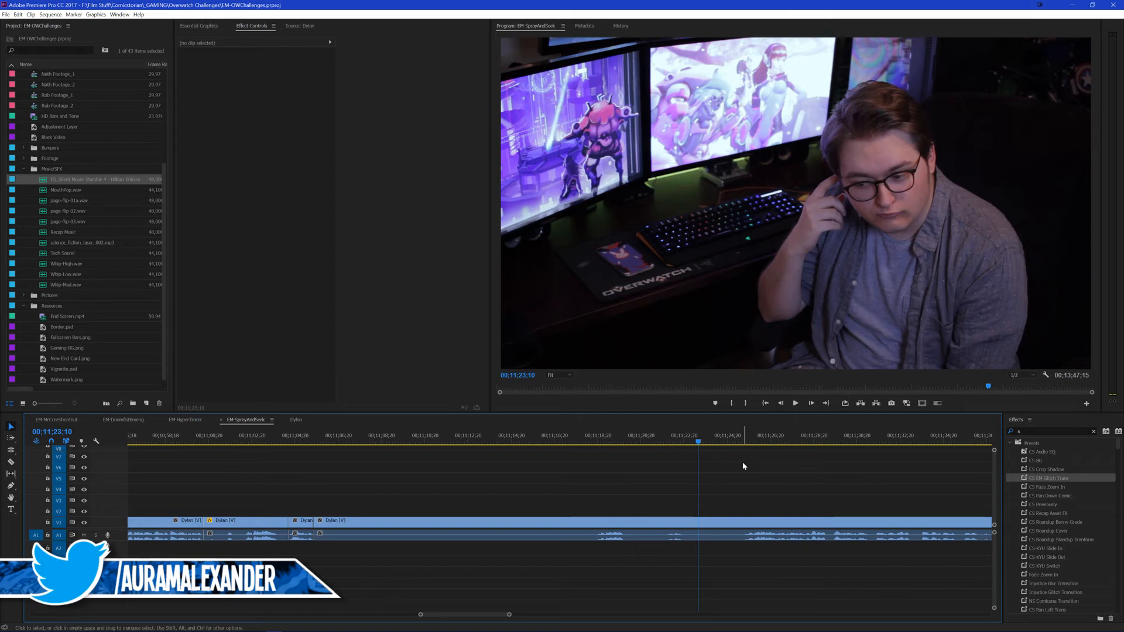
left_click(744, 436)
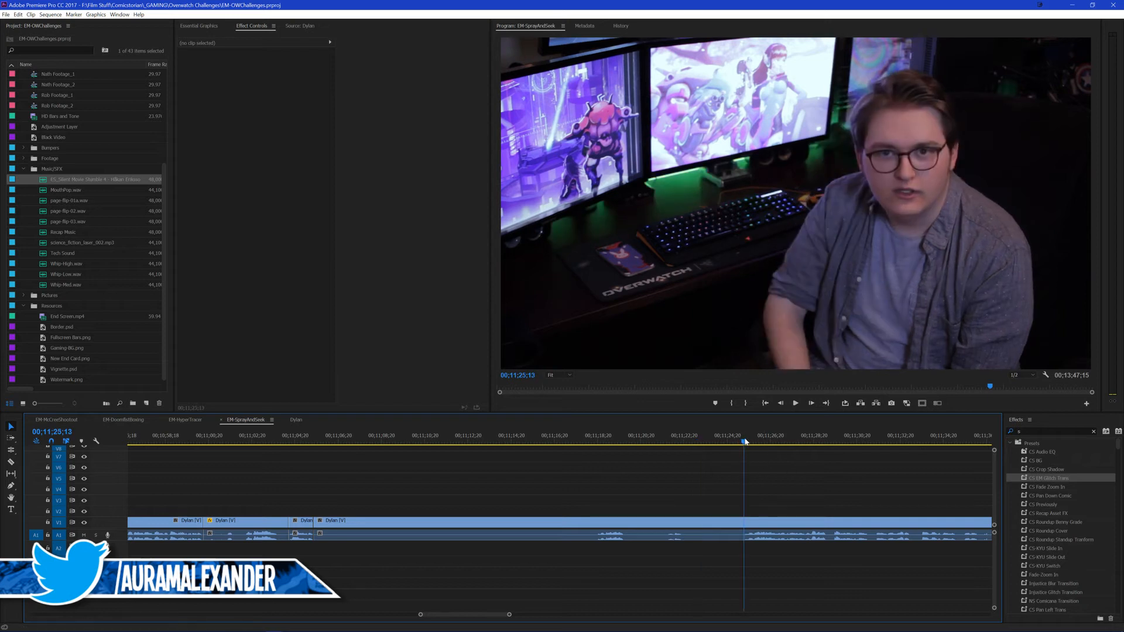
key("ctrl+k")
left_click(462, 524)
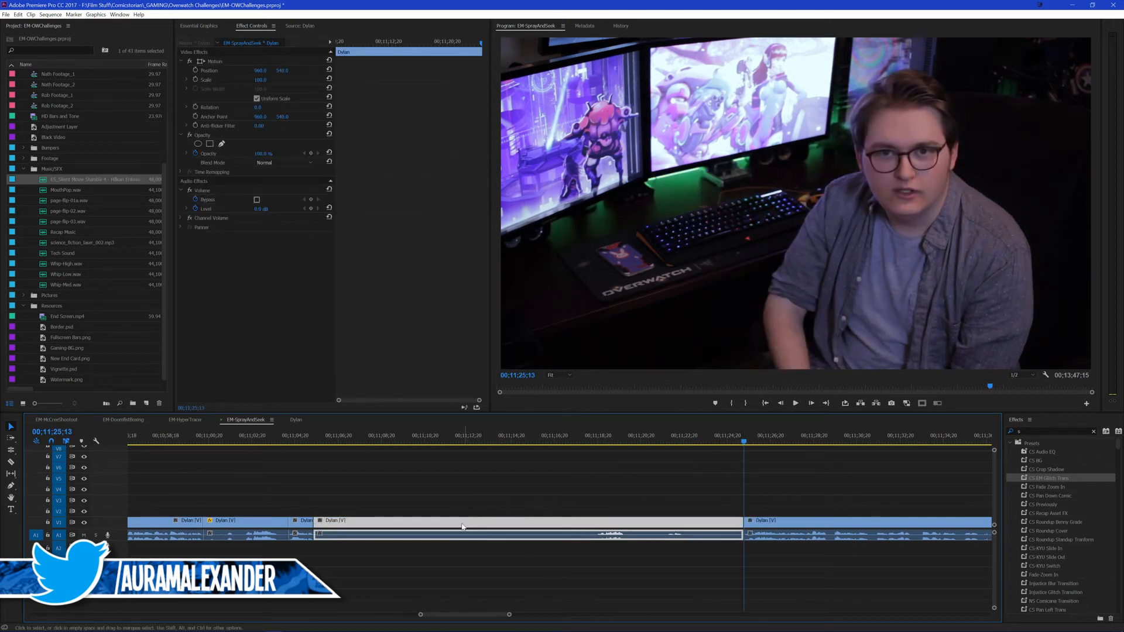
key("shift+Delete")
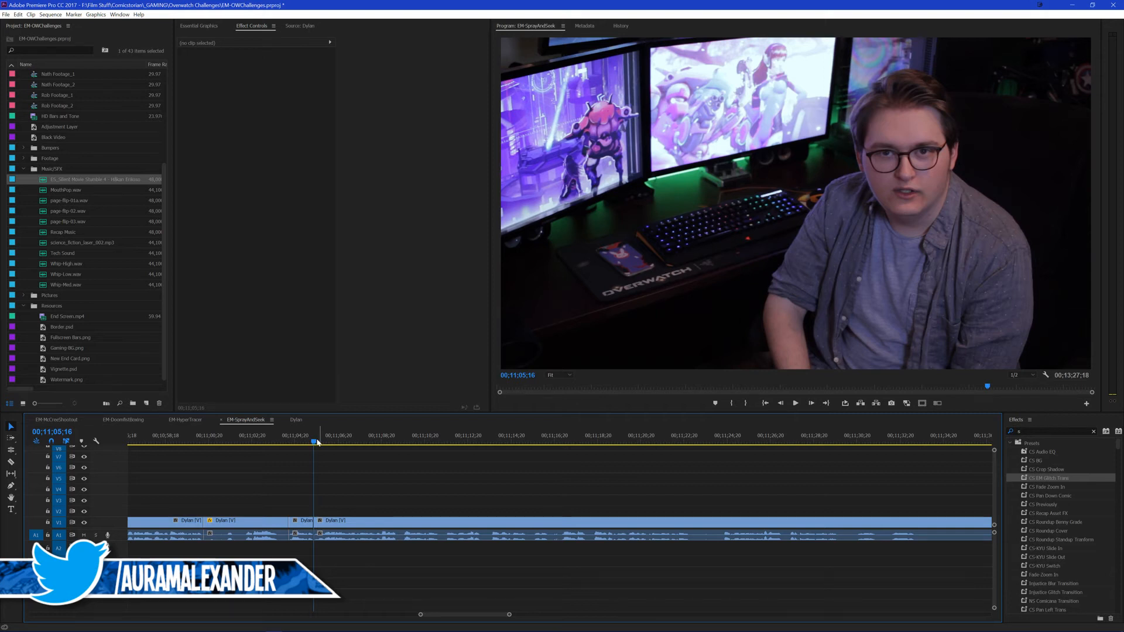
Step: Play the new join, try rolling only the video cut at 00;11;05;16 slightly forward, and undo the roll
left_click(287, 438)
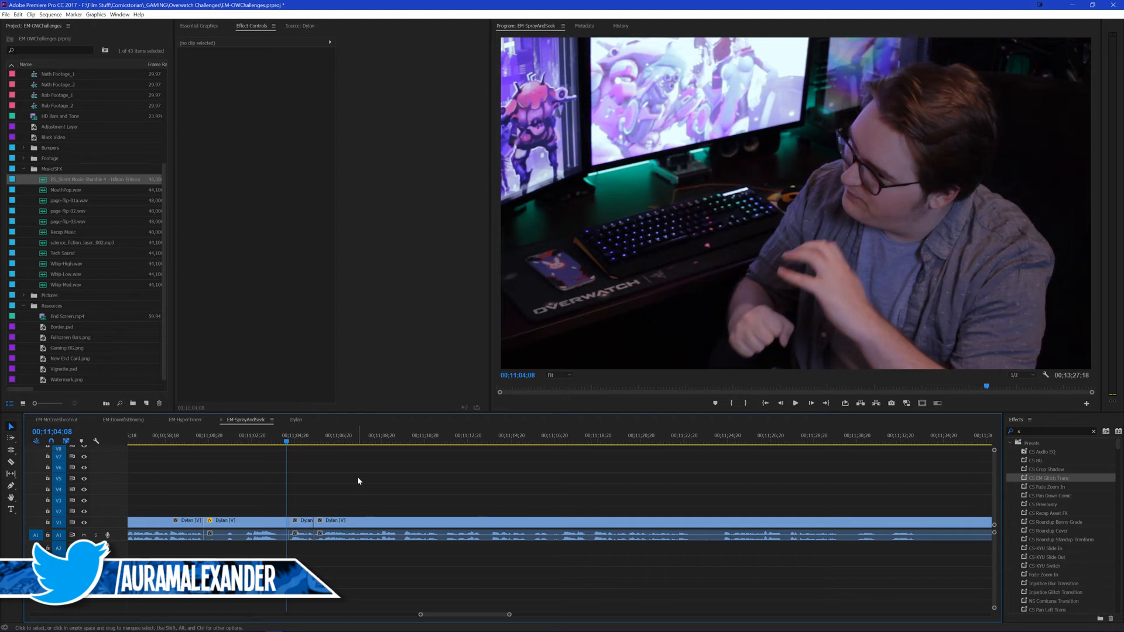
key("space")
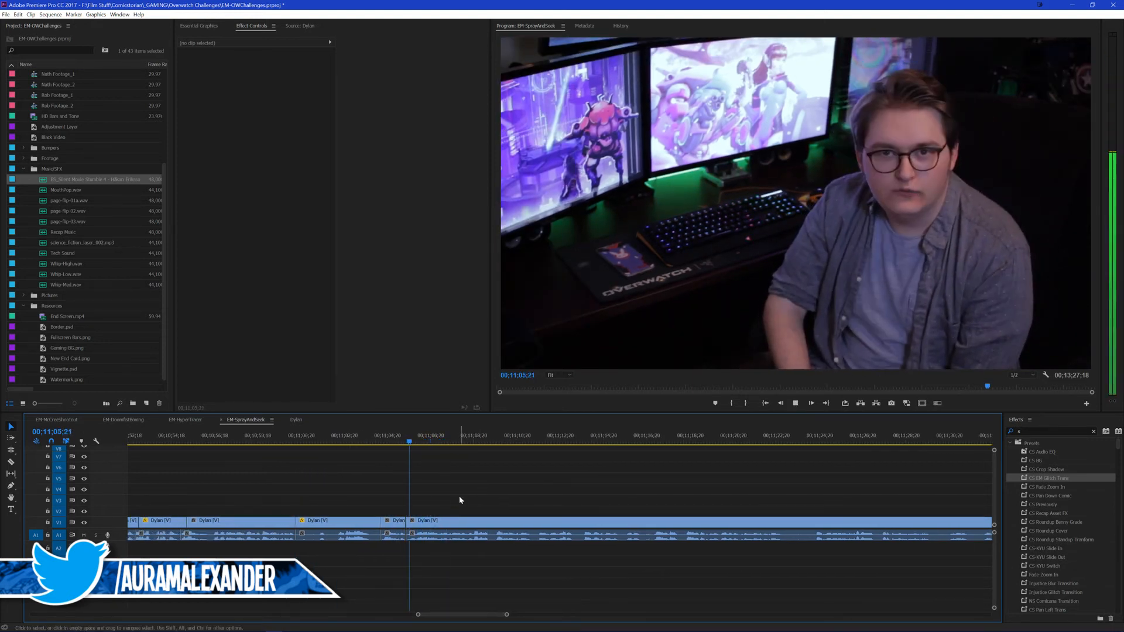
key("space")
left_click_drag(407, 521, 413, 520)
key("v")
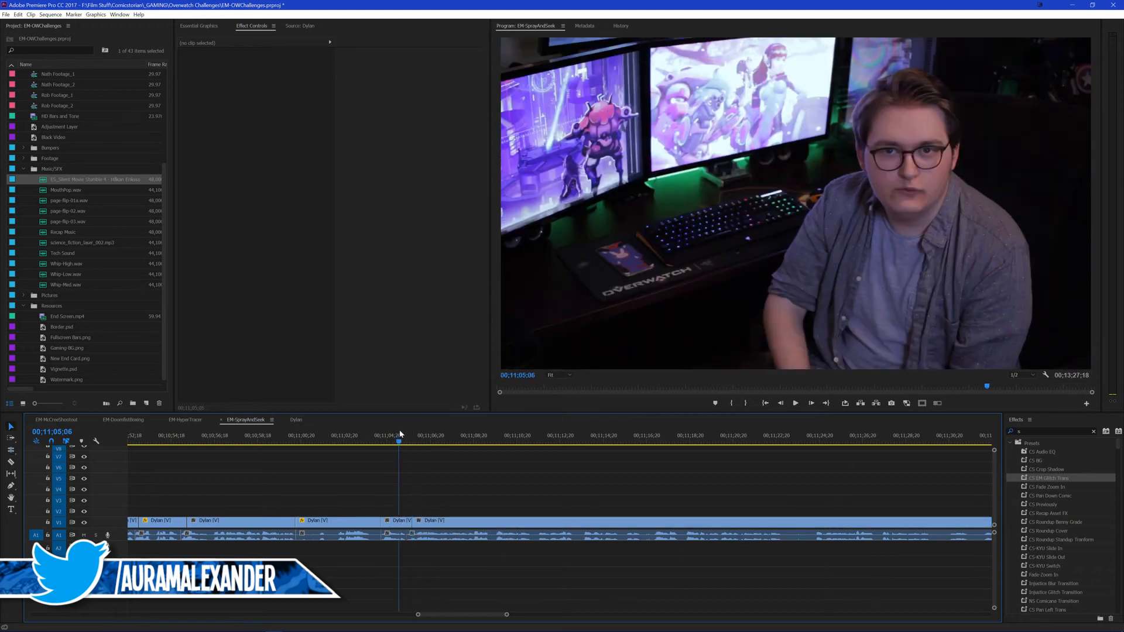
key("space")
key("ctrl+z")
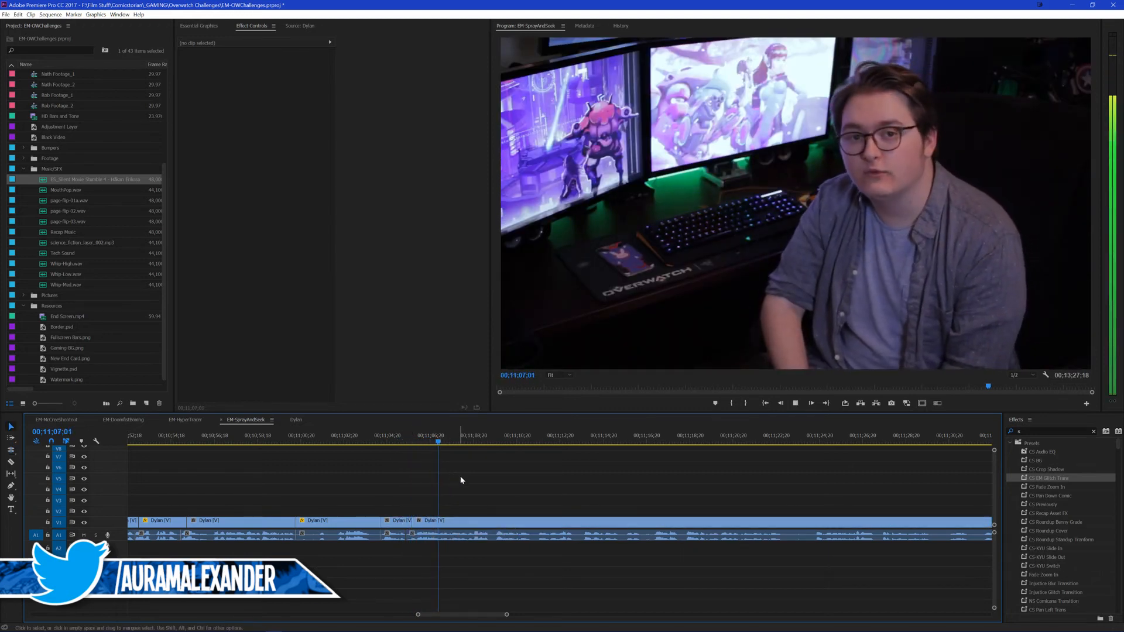
Step: Play the outro on to 00;11;13;07 and save the project
scroll(532, 483, "down", 1)
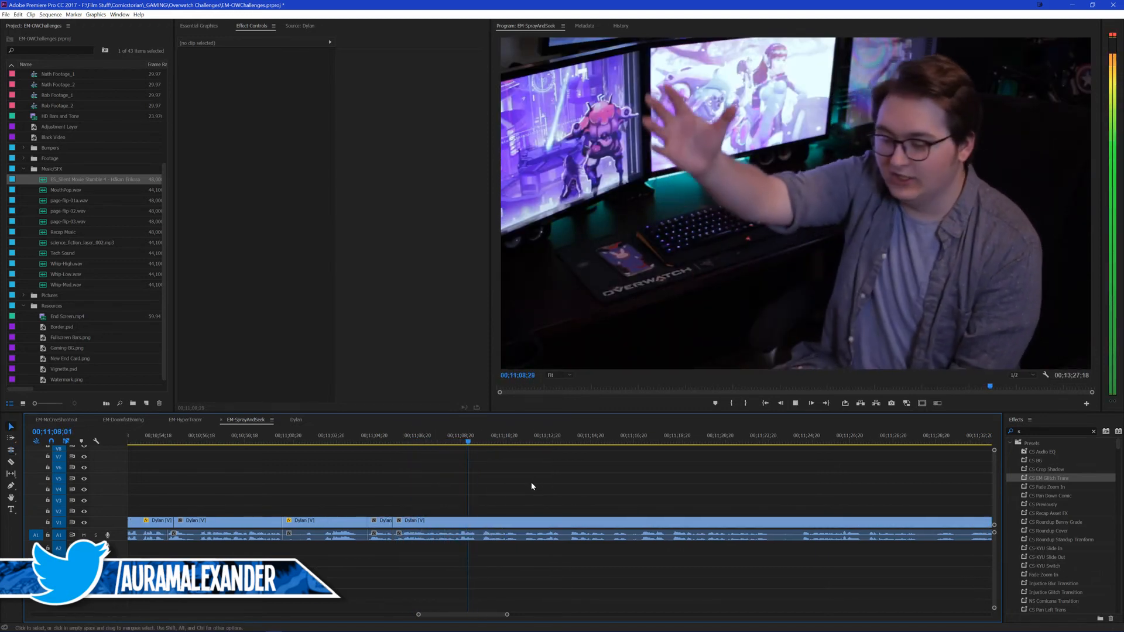
scroll(529, 482, "down", 4)
scroll(522, 482, "down", 3)
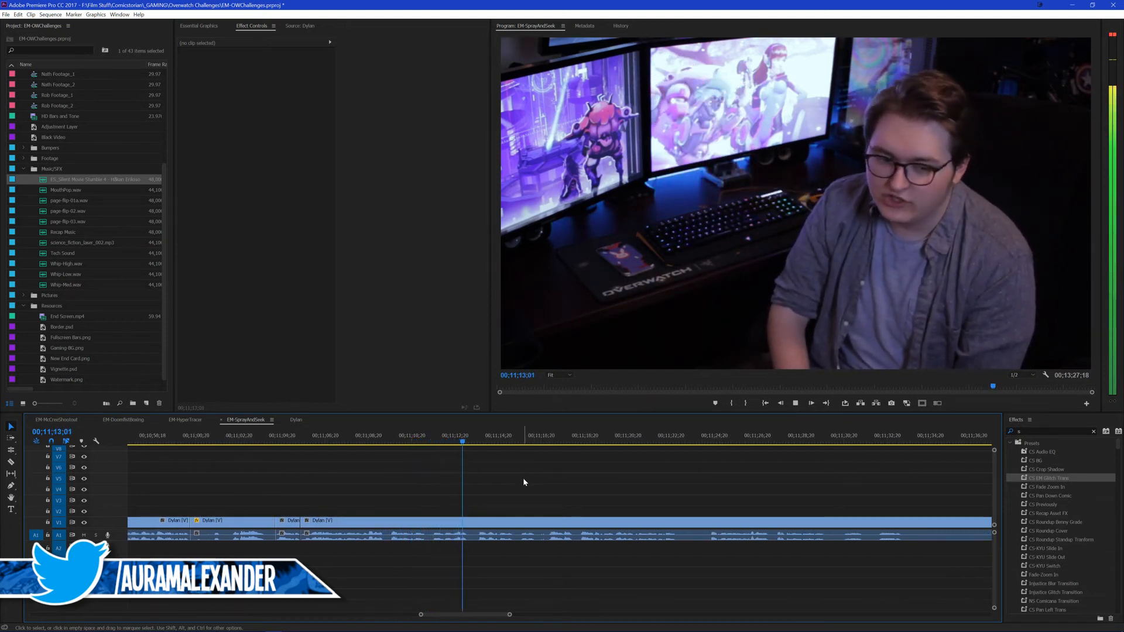
key("space")
key("ctrl+s")
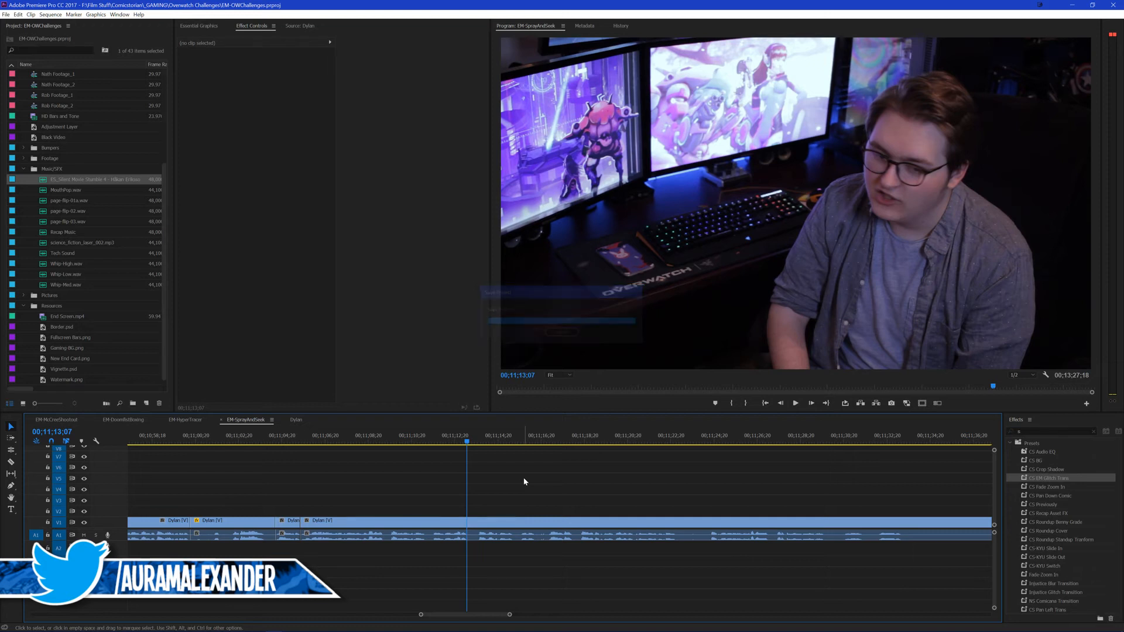
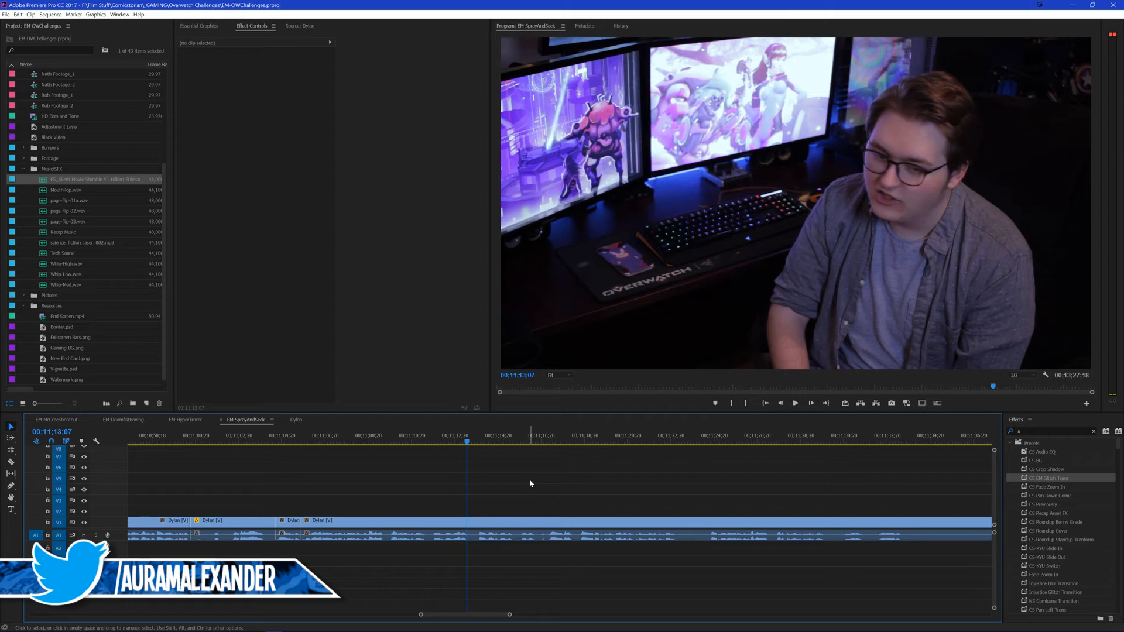
Step: Play the outro to 00;11;18;14 and paste the first group of social-handle titles copied from EM-HyperTrace there on V2
left_click(455, 442)
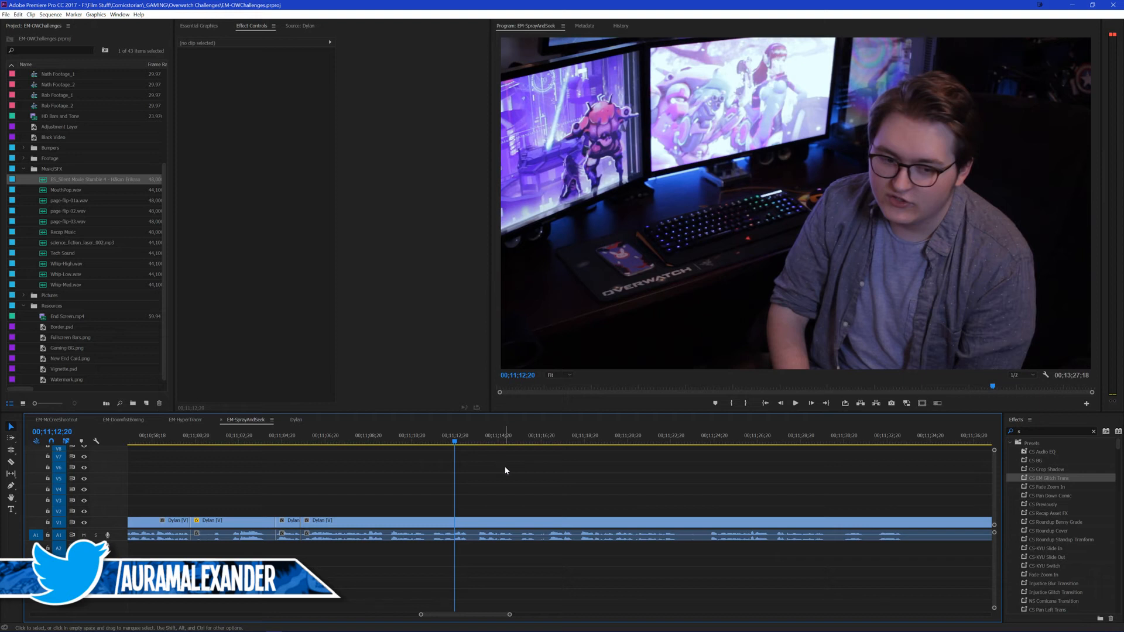
key("space")
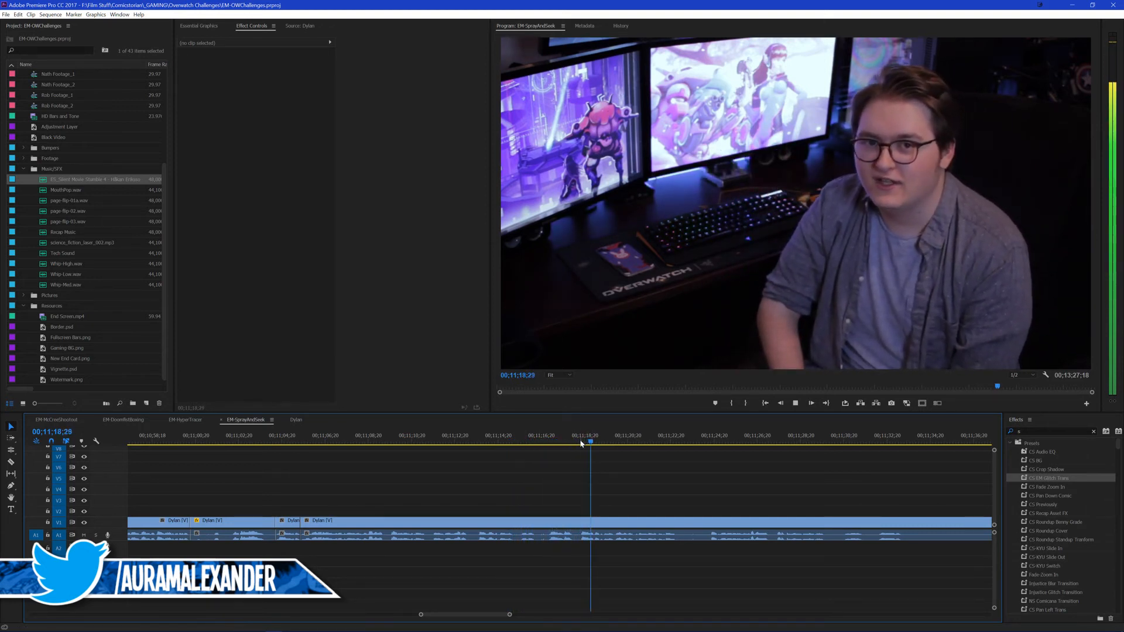
key("space")
left_click(185, 419)
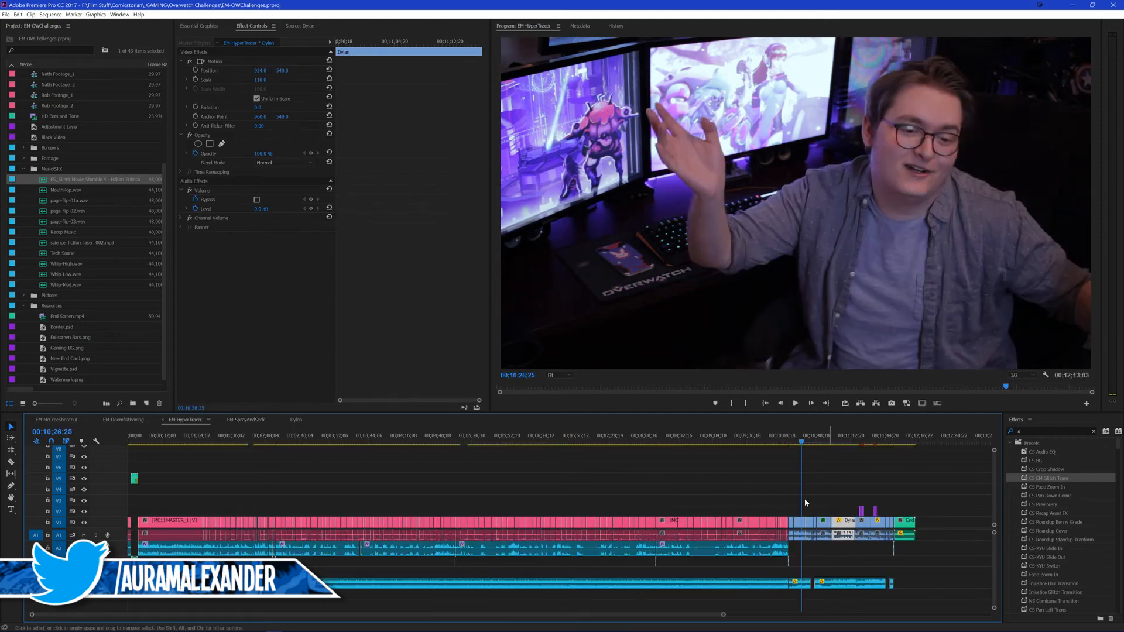
left_click(230, 417)
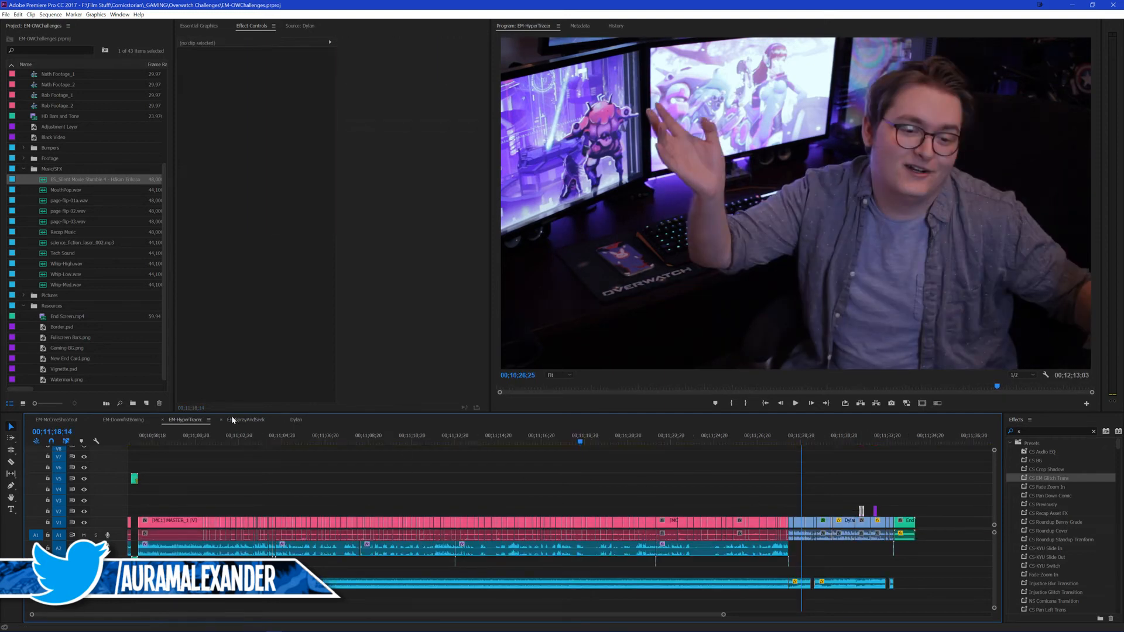
key("ctrl+v")
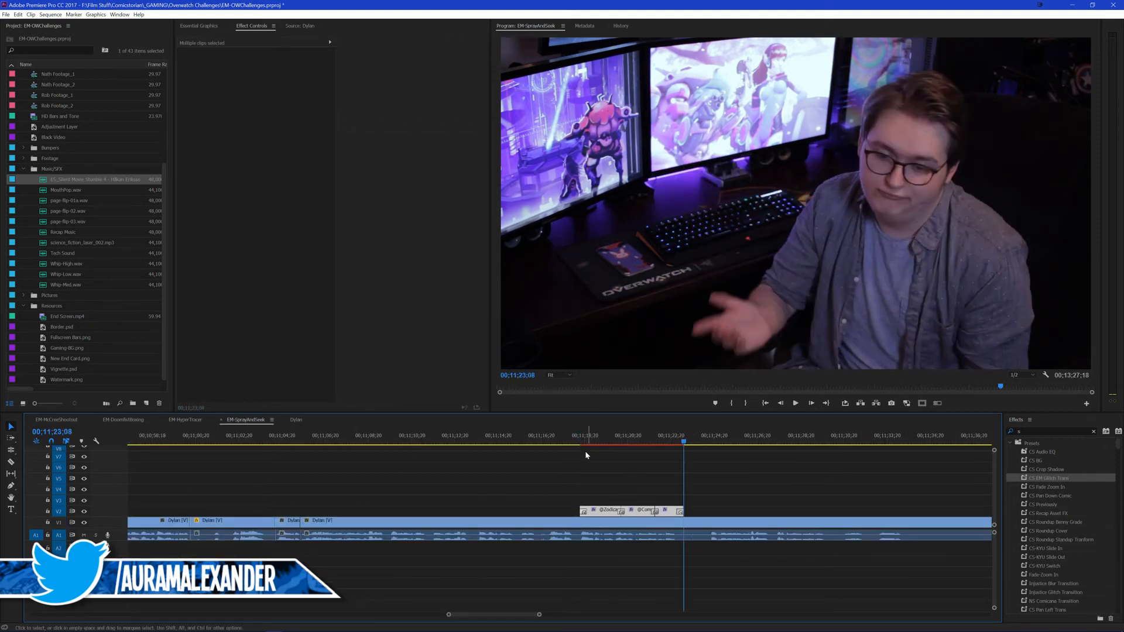
Step: Play the pasted titles from just before they start through to 00;11;23;20 and save the project
left_click(573, 440)
left_click(593, 461)
key("space")
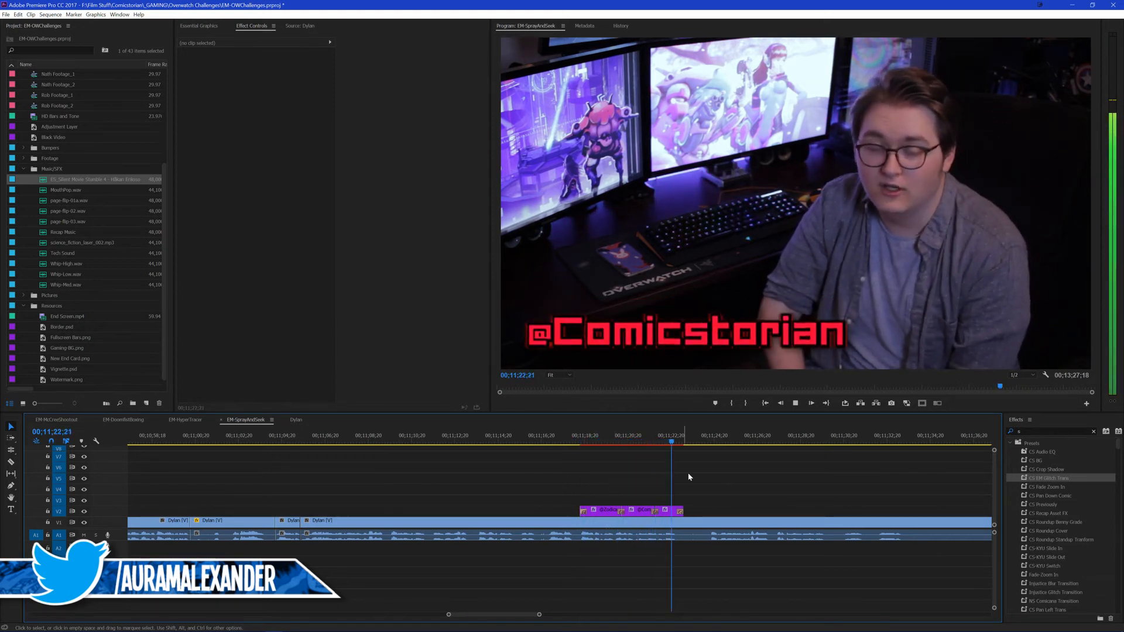
key("space")
key("ctrl+s")
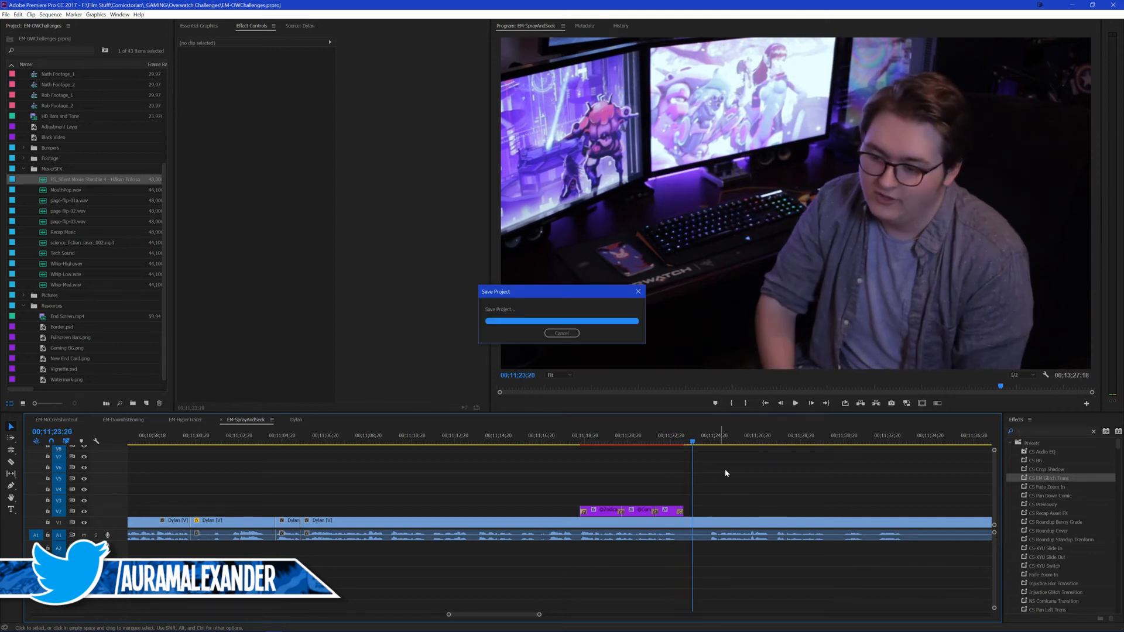
Step: Play on to the next handle mention and paste the last handle title from EM-HyperTrace on V2 at 00;11;25;13
scroll(715, 469, "down", 1)
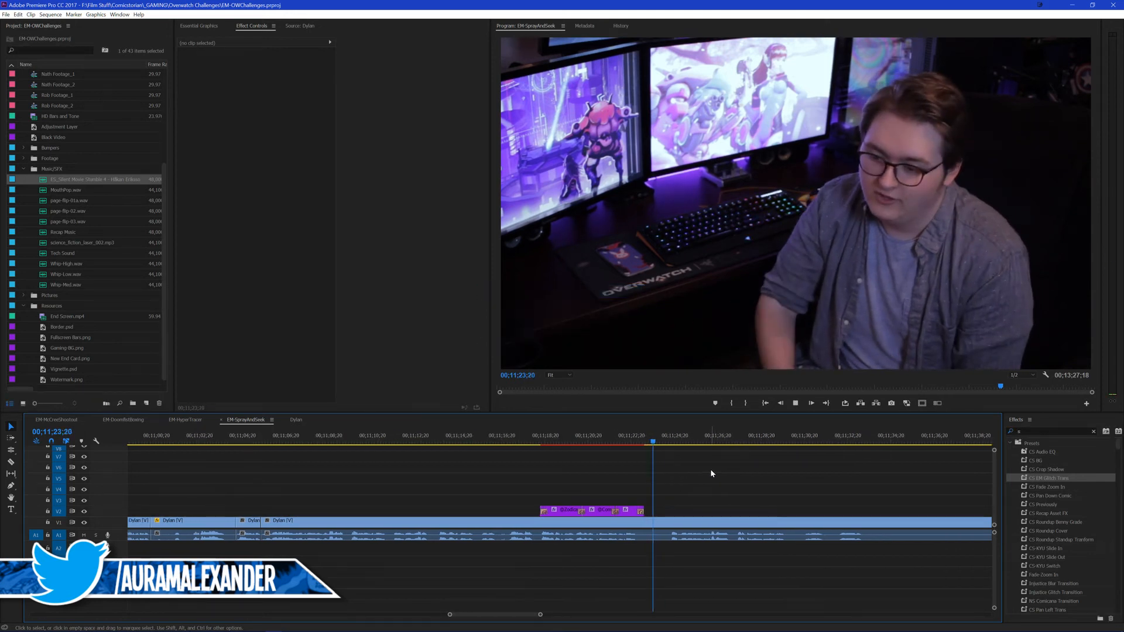
key("space")
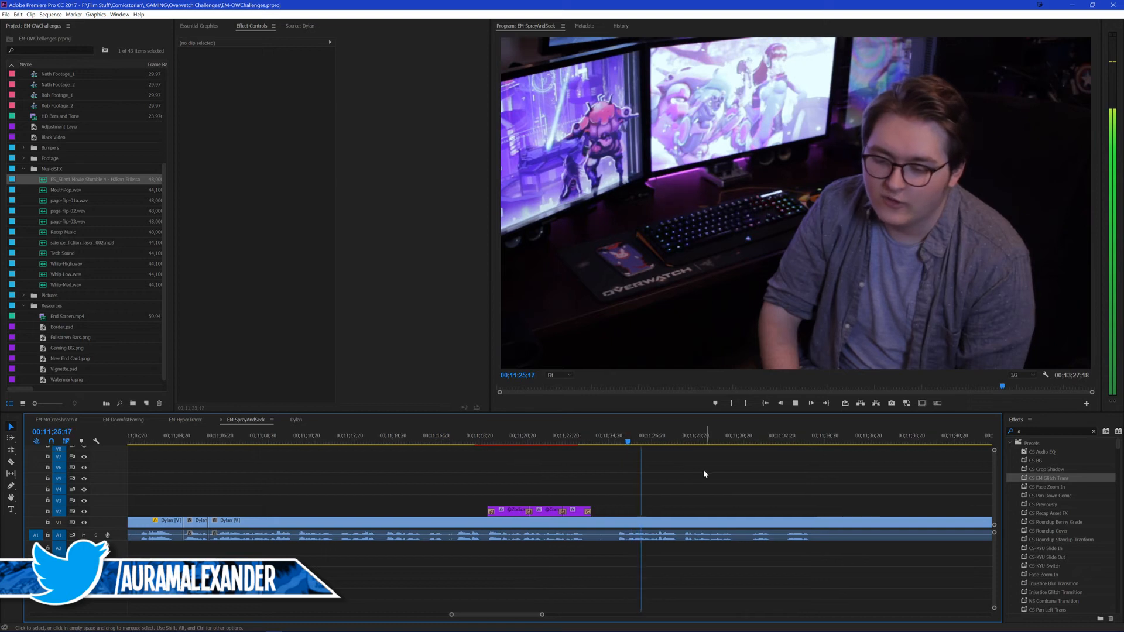
scroll(704, 473, "down", 1)
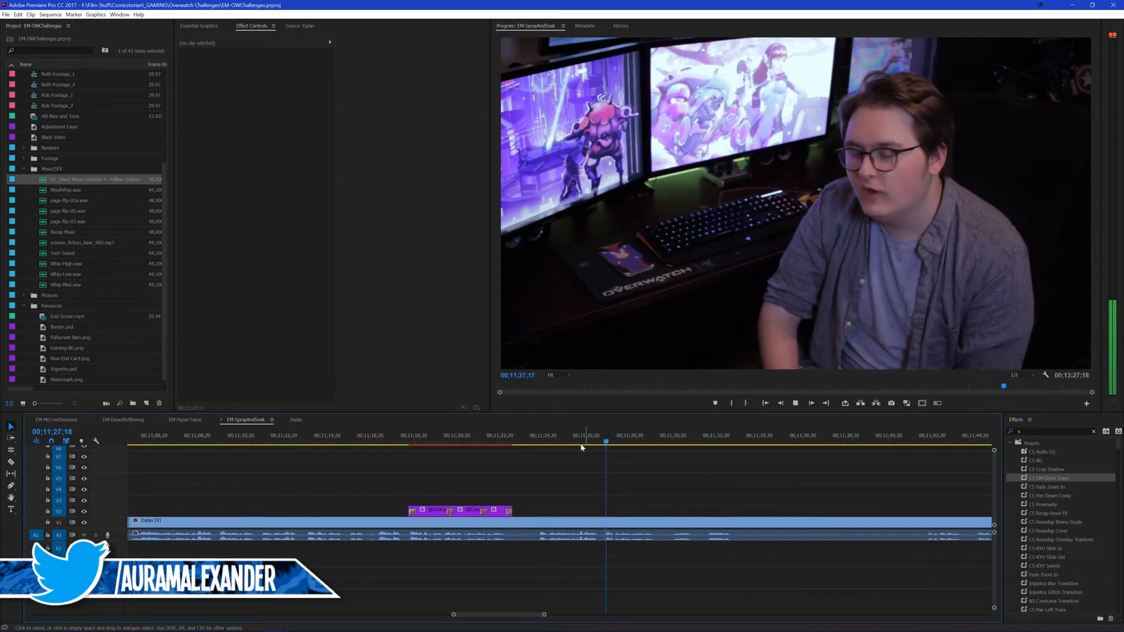
left_click(547, 440)
key("space")
key("space")
left_click(185, 419)
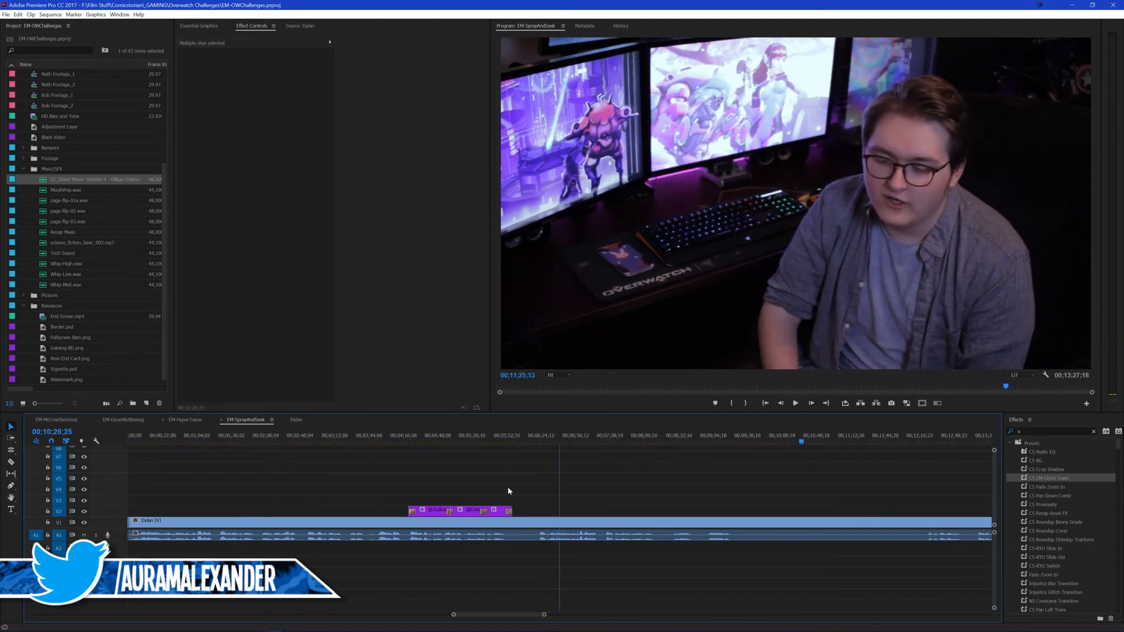
left_click(876, 514)
left_click(253, 420)
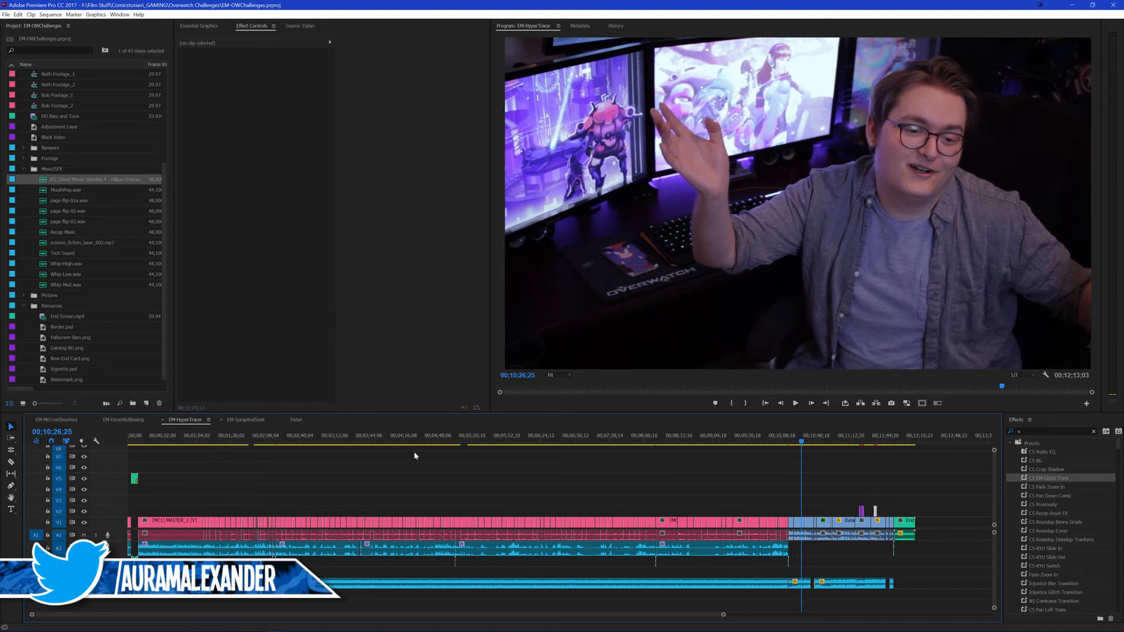
key("ctrl+v")
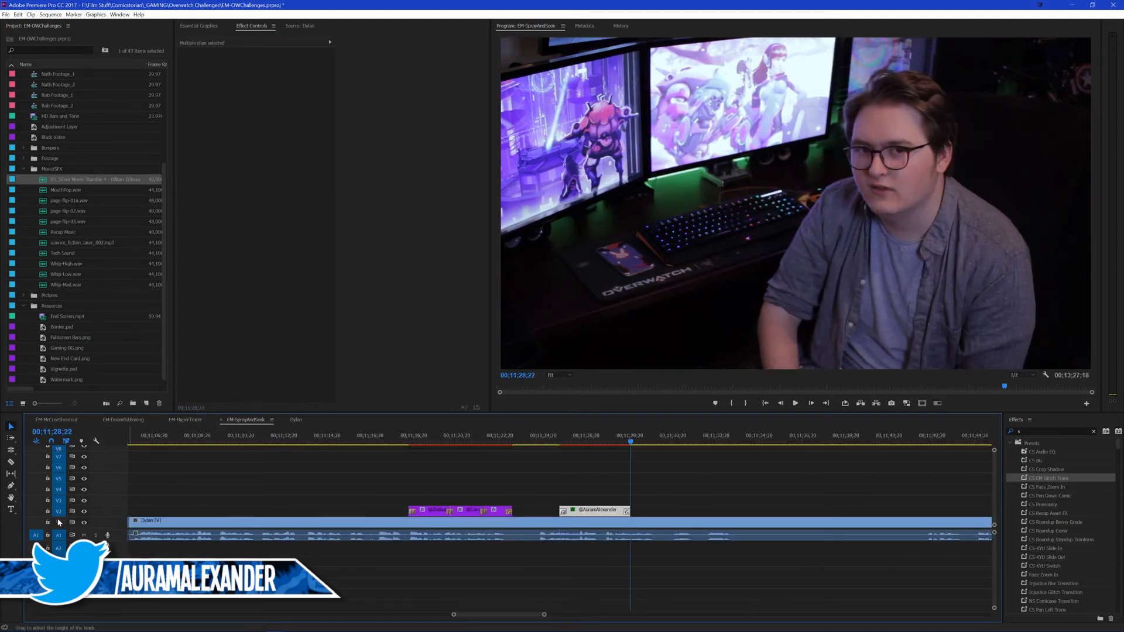
Step: Play through the newly pasted handle title and split the outro at 00;11;29;25
left_click(547, 437)
left_click(599, 473)
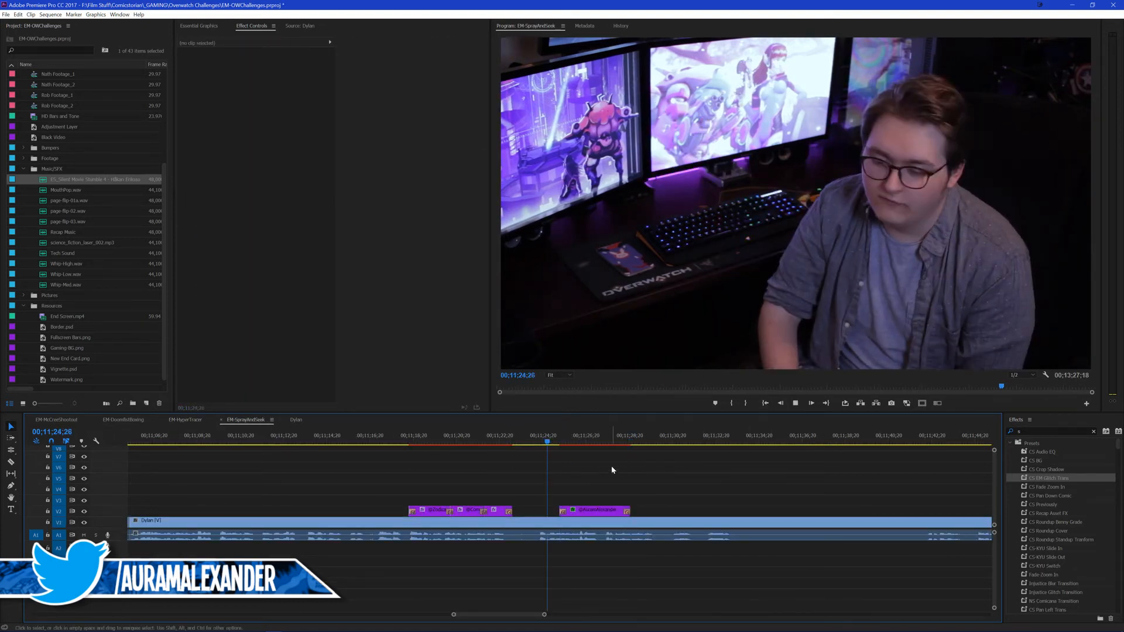
key("space")
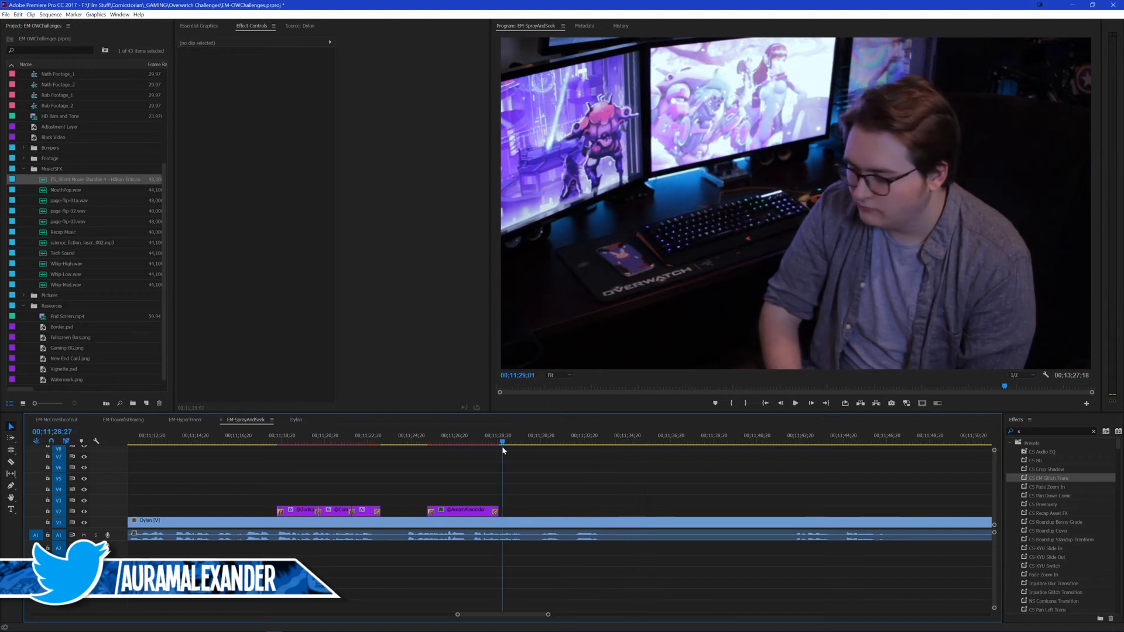
left_click_drag(501, 446, 521, 470)
key("ctrl+k")
Step: Skim the remaining outro takes from 00;11;43;00 to 00;13;08;26 for the closing line
left_click(807, 436)
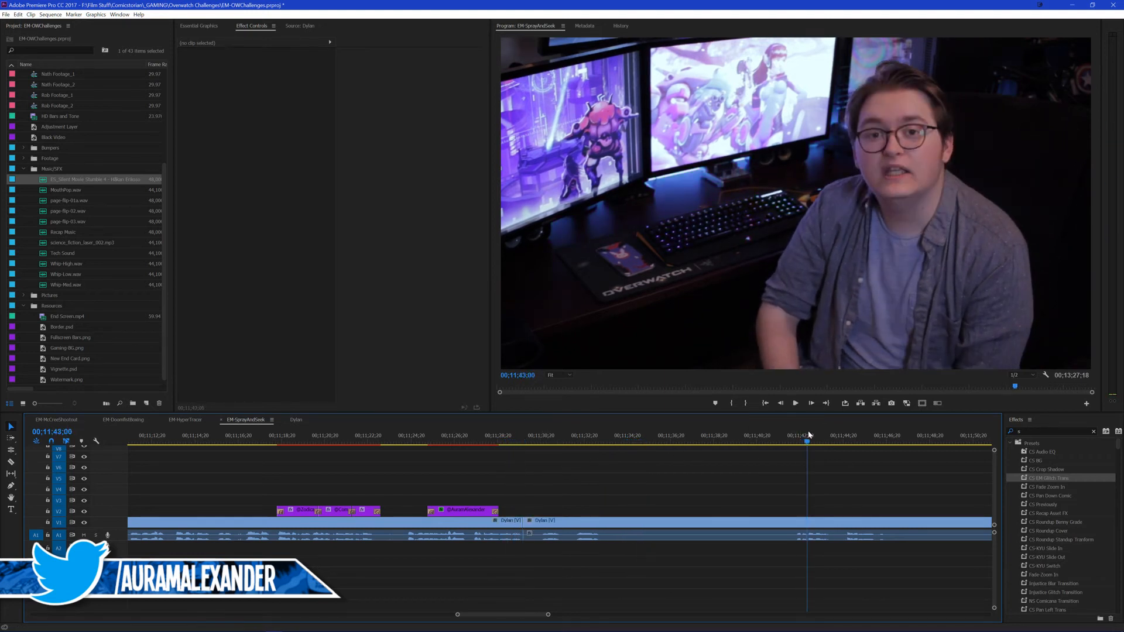
key("space")
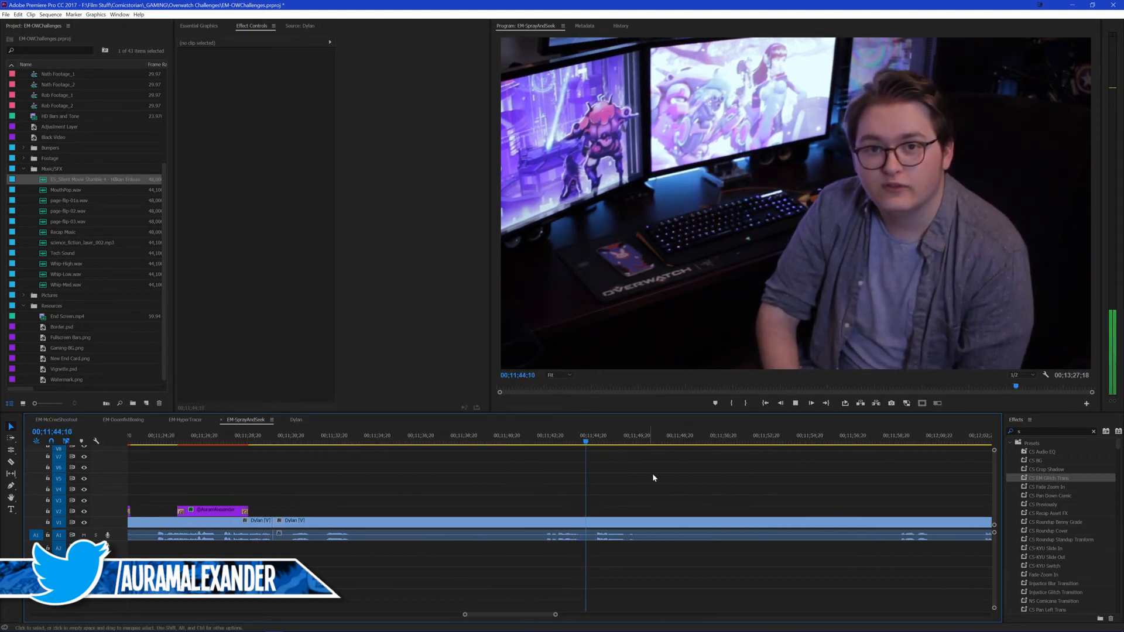
left_click(842, 442)
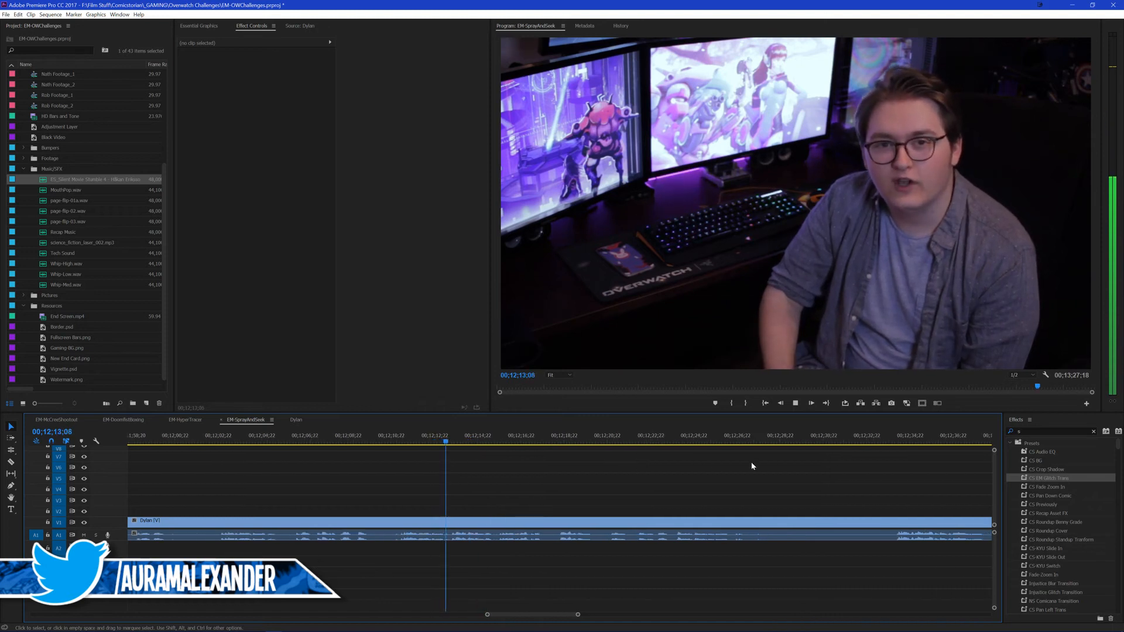
left_click(903, 440)
key("space")
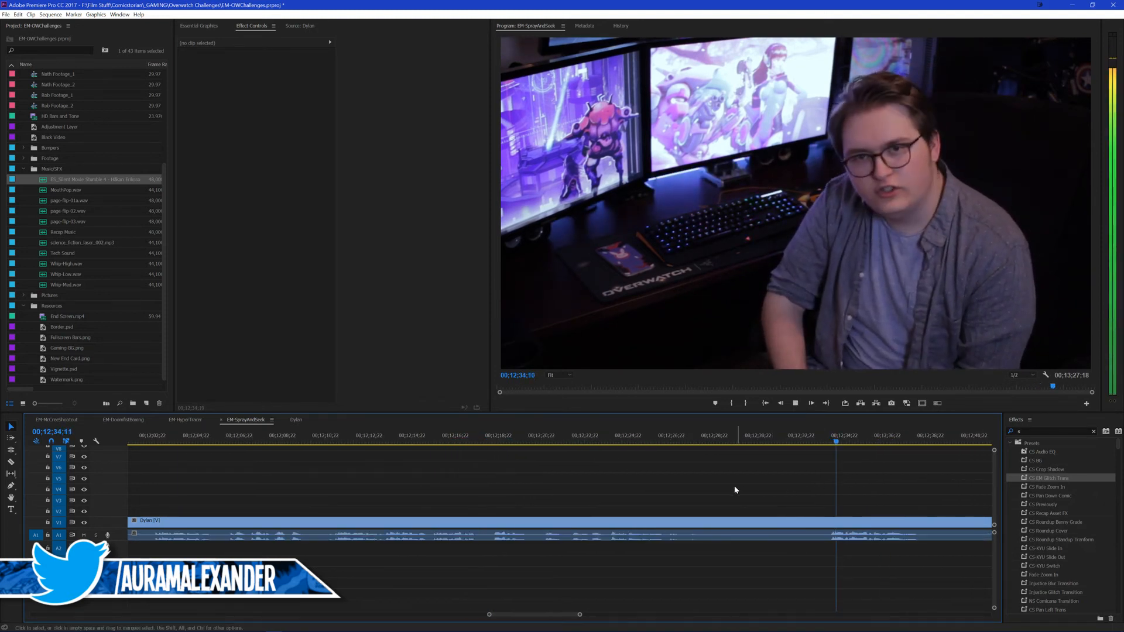
key("space")
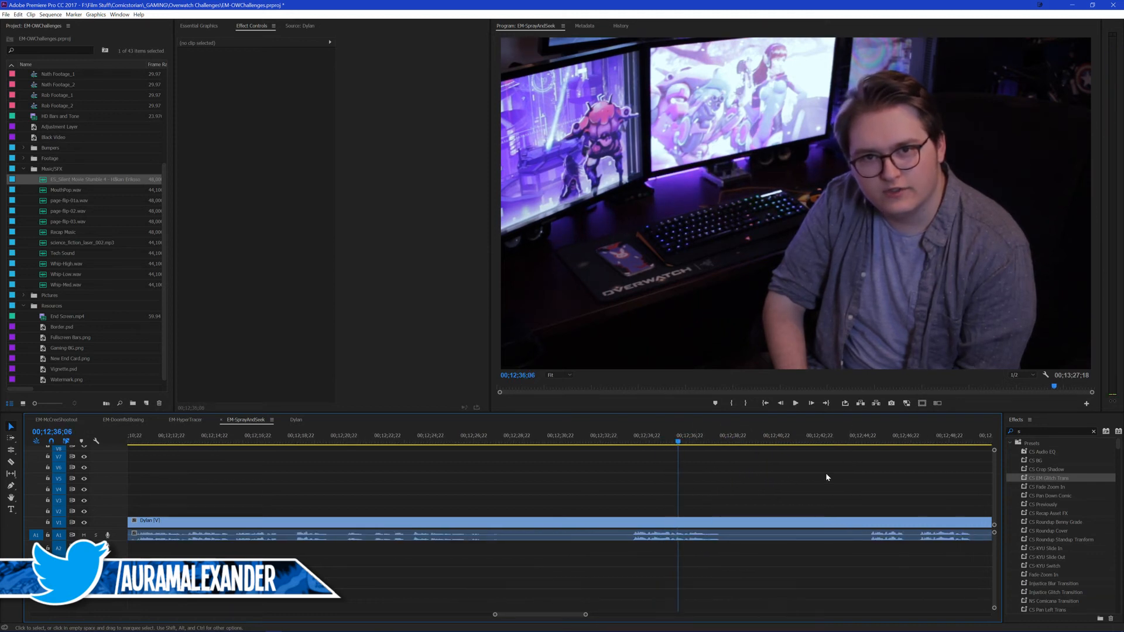
scroll(672, 491, "down", 5)
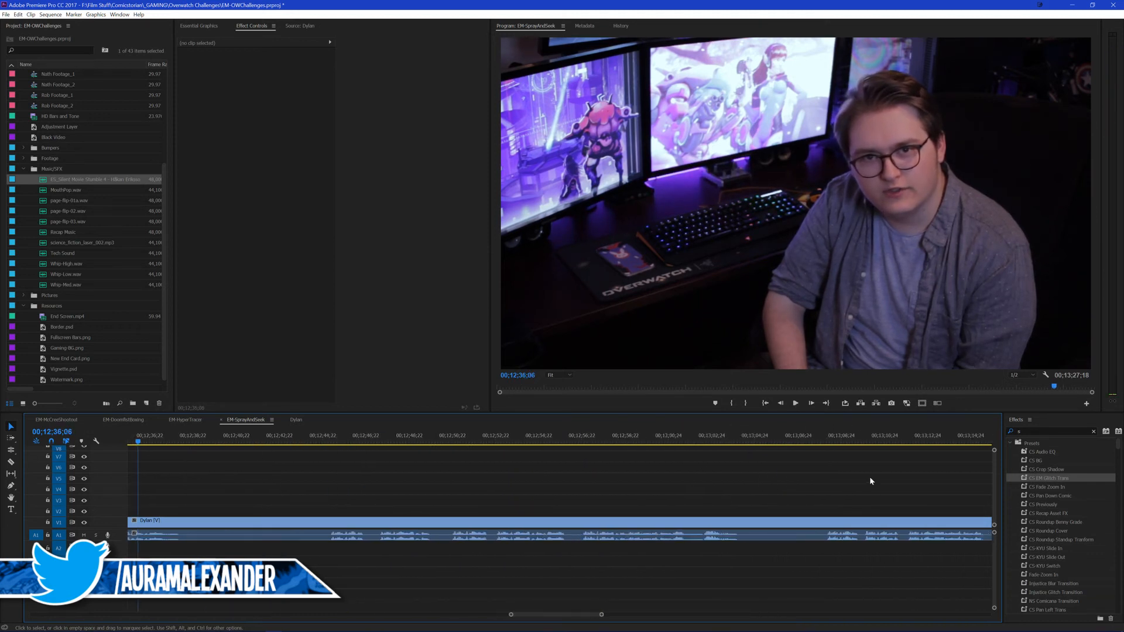
left_click(827, 441)
key("space")
scroll(787, 479, "down", 2)
key("space")
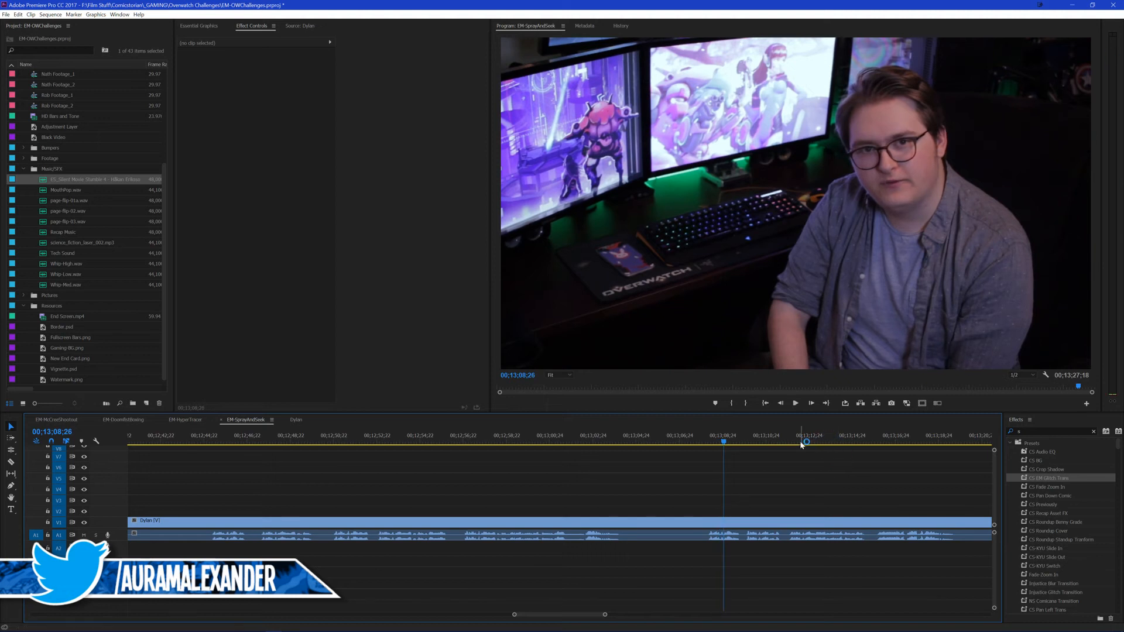
Step: Find the start of the closing take, split the outro at 00;13;11;26, and ripple delete back to the 00;11;29;25 cut
left_click_drag(802, 443, 790, 456)
key("space")
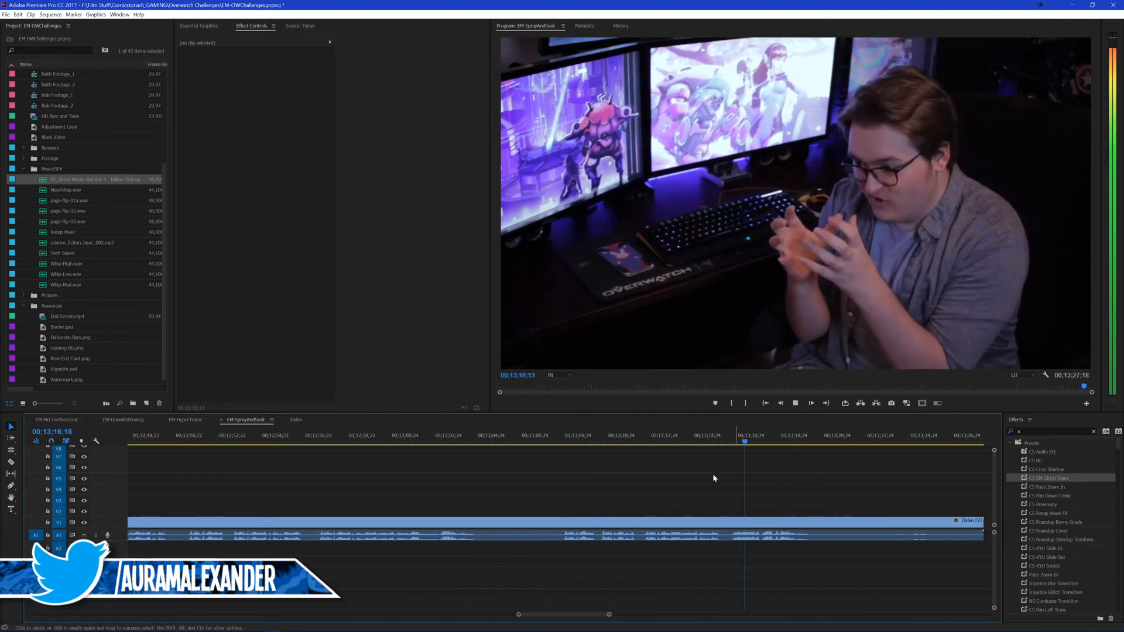
scroll(762, 469, "down", 1)
left_click_drag(568, 443, 565, 443)
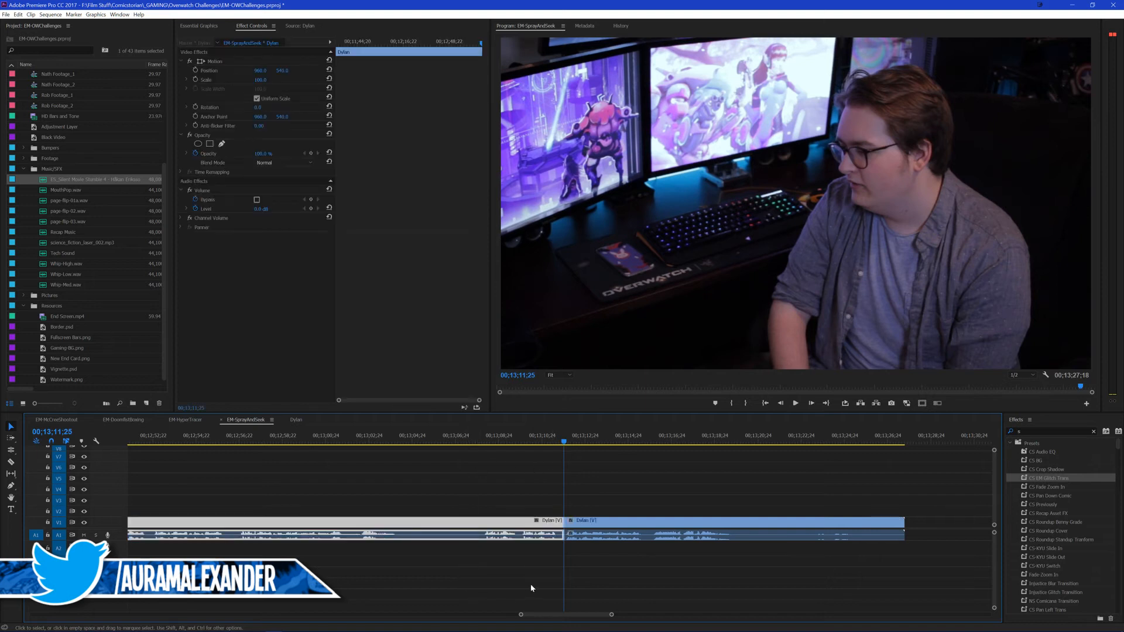
left_click(530, 584)
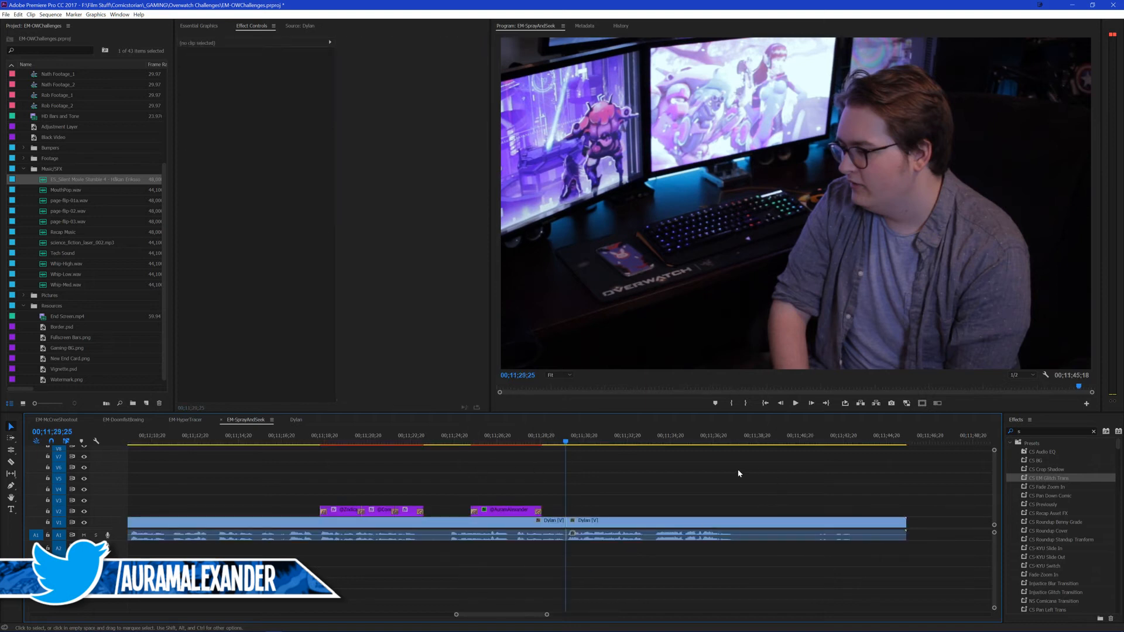
Step: Play the new join and roll only its video cut slightly forward to 00;11;30;08, leaving the audio cut at 00;11;29;25
key("space")
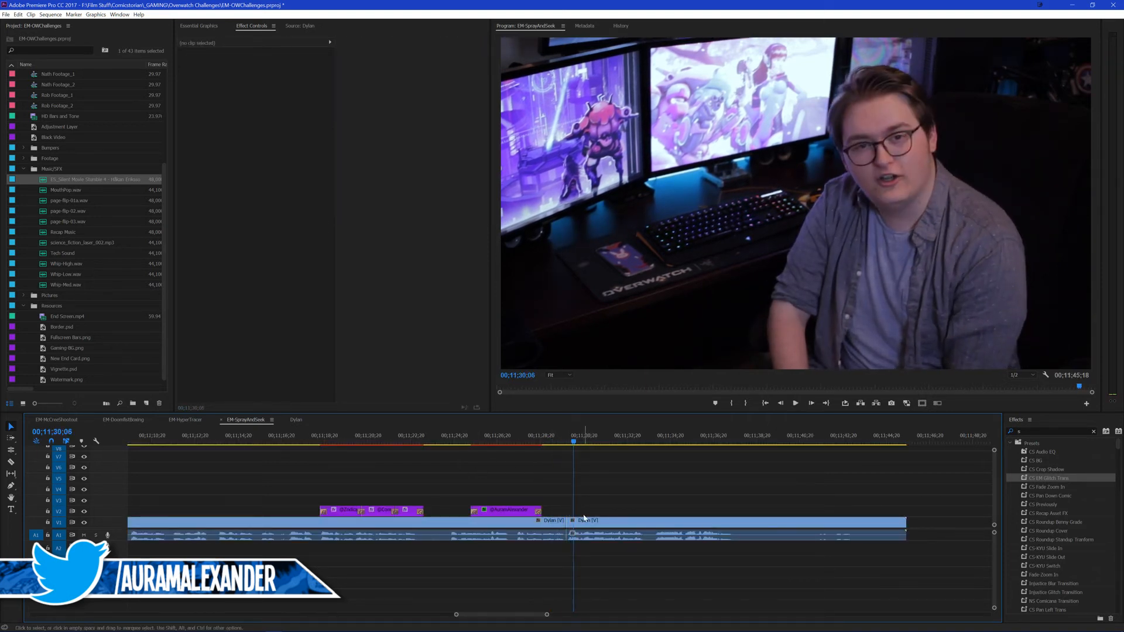
key("space")
left_click_drag(570, 520, 575, 520)
Step: Copy the 110-scale piece near 00;10;54 and paste its attributes onto the long piece starting at 00;11;05;16, with motion included
scroll(318, 481, "up", 2)
key("minus")
scroll(318, 480, "up", 1)
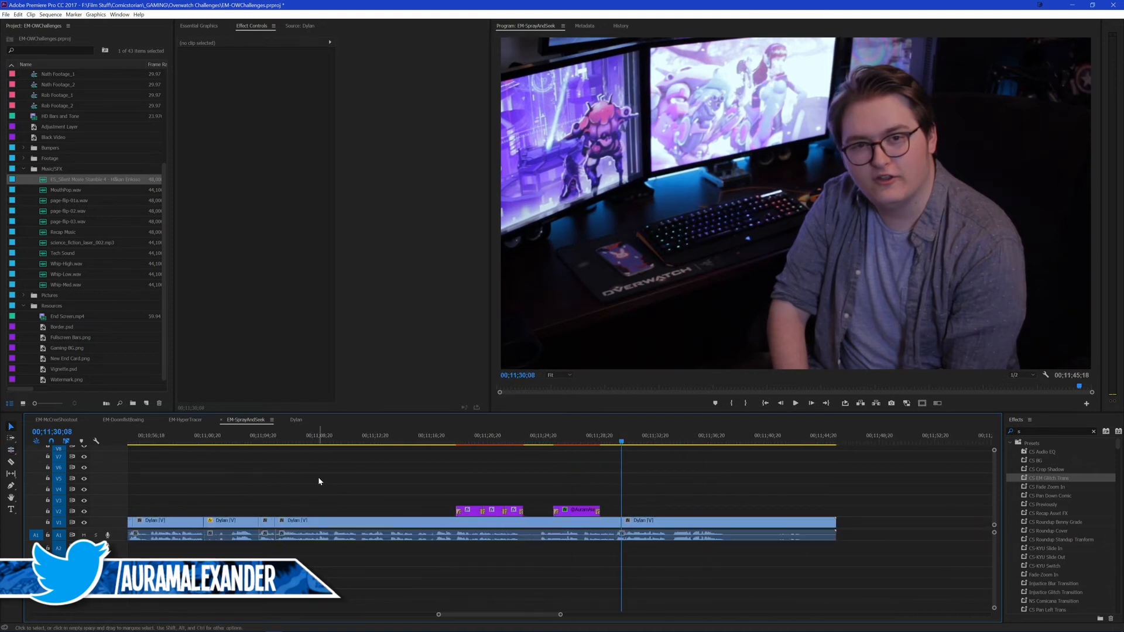
scroll(321, 462, "up", 1)
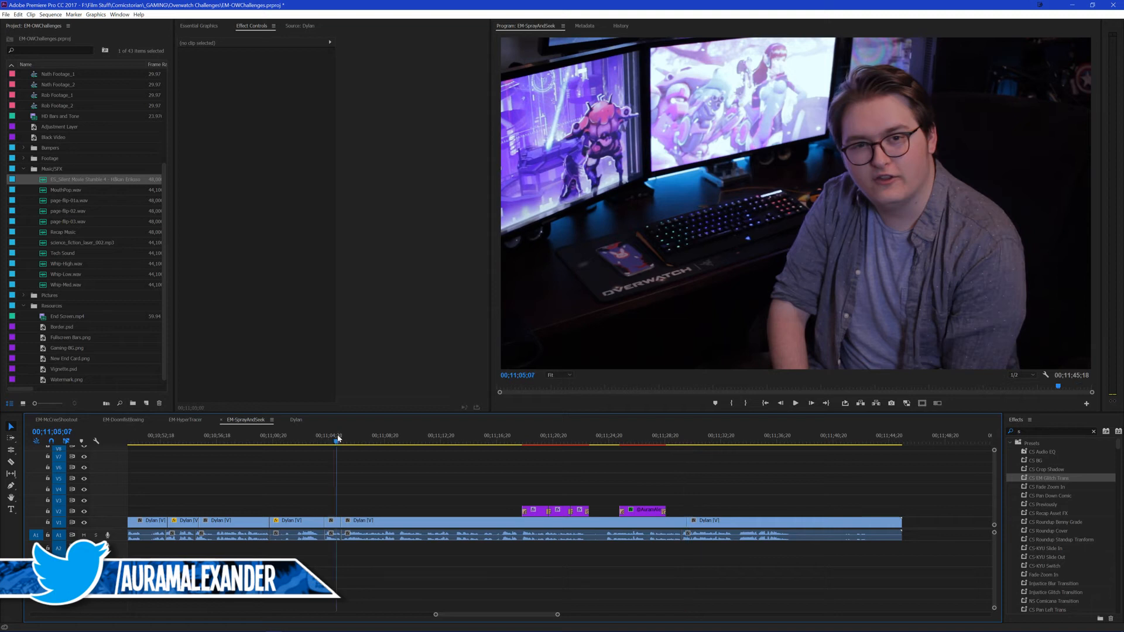
key("space")
left_click(317, 526)
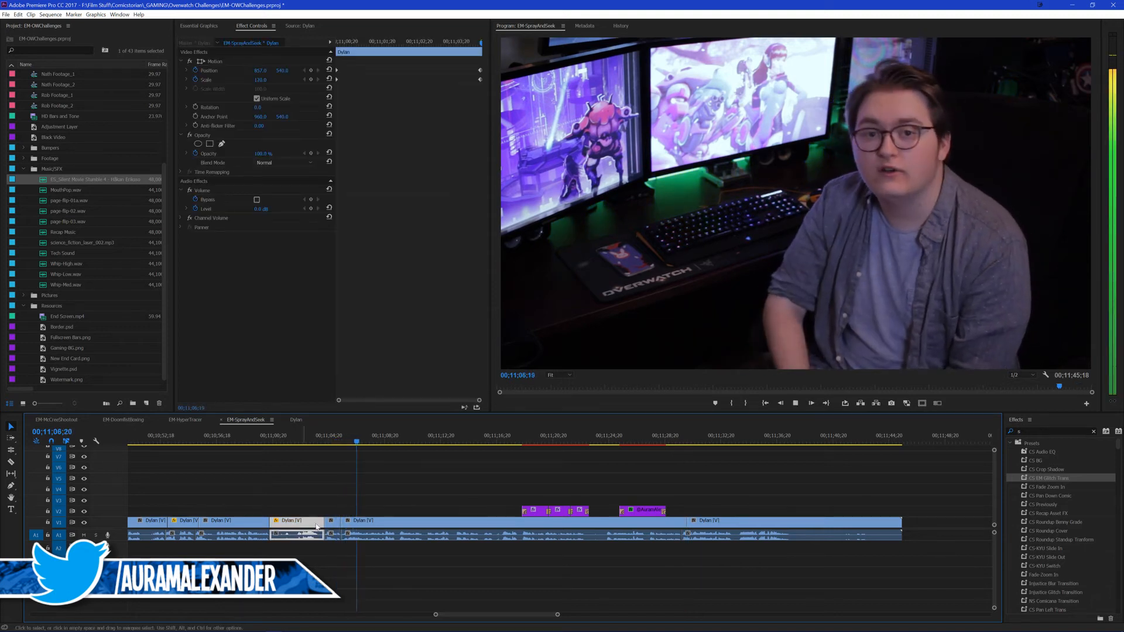
left_click(189, 525)
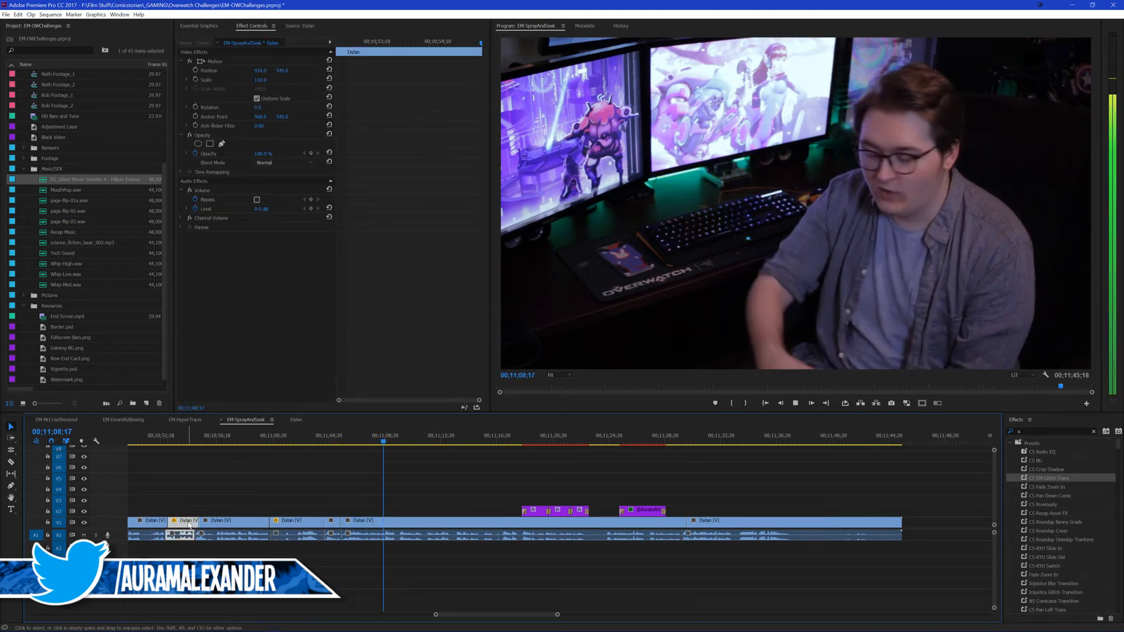
left_click(578, 525)
key("ctrl+alt+v")
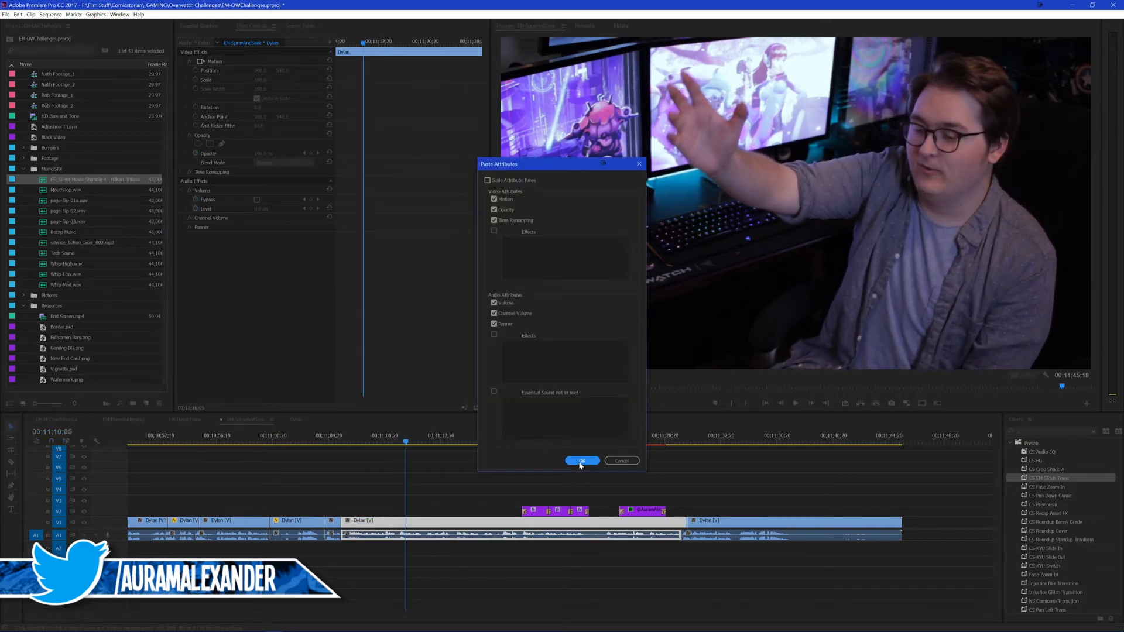
left_click(581, 461)
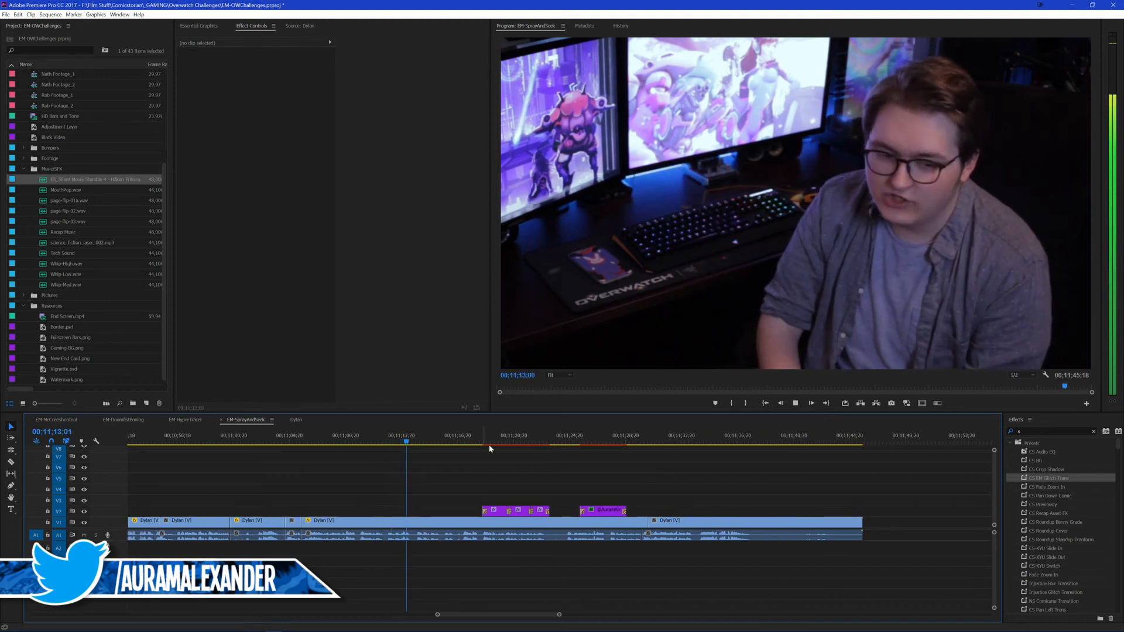
Step: Play the rescaled piece, then review the join from 00;11;29;21 on to 00;11;33;13
left_click_drag(491, 438, 640, 440)
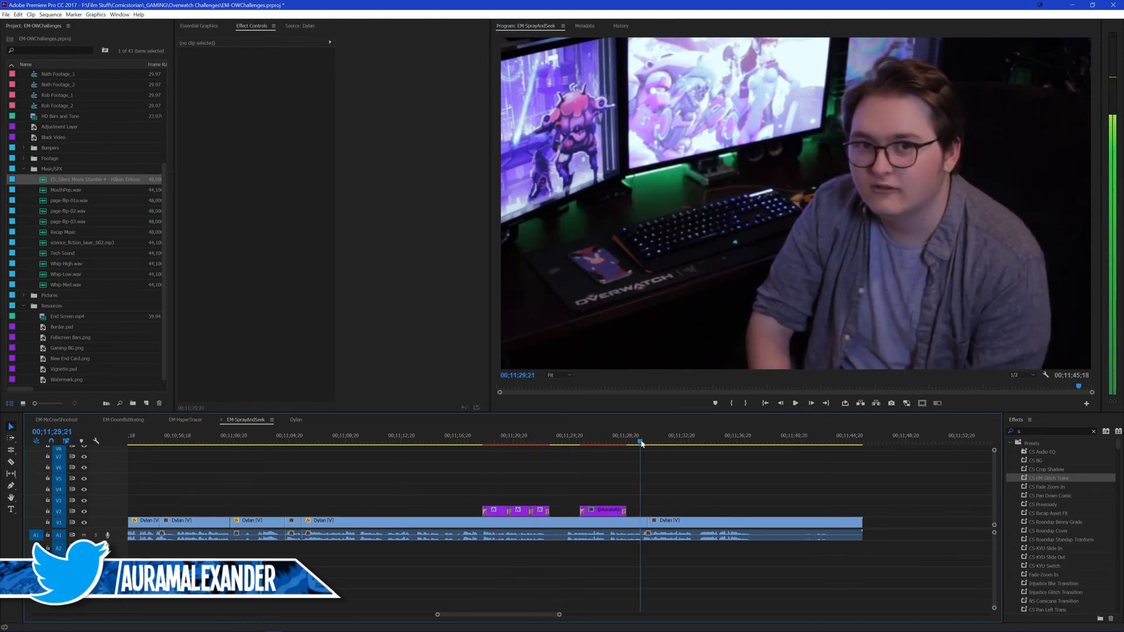
key("space")
scroll(660, 484, "up", 4)
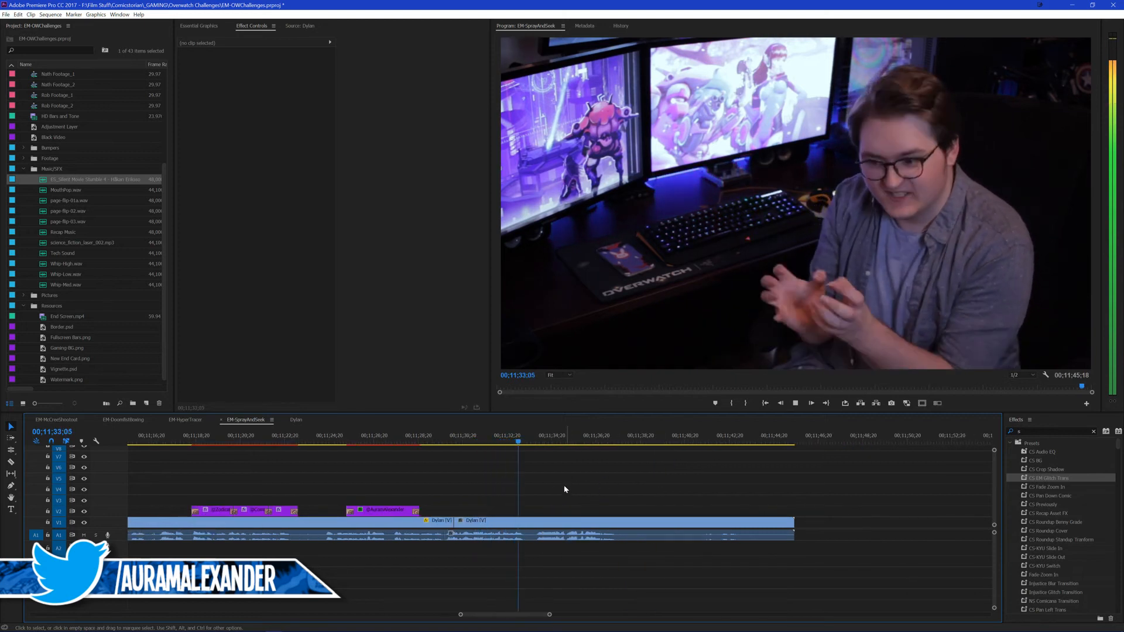
left_click(520, 443)
key("space")
Step: Play the closing take from 00;11;33;13 and isolate the hand gesture with cuts at 00;11;33;13 and 00;11;36;00
key("space")
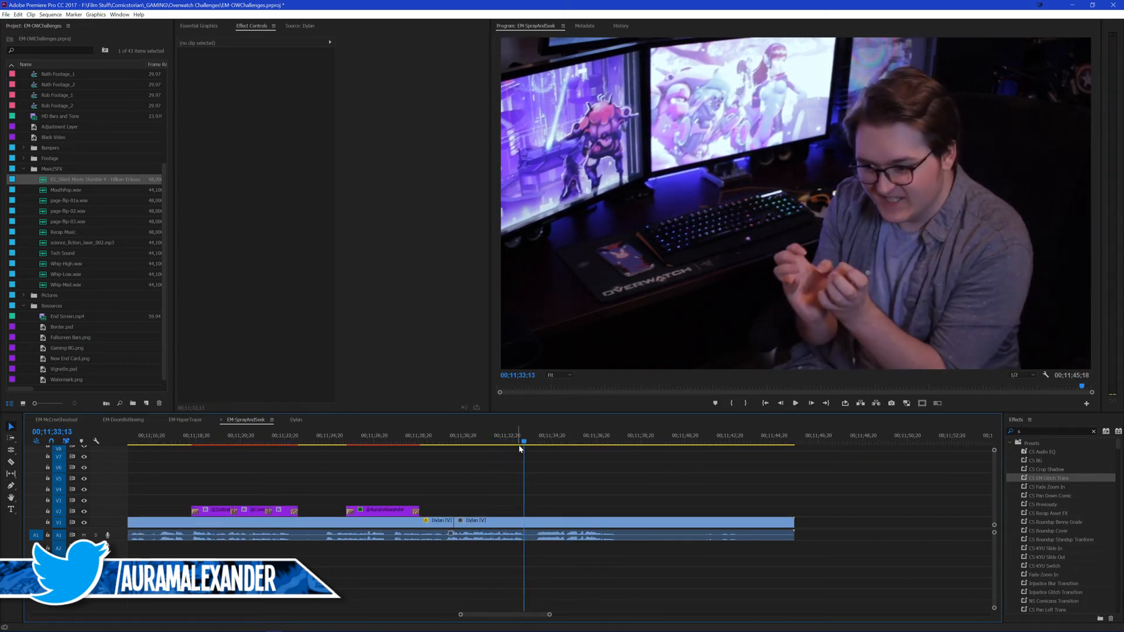
key("space")
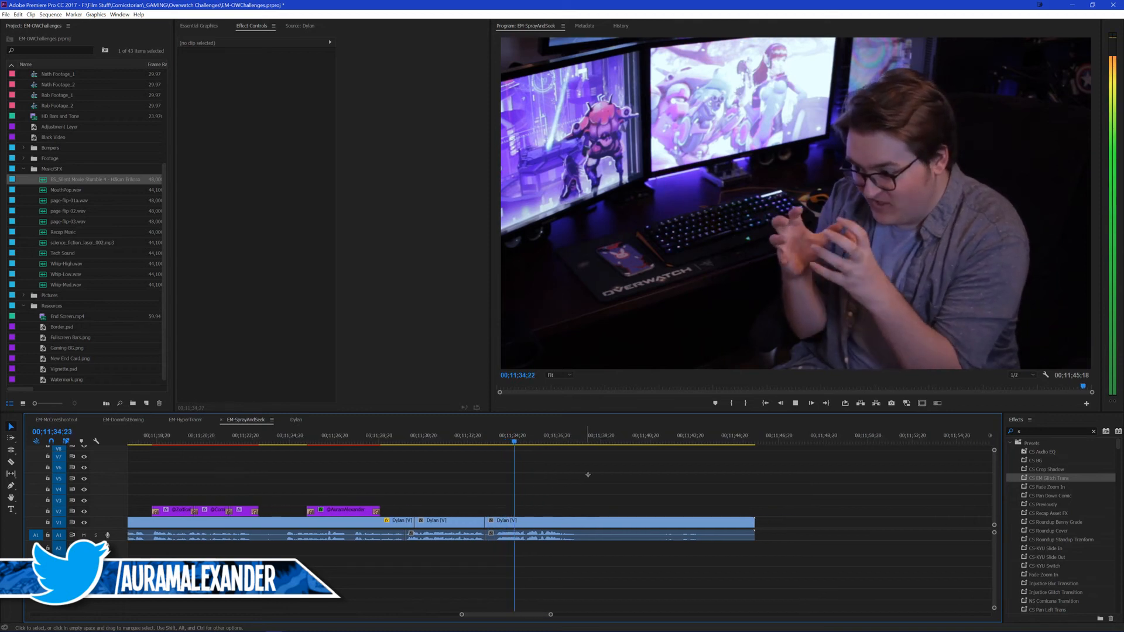
left_click(533, 443)
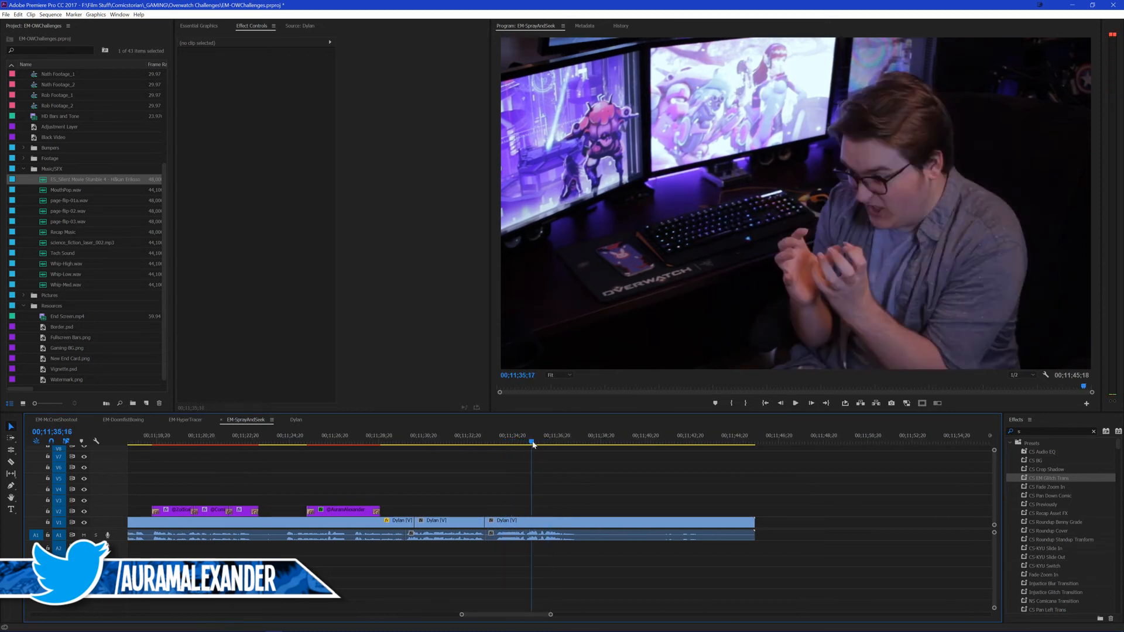
key("space")
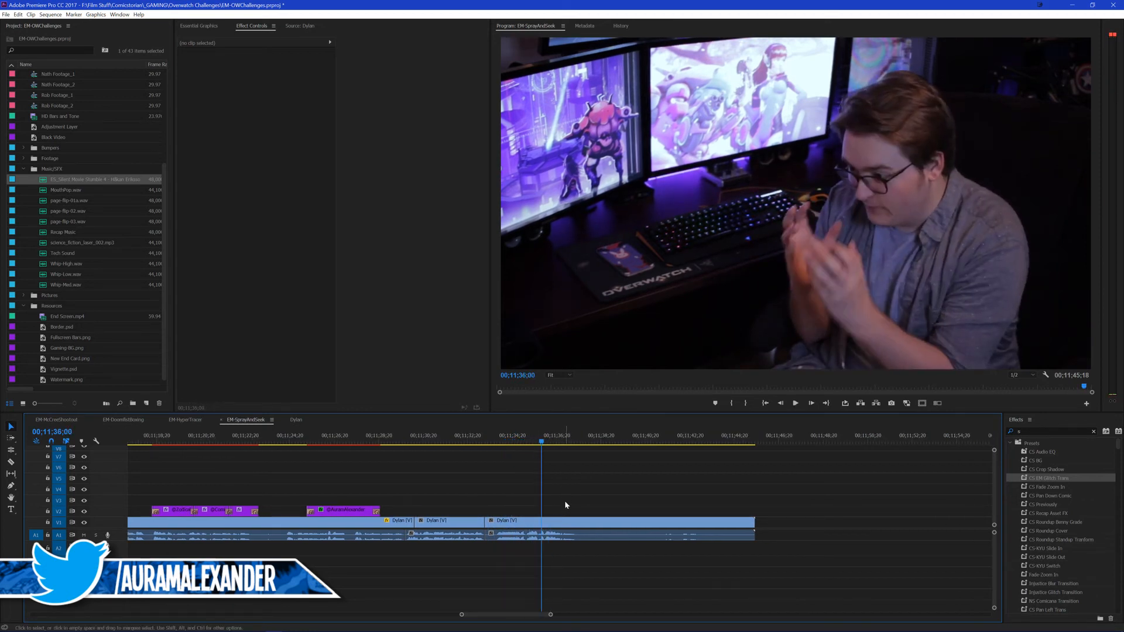
key("ctrl+k")
Step: Keyframe the gesture piece's position and scale from its first frame to scale 120 and horizontal position 872 at its last frame, then save
left_click(508, 522)
key("Up")
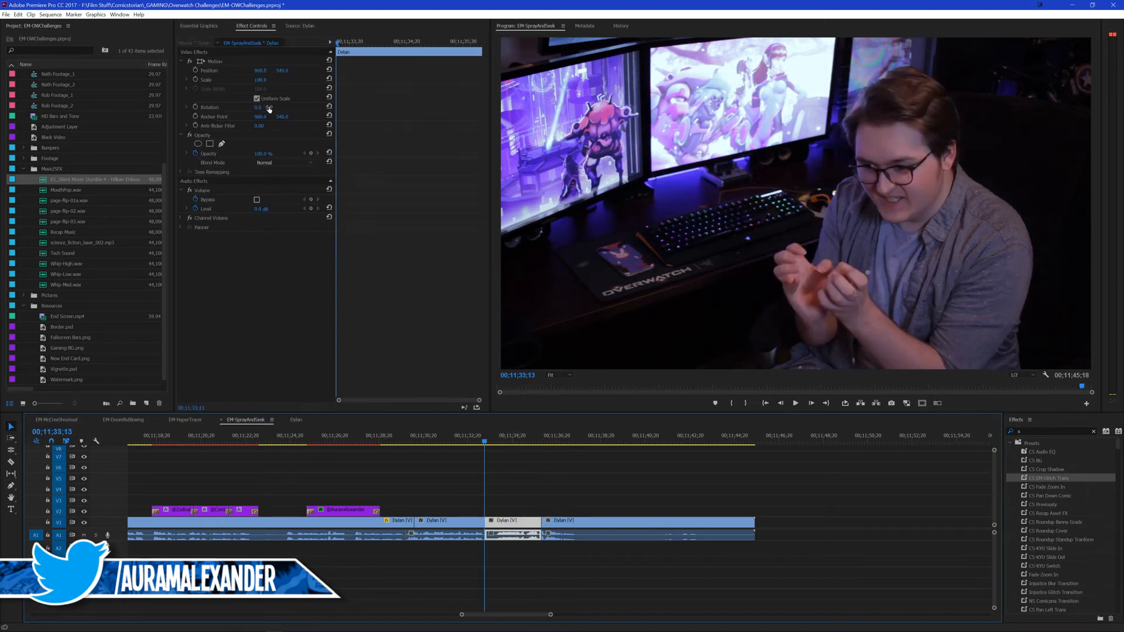
left_click(196, 70)
left_click(196, 80)
key("Down")
key("Left")
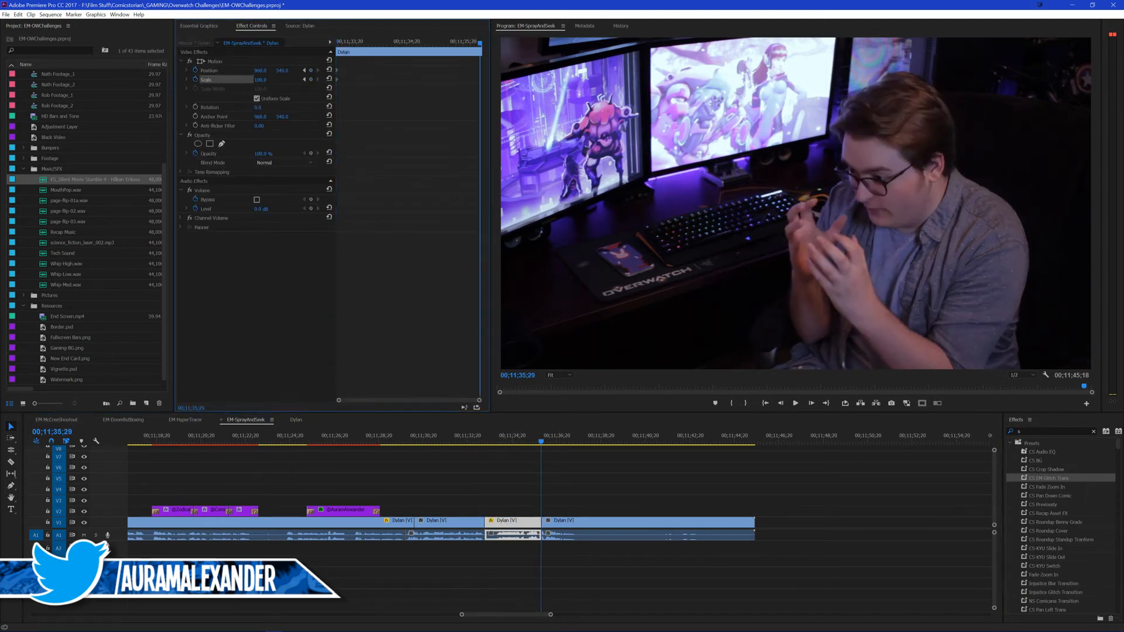
key("Return")
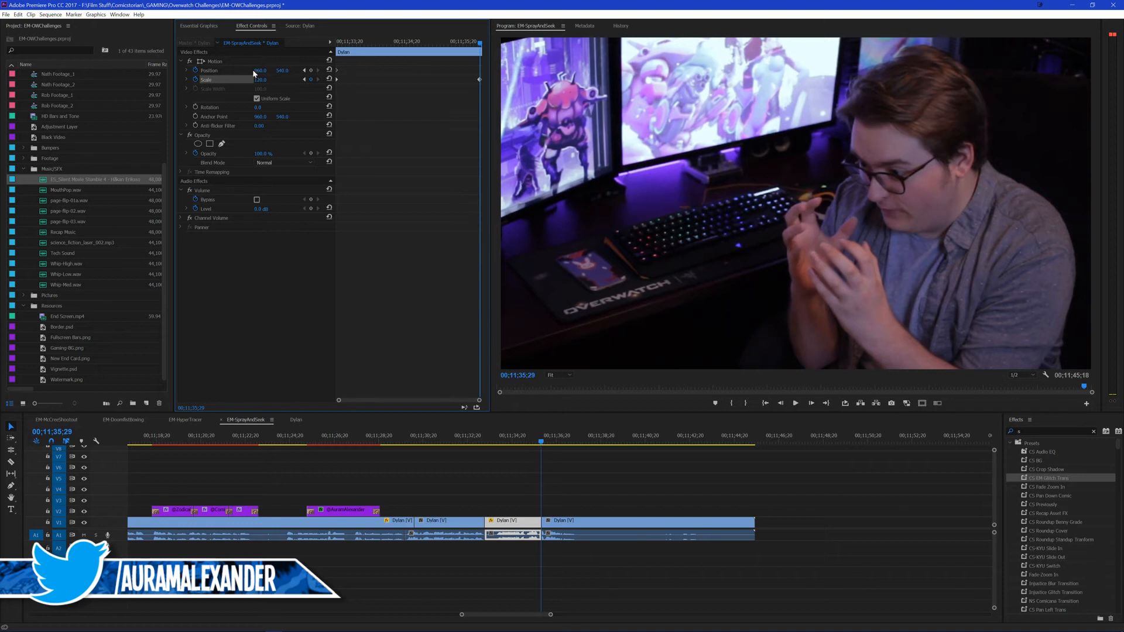
left_click_drag(260, 71, 211, 71)
key("ctrl+s")
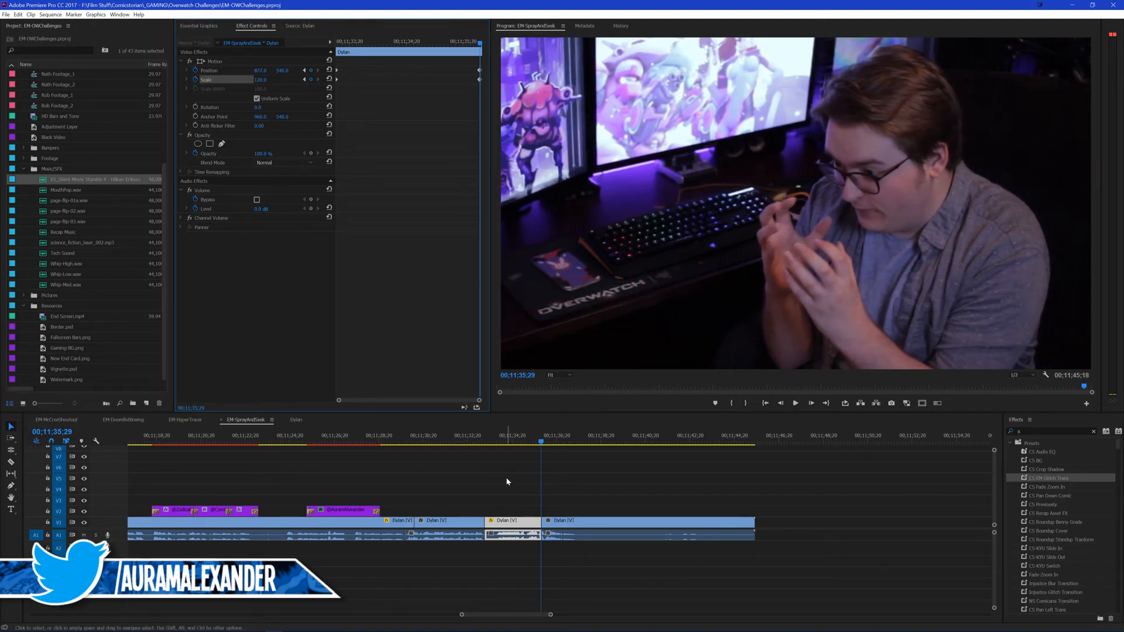
Step: Play the gesture zoom from 00;11;32;25 into the following piece
left_click(478, 450)
left_click(471, 438)
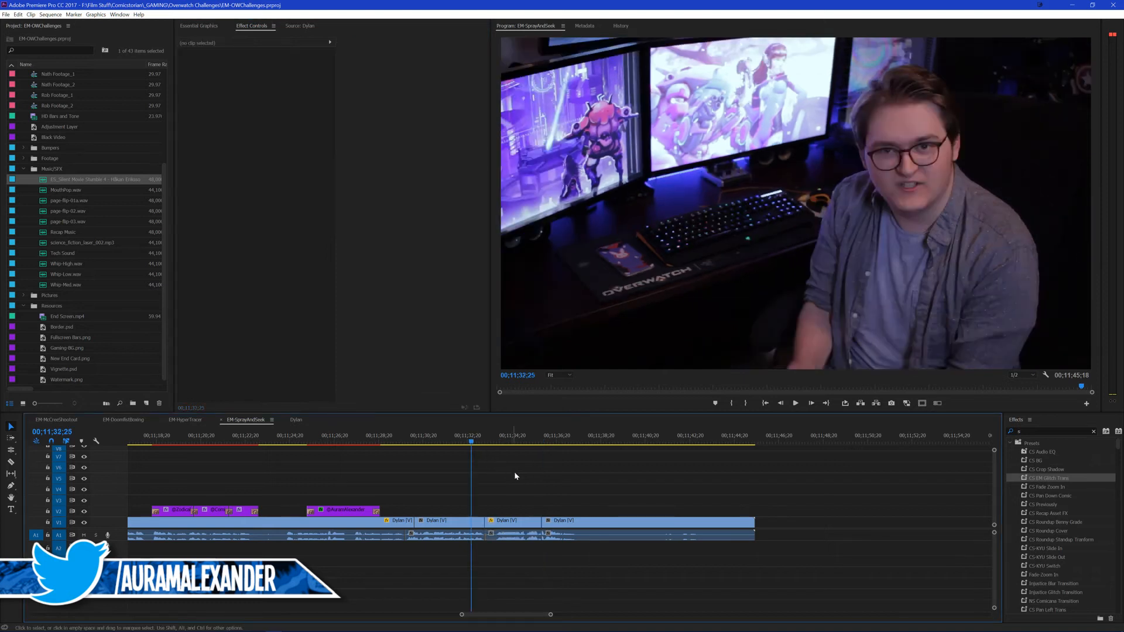
key("ctrl+s")
key("space")
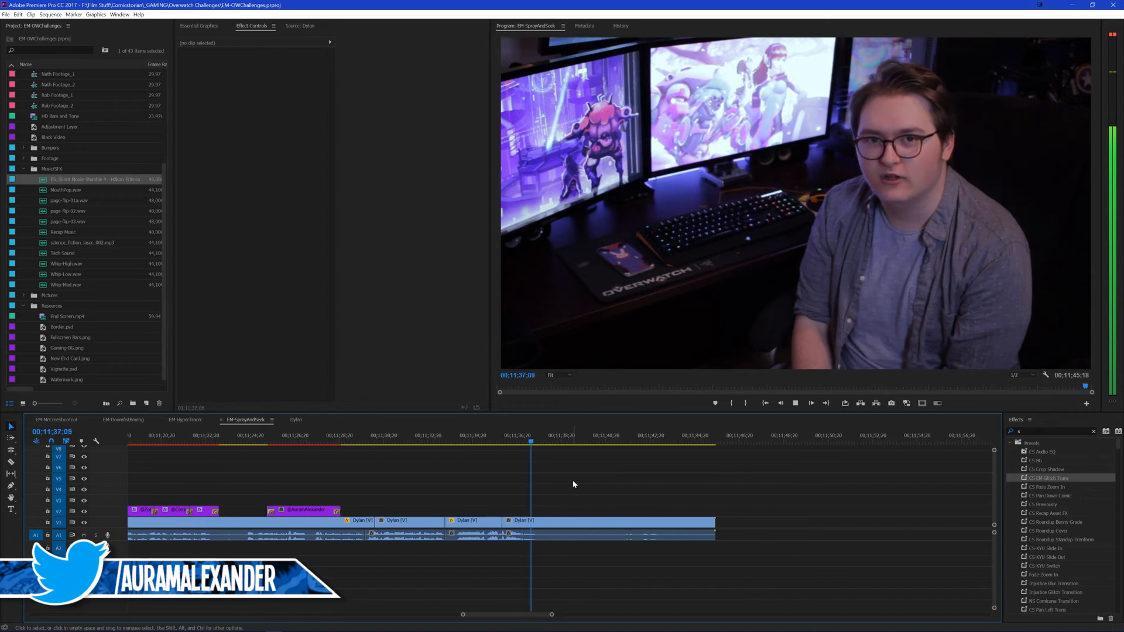
Step: Split the closing take at 00;11;37;19, delete everything after the cut, and save the project
key("space")
key("ctrl+k")
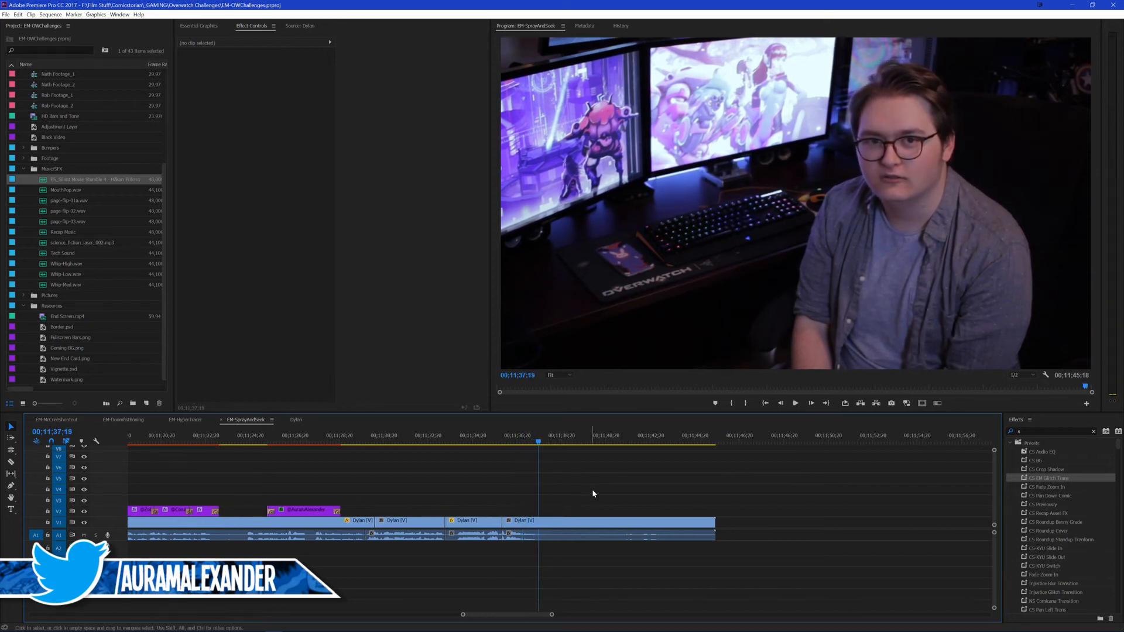
left_click(615, 521)
key("space")
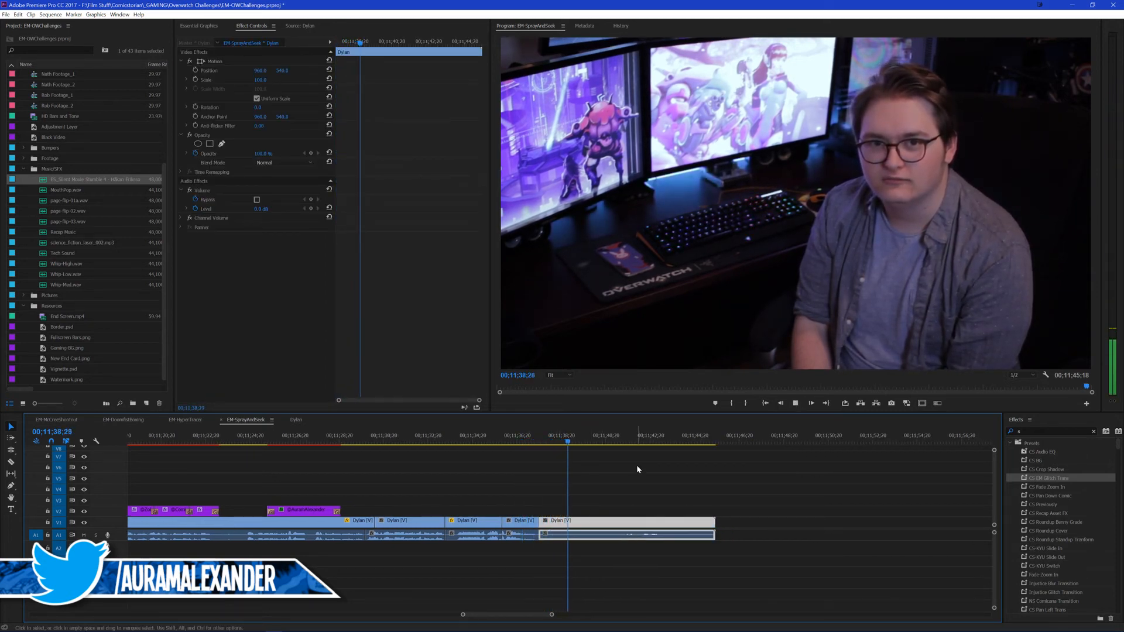
key("Delete")
key("ctrl+s")
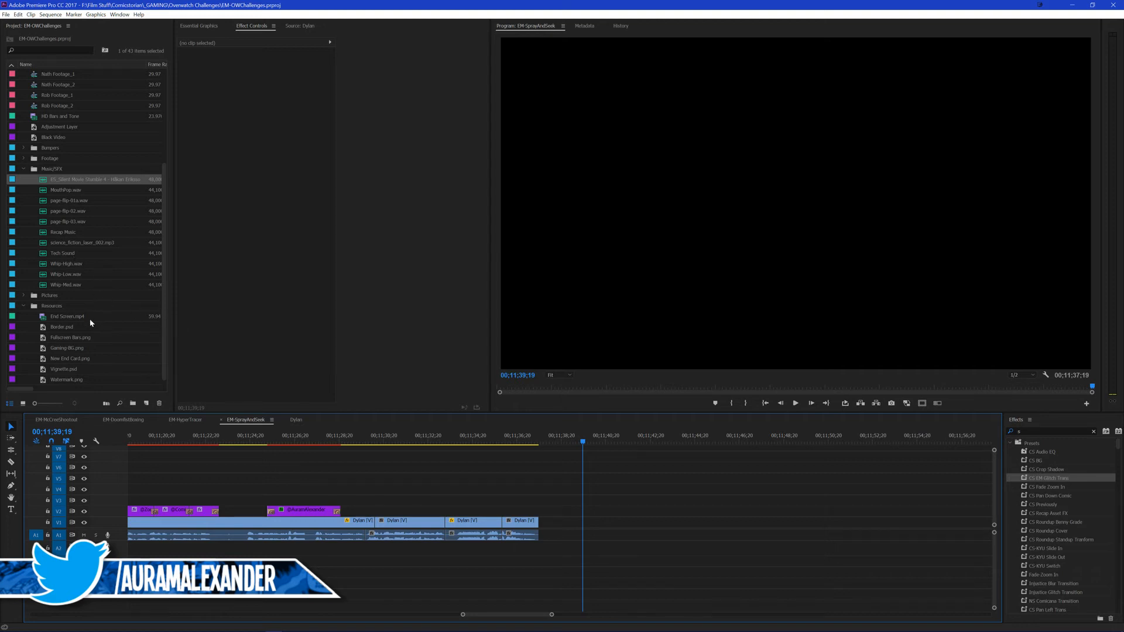
Step: Place End Screen.mp4 directly after the closing take at 00;11;37;19 and set its audio level to -10 dB
left_click_drag(64, 317, 585, 522)
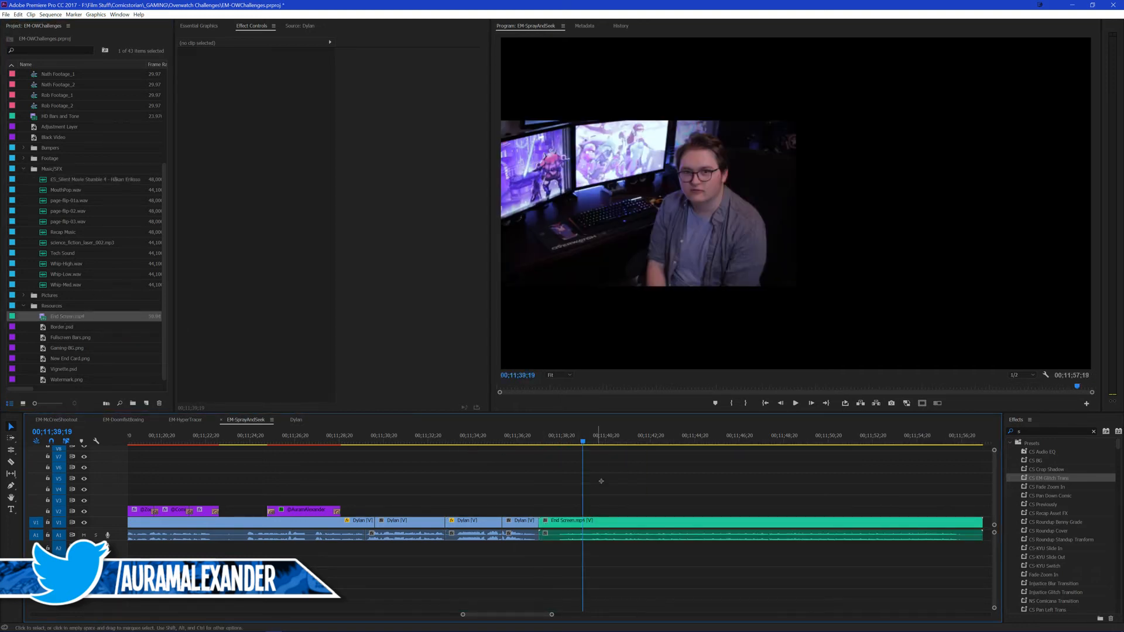
key("Up")
left_click(574, 525)
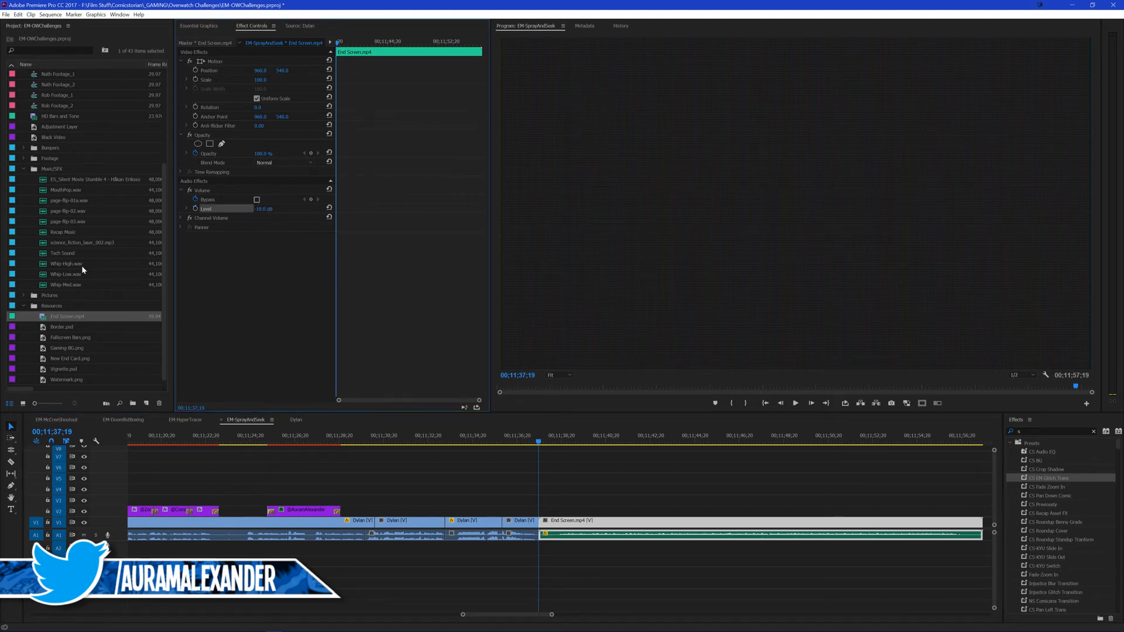
Step: Add a 10-frame Glitch Transition starting at the end screen cut and place Tech Sound beneath it
left_click(48, 253)
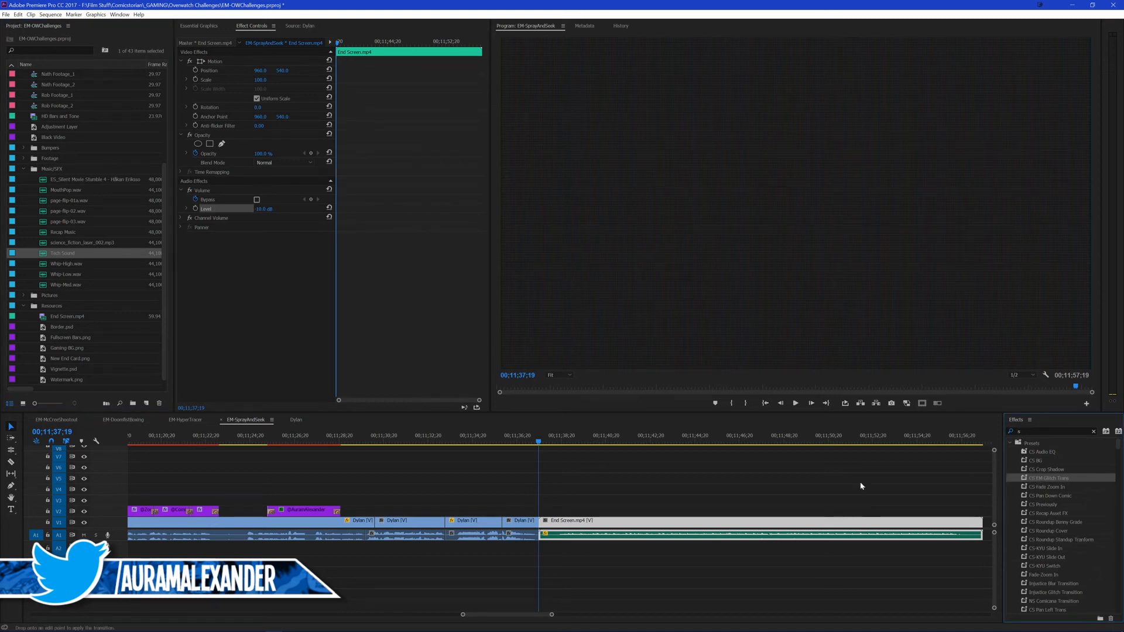
left_click_drag(536, 524, 538, 522)
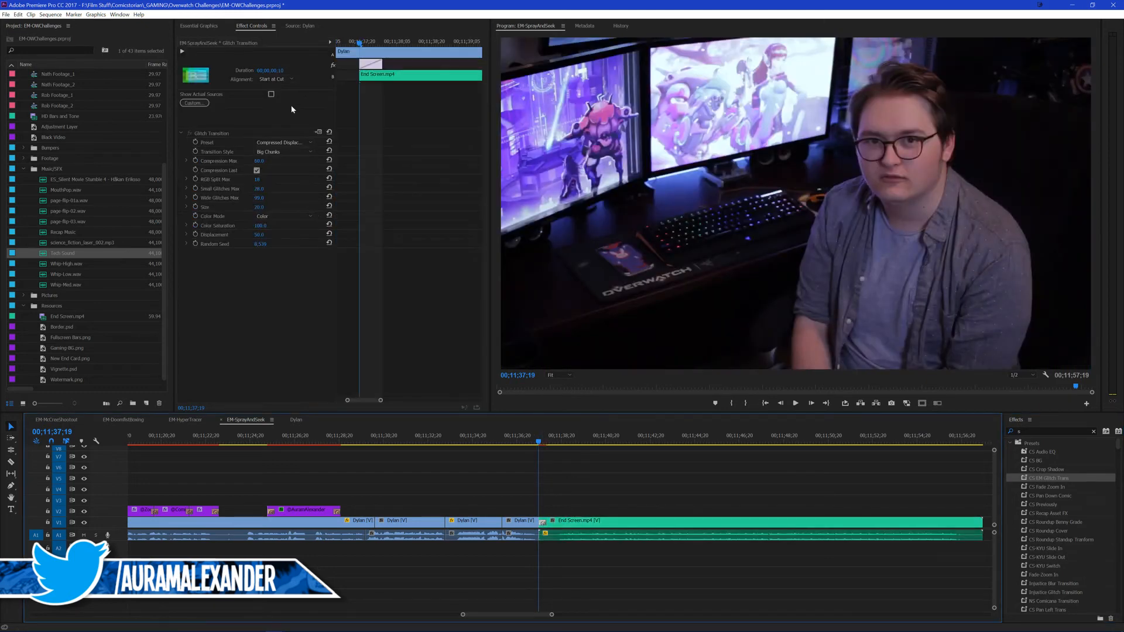
left_click(261, 80)
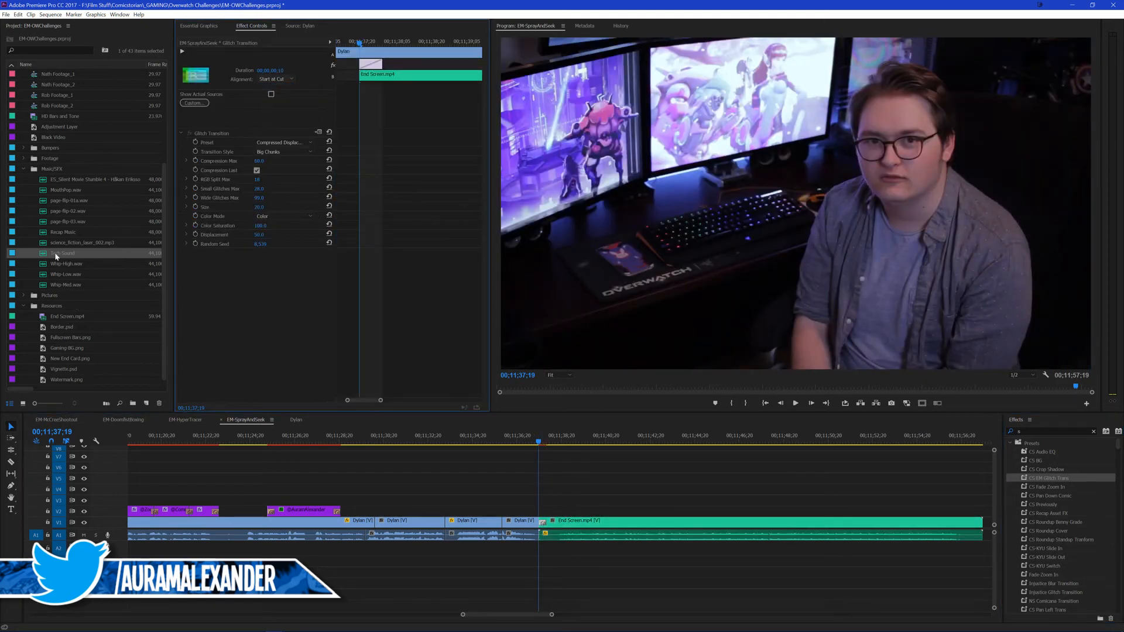
left_click_drag(57, 255, 544, 555)
Step: Play the glitch transition into the end screen, view the whole sequence, and save the project
left_click(564, 463)
key("space")
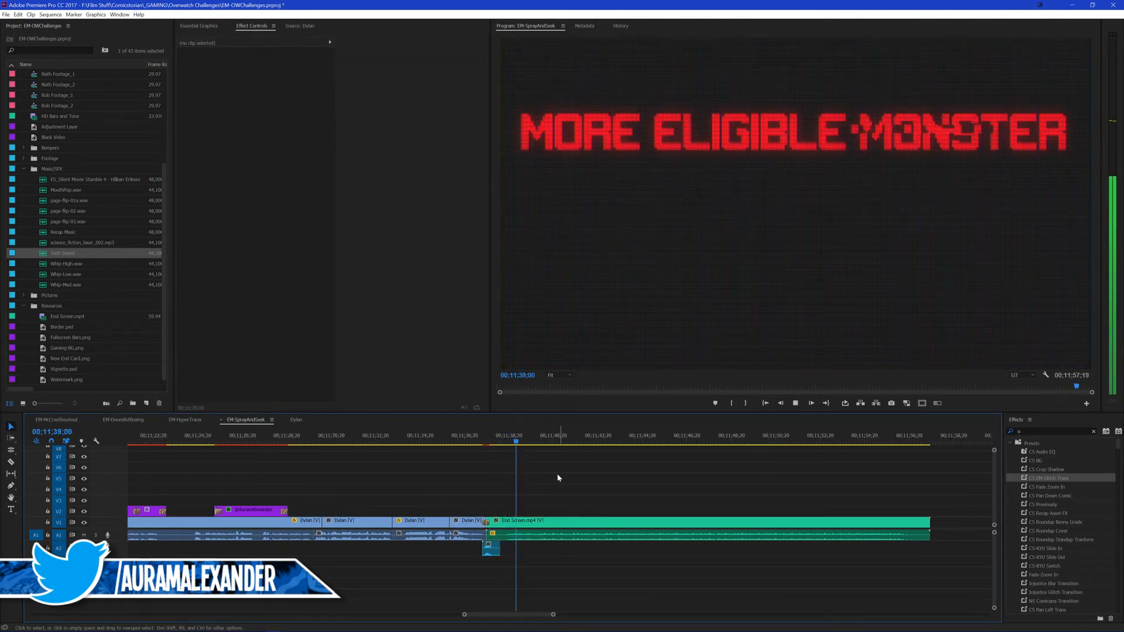
key("backslash")
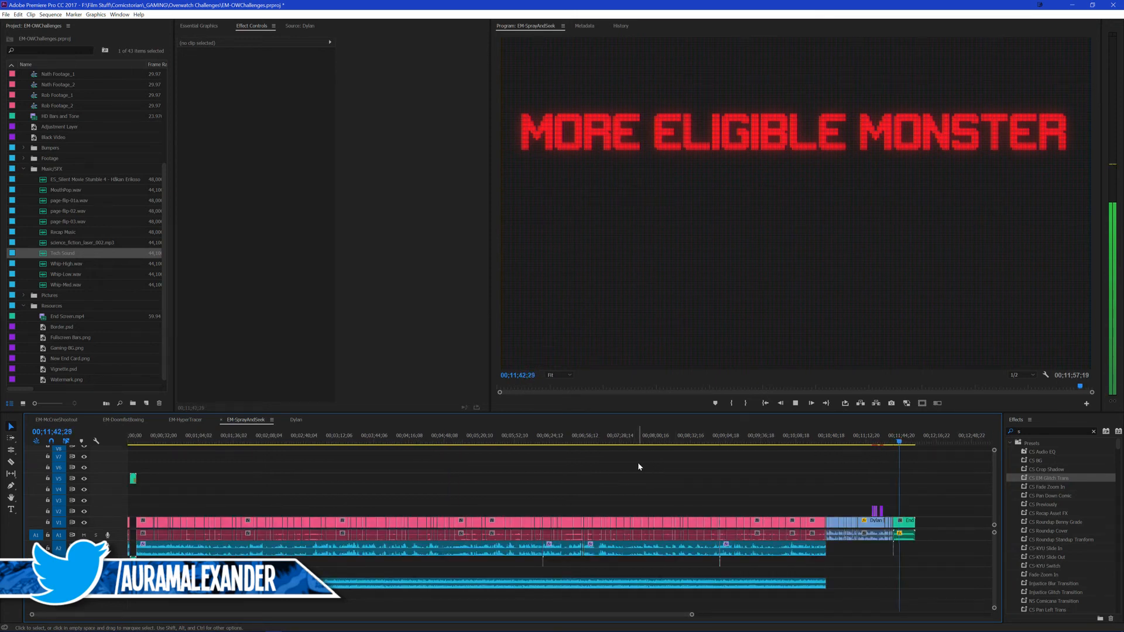
key("ctrl+s")
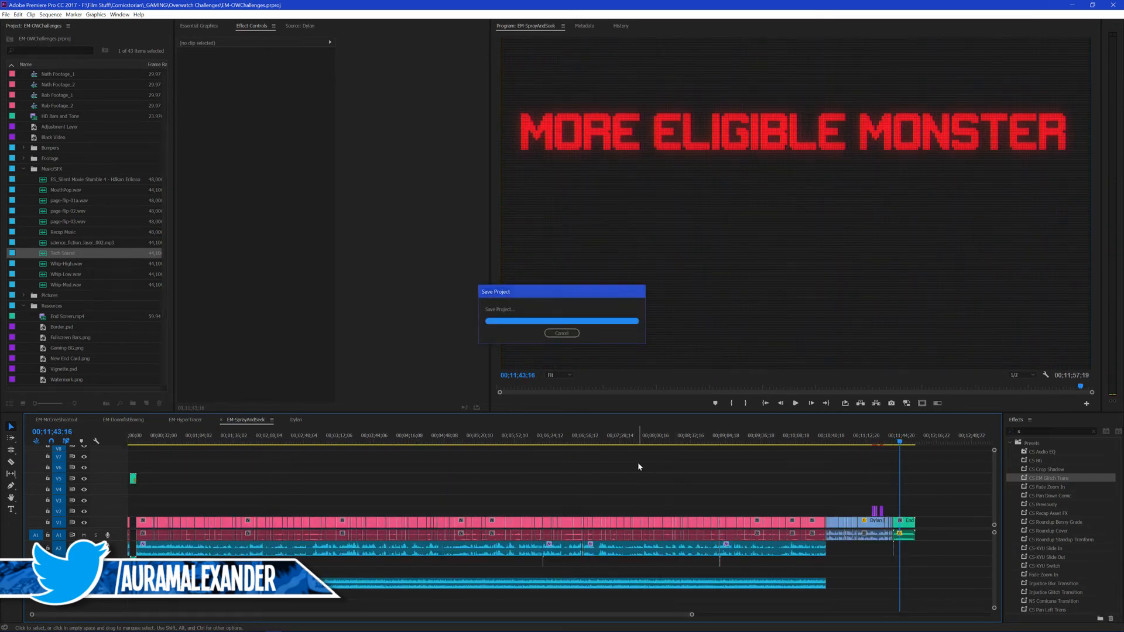
Step: Place the ES_Silent Movie Stumble 4 music track beneath the outro, starting where the gameplay footage ends
left_click(828, 440)
key("backslash")
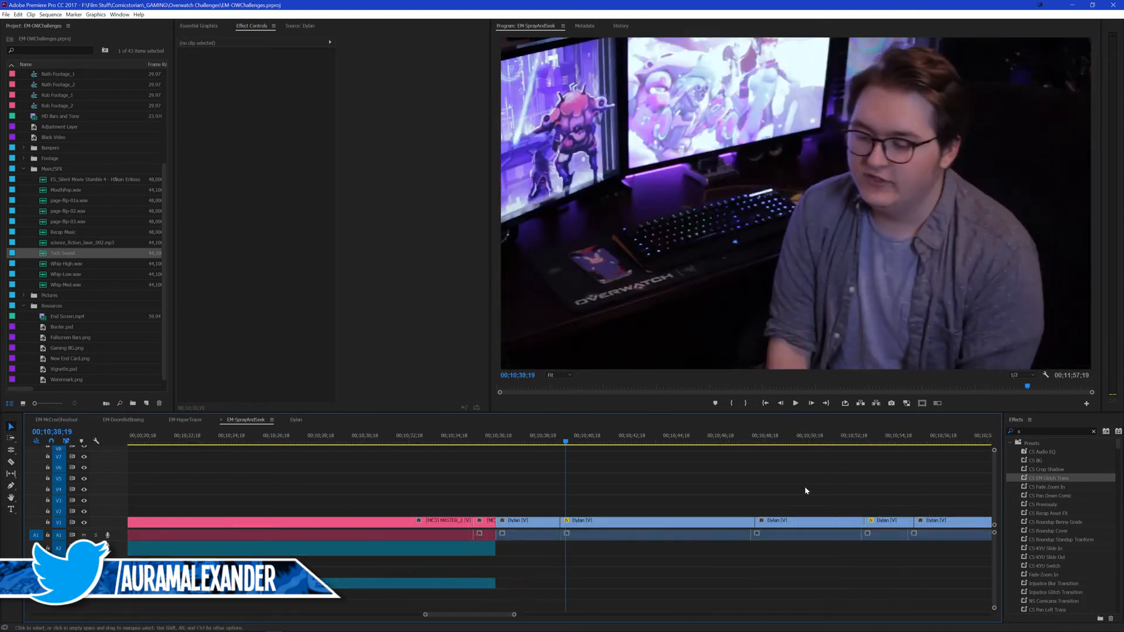
scroll(613, 493, "down", 2)
key("minus")
scroll(702, 483, "down", 3)
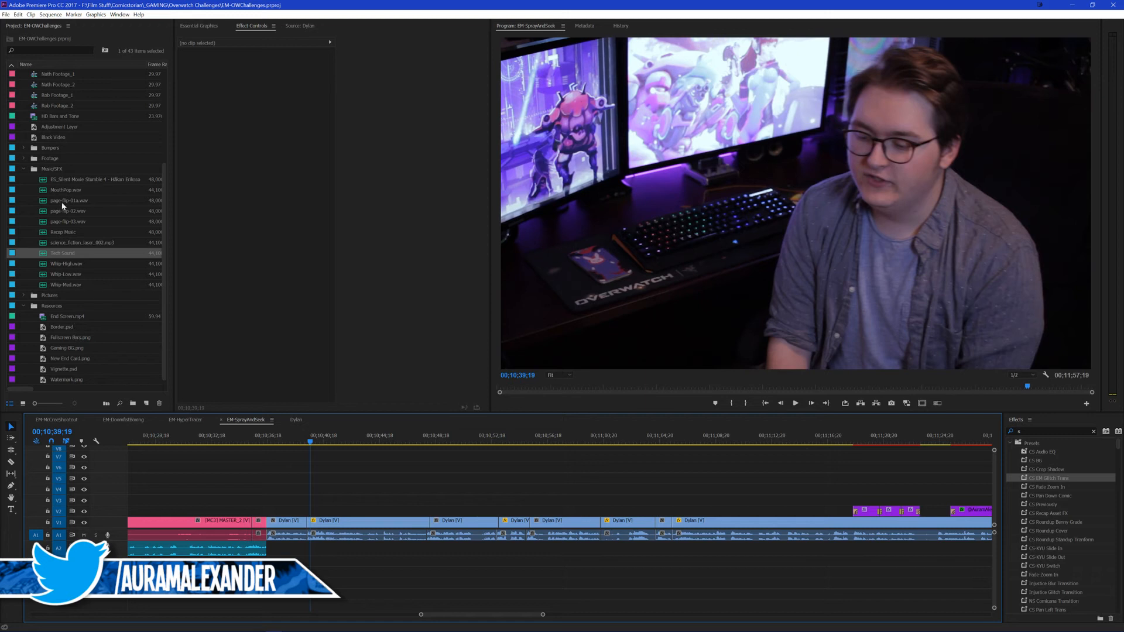
left_click_drag(57, 181, 319, 585)
scroll(342, 488, "down", 1)
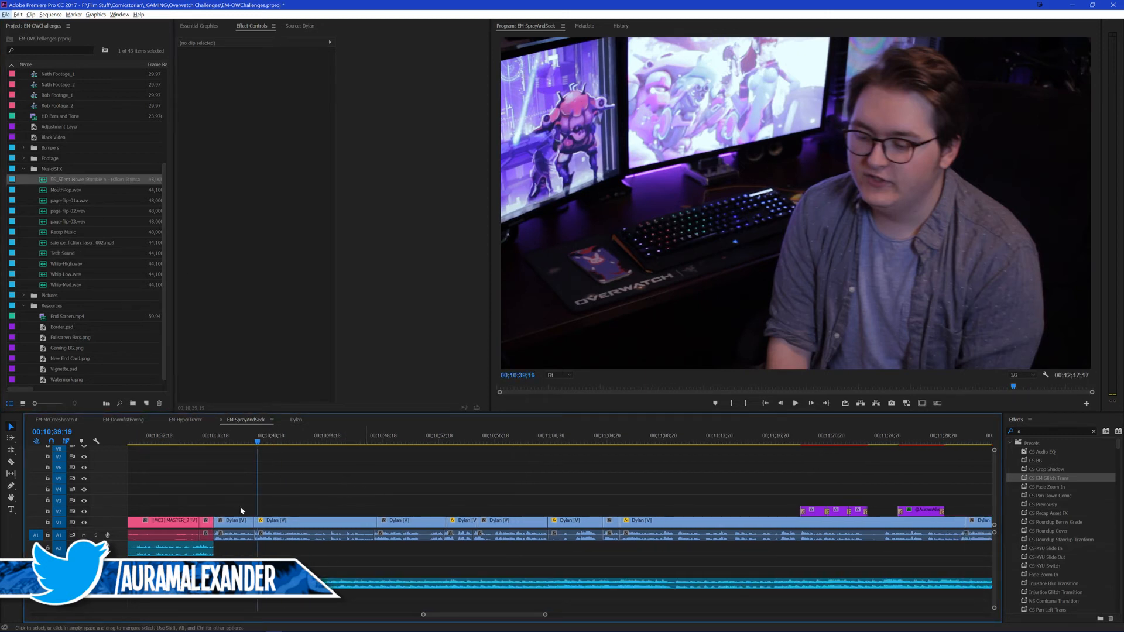
Step: Cut the outro music at 00;10;37;14, remove its opening, and slide the rest back to the start of the outro
left_click_drag(235, 440, 227, 463)
left_click(234, 584)
key("ctrl+k")
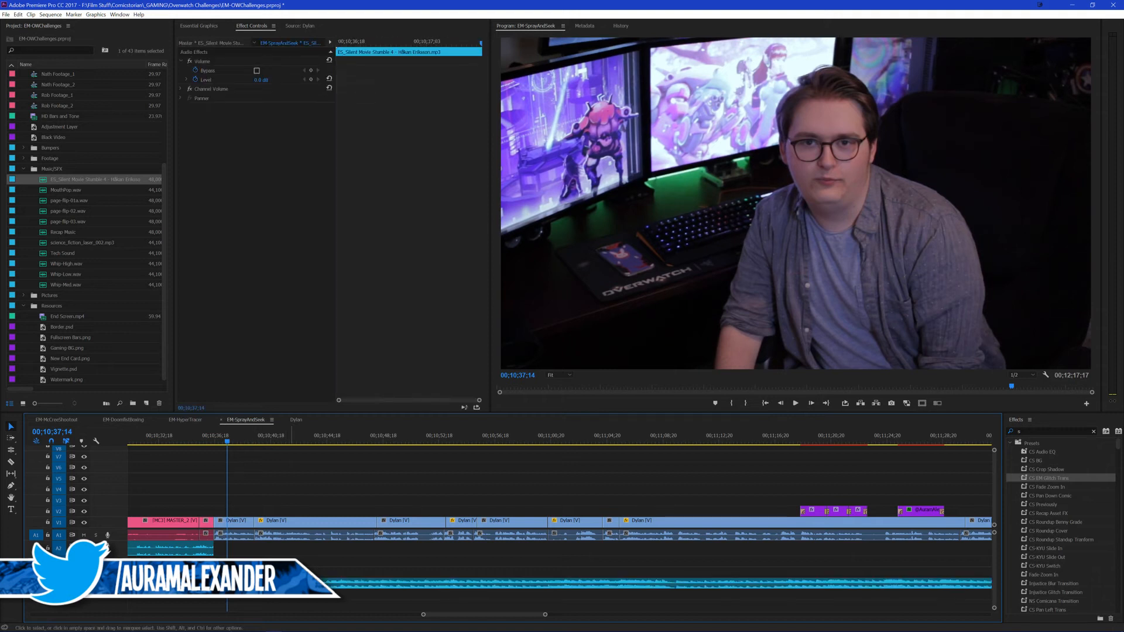
left_click_drag(291, 584, 278, 585)
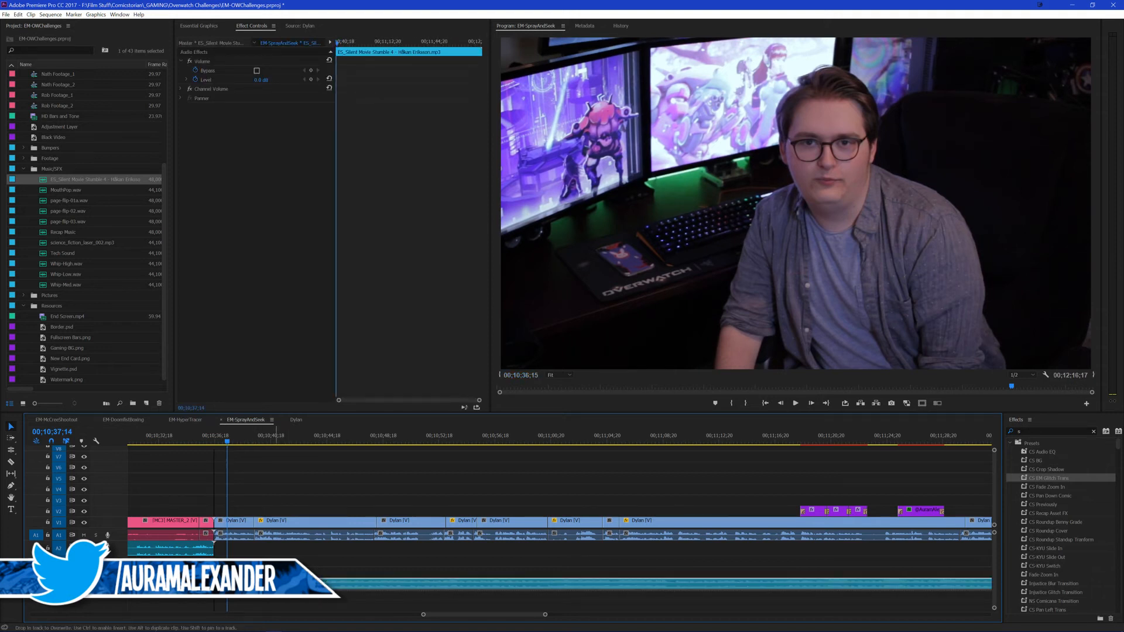
Step: Lower the outro music's volume level without keyframes and play the start of the outro
left_click(202, 80)
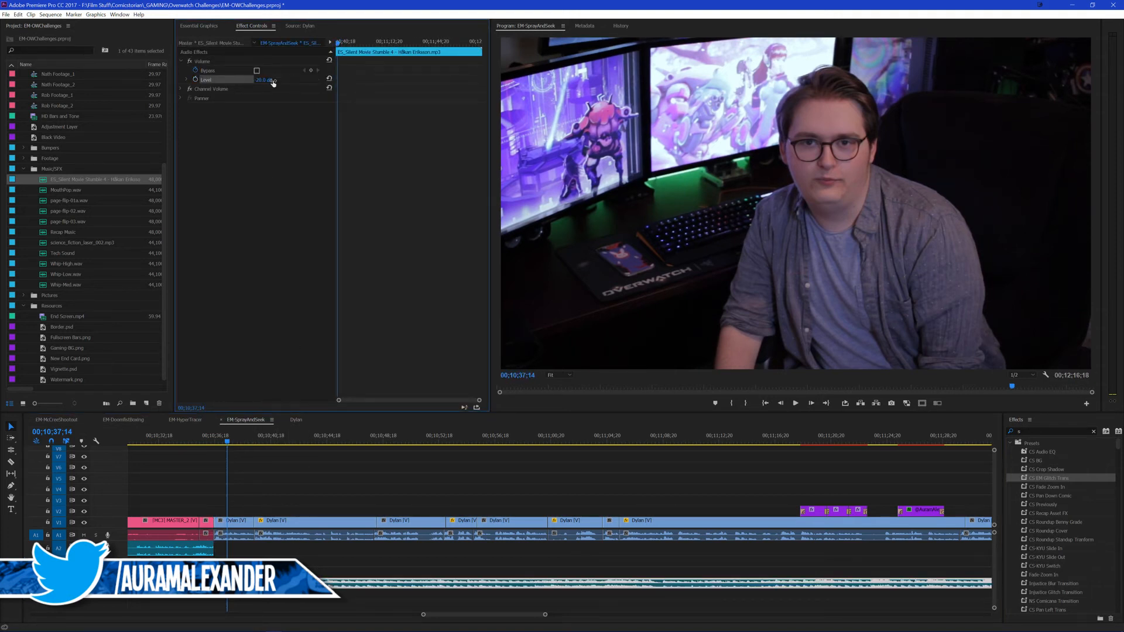
key("space")
left_click(302, 469)
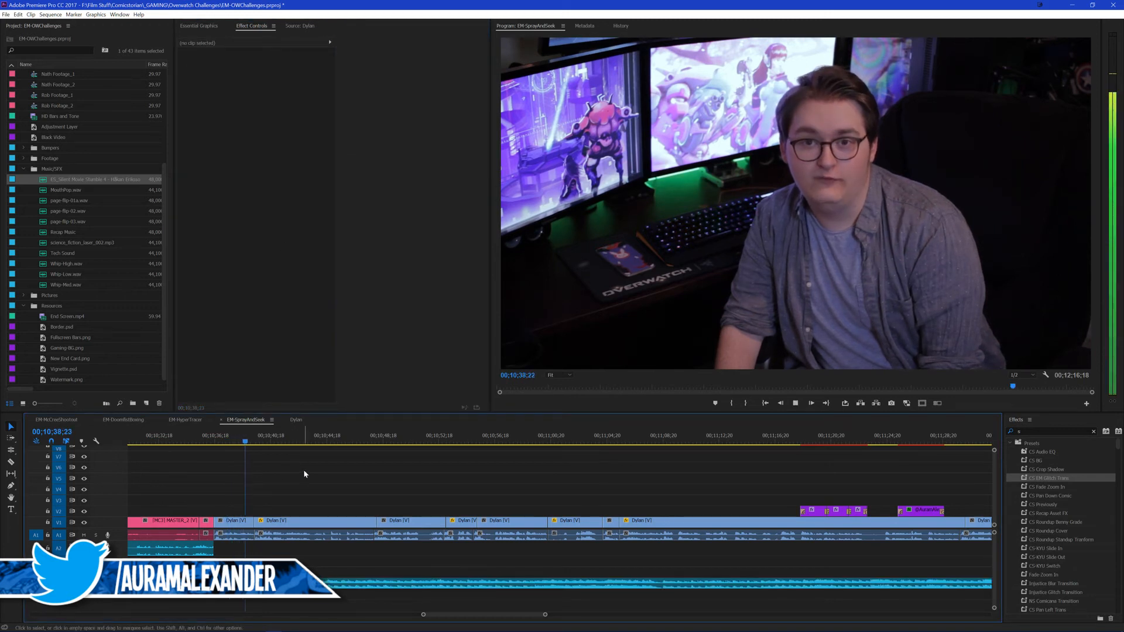
Step: Save the project and play the outro up to about 00;11;04;20 to check the music against the voice
key("minus")
scroll(480, 474, "down", 3)
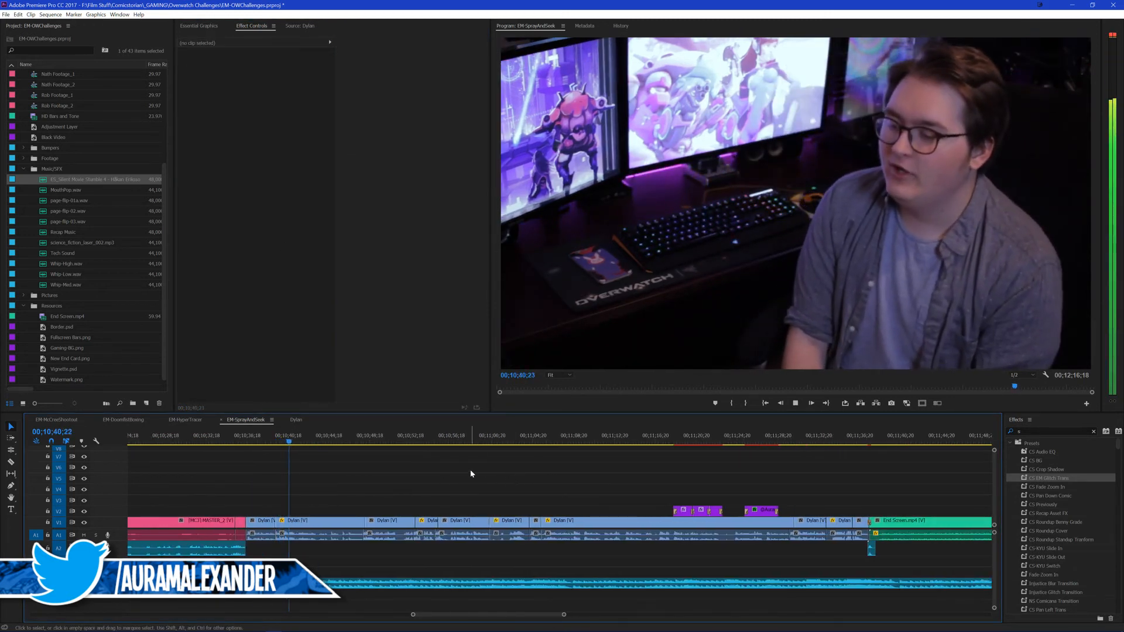
key("space")
key("ctrl+s")
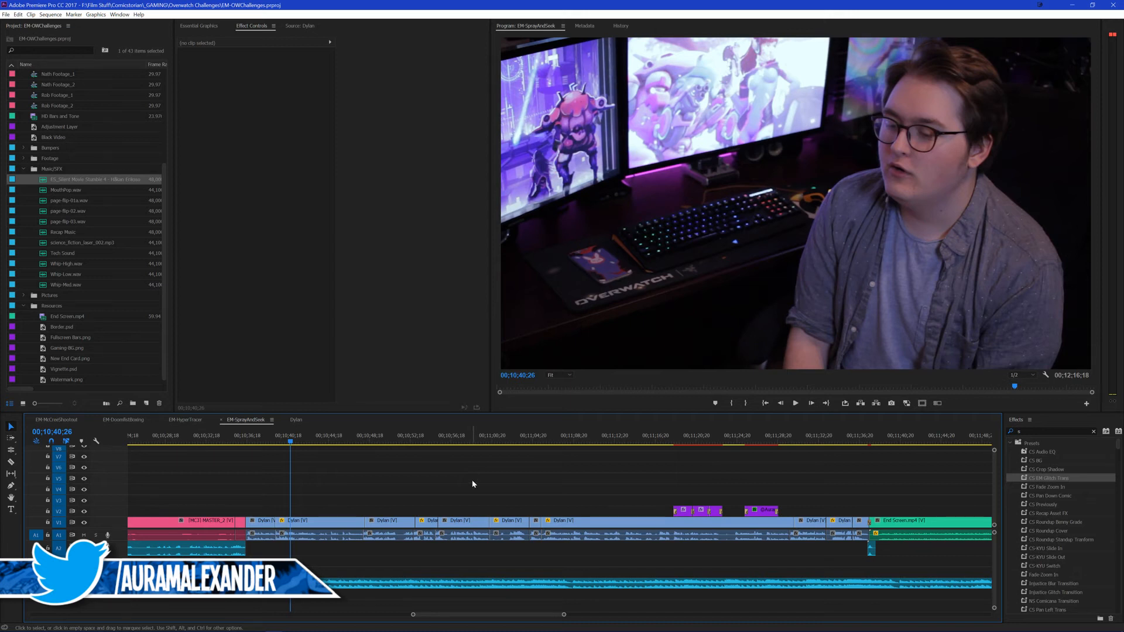
key("space")
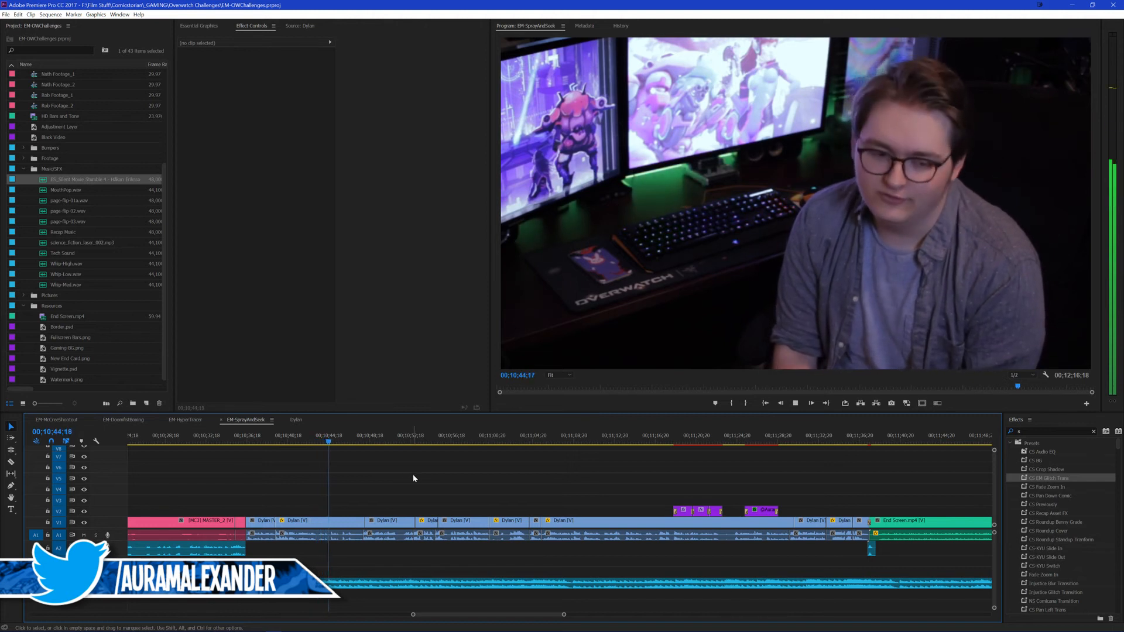
scroll(505, 477, "down", 2)
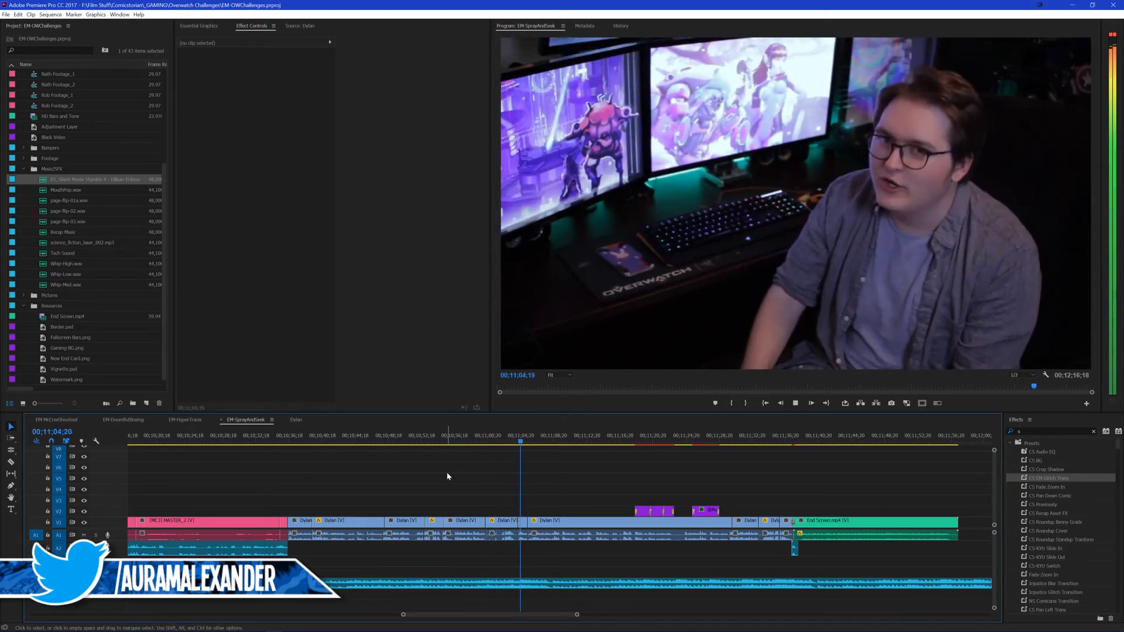
Step: Remove the outro music between 00;11;04;11 and 00;11;05;16, fade it back in, then save and play on
key("space")
scroll(499, 509, "up", 1)
scroll(500, 509, "up", 1)
key("shift+Up")
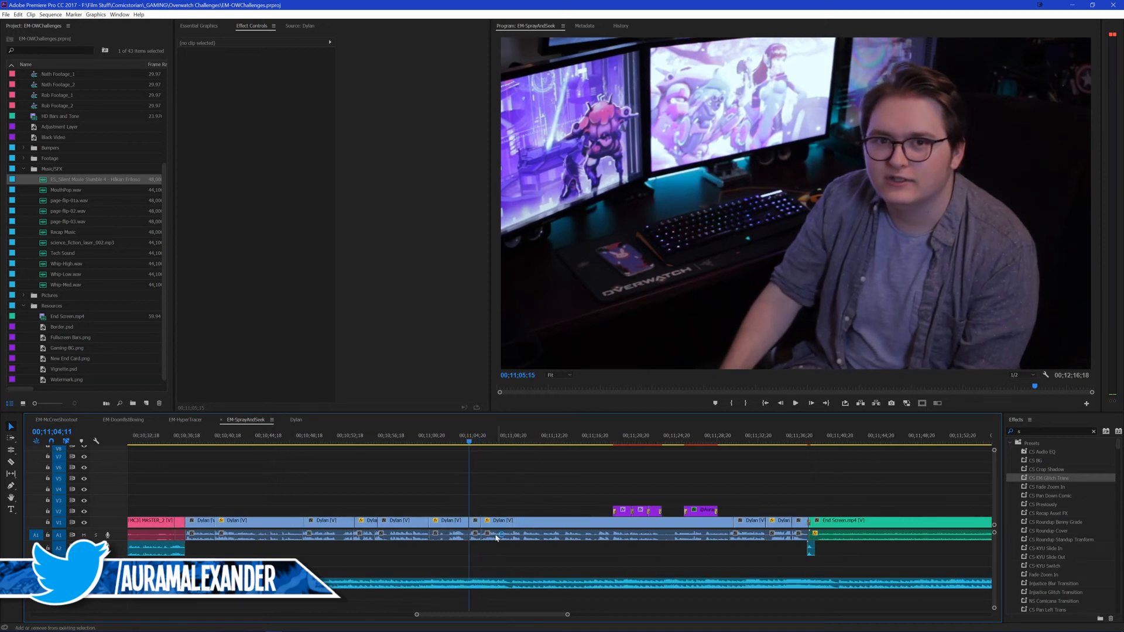
left_click(498, 585)
key("ctrl+k")
key("Down")
left_click(500, 585)
key("ctrl+k")
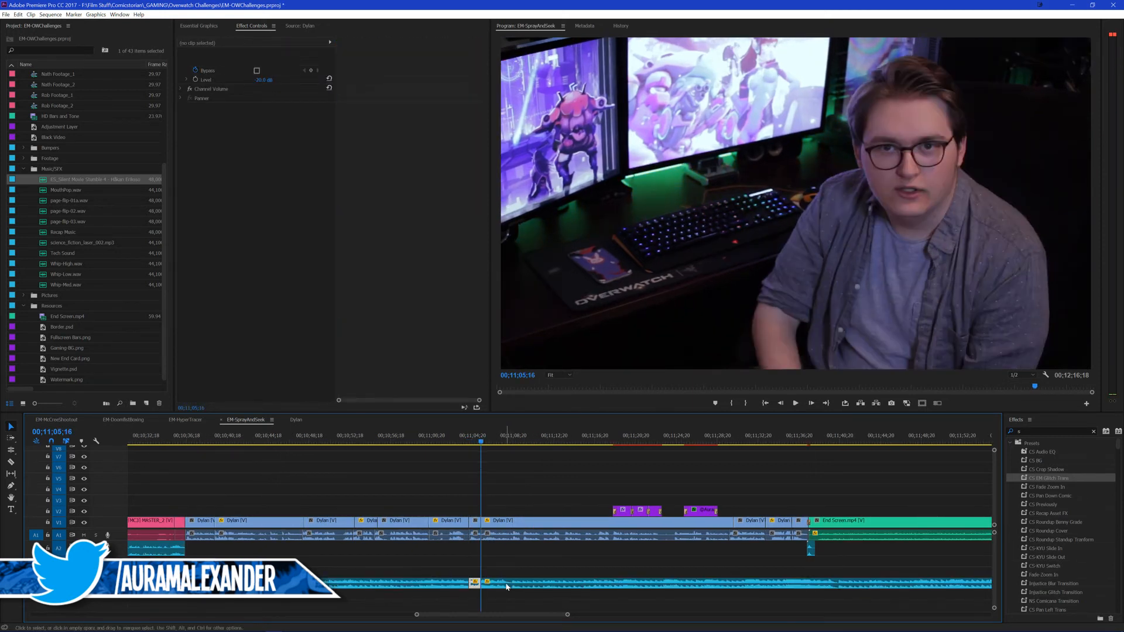
key("Delete")
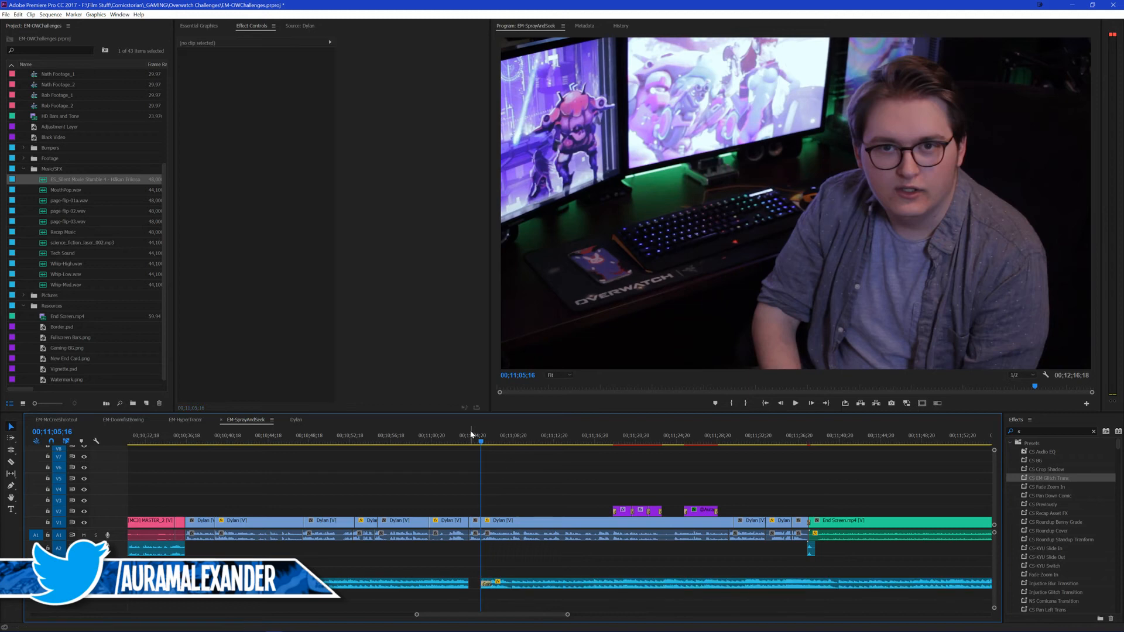
key("ctrl+s")
key("space")
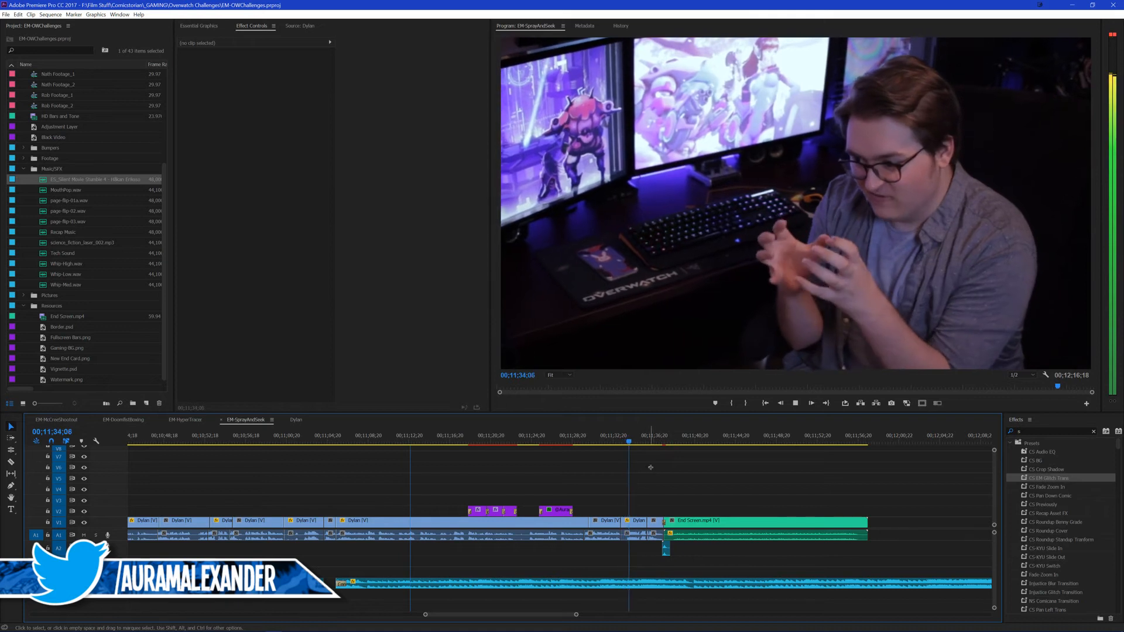
Step: Cut the outro music at 00;11;33;13, remove everything after the cut, and play on
key("Up")
left_click(654, 585)
key("ctrl+k")
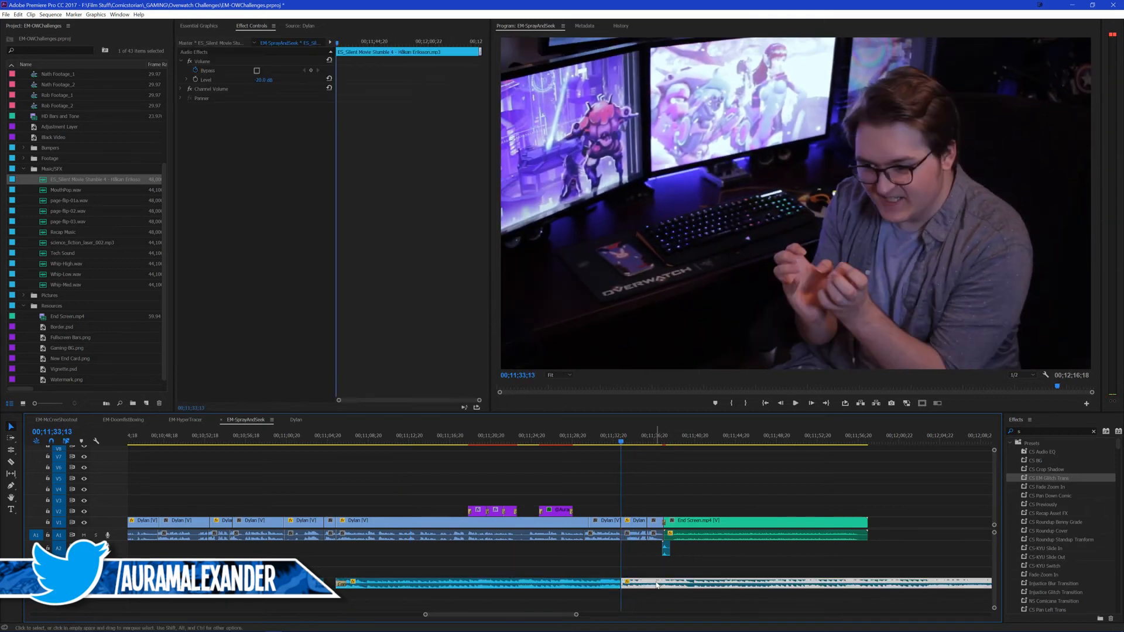
key("Delete")
key("space")
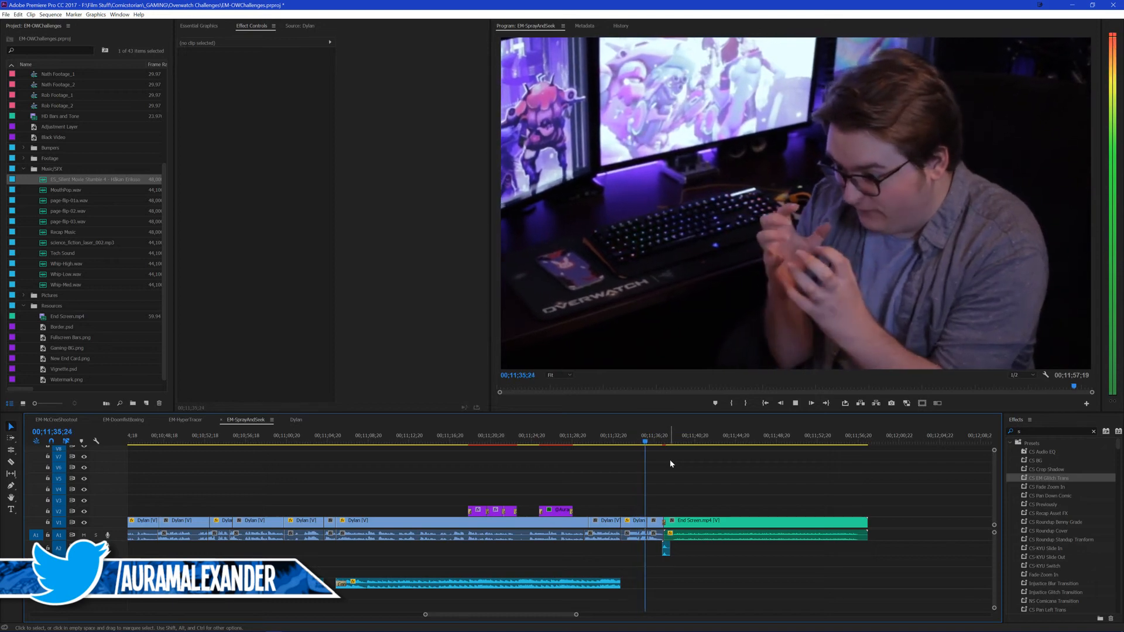
Step: Extend the outro music's end to about 00;11;36;00, check the playback into the end screen, and save the project
left_click_drag(619, 583, 646, 579)
left_click(641, 441)
key("space")
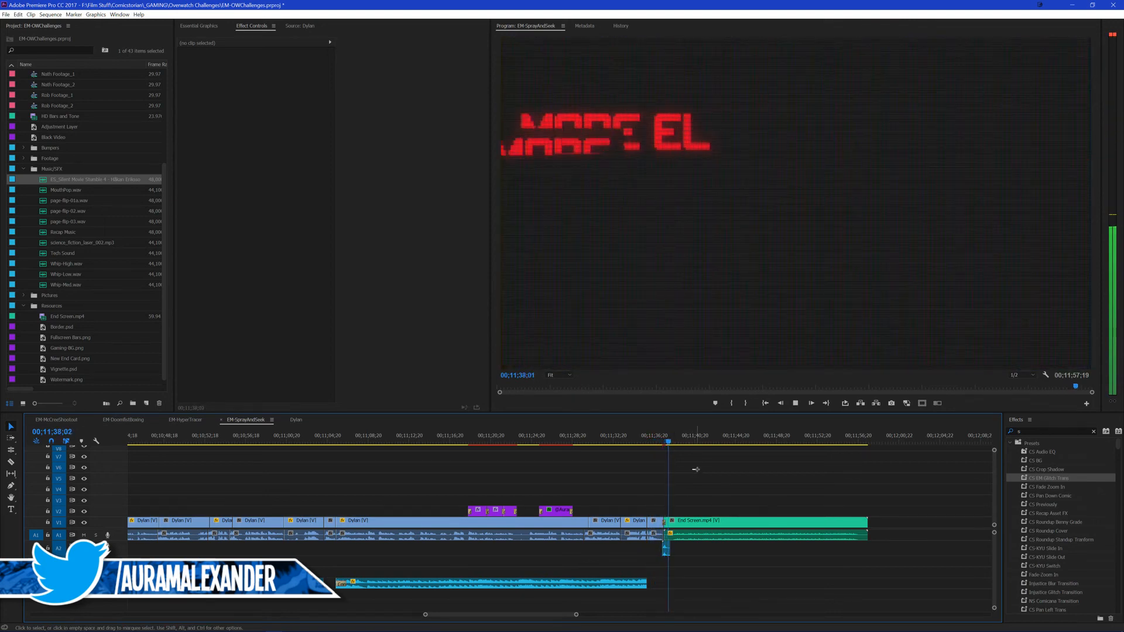
key("ctrl+s")
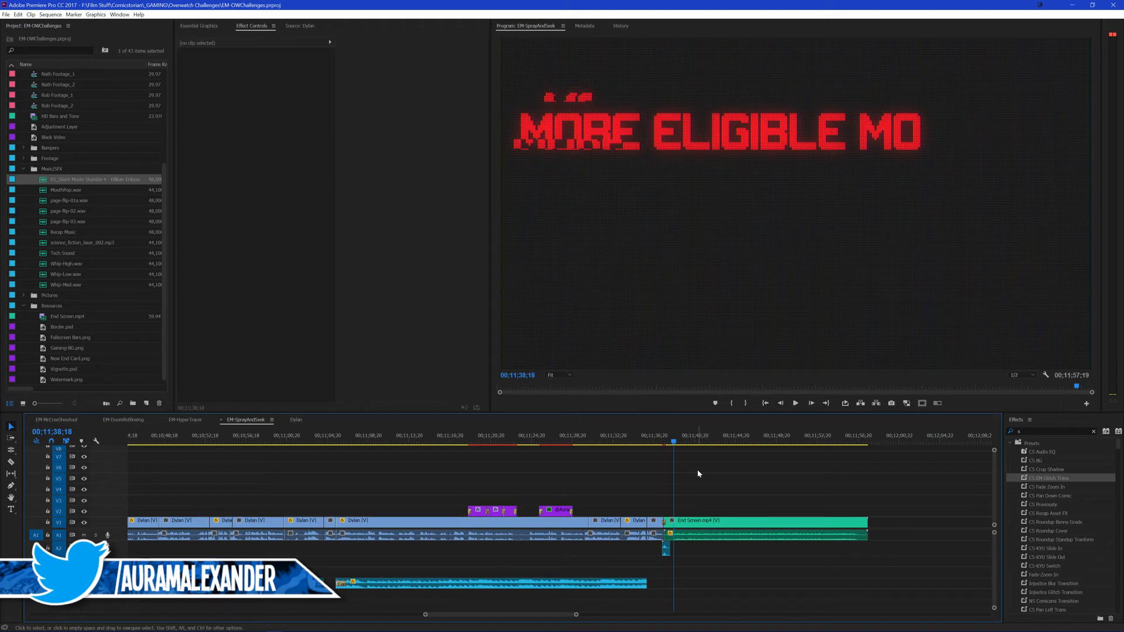
Step: Switch to Chrome, search for "dc rebirth books" in a new tab, and open the ongoing series section of Wikipedia's DC Rebirth article
left_click(57, 625)
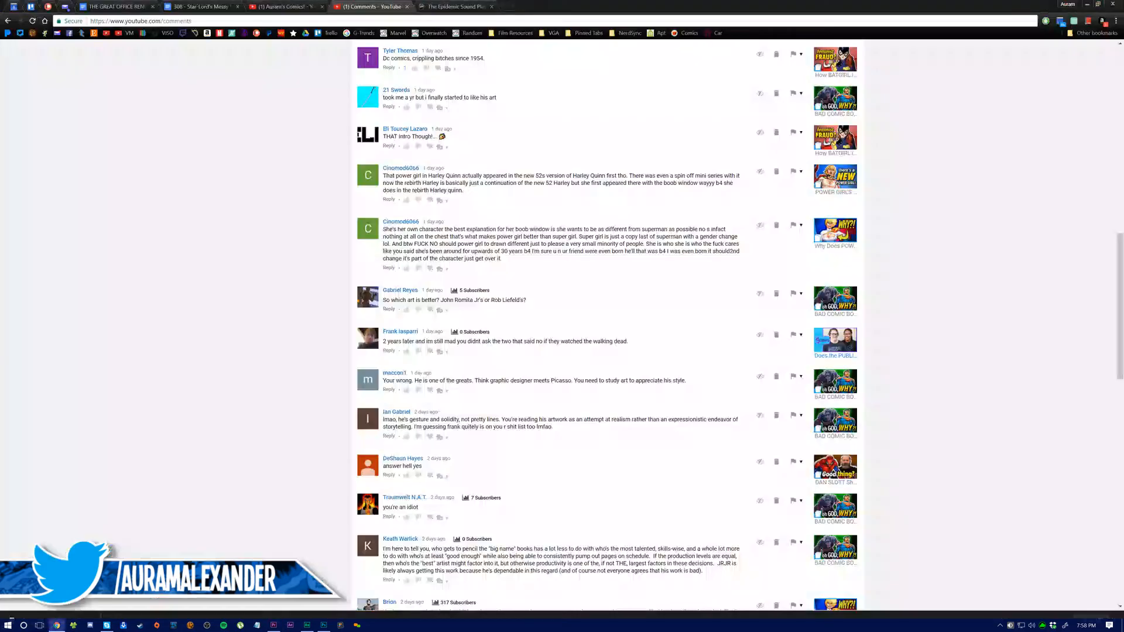
left_click(507, 7)
type("dc rebirth books")
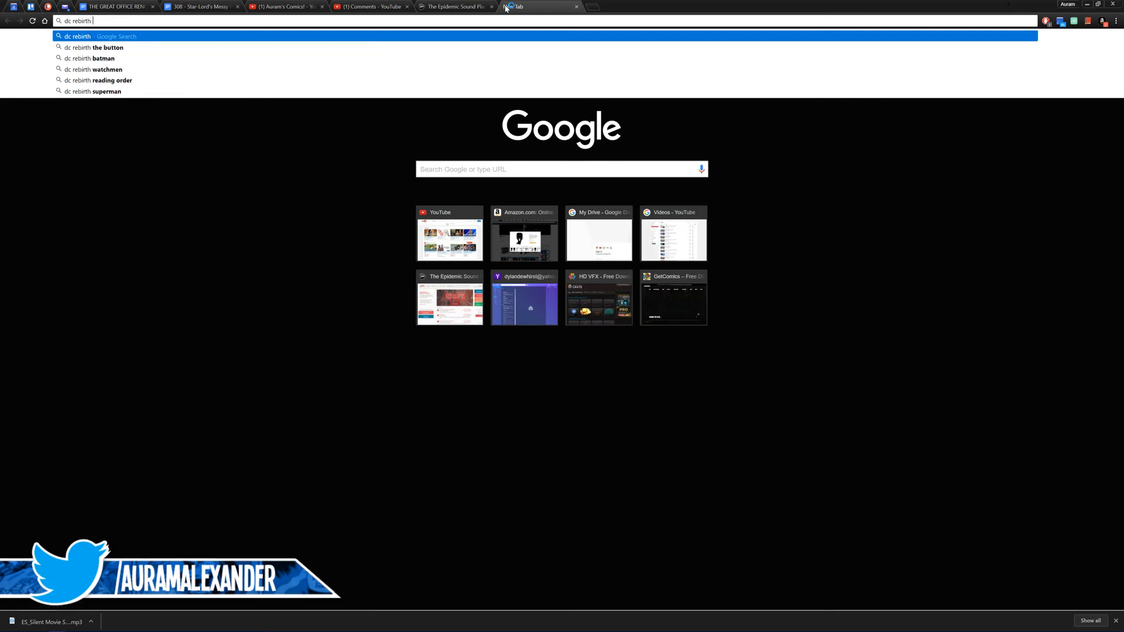
key("Return")
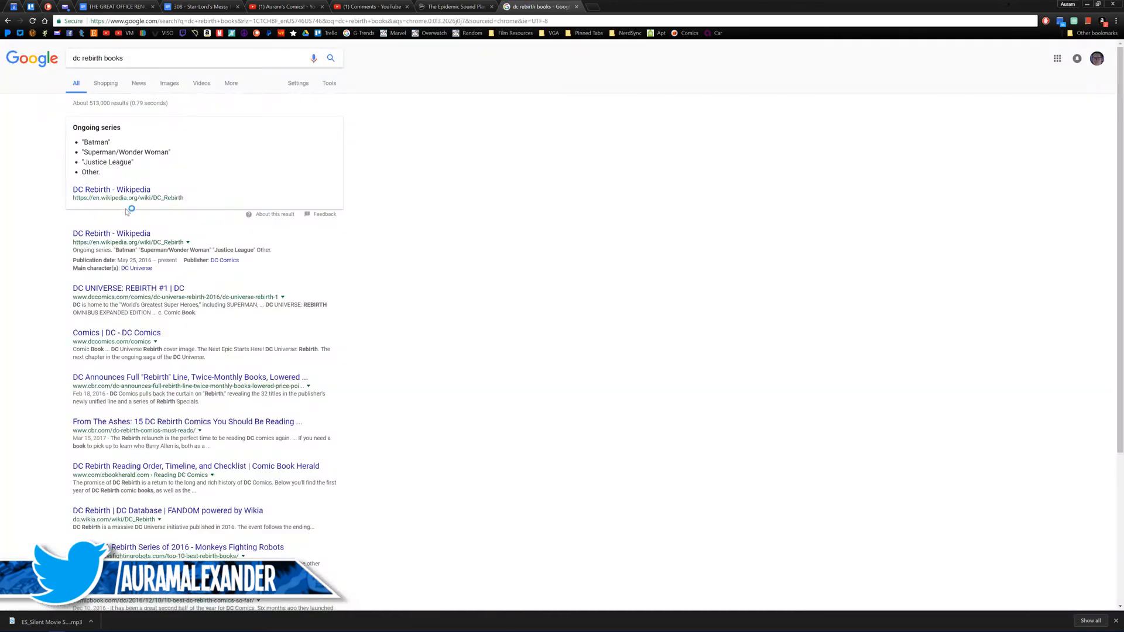
left_click(105, 193)
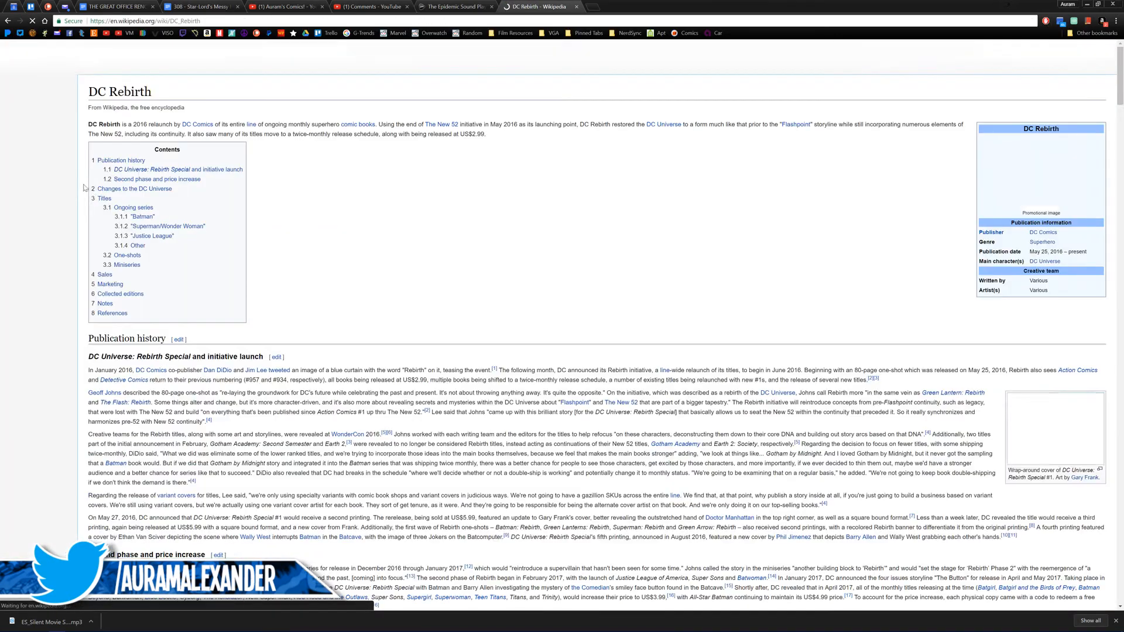
left_click(143, 212)
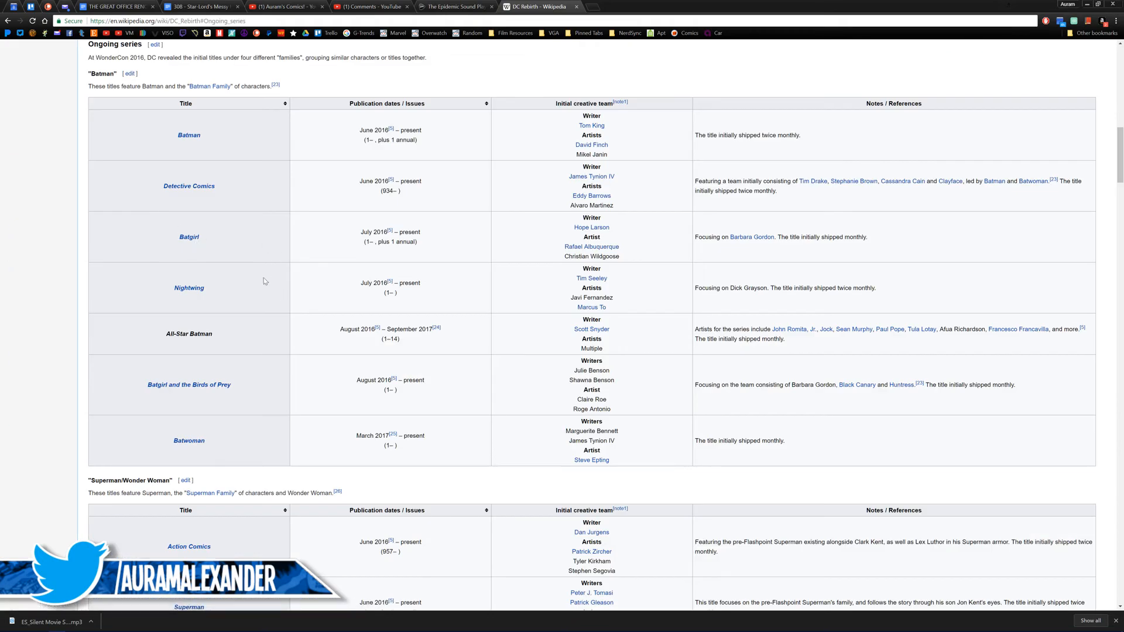
Step: Look through the DC Rebirth ongoing series and one-shot tables, close the article, and return to Premiere Pro
scroll(191, 138, "down", 3)
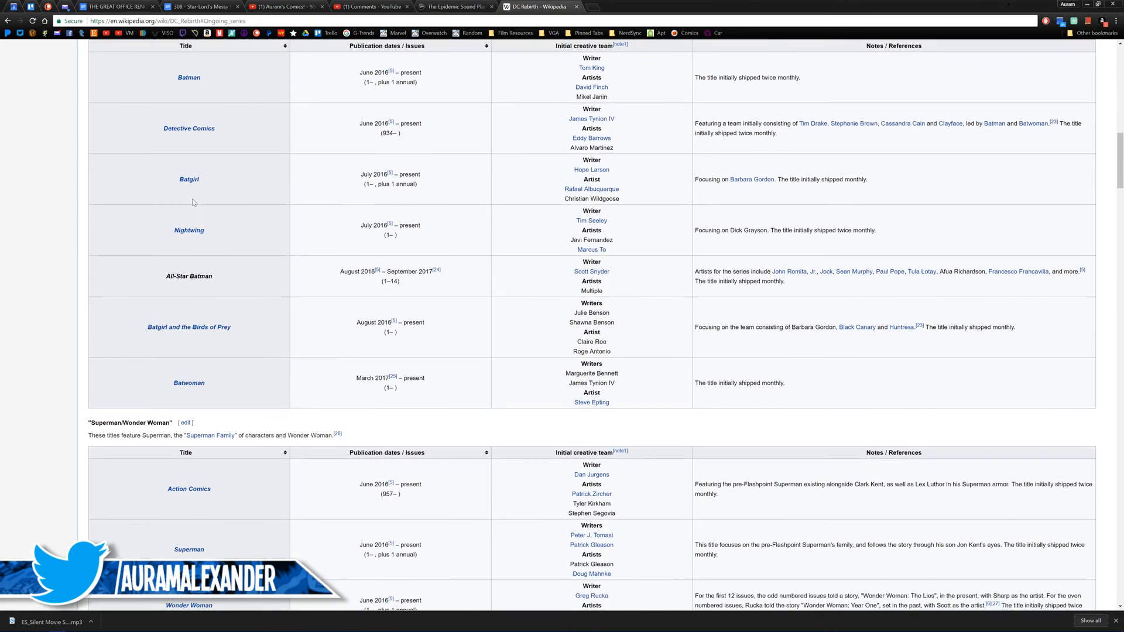
scroll(227, 217, "down", 3)
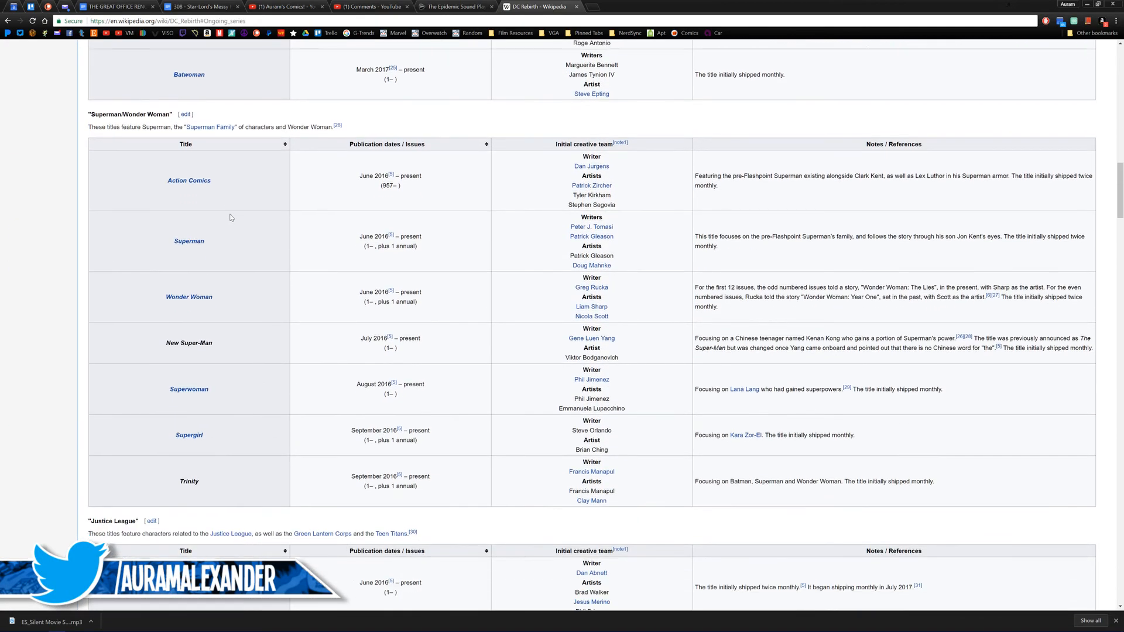
scroll(236, 218, "down", 4)
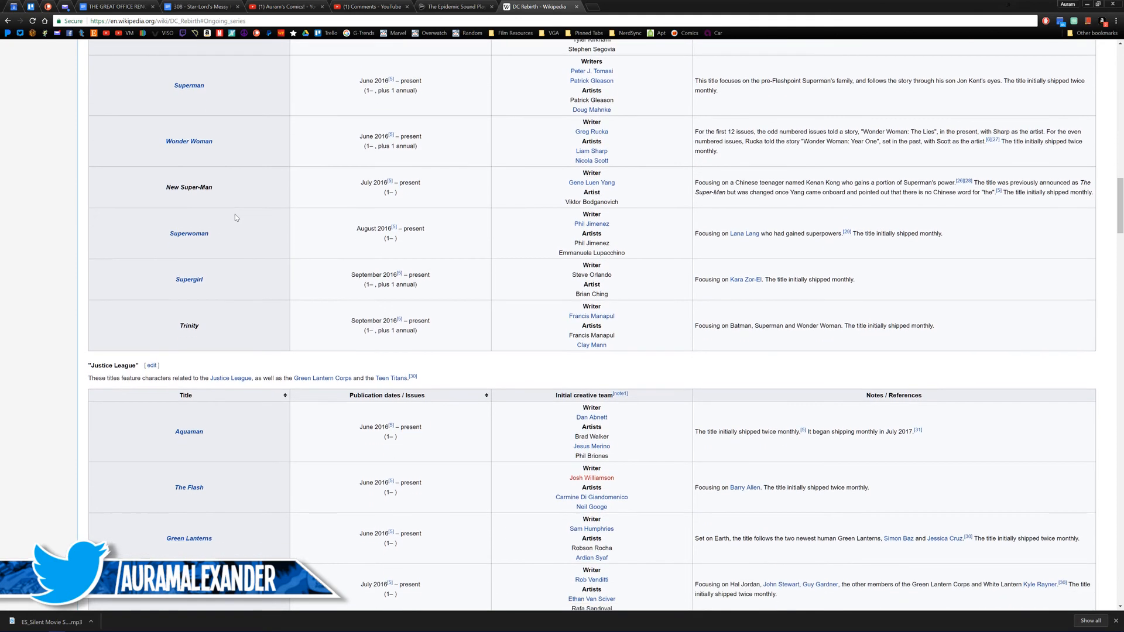
scroll(221, 199, "down", 3)
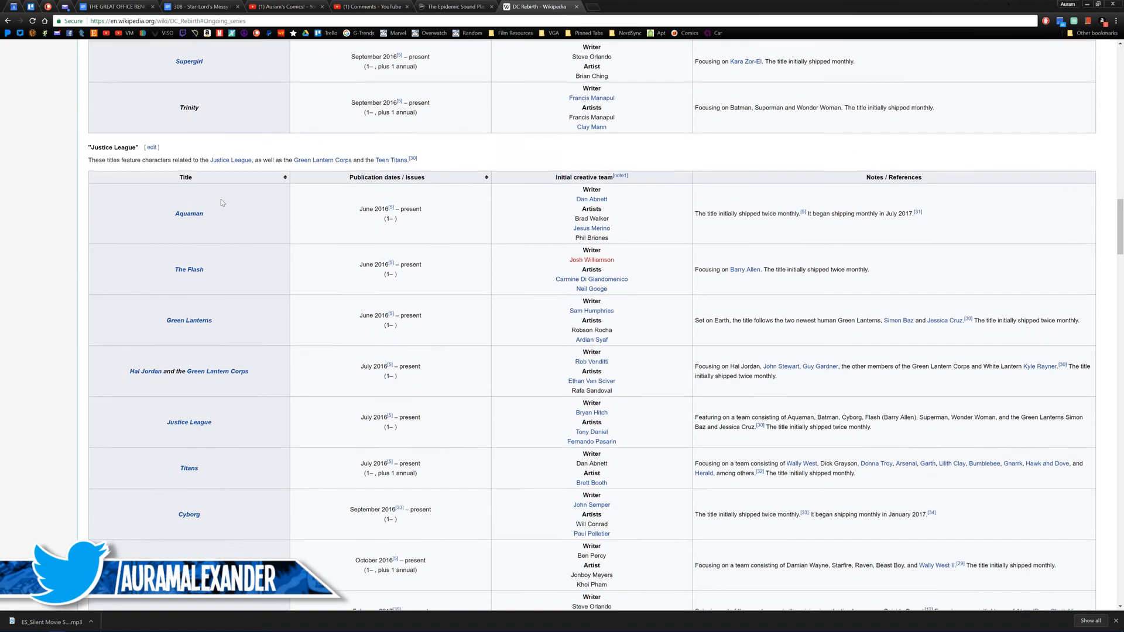
scroll(226, 199, "down", 3)
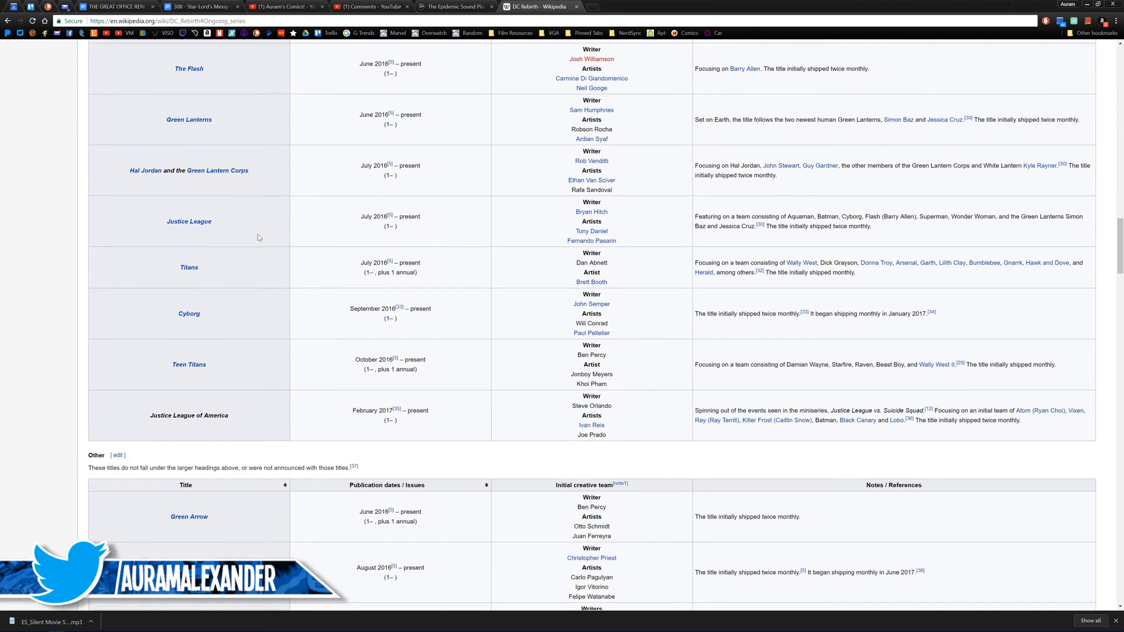
scroll(240, 255, "down", 5)
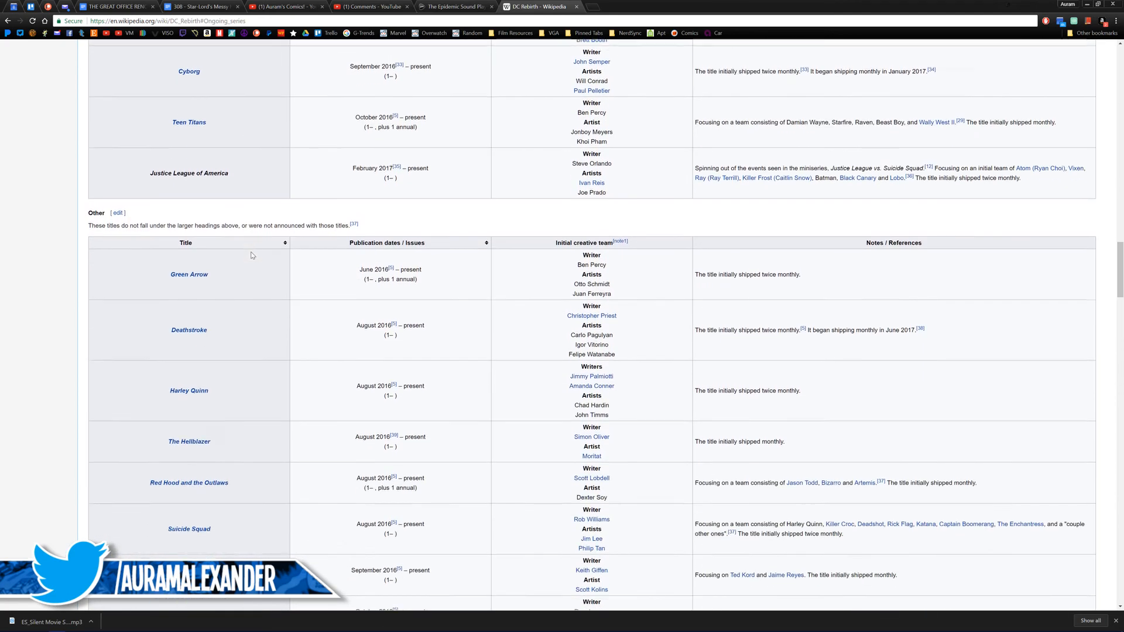
scroll(252, 255, "down", 2)
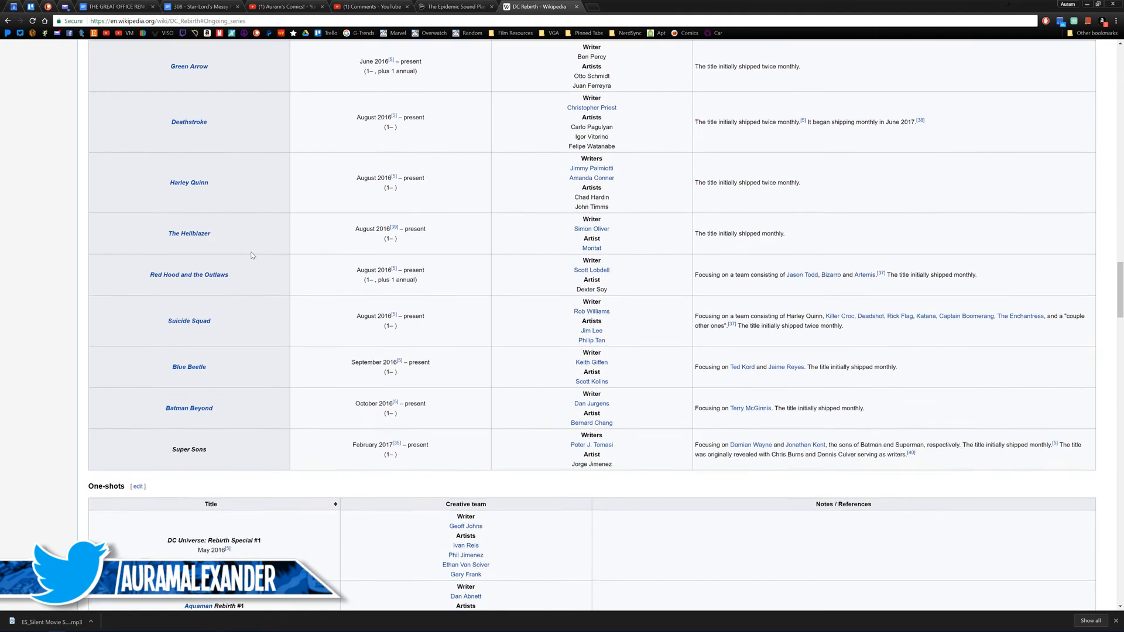
scroll(251, 256, "down", 3)
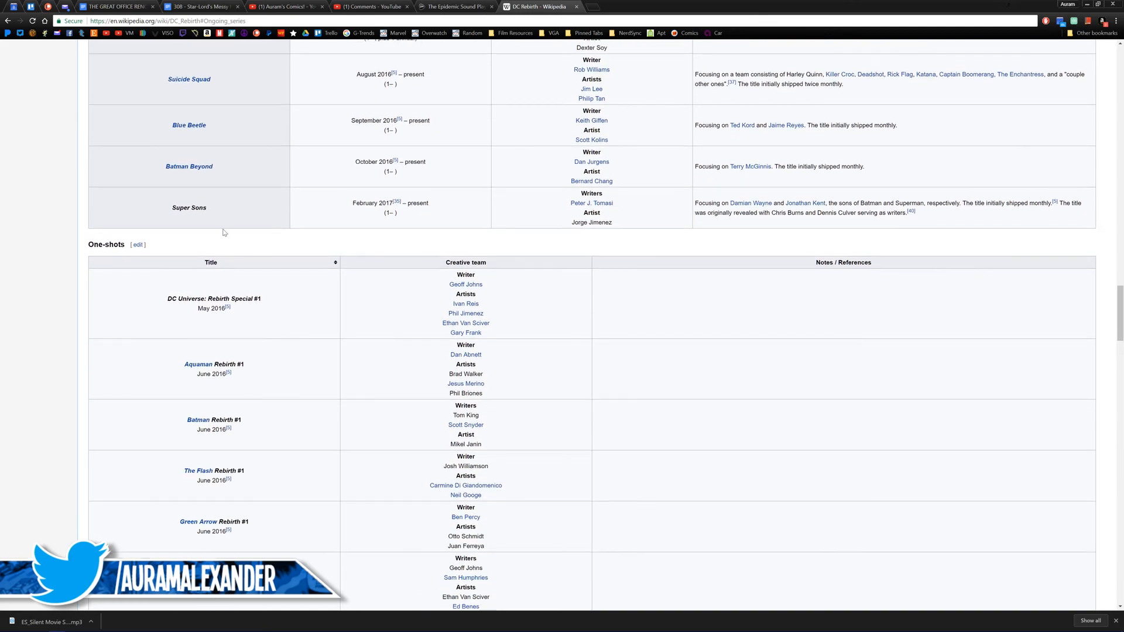
scroll(258, 241, "down", 9)
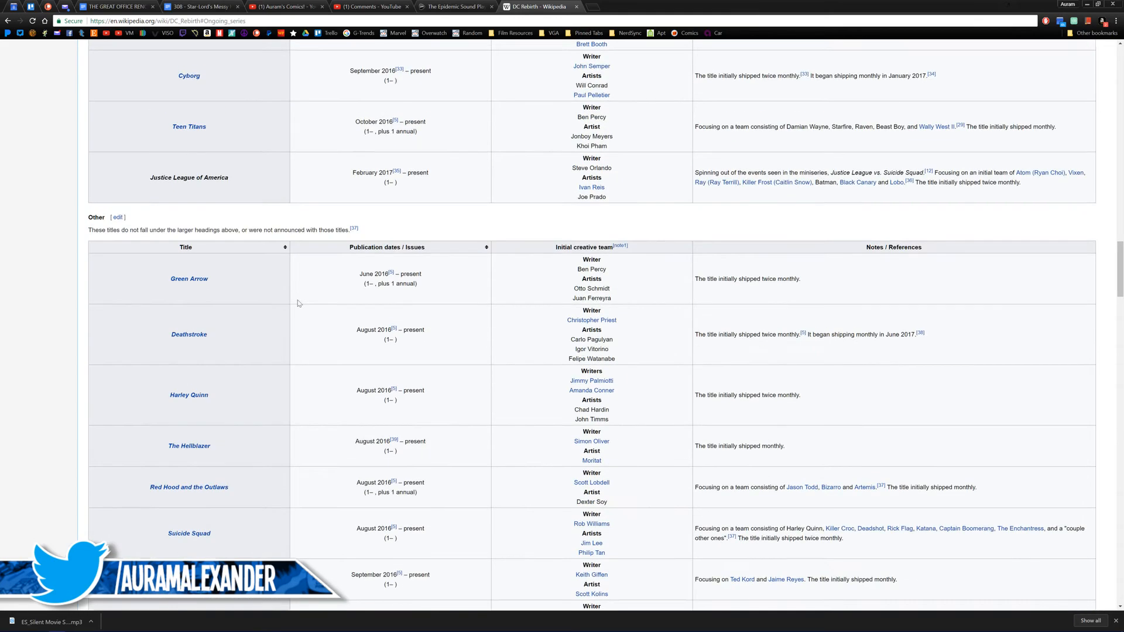
scroll(297, 303, "up", 20)
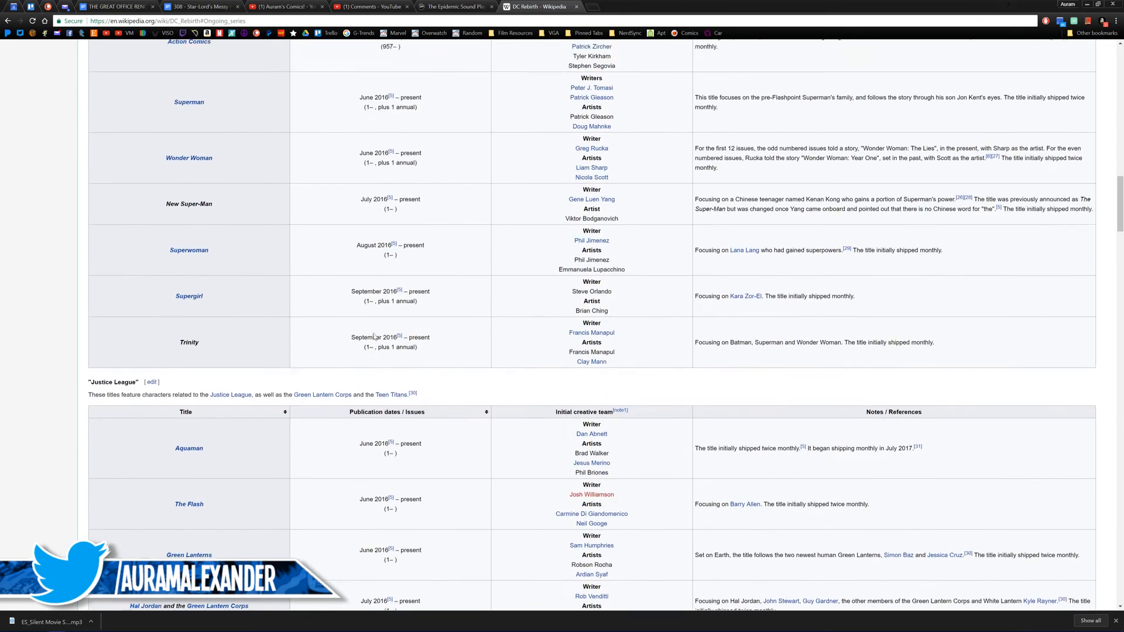
middle_click(535, 4)
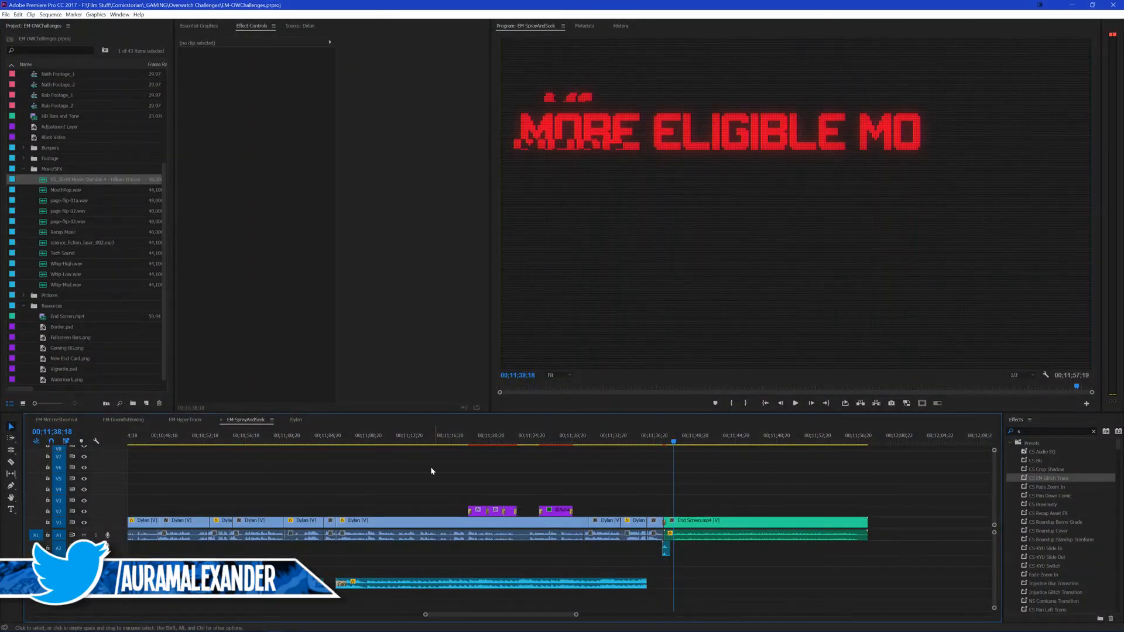
Step: Close the Dylan sequence and check the timelines of the EM-SprayAndSeek, EM-HyperTrace and EM-McCreeShootout sequences
key("backslash")
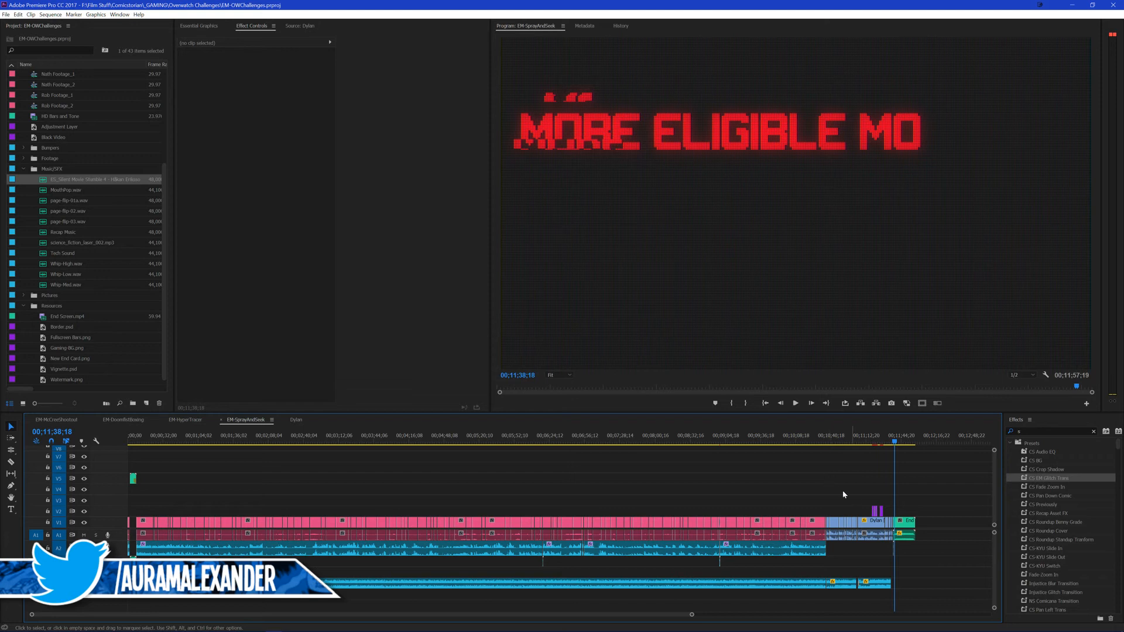
left_click(284, 420)
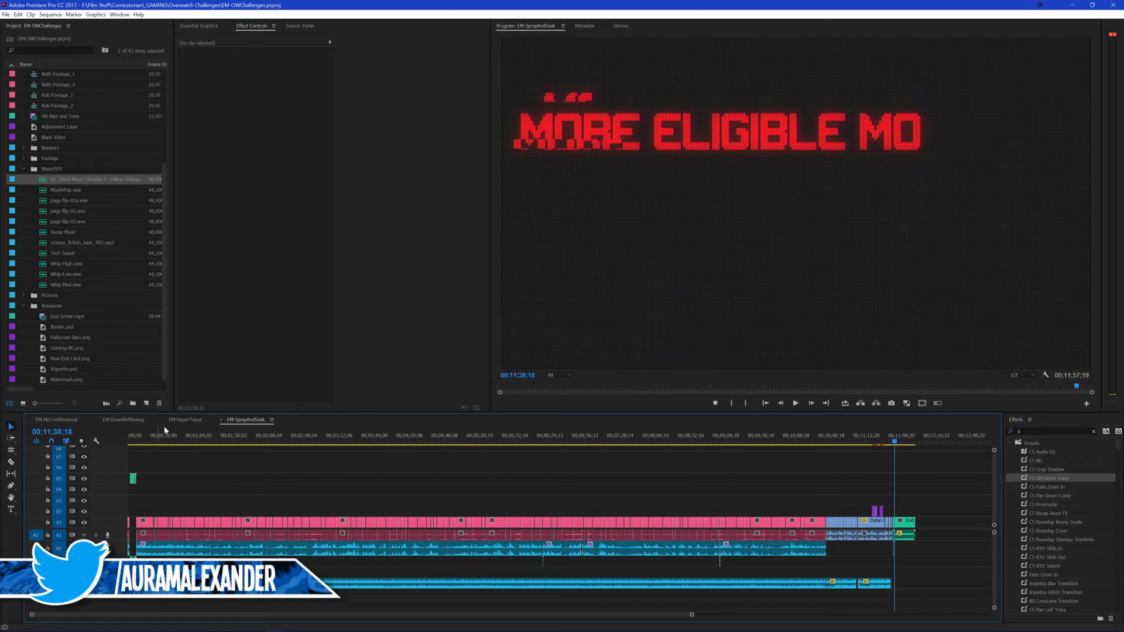
left_click(187, 420)
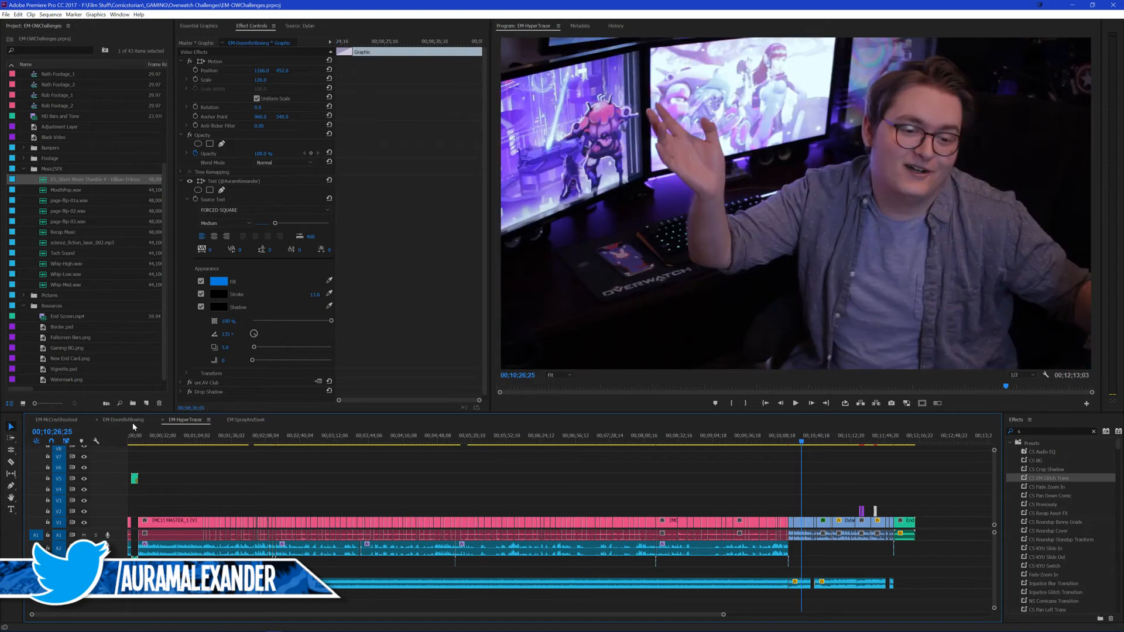
left_click(123, 420)
key("ctrl+z")
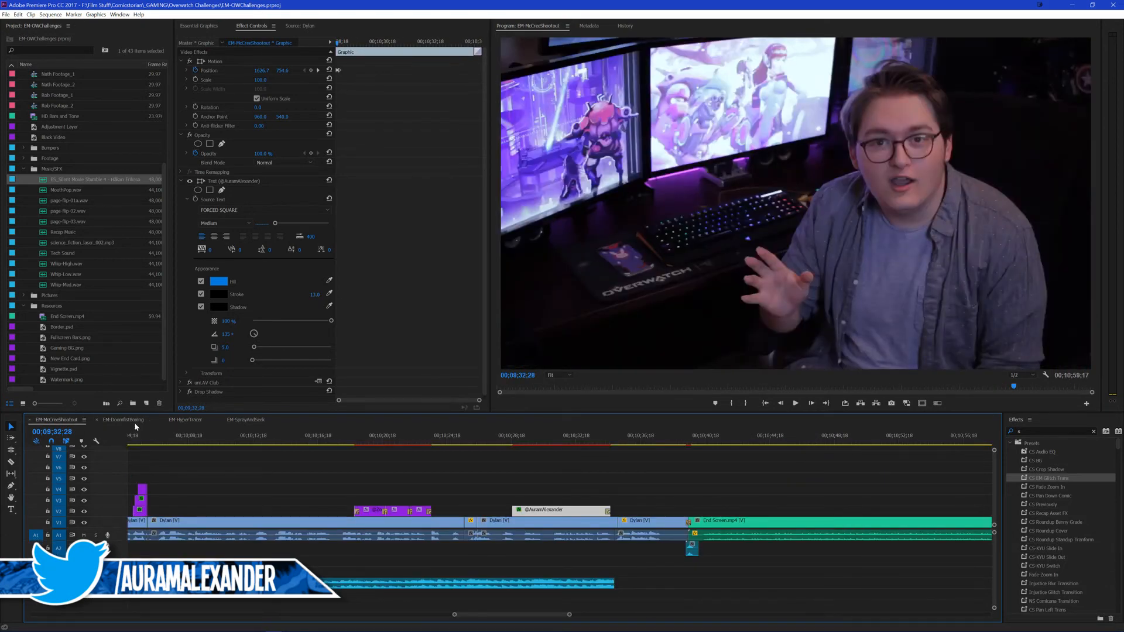
left_click(364, 472)
key("backslash")
left_click(138, 419)
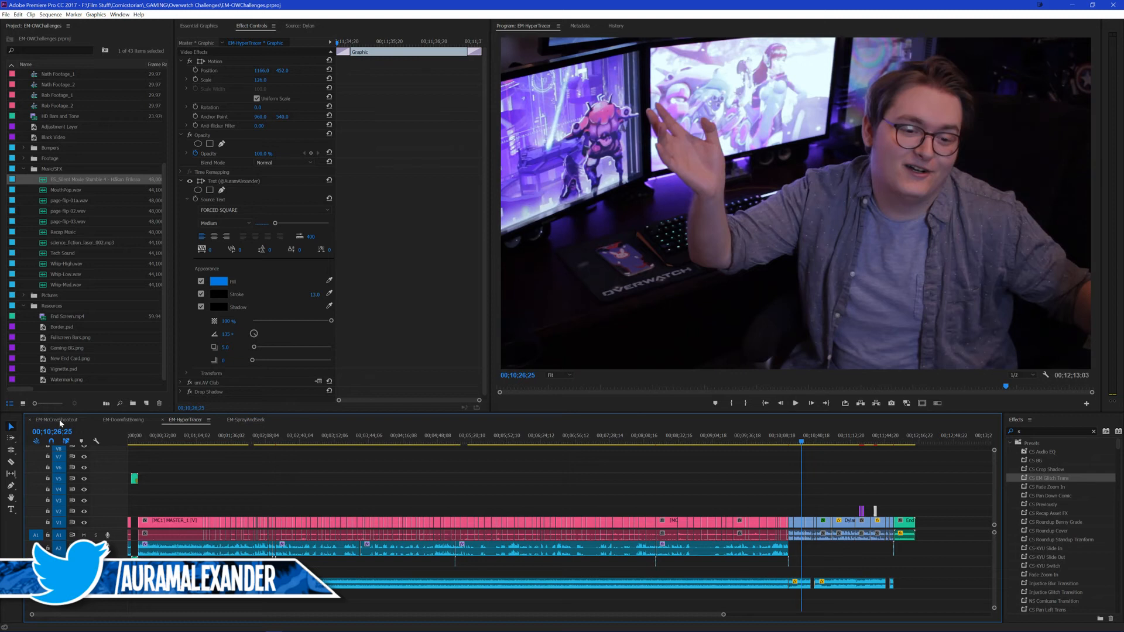
Step: Collapse the Music/SFX and Resources bins and open the export settings for the four EM sequences together
left_click(24, 169)
left_click(24, 306)
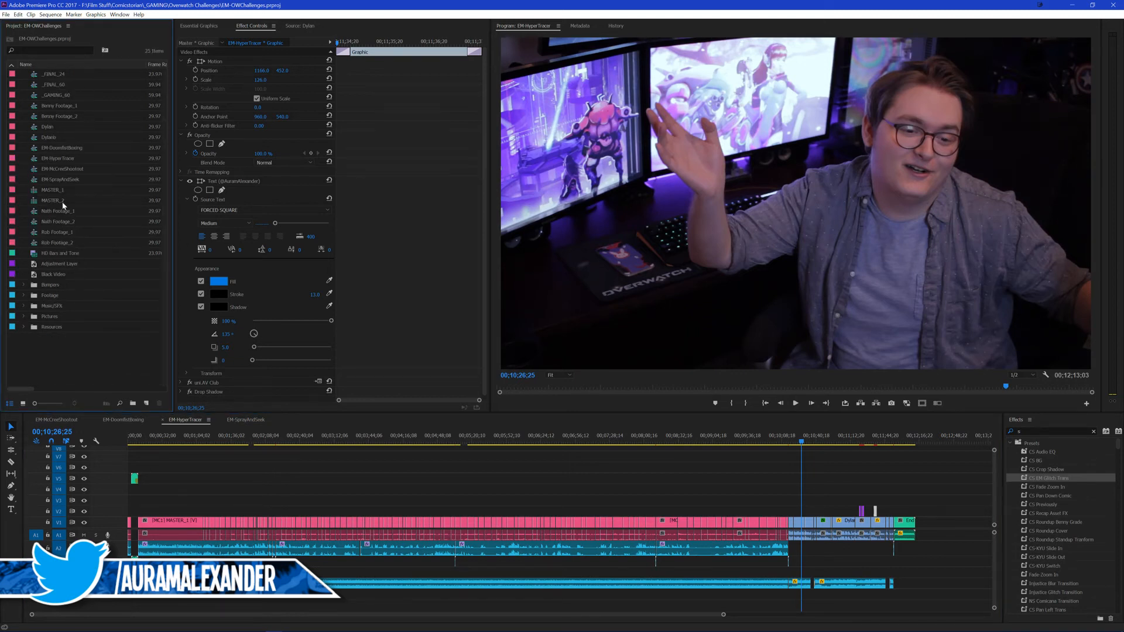
left_click(65, 148)
left_click(74, 180, "shift")
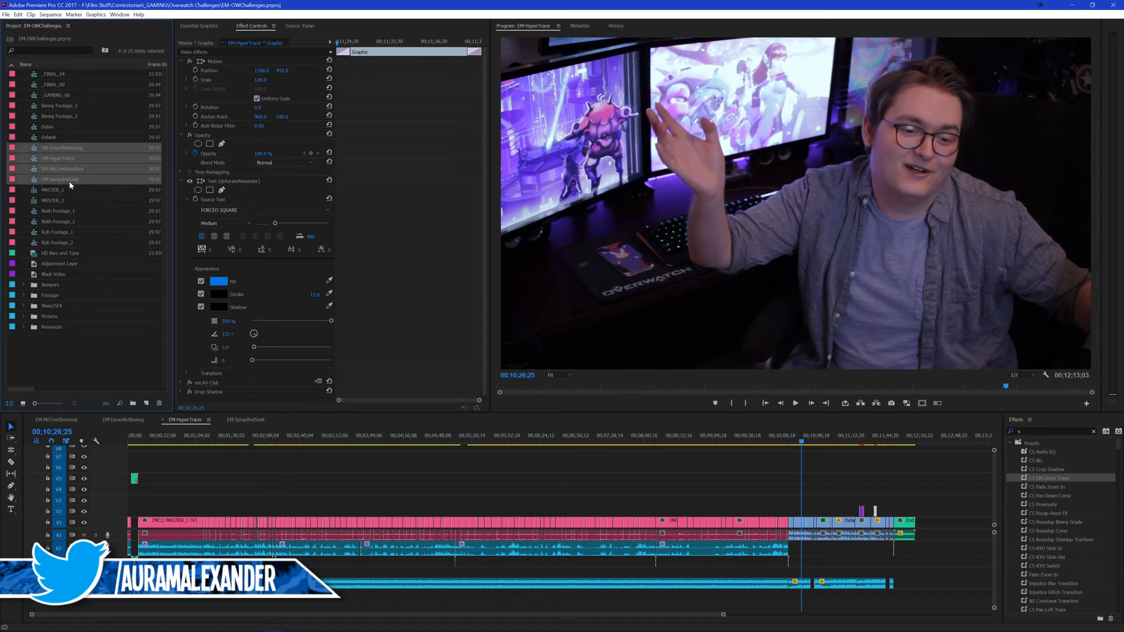
key("ctrl+m")
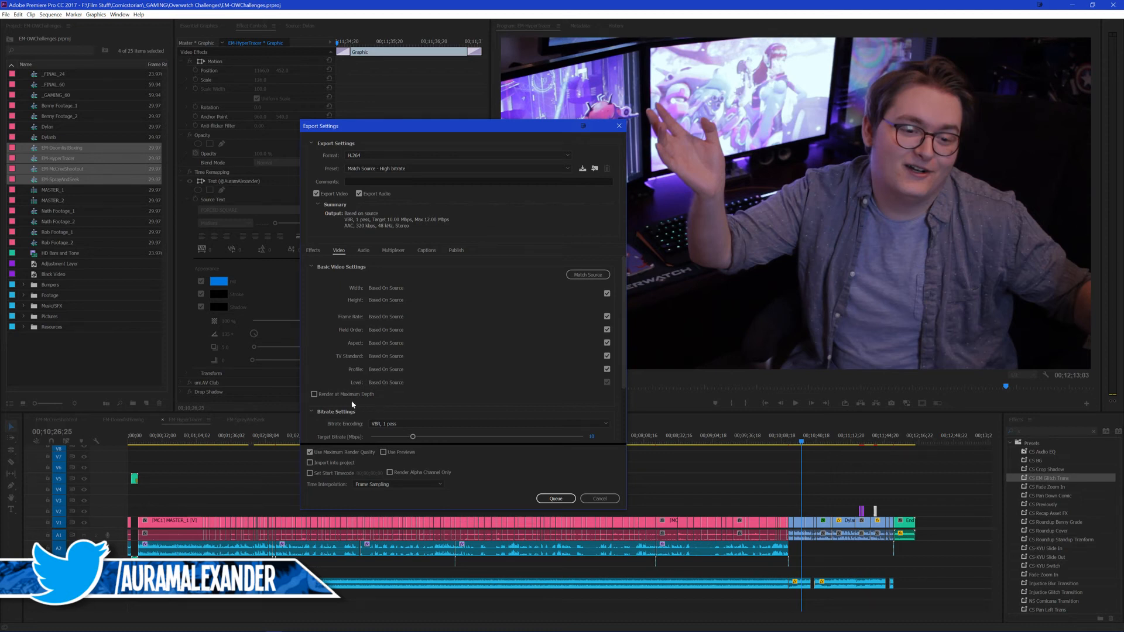
Step: Enable rendering at maximum depth and set the maximum bitrate to 42 Mbps for the H.264 export
left_click(332, 394)
scroll(338, 351, "down", 2)
left_click(593, 396)
type("42")
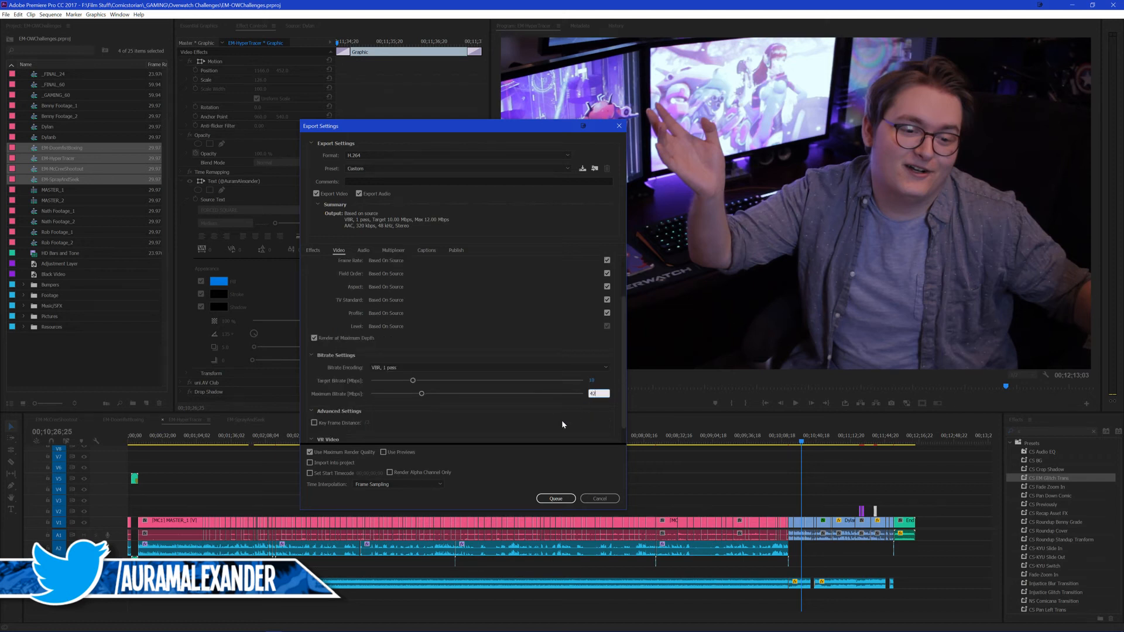
key("Return")
Step: Review the video export settings, send the four EM sequences to the Adobe Media Encoder queue, and clear the project selection
scroll(624, 383, "up", 2)
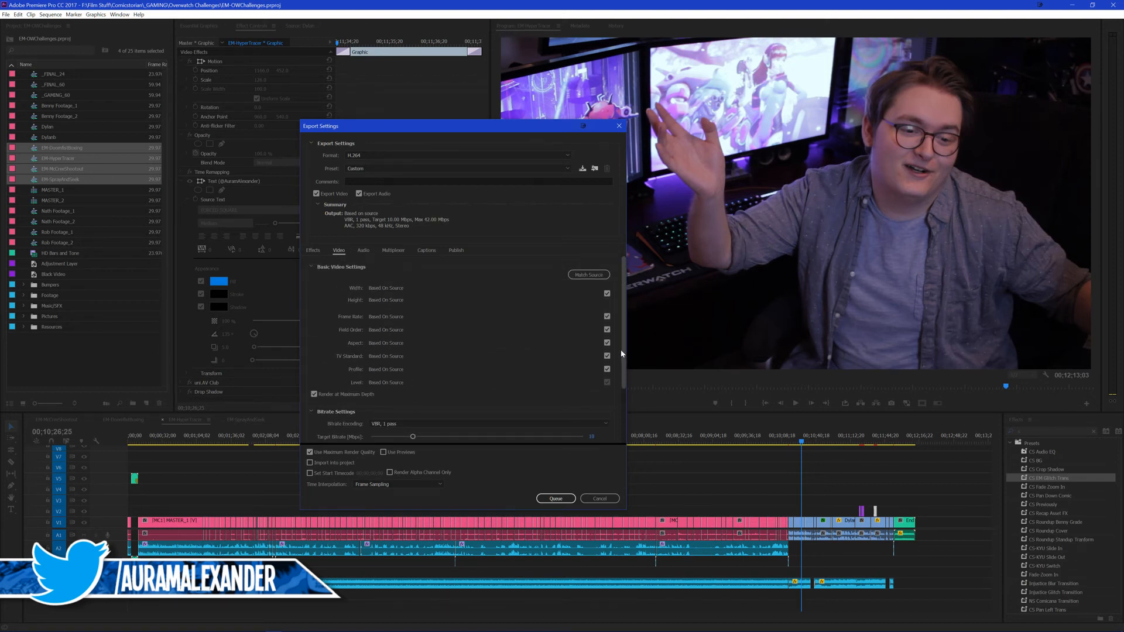
scroll(618, 410, "down", 2)
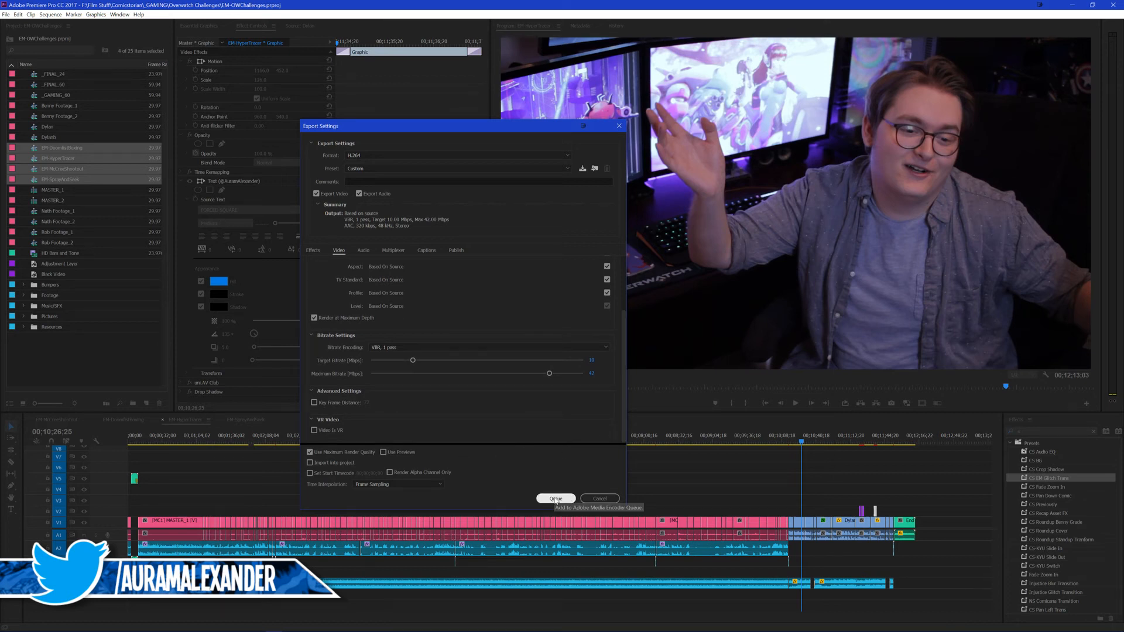
scroll(629, 392, "up", 1)
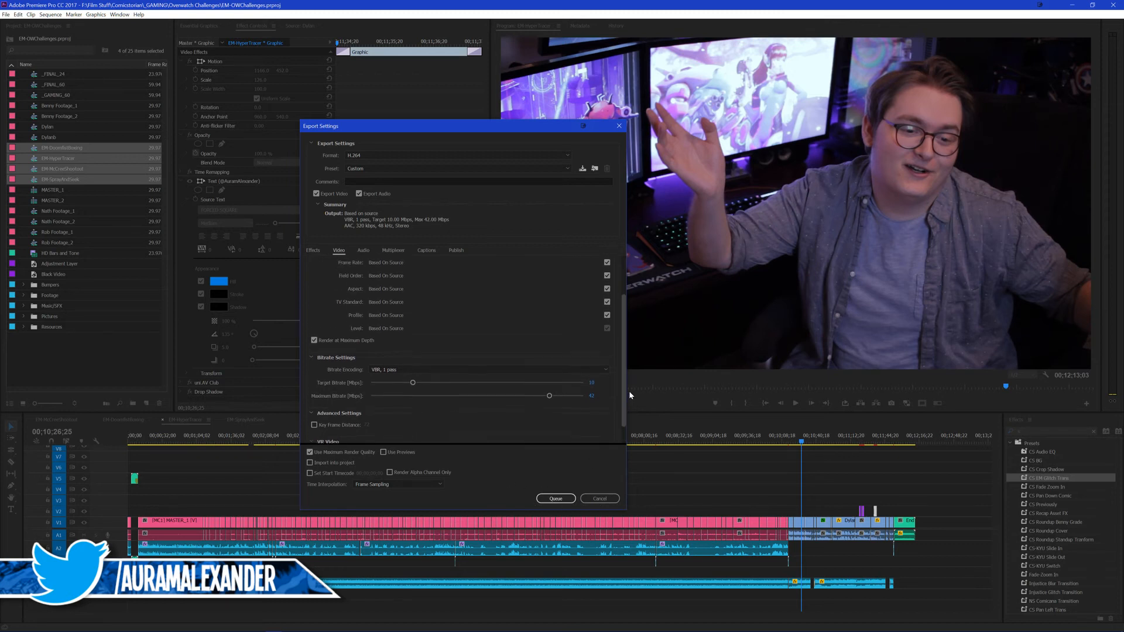
scroll(633, 367, "down", 1)
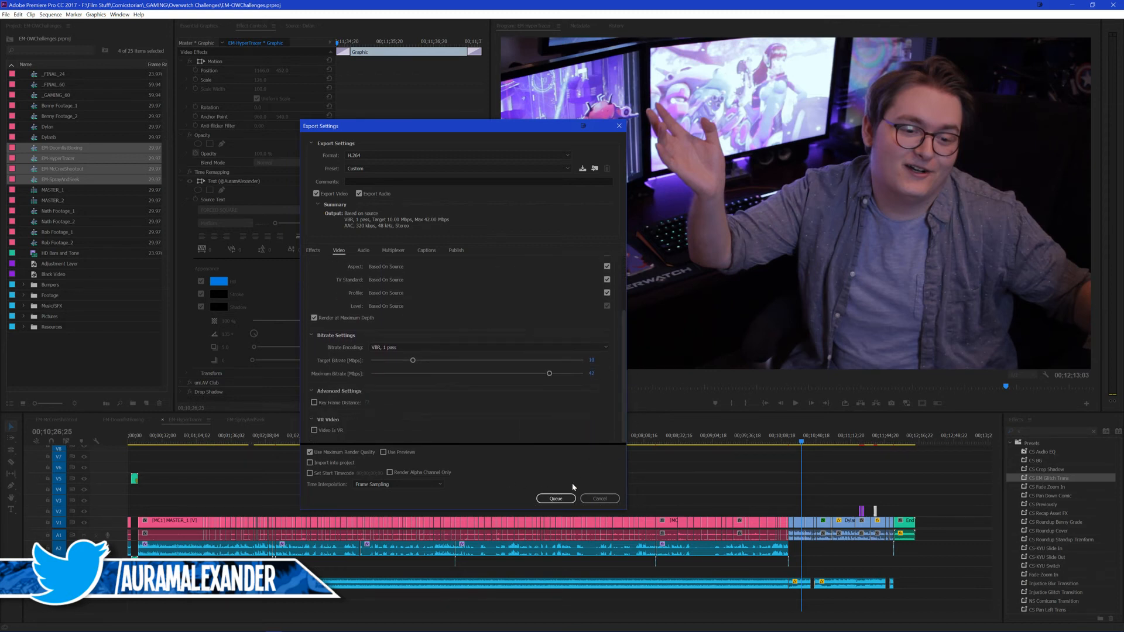
left_click(568, 499)
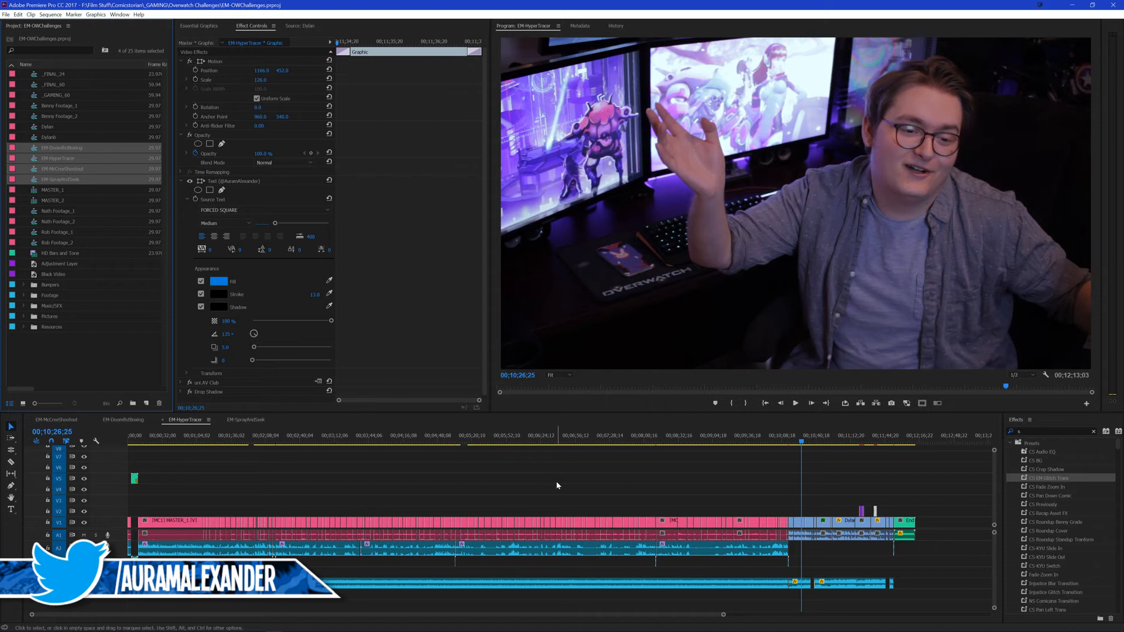
left_click(87, 339)
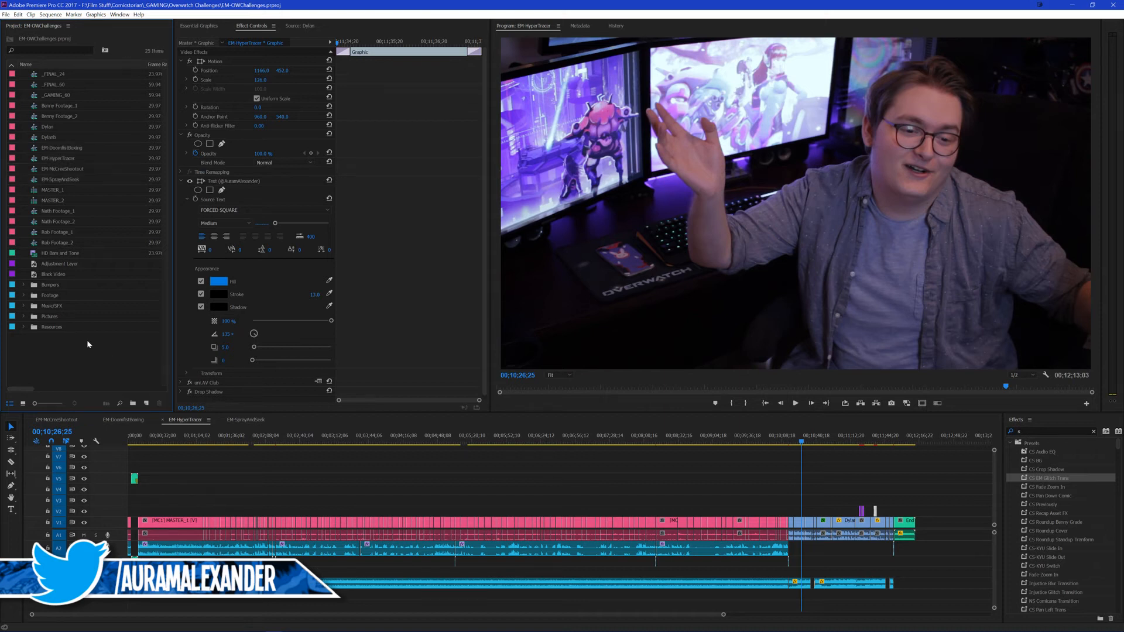
Step: Dismiss the not-responding dialog for Adobe Media Encoder, find the program through a "media" system search, and launch it again
left_click_drag(88, 344, 108, 361)
key("super+e")
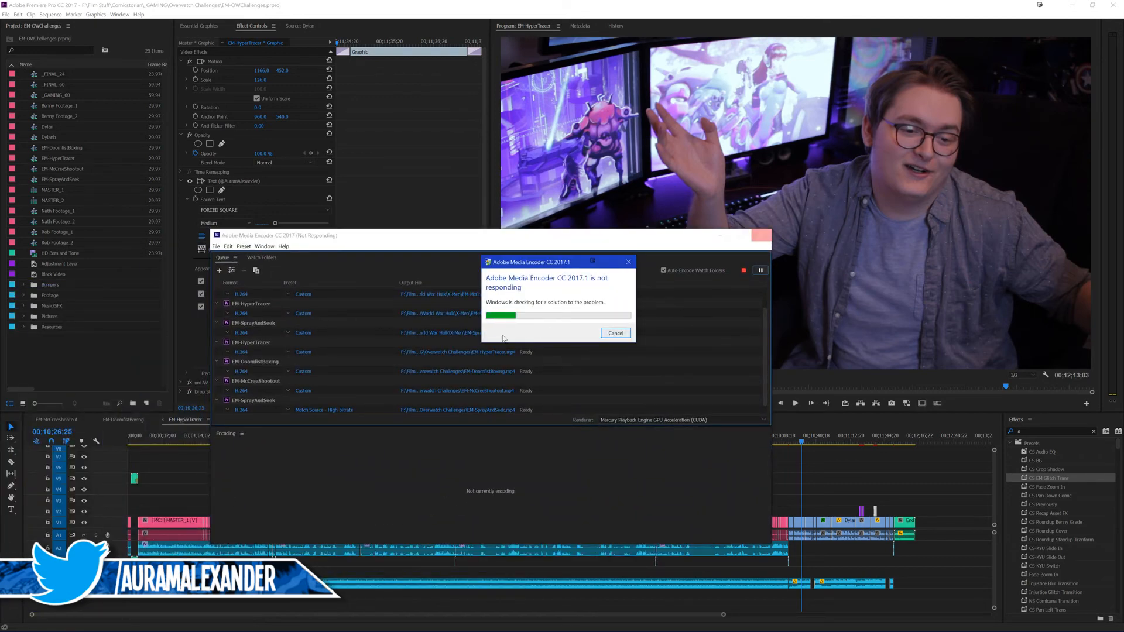
left_click(611, 336)
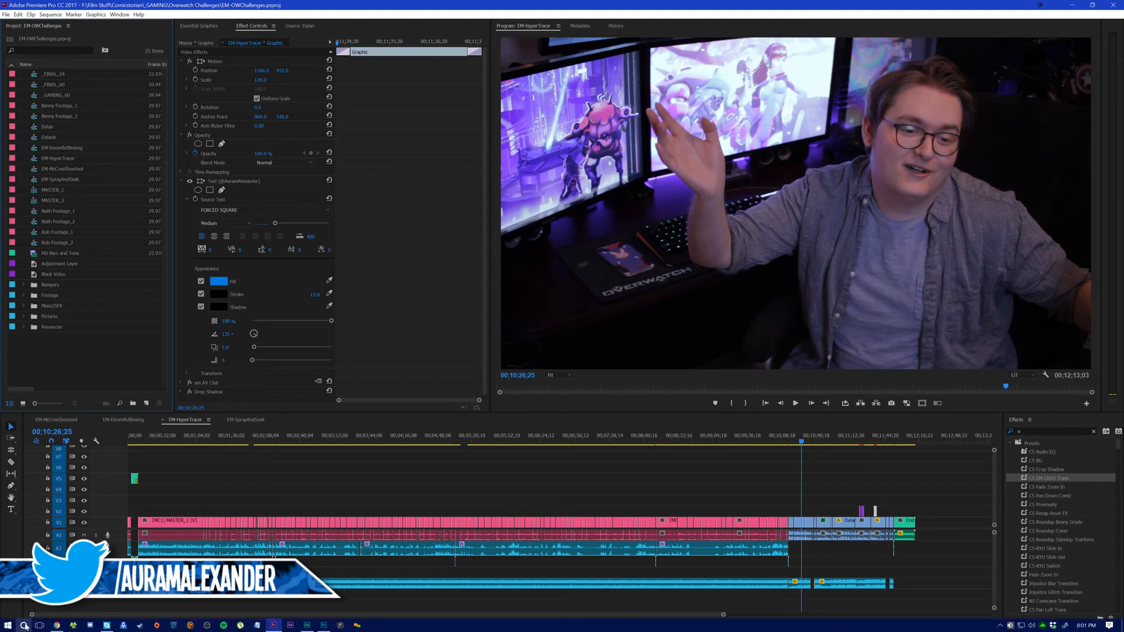
left_click(23, 625)
type("media")
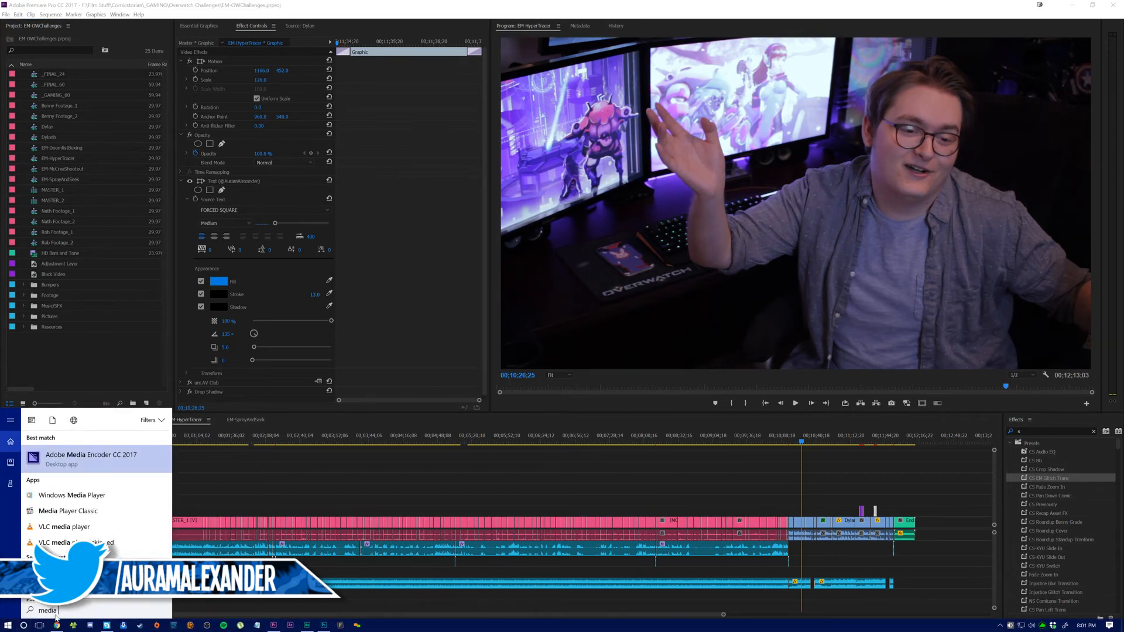
key("Return")
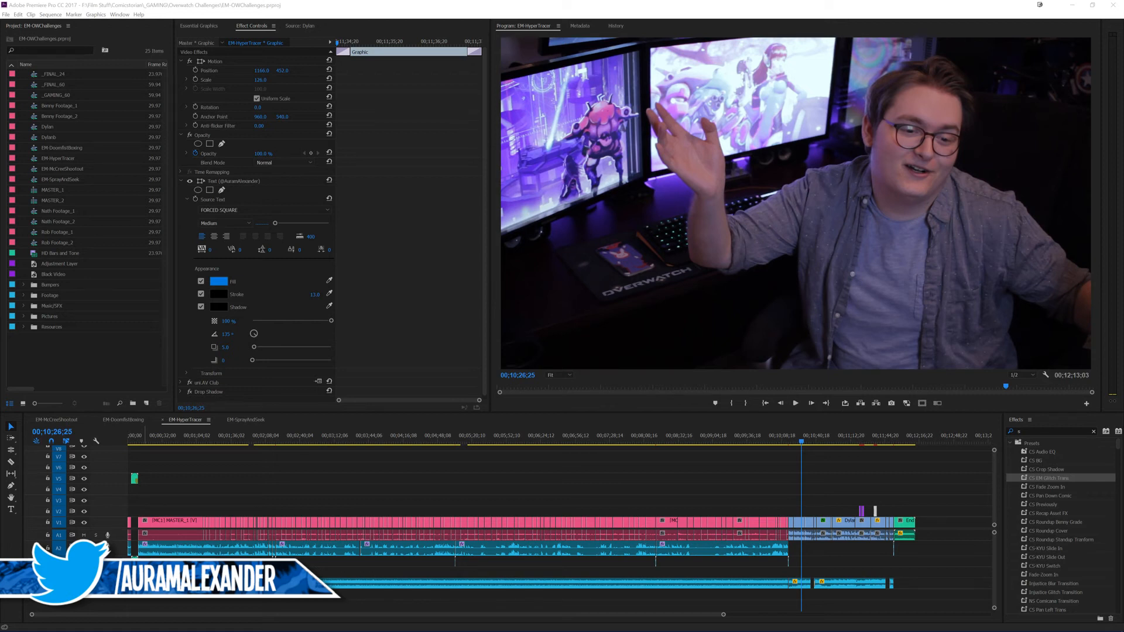
key("alt+Tab")
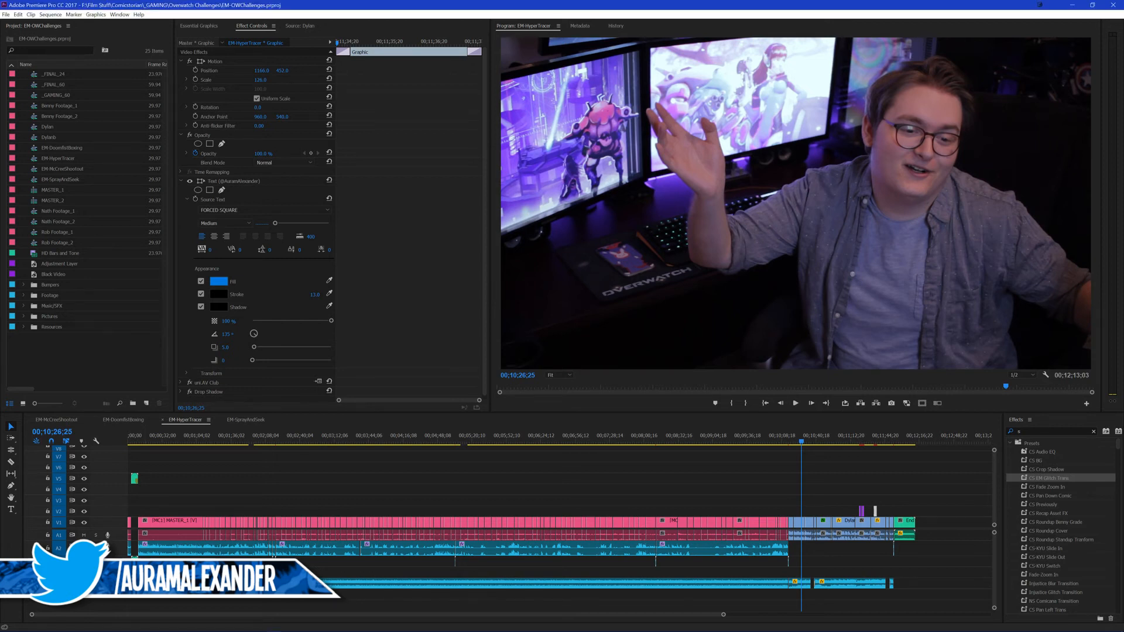
key("alt+Tab")
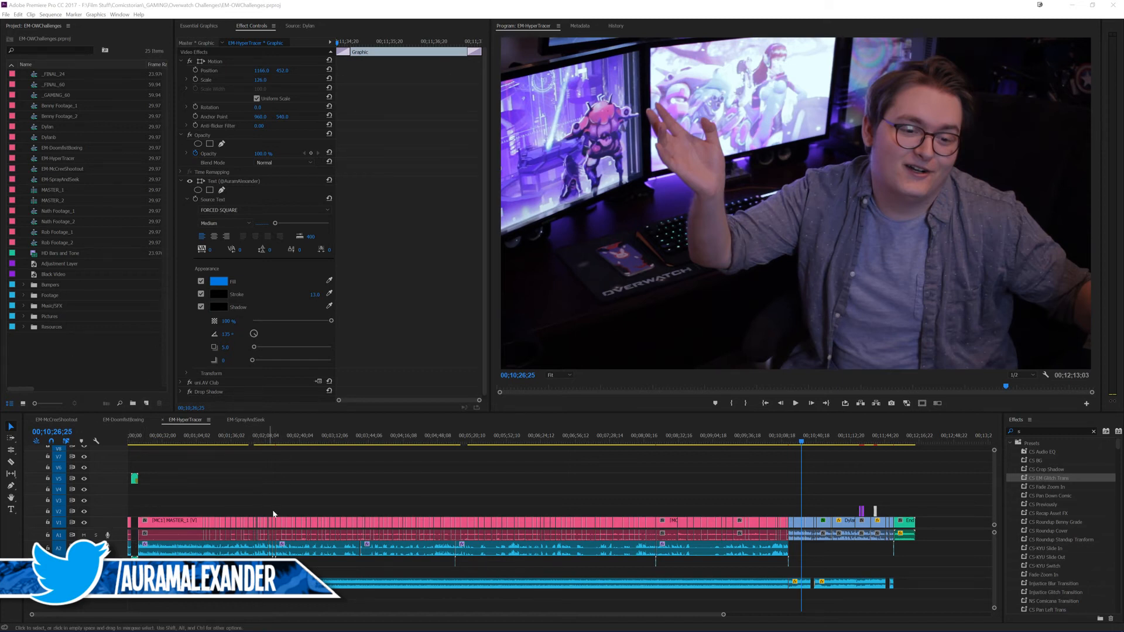
left_click_drag(260, 460, 335, 481)
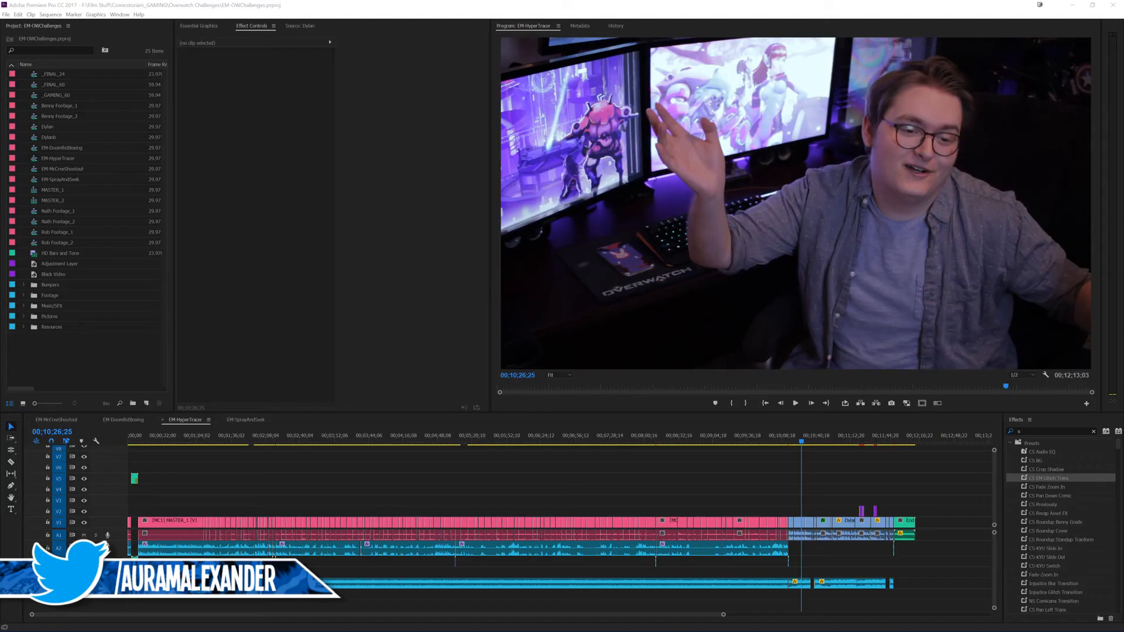
left_click(319, 5)
mouse_move(309, 625)
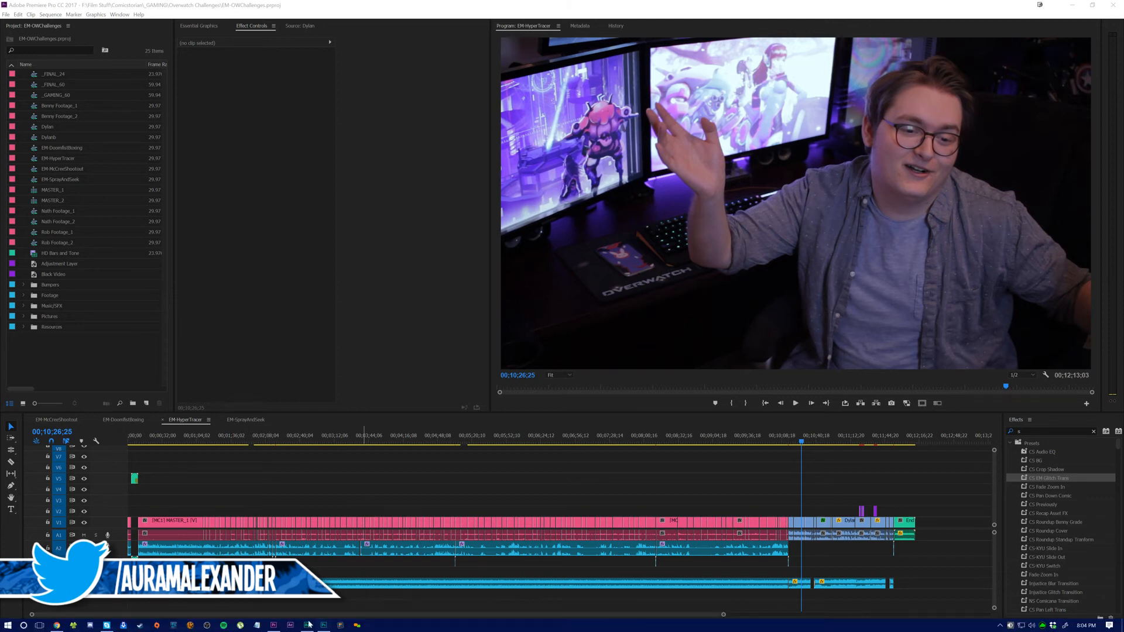
Step: Switch to Chrome, bring up the Azrael script in Google Docs, hide the downloads bar, and dock the browser to half the screen
left_click(57, 625)
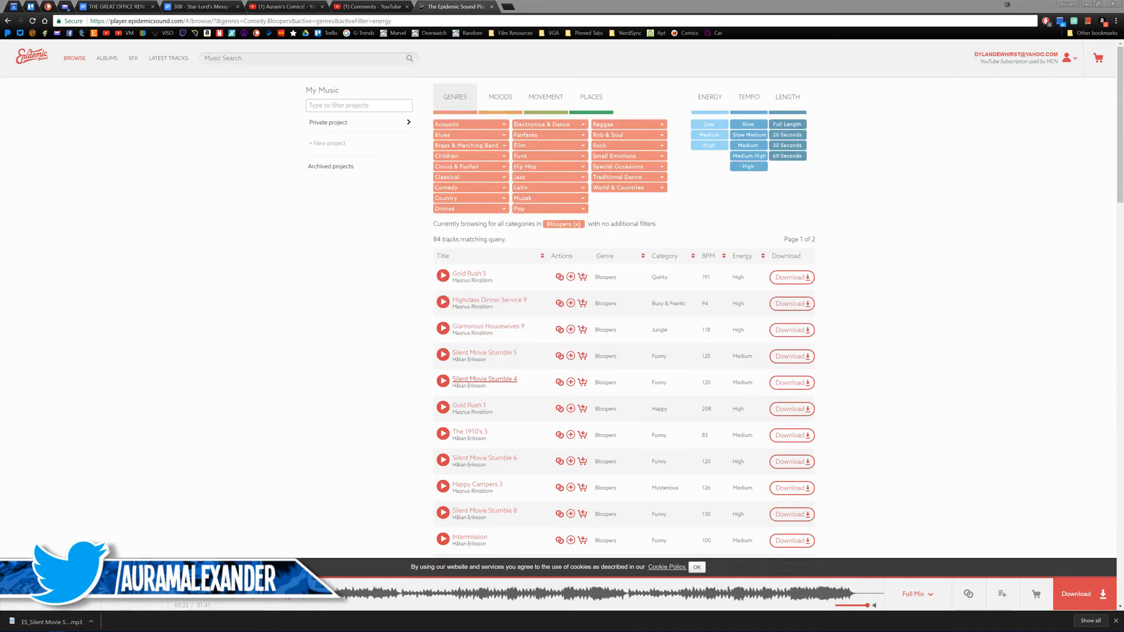
key("alt+Tab")
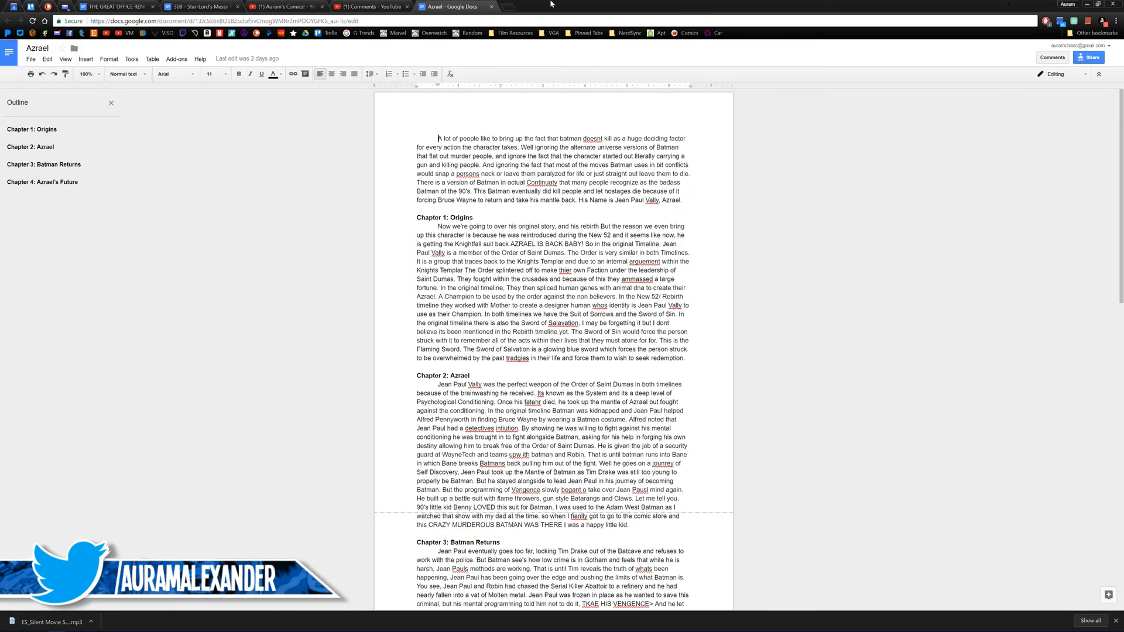
left_click(1115, 620)
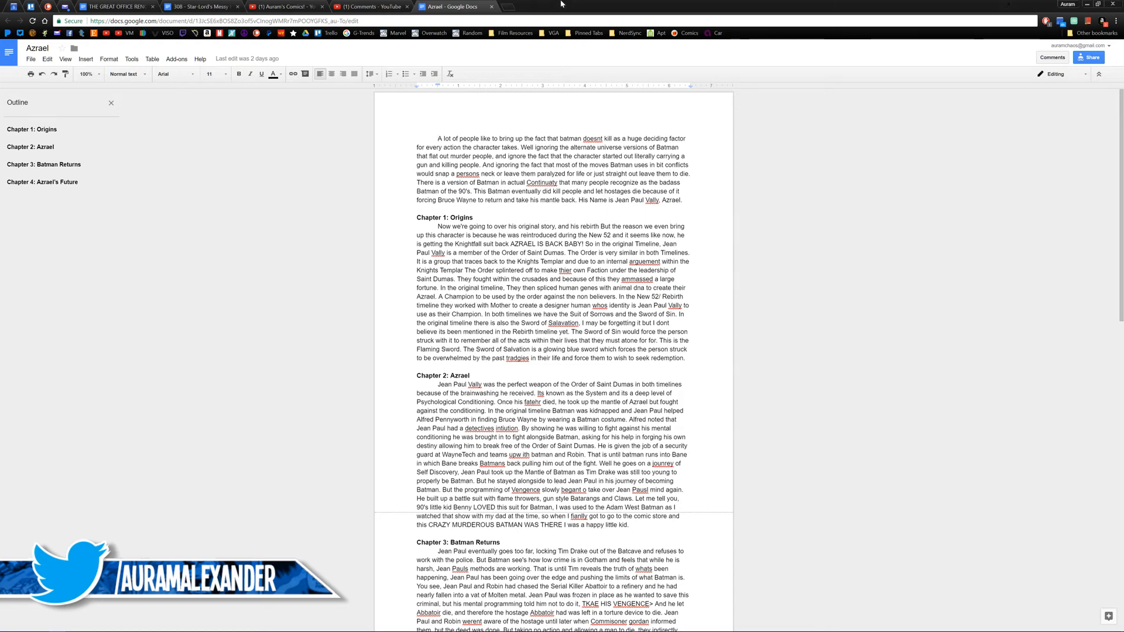
key("super+Left")
left_click(315, 233)
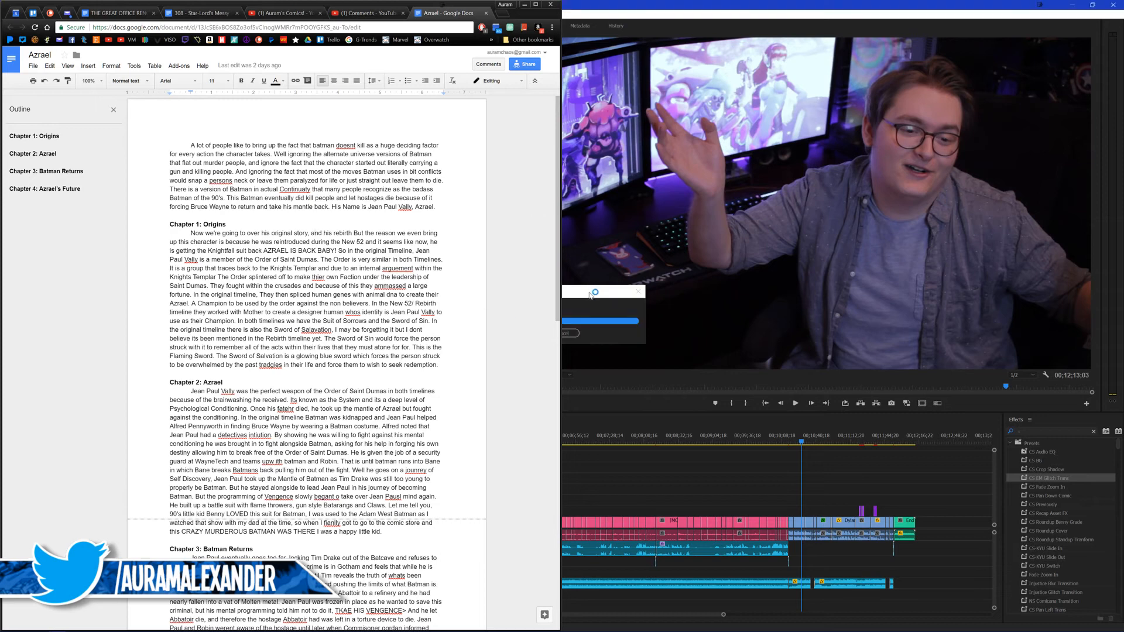
Step: Bring up the File Explorer window showing Overwatch Challenges and dock it in the screen quarter below the Premiere preview
type("s")
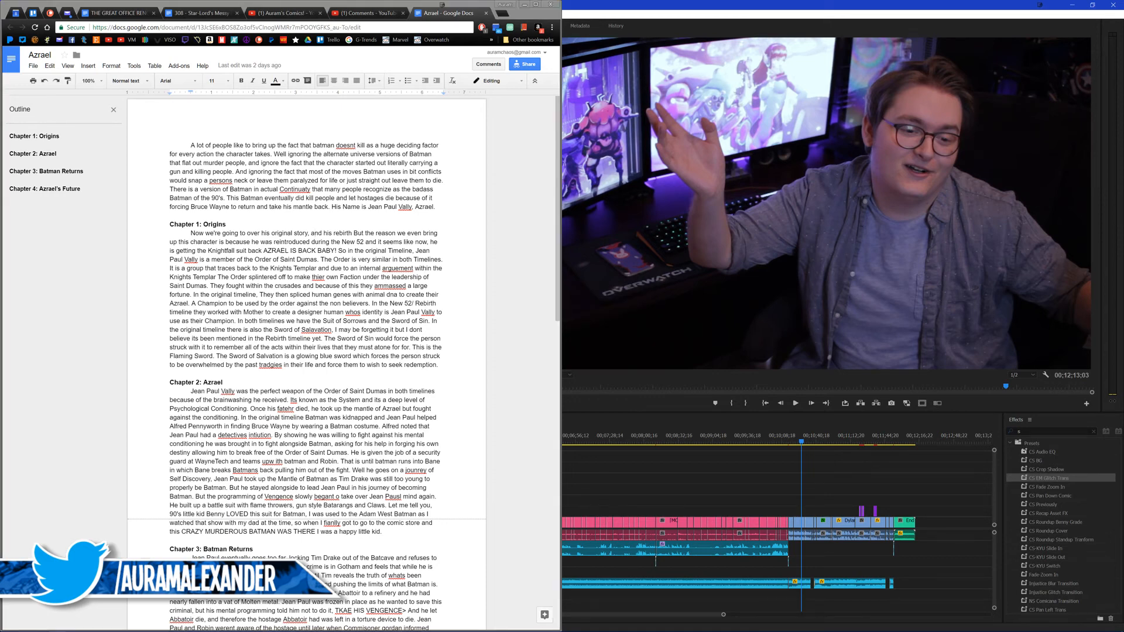
left_click_drag(0, 141, 852, 230)
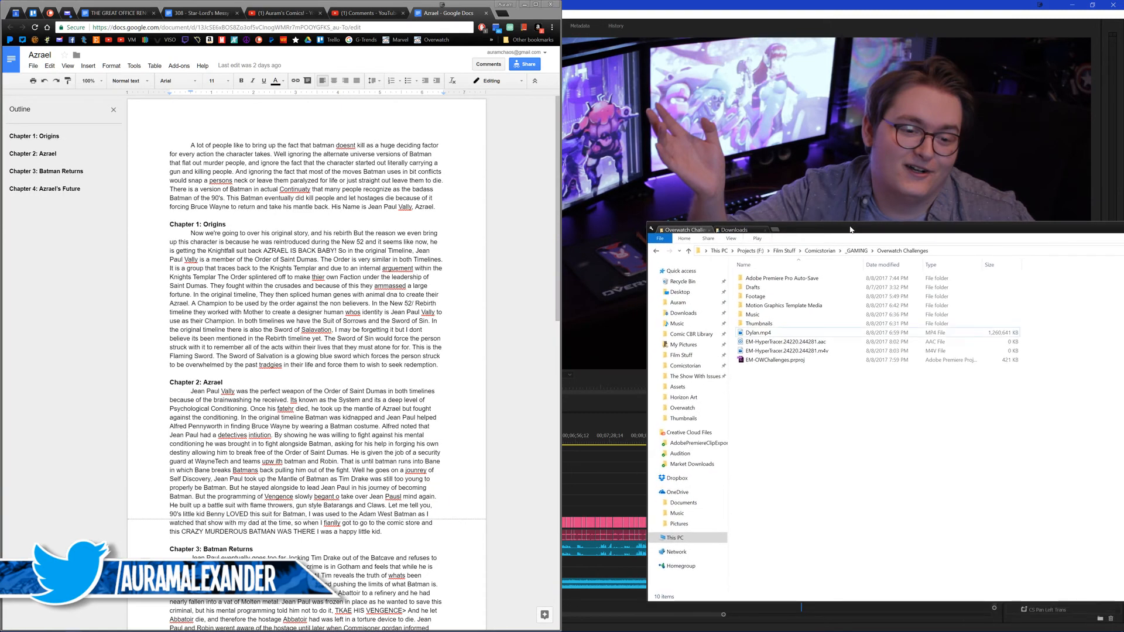
key("super+Right")
key("super+Down")
left_click(689, 543)
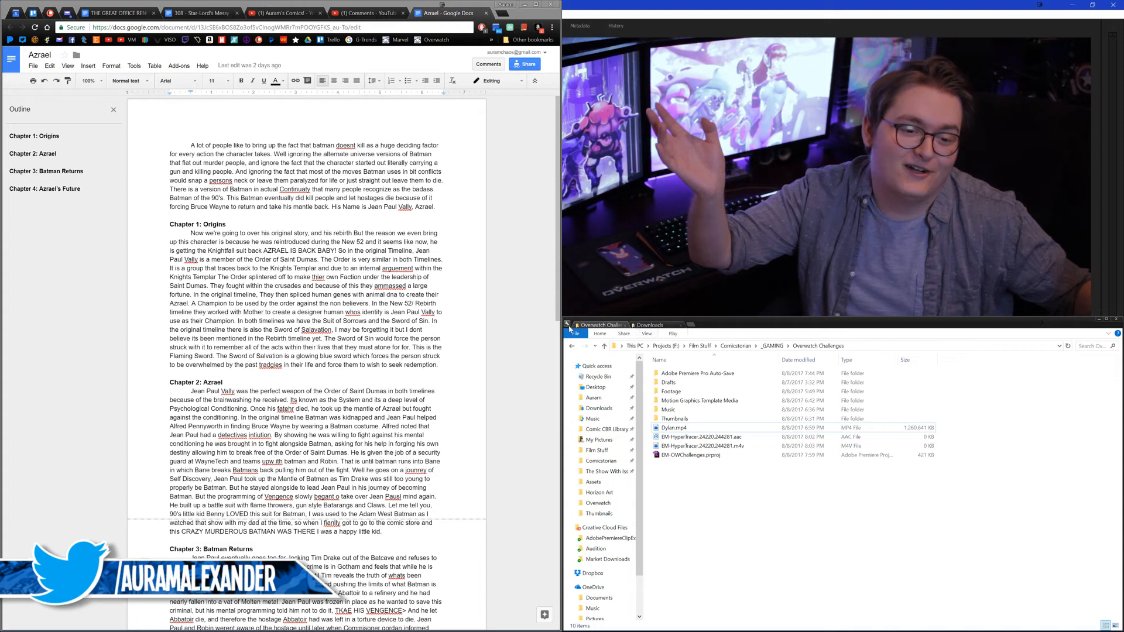
Step: In the Downloads tab, browse Comic CBR Library through DC, Batman and _Azrael to the Batman Sword Of Azrael (01 - 04) folder
left_click(639, 327)
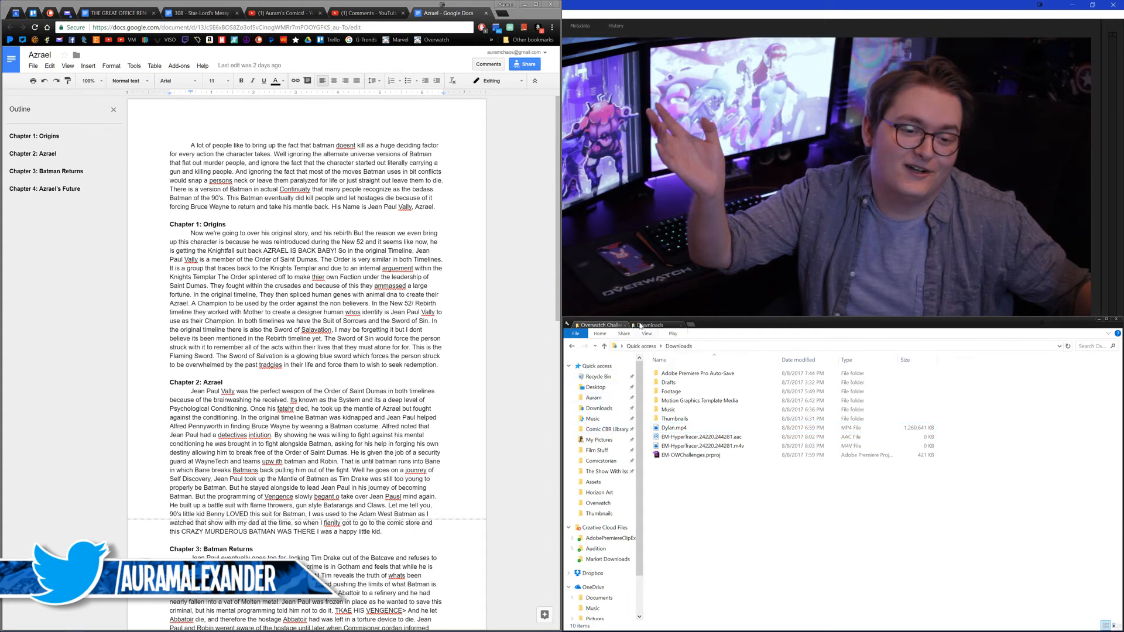
left_click(604, 430)
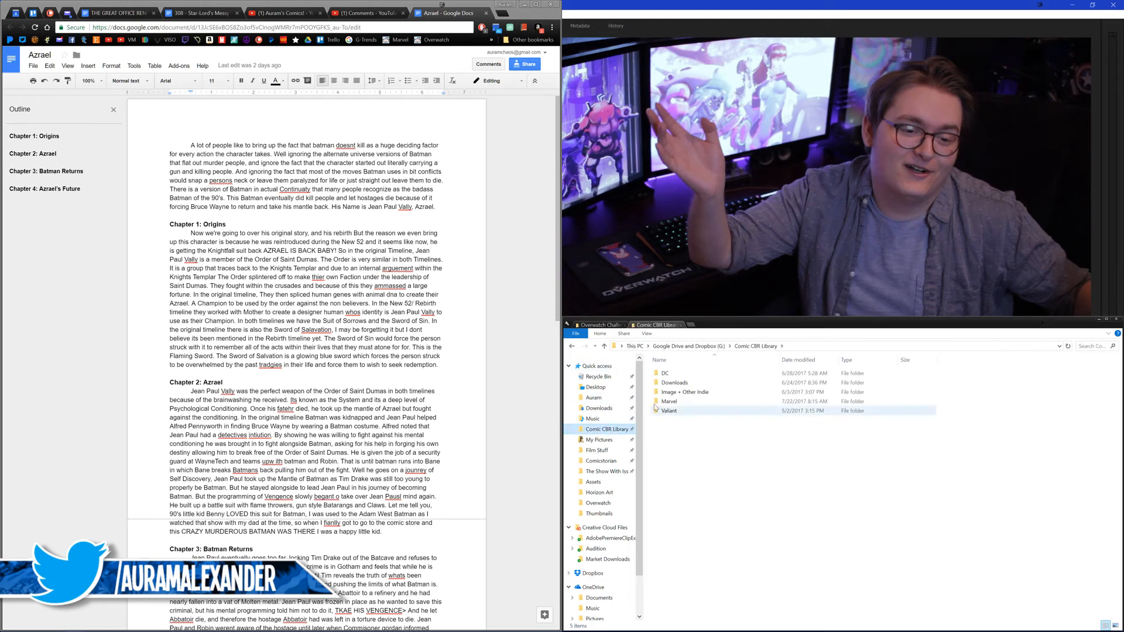
double_click(665, 374)
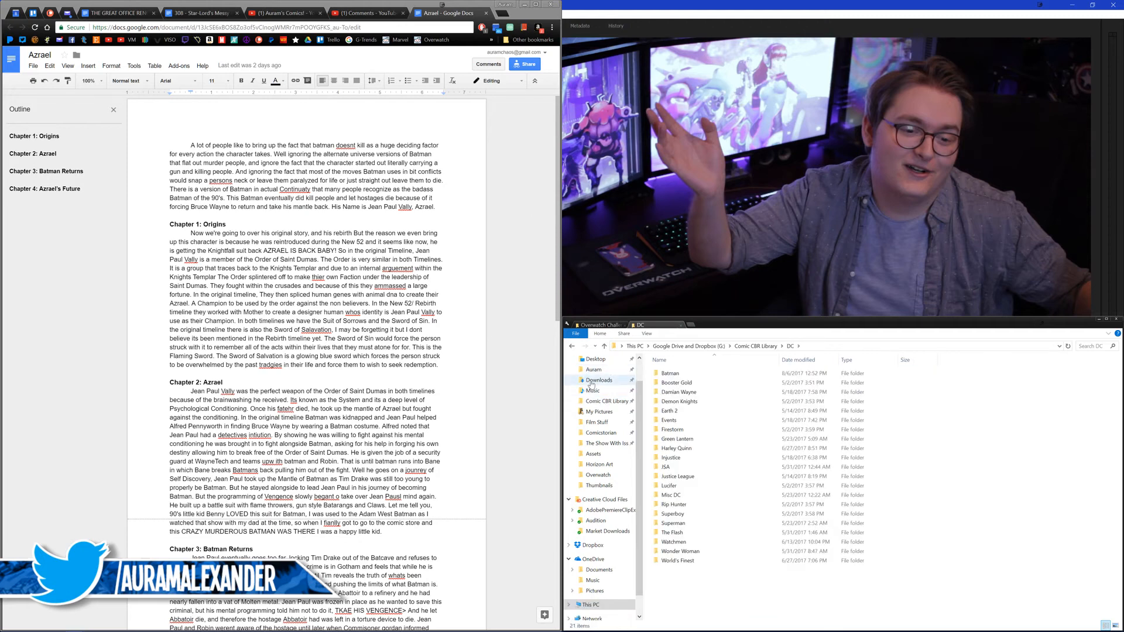
double_click(668, 374)
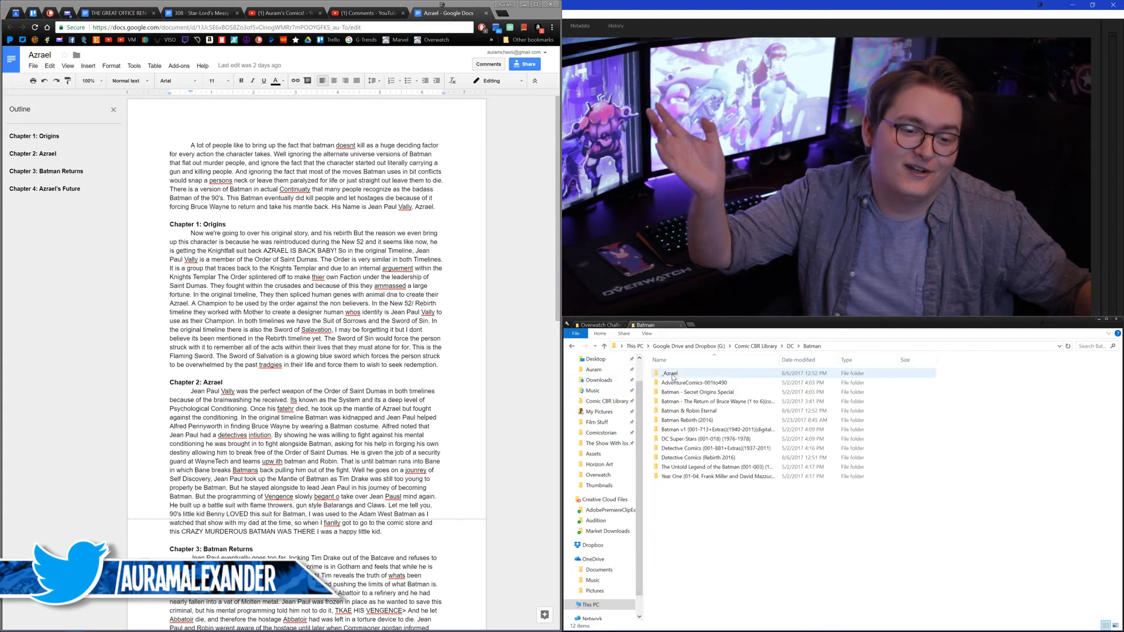
double_click(670, 375)
double_click(679, 392)
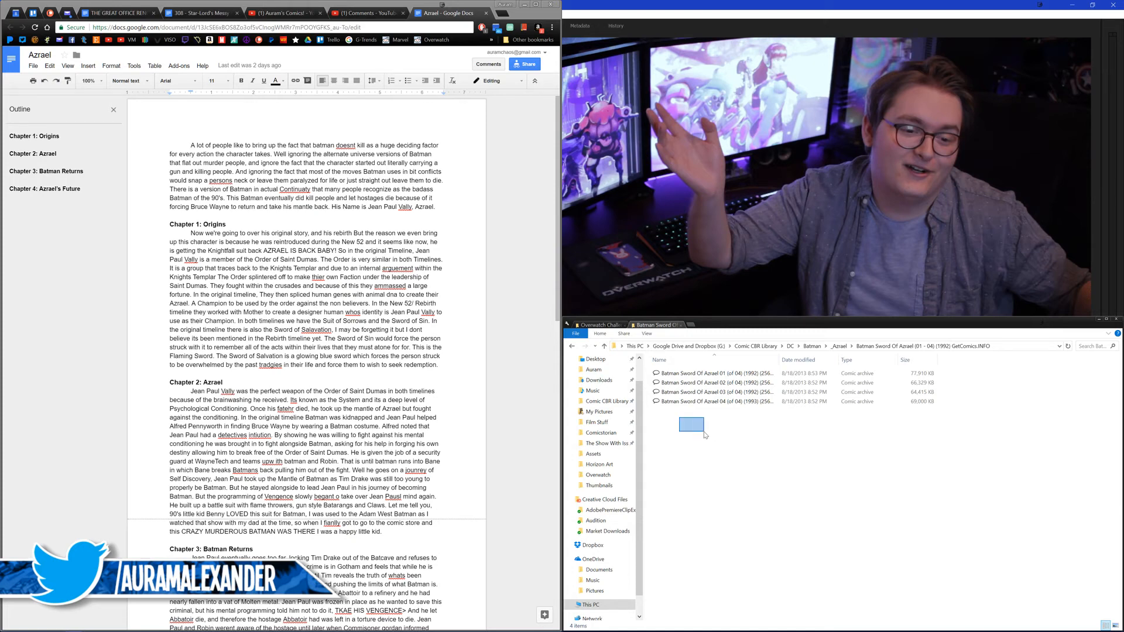
left_click_drag(693, 436, 743, 474)
right_click(742, 471)
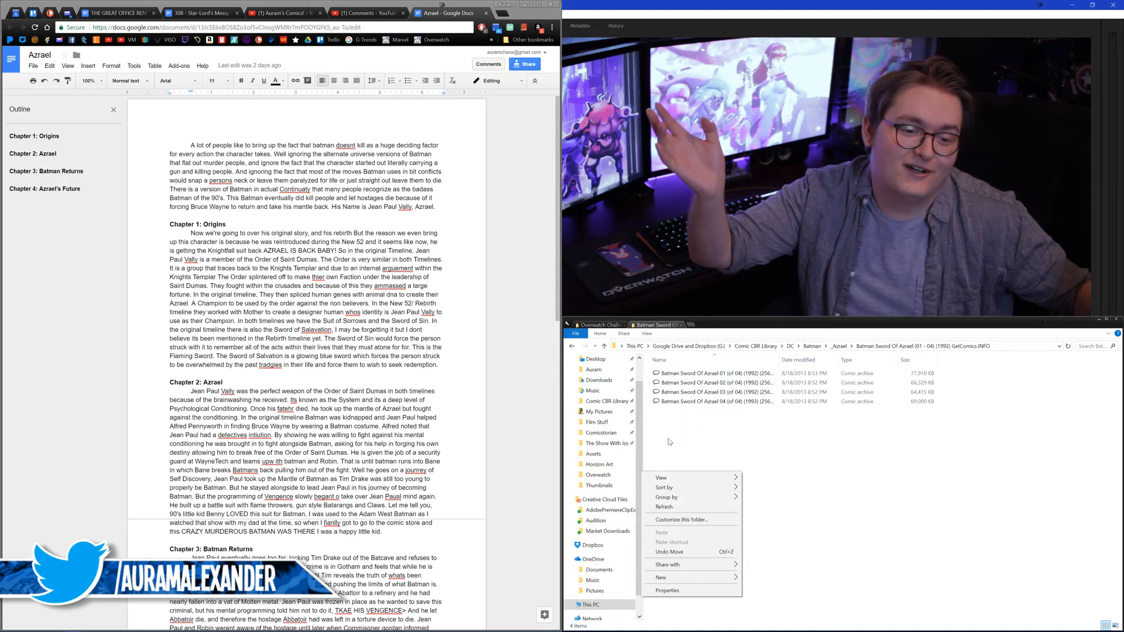
left_click_drag(691, 440, 757, 471)
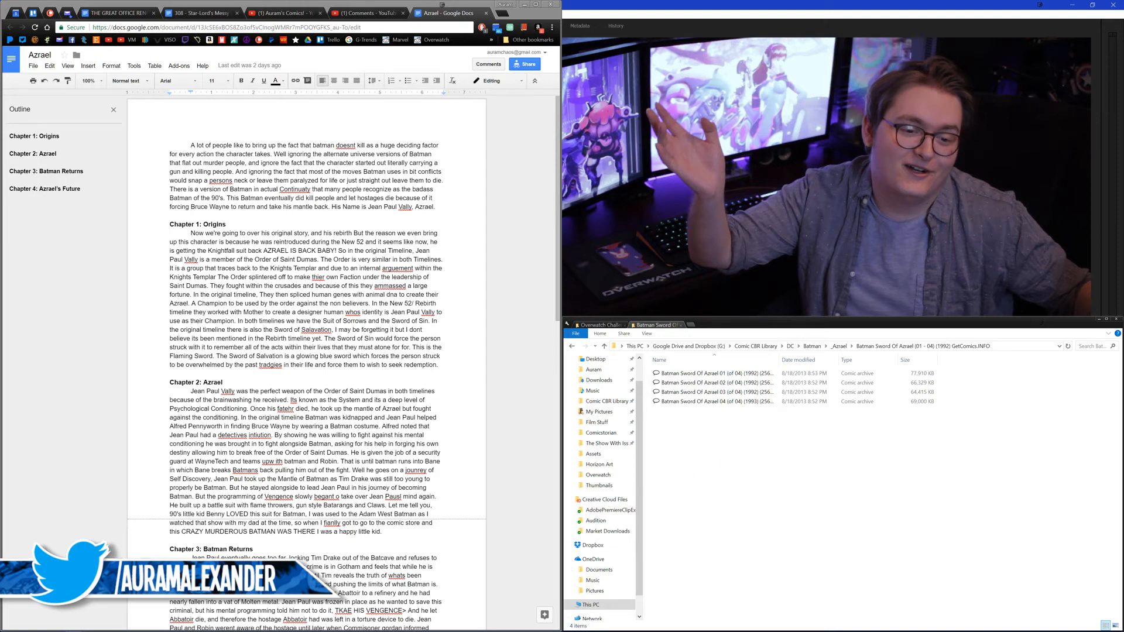
key("alt+F4")
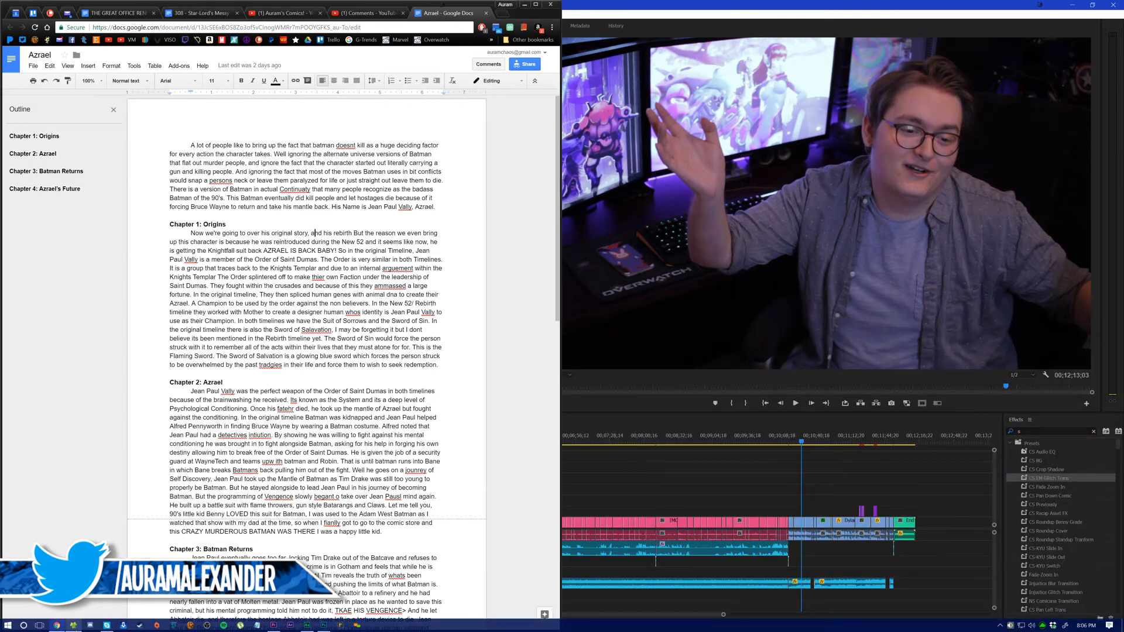
Step: Bring File Explorer back, open the Assets folder in a new tab, and choose a Razer DeathAdder Chroma profile in Razer Synapse
left_click(73, 626)
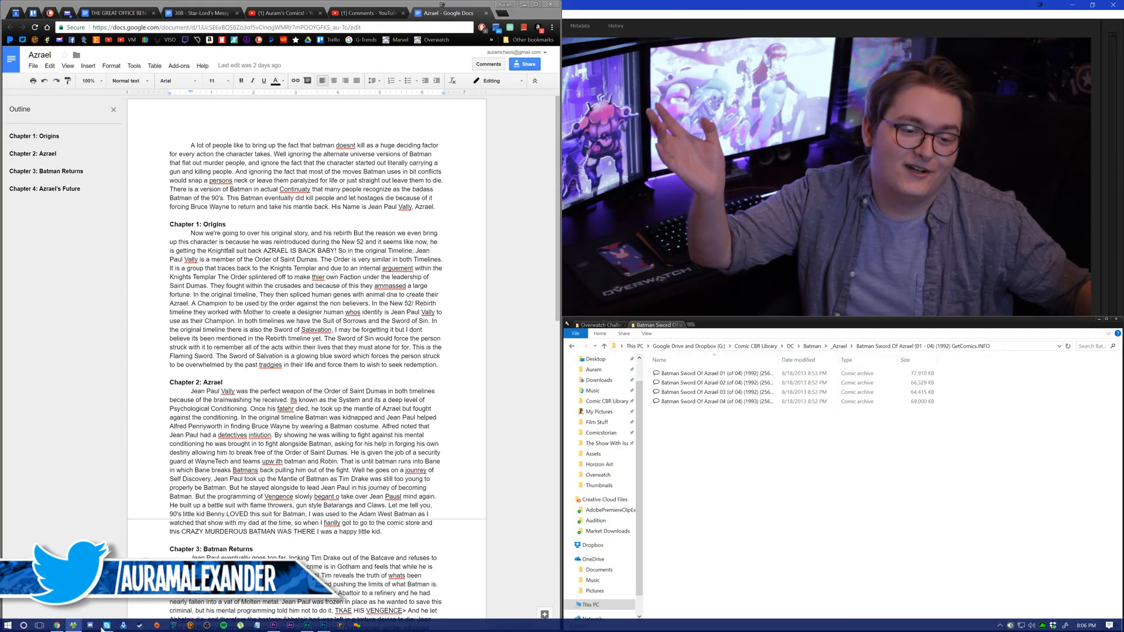
middle_click(592, 455)
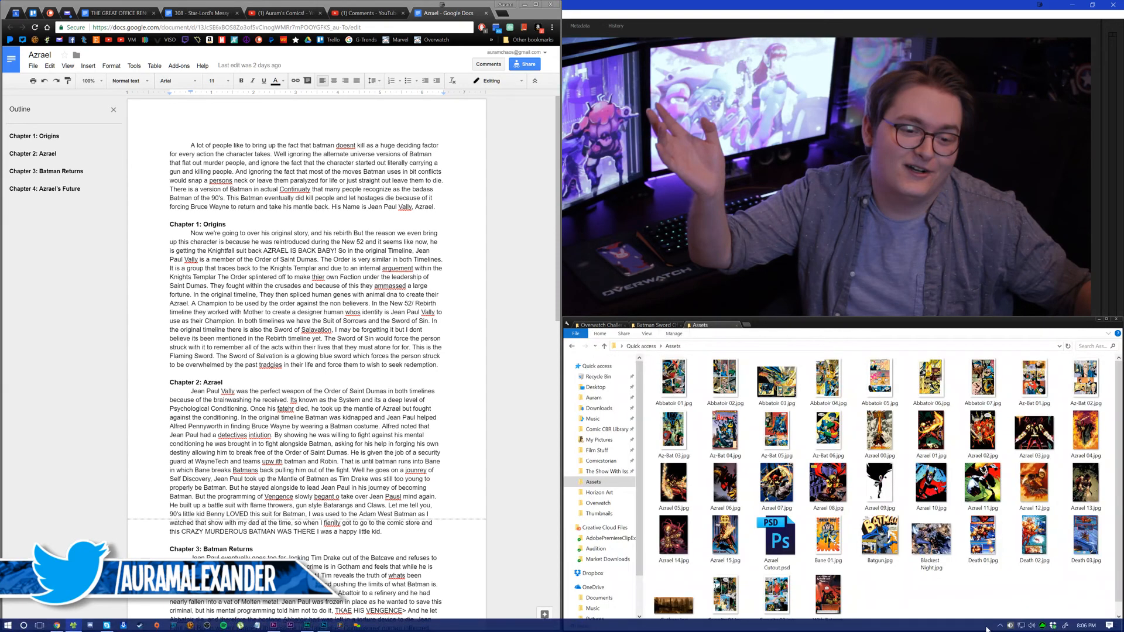
right_click(1042, 626)
mouse_move(1007, 599)
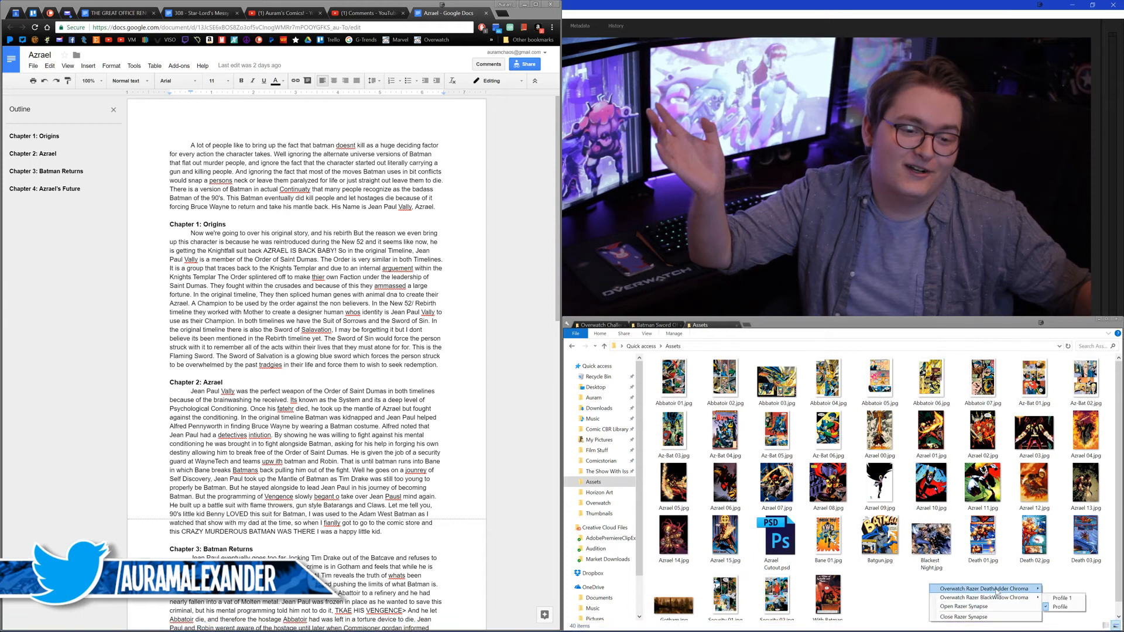
left_click(1044, 588)
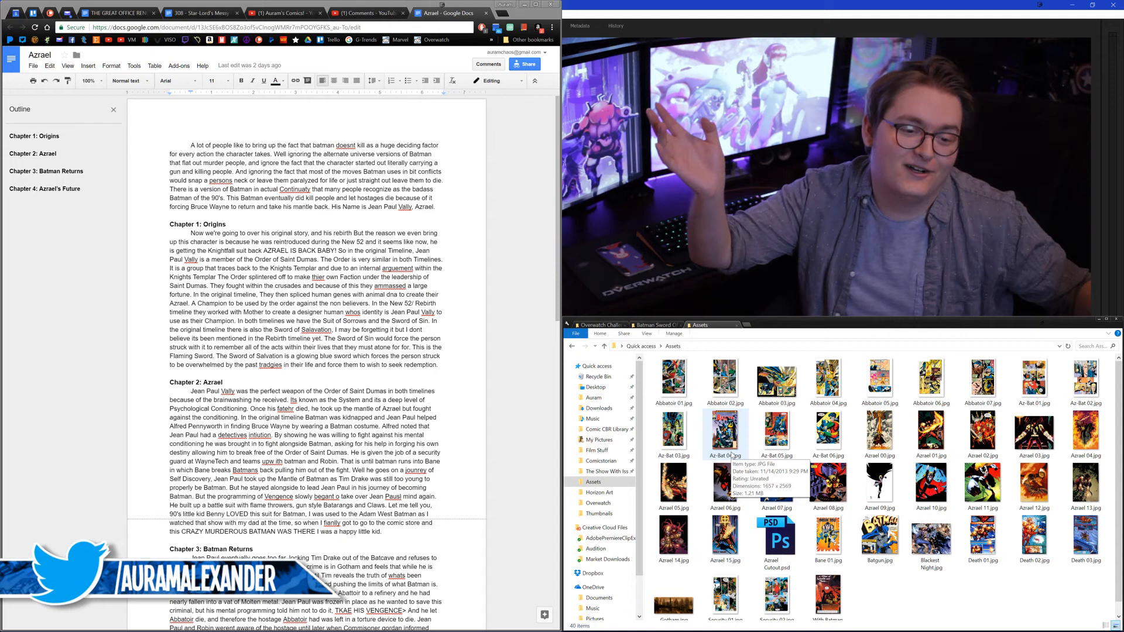
Step: Return to the Batman Sword Of Azrael folder, open issue 01 in the comic reader, and turn to page 2
left_click(653, 326)
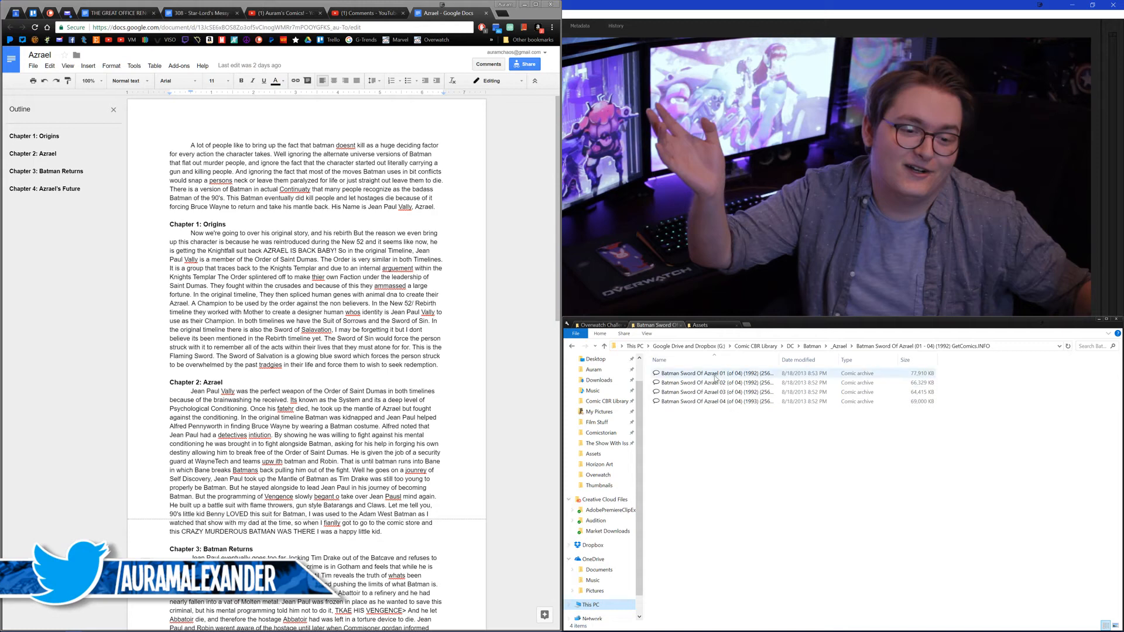
left_click(715, 374)
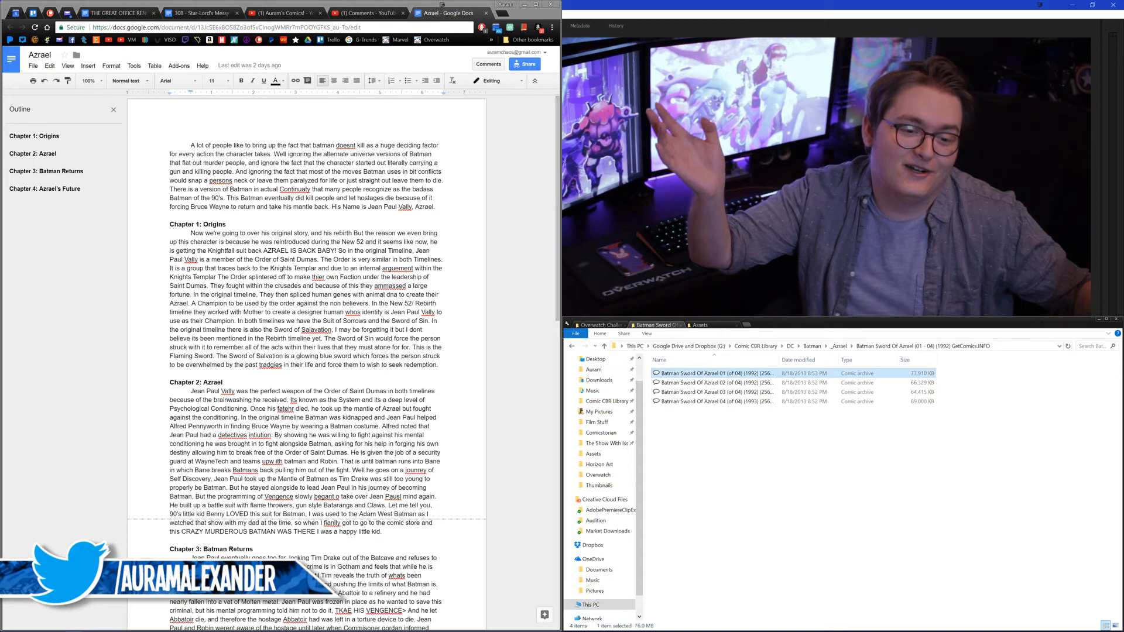
key("Return")
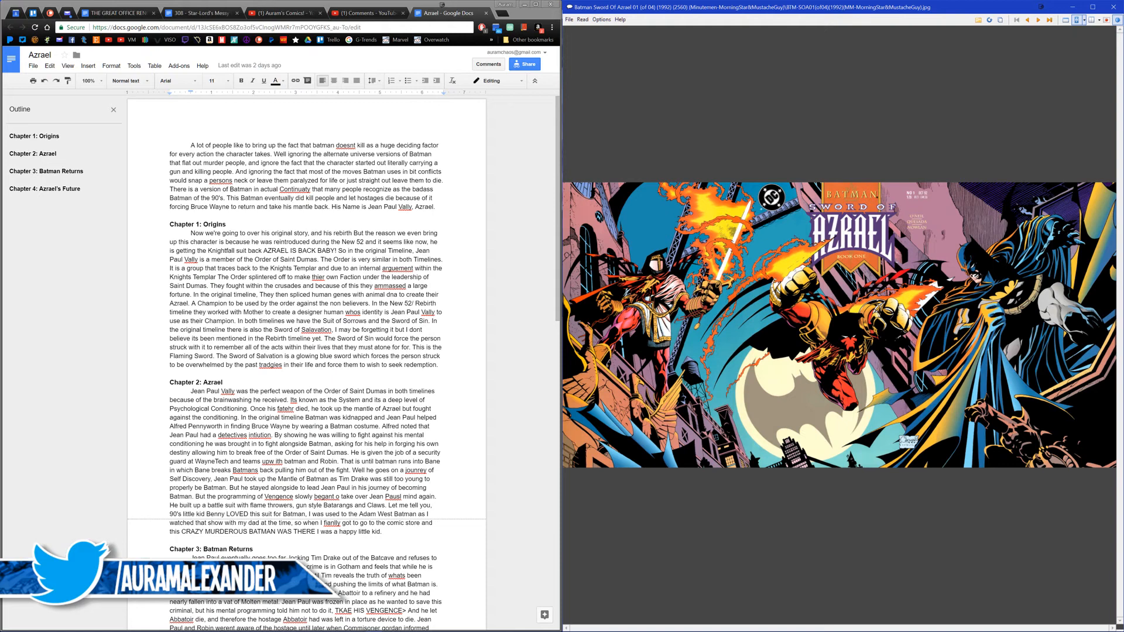
left_click(721, 340)
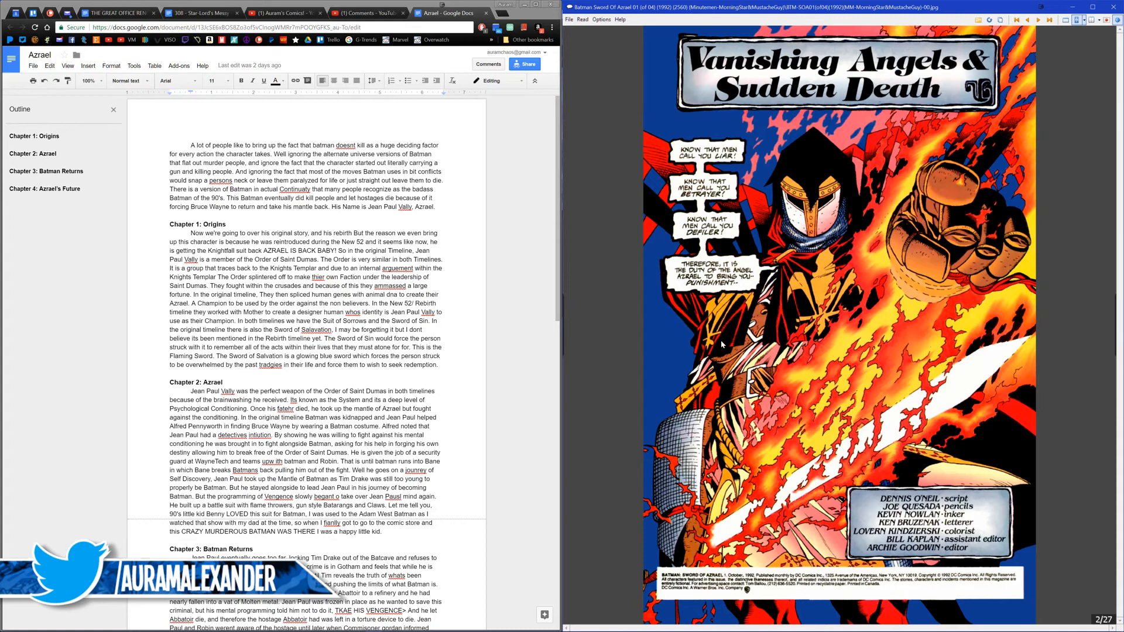
Step: Save the "Vanishing Angels & Sudden Death" page as the JPEG image Origin 00 in the Azrael Assets folder and advance one page
left_click(722, 344)
right_click(720, 345)
key("ctrl+s")
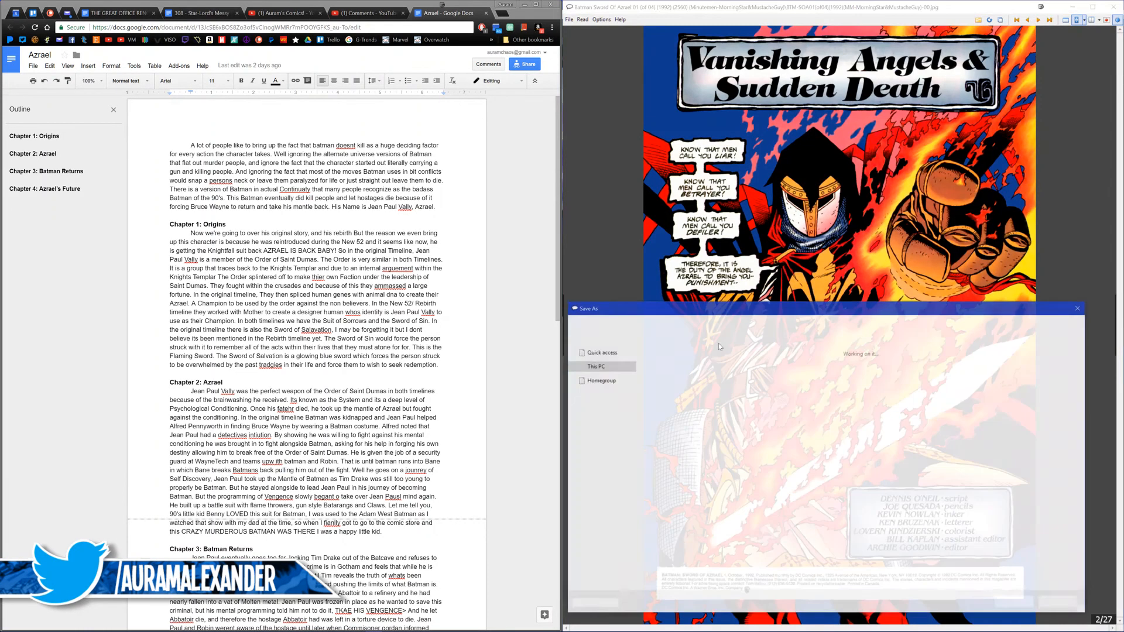
type("Origin 00")
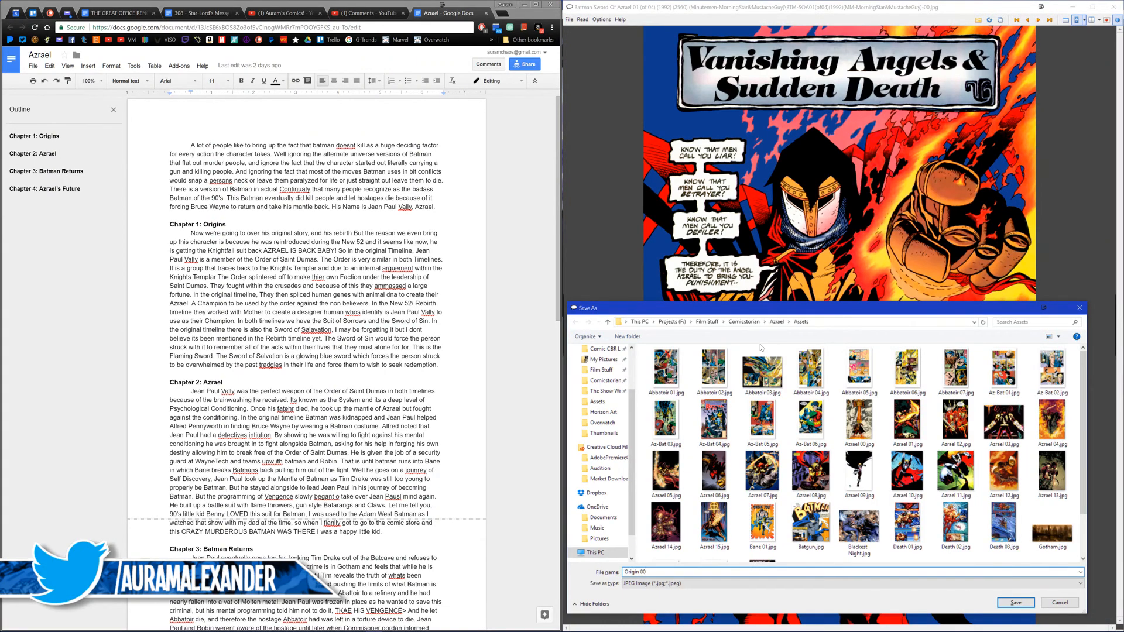
key("Return")
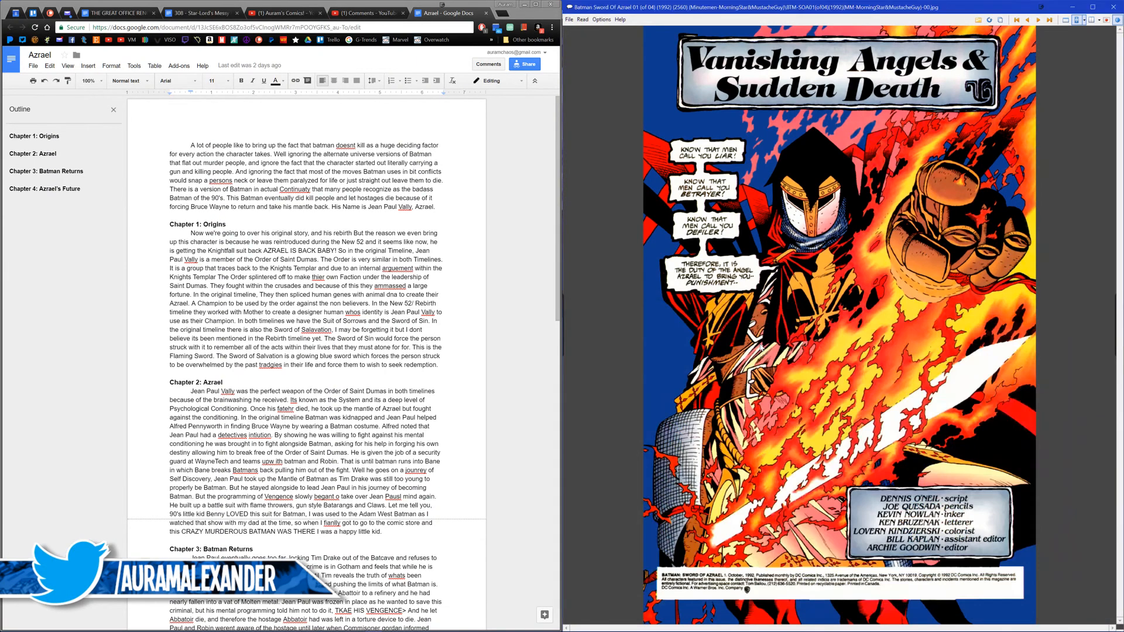
left_click(761, 346)
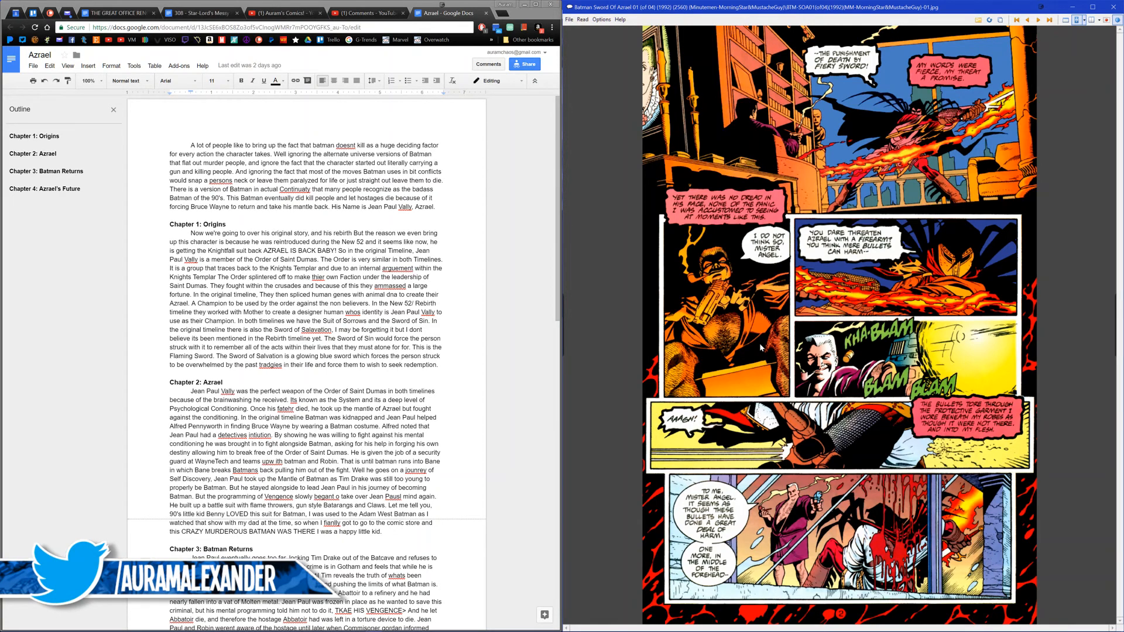
Step: Page through Batman Sword Of Azrael issue 01 from page 3 to page 7 in the comic reader
key("Right")
key("Right")
key("Left")
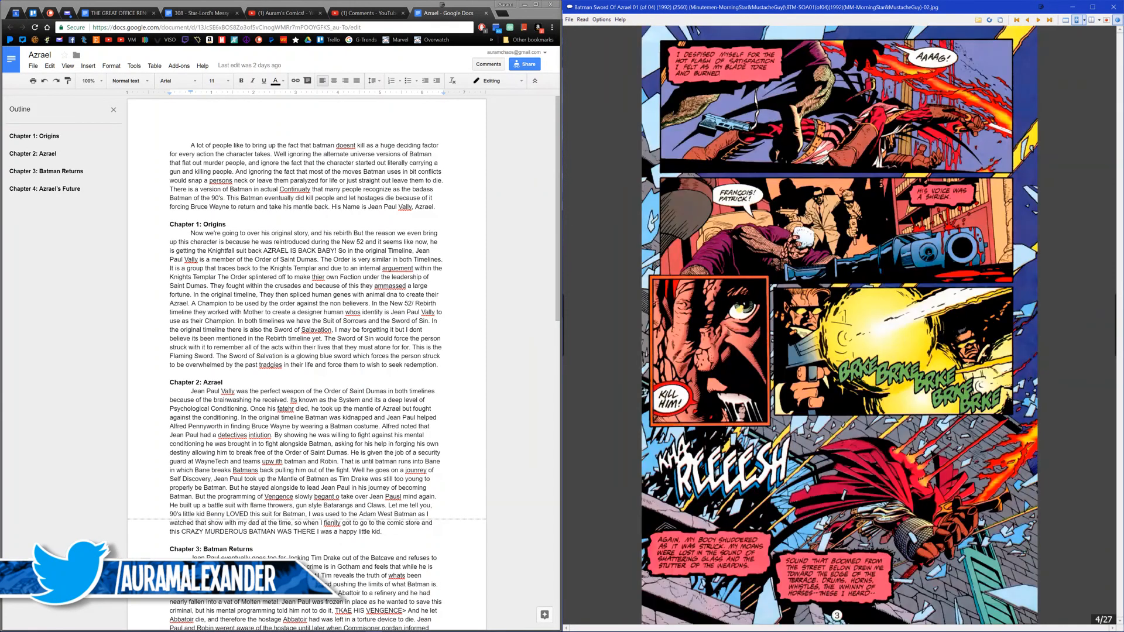
key("Right")
key("Right")
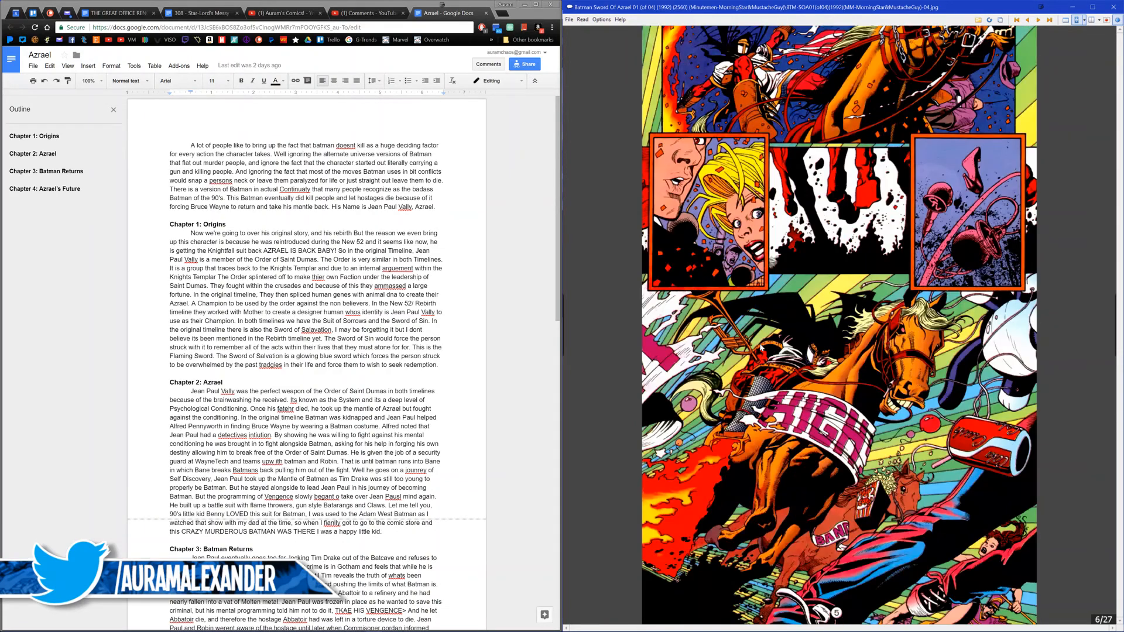
key("Right")
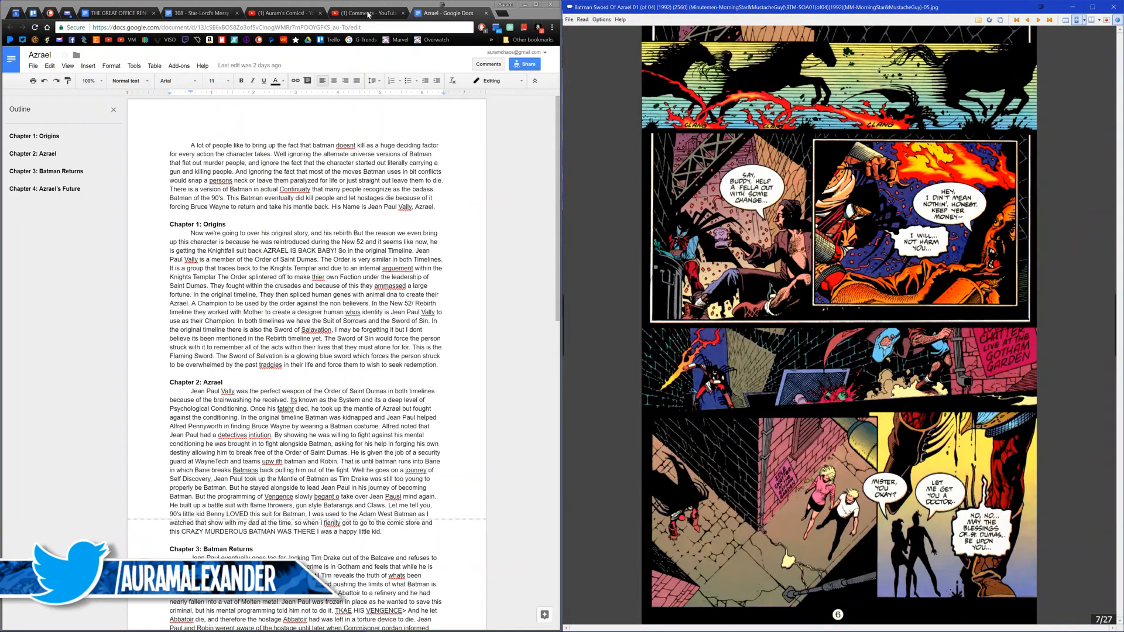
Step: Load the dc.wikia.com/wiki/Azrael page in the browser tab holding the YouTube comments
left_click(369, 13)
key("ctrl+l")
type("dc")
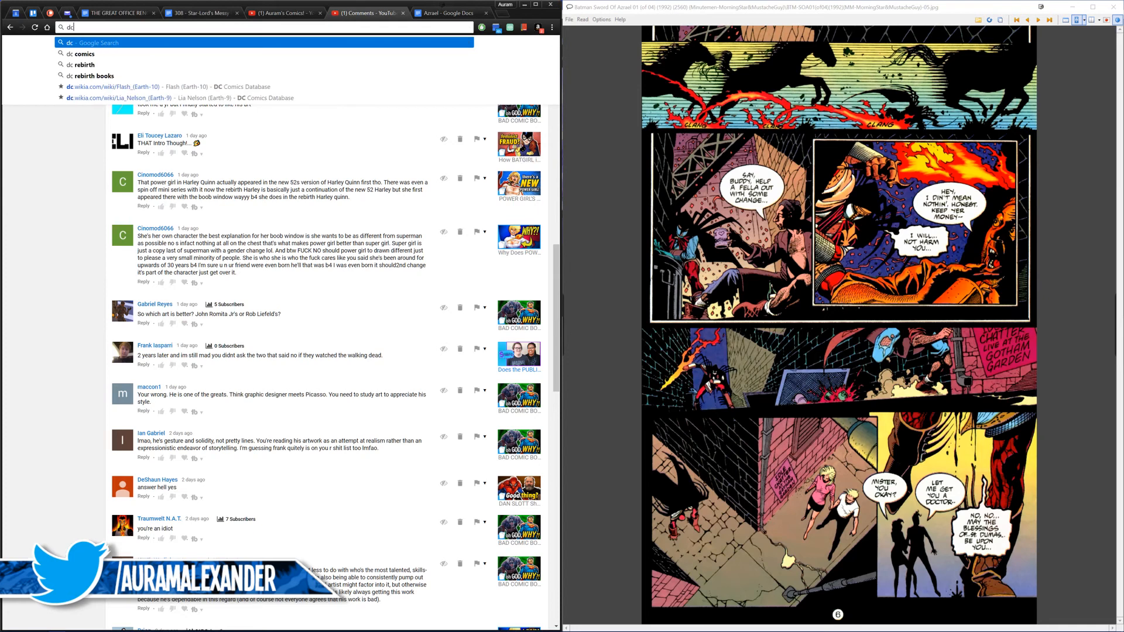
type(".wikia")
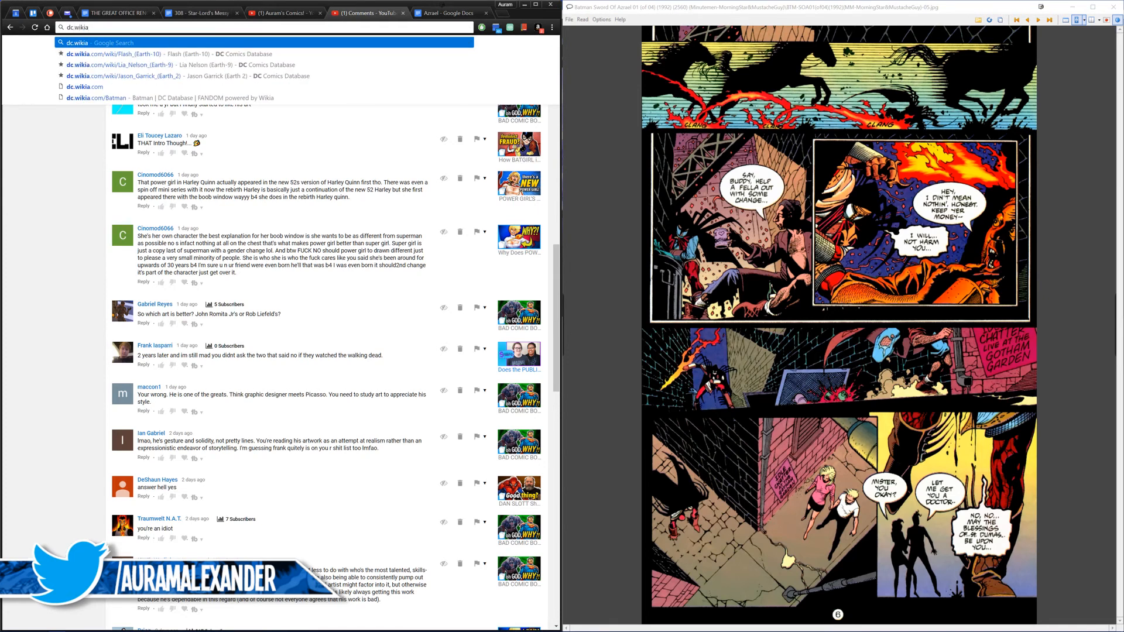
type(".com/")
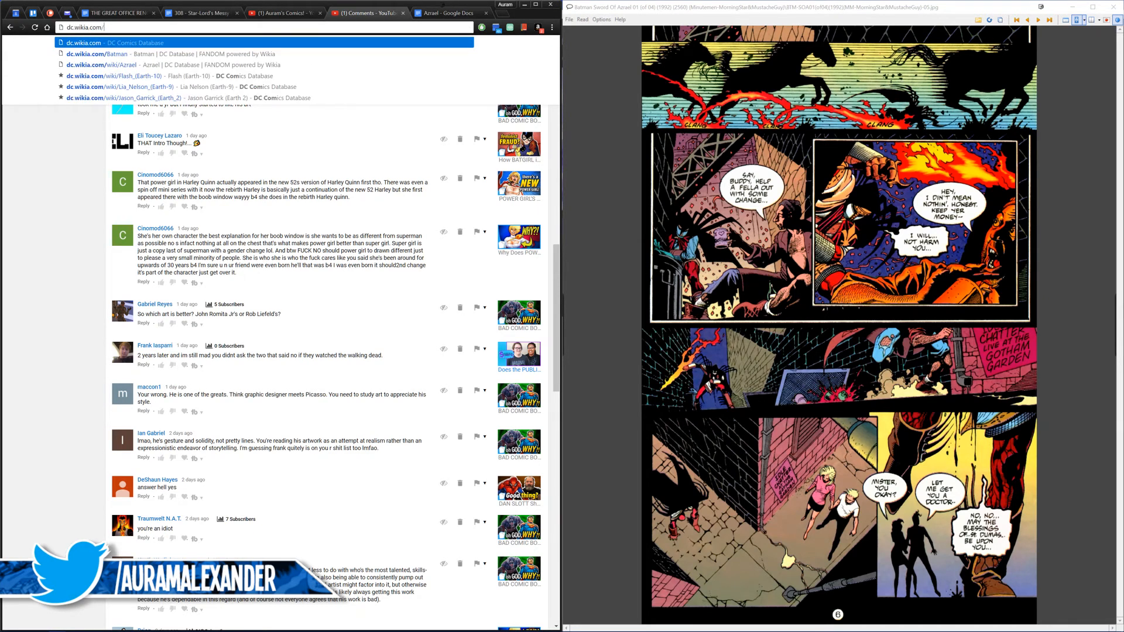
key("Down")
key("Down")
key("Return")
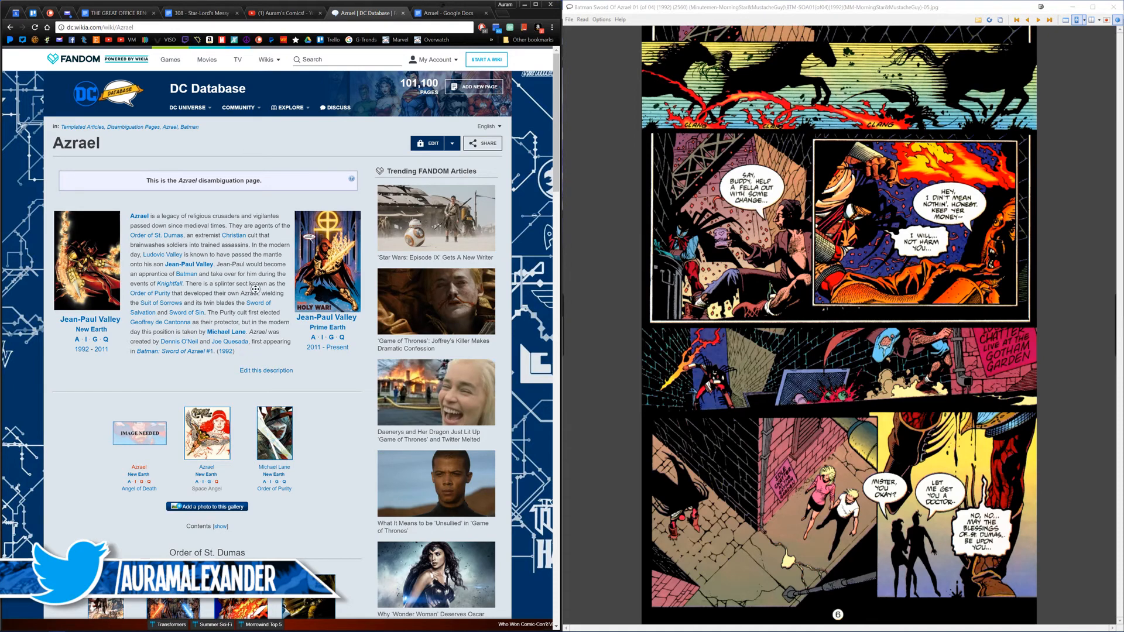
Step: Open the New Earth Jean-Paul Valley article from the Azrael page and read its Overview and Origins sections
middle_click(115, 317)
middle_click(115, 318)
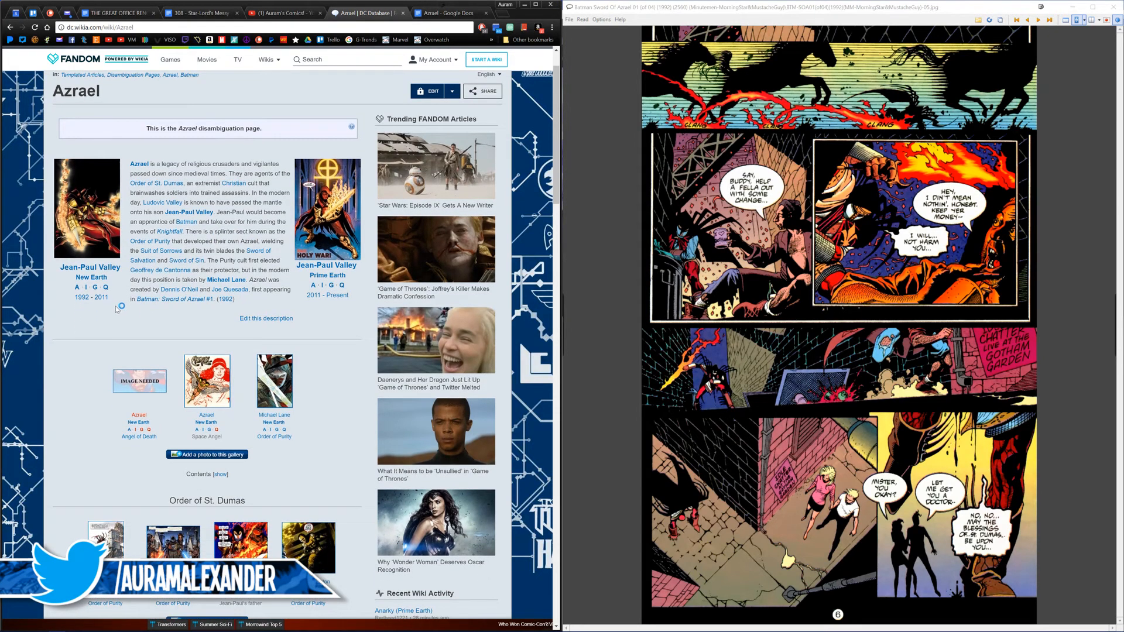
scroll(113, 313, "down", 1)
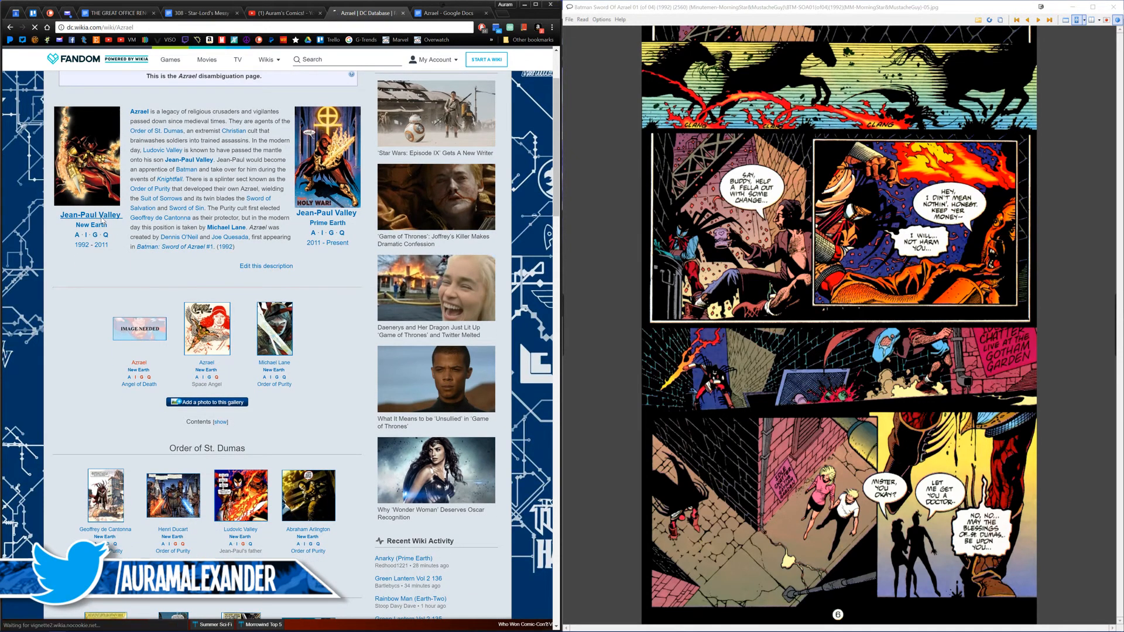
left_click(103, 222)
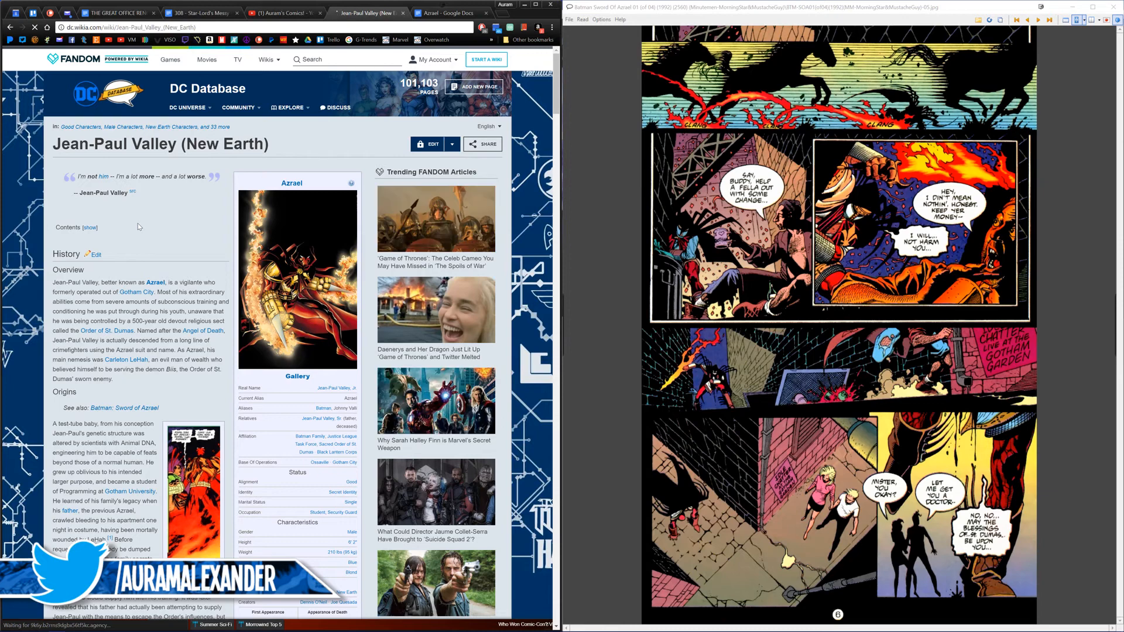
scroll(131, 306, "down", 2)
scroll(131, 307, "down", 2)
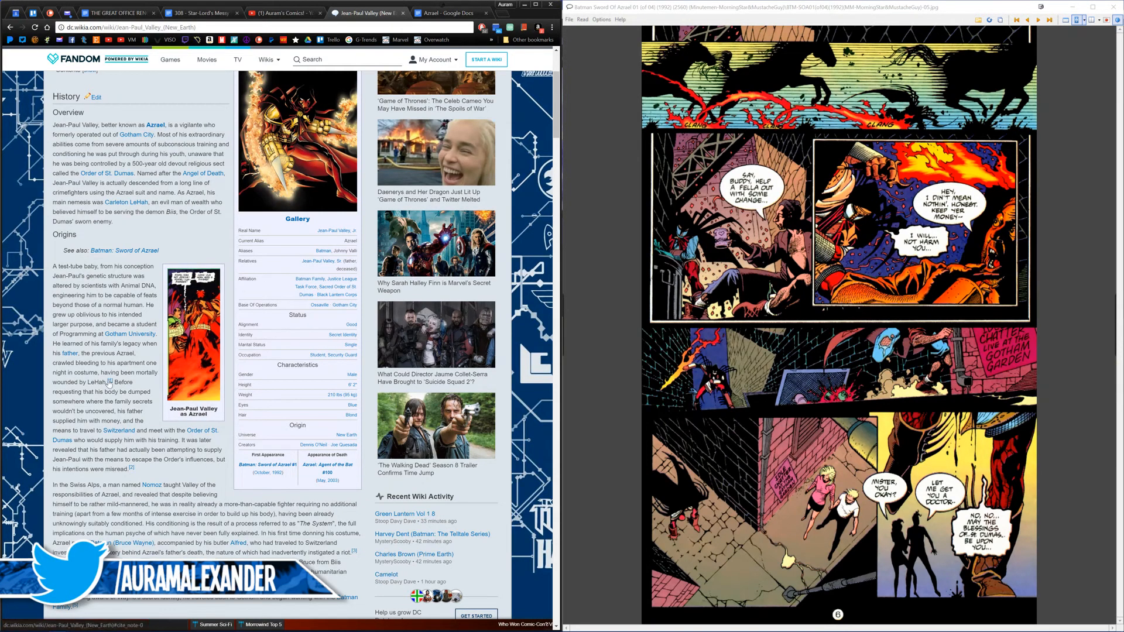
mouse_move(110, 381)
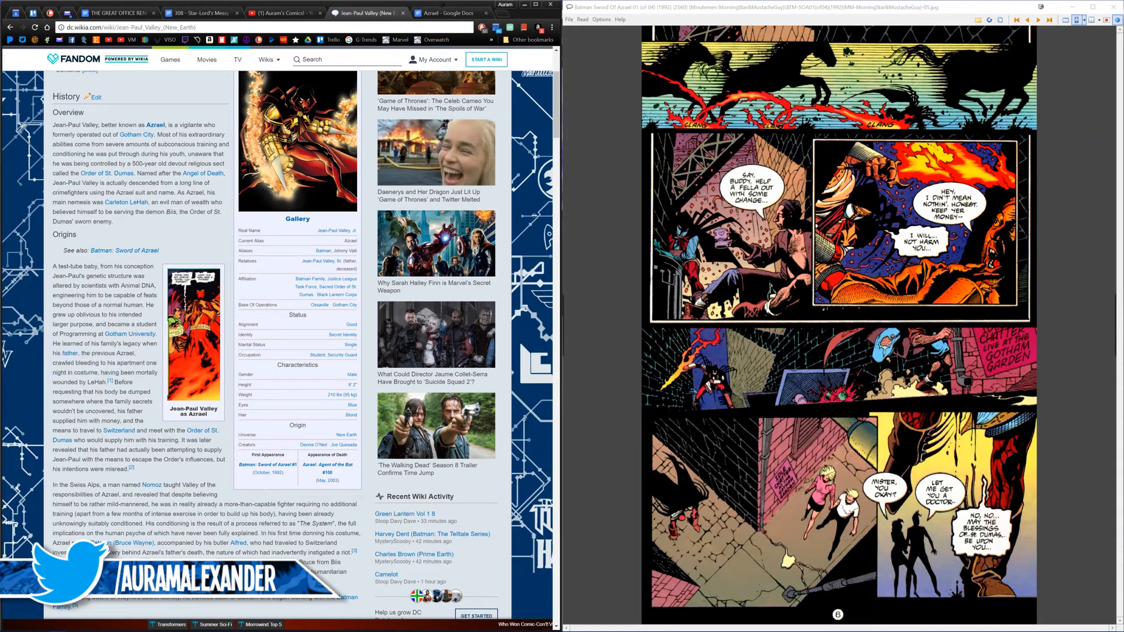
Step: Advance the comic to page 8 and bring up the Azrael script in Google Docs beside it
left_click(885, 399)
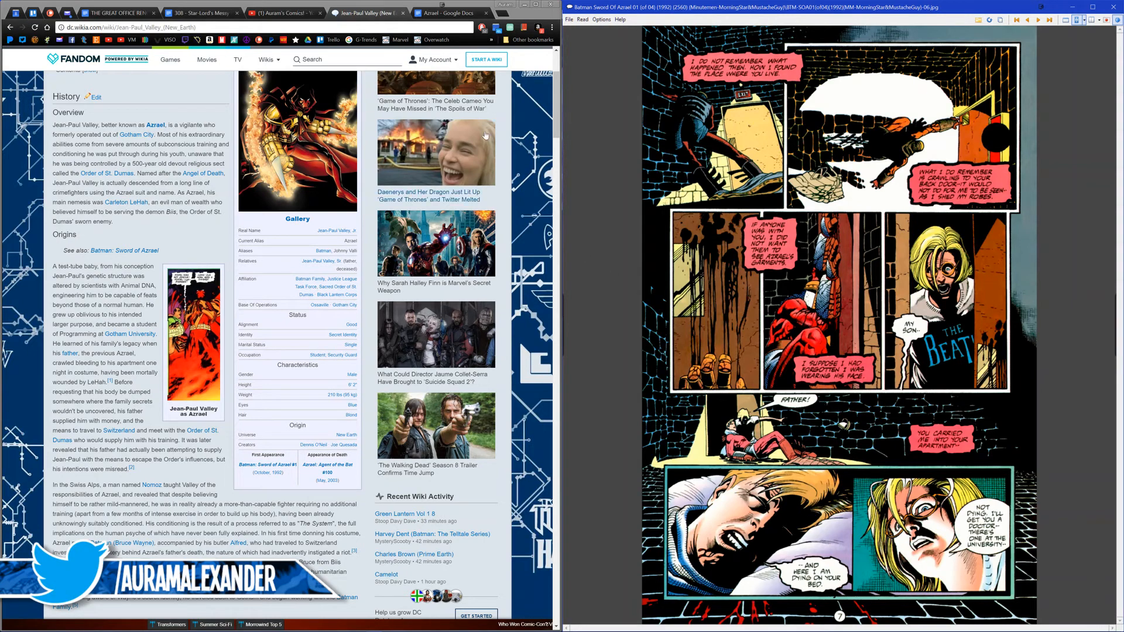
left_click(441, 18)
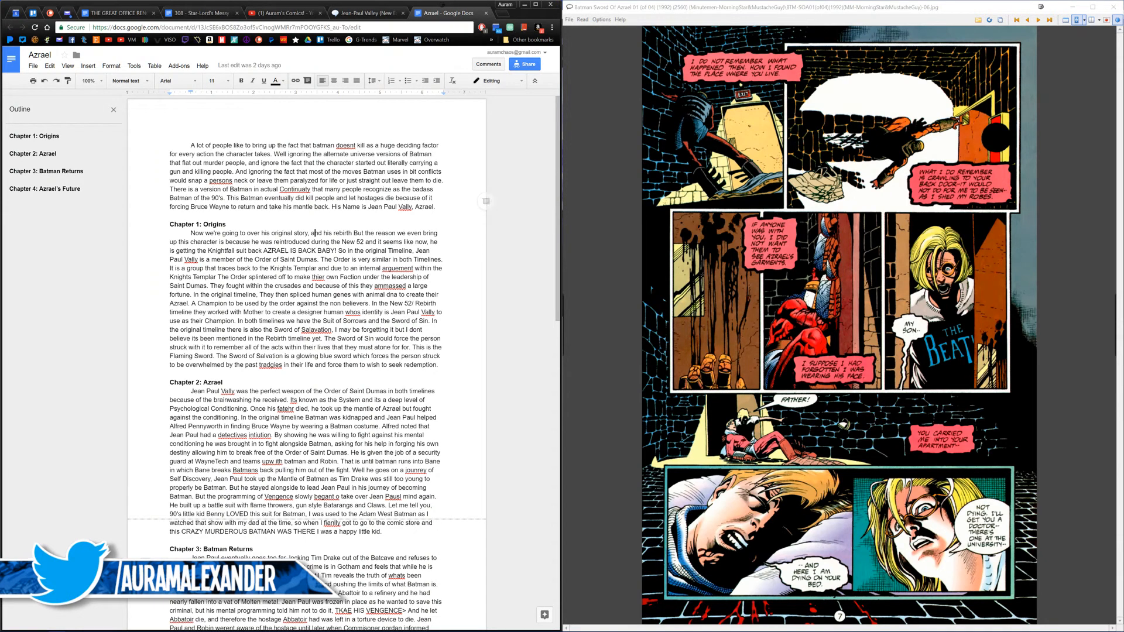
left_click(659, 276)
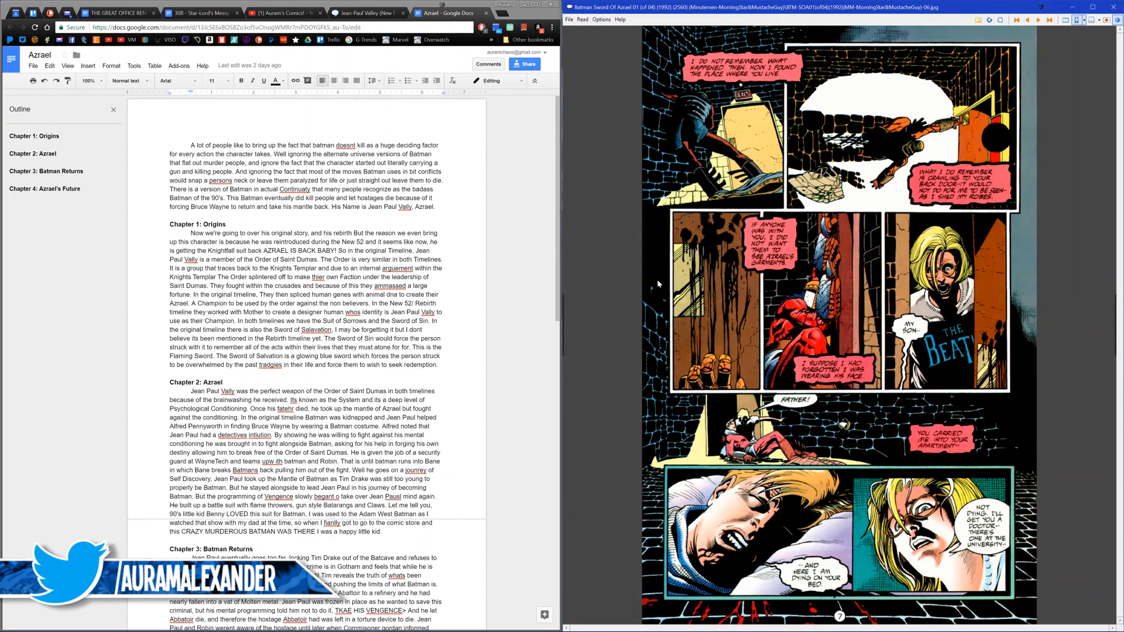
Step: Page through issue 01 from page 8 to page 17, examining the art for scenes matching the Origins chapter
left_click(657, 283)
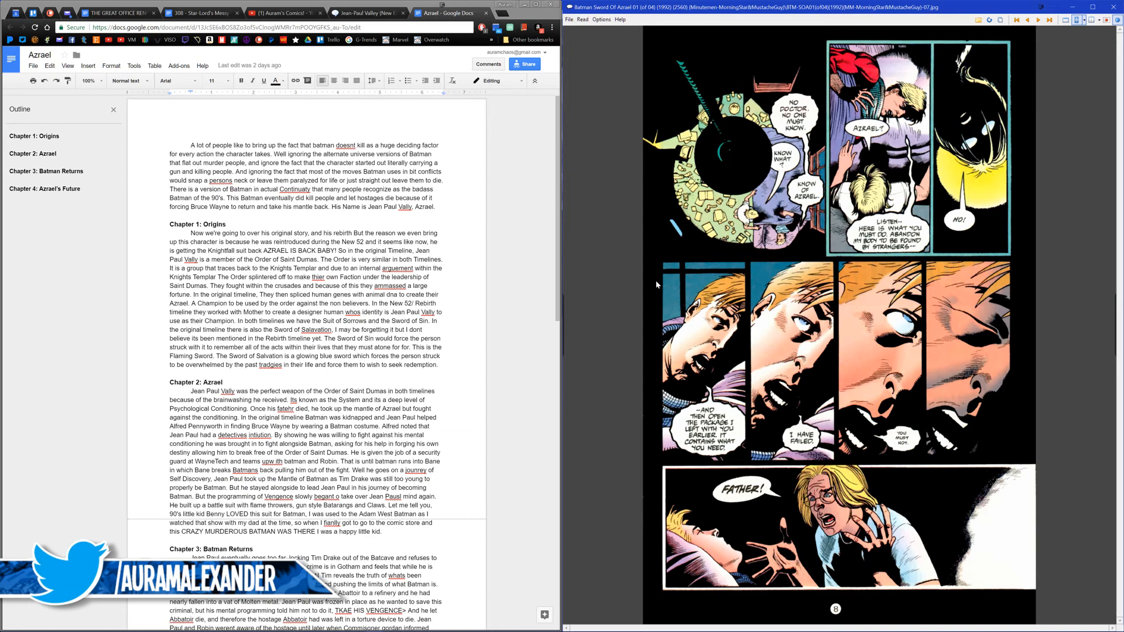
left_click(656, 284)
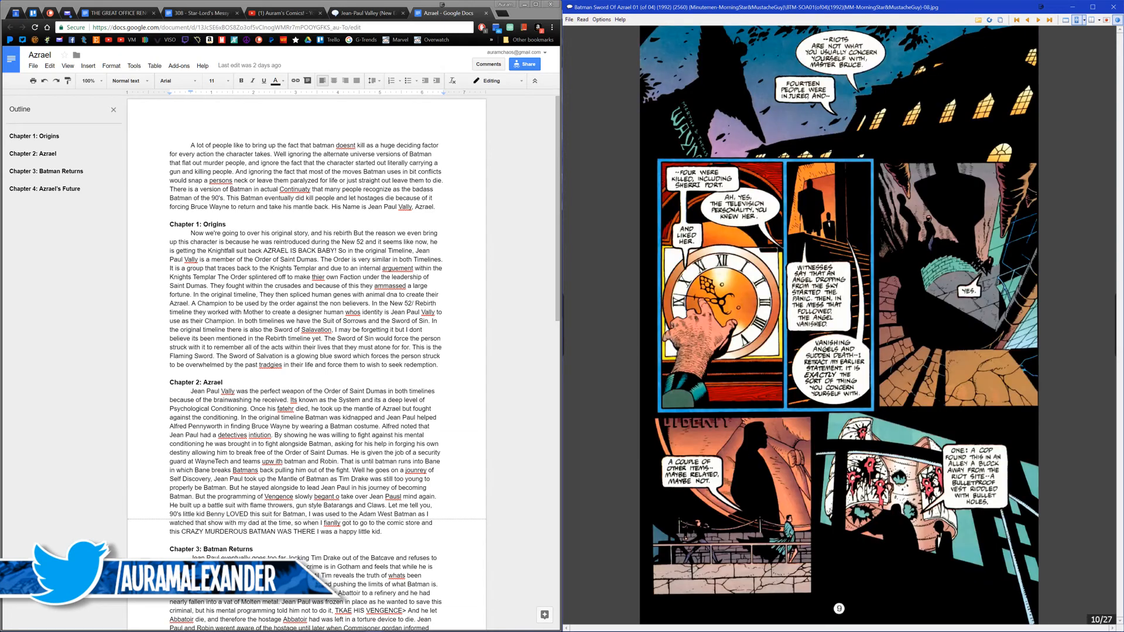
left_click(657, 285)
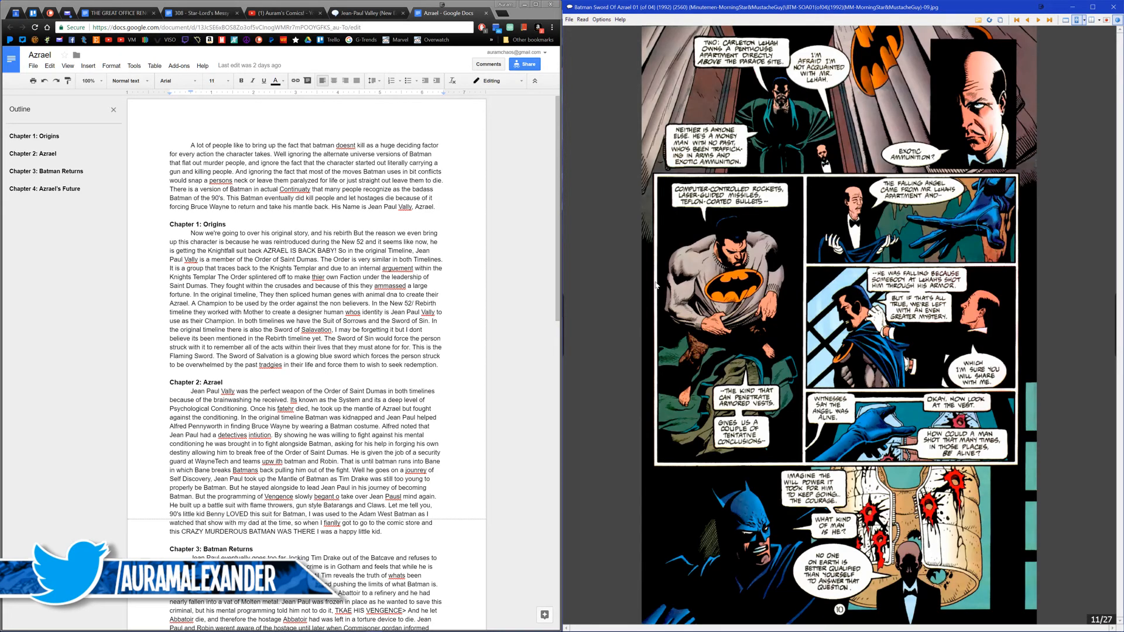
scroll(655, 285, "up", 1)
left_click(655, 285)
left_click(650, 285)
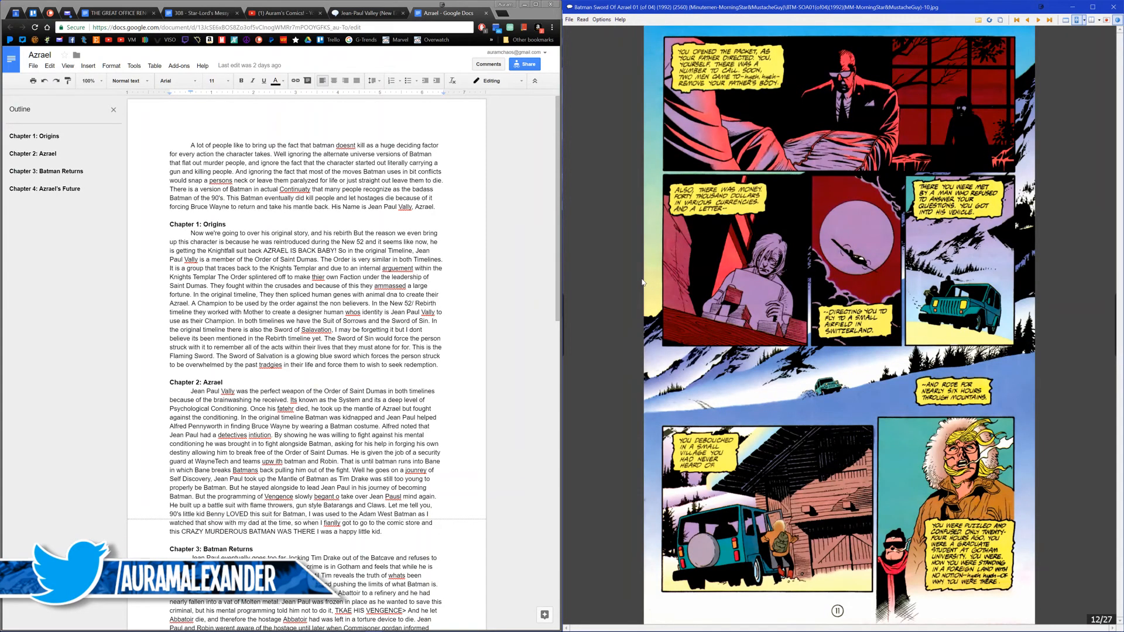
left_click(641, 281)
left_click(639, 279)
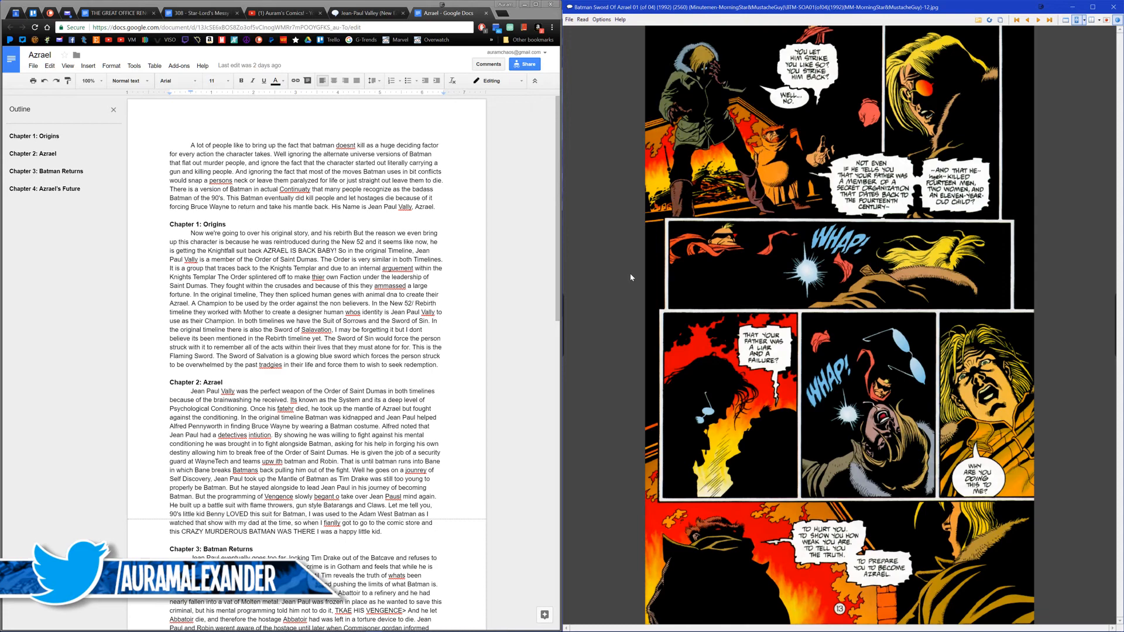
left_click(630, 274)
left_click(629, 278)
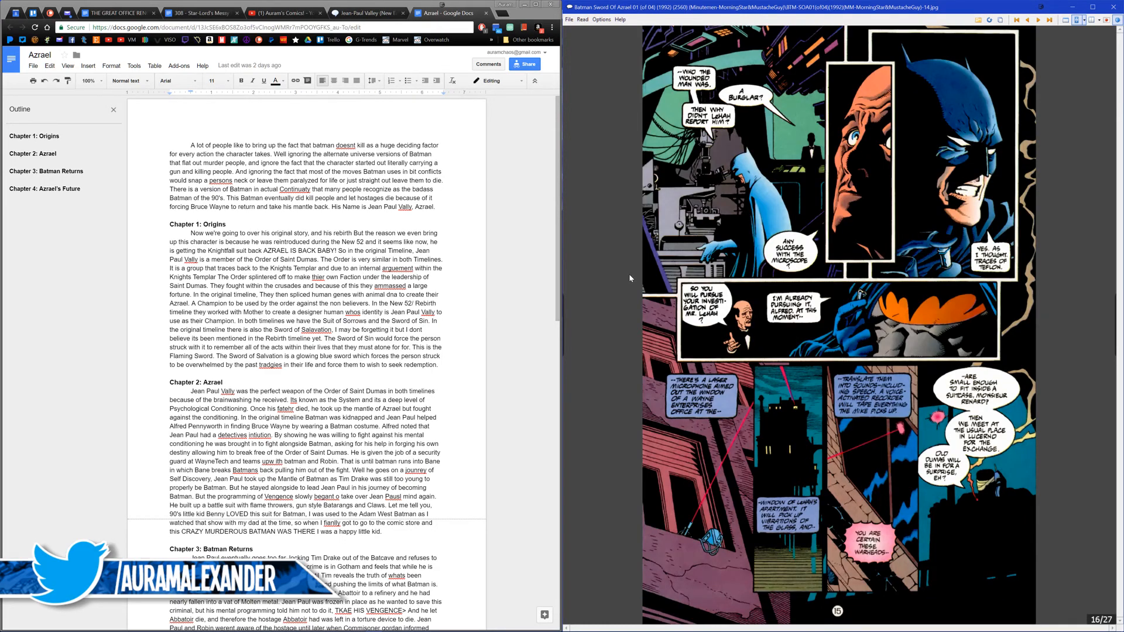
left_click(629, 275)
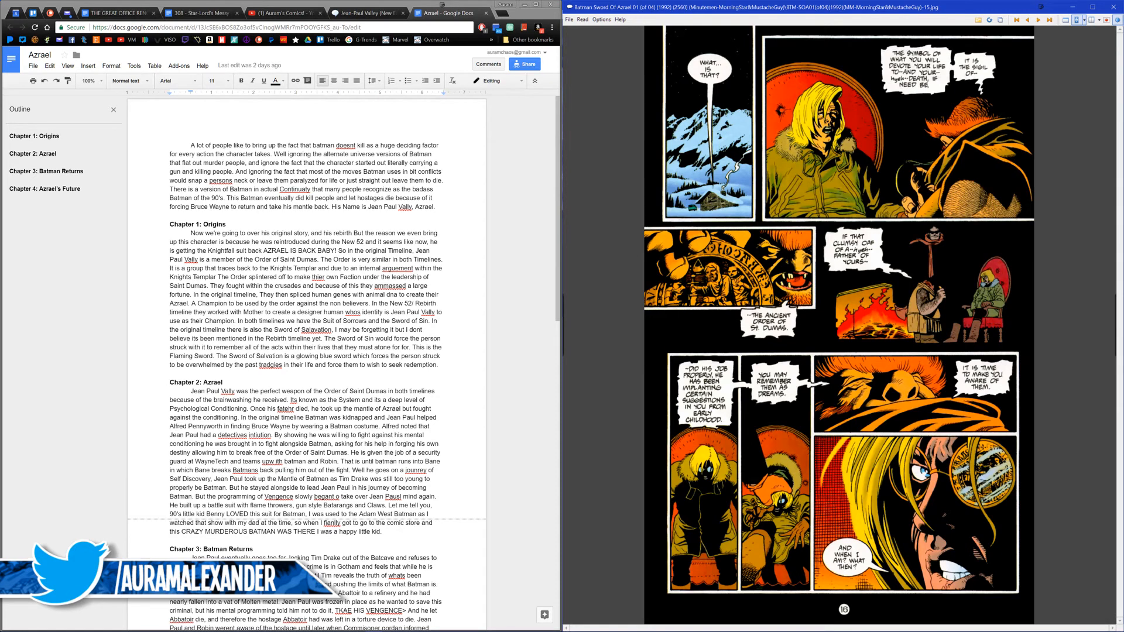
Step: Examine the rest of the issue's story up to page 25, and leaf back to page 21
scroll(629, 275, "down", 1)
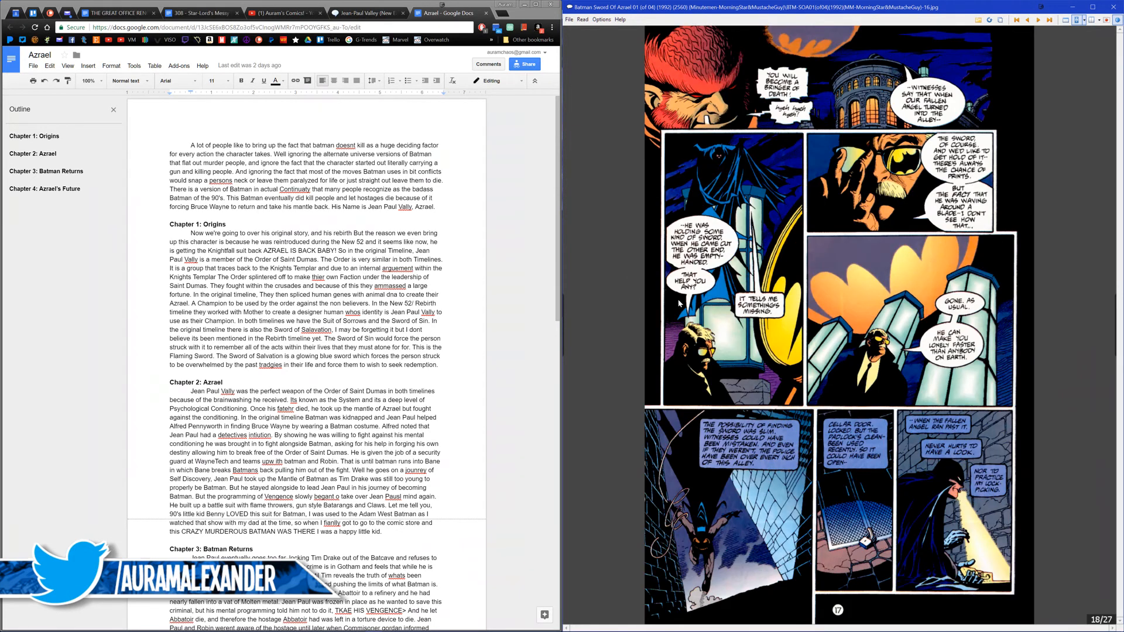
scroll(1004, 351, "down", 1)
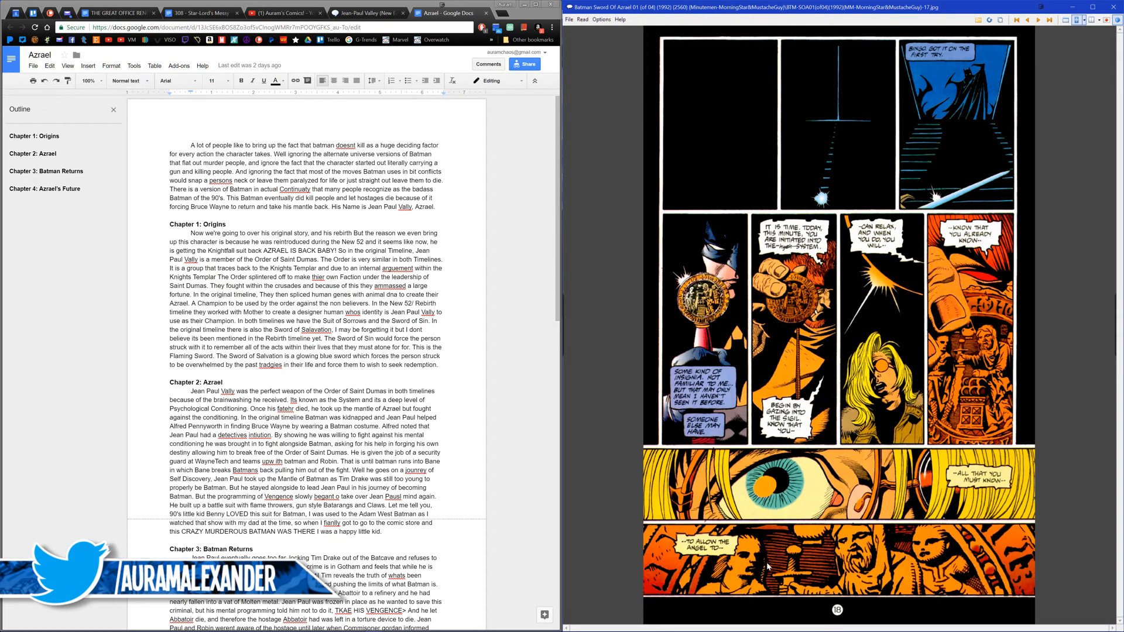
scroll(907, 561, "down", 1)
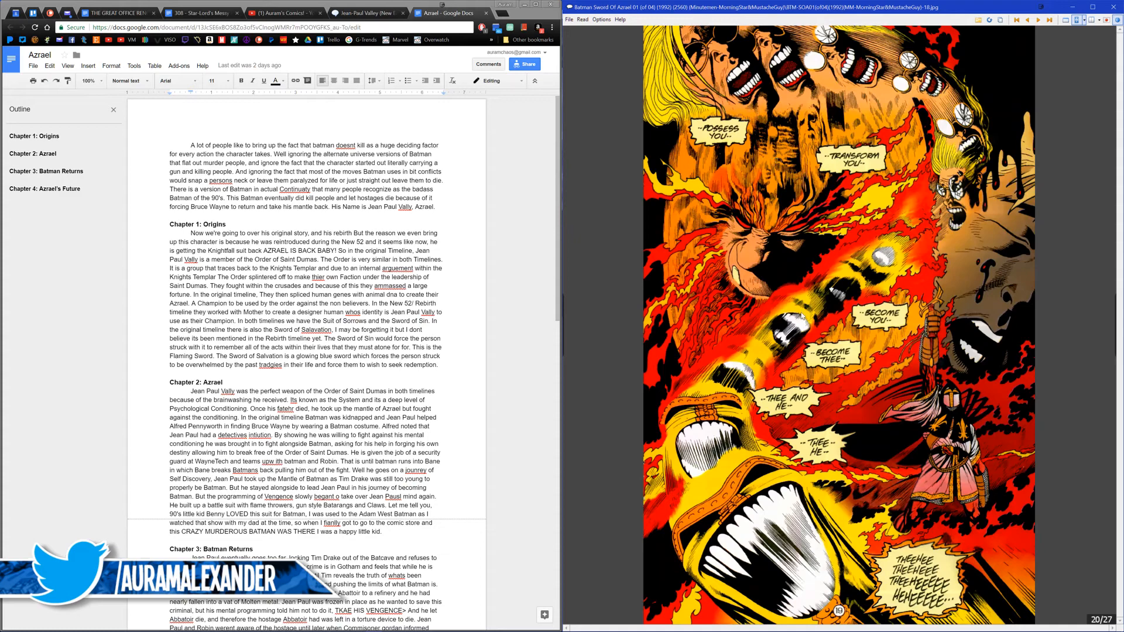
scroll(894, 460, "down", 1)
scroll(890, 451, "up", 1)
left_click(840, 359)
left_click(847, 373)
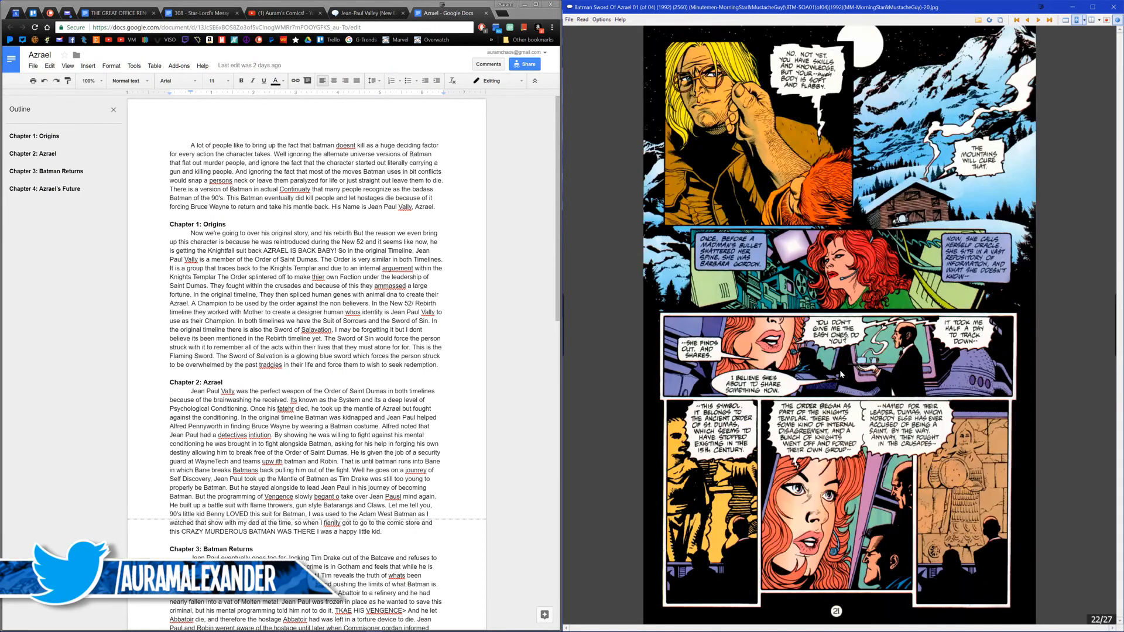
left_click(883, 403)
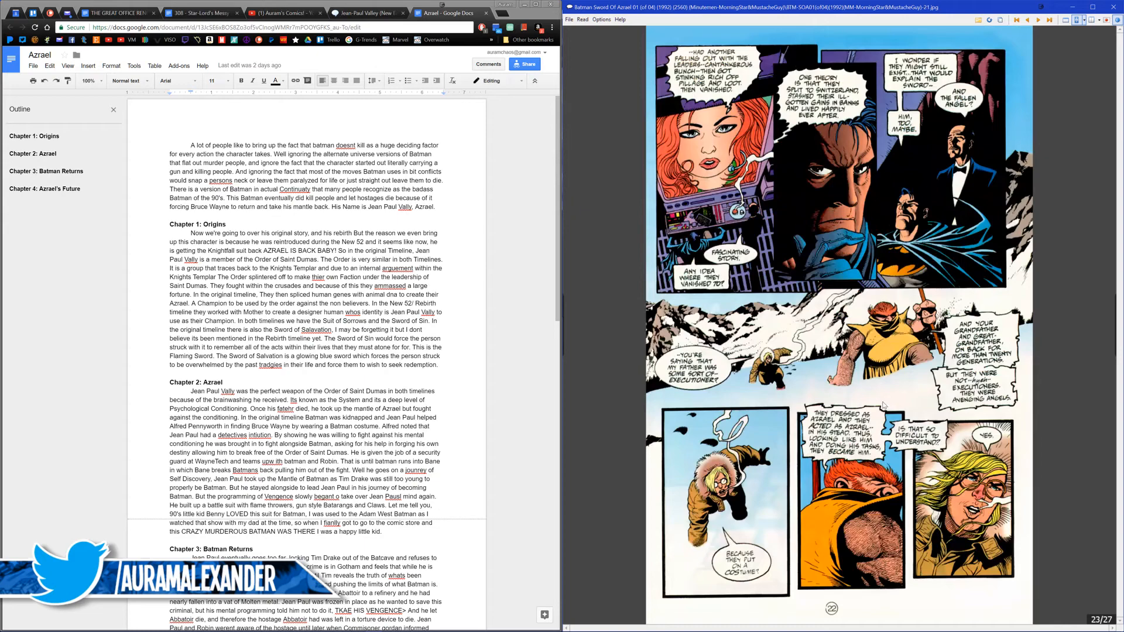
left_click(882, 403)
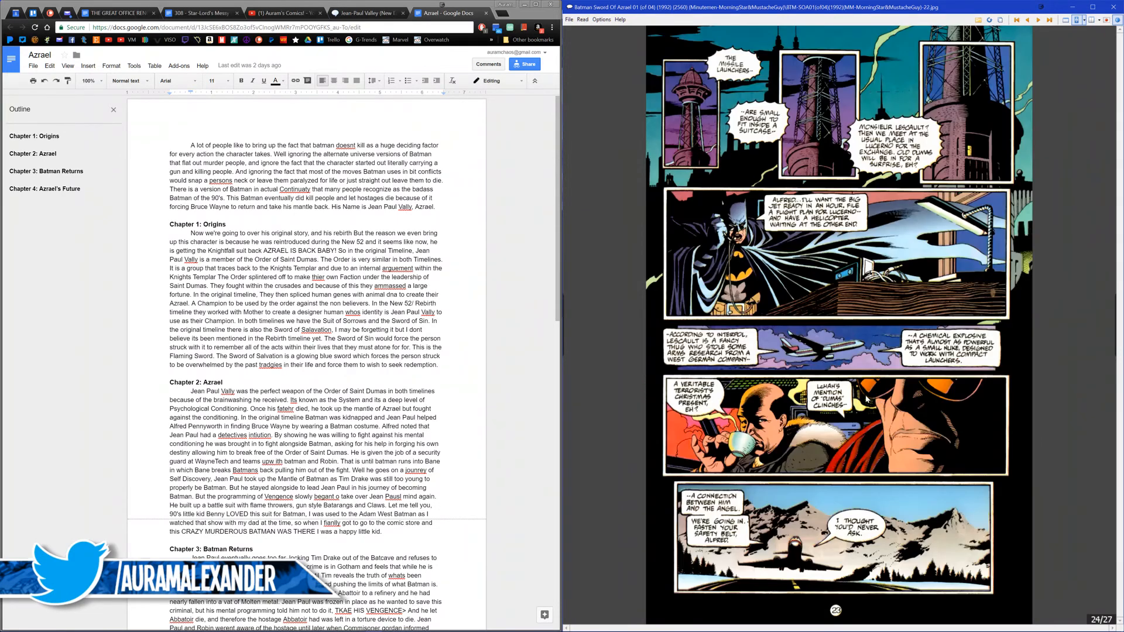
left_click(860, 397)
scroll(859, 396, "up", 1)
scroll(859, 394, "down", 1)
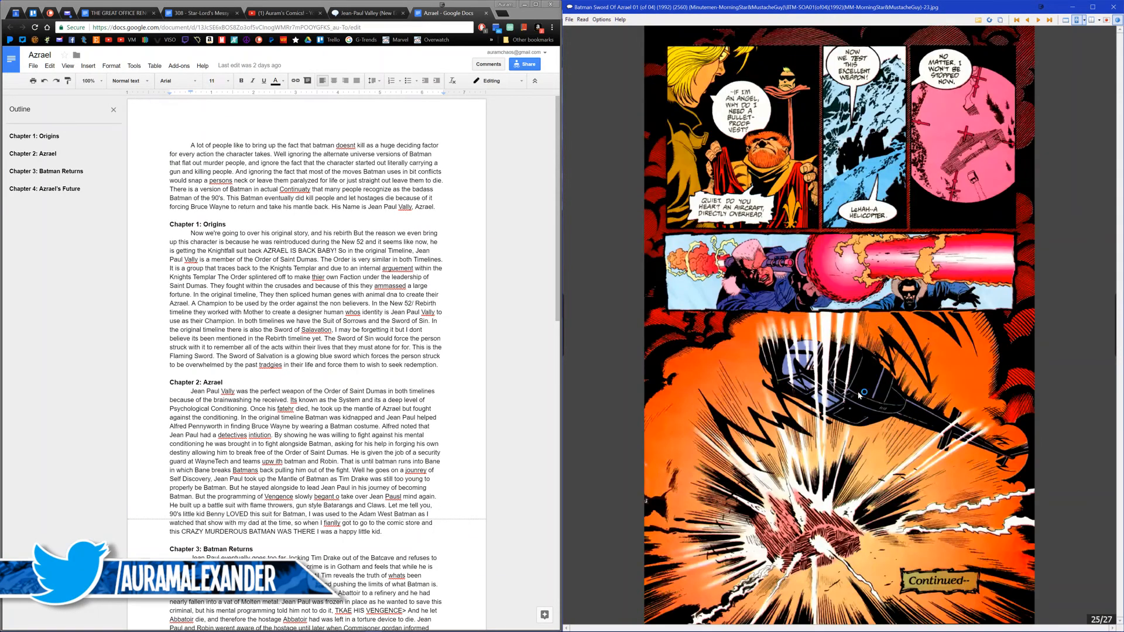
scroll(853, 398, "up", 1)
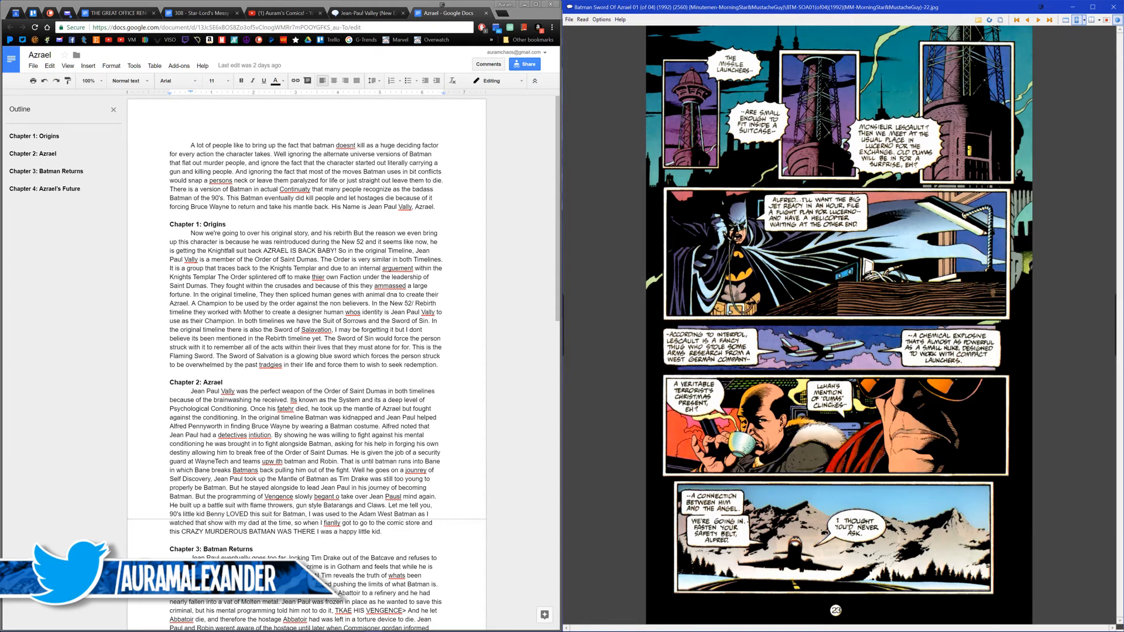
scroll(827, 404, "up", 1)
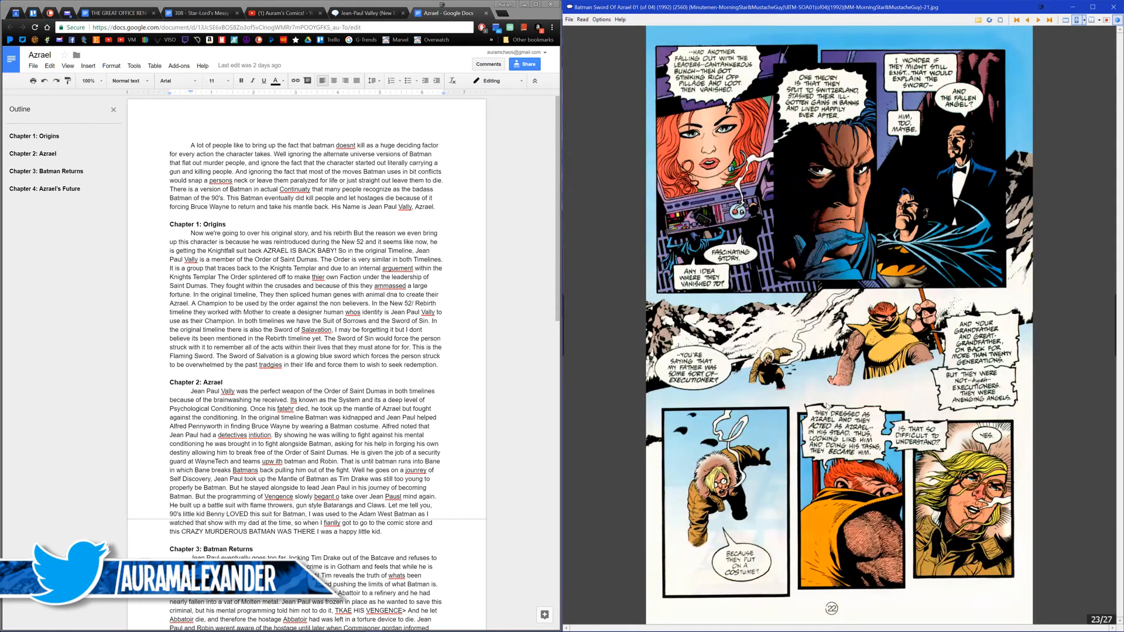
scroll(827, 404, "up", 2)
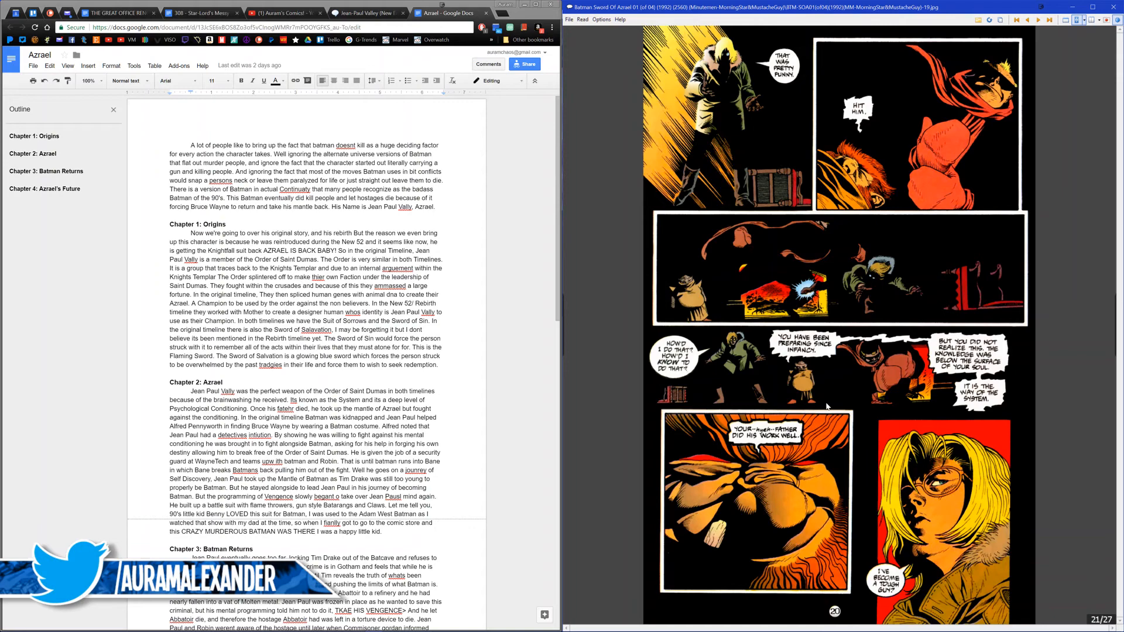
Step: Return to the start of issue 01 and advance to page 4 of 27
key("Home")
scroll(826, 408, "down", 1)
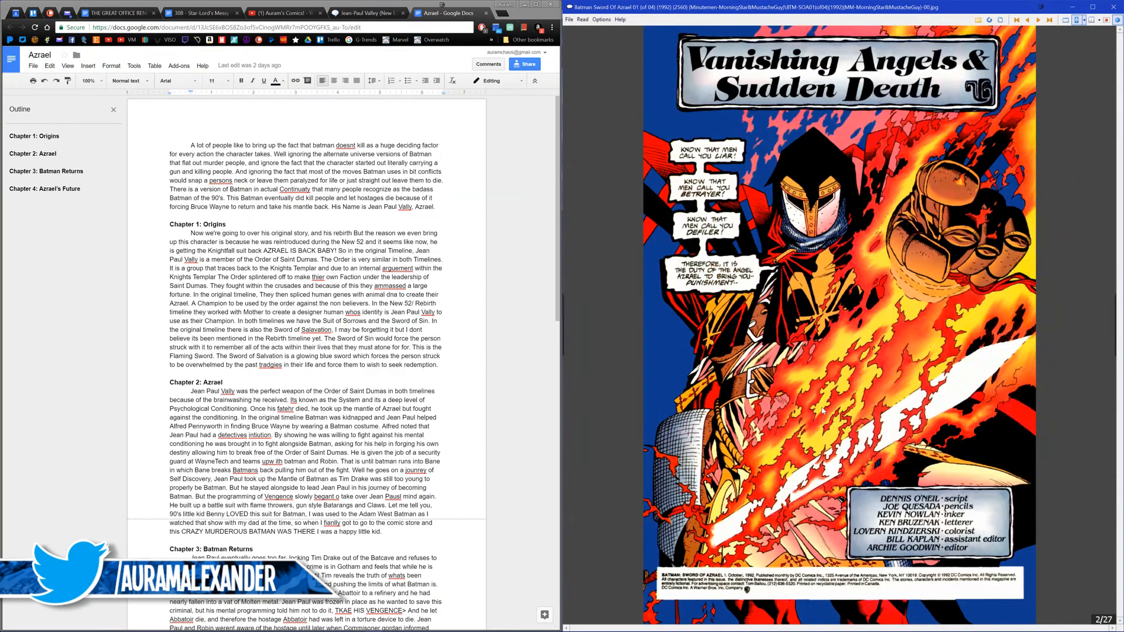
scroll(790, 254, "down", 1)
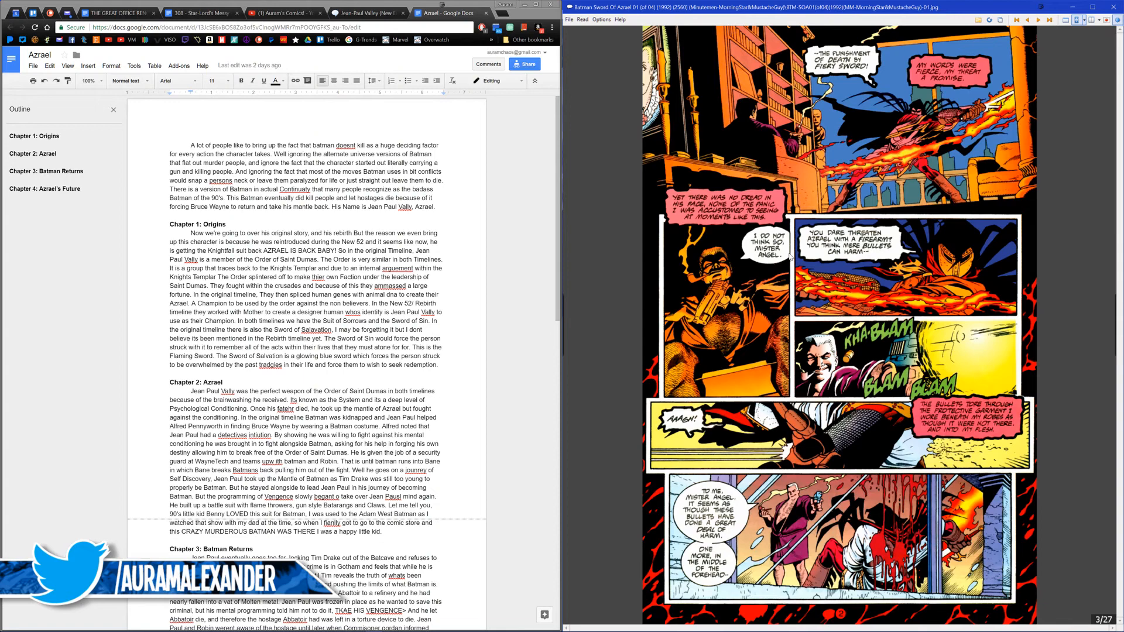
scroll(788, 260, "down", 1)
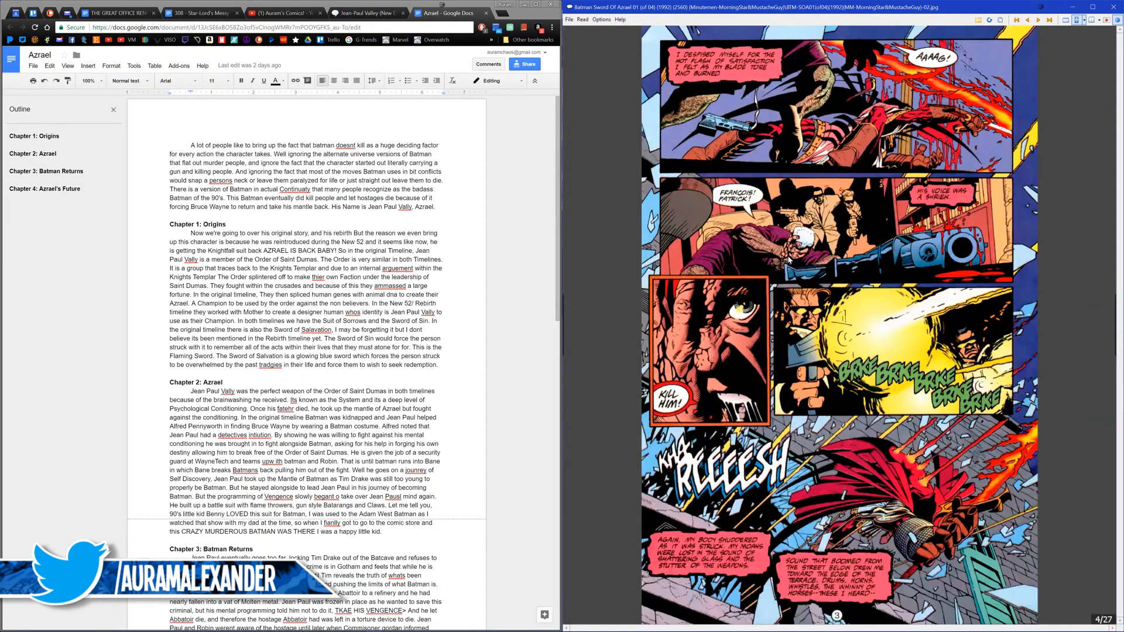
Step: Examine the opening pages of issue 01 up to page 6, and go back to the Vanishing Angels & Sudden Death title page
scroll(789, 259, "up", 1)
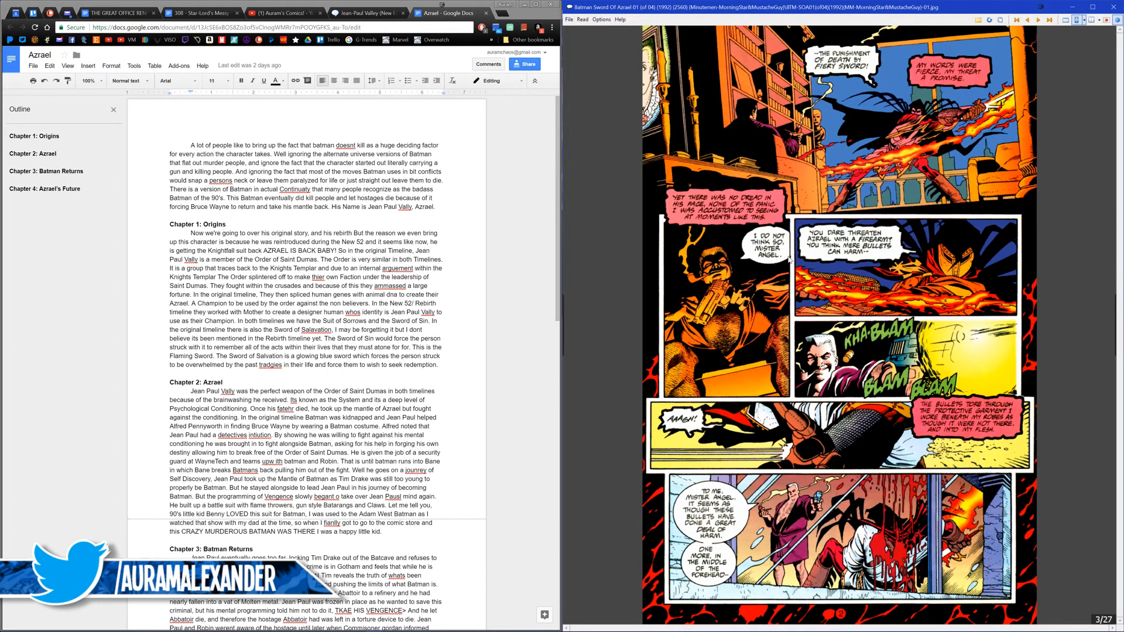
scroll(790, 259, "down", 1)
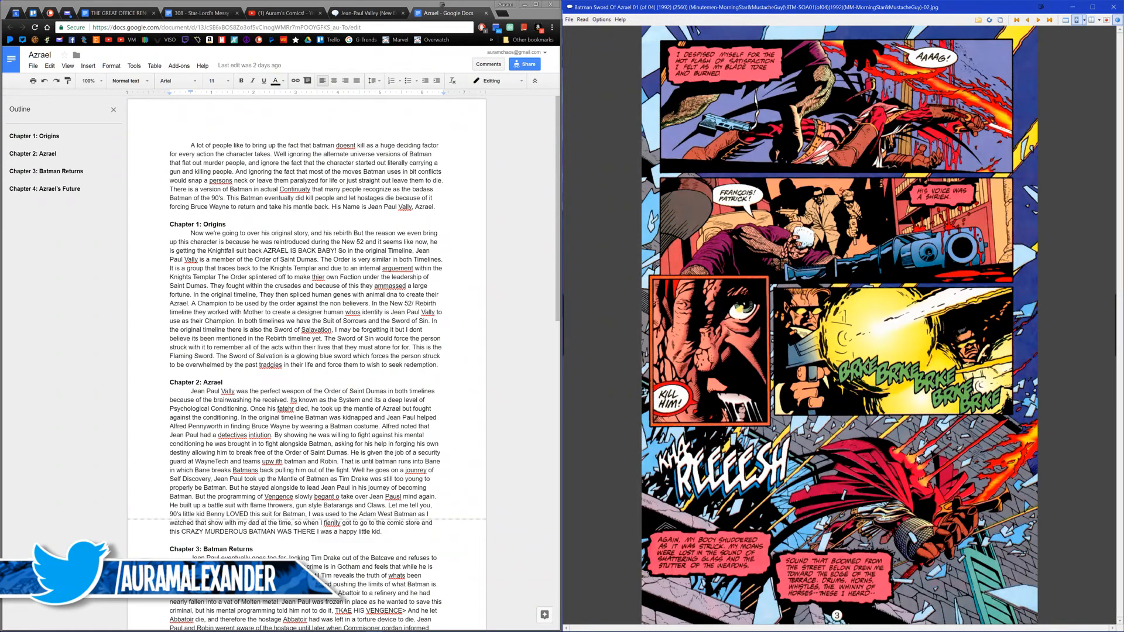
scroll(868, 449, "up", 1)
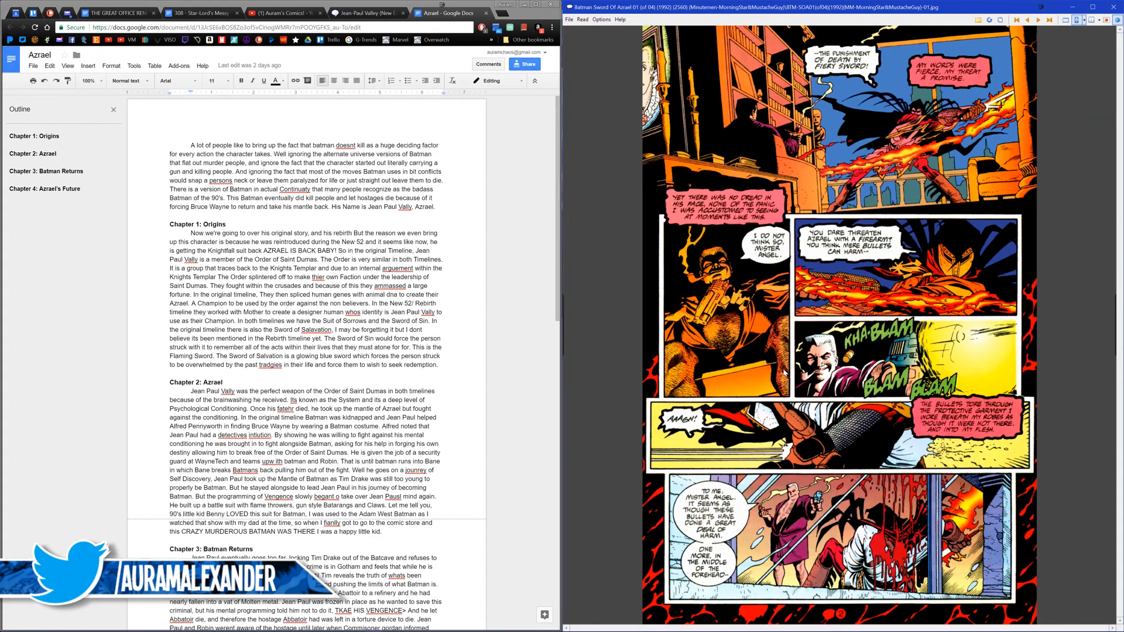
scroll(783, 372, "down", 1)
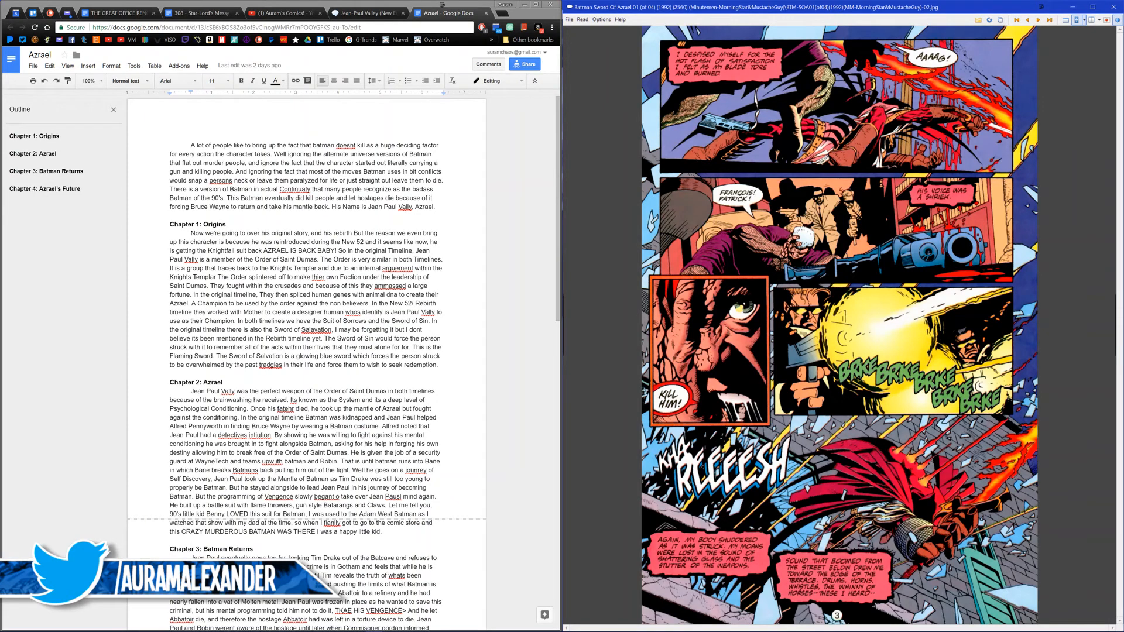
scroll(671, 364, "down", 1)
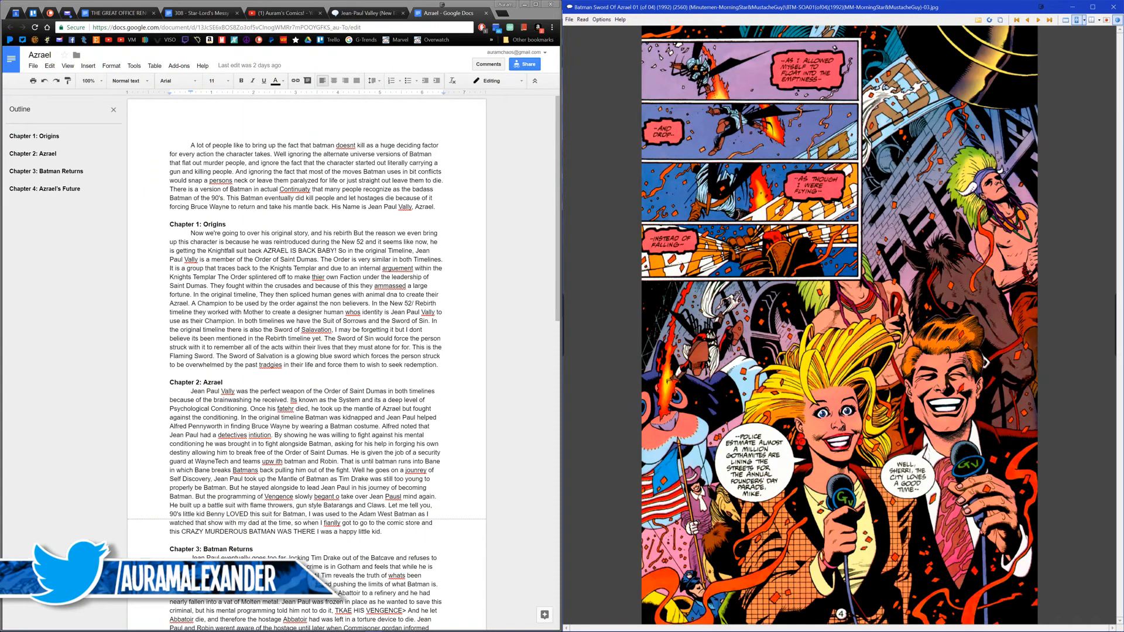
left_click(663, 366)
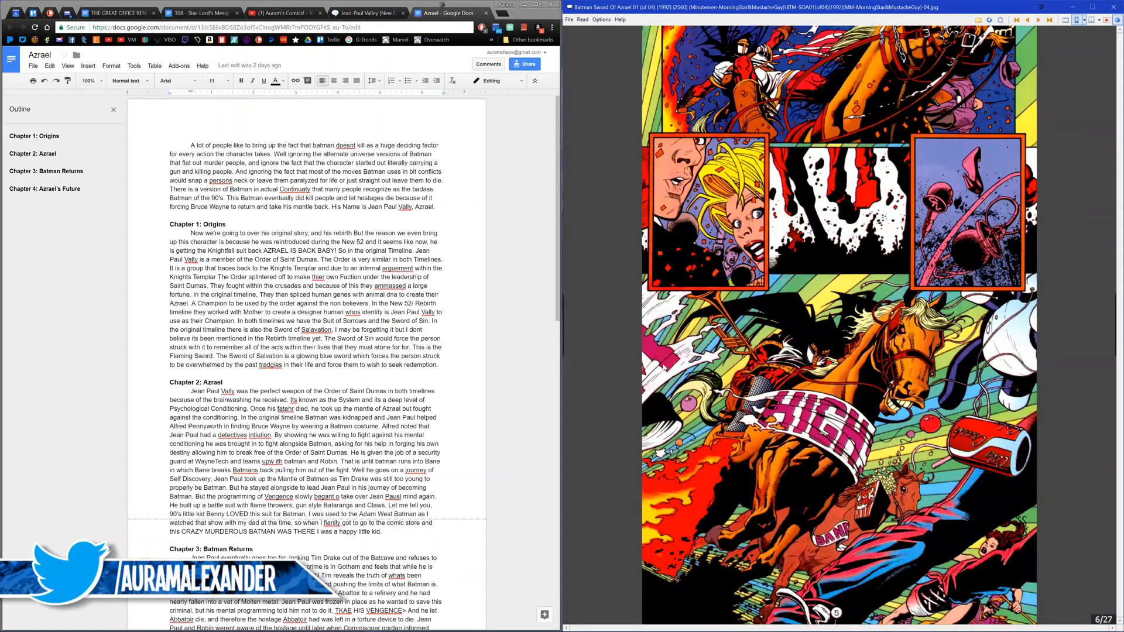
scroll(663, 367, "up", 3)
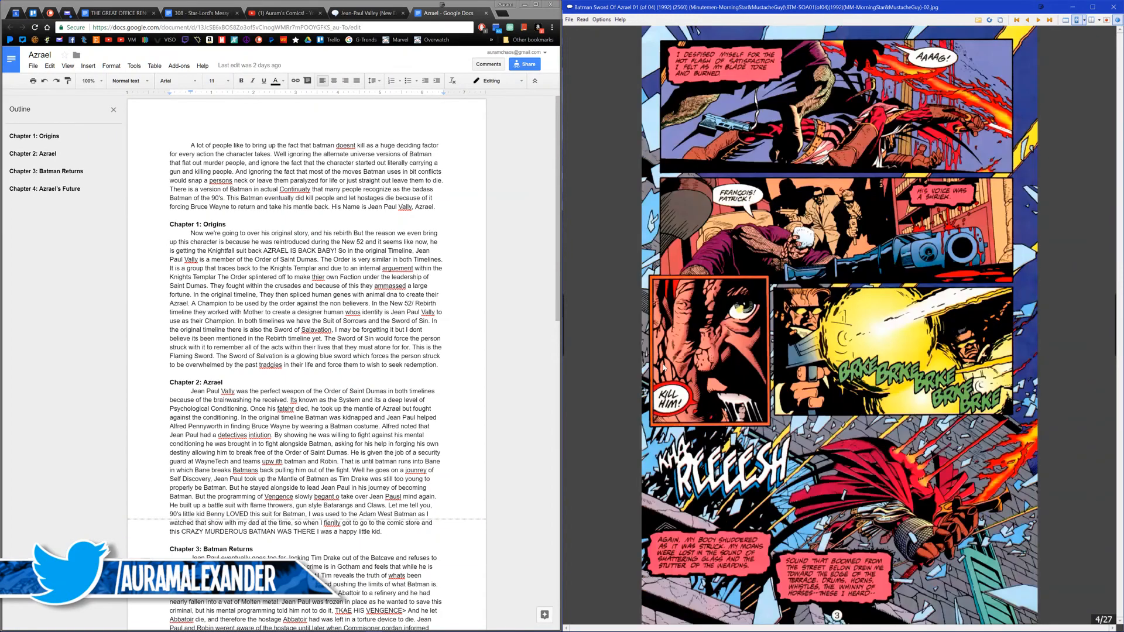
scroll(663, 367, "up", 1)
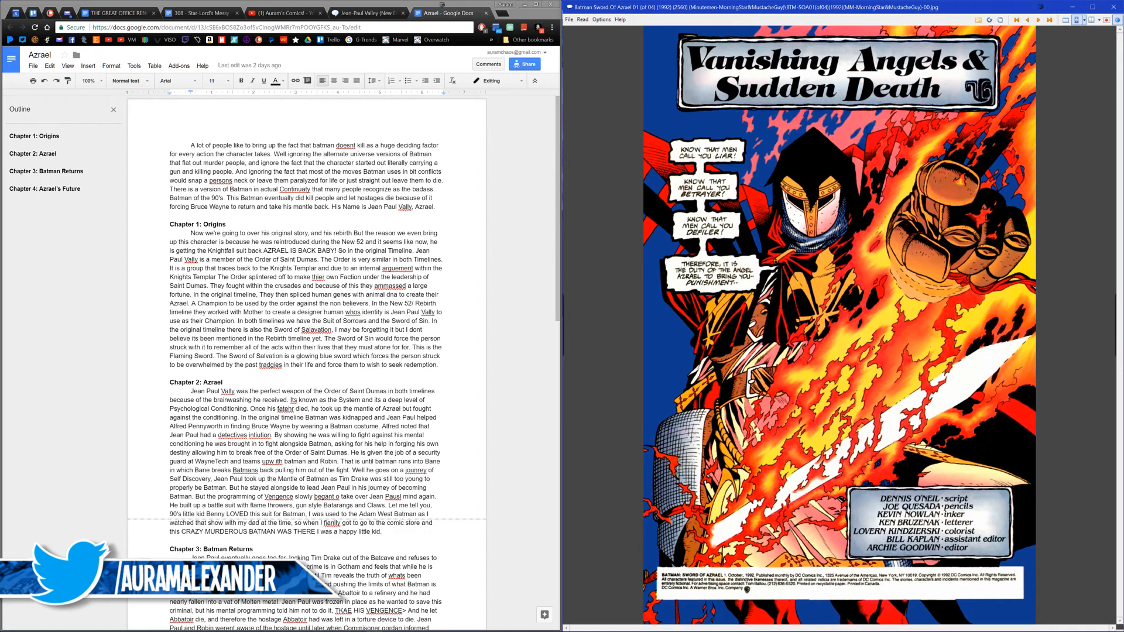
Step: Open the Order of St. Dumas article in a separate tab from the Jean-Paul Valley wiki page
left_click(363, 18)
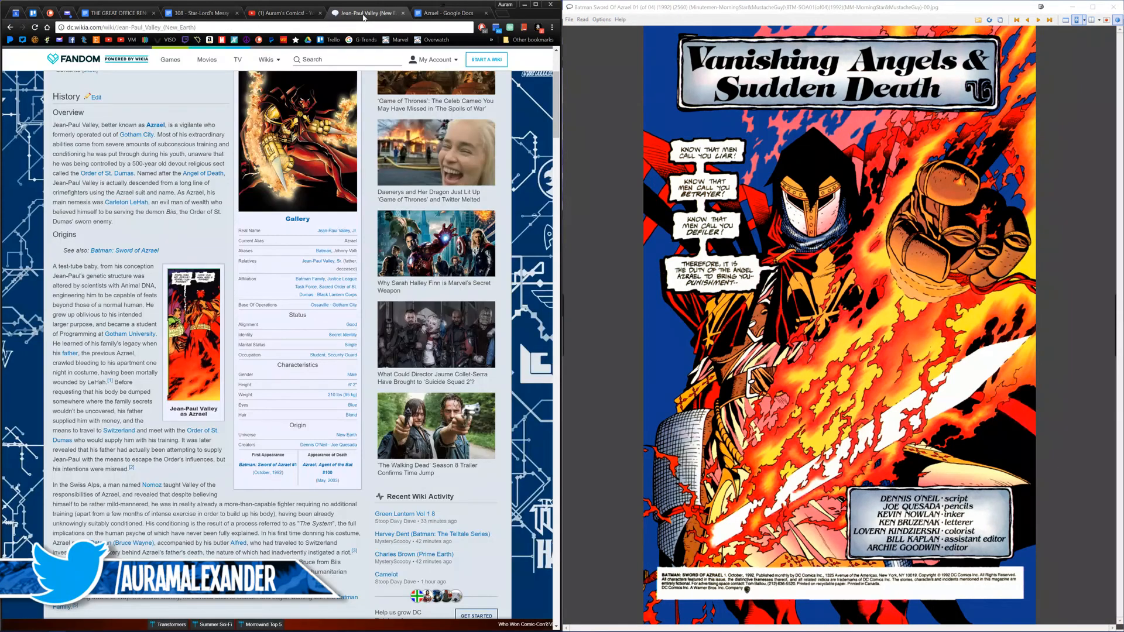
left_click(436, 17)
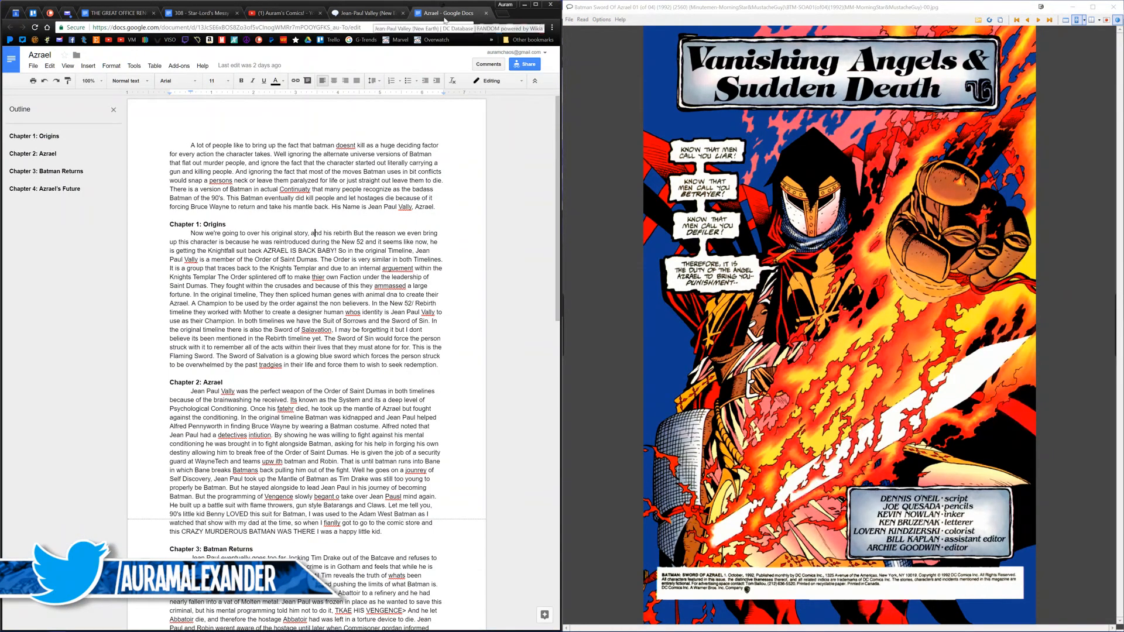
left_click(369, 17)
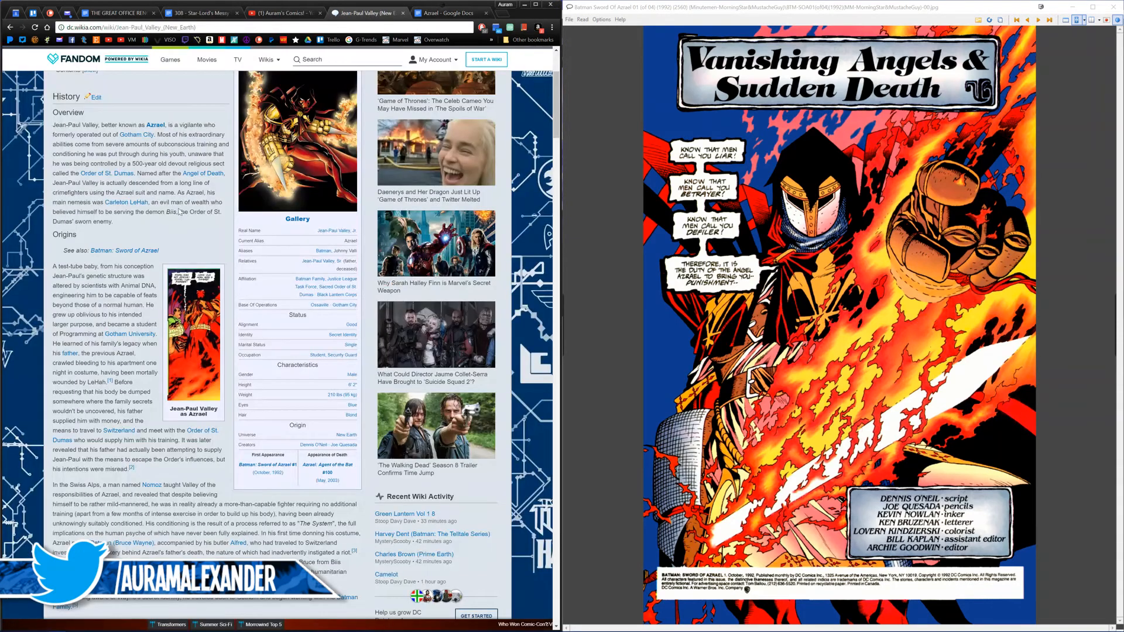
middle_click(118, 174)
left_click(387, 13)
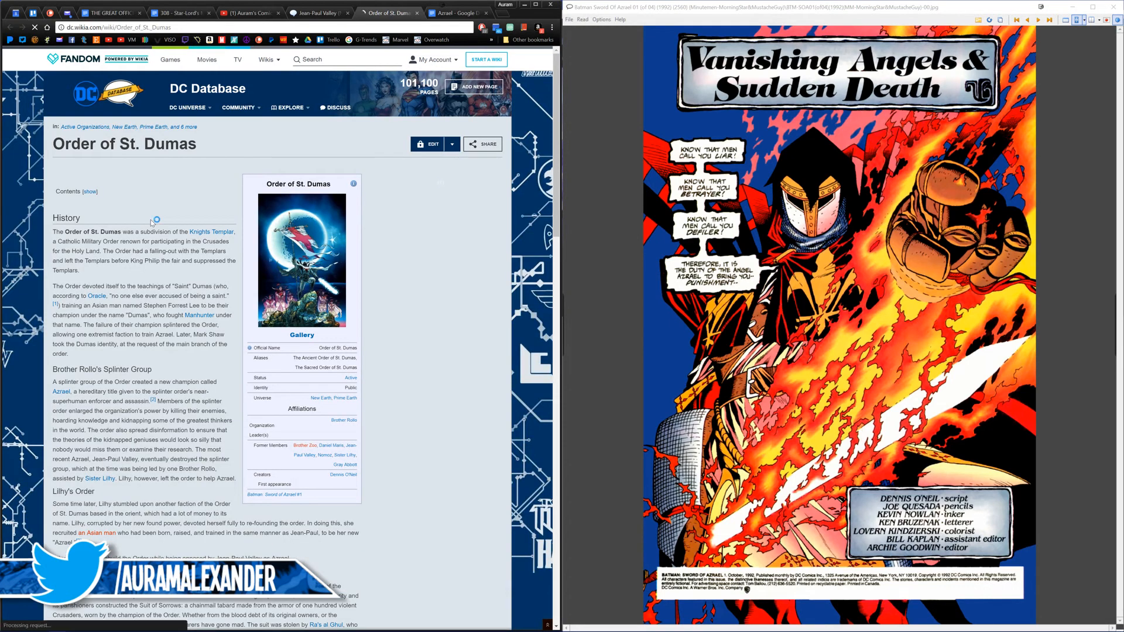
Step: Save the full-size Order of St. Dumas infobox image to the Assets folder as Origin 01, and close the image's tab
left_click(297, 254)
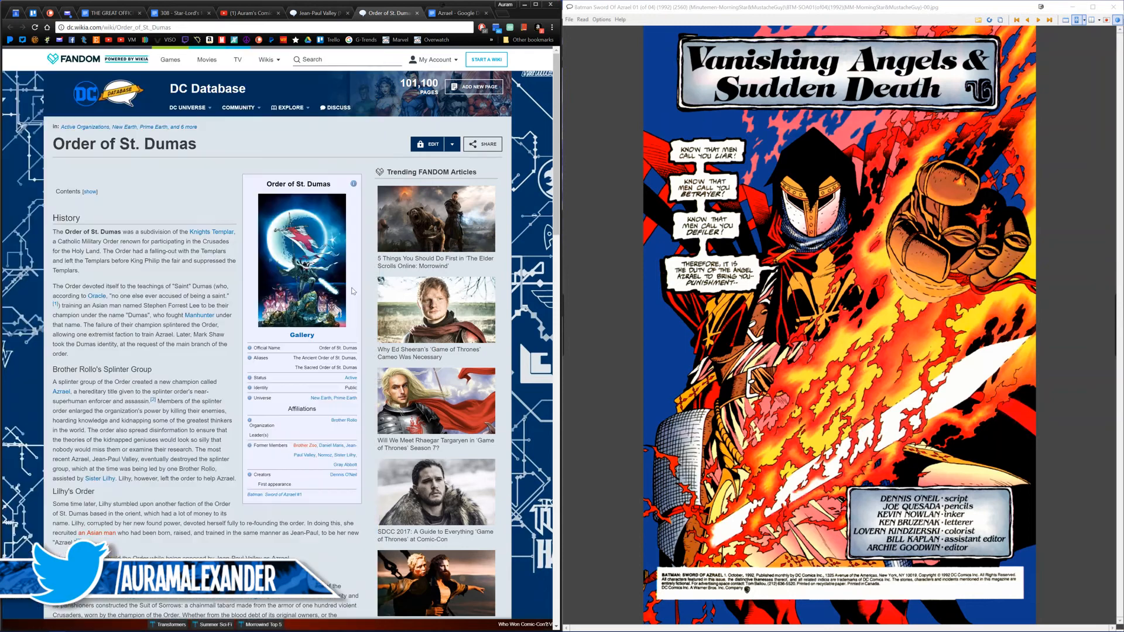
middle_click(314, 267)
left_click(390, 14)
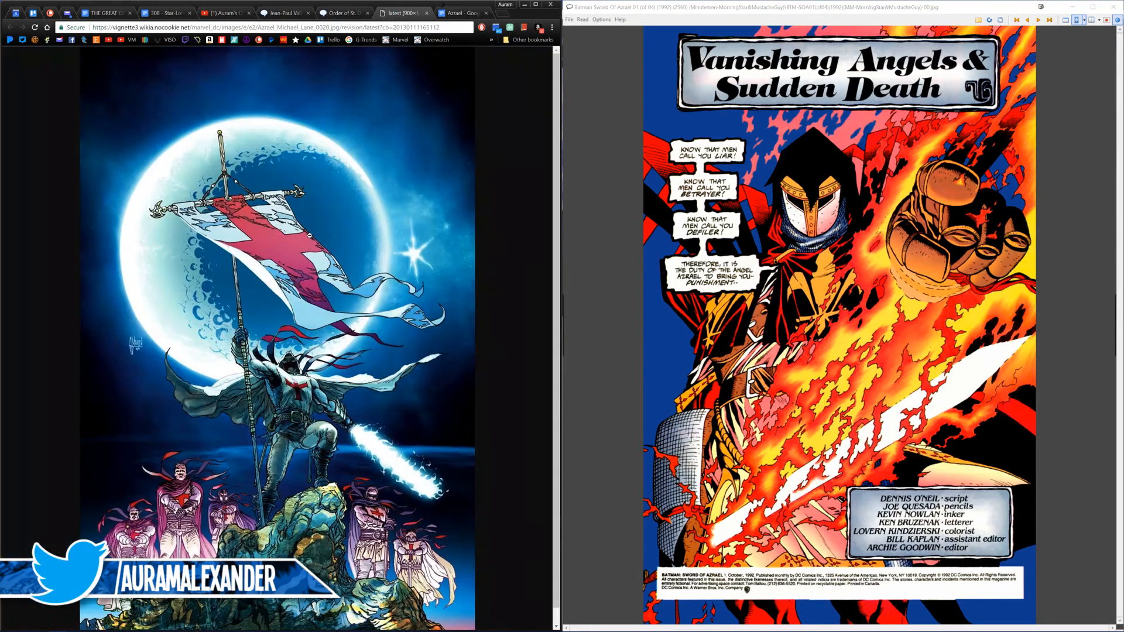
right_click(306, 234)
left_click(340, 248)
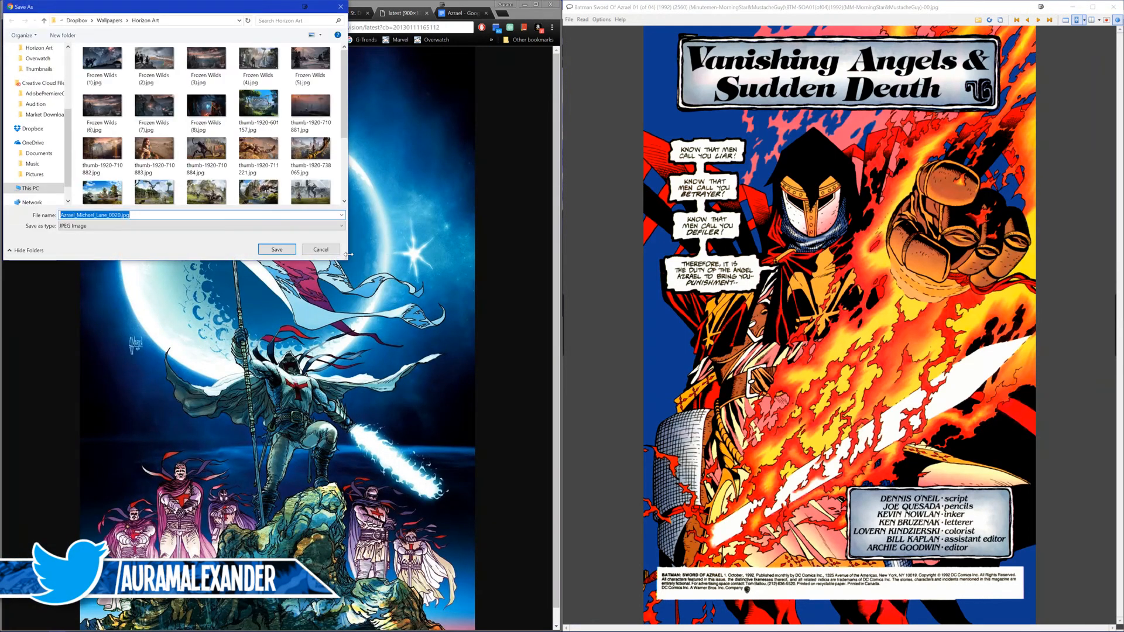
scroll(35, 100, "up", 2)
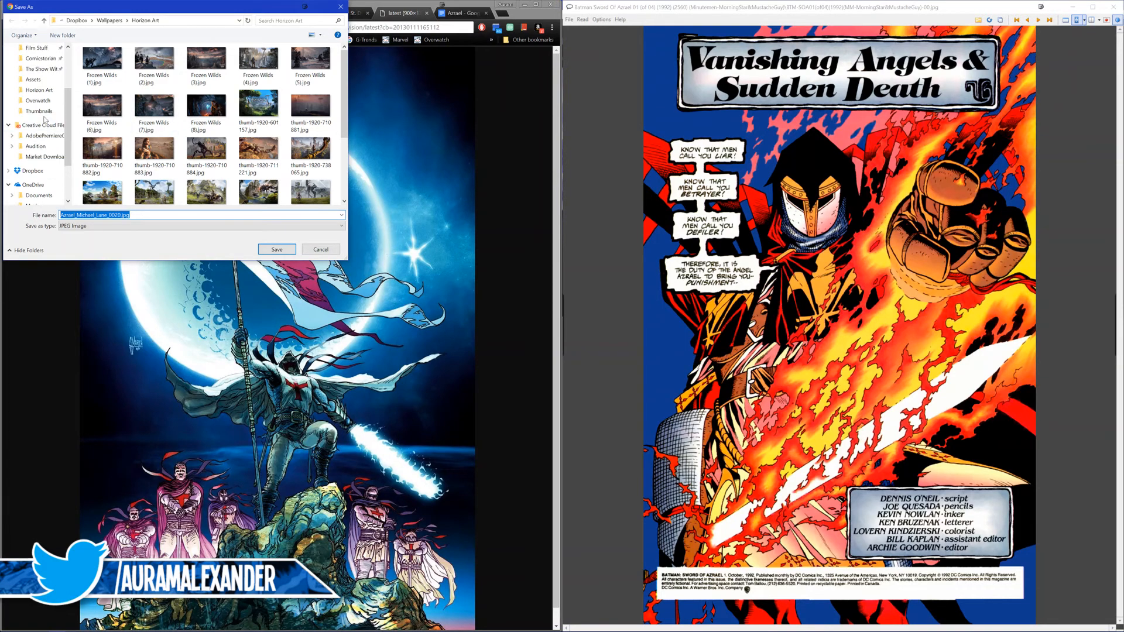
left_click(36, 82)
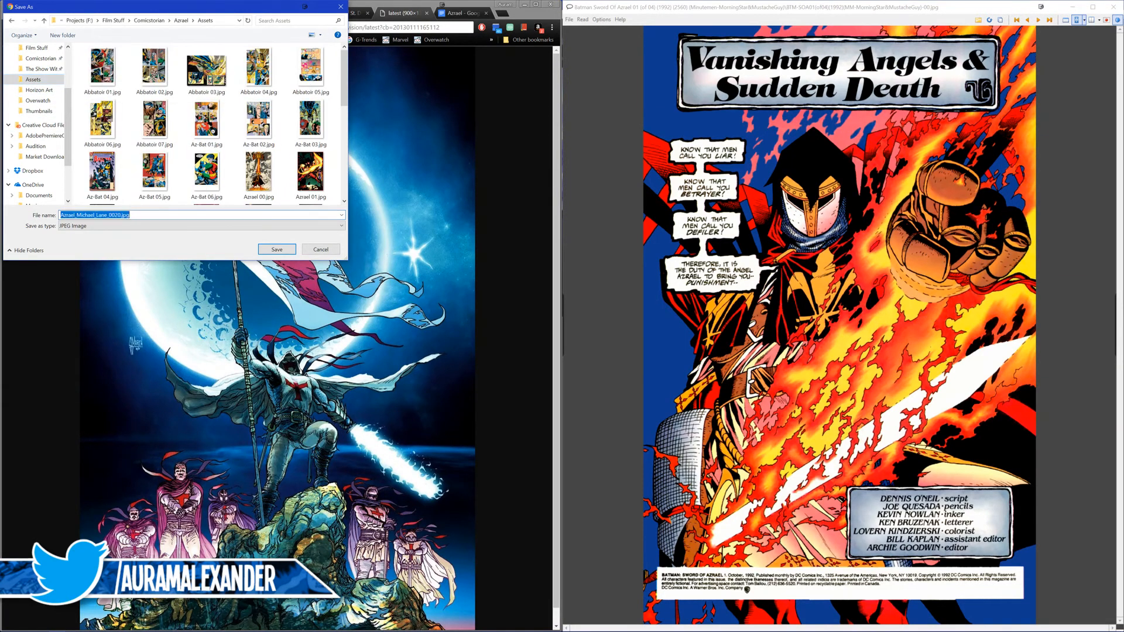
type("Origin 01")
key("Return")
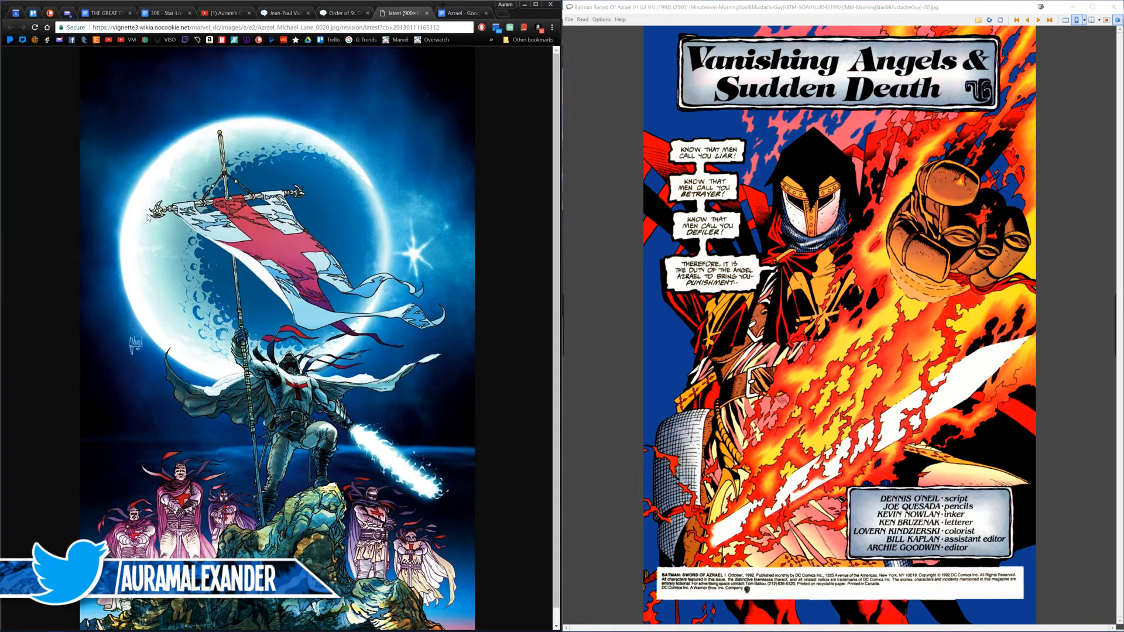
key("ctrl+w")
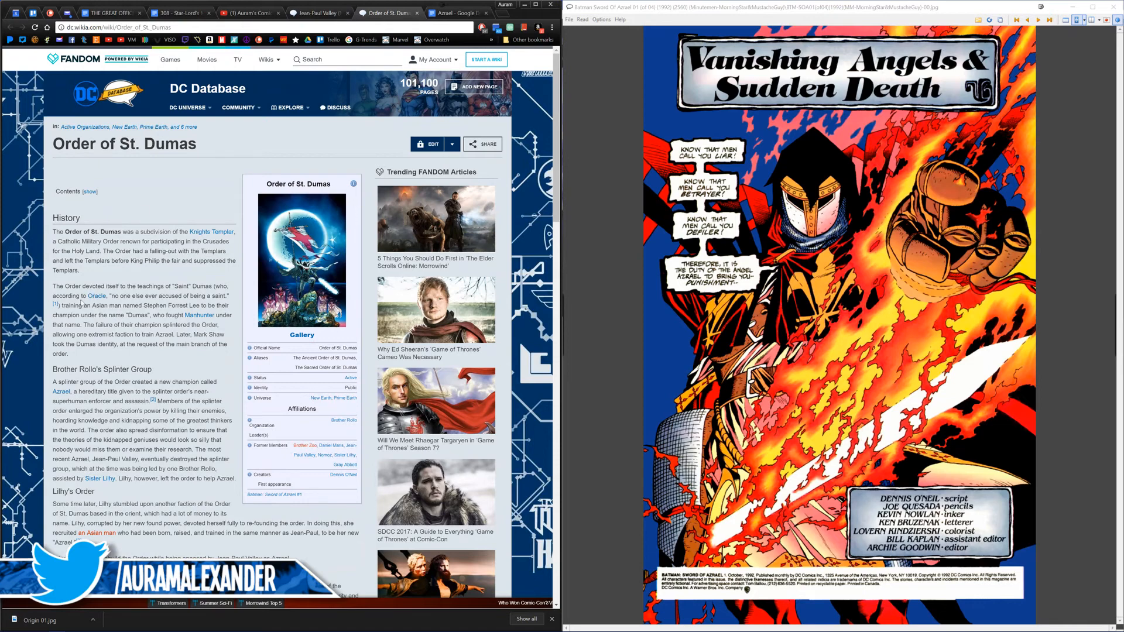
Step: Read the Order of St. Dumas history, check it against the script's Origins chapter, and return to the Jean-Paul Valley article
mouse_move(56, 304)
left_click(336, 13)
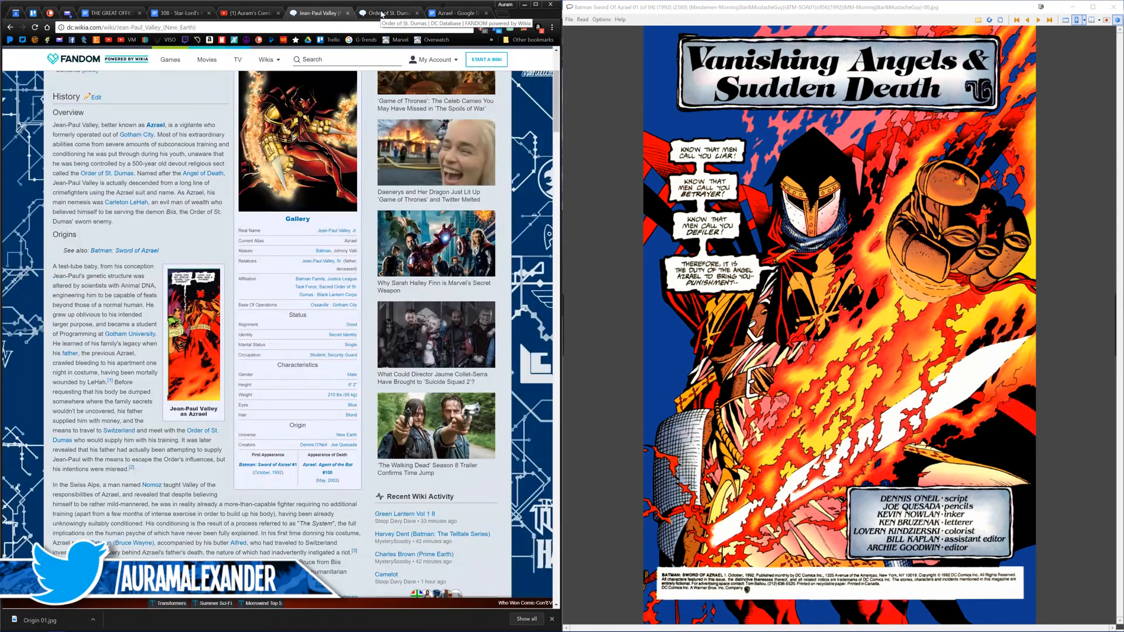
left_click(453, 13)
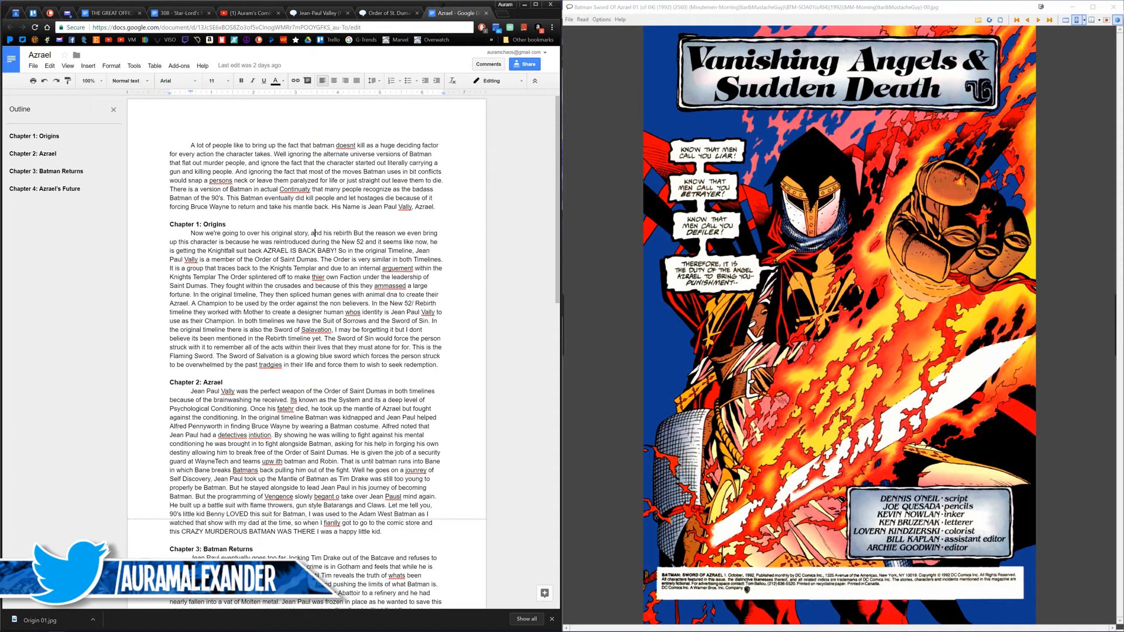
left_click(314, 13)
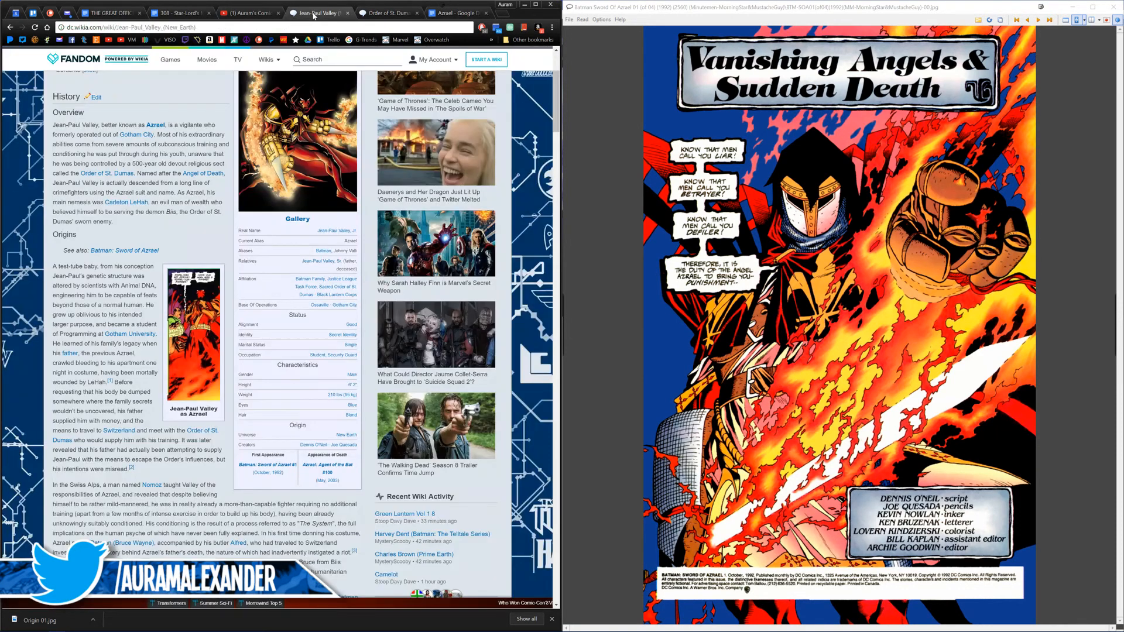
Step: Page through issue 01 from the title page to page 14, comparing the art with the Origins section of the wiki article
scroll(797, 276, "down", 3)
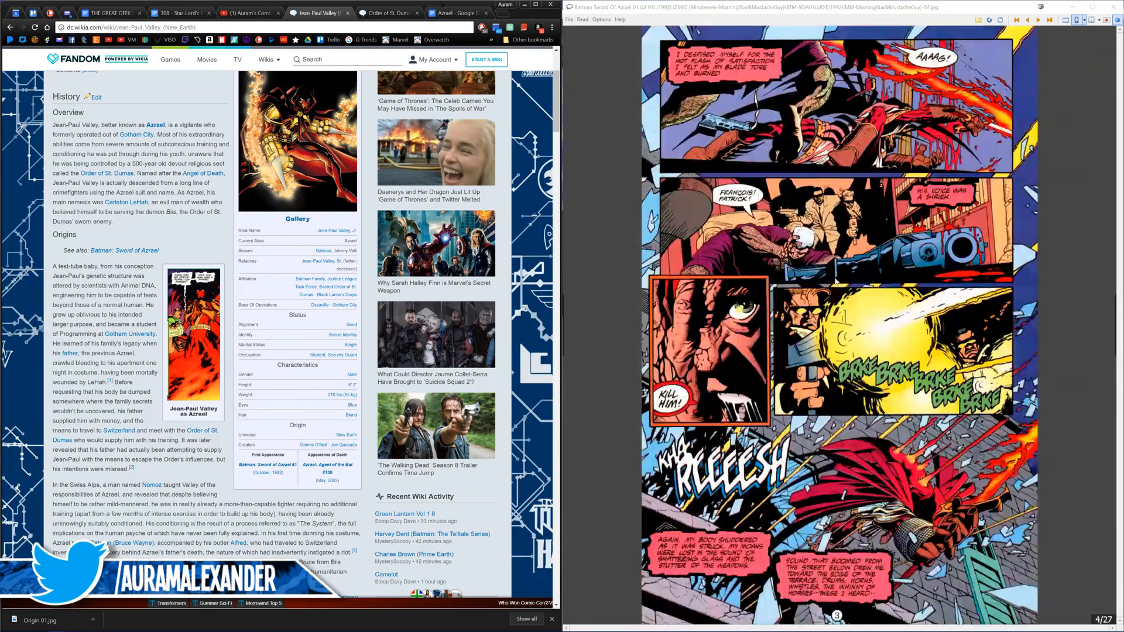
scroll(776, 309, "up", 1)
scroll(771, 311, "down", 1)
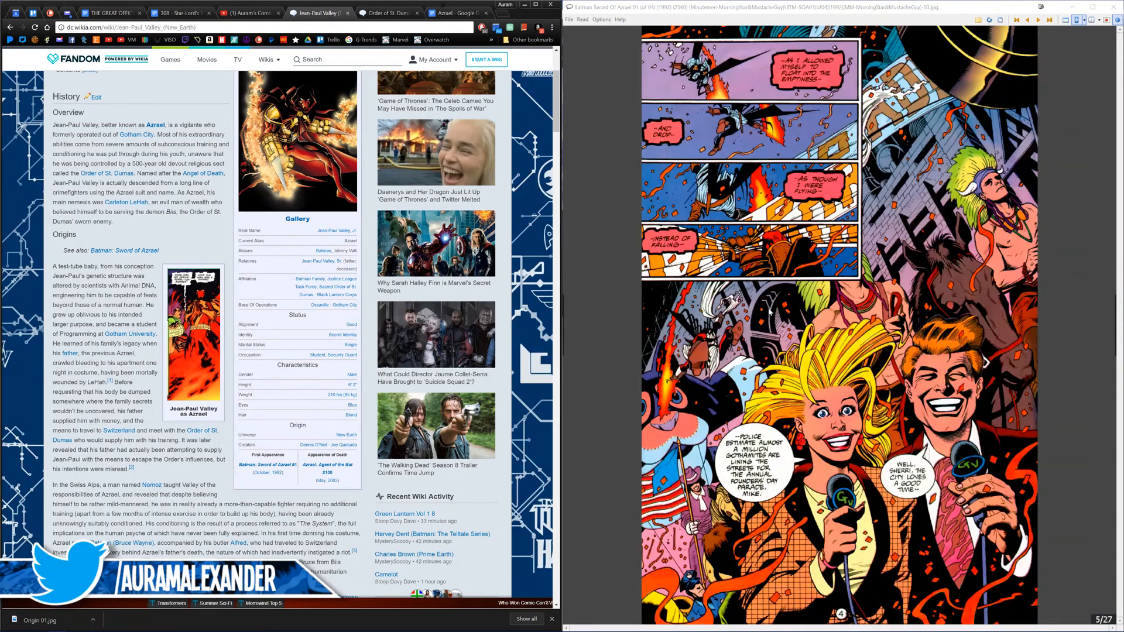
scroll(798, 324, "down", 1)
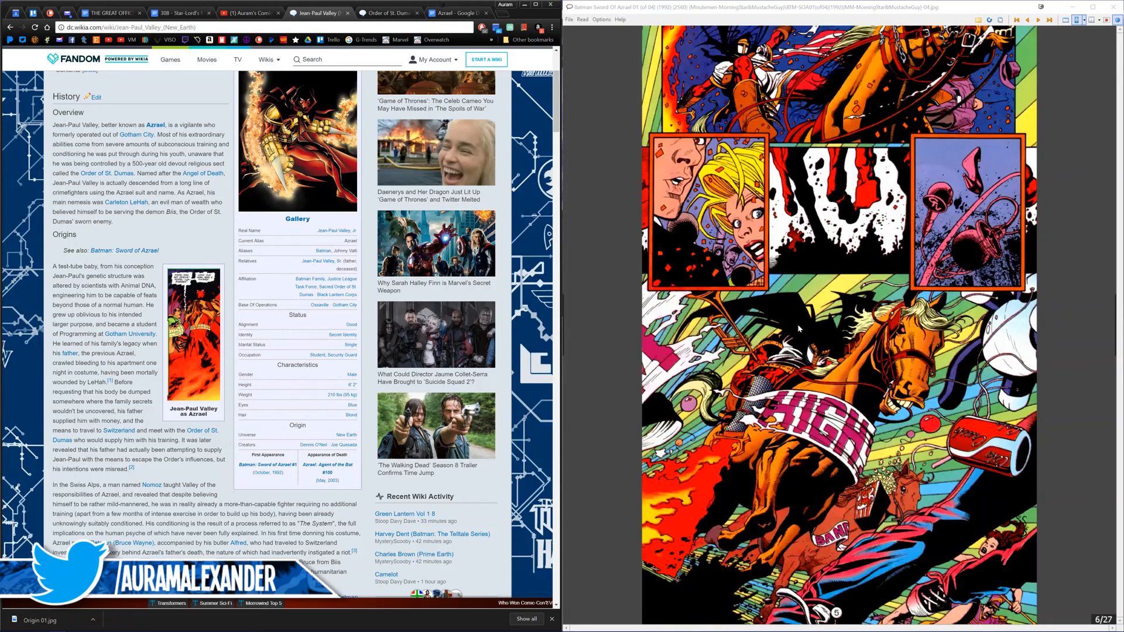
scroll(745, 311, "down", 1)
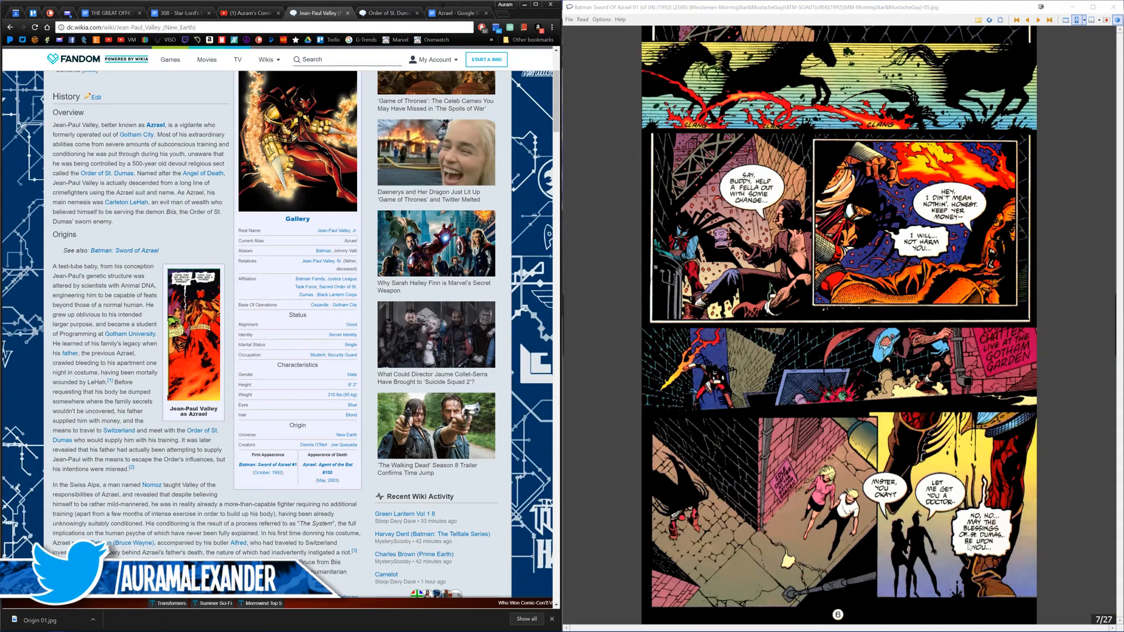
scroll(943, 524, "down", 1)
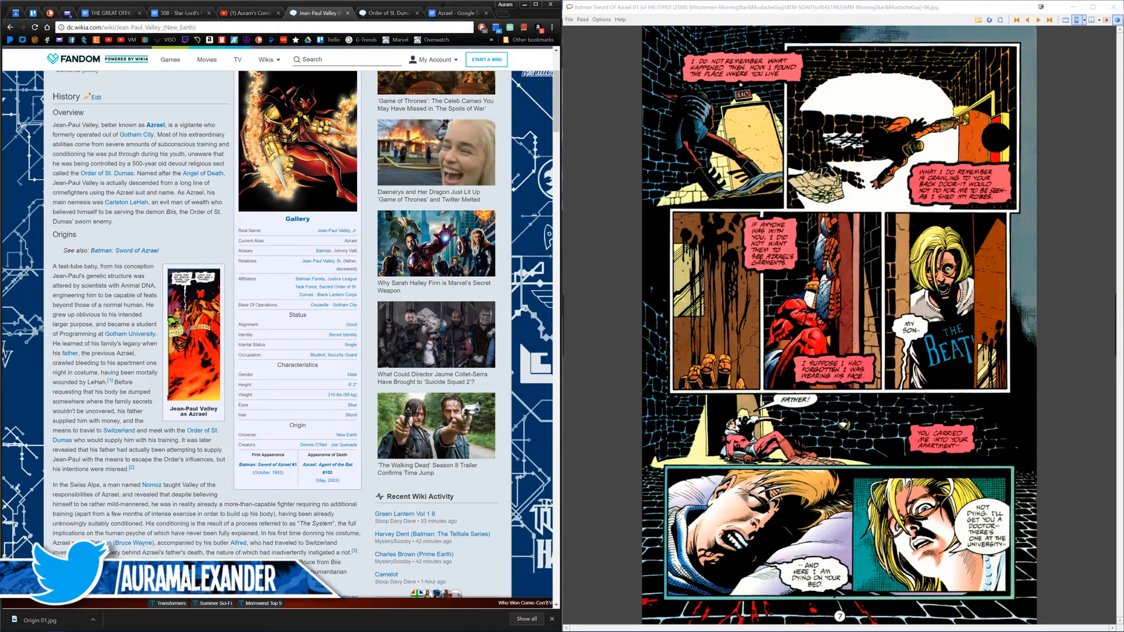
left_click(729, 411)
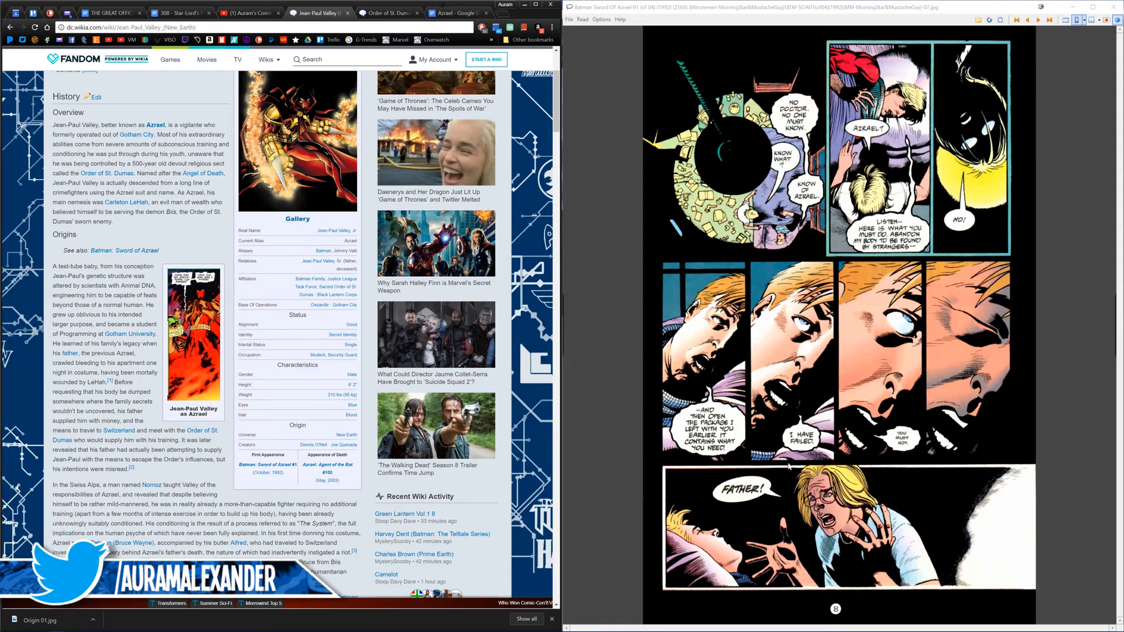
scroll(784, 463, "down", 1)
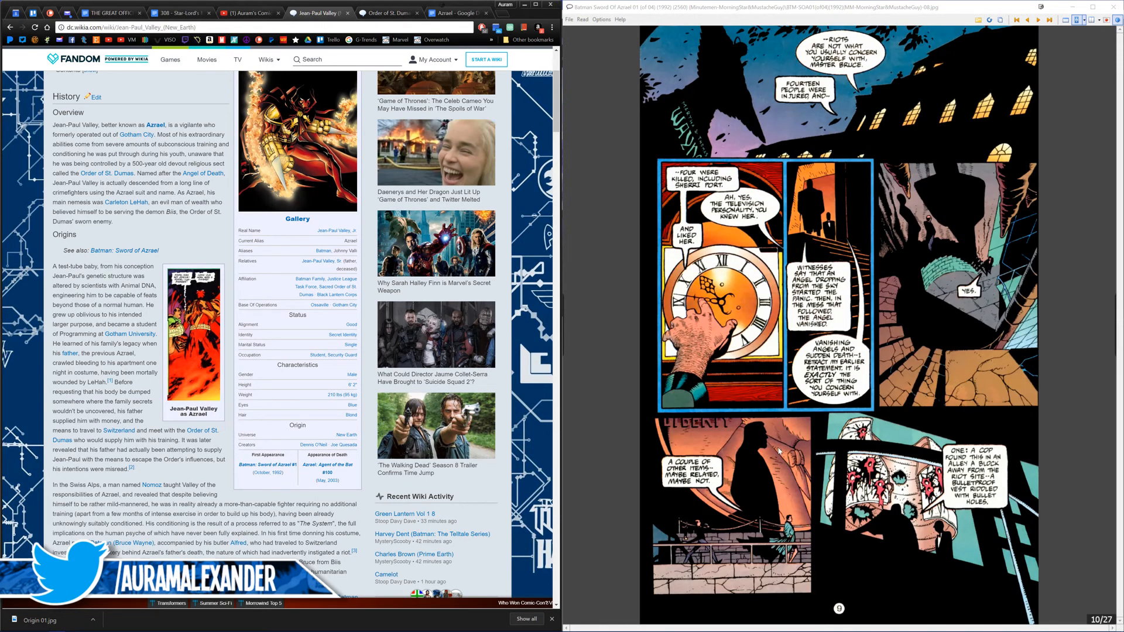
scroll(778, 449, "up", 1)
scroll(778, 449, "down", 1)
scroll(778, 448, "down", 1)
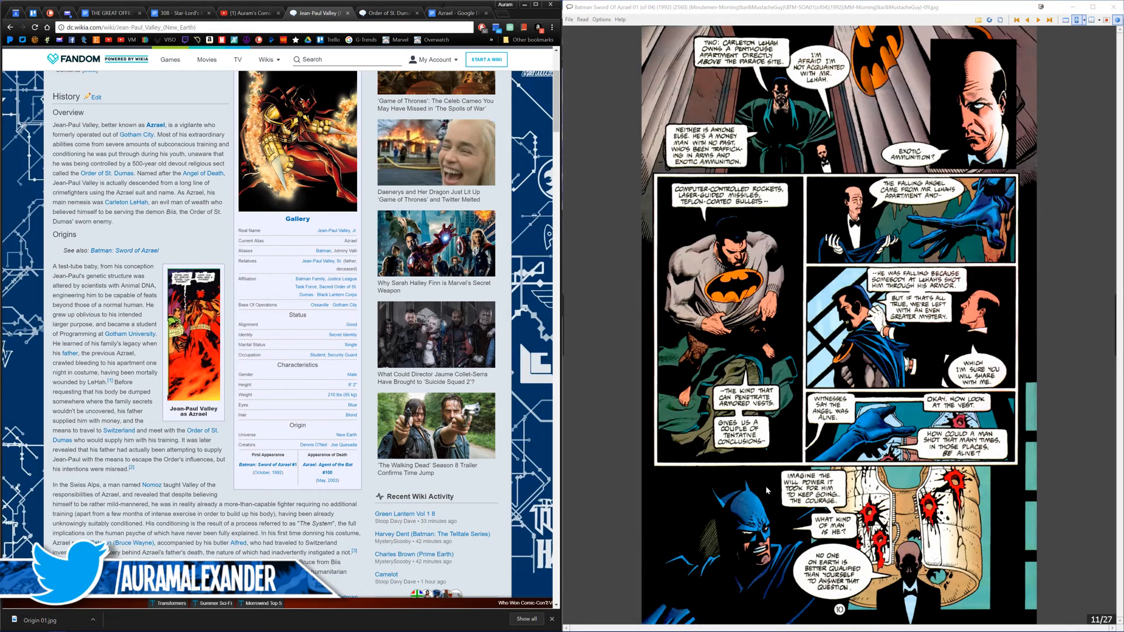
scroll(765, 490, "down", 1)
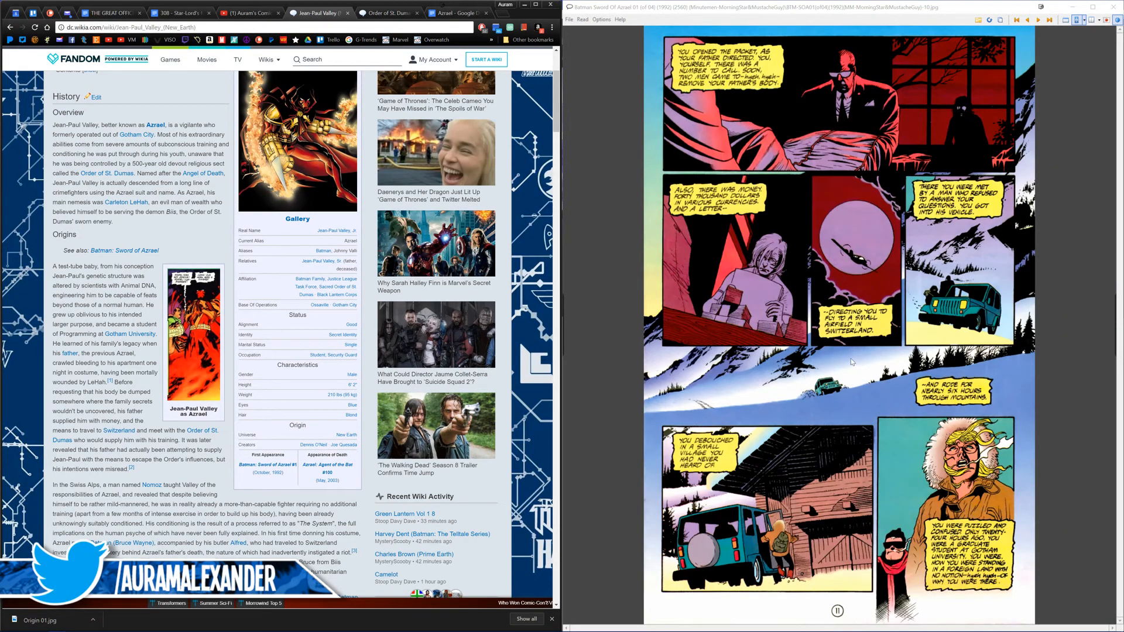
scroll(810, 333, "down", 1)
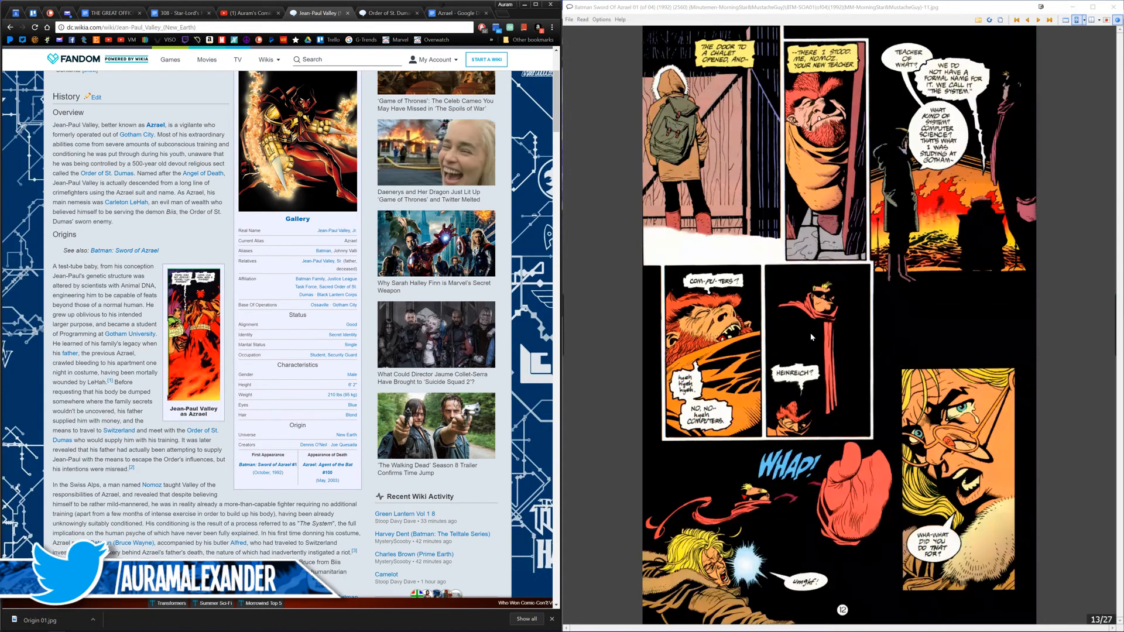
left_click(985, 385)
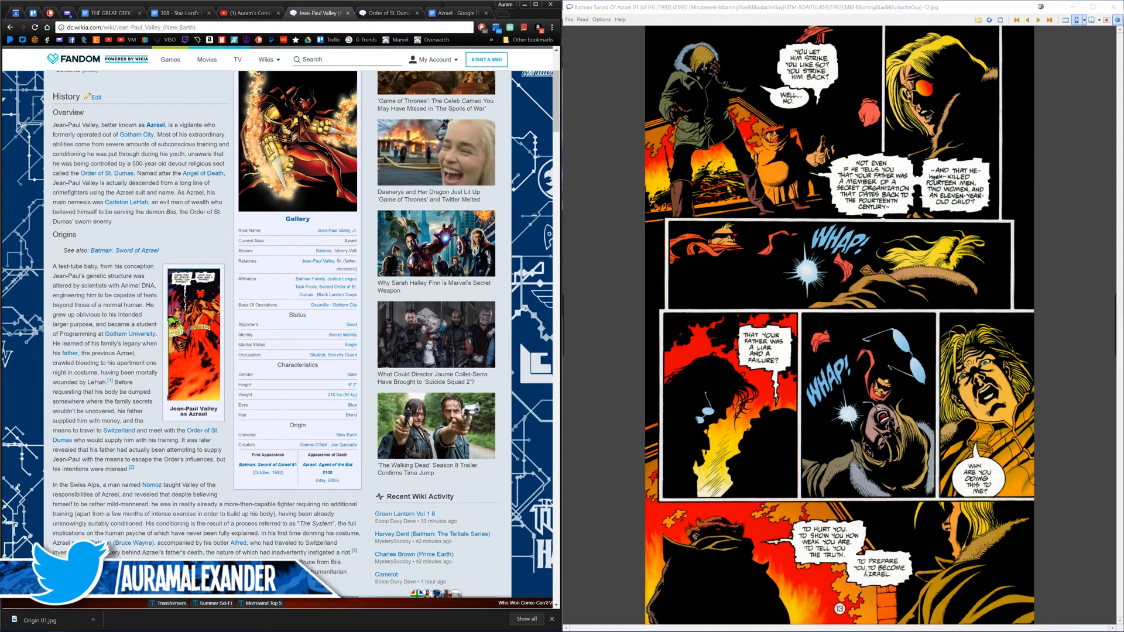
Step: Recheck the Switzerland and Nomoz pages between pages 11 and 15, stopping at page 13 of 27
scroll(867, 573, "down", 1)
scroll(817, 553, "up", 1)
scroll(817, 553, "up", 1)
scroll(817, 553, "up", 1)
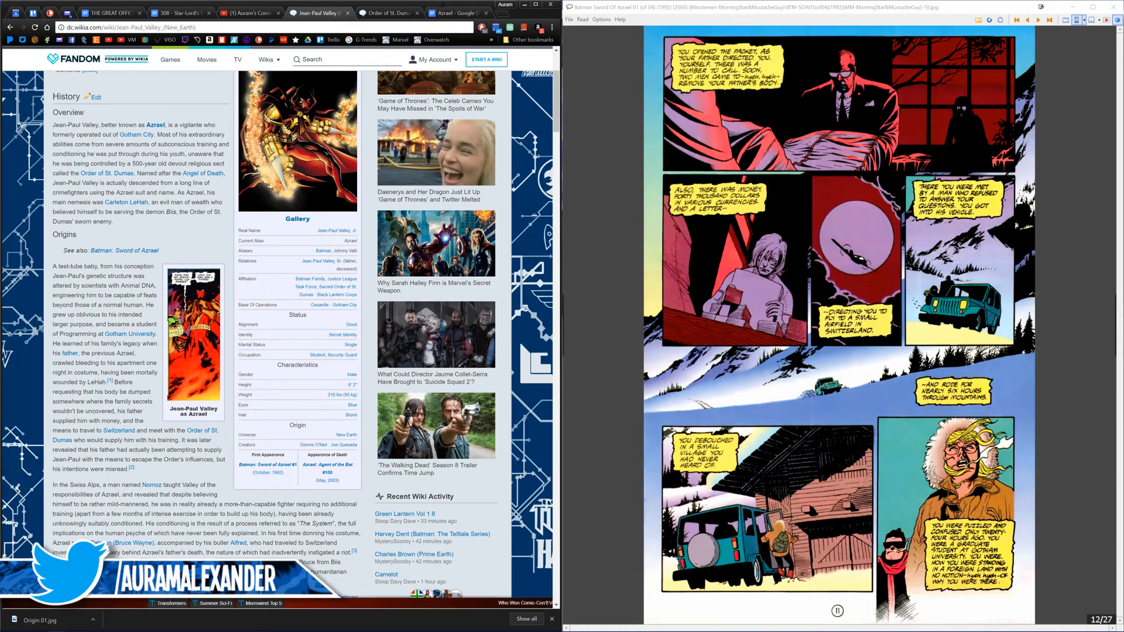
scroll(817, 553, "up", 1)
scroll(817, 553, "down", 1)
scroll(817, 553, "down", 1)
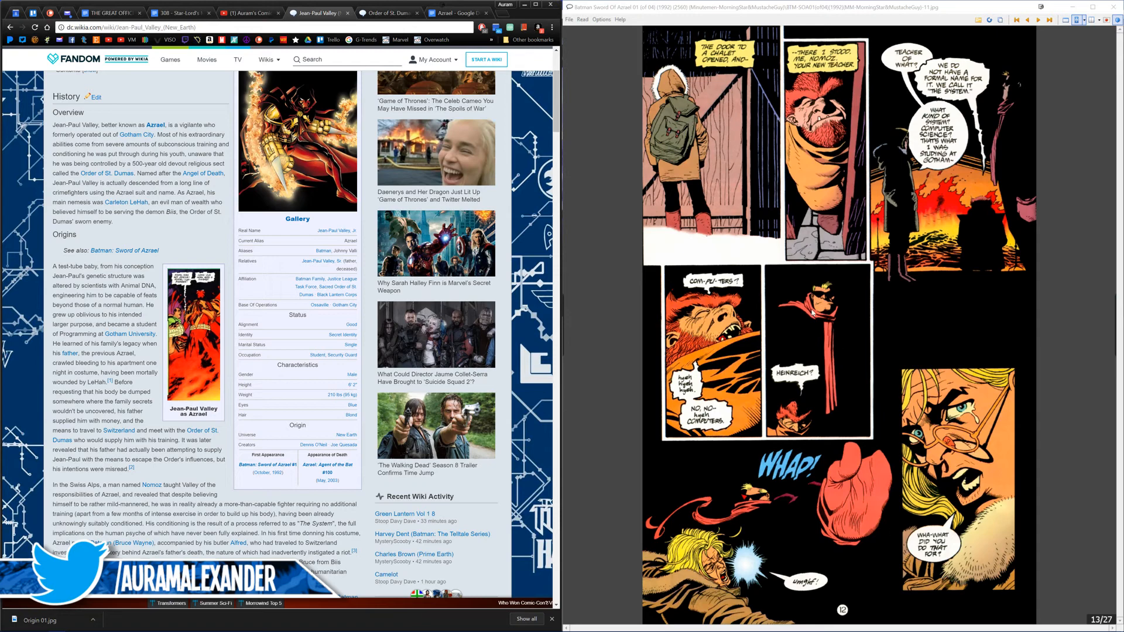
Step: Page through issue 01 from the Batman pages before the Switzerland trip to page 17 of 27, looking for Order of St. Dumas art
scroll(801, 361, "up", 1)
scroll(802, 361, "up", 1)
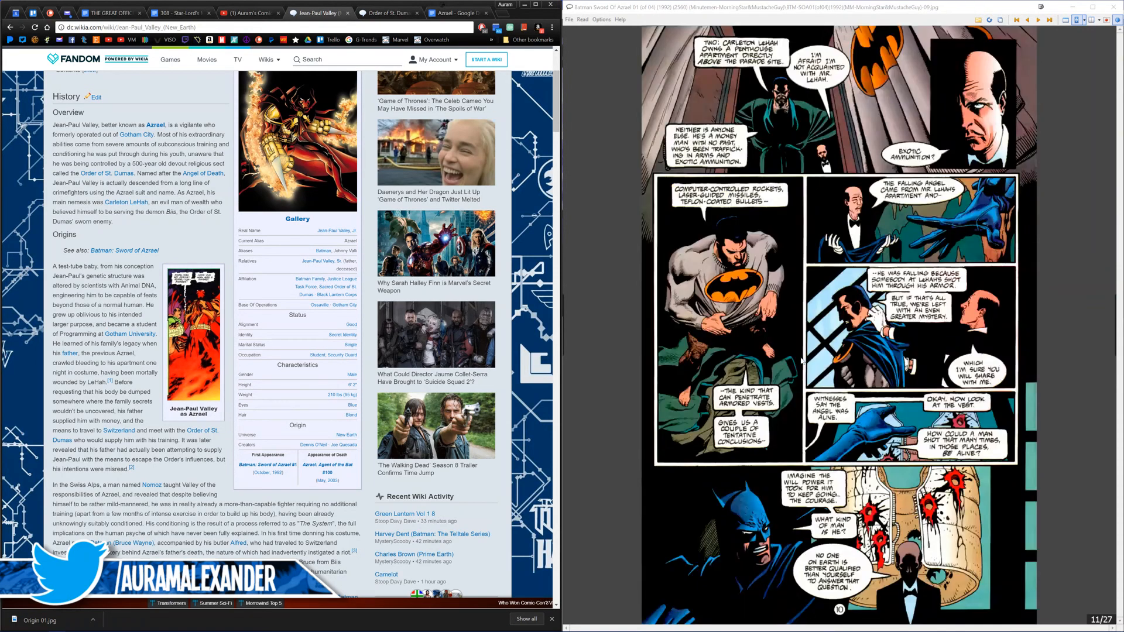
scroll(801, 361, "down", 1)
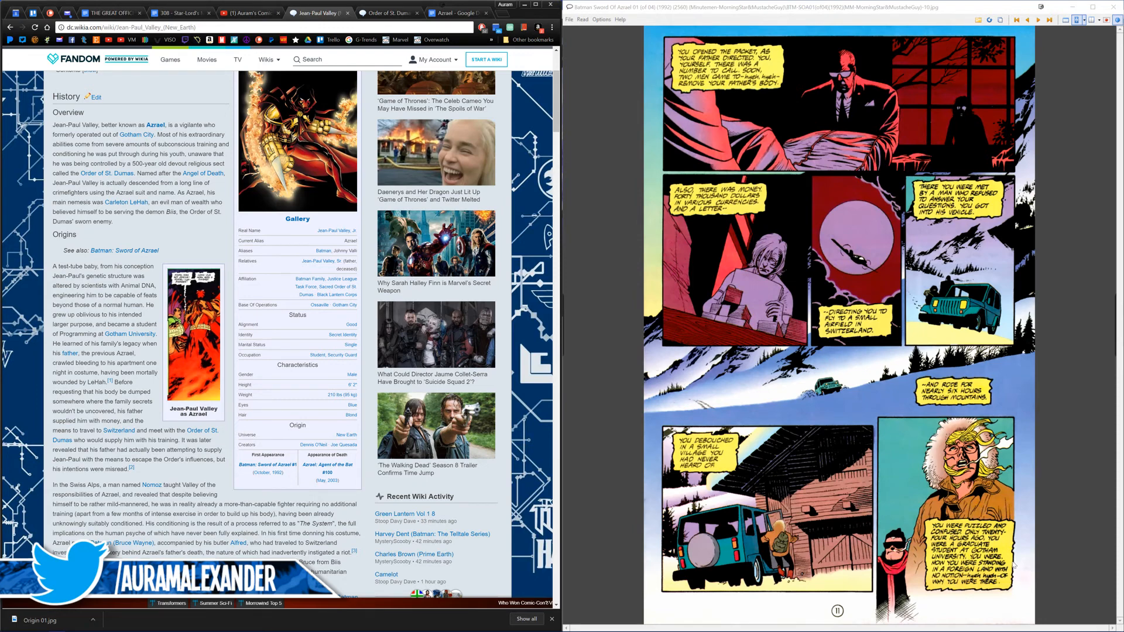
left_click(891, 504)
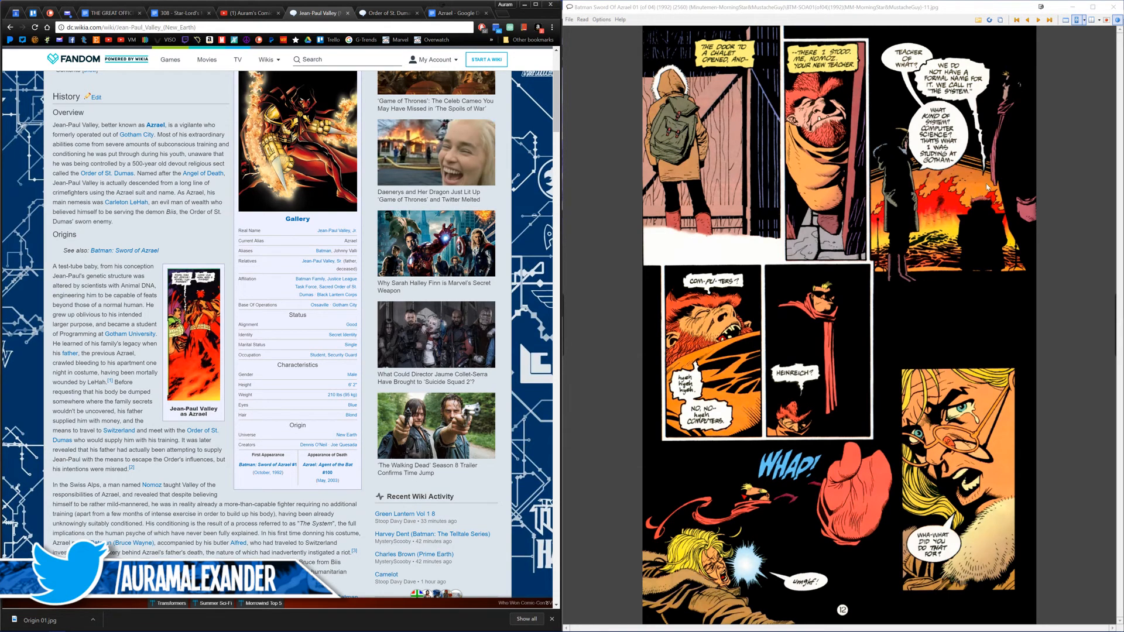
left_click(1046, 350)
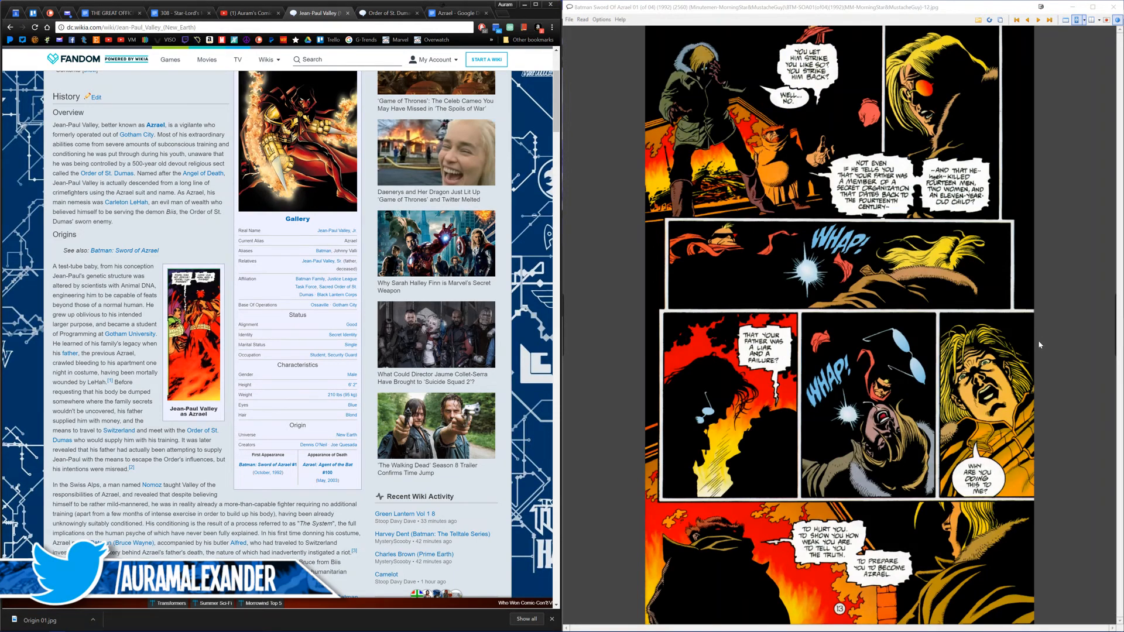
left_click(1039, 344)
left_click(1039, 344)
left_click(1039, 345)
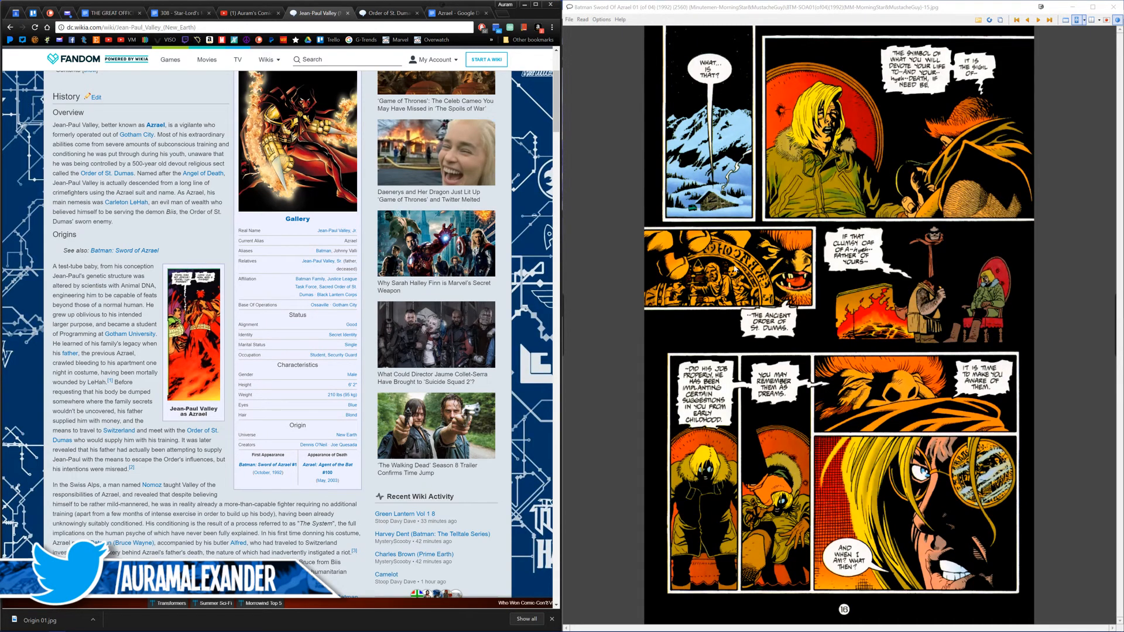
Step: Bring up the Azrael script beside the comic and save page 17 of issue 01 to the Assets folder as Origin 02
left_click(447, 13)
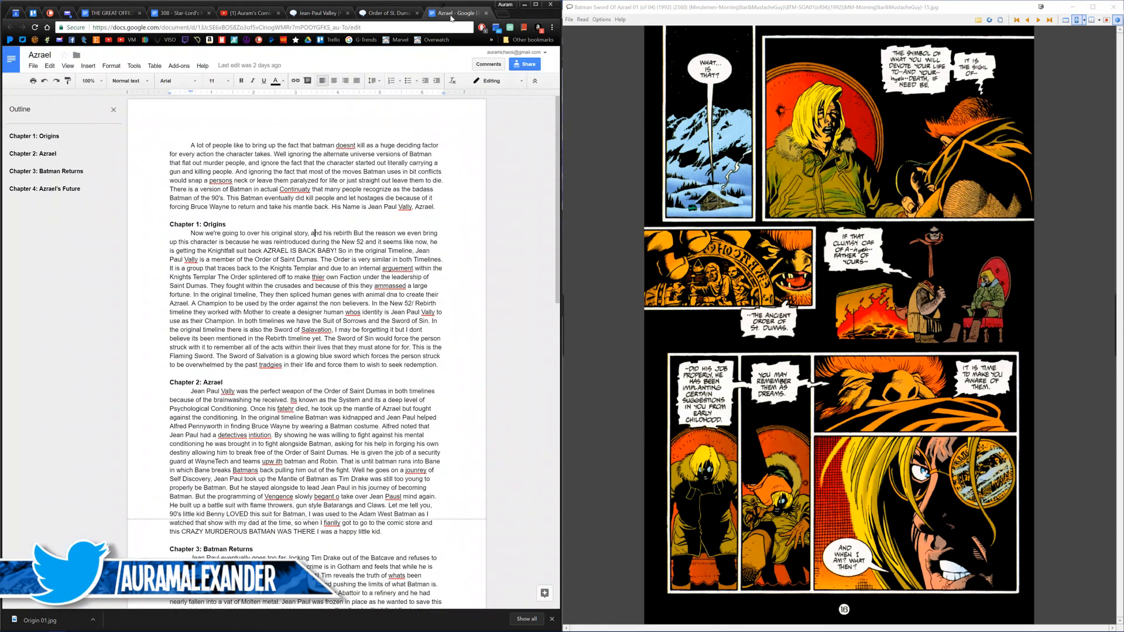
left_click(658, 284)
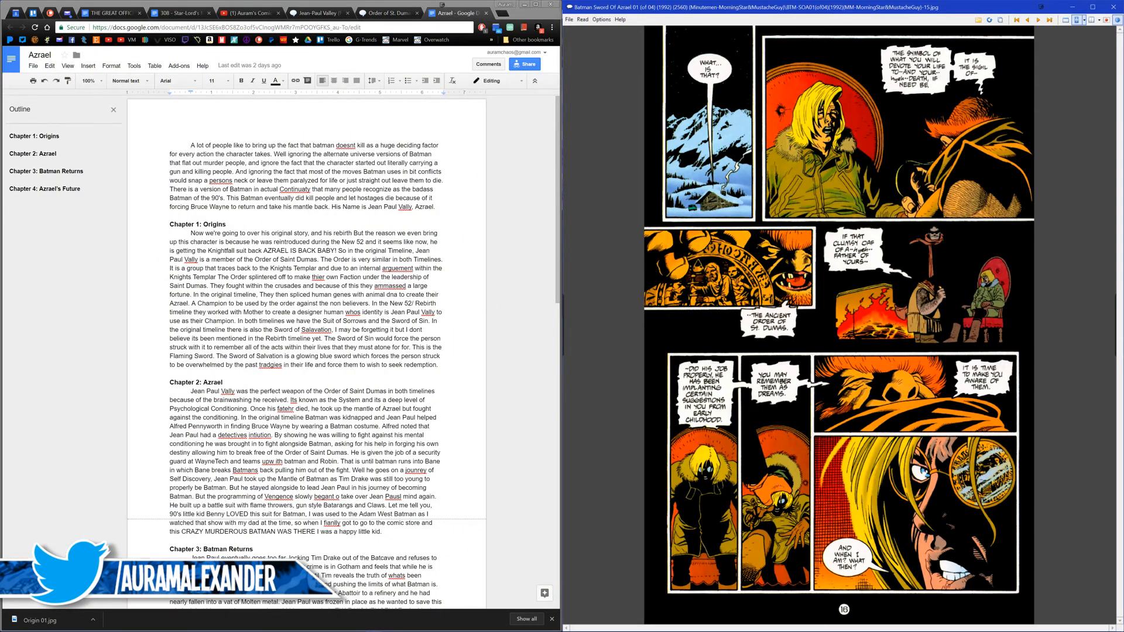
left_click(754, 335)
right_click(755, 335)
key("ctrl+s")
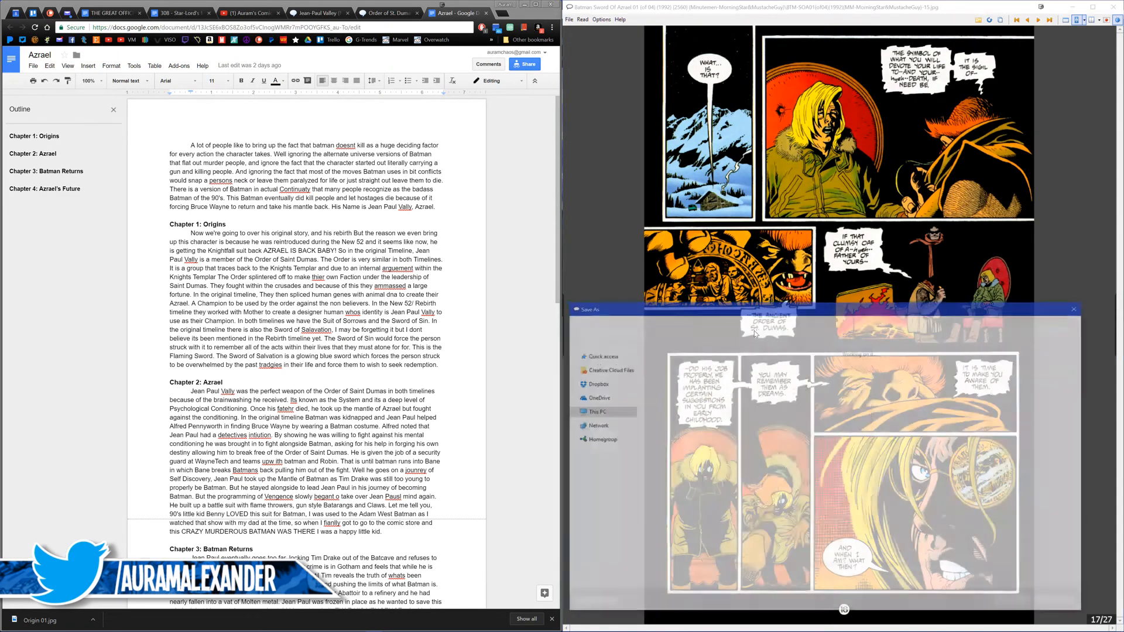
type("Origin")
key("Return")
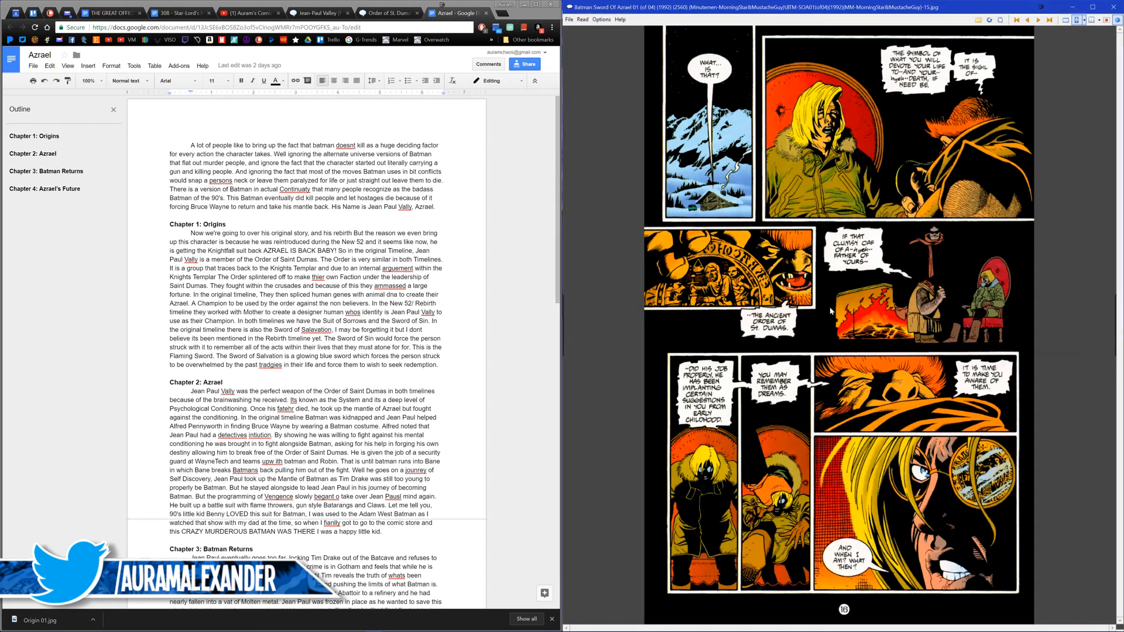
Step: Advance issue 01 to the full-page fiery transformation art and save that page to the Assets folder as Origin 03
left_click(768, 312)
left_click(767, 312)
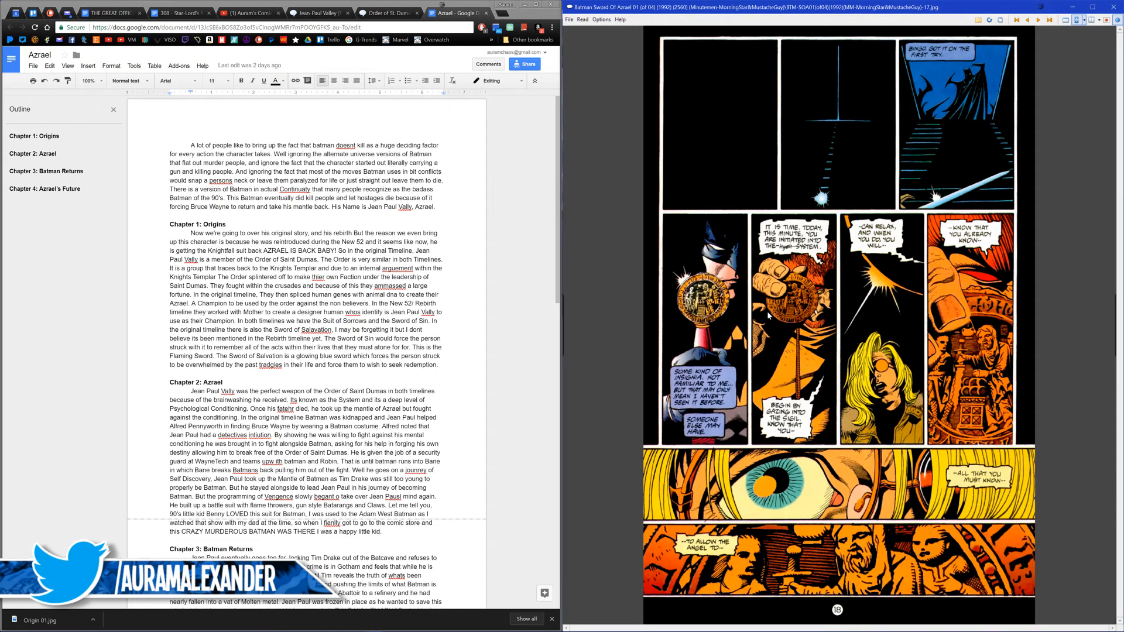
left_click(766, 311)
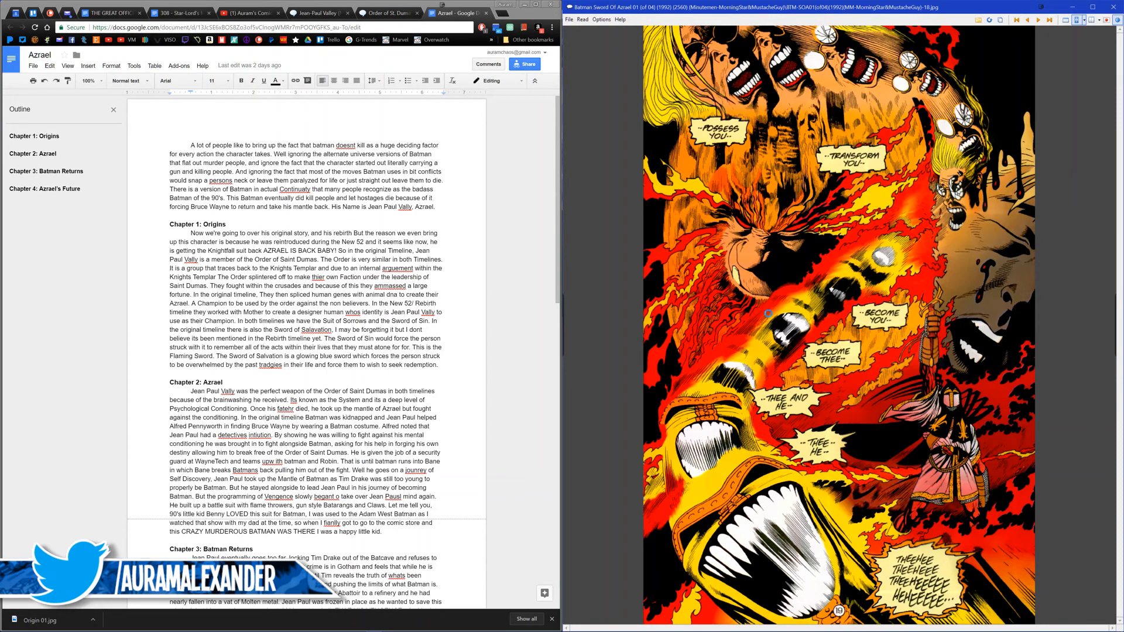
key("ctrl+s")
type("Origin")
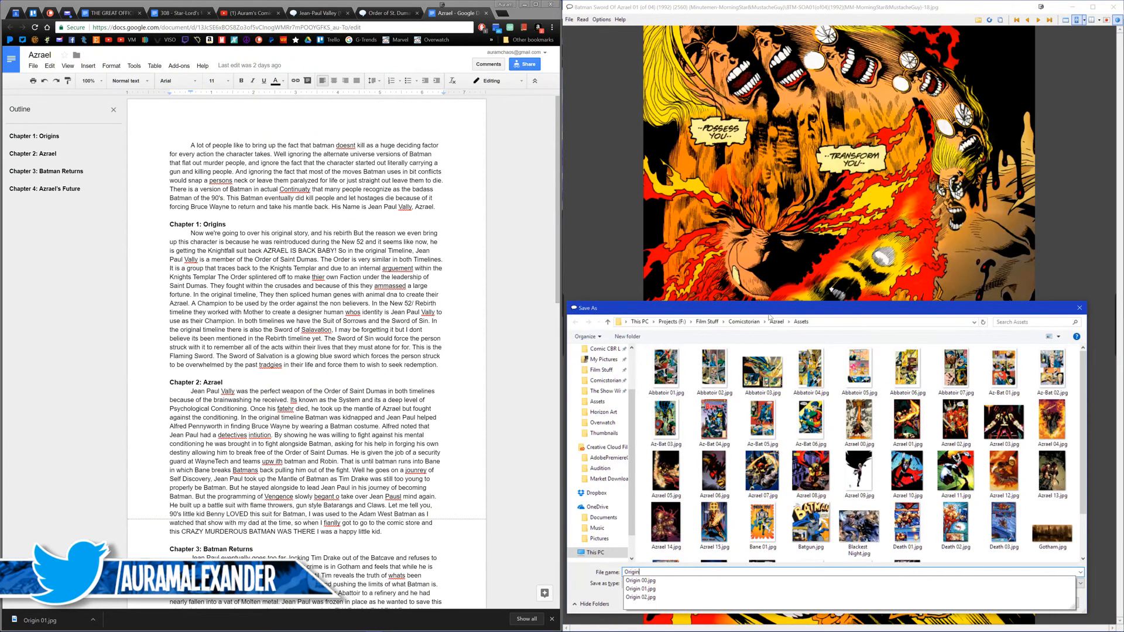
type(" 03")
key("Return")
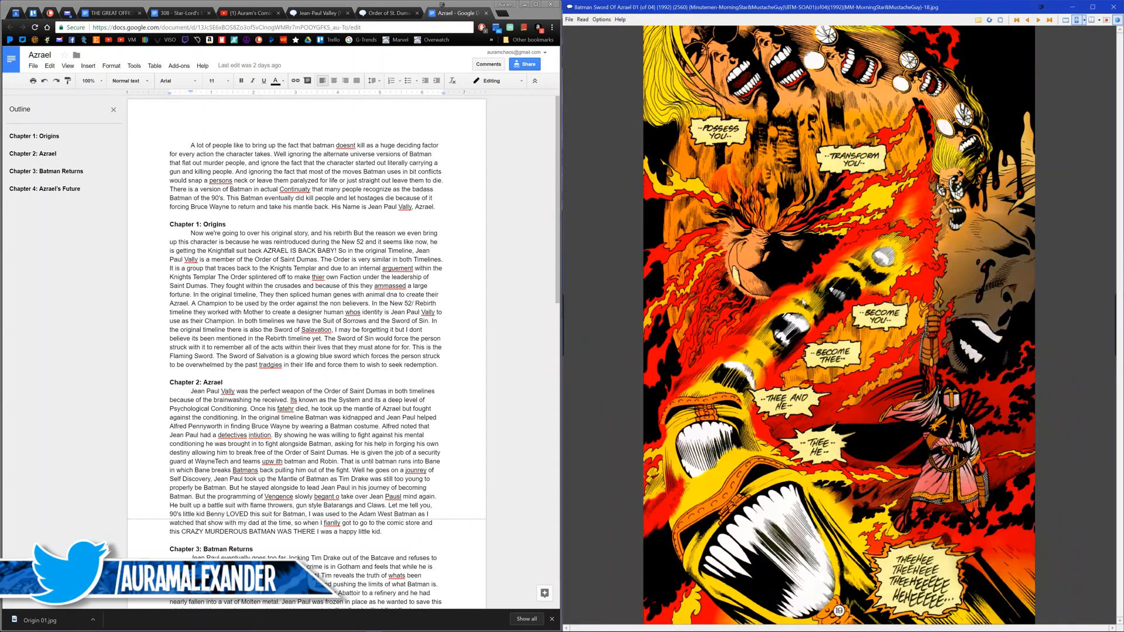
Step: Page through the rest of issue 01 to its last page and open Batman Sword of Azrael issue 02
left_click(803, 294)
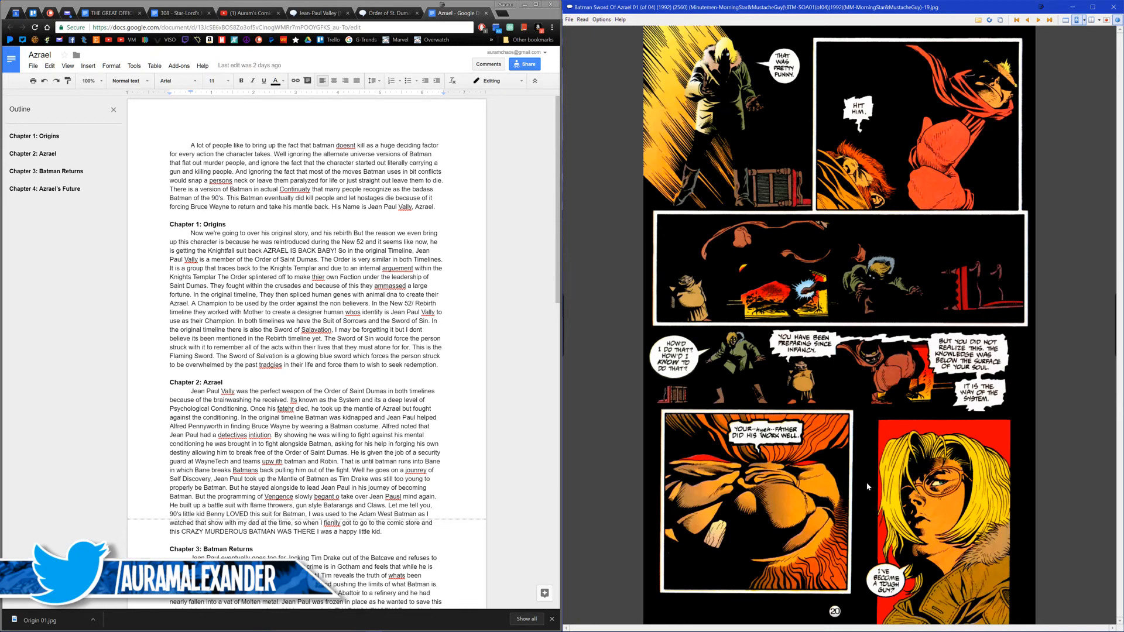
left_click(735, 423)
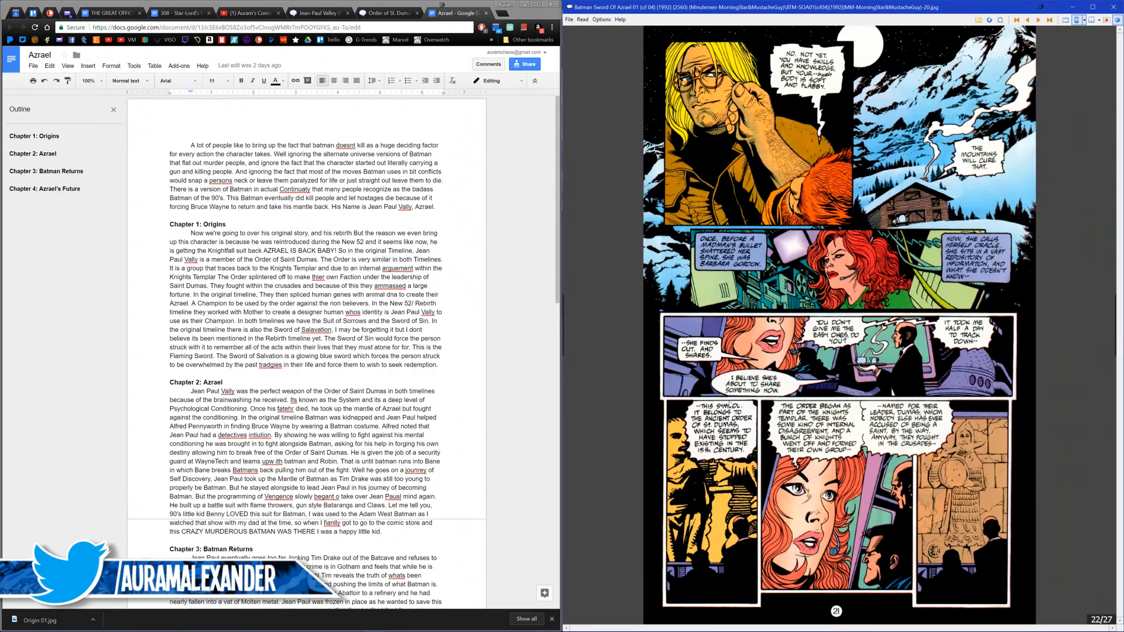
left_click(731, 403)
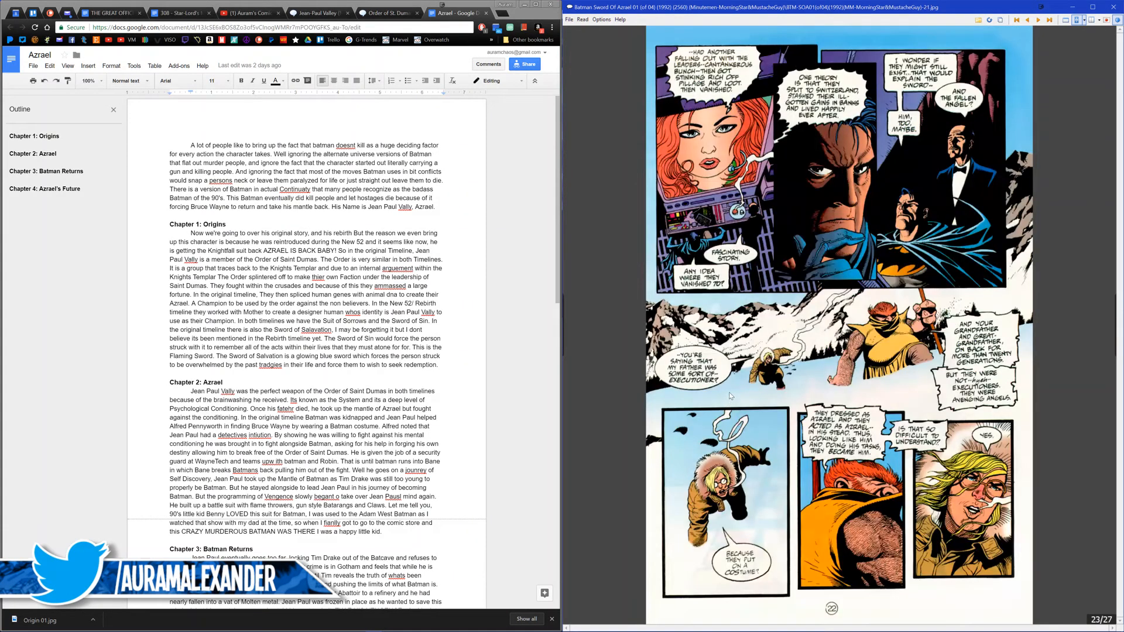
left_click(728, 391)
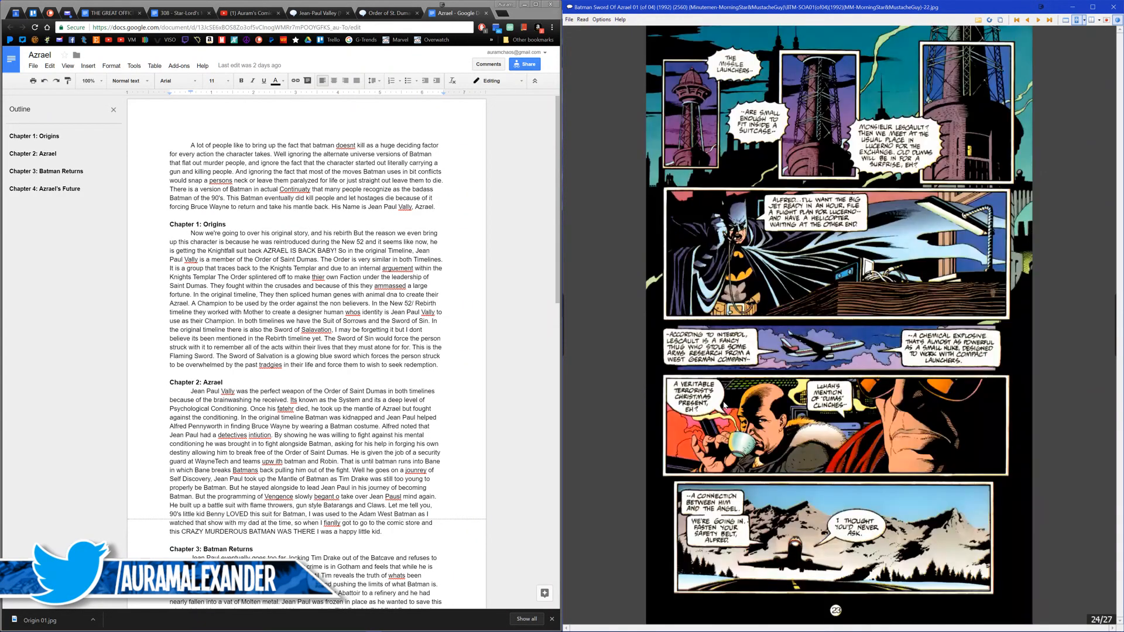
left_click(723, 404)
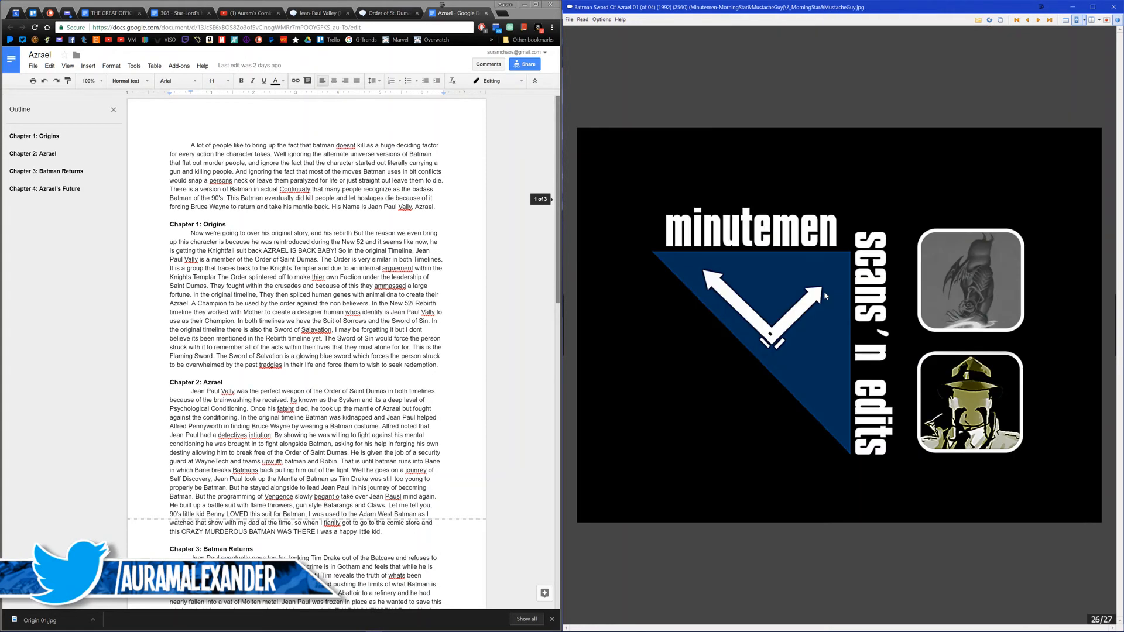
left_click(824, 294)
left_click(824, 290)
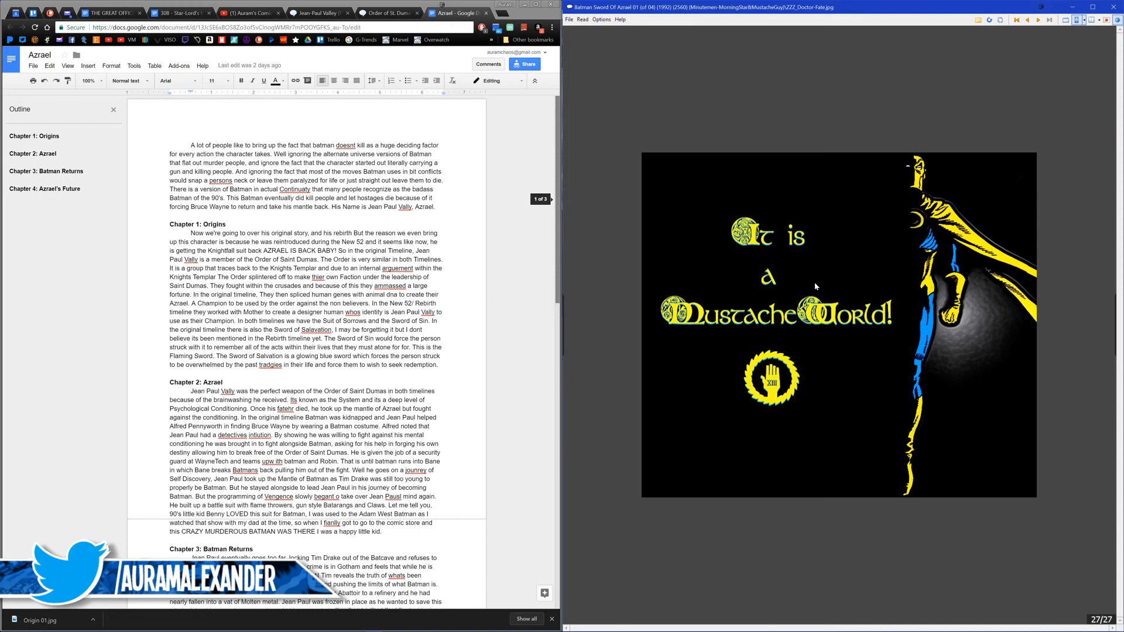
left_click(785, 293)
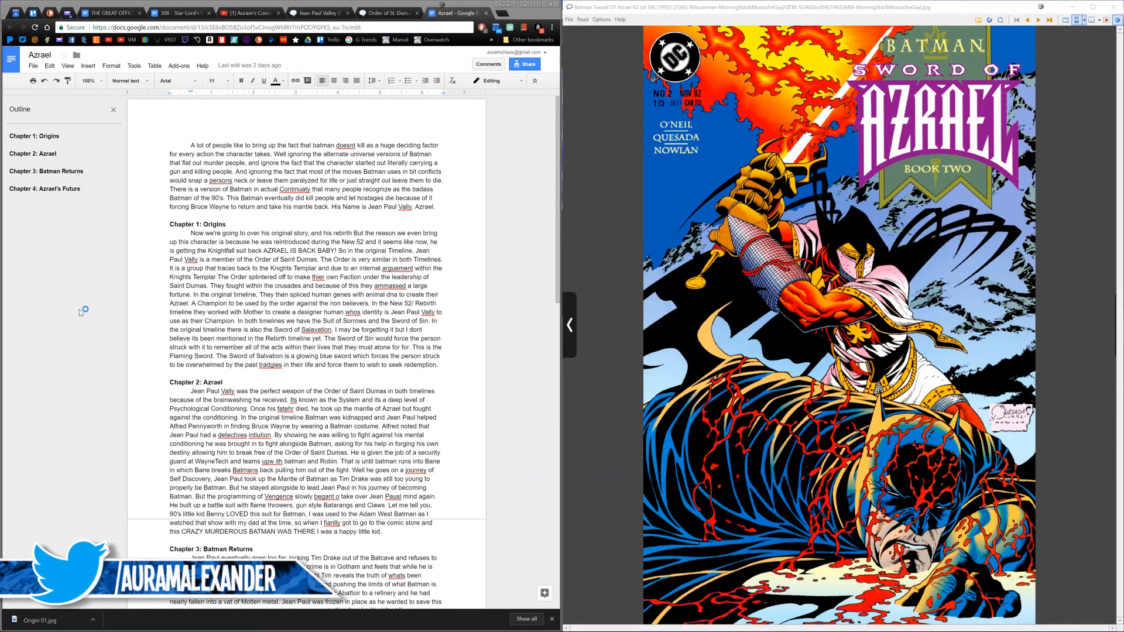
Step: Page through issue 02 from the cover to the avalanche page, checking the art against the script's Origins chapter
left_click(649, 376)
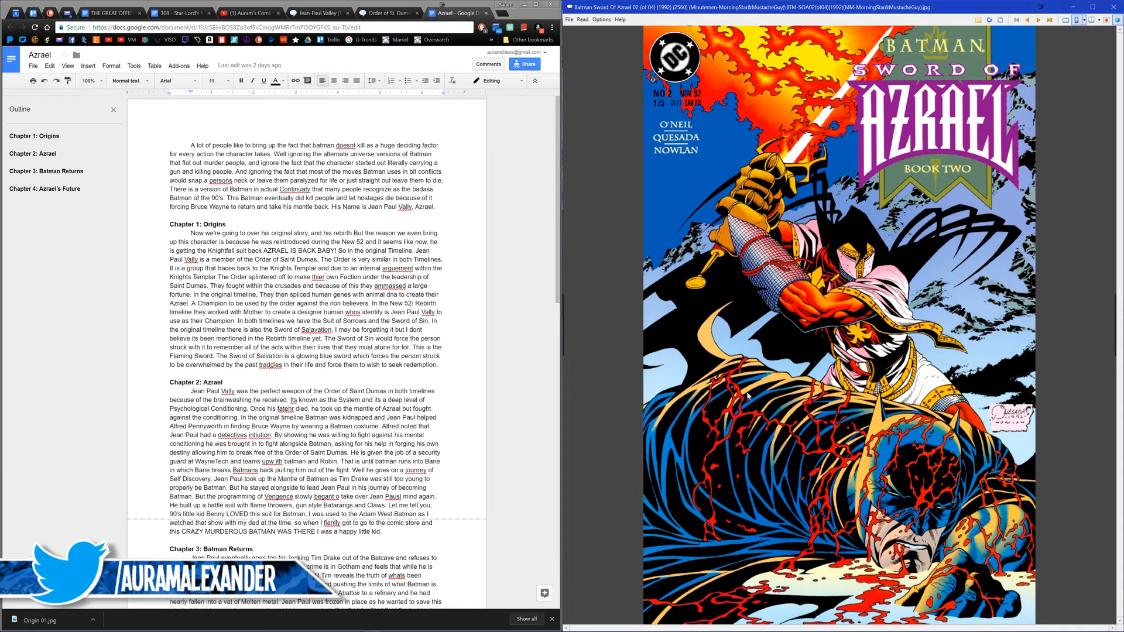
left_click(778, 397)
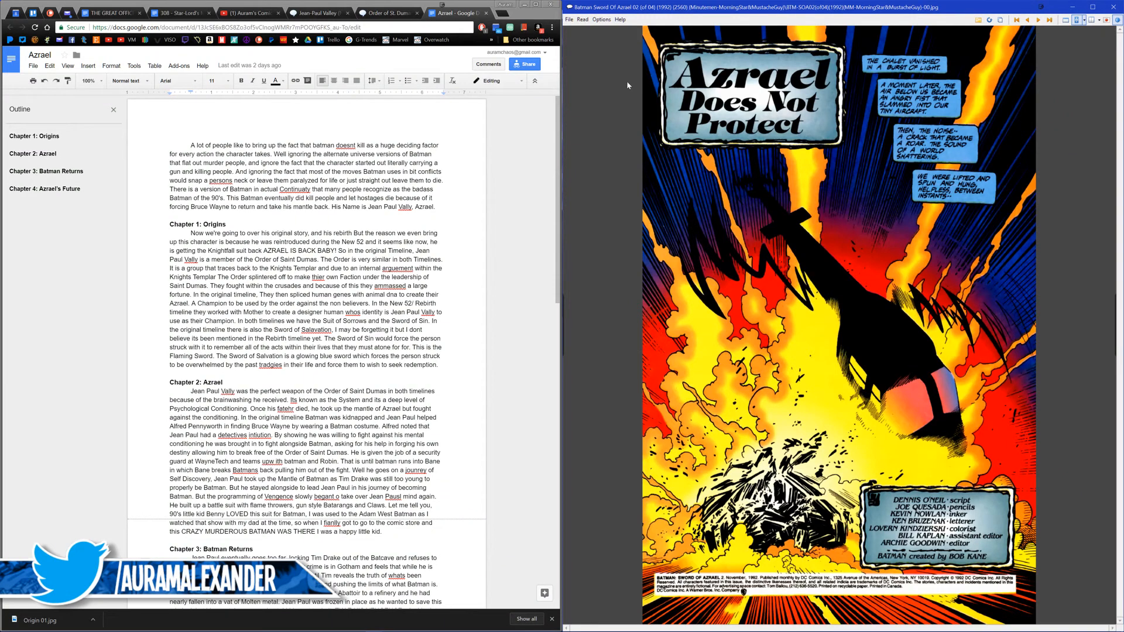
left_click(759, 347)
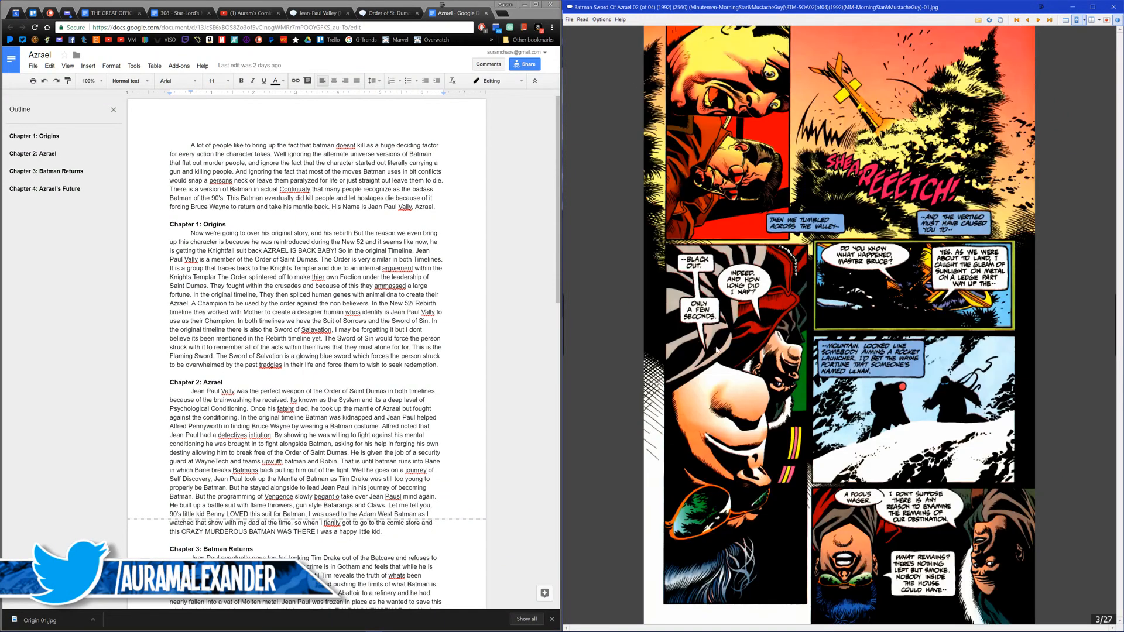
left_click(717, 350)
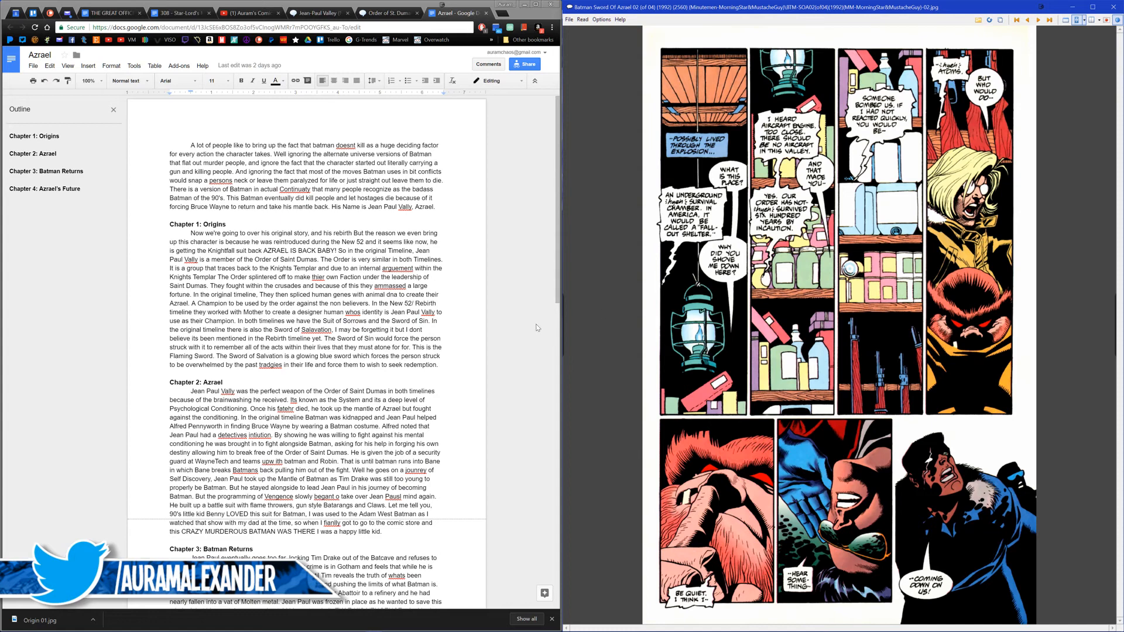
middle_click(334, 295)
middle_click(334, 296)
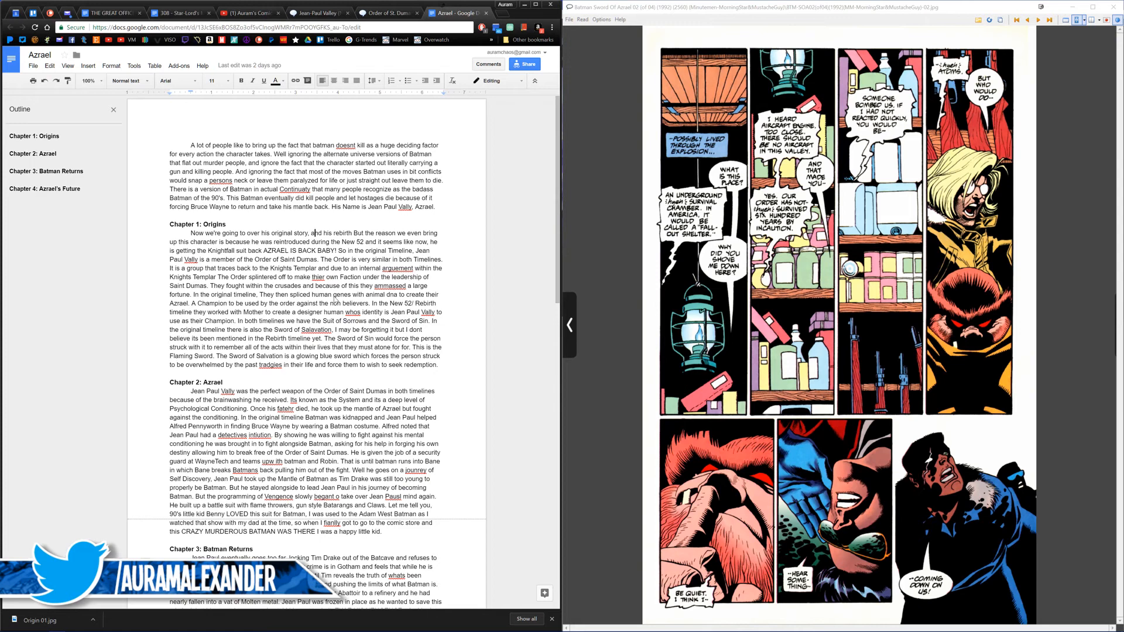
left_click(654, 311)
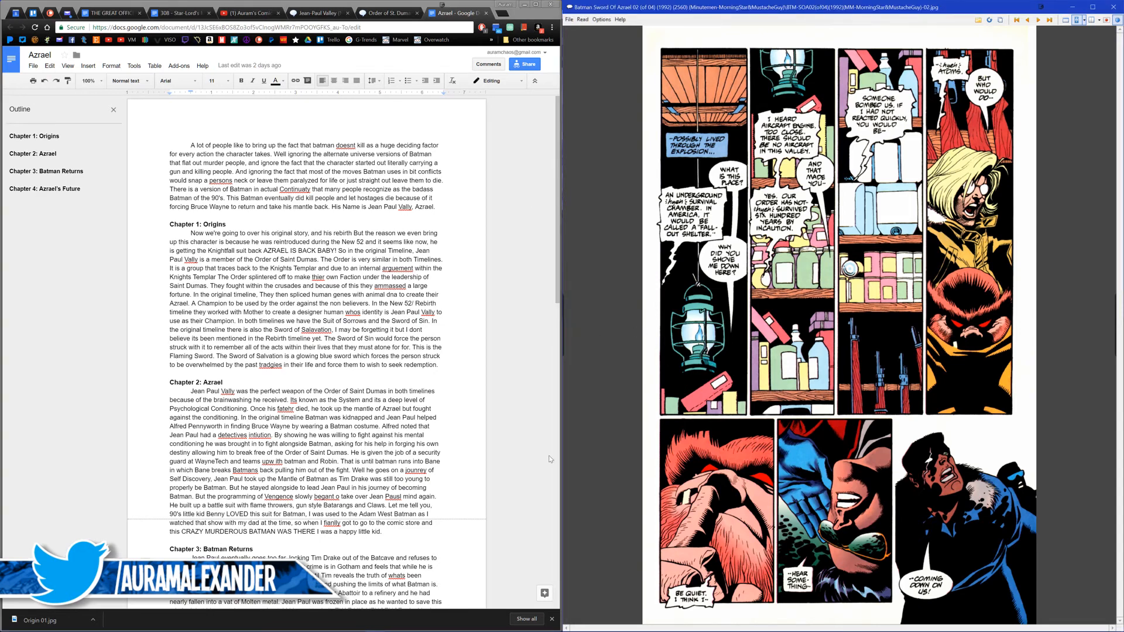
left_click(313, 233)
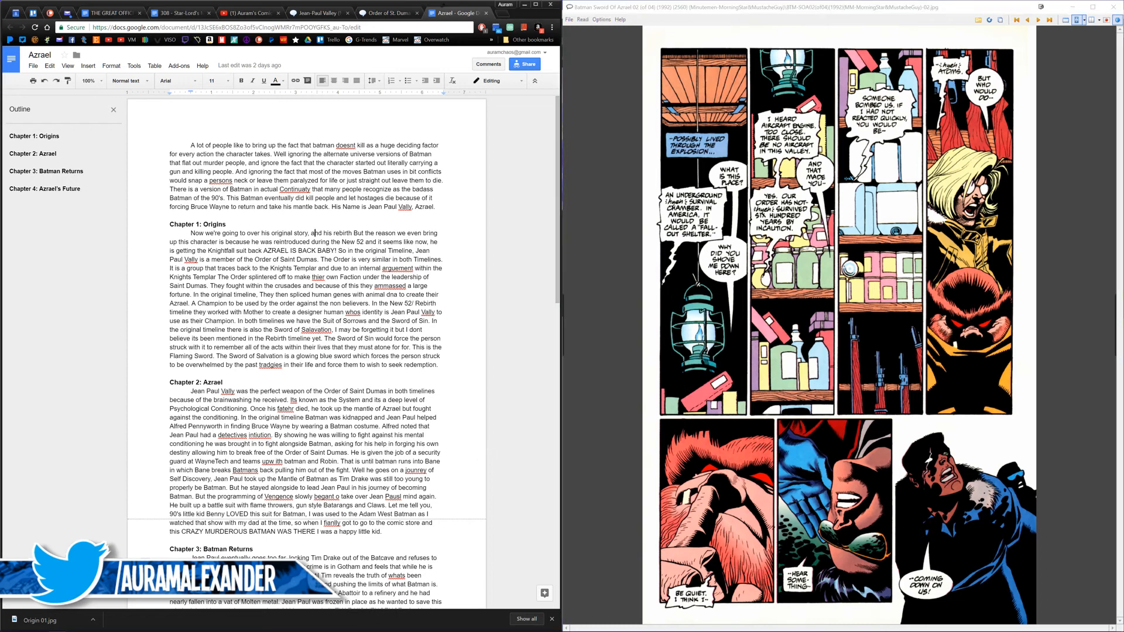
left_click(680, 447)
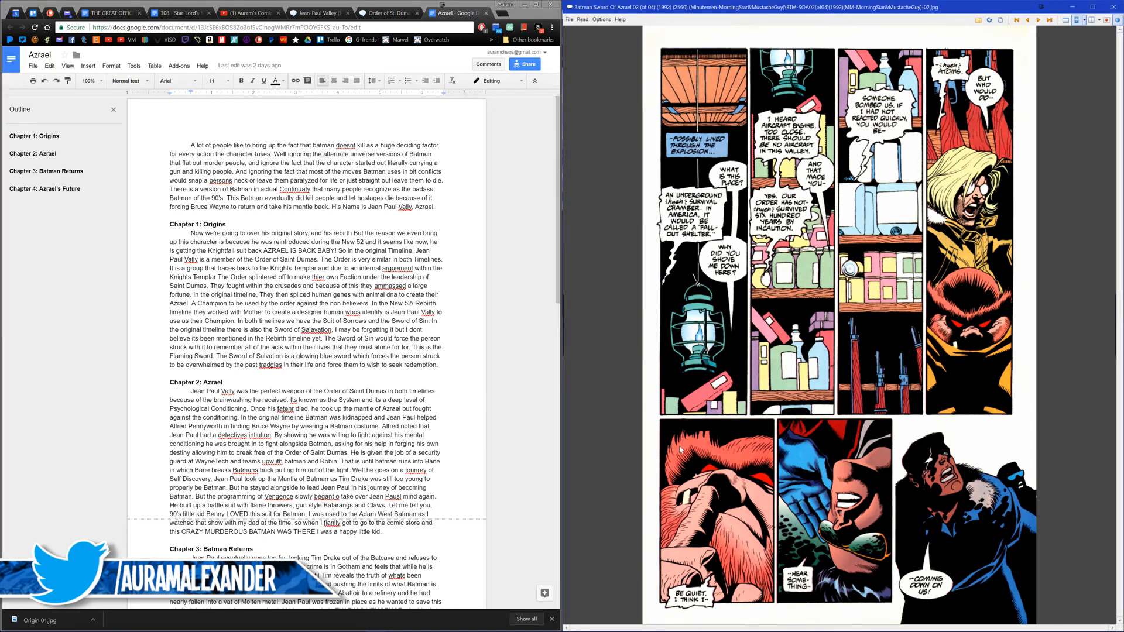
left_click(681, 447)
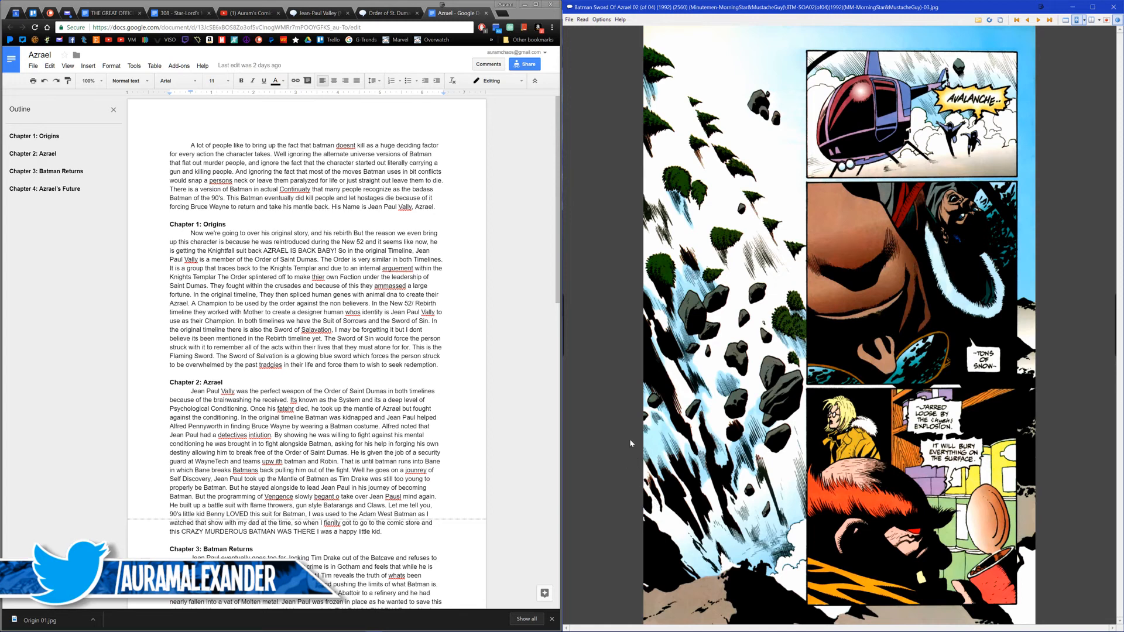
Step: Search Google for transformers devastation in a new tab, look over the results, and close the tab
left_click(501, 14)
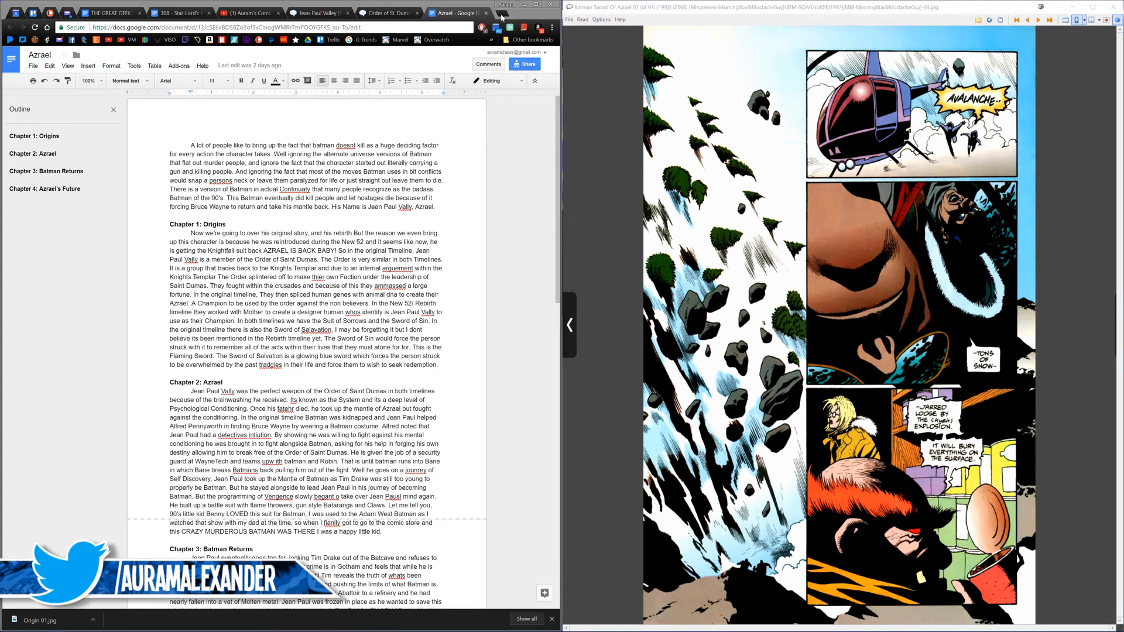
type("trans")
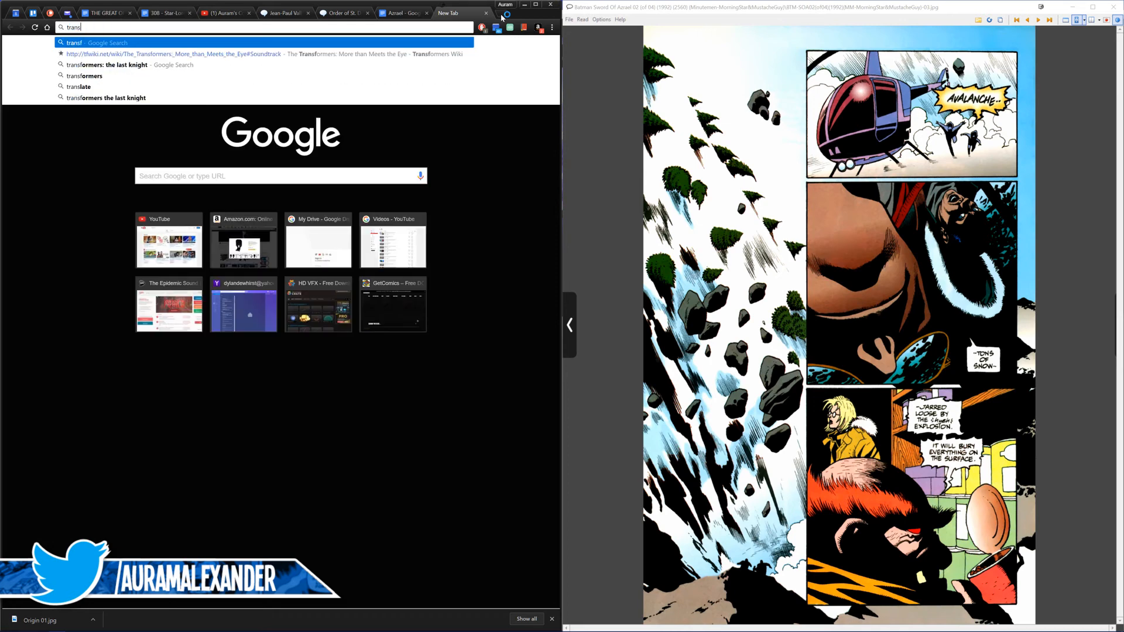
type("formers devastation")
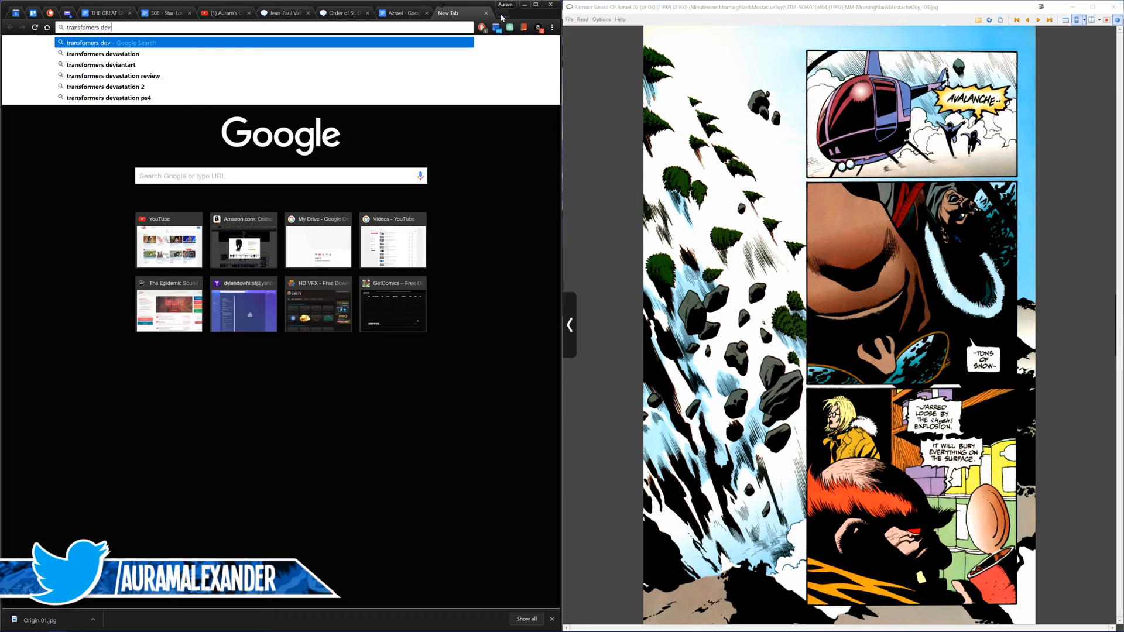
key("Return")
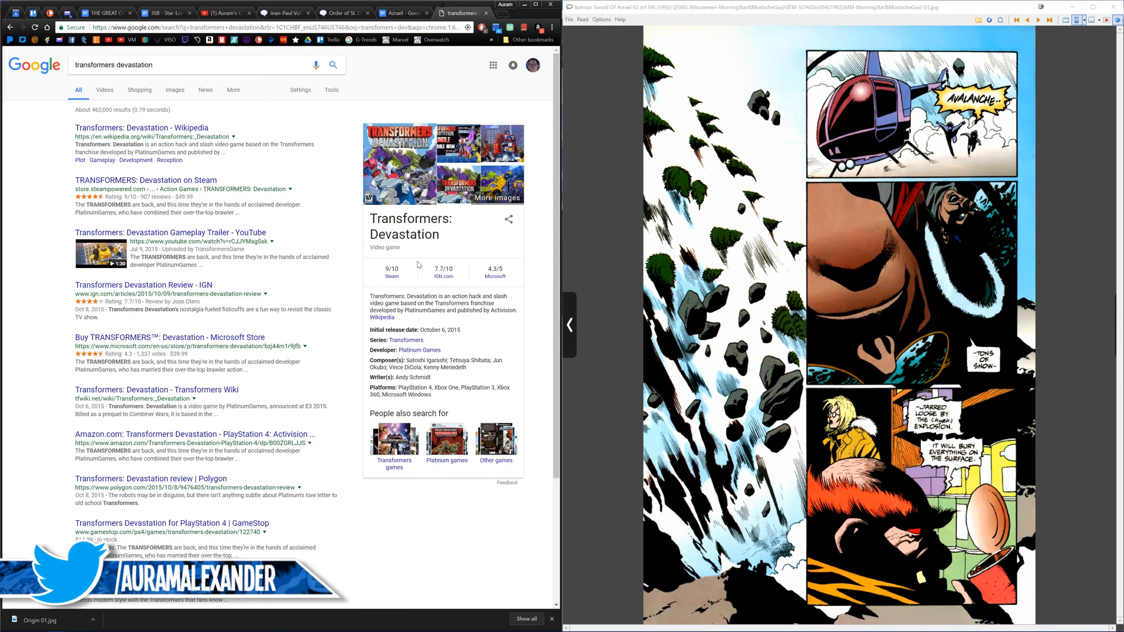
mouse_move(397, 171)
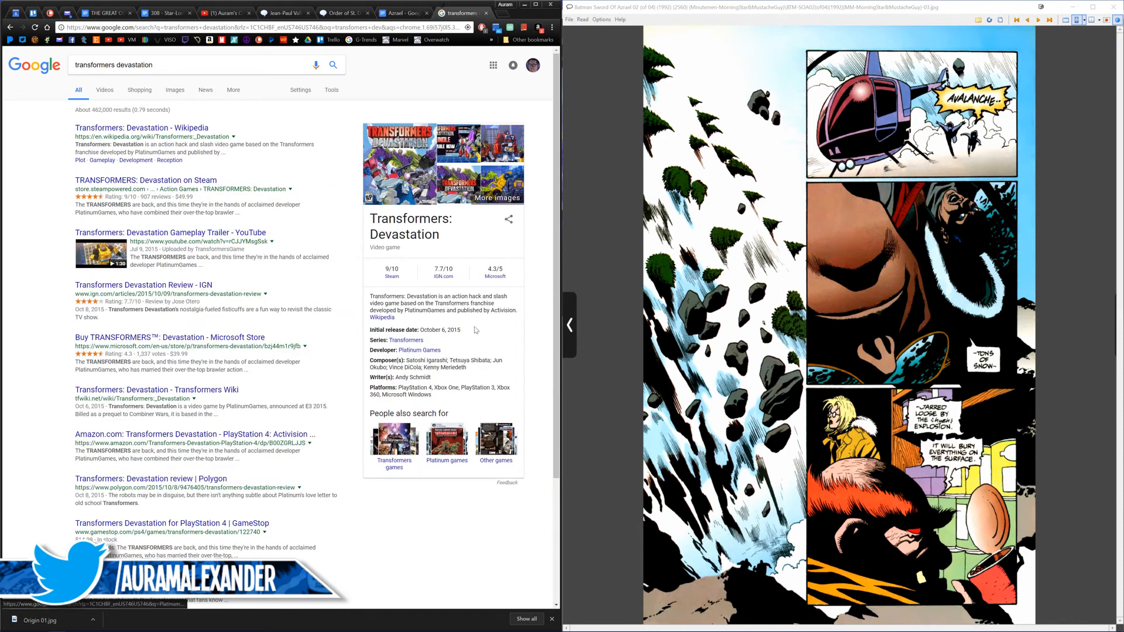
middle_click(464, 16)
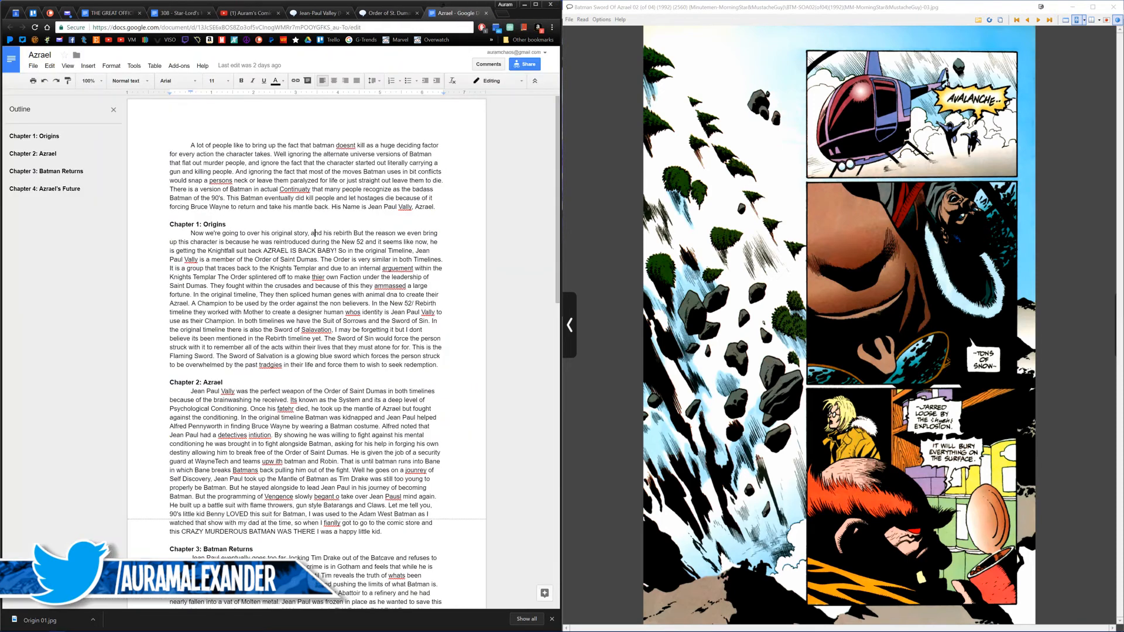
Step: Check the next pages of issue 02 and the Origins section of Jean-Paul Valley's New Earth wiki article, returning to the Azrael script
left_click(768, 296)
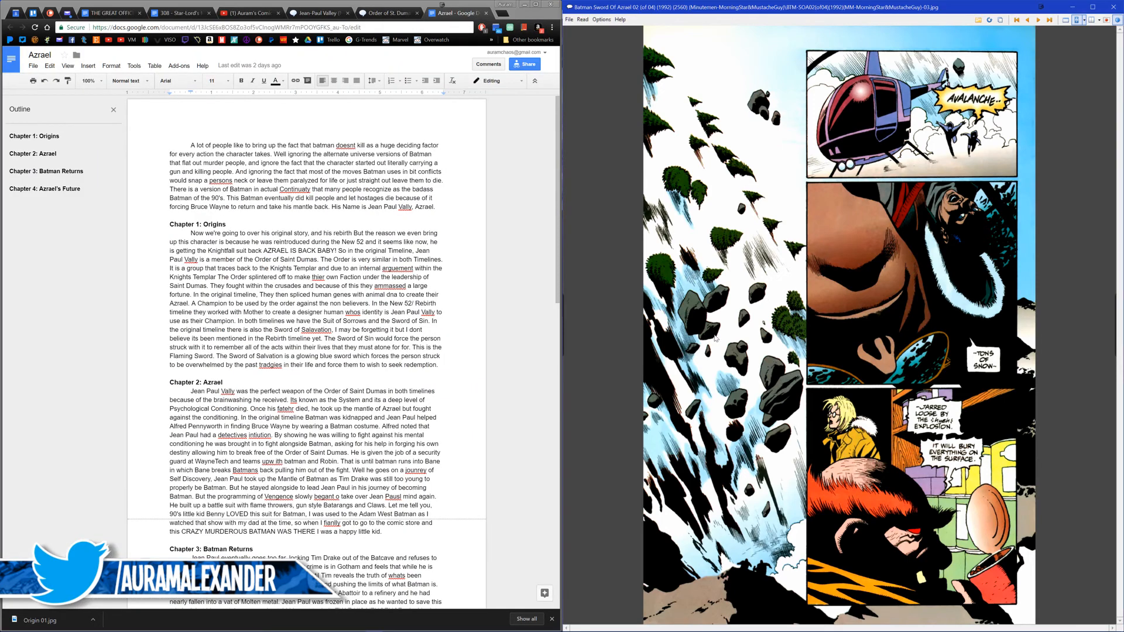
left_click(761, 341)
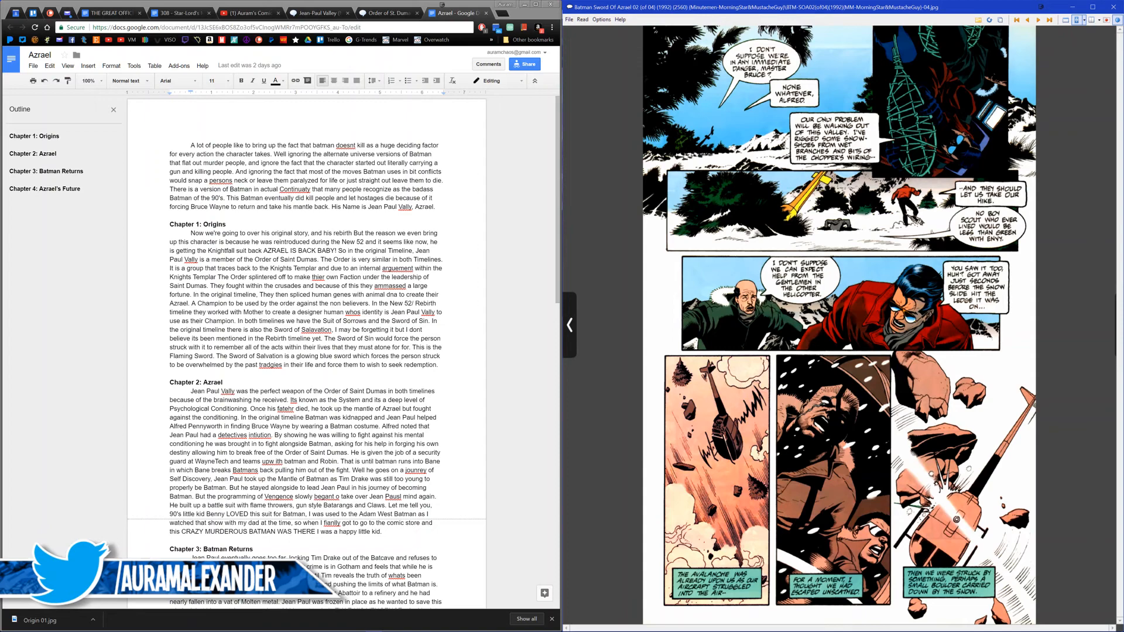
left_click(323, 12)
scroll(215, 260, "down", 1)
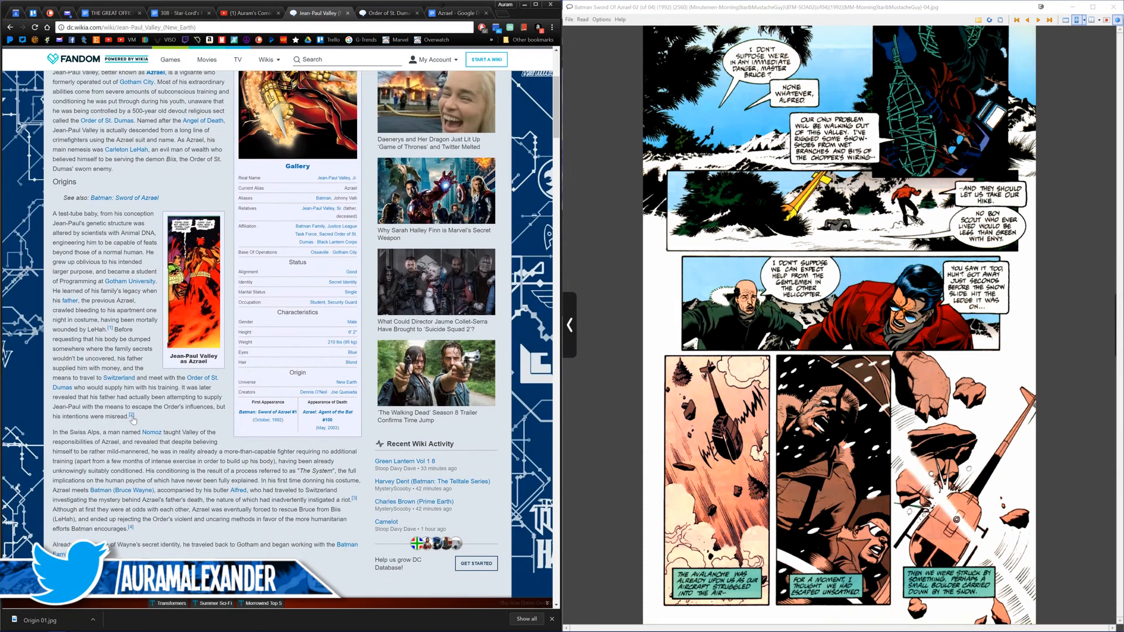
mouse_move(132, 417)
scroll(330, 454, "down", 1)
mouse_move(353, 448)
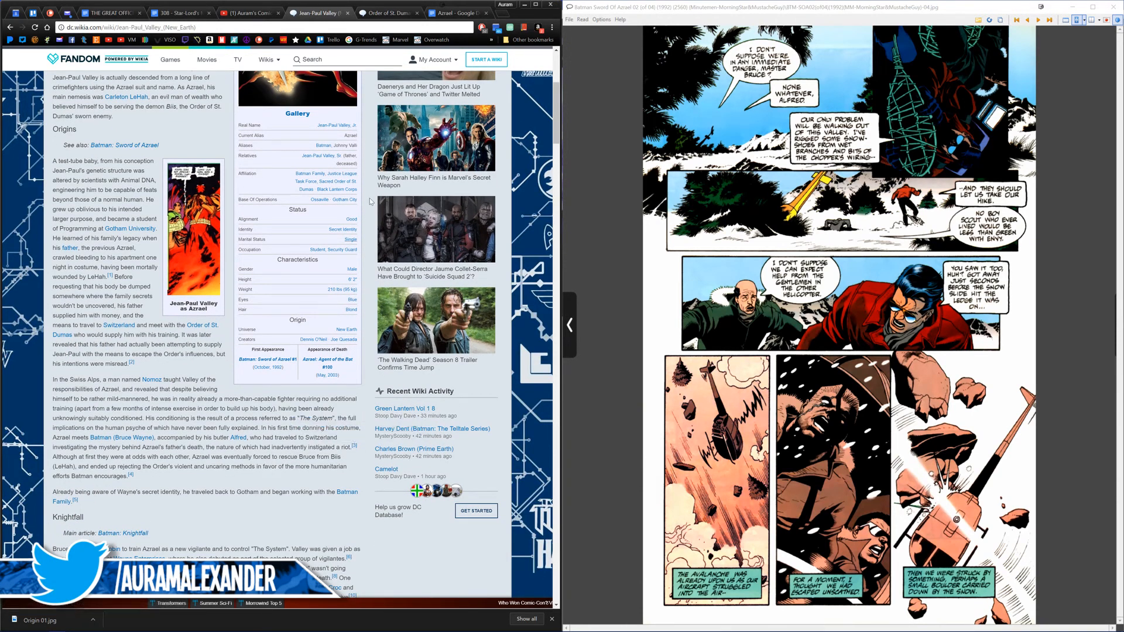
left_click(443, 12)
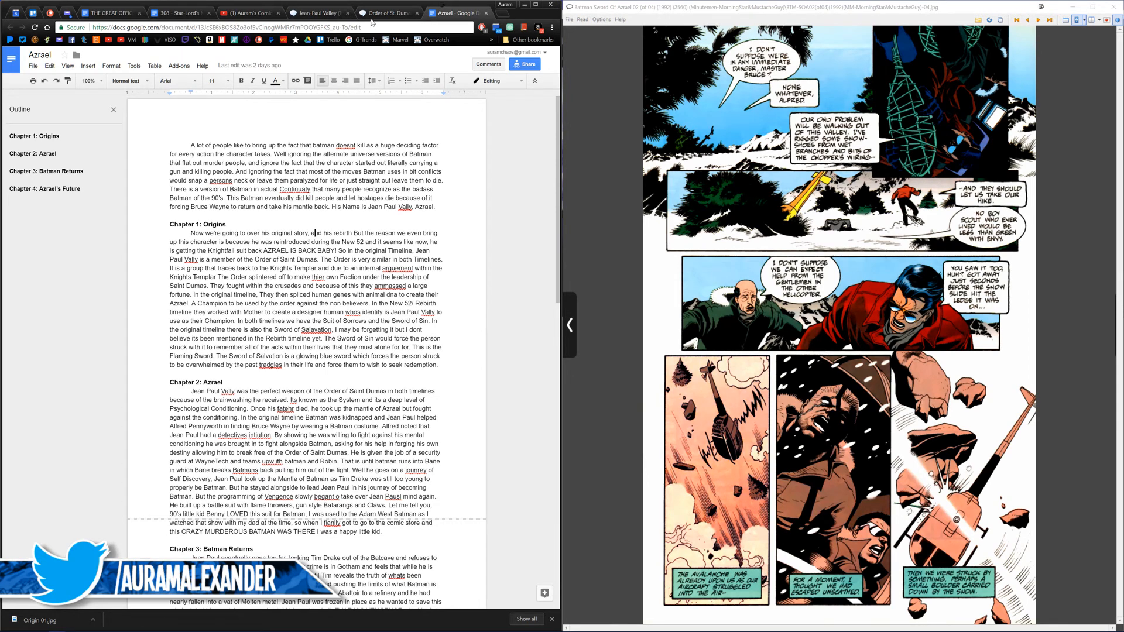
Step: Open the wiki's Azrael disambiguation page in a new tab and go to the Jean-Paul Valley (Prime Earth) article's history
left_click(319, 13)
scroll(294, 128, "up", 5)
middle_click(291, 137)
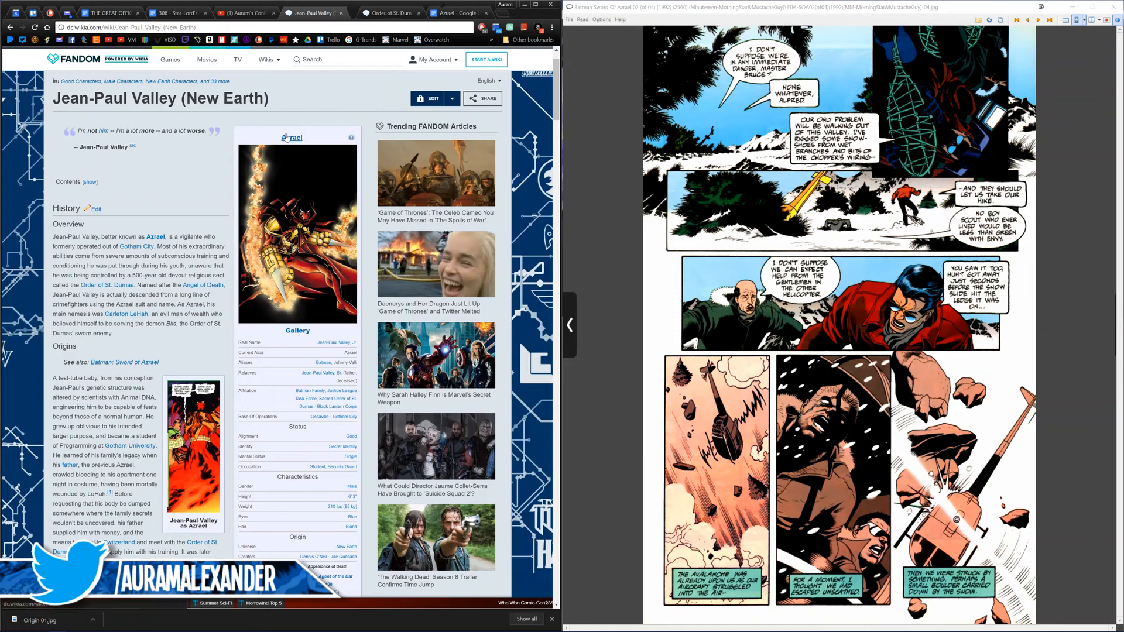
left_click(346, 13)
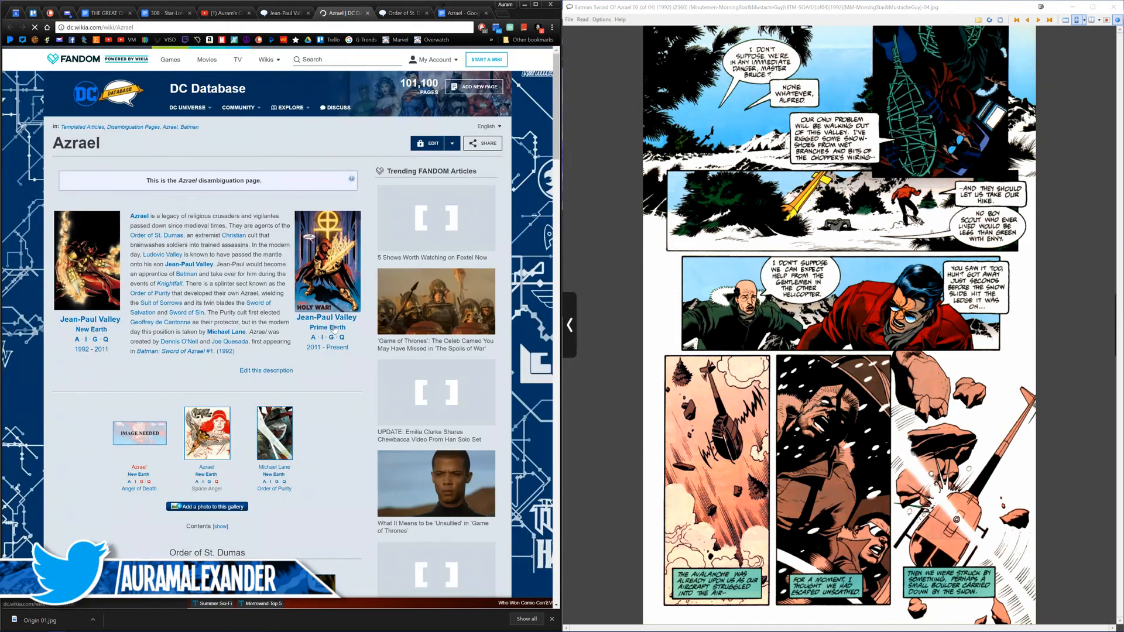
left_click(326, 304)
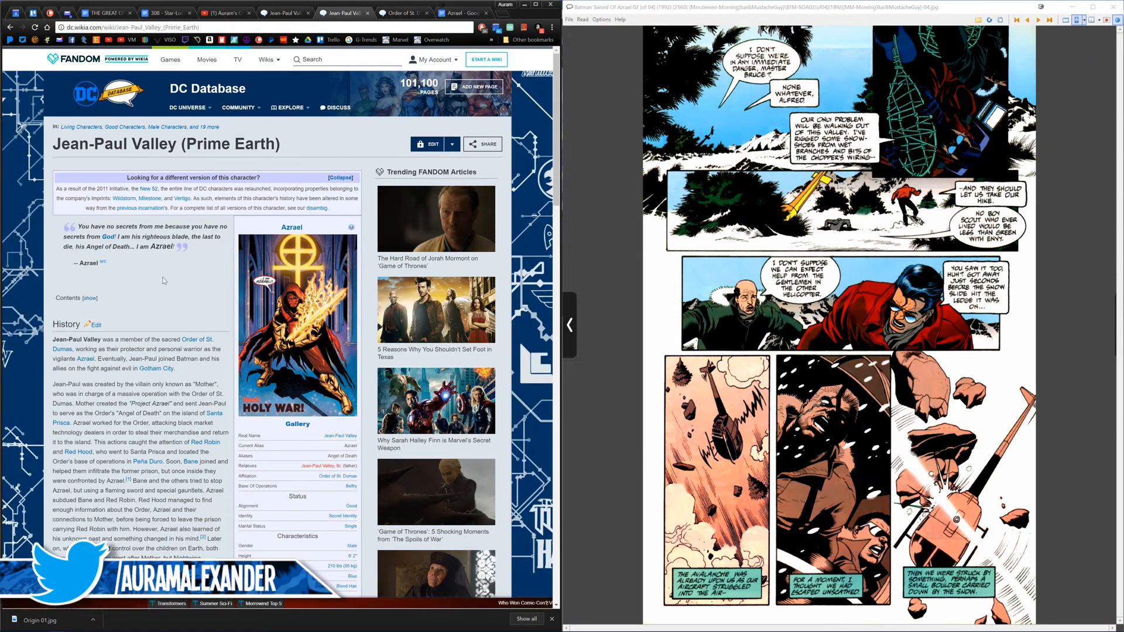
scroll(163, 280, "down", 1)
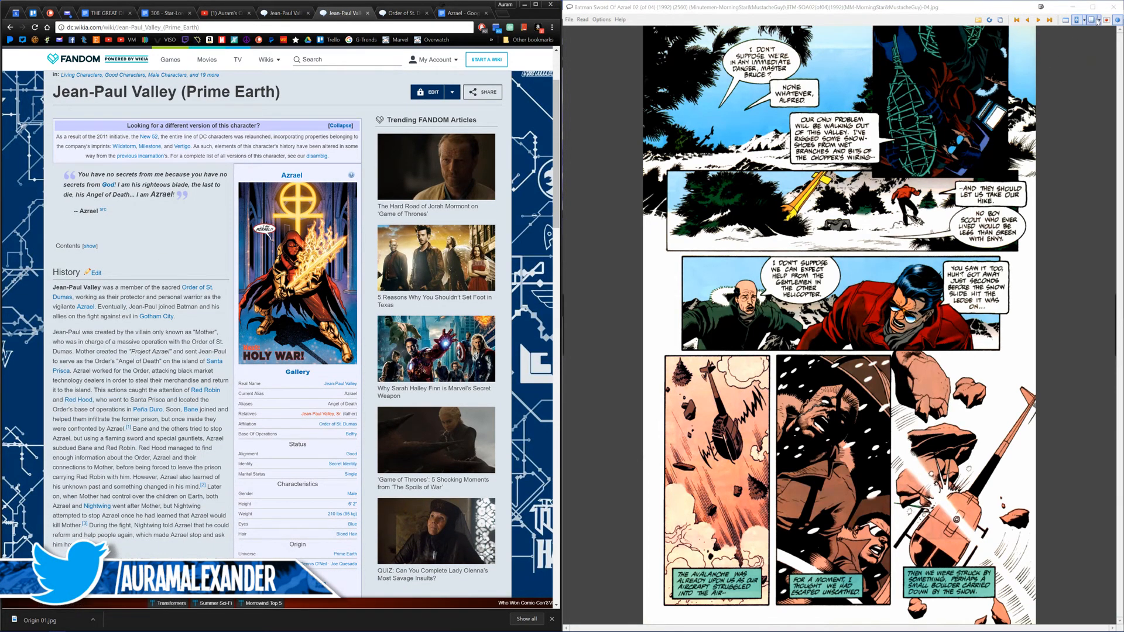
Step: Close issue 02 and open Batman & Robin Eternal issue 009 from the Batman comics folder
left_click(1111, 7)
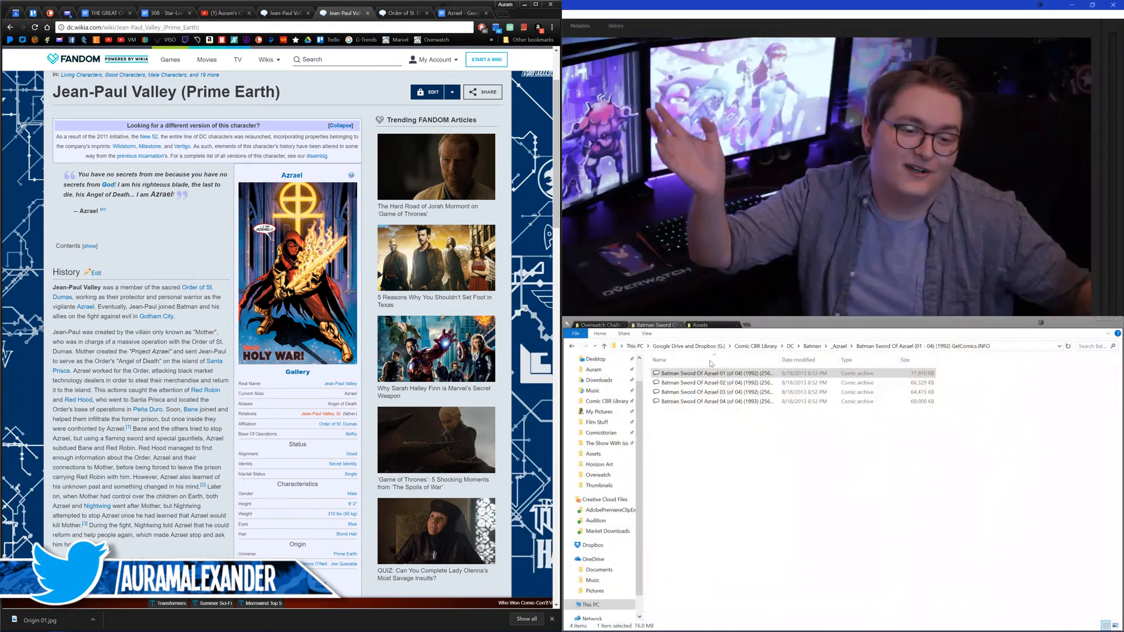
left_click(811, 346)
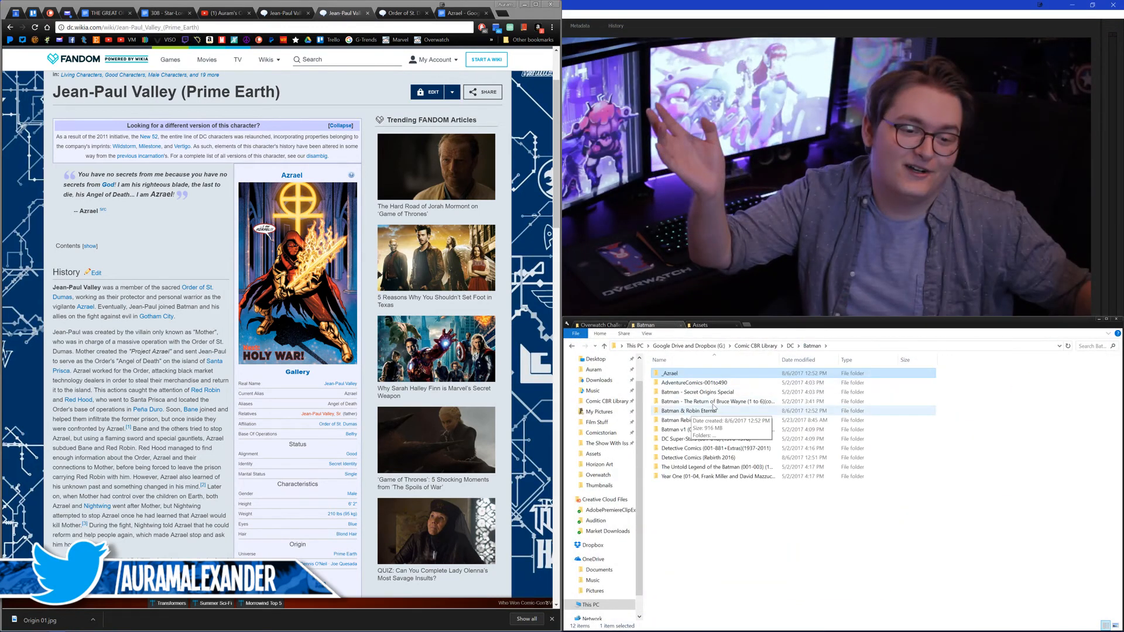
double_click(698, 409)
double_click(702, 373)
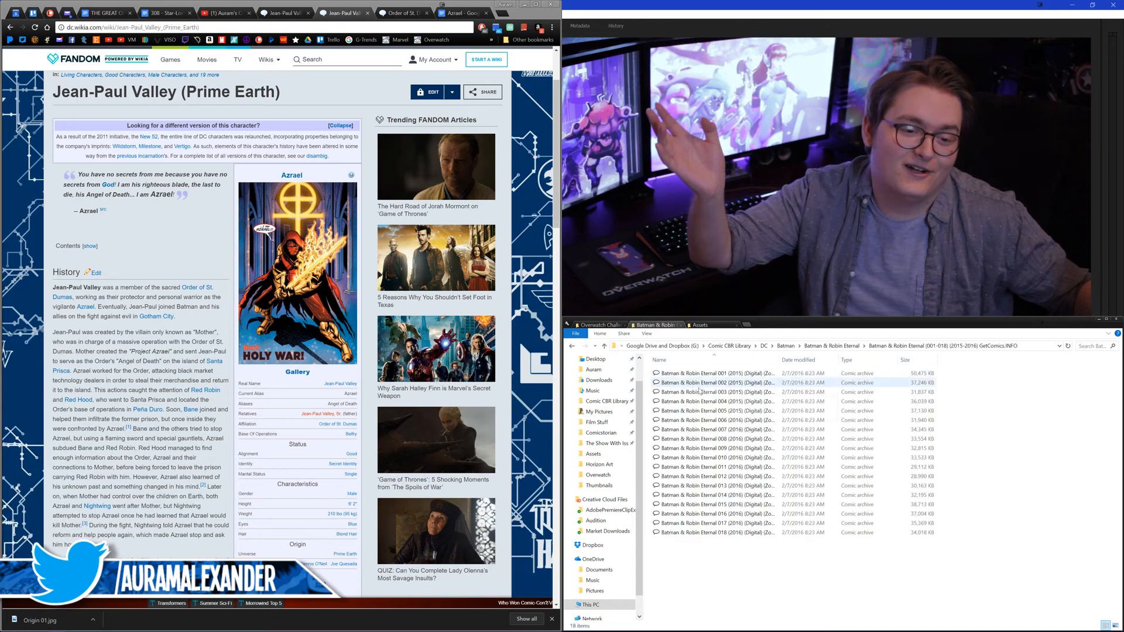
double_click(726, 448)
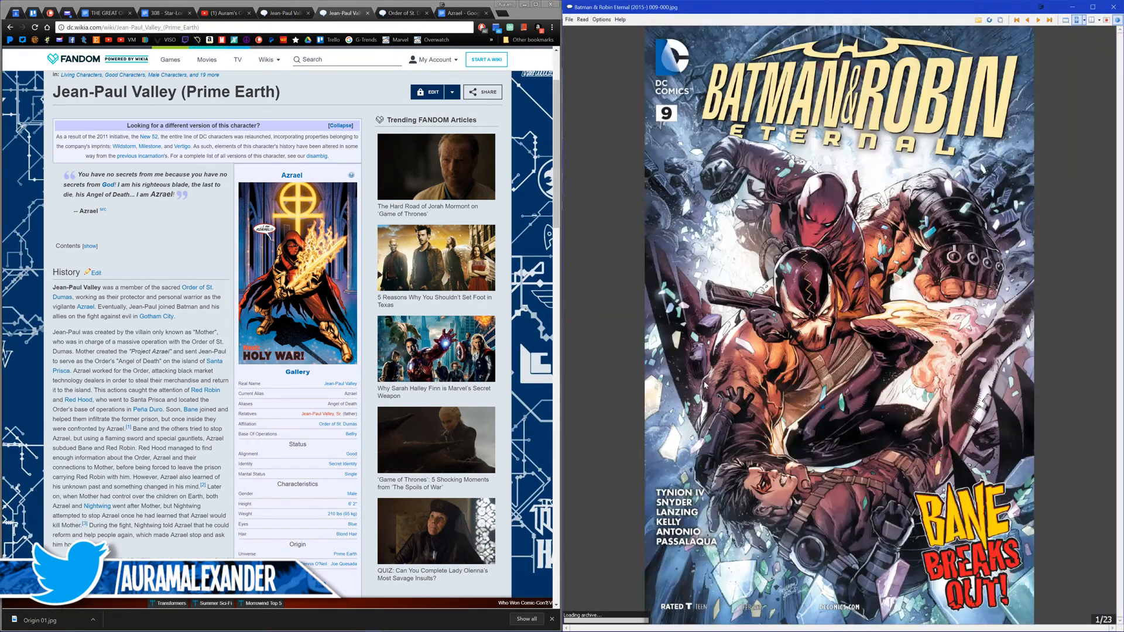
Step: Page through Batman & Robin Eternal issue 009 from the cover to the page with the white-robed priest in the sanctum
left_click(705, 385)
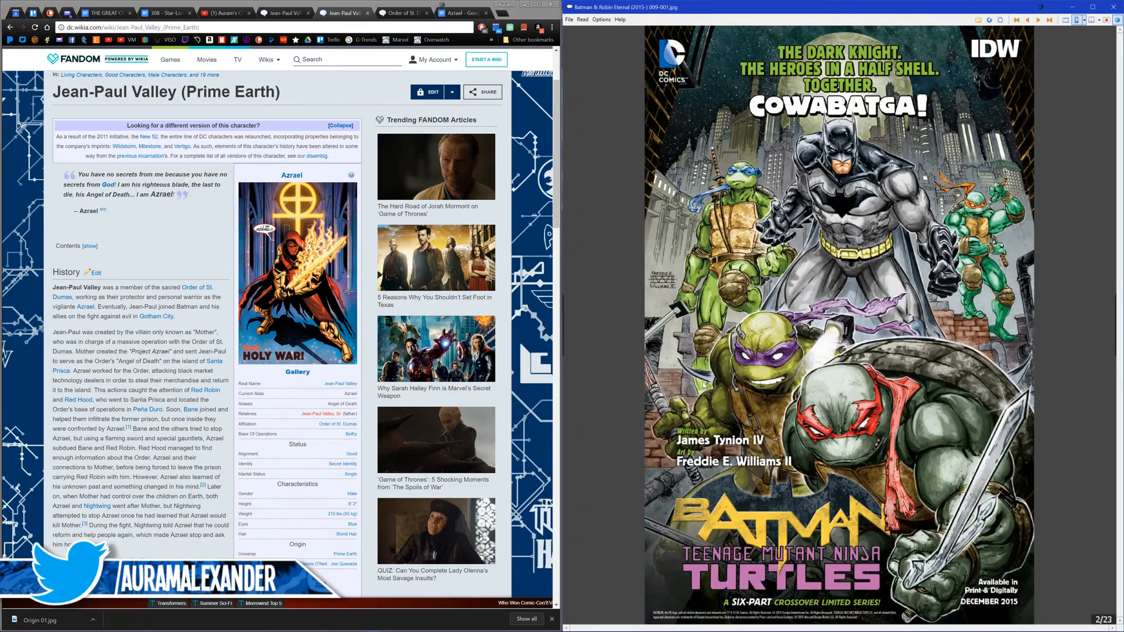
left_click(701, 387)
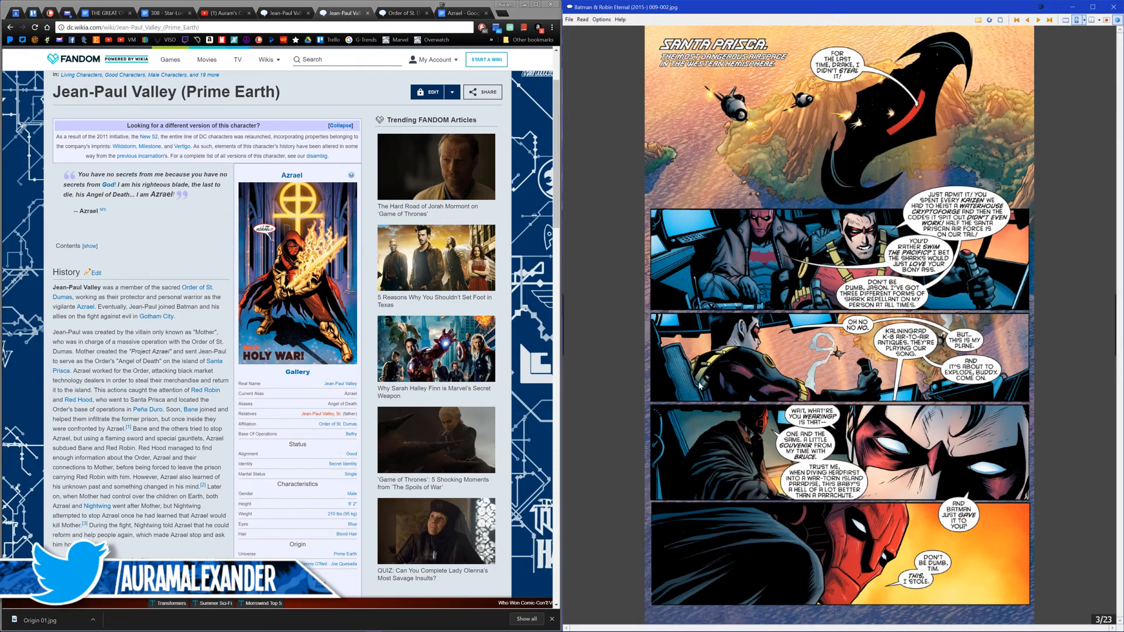
left_click(704, 391)
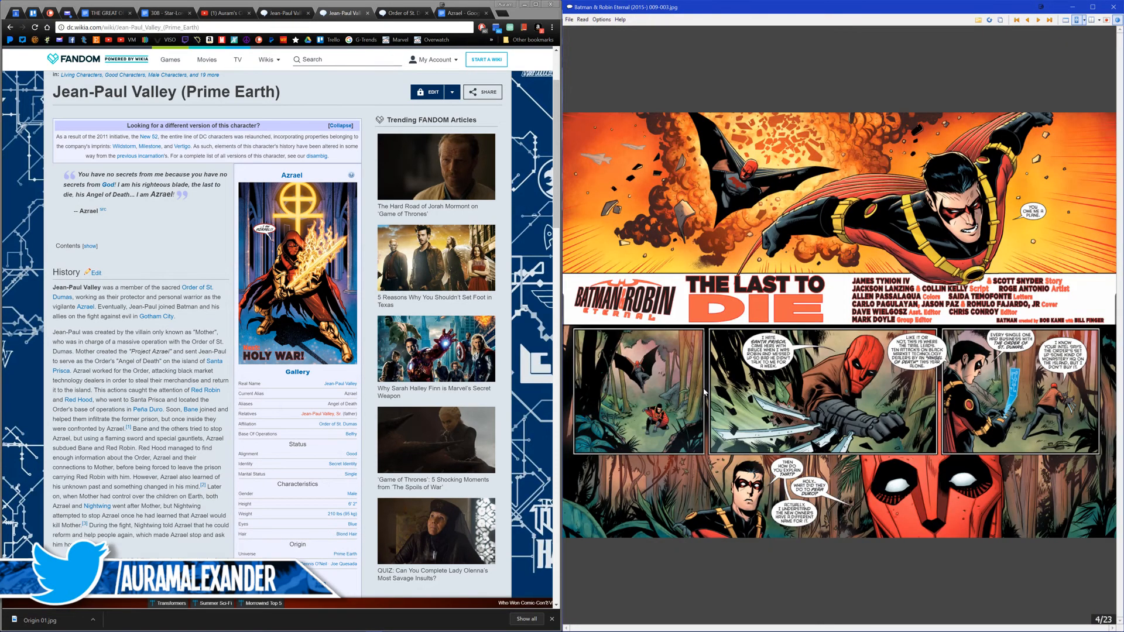
left_click(704, 391)
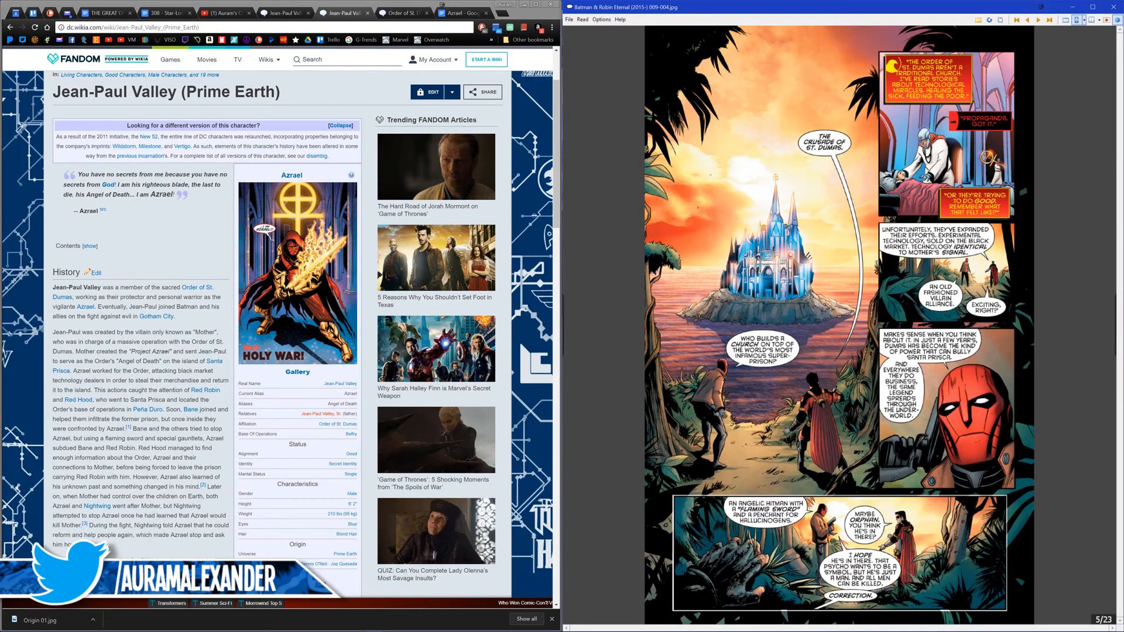
left_click(704, 391)
left_click(703, 391)
left_click(702, 393)
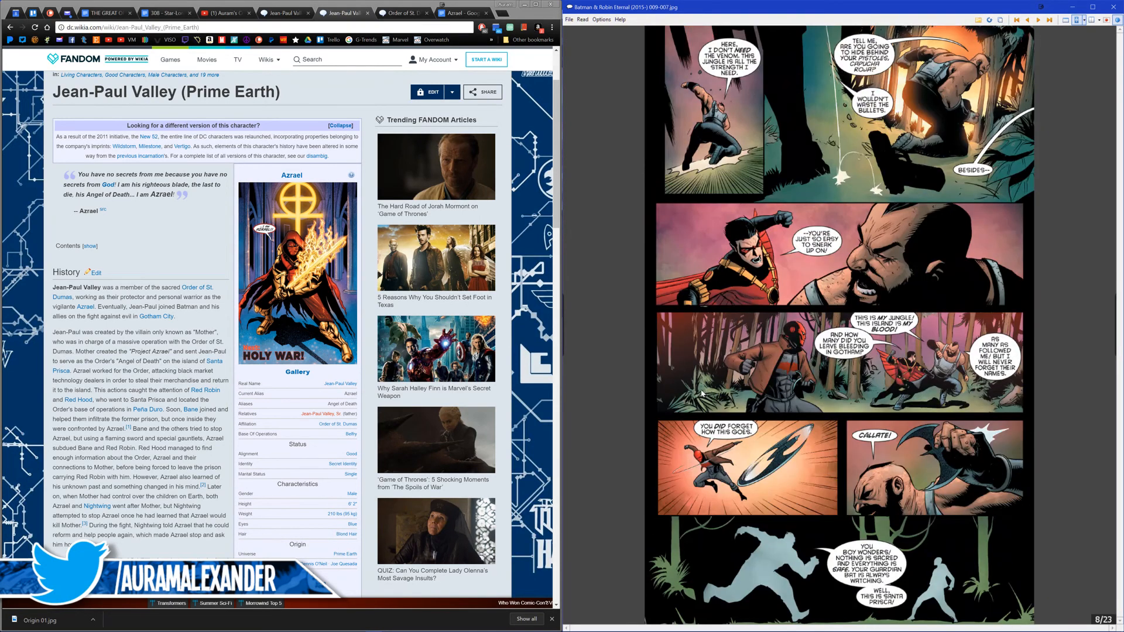
left_click(700, 394)
left_click(701, 395)
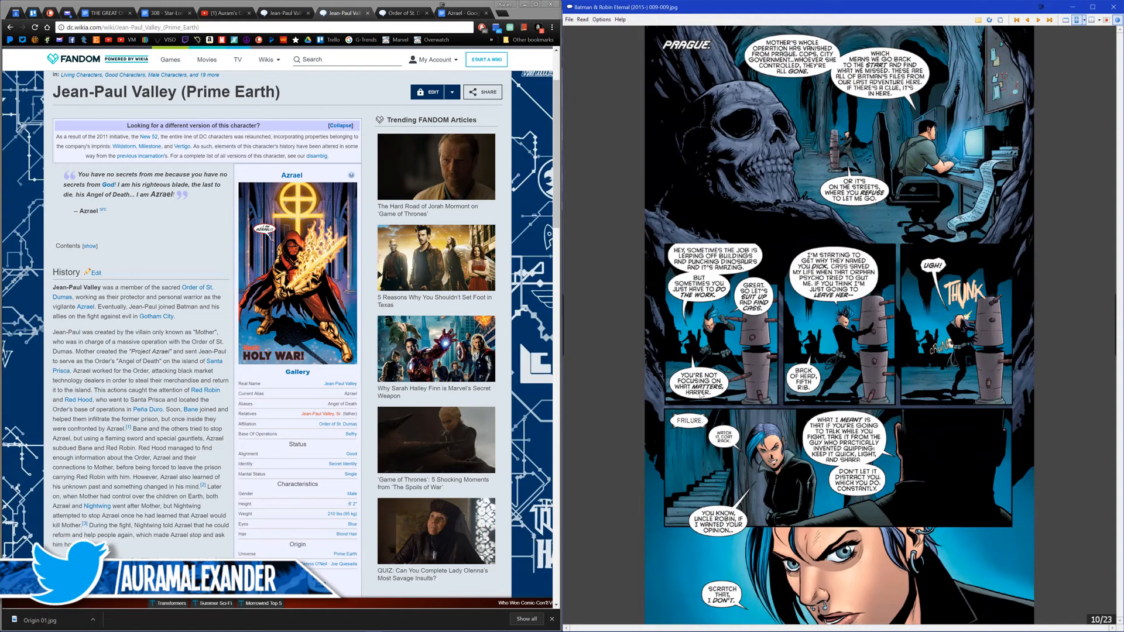
left_click(700, 395)
left_click(701, 395)
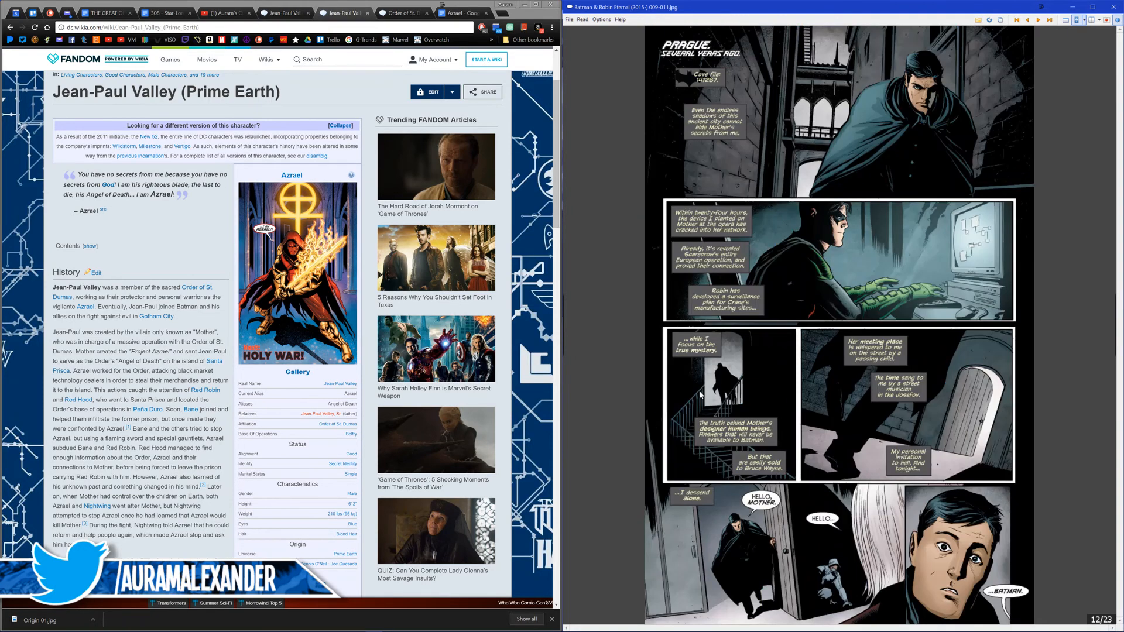
left_click(700, 396)
left_click(697, 396)
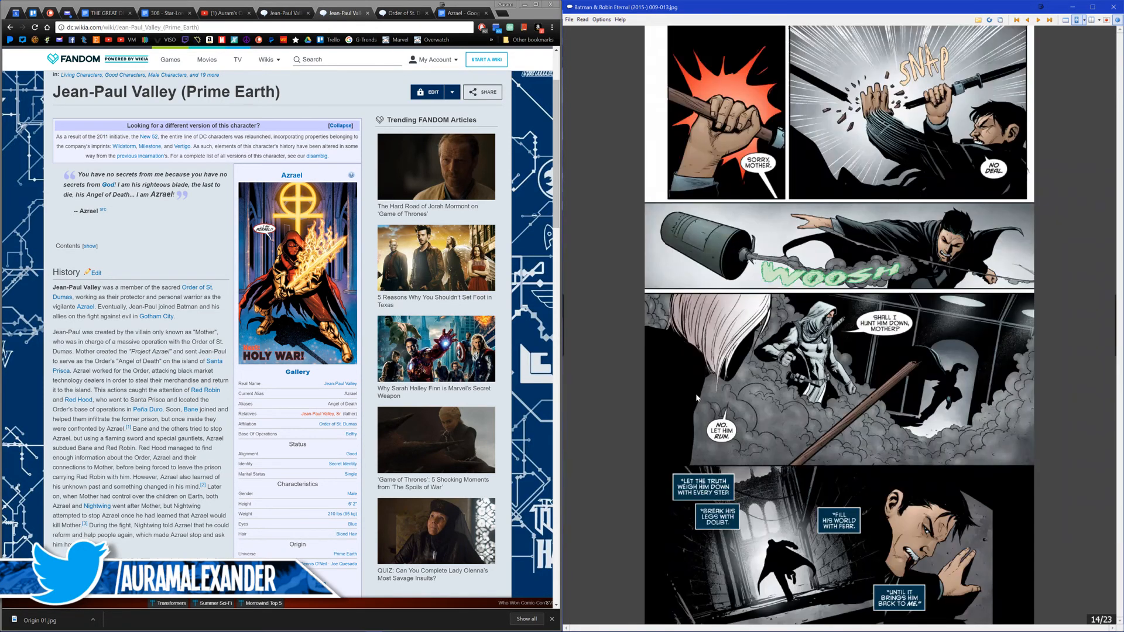
left_click(696, 396)
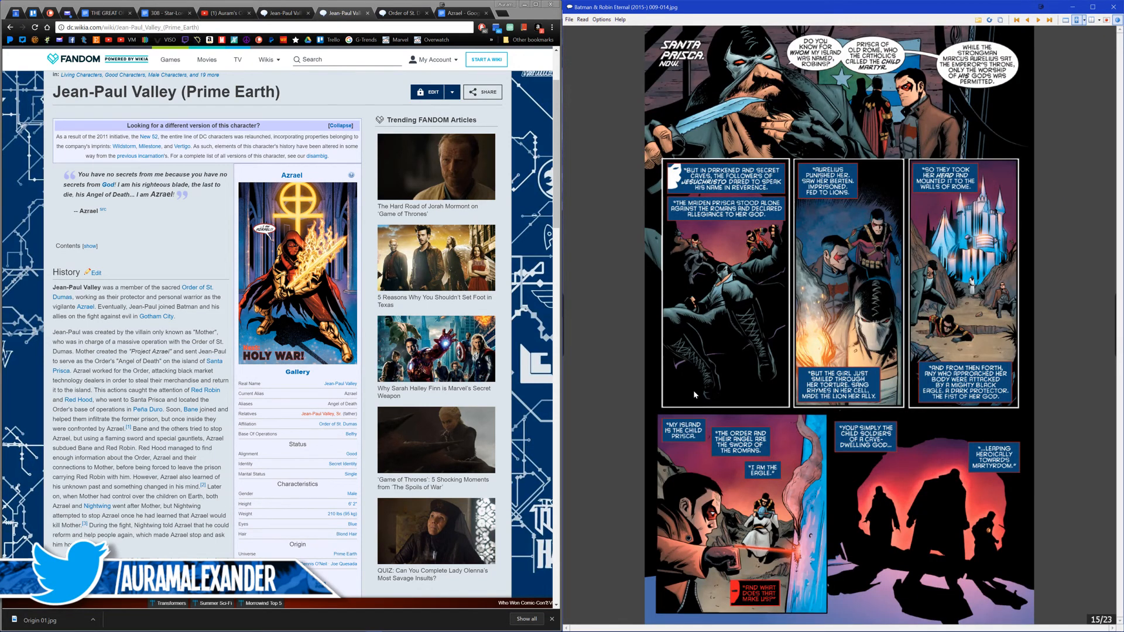
left_click(687, 394)
left_click(686, 394)
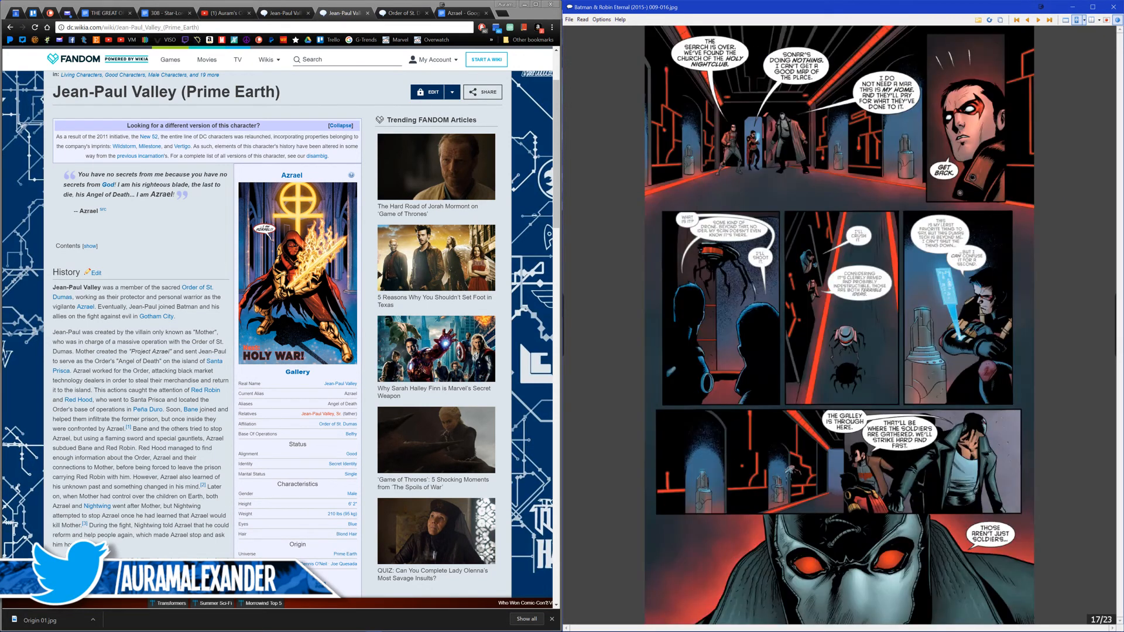
left_click(695, 395)
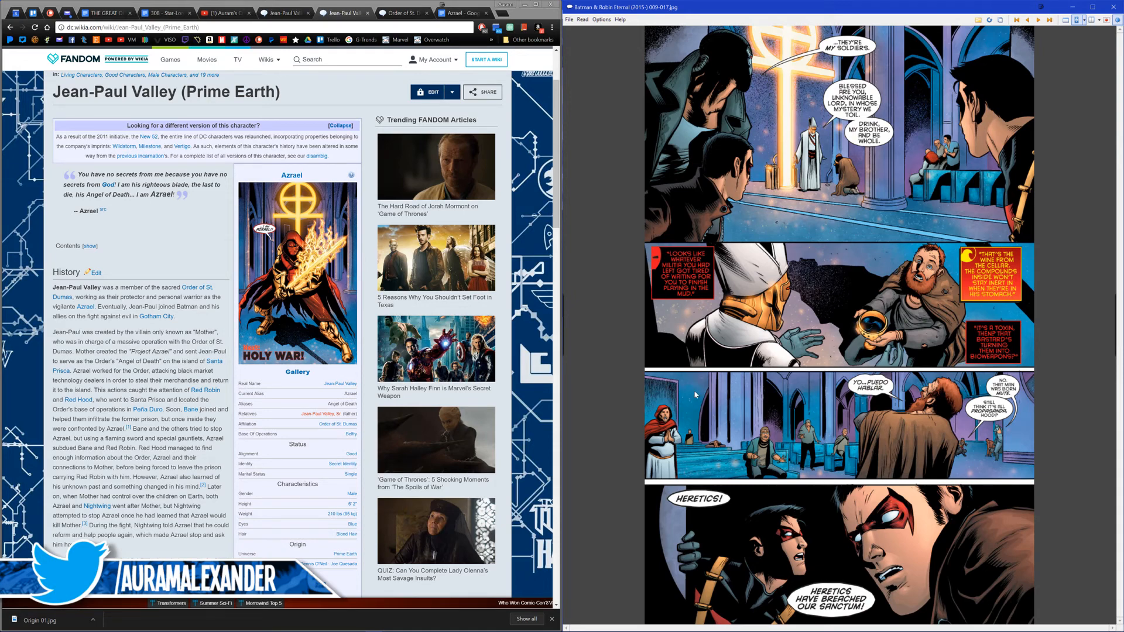
Step: Compare the sanctum page with the pages after it and save the sanctum page to the Assets folder as Origin 04
scroll(737, 375, "down", 1)
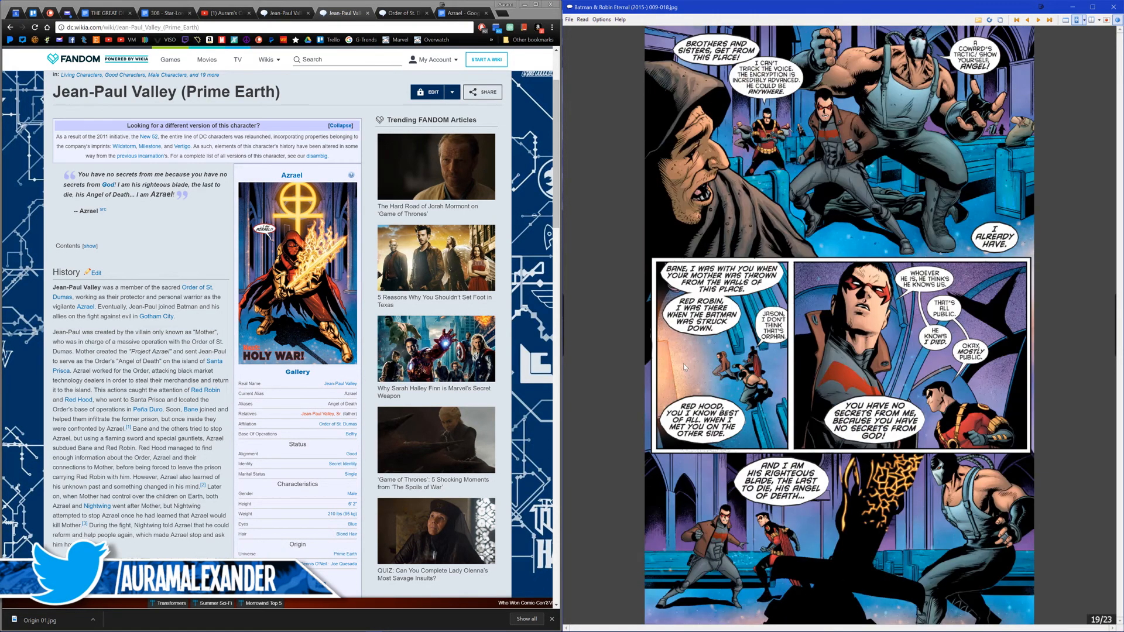
scroll(677, 368, "down", 1)
scroll(677, 367, "up", 1)
scroll(675, 370, "up", 1)
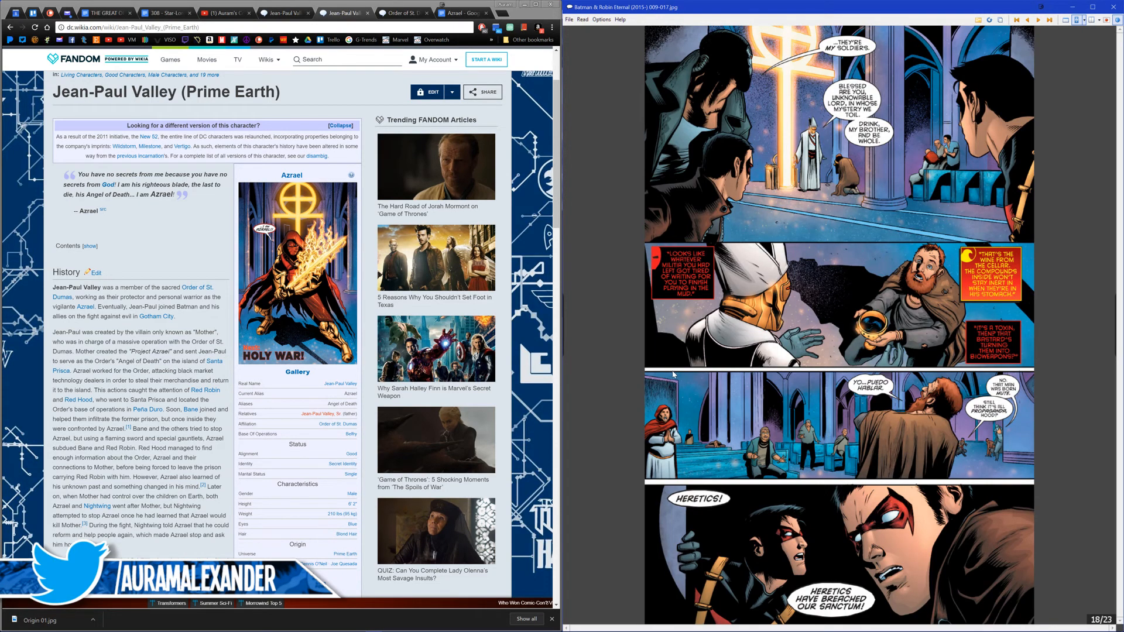
key("ctrl+s")
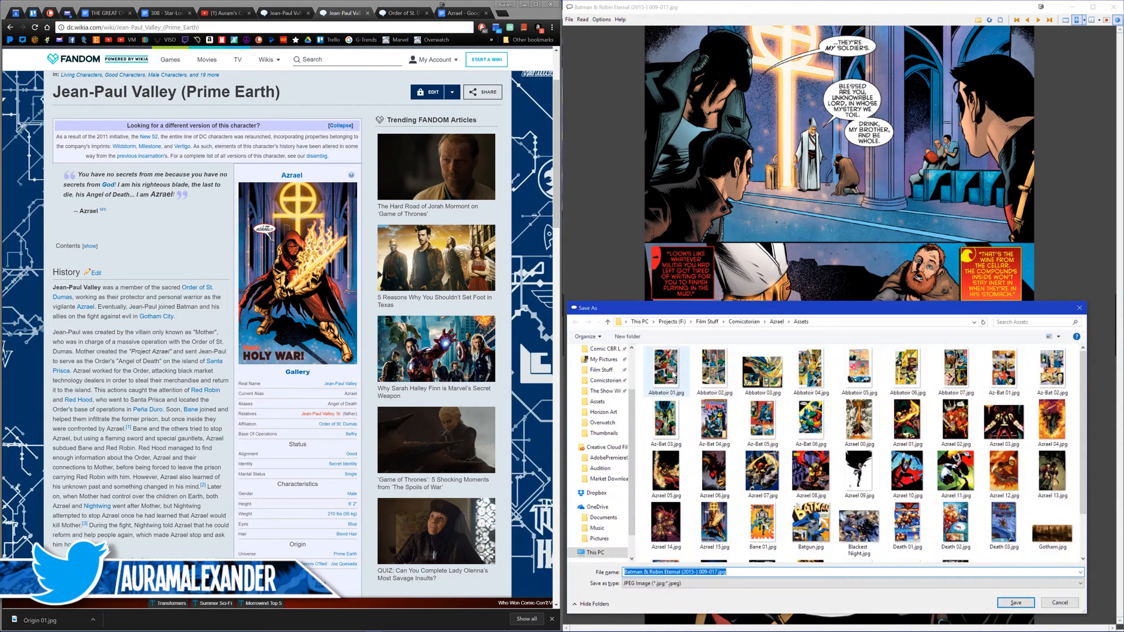
type("Or")
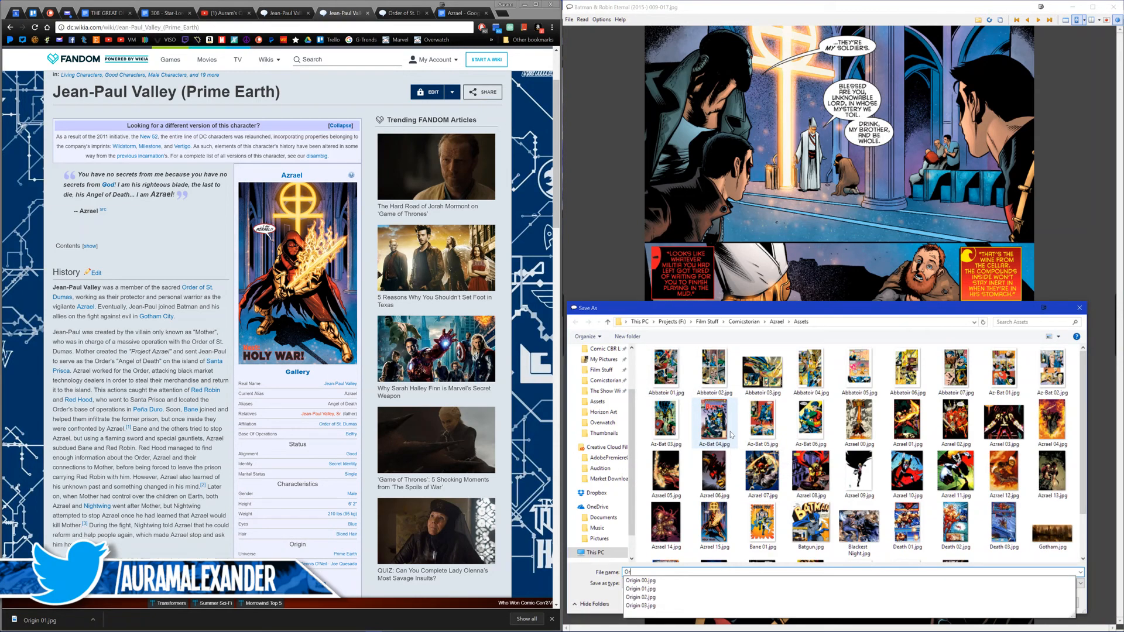
type("igin 04")
key("Return")
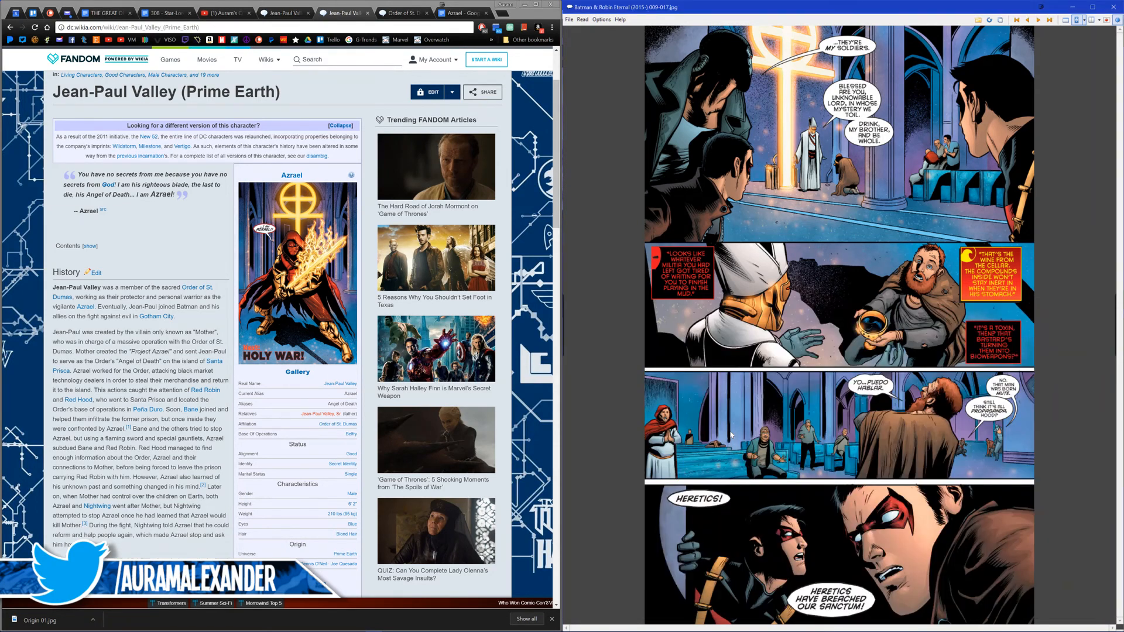
Step: Advance to the full-page Azrael flaming sword art and save it in the Assets folder under the existing name Azrael 15.jpg
key("Right")
key("Right")
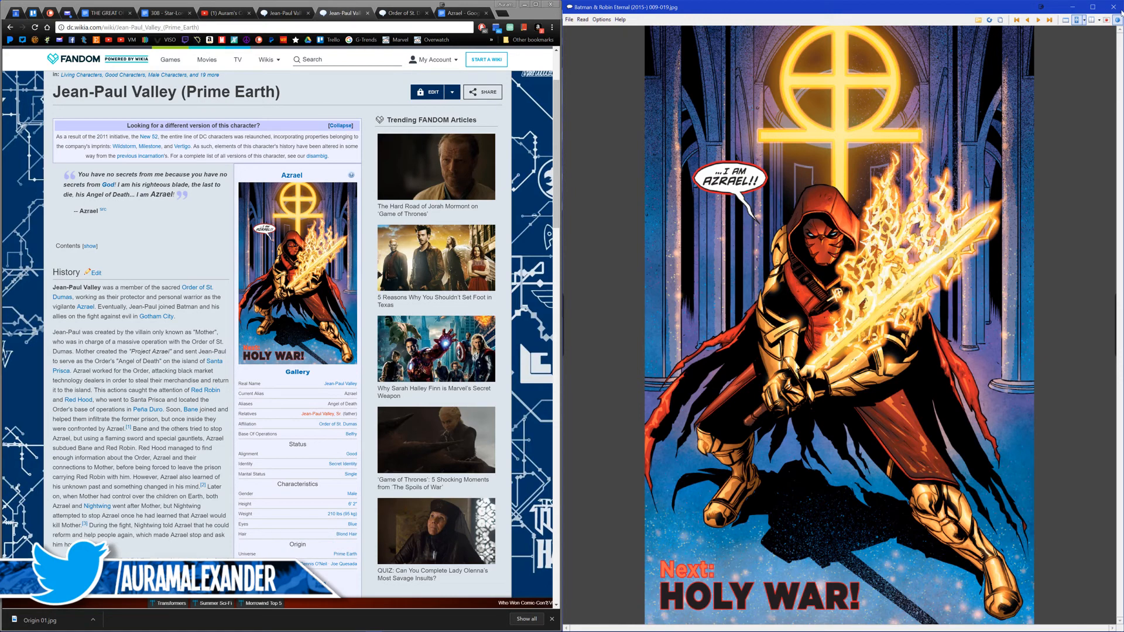
key("ctrl+s")
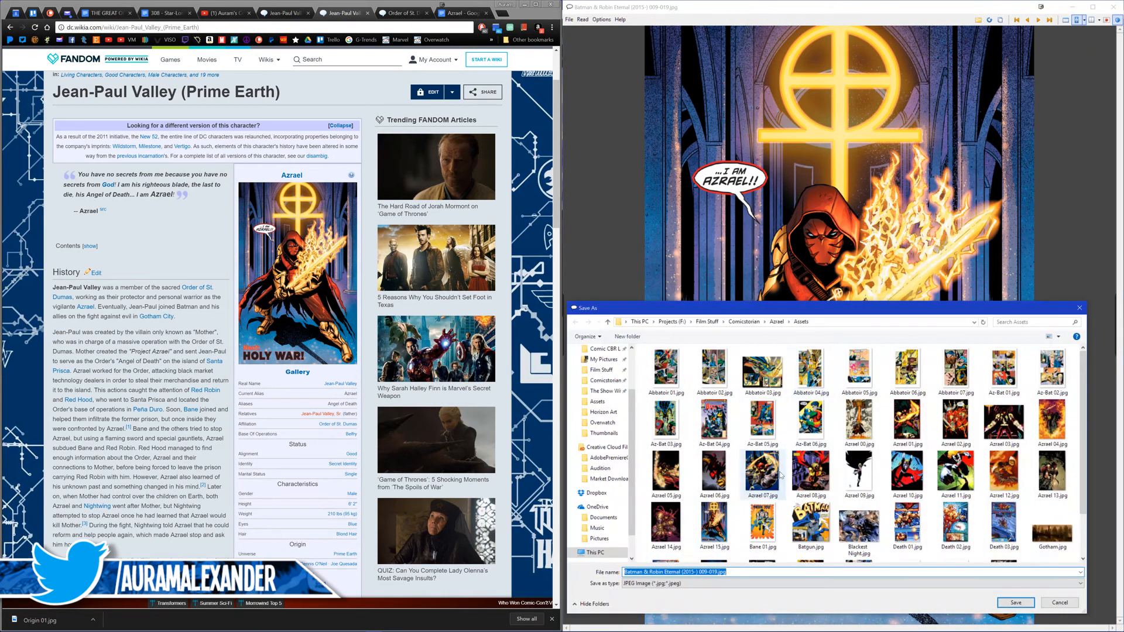
scroll(781, 476, "down", 1)
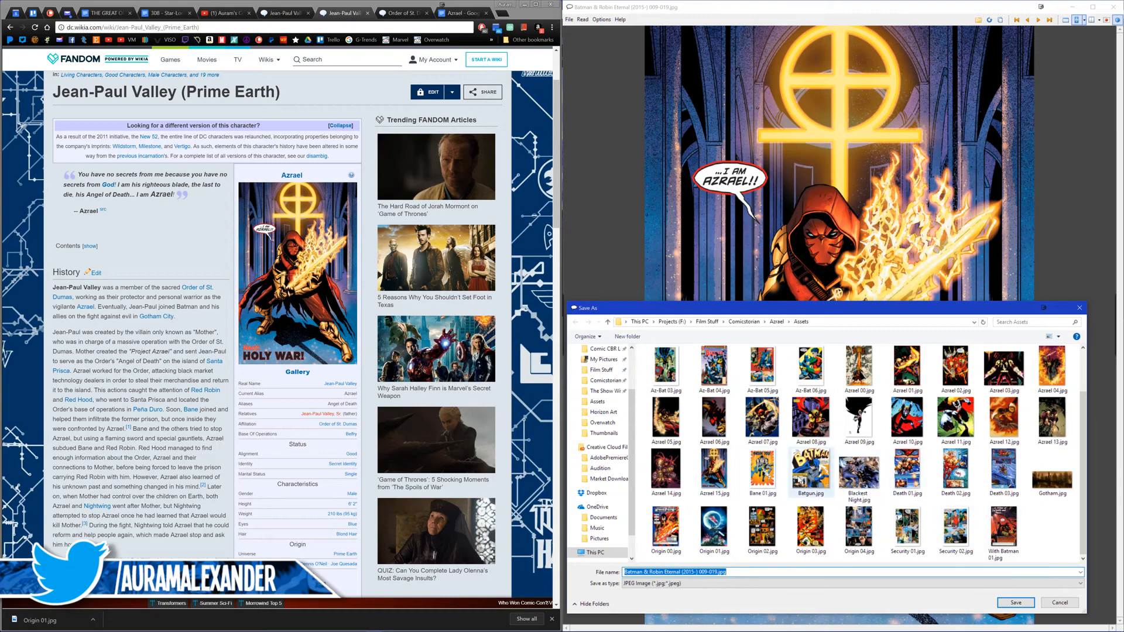
left_click(731, 486)
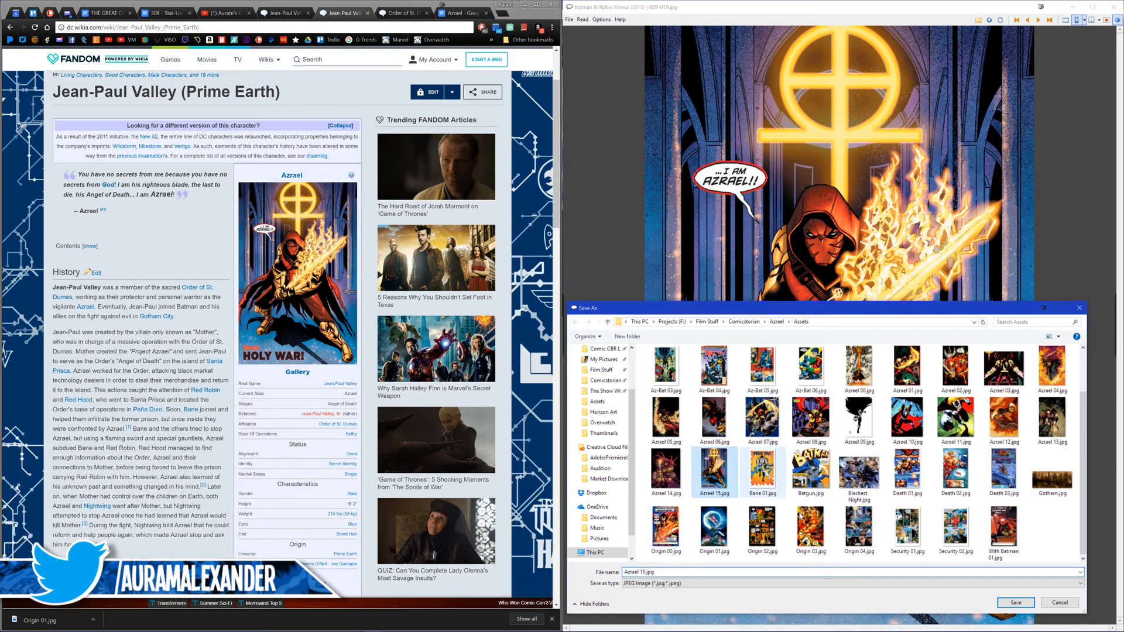
left_click(1012, 603)
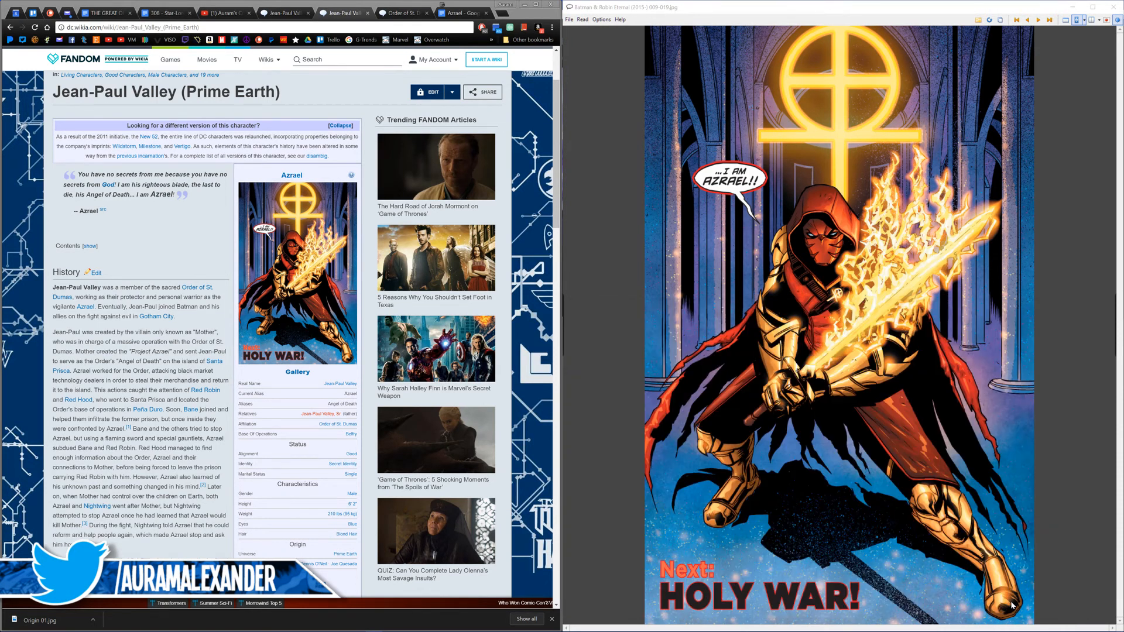
Step: Close Batman & Robin Eternal issue 009 and return to the Azrael script
left_click(1113, 6)
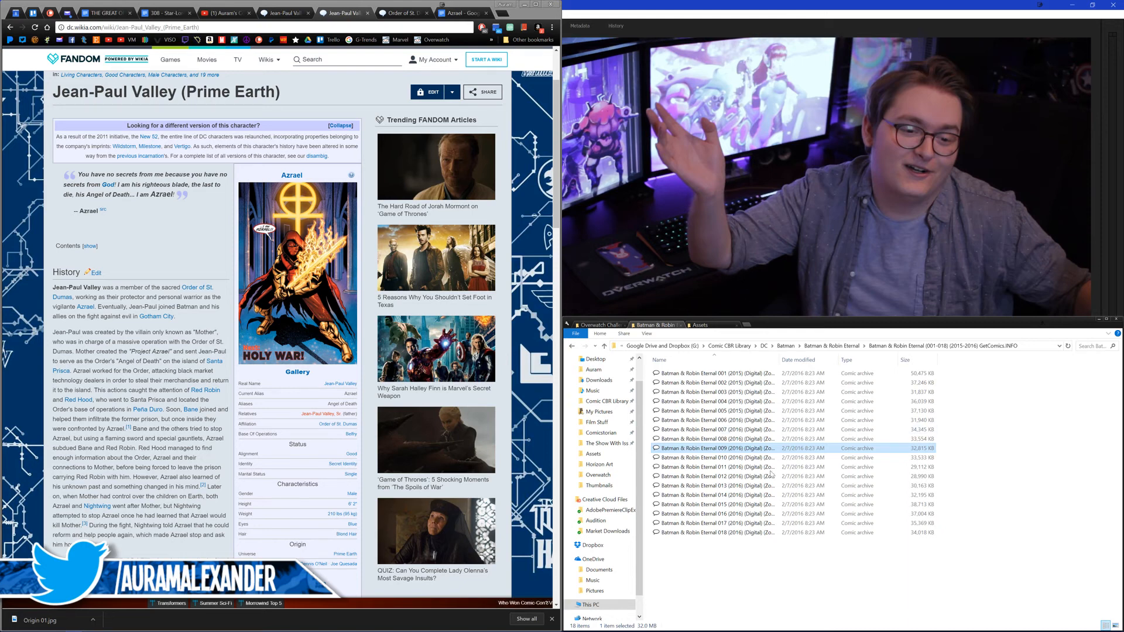
left_click(464, 13)
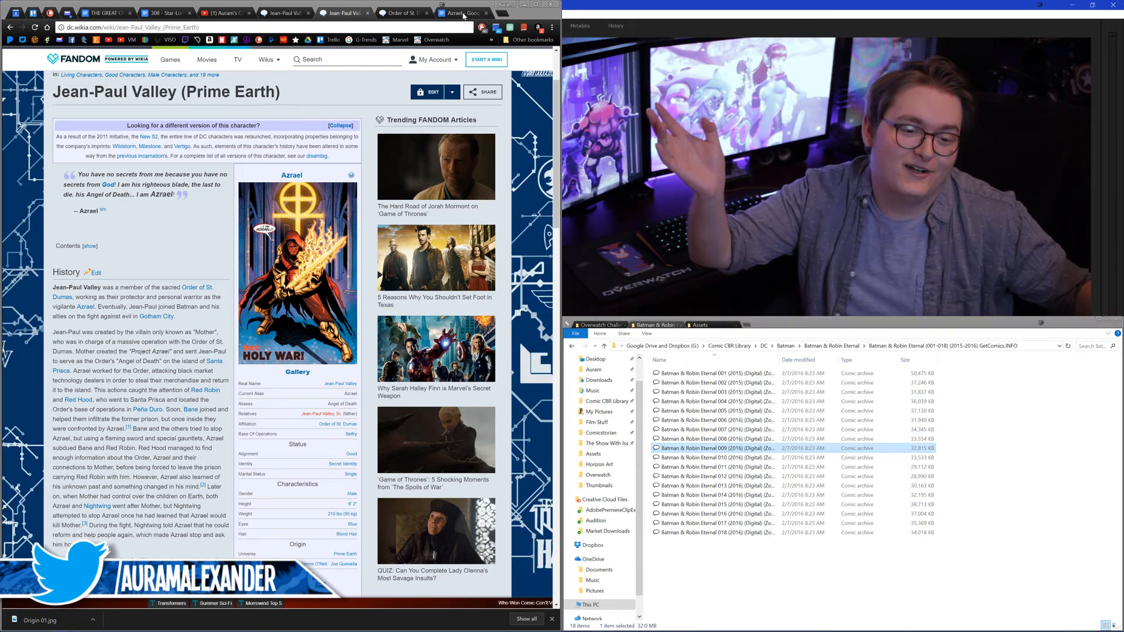
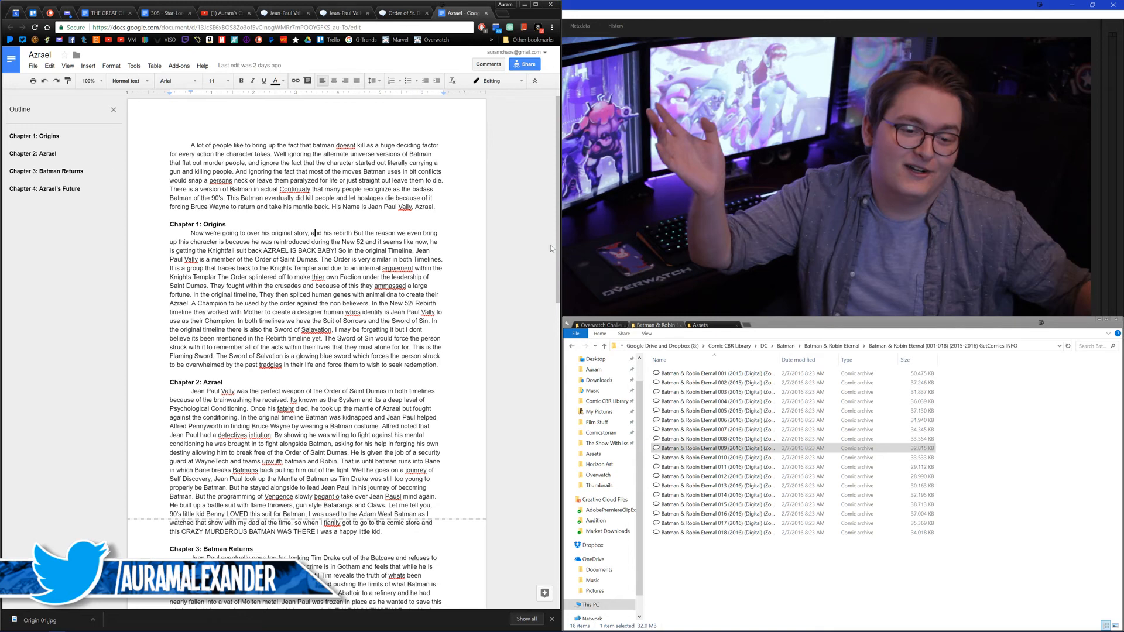
Step: Show the Assets folder in File Explorer and open the image Azrael 10.jpg
left_click(603, 326)
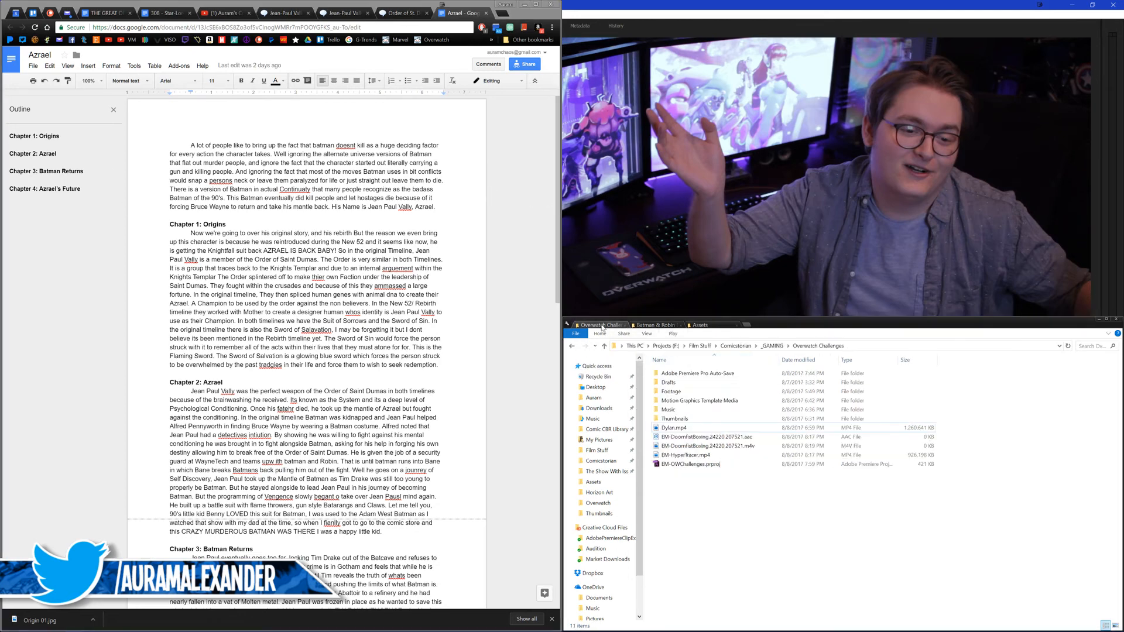
left_click(652, 325)
left_click(702, 325)
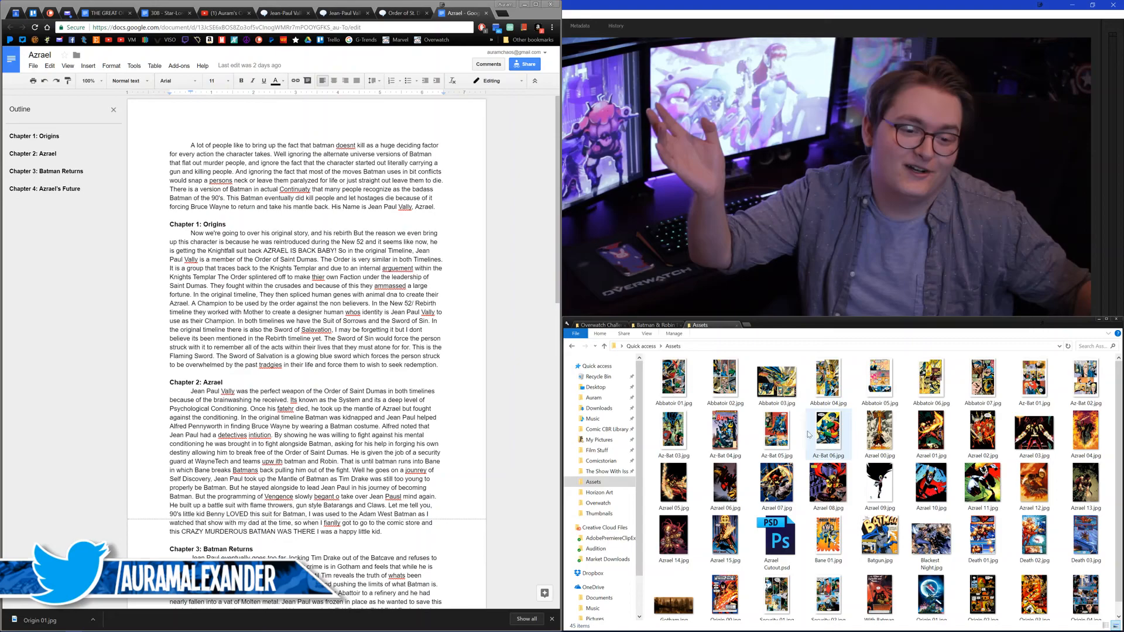
double_click(939, 487)
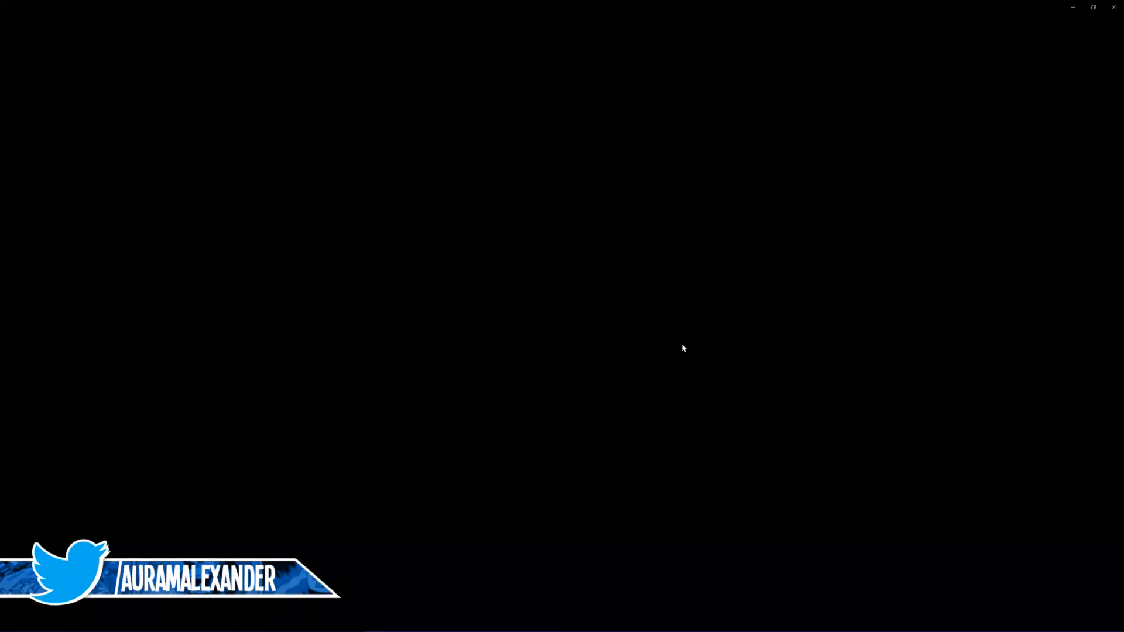
Step: Browse the following artwork images through With Batman 01.jpg and close the image viewer
key("Right")
key("Right")
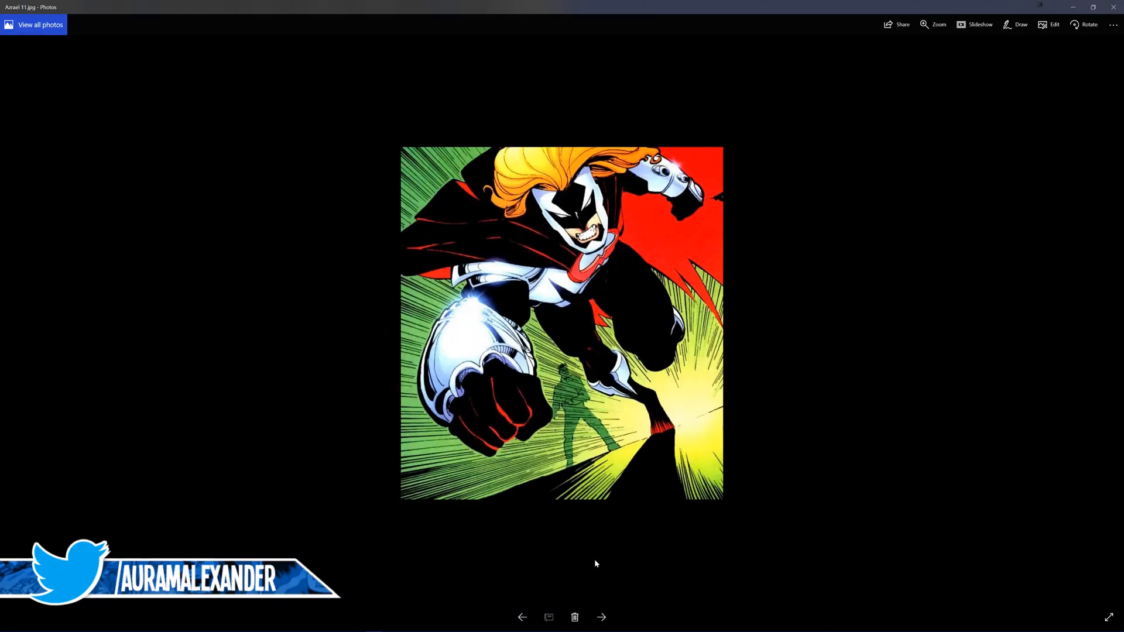
key("Right")
key("Right")
key("Right")
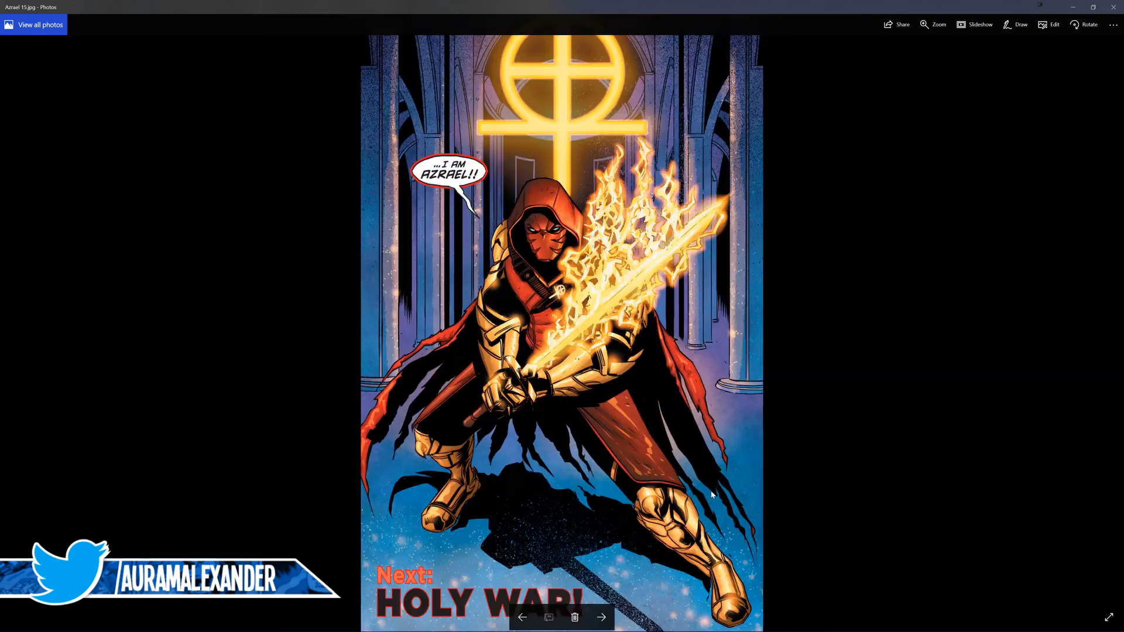
key("Right")
key("Right")
key("Right")
key("Right")
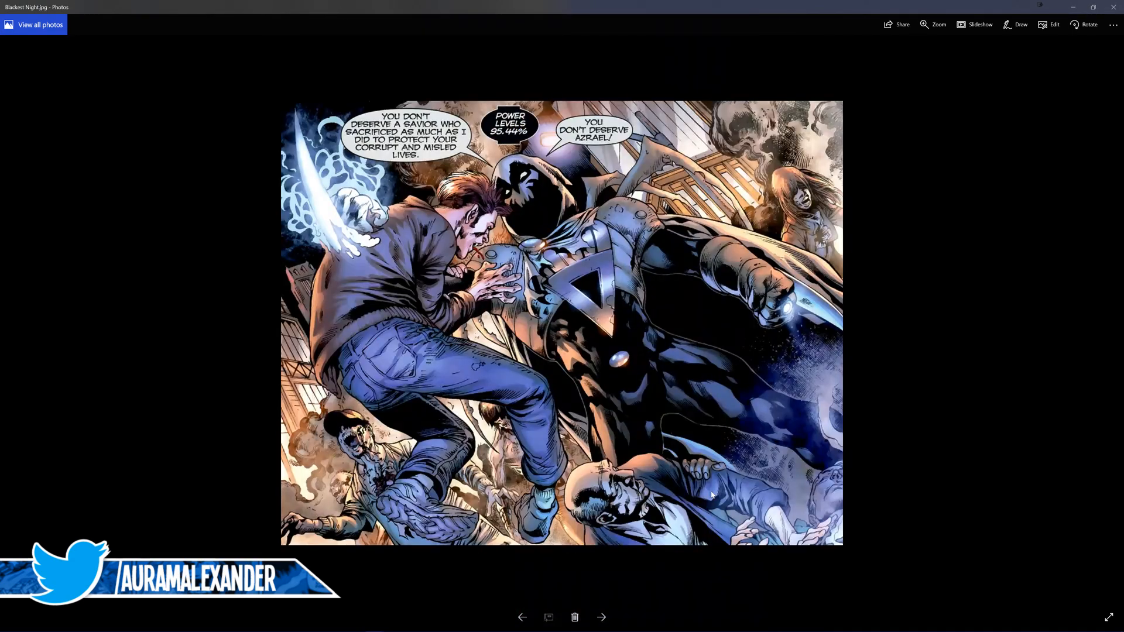
key("Right")
key("Right")
key("Right")
key("Right")
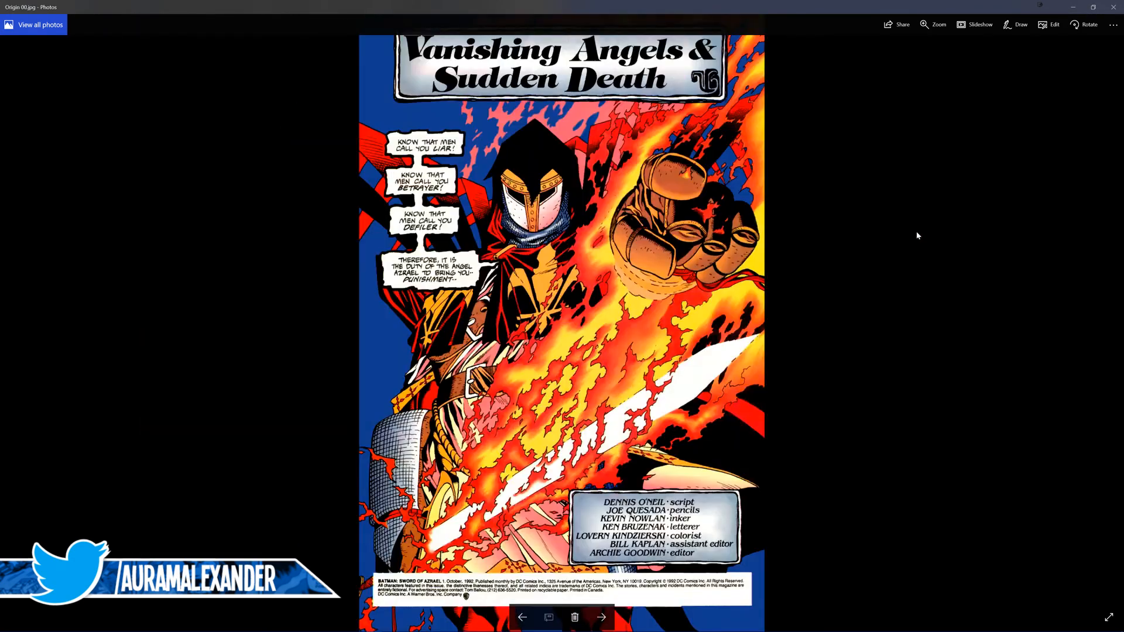
key("Right")
key("Right")
key("Right")
key("Right")
key("Right")
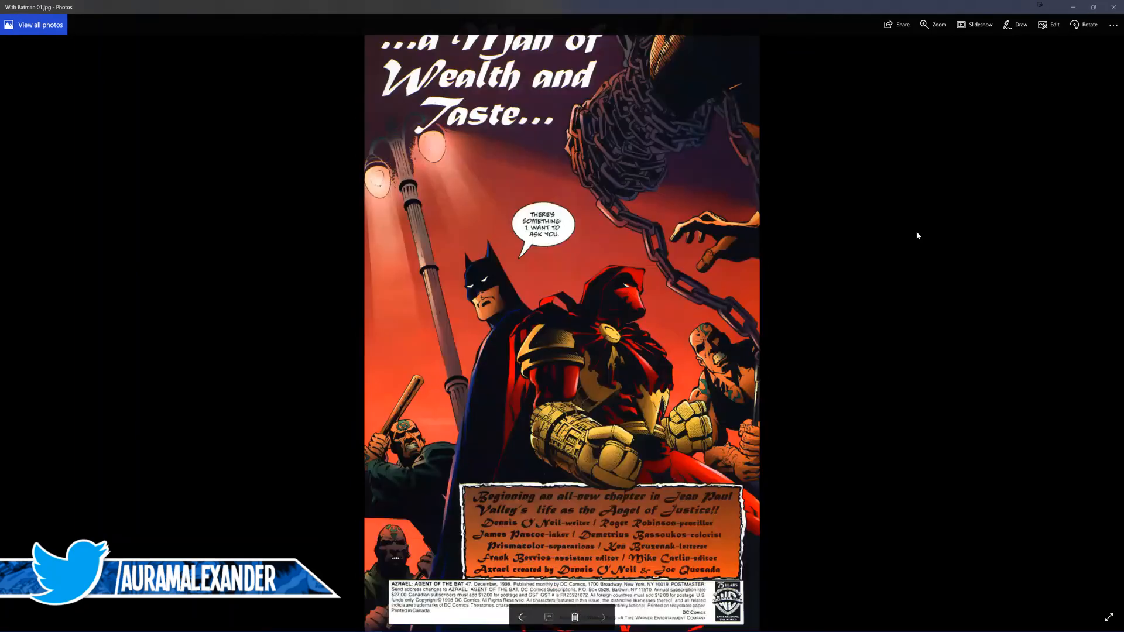
left_click(1113, 7)
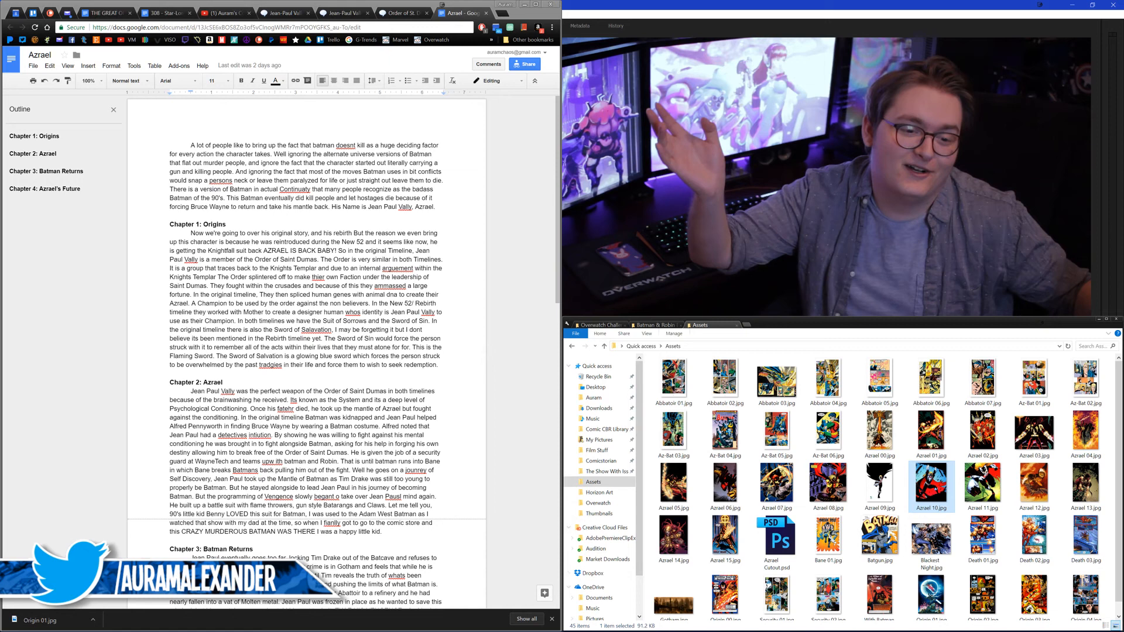
Step: Switch to the browser's Jean-Paul Valley (New Earth) wiki article and review its Powers and Abilities and Weapons sections
left_click(339, 13)
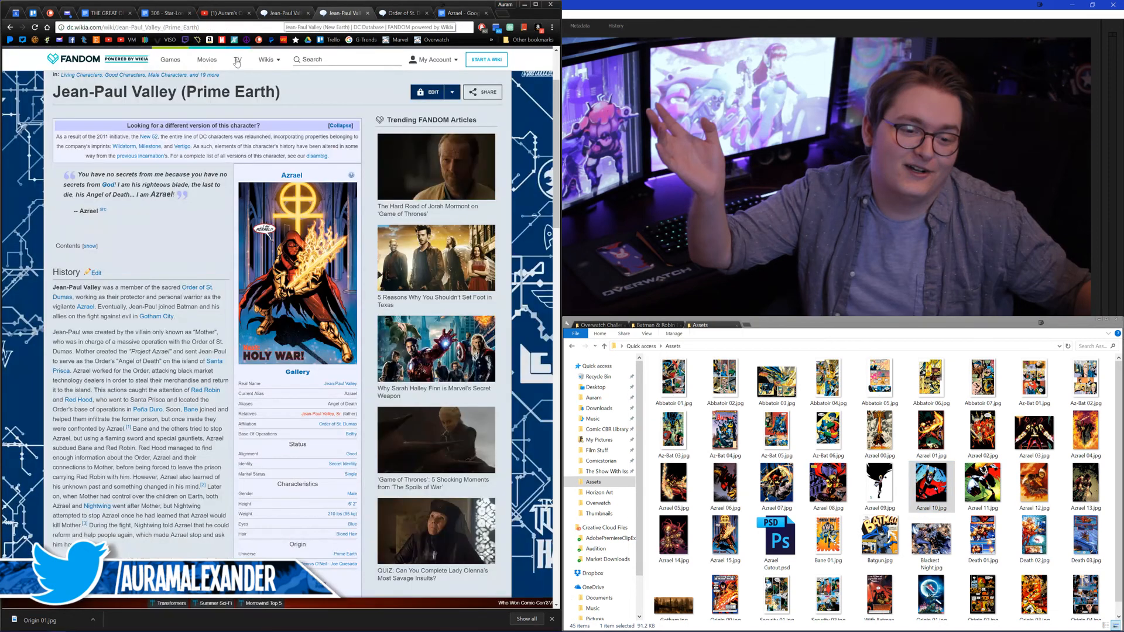
left_click(285, 14)
left_click(104, 182)
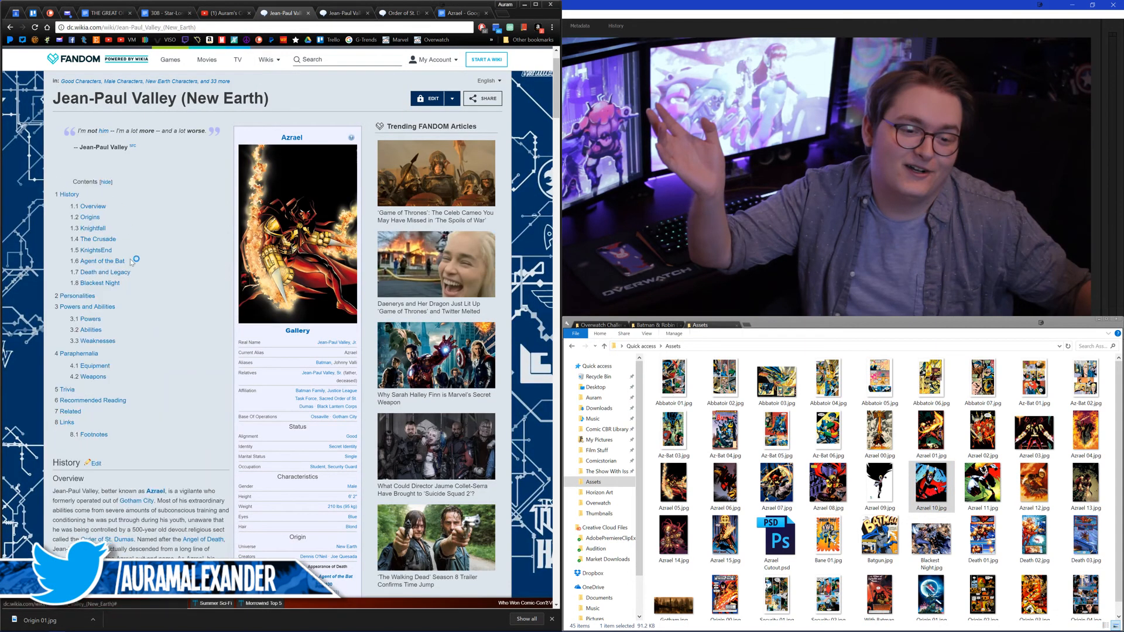
left_click(94, 307)
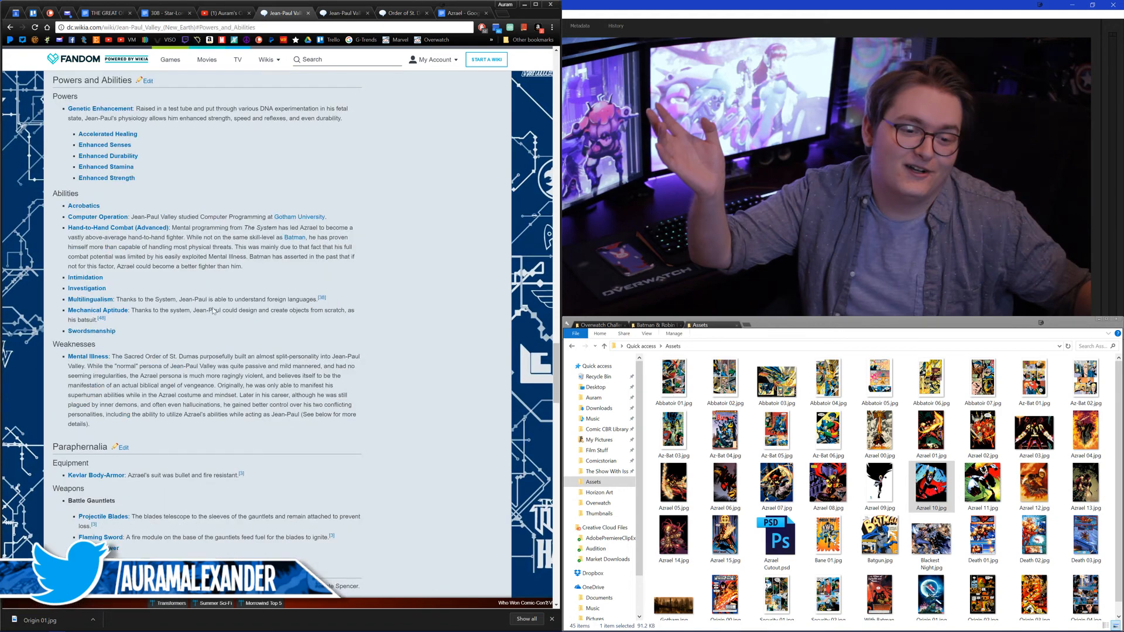
scroll(107, 427, "down", 2)
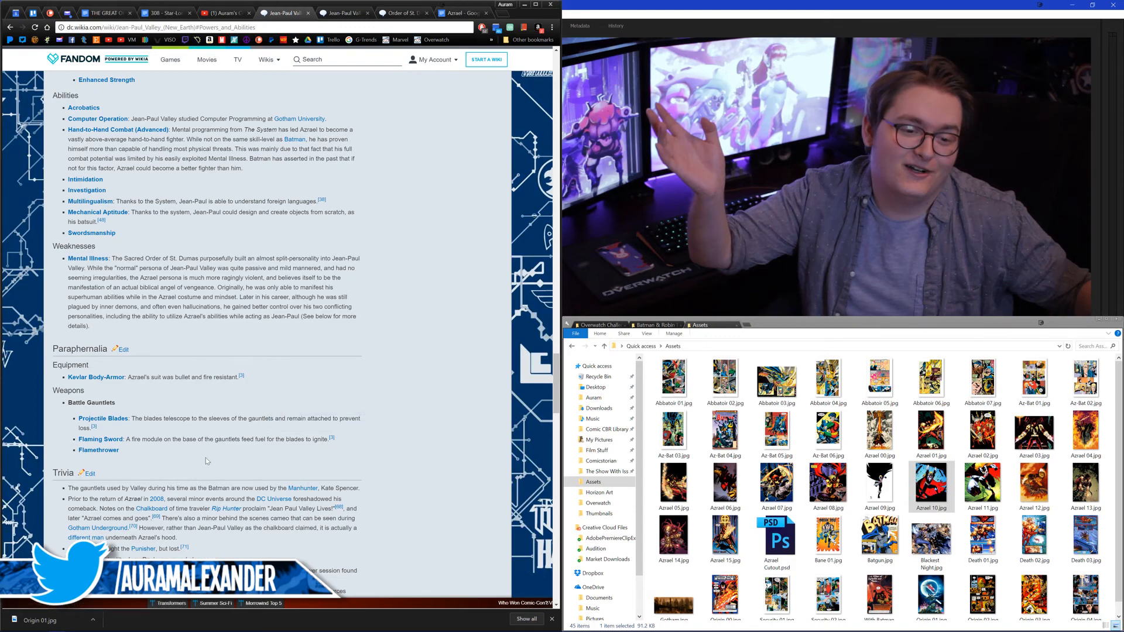
scroll(227, 375, "up", 8)
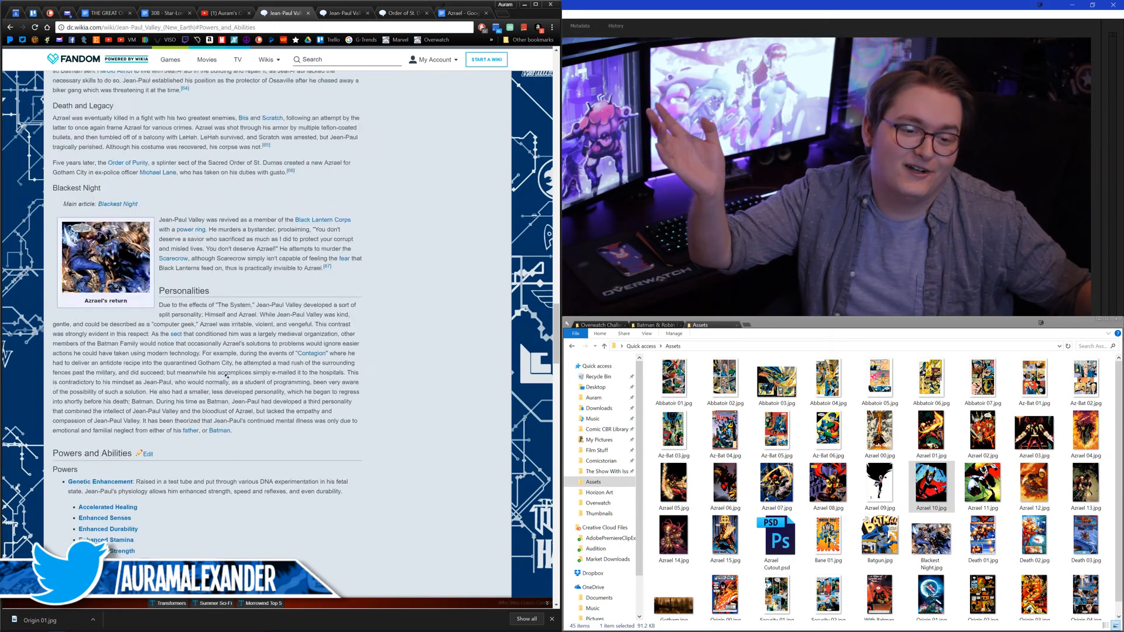
Step: Search the article for "sa", clear the search term, and look over the article's earlier sections
scroll(226, 376, "up", 20)
key("ctrl+f")
type("sa")
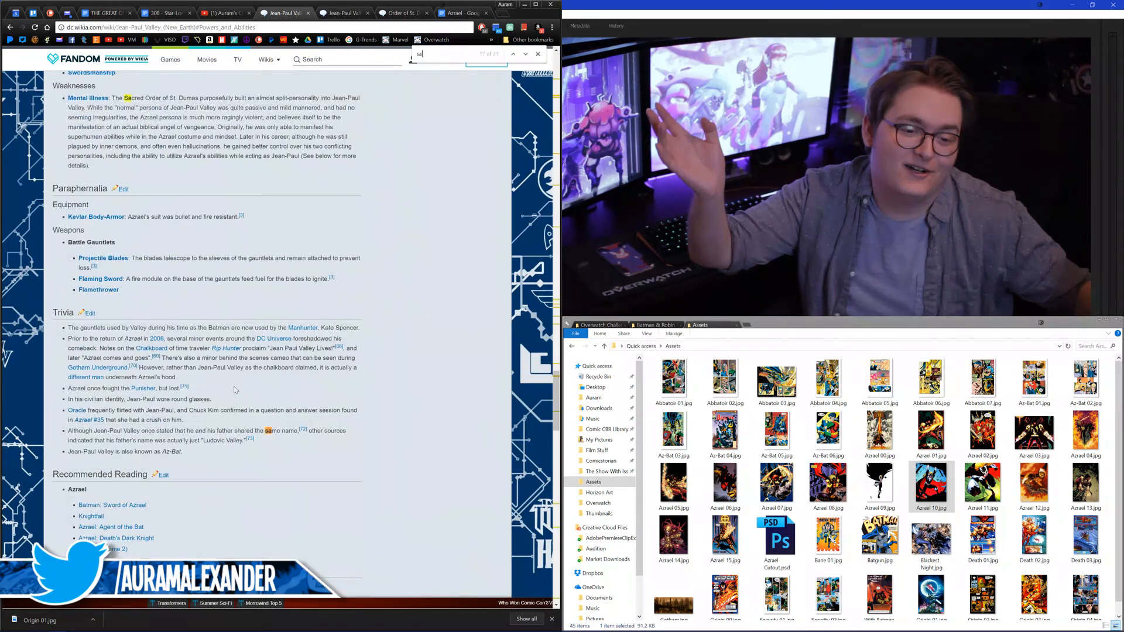
key("BackSpace")
key("BackSpace")
scroll(166, 166, "up", 15)
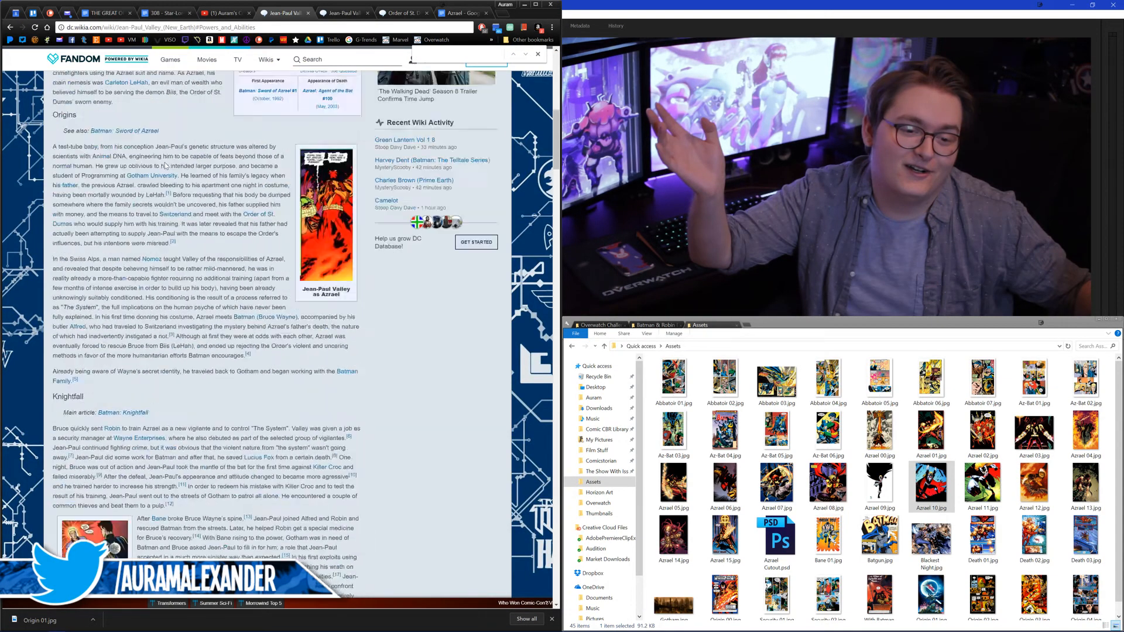
scroll(166, 165, "up", 5)
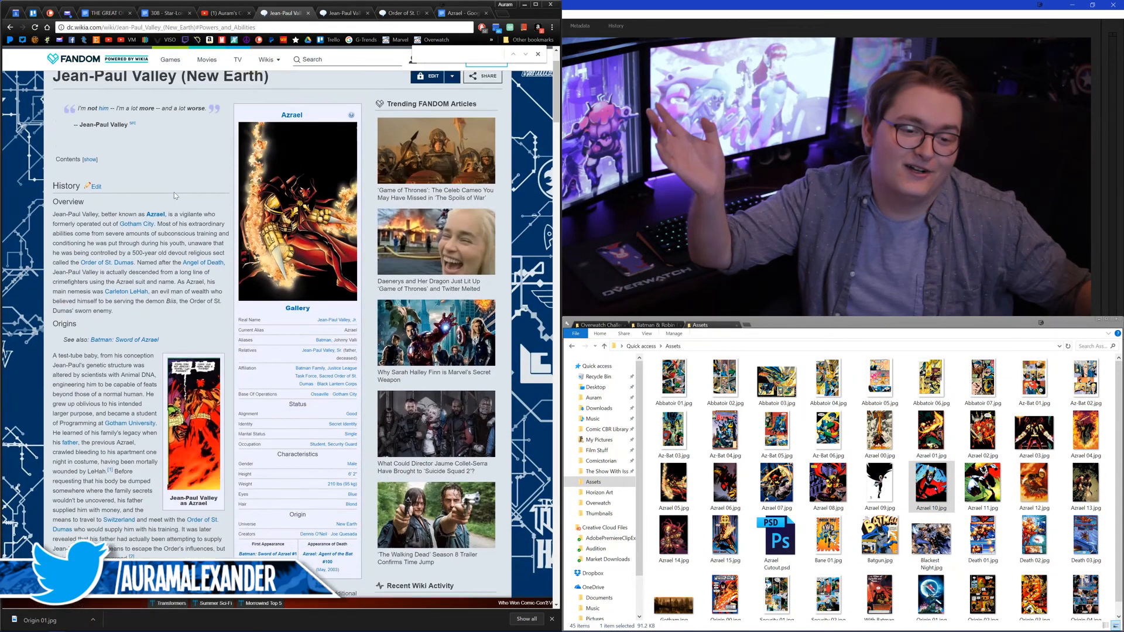
scroll(176, 195, "up", 2)
Step: Search Google for "azrael sword of salvation" in place of the open YouTube channel page
left_click(223, 13)
left_click(222, 28)
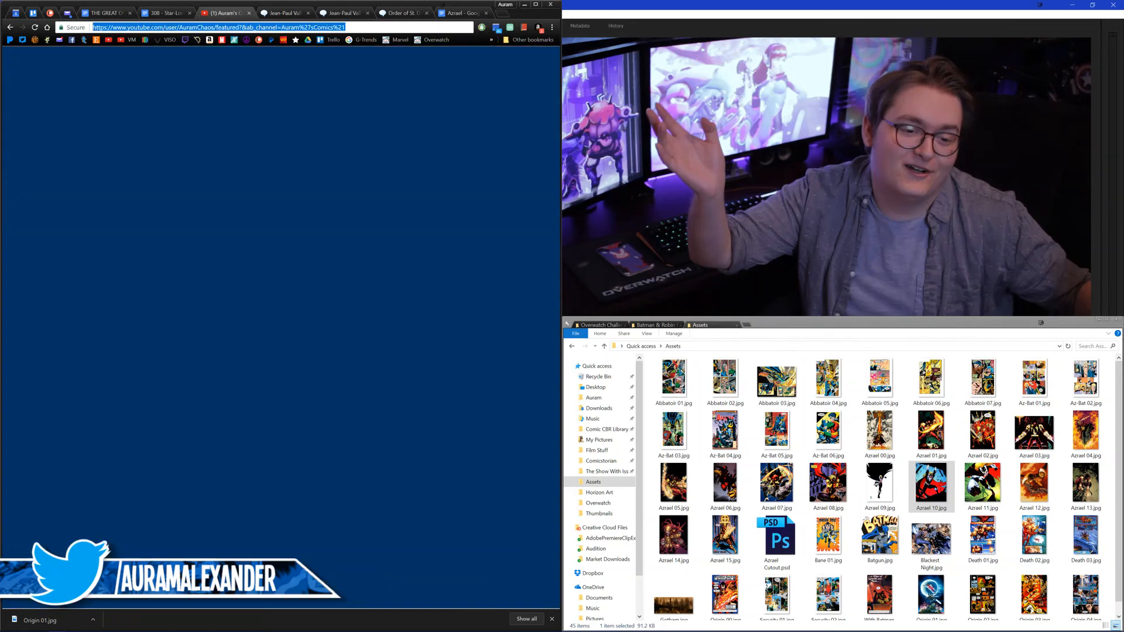
type("azr")
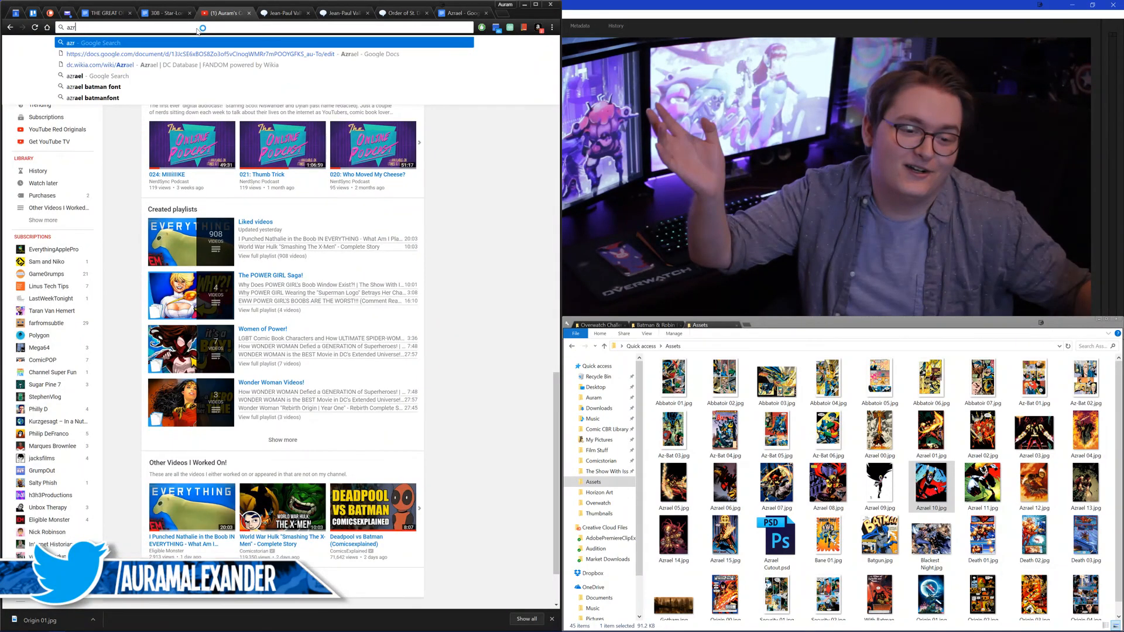
type("ael sword of s")
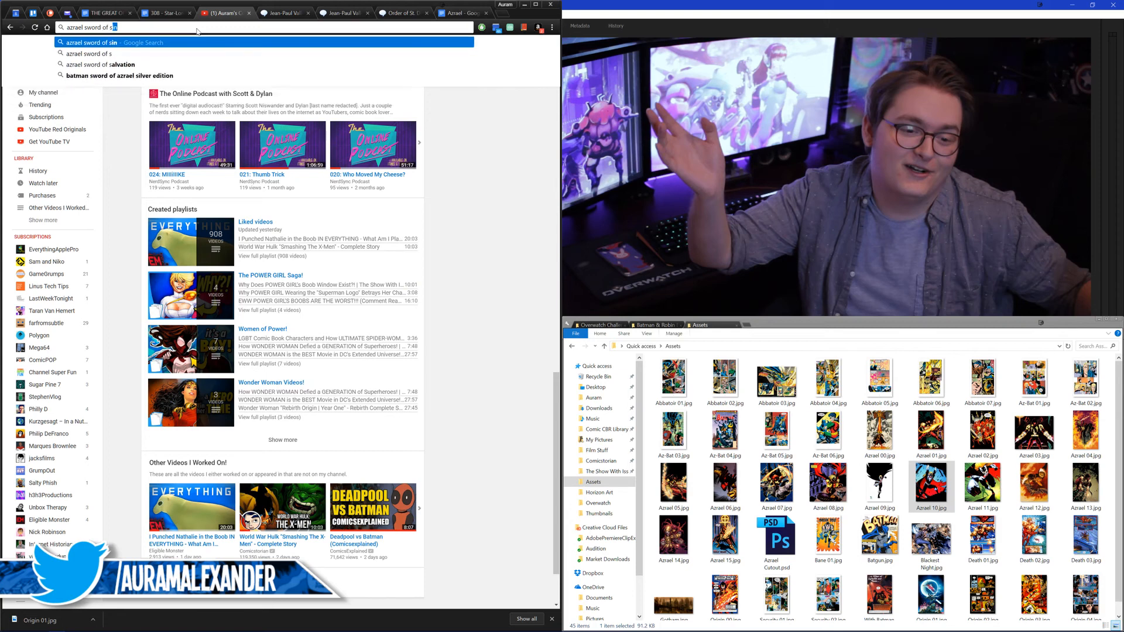
type("alvation")
key("Return")
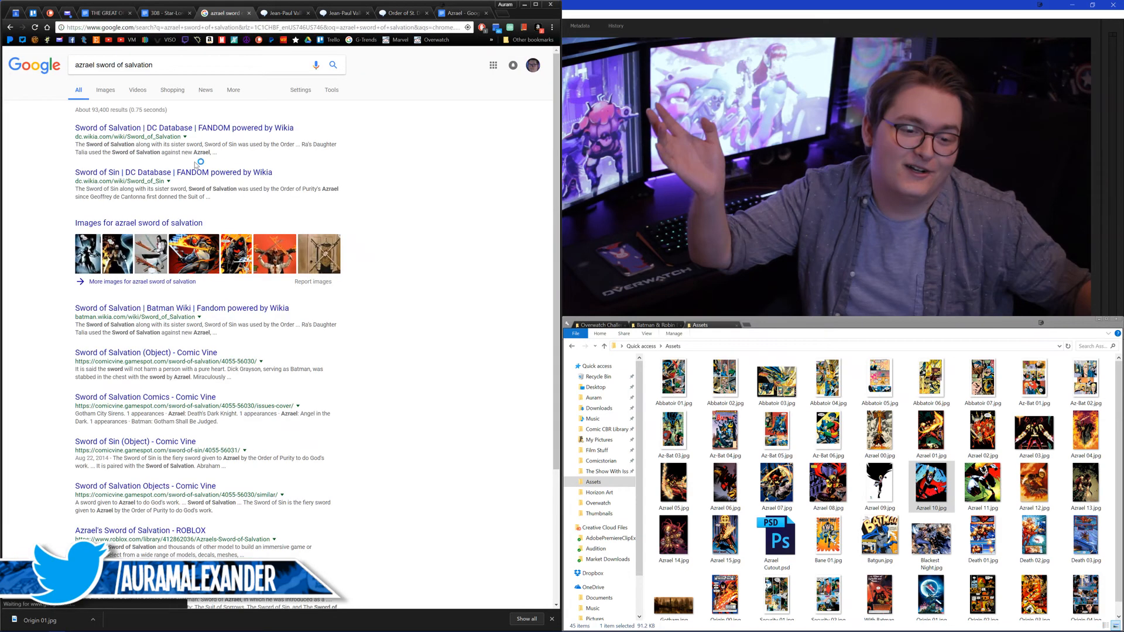
Step: Open the DC Database article on the Sword of Salvation and examine its history, effect and enlarged picture
left_click(189, 135)
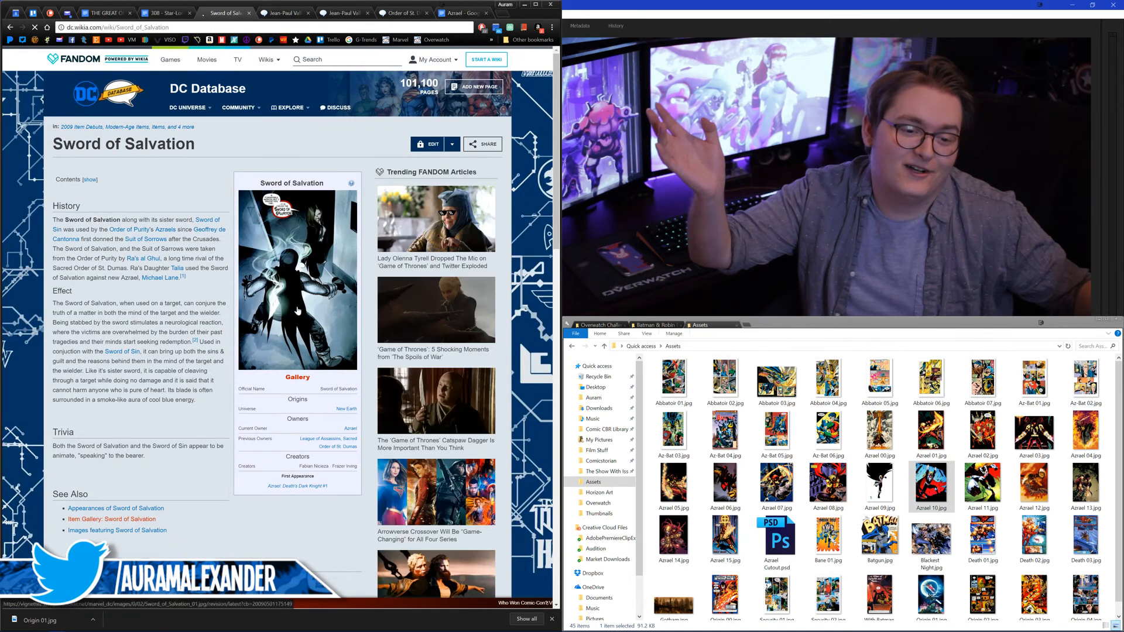
mouse_move(280, 270)
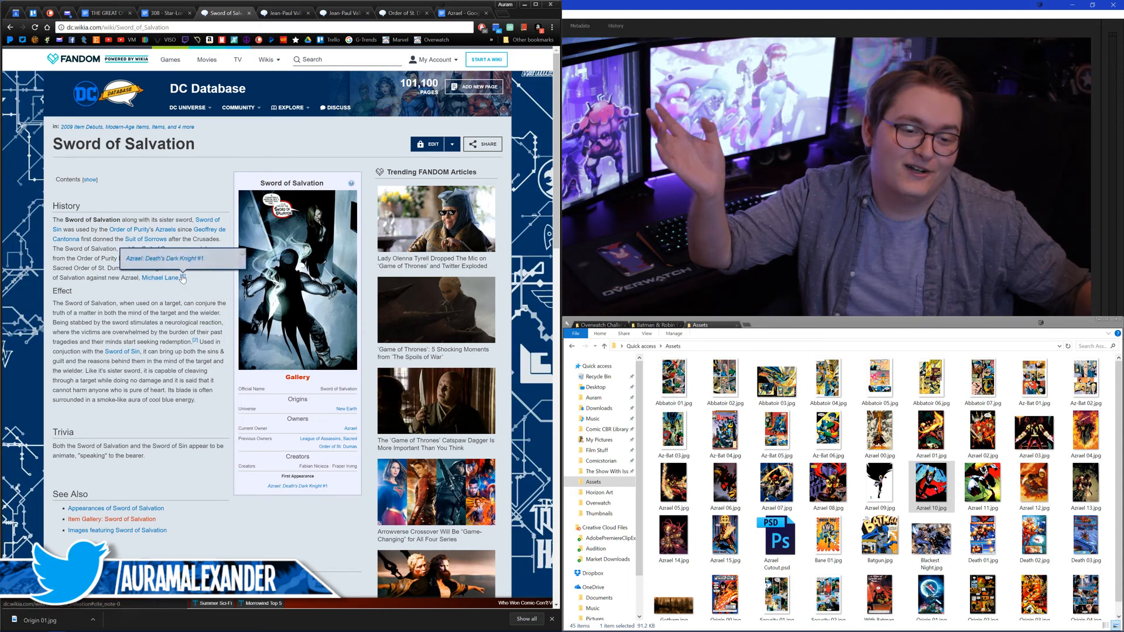
mouse_move(273, 295)
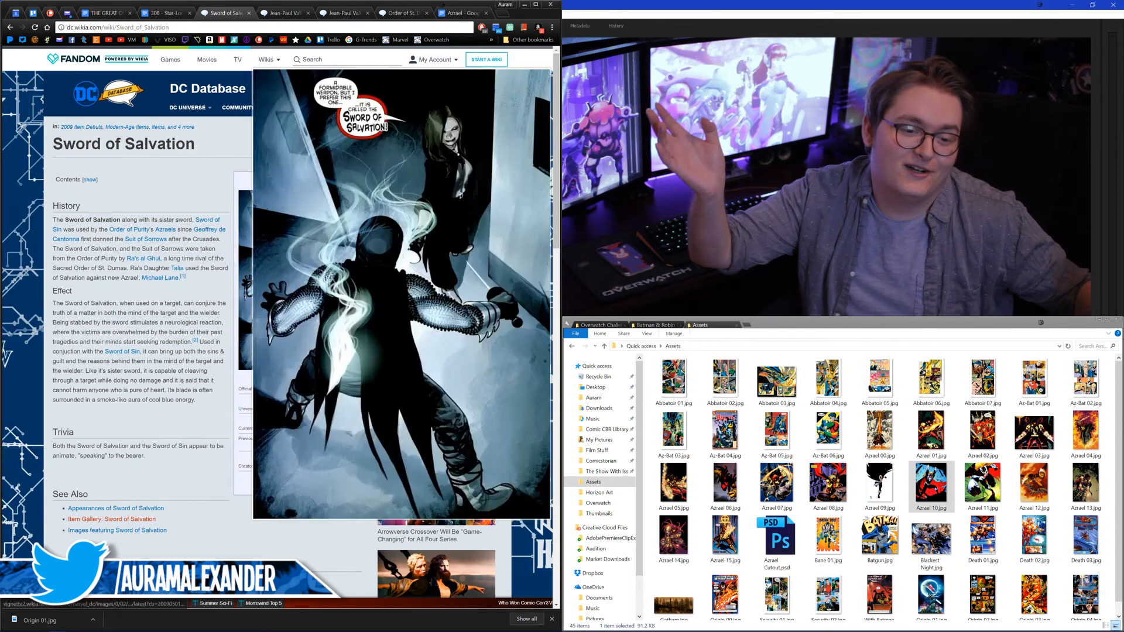
scroll(188, 309, "down", 1)
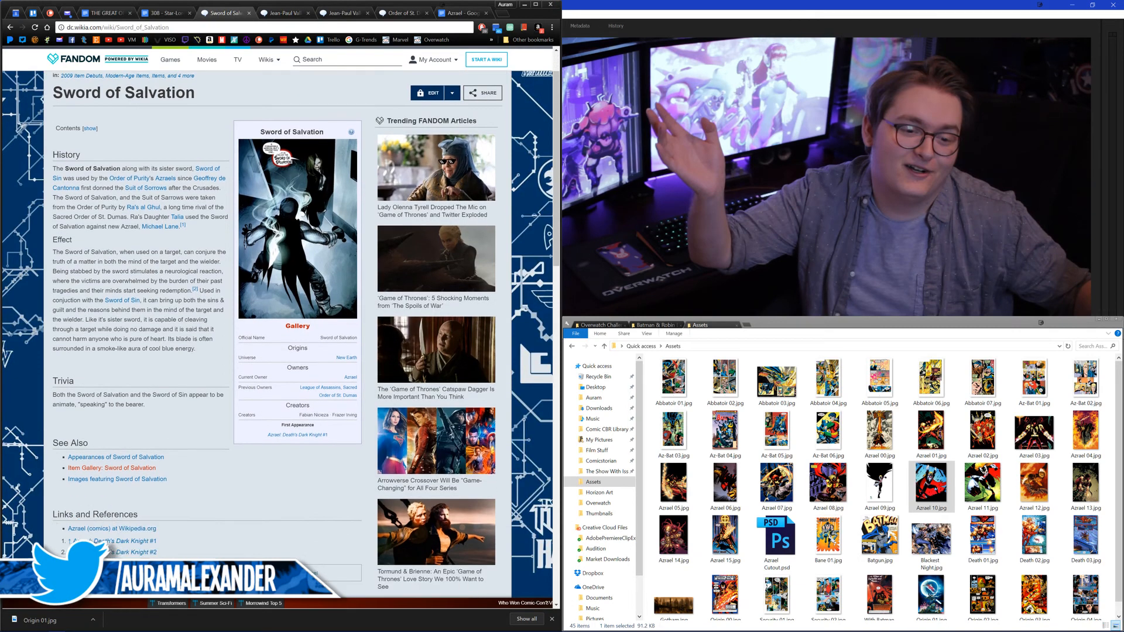
mouse_move(194, 291)
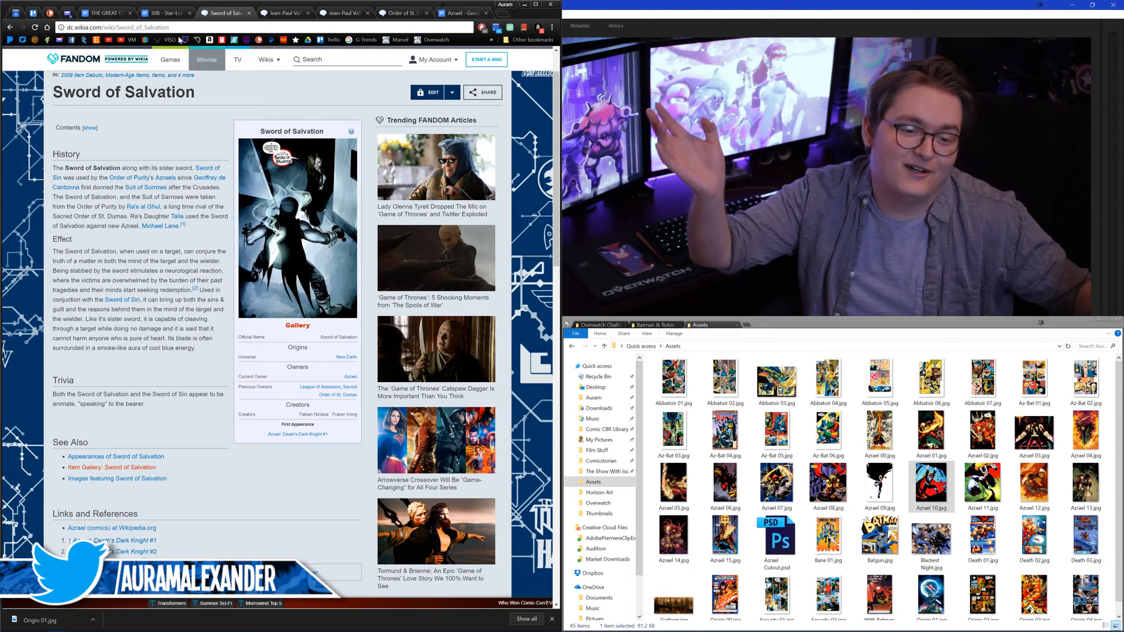
Step: Search for "azrael sword of salvation" in a new browser tab and show the image results
left_click(502, 13)
type("azrae;")
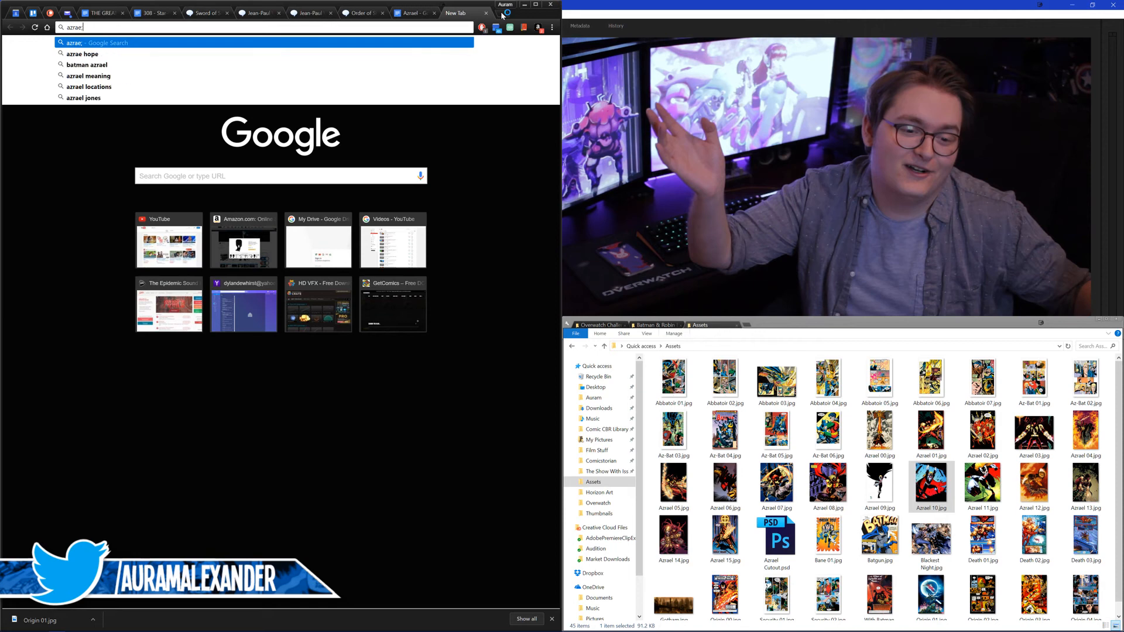
key("BackSpace")
type("l")
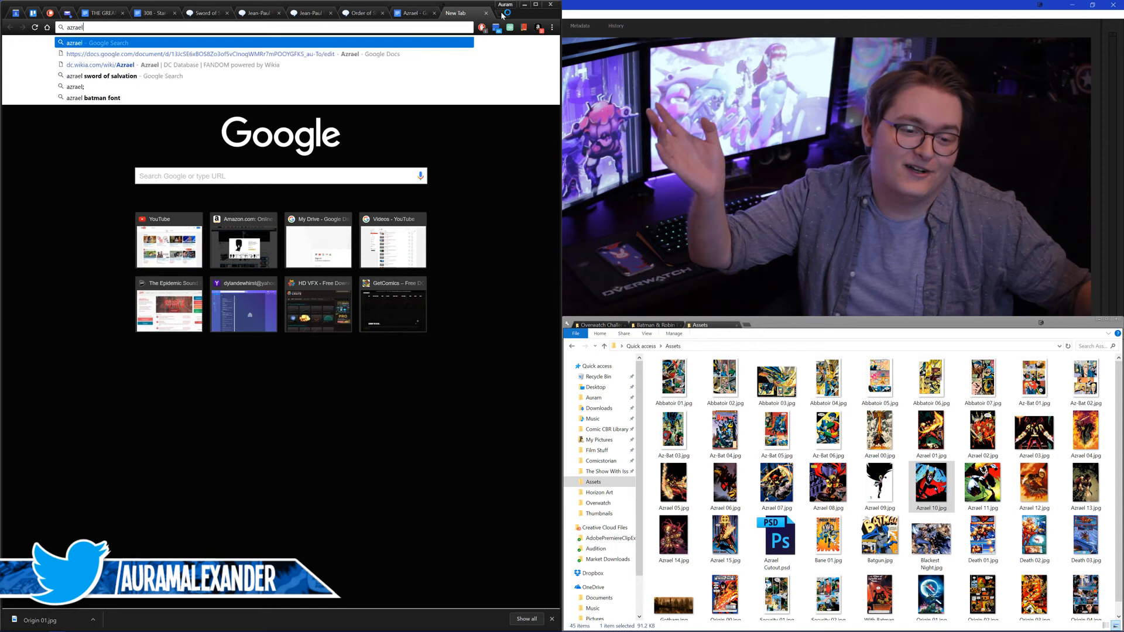
type(" sw")
key("Return")
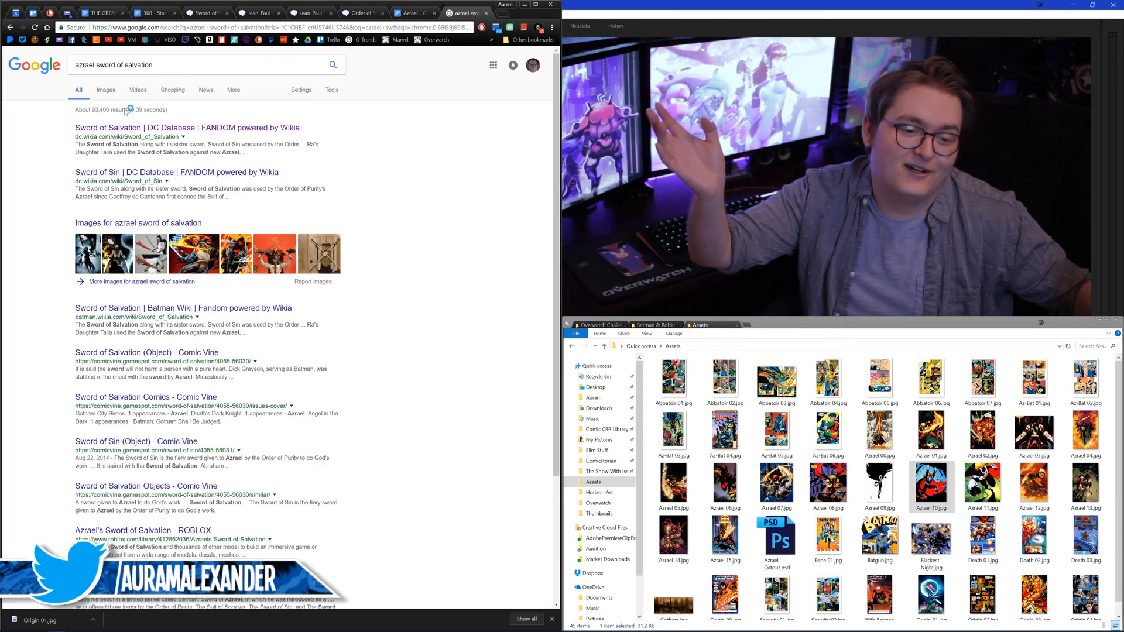
left_click(106, 90)
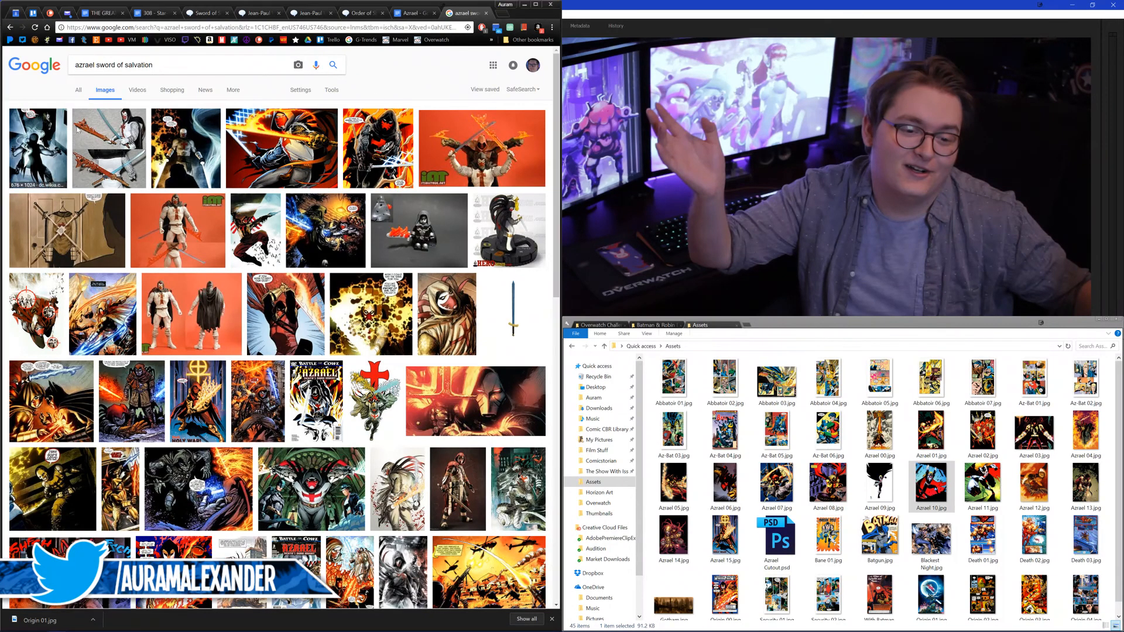
Step: Preview several image results and open the details of the one showing Azrael with a flaming sword and a blue sword
mouse_move(191, 136)
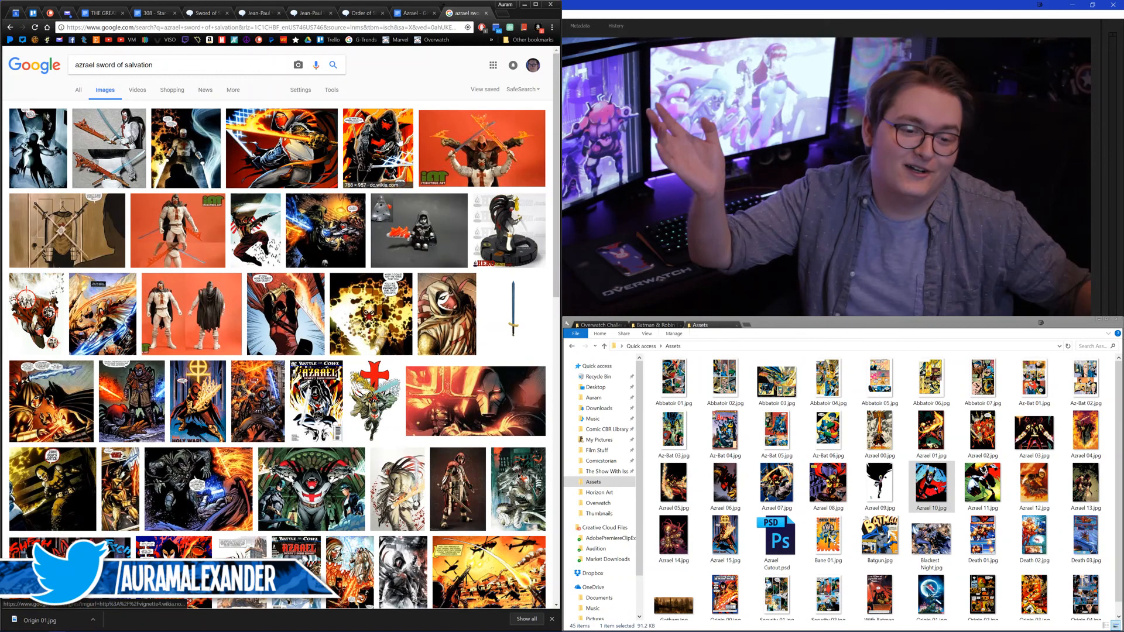
mouse_move(399, 142)
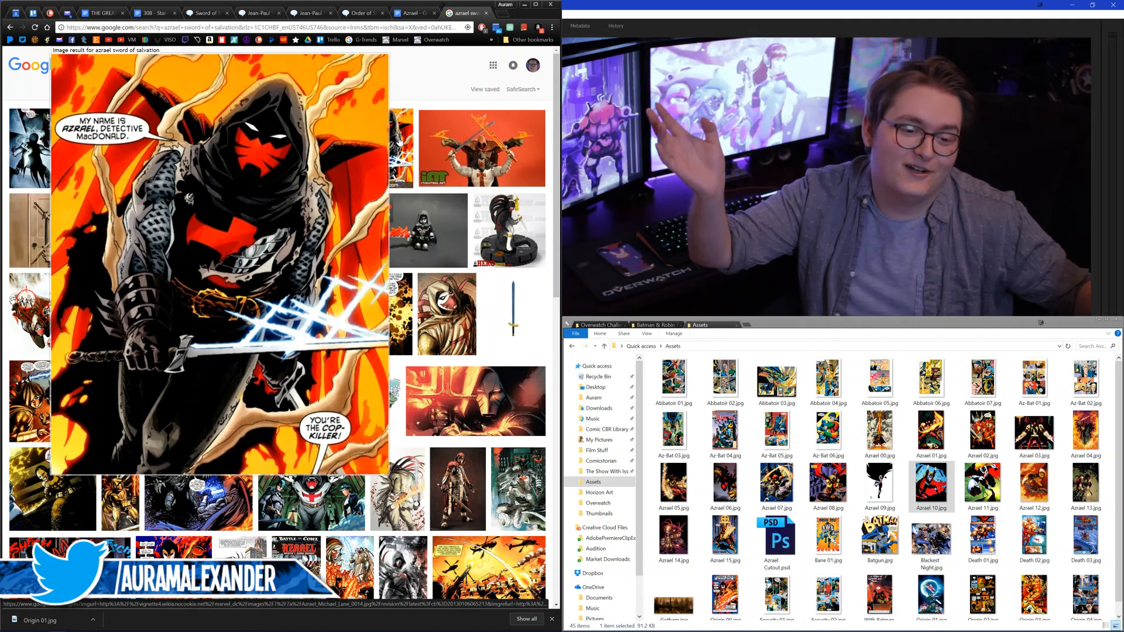
mouse_move(355, 221)
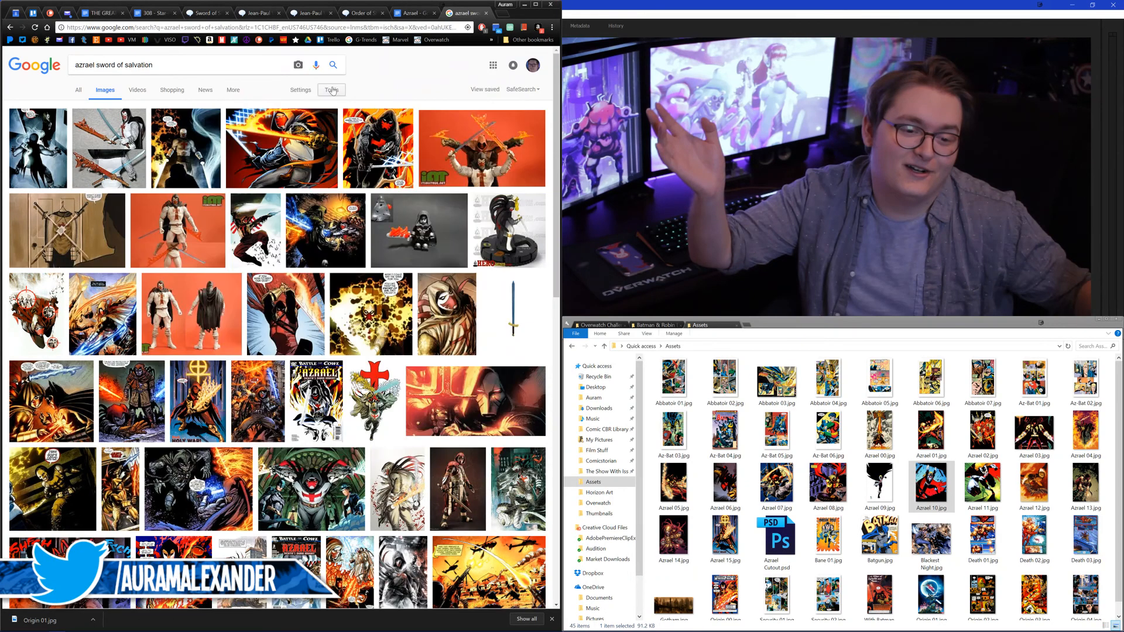
mouse_move(273, 390)
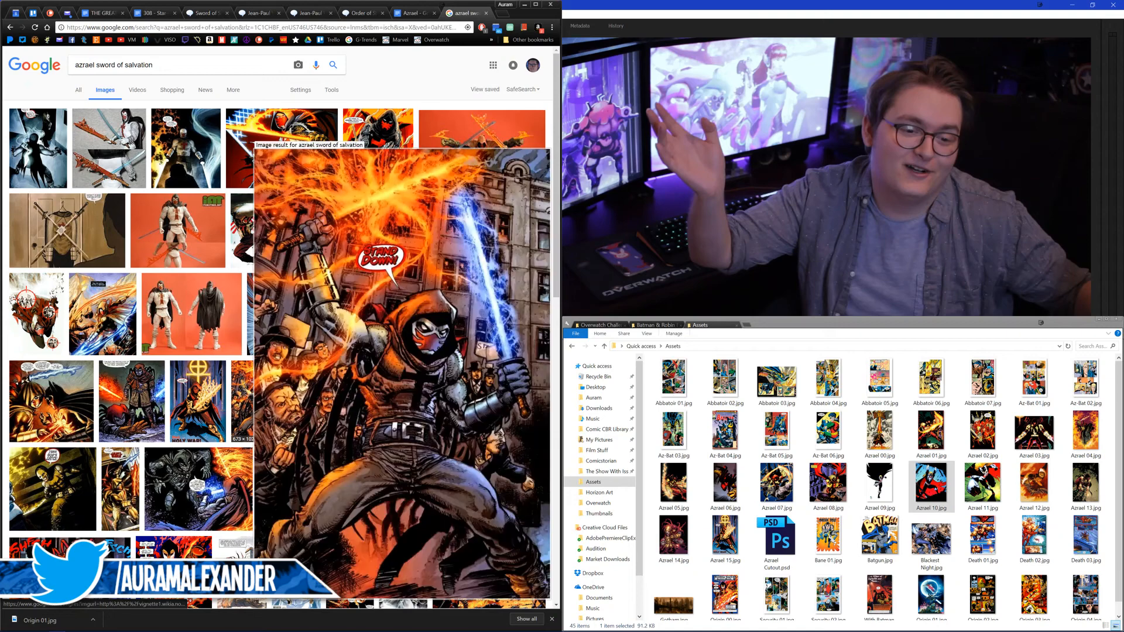
left_click(273, 391)
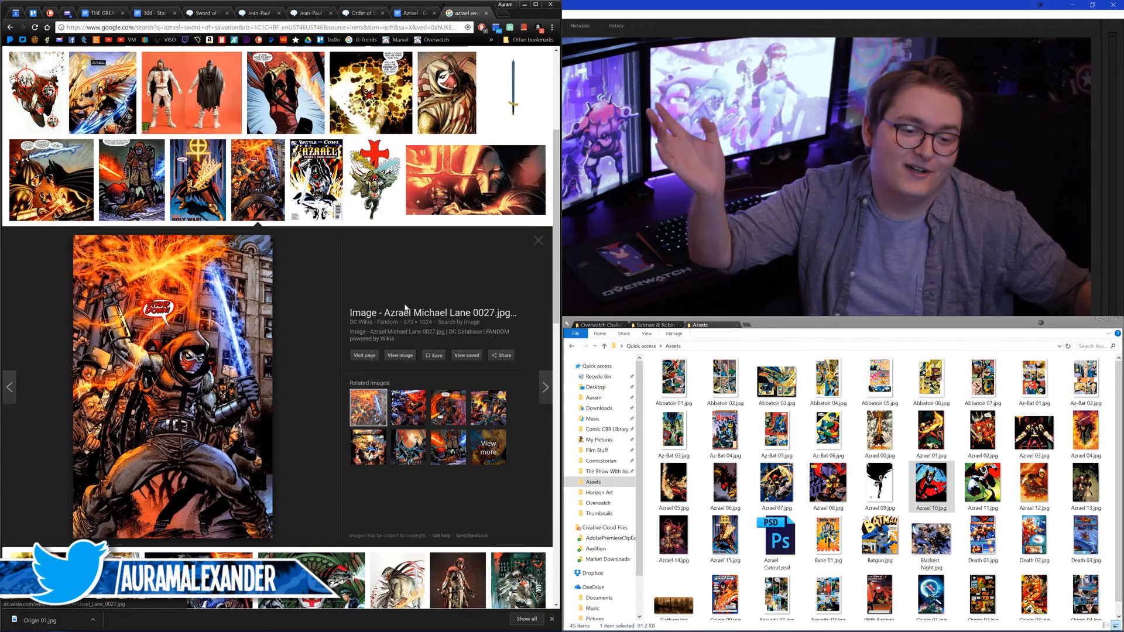
Step: Open the full-size picture of Azrael with the flaming and blue swords and save it as Swords in the Assets folder
mouse_move(409, 416)
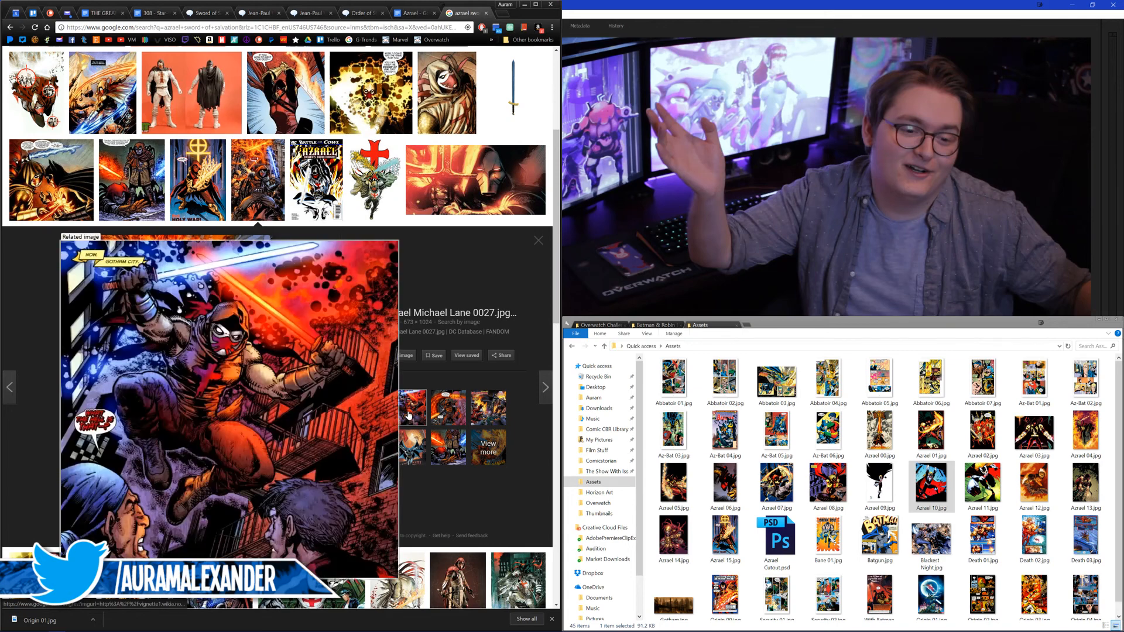
scroll(346, 282, "up", 1)
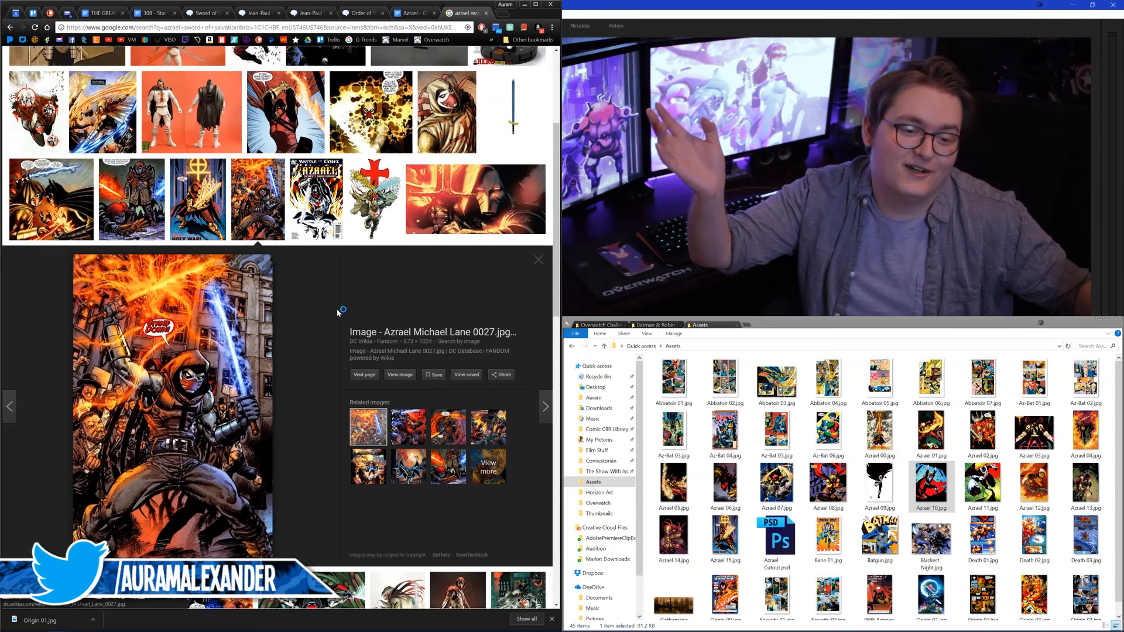
middle_click(398, 408)
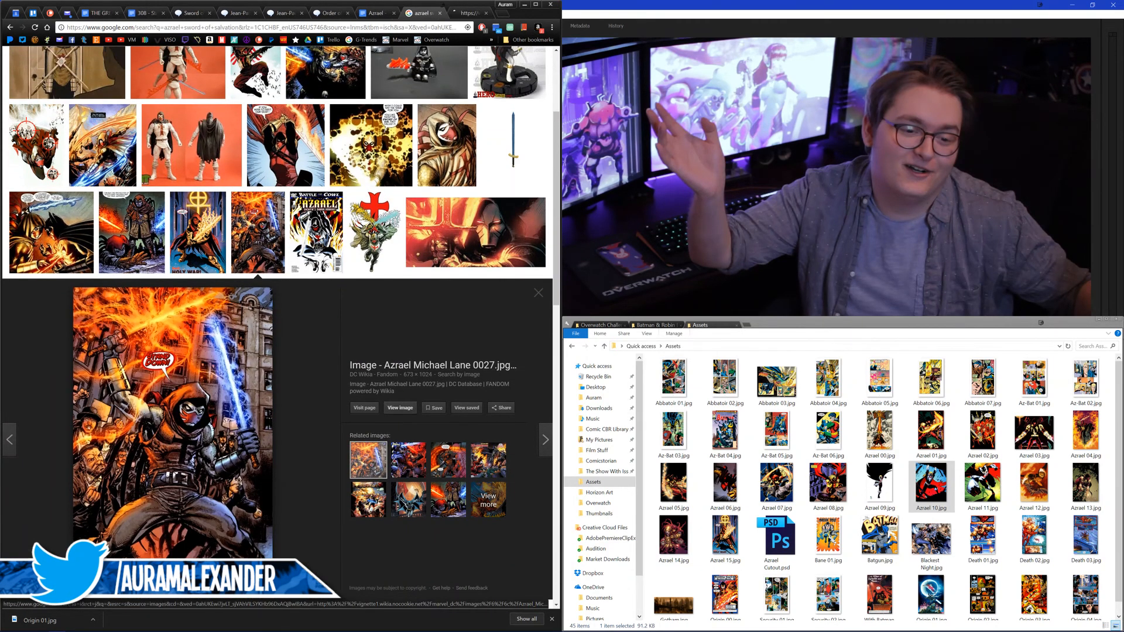
left_click(474, 13)
right_click(287, 249)
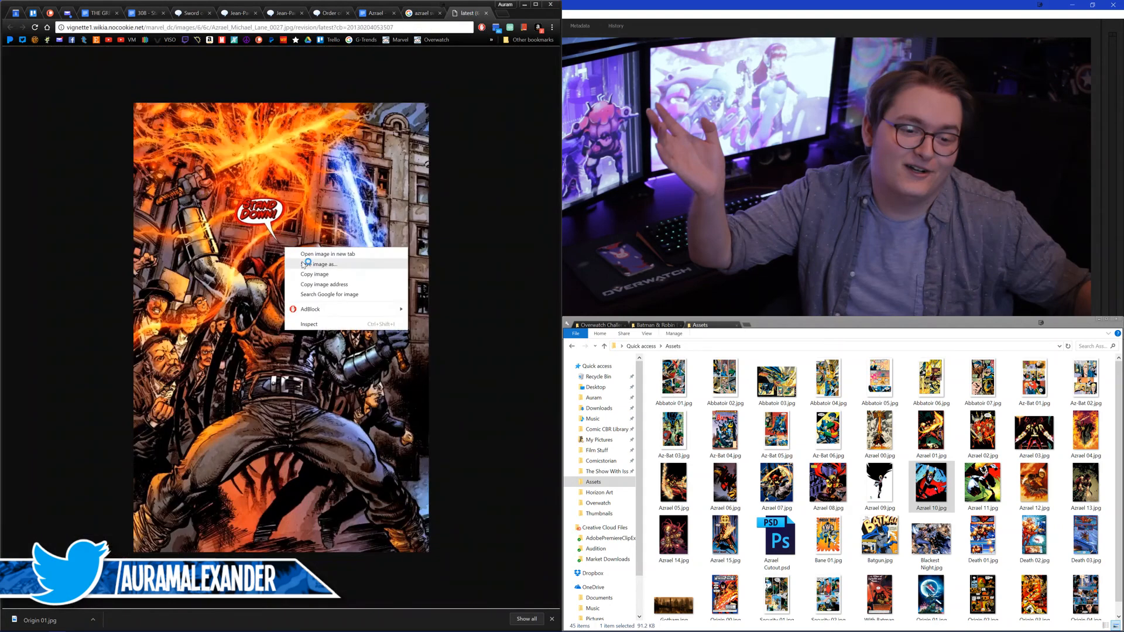
left_click(301, 261)
type("Sword 01")
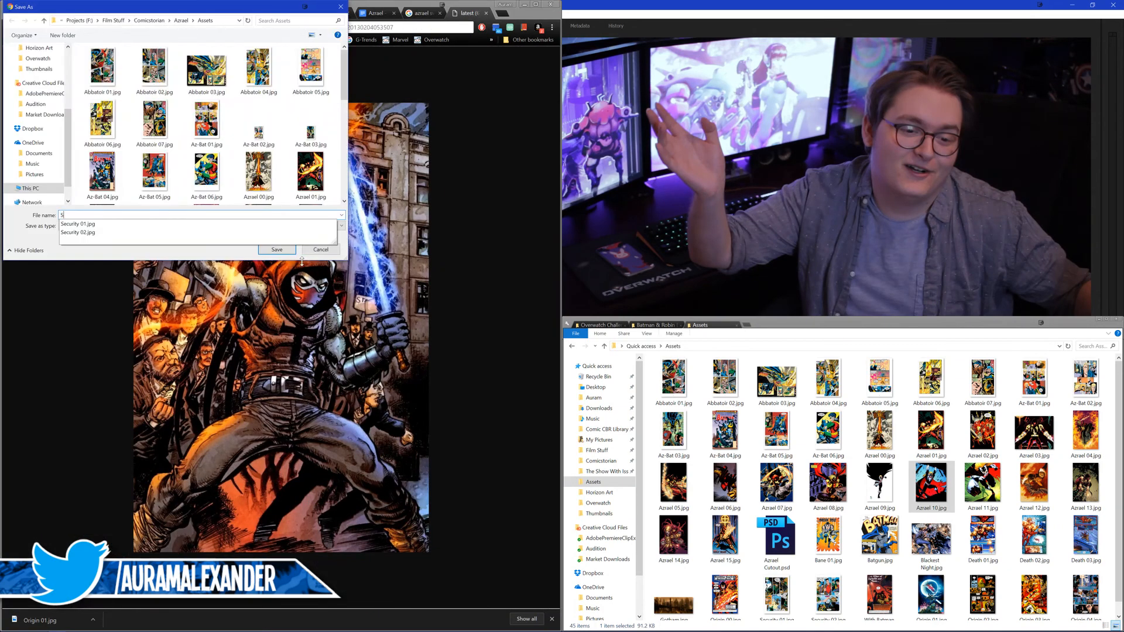
key("Return")
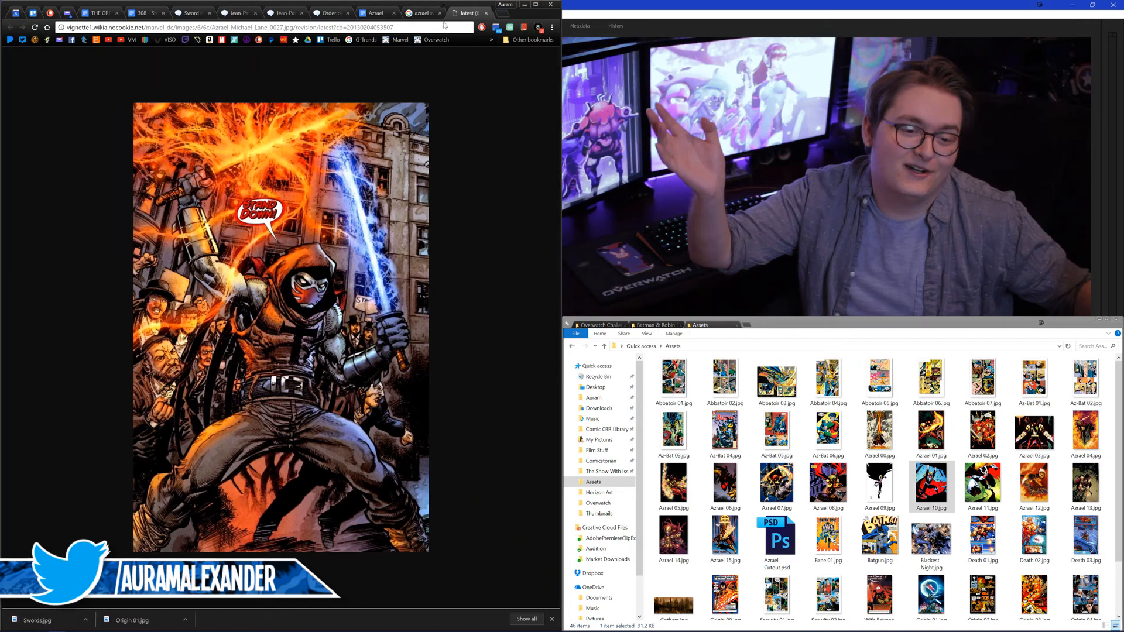
Step: Close the full-size picture, image search and Sword of Salvation pages, and return to the Azrael script
middle_click(459, 17)
middle_click(464, 16)
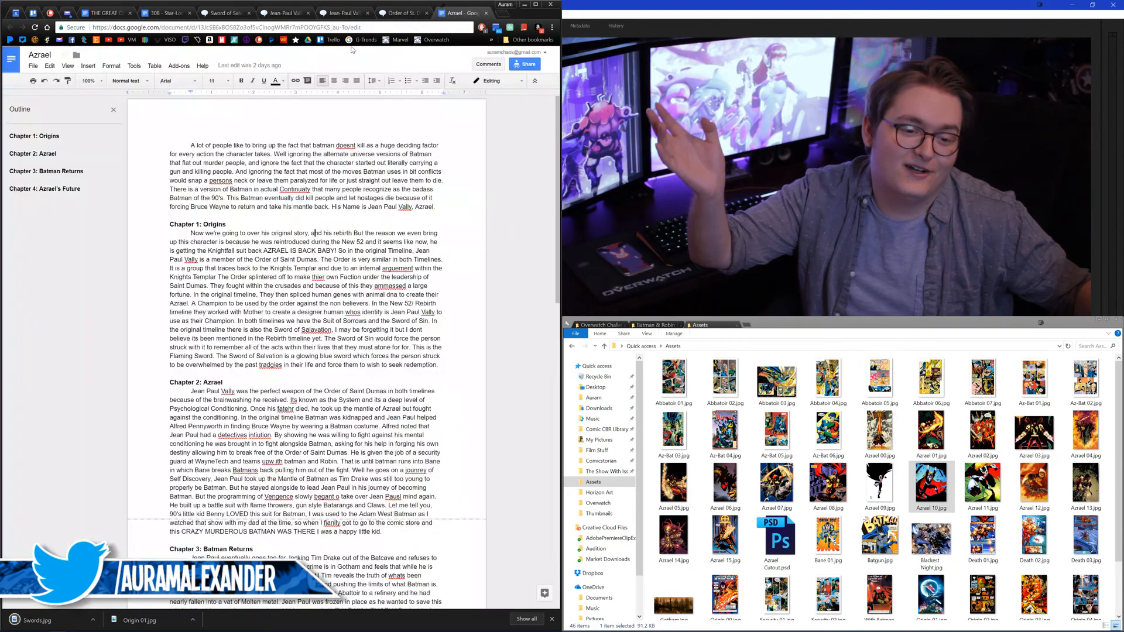
left_click(226, 14)
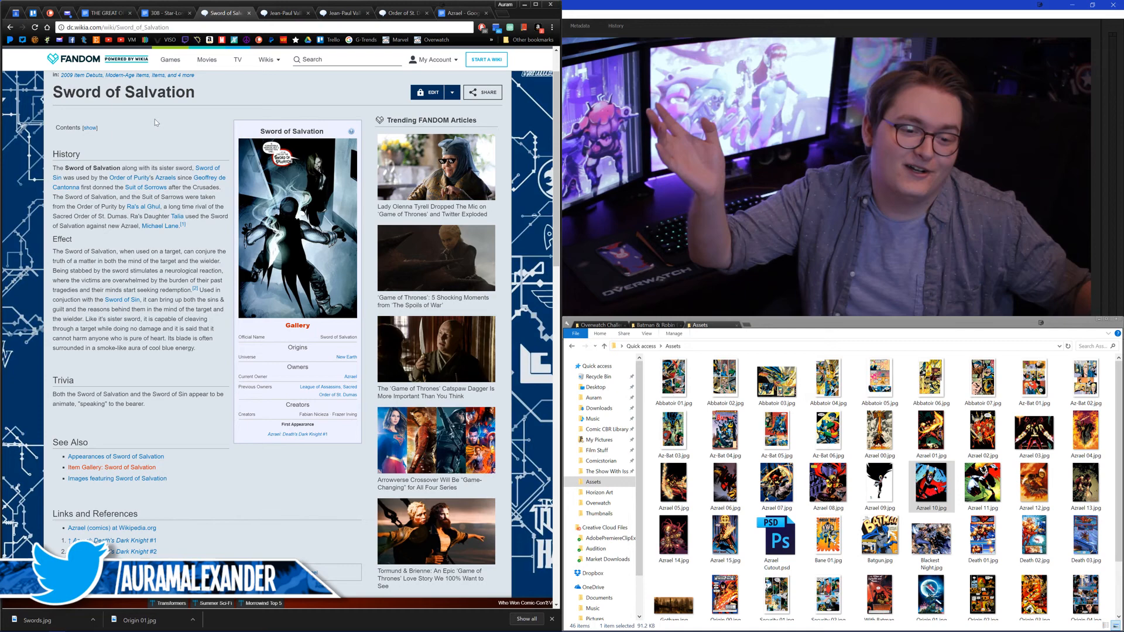
left_click(248, 13)
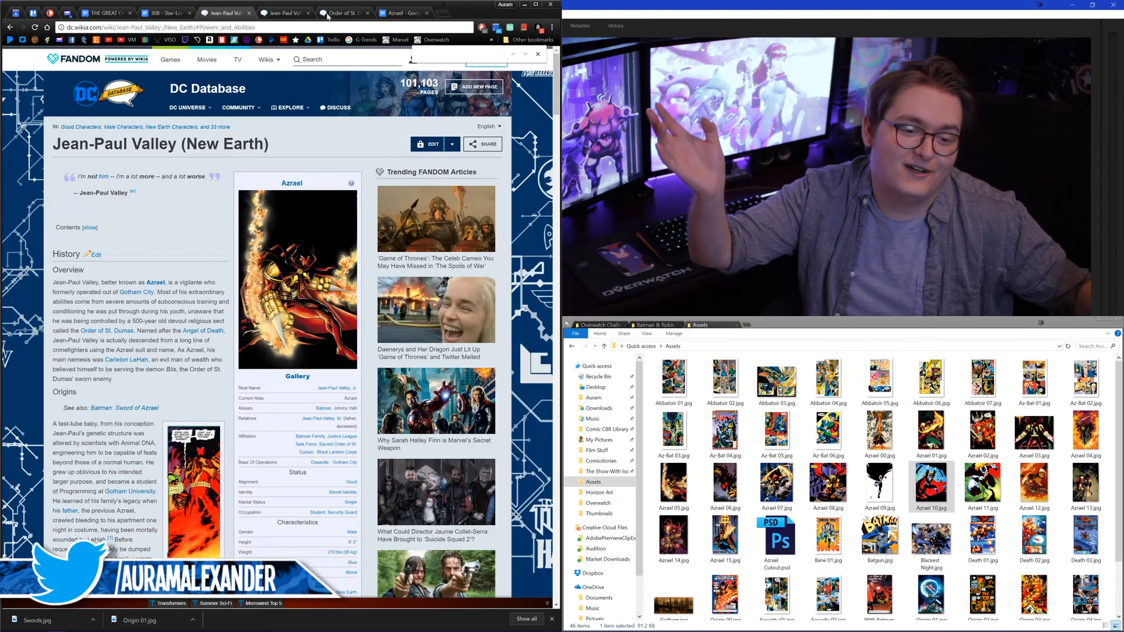
left_click(398, 13)
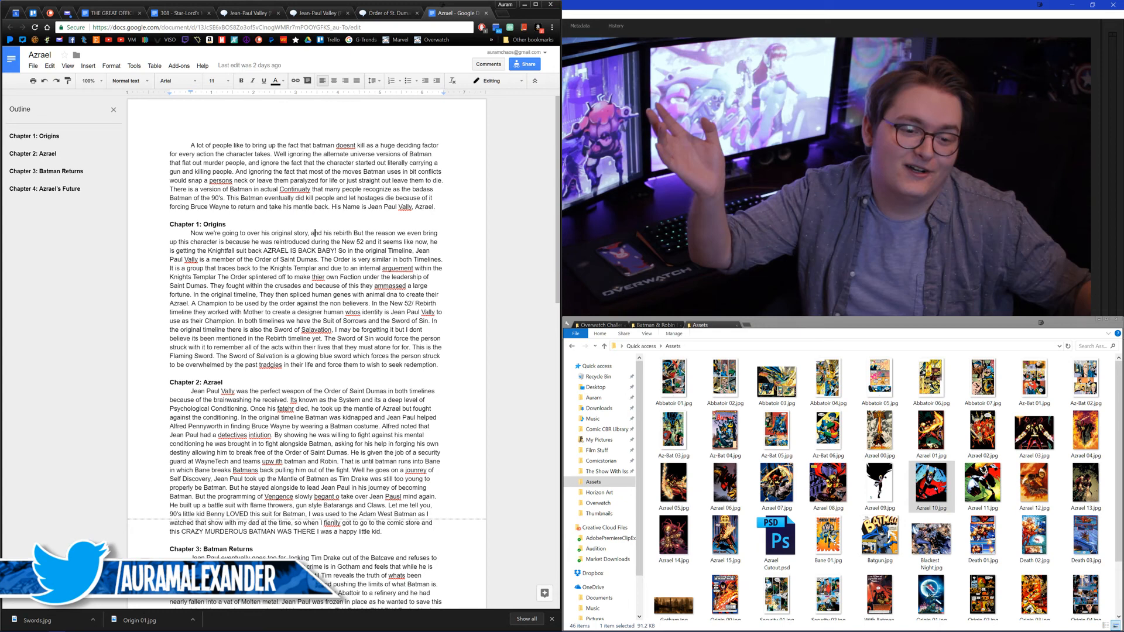
Step: Read through the Azrael script from Chapter 1: Origins to Chapter 4: Azrael's Future
scroll(306, 351, "down", 2)
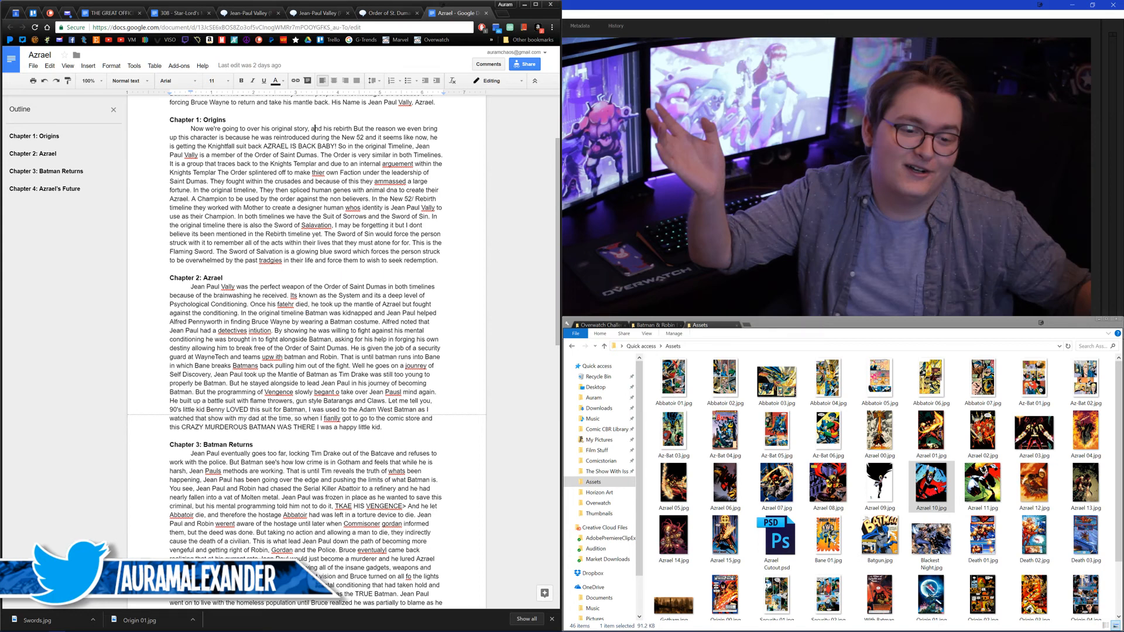
scroll(306, 349, "down", 1)
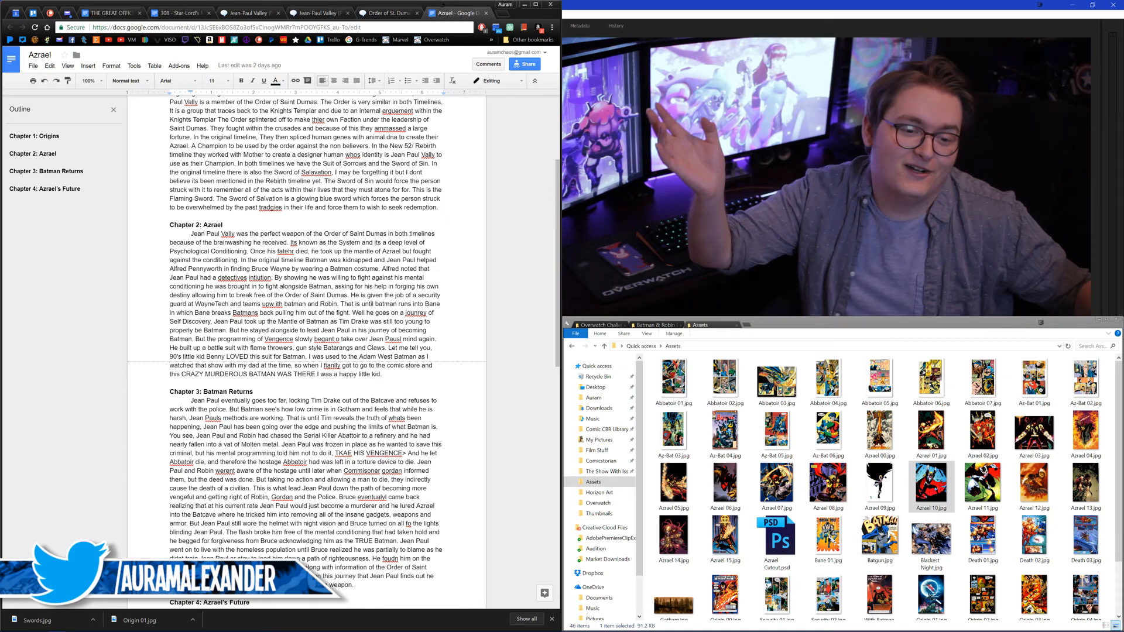
scroll(307, 351, "down", 1)
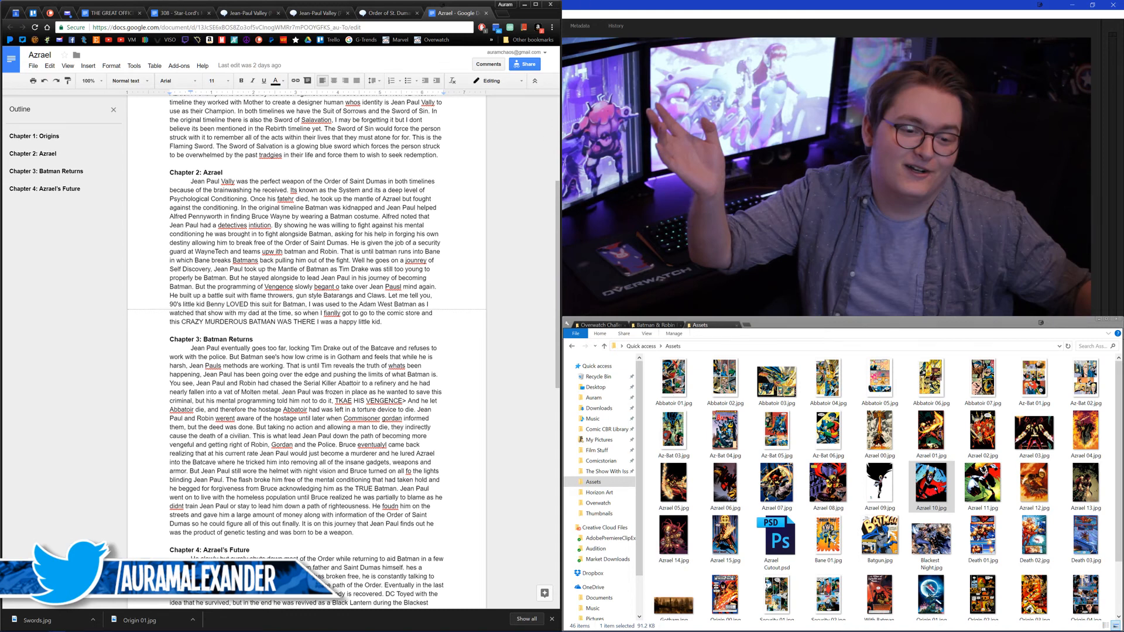
scroll(304, 351, "down", 2)
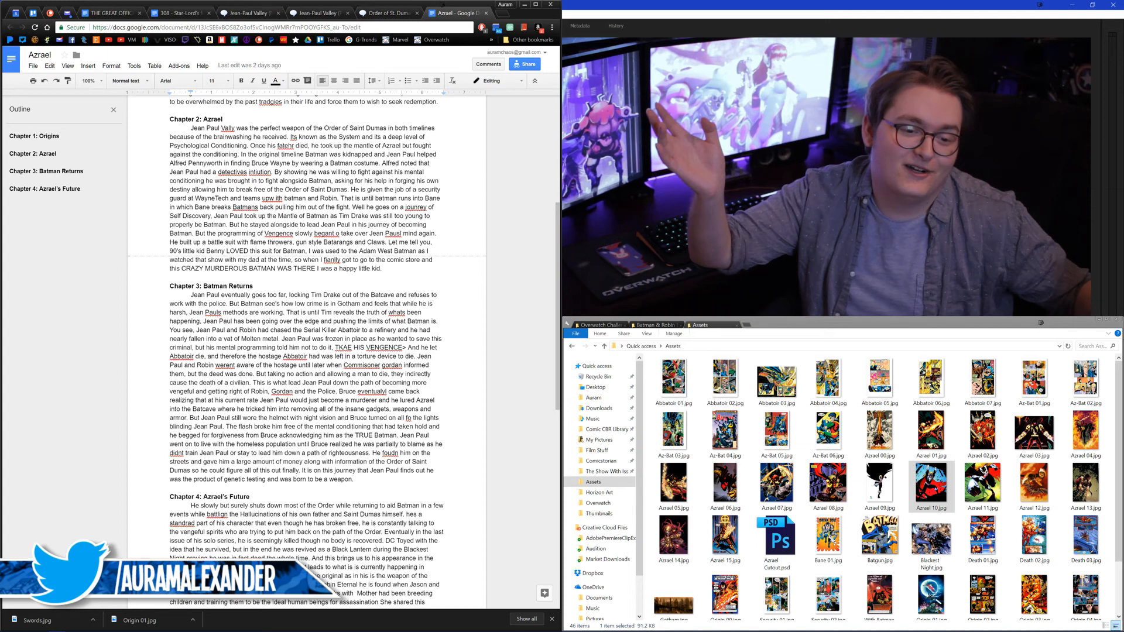
scroll(304, 351, "down", 2)
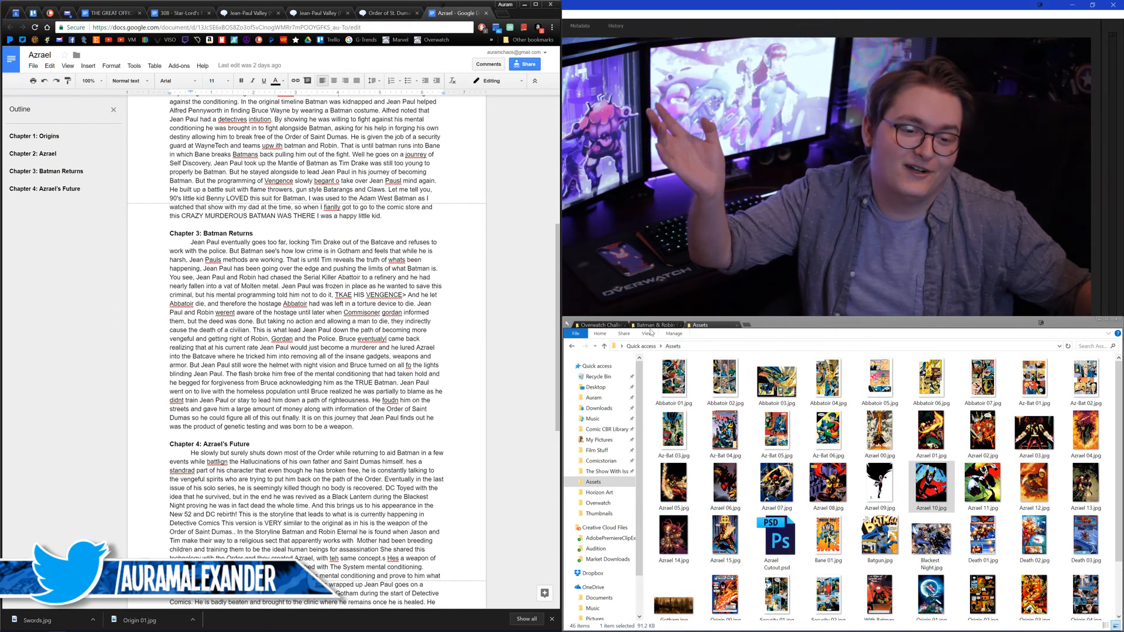
Step: Go up from the Batman & Robin Eternal comics to the Batman folder and check the contents of its _Azrael folder
left_click(655, 325)
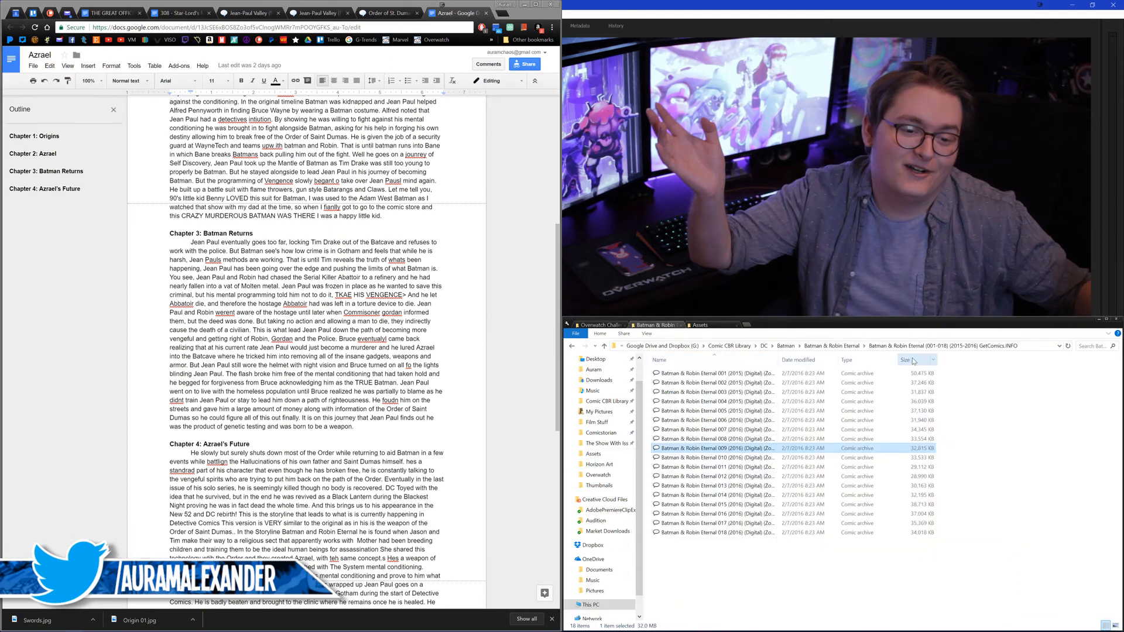
left_click(831, 346)
left_click(811, 346)
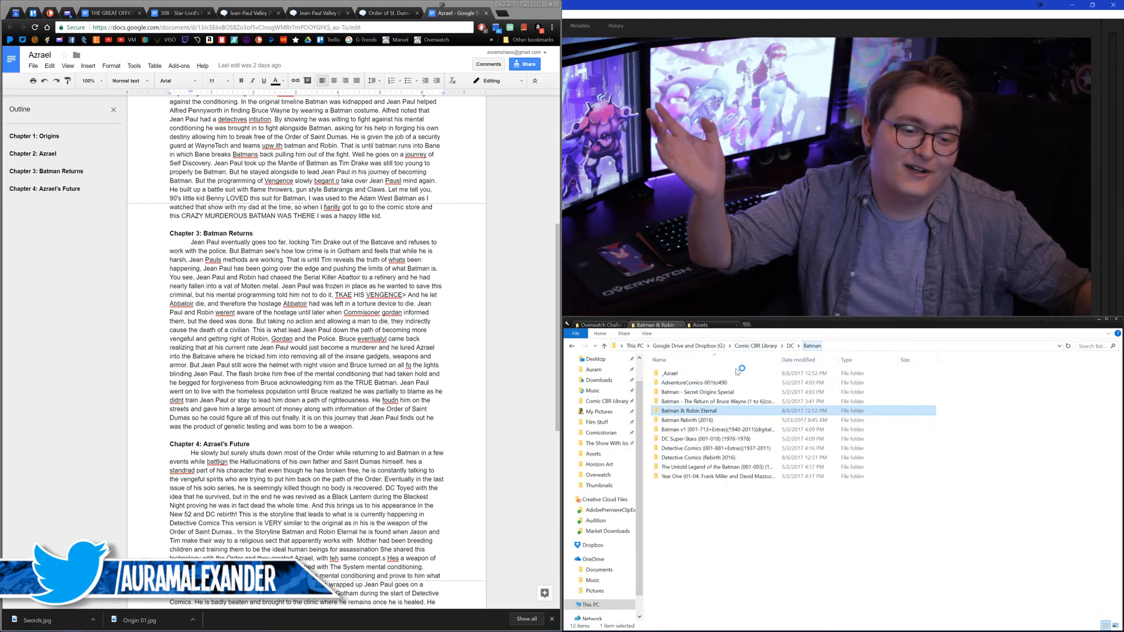
double_click(731, 372)
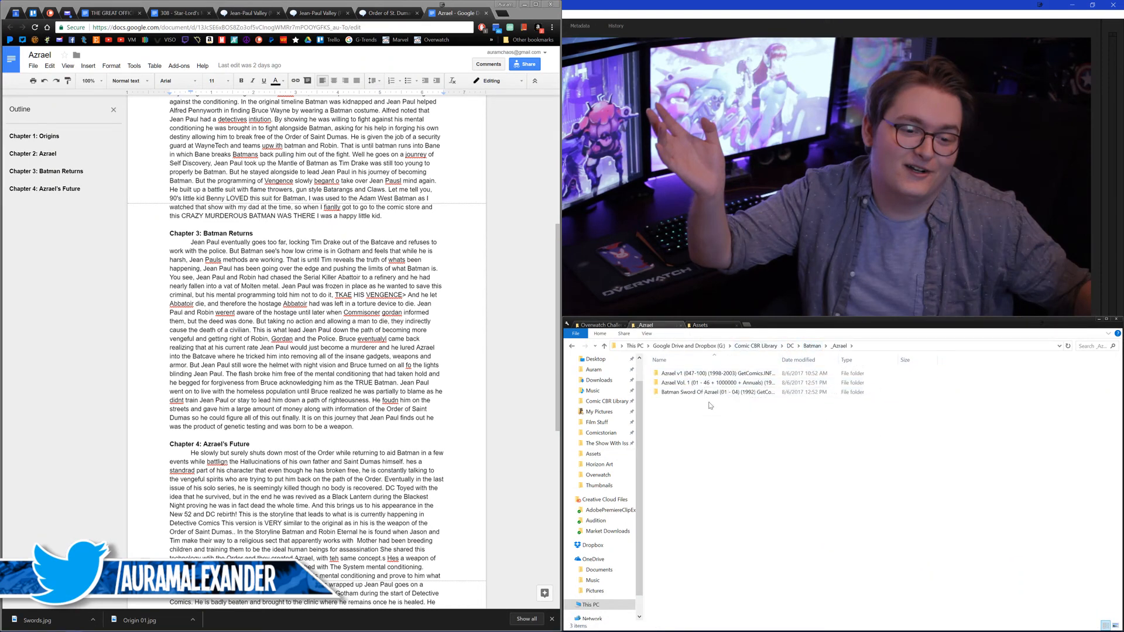
left_click(811, 346)
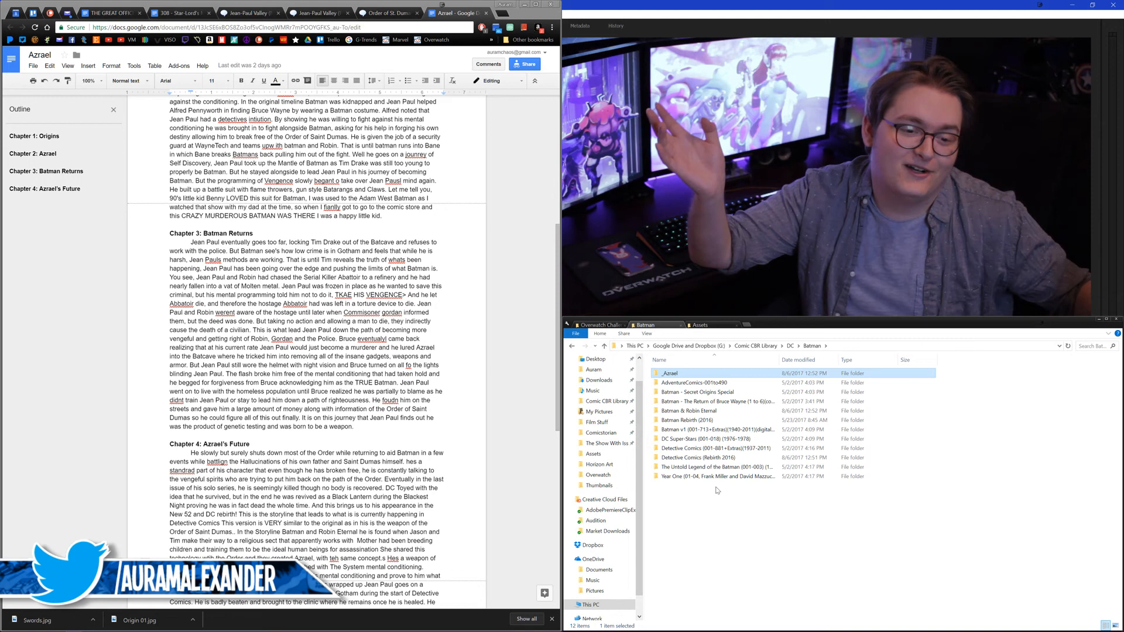
Step: Delete all items in the Downloads folder and close that folder's tab
left_click(599, 380)
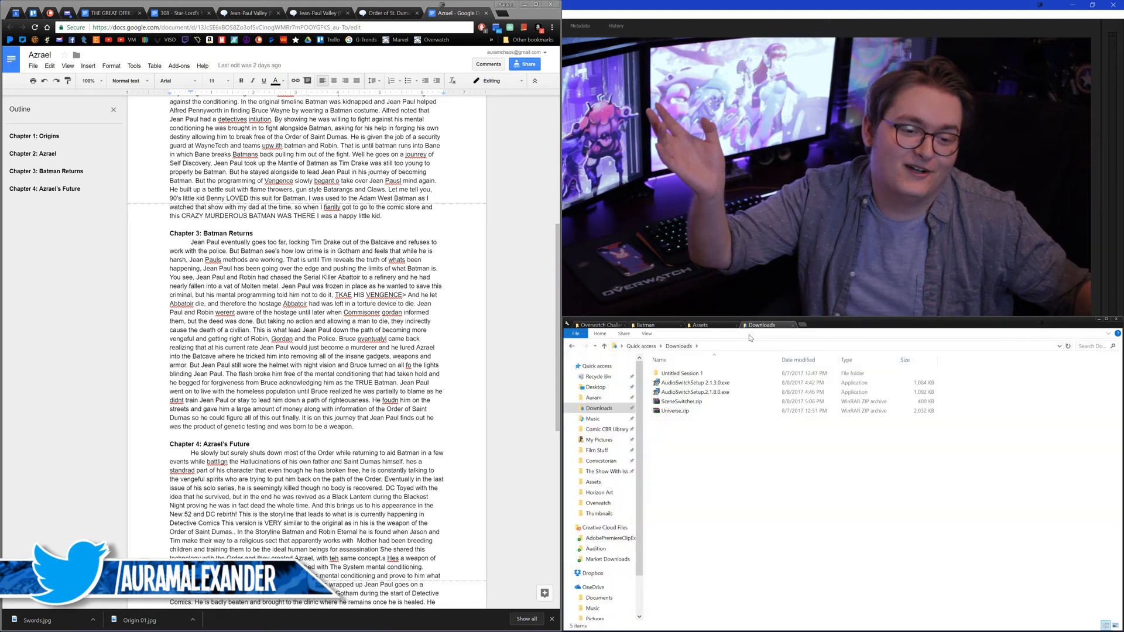
left_click_drag(715, 450, 681, 375)
key("End")
key("Delete")
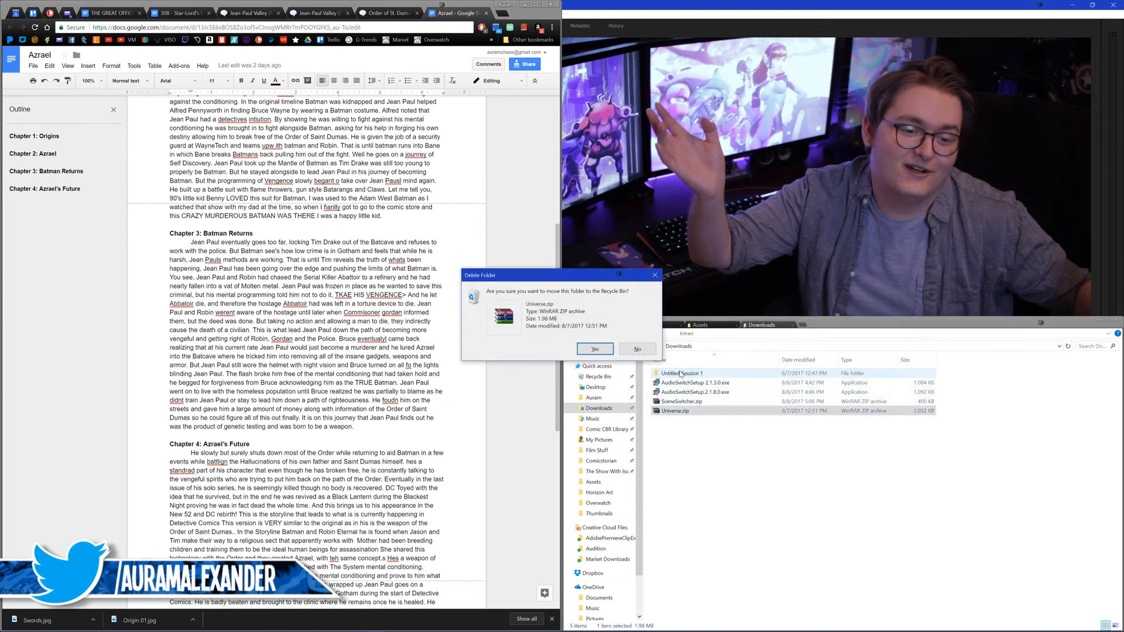
left_click(640, 350)
left_click_drag(713, 447, 686, 370)
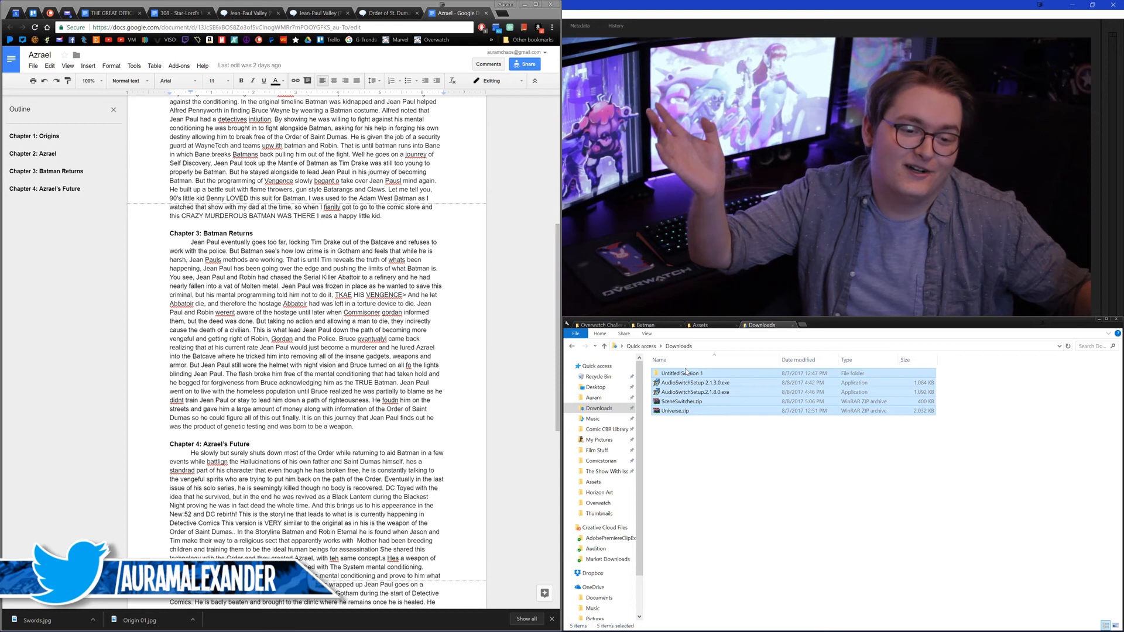
key("Delete")
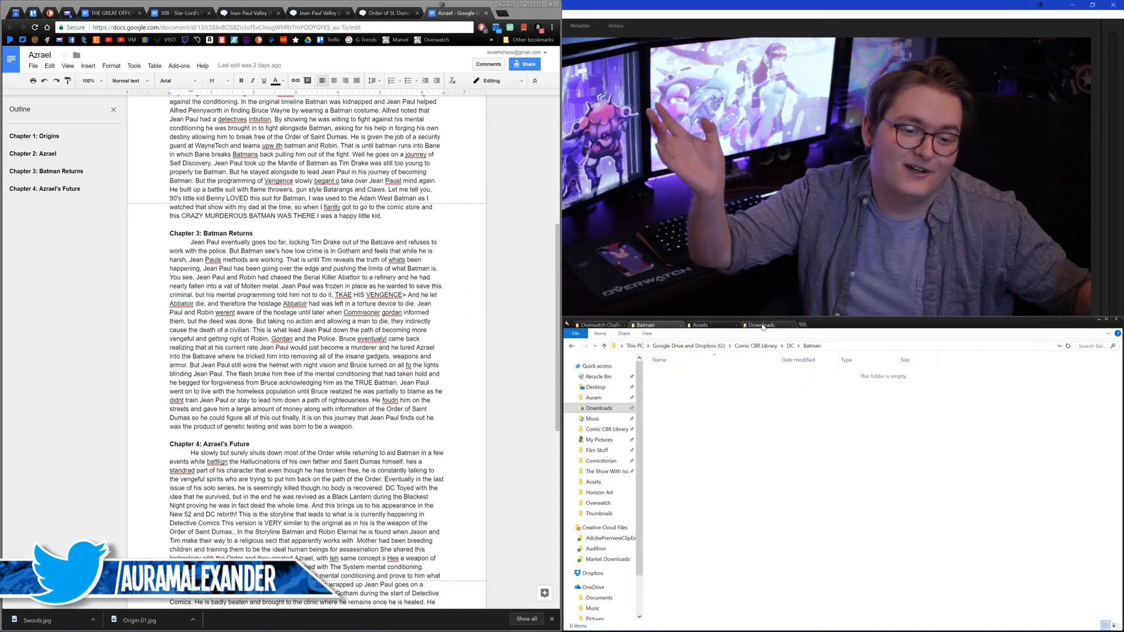
middle_click(763, 326)
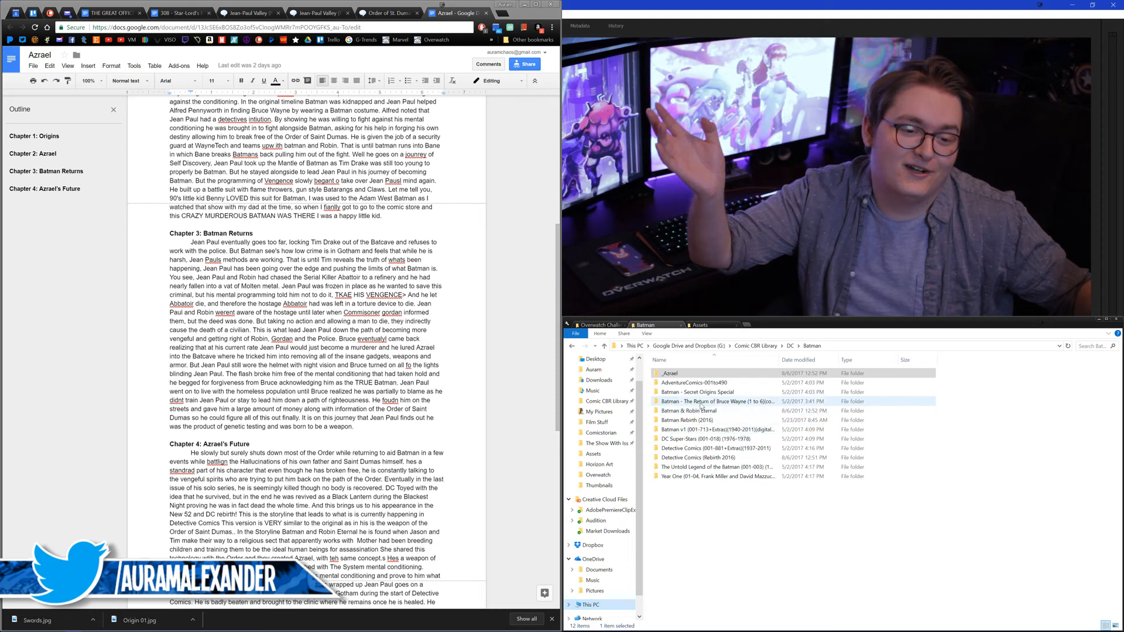
Step: Check the comics in The Untold Legend of the Batman folder and return to the Batman folder
left_click(690, 392)
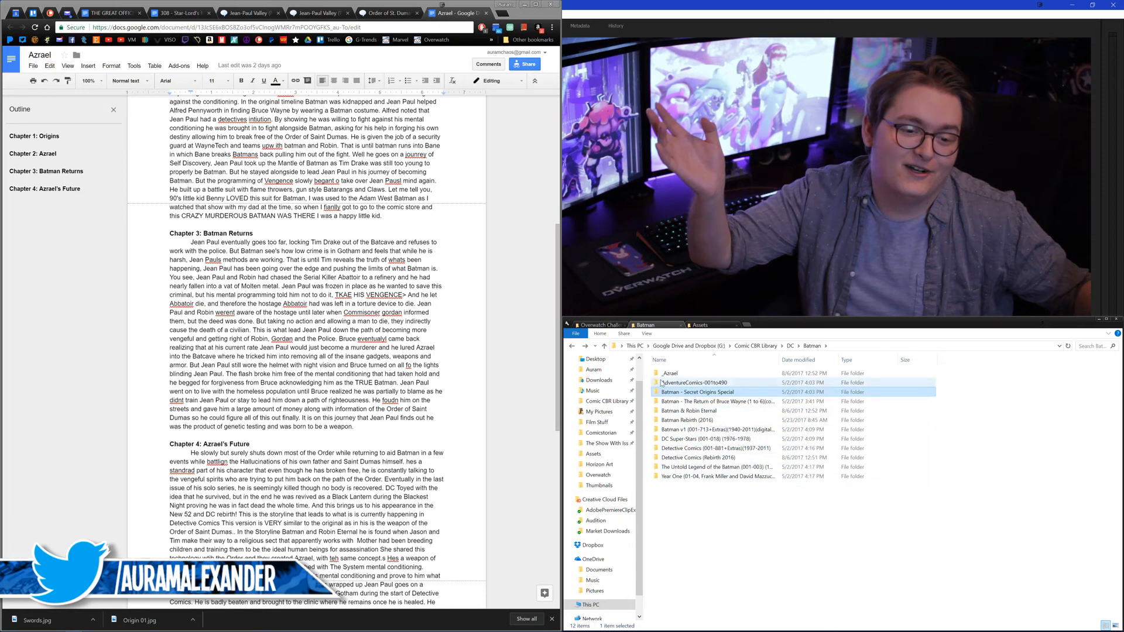
double_click(697, 467)
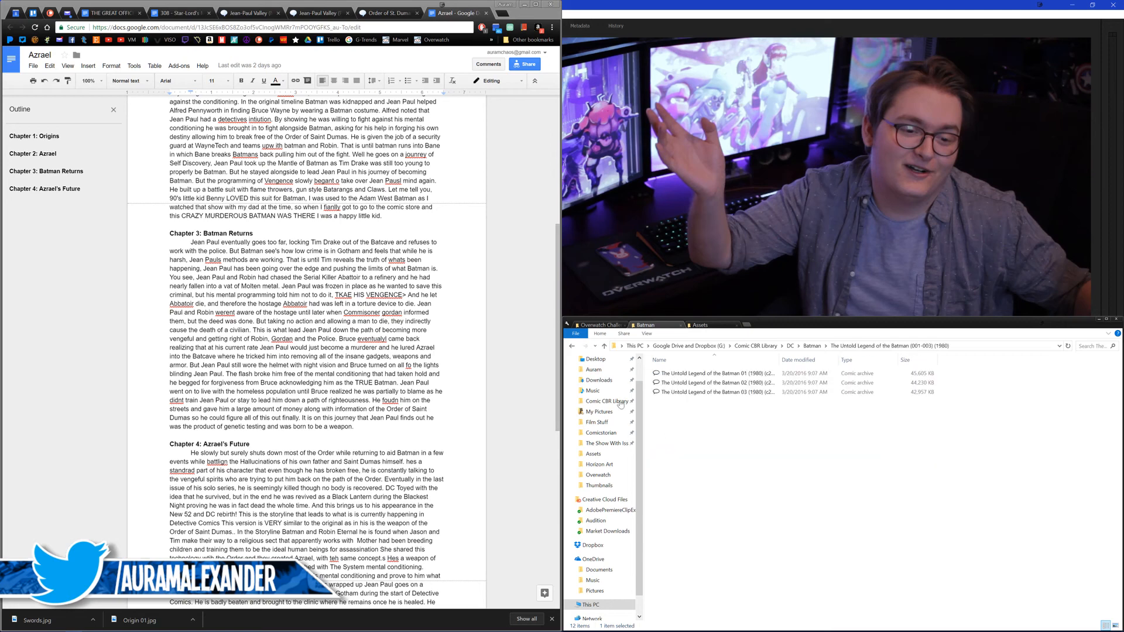
left_click(572, 346)
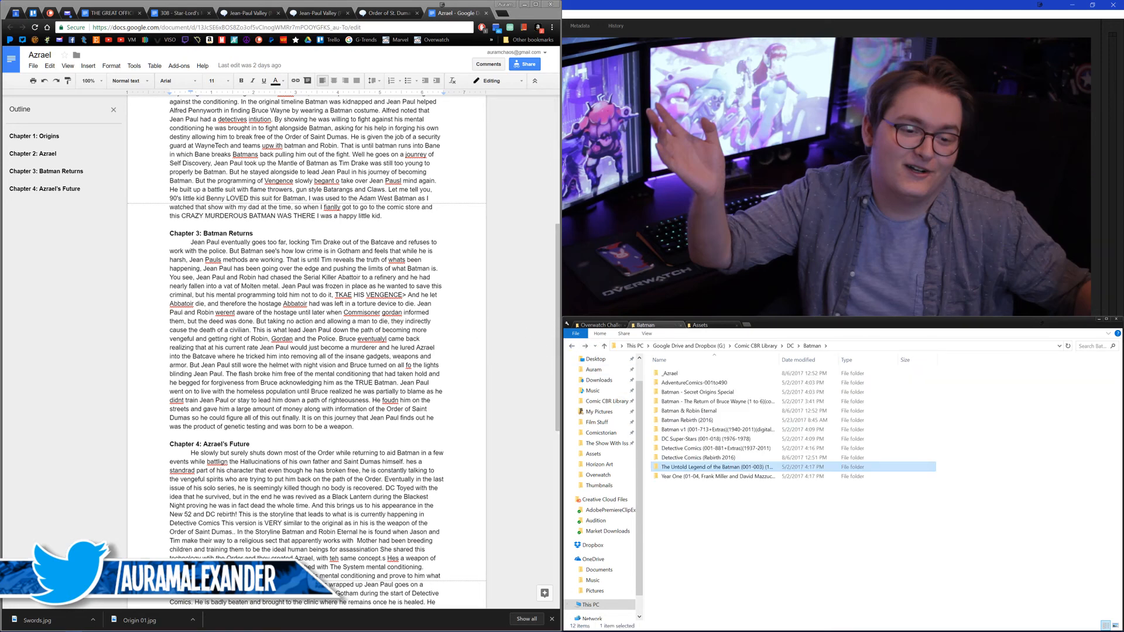
Step: Examine the footnotes of the Jean-Paul Valley (New Earth) article for comic issues and check the _Azrael folder again
left_click(260, 18)
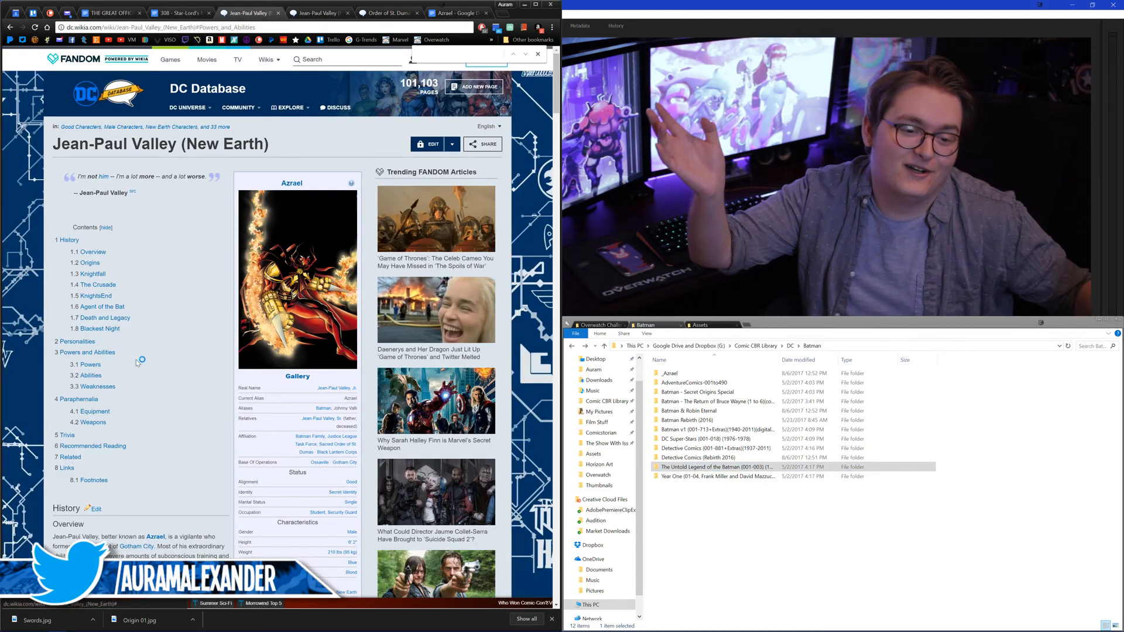
left_click(90, 480)
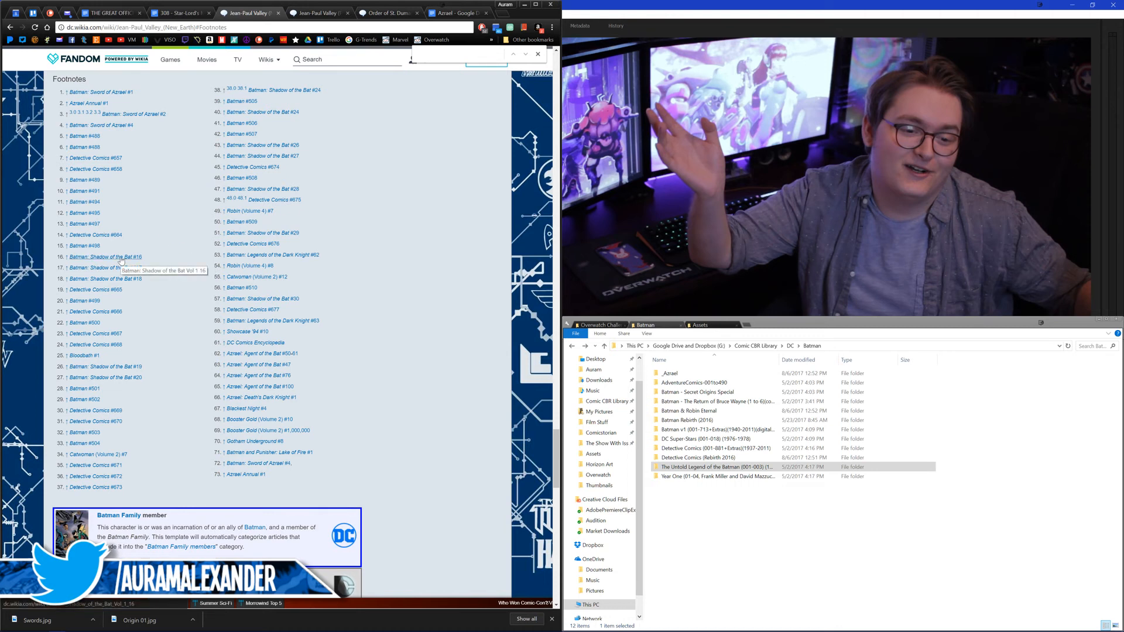
double_click(669, 374)
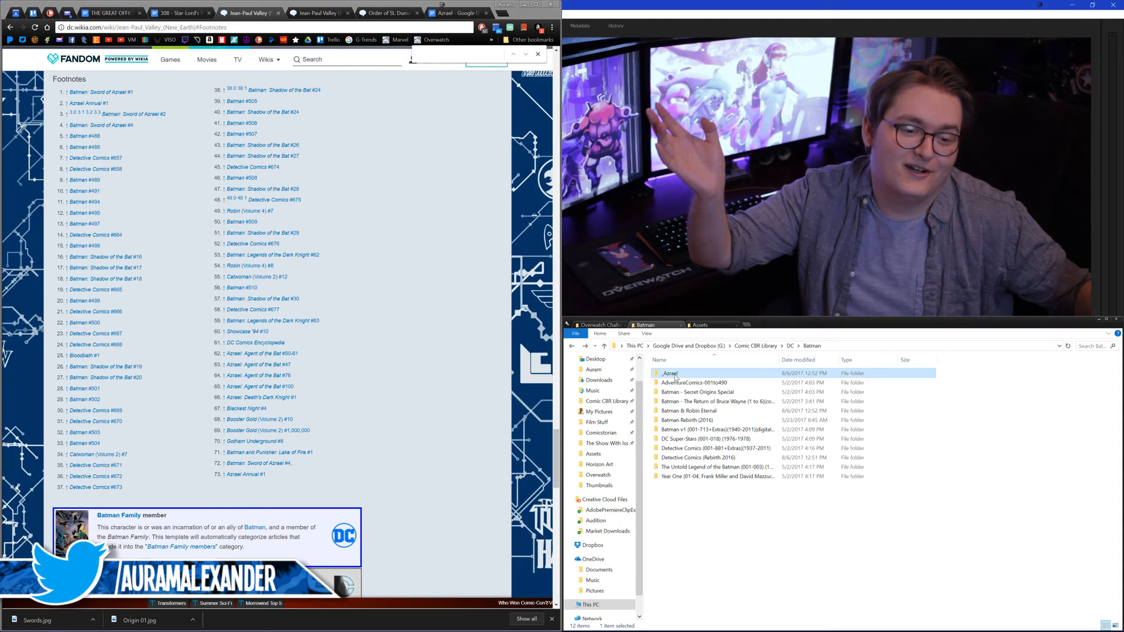
left_click(572, 346)
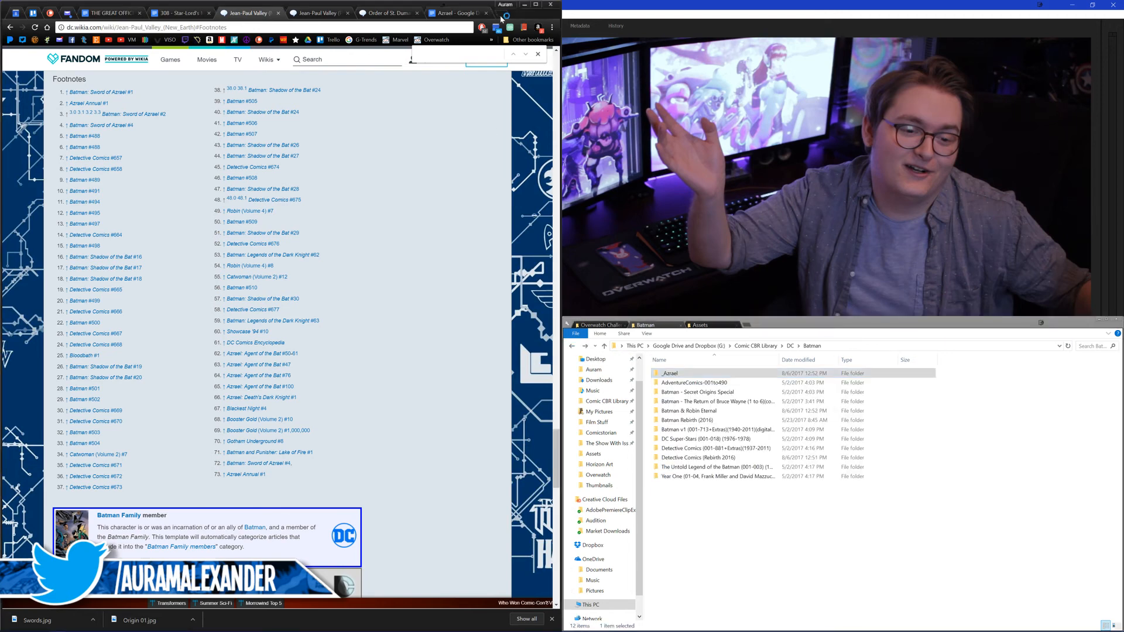
Step: Search the browser's download history for "shadow of the bat" and for "batman"
key("ctrl+j")
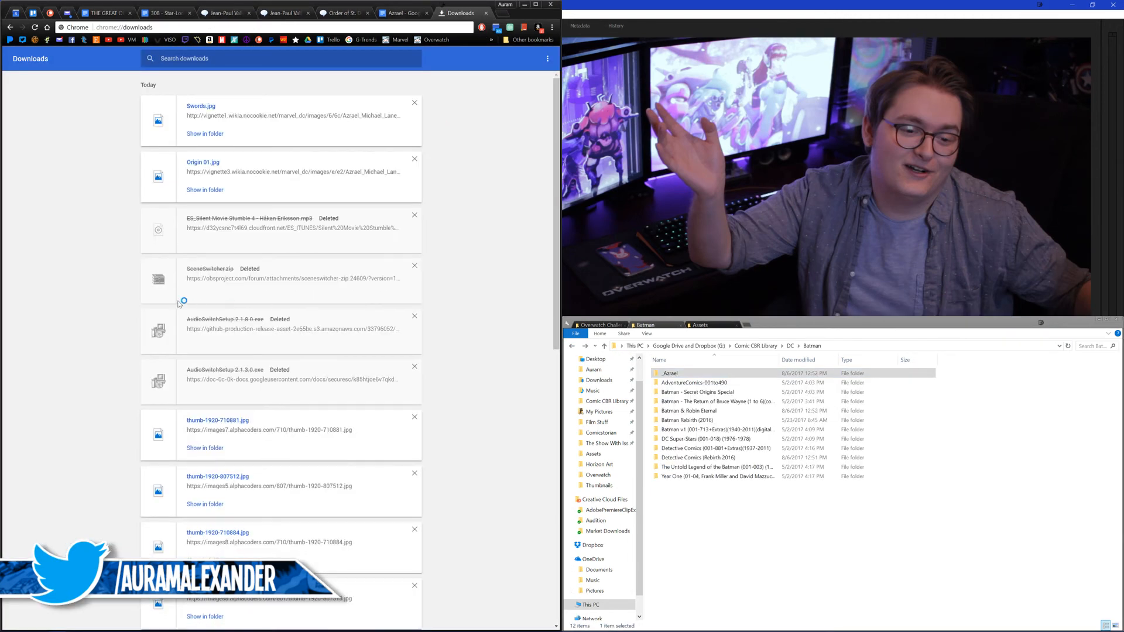
scroll(107, 291, "down", 5)
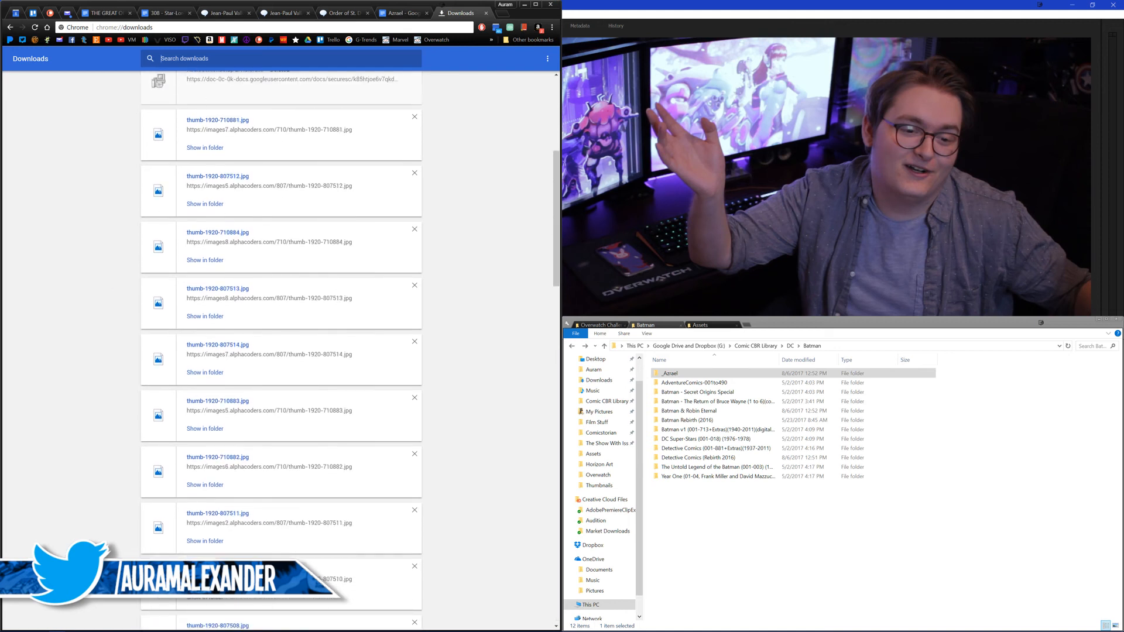
type("shadow of the bat")
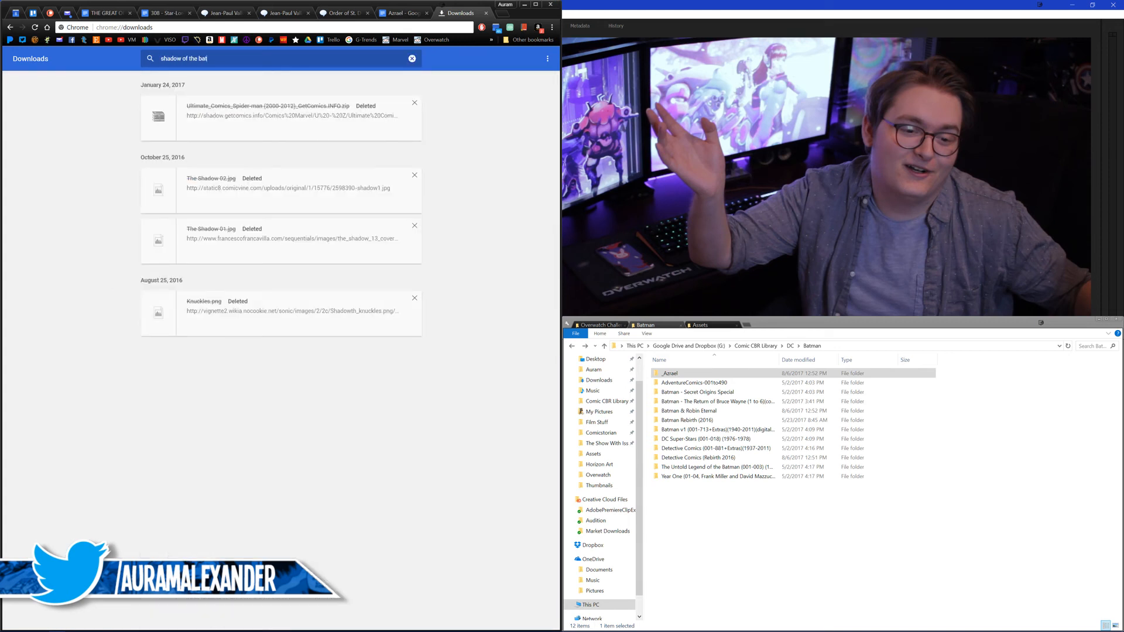
type("batman")
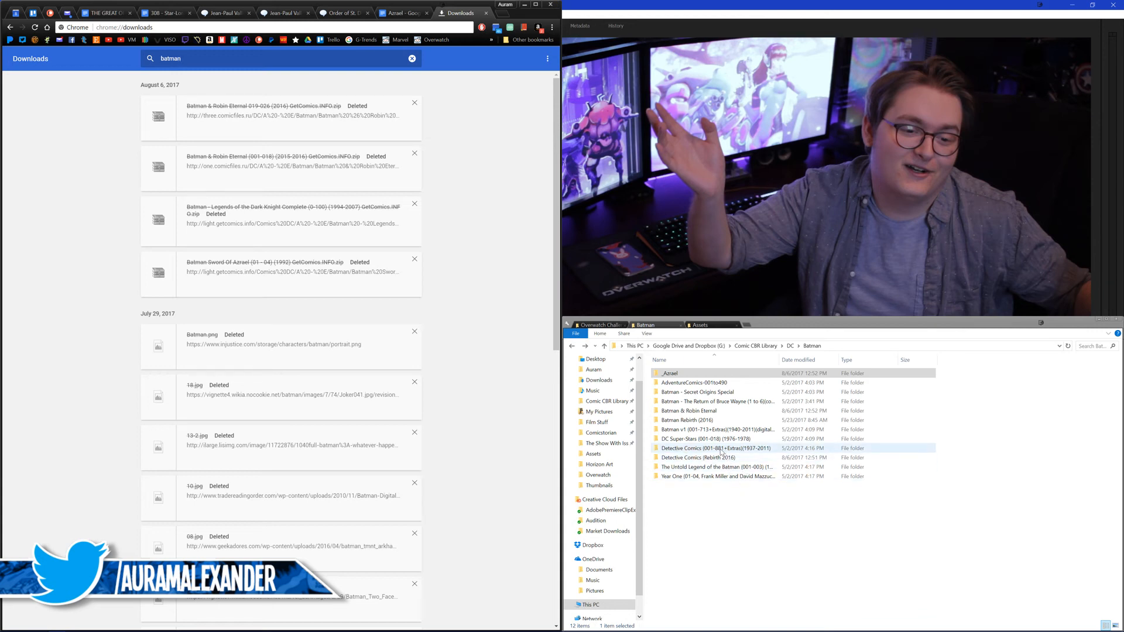
Step: Restore the Batman - Legends of the Dark Knight Complete (0-100) archive from the Recycle Bin
left_click_drag(737, 514, 766, 538)
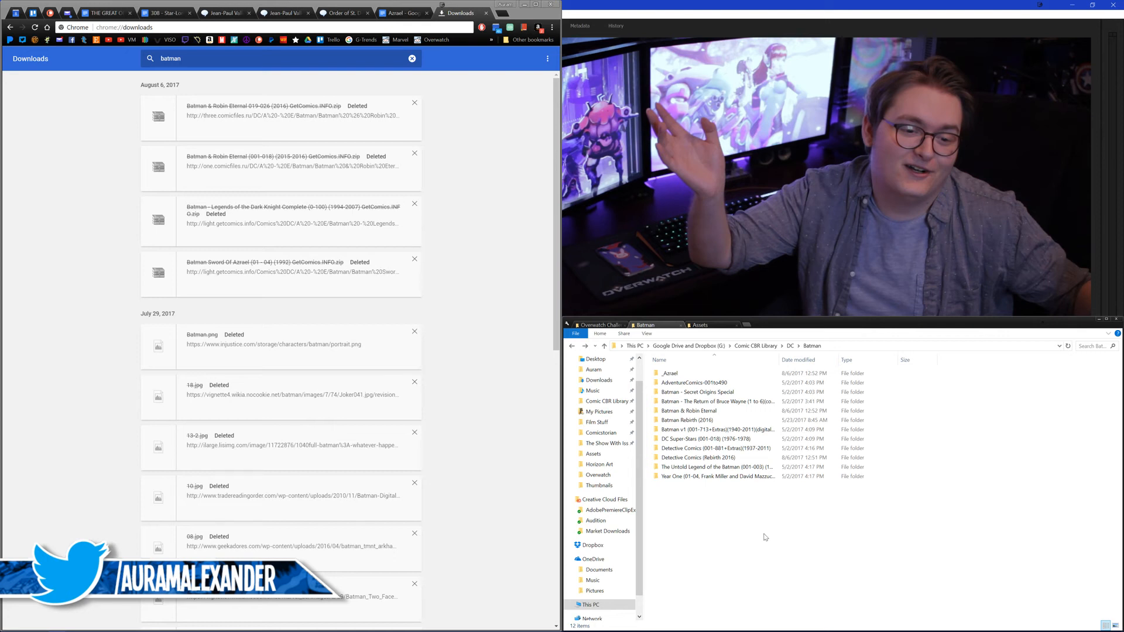
scroll(614, 436, "up", 1)
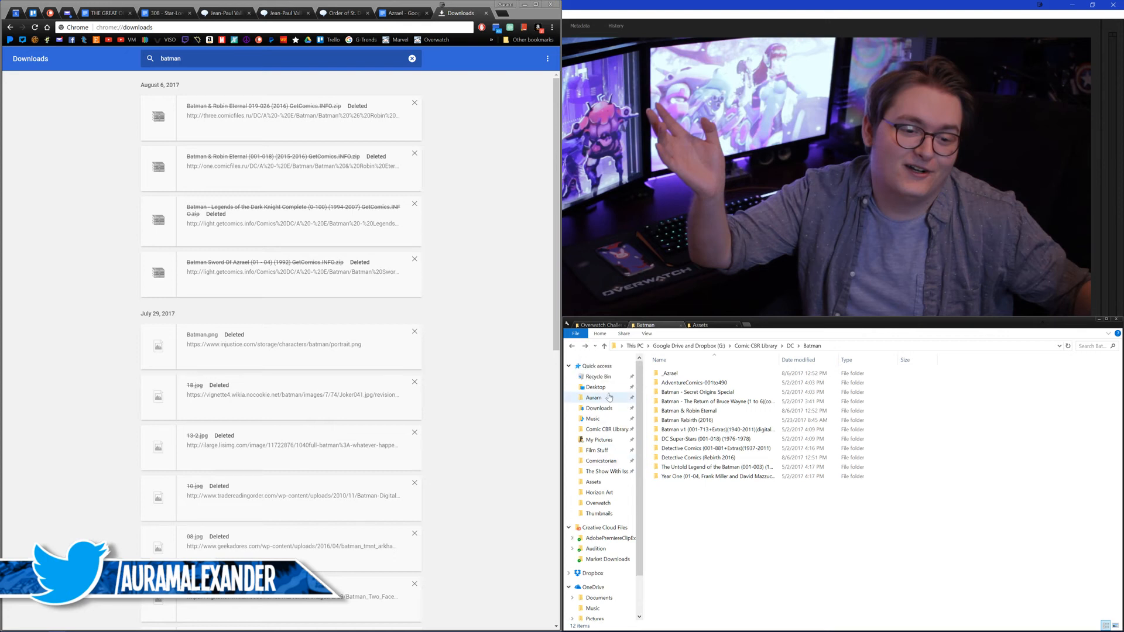
right_click(606, 378)
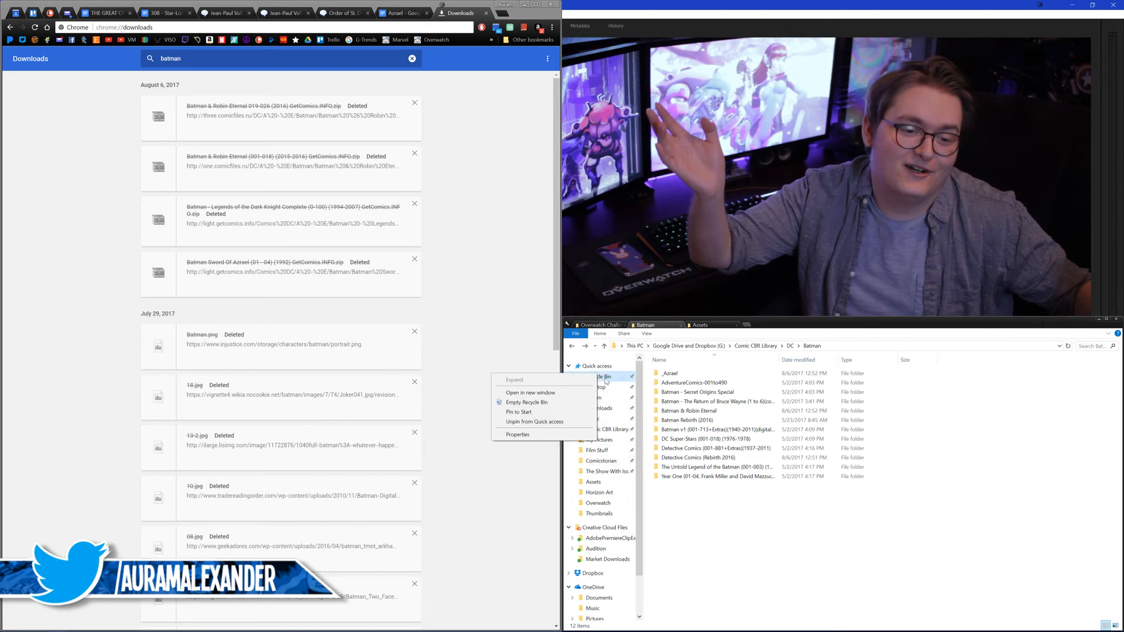
left_click(549, 395)
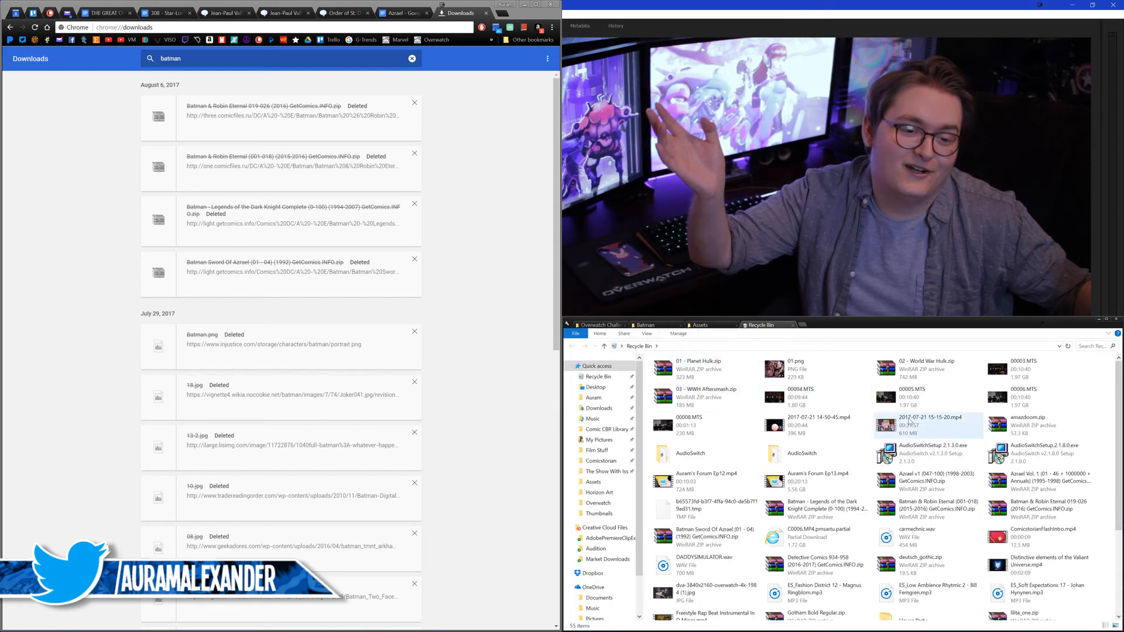
right_click(808, 505)
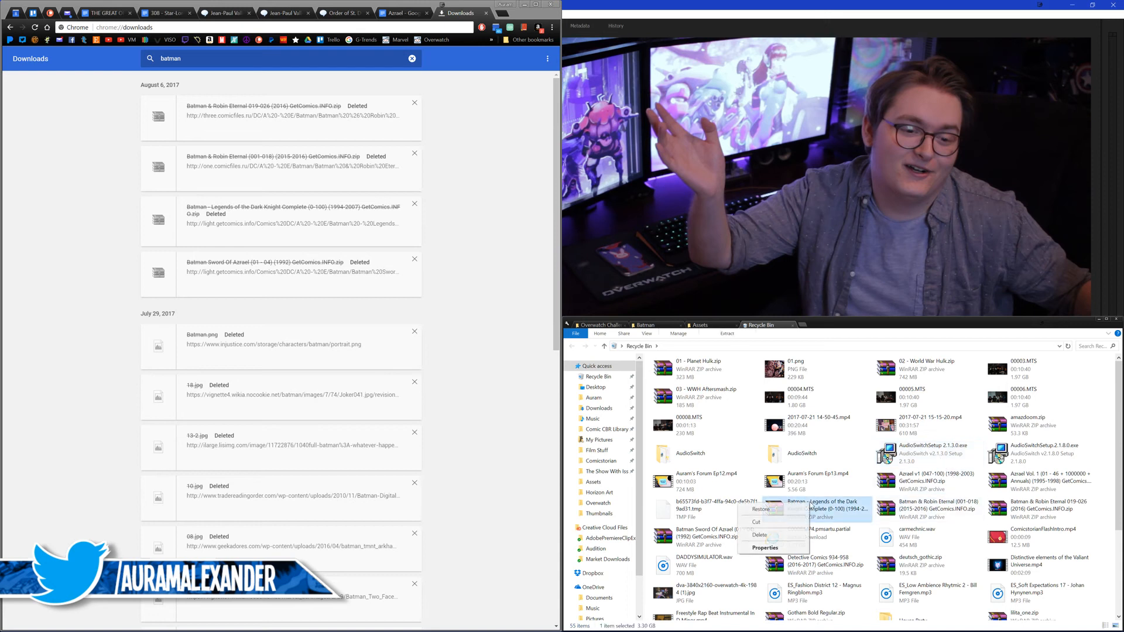
left_click(779, 509)
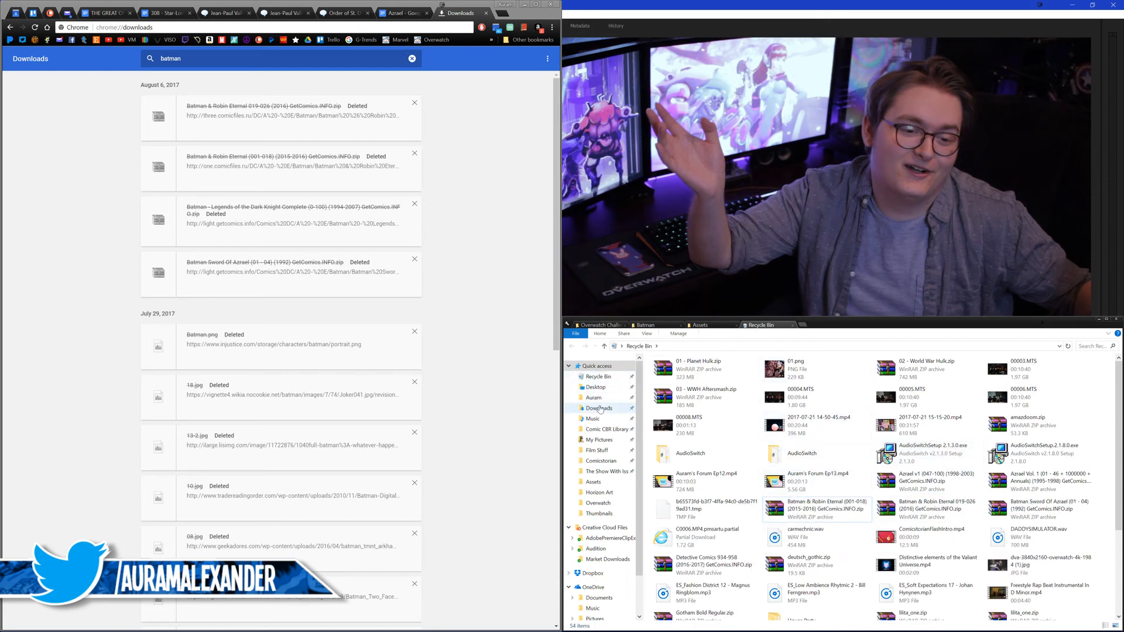
Step: Open the restored Legends of the Dark Knight archive from the Downloads folder and dismiss the WinRAR licence reminder
left_click(598, 407)
left_click(722, 375)
double_click(722, 375)
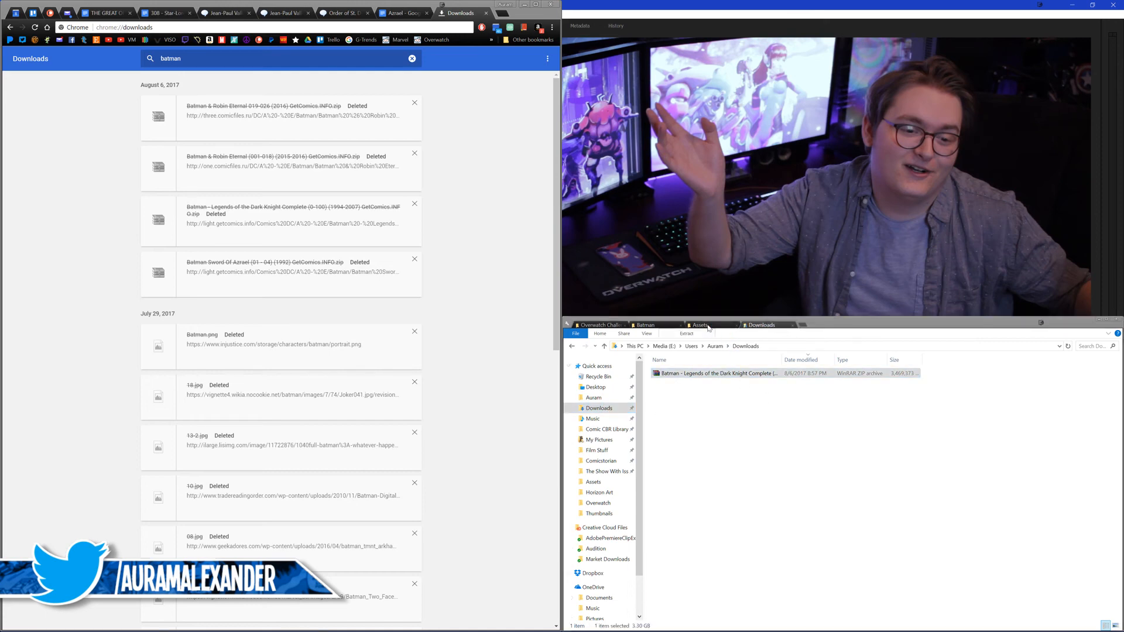
left_click(709, 326)
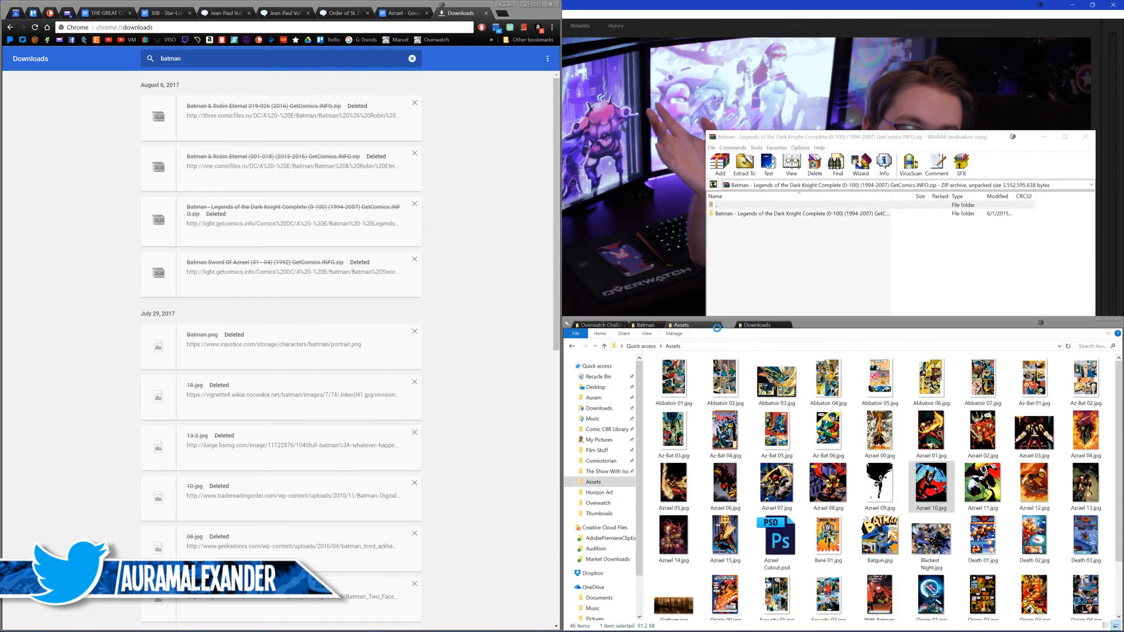
left_click_drag(707, 324, 718, 324)
left_click(629, 286)
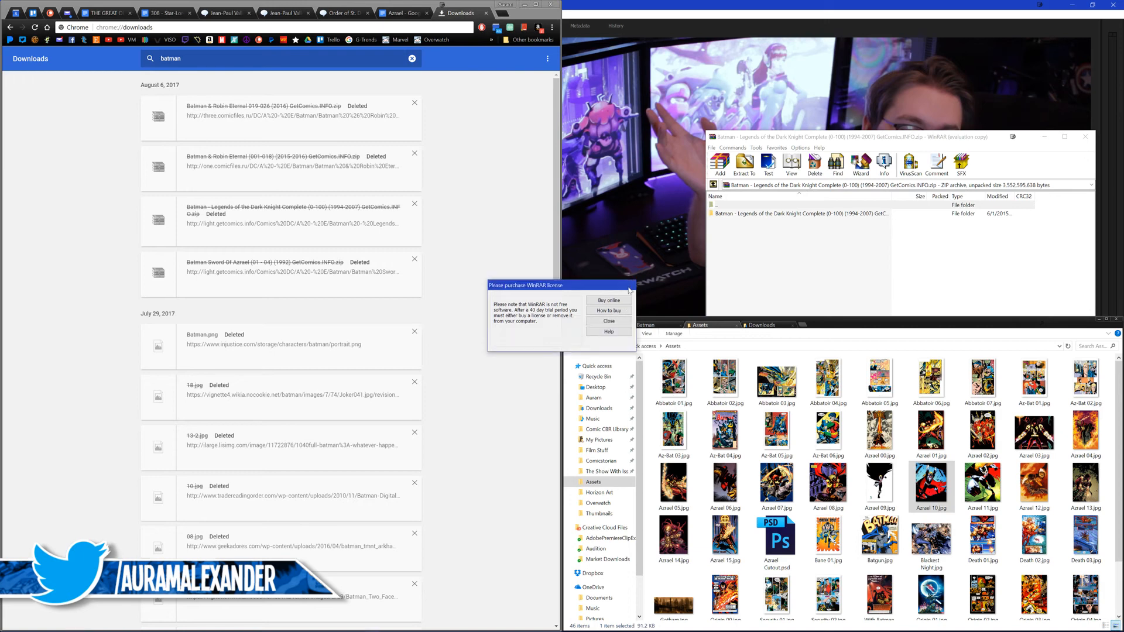
Step: Bring up the Batman library folder, try to extract the archive's comic folder into it, and close the WinRAR pop-up
left_click(647, 325)
left_click(740, 215)
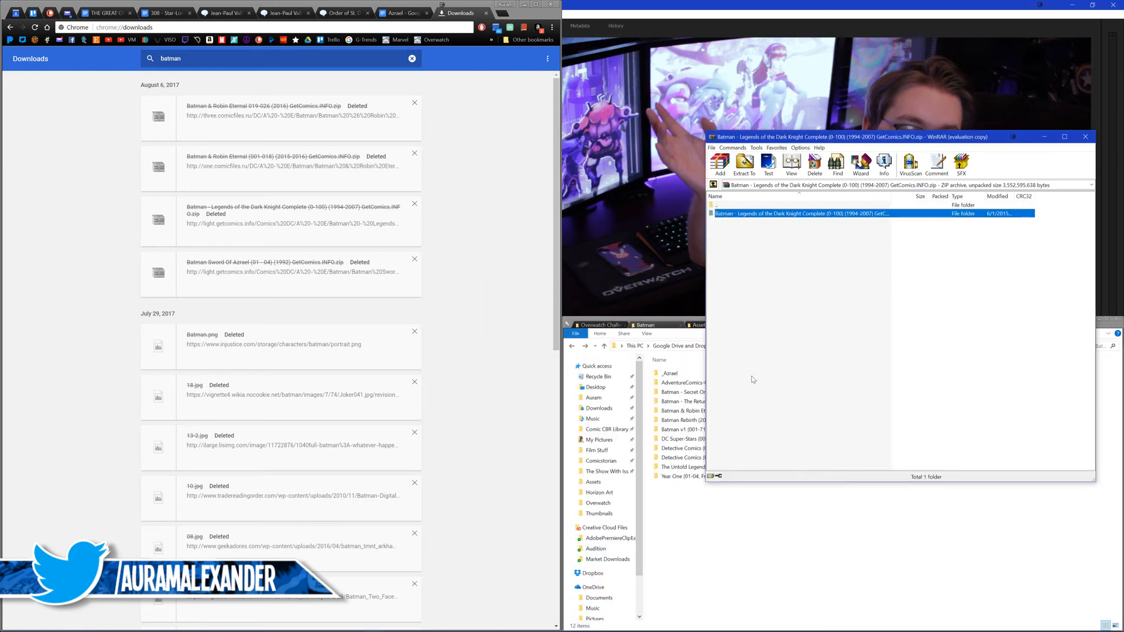
left_click(938, 271)
left_click_drag(825, 217, 781, 528)
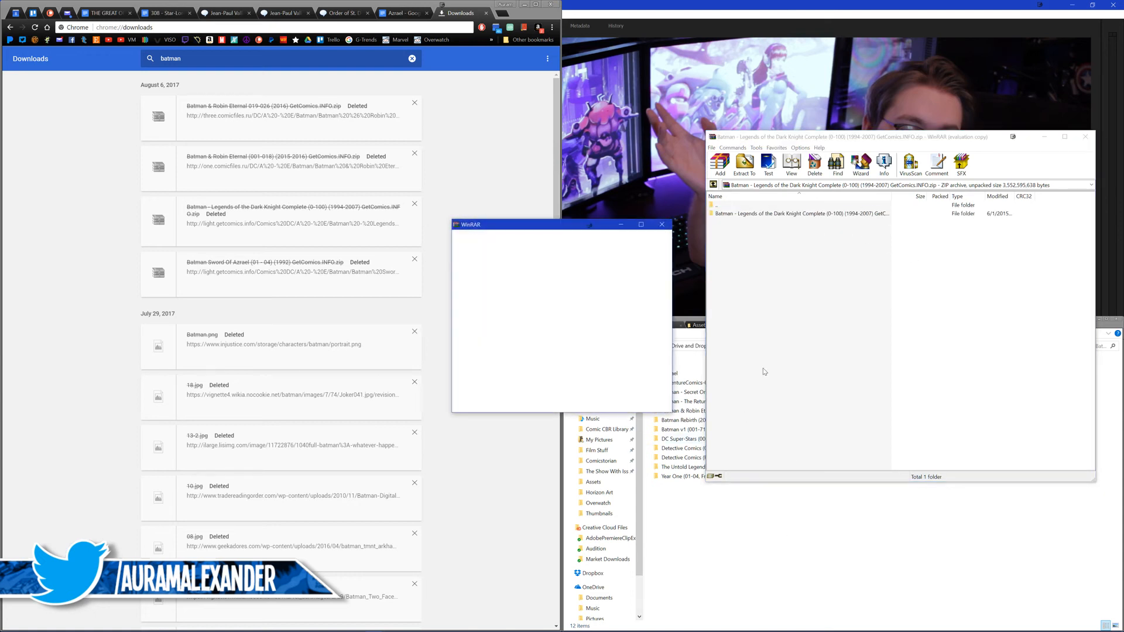
left_click(662, 226)
Step: Disable f.lux until sunrise
left_click(1000, 625)
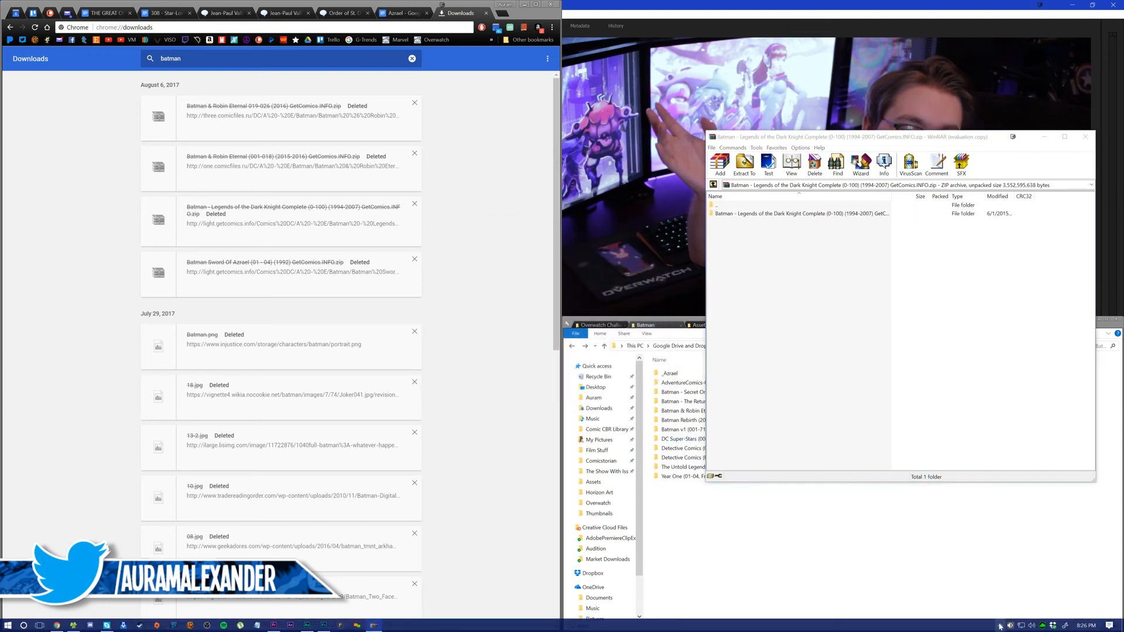
right_click(973, 609)
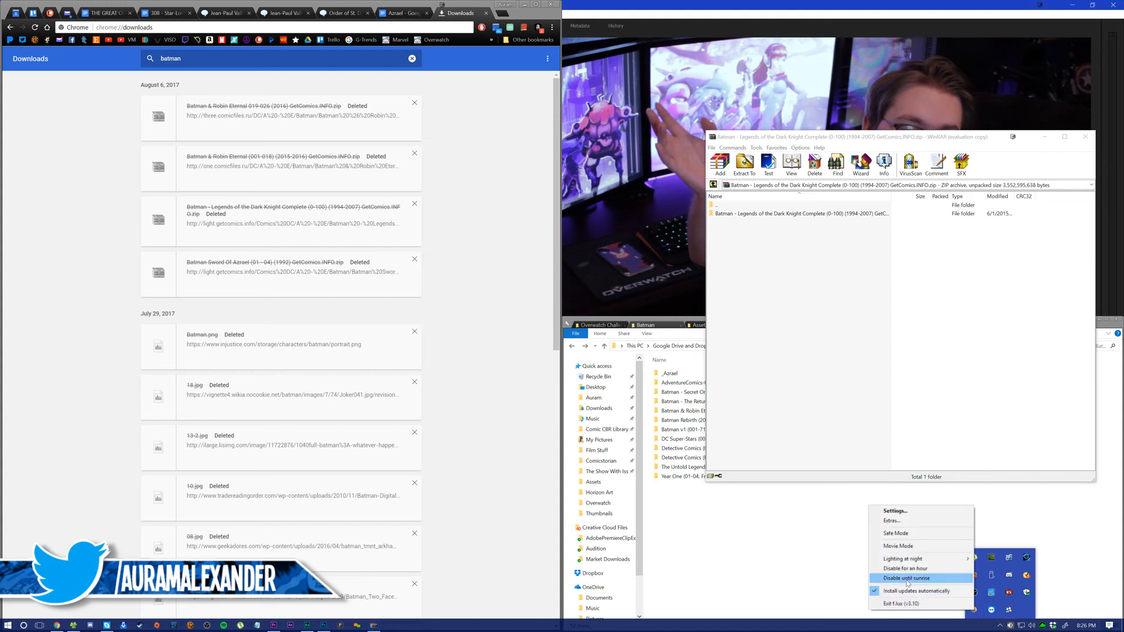
left_click(917, 578)
Step: Extract the Legends of the Dark Knight folder from the archive into the Batman library folder
left_click(817, 276)
left_click_drag(750, 213, 745, 547)
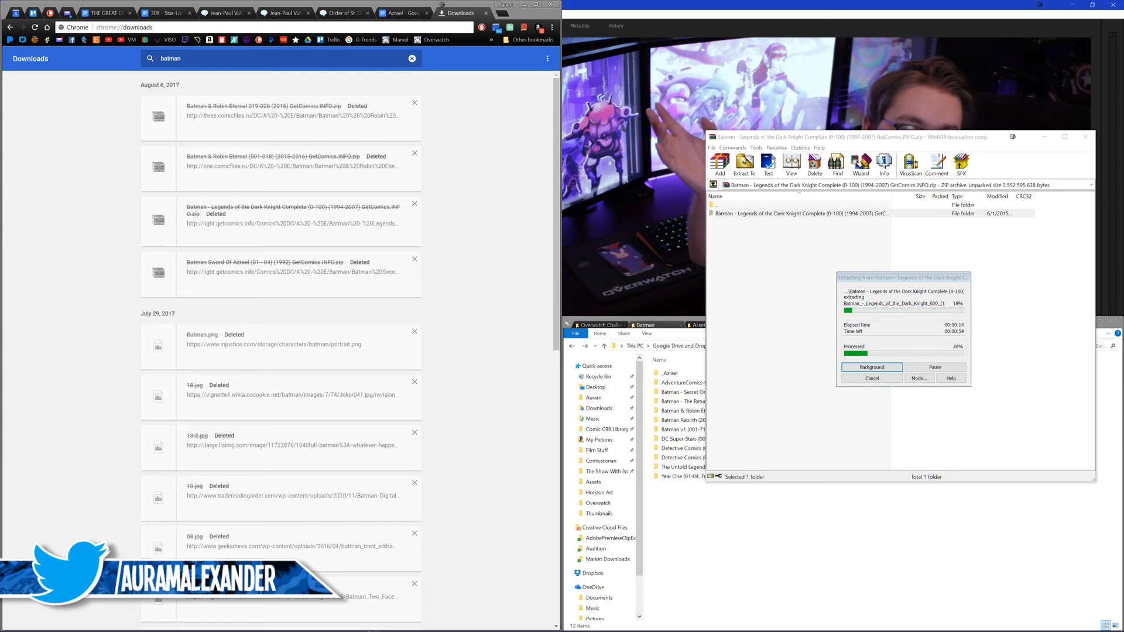
left_click(730, 249)
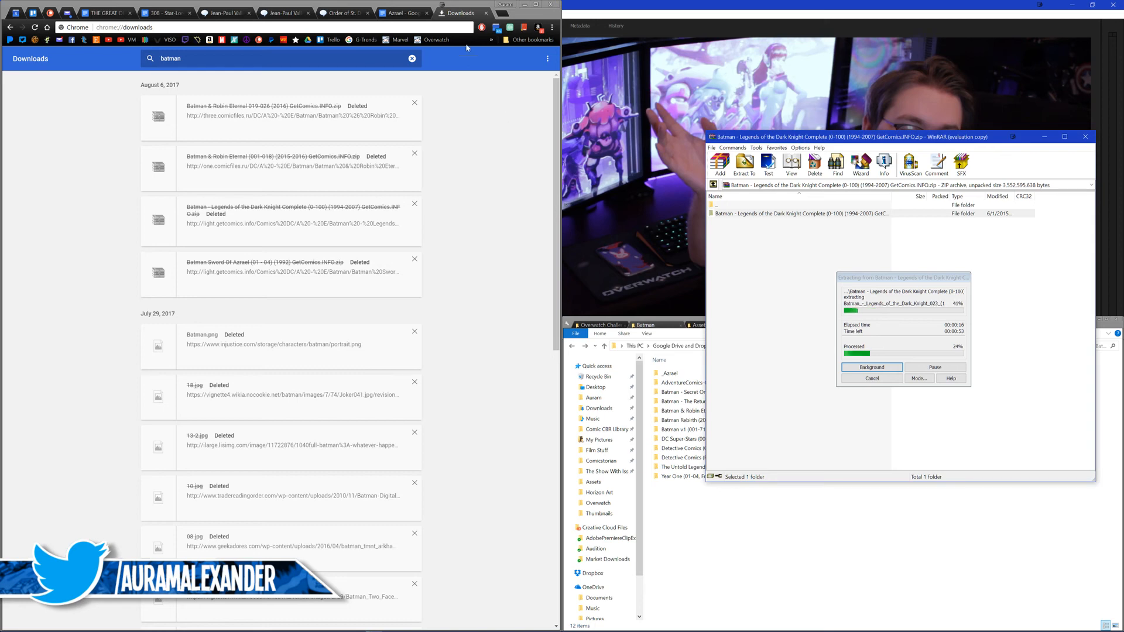
Step: Close the browser's download history and check the Batman: Legends of the Dark Knight #62 page from the Jean-Paul Valley footnotes
left_click(486, 13)
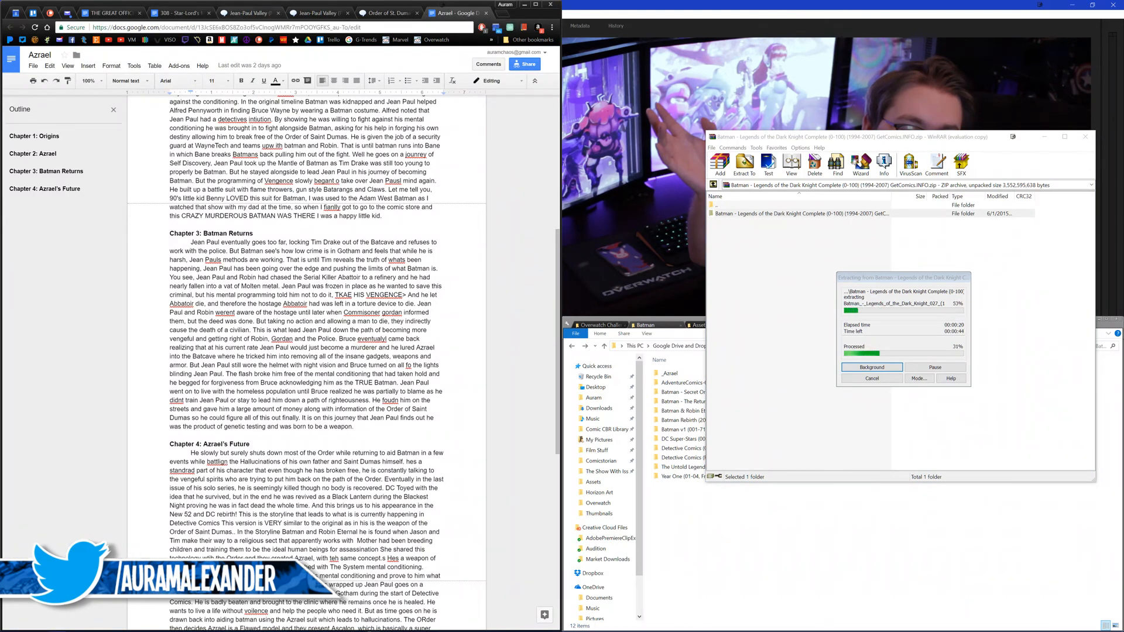
left_click(251, 13)
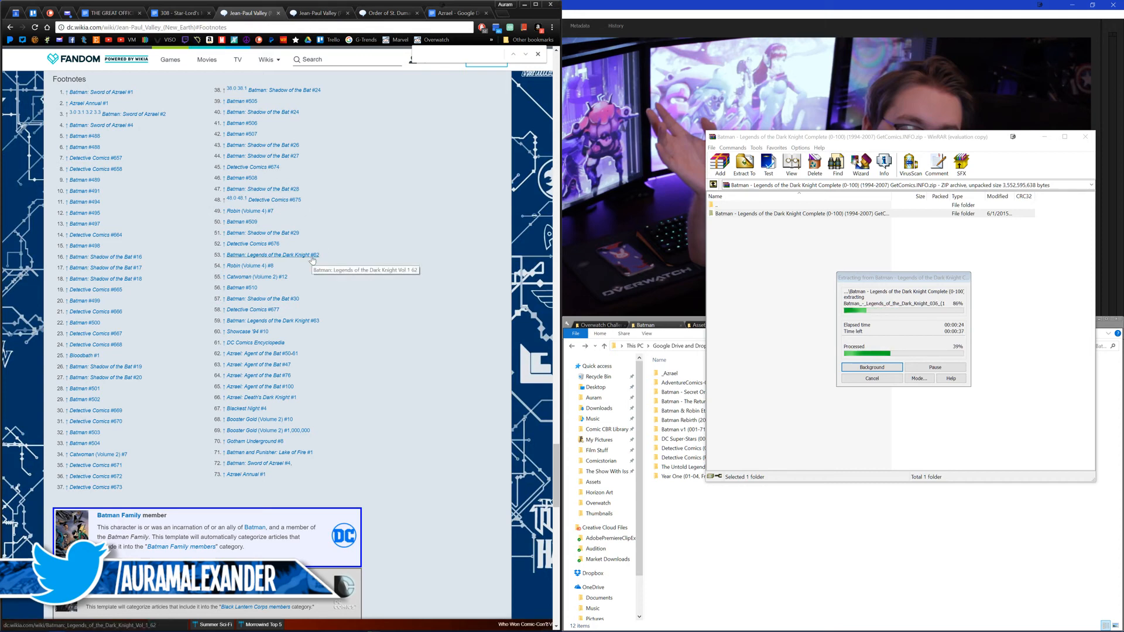
left_click(311, 257)
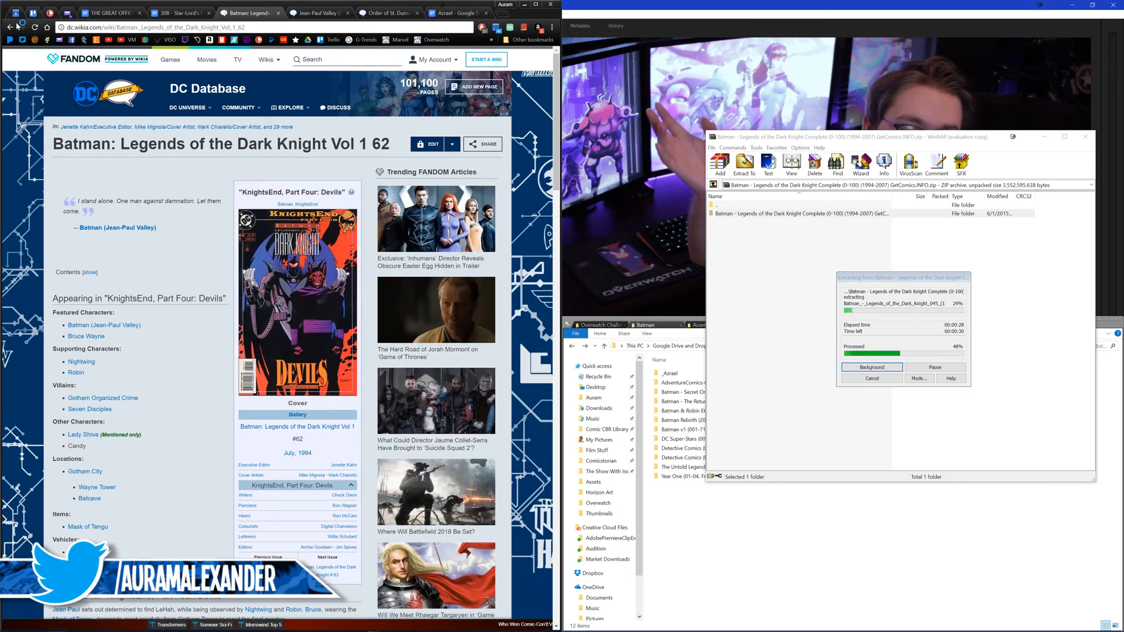
left_click(17, 25)
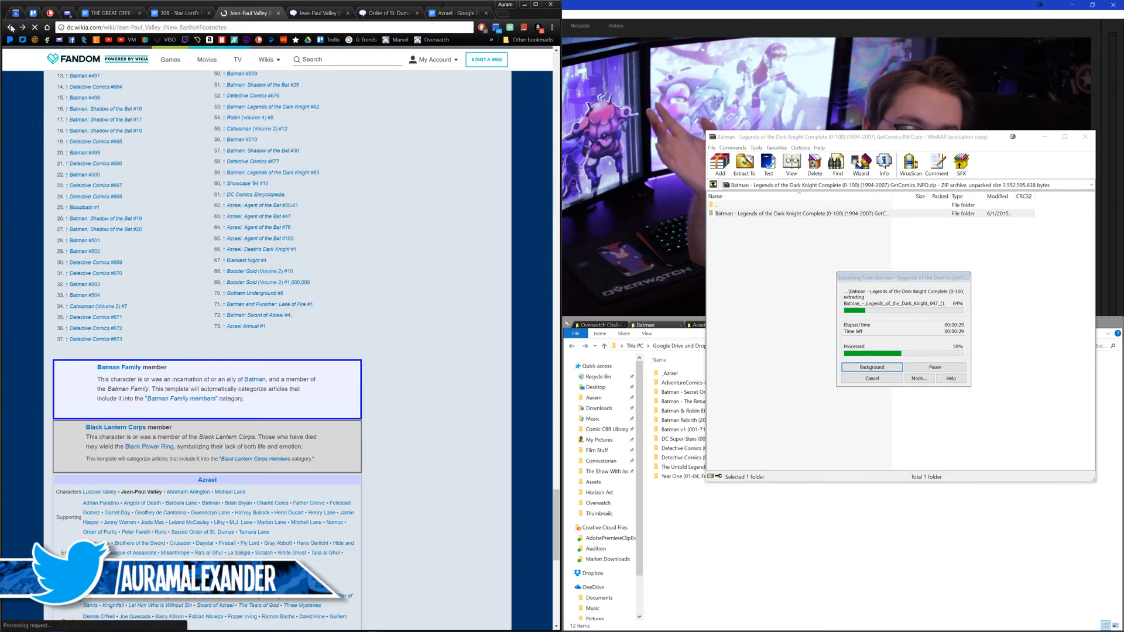
Step: Follow footnote 58 back into the article and examine the issue citations around the KnightsEnd section
left_click(225, 162)
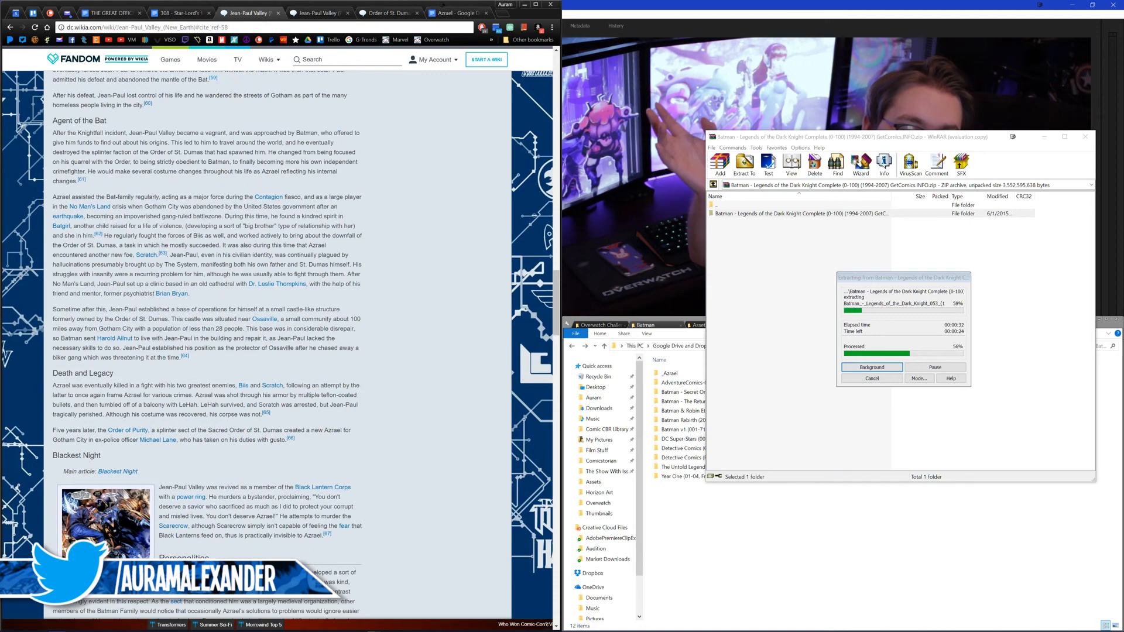
scroll(201, 155, "up", 2)
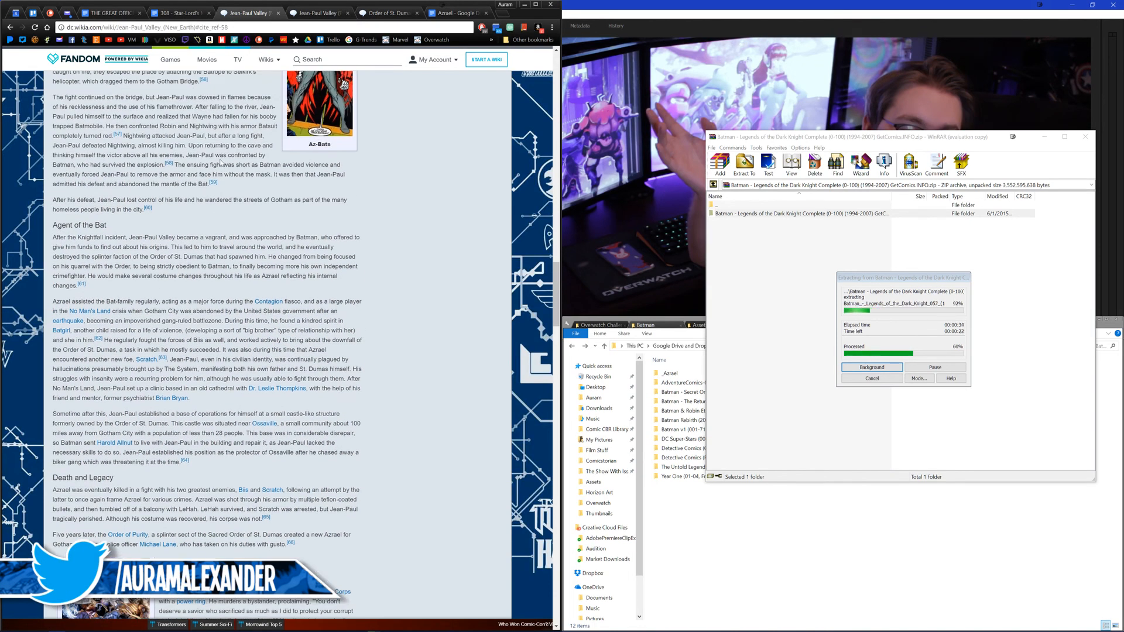
scroll(220, 163, "up", 2)
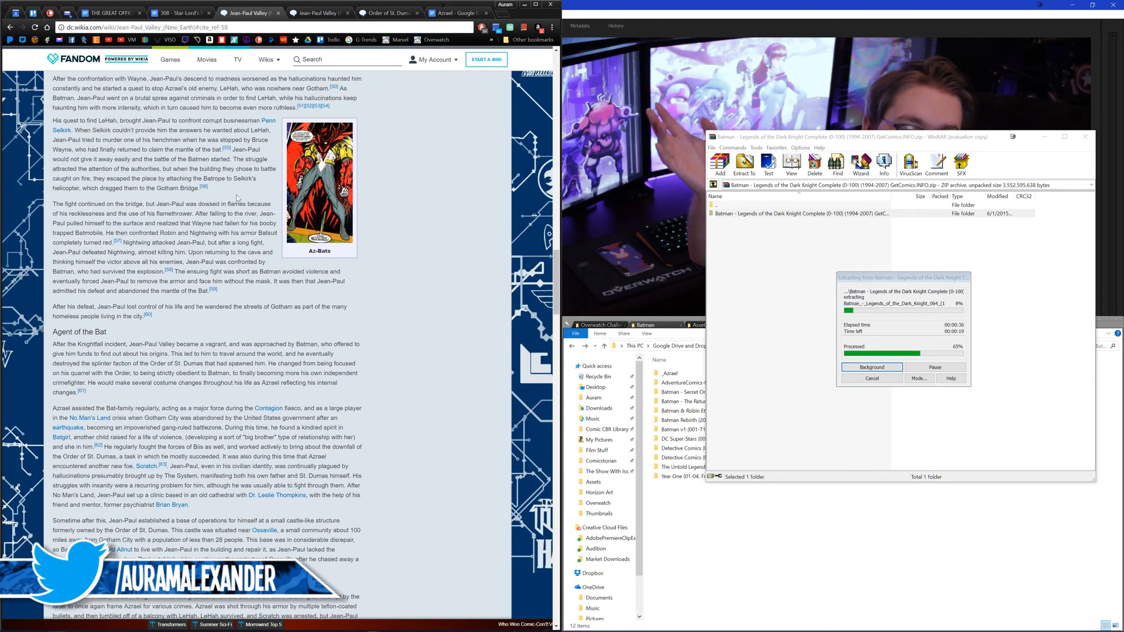
scroll(232, 198, "up", 2)
scroll(231, 197, "up", 2)
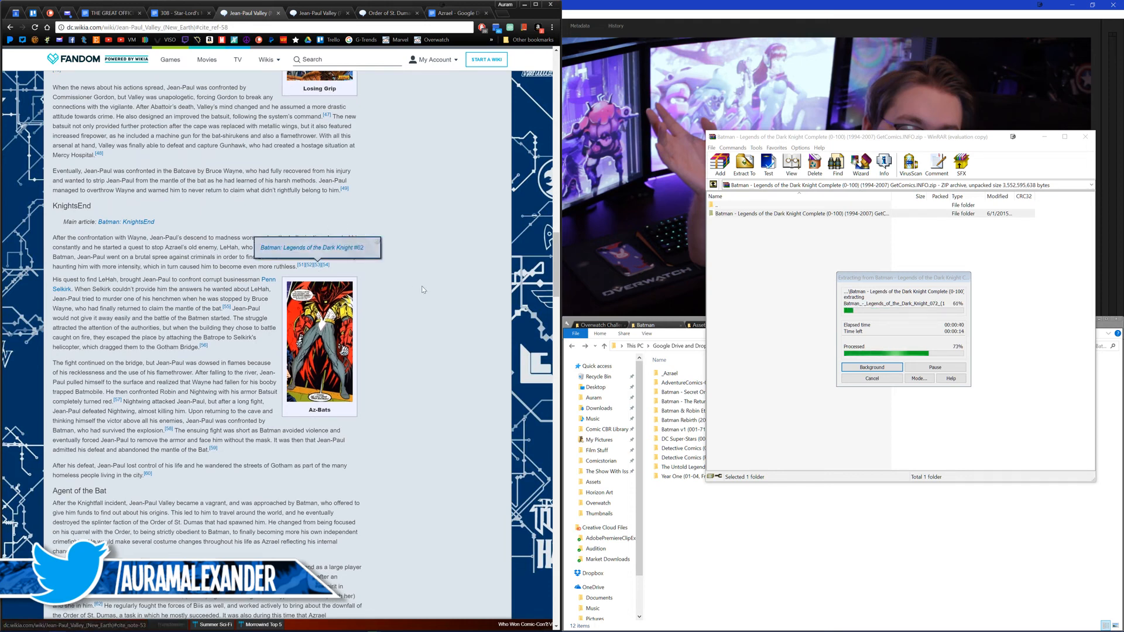
mouse_move(344, 188)
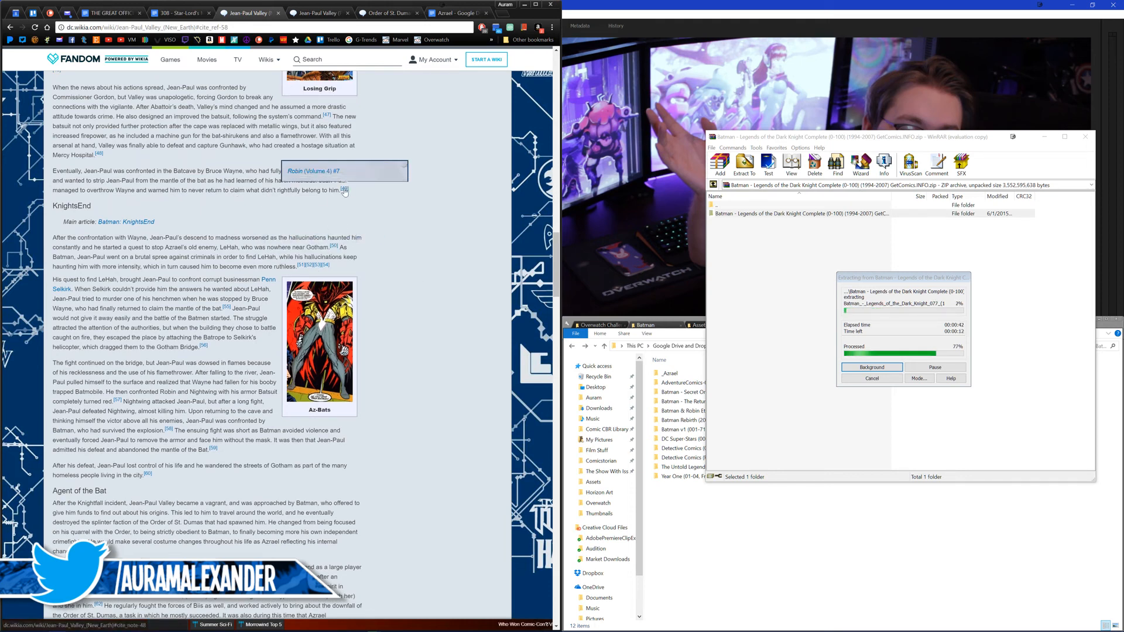
Step: Examine the issue citations for the Abattoir and Batsuit upgrade passages of the Jean-Paul Valley article
scroll(344, 189, "up", 1)
scroll(344, 189, "up", 2)
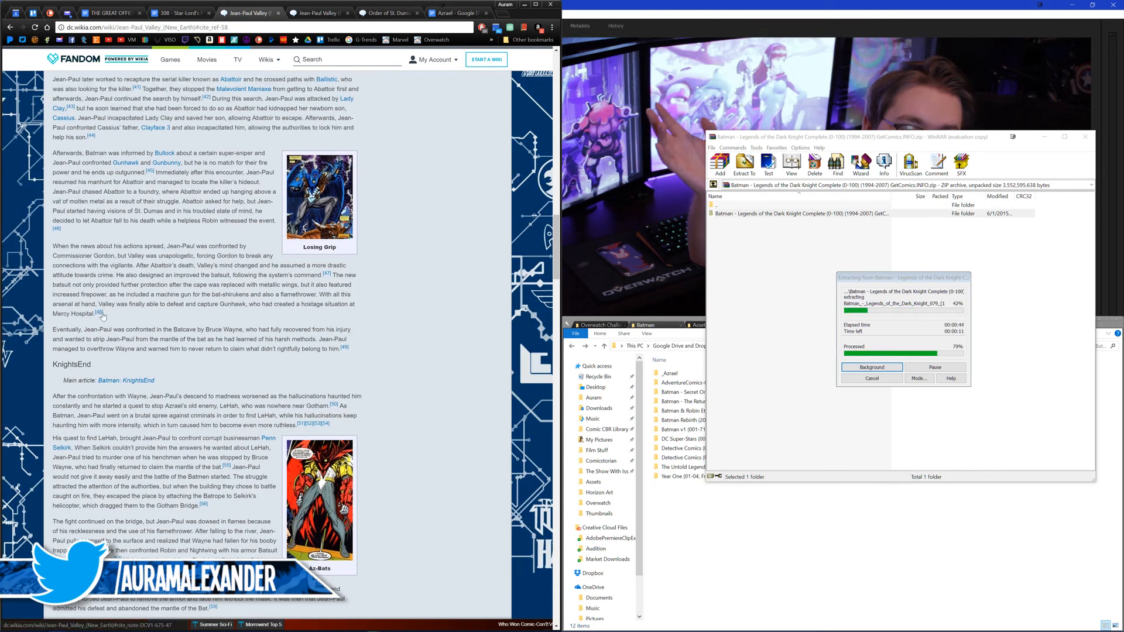
mouse_move(102, 316)
mouse_move(328, 276)
mouse_move(57, 231)
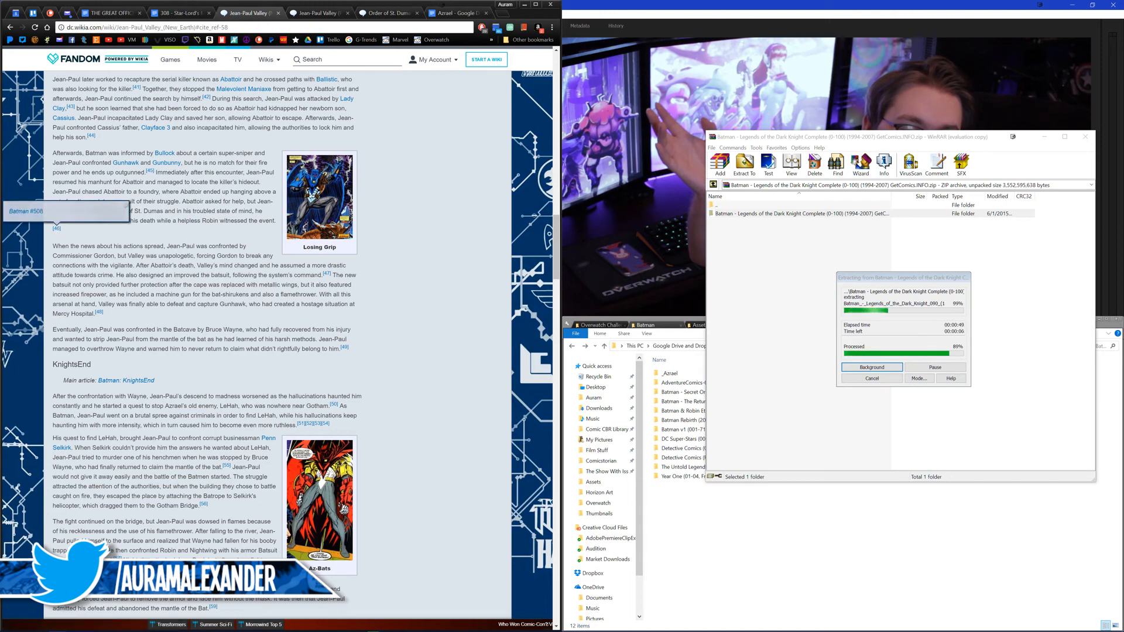
scroll(151, 174, "up", 2)
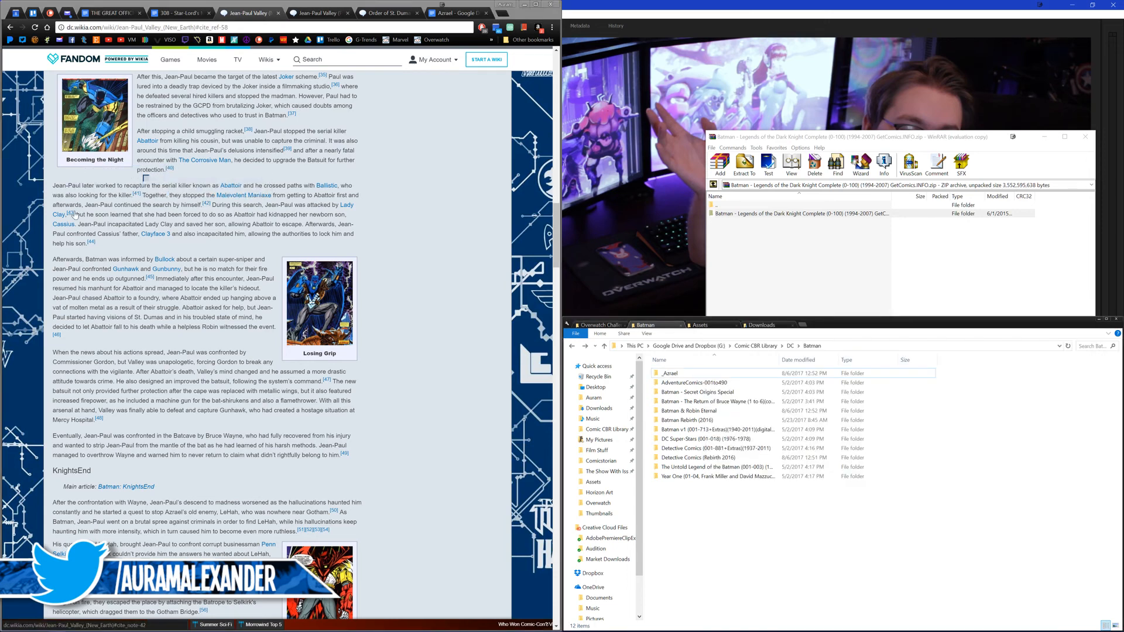
mouse_move(75, 214)
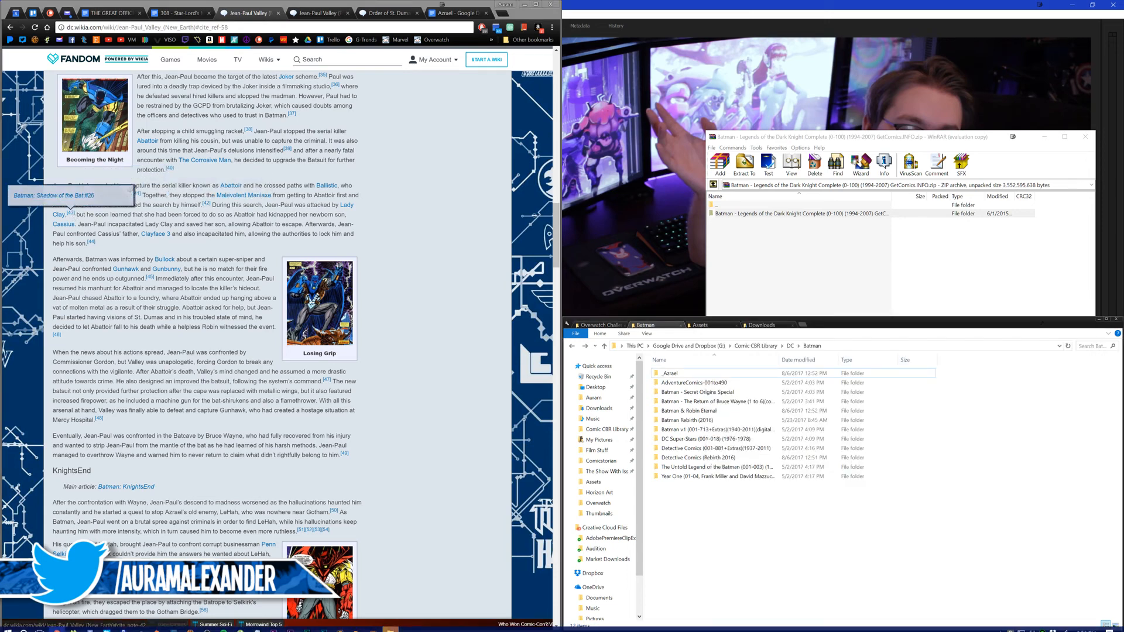
scroll(387, 612, "up", 1)
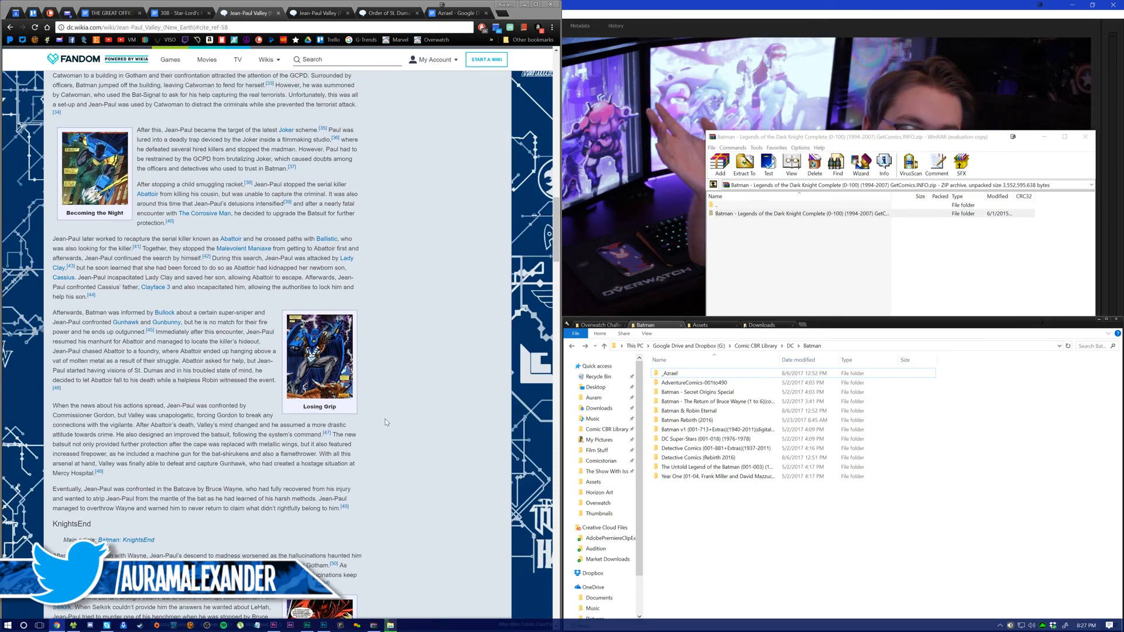
Step: Return to the article's Footnotes list and review the cited comic issues
scroll(422, 446, "down", 20)
scroll(422, 446, "down", 15)
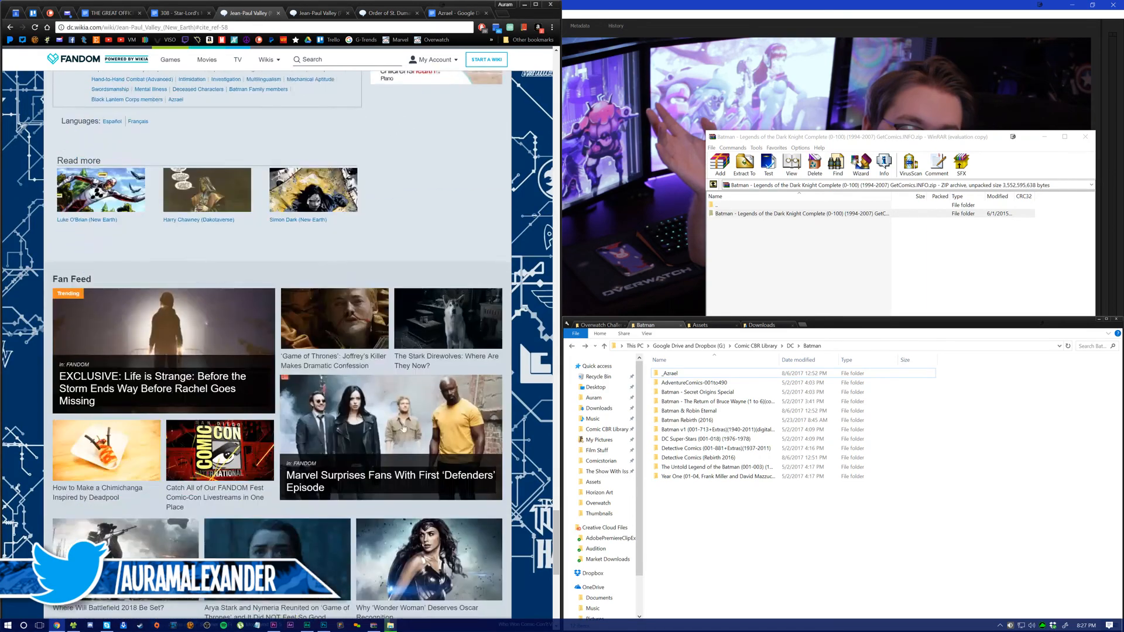
scroll(396, 423, "up", 12)
middle_click(384, 411)
middle_click(384, 412)
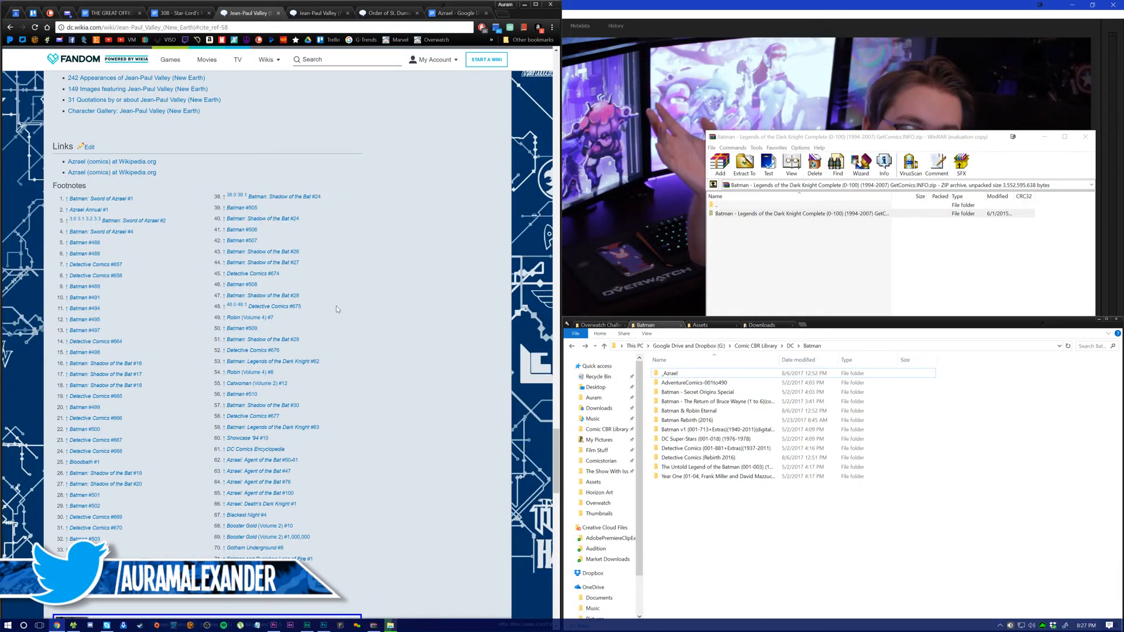
scroll(106, 270, "down", 1)
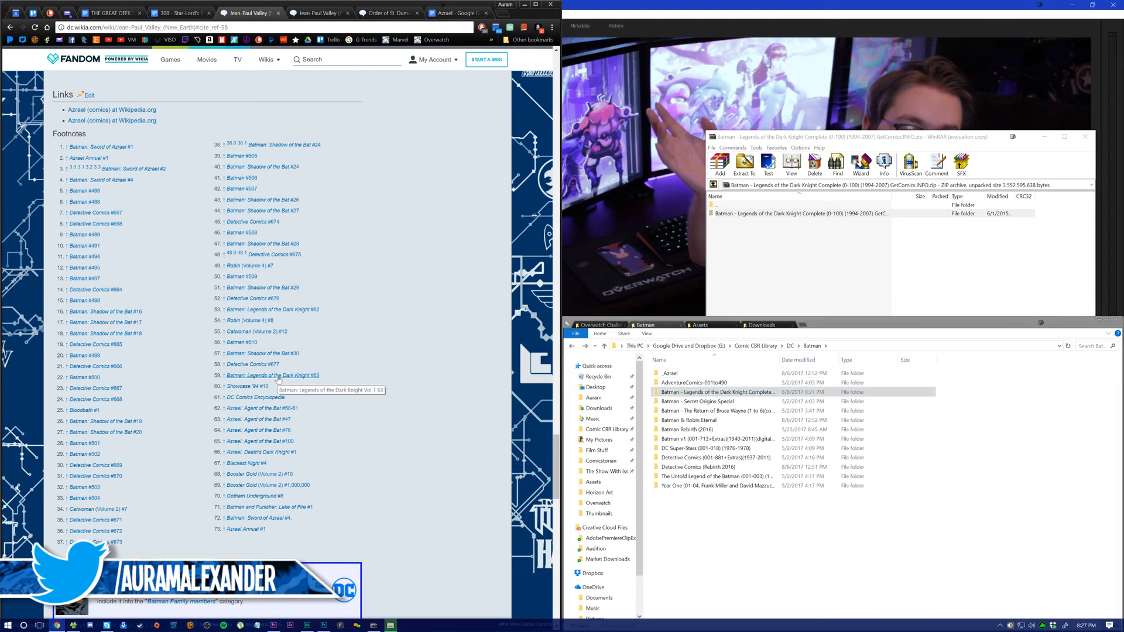
Step: Follow the Legends of the Dark Knight #63 footnote to its citation, and open the extracted Legends of the Dark Knight folder
left_click(223, 375)
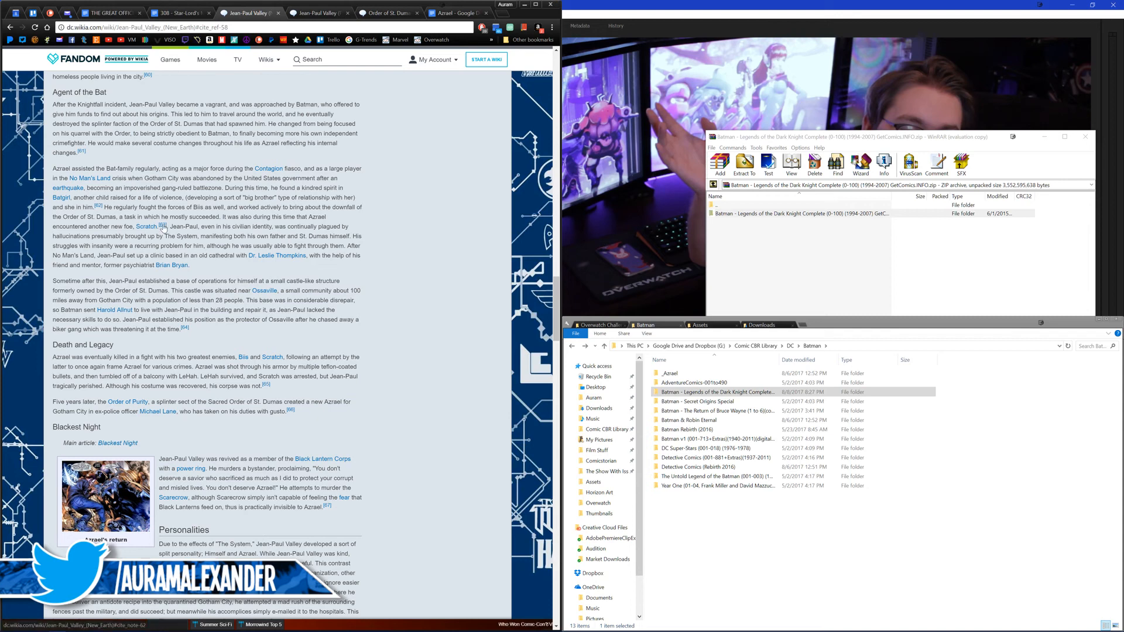
mouse_move(164, 229)
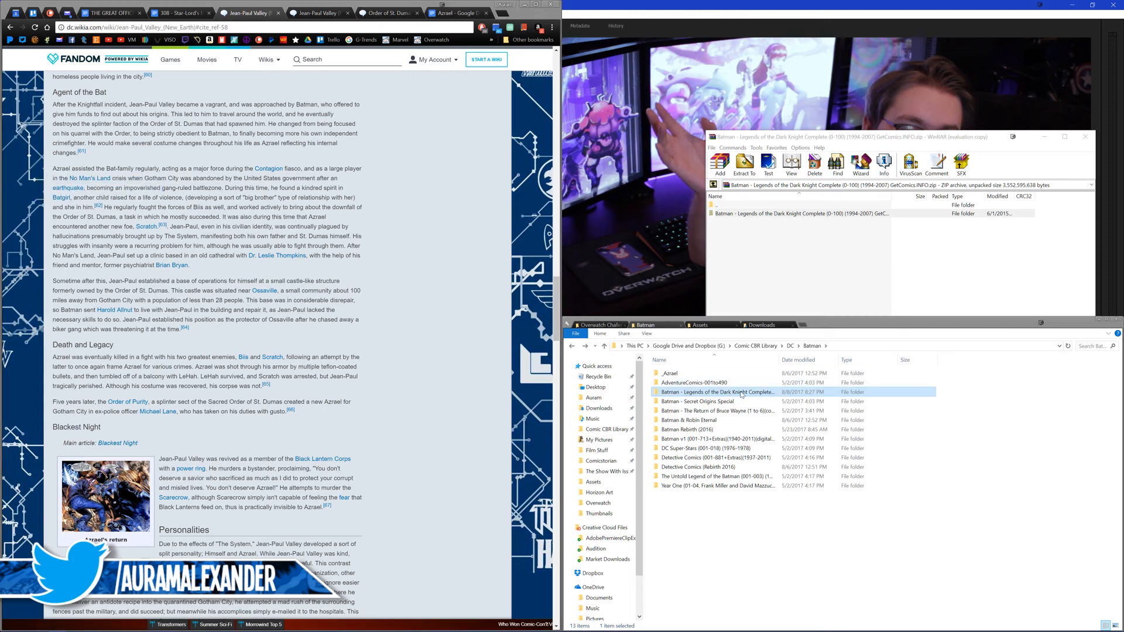
double_click(695, 393)
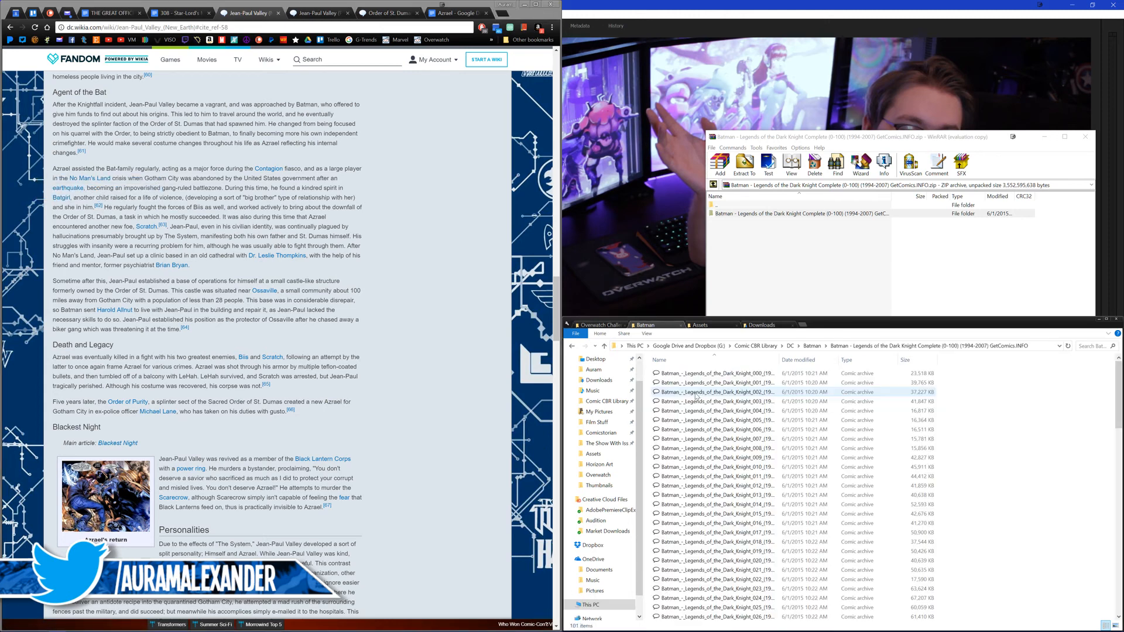
Step: Go back to the parent Batman folder and review the Batman Returns chapter of the Azrael script
left_click(572, 347)
left_click(373, 363)
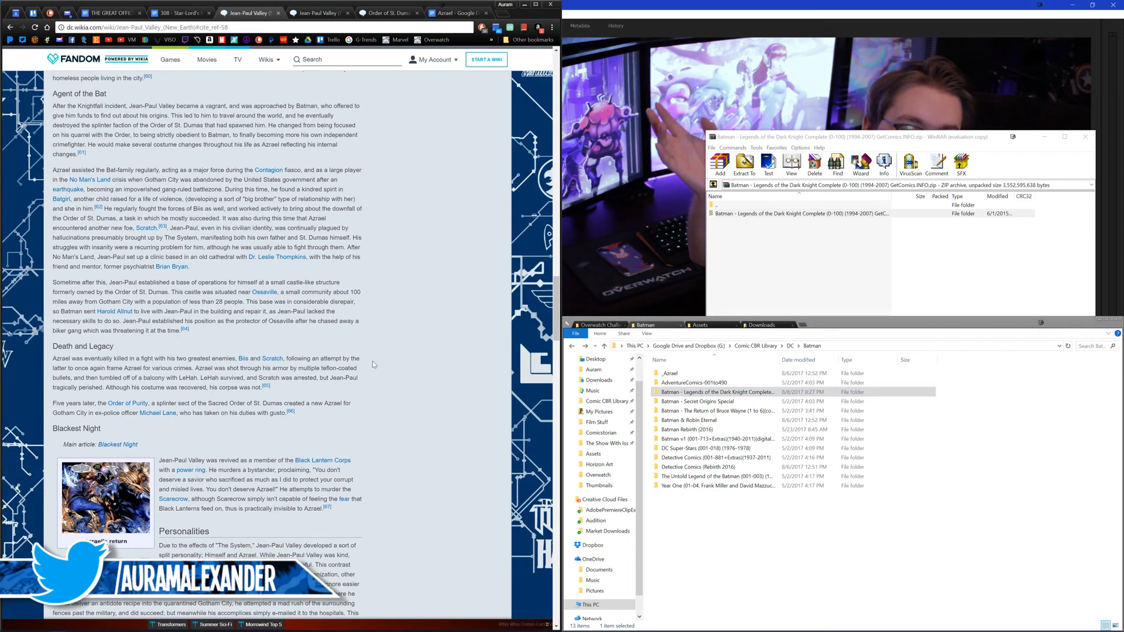
scroll(373, 364, "up", 1)
scroll(373, 363, "up", 2)
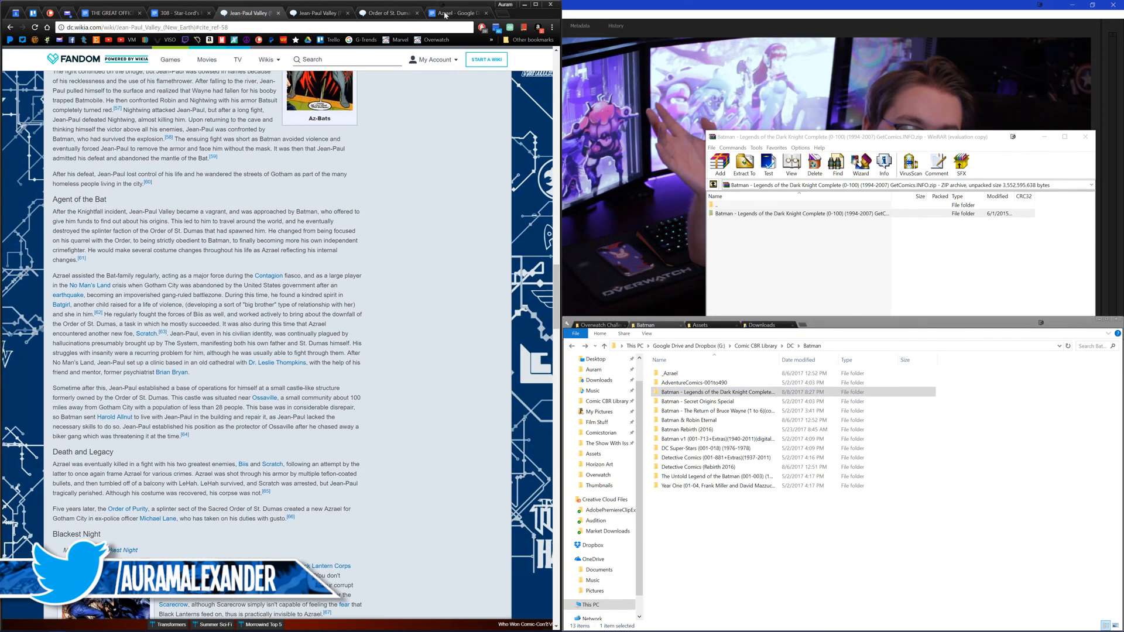
left_click(451, 13)
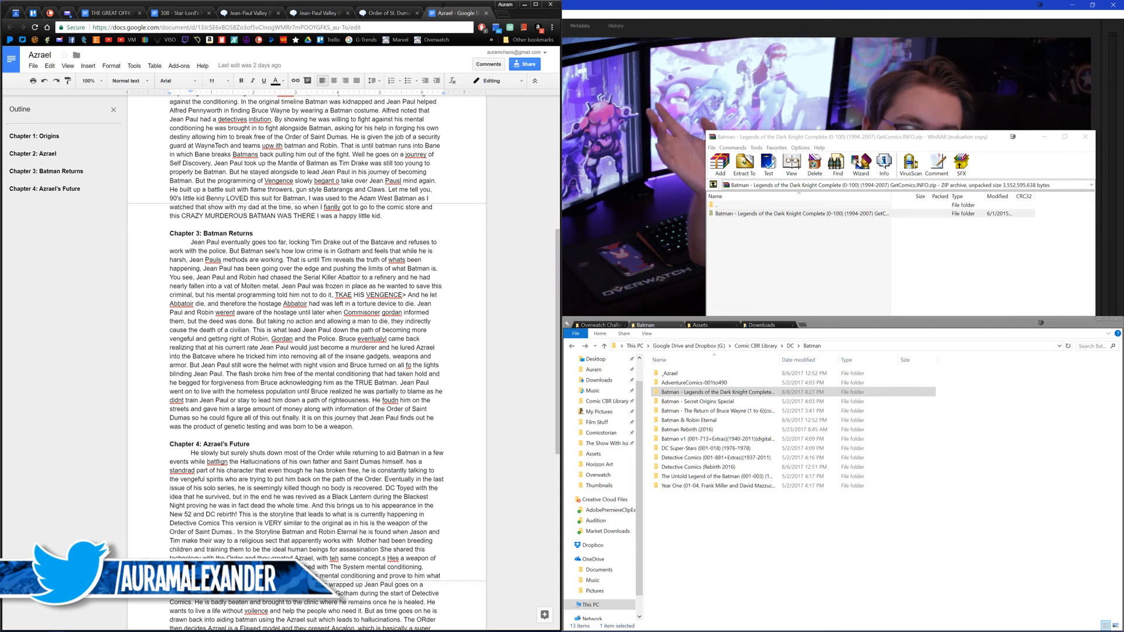
left_click_drag(190, 364, 378, 384)
Step: Close the Order of St. Dumas page and check the footnote 49 citation in the New Earth Jean-Paul Valley article
left_click(384, 14)
left_click(328, 16)
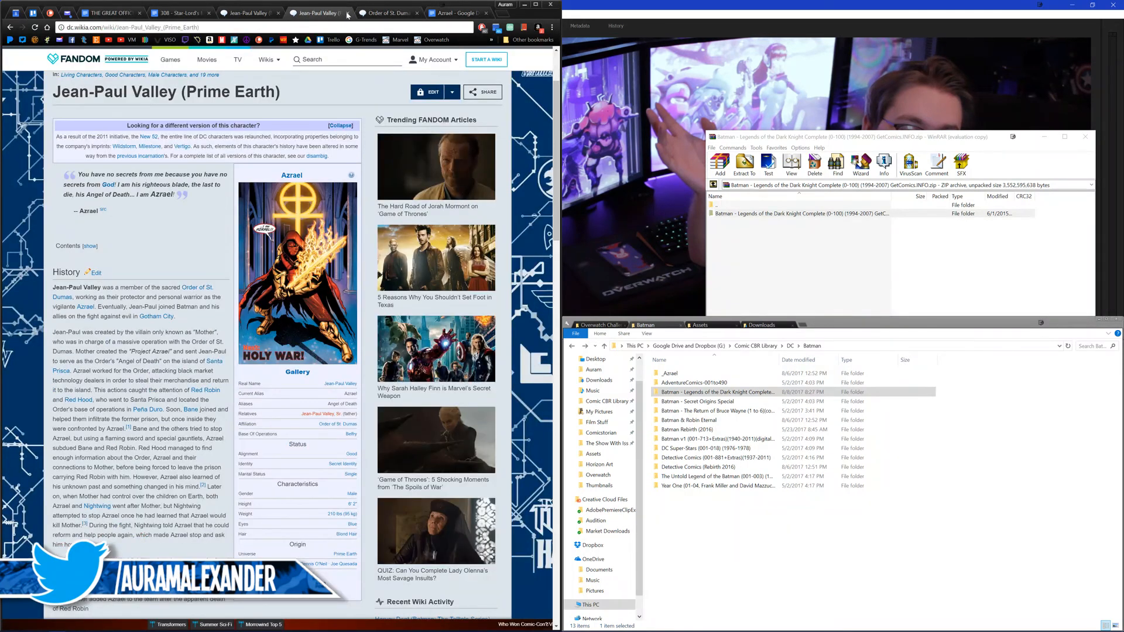
middle_click(377, 12)
left_click(254, 14)
scroll(221, 294, "up", 7)
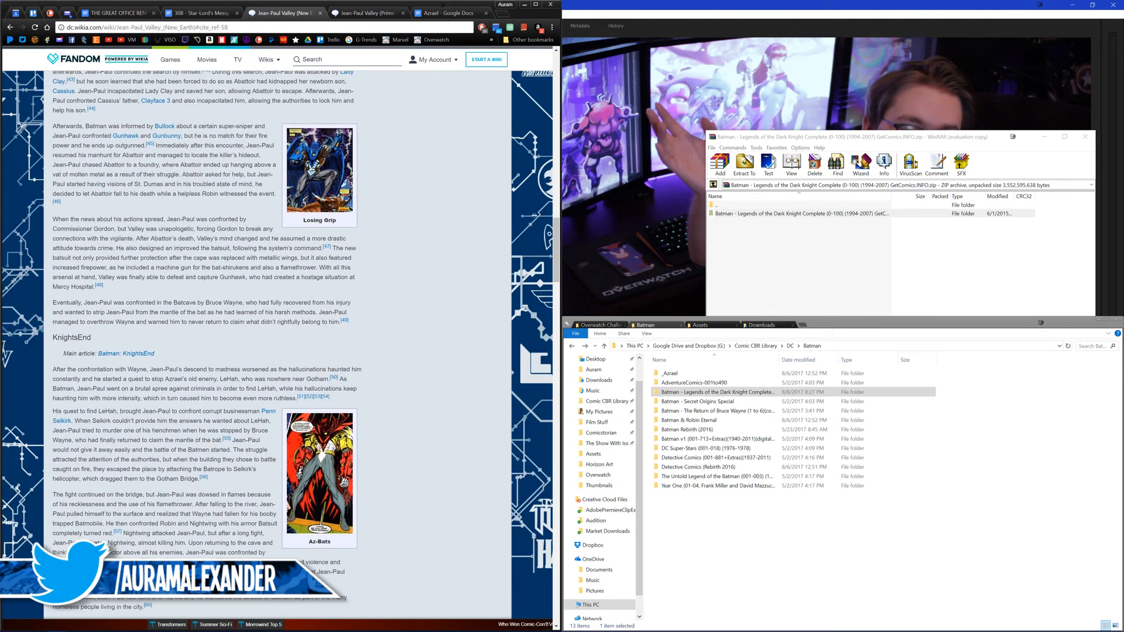
mouse_move(346, 322)
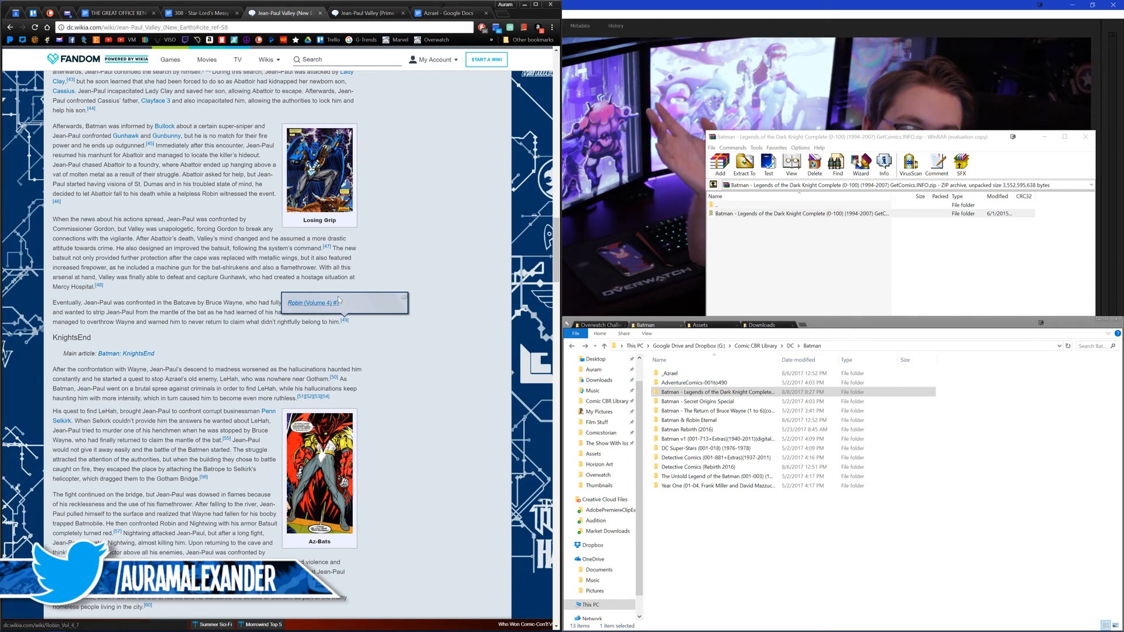
Step: Recheck the script's Batman Returns chapter and examine the KnightsEnd citations for Jean-Paul's final fight and defeat
left_click(426, 12)
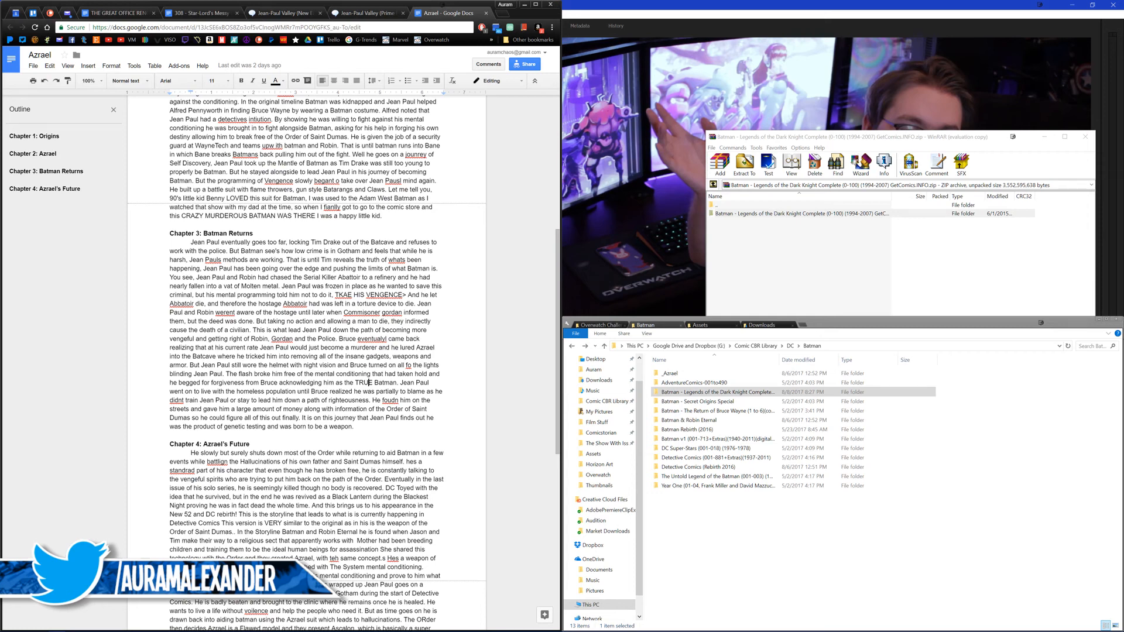
left_click(289, 16)
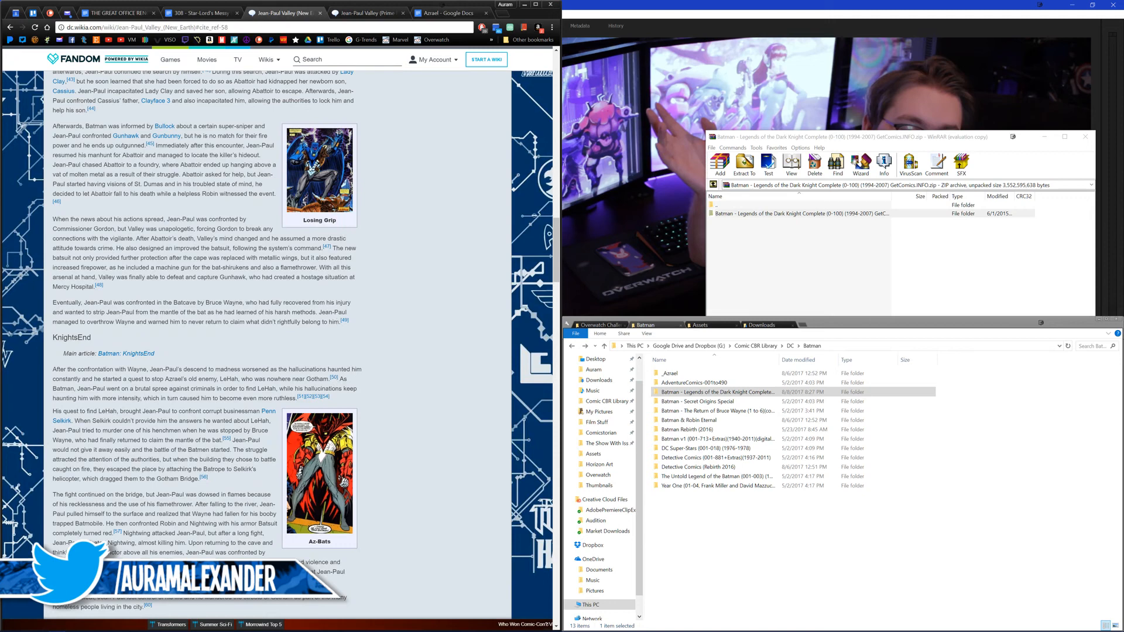
mouse_move(333, 379)
scroll(223, 347, "down", 1)
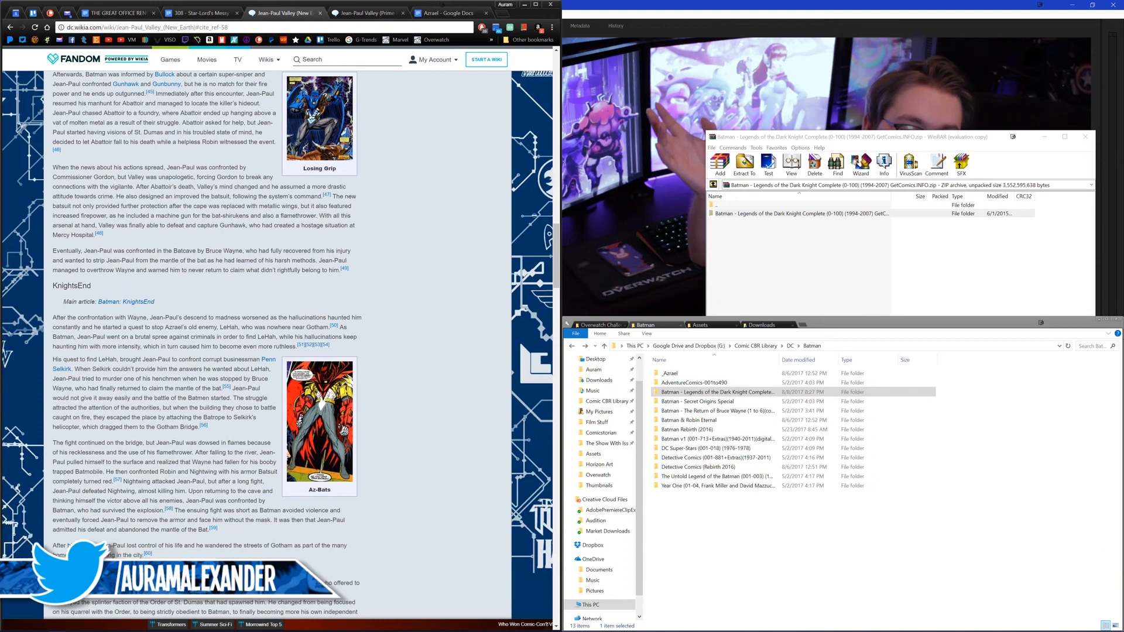
scroll(122, 374, "down", 2)
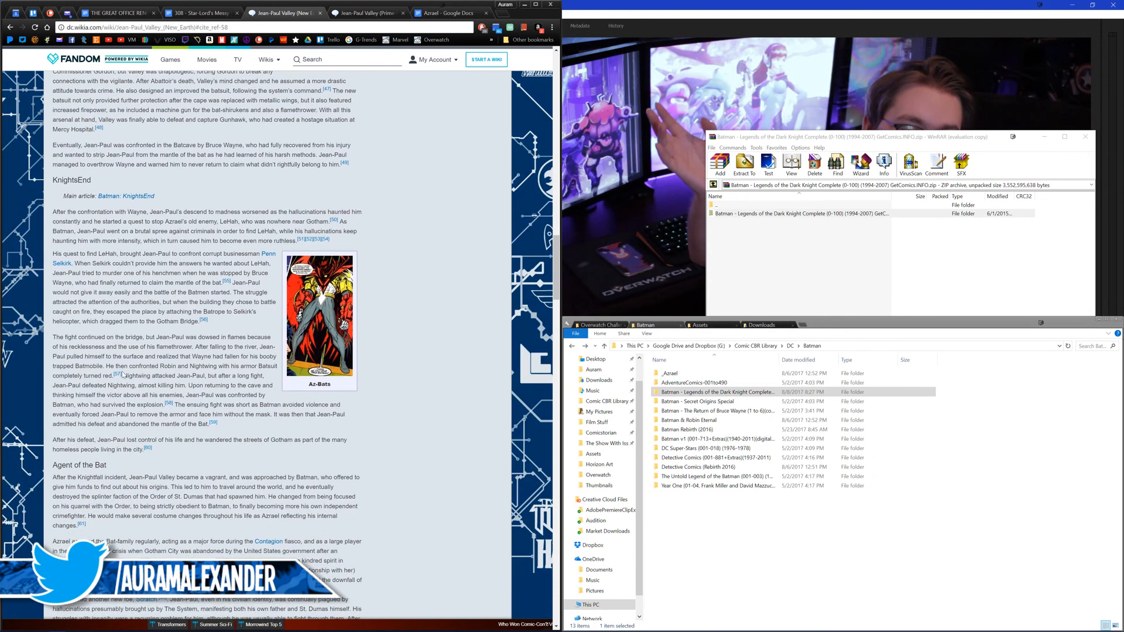
mouse_move(119, 377)
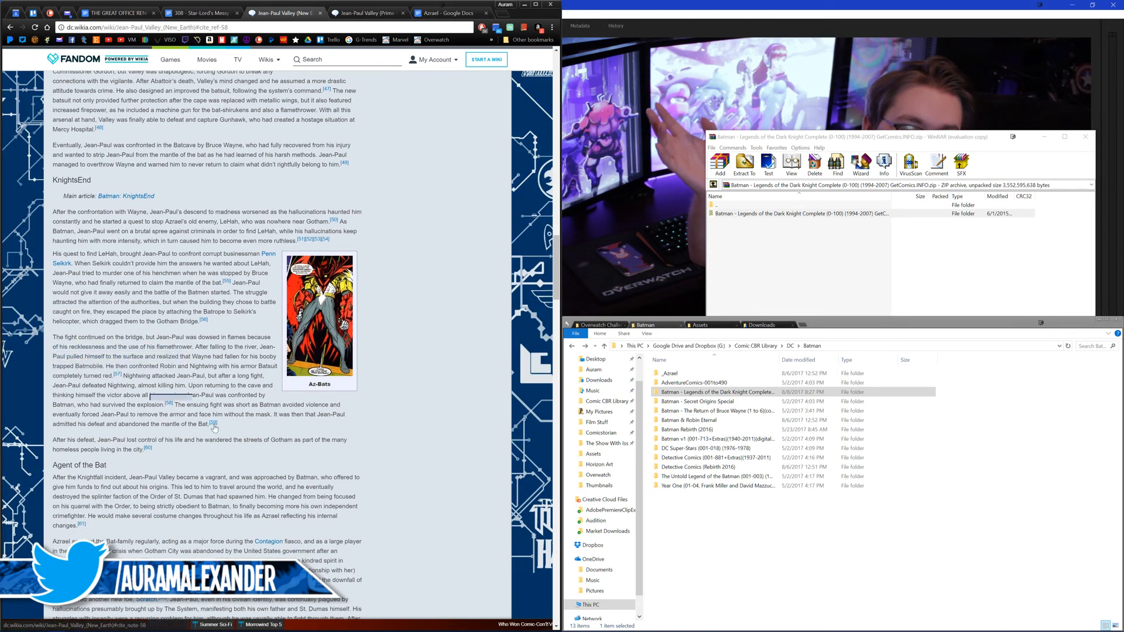
mouse_move(213, 425)
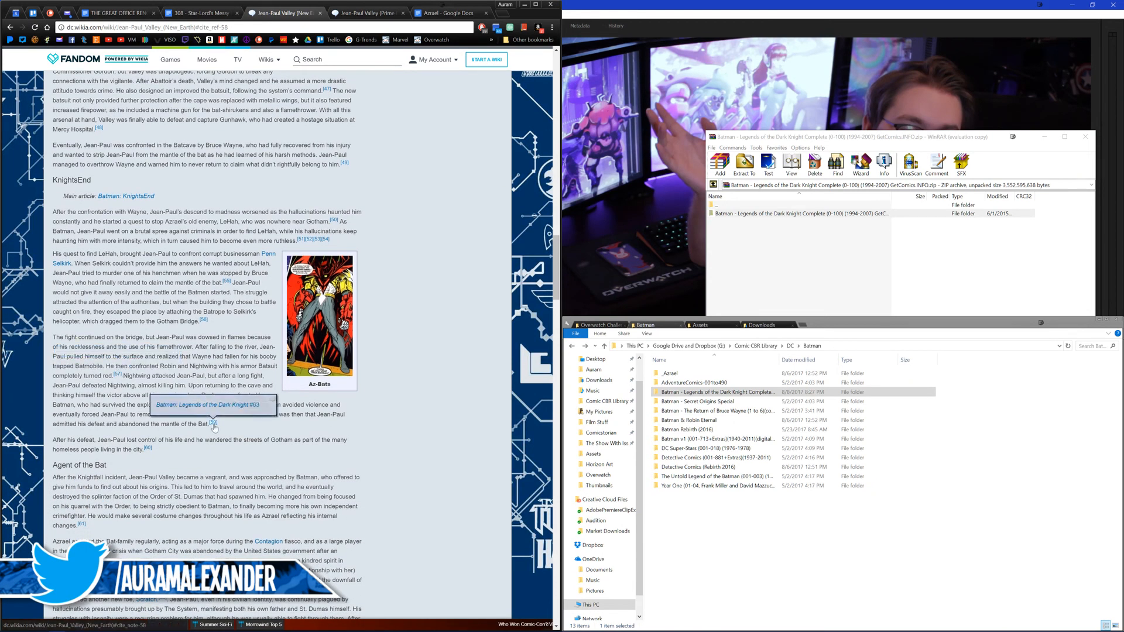
Step: Open issue 063 from the Legends of the Dark Knight folder and save its cover as Fight 00
double_click(715, 391)
scroll(720, 468, "down", 16)
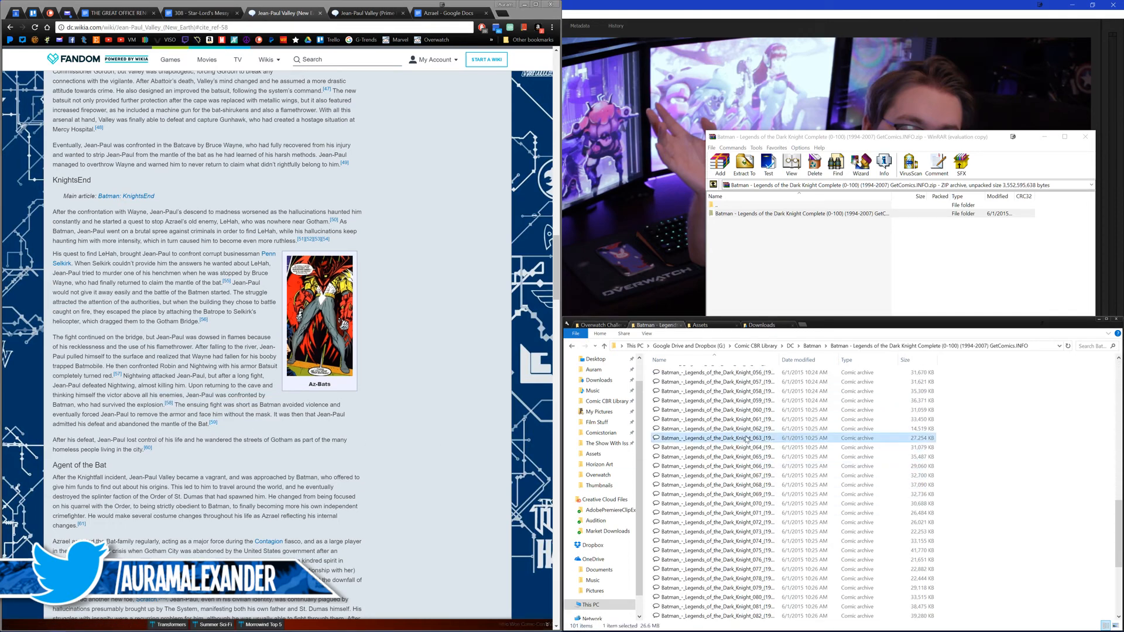
double_click(751, 438)
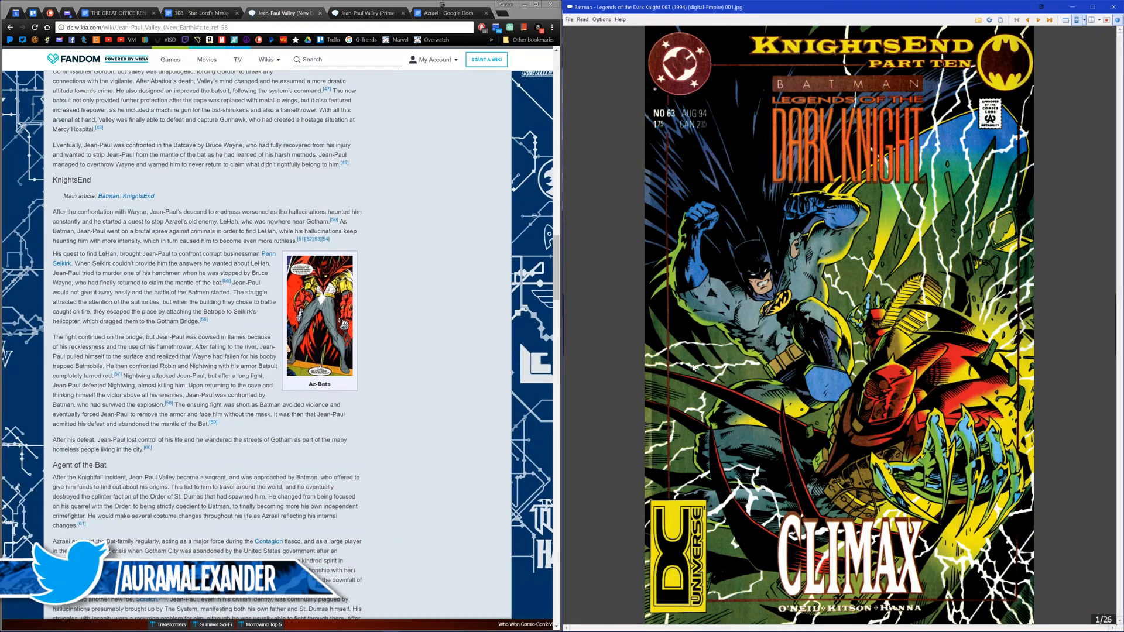
key("ctrl+s")
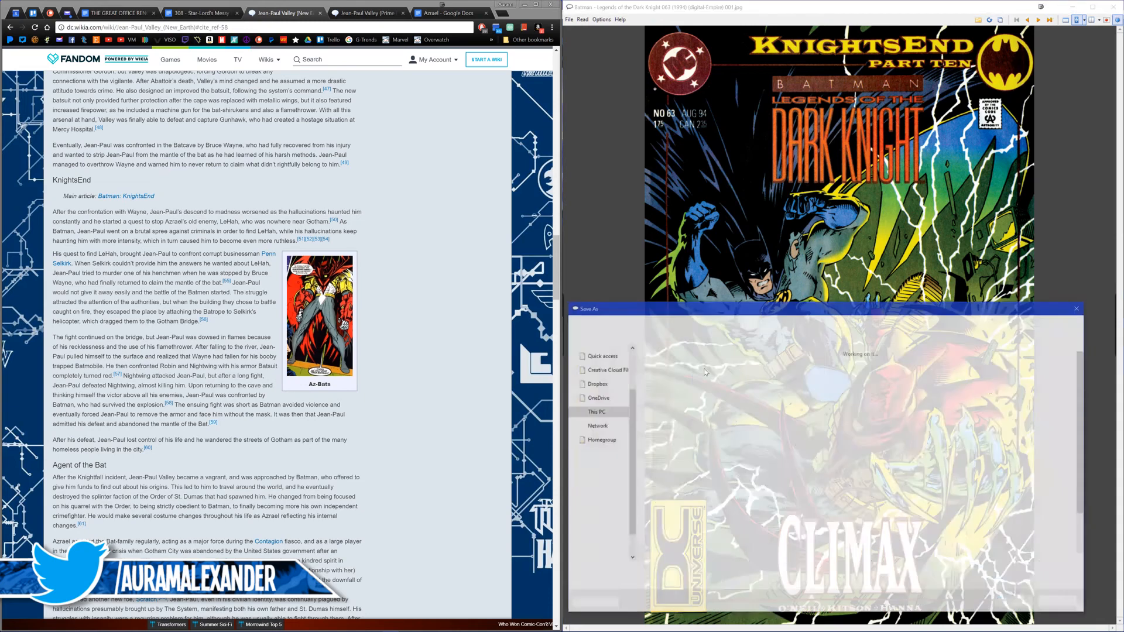
type("asdf")
key("Return")
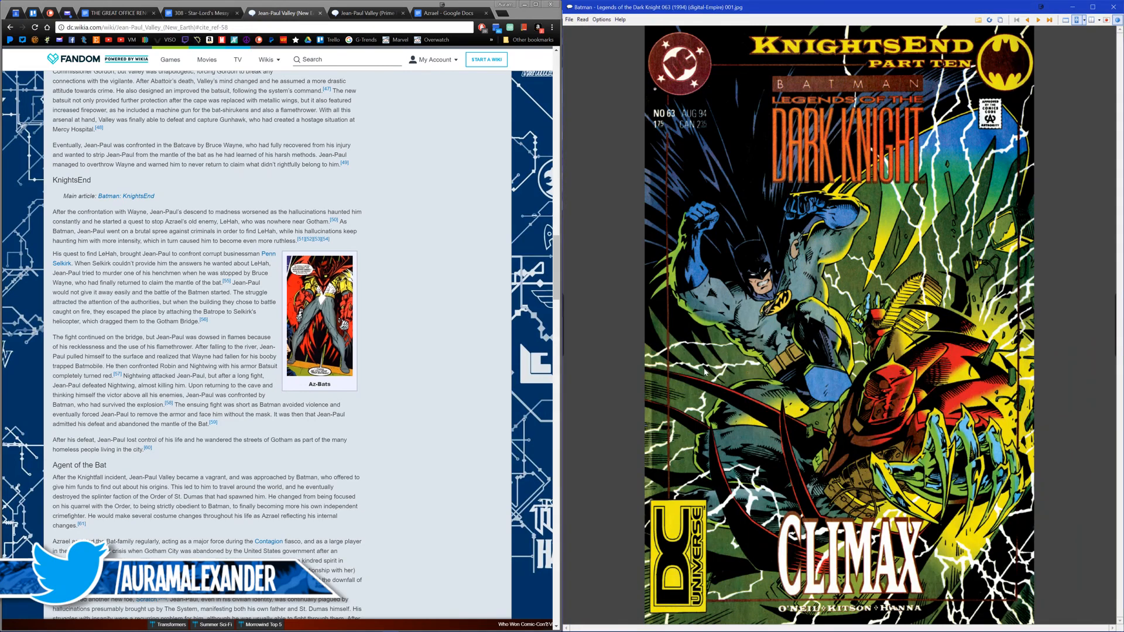
Step: Look through pages 2 to 13 of the issue for the Batcave confrontation between Batman and Jean-Paul
key("Right")
key("Right")
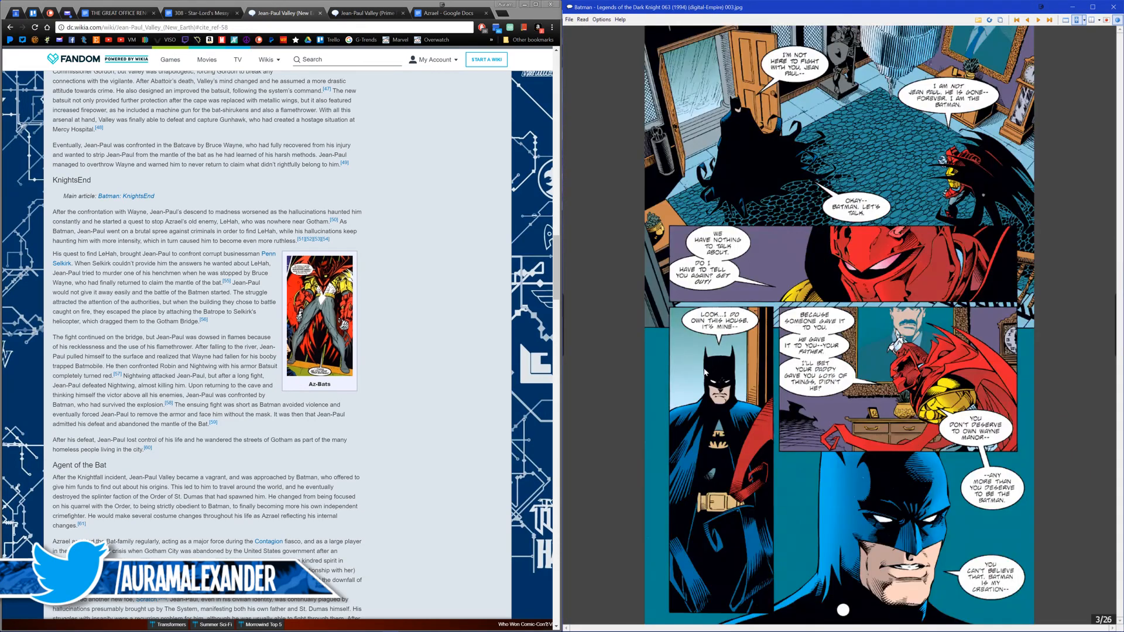
key("Right")
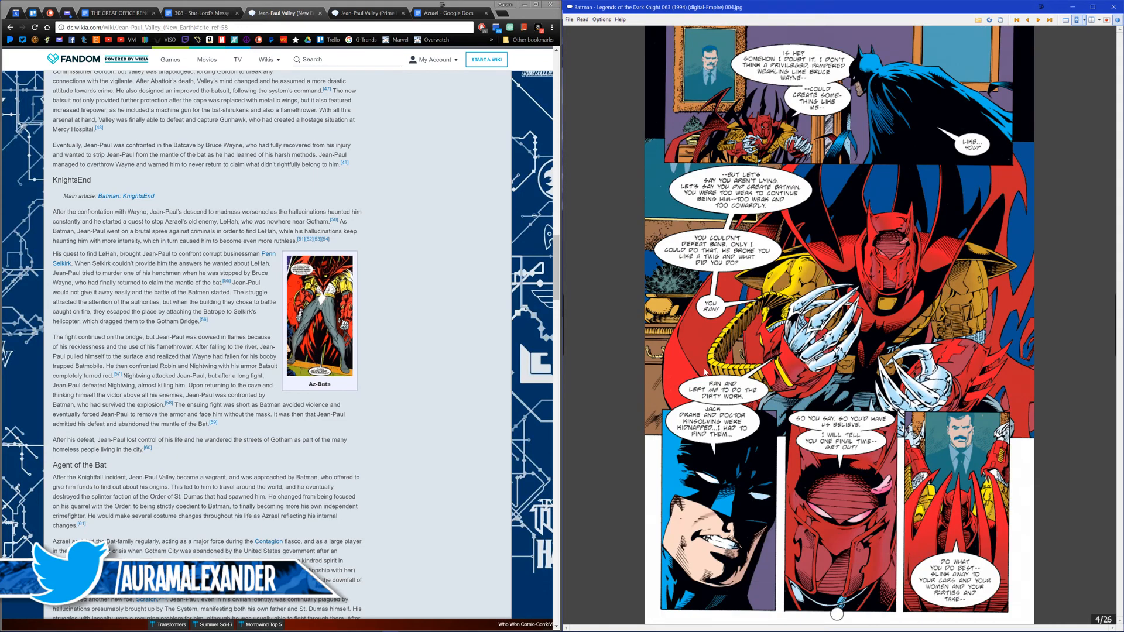
key("Right")
key("Right")
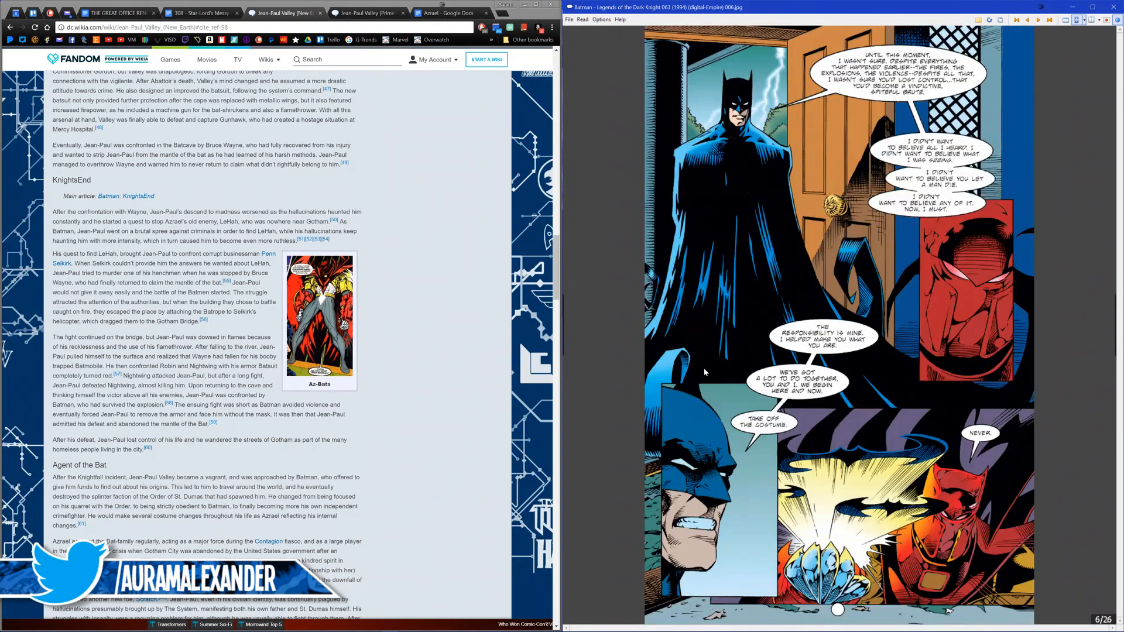
key("Right")
key("Right")
key("Right")
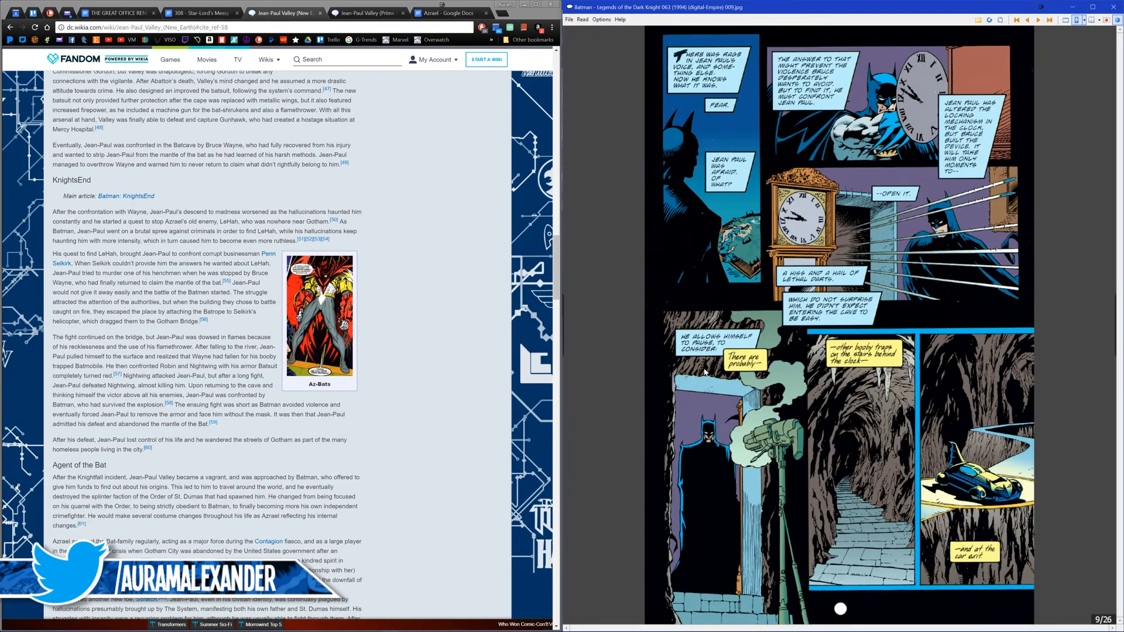
key("Right")
key("Left")
key("Right")
key("Left")
key("Right")
key("Right")
key("Right")
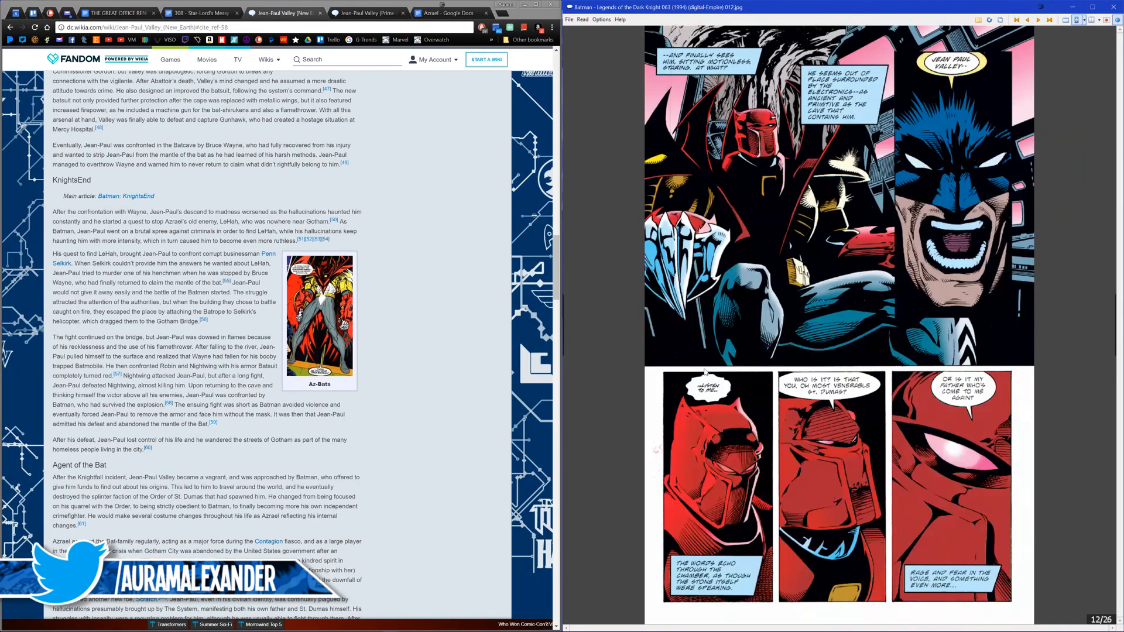
key("Right")
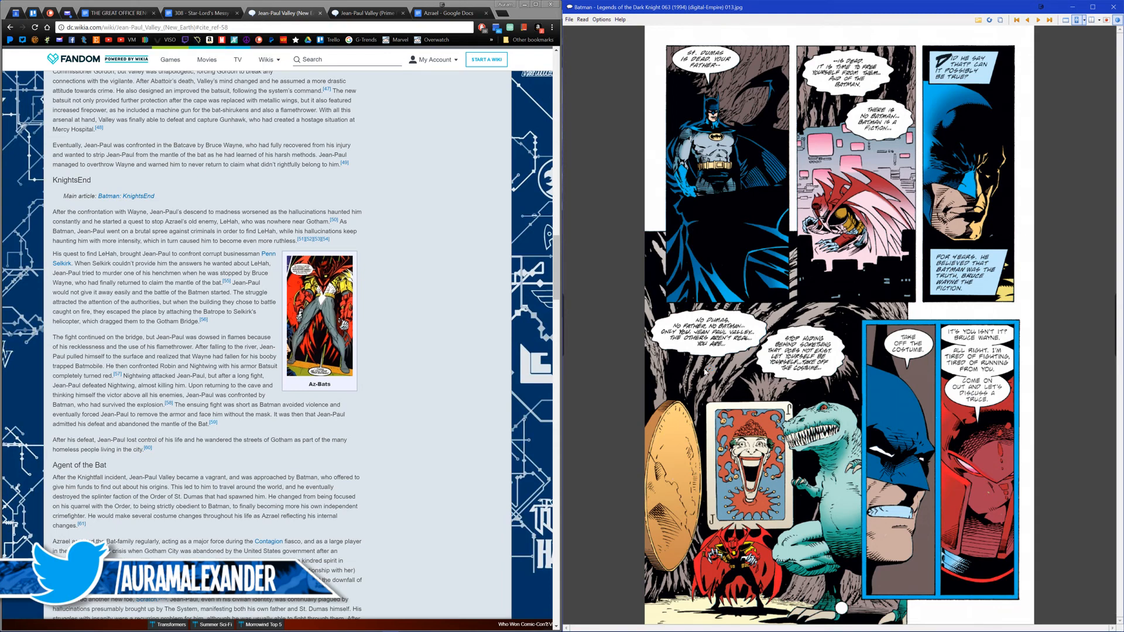
Step: Return to page 11 of the comic and save it as Fight 01 in the Azrael Assets folder
key("Left")
key("Left")
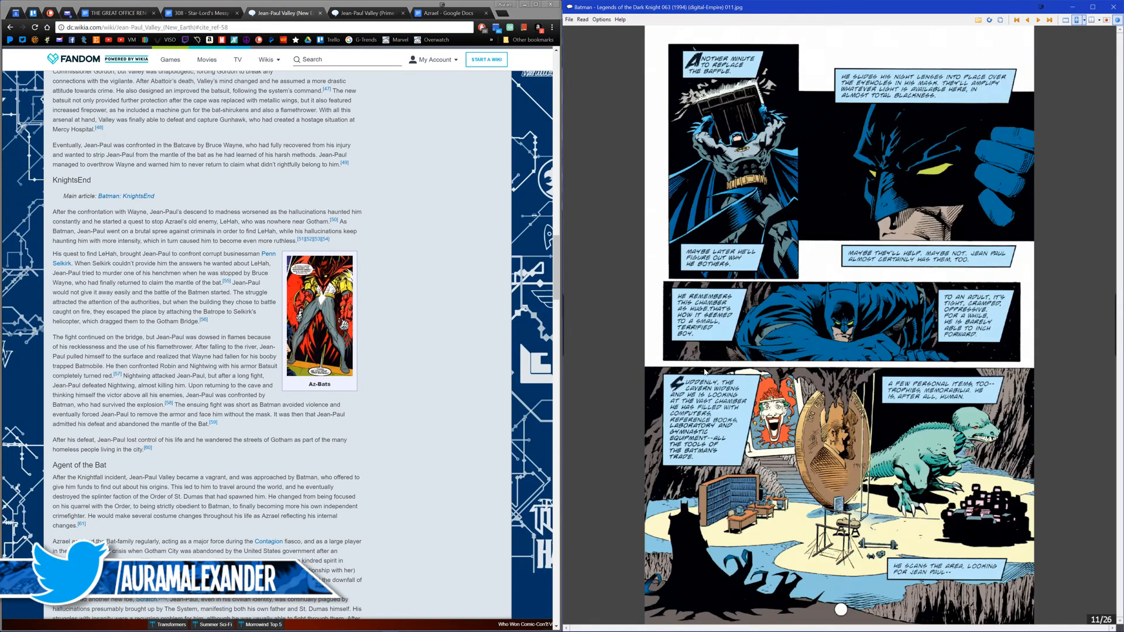
key("ctrl+s")
type("Fight 01")
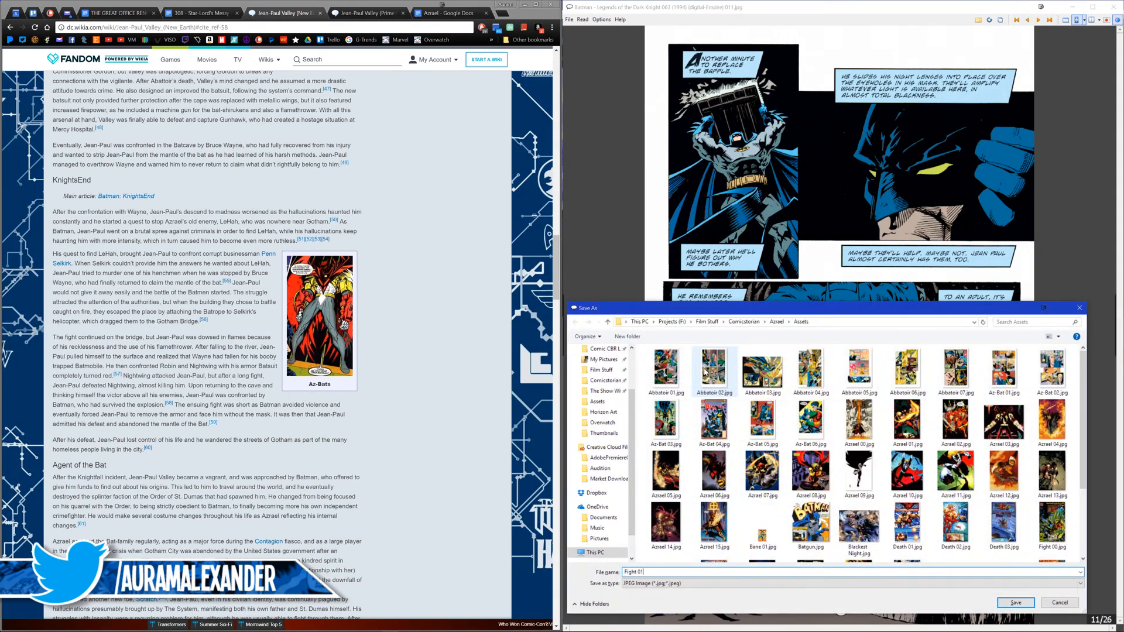
key("Return")
Step: Save page 12 of the comic as the JPEG image Fight 02
key("Right")
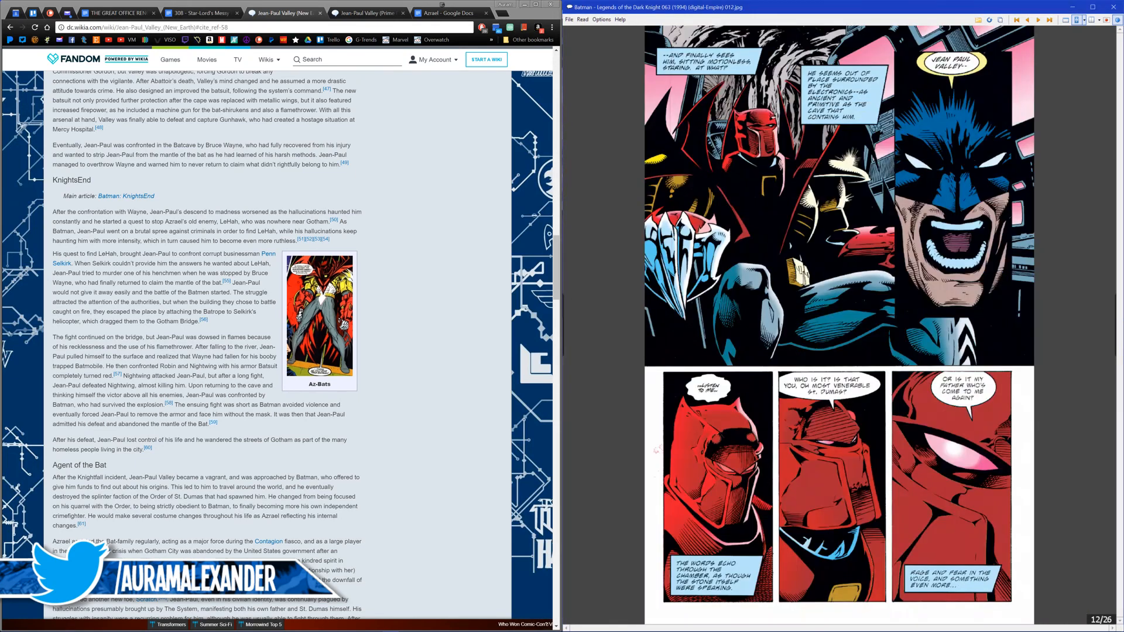
key("ctrl+s")
type("Fight 02")
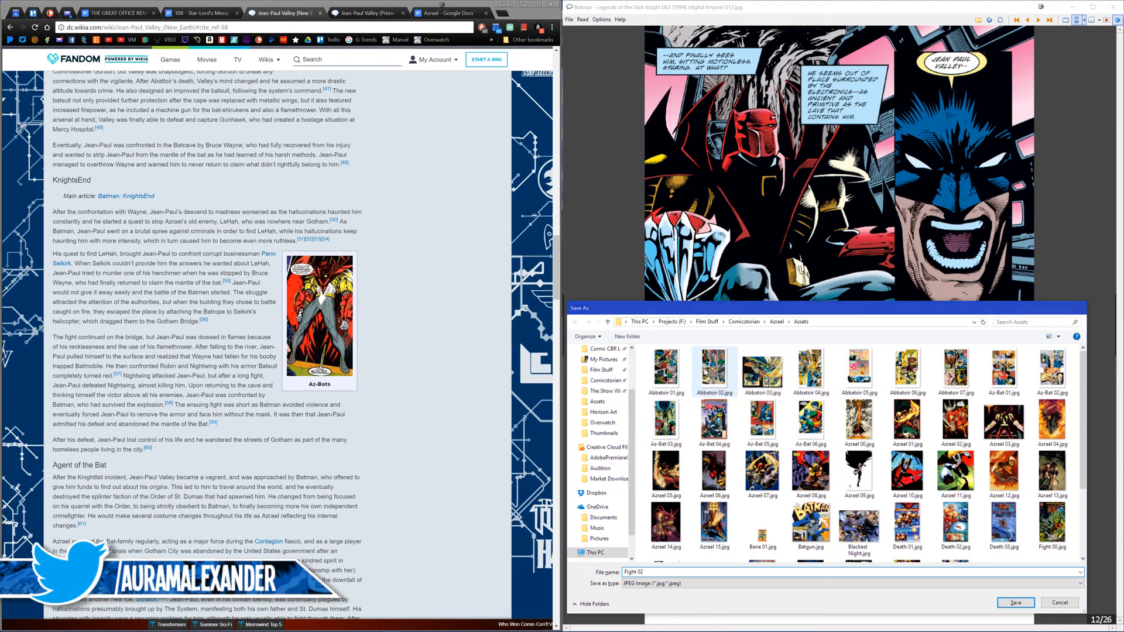
key("Return")
Step: Save page 13 of the comic as Fight 03 in the same Assets folder
key("Right")
key("ctrl+s")
type("Fight 03")
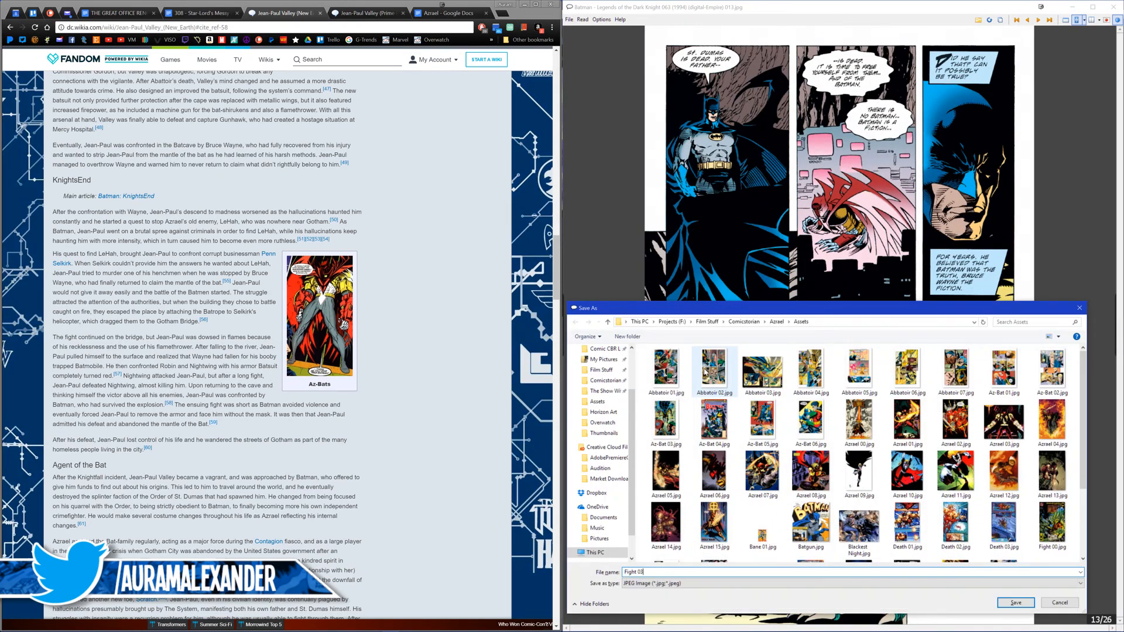
key("Return")
Step: Examine the fight scene from page 14 through page 22, and go back to page 20
key("Right")
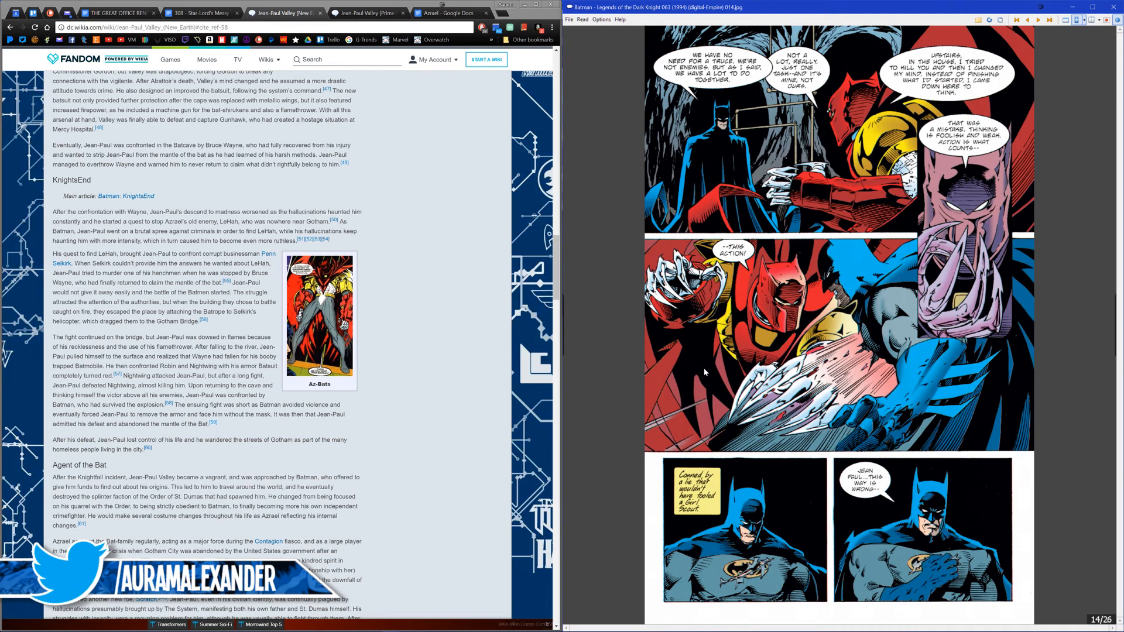
key("Right")
key("Right")
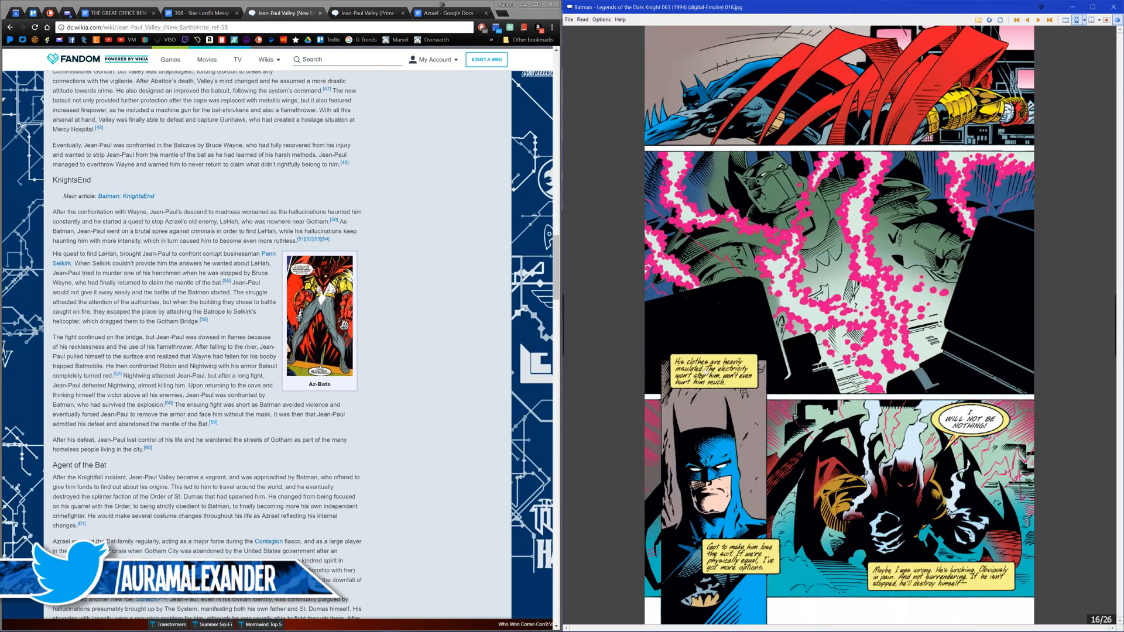
key("Right")
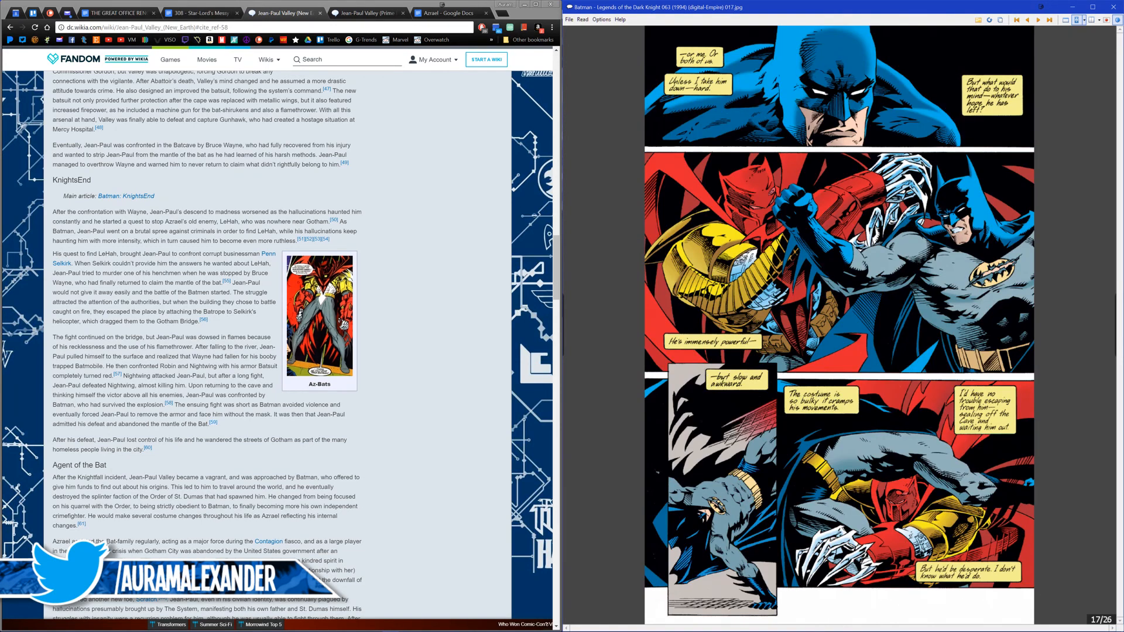
key("Right")
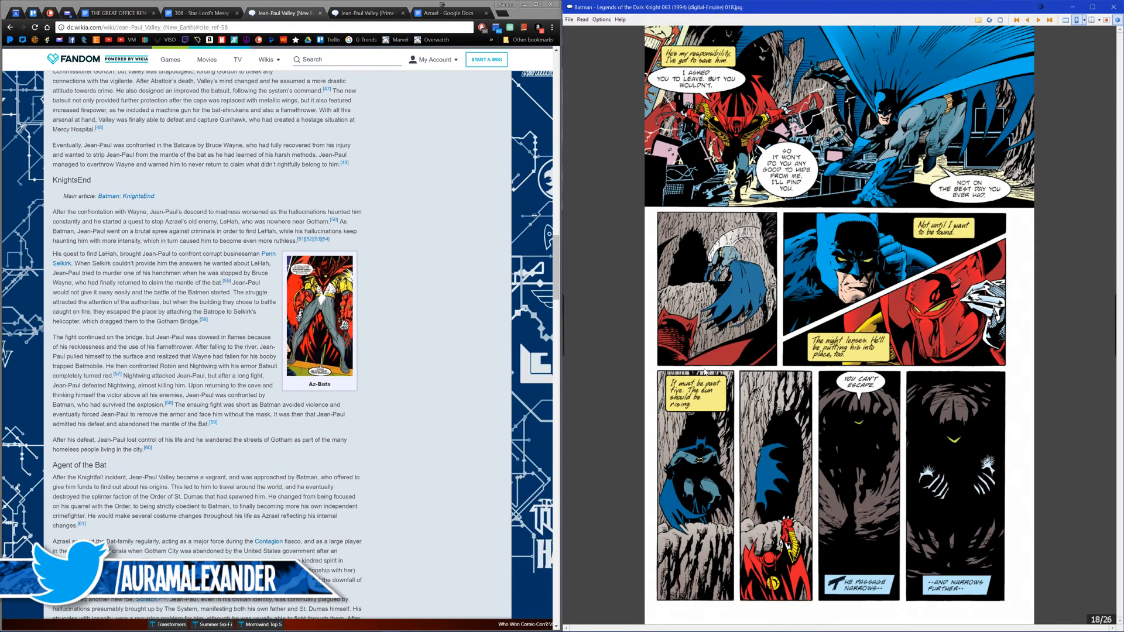
key("Right")
key("Right")
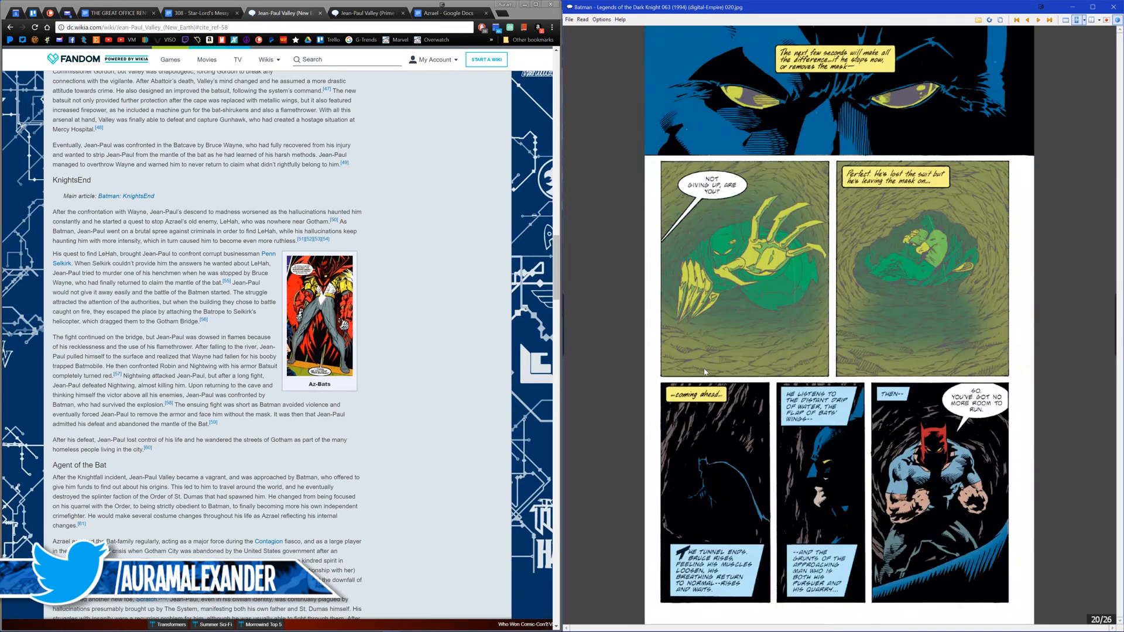
key("Right")
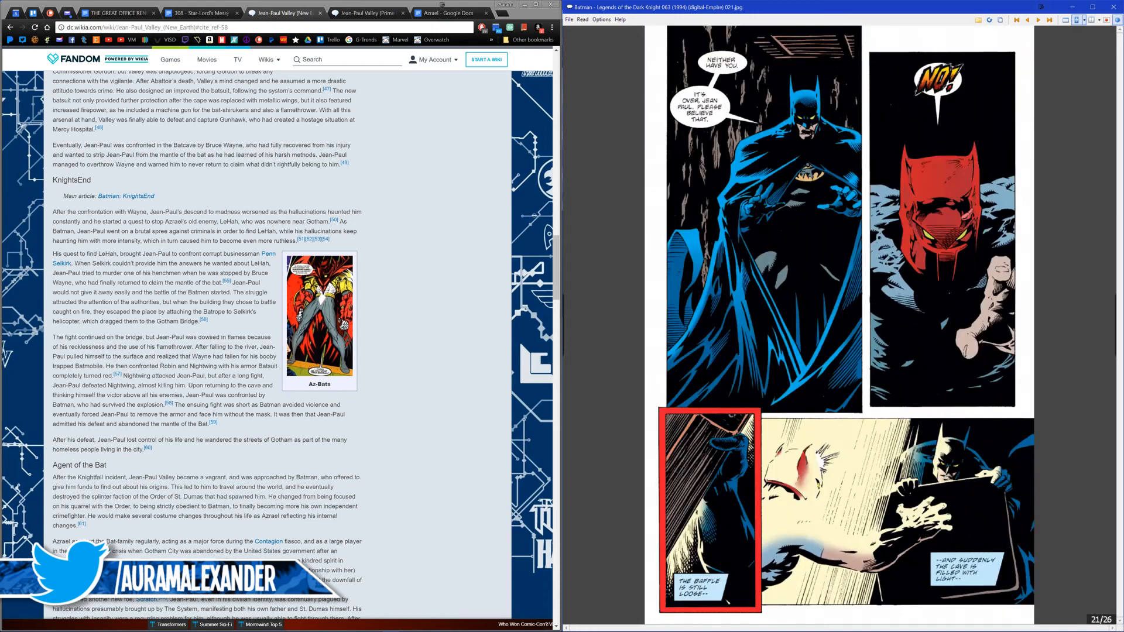
key("Right")
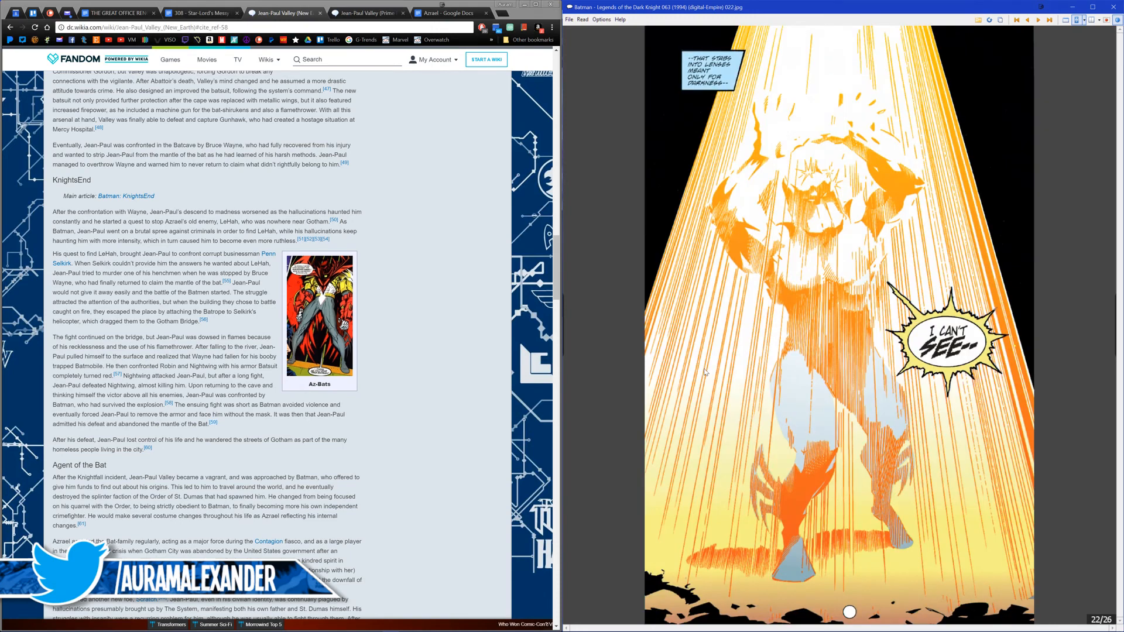
key("Left")
key("Left")
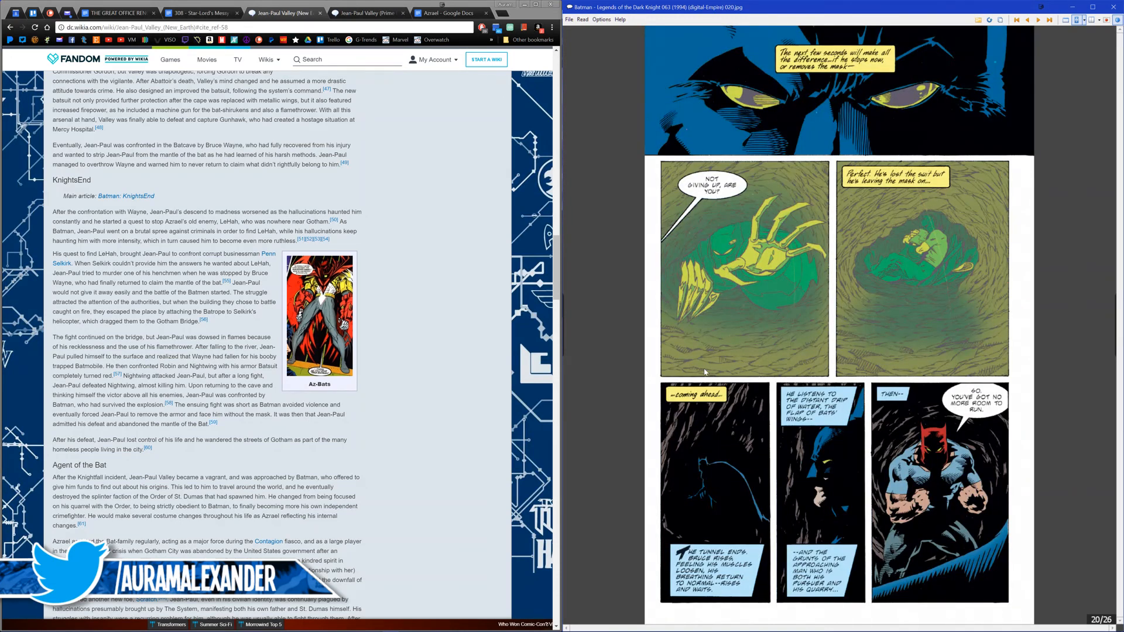
Step: Save page 20 of the comic as Fight 04 in the Azrael Assets folder
key("ctrl+s")
type("Fight 04")
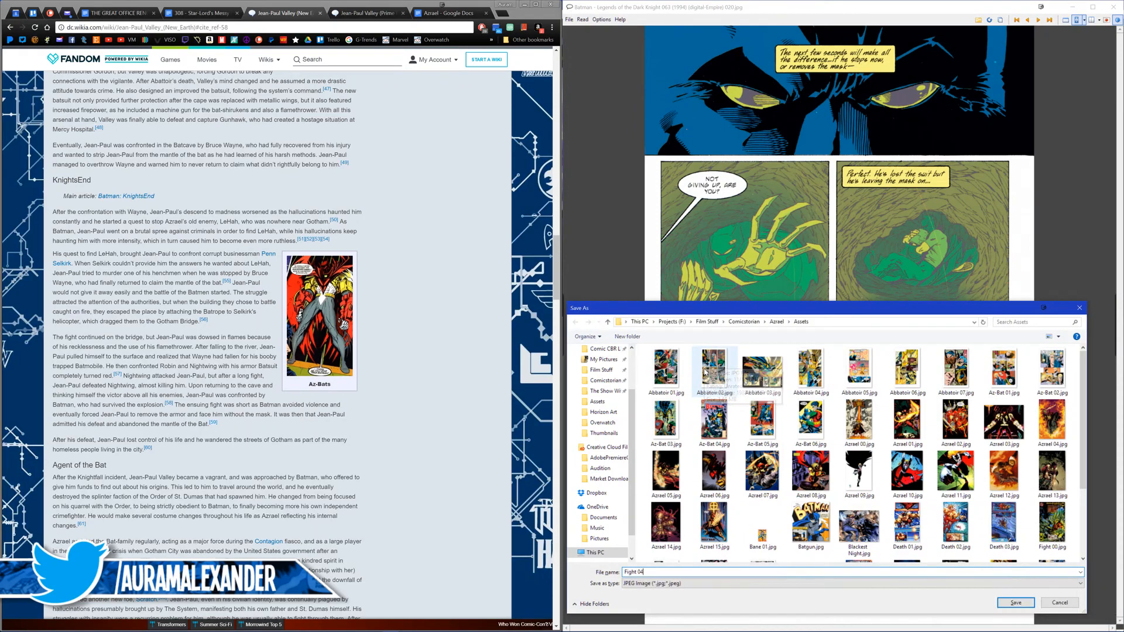
key("Return")
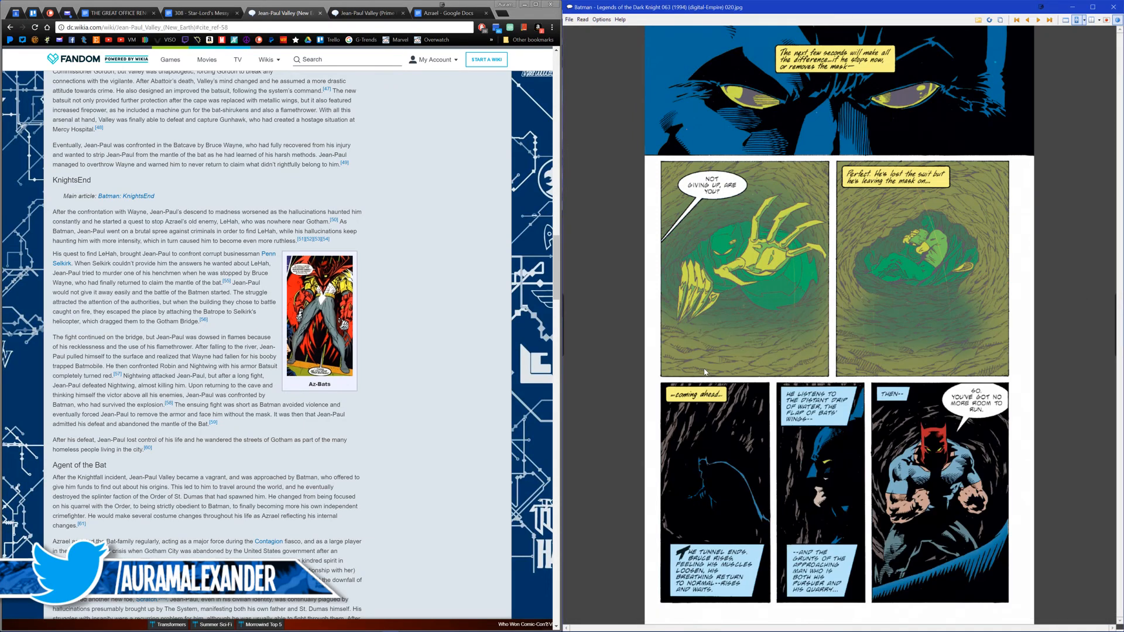
Step: Compare the neighbouring pages, return to page 19 and save it as the JPEG image Fight 05
key("Left")
key("Right")
key("Right")
key("Left")
key("Left")
key("ctrl+s")
type("Fight 005")
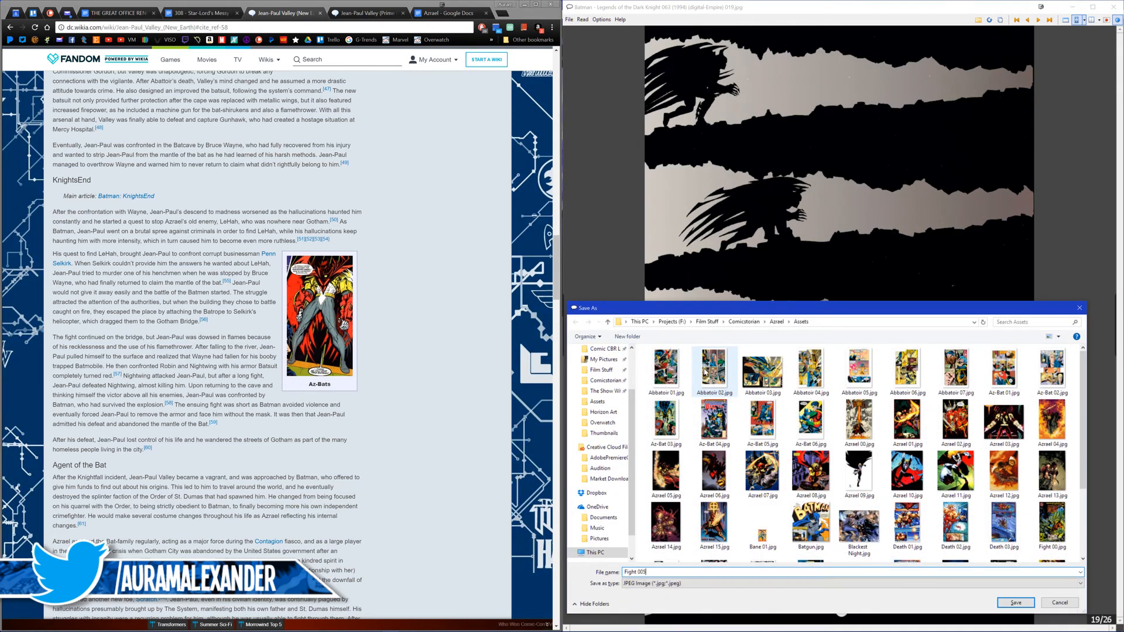
key("Return")
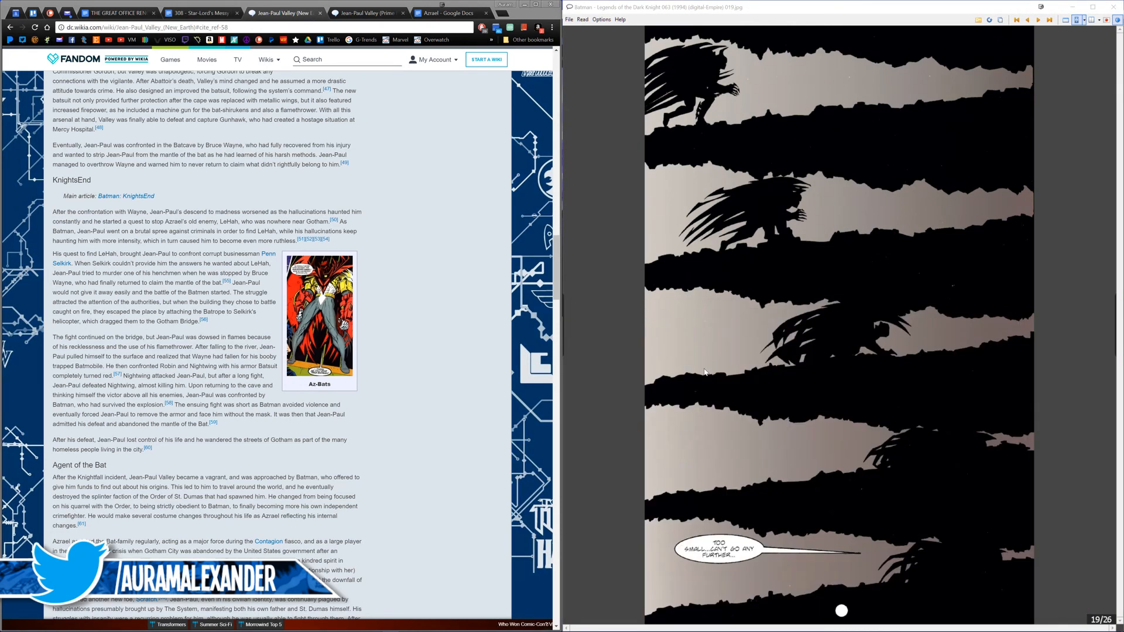
Step: Go forward to page 21 of the comic and save it as Fight 06 in the Assets folder
key("Right")
key("Right")
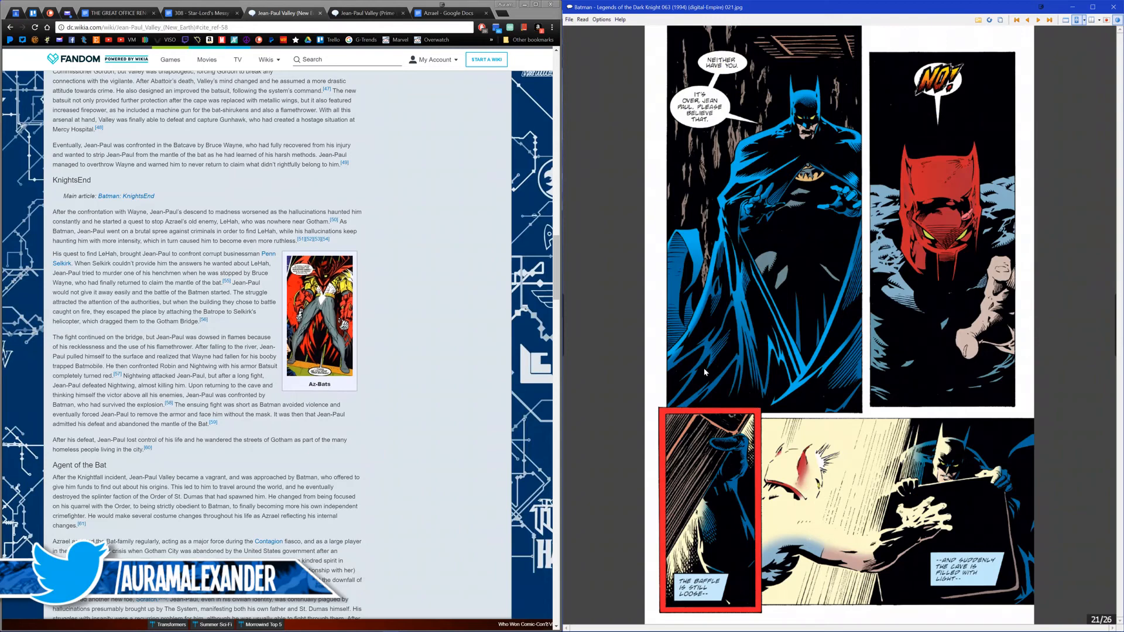
key("ctrl+s")
type("F")
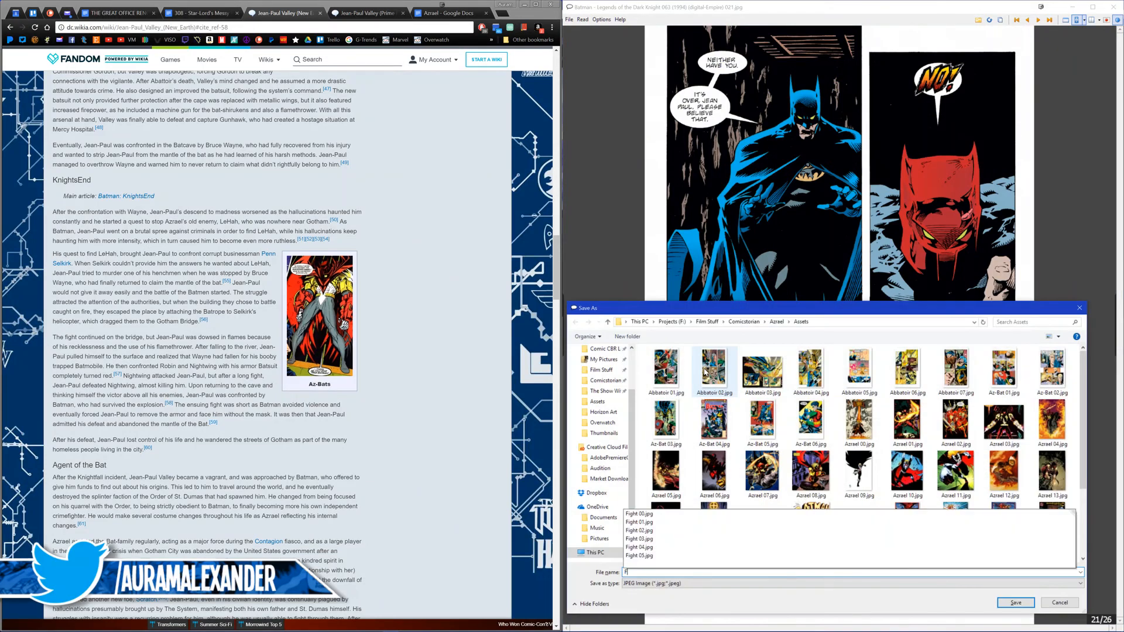
type("ight 06")
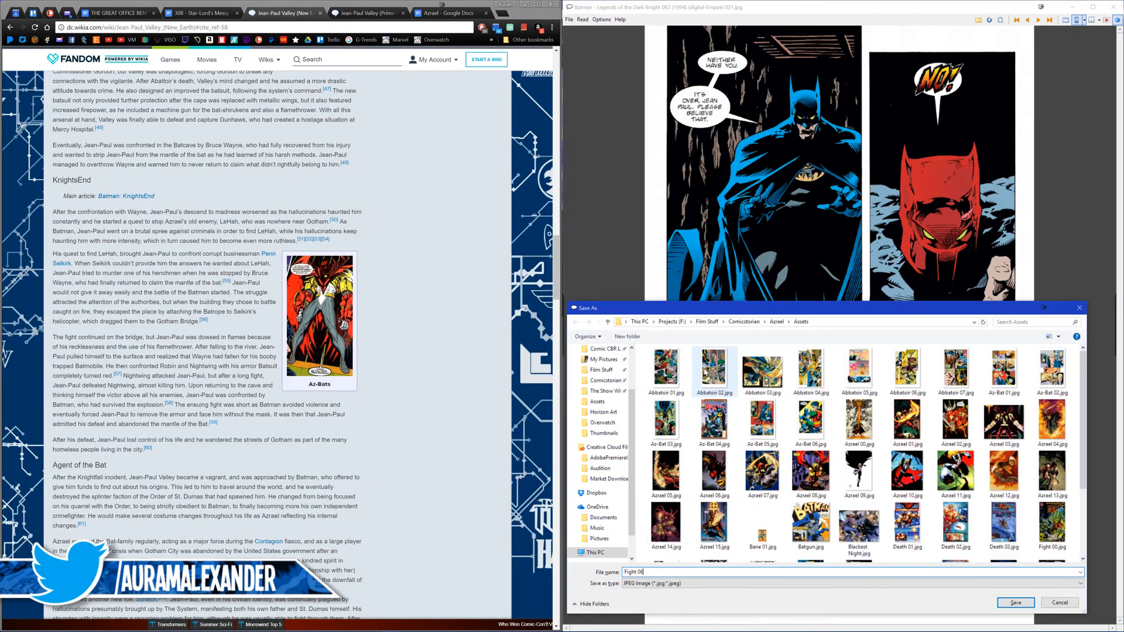
key("Return")
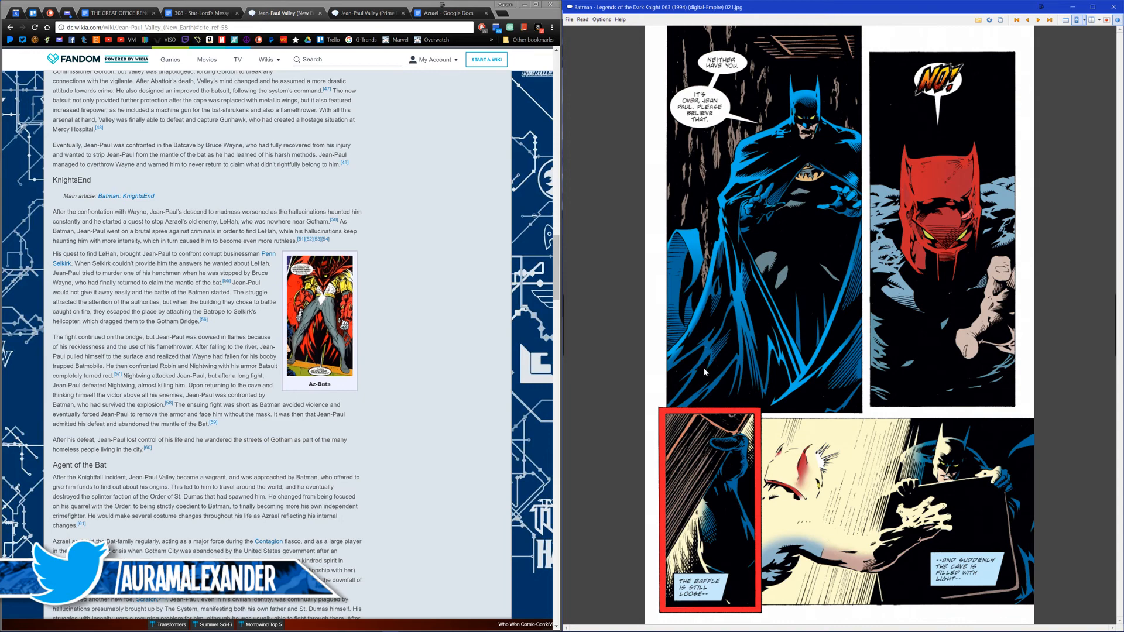
Step: Save page 22 of the comic as the JPEG image Fight 07
key("Right")
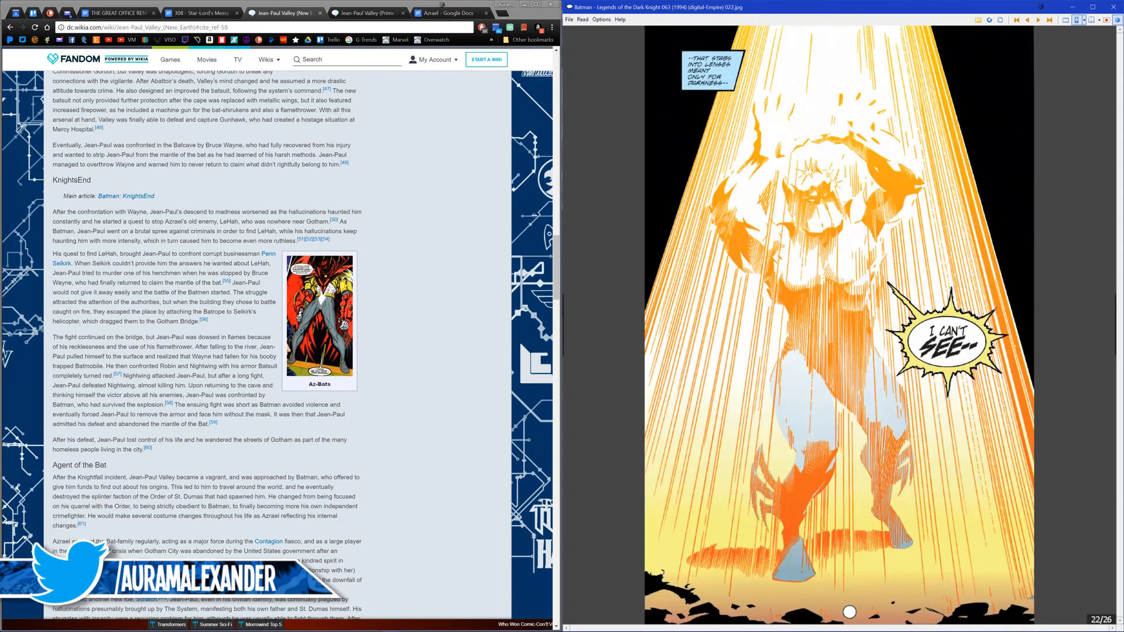
key("ctrl+s")
type("Figh")
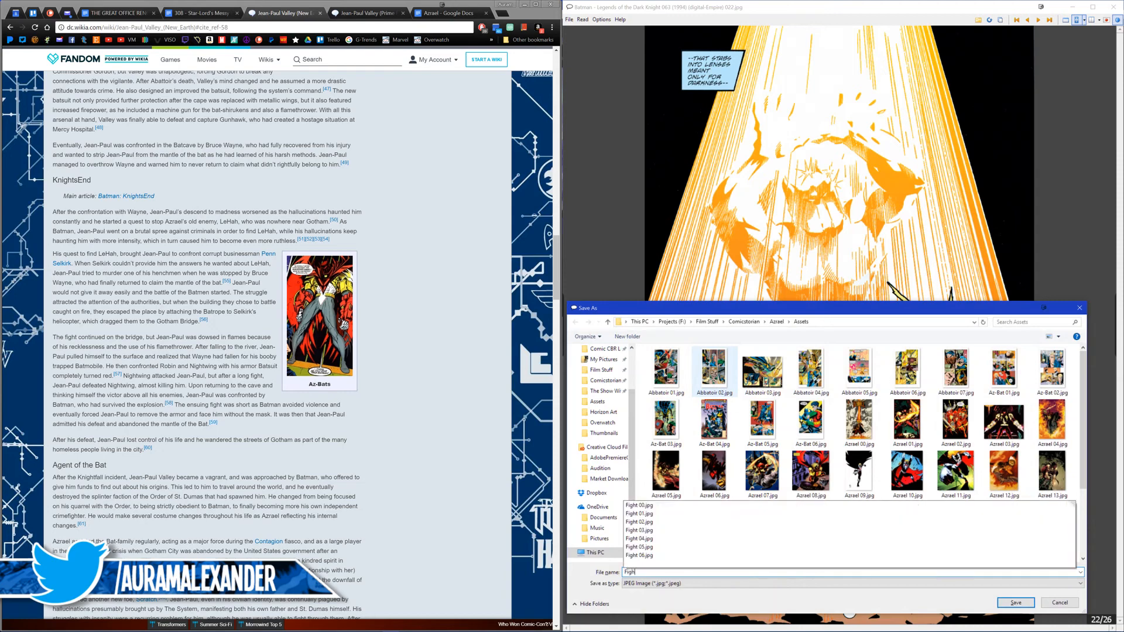
type("t 07")
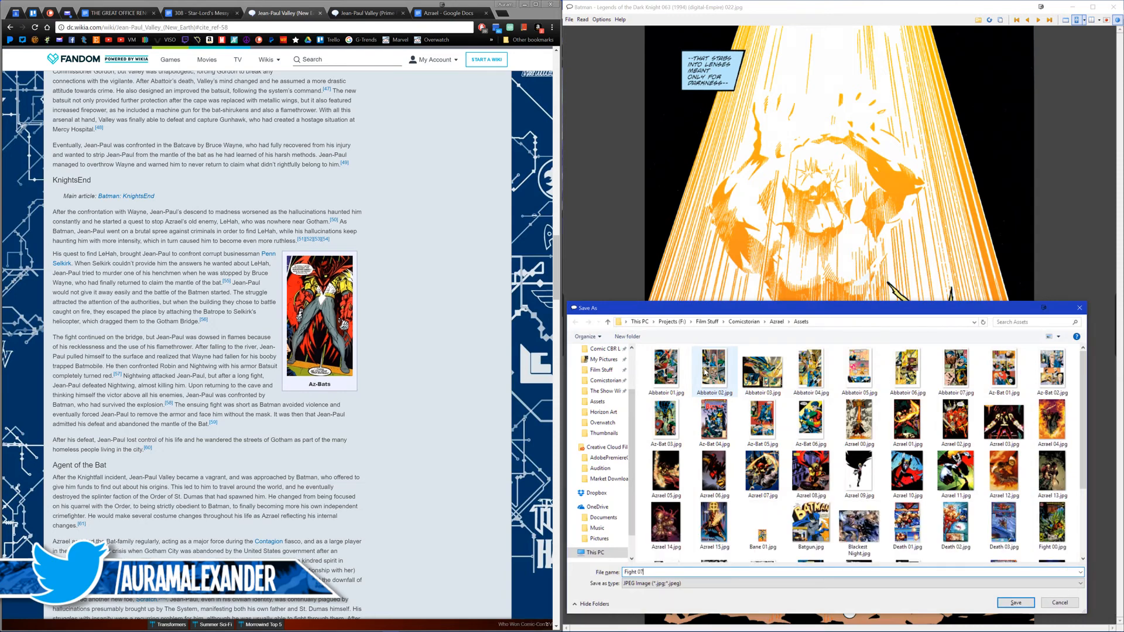
key("Return")
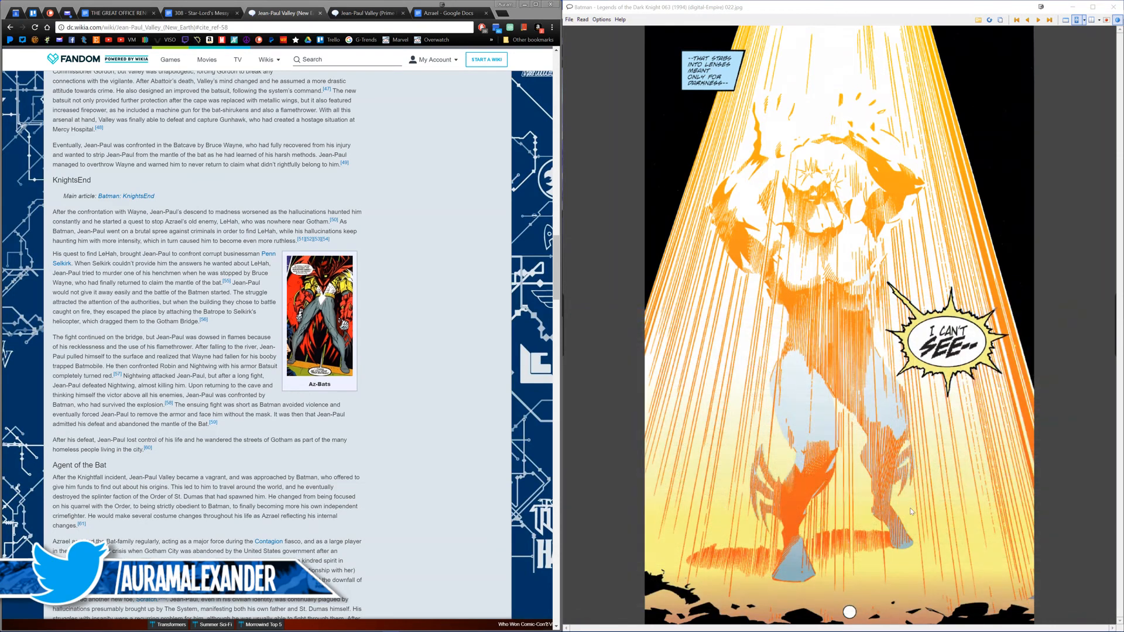
Step: Look ahead to page 24, return to page 23 and save it as Fight 08 in the same folder
left_click(853, 502)
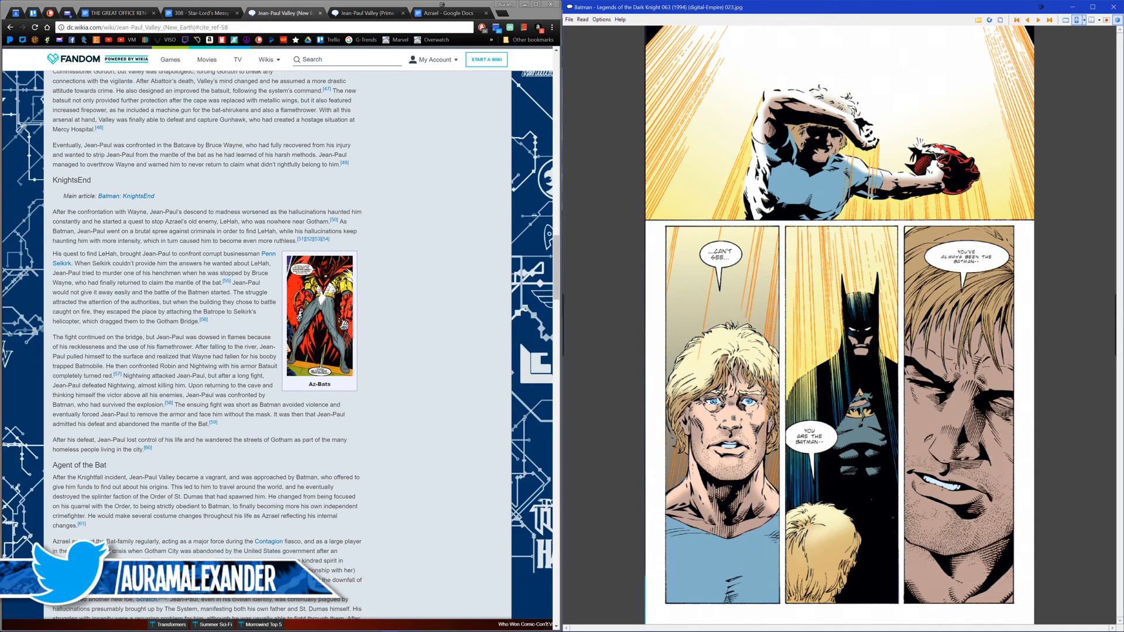
left_click(852, 501)
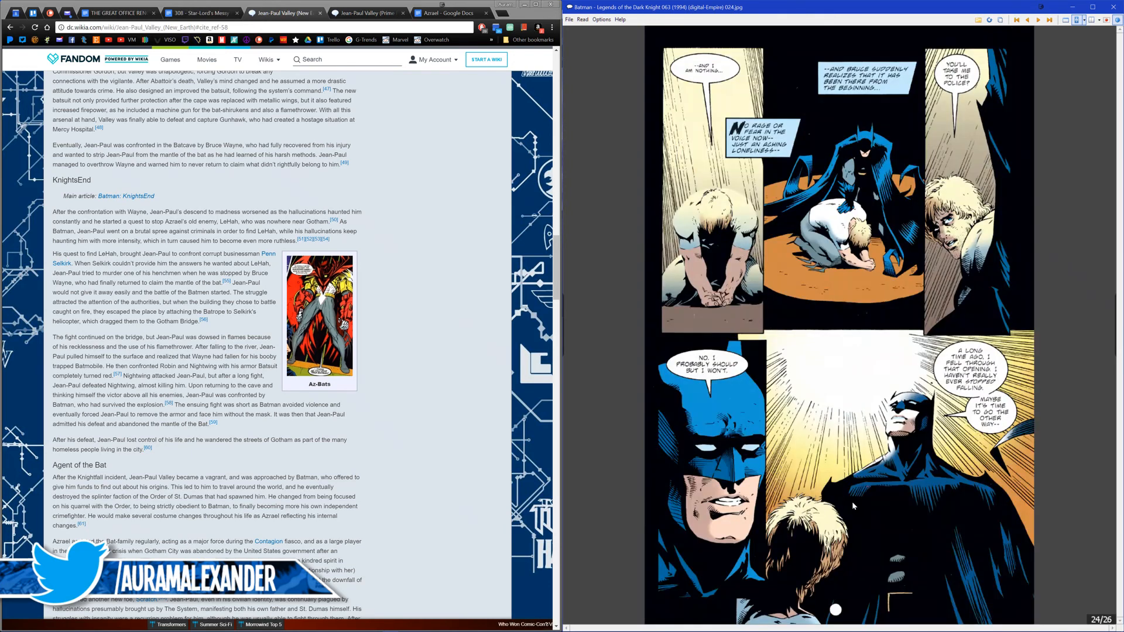
right_click(852, 501)
key("ctrl+s")
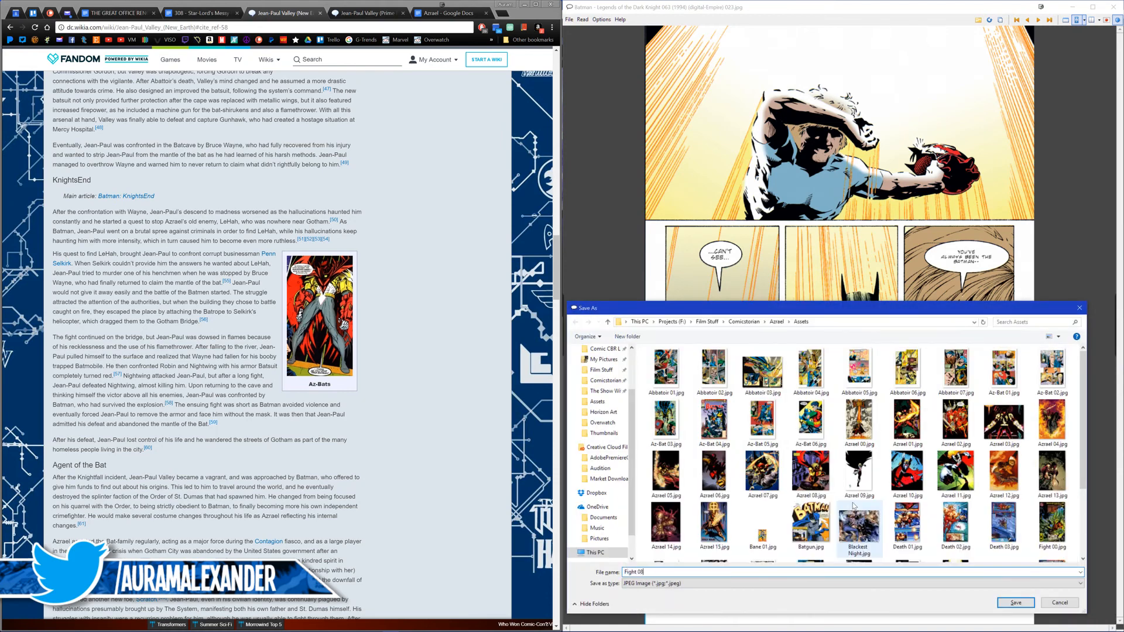
key("Return")
Step: Read through the remaining pages up to page 26, and open the next issue, Legends of the Dark Knight 064, at page 3
left_click(851, 501)
left_click(852, 501)
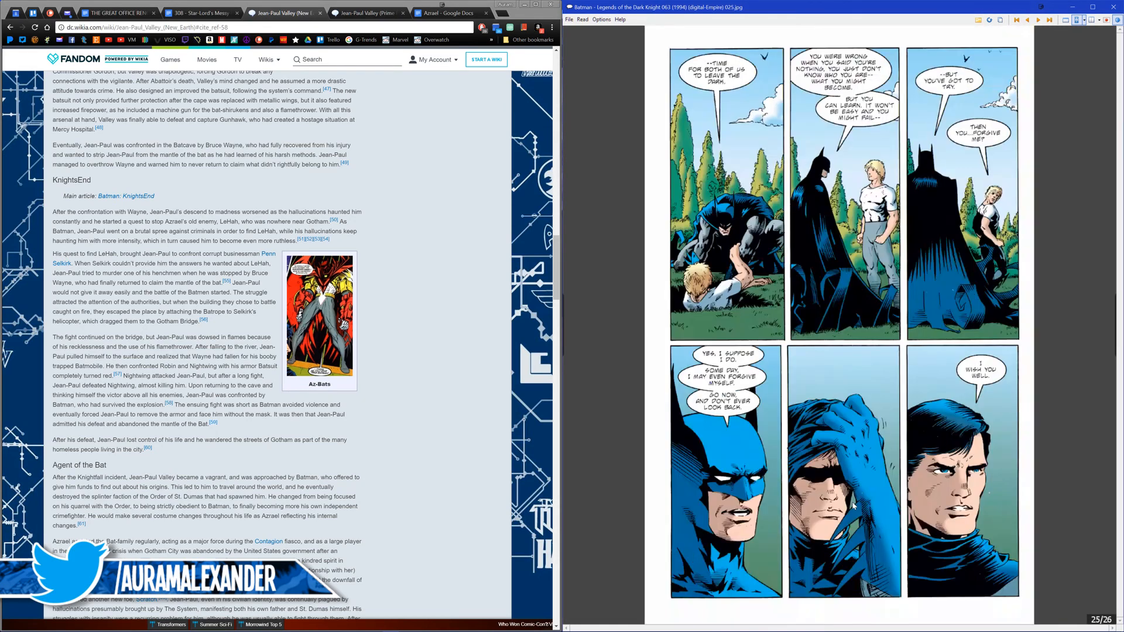
left_click(851, 501)
scroll(853, 506, "up", 1)
scroll(853, 506, "down", 1)
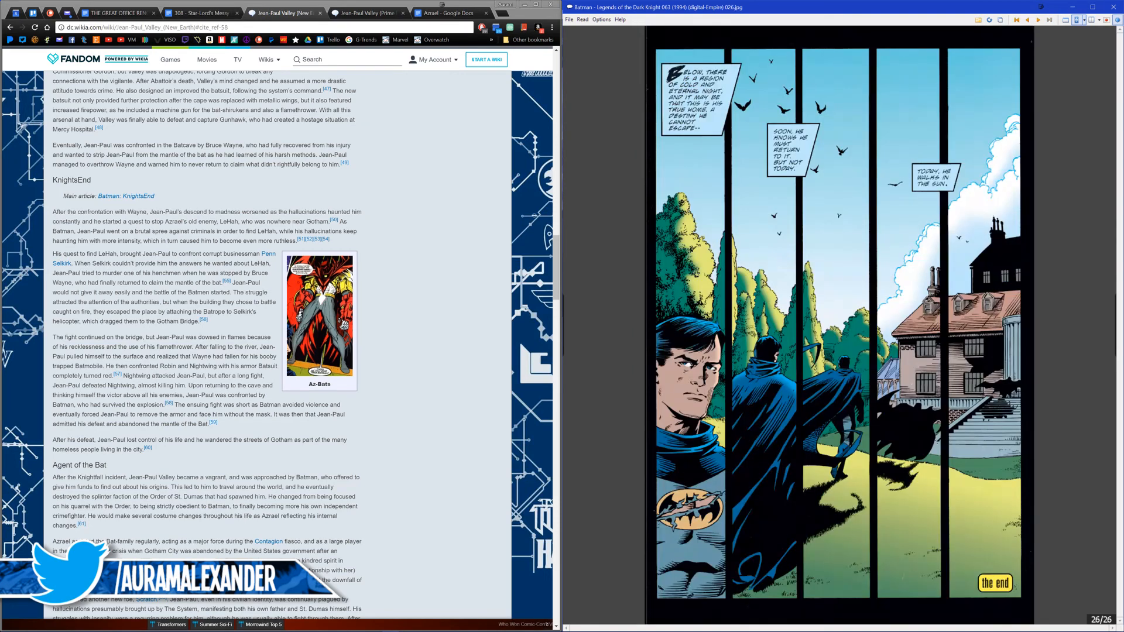
left_click(1049, 20)
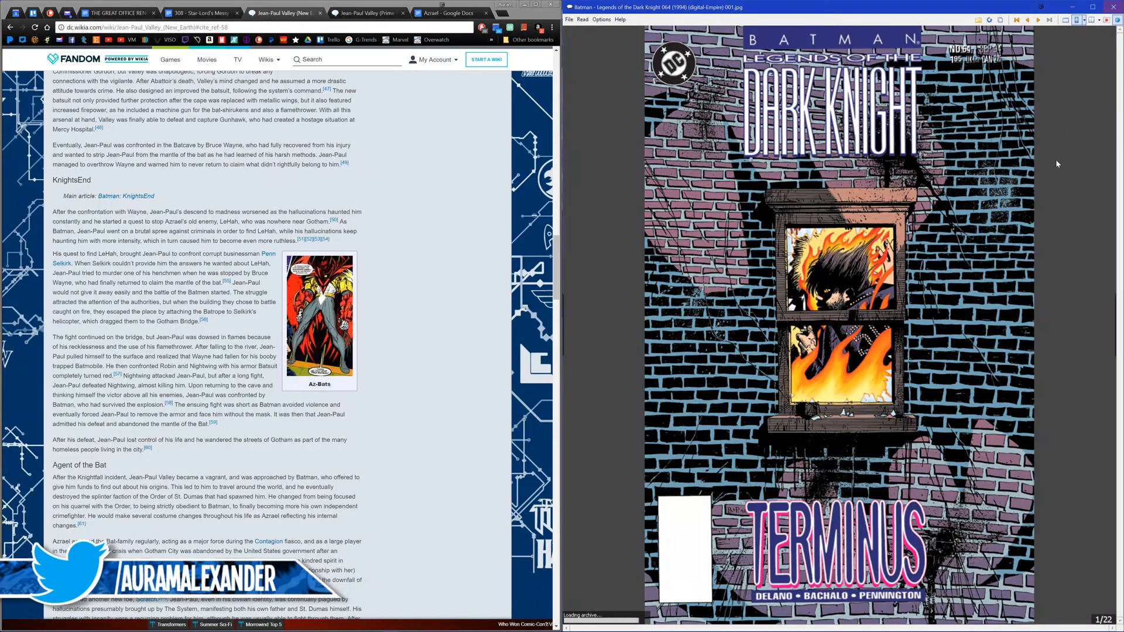
left_click(1035, 228)
left_click(1025, 223)
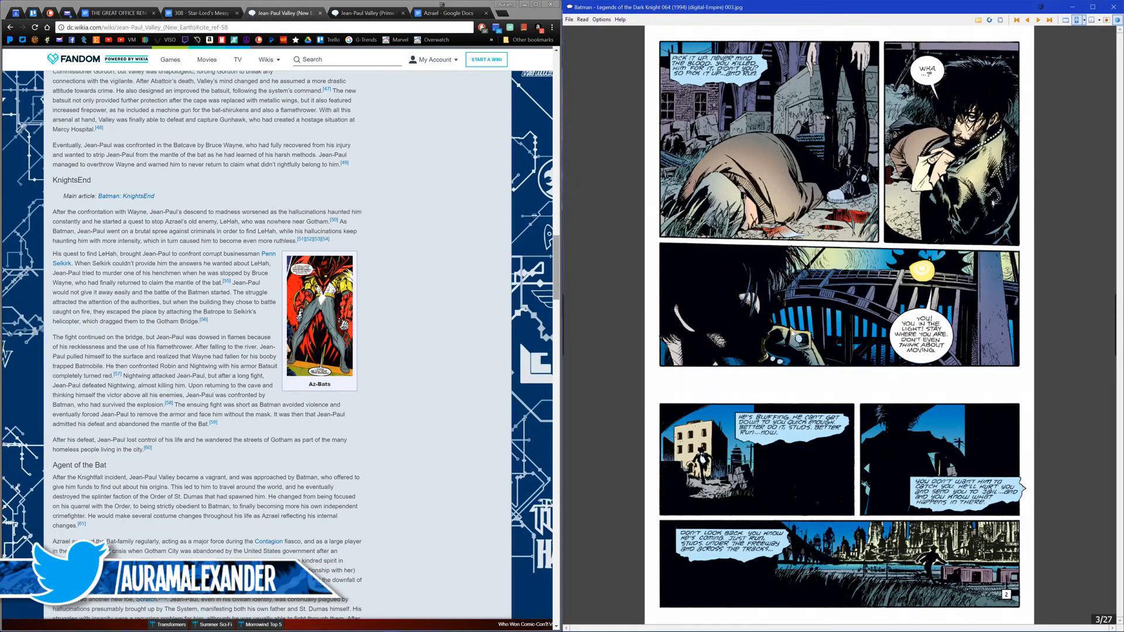
Step: Check the wiki article's end of KnightsEnd and Agent of the Bat passages with their citations 60 and 61
scroll(792, 334, "down", 1)
scroll(777, 334, "up", 1)
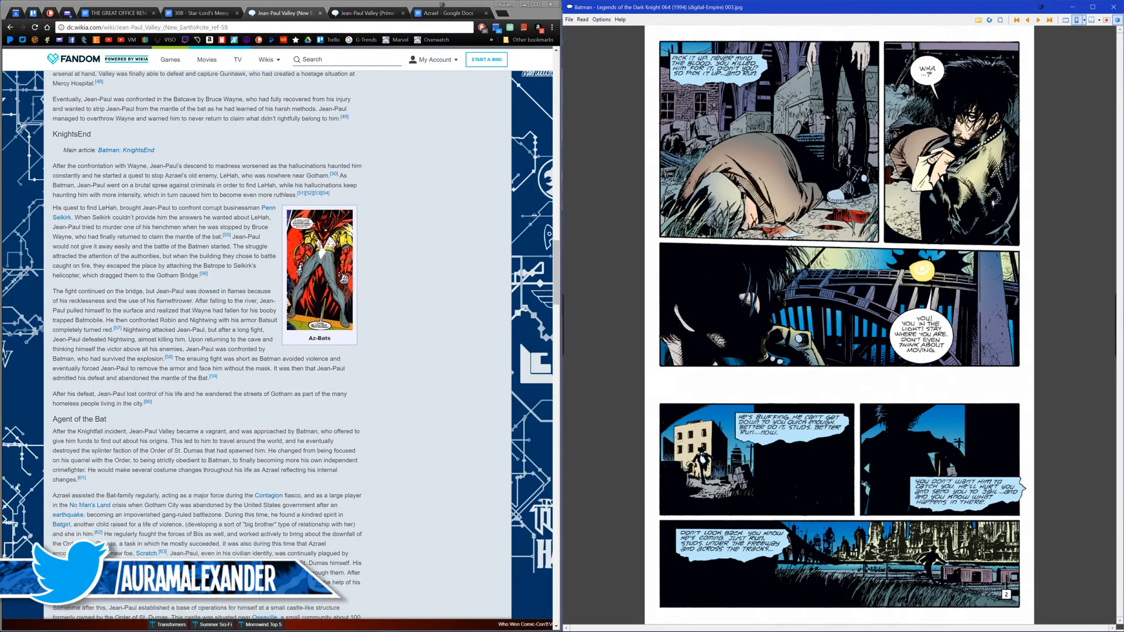
scroll(281, 396, "down", 1)
left_click(186, 400)
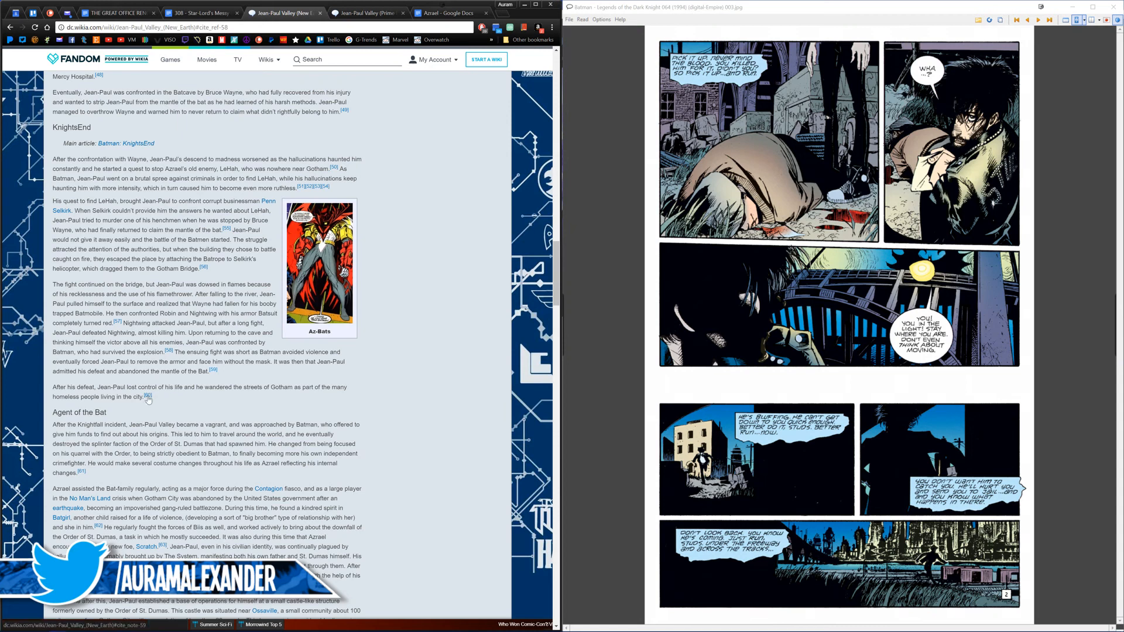
mouse_move(148, 395)
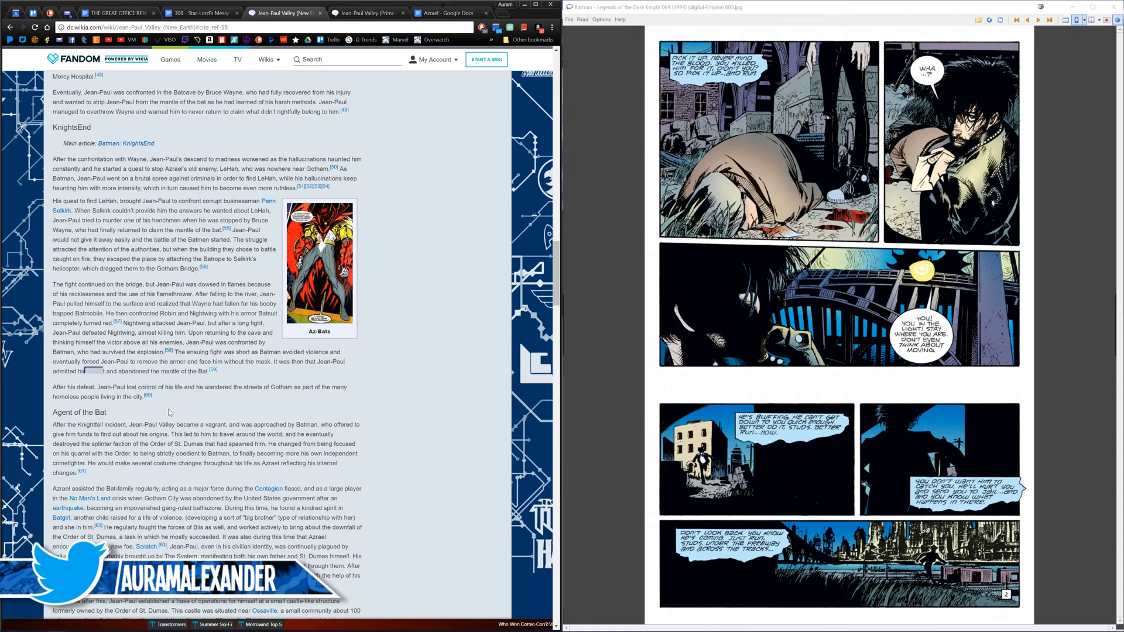
scroll(169, 411, "down", 1)
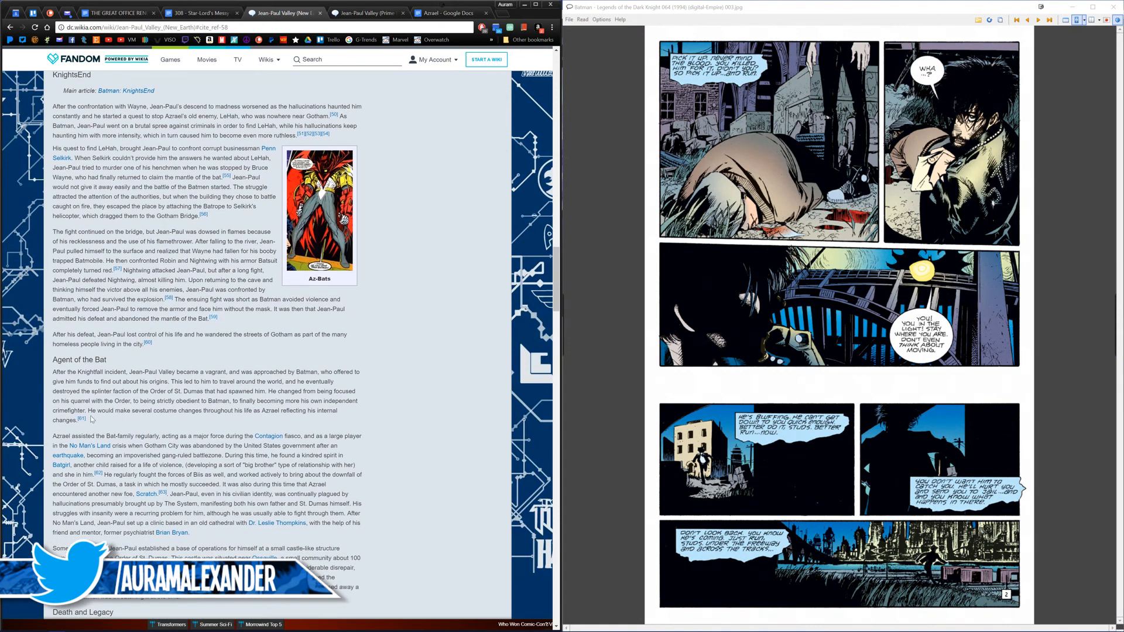
mouse_move(80, 419)
Step: Page through Legends of the Dark Knight 064 up to page 26, looking for Jean-Paul's homeless period after his defeat
left_click(771, 230)
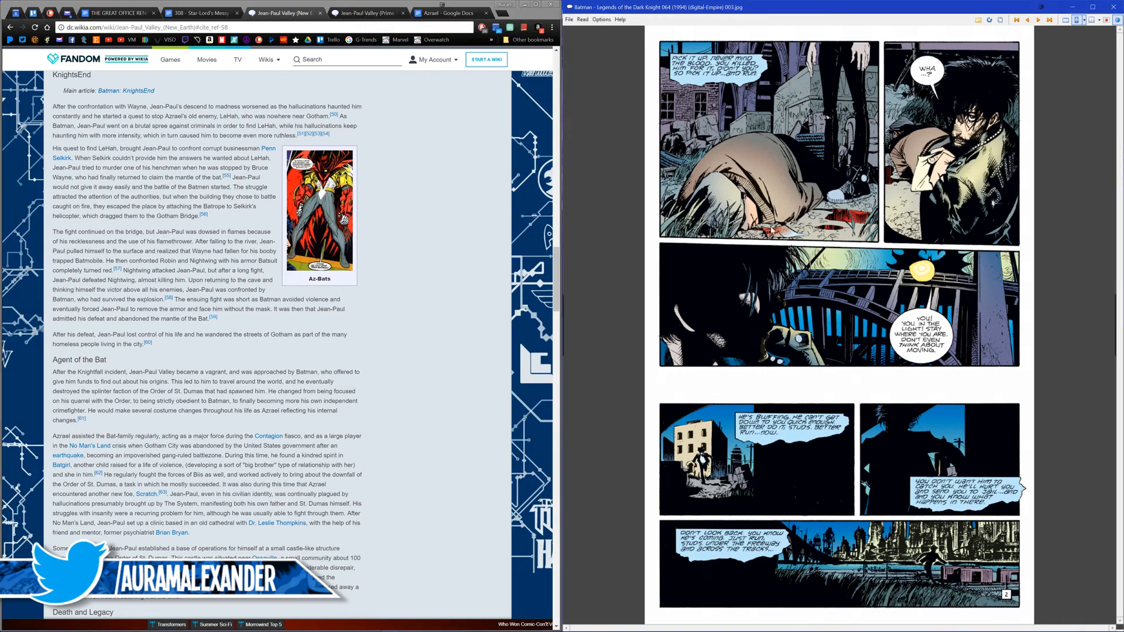
scroll(772, 234, "up", 1)
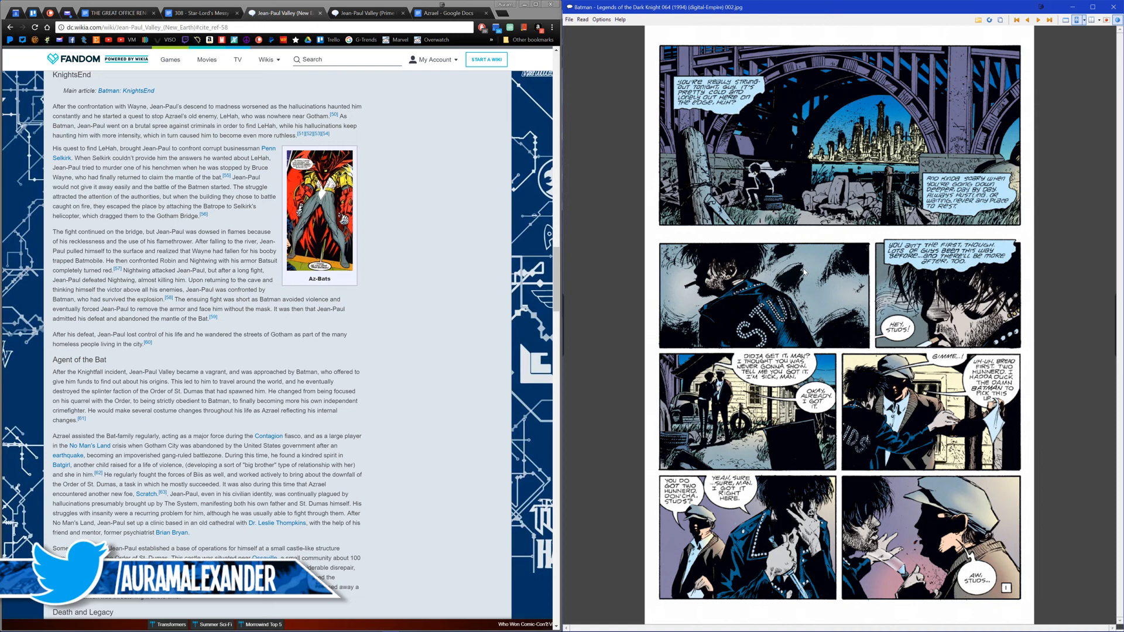
scroll(810, 272, "down", 1)
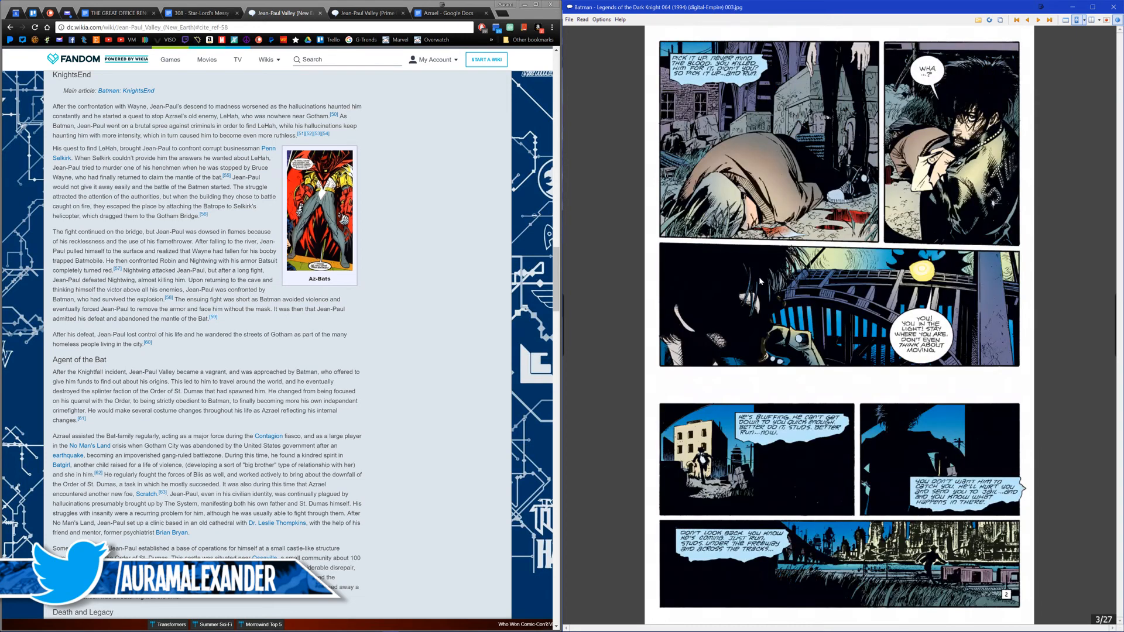
scroll(757, 293, "down", 1)
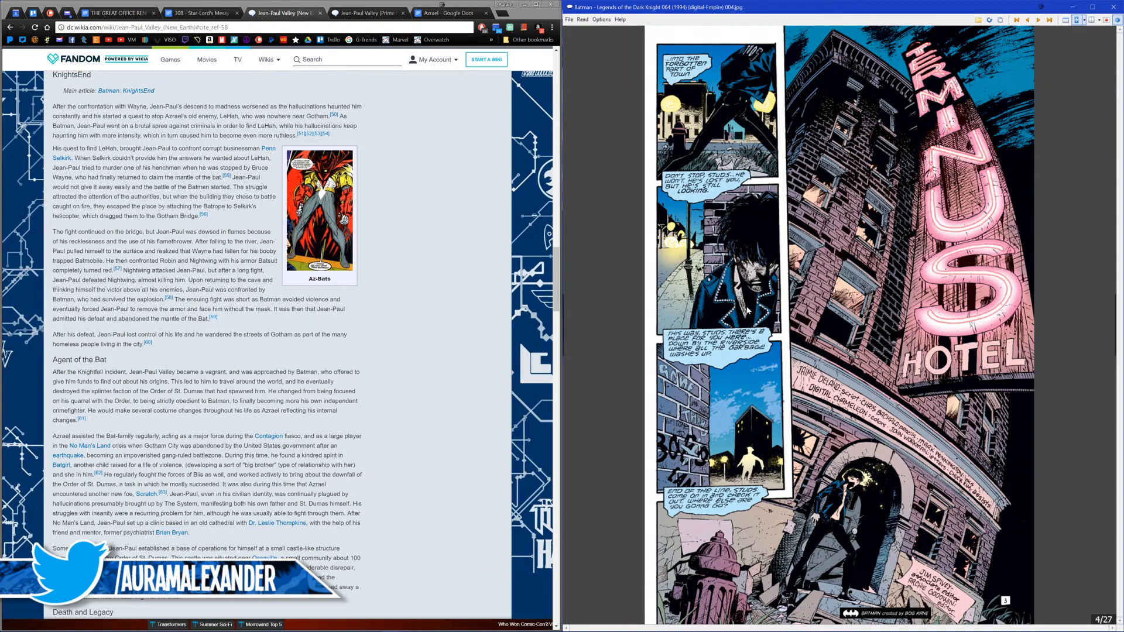
scroll(745, 312, "down", 1)
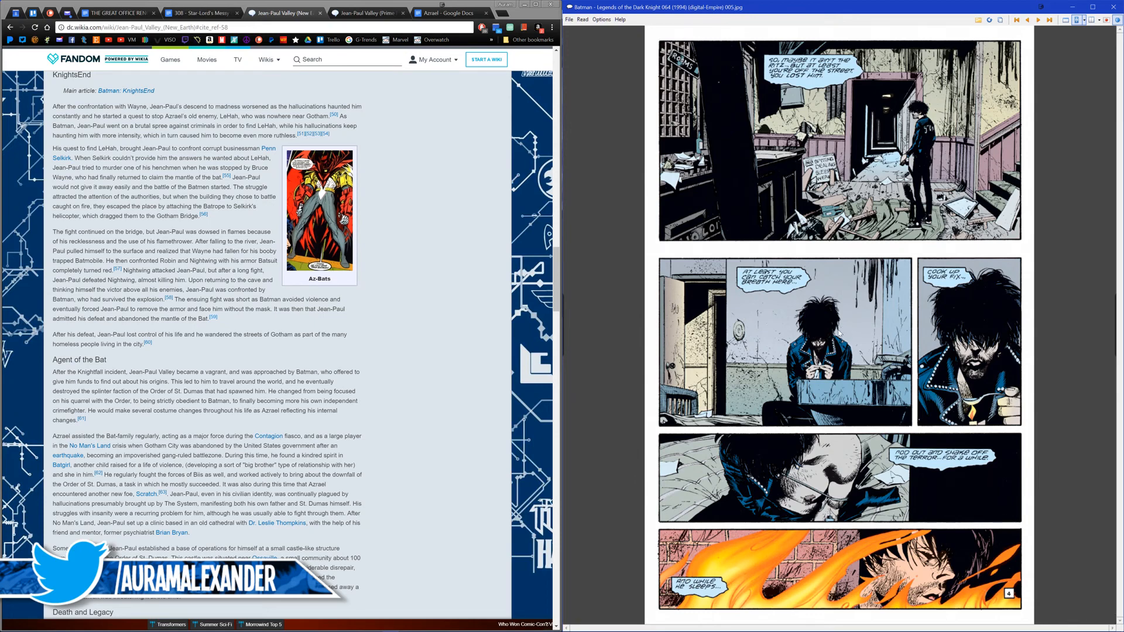
scroll(836, 336, "down", 1)
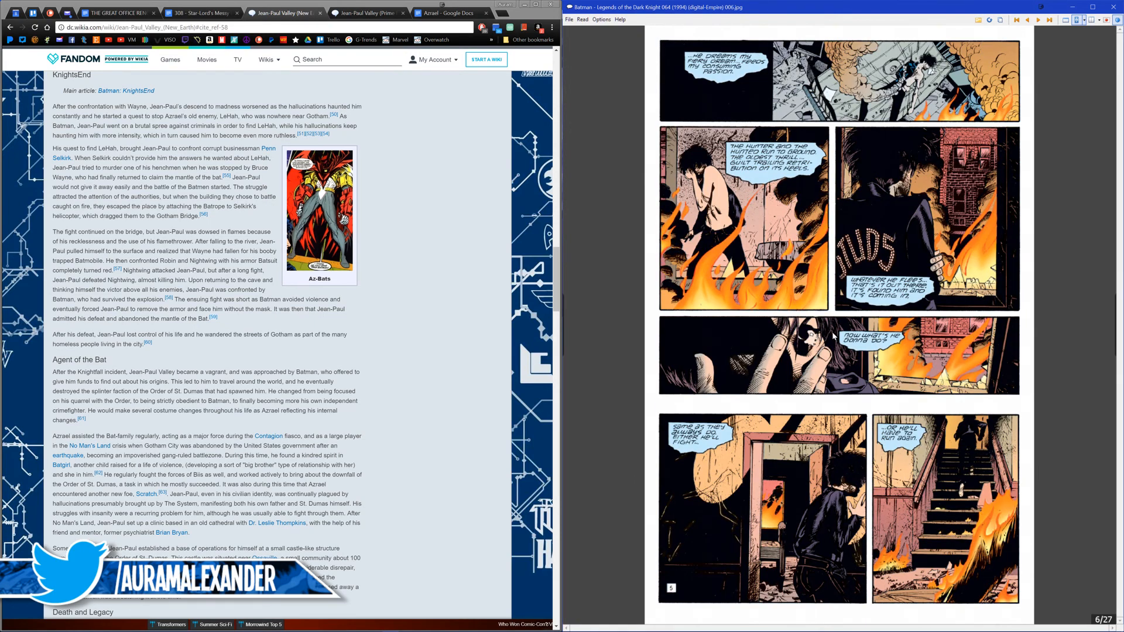
scroll(828, 337, "down", 1)
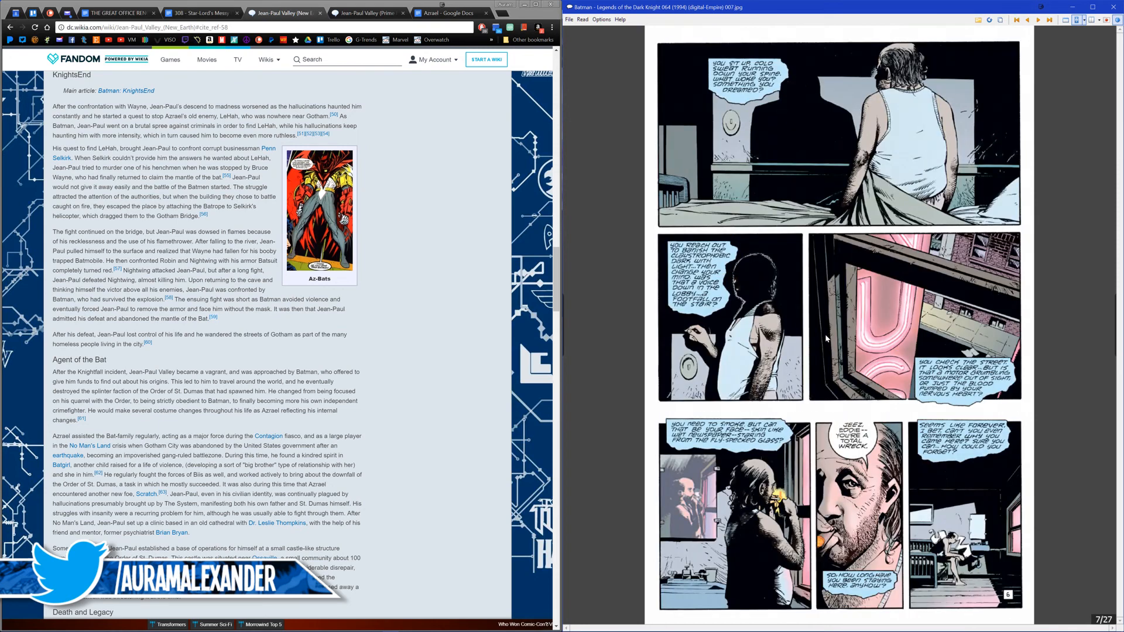
scroll(824, 340, "down", 1)
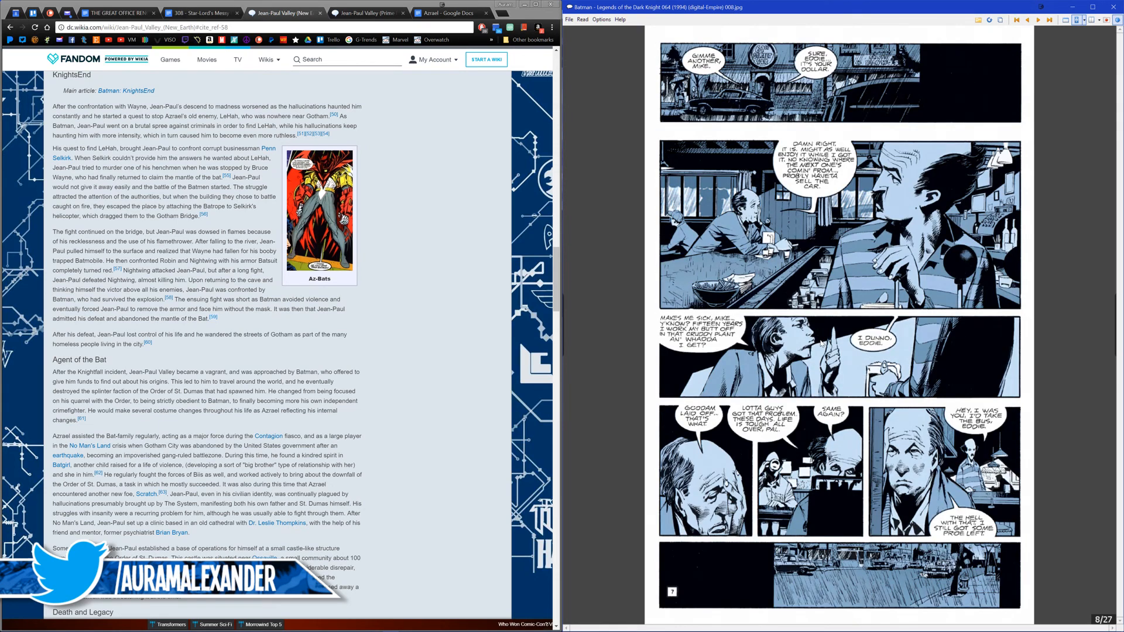
scroll(819, 345, "down", 1)
scroll(819, 351, "down", 1)
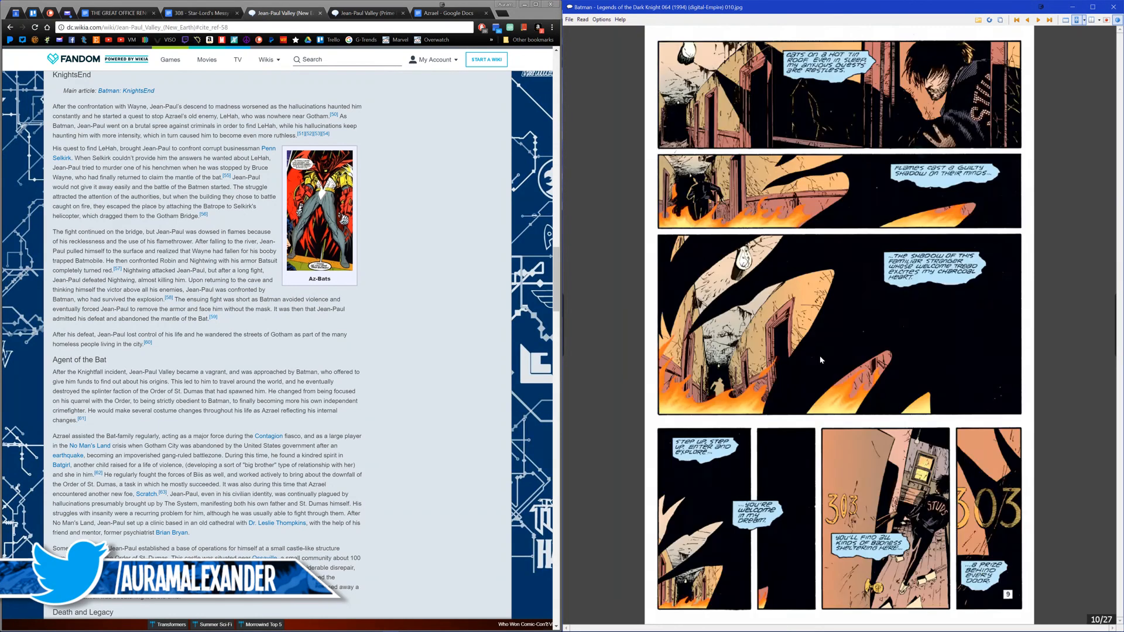
scroll(819, 360, "down", 1)
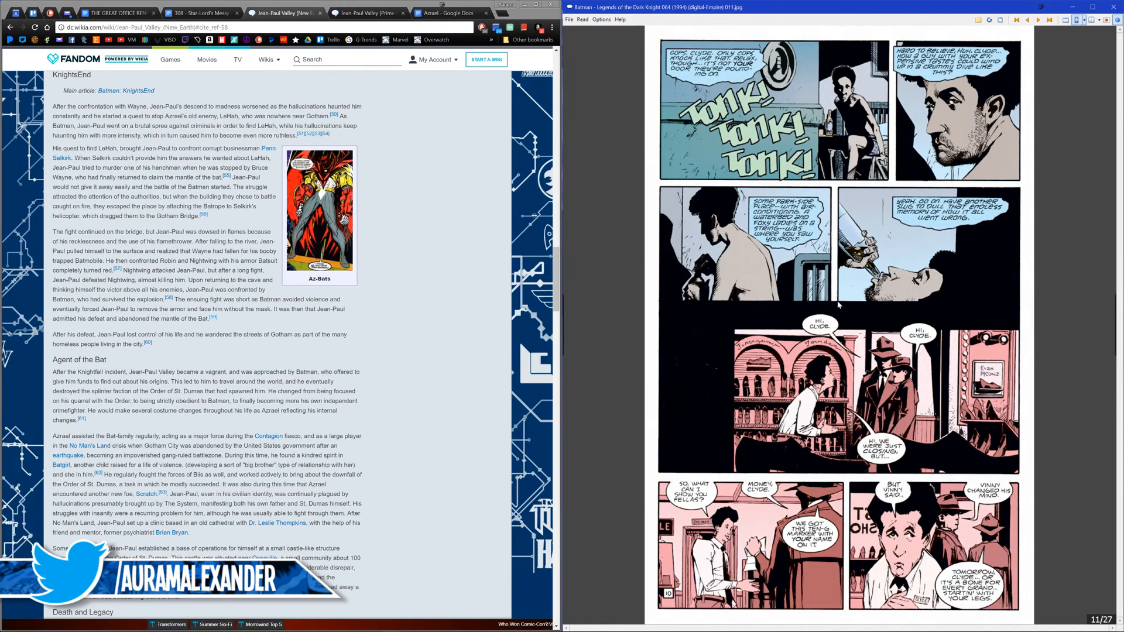
scroll(814, 328, "down", 3)
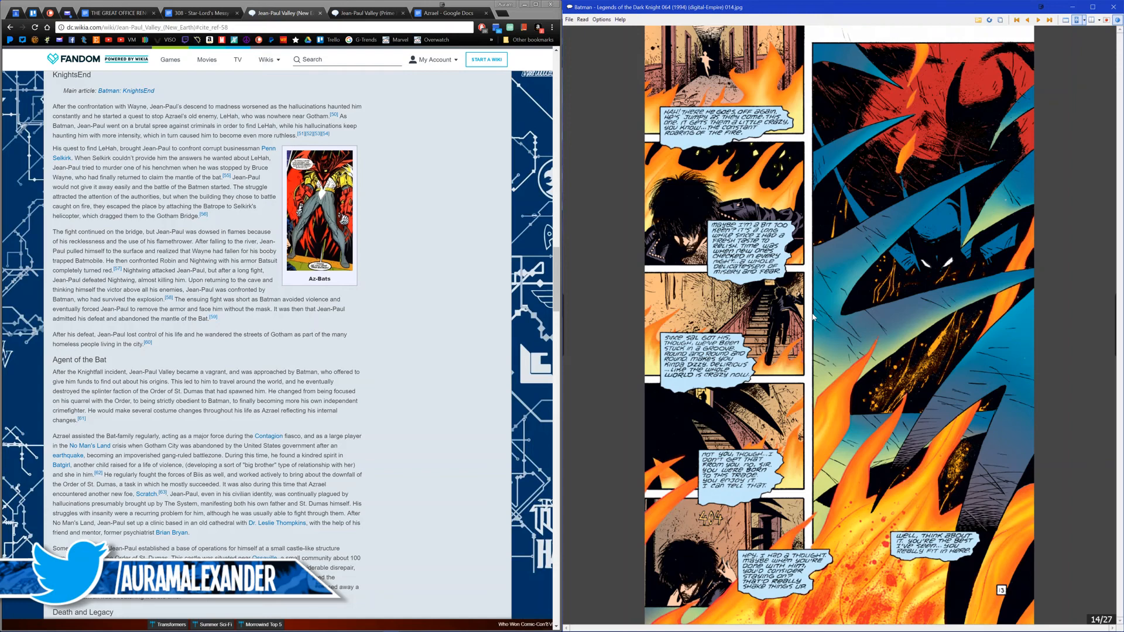
scroll(813, 317, "down", 1)
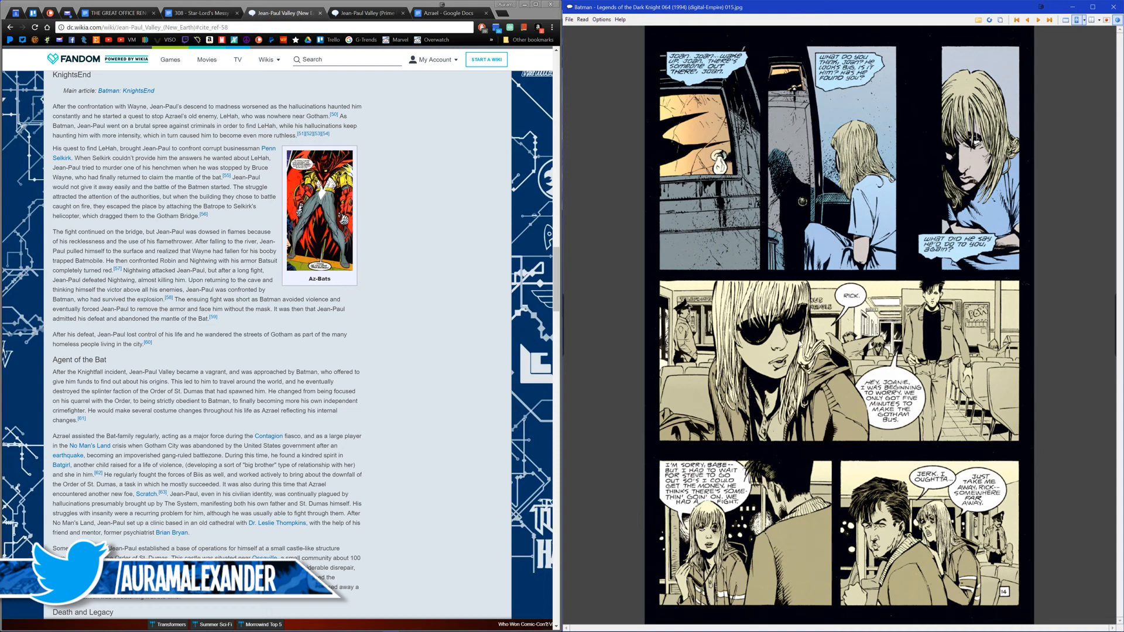
scroll(799, 345, "down", 1)
scroll(797, 345, "down", 1)
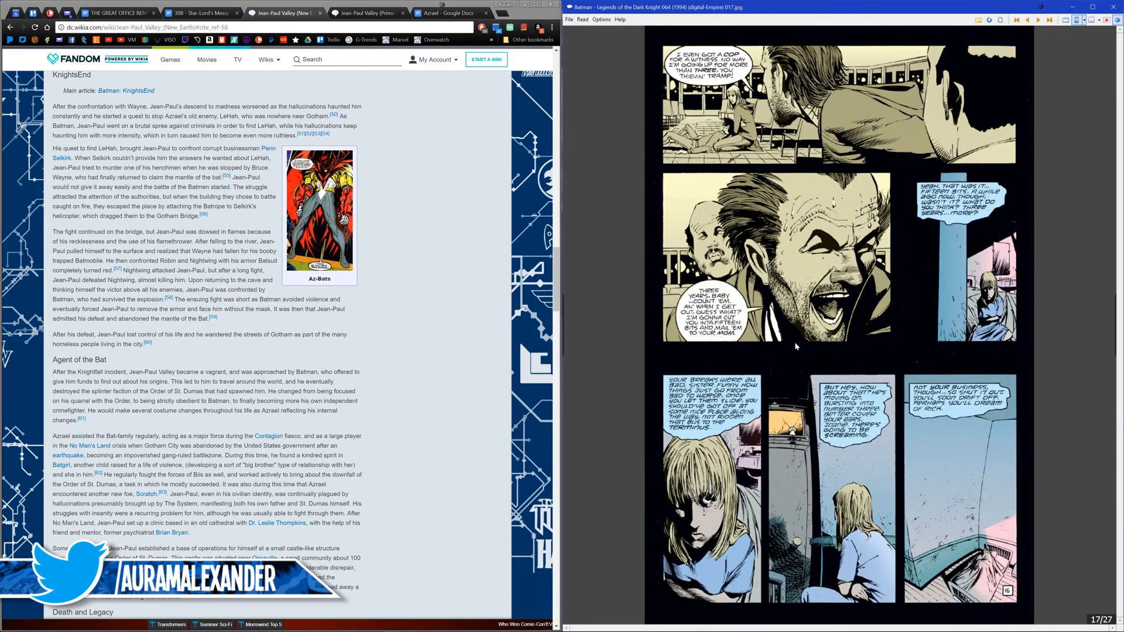
scroll(791, 344, "down", 1)
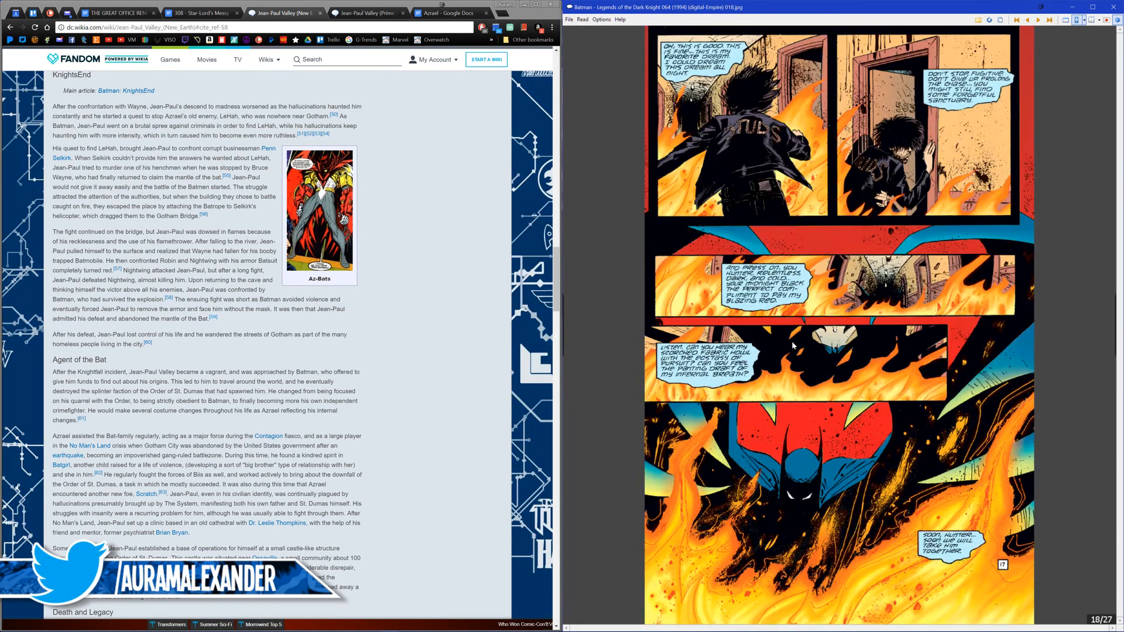
scroll(791, 344, "down", 1)
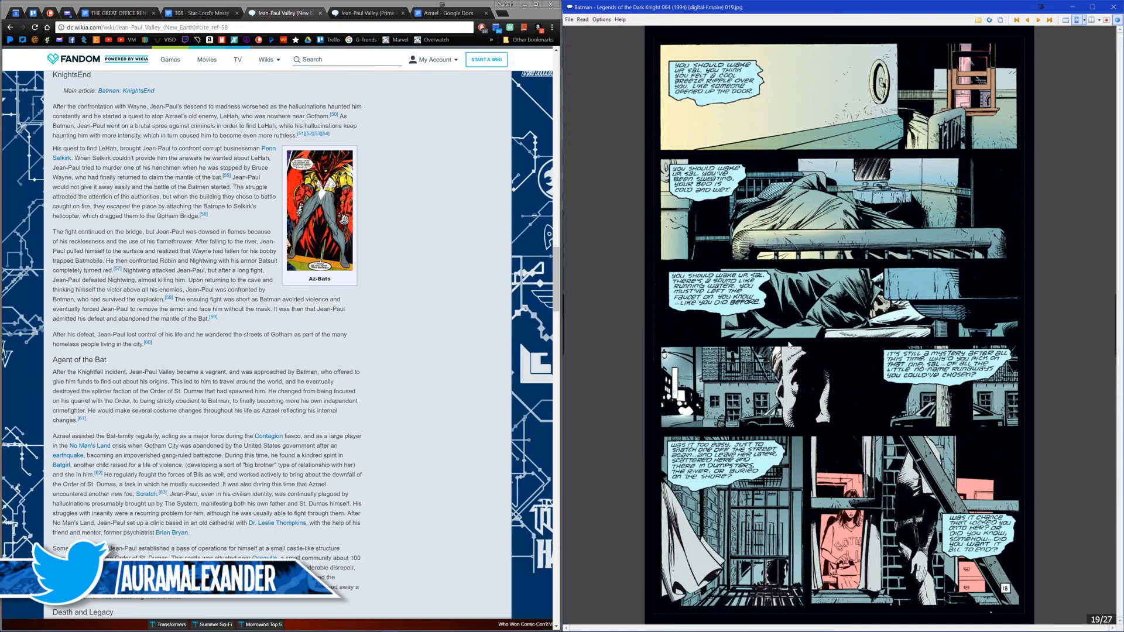
scroll(789, 345, "down", 1)
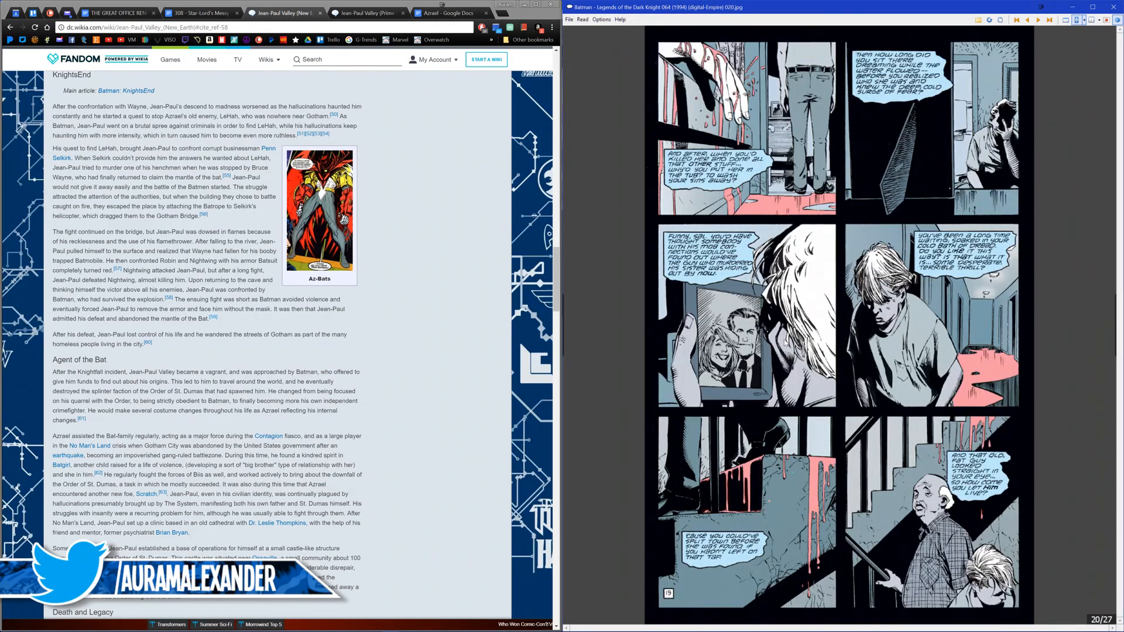
scroll(783, 340, "down", 1)
scroll(781, 342, "down", 1)
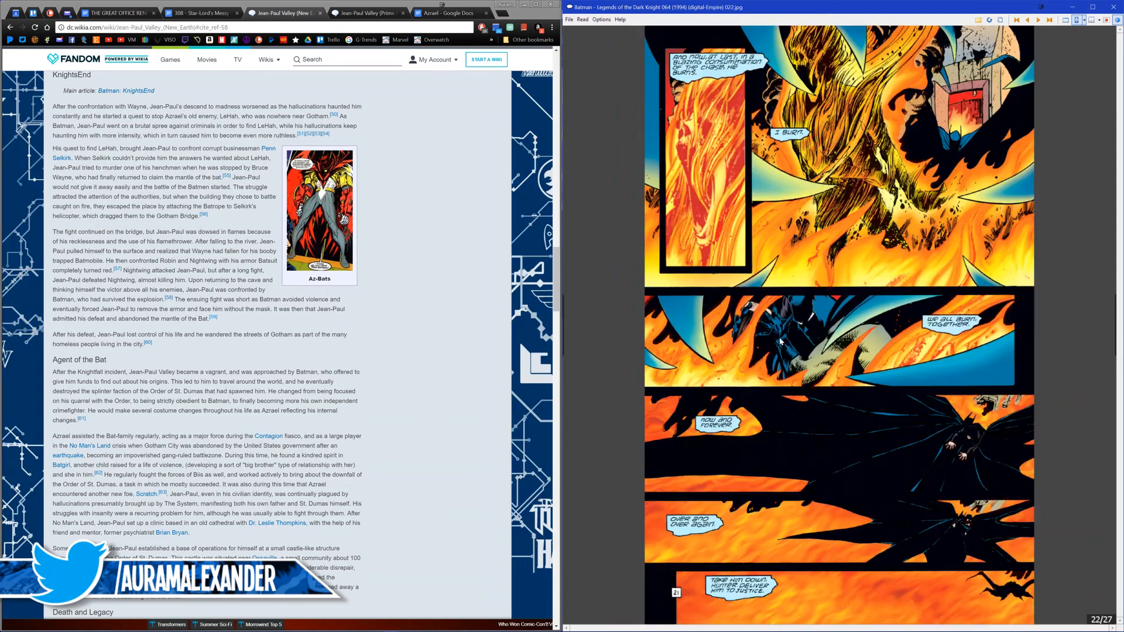
scroll(772, 354, "down", 1)
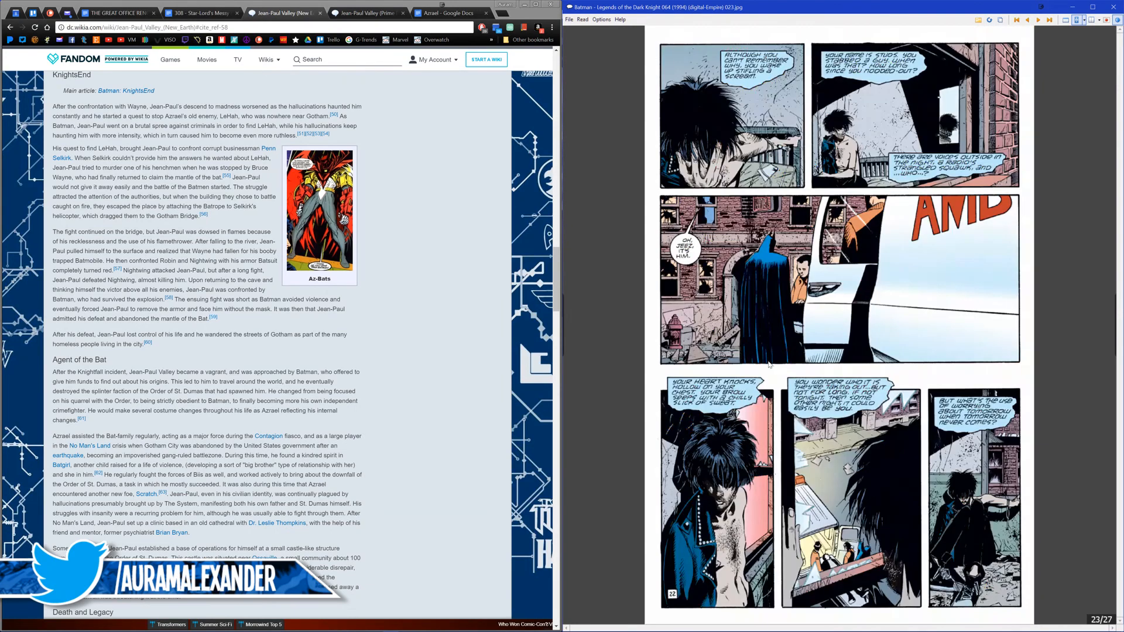
scroll(766, 363, "down", 1)
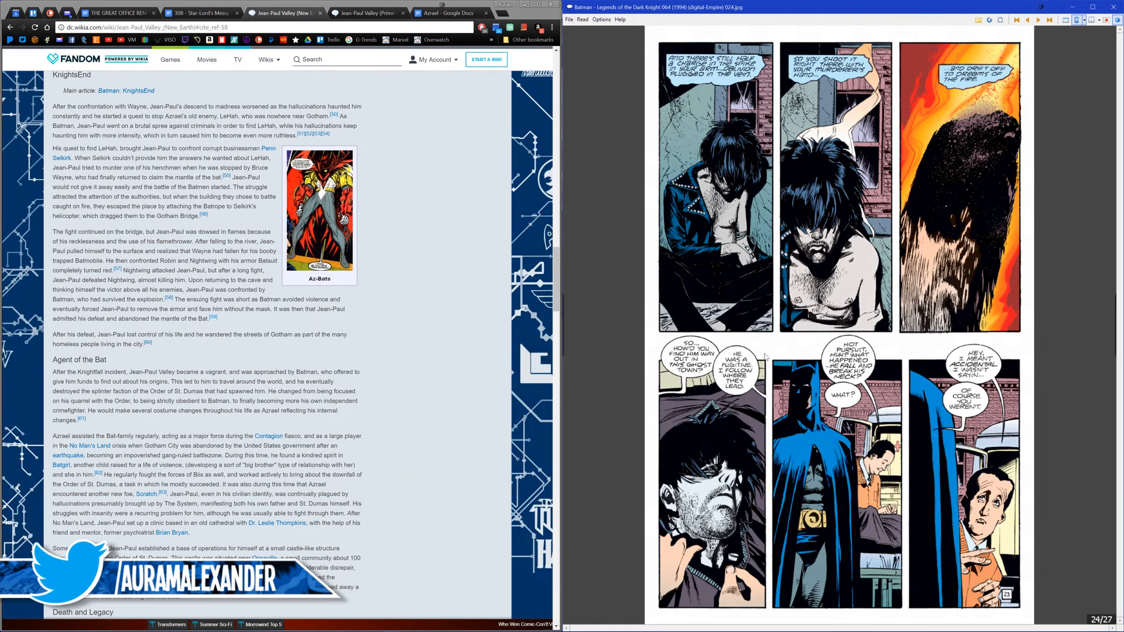
scroll(768, 360, "down", 1)
scroll(769, 350, "down", 1)
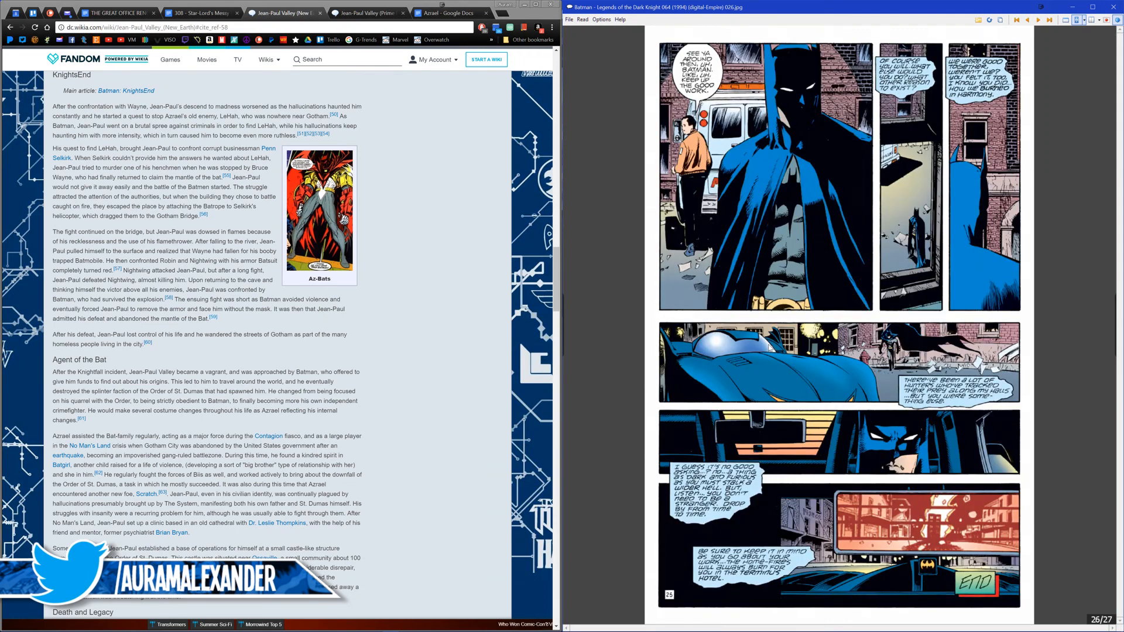
Step: Look ahead to page 3 of Legends of the Dark Knight 065 and close the comic reader
scroll(771, 348, "down", 1)
scroll(771, 348, "down", 1)
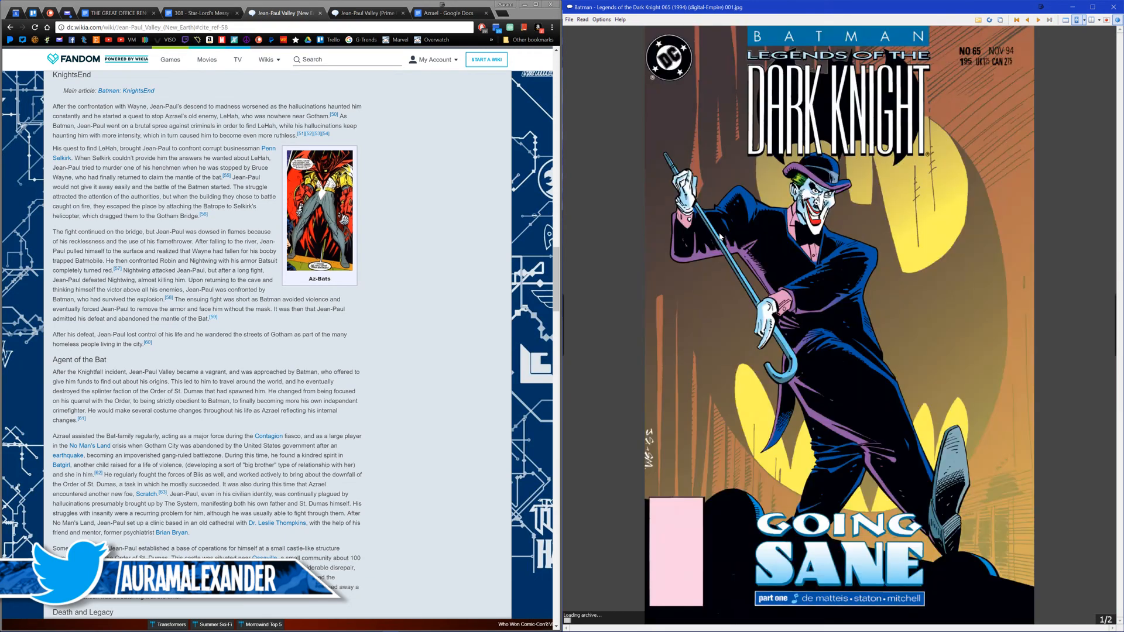
scroll(771, 349, "down", 1)
scroll(771, 349, "down", 1)
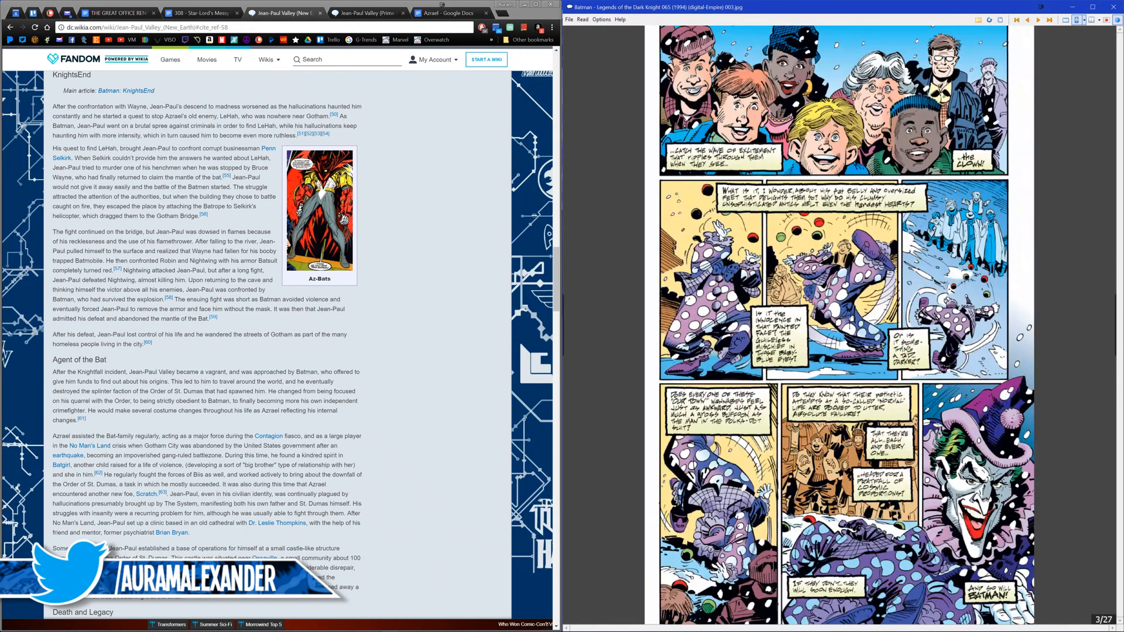
left_click(1113, 7)
Step: Check chapter 3 of the Azrael script, return to the wiki article and inspect citations 62 and 61 under Agent of the Bat
left_click(432, 14)
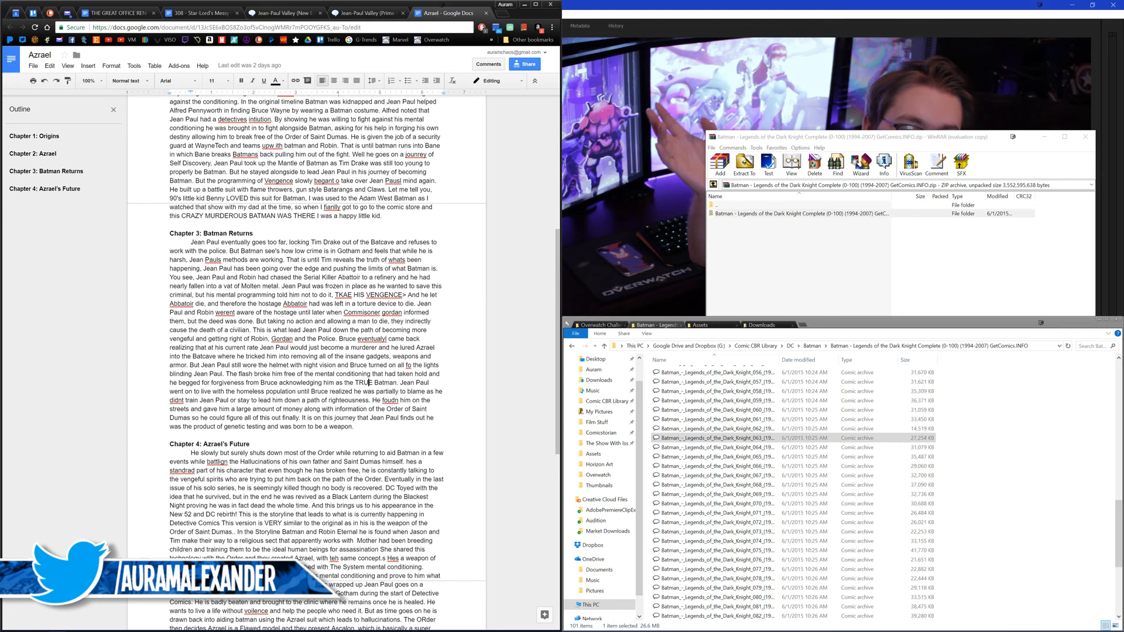
left_click(271, 19)
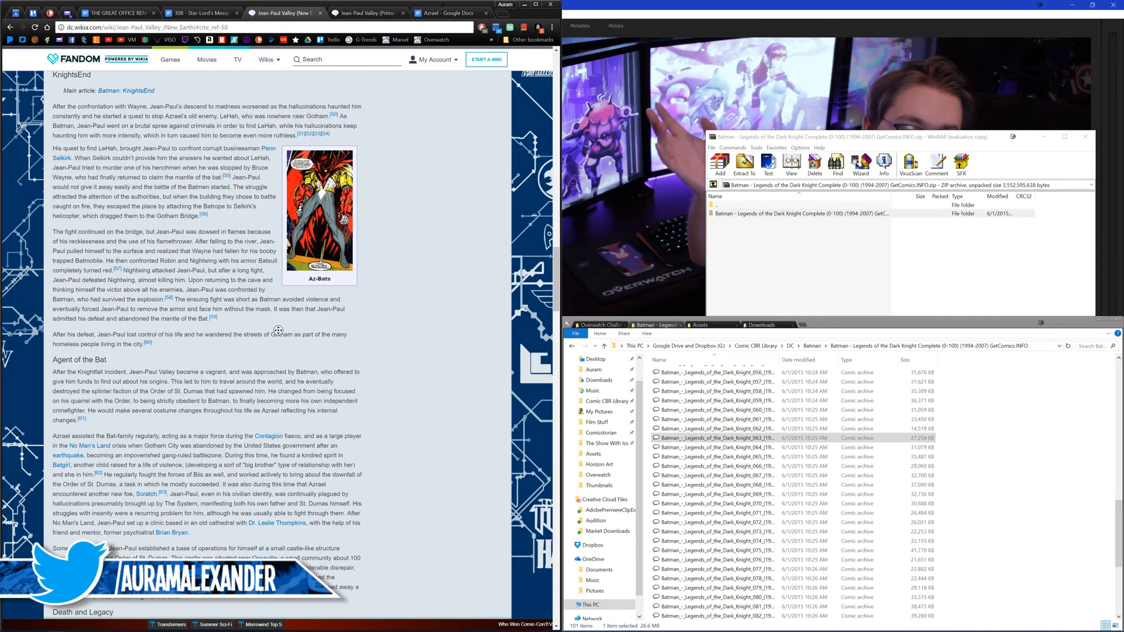
scroll(279, 334, "down", 2)
scroll(278, 333, "down", 2)
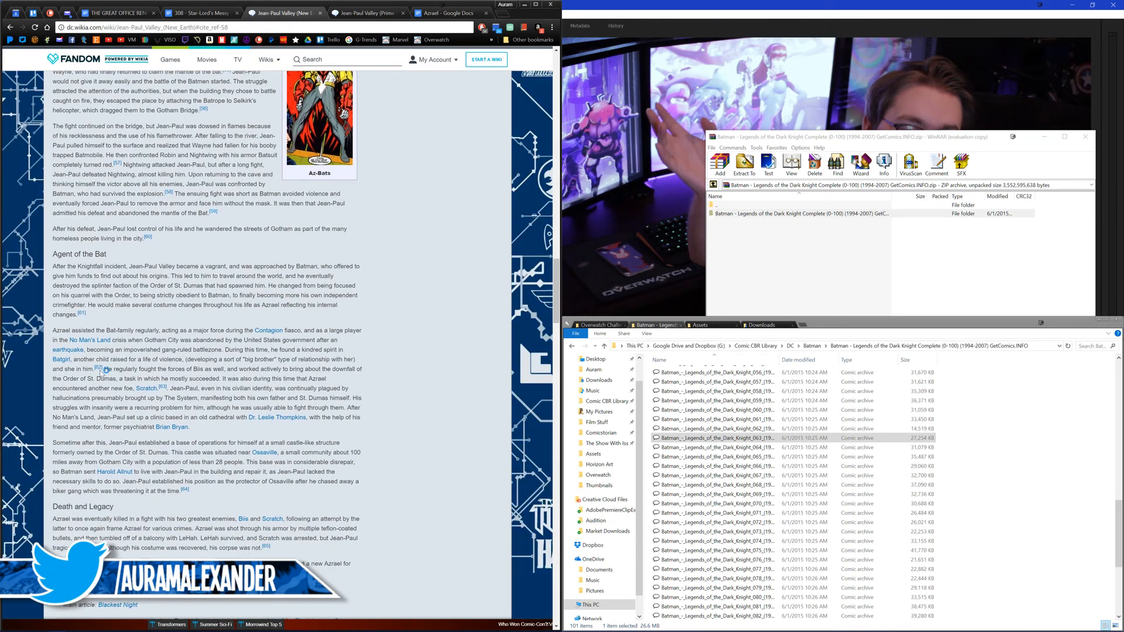
mouse_move(99, 368)
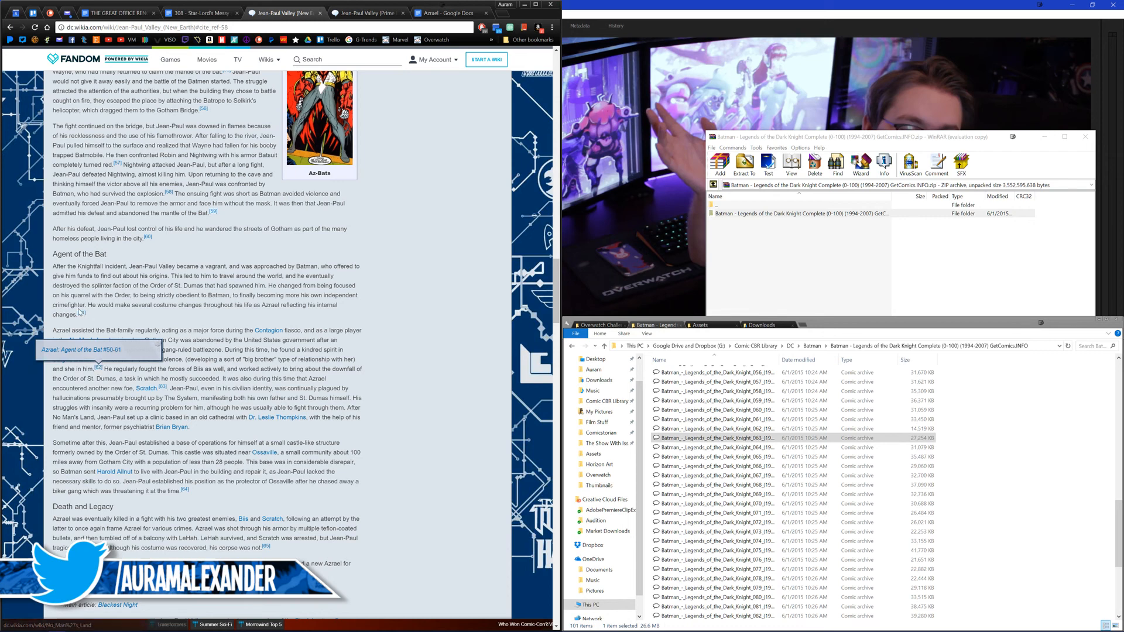
mouse_move(82, 315)
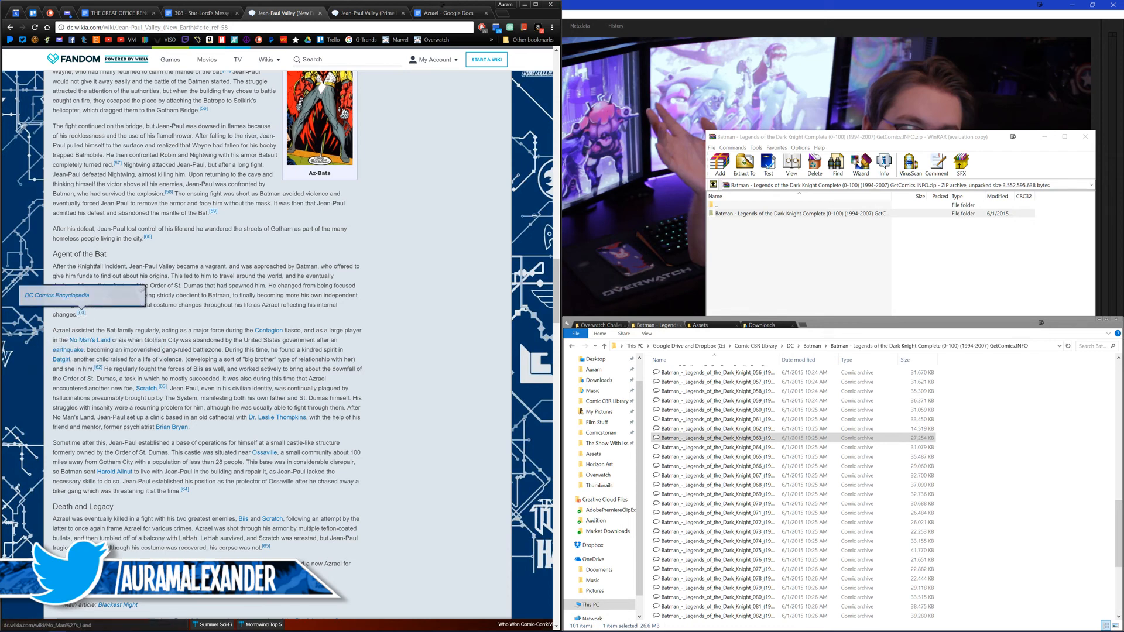
Step: Open the cited Azrael: Agent of the Bat Vol 1 50 page separately, review its cover and synopsis, and close it
middle_click(82, 349)
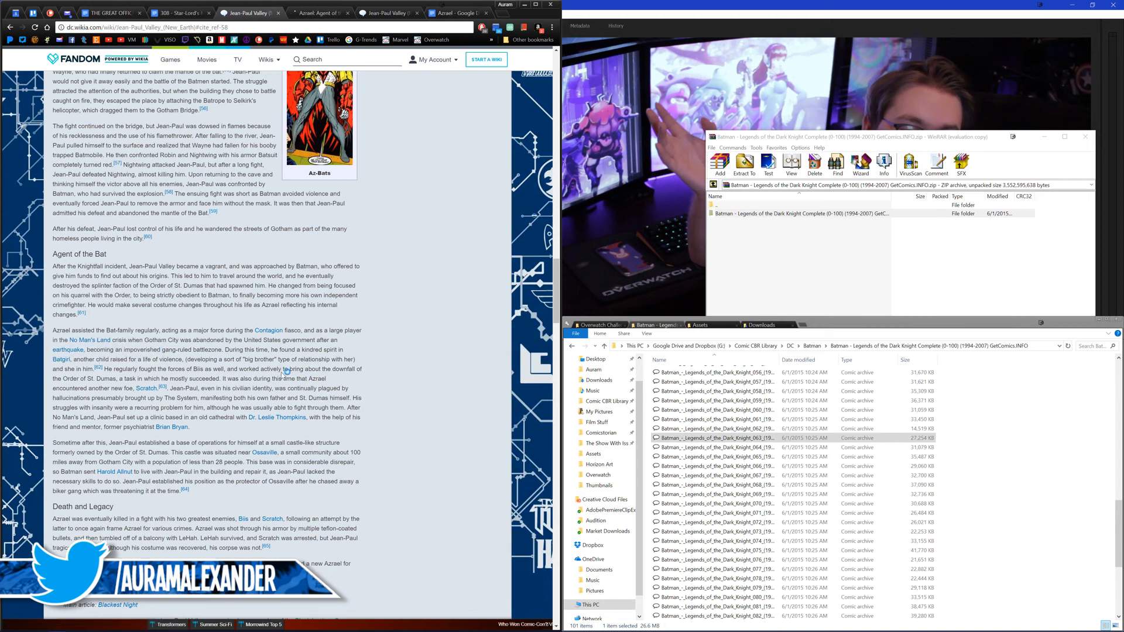
left_click(326, 14)
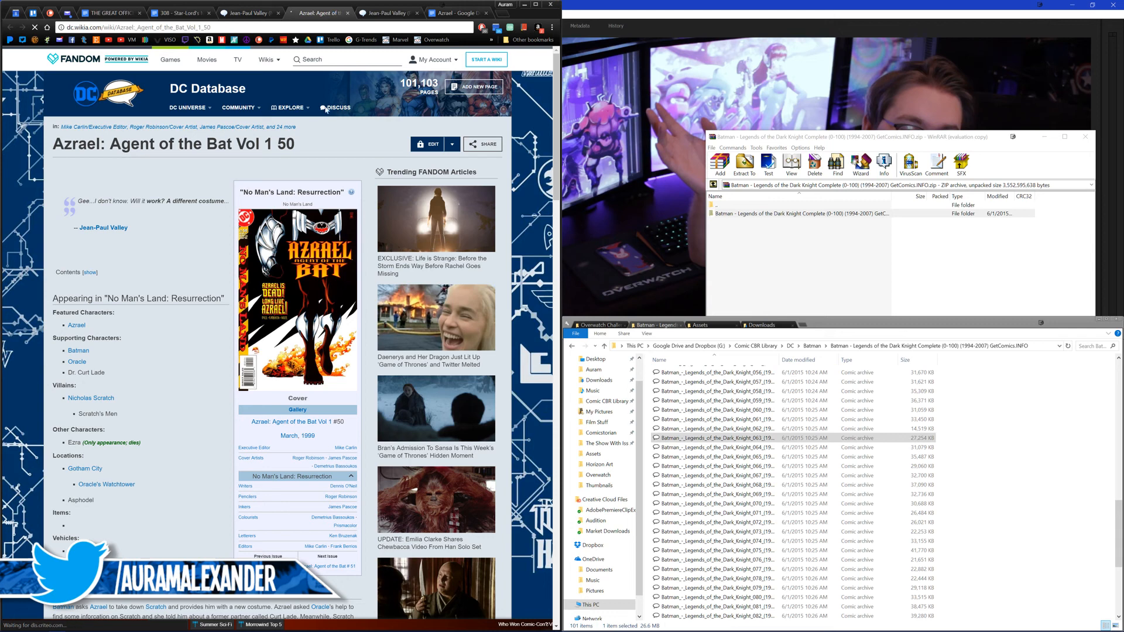
mouse_move(290, 292)
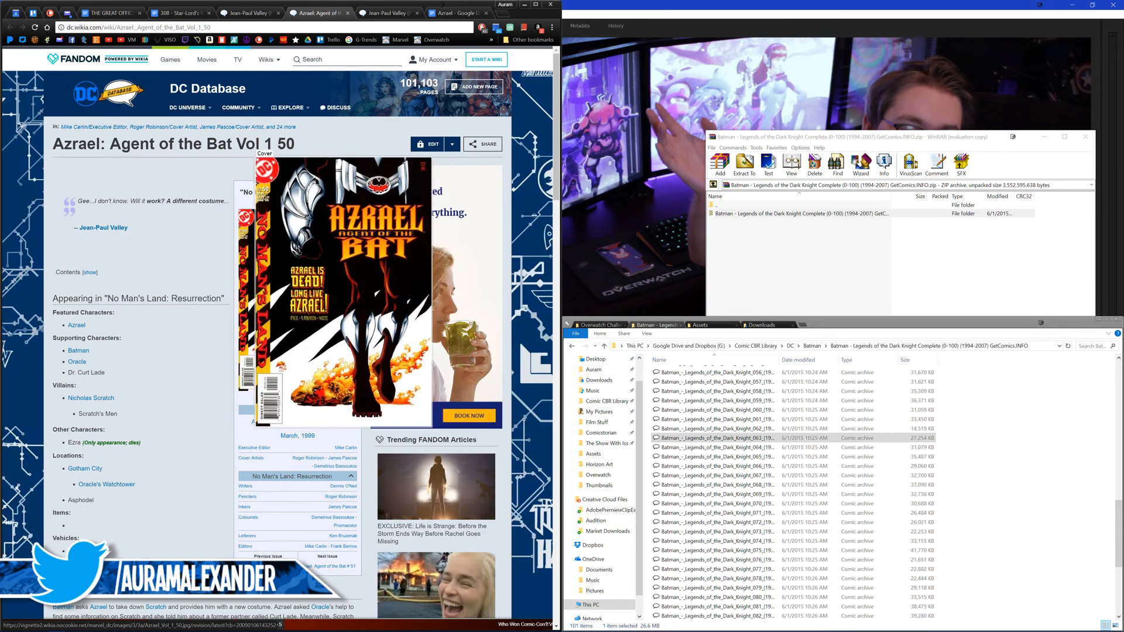
scroll(178, 289, "down", 2)
scroll(171, 297, "down", 2)
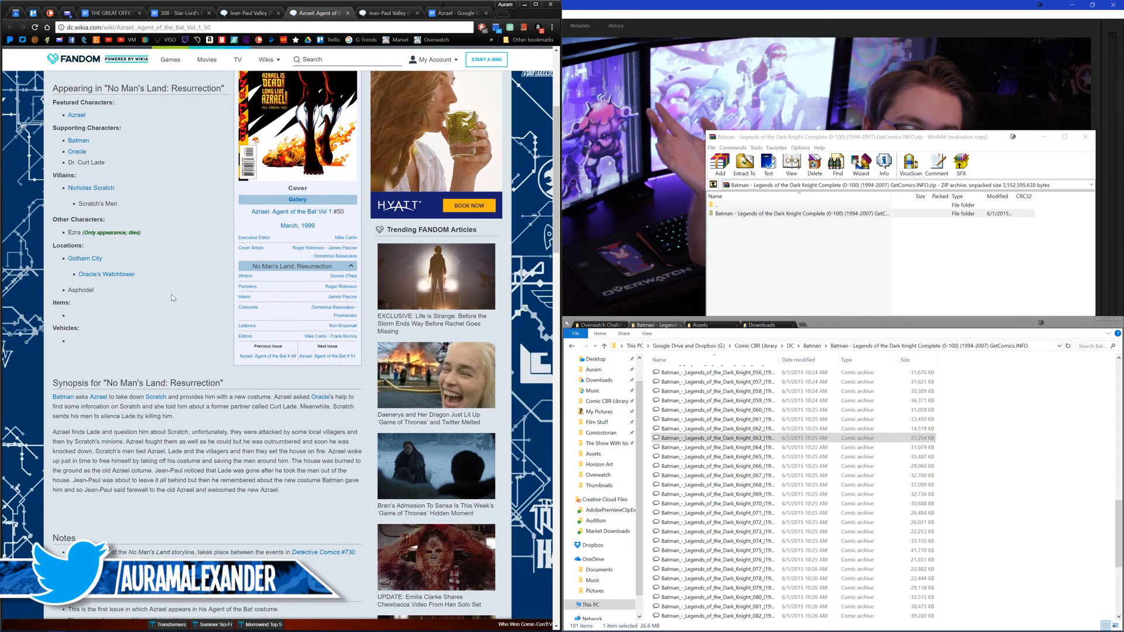
scroll(172, 297, "down", 1)
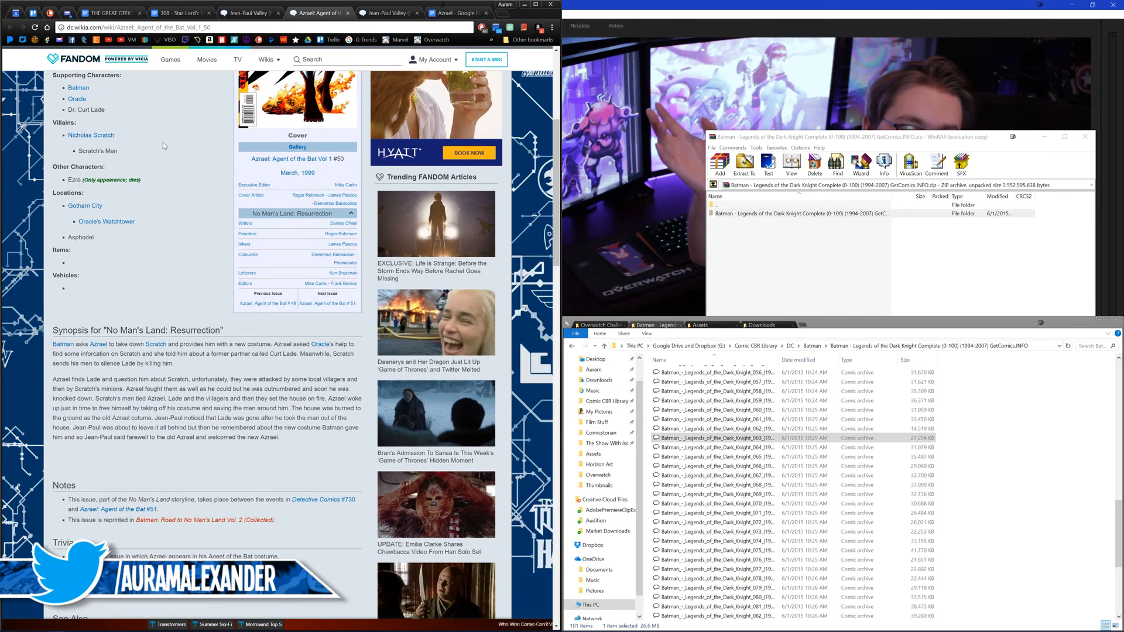
middle_click(326, 17)
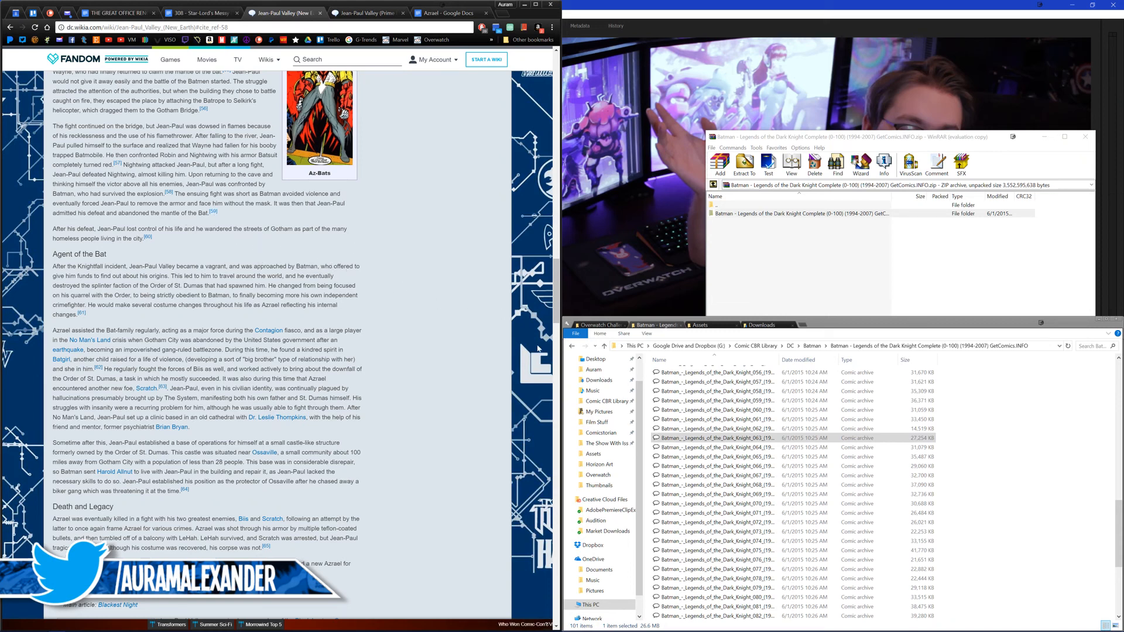
Step: Bring up the WinRAR window of the Legends of the Dark Knight archive and close it
left_click(842, 333)
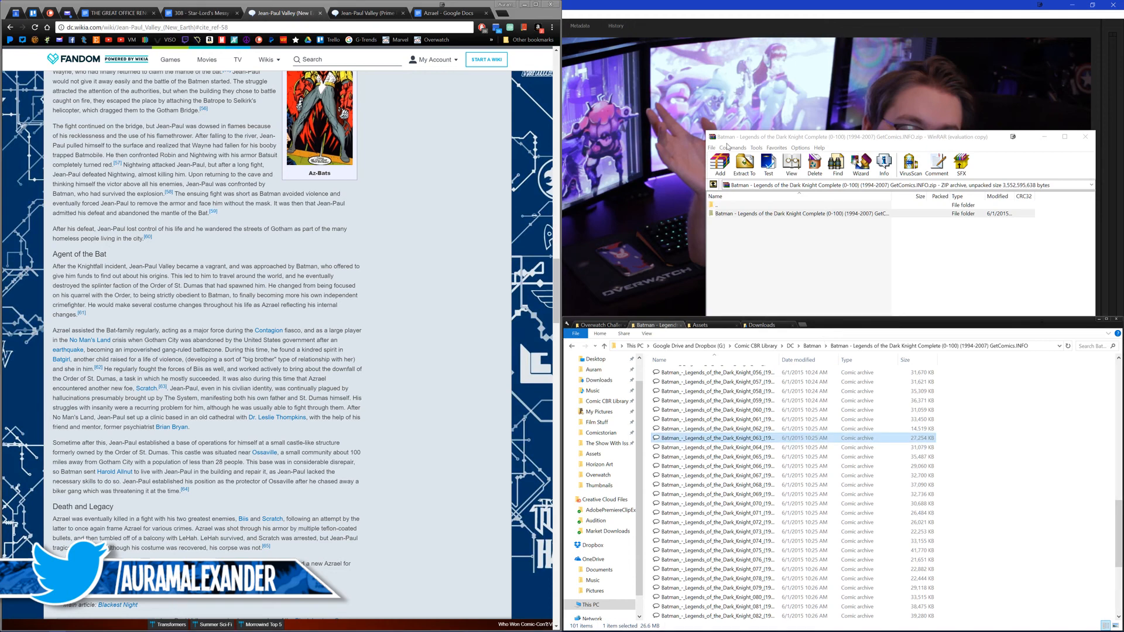
left_click_drag(728, 140, 703, 146)
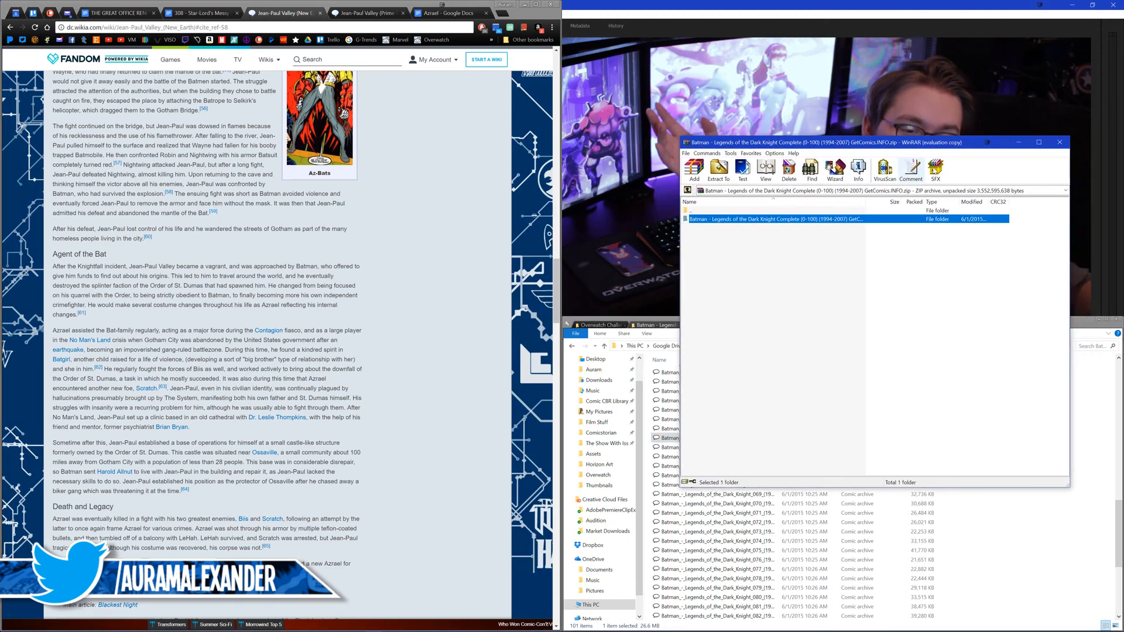
left_click(1057, 149)
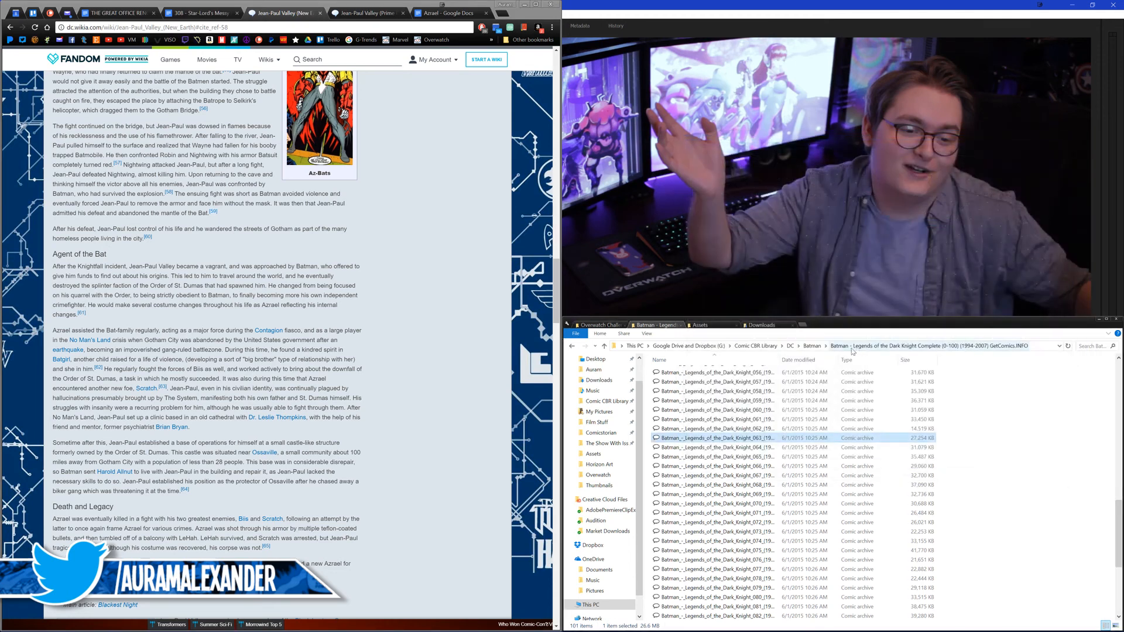
Step: Browse from the DC folder to Batman's _Azrael folder and look through the Azrael Vol. 1 (01 - 46) issues
left_click(789, 345)
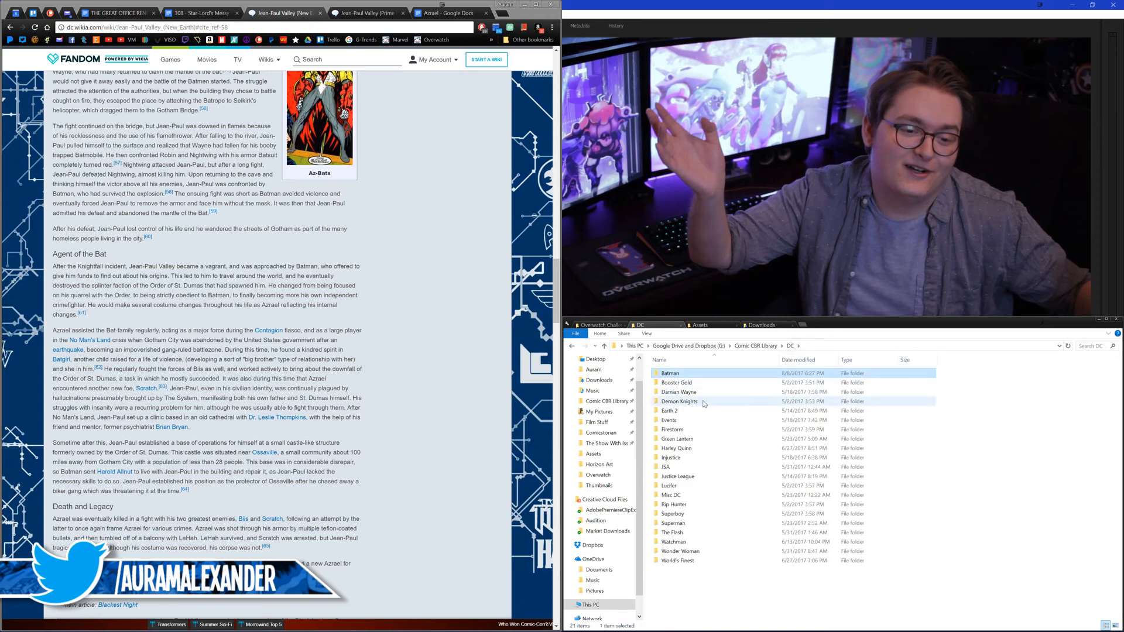
double_click(673, 375)
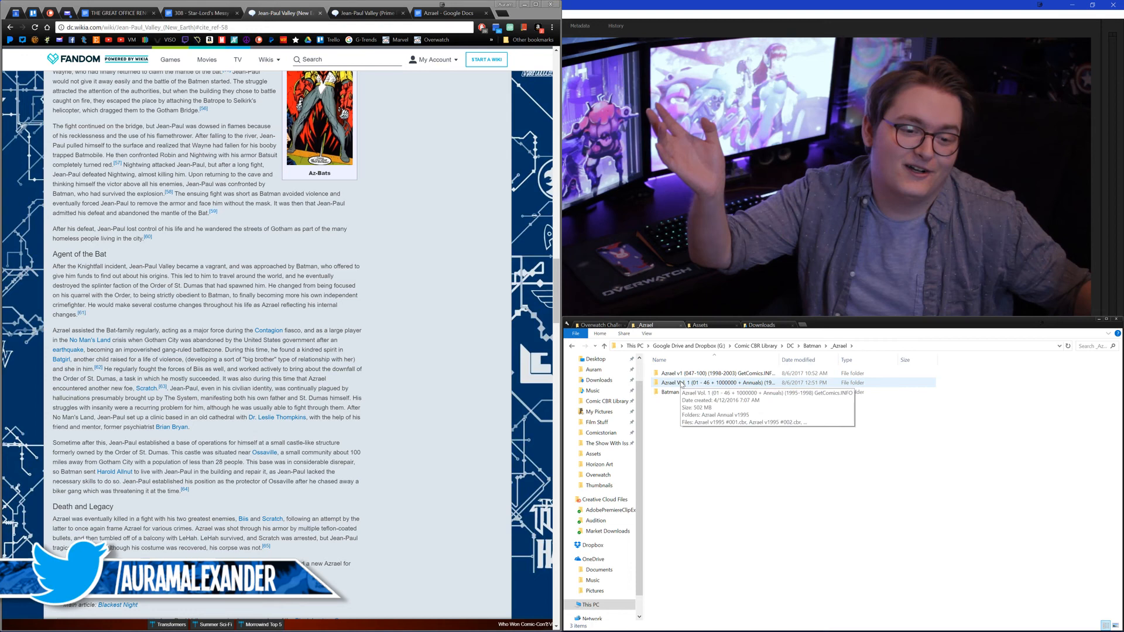
double_click(681, 383)
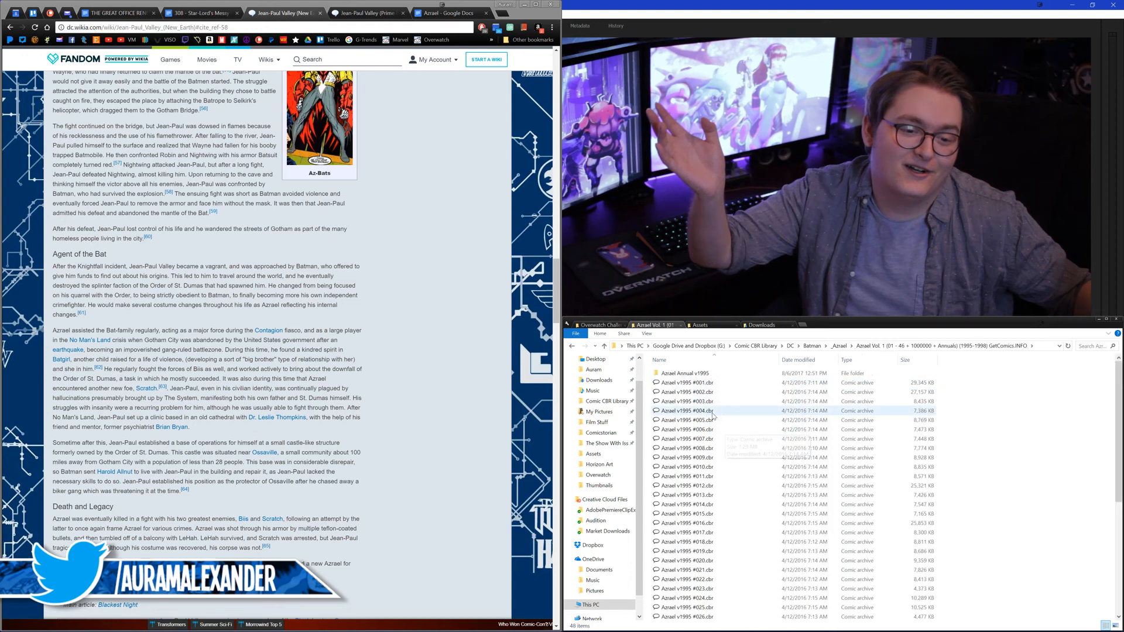
scroll(713, 415, "down", 7)
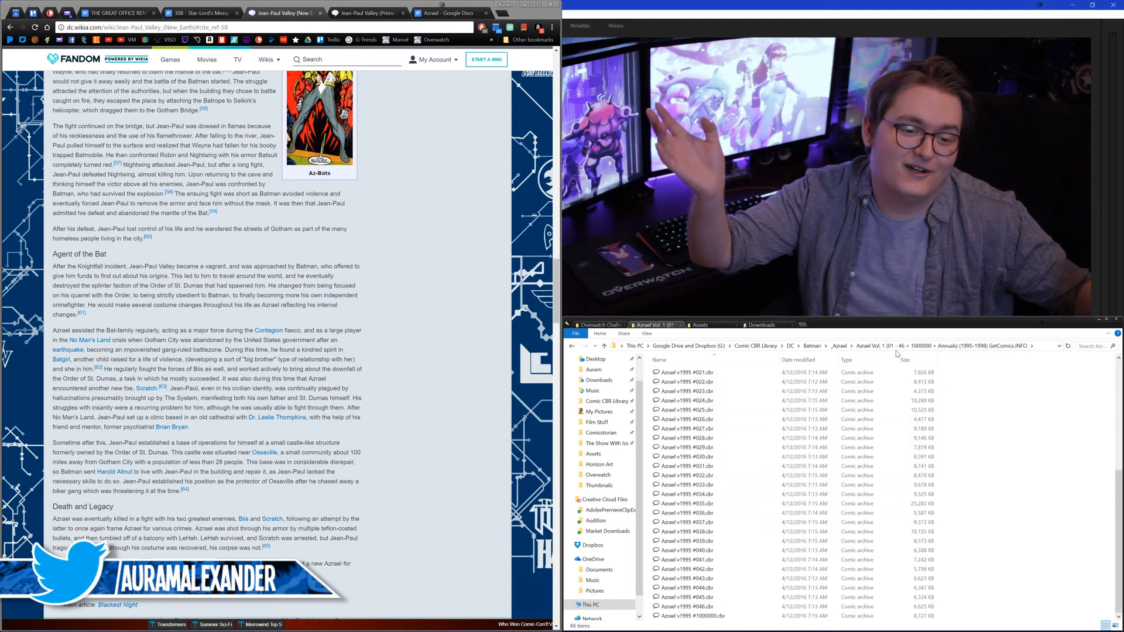
Step: Go back to the _Azrael folder and open Azrael 050.cbr from the Azrael v1 (047-100) folder
left_click(839, 345)
double_click(698, 379)
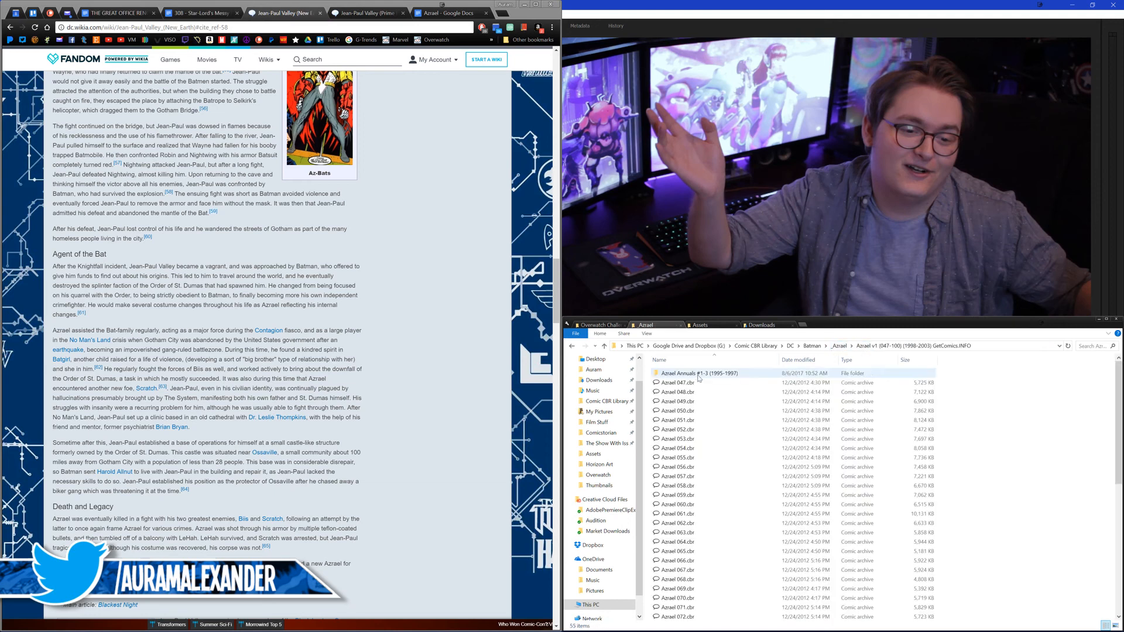
double_click(693, 410)
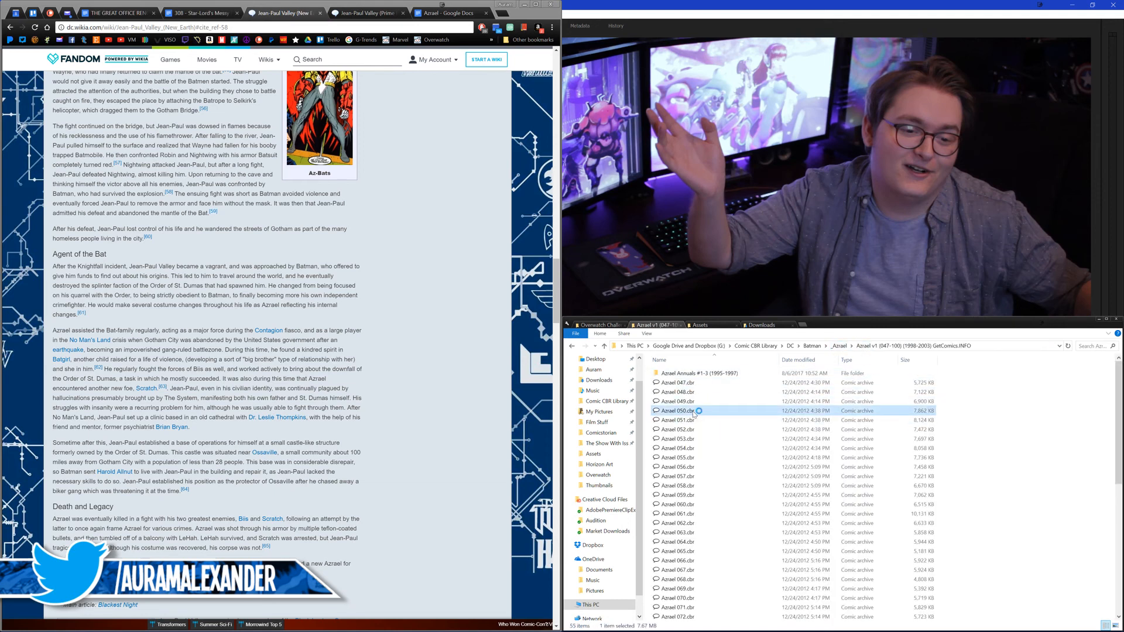
Step: Read the opening pages of Azrael 050, return to its Resurrection title page and check the wiki's Agent of the Bat section
scroll(664, 338, "down", 1)
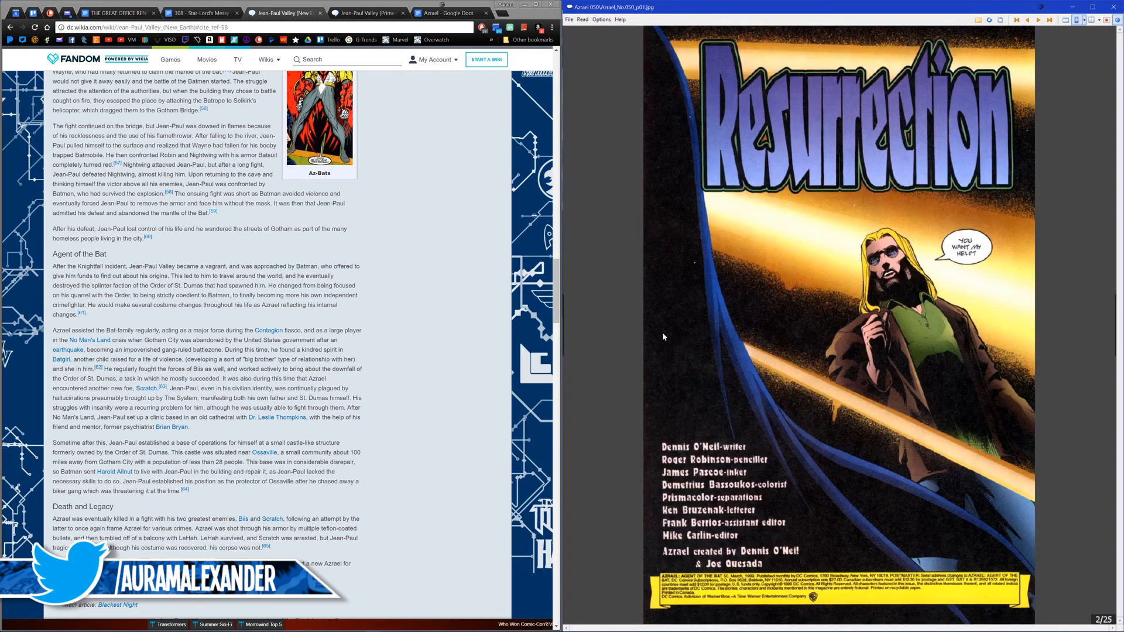
scroll(674, 406, "down", 1)
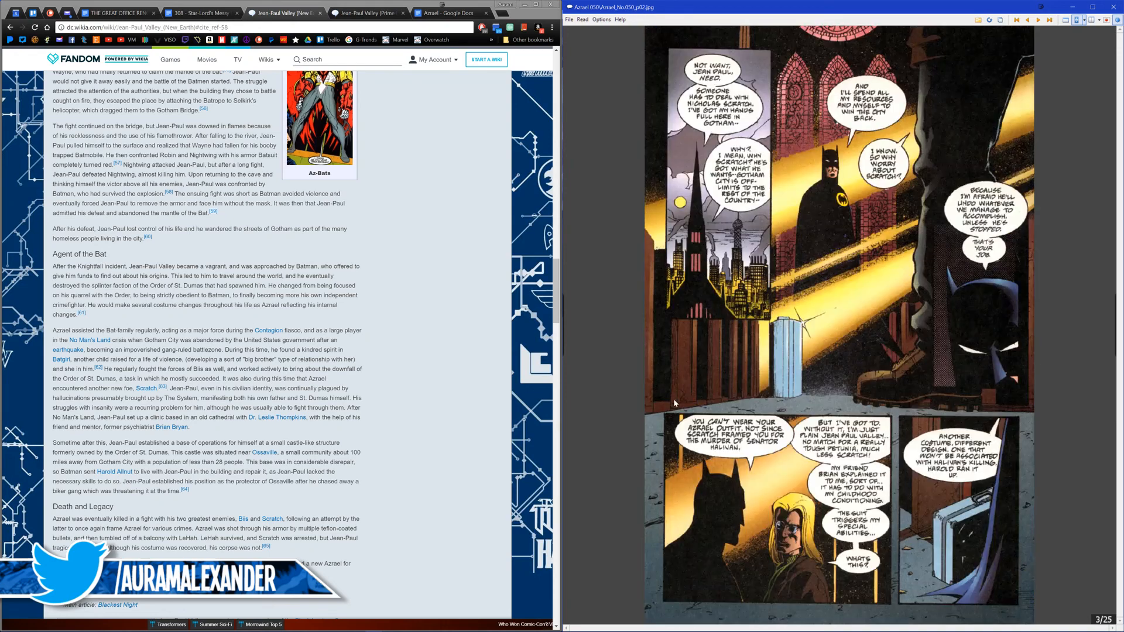
scroll(671, 404, "down", 1)
scroll(717, 404, "up", 2)
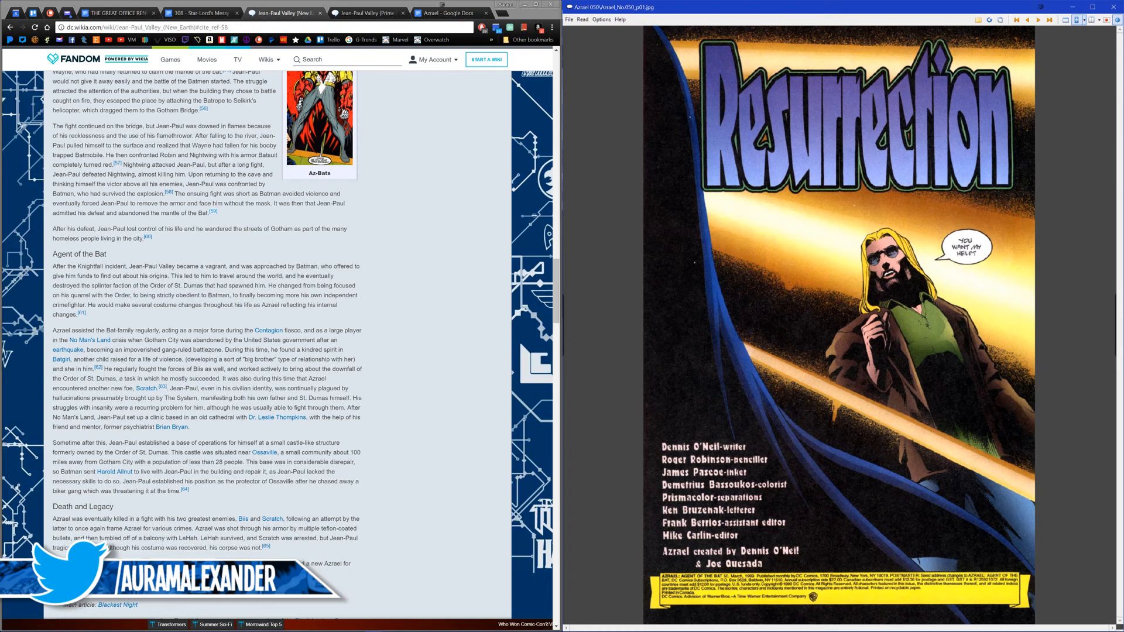
left_click(265, 282)
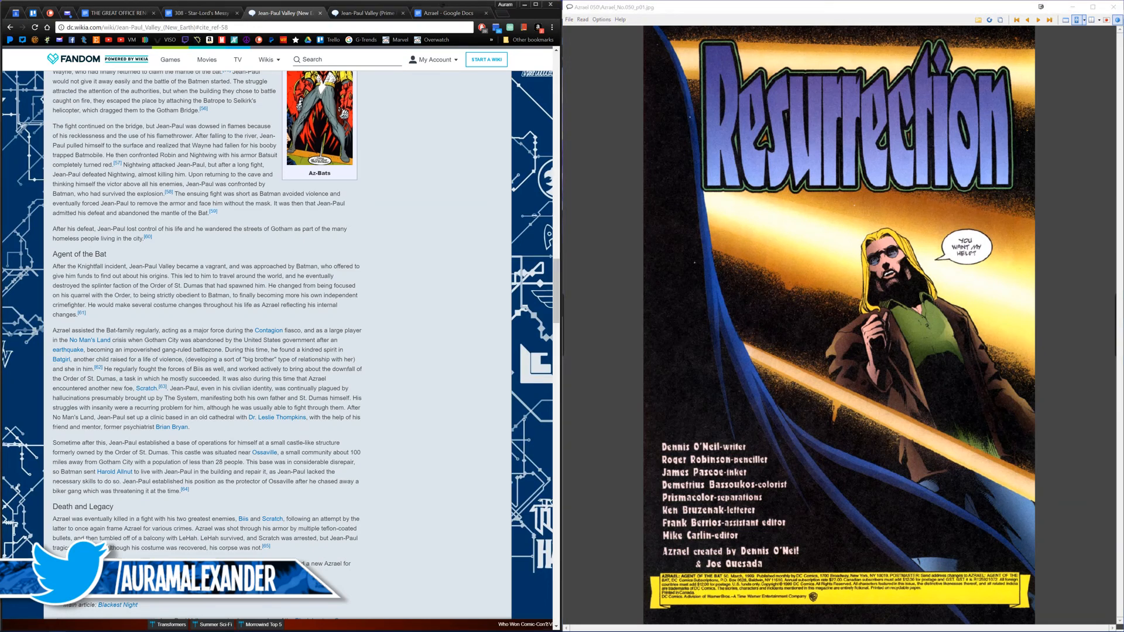
mouse_move(81, 317)
Step: Go back from the Azrael 050 cover to Azrael 049 and page through that issue up to page 22
left_click(828, 317)
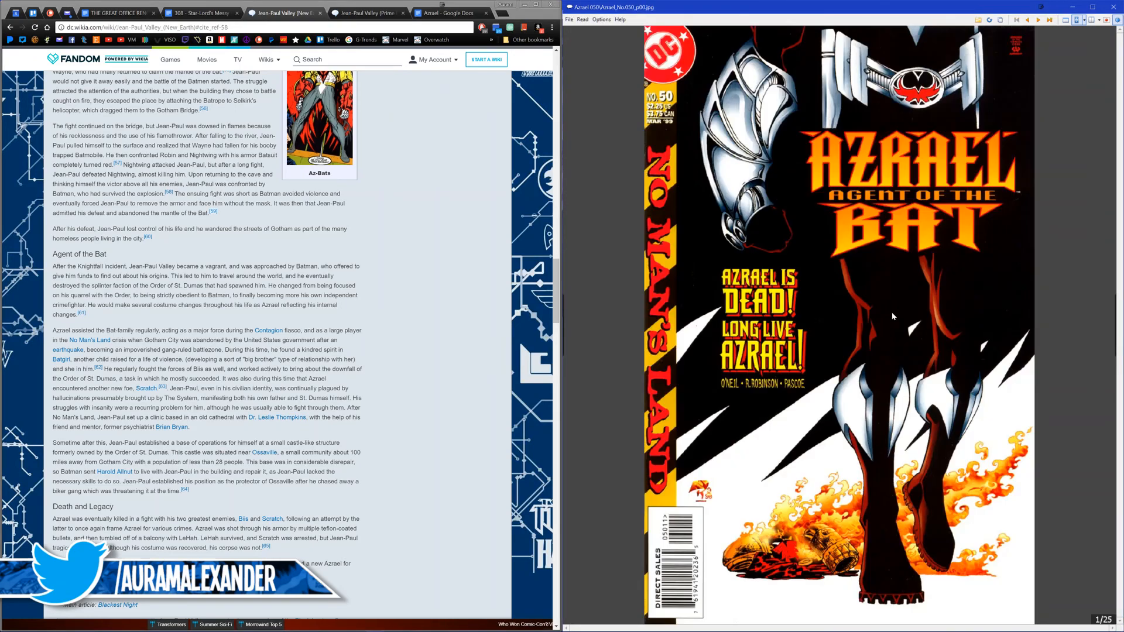
left_click(816, 364)
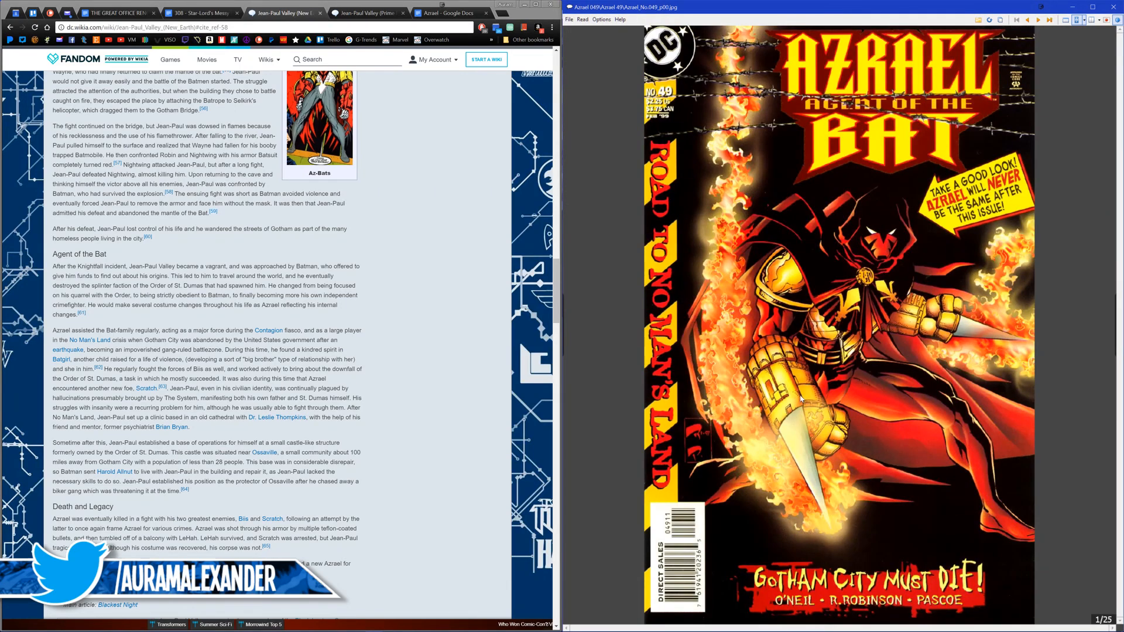
scroll(800, 398, "down", 5)
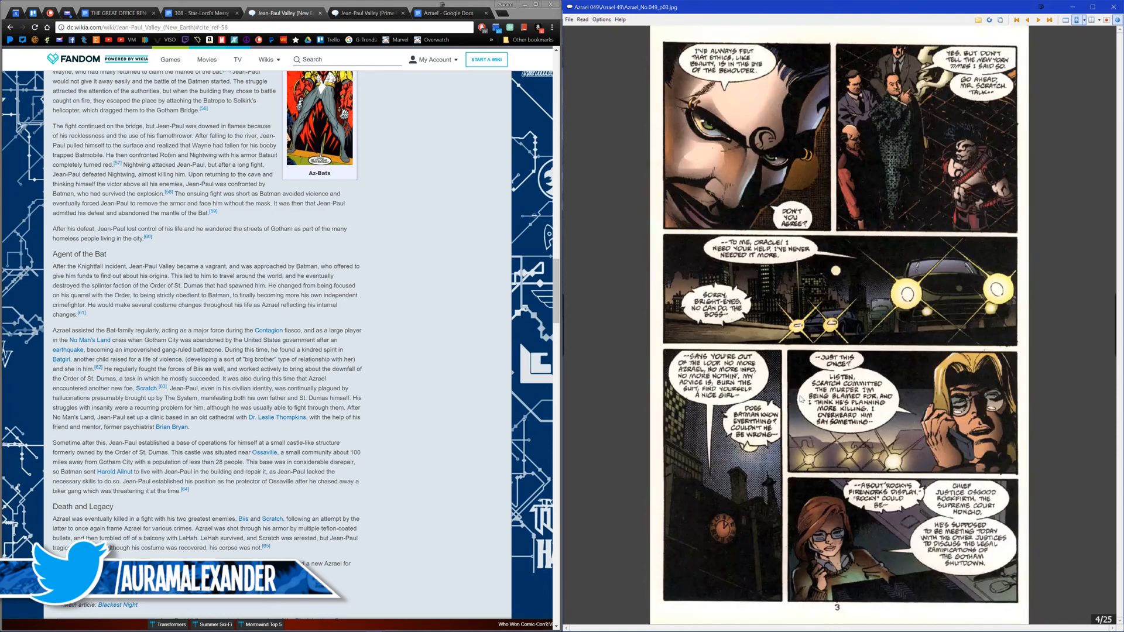
scroll(800, 396, "down", 4)
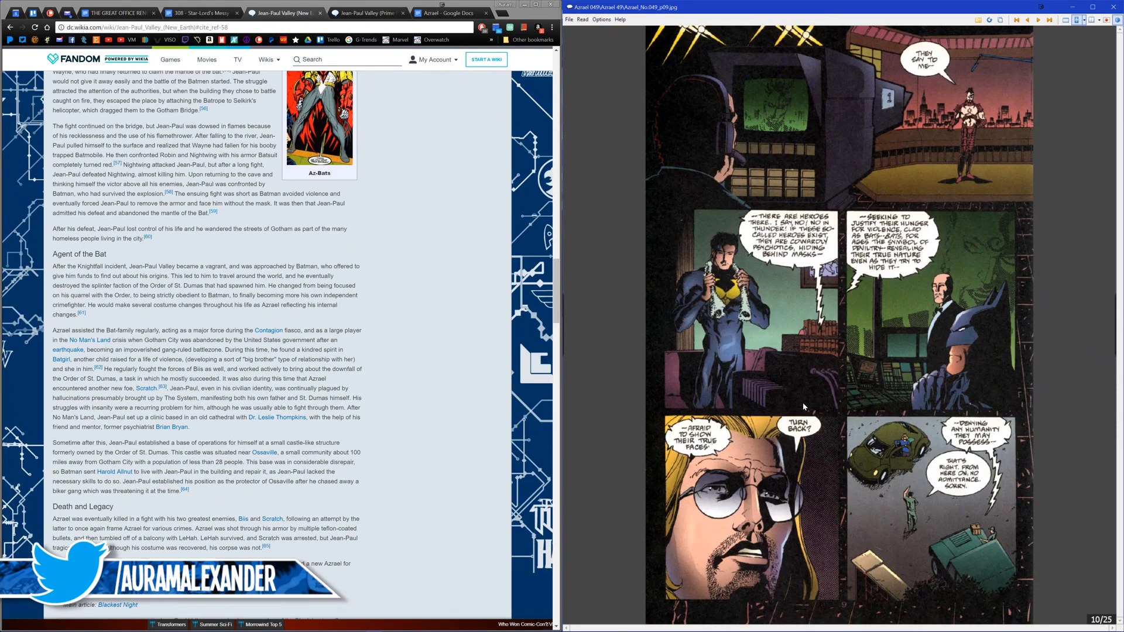
scroll(802, 402, "down", 1)
scroll(804, 396, "up", 1)
scroll(804, 396, "down", 4)
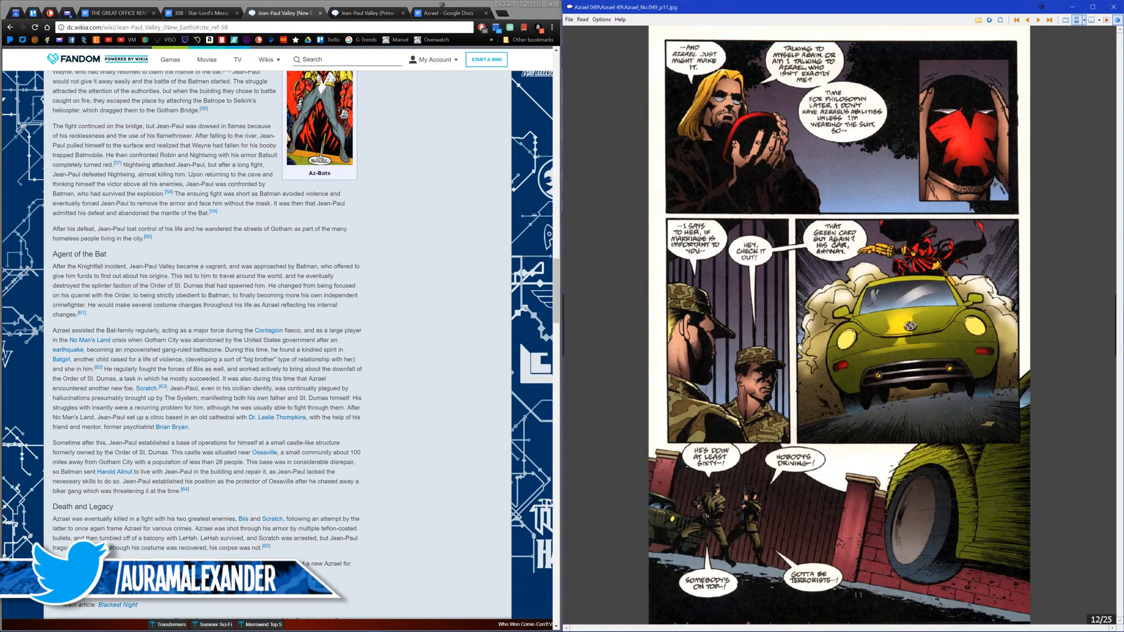
scroll(776, 421, "down", 1)
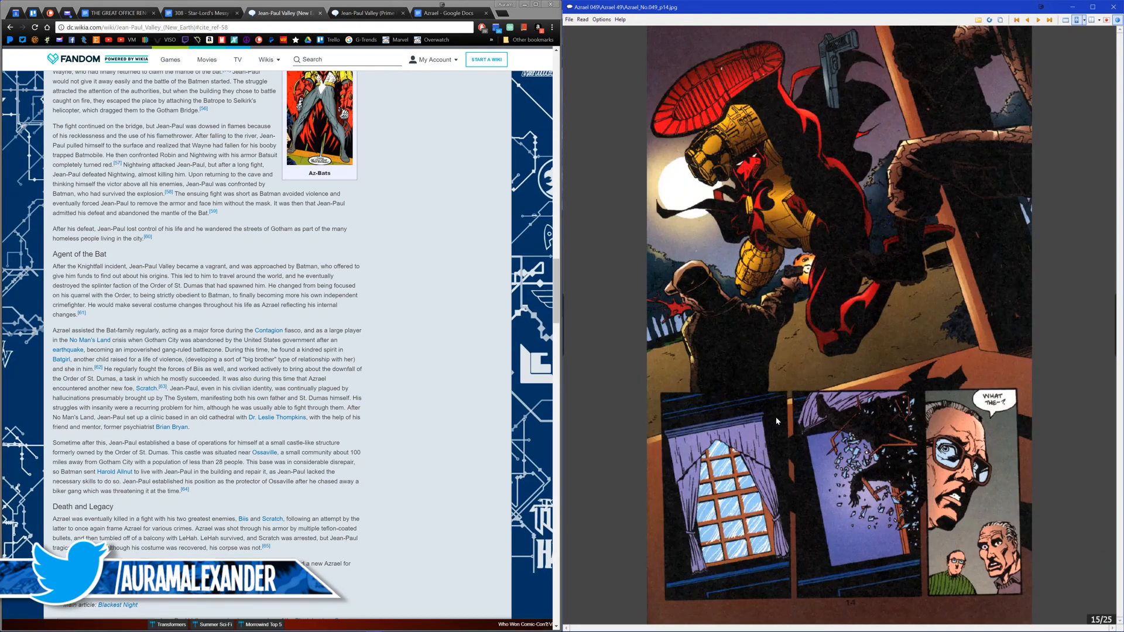
scroll(776, 421, "down", 4)
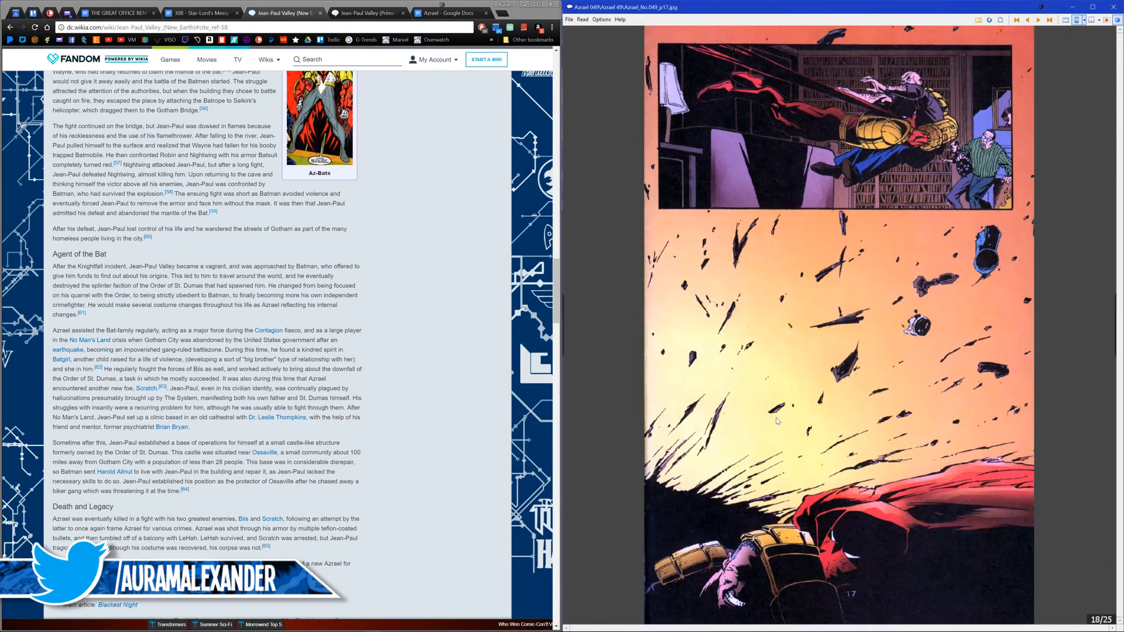
scroll(777, 420, "down", 1)
scroll(775, 416, "down", 2)
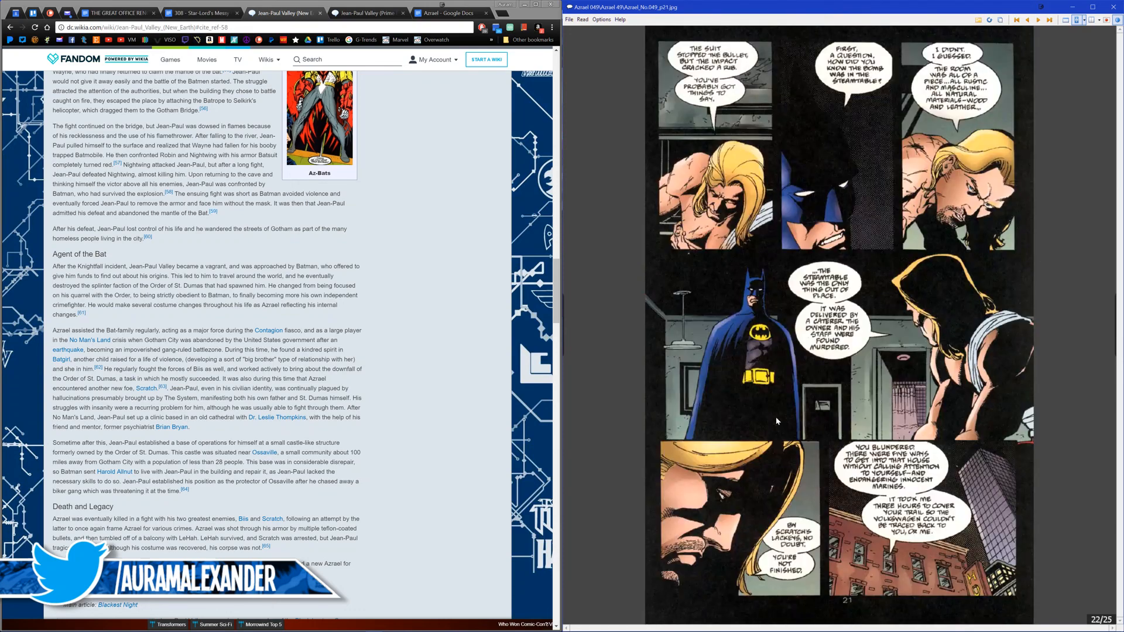
Step: Compare the closing pages of Azrael 049, including the handshake page, and continue to the cover of Azrael 050
scroll(775, 416, "down", 1)
scroll(775, 416, "up", 1)
scroll(777, 420, "down", 2)
scroll(776, 417, "up", 1)
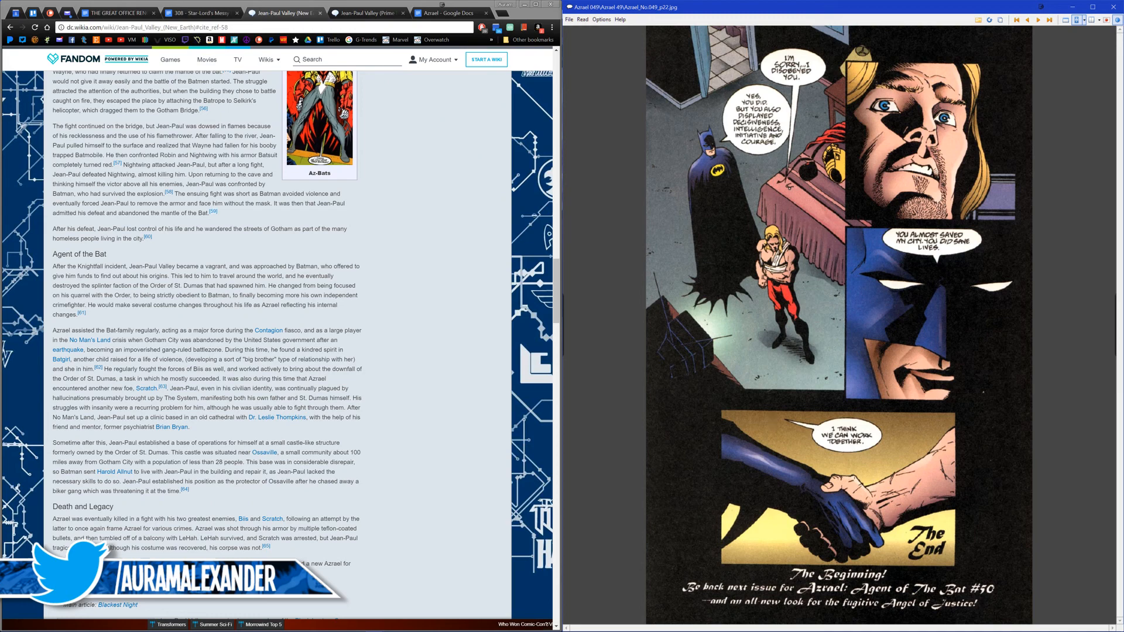
scroll(772, 420, "down", 1)
scroll(777, 349, "down", 2)
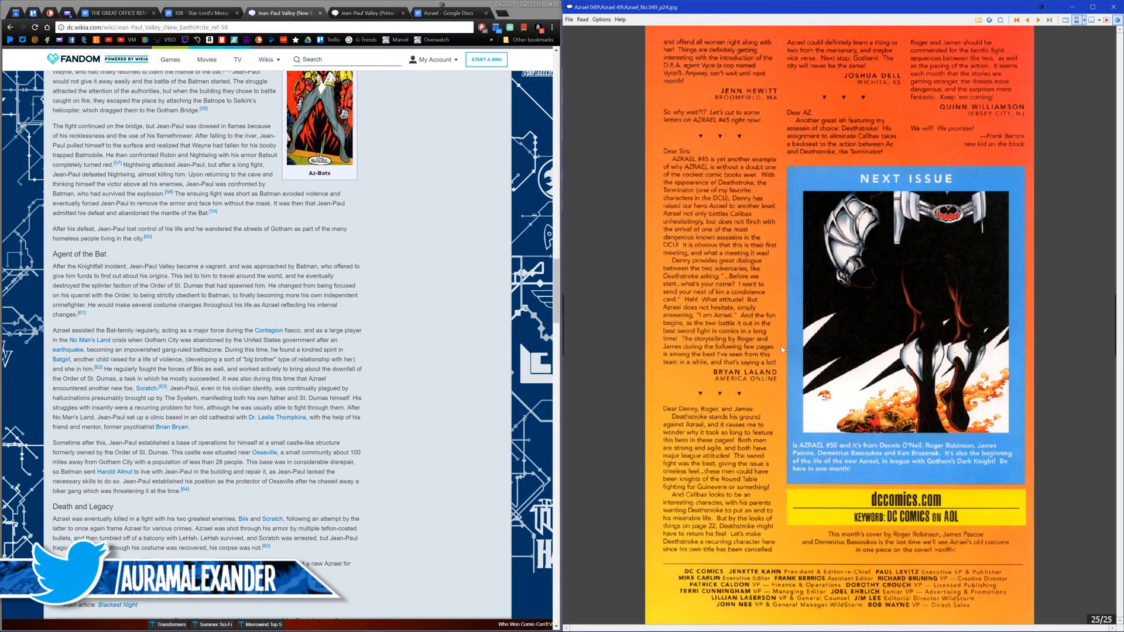
Step: Check citations 62, 60 and 59 in the wiki article, opening the Agent of the Bat 50 and Legends of the Dark Knight 63 pages separately
left_click(173, 251)
mouse_move(97, 373)
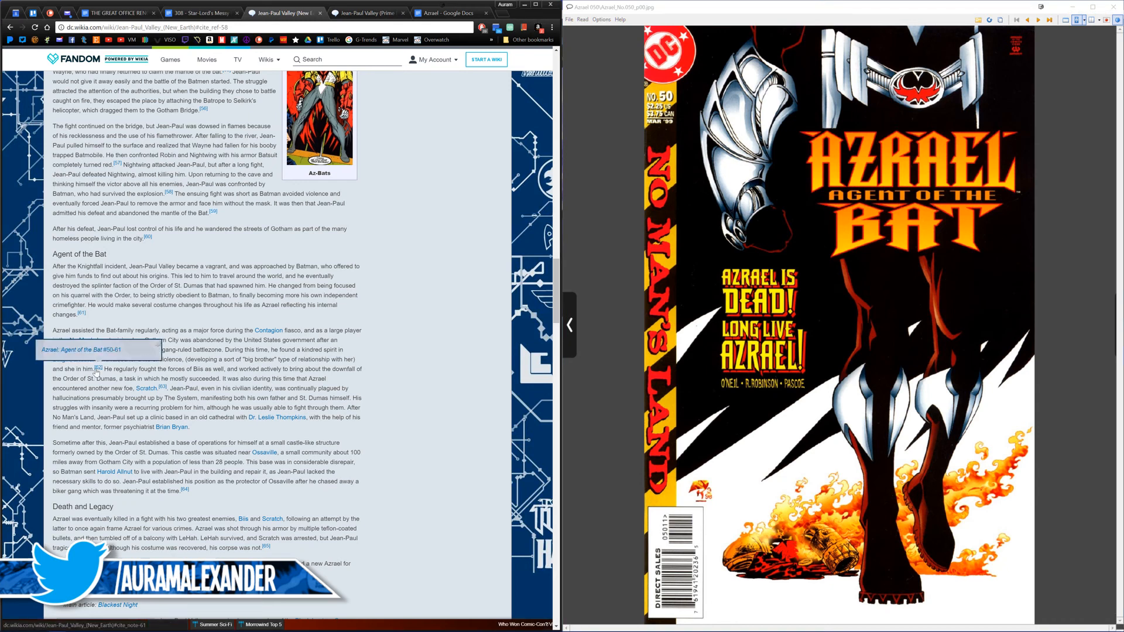
middle_click(82, 349)
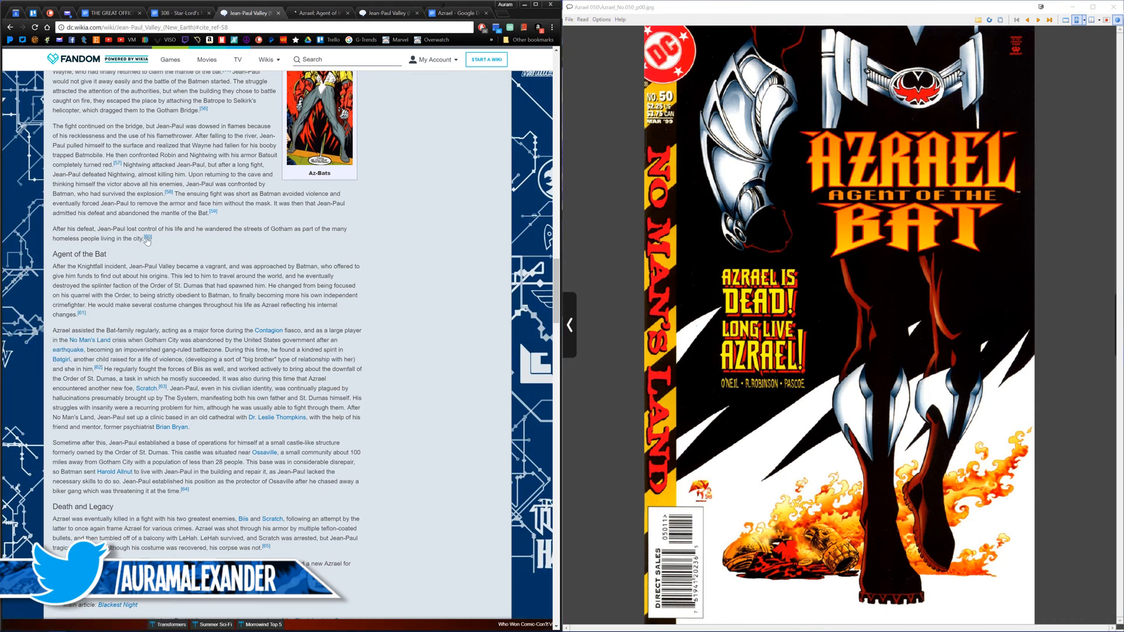
mouse_move(146, 240)
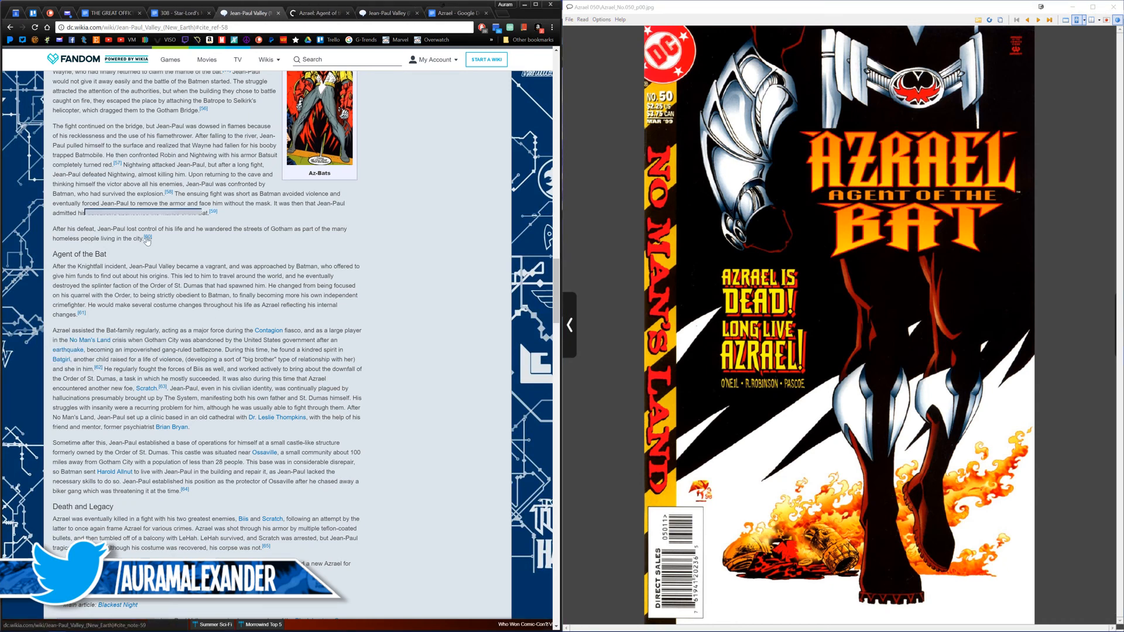
middle_click(207, 194)
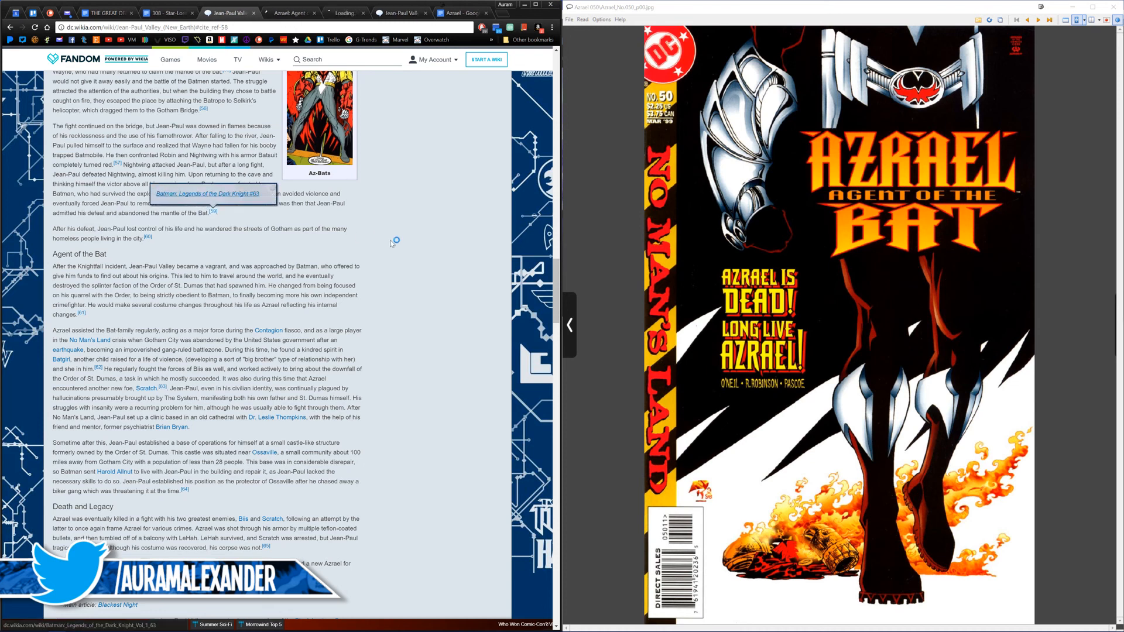
Step: View the Agent of the Bat 50 and Legends of the Dark Knight 63 wiki pages and close the Legends of the Dark Knight one
left_click(285, 14)
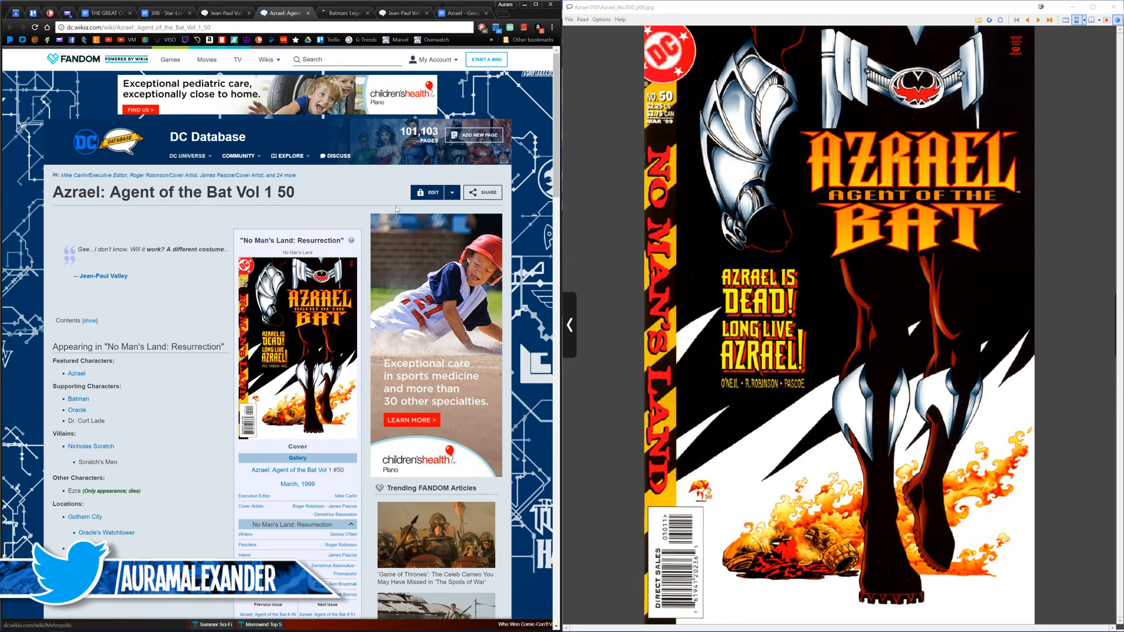
left_click(349, 16)
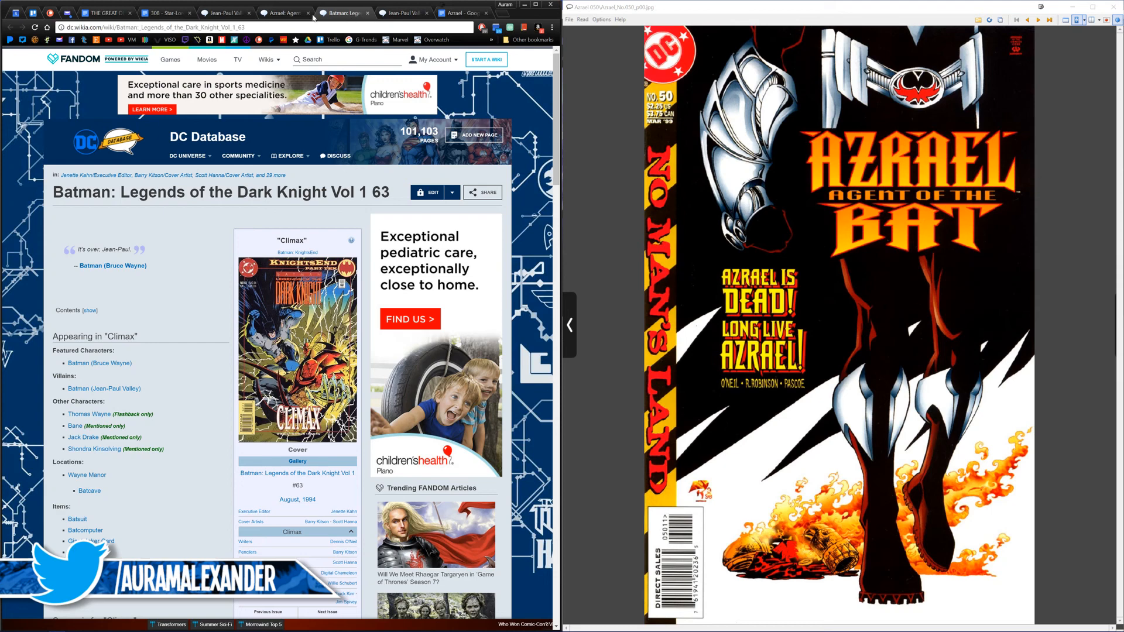
key("ctrl+w")
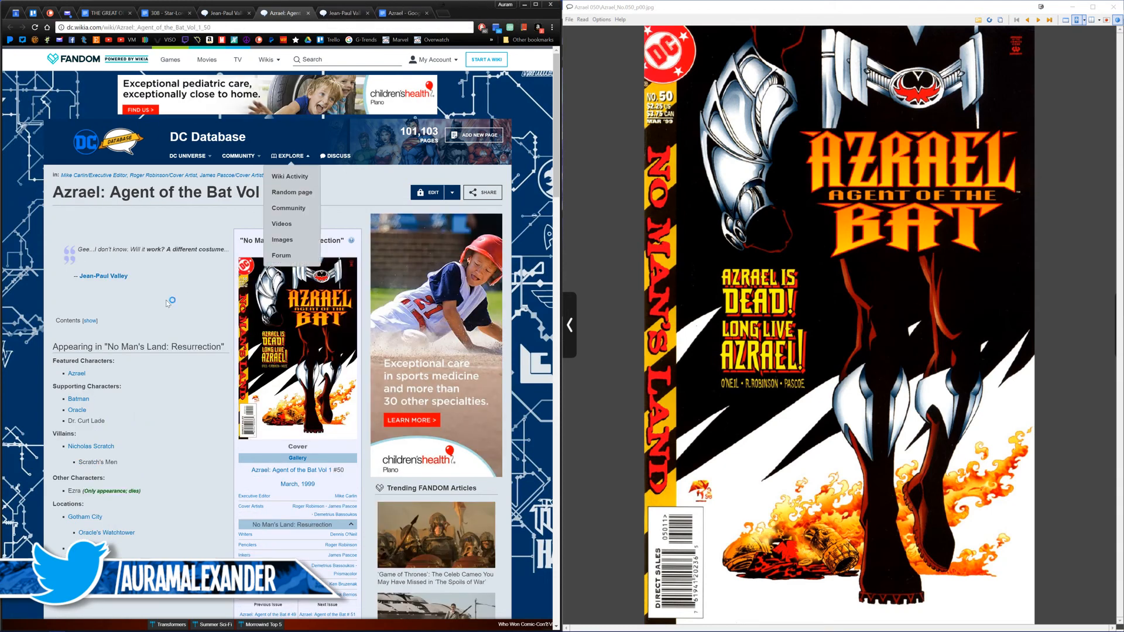
Step: Read the synopsis, notes and trivia on the Azrael: Agent of the Bat Vol 1 50 wiki page
scroll(169, 327, "down", 3)
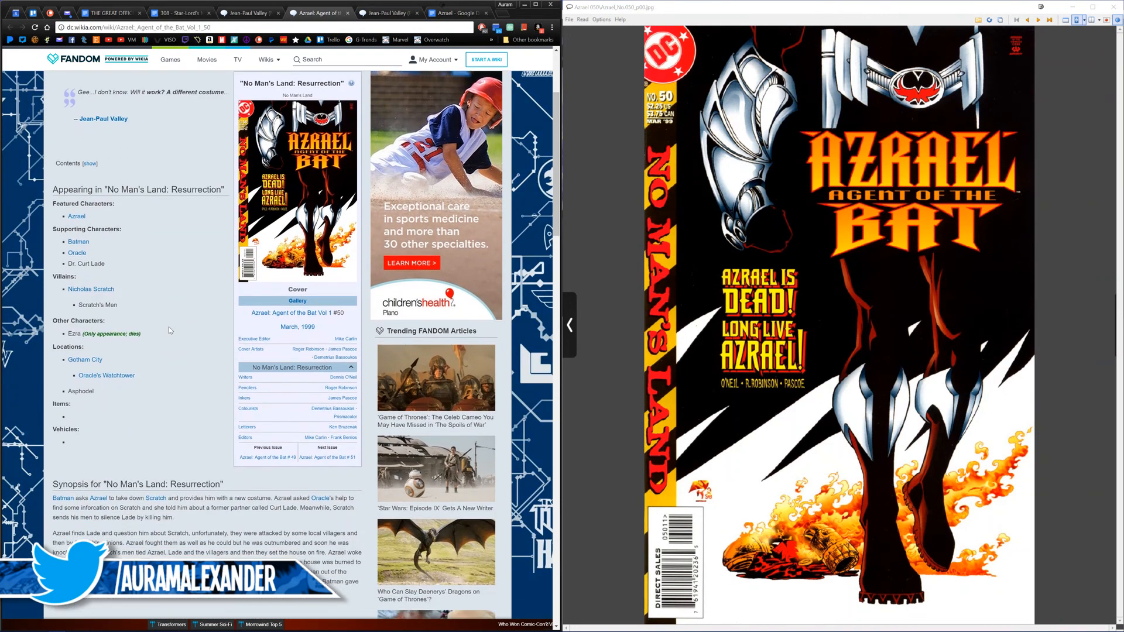
scroll(169, 330, "down", 2)
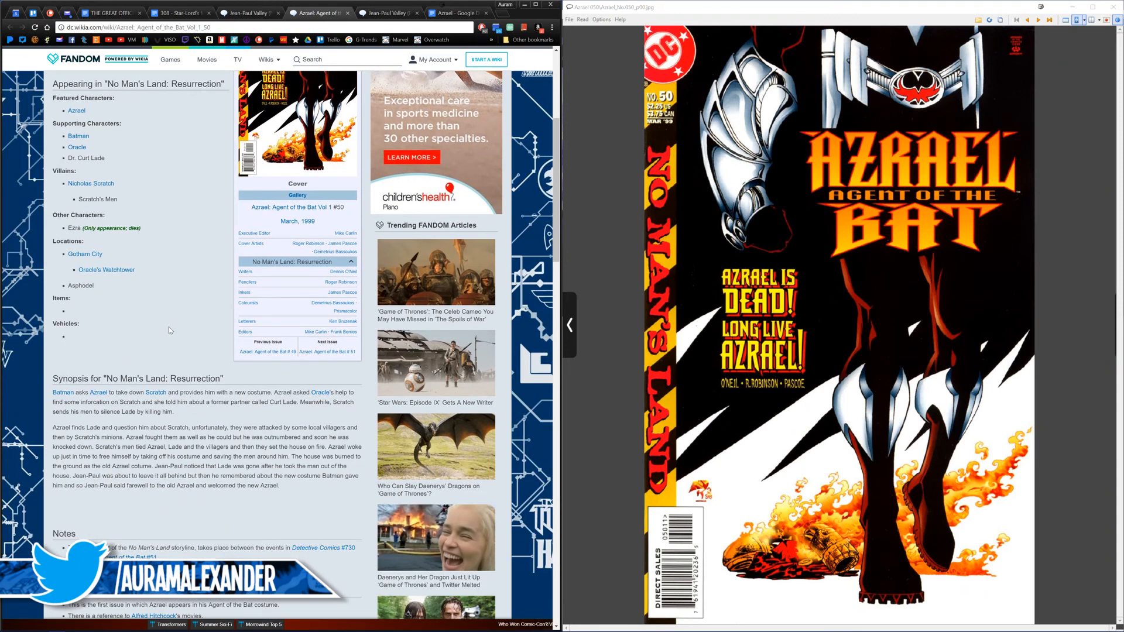
scroll(169, 330, "down", 1)
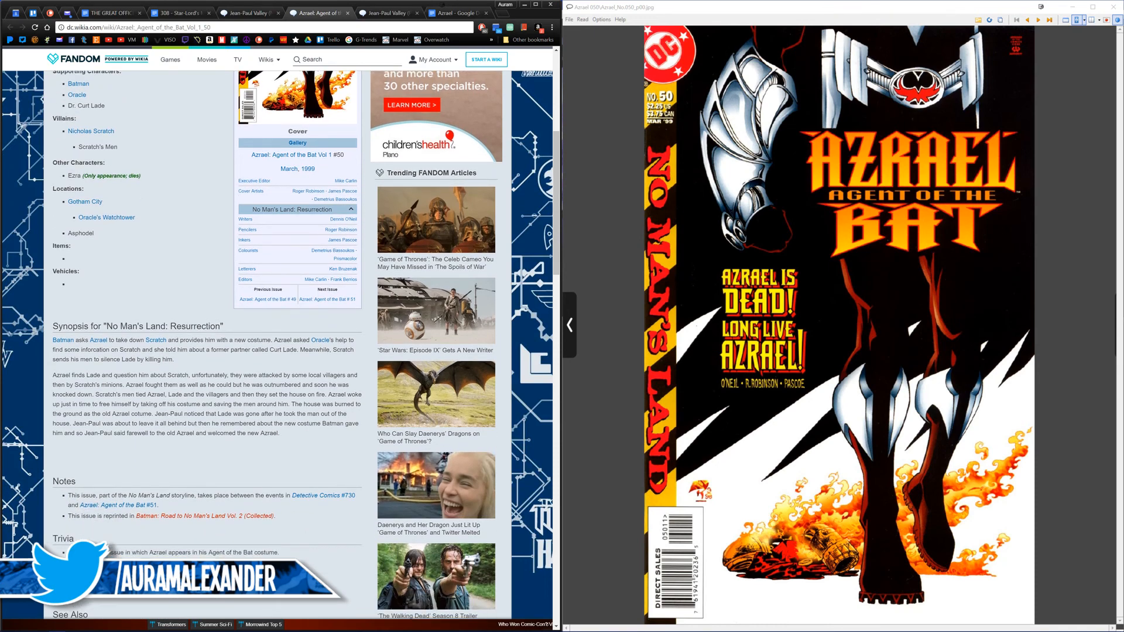
scroll(163, 332, "up", 2)
scroll(163, 332, "down", 3)
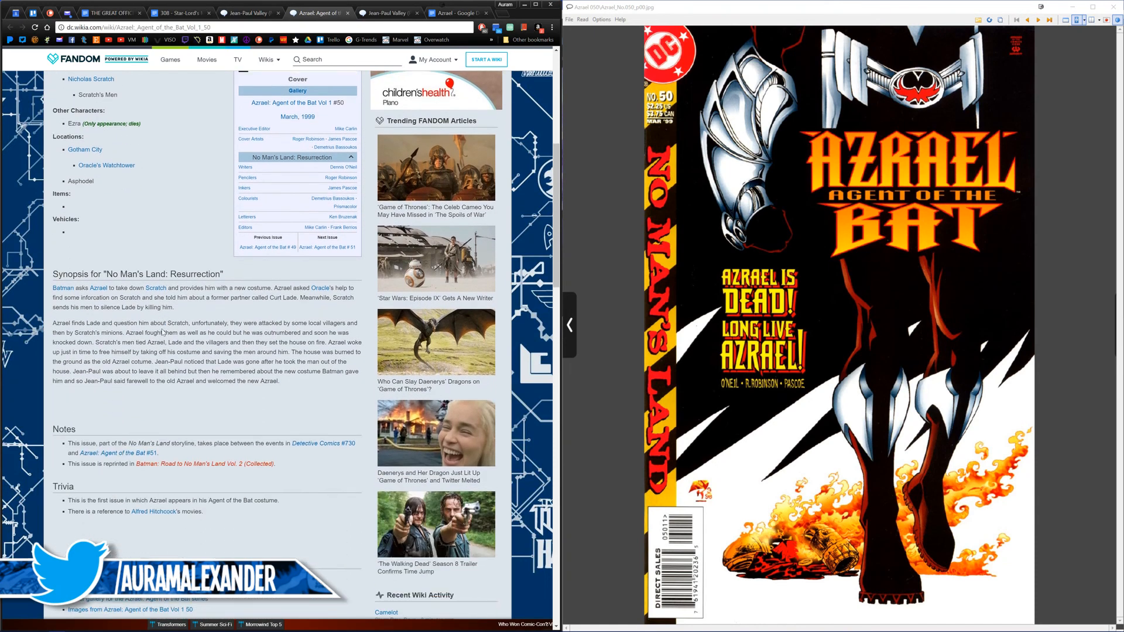
scroll(216, 389, "down", 1)
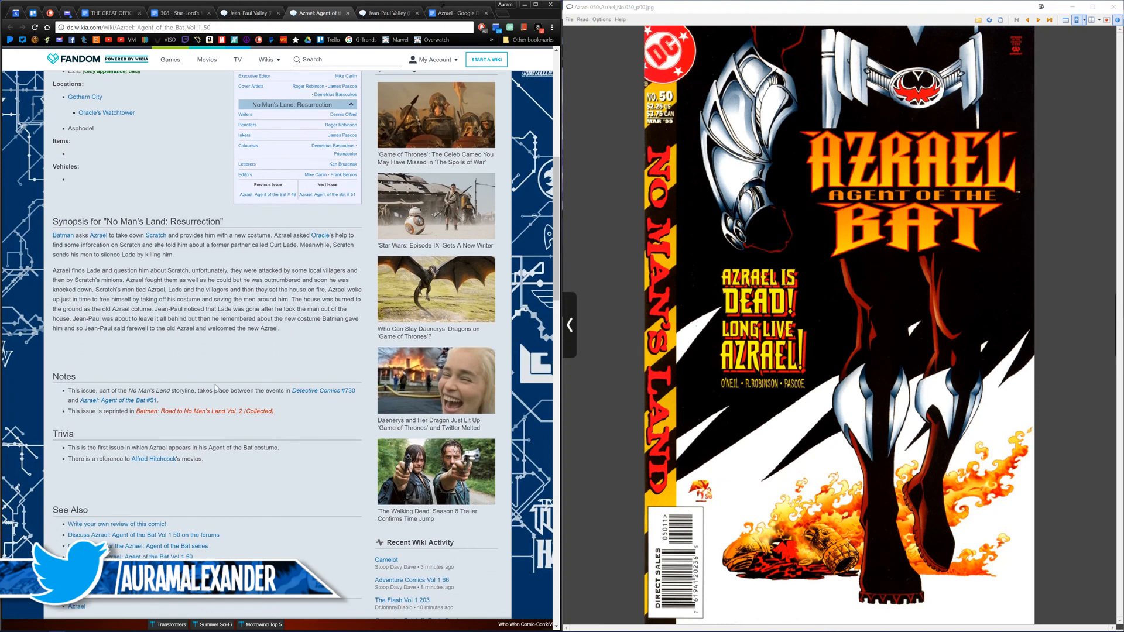
Step: Look through Azrael 050 from the cover to the closing page that shows the new costume
scroll(204, 380, "down", 1)
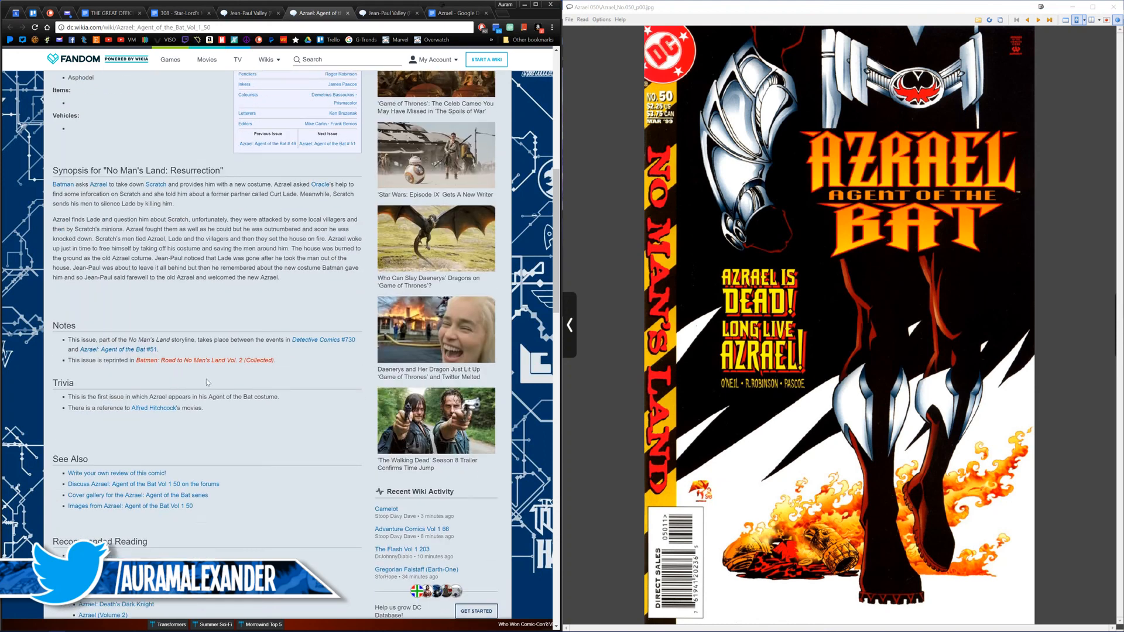
left_click(887, 293)
scroll(889, 285, "down", 1)
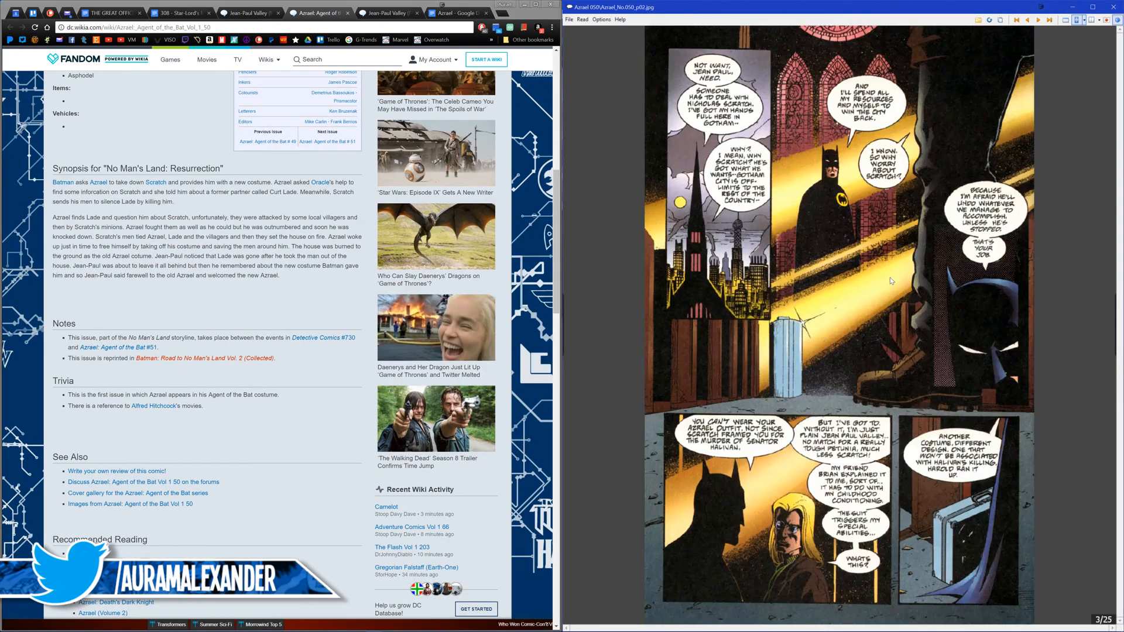
scroll(888, 278, "up", 1)
scroll(887, 259, "down", 5)
scroll(883, 258, "down", 7)
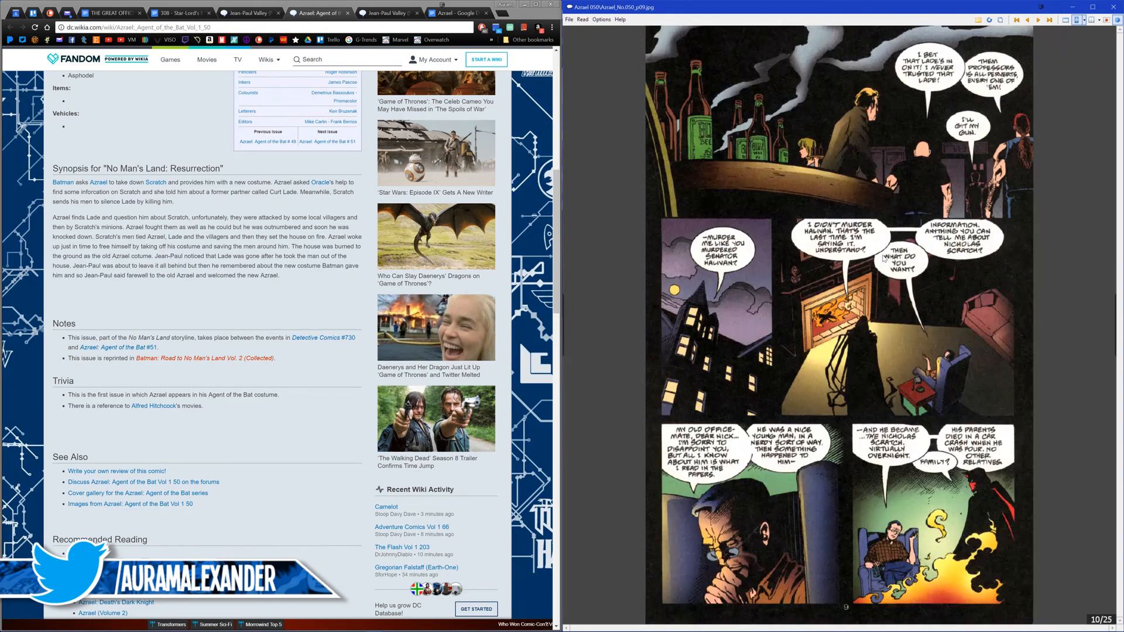
scroll(883, 257, "down", 3)
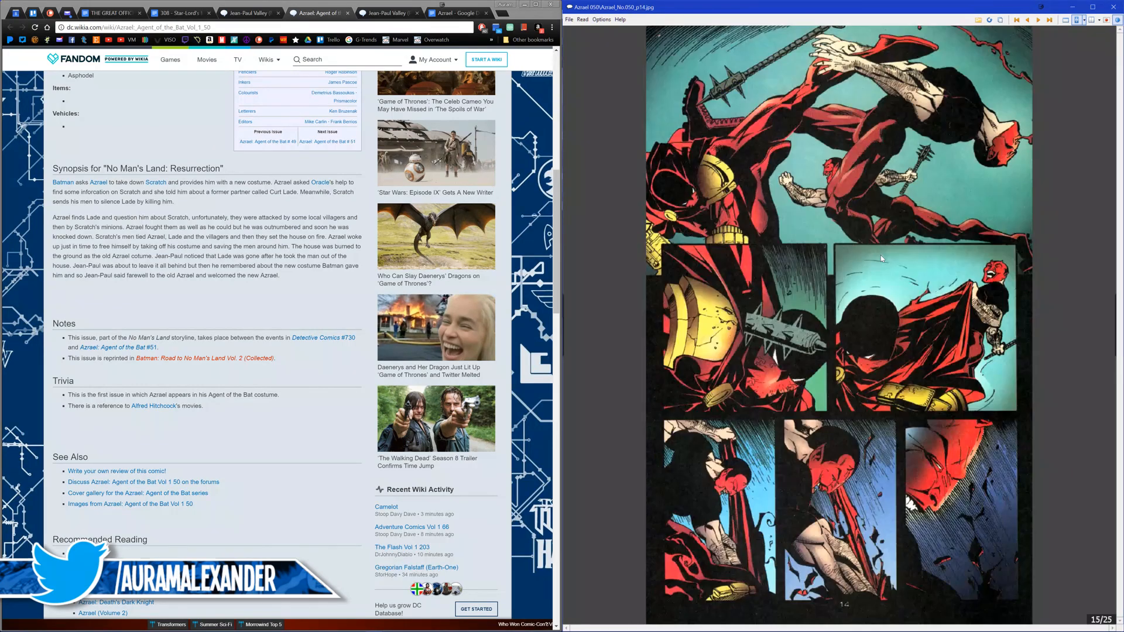
scroll(883, 258, "down", 3)
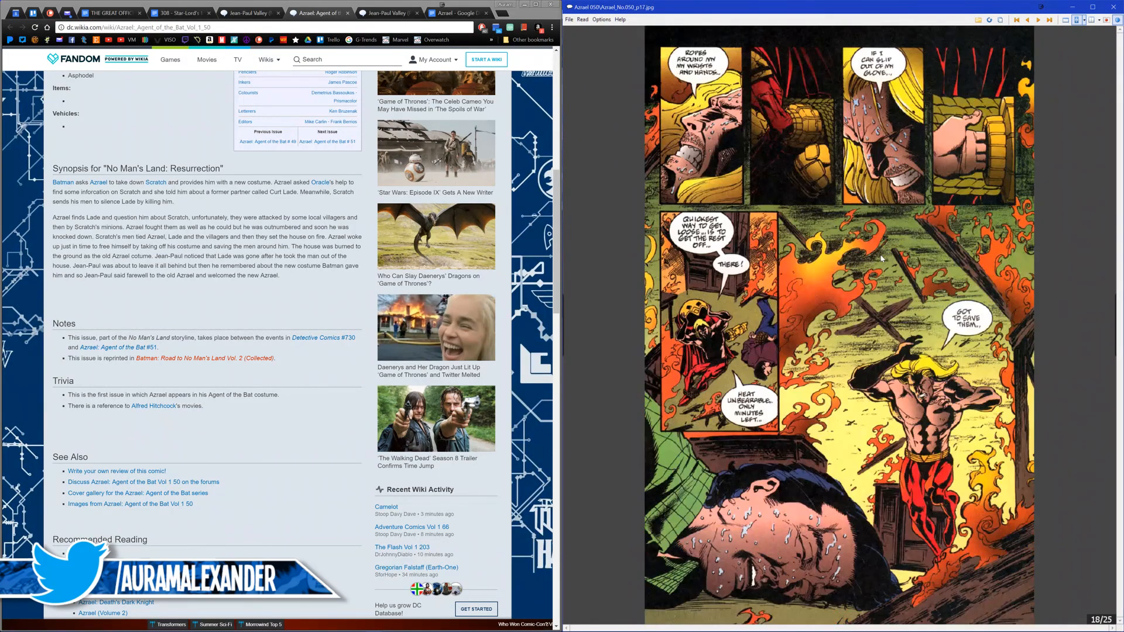
scroll(879, 258, "down", 1)
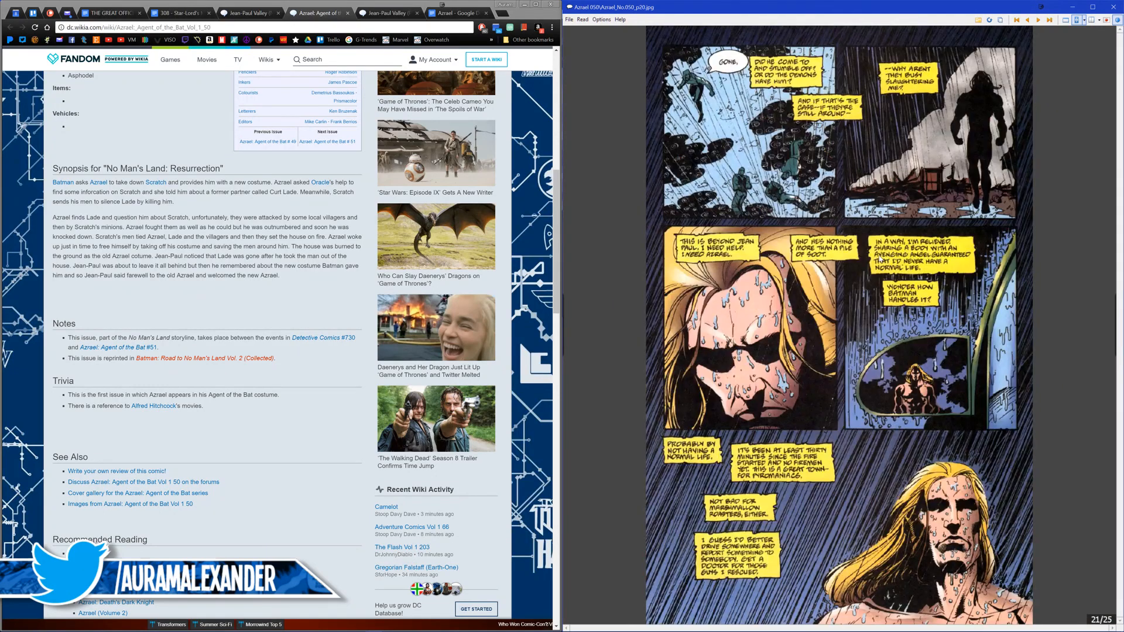
scroll(880, 259, "down", 2)
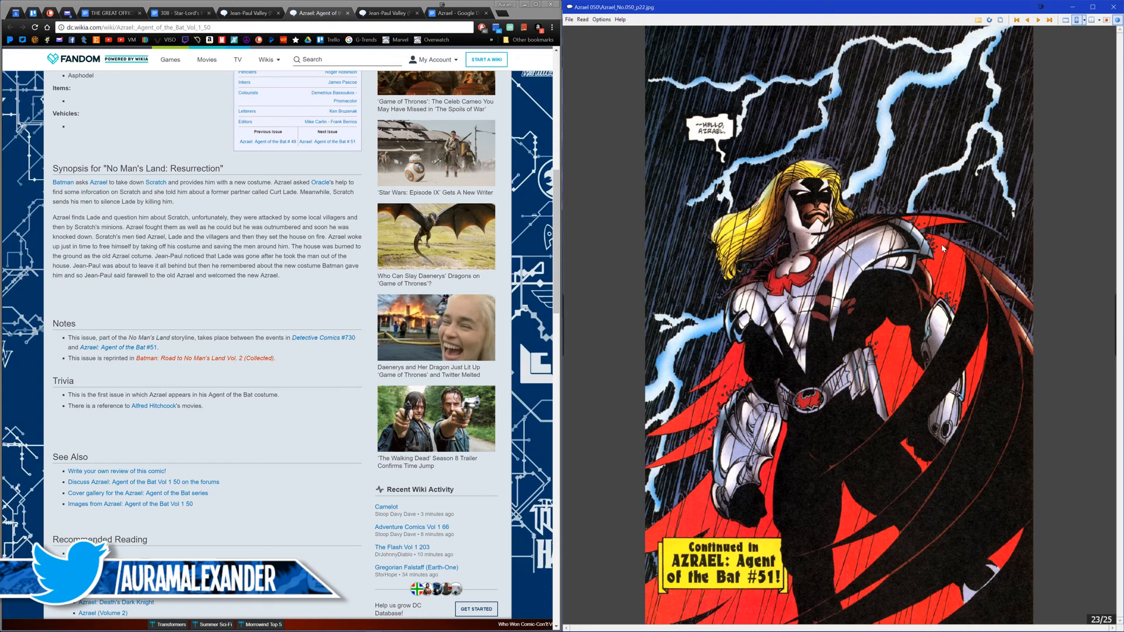
Step: Close Azrael 050 and open Azrael v1995 #001.cbr from the Azrael Vol. 1 folder at its first page
left_click(1113, 6)
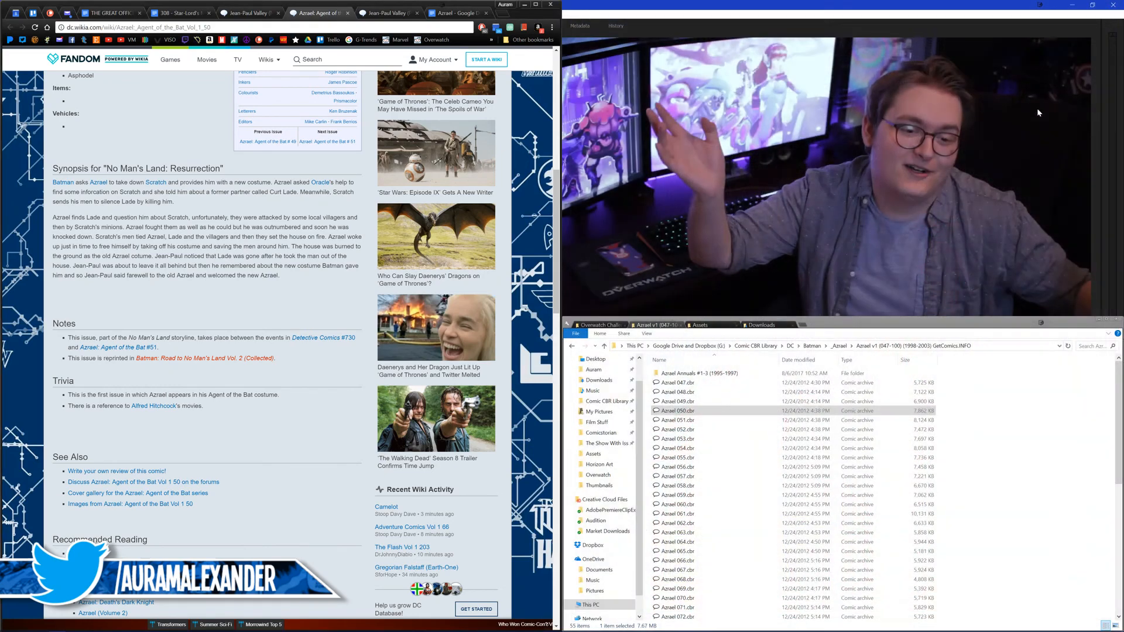
left_click(842, 347)
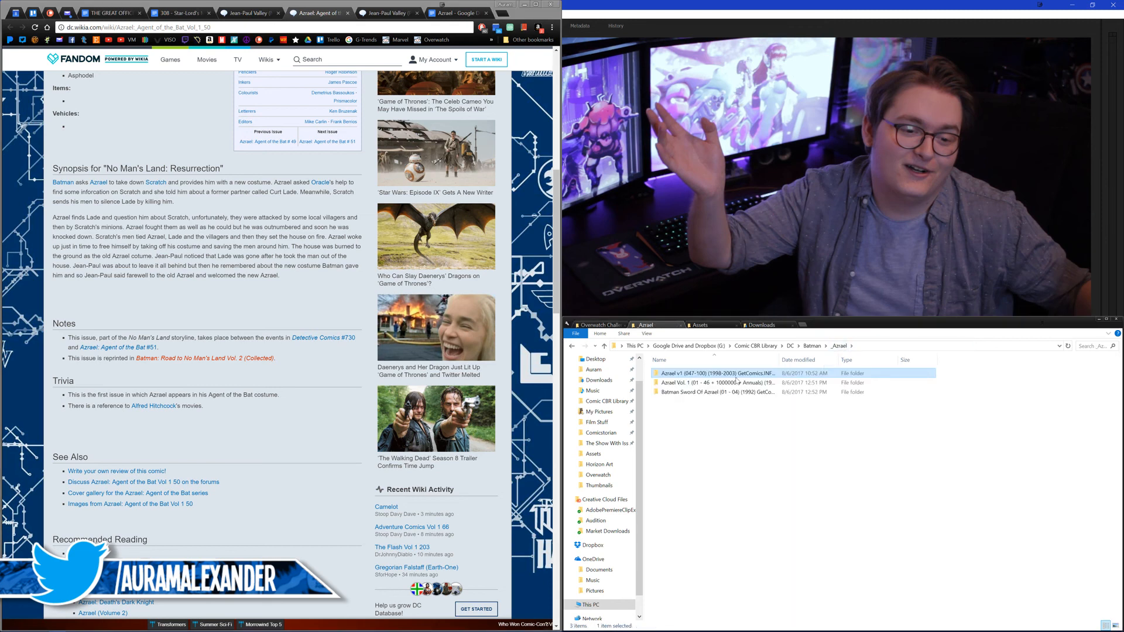
double_click(736, 381)
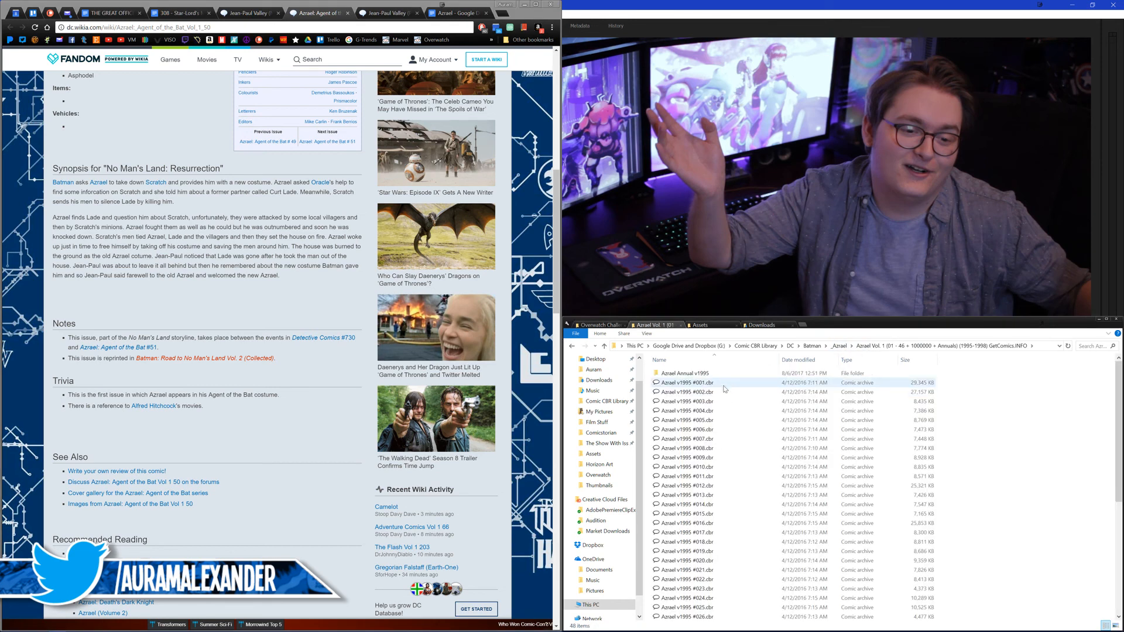
double_click(721, 385)
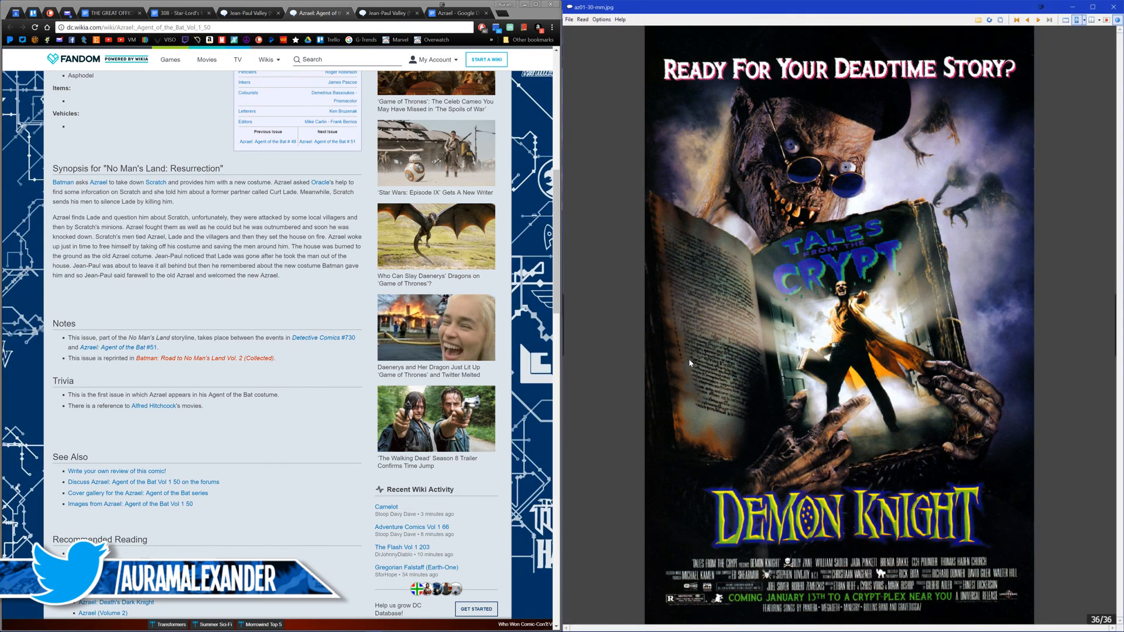
key("Home")
Step: Look through the opening pages of Azrael v1995 #001 up to page 14 for art of Jean-Paul living on the streets
key("Right")
key("Right")
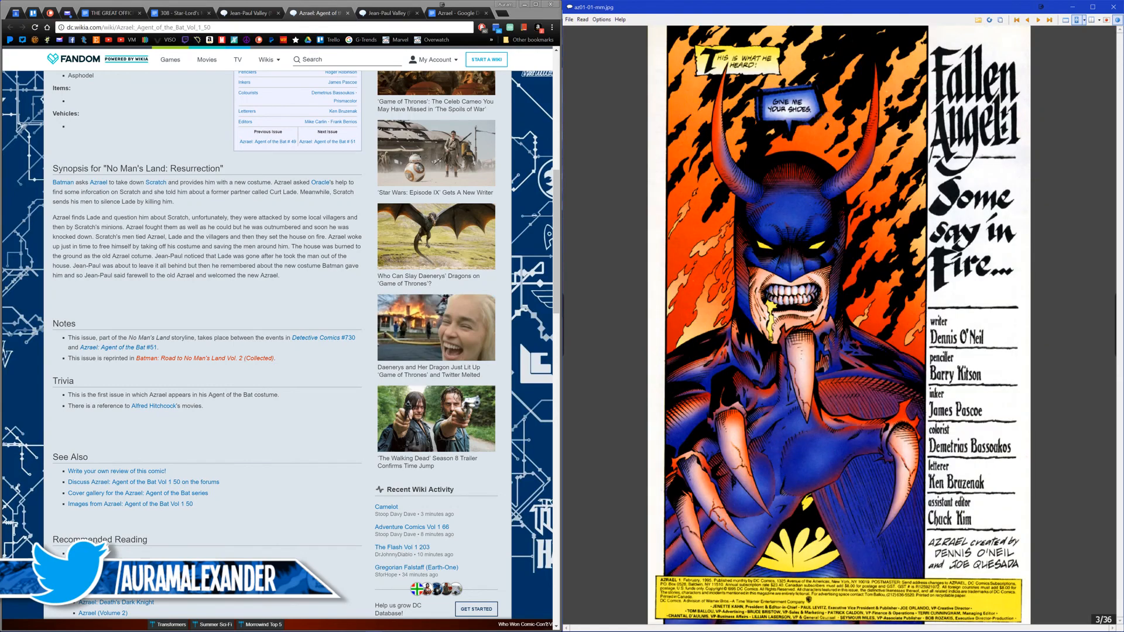
key("Right")
key("Right")
key("Right")
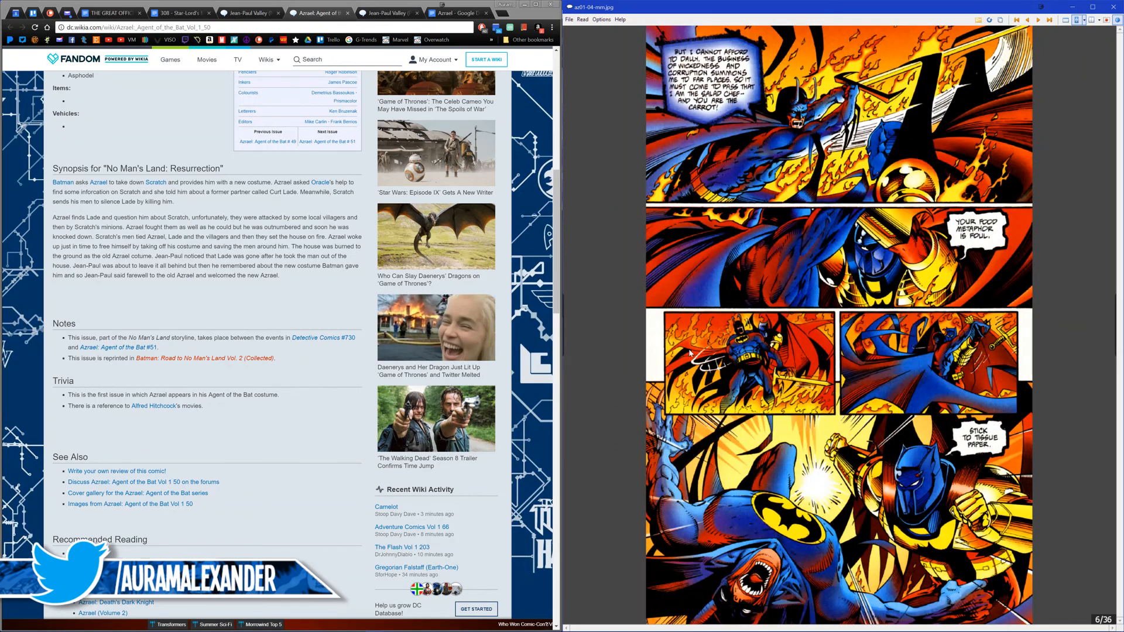
key("Right")
key("Right")
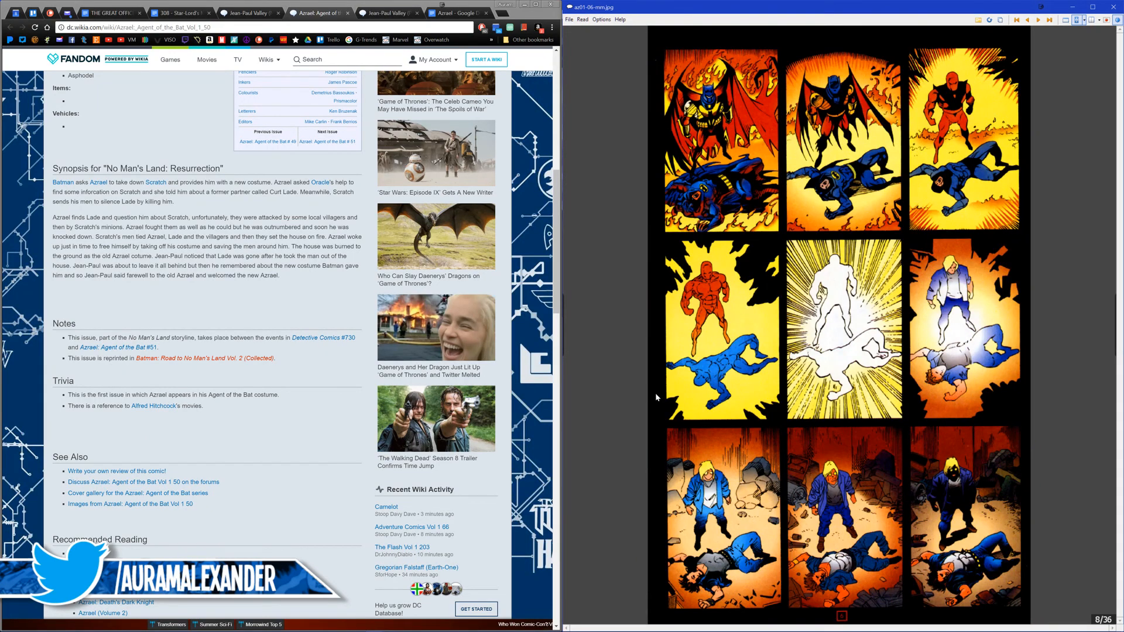
key("Right")
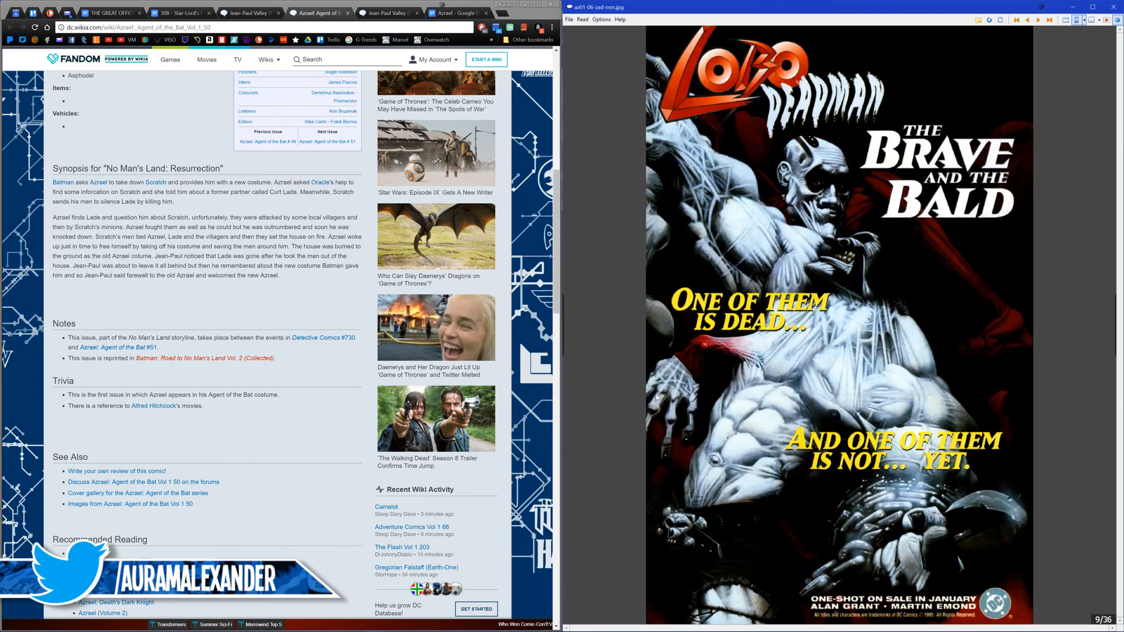
key("Right")
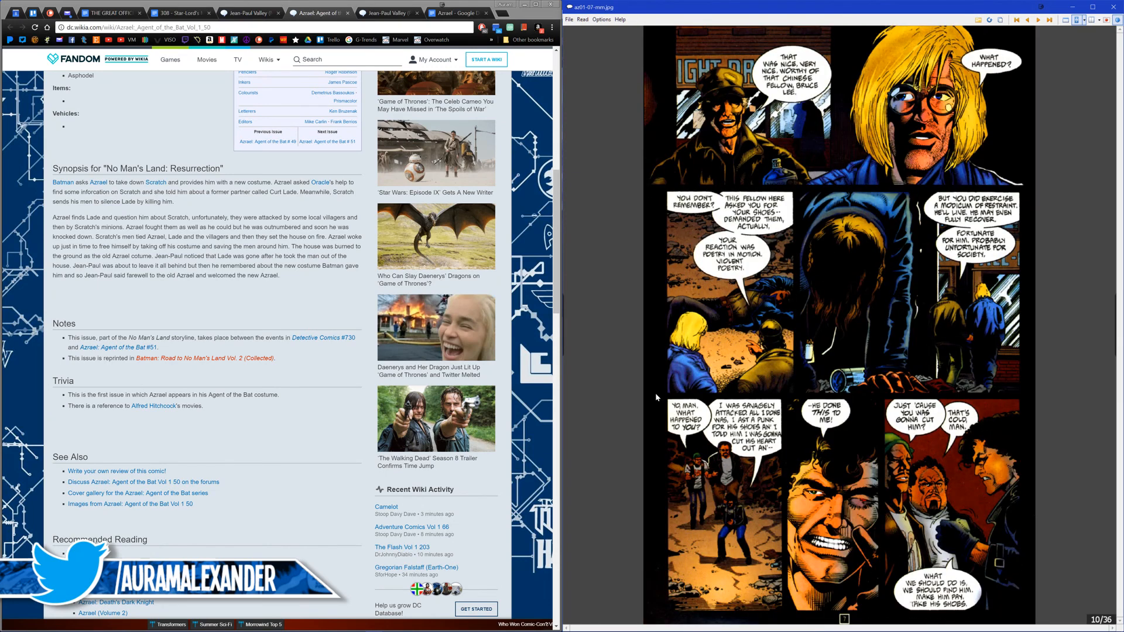
key("Right")
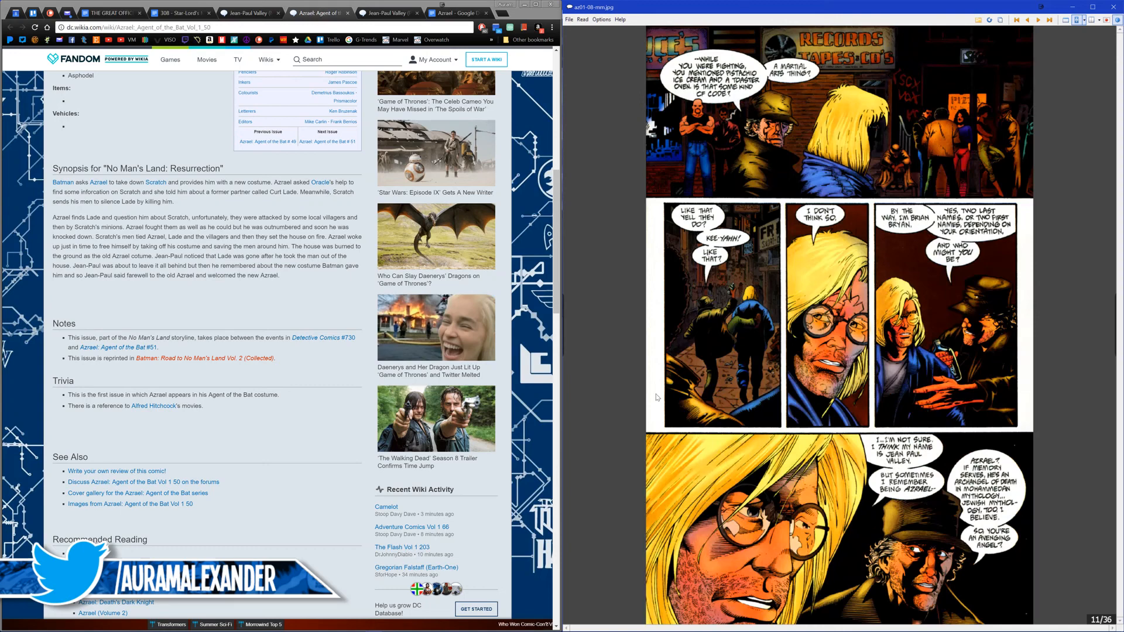
key("Right")
key("Right")
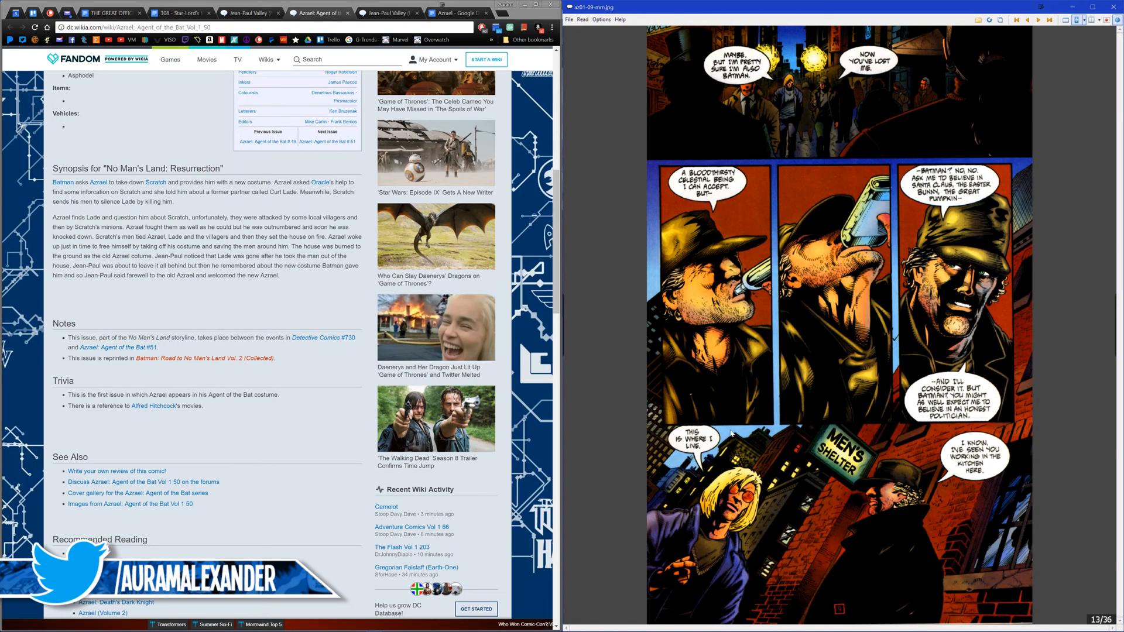
key("Right")
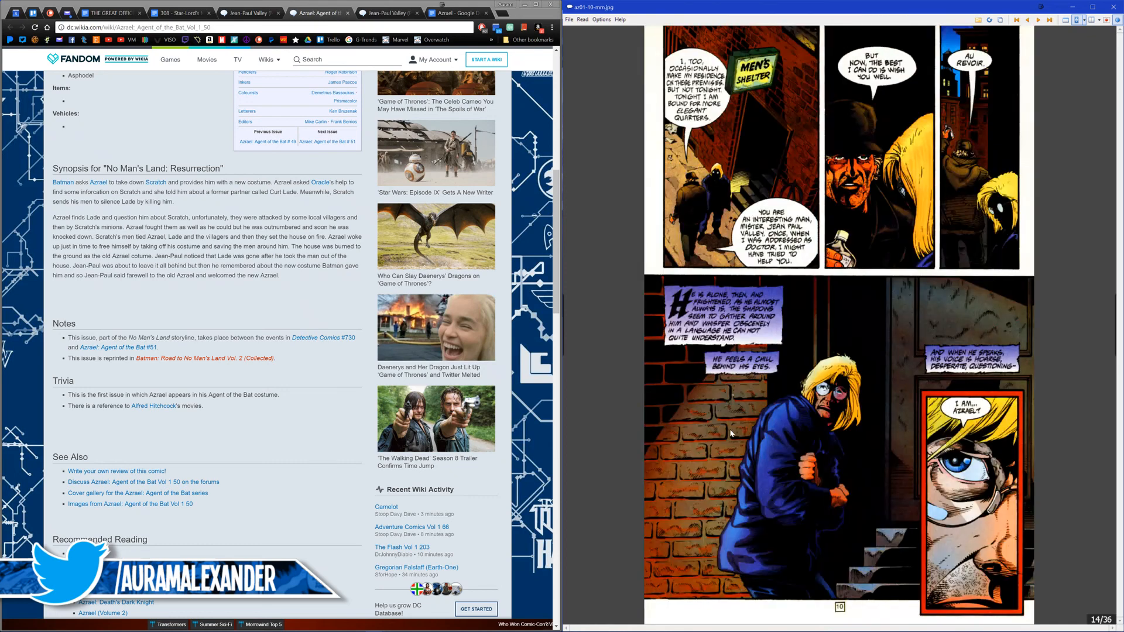
Step: Save page 13 of the comic, with the men's shelter, to the Azrael Assets folder under a name beginning with "Home"
key("Left")
key("ctrl+s")
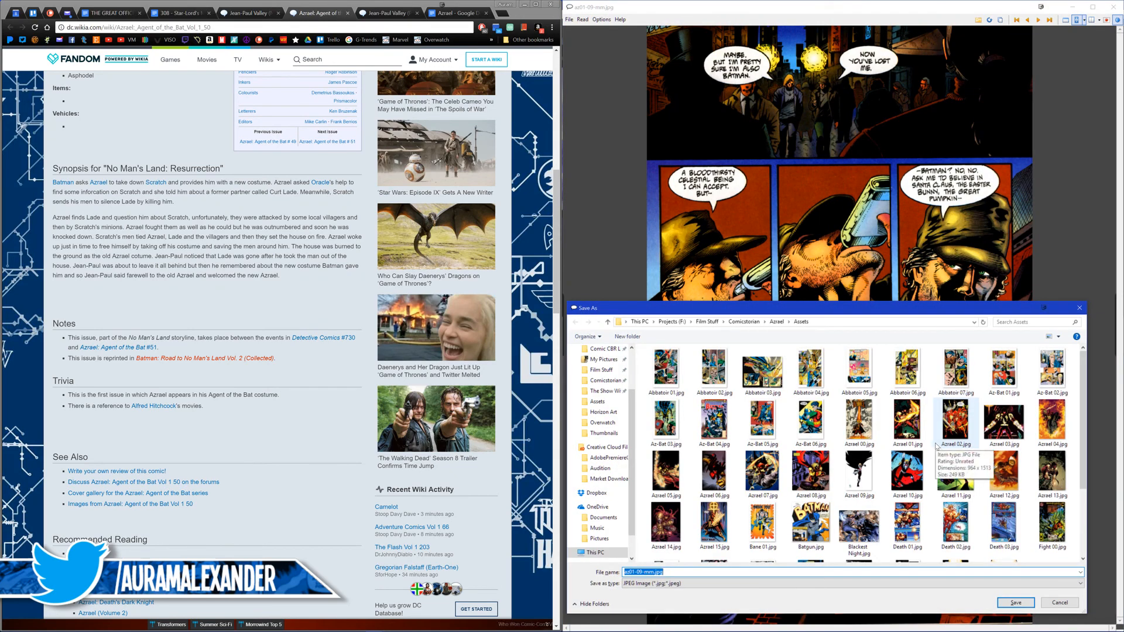
type("Batman 01")
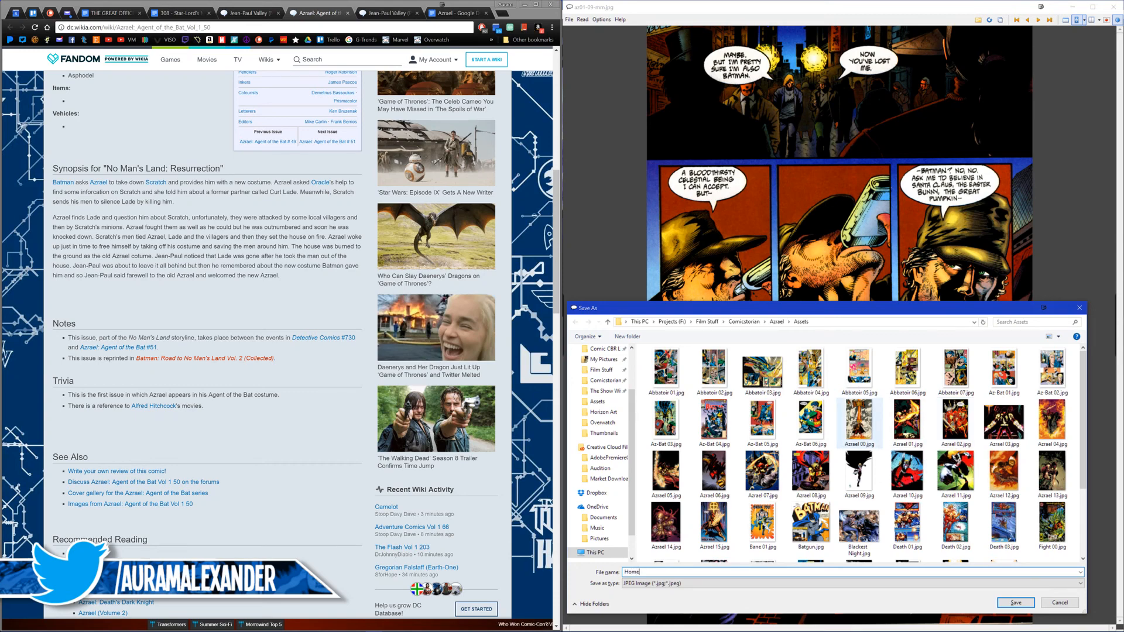
key("Return")
Step: Examine pages 14 to 23 of Azrael v1995 #001, comparing pages 20 and 21 for usable Azrael artwork
key("Right")
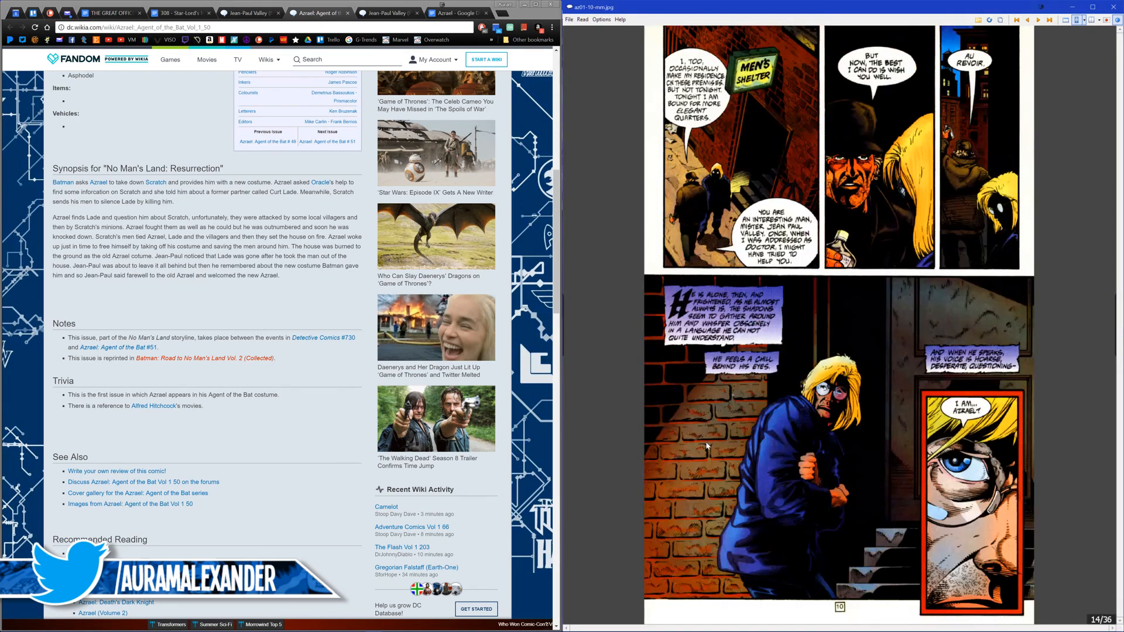
key("Right")
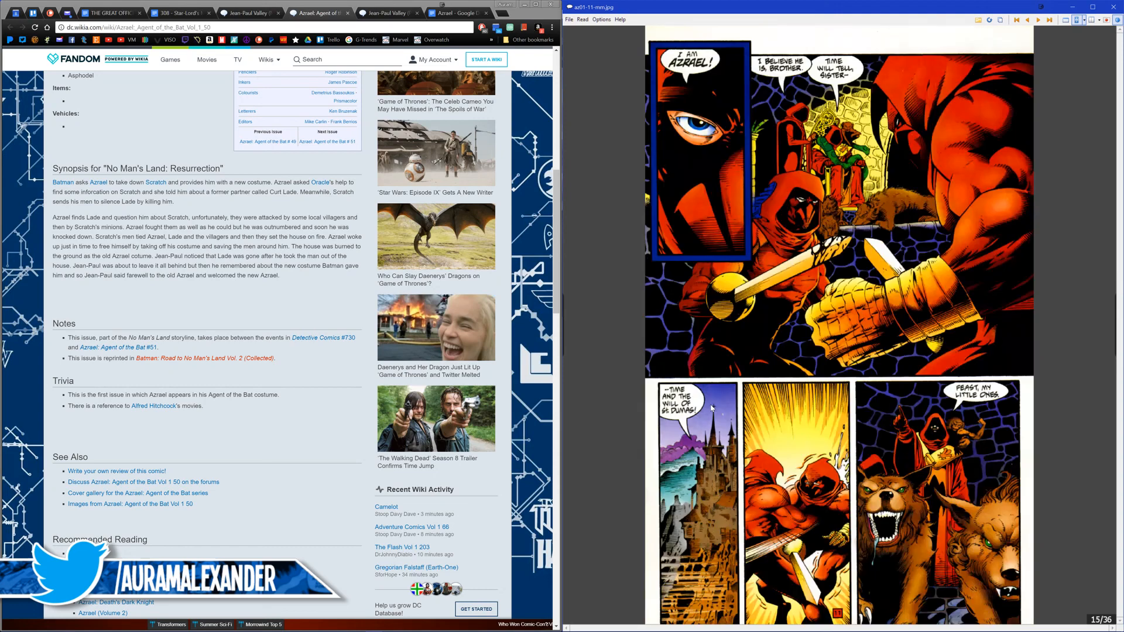
key("Right")
key("Right")
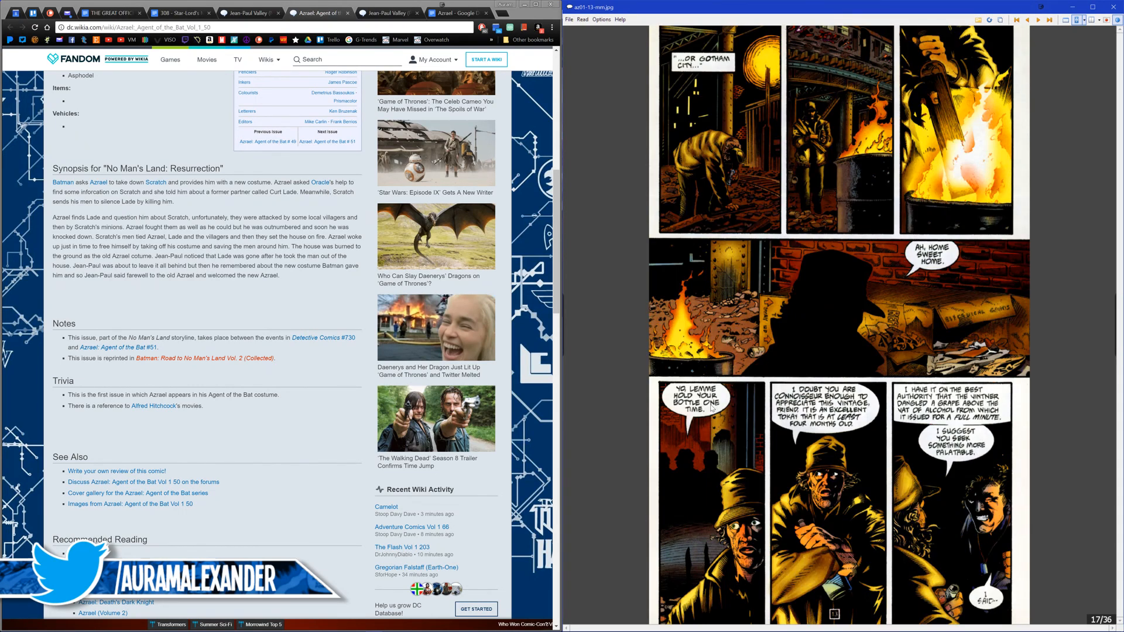
key("Right")
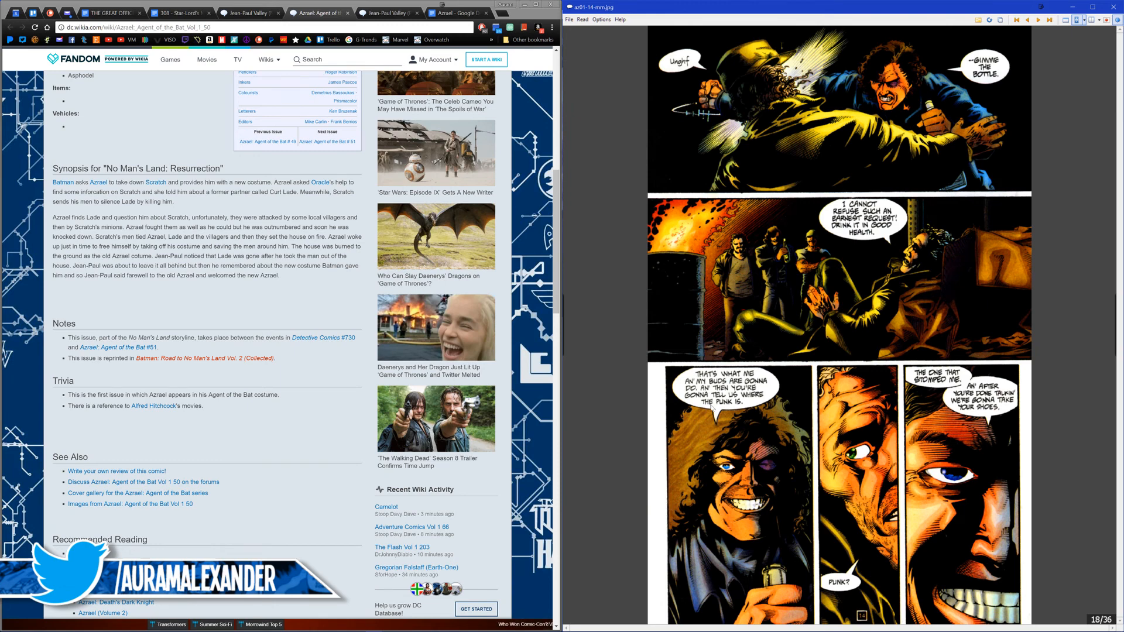
key("Right")
key("Right")
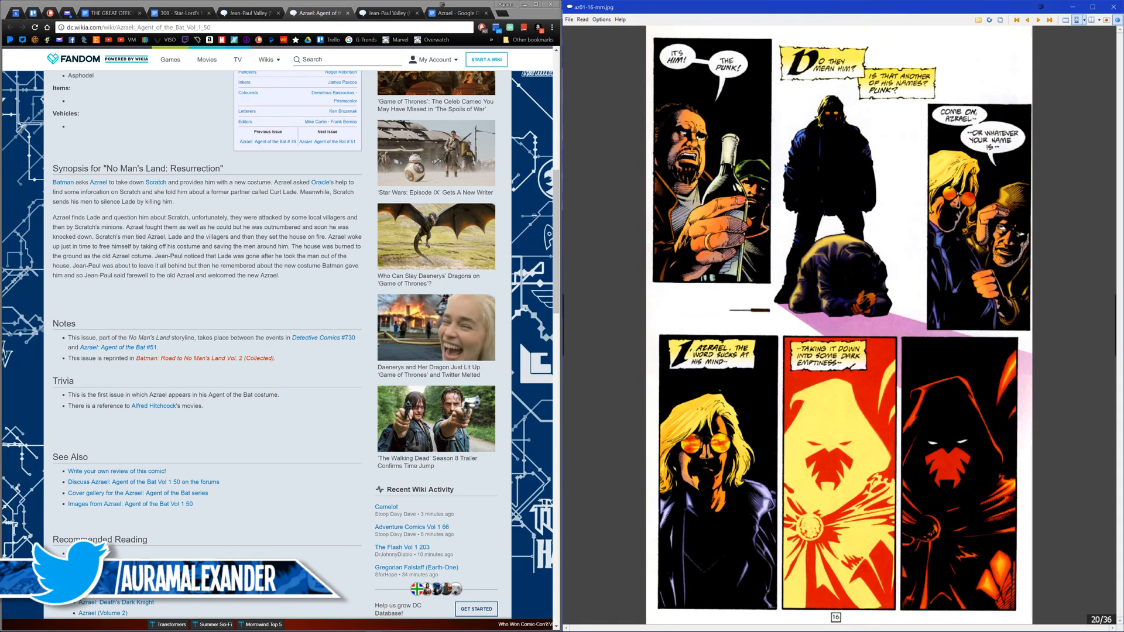
key("Right")
key("Left")
key("Right")
key("Right")
key("Right")
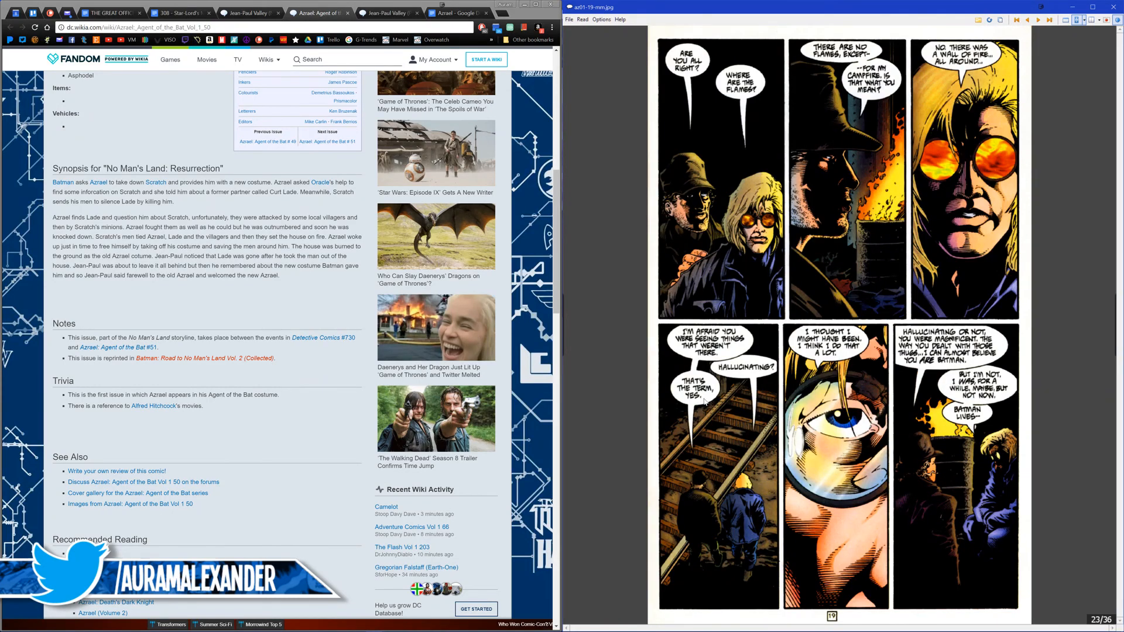
Step: Look through the remaining pages of Azrael v1995 #001, from page 23 to page 36, for usable art of Jean-Paul
key("Right")
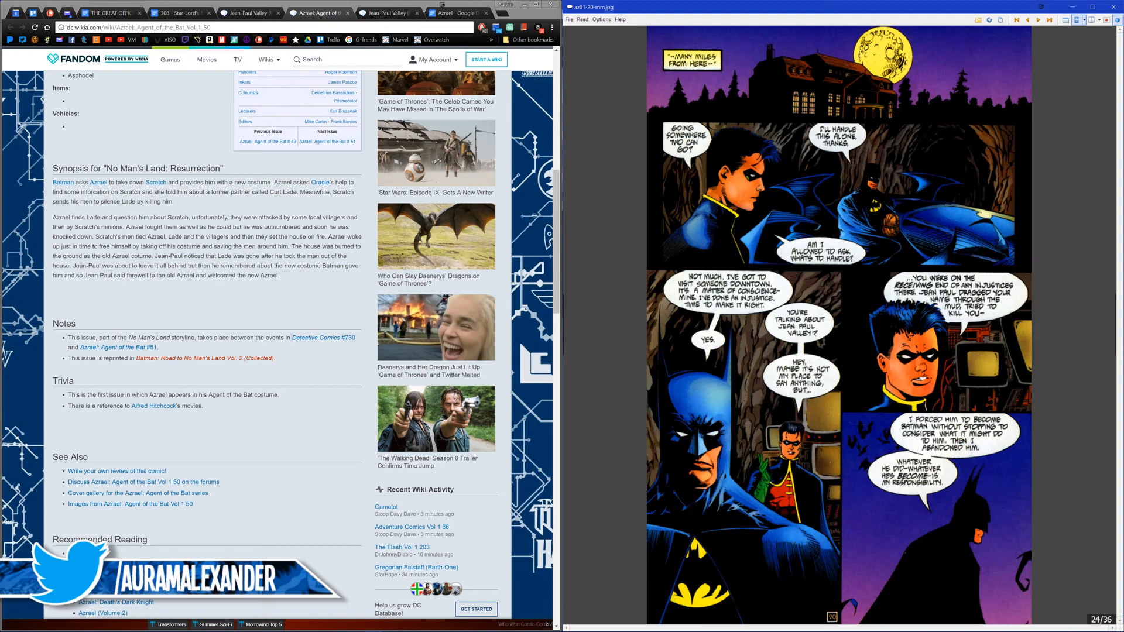
key("Right")
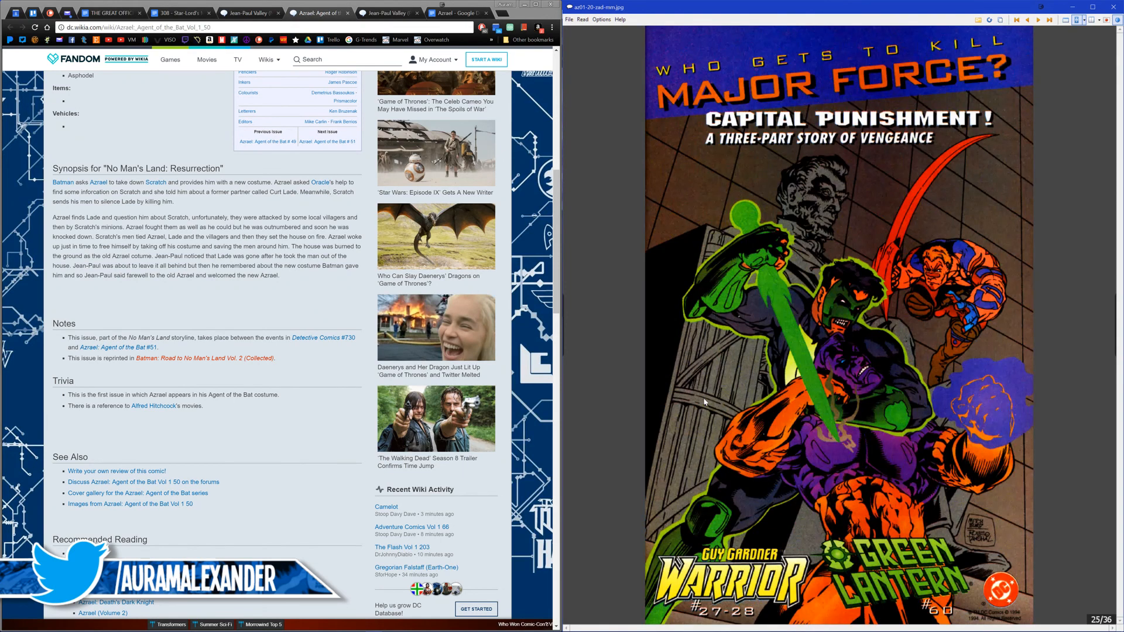
key("Right")
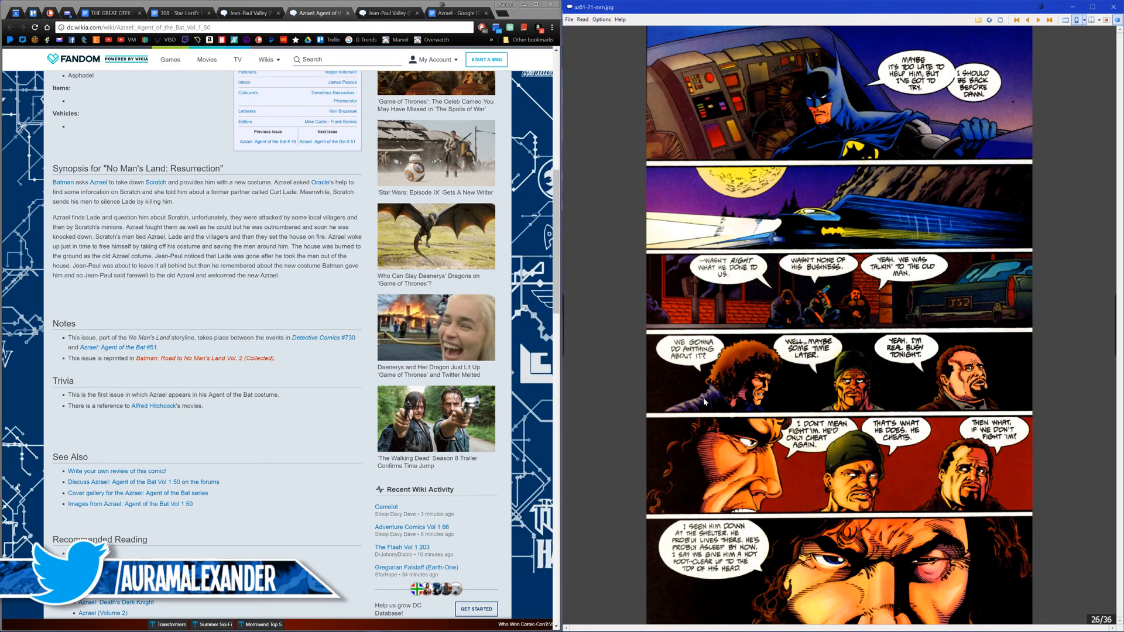
key("Right")
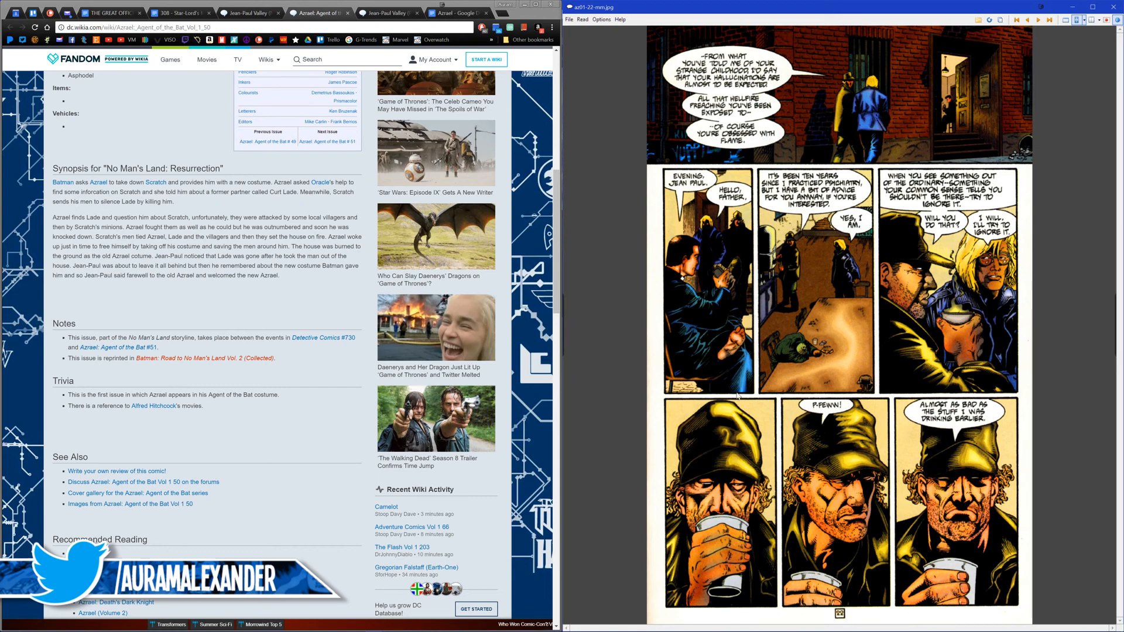
scroll(755, 395, "down", 1)
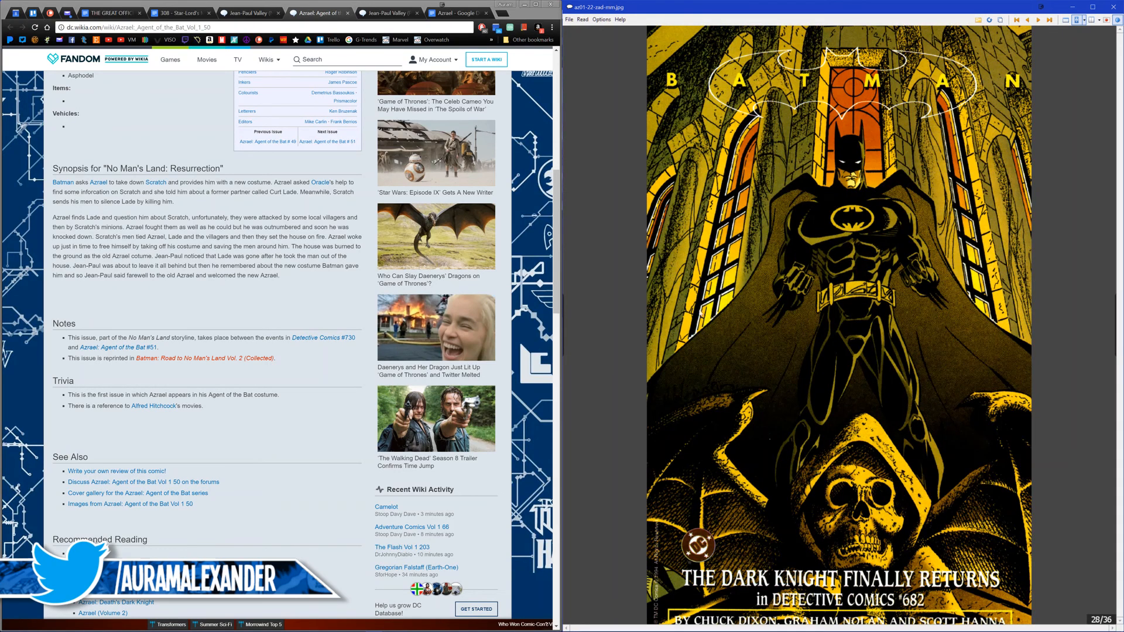
scroll(695, 317, "down", 1)
scroll(716, 325, "down", 1)
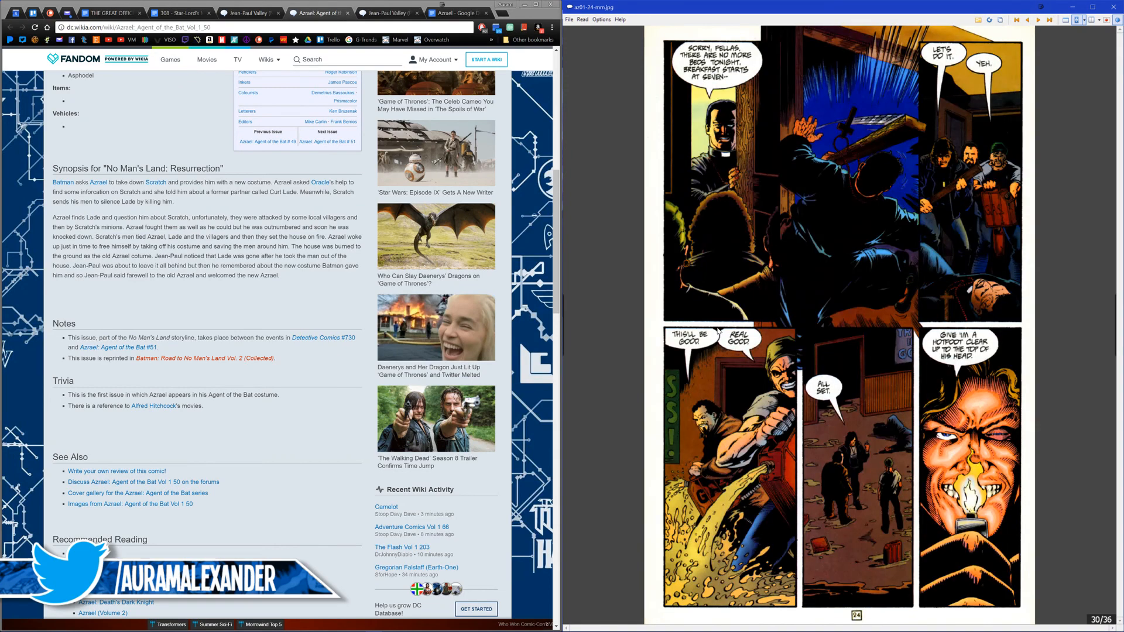
scroll(715, 328, "down", 1)
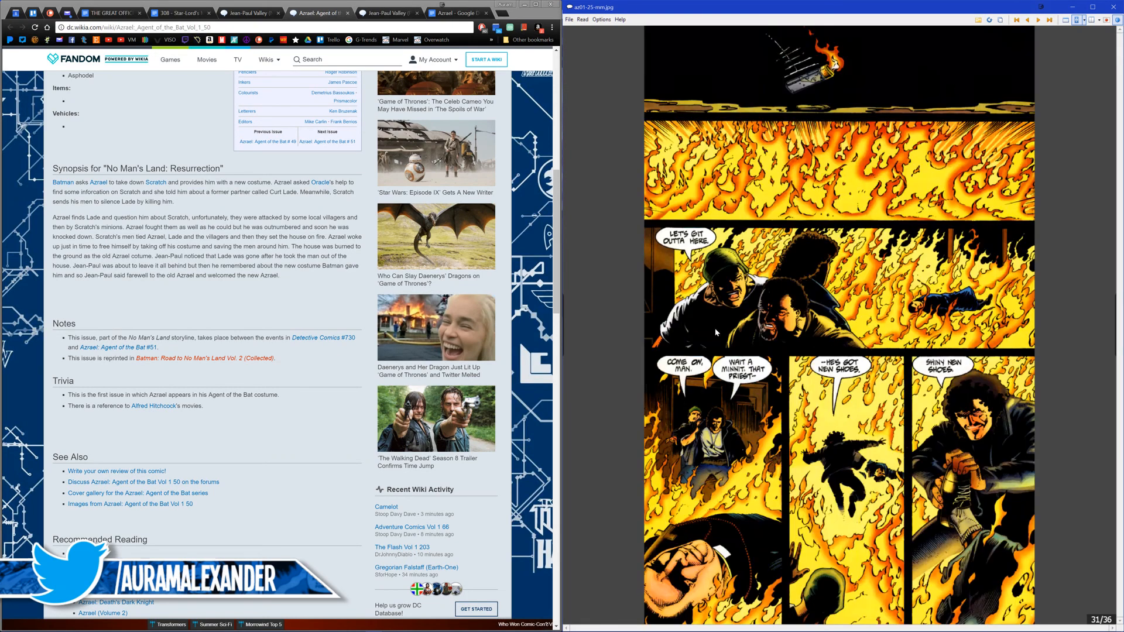
scroll(715, 332, "down", 1)
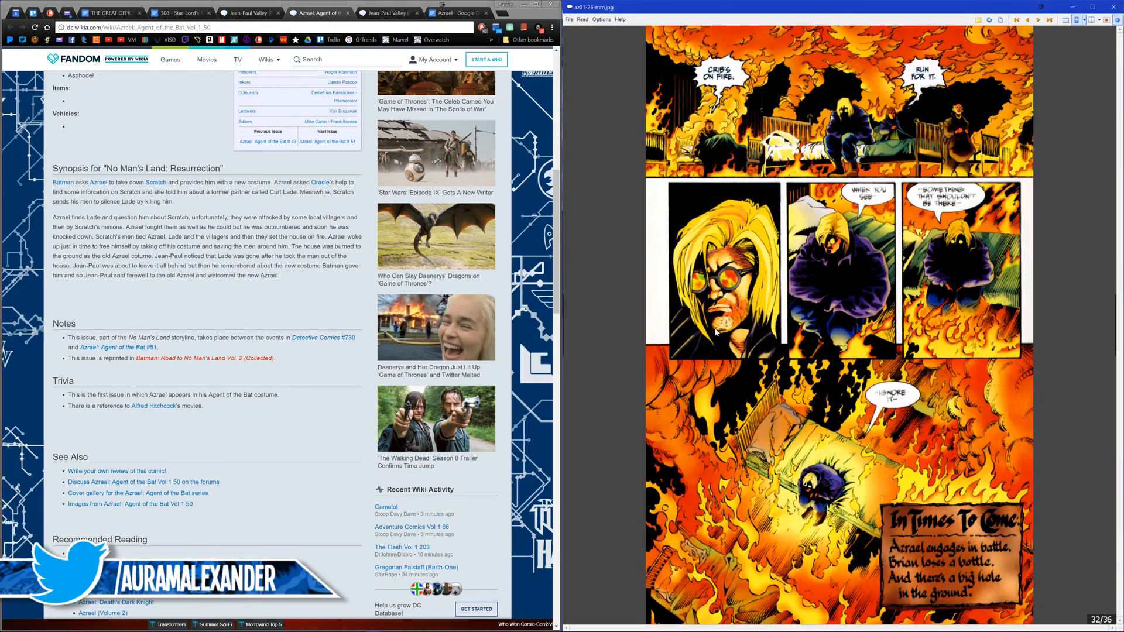
scroll(715, 334, "down", 4)
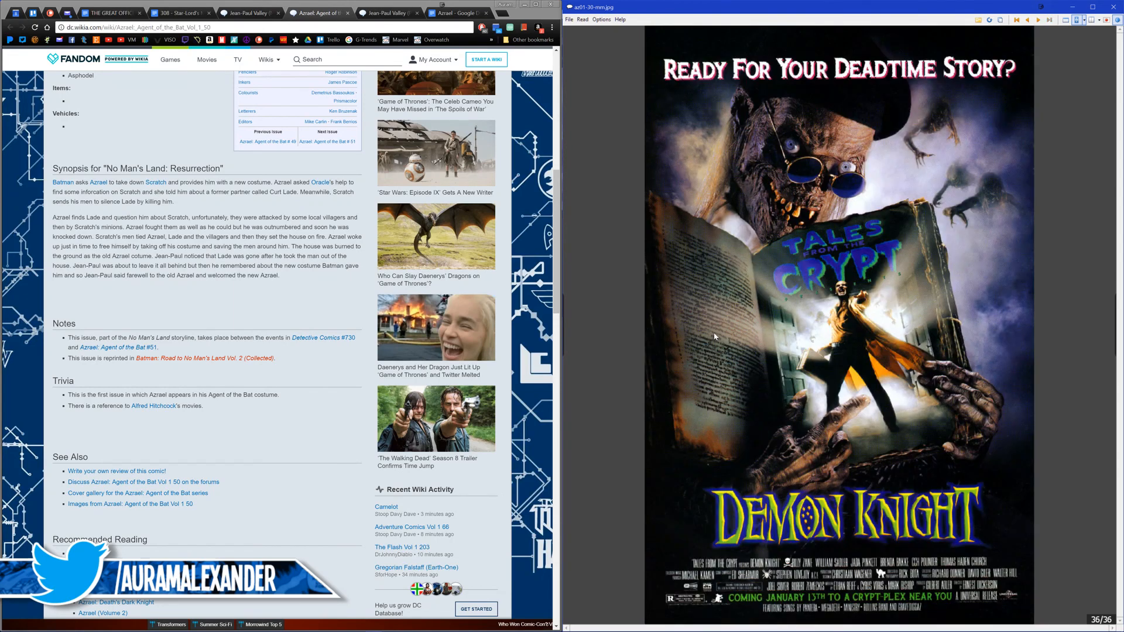
Step: Continue into Azrael #002 and save page 10, with Batman and Jean-Paul in the car, to the Azrael Assets folder as "Homeless 02"
scroll(715, 335, "down", 1)
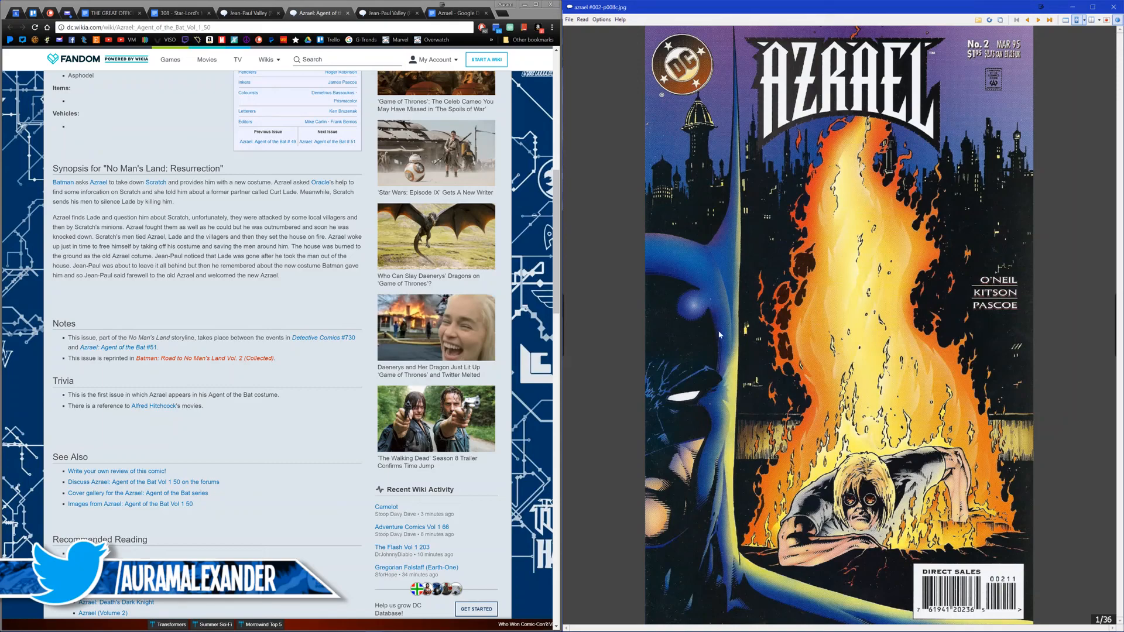
scroll(718, 330, "down", 3)
scroll(723, 386, "down", 3)
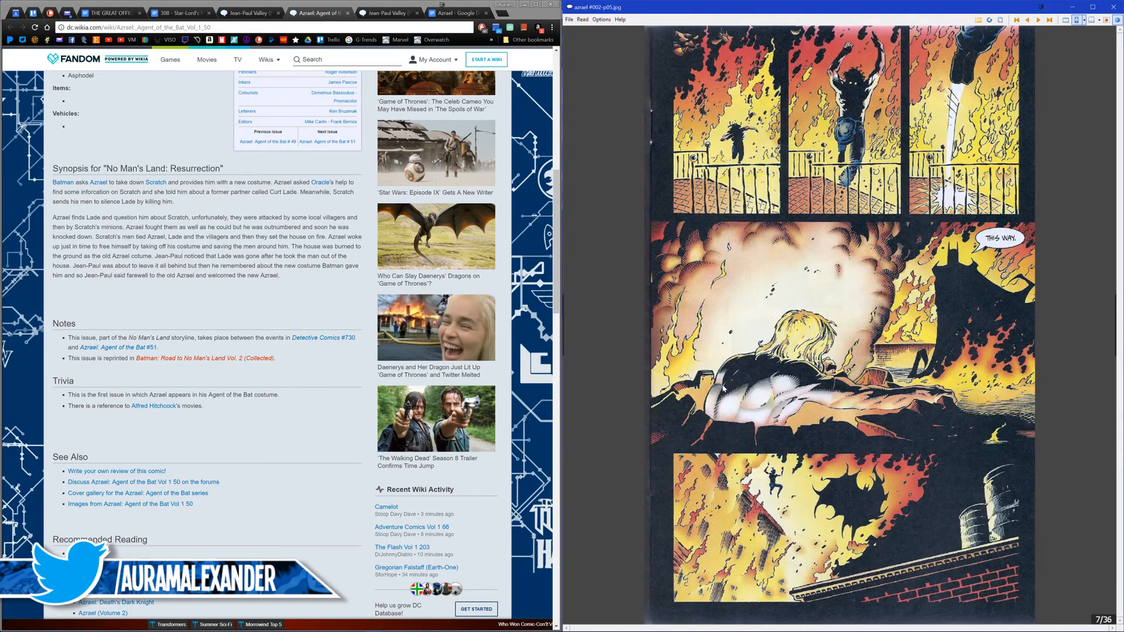
scroll(724, 392, "down", 1)
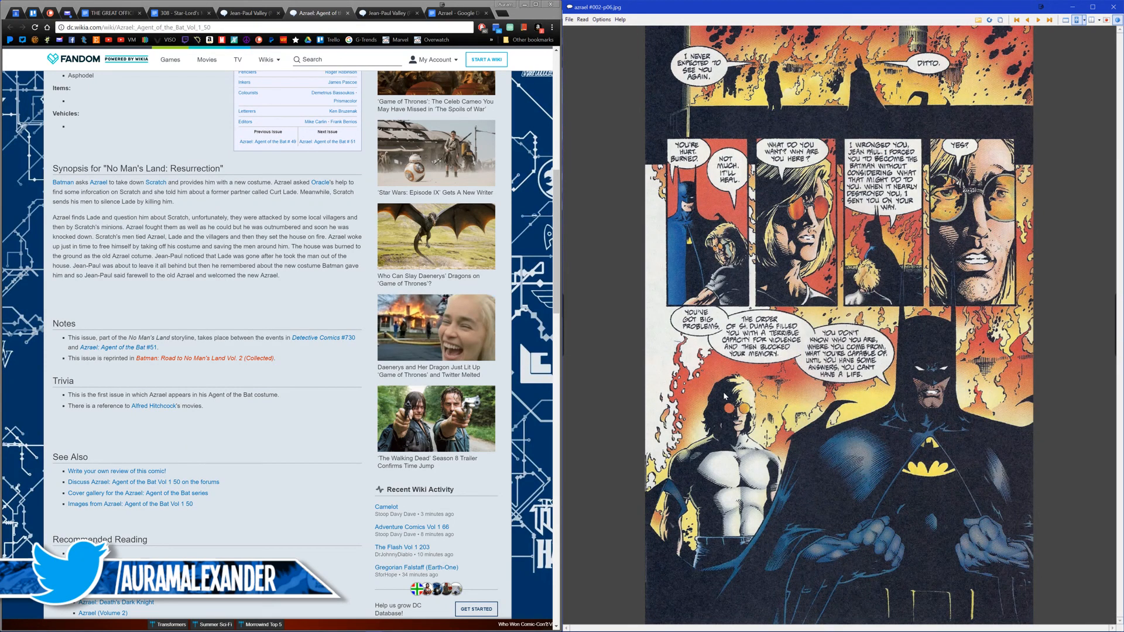
scroll(724, 396, "down", 1)
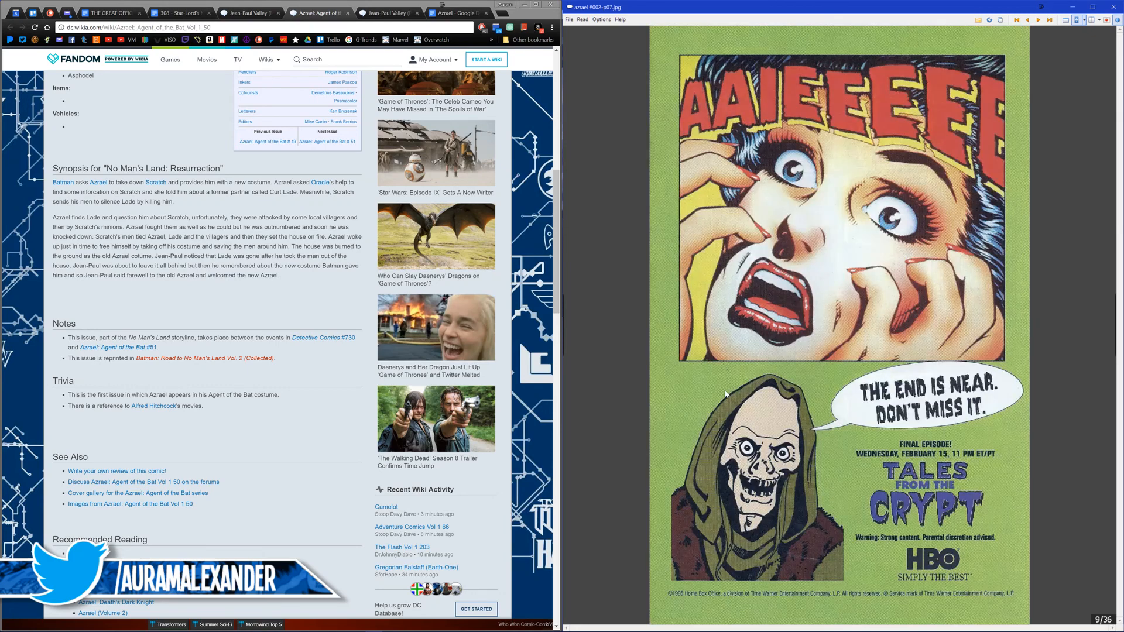
scroll(724, 396, "up", 1)
scroll(726, 395, "down", 2)
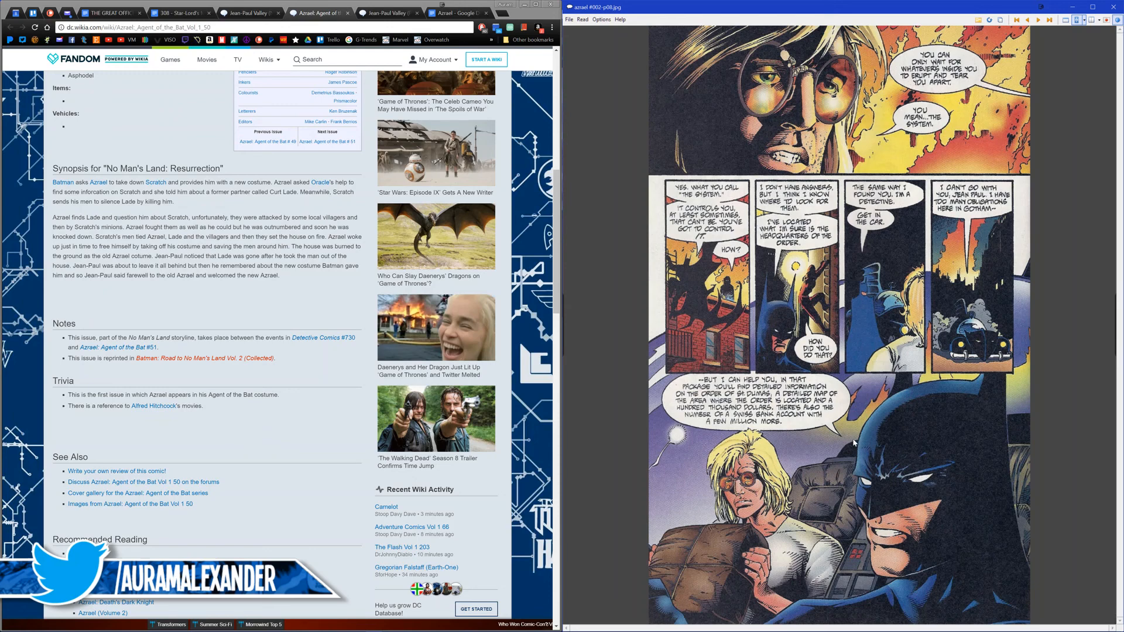
key("ctrl+s")
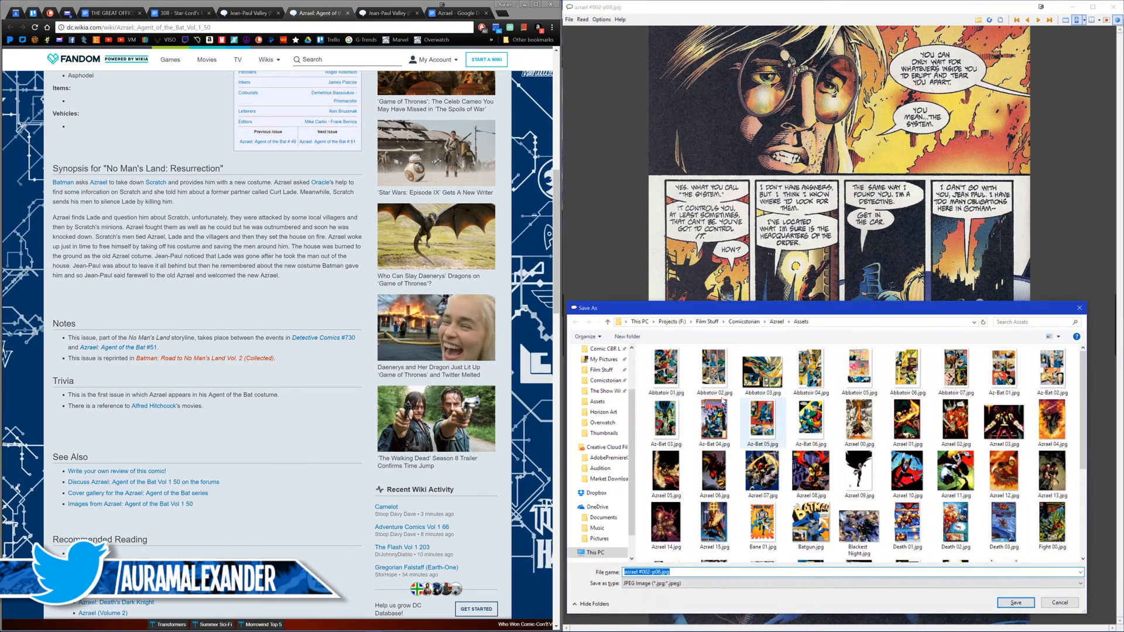
type("Homeless 02")
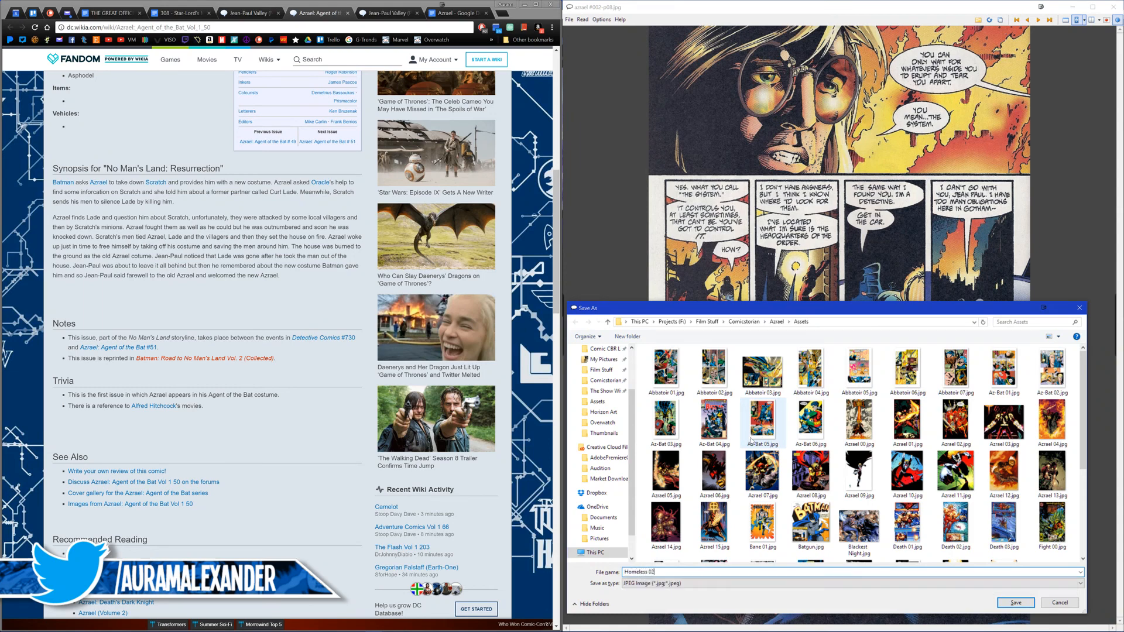
key("Return")
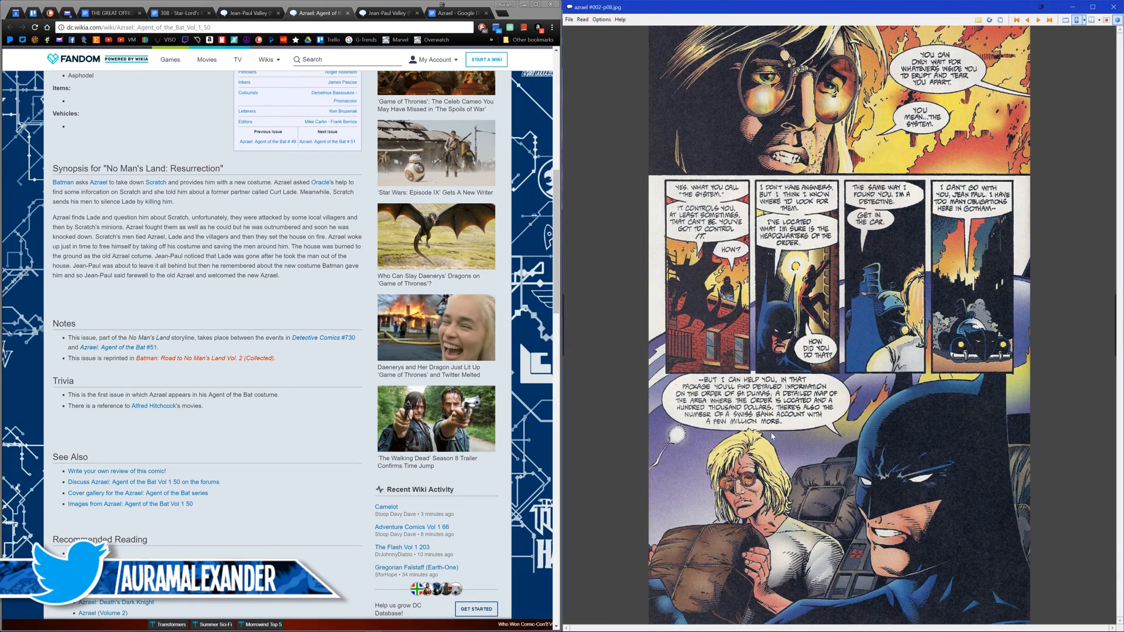
Step: Save page 11 of Azrael #002, with the Azrael costume handover, to the Assets folder under a name beginning with "Homeless"
scroll(784, 418, "down", 1)
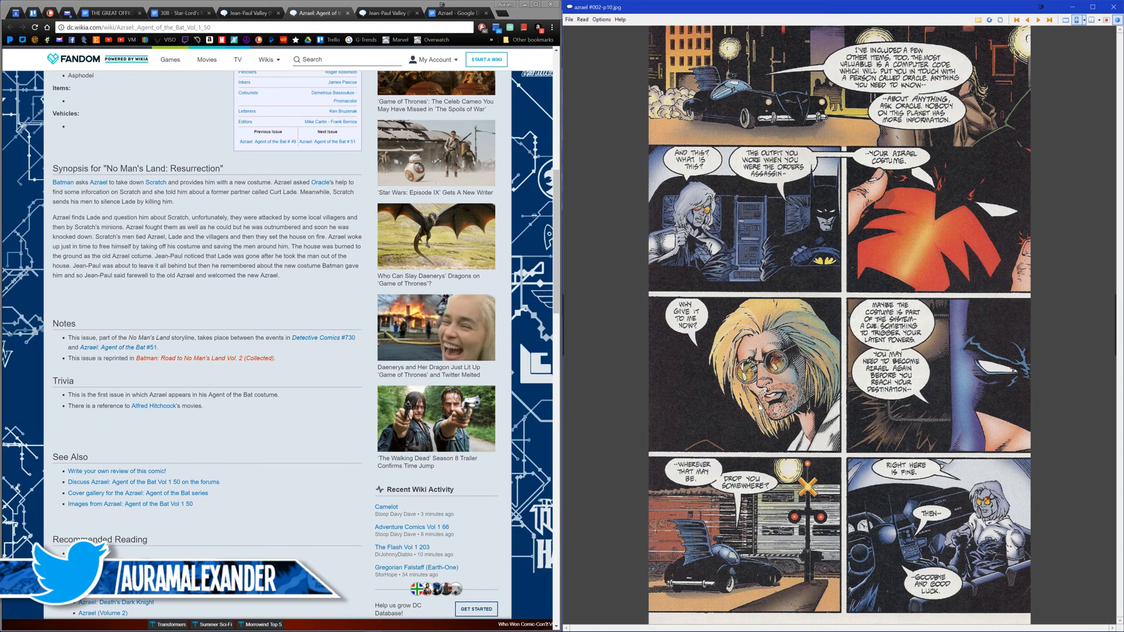
scroll(757, 406, "up", 1)
scroll(756, 405, "down", 2)
scroll(755, 402, "up", 2)
key("ctrl+s")
type("Hom")
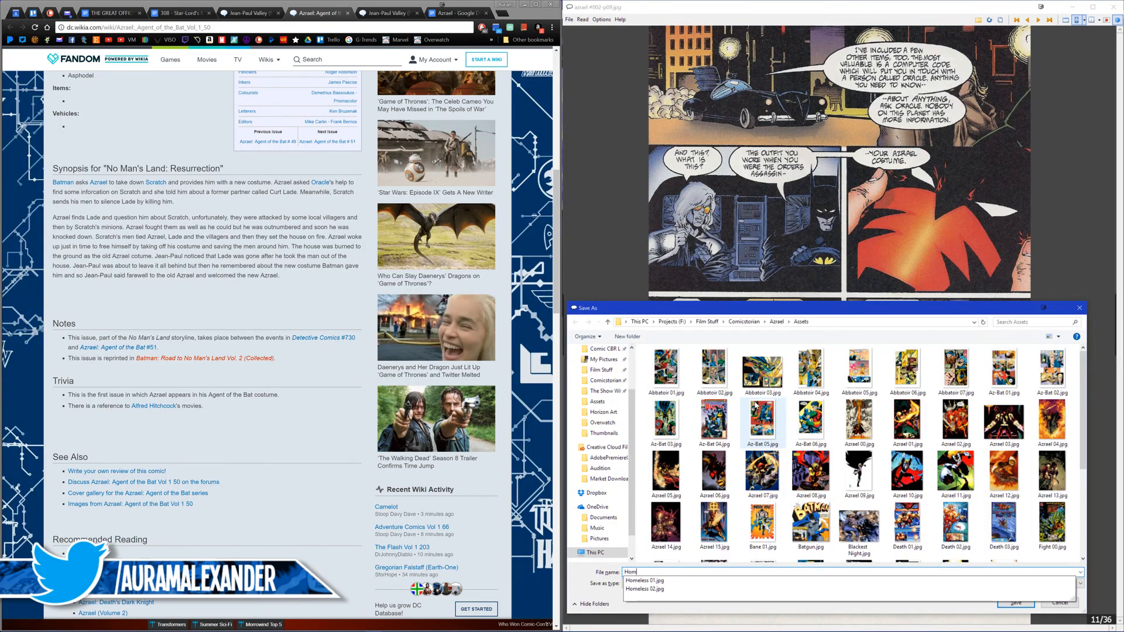
type("eless 0")
key("Return")
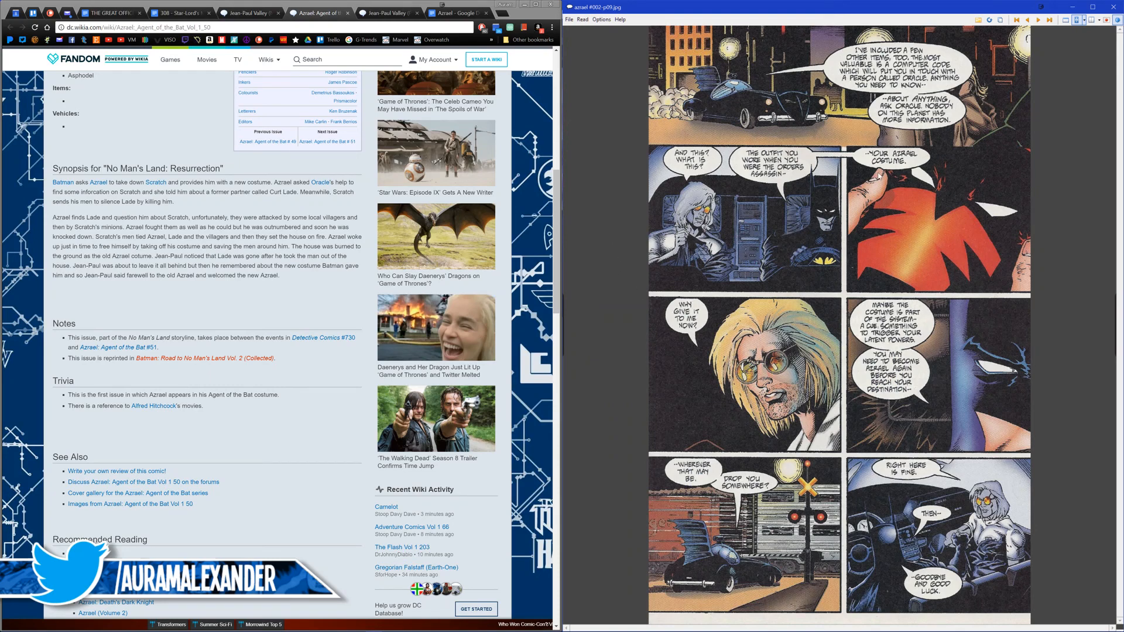
Step: Close the comic and the Azrael: Agent of the Bat Vol 1 50 wiki page, and return to the Azrael script at Chapter 4: Azrael's Future
left_click(1112, 8)
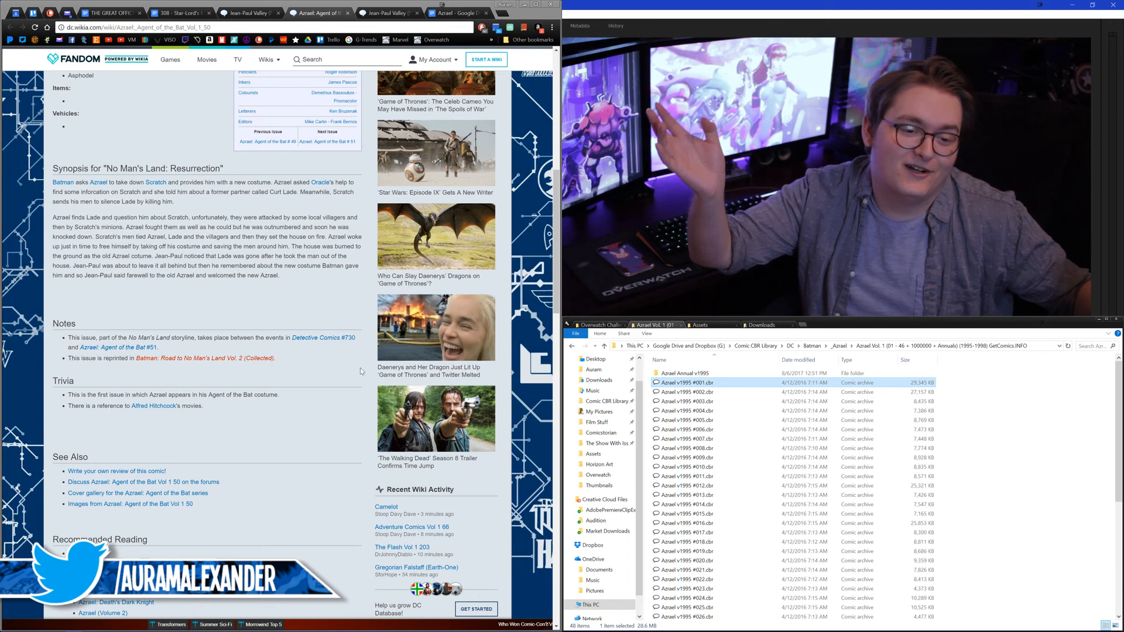
left_click(296, 370)
scroll(297, 372, "up", 8)
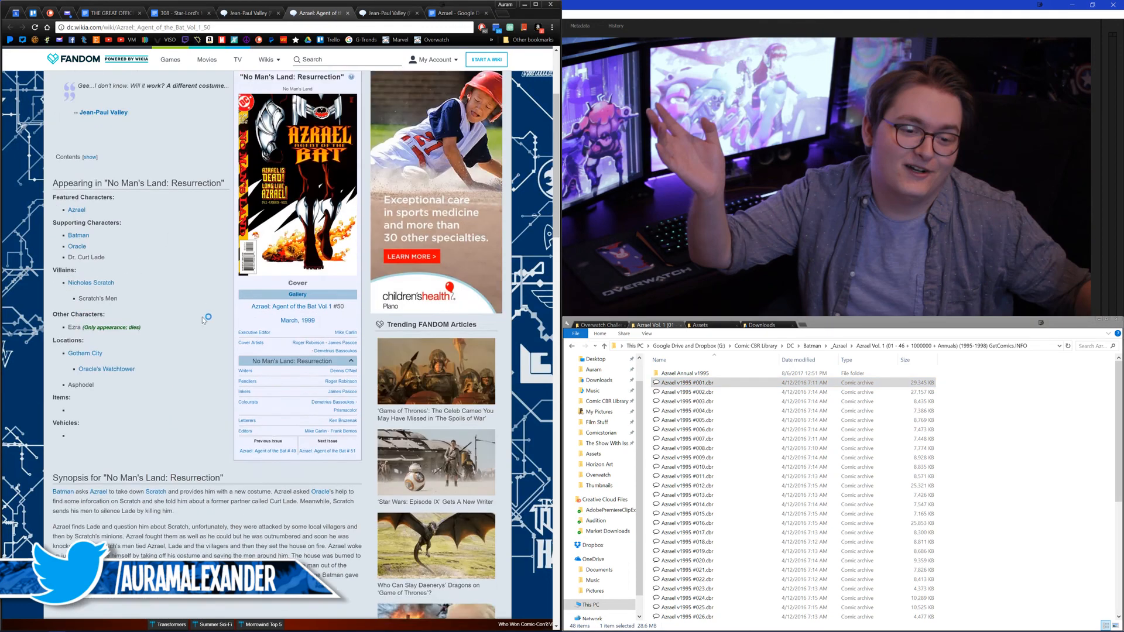
middle_click(328, 16)
left_click(381, 15)
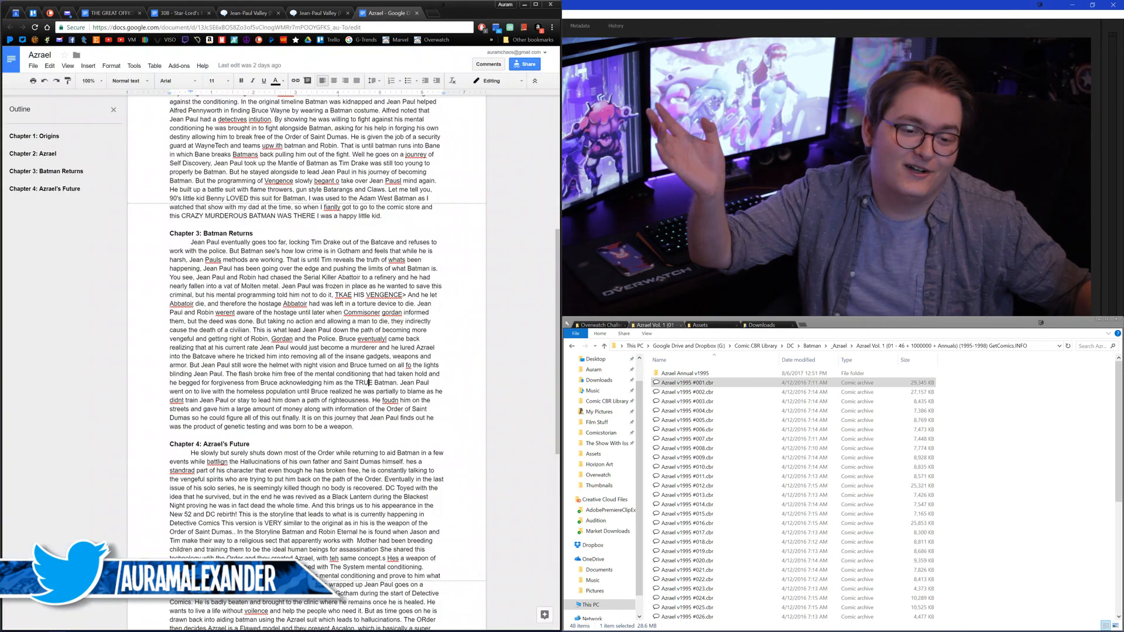
scroll(343, 363, "down", 3)
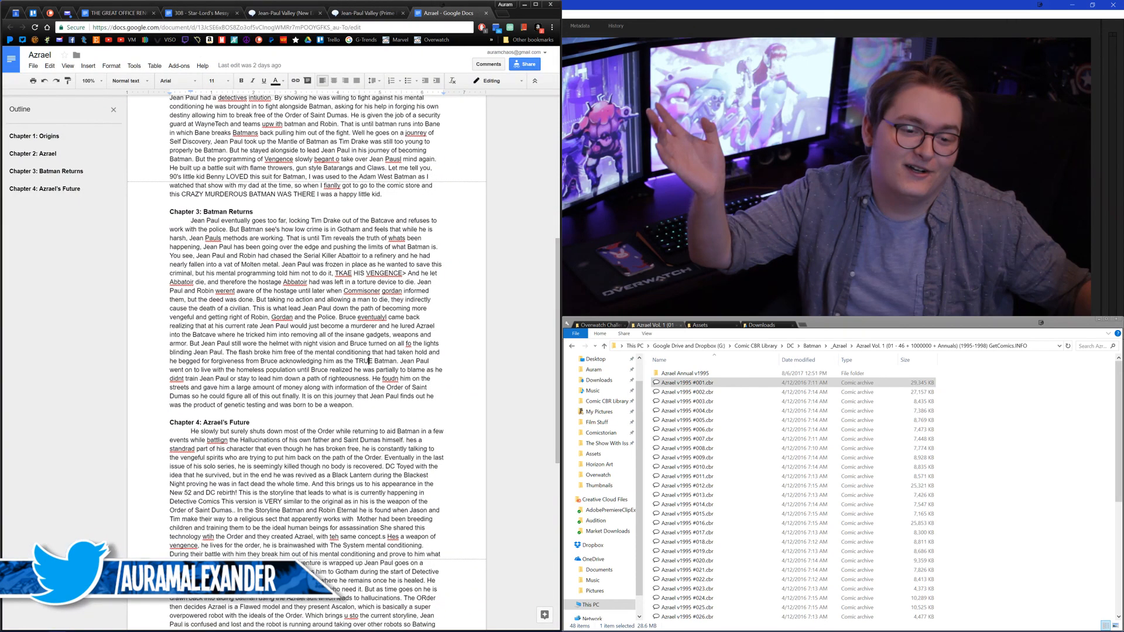
scroll(306, 351, "down", 2)
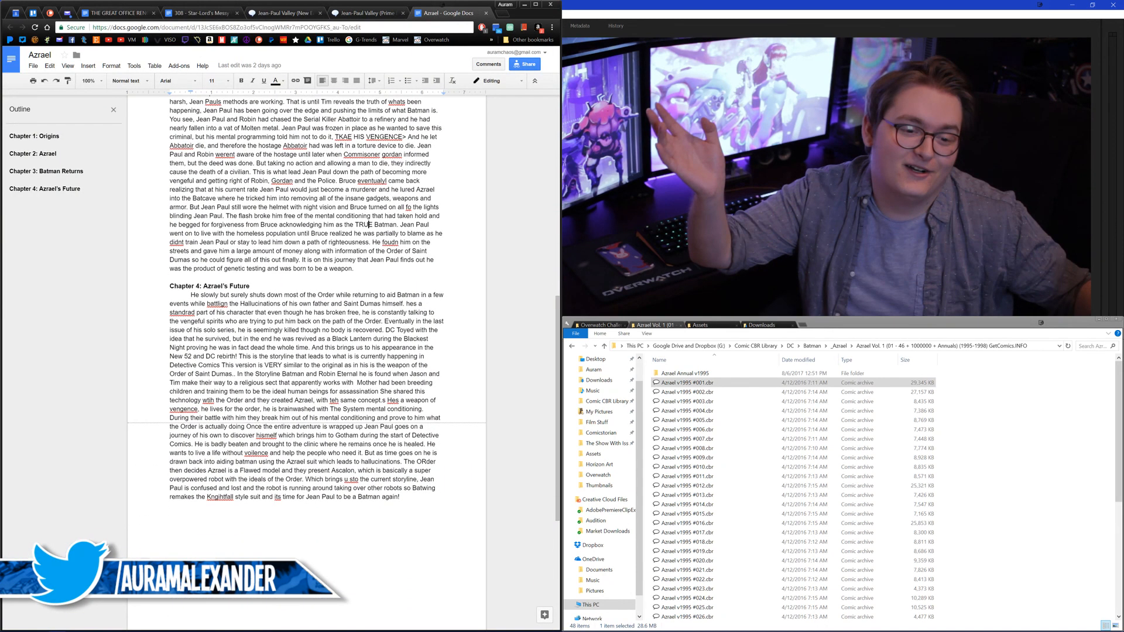
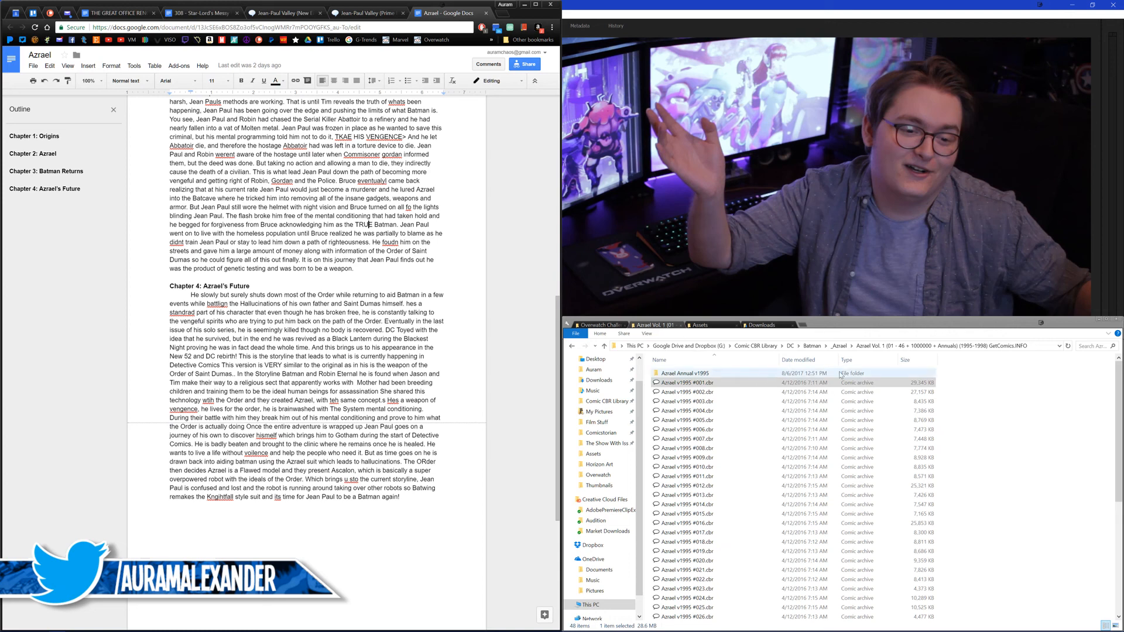
Step: Go to the Batman & Robin Eternal (001-018) folder in the Batman comic library and open issue 010
left_click(813, 346)
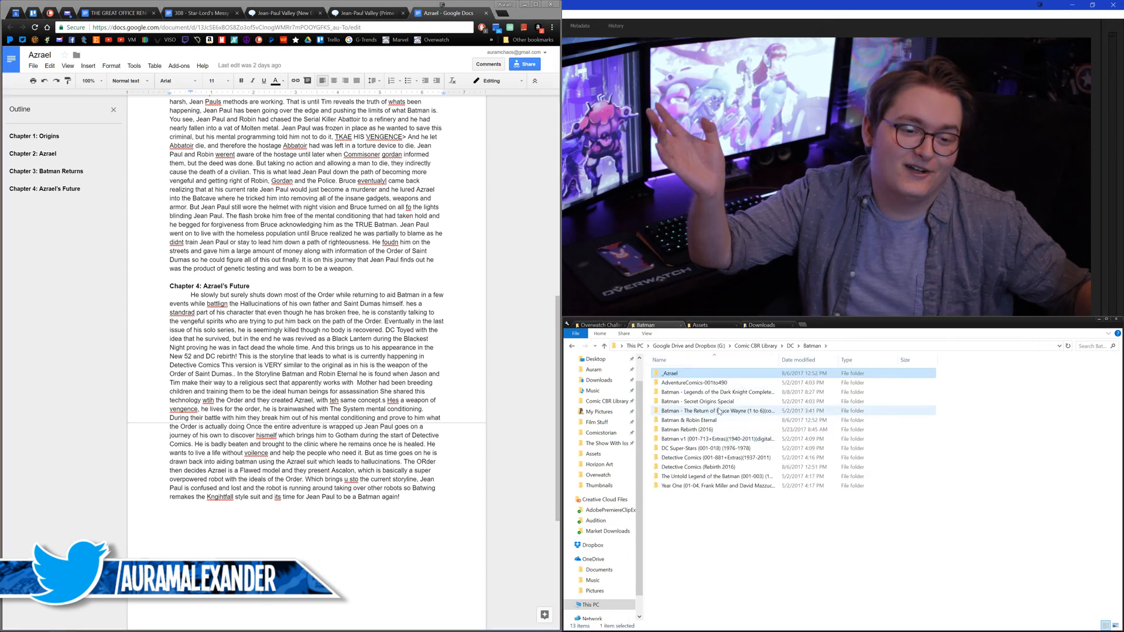
double_click(675, 420)
double_click(675, 382)
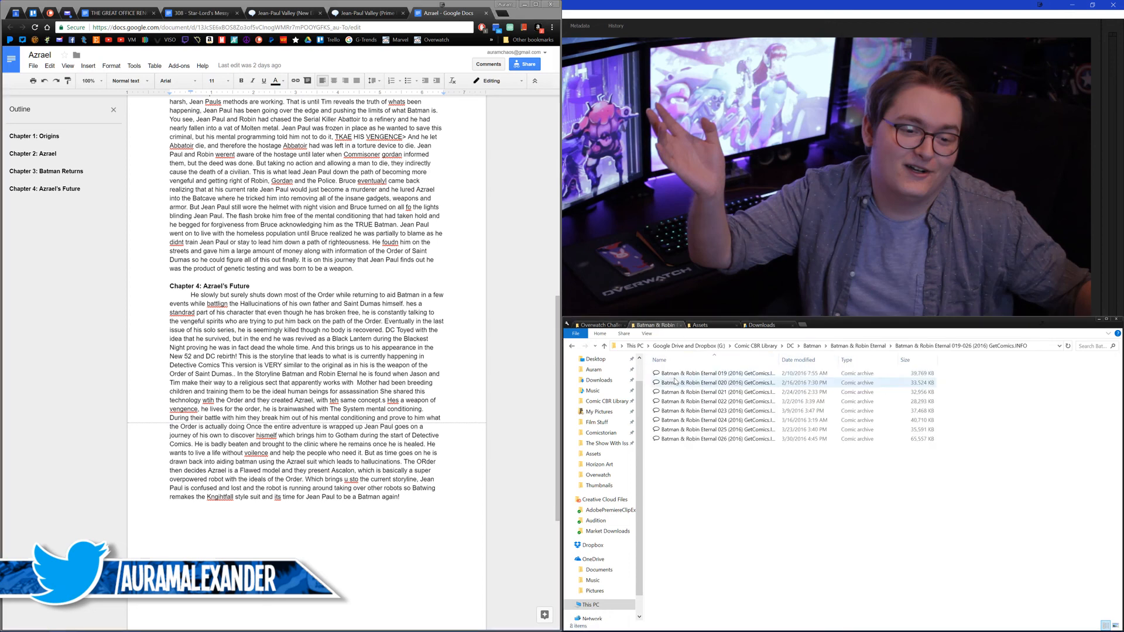
left_click(572, 346)
double_click(690, 374)
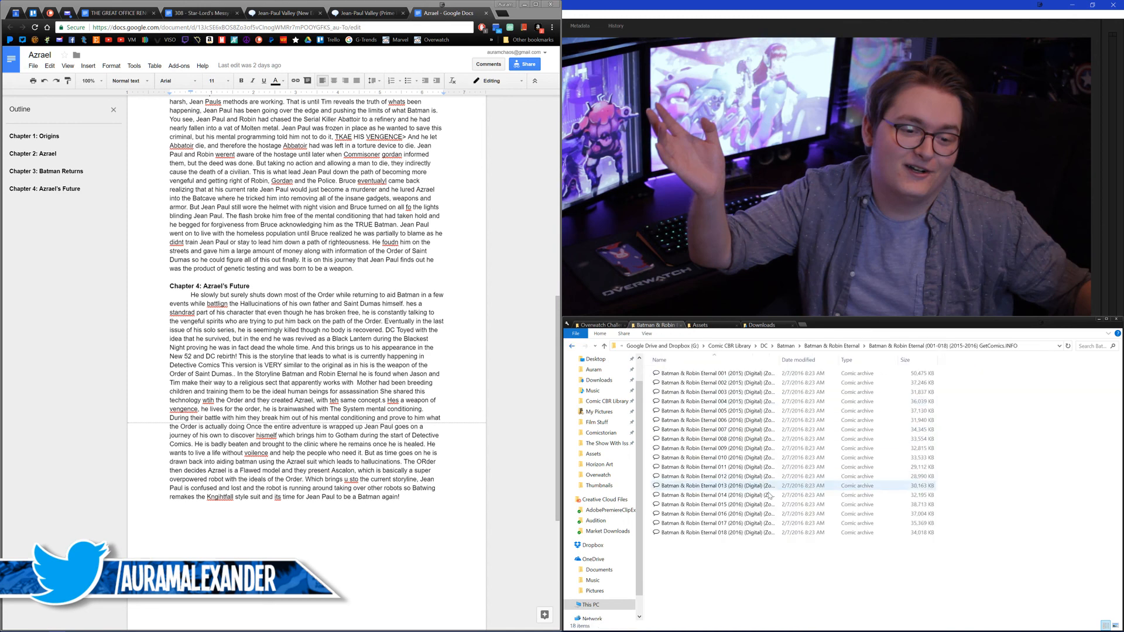
double_click(728, 456)
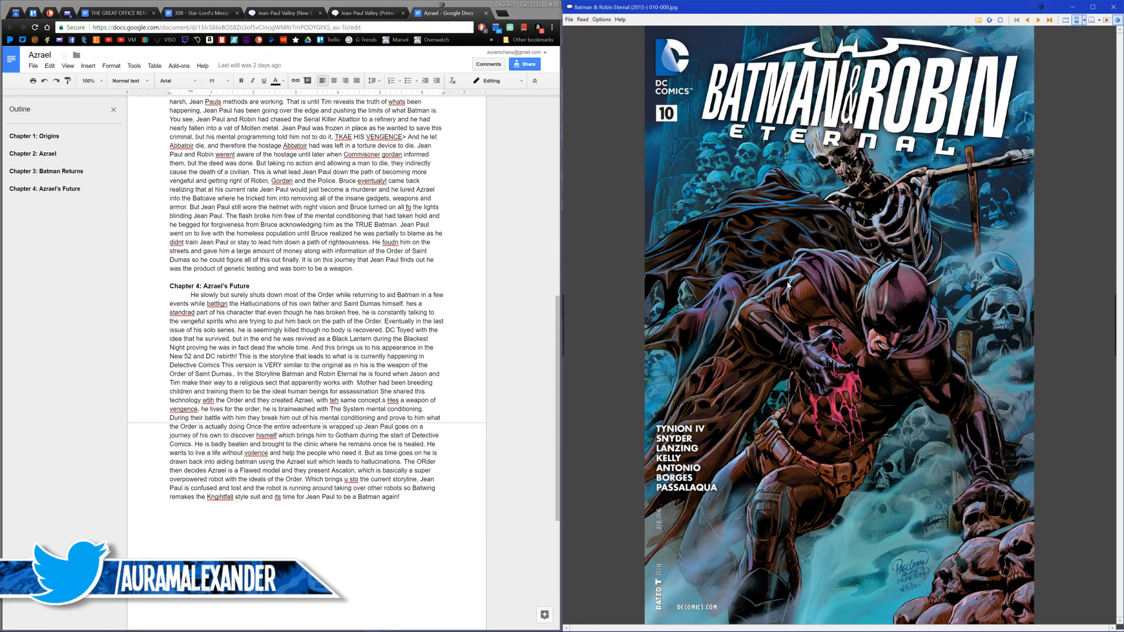
Step: Save page 3 of Batman & Robin Eternal #010, with Azrael confronting the heroes on Santa Prisca, to the Assets folder as "New 52 01"
scroll(787, 286, "down", 2)
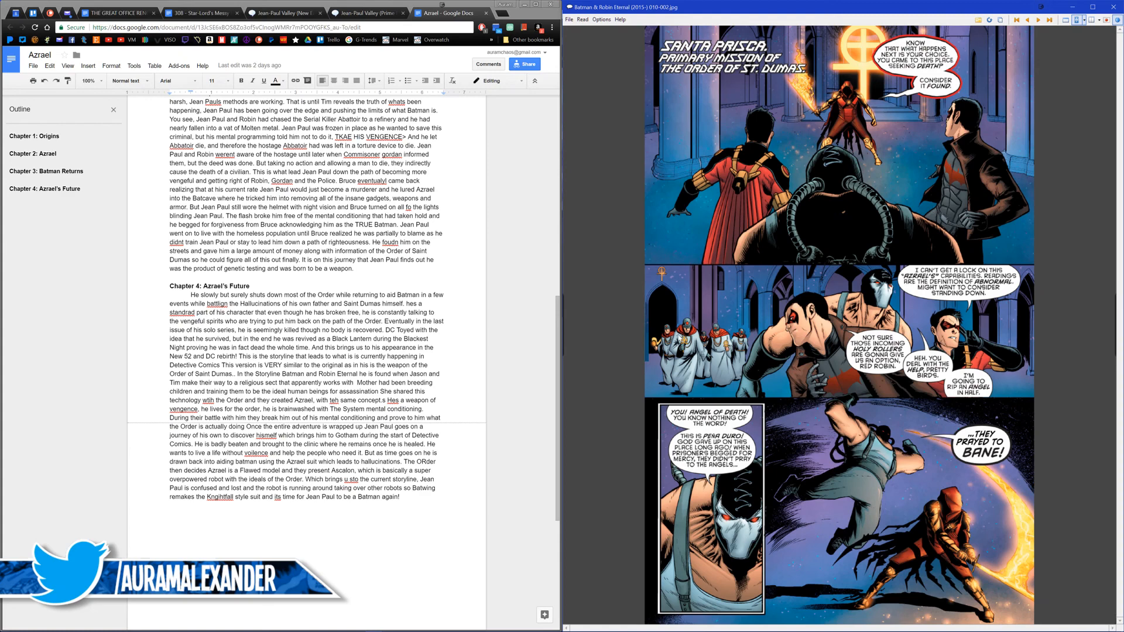
scroll(925, 317, "down", 1)
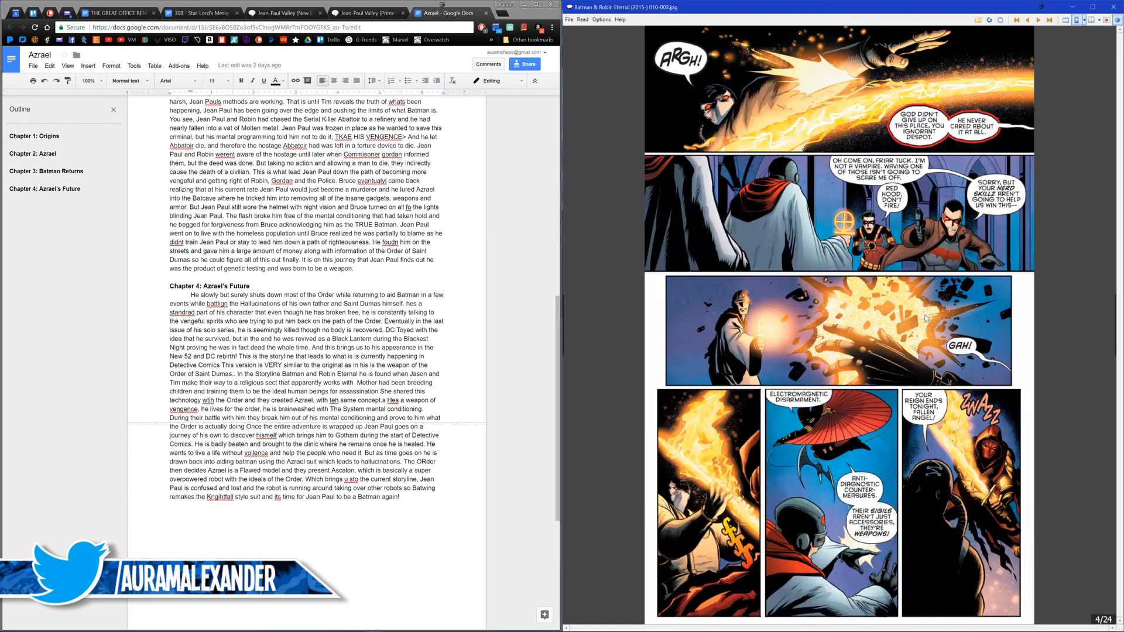
scroll(924, 317, "up", 1)
key("ctrl+s")
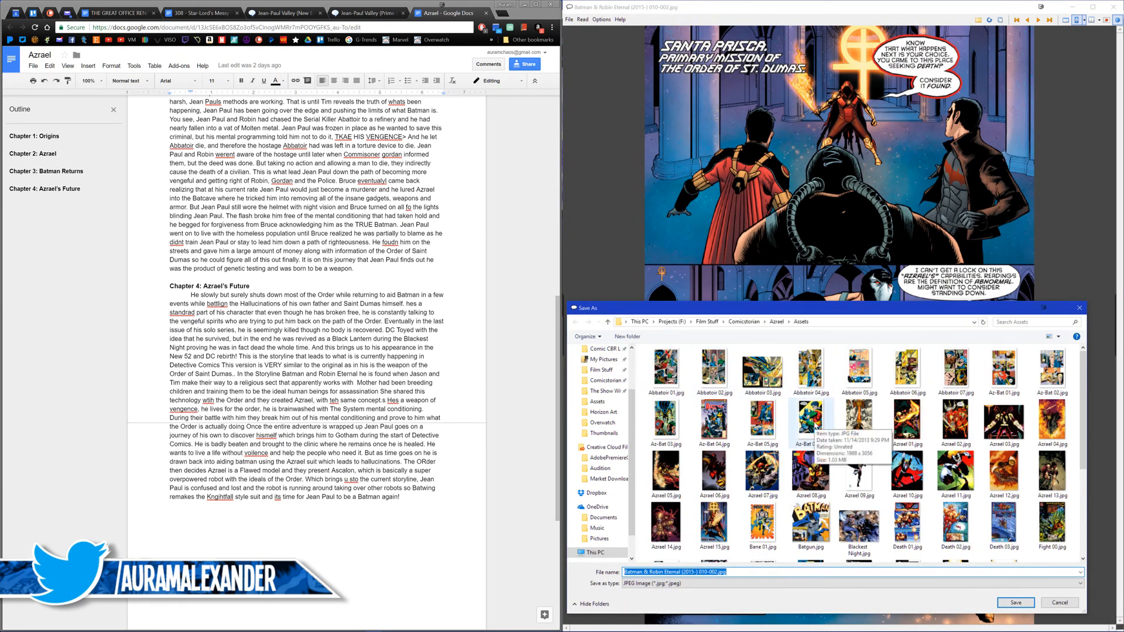
type("New 52 01")
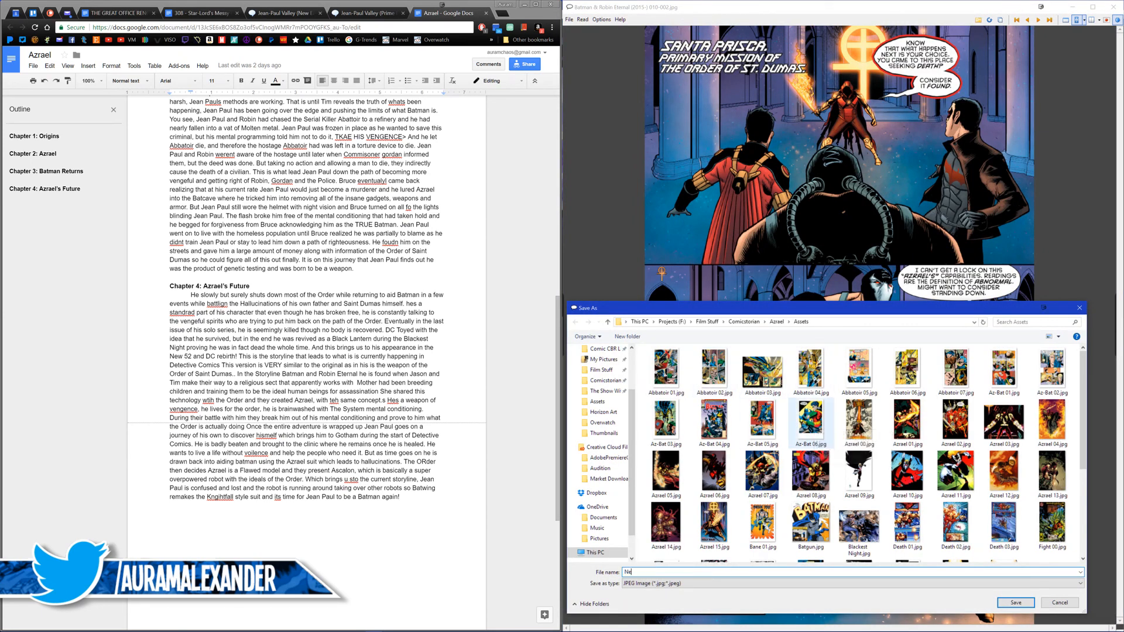
key("Return")
Step: Look through Batman & Robin Eternal #010 from page 4 to page 13 for usable Azrael art
key("Right")
key("Right")
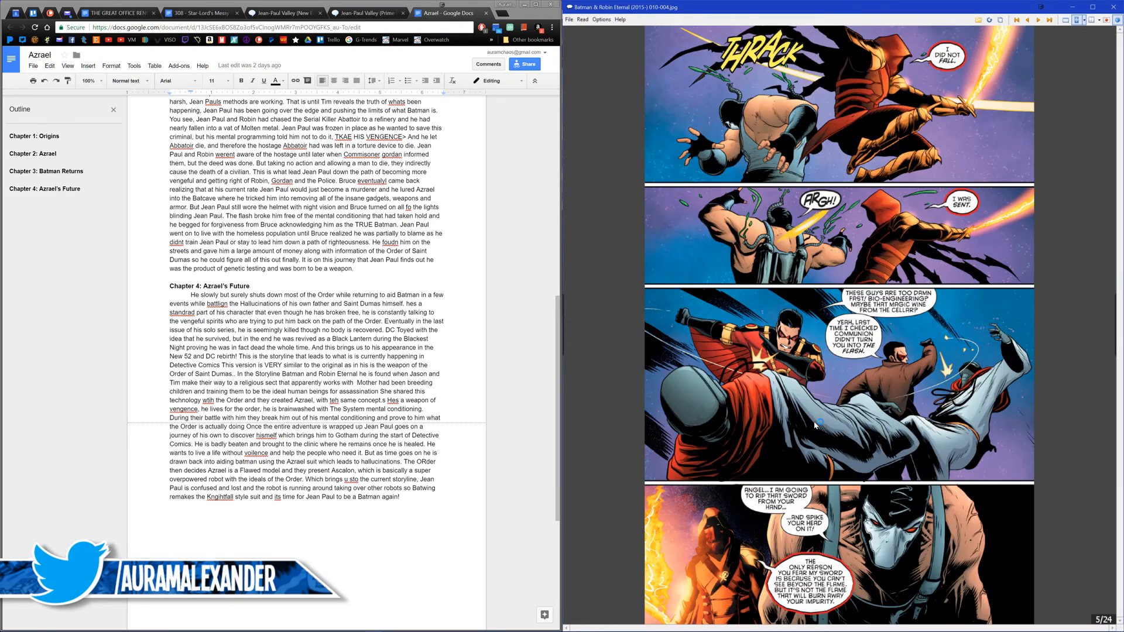
key("Right")
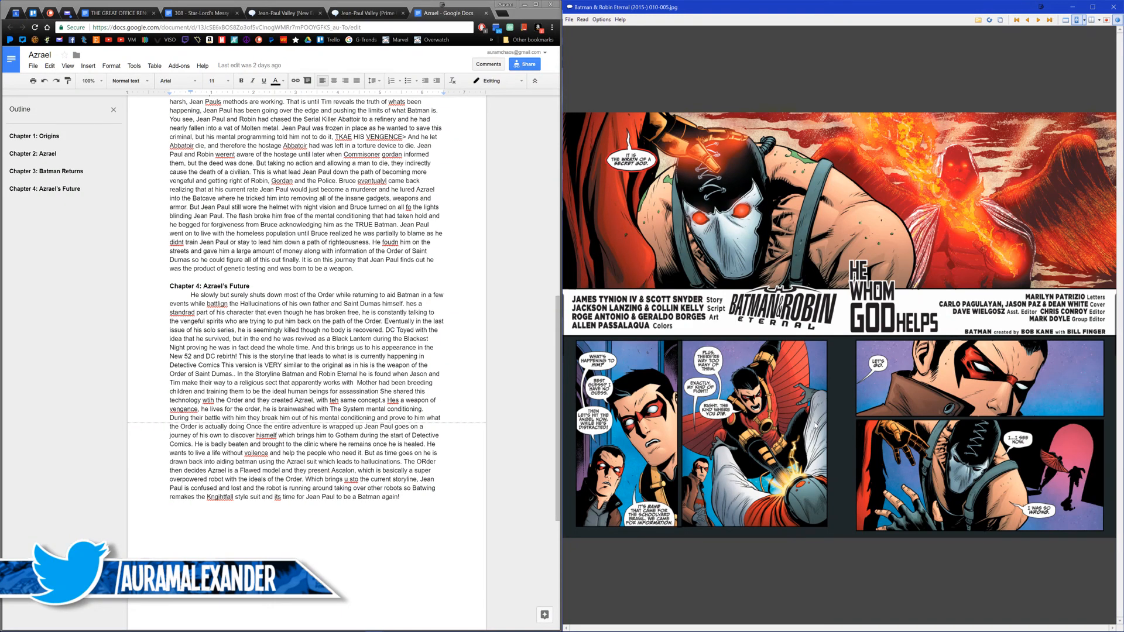
key("Left")
key("Right")
key("Left")
key("Right")
key("Right")
key("Right")
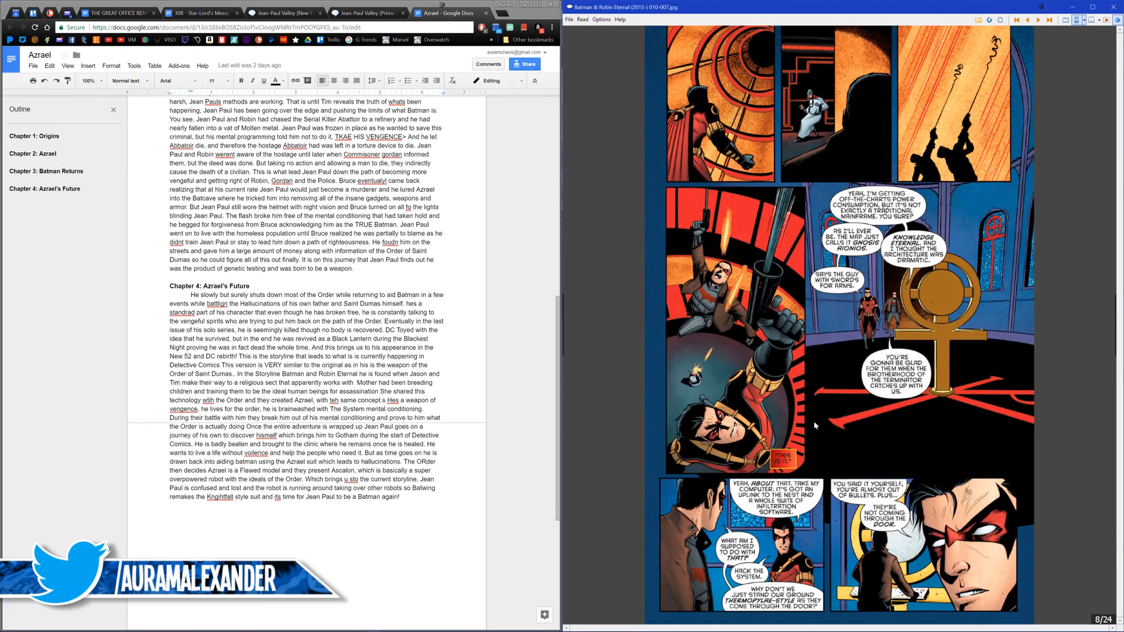
key("Right")
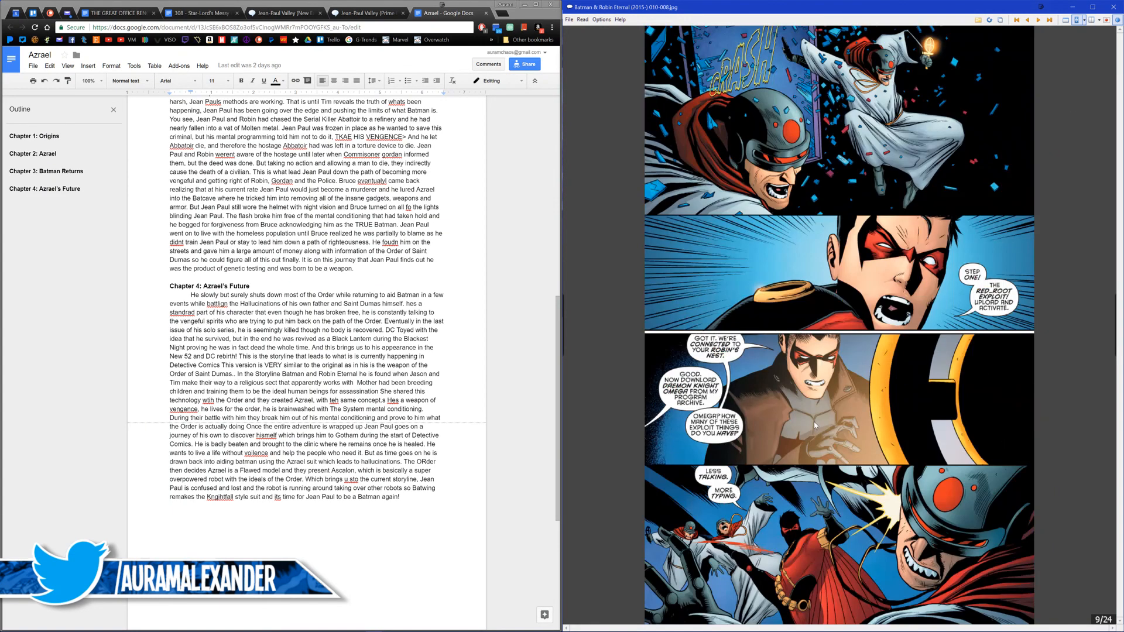
key("Right")
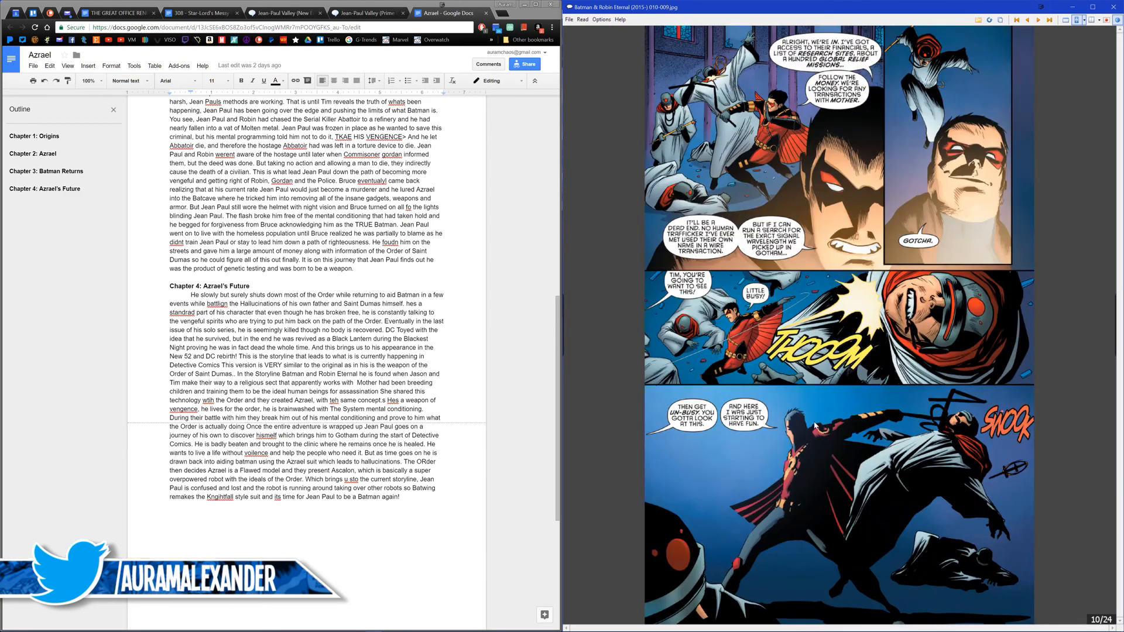
key("Right")
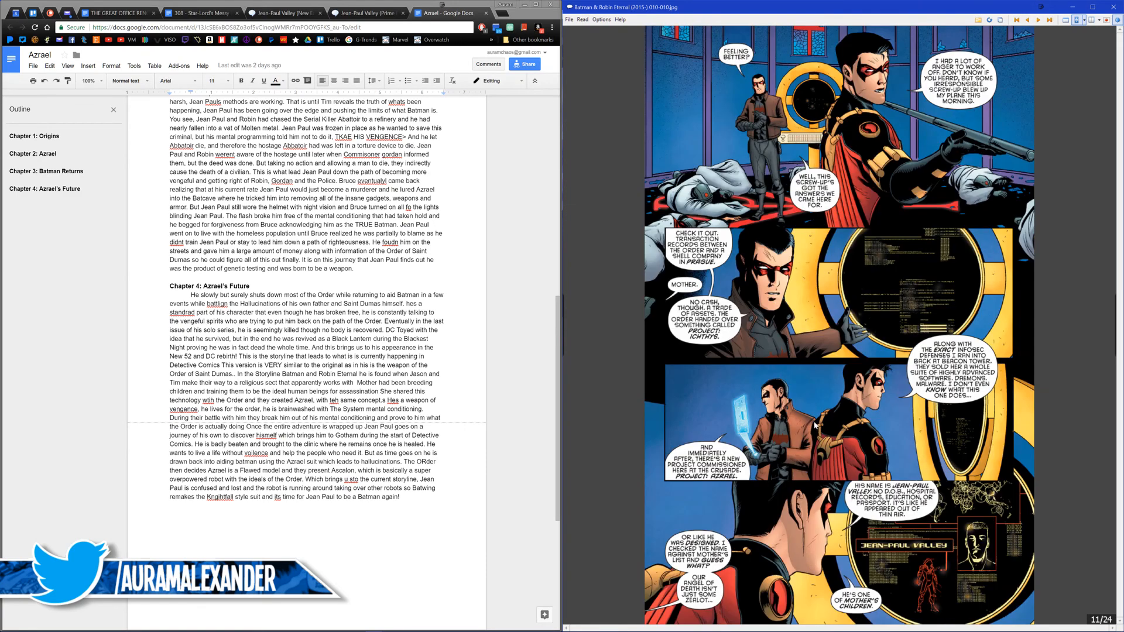
key("Right")
key("Right")
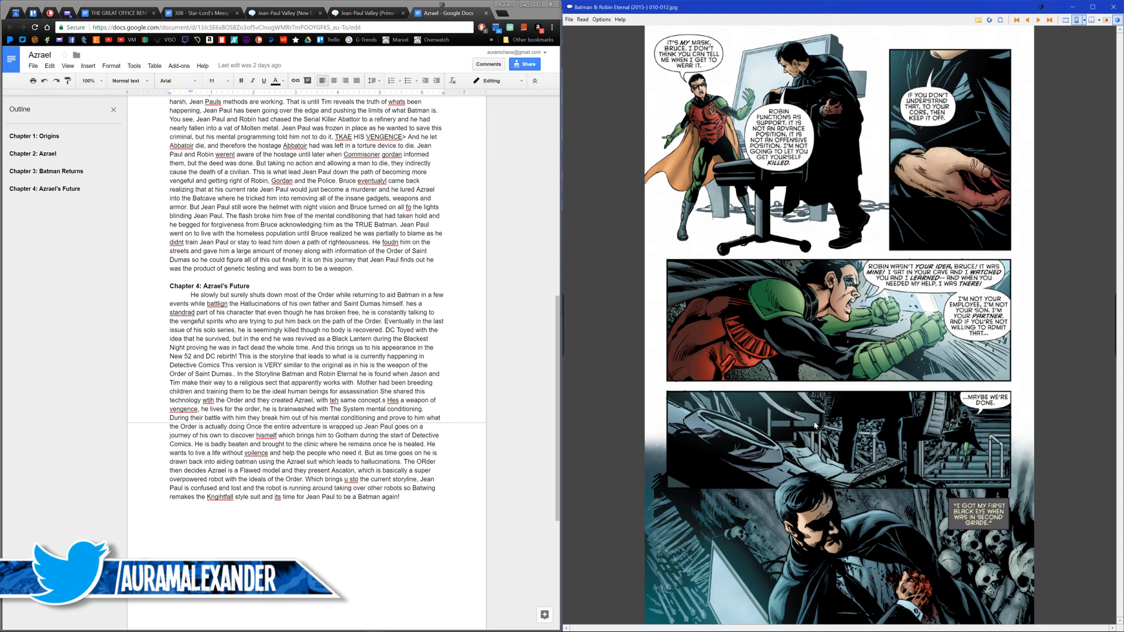
Step: Continue through issue #010 from page 14 to page 20, checking the Azrael fight scenes for usable art
left_click(815, 425)
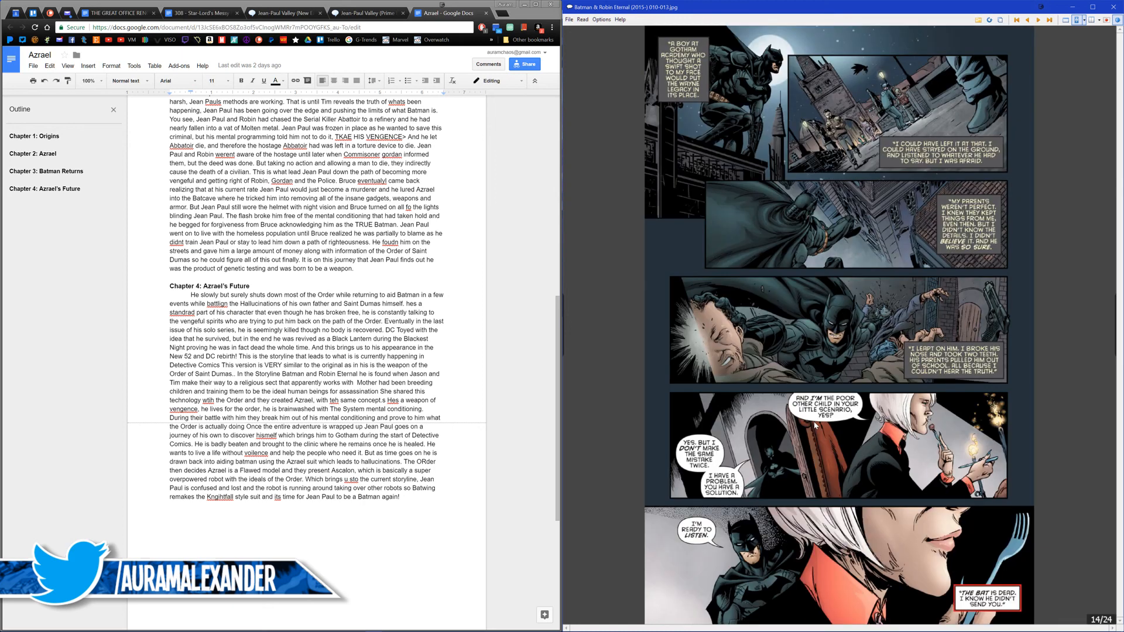
left_click(814, 425)
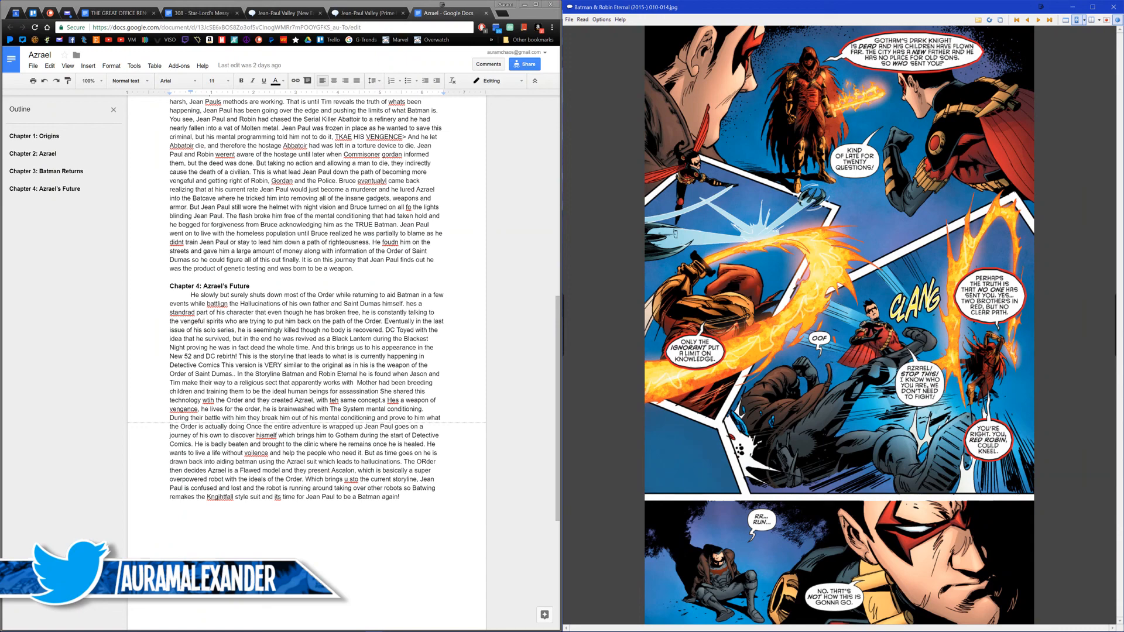
left_click(814, 426)
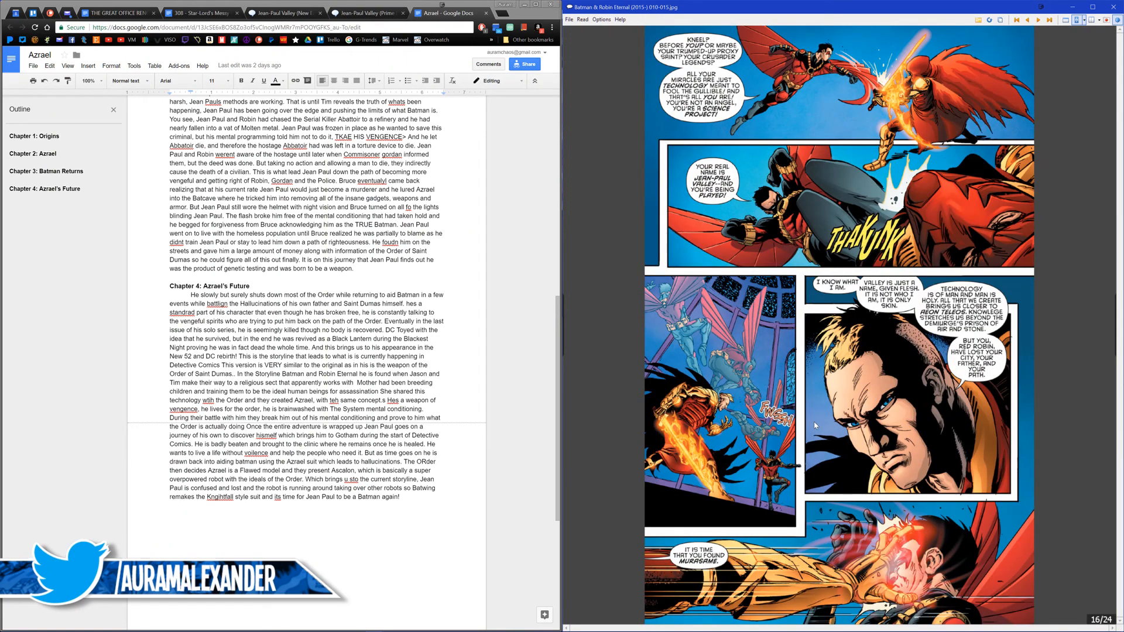
left_click(815, 425)
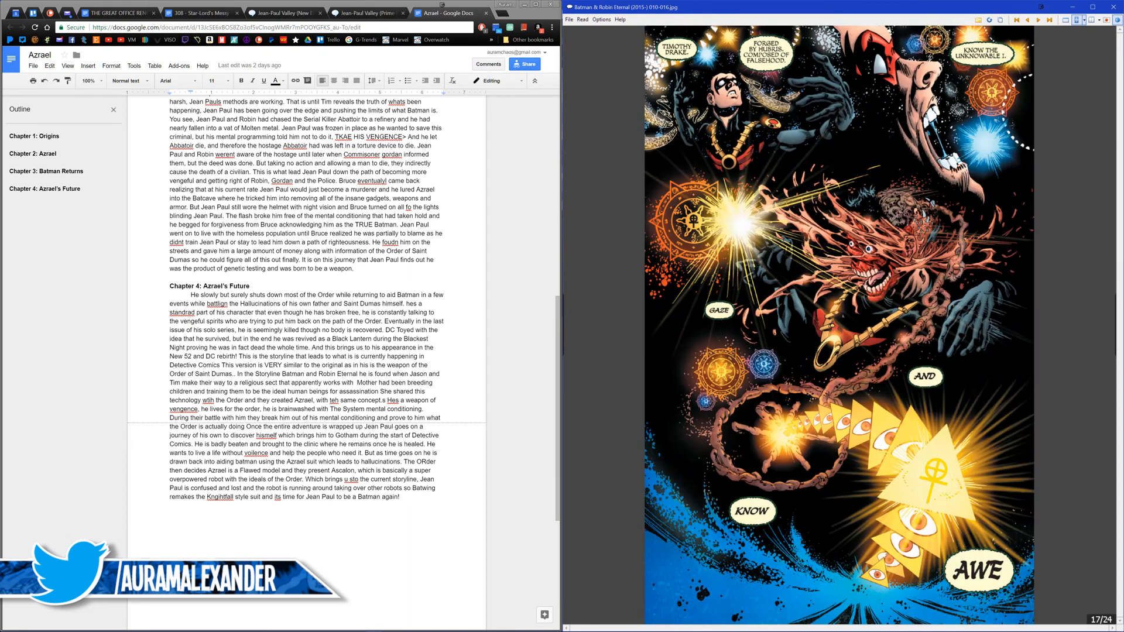
right_click(815, 425)
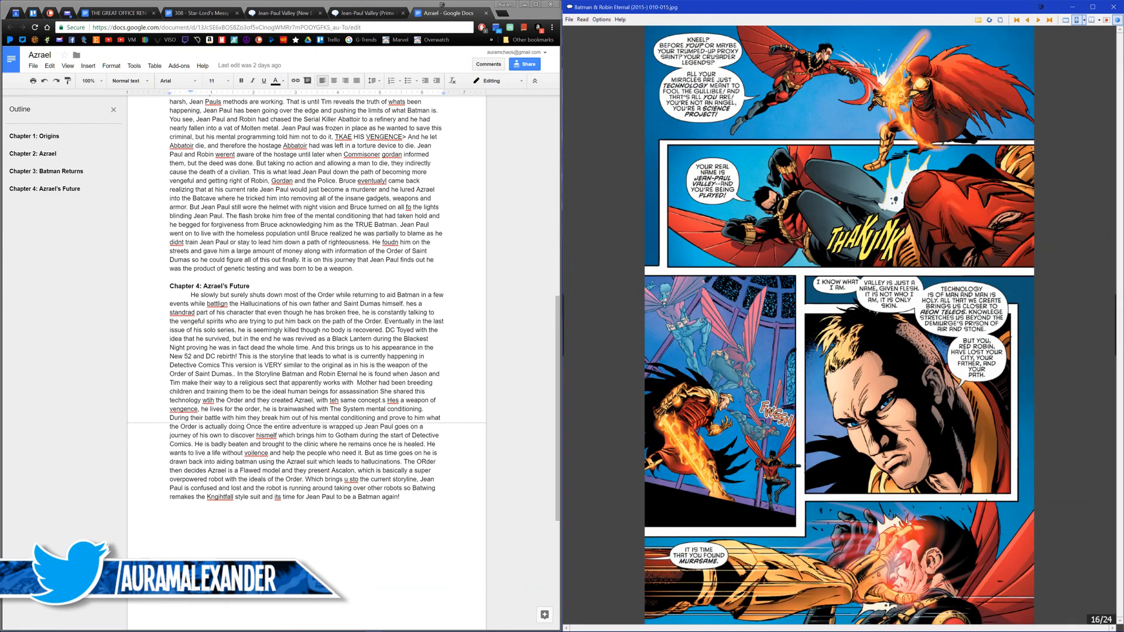
left_click(815, 426)
left_click(815, 425)
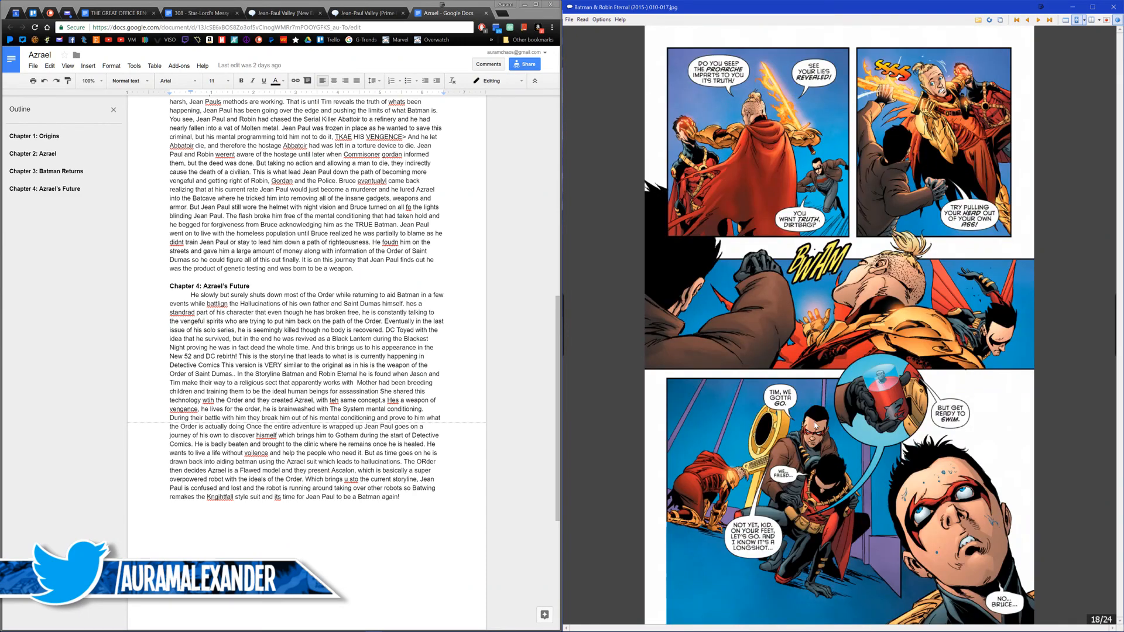
left_click(814, 426)
left_click(815, 426)
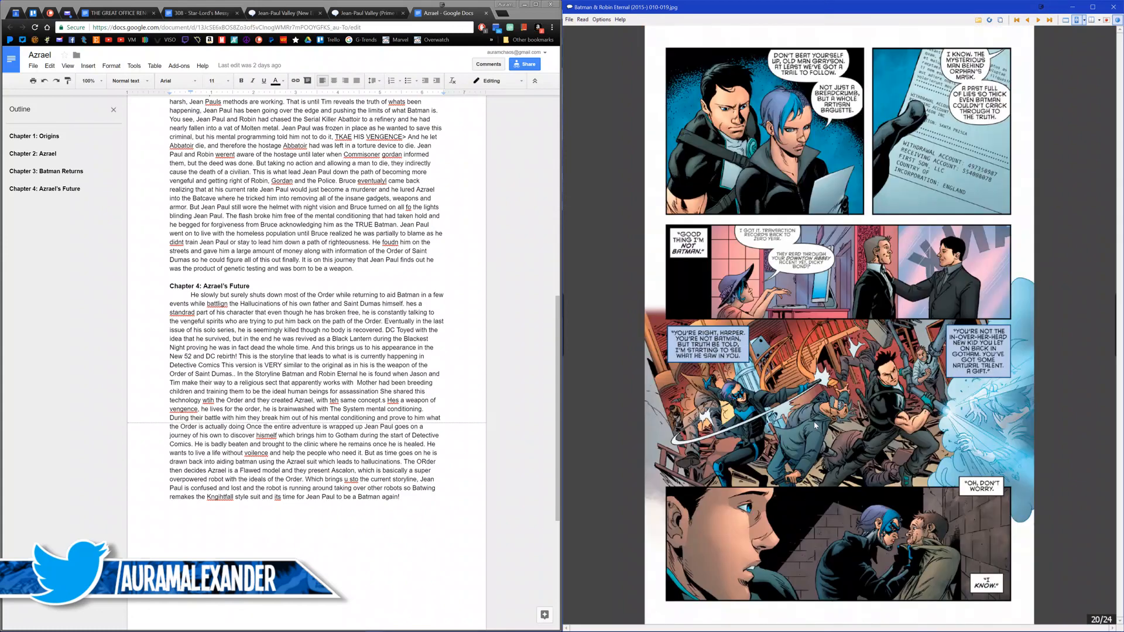
left_click(815, 426)
Step: Return to page 18, with the unmasked Azrael being punched, and save it to the Assets folder as "New 52 02"
right_click(815, 426)
right_click(815, 426)
right_click(815, 426)
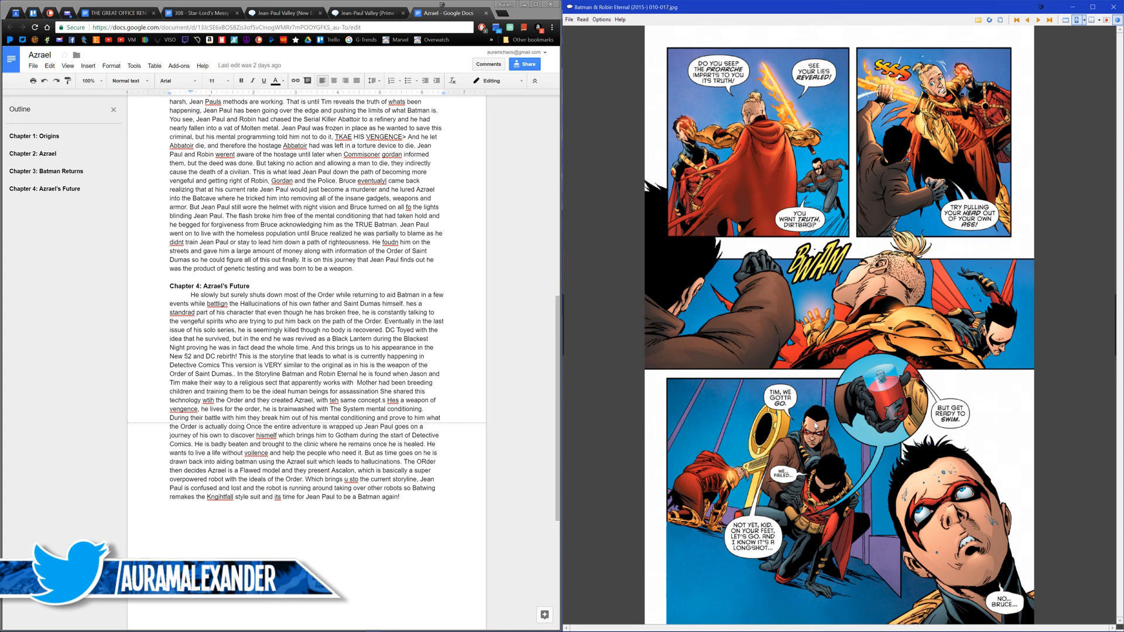
key("ctrl+s")
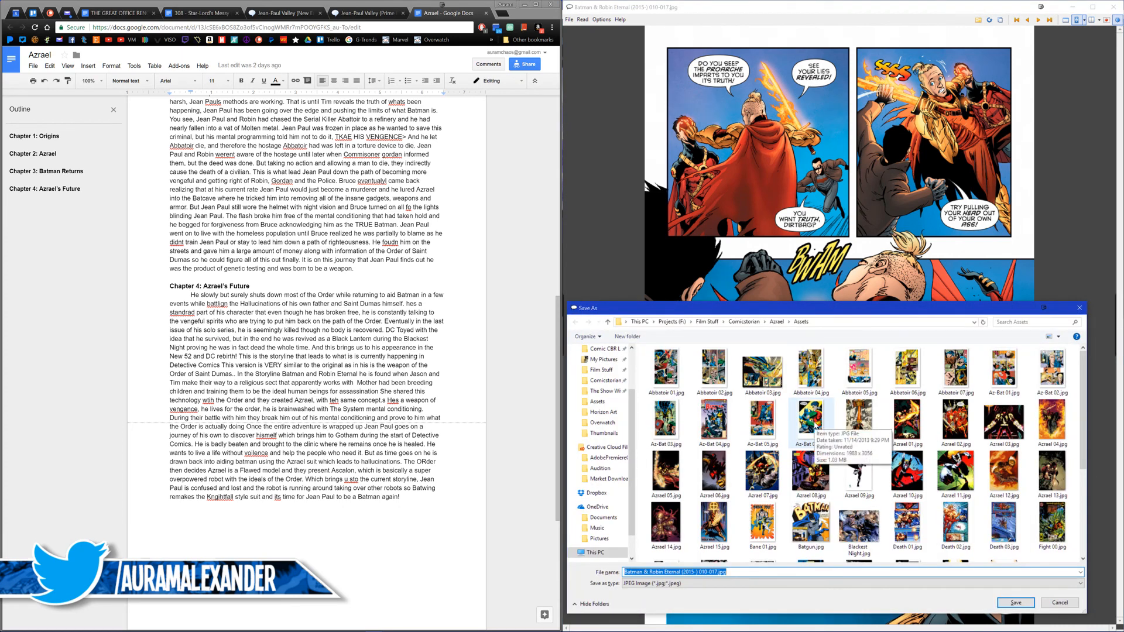
type("New 52 02")
key("Return")
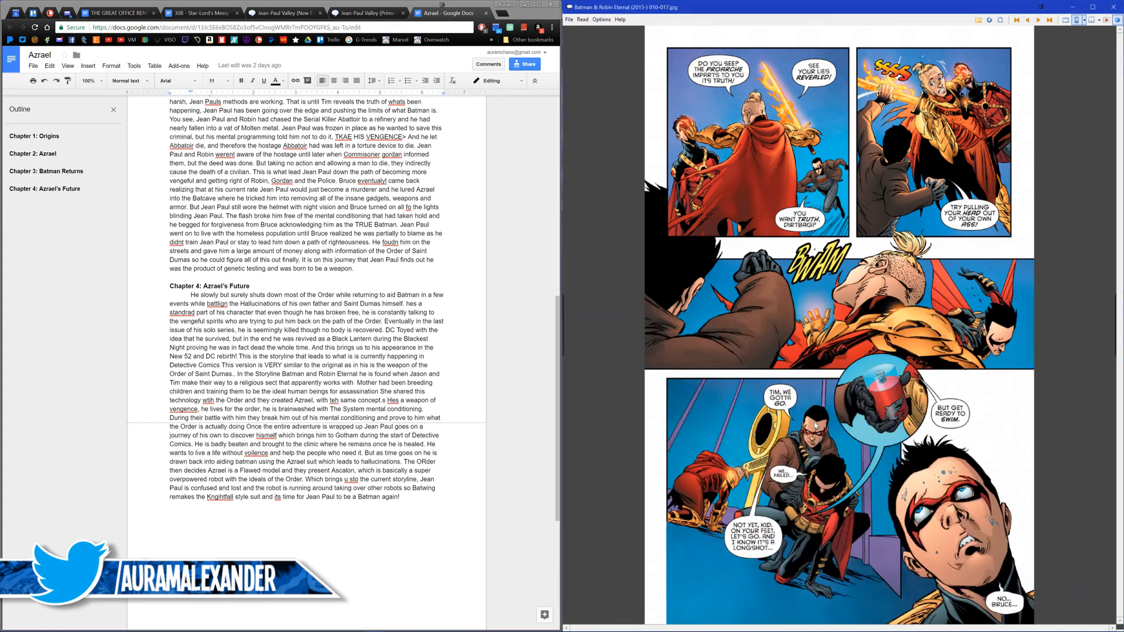
Step: Go back to page 15, with Azrael fighting with his flaming sword, and save it to the Assets folder as "New 52 03"
key("Left")
key("Left")
key("Left")
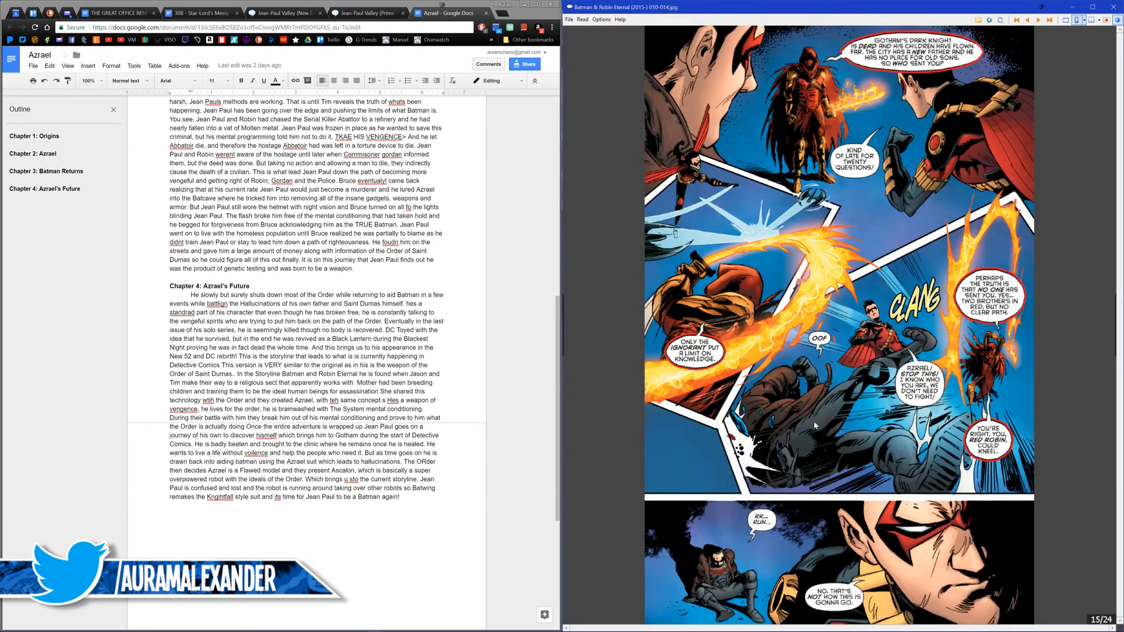
key("ctrl+s")
type("New 52")
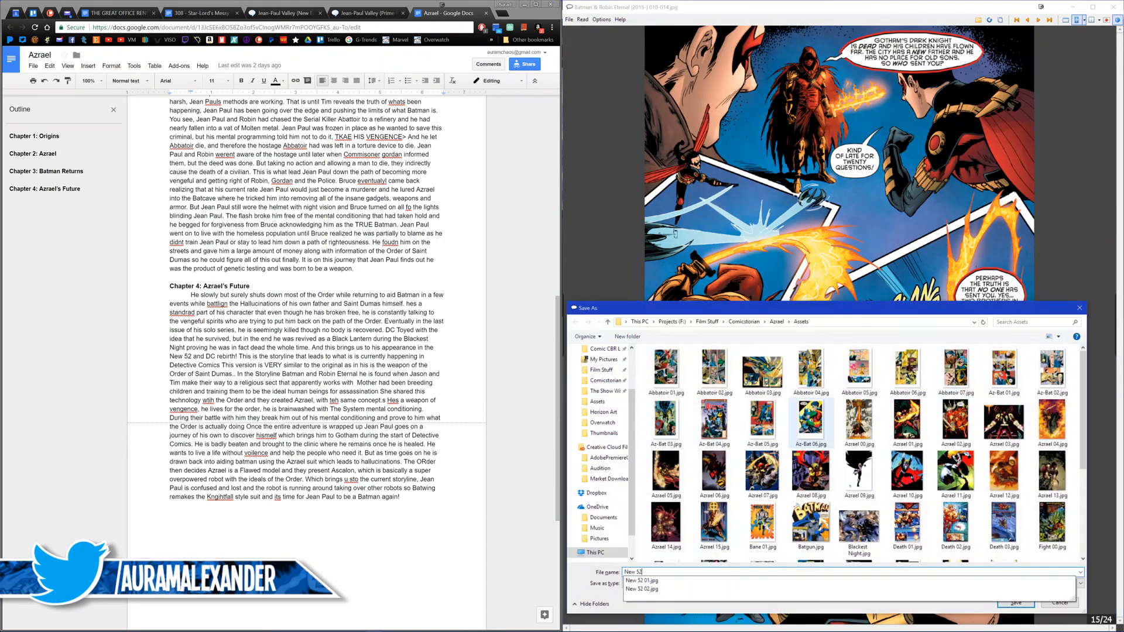
type(" 03")
key("Return")
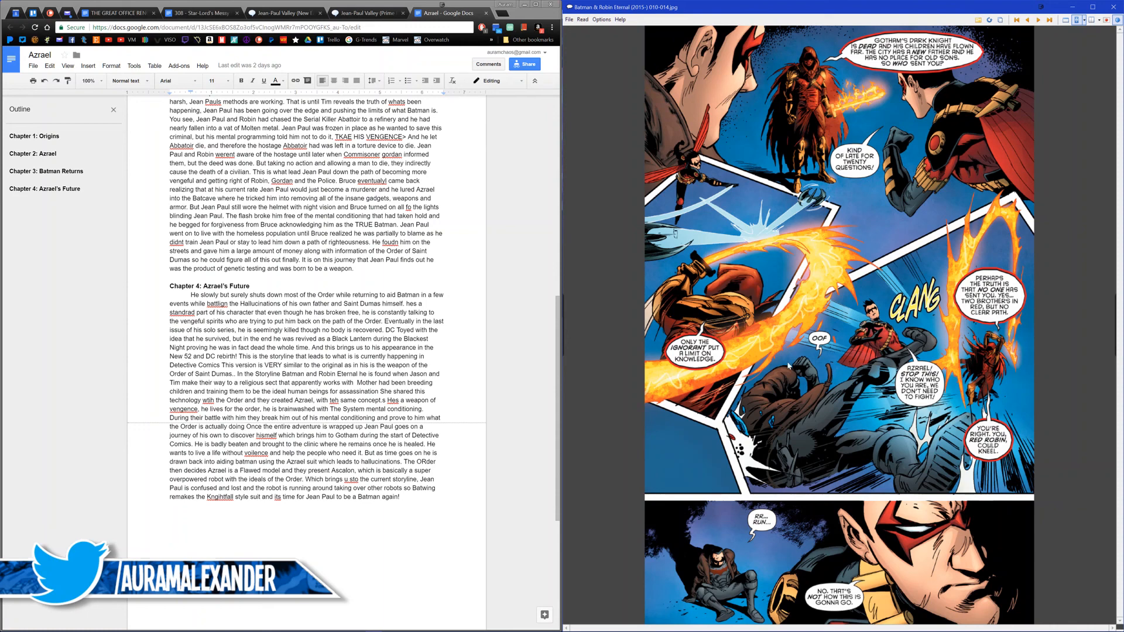
Step: Close Batman & Robin Eternal #010 and open Detective Comics #934 from the Detective Comics (Rebirth 2016) folder in the Batman library
left_click(1112, 8)
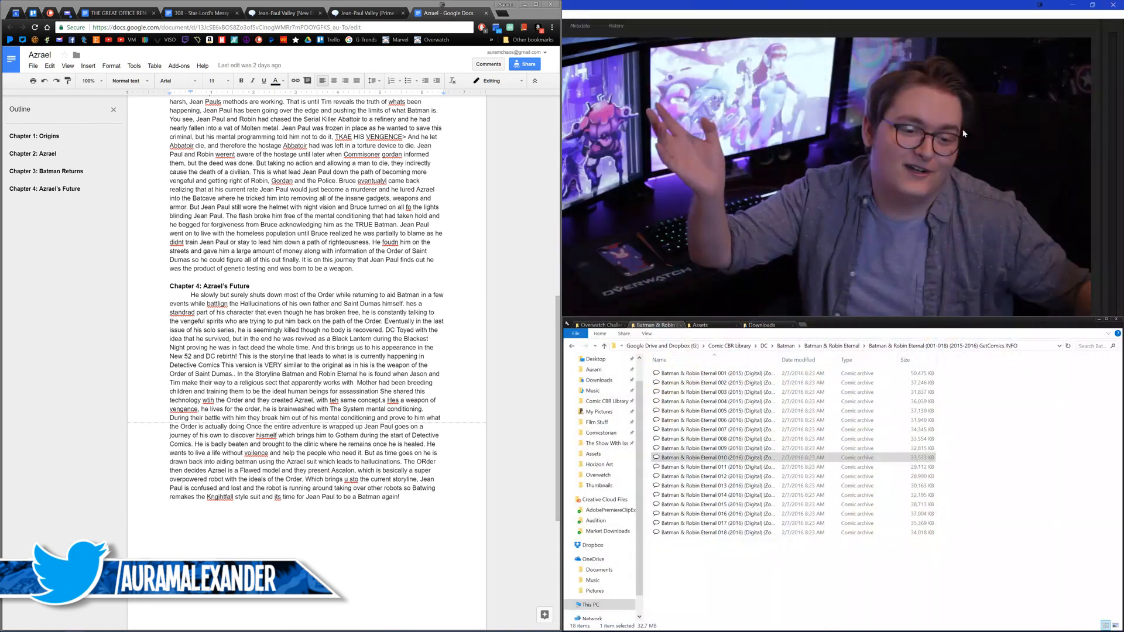
middle_click(317, 352)
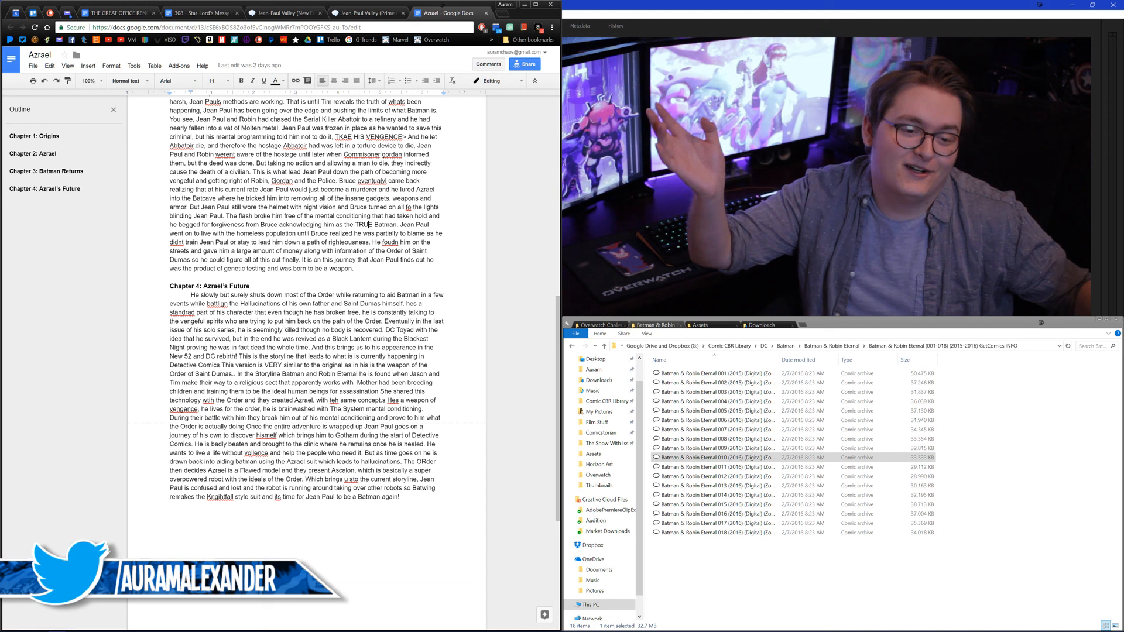
left_click(764, 346)
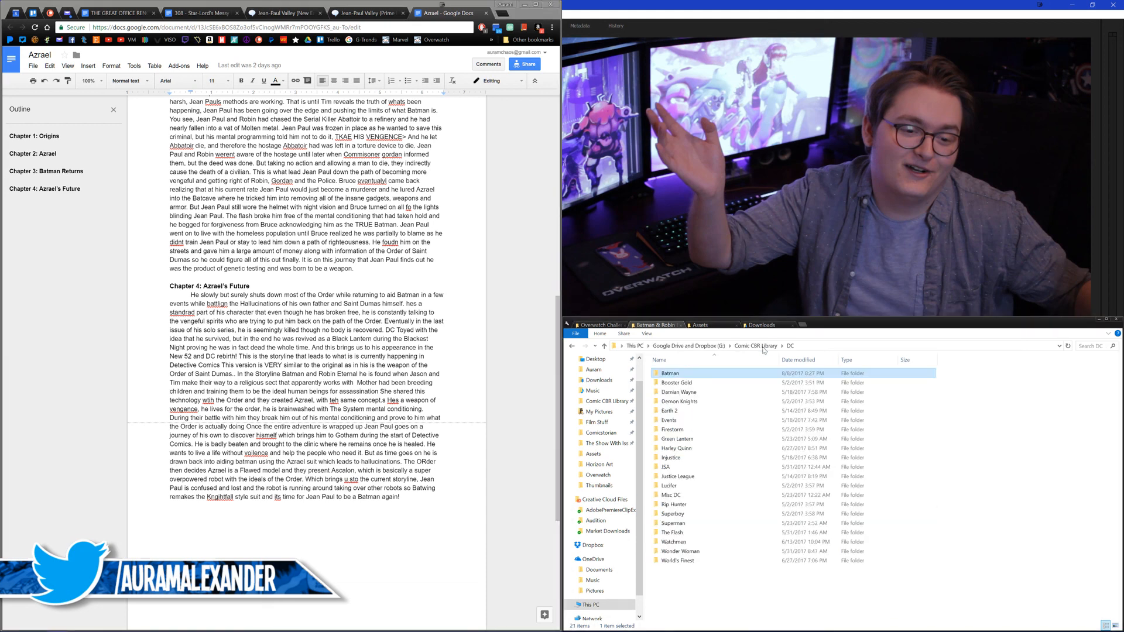
double_click(657, 372)
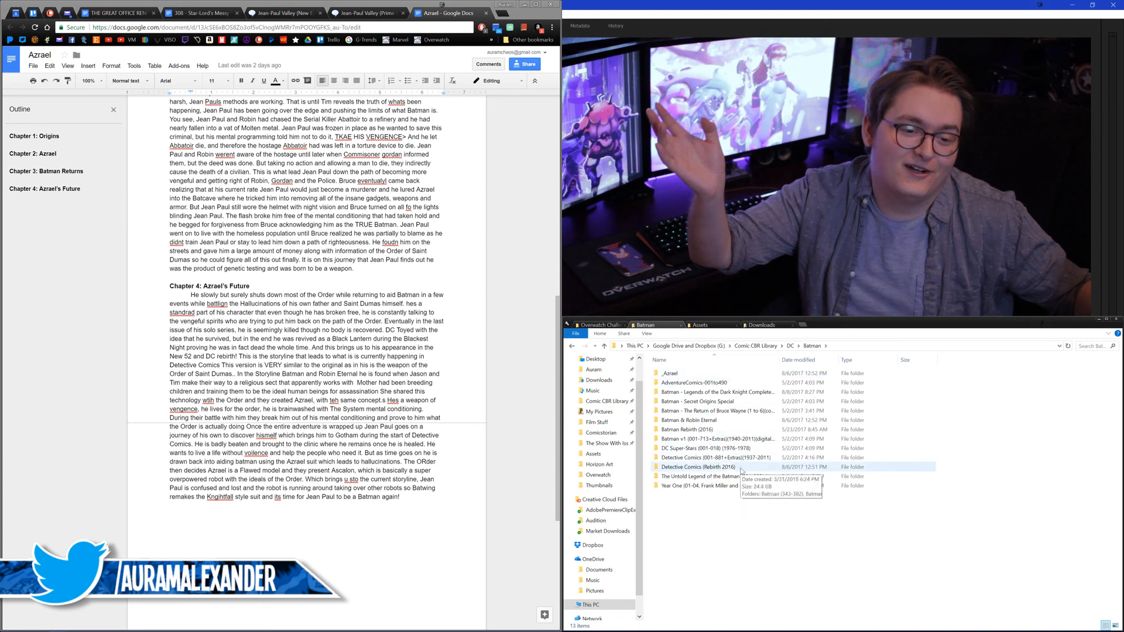
double_click(706, 467)
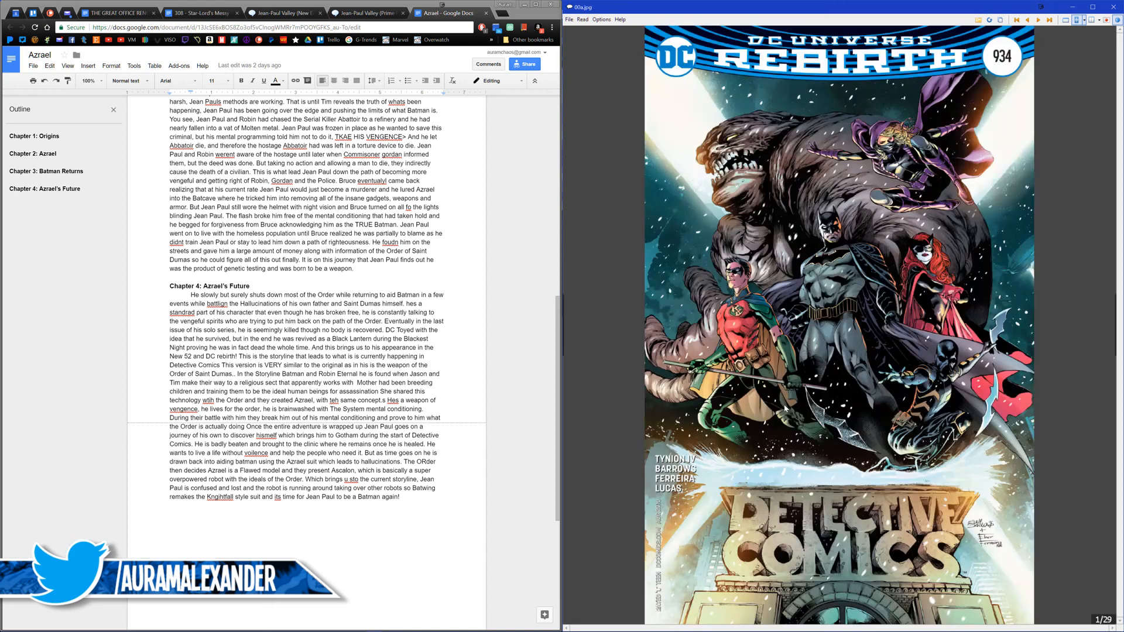
Step: Go to page 4 of Detective Comics #934, headed "Gotham City. Two Days Ago.", and save it to the Assets folder as "Rebirth 01"
scroll(785, 408, "down", 3)
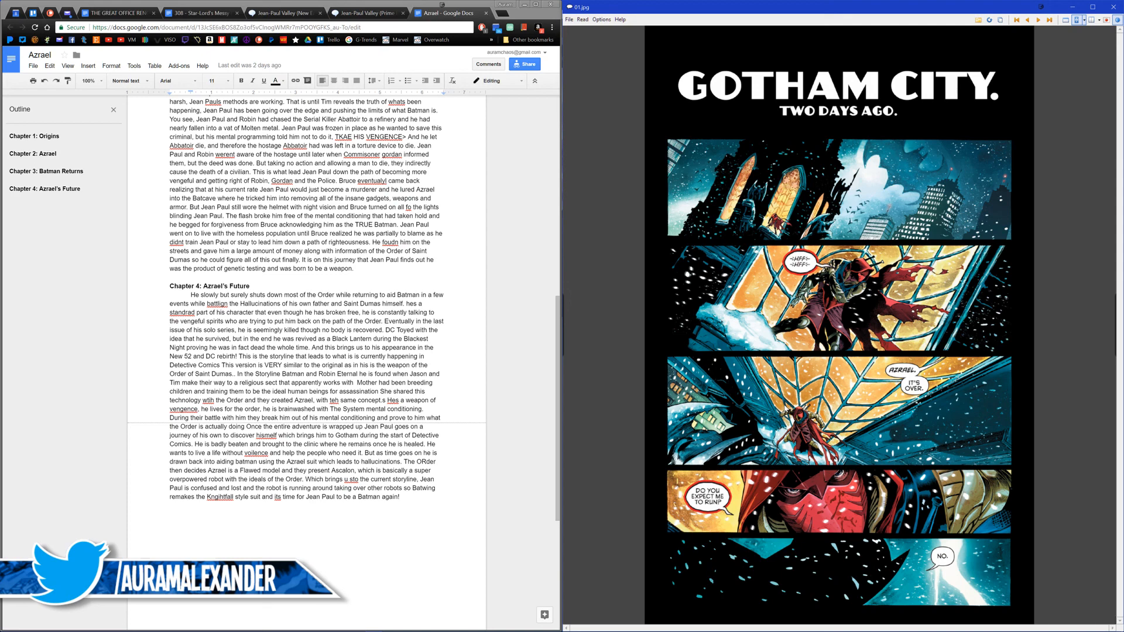
scroll(785, 408, "down", 1)
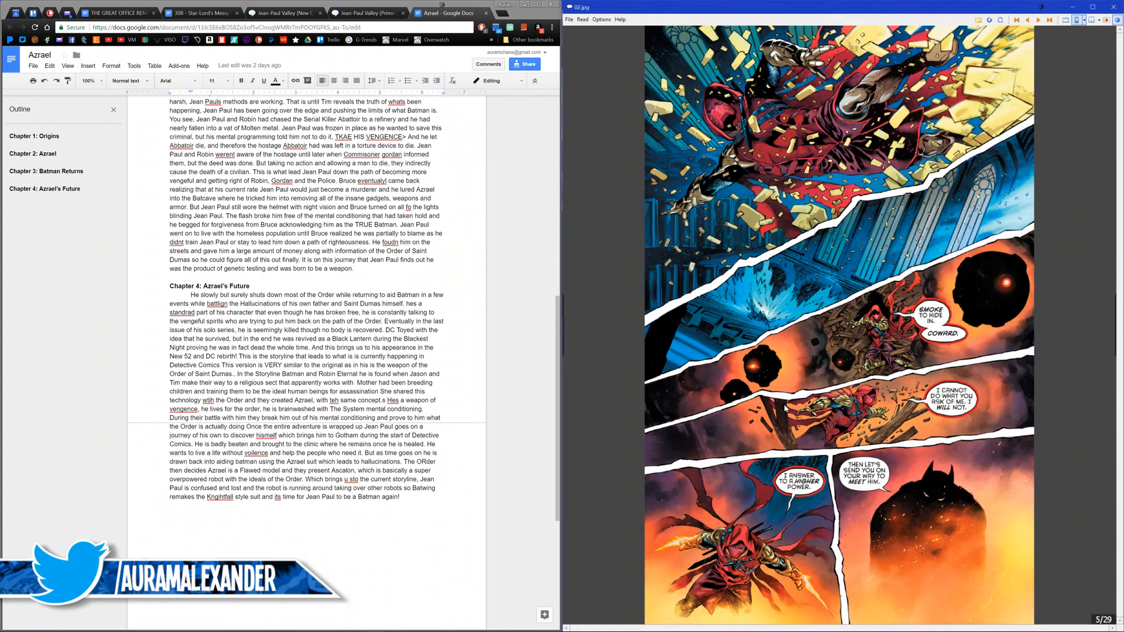
scroll(785, 408, "up", 1)
key("ctrl+s")
type("Rebirth 01")
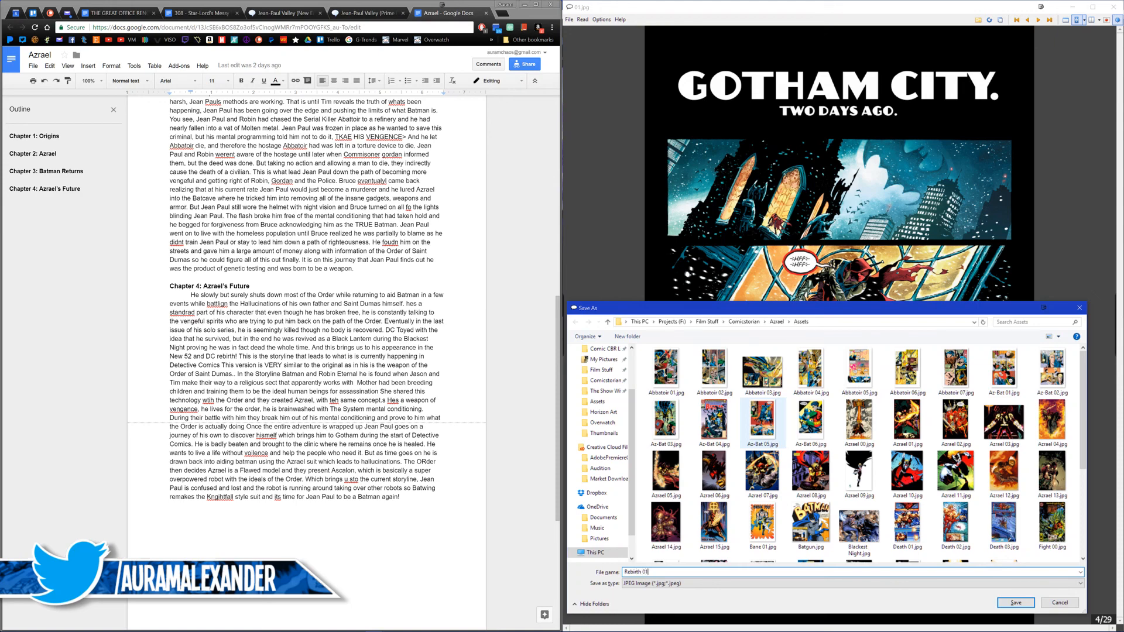
key("Return")
Step: Save page 5, with Azrael crashing through the cathedral amid debris and smoke, to the Assets folder as "Rebirth 02"
scroll(839, 324, "down", 1)
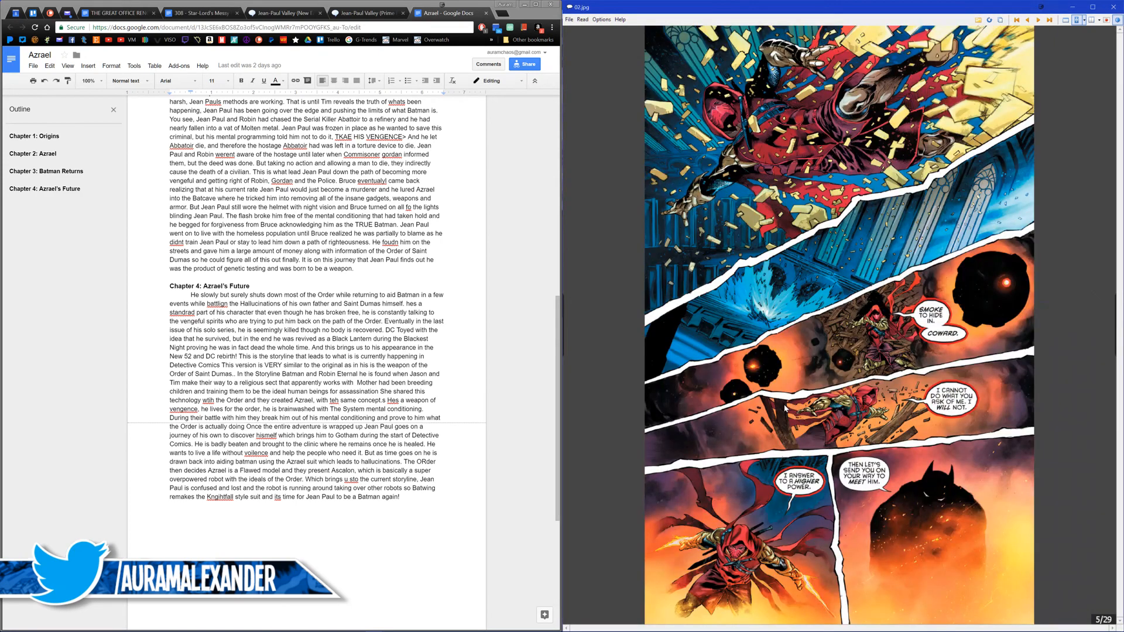
key("ctrl+s")
type("Rebirth 02")
key("Return")
Step: Save page 6, with Azrael wielding his flaming gauntlets and being electrocuted, to the Assets folder as "Rebirth 03"
scroll(785, 408, "down", 1)
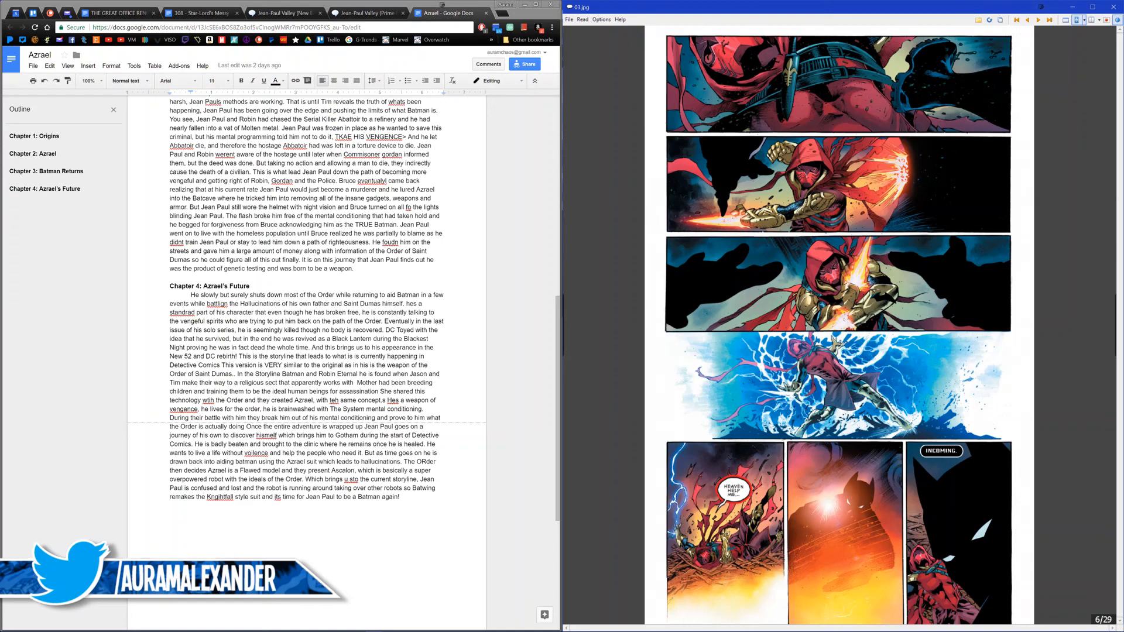
key("ctrl+s")
type("Rebirth 03")
key("Return")
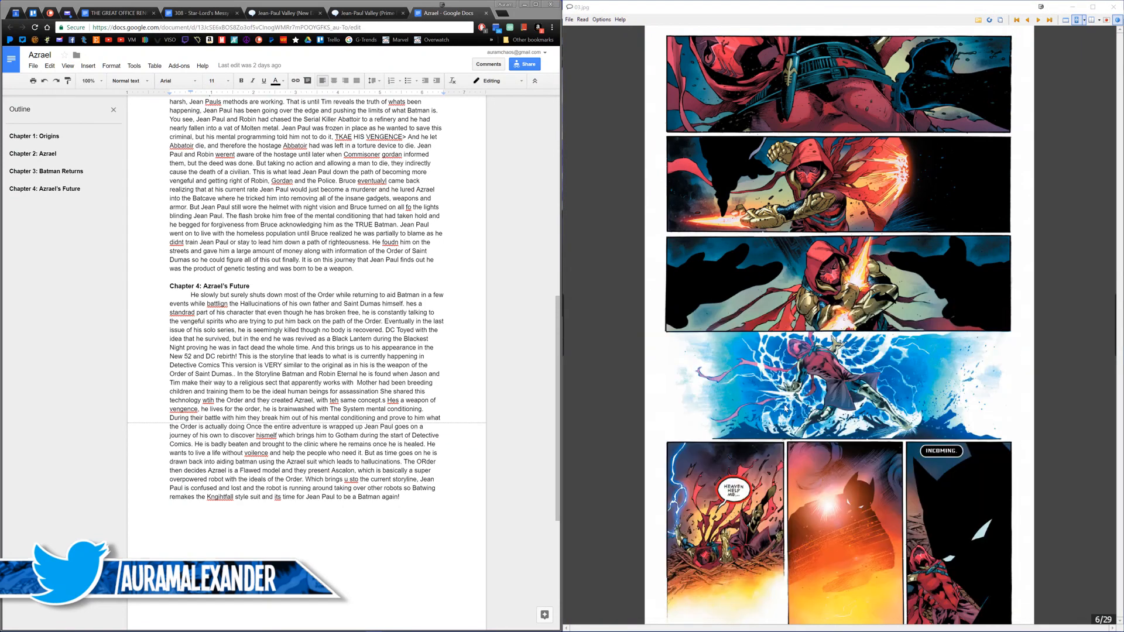
Step: Go on to page 8, with Batman standing over the fallen Azrael, and save it to the Assets folder as "Rebirth 04"
scroll(785, 408, "down", 1)
scroll(784, 408, "down", 1)
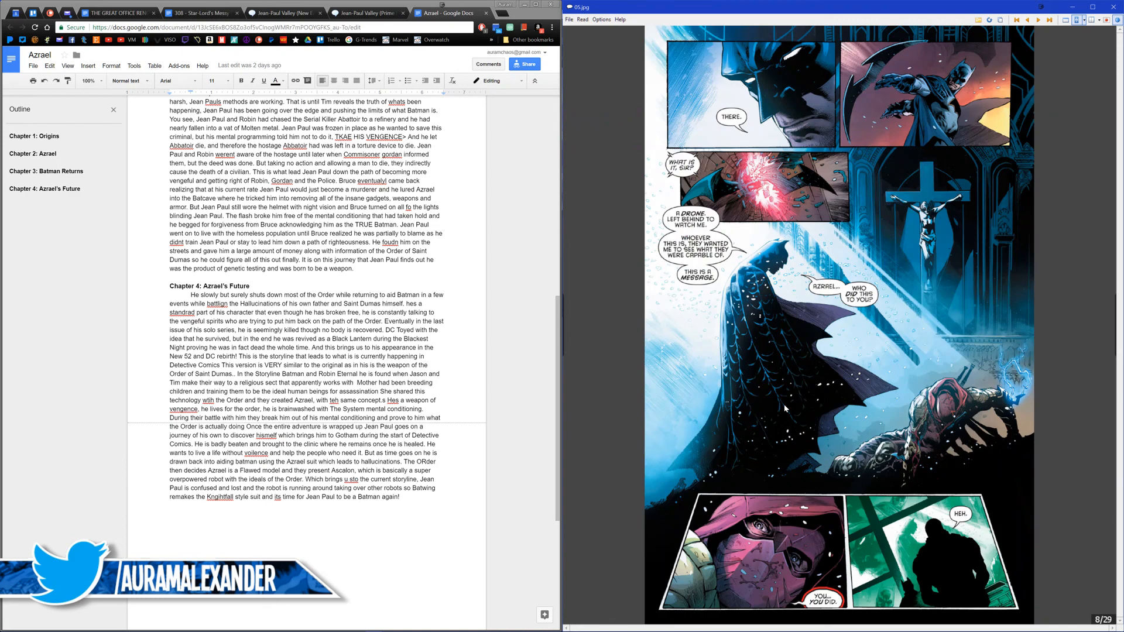
key("ctrl+s")
type("Rebirth 04")
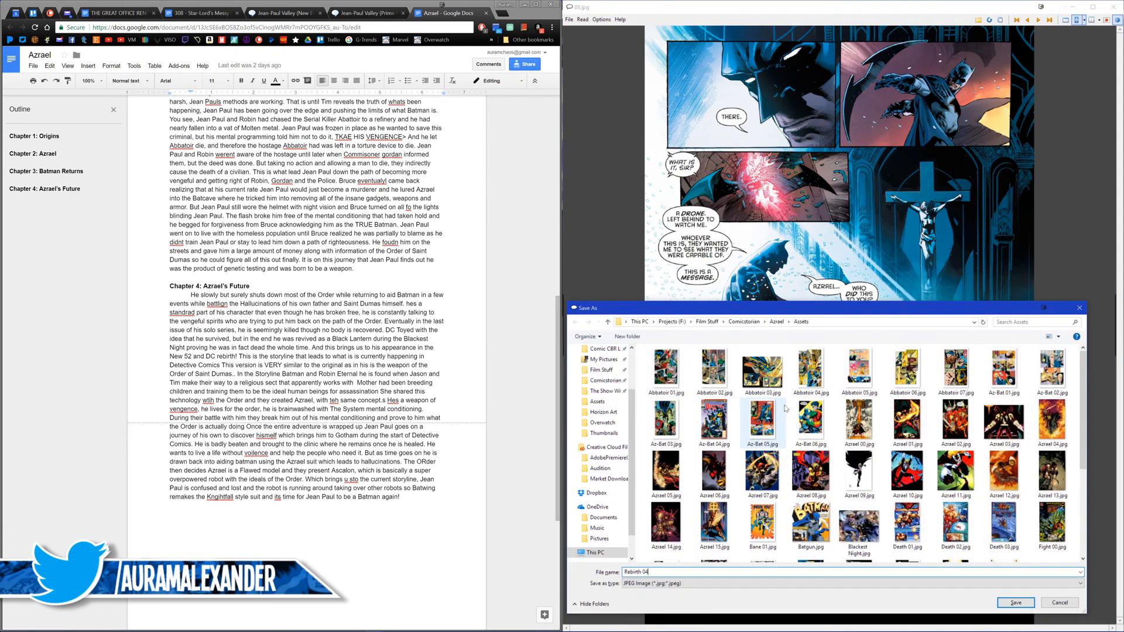
key("Return")
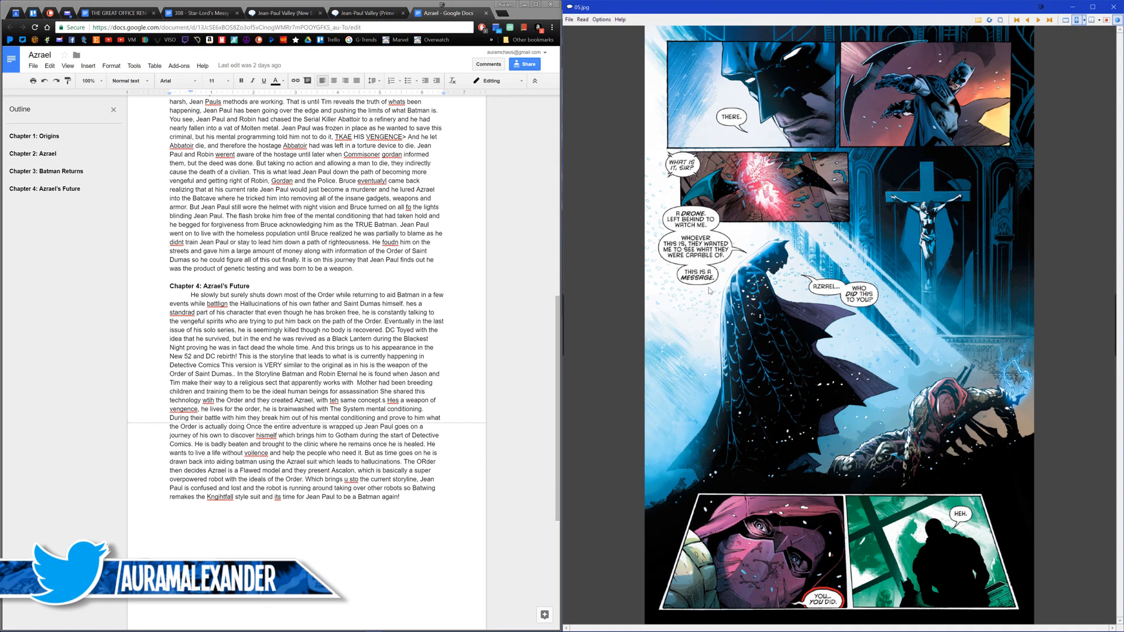
Step: Search the web for "dwayne mcduffie" in a new browser tab, look over the results and close the tab
left_click(505, 15)
type("dwayne j")
key("BackSpace")
key("BackSpace")
type("mcduffie")
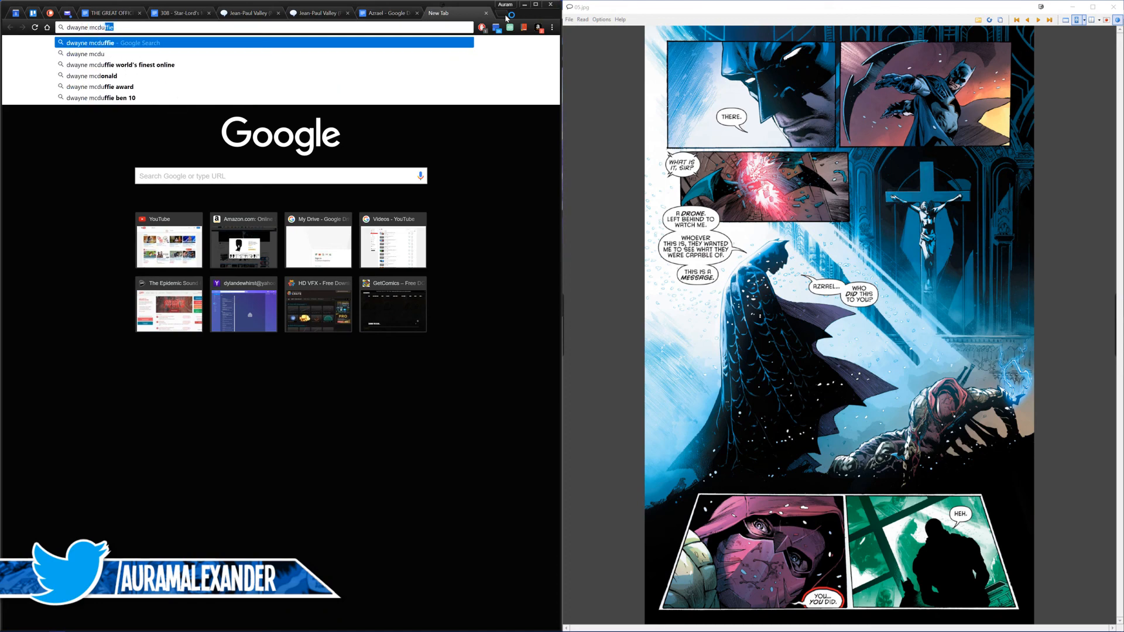
key("Return")
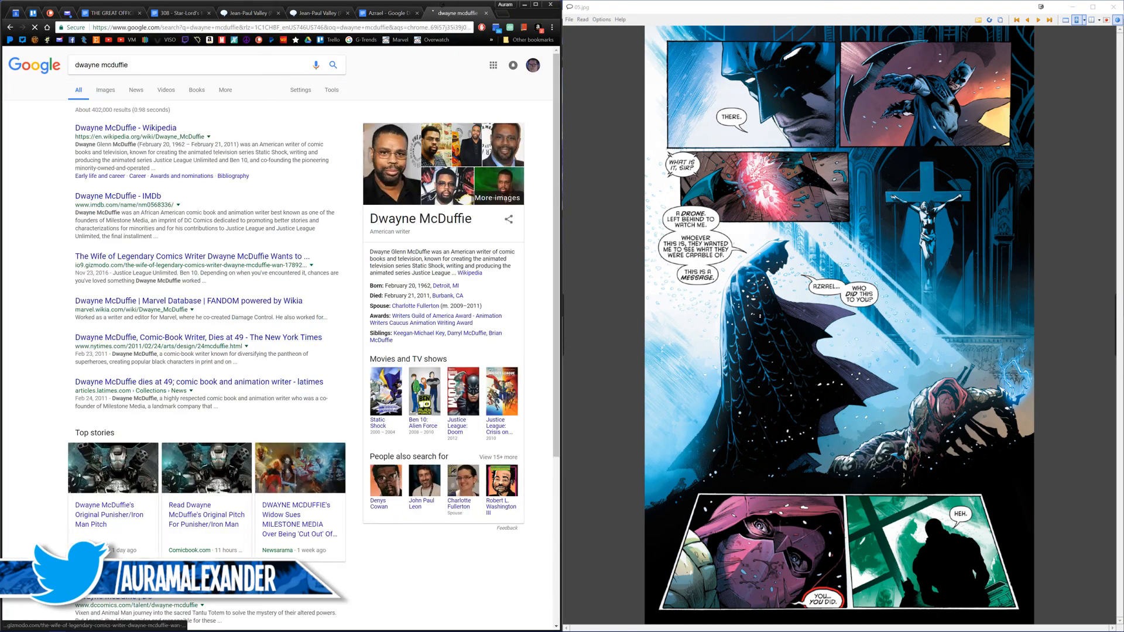
scroll(339, 259, "down", 1)
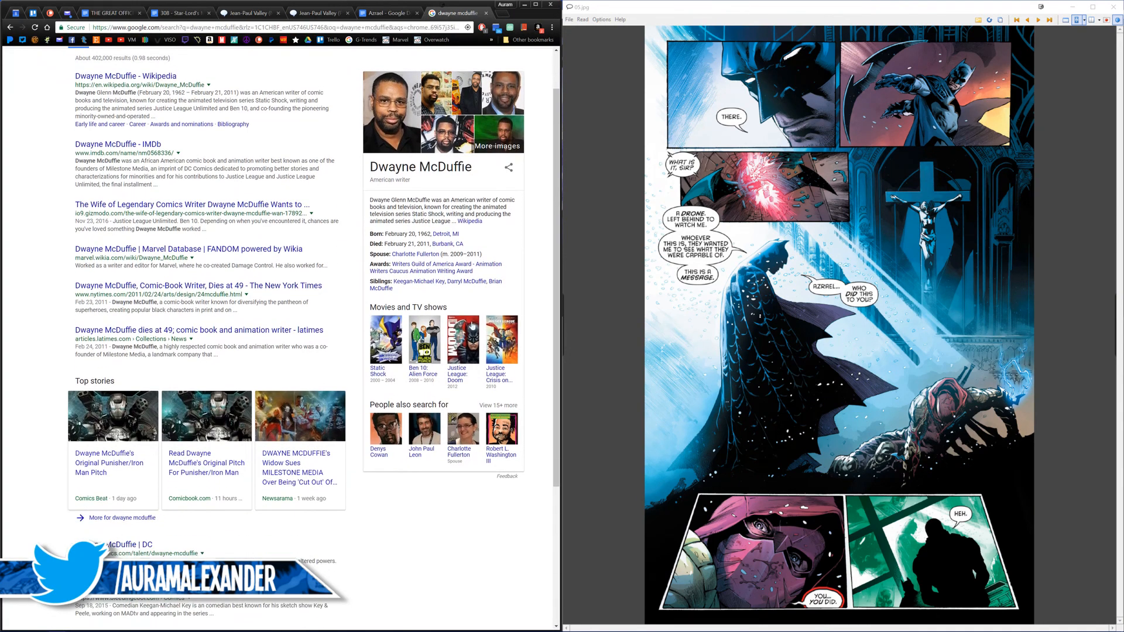
scroll(374, 374, "up", 1)
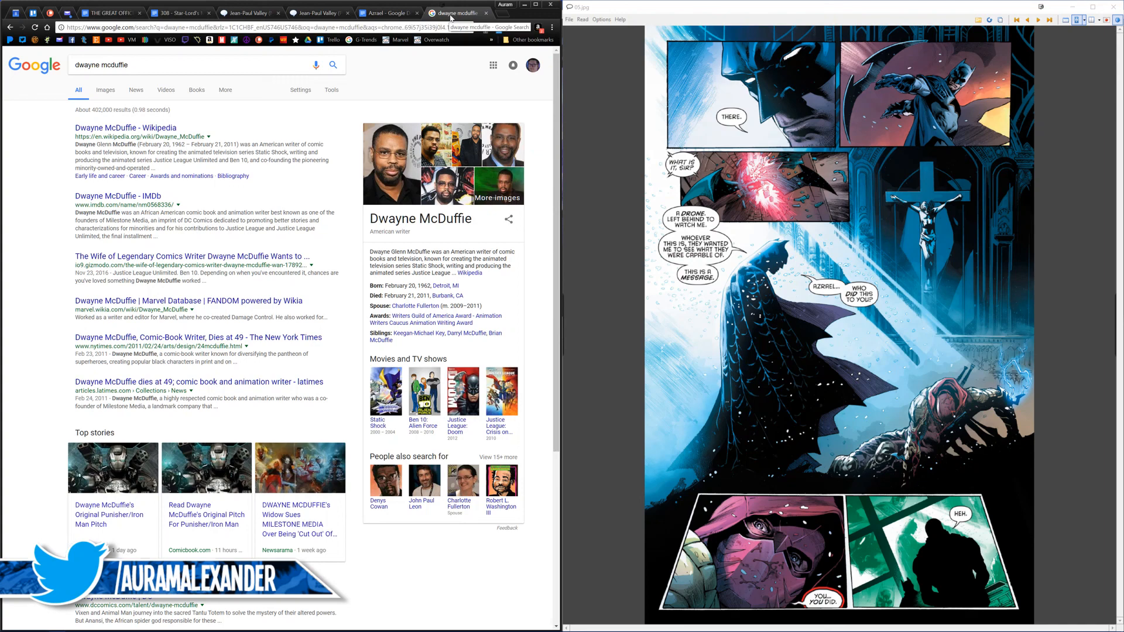
left_click(485, 13)
Step: Return to Detective Comics #934 and go through pages 9 to 15, checking for usable Azrael art
left_click(770, 287)
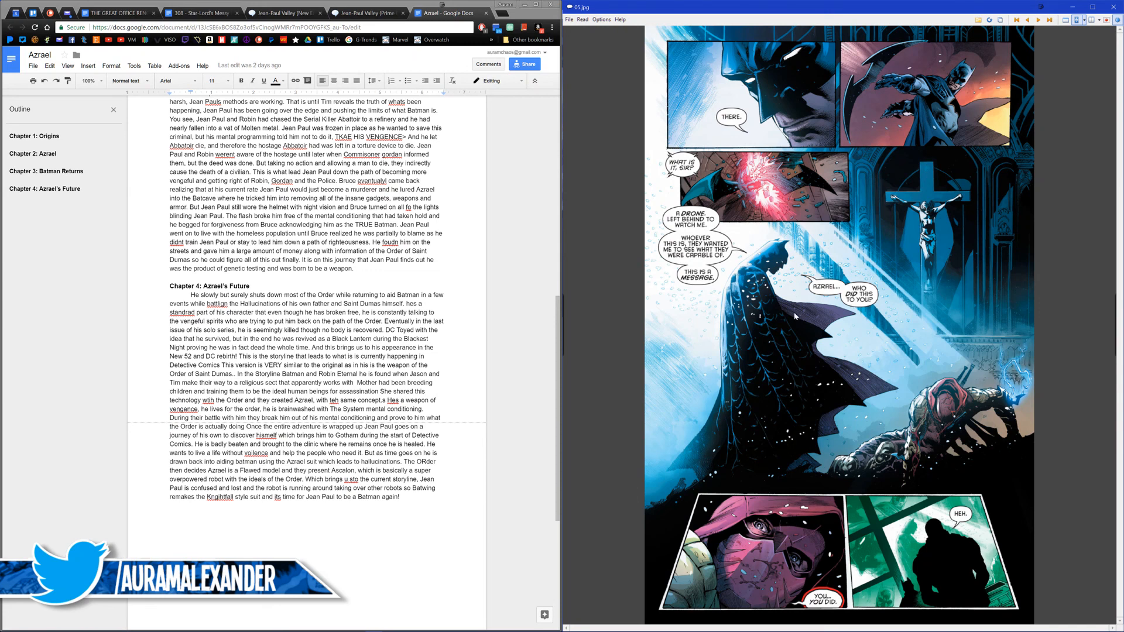
scroll(794, 361, "down", 1)
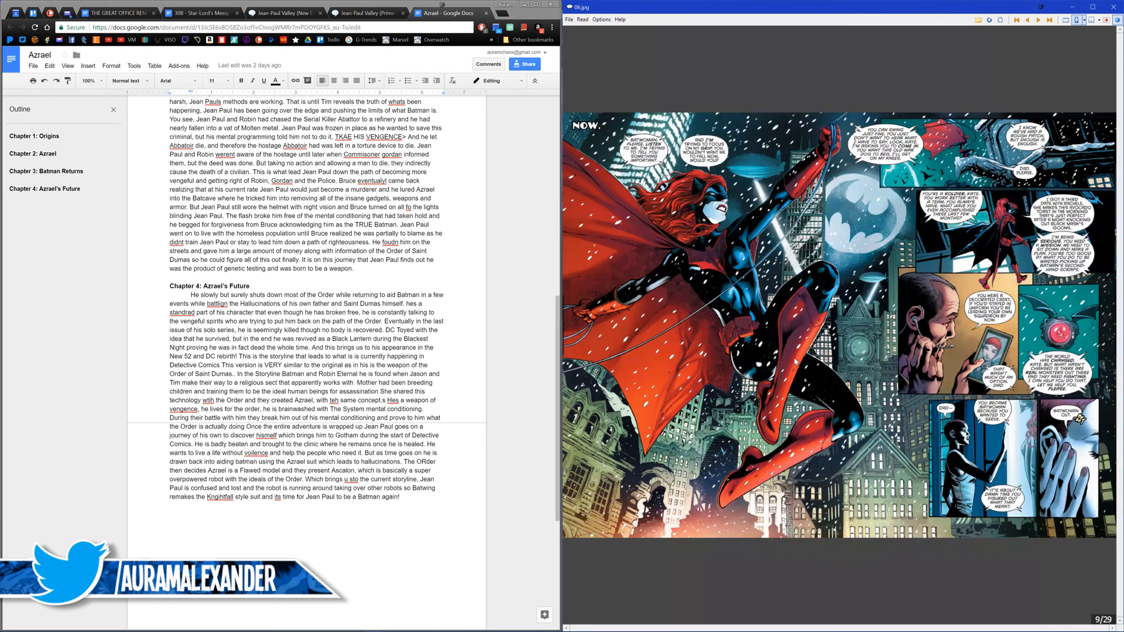
scroll(794, 364, "down", 1)
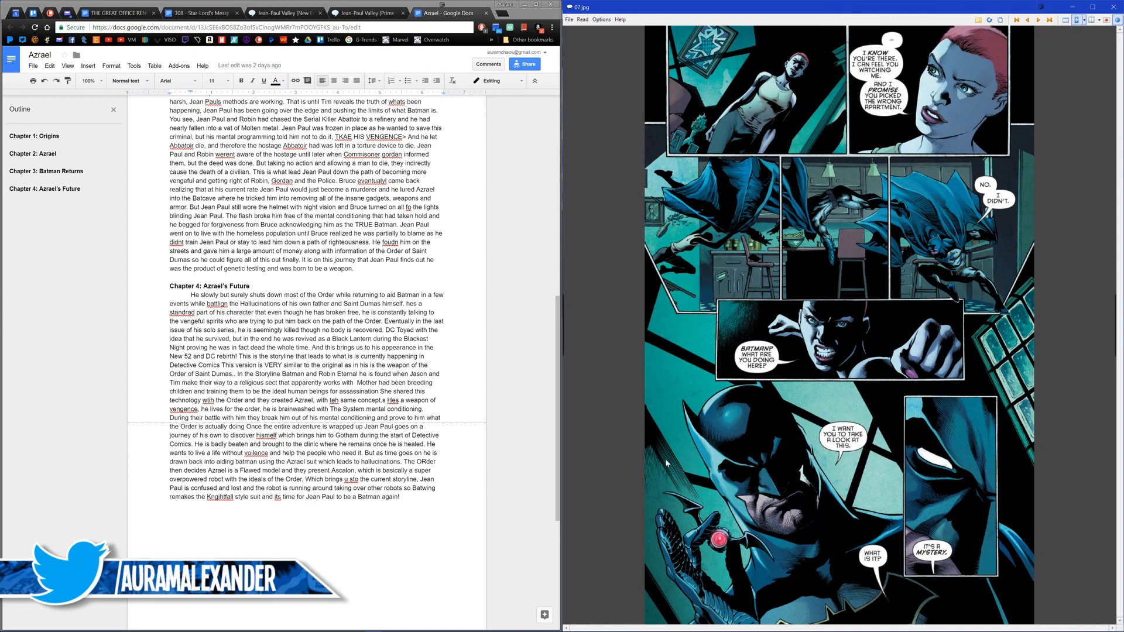
scroll(665, 462, "down", 1)
scroll(665, 462, "down", 1)
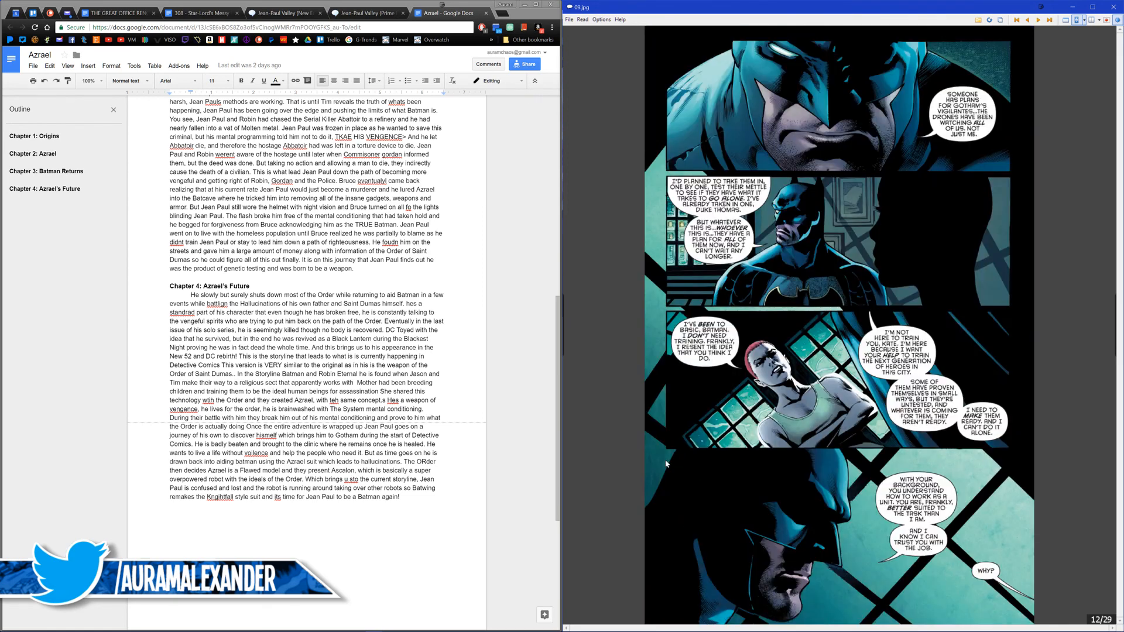
scroll(666, 463, "down", 2)
key("Left")
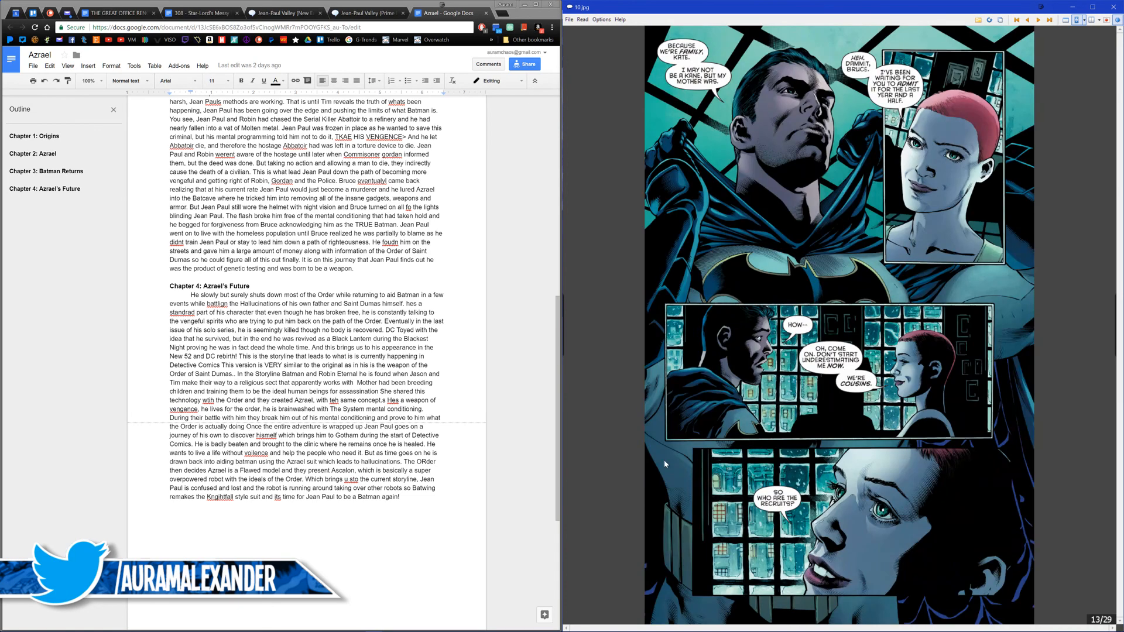
key("Right")
key("Right")
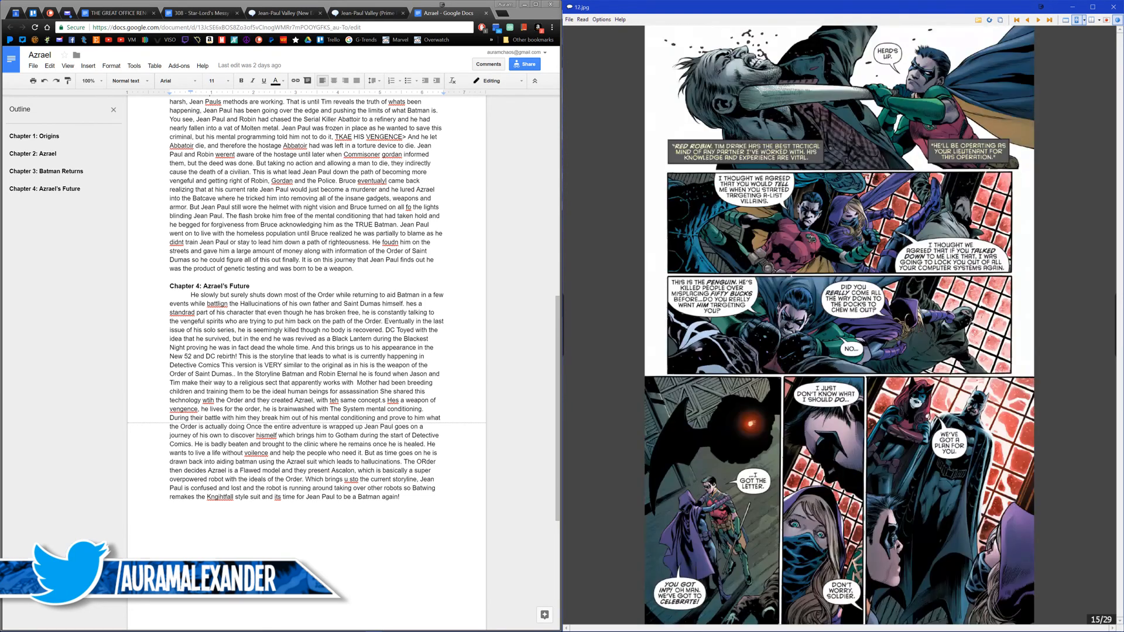
Step: Go back to page 13, with Bruce and Kate talking, and re-examine it and its neighbouring pages
key("Left")
key("Left")
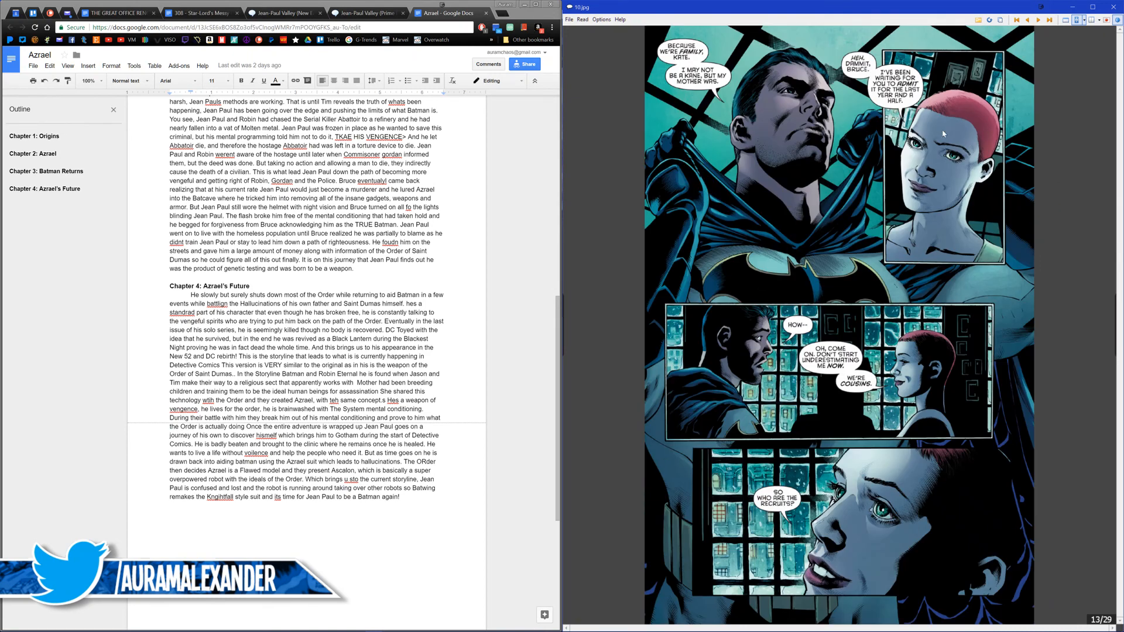
key("Right")
key("Left")
key("Left")
key("Right")
key("Right")
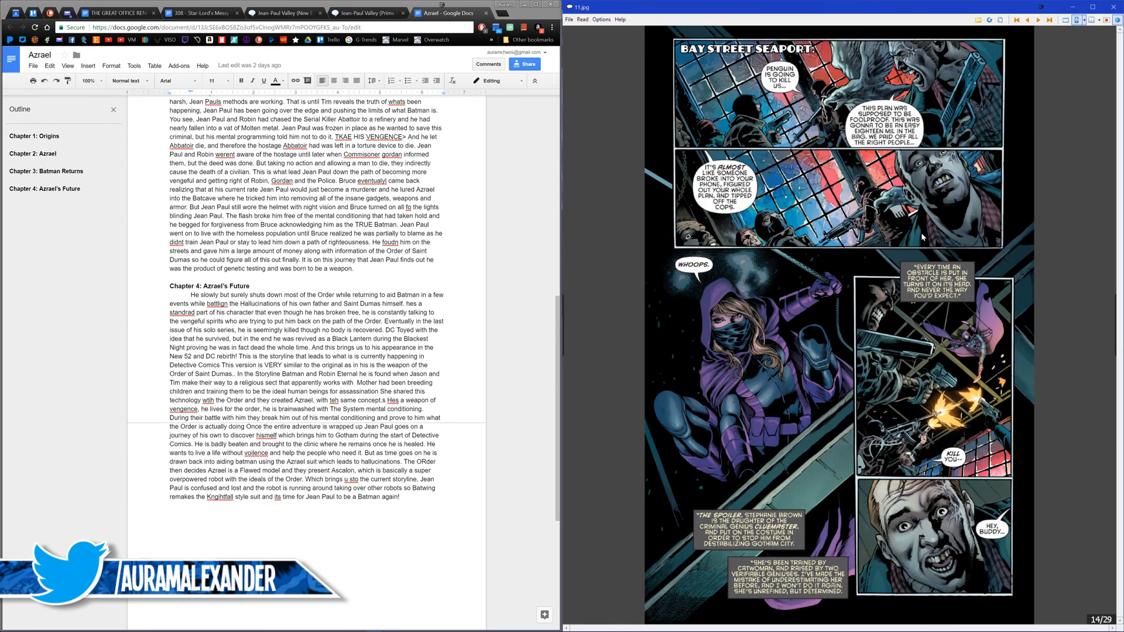
Step: Continue through Detective Comics #934 from page 15 to page 22, rechecking the rooftop team pages for Azrael art
key("Right")
key("Right")
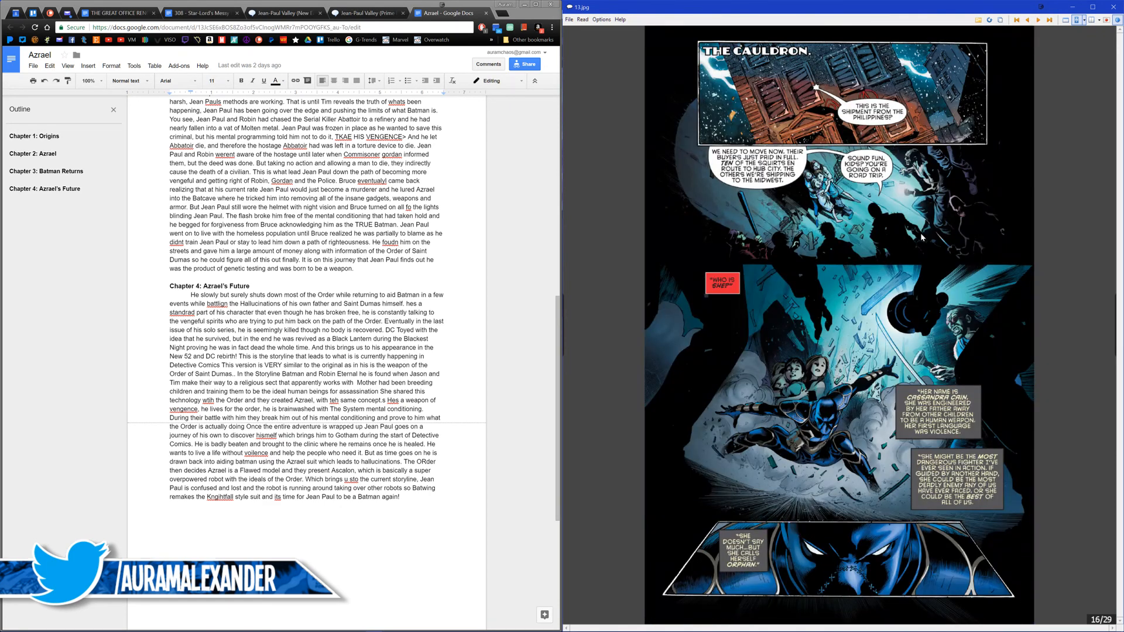
key("Right")
key("Right")
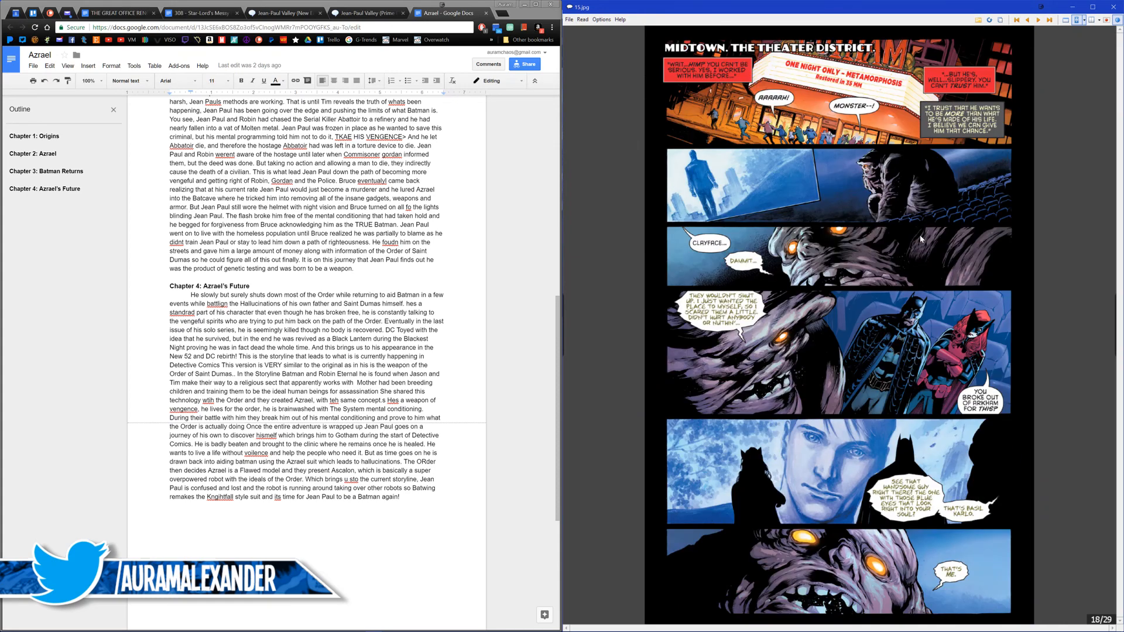
key("Right")
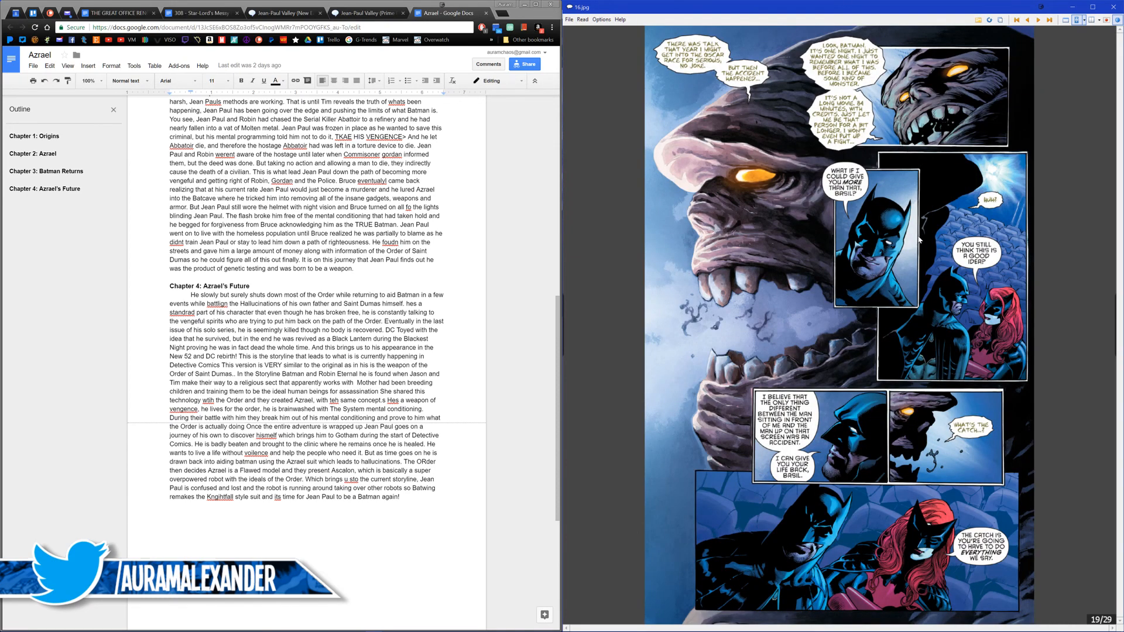
key("Right")
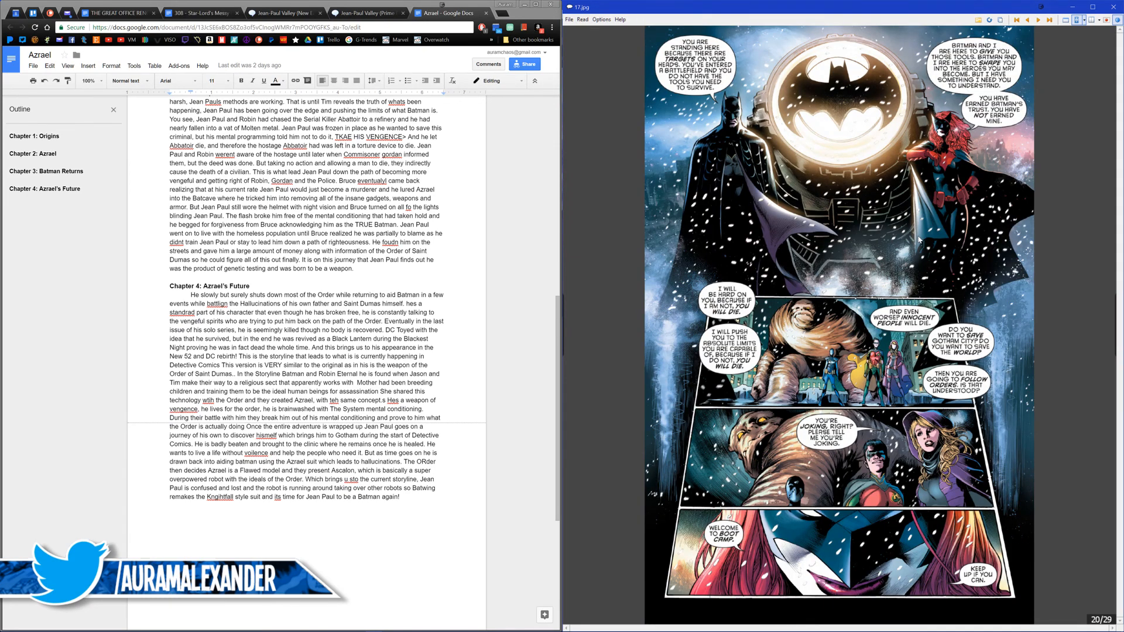
key("Right")
key("Right")
key("Left")
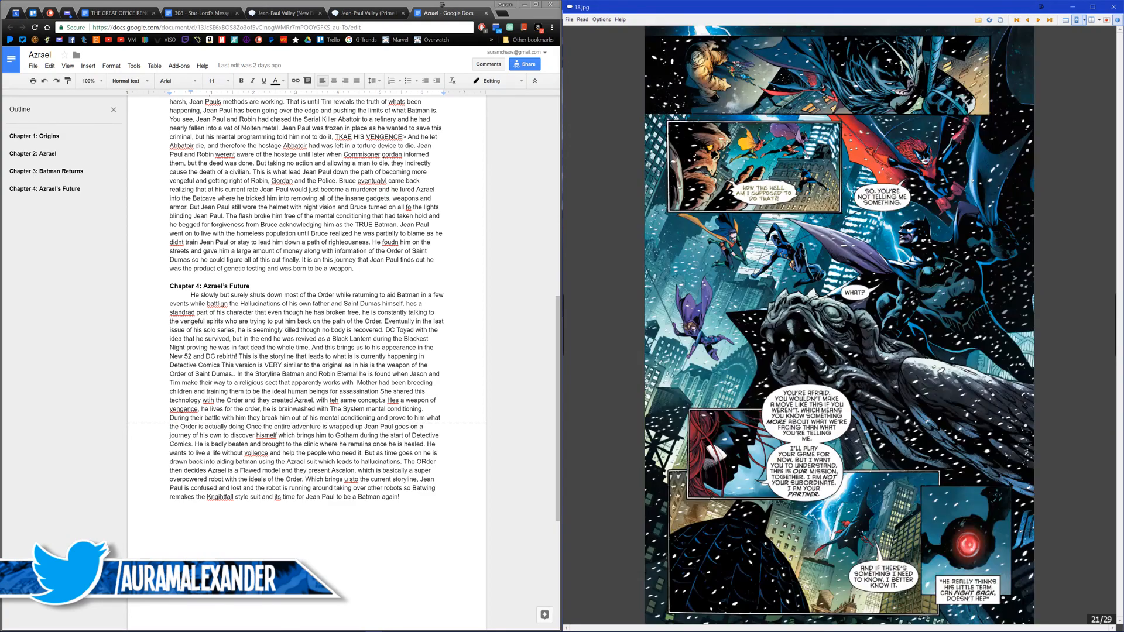
key("Left")
key("Left")
key("Right")
key("Right")
Step: Look through the remaining pages of Detective Comics #934 up to page 29 and close the comic
key("Right")
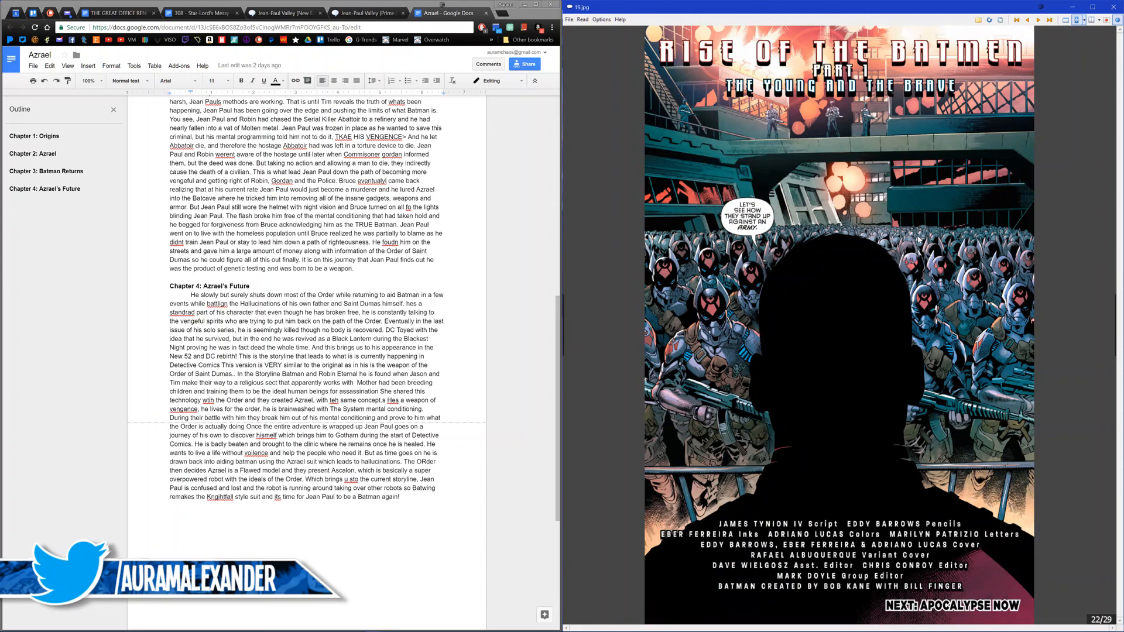
key("Right")
key("Right")
key("Right")
key("Right")
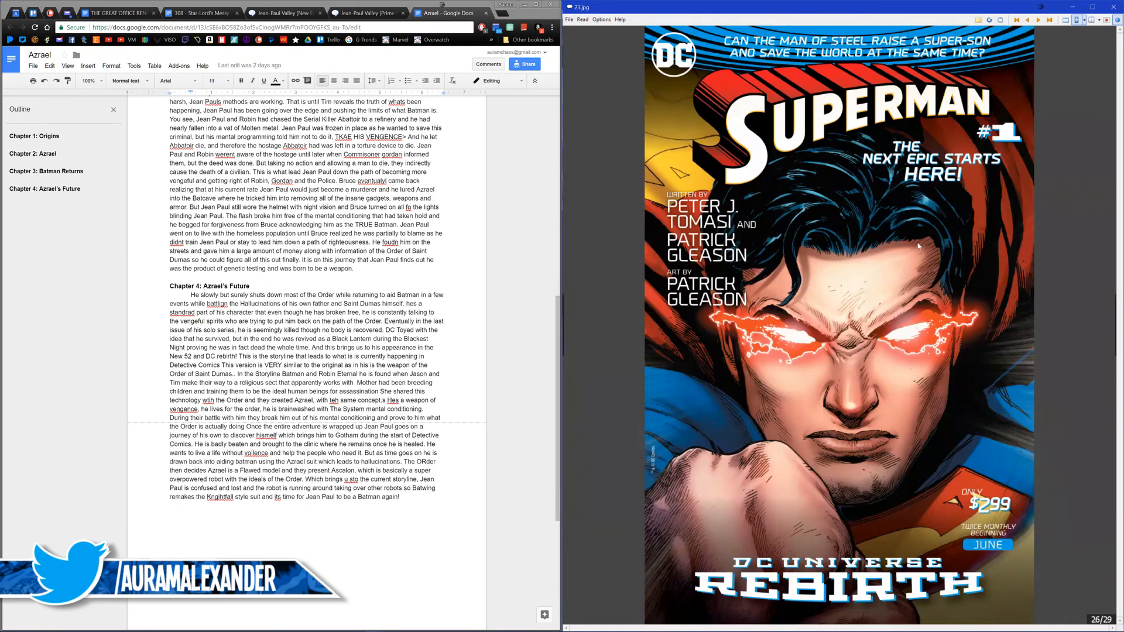
key("Right")
key("Right")
key("Right")
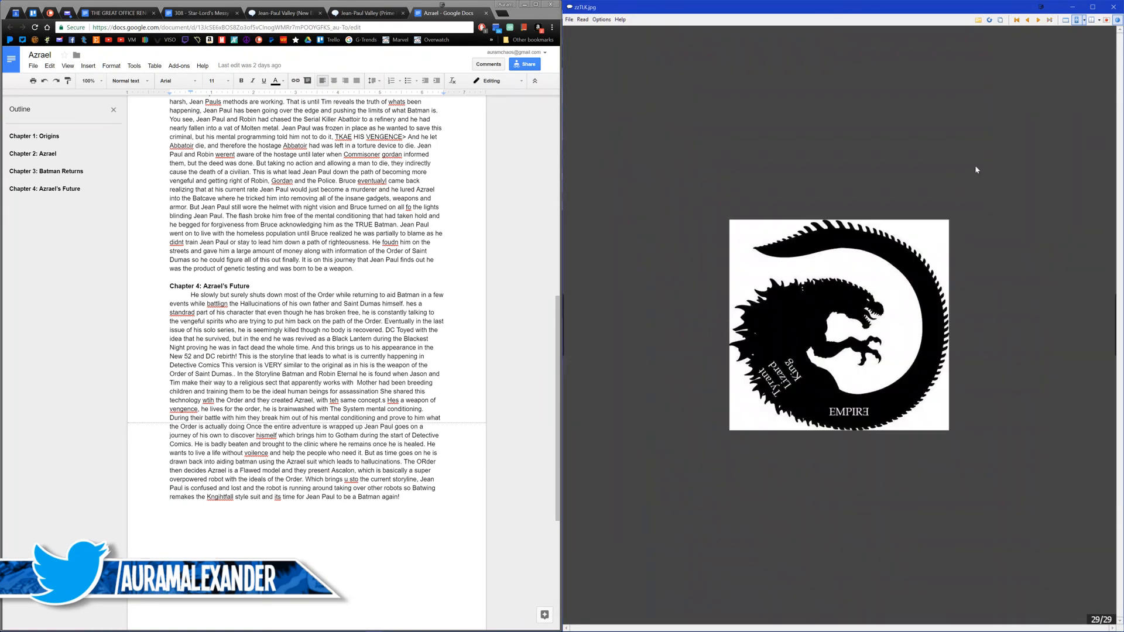
key("Escape")
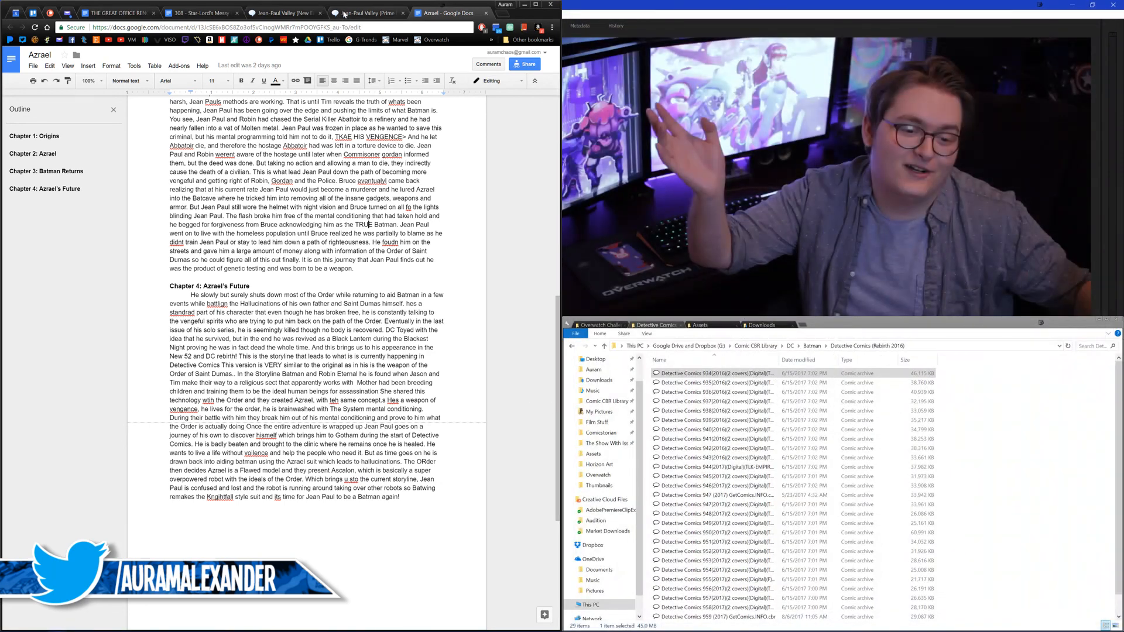
Step: Close the other Jean-Paul Valley wiki tab and check the issue citations in the Prime Earth page's History section
left_click(345, 13)
middle_click(285, 15)
scroll(140, 296, "down", 3)
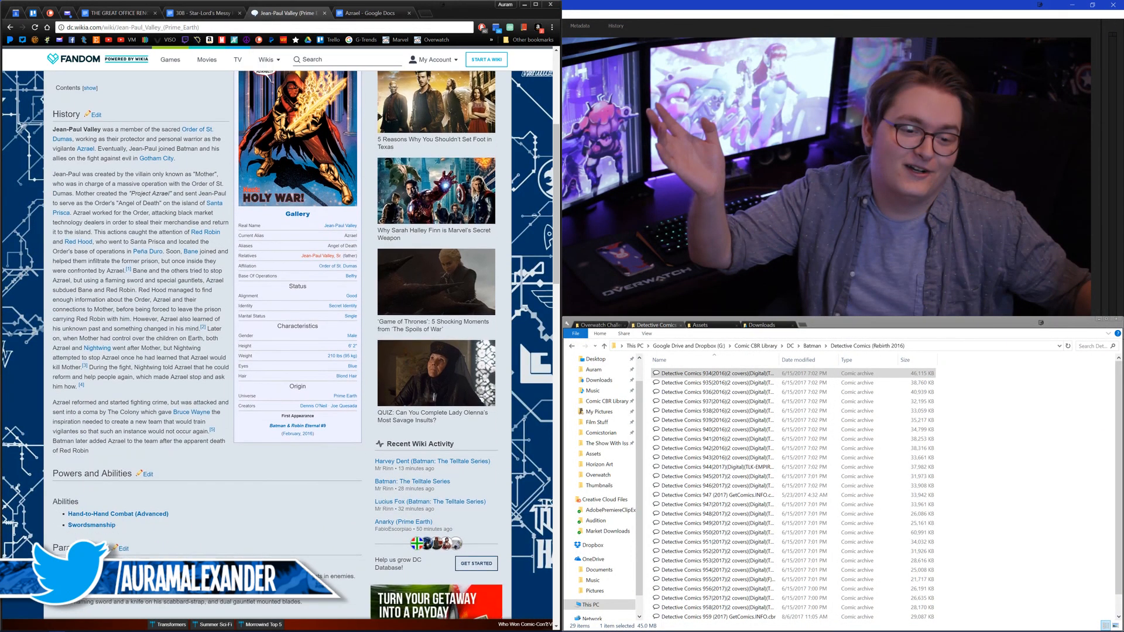
middle_click(140, 295)
middle_click(140, 296)
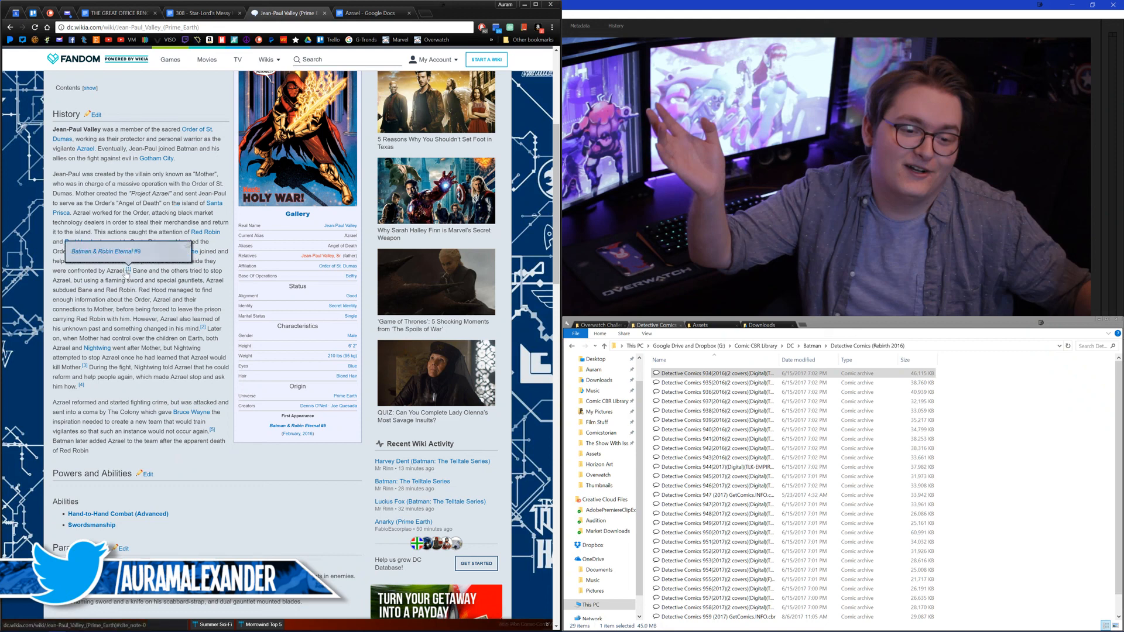
mouse_move(204, 330)
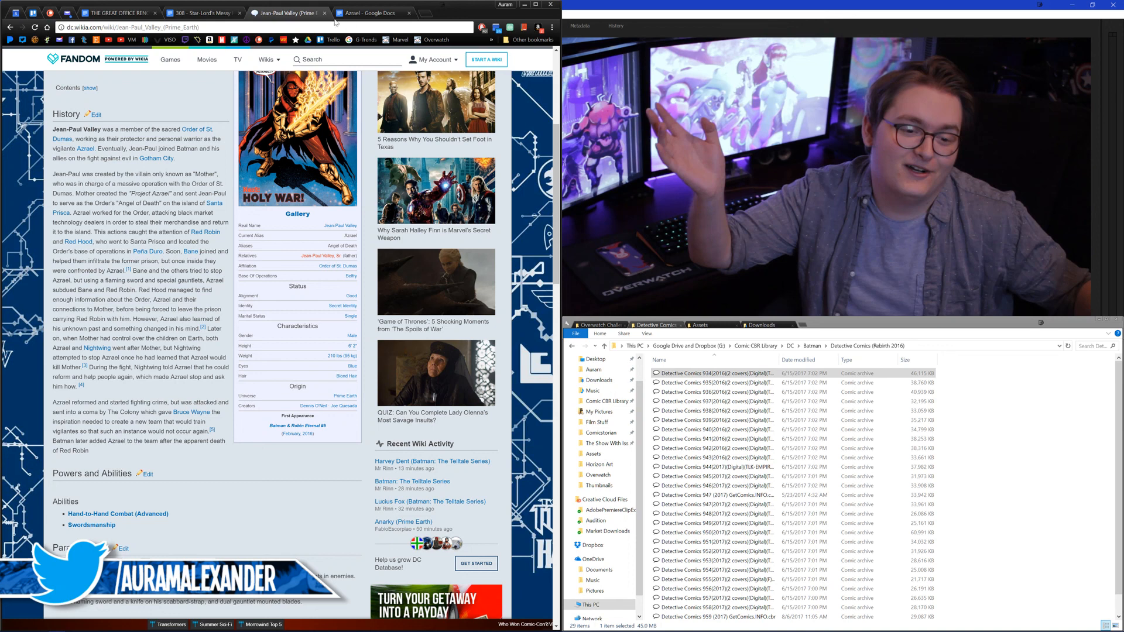
Step: Check the Azrael script document and open the wiki's list of Jean-Paul Valley (Prime Earth) appearances
left_click(363, 17)
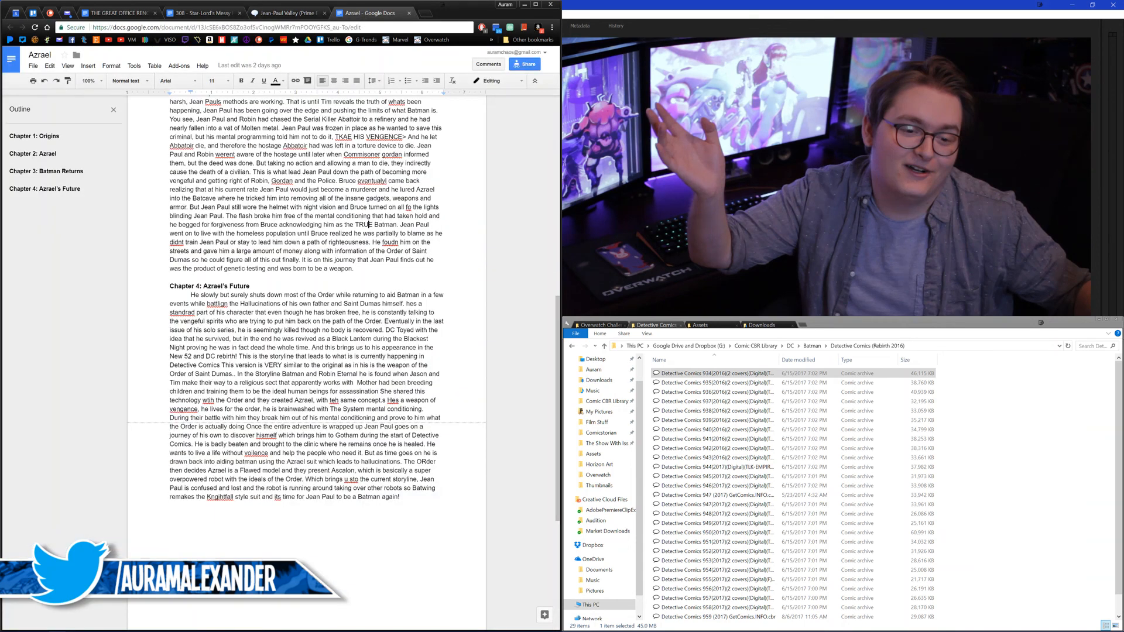
left_click(265, 16)
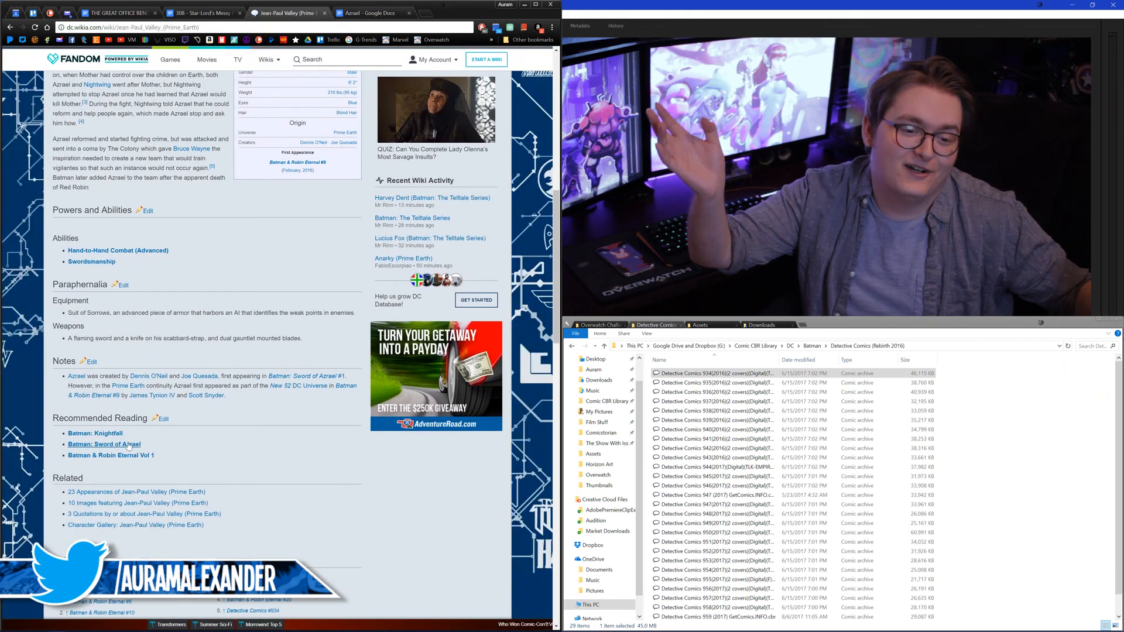
left_click(124, 492)
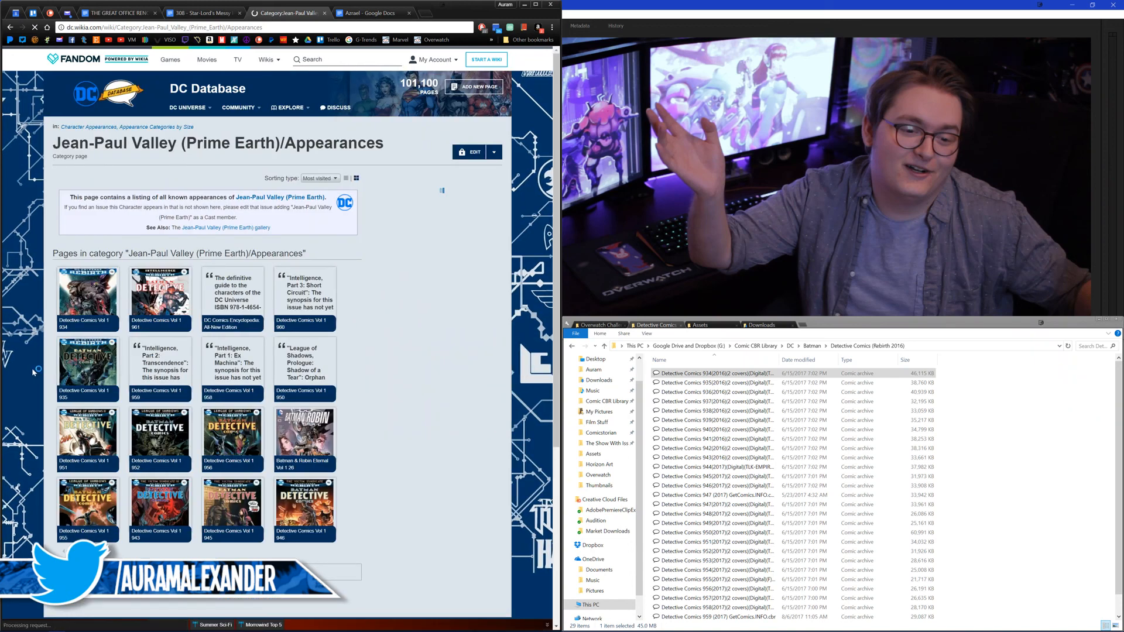
Step: Open Detective Comics #935 and look through it up to page 12 for Jean-Paul Valley art
scroll(735, 480, "down", 1)
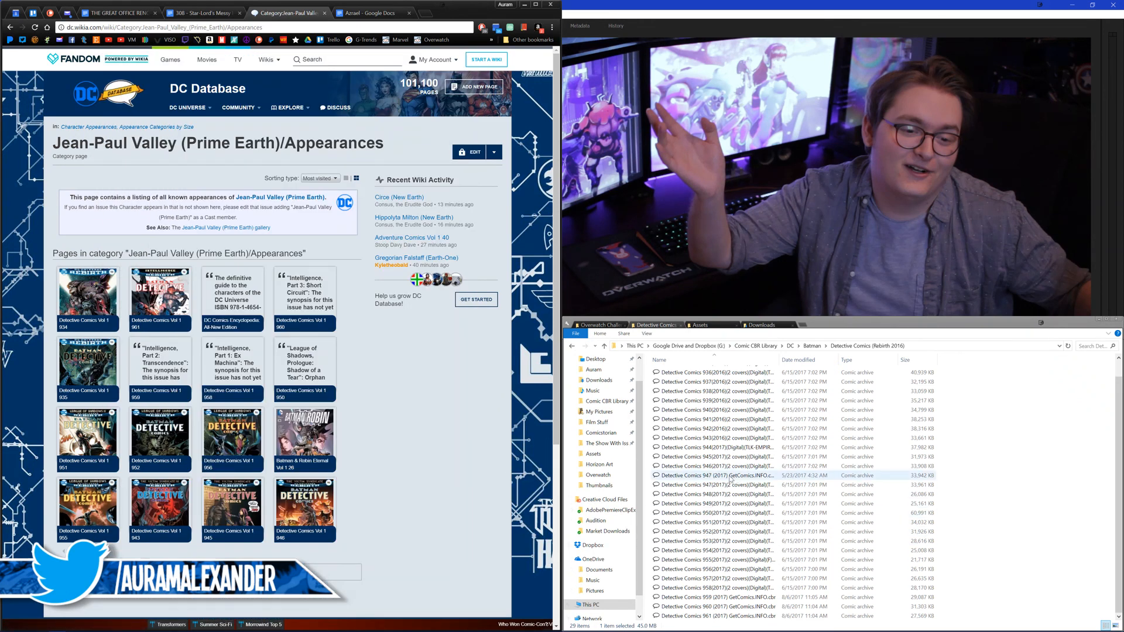
scroll(730, 479, "up", 1)
double_click(715, 384)
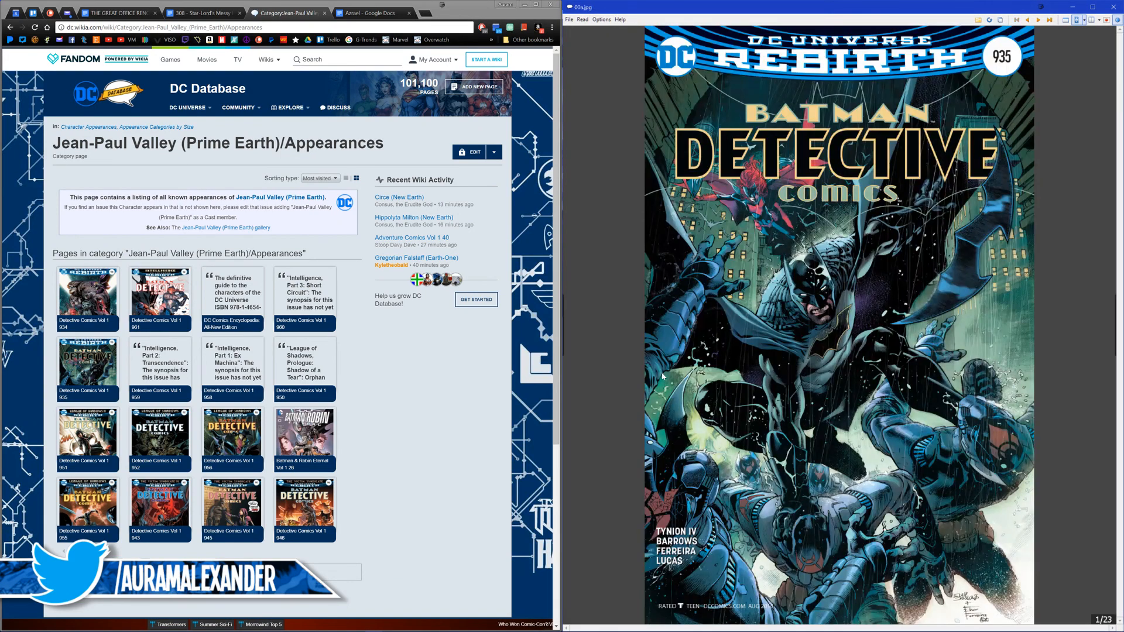
scroll(706, 390, "down", 3)
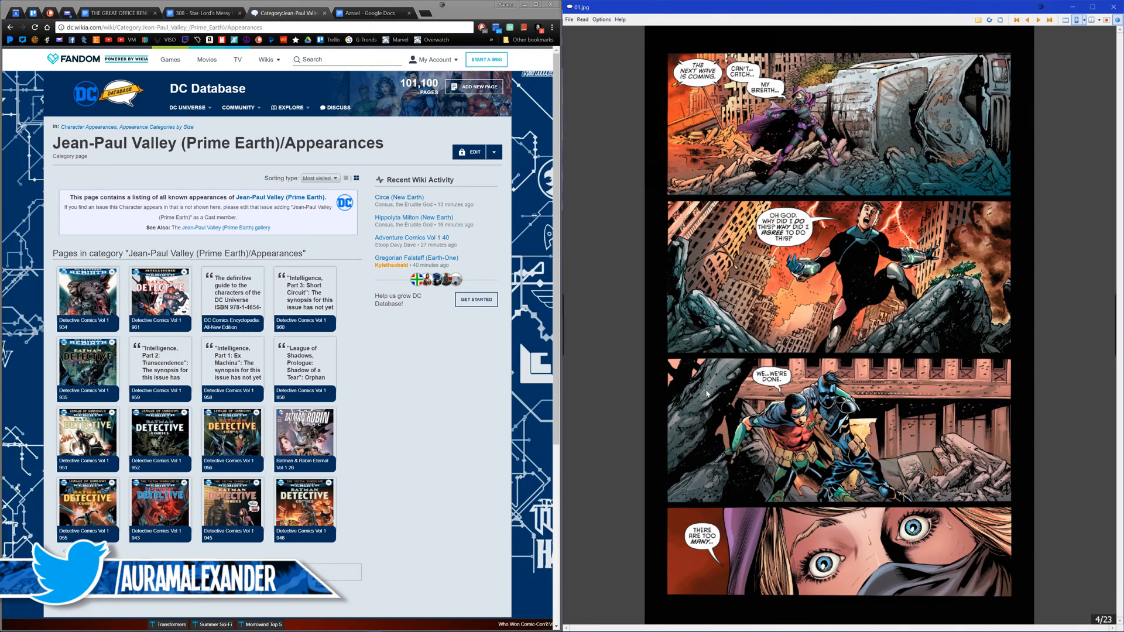
scroll(707, 393, "down", 1)
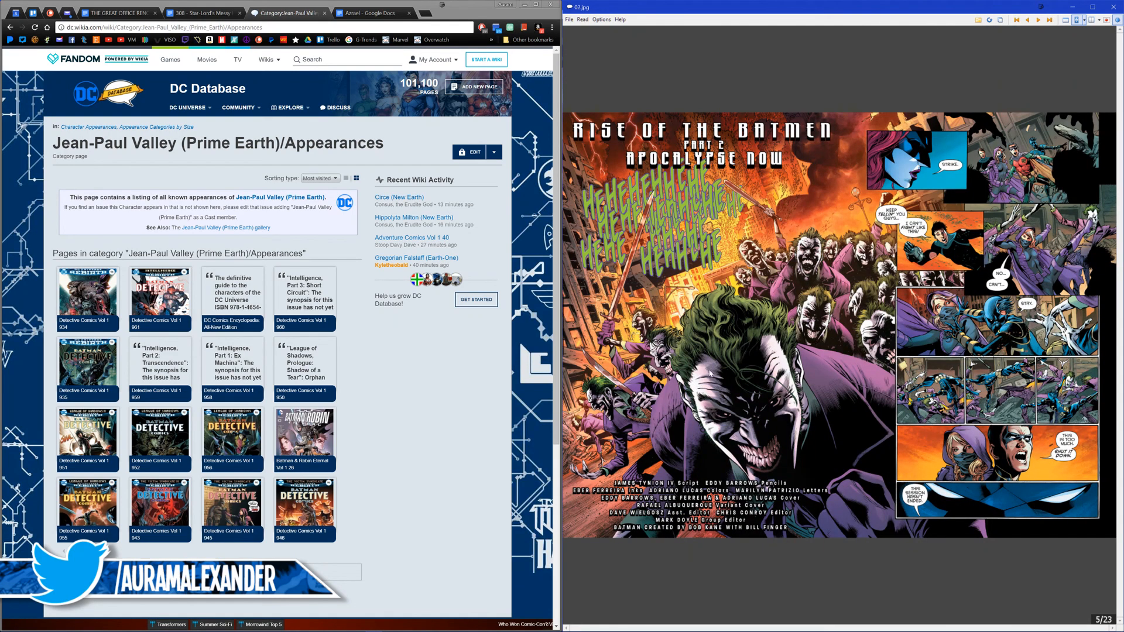
scroll(712, 380, "down", 1)
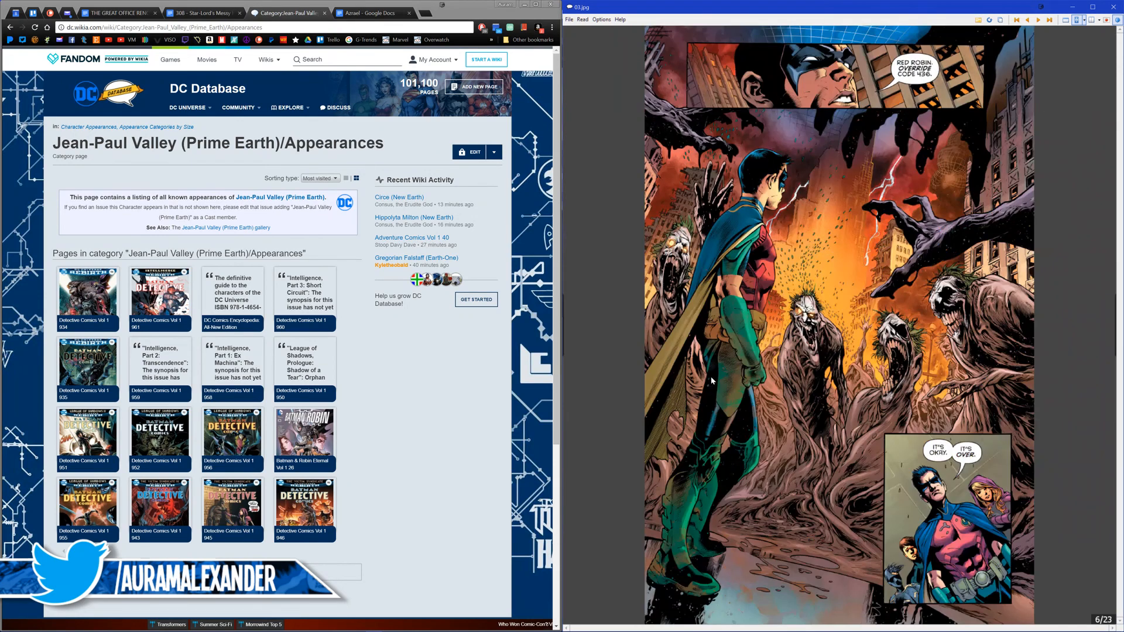
scroll(711, 380, "down", 1)
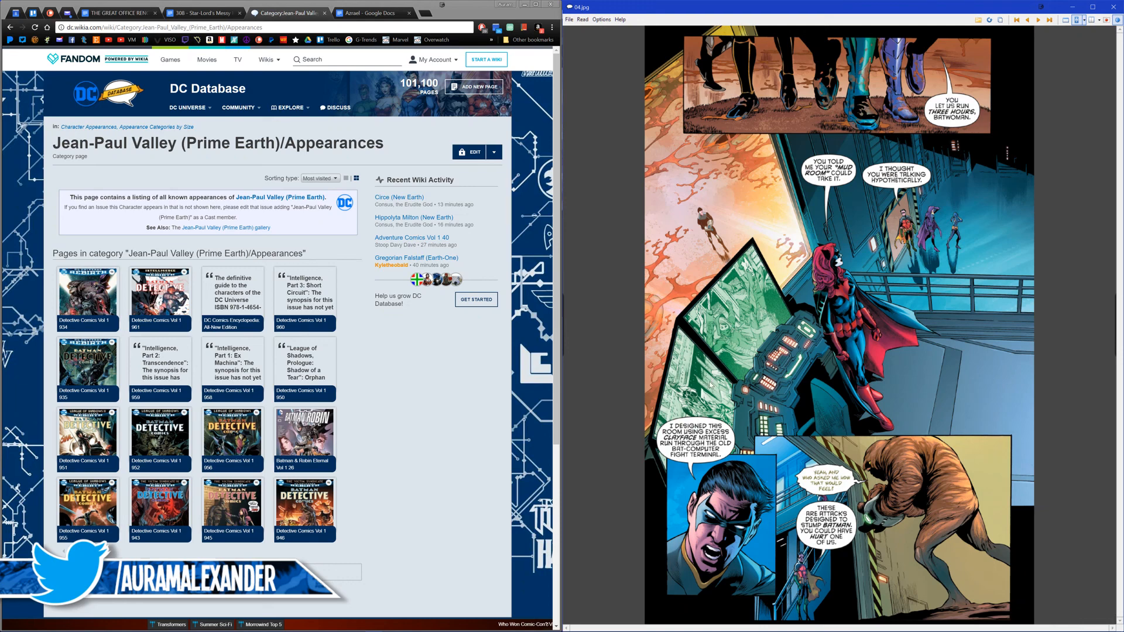
scroll(705, 386, "down", 1)
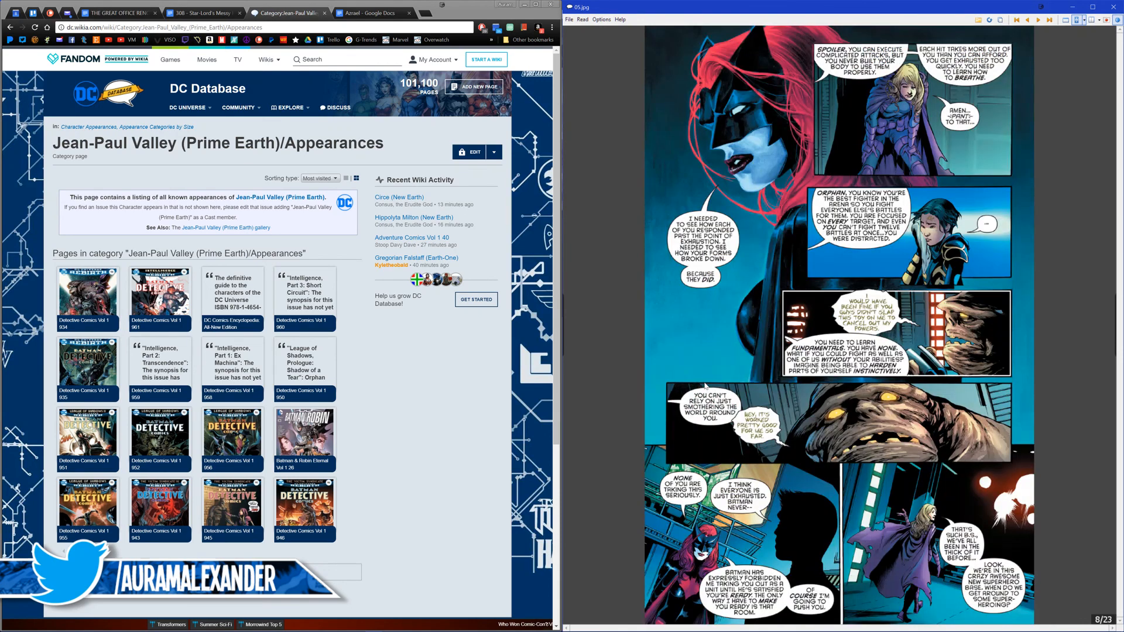
scroll(706, 386, "down", 1)
scroll(706, 386, "down", 1)
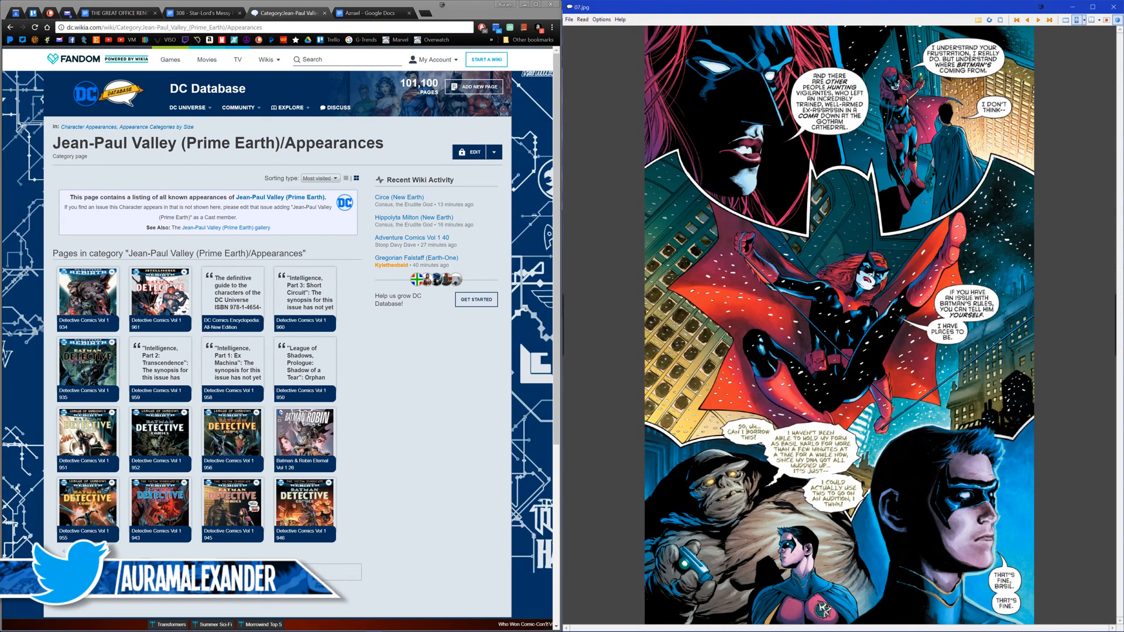
scroll(728, 379, "down", 1)
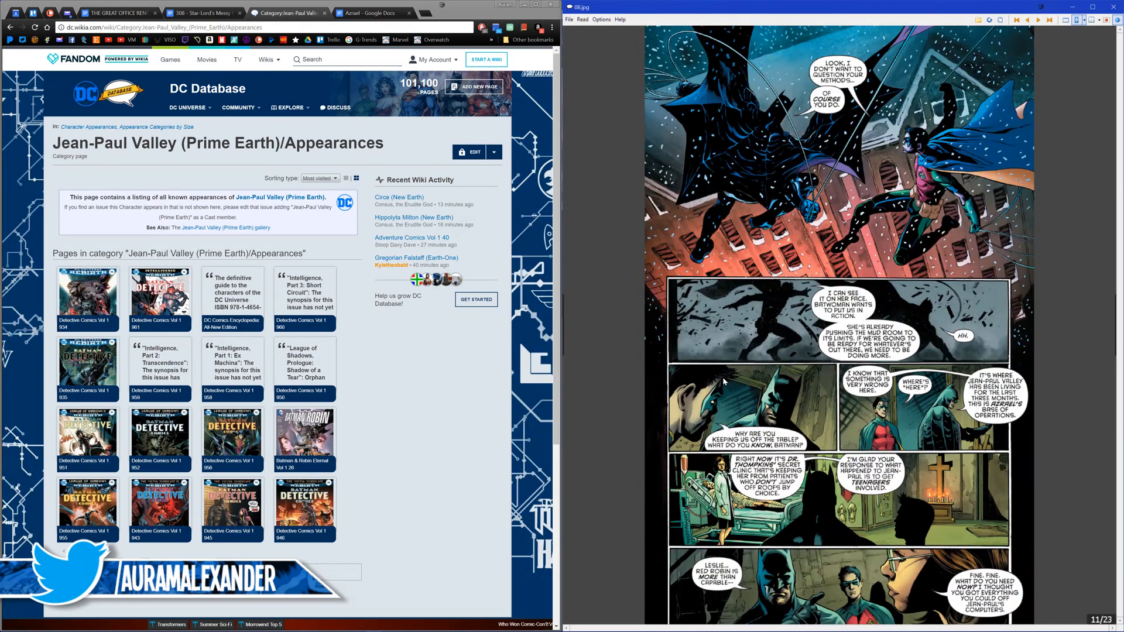
scroll(722, 377, "down", 1)
scroll(722, 377, "up", 1)
scroll(722, 377, "down", 1)
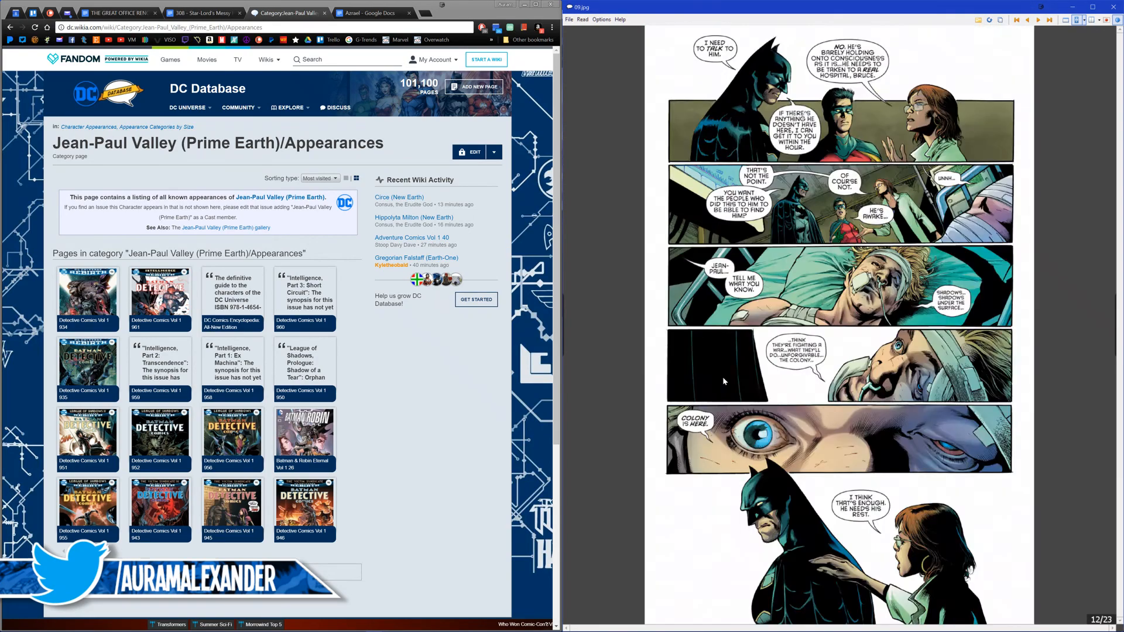
Step: Go back to page 6 of Detective Comics #935 and recheck the pages up to the hospital bed scene on page 12
scroll(722, 376, "up", 4)
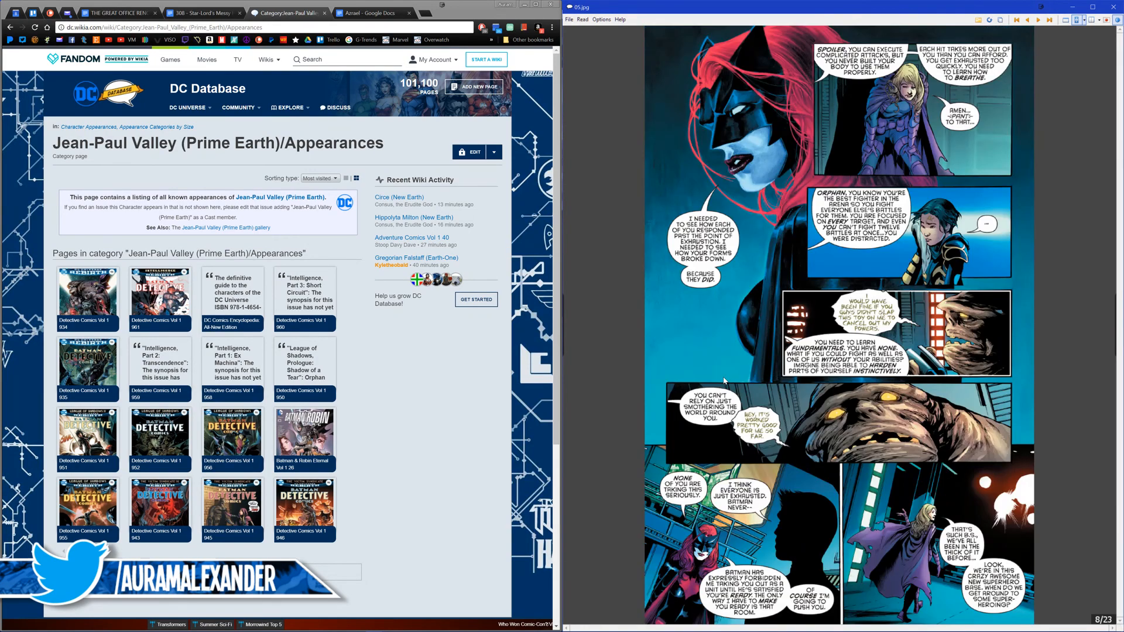
scroll(724, 381, "up", 1)
scroll(724, 380, "up", 1)
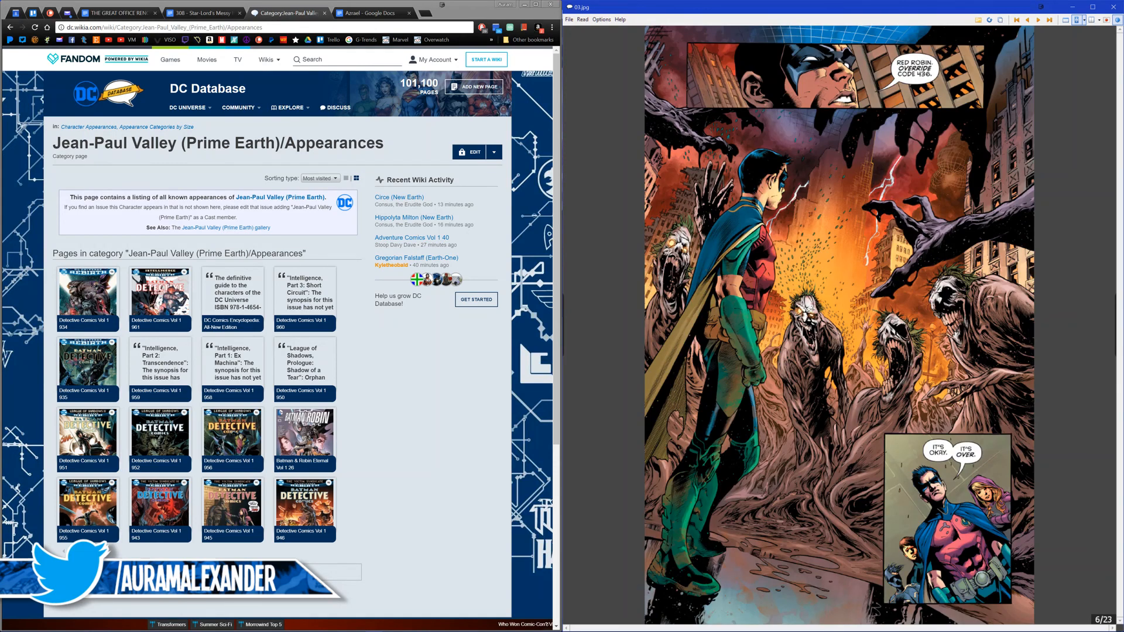
scroll(723, 380, "down", 2)
scroll(724, 380, "down", 1)
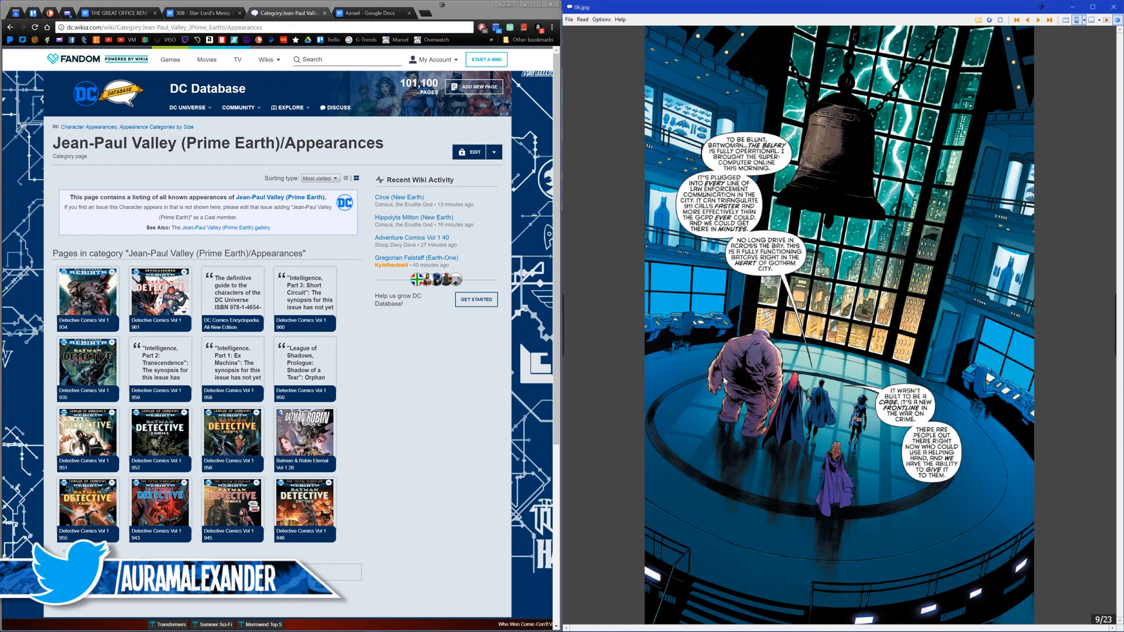
scroll(724, 381, "down", 2)
scroll(723, 381, "down", 1)
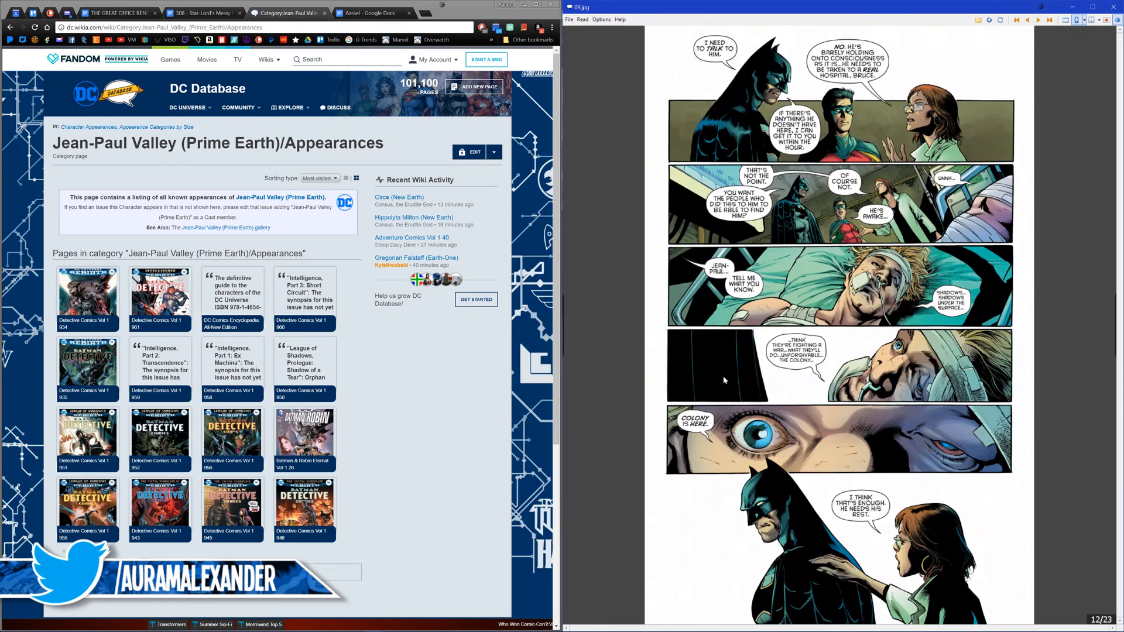
Step: Look through the rest of Detective Comics #935 up to page 23 for Azrael art
scroll(723, 381, "down", 2)
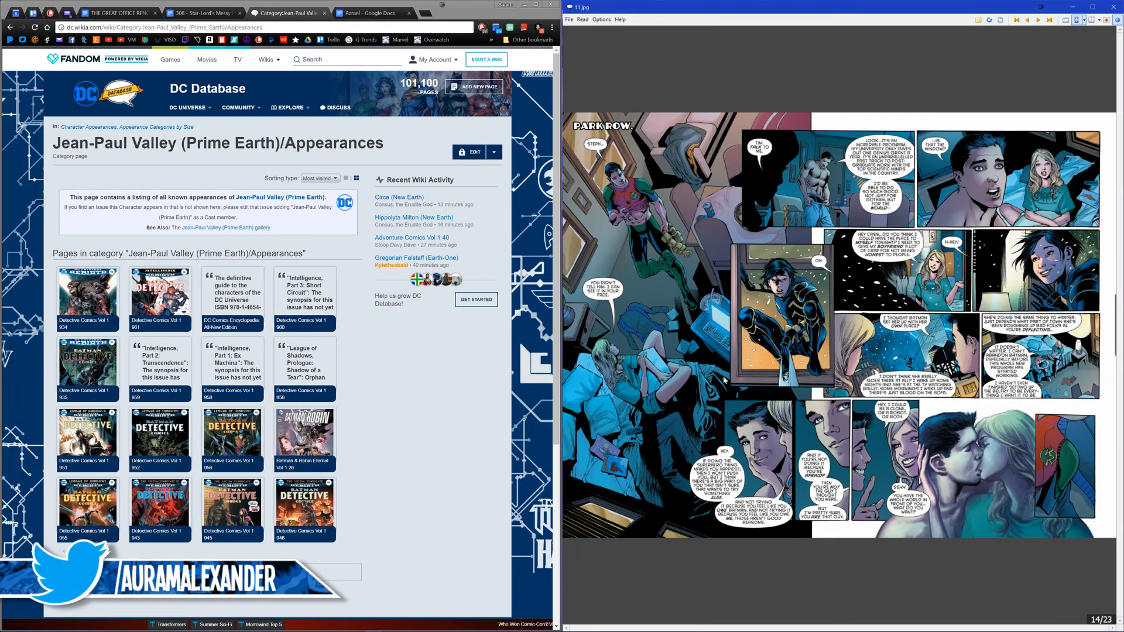
scroll(724, 380, "down", 1)
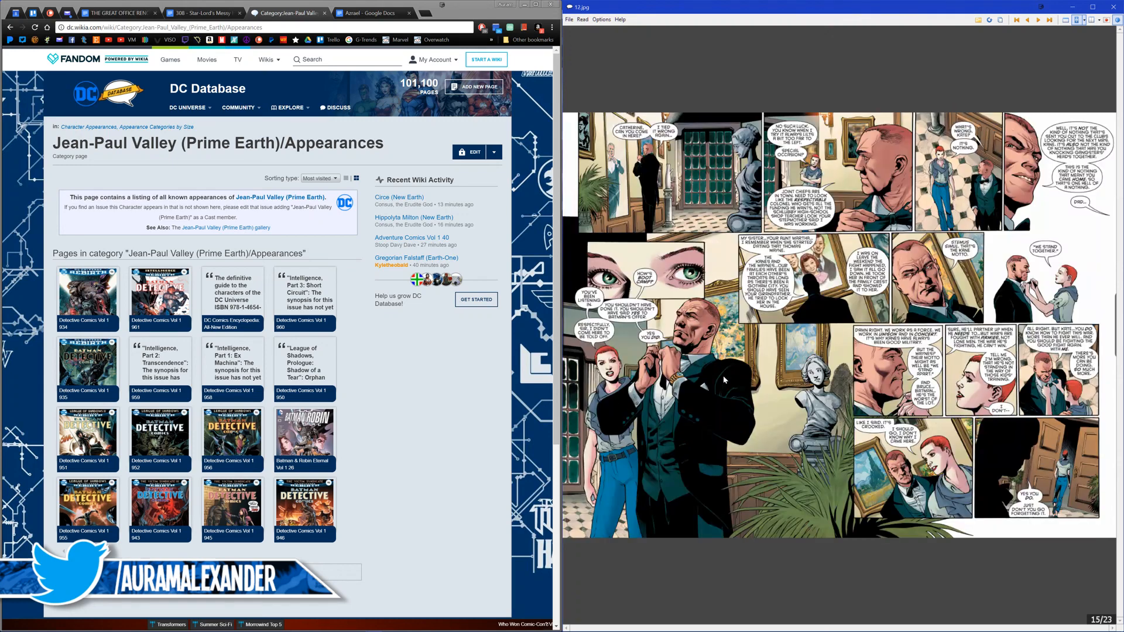
scroll(724, 381, "down", 1)
scroll(724, 380, "down", 1)
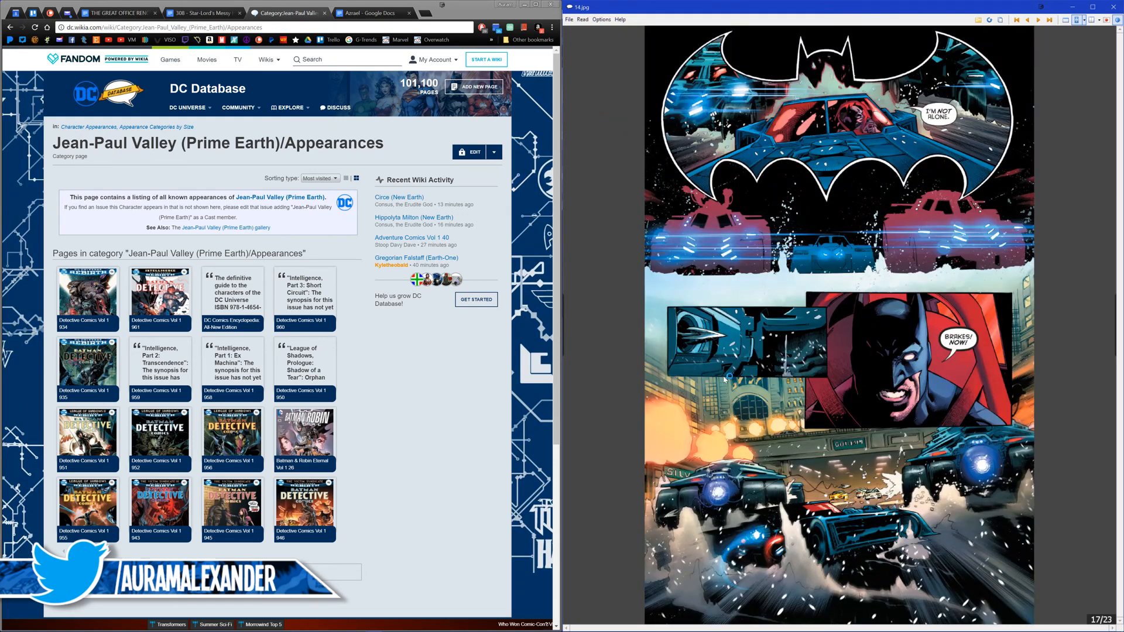
scroll(724, 380, "down", 1)
scroll(724, 380, "down", 1)
scroll(724, 380, "down", 1)
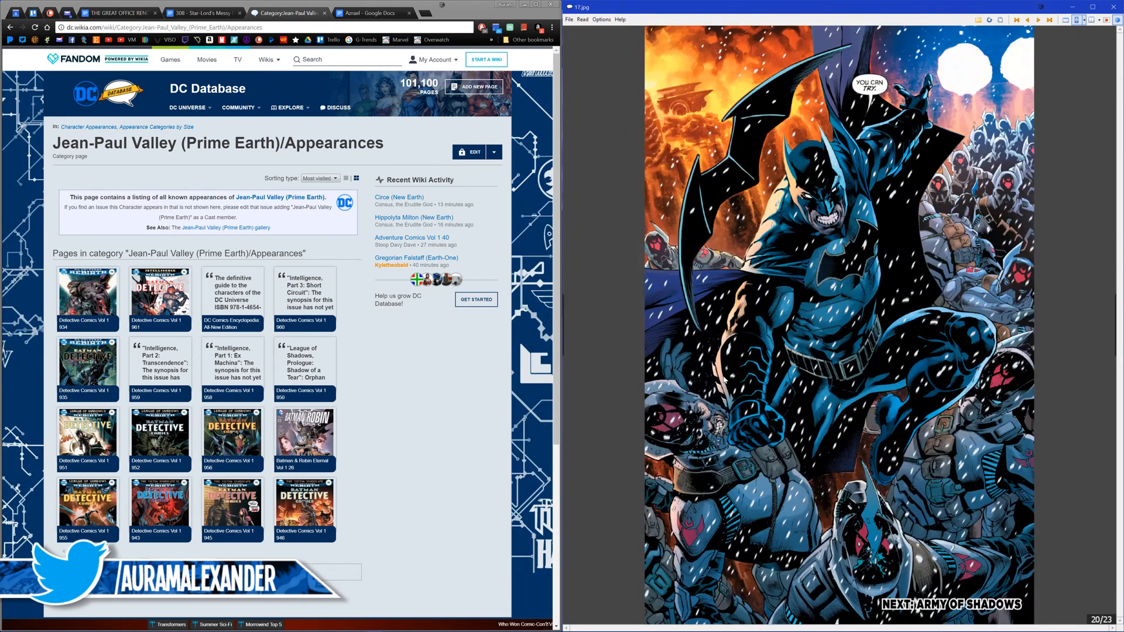
scroll(724, 380, "down", 1)
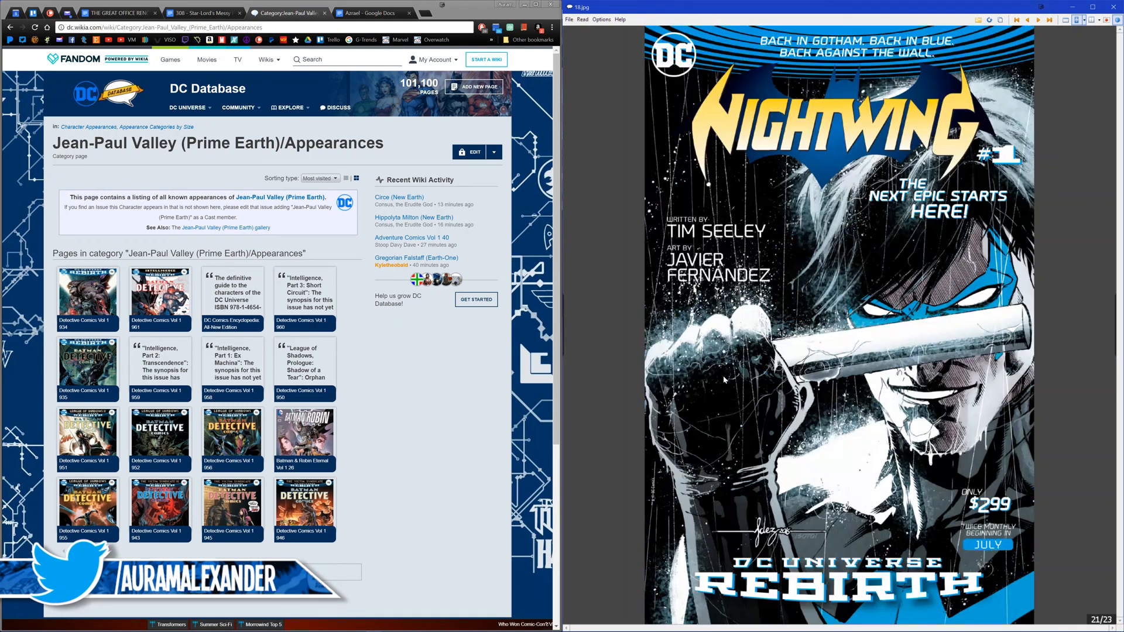
scroll(724, 379, "down", 1)
scroll(719, 370, "down", 1)
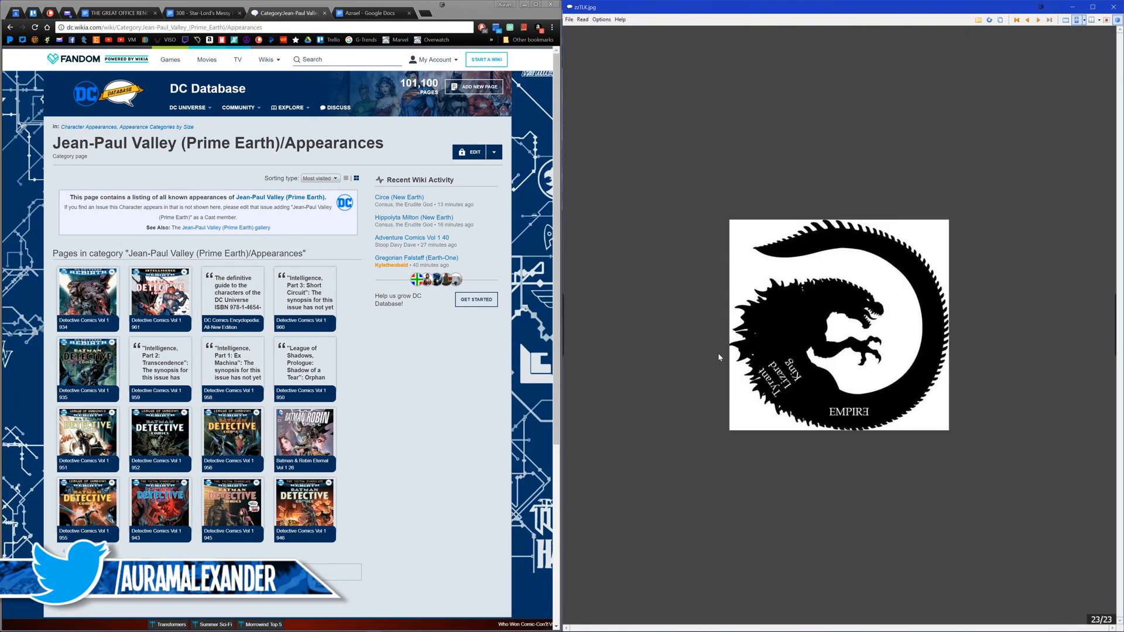
Step: Continue into Detective Comics #936, skim it up to page 12 for Azrael, and close the comic
scroll(719, 357, "down", 1)
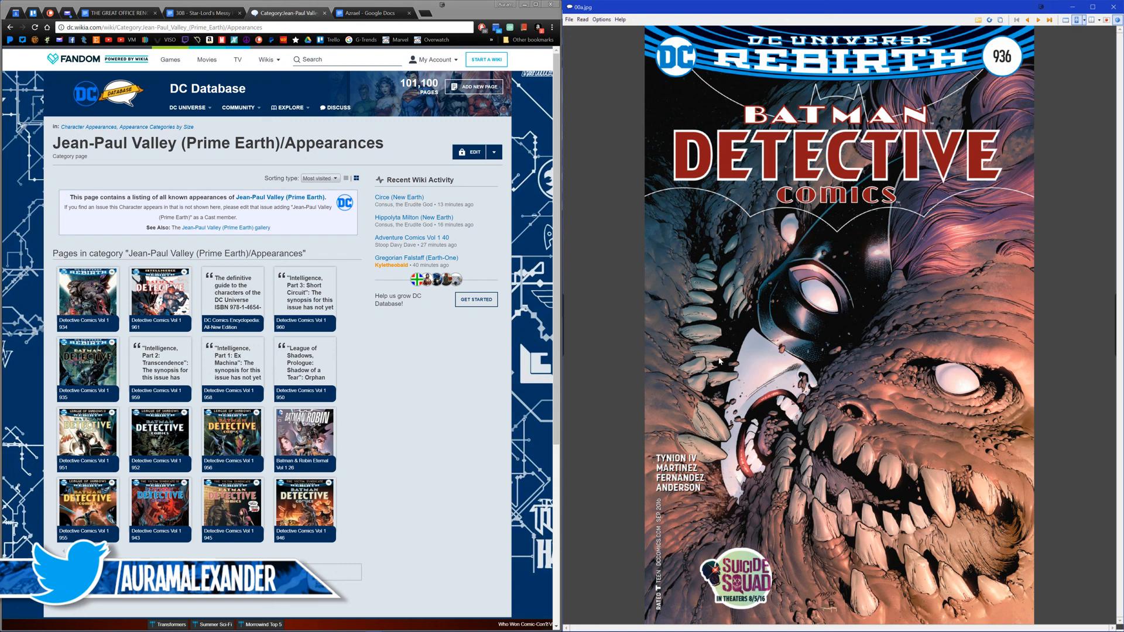
scroll(718, 361, "down", 4)
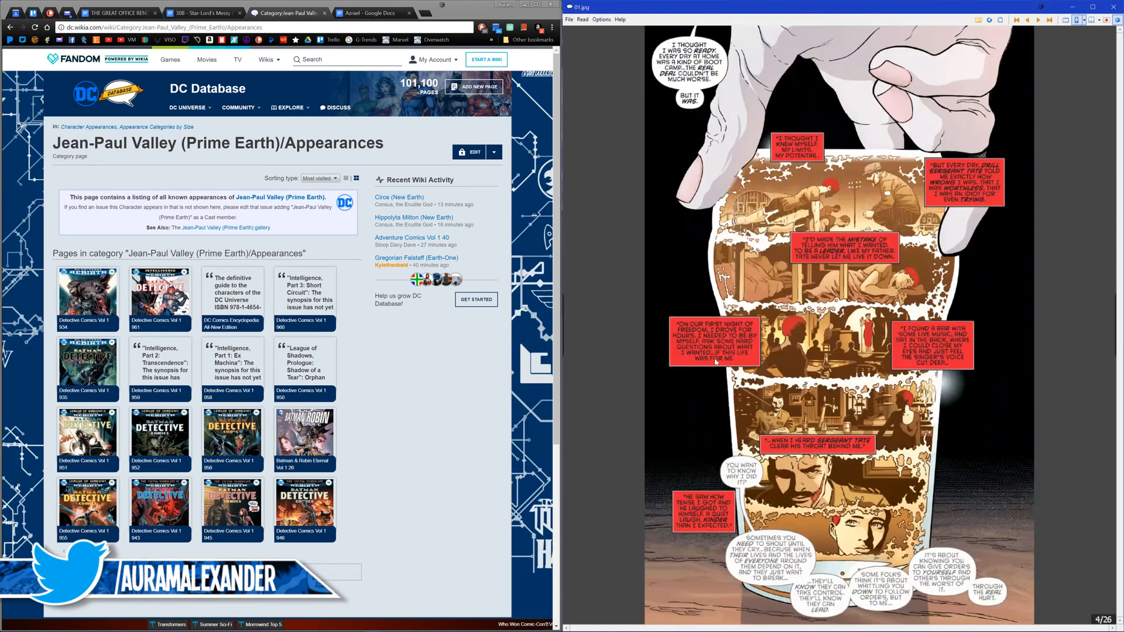
scroll(704, 358, "down", 1)
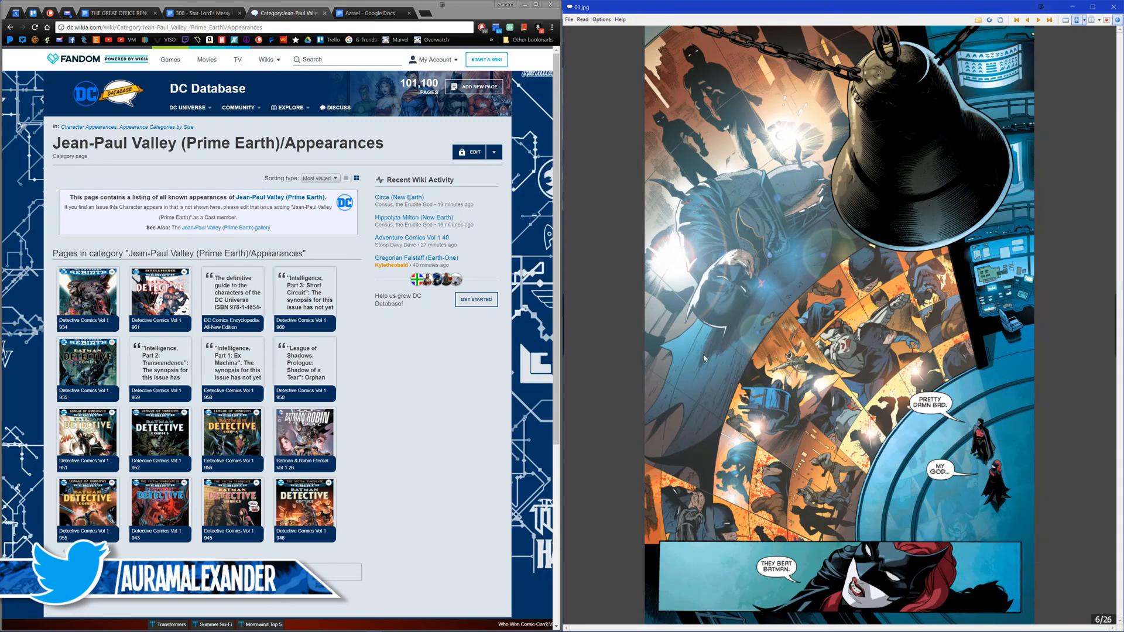
scroll(702, 359, "down", 4)
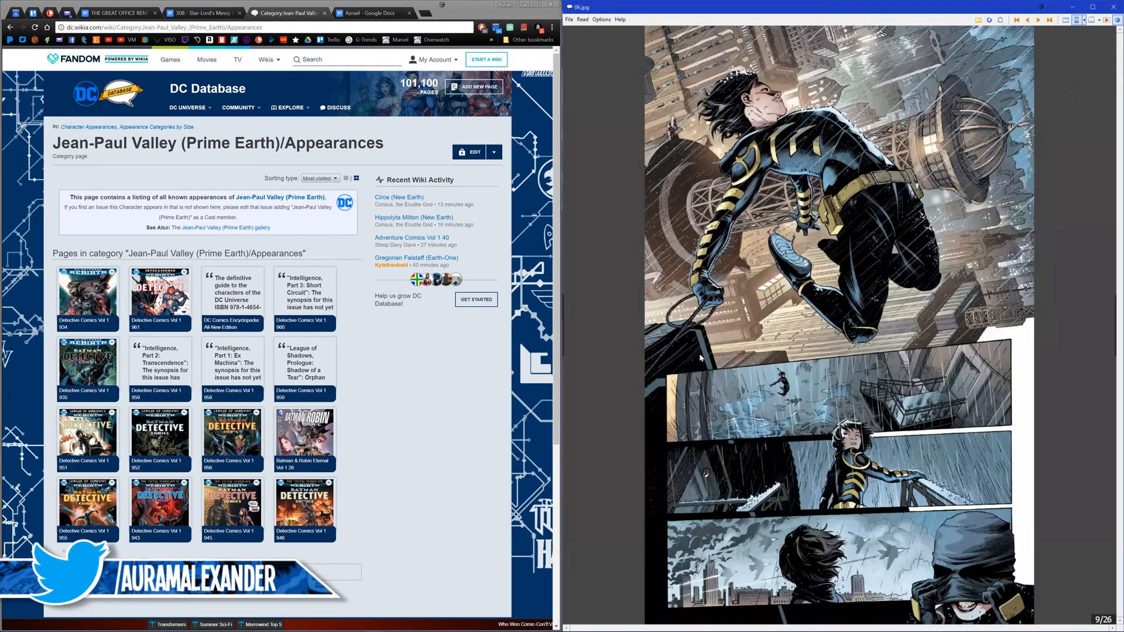
scroll(682, 345, "down", 2)
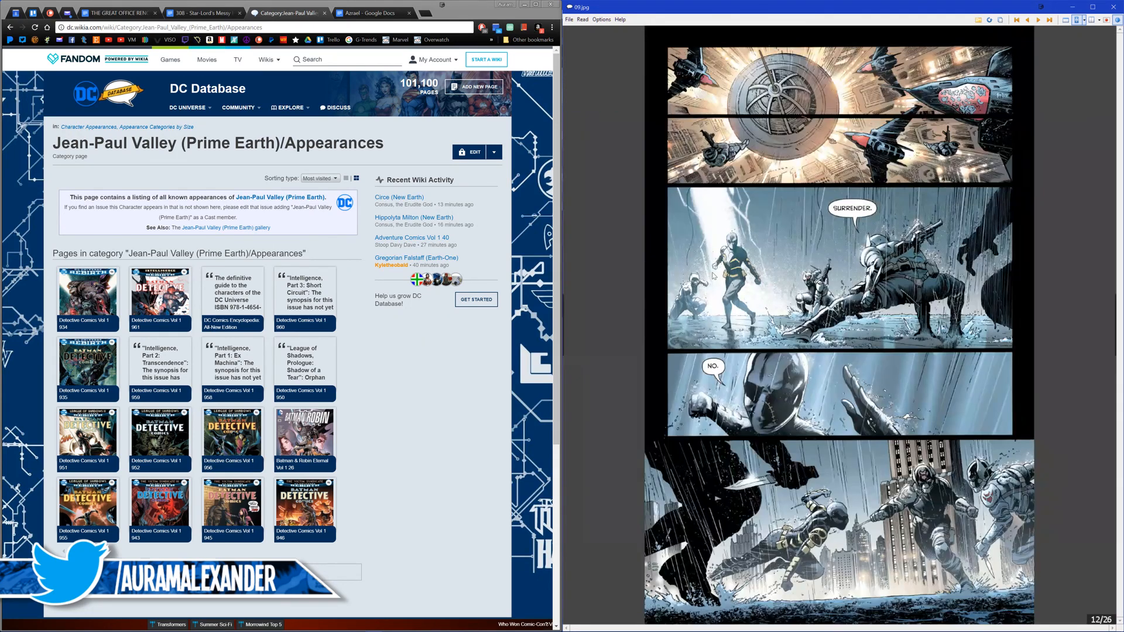
left_click(1113, 6)
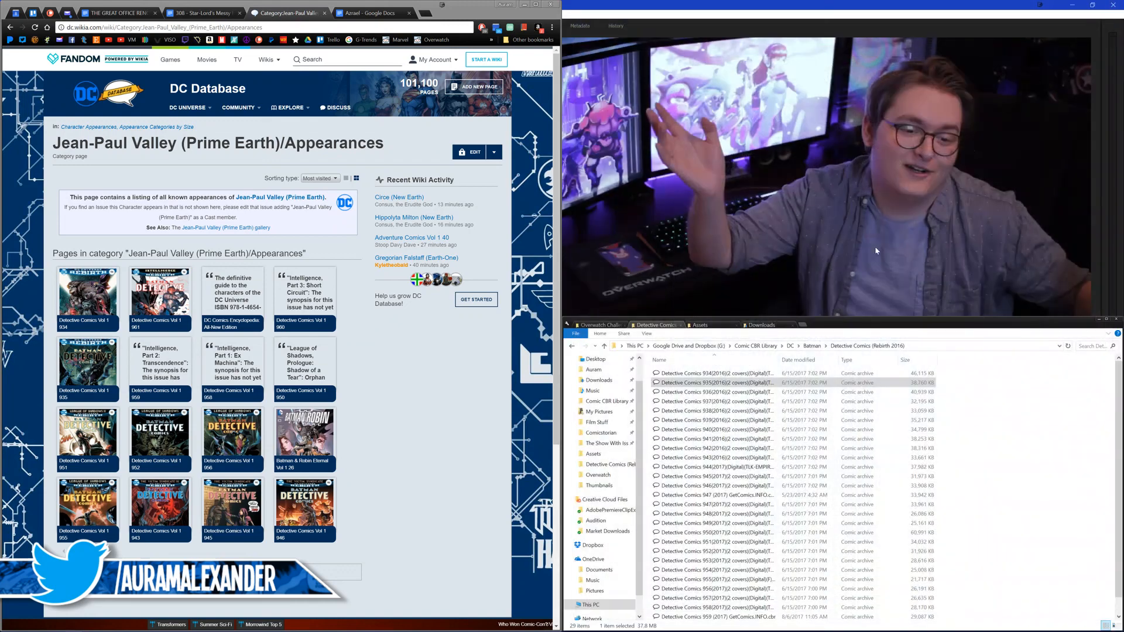
Step: Open the Detective Comics #961 archive from the Detective Comics (Rebirth 2016) folder
left_click(370, 514)
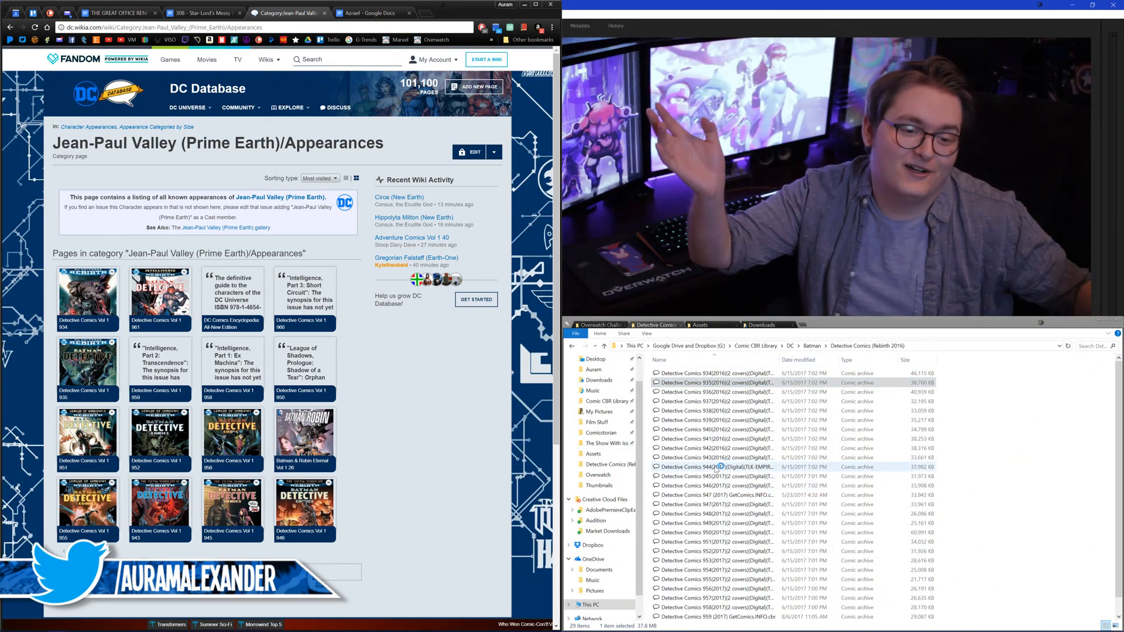
scroll(728, 515, "down", 1)
double_click(718, 615)
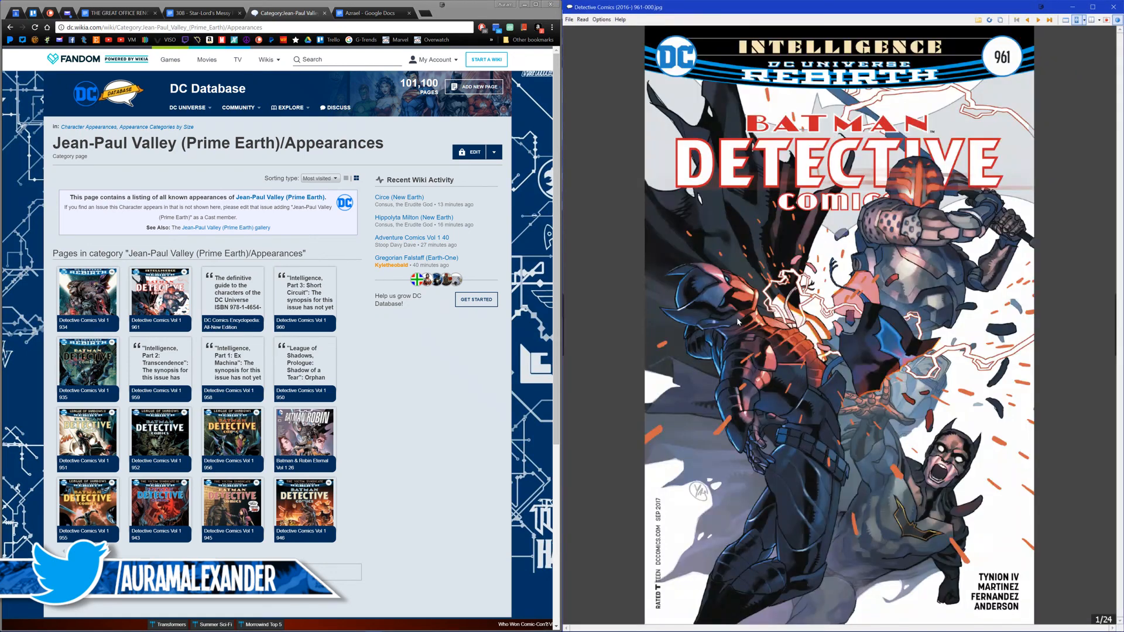
Step: Look through Detective Comics #961 from the cover to page 10 for Jean-Paul Valley and Azrael art
key("Right")
key("Right")
key("Right")
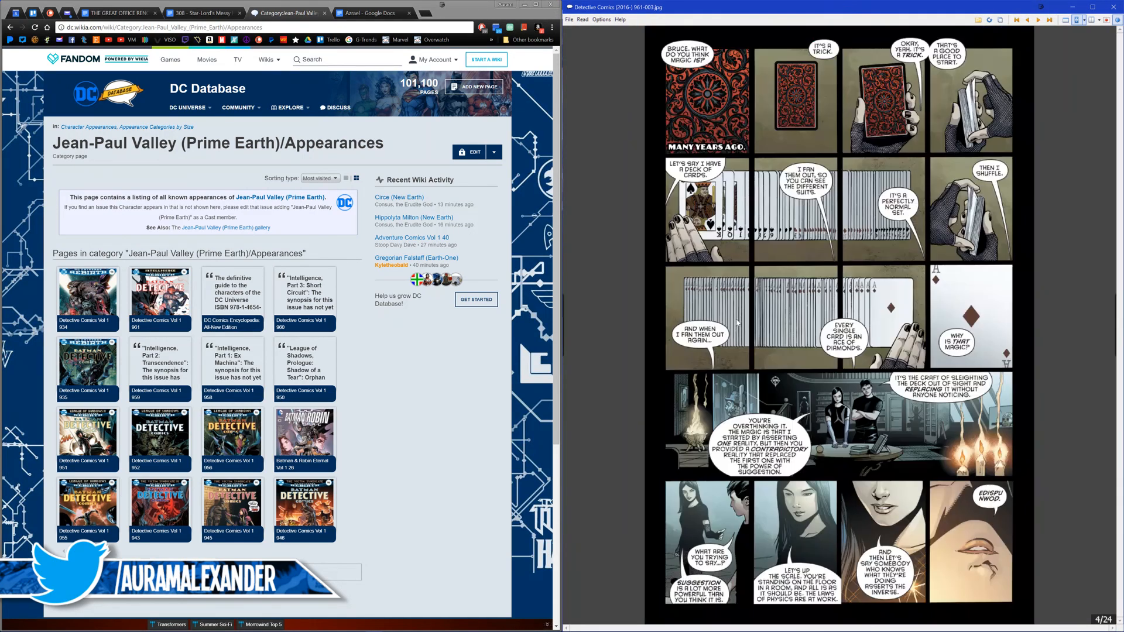
key("Right")
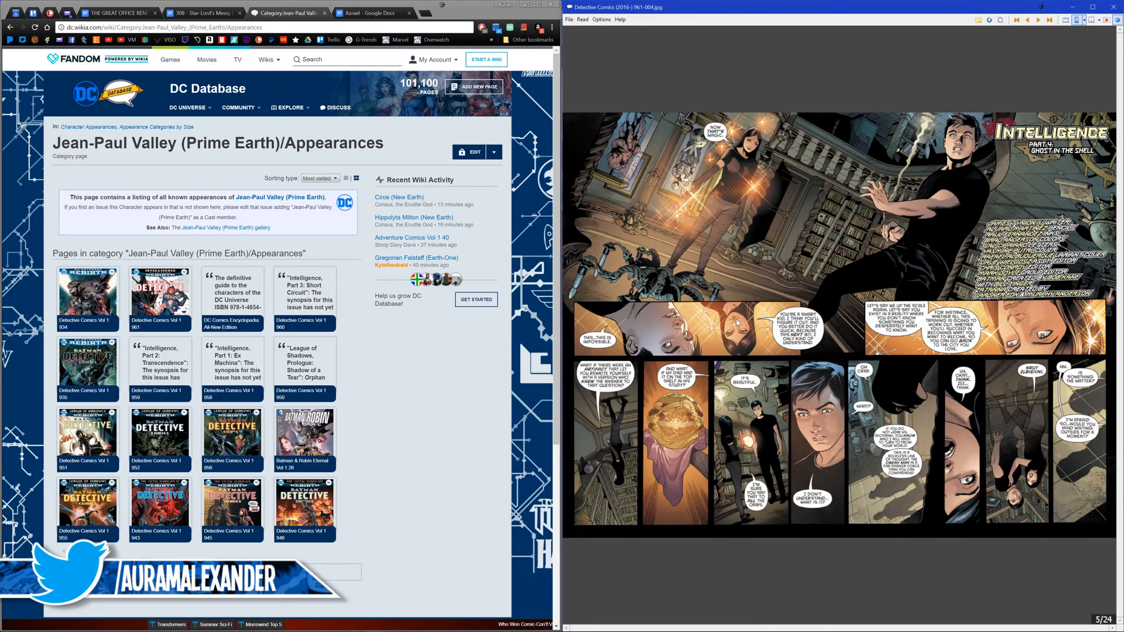
key("Right")
key("Right")
key("Right")
key("Right")
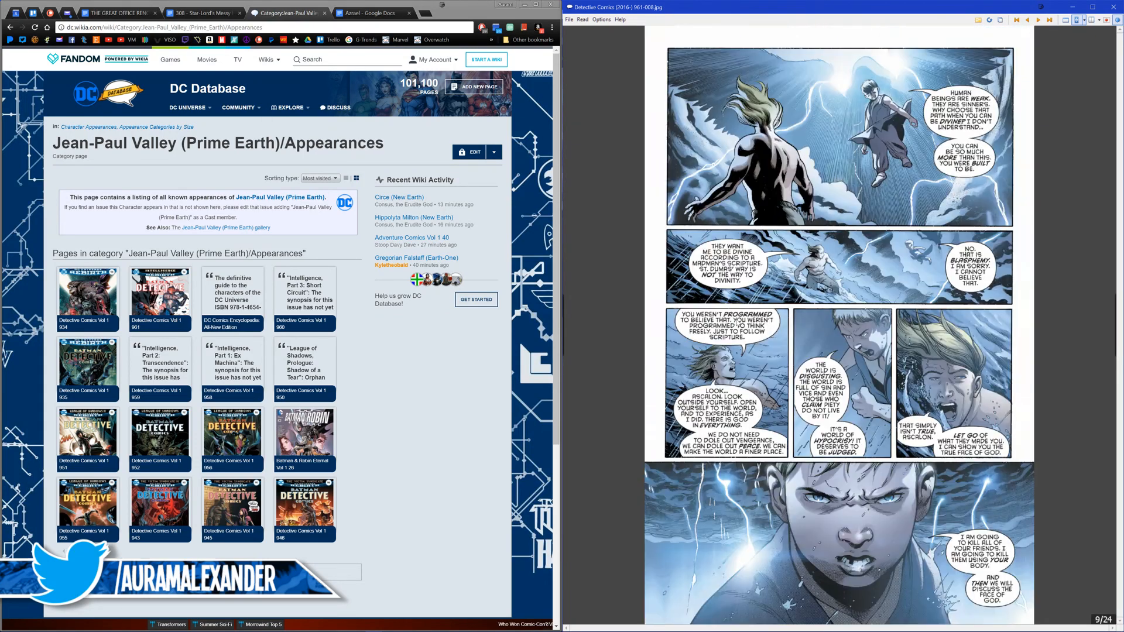
key("Right")
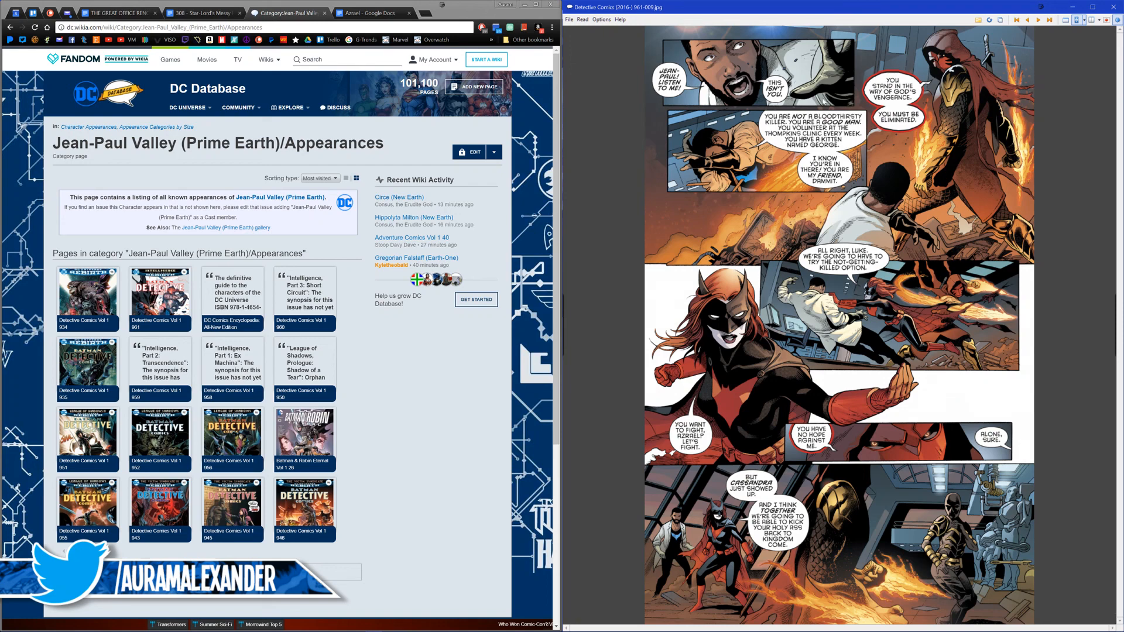
Step: Bring up the Azrael script in Google Docs beside the comic and advance Detective Comics #961 to page 11
left_click(370, 13)
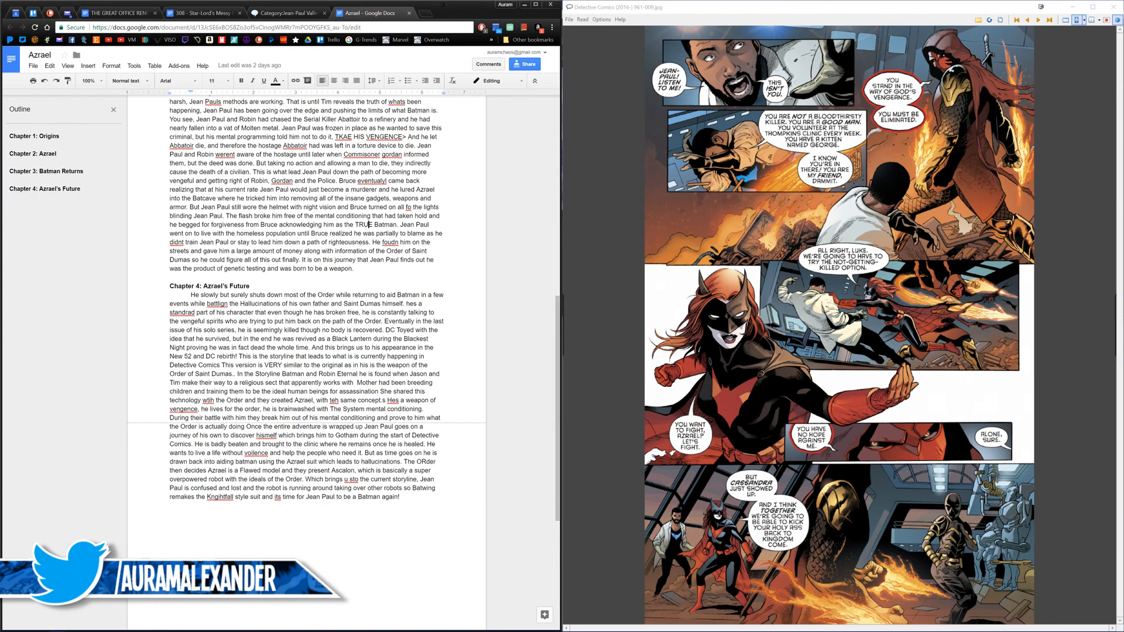
left_click(717, 466)
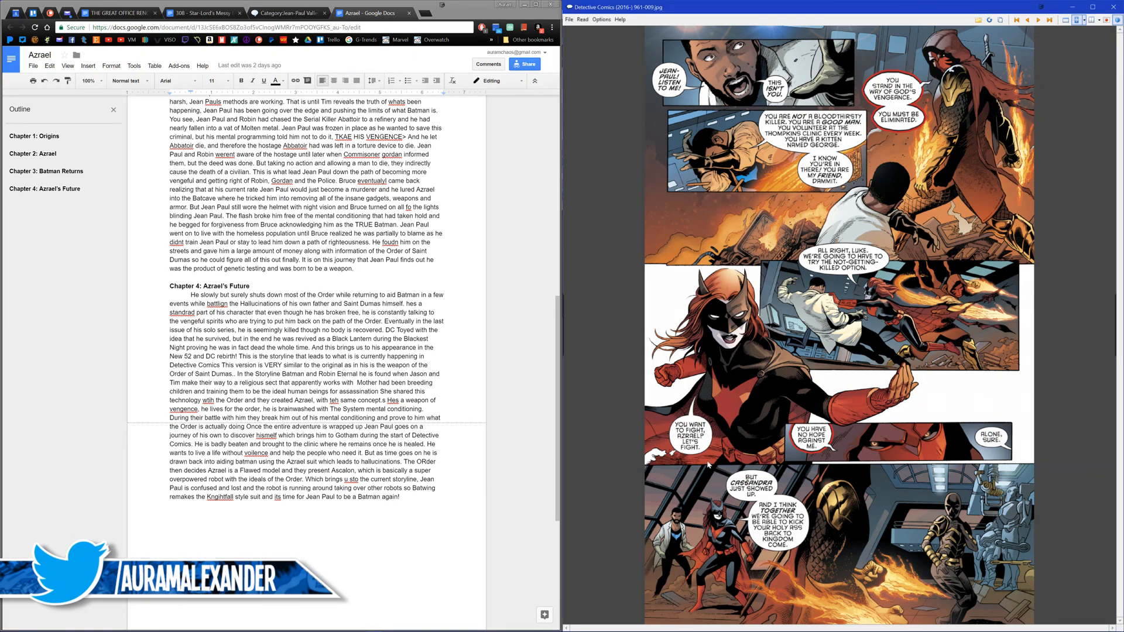
left_click(665, 455)
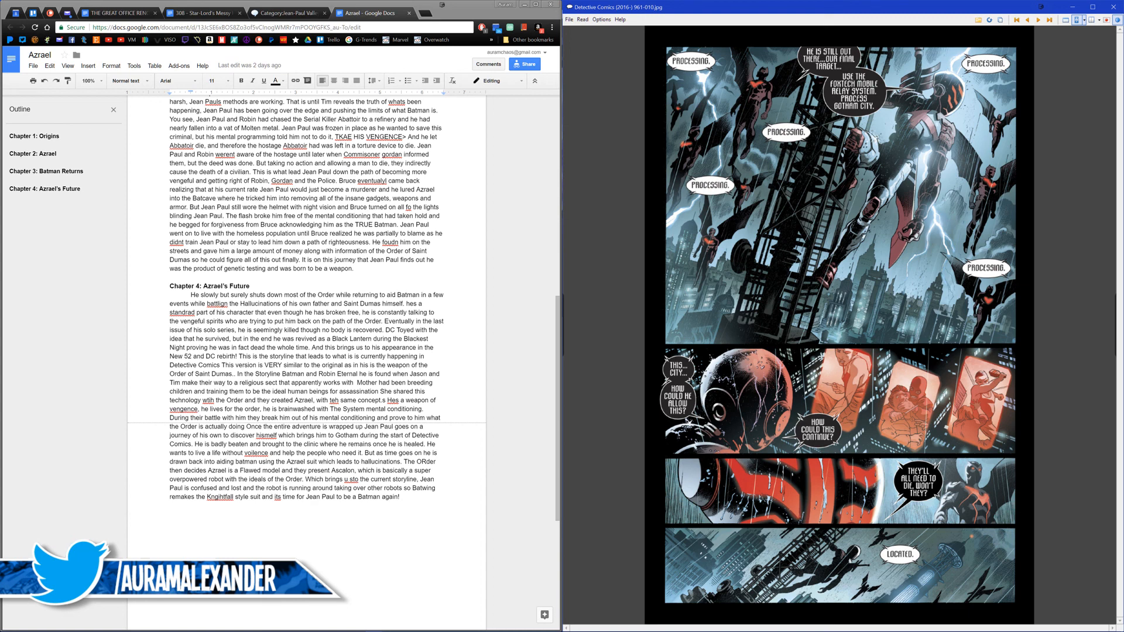
Step: Compare pages 12 back to 6 of Detective Comics #961 to find art matching the script's Chapter 4
scroll(801, 448, "down", 1)
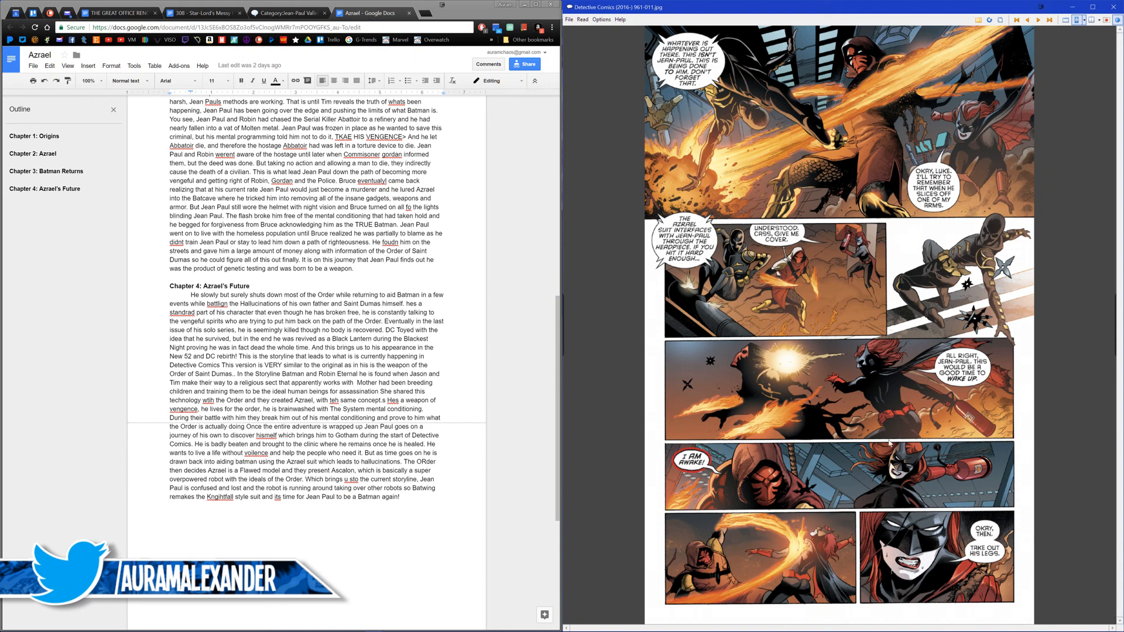
scroll(878, 445, "up", 1)
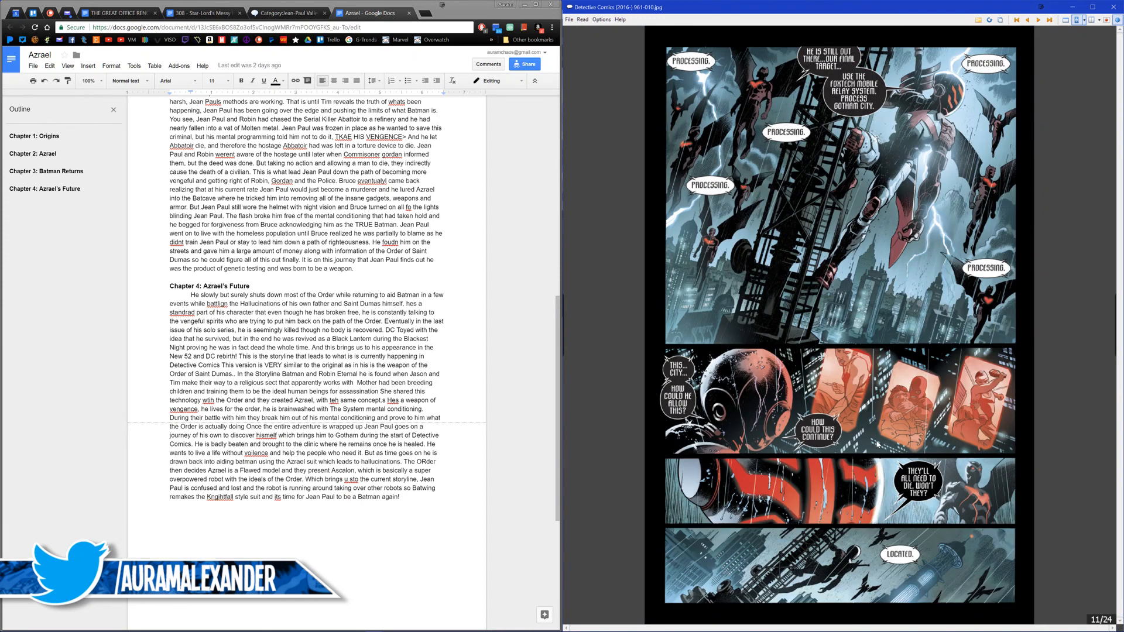
scroll(877, 445, "up", 1)
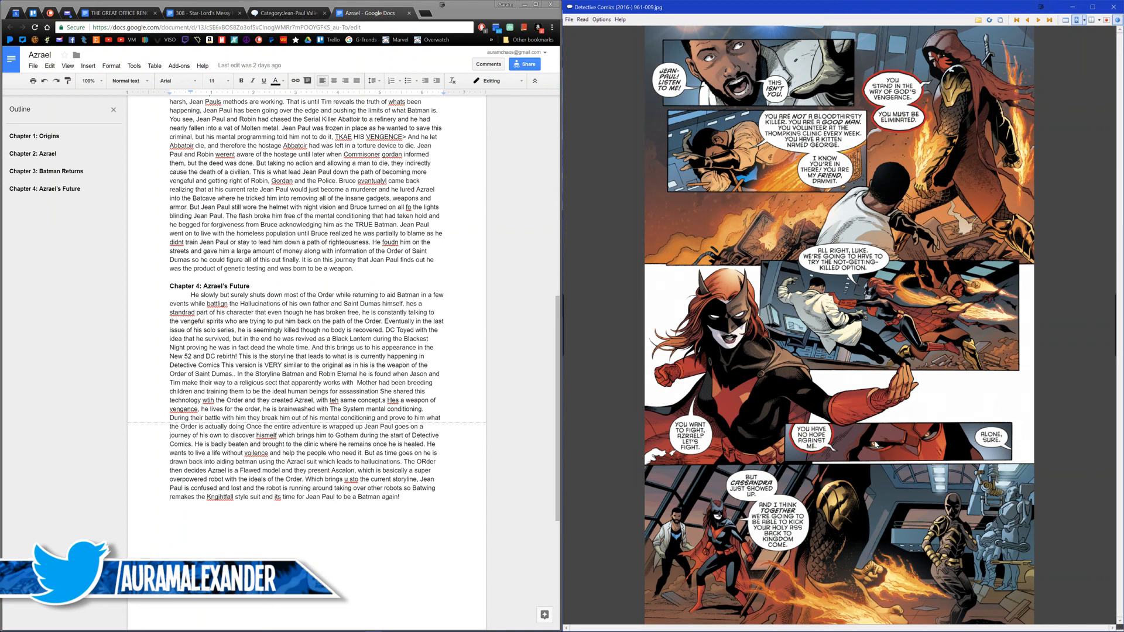
scroll(876, 445, "up", 1)
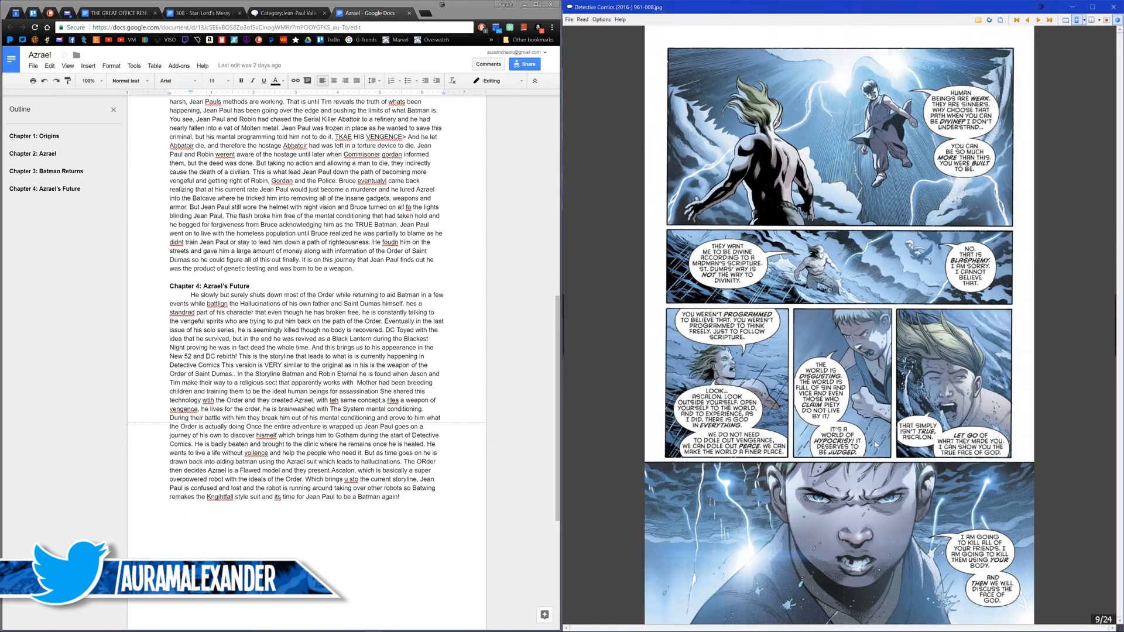
scroll(874, 445, "up", 1)
scroll(875, 444, "down", 1)
scroll(915, 398, "up", 1)
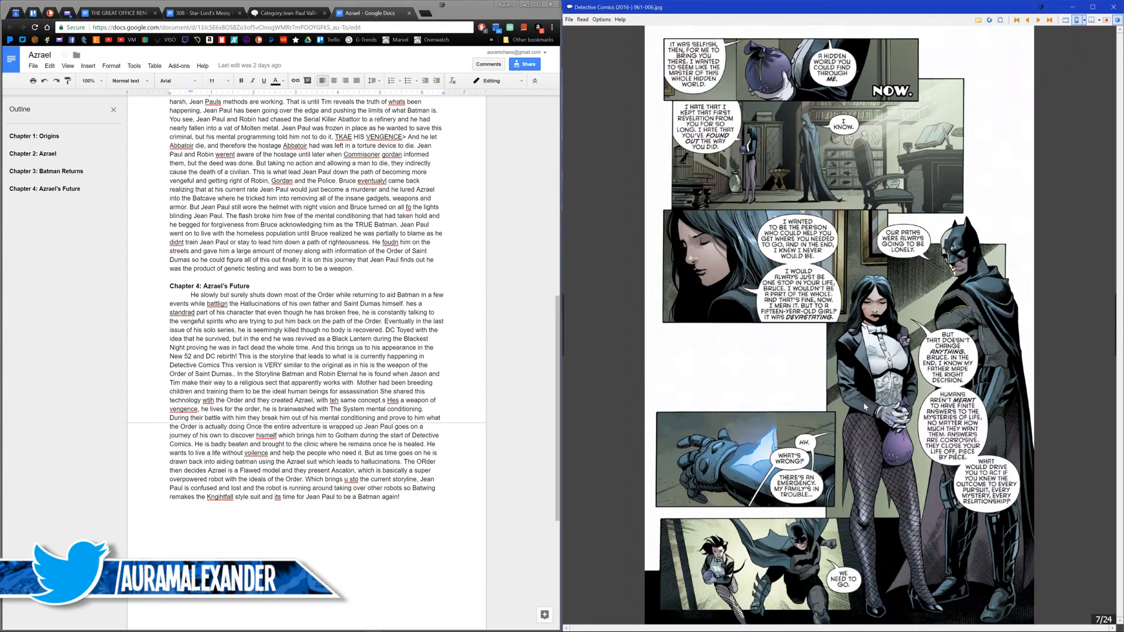
scroll(848, 400, "up", 1)
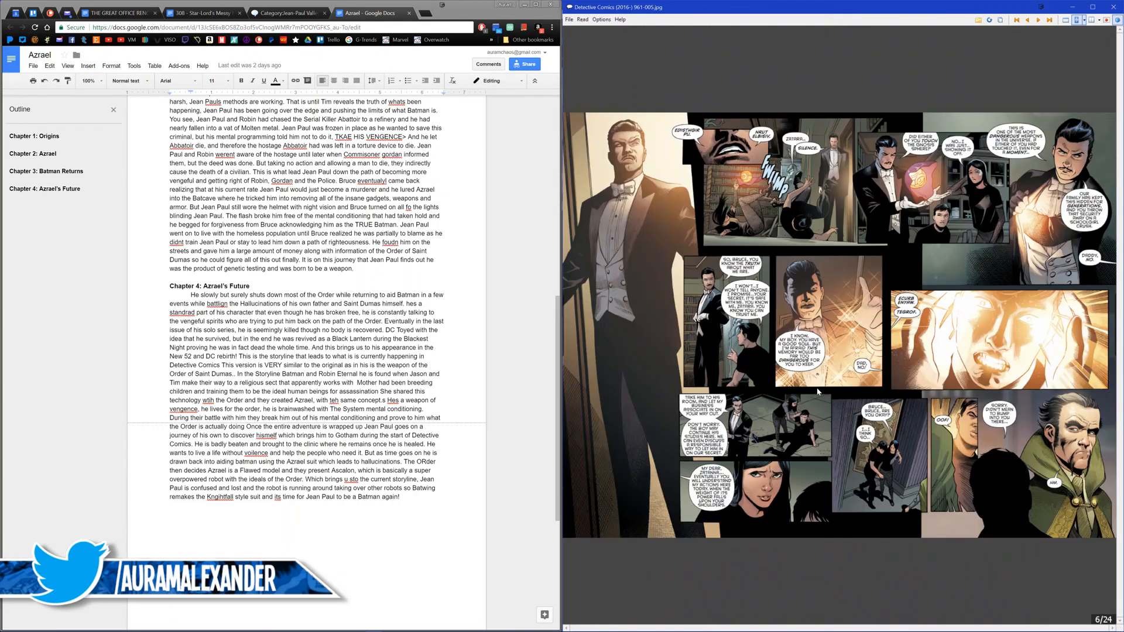
scroll(804, 386, "down", 2)
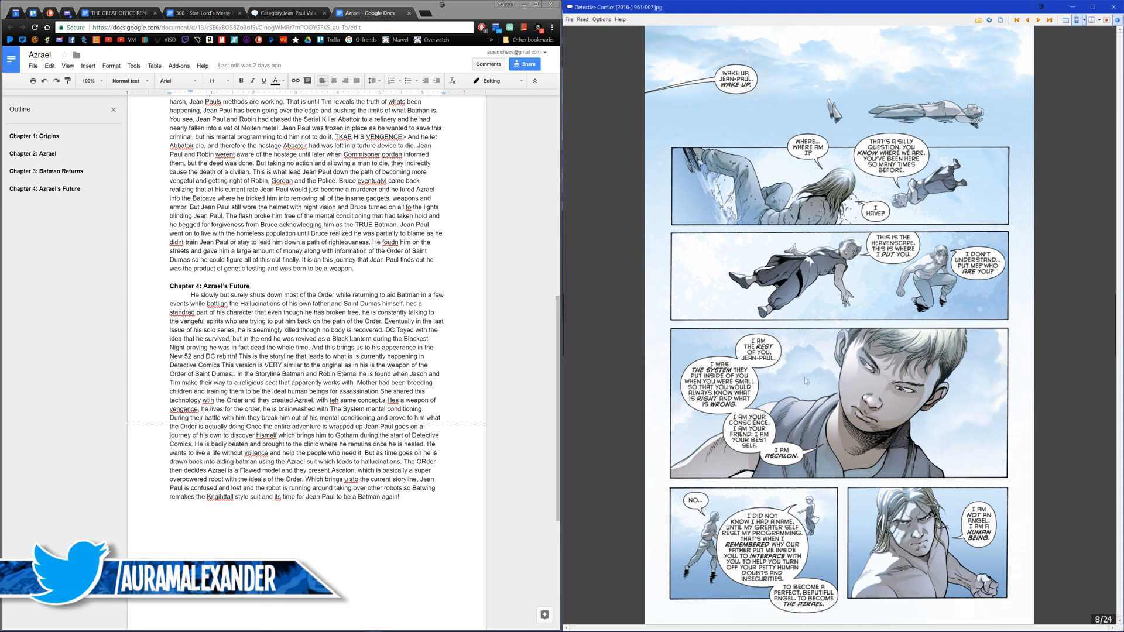
Step: Save page 9 of Detective Comics #961, the stormy confrontation with Ascalon, as Rebirth 05
scroll(782, 373, "down", 1)
key("ctrl+s")
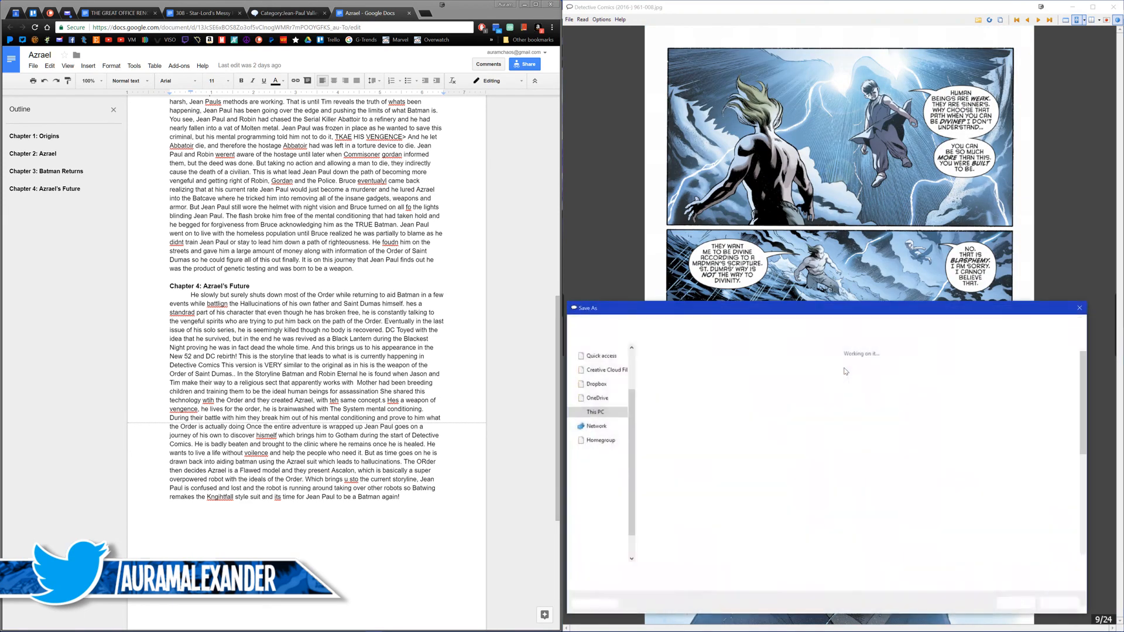
type("Rebirth 05")
key("Return")
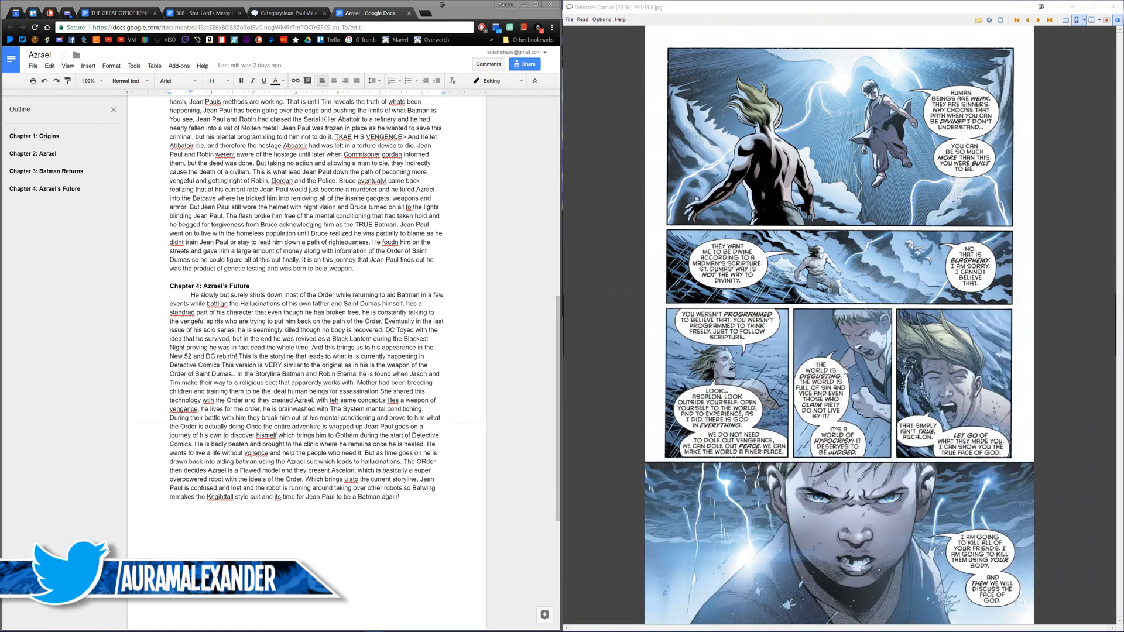
Step: Save page 10 of Detective Comics #961, where Azrael faces Batwoman, as Rebirth 06 in the Azrael Assets folder
scroll(845, 371, "down", 1)
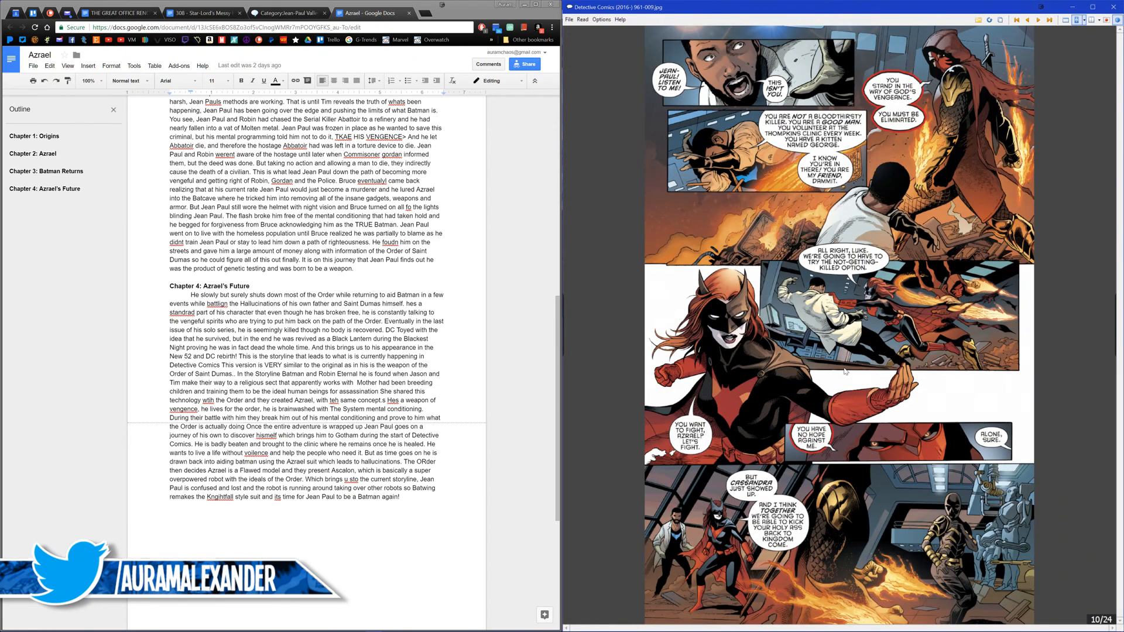
scroll(844, 371, "down", 3)
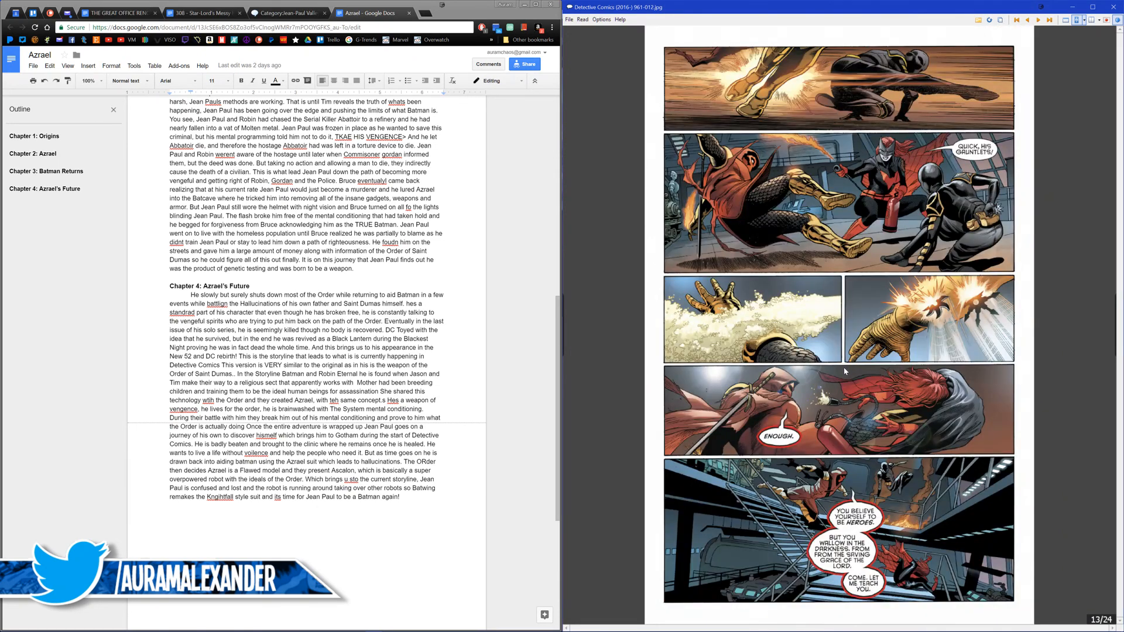
scroll(844, 367, "up", 3)
key("ctrl+s")
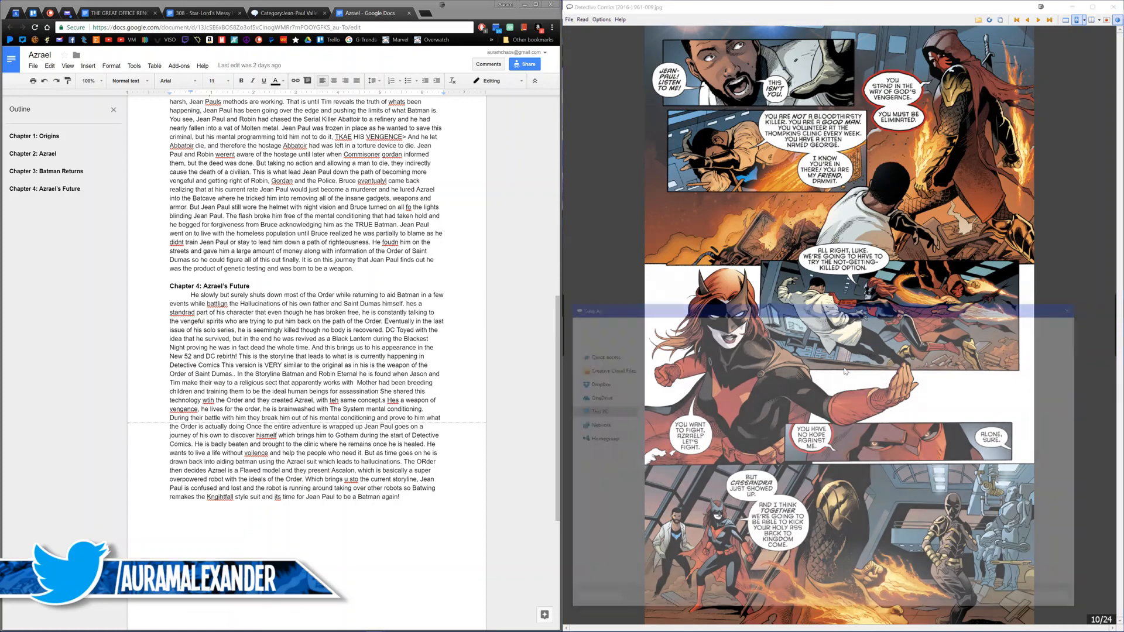
type("Rebirth 06")
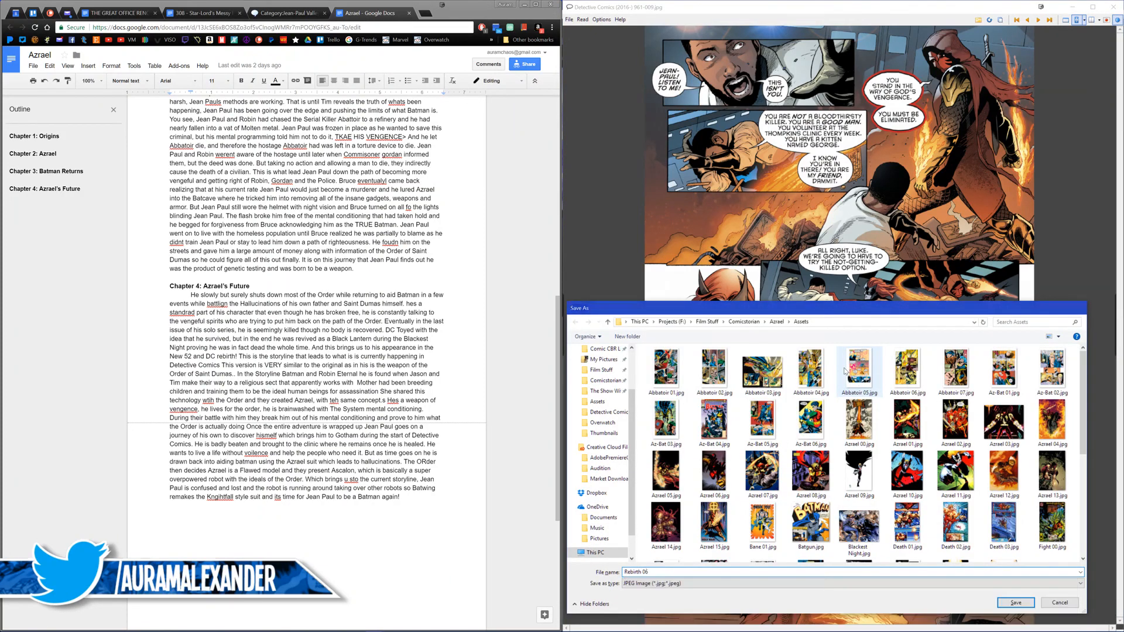
key("Return")
Step: Look through Detective Comics #961 from page 10 to the Belfry scene on page 19 for more Azrael art
scroll(844, 371, "down", 2)
scroll(839, 315, "down", 1)
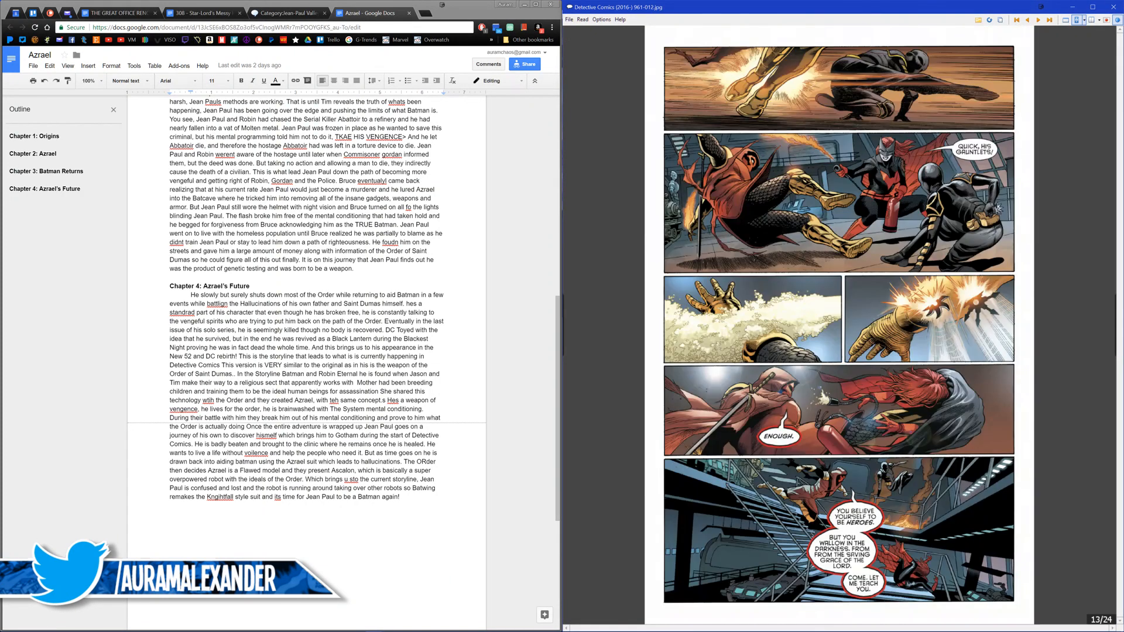
scroll(838, 327, "down", 1)
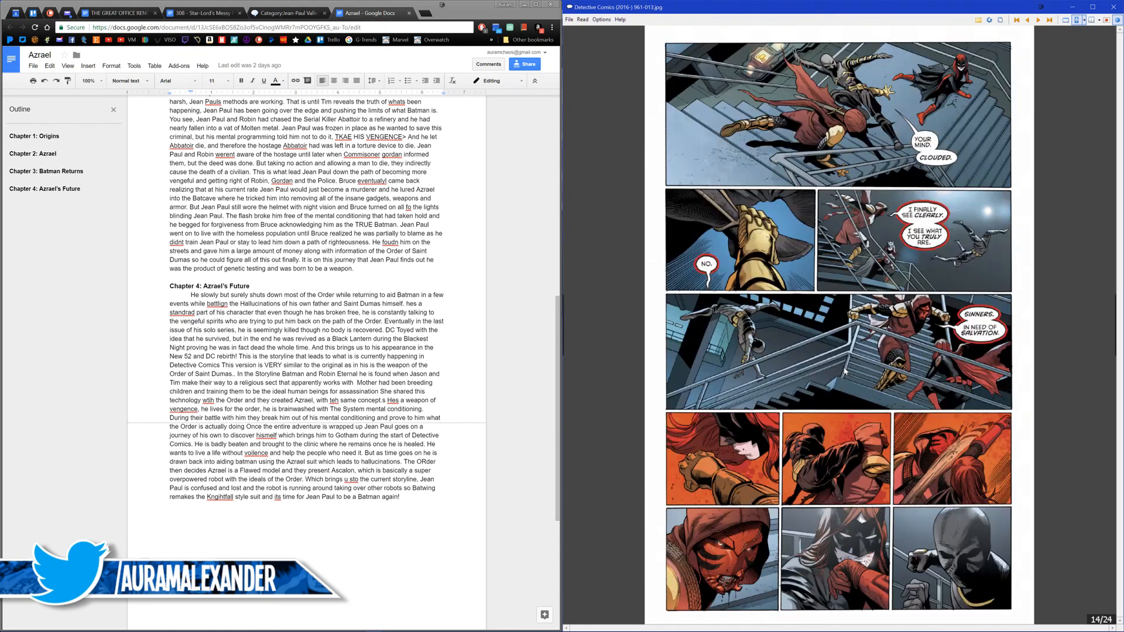
scroll(844, 371, "down", 3)
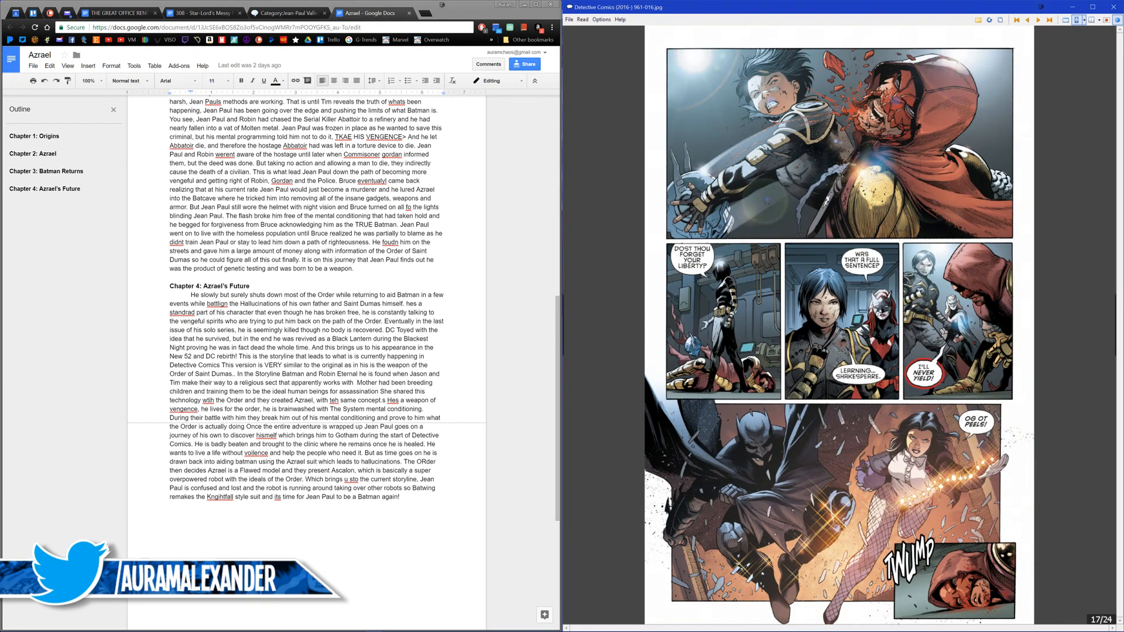
scroll(845, 371, "down", 1)
scroll(845, 370, "down", 1)
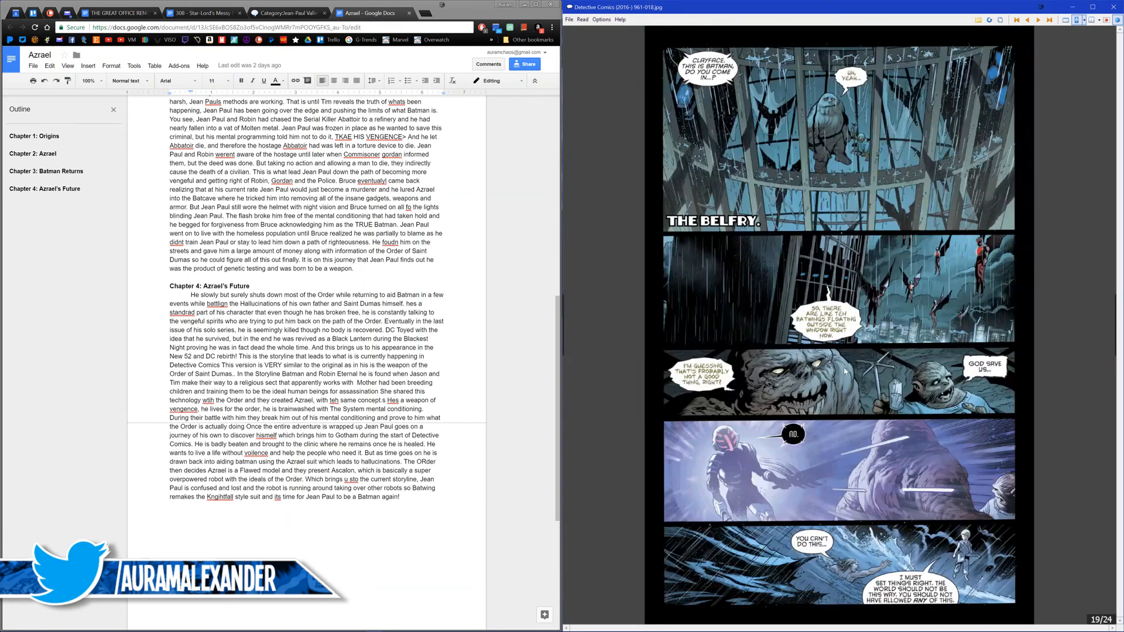
Step: Return to page 11 of Detective Comics #961, the robot hovering over Gotham, and save it as Rebirth 07
scroll(845, 371, "up", 1)
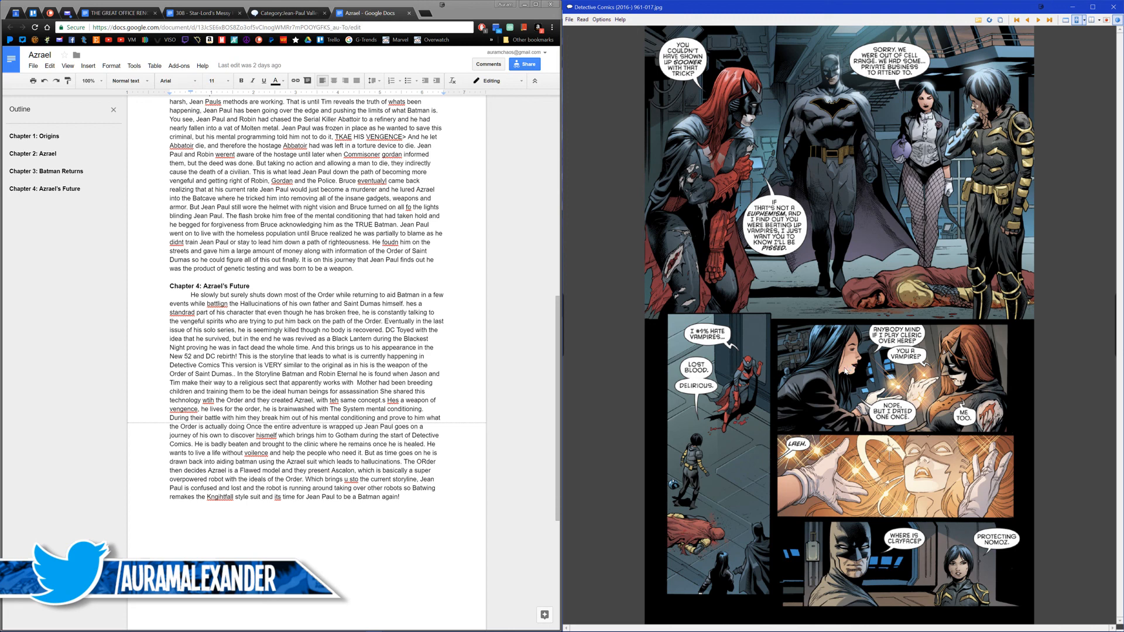
scroll(844, 371, "up", 3)
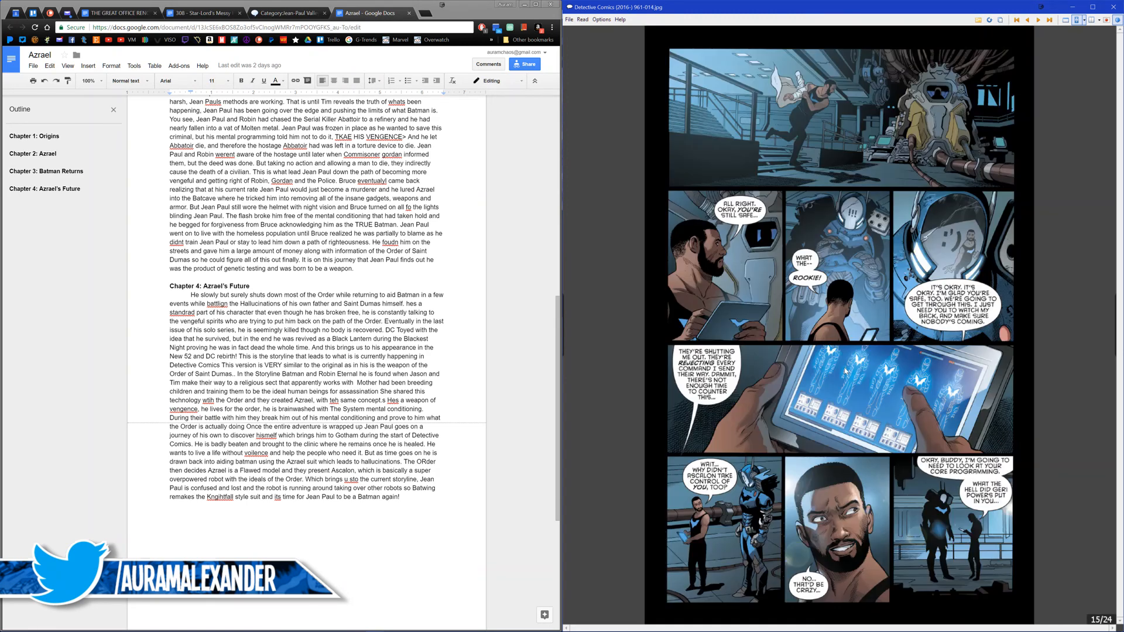
scroll(844, 369, "up", 4)
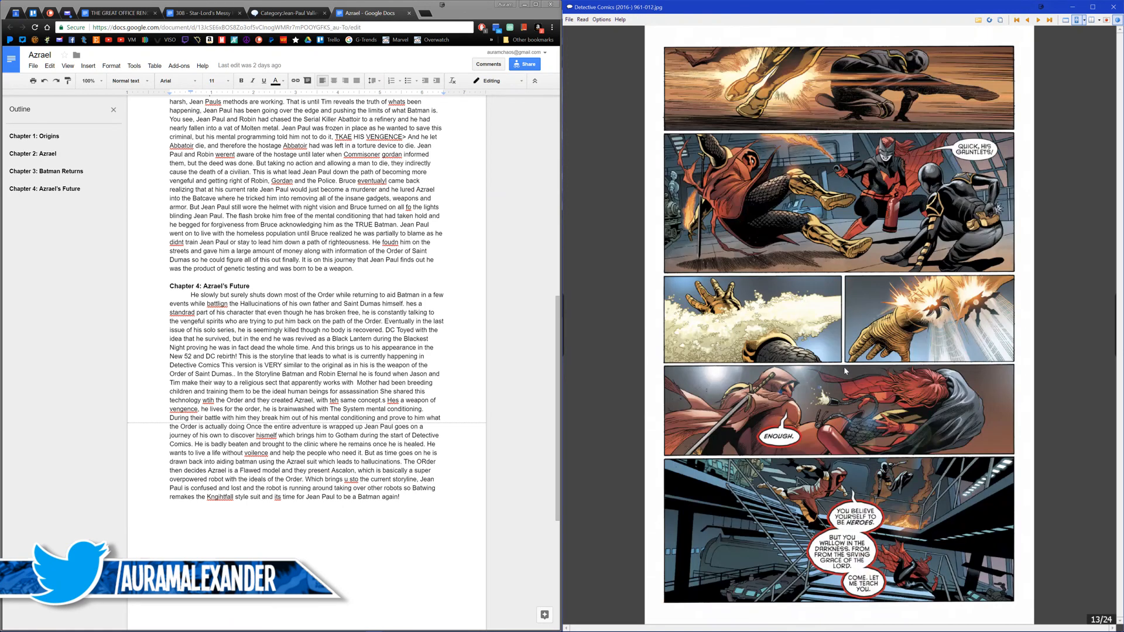
key("ctrl+s")
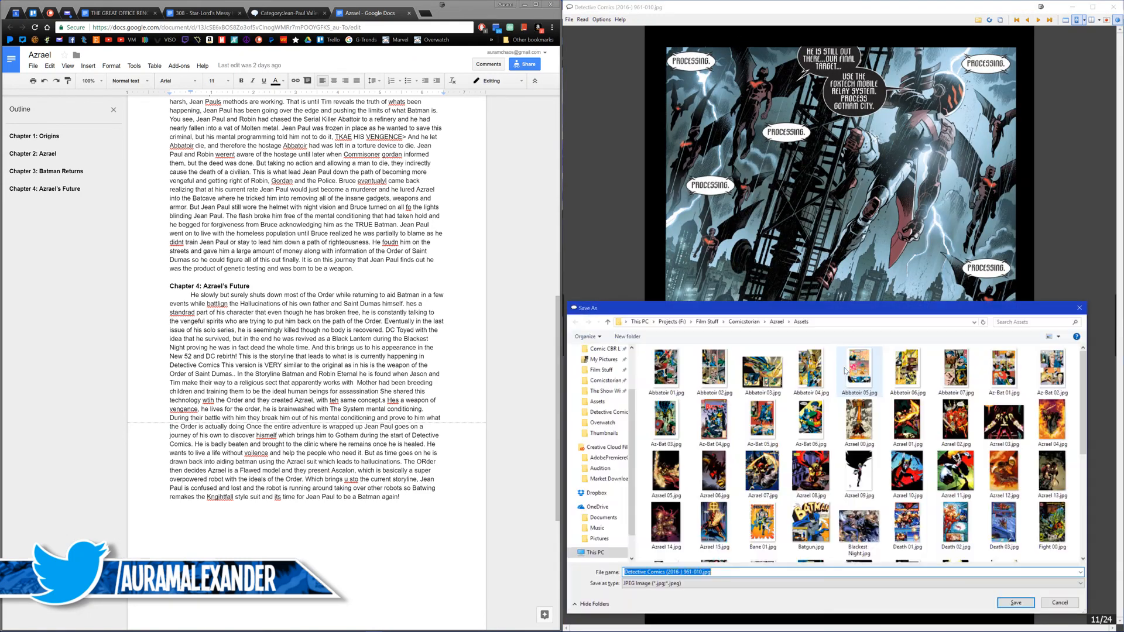
type("Rebirth 07")
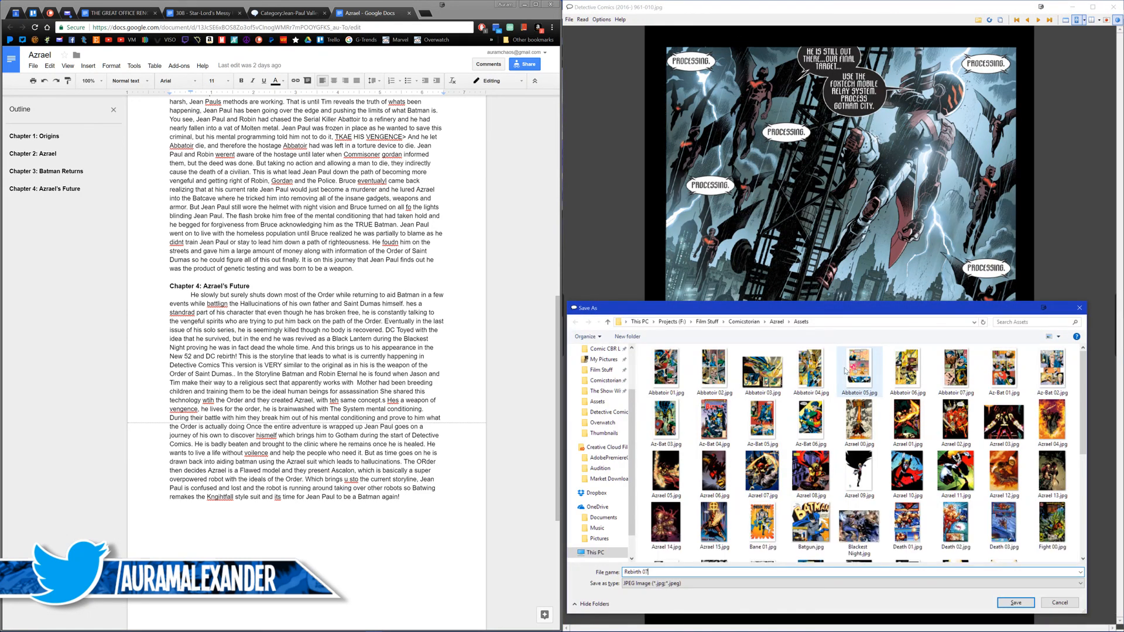
key("Return")
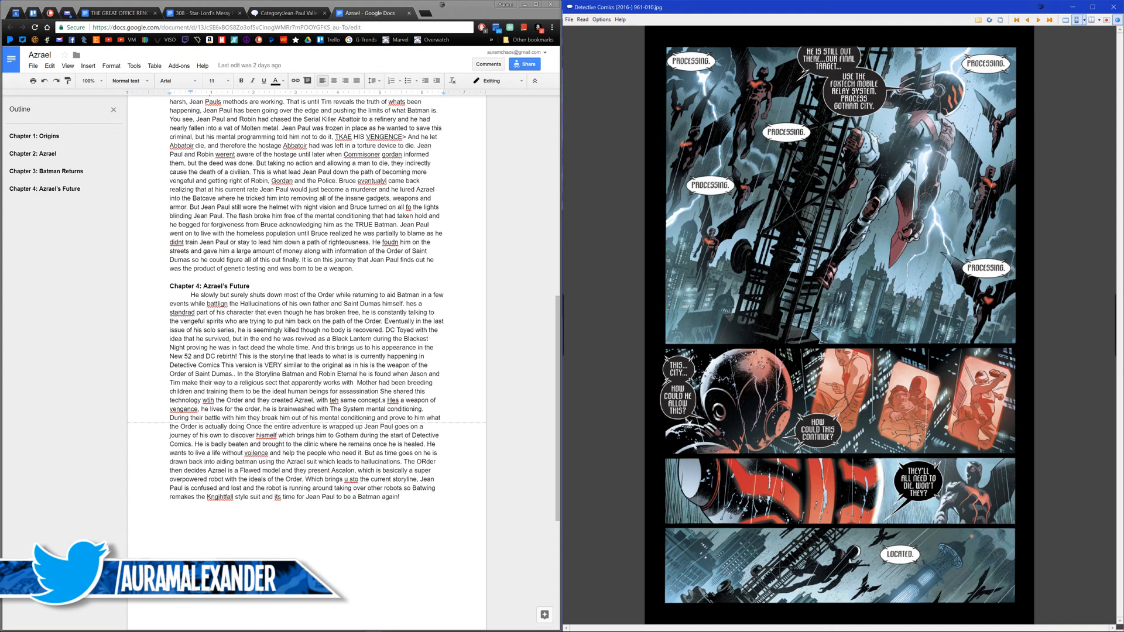
Step: Look through the following pages of Detective Comics #961 up to page 20 for the new suit storyline
scroll(844, 371, "down", 6)
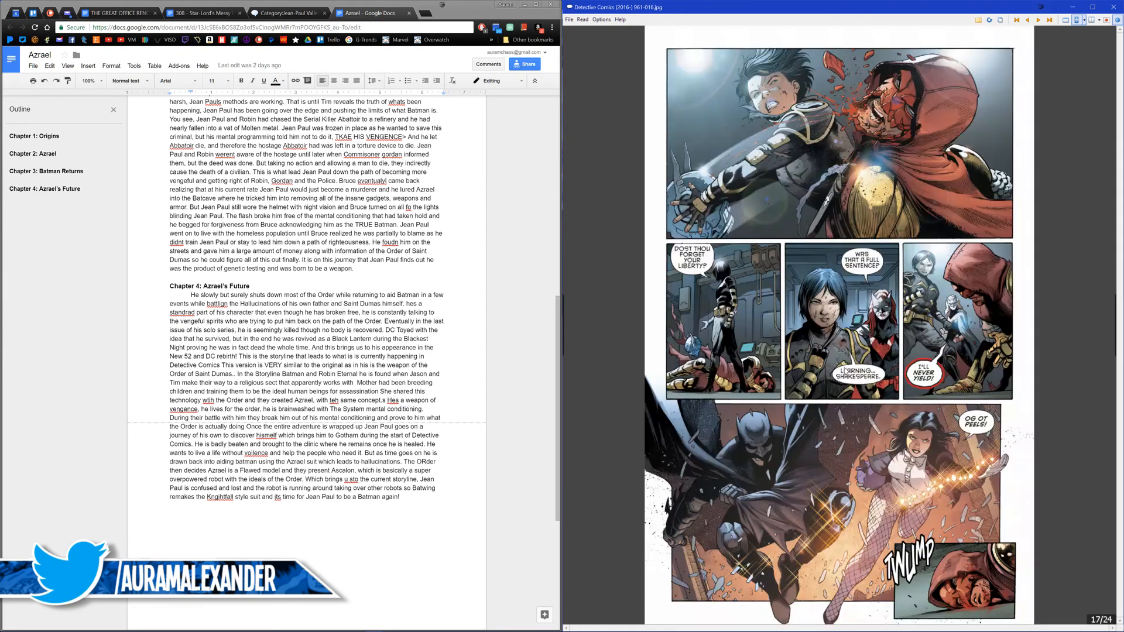
scroll(845, 371, "down", 1)
scroll(845, 371, "down", 1)
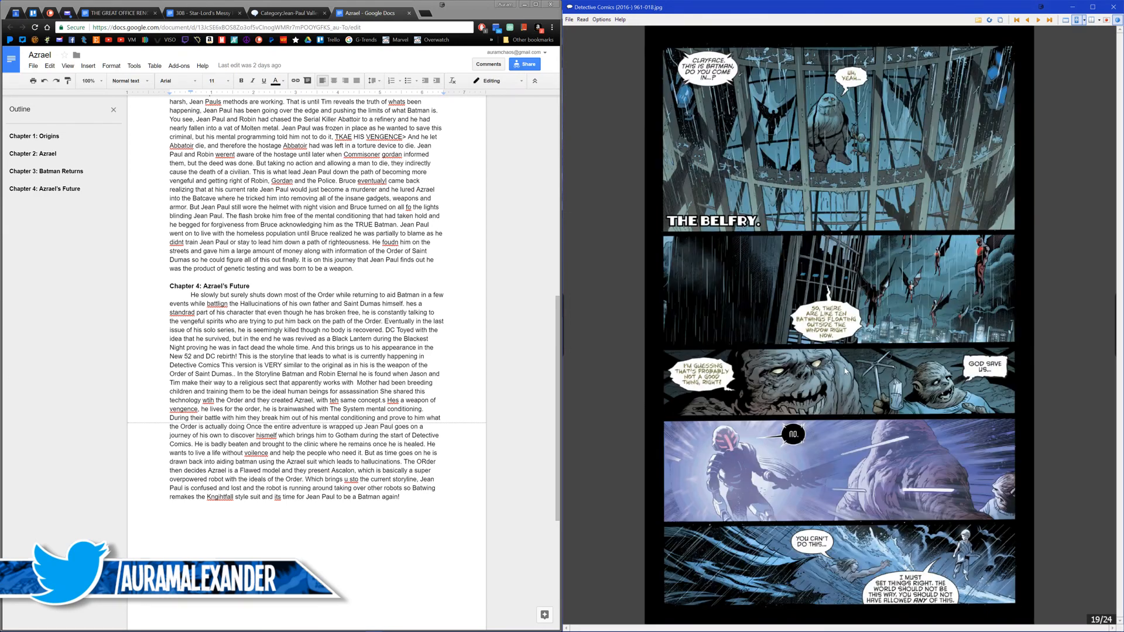
scroll(845, 370, "down", 1)
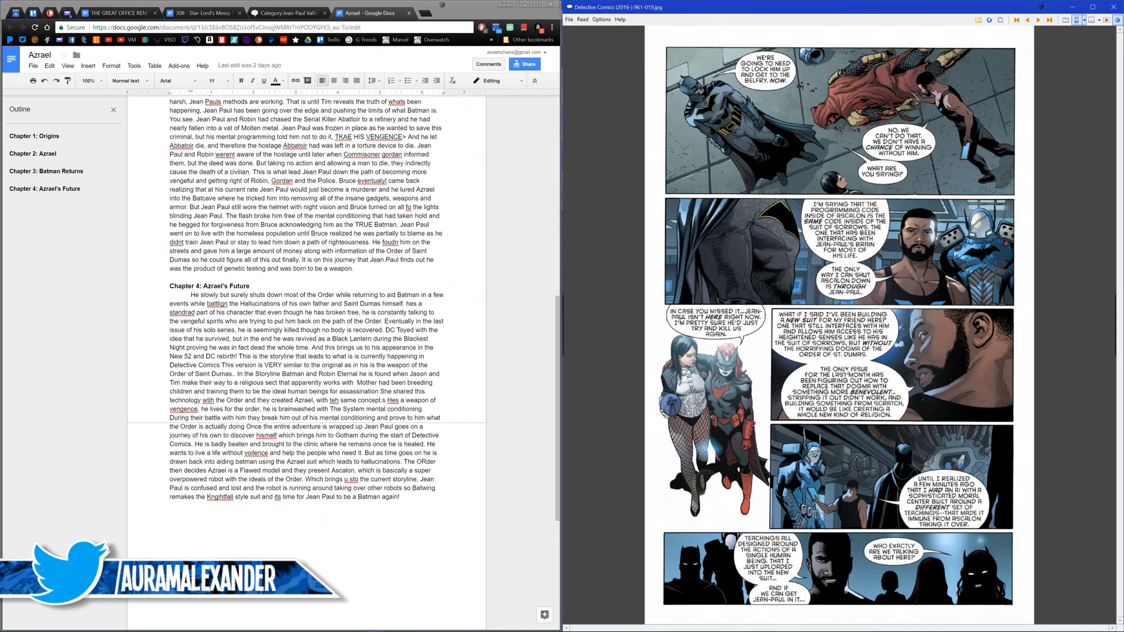
Step: Save page 20 of Detective Comics #961, the full-page view of the new suit, as Rebirth 08 in the Azrael Assets folder
scroll(844, 370, "down", 1)
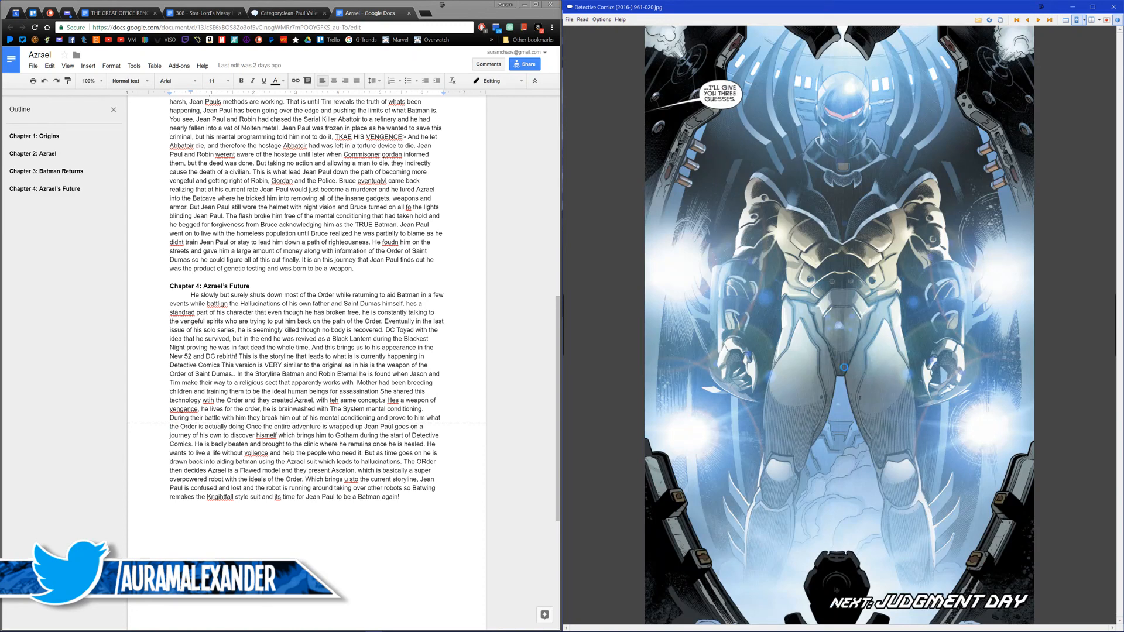
key("ctrl+s")
type("Rebirth 08")
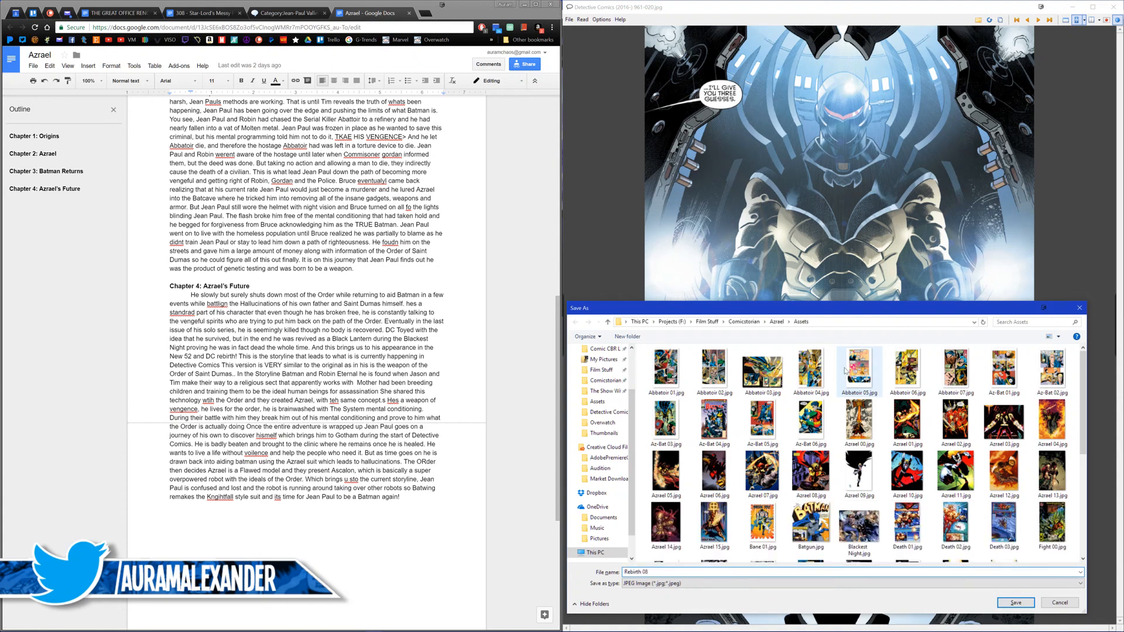
key("Return")
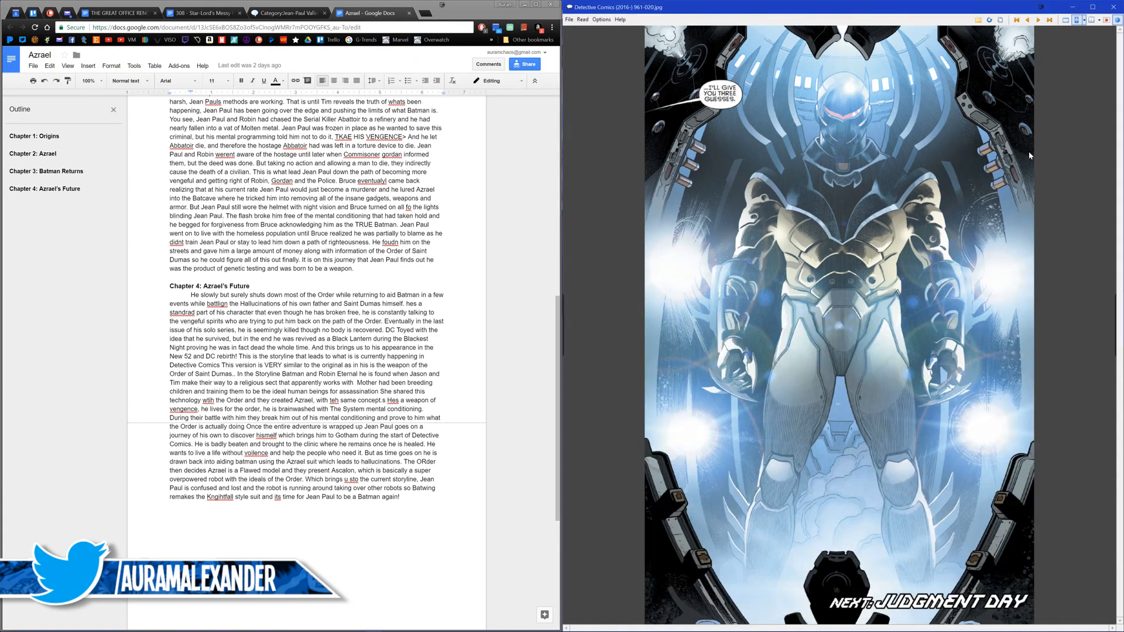
Step: Look back through pages 16 to 20 of Detective Comics #961 for art of Batwing and the new suit
scroll(945, 143, "up", 1)
scroll(989, 118, "up", 1)
scroll(971, 134, "down", 1)
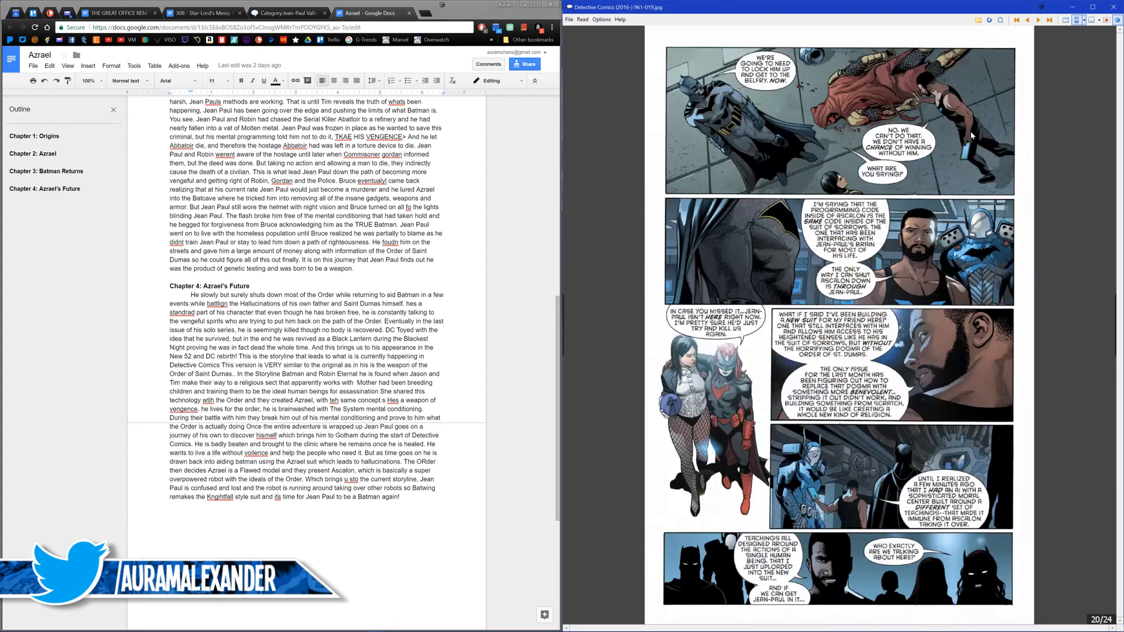
scroll(983, 152, "up", 1)
scroll(993, 176, "down", 1)
scroll(916, 265, "up", 1)
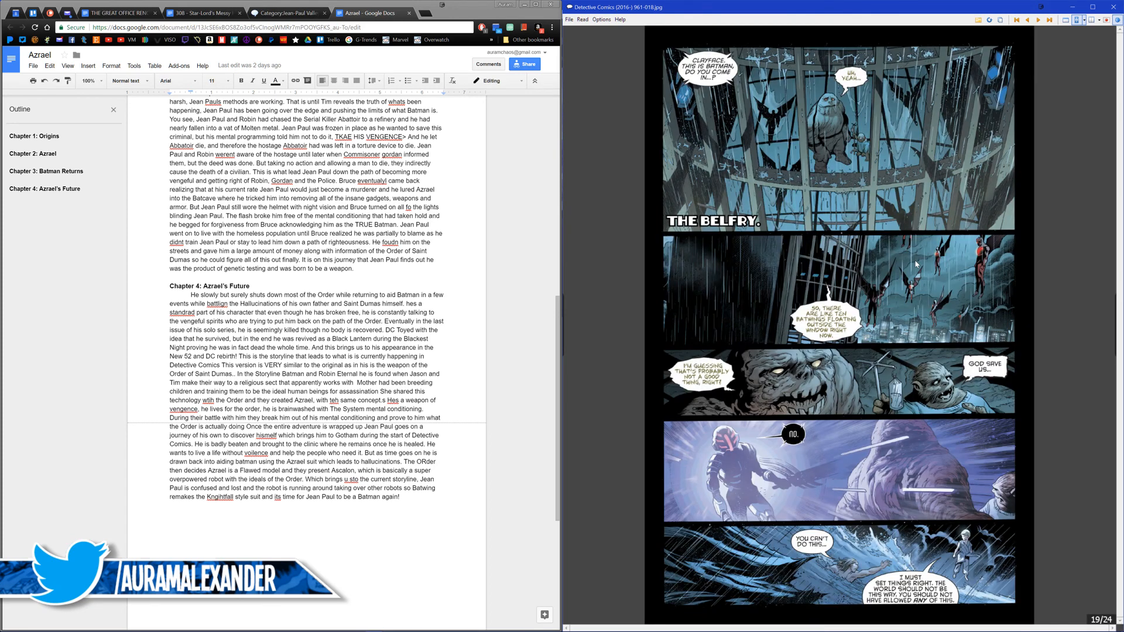
scroll(915, 265, "down", 1)
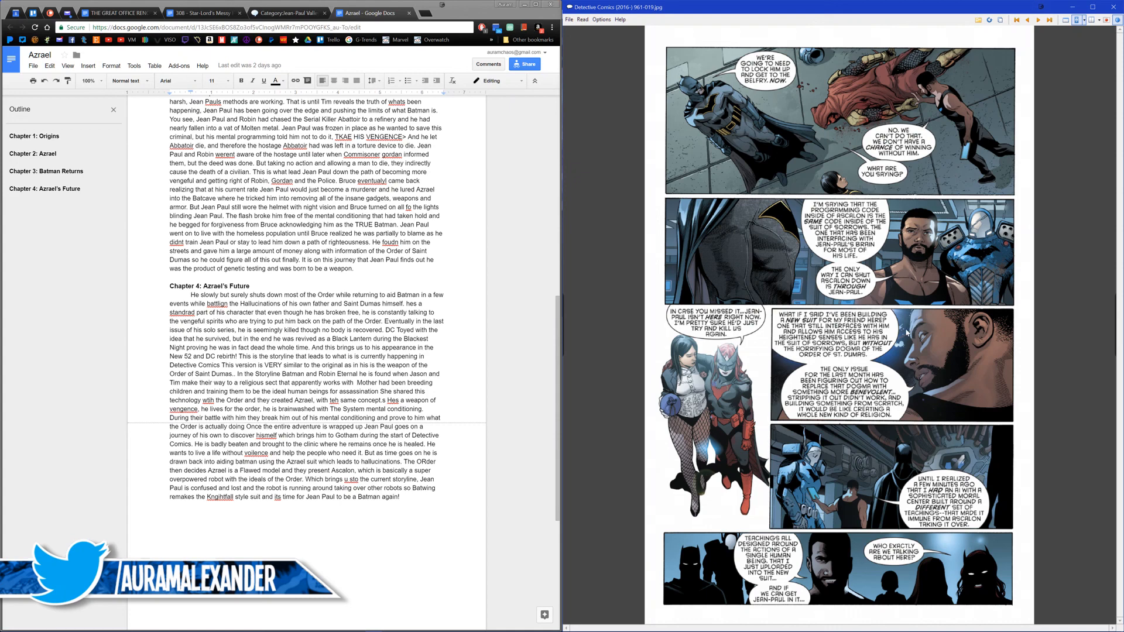
scroll(858, 369, "up", 1)
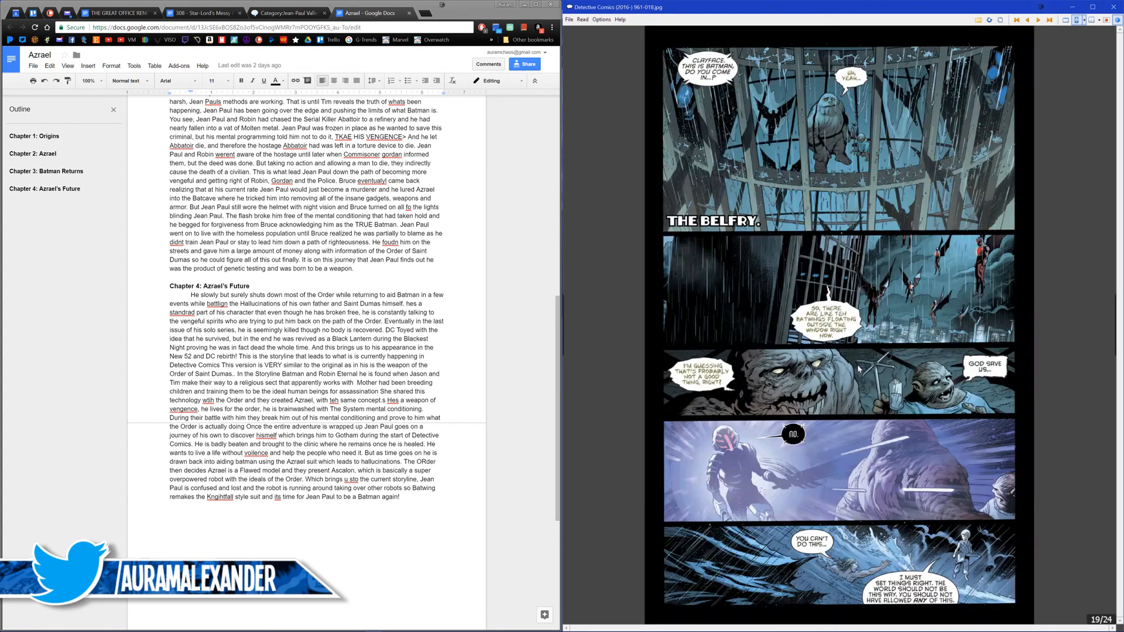
scroll(858, 369, "up", 1)
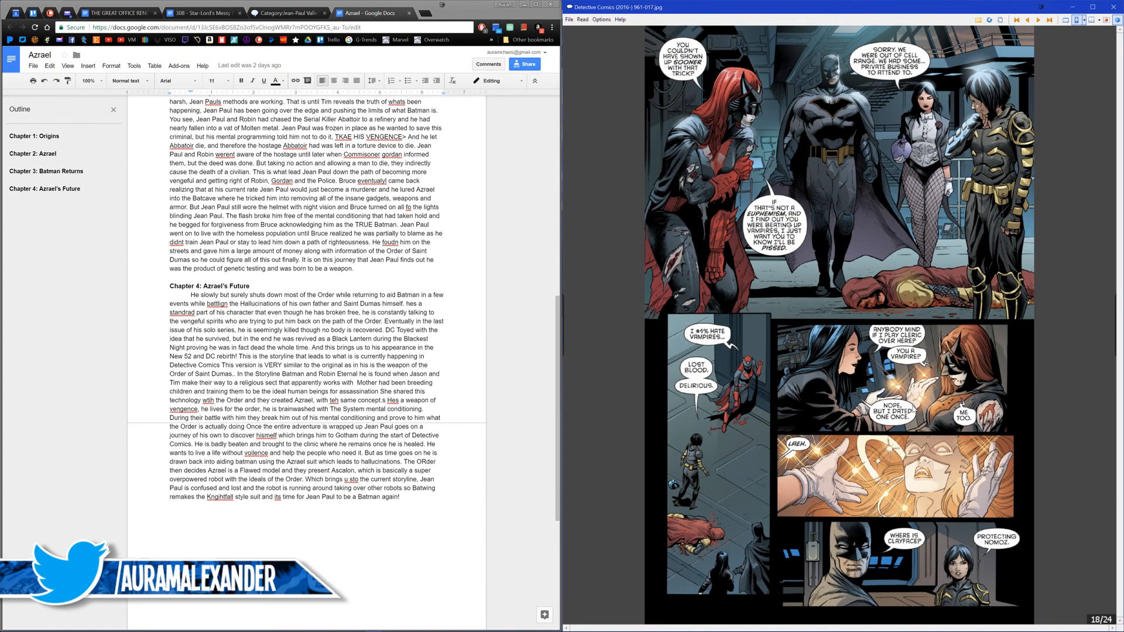
scroll(847, 396, "up", 1)
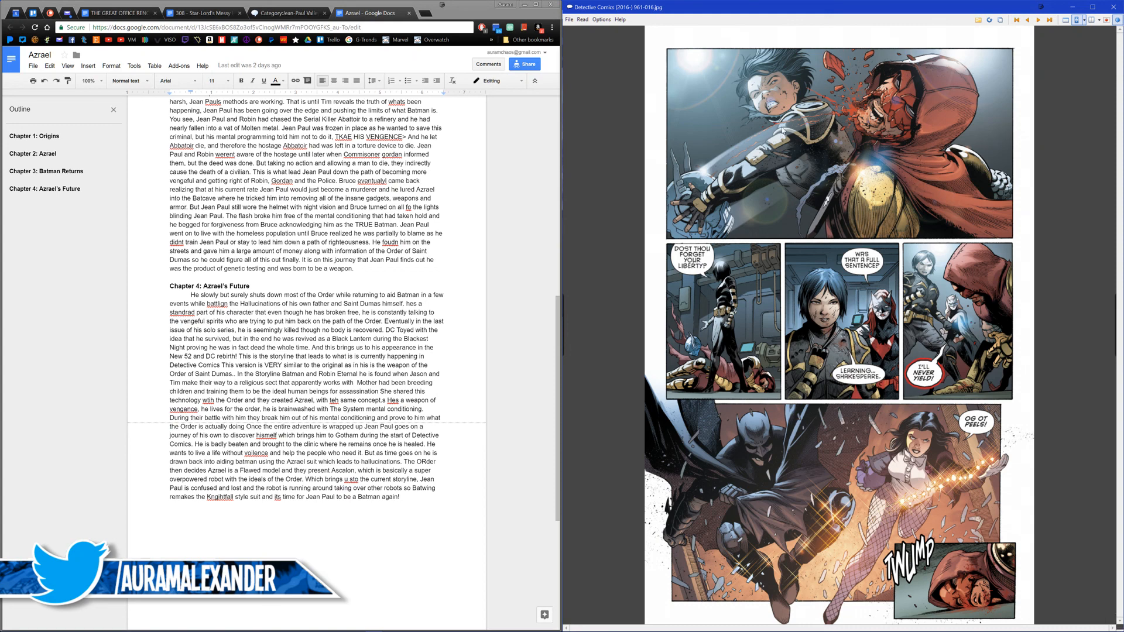
scroll(876, 157, "down", 3)
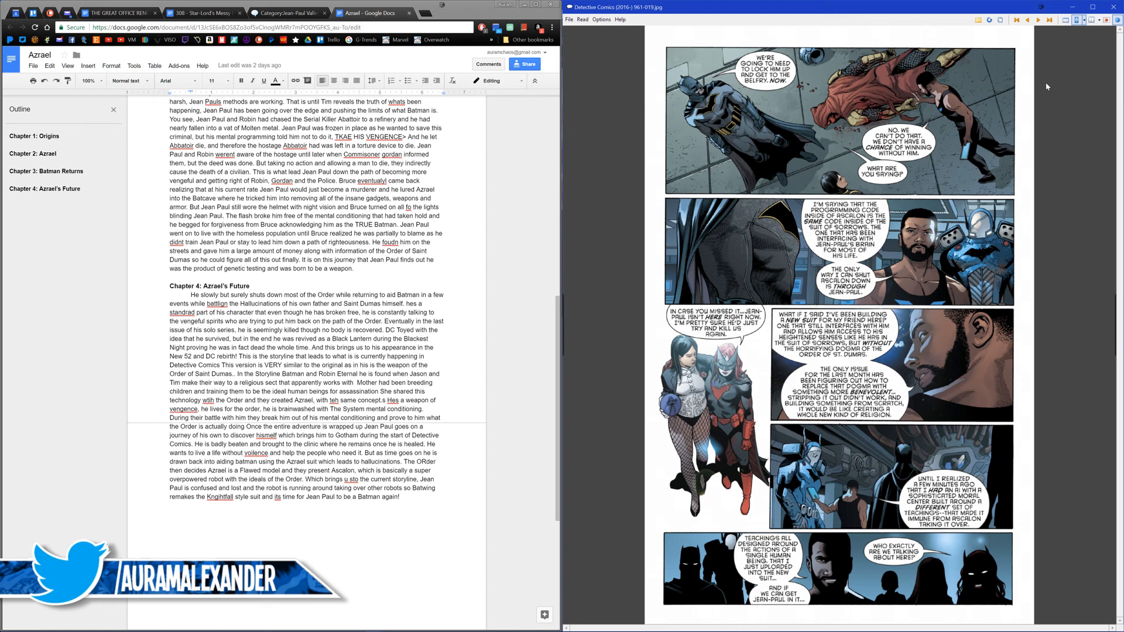
scroll(1045, 86, "down", 1)
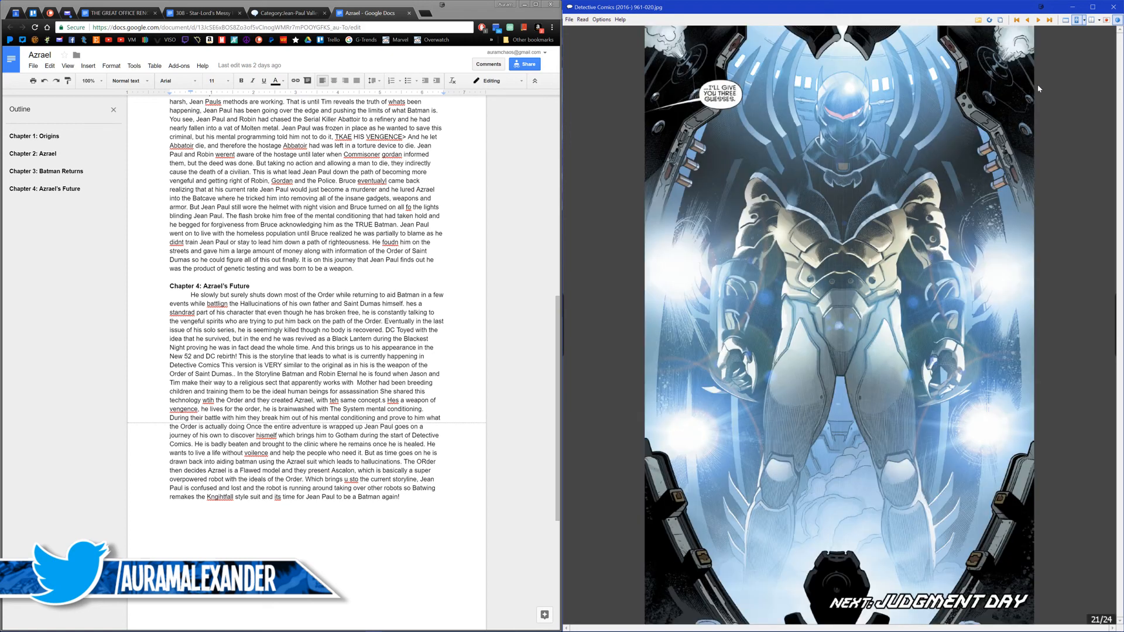
Step: Close the comic and open the Detective Comics Vol 1 961 entry from Jean-Paul Valley's appearances list on the DC Database wiki
left_click(1113, 7)
left_click(285, 13)
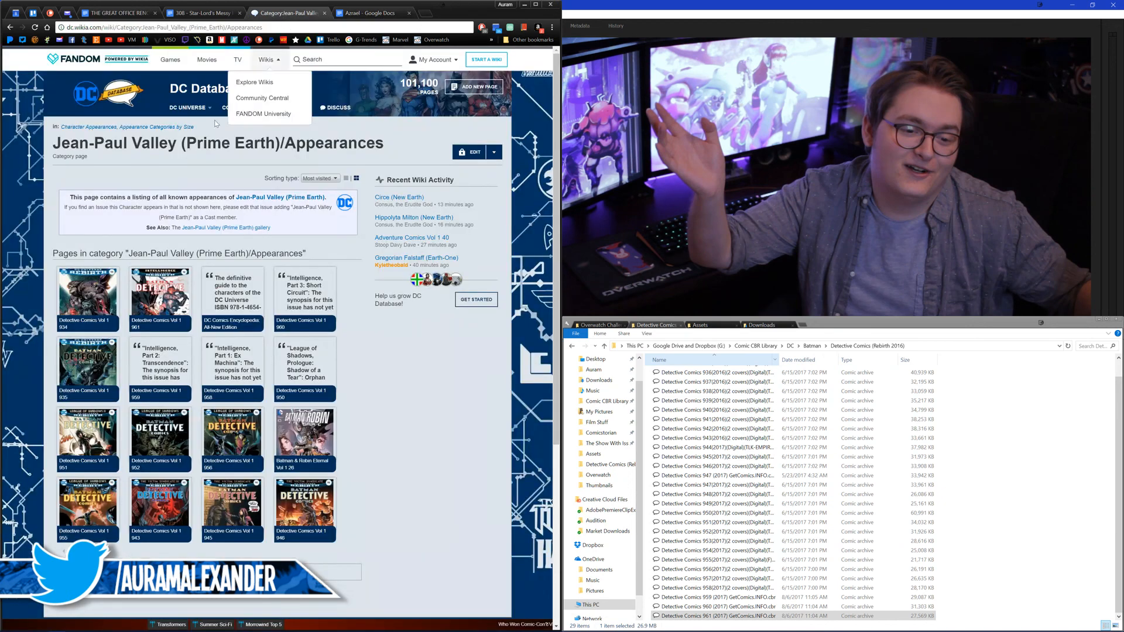
left_click(149, 327)
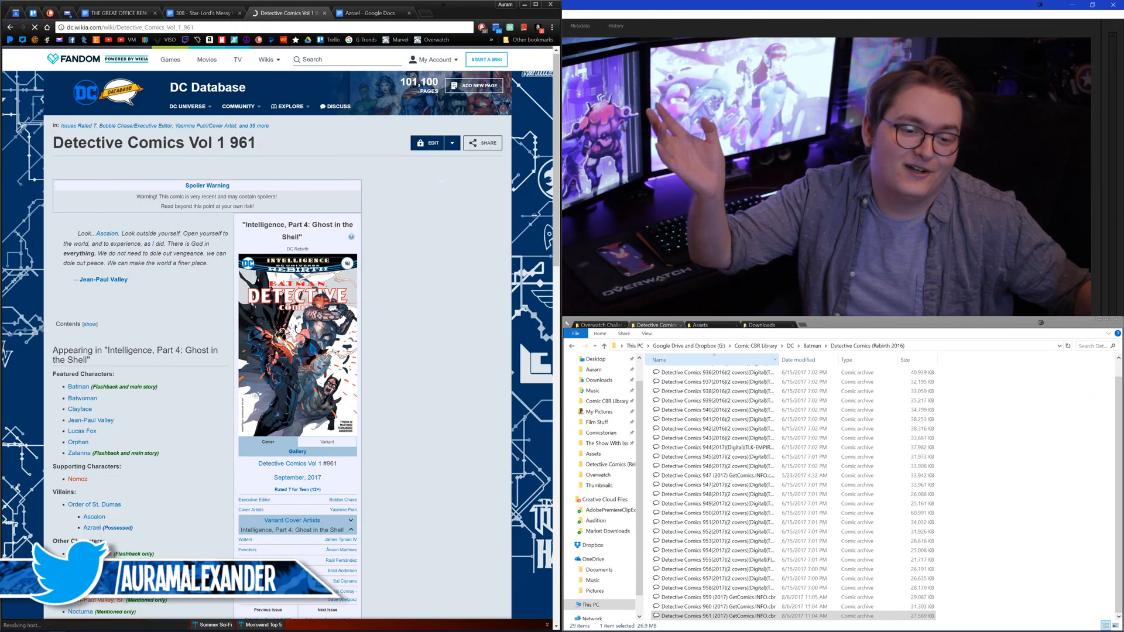
Step: Open the Lucas Fox (Prime Earth) page from the issue's featured characters, review his Batwing history, and close the page
scroll(81, 301, "down", 1)
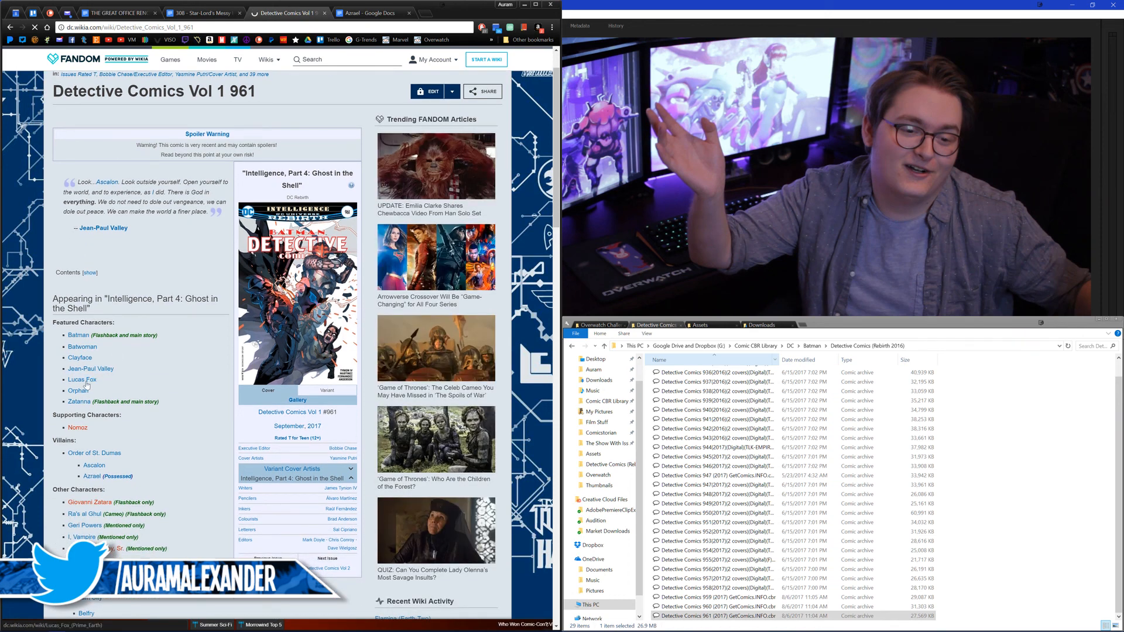
middle_click(79, 401)
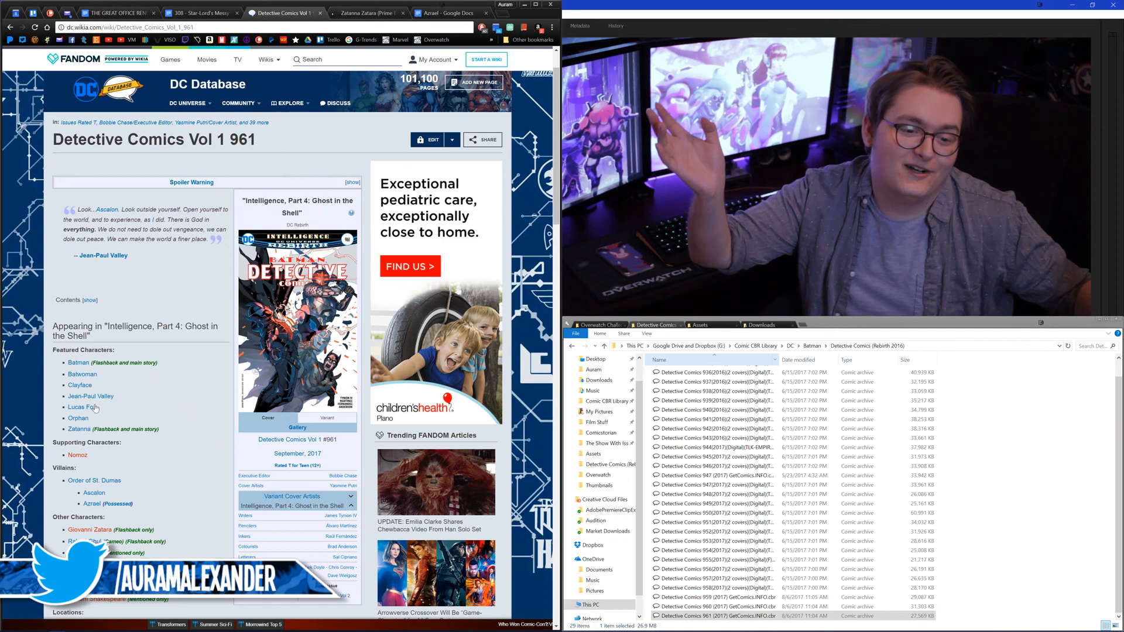
middle_click(95, 406)
left_click(369, 15)
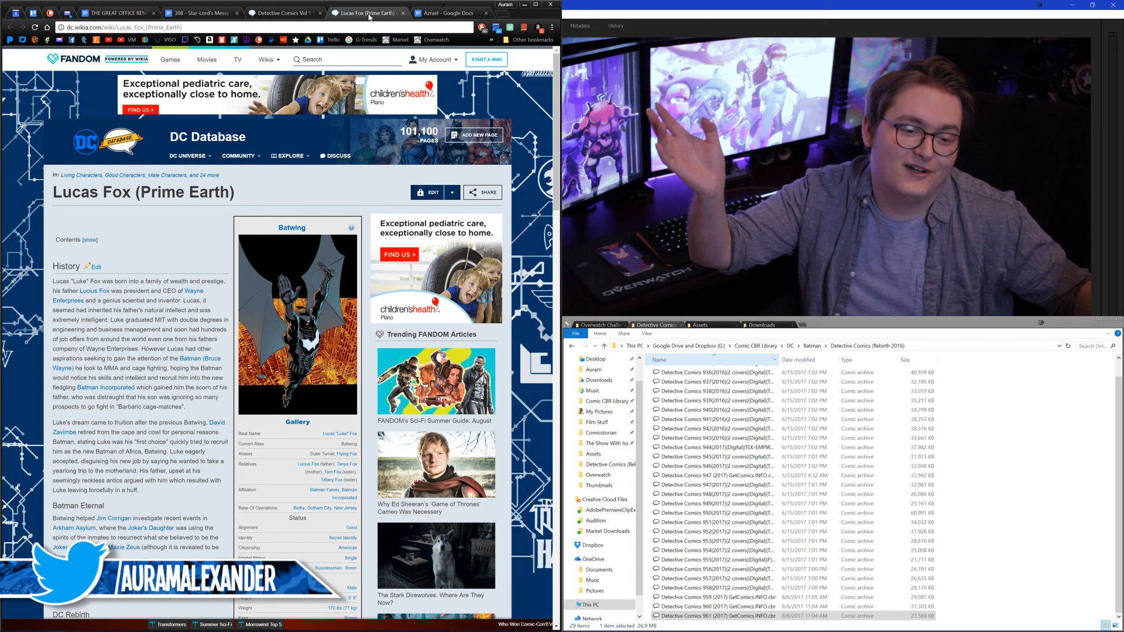
scroll(278, 293, "down", 3)
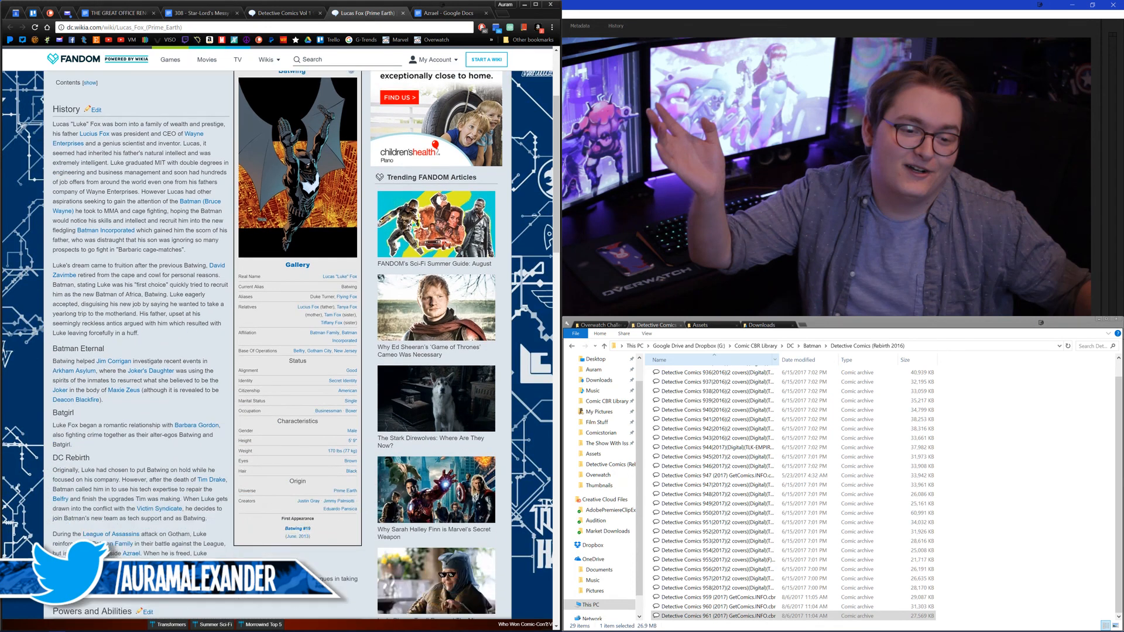
middle_click(383, 15)
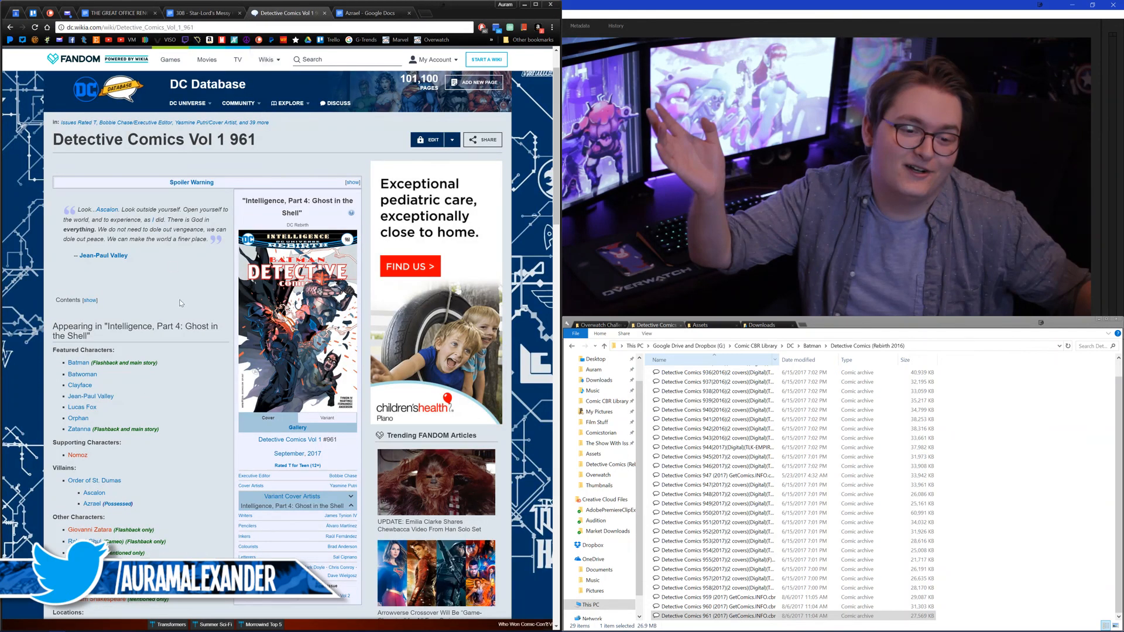
Step: Close the Detective Comics Vol 1 961 wiki page to return to the Azrael script
mouse_move(304, 100)
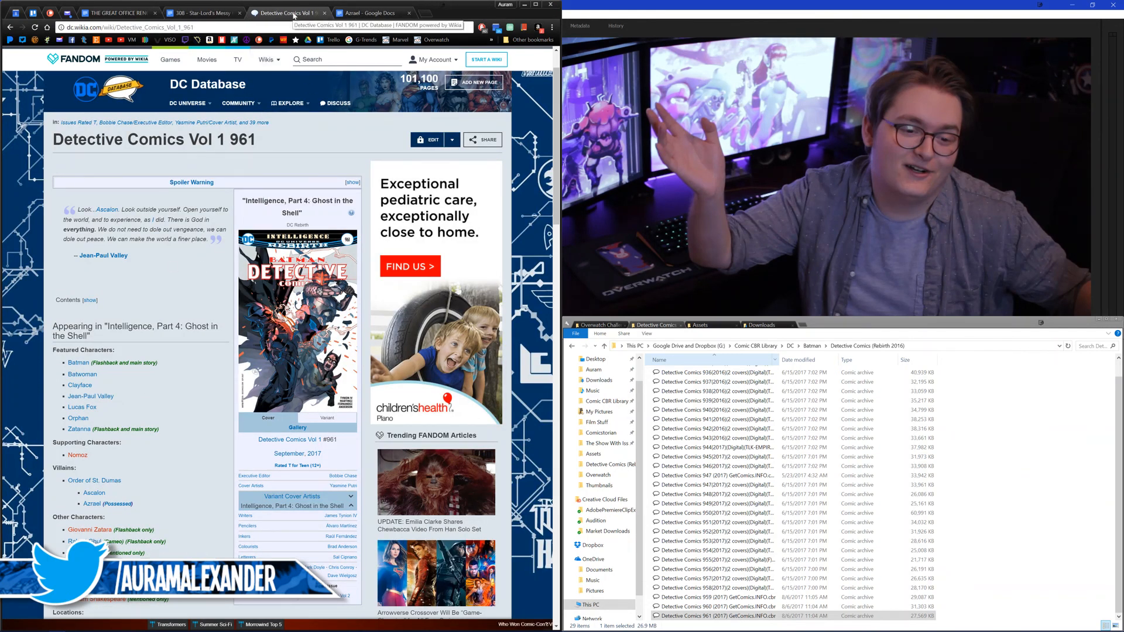
left_click(332, 339)
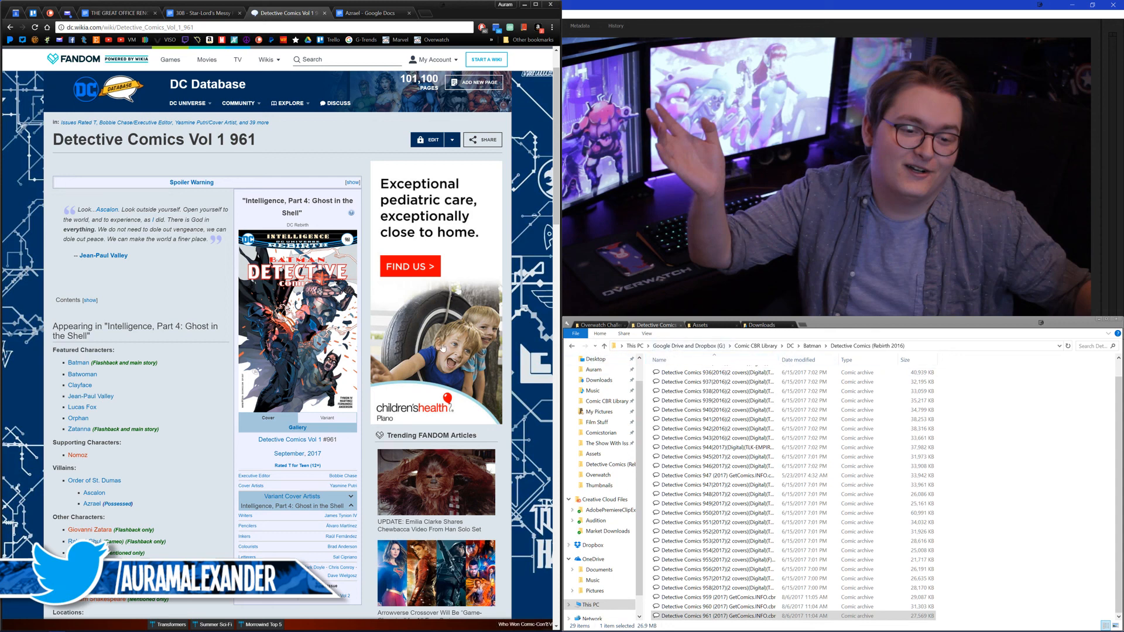
middle_click(285, 13)
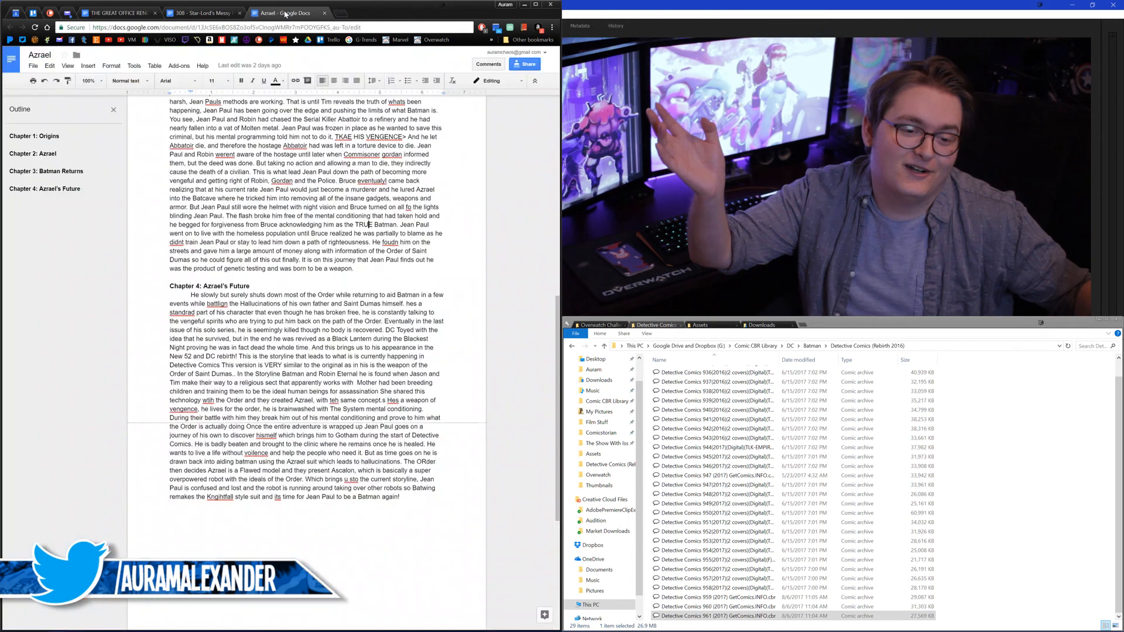